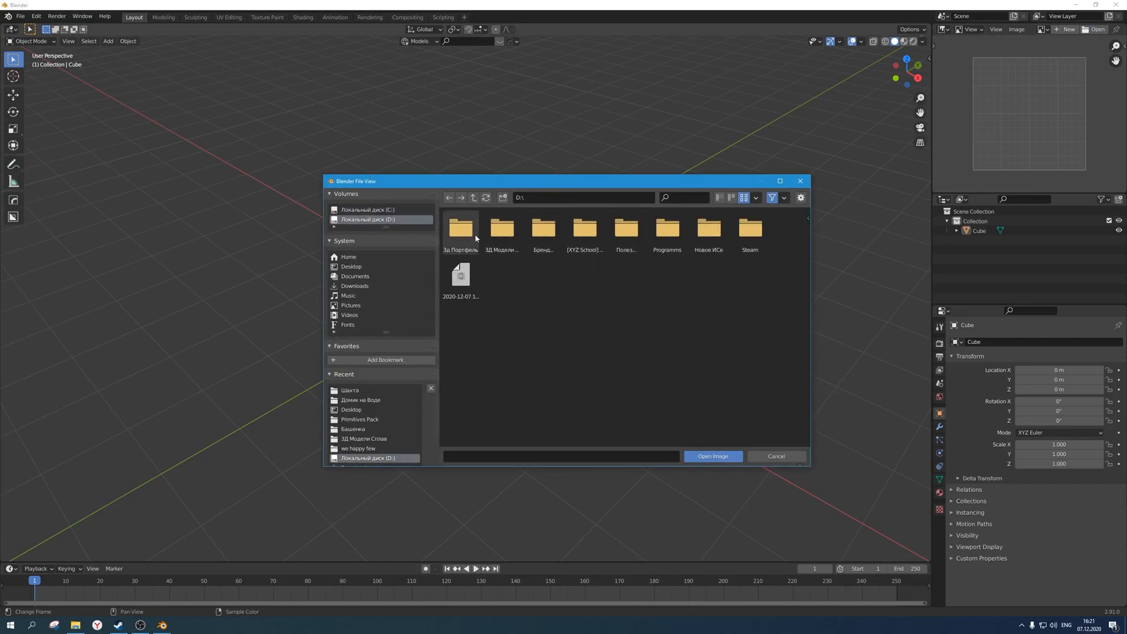
Open the mine hut reference picture from the Шахта folder inside the 3д Портфель folder on drive D.
{"action": "double_click", "coordinate": [474, 234]}
{"action": "double_click", "coordinate": [475, 233]}
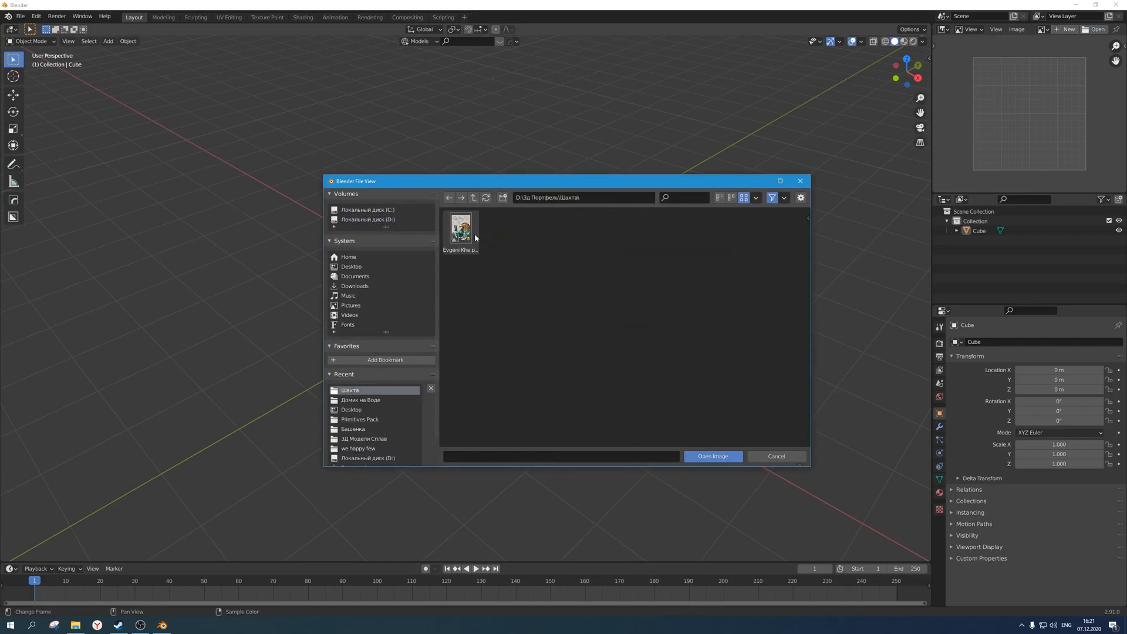
{"action": "double_click", "coordinate": [474, 234]}
Enlarge the image area in height and width and frame the mine hut in the reference picture.
{"action": "scroll", "coordinate": [1030, 173], "scroll_direction": "up", "scroll_amount": 2}
{"action": "left_click_drag", "start_coordinate": [967, 194], "coordinate": [966, 238]}
{"action": "left_click_drag", "start_coordinate": [957, 305], "coordinate": [957, 346]}
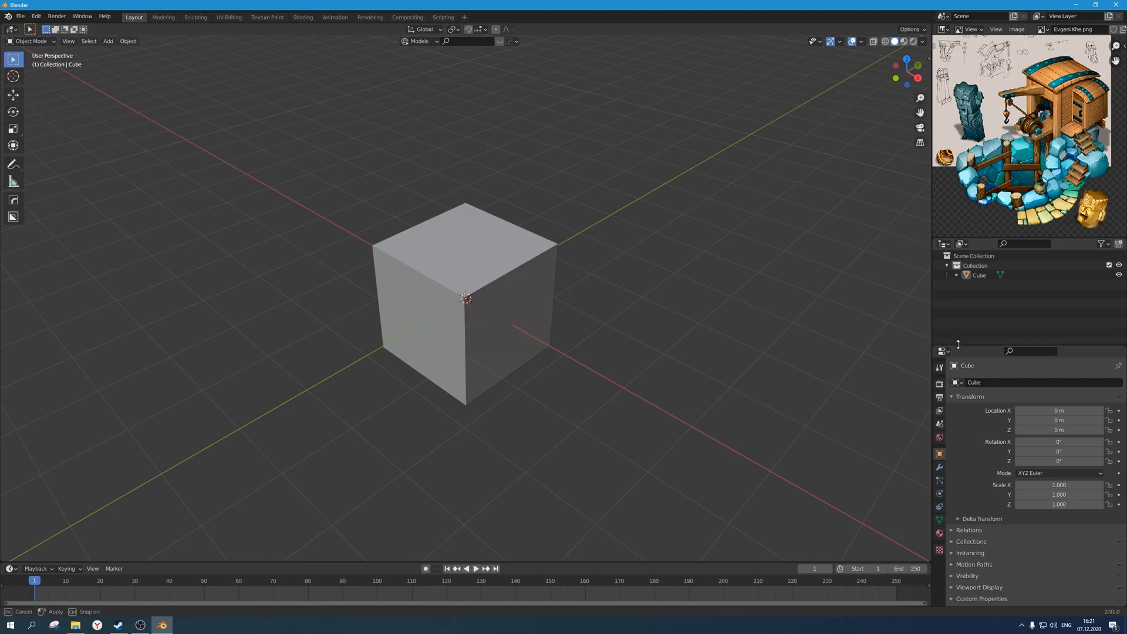
{"action": "left_click_drag", "start_coordinate": [932, 309], "coordinate": [908, 309]}
{"action": "mouse_move", "coordinate": [1017, 163]}
{"action": "middle_mouse_down"}
{"action": "mouse_move", "coordinate": [1016, 136]}
{"action": "mouse_move", "coordinate": [1011, 151]}
{"action": "middle_mouse_up"}
{"action": "scroll", "coordinate": [1012, 151], "scroll_direction": "up", "scroll_amount": 2}
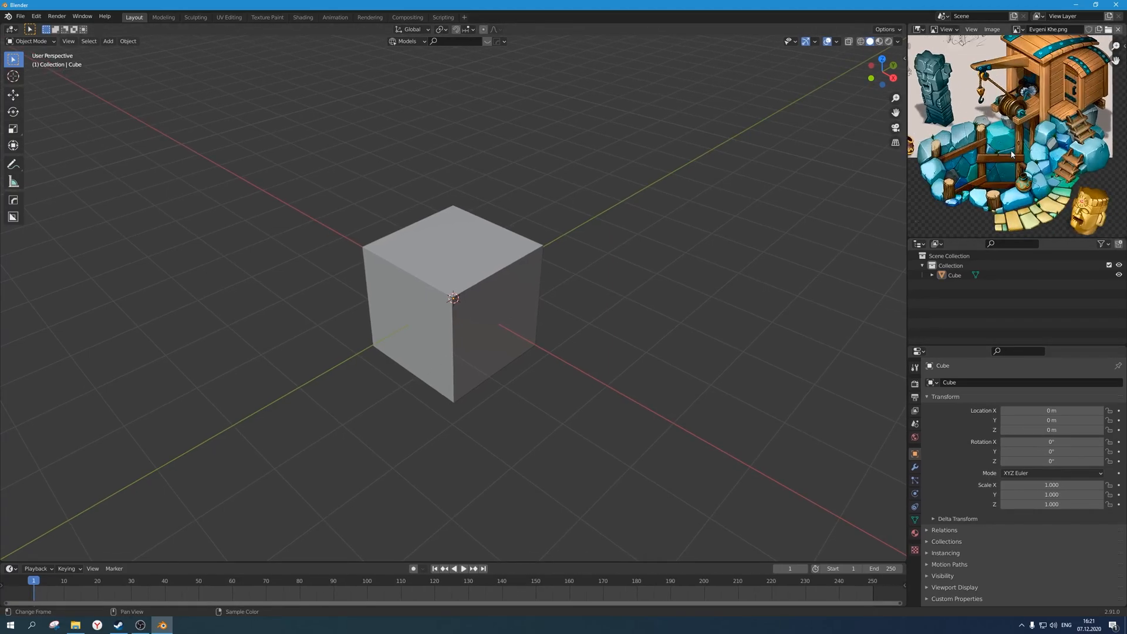
{"action": "mouse_move", "coordinate": [1011, 152]}
{"action": "middle_mouse_down"}
{"action": "mouse_move", "coordinate": [1021, 157]}
{"action": "mouse_move", "coordinate": [1012, 153]}
{"action": "middle_mouse_up"}
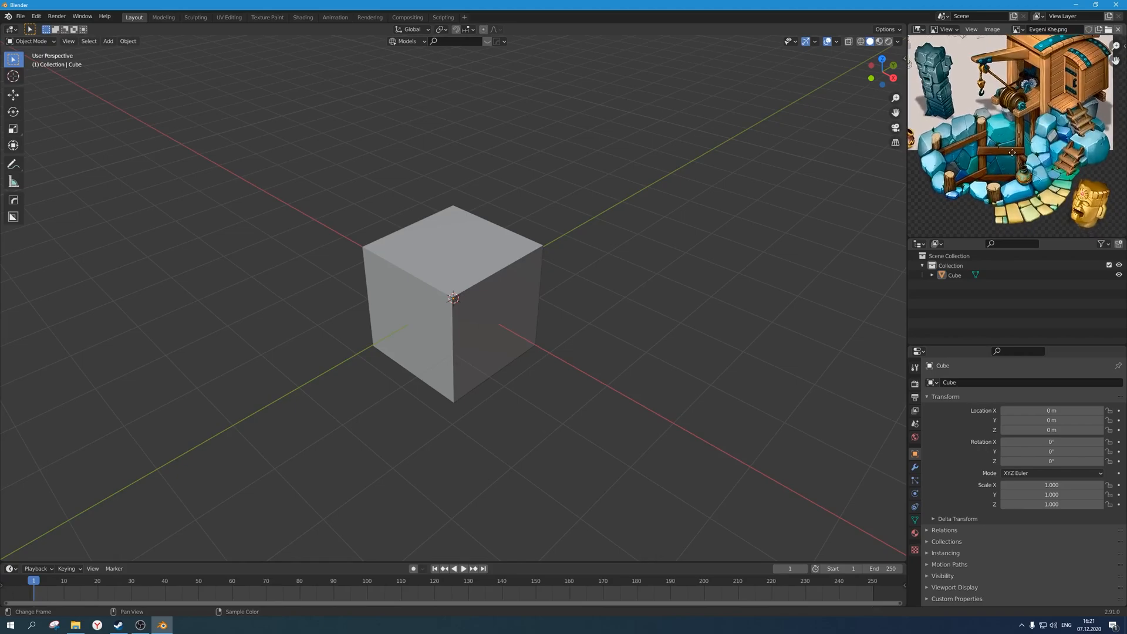
Scale the default cube by 0.1 in X and Z, leaving Y unscaled, to form a long beam.
{"action": "mouse_move", "coordinate": [501, 249]}
{"action": "middle_mouse_down"}
{"action": "mouse_move", "coordinate": [505, 222]}
{"action": "mouse_move", "coordinate": [505, 270]}
{"action": "middle_mouse_up"}
{"action": "left_click", "coordinate": [504, 259]}
{"action": "scroll", "coordinate": [504, 258], "scroll_direction": "down", "scroll_amount": 1}
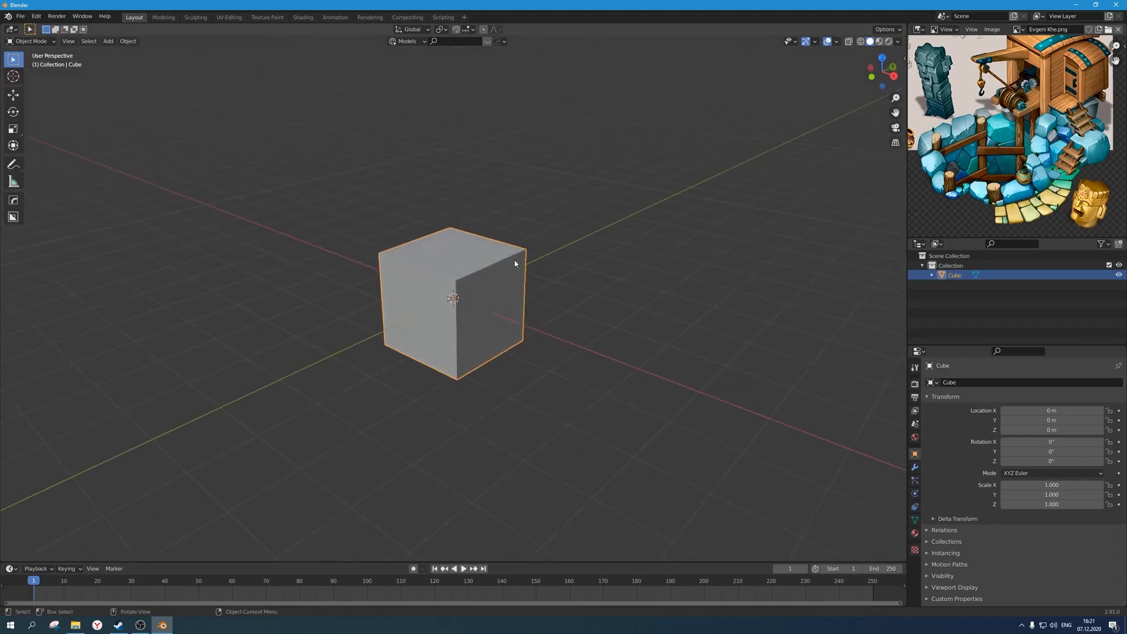
{"action": "scroll", "coordinate": [1013, 203], "scroll_direction": "up", "scroll_amount": 2}
{"action": "scroll", "coordinate": [1020, 202], "scroll_direction": "down", "scroll_amount": 3}
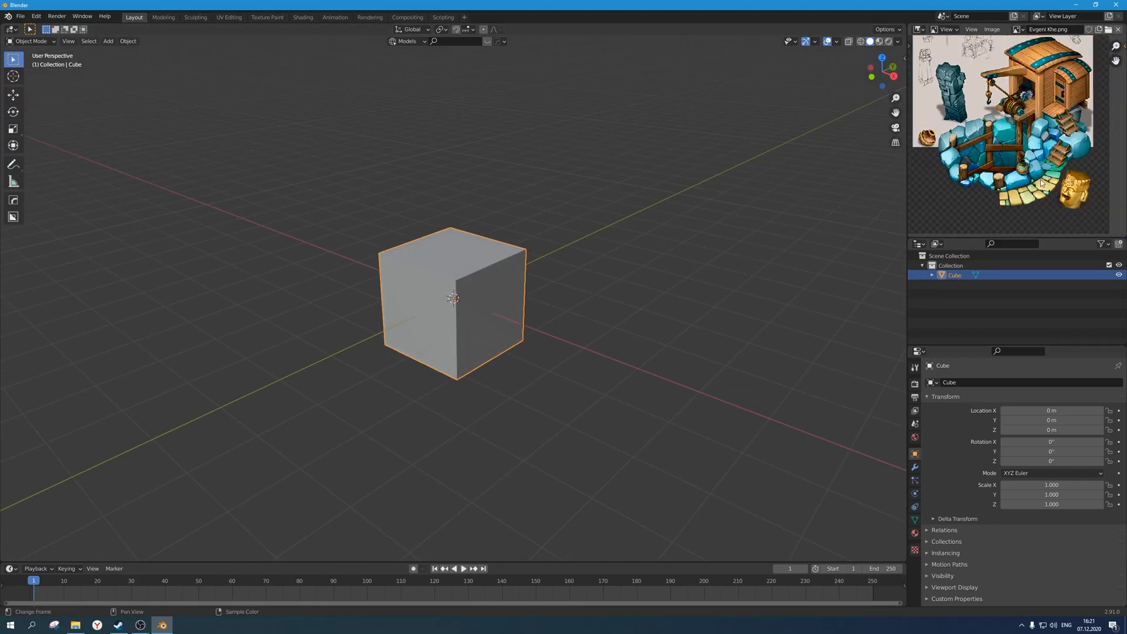
{"action": "scroll", "coordinate": [1035, 191], "scroll_direction": "up", "scroll_amount": 4}
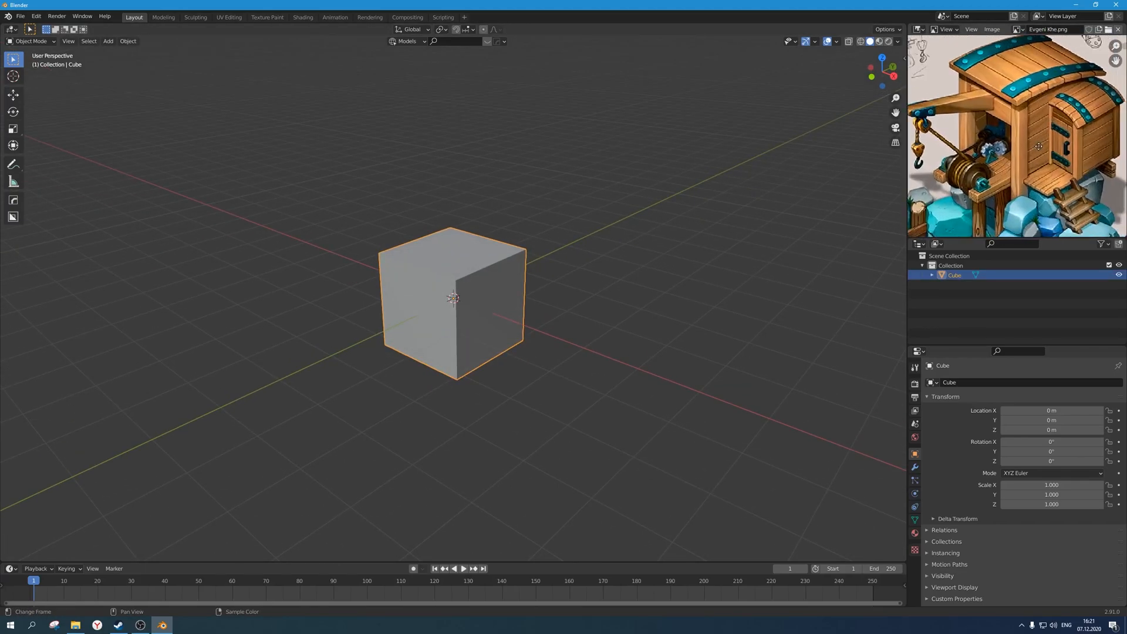
{"action": "scroll", "coordinate": [1020, 159], "scroll_direction": "down", "scroll_amount": 1}
{"action": "middle_click_drag", "start_coordinate": [675, 272], "coordinate": [616, 306]}
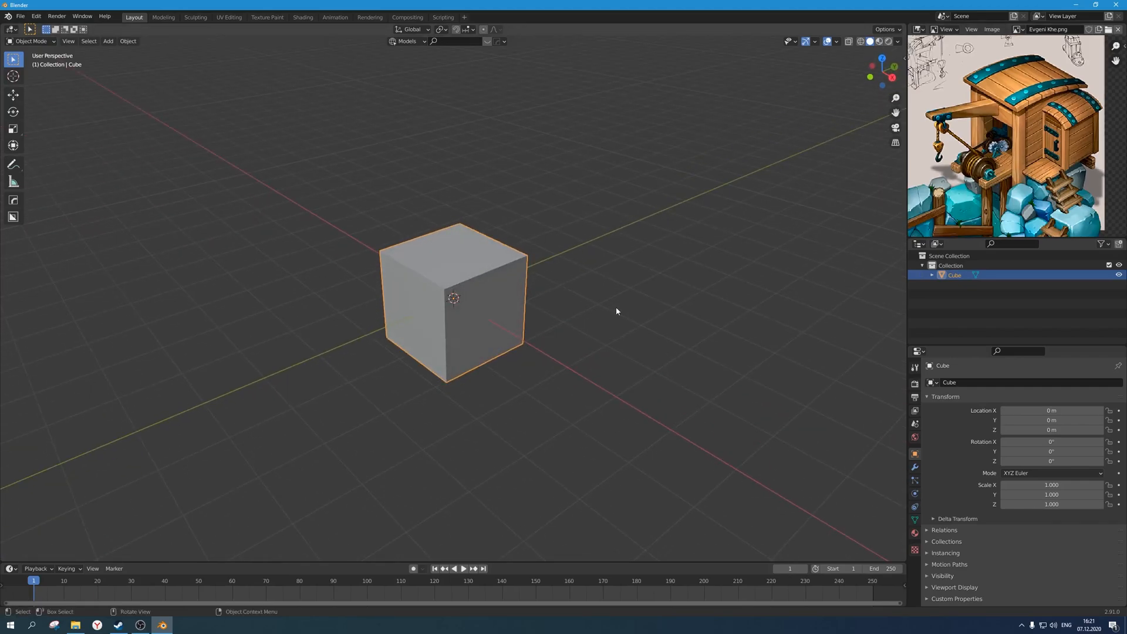
{"action": "key", "text": "s"}
{"action": "key", "text": "shift+y"}
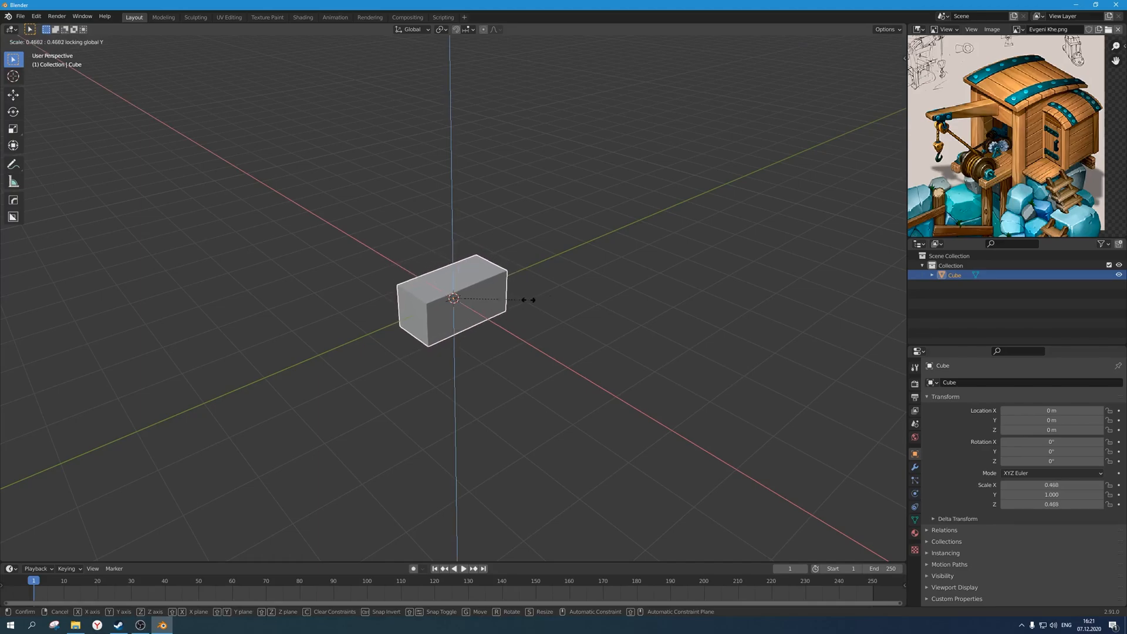
{"action": "type", "text": ".1"}
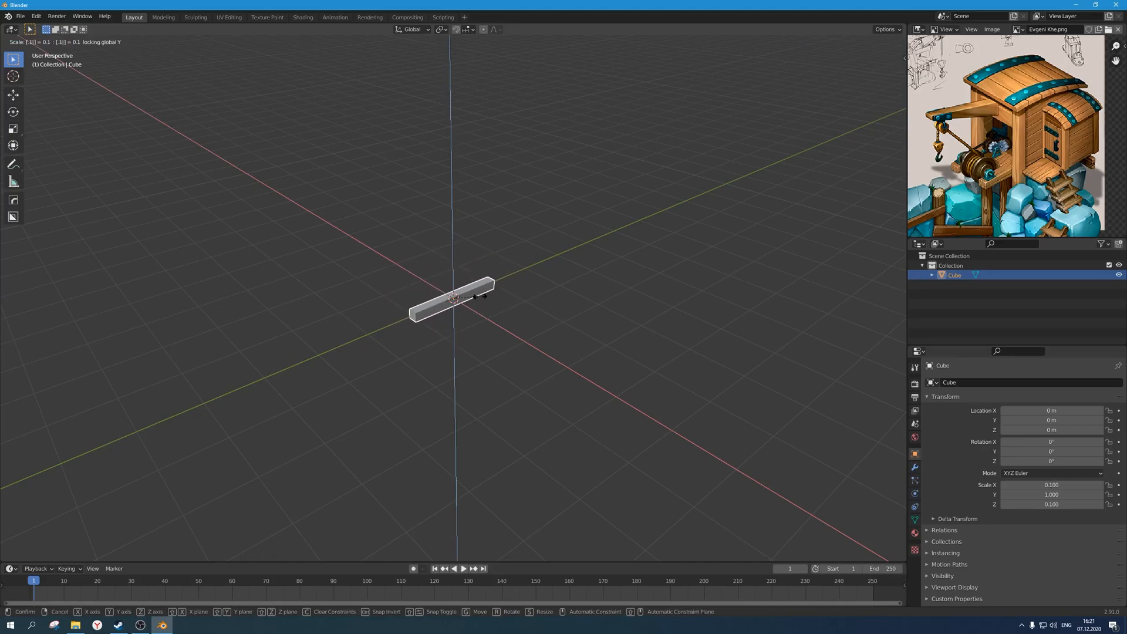
{"action": "key", "text": "Return"}
Move the beam 0.5 m along the X axis.
{"action": "scroll", "coordinate": [480, 295], "scroll_direction": "up", "scroll_amount": 5}
{"action": "middle_click_drag", "start_coordinate": [500, 309], "coordinate": [563, 311]}
{"action": "scroll", "coordinate": [1017, 168], "scroll_direction": "up", "scroll_amount": 3}
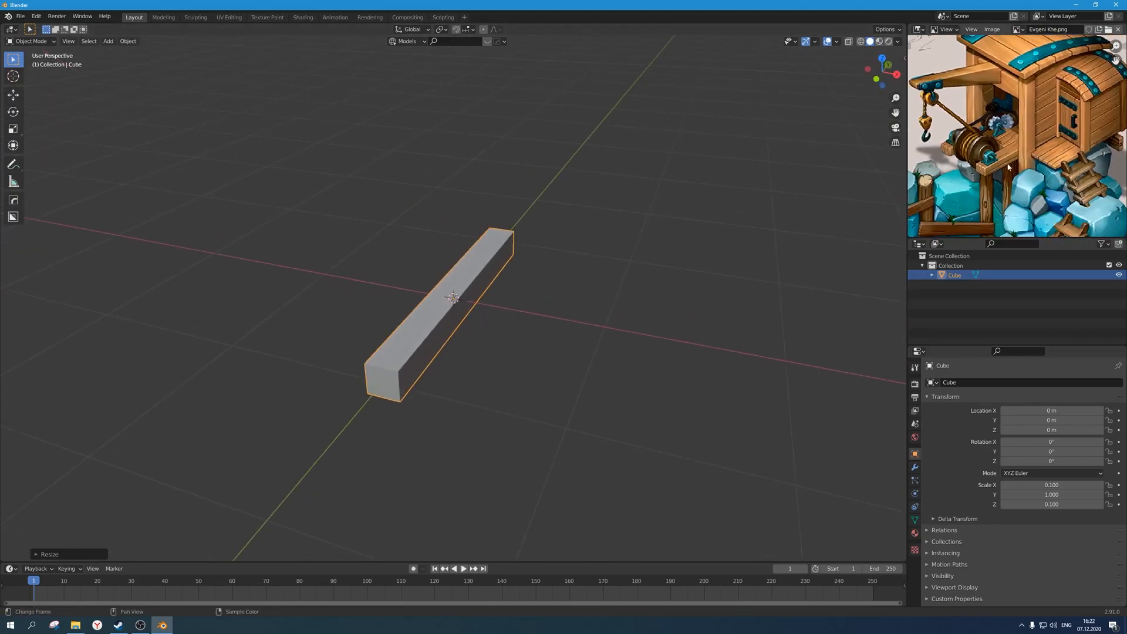
{"action": "scroll", "coordinate": [999, 173], "scroll_direction": "down", "scroll_amount": 2}
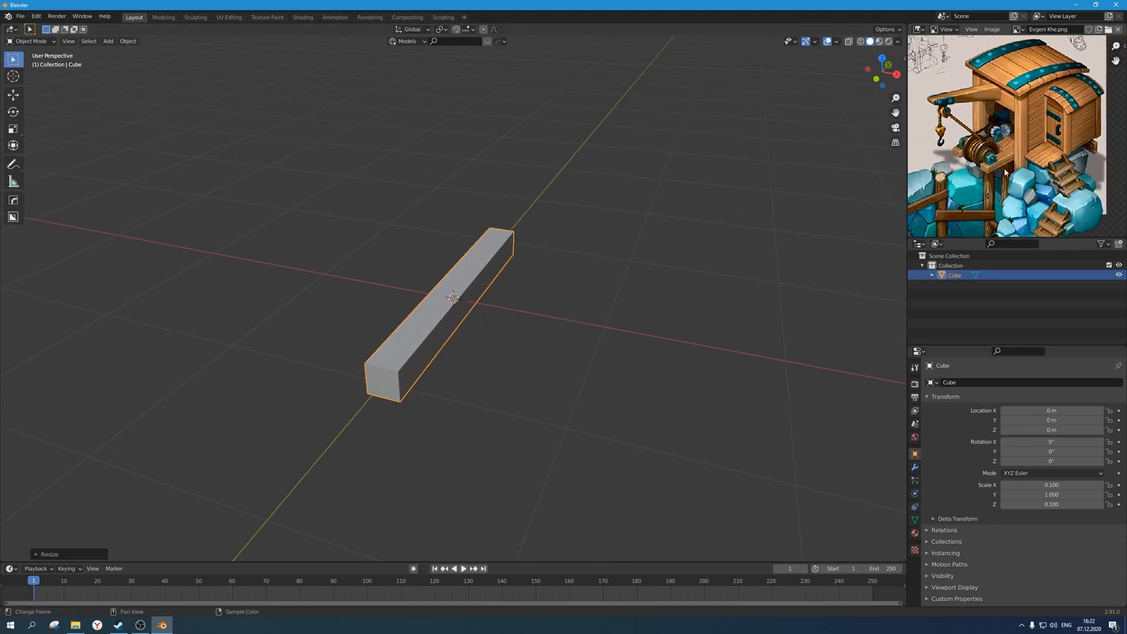
{"action": "middle_click_drag", "start_coordinate": [517, 315], "coordinate": [531, 315]}
{"action": "key", "text": "g"}
{"action": "key", "text": "x"}
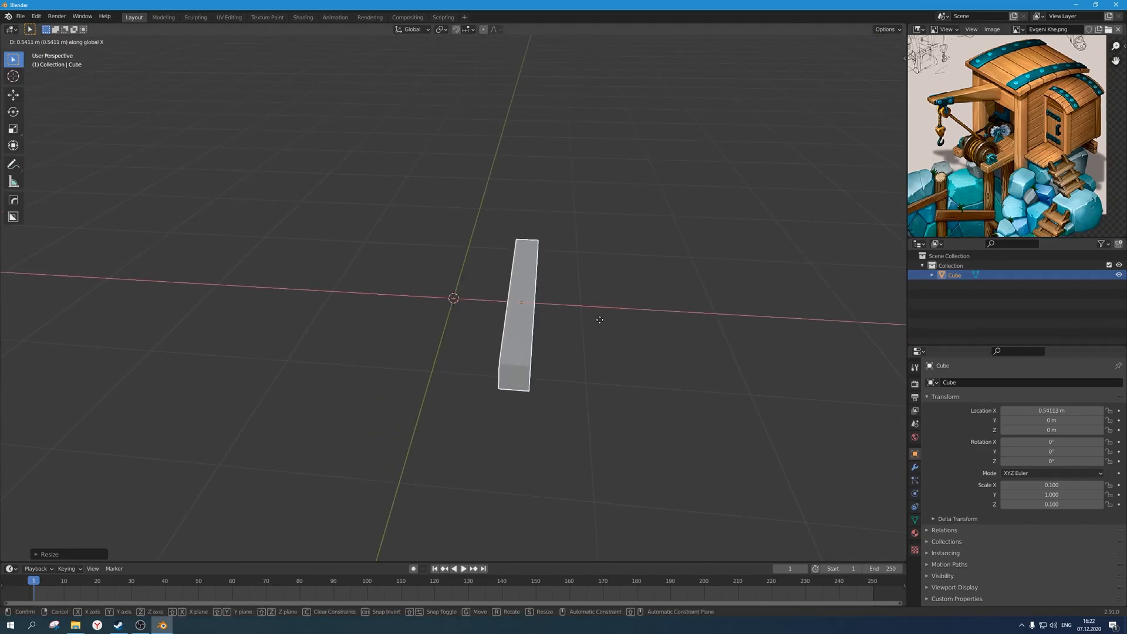
{"action": "type", "text": ".5"}
{"action": "key", "text": "Return"}
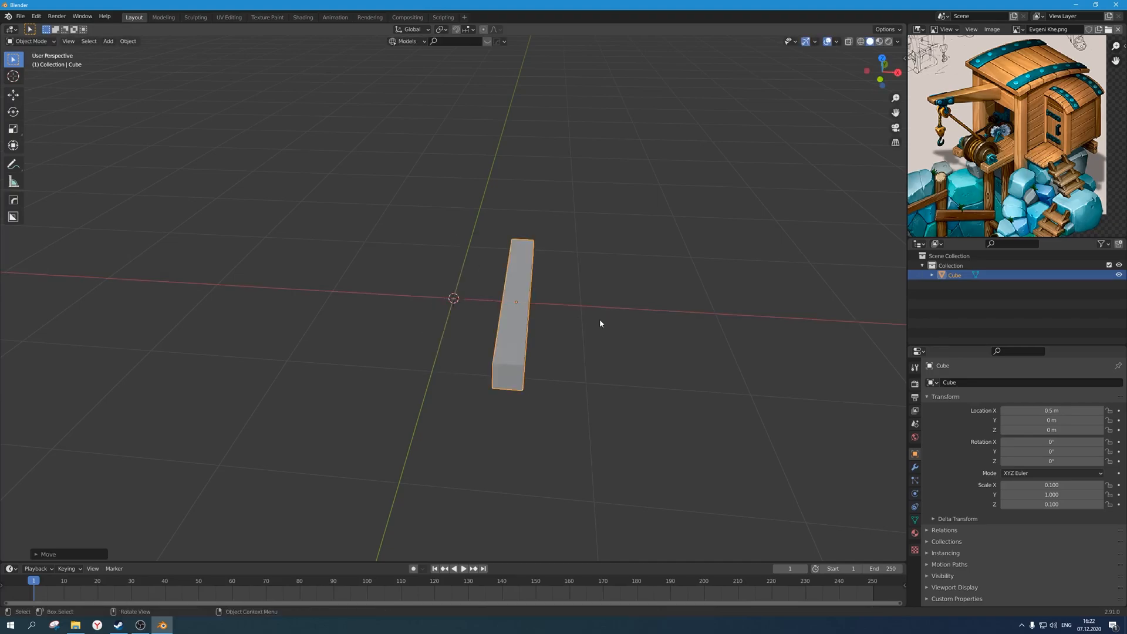
Duplicate the beam, offset the copy -1 m along X, and clear the selection.
{"action": "scroll", "coordinate": [600, 319], "scroll_direction": "down", "scroll_amount": 3}
{"action": "middle_click_drag", "start_coordinate": [600, 319], "coordinate": [533, 317]}
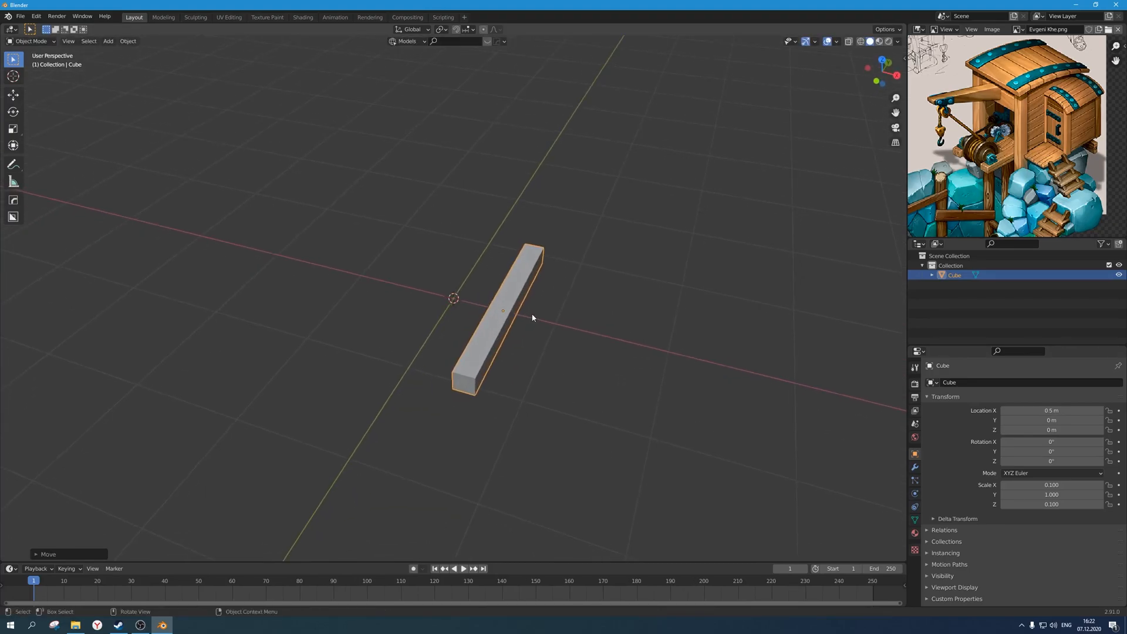
{"action": "key", "text": "shift+d"}
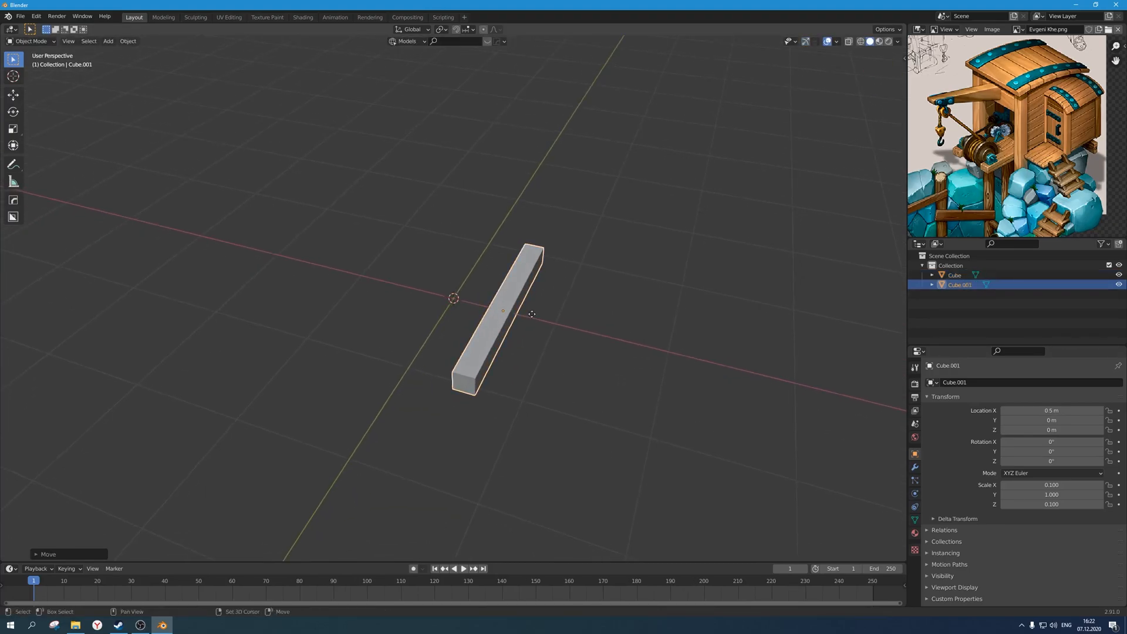
{"action": "type", "text": "x"}
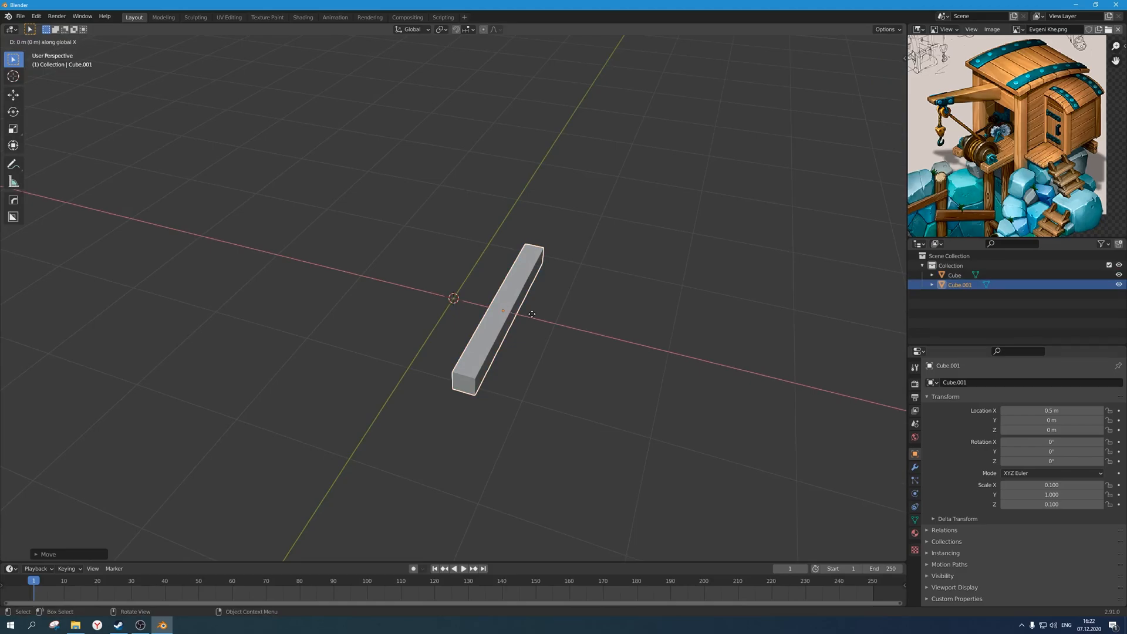
{"action": "type", "text": "-1"}
{"action": "key", "text": "Return"}
{"action": "scroll", "coordinate": [532, 317], "scroll_direction": "up", "scroll_amount": 2}
{"action": "middle_click_drag", "start_coordinate": [532, 317], "coordinate": [503, 320]}
{"action": "left_click", "coordinate": [604, 369]}
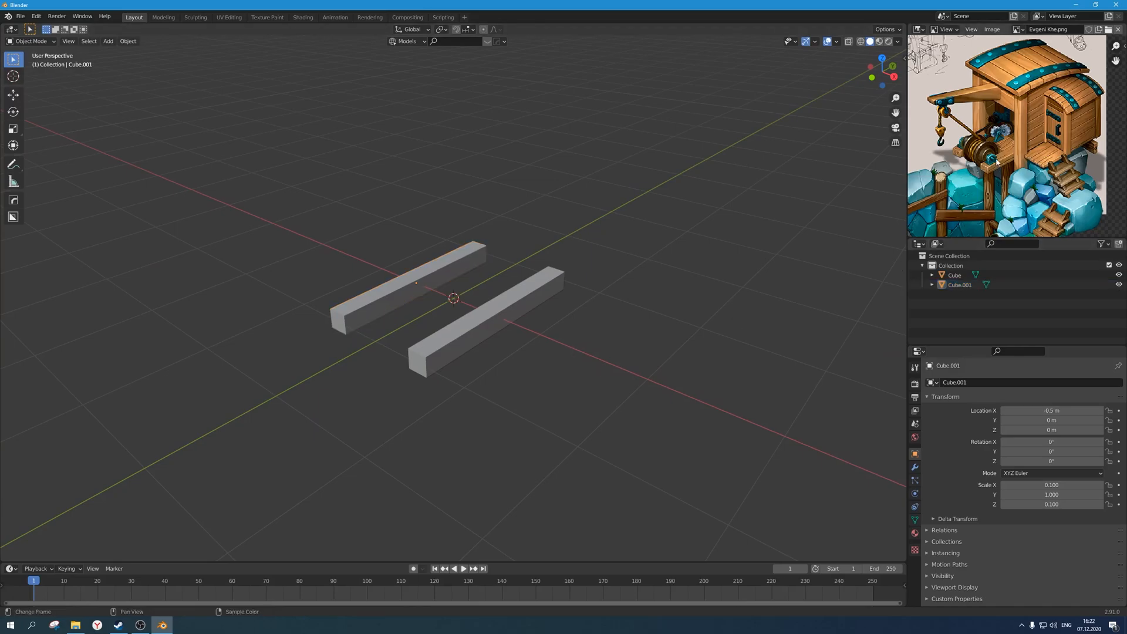
Duplicate the beam on the positive X side and offset the copy 0.2 m along X.
{"action": "scroll", "coordinate": [995, 165], "scroll_direction": "up", "scroll_amount": 2}
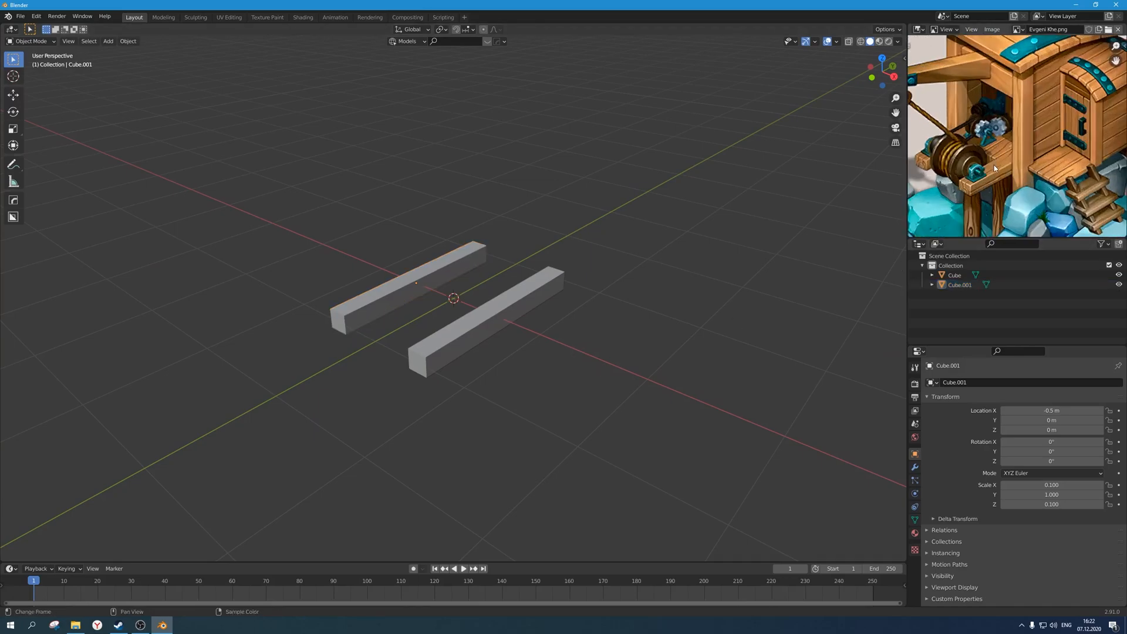
{"action": "scroll", "coordinate": [995, 164], "scroll_direction": "down", "scroll_amount": 2}
{"action": "mouse_move", "coordinate": [995, 164]}
{"action": "middle_mouse_down"}
{"action": "mouse_move", "coordinate": [1005, 163]}
{"action": "mouse_move", "coordinate": [992, 183]}
{"action": "middle_mouse_up"}
{"action": "scroll", "coordinate": [992, 184], "scroll_direction": "up", "scroll_amount": 1}
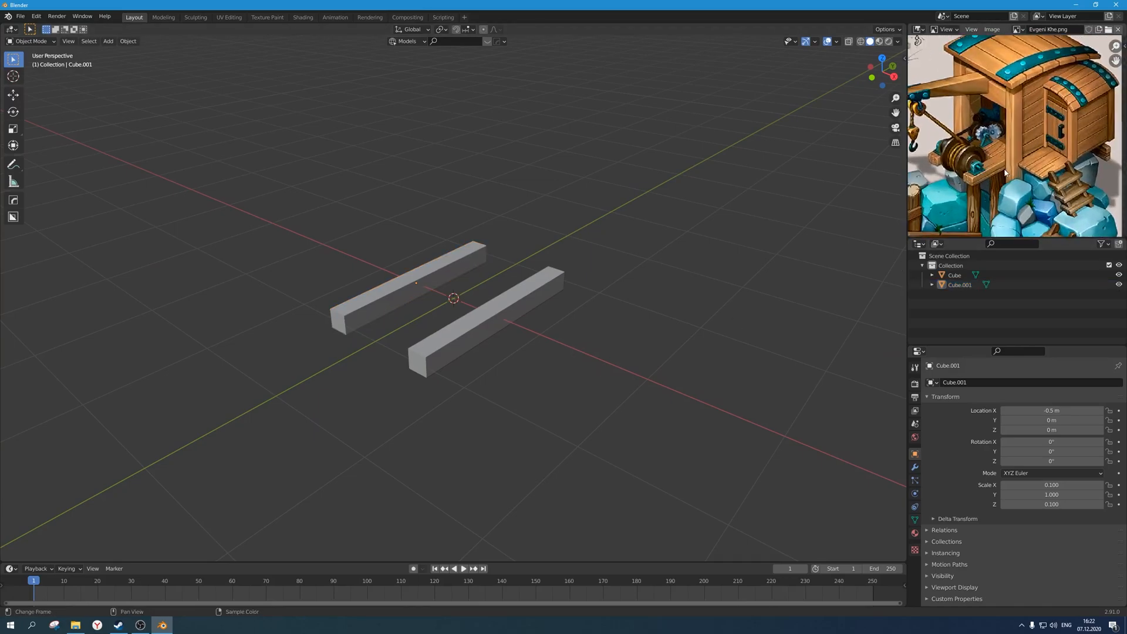
{"action": "left_click", "coordinate": [450, 334]}
{"action": "middle_click_drag", "start_coordinate": [542, 344], "coordinate": [529, 345]}
{"action": "key", "text": "shift+d"}
{"action": "type", "text": "x"}
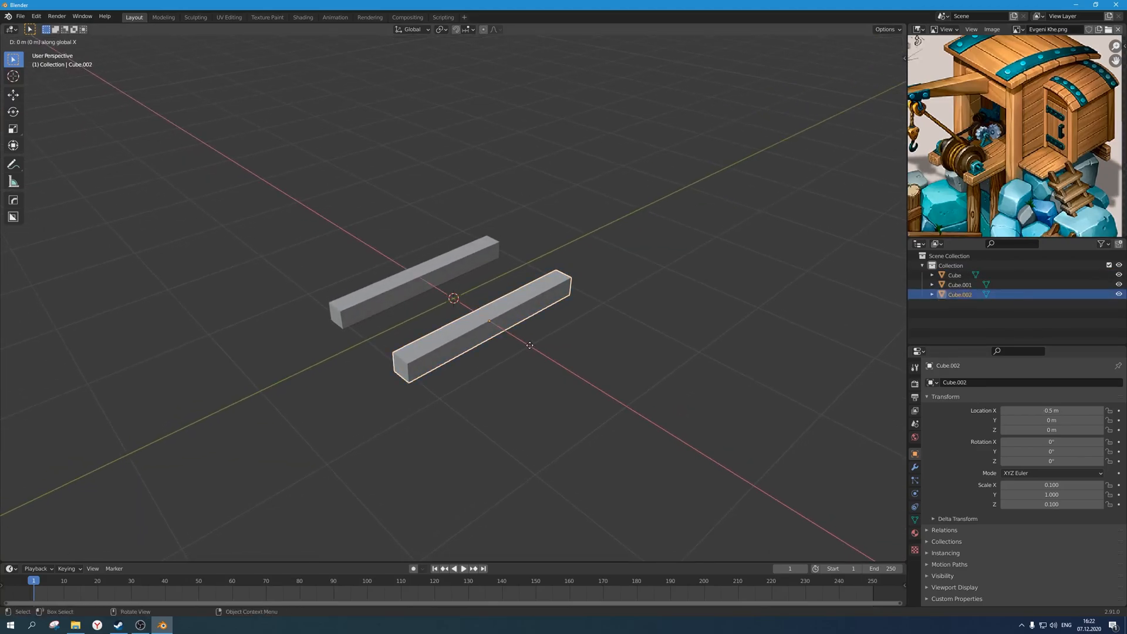
{"action": "type", "text": ".1"}
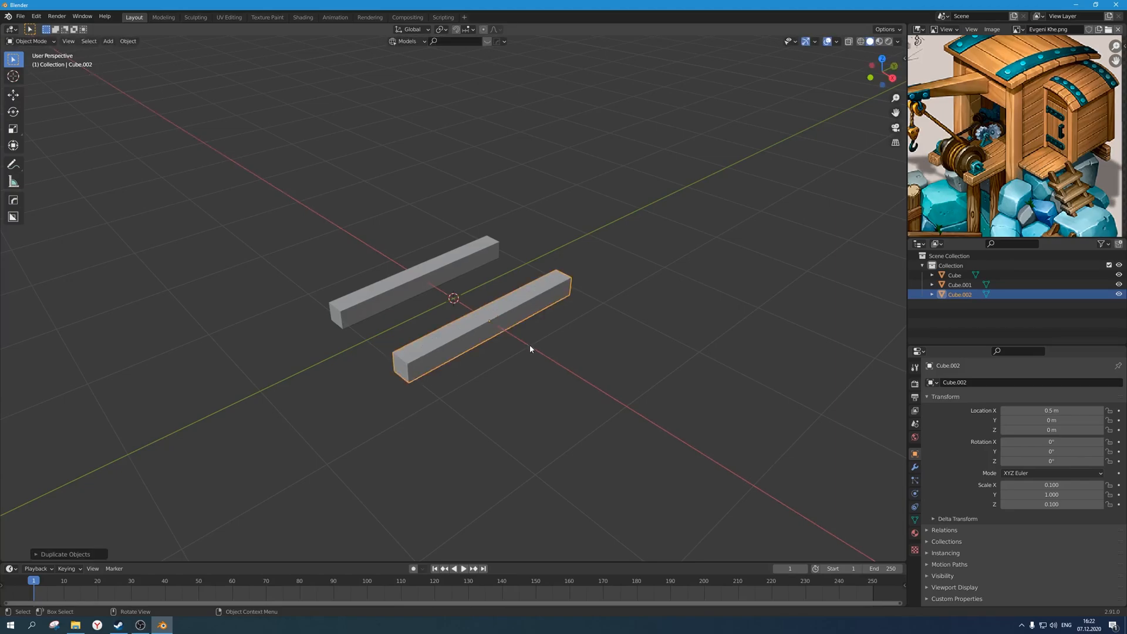
{"action": "key", "text": "BackSpace"}
{"action": "key", "text": "BackSpace"}
{"action": "type", "text": ".2"}
{"action": "key", "text": "Return"}
Rotate the new beam copy 90° about the X axis to stand it up as a post.
{"action": "middle_click_drag", "start_coordinate": [530, 345], "coordinate": [570, 333]}
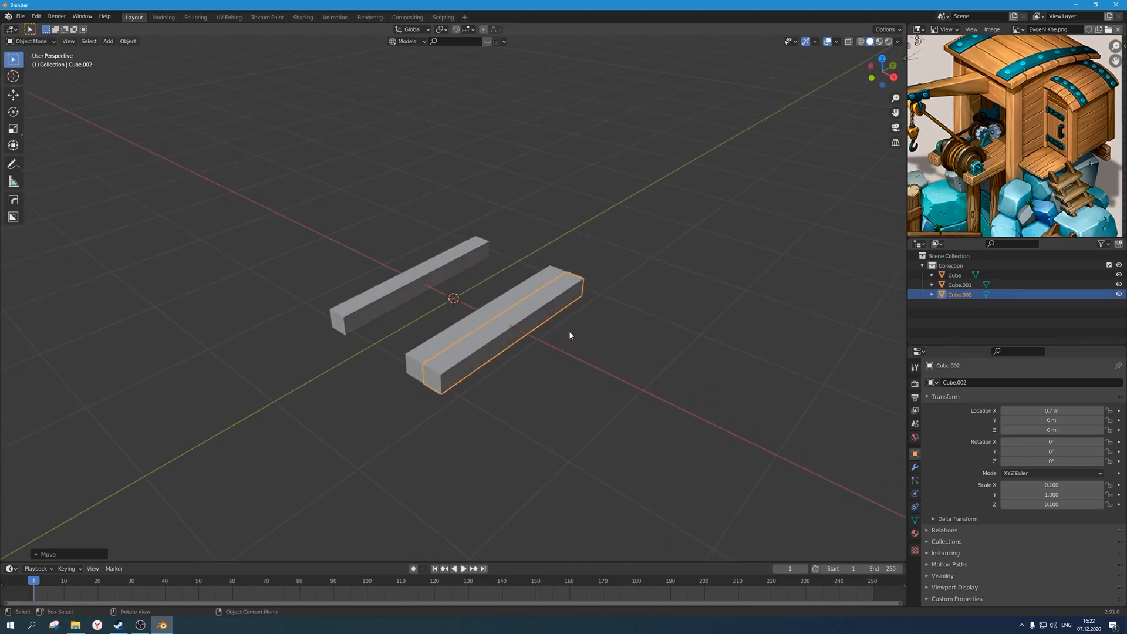
{"action": "type", "text": "rx"}
{"action": "type", "text": "90"}
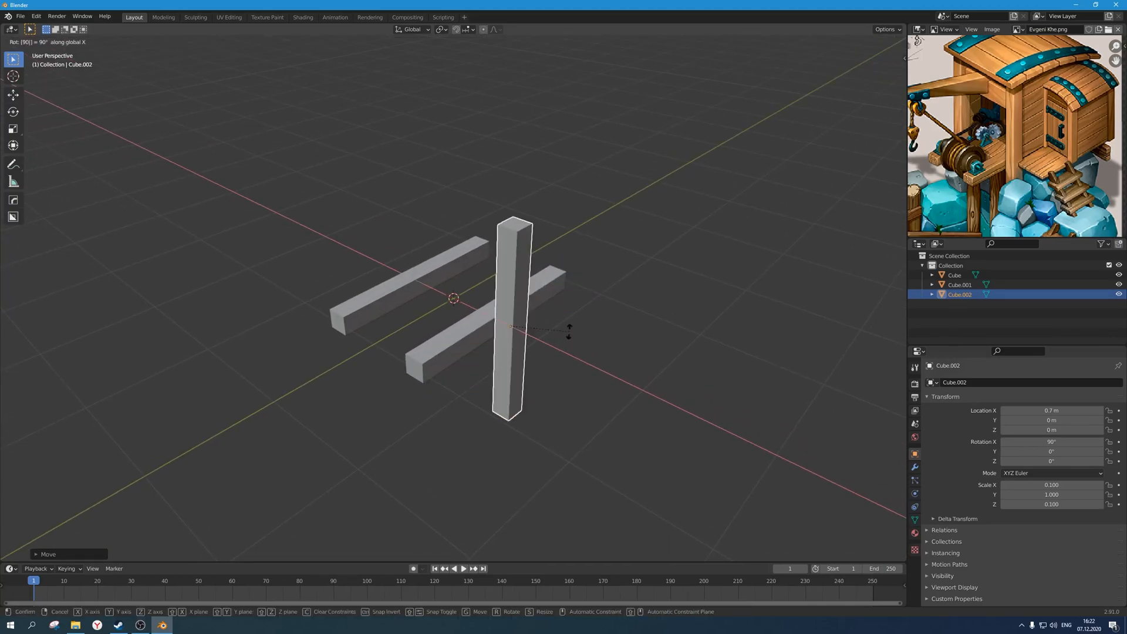
{"action": "key", "text": "Return"}
Examine how the vertical posts meet the horizontal floor beams in the reference picture and compare with the model.
{"action": "scroll", "coordinate": [1036, 133], "scroll_direction": "up", "scroll_amount": 2}
{"action": "mouse_move", "coordinate": [1019, 164]}
{"action": "middle_mouse_down"}
{"action": "mouse_move", "coordinate": [1030, 141]}
{"action": "mouse_move", "coordinate": [1009, 183]}
{"action": "middle_mouse_up"}
{"action": "scroll", "coordinate": [1021, 171], "scroll_direction": "down", "scroll_amount": 3}
{"action": "scroll", "coordinate": [1004, 176], "scroll_direction": "up", "scroll_amount": 4}
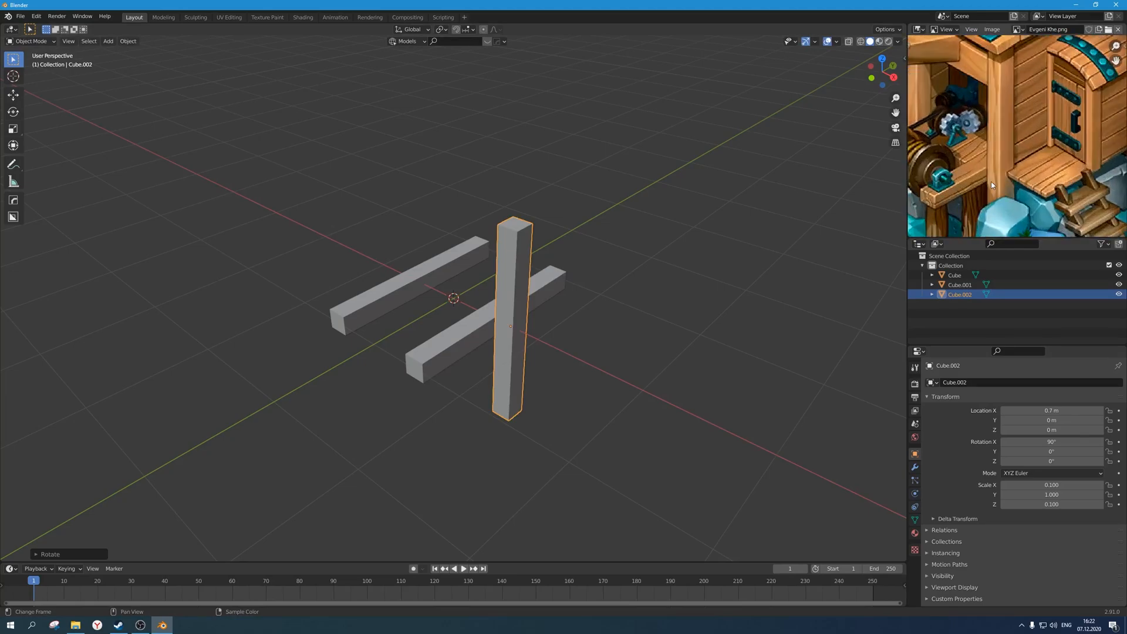
{"action": "scroll", "coordinate": [999, 170], "scroll_direction": "down", "scroll_amount": 3}
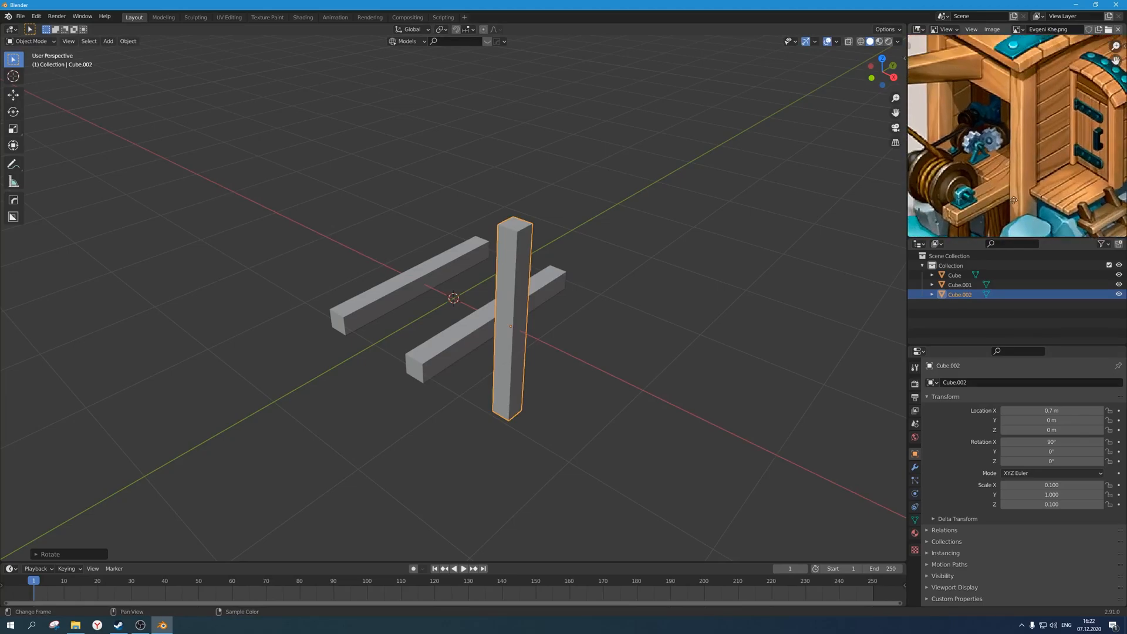
{"action": "scroll", "coordinate": [1000, 182], "scroll_direction": "down", "scroll_amount": 2}
{"action": "scroll", "coordinate": [1001, 181], "scroll_direction": "up", "scroll_amount": 2}
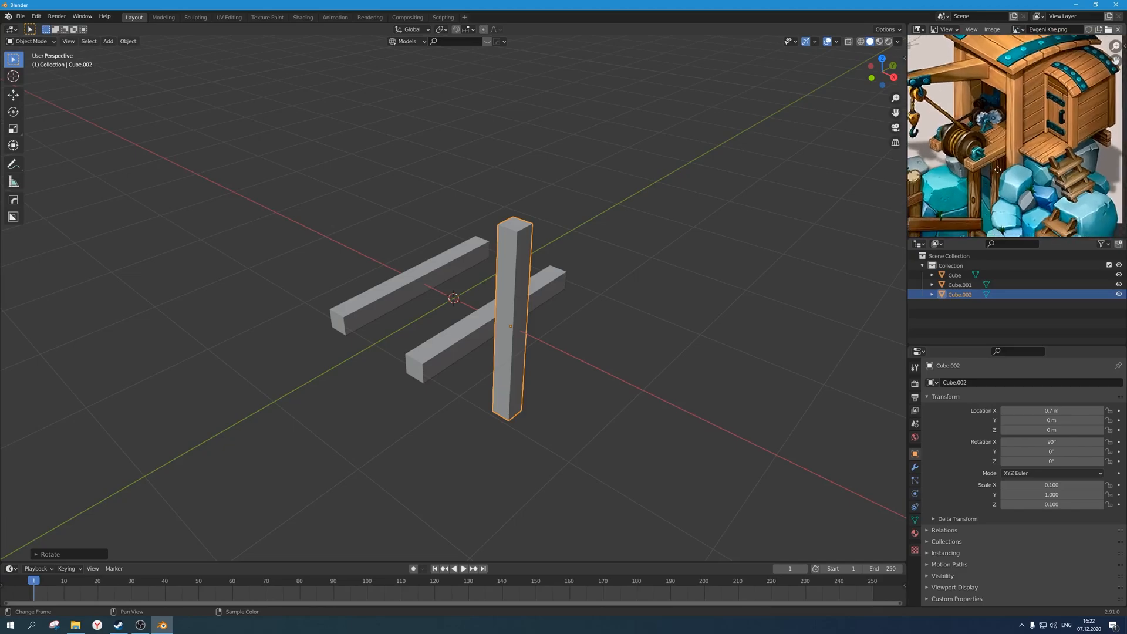
{"action": "middle_click_drag", "start_coordinate": [1001, 181], "coordinate": [999, 189]}
{"action": "scroll", "coordinate": [562, 312], "scroll_direction": "down", "scroll_amount": 2}
{"action": "middle_click_drag", "start_coordinate": [563, 313], "coordinate": [564, 306]}
{"action": "scroll", "coordinate": [1045, 184], "scroll_direction": "down", "scroll_amount": 1}
{"action": "scroll", "coordinate": [1044, 182], "scroll_direction": "up", "scroll_amount": 1}
{"action": "mouse_move", "coordinate": [1044, 182]}
{"action": "middle_mouse_down"}
{"action": "mouse_move", "coordinate": [1028, 197]}
{"action": "mouse_move", "coordinate": [1029, 187]}
{"action": "middle_mouse_up"}
{"action": "scroll", "coordinate": [1028, 197], "scroll_direction": "down", "scroll_amount": 1}
{"action": "scroll", "coordinate": [491, 321], "scroll_direction": "up", "scroll_amount": 1}
{"action": "middle_click_drag", "start_coordinate": [491, 321], "coordinate": [527, 302]}
{"action": "scroll", "coordinate": [508, 329], "scroll_direction": "up", "scroll_amount": 1}
{"action": "scroll", "coordinate": [508, 328], "scroll_direction": "down", "scroll_amount": 1}
{"action": "scroll", "coordinate": [527, 304], "scroll_direction": "up", "scroll_amount": 2}
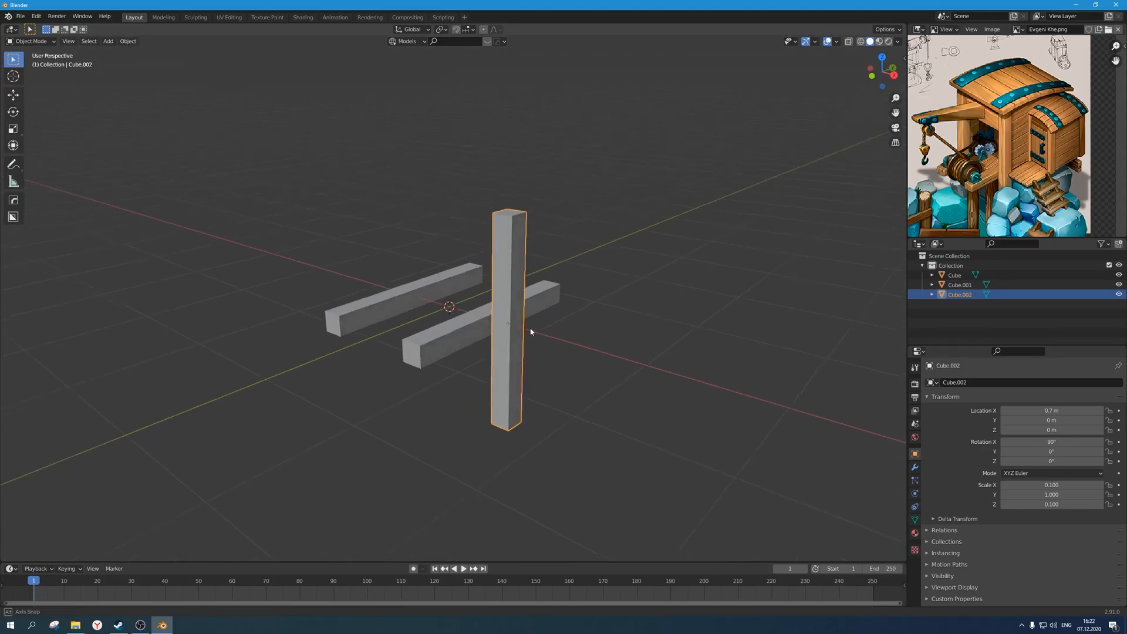
Raise the upright post 0.5 m along the Z axis.
{"action": "type", "text": "gz"}
{"action": "type", "text": ".5"}
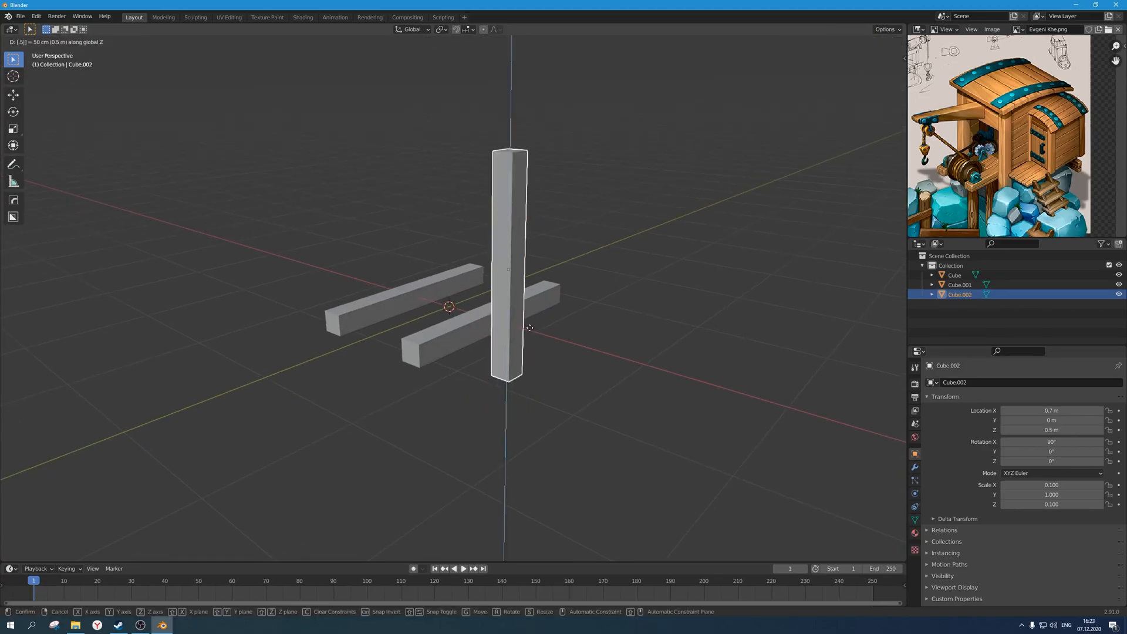
{"action": "key", "text": "Return"}
Duplicate the upright post, offset the copy -1.4 m along X outside the opposite beam, and clear the selection.
{"action": "middle_click_drag", "start_coordinate": [530, 326], "coordinate": [548, 340]}
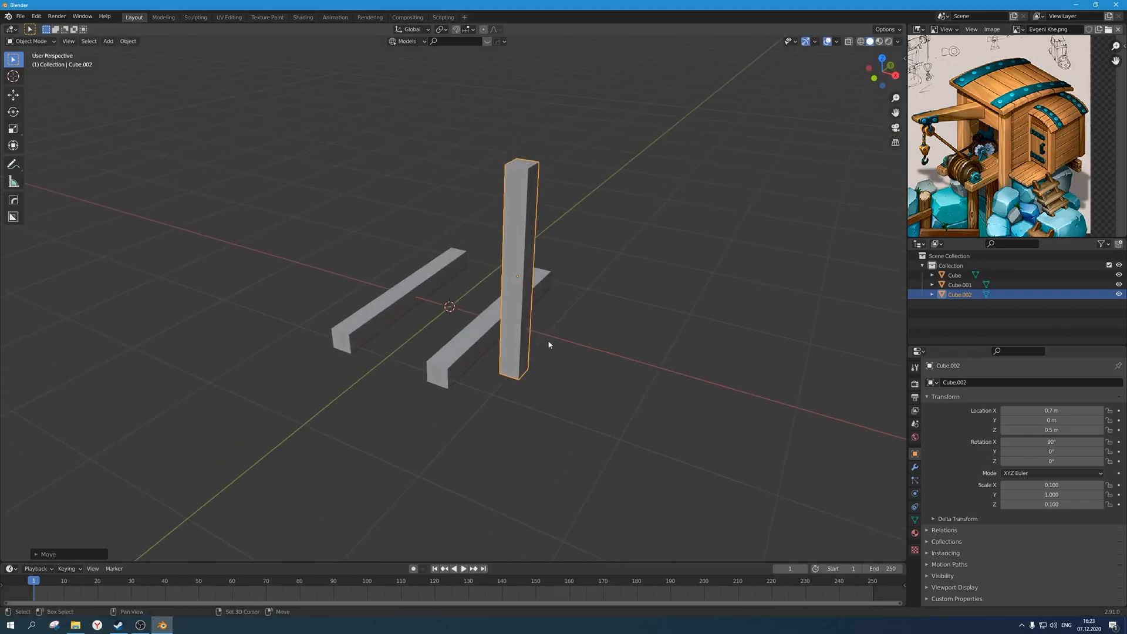
{"action": "key", "text": "shift+d"}
{"action": "key", "text": "x"}
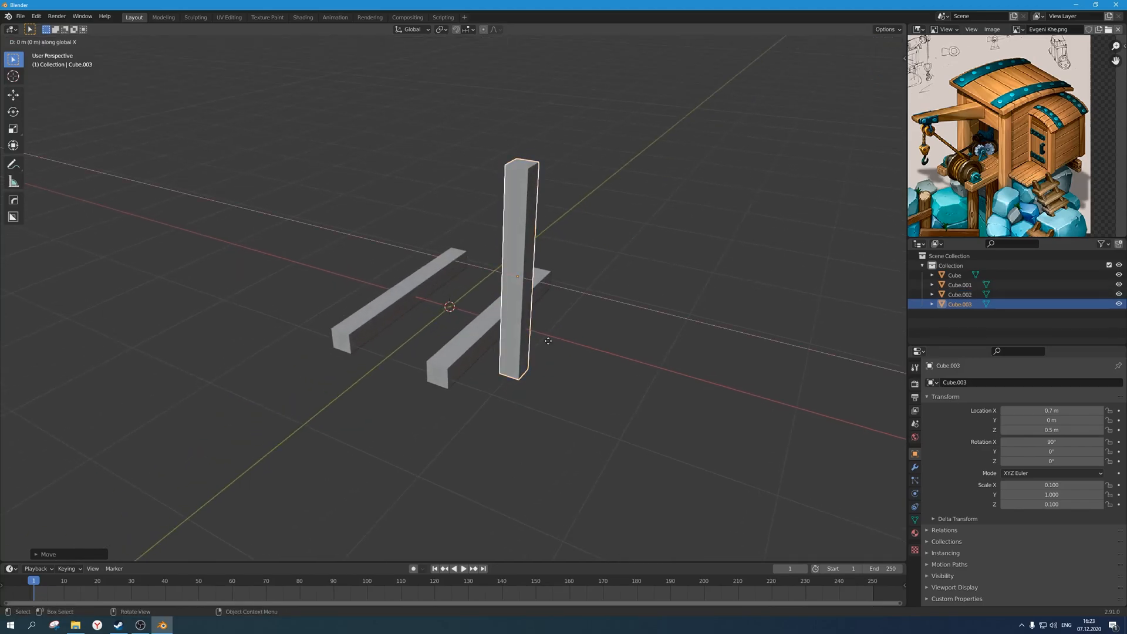
{"action": "type", "text": "-1"}
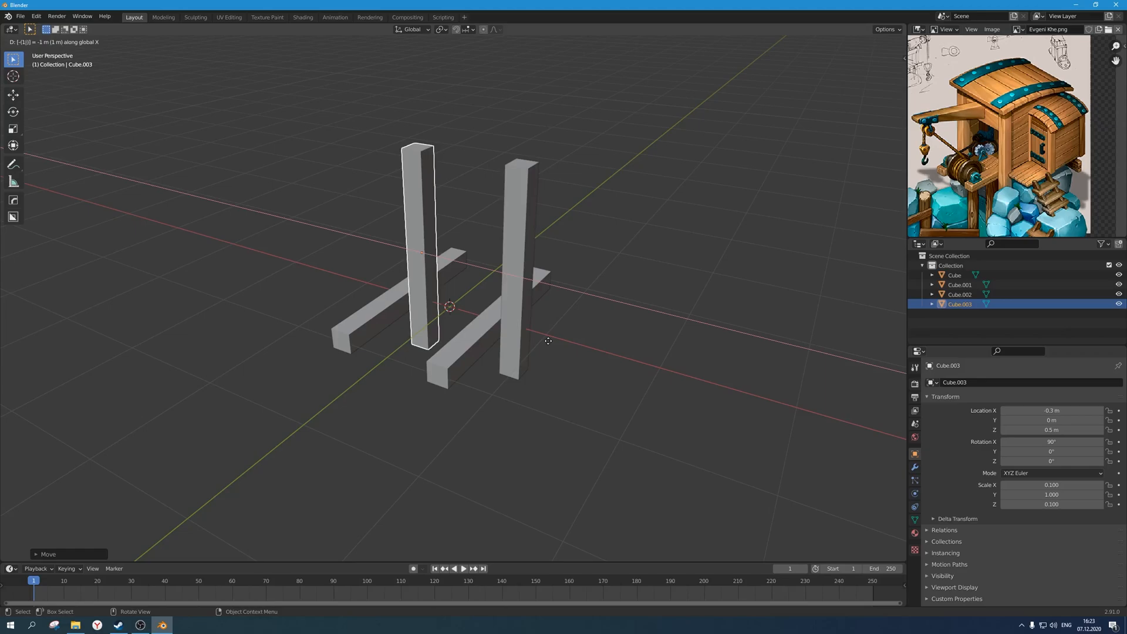
{"action": "key", "text": "Return"}
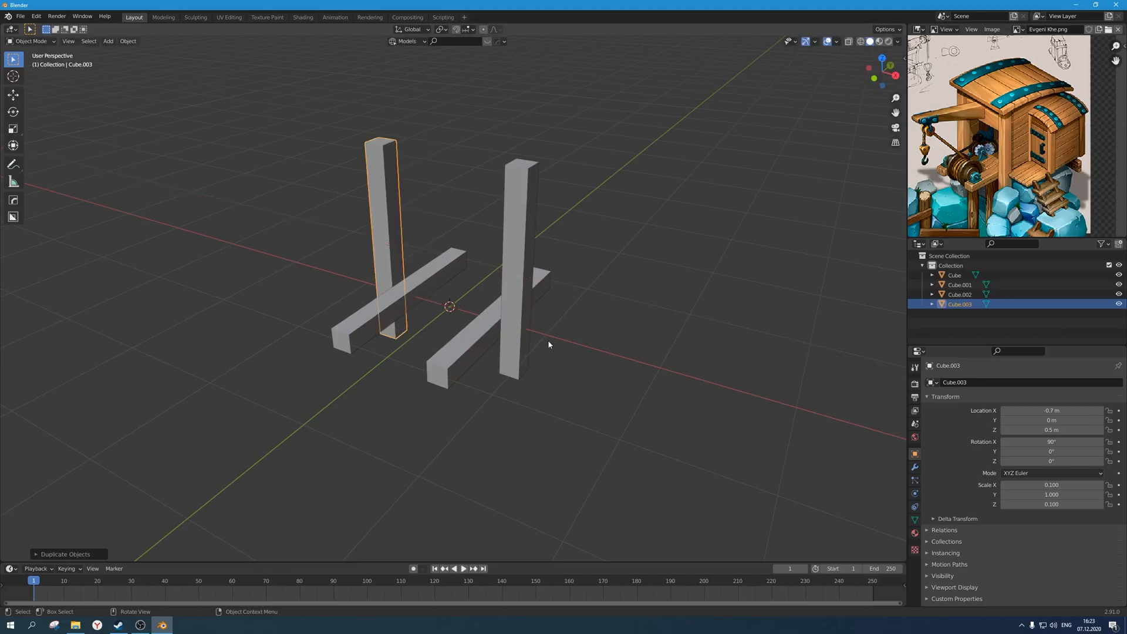
{"action": "middle_click_drag", "start_coordinate": [548, 340], "coordinate": [526, 353]}
{"action": "left_click", "coordinate": [526, 353]}
Examine the upper crossbeam between the posts in the reference picture and compare it with the model.
{"action": "scroll", "coordinate": [1022, 170], "scroll_direction": "up", "scroll_amount": 1}
{"action": "scroll", "coordinate": [1021, 171], "scroll_direction": "down", "scroll_amount": 1}
{"action": "middle_click_drag", "start_coordinate": [1021, 170], "coordinate": [1024, 165]}
{"action": "middle_click_drag", "start_coordinate": [531, 286], "coordinate": [540, 301]}
{"action": "scroll", "coordinate": [505, 325], "scroll_direction": "down", "scroll_amount": 2}
{"action": "scroll", "coordinate": [512, 327], "scroll_direction": "up", "scroll_amount": 3}
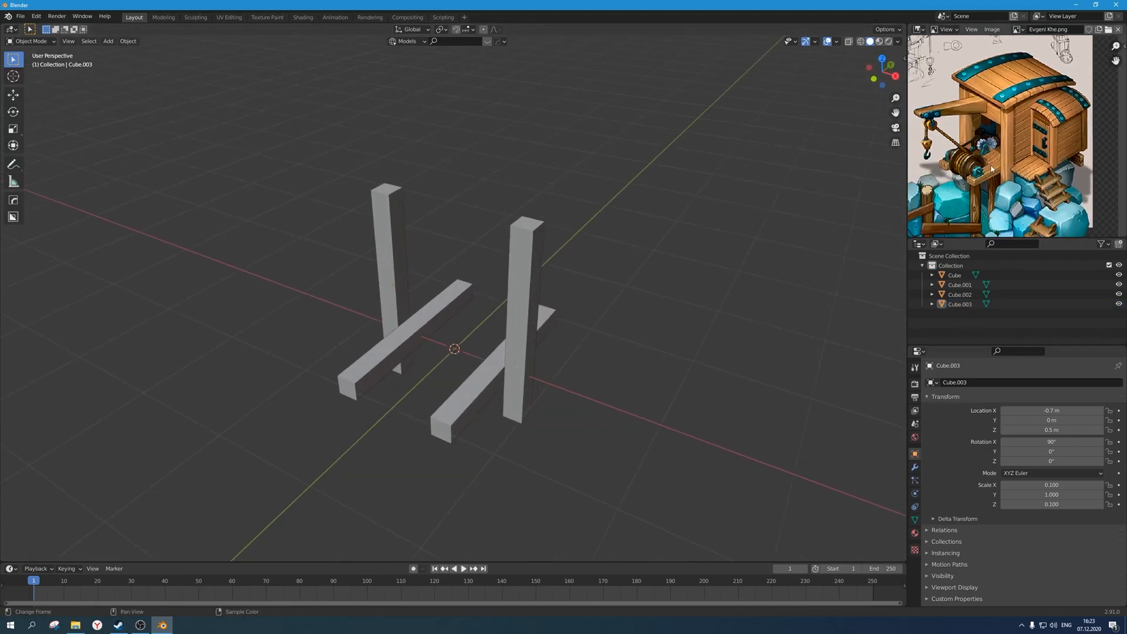
{"action": "scroll", "coordinate": [992, 169], "scroll_direction": "up", "scroll_amount": 2}
{"action": "scroll", "coordinate": [484, 344], "scroll_direction": "down", "scroll_amount": 3}
{"action": "scroll", "coordinate": [484, 344], "scroll_direction": "up", "scroll_amount": 2}
Duplicate the floor beam at X 0.5 m and offset the copy -0.5 m along X, midway between the two floor beams.
{"action": "left_click", "coordinate": [484, 344]}
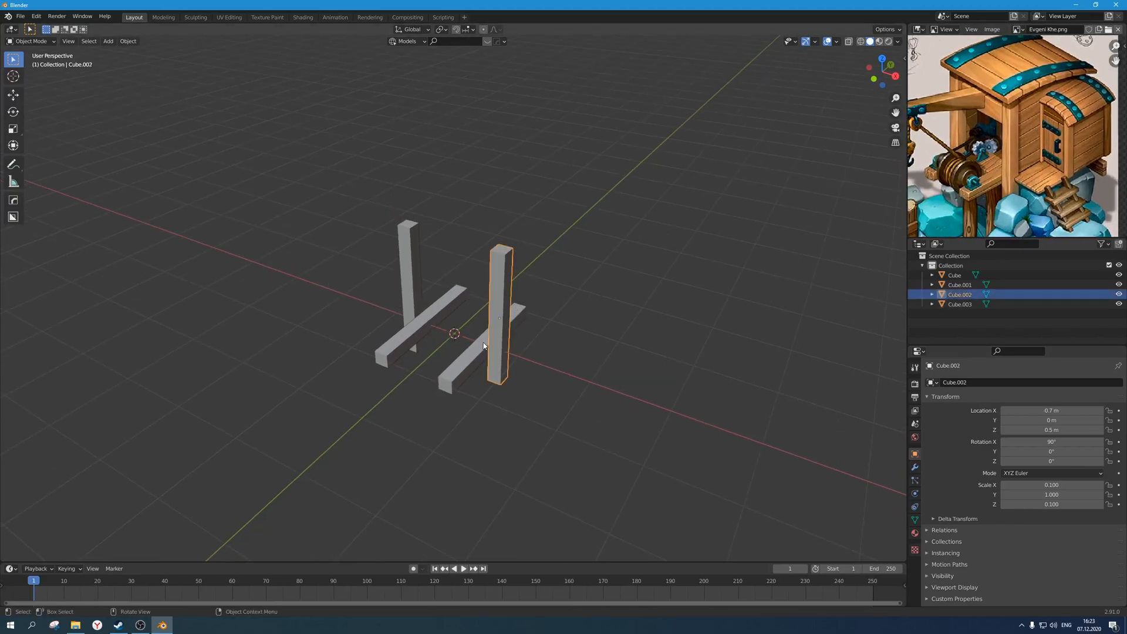
{"action": "left_click", "coordinate": [484, 344]}
{"action": "middle_click_drag", "start_coordinate": [491, 330], "coordinate": [515, 340]}
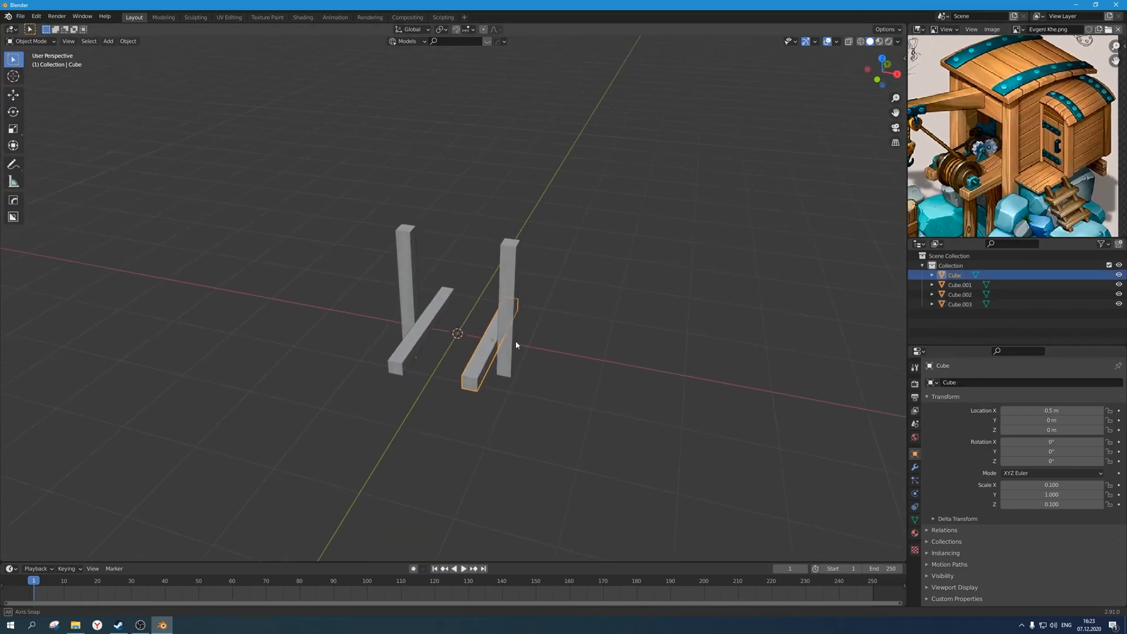
{"action": "scroll", "coordinate": [516, 341], "scroll_direction": "up", "scroll_amount": 2}
{"action": "key", "text": "shift+d"}
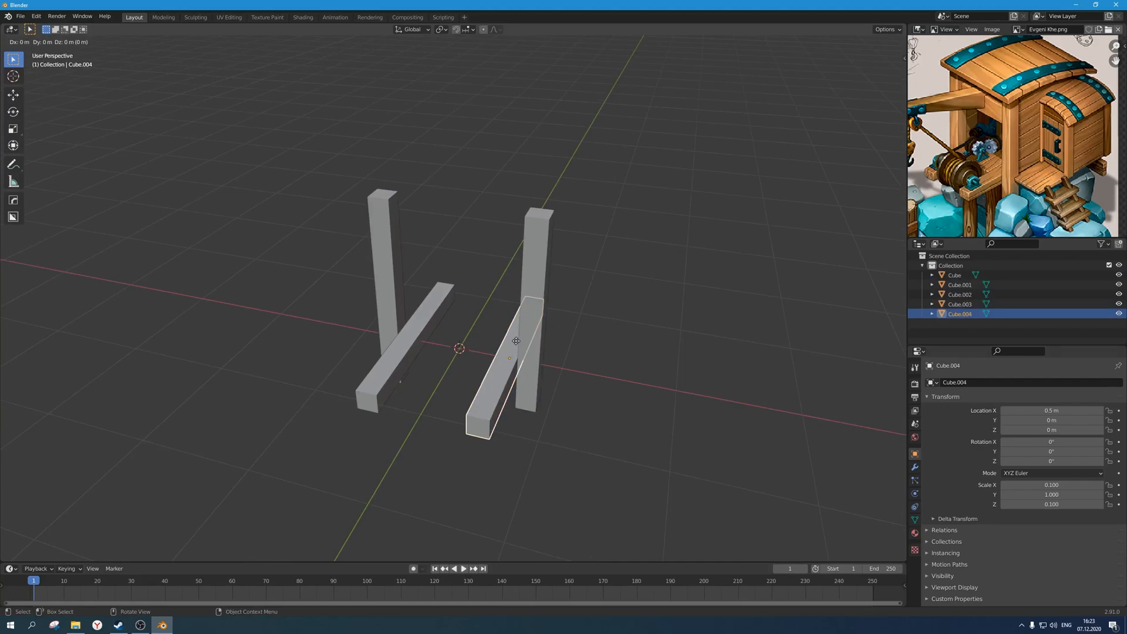
{"action": "type", "text": "x"}
{"action": "type", "text": "-.5"}
{"action": "key", "text": "Return"}
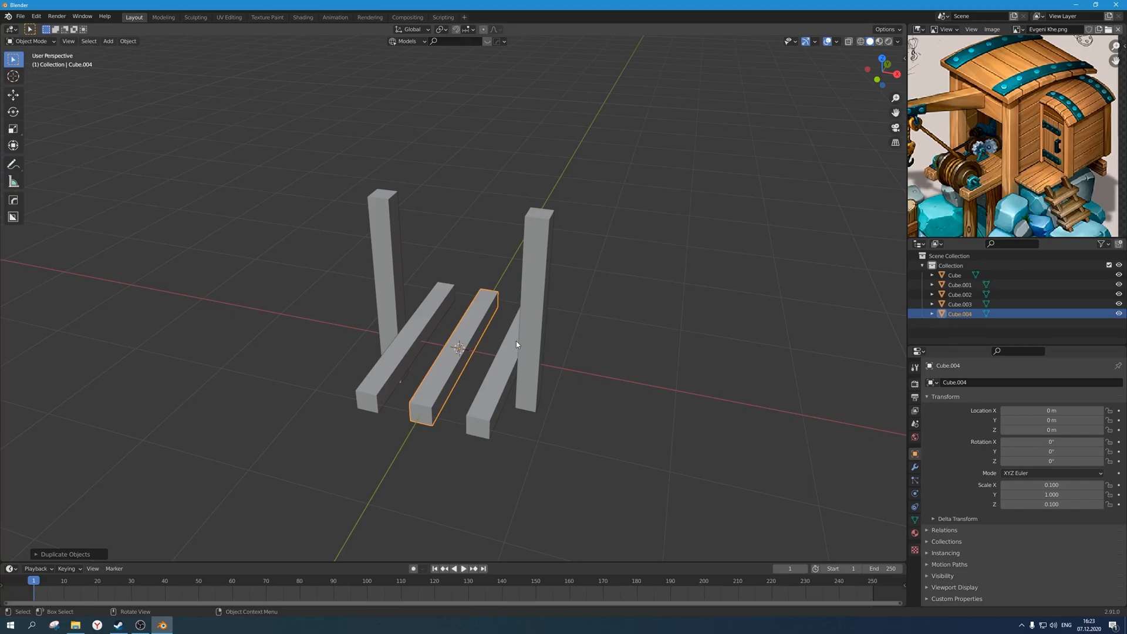
Rotate the middle beam copy 90° about the Z axis so it runs crosswise between the posts.
{"action": "key", "text": "r"}
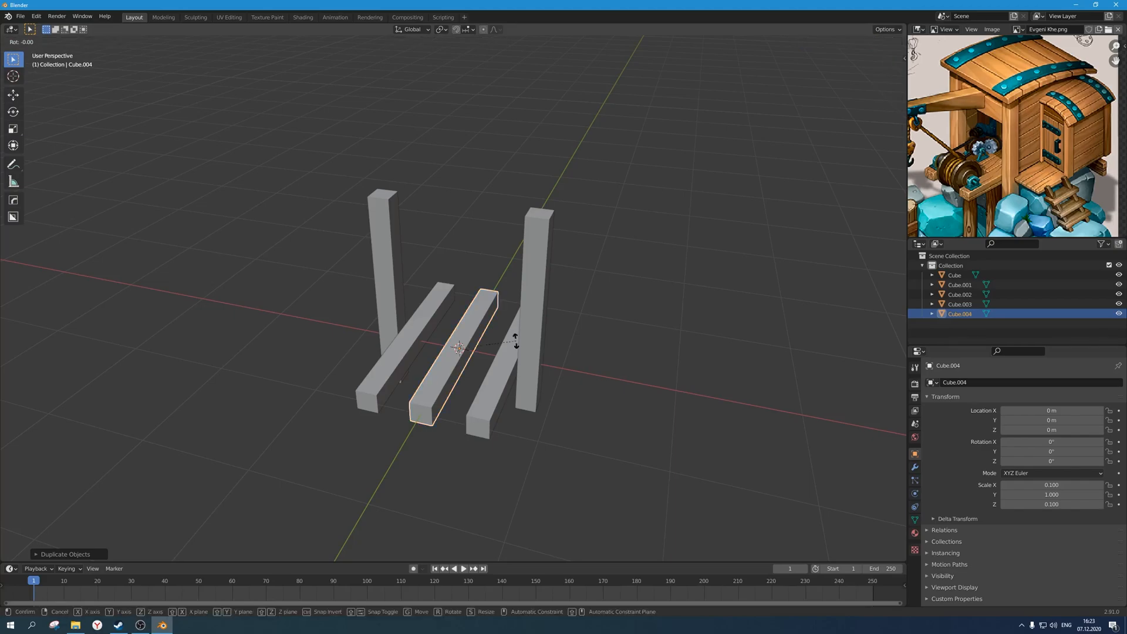
{"action": "type", "text": "z90"}
{"action": "key", "text": "Return"}
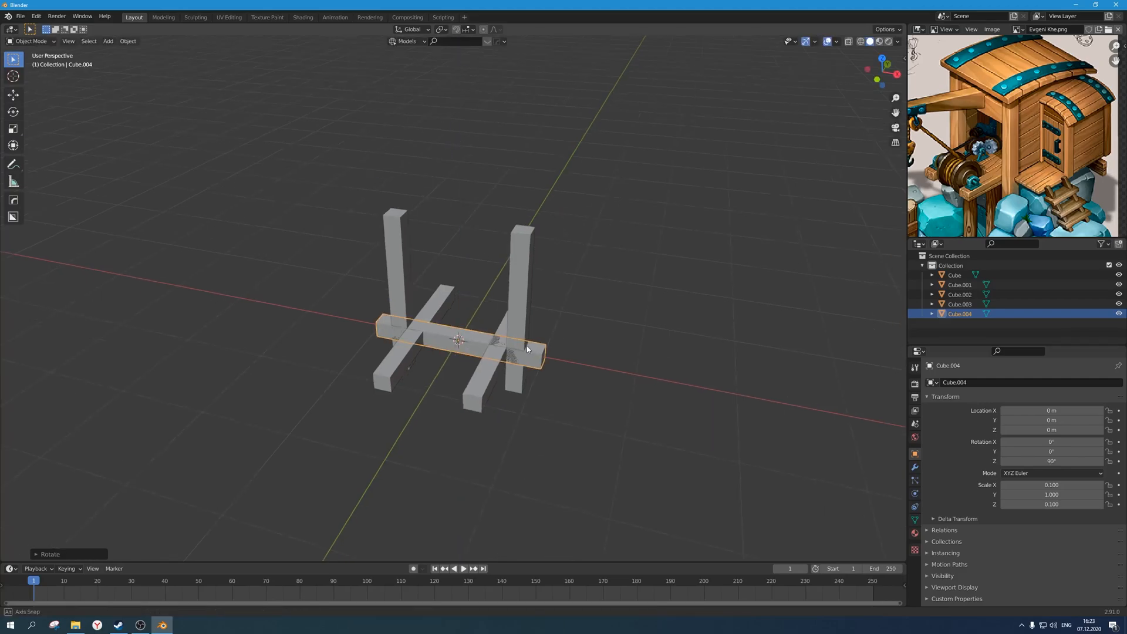
Raise the crosswise beam 1.4 m along the Z axis to the tops of the posts.
{"action": "middle_click_drag", "start_coordinate": [528, 349], "coordinate": [520, 247]}
{"action": "type", "text": "gz1"}
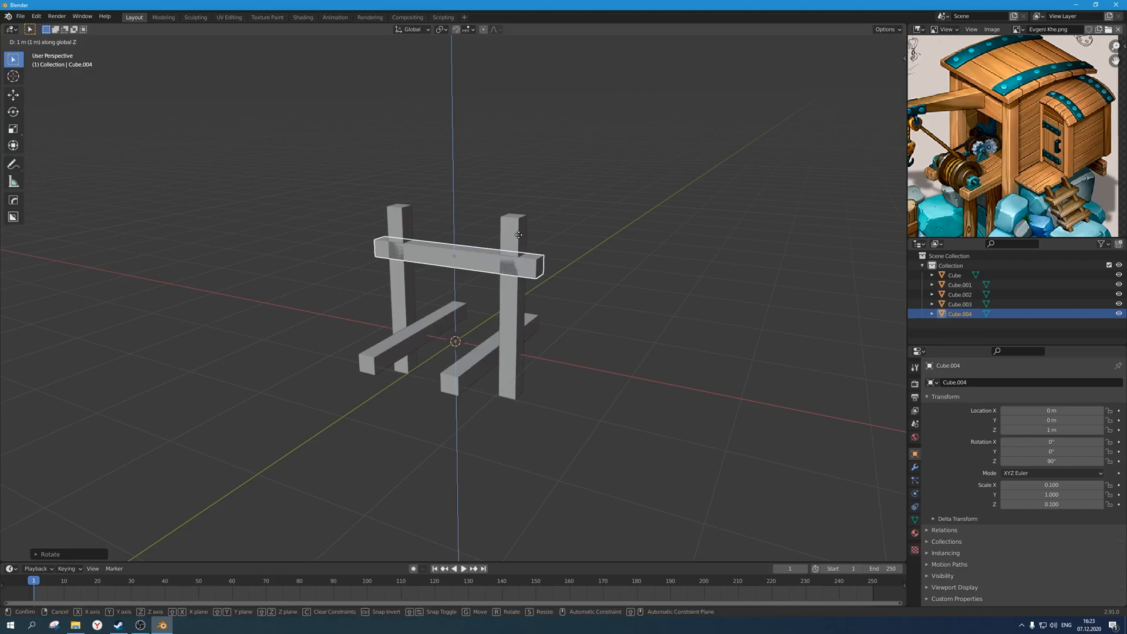
{"action": "key", "text": "BackSpace"}
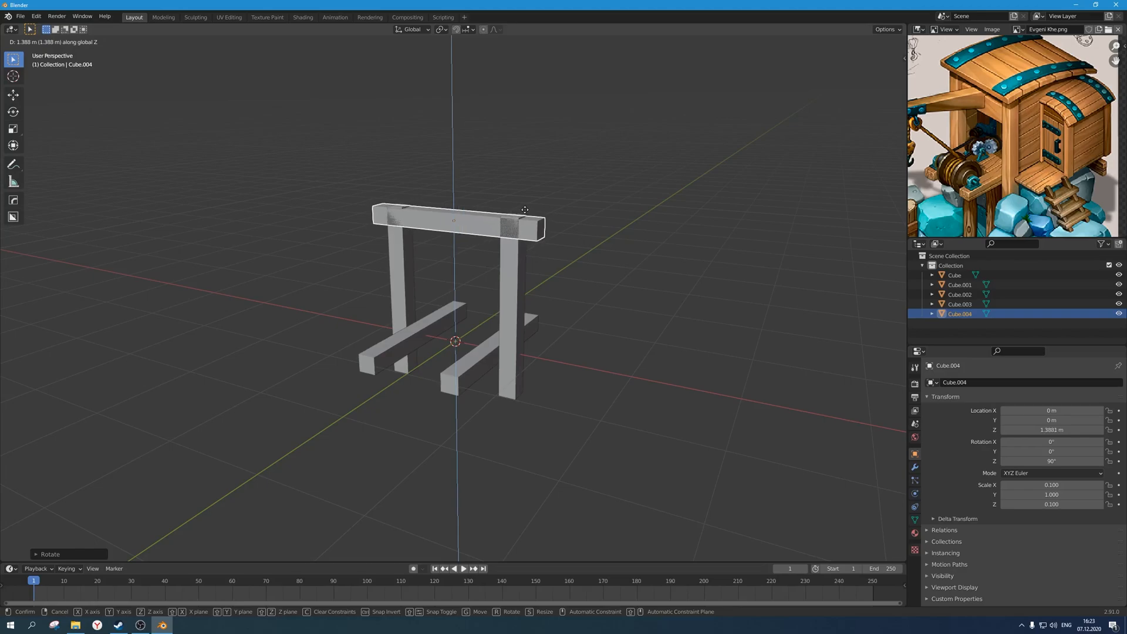
{"action": "type", "text": "1.4"}
{"action": "key", "text": "Return"}
Scale the crossbeam to 0.6 along X so it fits between the two posts, and clear the selection.
{"action": "middle_click_drag", "start_coordinate": [524, 212], "coordinate": [596, 315]}
{"action": "key", "text": "s"}
{"action": "key", "text": "x"}
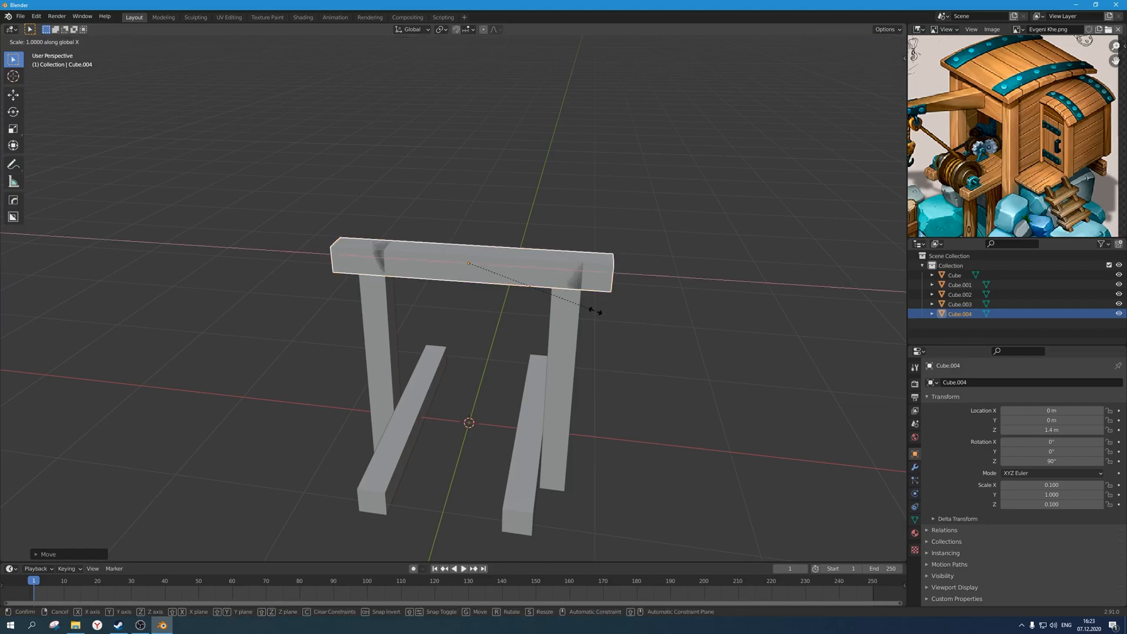
{"action": "left_click", "coordinate": [544, 294], "text": "ctrl"}
{"action": "scroll", "coordinate": [526, 287], "scroll_direction": "up", "scroll_amount": 2}
{"action": "middle_click_drag", "start_coordinate": [526, 286], "coordinate": [480, 292]}
{"action": "left_click", "coordinate": [537, 281]}
{"action": "scroll", "coordinate": [493, 306], "scroll_direction": "down", "scroll_amount": 3}
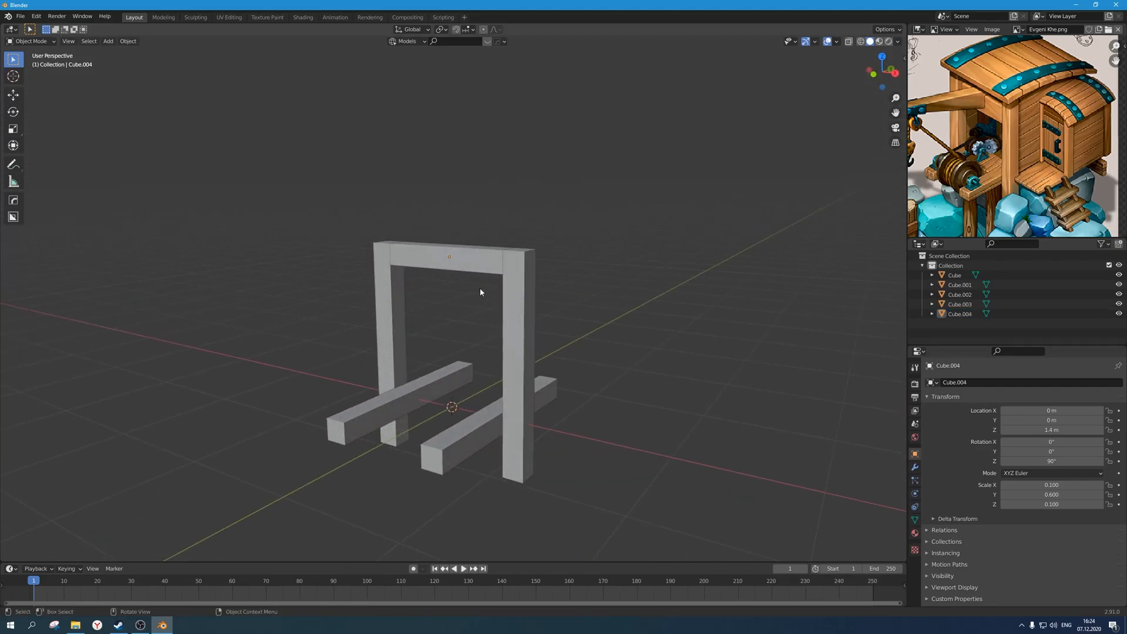
Turn on the Screencast Keys display for the viewport.
{"action": "scroll", "coordinate": [482, 292], "scroll_direction": "up", "scroll_amount": 1}
{"action": "key", "text": "n"}
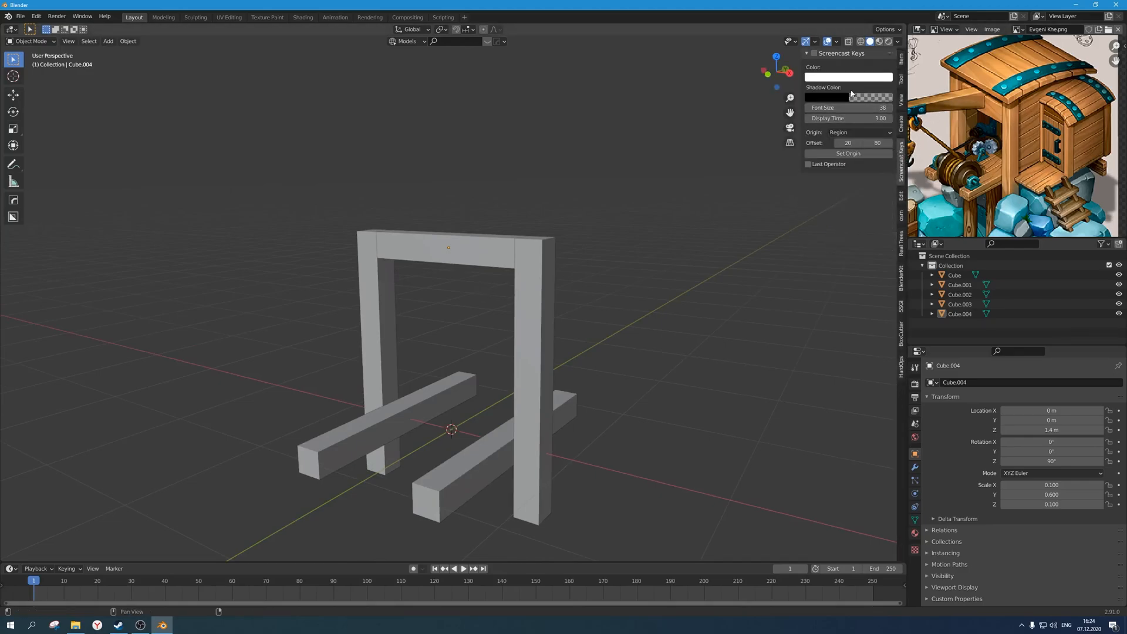
{"action": "left_click", "coordinate": [810, 53]}
{"action": "left_click", "coordinate": [814, 53]}
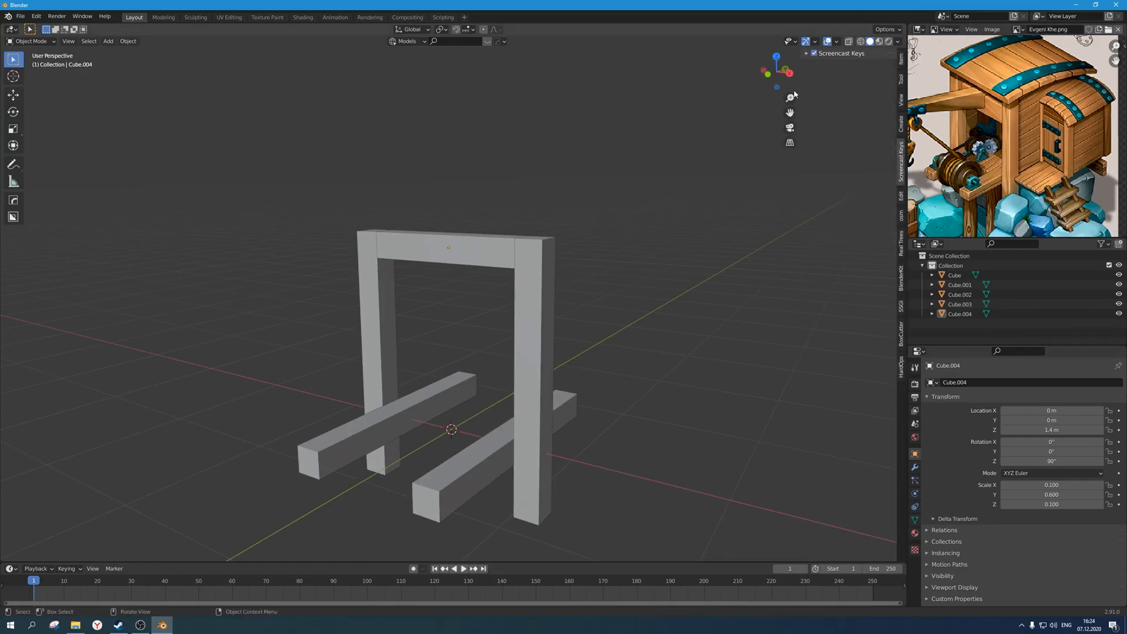
{"action": "key", "text": "n"}
Select the crossbeam between the tops of the posts.
{"action": "middle_click_drag", "start_coordinate": [495, 288], "coordinate": [535, 300]}
{"action": "scroll", "coordinate": [559, 307], "scroll_direction": "down", "scroll_amount": 3}
{"action": "left_click", "coordinate": [517, 252]}
{"action": "scroll", "coordinate": [505, 312], "scroll_direction": "up", "scroll_amount": 2}
{"action": "scroll", "coordinate": [478, 299], "scroll_direction": "down", "scroll_amount": 2}
{"action": "scroll", "coordinate": [503, 300], "scroll_direction": "up", "scroll_amount": 1}
{"action": "key", "text": "s"}
{"action": "key", "text": "z"}
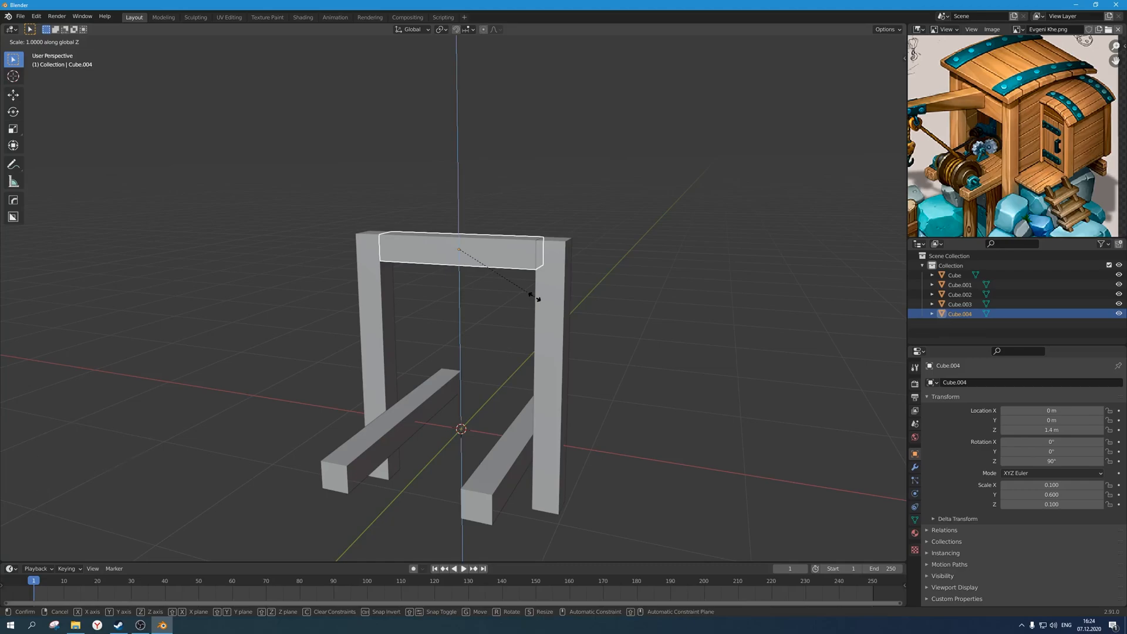
{"action": "type", "text": "2"}
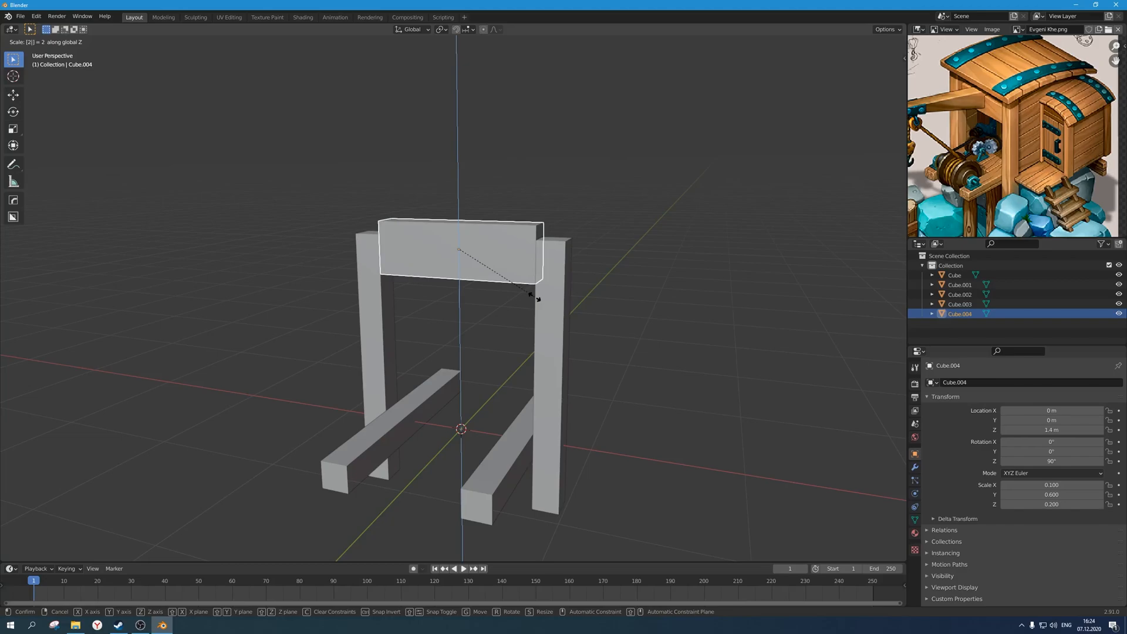
{"action": "key", "text": "Escape"}
Scale the crossbeam by 1.5 along the Z axis to make it taller.
{"action": "key", "text": "s"}
{"action": "key", "text": "z"}
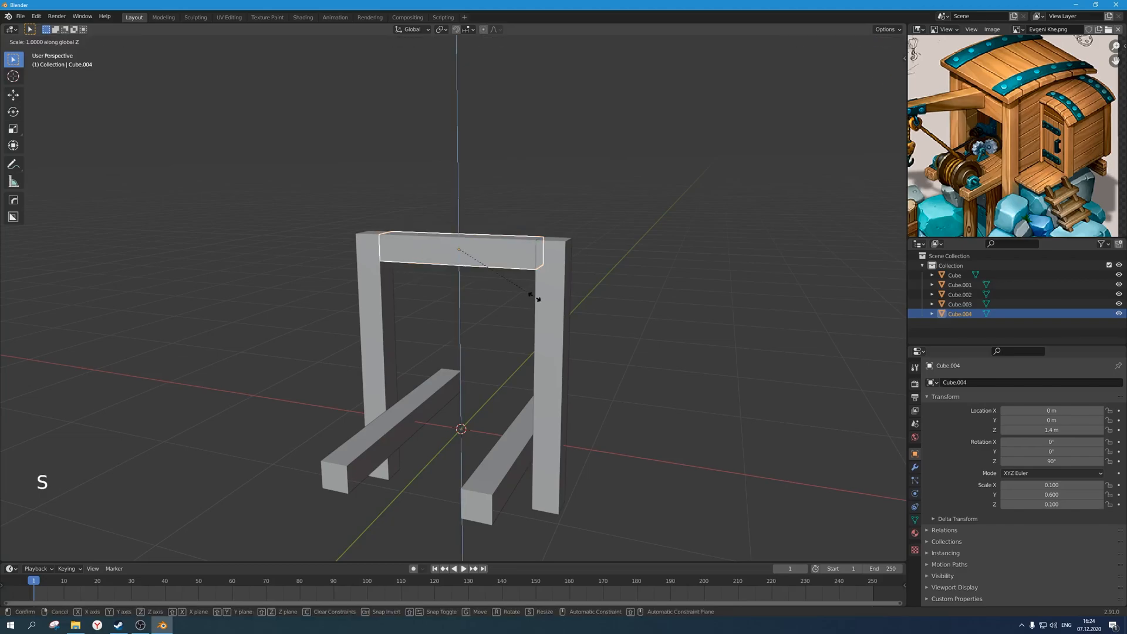
{"action": "type", "text": "1.5"}
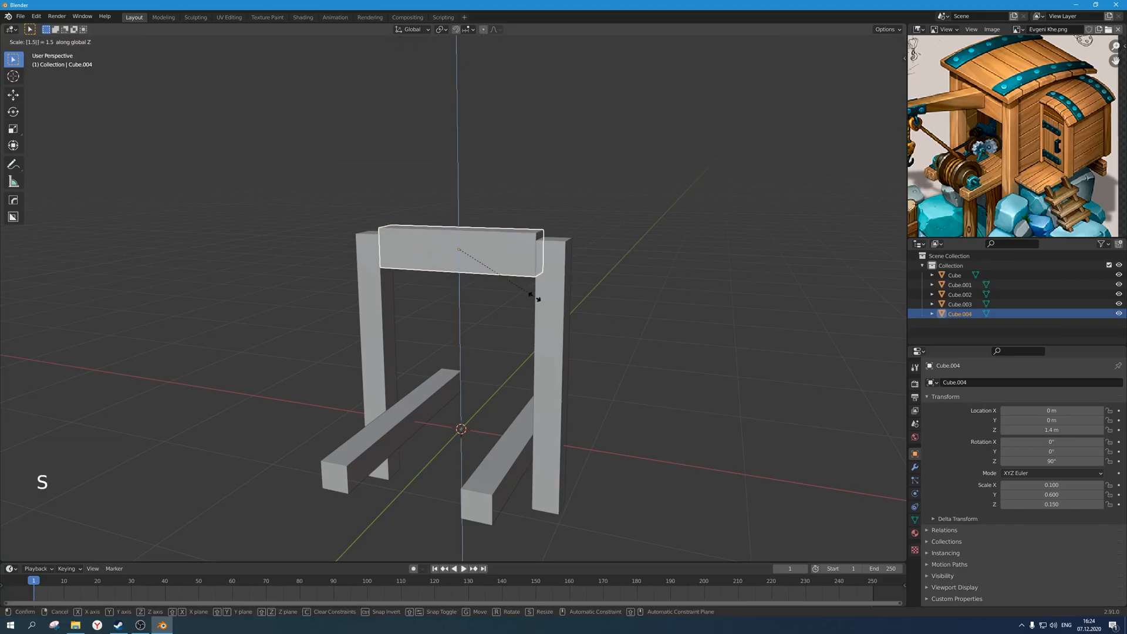
{"action": "key", "text": "Return"}
{"action": "scroll", "coordinate": [535, 296], "scroll_direction": "up", "scroll_amount": 2}
{"action": "middle_click_drag", "start_coordinate": [534, 297], "coordinate": [508, 253]}
{"action": "key", "text": "g"}
{"action": "key", "text": "z"}
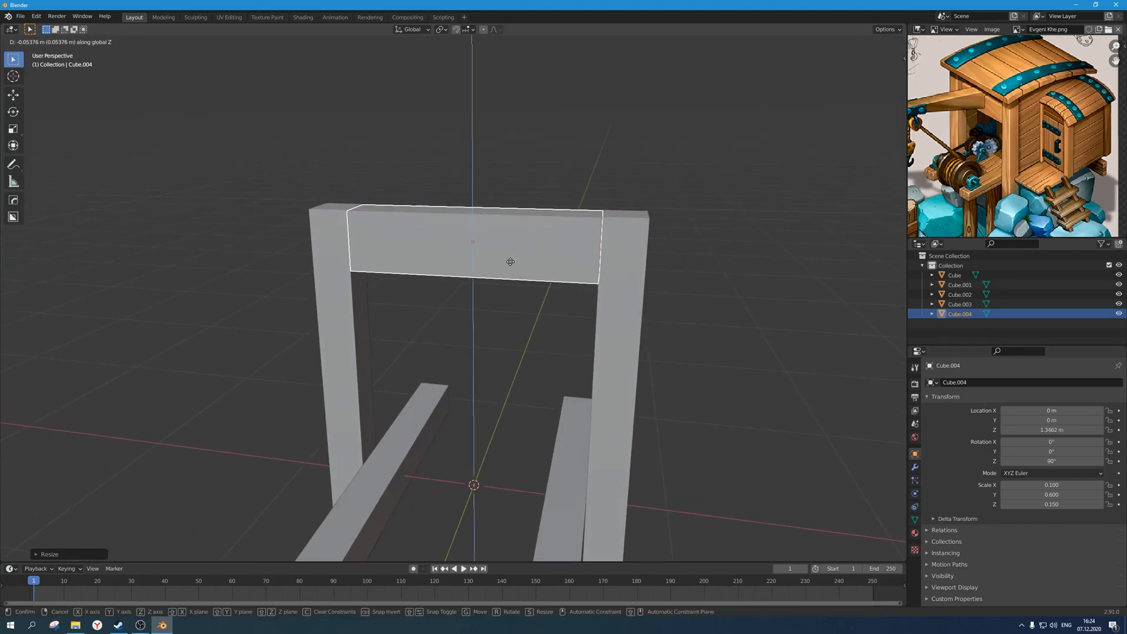
{"action": "right_click", "coordinate": [511, 262]}
Move the crossbeam -0.05 m along the Z axis and clear the selection.
{"action": "key", "text": "g"}
{"action": "key", "text": "z"}
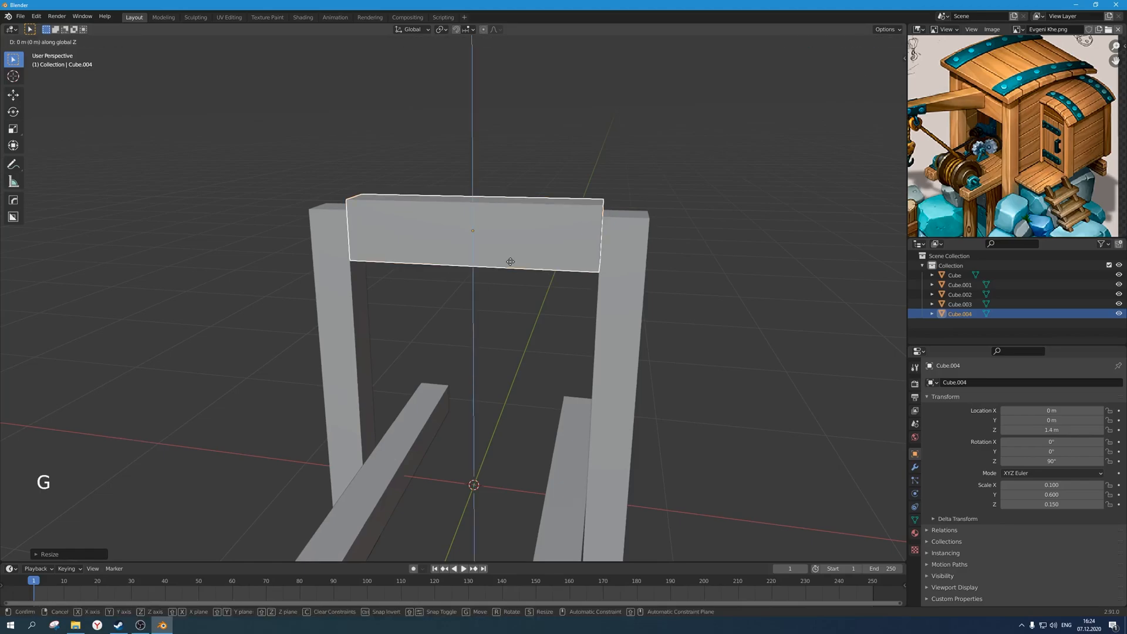
{"action": "type", "text": "-.05"}
{"action": "left_click", "coordinate": [521, 106]}
Compare the crossbeam's height and thickness relative to the posts with the reference picture.
{"action": "scroll", "coordinate": [520, 106], "scroll_direction": "up", "scroll_amount": 1}
{"action": "middle_click_drag", "start_coordinate": [521, 106], "coordinate": [453, 273]}
{"action": "scroll", "coordinate": [511, 256], "scroll_direction": "down", "scroll_amount": 5}
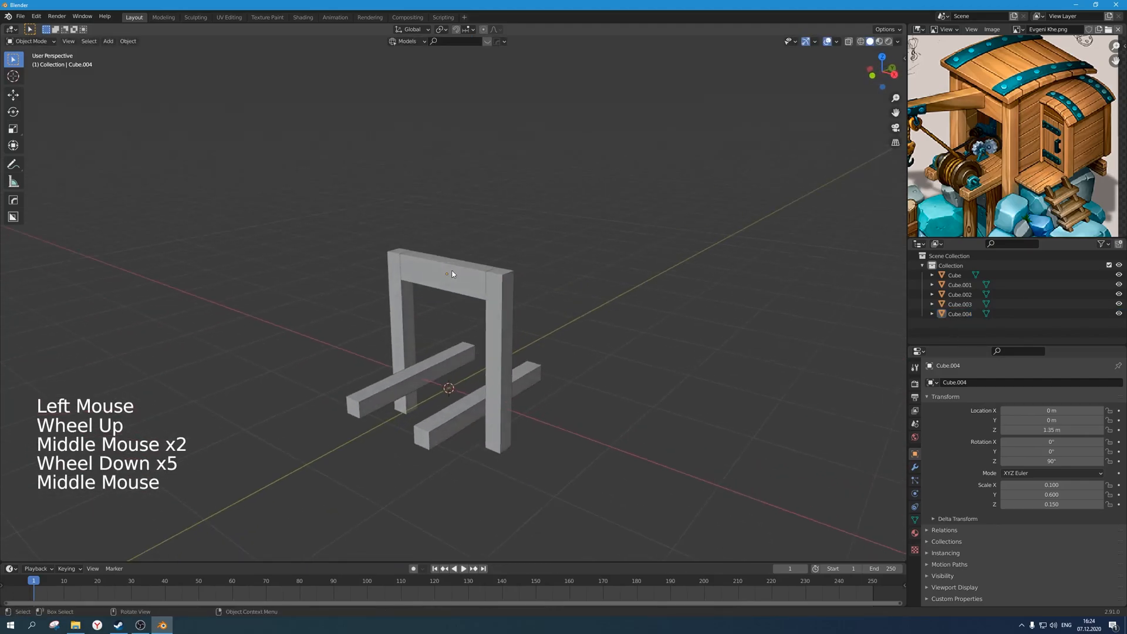
{"action": "scroll", "coordinate": [460, 273], "scroll_direction": "up", "scroll_amount": 1}
{"action": "scroll", "coordinate": [1011, 149], "scroll_direction": "up", "scroll_amount": 3}
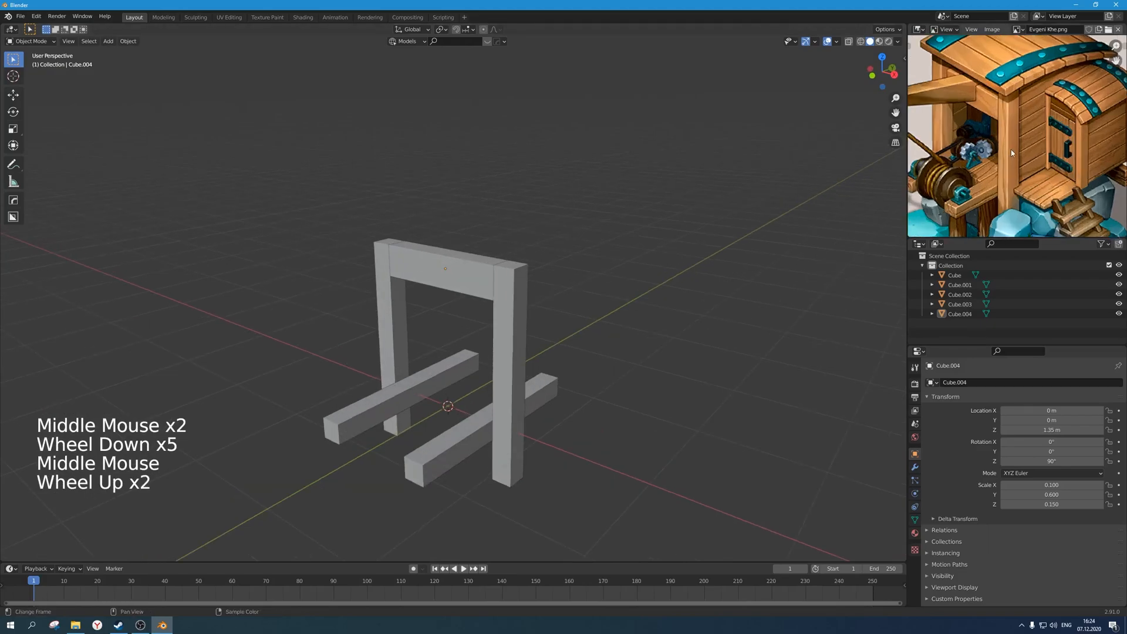
{"action": "scroll", "coordinate": [1020, 166], "scroll_direction": "down", "scroll_amount": 2}
{"action": "middle_click_drag", "start_coordinate": [1004, 146], "coordinate": [1024, 176]}
{"action": "scroll", "coordinate": [1020, 166], "scroll_direction": "down", "scroll_amount": 1}
{"action": "scroll", "coordinate": [517, 282], "scroll_direction": "up", "scroll_amount": 1}
{"action": "middle_click_drag", "start_coordinate": [517, 282], "coordinate": [488, 283]}
Repeat the 0.05 m downward move on the crossbeam so it sits below the post tops.
{"action": "left_click", "coordinate": [477, 281]}
{"action": "scroll", "coordinate": [476, 282], "scroll_direction": "up", "scroll_amount": 1}
{"action": "scroll", "coordinate": [488, 284], "scroll_direction": "down", "scroll_amount": 2}
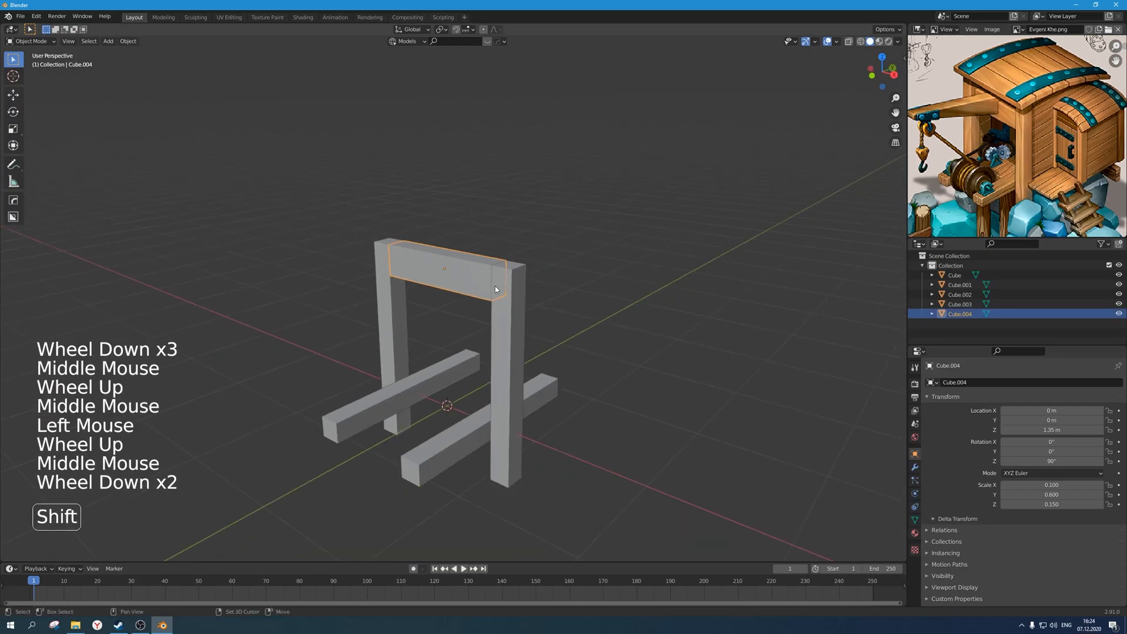
{"action": "key", "text": "shift+r"}
{"action": "scroll", "coordinate": [448, 287], "scroll_direction": "up", "scroll_amount": 2}
{"action": "mouse_move", "coordinate": [449, 287]}
{"action": "middle_mouse_down"}
{"action": "mouse_move", "coordinate": [451, 315]}
{"action": "mouse_move", "coordinate": [467, 276]}
{"action": "mouse_move", "coordinate": [454, 293]}
{"action": "middle_mouse_up"}
{"action": "scroll", "coordinate": [451, 296], "scroll_direction": "down", "scroll_amount": 1}
{"action": "scroll", "coordinate": [453, 301], "scroll_direction": "up", "scroll_amount": 2}
{"action": "scroll", "coordinate": [451, 305], "scroll_direction": "down", "scroll_amount": 2}
{"action": "left_click", "coordinate": [510, 222]}
Scale the crossbeam to 0.6 along the Y axis so it is thinner than the posts, and clear the selection.
{"action": "left_click", "coordinate": [444, 279]}
{"action": "scroll", "coordinate": [453, 294], "scroll_direction": "down", "scroll_amount": 1}
{"action": "left_click", "coordinate": [454, 293]}
{"action": "scroll", "coordinate": [561, 222], "scroll_direction": "up", "scroll_amount": 1}
{"action": "middle_click_drag", "start_coordinate": [560, 223], "coordinate": [479, 290]}
{"action": "left_click", "coordinate": [478, 286]}
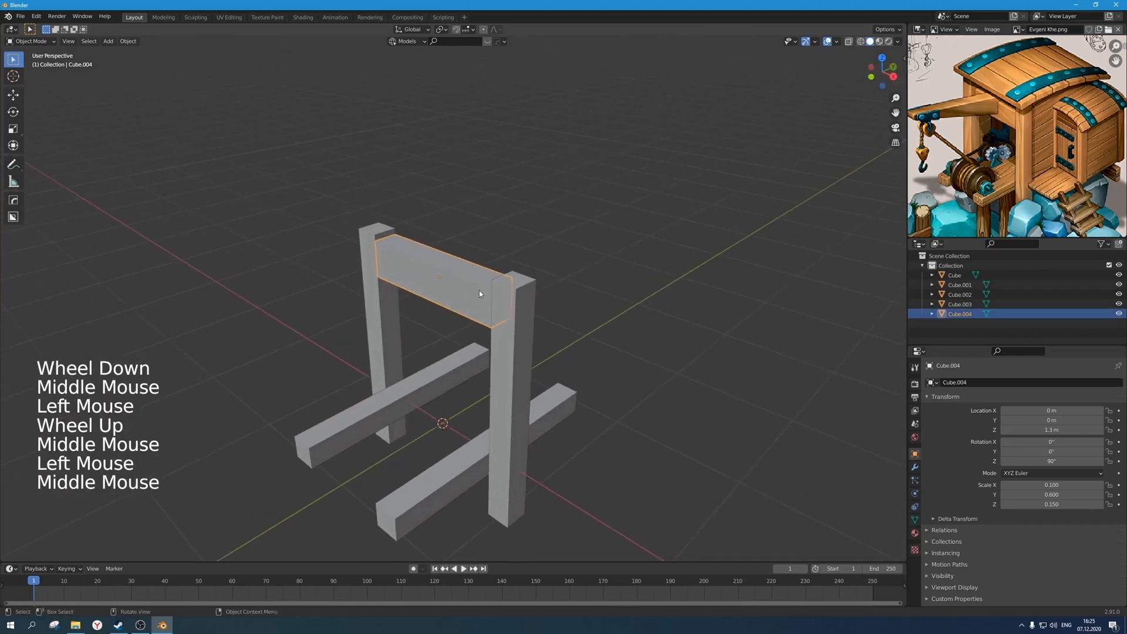
{"action": "key", "text": "s"}
{"action": "key", "text": "y"}
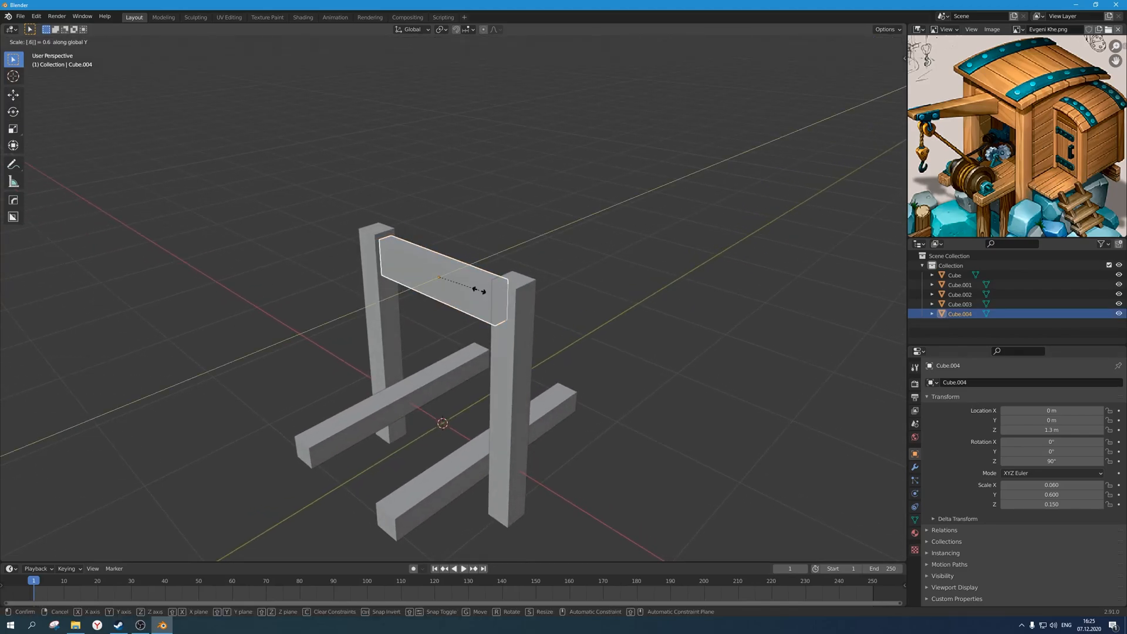
{"action": "key", "text": "Return"}
{"action": "left_click", "coordinate": [651, 255]}
Duplicate the floor beam at X 0.5 m and raise the copy 0.2 m along the Z axis.
{"action": "scroll", "coordinate": [746, 261], "scroll_direction": "down", "scroll_amount": 2}
{"action": "scroll", "coordinate": [1044, 183], "scroll_direction": "down", "scroll_amount": 1}
{"action": "middle_click_drag", "start_coordinate": [1045, 183], "coordinate": [1029, 162]}
{"action": "middle_click_drag", "start_coordinate": [704, 229], "coordinate": [570, 341]}
{"action": "scroll", "coordinate": [581, 300], "scroll_direction": "up", "scroll_amount": 2}
{"action": "scroll", "coordinate": [570, 341], "scroll_direction": "down", "scroll_amount": 3}
{"action": "middle_click_drag", "start_coordinate": [569, 385], "coordinate": [516, 361]}
{"action": "left_click", "coordinate": [528, 380]}
{"action": "scroll", "coordinate": [551, 386], "scroll_direction": "up", "scroll_amount": 2}
{"action": "key", "text": "shift+d"}
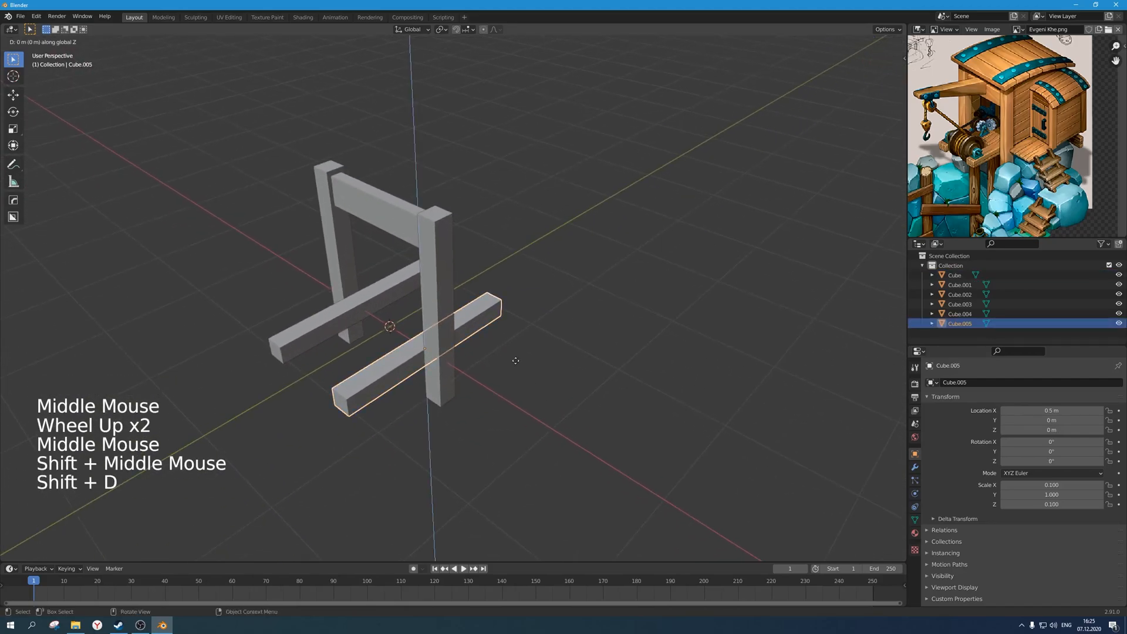
{"action": "type", "text": ".4"}
{"action": "key", "text": "Escape"}
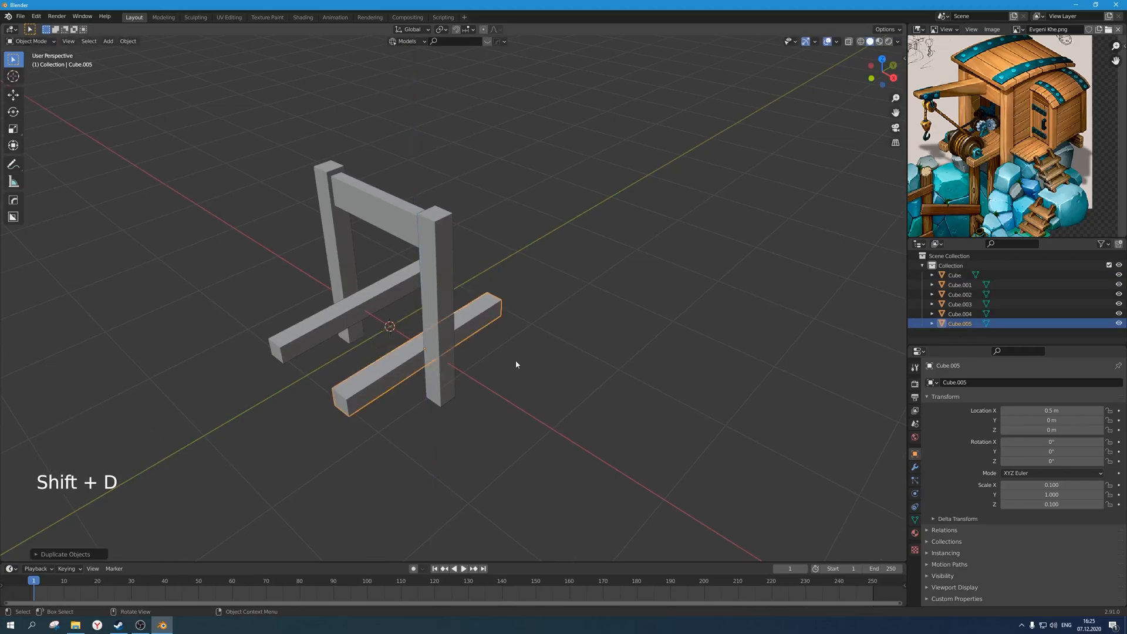
{"action": "type", "text": "gz.2"}
{"action": "key", "text": "Return"}
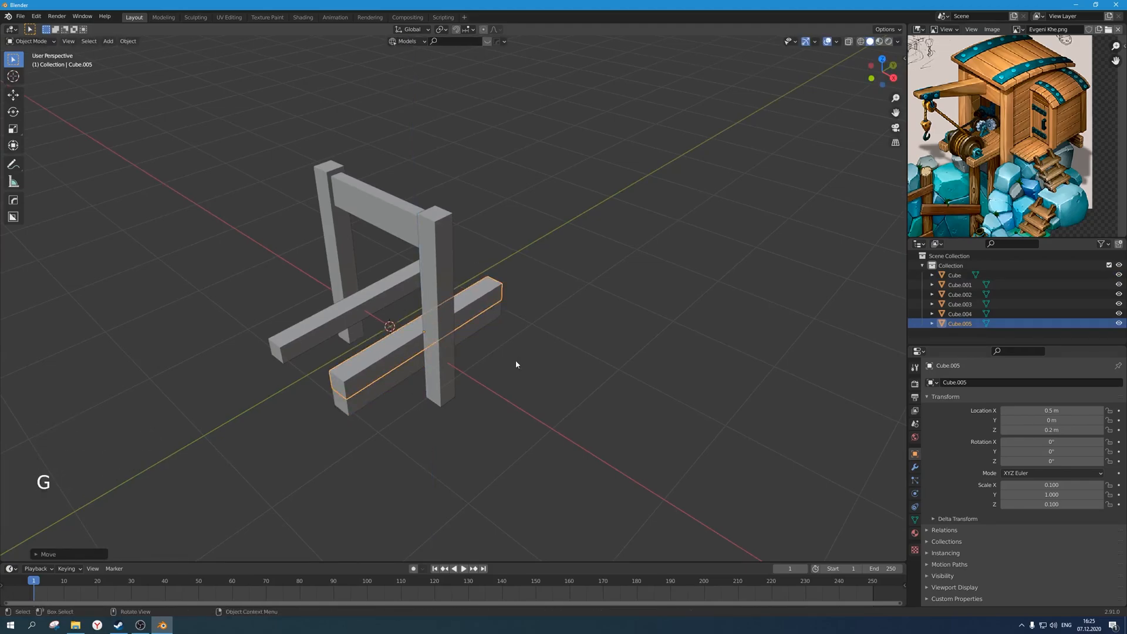
In top view, move the raised beam copy in grid increments to X 0.7 m and Y 1.1 m, directly behind the post.
{"action": "key", "text": "KP_7"}
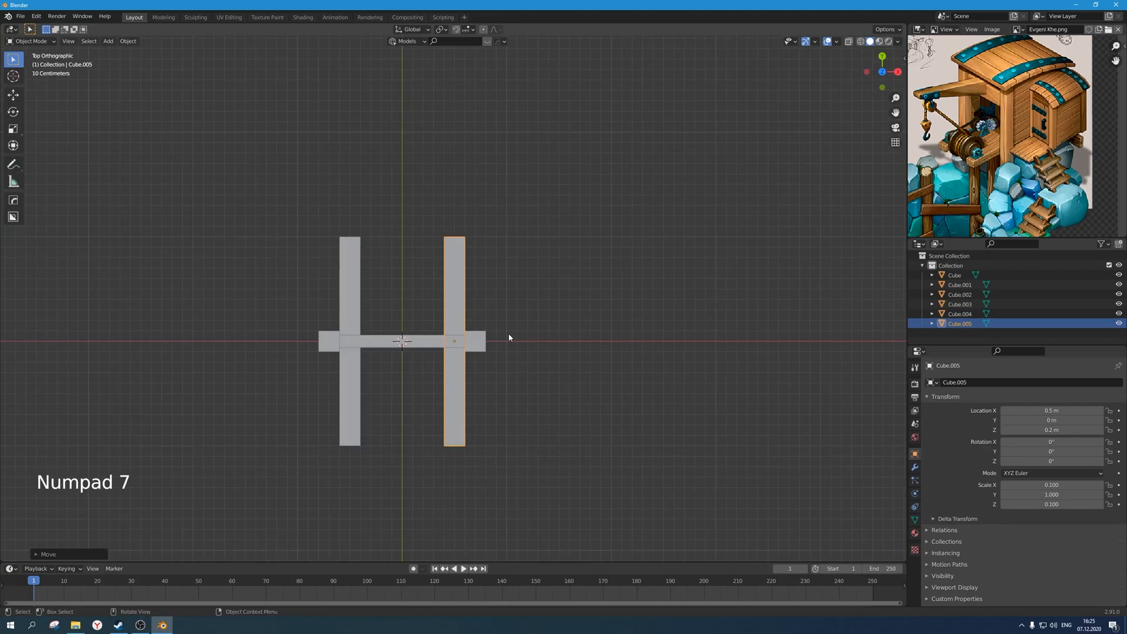
{"action": "scroll", "coordinate": [489, 349], "scroll_direction": "up", "scroll_amount": 2}
{"action": "key", "text": "g"}
{"action": "key", "text": "ctrl"}
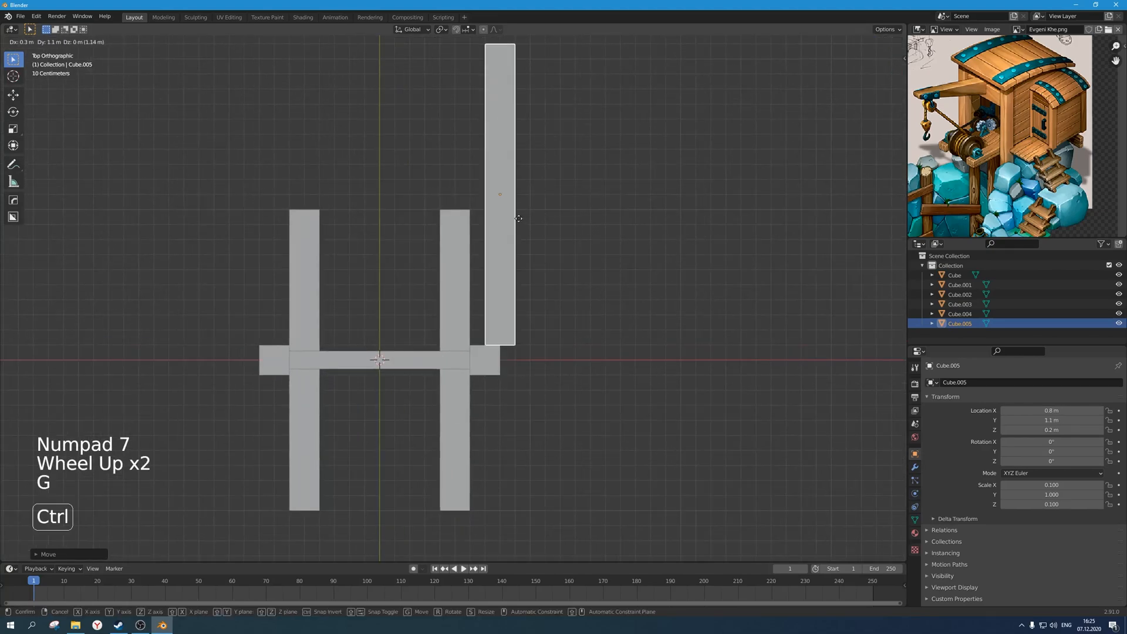
{"action": "left_click", "coordinate": [518, 269]}
{"action": "scroll", "coordinate": [541, 350], "scroll_direction": "down", "scroll_amount": 4}
{"action": "middle_click_drag", "start_coordinate": [541, 351], "coordinate": [512, 371]}
{"action": "scroll", "coordinate": [459, 319], "scroll_direction": "up", "scroll_amount": 4}
{"action": "scroll", "coordinate": [491, 330], "scroll_direction": "down", "scroll_amount": 2}
{"action": "key", "text": "KP_1"}
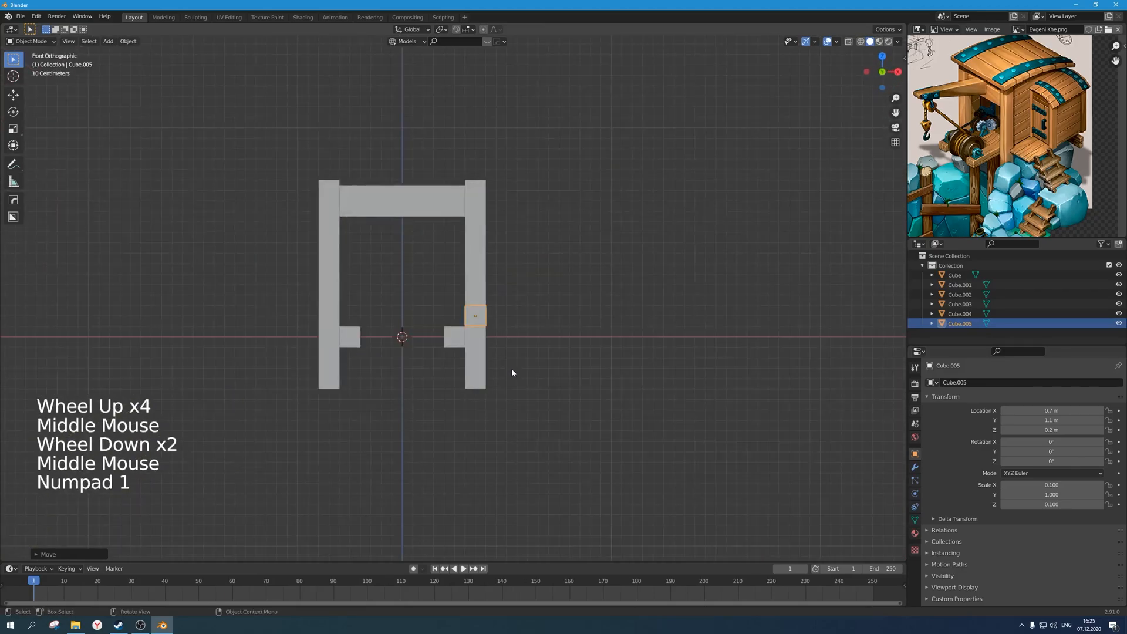
{"action": "key", "text": "KP_7"}
{"action": "scroll", "coordinate": [514, 273], "scroll_direction": "up", "scroll_amount": 2}
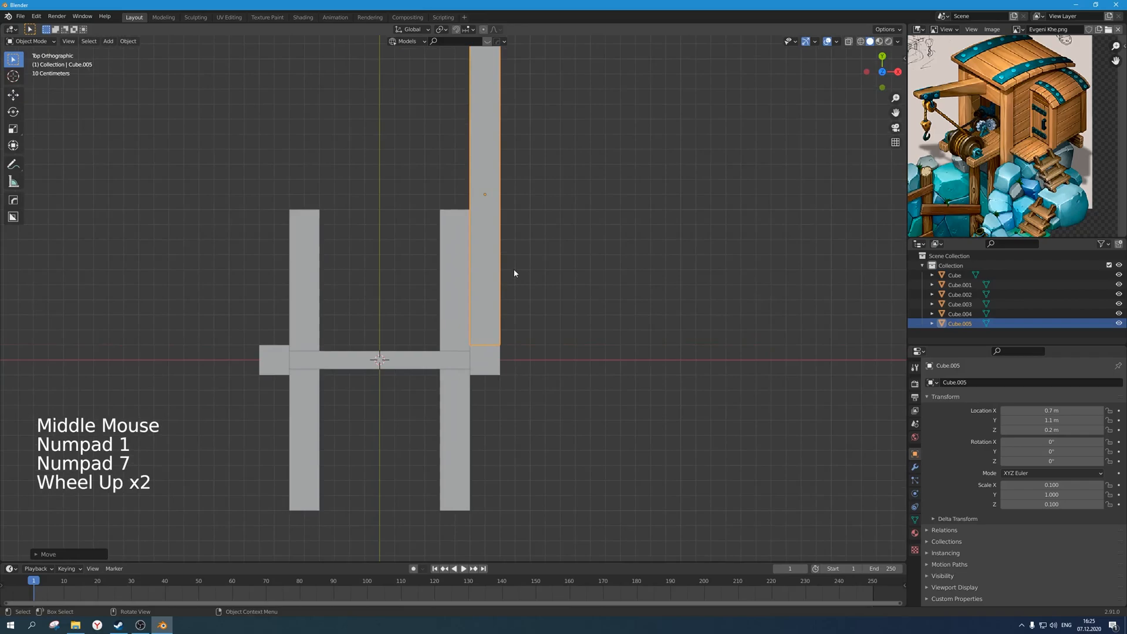
{"action": "key", "text": "g"}
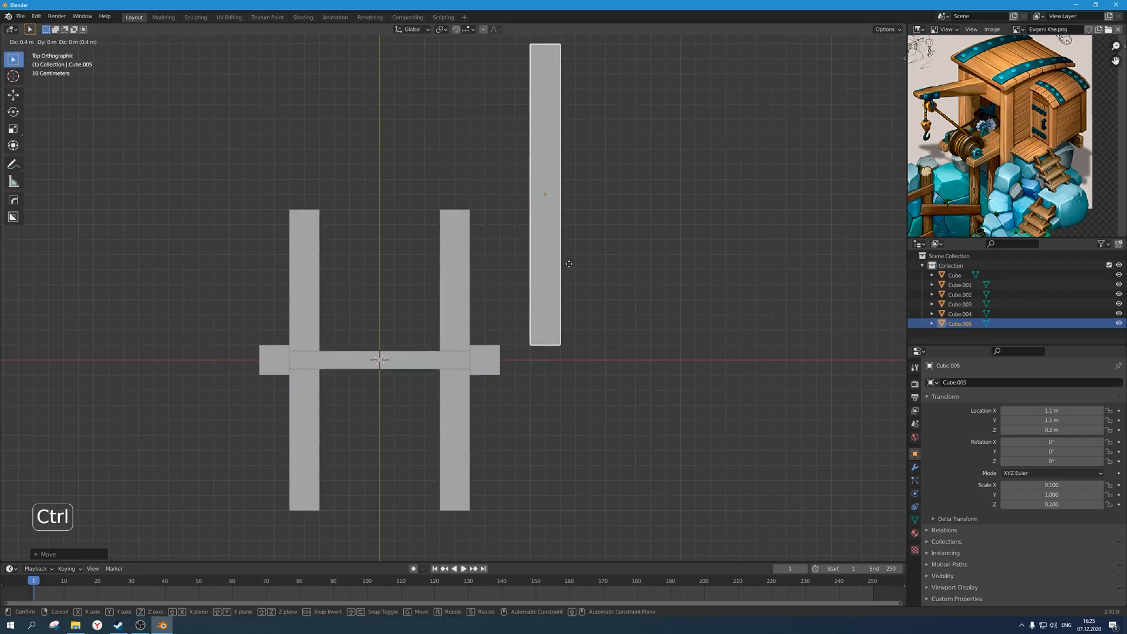
{"action": "left_click", "coordinate": [513, 268]}
{"action": "scroll", "coordinate": [521, 274], "scroll_direction": "down", "scroll_amount": 1}
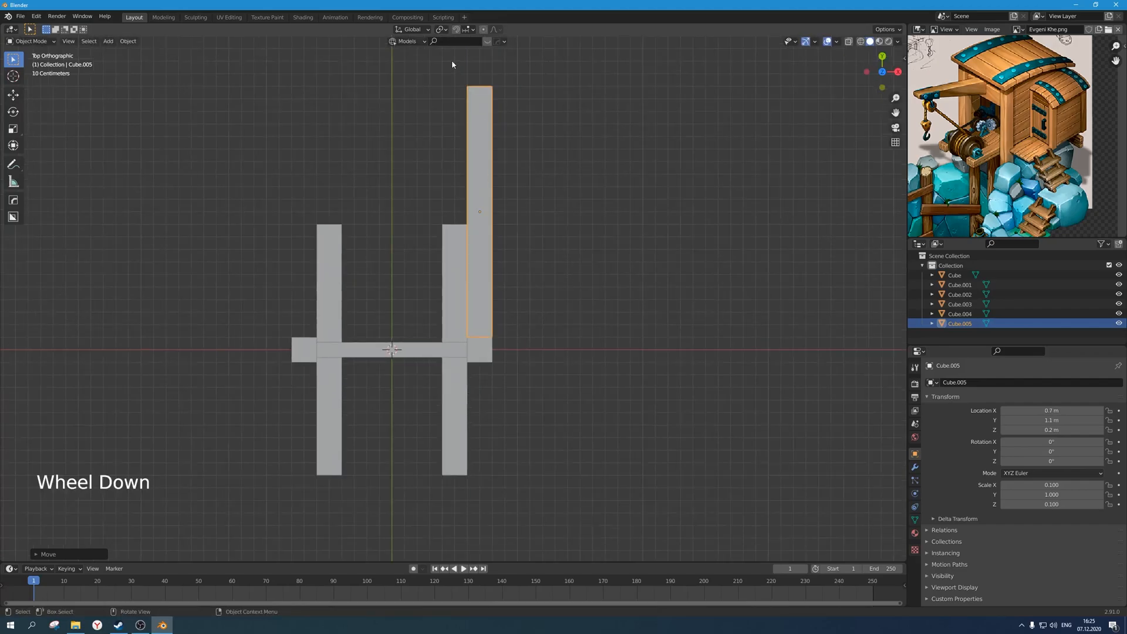
{"action": "left_click", "coordinate": [469, 33]}
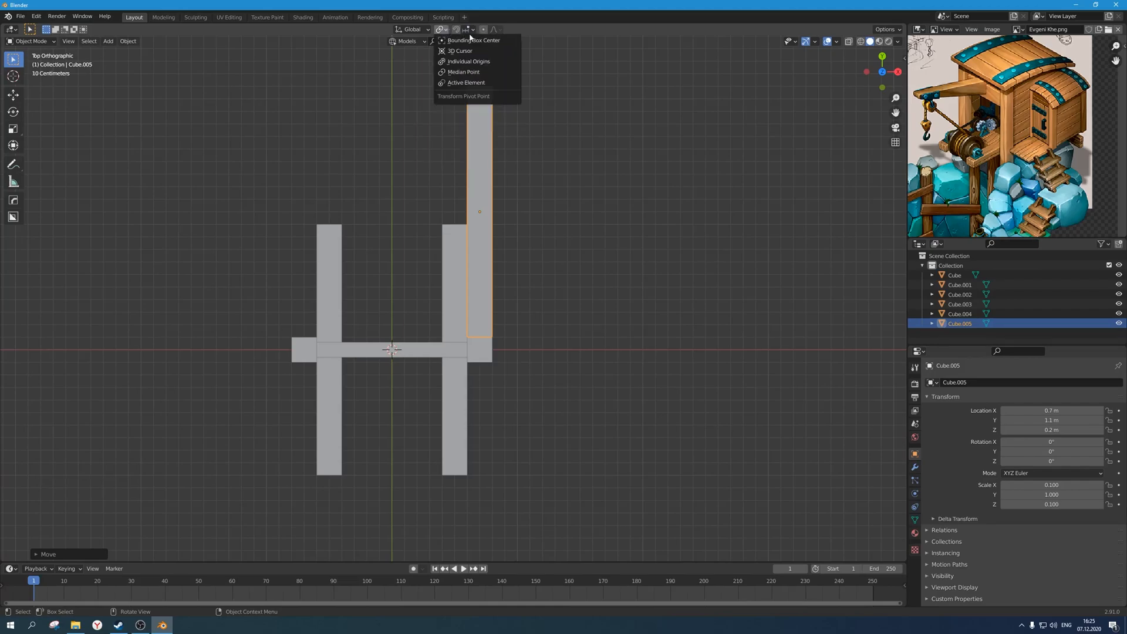
{"action": "scroll", "coordinate": [553, 360], "scroll_direction": "down", "scroll_amount": 7}
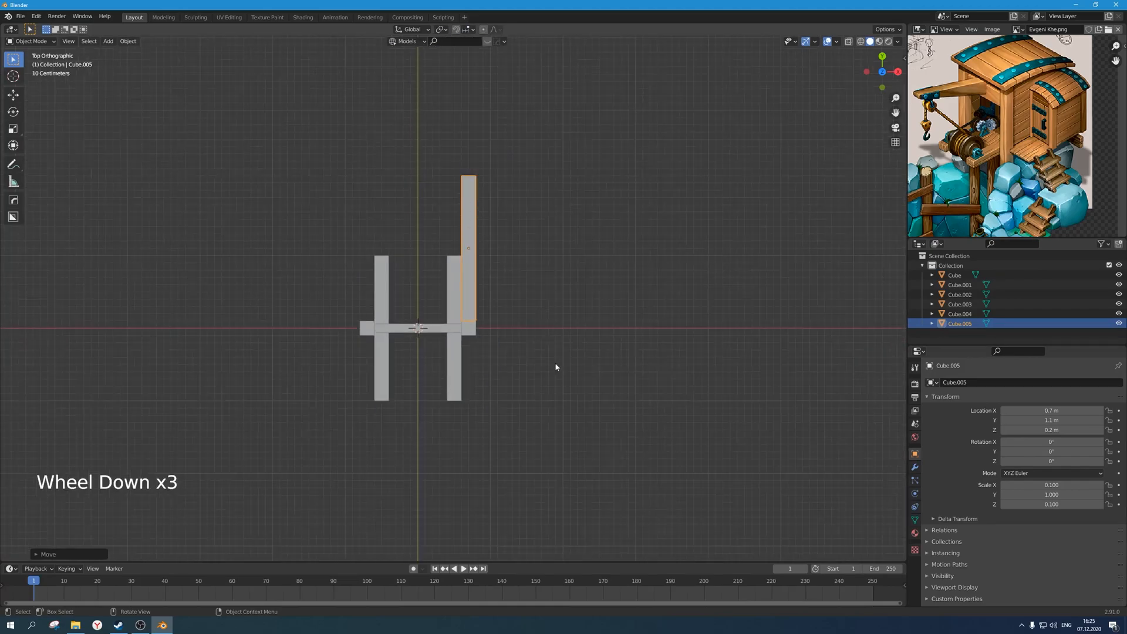
Duplicate the raised beam behind the post, leaving the copy in place.
{"action": "scroll", "coordinate": [545, 364], "scroll_direction": "up", "scroll_amount": 6}
{"action": "middle_click_drag", "start_coordinate": [545, 363], "coordinate": [516, 340]}
{"action": "scroll", "coordinate": [503, 272], "scroll_direction": "down", "scroll_amount": 2}
{"action": "scroll", "coordinate": [500, 337], "scroll_direction": "up", "scroll_amount": 1}
{"action": "scroll", "coordinate": [504, 348], "scroll_direction": "down", "scroll_amount": 1}
{"action": "scroll", "coordinate": [551, 334], "scroll_direction": "up", "scroll_amount": 2}
{"action": "scroll", "coordinate": [551, 333], "scroll_direction": "up", "scroll_amount": 1}
{"action": "scroll", "coordinate": [548, 329], "scroll_direction": "down", "scroll_amount": 1}
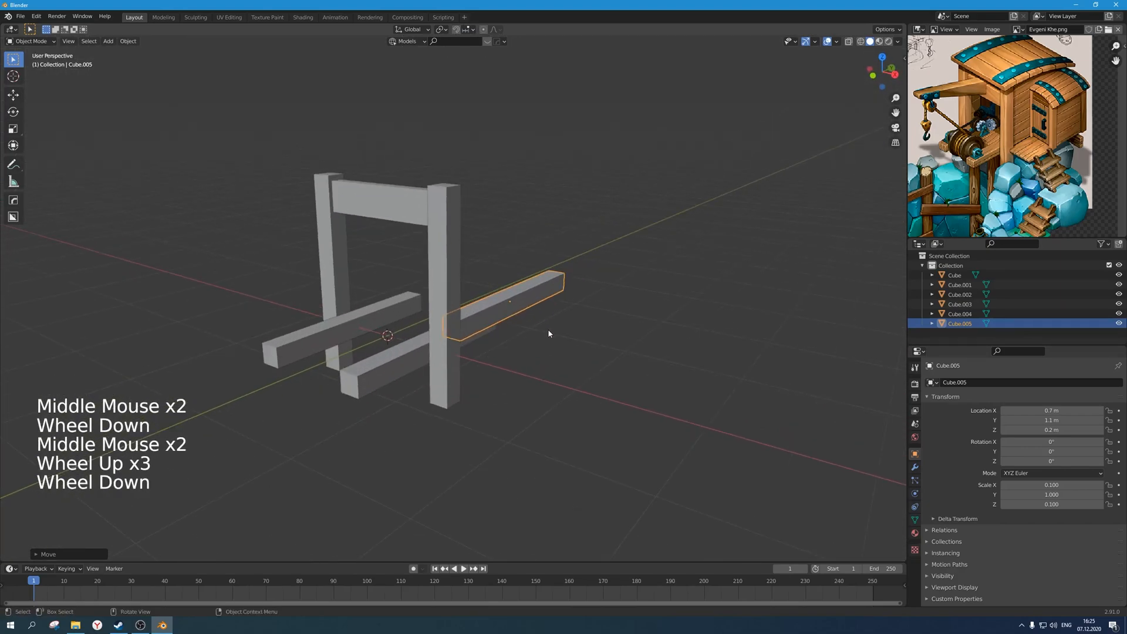
{"action": "key", "text": "shift+d"}
{"action": "key", "text": "z"}
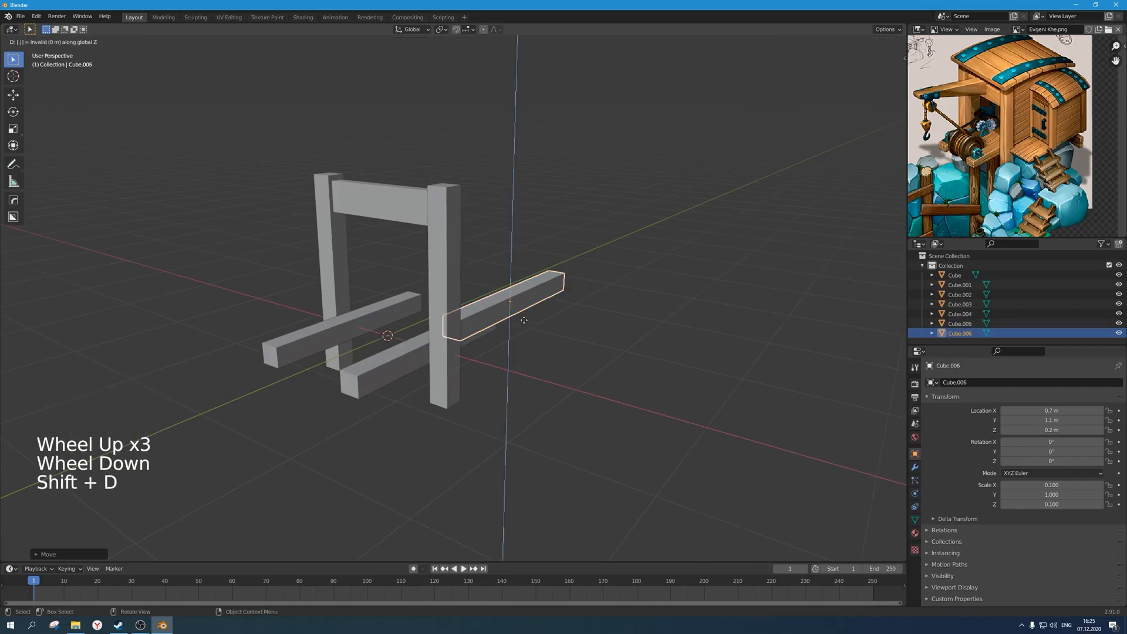
{"action": "right_click", "coordinate": [524, 320]}
{"action": "key", "text": "g"}
{"action": "right_click", "coordinate": [531, 315]}
{"action": "type", "text": "gz."}
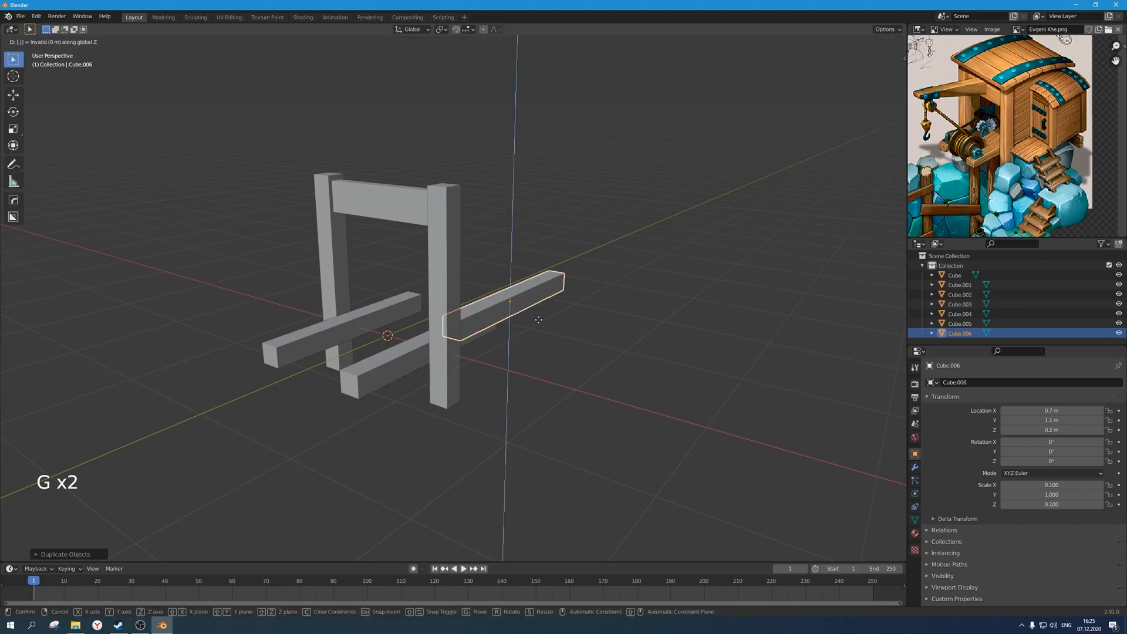
{"action": "right_click", "coordinate": [539, 321]}
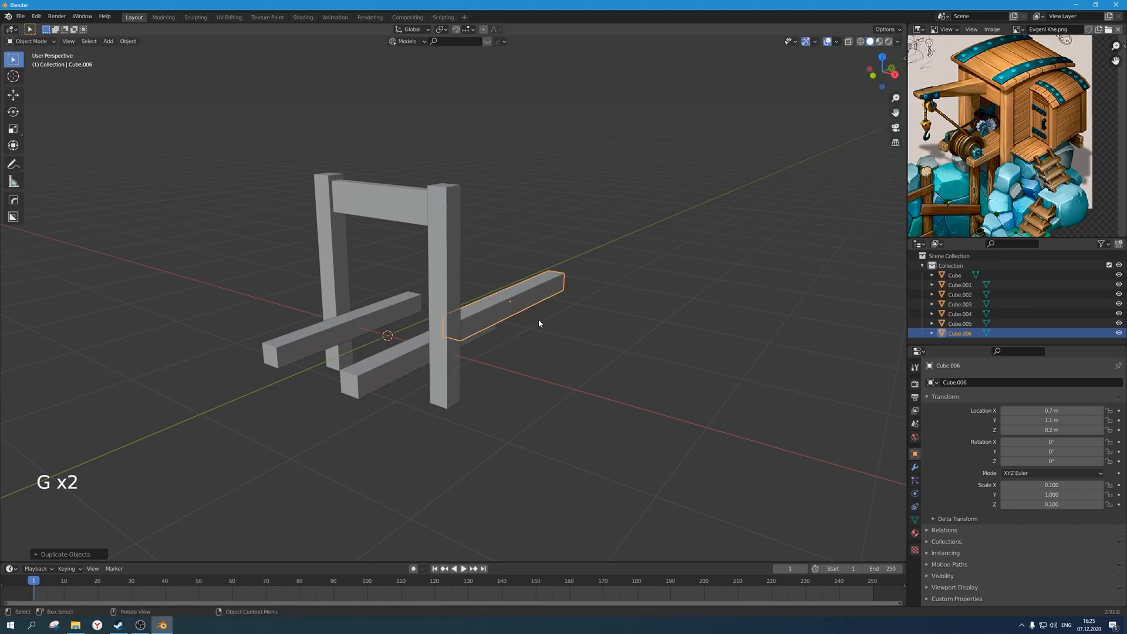
Raise the beam copy 0.2 m along the Z axis and repeat the move once.
{"action": "key", "text": "g"}
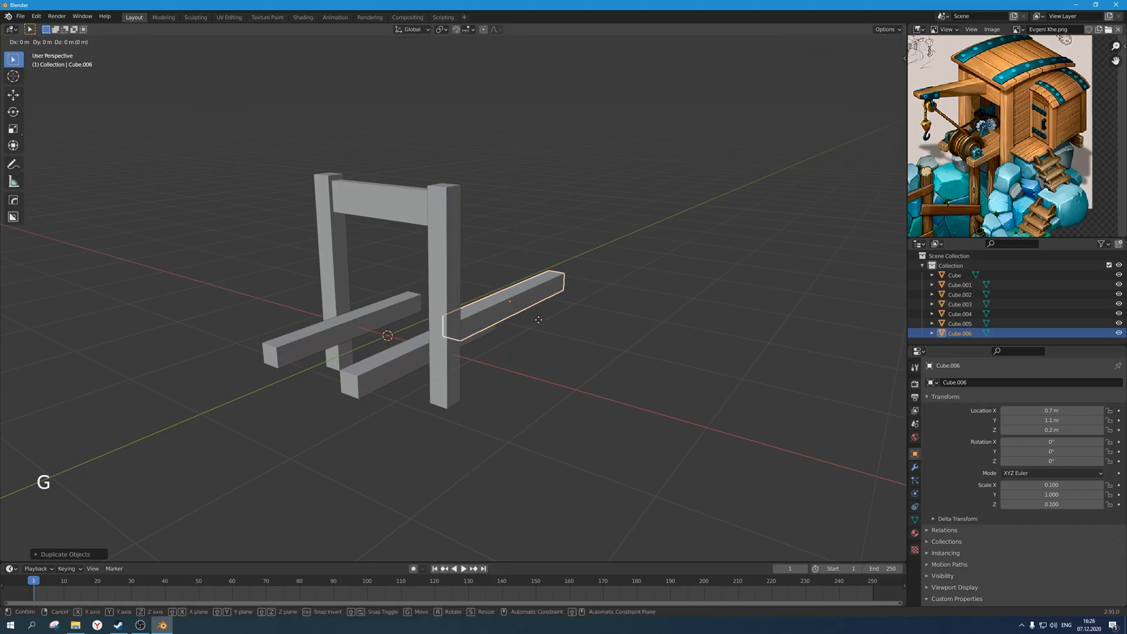
{"action": "type", "text": "z.2"}
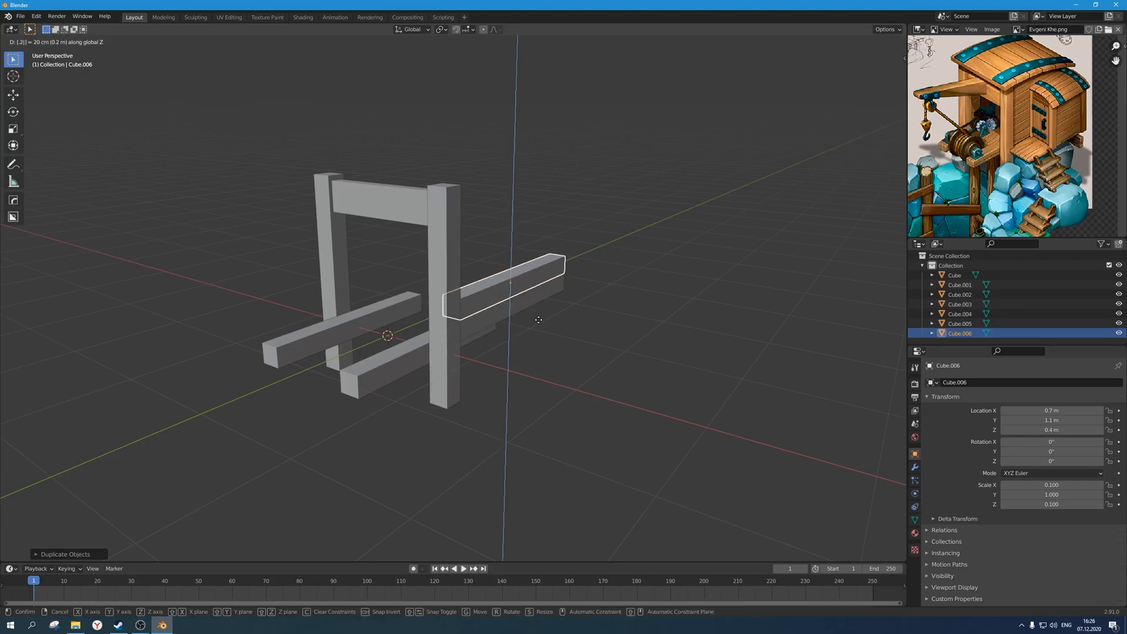
{"action": "key", "text": "Return"}
{"action": "scroll", "coordinate": [538, 322], "scroll_direction": "up", "scroll_amount": 2}
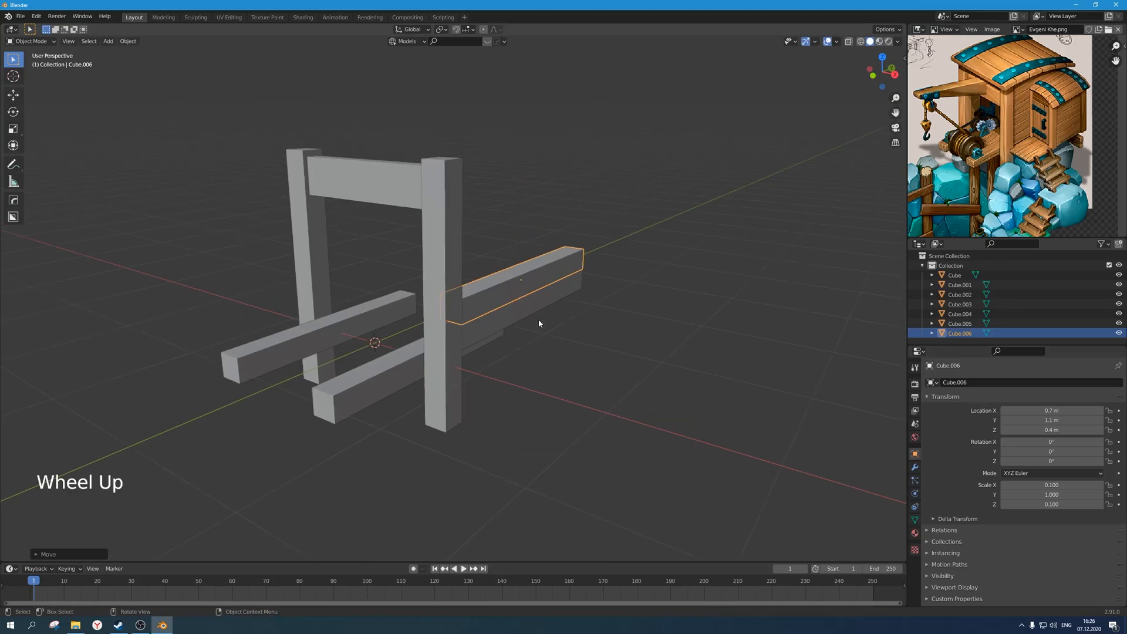
{"action": "middle_click_drag", "start_coordinate": [538, 322], "coordinate": [534, 322]}
{"action": "key", "text": "shift+r"}
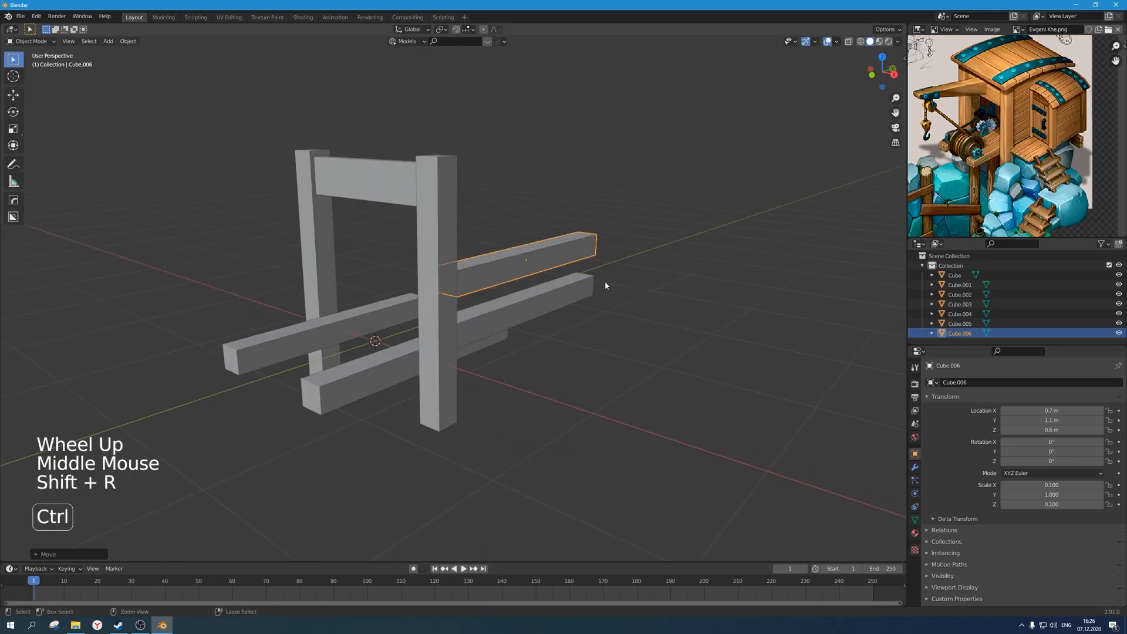
Undo the repeated upward moves and delete the extra beam copy.
{"action": "key", "text": "ctrl+z"}
{"action": "key", "text": "ctrl+z"}
{"action": "key", "text": "x"}
{"action": "left_click", "coordinate": [565, 311]}
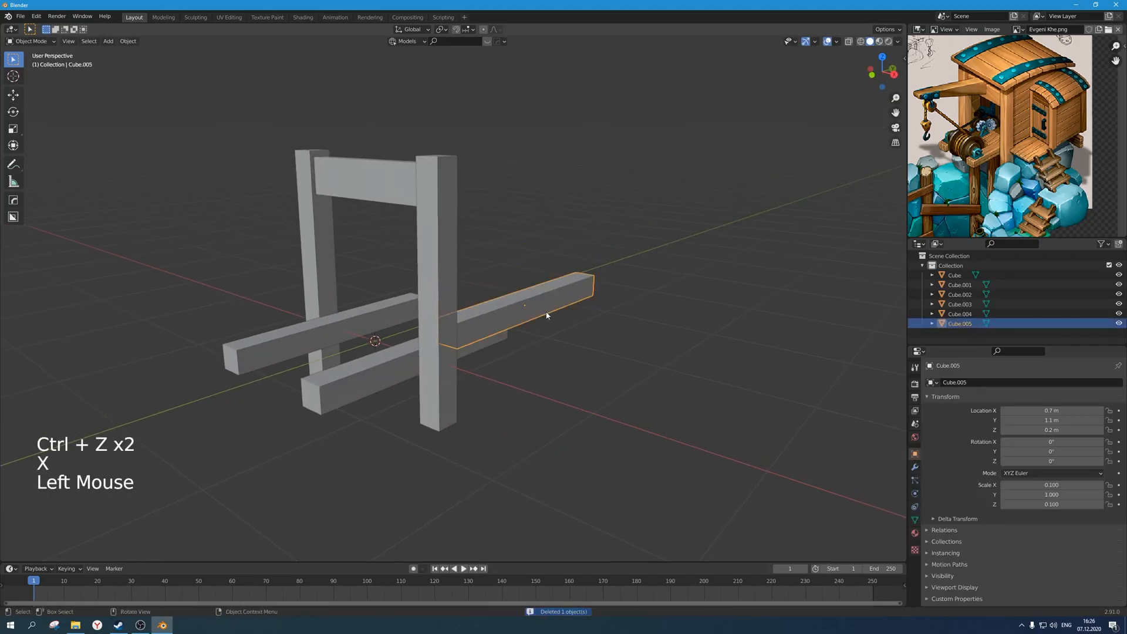
Duplicate the raised beam 0.2 m up along the Z axis and repeat the duplication five times to stack a wall.
{"action": "key", "text": "shift+d"}
{"action": "type", "text": "z.2"}
{"action": "key", "text": "Return"}
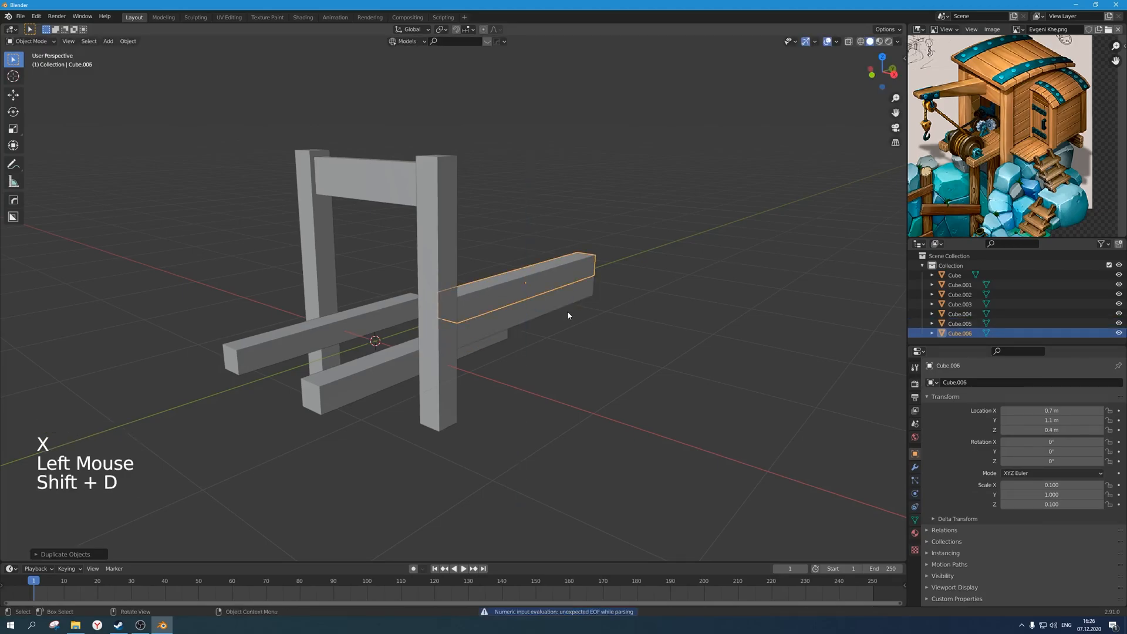
{"action": "key", "text": "shift+r"}
{"action": "key", "text": "shift+r"}
{"action": "key", "text": "shift+r"}
{"action": "key", "text": "shift+r"}
{"action": "key", "text": "shift+r"}
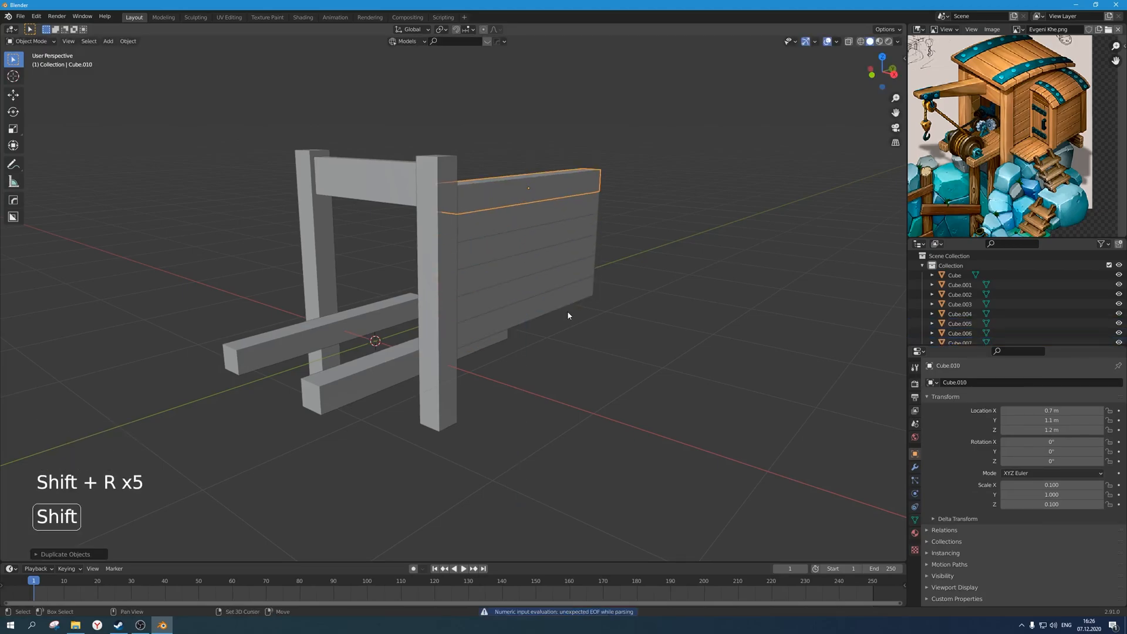
Select all the stacked wall beams behind the post.
{"action": "scroll", "coordinate": [1042, 146], "scroll_direction": "down", "scroll_amount": 2}
{"action": "scroll", "coordinate": [1042, 146], "scroll_direction": "up", "scroll_amount": 1}
{"action": "middle_click_drag", "start_coordinate": [546, 270], "coordinate": [612, 327]}
{"action": "left_click_drag", "start_coordinate": [612, 328], "coordinate": [557, 153]}
{"action": "middle_click_drag", "start_coordinate": [556, 153], "coordinate": [584, 259]}
{"action": "scroll", "coordinate": [509, 285], "scroll_direction": "down", "scroll_amount": 1}
{"action": "middle_click_drag", "start_coordinate": [510, 284], "coordinate": [530, 309]}
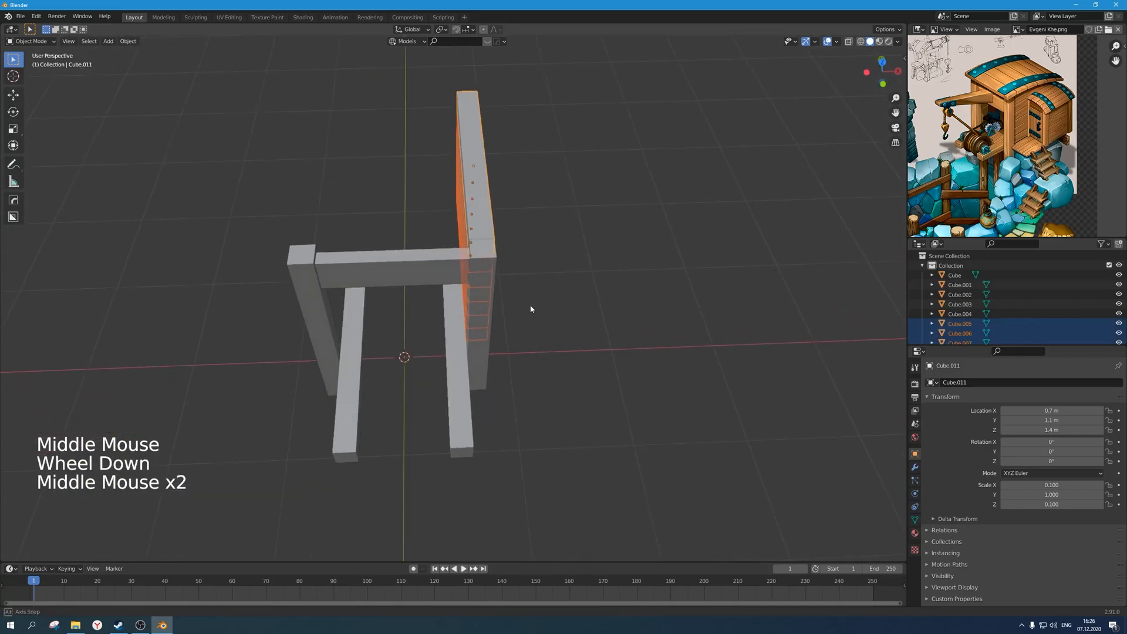
Try to duplicate the stacked wall beams 1.4 m along the X axis.
{"action": "key", "text": "shift+d"}
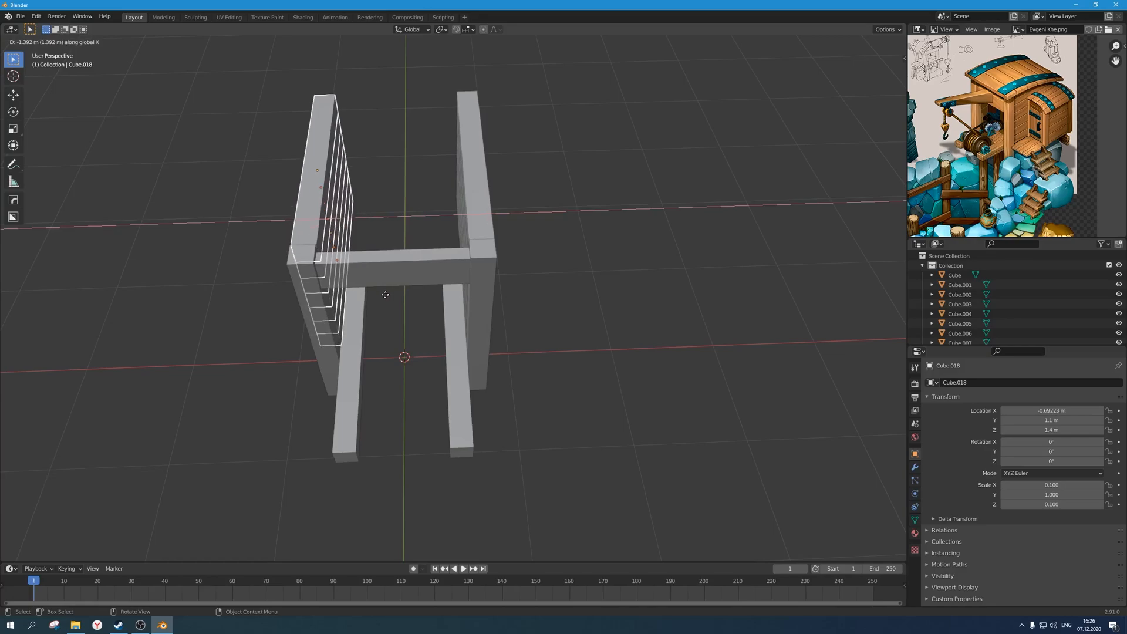
{"action": "type", "text": "1"}
{"action": "type", "text": ".4"}
{"action": "key", "text": "Return"}
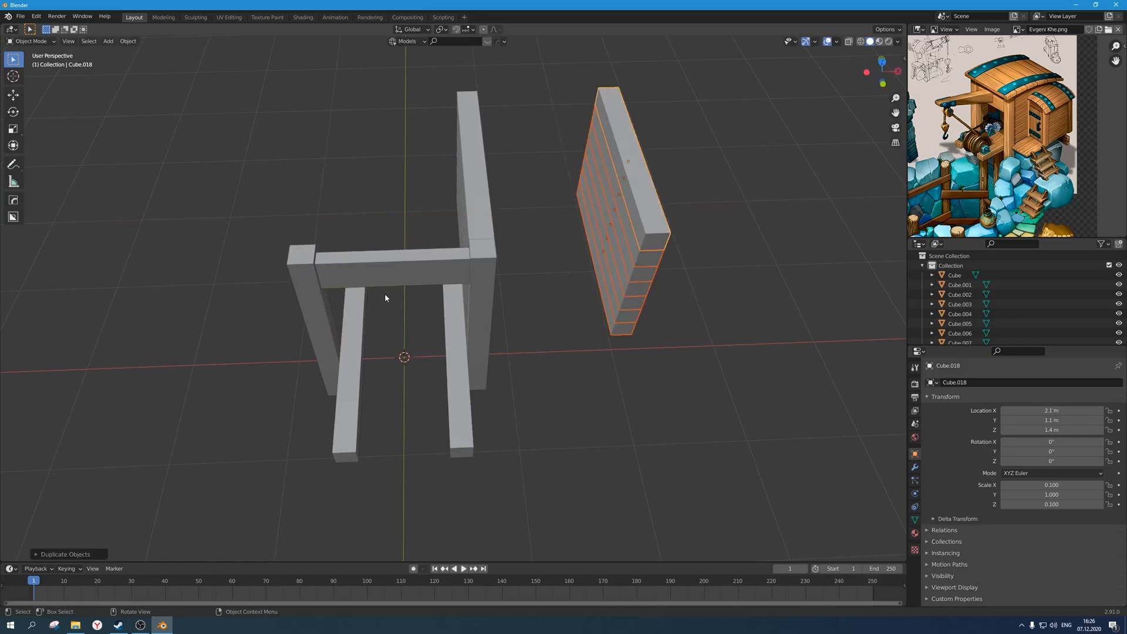
{"action": "key", "text": "ctrl+z"}
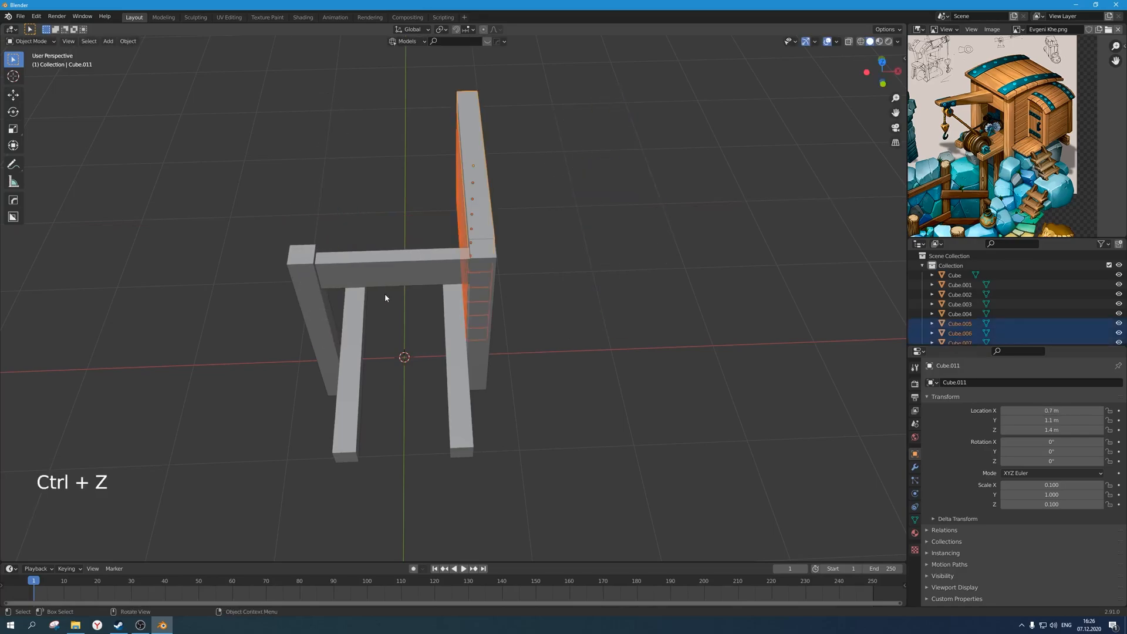
Move the stacked wall beams -1.4 m along the X axis, behind the opposite post.
{"action": "key", "text": "g"}
{"action": "key", "text": "x"}
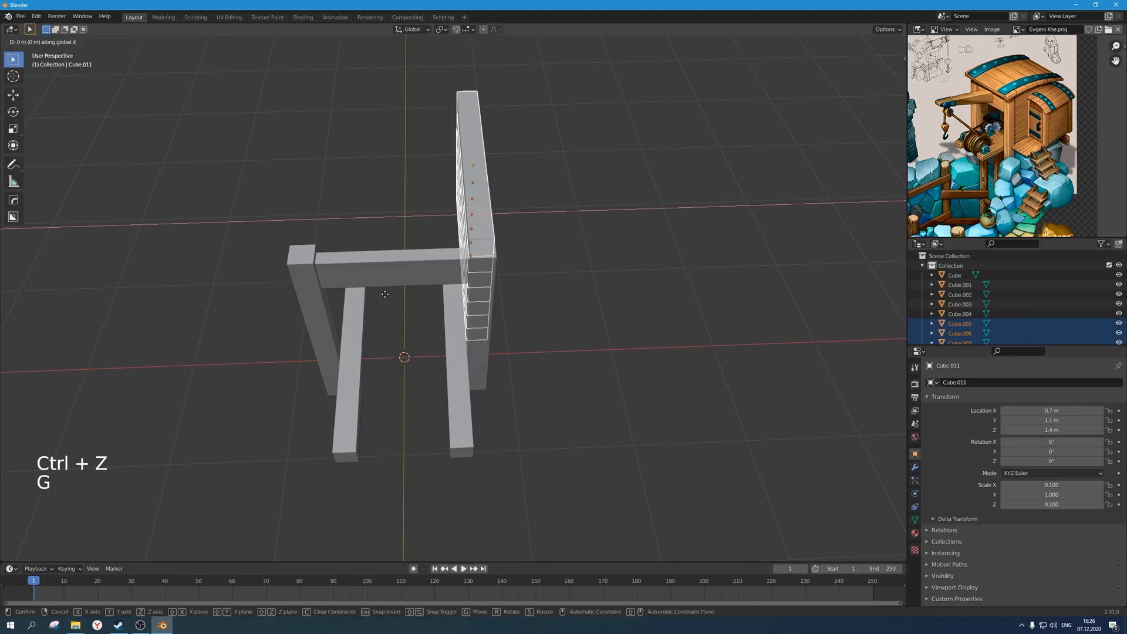
{"action": "type", "text": "1.4-"}
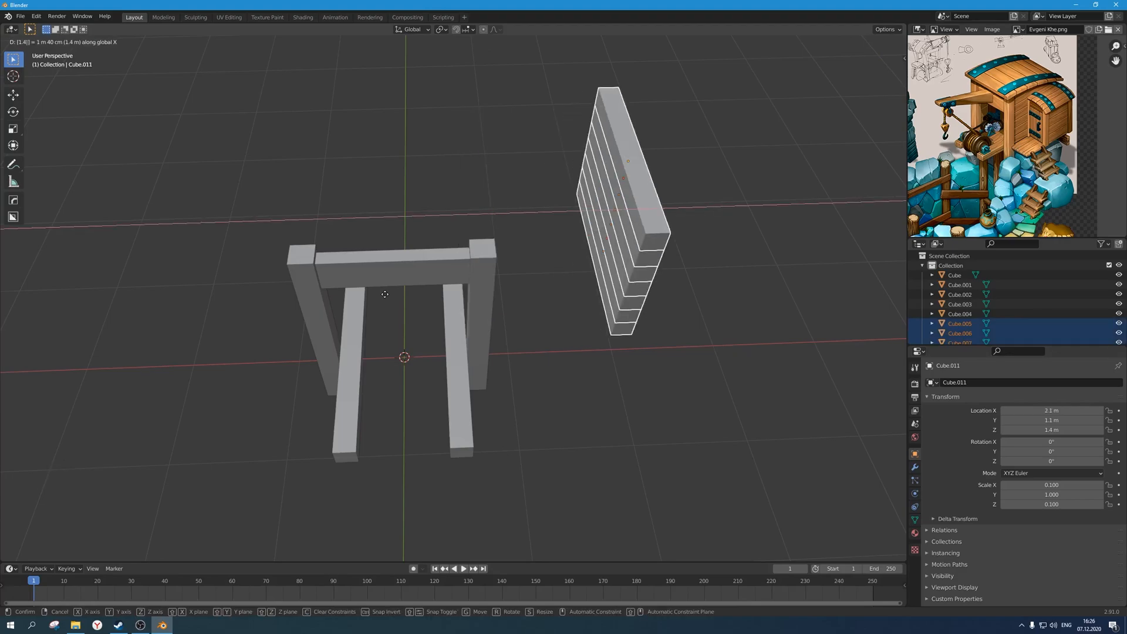
{"action": "key", "text": "Return"}
{"action": "middle_click_drag", "start_coordinate": [404, 294], "coordinate": [378, 276]}
Duplicate the stacked wall along the X axis to X 0.7 m behind the other post, and clear the selection.
{"action": "key", "text": "g"}
{"action": "right_click", "coordinate": [440, 221]}
{"action": "key", "text": "shift+d"}
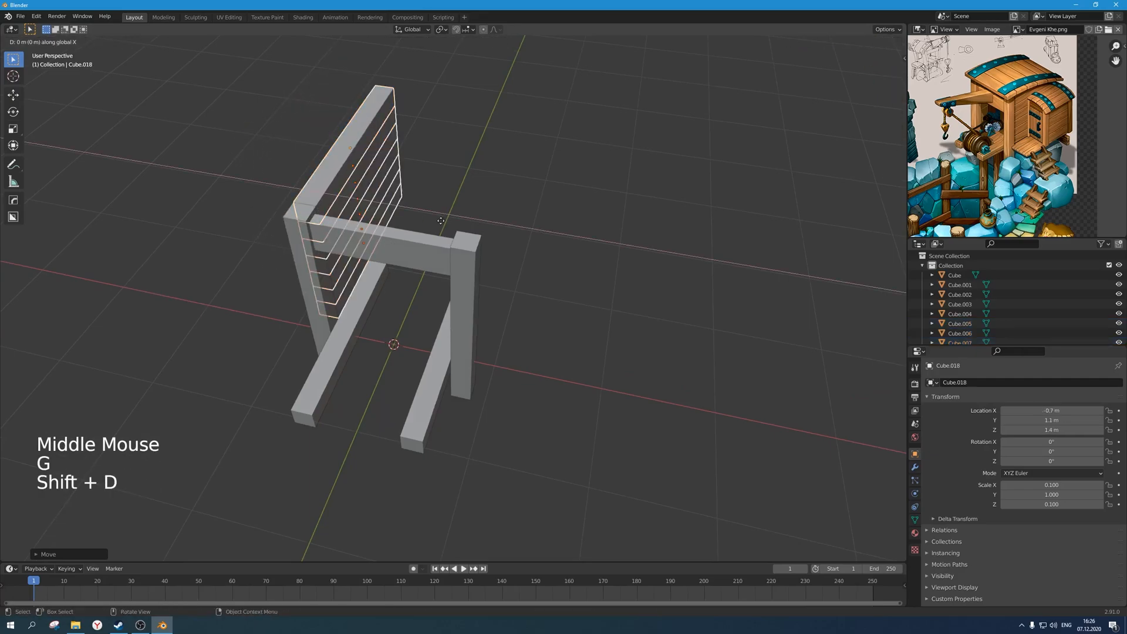
{"action": "left_click", "coordinate": [440, 219]}
Compare the two plank walls with the hut in the reference picture from several angles.
{"action": "scroll", "coordinate": [612, 267], "scroll_direction": "down", "scroll_amount": 2}
{"action": "middle_click_drag", "start_coordinate": [612, 266], "coordinate": [577, 310]}
{"action": "scroll", "coordinate": [602, 308], "scroll_direction": "up", "scroll_amount": 2}
{"action": "scroll", "coordinate": [621, 316], "scroll_direction": "down", "scroll_amount": 1}
{"action": "scroll", "coordinate": [629, 405], "scroll_direction": "down", "scroll_amount": 2}
{"action": "scroll", "coordinate": [552, 325], "scroll_direction": "up", "scroll_amount": 2}
{"action": "scroll", "coordinate": [1031, 156], "scroll_direction": "up", "scroll_amount": 2}
{"action": "middle_click_drag", "start_coordinate": [1031, 156], "coordinate": [1033, 181]}
{"action": "scroll", "coordinate": [1025, 159], "scroll_direction": "down", "scroll_amount": 1}
{"action": "scroll", "coordinate": [1025, 159], "scroll_direction": "up", "scroll_amount": 2}
{"action": "scroll", "coordinate": [1030, 171], "scroll_direction": "down", "scroll_amount": 2}
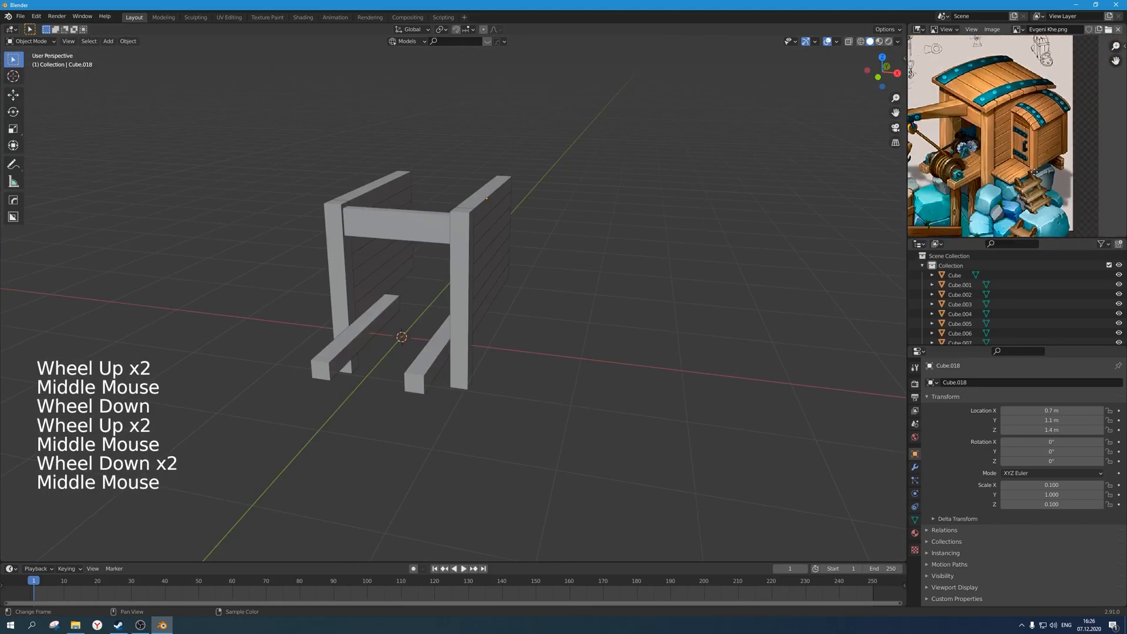
{"action": "scroll", "coordinate": [1034, 181], "scroll_direction": "up", "scroll_amount": 1}
{"action": "scroll", "coordinate": [629, 317], "scroll_direction": "down", "scroll_amount": 2}
{"action": "middle_click_drag", "start_coordinate": [628, 317], "coordinate": [461, 346]}
{"action": "scroll", "coordinate": [555, 360], "scroll_direction": "up", "scroll_amount": 2}
{"action": "scroll", "coordinate": [529, 335], "scroll_direction": "up", "scroll_amount": 1}
{"action": "scroll", "coordinate": [478, 349], "scroll_direction": "down", "scroll_amount": 1}
{"action": "scroll", "coordinate": [478, 349], "scroll_direction": "up", "scroll_amount": 2}
{"action": "scroll", "coordinate": [460, 345], "scroll_direction": "down", "scroll_amount": 2}
Duplicate the floor beam at X 0.5 m and shift the copy 0.4 m along the X axis.
{"action": "left_click", "coordinate": [414, 314]}
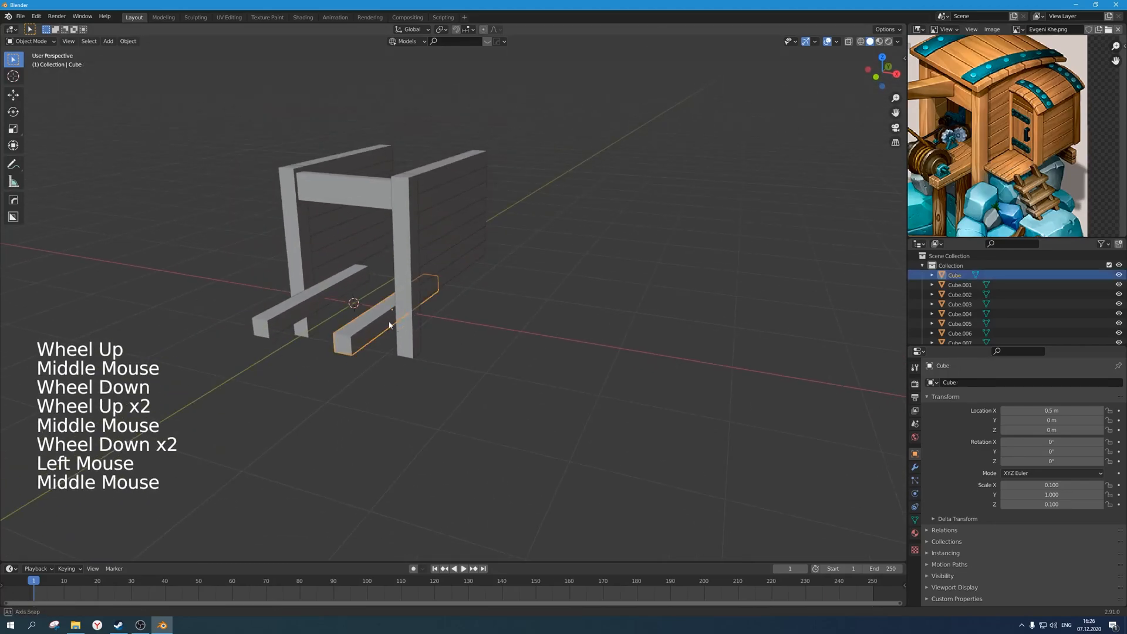
{"action": "middle_click_drag", "start_coordinate": [414, 314], "coordinate": [426, 330]}
{"action": "scroll", "coordinate": [426, 331], "scroll_direction": "up", "scroll_amount": 2}
{"action": "key", "text": "shift+d"}
{"action": "key", "text": "x"}
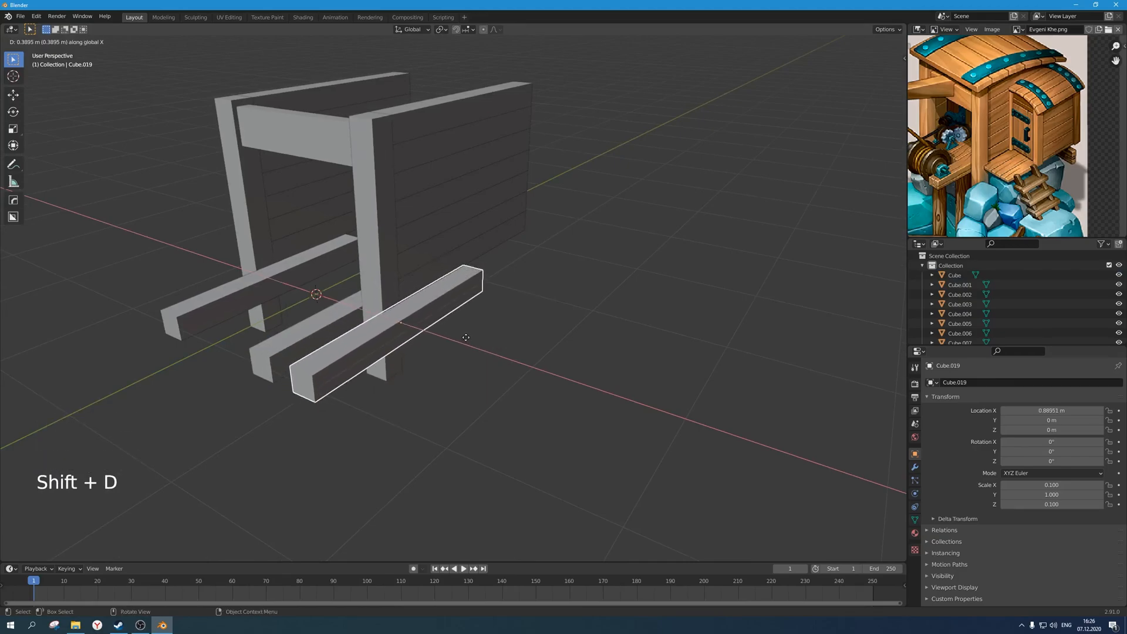
{"action": "type", "text": ".4"}
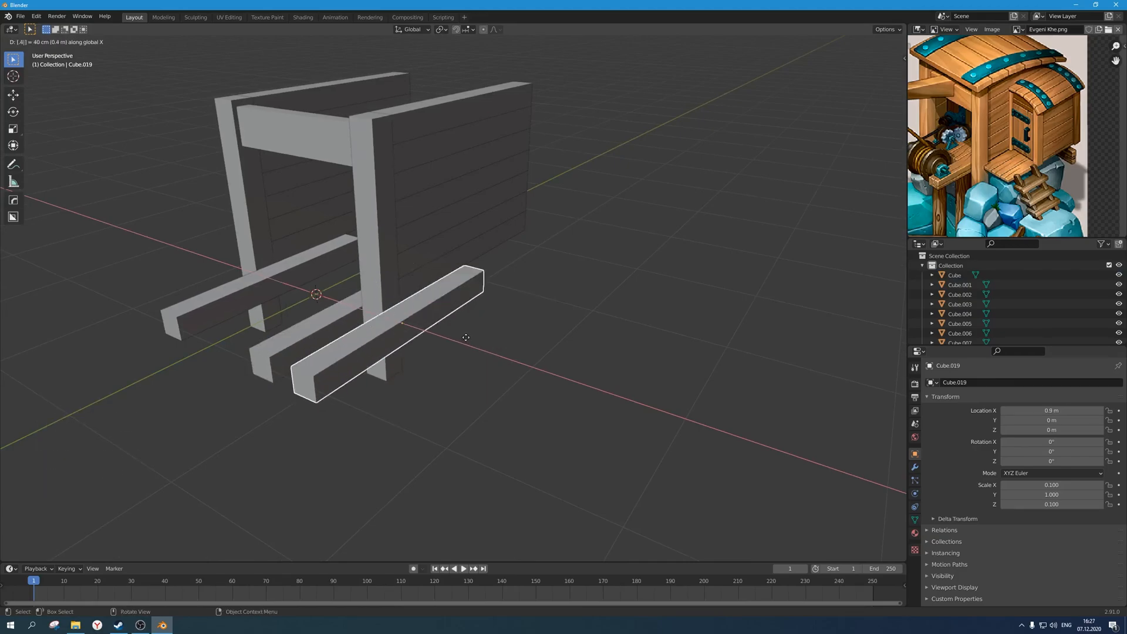
{"action": "key", "text": "Return"}
Try to move the beam copy freely along the Y axis to about 0.97 m.
{"action": "key", "text": "g"}
{"action": "key", "text": "y"}
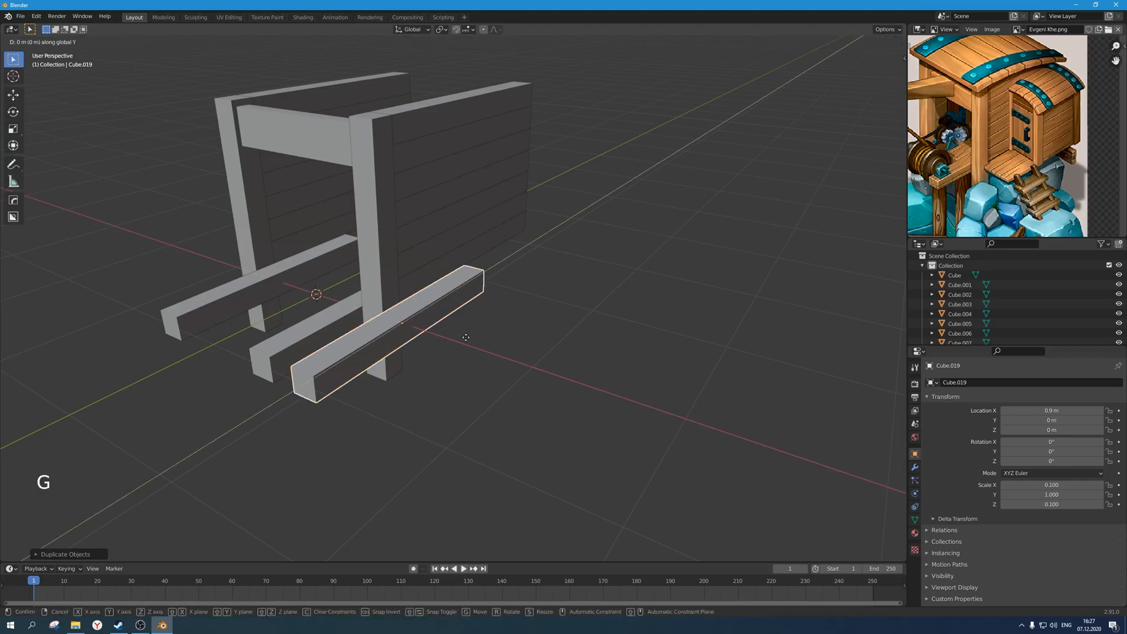
{"action": "left_click", "coordinate": [536, 297]}
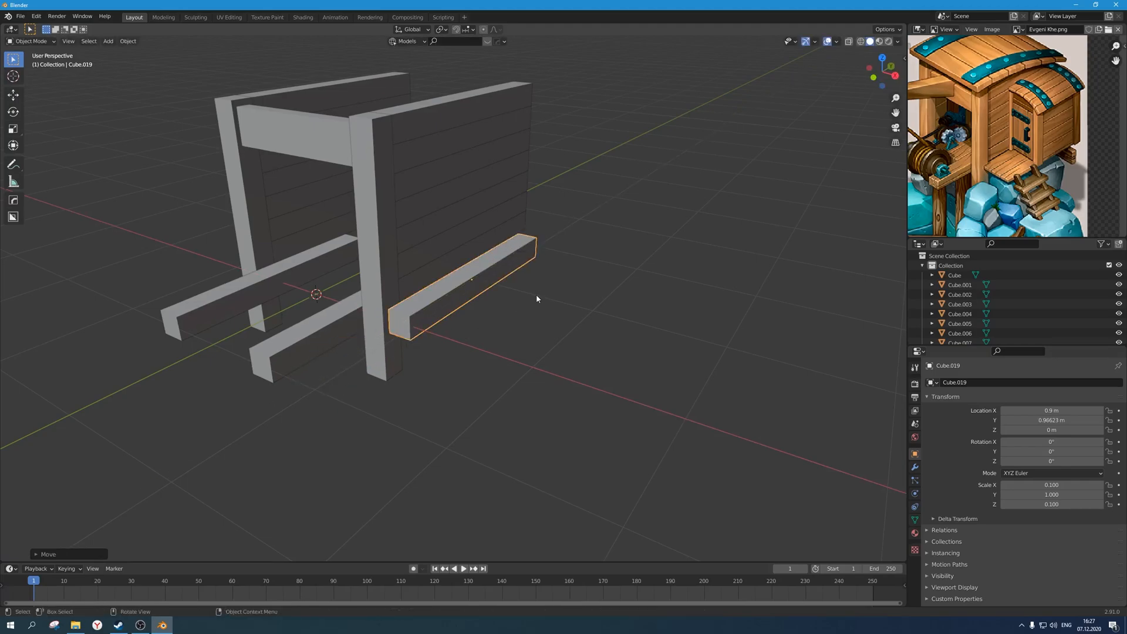
{"action": "middle_click_drag", "start_coordinate": [492, 333], "coordinate": [428, 332]}
{"action": "key", "text": "ctrl+z"}
Move the beam copy exactly 1 m along the Y axis, alongside the wall.
{"action": "key", "text": "g"}
{"action": "key", "text": "y"}
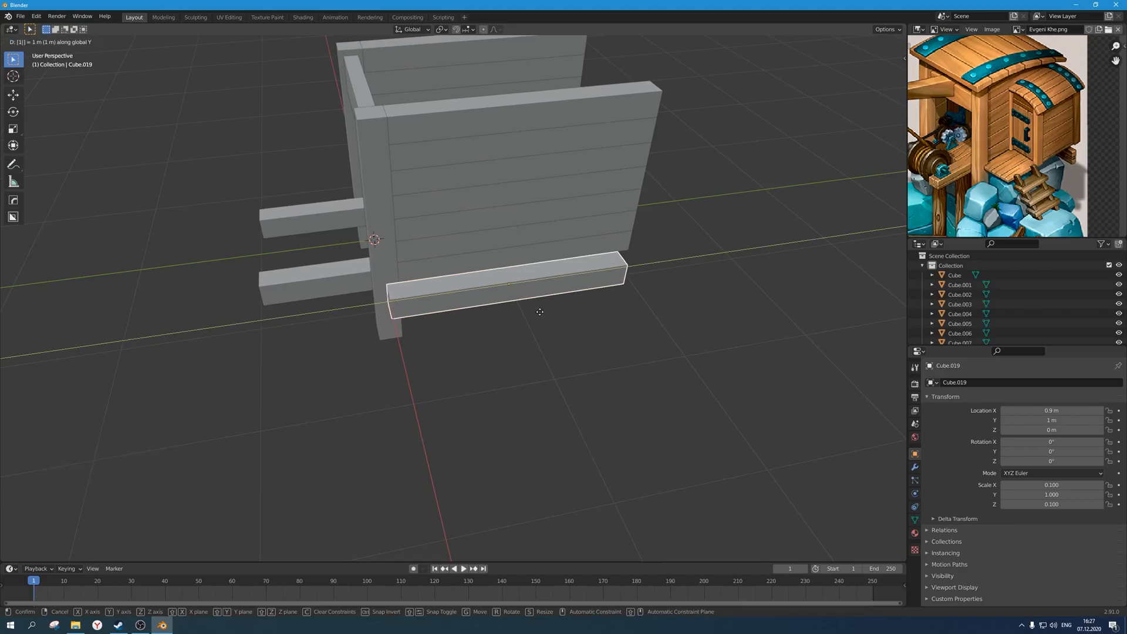
{"action": "left_click", "coordinate": [541, 314]}
Scale the beam copy to 0.4 along the Z axis to flatten it into a floor plank.
{"action": "scroll", "coordinate": [541, 315], "scroll_direction": "up", "scroll_amount": 1}
{"action": "scroll", "coordinate": [531, 313], "scroll_direction": "down", "scroll_amount": 2}
{"action": "mouse_move", "coordinate": [526, 312]}
{"action": "middle_mouse_down"}
{"action": "mouse_move", "coordinate": [549, 312]}
{"action": "mouse_move", "coordinate": [552, 289]}
{"action": "mouse_move", "coordinate": [548, 315]}
{"action": "middle_mouse_up"}
{"action": "scroll", "coordinate": [548, 311], "scroll_direction": "up", "scroll_amount": 1}
{"action": "scroll", "coordinate": [546, 315], "scroll_direction": "up", "scroll_amount": 2}
{"action": "middle_click_drag", "start_coordinate": [548, 316], "coordinate": [511, 314]}
{"action": "scroll", "coordinate": [541, 316], "scroll_direction": "down", "scroll_amount": 2}
{"action": "key", "text": "s"}
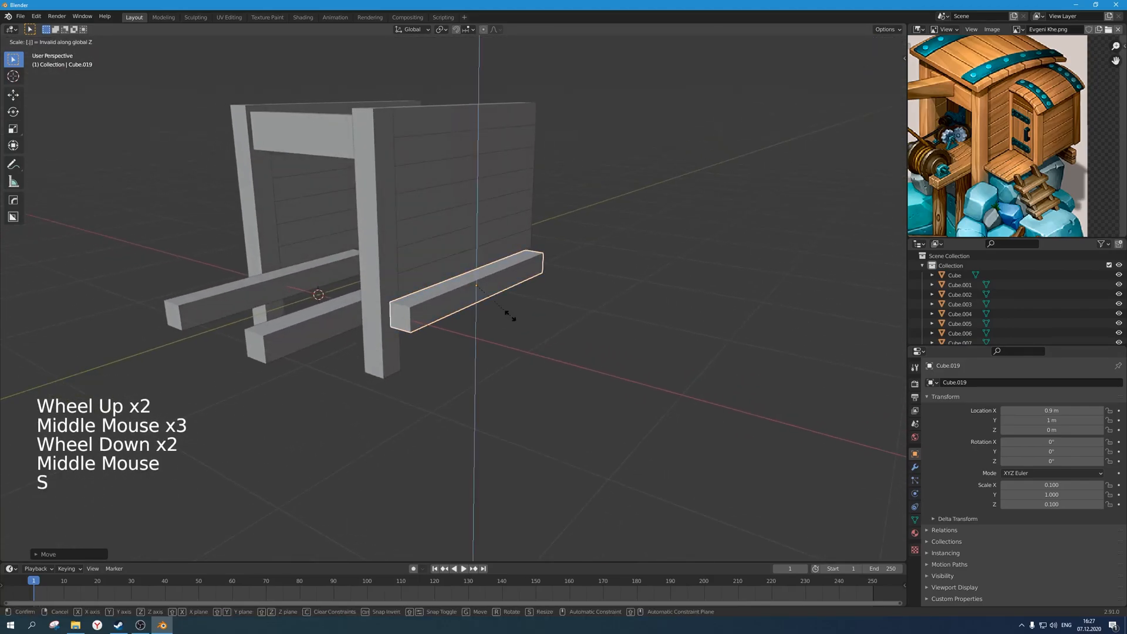
{"action": "type", "text": ".5"}
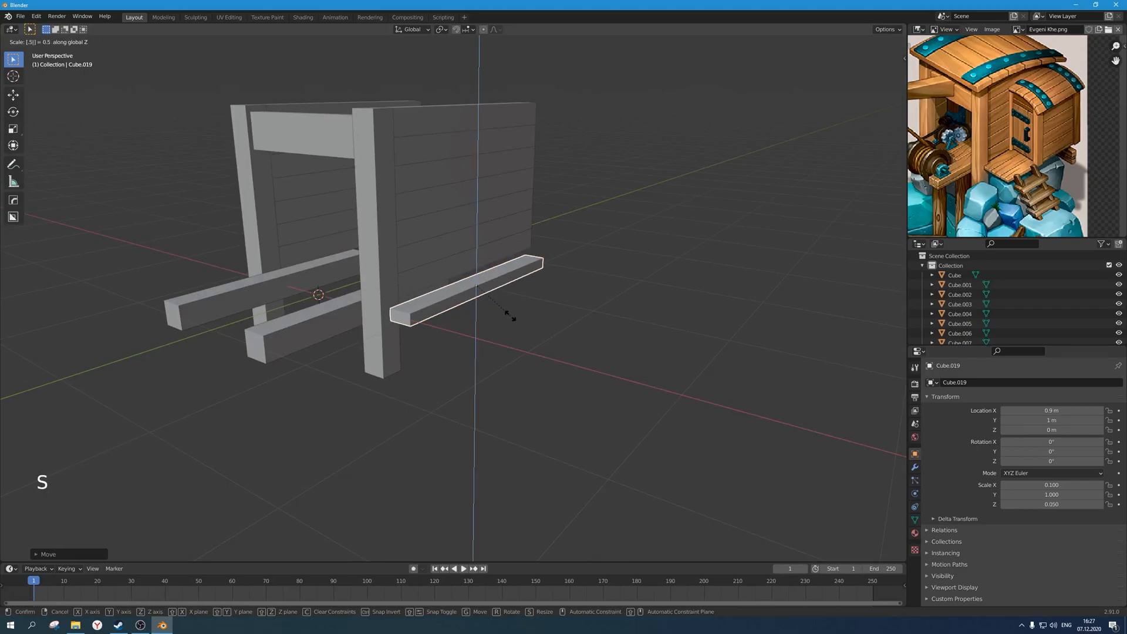
{"action": "key", "text": "BackSpace"}
{"action": "type", "text": "4"}
{"action": "key", "text": "Return"}
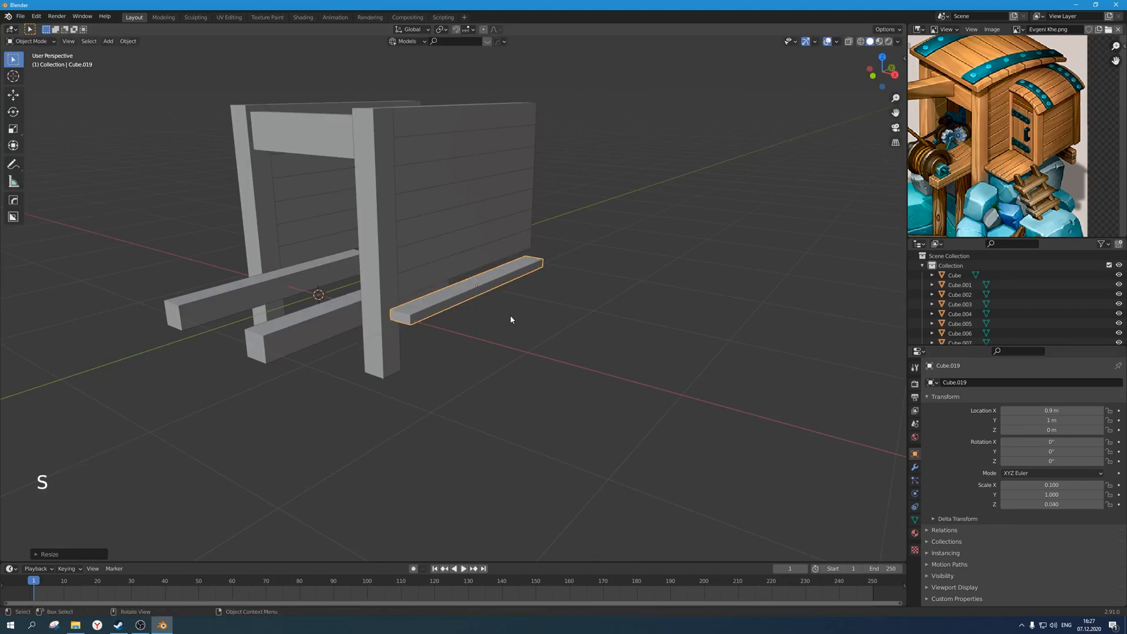
In the right side view, raise the plank 0.06 m along the Z axis and clear the selection.
{"action": "scroll", "coordinate": [511, 320], "scroll_direction": "up", "scroll_amount": 1}
{"action": "scroll", "coordinate": [510, 317], "scroll_direction": "up", "scroll_amount": 1}
{"action": "middle_click_drag", "start_coordinate": [495, 319], "coordinate": [486, 319]}
{"action": "key", "text": "KP_1"}
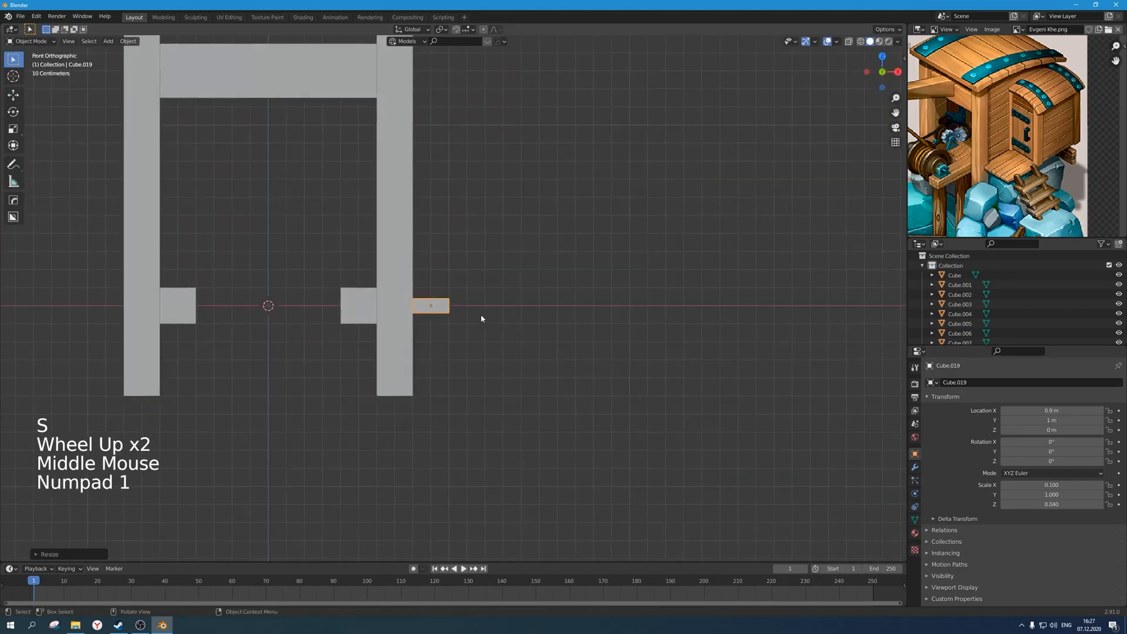
{"action": "key", "text": "KP_3"}
{"action": "scroll", "coordinate": [481, 317], "scroll_direction": "up", "scroll_amount": 3}
{"action": "key", "text": "g"}
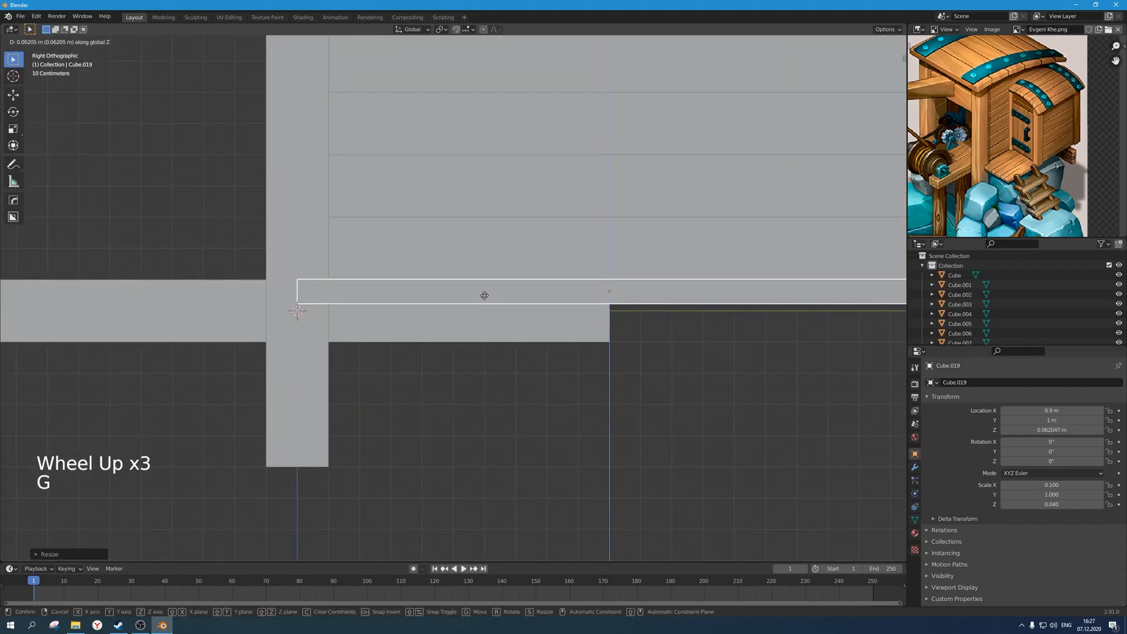
{"action": "type", "text": "."}
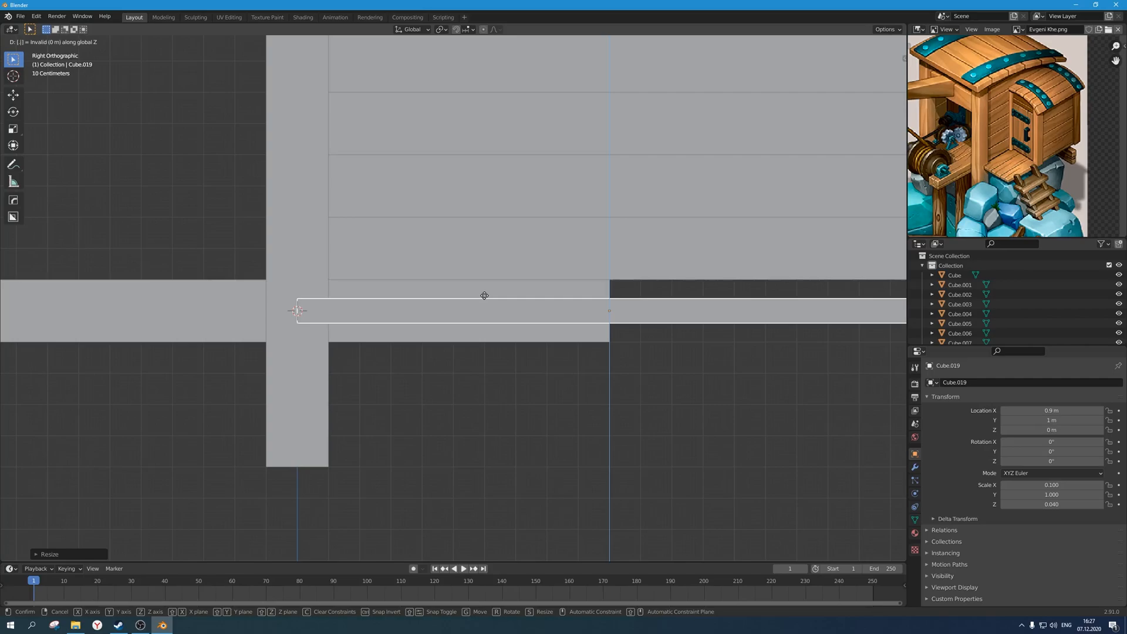
{"action": "type", "text": "06"}
{"action": "key", "text": "Return"}
{"action": "scroll", "coordinate": [484, 295], "scroll_direction": "down", "scroll_amount": 6}
{"action": "middle_click_drag", "start_coordinate": [484, 295], "coordinate": [587, 329]}
{"action": "left_click", "coordinate": [558, 355]}
Examine the porch platform beside the hut in the reference picture.
{"action": "scroll", "coordinate": [544, 348], "scroll_direction": "up", "scroll_amount": 1}
{"action": "scroll", "coordinate": [998, 135], "scroll_direction": "down", "scroll_amount": 2}
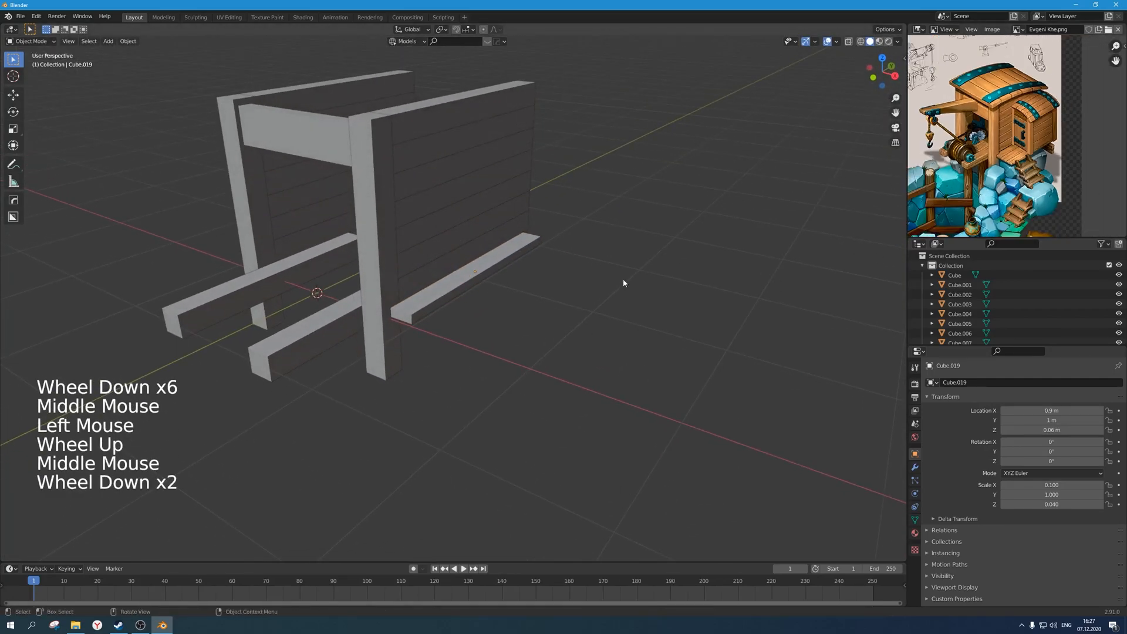
{"action": "scroll", "coordinate": [639, 278], "scroll_direction": "up", "scroll_amount": 3}
{"action": "scroll", "coordinate": [1102, 171], "scroll_direction": "up", "scroll_amount": 3}
{"action": "scroll", "coordinate": [1080, 167], "scroll_direction": "down", "scroll_amount": 2}
{"action": "middle_click_drag", "start_coordinate": [1033, 146], "coordinate": [1050, 164]}
{"action": "scroll", "coordinate": [517, 311], "scroll_direction": "up", "scroll_amount": 1}
{"action": "mouse_move", "coordinate": [511, 314]}
{"action": "middle_mouse_down"}
{"action": "mouse_move", "coordinate": [501, 340]}
{"action": "mouse_move", "coordinate": [489, 318]}
{"action": "middle_mouse_up"}
{"action": "scroll", "coordinate": [500, 335], "scroll_direction": "down", "scroll_amount": 4}
Duplicate the floor plank 0.2 m along the X axis and repeat the duplication twice to form the porch platform.
{"action": "left_click", "coordinate": [478, 267]}
{"action": "middle_click_drag", "start_coordinate": [479, 267], "coordinate": [487, 298]}
{"action": "scroll", "coordinate": [488, 299], "scroll_direction": "up", "scroll_amount": 1}
{"action": "key", "text": "shift+d"}
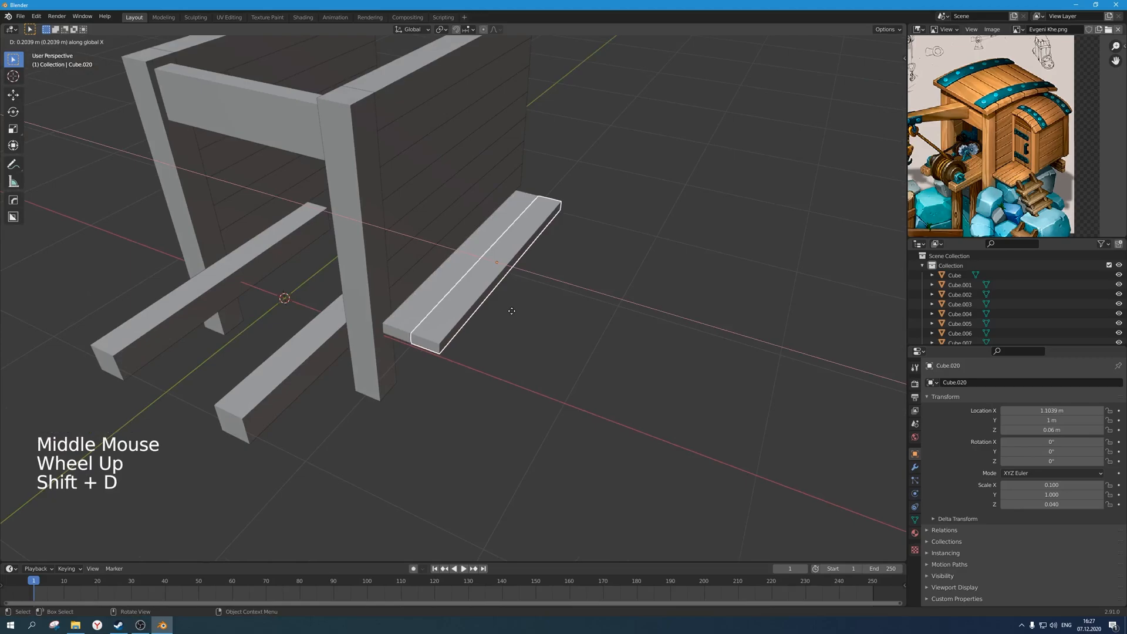
{"action": "left_click", "coordinate": [512, 313], "text": "ctrl"}
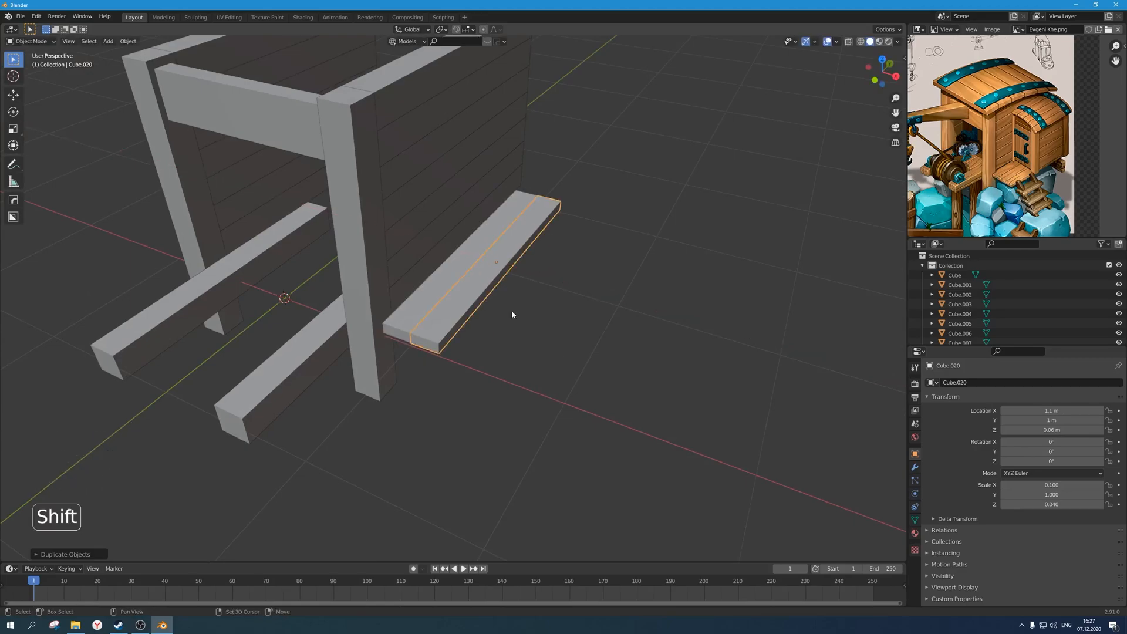
{"action": "key", "text": "shift+r"}
{"action": "key", "text": "shift+r"}
Compare the plank platform with the porch and steps in the reference picture.
{"action": "scroll", "coordinate": [513, 315], "scroll_direction": "down", "scroll_amount": 2}
{"action": "middle_click_drag", "start_coordinate": [513, 315], "coordinate": [675, 282]}
{"action": "scroll", "coordinate": [510, 305], "scroll_direction": "down", "scroll_amount": 2}
{"action": "scroll", "coordinate": [1008, 173], "scroll_direction": "up", "scroll_amount": 1}
{"action": "middle_click_drag", "start_coordinate": [1008, 174], "coordinate": [1009, 174]}
{"action": "middle_click_drag", "start_coordinate": [1010, 174], "coordinate": [1009, 178]}
{"action": "scroll", "coordinate": [1010, 173], "scroll_direction": "down", "scroll_amount": 2}
{"action": "scroll", "coordinate": [1011, 182], "scroll_direction": "up", "scroll_amount": 2}
{"action": "scroll", "coordinate": [1013, 172], "scroll_direction": "up", "scroll_amount": 1}
{"action": "scroll", "coordinate": [1013, 171], "scroll_direction": "up", "scroll_amount": 1}
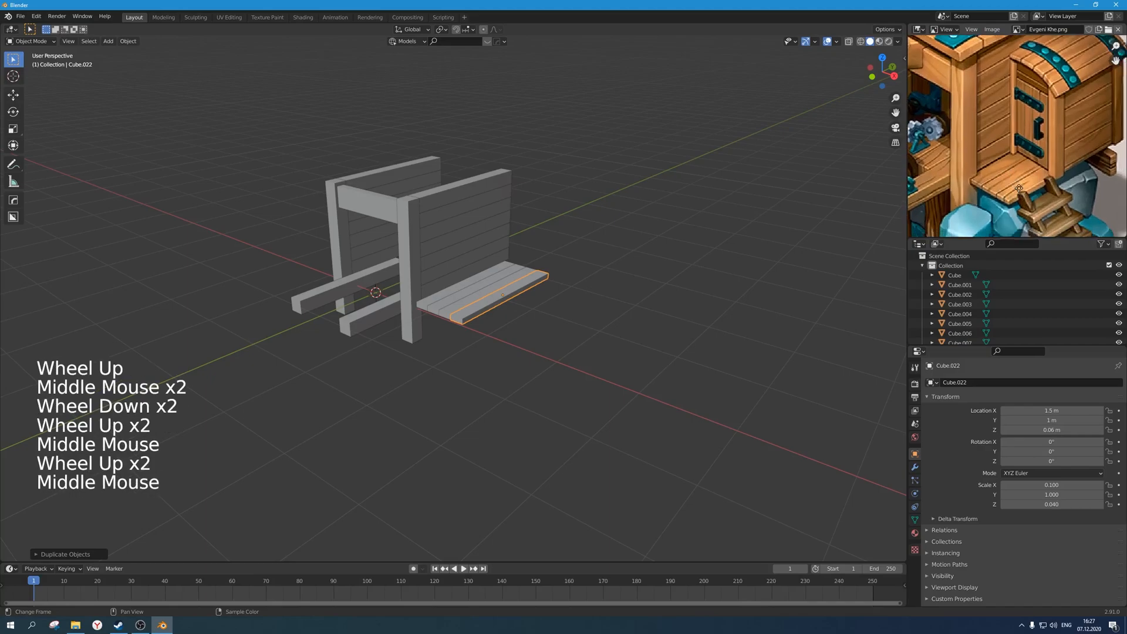
Undo the last plank duplication on the porch platform and clear the selection.
{"action": "scroll", "coordinate": [481, 268], "scroll_direction": "up", "scroll_amount": 1}
{"action": "middle_click_drag", "start_coordinate": [521, 296], "coordinate": [530, 309]}
{"action": "key", "text": "ctrl+z"}
{"action": "scroll", "coordinate": [530, 334], "scroll_direction": "up", "scroll_amount": 2}
{"action": "left_click_drag", "start_coordinate": [555, 324], "coordinate": [488, 255]}
{"action": "scroll", "coordinate": [521, 275], "scroll_direction": "down", "scroll_amount": 2}
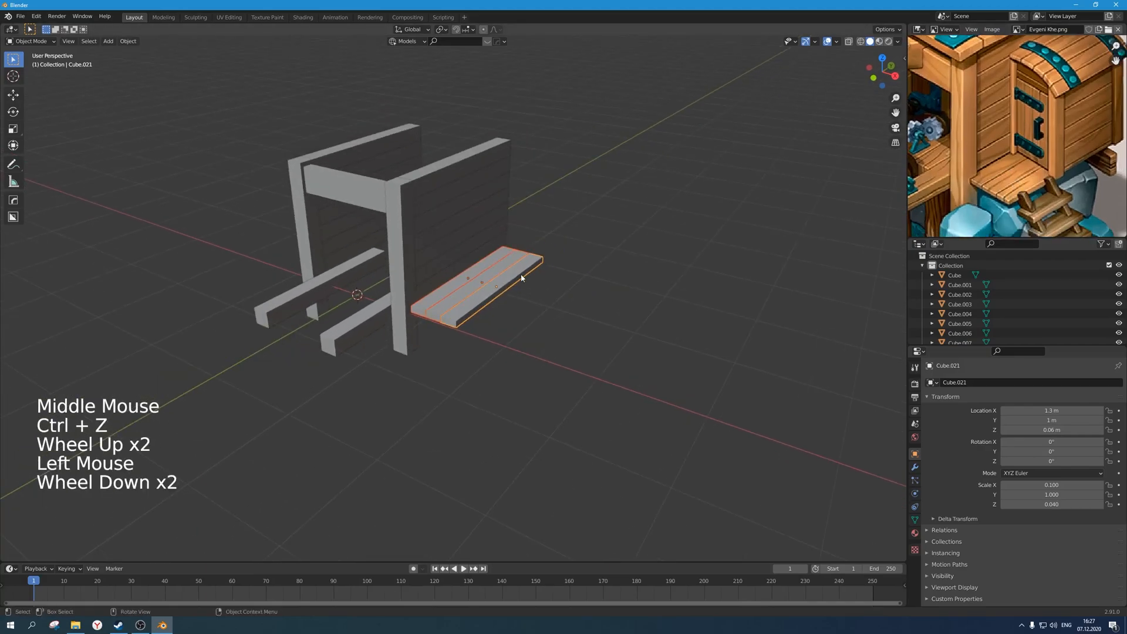
{"action": "middle_click_drag", "start_coordinate": [520, 276], "coordinate": [559, 317]}
{"action": "left_click", "coordinate": [559, 317]}
Compare the narrowed plank platform with the small porch cabin in the reference picture.
{"action": "scroll", "coordinate": [1011, 179], "scroll_direction": "down", "scroll_amount": 2}
{"action": "middle_click_drag", "start_coordinate": [1011, 180], "coordinate": [1004, 197]}
{"action": "scroll", "coordinate": [550, 234], "scroll_direction": "down", "scroll_amount": 1}
{"action": "middle_click_drag", "start_coordinate": [550, 234], "coordinate": [533, 267]}
{"action": "scroll", "coordinate": [541, 243], "scroll_direction": "up", "scroll_amount": 2}
{"action": "scroll", "coordinate": [526, 268], "scroll_direction": "up", "scroll_amount": 1}
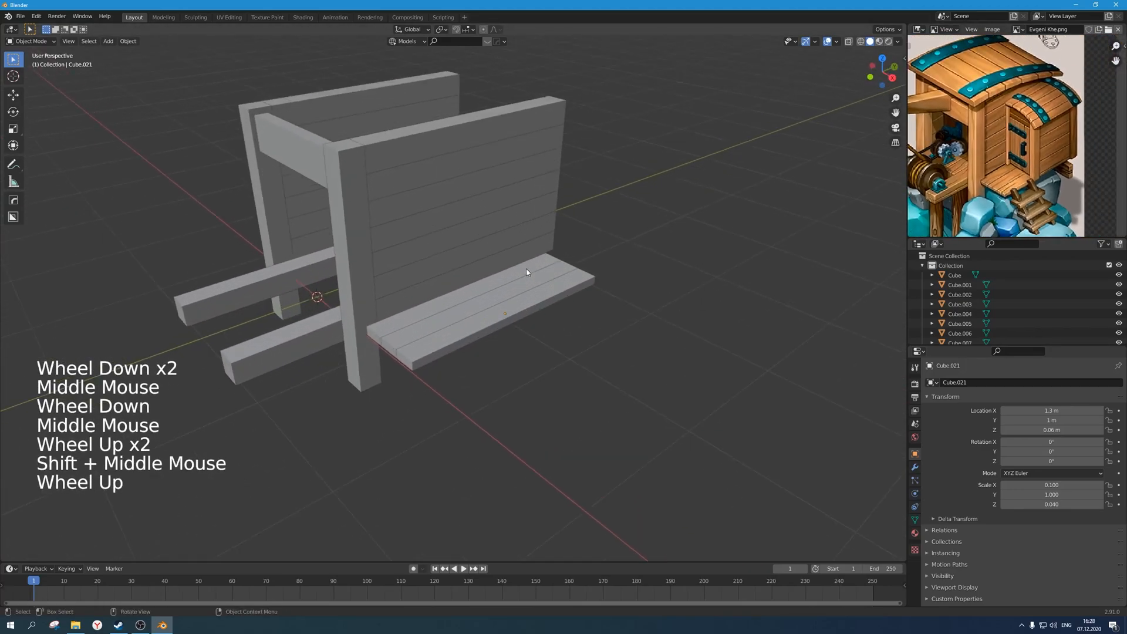
{"action": "middle_click_drag", "start_coordinate": [497, 308], "coordinate": [513, 290]}
{"action": "middle_click_drag", "start_coordinate": [496, 304], "coordinate": [506, 298]}
Duplicate the outermost porch plank in place and rotate the copy 90° about the X axis.
{"action": "left_click", "coordinate": [351, 268]}
{"action": "left_click", "coordinate": [505, 297]}
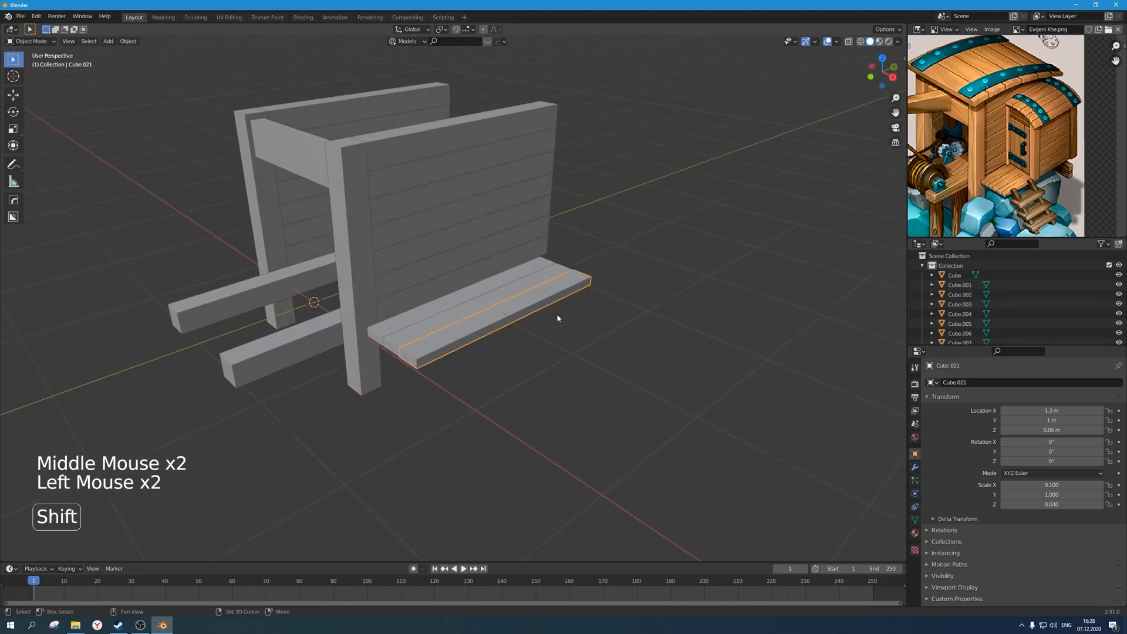
{"action": "key", "text": "shift+d"}
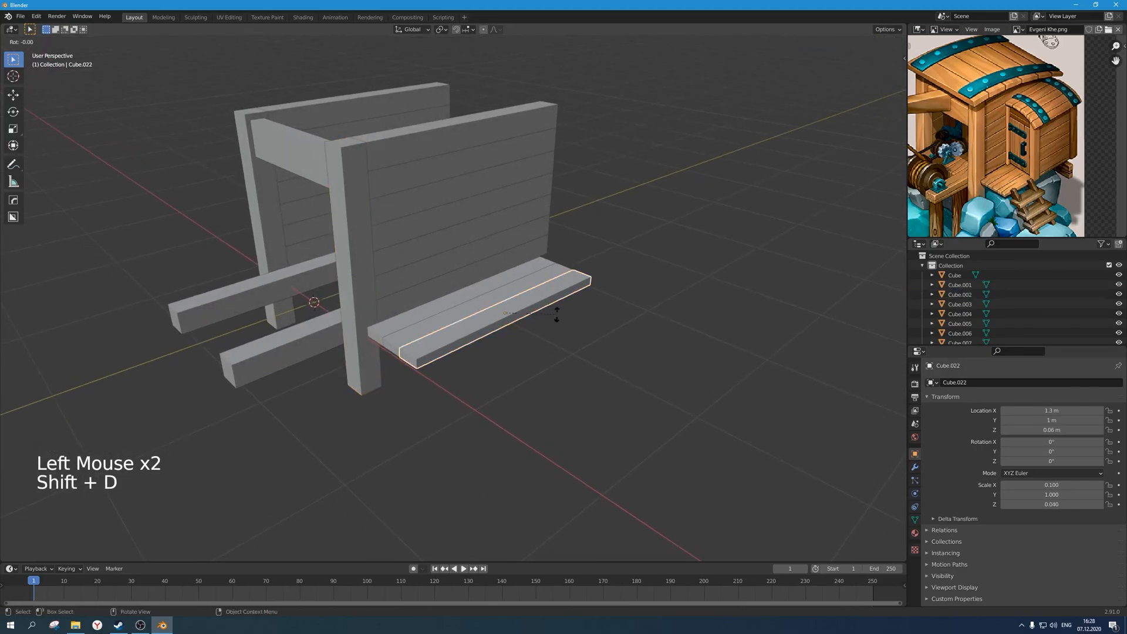
{"action": "type", "text": "x"}
{"action": "type", "text": "90"}
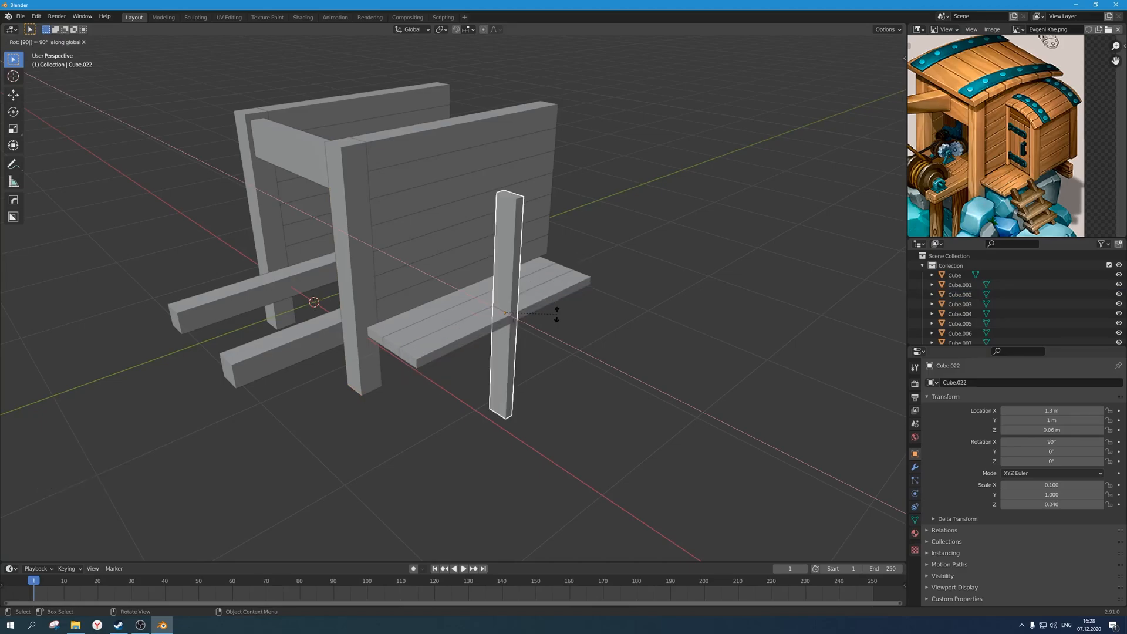
{"action": "key", "text": "Return"}
In the right side view, raise the upright plank along the Z axis to a location of 0.175 m.
{"action": "scroll", "coordinate": [556, 314], "scroll_direction": "down", "scroll_amount": 2}
{"action": "middle_click_drag", "start_coordinate": [557, 313], "coordinate": [491, 289]}
{"action": "scroll", "coordinate": [551, 317], "scroll_direction": "up", "scroll_amount": 1}
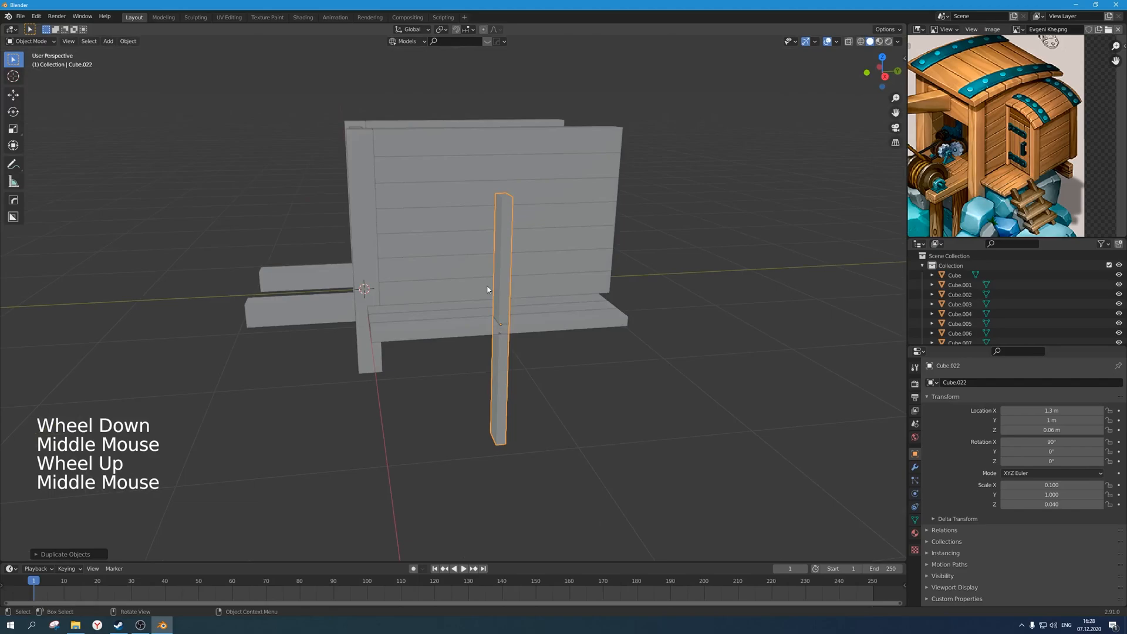
{"action": "key", "text": "KP_1"}
{"action": "key", "text": "KP_3"}
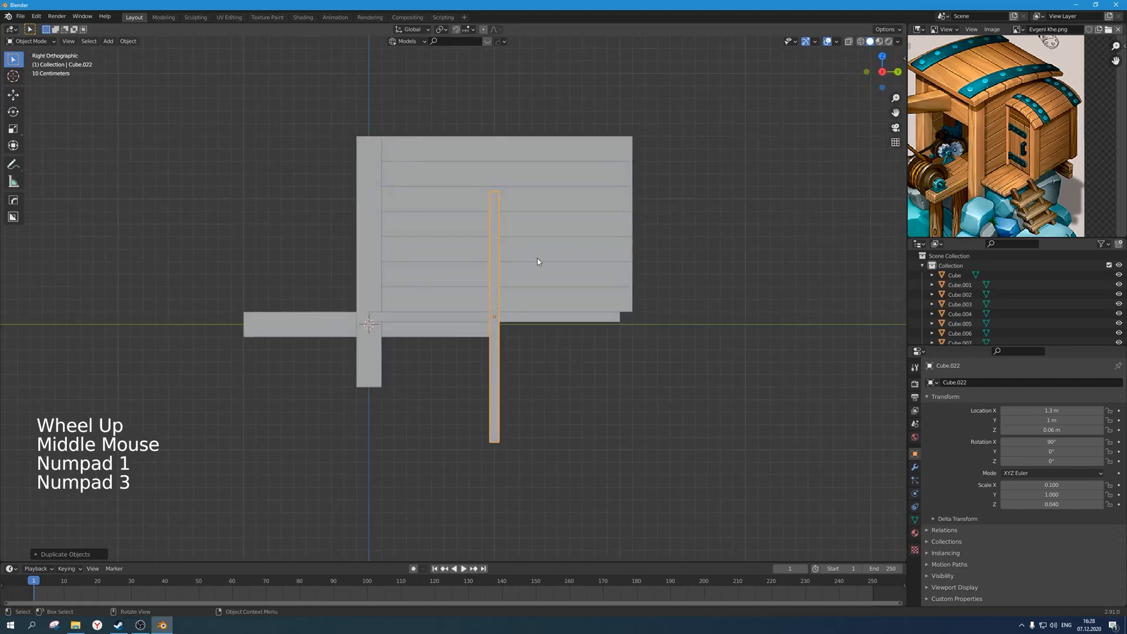
{"action": "key", "text": "g"}
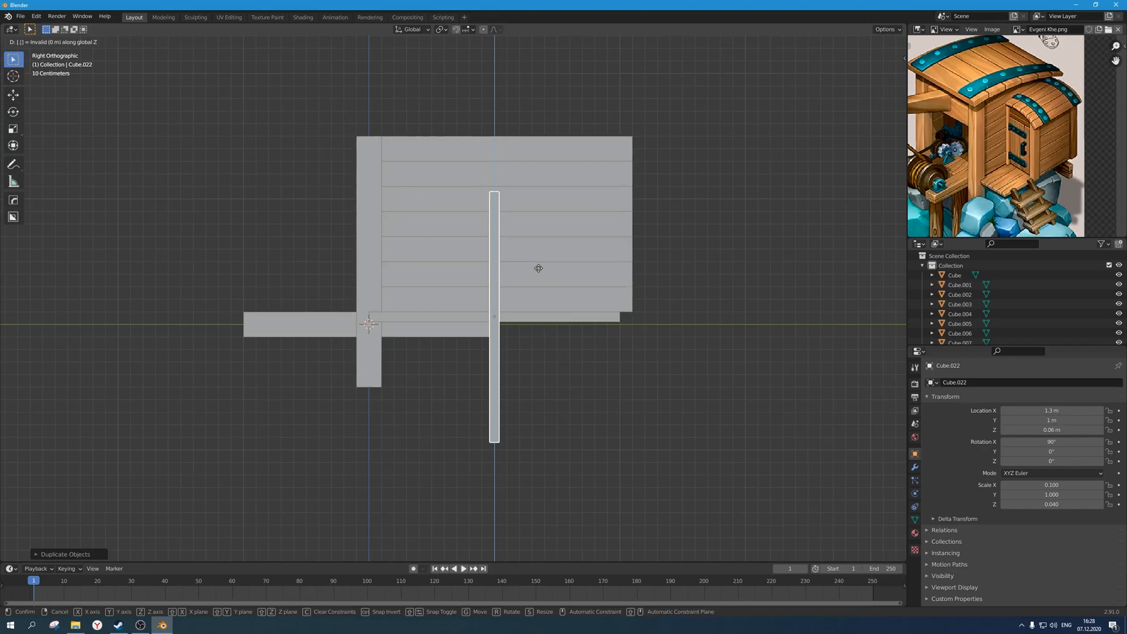
{"action": "key", "text": "Return"}
In Edit Mode with X-ray on, raise the upright plank's bottom vertices 0.9 m along the Z axis.
{"action": "scroll", "coordinate": [538, 267], "scroll_direction": "down", "scroll_amount": 3}
{"action": "middle_click_drag", "start_coordinate": [538, 268], "coordinate": [571, 317]}
{"action": "scroll", "coordinate": [574, 315], "scroll_direction": "up", "scroll_amount": 2}
{"action": "key", "text": "Tab"}
{"action": "mouse_move", "coordinate": [554, 383]}
{"action": "middle_mouse_down"}
{"action": "mouse_move", "coordinate": [531, 383]}
{"action": "mouse_move", "coordinate": [537, 440]}
{"action": "middle_mouse_up"}
{"action": "key", "text": "alt+z"}
{"action": "left_click_drag", "start_coordinate": [537, 440], "coordinate": [418, 368]}
{"action": "scroll", "coordinate": [443, 378], "scroll_direction": "up", "scroll_amount": 2}
{"action": "middle_click_drag", "start_coordinate": [443, 377], "coordinate": [541, 421]}
{"action": "scroll", "coordinate": [529, 428], "scroll_direction": "down", "scroll_amount": 1}
{"action": "scroll", "coordinate": [540, 421], "scroll_direction": "up", "scroll_amount": 2}
{"action": "key", "text": "g"}
{"action": "key", "text": "z"}
{"action": "key", "text": "ctrl"}
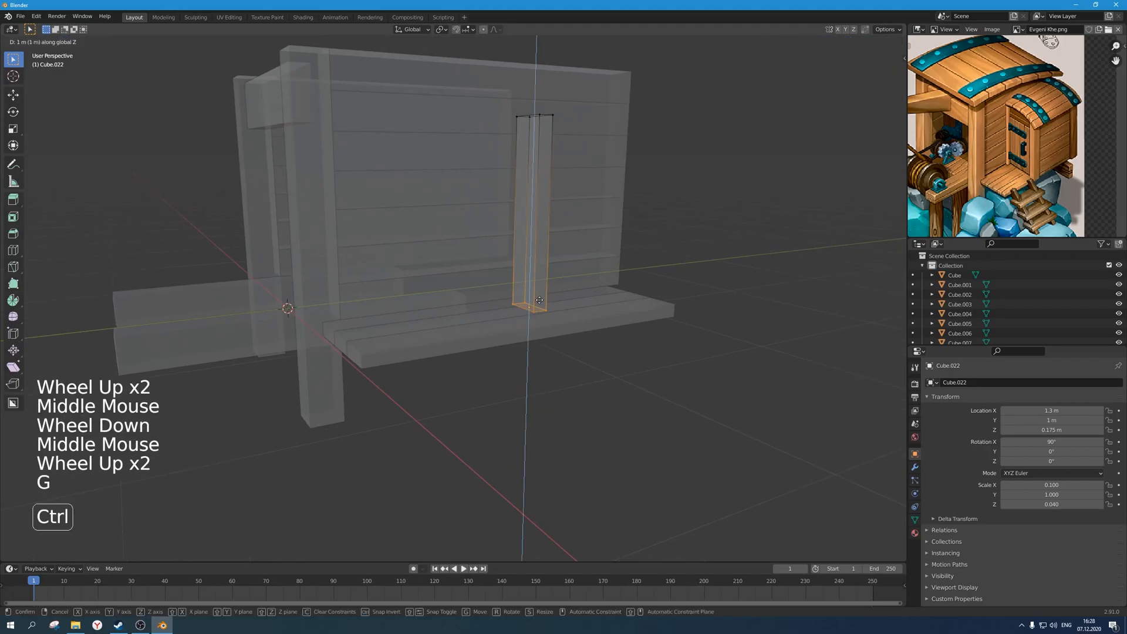
{"action": "left_click", "coordinate": [546, 265]}
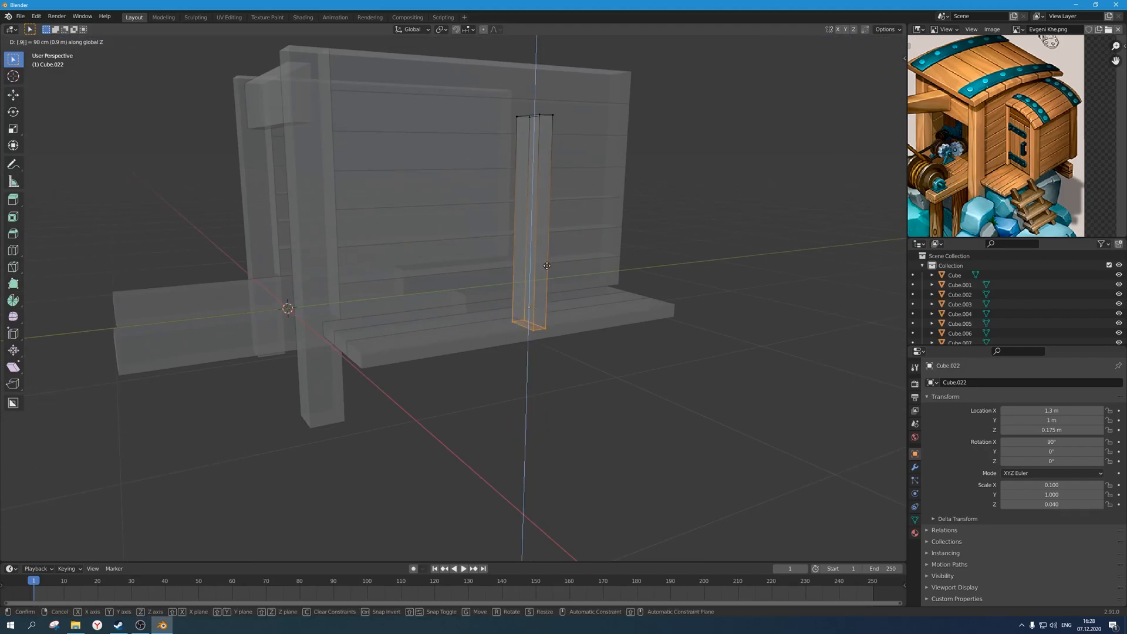
Turn off X-ray, adjust the post's bottom end along the Z axis to the platform surface, and return to Object Mode.
{"action": "key", "text": "alt+z"}
{"action": "middle_click_drag", "start_coordinate": [550, 268], "coordinate": [599, 397]}
{"action": "scroll", "coordinate": [555, 309], "scroll_direction": "up", "scroll_amount": 3}
{"action": "scroll", "coordinate": [555, 308], "scroll_direction": "up", "scroll_amount": 1}
{"action": "key", "text": "g"}
{"action": "key", "text": "z"}
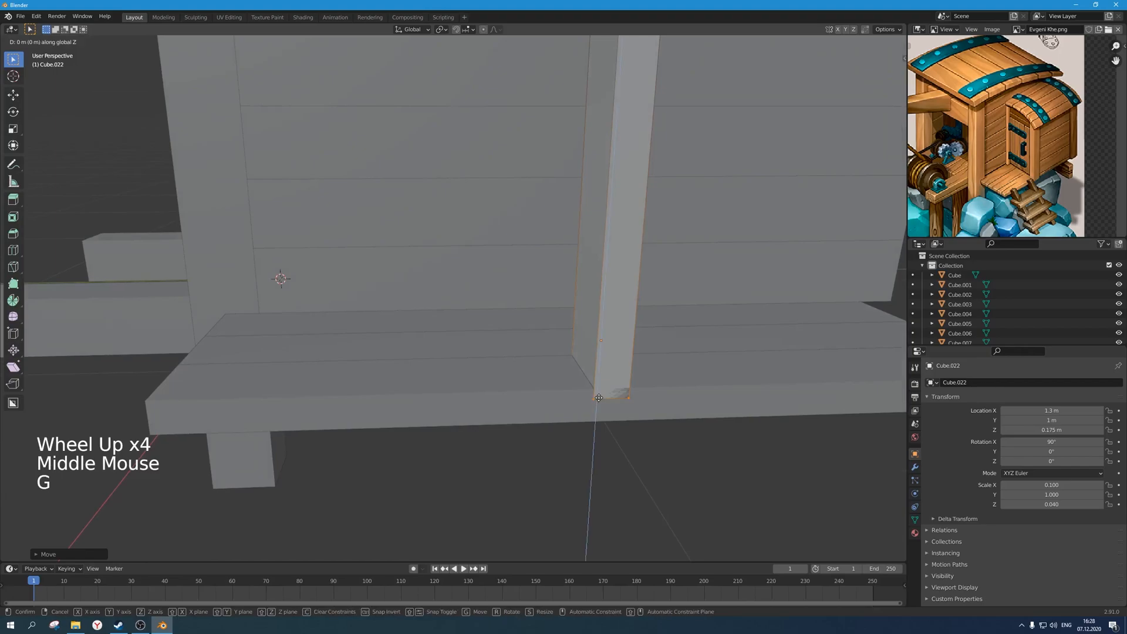
{"action": "left_click", "coordinate": [612, 302]}
{"action": "scroll", "coordinate": [612, 302], "scroll_direction": "down", "scroll_amount": 4}
{"action": "middle_click_drag", "start_coordinate": [612, 302], "coordinate": [584, 348]}
{"action": "key", "text": "Tab"}
{"action": "scroll", "coordinate": [584, 349], "scroll_direction": "down", "scroll_amount": 2}
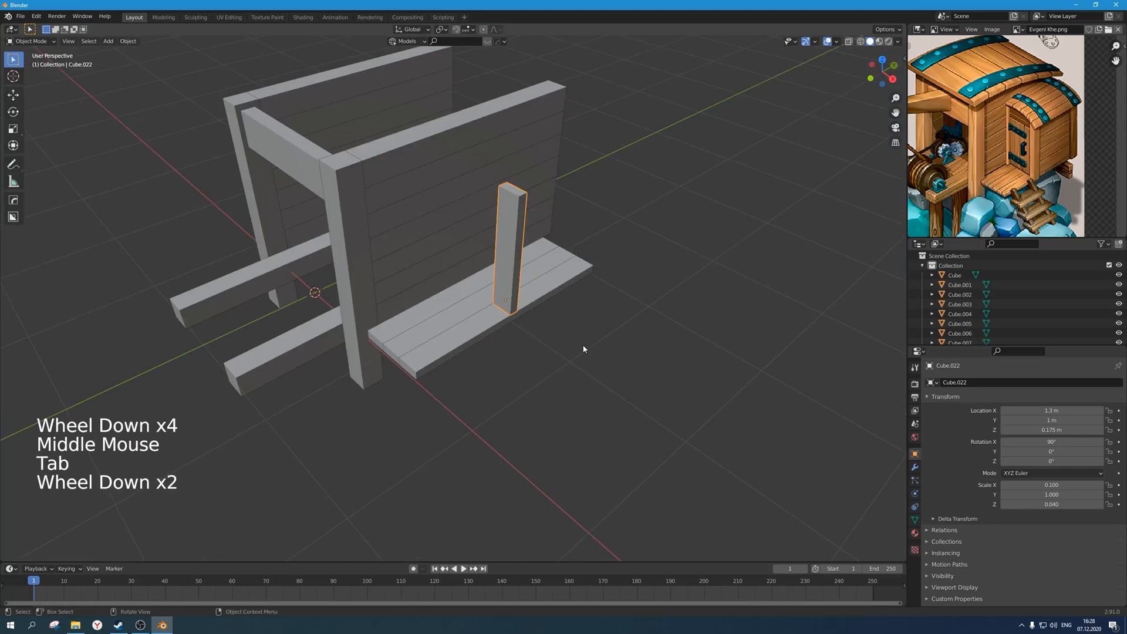
Rotate the porch post 90° about the Z axis.
{"action": "scroll", "coordinate": [538, 337], "scroll_direction": "up", "scroll_amount": 2}
{"action": "middle_click_drag", "start_coordinate": [537, 337], "coordinate": [599, 335]}
{"action": "key", "text": "r"}
{"action": "key", "text": "z"}
{"action": "key", "text": "9"}
{"action": "key", "text": "0"}
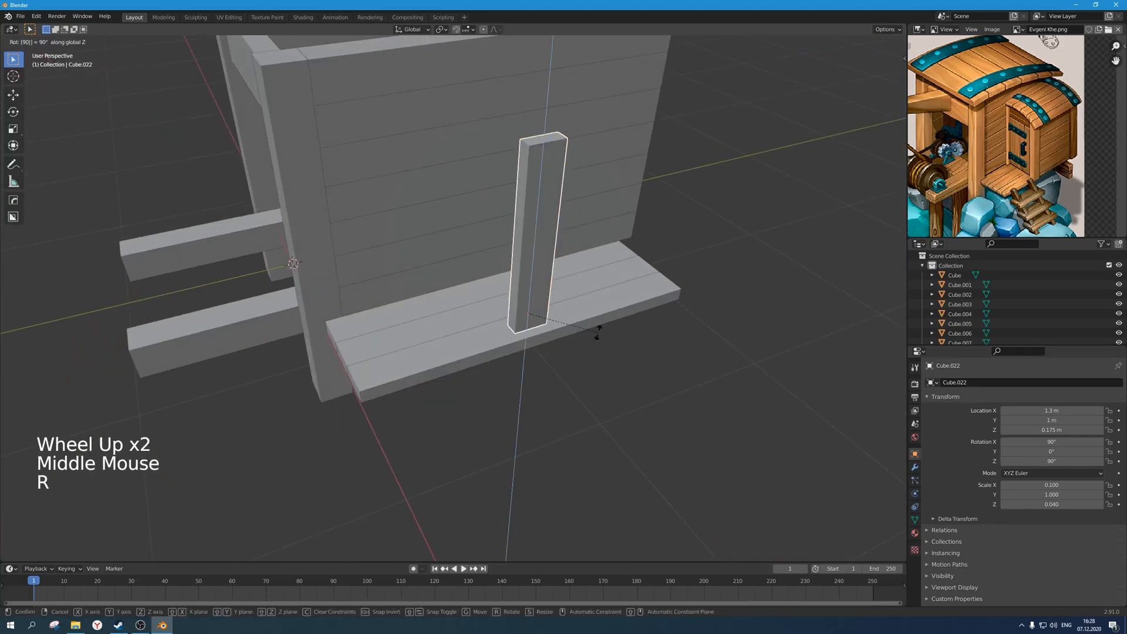
{"action": "key", "text": "Return"}
Move the post about 0.056 m along the X axis toward the platform's outer edge.
{"action": "scroll", "coordinate": [597, 332], "scroll_direction": "up", "scroll_amount": 1}
{"action": "middle_click_drag", "start_coordinate": [597, 333], "coordinate": [640, 352]}
{"action": "key", "text": "g"}
{"action": "key", "text": "x"}
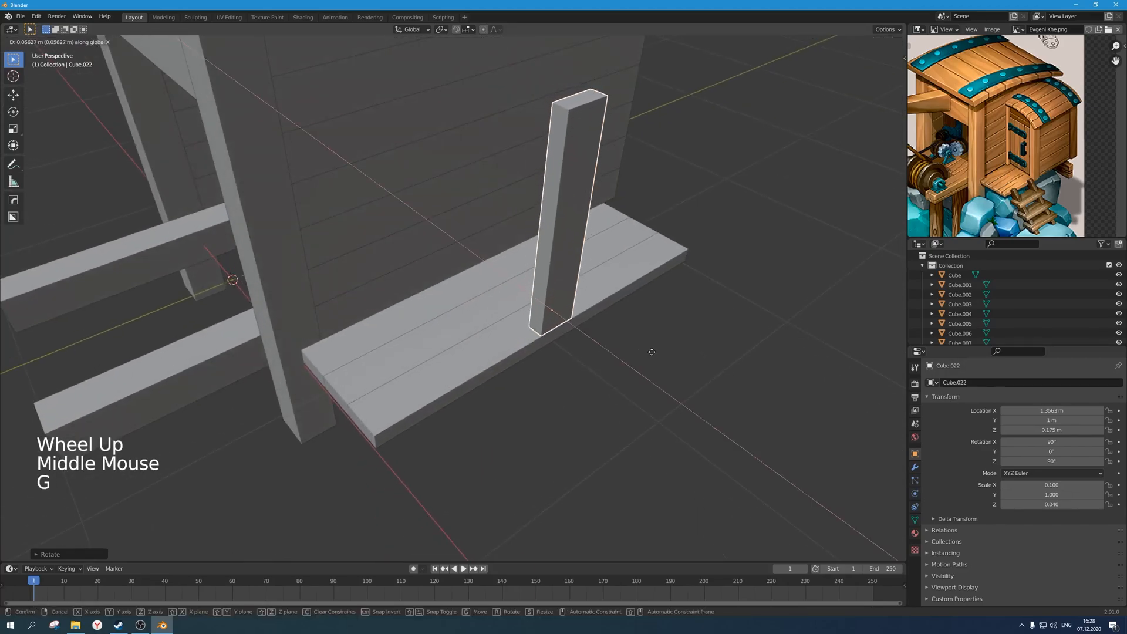
{"action": "left_click", "coordinate": [620, 385]}
Select the three porch platform planks and scale them by 1.1 along the X axis.
{"action": "scroll", "coordinate": [618, 387], "scroll_direction": "down", "scroll_amount": 5}
{"action": "middle_click_drag", "start_coordinate": [617, 386], "coordinate": [535, 325]}
{"action": "scroll", "coordinate": [566, 293], "scroll_direction": "up", "scroll_amount": 3}
{"action": "left_click", "coordinate": [519, 261]}
{"action": "scroll", "coordinate": [512, 275], "scroll_direction": "down", "scroll_amount": 3}
{"action": "scroll", "coordinate": [535, 324], "scroll_direction": "up", "scroll_amount": 2}
{"action": "scroll", "coordinate": [534, 323], "scroll_direction": "down", "scroll_amount": 2}
{"action": "scroll", "coordinate": [534, 323], "scroll_direction": "up", "scroll_amount": 2}
{"action": "left_click_drag", "start_coordinate": [517, 388], "coordinate": [442, 295]}
{"action": "scroll", "coordinate": [469, 311], "scroll_direction": "up", "scroll_amount": 1}
{"action": "middle_click_drag", "start_coordinate": [468, 311], "coordinate": [395, 342]}
{"action": "left_click", "coordinate": [620, 350]}
{"action": "left_click_drag", "start_coordinate": [558, 424], "coordinate": [434, 346]}
{"action": "key", "text": "s"}
{"action": "key", "text": "x"}
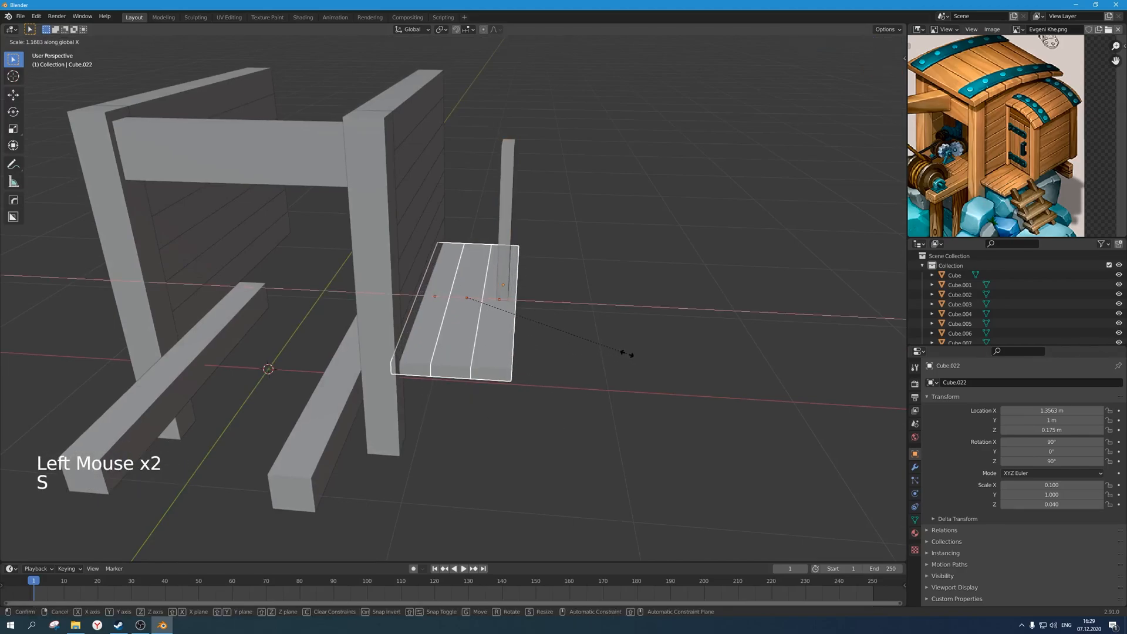
{"action": "type", "text": "1.1"}
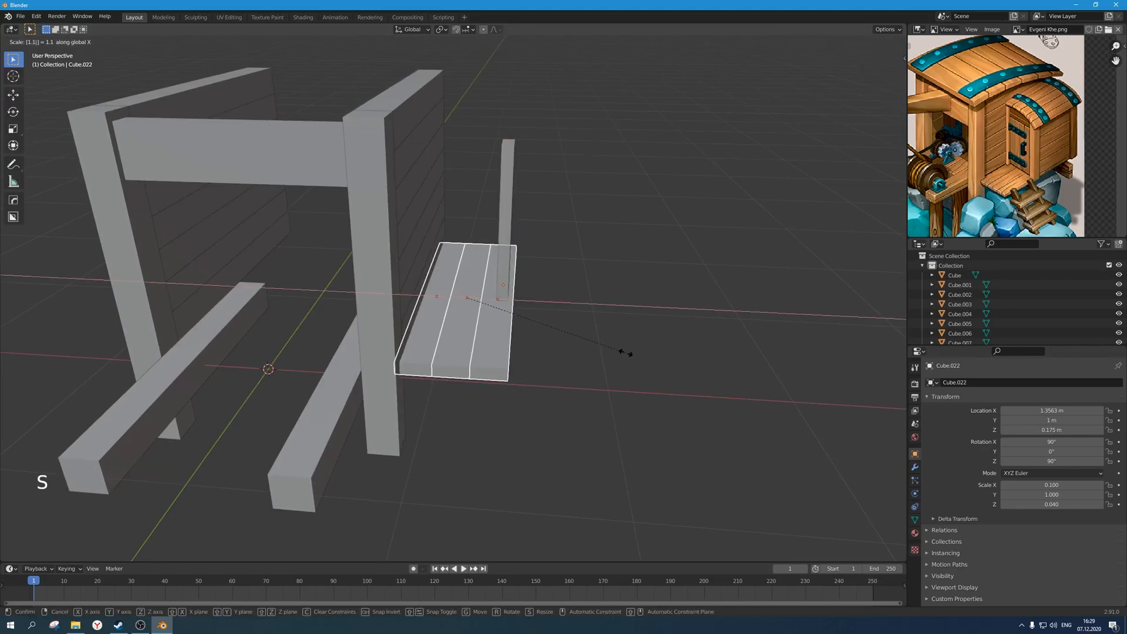
{"action": "key", "text": "Return"}
In the front view, move the three planks along the X axis until they sit flush against the hut's vertical beam.
{"action": "key", "text": "KP_1"}
{"action": "scroll", "coordinate": [625, 351], "scroll_direction": "up", "scroll_amount": 6}
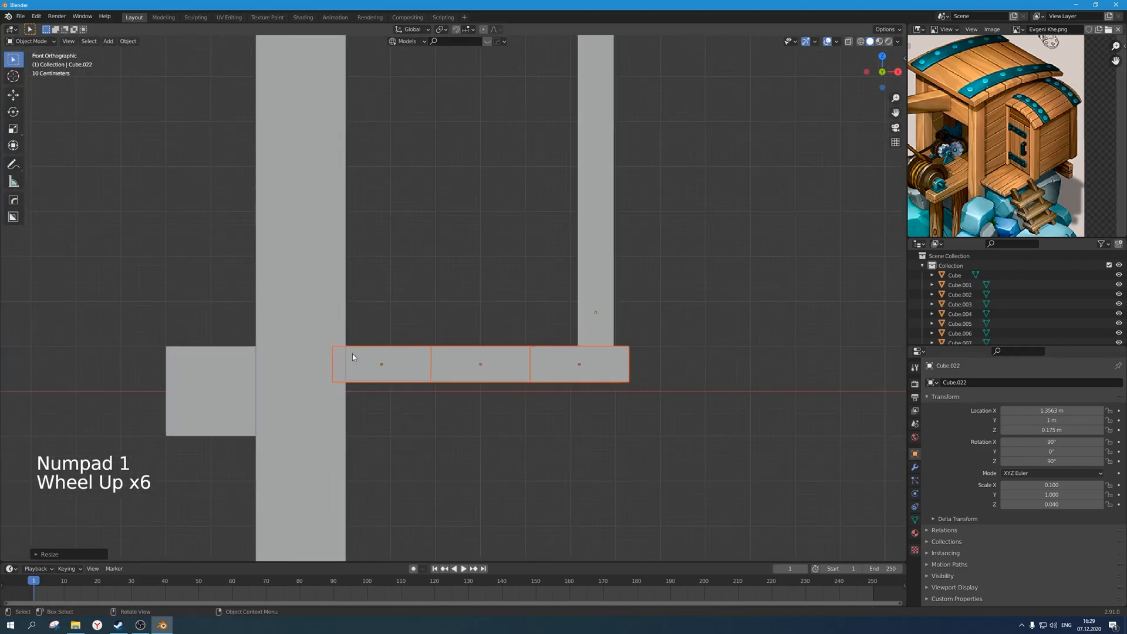
{"action": "key", "text": "g"}
{"action": "key", "text": "x"}
{"action": "left_click", "coordinate": [568, 246]}
{"action": "scroll", "coordinate": [568, 246], "scroll_direction": "down", "scroll_amount": 3}
Move the post along the X axis to about 1.417 m, flush with the platform's outer edge.
{"action": "left_click", "coordinate": [531, 209]}
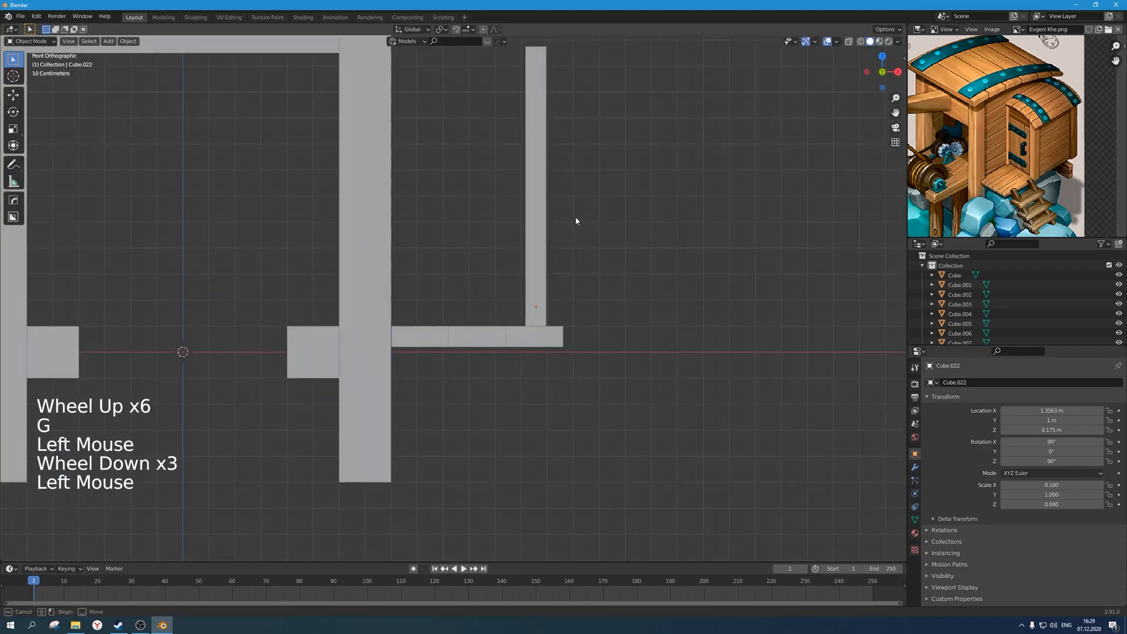
{"action": "key", "text": "g"}
{"action": "left_click", "coordinate": [548, 214]}
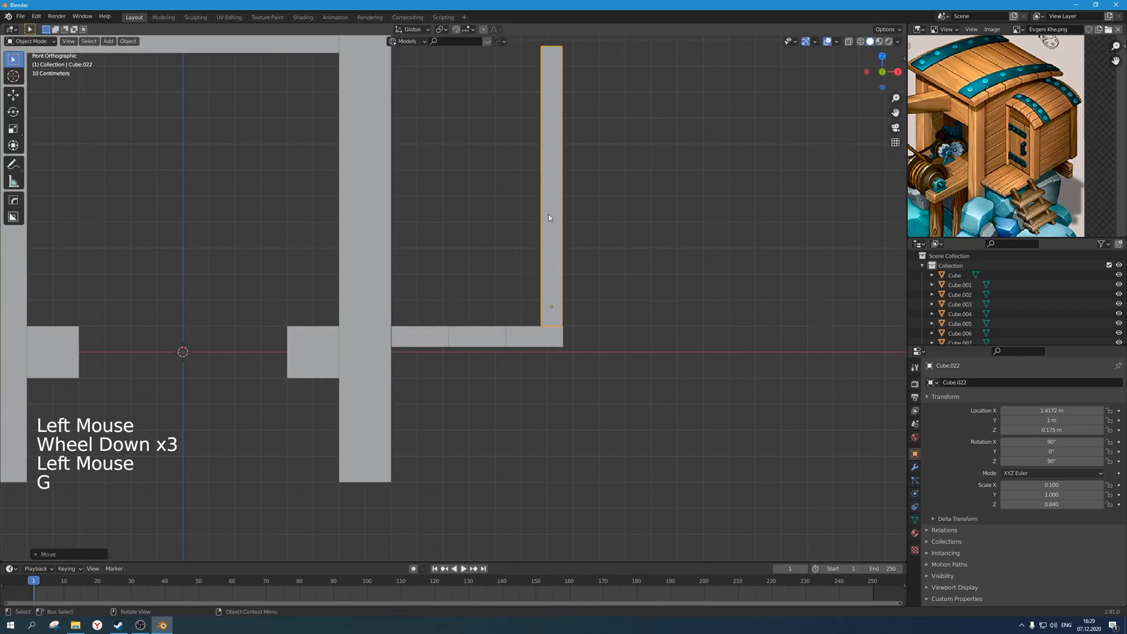
Duplicate the post about 0.58 m in the negative X direction so the copy stands against the hut's vertical beam.
{"action": "scroll", "coordinate": [619, 226], "scroll_direction": "down", "scroll_amount": 2}
{"action": "left_click", "coordinate": [522, 247]}
{"action": "scroll", "coordinate": [527, 305], "scroll_direction": "up", "scroll_amount": 3}
{"action": "key", "text": "shift+d"}
{"action": "key", "text": "x"}
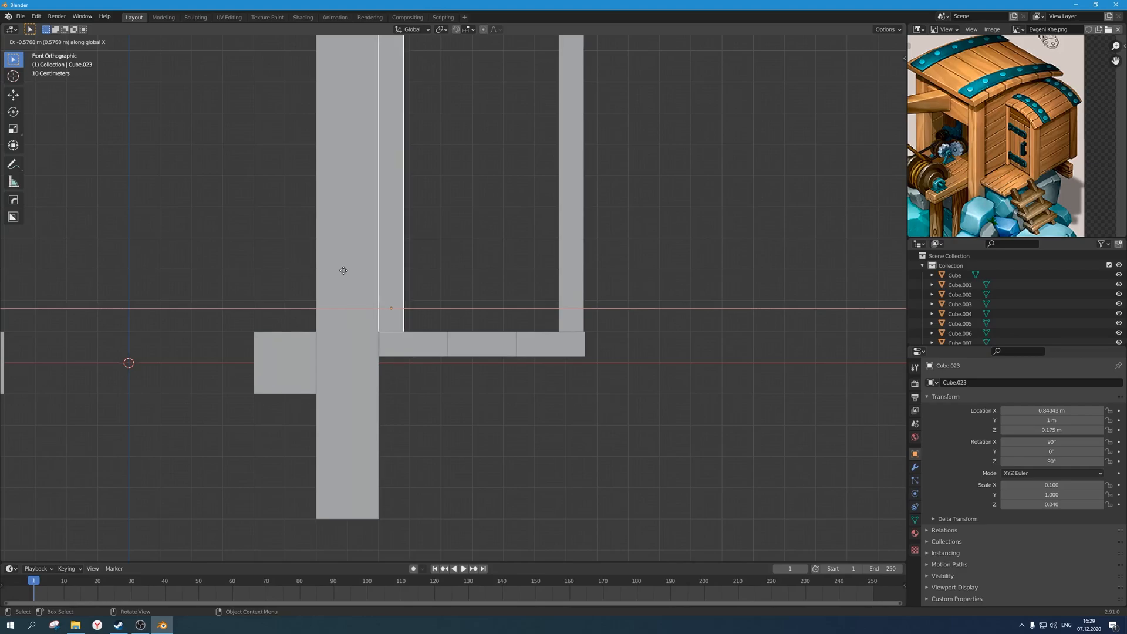
{"action": "left_click", "coordinate": [345, 270]}
Select both porch posts together in the perspective view.
{"action": "scroll", "coordinate": [508, 216], "scroll_direction": "down", "scroll_amount": 4}
{"action": "middle_click_drag", "start_coordinate": [508, 216], "coordinate": [516, 264]}
{"action": "scroll", "coordinate": [481, 264], "scroll_direction": "down", "scroll_amount": 3}
{"action": "middle_click_drag", "start_coordinate": [517, 264], "coordinate": [464, 299]}
{"action": "scroll", "coordinate": [537, 262], "scroll_direction": "up", "scroll_amount": 2}
{"action": "scroll", "coordinate": [516, 282], "scroll_direction": "down", "scroll_amount": 2}
{"action": "scroll", "coordinate": [493, 305], "scroll_direction": "up", "scroll_amount": 1}
{"action": "scroll", "coordinate": [459, 299], "scroll_direction": "up", "scroll_amount": 2}
{"action": "middle_click_drag", "start_coordinate": [464, 299], "coordinate": [474, 298]}
{"action": "scroll", "coordinate": [474, 298], "scroll_direction": "down", "scroll_amount": 2}
{"action": "left_click", "coordinate": [495, 276]}
{"action": "left_click", "coordinate": [451, 275], "text": "shift"}
{"action": "scroll", "coordinate": [470, 276], "scroll_direction": "up", "scroll_amount": 1}
Try to move both posts -0.35 m along the Y axis.
{"action": "key", "text": "g"}
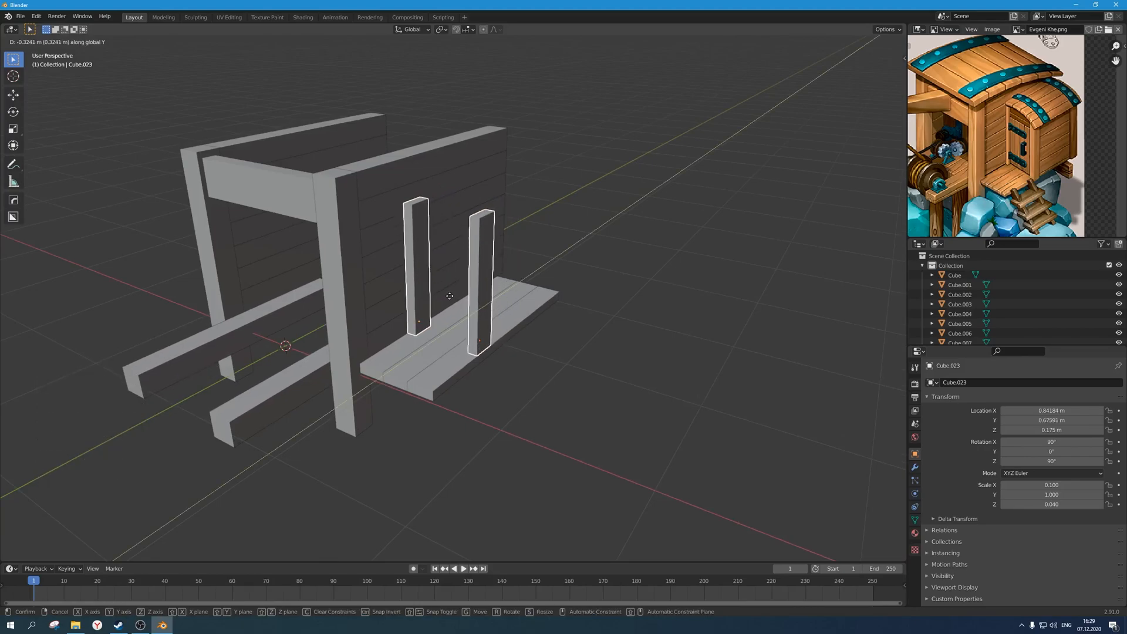
{"action": "key", "text": "equal"}
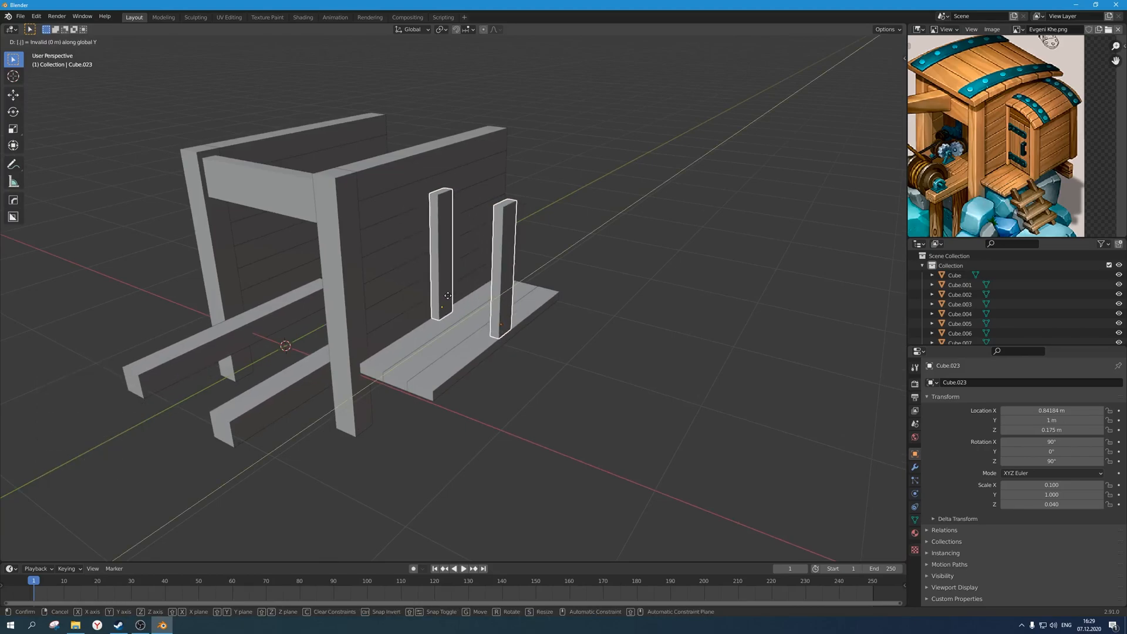
{"action": "type", "text": ".35"}
{"action": "key", "text": "ctrl+minus"}
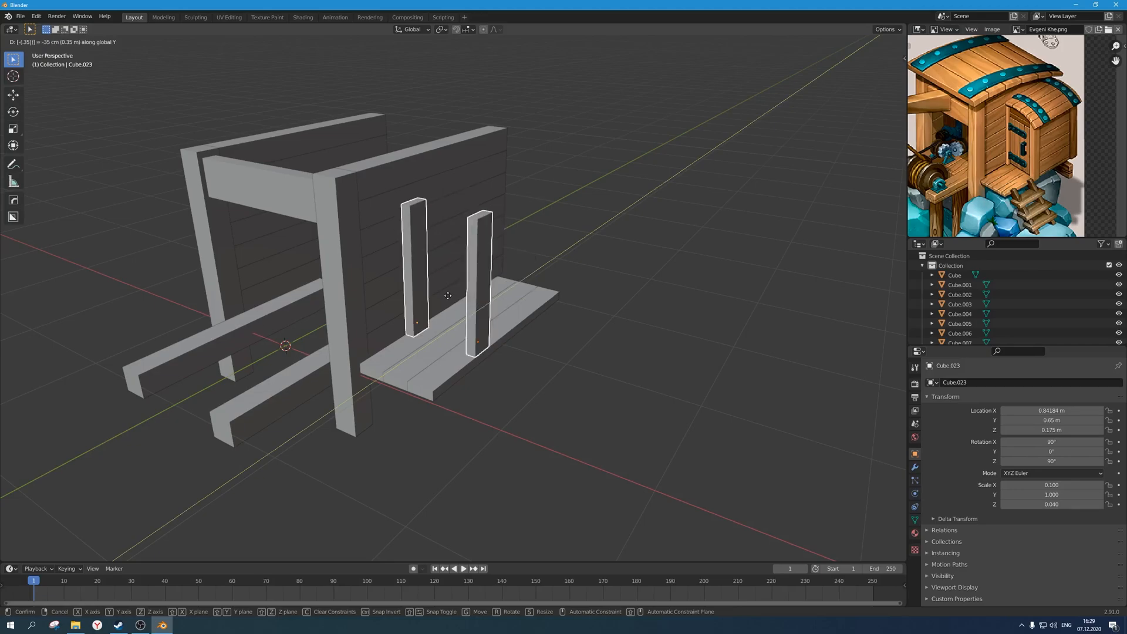
{"action": "key", "text": "Return"}
{"action": "scroll", "coordinate": [513, 337], "scroll_direction": "down", "scroll_amount": 3}
{"action": "middle_click_drag", "start_coordinate": [513, 337], "coordinate": [505, 322]}
{"action": "scroll", "coordinate": [509, 332], "scroll_direction": "up", "scroll_amount": 1}
{"action": "key", "text": "ctrl+z"}
{"action": "key", "text": "ctrl+z"}
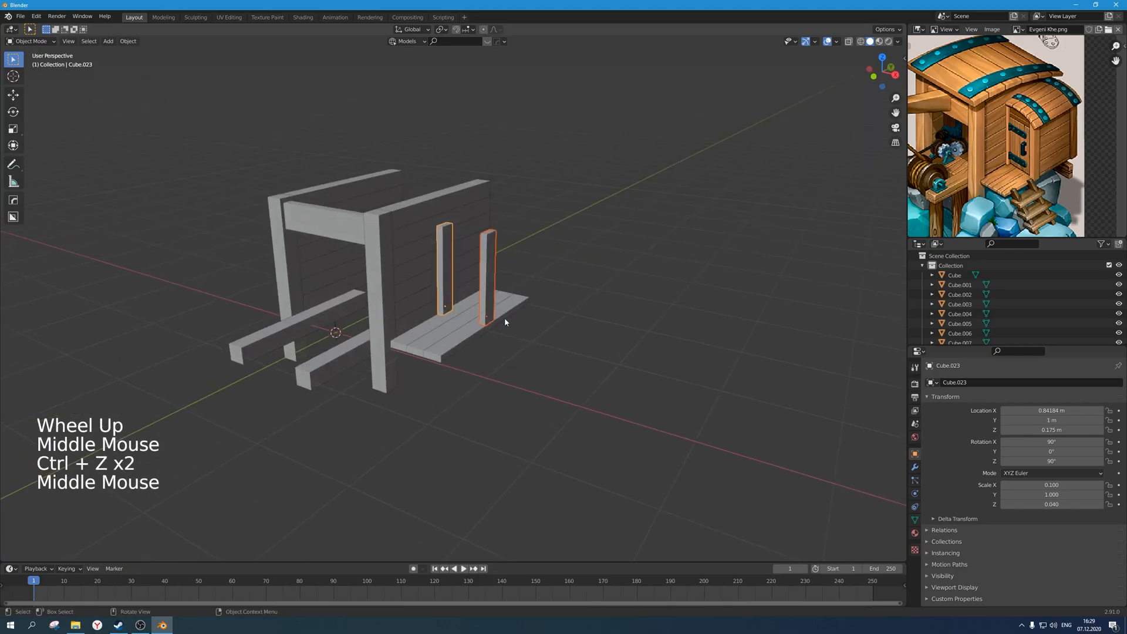
Move both posts -0.3 m along the Y axis and clear the selection.
{"action": "type", "text": "gy"}
{"action": "type", "text": ".3"}
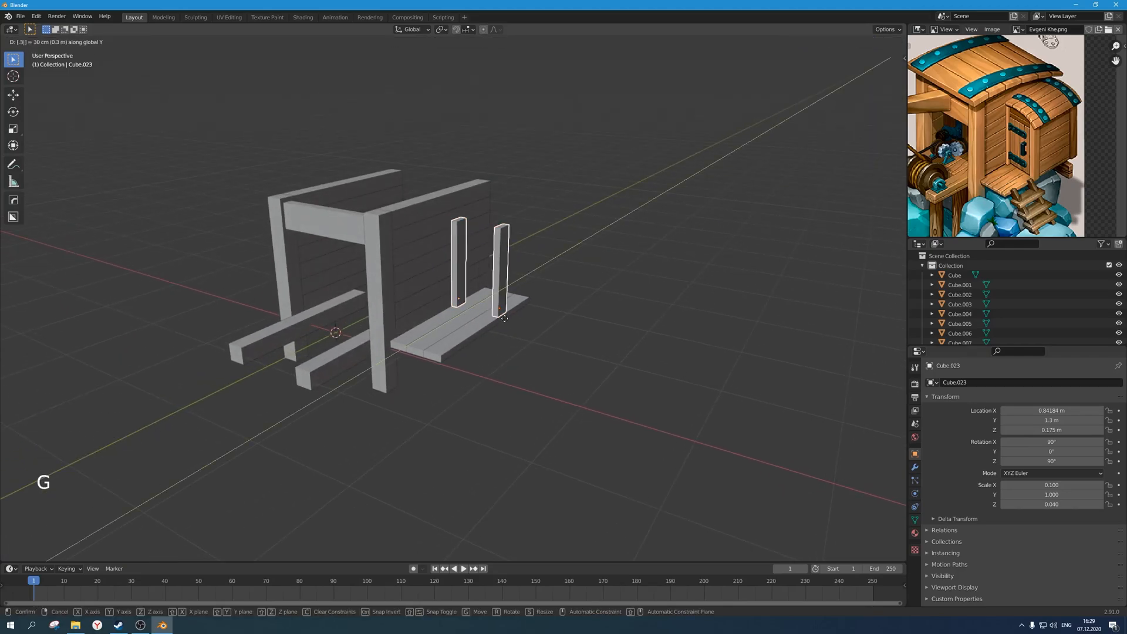
{"action": "type", "text": "-"}
{"action": "left_click", "coordinate": [526, 336]}
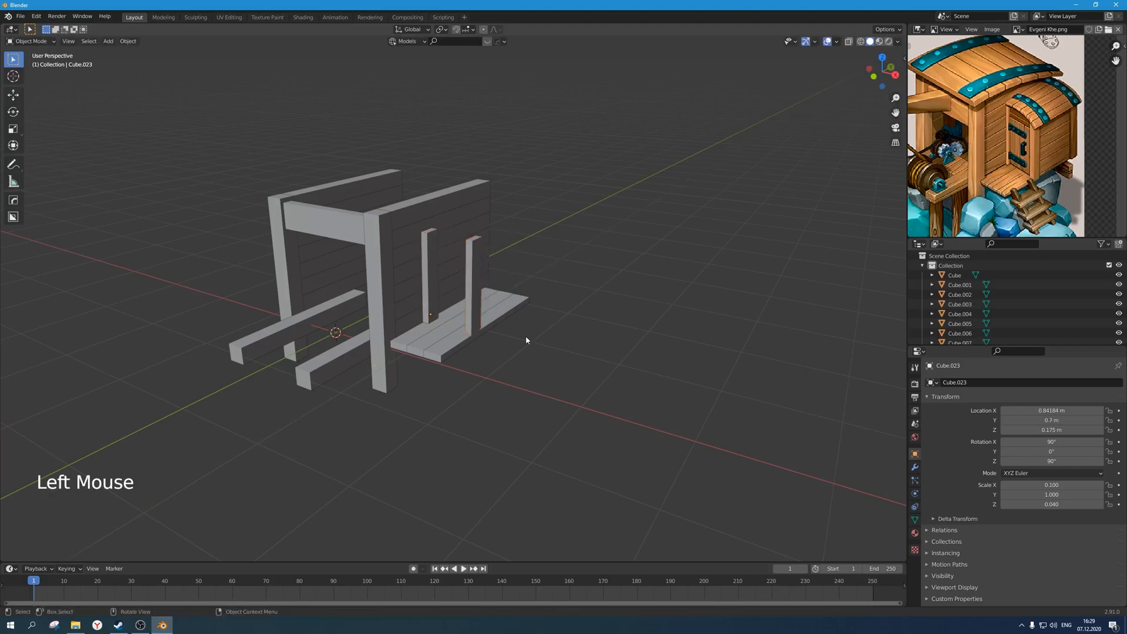
Save the scene as untitled.blend in the current project folder.
{"action": "scroll", "coordinate": [526, 336], "scroll_direction": "up", "scroll_amount": 2}
{"action": "key", "text": "ctrl+s"}
{"action": "left_click", "coordinate": [715, 455]}
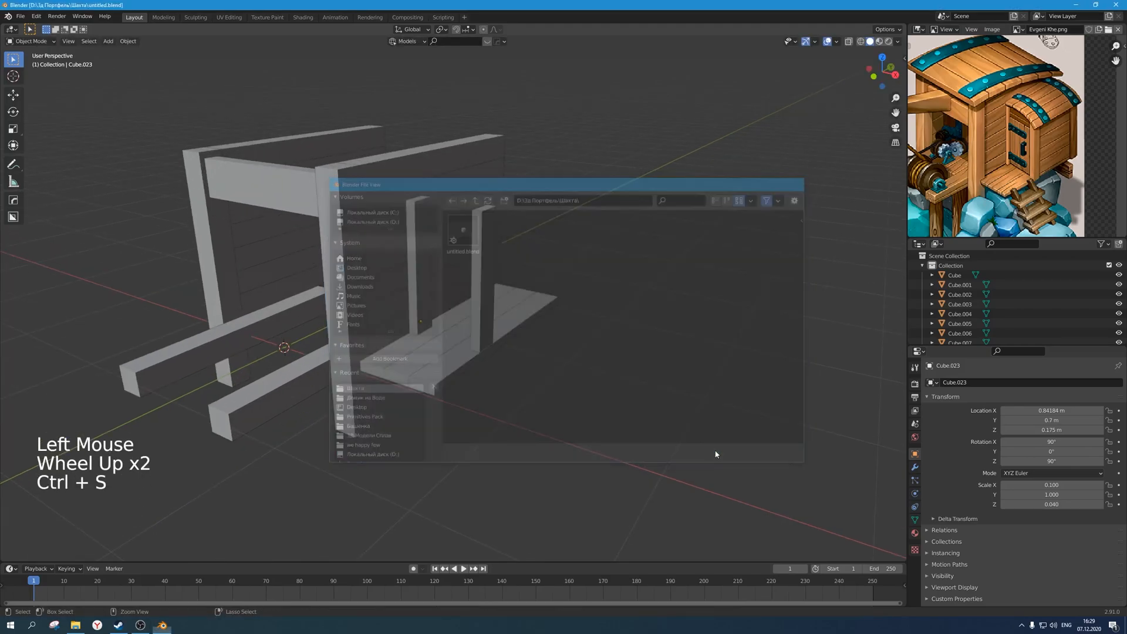
Select both porch posts and duplicate them 1.17 m along the Y axis at the platform's far end.
{"action": "scroll", "coordinate": [566, 317], "scroll_direction": "up", "scroll_amount": 1}
{"action": "middle_click_drag", "start_coordinate": [566, 318], "coordinate": [534, 322]}
{"action": "left_click", "coordinate": [470, 277]}
{"action": "left_click", "coordinate": [418, 258], "text": "shift"}
{"action": "scroll", "coordinate": [449, 269], "scroll_direction": "down", "scroll_amount": 2}
{"action": "middle_click_drag", "start_coordinate": [448, 270], "coordinate": [579, 267]}
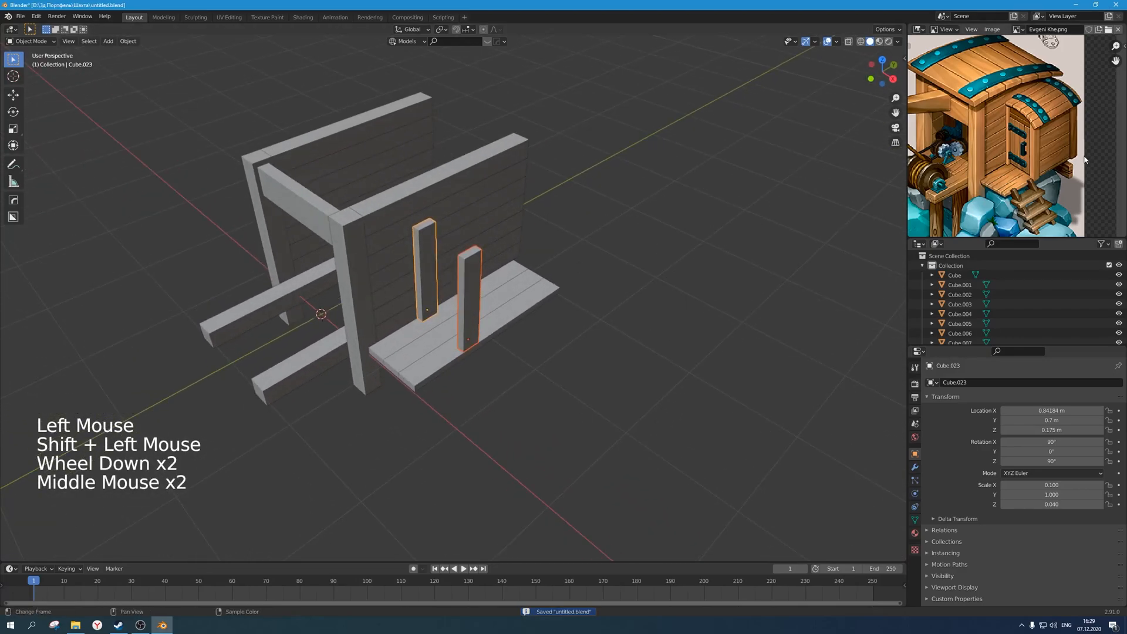
{"action": "scroll", "coordinate": [1086, 158], "scroll_direction": "up", "scroll_amount": 2}
{"action": "scroll", "coordinate": [1081, 160], "scroll_direction": "down", "scroll_amount": 2}
{"action": "middle_click_drag", "start_coordinate": [1081, 160], "coordinate": [1057, 158]}
{"action": "scroll", "coordinate": [1066, 166], "scroll_direction": "down", "scroll_amount": 1}
{"action": "scroll", "coordinate": [1057, 159], "scroll_direction": "up", "scroll_amount": 1}
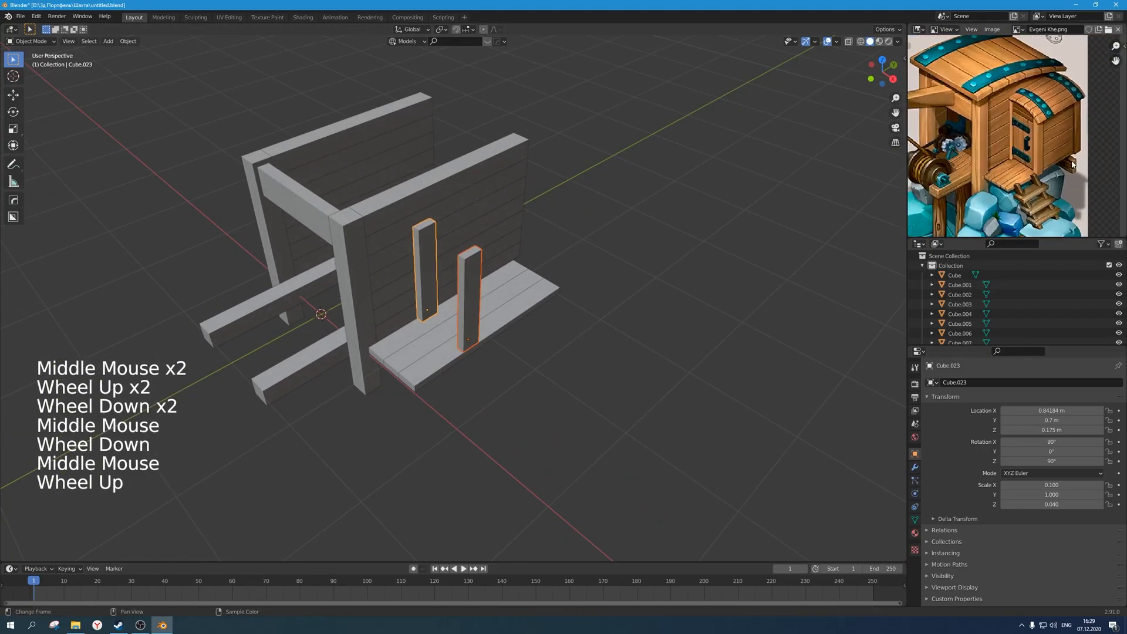
{"action": "middle_click_drag", "start_coordinate": [520, 295], "coordinate": [502, 279]}
{"action": "scroll", "coordinate": [502, 279], "scroll_direction": "up", "scroll_amount": 1}
{"action": "key", "text": "shift+d"}
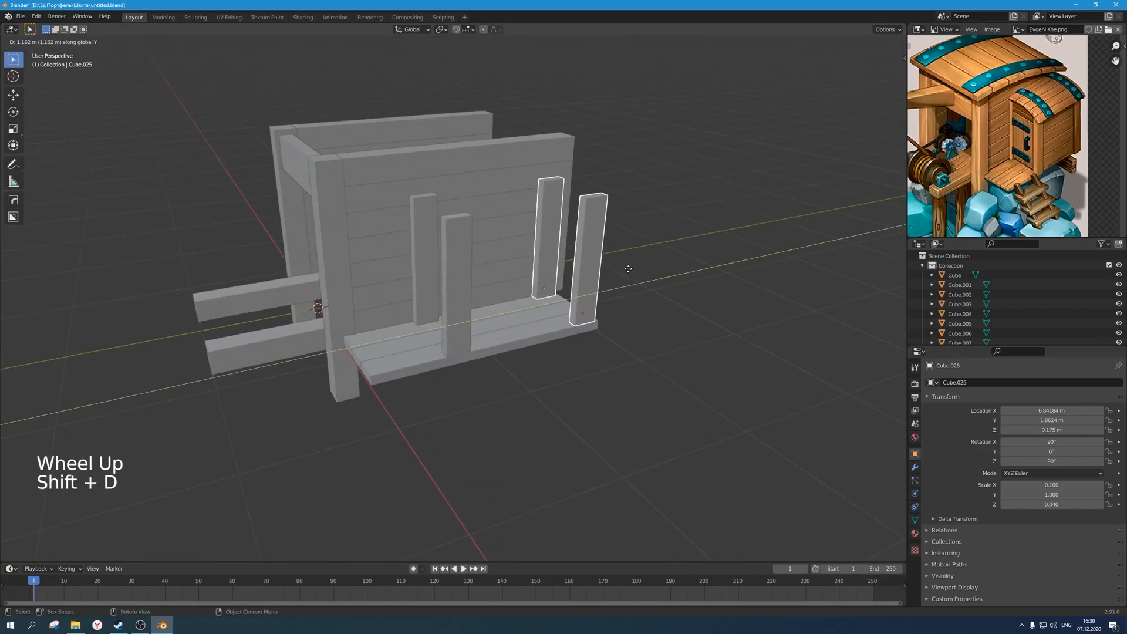
{"action": "type", "text": "1.15"}
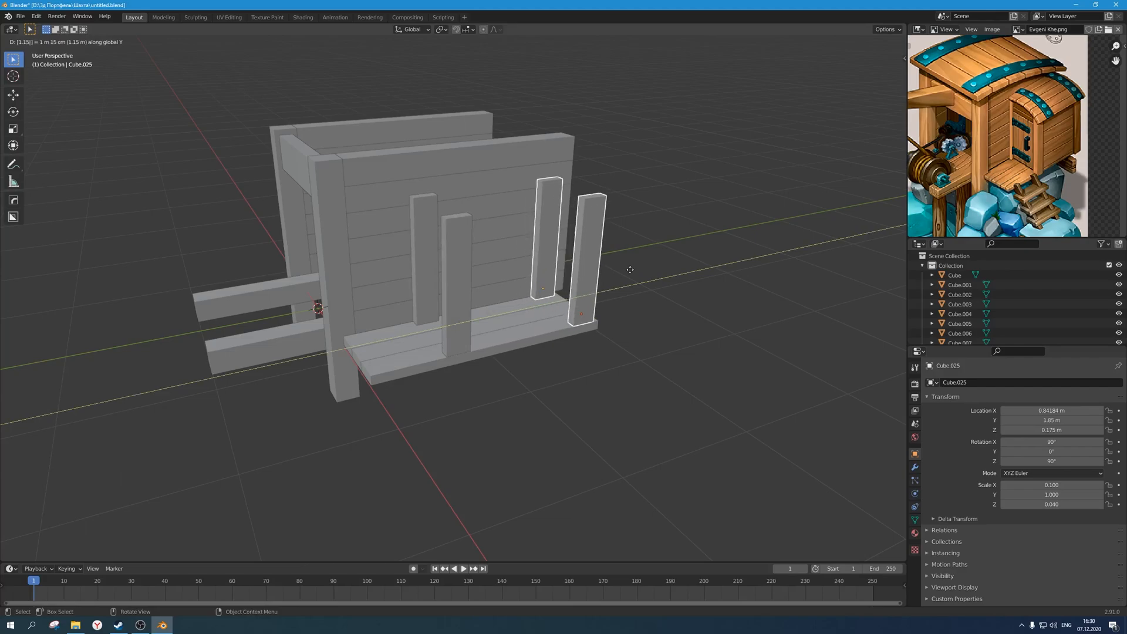
{"action": "key", "text": "BackSpace"}
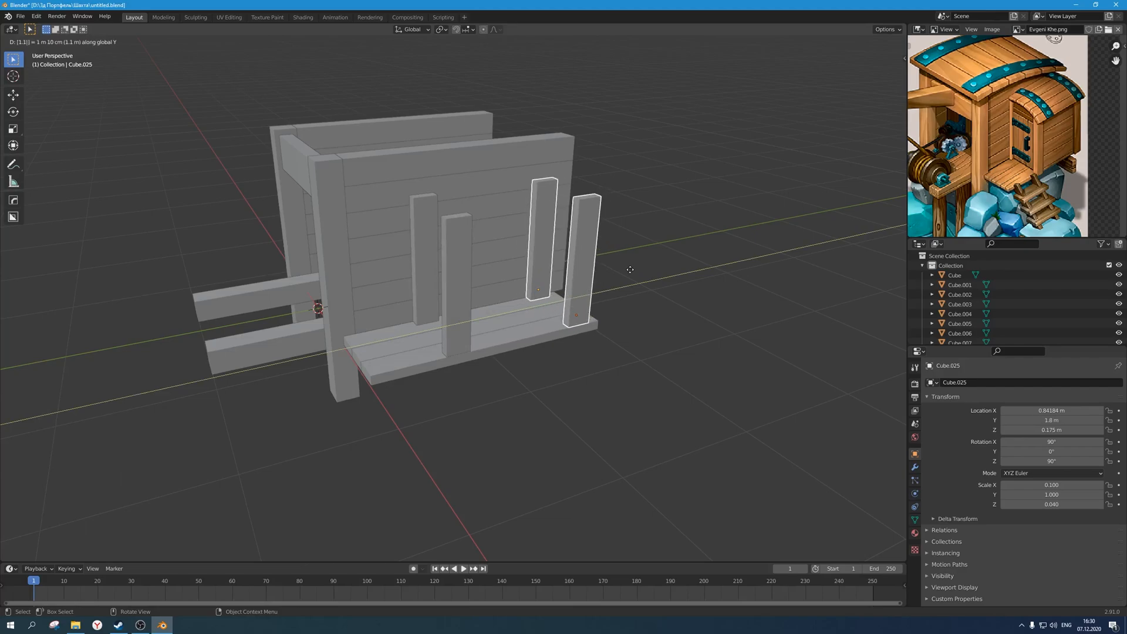
{"action": "type", "text": "7"}
{"action": "left_click", "coordinate": [630, 269]}
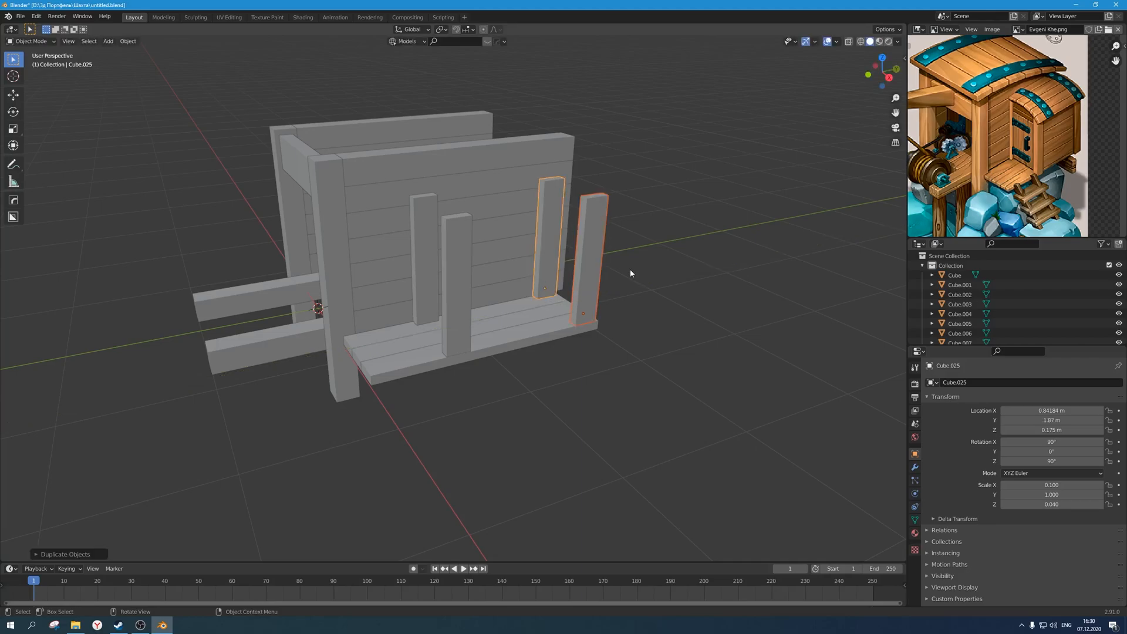
Clear the selection and compare the four porch posts with the small cabin in the reference picture.
{"action": "scroll", "coordinate": [647, 308], "scroll_direction": "up", "scroll_amount": 3}
{"action": "middle_click_drag", "start_coordinate": [646, 307], "coordinate": [487, 353]}
{"action": "scroll", "coordinate": [585, 354], "scroll_direction": "down", "scroll_amount": 2}
{"action": "scroll", "coordinate": [564, 305], "scroll_direction": "down", "scroll_amount": 2}
{"action": "scroll", "coordinate": [516, 312], "scroll_direction": "down", "scroll_amount": 2}
{"action": "scroll", "coordinate": [515, 312], "scroll_direction": "up", "scroll_amount": 3}
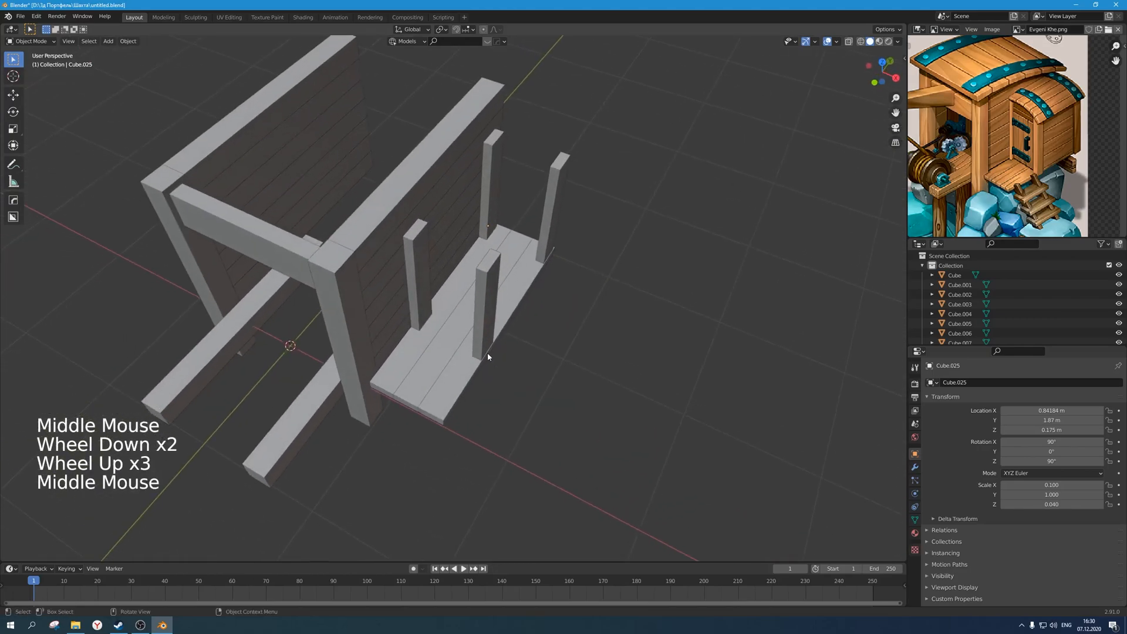
{"action": "scroll", "coordinate": [488, 352], "scroll_direction": "down", "scroll_amount": 1}
{"action": "scroll", "coordinate": [978, 175], "scroll_direction": "up", "scroll_amount": 1}
{"action": "scroll", "coordinate": [978, 175], "scroll_direction": "down", "scroll_amount": 1}
{"action": "middle_click_drag", "start_coordinate": [978, 175], "coordinate": [981, 176]}
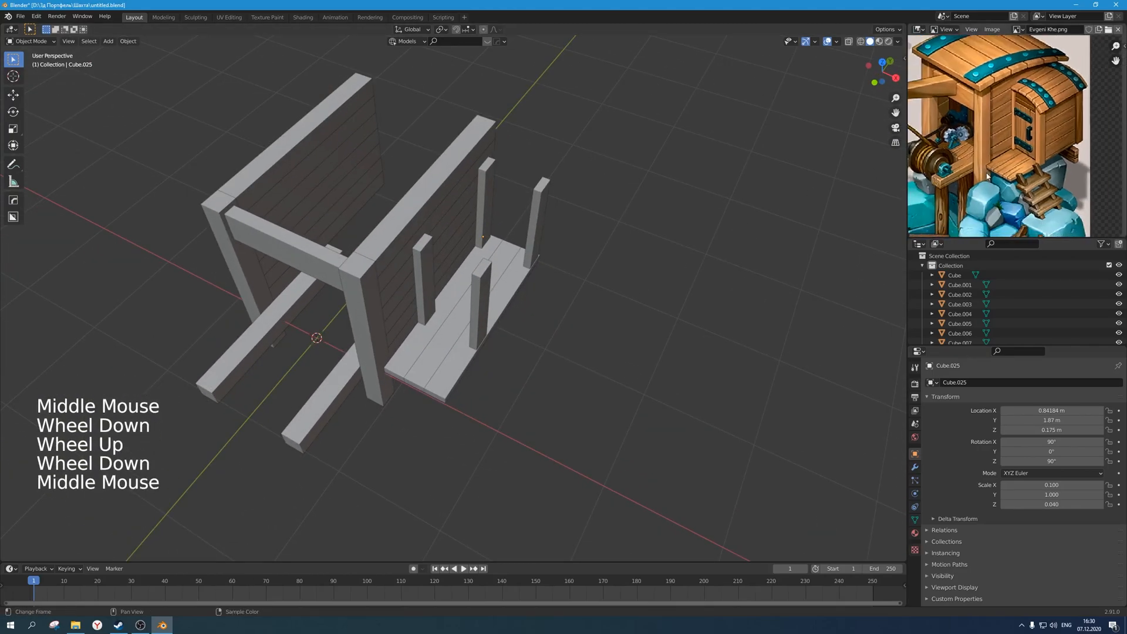
Select all planks of both side walls together with the front porch post beside the wall.
{"action": "scroll", "coordinate": [554, 316], "scroll_direction": "down", "scroll_amount": 1}
{"action": "middle_click_drag", "start_coordinate": [554, 316], "coordinate": [323, 343]}
{"action": "scroll", "coordinate": [439, 262], "scroll_direction": "up", "scroll_amount": 2}
{"action": "scroll", "coordinate": [329, 276], "scroll_direction": "down", "scroll_amount": 2}
{"action": "left_click", "coordinate": [329, 276]}
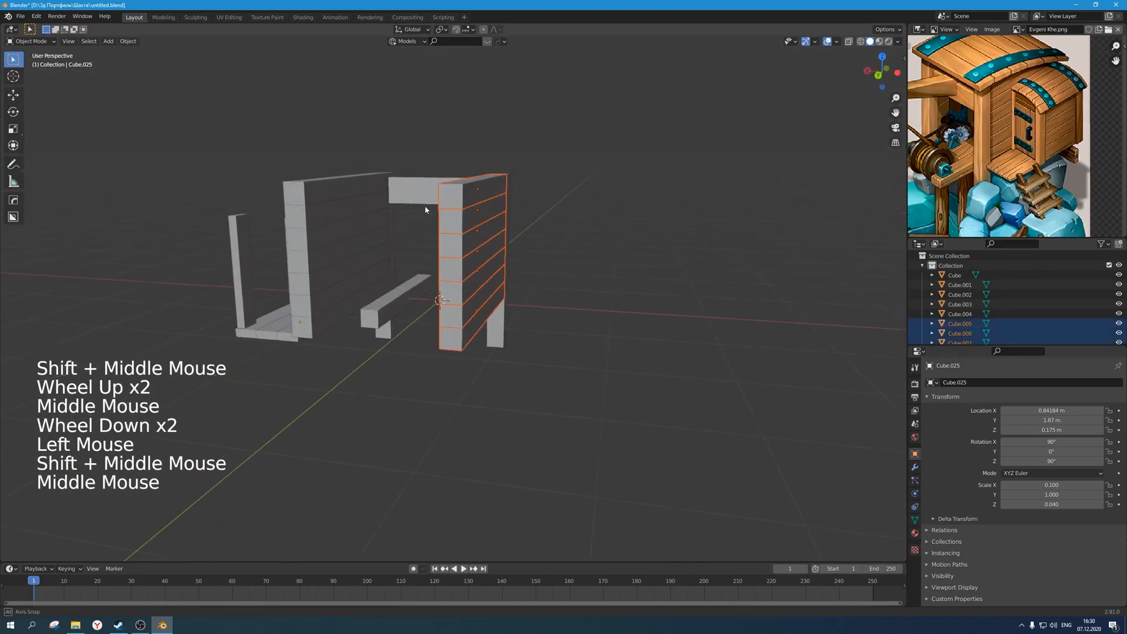
{"action": "left_click", "coordinate": [332, 252], "text": "shift"}
{"action": "middle_click_drag", "start_coordinate": [331, 252], "coordinate": [636, 386]}
{"action": "left_click_drag", "start_coordinate": [619, 378], "coordinate": [541, 316], "text": "ctrl"}
{"action": "scroll", "coordinate": [591, 315], "scroll_direction": "up", "scroll_amount": 1}
{"action": "middle_click_drag", "start_coordinate": [592, 314], "coordinate": [534, 320]}
{"action": "scroll", "coordinate": [594, 347], "scroll_direction": "up", "scroll_amount": 2}
{"action": "scroll", "coordinate": [593, 329], "scroll_direction": "down", "scroll_amount": 2}
{"action": "scroll", "coordinate": [534, 320], "scroll_direction": "up", "scroll_amount": 1}
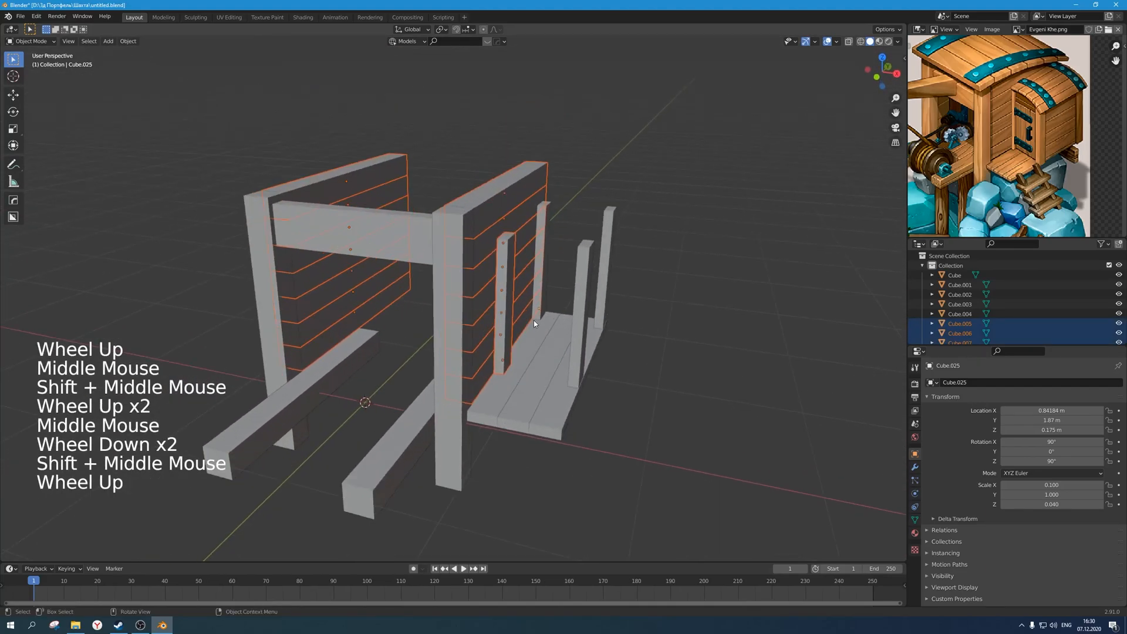
Set the transform pivot point to Individual Origins for the selected wall planks and post.
{"action": "scroll", "coordinate": [999, 158], "scroll_direction": "down", "scroll_amount": 2}
{"action": "middle_click_drag", "start_coordinate": [998, 159], "coordinate": [1000, 147]}
{"action": "scroll", "coordinate": [716, 257], "scroll_direction": "up", "scroll_amount": 1}
{"action": "middle_click_drag", "start_coordinate": [716, 257], "coordinate": [562, 328]}
{"action": "scroll", "coordinate": [700, 264], "scroll_direction": "down", "scroll_amount": 1}
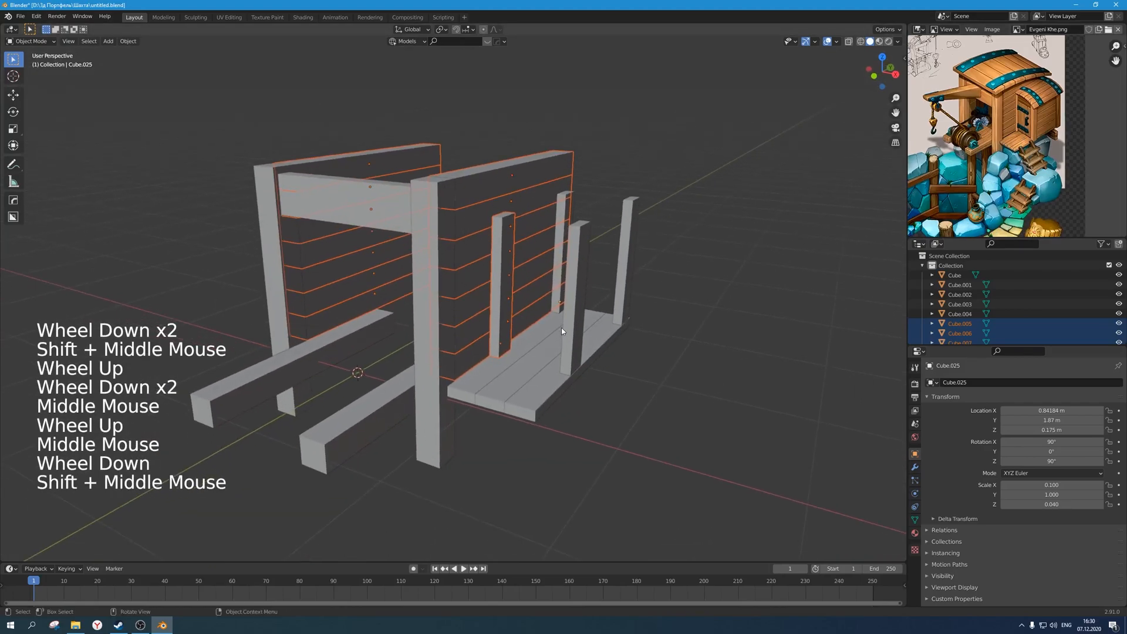
{"action": "key", "text": "s"}
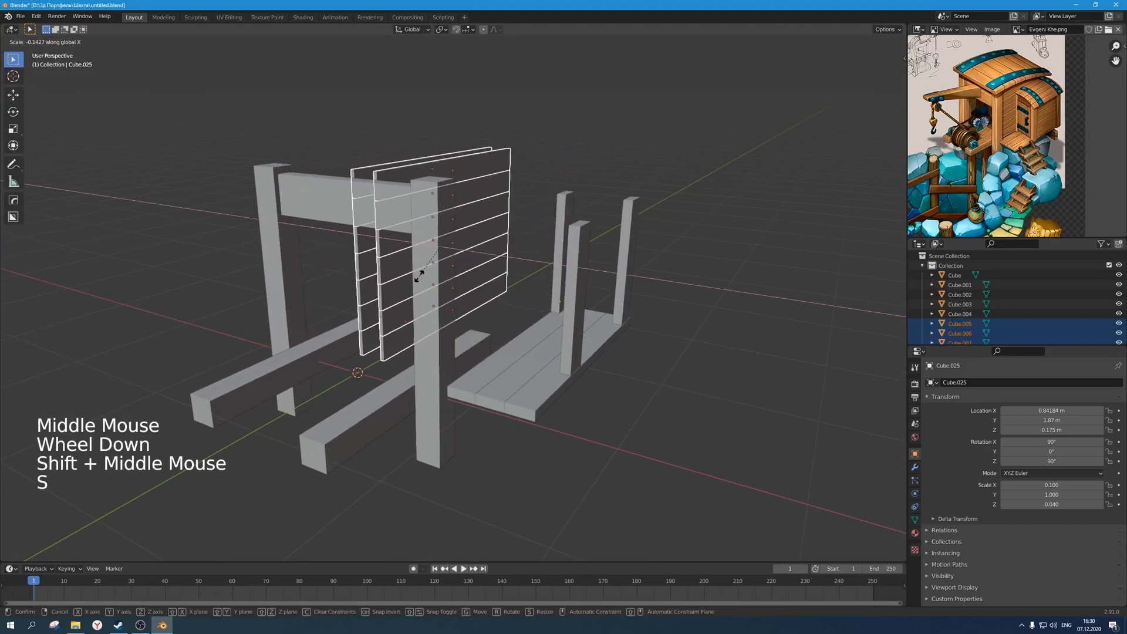
{"action": "right_click", "coordinate": [600, 317]}
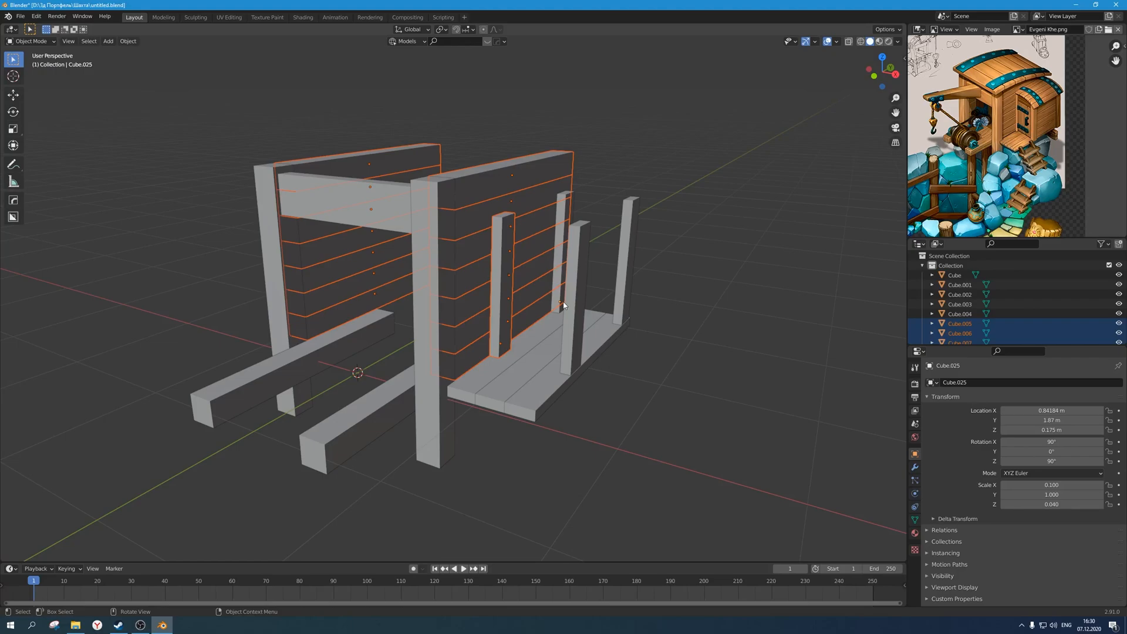
{"action": "key", "text": "period"}
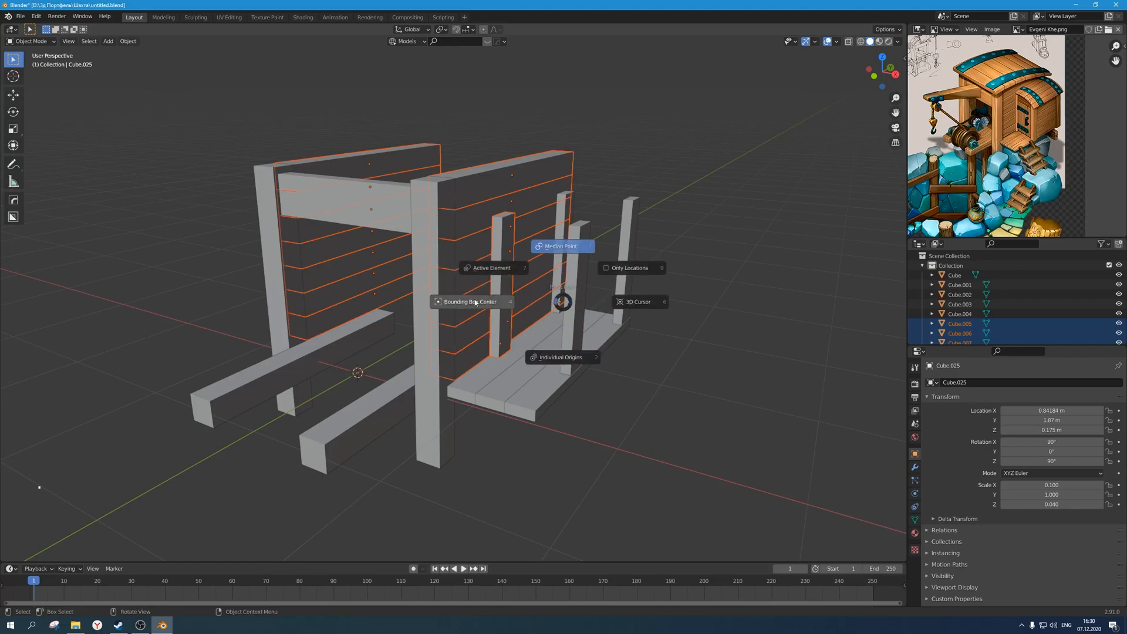
{"action": "left_click", "coordinate": [567, 354]}
{"action": "left_click", "coordinate": [441, 30]}
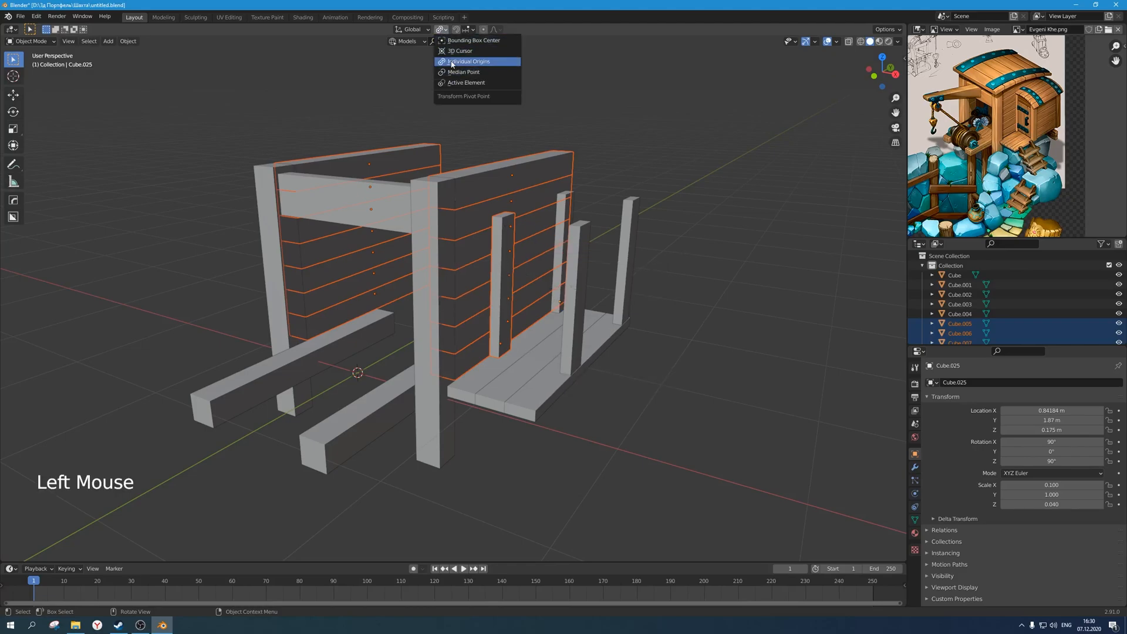
Scale the selected wall planks and post to about 0.5 along the X axis and clear the selection.
{"action": "scroll", "coordinate": [508, 309], "scroll_direction": "down", "scroll_amount": 2}
{"action": "middle_click_drag", "start_coordinate": [507, 309], "coordinate": [510, 277]}
{"action": "scroll", "coordinate": [510, 277], "scroll_direction": "up", "scroll_amount": 1}
{"action": "key", "text": "s"}
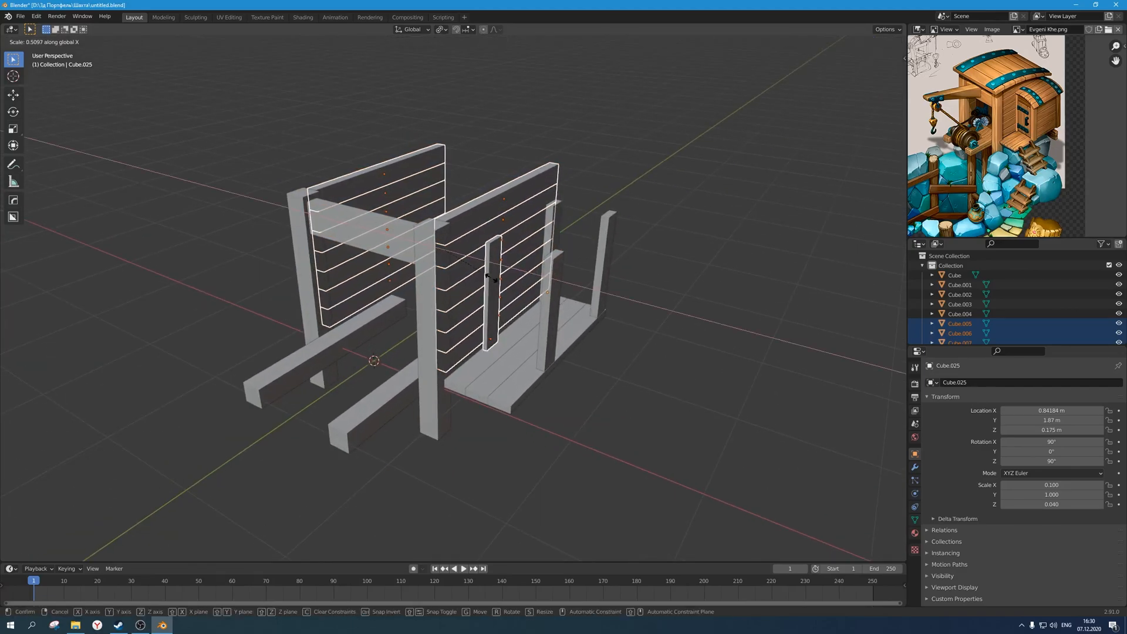
{"action": "key", "text": "Return"}
{"action": "left_click", "coordinate": [629, 357]}
Duplicate the five lowest planks of the porch-side wall about 0.69 m along the X axis to the platform's outer edge.
{"action": "scroll", "coordinate": [628, 357], "scroll_direction": "down", "scroll_amount": 2}
{"action": "middle_click_drag", "start_coordinate": [628, 357], "coordinate": [529, 402]}
{"action": "scroll", "coordinate": [557, 335], "scroll_direction": "up", "scroll_amount": 1}
{"action": "scroll", "coordinate": [517, 354], "scroll_direction": "up", "scroll_amount": 1}
{"action": "left_click", "coordinate": [382, 359]}
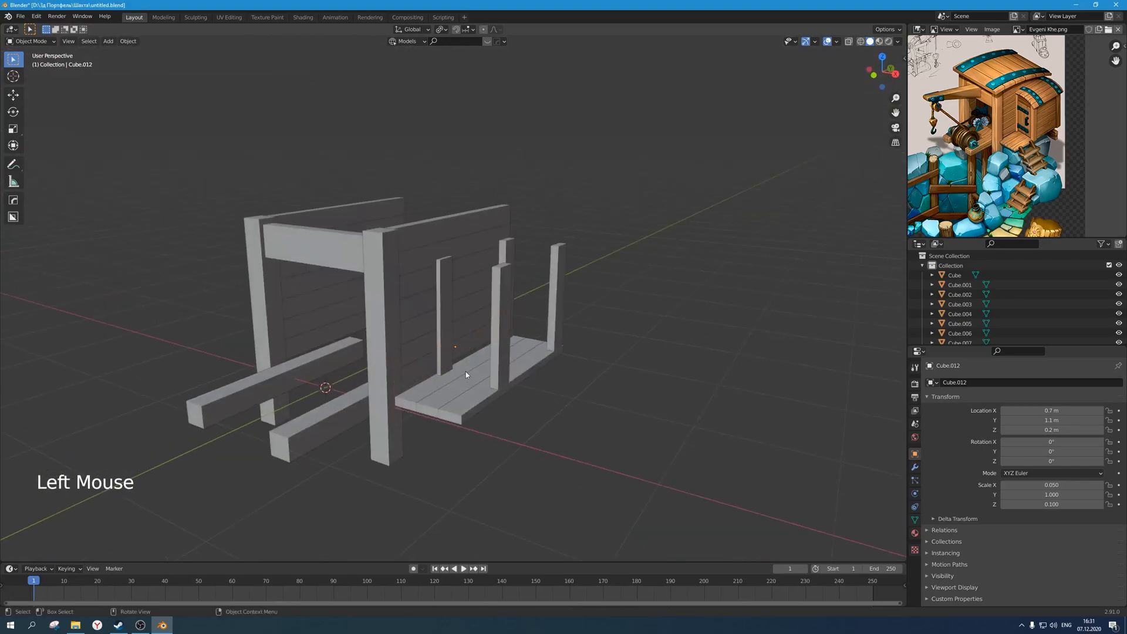
{"action": "middle_click_drag", "start_coordinate": [468, 375], "coordinate": [410, 368]}
{"action": "left_click", "coordinate": [404, 343]}
{"action": "left_click", "coordinate": [403, 343], "text": "shift"}
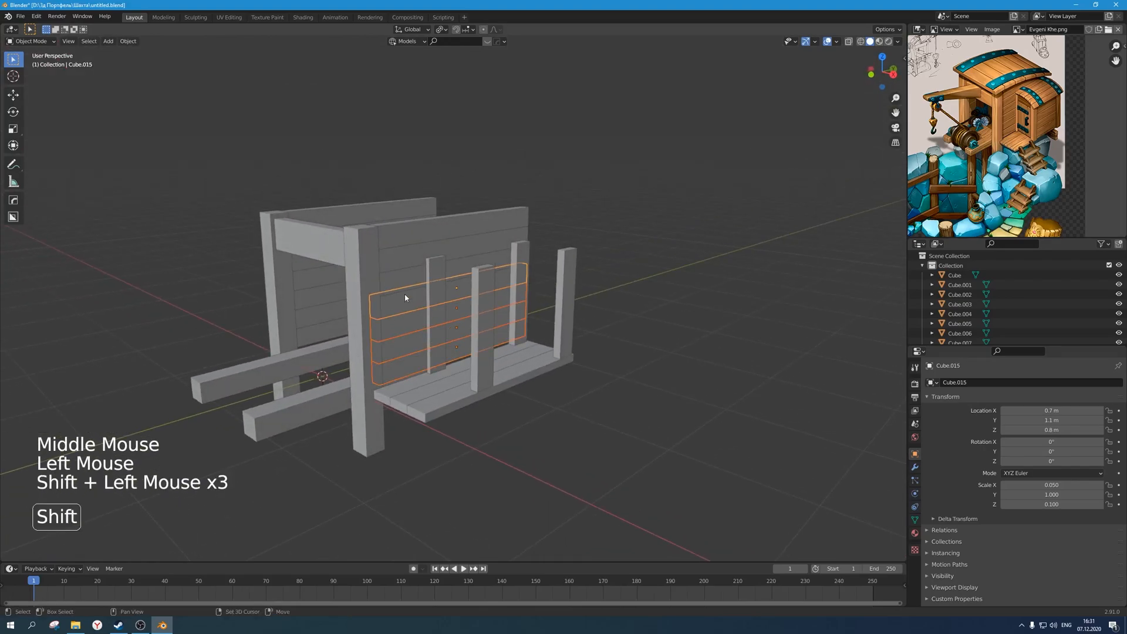
{"action": "middle_click_drag", "start_coordinate": [402, 284], "coordinate": [443, 317]}
{"action": "scroll", "coordinate": [488, 339], "scroll_direction": "up", "scroll_amount": 2}
{"action": "key", "text": "shift+d"}
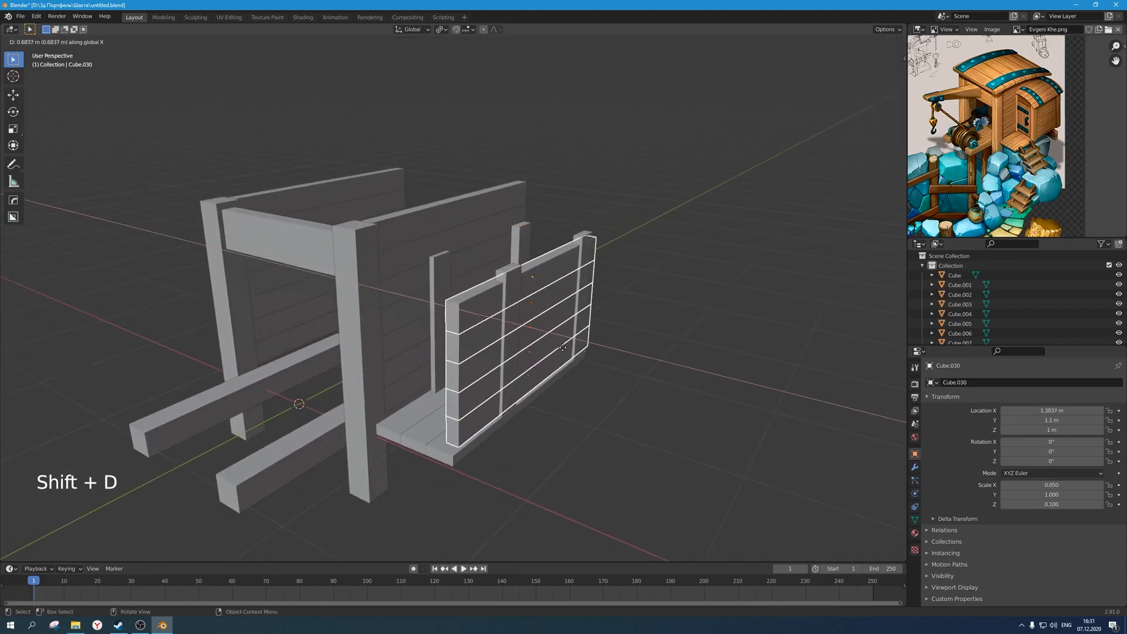
{"action": "left_click", "coordinate": [564, 348]}
Scale the copied planks to about 0.53 along Y and move them about 0.21 m along Y between the two outer posts.
{"action": "middle_click_drag", "start_coordinate": [564, 348], "coordinate": [733, 368]}
{"action": "key", "text": "s"}
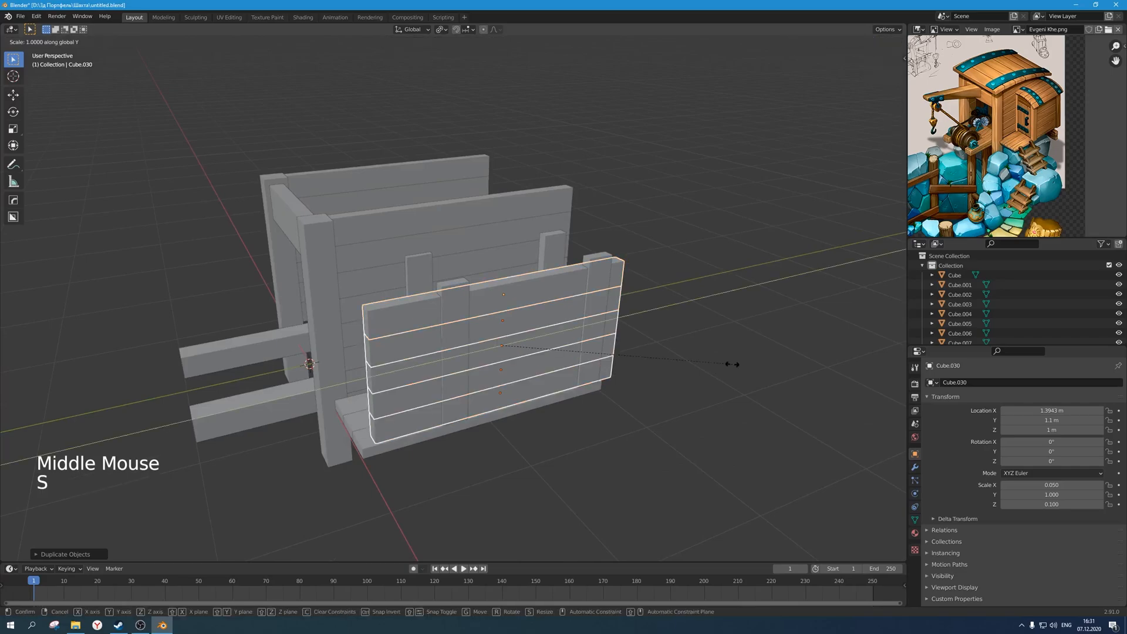
{"action": "key", "text": "y"}
{"action": "left_click", "coordinate": [624, 346]}
{"action": "key", "text": "g"}
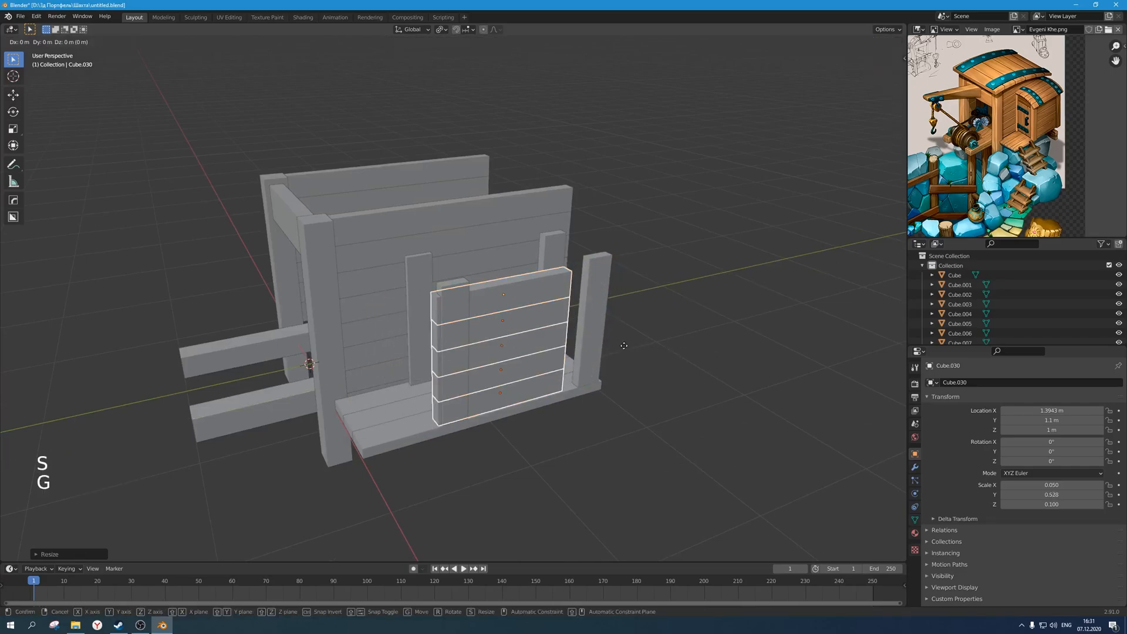
{"action": "key", "text": "x"}
{"action": "key", "text": "y"}
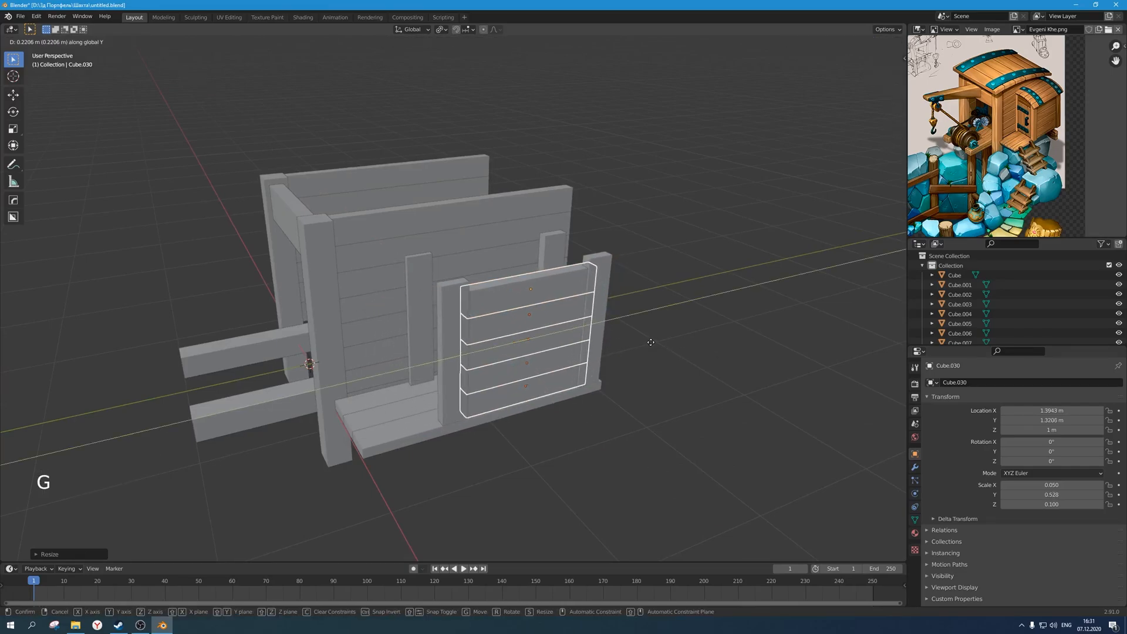
{"action": "left_click", "coordinate": [649, 342]}
Clear the selection, check the new outer plank wall and save the scene.
{"action": "scroll", "coordinate": [536, 407], "scroll_direction": "down", "scroll_amount": 2}
{"action": "middle_click_drag", "start_coordinate": [536, 408], "coordinate": [529, 352]}
{"action": "scroll", "coordinate": [546, 363], "scroll_direction": "up", "scroll_amount": 1}
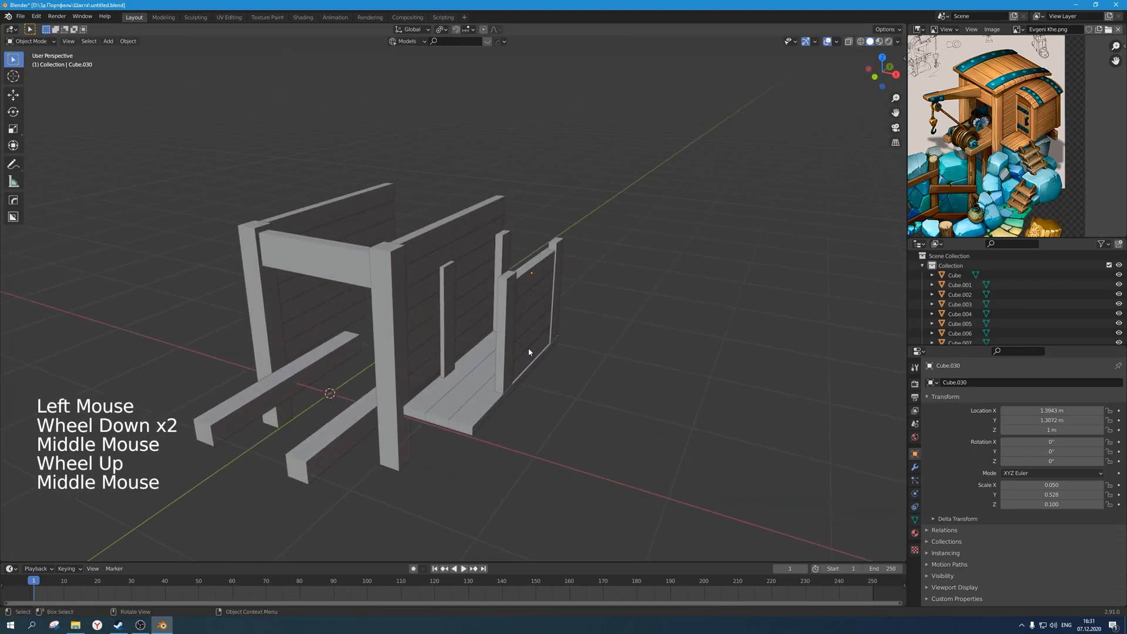
{"action": "scroll", "coordinate": [529, 353], "scroll_direction": "down", "scroll_amount": 3}
{"action": "mouse_move", "coordinate": [526, 354]}
{"action": "middle_mouse_down", "text": "shift"}
{"action": "mouse_move", "coordinate": [531, 365]}
{"action": "mouse_move", "coordinate": [523, 358]}
{"action": "middle_mouse_up", "text": "shift"}
{"action": "scroll", "coordinate": [531, 364], "scroll_direction": "up", "scroll_amount": 1}
{"action": "key", "text": "ctrl+s"}
Examine the cabin's door and porch in the reference picture and compare them with the model.
{"action": "scroll", "coordinate": [994, 161], "scroll_direction": "up", "scroll_amount": 1}
{"action": "scroll", "coordinate": [994, 161], "scroll_direction": "up", "scroll_amount": 4}
{"action": "scroll", "coordinate": [994, 161], "scroll_direction": "down", "scroll_amount": 2}
{"action": "mouse_move", "coordinate": [995, 161]}
{"action": "middle_mouse_down"}
{"action": "mouse_move", "coordinate": [992, 189]}
{"action": "mouse_move", "coordinate": [989, 179]}
{"action": "middle_mouse_up"}
{"action": "scroll", "coordinate": [991, 189], "scroll_direction": "down", "scroll_amount": 1}
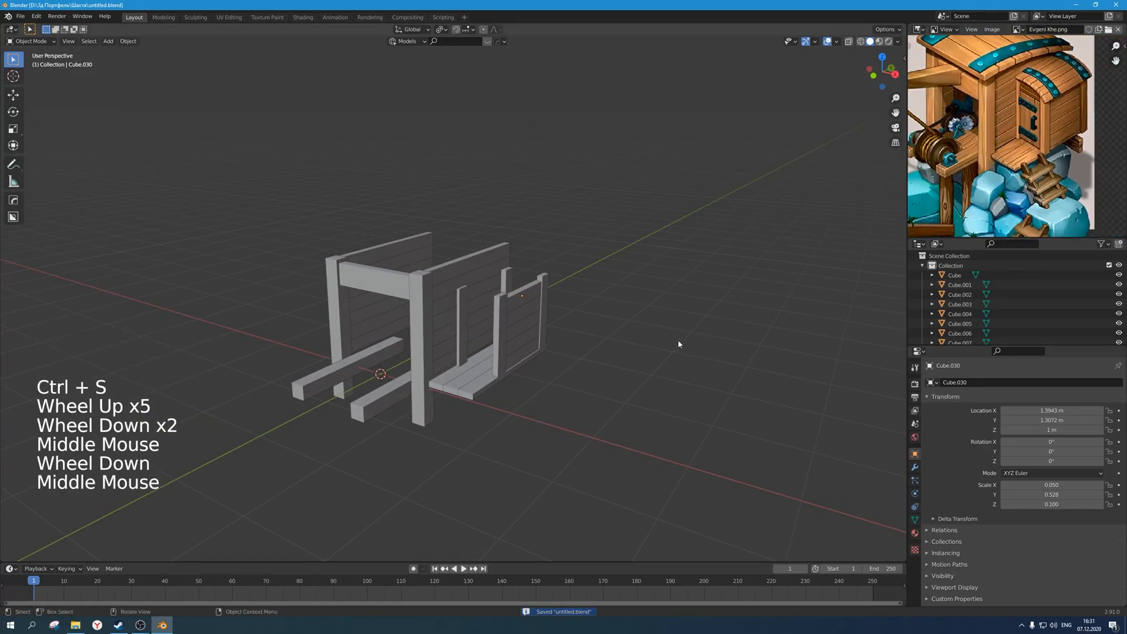
{"action": "middle_click_drag", "start_coordinate": [533, 395], "coordinate": [571, 372]}
{"action": "scroll", "coordinate": [543, 377], "scroll_direction": "up", "scroll_amount": 1}
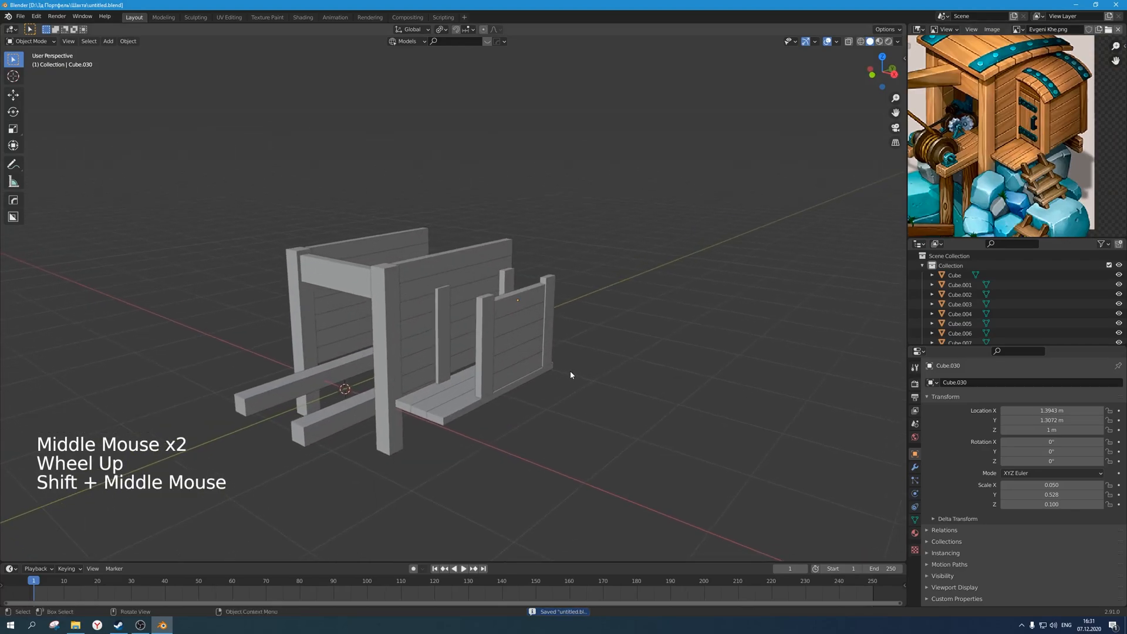
{"action": "scroll", "coordinate": [1107, 95], "scroll_direction": "up", "scroll_amount": 2}
{"action": "scroll", "coordinate": [1107, 95], "scroll_direction": "up", "scroll_amount": 3}
{"action": "scroll", "coordinate": [1092, 118], "scroll_direction": "down", "scroll_amount": 5}
Duplicate the three platform planks in place and rotate the copies 90° around the X axis to stand upright.
{"action": "middle_click_drag", "start_coordinate": [493, 395], "coordinate": [510, 373]}
{"action": "left_click", "coordinate": [469, 403]}
{"action": "left_click", "coordinate": [440, 389], "text": "shift"}
{"action": "left_click", "coordinate": [435, 382], "text": "shift"}
{"action": "scroll", "coordinate": [435, 382], "scroll_direction": "up", "scroll_amount": 2}
{"action": "key", "text": "shift+d"}
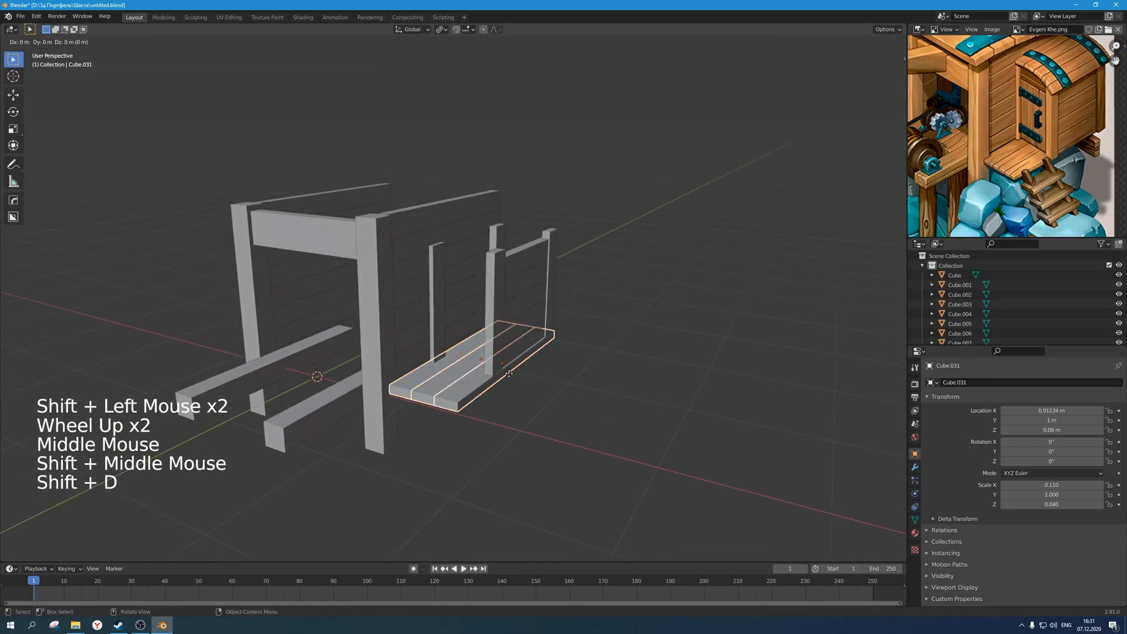
{"action": "key", "text": "x"}
{"action": "key", "text": "9"}
{"action": "key", "text": "0"}
{"action": "key", "text": "Return"}
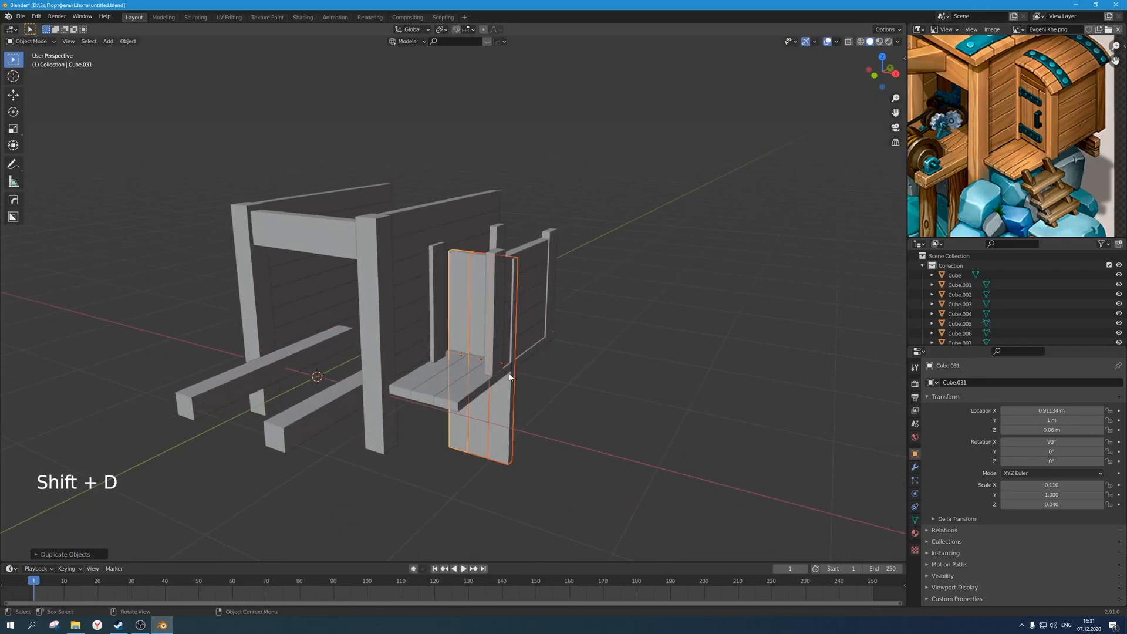
Raise the three upright planks about 0.45 m along the Z axis in the front view.
{"action": "key", "text": "KP_1"}
{"action": "scroll", "coordinate": [509, 373], "scroll_direction": "up", "scroll_amount": 5}
{"action": "key", "text": "g"}
{"action": "key", "text": "z"}
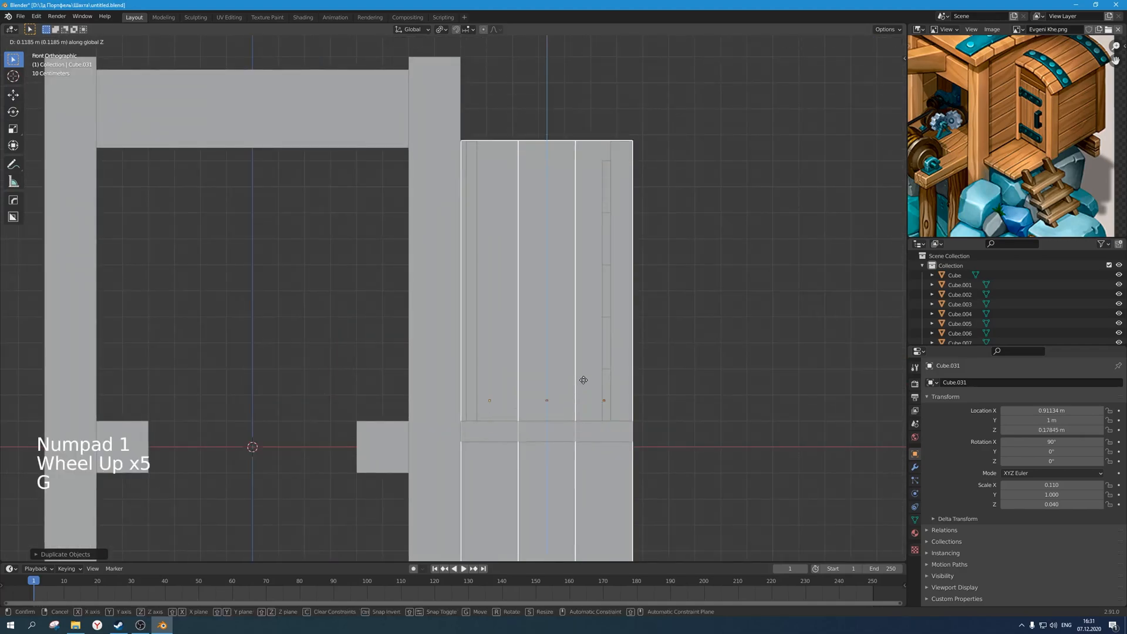
{"action": "left_click", "coordinate": [597, 313]}
Set the pivot point to Bounding Box Center and scale the upright planks to about 0.83 along the X axis.
{"action": "key", "text": "s"}
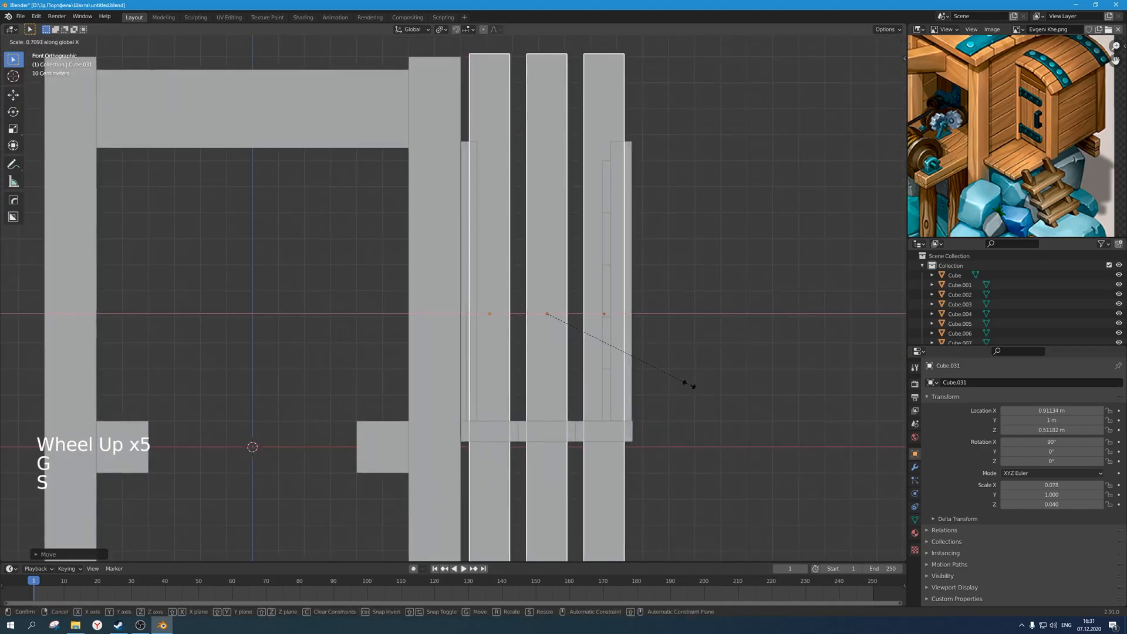
{"action": "right_click", "coordinate": [682, 383]}
{"action": "key", "text": "period"}
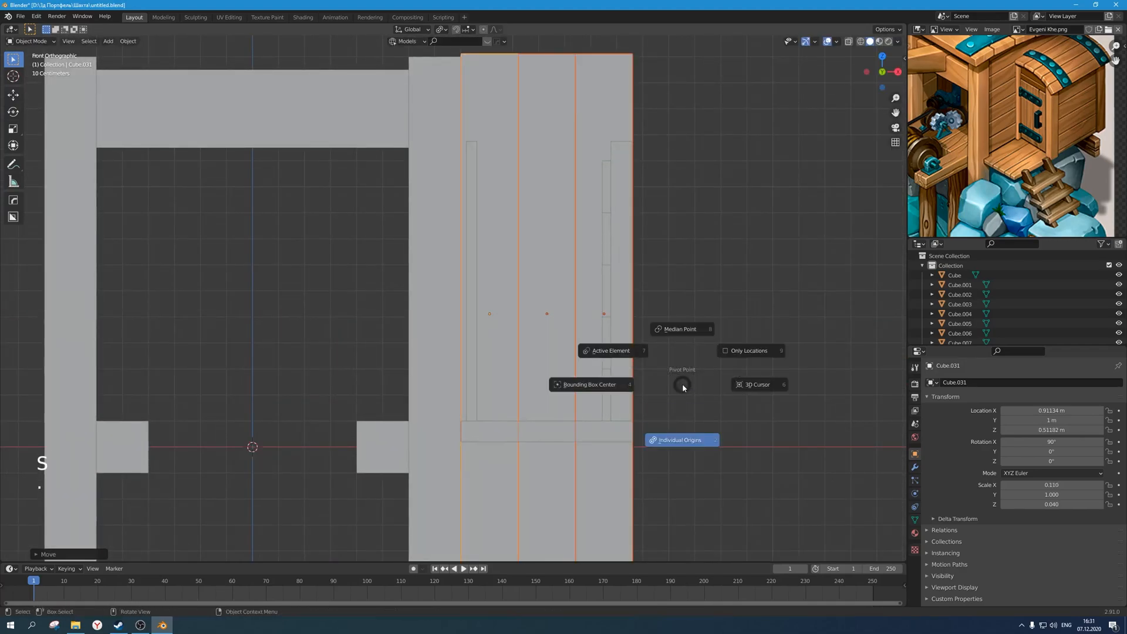
{"action": "left_click", "coordinate": [614, 385]}
{"action": "key", "text": "s"}
{"action": "key", "text": "x"}
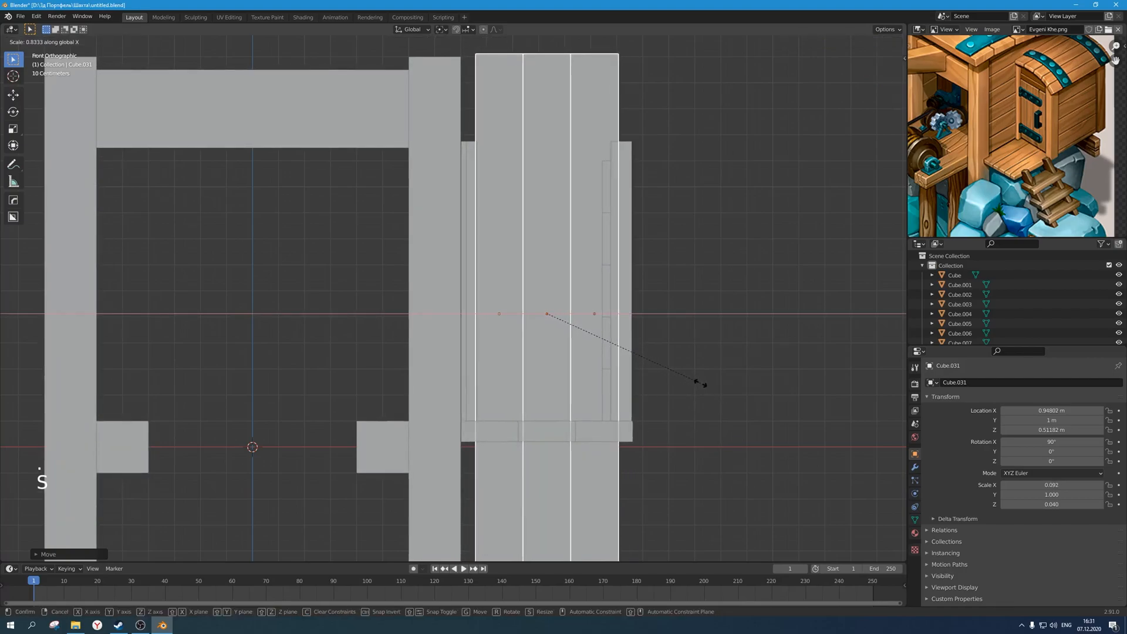
{"action": "left_click", "coordinate": [696, 383]}
Move the three upright planks about -0.34 m along the Y axis to the front porch posts.
{"action": "scroll", "coordinate": [696, 383], "scroll_direction": "down", "scroll_amount": 3}
{"action": "middle_click_drag", "start_coordinate": [696, 383], "coordinate": [533, 337]}
{"action": "key", "text": "g"}
{"action": "key", "text": "y"}
{"action": "left_click", "coordinate": [578, 395]}
Scale the upright planks to about 0.55 along Z and raise them about 0.15 m so they stand on the platform.
{"action": "scroll", "coordinate": [564, 335], "scroll_direction": "up", "scroll_amount": 1}
{"action": "scroll", "coordinate": [497, 397], "scroll_direction": "down", "scroll_amount": 3}
{"action": "scroll", "coordinate": [657, 294], "scroll_direction": "up", "scroll_amount": 2}
{"action": "key", "text": "s"}
{"action": "key", "text": "z"}
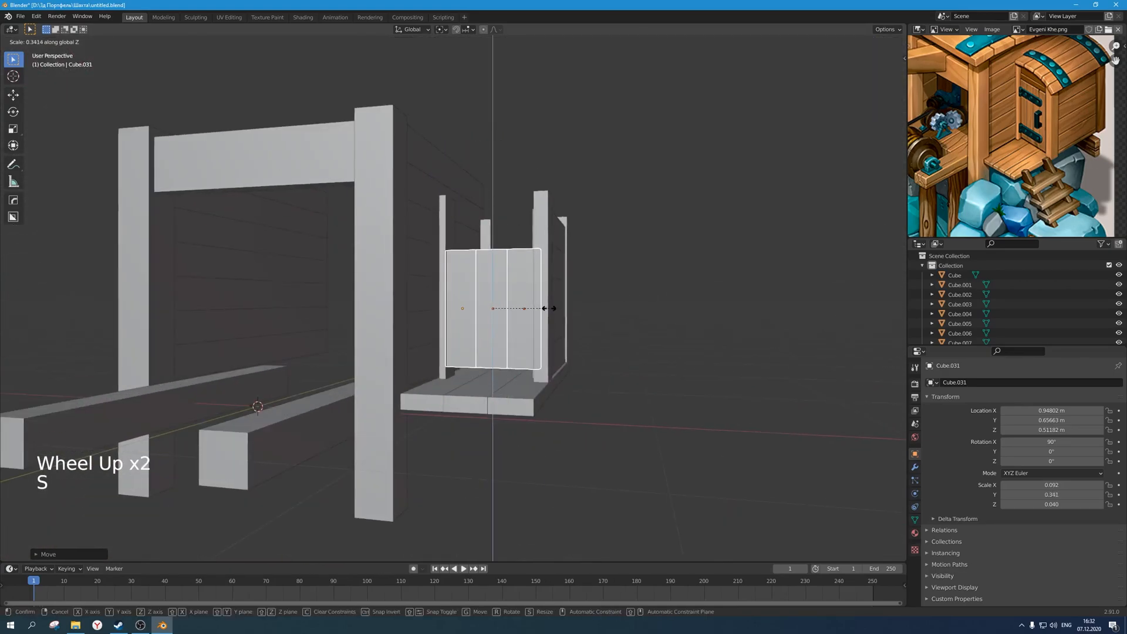
{"action": "left_click", "coordinate": [583, 306]}
{"action": "key", "text": "g"}
{"action": "key", "text": "z"}
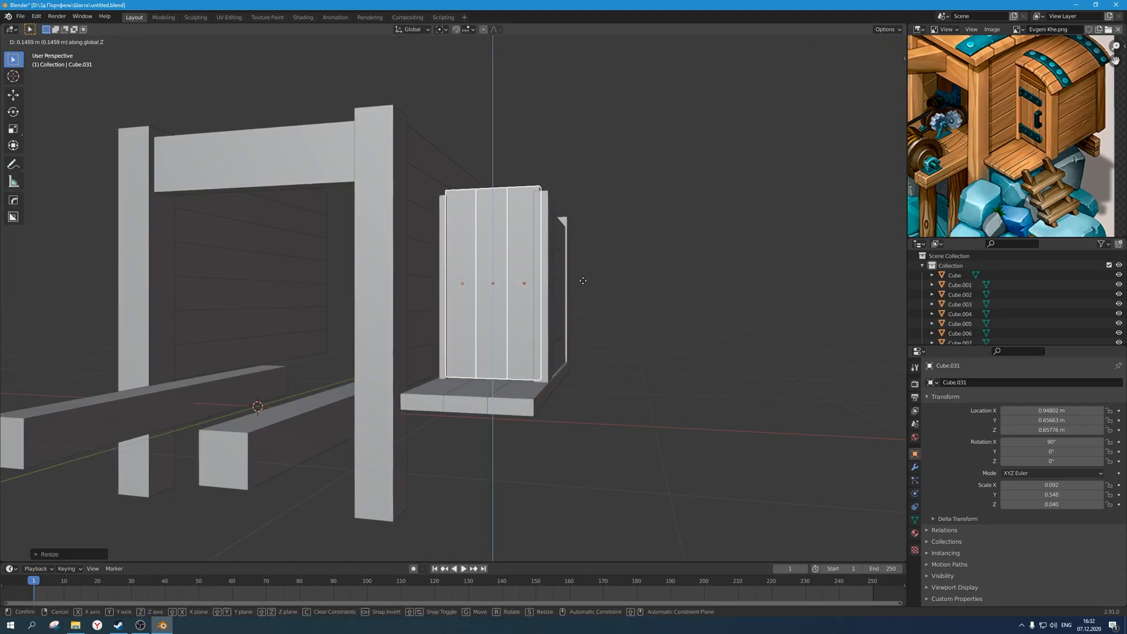
{"action": "left_click", "coordinate": [583, 281]}
Clear the selection and compare the plank door with the cabin in the reference picture.
{"action": "scroll", "coordinate": [594, 307], "scroll_direction": "down", "scroll_amount": 2}
{"action": "middle_click_drag", "start_coordinate": [593, 307], "coordinate": [478, 310]}
{"action": "left_click", "coordinate": [558, 382]}
{"action": "scroll", "coordinate": [536, 395], "scroll_direction": "down", "scroll_amount": 1}
{"action": "scroll", "coordinate": [519, 411], "scroll_direction": "up", "scroll_amount": 1}
{"action": "scroll", "coordinate": [988, 135], "scroll_direction": "down", "scroll_amount": 2}
{"action": "scroll", "coordinate": [989, 135], "scroll_direction": "down", "scroll_amount": 2}
{"action": "scroll", "coordinate": [511, 327], "scroll_direction": "up", "scroll_amount": 2}
Raise the top vertices of the two porch posts beside the wall slightly along the Z axis.
{"action": "left_click", "coordinate": [434, 290]}
{"action": "left_click", "coordinate": [516, 251], "text": "shift"}
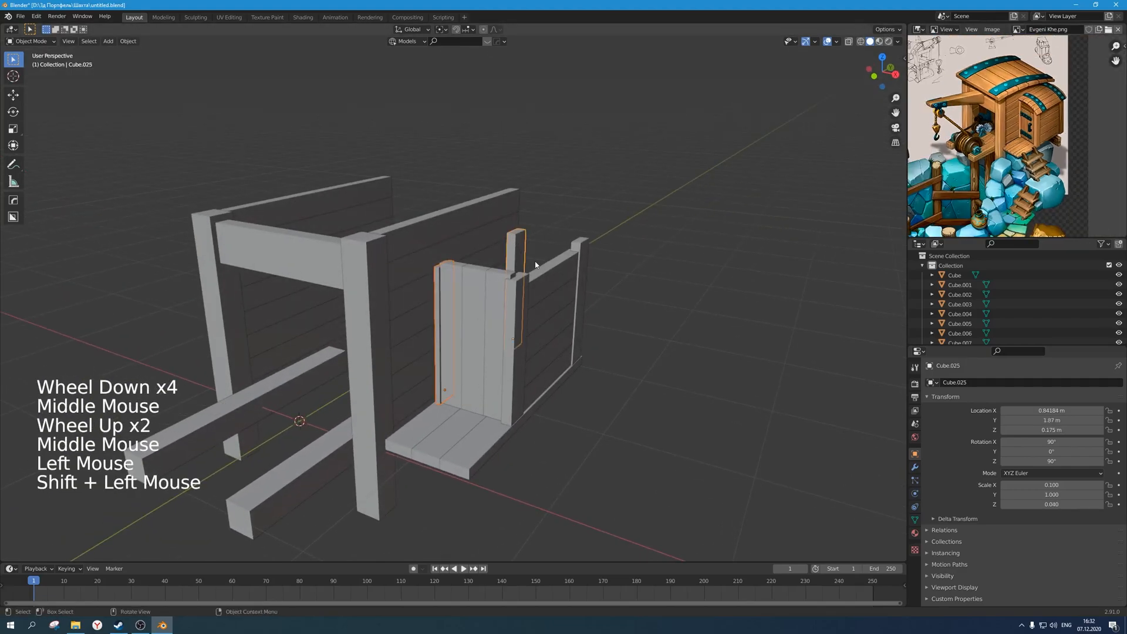
{"action": "key", "text": "Tab"}
{"action": "middle_click_drag", "start_coordinate": [515, 251], "coordinate": [470, 253]}
{"action": "key", "text": "alt+z"}
{"action": "left_click", "coordinate": [464, 250]}
{"action": "key", "text": "g"}
{"action": "key", "text": "z"}
{"action": "left_click", "coordinate": [550, 291]}
{"action": "key", "text": "alt+z"}
{"action": "key", "text": "Tab"}
Clear the selection and compare the door and post heights with the reference picture.
{"action": "scroll", "coordinate": [534, 315], "scroll_direction": "down", "scroll_amount": 1}
{"action": "middle_click_drag", "start_coordinate": [533, 315], "coordinate": [579, 370]}
{"action": "left_click", "coordinate": [505, 350]}
{"action": "scroll", "coordinate": [506, 350], "scroll_direction": "down", "scroll_amount": 1}
{"action": "middle_click_drag", "start_coordinate": [505, 350], "coordinate": [484, 337]}
{"action": "scroll", "coordinate": [503, 335], "scroll_direction": "up", "scroll_amount": 1}
{"action": "scroll", "coordinate": [484, 340], "scroll_direction": "down", "scroll_amount": 1}
{"action": "scroll", "coordinate": [1010, 118], "scroll_direction": "up", "scroll_amount": 4}
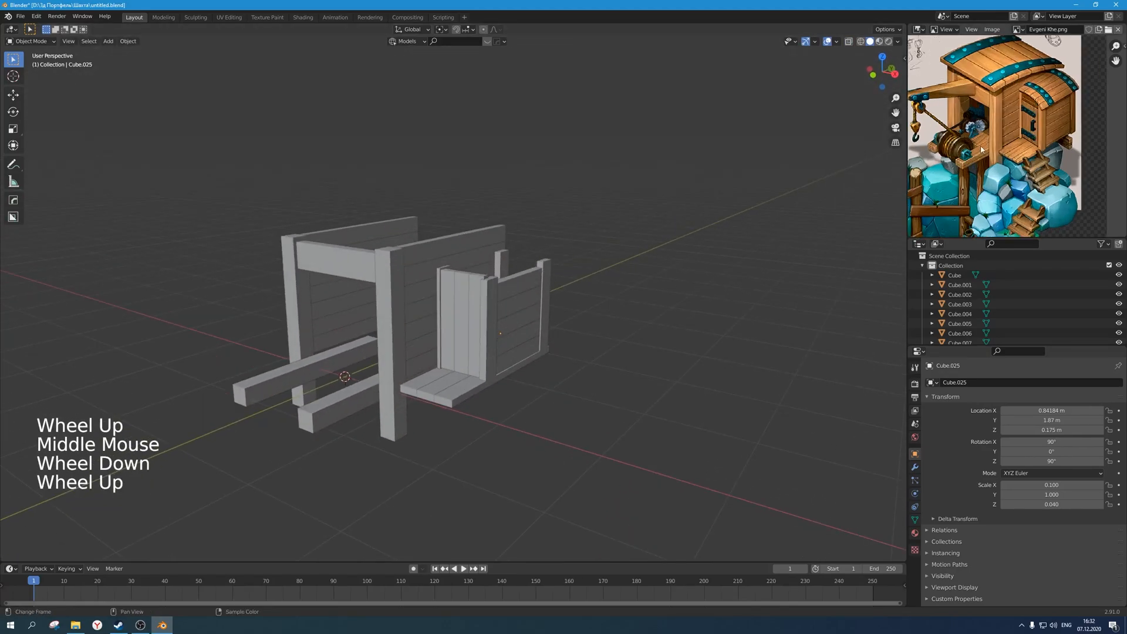
Select the three door planks and lower their top vertices about 0.22 m along the Z axis.
{"action": "middle_click_drag", "start_coordinate": [629, 259], "coordinate": [488, 284]}
{"action": "left_click", "coordinate": [456, 317]}
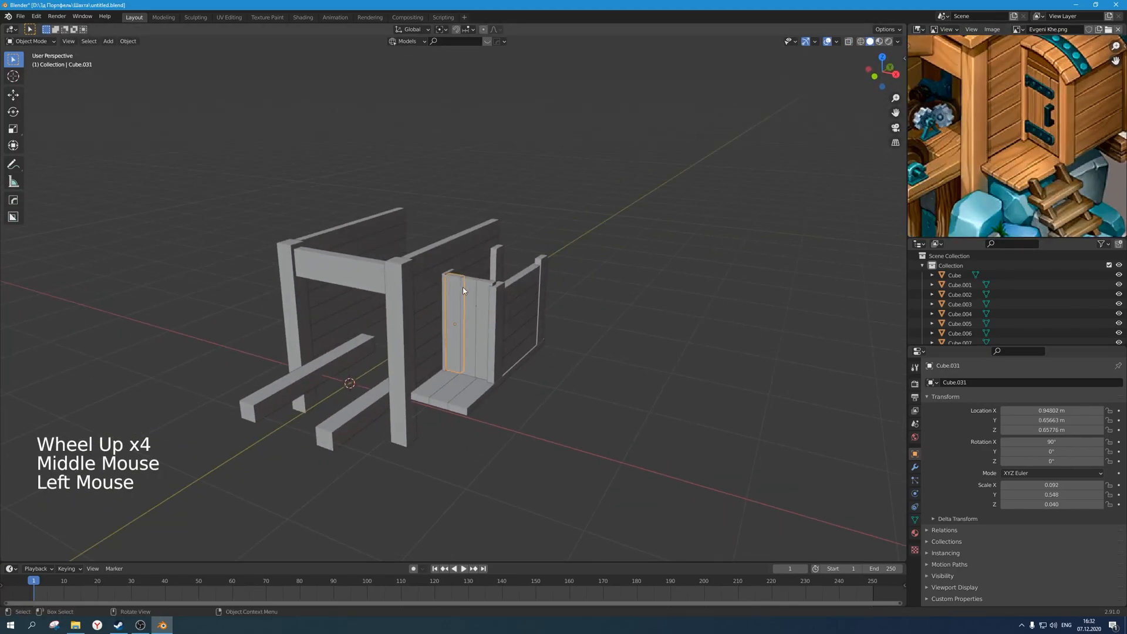
{"action": "left_click", "coordinate": [484, 296], "text": "shift"}
{"action": "left_click", "coordinate": [464, 292]}
{"action": "left_click", "coordinate": [480, 299], "text": "shift"}
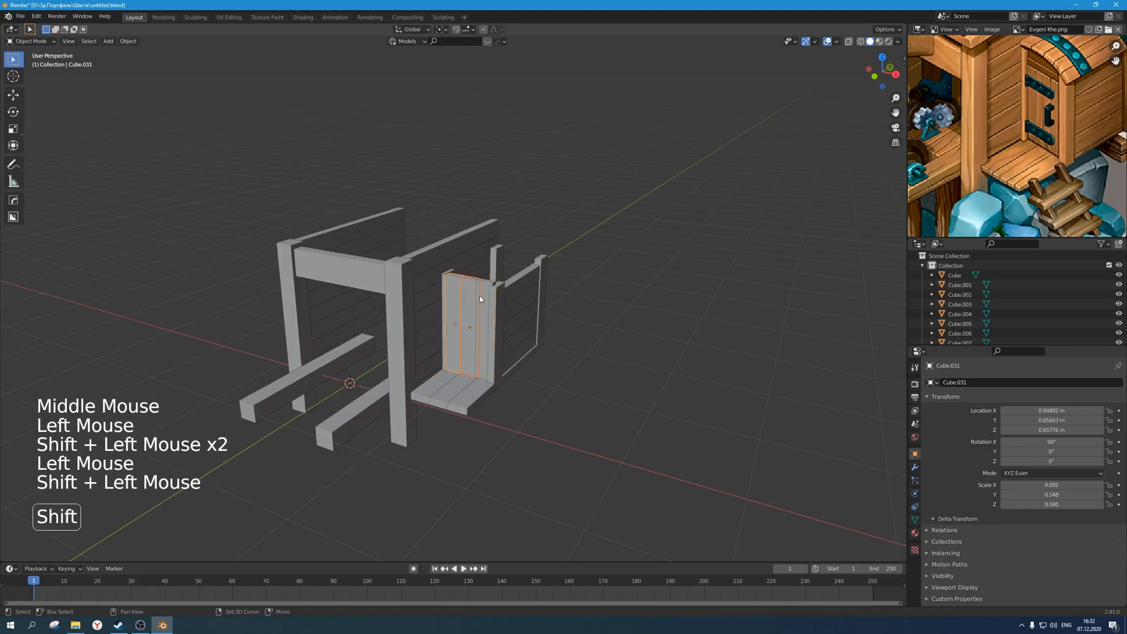
{"action": "key", "text": "Tab"}
{"action": "scroll", "coordinate": [483, 299], "scroll_direction": "up", "scroll_amount": 2}
{"action": "key", "text": "alt+z"}
{"action": "left_click", "coordinate": [482, 305]}
{"action": "key", "text": "g"}
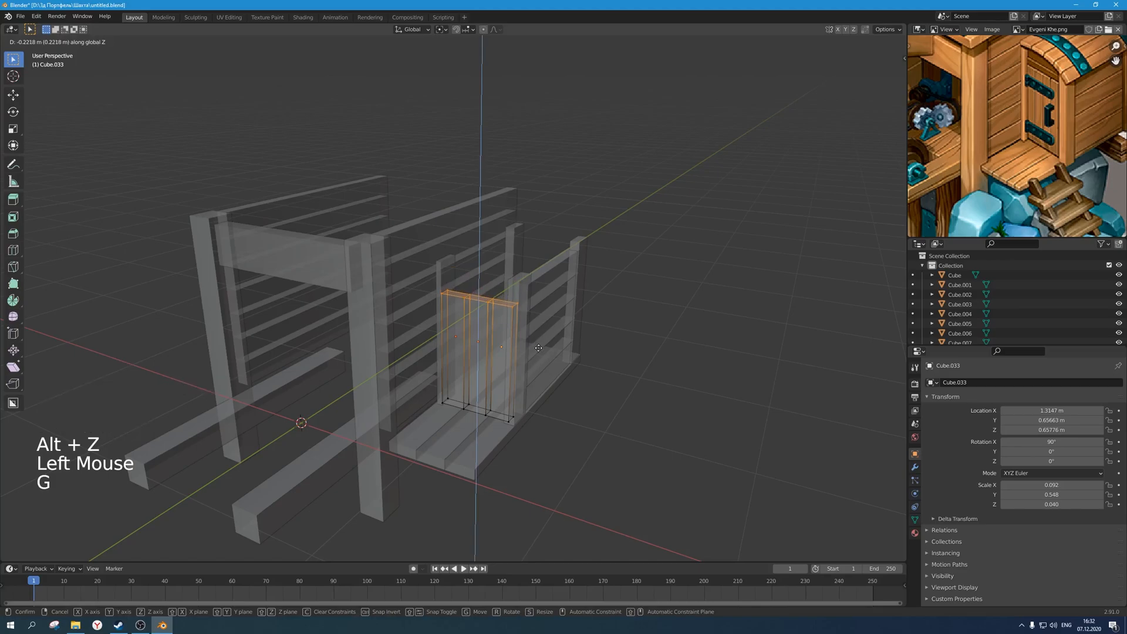
{"action": "key", "text": "alt+z"}
{"action": "key", "text": "Tab"}
Inspect the shortened door and the outer wall's top plank against the door frame in the reference picture.
{"action": "scroll", "coordinate": [546, 344], "scroll_direction": "down", "scroll_amount": 2}
{"action": "middle_click_drag", "start_coordinate": [546, 344], "coordinate": [513, 308]}
{"action": "left_click", "coordinate": [529, 320]}
{"action": "scroll", "coordinate": [528, 318], "scroll_direction": "up", "scroll_amount": 1}
{"action": "left_click", "coordinate": [531, 309]}
{"action": "scroll", "coordinate": [1043, 98], "scroll_direction": "down", "scroll_amount": 1}
{"action": "scroll", "coordinate": [1043, 97], "scroll_direction": "up", "scroll_amount": 4}
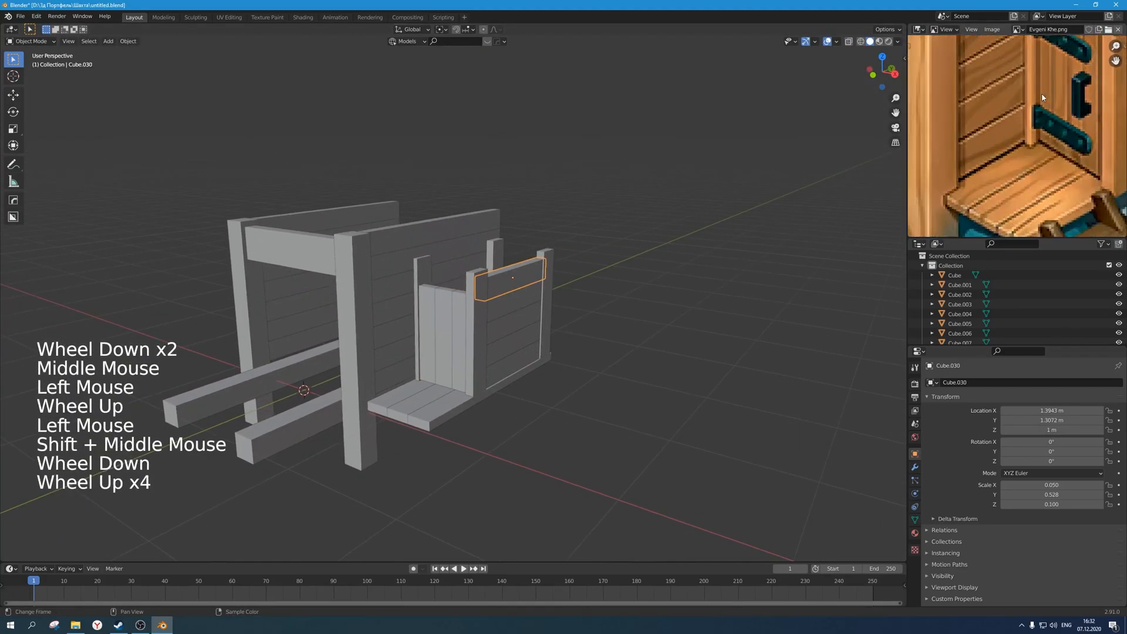
{"action": "middle_click_drag", "start_coordinate": [1043, 98], "coordinate": [1036, 101]}
{"action": "scroll", "coordinate": [1027, 146], "scroll_direction": "down", "scroll_amount": 6}
{"action": "middle_click_drag", "start_coordinate": [1026, 145], "coordinate": [1015, 148]}
{"action": "scroll", "coordinate": [646, 270], "scroll_direction": "up", "scroll_amount": 1}
Duplicate one door plank, raise the copy along the Z axis above the door, and rotate it 90° about Y.
{"action": "middle_click_drag", "start_coordinate": [646, 270], "coordinate": [538, 351]}
{"action": "left_click", "coordinate": [493, 303]}
{"action": "scroll", "coordinate": [493, 303], "scroll_direction": "up", "scroll_amount": 1}
{"action": "key", "text": "shift+d"}
{"action": "key", "text": "z"}
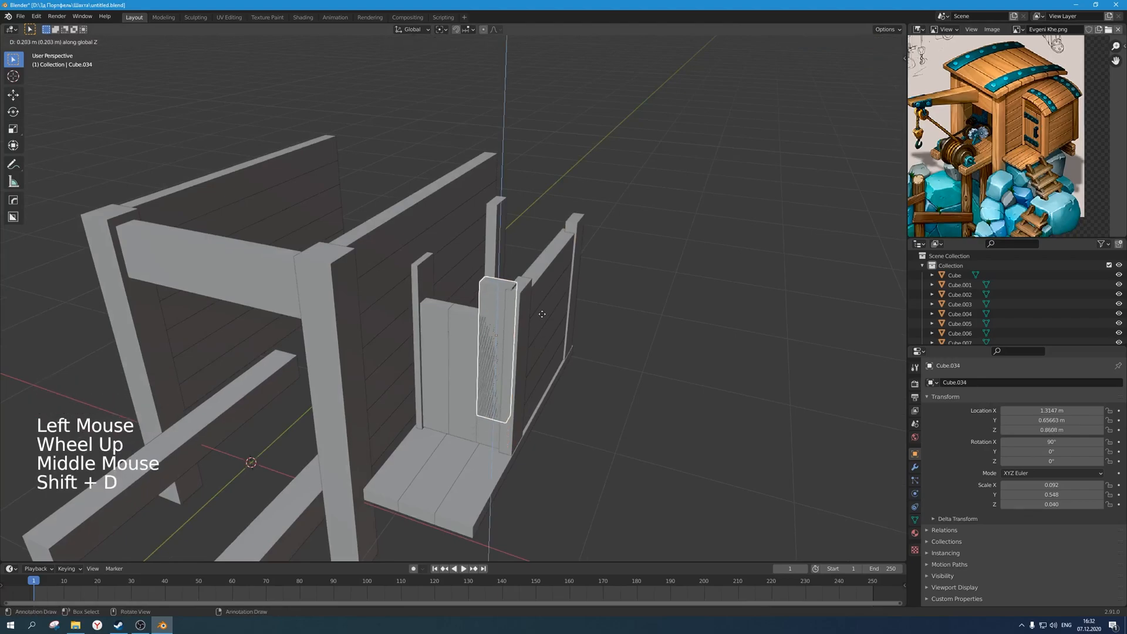
{"action": "left_click", "coordinate": [546, 266]}
{"action": "type", "text": "ry90"}
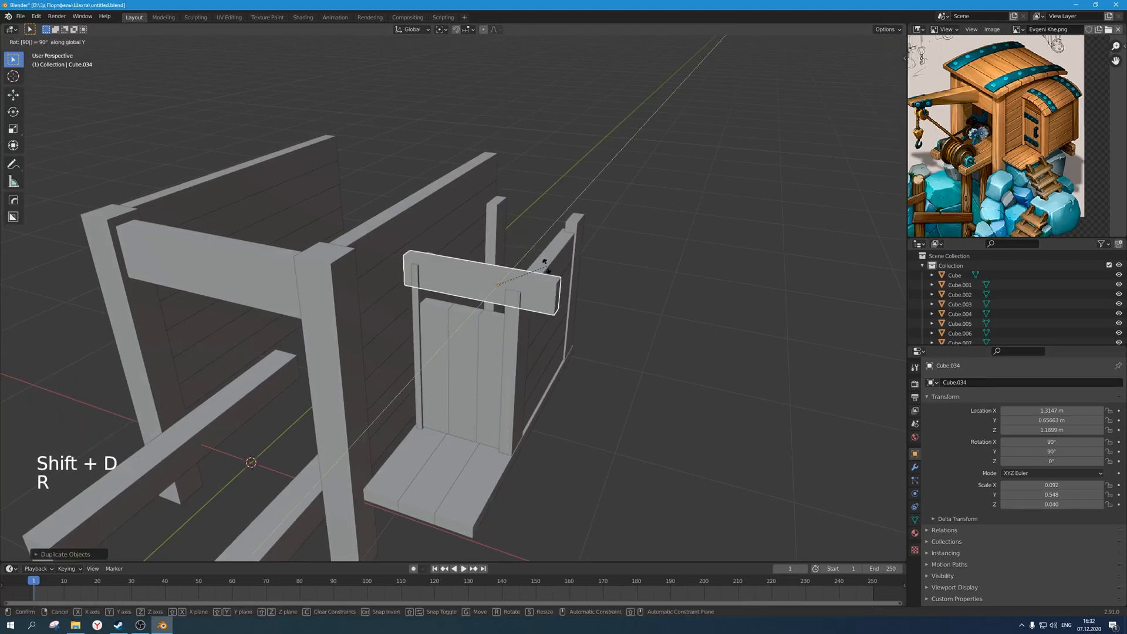
{"action": "left_click", "coordinate": [547, 269]}
Move the horizontal plank over the gap above the door in the front view.
{"action": "key", "text": "KP_1"}
{"action": "scroll", "coordinate": [547, 270], "scroll_direction": "up", "scroll_amount": 4}
{"action": "middle_click_drag", "start_coordinate": [800, 176], "coordinate": [730, 229], "text": "shift"}
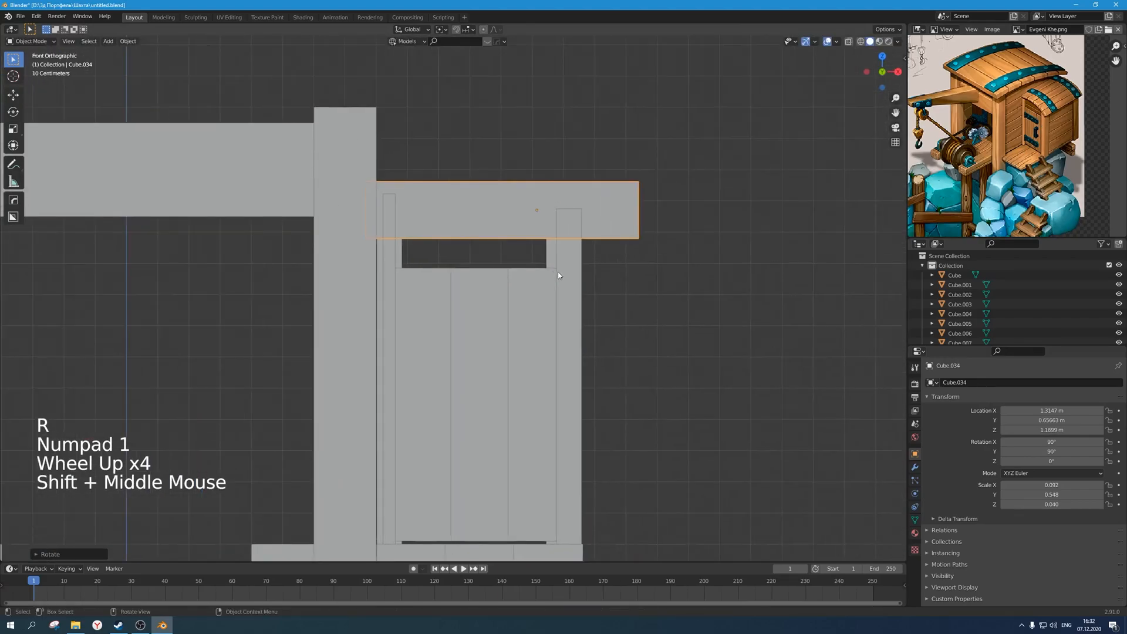
{"action": "key", "text": "g"}
{"action": "left_click", "coordinate": [524, 232]}
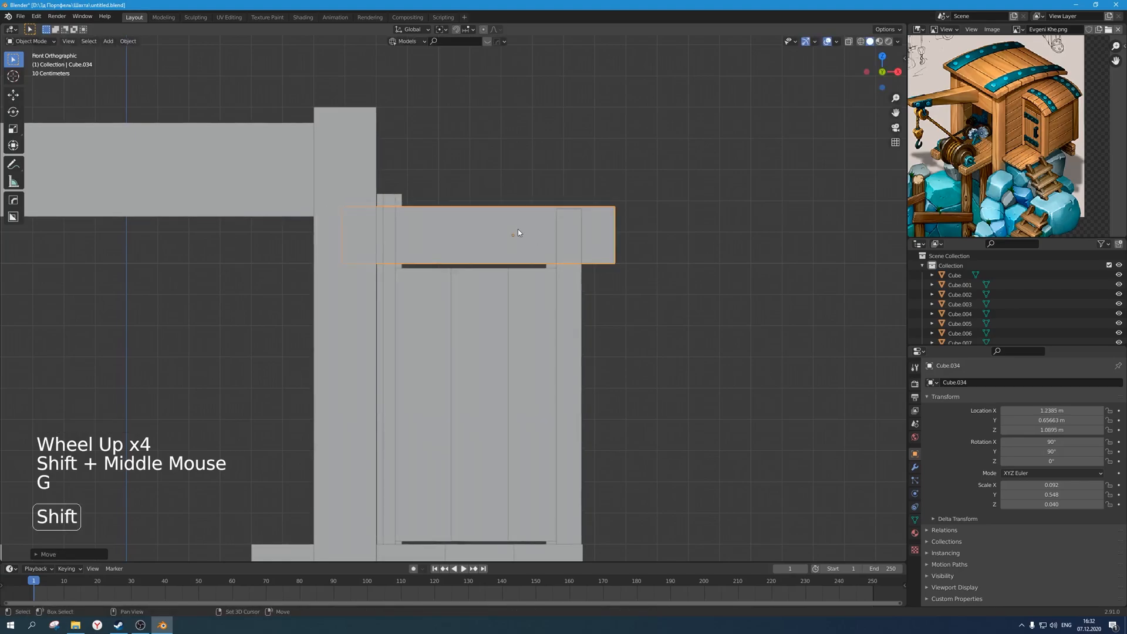
Set the horizontal plank's origin to its geometry.
{"action": "key", "text": "shift+s"}
{"action": "right_click", "coordinate": [518, 233]}
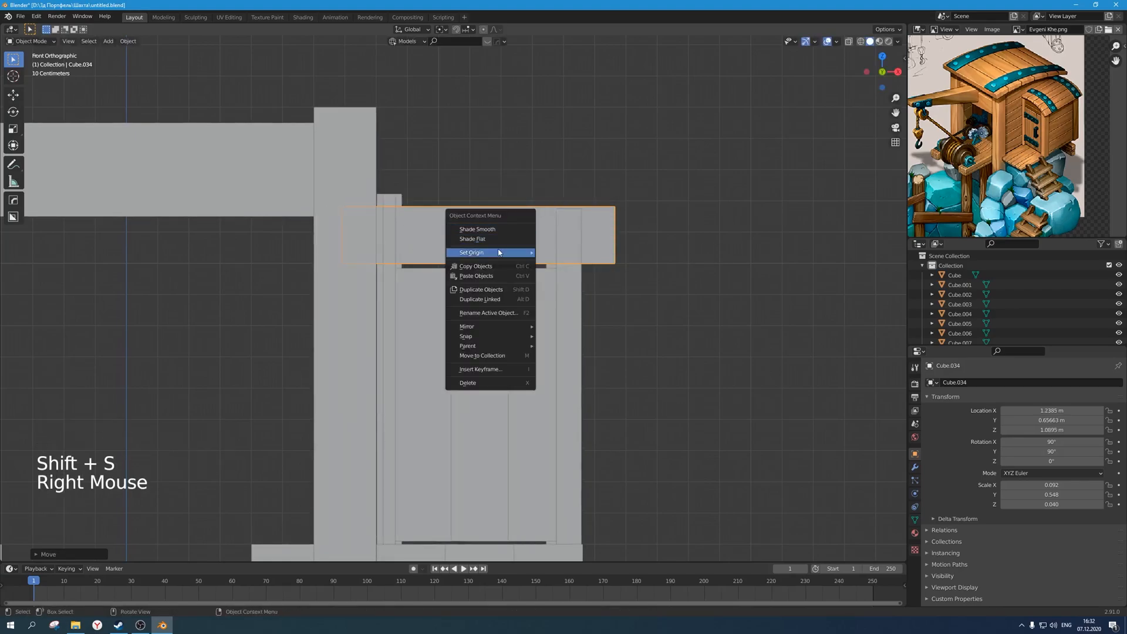
{"action": "mouse_move", "coordinate": [507, 255]}
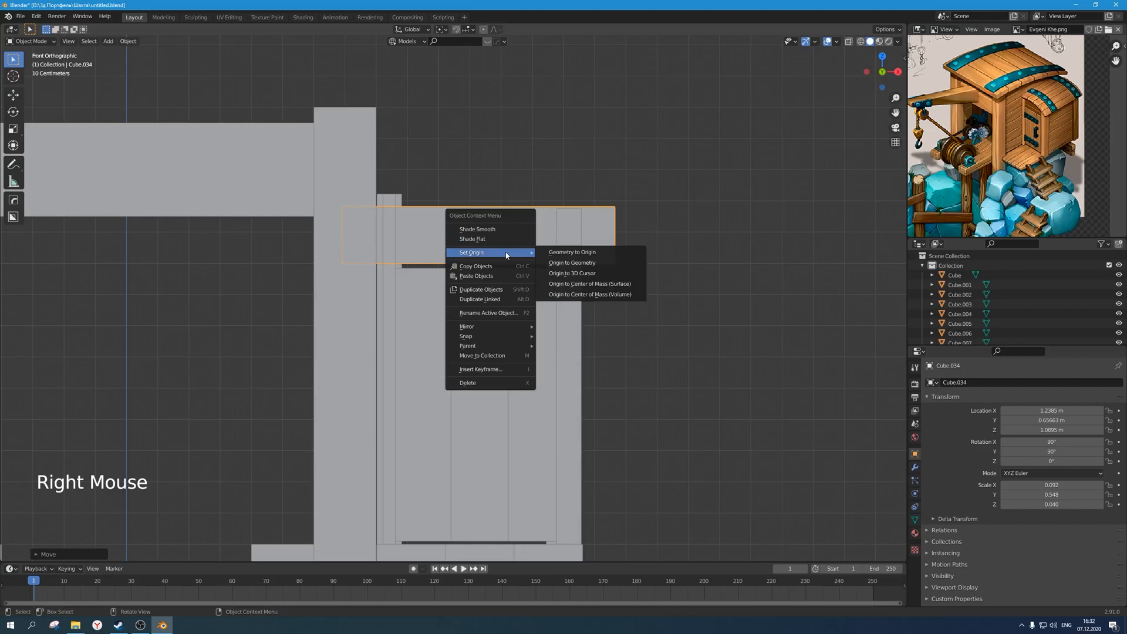
{"action": "left_click", "coordinate": [582, 264]}
Scale the horizontal plank down to span the door opening between the posts and seat it directly above the door planks.
{"action": "scroll", "coordinate": [597, 266], "scroll_direction": "up", "scroll_amount": 2}
{"action": "scroll", "coordinate": [684, 247], "scroll_direction": "down", "scroll_amount": 5}
{"action": "scroll", "coordinate": [683, 246], "scroll_direction": "up", "scroll_amount": 3}
{"action": "key", "text": "s"}
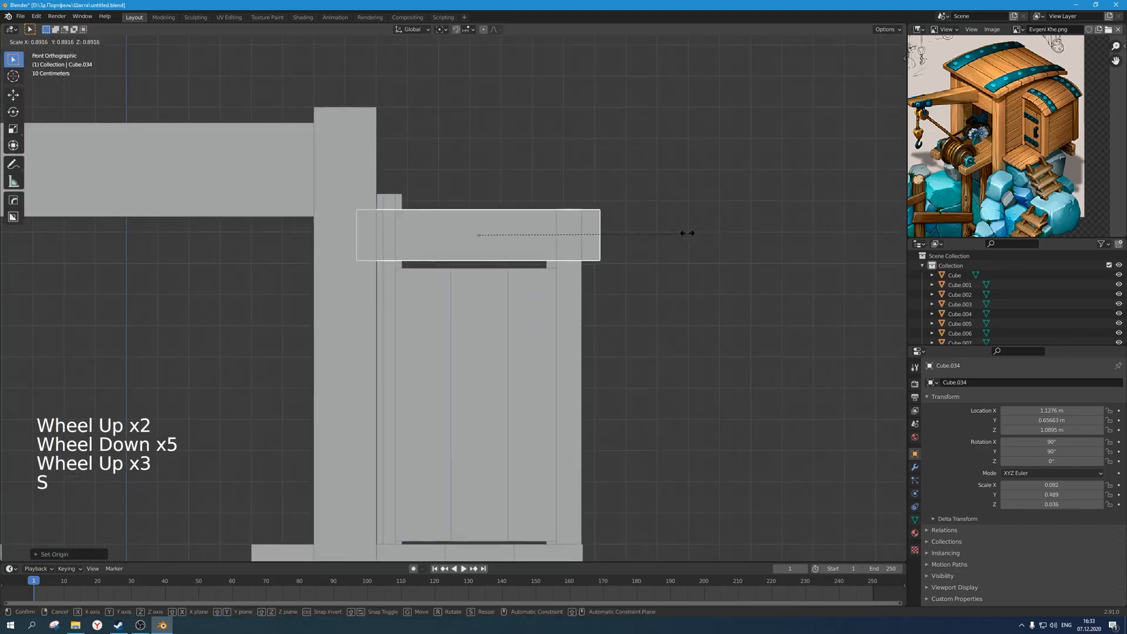
{"action": "key", "text": "g"}
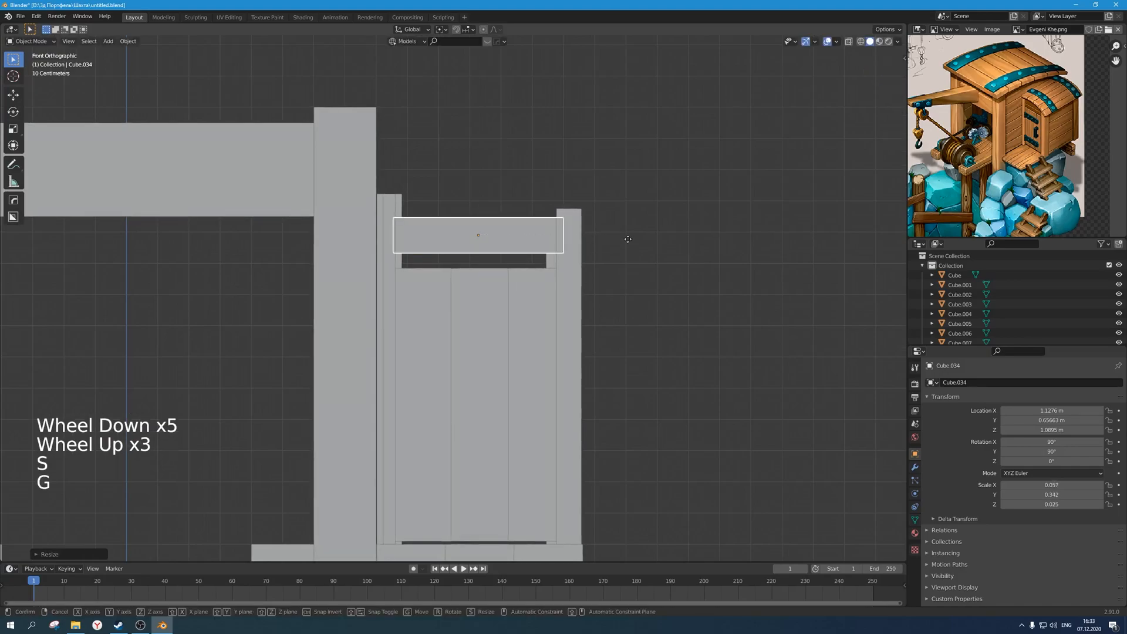
{"action": "left_click", "coordinate": [626, 256]}
{"action": "key", "text": "s"}
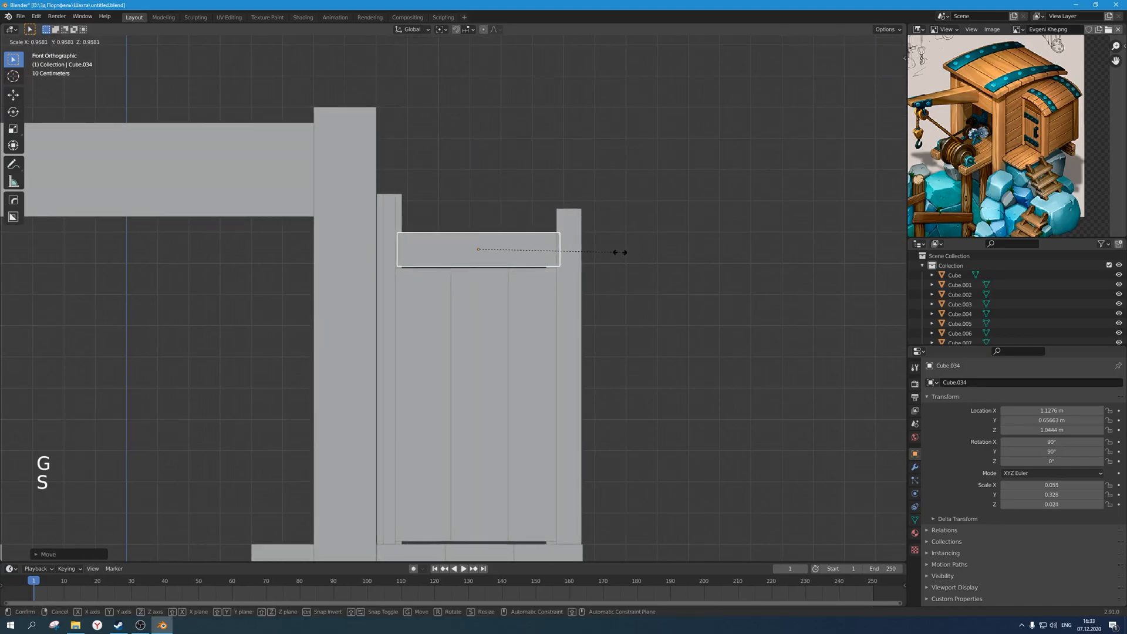
{"action": "left_click", "coordinate": [624, 252]}
Duplicate the horizontal plank along the Z axis so the copy stacks directly on top of it, at about Z 1.16 m.
{"action": "scroll", "coordinate": [624, 253], "scroll_direction": "down", "scroll_amount": 2}
{"action": "middle_click_drag", "start_coordinate": [624, 252], "coordinate": [552, 288]}
{"action": "scroll", "coordinate": [538, 312], "scroll_direction": "down", "scroll_amount": 1}
{"action": "middle_click_drag", "start_coordinate": [552, 288], "coordinate": [548, 290]}
{"action": "scroll", "coordinate": [549, 289], "scroll_direction": "up", "scroll_amount": 2}
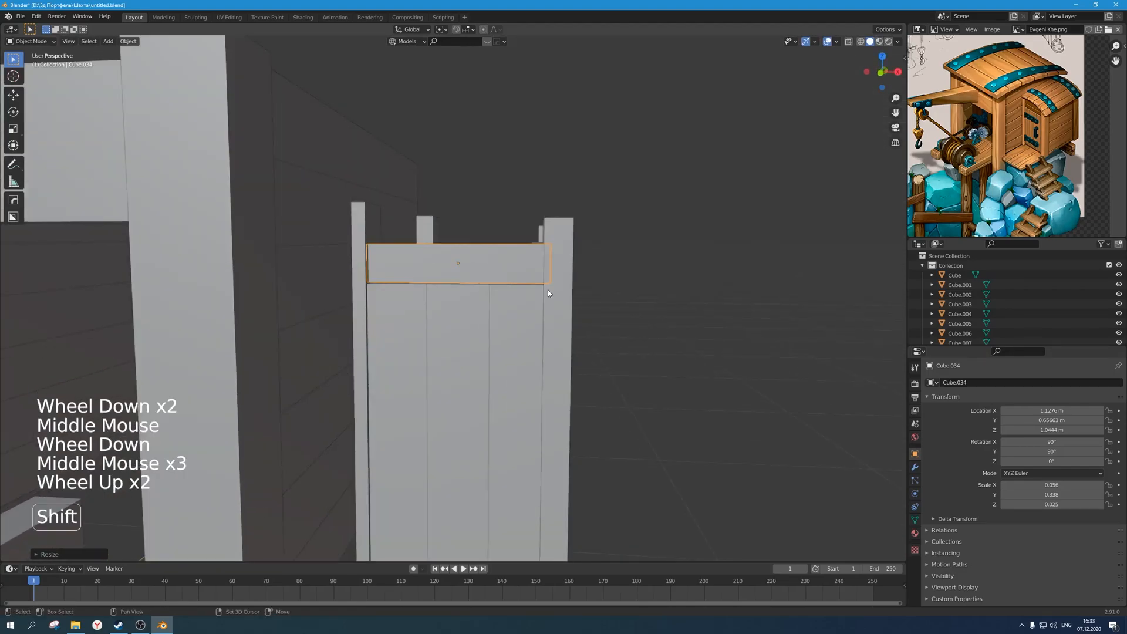
{"action": "key", "text": "shift+d"}
{"action": "key", "text": "z"}
{"action": "left_click", "coordinate": [558, 249]}
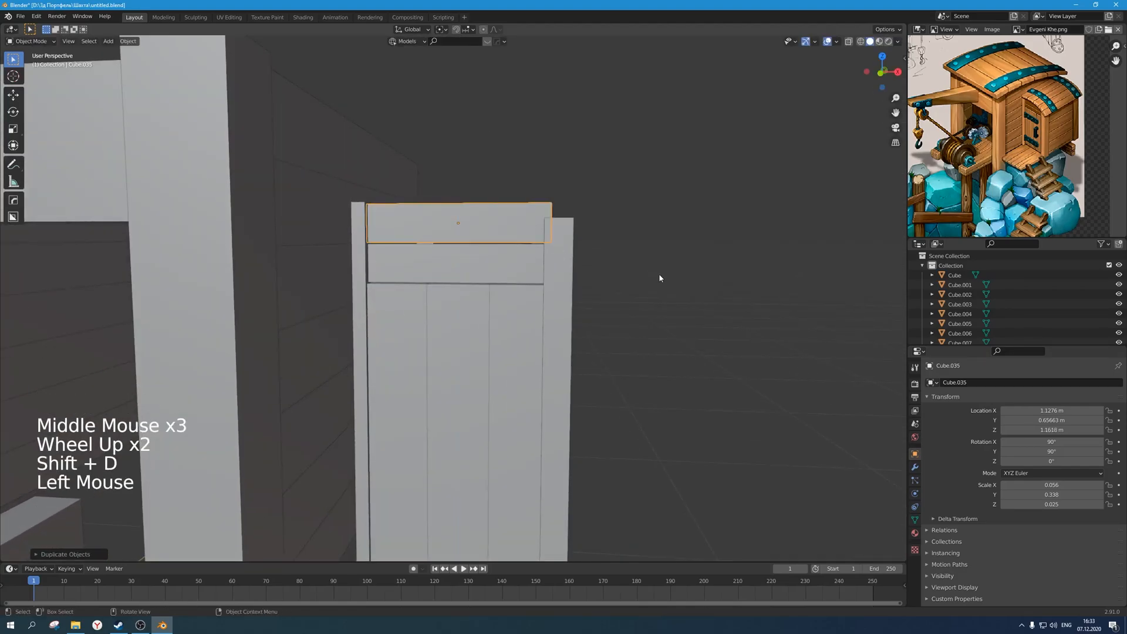
Review the hut and its side cabin from several angles and save the file.
{"action": "scroll", "coordinate": [543, 287], "scroll_direction": "down", "scroll_amount": 3}
{"action": "middle_click_drag", "start_coordinate": [543, 288], "coordinate": [494, 312]}
{"action": "scroll", "coordinate": [477, 336], "scroll_direction": "down", "scroll_amount": 2}
{"action": "scroll", "coordinate": [470, 327], "scroll_direction": "down", "scroll_amount": 1}
{"action": "key", "text": "ctrl+s"}
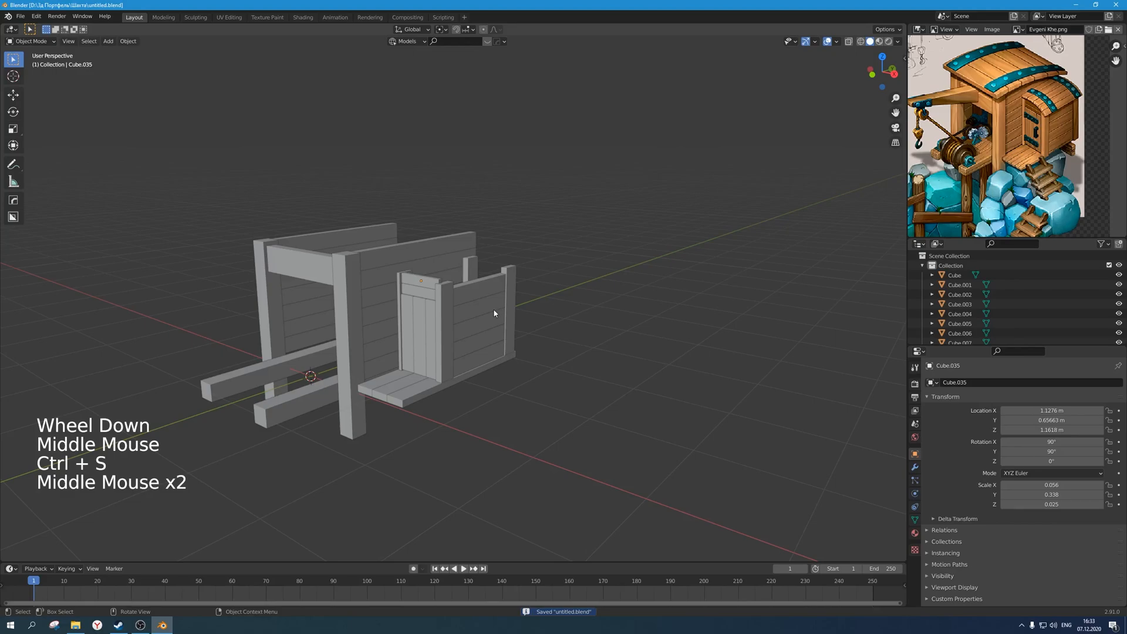
{"action": "scroll", "coordinate": [464, 317], "scroll_direction": "down", "scroll_amount": 1}
{"action": "scroll", "coordinate": [431, 319], "scroll_direction": "down", "scroll_amount": 1}
{"action": "middle_click_drag", "start_coordinate": [431, 320], "coordinate": [464, 320]}
{"action": "scroll", "coordinate": [478, 322], "scroll_direction": "down", "scroll_amount": 1}
{"action": "scroll", "coordinate": [478, 322], "scroll_direction": "up", "scroll_amount": 1}
{"action": "scroll", "coordinate": [439, 314], "scroll_direction": "up", "scroll_amount": 1}
{"action": "middle_click_drag", "start_coordinate": [464, 320], "coordinate": [575, 329]}
{"action": "key", "text": "ctrl+s"}
{"action": "scroll", "coordinate": [506, 350], "scroll_direction": "up", "scroll_amount": 2}
{"action": "scroll", "coordinate": [516, 333], "scroll_direction": "down", "scroll_amount": 2}
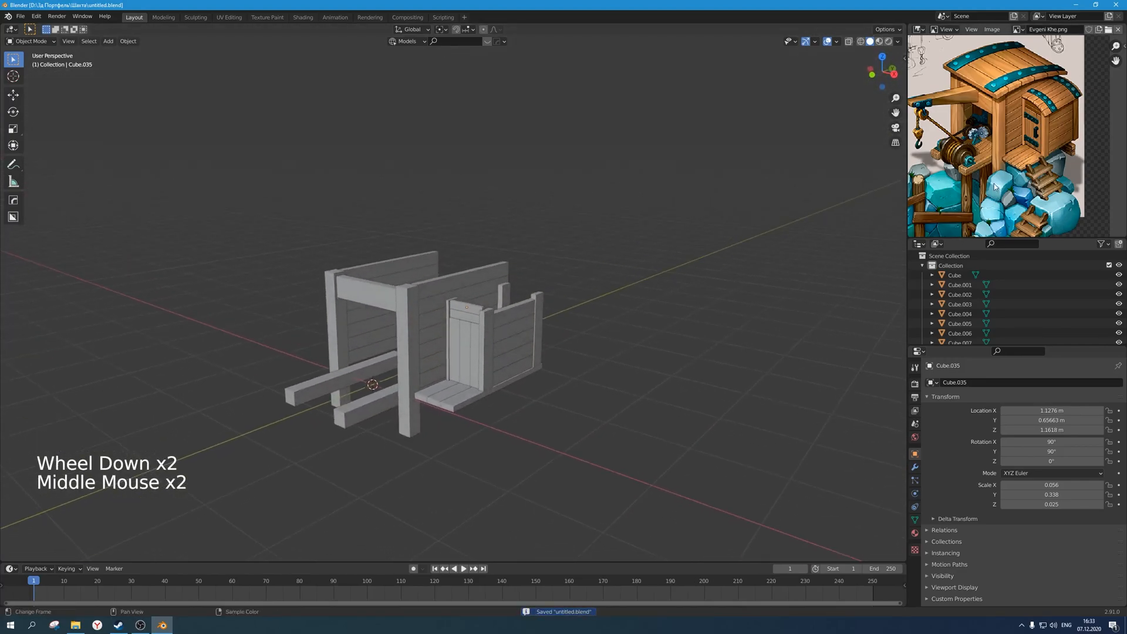
Select all horizontal planks of the hut's two main side walls, leaving the posts and beams out of the selection.
{"action": "scroll", "coordinate": [999, 82], "scroll_direction": "up", "scroll_amount": 1}
{"action": "middle_click_drag", "start_coordinate": [996, 100], "coordinate": [1003, 111]}
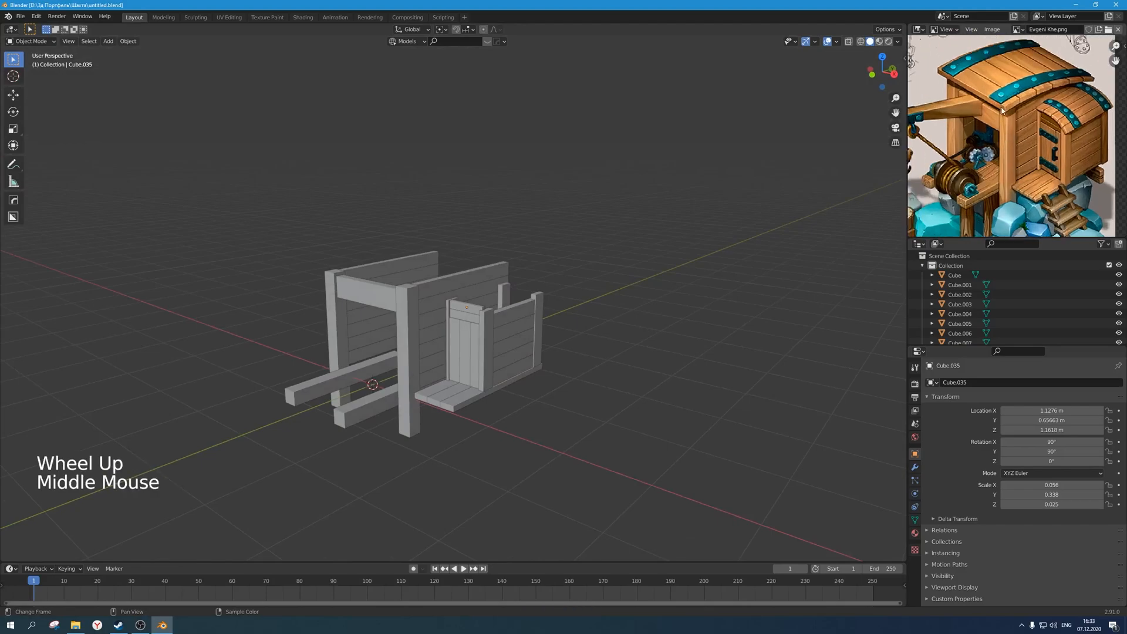
{"action": "scroll", "coordinate": [522, 325], "scroll_direction": "down", "scroll_amount": 1}
{"action": "middle_click_drag", "start_coordinate": [462, 350], "coordinate": [350, 396], "text": "shift"}
{"action": "scroll", "coordinate": [470, 347], "scroll_direction": "up", "scroll_amount": 1}
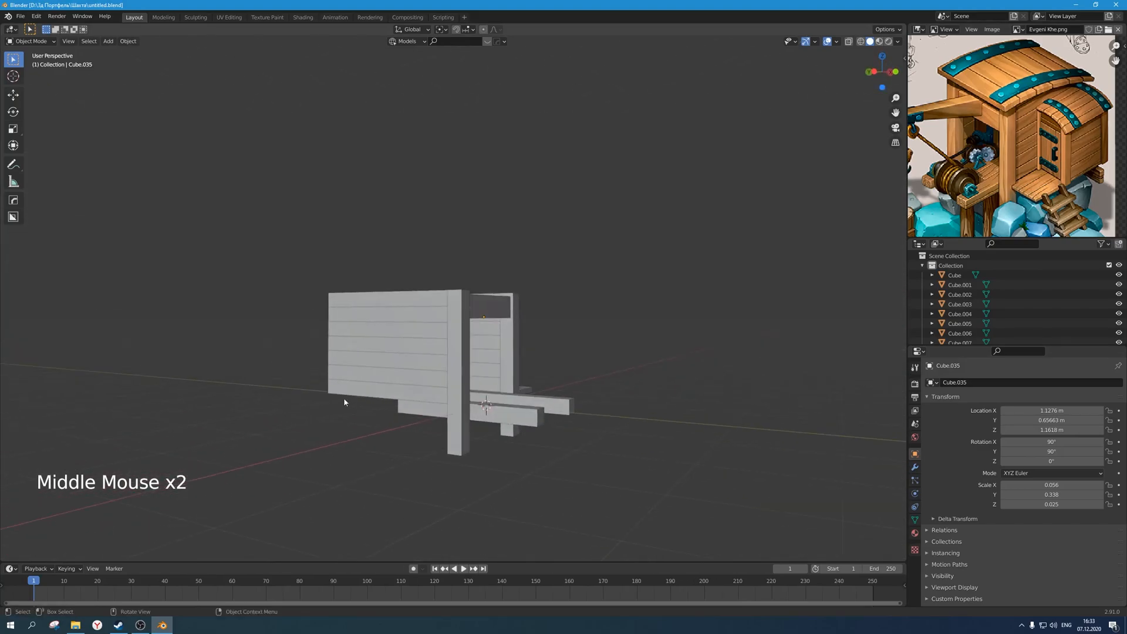
{"action": "left_click", "coordinate": [428, 368]}
{"action": "middle_click_drag", "start_coordinate": [428, 368], "coordinate": [347, 400]}
{"action": "left_click", "coordinate": [495, 390], "text": "shift"}
{"action": "left_click", "coordinate": [483, 374], "text": "shift"}
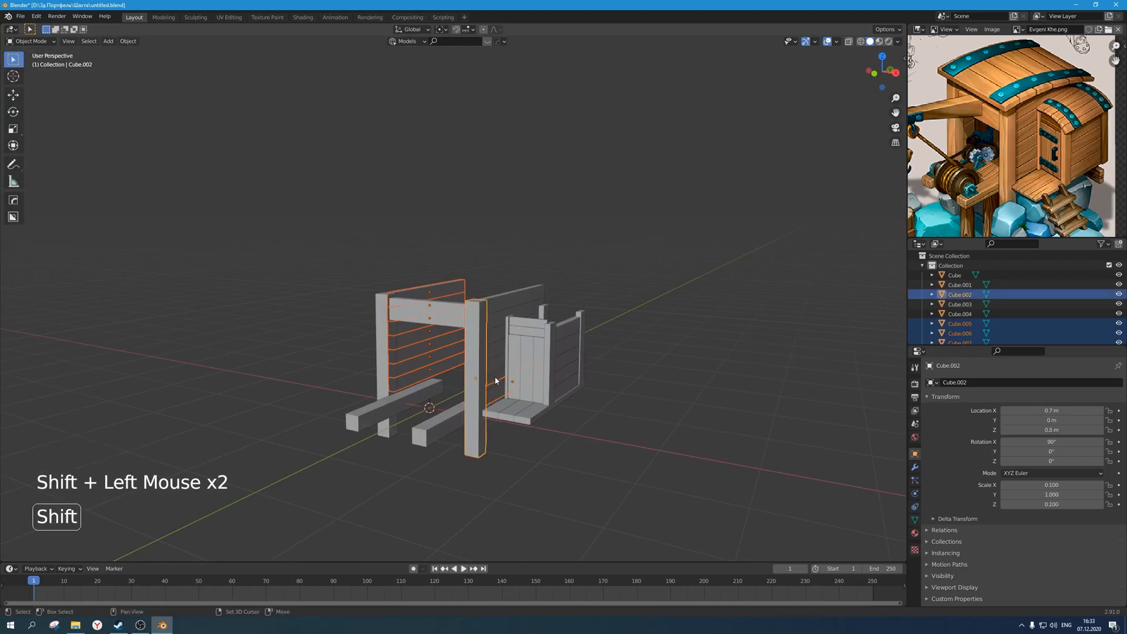
{"action": "left_click_drag", "start_coordinate": [481, 243], "coordinate": [482, 245], "text": "shift"}
{"action": "left_click_drag", "start_coordinate": [519, 489], "coordinate": [395, 436], "text": "ctrl"}
Set the transform pivot point to Individual Origins for the selected wall planks.
{"action": "key", "text": "g"}
{"action": "scroll", "coordinate": [588, 371], "scroll_direction": "up", "scroll_amount": 2}
{"action": "middle_click_drag", "start_coordinate": [589, 371], "coordinate": [569, 357]}
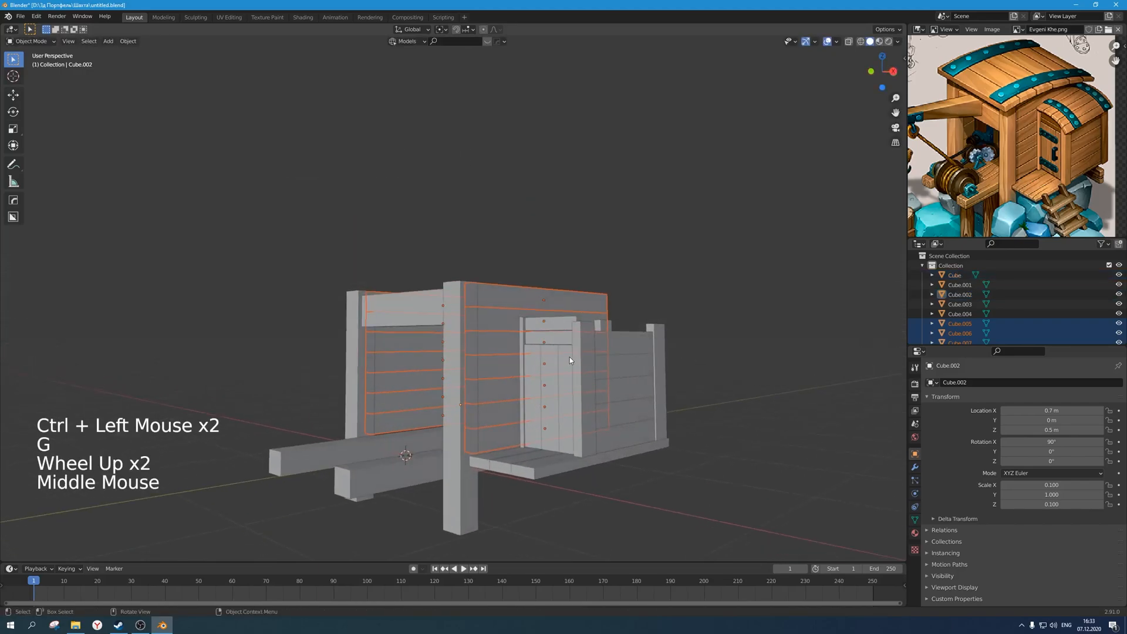
{"action": "key", "text": "period"}
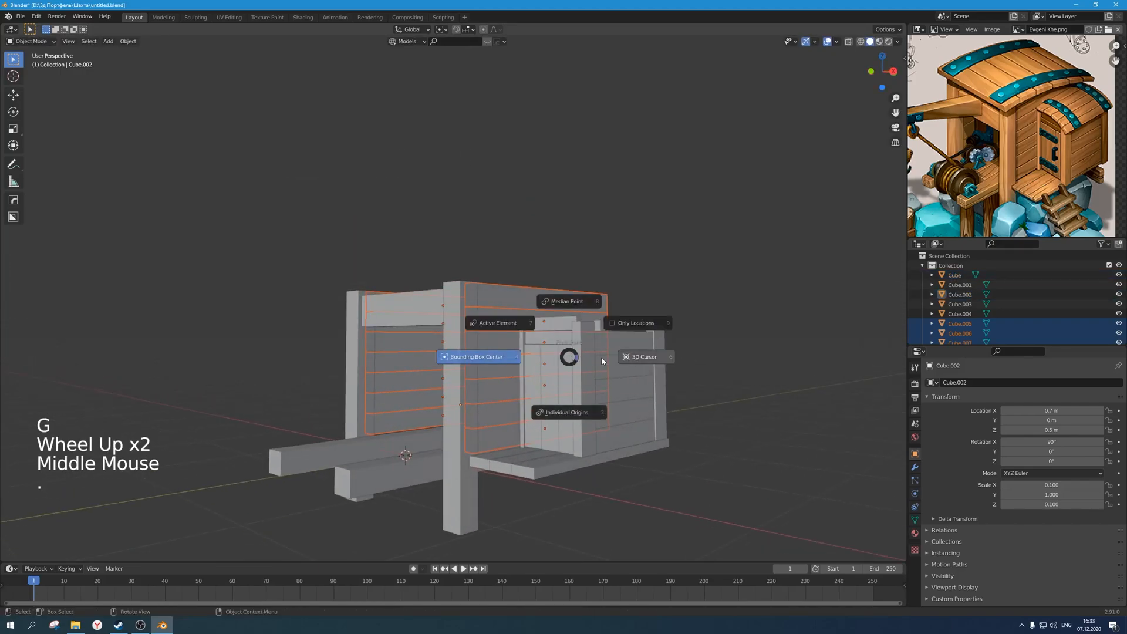
{"action": "left_click", "coordinate": [580, 416]}
Try to scale the selected wall planks to about 0.95 along the Z axis.
{"action": "scroll", "coordinate": [641, 319], "scroll_direction": "up", "scroll_amount": 2}
{"action": "middle_click_drag", "start_coordinate": [640, 319], "coordinate": [646, 318]}
{"action": "key", "text": "s"}
{"action": "key", "text": "z"}
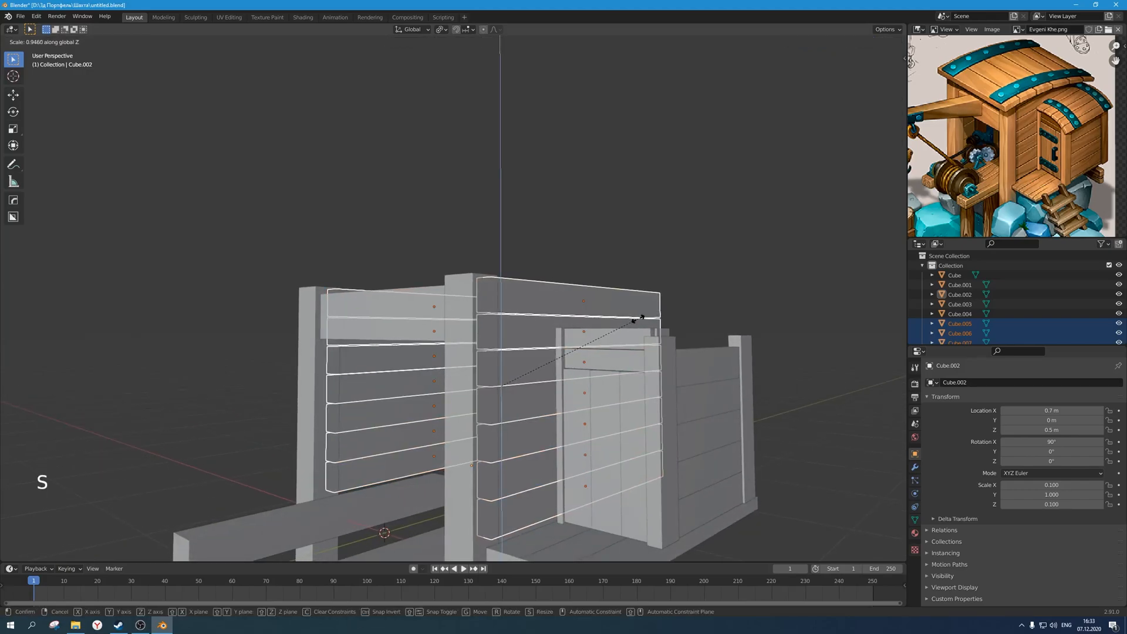
{"action": "left_click", "coordinate": [638, 318]}
{"action": "scroll", "coordinate": [570, 381], "scroll_direction": "down", "scroll_amount": 2}
{"action": "middle_click_drag", "start_coordinate": [570, 382], "coordinate": [559, 354]}
{"action": "key", "text": "ctrl+z"}
{"action": "scroll", "coordinate": [565, 374], "scroll_direction": "up", "scroll_amount": 3}
{"action": "key", "text": "ctrl+z"}
Scale the selected main wall planks down slightly along the Z axis to open narrow gaps between them.
{"action": "middle_click_drag", "start_coordinate": [582, 311], "coordinate": [636, 265]}
{"action": "key", "text": "s"}
{"action": "key", "text": "z"}
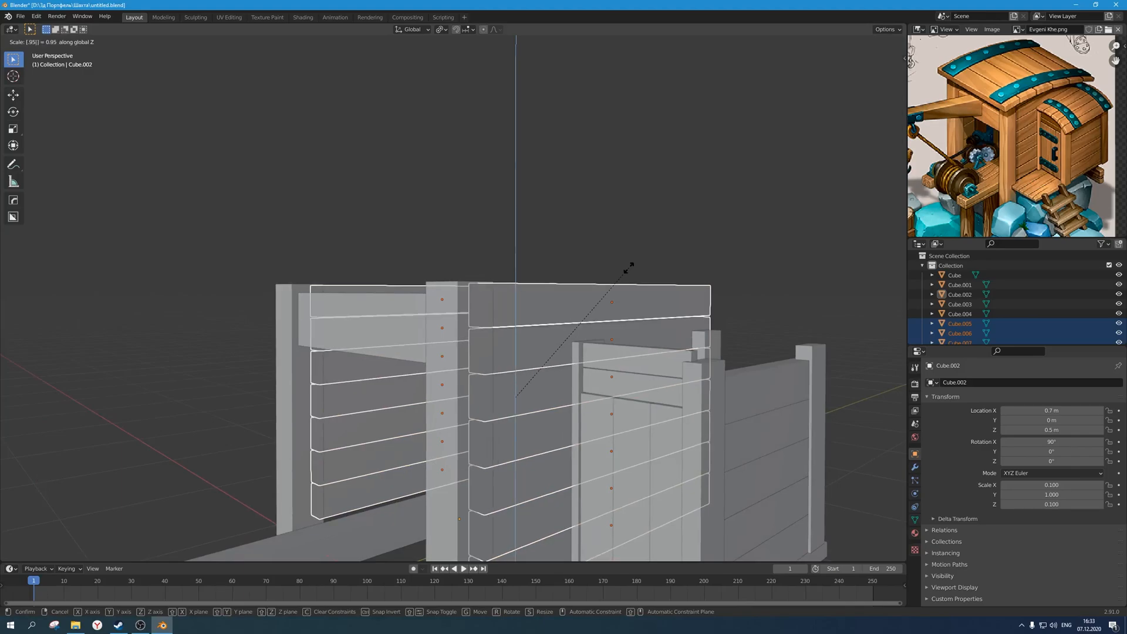
{"action": "key", "text": "BackSpace"}
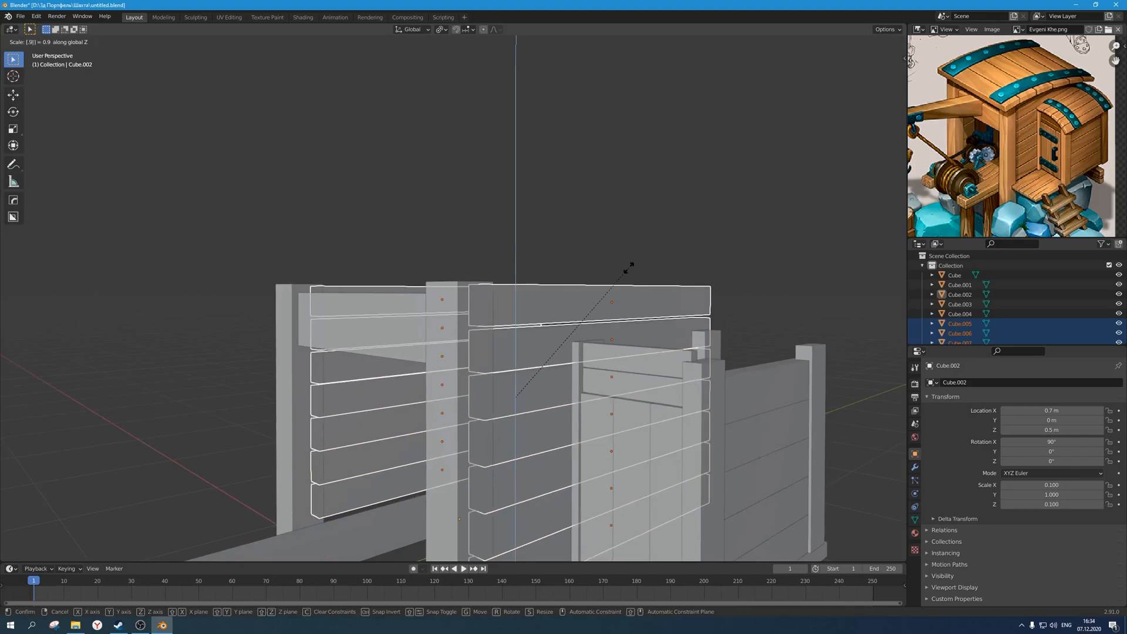
{"action": "left_click", "coordinate": [629, 266]}
Select the five planks of the cabin's outer wall and reduce their Z scale to 0.096 to open gaps between them.
{"action": "scroll", "coordinate": [627, 269], "scroll_direction": "down", "scroll_amount": 3}
{"action": "middle_click_drag", "start_coordinate": [599, 333], "coordinate": [552, 375]}
{"action": "scroll", "coordinate": [563, 383], "scroll_direction": "down", "scroll_amount": 3}
{"action": "scroll", "coordinate": [559, 380], "scroll_direction": "up", "scroll_amount": 3}
{"action": "left_click", "coordinate": [597, 433]}
{"action": "left_click", "coordinate": [606, 394], "text": "shift"}
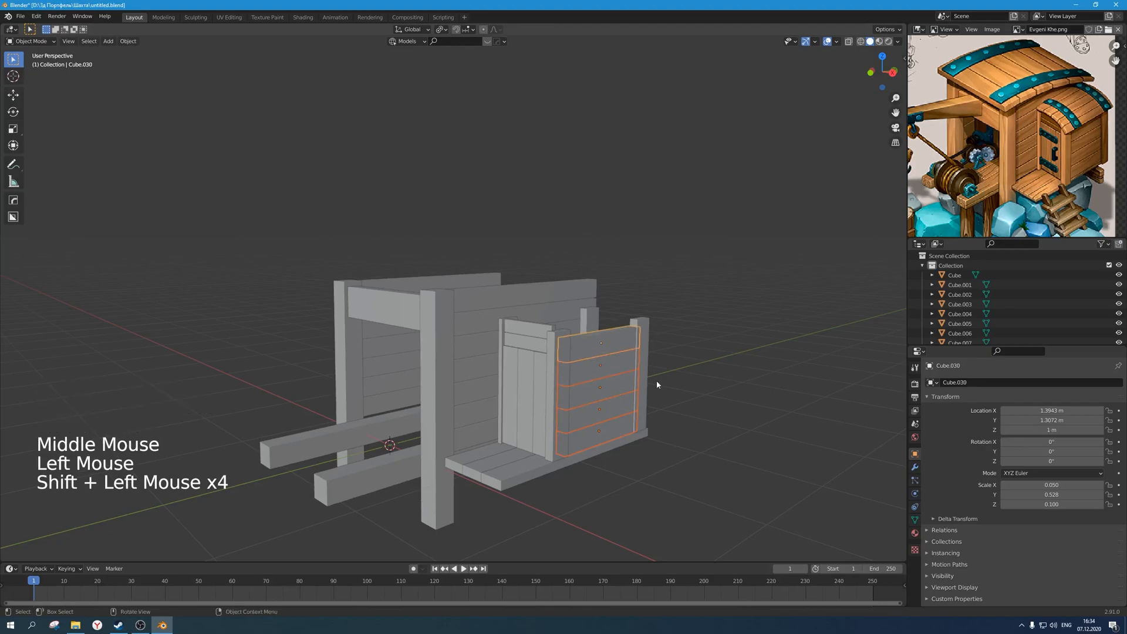
{"action": "key", "text": "s"}
{"action": "key", "text": "z"}
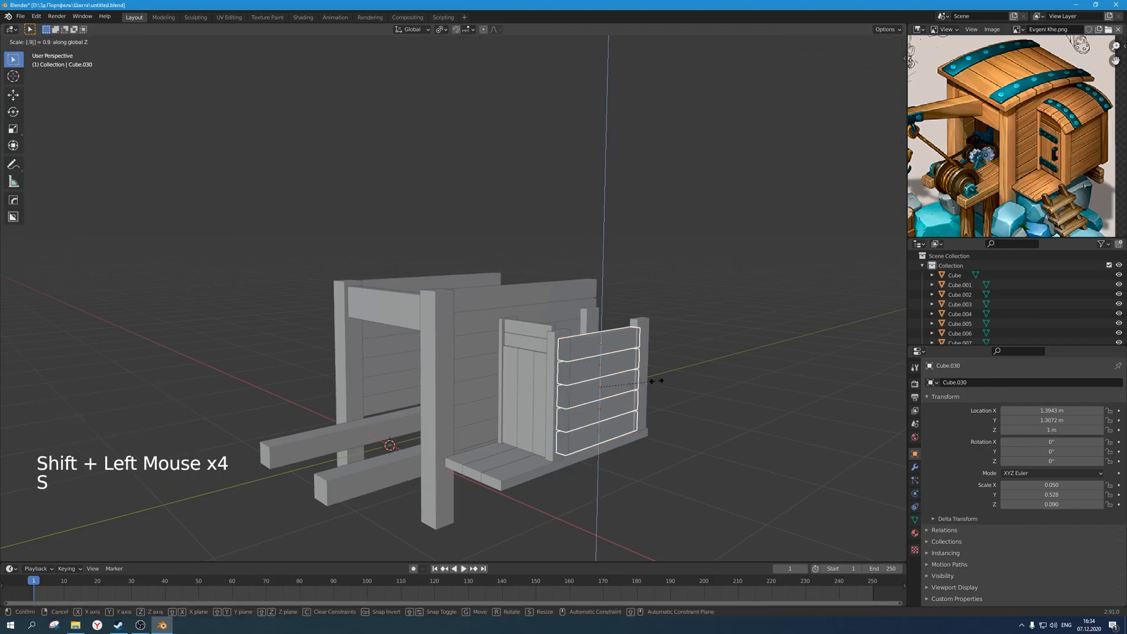
{"action": "key", "text": "Return"}
Select the three platform planks and scale them down slightly along the X axis to separate them.
{"action": "middle_click_drag", "start_coordinate": [657, 380], "coordinate": [531, 502]}
{"action": "left_click_drag", "start_coordinate": [491, 456], "coordinate": [492, 458]}
{"action": "scroll", "coordinate": [622, 481], "scroll_direction": "down", "scroll_amount": 1}
{"action": "middle_click_drag", "start_coordinate": [622, 482], "coordinate": [554, 397]}
{"action": "scroll", "coordinate": [554, 398], "scroll_direction": "up", "scroll_amount": 2}
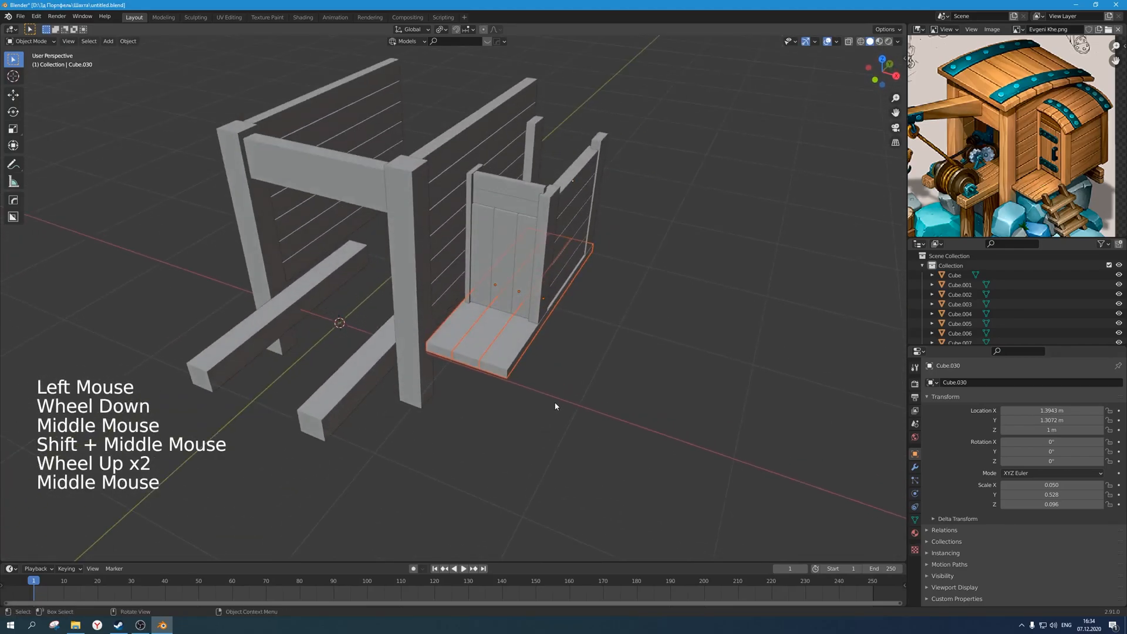
{"action": "key", "text": "s"}
{"action": "key", "text": "x"}
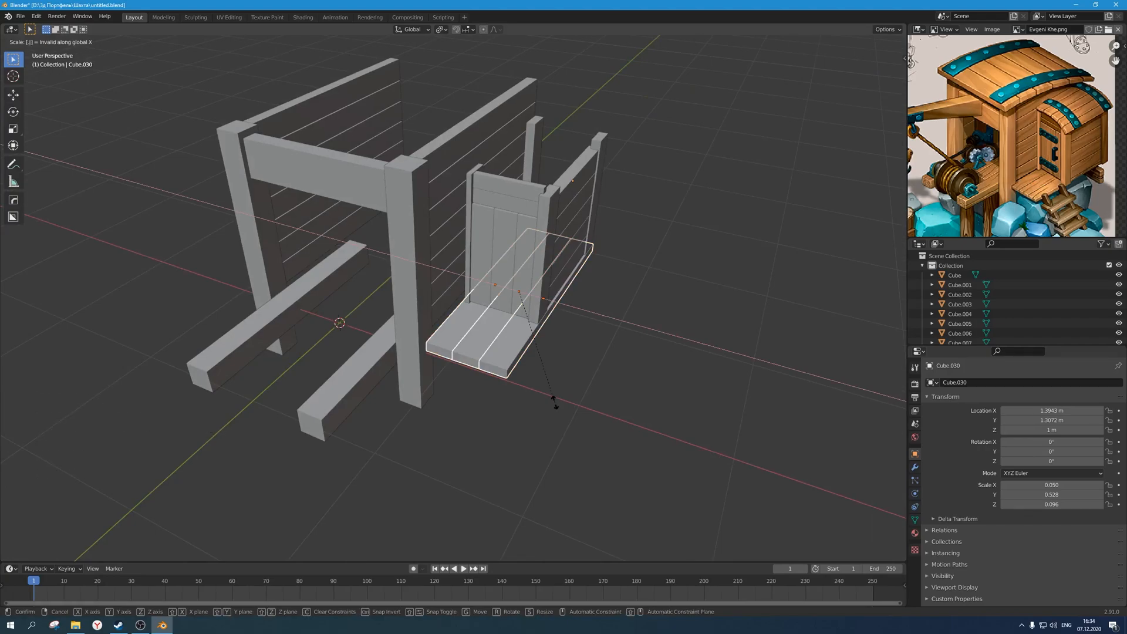
{"action": "key", "text": "Return"}
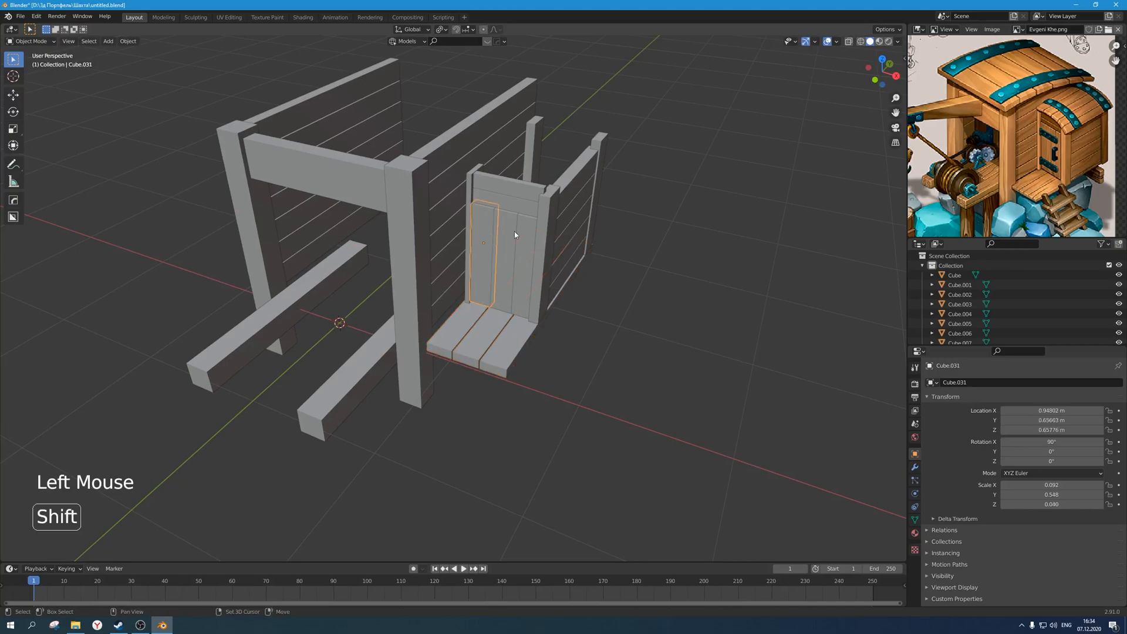
Scale the three vertical door planks down slightly along the X axis to open gaps between them.
{"action": "scroll", "coordinate": [569, 309], "scroll_direction": "up", "scroll_amount": 1}
{"action": "key", "text": "s"}
{"action": "key", "text": "x"}
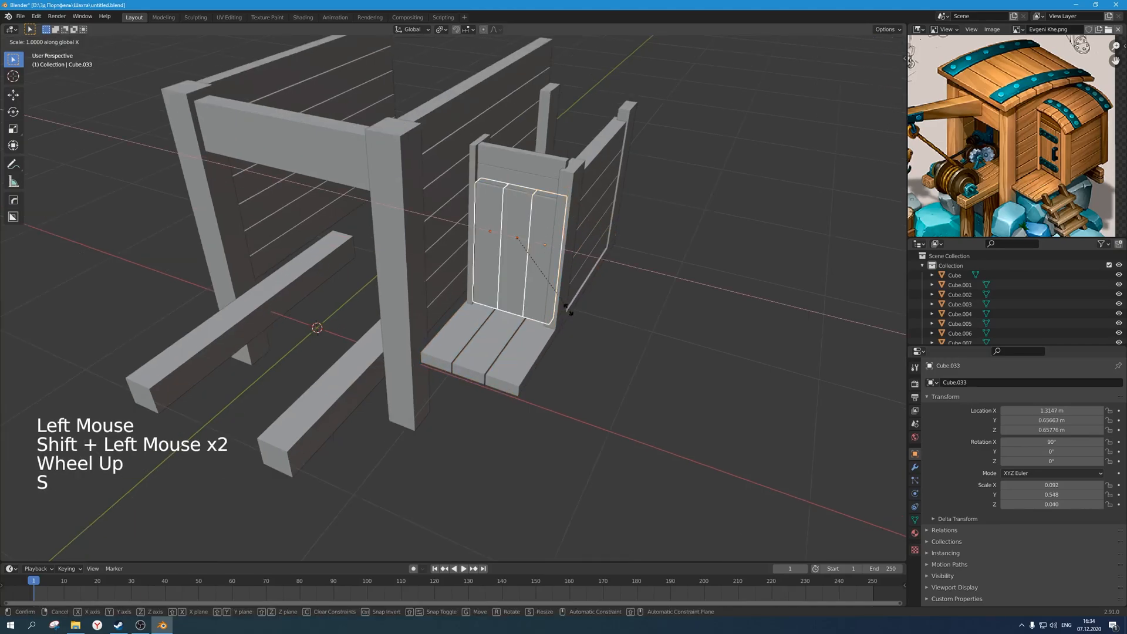
{"action": "key", "text": "Return"}
Clear the selection, check the plank gaps around the hut, and save the file.
{"action": "middle_click_drag", "start_coordinate": [569, 311], "coordinate": [493, 288]}
{"action": "left_click", "coordinate": [601, 292]}
{"action": "middle_click_drag", "start_coordinate": [601, 297], "coordinate": [652, 359]}
{"action": "left_click", "coordinate": [652, 359]}
{"action": "scroll", "coordinate": [516, 161], "scroll_direction": "down", "scroll_amount": 3}
{"action": "middle_click_drag", "start_coordinate": [519, 188], "coordinate": [364, 297]}
{"action": "scroll", "coordinate": [526, 271], "scroll_direction": "down", "scroll_amount": 2}
{"action": "scroll", "coordinate": [521, 268], "scroll_direction": "up", "scroll_amount": 3}
{"action": "scroll", "coordinate": [517, 276], "scroll_direction": "down", "scroll_amount": 2}
{"action": "key", "text": "ctrl+s"}
{"action": "scroll", "coordinate": [511, 279], "scroll_direction": "up", "scroll_amount": 1}
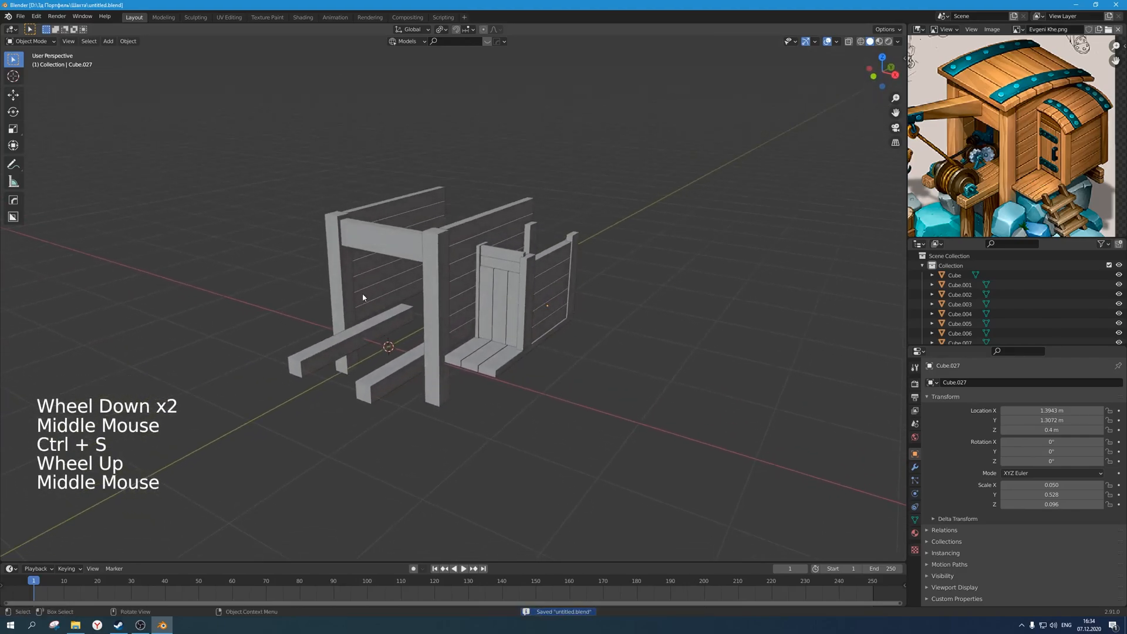
Duplicate the seven planks of the main wall opposite the cabin and move the copies 0.7 m along X and 1.2 m along Z.
{"action": "scroll", "coordinate": [364, 297], "scroll_direction": "down", "scroll_amount": 1}
{"action": "middle_click_drag", "start_coordinate": [569, 228], "coordinate": [587, 242]}
{"action": "left_click", "coordinate": [298, 389]}
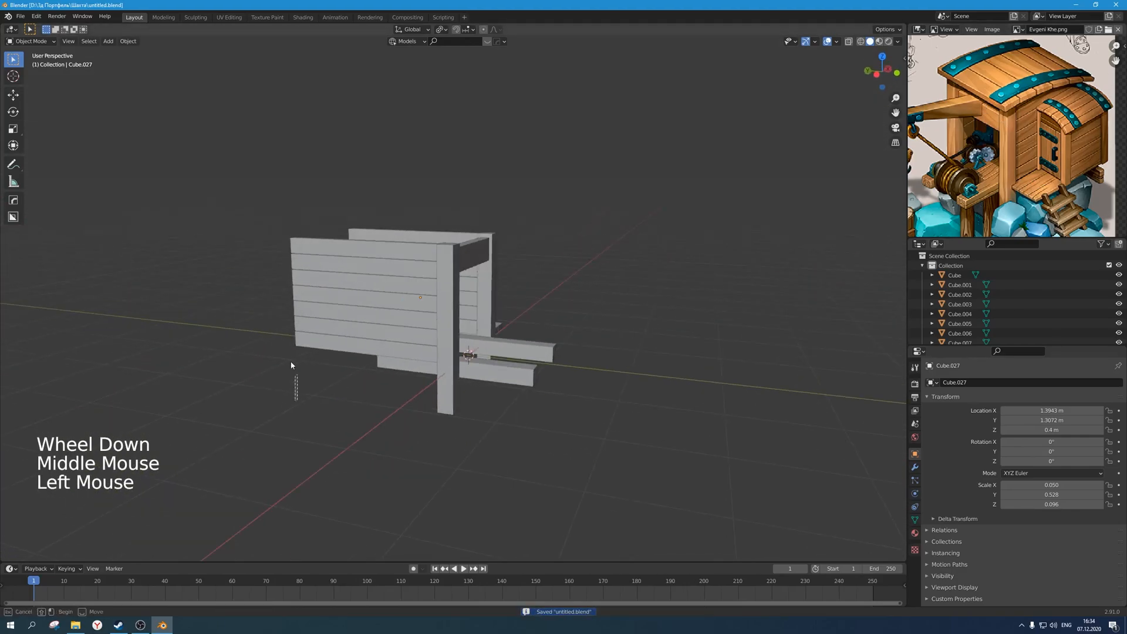
{"action": "scroll", "coordinate": [315, 368], "scroll_direction": "down", "scroll_amount": 2}
{"action": "middle_click_drag", "start_coordinate": [315, 368], "coordinate": [449, 339]}
{"action": "scroll", "coordinate": [449, 339], "scroll_direction": "up", "scroll_amount": 2}
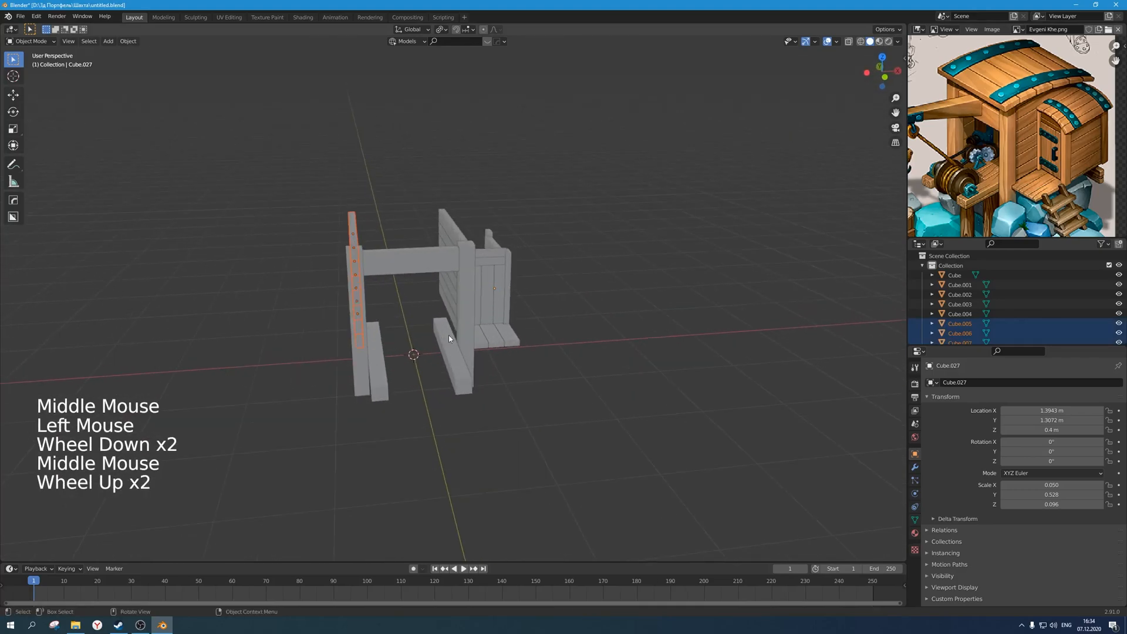
{"action": "key", "text": "KP_1"}
{"action": "scroll", "coordinate": [432, 337], "scroll_direction": "up", "scroll_amount": 3}
{"action": "key", "text": "shift+d"}
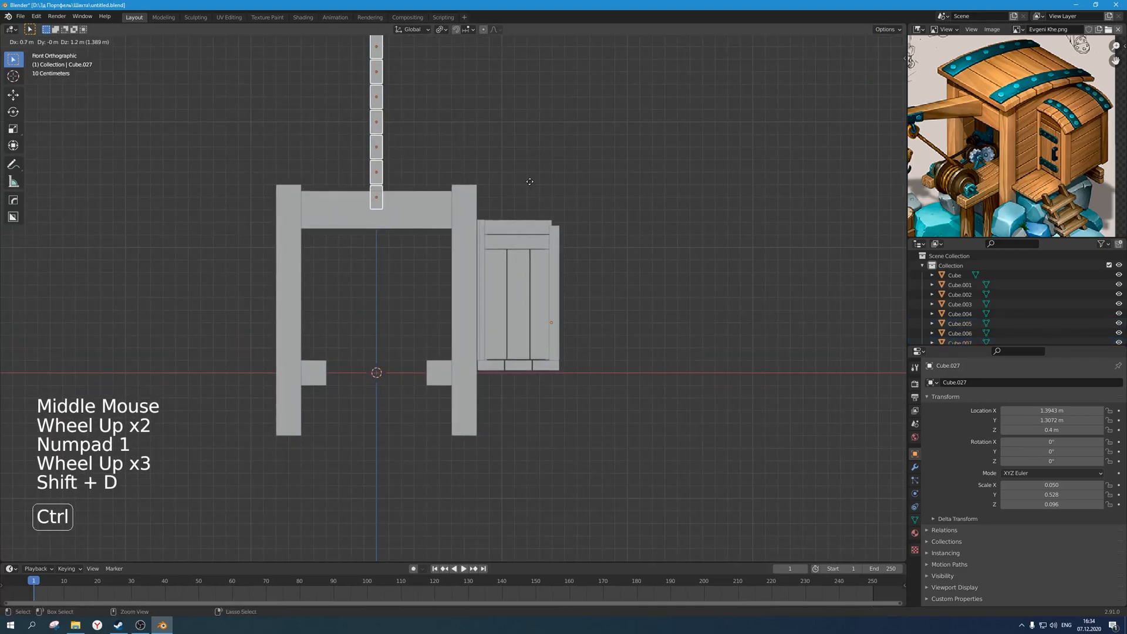
{"action": "left_click", "coordinate": [530, 181], "text": "ctrl"}
Try to rotate the plank copies 90° about the Y axis around their individual origins.
{"action": "scroll", "coordinate": [530, 178], "scroll_direction": "down", "scroll_amount": 3}
{"action": "middle_click_drag", "start_coordinate": [529, 178], "coordinate": [485, 253], "text": "shift"}
{"action": "key", "text": "r"}
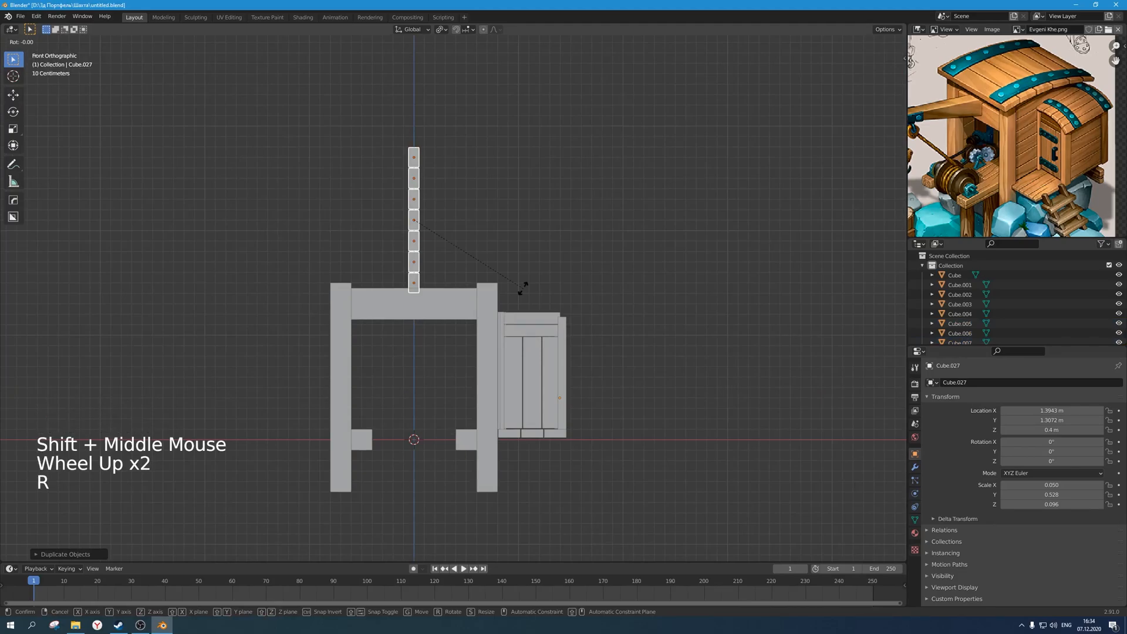
{"action": "type", "text": "y90"}
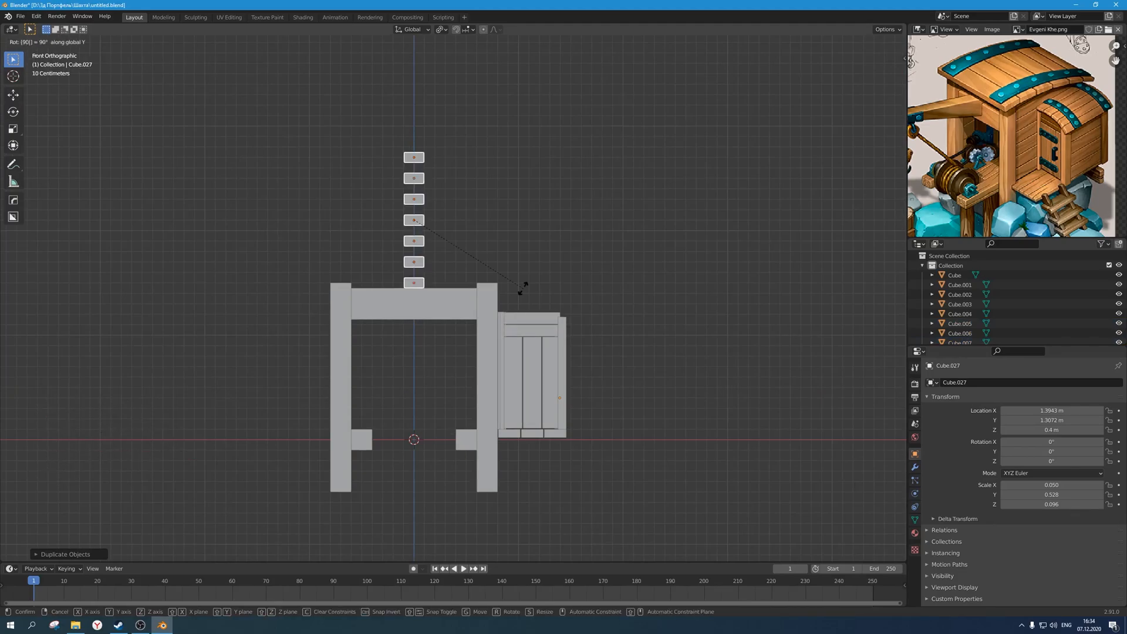
{"action": "key", "text": "Return"}
Switch the pivot point to Bounding Box Center and rotate the plank copies 90° together so they form a flat row.
{"action": "key", "text": "period"}
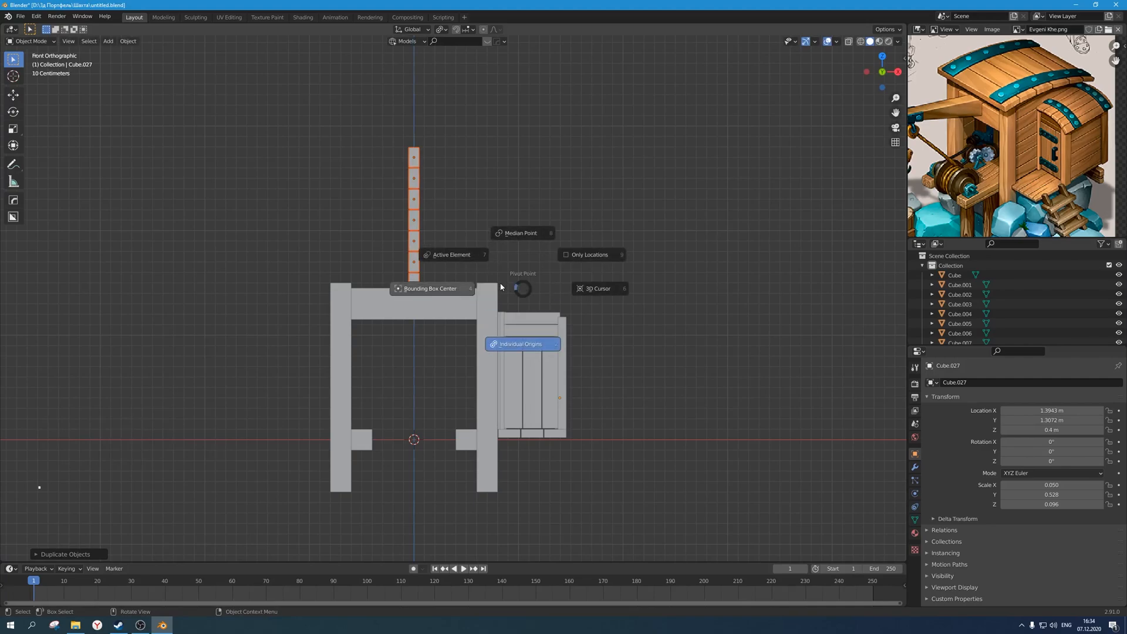
{"action": "left_click", "coordinate": [453, 288]}
{"action": "type", "text": "r"}
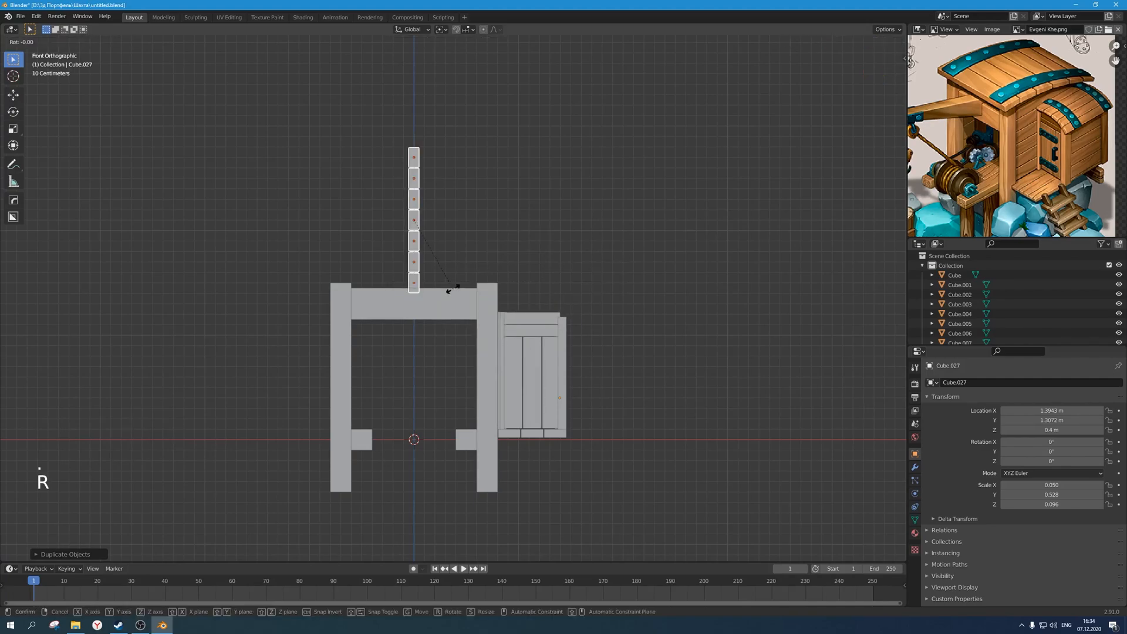
{"action": "type", "text": "90"}
{"action": "key", "text": "Return"}
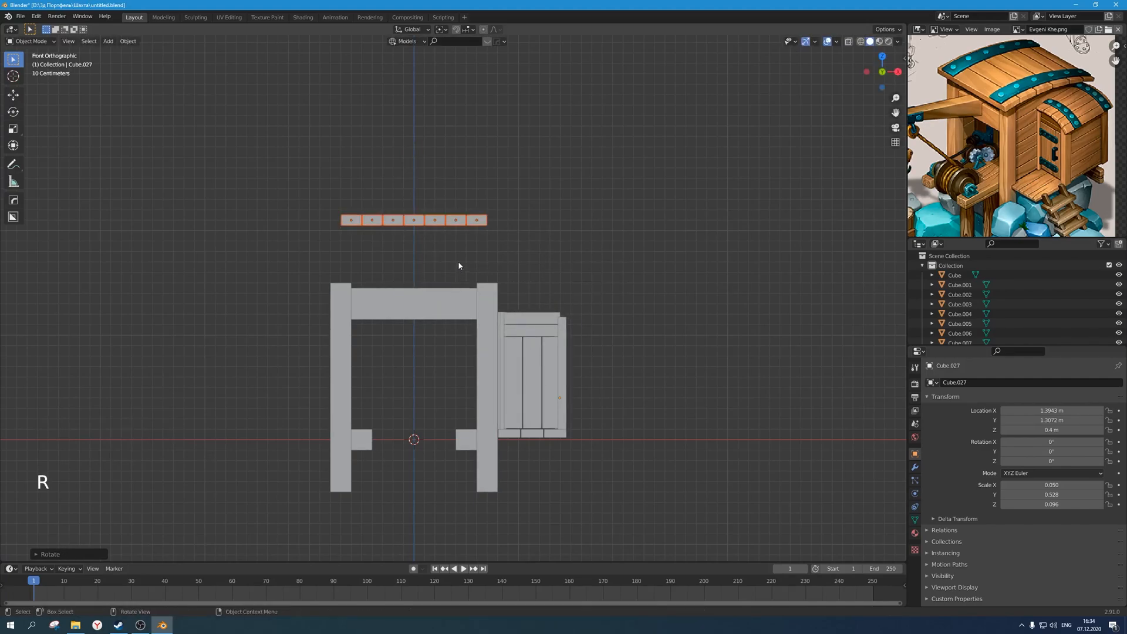
Rotate the flat row of planks a quarter turn about the Z axis so each plank spans the hut's width.
{"action": "scroll", "coordinate": [495, 280], "scroll_direction": "down", "scroll_amount": 1}
{"action": "scroll", "coordinate": [495, 281], "scroll_direction": "down", "scroll_amount": 1}
{"action": "middle_click_drag", "start_coordinate": [495, 280], "coordinate": [450, 287]}
{"action": "key", "text": "r"}
{"action": "key", "text": "z"}
{"action": "left_click", "coordinate": [538, 254]}
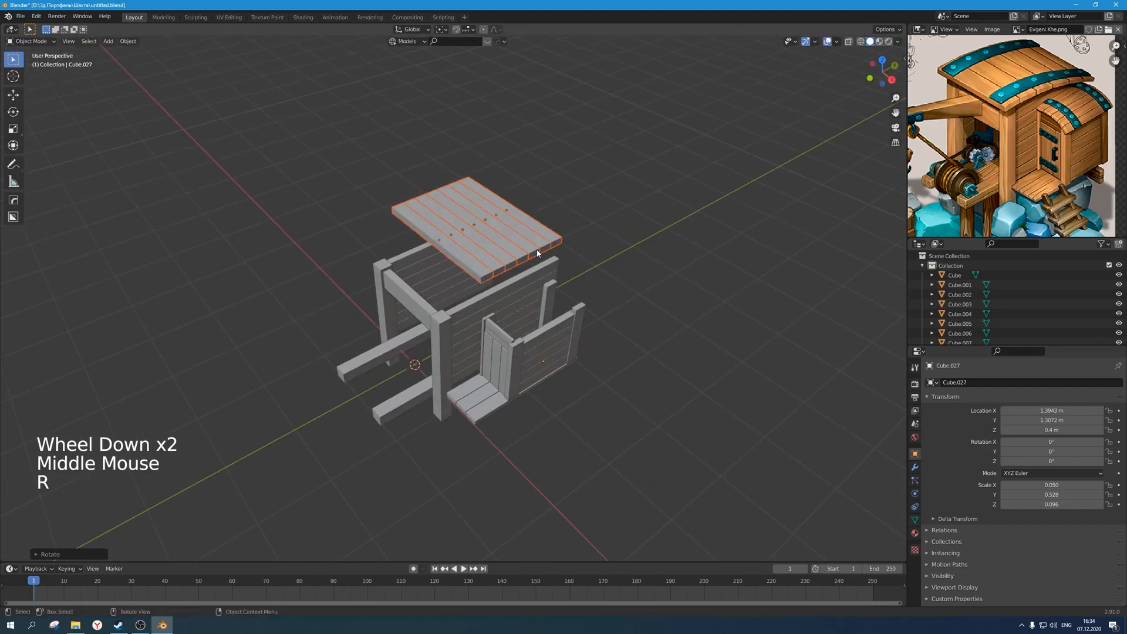
Move the roof planks along Y and down in side view to rest on the walls at about Z 1.56 m.
{"action": "key", "text": "KP_1"}
{"action": "key", "text": "KP_3"}
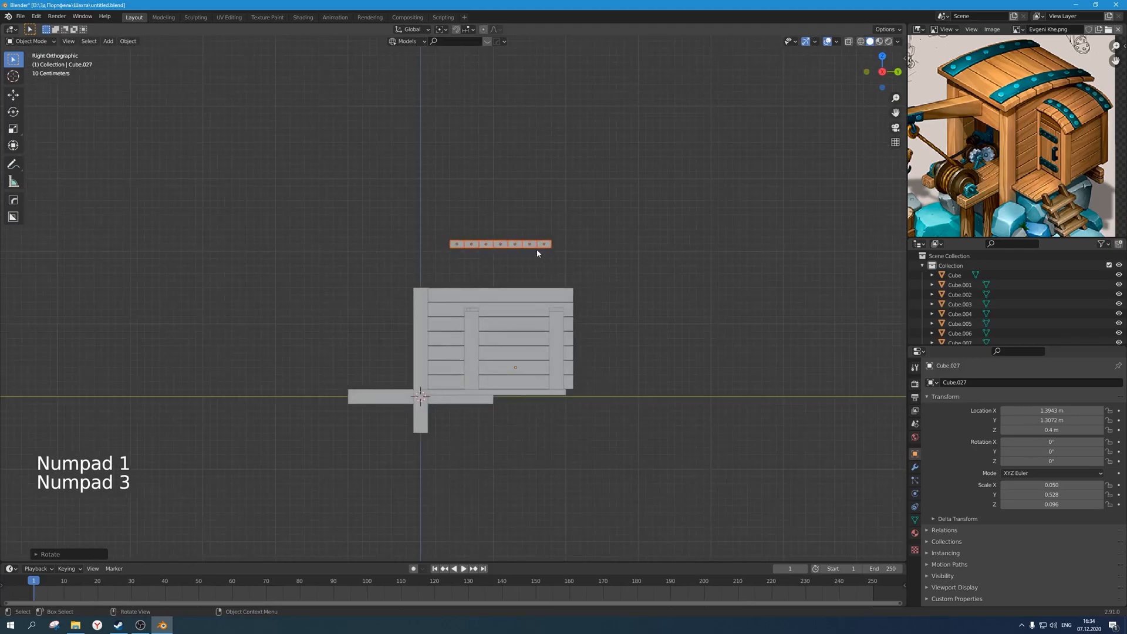
{"action": "scroll", "coordinate": [538, 251], "scroll_direction": "up", "scroll_amount": 1}
{"action": "middle_click_drag", "start_coordinate": [537, 251], "coordinate": [536, 265], "text": "shift"}
{"action": "key", "text": "g"}
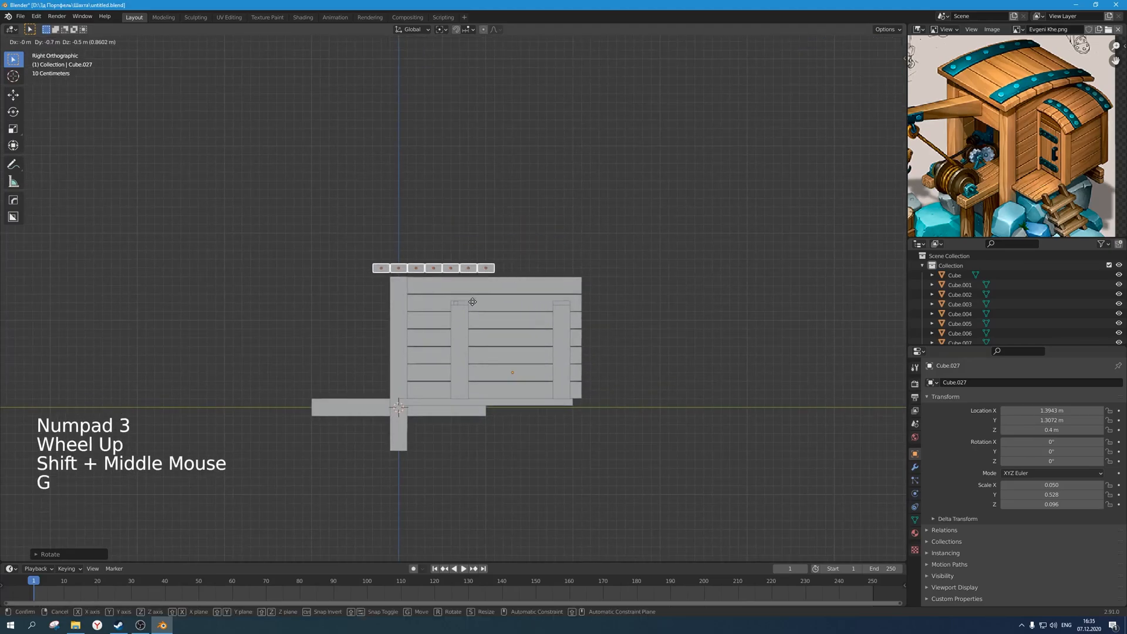
{"action": "key", "text": "ctrl"}
{"action": "left_click", "coordinate": [490, 314]}
{"action": "scroll", "coordinate": [471, 312], "scroll_direction": "up", "scroll_amount": 4}
{"action": "key", "text": "g"}
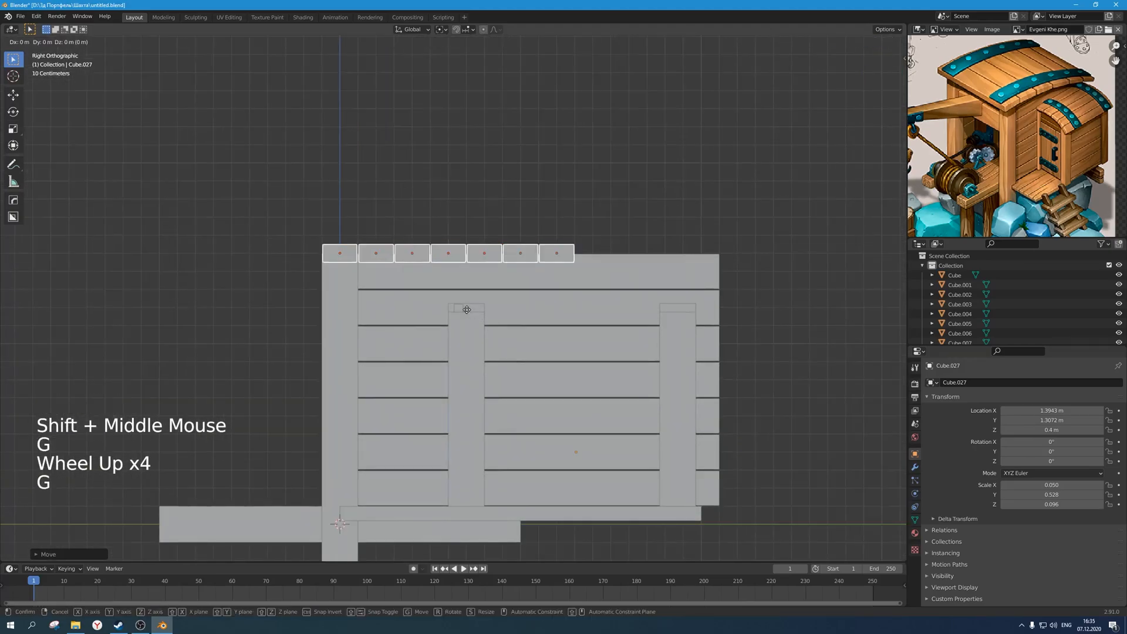
{"action": "key", "text": "z"}
{"action": "left_click", "coordinate": [468, 300]}
Widen the row of roof planks along Y and shift it so it slightly overhangs the hut at front and back.
{"action": "scroll", "coordinate": [486, 281], "scroll_direction": "down", "scroll_amount": 4}
{"action": "middle_click_drag", "start_coordinate": [506, 314], "coordinate": [464, 294], "text": "shift"}
{"action": "scroll", "coordinate": [464, 293], "scroll_direction": "up", "scroll_amount": 2}
{"action": "key", "text": "s"}
{"action": "key", "text": "y"}
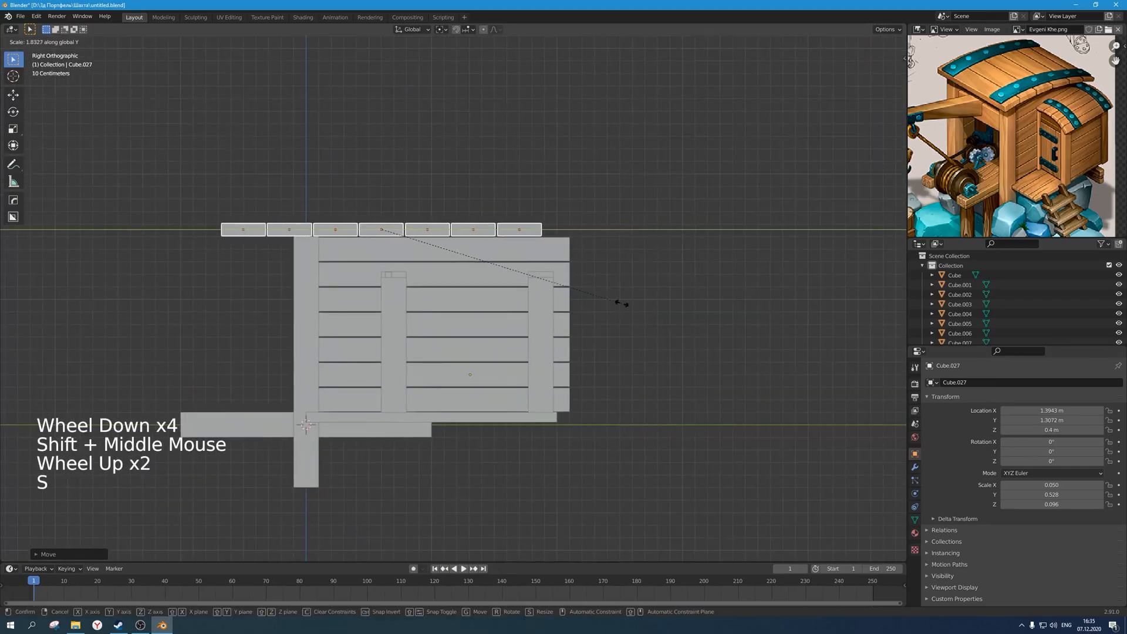
{"action": "left_click", "coordinate": [640, 302]}
{"action": "key", "text": "g"}
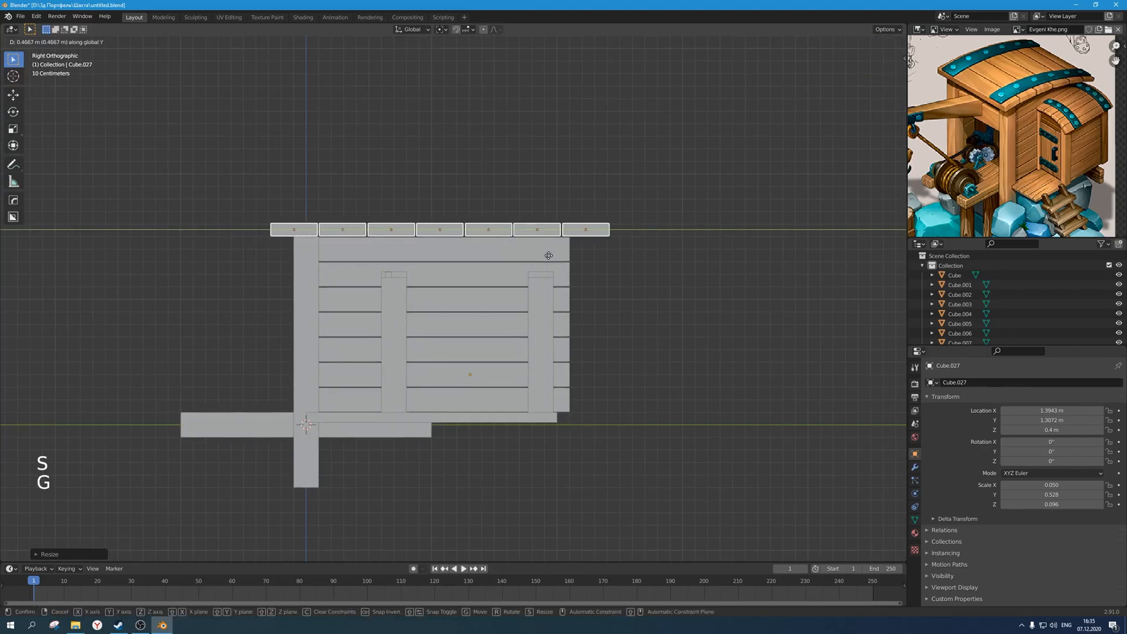
{"action": "left_click", "coordinate": [545, 258]}
{"action": "key", "text": "s"}
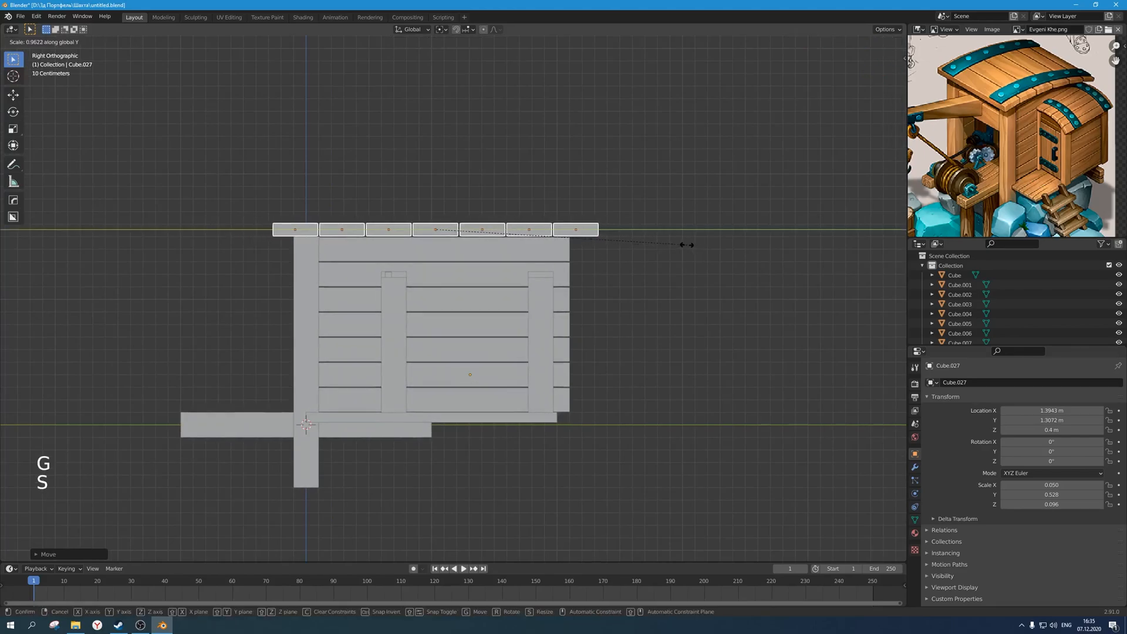
{"action": "left_click", "coordinate": [682, 244]}
{"action": "key", "text": "g"}
{"action": "left_click", "coordinate": [684, 244]}
Clear the selection and examine the flat plank roof from several sides against the reference picture.
{"action": "scroll", "coordinate": [480, 285], "scroll_direction": "down", "scroll_amount": 3}
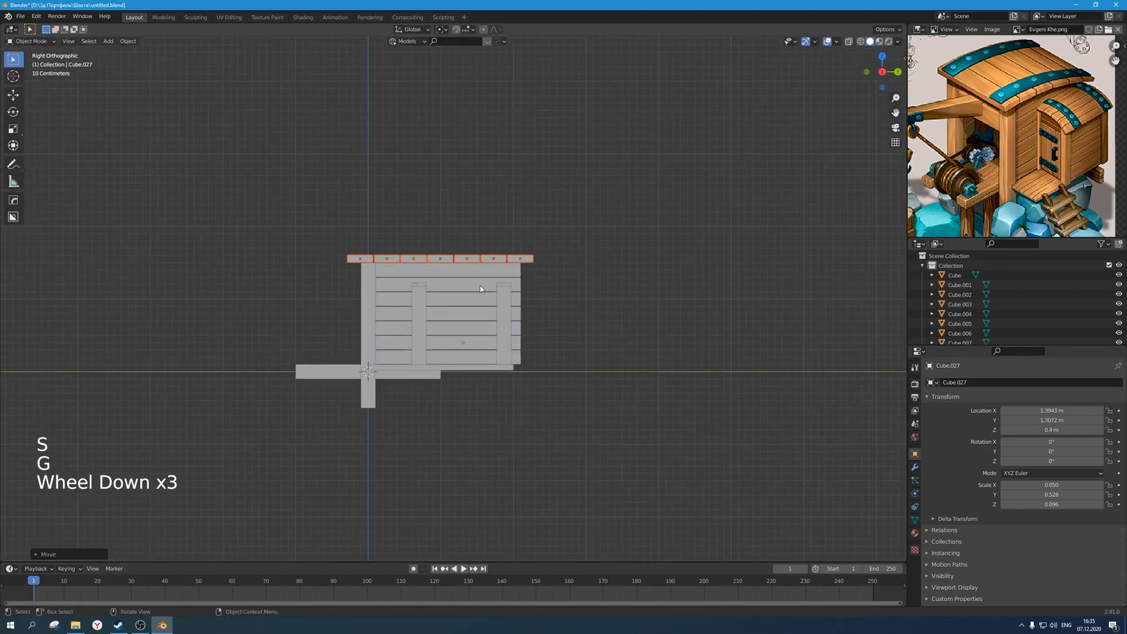
{"action": "scroll", "coordinate": [480, 286], "scroll_direction": "up", "scroll_amount": 2}
{"action": "middle_click_drag", "start_coordinate": [481, 285], "coordinate": [565, 291]}
{"action": "scroll", "coordinate": [543, 311], "scroll_direction": "down", "scroll_amount": 4}
{"action": "scroll", "coordinate": [1010, 135], "scroll_direction": "down", "scroll_amount": 2}
{"action": "middle_click_drag", "start_coordinate": [1010, 135], "coordinate": [1001, 138]}
{"action": "left_click", "coordinate": [621, 276]}
{"action": "scroll", "coordinate": [621, 276], "scroll_direction": "up", "scroll_amount": 1}
{"action": "middle_click_drag", "start_coordinate": [621, 276], "coordinate": [388, 284]}
{"action": "scroll", "coordinate": [492, 305], "scroll_direction": "down", "scroll_amount": 2}
{"action": "scroll", "coordinate": [435, 294], "scroll_direction": "up", "scroll_amount": 3}
Select all seven roof planks and join them into one object.
{"action": "left_click", "coordinate": [411, 269]}
{"action": "left_click", "coordinate": [437, 265], "text": "shift"}
{"action": "left_click", "coordinate": [457, 261], "text": "shift"}
{"action": "left_click", "coordinate": [475, 256], "text": "shift"}
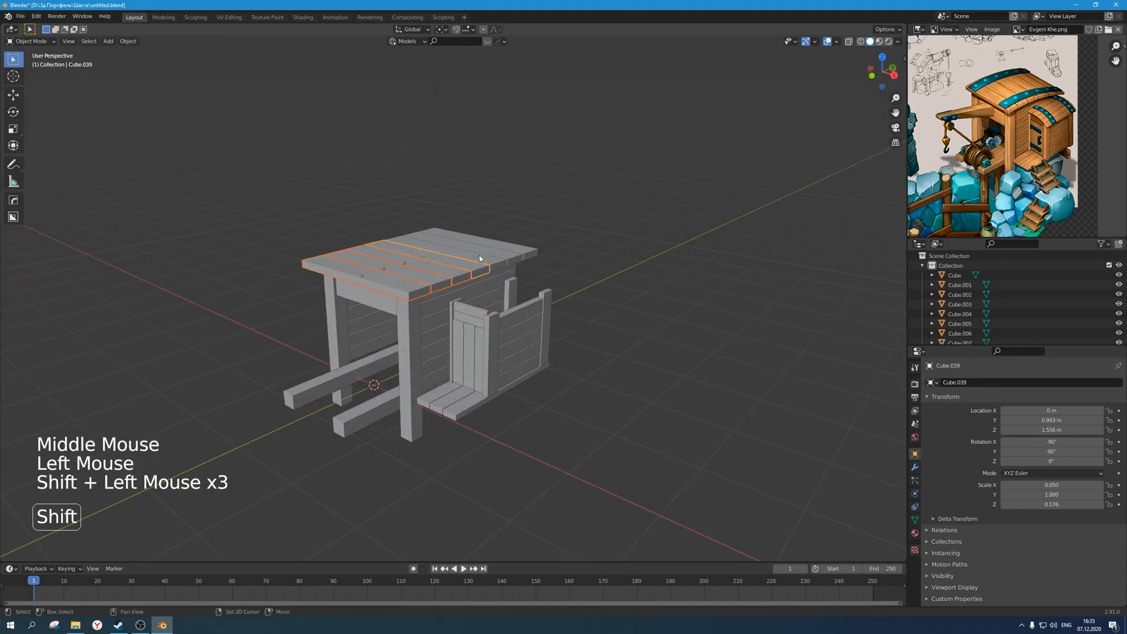
{"action": "left_click", "coordinate": [505, 248], "text": "shift"}
{"action": "scroll", "coordinate": [521, 256], "scroll_direction": "up", "scroll_amount": 1}
{"action": "middle_click_drag", "start_coordinate": [521, 255], "coordinate": [492, 300]}
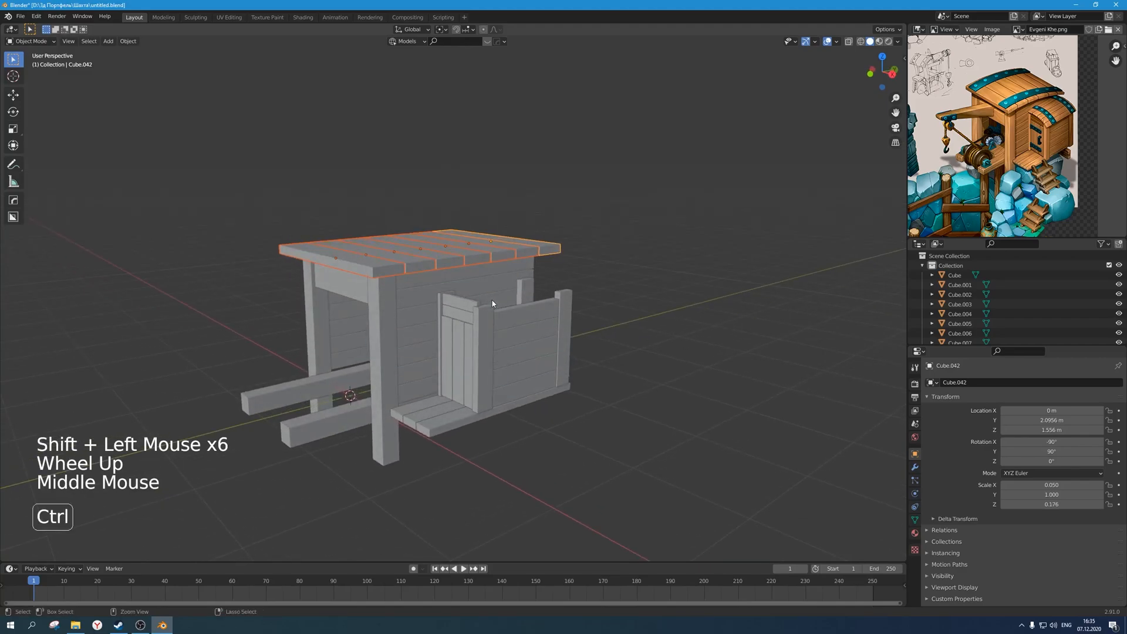
{"action": "key", "text": "ctrl+j"}
Add a Lattice modifier to the joined roof and clear the selection.
{"action": "scroll", "coordinate": [495, 298], "scroll_direction": "up", "scroll_amount": 2}
{"action": "mouse_move", "coordinate": [495, 299]}
{"action": "middle_mouse_down"}
{"action": "mouse_move", "coordinate": [501, 325]}
{"action": "mouse_move", "coordinate": [510, 284]}
{"action": "middle_mouse_up"}
{"action": "scroll", "coordinate": [502, 326], "scroll_direction": "down", "scroll_amount": 2}
{"action": "left_click", "coordinate": [914, 469]}
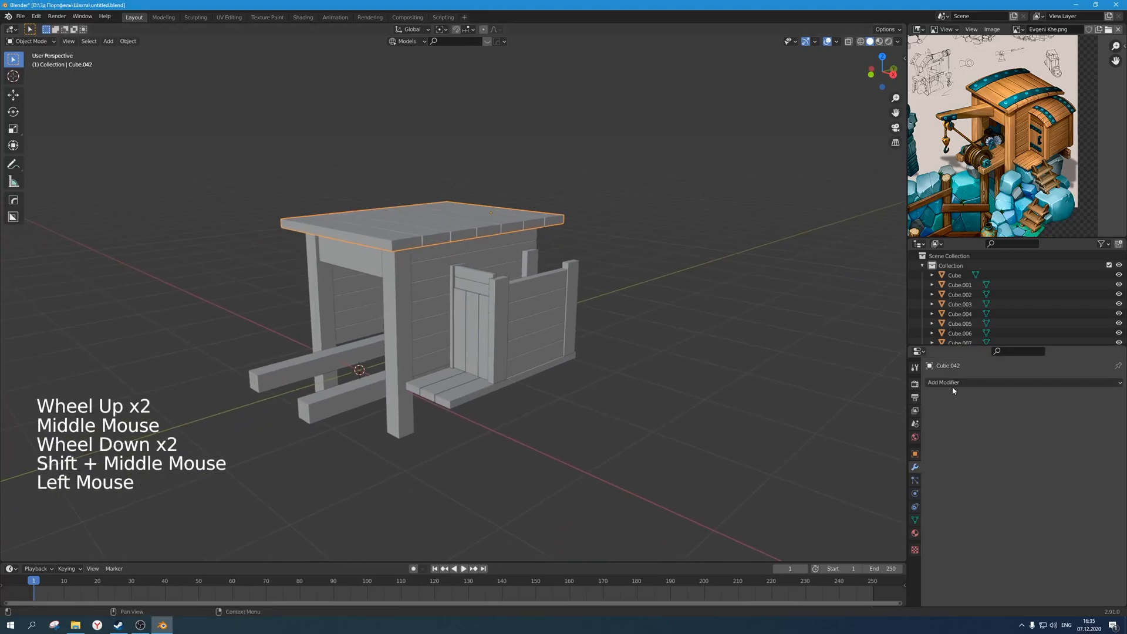
{"action": "left_click", "coordinate": [953, 383]}
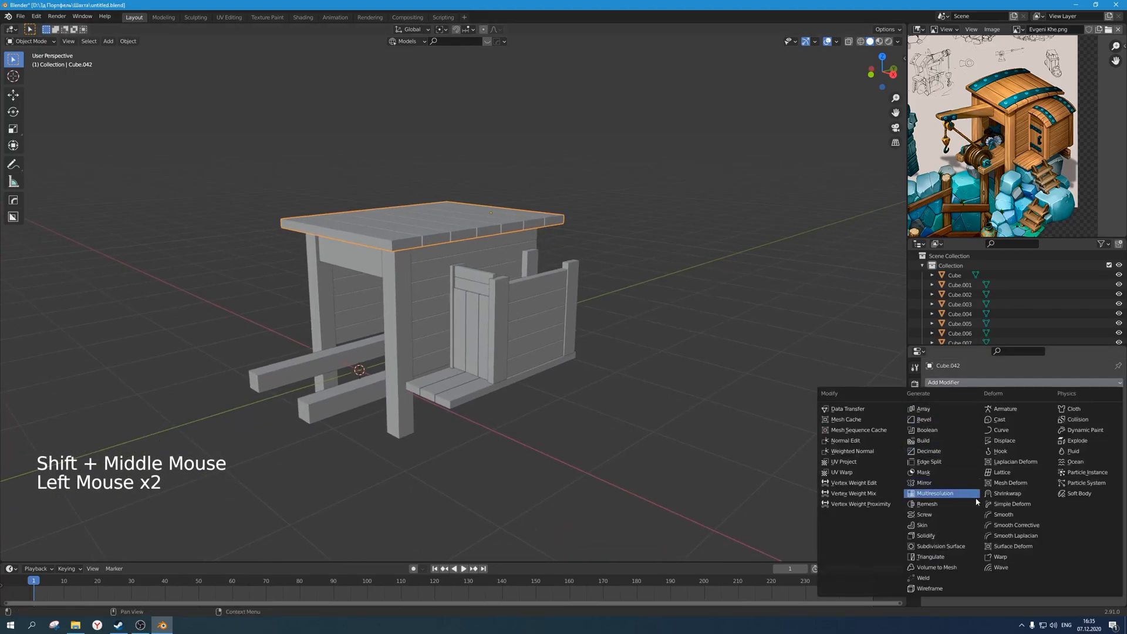
{"action": "left_click", "coordinate": [1002, 472]}
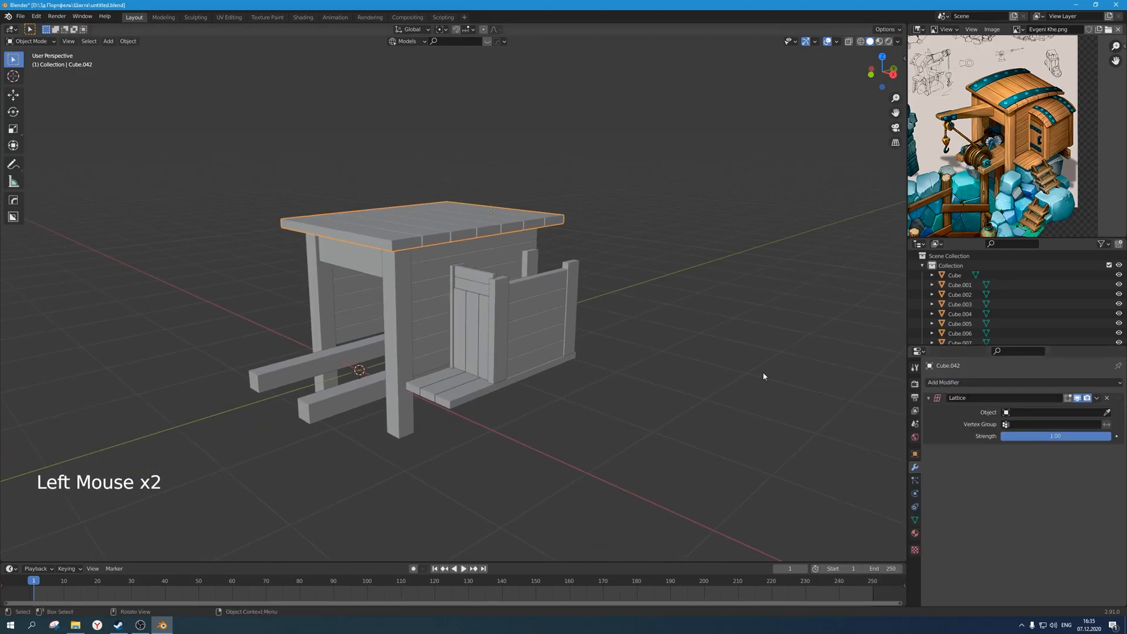
{"action": "left_click", "coordinate": [1107, 413]}
{"action": "left_click", "coordinate": [642, 315]}
{"action": "left_click", "coordinate": [643, 315]}
Add a lattice object and move it straight up to roof height in front view.
{"action": "key", "text": "shift+a"}
{"action": "left_click", "coordinate": [505, 361]}
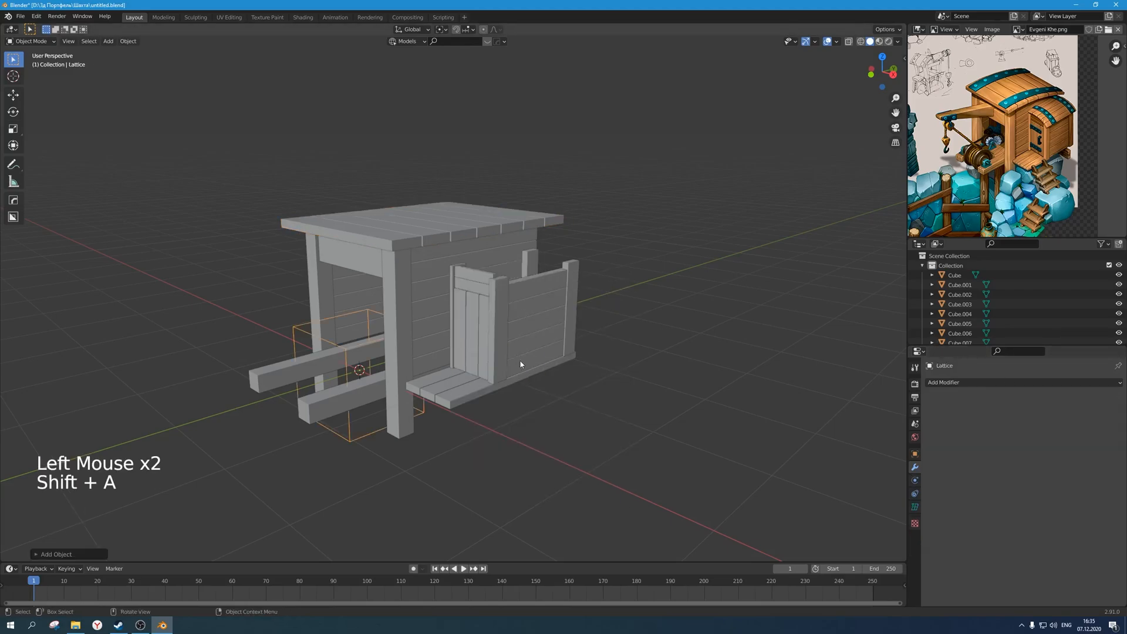
{"action": "scroll", "coordinate": [445, 387], "scroll_direction": "up", "scroll_amount": 1}
{"action": "key", "text": "KP_4"}
{"action": "key", "text": "KP_1"}
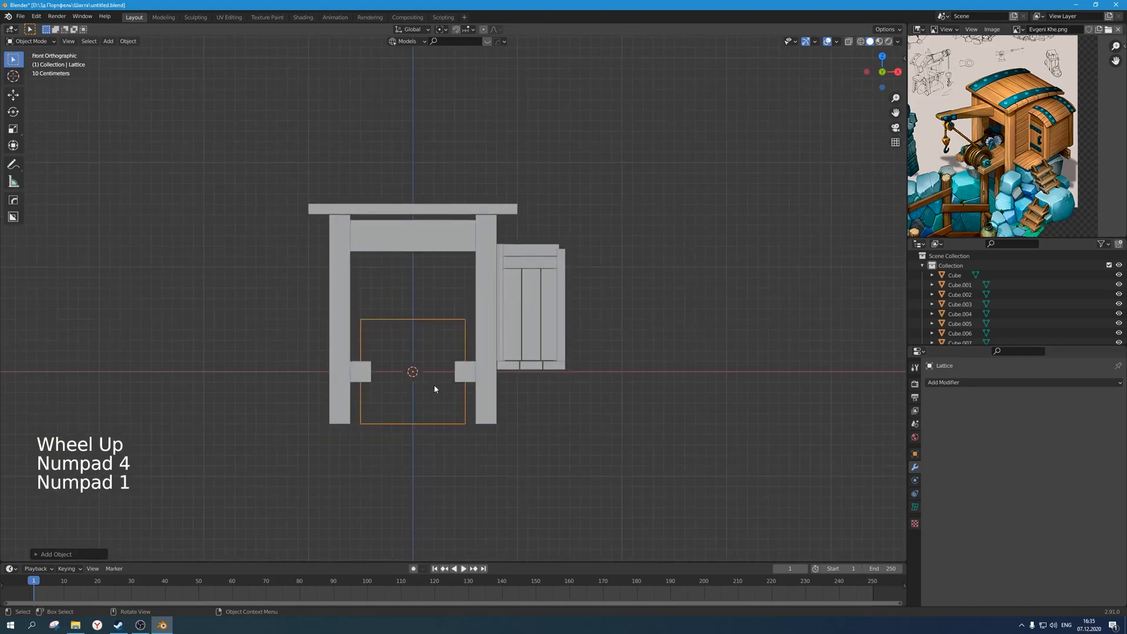
{"action": "key", "text": "g"}
{"action": "left_click", "coordinate": [442, 221], "text": "ctrl"}
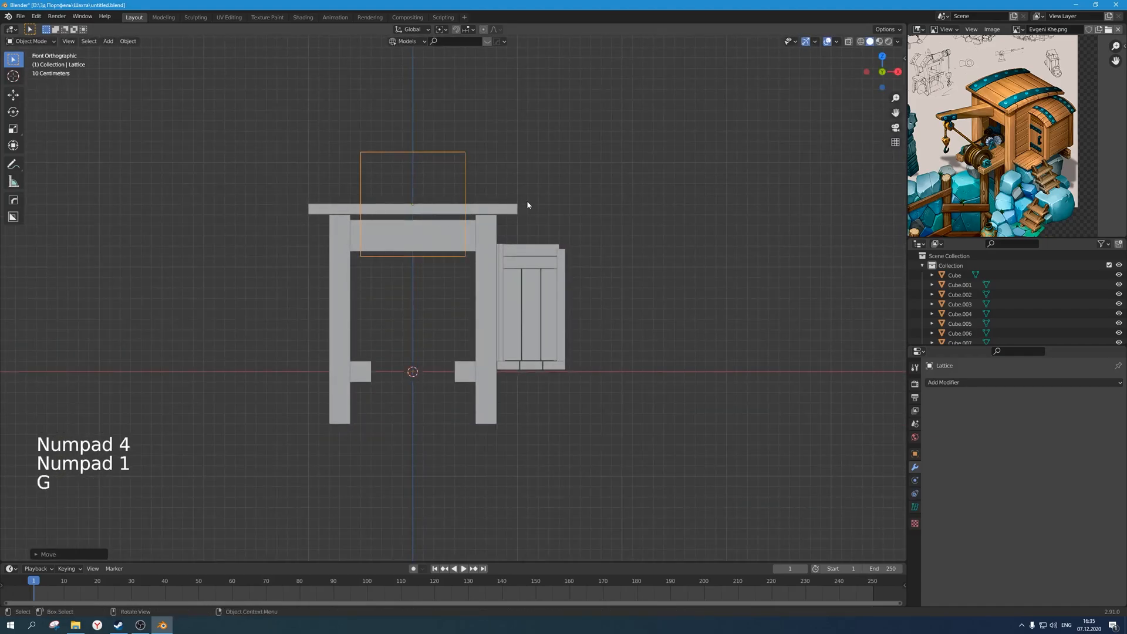
Flatten the lattice along Z and widen it along X so it closely encloses the roof in front view.
{"action": "key", "text": "s"}
{"action": "key", "text": "z"}
{"action": "left_click", "coordinate": [437, 209]}
{"action": "key", "text": "g"}
{"action": "key", "text": "x"}
{"action": "key", "text": "s"}
{"action": "left_click", "coordinate": [463, 213]}
{"action": "key", "text": "g"}
{"action": "left_click", "coordinate": [478, 186]}
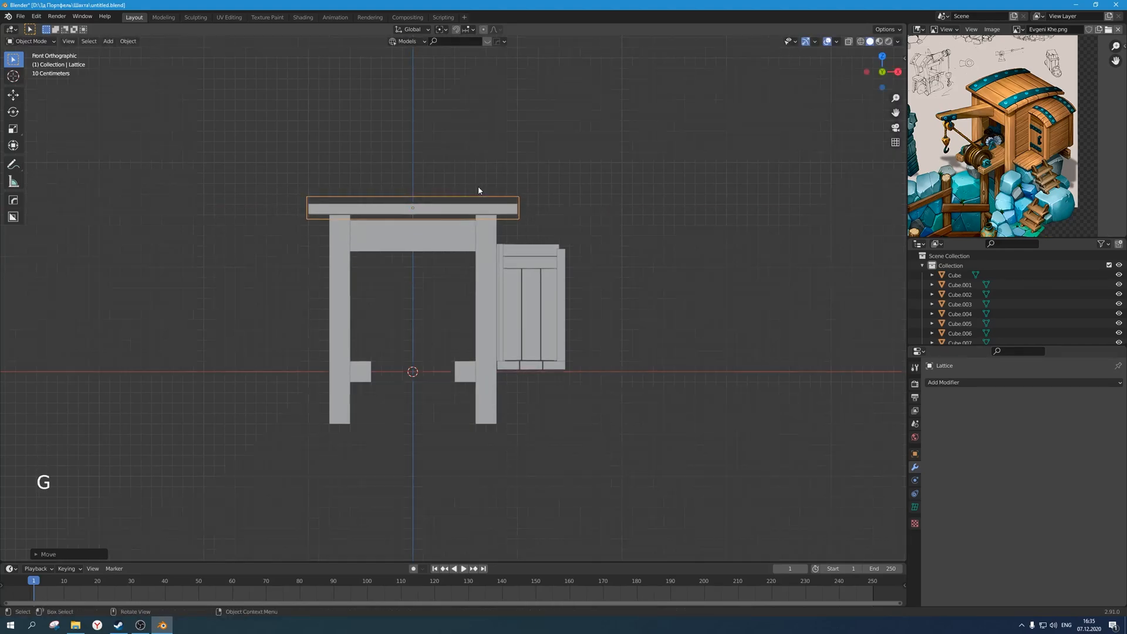
Stretch the lattice along Y and reposition it in top view so it encloses the full depth of the roof.
{"action": "key", "text": "KP_7"}
{"action": "key", "text": "g"}
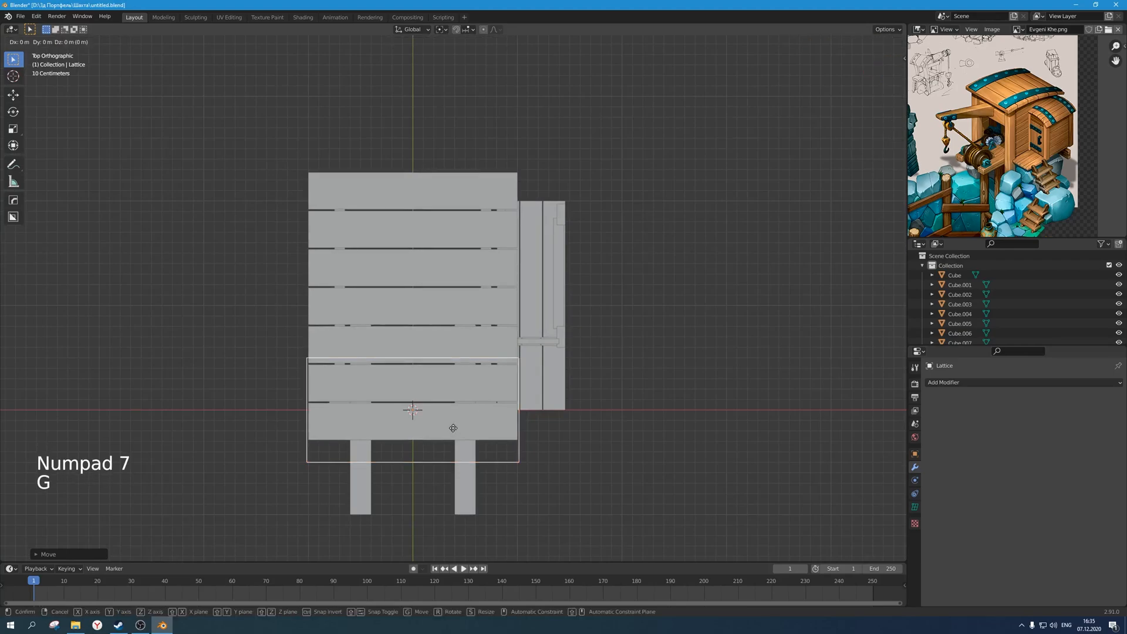
{"action": "key", "text": "s"}
{"action": "key", "text": "y"}
{"action": "left_click", "coordinate": [537, 360]}
{"action": "key", "text": "g"}
{"action": "key", "text": "y"}
{"action": "left_click", "coordinate": [537, 341]}
{"action": "key", "text": "s"}
{"action": "left_click", "coordinate": [650, 277]}
{"action": "key", "text": "g"}
{"action": "left_click", "coordinate": [640, 295]}
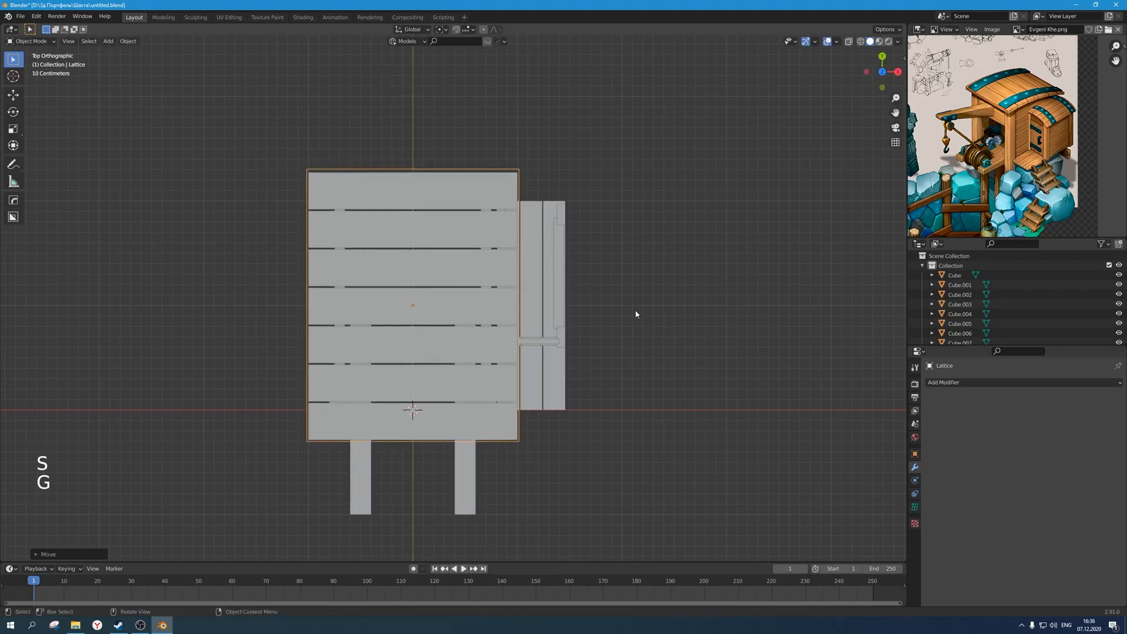
Try to subdivide the lattice with loop cuts in Edit Mode and look for a subdivision option among its point operations.
{"action": "scroll", "coordinate": [614, 393], "scroll_direction": "down", "scroll_amount": 2}
{"action": "middle_click_drag", "start_coordinate": [614, 392], "coordinate": [569, 319]}
{"action": "left_click", "coordinate": [543, 209]}
{"action": "key", "text": "Tab"}
{"action": "key", "text": "ctrl+r"}
{"action": "scroll", "coordinate": [485, 261], "scroll_direction": "up", "scroll_amount": 5}
{"action": "scroll", "coordinate": [485, 260], "scroll_direction": "down", "scroll_amount": 4}
{"action": "key", "text": "2"}
{"action": "key", "text": "ctrl+r"}
{"action": "key", "text": "Tab"}
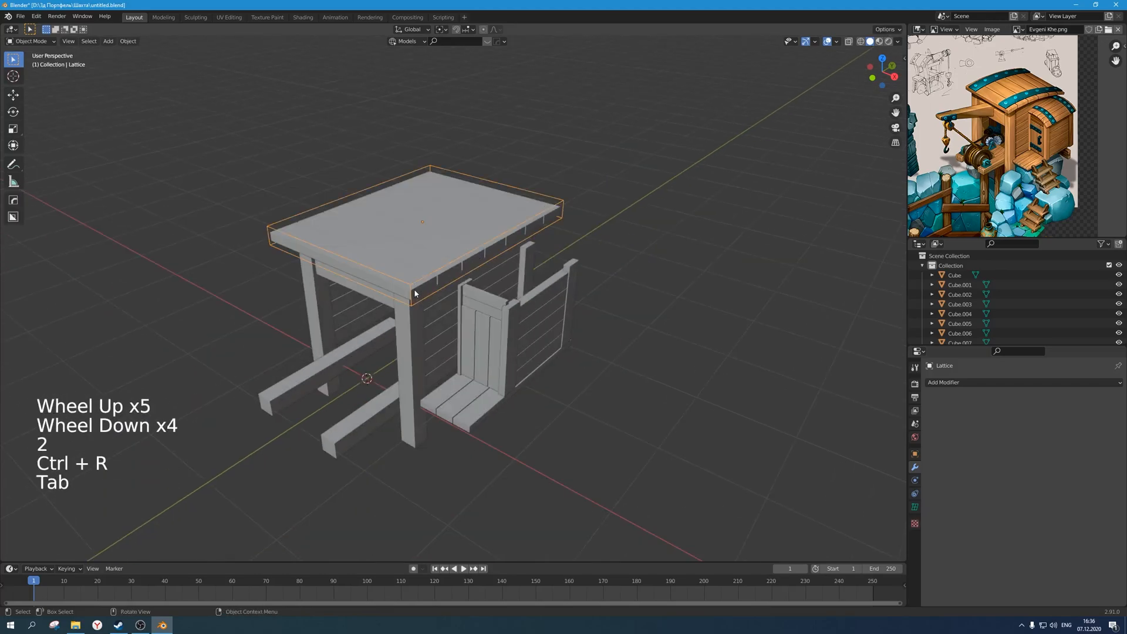
{"action": "key", "text": "Tab"}
{"action": "key", "text": "a"}
{"action": "right_click", "coordinate": [417, 282]}
{"action": "mouse_move", "coordinate": [418, 284]}
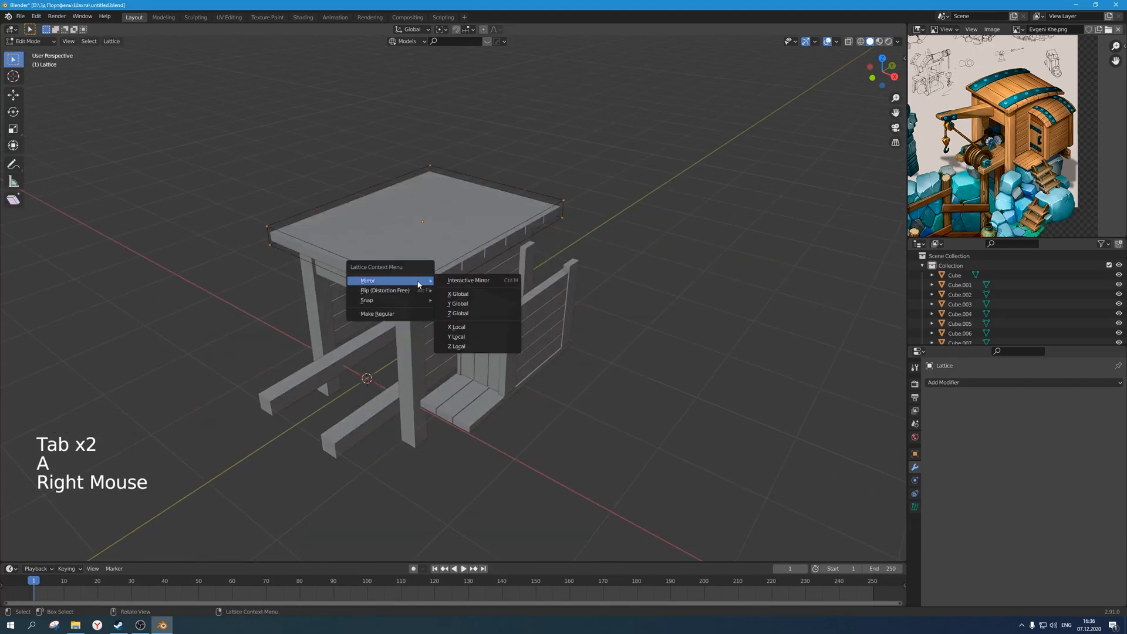
{"action": "key", "text": "Tab"}
Set the lattice as the target object of the roof's Lattice modifier.
{"action": "left_click", "coordinate": [567, 209]}
{"action": "left_click", "coordinate": [521, 202]}
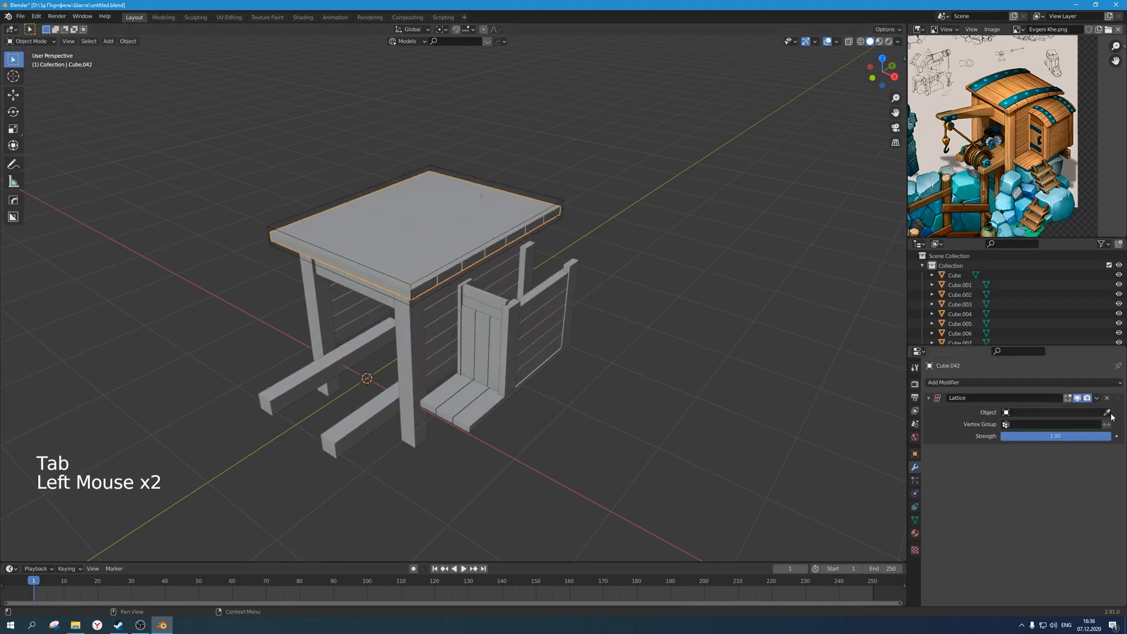
{"action": "left_click", "coordinate": [552, 192]}
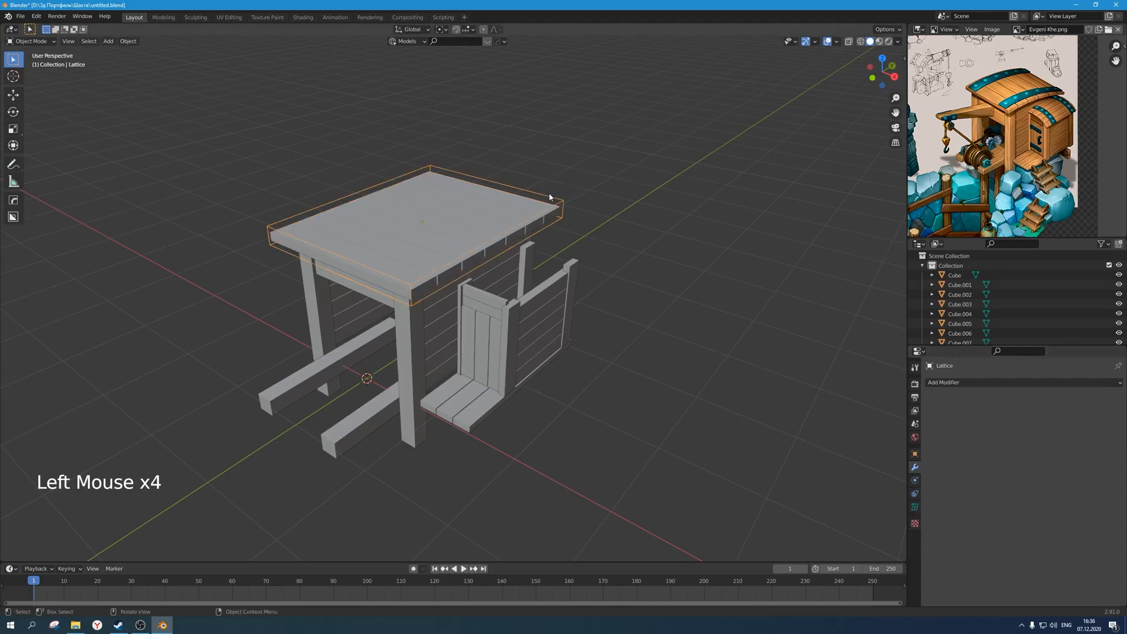
{"action": "left_click", "coordinate": [545, 220]}
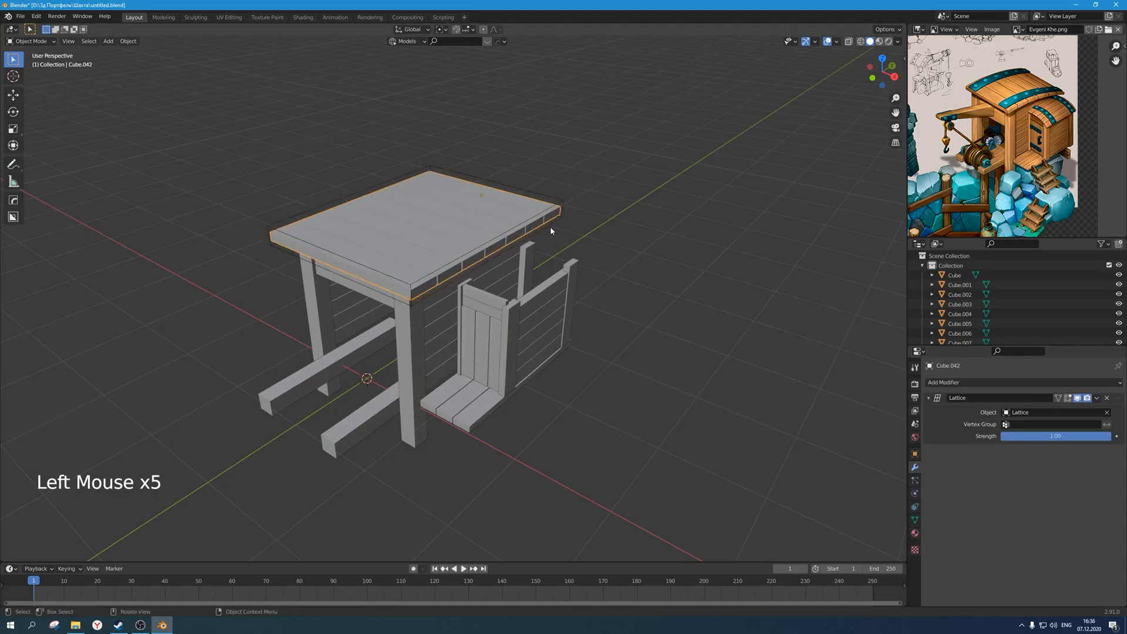
Try again to divide the lattice, checking its Edit Mode operations and attempting a loop cut in Object Mode.
{"action": "left_click", "coordinate": [551, 230]}
{"action": "key", "text": "g"}
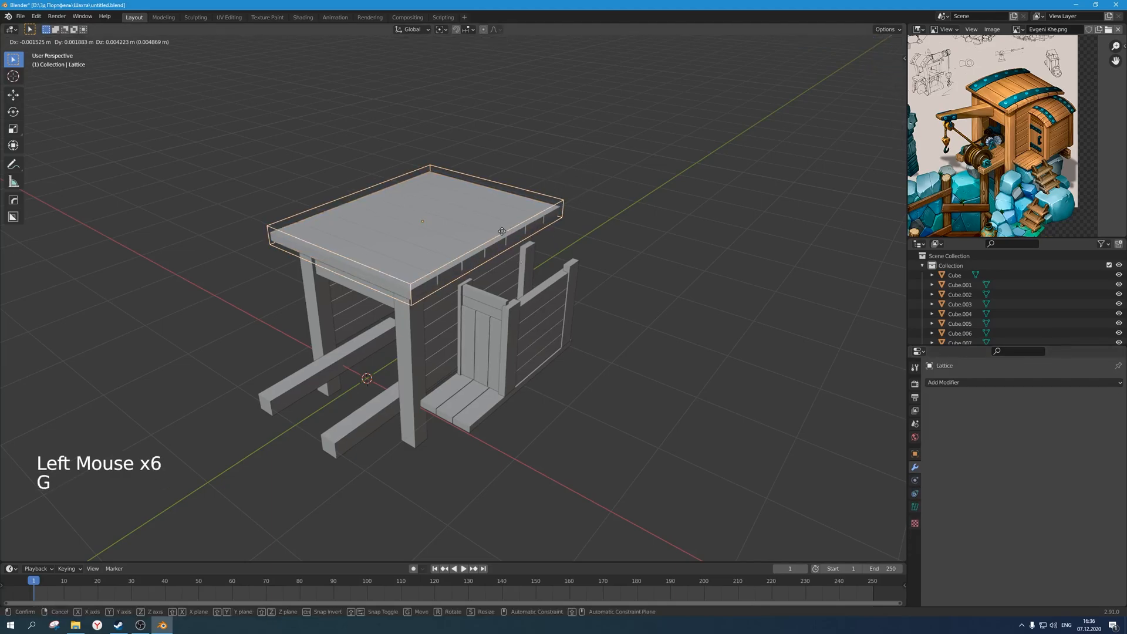
{"action": "key", "text": "Tab"}
{"action": "right_click", "coordinate": [484, 236]}
{"action": "mouse_move", "coordinate": [484, 240]}
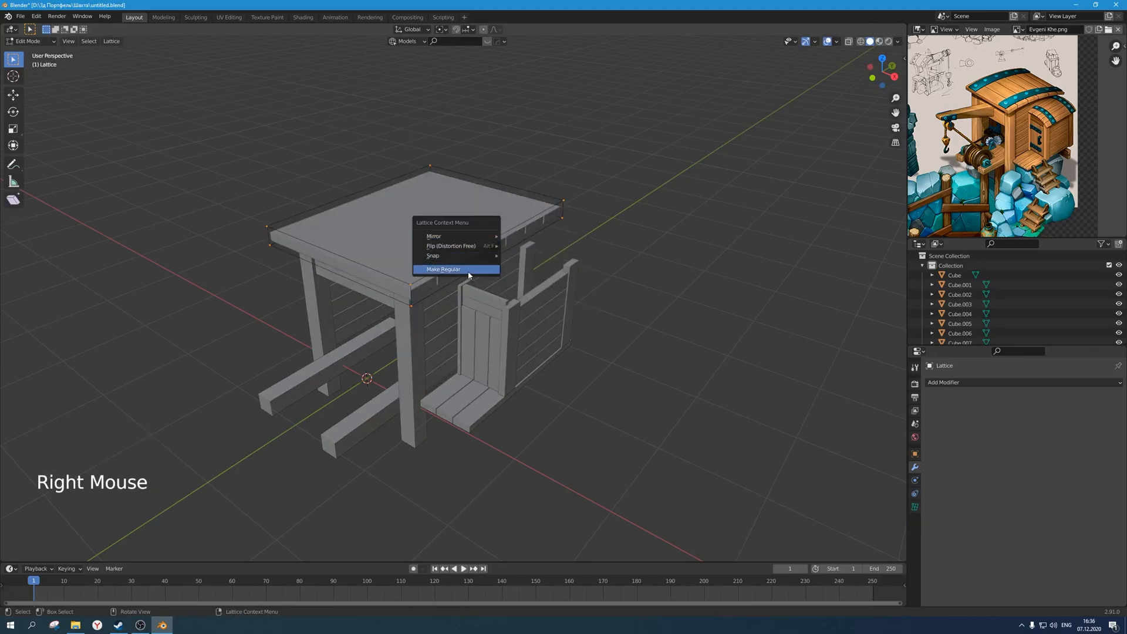
{"action": "key", "text": "Escape"}
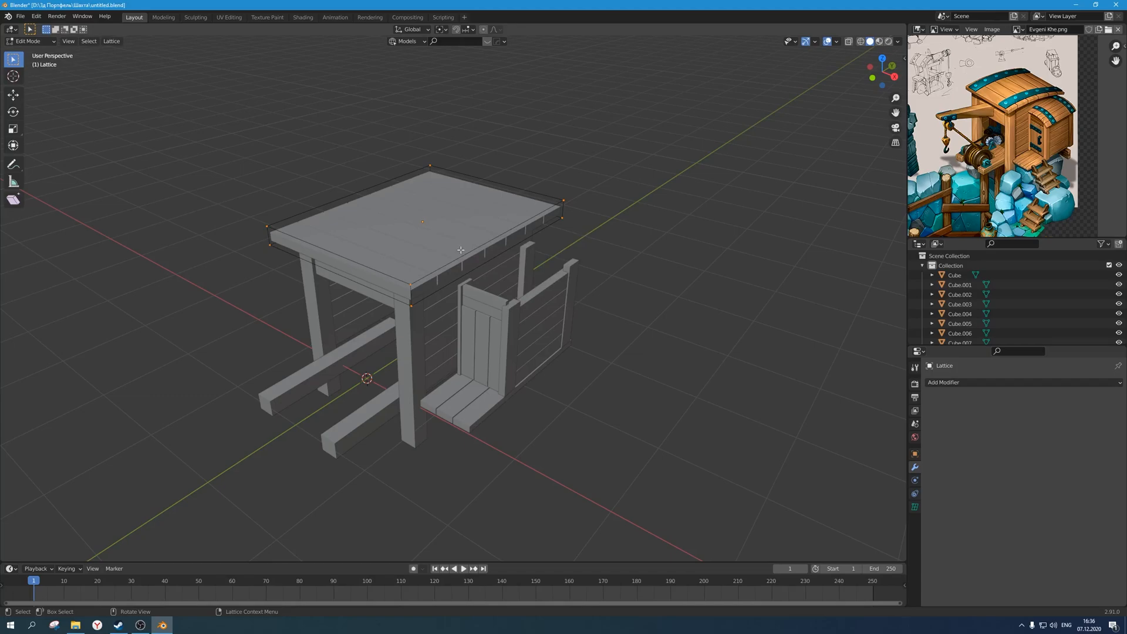
{"action": "left_click", "coordinate": [52, 42]}
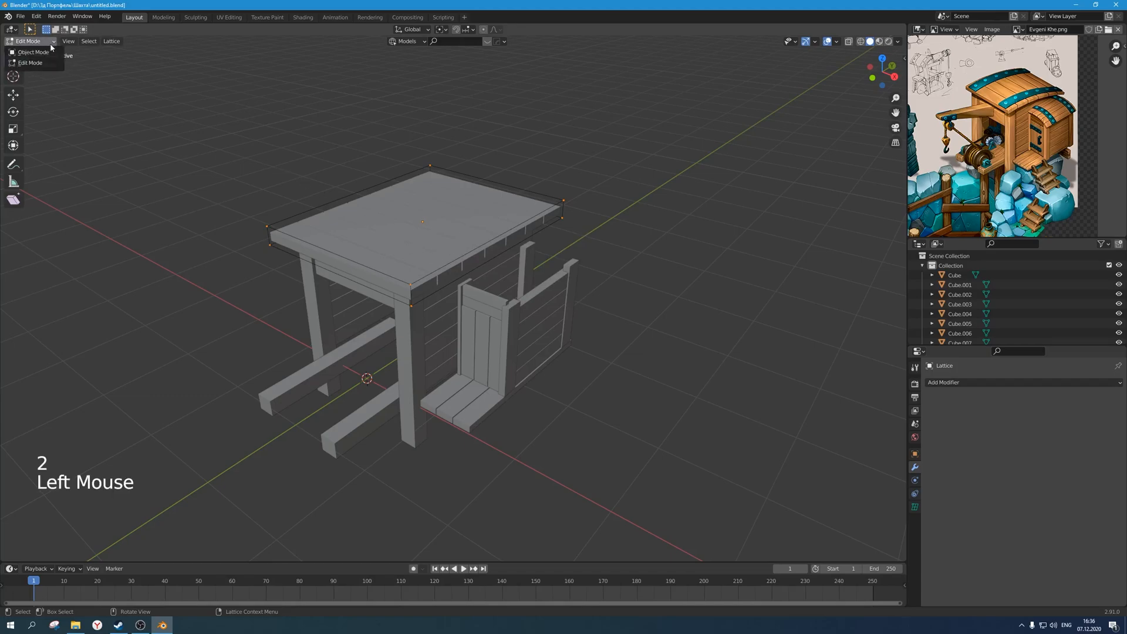
{"action": "key", "text": "Escape"}
{"action": "key", "text": "Tab"}
{"action": "key", "text": "ctrl+r"}
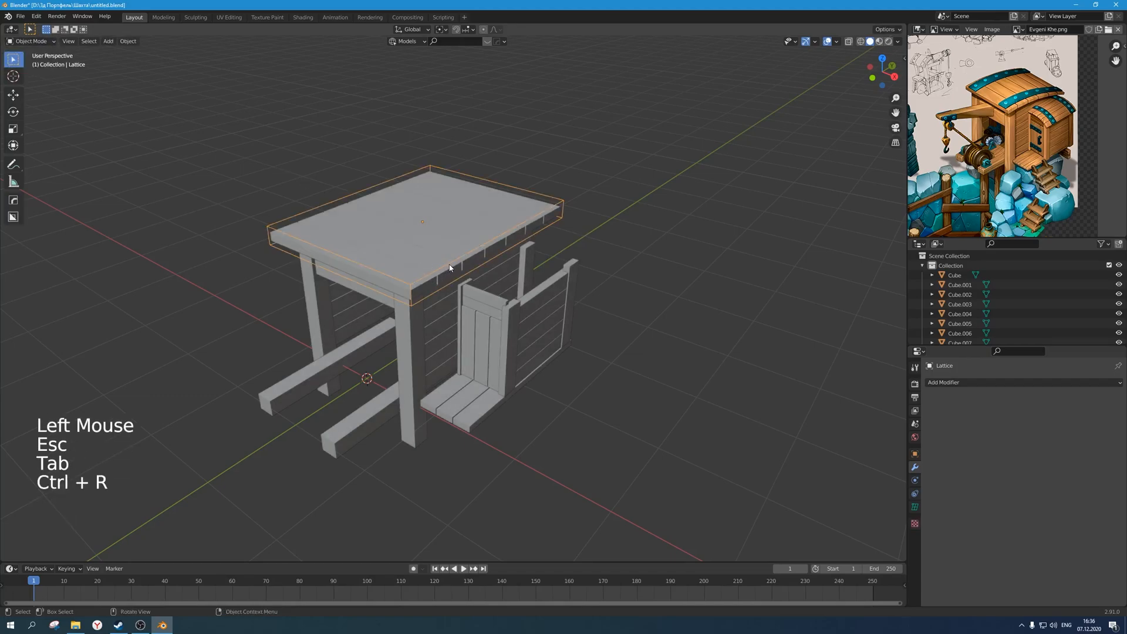
{"action": "right_click", "coordinate": [449, 268]}
Check the Lattice modifier on the roof, reselect the lattice and look through the objects that can be added.
{"action": "left_click", "coordinate": [490, 241]}
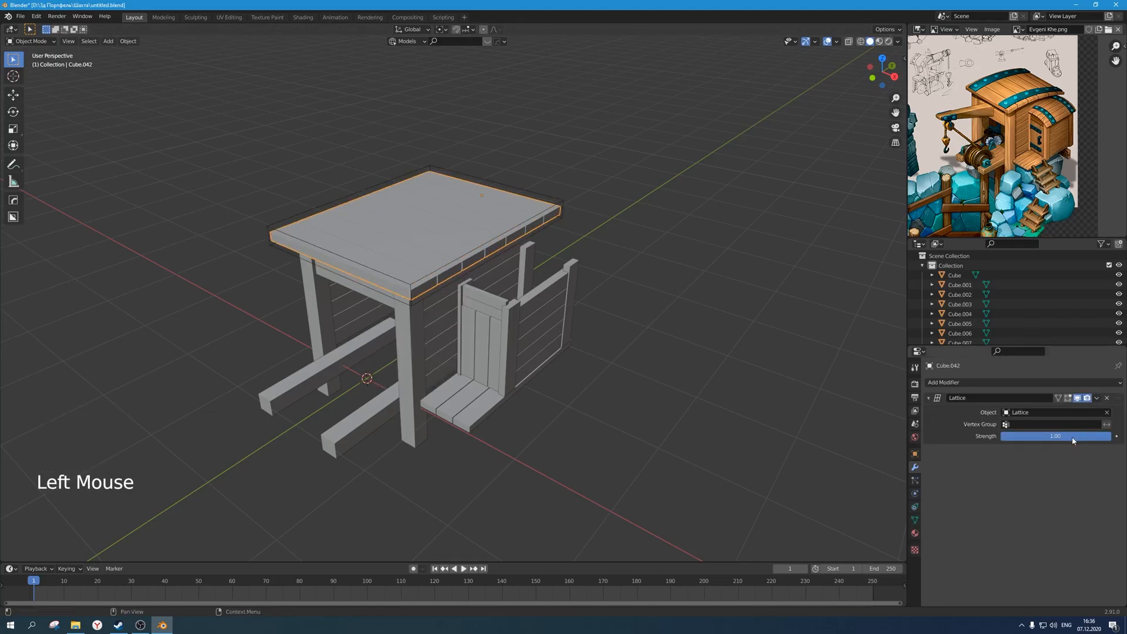
{"action": "left_click", "coordinate": [533, 194]}
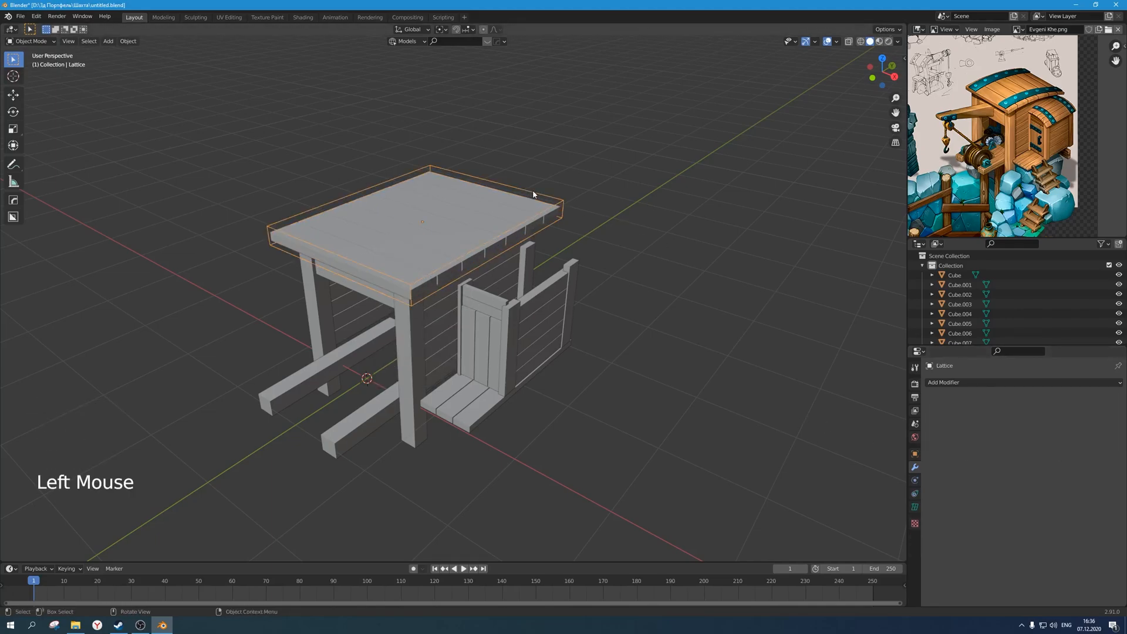
{"action": "left_click", "coordinate": [660, 240]}
{"action": "key", "text": "shift+a"}
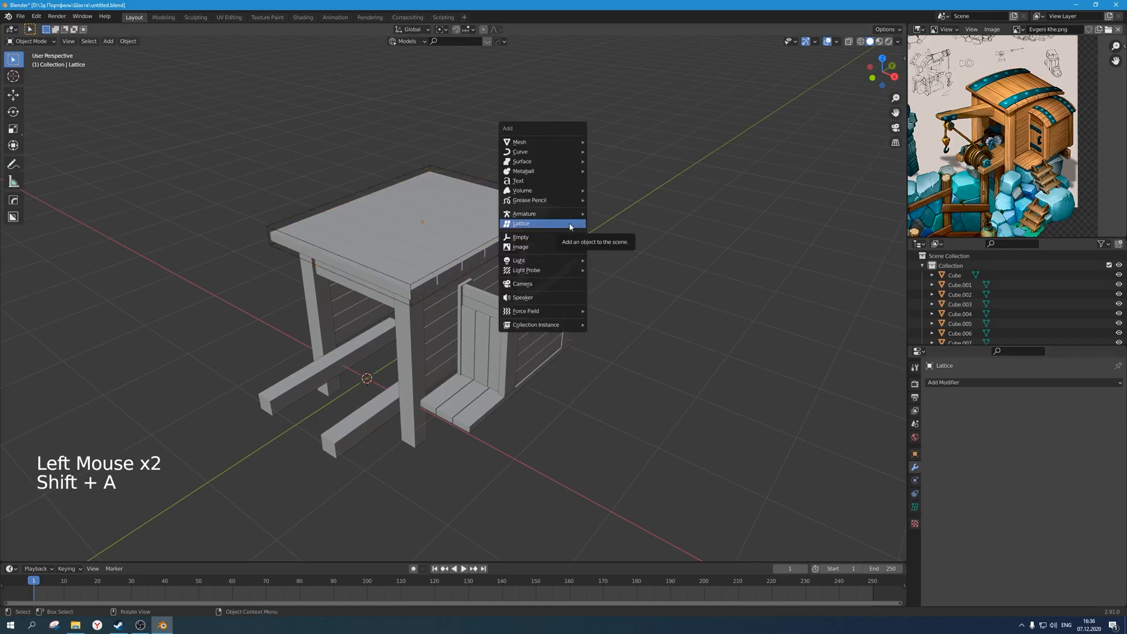
{"action": "left_click", "coordinate": [570, 226]}
Try to raise the lattice points at one end of the roof along Z in Edit Mode.
{"action": "key", "text": "Tab"}
{"action": "key", "text": "3"}
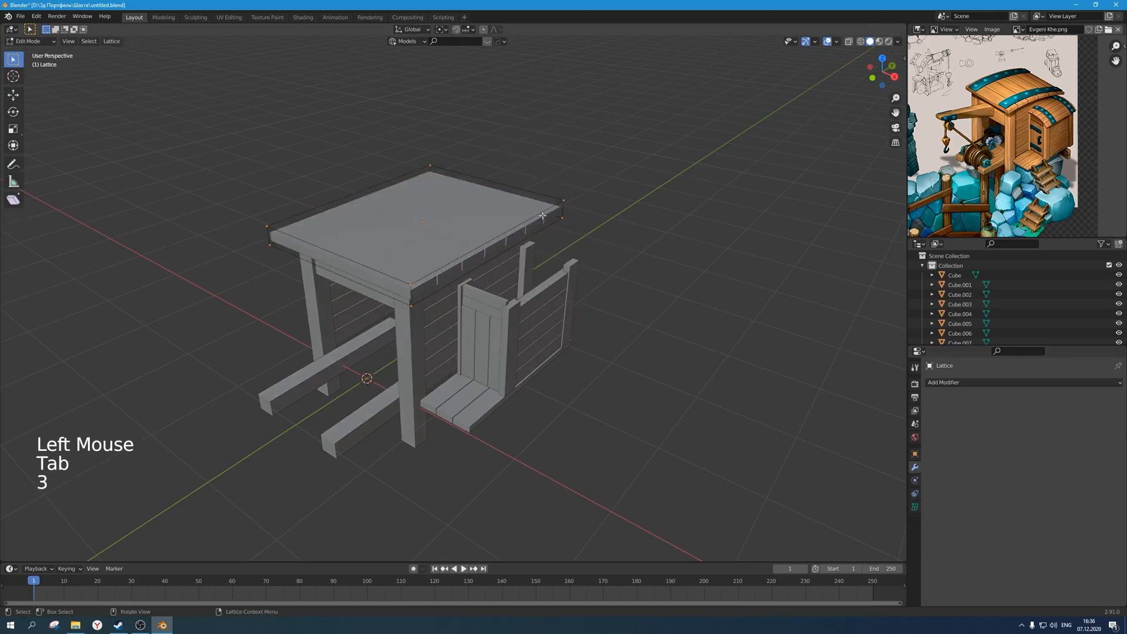
{"action": "scroll", "coordinate": [471, 231], "scroll_direction": "up", "scroll_amount": 1}
{"action": "middle_click_drag", "start_coordinate": [470, 230], "coordinate": [433, 212]}
{"action": "left_click_drag", "start_coordinate": [322, 254], "coordinate": [91, 88]}
{"action": "middle_click_drag", "start_coordinate": [318, 225], "coordinate": [321, 223]}
{"action": "key", "text": "g"}
{"action": "key", "text": "z"}
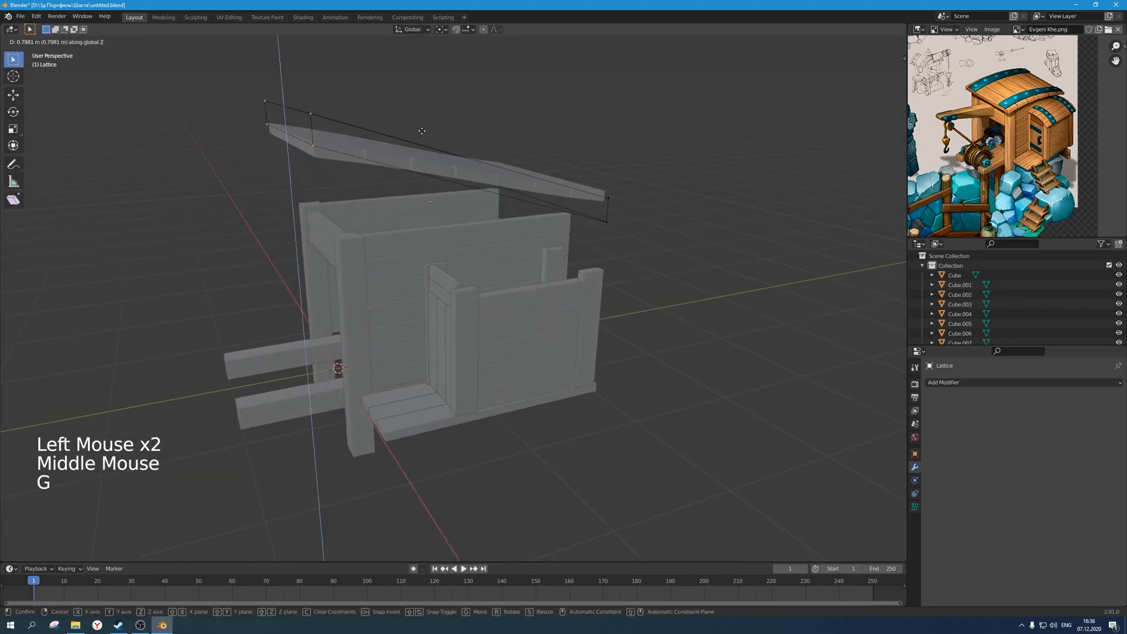
{"action": "right_click", "coordinate": [420, 160]}
Examine the lattice's Edit Mode operations and its Object Mode context options for a way to subdivide it.
{"action": "scroll", "coordinate": [428, 236], "scroll_direction": "down", "scroll_amount": 1}
{"action": "middle_click_drag", "start_coordinate": [428, 236], "coordinate": [333, 189]}
{"action": "scroll", "coordinate": [332, 189], "scroll_direction": "up", "scroll_amount": 1}
{"action": "left_click", "coordinate": [332, 189]}
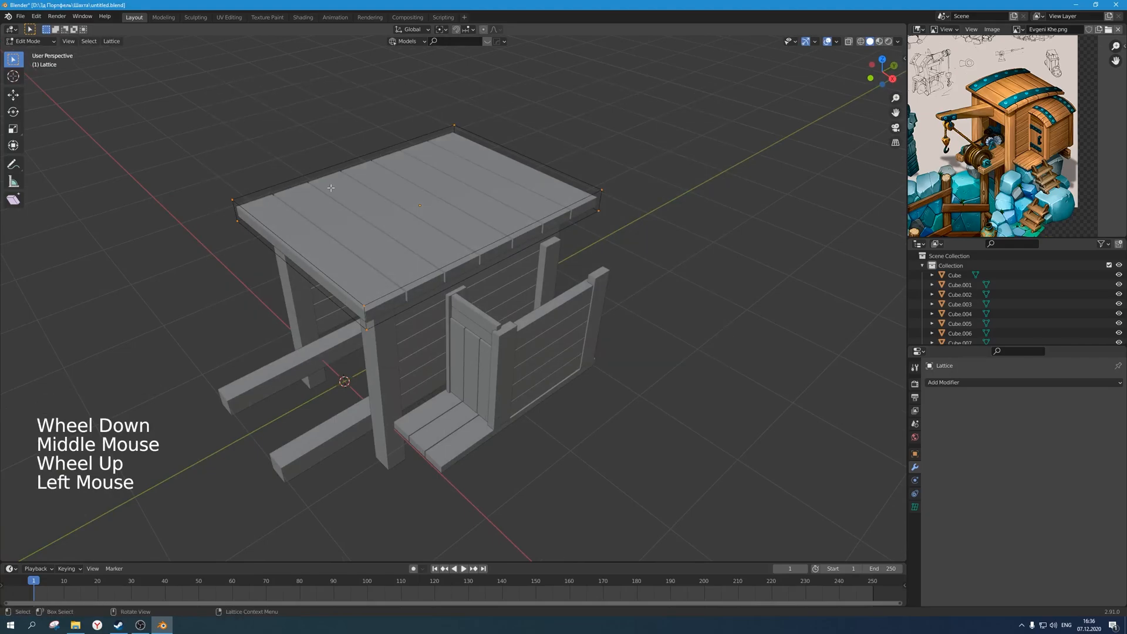
{"action": "left_click", "coordinate": [116, 42]}
{"action": "mouse_move", "coordinate": [135, 54]}
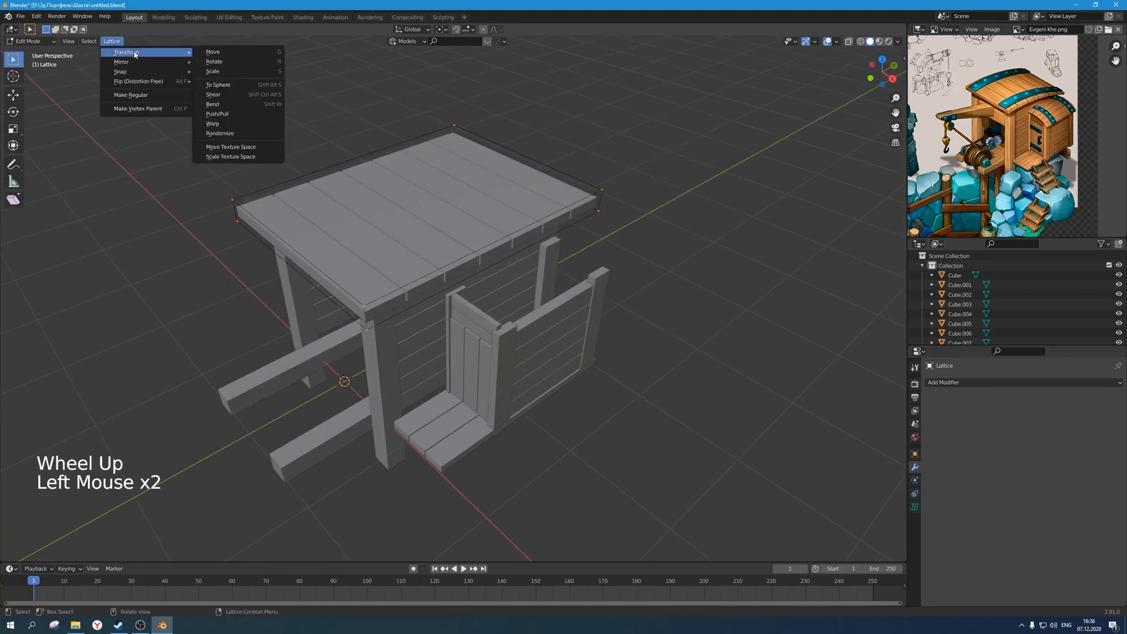
{"action": "mouse_move", "coordinate": [141, 81]}
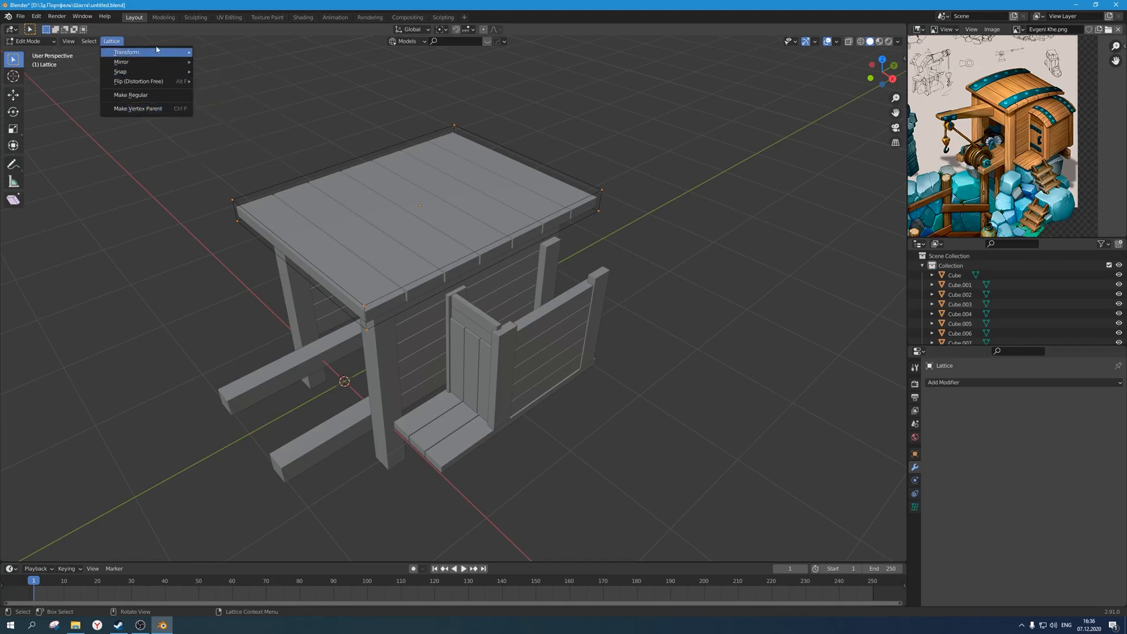
{"action": "left_click", "coordinate": [96, 43]}
{"action": "key", "text": "Escape"}
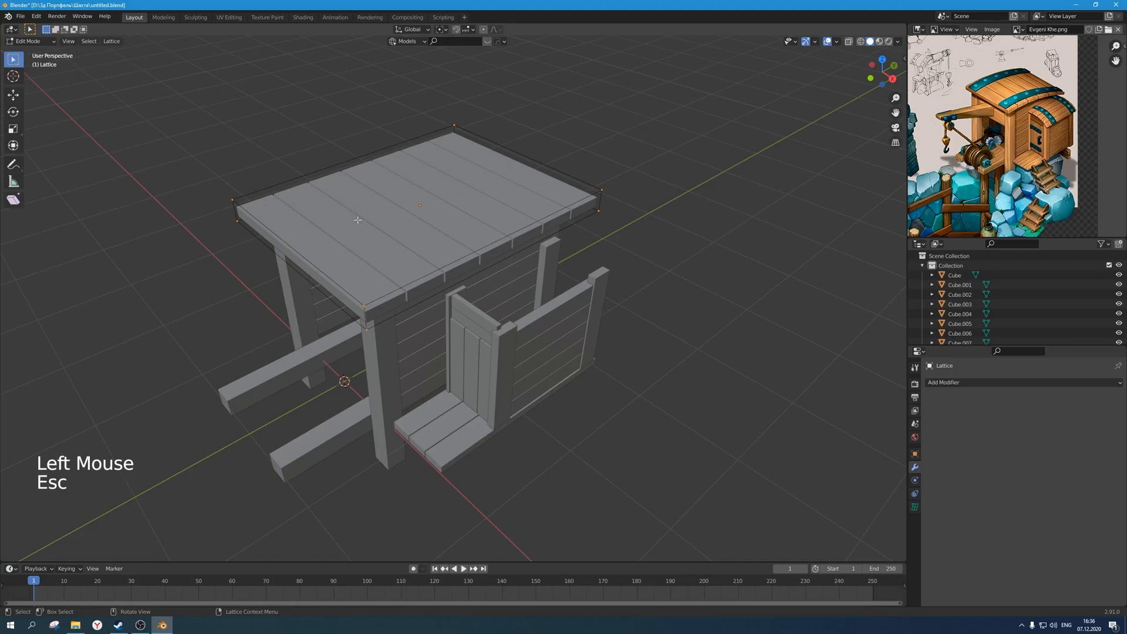
{"action": "scroll", "coordinate": [376, 250], "scroll_direction": "down", "scroll_amount": 2}
{"action": "key", "text": "Tab"}
{"action": "middle_click_drag", "start_coordinate": [376, 249], "coordinate": [407, 237]}
{"action": "right_click", "coordinate": [407, 238]}
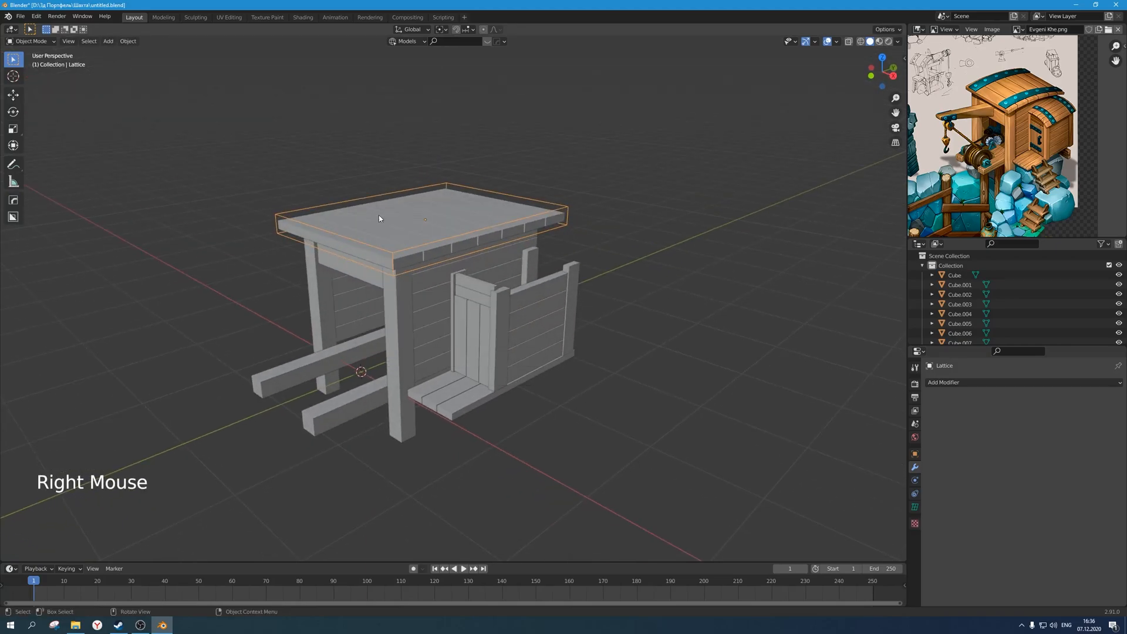
Add a second lattice at the 3D cursor and try to divide it with loop cuts and a fill in Edit Mode.
{"action": "scroll", "coordinate": [379, 215], "scroll_direction": "up", "scroll_amount": 2}
{"action": "middle_click_drag", "start_coordinate": [379, 215], "coordinate": [393, 267]}
{"action": "key", "text": "shift+a"}
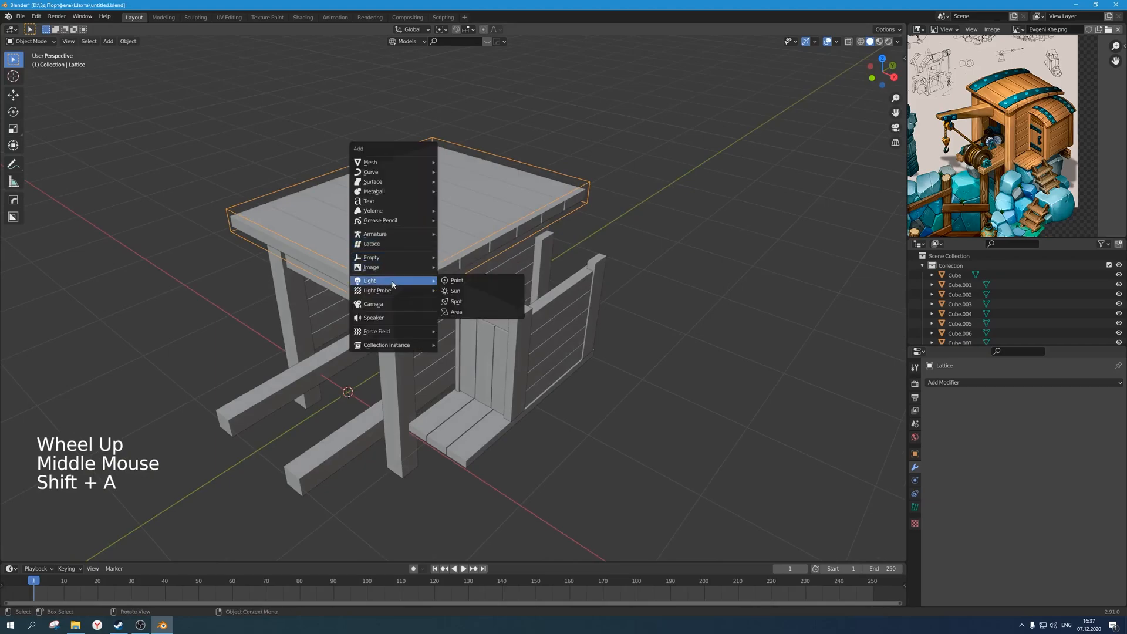
{"action": "left_click", "coordinate": [395, 245]}
{"action": "middle_click_drag", "start_coordinate": [349, 387], "coordinate": [345, 406]}
{"action": "key", "text": "Tab"}
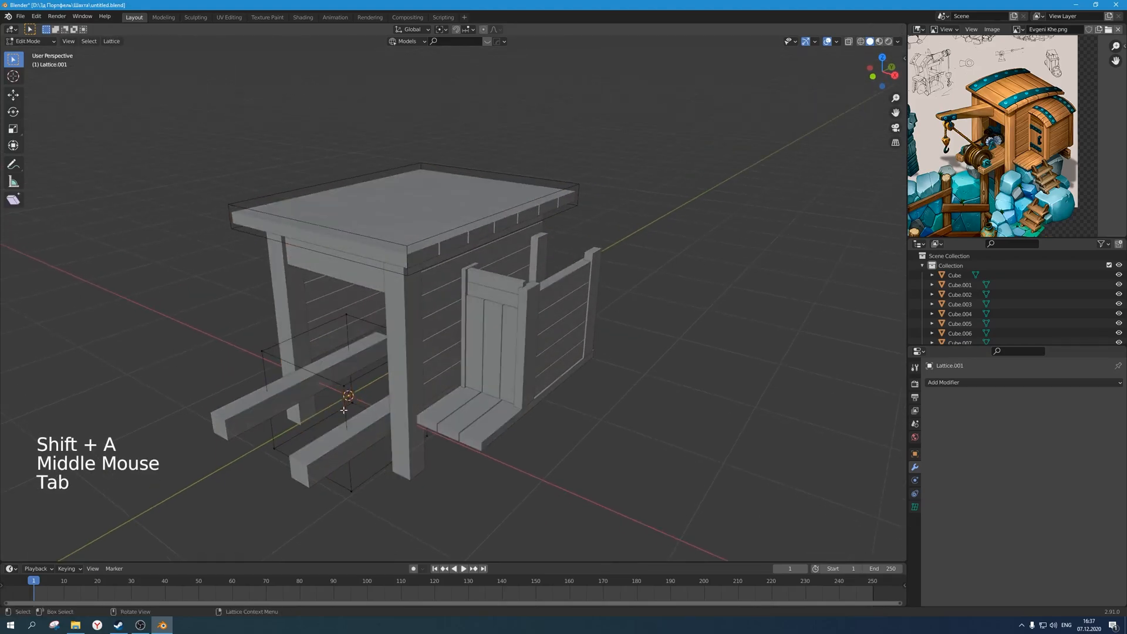
{"action": "key", "text": "ctrl+r"}
{"action": "left_click", "coordinate": [344, 411]}
{"action": "middle_click_drag", "start_coordinate": [372, 377], "coordinate": [485, 371]}
{"action": "left_click", "coordinate": [485, 371], "text": "shift"}
{"action": "key", "text": "ctrl+r"}
{"action": "key", "text": "f"}
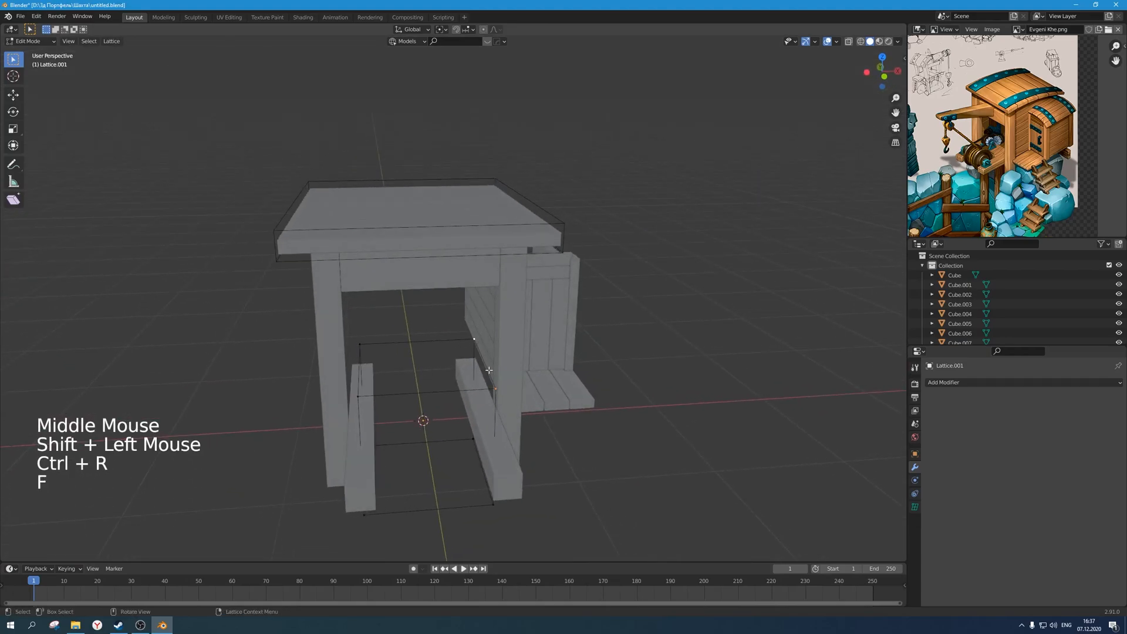
Delete the second lattice and reselect the one around the roof.
{"action": "key", "text": "Tab"}
{"action": "key", "text": "x"}
{"action": "left_click", "coordinate": [453, 231]}
{"action": "middle_click_drag", "start_coordinate": [452, 232], "coordinate": [338, 210]}
Look again through the roof lattice's object options and its Edit Mode transform, mirror, snap and flip operations.
{"action": "right_click", "coordinate": [337, 210]}
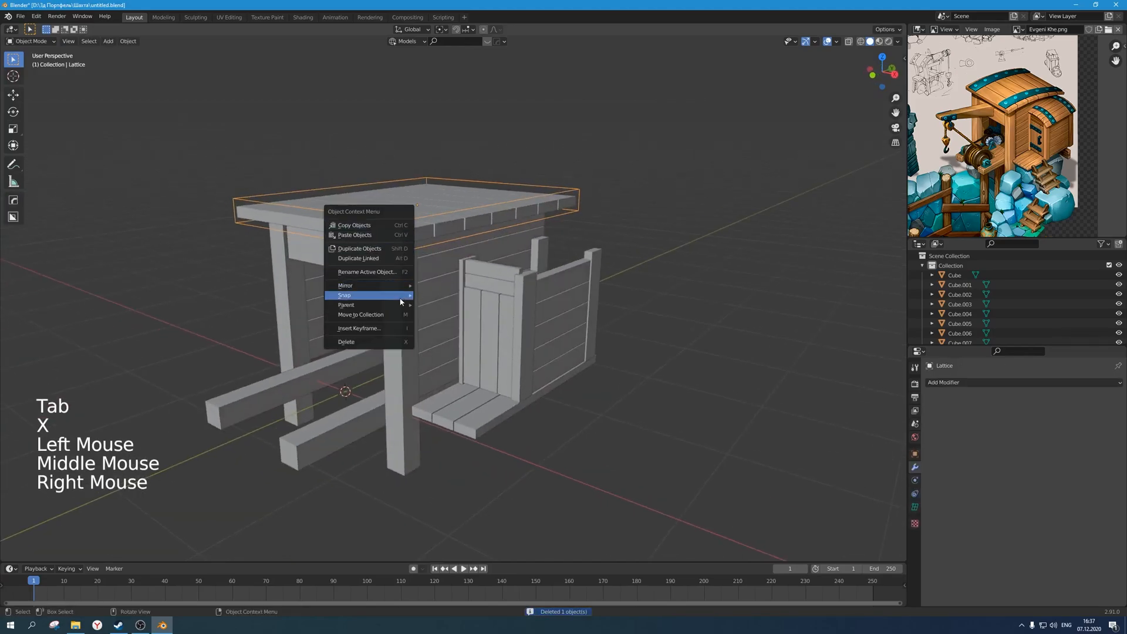
{"action": "key", "text": "Tab"}
{"action": "scroll", "coordinate": [432, 215], "scroll_direction": "up", "scroll_amount": 1}
{"action": "middle_click_drag", "start_coordinate": [432, 215], "coordinate": [414, 230]}
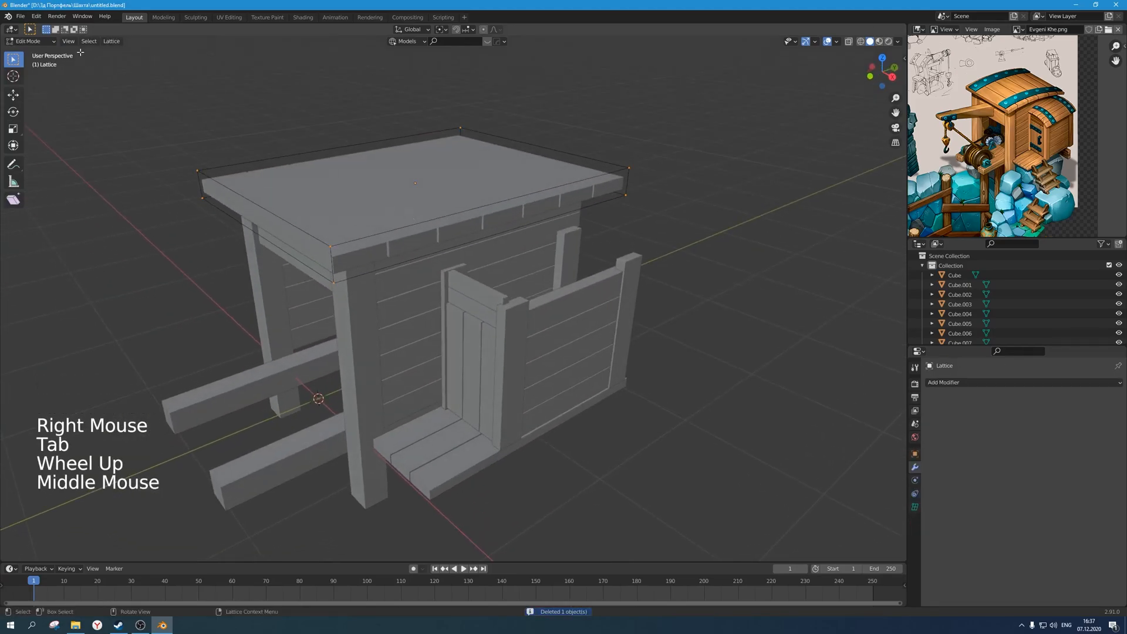
{"action": "left_click", "coordinate": [108, 62]}
{"action": "left_click", "coordinate": [73, 43]}
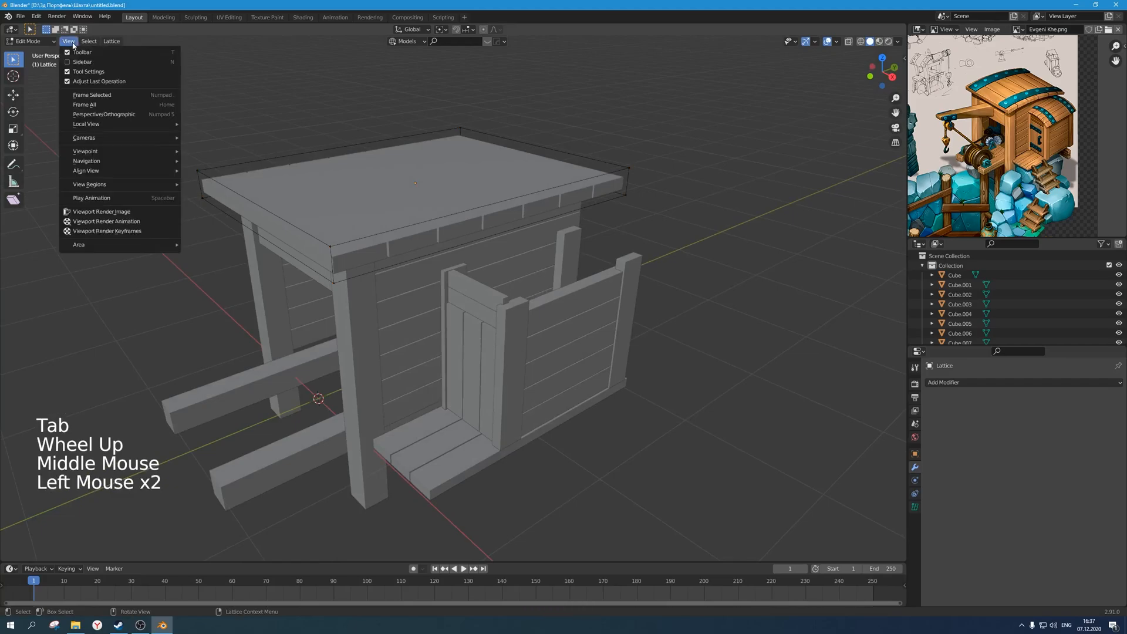
{"action": "left_click", "coordinate": [109, 41]}
{"action": "mouse_move", "coordinate": [156, 87]}
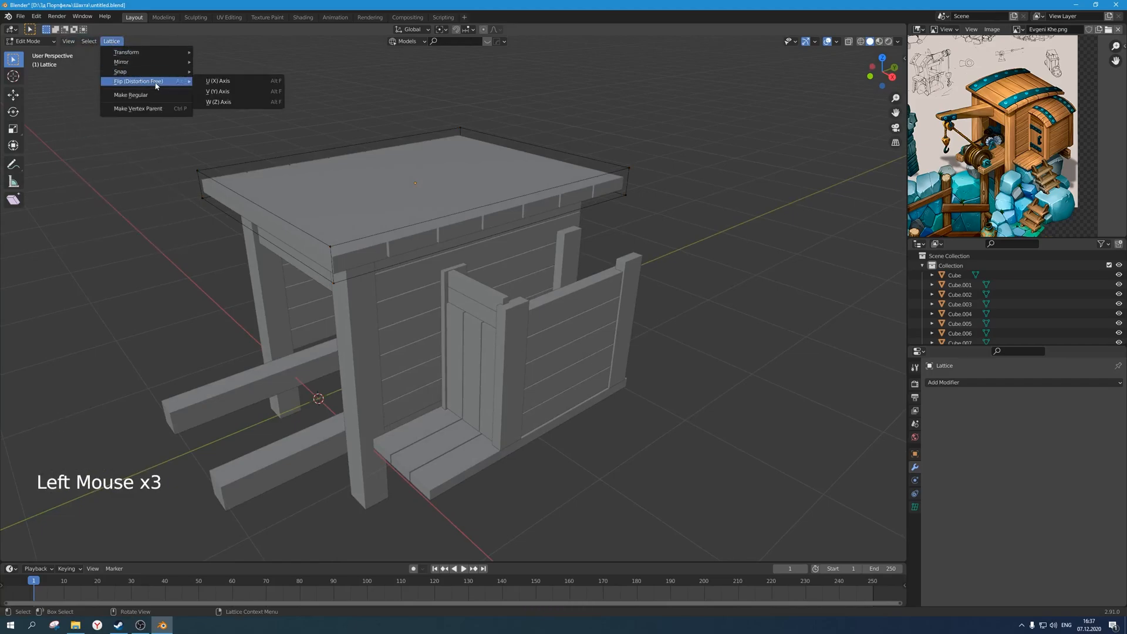
{"action": "mouse_move", "coordinate": [162, 53]}
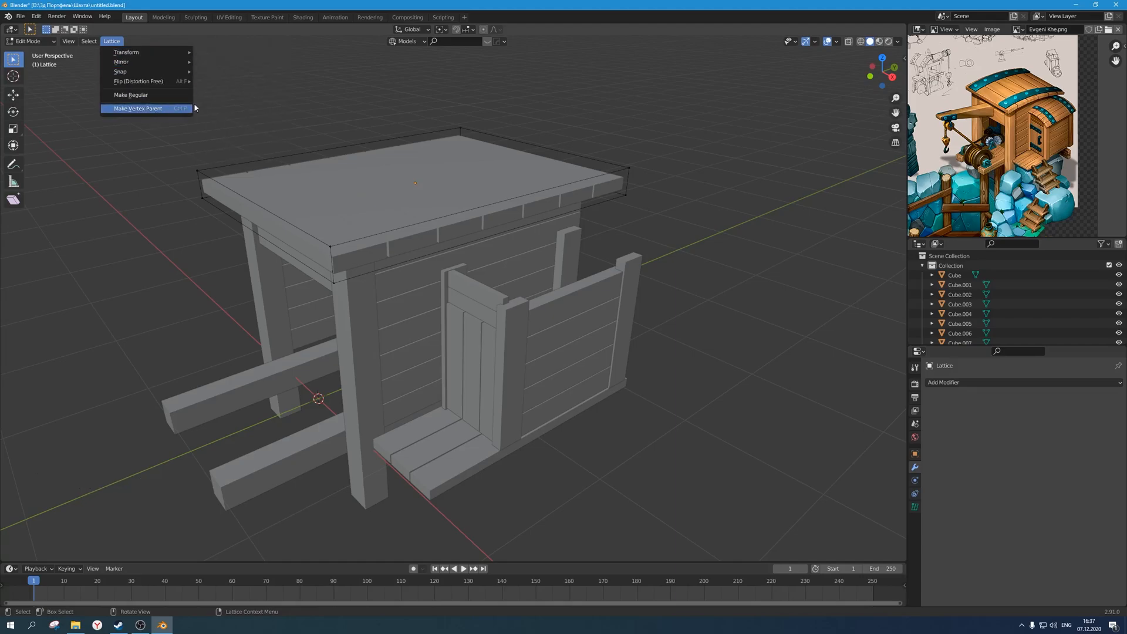
{"action": "scroll", "coordinate": [300, 178], "scroll_direction": "down", "scroll_amount": 2}
{"action": "middle_click_drag", "start_coordinate": [300, 178], "coordinate": [358, 219]}
{"action": "scroll", "coordinate": [329, 202], "scroll_direction": "up", "scroll_amount": 2}
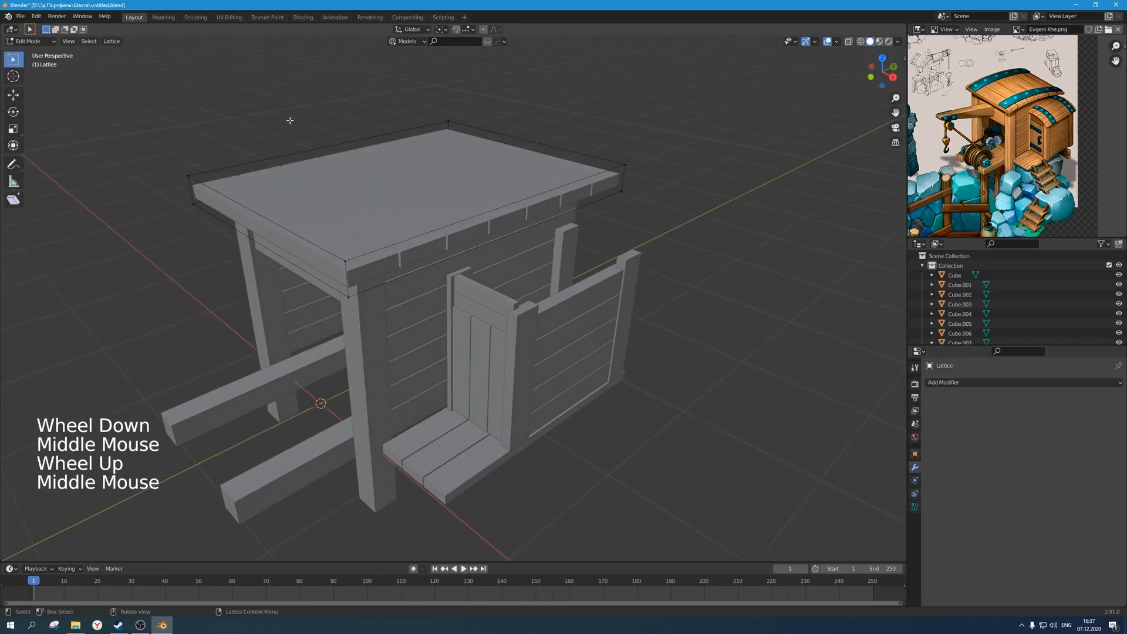
Return to Object Mode and examine the categories of objects that can be added, including mesh, metaball, armature and empty.
{"action": "left_click", "coordinate": [286, 145]}
{"action": "key", "text": "shift+a"}
{"action": "key", "text": "Escape"}
{"action": "key", "text": "Tab"}
{"action": "key", "text": "ctrl+a"}
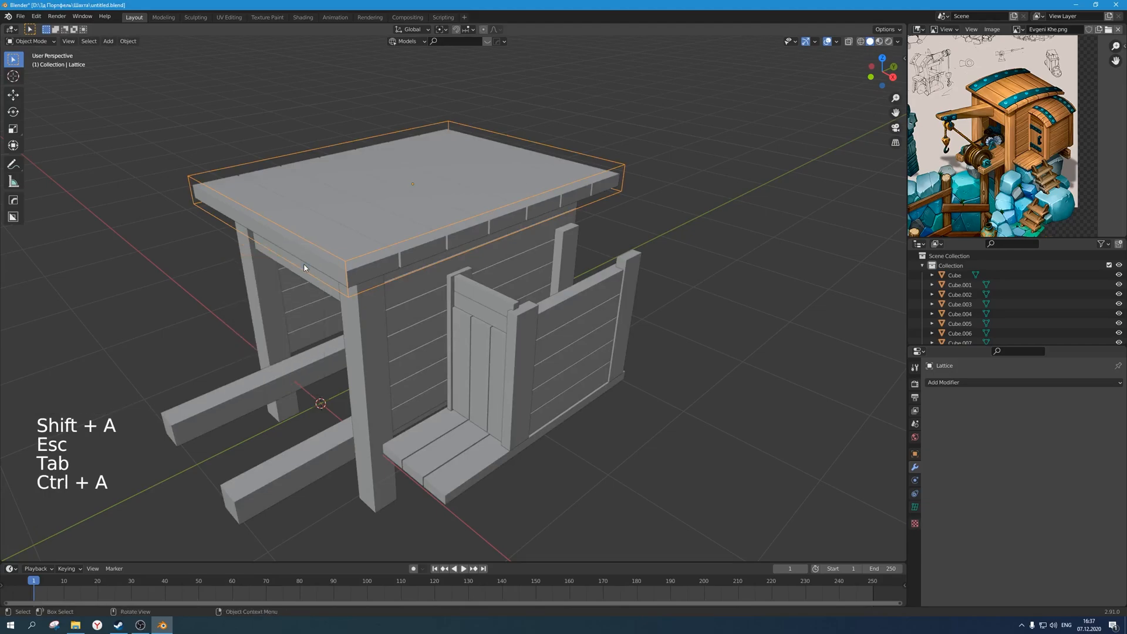
{"action": "key", "text": "shift+a"}
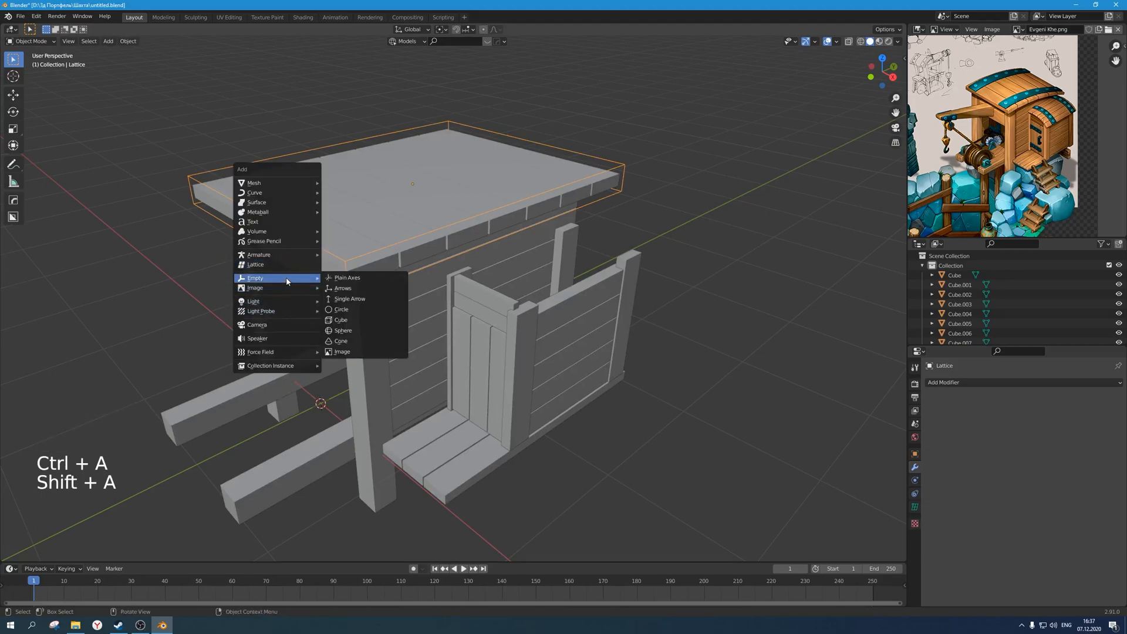
{"action": "mouse_move", "coordinate": [291, 287]}
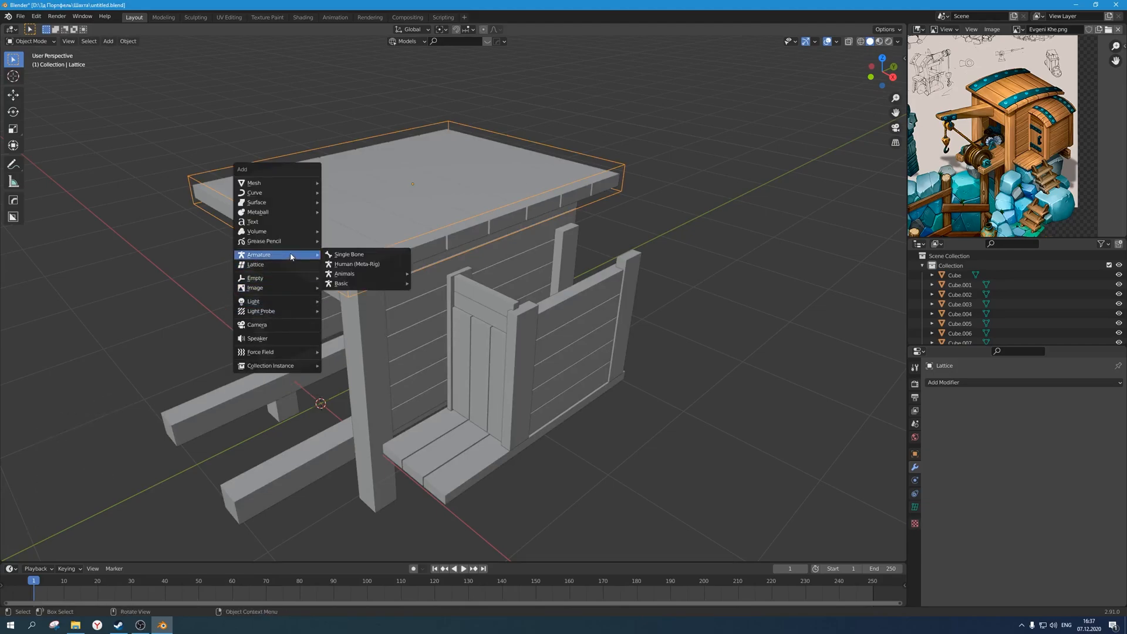
{"action": "mouse_move", "coordinate": [298, 189]}
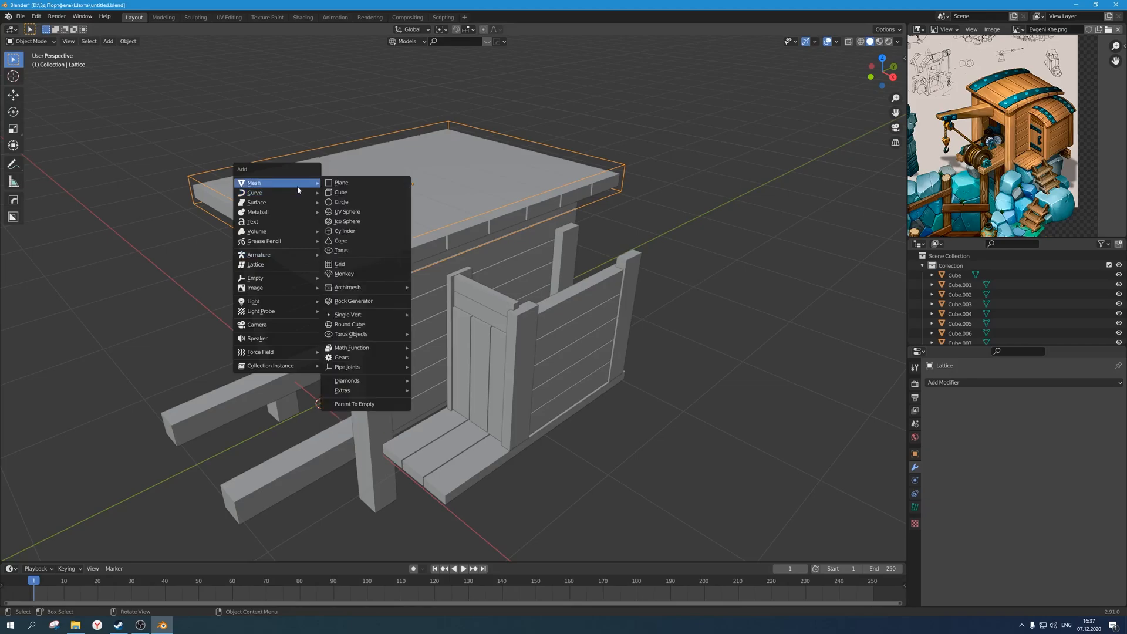
{"action": "mouse_move", "coordinate": [297, 212]}
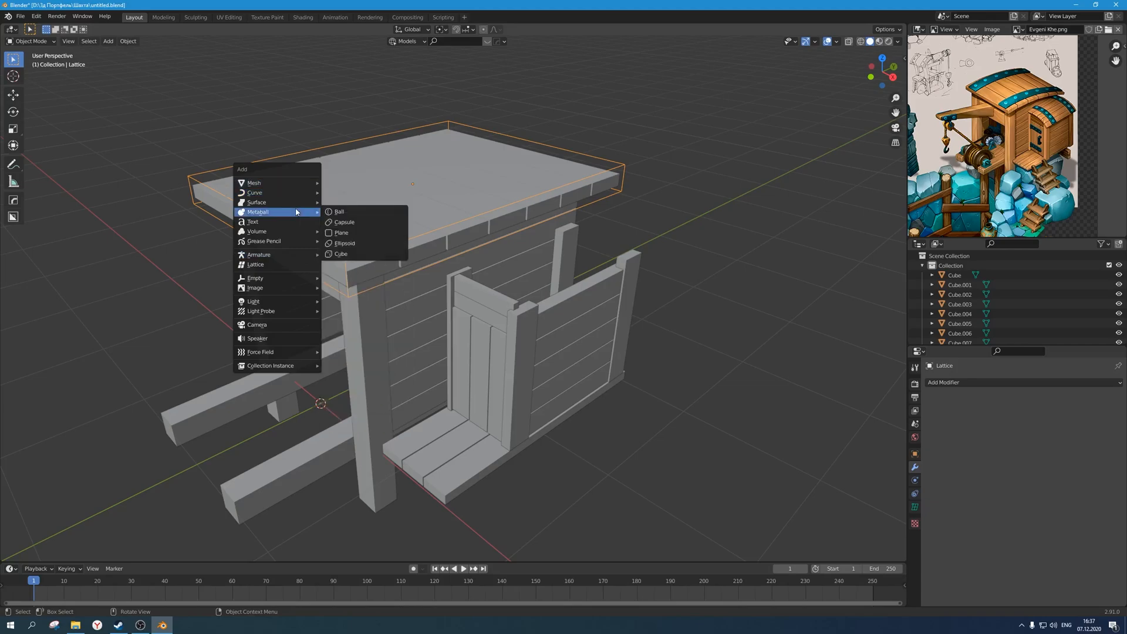
{"action": "left_click", "coordinate": [292, 265]}
{"action": "left_click", "coordinate": [463, 220]}
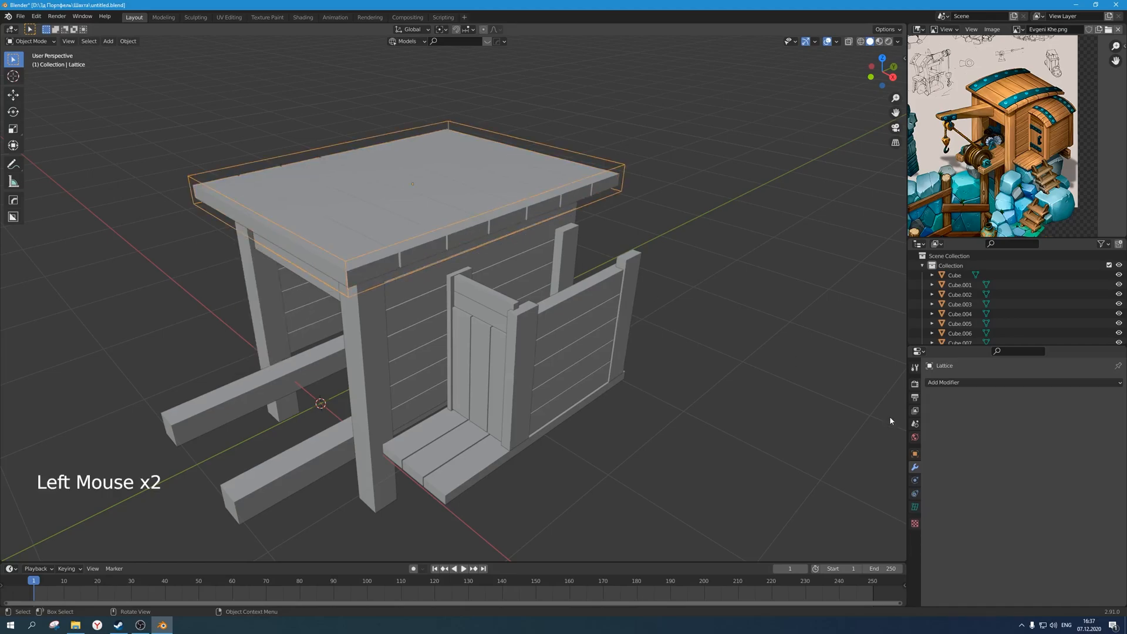
Set the roof lattice's U and V resolution to 4 in its object data properties.
{"action": "left_click", "coordinate": [915, 507]}
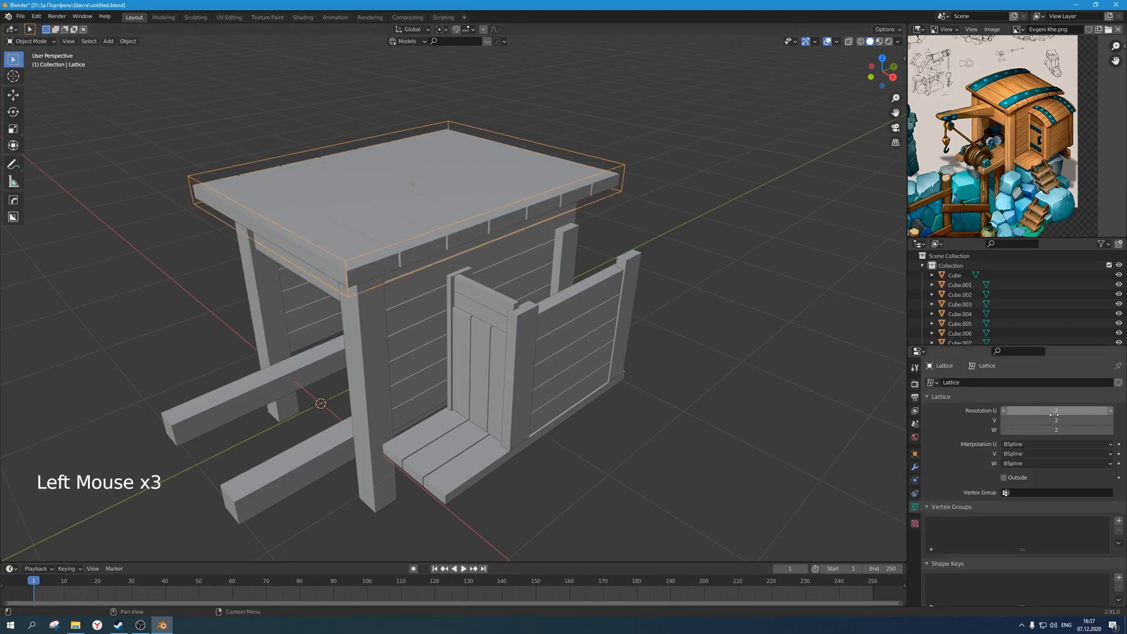
{"action": "scroll", "coordinate": [641, 337], "scroll_direction": "down", "scroll_amount": 2}
{"action": "scroll", "coordinate": [549, 315], "scroll_direction": "up", "scroll_amount": 2}
{"action": "middle_click_drag", "start_coordinate": [549, 315], "coordinate": [555, 303]}
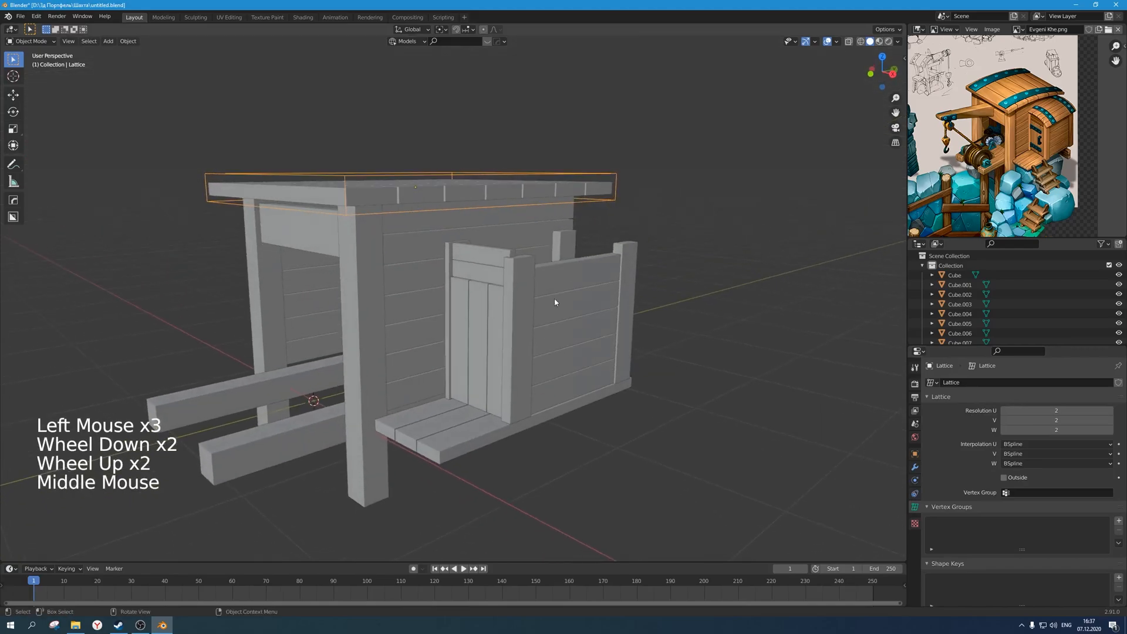
{"action": "left_click", "coordinate": [1033, 410]}
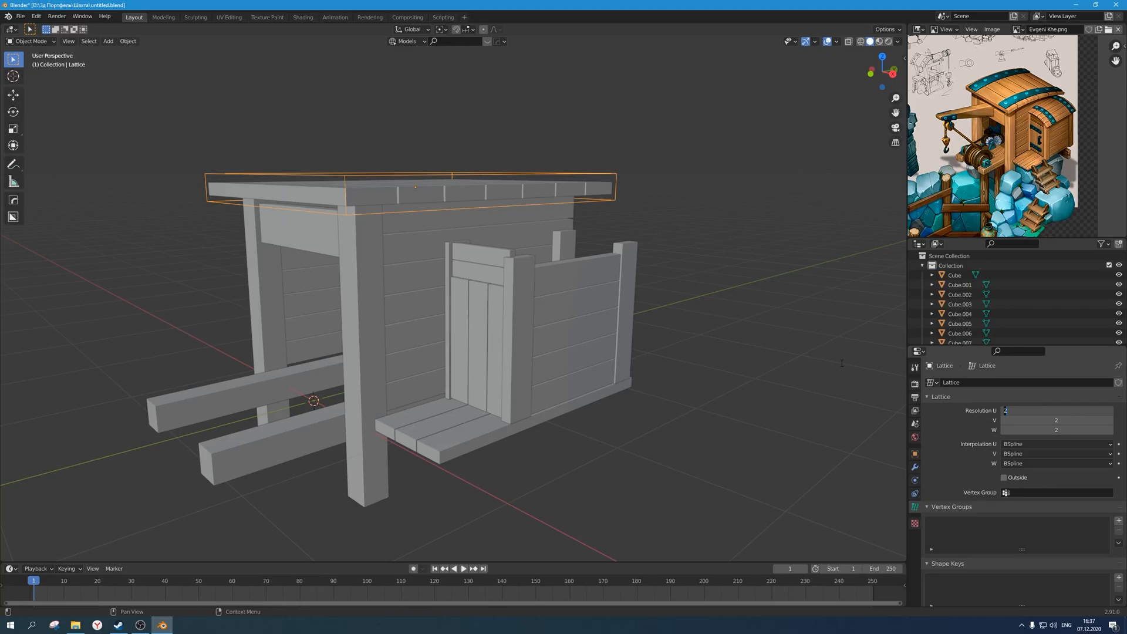
{"action": "type", "text": "4"}
{"action": "left_click", "coordinate": [1048, 417]}
{"action": "type", "text": "4"}
{"action": "key", "text": "Return"}
Try a different W resolution for the lattice and undo the change.
{"action": "scroll", "coordinate": [558, 323], "scroll_direction": "down", "scroll_amount": 2}
{"action": "middle_click_drag", "start_coordinate": [558, 323], "coordinate": [516, 283]}
{"action": "scroll", "coordinate": [542, 298], "scroll_direction": "up", "scroll_amount": 1}
{"action": "left_click_drag", "start_coordinate": [1040, 428], "coordinate": [1060, 428]}
{"action": "key", "text": "ctrl+z"}
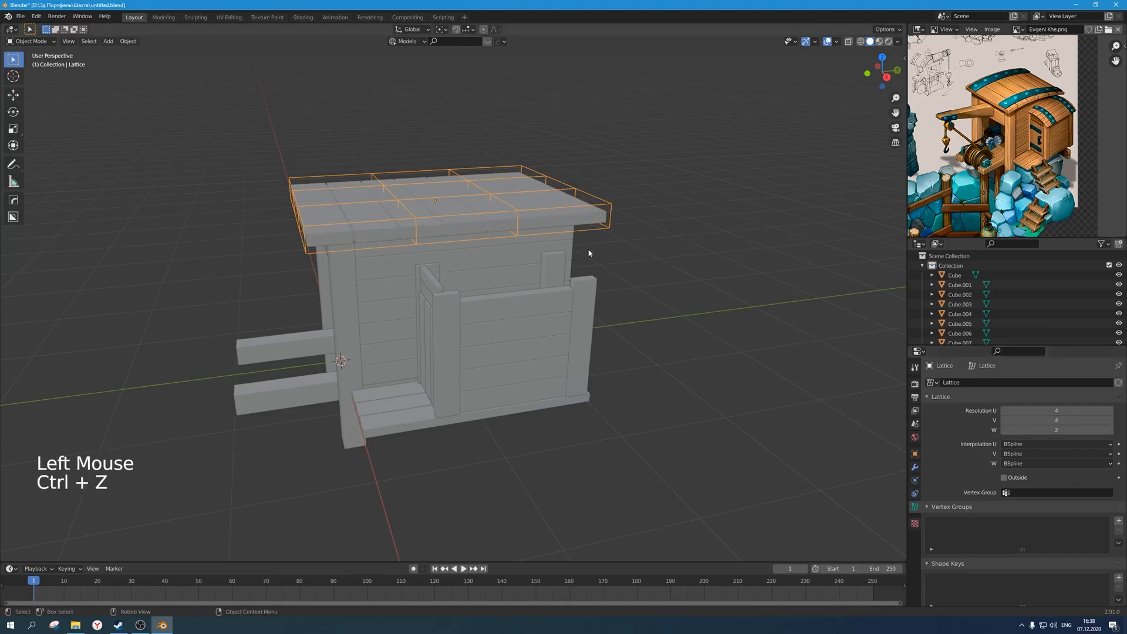
Select inner control points of the lattice in Edit Mode and try moving them up to test the roof's bending.
{"action": "middle_click_drag", "start_coordinate": [608, 257], "coordinate": [573, 235]}
{"action": "key", "text": "Tab"}
{"action": "left_click", "coordinate": [542, 219]}
{"action": "left_click", "coordinate": [550, 222], "text": "alt"}
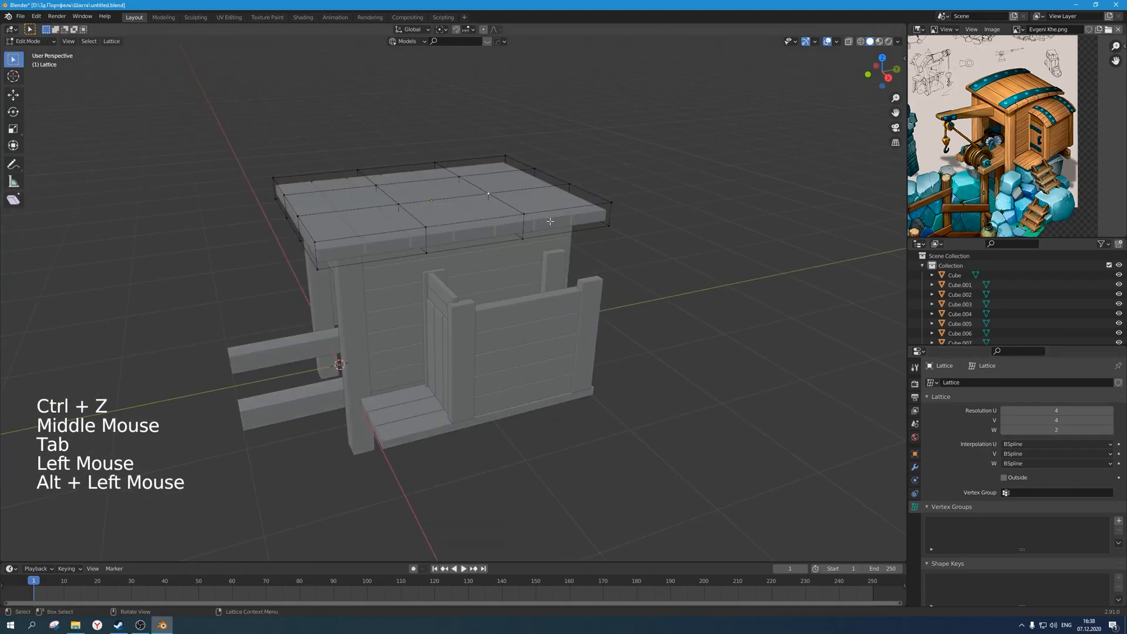
{"action": "left_click", "coordinate": [476, 178], "text": "shift"}
{"action": "key", "text": "g"}
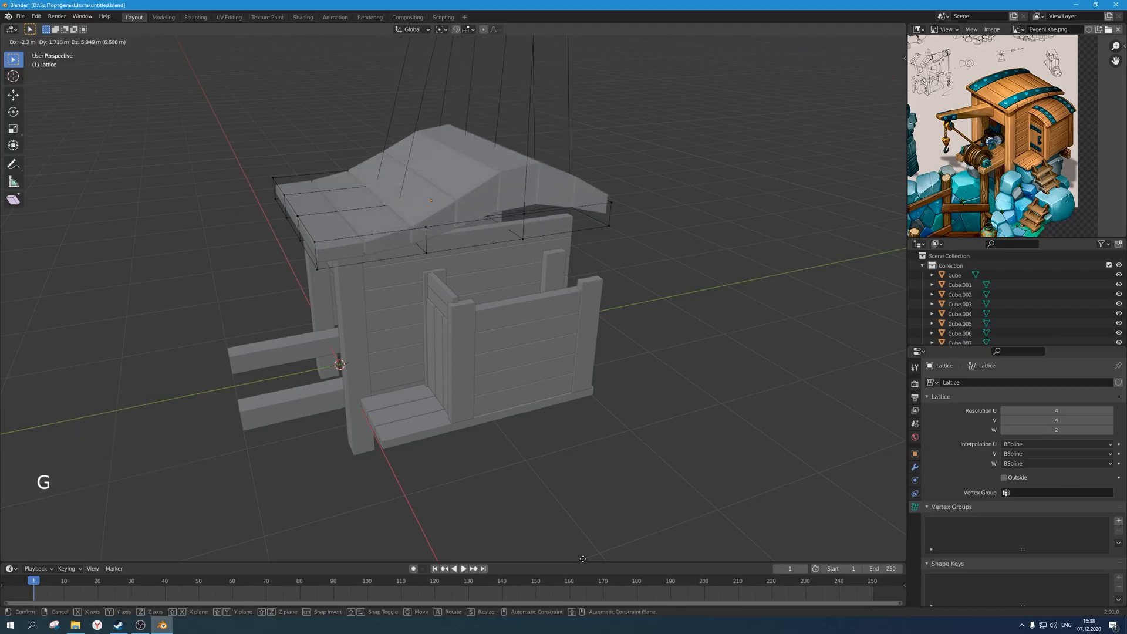
{"action": "key", "text": "Tab"}
Add several evenly spaced loop cuts across the roof planks in Edit Mode.
{"action": "middle_click_drag", "start_coordinate": [521, 284], "coordinate": [510, 264]}
{"action": "left_click", "coordinate": [406, 249]}
{"action": "scroll", "coordinate": [406, 249], "scroll_direction": "down", "scroll_amount": 2}
{"action": "middle_click_drag", "start_coordinate": [407, 249], "coordinate": [392, 280]}
{"action": "key", "text": "Tab"}
{"action": "key", "text": "ctrl+r"}
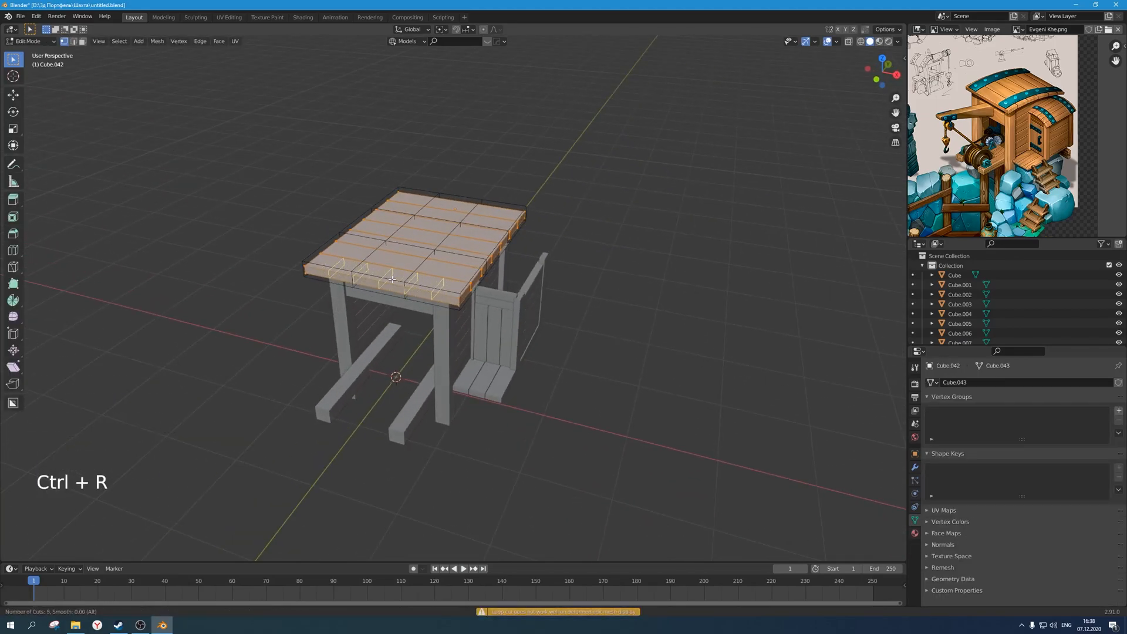
{"action": "middle_click_drag", "start_coordinate": [559, 293], "coordinate": [594, 249]}
{"action": "scroll", "coordinate": [511, 264], "scroll_direction": "up", "scroll_amount": 2}
{"action": "key", "text": "Tab"}
Select the lattice points at the roof's rear end in X-ray view and try lowering them along Z.
{"action": "left_click", "coordinate": [573, 192]}
{"action": "scroll", "coordinate": [589, 222], "scroll_direction": "down", "scroll_amount": 2}
{"action": "key", "text": "Tab"}
{"action": "left_click", "coordinate": [488, 248]}
{"action": "scroll", "coordinate": [542, 233], "scroll_direction": "up", "scroll_amount": 1}
{"action": "left_click_drag", "start_coordinate": [614, 296], "coordinate": [516, 124]}
{"action": "key", "text": "alt+z"}
{"action": "middle_click_drag", "start_coordinate": [588, 204], "coordinate": [626, 211]}
{"action": "key", "text": "g"}
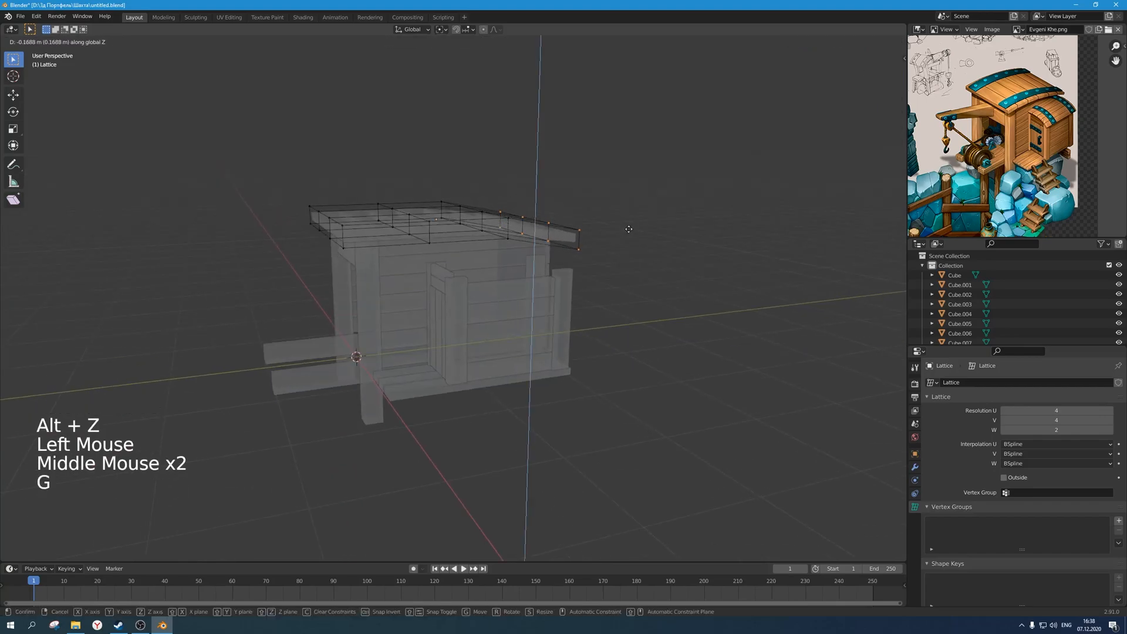
{"action": "right_click", "coordinate": [631, 225]}
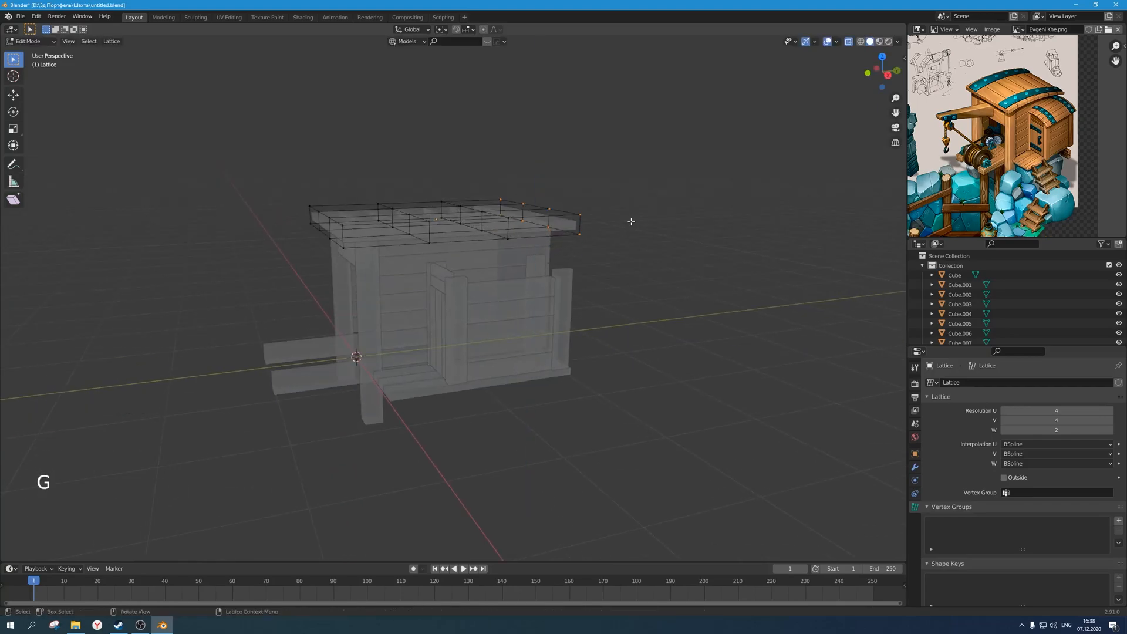
{"action": "key", "text": "Tab"}
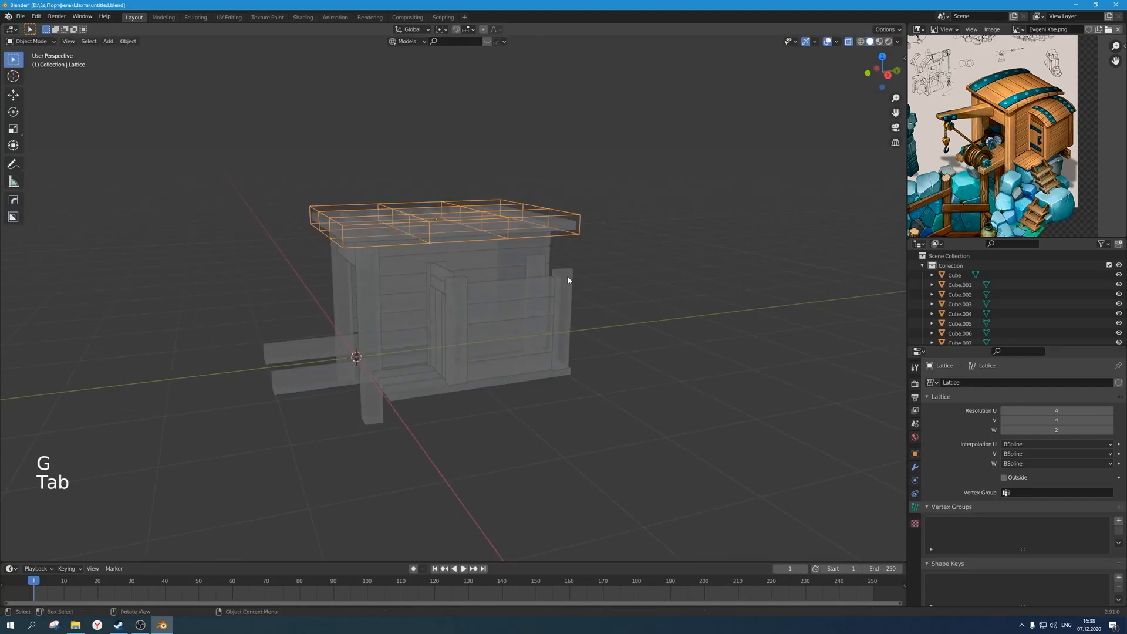
Increase the lattice's U and V resolution to 6.
{"action": "left_click", "coordinate": [1050, 410]}
{"action": "type", "text": "6"}
{"action": "key", "text": "Return"}
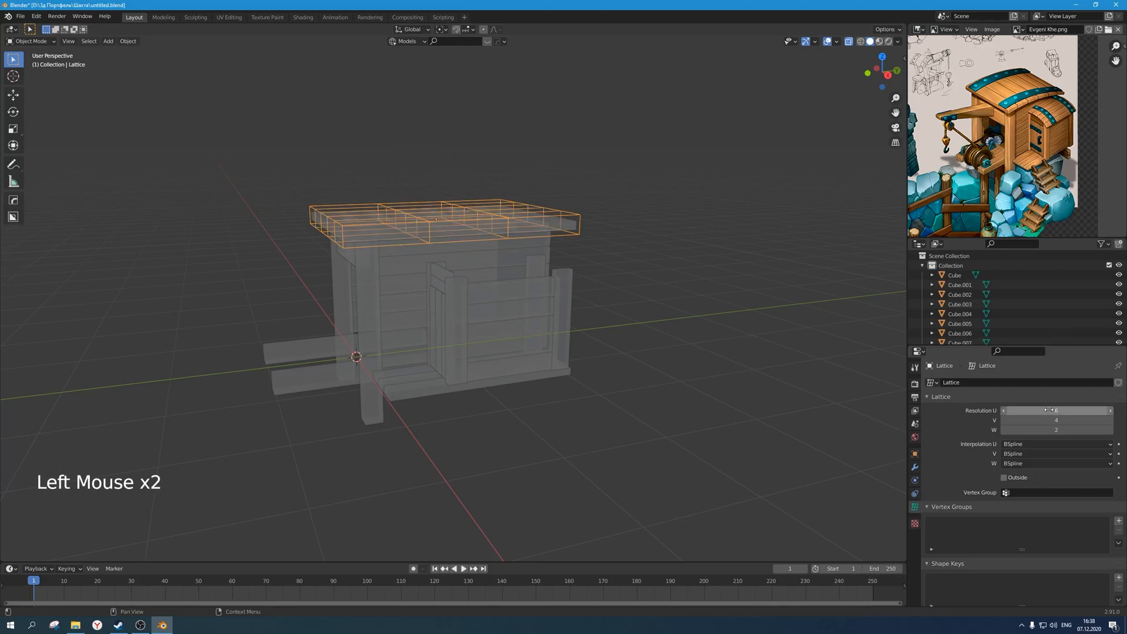
{"action": "key", "text": "Return"}
{"action": "key", "text": "Tab"}
{"action": "middle_click_drag", "start_coordinate": [520, 220], "coordinate": [505, 253]}
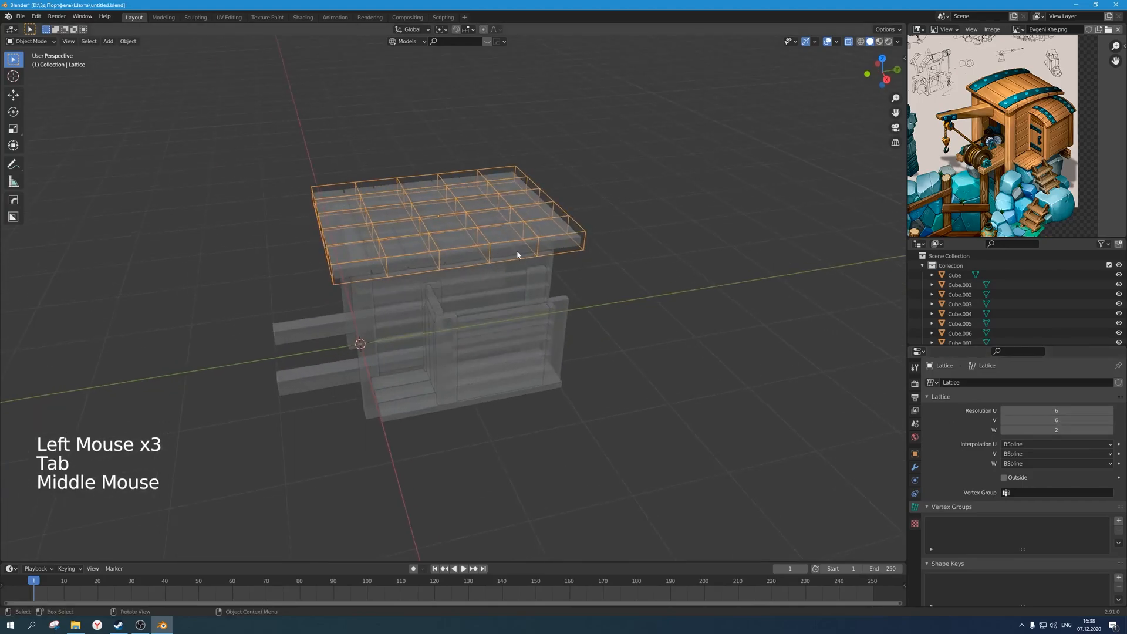
Try lowering the lattice points at the roof's rear end in right orthographic view and undo the moves.
{"action": "key", "text": "Tab"}
{"action": "middle_click_drag", "start_coordinate": [622, 294], "coordinate": [592, 266]}
{"action": "left_click_drag", "start_coordinate": [633, 305], "coordinate": [542, 128]}
{"action": "middle_click_drag", "start_coordinate": [542, 128], "coordinate": [558, 310]}
{"action": "key", "text": "g"}
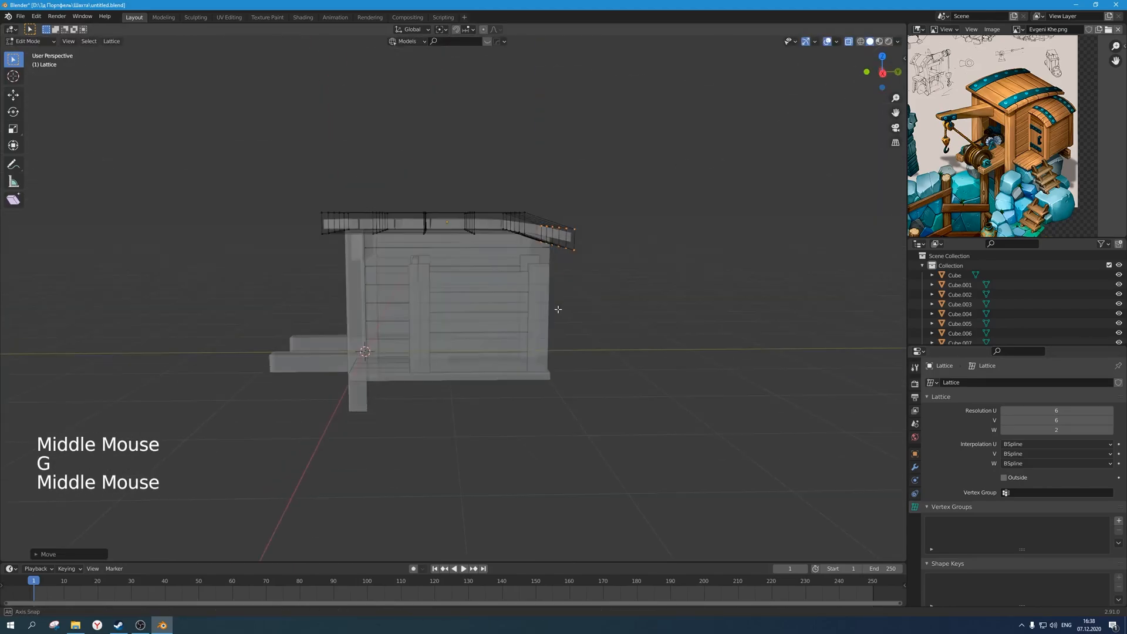
{"action": "key", "text": "KP_1"}
{"action": "key", "text": "KP_3"}
{"action": "scroll", "coordinate": [558, 310], "scroll_direction": "up", "scroll_amount": 2}
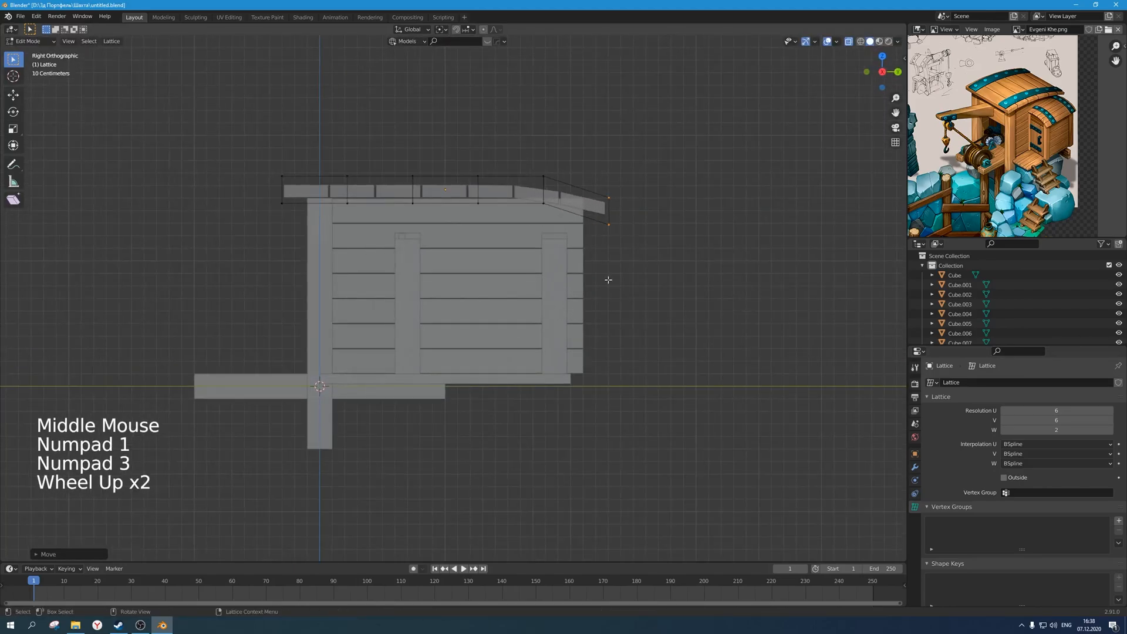
{"action": "key", "text": "g"}
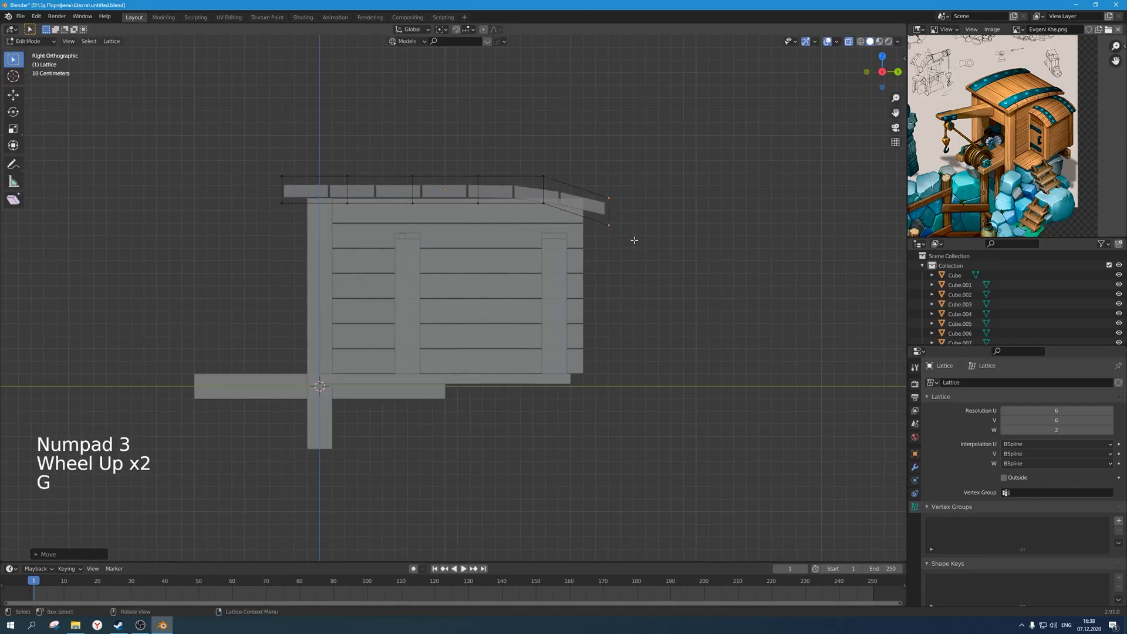
{"action": "key", "text": "g"}
{"action": "left_click", "coordinate": [623, 235]}
{"action": "scroll", "coordinate": [622, 235], "scroll_direction": "down", "scroll_amount": 2}
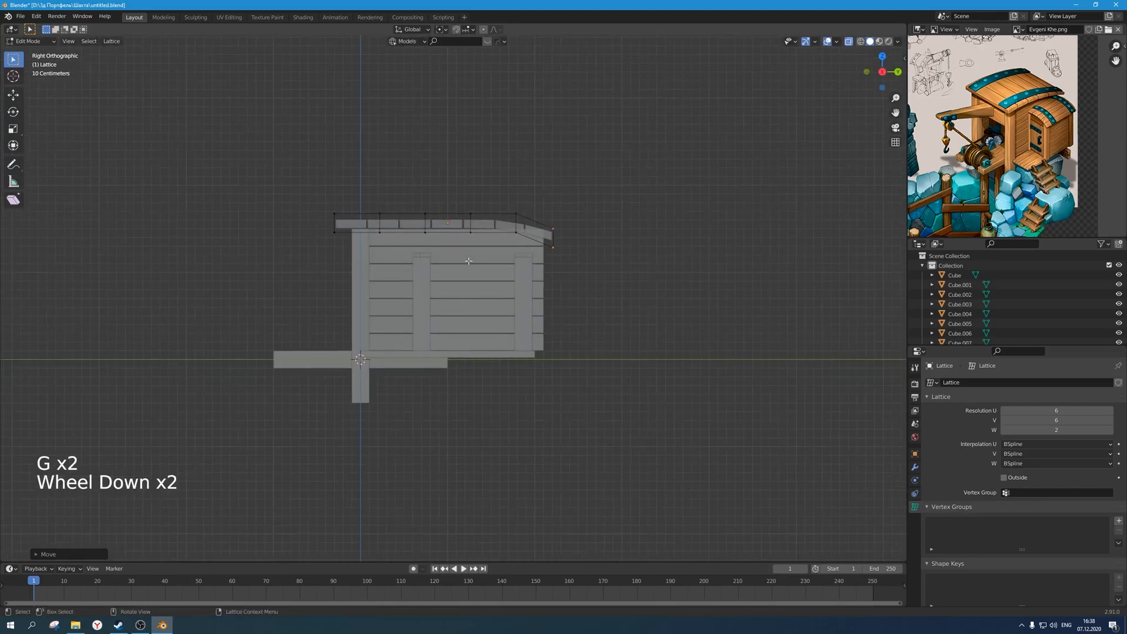
{"action": "scroll", "coordinate": [511, 252], "scroll_direction": "up", "scroll_amount": 1}
{"action": "key", "text": "ctrl+z"}
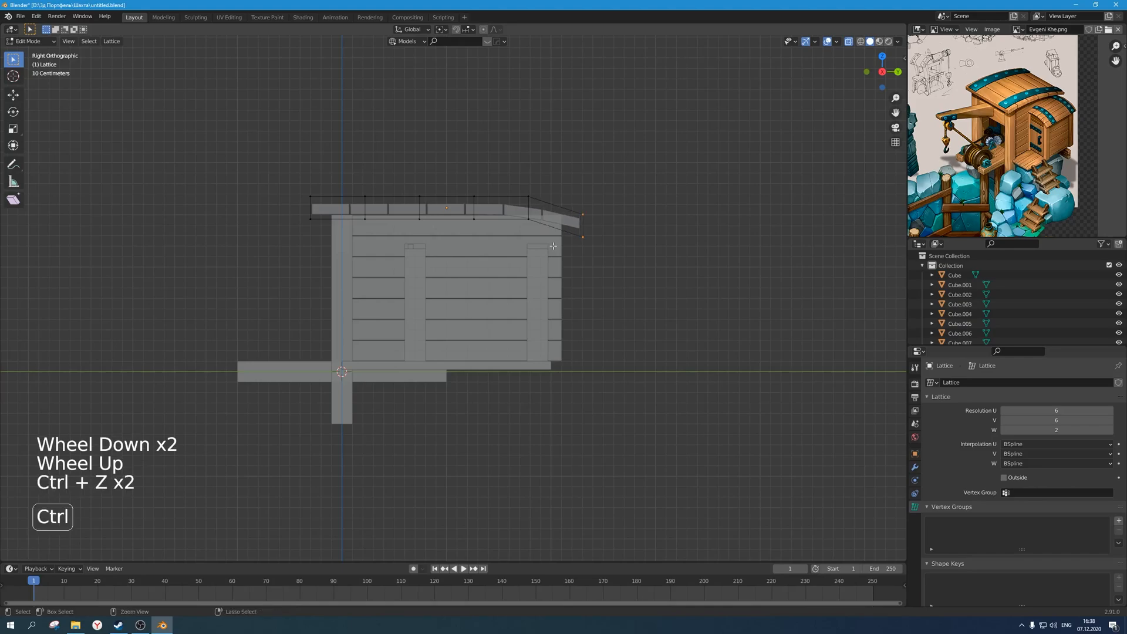
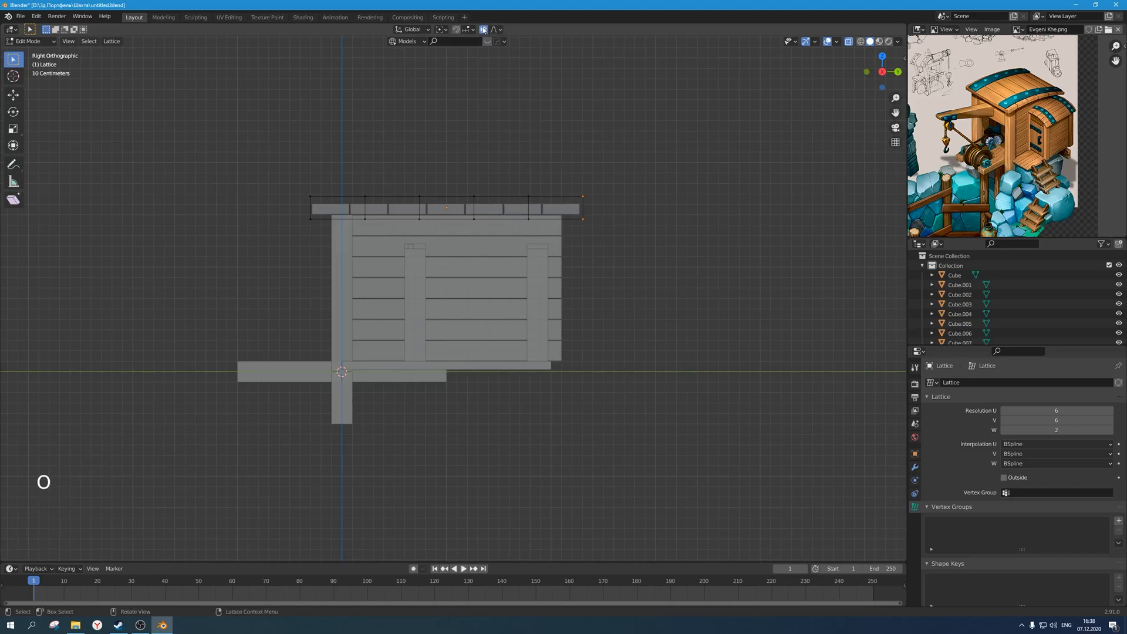
Try lowering the rear lattice points along Z with Smooth proportional editing and a larger influence radius.
{"action": "key", "text": "g"}
{"action": "key", "text": "z"}
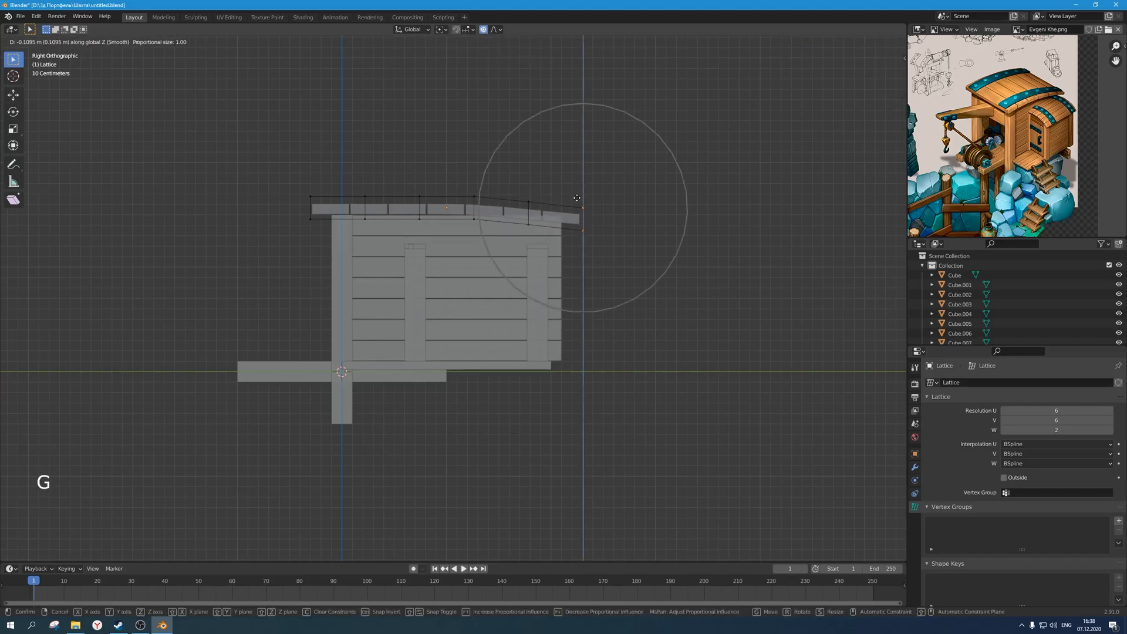
{"action": "right_click", "coordinate": [578, 200]}
{"action": "key", "text": "g"}
{"action": "key", "text": "z"}
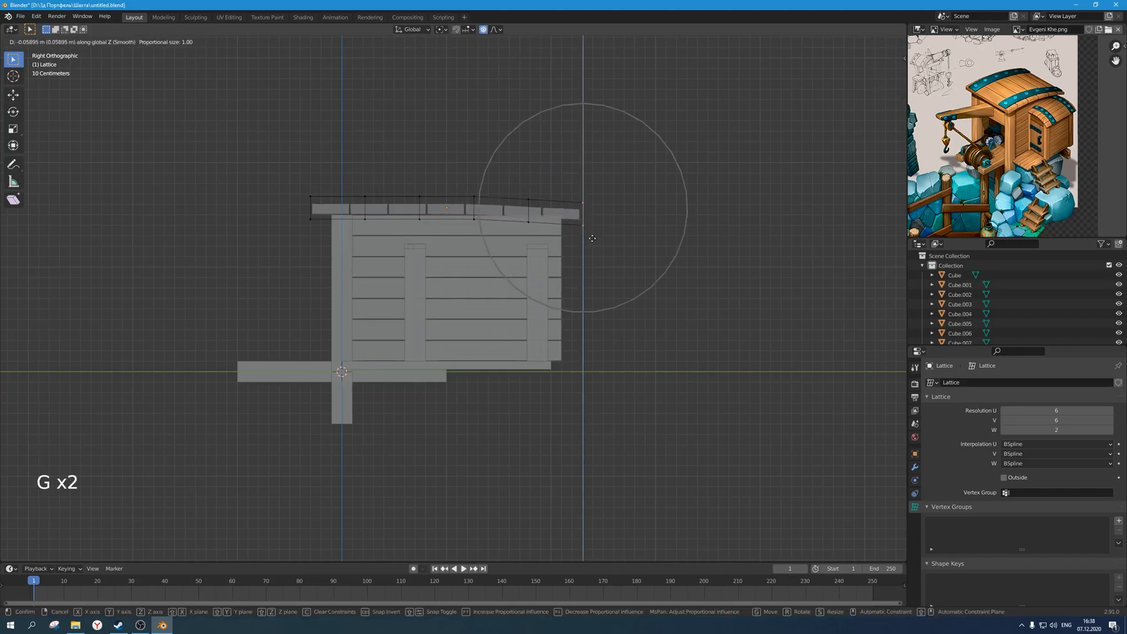
{"action": "scroll", "coordinate": [591, 252], "scroll_direction": "down", "scroll_amount": 3}
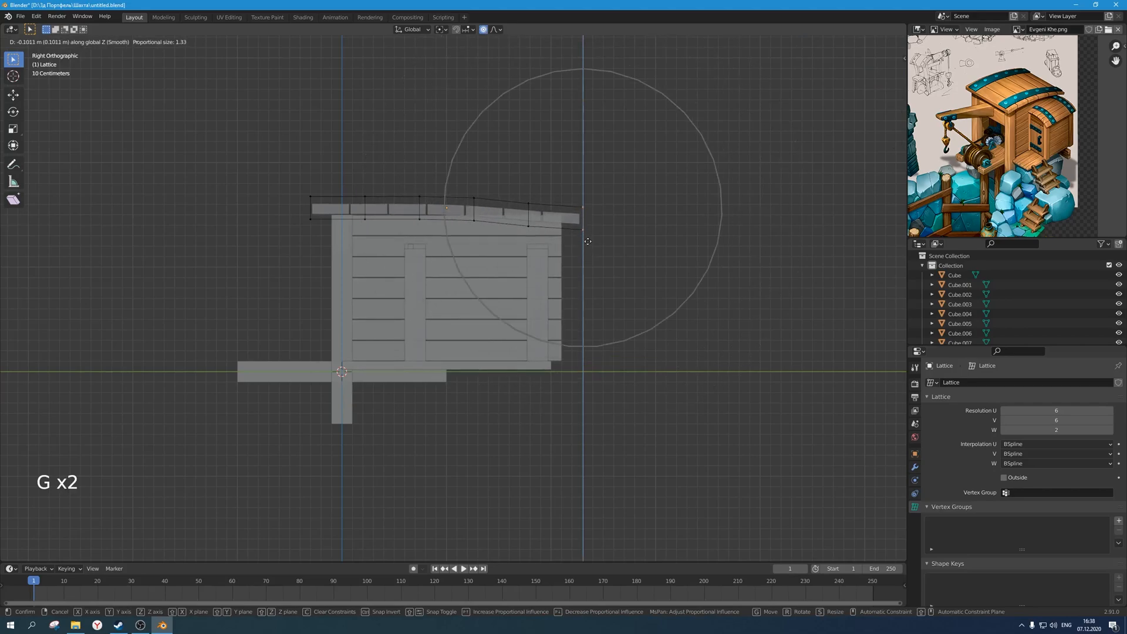
{"action": "right_click", "coordinate": [588, 245]}
Change the proportional falloff to Sphere and try lowering the rear lattice points along Z.
{"action": "left_click", "coordinate": [496, 29]}
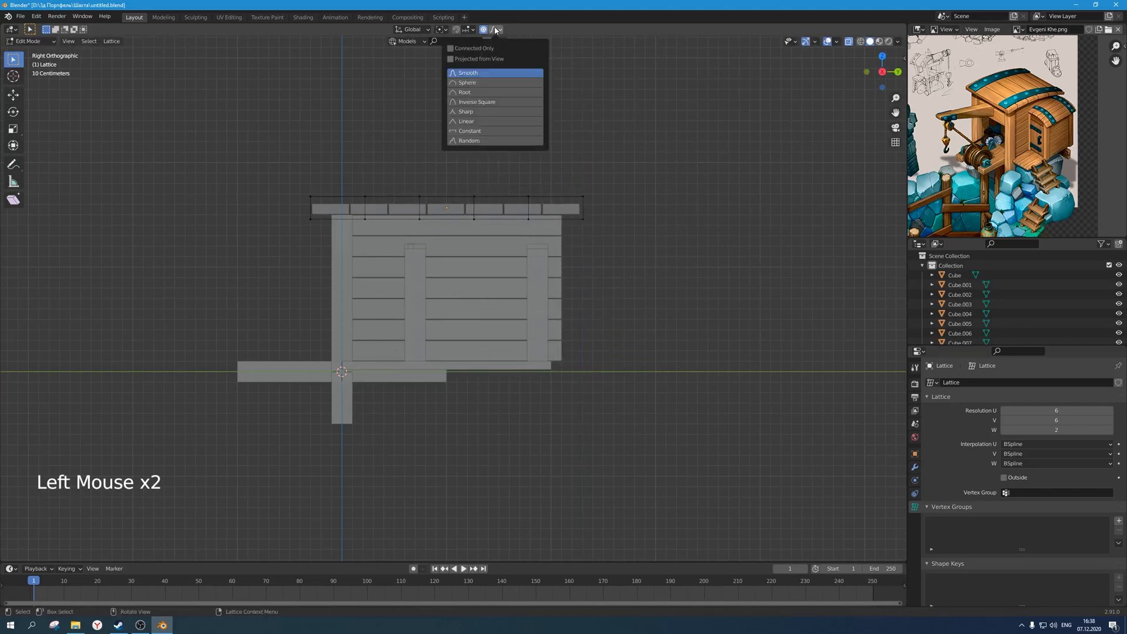
{"action": "left_click", "coordinate": [482, 82]}
{"action": "key", "text": "g"}
{"action": "key", "text": "z"}
{"action": "key", "text": "Escape"}
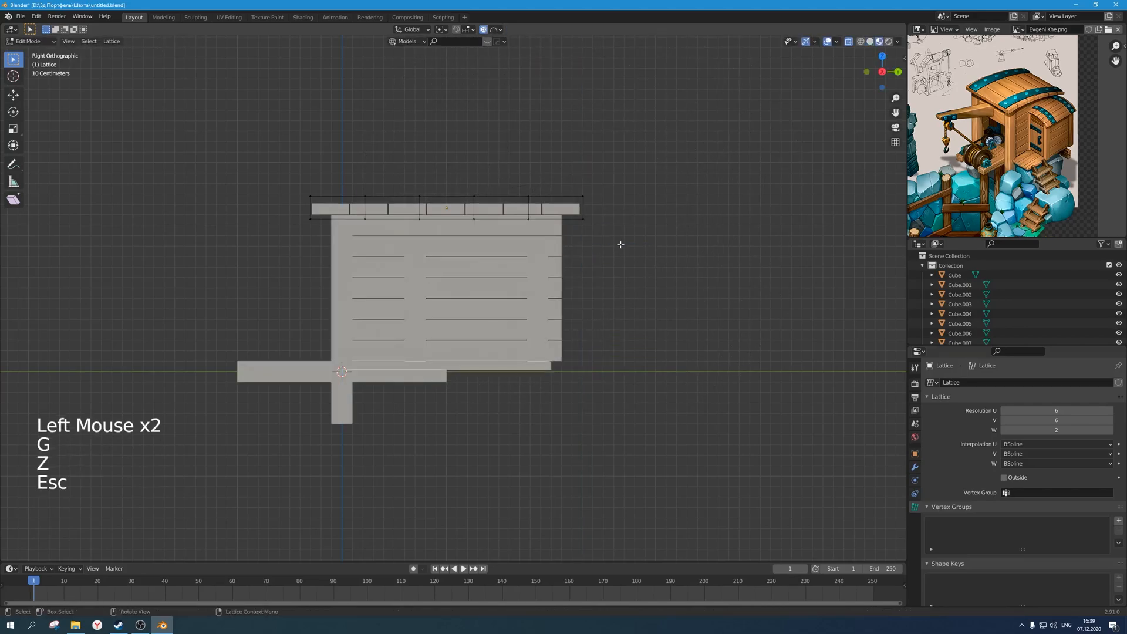
Return the viewport to Solid shading with X-ray enabled.
{"action": "key", "text": "z"}
{"action": "left_click", "coordinate": [612, 187]}
{"action": "key", "text": "z"}
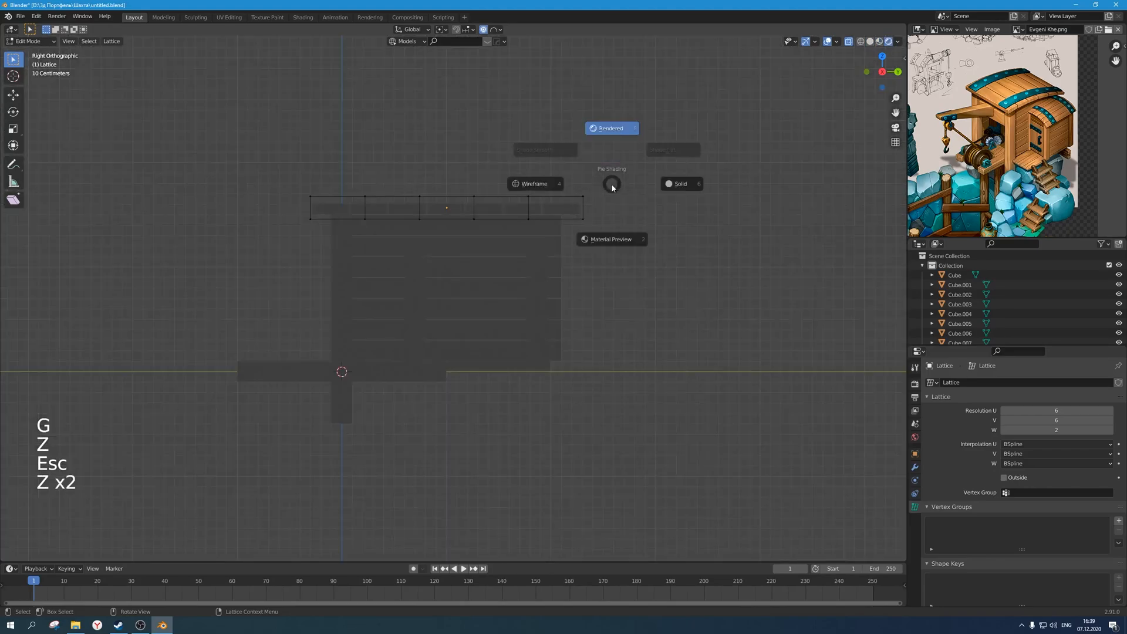
{"action": "left_click", "coordinate": [669, 195]}
{"action": "key", "text": "alt+z"}
{"action": "key", "text": "alt+z"}
Reselect the rear lattice points and try lowering them along Z with Sphere and Inverse Square falloff.
{"action": "left_click_drag", "start_coordinate": [617, 272], "coordinate": [572, 189]}
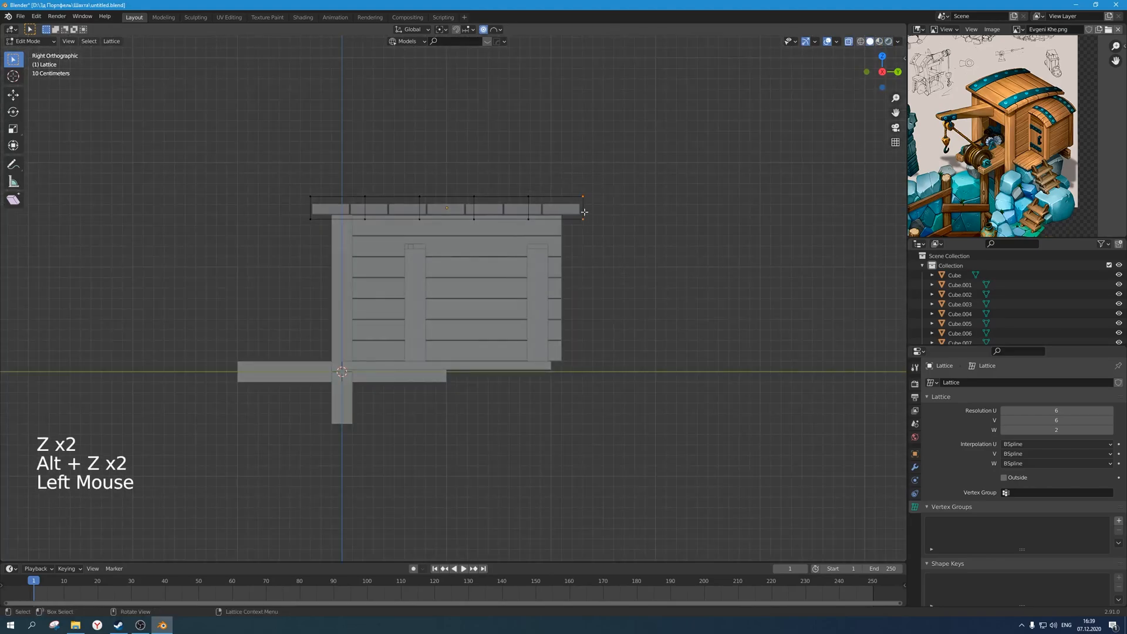
{"action": "key", "text": "g"}
{"action": "scroll", "coordinate": [582, 240], "scroll_direction": "up", "scroll_amount": 9}
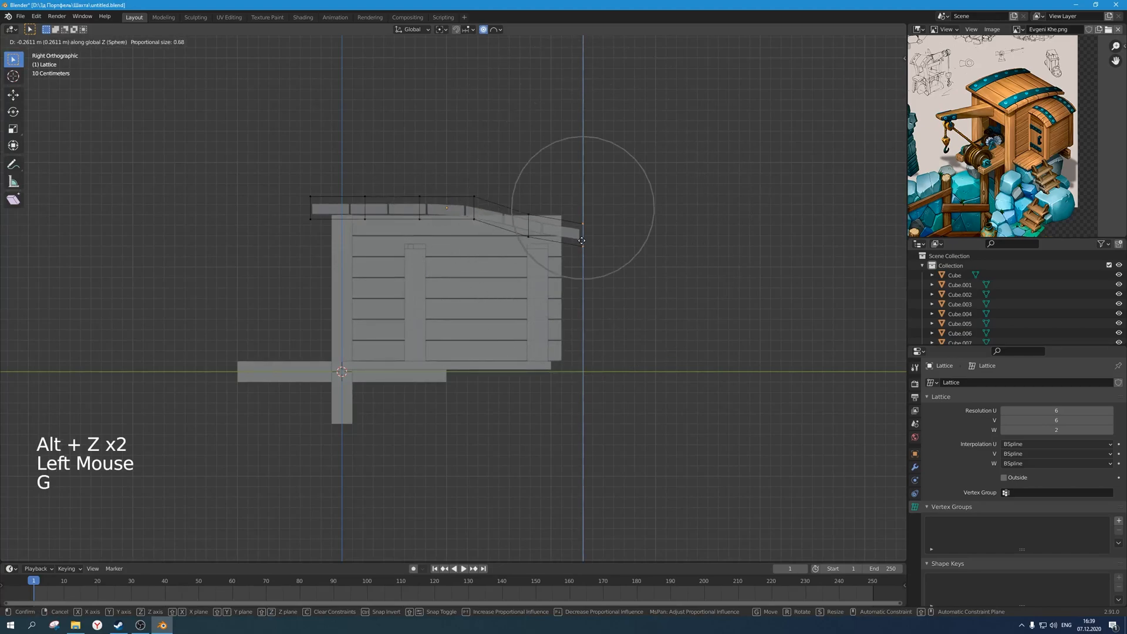
{"action": "right_click", "coordinate": [575, 232]}
{"action": "left_click", "coordinate": [498, 29]}
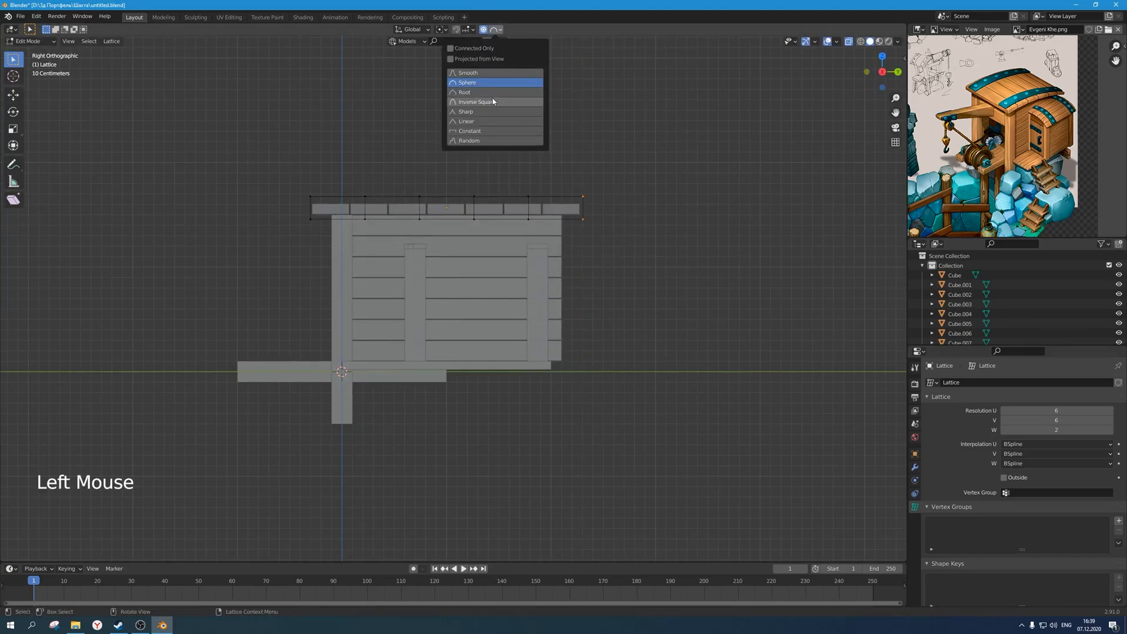
{"action": "key", "text": "g"}
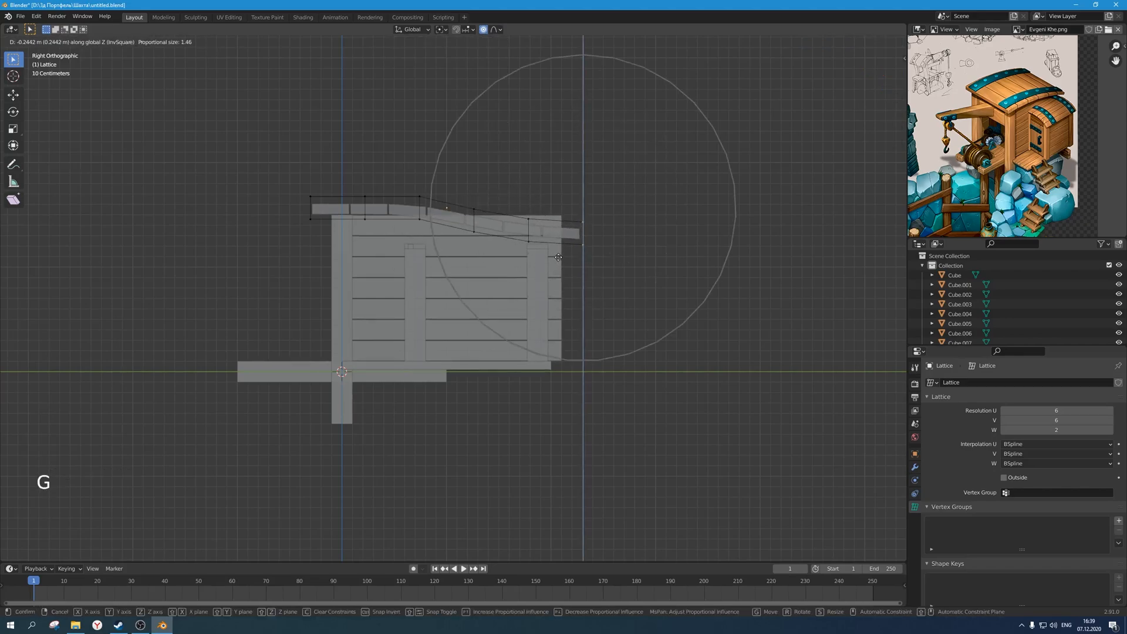
Set the proportional falloff to Smooth and lower the lattice's rear-end points along Z with a reduced influence radius.
{"action": "left_click", "coordinate": [502, 29]}
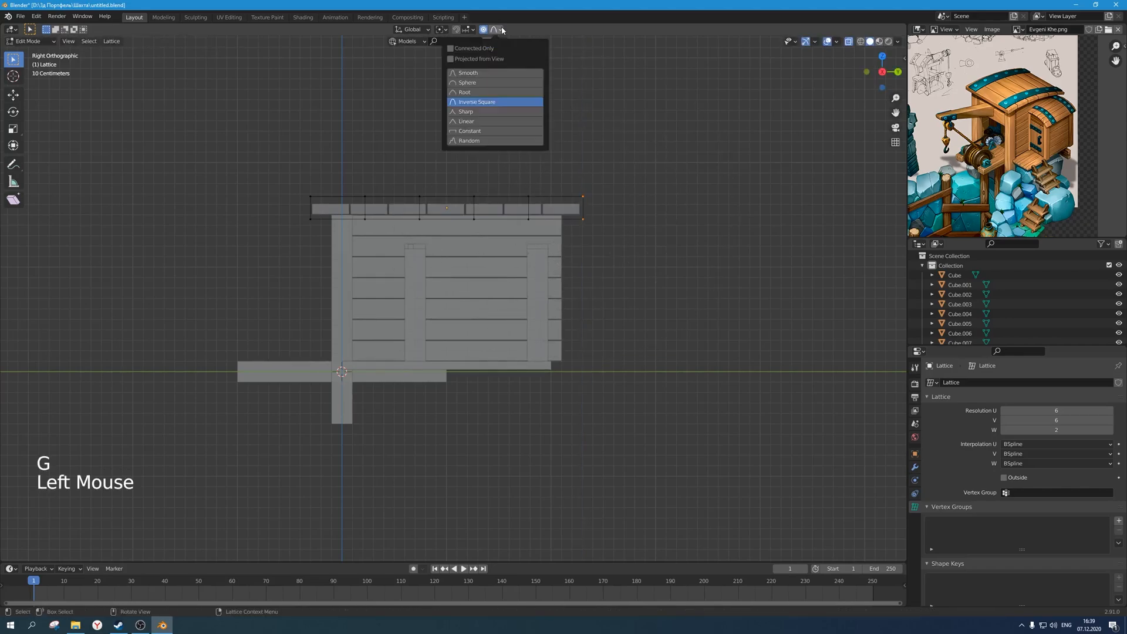
{"action": "left_click", "coordinate": [486, 78]}
{"action": "key", "text": "g"}
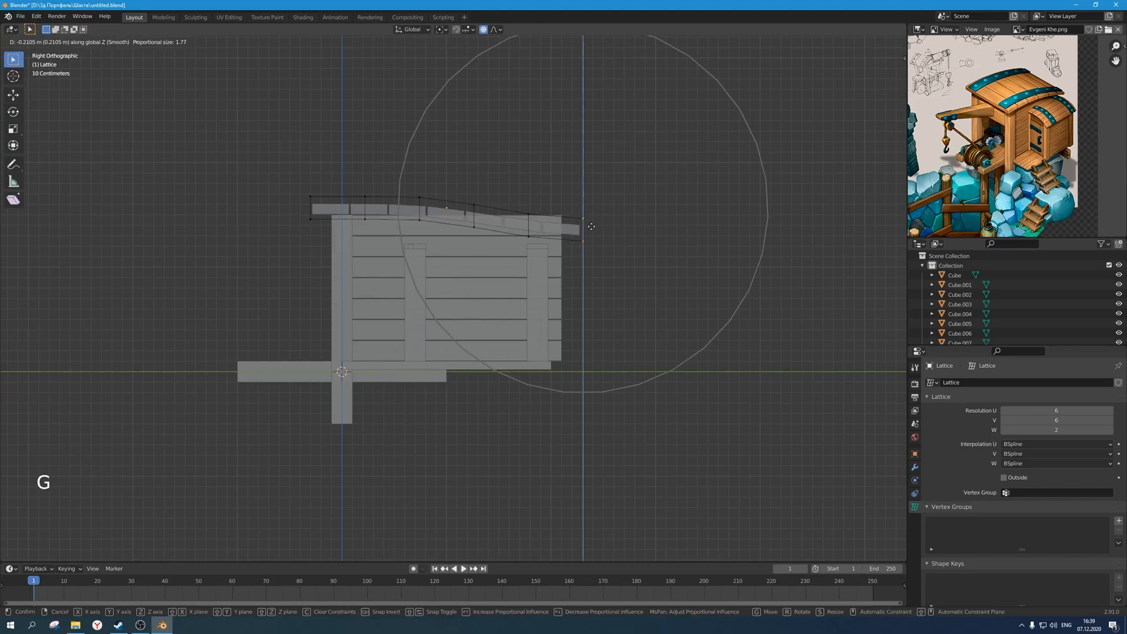
{"action": "scroll", "coordinate": [592, 224], "scroll_direction": "up", "scroll_amount": 5}
{"action": "left_click", "coordinate": [598, 216]}
Try moving an inner row of lattice points, and fine-tune the row beside the rear end along Z.
{"action": "left_click_drag", "start_coordinate": [457, 183], "coordinate": [491, 232]}
{"action": "key", "text": "g"}
{"action": "right_click", "coordinate": [563, 236]}
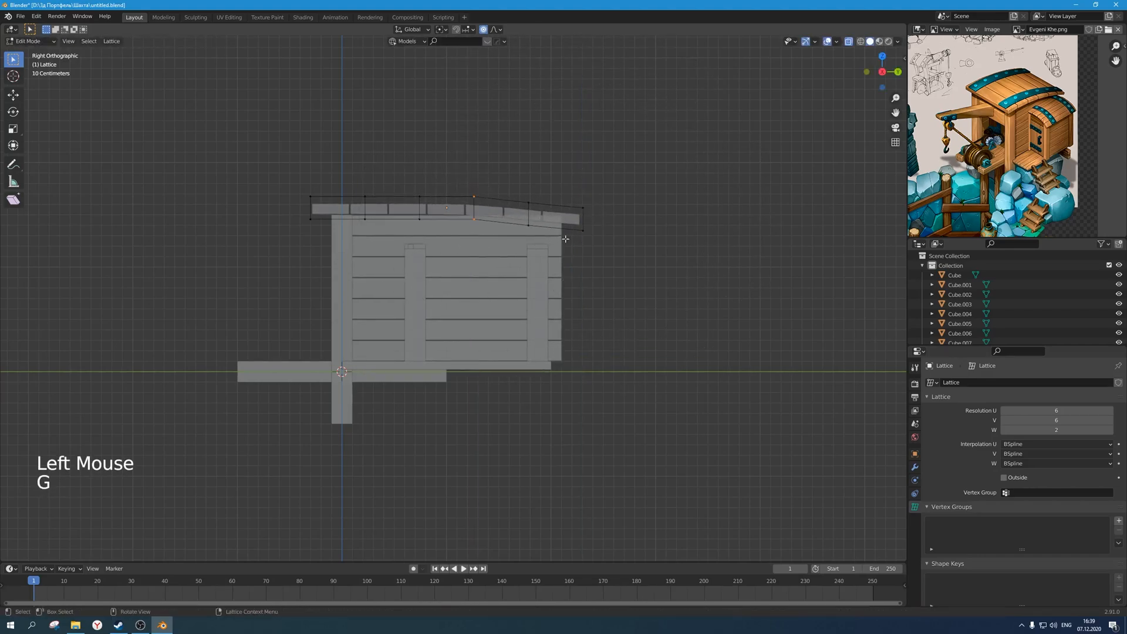
{"action": "key", "text": "g"}
{"action": "key", "text": "z"}
{"action": "scroll", "coordinate": [526, 171], "scroll_direction": "up", "scroll_amount": 2}
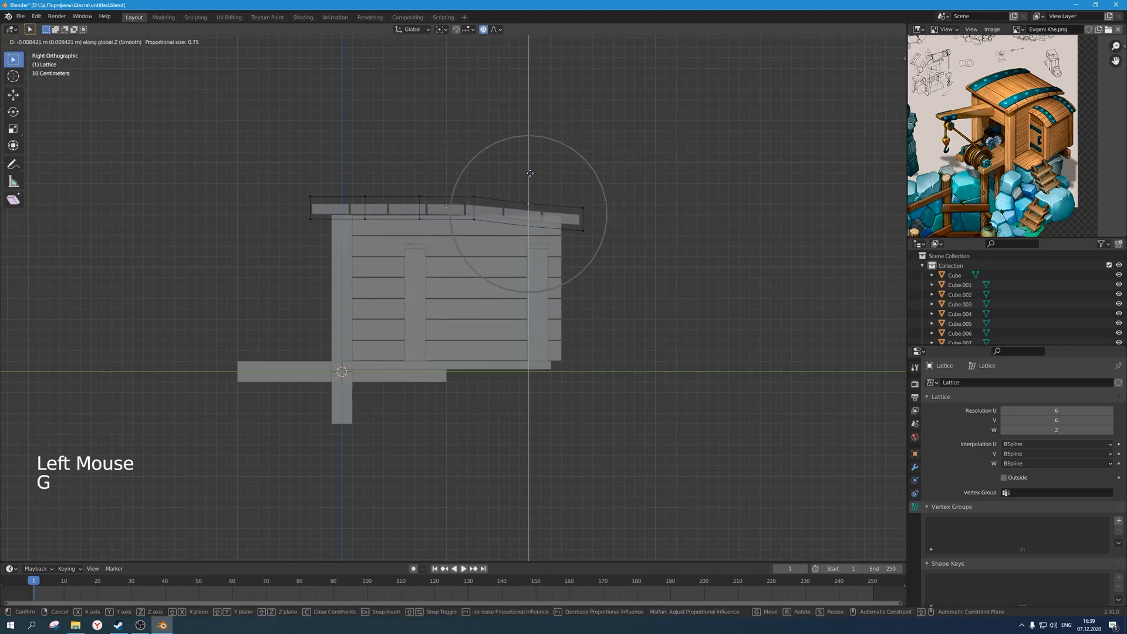
{"action": "left_click", "coordinate": [532, 173]}
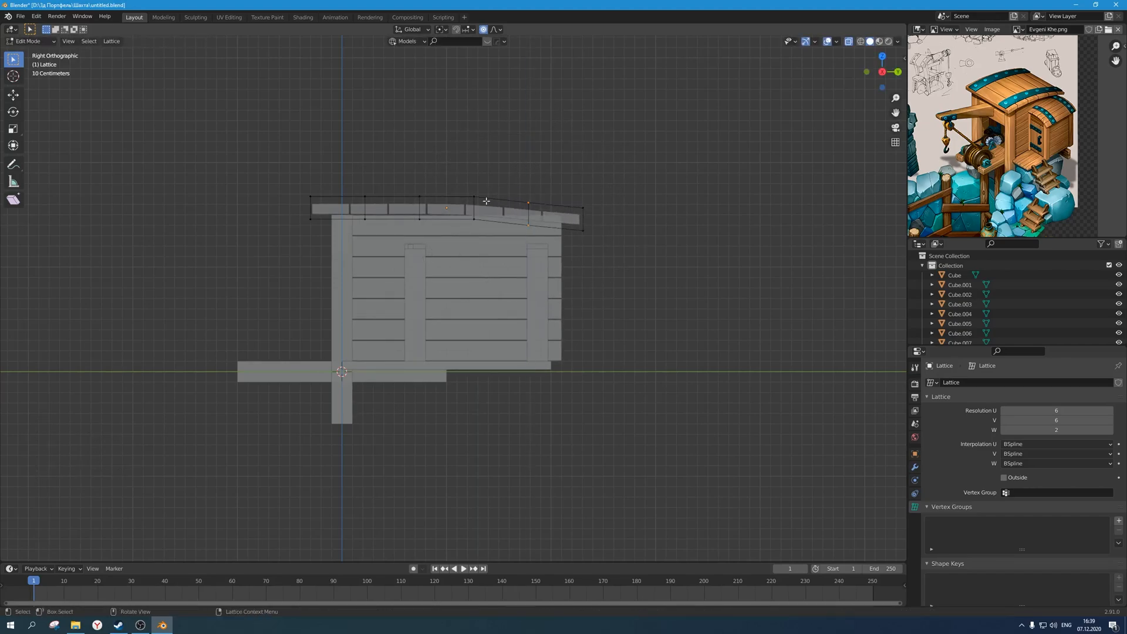
Select the two middle rows of lattice points and raise them slightly along Z to arch the roof.
{"action": "left_click_drag", "start_coordinate": [404, 153], "coordinate": [492, 225]}
{"action": "key", "text": "g"}
{"action": "key", "text": "z"}
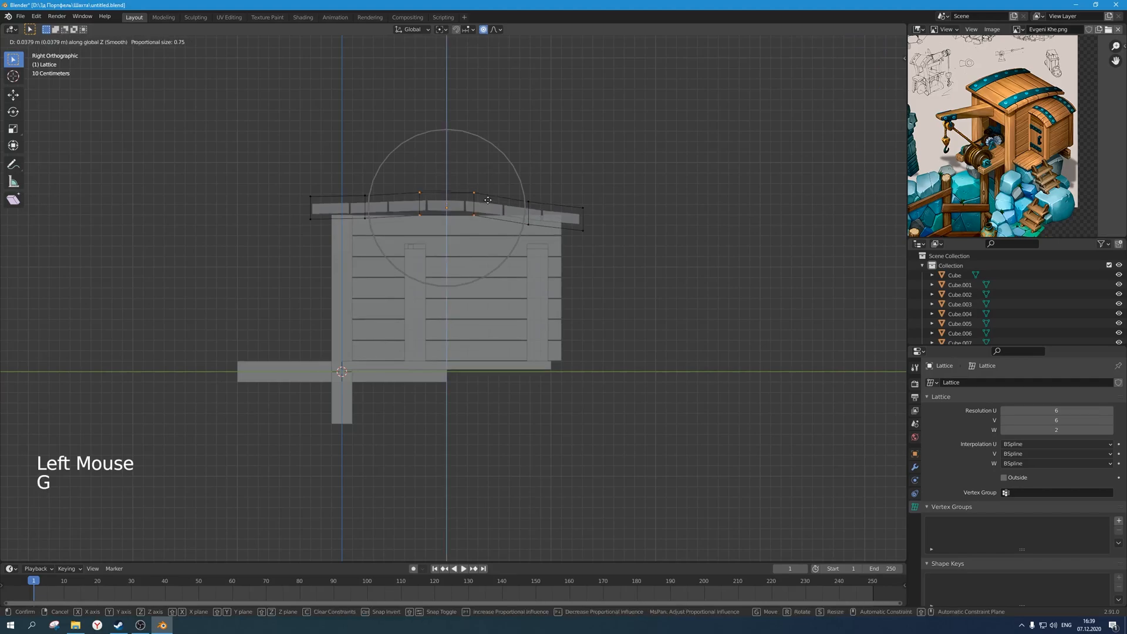
{"action": "left_click", "coordinate": [489, 200]}
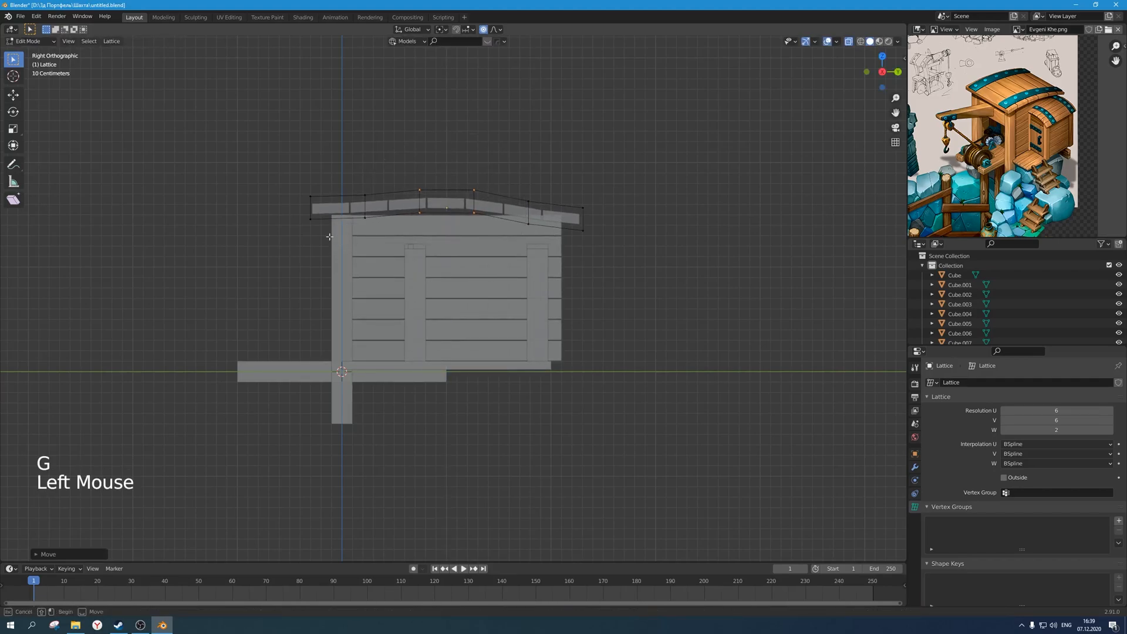
Lower the lattice's front-end points along Z and raise the row beside them to round the roof's front.
{"action": "left_click_drag", "start_coordinate": [334, 240], "coordinate": [297, 179]}
{"action": "key", "text": "g"}
{"action": "key", "text": "z"}
{"action": "left_click", "coordinate": [307, 194]}
{"action": "left_click_drag", "start_coordinate": [384, 241], "coordinate": [346, 154]}
{"action": "key", "text": "g"}
{"action": "key", "text": "z"}
{"action": "left_click", "coordinate": [347, 147]}
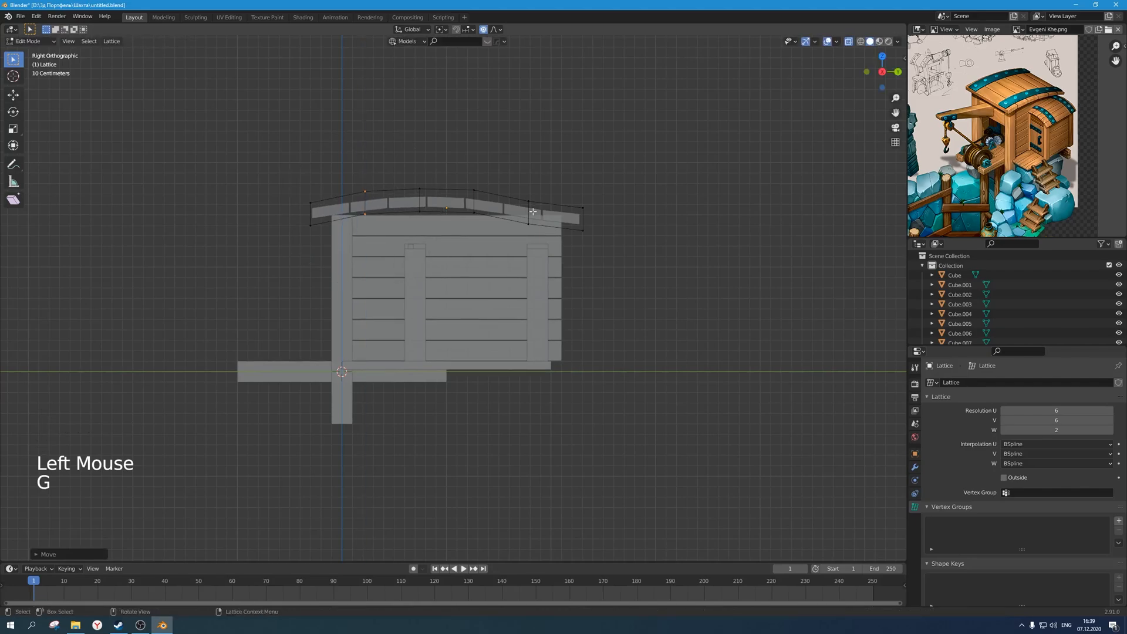
Raise the lattice row beside the rear end along Z and lower the rear-end points to complete the arch.
{"action": "left_click_drag", "start_coordinate": [527, 213], "coordinate": [527, 212]}
{"action": "key", "text": "g"}
{"action": "key", "text": "z"}
{"action": "left_click", "coordinate": [516, 162]}
{"action": "left_click_drag", "start_coordinate": [646, 274], "coordinate": [540, 147]}
{"action": "key", "text": "g"}
{"action": "key", "text": "z"}
{"action": "left_click", "coordinate": [538, 156]}
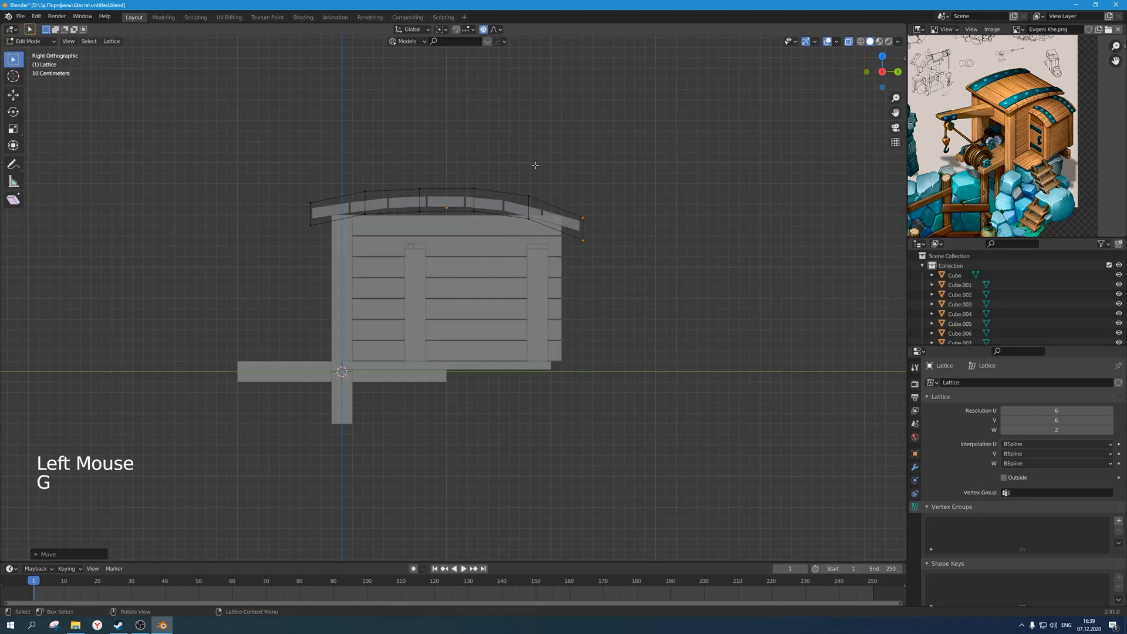
Return to Object Mode with X-ray off and hide the lattice.
{"action": "scroll", "coordinate": [538, 157], "scroll_direction": "down", "scroll_amount": 3}
{"action": "key", "text": "Tab"}
{"action": "middle_click_drag", "start_coordinate": [537, 157], "coordinate": [492, 313]}
{"action": "key", "text": "alt+z"}
{"action": "left_click", "coordinate": [584, 322]}
{"action": "scroll", "coordinate": [584, 323], "scroll_direction": "up", "scroll_amount": 3}
{"action": "left_click", "coordinate": [460, 196]}
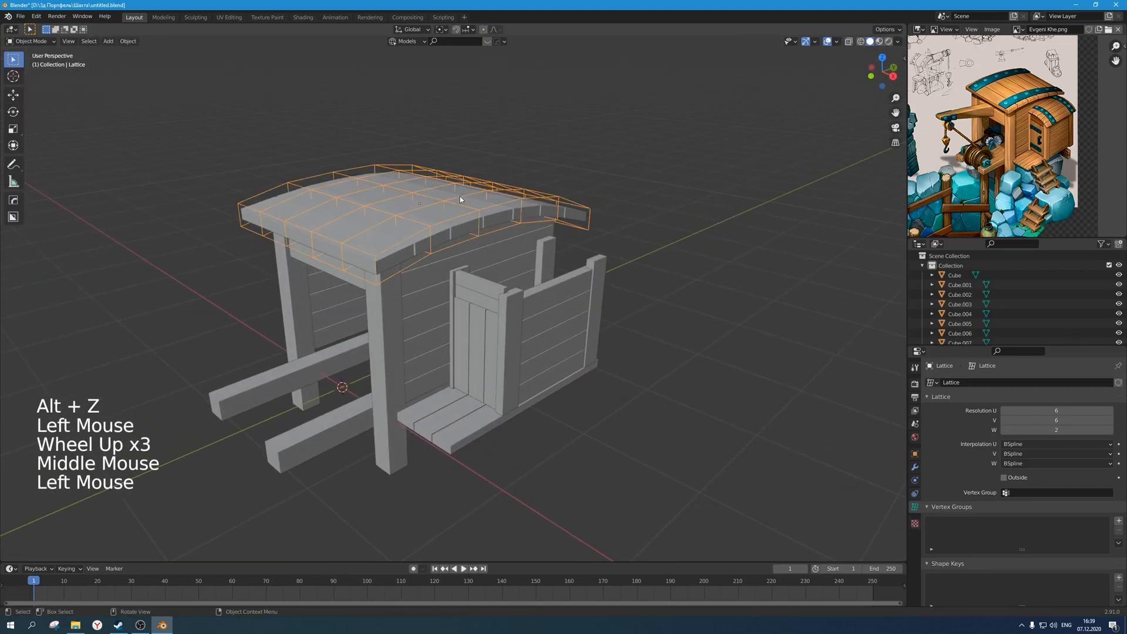
{"action": "key", "text": "h"}
Examine the curved roof from several angles, including its mesh in Edit Mode and in X-ray view.
{"action": "scroll", "coordinate": [481, 211], "scroll_direction": "down", "scroll_amount": 2}
{"action": "mouse_move", "coordinate": [499, 223]}
{"action": "middle_mouse_down"}
{"action": "mouse_move", "coordinate": [519, 241]}
{"action": "mouse_move", "coordinate": [478, 219]}
{"action": "mouse_move", "coordinate": [459, 229]}
{"action": "mouse_move", "coordinate": [493, 239]}
{"action": "middle_mouse_up"}
{"action": "scroll", "coordinate": [519, 241], "scroll_direction": "down", "scroll_amount": 1}
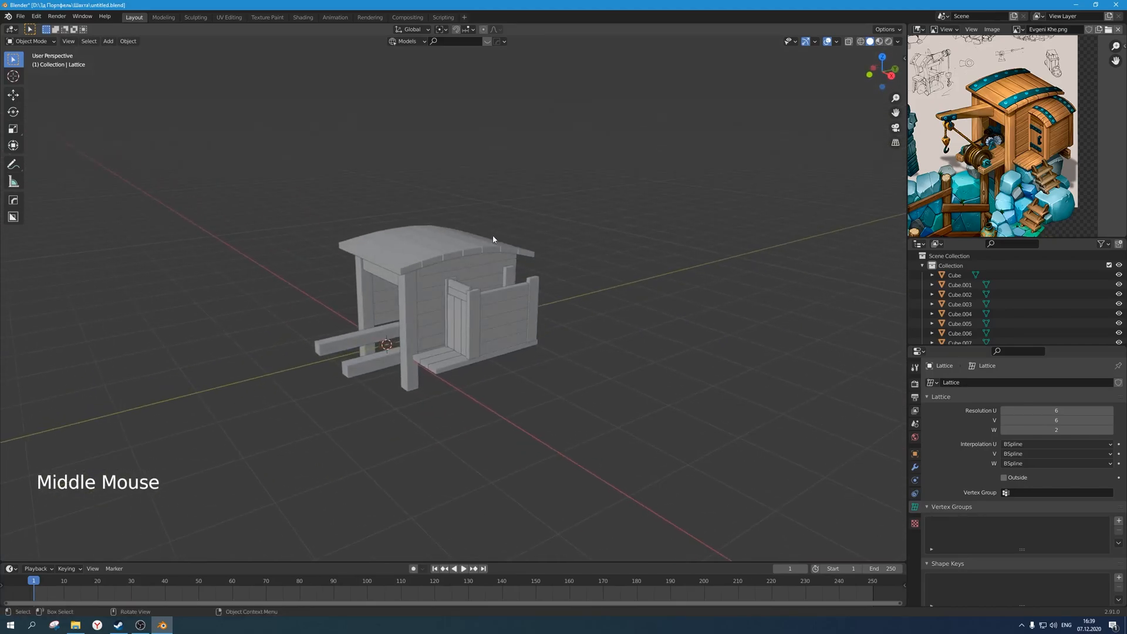
{"action": "scroll", "coordinate": [513, 241], "scroll_direction": "up", "scroll_amount": 3}
{"action": "scroll", "coordinate": [513, 241], "scroll_direction": "down", "scroll_amount": 1}
{"action": "middle_click_drag", "start_coordinate": [434, 303], "coordinate": [487, 192]}
{"action": "left_click", "coordinate": [465, 232]}
{"action": "scroll", "coordinate": [466, 232], "scroll_direction": "up", "scroll_amount": 2}
{"action": "mouse_move", "coordinate": [466, 232]}
{"action": "middle_mouse_down"}
{"action": "mouse_move", "coordinate": [486, 244]}
{"action": "mouse_move", "coordinate": [453, 217]}
{"action": "mouse_move", "coordinate": [501, 232]}
{"action": "mouse_move", "coordinate": [466, 211]}
{"action": "mouse_move", "coordinate": [482, 202]}
{"action": "mouse_move", "coordinate": [453, 204]}
{"action": "mouse_move", "coordinate": [660, 209]}
{"action": "mouse_move", "coordinate": [577, 253]}
{"action": "mouse_move", "coordinate": [644, 243]}
{"action": "mouse_move", "coordinate": [544, 249]}
{"action": "mouse_move", "coordinate": [573, 242]}
{"action": "middle_mouse_up"}
{"action": "key", "text": "Tab"}
{"action": "key", "text": "Tab"}
{"action": "left_click", "coordinate": [470, 214]}
{"action": "key", "text": "alt+z"}
{"action": "scroll", "coordinate": [481, 231], "scroll_direction": "up", "scroll_amount": 1}
{"action": "middle_click", "coordinate": [475, 210], "text": "alt"}
{"action": "middle_click", "coordinate": [475, 210], "text": "alt"}
{"action": "key", "text": "alt+z"}
{"action": "left_click", "coordinate": [660, 209]}
{"action": "scroll", "coordinate": [660, 209], "scroll_direction": "down", "scroll_amount": 2}
Select the curved roof and try moving it.
{"action": "left_click", "coordinate": [577, 253]}
{"action": "scroll", "coordinate": [644, 243], "scroll_direction": "up", "scroll_amount": 1, "text": "shift"}
{"action": "scroll", "coordinate": [544, 249], "scroll_direction": "up", "scroll_amount": 2}
{"action": "key", "text": "g"}
{"action": "left_click", "coordinate": [675, 238]}
{"action": "middle_click_drag", "start_coordinate": [676, 238], "coordinate": [566, 245]}
Check the hut's overall shape against the roof from several angles and save the file.
{"action": "scroll", "coordinate": [657, 248], "scroll_direction": "down", "scroll_amount": 2}
{"action": "scroll", "coordinate": [566, 244], "scroll_direction": "down", "scroll_amount": 4}
{"action": "mouse_move", "coordinate": [474, 263]}
{"action": "middle_mouse_down"}
{"action": "mouse_move", "coordinate": [535, 248]}
{"action": "mouse_move", "coordinate": [529, 267]}
{"action": "mouse_move", "coordinate": [459, 291]}
{"action": "mouse_move", "coordinate": [471, 350]}
{"action": "mouse_move", "coordinate": [488, 280]}
{"action": "middle_mouse_up"}
{"action": "scroll", "coordinate": [529, 268], "scroll_direction": "up", "scroll_amount": 1}
{"action": "scroll", "coordinate": [417, 270], "scroll_direction": "up", "scroll_amount": 1}
{"action": "scroll", "coordinate": [417, 274], "scroll_direction": "up", "scroll_amount": 1}
{"action": "mouse_move", "coordinate": [417, 274]}
{"action": "middle_mouse_down"}
{"action": "mouse_move", "coordinate": [438, 292]}
{"action": "mouse_move", "coordinate": [386, 292]}
{"action": "mouse_move", "coordinate": [411, 285]}
{"action": "middle_mouse_up"}
{"action": "scroll", "coordinate": [411, 285], "scroll_direction": "up", "scroll_amount": 1}
{"action": "middle_click_drag", "start_coordinate": [411, 285], "coordinate": [463, 236]}
{"action": "key", "text": "ctrl+s"}
{"action": "scroll", "coordinate": [424, 278], "scroll_direction": "down", "scroll_amount": 1}
{"action": "scroll", "coordinate": [424, 278], "scroll_direction": "down", "scroll_amount": 1, "text": "shift"}
{"action": "scroll", "coordinate": [464, 236], "scroll_direction": "up", "scroll_amount": 2}
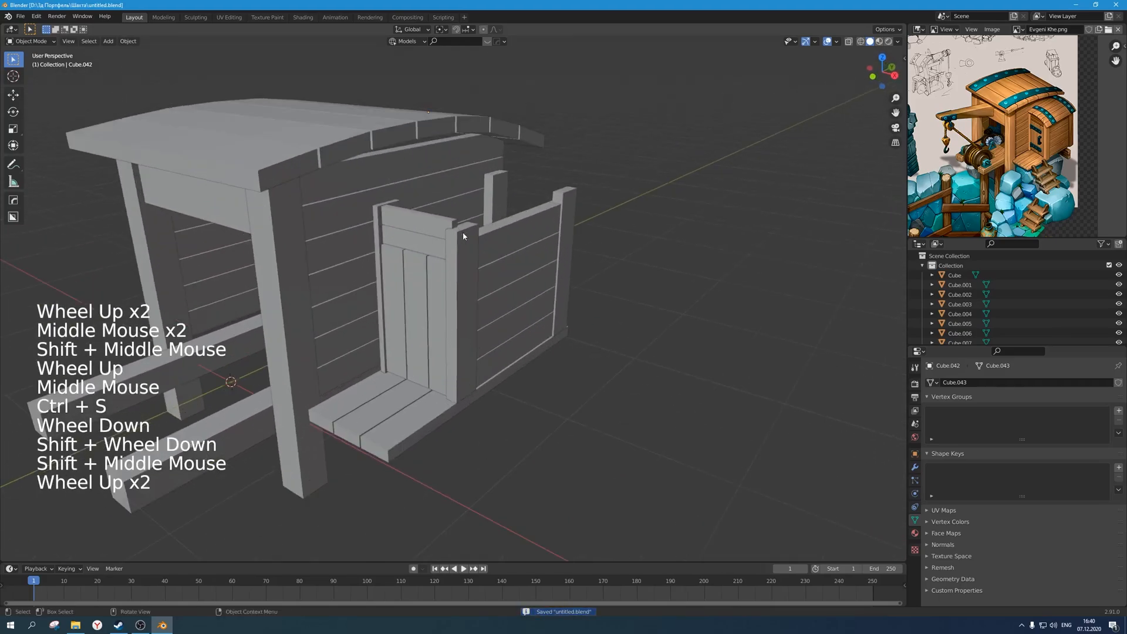
Select the roof together with its hidden lattice in the outliner, try duplicating them, and undo the duplication.
{"action": "left_click", "coordinate": [447, 132]}
{"action": "scroll", "coordinate": [999, 299], "scroll_direction": "down", "scroll_amount": 19}
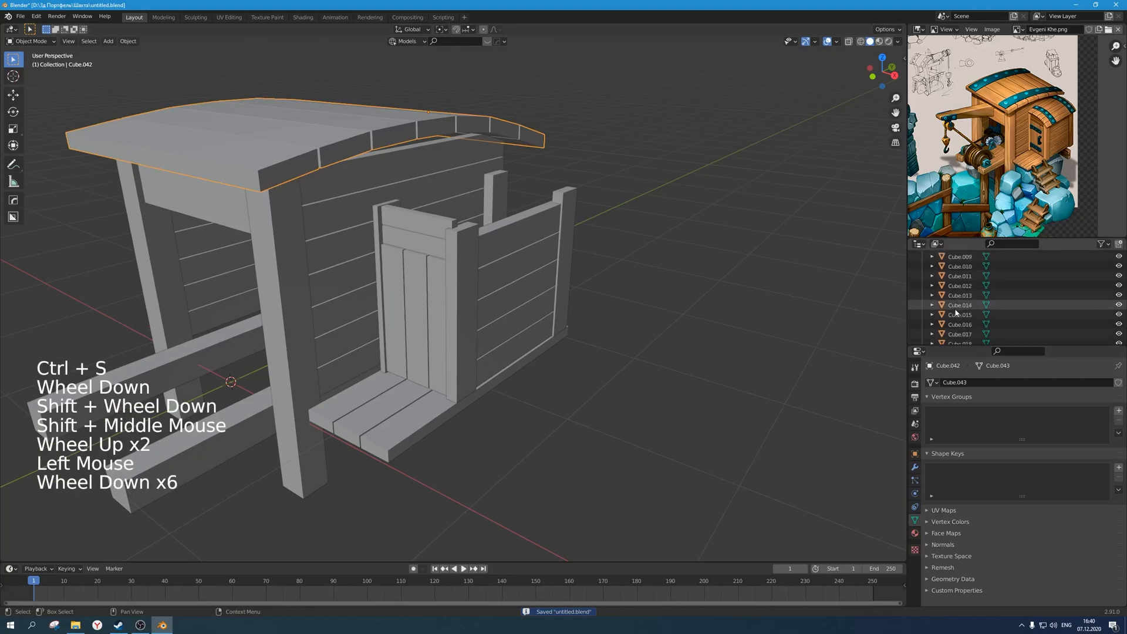
{"action": "scroll", "coordinate": [957, 328], "scroll_direction": "down", "scroll_amount": 5}
{"action": "left_click", "coordinate": [956, 336], "text": "ctrl"}
{"action": "scroll", "coordinate": [447, 225], "scroll_direction": "down", "scroll_amount": 3}
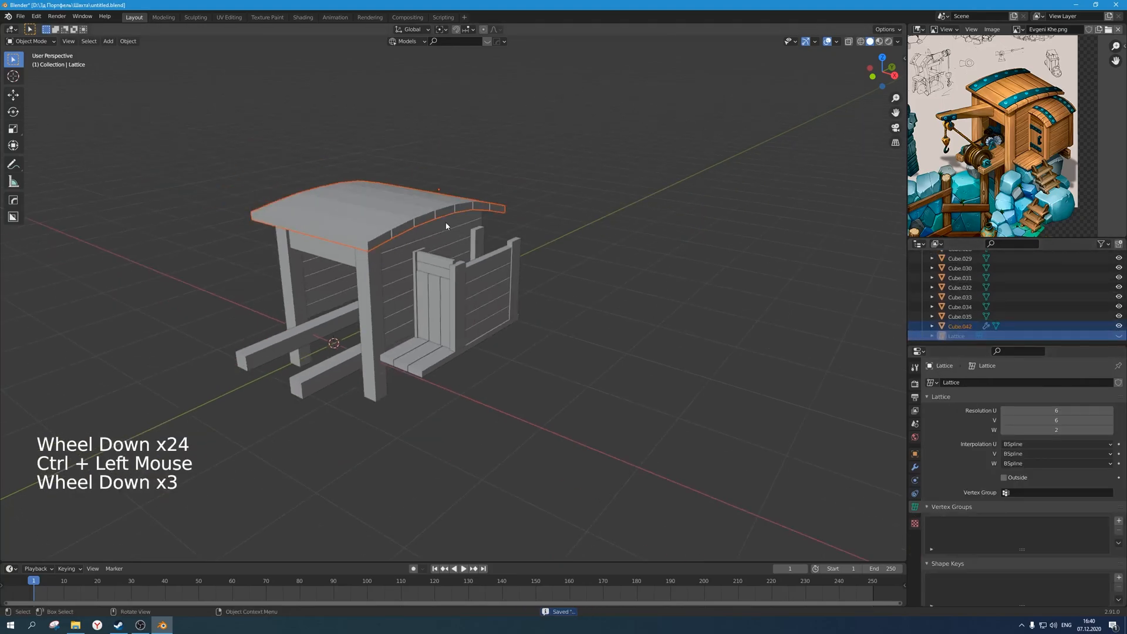
{"action": "key", "text": "shift+d"}
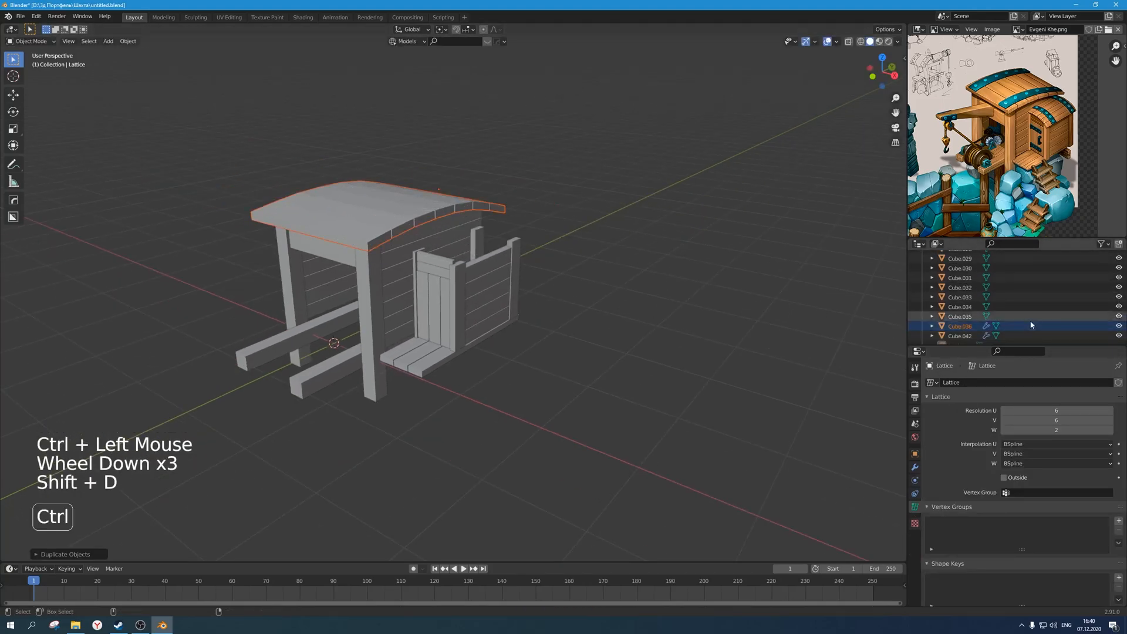
{"action": "key", "text": "ctrl+z"}
Unhide the lattice and select it together with the curved roof.
{"action": "scroll", "coordinate": [1117, 356], "scroll_direction": "down", "scroll_amount": 6}
{"action": "left_click", "coordinate": [410, 188]}
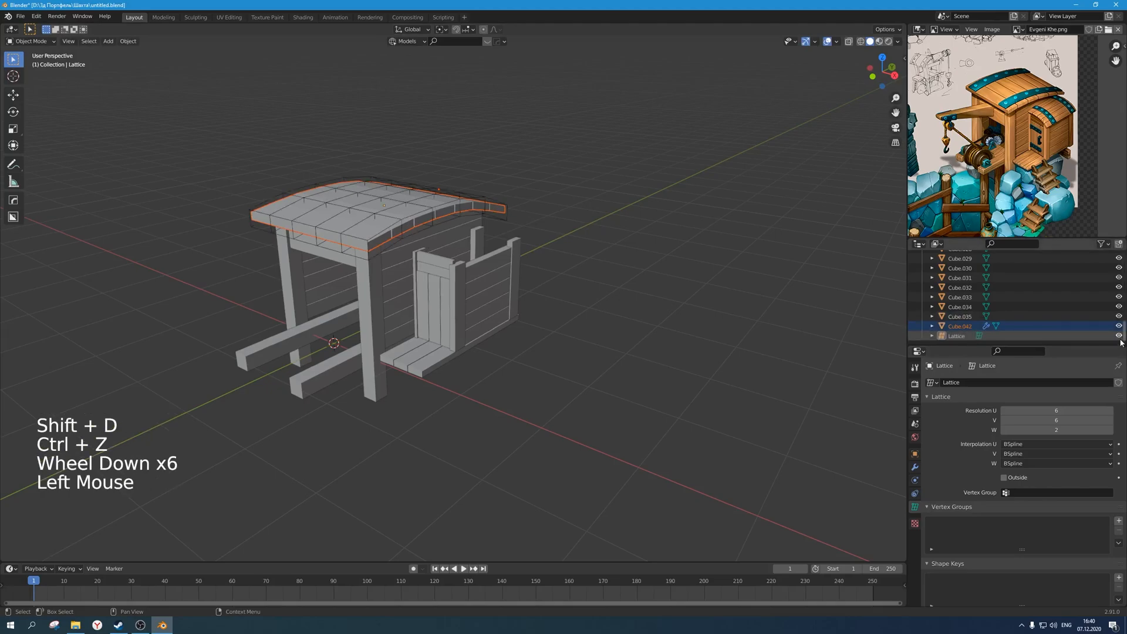
{"action": "left_click", "coordinate": [431, 214], "text": "shift"}
{"action": "scroll", "coordinate": [445, 245], "scroll_direction": "up", "scroll_amount": 2}
{"action": "scroll", "coordinate": [445, 245], "scroll_direction": "down", "scroll_amount": 1}
{"action": "scroll", "coordinate": [445, 245], "scroll_direction": "up", "scroll_amount": 1}
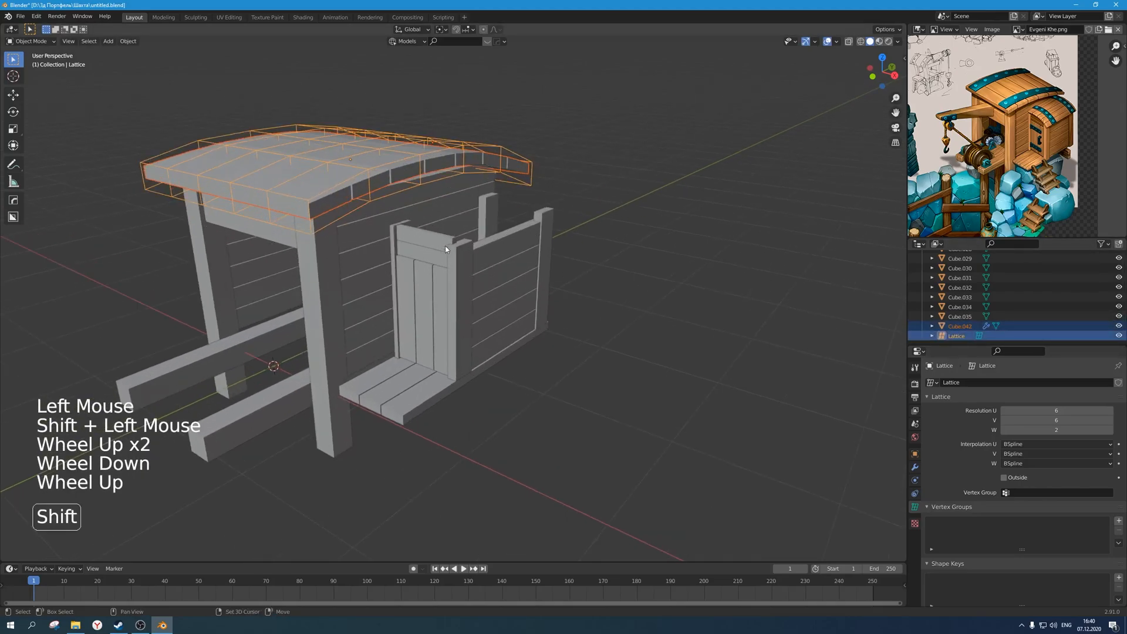
Duplicate the curved roof with its lattice, place the copies beside the hut and rotate them 90° about the Z axis.
{"action": "key", "text": "shift+d"}
{"action": "left_click", "coordinate": [693, 307]}
{"action": "scroll", "coordinate": [644, 305], "scroll_direction": "down", "scroll_amount": 3}
{"action": "middle_click_drag", "start_coordinate": [624, 300], "coordinate": [618, 303]}
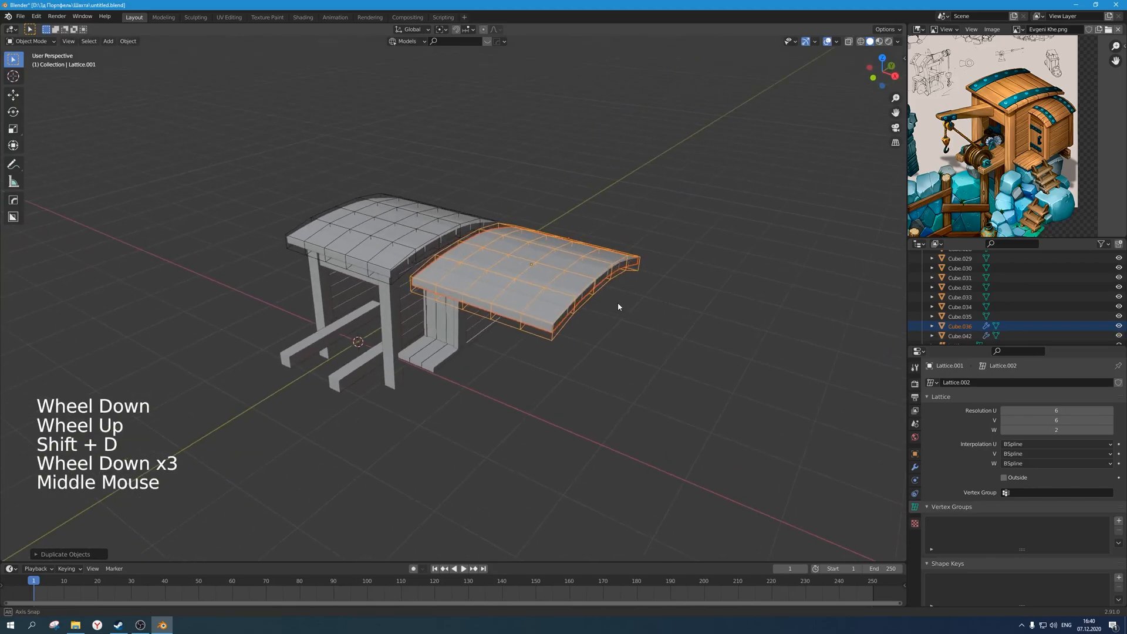
{"action": "type", "text": "rz90"}
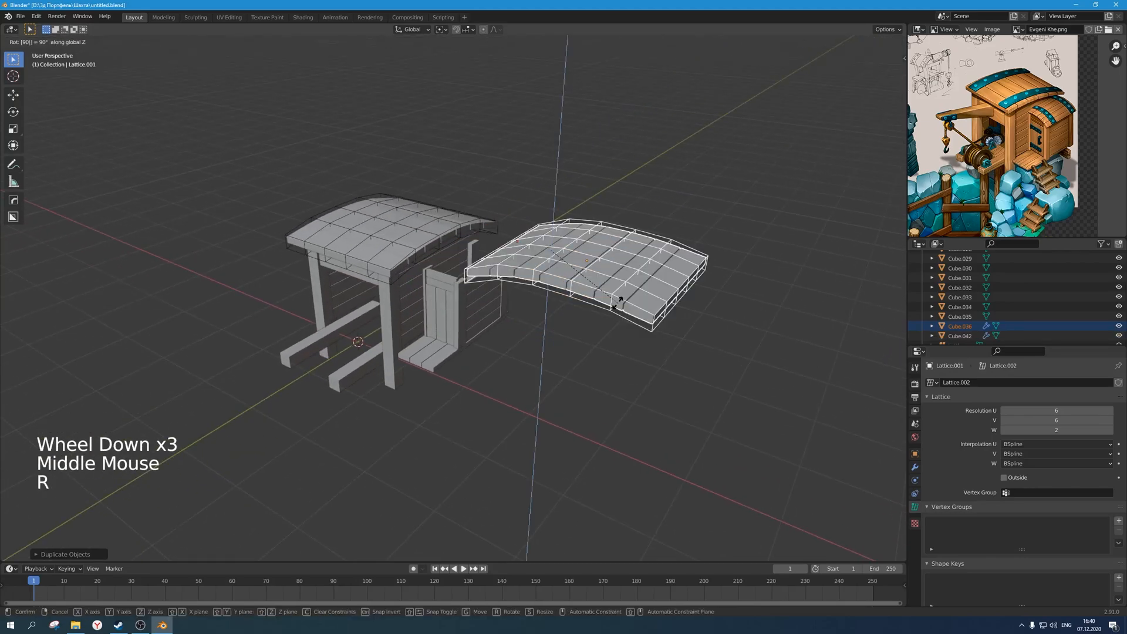
{"action": "key", "text": "Return"}
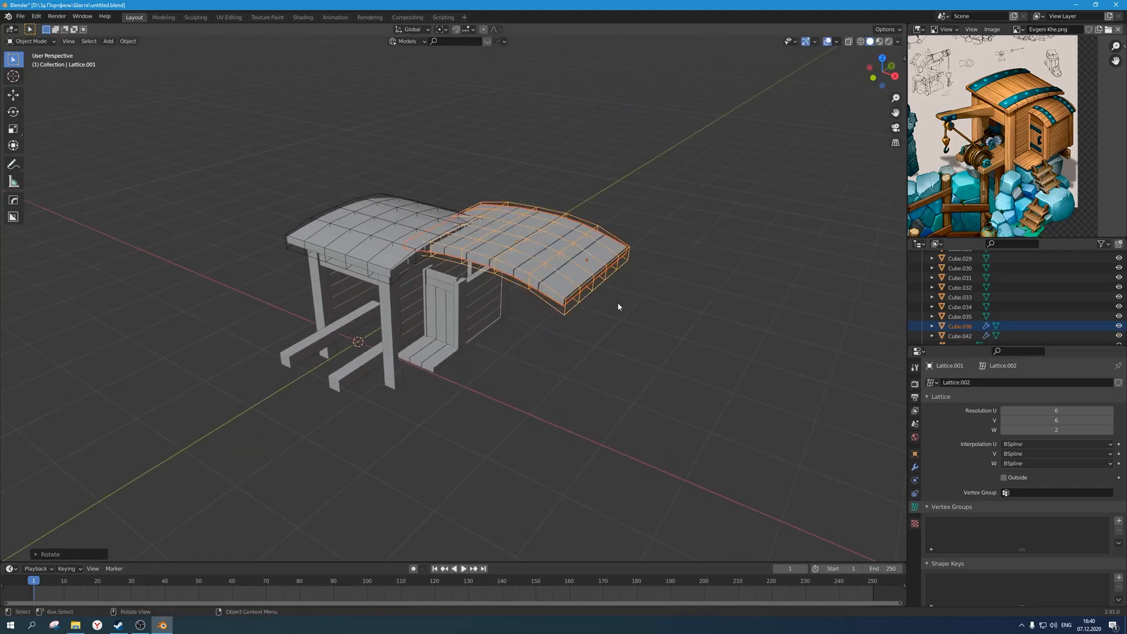
Scale the duplicated roof and lattice to about 0.6 and move them over the side annex in front view.
{"action": "scroll", "coordinate": [617, 301], "scroll_direction": "up", "scroll_amount": 2}
{"action": "key", "text": "s"}
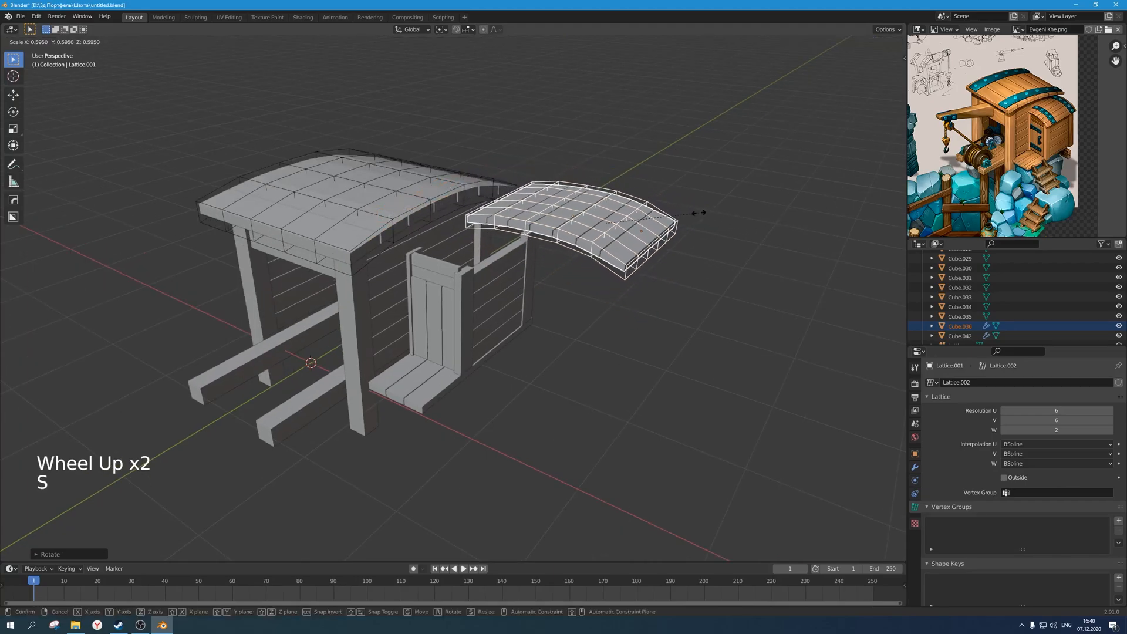
{"action": "left_click", "coordinate": [698, 211]}
{"action": "key", "text": "KP_1"}
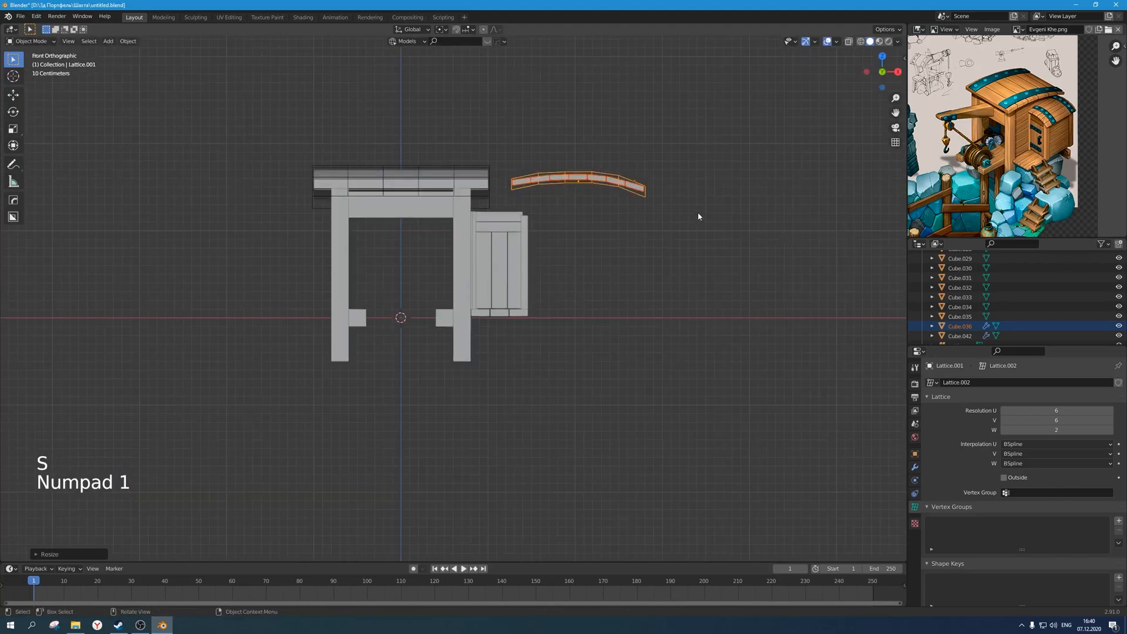
{"action": "key", "text": "g"}
{"action": "left_click", "coordinate": [656, 237]}
Stretch the small roof and its lattice along Y to about 1.27 and reposition them over the annex in top view.
{"action": "key", "text": "KP_7"}
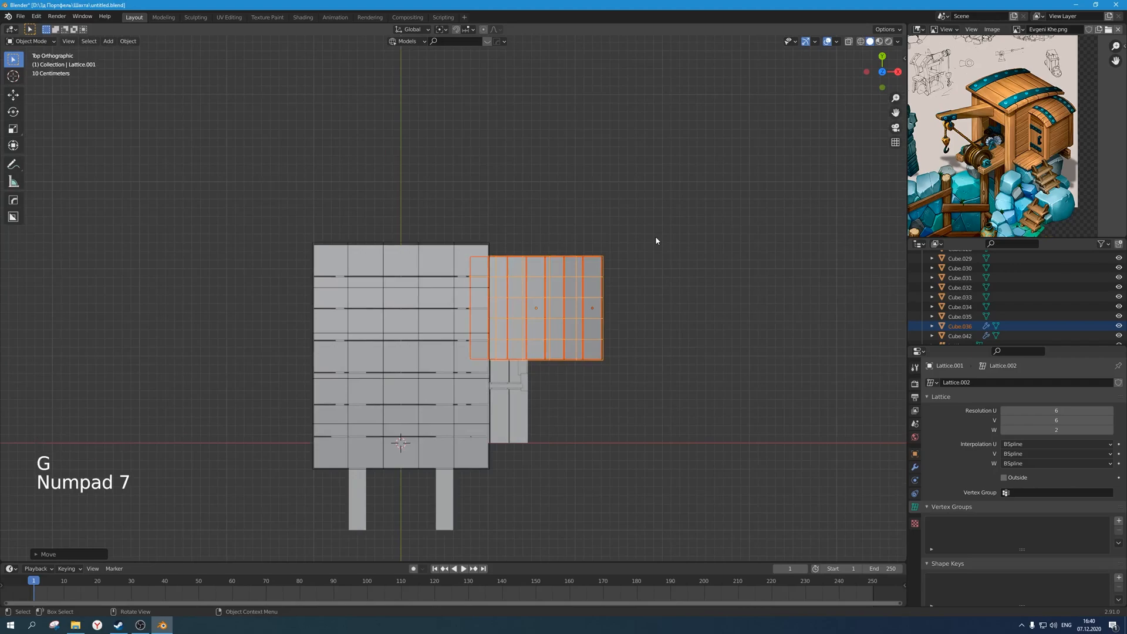
{"action": "key", "text": "g"}
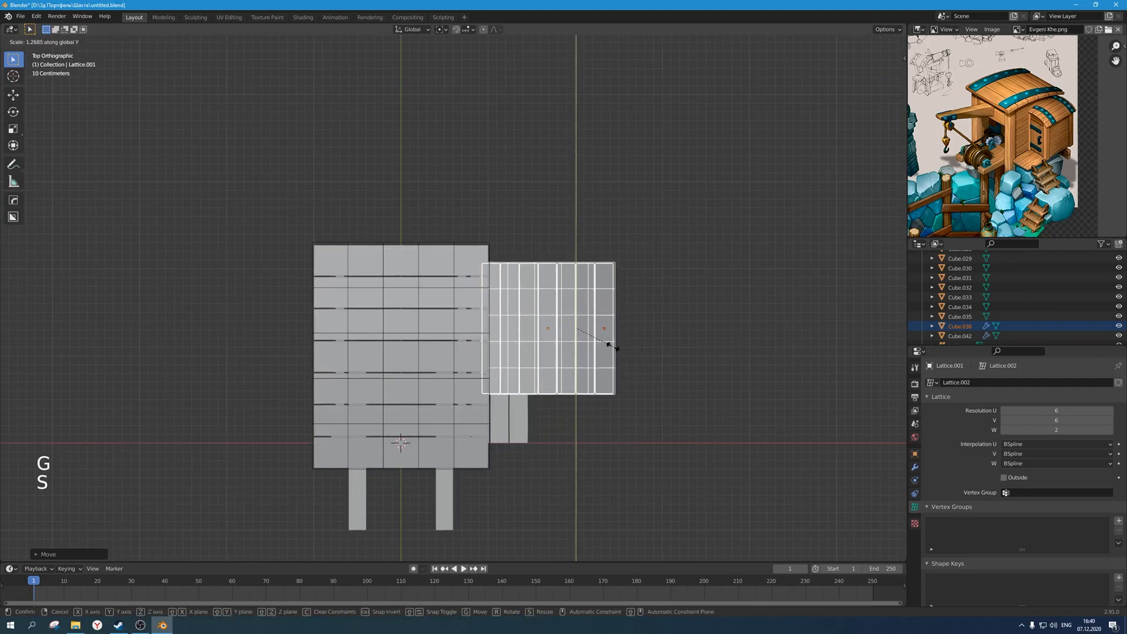
{"action": "key", "text": "g"}
{"action": "left_click", "coordinate": [616, 375]}
{"action": "scroll", "coordinate": [616, 376], "scroll_direction": "down", "scroll_amount": 2}
{"action": "middle_click_drag", "start_coordinate": [615, 375], "coordinate": [593, 300]}
{"action": "scroll", "coordinate": [564, 294], "scroll_direction": "up", "scroll_amount": 2}
{"action": "scroll", "coordinate": [678, 311], "scroll_direction": "up", "scroll_amount": 1}
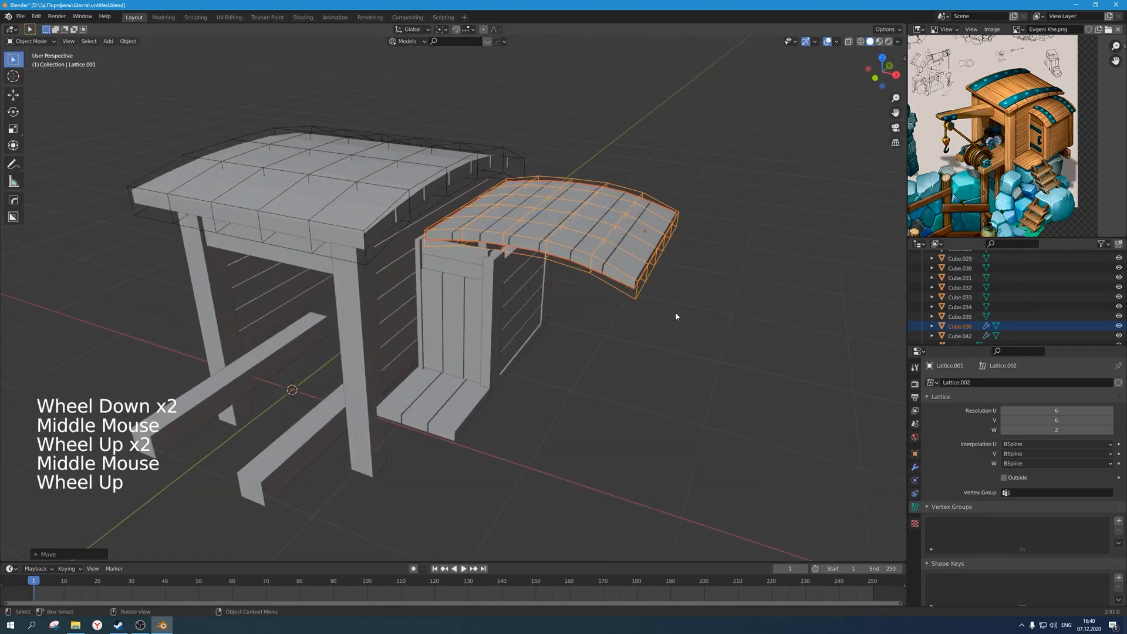
Narrow the small roof and its lattice along X to about 0.55 and move them onto the annex.
{"action": "key", "text": "s"}
{"action": "key", "text": "x"}
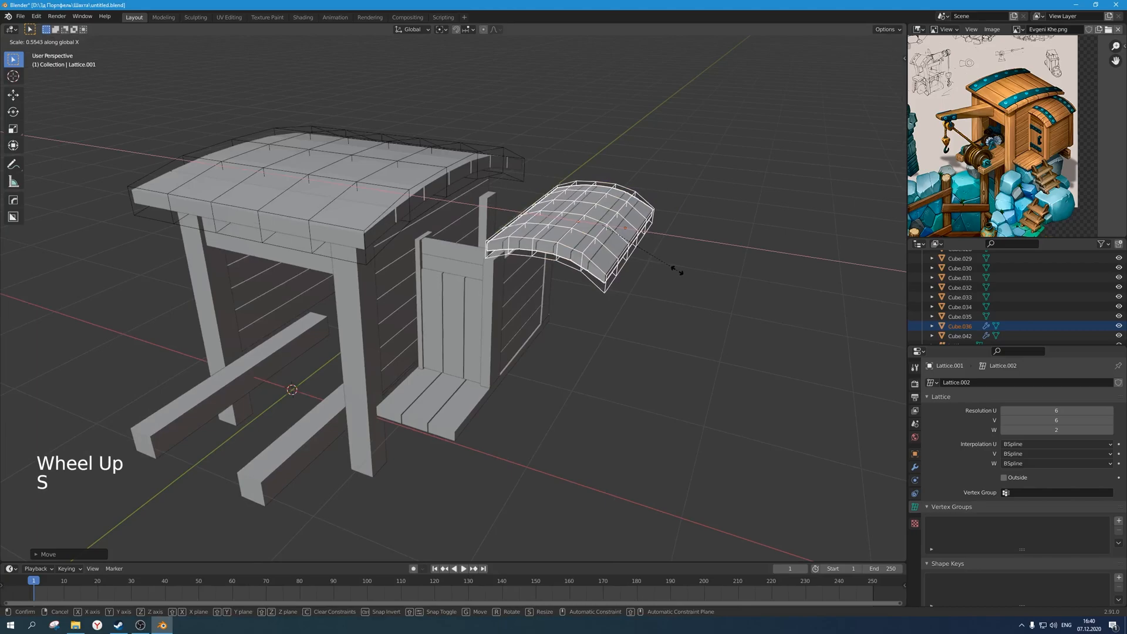
{"action": "key", "text": "g"}
{"action": "left_click", "coordinate": [603, 271]}
Align the small roof with the annex's depth in side view and adjust its height so it sits on the annex walls.
{"action": "middle_click_drag", "start_coordinate": [604, 271], "coordinate": [530, 253]}
{"action": "key", "text": "KP_3"}
{"action": "scroll", "coordinate": [530, 254], "scroll_direction": "up", "scroll_amount": 4}
{"action": "key", "text": "g"}
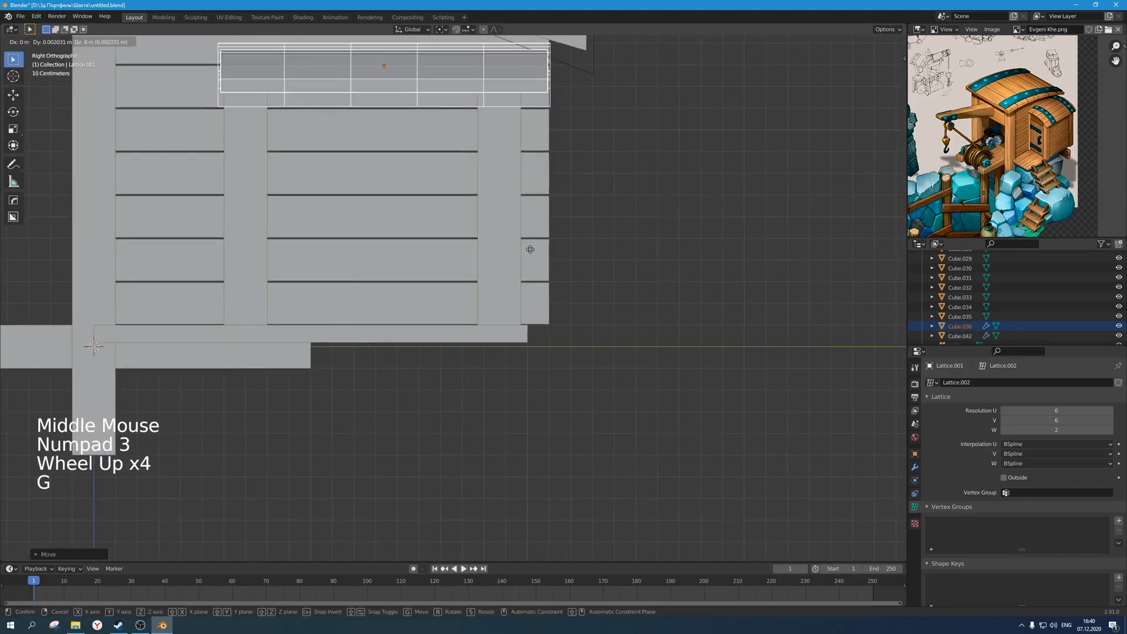
{"action": "left_click", "coordinate": [524, 246]}
{"action": "scroll", "coordinate": [460, 241], "scroll_direction": "down", "scroll_amount": 5}
{"action": "middle_click_drag", "start_coordinate": [460, 241], "coordinate": [581, 263]}
{"action": "scroll", "coordinate": [539, 257], "scroll_direction": "up", "scroll_amount": 2}
{"action": "key", "text": "g"}
{"action": "key", "text": "z"}
{"action": "scroll", "coordinate": [593, 265], "scroll_direction": "down", "scroll_amount": 2}
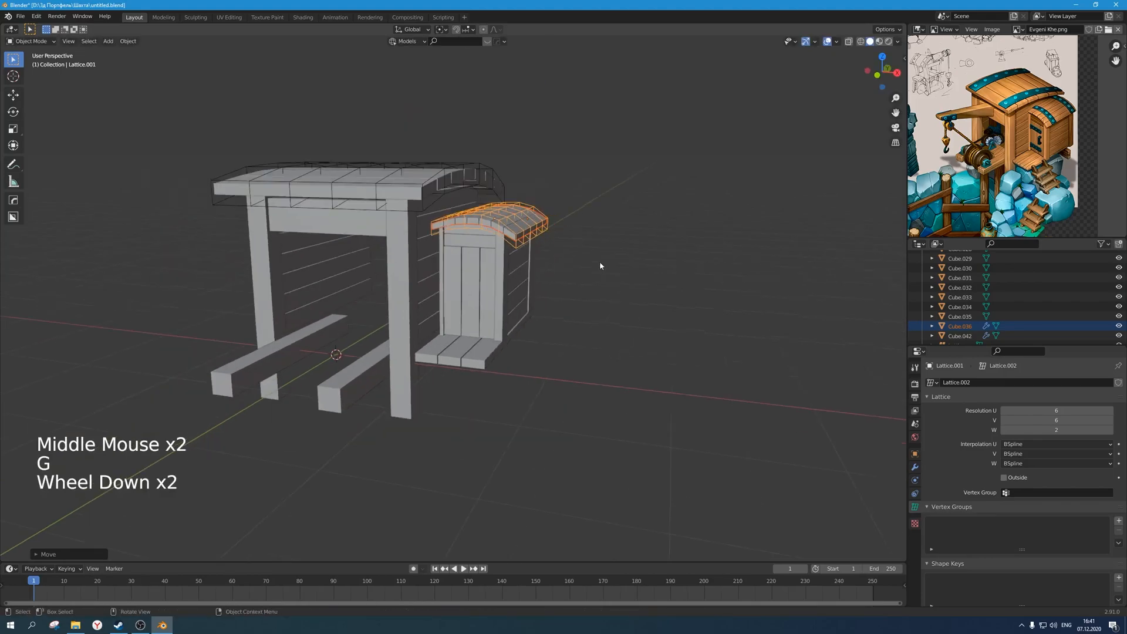
{"action": "left_click", "coordinate": [611, 261]}
Hide the small roof's lattice and the main roof's lattice.
{"action": "scroll", "coordinate": [611, 261], "scroll_direction": "up", "scroll_amount": 2}
{"action": "key", "text": "alt+z"}
{"action": "key", "text": "alt+z"}
{"action": "left_click", "coordinate": [596, 231]}
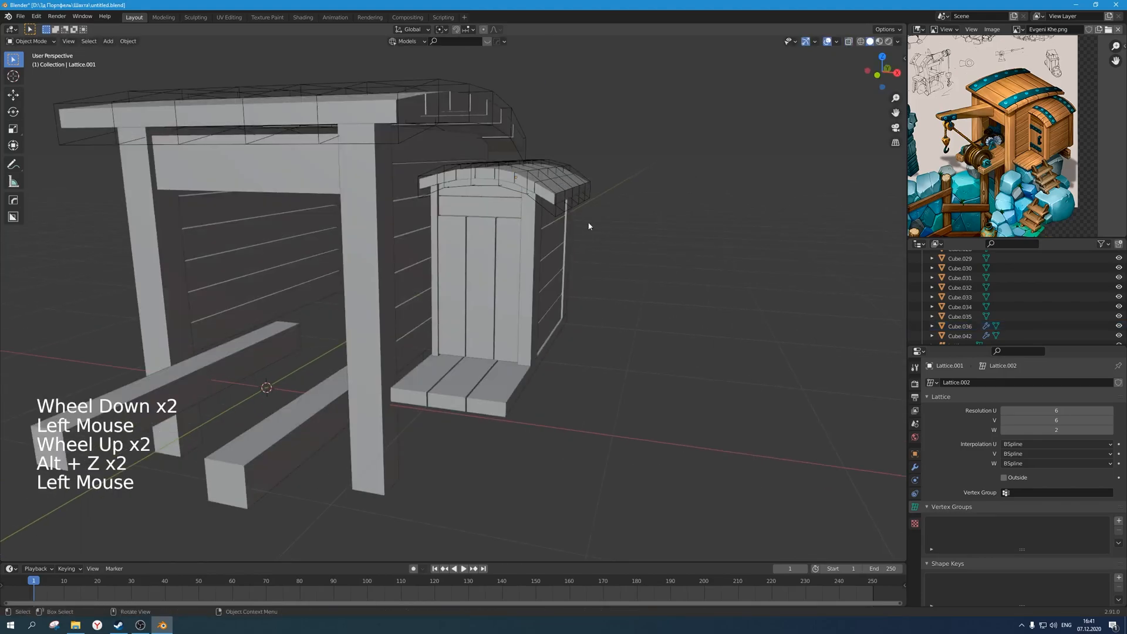
{"action": "key", "text": "h"}
{"action": "left_click", "coordinate": [485, 101]}
{"action": "key", "text": "h"}
{"action": "left_click", "coordinate": [637, 168]}
Open the two annex posts next to the main hut together for mesh editing.
{"action": "scroll", "coordinate": [564, 270], "scroll_direction": "down", "scroll_amount": 2}
{"action": "middle_click_drag", "start_coordinate": [564, 269], "coordinate": [443, 237]}
{"action": "scroll", "coordinate": [560, 269], "scroll_direction": "down", "scroll_amount": 2}
{"action": "scroll", "coordinate": [534, 305], "scroll_direction": "up", "scroll_amount": 2}
{"action": "scroll", "coordinate": [491, 330], "scroll_direction": "down", "scroll_amount": 1}
{"action": "scroll", "coordinate": [441, 270], "scroll_direction": "up", "scroll_amount": 4}
{"action": "left_click", "coordinate": [443, 237]}
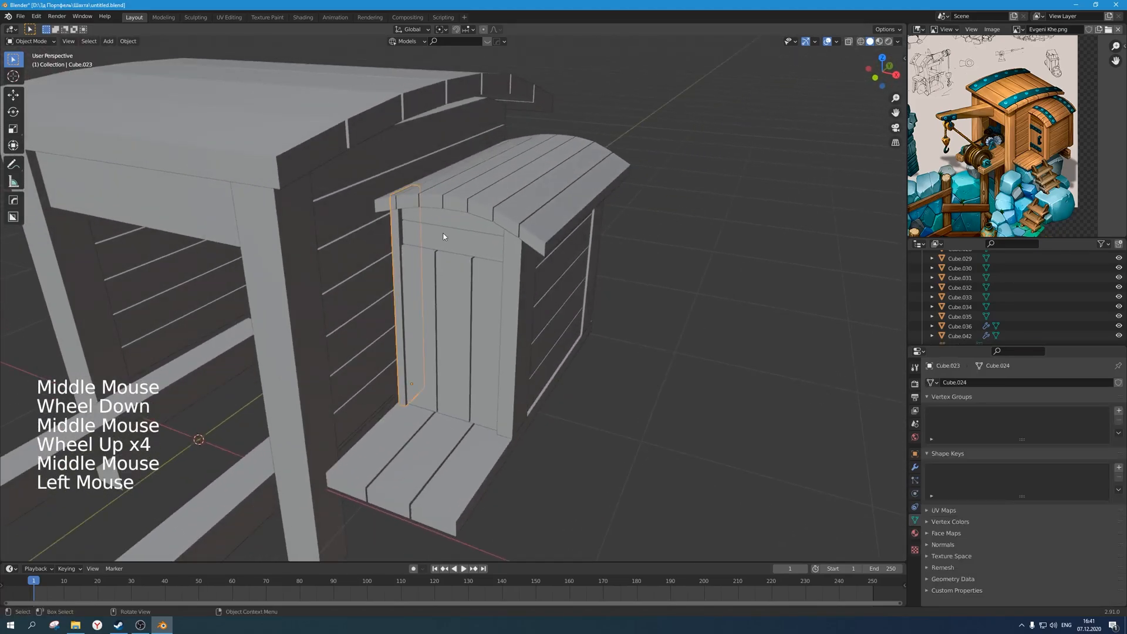
{"action": "key", "text": "alt+z"}
{"action": "left_click", "coordinate": [506, 156], "text": "shift"}
{"action": "key", "text": "Tab"}
Lower the top vertices of both posts along Z beneath the small roof, with proportional editing off.
{"action": "key", "text": "alt+z"}
{"action": "left_click_drag", "start_coordinate": [302, 96], "coordinate": [591, 212]}
{"action": "key", "text": "alt+z"}
{"action": "key", "text": "g"}
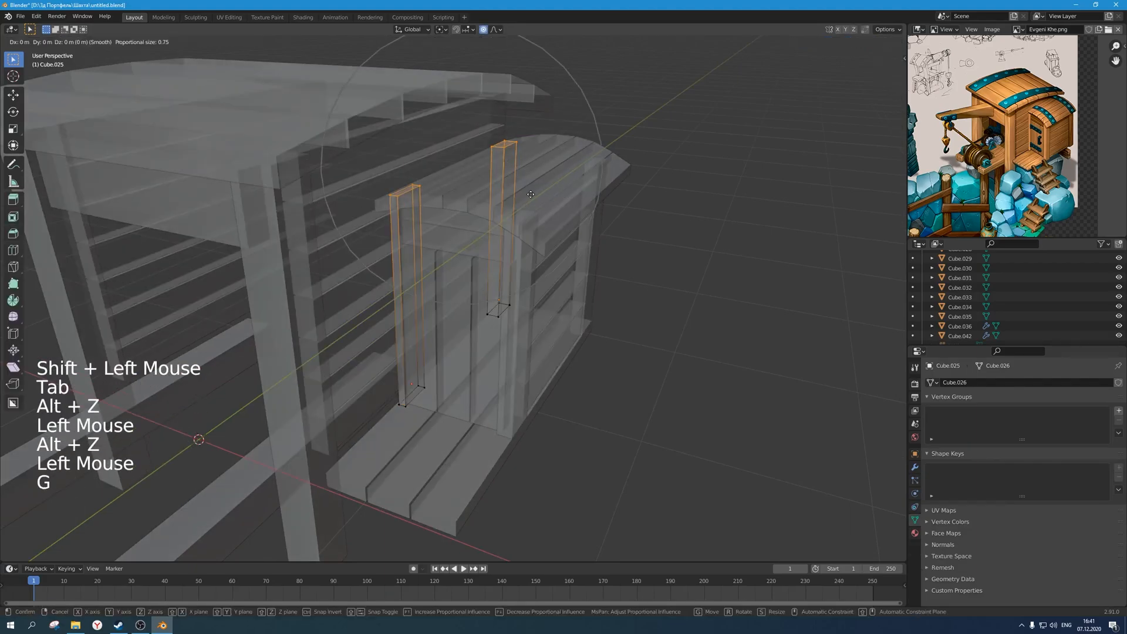
{"action": "right_click", "coordinate": [531, 194]}
{"action": "key", "text": "g"}
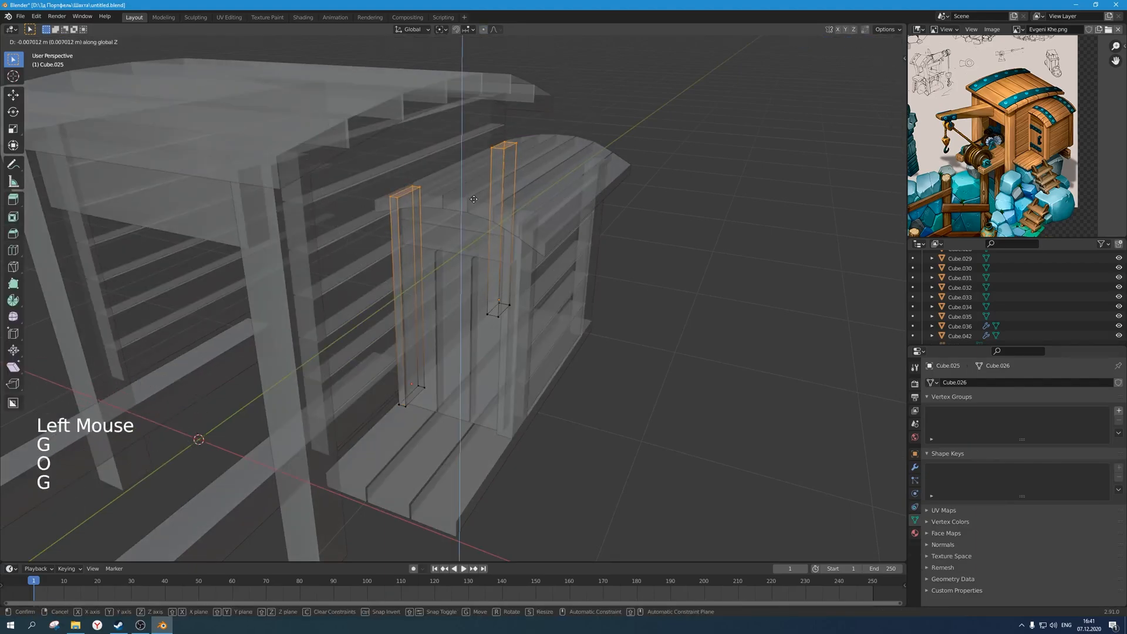
{"action": "key", "text": "alt+z"}
{"action": "key", "text": "Tab"}
{"action": "scroll", "coordinate": [494, 228], "scroll_direction": "down", "scroll_amount": 2}
{"action": "scroll", "coordinate": [495, 228], "scroll_direction": "down", "scroll_amount": 1}
{"action": "left_click", "coordinate": [609, 306]}
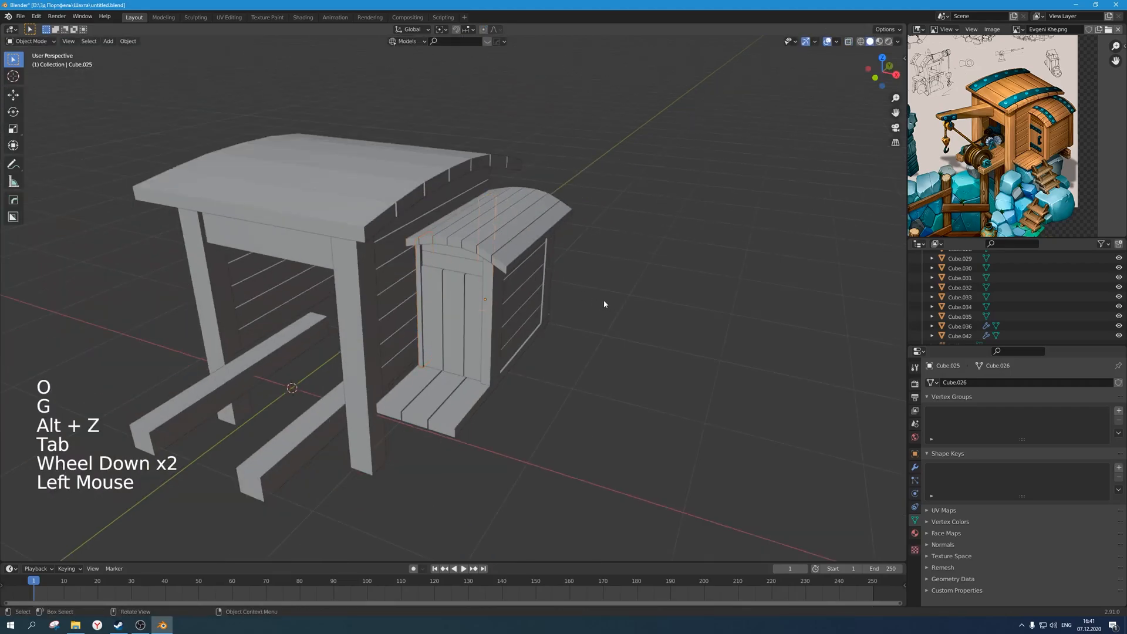
Add a plane to the main roof's mesh and raise it above the roof.
{"action": "scroll", "coordinate": [538, 209], "scroll_direction": "down", "scroll_amount": 3}
{"action": "scroll", "coordinate": [542, 217], "scroll_direction": "up", "scroll_amount": 2}
{"action": "middle_click_drag", "start_coordinate": [542, 218], "coordinate": [467, 265]}
{"action": "scroll", "coordinate": [473, 234], "scroll_direction": "down", "scroll_amount": 2}
{"action": "scroll", "coordinate": [370, 270], "scroll_direction": "up", "scroll_amount": 1}
{"action": "left_click", "coordinate": [365, 216]}
{"action": "key", "text": "Tab"}
{"action": "scroll", "coordinate": [482, 271], "scroll_direction": "up", "scroll_amount": 2}
{"action": "scroll", "coordinate": [476, 269], "scroll_direction": "down", "scroll_amount": 2}
{"action": "key", "text": "shift+a"}
{"action": "left_click", "coordinate": [468, 265]}
{"action": "key", "text": "g"}
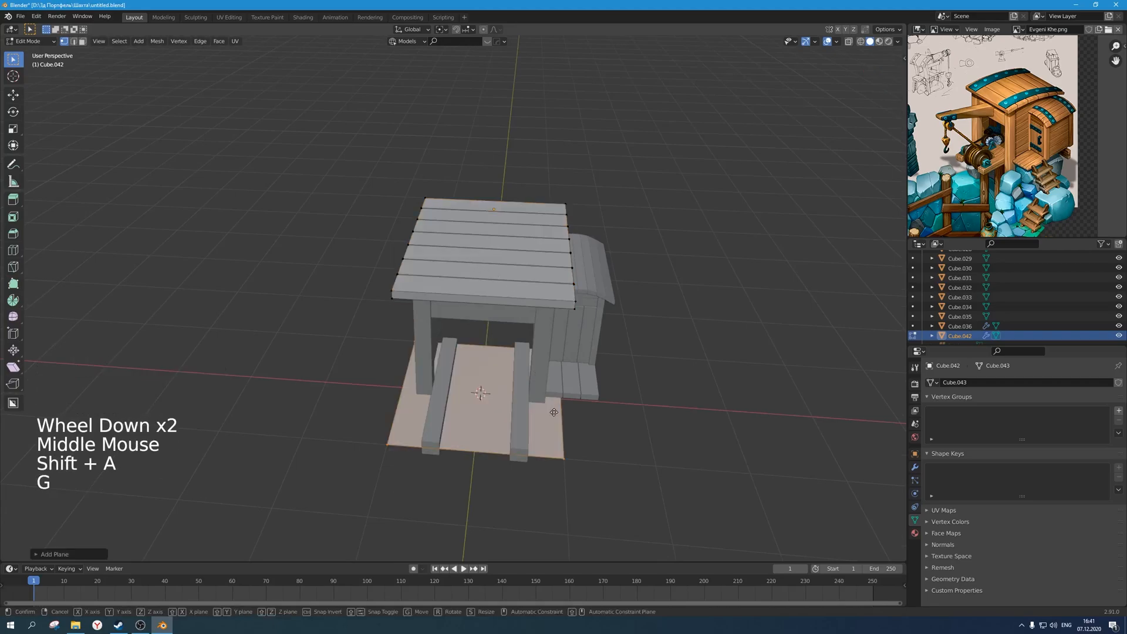
{"action": "left_click", "coordinate": [575, 261]}
Narrow the plane along X into a strip near the roof's left side and stretch it to the roof's full depth.
{"action": "key", "text": "KP_7"}
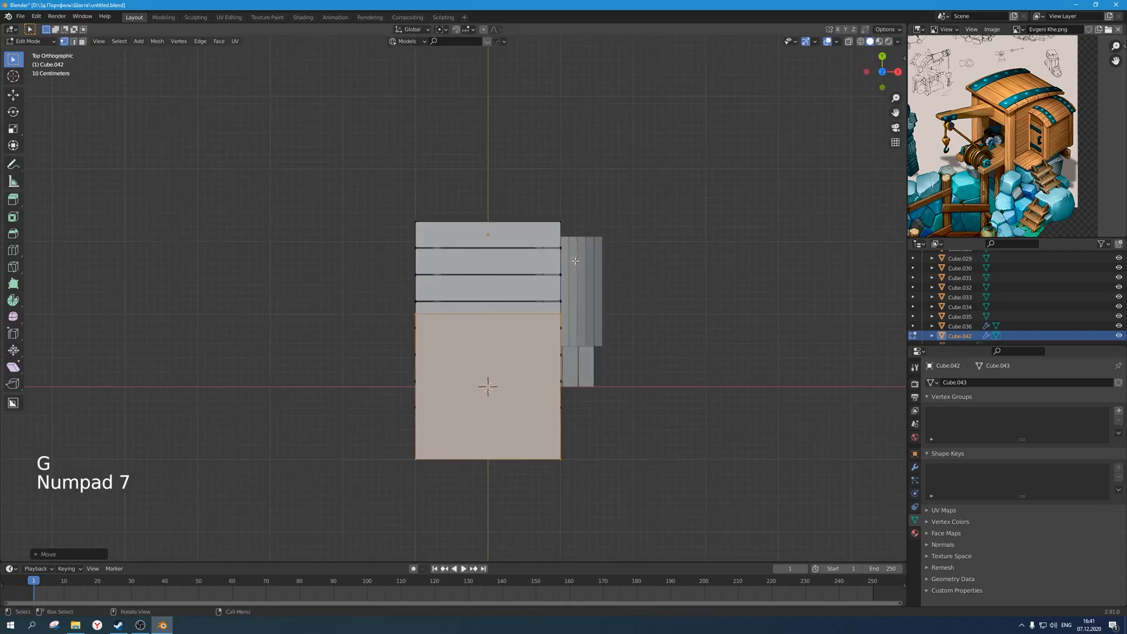
{"action": "key", "text": "g"}
{"action": "left_click", "coordinate": [612, 339]}
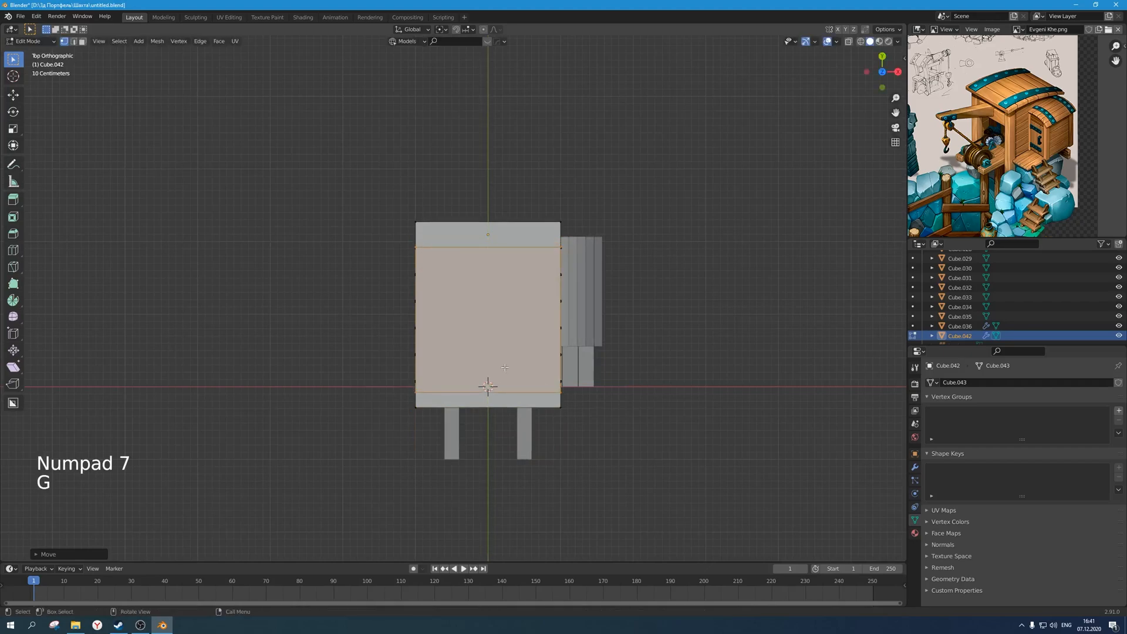
{"action": "key", "text": "s"}
{"action": "key", "text": "x"}
{"action": "left_click", "coordinate": [501, 324]}
{"action": "key", "text": "g"}
{"action": "left_click", "coordinate": [462, 336]}
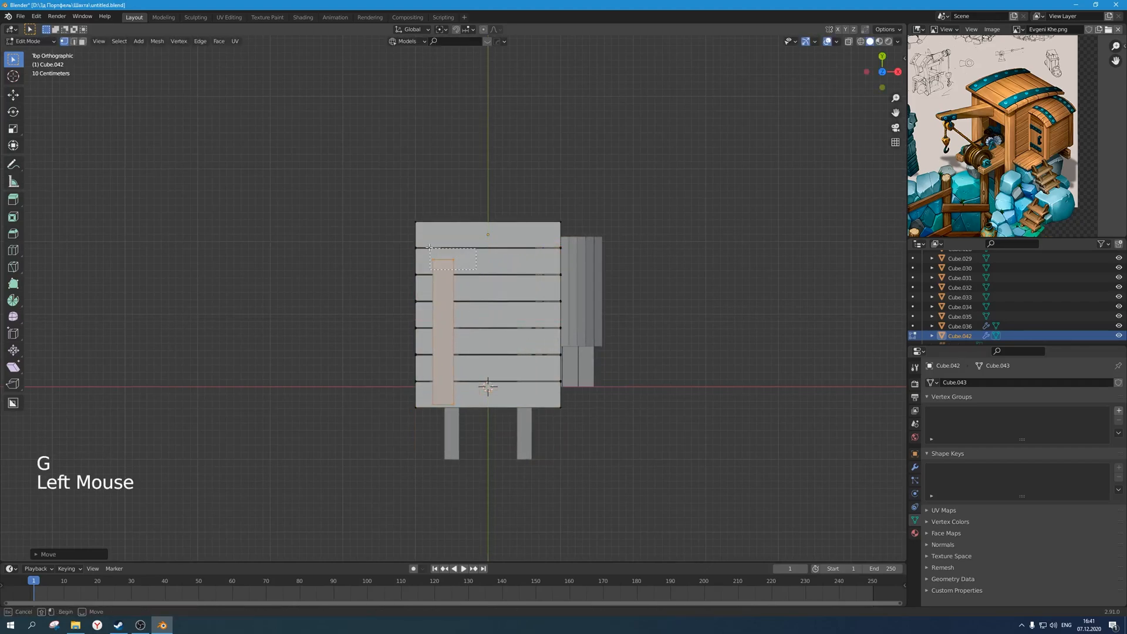
{"action": "key", "text": "g"}
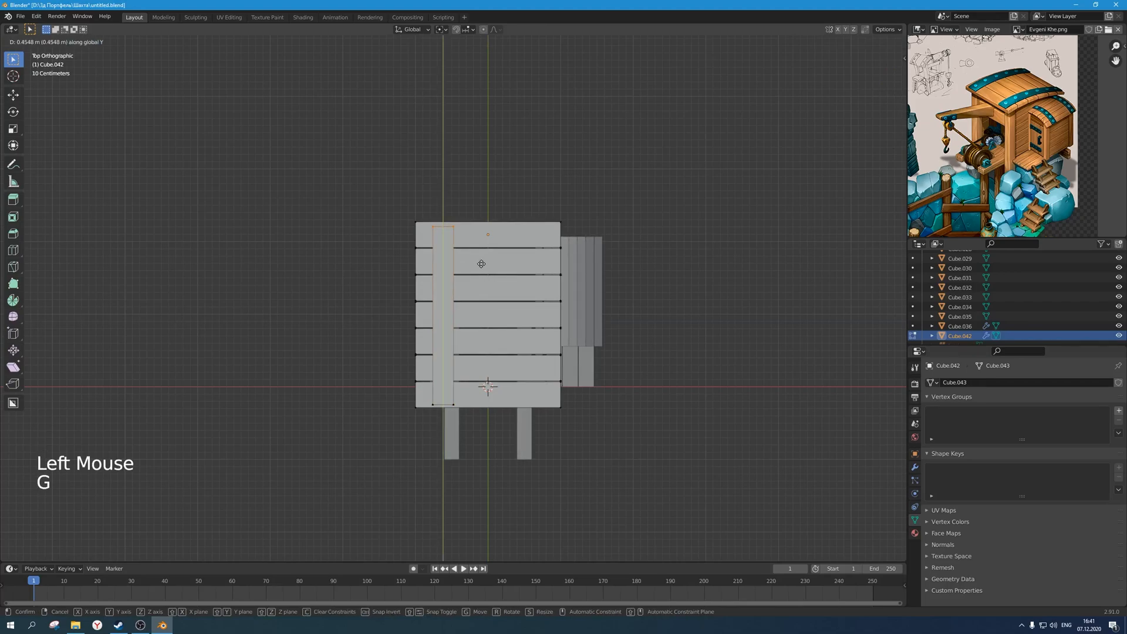
{"action": "left_click", "coordinate": [478, 425]}
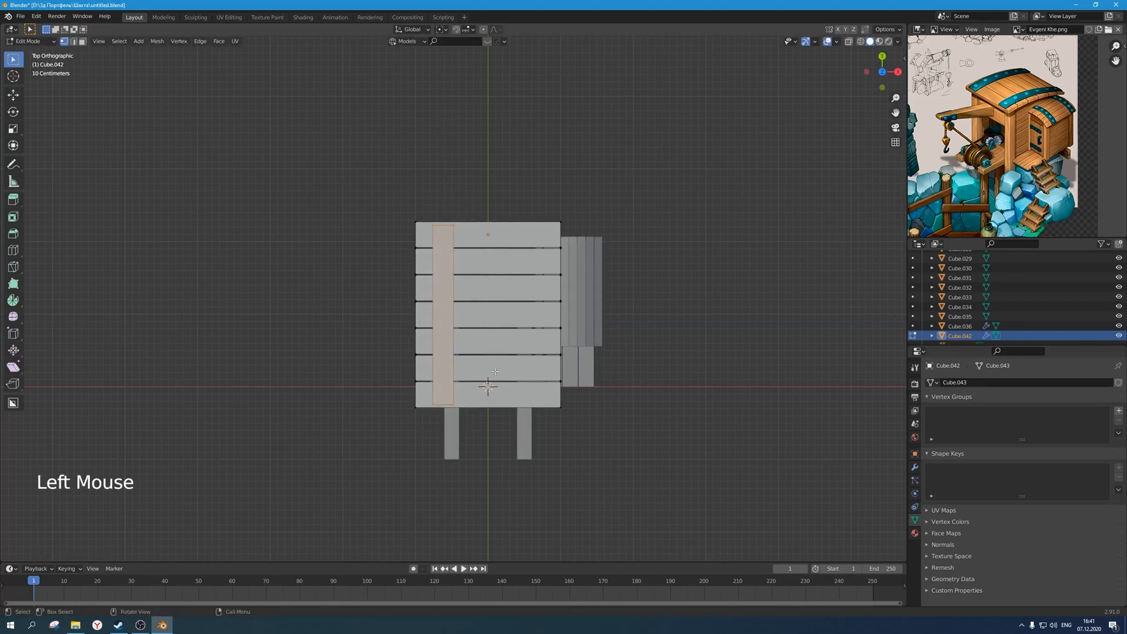
Lower the strip onto the roof's upper surface and extrude it upward about 0.022 m.
{"action": "scroll", "coordinate": [524, 442], "scroll_direction": "up", "scroll_amount": 1}
{"action": "key", "text": "KP_1"}
{"action": "scroll", "coordinate": [522, 442], "scroll_direction": "up", "scroll_amount": 2}
{"action": "middle_click_drag", "start_coordinate": [521, 323], "coordinate": [521, 443], "text": "shift"}
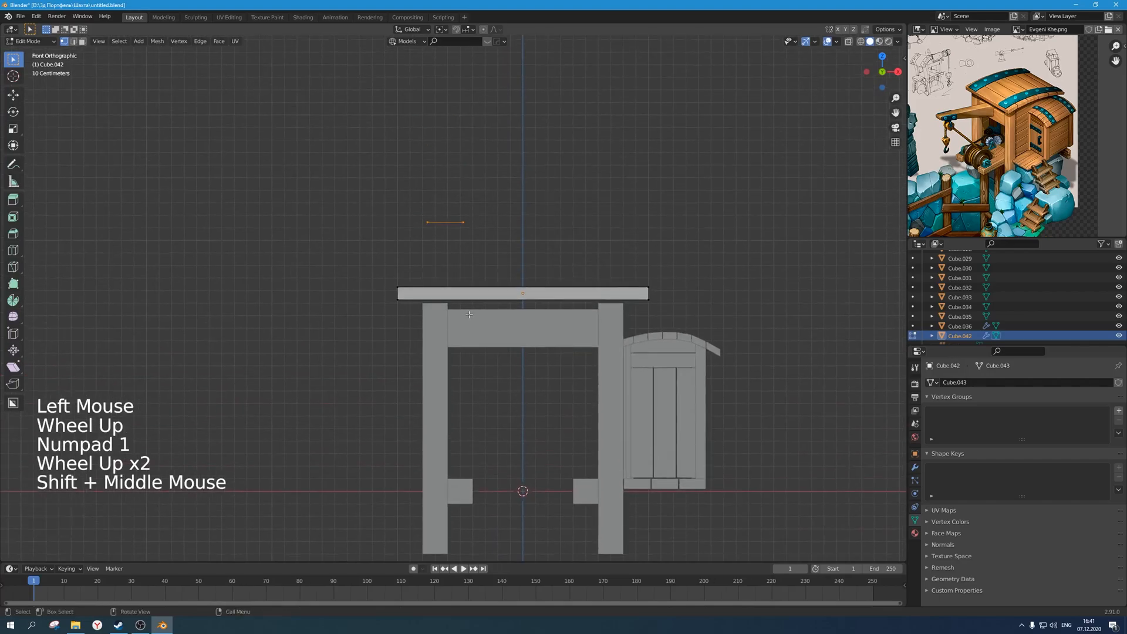
{"action": "scroll", "coordinate": [497, 255], "scroll_direction": "up", "scroll_amount": 4}
{"action": "key", "text": "g"}
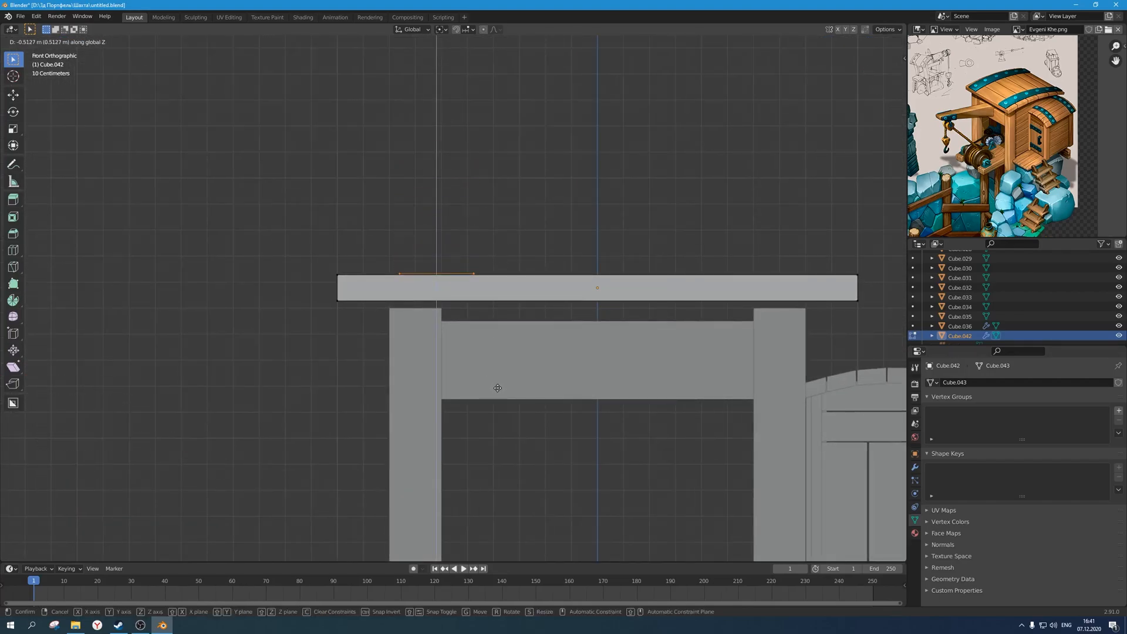
{"action": "left_click", "coordinate": [500, 389]}
{"action": "key", "text": "e"}
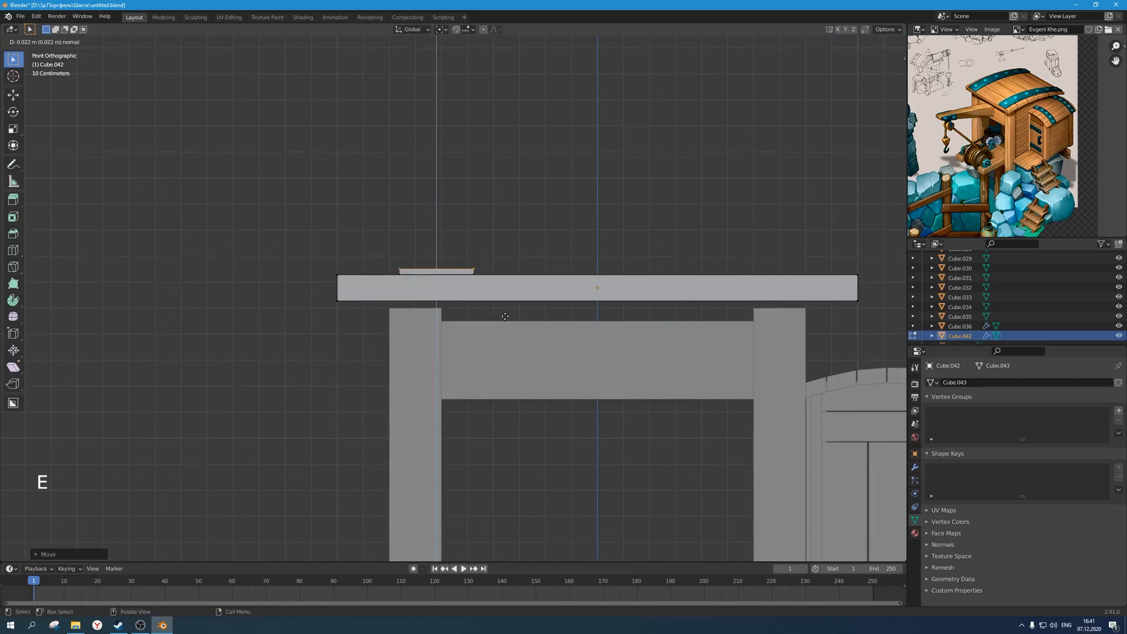
{"action": "left_click", "coordinate": [505, 317]}
Add 11 evenly spaced loop cuts across the roof strip's length.
{"action": "scroll", "coordinate": [505, 317], "scroll_direction": "down", "scroll_amount": 4}
{"action": "middle_click_drag", "start_coordinate": [505, 317], "coordinate": [319, 488]}
{"action": "scroll", "coordinate": [423, 332], "scroll_direction": "up", "scroll_amount": 3}
{"action": "middle_click_drag", "start_coordinate": [422, 333], "coordinate": [446, 321]}
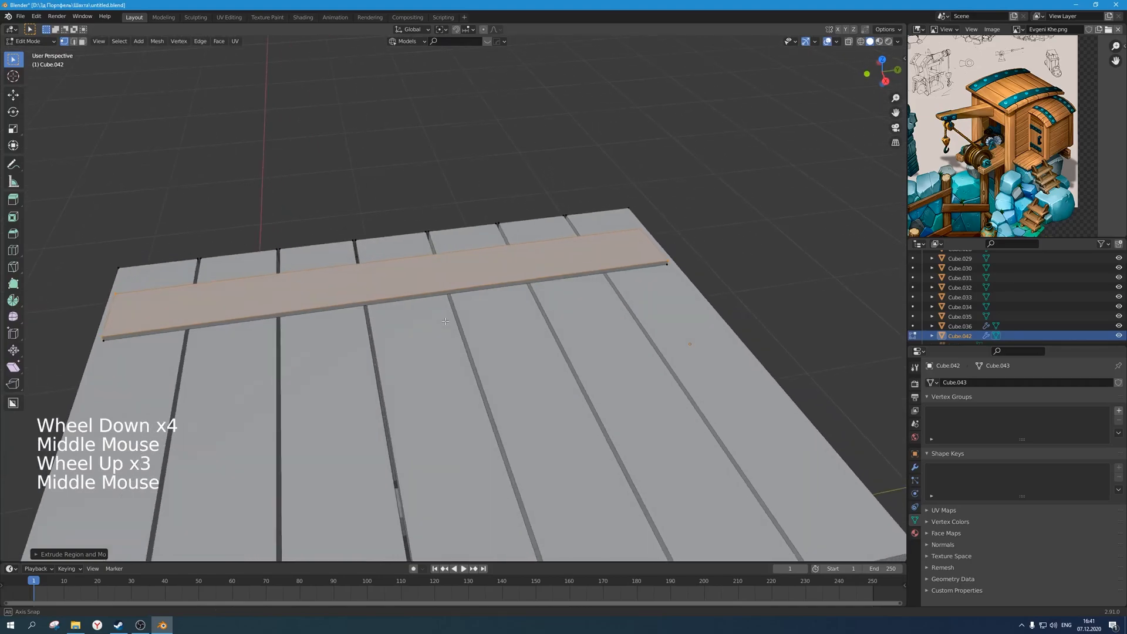
{"action": "scroll", "coordinate": [446, 322], "scroll_direction": "down", "scroll_amount": 3}
{"action": "key", "text": "ctrl+r"}
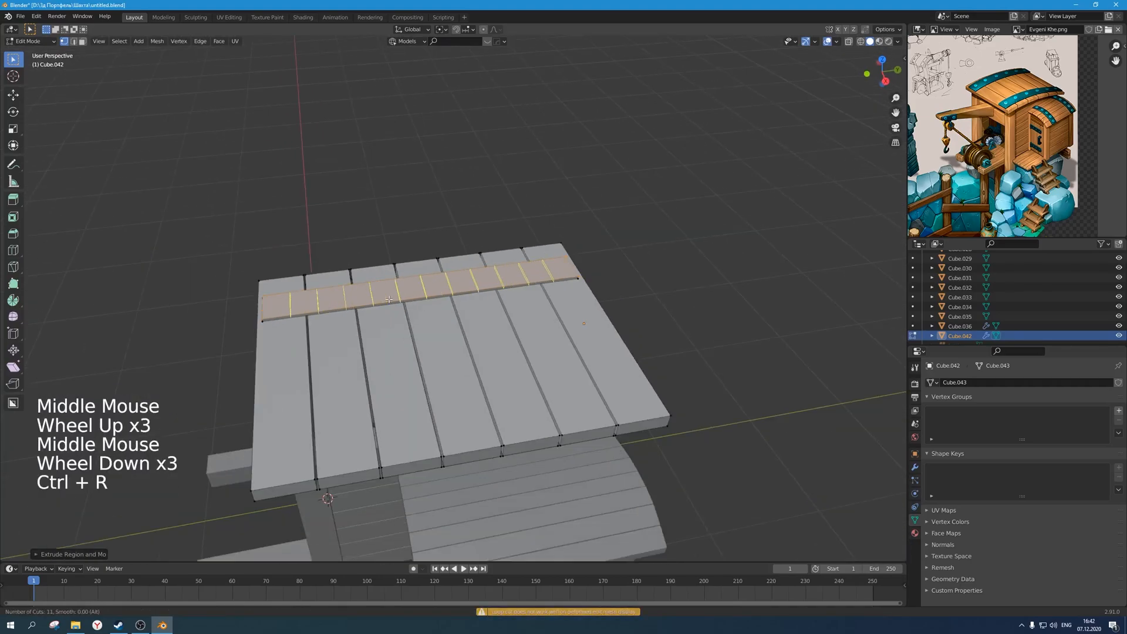
{"action": "left_click", "coordinate": [388, 299]}
{"action": "right_click", "coordinate": [389, 299]}
Clear the selection and add an ico sphere to the main roof's mesh.
{"action": "scroll", "coordinate": [389, 299], "scroll_direction": "down", "scroll_amount": 2}
{"action": "middle_click_drag", "start_coordinate": [388, 299], "coordinate": [464, 320]}
{"action": "scroll", "coordinate": [482, 329], "scroll_direction": "up", "scroll_amount": 1}
{"action": "key", "text": "a"}
{"action": "mouse_move", "coordinate": [464, 320]}
{"action": "middle_mouse_down"}
{"action": "mouse_move", "coordinate": [368, 258]}
{"action": "mouse_move", "coordinate": [399, 292]}
{"action": "mouse_move", "coordinate": [476, 301]}
{"action": "middle_mouse_up"}
{"action": "scroll", "coordinate": [411, 282], "scroll_direction": "up", "scroll_amount": 1}
{"action": "left_click", "coordinate": [368, 257]}
{"action": "scroll", "coordinate": [435, 297], "scroll_direction": "up", "scroll_amount": 2}
{"action": "key", "text": "shift+a"}
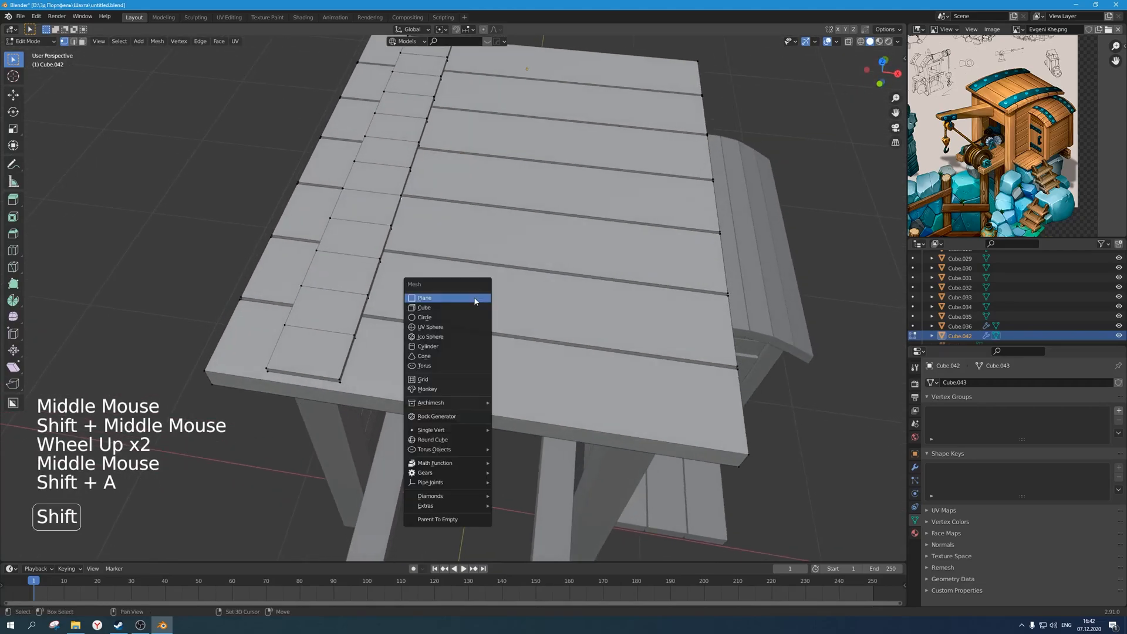
{"action": "left_click", "coordinate": [472, 337]}
{"action": "scroll", "coordinate": [458, 353], "scroll_direction": "down", "scroll_amount": 3}
{"action": "middle_click_drag", "start_coordinate": [458, 352], "coordinate": [434, 369]}
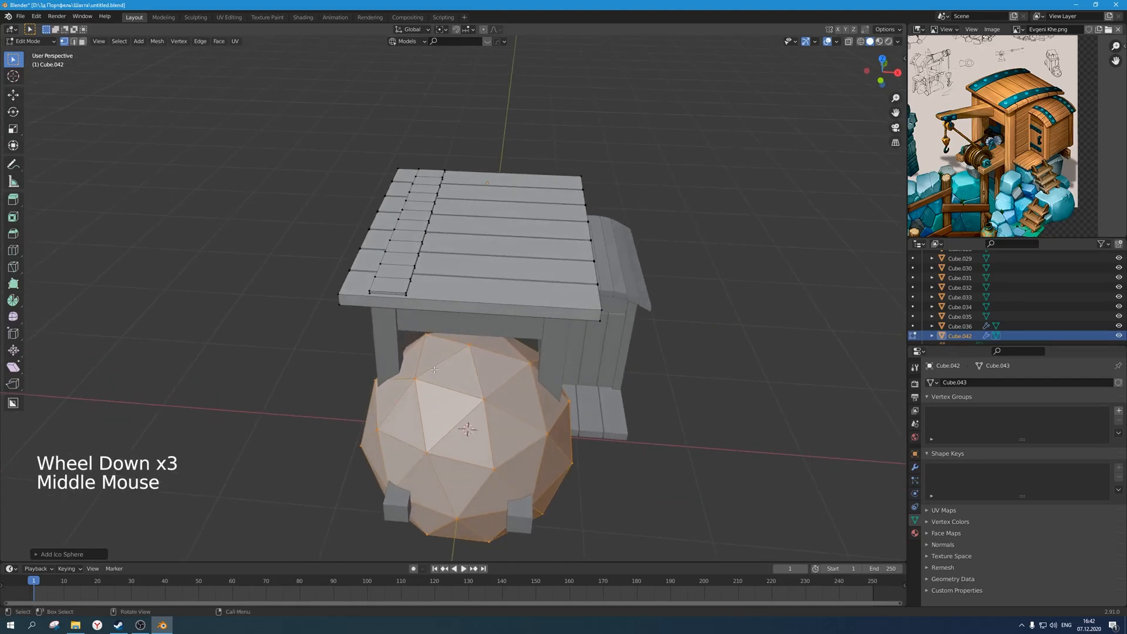
Set the ico sphere's subdivisions to 1.
{"action": "left_click", "coordinate": [42, 548]}
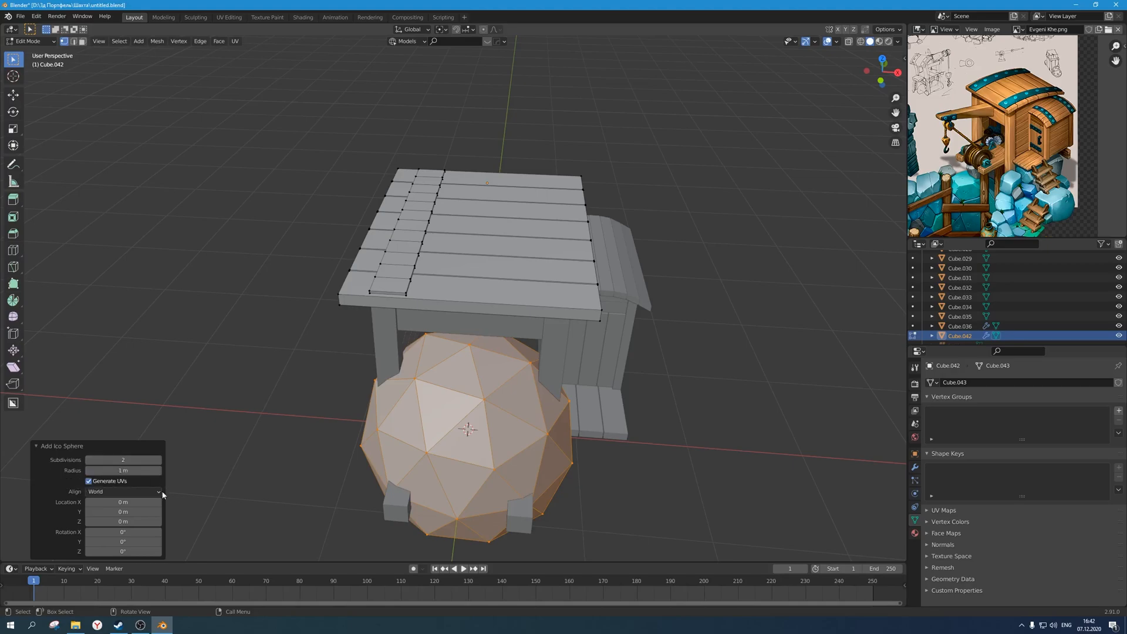
{"action": "left_click", "coordinate": [135, 459]}
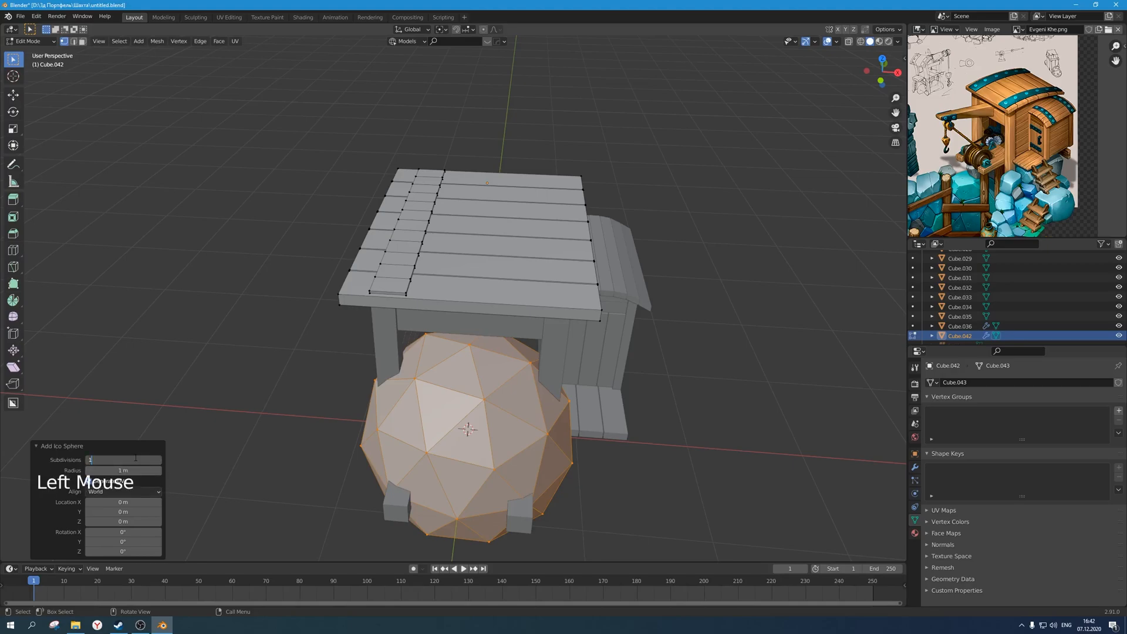
{"action": "type", "text": "1"}
{"action": "key", "text": "Return"}
Scale the ico sphere down to 0.05 of its size.
{"action": "scroll", "coordinate": [411, 405], "scroll_direction": "down", "scroll_amount": 3}
{"action": "middle_click_drag", "start_coordinate": [411, 405], "coordinate": [391, 405]}
{"action": "type", "text": "s.1"}
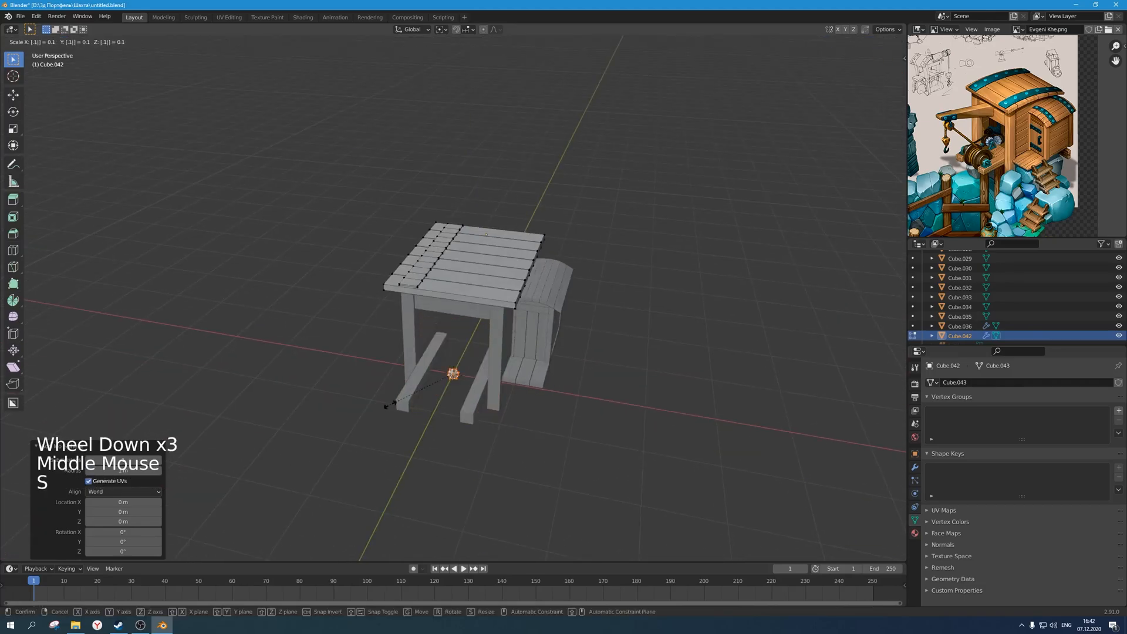
{"action": "type", "text": "s"}
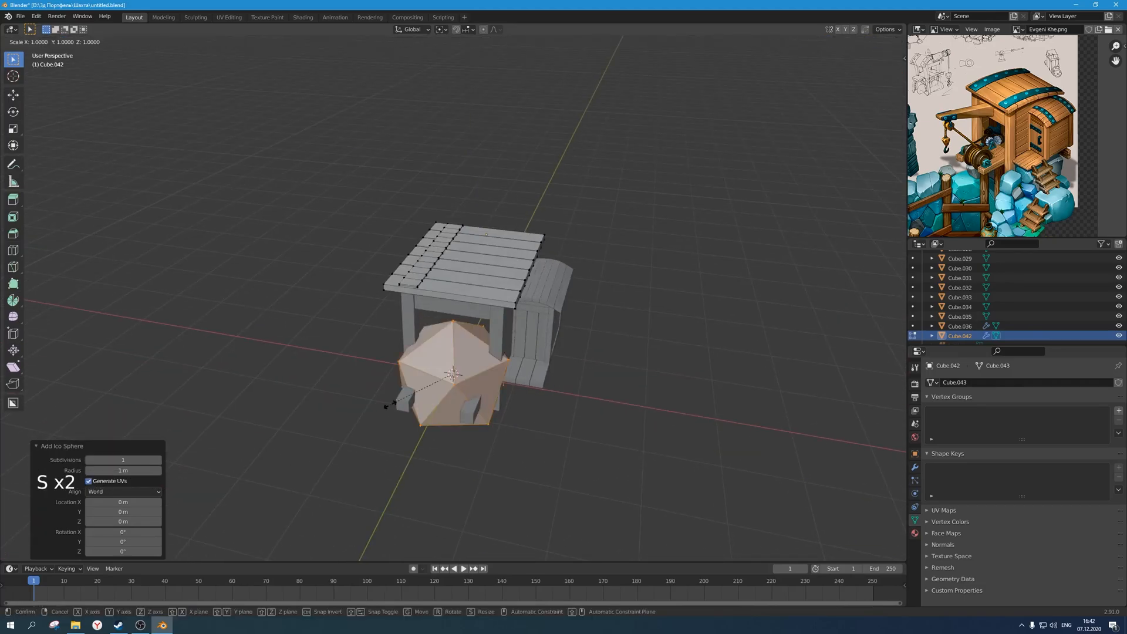
{"action": "type", "text": ".05"}
{"action": "key", "text": "Return"}
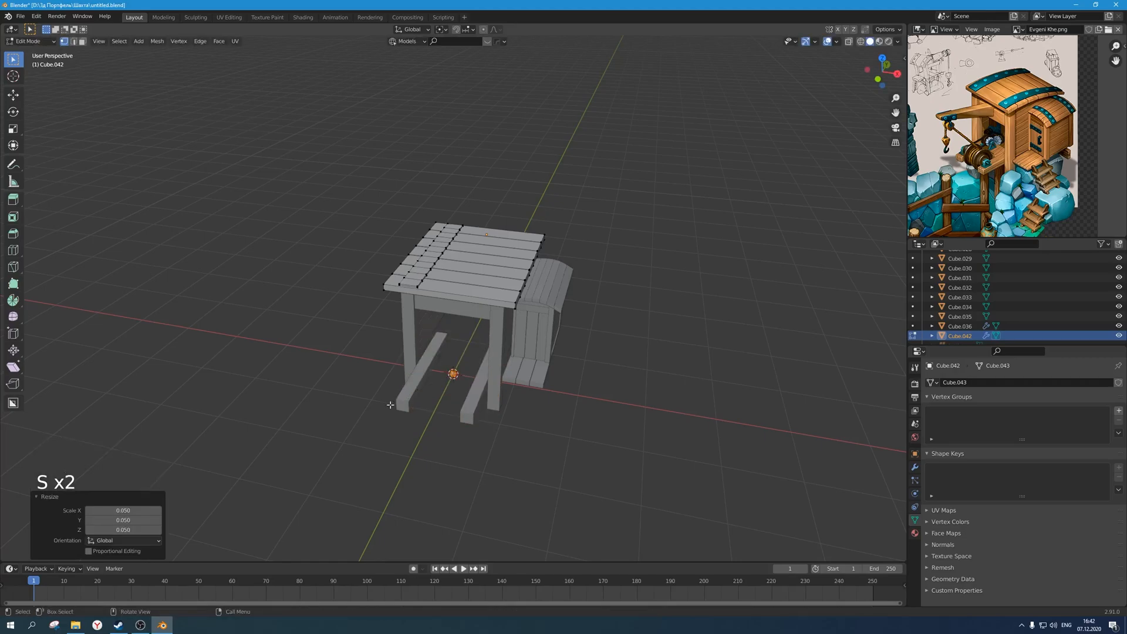
Raise the ico sphere about 1.67 m and shift it about 0.63 m along negative X, seating it on the roof strip.
{"action": "key", "text": "KP_1"}
{"action": "key", "text": "g"}
{"action": "key", "text": "z"}
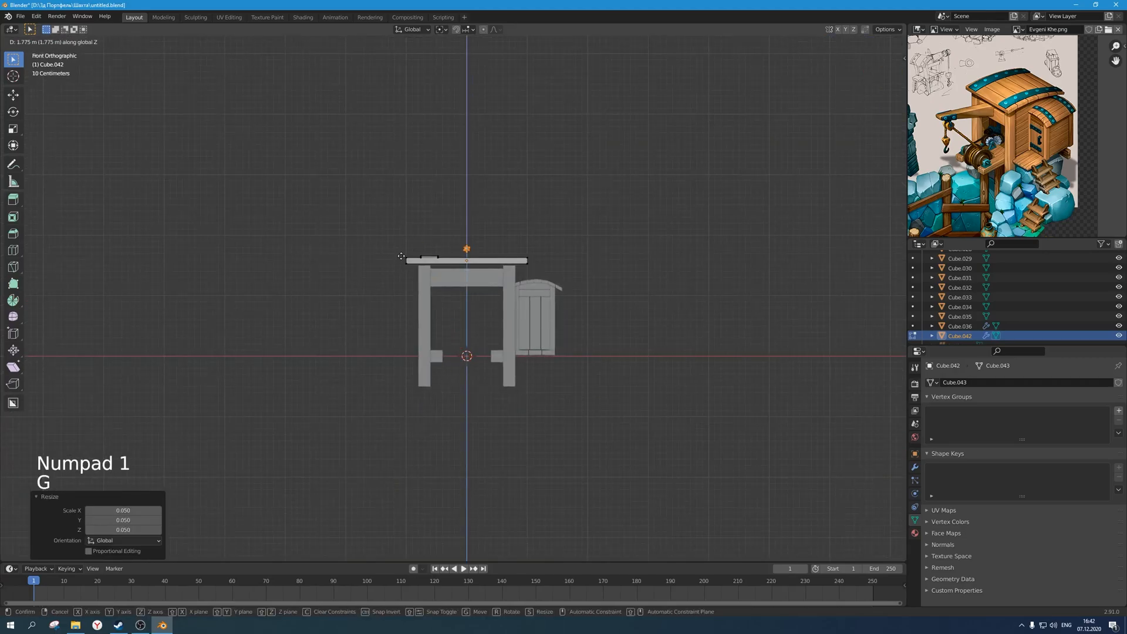
{"action": "left_click", "coordinate": [383, 262]}
{"action": "scroll", "coordinate": [384, 261], "scroll_direction": "up", "scroll_amount": 8}
{"action": "key", "text": "g"}
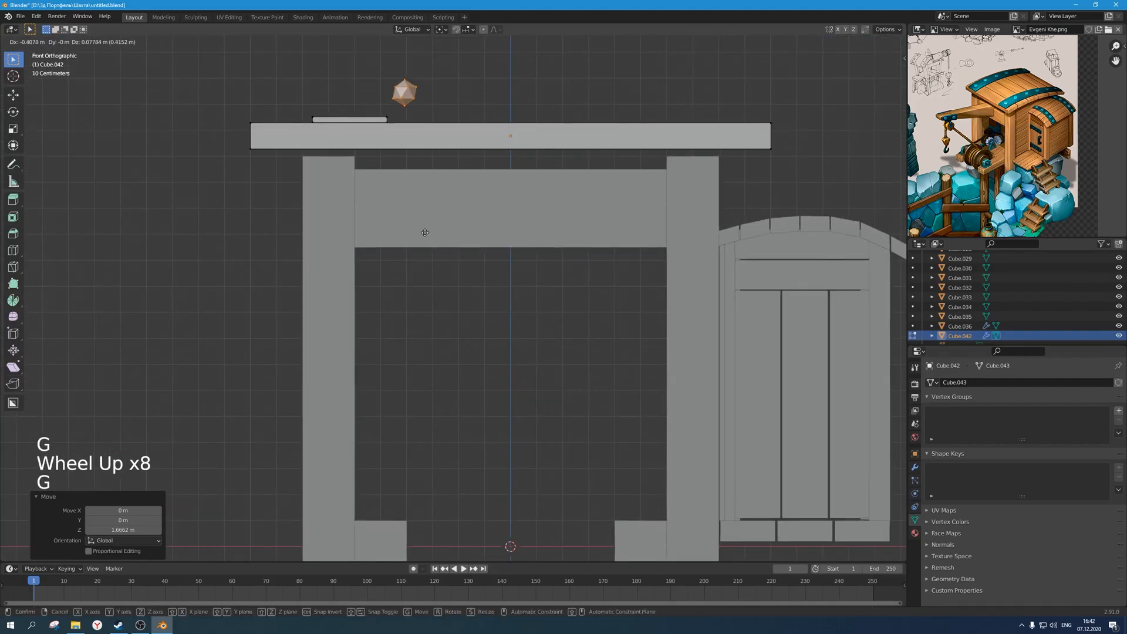
{"action": "left_click", "coordinate": [369, 257]}
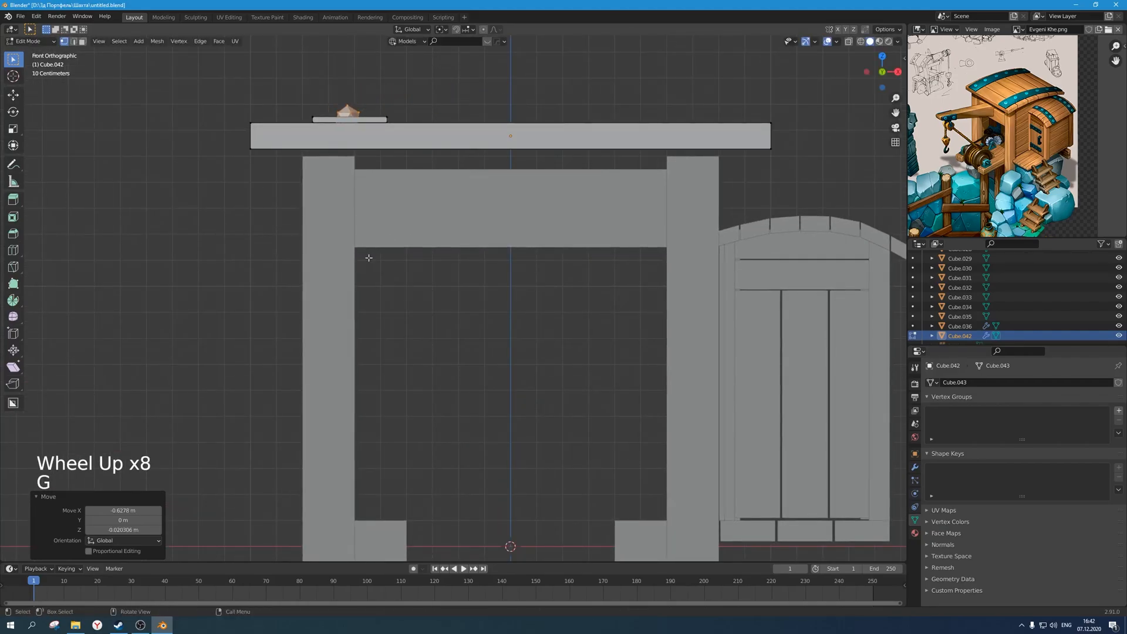
Move the ico sphere about 0.14 m along negative Y, centring it in the strip's front end segment.
{"action": "key", "text": "KP_7"}
{"action": "scroll", "coordinate": [511, 496], "scroll_direction": "down", "scroll_amount": 1}
{"action": "scroll", "coordinate": [501, 464], "scroll_direction": "down", "scroll_amount": 1}
{"action": "scroll", "coordinate": [501, 463], "scroll_direction": "down", "scroll_amount": 1, "text": "shift"}
{"action": "middle_click_drag", "start_coordinate": [501, 464], "coordinate": [534, 292], "text": "shift"}
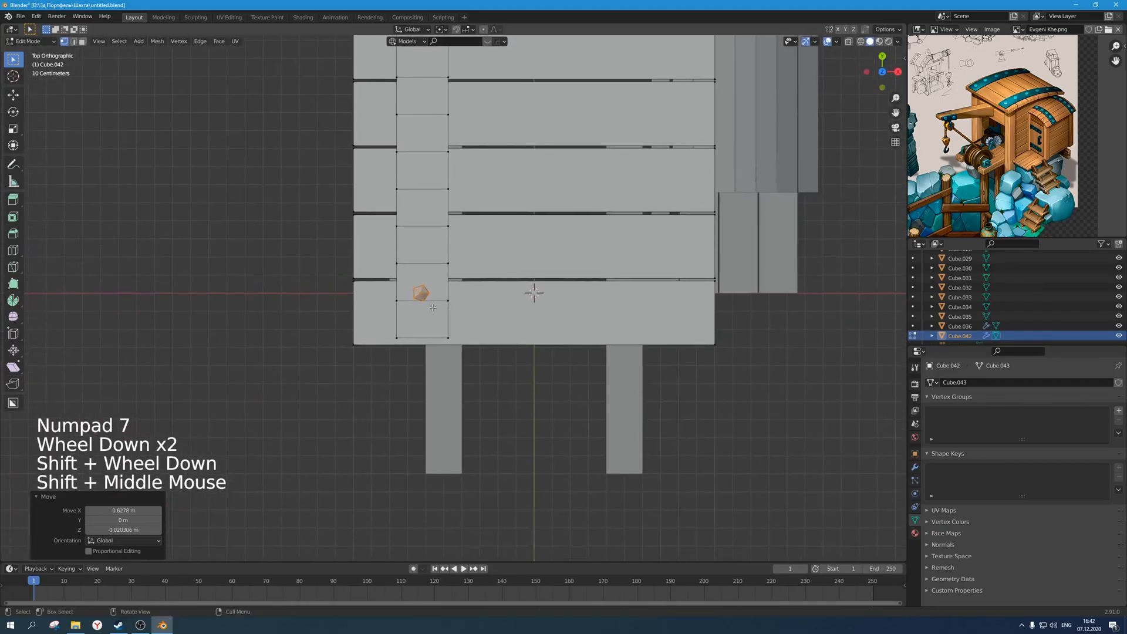
{"action": "scroll", "coordinate": [428, 292], "scroll_direction": "up", "scroll_amount": 5}
{"action": "key", "text": "g"}
{"action": "left_click", "coordinate": [430, 357]}
{"action": "scroll", "coordinate": [431, 359], "scroll_direction": "down", "scroll_amount": 2}
{"action": "middle_click_drag", "start_coordinate": [432, 367], "coordinate": [462, 338]}
{"action": "scroll", "coordinate": [462, 295], "scroll_direction": "up", "scroll_amount": 1}
{"action": "middle_click_drag", "start_coordinate": [463, 294], "coordinate": [412, 345]}
Duplicate the ico sphere rivet about 0.203 m along Y into the strip's second segment.
{"action": "key", "text": "KP_7"}
{"action": "scroll", "coordinate": [447, 376], "scroll_direction": "down", "scroll_amount": 1}
{"action": "middle_click_drag", "start_coordinate": [464, 403], "coordinate": [428, 402], "text": "shift"}
{"action": "key", "text": "shift+d"}
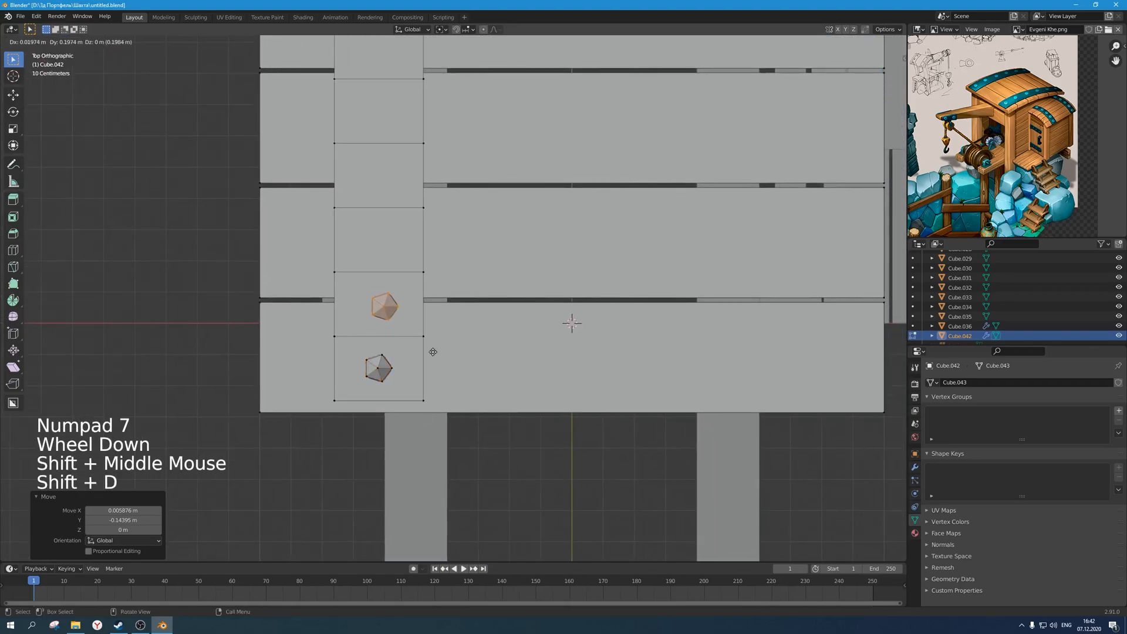
{"action": "left_click", "coordinate": [427, 350]}
Repeat the rivet duplication along the strip until all 12 segments hold one rivet.
{"action": "scroll", "coordinate": [428, 351], "scroll_direction": "down", "scroll_amount": 6}
{"action": "middle_click_drag", "start_coordinate": [428, 350], "coordinate": [421, 409], "text": "shift"}
{"action": "scroll", "coordinate": [407, 337], "scroll_direction": "up", "scroll_amount": 3}
{"action": "scroll", "coordinate": [420, 410], "scroll_direction": "down", "scroll_amount": 1}
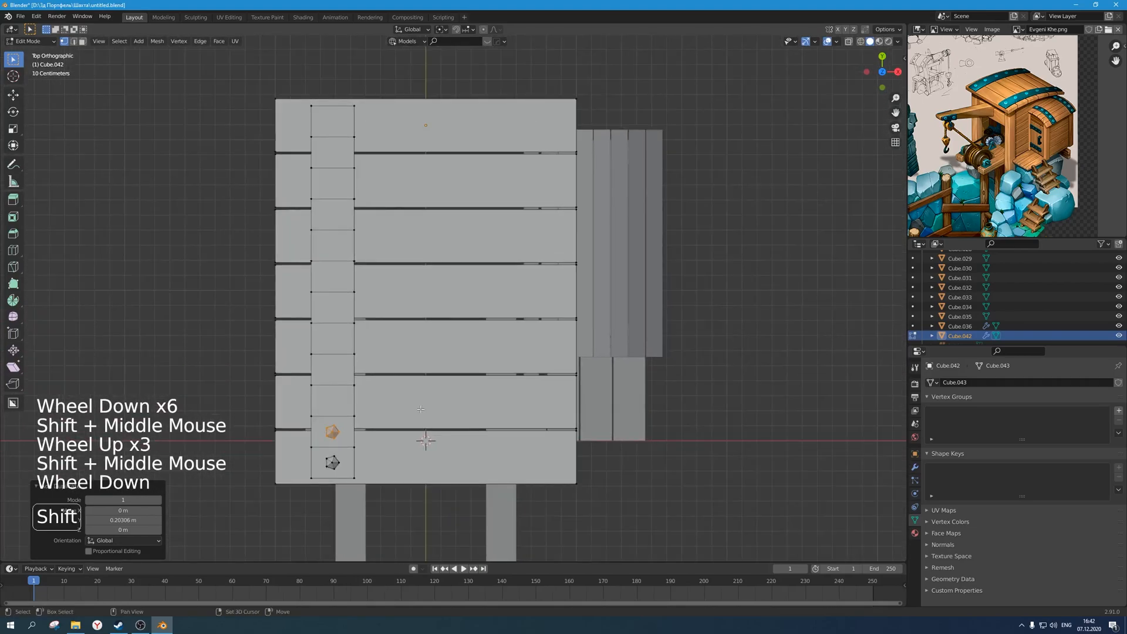
{"action": "key", "text": "shift+r"}
{"action": "key", "text": "shift+r"}
{"action": "key", "text": "shift+r"}
{"action": "key", "text": "shift+r"}
{"action": "key", "text": "shift+r"}
{"action": "key", "text": "shift+r"}
{"action": "key", "text": "shift+r"}
{"action": "key", "text": "shift+r"}
{"action": "key", "text": "shift+r"}
{"action": "key", "text": "shift+r"}
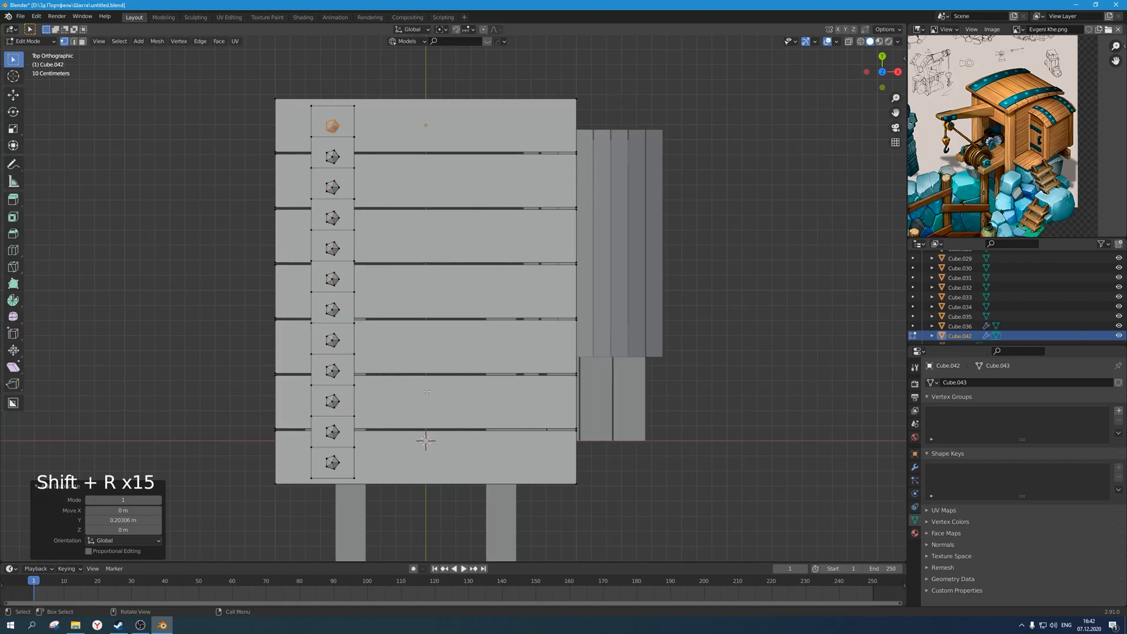
Shift the rearmost rivet slightly along positive Y to centre it in its strip segment.
{"action": "key", "text": "g"}
{"action": "key", "text": "y"}
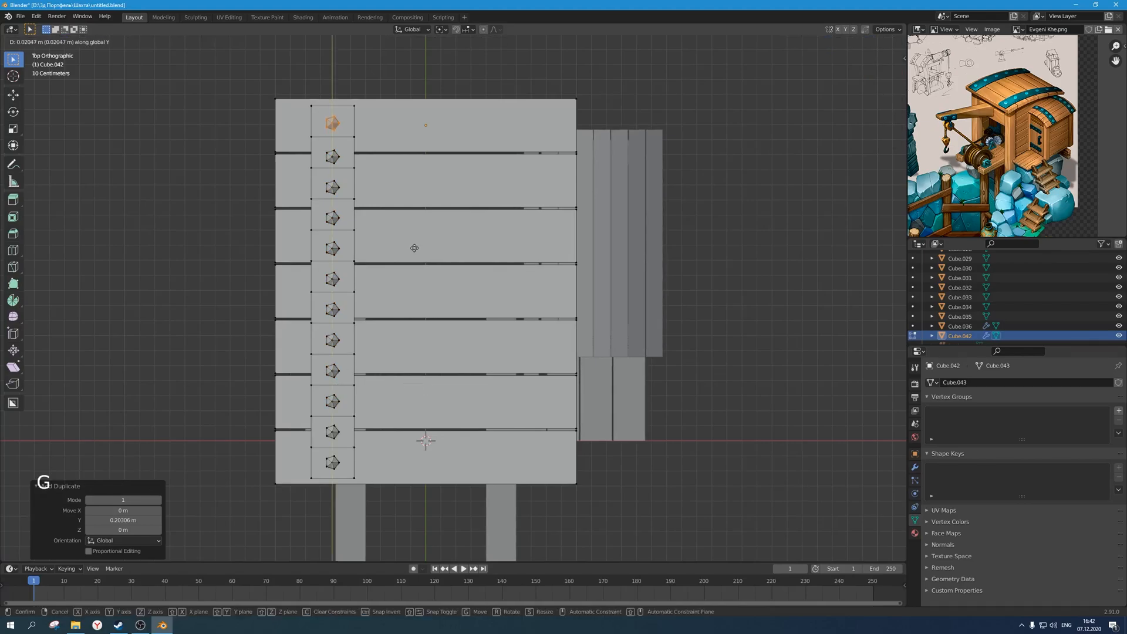
{"action": "left_click", "coordinate": [415, 247]}
Shift the second rivet from the strip's rear end slightly along positive Y to centre it in its segment.
{"action": "left_click", "coordinate": [336, 157]}
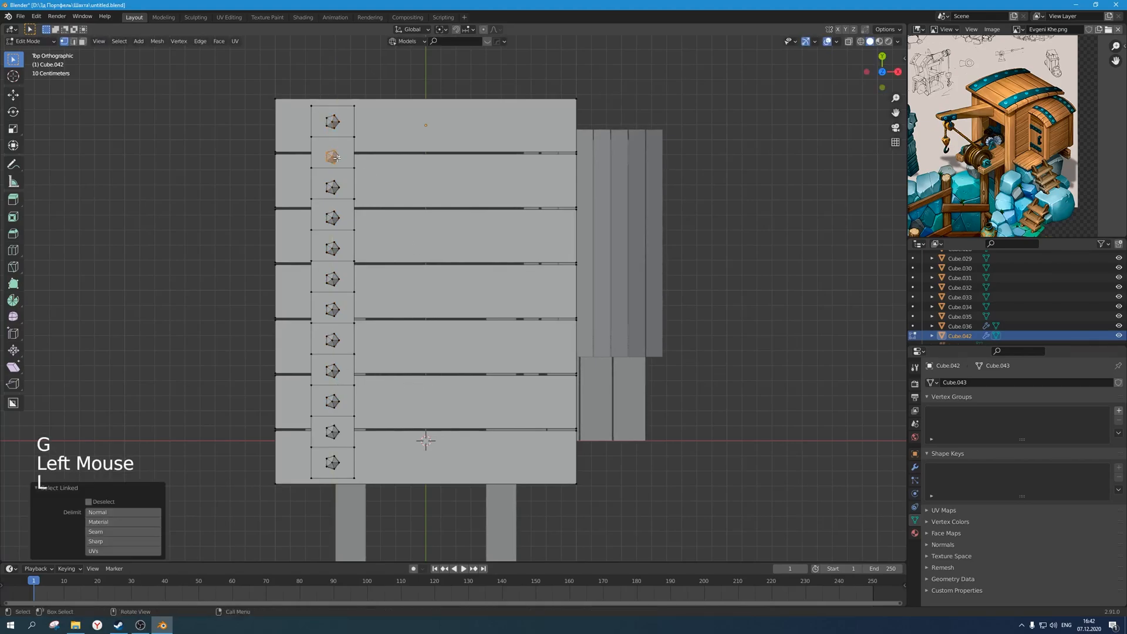
{"action": "key", "text": "l"}
{"action": "key", "text": "g"}
{"action": "key", "text": "y"}
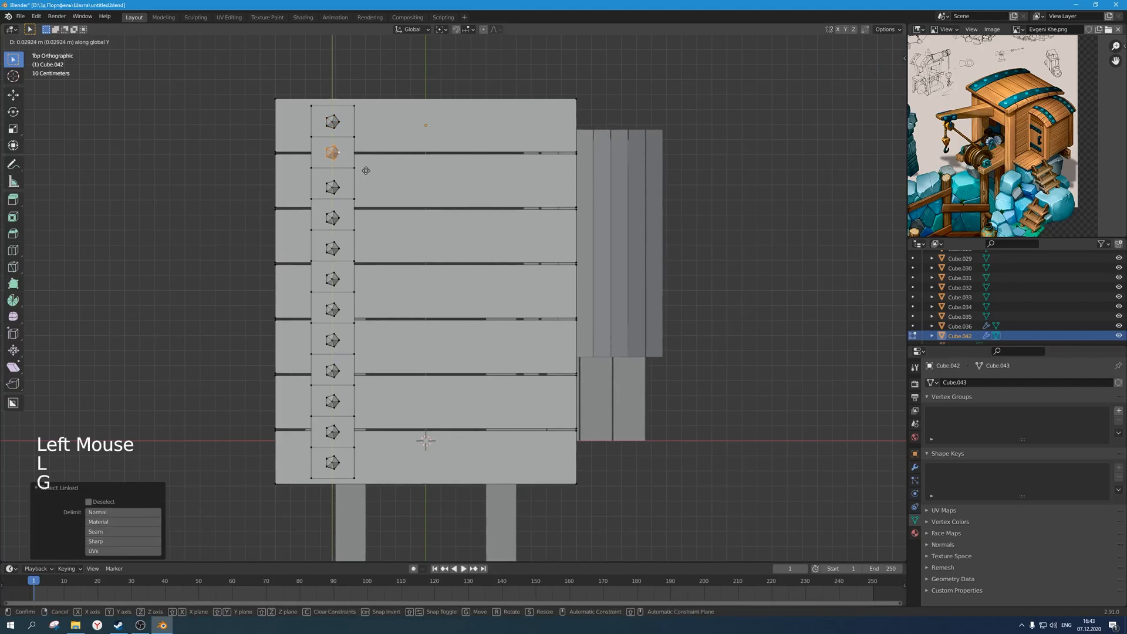
{"action": "left_click", "coordinate": [358, 177]}
Select the entire third rivet from the strip's rear end.
{"action": "left_click", "coordinate": [335, 184]}
{"action": "key", "text": "l"}
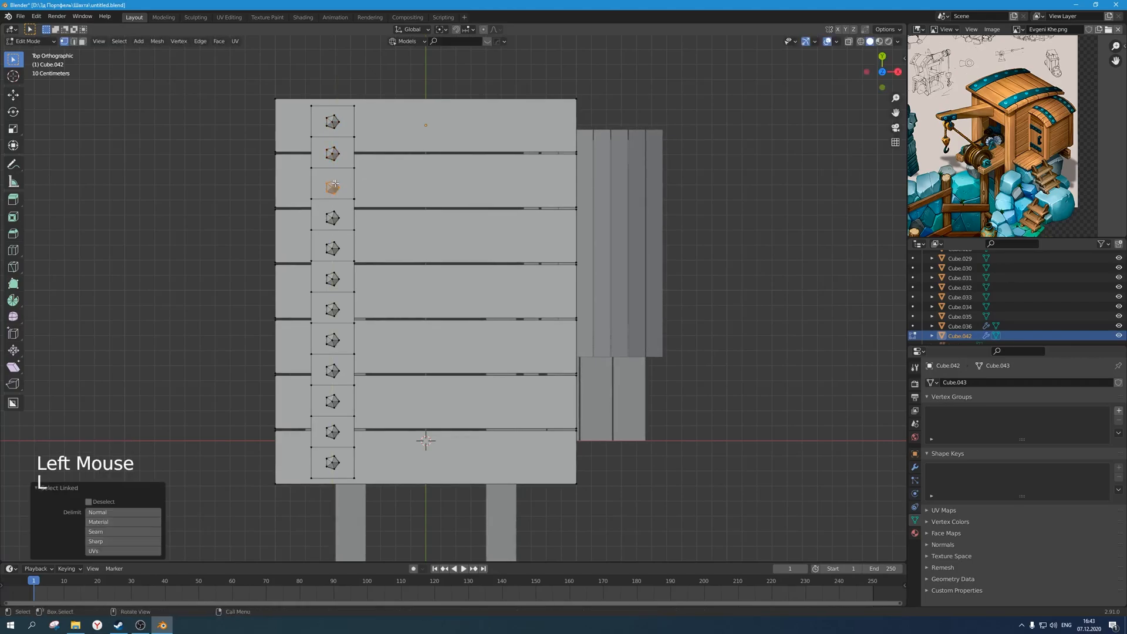
Shift the third and fourth rivets from the back of the strip by about 0.02 m along Y.
{"action": "key", "text": "g"}
{"action": "key", "text": "y"}
{"action": "left_click", "coordinate": [358, 200]}
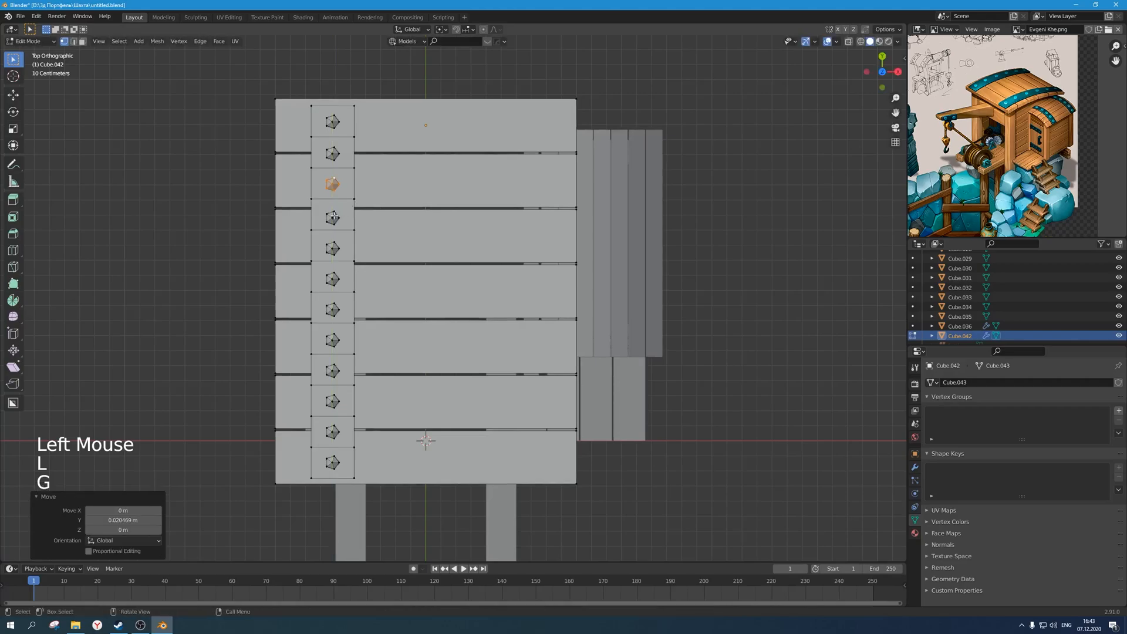
{"action": "left_click", "coordinate": [333, 216]}
{"action": "key", "text": "l"}
{"action": "key", "text": "g"}
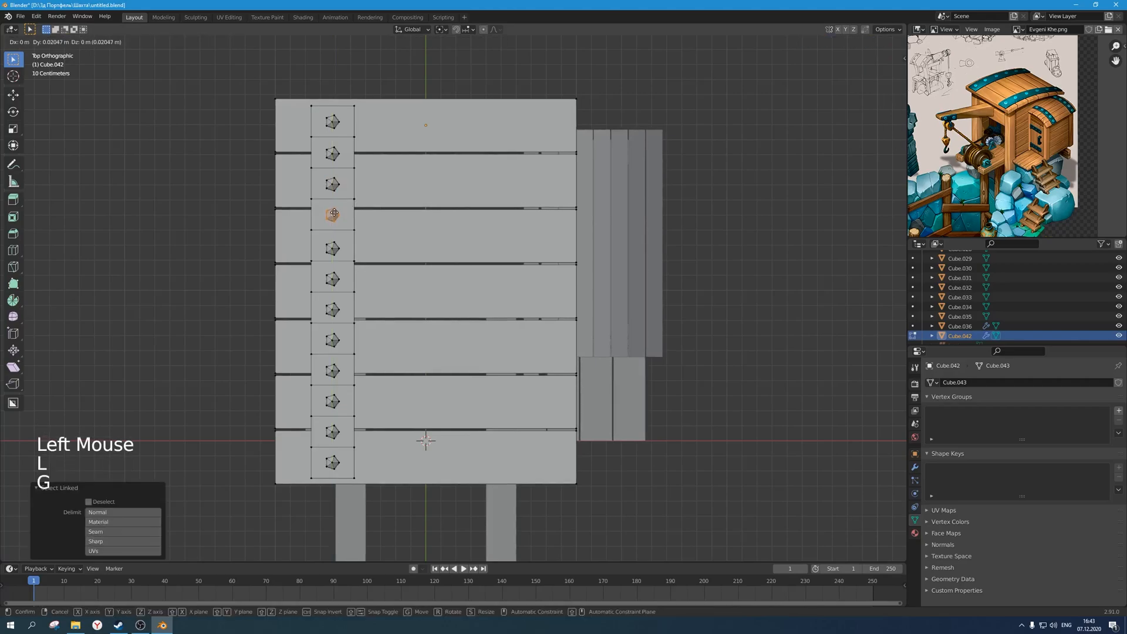
{"action": "left_click", "coordinate": [335, 213]}
Shift the fifth and sixth rivets from the back along Y by about 0.023 m and 0.018 m respectively.
{"action": "left_click", "coordinate": [343, 244]}
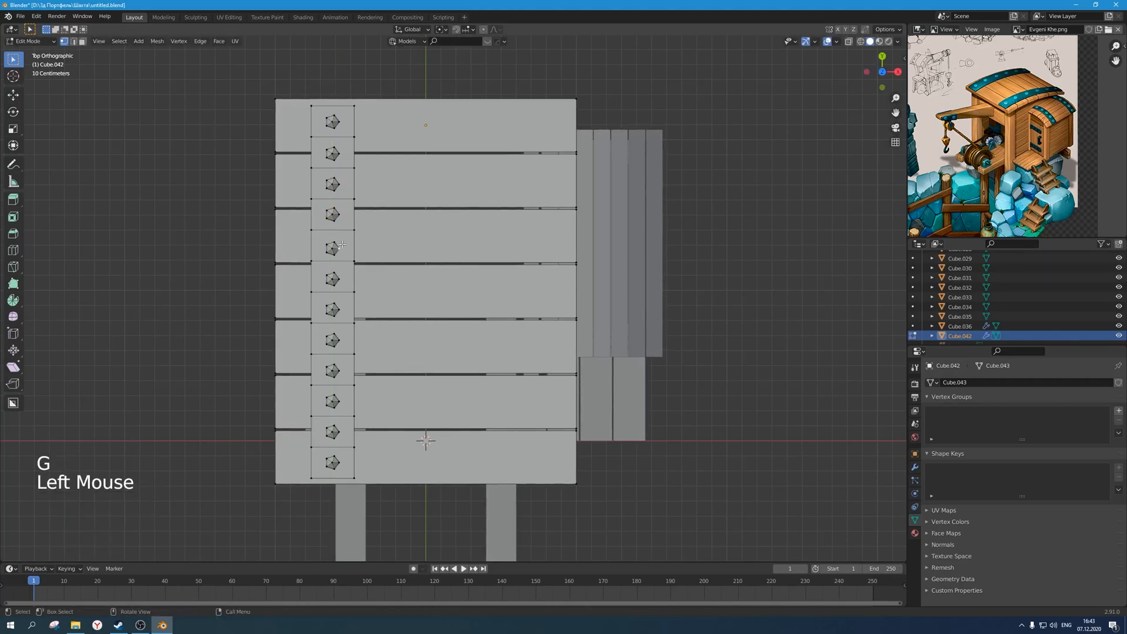
{"action": "key", "text": "l"}
{"action": "key", "text": "g"}
{"action": "key", "text": "y"}
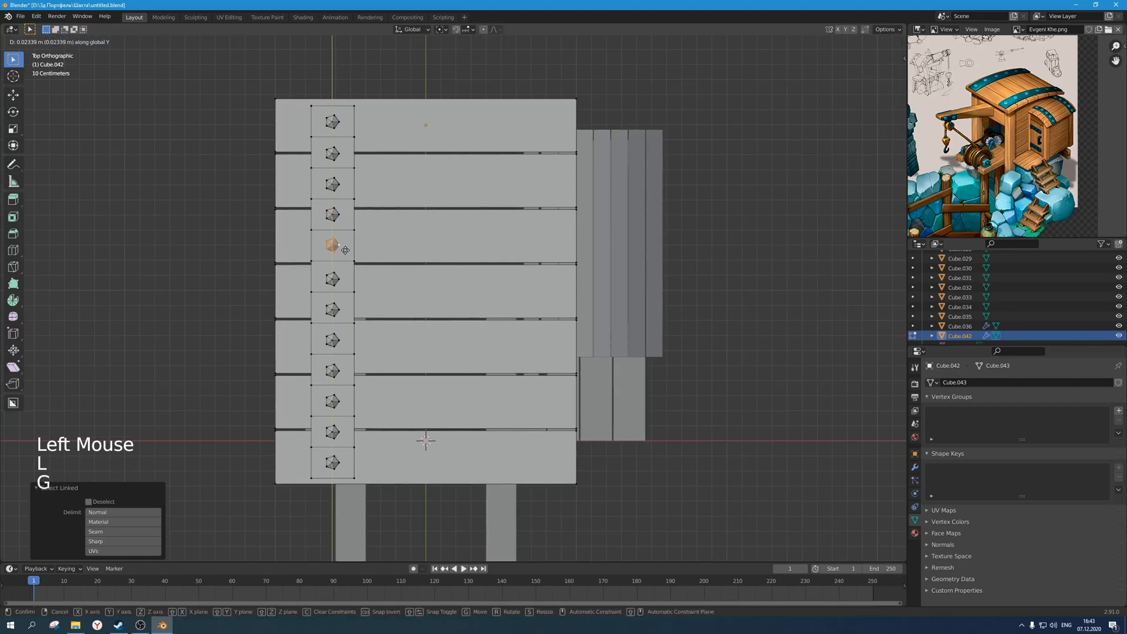
{"action": "left_click", "coordinate": [345, 251]}
{"action": "left_click", "coordinate": [338, 282]}
{"action": "key", "text": "l"}
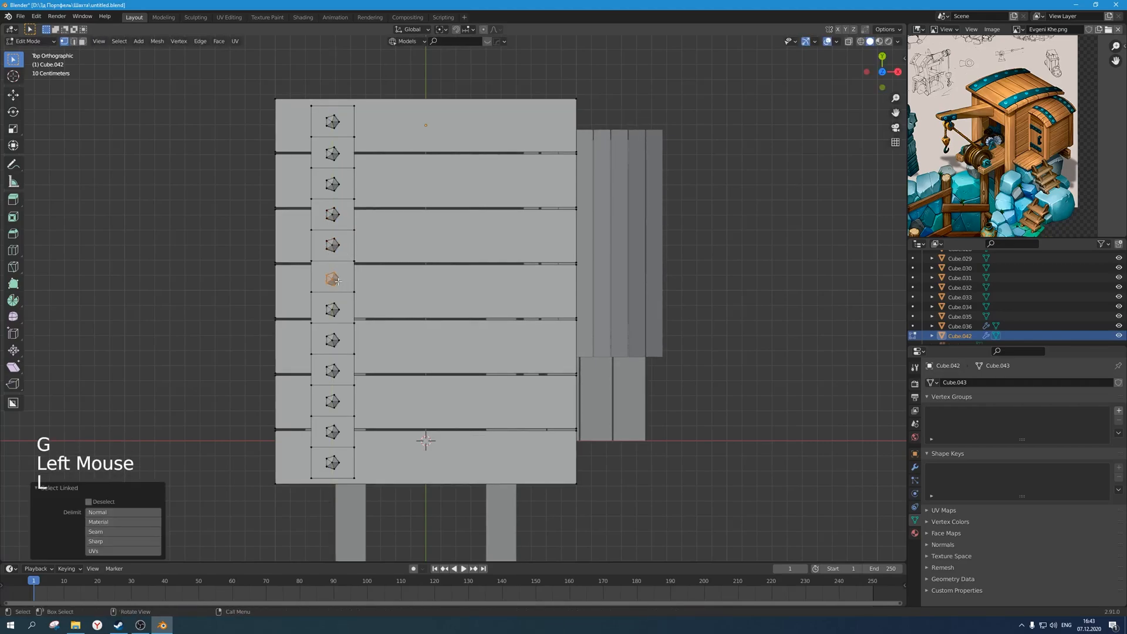
{"action": "key", "text": "g"}
{"action": "key", "text": "y"}
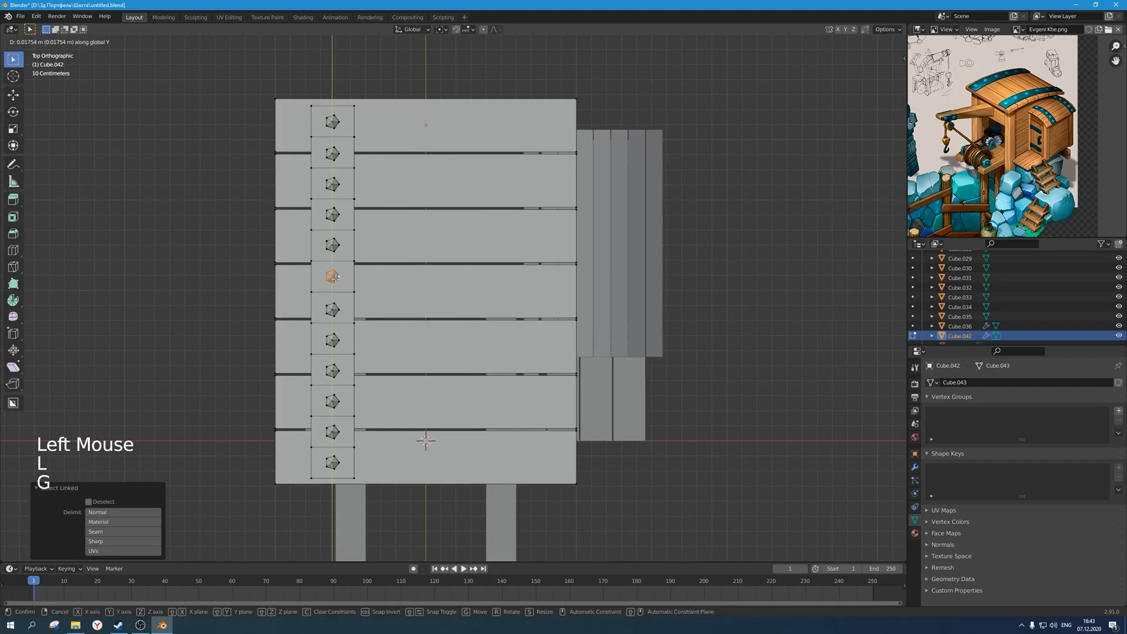
{"action": "left_click", "coordinate": [336, 279]}
In the front view with see-through display, delete the lower vertices of all rivets that sit below the strip's surface.
{"action": "scroll", "coordinate": [336, 279], "scroll_direction": "down", "scroll_amount": 1}
{"action": "middle_click_drag", "start_coordinate": [346, 311], "coordinate": [355, 276]}
{"action": "middle_click_drag", "start_coordinate": [358, 346], "coordinate": [437, 322]}
{"action": "key", "text": "KP_1"}
{"action": "key", "text": "alt+z"}
{"action": "scroll", "coordinate": [364, 297], "scroll_direction": "up", "scroll_amount": 3}
{"action": "scroll", "coordinate": [438, 323], "scroll_direction": "up", "scroll_amount": 5}
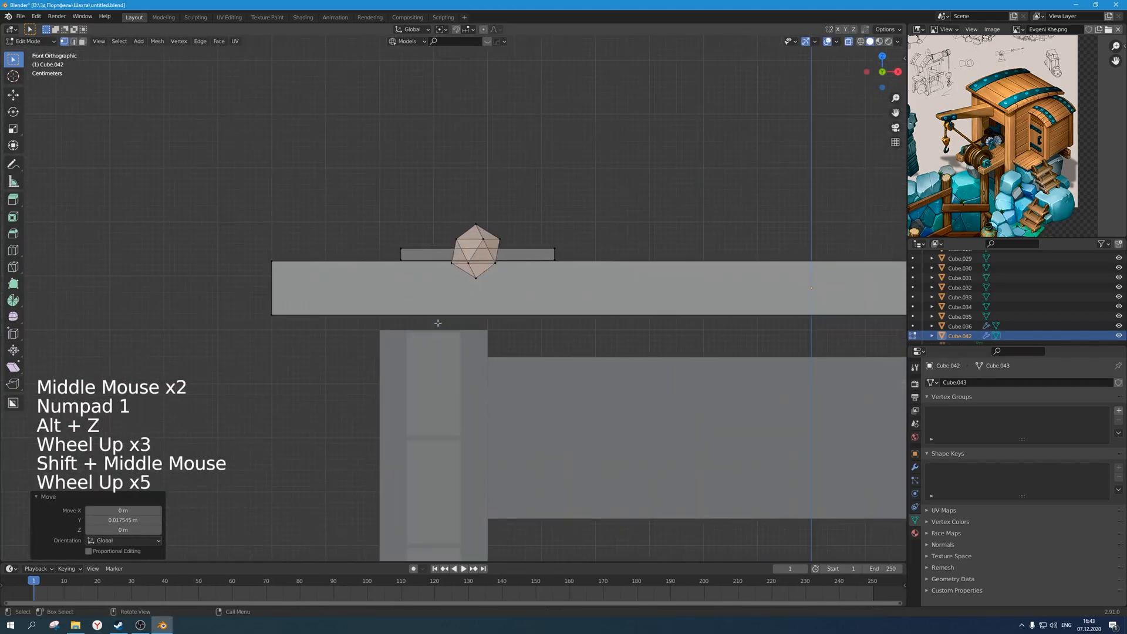
{"action": "scroll", "coordinate": [438, 322], "scroll_direction": "up", "scroll_amount": 3}
{"action": "left_click_drag", "start_coordinate": [574, 304], "coordinate": [411, 260]}
{"action": "scroll", "coordinate": [405, 258], "scroll_direction": "down", "scroll_amount": 4}
{"action": "middle_click_drag", "start_coordinate": [405, 258], "coordinate": [498, 303]}
{"action": "scroll", "coordinate": [533, 288], "scroll_direction": "down", "scroll_amount": 3}
{"action": "key", "text": "alt+z"}
{"action": "key", "text": "alt+z"}
{"action": "key", "text": "x"}
{"action": "left_click", "coordinate": [568, 305]}
{"action": "key", "text": "alt+z"}
{"action": "key", "text": "Tab"}
Examine the riveted strip on the main roof and compare it with the reference image.
{"action": "scroll", "coordinate": [525, 301], "scroll_direction": "down", "scroll_amount": 2}
{"action": "scroll", "coordinate": [486, 352], "scroll_direction": "down", "scroll_amount": 4}
{"action": "left_click", "coordinate": [527, 292]}
{"action": "scroll", "coordinate": [527, 291], "scroll_direction": "up", "scroll_amount": 4}
{"action": "scroll", "coordinate": [434, 320], "scroll_direction": "down", "scroll_amount": 4}
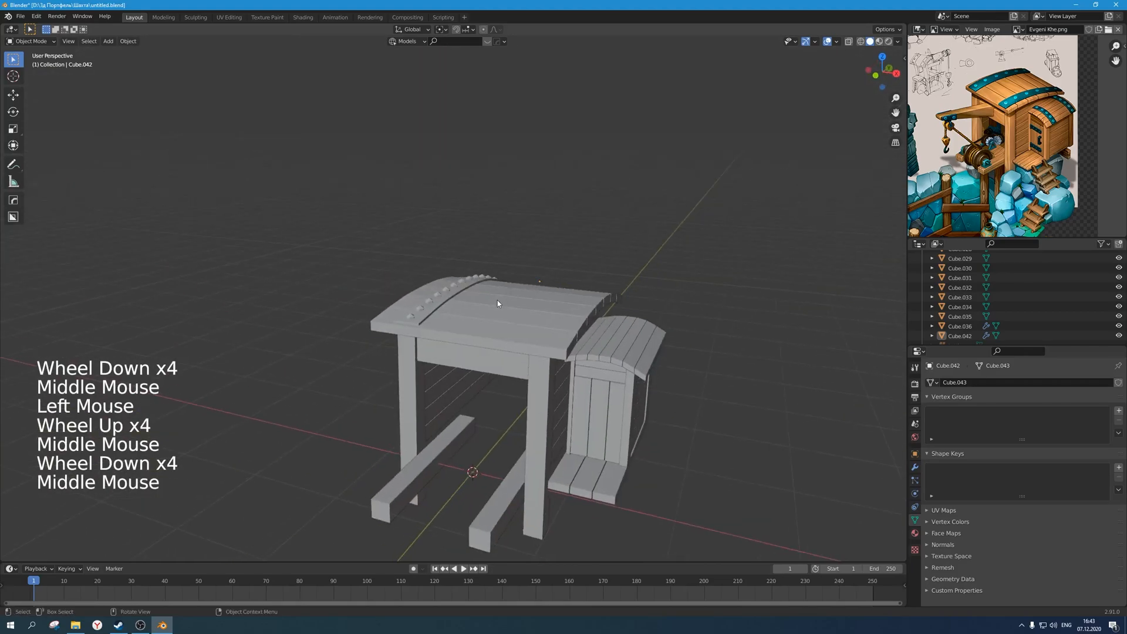
{"action": "scroll", "coordinate": [999, 140], "scroll_direction": "up", "scroll_amount": 6}
{"action": "middle_click_drag", "start_coordinate": [998, 141], "coordinate": [1030, 137]}
{"action": "scroll", "coordinate": [1024, 190], "scroll_direction": "down", "scroll_amount": 3}
{"action": "scroll", "coordinate": [1025, 191], "scroll_direction": "down", "scroll_amount": 3}
{"action": "scroll", "coordinate": [1024, 190], "scroll_direction": "up", "scroll_amount": 4}
{"action": "scroll", "coordinate": [1024, 190], "scroll_direction": "down", "scroll_amount": 3}
{"action": "scroll", "coordinate": [1030, 136], "scroll_direction": "down", "scroll_amount": 1}
{"action": "scroll", "coordinate": [1030, 137], "scroll_direction": "down", "scroll_amount": 1}
{"action": "scroll", "coordinate": [383, 325], "scroll_direction": "up", "scroll_amount": 2}
Flatten the rivet heads by lowering their top vertices about 0.016 m along Z in the front view.
{"action": "middle_click_drag", "start_coordinate": [383, 325], "coordinate": [379, 375]}
{"action": "key", "text": "Tab"}
{"action": "left_click", "coordinate": [379, 375]}
{"action": "scroll", "coordinate": [379, 375], "scroll_direction": "up", "scroll_amount": 1}
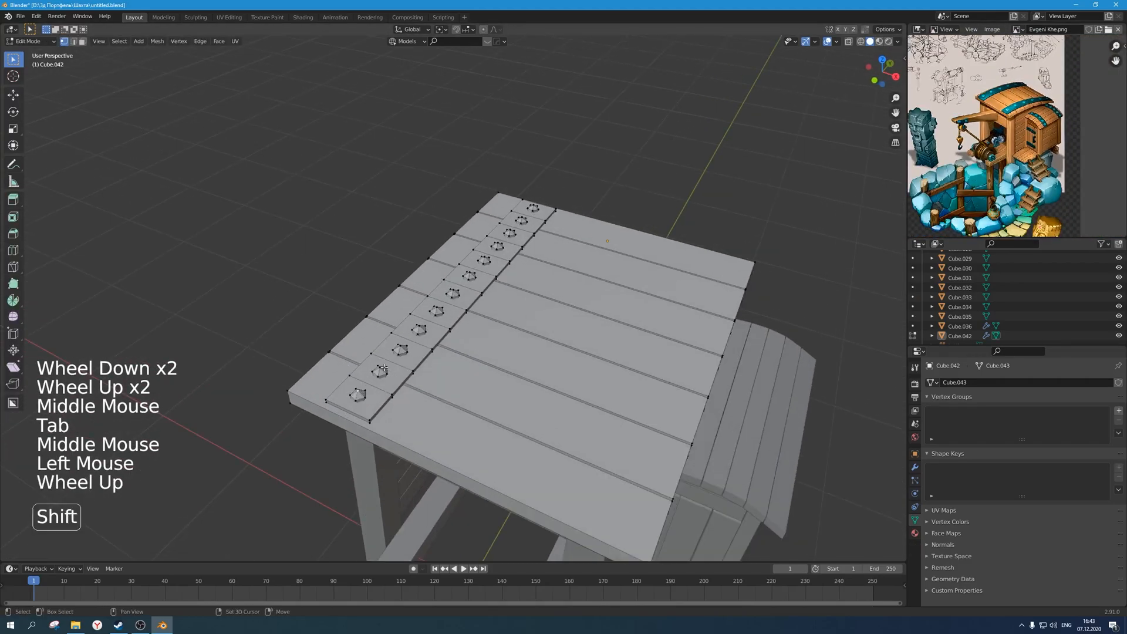
{"action": "left_click", "coordinate": [380, 370], "text": "shift"}
{"action": "key", "text": "KP_1"}
{"action": "key", "text": "alt+z"}
{"action": "scroll", "coordinate": [487, 246], "scroll_direction": "up", "scroll_amount": 6}
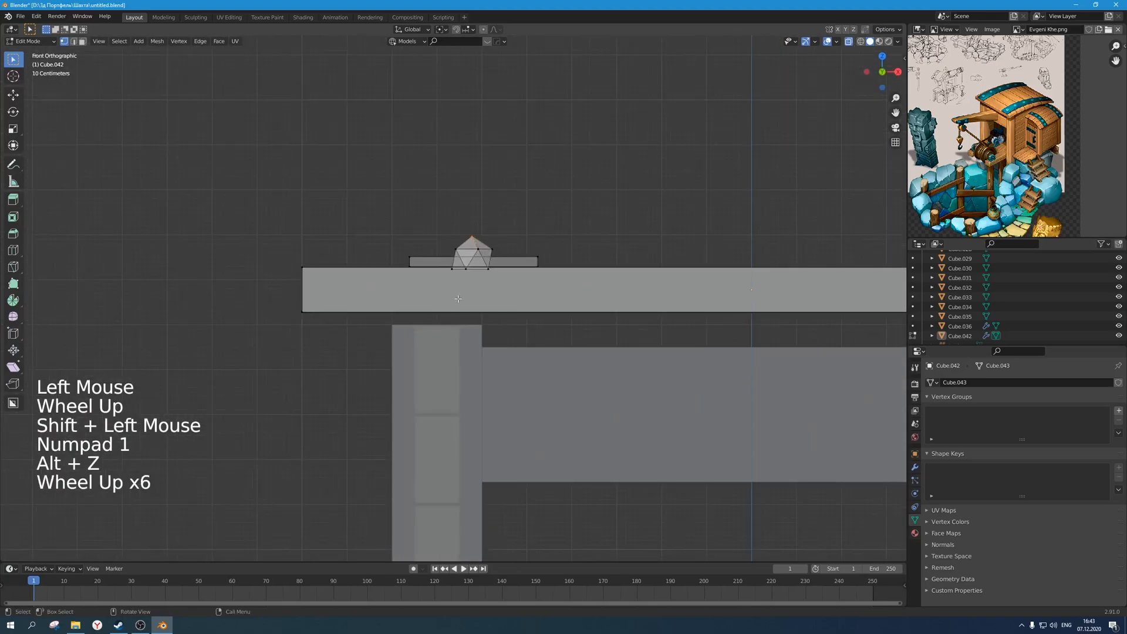
{"action": "left_click", "coordinate": [491, 242]}
{"action": "key", "text": "g"}
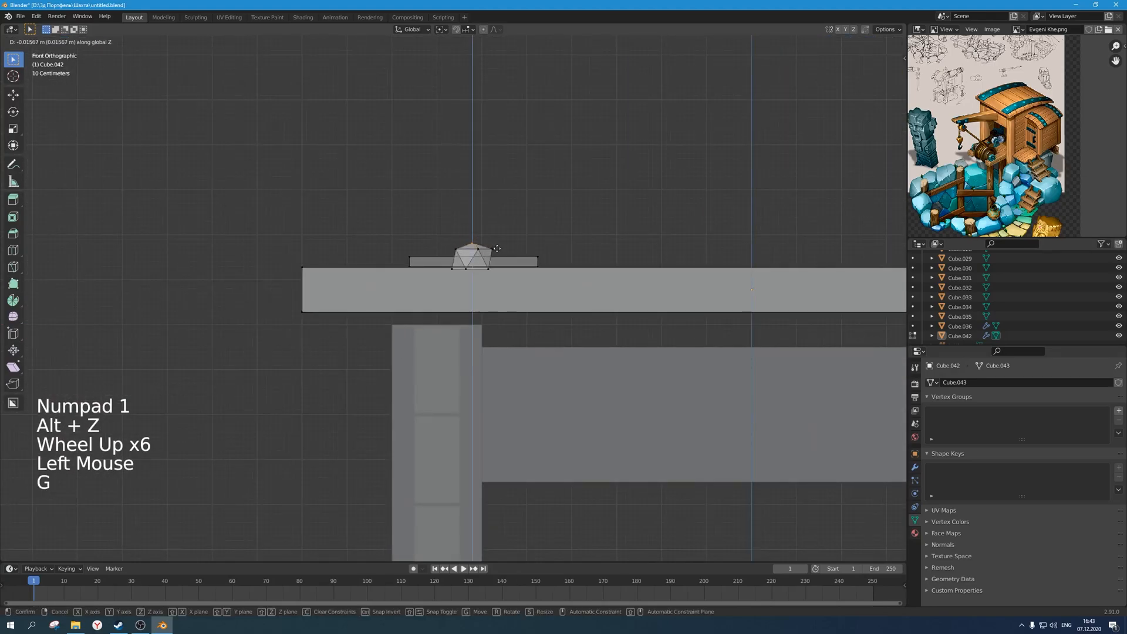
{"action": "left_click", "coordinate": [496, 248]}
{"action": "key", "text": "alt+z"}
{"action": "scroll", "coordinate": [497, 249], "scroll_direction": "down", "scroll_amount": 3}
{"action": "middle_click_drag", "start_coordinate": [496, 248], "coordinate": [467, 310]}
{"action": "key", "text": "Tab"}
{"action": "scroll", "coordinate": [464, 290], "scroll_direction": "down", "scroll_amount": 5}
Select the outer top edges around the riveted strip, including both long sides and both short ends.
{"action": "key", "text": "Tab"}
{"action": "scroll", "coordinate": [465, 313], "scroll_direction": "up", "scroll_amount": 2}
{"action": "left_click", "coordinate": [465, 312], "text": "alt"}
{"action": "left_click", "coordinate": [363, 356], "text": "alt+shift"}
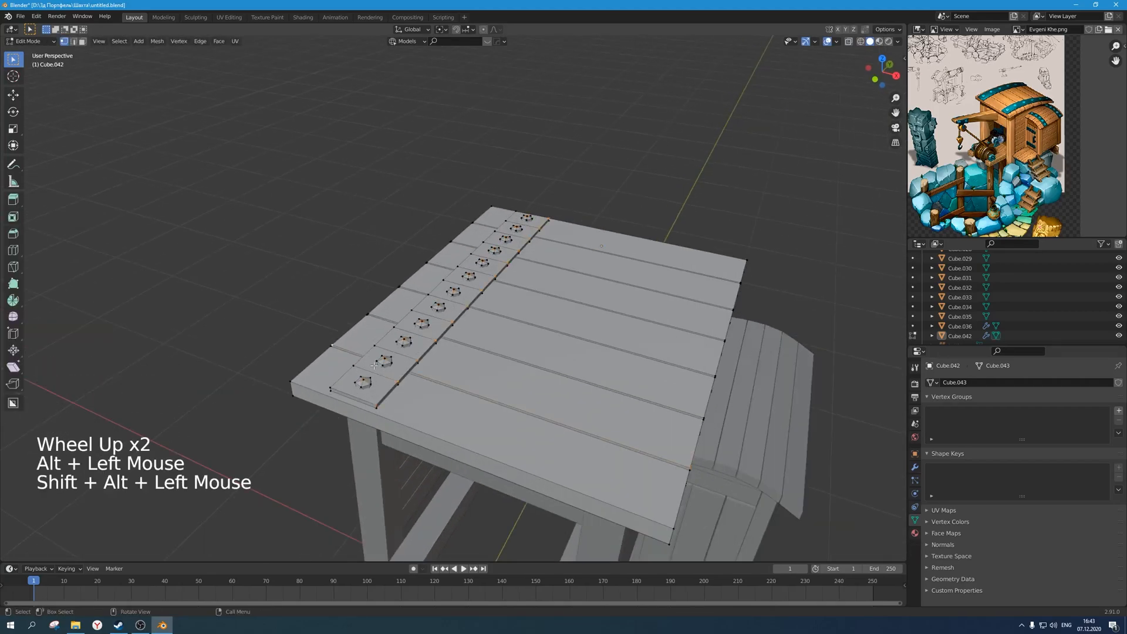
{"action": "key", "text": "2"}
{"action": "left_click", "coordinate": [402, 372], "text": "alt"}
{"action": "middle_click_drag", "start_coordinate": [401, 372], "coordinate": [525, 339]}
{"action": "left_click", "coordinate": [519, 339], "text": "alt+shift"}
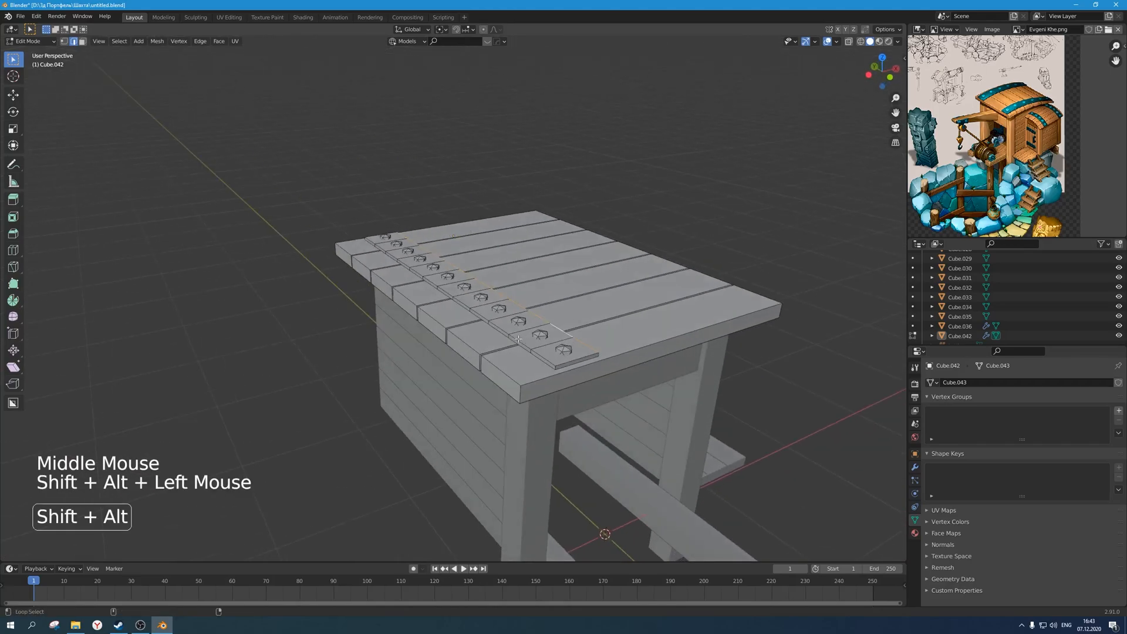
{"action": "left_click", "coordinate": [566, 359], "text": "shift"}
{"action": "middle_click_drag", "start_coordinate": [565, 359], "coordinate": [329, 328]}
{"action": "left_click", "coordinate": [260, 345], "text": "shift"}
{"action": "scroll", "coordinate": [328, 329], "scroll_direction": "down", "scroll_amount": 2}
{"action": "scroll", "coordinate": [447, 318], "scroll_direction": "up", "scroll_amount": 2}
{"action": "middle_click_drag", "start_coordinate": [447, 317], "coordinate": [328, 296], "text": "shift"}
{"action": "middle_click_drag", "start_coordinate": [411, 276], "coordinate": [405, 308]}
{"action": "scroll", "coordinate": [404, 308], "scroll_direction": "up", "scroll_amount": 2}
Abandon the trial bevel on the strip's edges and apply the scale of the main roof object.
{"action": "key", "text": "ctrl+b"}
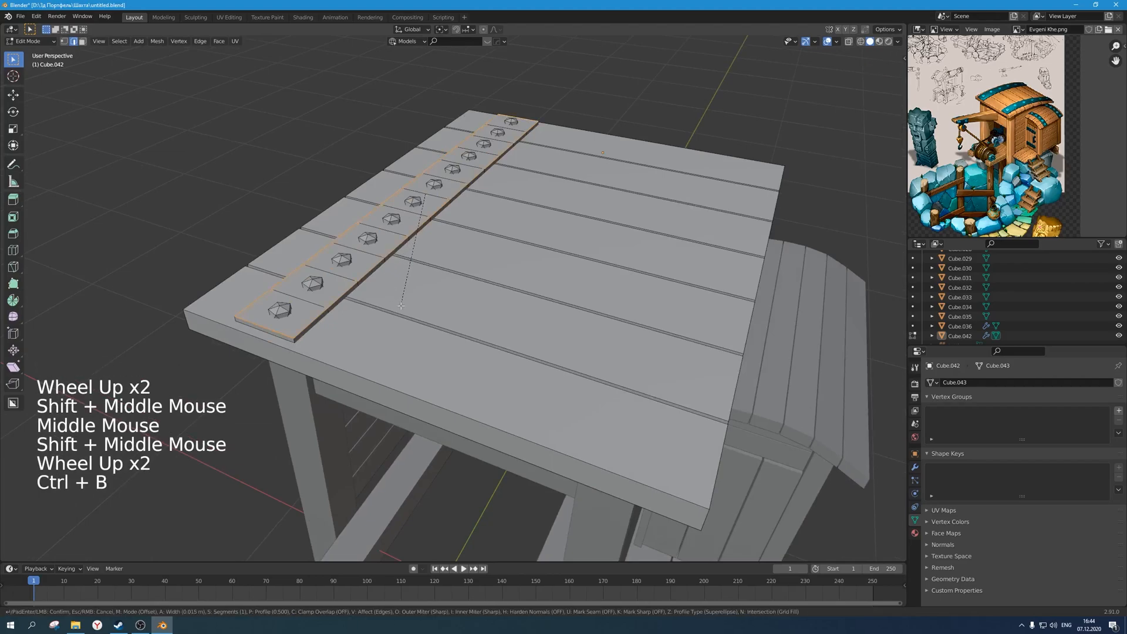
{"action": "key", "text": "Tab"}
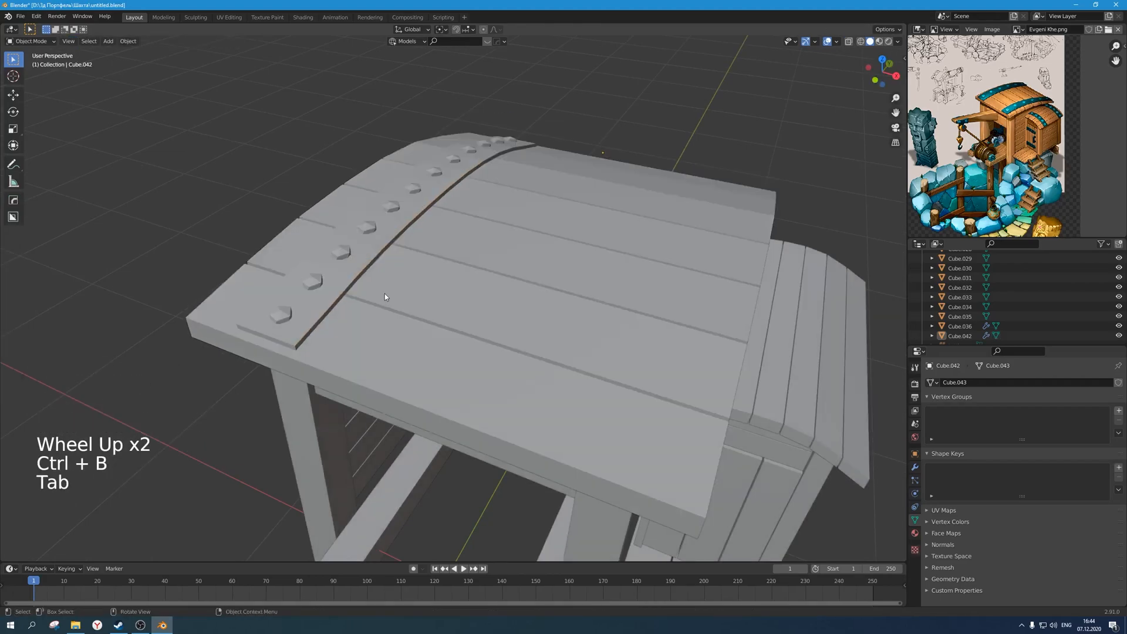
{"action": "left_click", "coordinate": [385, 294]}
{"action": "key", "text": "ctrl+a"}
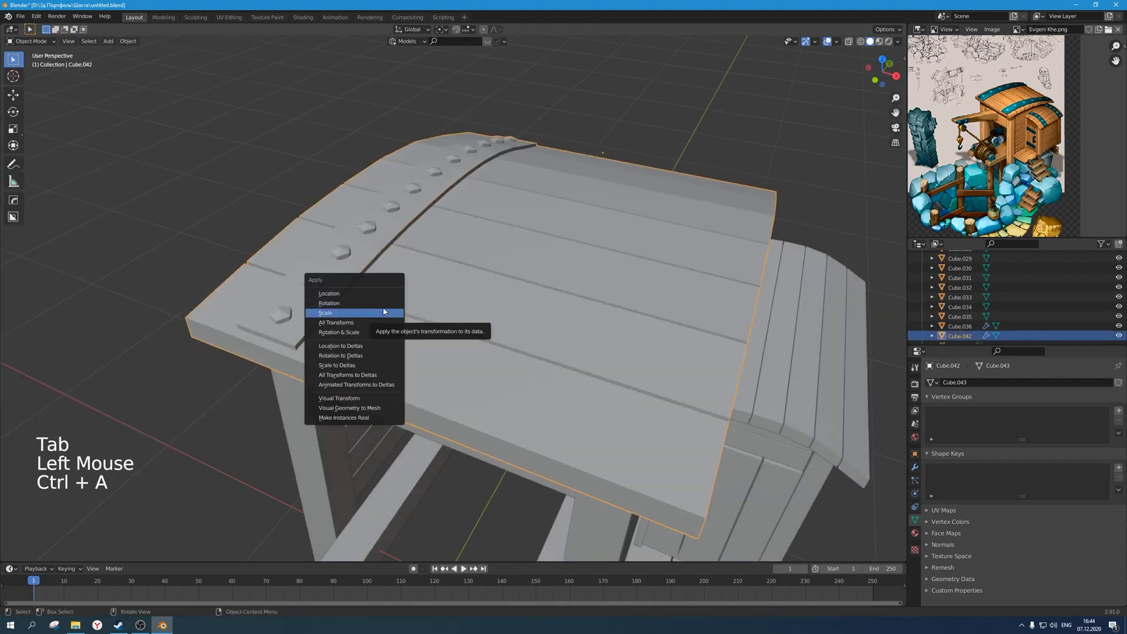
{"action": "left_click", "coordinate": [385, 312]}
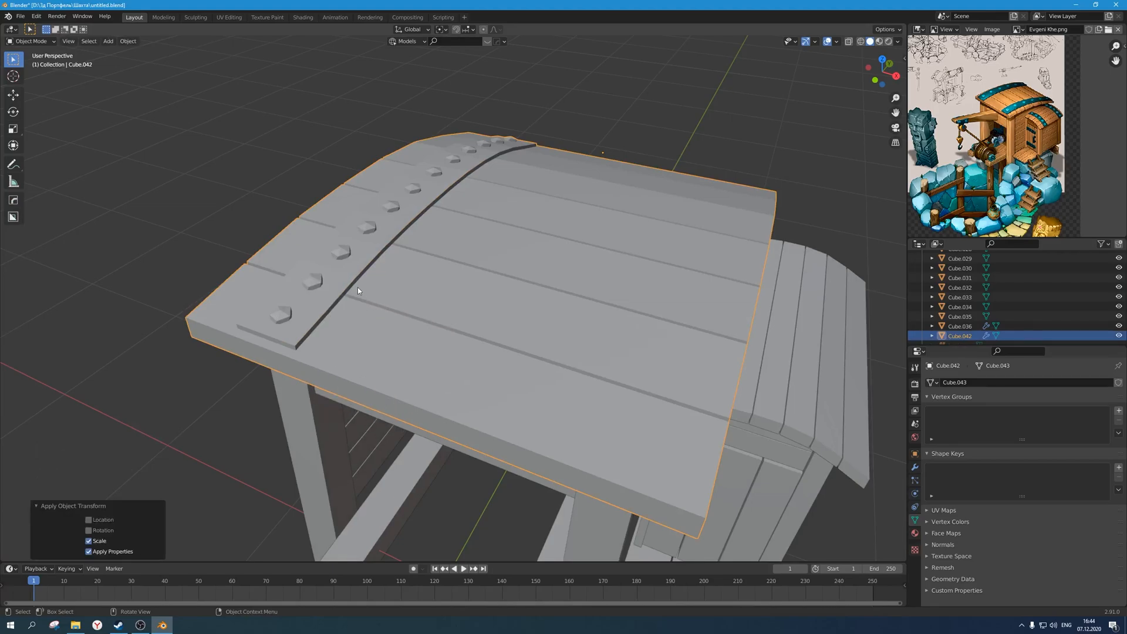
Bevel the selected outline edges of the riveted strip with a single segment.
{"action": "key", "text": "Tab"}
{"action": "key", "text": "ctrl+b"}
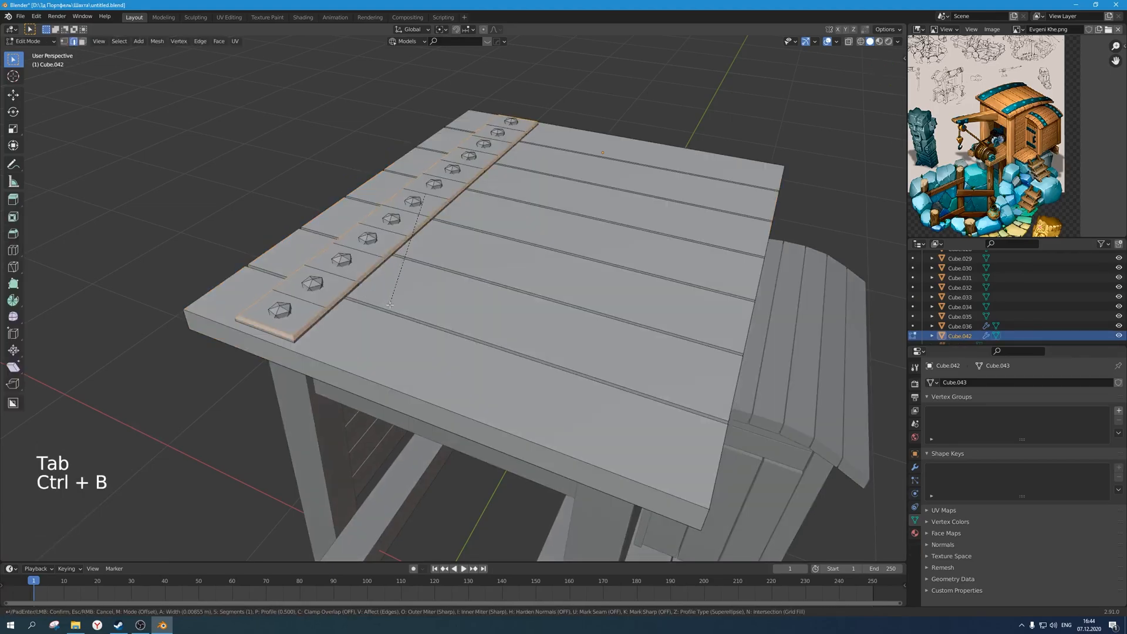
{"action": "left_click", "coordinate": [411, 314]}
{"action": "key", "text": "Tab"}
{"action": "scroll", "coordinate": [412, 315], "scroll_direction": "down", "scroll_amount": 4}
{"action": "mouse_move", "coordinate": [435, 326]}
{"action": "middle_mouse_down"}
{"action": "mouse_move", "coordinate": [465, 313]}
{"action": "mouse_move", "coordinate": [426, 340]}
{"action": "middle_mouse_up"}
Select all the planks of the main roof as linked geometry, leaving out the strip and its rivets.
{"action": "key", "text": "Tab"}
{"action": "scroll", "coordinate": [465, 317], "scroll_direction": "up", "scroll_amount": 1}
{"action": "scroll", "coordinate": [446, 328], "scroll_direction": "up", "scroll_amount": 1}
{"action": "left_click", "coordinate": [426, 341]}
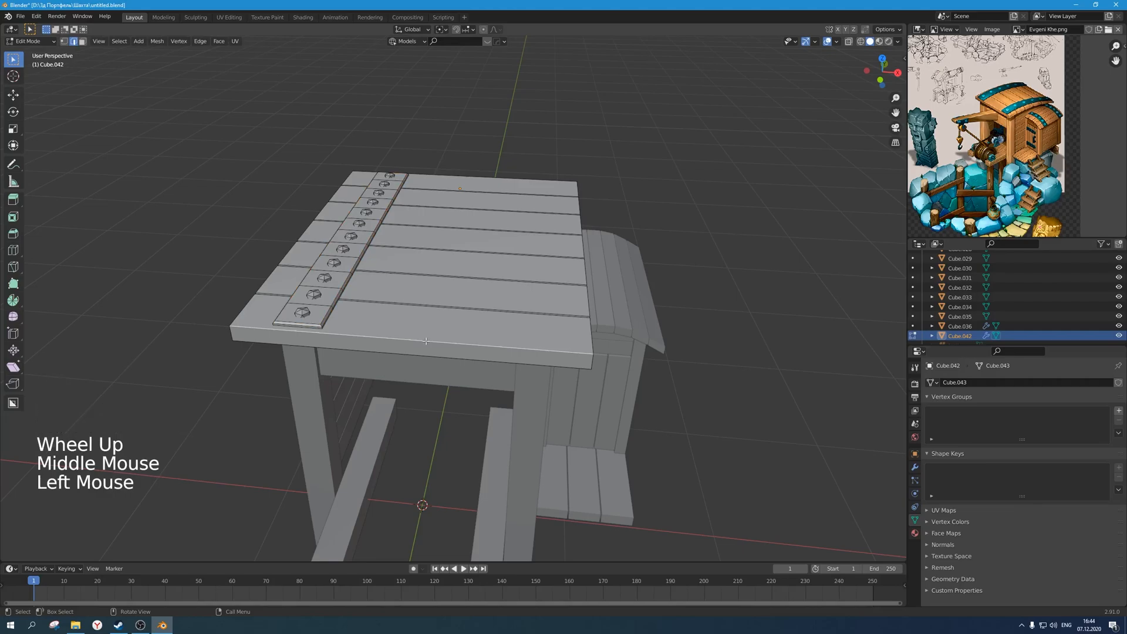
{"action": "key", "text": "l"}
{"action": "key", "text": "l"}
{"action": "key", "text": "l"}
{"action": "key", "text": "l"}
{"action": "key", "text": "l"}
{"action": "key", "text": "l"}
{"action": "key", "text": "l"}
{"action": "key", "text": "l"}
{"action": "key", "text": "l"}
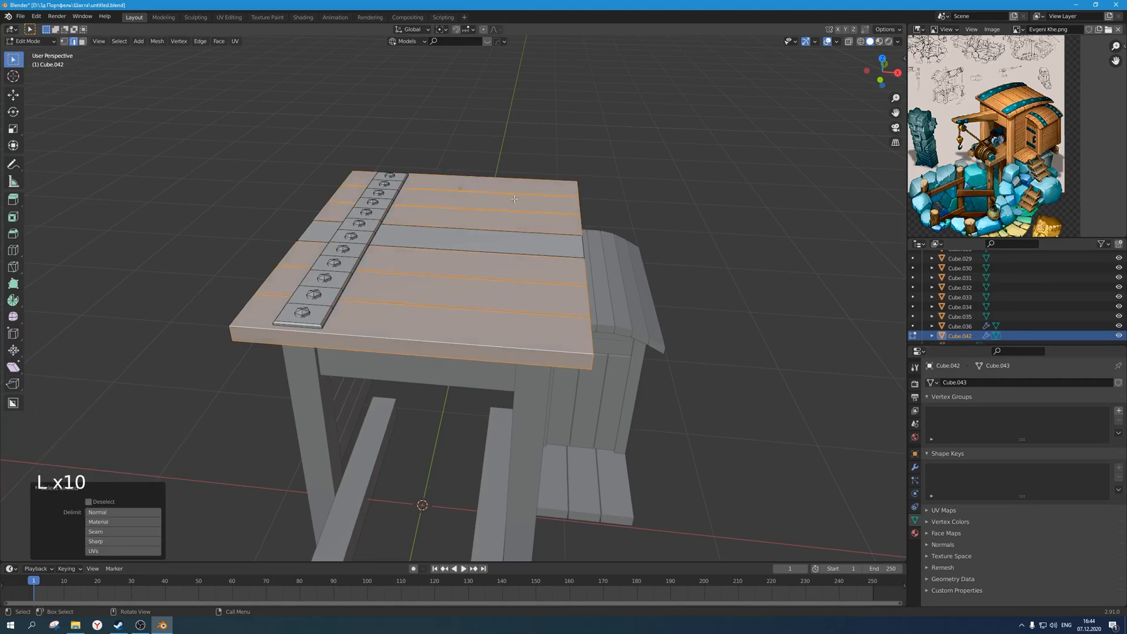
{"action": "middle_click_drag", "start_coordinate": [520, 231], "coordinate": [514, 335]}
{"action": "scroll", "coordinate": [515, 335], "scroll_direction": "up", "scroll_amount": 2}
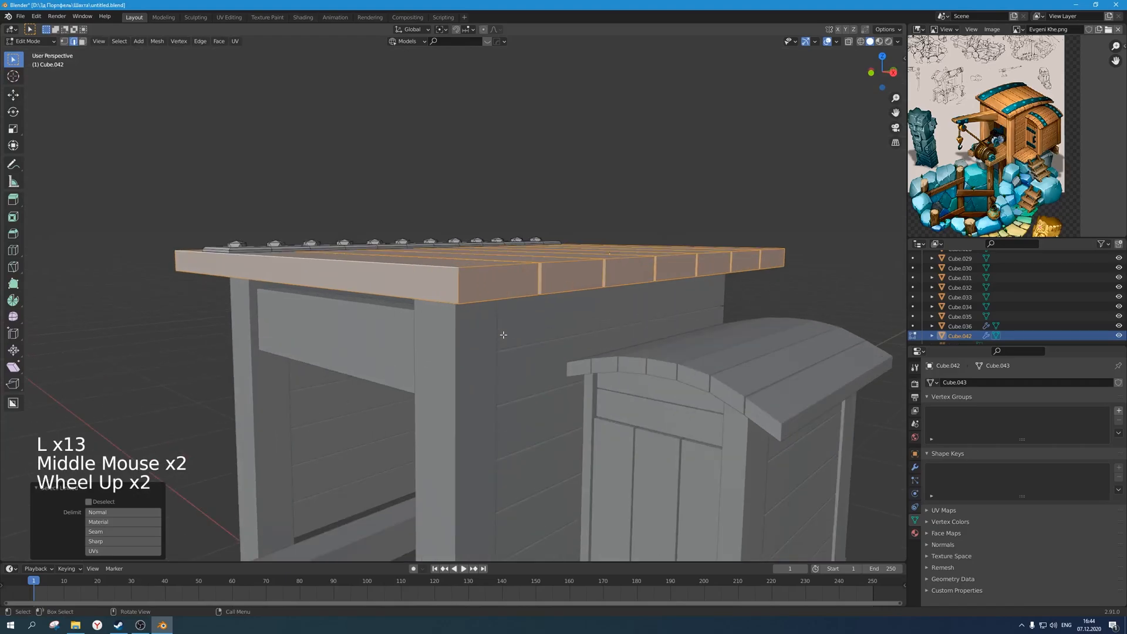
Bevel the edges of the selected roof planks with one segment and a width of 0.007 m.
{"action": "key", "text": "ctrl+b"}
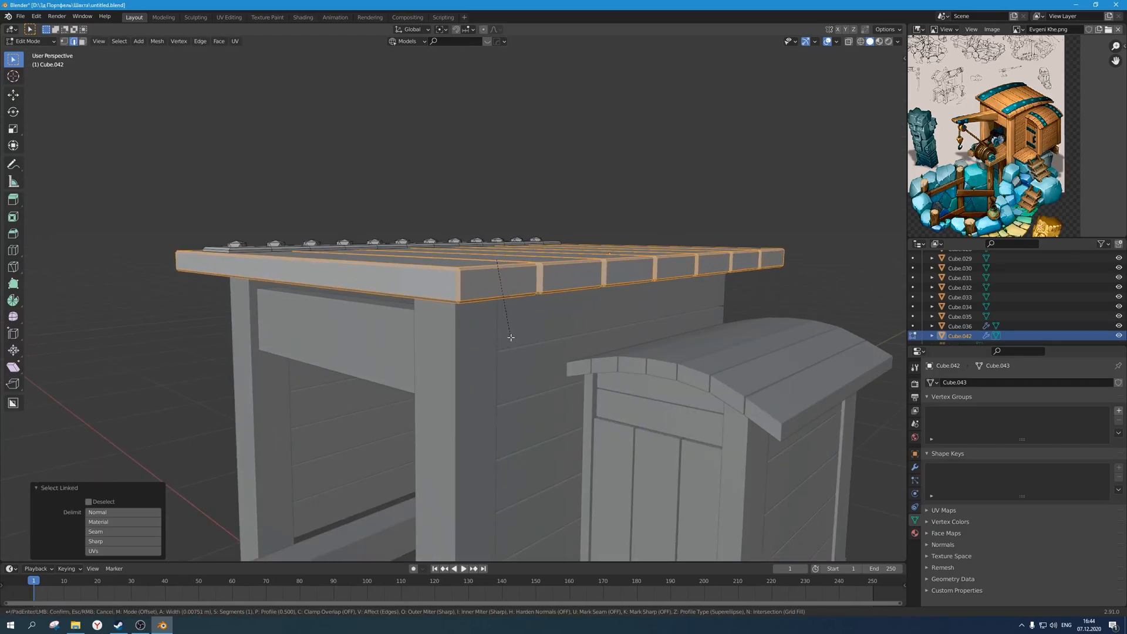
{"action": "left_click", "coordinate": [511, 338]}
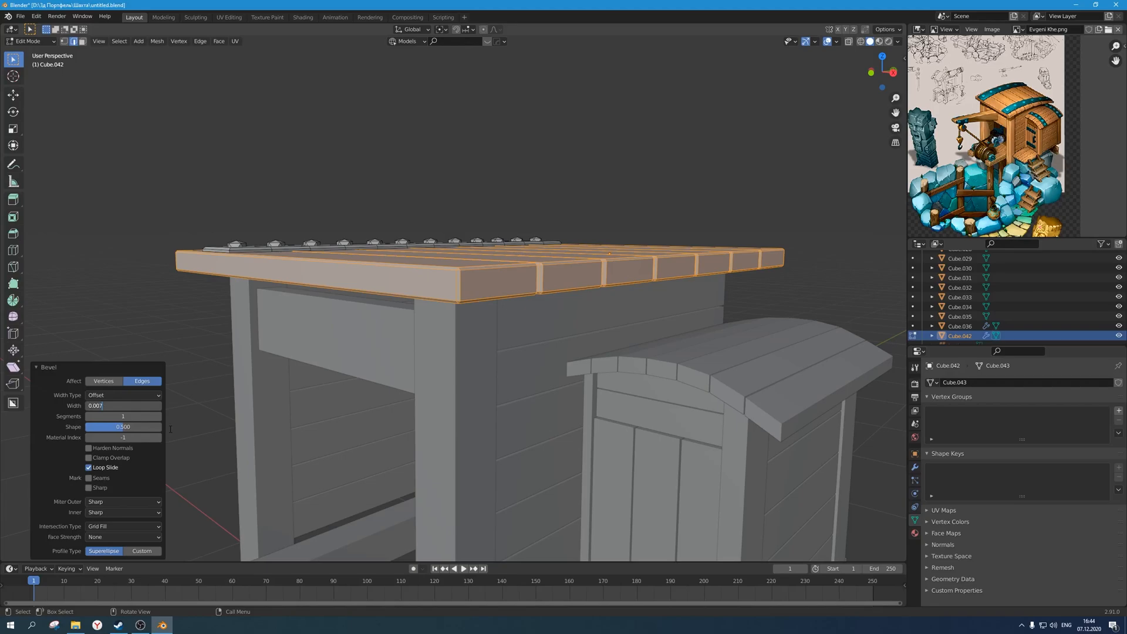
{"action": "key", "text": "Tab"}
{"action": "scroll", "coordinate": [336, 301], "scroll_direction": "down", "scroll_amount": 3}
{"action": "mouse_move", "coordinate": [336, 300]}
{"action": "middle_mouse_down"}
{"action": "mouse_move", "coordinate": [229, 241]}
{"action": "mouse_move", "coordinate": [329, 299]}
{"action": "middle_mouse_up"}
Select the metal strip on the main roof together with all of its rivets.
{"action": "key", "text": "Tab"}
{"action": "left_click", "coordinate": [213, 235]}
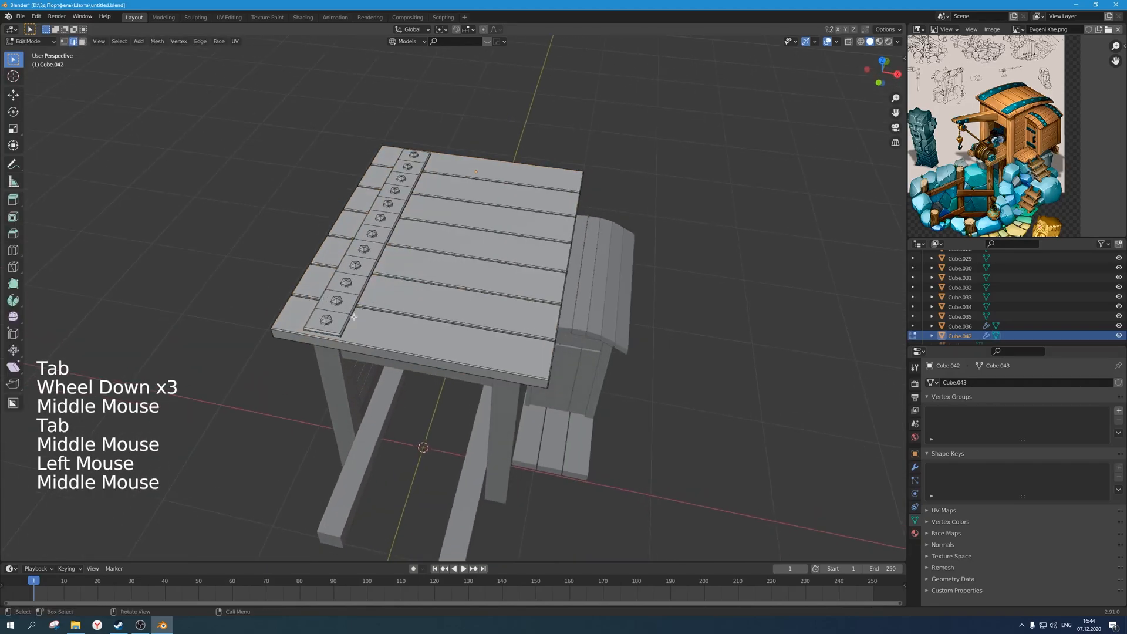
{"action": "key", "text": "l"}
{"action": "key", "text": "l"}
{"action": "key", "text": "l"}
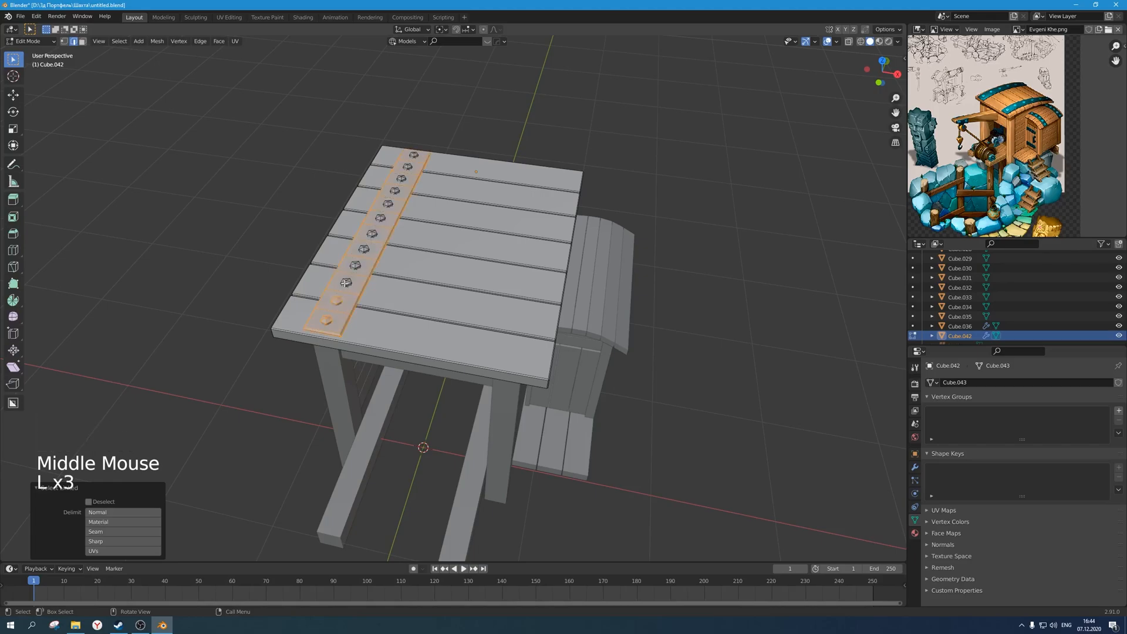
{"action": "key", "text": "l"}
{"action": "key", "text": "l"}
{"action": "key", "text": "l"}
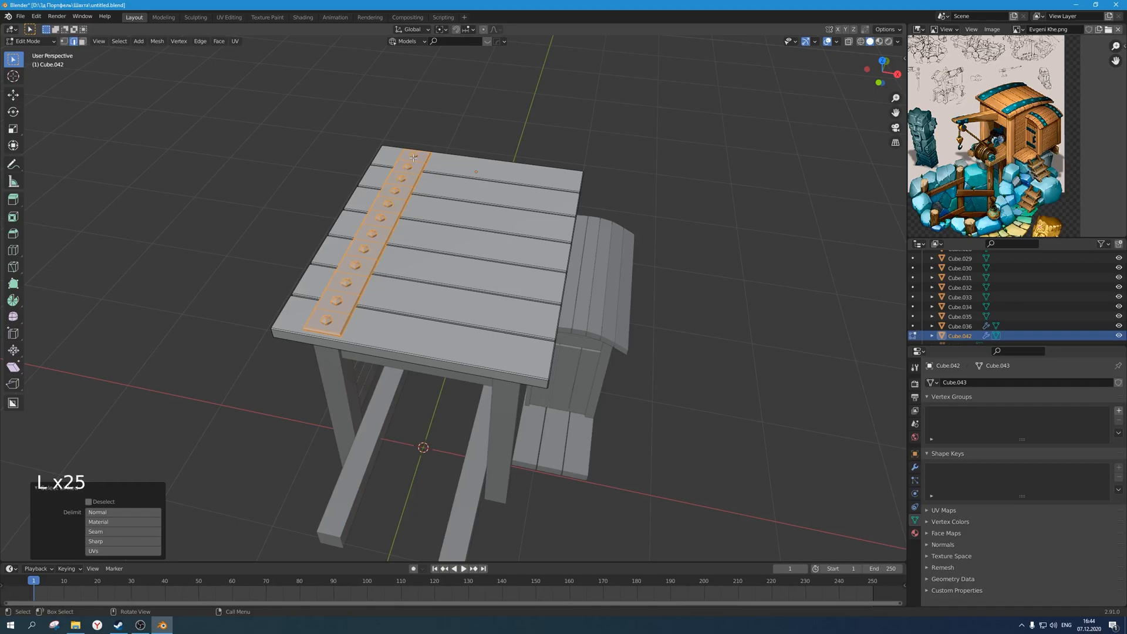
Duplicate the riveted strip in the top view and place the copy about 1.23 m along X near the roof's opposite edge.
{"action": "middle_click_drag", "start_coordinate": [441, 303], "coordinate": [450, 306]}
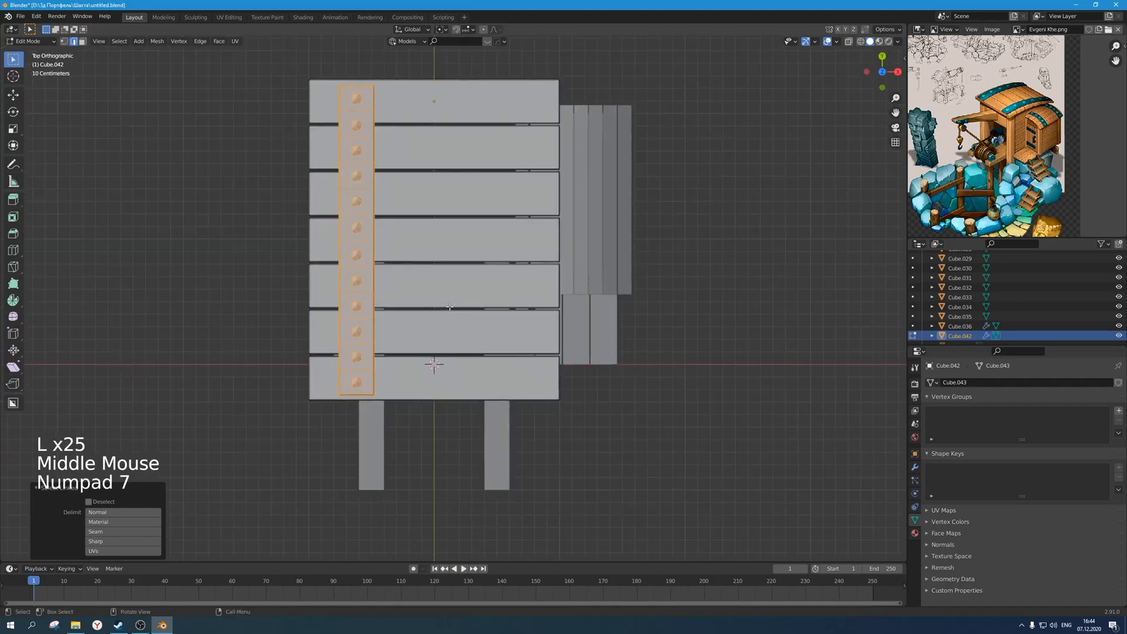
{"action": "key", "text": "shift+d"}
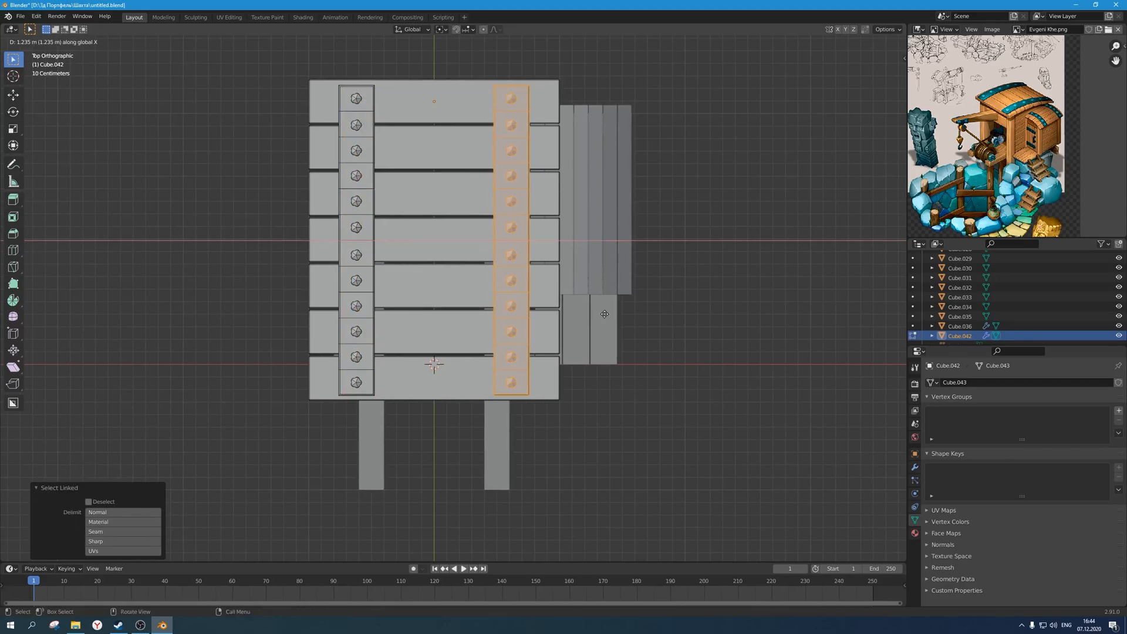
{"action": "left_click", "coordinate": [604, 314]}
{"action": "scroll", "coordinate": [492, 411], "scroll_direction": "down", "scroll_amount": 2}
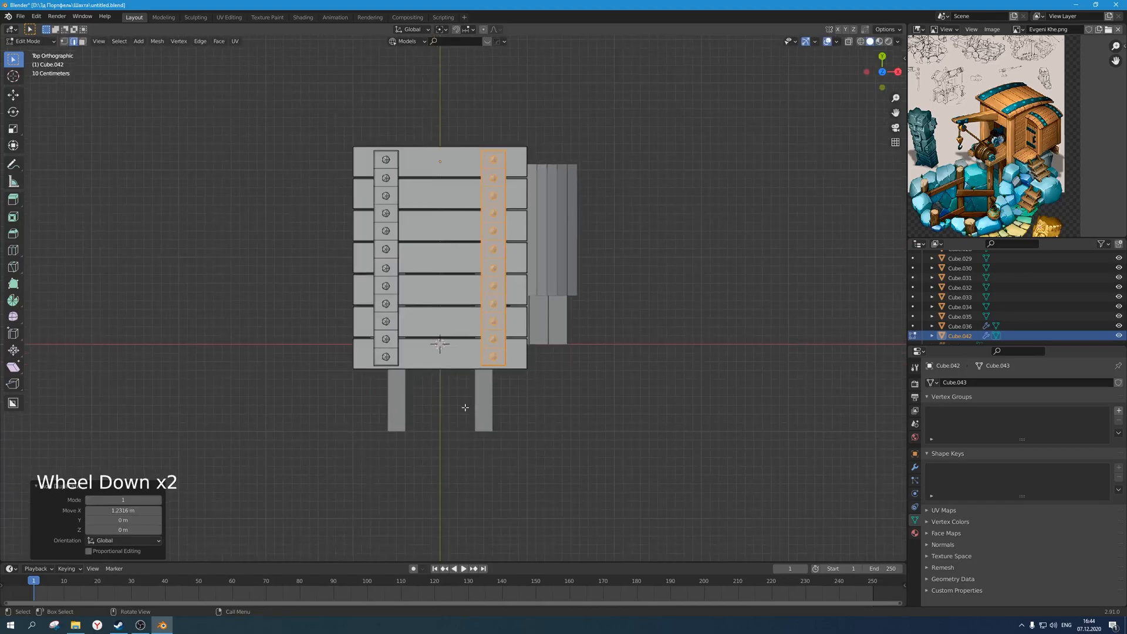
{"action": "scroll", "coordinate": [492, 411], "scroll_direction": "up", "scroll_amount": 1}
{"action": "middle_click_drag", "start_coordinate": [492, 411], "coordinate": [486, 337]}
{"action": "key", "text": "Tab"}
Deselect the roof and save the Blender file.
{"action": "middle_click_drag", "start_coordinate": [624, 276], "coordinate": [470, 326]}
{"action": "left_click", "coordinate": [654, 209]}
{"action": "scroll", "coordinate": [654, 209], "scroll_direction": "down", "scroll_amount": 2}
{"action": "key", "text": "ctrl+s"}
Examine the small cabin's roof, riveted strips and door in the reference image.
{"action": "scroll", "coordinate": [513, 299], "scroll_direction": "up", "scroll_amount": 1}
{"action": "scroll", "coordinate": [505, 293], "scroll_direction": "down", "scroll_amount": 1}
{"action": "scroll", "coordinate": [482, 284], "scroll_direction": "up", "scroll_amount": 2}
{"action": "scroll", "coordinate": [511, 312], "scroll_direction": "down", "scroll_amount": 2}
{"action": "scroll", "coordinate": [488, 331], "scroll_direction": "up", "scroll_amount": 2}
{"action": "scroll", "coordinate": [1068, 132], "scroll_direction": "up", "scroll_amount": 4}
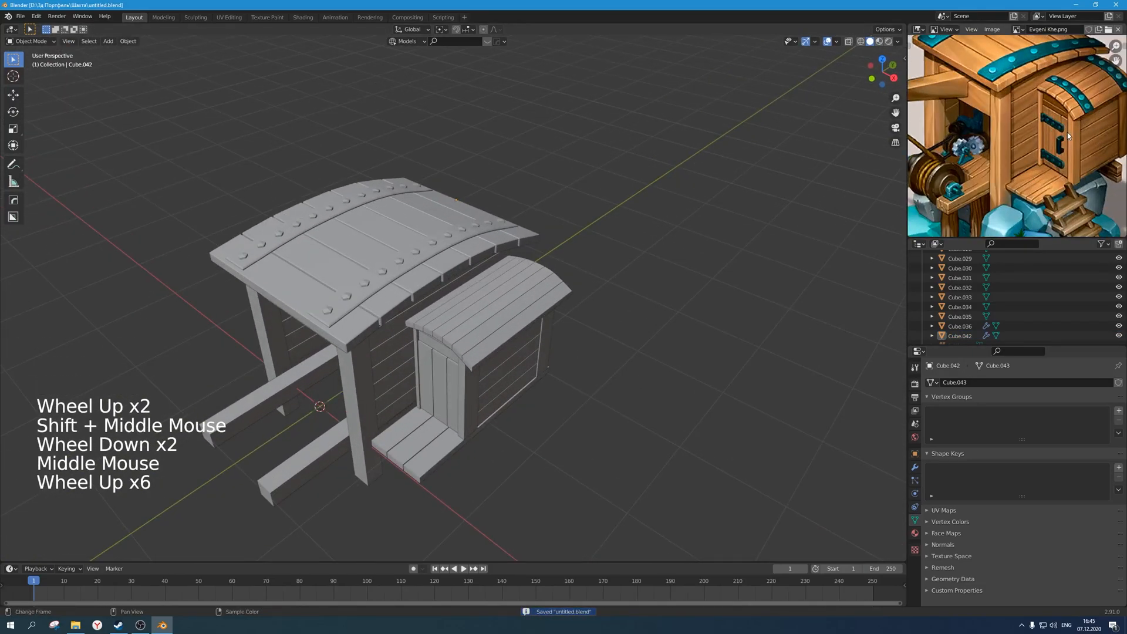
{"action": "scroll", "coordinate": [1063, 136], "scroll_direction": "down", "scroll_amount": 3}
{"action": "scroll", "coordinate": [1057, 139], "scroll_direction": "up", "scroll_amount": 2}
{"action": "middle_click_drag", "start_coordinate": [1037, 98], "coordinate": [1030, 101]}
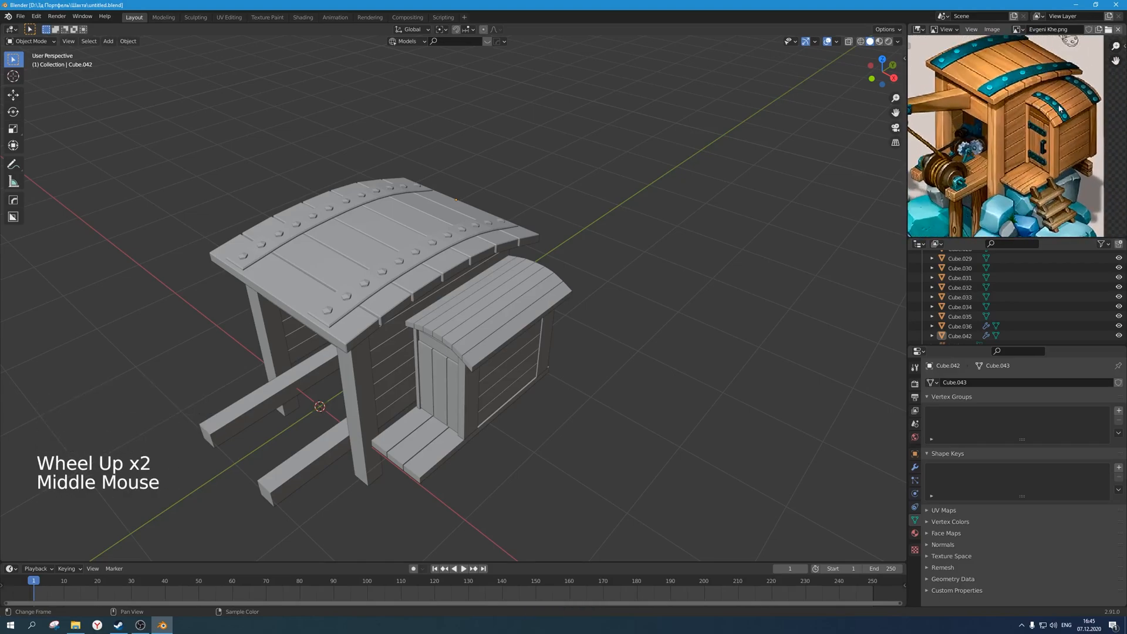
{"action": "scroll", "coordinate": [1057, 115], "scroll_direction": "down", "scroll_amount": 3}
Delete the curved plank roof of the small side cabin.
{"action": "middle_click_drag", "start_coordinate": [549, 285], "coordinate": [525, 336]}
{"action": "scroll", "coordinate": [492, 307], "scroll_direction": "down", "scroll_amount": 2}
{"action": "left_click", "coordinate": [493, 311]}
{"action": "scroll", "coordinate": [528, 311], "scroll_direction": "up", "scroll_amount": 2}
{"action": "key", "text": "x"}
{"action": "left_click", "coordinate": [522, 317]}
{"action": "scroll", "coordinate": [523, 317], "scroll_direction": "up", "scroll_amount": 1}
Unhide both roof lattices and select the smaller one above the side cabin.
{"action": "left_click", "coordinate": [403, 284]}
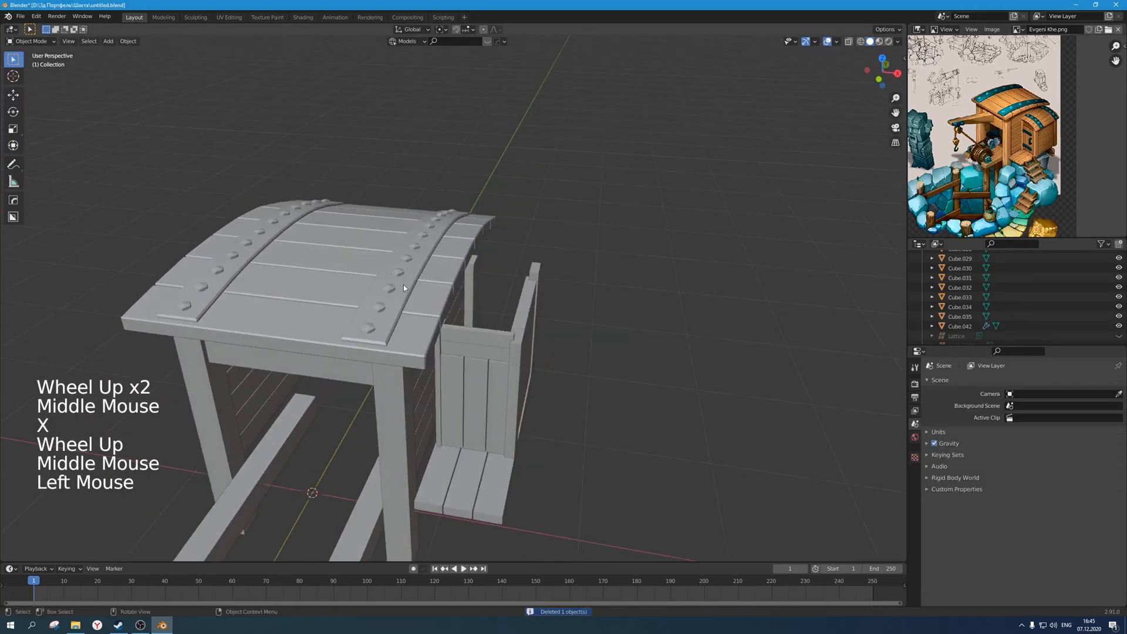
{"action": "scroll", "coordinate": [403, 285], "scroll_direction": "down", "scroll_amount": 3}
{"action": "middle_click_drag", "start_coordinate": [404, 284], "coordinate": [370, 270]}
{"action": "scroll", "coordinate": [382, 275], "scroll_direction": "up", "scroll_amount": 2}
{"action": "scroll", "coordinate": [1034, 294], "scroll_direction": "down", "scroll_amount": 3}
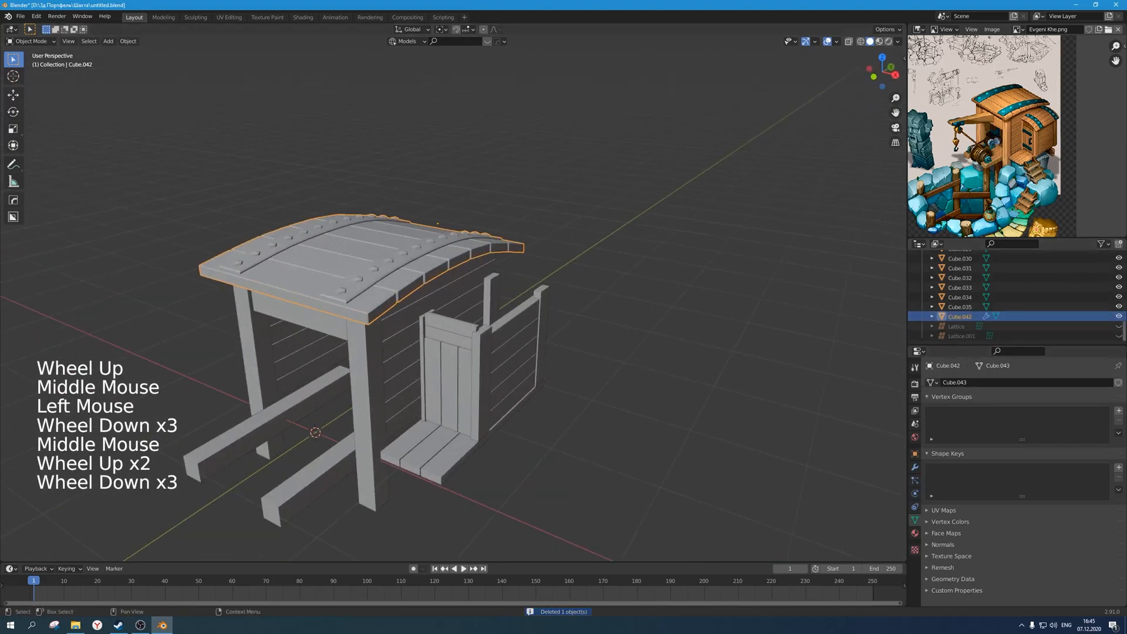
{"action": "left_click", "coordinate": [1120, 335]}
{"action": "left_click", "coordinate": [1119, 326]}
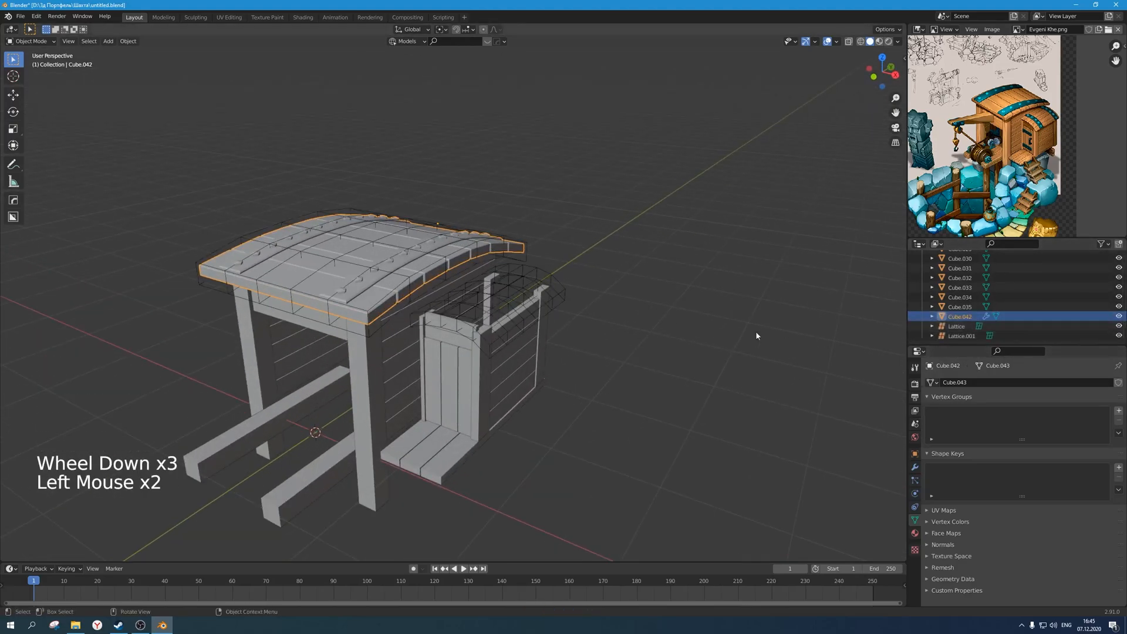
{"action": "left_click", "coordinate": [516, 281]}
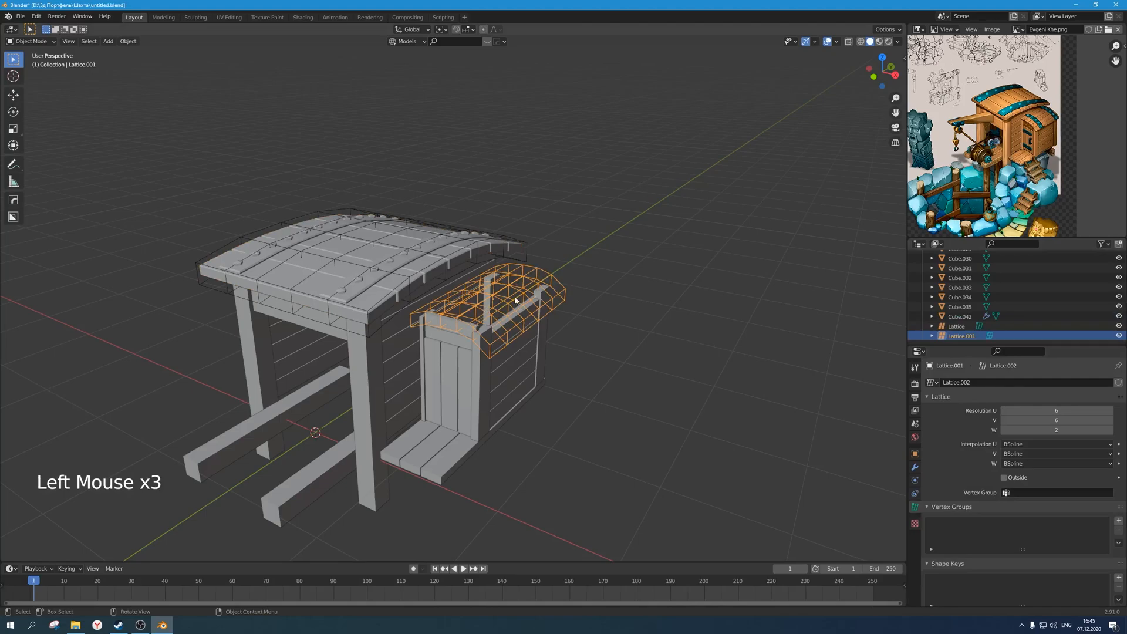
Delete the side cabin's lattice and duplicate the main roof together with its lattice, offset about 2.12 m along X.
{"action": "key", "text": "x"}
{"action": "left_click", "coordinate": [517, 292]}
{"action": "left_click", "coordinate": [439, 260]}
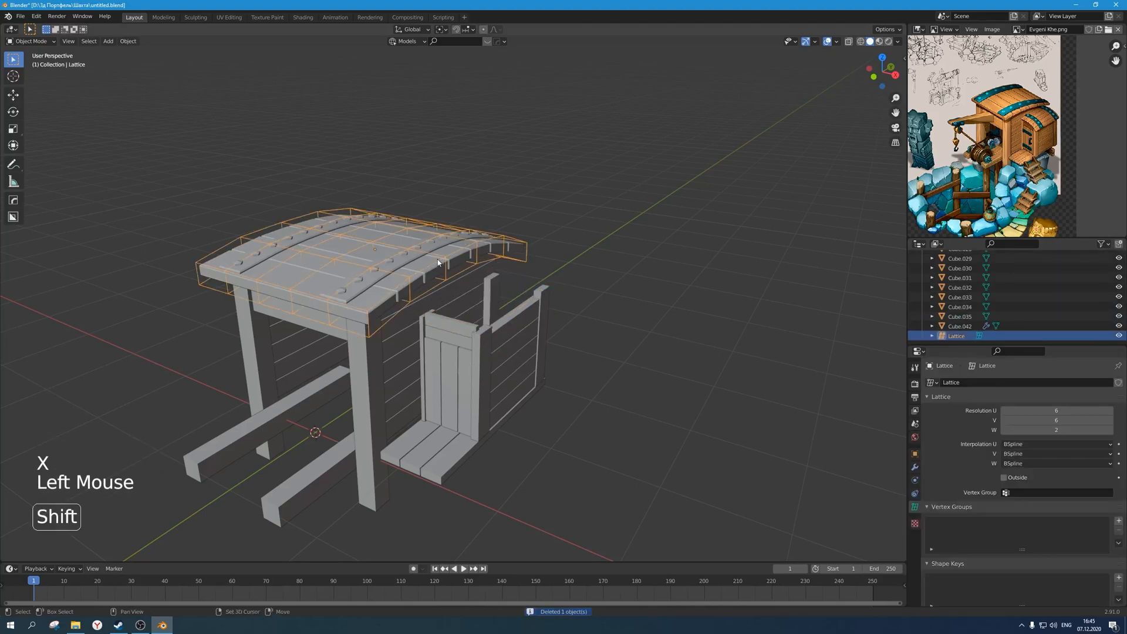
{"action": "left_click", "coordinate": [418, 261], "text": "shift"}
{"action": "scroll", "coordinate": [417, 262], "scroll_direction": "down", "scroll_amount": 2}
{"action": "middle_click_drag", "start_coordinate": [418, 261], "coordinate": [432, 276]}
{"action": "key", "text": "shift+d"}
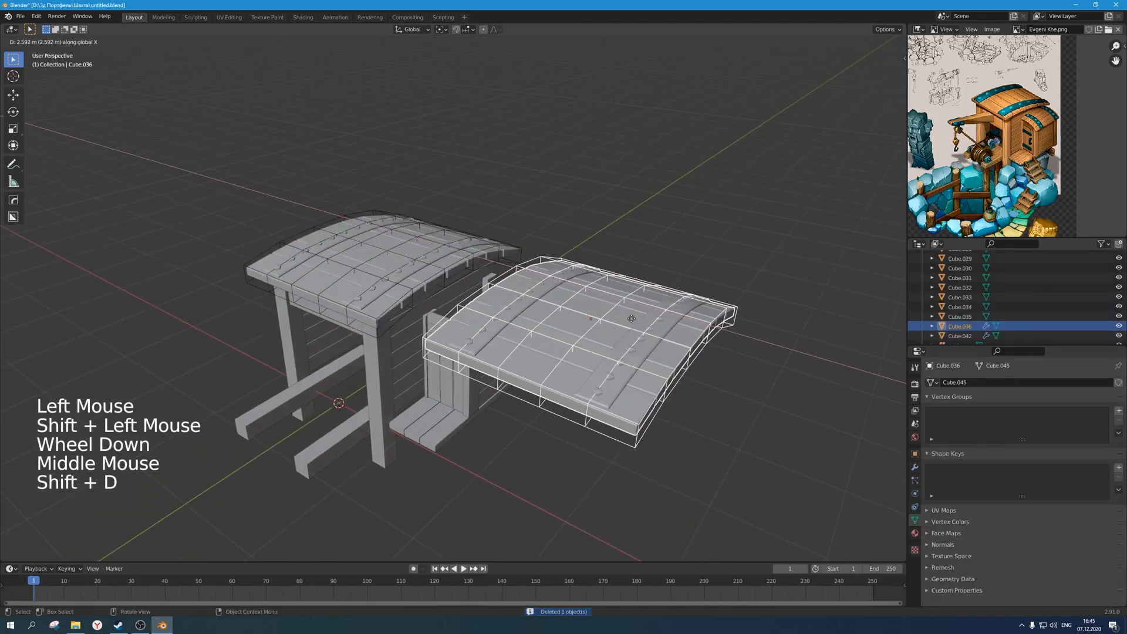
{"action": "middle_click", "coordinate": [570, 305]}
{"action": "left_click", "coordinate": [589, 311]}
Rotate the duplicated roof and lattice -90° about the Z axis.
{"action": "key", "text": "r"}
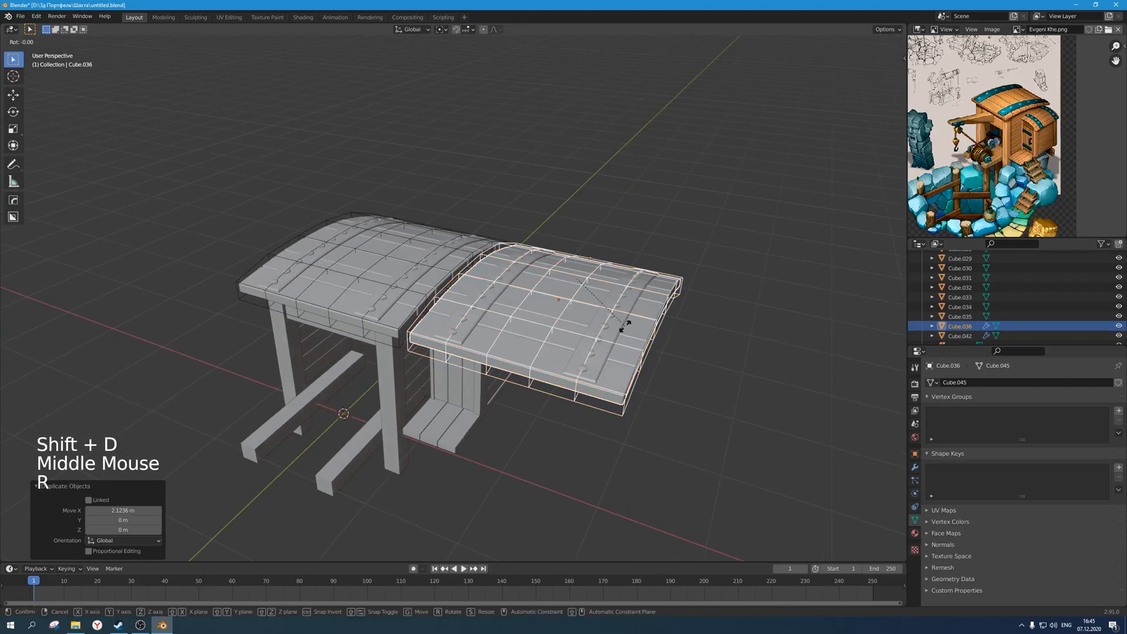
{"action": "type", "text": "-90"}
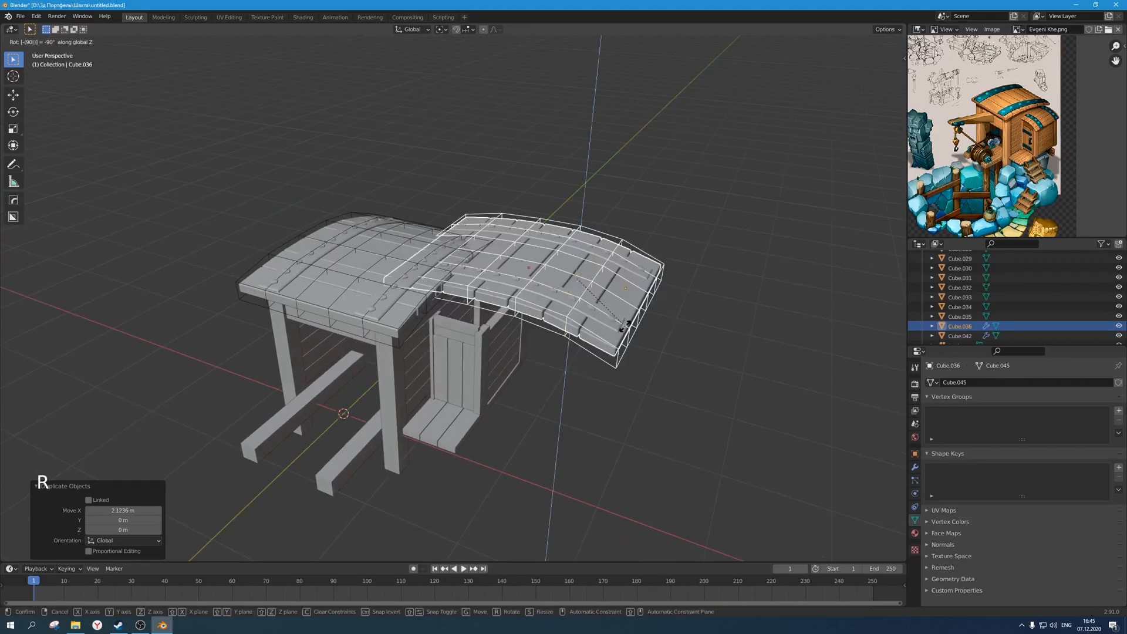
{"action": "left_click", "coordinate": [624, 324]}
Shrink the roof copy with its lattice and move it above the small side cabin, working in the front view.
{"action": "key", "text": "KP_1"}
{"action": "scroll", "coordinate": [668, 315], "scroll_direction": "up", "scroll_amount": 3}
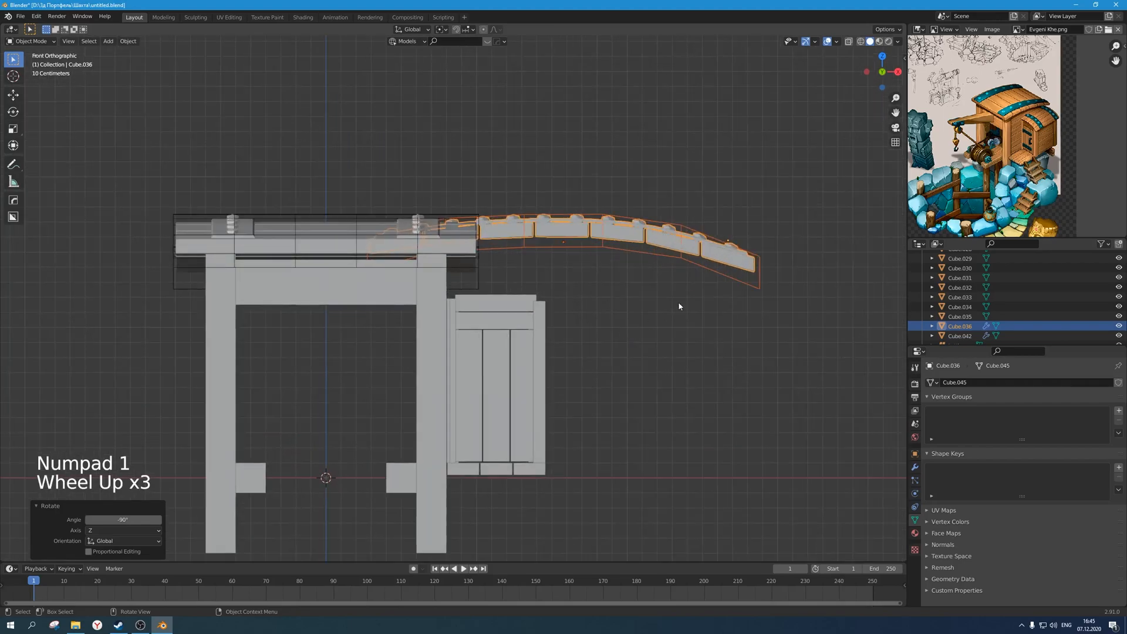
{"action": "key", "text": "g"}
{"action": "left_click", "coordinate": [730, 352]}
{"action": "key", "text": "s"}
{"action": "left_click", "coordinate": [660, 335]}
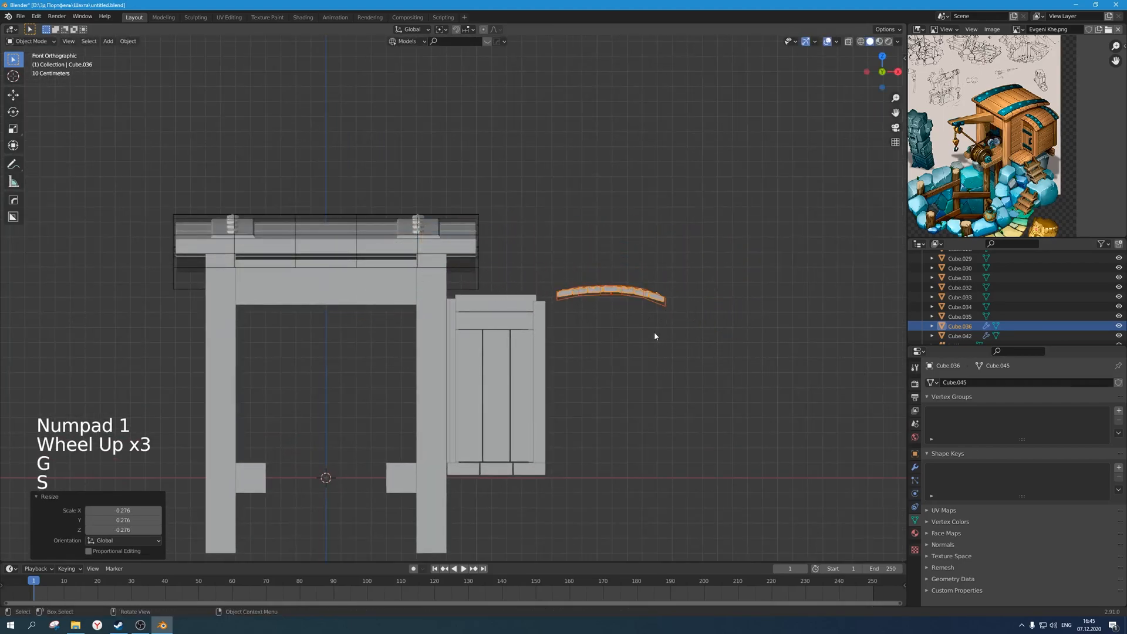
{"action": "key", "text": "g"}
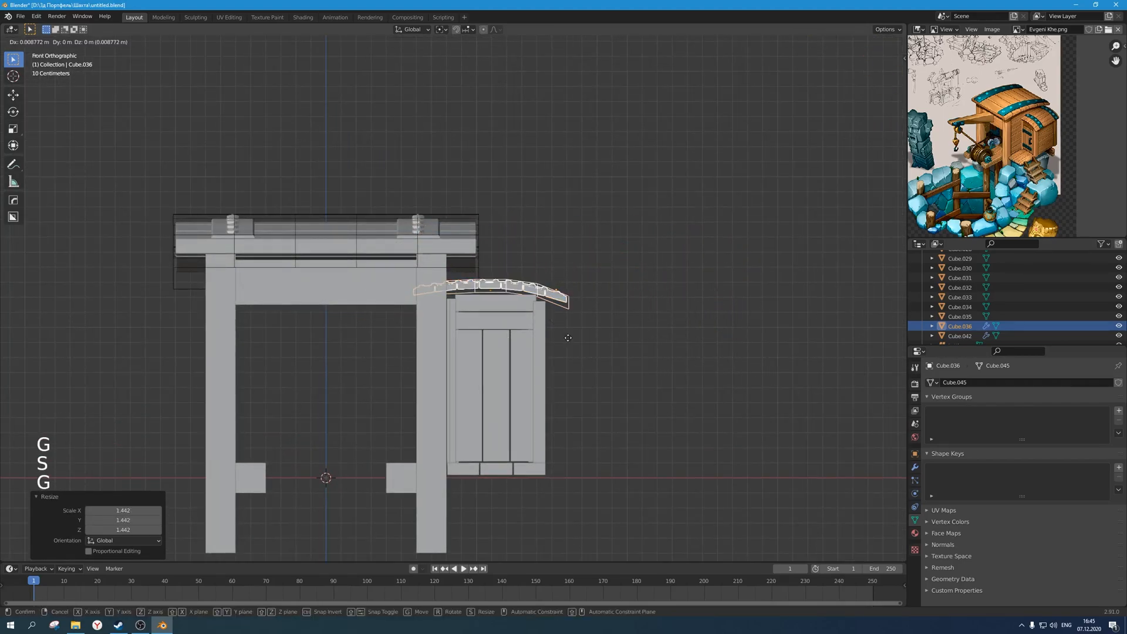
{"action": "left_click", "coordinate": [621, 343]}
{"action": "scroll", "coordinate": [618, 343], "scroll_direction": "down", "scroll_amount": 1}
{"action": "key", "text": "KP_1"}
In the right side view, enlarge the roof copy, shift it about -0.25 m along Y and raise it about 0.04 m.
{"action": "key", "text": "KP_3"}
{"action": "key", "text": "s"}
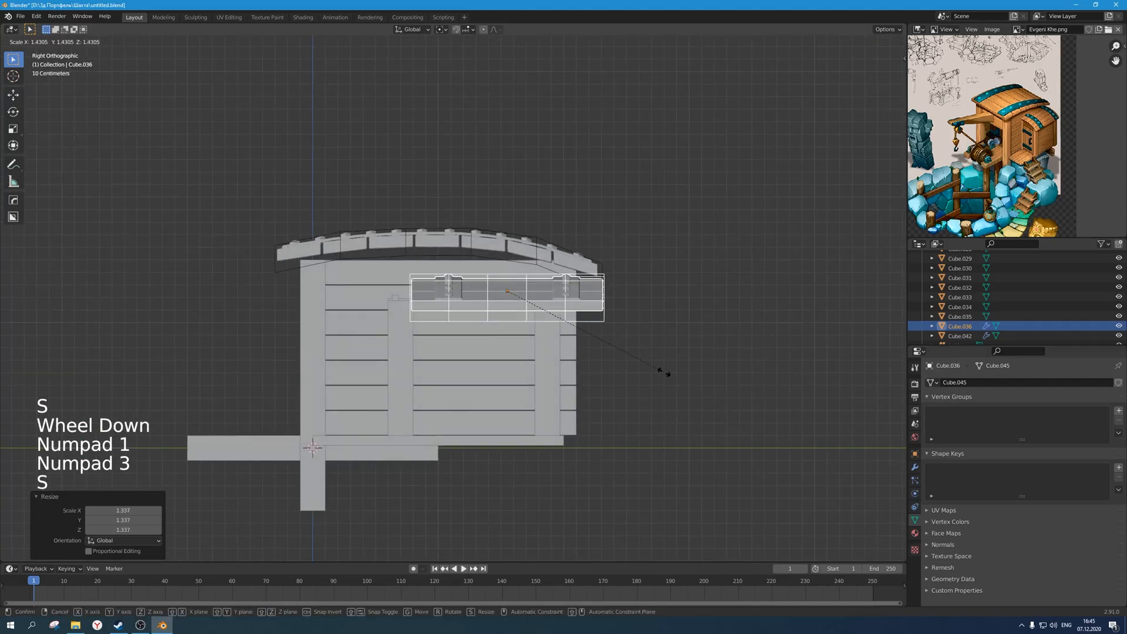
{"action": "left_click", "coordinate": [658, 371]}
{"action": "key", "text": "g"}
{"action": "left_click", "coordinate": [633, 366]}
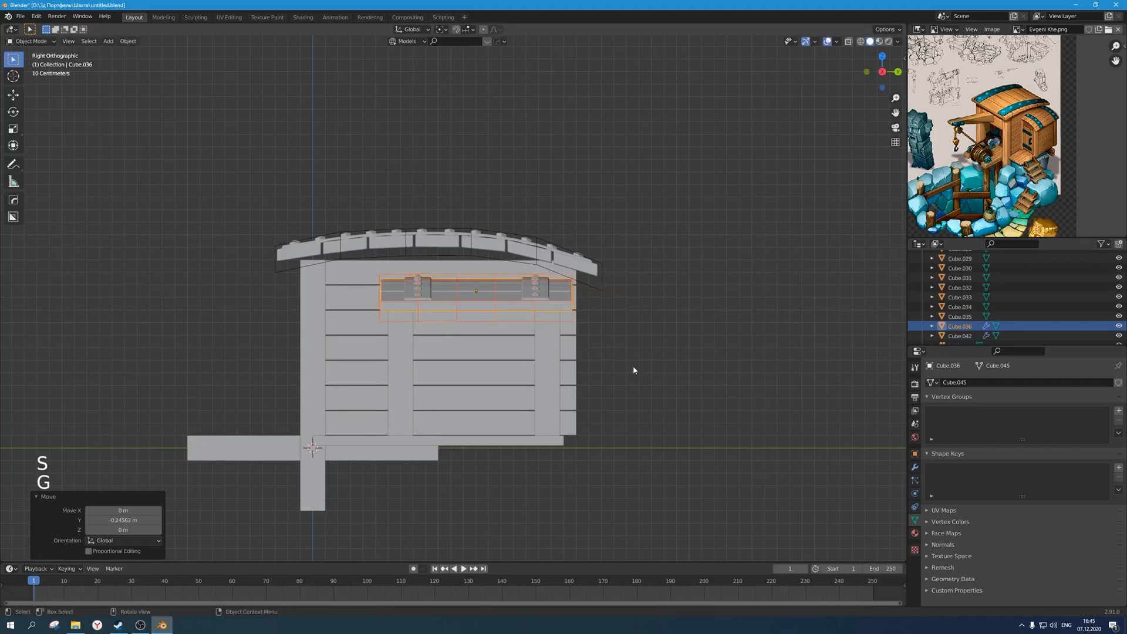
{"action": "key", "text": "g"}
{"action": "key", "text": "z"}
{"action": "left_click", "coordinate": [632, 360]}
Scale the cabin's roof copy and lattice to about 0.485 along X to match the cabin's width.
{"action": "scroll", "coordinate": [632, 360], "scroll_direction": "down", "scroll_amount": 3}
{"action": "middle_click_drag", "start_coordinate": [552, 334], "coordinate": [640, 347]}
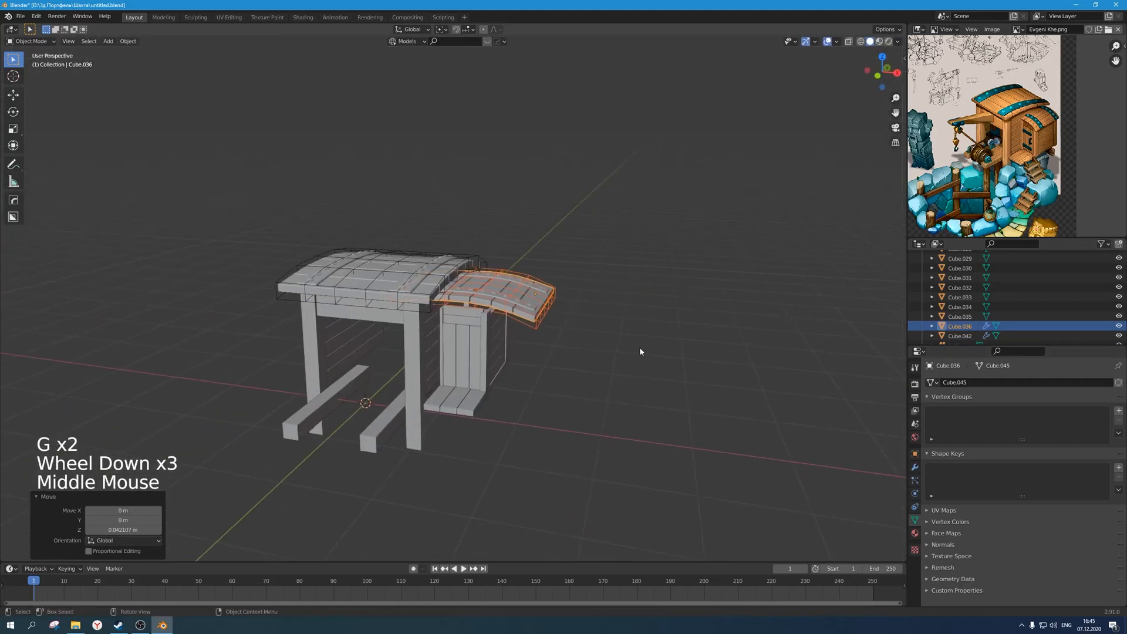
{"action": "scroll", "coordinate": [640, 347], "scroll_direction": "up", "scroll_amount": 2}
{"action": "key", "text": "s"}
{"action": "key", "text": "x"}
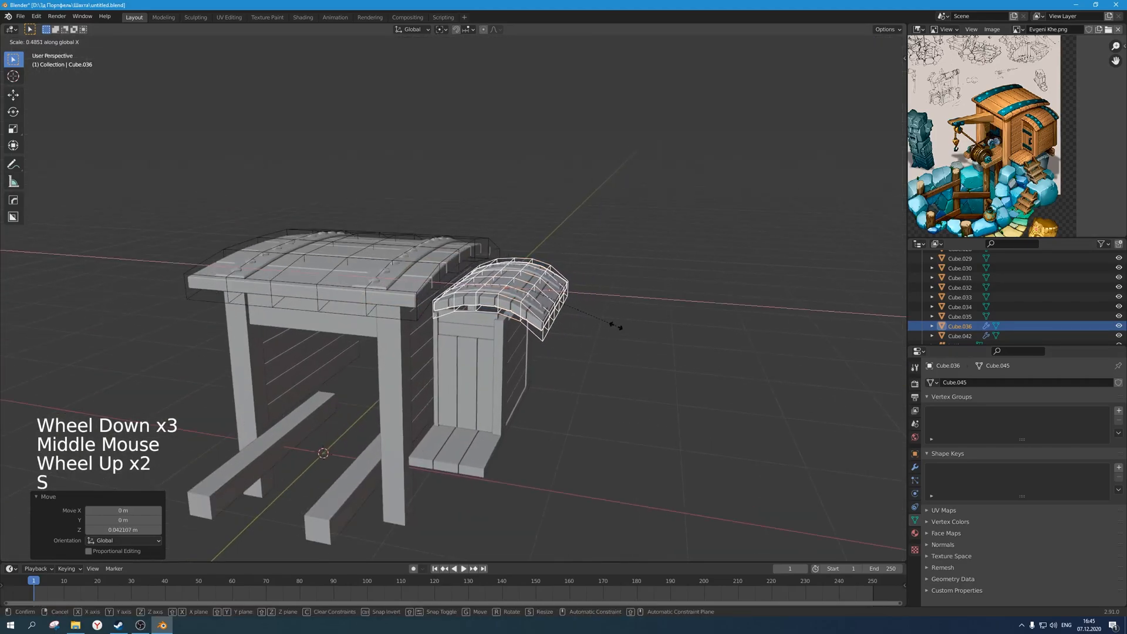
{"action": "left_click", "coordinate": [616, 327]}
Move the cabin roof and lattice about -0.17 m along X and lower them along Z onto the cabin.
{"action": "middle_click_drag", "start_coordinate": [616, 327], "coordinate": [576, 335]}
{"action": "scroll", "coordinate": [575, 336], "scroll_direction": "up", "scroll_amount": 2}
{"action": "key", "text": "g"}
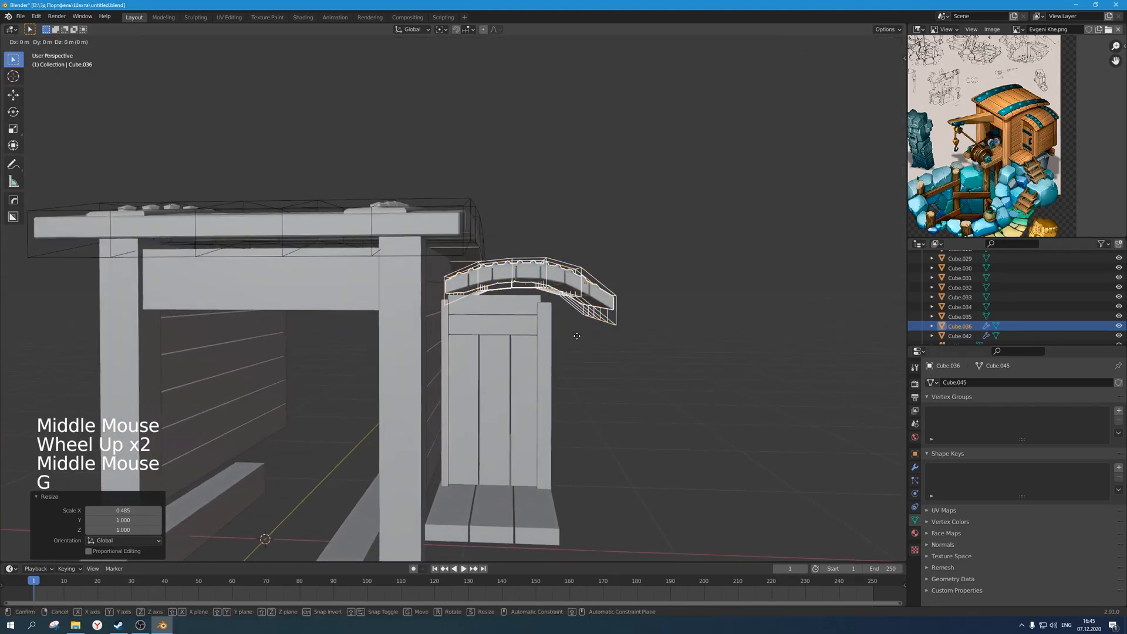
{"action": "left_click", "coordinate": [552, 341]}
{"action": "key", "text": "g"}
{"action": "key", "text": "z"}
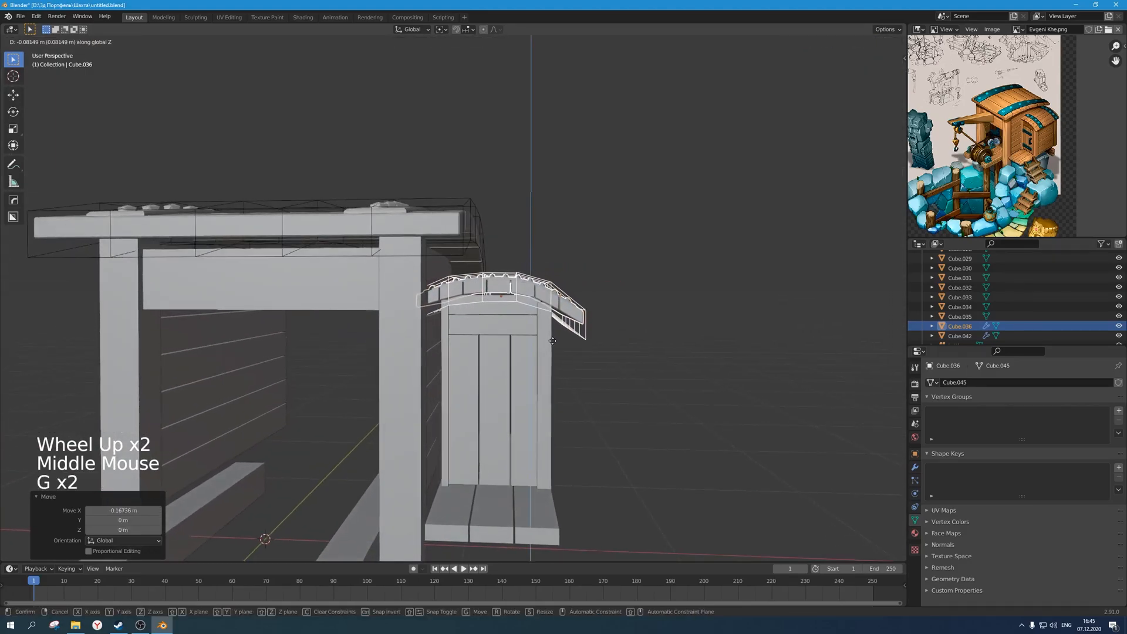
{"action": "left_click", "coordinate": [648, 311]}
Hide the lattice around the small cabin's roof.
{"action": "scroll", "coordinate": [649, 311], "scroll_direction": "down", "scroll_amount": 2}
{"action": "middle_click_drag", "start_coordinate": [648, 311], "coordinate": [579, 347]}
{"action": "left_click", "coordinate": [599, 311]}
{"action": "left_click", "coordinate": [585, 328]}
{"action": "key", "text": "h"}
Inspect the small cabin roof's planks, riveted strips and undeformed mesh from several angles.
{"action": "left_click", "coordinate": [523, 319]}
{"action": "scroll", "coordinate": [524, 319], "scroll_direction": "up", "scroll_amount": 1}
{"action": "middle_click_drag", "start_coordinate": [524, 319], "coordinate": [512, 399]}
{"action": "scroll", "coordinate": [569, 382], "scroll_direction": "down", "scroll_amount": 1}
{"action": "scroll", "coordinate": [516, 317], "scroll_direction": "down", "scroll_amount": 1}
{"action": "scroll", "coordinate": [498, 355], "scroll_direction": "up", "scroll_amount": 5}
{"action": "left_click", "coordinate": [512, 399]}
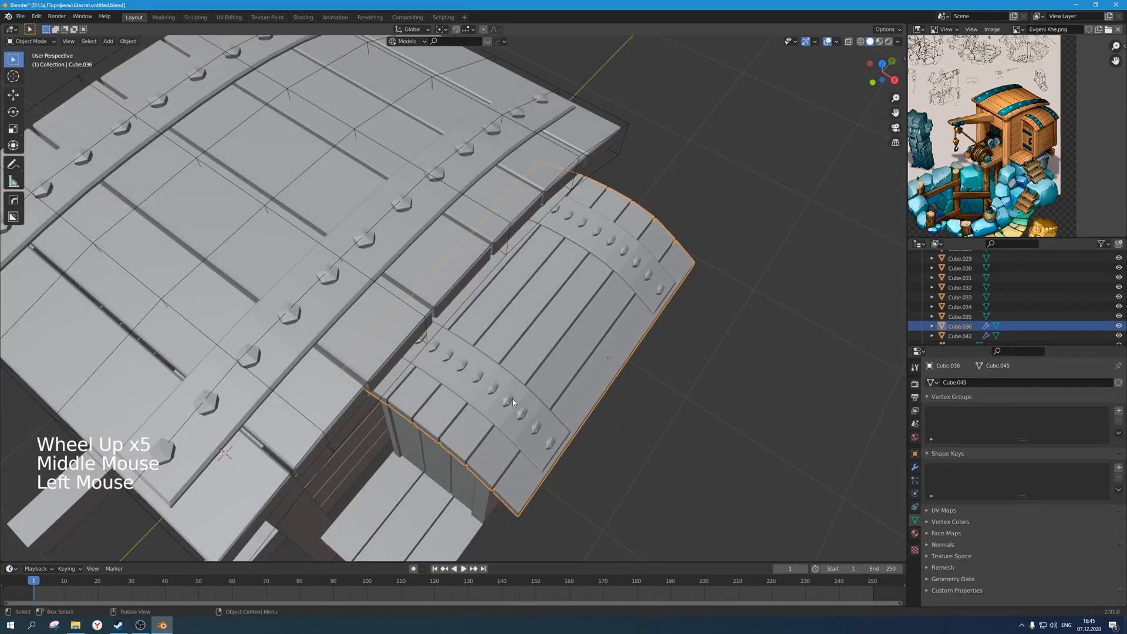
{"action": "scroll", "coordinate": [513, 399], "scroll_direction": "down", "scroll_amount": 2}
{"action": "scroll", "coordinate": [506, 399], "scroll_direction": "up", "scroll_amount": 2}
{"action": "middle_click_drag", "start_coordinate": [507, 399], "coordinate": [505, 358]}
{"action": "scroll", "coordinate": [513, 341], "scroll_direction": "up", "scroll_amount": 1}
{"action": "key", "text": "Tab"}
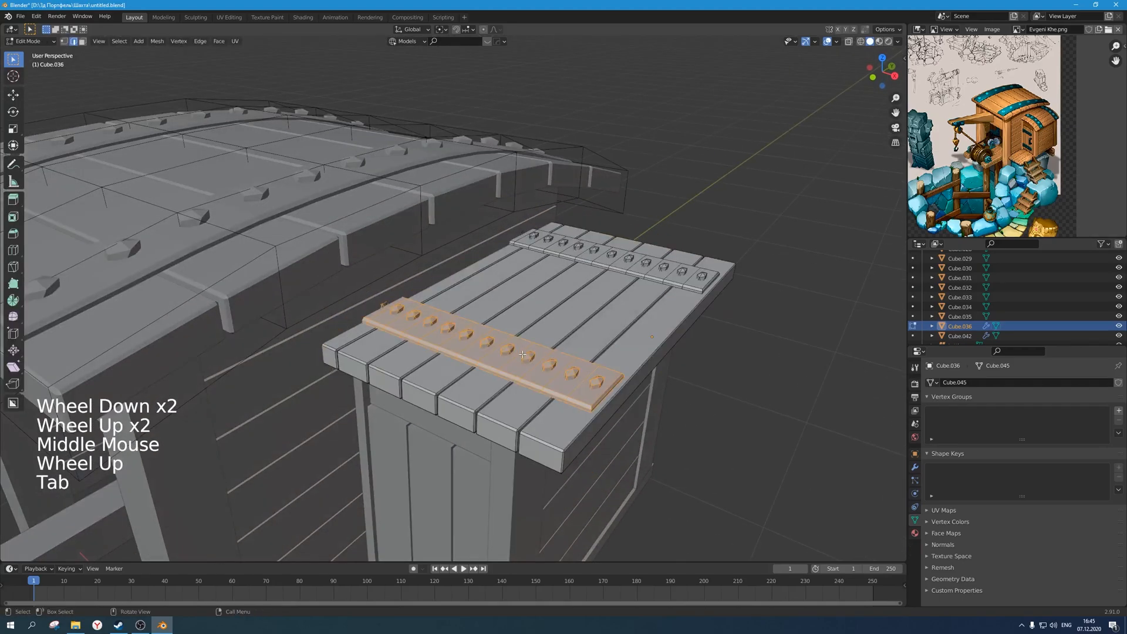
{"action": "scroll", "coordinate": [547, 373], "scroll_direction": "down", "scroll_amount": 1}
{"action": "key", "text": "Tab"}
{"action": "key", "text": "Tab"}
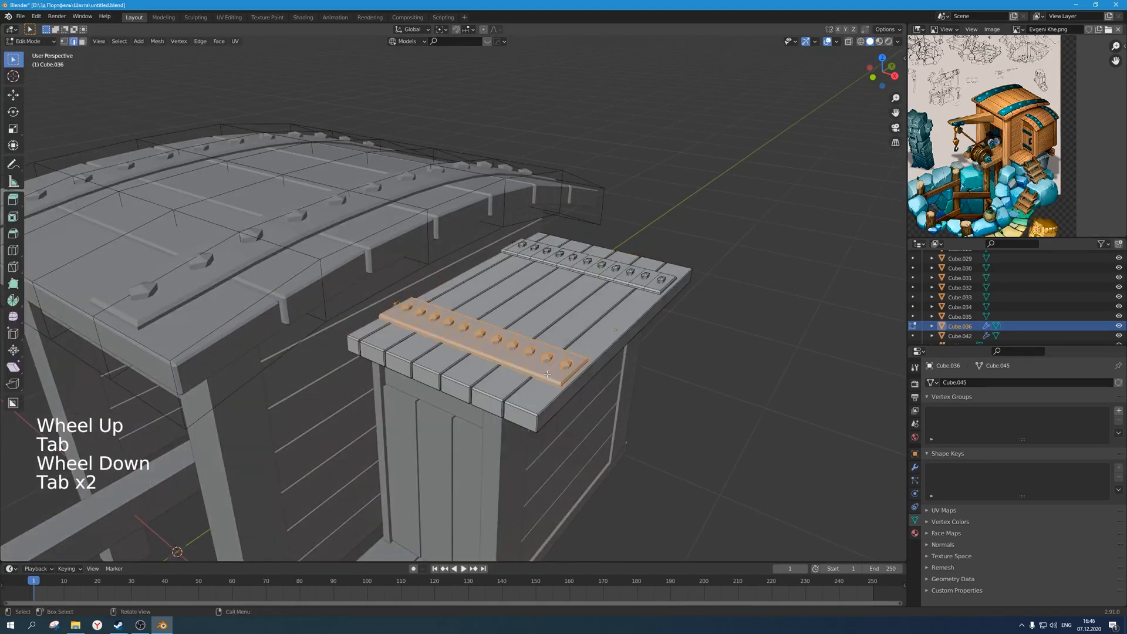
{"action": "scroll", "coordinate": [547, 374], "scroll_direction": "up", "scroll_amount": 1}
{"action": "middle_click_drag", "start_coordinate": [547, 374], "coordinate": [598, 350]}
{"action": "scroll", "coordinate": [563, 397], "scroll_direction": "down", "scroll_amount": 2}
{"action": "key", "text": "Tab"}
{"action": "scroll", "coordinate": [582, 370], "scroll_direction": "down", "scroll_amount": 3}
{"action": "left_click", "coordinate": [598, 350]}
{"action": "scroll", "coordinate": [536, 314], "scroll_direction": "down", "scroll_amount": 3}
{"action": "middle_click_drag", "start_coordinate": [537, 314], "coordinate": [594, 358]}
{"action": "scroll", "coordinate": [523, 369], "scroll_direction": "up", "scroll_amount": 4}
{"action": "scroll", "coordinate": [523, 369], "scroll_direction": "down", "scroll_amount": 1}
{"action": "scroll", "coordinate": [566, 377], "scroll_direction": "down", "scroll_amount": 2}
{"action": "scroll", "coordinate": [511, 370], "scroll_direction": "up", "scroll_amount": 1}
{"action": "scroll", "coordinate": [510, 370], "scroll_direction": "up", "scroll_amount": 1}
{"action": "scroll", "coordinate": [561, 340], "scroll_direction": "up", "scroll_amount": 4}
Adjust the small cabin roof's height along Z so it sits on the cabin walls.
{"action": "left_click", "coordinate": [539, 316]}
{"action": "middle_click_drag", "start_coordinate": [593, 359], "coordinate": [671, 391]}
{"action": "key", "text": "g"}
{"action": "key", "text": "g"}
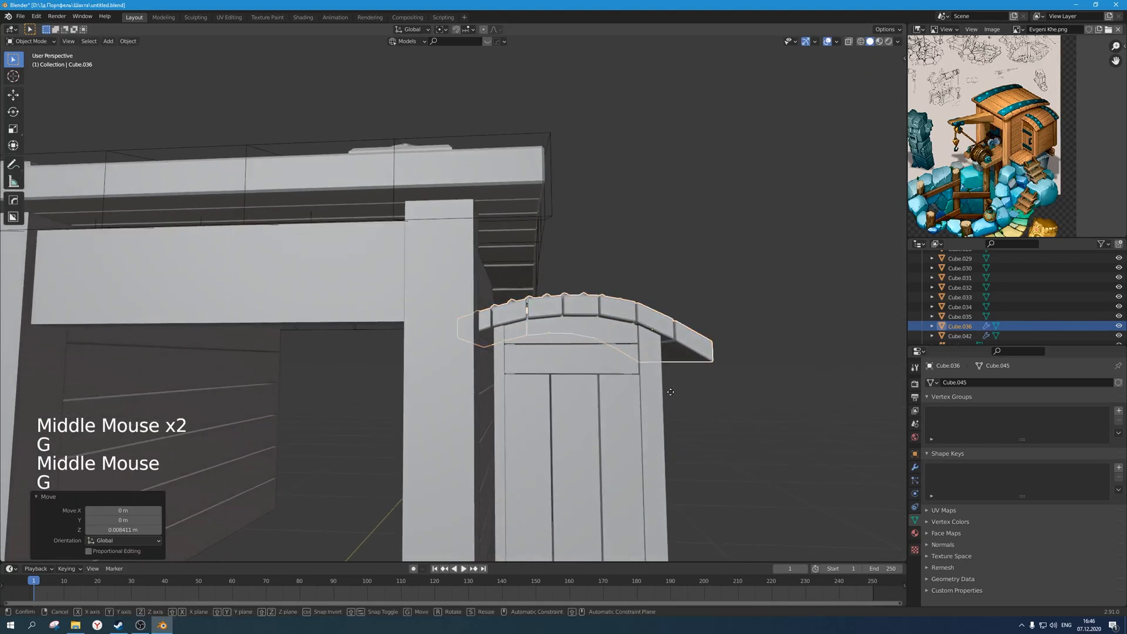
{"action": "key", "text": "z"}
{"action": "left_click", "coordinate": [792, 255]}
Box-select the hut's posts, beams, floor planks, door and wall planks below the roofs.
{"action": "scroll", "coordinate": [792, 255], "scroll_direction": "down", "scroll_amount": 1}
{"action": "middle_click_drag", "start_coordinate": [792, 255], "coordinate": [491, 379]}
{"action": "scroll", "coordinate": [632, 348], "scroll_direction": "down", "scroll_amount": 6}
{"action": "scroll", "coordinate": [632, 352], "scroll_direction": "down", "scroll_amount": 1}
{"action": "scroll", "coordinate": [558, 354], "scroll_direction": "up", "scroll_amount": 2}
{"action": "scroll", "coordinate": [487, 381], "scroll_direction": "up", "scroll_amount": 1}
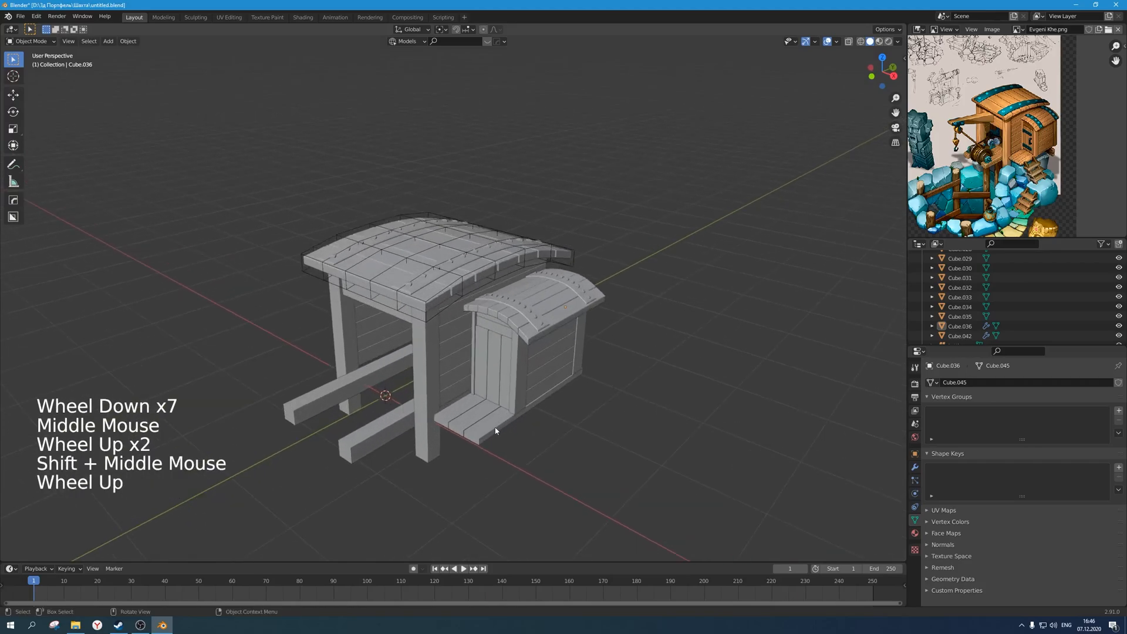
{"action": "middle_click_drag", "start_coordinate": [495, 431], "coordinate": [488, 437]}
{"action": "left_click_drag", "start_coordinate": [494, 451], "coordinate": [447, 406]}
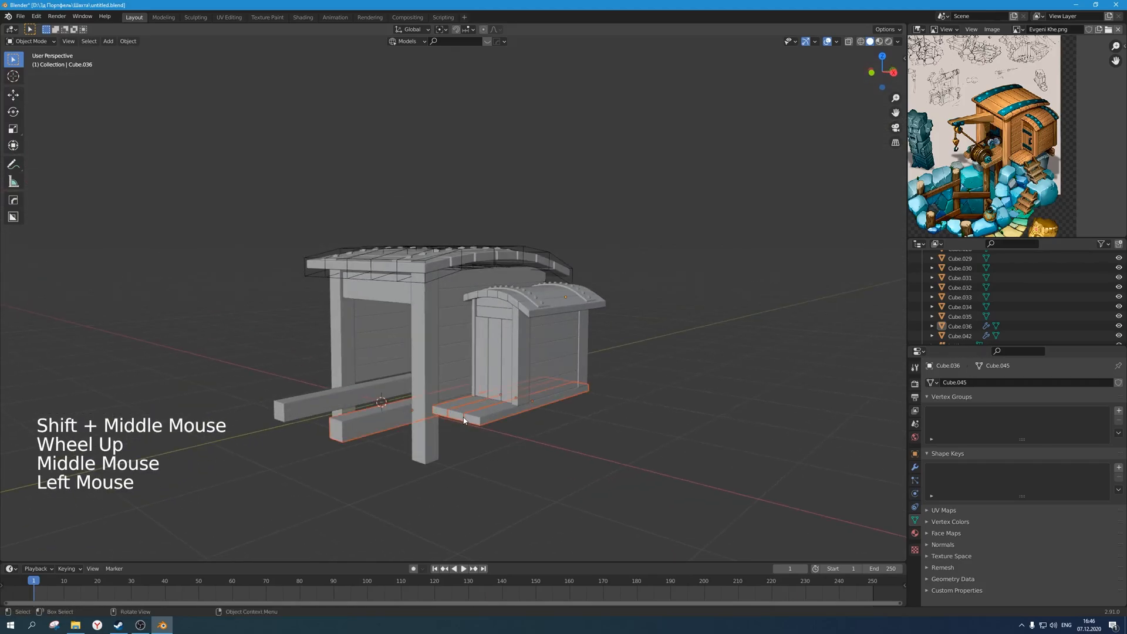
{"action": "left_click", "coordinate": [478, 495]}
{"action": "scroll", "coordinate": [464, 495], "scroll_direction": "down", "scroll_amount": 1}
{"action": "left_click_drag", "start_coordinate": [464, 496], "coordinate": [238, 297]}
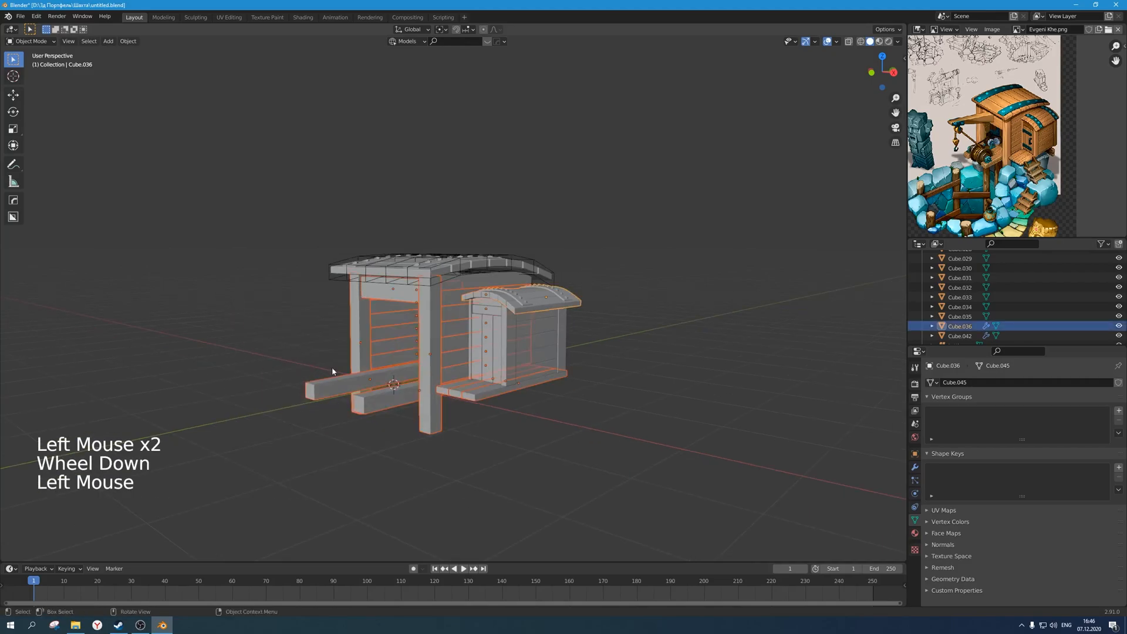
{"action": "left_click_drag", "start_coordinate": [631, 423], "coordinate": [192, 313]}
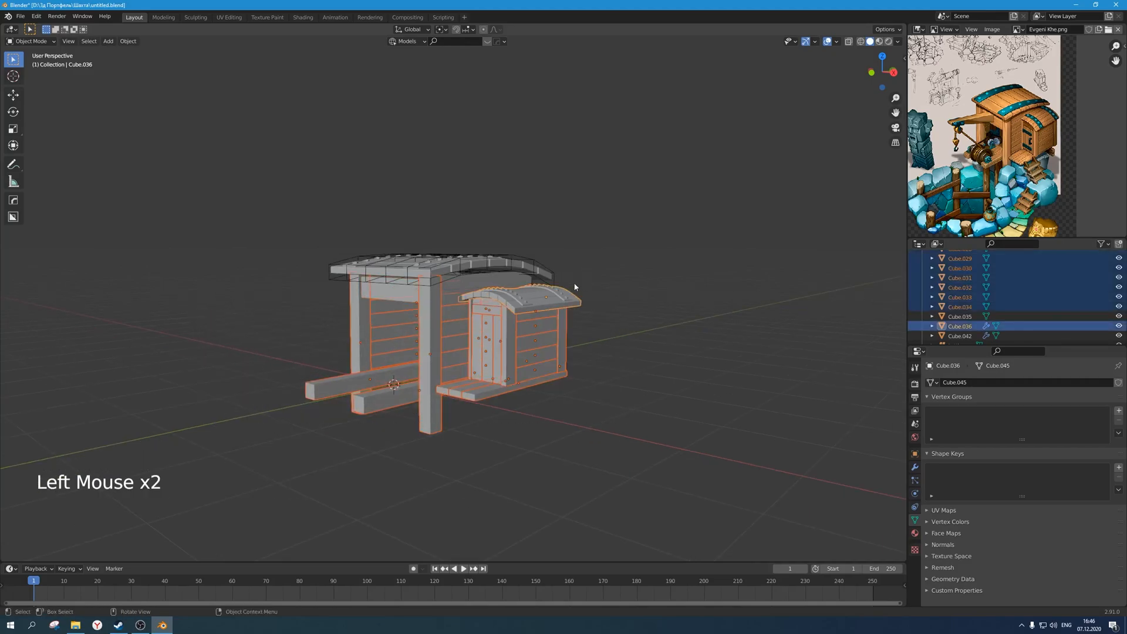
Add the front cross-beam and the main hut's missing wall planks to the selection, checking it with cancelled trial moves.
{"action": "scroll", "coordinate": [484, 342], "scroll_direction": "up", "scroll_amount": 1}
{"action": "key", "text": "g"}
{"action": "right_click", "coordinate": [363, 441]}
{"action": "left_click", "coordinate": [384, 295], "text": "shift"}
{"action": "left_click", "coordinate": [454, 281], "text": "shift"}
{"action": "middle_click_drag", "start_coordinate": [448, 320], "coordinate": [461, 306]}
{"action": "key", "text": "g"}
{"action": "right_click", "coordinate": [651, 411]}
{"action": "middle_click_drag", "start_coordinate": [247, 293], "coordinate": [429, 285]}
{"action": "left_click", "coordinate": [322, 300], "text": "shift"}
{"action": "left_click", "coordinate": [327, 281], "text": "shift"}
{"action": "scroll", "coordinate": [327, 281], "scroll_direction": "down", "scroll_amount": 1}
{"action": "middle_click_drag", "start_coordinate": [326, 281], "coordinate": [519, 285]}
{"action": "key", "text": "g"}
{"action": "right_click", "coordinate": [498, 351]}
Complete the selection with the small cabin's remaining frame parts, leaving both roofs out of it.
{"action": "scroll", "coordinate": [463, 306], "scroll_direction": "up", "scroll_amount": 2}
{"action": "key", "text": "g"}
{"action": "right_click", "coordinate": [461, 341]}
{"action": "mouse_move", "coordinate": [461, 341]}
{"action": "middle_mouse_down"}
{"action": "mouse_move", "coordinate": [476, 318]}
{"action": "mouse_move", "coordinate": [449, 321]}
{"action": "middle_mouse_up"}
{"action": "left_click", "coordinate": [450, 321], "text": "shift"}
{"action": "key", "text": "g"}
{"action": "right_click", "coordinate": [508, 322]}
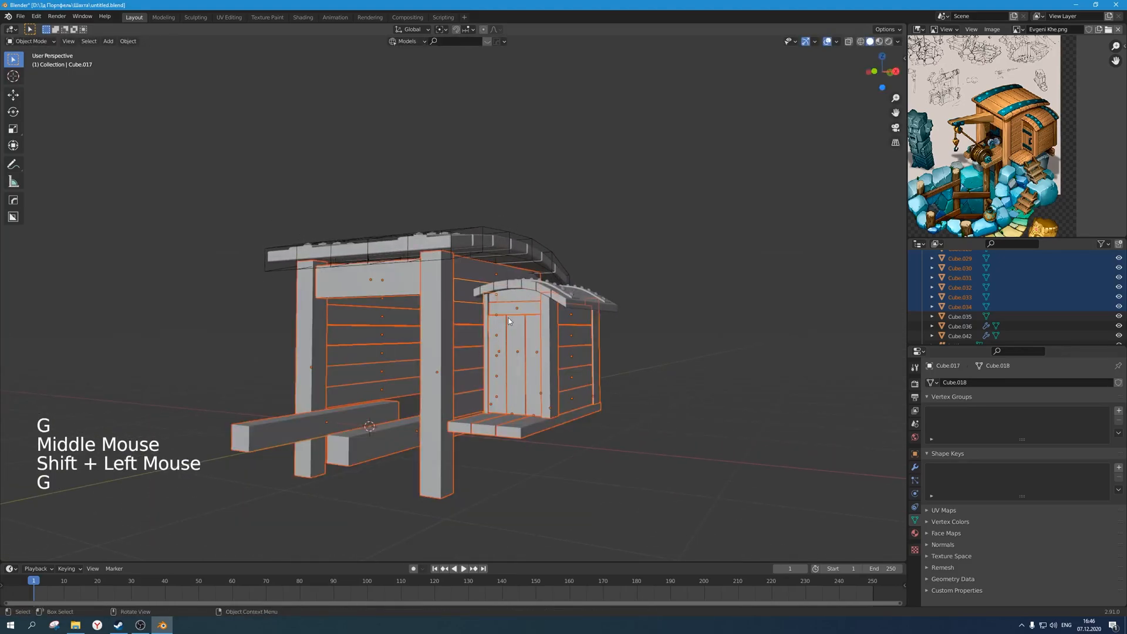
{"action": "left_click", "coordinate": [519, 295], "text": "shift"}
{"action": "scroll", "coordinate": [519, 294], "scroll_direction": "down", "scroll_amount": 2}
{"action": "key", "text": "g"}
{"action": "right_click", "coordinate": [517, 329]}
{"action": "middle_click_drag", "start_coordinate": [517, 329], "coordinate": [529, 321]}
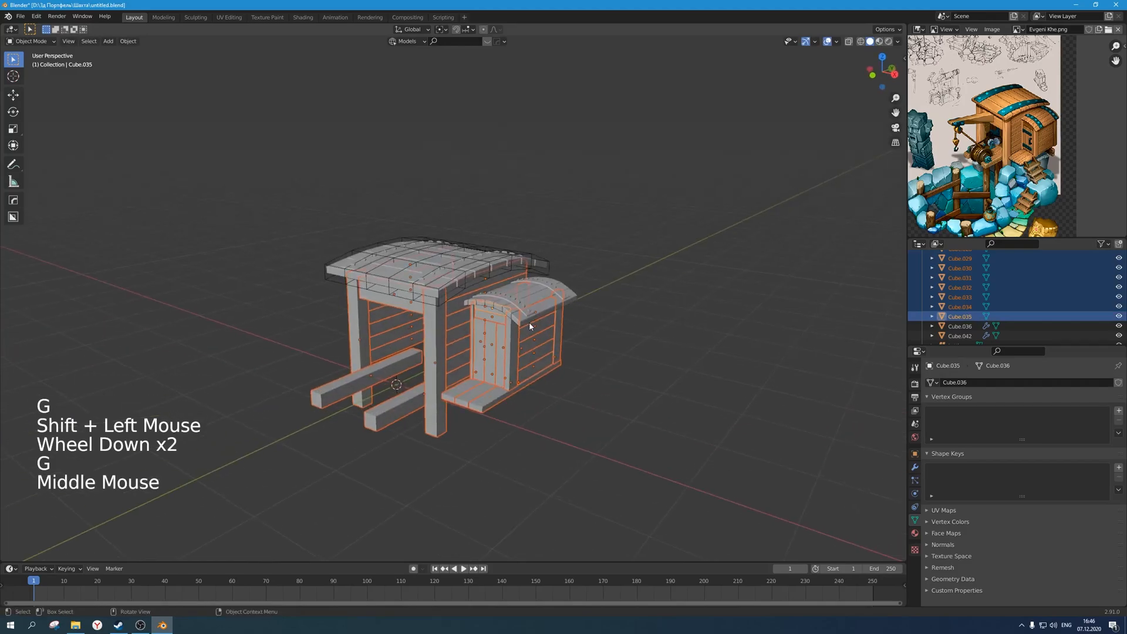
Apply the object transforms of all selected wall, post, beam and floor parts.
{"action": "key", "text": "Tab"}
{"action": "key", "text": "a"}
{"action": "key", "text": "Escape"}
{"action": "key", "text": "Tab"}
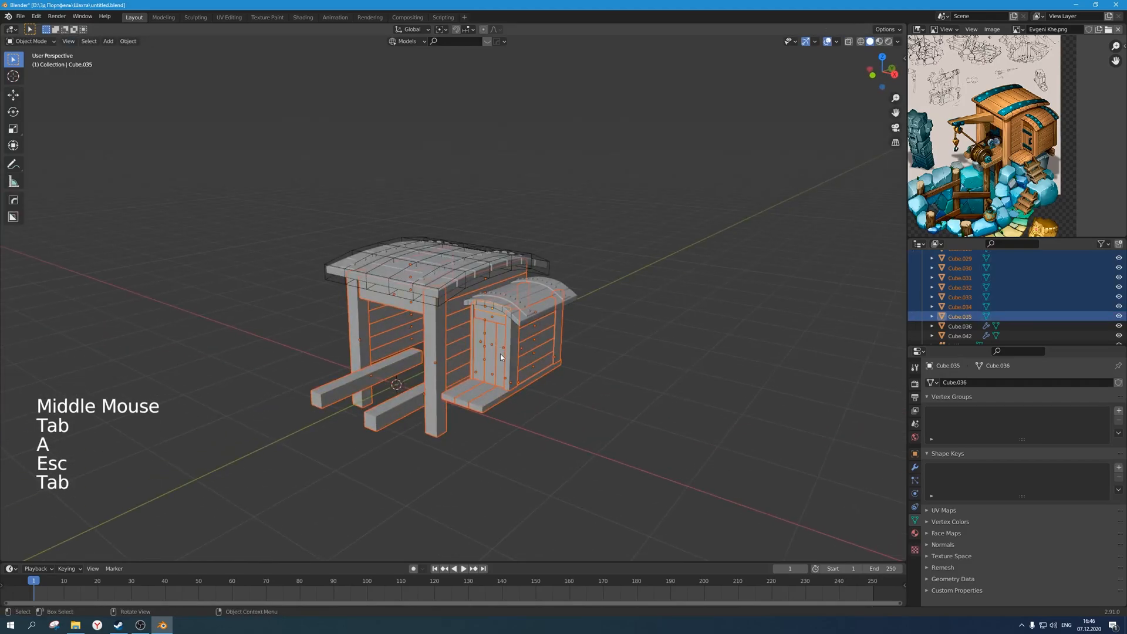
{"action": "key", "text": "ctrl+a"}
{"action": "left_click", "coordinate": [500, 354]}
Bevel all edges of the selected parts with one segment about 0.007 m wide and return to Object Mode.
{"action": "key", "text": "Tab"}
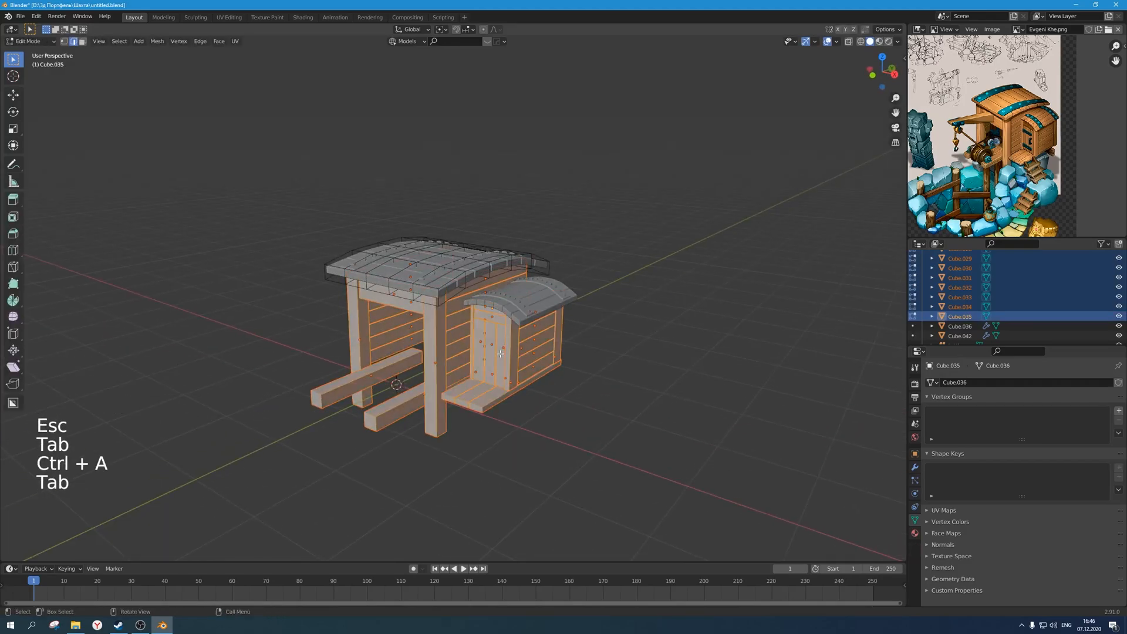
{"action": "scroll", "coordinate": [500, 354], "scroll_direction": "up", "scroll_amount": 2}
{"action": "key", "text": "ctrl+b"}
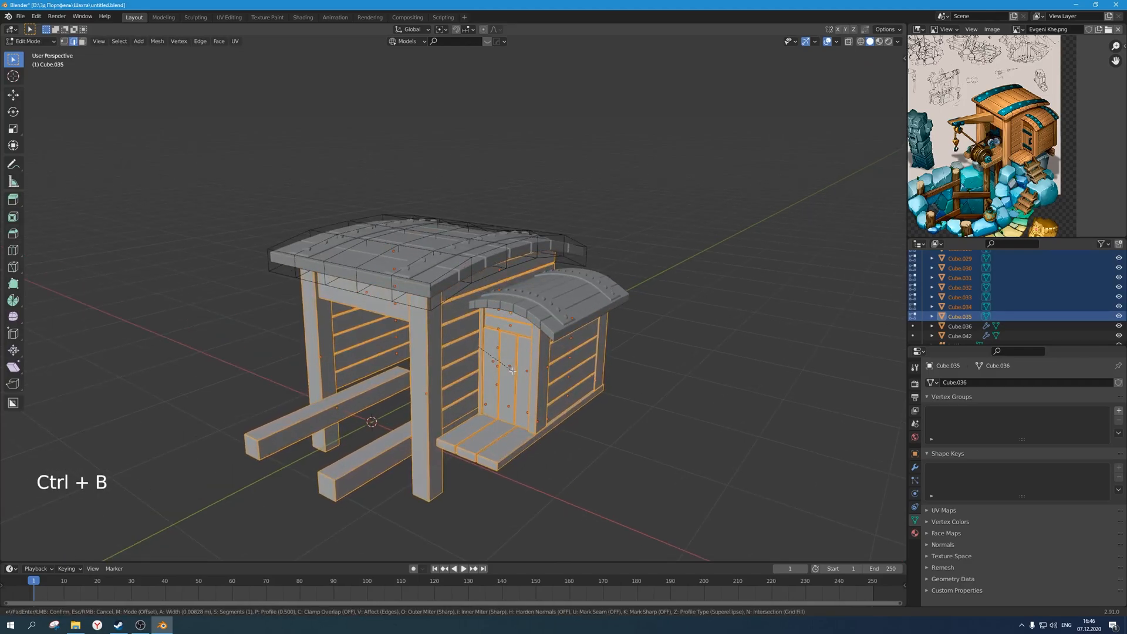
{"action": "left_click", "coordinate": [510, 371]}
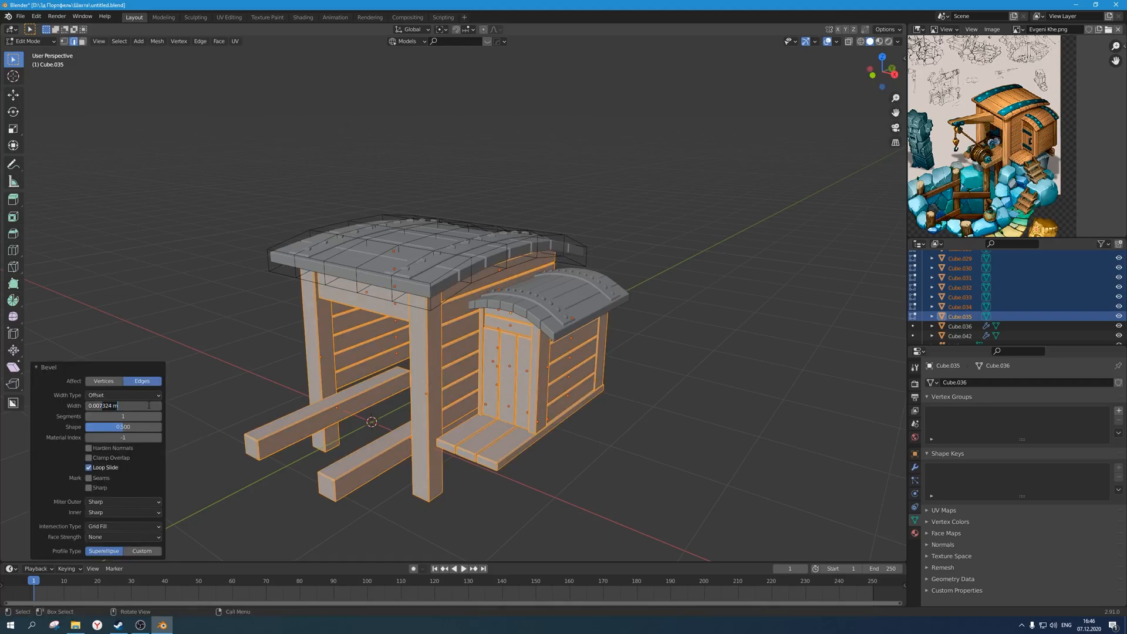
{"action": "key", "text": "Tab"}
{"action": "left_click", "coordinate": [573, 446]}
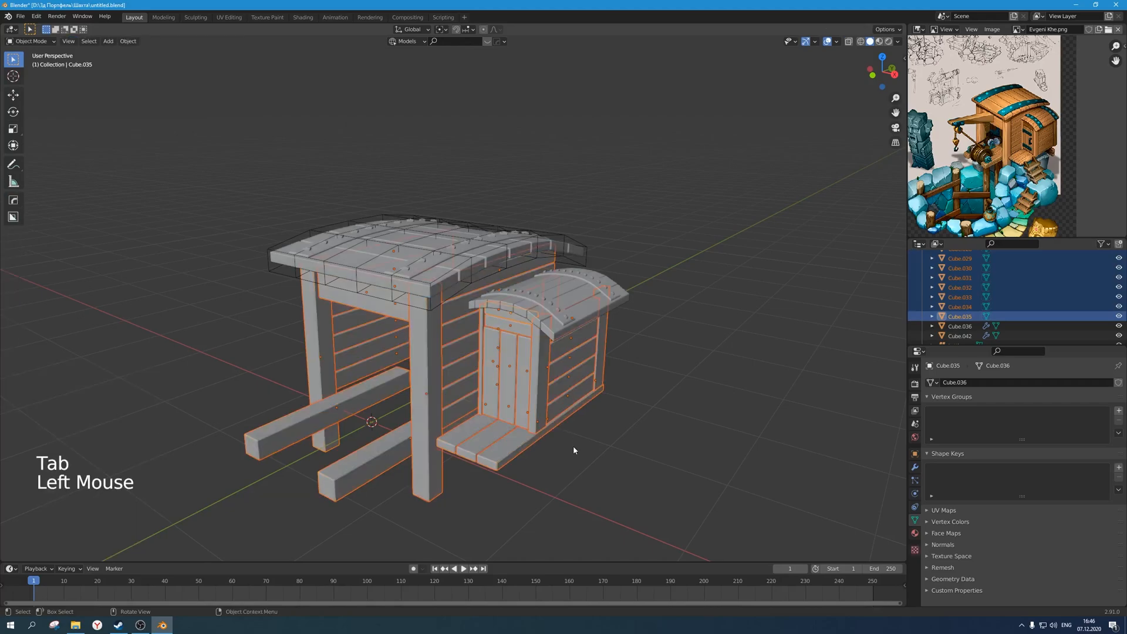
Review the bevelled hut from several angles and save the Blender file.
{"action": "scroll", "coordinate": [516, 459], "scroll_direction": "up", "scroll_amount": 2}
{"action": "middle_click_drag", "start_coordinate": [516, 459], "coordinate": [584, 355]}
{"action": "scroll", "coordinate": [510, 458], "scroll_direction": "down", "scroll_amount": 2}
{"action": "scroll", "coordinate": [480, 402], "scroll_direction": "up", "scroll_amount": 1}
{"action": "scroll", "coordinate": [482, 395], "scroll_direction": "down", "scroll_amount": 2}
{"action": "scroll", "coordinate": [479, 386], "scroll_direction": "down", "scroll_amount": 1}
{"action": "scroll", "coordinate": [332, 287], "scroll_direction": "up", "scroll_amount": 3}
{"action": "scroll", "coordinate": [411, 296], "scroll_direction": "down", "scroll_amount": 2}
{"action": "key", "text": "ctrl+s"}
Examine the small cabin's door, metal hinges and handle in the reference image.
{"action": "scroll", "coordinate": [482, 310], "scroll_direction": "up", "scroll_amount": 1}
{"action": "scroll", "coordinate": [1089, 119], "scroll_direction": "up", "scroll_amount": 2}
{"action": "scroll", "coordinate": [1089, 119], "scroll_direction": "up", "scroll_amount": 3}
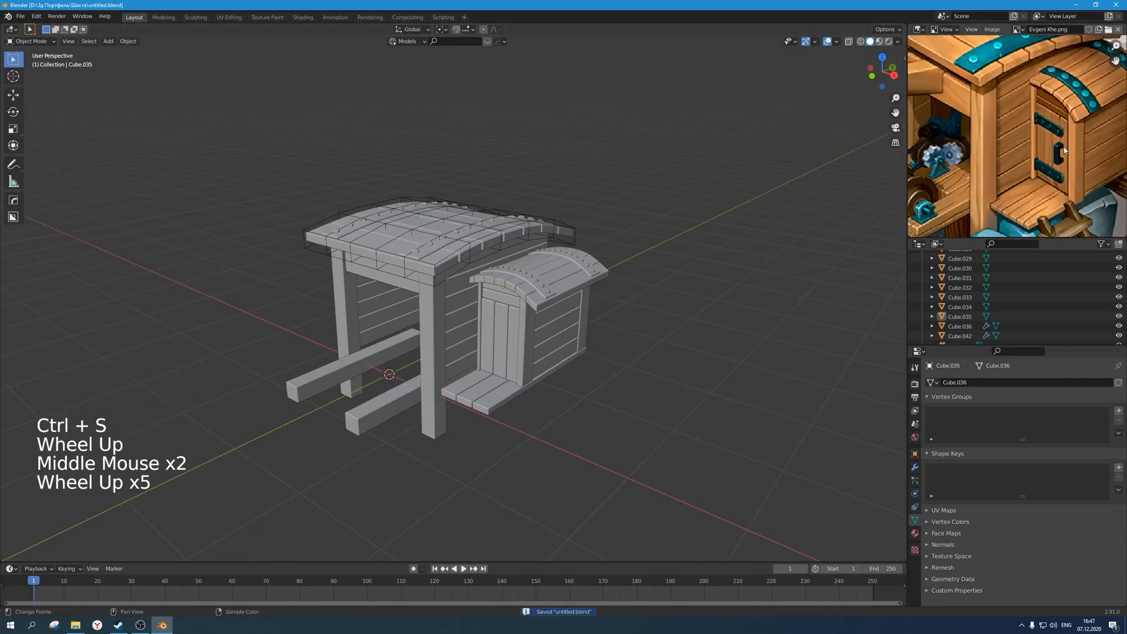
{"action": "scroll", "coordinate": [1090, 119], "scroll_direction": "down", "scroll_amount": 1}
{"action": "scroll", "coordinate": [1051, 141], "scroll_direction": "up", "scroll_amount": 2}
{"action": "middle_click_drag", "start_coordinate": [1089, 119], "coordinate": [1025, 153]}
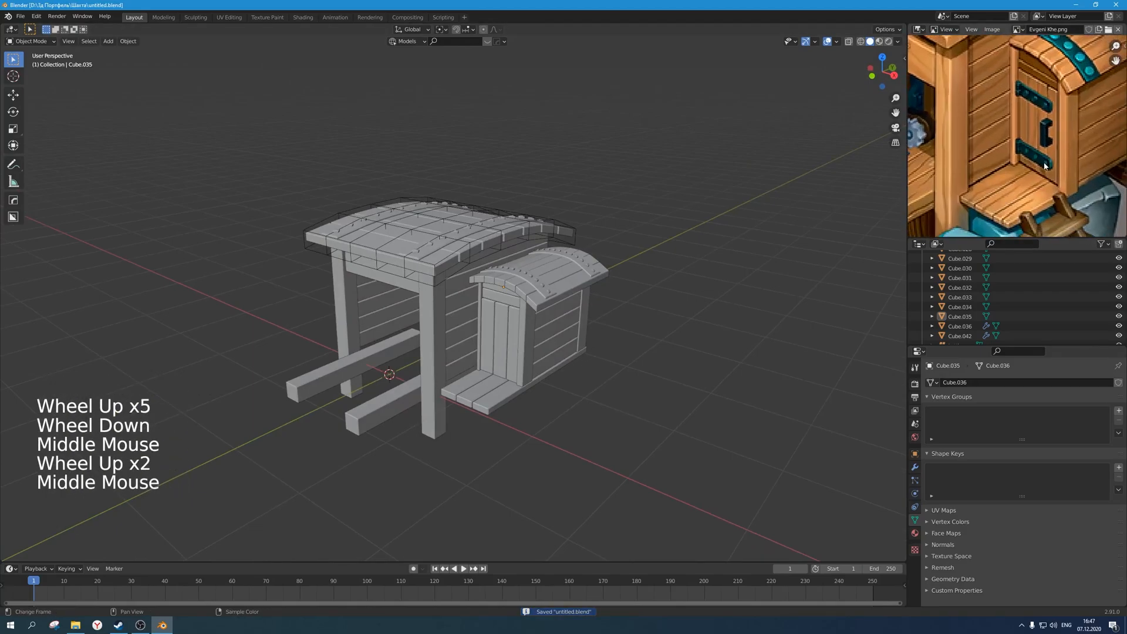
Compare the small cabin's door front with the hinges and handle in the reference image.
{"action": "scroll", "coordinate": [1021, 149], "scroll_direction": "down", "scroll_amount": 1}
{"action": "scroll", "coordinate": [1019, 147], "scroll_direction": "up", "scroll_amount": 1}
{"action": "middle_click_drag", "start_coordinate": [548, 345], "coordinate": [634, 332]}
{"action": "scroll", "coordinate": [1032, 154], "scroll_direction": "up", "scroll_amount": 1}
{"action": "middle_click_drag", "start_coordinate": [1031, 151], "coordinate": [1001, 164]}
{"action": "scroll", "coordinate": [517, 324], "scroll_direction": "down", "scroll_amount": 1}
{"action": "middle_click_drag", "start_coordinate": [517, 324], "coordinate": [497, 286]}
Duplicate the riveted strap on the cabin side of the main roof in place and separate the copy into its own object.
{"action": "left_click", "coordinate": [491, 308]}
{"action": "scroll", "coordinate": [491, 309], "scroll_direction": "up", "scroll_amount": 1}
{"action": "scroll", "coordinate": [494, 323], "scroll_direction": "up", "scroll_amount": 1}
{"action": "left_click", "coordinate": [415, 219]}
{"action": "scroll", "coordinate": [416, 219], "scroll_direction": "up", "scroll_amount": 1}
{"action": "middle_click_drag", "start_coordinate": [416, 219], "coordinate": [456, 242]}
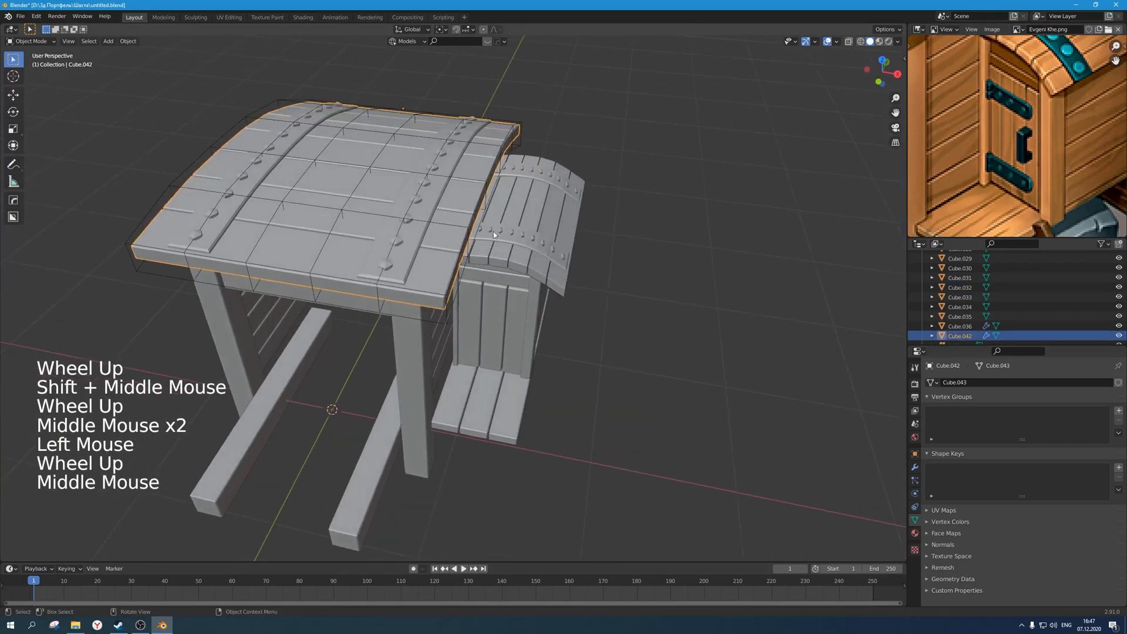
{"action": "scroll", "coordinate": [343, 228], "scroll_direction": "down", "scroll_amount": 1}
{"action": "key", "text": "Tab"}
{"action": "middle_click_drag", "start_coordinate": [343, 227], "coordinate": [400, 257]}
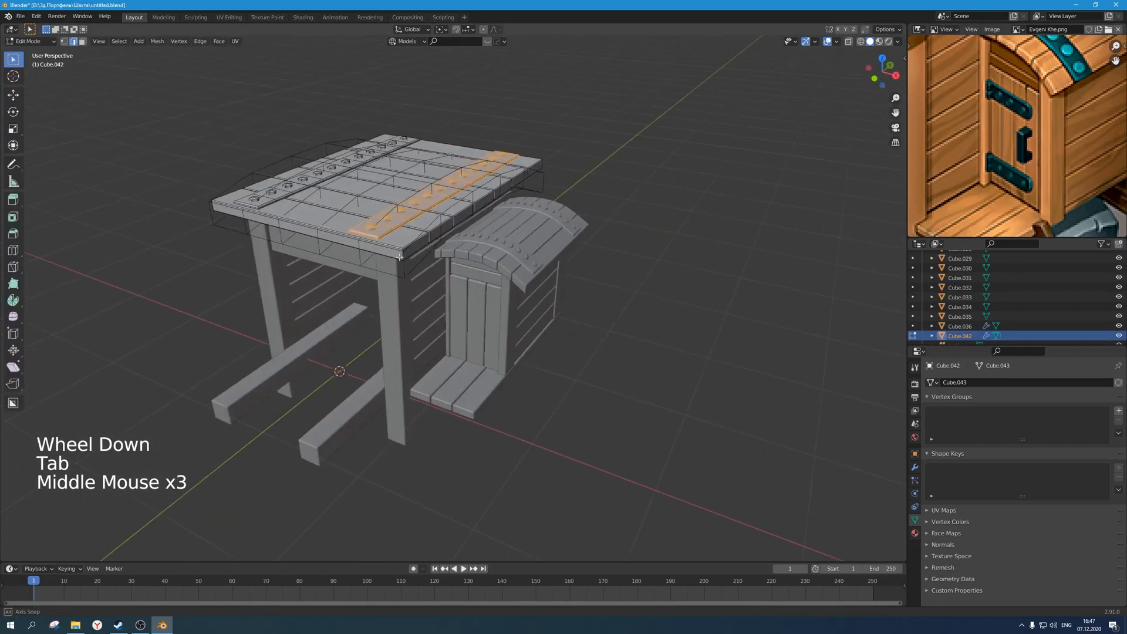
{"action": "key", "text": "shift+d"}
{"action": "right_click", "coordinate": [396, 222]}
{"action": "key", "text": "p"}
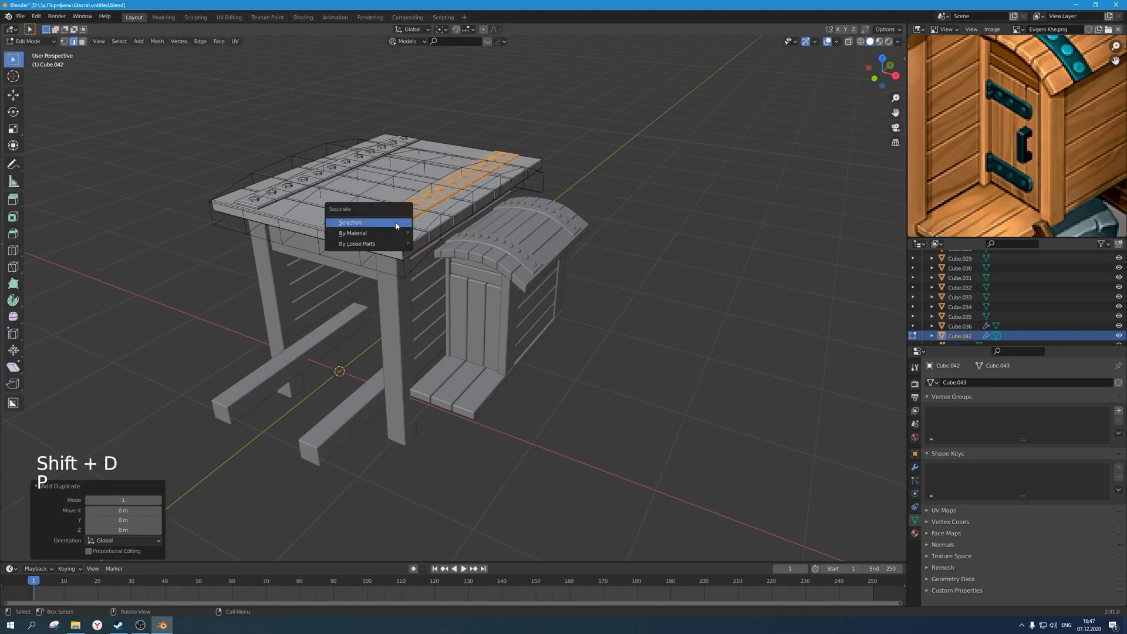
{"action": "key", "text": "p"}
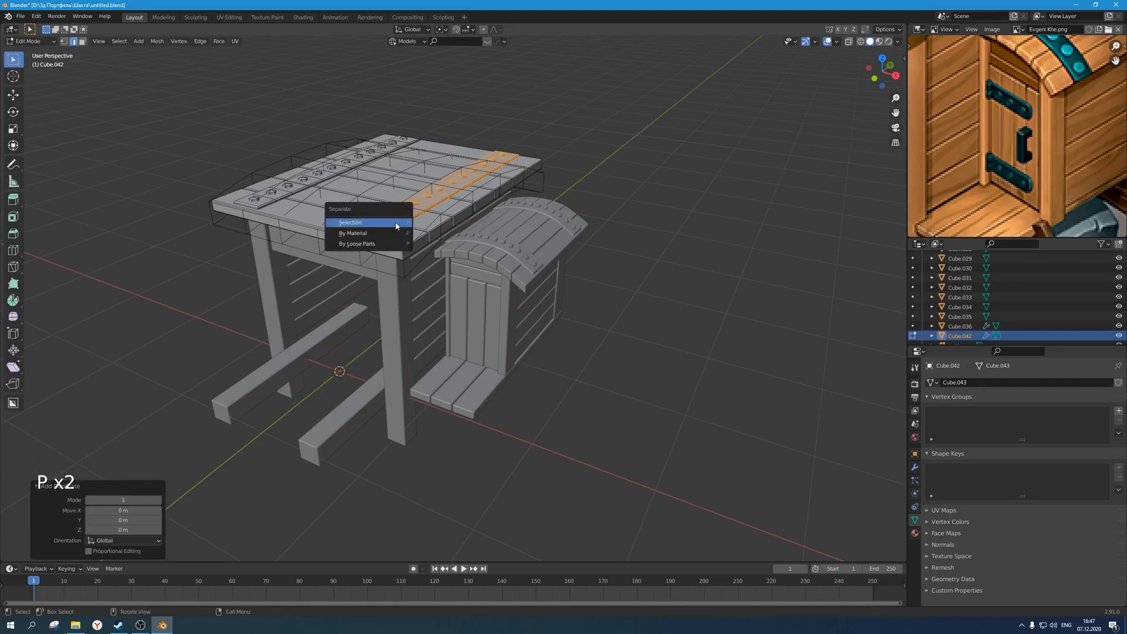
{"action": "left_click", "coordinate": [396, 223]}
{"action": "key", "text": "Tab"}
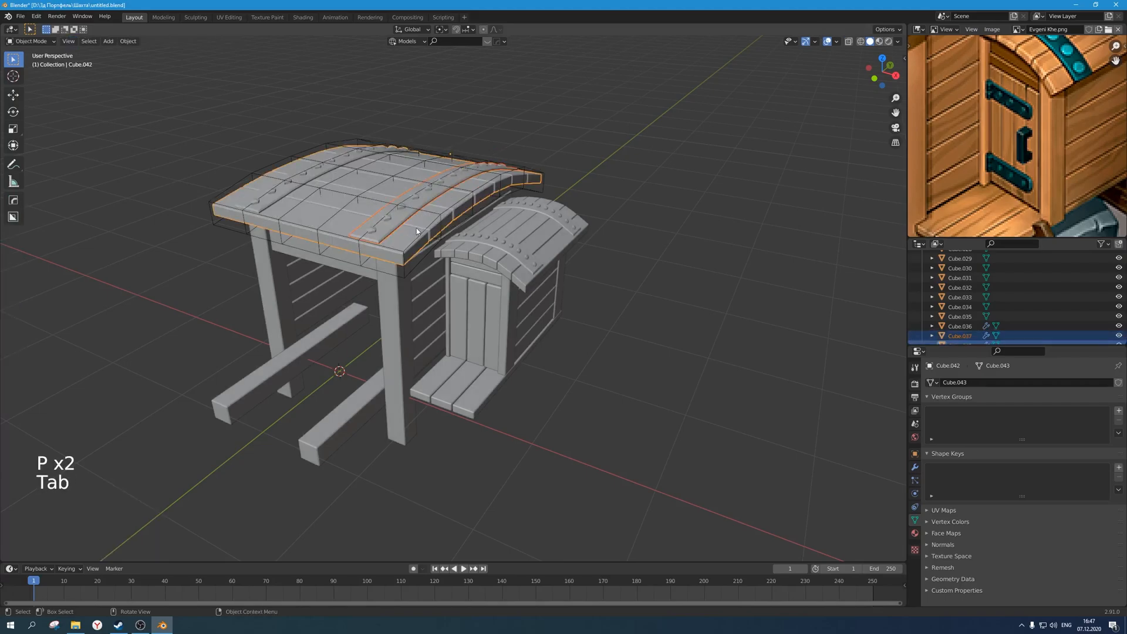
Select the separated roof strap copy and remove its Lattice modifier.
{"action": "left_click", "coordinate": [411, 220]}
{"action": "left_click", "coordinate": [407, 213]}
{"action": "key", "text": "g"}
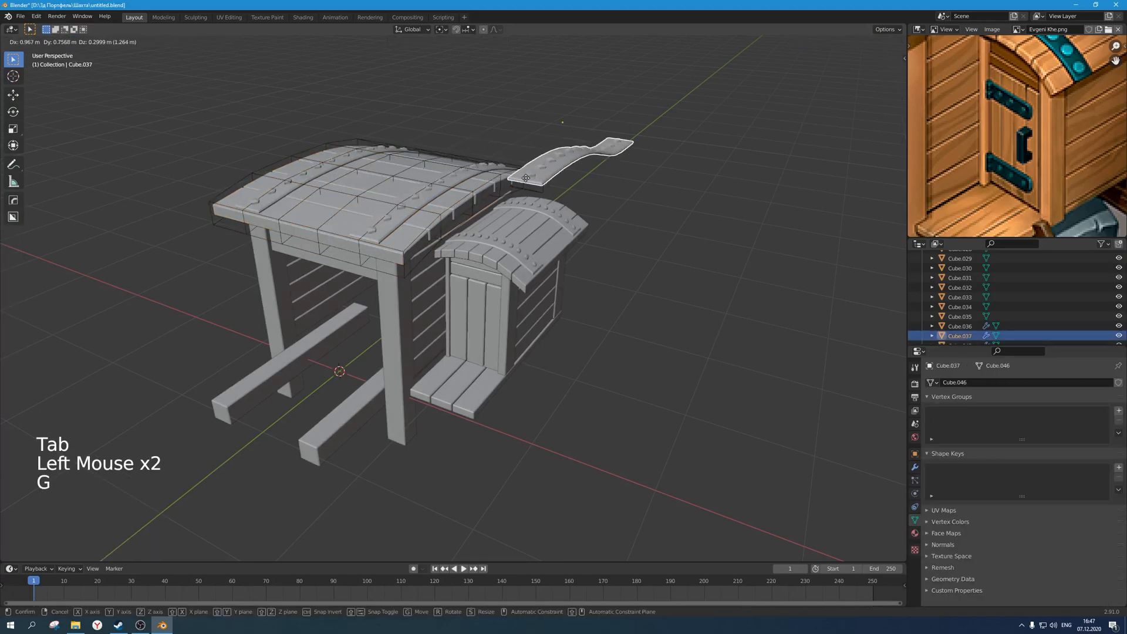
{"action": "key", "text": "Escape"}
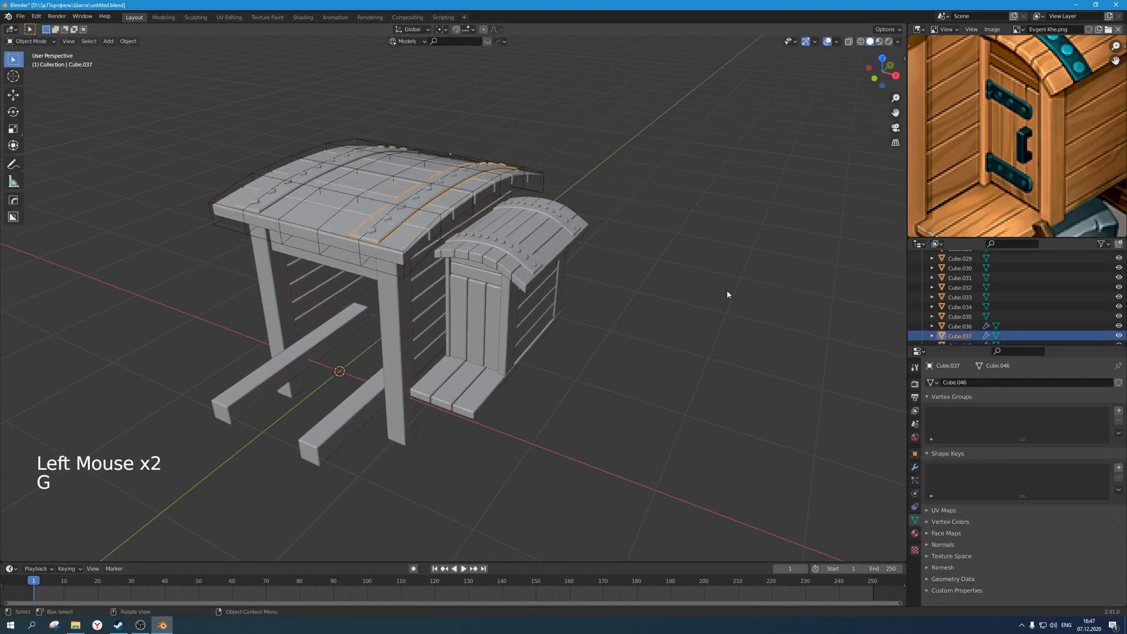
{"action": "left_click", "coordinate": [915, 467]}
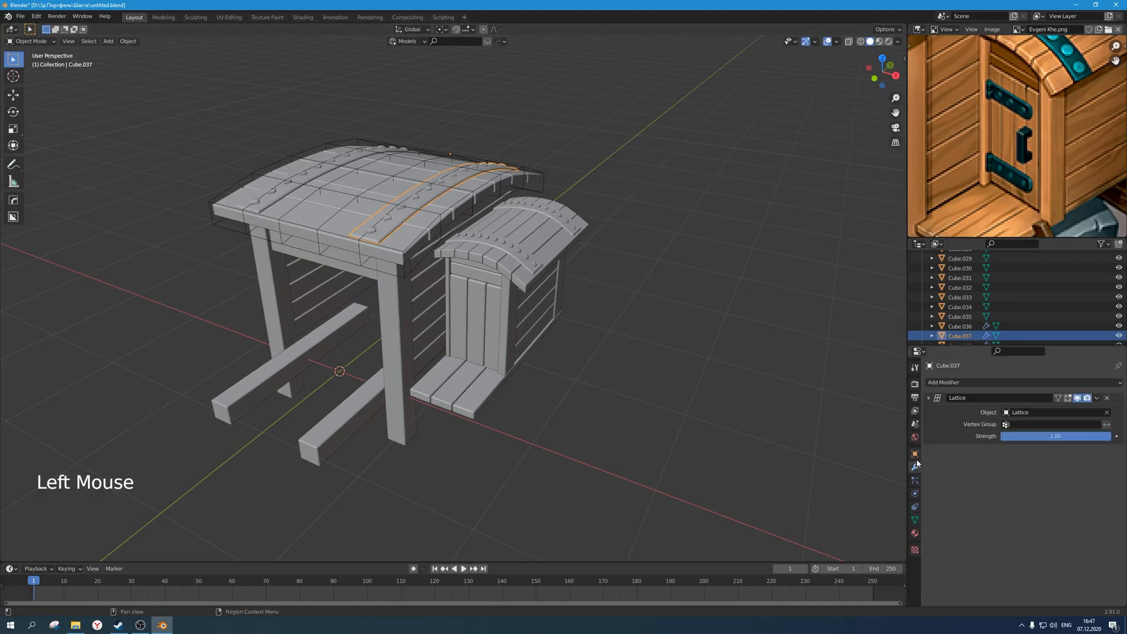
{"action": "left_click", "coordinate": [1107, 399]}
{"action": "middle_click_drag", "start_coordinate": [526, 290], "coordinate": [532, 292]}
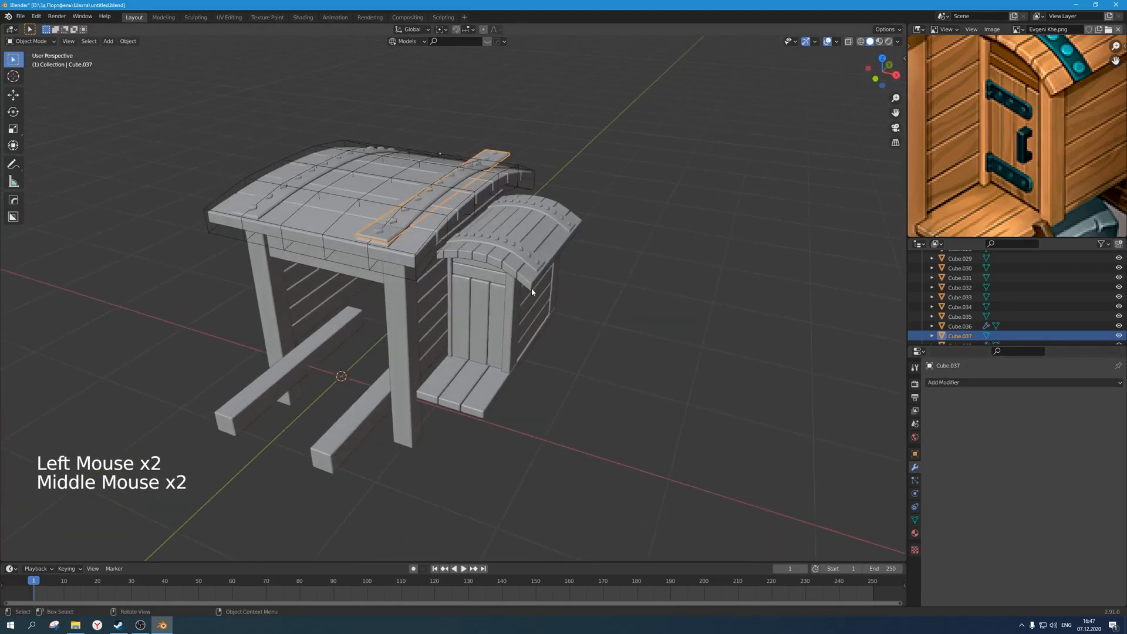
In front view, move the strap beside the small cabin, about 1.21 m along X and 0.98 m down.
{"action": "key", "text": "KP_0"}
{"action": "key", "text": "KP_1"}
{"action": "scroll", "coordinate": [532, 291], "scroll_direction": "up", "scroll_amount": 2}
{"action": "key", "text": "g"}
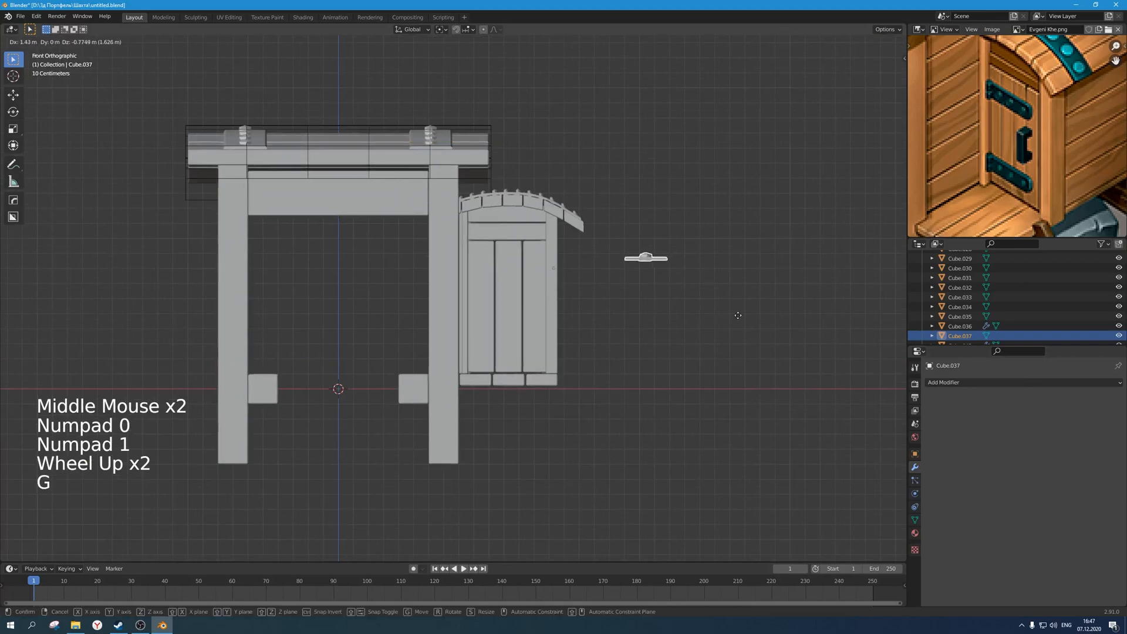
{"action": "left_click", "coordinate": [710, 345]}
Rotate the strap 90° about Z and 90° about X so its rivets face the front.
{"action": "key", "text": "r"}
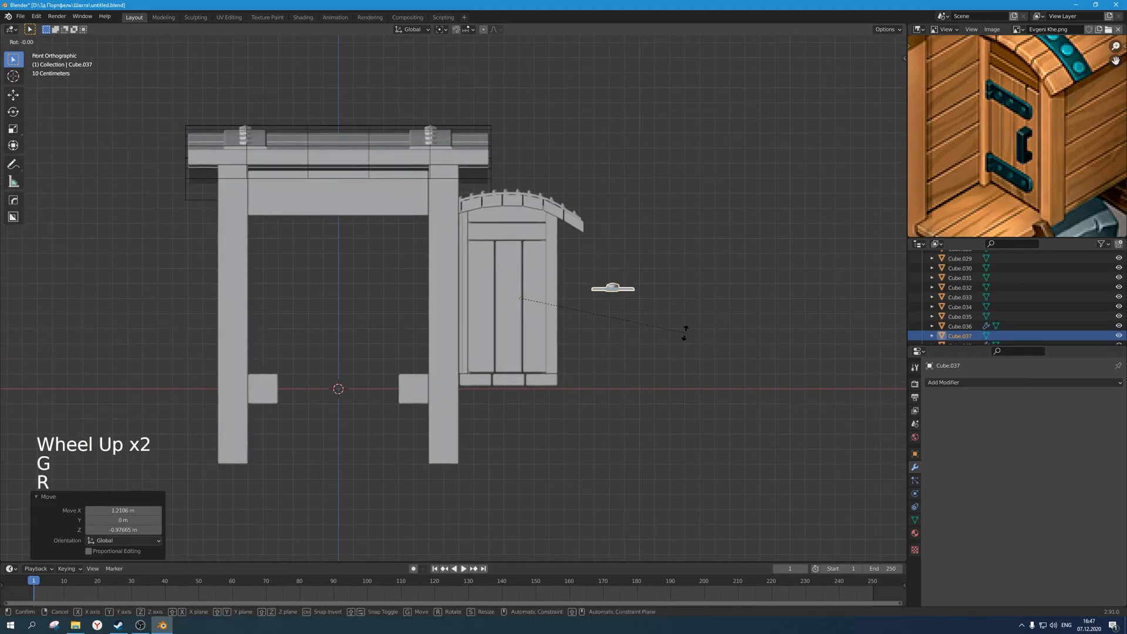
{"action": "left_click", "coordinate": [684, 333]}
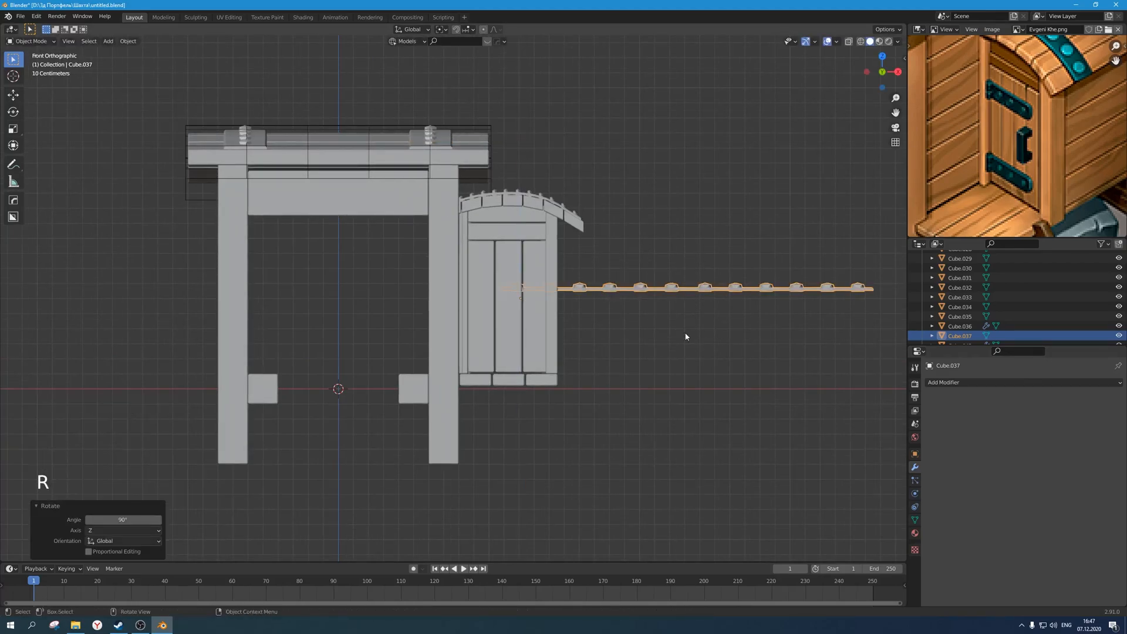
{"action": "key", "text": "r"}
{"action": "key", "text": "x"}
{"action": "key", "text": "9"}
{"action": "key", "text": "0"}
{"action": "left_click", "coordinate": [686, 336]}
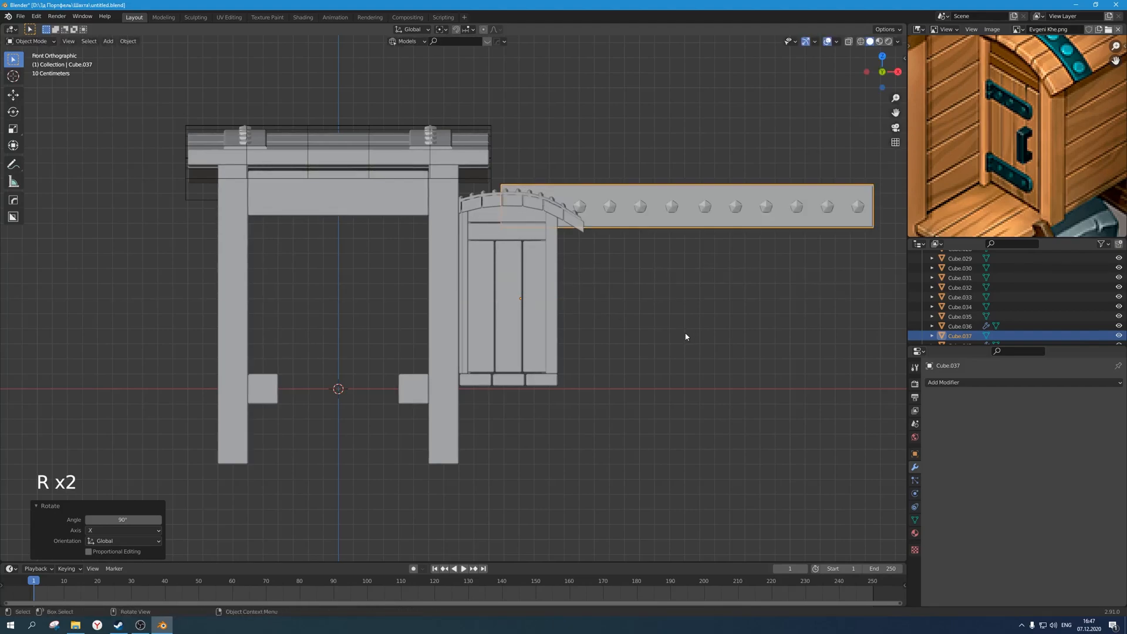
Move the strap across the cabin door, about 0.51 m down, and bring it about 1.43 m forward along Y.
{"action": "key", "text": "g"}
{"action": "left_click", "coordinate": [664, 321]}
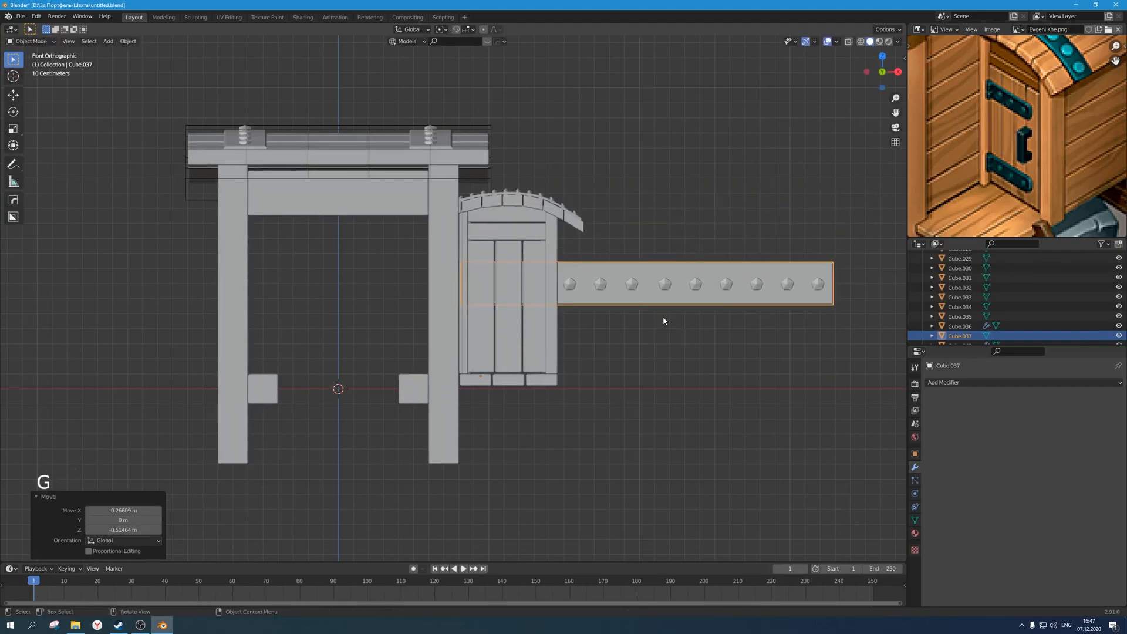
{"action": "key", "text": "KP_1"}
{"action": "key", "text": "KP_3"}
{"action": "key", "text": "g"}
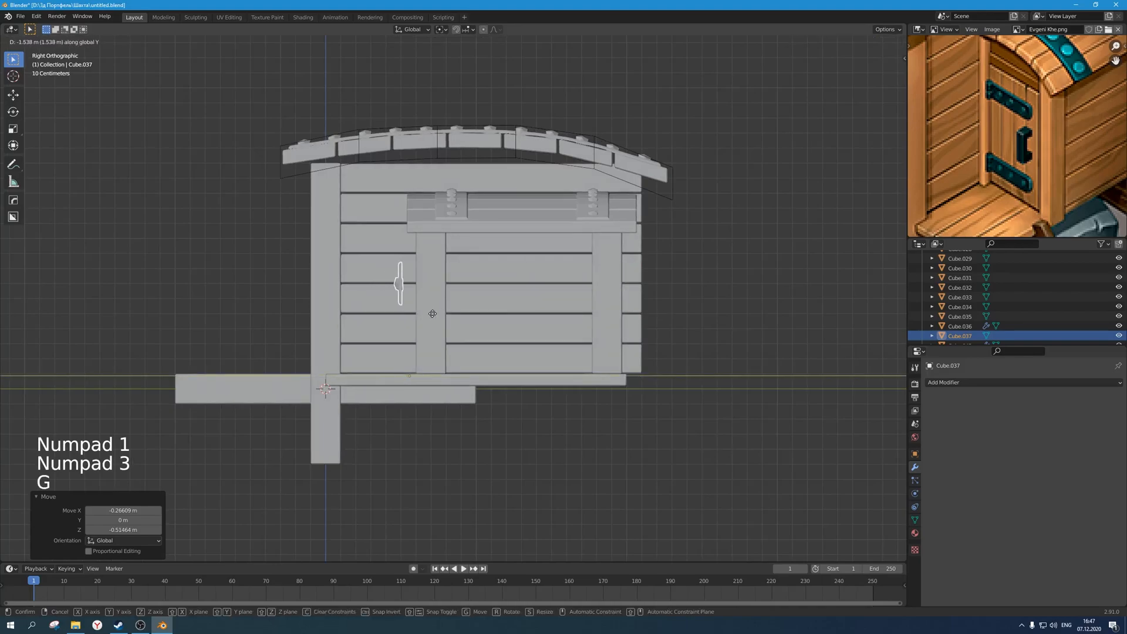
{"action": "left_click", "coordinate": [448, 316]}
Scale the strap uniformly to about 0.568 so its height suits a door hinge.
{"action": "scroll", "coordinate": [448, 316], "scroll_direction": "down", "scroll_amount": 2}
{"action": "middle_click_drag", "start_coordinate": [447, 316], "coordinate": [798, 291]}
{"action": "scroll", "coordinate": [511, 326], "scroll_direction": "up", "scroll_amount": 2}
{"action": "scroll", "coordinate": [536, 333], "scroll_direction": "down", "scroll_amount": 2}
{"action": "scroll", "coordinate": [798, 291], "scroll_direction": "up", "scroll_amount": 1}
{"action": "key", "text": "s"}
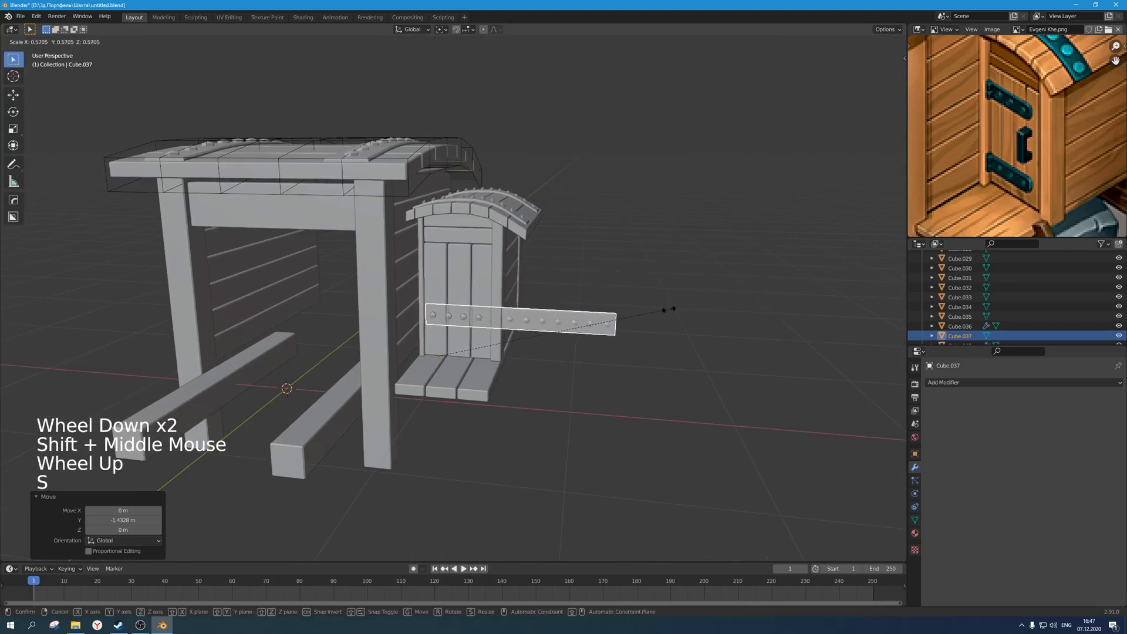
{"action": "left_click", "coordinate": [669, 312]}
In side view, shift the strap about 0.024 m along negative Y relative to the cabin door's face.
{"action": "key", "text": "KP_1"}
{"action": "key", "text": "KP_3"}
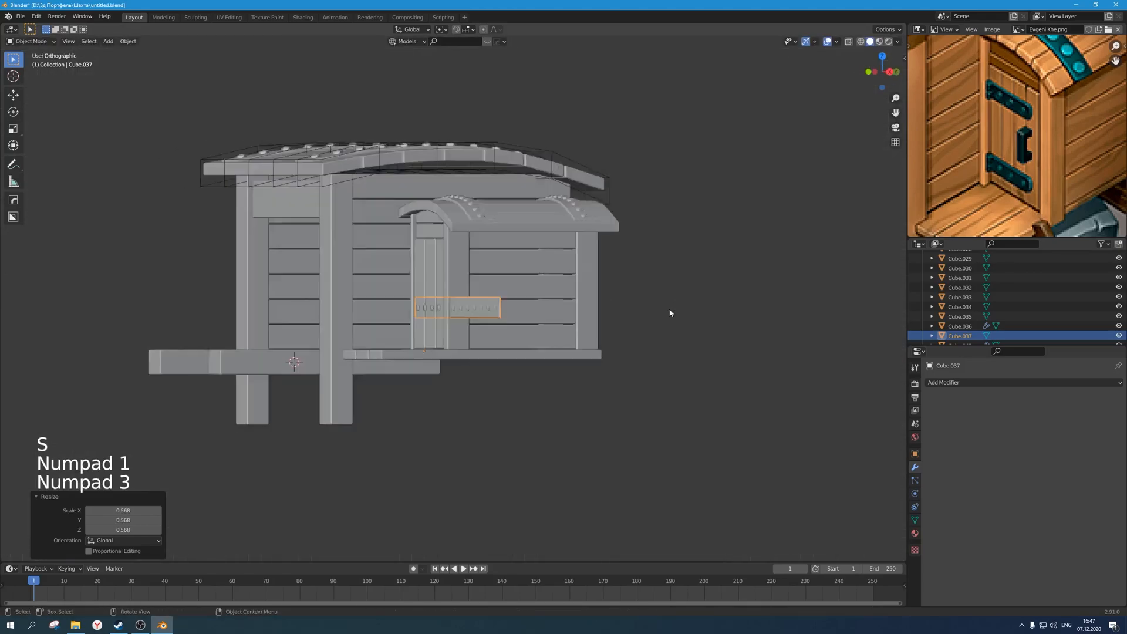
{"action": "scroll", "coordinate": [670, 312], "scroll_direction": "up", "scroll_amount": 3}
{"action": "key", "text": "g"}
{"action": "left_click", "coordinate": [470, 351]}
{"action": "scroll", "coordinate": [470, 351], "scroll_direction": "down", "scroll_amount": 2}
{"action": "middle_click_drag", "start_coordinate": [470, 351], "coordinate": [581, 356]}
{"action": "scroll", "coordinate": [582, 357], "scroll_direction": "up", "scroll_amount": 1}
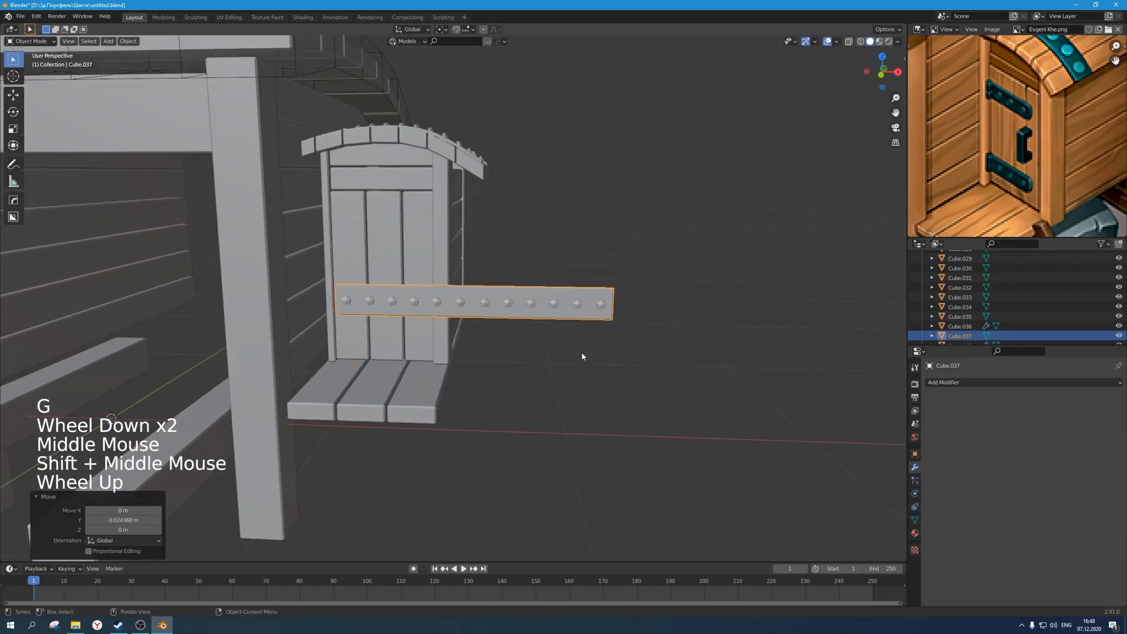
Delete the strap's vertices beyond the door's planks, keeping only the first three riveted segments.
{"action": "key", "text": "Tab"}
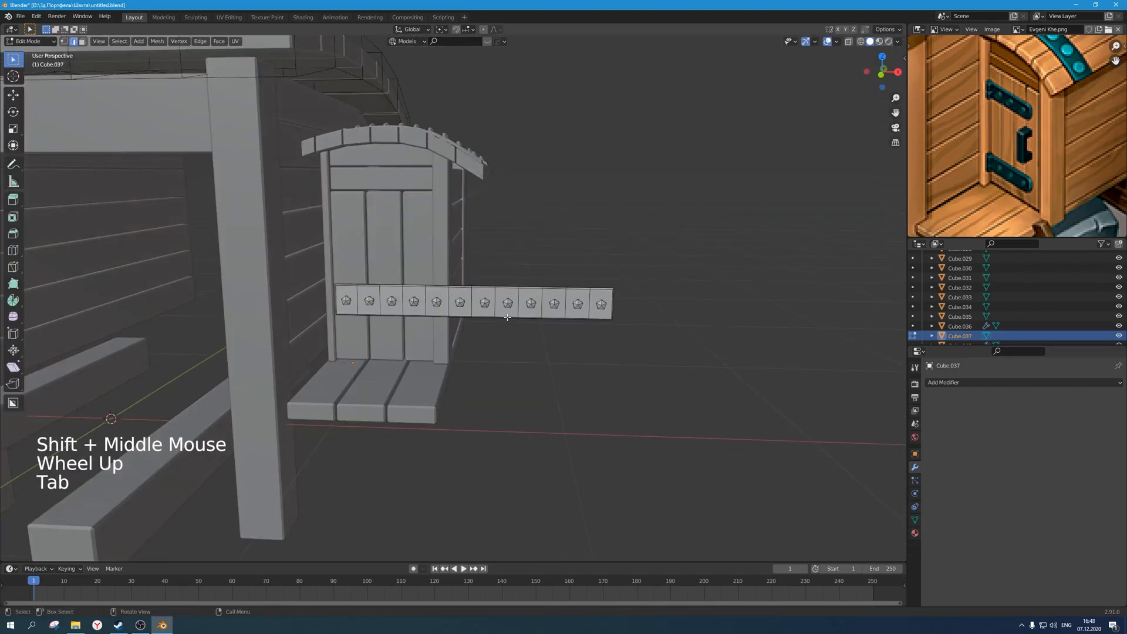
{"action": "scroll", "coordinate": [522, 320], "scroll_direction": "up", "scroll_amount": 1}
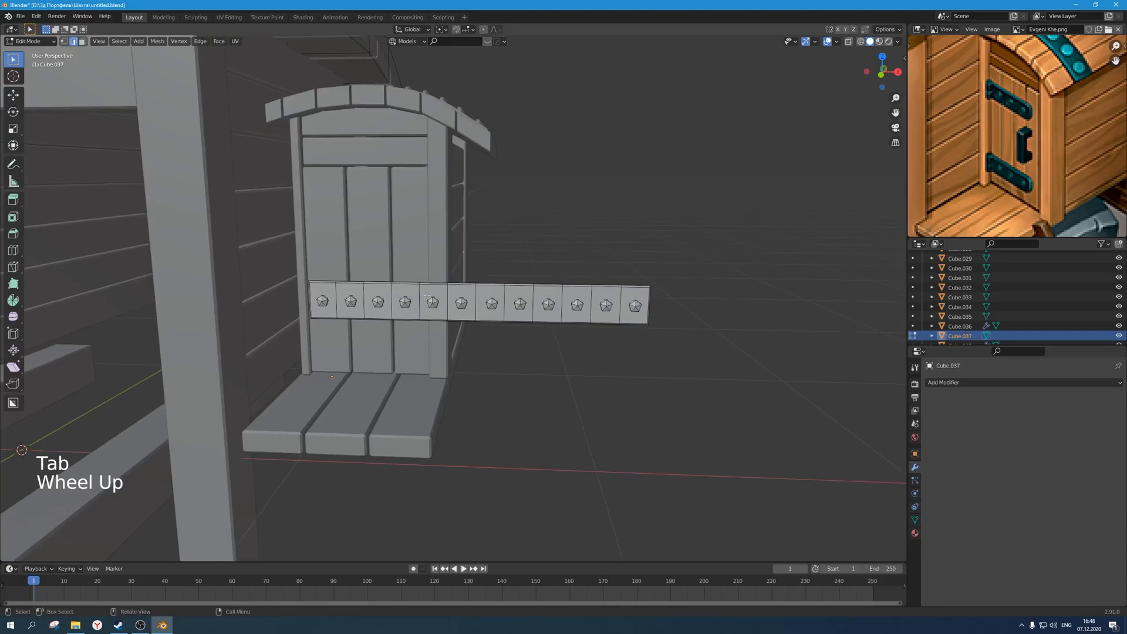
{"action": "middle_click_drag", "start_coordinate": [419, 302], "coordinate": [707, 370]}
{"action": "key", "text": "alt+z"}
{"action": "left_click_drag", "start_coordinate": [707, 369], "coordinate": [400, 238]}
{"action": "key", "text": "1"}
{"action": "left_click_drag", "start_coordinate": [728, 375], "coordinate": [397, 222]}
{"action": "key", "text": "x"}
{"action": "left_click", "coordinate": [364, 226]}
Close the cut end of the hinge plate by filling a face between its end vertices.
{"action": "scroll", "coordinate": [364, 227], "scroll_direction": "up", "scroll_amount": 2}
{"action": "middle_click_drag", "start_coordinate": [364, 226], "coordinate": [353, 276]}
{"action": "scroll", "coordinate": [331, 275], "scroll_direction": "up", "scroll_amount": 2}
{"action": "scroll", "coordinate": [338, 276], "scroll_direction": "up", "scroll_amount": 2}
{"action": "key", "text": "alt+z"}
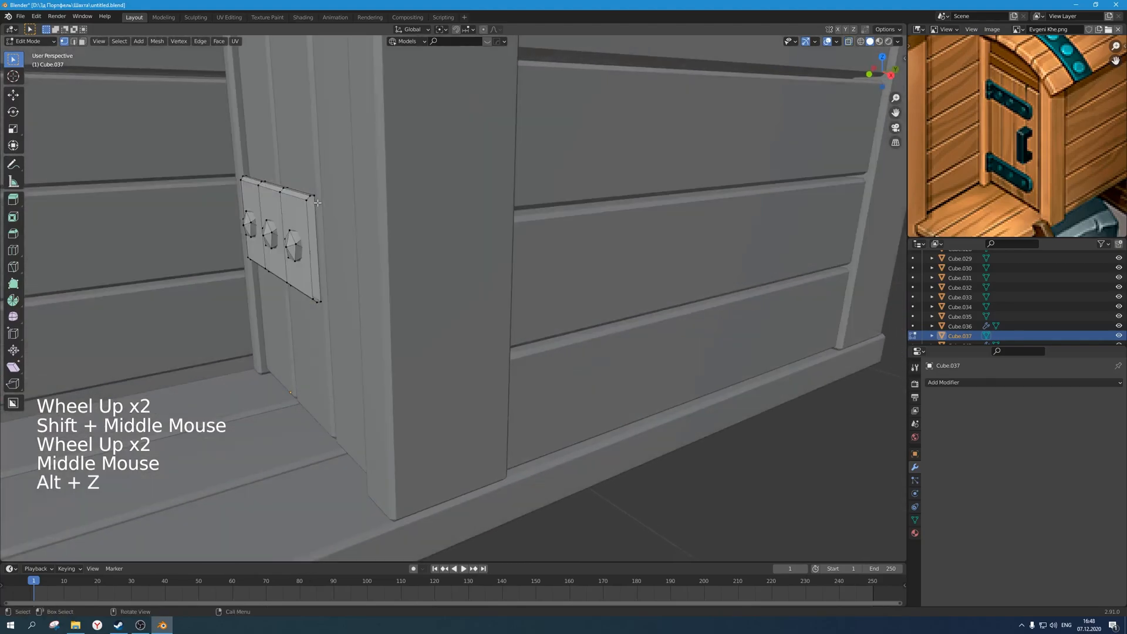
{"action": "middle_click_drag", "start_coordinate": [322, 203], "coordinate": [303, 214]}
{"action": "left_click", "coordinate": [320, 201]}
{"action": "left_click", "coordinate": [280, 191], "text": "shift"}
{"action": "left_click", "coordinate": [314, 335]}
{"action": "left_click", "coordinate": [311, 317], "text": "shift"}
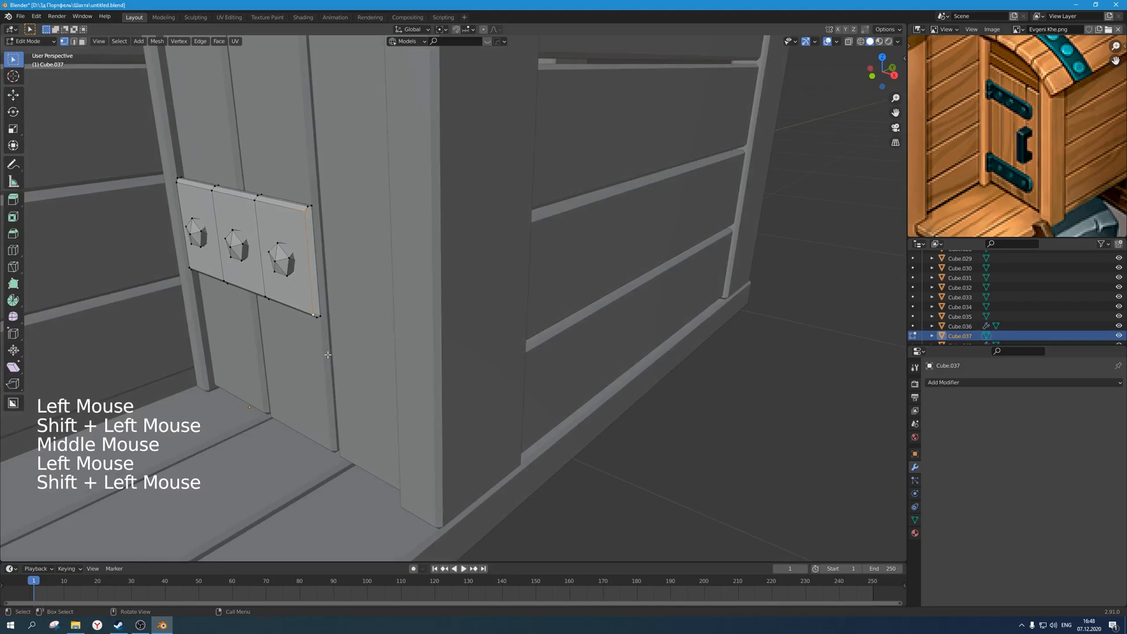
{"action": "key", "text": "f"}
{"action": "key", "text": "f"}
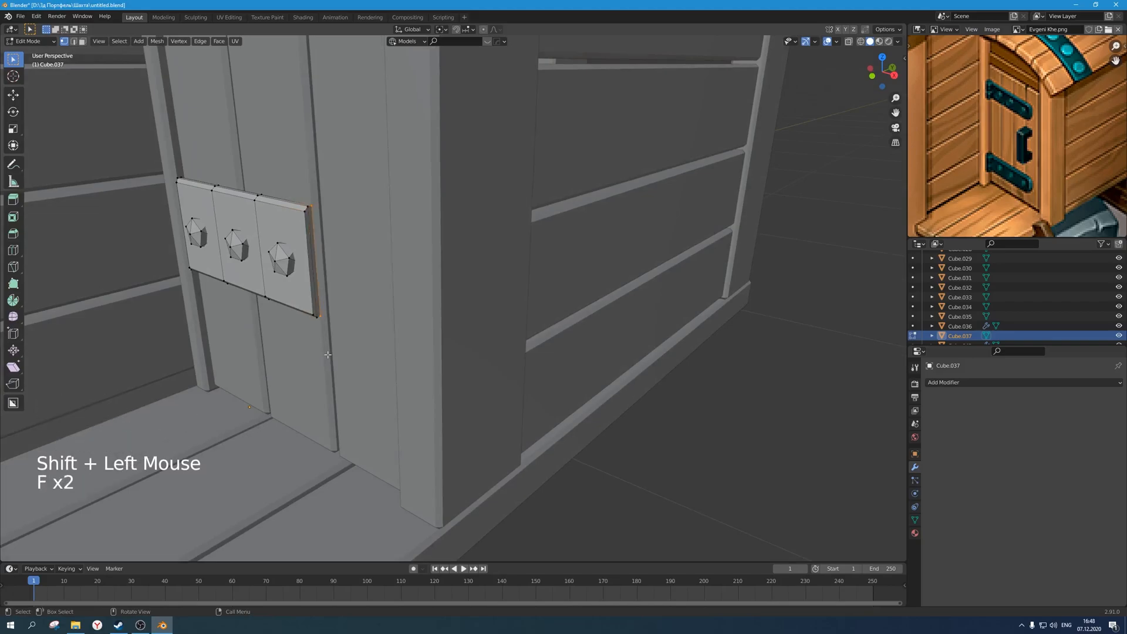
Bevel the front edge of the hinge plate's closed end with one segment about 0.0144 m wide.
{"action": "scroll", "coordinate": [370, 321], "scroll_direction": "down", "scroll_amount": 4}
{"action": "key", "text": "Tab"}
{"action": "middle_click_drag", "start_coordinate": [368, 322], "coordinate": [376, 264]}
{"action": "key", "text": "Tab"}
{"action": "scroll", "coordinate": [436, 296], "scroll_direction": "up", "scroll_amount": 2}
{"action": "key", "text": "2"}
{"action": "left_click", "coordinate": [346, 262]}
{"action": "scroll", "coordinate": [352, 267], "scroll_direction": "up", "scroll_amount": 3}
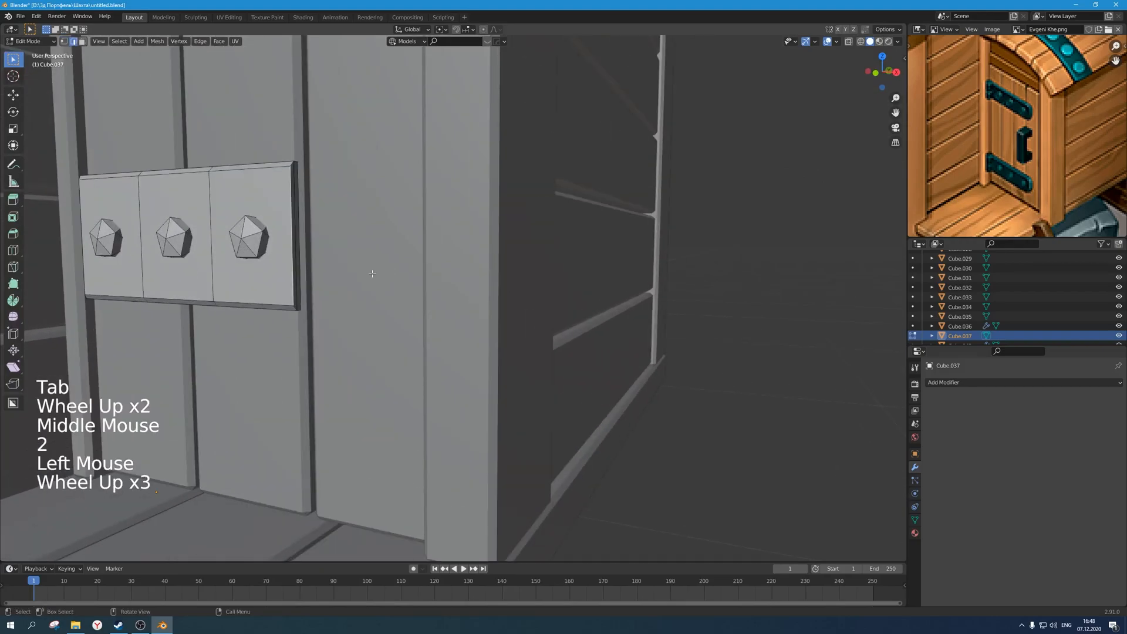
{"action": "key", "text": "ctrl+b"}
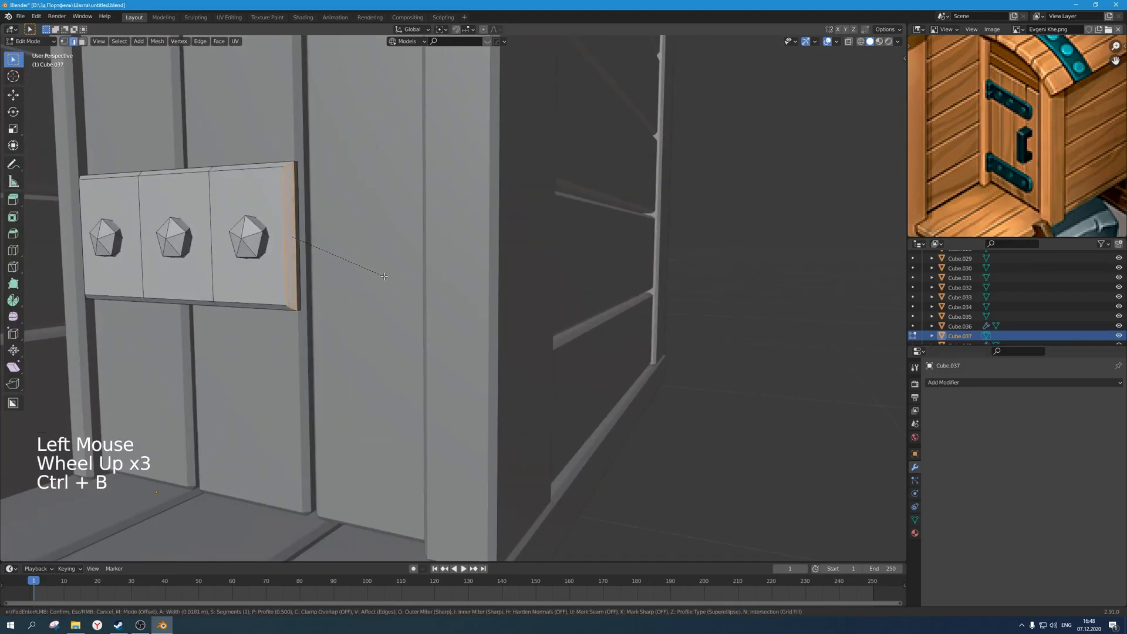
{"action": "left_click", "coordinate": [382, 275]}
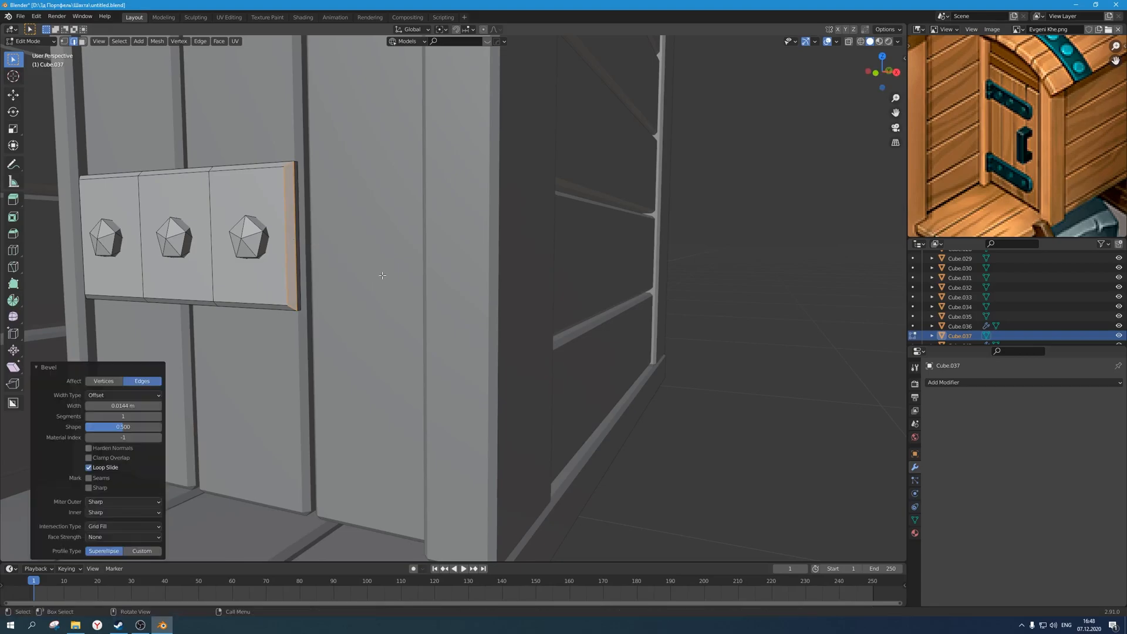
Select the whole hinge mesh and merge its vertices by distance at 0.0001 m.
{"action": "key", "text": "a"}
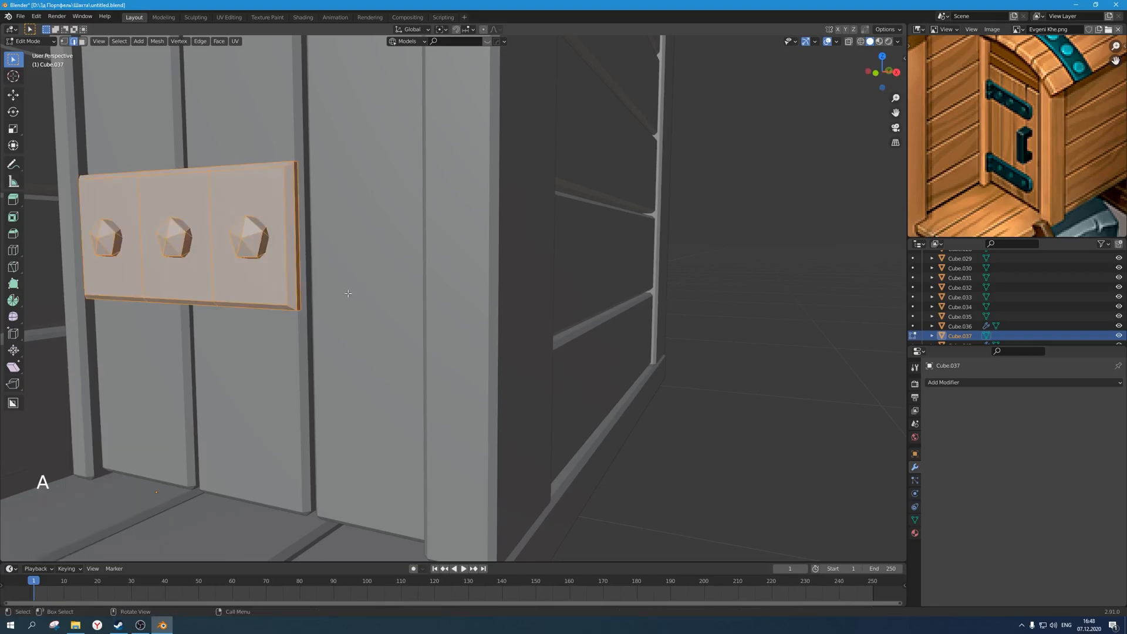
{"action": "key", "text": "m"}
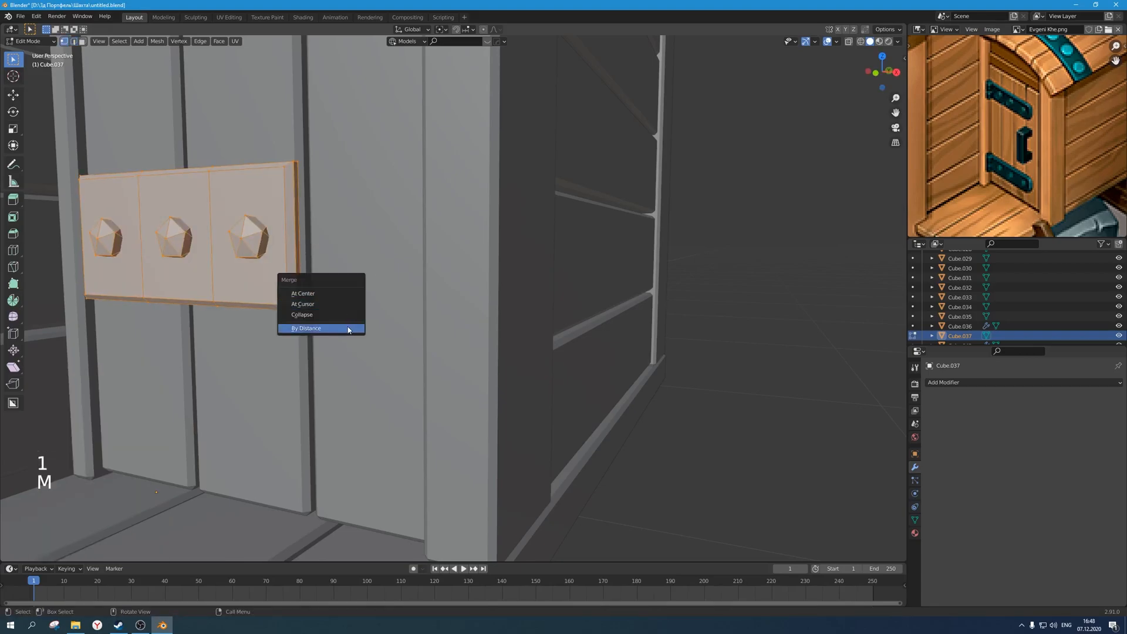
{"action": "left_click", "coordinate": [346, 328]}
{"action": "key", "text": "m"}
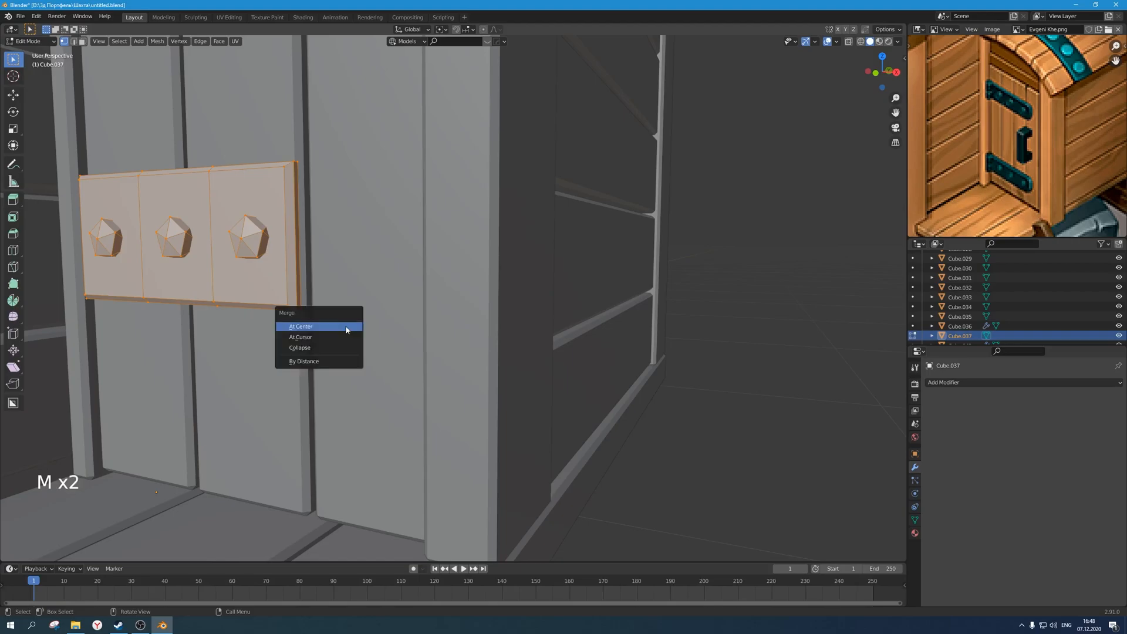
{"action": "key", "text": "m"}
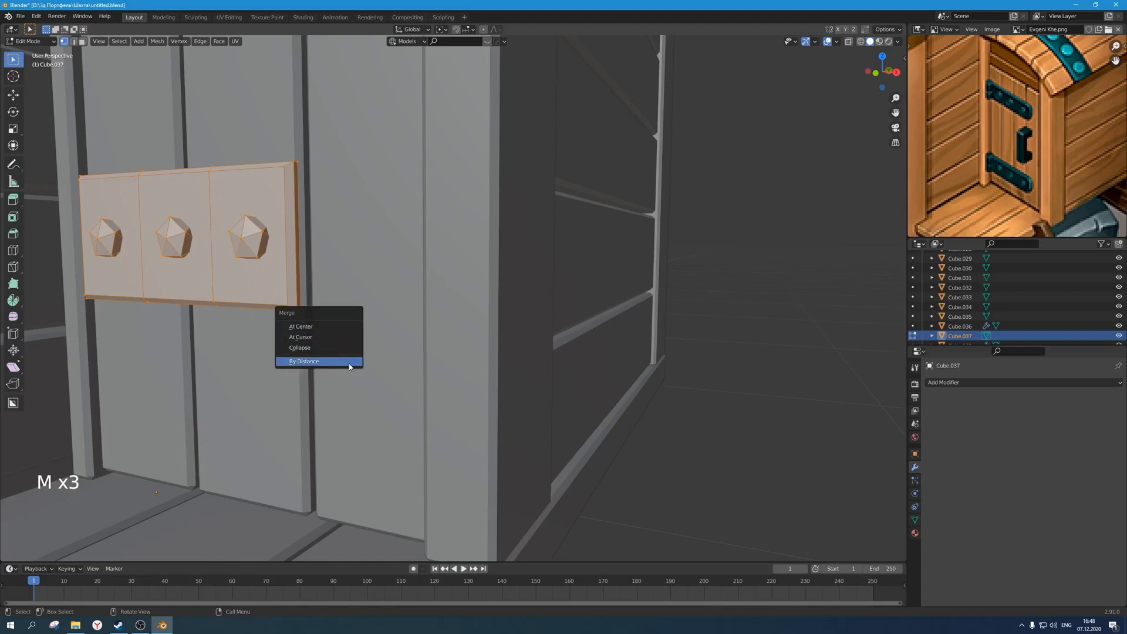
{"action": "left_click", "coordinate": [347, 362]}
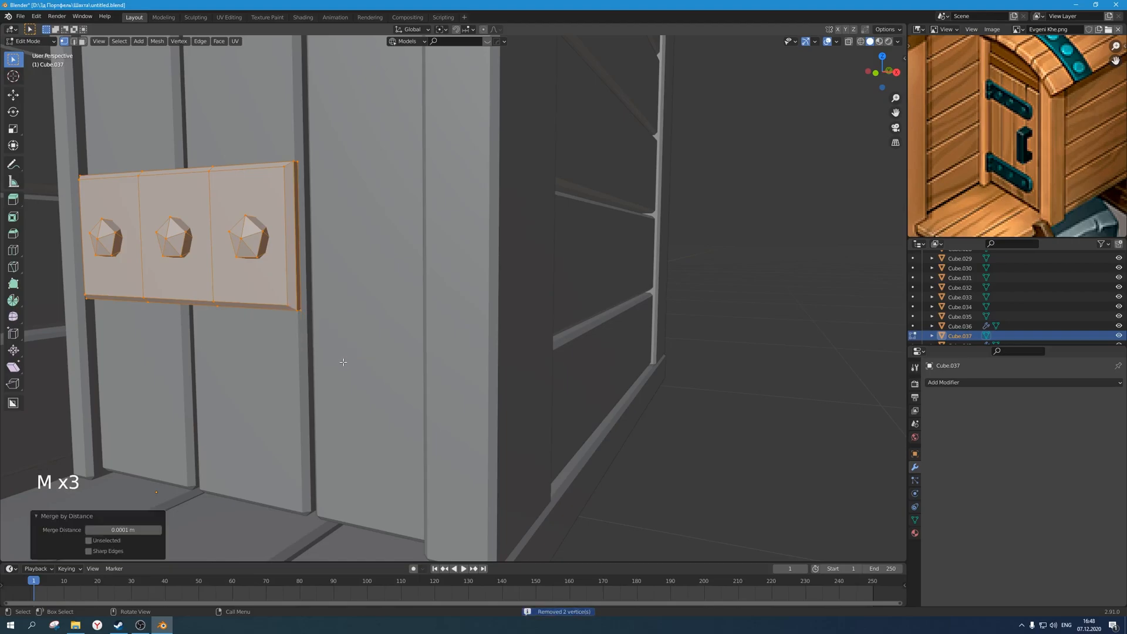
{"action": "middle_click_drag", "start_coordinate": [313, 308], "coordinate": [300, 210]}
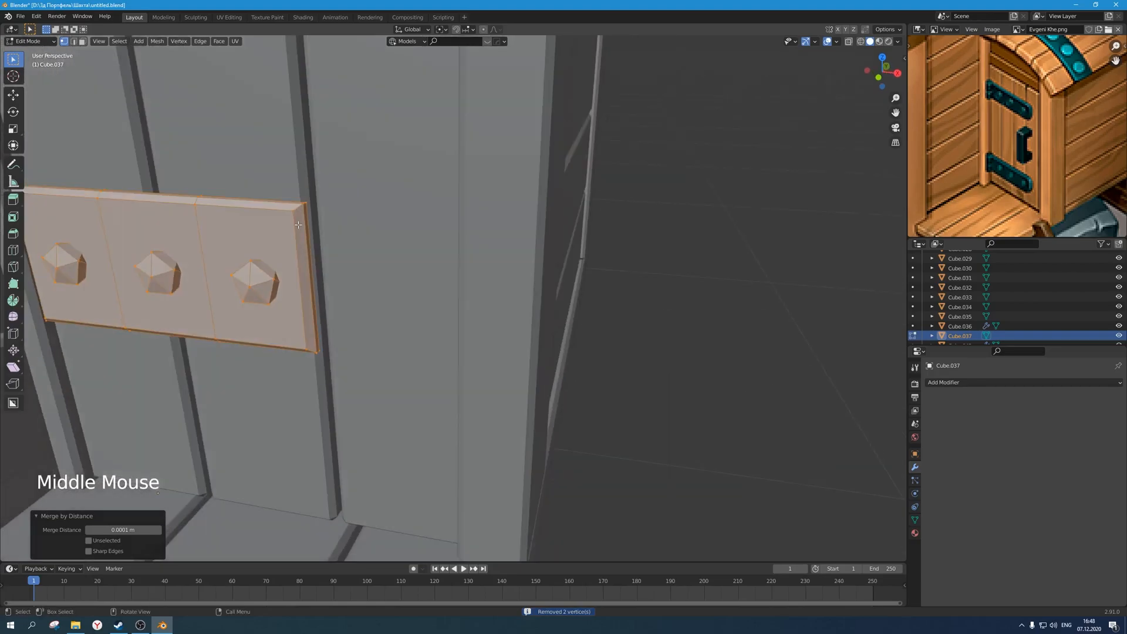
{"action": "left_click", "coordinate": [300, 210]}
{"action": "key", "text": "g"}
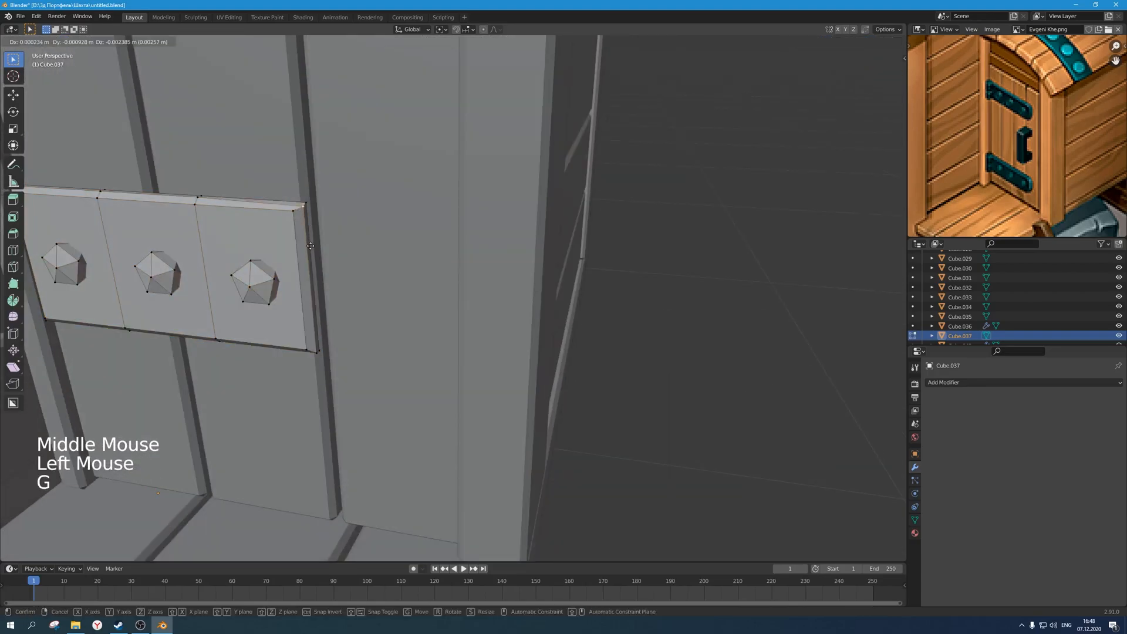
{"action": "key", "text": "Escape"}
Scale the three rivets on the hinge plate up by 1.288 about their individual origins.
{"action": "scroll", "coordinate": [368, 290], "scroll_direction": "down", "scroll_amount": 4}
{"action": "key", "text": "a"}
{"action": "middle_click_drag", "start_coordinate": [368, 290], "coordinate": [380, 285]}
{"action": "left_click", "coordinate": [388, 274]}
{"action": "key", "text": "l"}
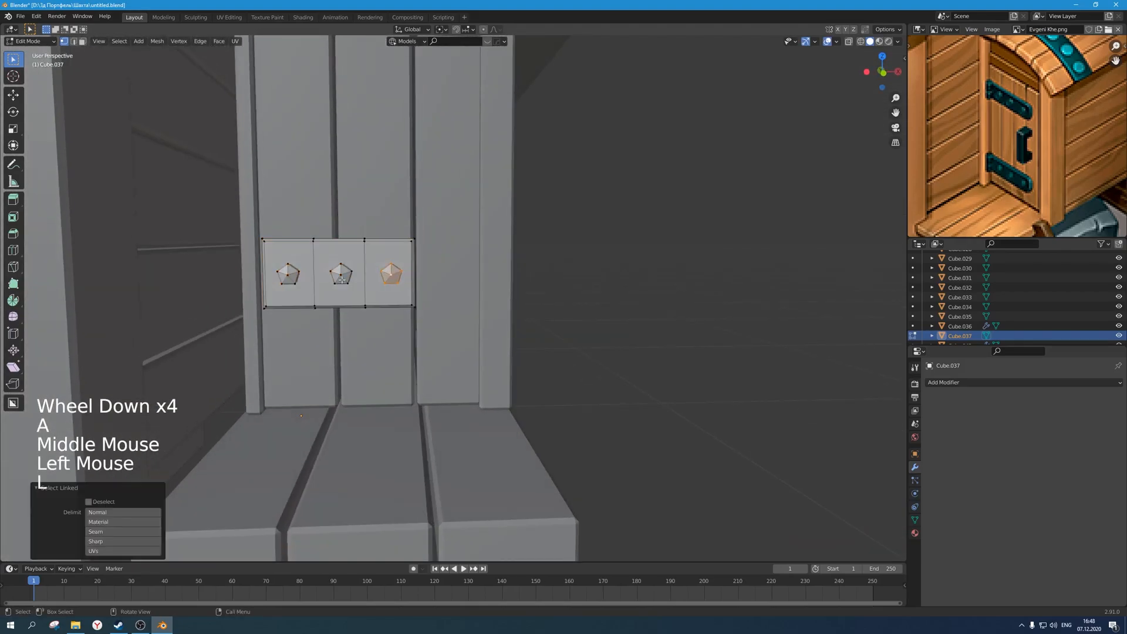
{"action": "key", "text": "l"}
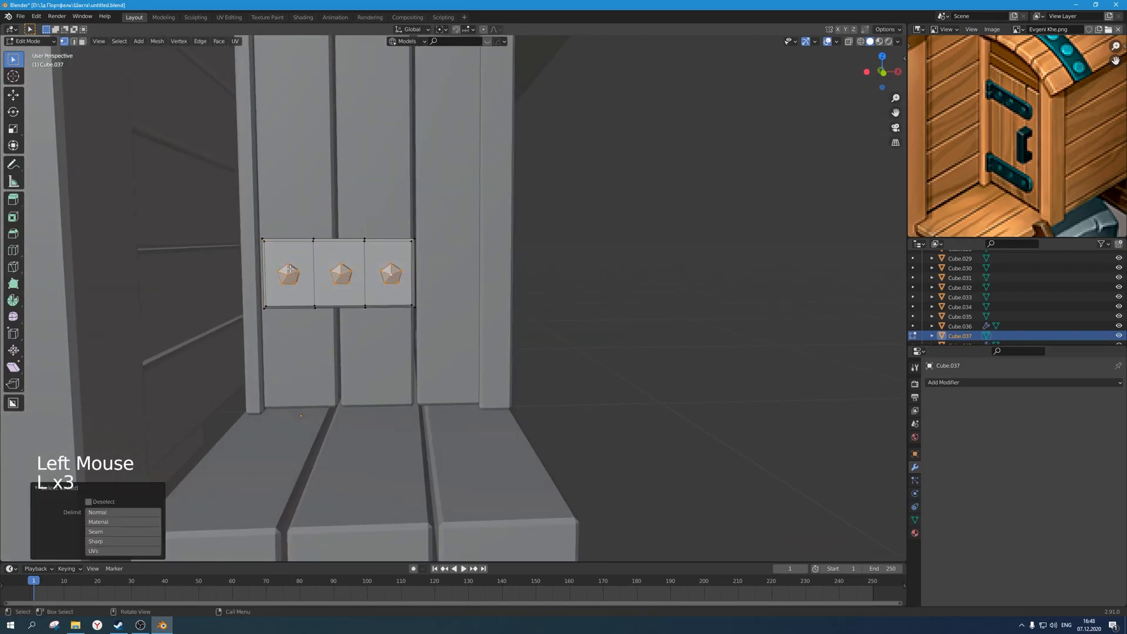
{"action": "key", "text": "period"}
{"action": "key", "text": "s"}
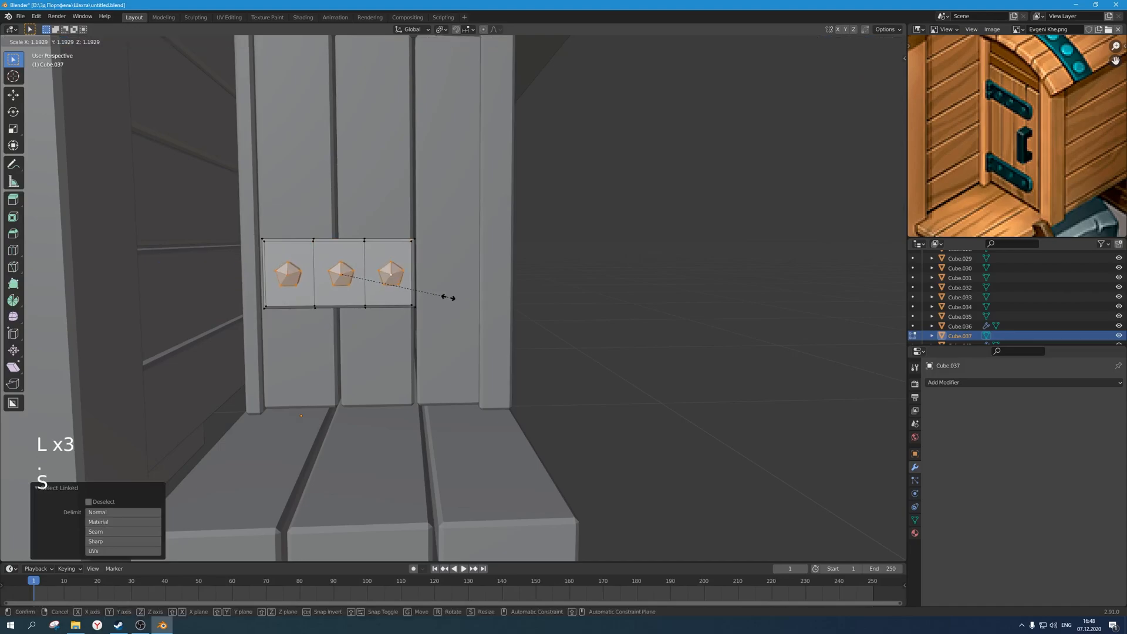
{"action": "right_click", "coordinate": [478, 298]}
{"action": "key", "text": "comma"}
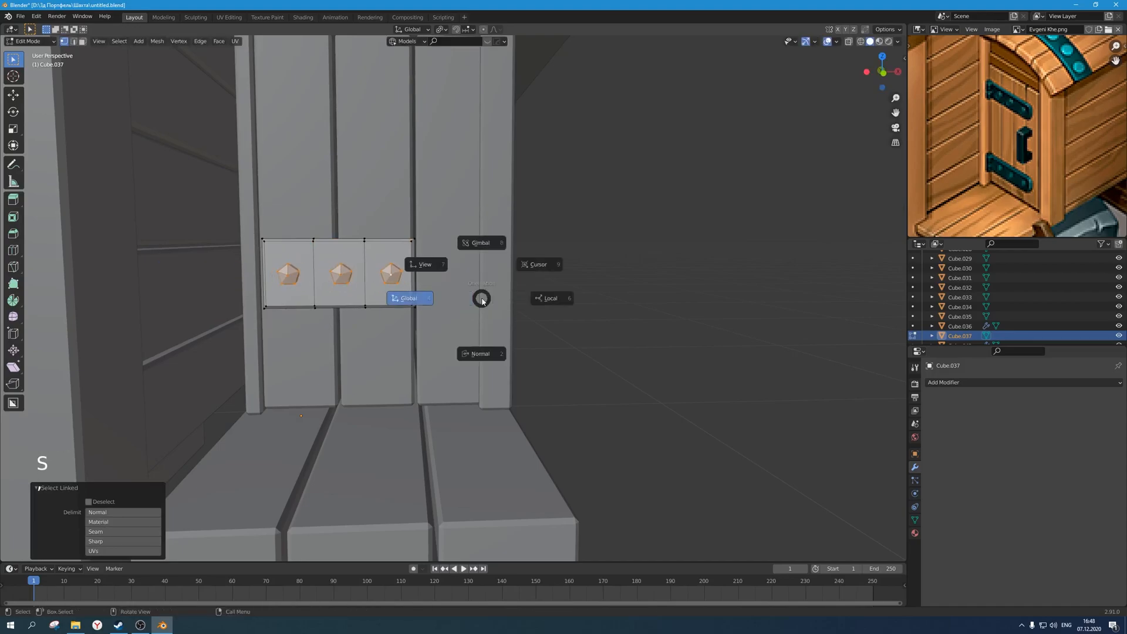
{"action": "key", "text": "period"}
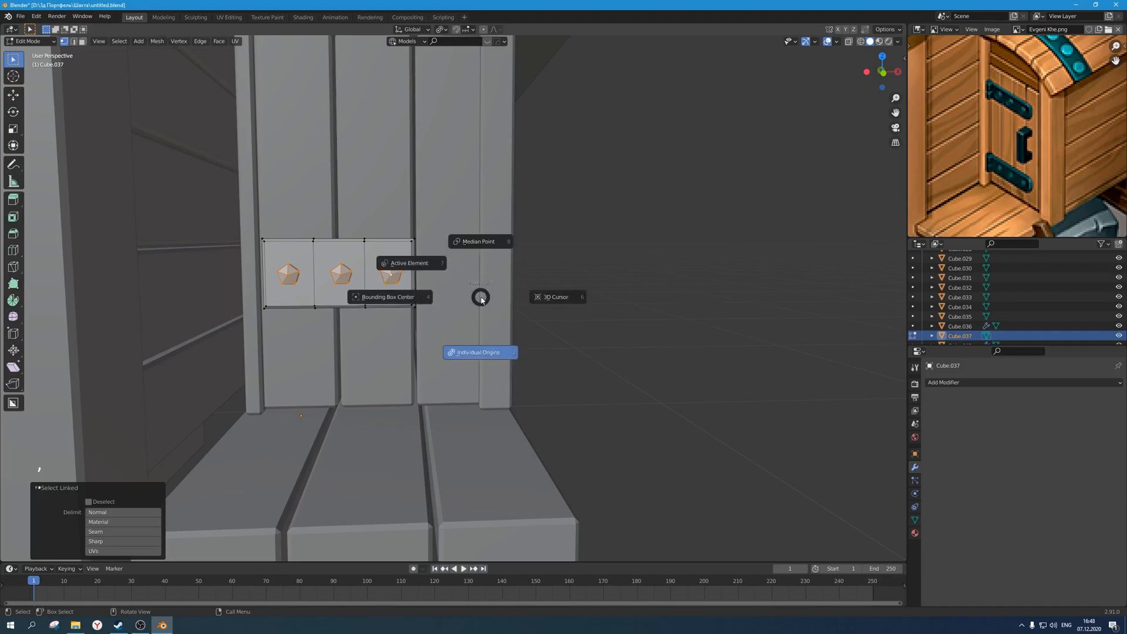
{"action": "left_click", "coordinate": [482, 335]}
{"action": "key", "text": "s"}
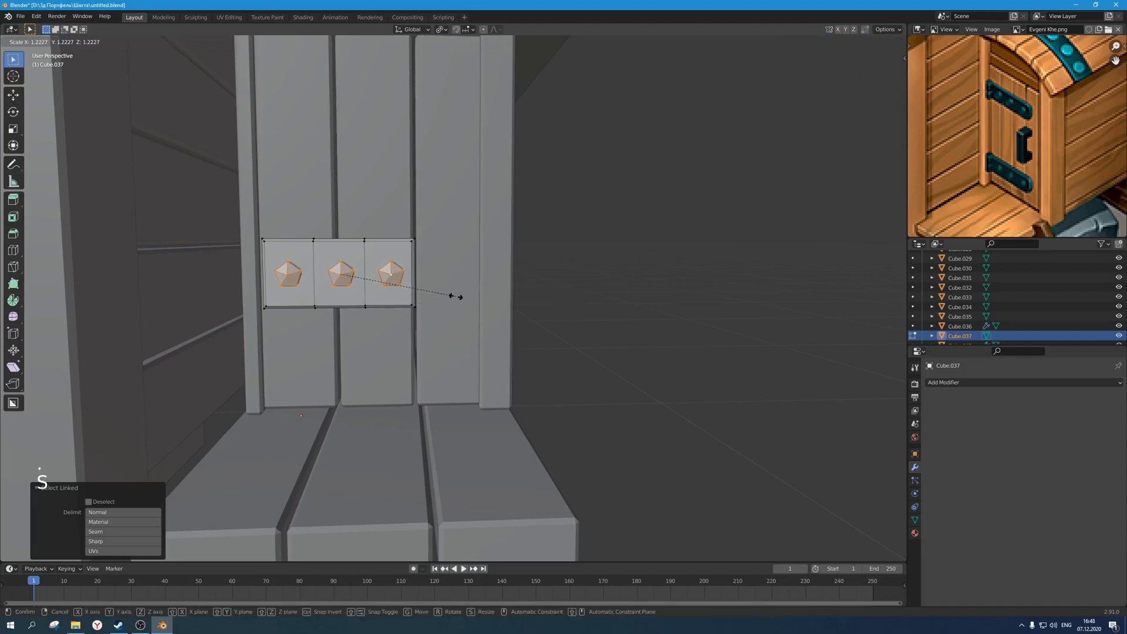
{"action": "left_click", "coordinate": [462, 299]}
In front view, move the three rivets about 0.01 m towards the plate's hinge side and about 0.003 m up.
{"action": "key", "text": "KP_1"}
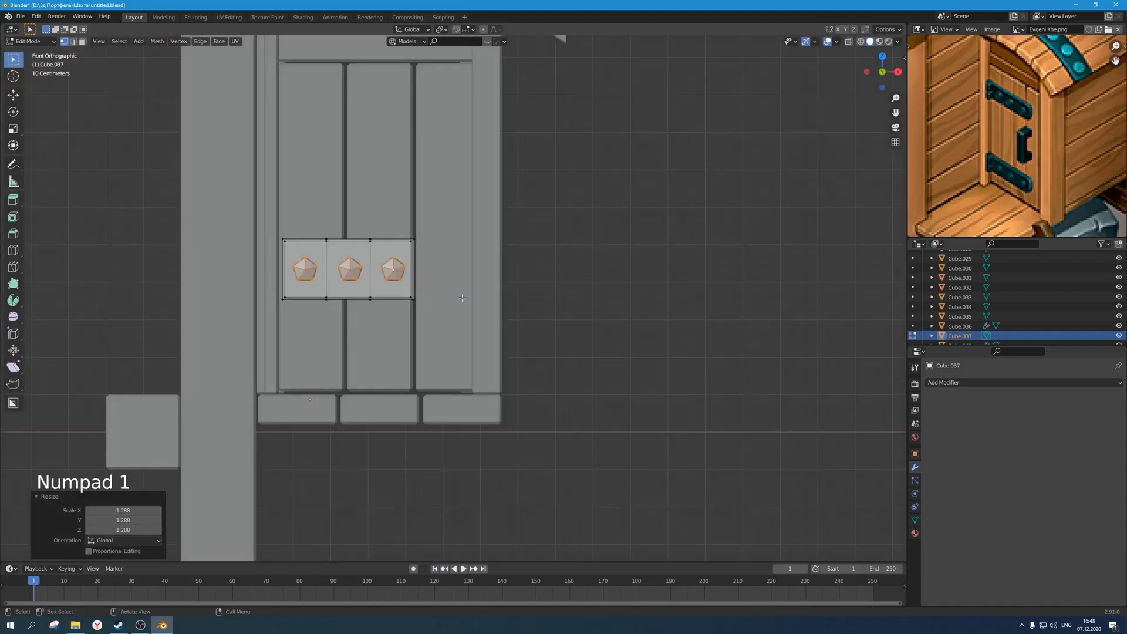
{"action": "scroll", "coordinate": [462, 298], "scroll_direction": "up", "scroll_amount": 2}
{"action": "key", "text": "g"}
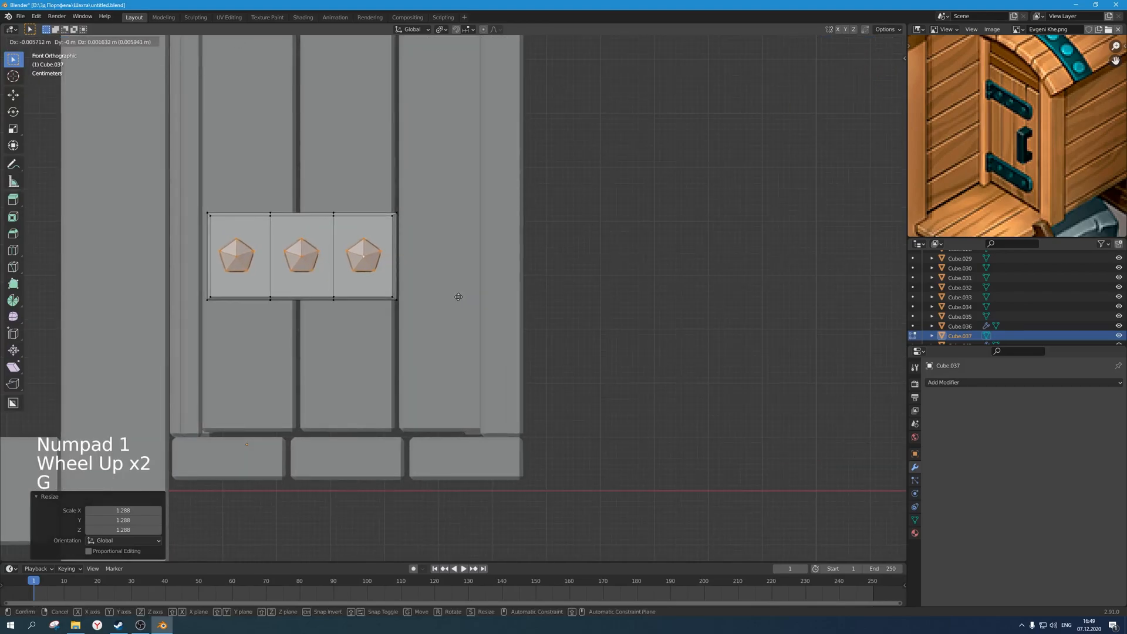
{"action": "left_click", "coordinate": [457, 296]}
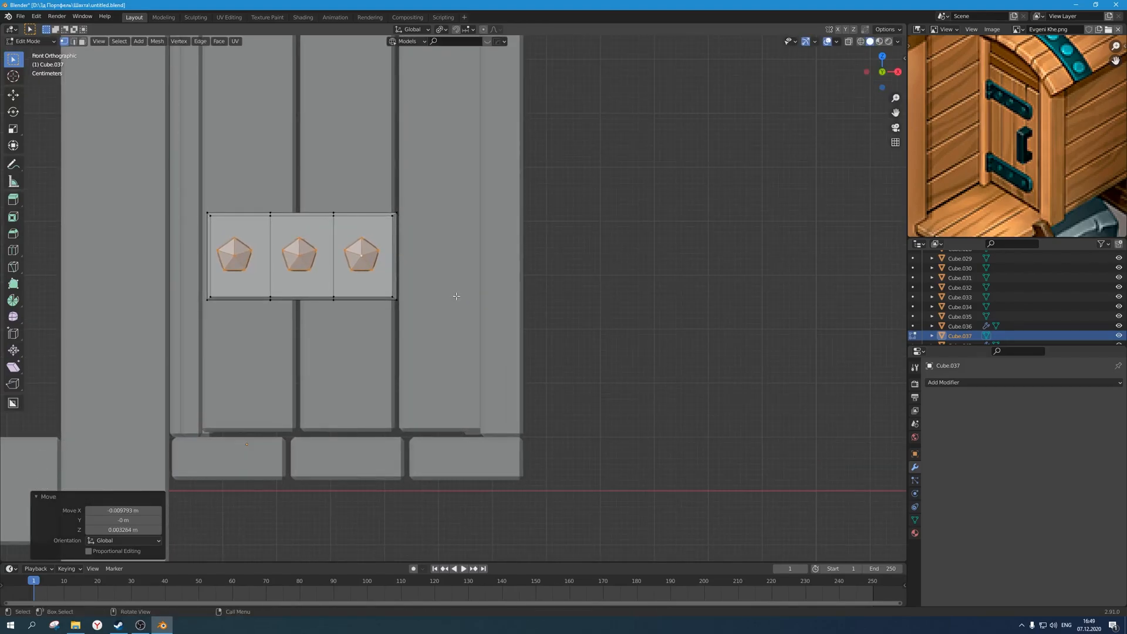
Narrow the hinge plate along Z about the bounding box center, leaving the rivets out of the selection.
{"action": "key", "text": "1"}
{"action": "key", "text": "alt+z"}
{"action": "left_click_drag", "start_coordinate": [159, 174], "coordinate": [446, 251]}
{"action": "left_click_drag", "start_coordinate": [164, 176], "coordinate": [511, 225]}
{"action": "left_click_drag", "start_coordinate": [156, 282], "coordinate": [406, 345], "text": "shift"}
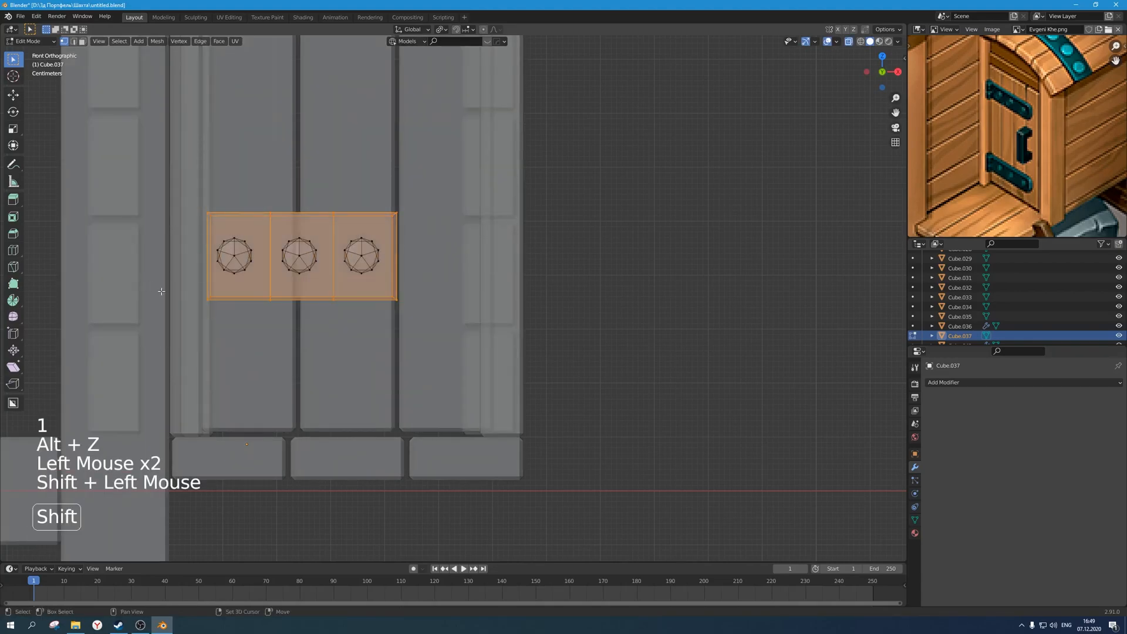
{"action": "key", "text": "period"}
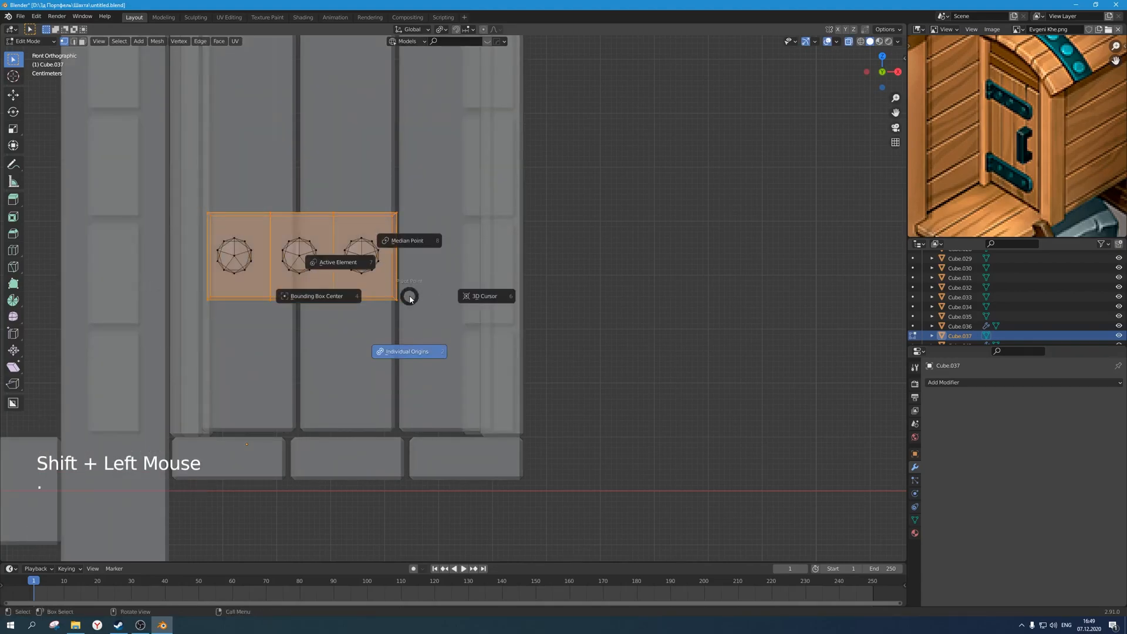
{"action": "left_click", "coordinate": [377, 293]}
{"action": "key", "text": "s"}
{"action": "key", "text": "z"}
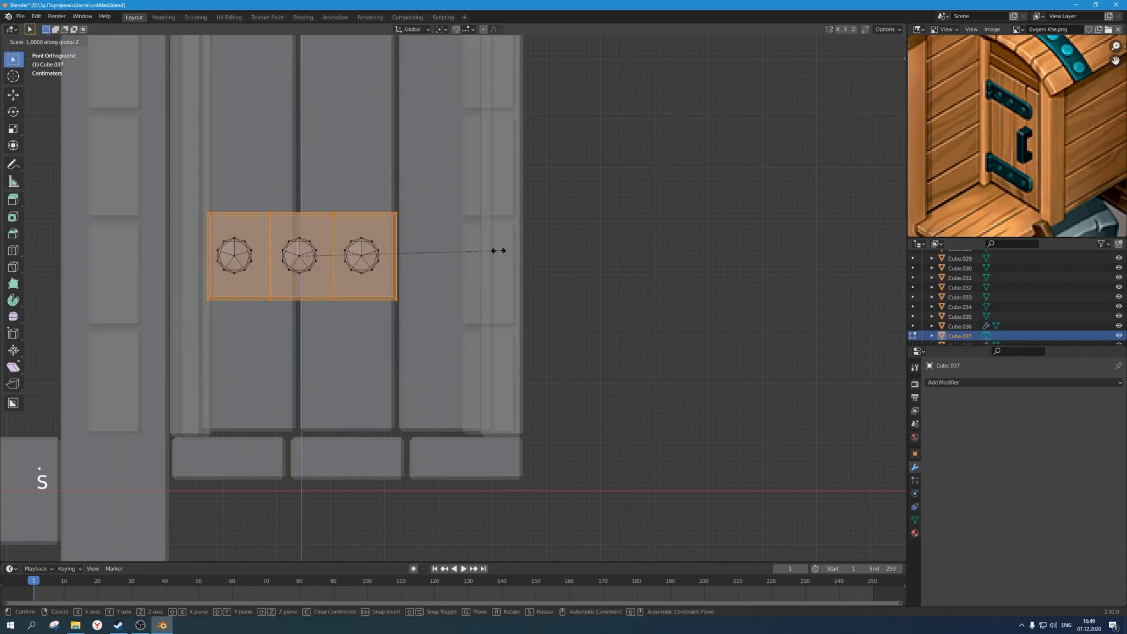
{"action": "left_click", "coordinate": [432, 248]}
Examine the narrowed hinge plate and its rivets on the door in perspective, with and without X-ray and edit mode.
{"action": "scroll", "coordinate": [433, 248], "scroll_direction": "up", "scroll_amount": 1}
{"action": "middle_click_drag", "start_coordinate": [392, 226], "coordinate": [297, 249]}
{"action": "key", "text": "2"}
{"action": "key", "text": "1"}
{"action": "left_click", "coordinate": [380, 243]}
{"action": "key", "text": "Tab"}
{"action": "scroll", "coordinate": [382, 252], "scroll_direction": "down", "scroll_amount": 2}
{"action": "key", "text": "alt+z"}
{"action": "scroll", "coordinate": [419, 293], "scroll_direction": "up", "scroll_amount": 1}
{"action": "key", "text": "Tab"}
{"action": "key", "text": "alt+z"}
{"action": "key", "text": "alt+z"}
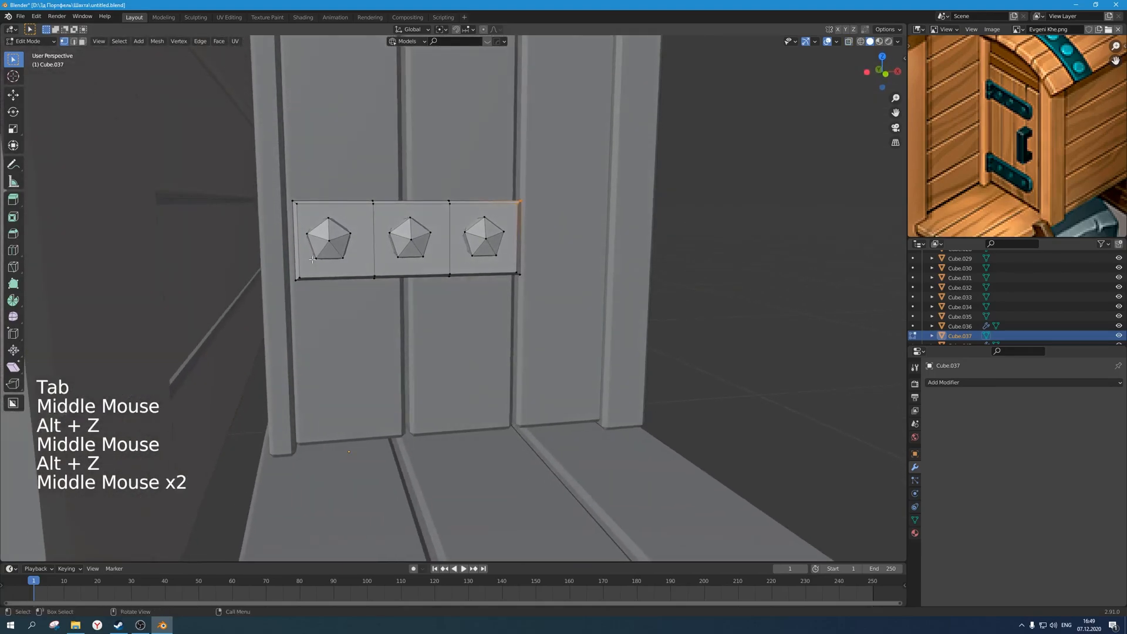
Add a cylinder with 6 vertices and 0.1 m depth to the hinge mesh, and reduce its radius.
{"action": "key", "text": "shift+a"}
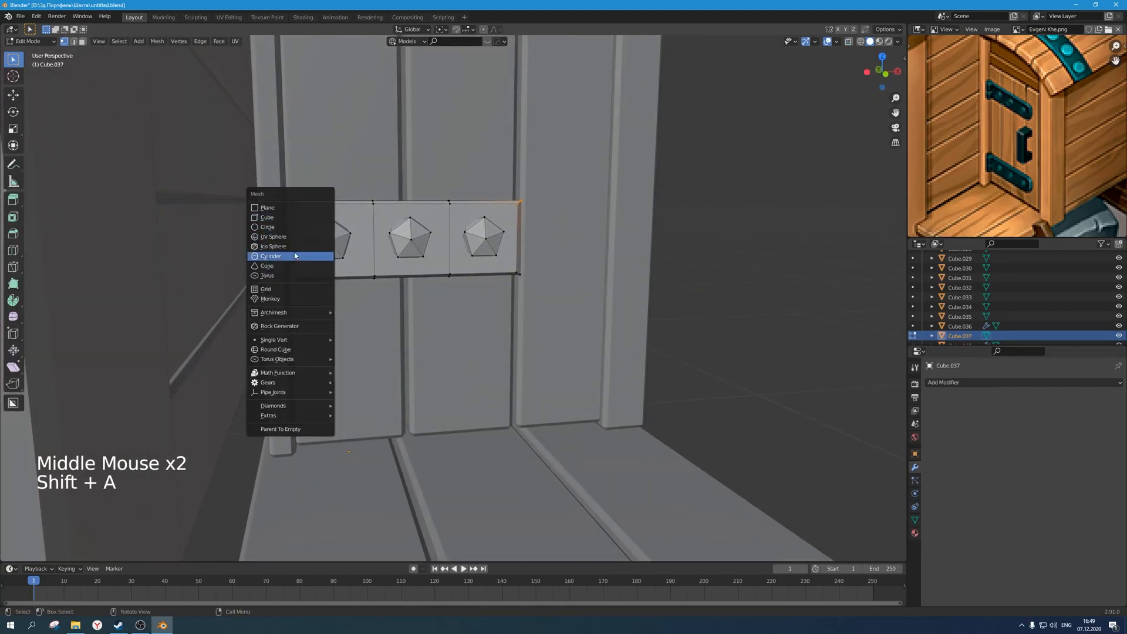
{"action": "left_click", "coordinate": [311, 256]}
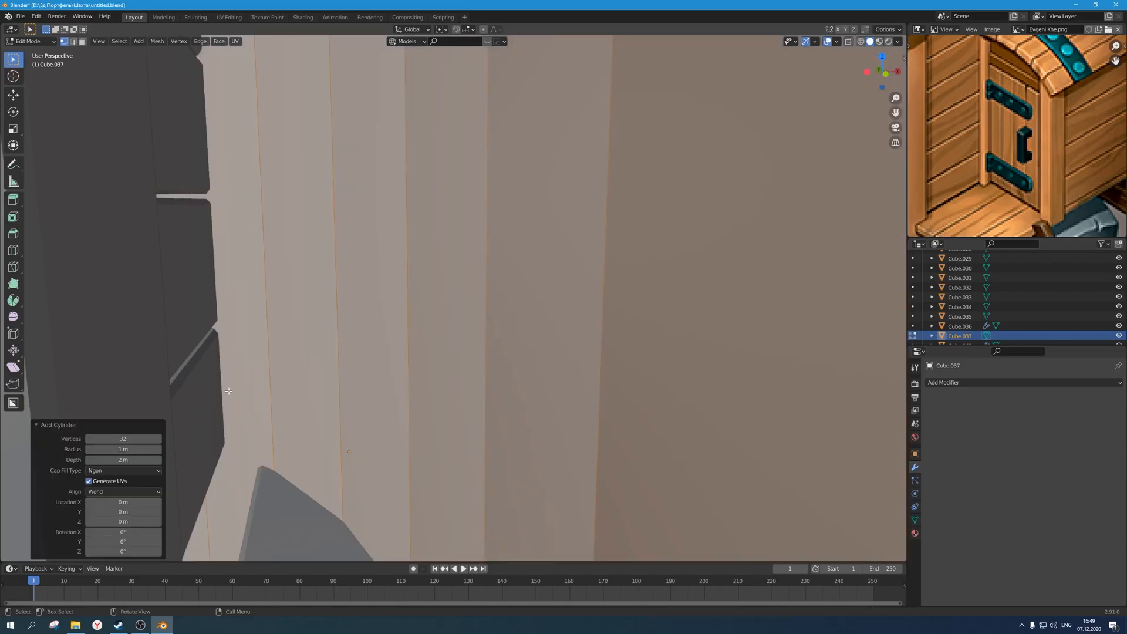
{"action": "left_click", "coordinate": [121, 438]}
{"action": "key", "text": "Return"}
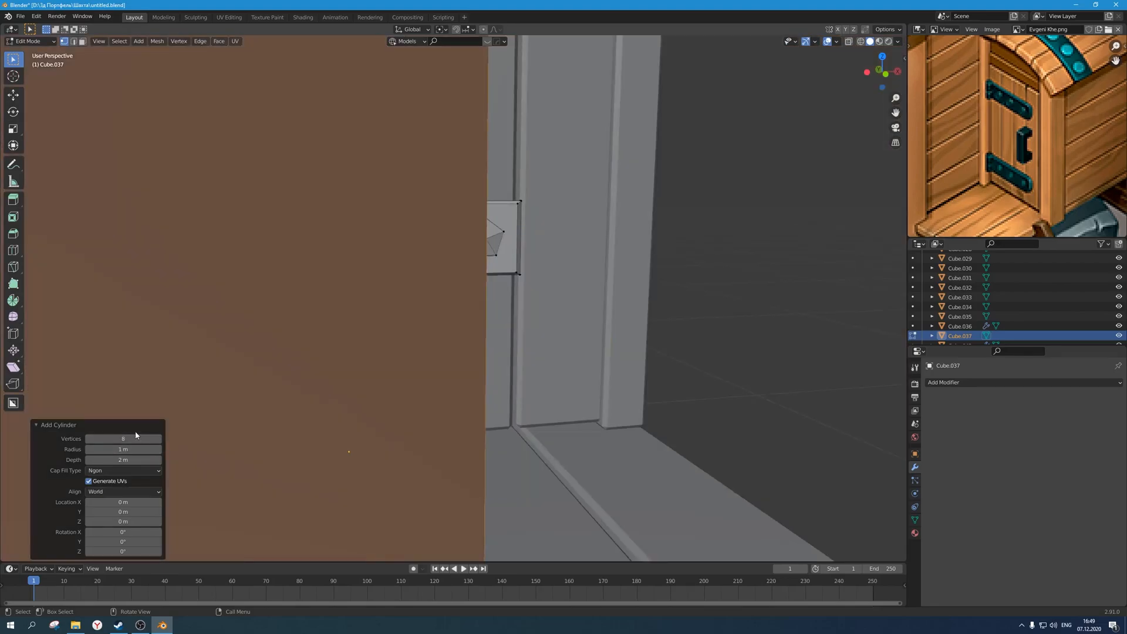
{"action": "left_click", "coordinate": [136, 436]}
{"action": "type", "text": "6"}
{"action": "key", "text": "Return"}
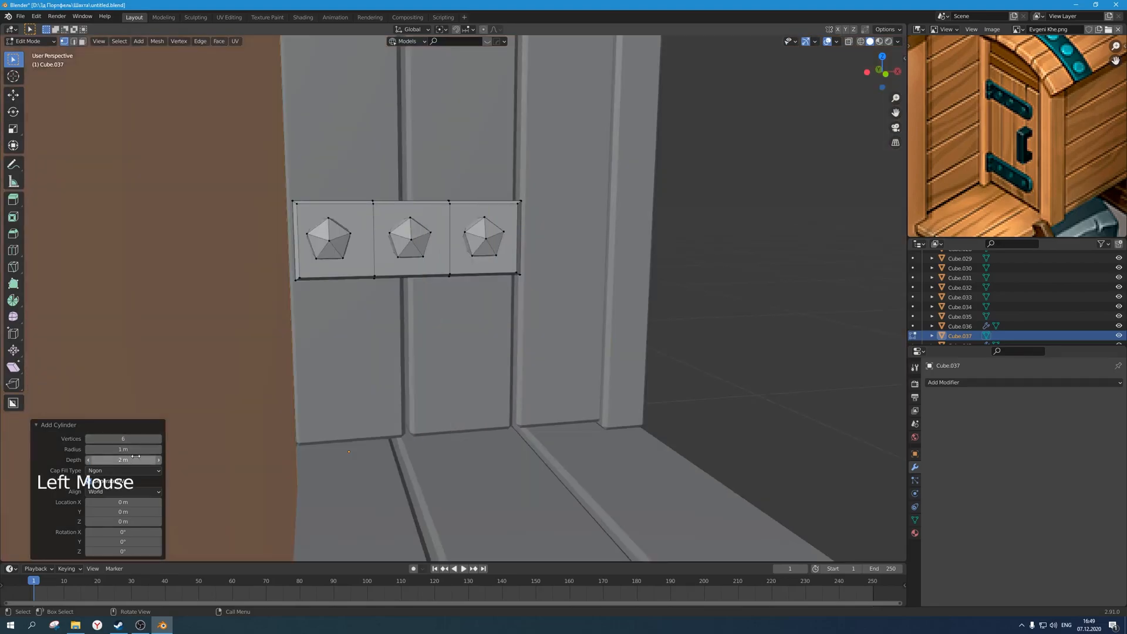
{"action": "type", "text": "0.1"}
{"action": "key", "text": "Return"}
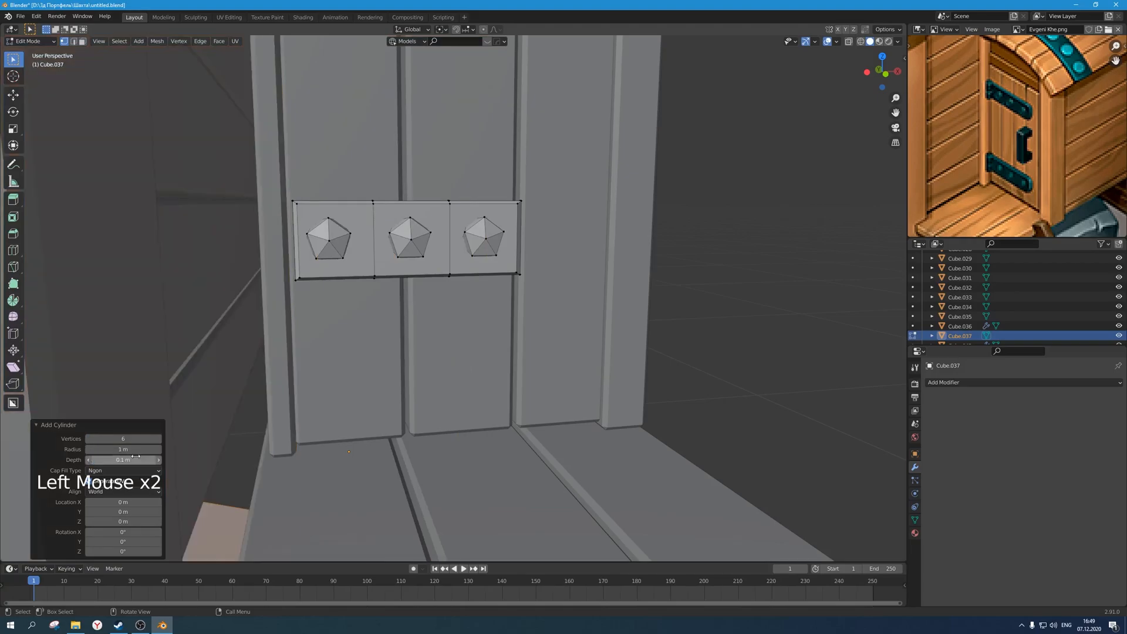
{"action": "left_click", "coordinate": [140, 450]}
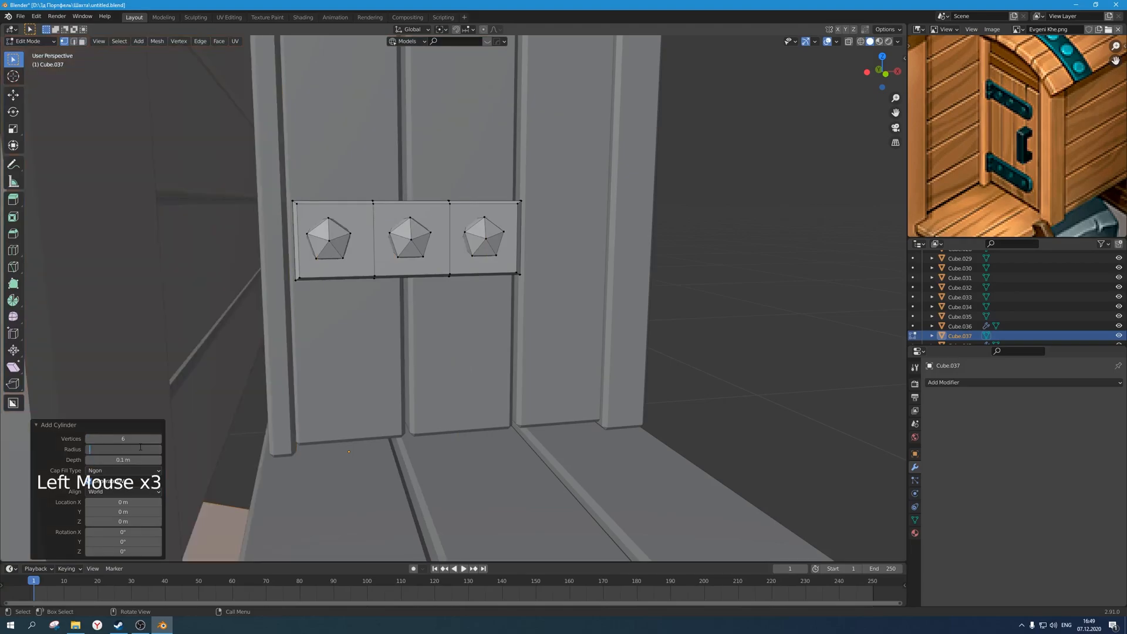
Move the cylinder about 0.96 m along X, and in front view place it over the hinge plate's first rivet.
{"action": "scroll", "coordinate": [352, 453], "scroll_direction": "down", "scroll_amount": 7}
{"action": "middle_click_drag", "start_coordinate": [421, 433], "coordinate": [322, 427]}
{"action": "key", "text": "g"}
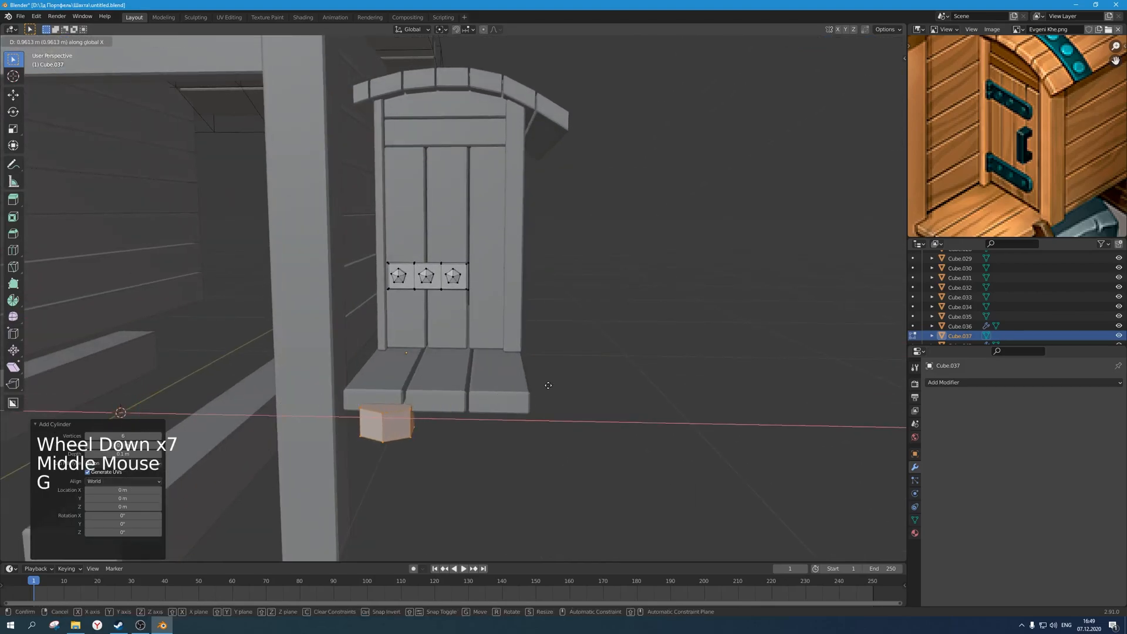
{"action": "left_click", "coordinate": [476, 397]}
{"action": "key", "text": "KP_1"}
{"action": "scroll", "coordinate": [477, 399], "scroll_direction": "up", "scroll_amount": 4}
{"action": "key", "text": "g"}
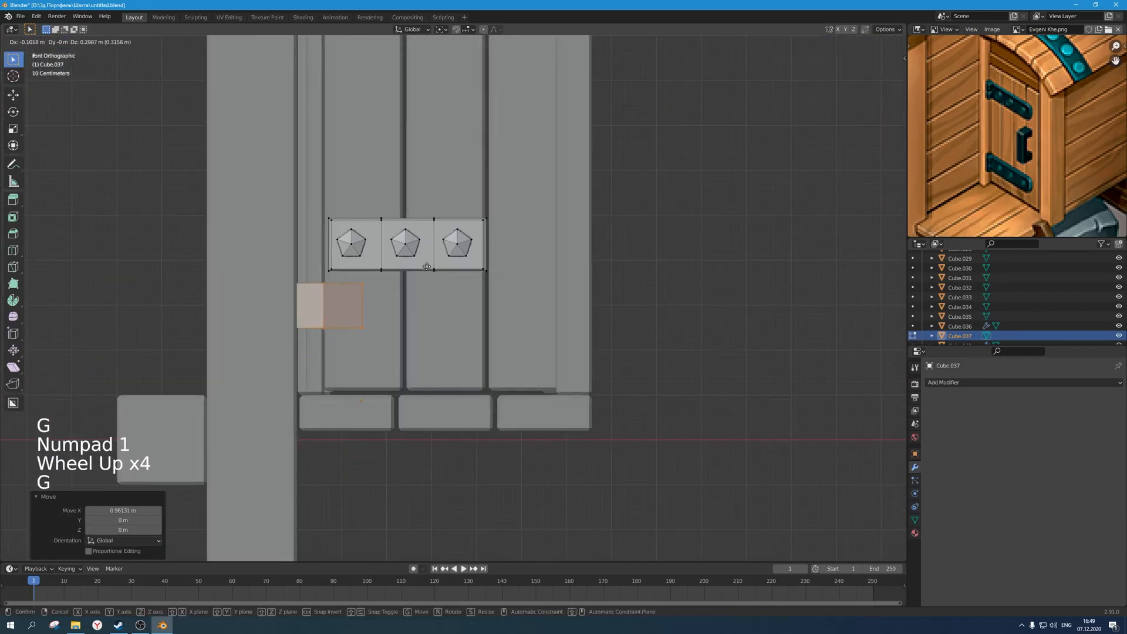
{"action": "left_click", "coordinate": [469, 262]}
Rotate the cylinder 90° in front view and scale it down to 0.203.
{"action": "key", "text": "r"}
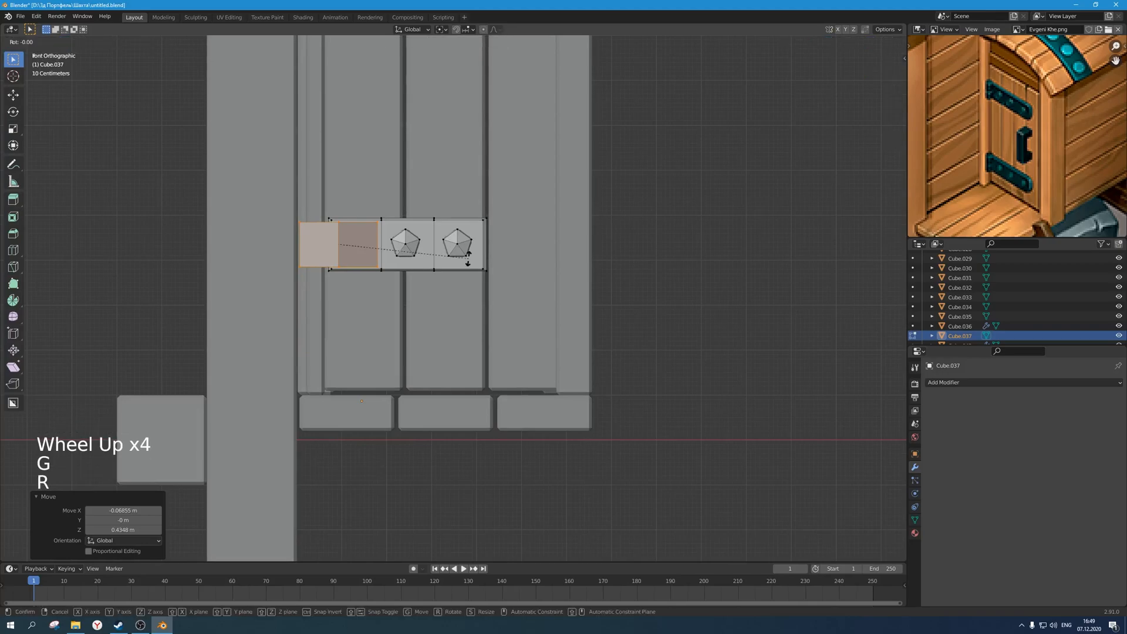
{"action": "type", "text": "90"}
{"action": "key", "text": "Return"}
{"action": "scroll", "coordinate": [469, 258], "scroll_direction": "up", "scroll_amount": 4}
{"action": "key", "text": "s"}
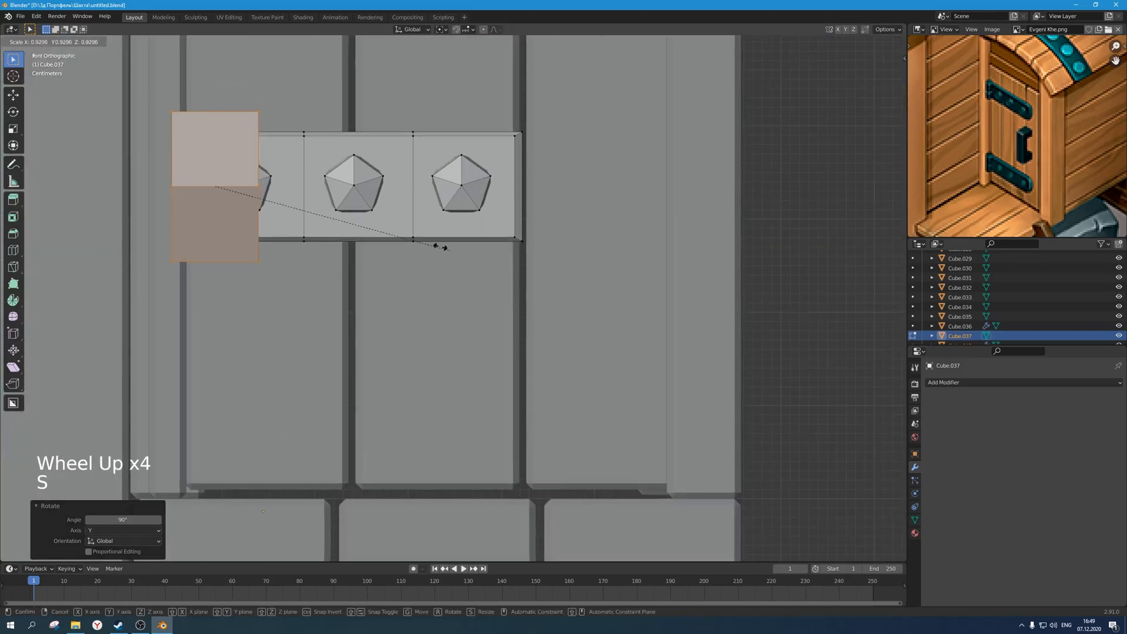
{"action": "left_click", "coordinate": [269, 189]}
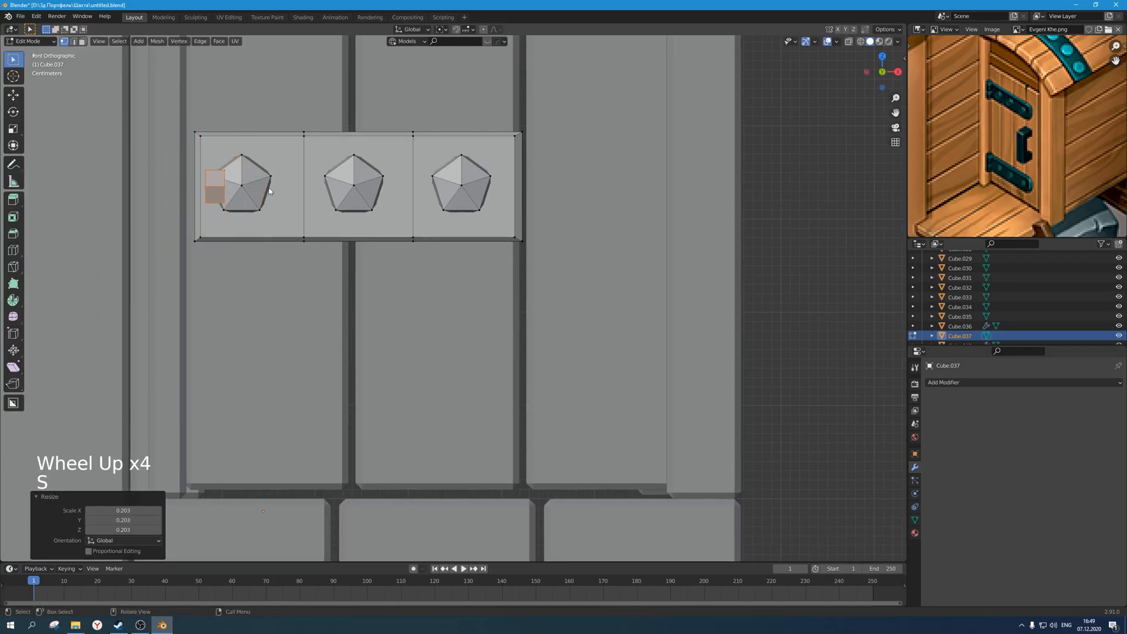
Rotate the small cylinder 90° about the Y axis and shrink it further.
{"action": "key", "text": "r"}
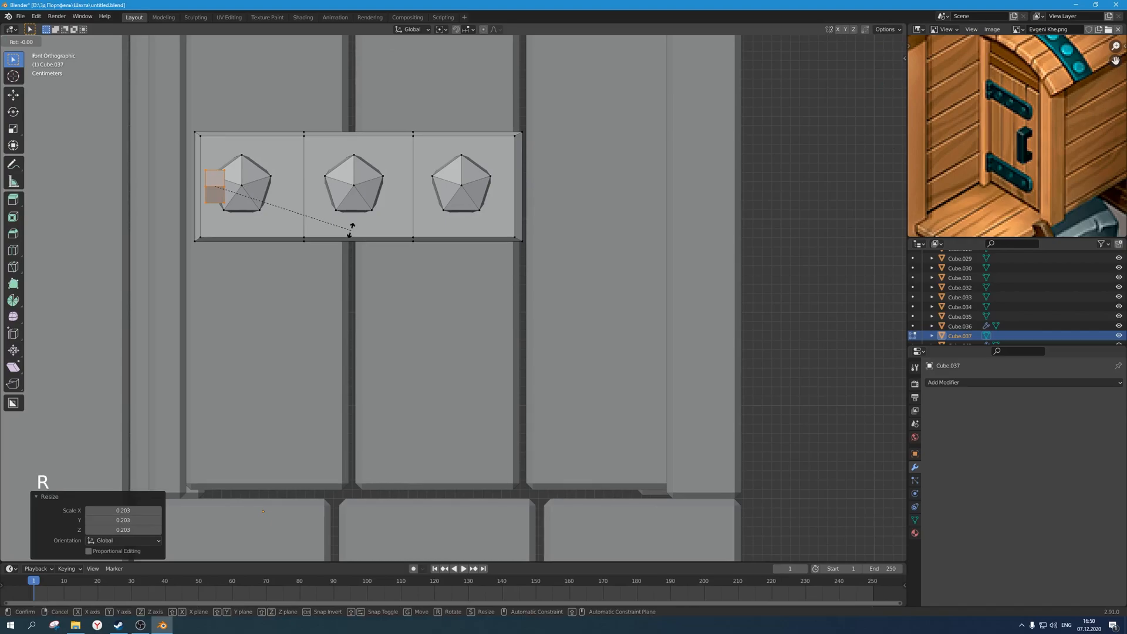
{"action": "key", "text": "x"}
{"action": "right_click", "coordinate": [350, 230]}
{"action": "type", "text": "ry9"}
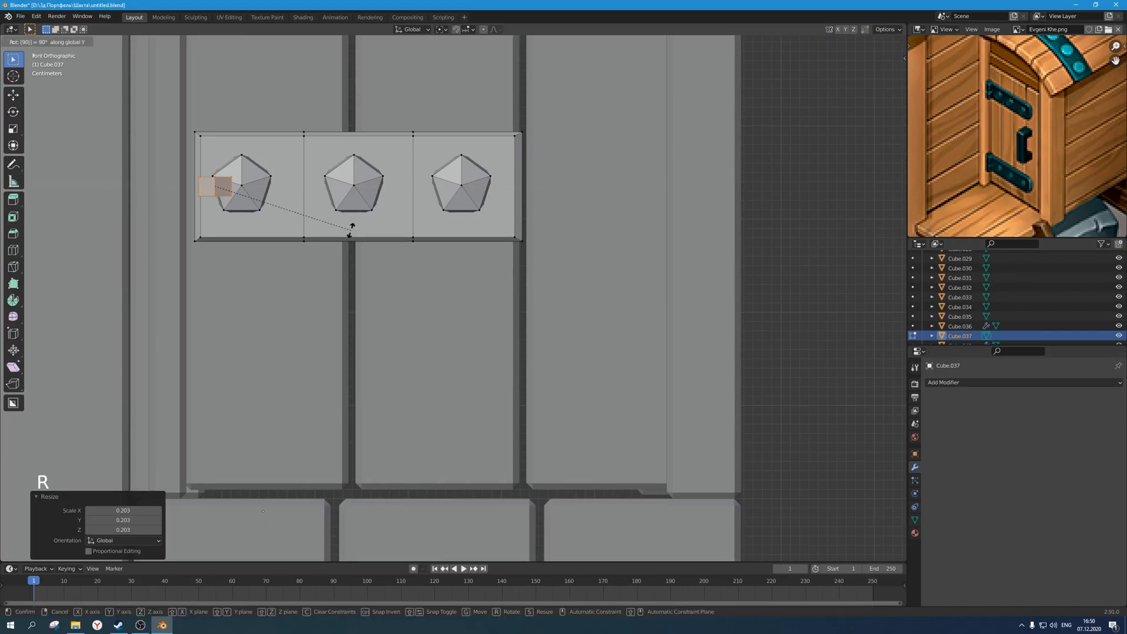
{"action": "key", "text": "Return"}
{"action": "scroll", "coordinate": [351, 231], "scroll_direction": "up", "scroll_amount": 3}
{"action": "middle_click_drag", "start_coordinate": [213, 164], "coordinate": [495, 297], "text": "shift"}
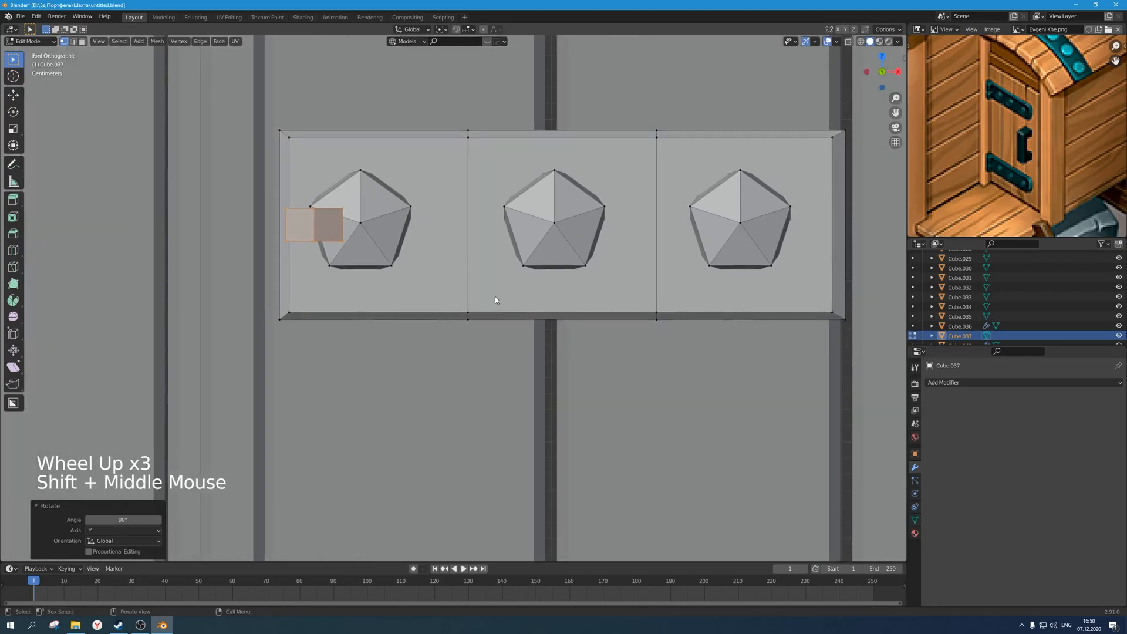
{"action": "key", "text": "s"}
{"action": "left_click", "coordinate": [405, 272]}
Place the cylinder over the upper part of the plate's hinge-side edge and stretch it about 3 times along Z.
{"action": "key", "text": "g"}
{"action": "left_click", "coordinate": [371, 211]}
{"action": "key", "text": "s"}
{"action": "key", "text": "z"}
{"action": "left_click", "coordinate": [529, 326]}
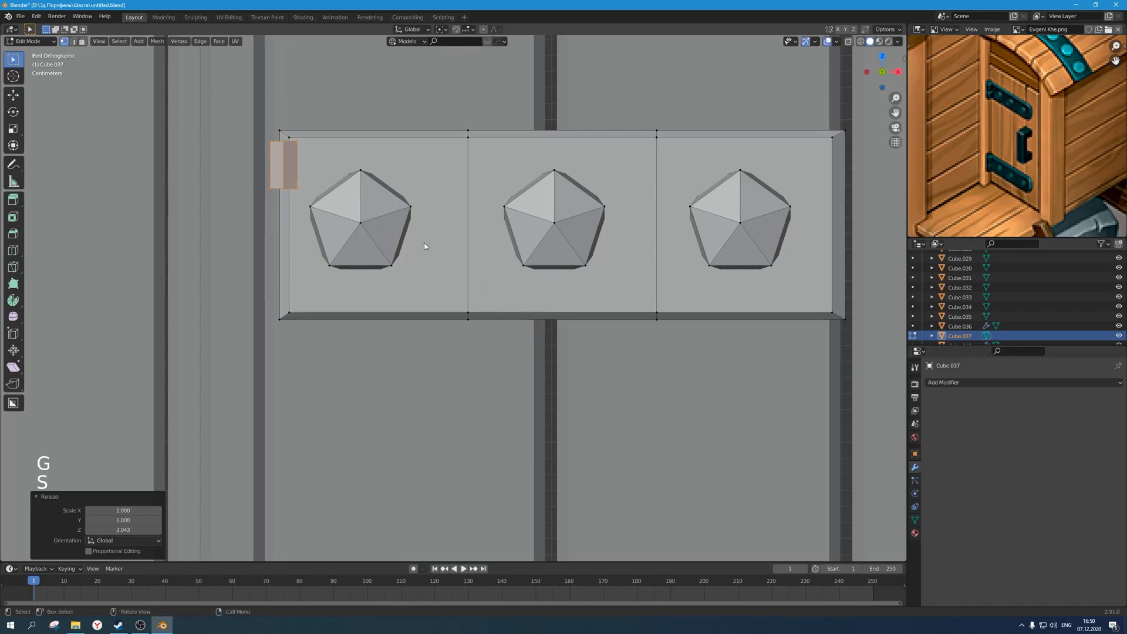
Lower the cylinder about 0.005 m and duplicate it onto the lower part of the plate's hinge-side edge.
{"action": "key", "text": "g"}
{"action": "key", "text": "z"}
{"action": "left_click", "coordinate": [390, 206]}
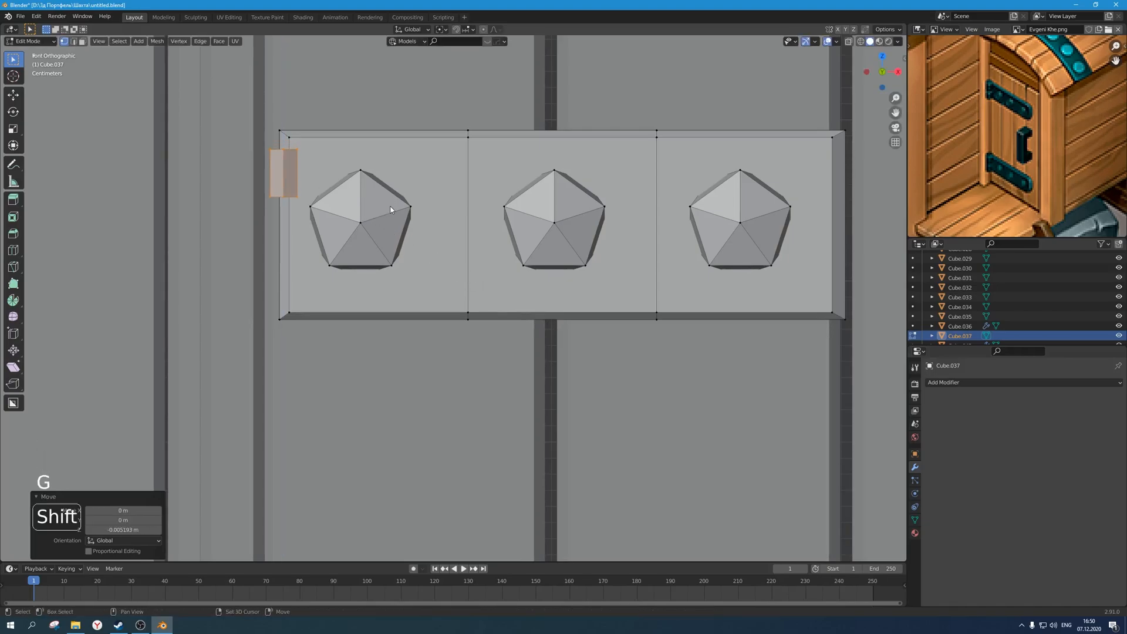
{"action": "key", "text": "shift+d"}
{"action": "left_click", "coordinate": [407, 311]}
Select both cylinders and move them about 0.6 m along Y in right view so they sit at the hinge plate's depth.
{"action": "scroll", "coordinate": [407, 311], "scroll_direction": "down", "scroll_amount": 2}
{"action": "middle_click_drag", "start_coordinate": [407, 311], "coordinate": [350, 278]}
{"action": "scroll", "coordinate": [350, 277], "scroll_direction": "down", "scroll_amount": 7}
{"action": "left_click_drag", "start_coordinate": [320, 415], "coordinate": [153, 287]}
{"action": "key", "text": "alt+z"}
{"action": "left_click_drag", "start_coordinate": [326, 448], "coordinate": [94, 238]}
{"action": "key", "text": "alt+z"}
{"action": "middle_click_drag", "start_coordinate": [400, 306], "coordinate": [357, 321]}
{"action": "key", "text": "KP_1"}
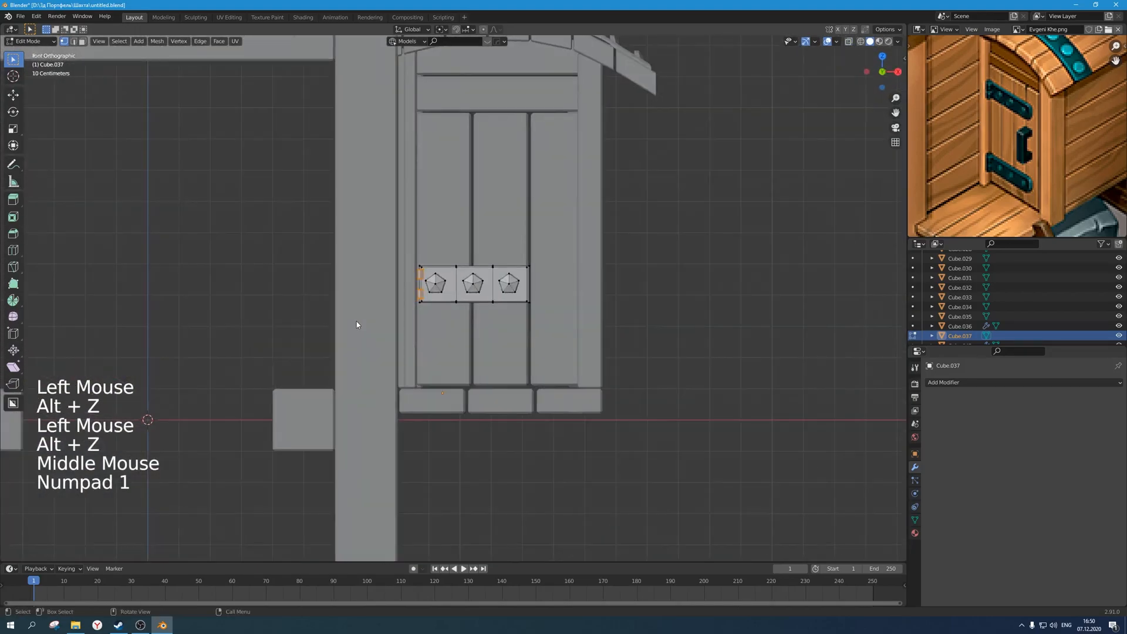
{"action": "key", "text": "KP_3"}
{"action": "scroll", "coordinate": [357, 322], "scroll_direction": "up", "scroll_amount": 4}
{"action": "key", "text": "alt+z"}
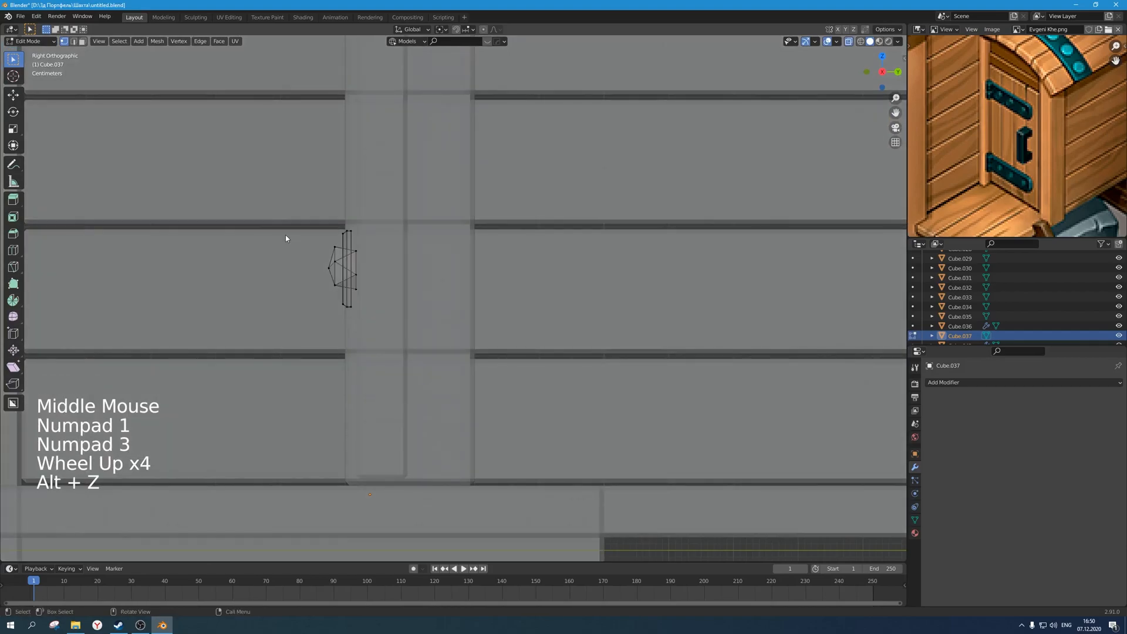
{"action": "key", "text": "g"}
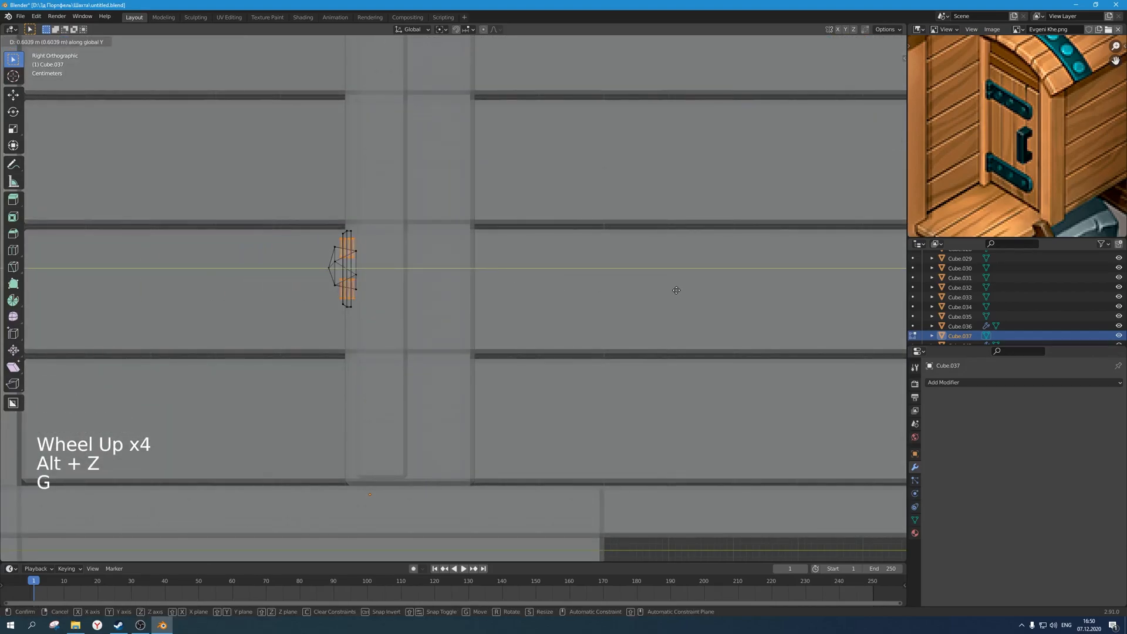
{"action": "left_click", "coordinate": [676, 290]}
{"action": "key", "text": "g"}
{"action": "left_click", "coordinate": [676, 290]}
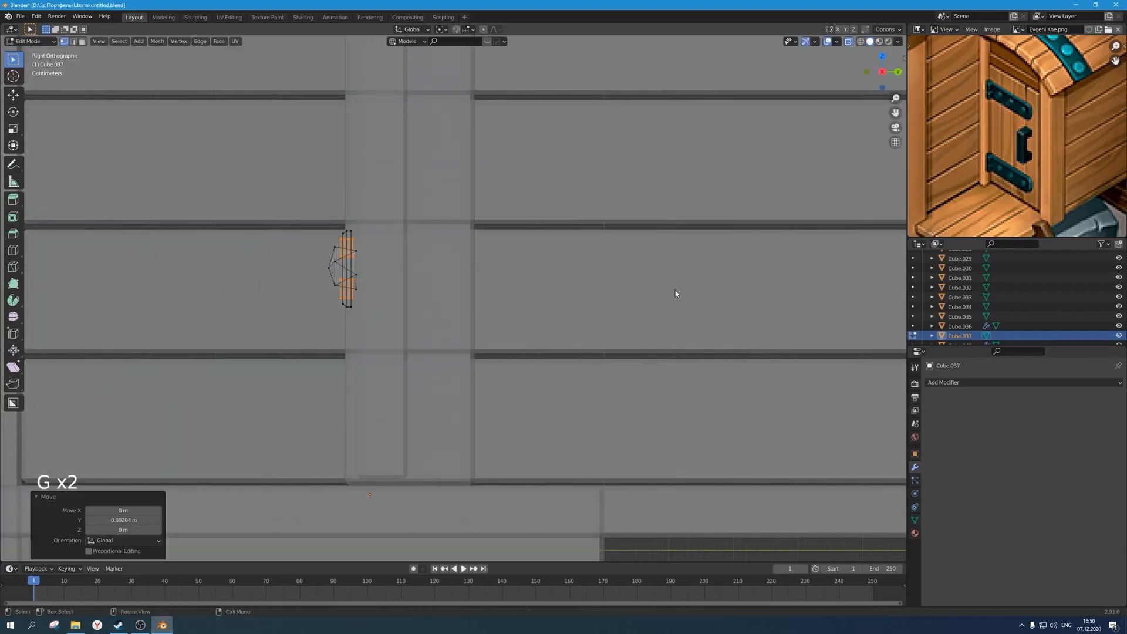
Examine the hinge with its two cylinders on the cabin door in object mode from several angles.
{"action": "key", "text": "alt+z"}
{"action": "scroll", "coordinate": [405, 262], "scroll_direction": "down", "scroll_amount": 2}
{"action": "key", "text": "Tab"}
{"action": "scroll", "coordinate": [405, 262], "scroll_direction": "down", "scroll_amount": 2}
{"action": "middle_click_drag", "start_coordinate": [406, 262], "coordinate": [467, 293]}
{"action": "left_click", "coordinate": [442, 320]}
{"action": "scroll", "coordinate": [423, 326], "scroll_direction": "up", "scroll_amount": 2}
{"action": "middle_click_drag", "start_coordinate": [422, 327], "coordinate": [403, 291]}
Enlarge both hinge cylinders about 1.6 times, each around its own individual origin.
{"action": "key", "text": "Tab"}
{"action": "scroll", "coordinate": [414, 301], "scroll_direction": "up", "scroll_amount": 3}
{"action": "key", "text": "period"}
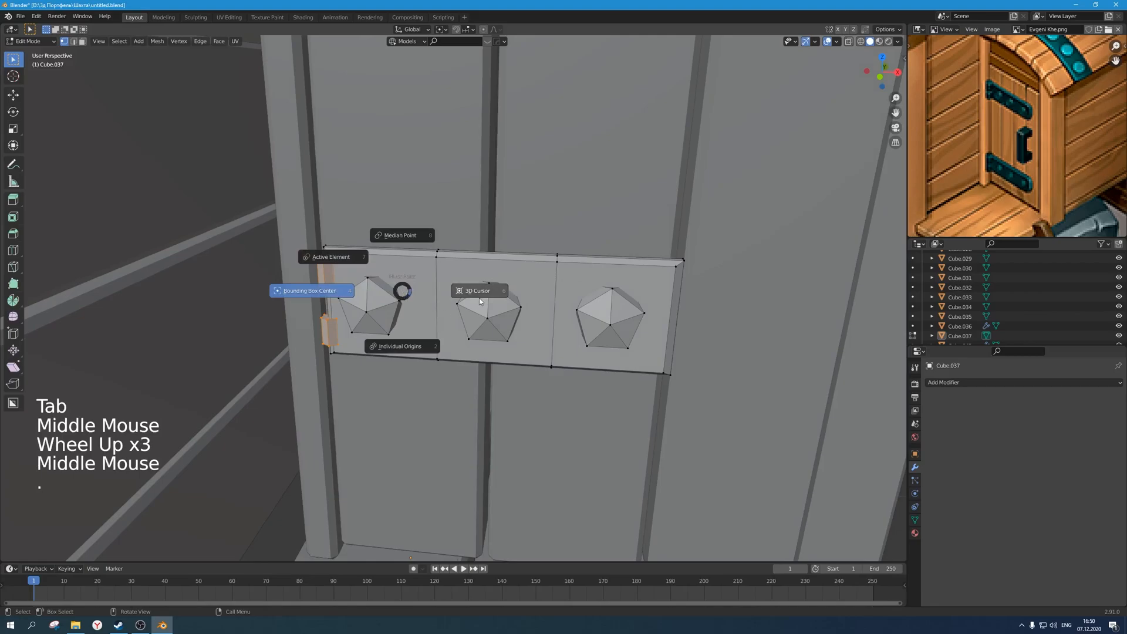
{"action": "left_click", "coordinate": [411, 348]}
{"action": "scroll", "coordinate": [399, 264], "scroll_direction": "up", "scroll_amount": 1}
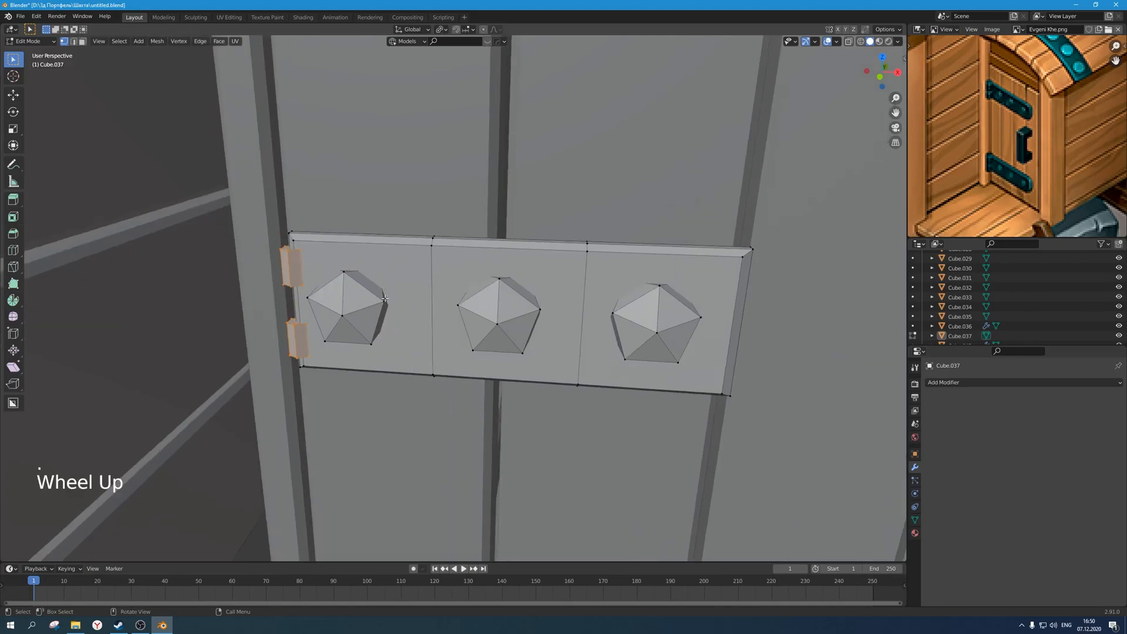
{"action": "middle_click_drag", "start_coordinate": [392, 258], "coordinate": [400, 252]}
{"action": "key", "text": "s"}
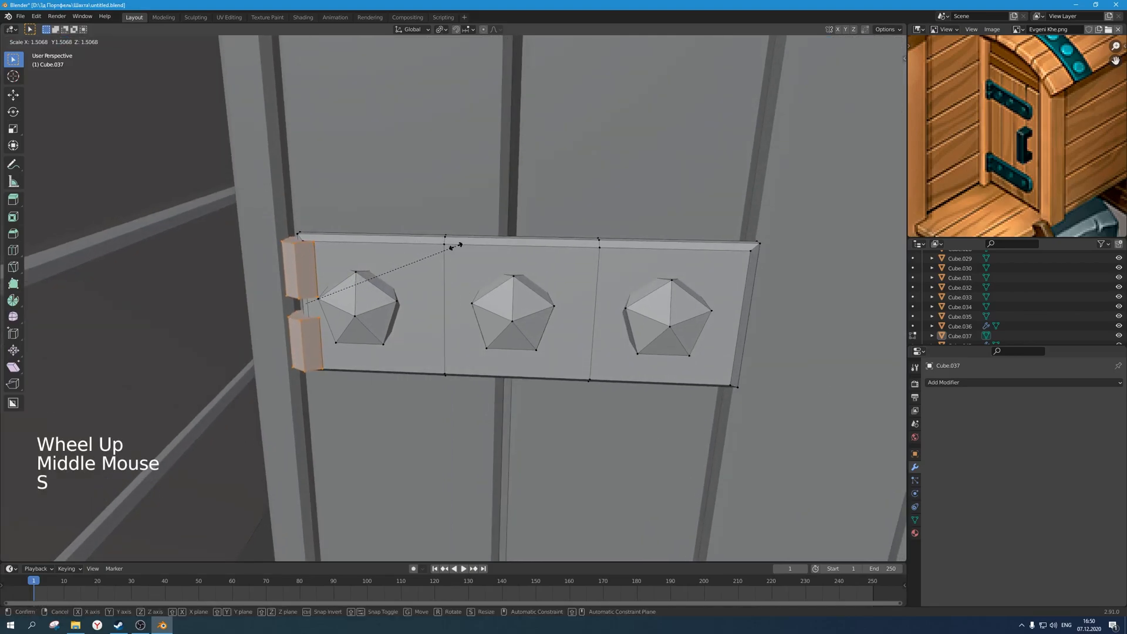
{"action": "left_click", "coordinate": [468, 244]}
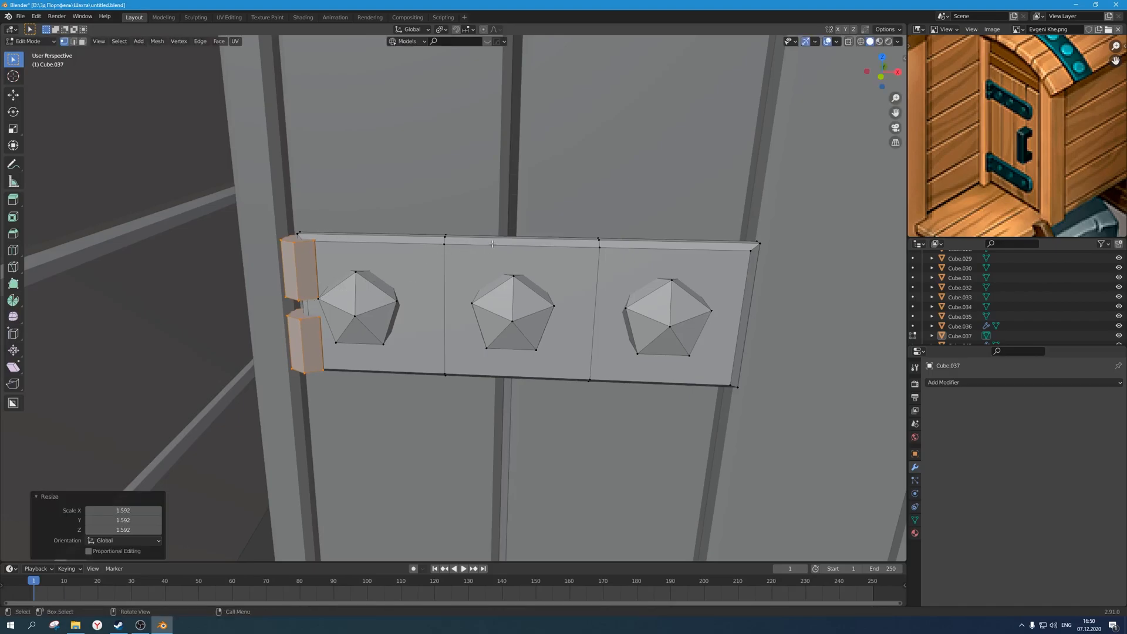
Shorten both hinge cylinders along Z with a scale factor of about 0.82.
{"action": "key", "text": "s"}
{"action": "key", "text": "z"}
{"action": "left_click", "coordinate": [445, 252]}
{"action": "middle_click_drag", "start_coordinate": [446, 252], "coordinate": [425, 273]}
{"action": "key", "text": "s"}
{"action": "key", "text": "s"}
{"action": "key", "text": "z"}
{"action": "left_click", "coordinate": [421, 268]}
{"action": "middle_click_drag", "start_coordinate": [422, 269], "coordinate": [372, 306]}
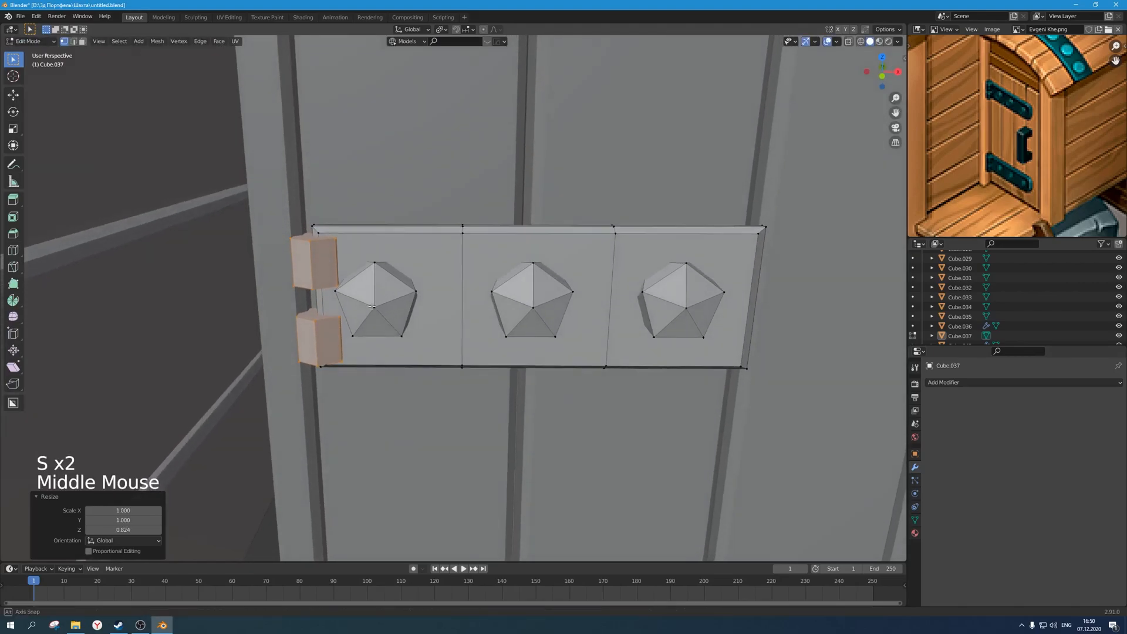
Shift the two cylinders slightly outward along X from the plate's edge and return to object mode.
{"action": "key", "text": "g"}
{"action": "right_click", "coordinate": [429, 287]}
{"action": "key", "text": "g"}
{"action": "key", "text": "x"}
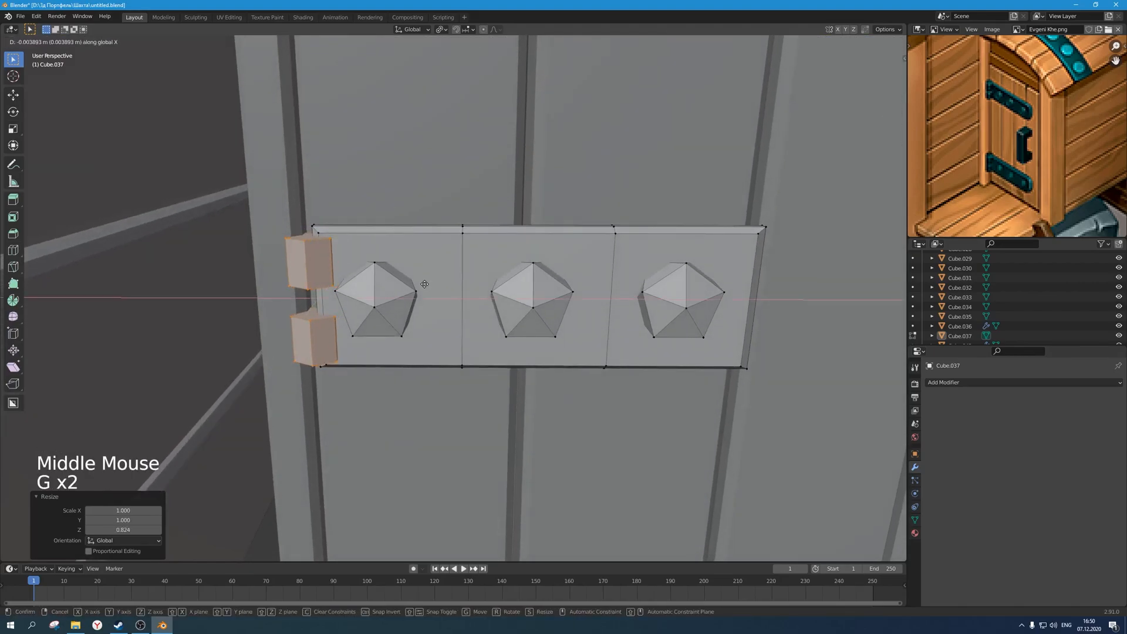
{"action": "left_click", "coordinate": [422, 283]}
{"action": "key", "text": "Tab"}
{"action": "scroll", "coordinate": [417, 285], "scroll_direction": "down", "scroll_amount": 2}
{"action": "middle_click_drag", "start_coordinate": [417, 285], "coordinate": [427, 283]}
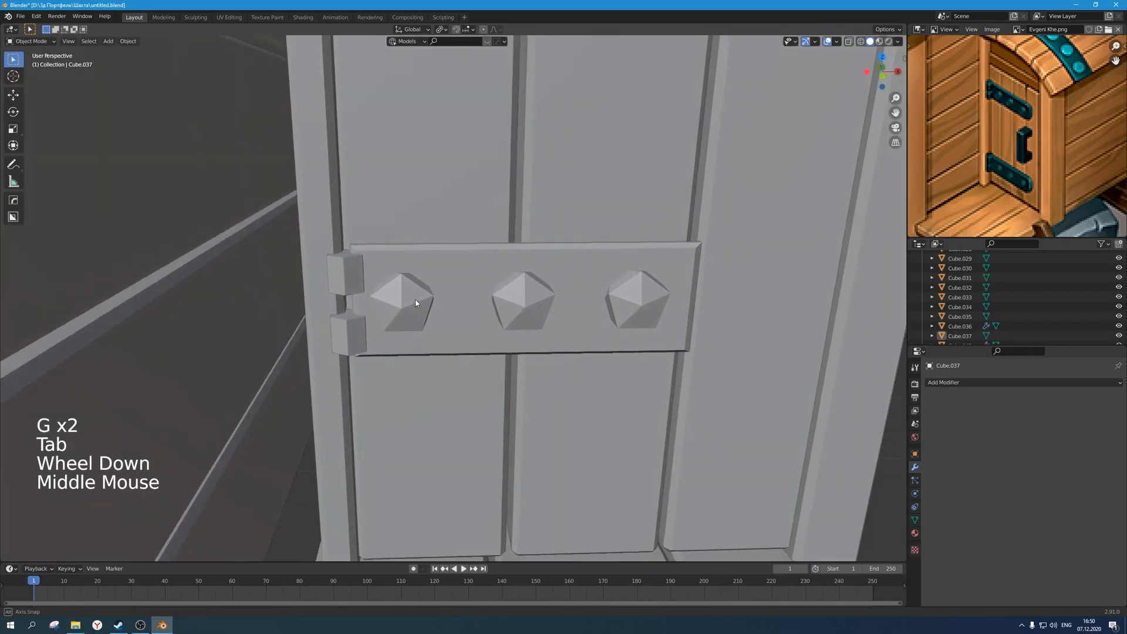
Select the whole hinge and move it about 0.008 m along X towards the door's hinge side.
{"action": "left_click", "coordinate": [426, 283]}
{"action": "key", "text": "g"}
{"action": "right_click", "coordinate": [439, 277]}
{"action": "key", "text": "g"}
{"action": "key", "text": "x"}
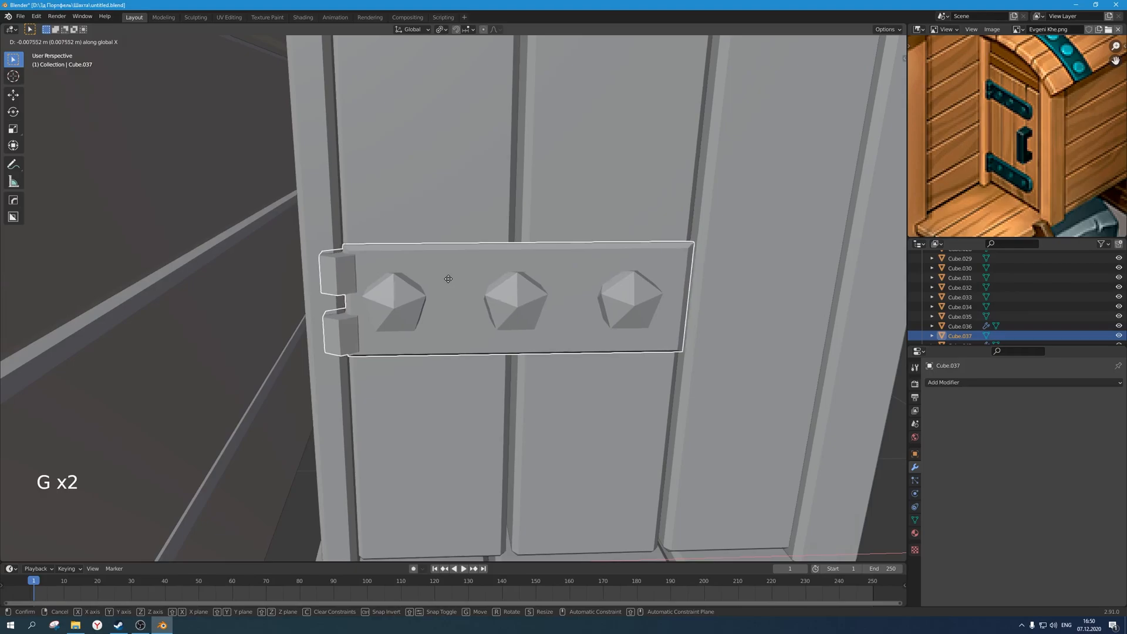
{"action": "left_click", "coordinate": [448, 279]}
Lower the hinge about 0.15 m along Z towards the bottom of the door.
{"action": "scroll", "coordinate": [448, 280], "scroll_direction": "down", "scroll_amount": 7}
{"action": "scroll", "coordinate": [448, 279], "scroll_direction": "up", "scroll_amount": 1}
{"action": "middle_click_drag", "start_coordinate": [448, 280], "coordinate": [452, 294]}
{"action": "scroll", "coordinate": [451, 291], "scroll_direction": "up", "scroll_amount": 1}
{"action": "key", "text": "g"}
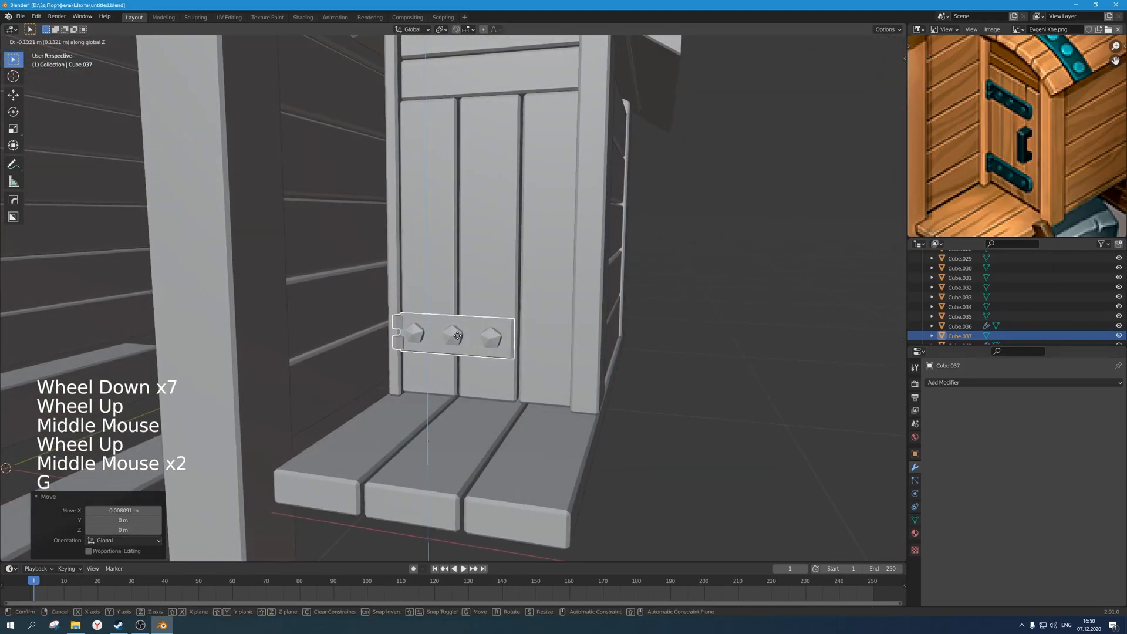
{"action": "key", "text": "z"}
{"action": "left_click", "coordinate": [460, 339]}
Duplicate the hinge about 0.5 m up along Z onto the upper part of the door.
{"action": "scroll", "coordinate": [461, 339], "scroll_direction": "down", "scroll_amount": 3}
{"action": "middle_click_drag", "start_coordinate": [460, 339], "coordinate": [477, 345]}
{"action": "key", "text": "shift+d"}
{"action": "key", "text": "z"}
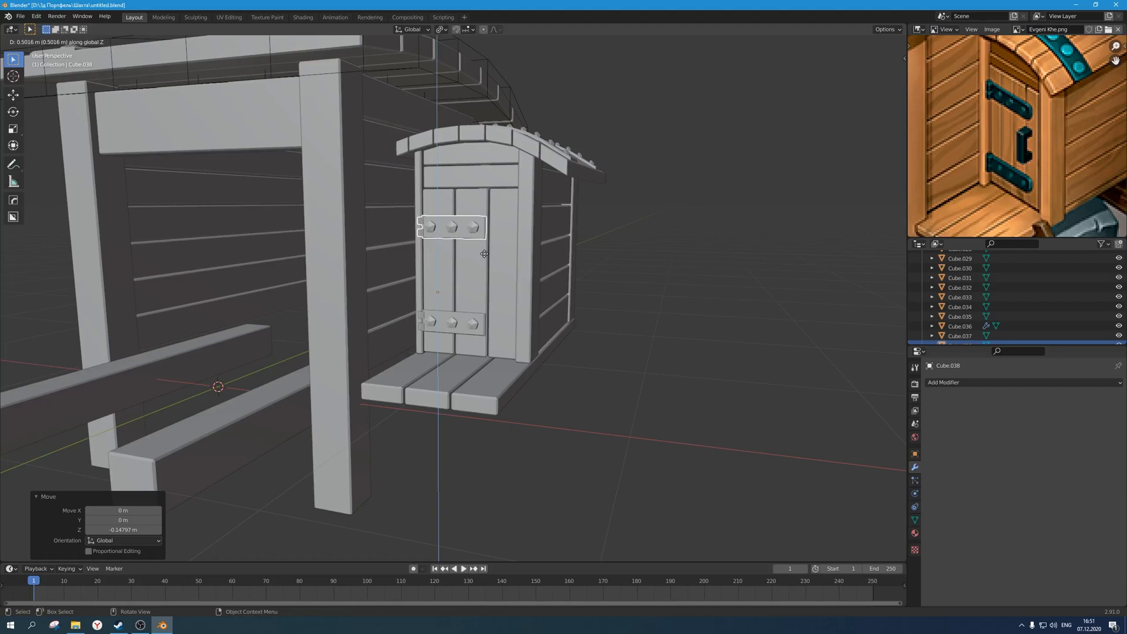
{"action": "left_click", "coordinate": [484, 254]}
{"action": "scroll", "coordinate": [484, 253], "scroll_direction": "up", "scroll_amount": 1}
{"action": "middle_click_drag", "start_coordinate": [485, 254], "coordinate": [589, 227]}
{"action": "scroll", "coordinate": [491, 267], "scroll_direction": "up", "scroll_amount": 2}
{"action": "key", "text": "Tab"}
{"action": "scroll", "coordinate": [524, 254], "scroll_direction": "up", "scroll_amount": 1}
{"action": "key", "text": "alt+z"}
{"action": "key", "text": "a"}
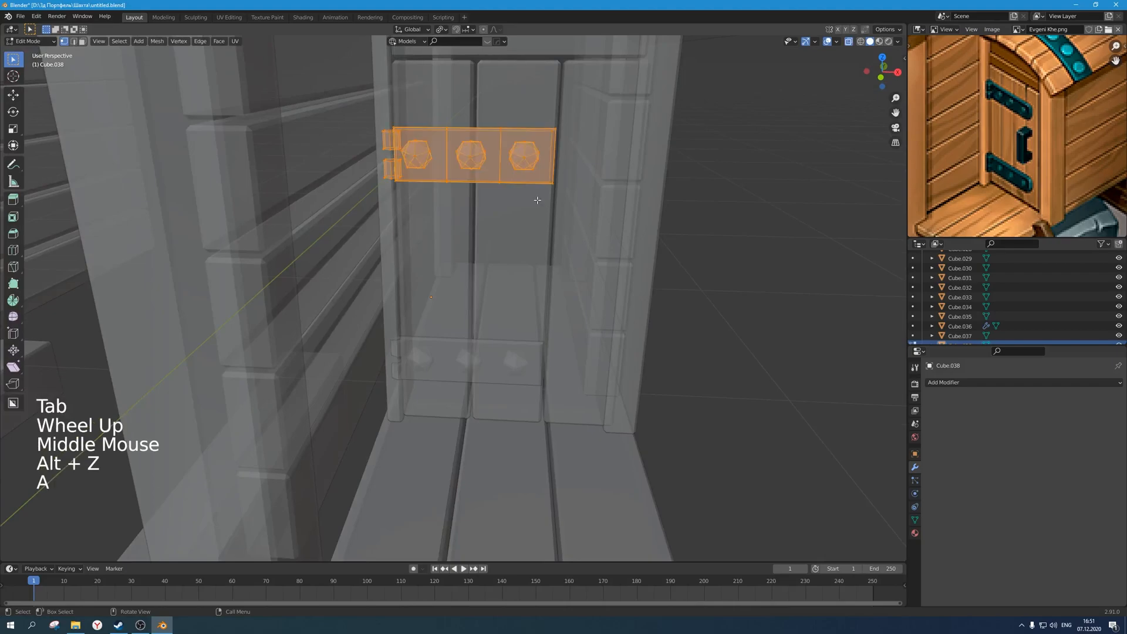
{"action": "key", "text": "Tab"}
{"action": "key", "text": "alt+z"}
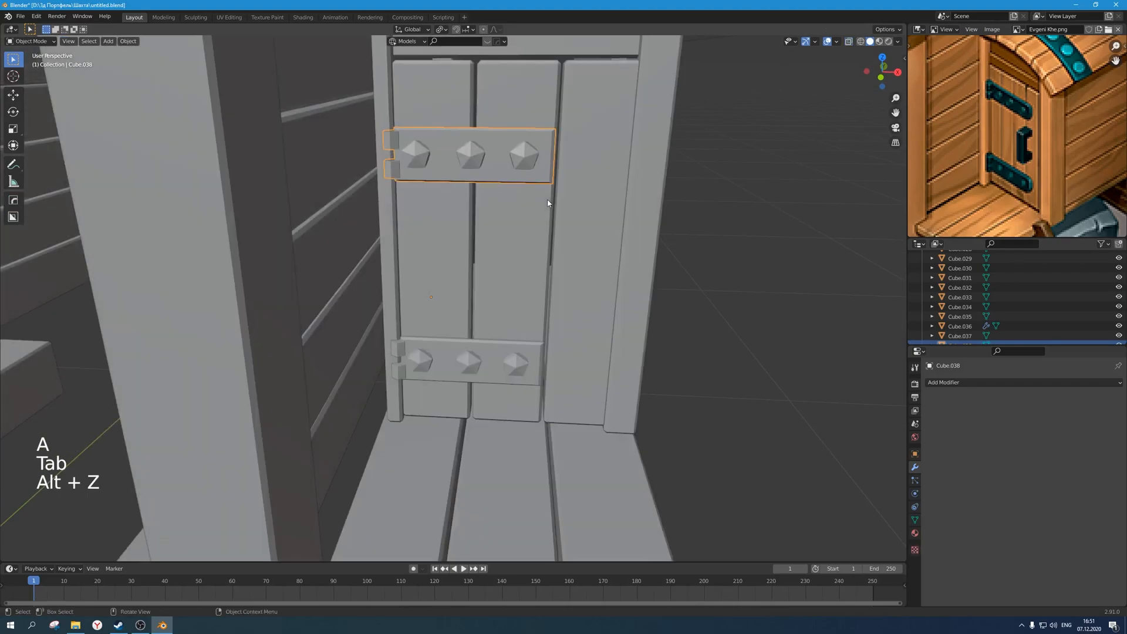
{"action": "key", "text": "s"}
{"action": "key", "text": "y"}
{"action": "left_click", "coordinate": [650, 213]}
{"action": "key", "text": "s"}
{"action": "key", "text": "x"}
{"action": "left_click", "coordinate": [582, 234]}
Select both hinges, widen them along X, and shift them along X so they reach onto the third door plank.
{"action": "left_click", "coordinate": [505, 351], "text": "shift"}
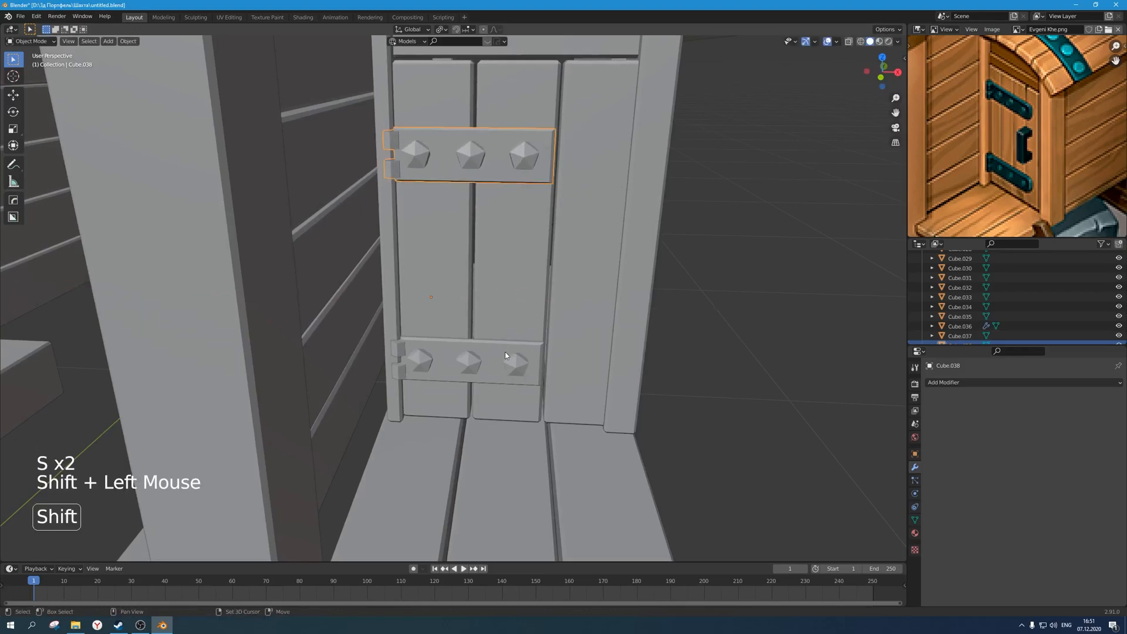
{"action": "key", "text": "s"}
{"action": "key", "text": "x"}
{"action": "left_click", "coordinate": [631, 275]}
{"action": "key", "text": "g"}
{"action": "right_click", "coordinate": [639, 276]}
{"action": "key", "text": "g"}
{"action": "key", "text": "x"}
{"action": "left_click", "coordinate": [727, 277]}
{"action": "left_click", "coordinate": [732, 277]}
Save the file with both hinges in place on the cabin door.
{"action": "scroll", "coordinate": [586, 263], "scroll_direction": "down", "scroll_amount": 3}
{"action": "middle_click_drag", "start_coordinate": [586, 263], "coordinate": [513, 281]}
{"action": "scroll", "coordinate": [534, 263], "scroll_direction": "down", "scroll_amount": 4}
{"action": "key", "text": "ctrl+s"}
{"action": "left_click", "coordinate": [586, 343]}
Add a cube for the door handle and scale it down to about 0.047.
{"action": "key", "text": "shift+a"}
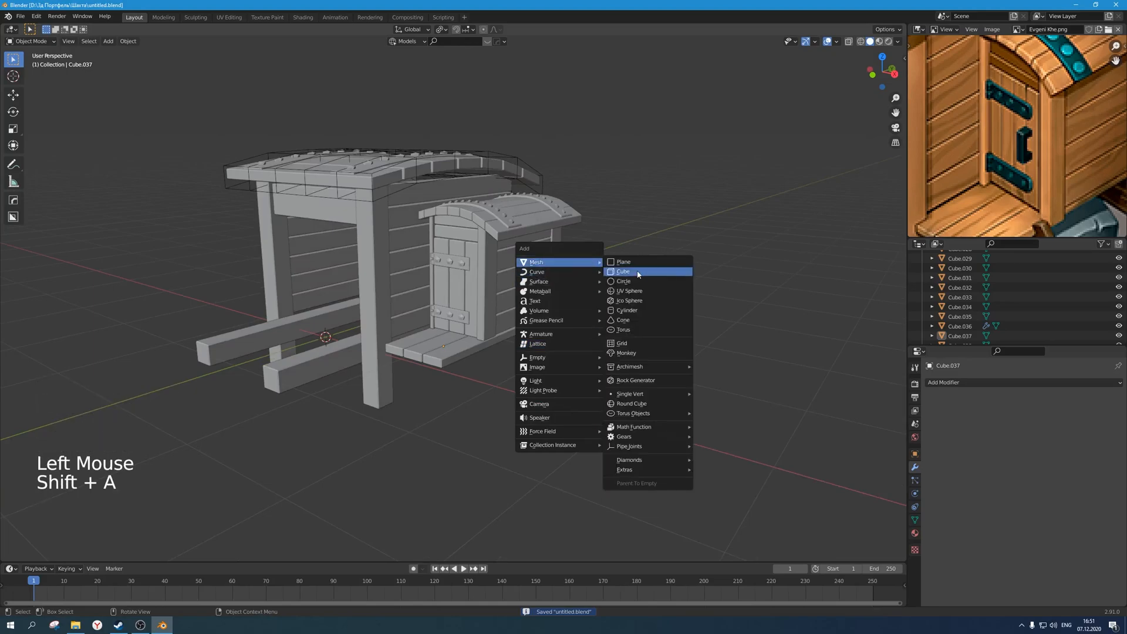
{"action": "left_click", "coordinate": [638, 274]}
{"action": "scroll", "coordinate": [452, 352], "scroll_direction": "up", "scroll_amount": 2}
{"action": "middle_click_drag", "start_coordinate": [452, 352], "coordinate": [452, 362]}
{"action": "scroll", "coordinate": [458, 358], "scroll_direction": "down", "scroll_amount": 3}
{"action": "key", "text": "s"}
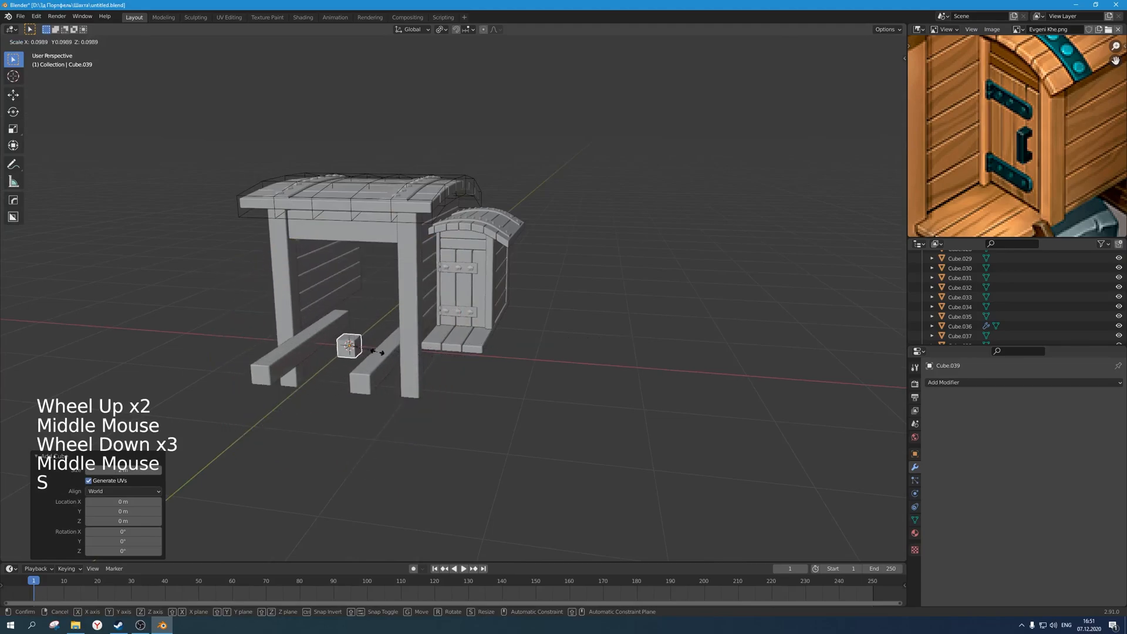
{"action": "left_click", "coordinate": [363, 352]}
In front view, move the small cube about 1.29 m along X and 0.55 m along Z onto the door's opening side.
{"action": "key", "text": "KP_1"}
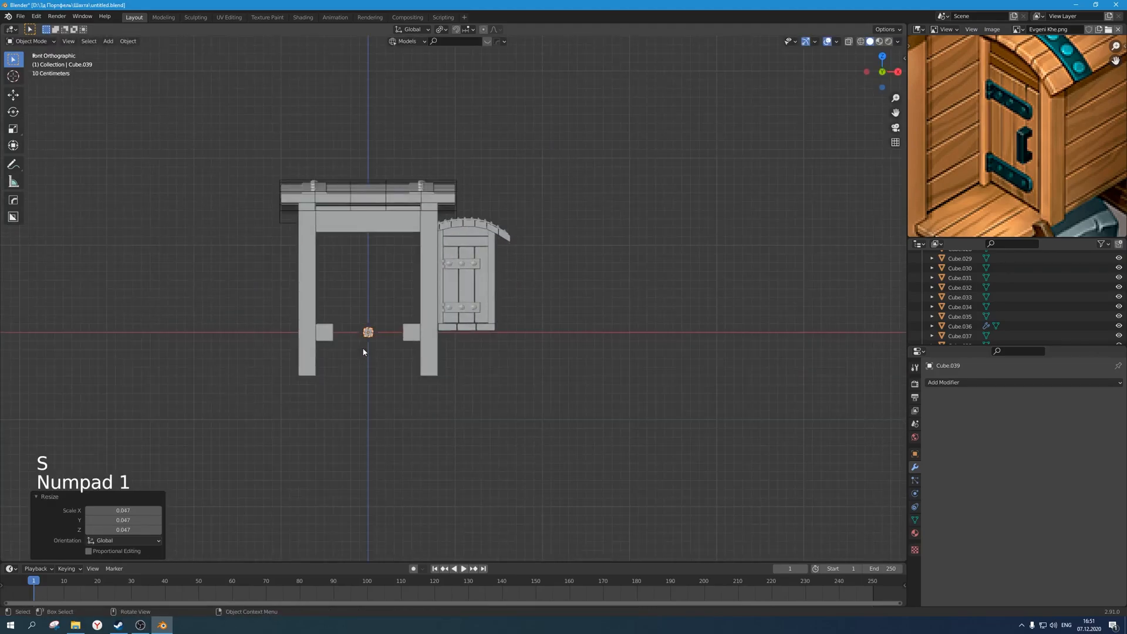
{"action": "scroll", "coordinate": [368, 351], "scroll_direction": "up", "scroll_amount": 8}
{"action": "key", "text": "g"}
{"action": "left_click", "coordinate": [32, 137]}
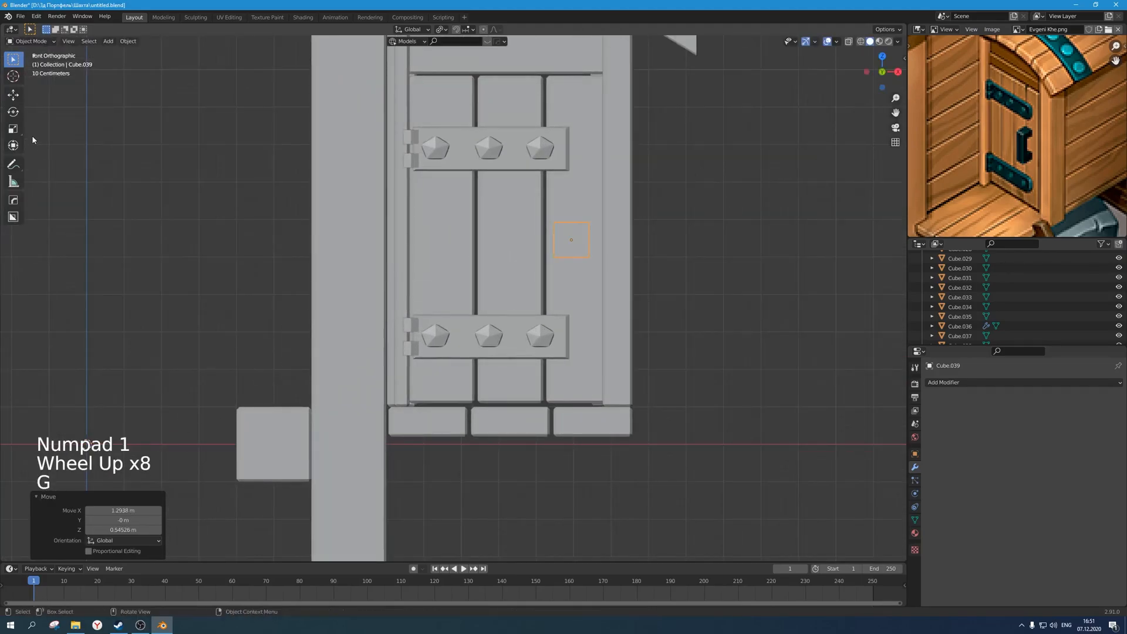
{"action": "middle_click_drag", "start_coordinate": [569, 340], "coordinate": [534, 325], "text": "shift"}
{"action": "scroll", "coordinate": [534, 324], "scroll_direction": "up", "scroll_amount": 2}
{"action": "middle_click_drag", "start_coordinate": [693, 276], "coordinate": [607, 305]}
{"action": "scroll", "coordinate": [554, 309], "scroll_direction": "down", "scroll_amount": 4}
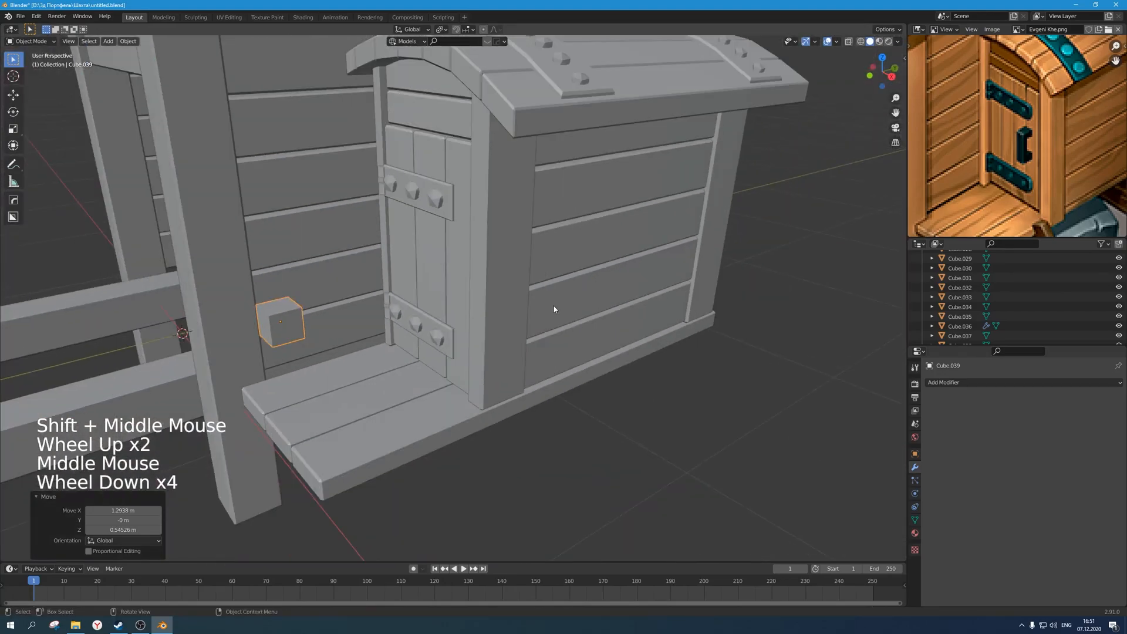
Move the cube about 0.62 m along Y up to the door's surface.
{"action": "key", "text": "g"}
{"action": "key", "text": "y"}
{"action": "left_click", "coordinate": [728, 256]}
{"action": "middle_click_drag", "start_coordinate": [724, 256], "coordinate": [630, 312]}
{"action": "scroll", "coordinate": [567, 333], "scroll_direction": "up", "scroll_amount": 2}
Scale the cube to about 0.42 and lower it about 0.1 m along Z to form the handle's lower end.
{"action": "key", "text": "s"}
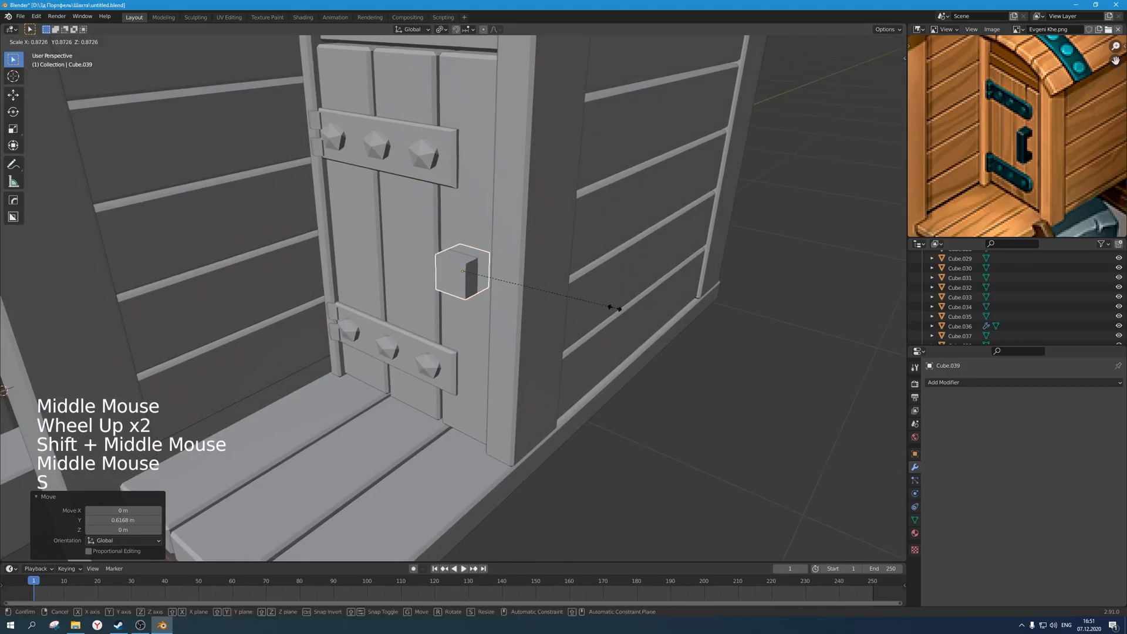
{"action": "left_click", "coordinate": [533, 296]}
{"action": "middle_click_drag", "start_coordinate": [534, 297], "coordinate": [548, 305]}
{"action": "key", "text": "g"}
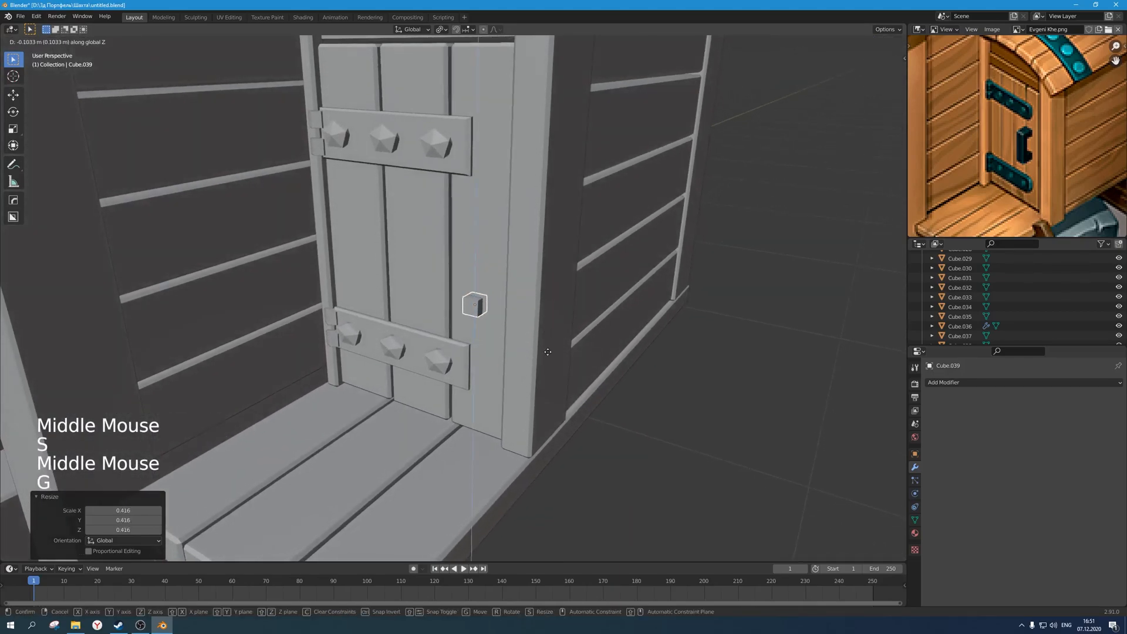
{"action": "left_click", "coordinate": [550, 347]}
{"action": "middle_click_drag", "start_coordinate": [551, 346], "coordinate": [540, 347]}
Pull the cube's front face about 0.042 m outward along Y.
{"action": "key", "text": "Tab"}
{"action": "key", "text": "3"}
{"action": "left_click", "coordinate": [451, 310]}
{"action": "key", "text": "g"}
{"action": "key", "text": "y"}
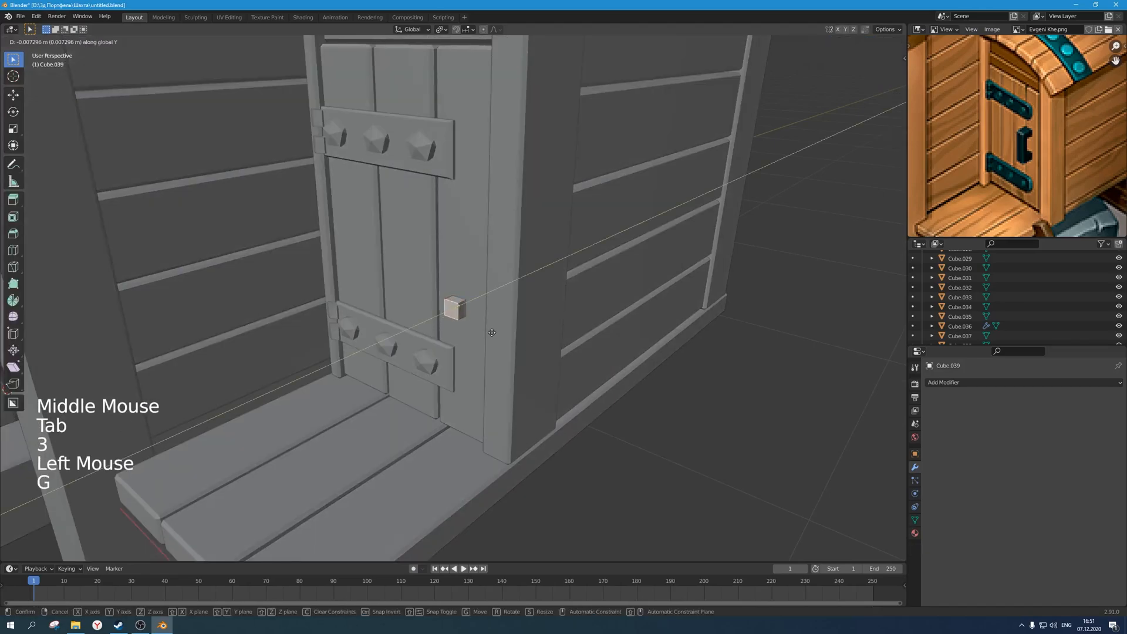
{"action": "left_click", "coordinate": [487, 335]}
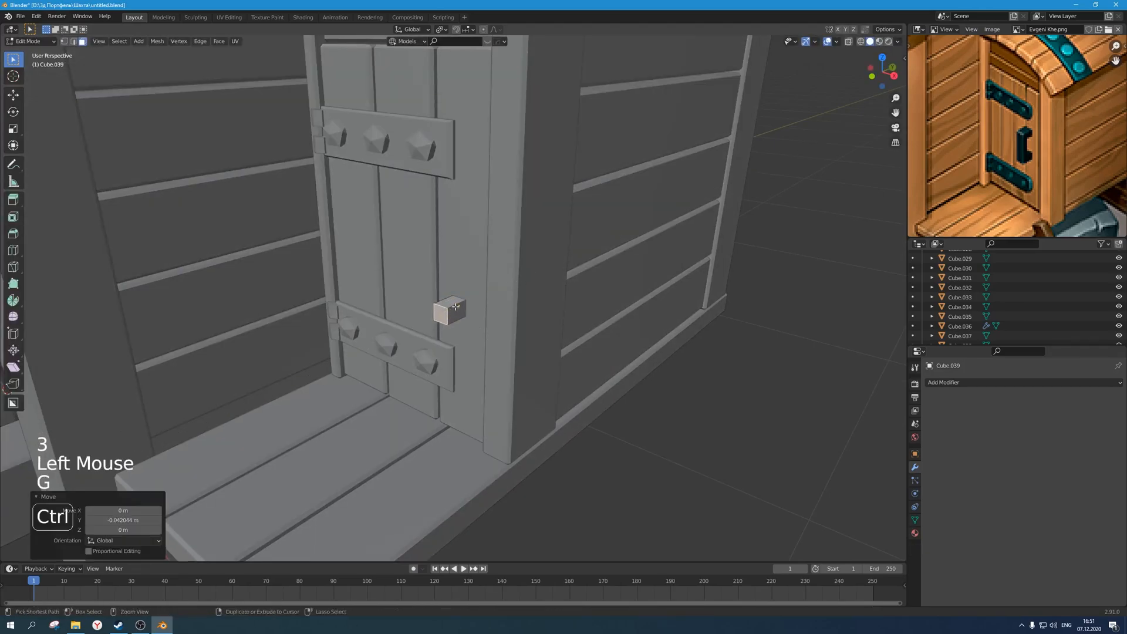
Split the handle block with a loop cut and extrude its front top face about 0.17 m upward.
{"action": "key", "text": "ctrl+r"}
{"action": "middle_click_drag", "start_coordinate": [461, 309], "coordinate": [456, 306]}
{"action": "key", "text": "e"}
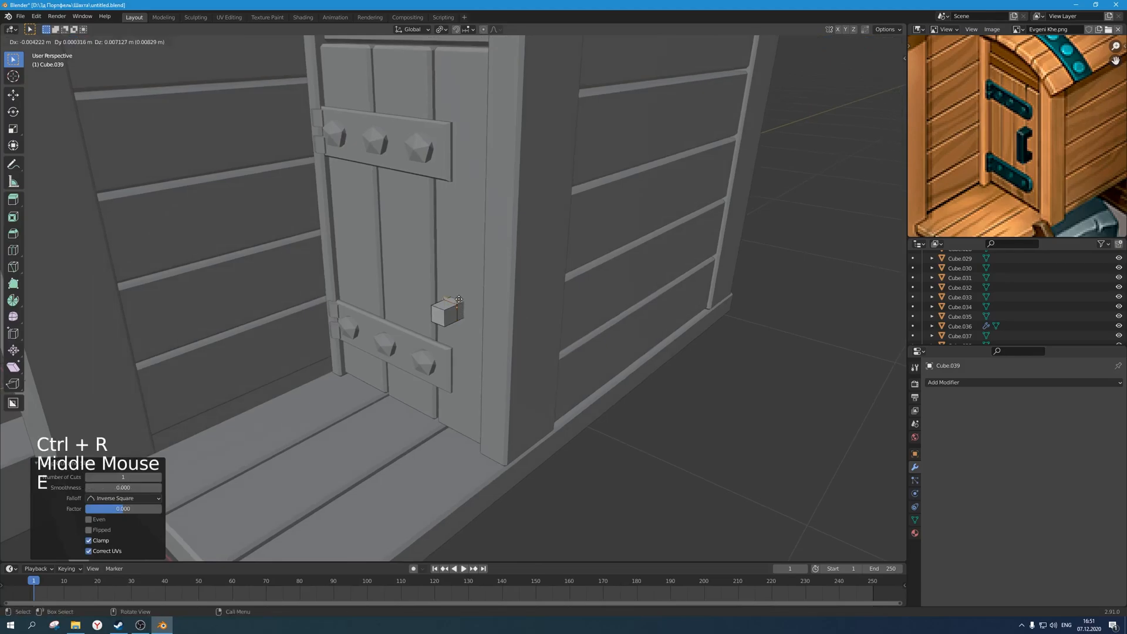
{"action": "key", "text": "ctrl+z"}
{"action": "key", "text": "3"}
{"action": "left_click", "coordinate": [450, 305]}
{"action": "key", "text": "e"}
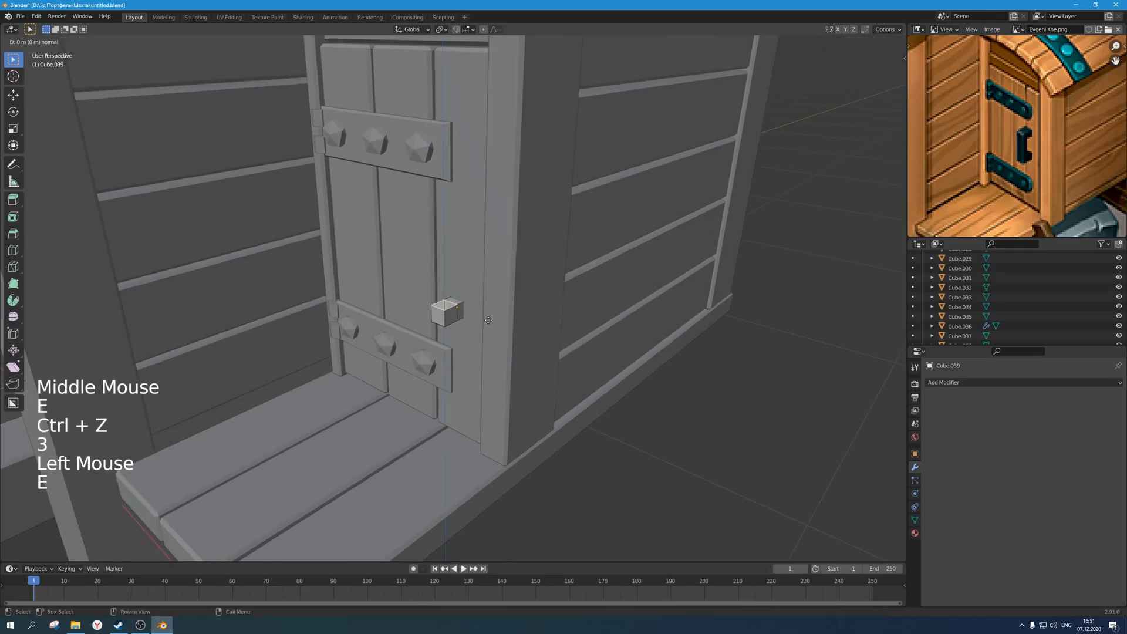
{"action": "left_click", "coordinate": [529, 243]}
Add a loop cut near the top of the handle's upright.
{"action": "middle_click_drag", "start_coordinate": [530, 242], "coordinate": [461, 257]}
{"action": "key", "text": "ctrl+r"}
{"action": "left_click", "coordinate": [416, 239]}
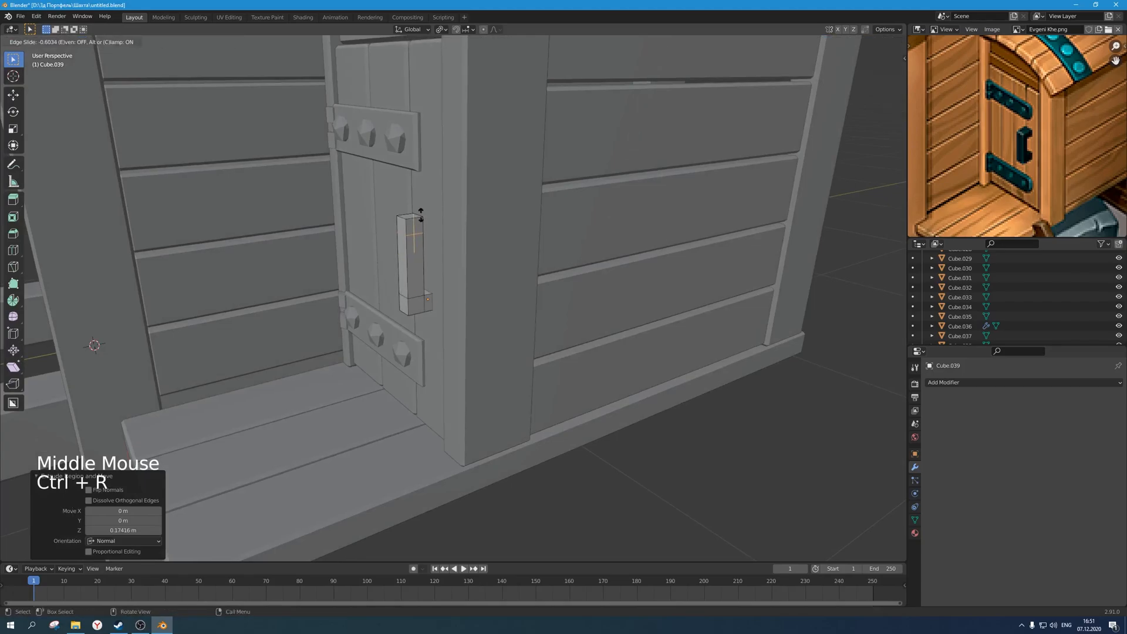
{"action": "left_click", "coordinate": [427, 217]}
Extrude the back face of the upright's top section about 0.067 m towards the door as the upper mount.
{"action": "middle_click_drag", "start_coordinate": [427, 216], "coordinate": [343, 204]}
{"action": "key", "text": "alt+z"}
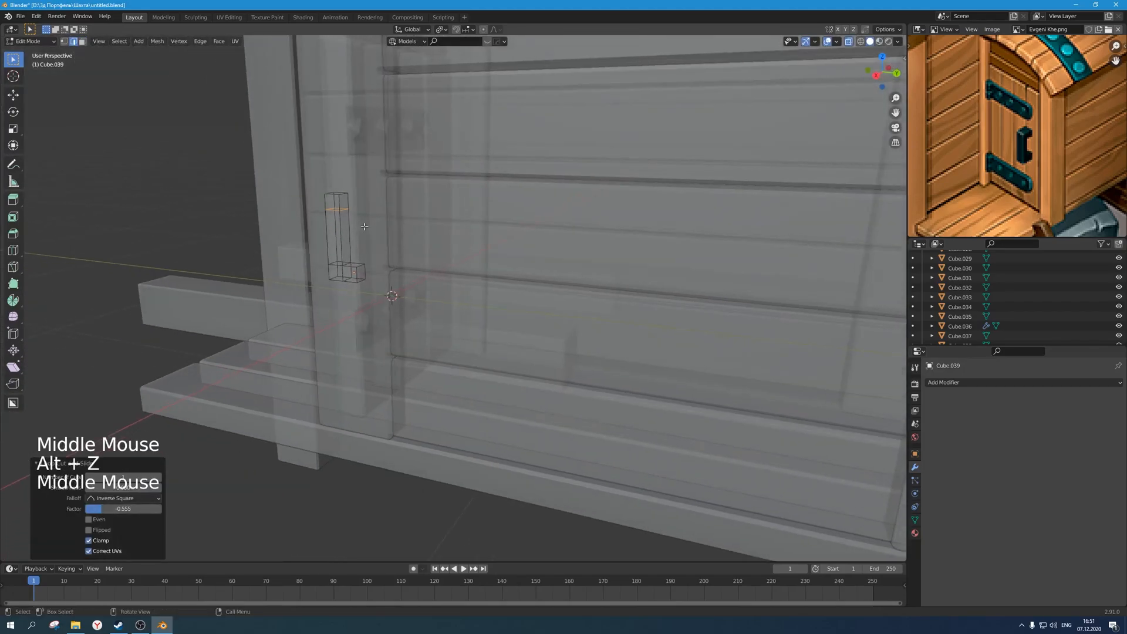
{"action": "key", "text": "3"}
{"action": "left_click", "coordinate": [354, 205]}
{"action": "key", "text": "e"}
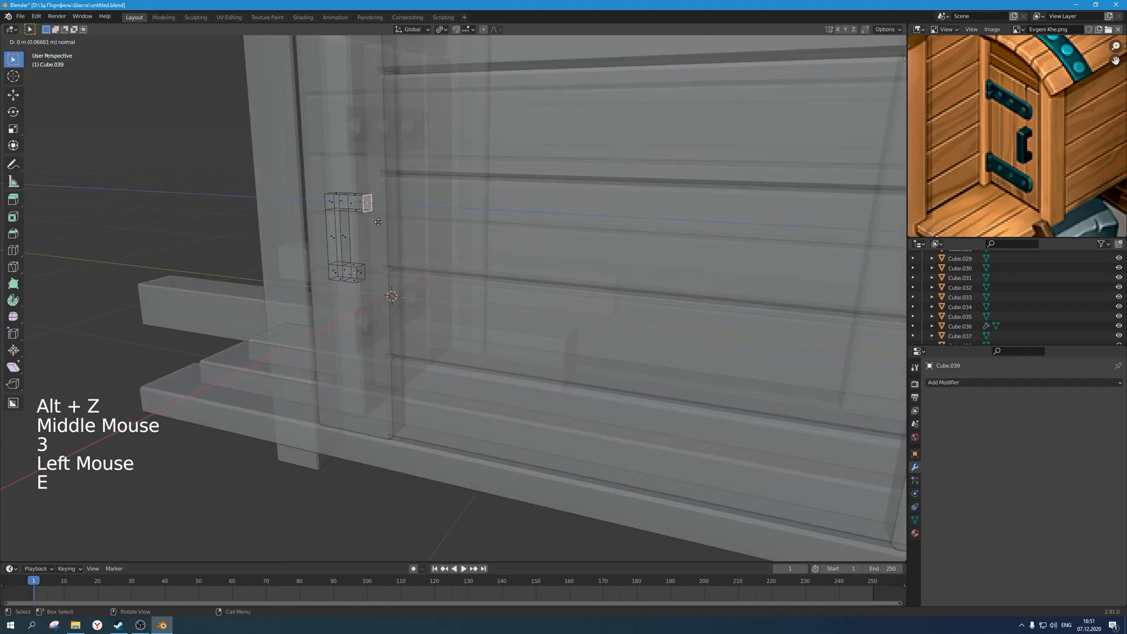
{"action": "key", "text": "Tab"}
{"action": "middle_click_drag", "start_coordinate": [373, 222], "coordinate": [456, 229]}
{"action": "key", "text": "alt+z"}
Try to bevel the handle's outer top and bottom front edges.
{"action": "key", "text": "Tab"}
{"action": "middle_click_drag", "start_coordinate": [438, 274], "coordinate": [543, 266]}
{"action": "key", "text": "2"}
{"action": "left_click", "coordinate": [456, 273]}
{"action": "left_click", "coordinate": [525, 261], "text": "shift"}
{"action": "scroll", "coordinate": [531, 263], "scroll_direction": "up", "scroll_amount": 1}
{"action": "key", "text": "ctrl+b"}
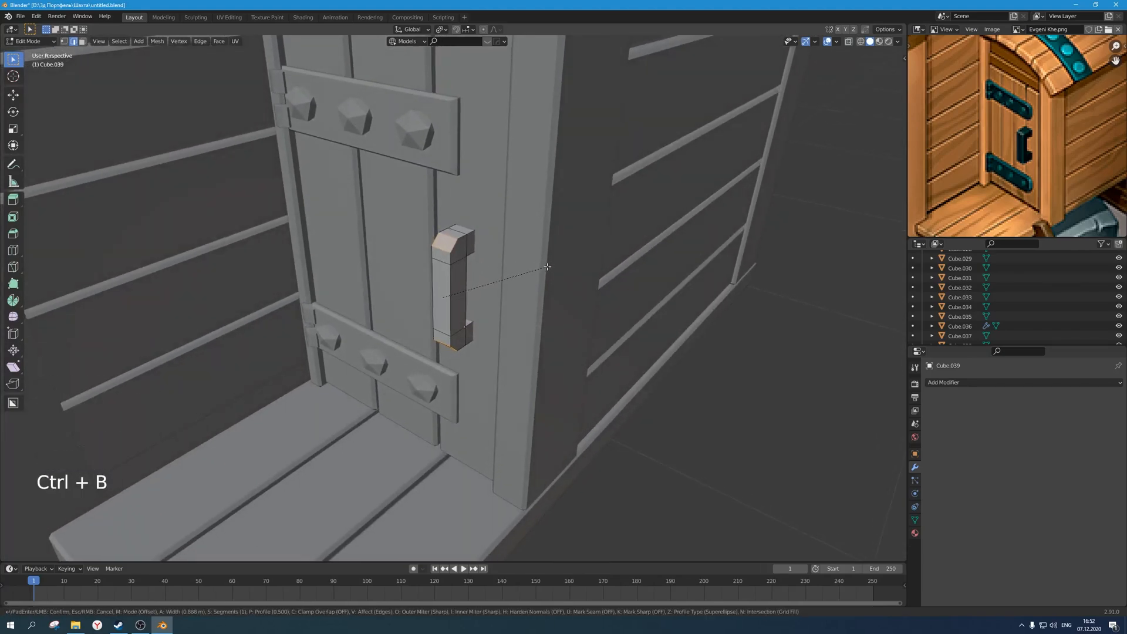
{"action": "left_click", "coordinate": [492, 292]}
Bevel the handle's outer front corner edges and its two inner corner edges with a single segment, about 0.022 m wide.
{"action": "key", "text": "alt+z"}
{"action": "middle_click_drag", "start_coordinate": [483, 292], "coordinate": [370, 264]}
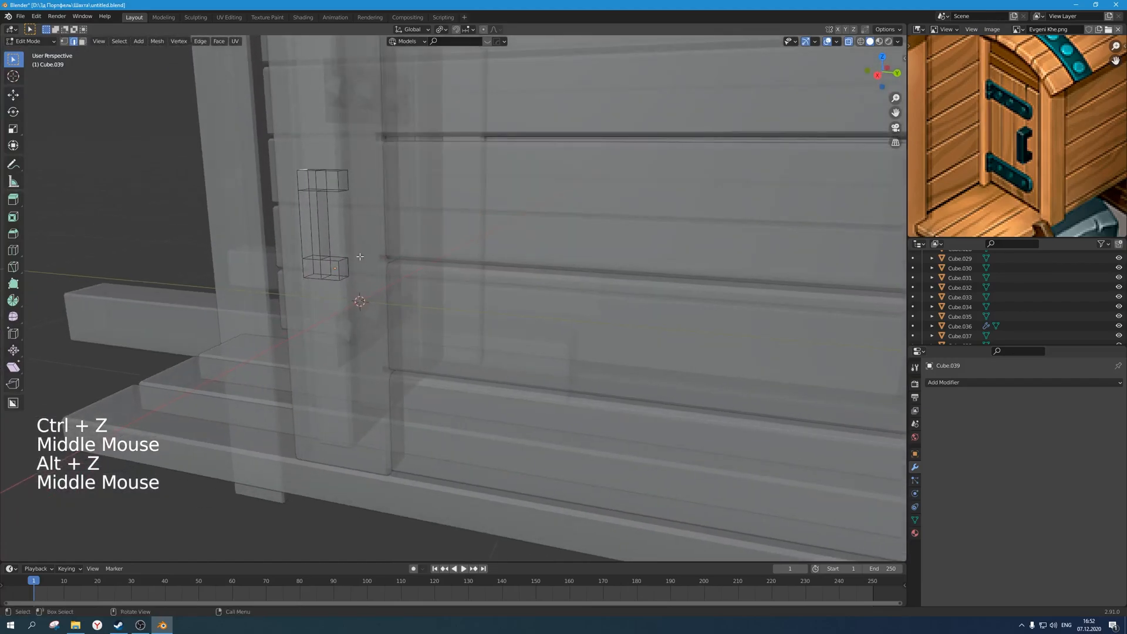
{"action": "middle_click_drag", "start_coordinate": [323, 194], "coordinate": [359, 236]}
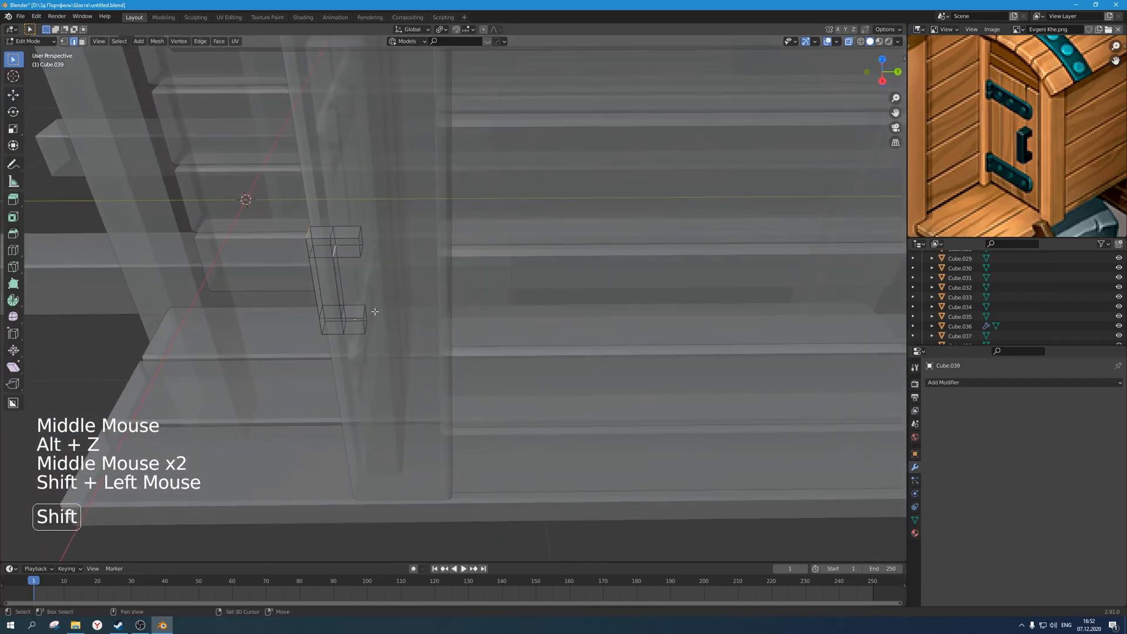
{"action": "middle_click_drag", "start_coordinate": [340, 332], "coordinate": [436, 347]}
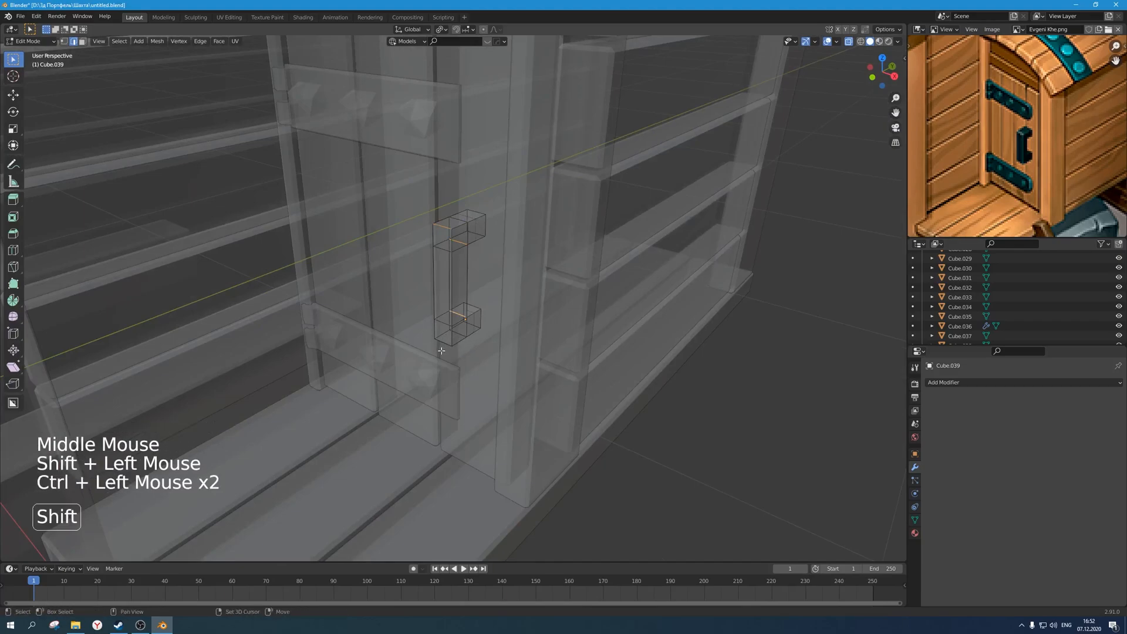
{"action": "key", "text": "alt+z"}
{"action": "key", "text": "ctrl+b"}
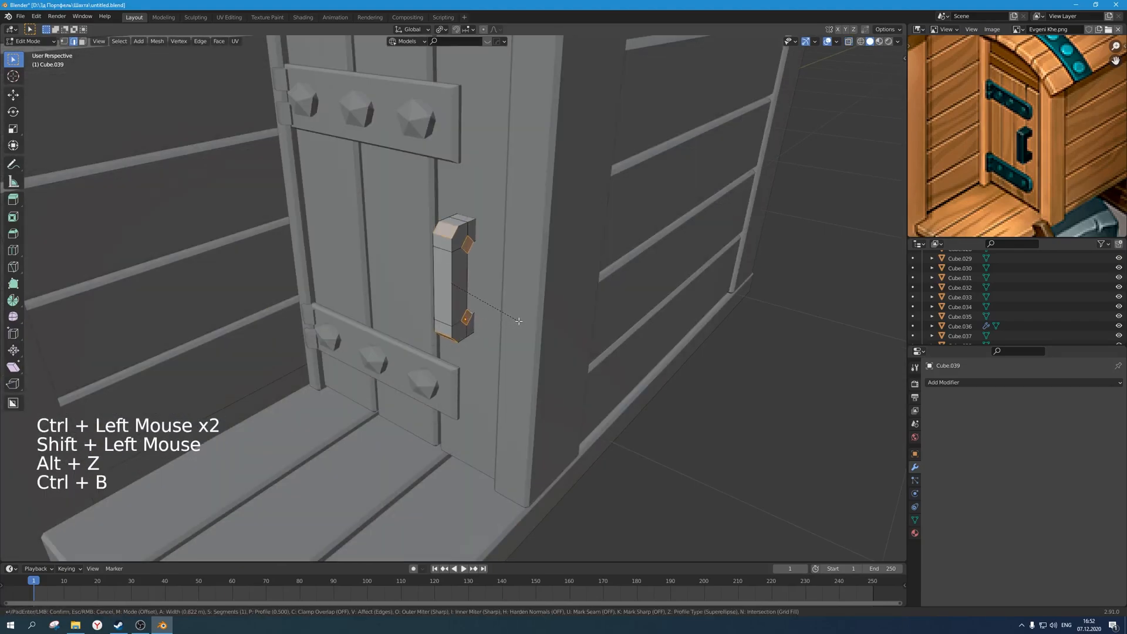
{"action": "key", "text": "Tab"}
{"action": "scroll", "coordinate": [573, 365], "scroll_direction": "down", "scroll_amount": 3}
{"action": "middle_click_drag", "start_coordinate": [574, 366], "coordinate": [368, 266]}
{"action": "left_click", "coordinate": [541, 377]}
Select the handle's inner grip vertices, including the beveled inner corners, and move them about 0.011 m away from the door along Y.
{"action": "scroll", "coordinate": [540, 378], "scroll_direction": "up", "scroll_amount": 1}
{"action": "scroll", "coordinate": [509, 345], "scroll_direction": "down", "scroll_amount": 2}
{"action": "scroll", "coordinate": [525, 332], "scroll_direction": "up", "scroll_amount": 1}
{"action": "scroll", "coordinate": [446, 299], "scroll_direction": "up", "scroll_amount": 2}
{"action": "key", "text": "Tab"}
{"action": "key", "text": "alt+z"}
{"action": "key", "text": "1"}
{"action": "scroll", "coordinate": [403, 253], "scroll_direction": "up", "scroll_amount": 1}
{"action": "key", "text": "alt+z"}
{"action": "key", "text": "alt+z"}
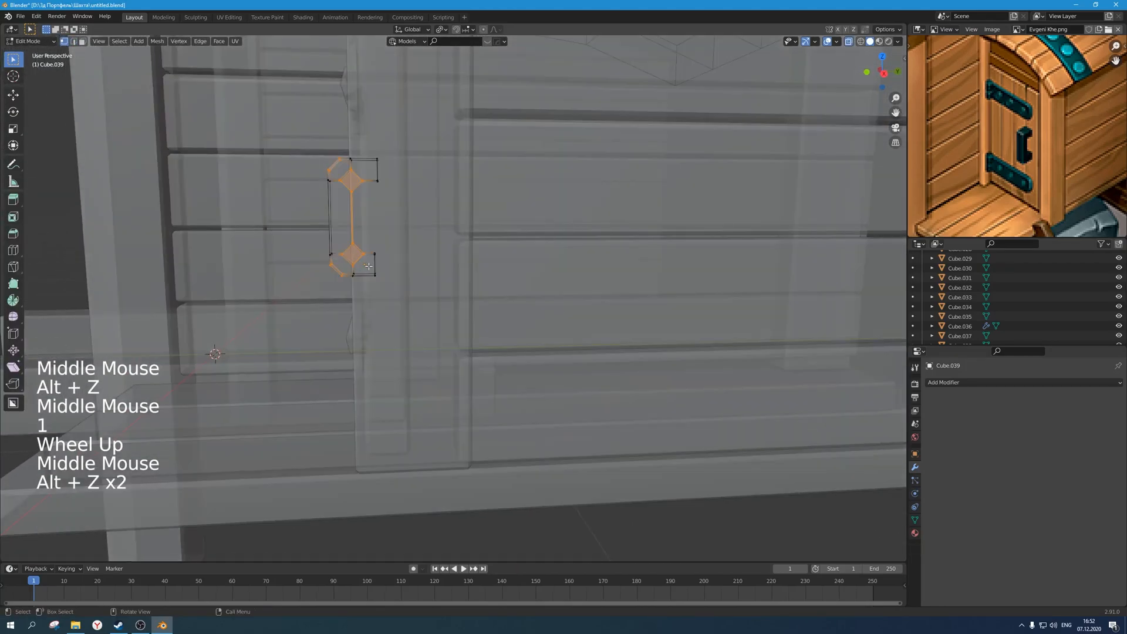
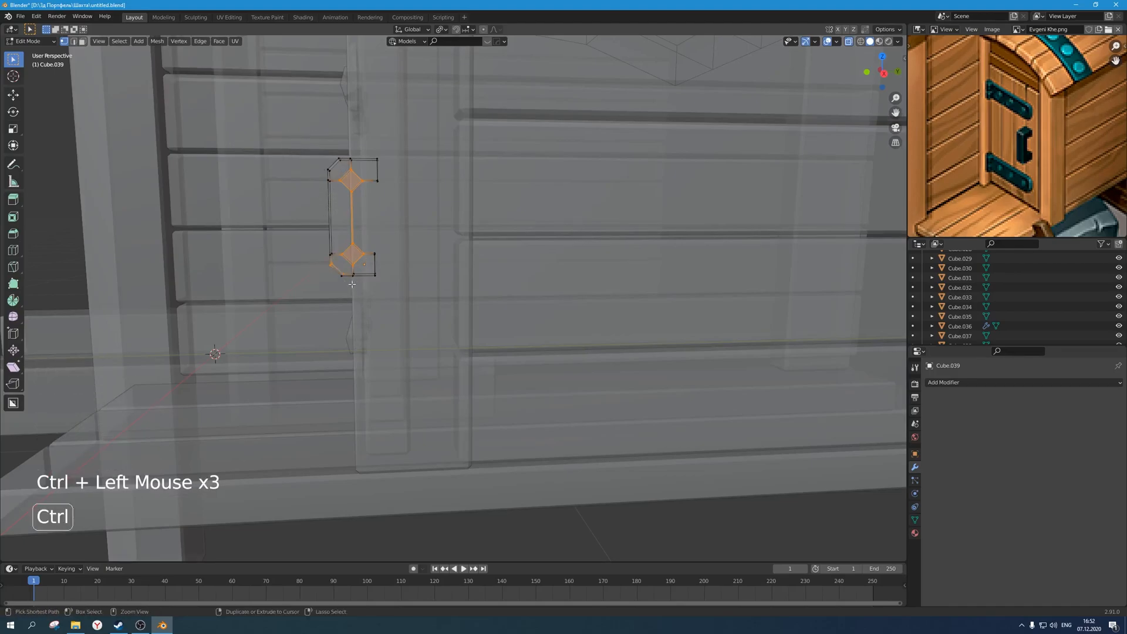
{"action": "middle_click_drag", "start_coordinate": [320, 264], "coordinate": [402, 254]}
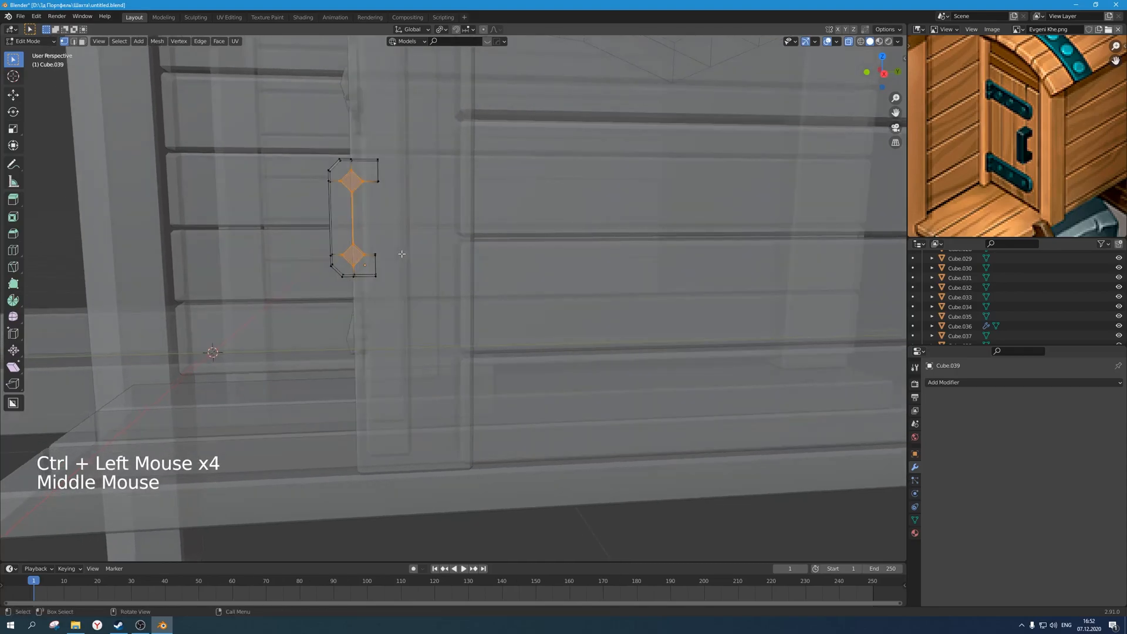
{"action": "key", "text": "g"}
{"action": "left_click", "coordinate": [397, 252]}
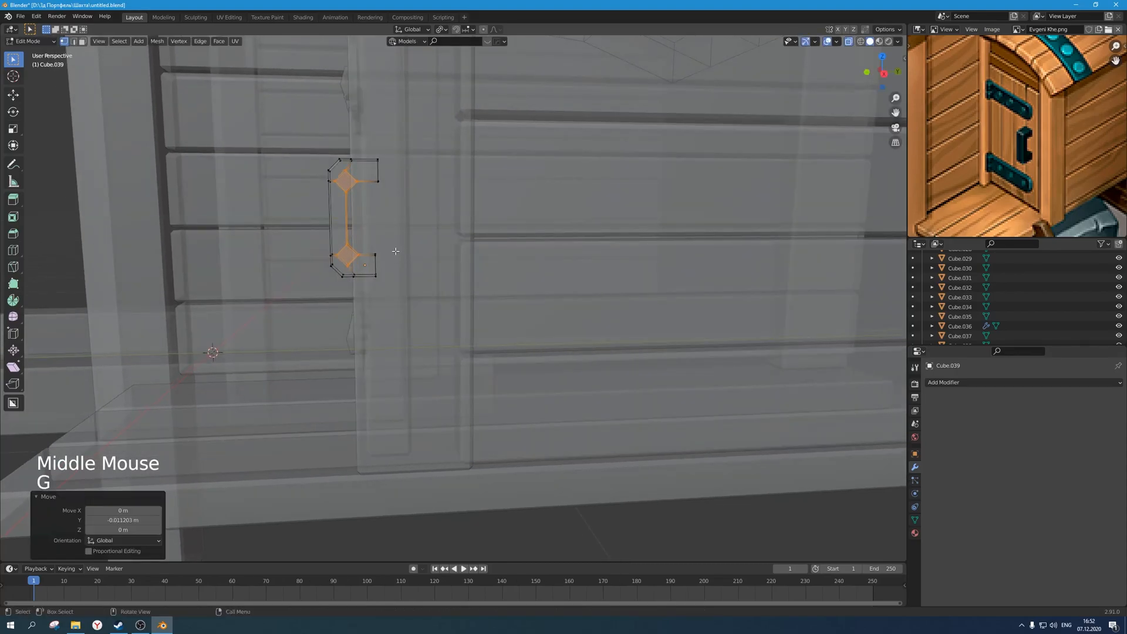
Move the whole handle along Y into contact with the door and save the file.
{"action": "key", "text": "alt+z"}
{"action": "key", "text": "Tab"}
{"action": "scroll", "coordinate": [397, 259], "scroll_direction": "down", "scroll_amount": 1}
{"action": "middle_click_drag", "start_coordinate": [397, 259], "coordinate": [413, 264]}
{"action": "key", "text": "Tab"}
{"action": "key", "text": "g"}
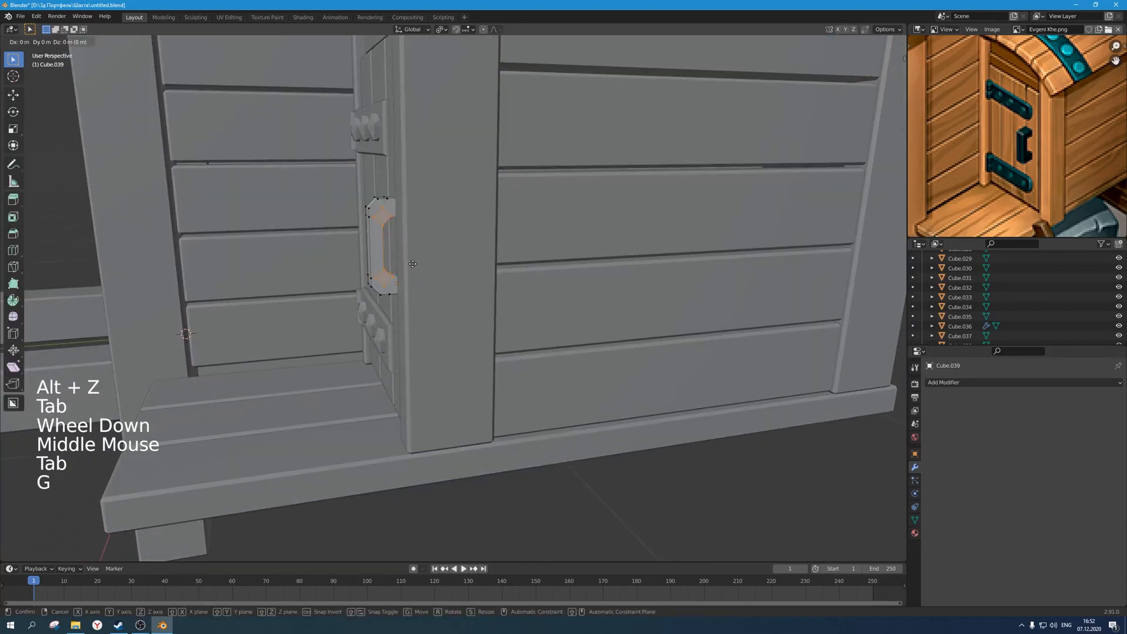
{"action": "key", "text": "Tab"}
{"action": "key", "text": "g"}
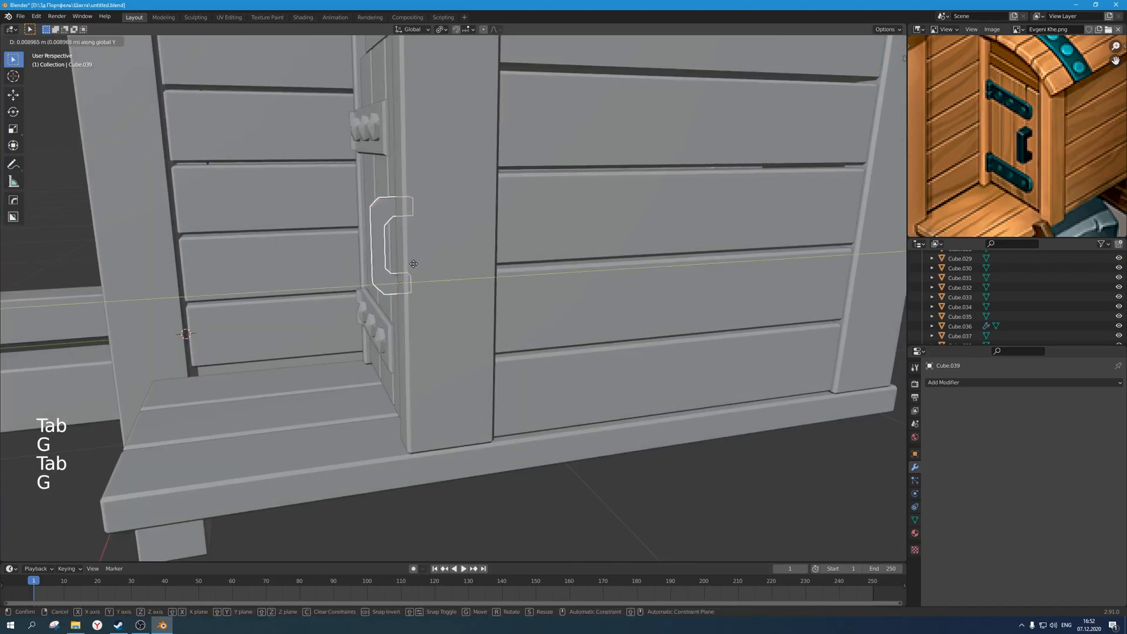
{"action": "middle_click", "coordinate": [411, 264]}
{"action": "left_click", "coordinate": [411, 263]}
{"action": "scroll", "coordinate": [703, 506], "scroll_direction": "down", "scroll_amount": 5}
{"action": "key", "text": "ctrl+s"}
Save the file and compare the whole hut with the reference image.
{"action": "scroll", "coordinate": [551, 395], "scroll_direction": "down", "scroll_amount": 3}
{"action": "middle_click_drag", "start_coordinate": [551, 395], "coordinate": [485, 278]}
{"action": "scroll", "coordinate": [1005, 123], "scroll_direction": "down", "scroll_amount": 6}
{"action": "middle_click_drag", "start_coordinate": [1006, 124], "coordinate": [1027, 135]}
{"action": "scroll", "coordinate": [1018, 132], "scroll_direction": "up", "scroll_amount": 1}
{"action": "key", "text": "ctrl+s"}
{"action": "middle_click_drag", "start_coordinate": [478, 320], "coordinate": [464, 302]}
{"action": "scroll", "coordinate": [494, 304], "scroll_direction": "up", "scroll_amount": 1}
{"action": "scroll", "coordinate": [970, 191], "scroll_direction": "up", "scroll_amount": 5}
{"action": "scroll", "coordinate": [970, 191], "scroll_direction": "down", "scroll_amount": 4}
{"action": "middle_click_drag", "start_coordinate": [970, 191], "coordinate": [977, 142]}
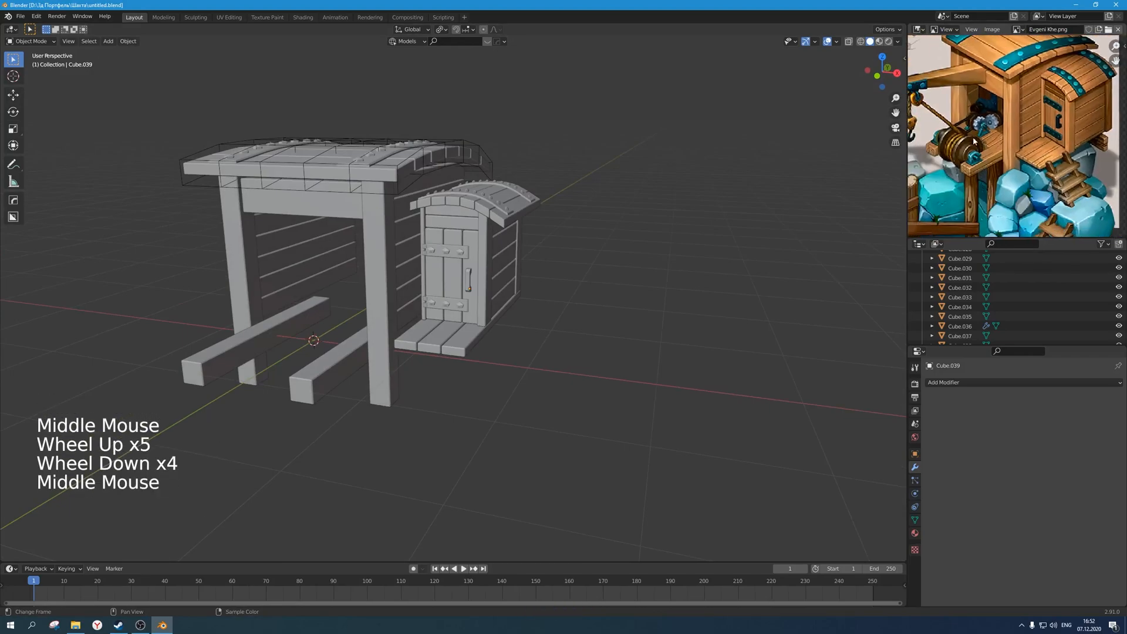
Duplicate the three porch floor planks and move the copies about 1.158 m along negative X, between the main building's two beams.
{"action": "left_click", "coordinate": [453, 340]}
{"action": "left_click", "coordinate": [449, 338], "text": "shift"}
{"action": "left_click", "coordinate": [446, 337], "text": "shift"}
{"action": "middle_click_drag", "start_coordinate": [446, 337], "coordinate": [499, 347]}
{"action": "middle_click_drag", "start_coordinate": [499, 347], "coordinate": [580, 361]}
{"action": "key", "text": "KP_1"}
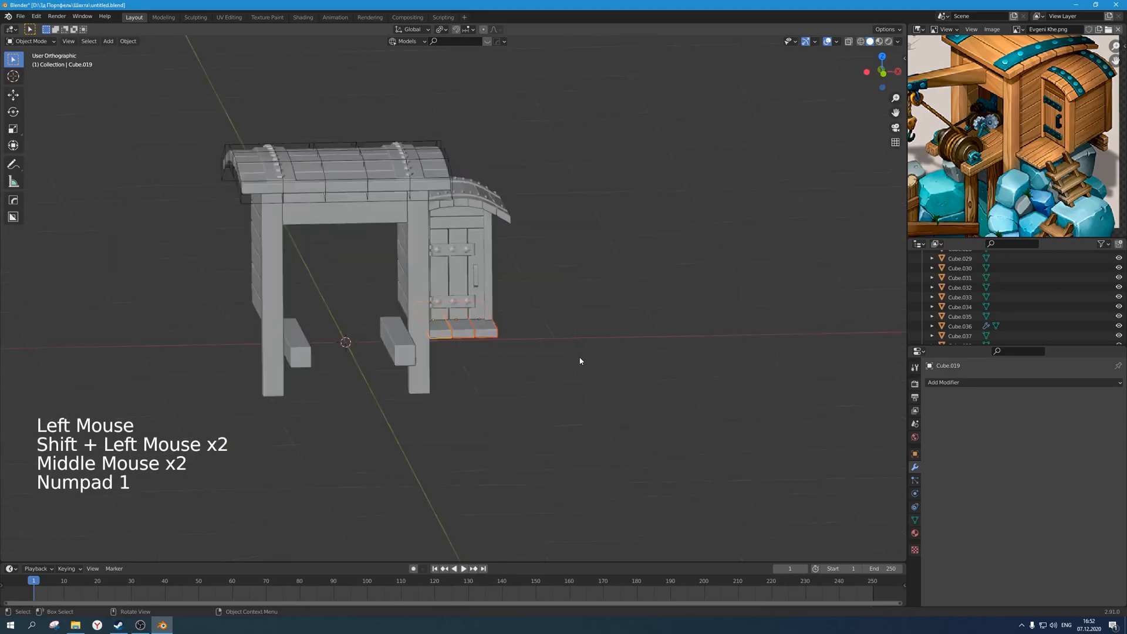
{"action": "key", "text": "shift+d"}
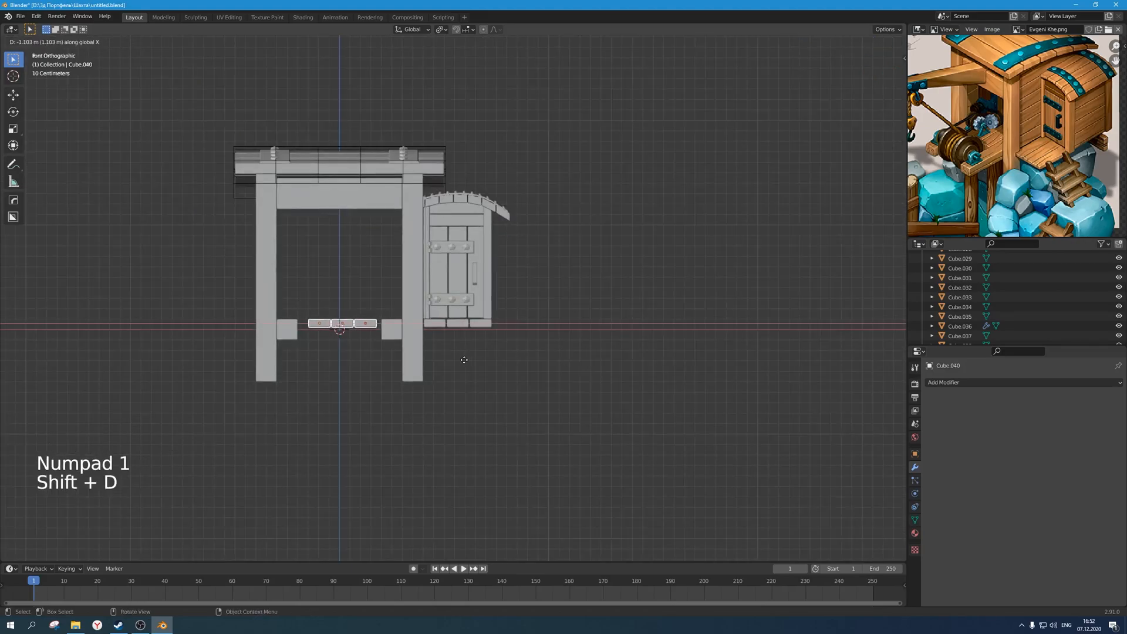
{"action": "left_click", "coordinate": [428, 357]}
{"action": "middle_click_drag", "start_coordinate": [429, 357], "coordinate": [496, 338], "text": "shift"}
{"action": "scroll", "coordinate": [496, 337], "scroll_direction": "up", "scroll_amount": 5}
{"action": "key", "text": "s"}
{"action": "key", "text": "x"}
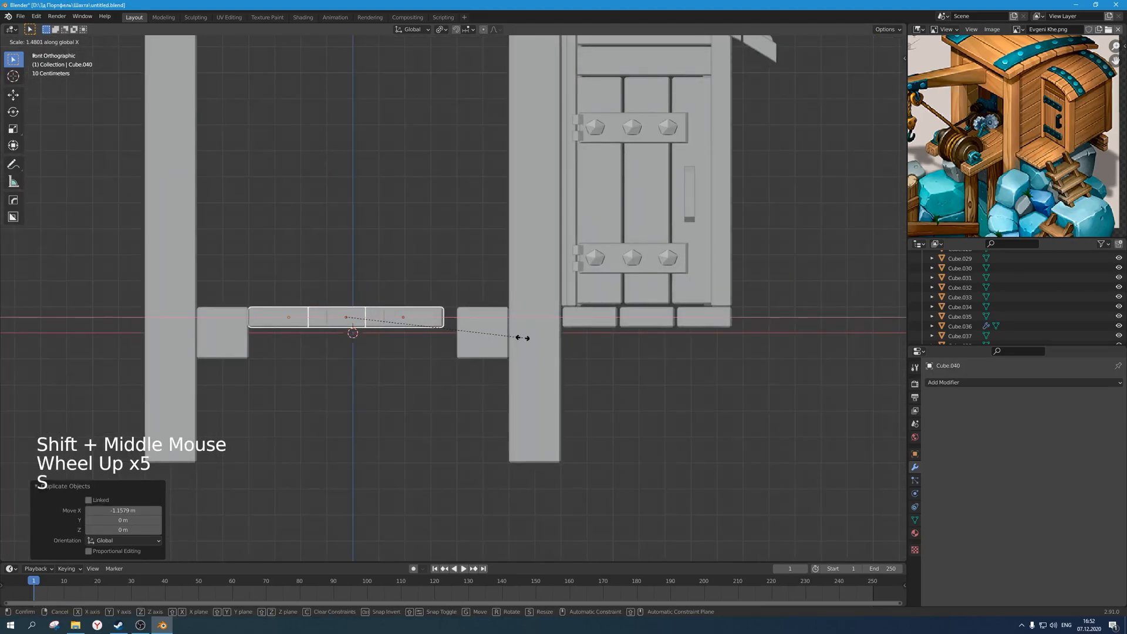
{"action": "key", "text": "Escape"}
Set the pivot point to Individual Origins and widen the three copied planks along X.
{"action": "key", "text": "period"}
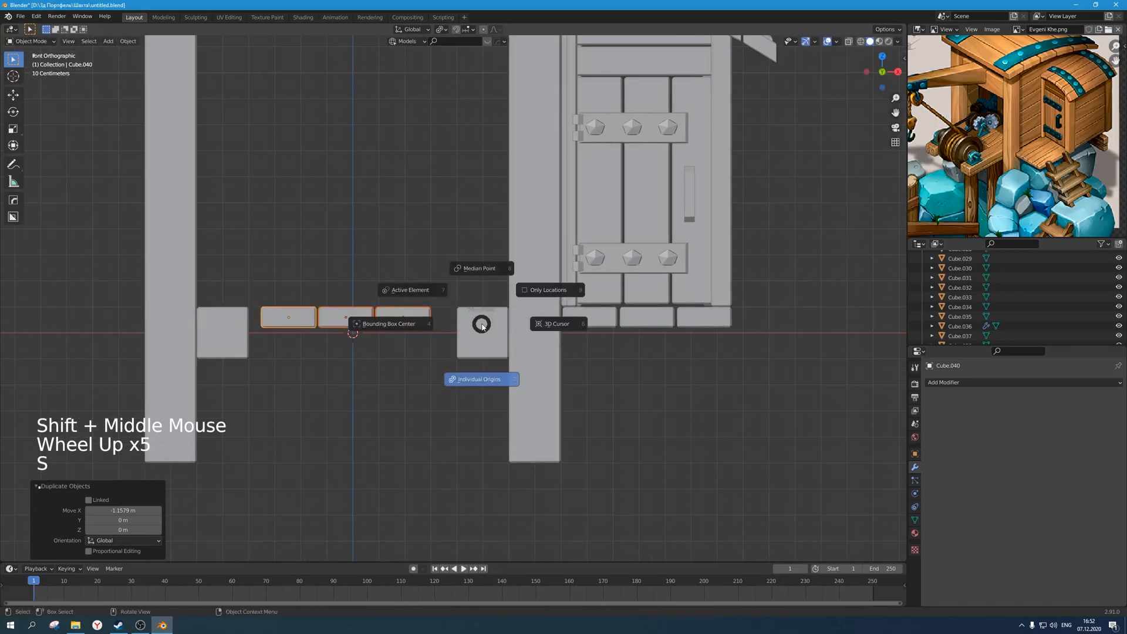
{"action": "left_click", "coordinate": [377, 329]}
{"action": "key", "text": "s"}
{"action": "key", "text": "x"}
{"action": "left_click", "coordinate": [389, 330]}
Fine-tune the copied planks' width and X position so they fill the gap between the two beams.
{"action": "key", "text": "g"}
{"action": "key", "text": "x"}
{"action": "left_click", "coordinate": [392, 332]}
{"action": "key", "text": "s"}
{"action": "left_click", "coordinate": [397, 333]}
{"action": "key", "text": "g"}
{"action": "key", "text": "x"}
{"action": "left_click", "coordinate": [397, 333]}
Move the three new floor planks forward along Y between the beams and save the file.
{"action": "scroll", "coordinate": [402, 319], "scroll_direction": "down", "scroll_amount": 3}
{"action": "middle_click_drag", "start_coordinate": [402, 319], "coordinate": [436, 317]}
{"action": "scroll", "coordinate": [389, 329], "scroll_direction": "down", "scroll_amount": 2}
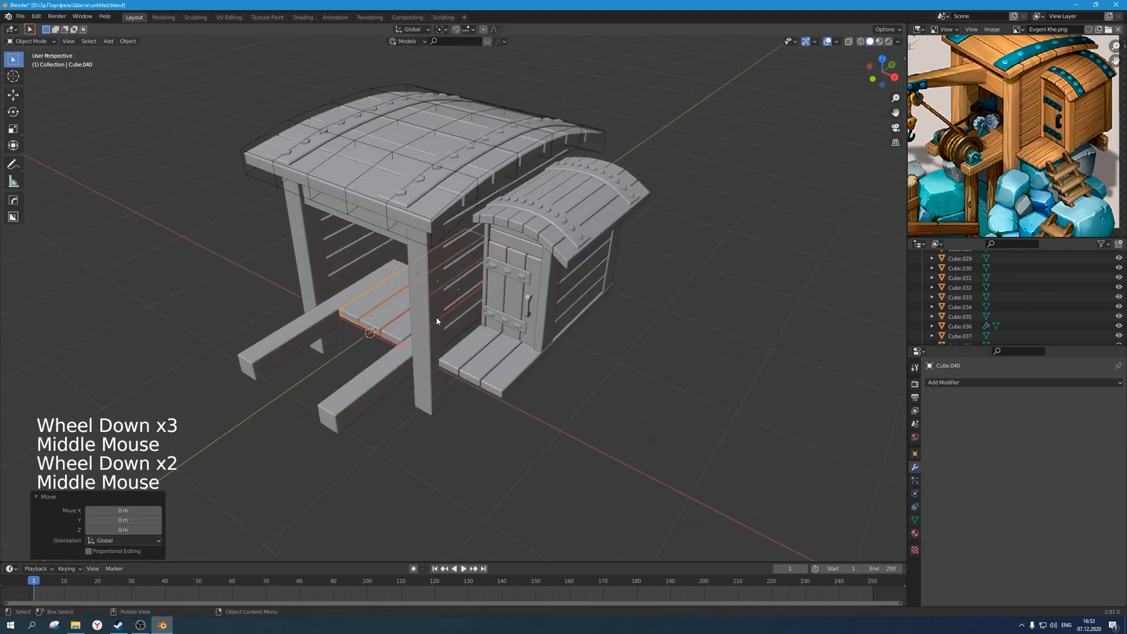
{"action": "scroll", "coordinate": [435, 317], "scroll_direction": "down", "scroll_amount": 1}
{"action": "key", "text": "g"}
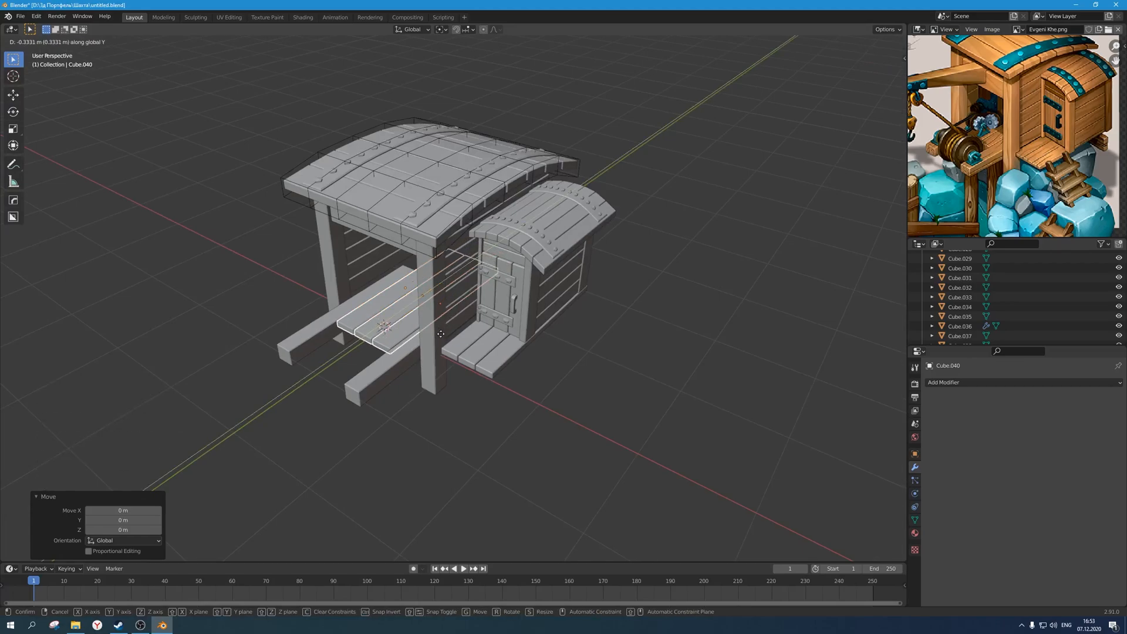
{"action": "left_click", "coordinate": [441, 333]}
{"action": "scroll", "coordinate": [456, 438], "scroll_direction": "down", "scroll_amount": 2}
{"action": "middle_click_drag", "start_coordinate": [455, 438], "coordinate": [462, 354]}
{"action": "scroll", "coordinate": [455, 387], "scroll_direction": "up", "scroll_amount": 2}
{"action": "scroll", "coordinate": [1016, 172], "scroll_direction": "down", "scroll_amount": 2}
{"action": "scroll", "coordinate": [1008, 166], "scroll_direction": "up", "scroll_amount": 2}
{"action": "middle_click_drag", "start_coordinate": [1016, 171], "coordinate": [1002, 164]}
{"action": "scroll", "coordinate": [646, 244], "scroll_direction": "down", "scroll_amount": 2}
{"action": "scroll", "coordinate": [617, 247], "scroll_direction": "up", "scroll_amount": 2}
{"action": "middle_click_drag", "start_coordinate": [616, 247], "coordinate": [487, 298]}
{"action": "key", "text": "ctrl+s"}
Save the file and examine the wooden stairs beside the cabin porch in the reference image.
{"action": "scroll", "coordinate": [586, 256], "scroll_direction": "down", "scroll_amount": 1, "text": "ctrl"}
{"action": "scroll", "coordinate": [586, 256], "scroll_direction": "down", "scroll_amount": 1}
{"action": "scroll", "coordinate": [505, 282], "scroll_direction": "down", "scroll_amount": 1}
{"action": "scroll", "coordinate": [505, 281], "scroll_direction": "up", "scroll_amount": 2}
{"action": "left_click", "coordinate": [487, 298]}
{"action": "scroll", "coordinate": [534, 224], "scroll_direction": "up", "scroll_amount": 2}
{"action": "scroll", "coordinate": [534, 224], "scroll_direction": "down", "scroll_amount": 3}
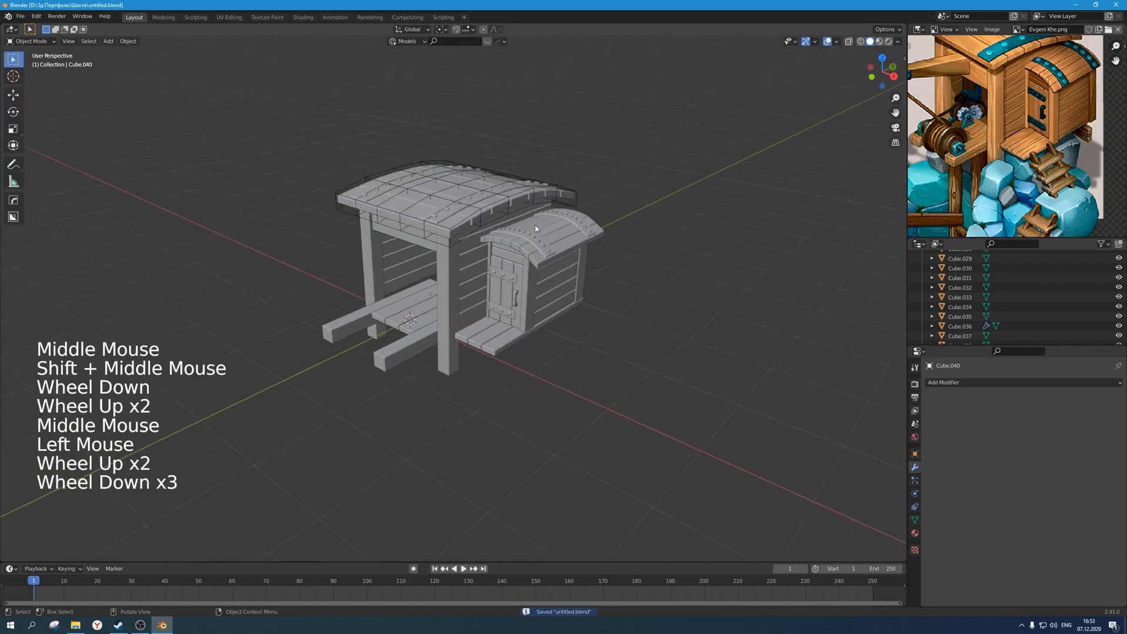
{"action": "scroll", "coordinate": [534, 224], "scroll_direction": "down", "scroll_amount": 2}
{"action": "scroll", "coordinate": [1022, 153], "scroll_direction": "down", "scroll_amount": 3}
{"action": "scroll", "coordinate": [1021, 153], "scroll_direction": "up", "scroll_amount": 3}
{"action": "middle_click_drag", "start_coordinate": [1022, 152], "coordinate": [1031, 174]}
{"action": "scroll", "coordinate": [1030, 175], "scroll_direction": "down", "scroll_amount": 1}
{"action": "middle_click_drag", "start_coordinate": [361, 263], "coordinate": [403, 265]}
{"action": "key", "text": "ctrl+s"}
{"action": "scroll", "coordinate": [570, 216], "scroll_direction": "up", "scroll_amount": 1}
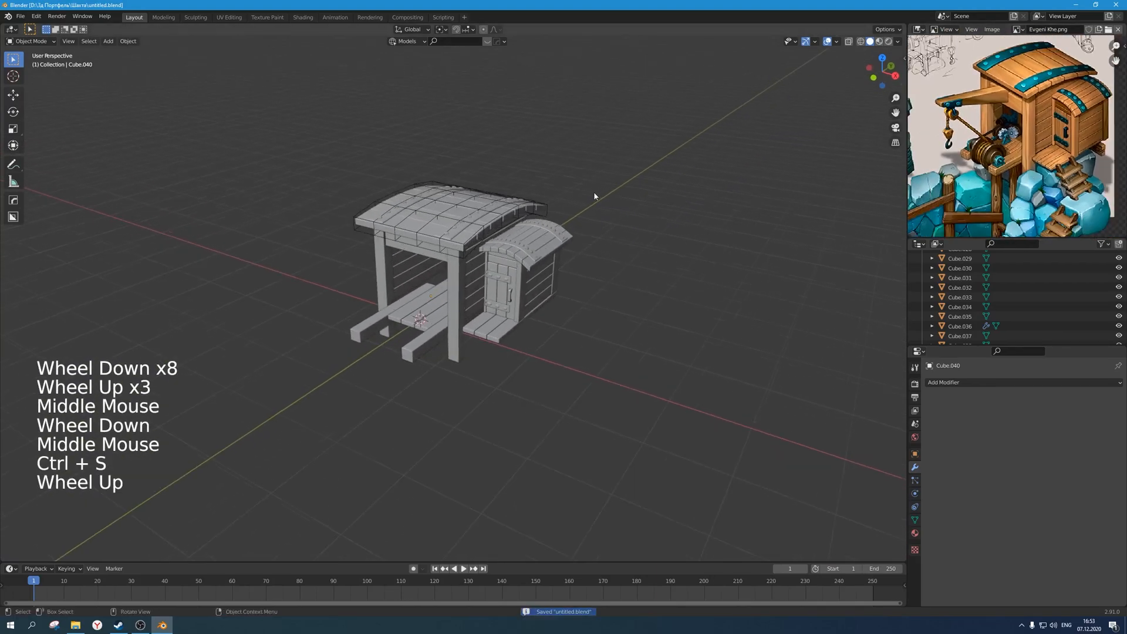
{"action": "scroll", "coordinate": [1069, 170], "scroll_direction": "up", "scroll_amount": 2}
{"action": "scroll", "coordinate": [1069, 170], "scroll_direction": "up", "scroll_amount": 2}
{"action": "middle_click_drag", "start_coordinate": [1069, 170], "coordinate": [1064, 194]}
{"action": "scroll", "coordinate": [1054, 184], "scroll_direction": "up", "scroll_amount": 1}
{"action": "middle_click_drag", "start_coordinate": [558, 356], "coordinate": [464, 311], "text": "shift"}
{"action": "scroll", "coordinate": [521, 338], "scroll_direction": "up", "scroll_amount": 2}
{"action": "middle_click_drag", "start_coordinate": [464, 310], "coordinate": [443, 312]}
Duplicate the outermost porch floor plank and move the copy about 0.345 m along X, clear of the cabin.
{"action": "left_click", "coordinate": [443, 312]}
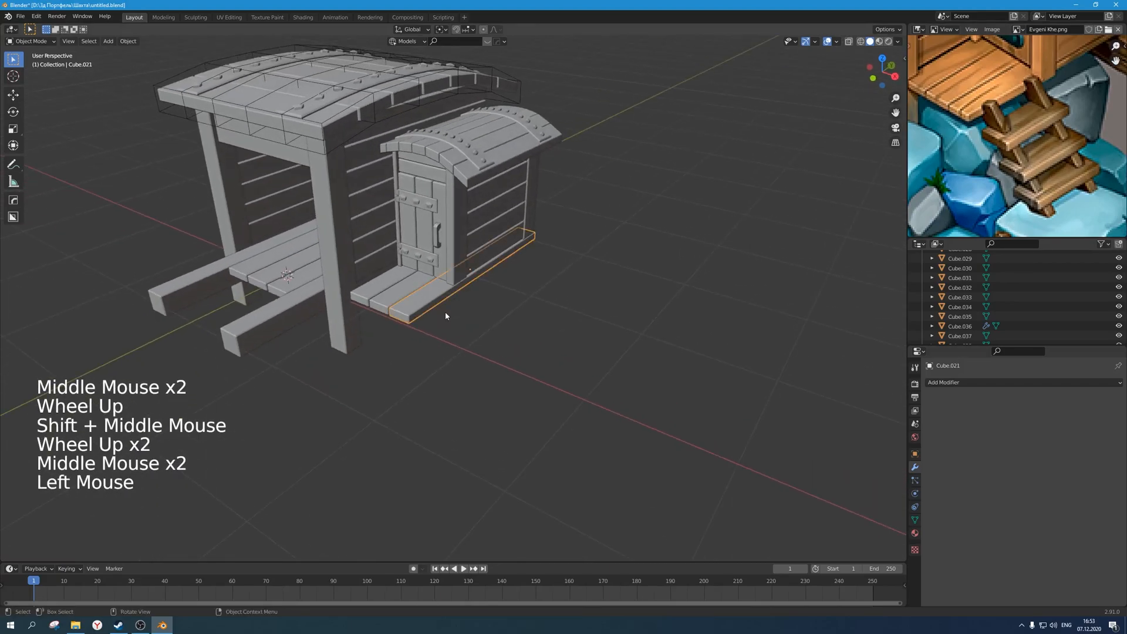
{"action": "scroll", "coordinate": [445, 312], "scroll_direction": "up", "scroll_amount": 1}
{"action": "scroll", "coordinate": [446, 312], "scroll_direction": "down", "scroll_amount": 2}
{"action": "scroll", "coordinate": [445, 311], "scroll_direction": "up", "scroll_amount": 1}
{"action": "key", "text": "shift+d"}
{"action": "key", "text": "x"}
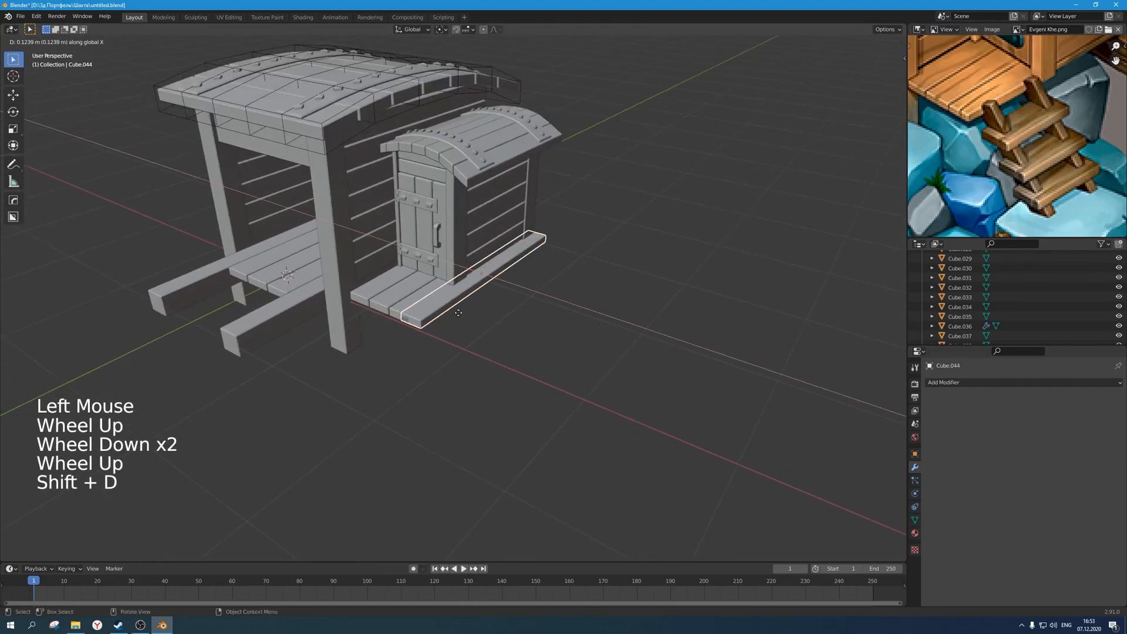
{"action": "left_click", "coordinate": [478, 323]}
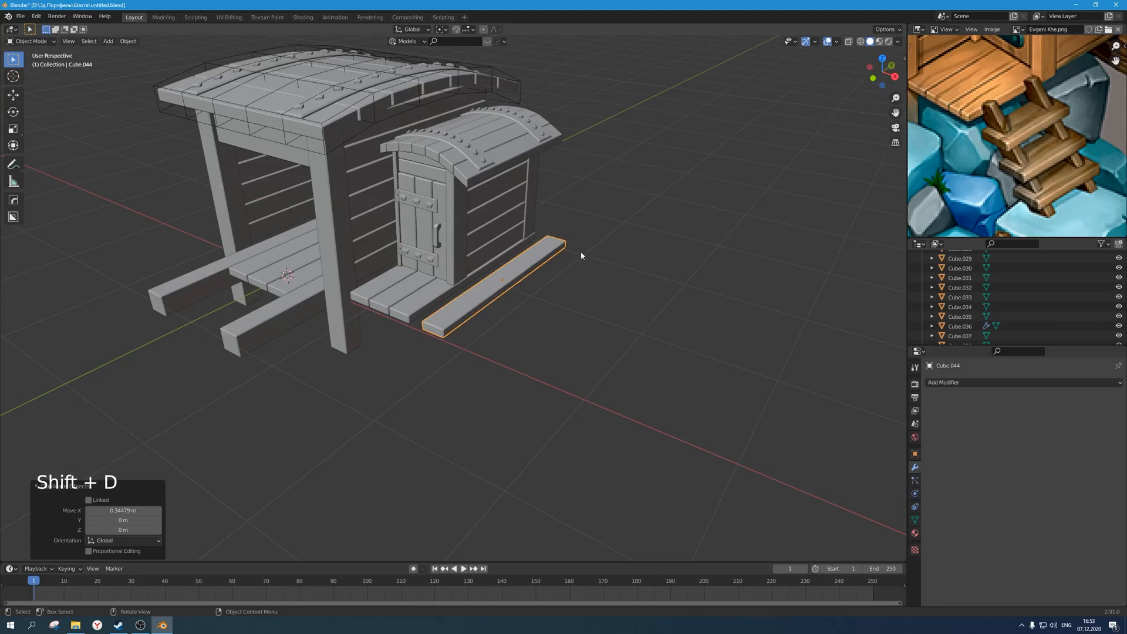
Rotate the copied plank 90° about X and -45° about Y so it slopes down from the porch as a stair stringer.
{"action": "key", "text": "r"}
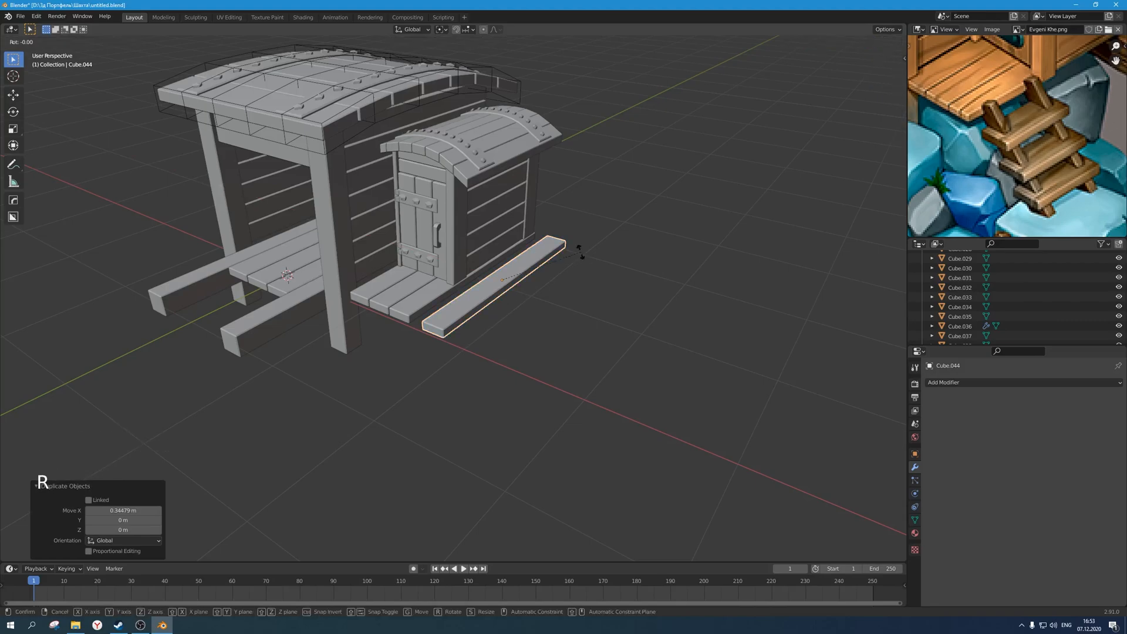
{"action": "type", "text": "90"}
{"action": "key", "text": "Return"}
{"action": "type", "text": "r90"}
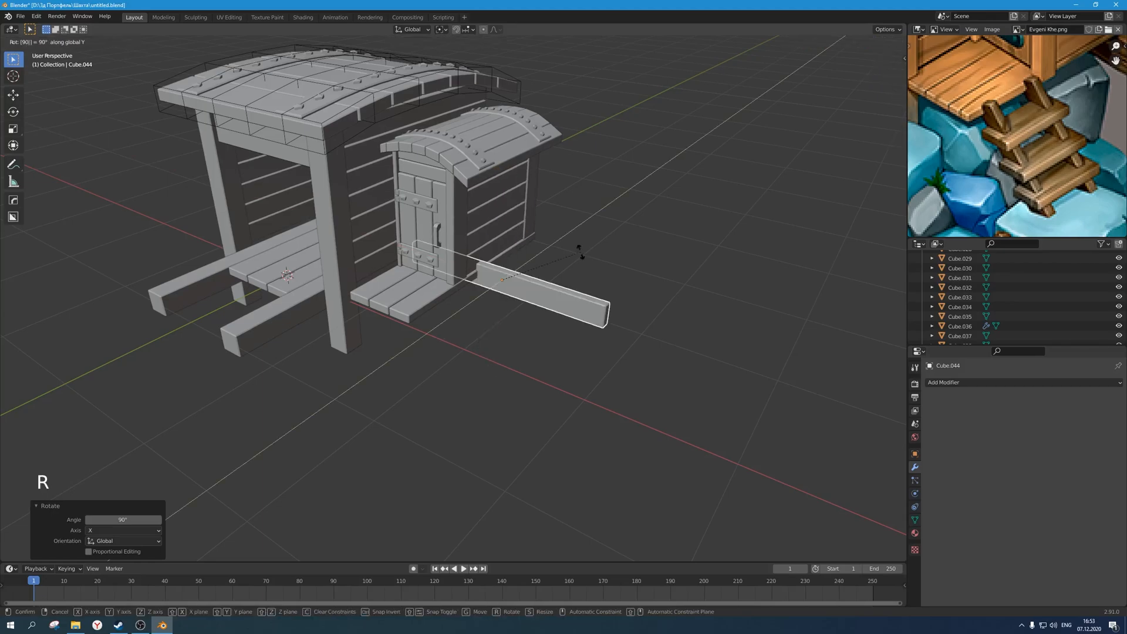
{"action": "right_click", "coordinate": [581, 253]}
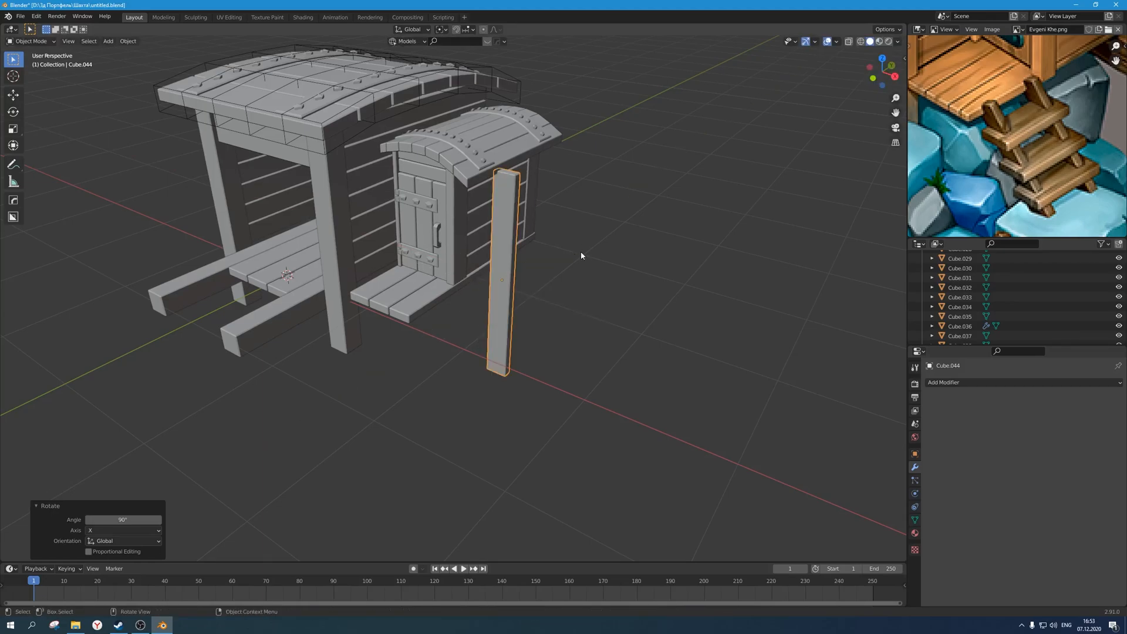
{"action": "type", "text": "r30ry-45"}
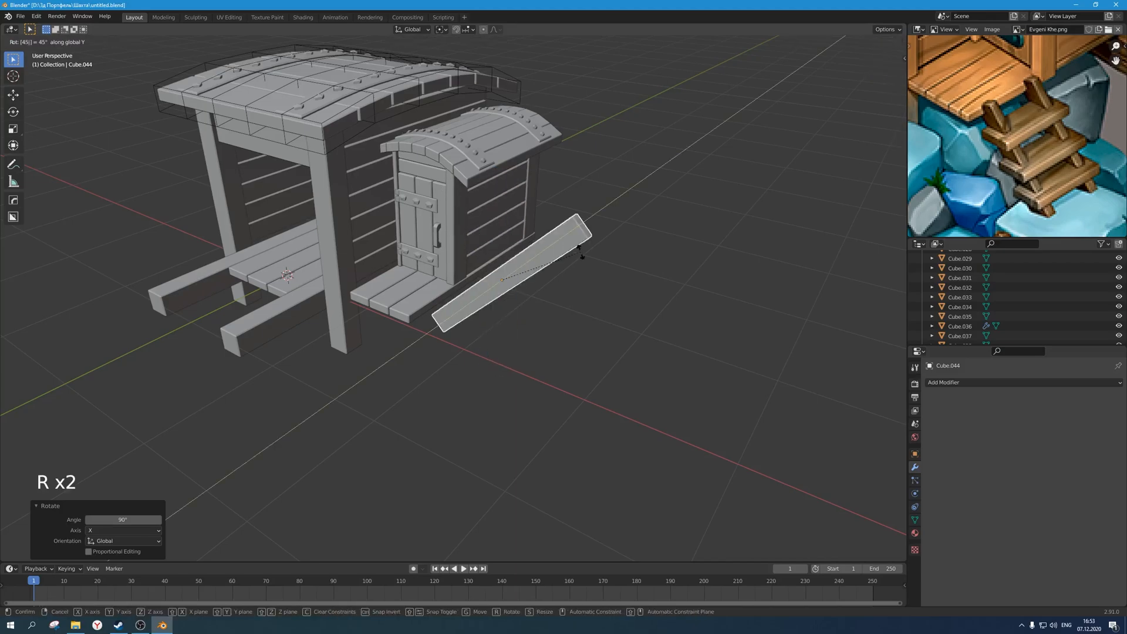
{"action": "key", "text": "Return"}
Shorten the sloped stringer by scaling it to 0.384 along its local Y axis.
{"action": "scroll", "coordinate": [586, 251], "scroll_direction": "up", "scroll_amount": 2}
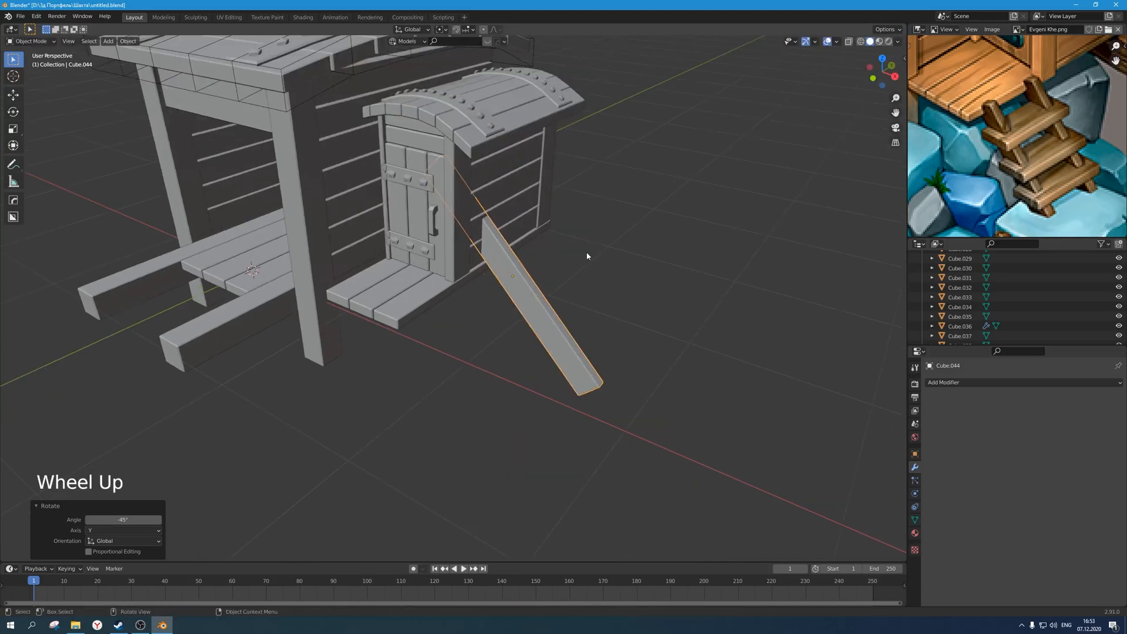
{"action": "middle_click_drag", "start_coordinate": [586, 251], "coordinate": [619, 237]}
{"action": "key", "text": "s"}
{"action": "key", "text": "s"}
{"action": "key", "text": "s"}
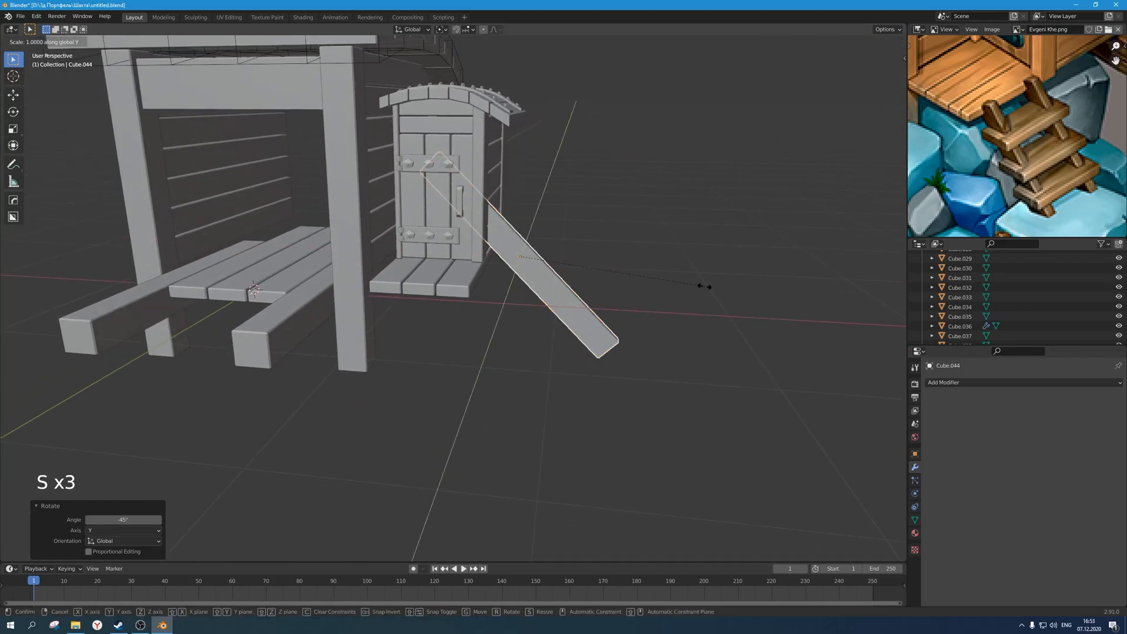
{"action": "left_click", "coordinate": [595, 242]}
Move the stringer down in front view so its upper end meets the porch's outer edge.
{"action": "key", "text": "KP_1"}
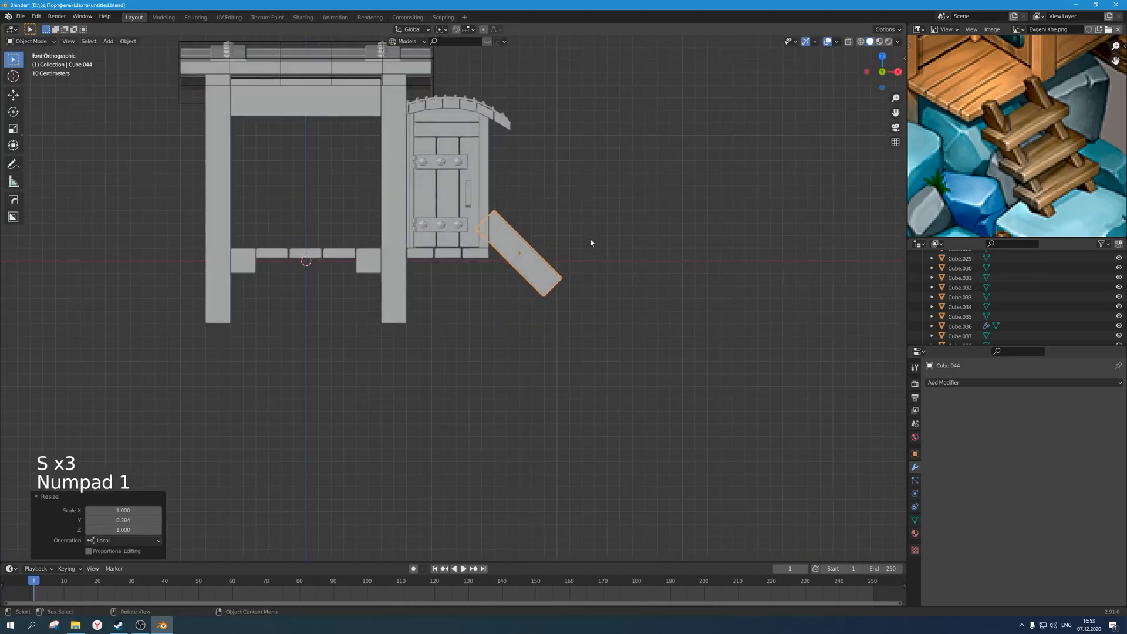
{"action": "scroll", "coordinate": [608, 242], "scroll_direction": "up", "scroll_amount": 2}
{"action": "key", "text": "g"}
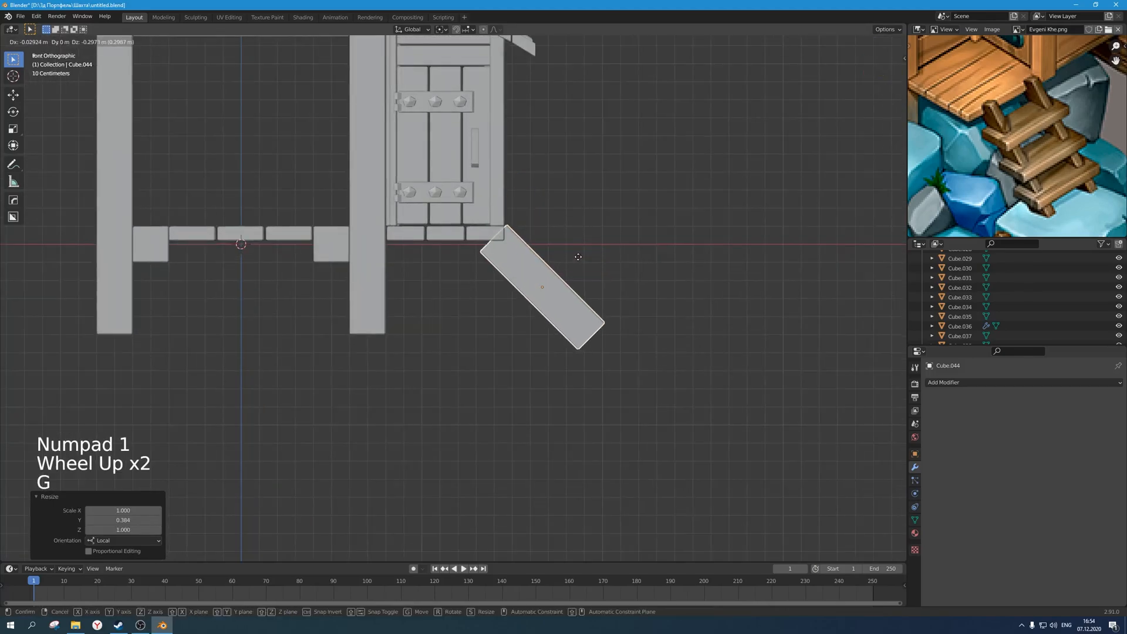
{"action": "left_click", "coordinate": [577, 250]}
Move the stringer about 0.878 m along negative Y to the front of the porch.
{"action": "scroll", "coordinate": [577, 256], "scroll_direction": "down", "scroll_amount": 2}
{"action": "middle_click_drag", "start_coordinate": [576, 257], "coordinate": [750, 276]}
{"action": "key", "text": "g"}
{"action": "key", "text": "y"}
{"action": "left_click", "coordinate": [486, 279]}
{"action": "scroll", "coordinate": [494, 282], "scroll_direction": "down", "scroll_amount": 2}
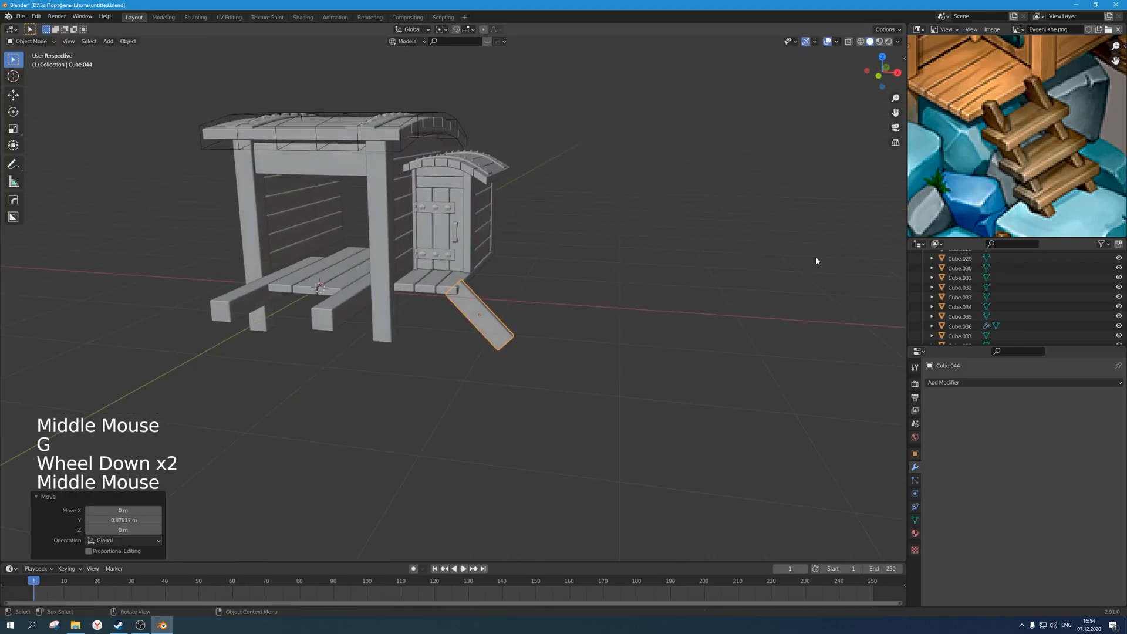
Nudge the stringer about 0.006 m along X to refine its fit at the porch edge.
{"action": "scroll", "coordinate": [1029, 187], "scroll_direction": "down", "scroll_amount": 4}
{"action": "middle_click_drag", "start_coordinate": [1029, 187], "coordinate": [1025, 185]}
{"action": "scroll", "coordinate": [593, 284], "scroll_direction": "up", "scroll_amount": 3}
{"action": "middle_click_drag", "start_coordinate": [593, 284], "coordinate": [541, 295]}
{"action": "scroll", "coordinate": [539, 306], "scroll_direction": "up", "scroll_amount": 1}
{"action": "key", "text": "g"}
{"action": "key", "text": "x"}
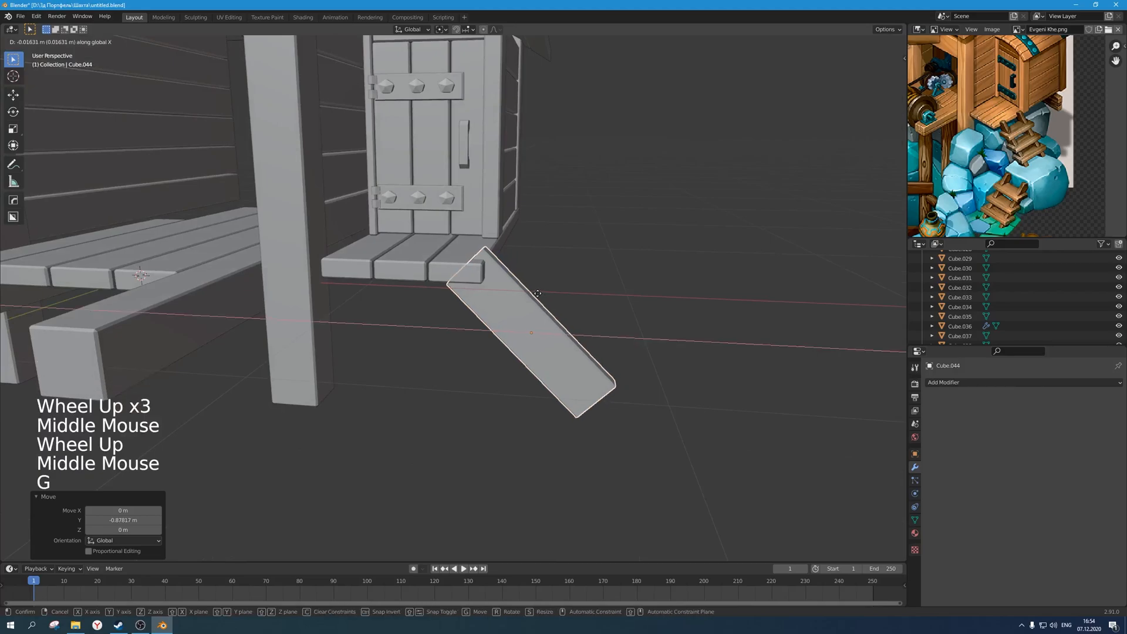
{"action": "left_click", "coordinate": [540, 294]}
Duplicate the stringer about 0.38 m along Y for the other side of the stairs and adjust the copy's position.
{"action": "scroll", "coordinate": [590, 294], "scroll_direction": "down", "scroll_amount": 2}
{"action": "middle_click_drag", "start_coordinate": [590, 294], "coordinate": [454, 316]}
{"action": "scroll", "coordinate": [529, 309], "scroll_direction": "up", "scroll_amount": 1}
{"action": "key", "text": "shift+d"}
{"action": "key", "text": "y"}
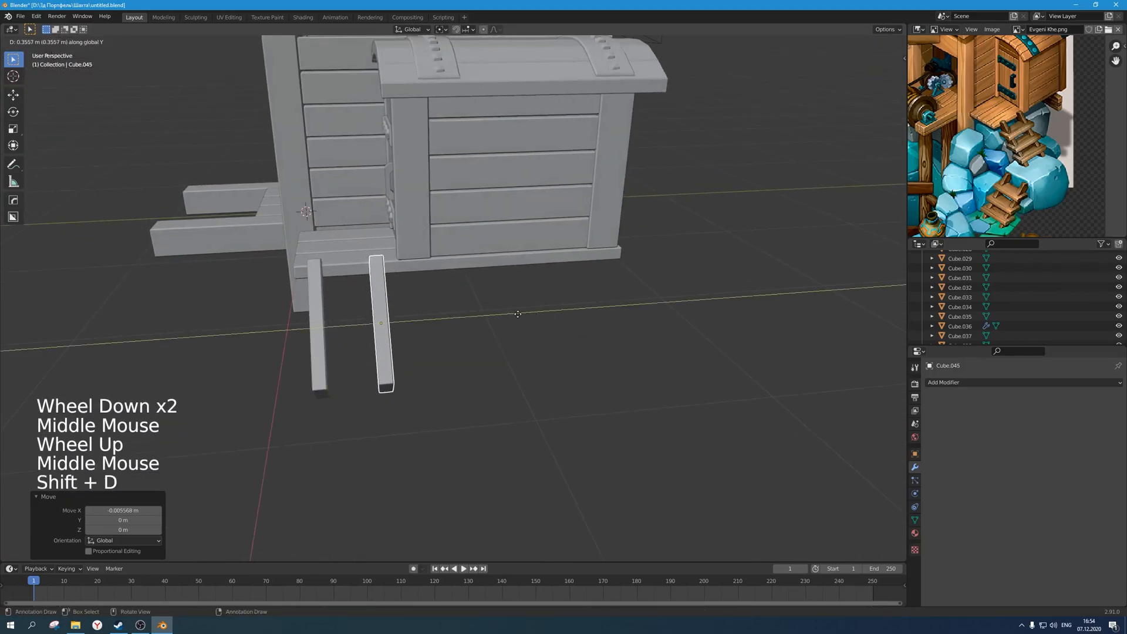
{"action": "left_click", "coordinate": [520, 312]}
{"action": "key", "text": "g"}
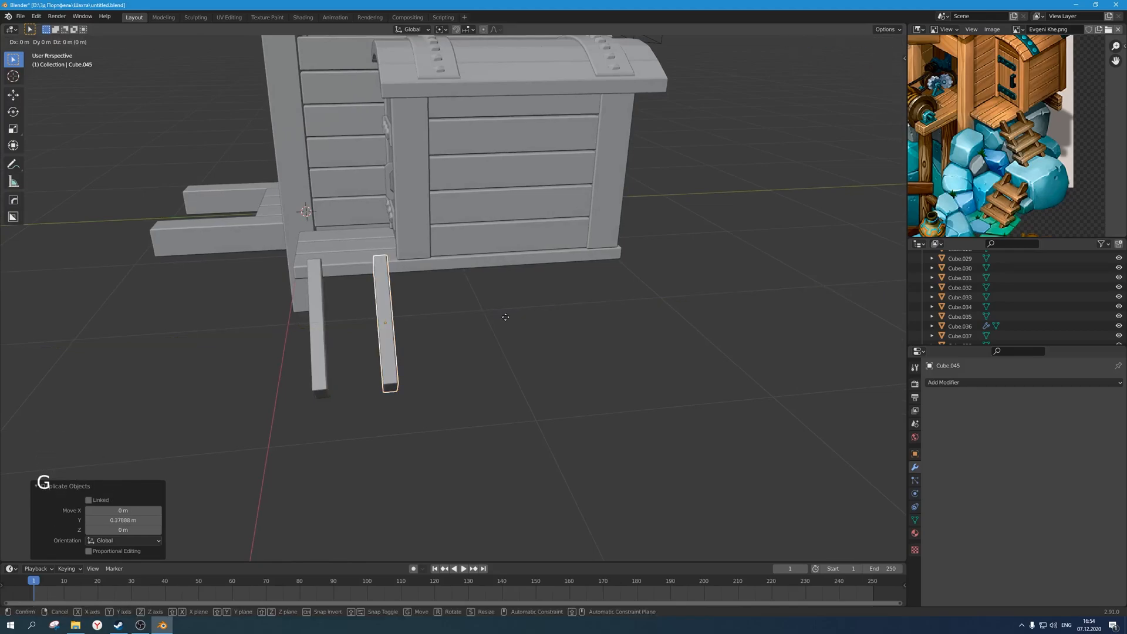
{"action": "left_click", "coordinate": [496, 329]}
Open both stringers together in Edit Mode with see-through display.
{"action": "scroll", "coordinate": [485, 337], "scroll_direction": "down", "scroll_amount": 1}
{"action": "middle_click_drag", "start_coordinate": [485, 337], "coordinate": [505, 349]}
{"action": "key", "text": "Tab"}
{"action": "key", "text": "alt+z"}
{"action": "key", "text": "Tab"}
{"action": "left_click", "coordinate": [511, 350]}
{"action": "key", "text": "Tab"}
{"action": "key", "text": "Tab"}
{"action": "left_click", "coordinate": [539, 324], "text": "shift"}
{"action": "key", "text": "Tab"}
{"action": "key", "text": "alt+z"}
Flatten the upper ends of both stringers by scaling their vertices to 0 along Z.
{"action": "left_click_drag", "start_coordinate": [437, 250], "coordinate": [517, 316]}
{"action": "key", "text": "alt+z"}
{"action": "middle_click_drag", "start_coordinate": [527, 311], "coordinate": [527, 306]}
{"action": "middle_click_drag", "start_coordinate": [526, 306], "coordinate": [527, 302]}
{"action": "key", "text": "s"}
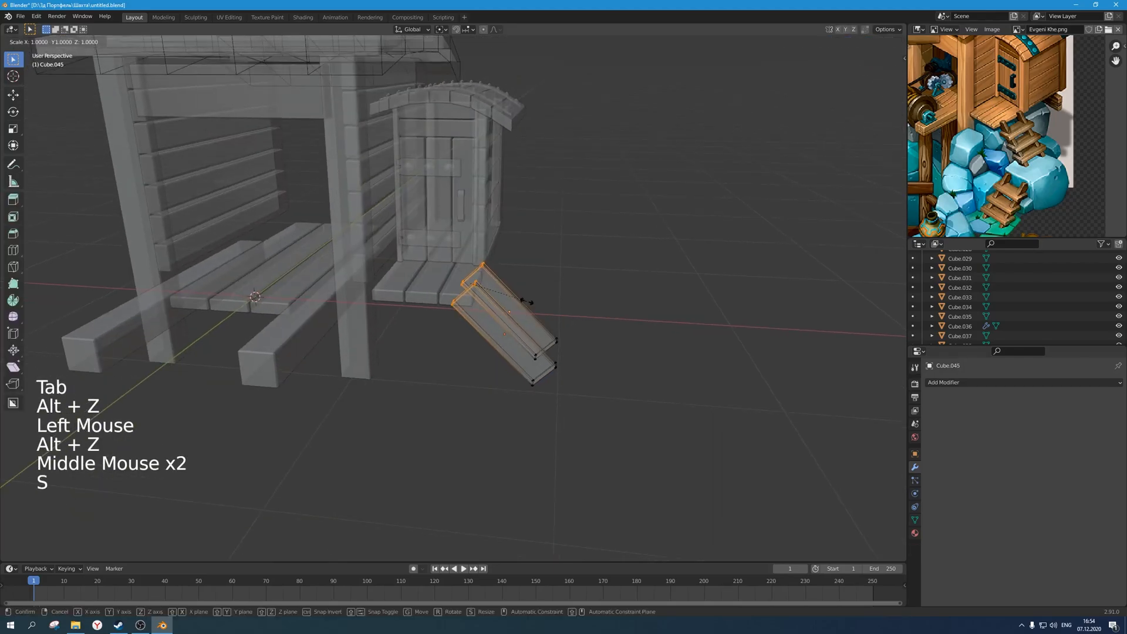
{"action": "key", "text": "alt+z"}
{"action": "key", "text": "alt+z"}
{"action": "left_click", "coordinate": [520, 294]}
{"action": "scroll", "coordinate": [514, 280], "scroll_direction": "up", "scroll_amount": 2}
{"action": "scroll", "coordinate": [514, 280], "scroll_direction": "up", "scroll_amount": 1}
{"action": "key", "text": "s"}
{"action": "key", "text": "z"}
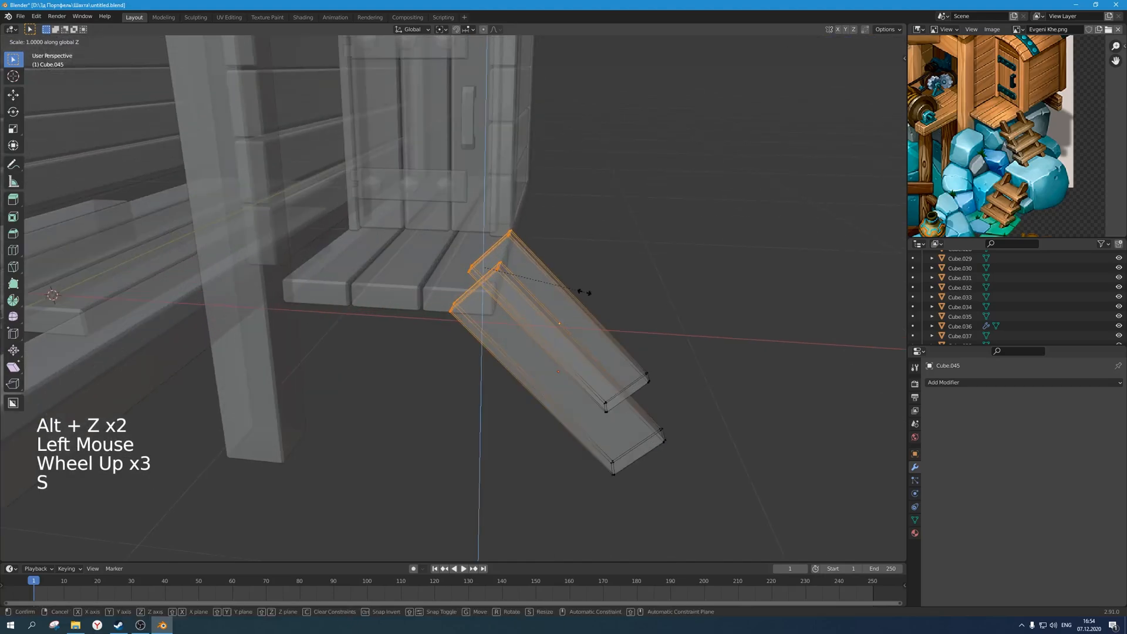
{"action": "left_click", "coordinate": [584, 292]}
{"action": "key", "text": "s"}
{"action": "key", "text": "z"}
{"action": "key", "text": "0"}
{"action": "key", "text": "Return"}
Flatten the lower ends of both stringers by scaling their vertices to 0 along Z.
{"action": "left_click_drag", "start_coordinate": [699, 504], "coordinate": [554, 302]}
{"action": "key", "text": "s"}
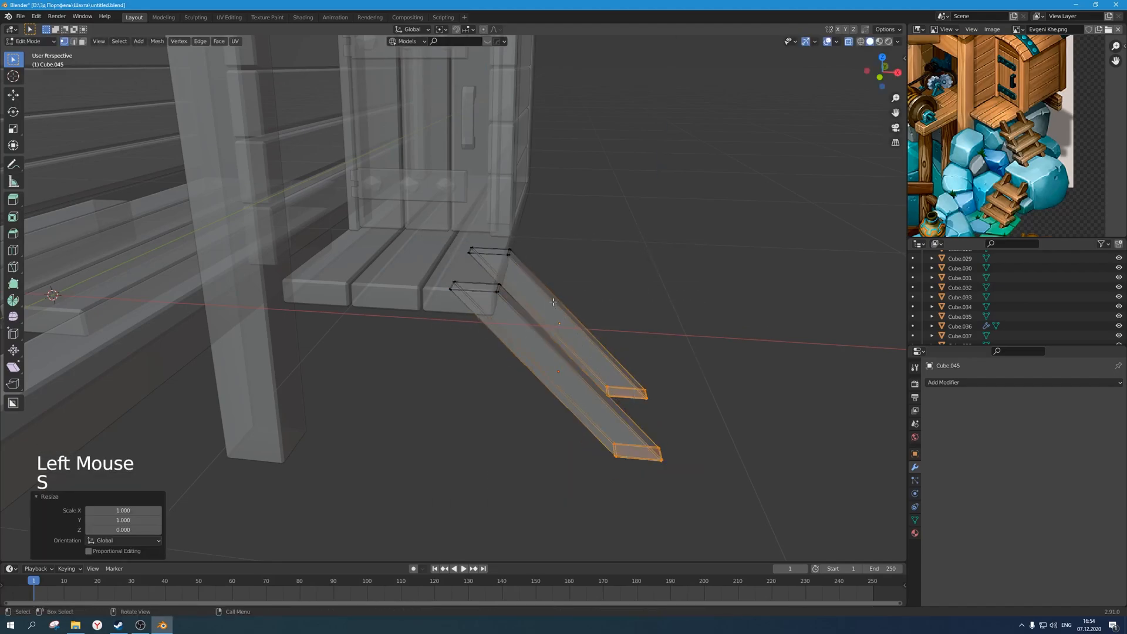
{"action": "key", "text": "alt+z"}
{"action": "scroll", "coordinate": [553, 302], "scroll_direction": "down", "scroll_amount": 3}
{"action": "middle_click_drag", "start_coordinate": [553, 302], "coordinate": [566, 350]}
{"action": "key", "text": "alt+z"}
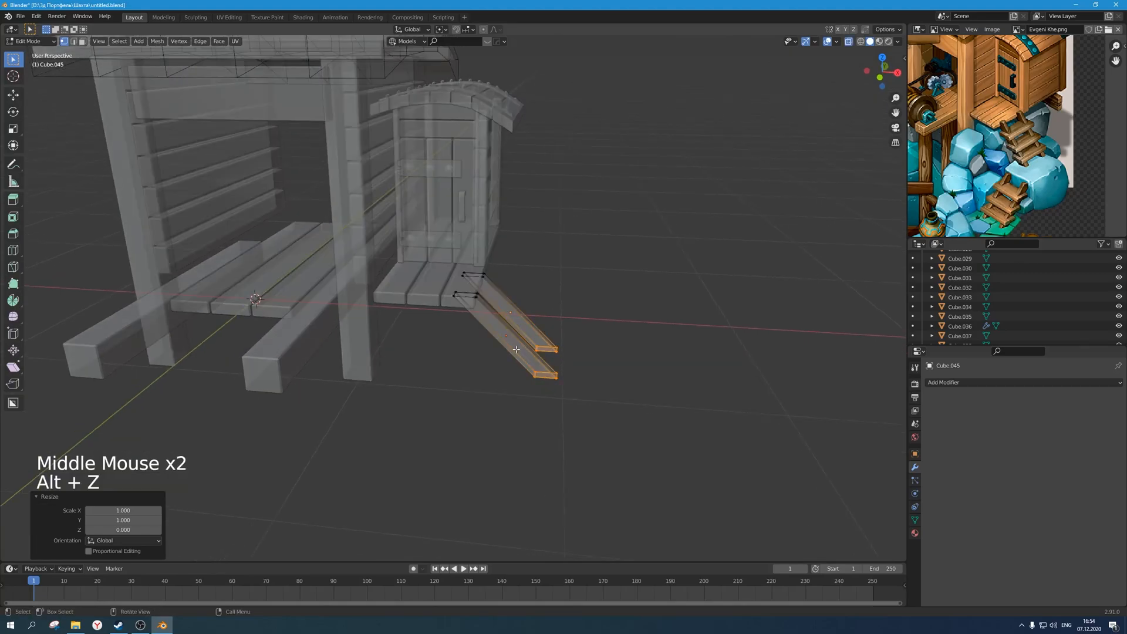
Adjust the height of both stringers' flattened upper ends along Z at the porch floor.
{"action": "left_click_drag", "start_coordinate": [441, 251], "coordinate": [512, 327]}
{"action": "scroll", "coordinate": [554, 307], "scroll_direction": "up", "scroll_amount": 2}
{"action": "middle_click_drag", "start_coordinate": [554, 307], "coordinate": [574, 294]}
{"action": "key", "text": "g"}
{"action": "key", "text": "z"}
{"action": "left_click", "coordinate": [560, 297]}
{"action": "key", "text": "alt+z"}
{"action": "key", "text": "g"}
{"action": "key", "text": "z"}
{"action": "left_click", "coordinate": [576, 290]}
Return both stringers to Object Mode and switch back to solid display.
{"action": "left_click_drag", "start_coordinate": [667, 462], "coordinate": [482, 286]}
{"action": "key", "text": "alt+z"}
{"action": "scroll", "coordinate": [482, 285], "scroll_direction": "down", "scroll_amount": 2}
{"action": "middle_click_drag", "start_coordinate": [481, 285], "coordinate": [547, 307]}
{"action": "key", "text": "Tab"}
{"action": "left_click", "coordinate": [578, 292]}
{"action": "scroll", "coordinate": [524, 301], "scroll_direction": "down", "scroll_amount": 1}
{"action": "key", "text": "alt+z"}
{"action": "scroll", "coordinate": [541, 307], "scroll_direction": "up", "scroll_amount": 1}
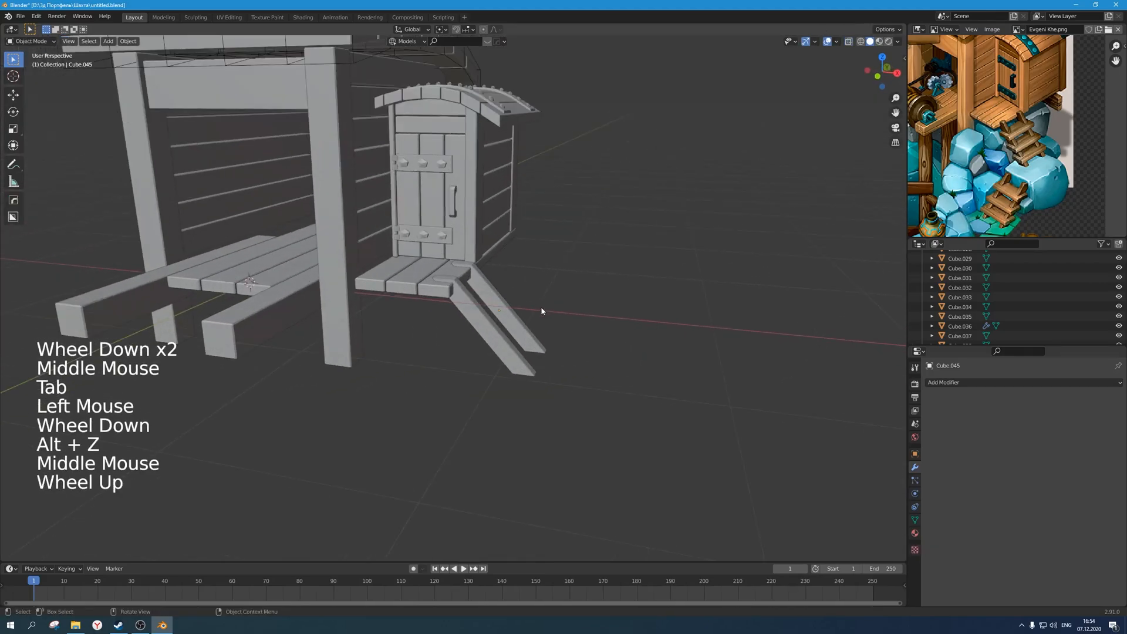
Select both stringers and reposition them together at the porch edge.
{"action": "scroll", "coordinate": [468, 329], "scroll_direction": "up", "scroll_amount": 1}
{"action": "left_click", "coordinate": [502, 328]}
{"action": "key", "text": "g"}
{"action": "left_click", "coordinate": [513, 300], "text": "shift"}
{"action": "key", "text": "g"}
{"action": "left_click", "coordinate": [607, 304]}
{"action": "scroll", "coordinate": [607, 304], "scroll_direction": "down", "scroll_amount": 2}
{"action": "middle_click_drag", "start_coordinate": [607, 304], "coordinate": [518, 319]}
{"action": "scroll", "coordinate": [516, 307], "scroll_direction": "up", "scroll_amount": 1}
{"action": "scroll", "coordinate": [519, 289], "scroll_direction": "down", "scroll_amount": 1}
{"action": "scroll", "coordinate": [520, 289], "scroll_direction": "down", "scroll_amount": 1}
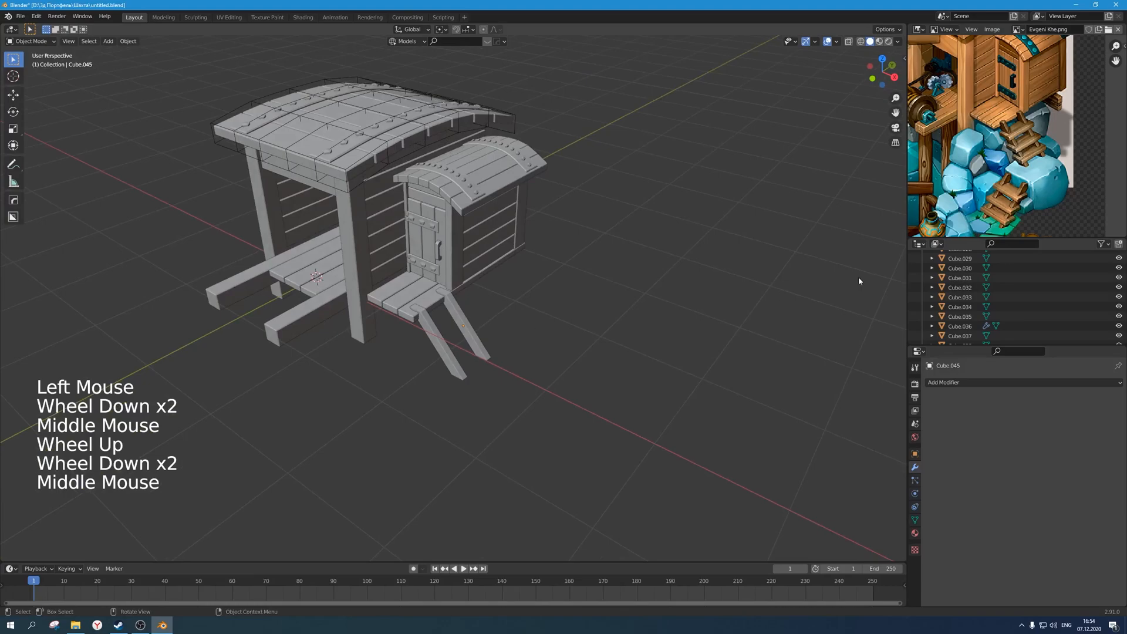
Open both stringers in Edit Mode with face selection and pick faces on their undersides.
{"action": "key", "text": "Tab"}
{"action": "middle_click_drag", "start_coordinate": [591, 337], "coordinate": [705, 246]}
{"action": "scroll", "coordinate": [569, 327], "scroll_direction": "up", "scroll_amount": 2}
{"action": "key", "text": "Tab"}
{"action": "left_click", "coordinate": [539, 344]}
{"action": "left_click", "coordinate": [555, 326], "text": "shift"}
{"action": "left_click", "coordinate": [558, 338], "text": "shift"}
{"action": "key", "text": "Tab"}
{"action": "key", "text": "alt+z"}
{"action": "key", "text": "3"}
{"action": "scroll", "coordinate": [559, 321], "scroll_direction": "up", "scroll_amount": 3}
{"action": "key", "text": "alt+z"}
{"action": "scroll", "coordinate": [611, 312], "scroll_direction": "up", "scroll_amount": 1}
{"action": "left_click", "coordinate": [651, 246], "text": "shift"}
{"action": "middle_click_drag", "start_coordinate": [686, 294], "coordinate": [737, 284]}
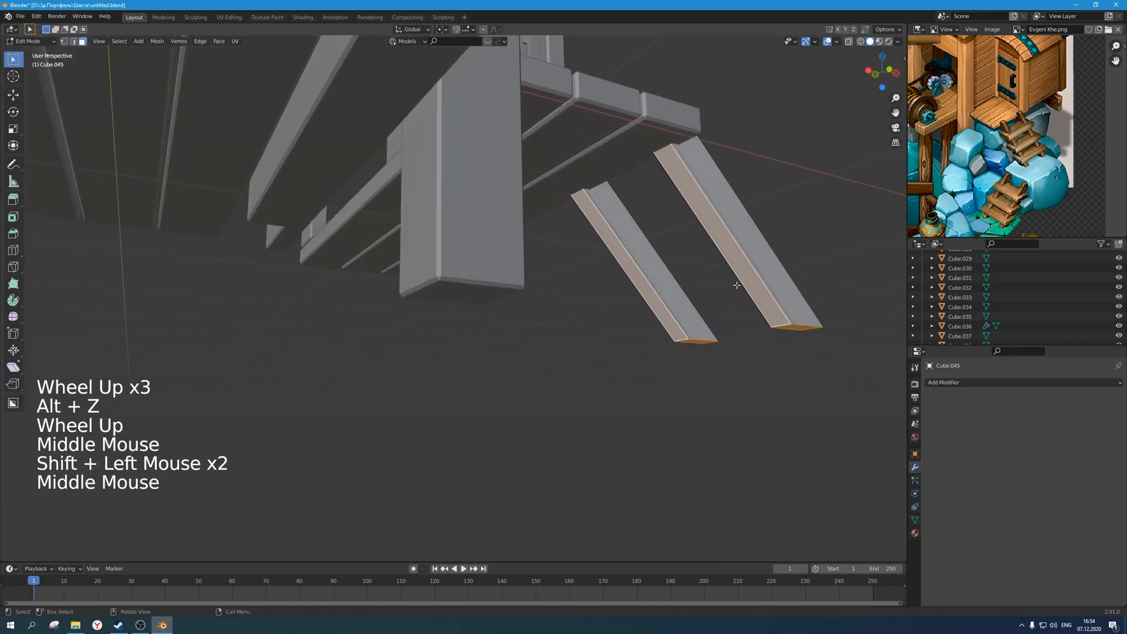
Select the long underside faces of both stringers and move them about 0.05 m along negative X to deepen the boards.
{"action": "left_click", "coordinate": [735, 286]}
{"action": "left_click", "coordinate": [651, 300], "text": "shift"}
{"action": "left_click", "coordinate": [743, 264], "text": "shift"}
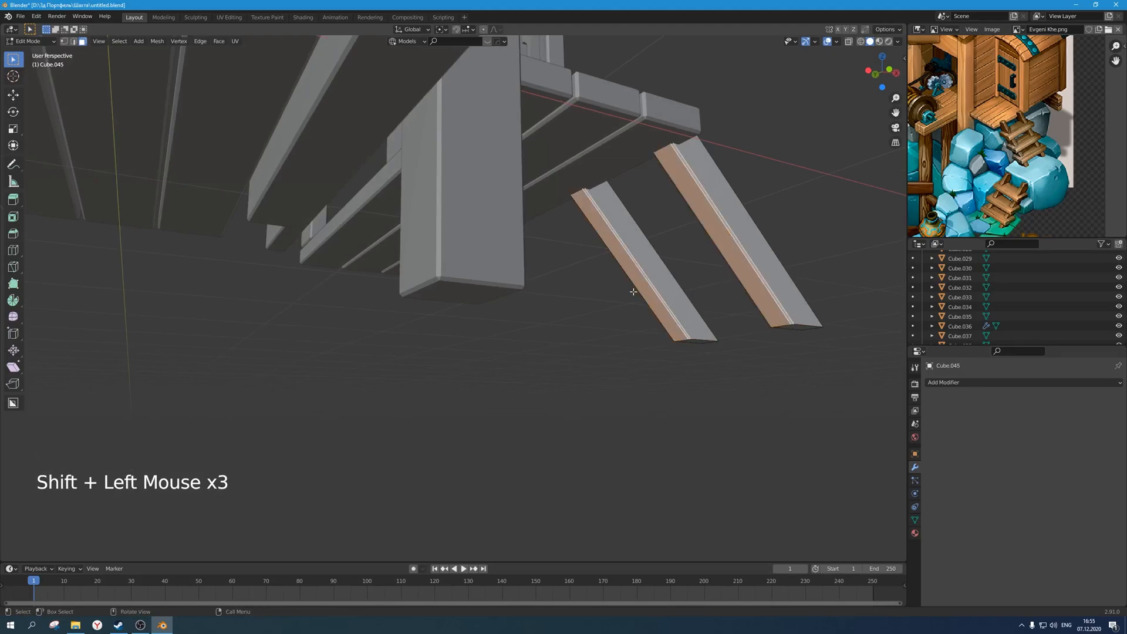
{"action": "middle_click_drag", "start_coordinate": [633, 292], "coordinate": [456, 296]}
{"action": "left_click", "coordinate": [458, 296], "text": "shift"}
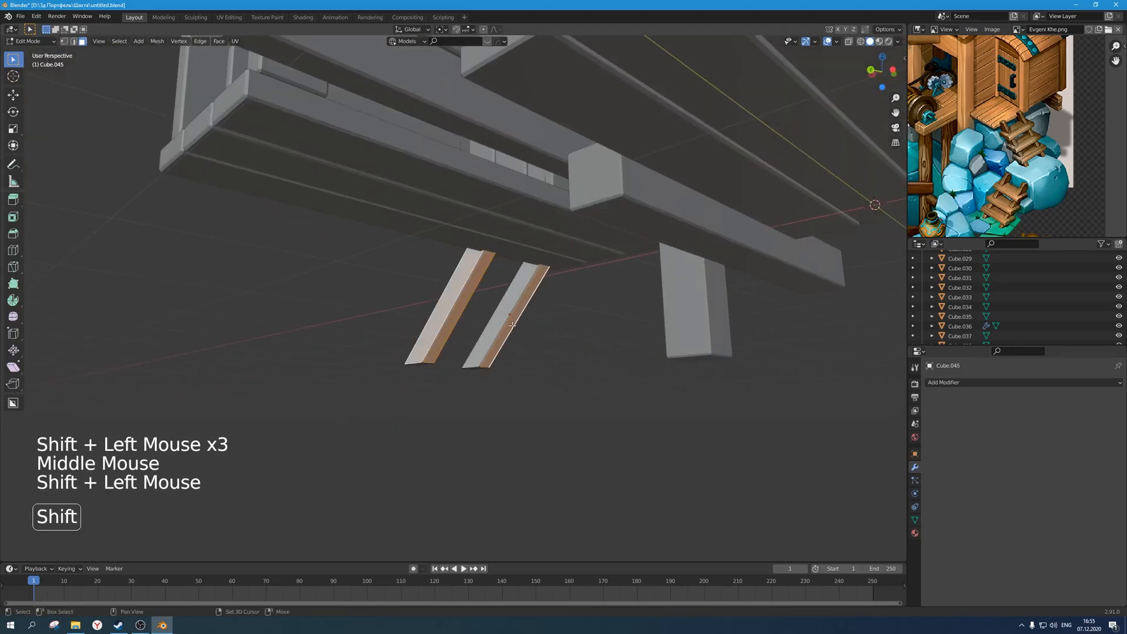
{"action": "scroll", "coordinate": [515, 327], "scroll_direction": "up", "scroll_amount": 6, "text": "shift"}
{"action": "key", "text": "ctrl+z"}
{"action": "left_click", "coordinate": [507, 309], "text": "shift"}
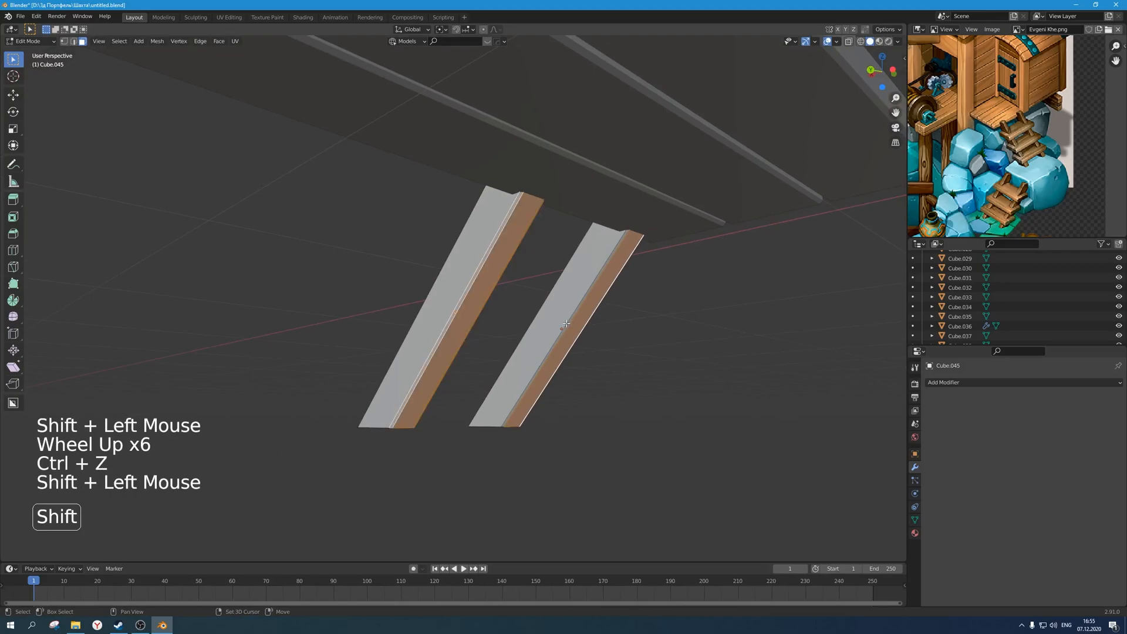
{"action": "middle_click_drag", "start_coordinate": [616, 320], "coordinate": [455, 343]}
{"action": "scroll", "coordinate": [541, 323], "scroll_direction": "down", "scroll_amount": 9}
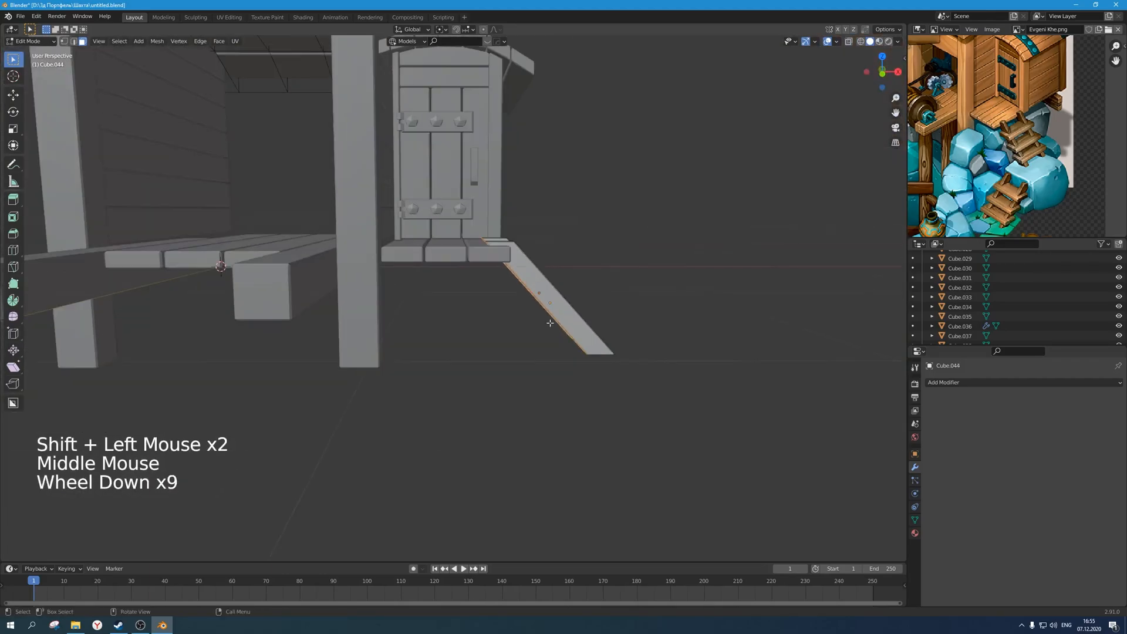
{"action": "middle_click_drag", "start_coordinate": [540, 323], "coordinate": [638, 331]}
{"action": "key", "text": "g"}
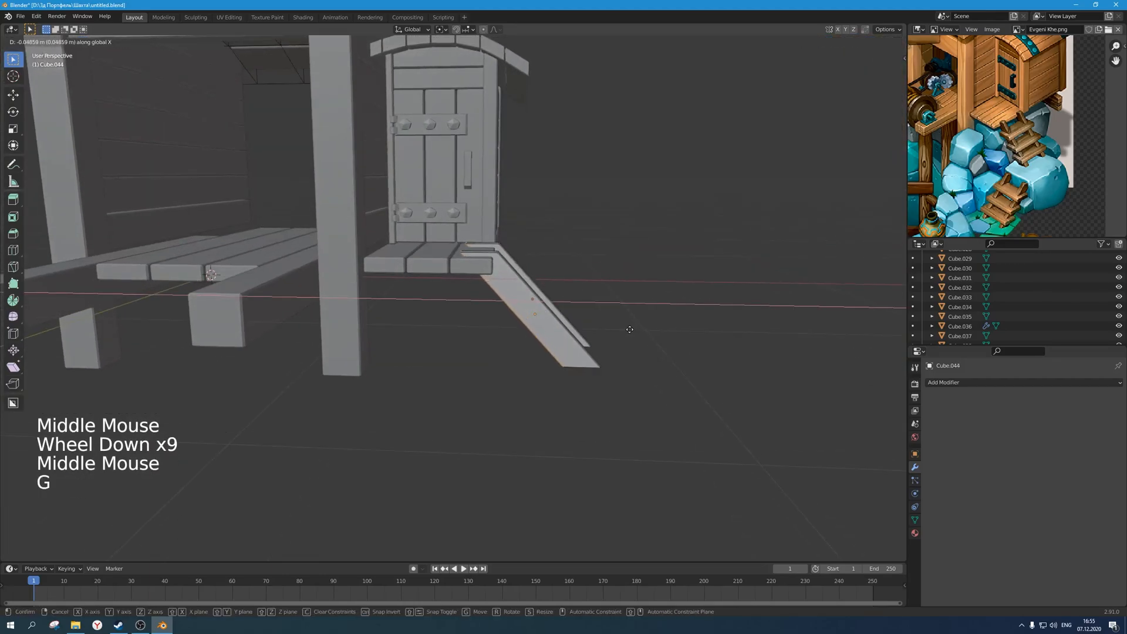
{"action": "left_click", "coordinate": [629, 330]}
{"action": "key", "text": "Tab"}
{"action": "left_click", "coordinate": [618, 343]}
Lower both stringers about 0.049 m along Z, then raise them about 0.012 m to fit the porch floor.
{"action": "scroll", "coordinate": [619, 344], "scroll_direction": "down", "scroll_amount": 2}
{"action": "middle_click_drag", "start_coordinate": [618, 344], "coordinate": [513, 351]}
{"action": "scroll", "coordinate": [514, 351], "scroll_direction": "up", "scroll_amount": 2}
{"action": "left_click", "coordinate": [479, 332]}
{"action": "left_click", "coordinate": [497, 314], "text": "shift"}
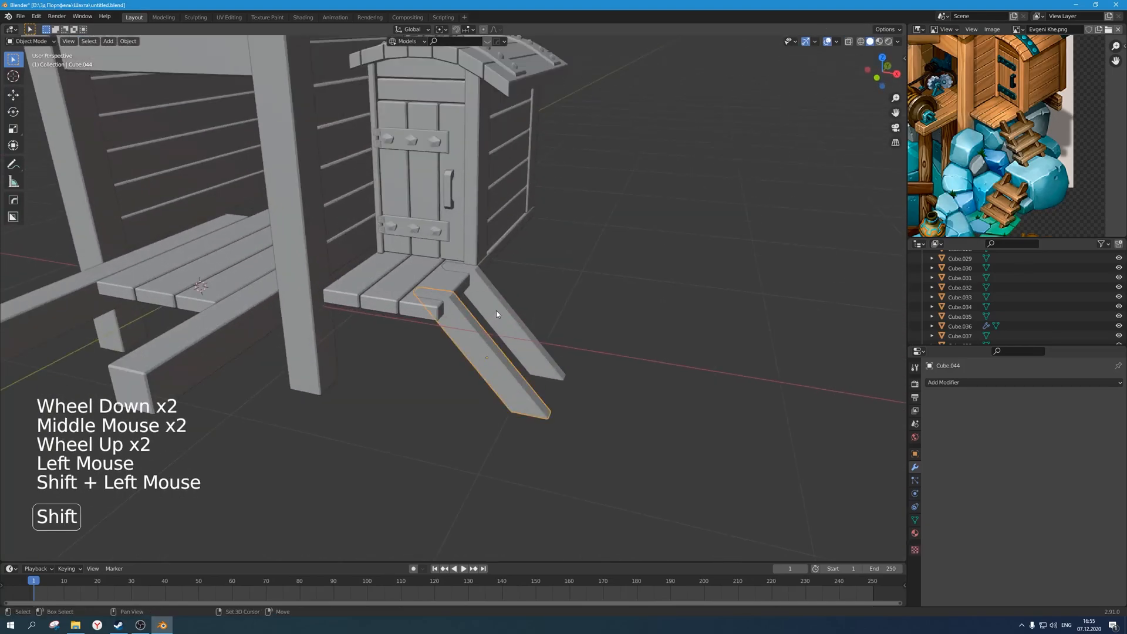
{"action": "scroll", "coordinate": [497, 315], "scroll_direction": "up", "scroll_amount": 2}
{"action": "key", "text": "g"}
{"action": "left_click", "coordinate": [503, 329]}
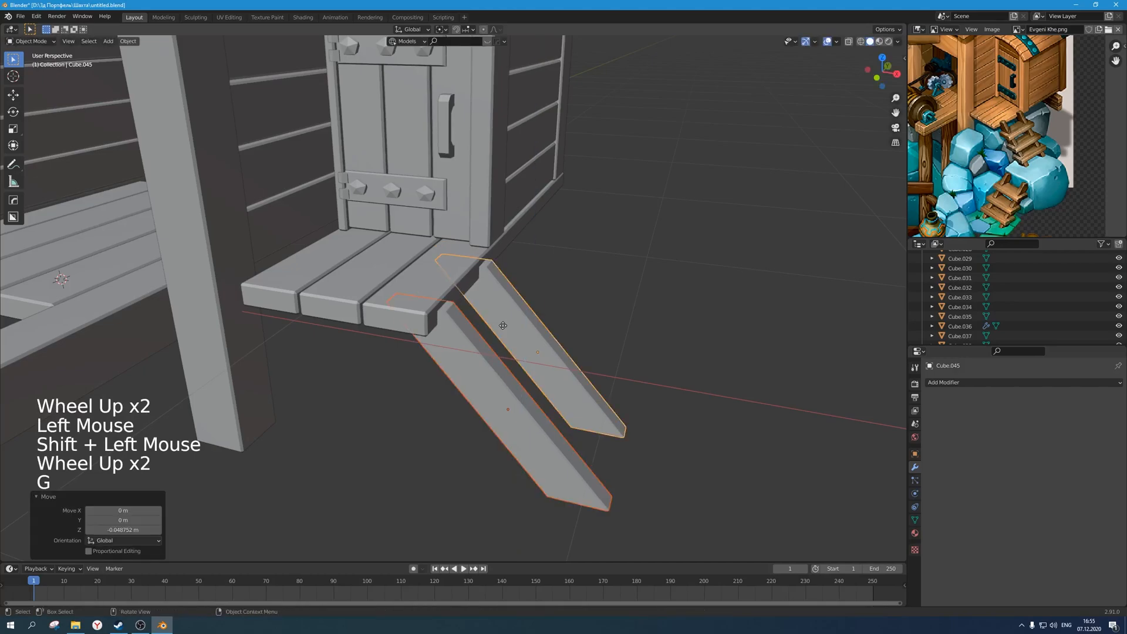
{"action": "key", "text": "g"}
{"action": "key", "text": "z"}
{"action": "left_click", "coordinate": [617, 254]}
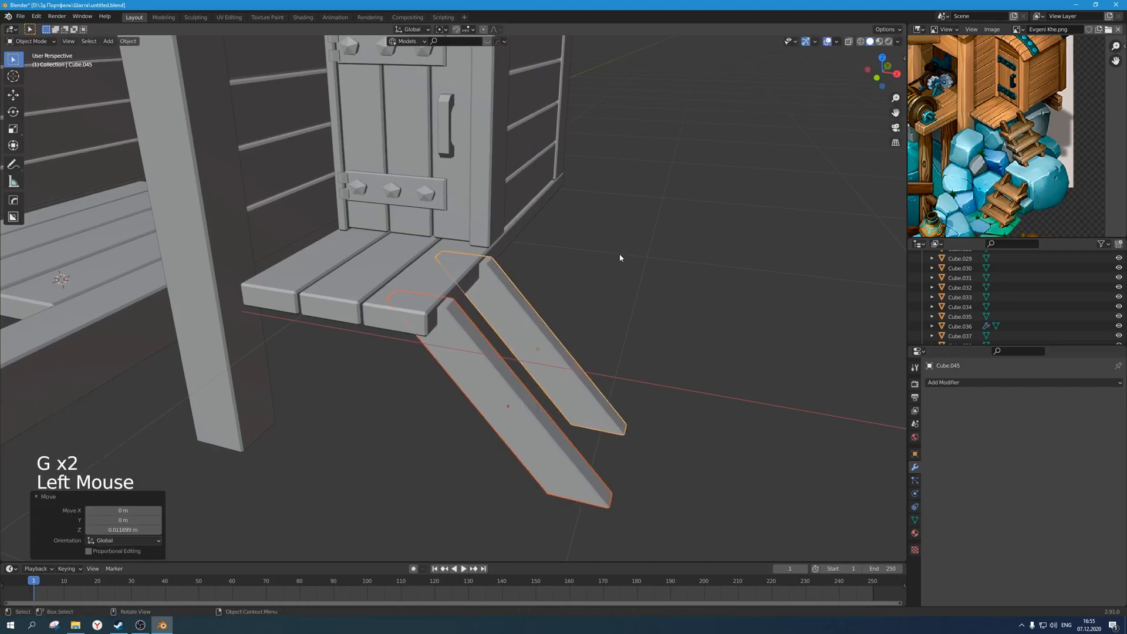
Save the file and examine the wooden stairs in the reference image.
{"action": "scroll", "coordinate": [619, 253], "scroll_direction": "down", "scroll_amount": 4}
{"action": "key", "text": "ctrl+s"}
{"action": "middle_click_drag", "start_coordinate": [619, 254], "coordinate": [1125, 137]}
{"action": "scroll", "coordinate": [515, 293], "scroll_direction": "up", "scroll_amount": 1}
{"action": "scroll", "coordinate": [625, 322], "scroll_direction": "down", "scroll_amount": 2}
{"action": "scroll", "coordinate": [1033, 164], "scroll_direction": "up", "scroll_amount": 4}
{"action": "scroll", "coordinate": [1037, 167], "scroll_direction": "down", "scroll_amount": 3}
{"action": "middle_click_drag", "start_coordinate": [1036, 167], "coordinate": [998, 164]}
{"action": "scroll", "coordinate": [1029, 126], "scroll_direction": "up", "scroll_amount": 2}
{"action": "scroll", "coordinate": [1014, 139], "scroll_direction": "down", "scroll_amount": 3}
{"action": "key", "text": "ctrl+s"}
Duplicate the outermost porch floor plank about 0.145 m along X and lower the copy about 0.178 m along Z.
{"action": "middle_click_drag", "start_coordinate": [774, 212], "coordinate": [474, 241]}
{"action": "scroll", "coordinate": [478, 319], "scroll_direction": "up", "scroll_amount": 2}
{"action": "scroll", "coordinate": [474, 241], "scroll_direction": "up", "scroll_amount": 1}
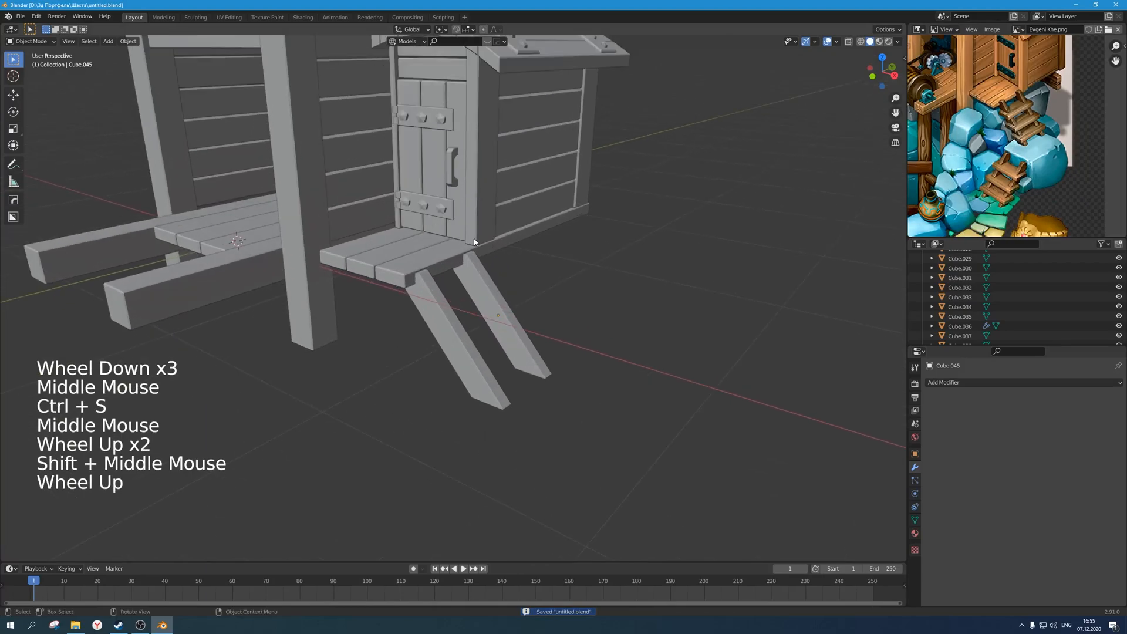
{"action": "left_click", "coordinate": [450, 270]}
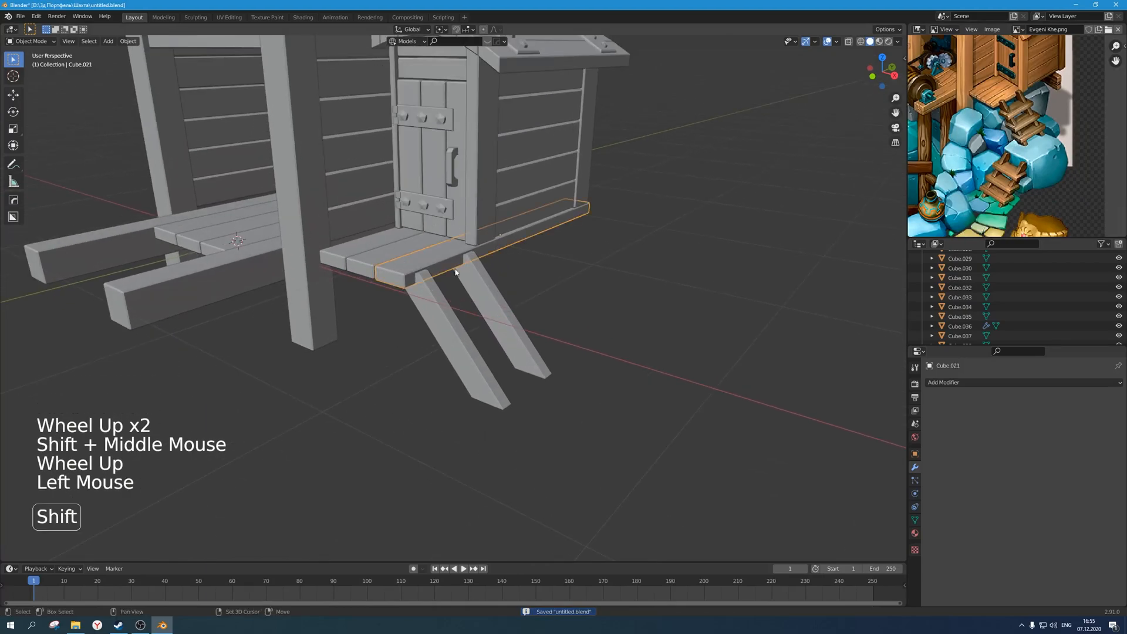
{"action": "key", "text": "shift+d"}
{"action": "left_click", "coordinate": [463, 276]}
{"action": "key", "text": "g"}
{"action": "key", "text": "z"}
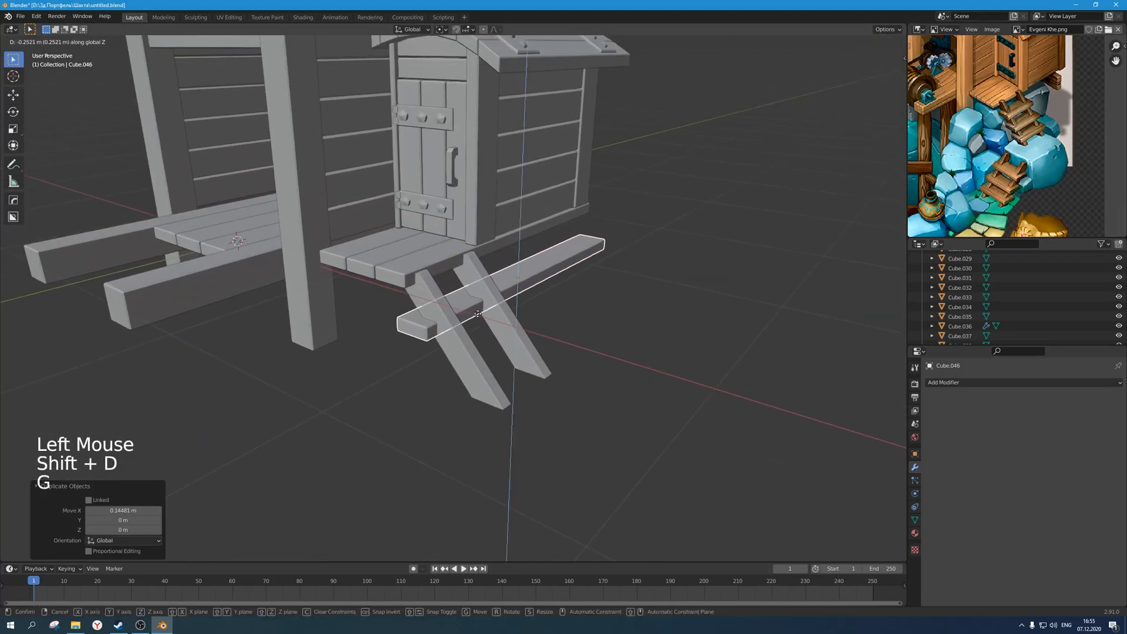
{"action": "left_click", "coordinate": [474, 305]}
Shorten the plank copy to 0.265 along Y and move it about 0.69 m along negative Y onto the stringers.
{"action": "scroll", "coordinate": [473, 305], "scroll_direction": "down", "scroll_amount": 1}
{"action": "middle_click_drag", "start_coordinate": [573, 282], "coordinate": [493, 305]}
{"action": "key", "text": "s"}
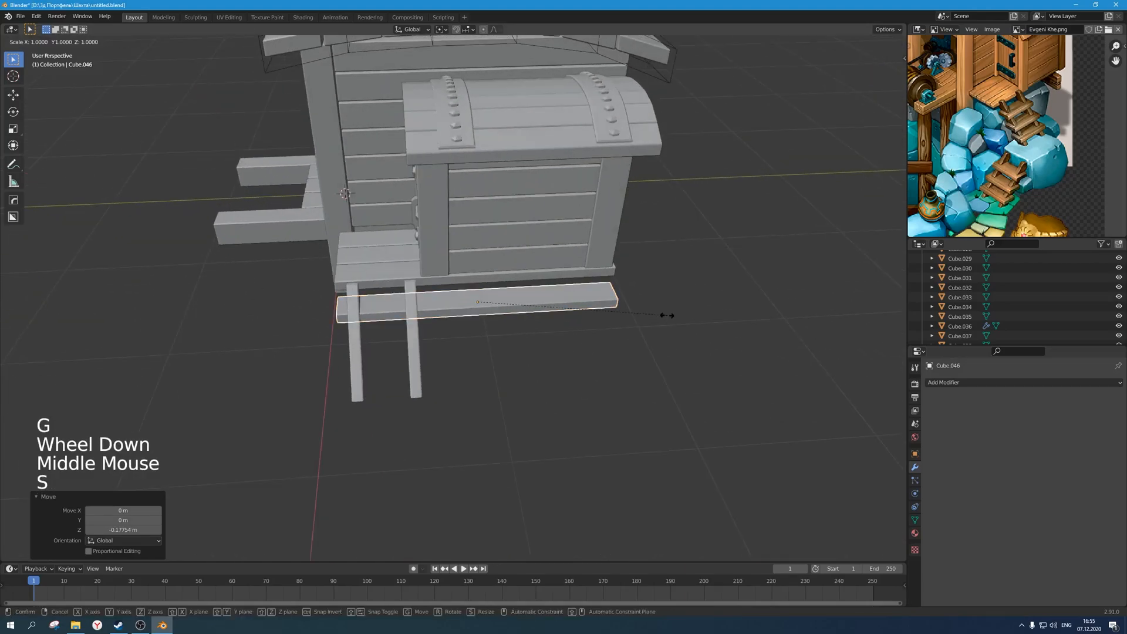
{"action": "key", "text": "y"}
{"action": "left_click", "coordinate": [527, 300]}
{"action": "key", "text": "g"}
{"action": "key", "text": "y"}
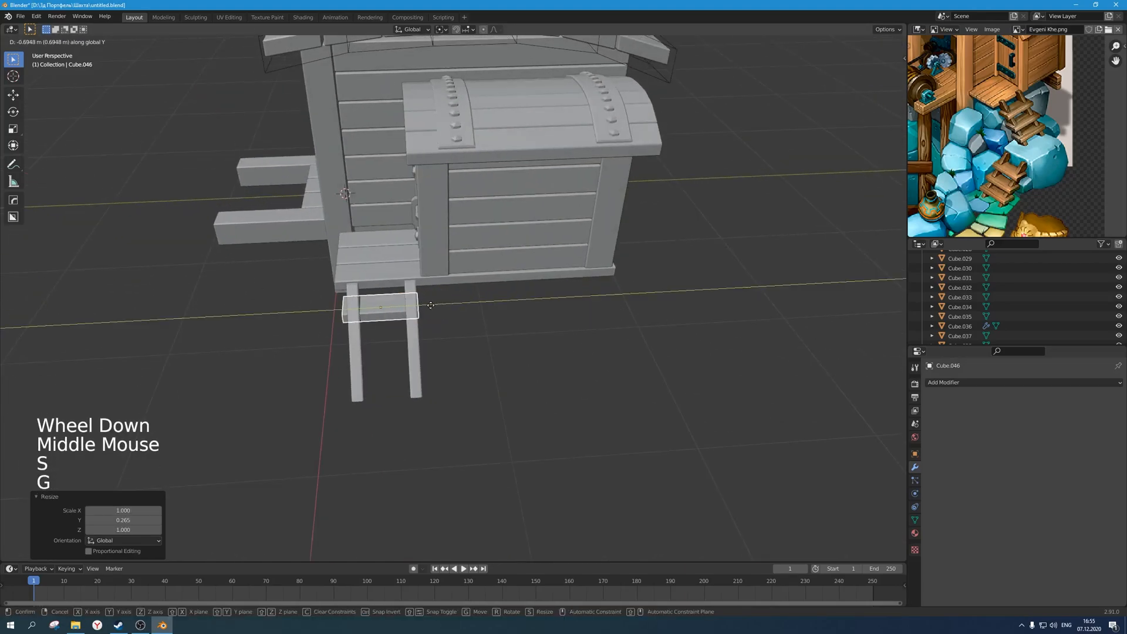
{"action": "left_click", "coordinate": [433, 306]}
Scale the stair tread by 1.106 along Y and shift it about 0.004 m along negative Y to centre it in top view.
{"action": "middle_click_drag", "start_coordinate": [432, 306], "coordinate": [456, 347]}
{"action": "key", "text": "s"}
{"action": "left_click", "coordinate": [462, 309]}
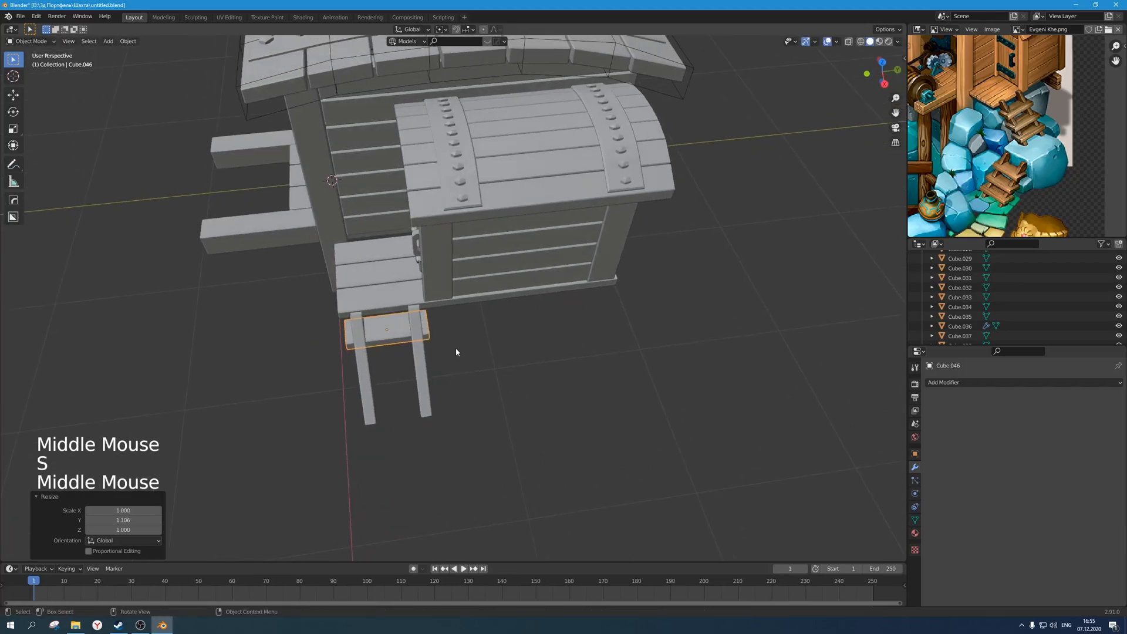
{"action": "key", "text": "KP_7"}
{"action": "scroll", "coordinate": [455, 348], "scroll_direction": "up", "scroll_amount": 2}
{"action": "middle_click_drag", "start_coordinate": [632, 345], "coordinate": [577, 342], "text": "shift"}
{"action": "key", "text": "alt+z"}
{"action": "scroll", "coordinate": [577, 343], "scroll_direction": "up", "scroll_amount": 4}
{"action": "key", "text": "g"}
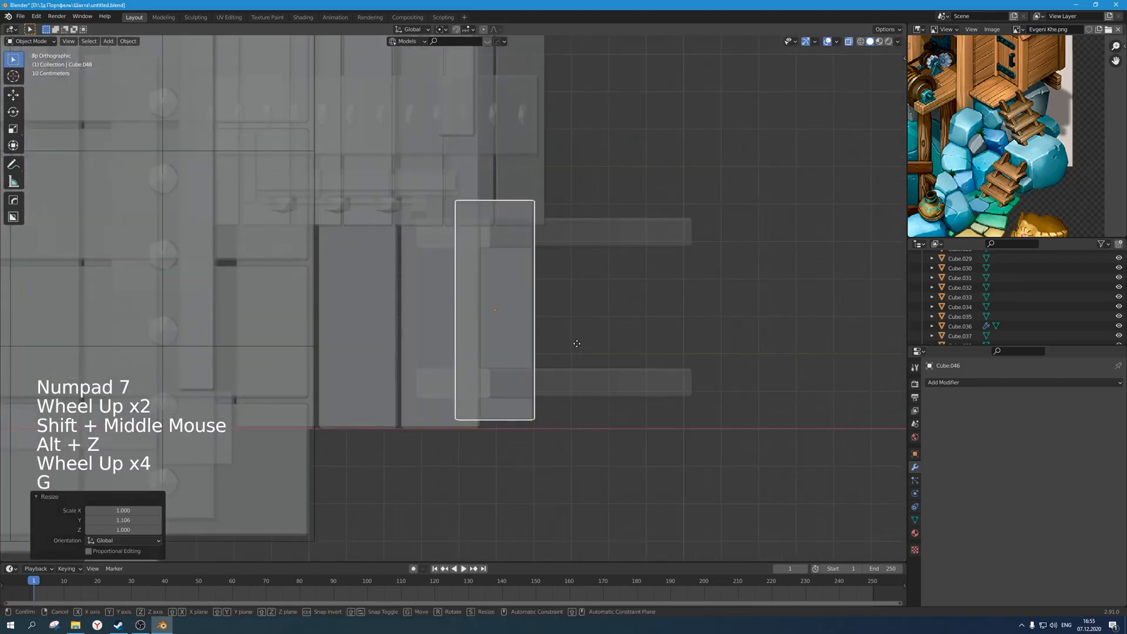
{"action": "key", "text": "y"}
{"action": "left_click", "coordinate": [585, 345]}
{"action": "scroll", "coordinate": [585, 344], "scroll_direction": "down", "scroll_amount": 1}
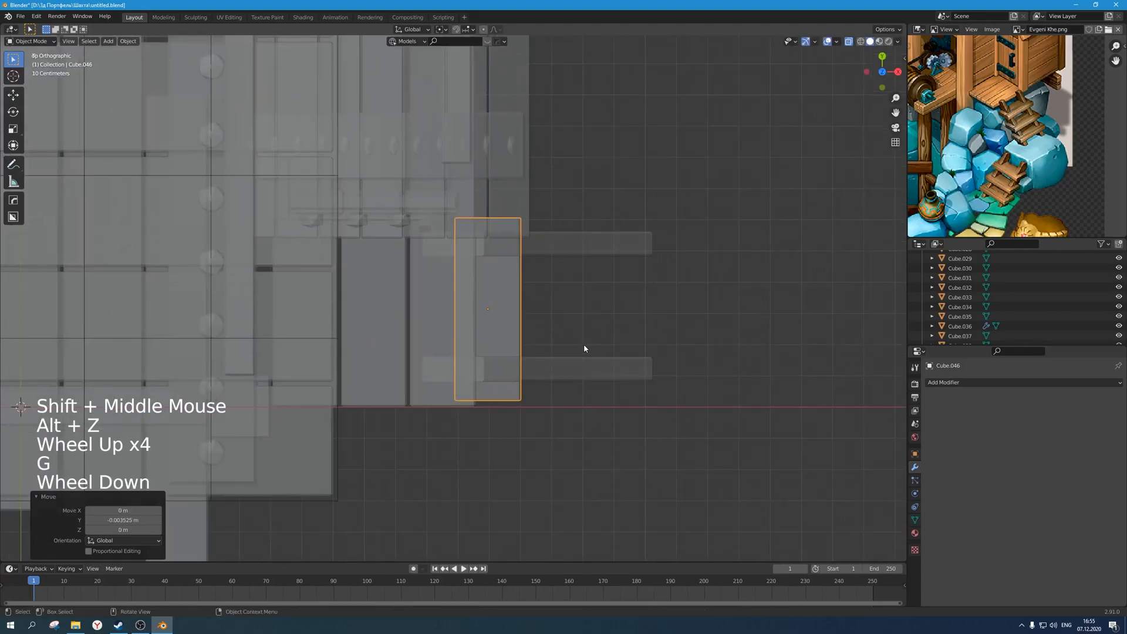
Centre the stair tread on the stringers along X and resize it to extend past both stringer edges.
{"action": "key", "text": "KP_1"}
{"action": "scroll", "coordinate": [585, 345], "scroll_direction": "up", "scroll_amount": 1}
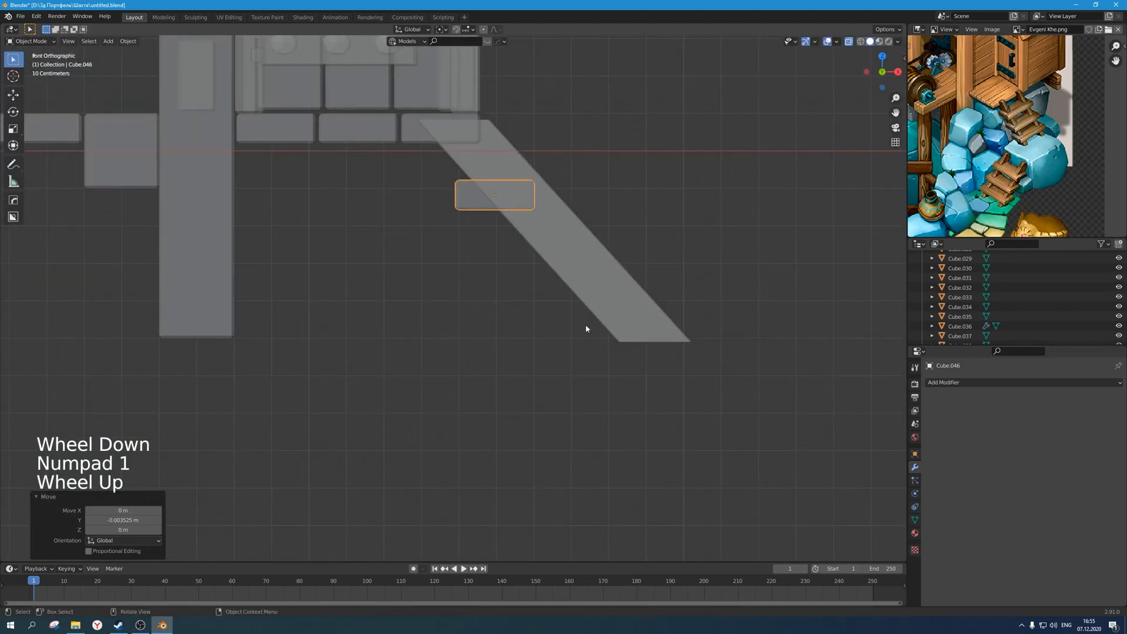
{"action": "key", "text": "g"}
{"action": "key", "text": "x"}
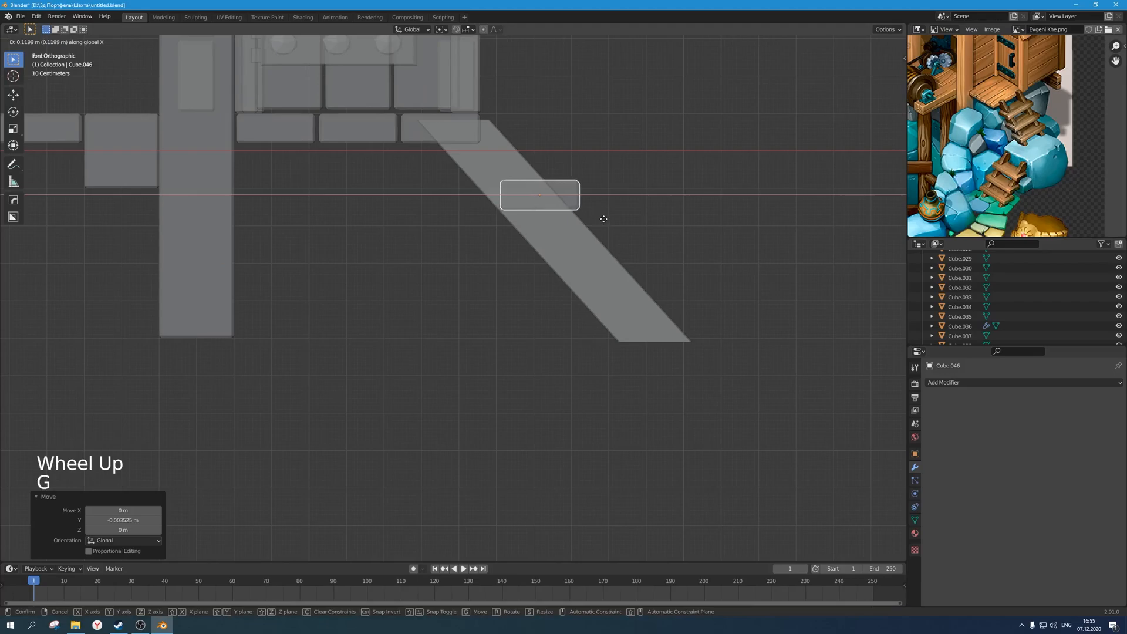
{"action": "key", "text": "s"}
{"action": "left_click", "coordinate": [654, 218]}
{"action": "key", "text": "g"}
{"action": "key", "text": "x"}
{"action": "left_click", "coordinate": [672, 223]}
Shift the stair tread about 0.009 m along Y with X-ray display turned off.
{"action": "scroll", "coordinate": [674, 225], "scroll_direction": "down", "scroll_amount": 4}
{"action": "middle_click_drag", "start_coordinate": [674, 226], "coordinate": [580, 306]}
{"action": "key", "text": "alt+z"}
{"action": "key", "text": "g"}
{"action": "left_click", "coordinate": [509, 357]}
Duplicate the tread lower down the stringers and move the original about 0.018 m along negative X and 0.034 m up.
{"action": "key", "text": "KP_1"}
{"action": "scroll", "coordinate": [581, 309], "scroll_direction": "up", "scroll_amount": 3}
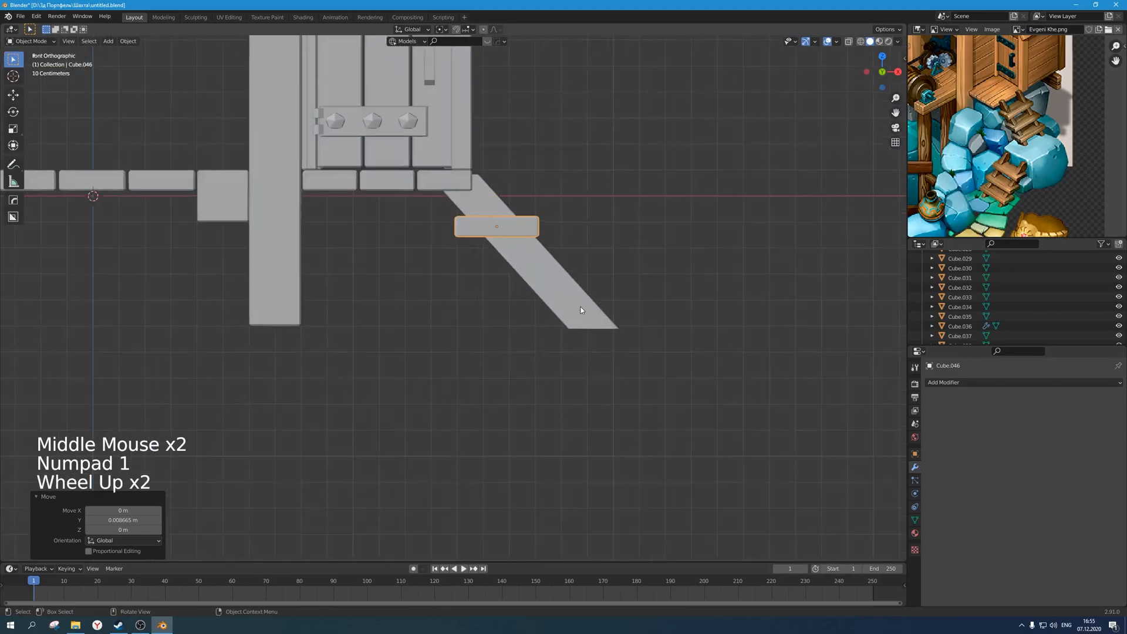
{"action": "key", "text": "shift+d"}
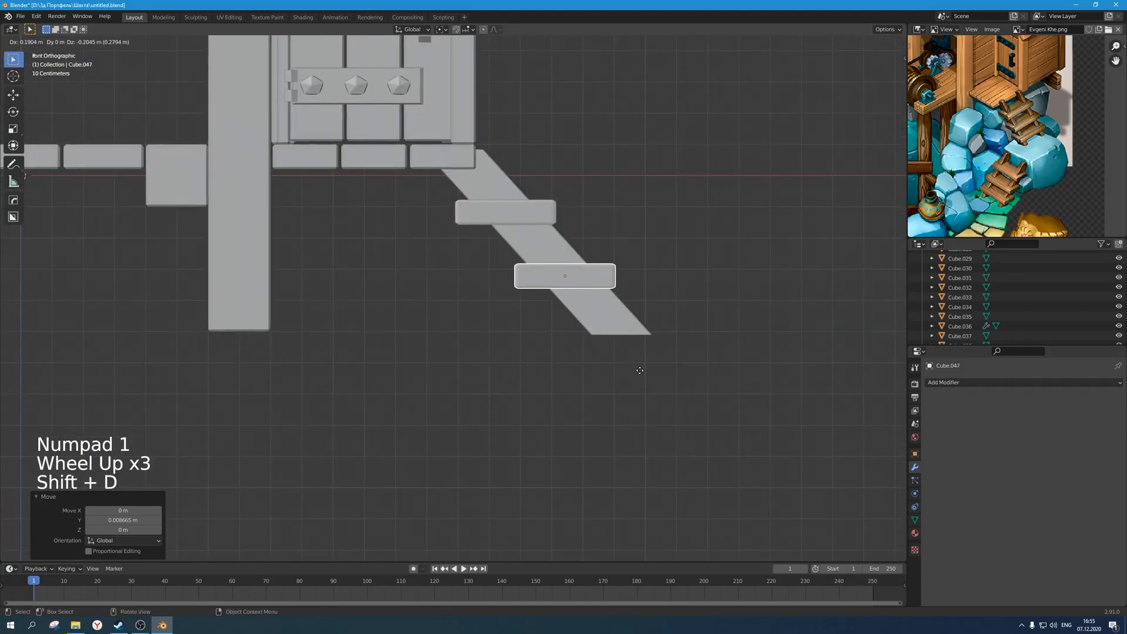
{"action": "left_click", "coordinate": [620, 346]}
{"action": "left_click", "coordinate": [505, 211]}
{"action": "key", "text": "g"}
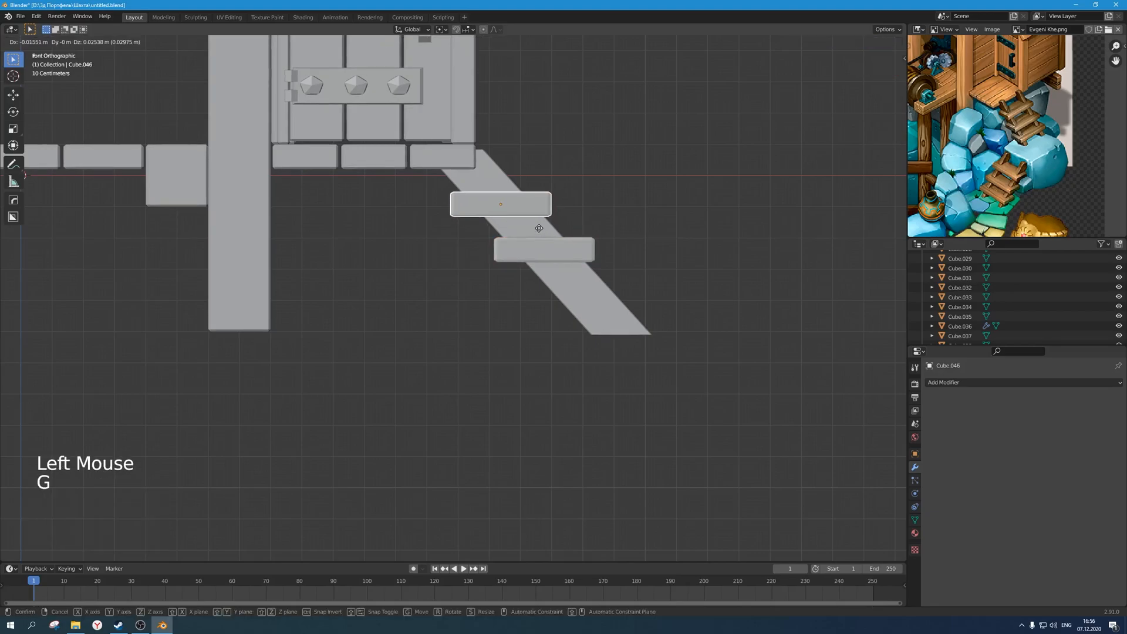
{"action": "left_click", "coordinate": [539, 226]}
Duplicate the top tread to the stringers' lower end and shift the middle tread about 0.018 m along X and 0.016 m down.
{"action": "key", "text": "shift+d"}
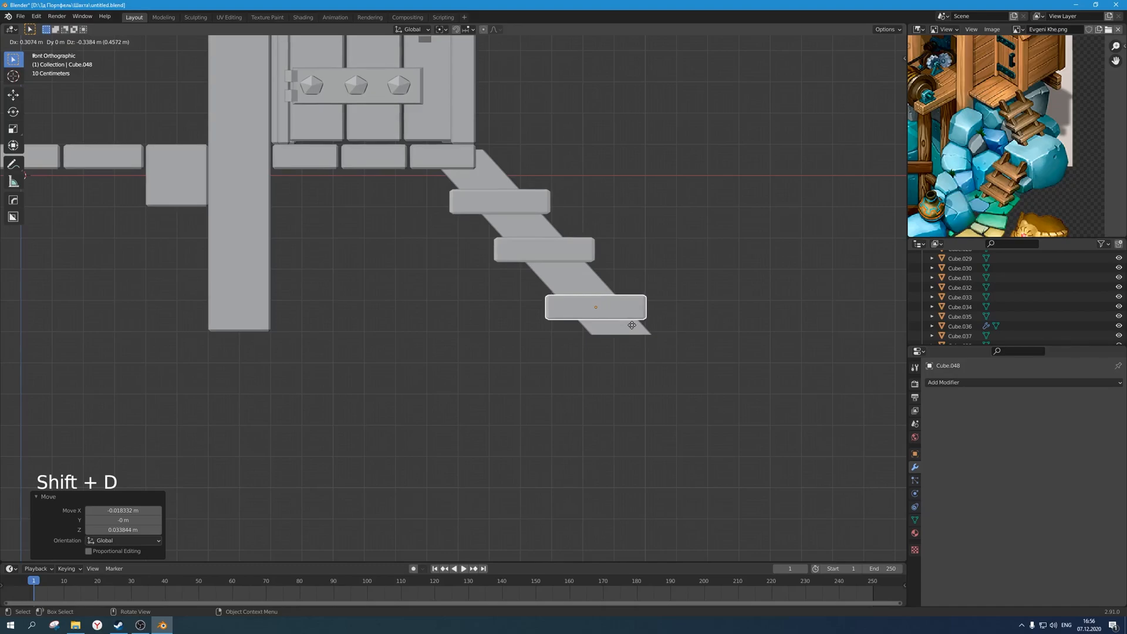
{"action": "left_click", "coordinate": [631, 324]}
{"action": "left_click", "coordinate": [587, 252]}
{"action": "key", "text": "g"}
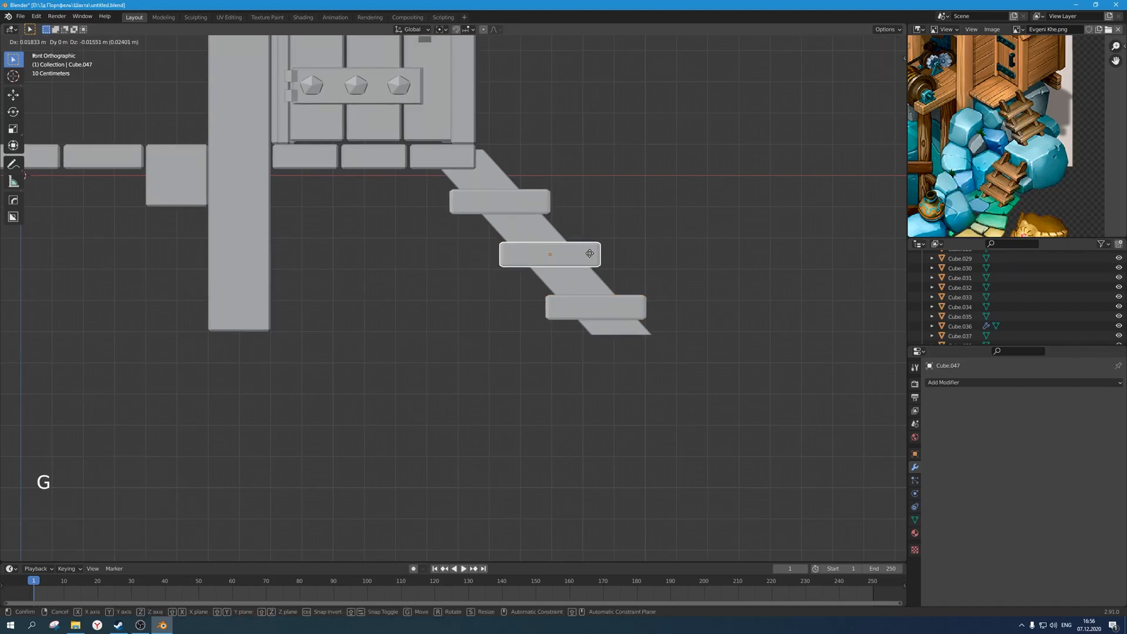
{"action": "left_click", "coordinate": [589, 254]}
{"action": "left_click", "coordinate": [641, 221]}
Compare the three-tread stairs with the reference image and save the file.
{"action": "scroll", "coordinate": [642, 220], "scroll_direction": "down", "scroll_amount": 2}
{"action": "middle_click_drag", "start_coordinate": [642, 227], "coordinate": [623, 247]}
{"action": "scroll", "coordinate": [546, 265], "scroll_direction": "down", "scroll_amount": 3}
{"action": "scroll", "coordinate": [999, 164], "scroll_direction": "down", "scroll_amount": 2}
{"action": "middle_click_drag", "start_coordinate": [1022, 177], "coordinate": [998, 165]}
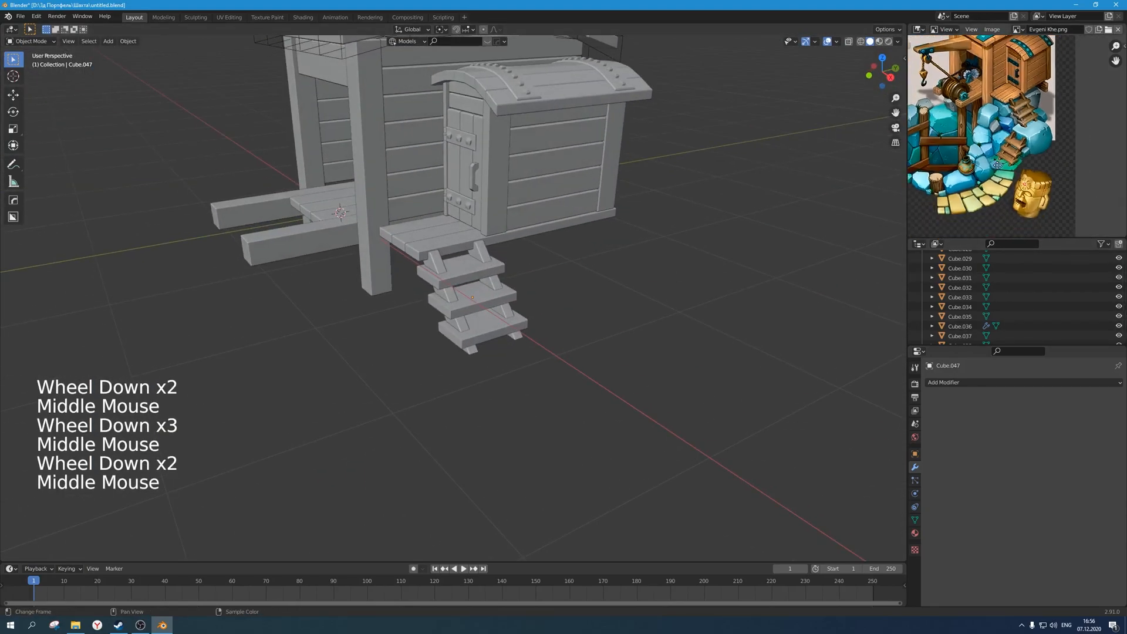
{"action": "scroll", "coordinate": [997, 165], "scroll_direction": "up", "scroll_amount": 1}
{"action": "scroll", "coordinate": [742, 239], "scroll_direction": "down", "scroll_amount": 1}
{"action": "middle_click_drag", "start_coordinate": [741, 238], "coordinate": [539, 262]}
{"action": "key", "text": "ctrl+s"}
Examine the overall hut model and the crane beam in the reference image.
{"action": "scroll", "coordinate": [473, 239], "scroll_direction": "down", "scroll_amount": 3}
{"action": "middle_click_drag", "start_coordinate": [474, 239], "coordinate": [534, 303], "text": "shift"}
{"action": "scroll", "coordinate": [487, 253], "scroll_direction": "up", "scroll_amount": 3}
{"action": "scroll", "coordinate": [517, 282], "scroll_direction": "down", "scroll_amount": 1}
{"action": "scroll", "coordinate": [517, 282], "scroll_direction": "down", "scroll_amount": 1, "text": "shift"}
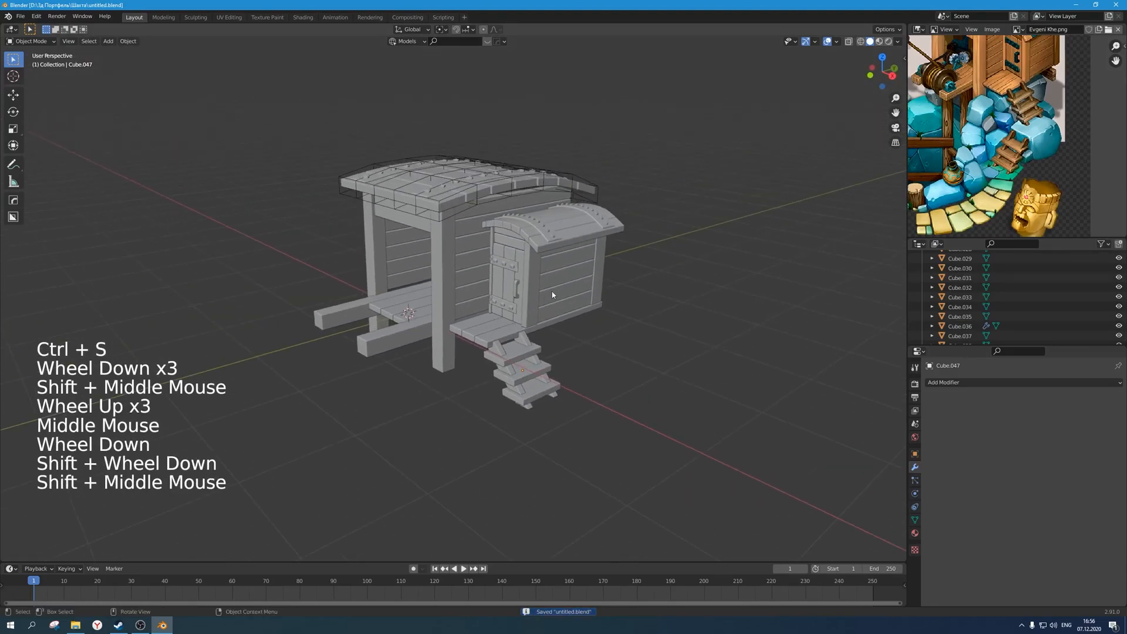
{"action": "scroll", "coordinate": [590, 317], "scroll_direction": "up", "scroll_amount": 1}
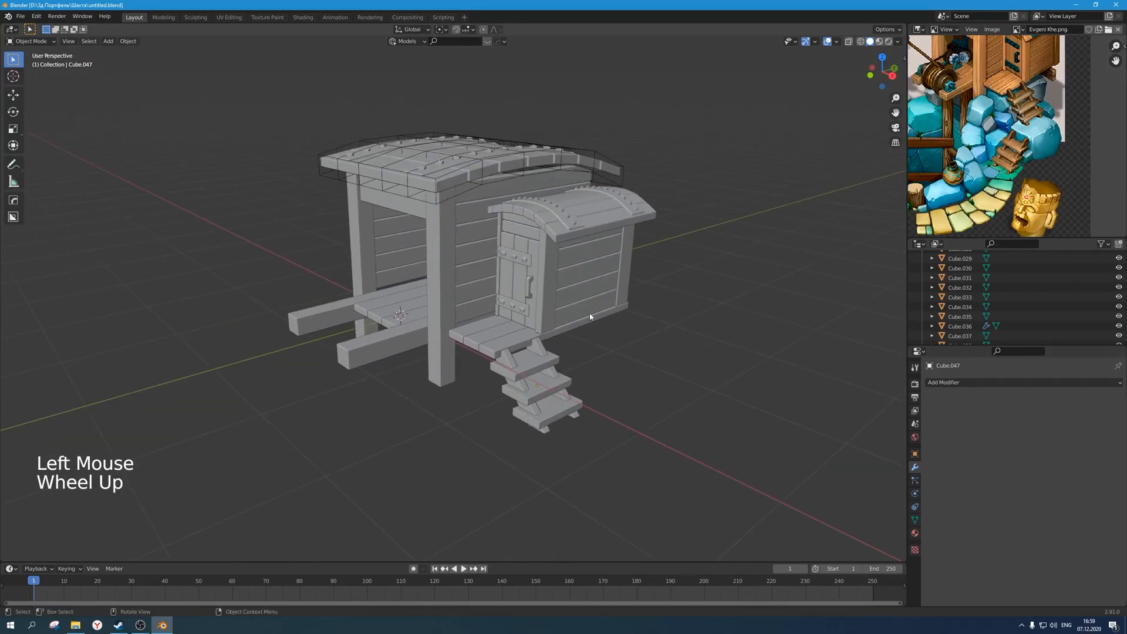
{"action": "scroll", "coordinate": [998, 176], "scroll_direction": "down", "scroll_amount": 2}
{"action": "middle_click_drag", "start_coordinate": [998, 176], "coordinate": [999, 149]}
{"action": "scroll", "coordinate": [1017, 156], "scroll_direction": "up", "scroll_amount": 3}
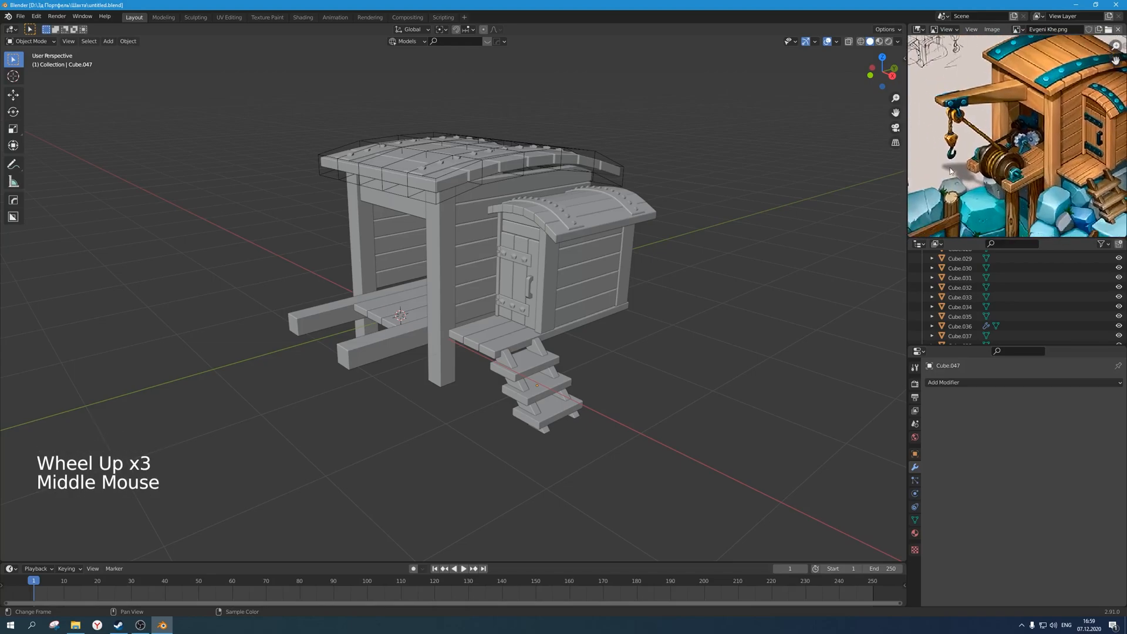
Add a cube at the 3D cursor and scale it by 0.183 in X and Z, keeping its Y length.
{"action": "scroll", "coordinate": [429, 222], "scroll_direction": "up", "scroll_amount": 2}
{"action": "middle_click_drag", "start_coordinate": [411, 234], "coordinate": [423, 229]}
{"action": "middle_click_drag", "start_coordinate": [423, 229], "coordinate": [458, 232]}
{"action": "scroll", "coordinate": [429, 222], "scroll_direction": "down", "scroll_amount": 2}
{"action": "scroll", "coordinate": [469, 234], "scroll_direction": "up", "scroll_amount": 1}
{"action": "key", "text": "shift+a"}
{"action": "mouse_move", "coordinate": [468, 235]}
{"action": "left_click", "coordinate": [505, 241]}
{"action": "middle_click_drag", "start_coordinate": [468, 330], "coordinate": [607, 325]}
{"action": "key", "text": "s"}
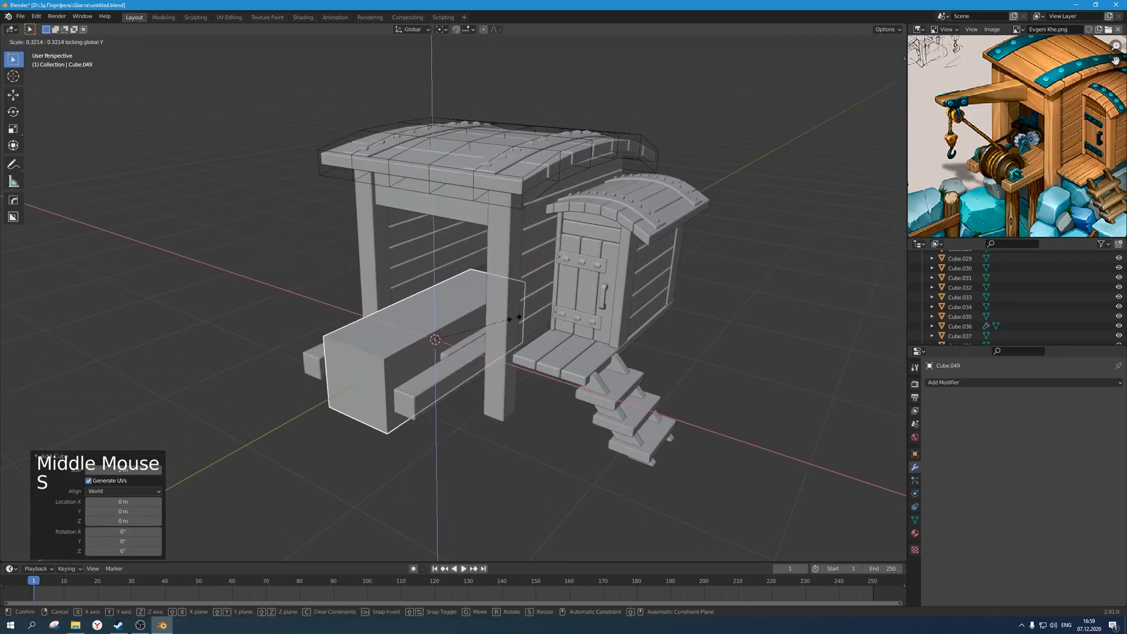
{"action": "left_click", "coordinate": [476, 320]}
Raise the new crane beam about 1.214 m along Z and move it about 0.852 m along negative Y.
{"action": "middle_click_drag", "start_coordinate": [531, 316], "coordinate": [535, 340]}
{"action": "key", "text": "g"}
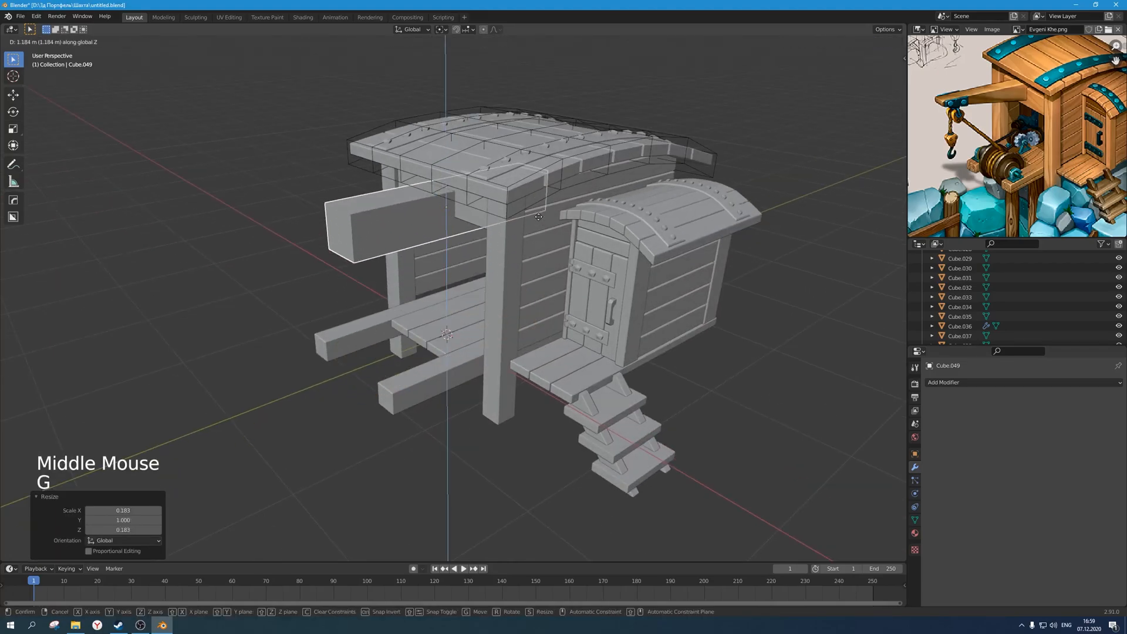
{"action": "left_click", "coordinate": [629, 203]}
{"action": "key", "text": "g"}
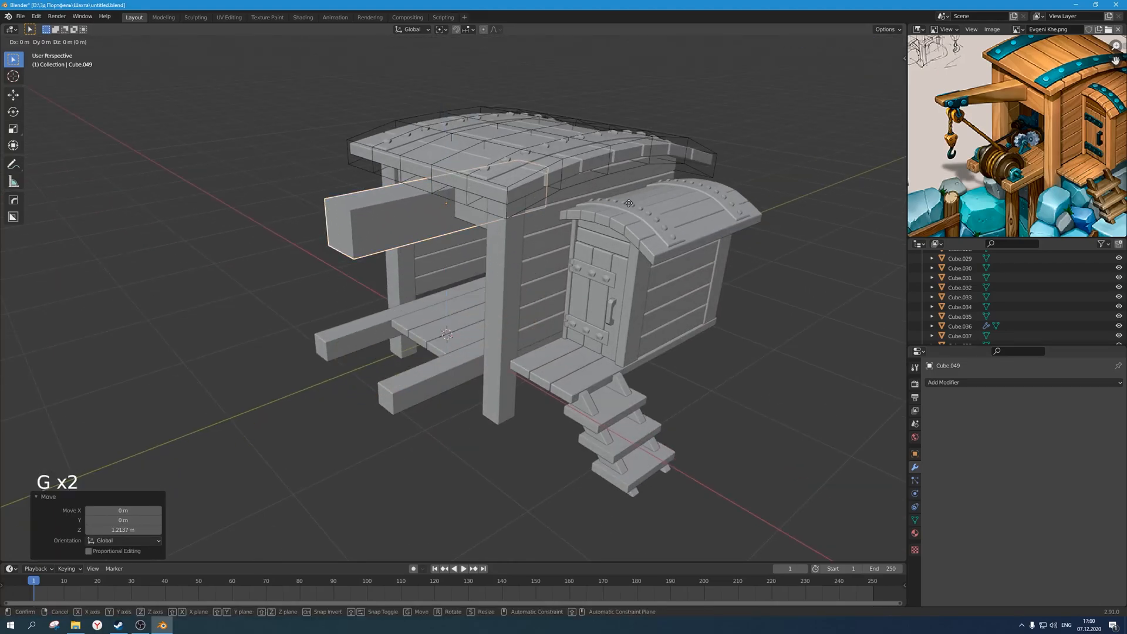
{"action": "left_click", "coordinate": [537, 217]}
Scale the crane beam by 0.842 along Y and move it about 0.013 m along Y and 0.042 m up.
{"action": "key", "text": "s"}
{"action": "key", "text": "y"}
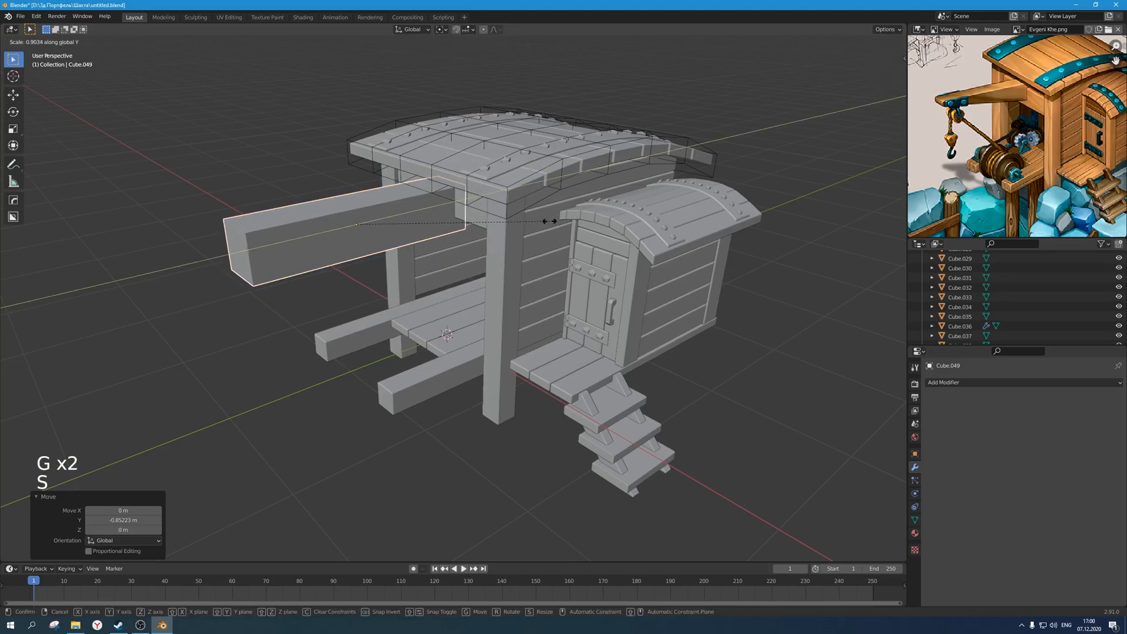
{"action": "left_click", "coordinate": [537, 222]}
{"action": "scroll", "coordinate": [1007, 123], "scroll_direction": "down", "scroll_amount": 2}
{"action": "middle_click_drag", "start_coordinate": [998, 117], "coordinate": [1010, 128]}
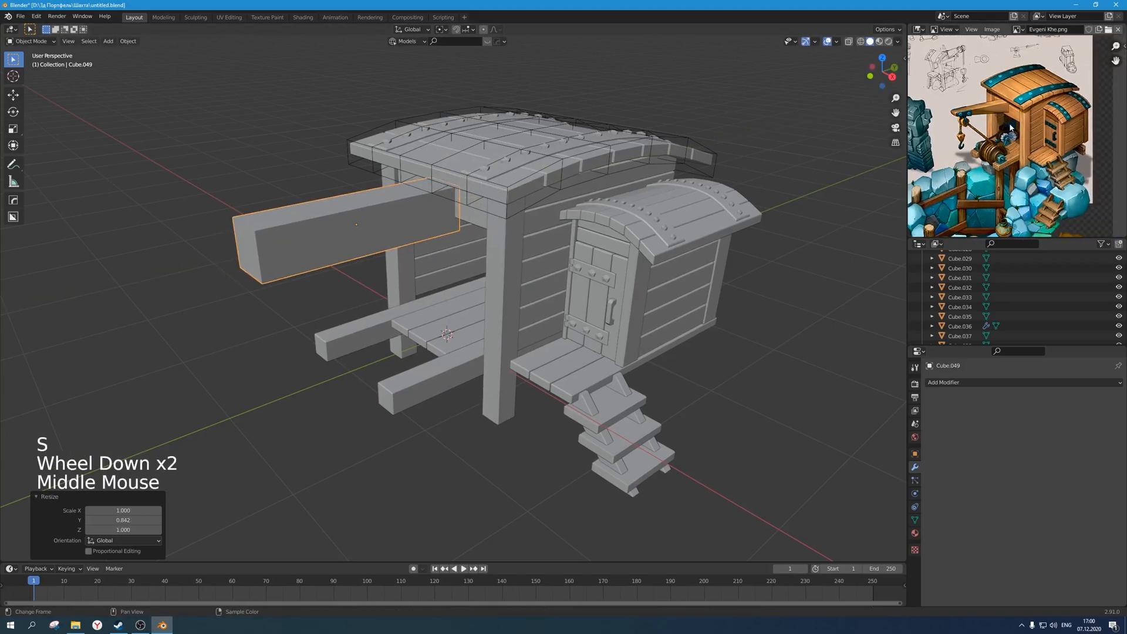
{"action": "scroll", "coordinate": [502, 251], "scroll_direction": "down", "scroll_amount": 1}
{"action": "middle_click_drag", "start_coordinate": [505, 258], "coordinate": [495, 241]}
{"action": "key", "text": "KP_1"}
{"action": "key", "text": "KP_3"}
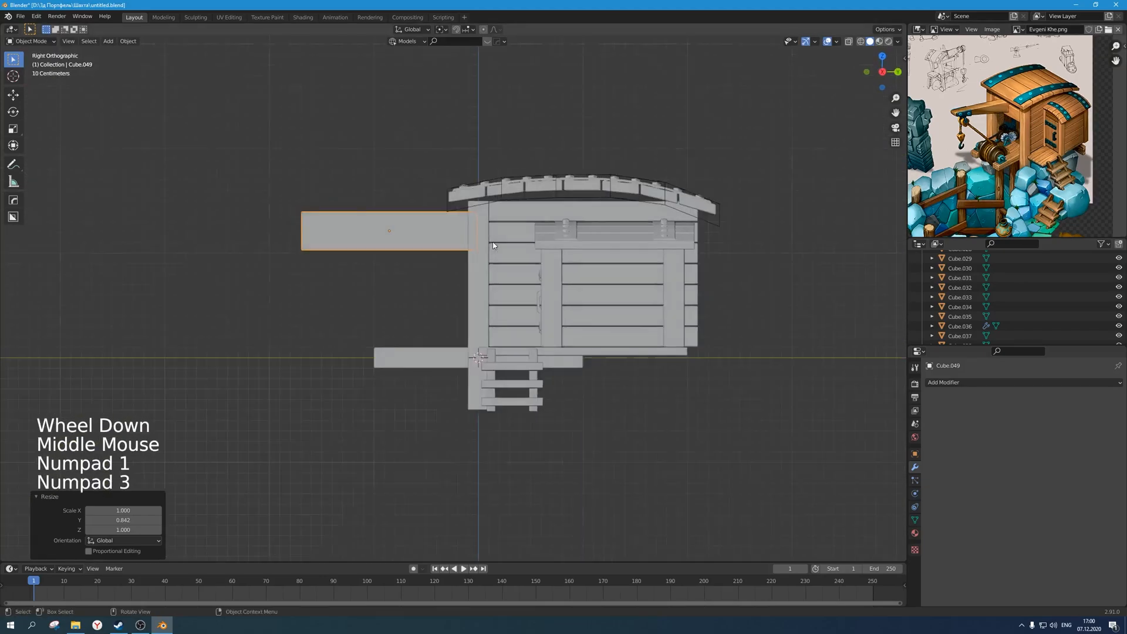
{"action": "key", "text": "g"}
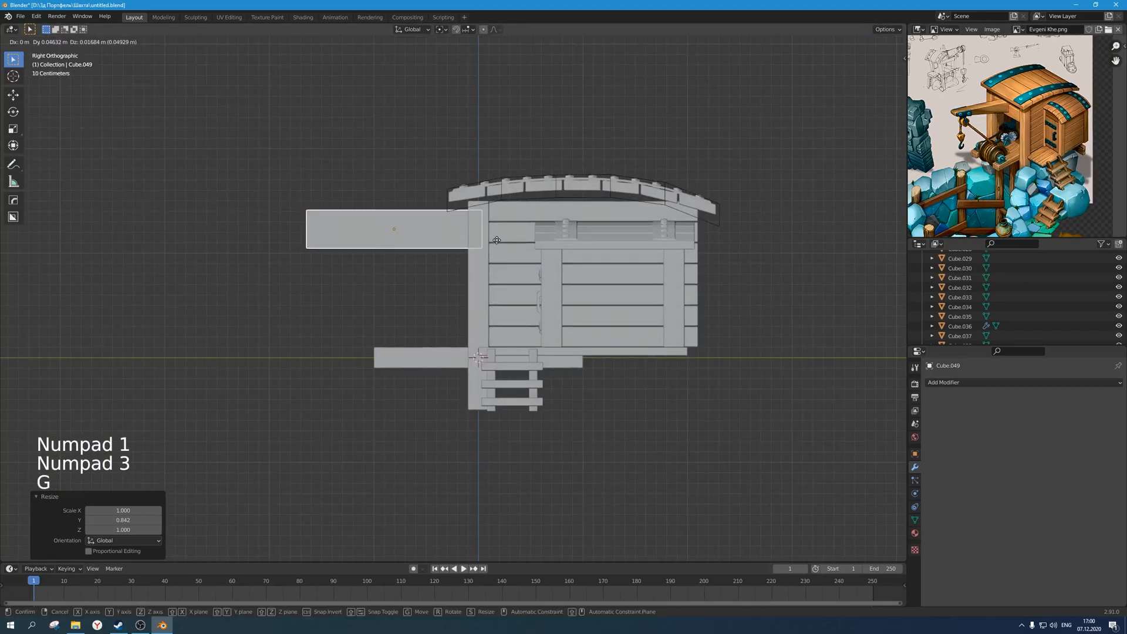
{"action": "left_click", "coordinate": [493, 238]}
Adjust the crane beam's height by scaling it along Z by 0.534 and again by 1.352.
{"action": "scroll", "coordinate": [476, 247], "scroll_direction": "down", "scroll_amount": 1}
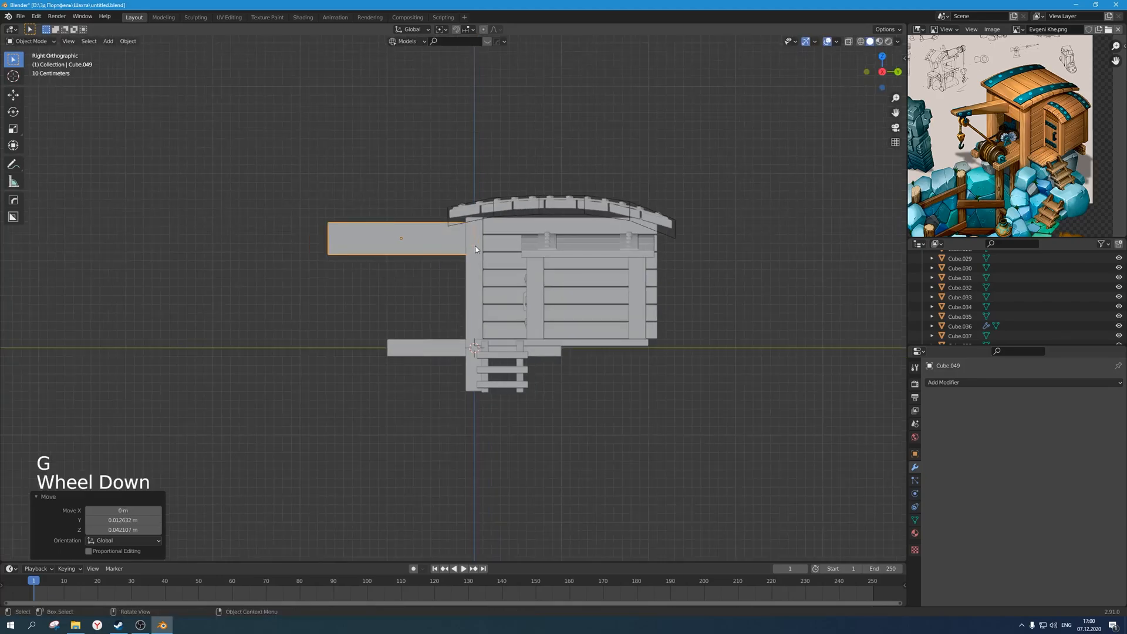
{"action": "middle_click_drag", "start_coordinate": [465, 250], "coordinate": [516, 295]}
{"action": "scroll", "coordinate": [529, 255], "scroll_direction": "up", "scroll_amount": 1}
{"action": "scroll", "coordinate": [508, 284], "scroll_direction": "up", "scroll_amount": 2}
{"action": "key", "text": "s"}
{"action": "key", "text": "z"}
{"action": "left_click", "coordinate": [468, 262]}
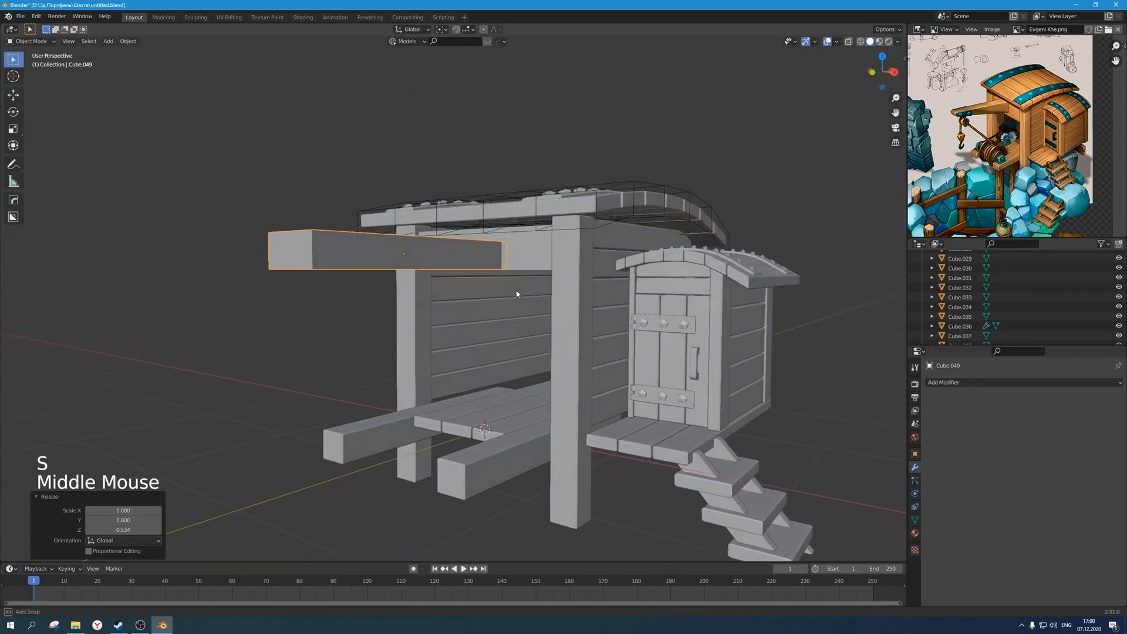
{"action": "key", "text": "s"}
{"action": "key", "text": "z"}
{"action": "left_click", "coordinate": [551, 305]}
Reposition the crane beam along Z under the roof edge and scale its height by 0.881.
{"action": "mouse_move", "coordinate": [541, 258]}
{"action": "middle_mouse_down"}
{"action": "mouse_move", "coordinate": [540, 284]}
{"action": "mouse_move", "coordinate": [534, 275]}
{"action": "middle_mouse_up"}
{"action": "scroll", "coordinate": [537, 282], "scroll_direction": "up", "scroll_amount": 2}
{"action": "key", "text": "g"}
{"action": "key", "text": "z"}
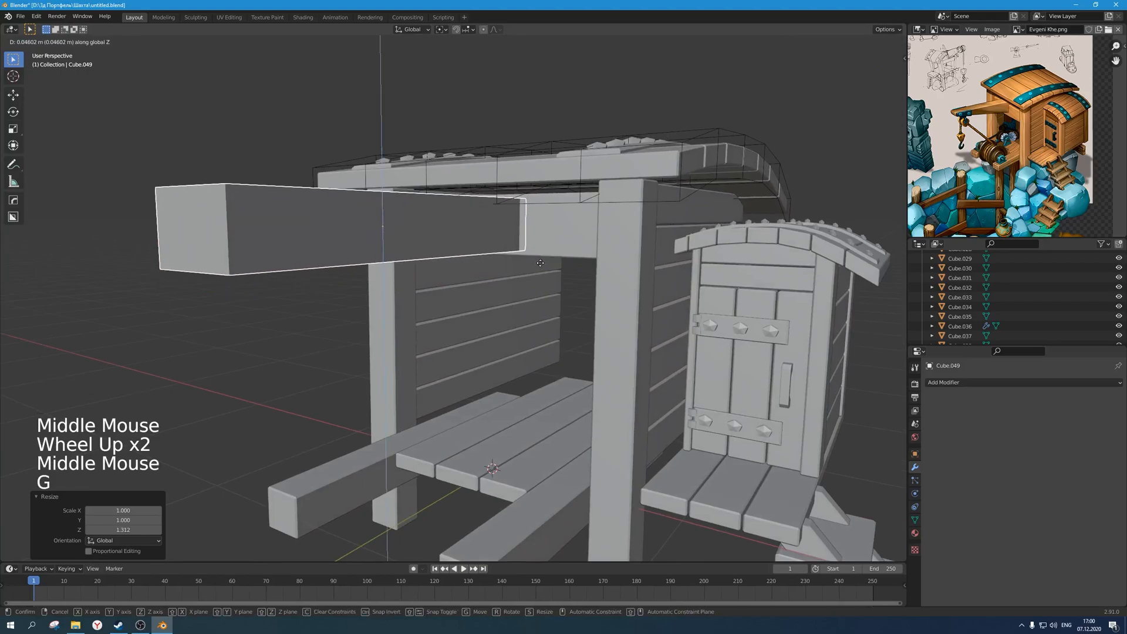
{"action": "key", "text": "s"}
{"action": "left_click", "coordinate": [543, 276]}
Narrow the crane beam by scaling it 0.355 along X.
{"action": "scroll", "coordinate": [547, 282], "scroll_direction": "down", "scroll_amount": 3}
{"action": "middle_click_drag", "start_coordinate": [546, 282], "coordinate": [598, 286]}
{"action": "key", "text": "s"}
{"action": "key", "text": "x"}
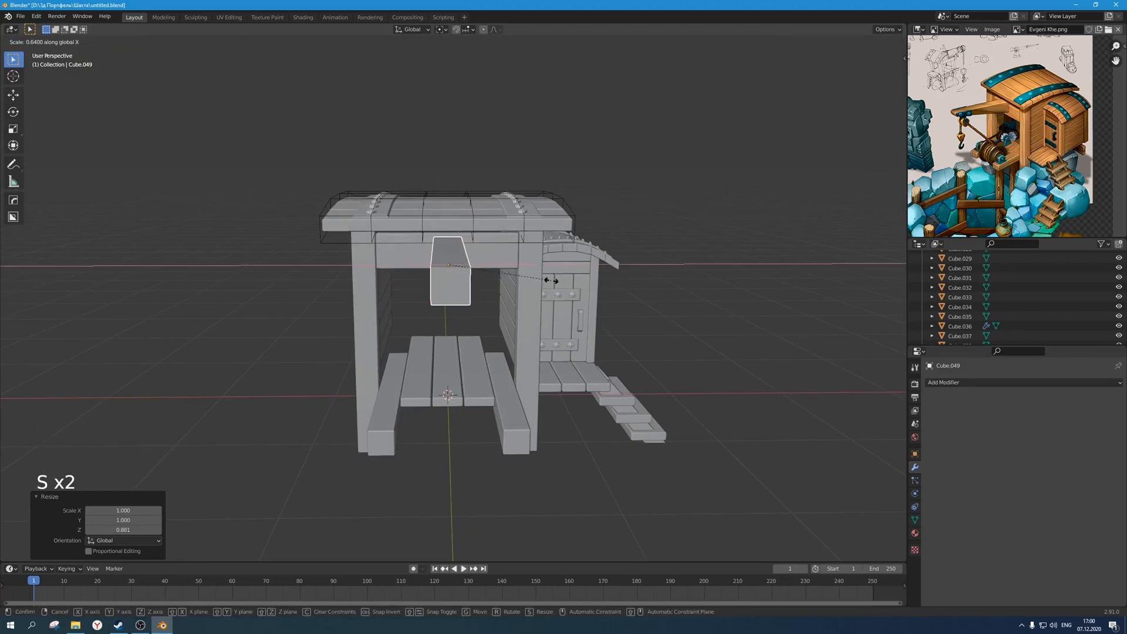
{"action": "left_click", "coordinate": [506, 272]}
{"action": "middle_click_drag", "start_coordinate": [507, 273], "coordinate": [533, 327]}
{"action": "scroll", "coordinate": [535, 314], "scroll_direction": "down", "scroll_amount": 4}
{"action": "scroll", "coordinate": [534, 315], "scroll_direction": "up", "scroll_amount": 3}
{"action": "scroll", "coordinate": [539, 327], "scroll_direction": "down", "scroll_amount": 1}
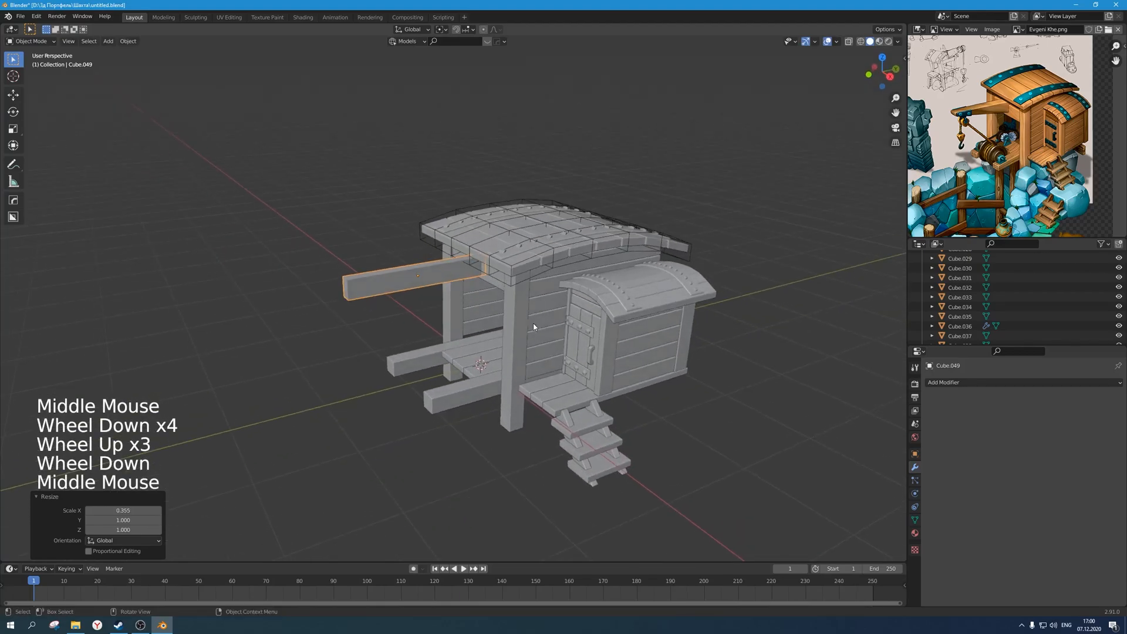
Widen the crane beam by scaling it 1.342 along X.
{"action": "key", "text": "s"}
{"action": "key", "text": "s"}
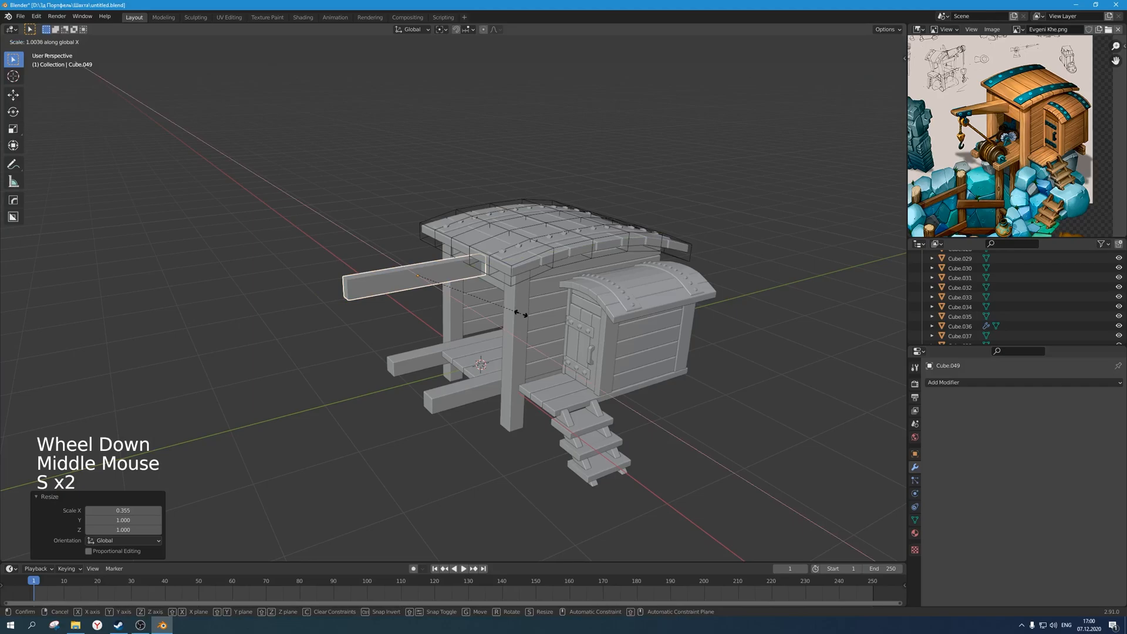
{"action": "left_click", "coordinate": [552, 338]}
{"action": "scroll", "coordinate": [464, 287], "scroll_direction": "up", "scroll_amount": 2}
{"action": "middle_click_drag", "start_coordinate": [461, 284], "coordinate": [495, 295]}
{"action": "scroll", "coordinate": [467, 292], "scroll_direction": "down", "scroll_amount": 3}
{"action": "scroll", "coordinate": [444, 300], "scroll_direction": "up", "scroll_amount": 3}
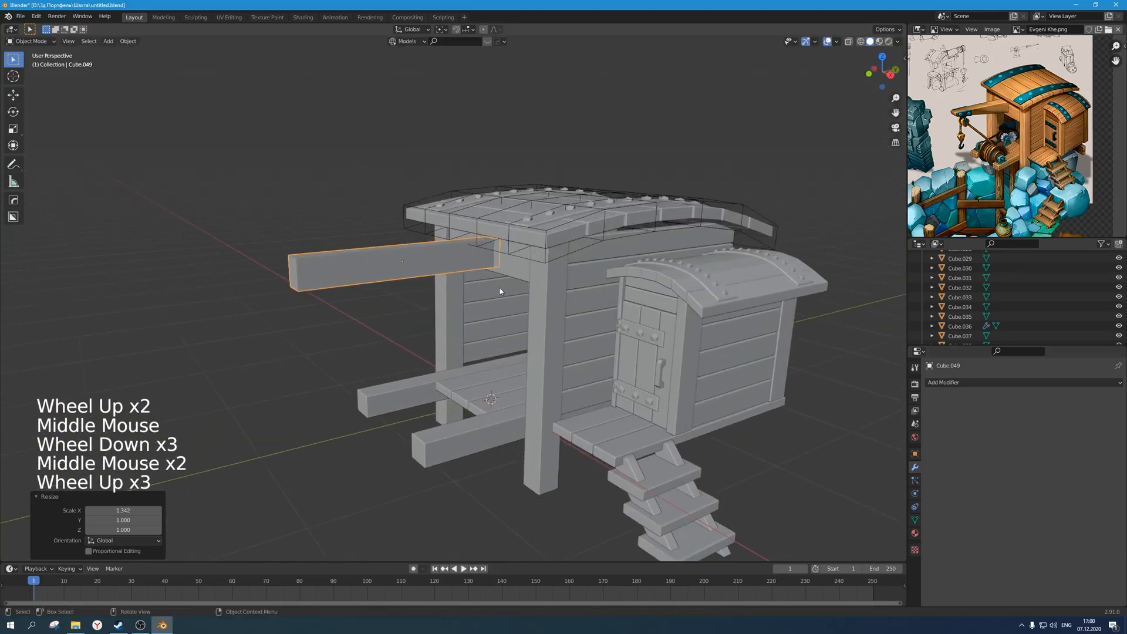
Taper the crane beam by raising the lower vertices of its outer end about 0.16 m along Z.
{"action": "scroll", "coordinate": [1021, 129], "scroll_direction": "up", "scroll_amount": 2}
{"action": "middle_click_drag", "start_coordinate": [1010, 141], "coordinate": [1032, 119]}
{"action": "scroll", "coordinate": [494, 294], "scroll_direction": "down", "scroll_amount": 2}
{"action": "key", "text": "Tab"}
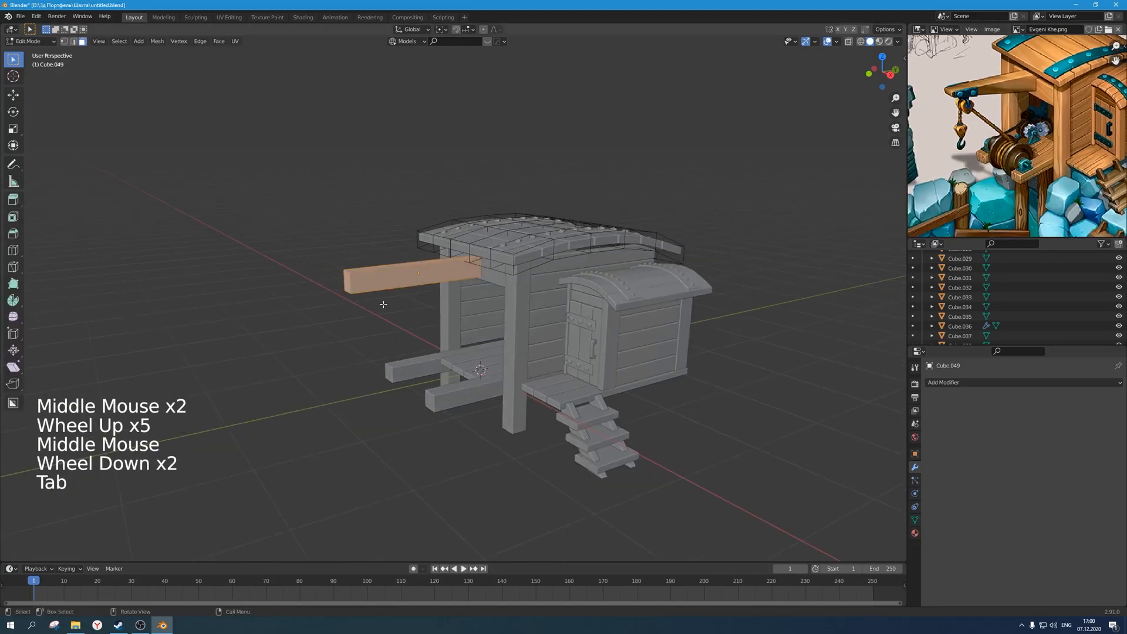
{"action": "key", "text": "alt+z"}
{"action": "key", "text": "1"}
{"action": "left_click_drag", "start_coordinate": [370, 321], "coordinate": [296, 246]}
{"action": "scroll", "coordinate": [428, 308], "scroll_direction": "up", "scroll_amount": 2}
{"action": "middle_click_drag", "start_coordinate": [428, 308], "coordinate": [212, 259]}
{"action": "left_click_drag", "start_coordinate": [203, 252], "coordinate": [220, 268]}
{"action": "key", "text": "g"}
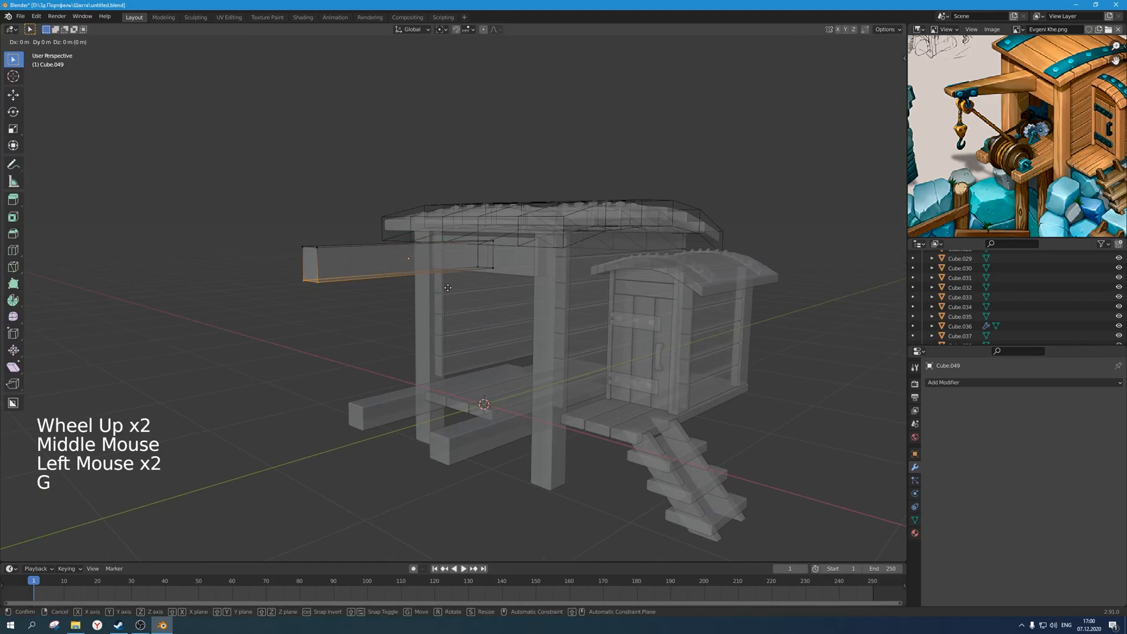
{"action": "key", "text": "z"}
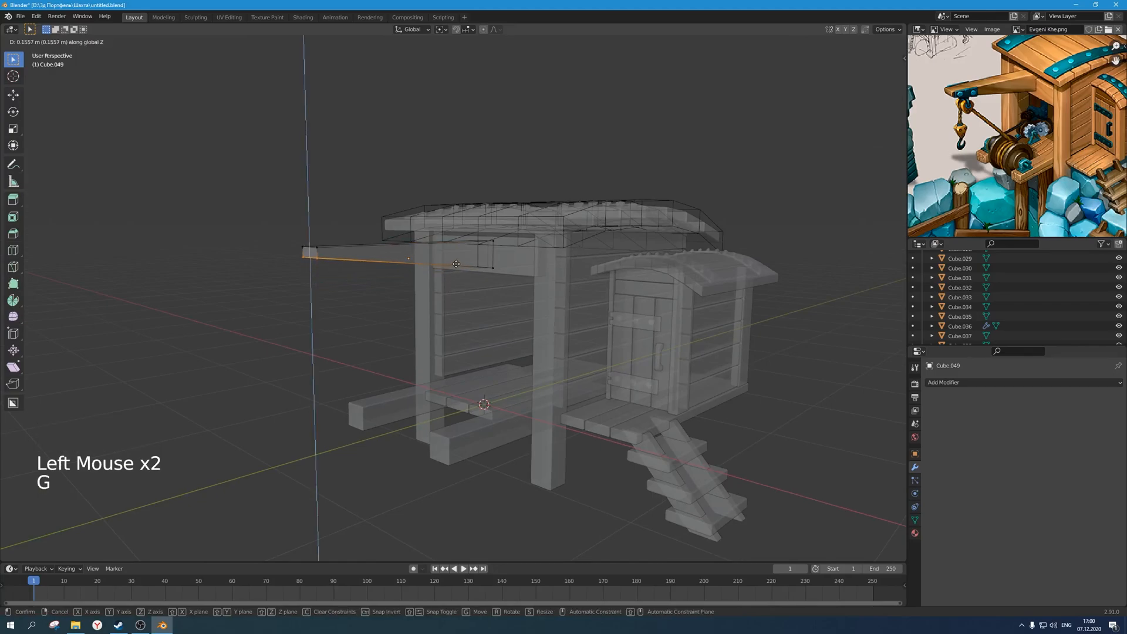
{"action": "left_click", "coordinate": [459, 262]}
{"action": "key", "text": "alt+z"}
{"action": "key", "text": "Tab"}
{"action": "scroll", "coordinate": [329, 333], "scroll_direction": "down", "scroll_amount": 3}
{"action": "left_click", "coordinate": [329, 334]}
Shorten the crane beam by moving its outer end vertices inward along Y.
{"action": "middle_click_drag", "start_coordinate": [389, 353], "coordinate": [381, 325]}
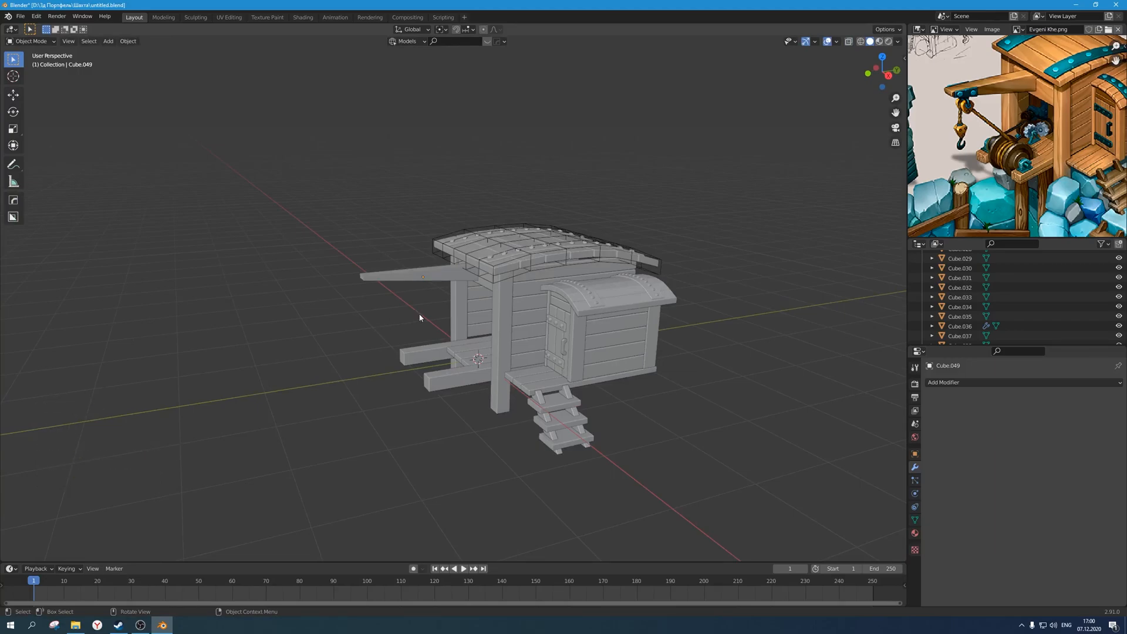
{"action": "scroll", "coordinate": [420, 318], "scroll_direction": "up", "scroll_amount": 1}
{"action": "middle_click_drag", "start_coordinate": [413, 304], "coordinate": [405, 304]}
{"action": "key", "text": "Tab"}
{"action": "left_click_drag", "start_coordinate": [375, 324], "coordinate": [272, 231]}
{"action": "scroll", "coordinate": [370, 292], "scroll_direction": "up", "scroll_amount": 2}
{"action": "key", "text": "g"}
{"action": "key", "text": "y"}
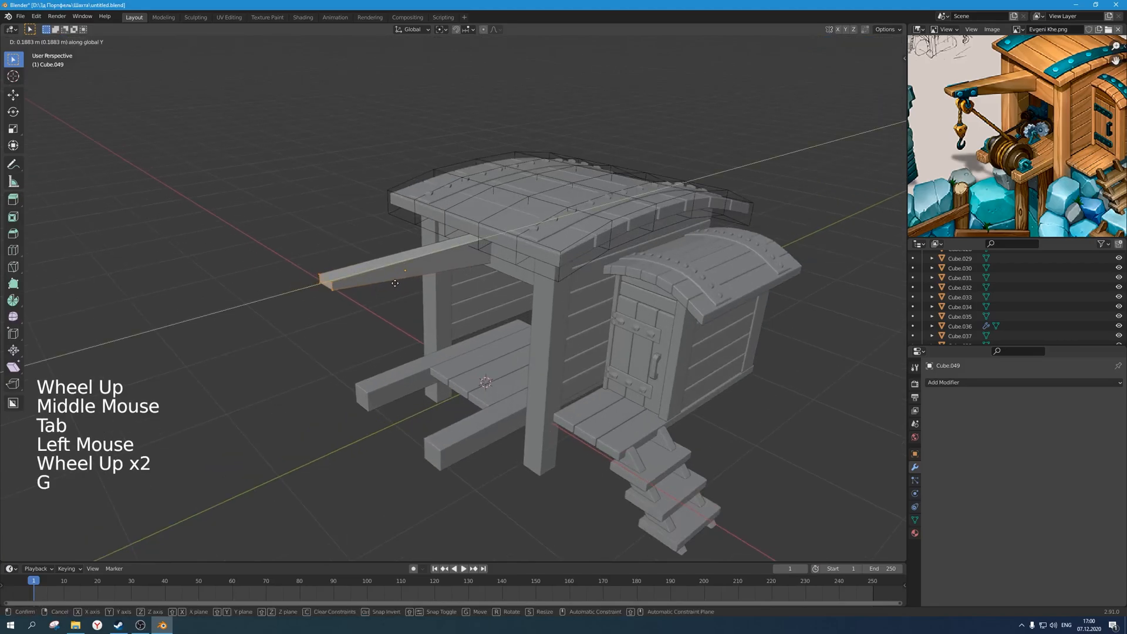
{"action": "left_click", "coordinate": [390, 283]}
{"action": "key", "text": "Tab"}
Compare the tapered beam with the reference image and examine the crane's pulley, hook and winch details.
{"action": "scroll", "coordinate": [432, 301], "scroll_direction": "down", "scroll_amount": 2}
{"action": "middle_click_drag", "start_coordinate": [432, 301], "coordinate": [532, 315]}
{"action": "scroll", "coordinate": [562, 316], "scroll_direction": "down", "scroll_amount": 1}
{"action": "mouse_move", "coordinate": [532, 315]}
{"action": "middle_mouse_down"}
{"action": "mouse_move", "coordinate": [498, 314]}
{"action": "mouse_move", "coordinate": [517, 302]}
{"action": "middle_mouse_up"}
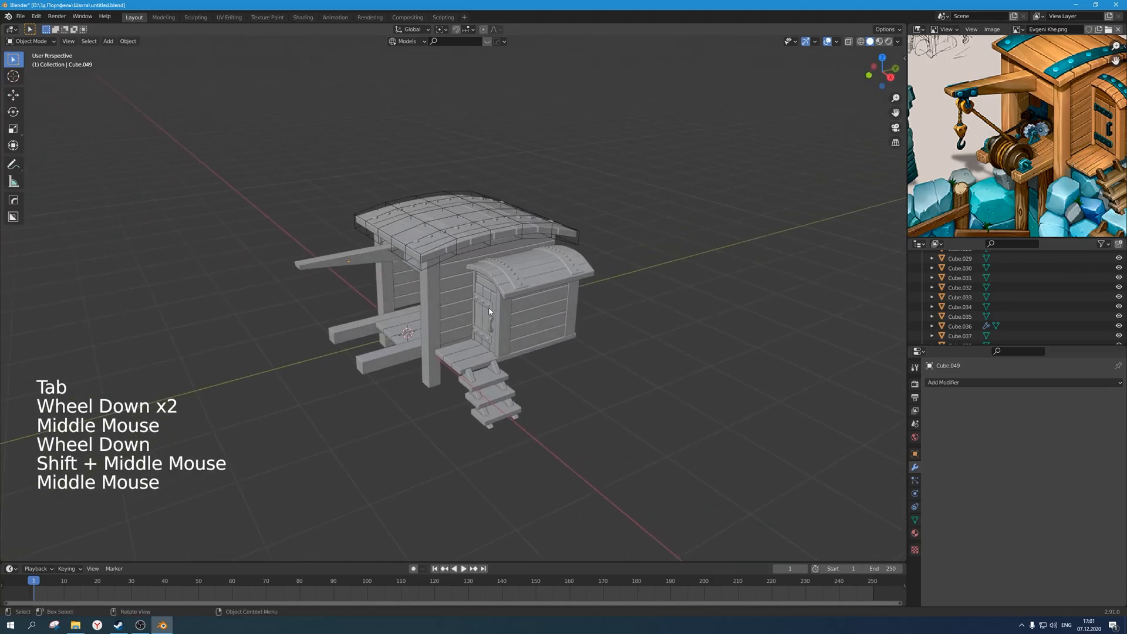
{"action": "scroll", "coordinate": [521, 297], "scroll_direction": "up", "scroll_amount": 1}
{"action": "scroll", "coordinate": [1070, 176], "scroll_direction": "down", "scroll_amount": 2}
{"action": "scroll", "coordinate": [1070, 176], "scroll_direction": "up", "scroll_amount": 2}
{"action": "middle_click_drag", "start_coordinate": [1070, 176], "coordinate": [1047, 192]}
{"action": "scroll", "coordinate": [505, 270], "scroll_direction": "down", "scroll_amount": 2}
{"action": "middle_click_drag", "start_coordinate": [505, 270], "coordinate": [537, 258]}
{"action": "scroll", "coordinate": [546, 243], "scroll_direction": "up", "scroll_amount": 2}
{"action": "scroll", "coordinate": [1024, 150], "scroll_direction": "up", "scroll_amount": 1}
{"action": "middle_click_drag", "start_coordinate": [1025, 149], "coordinate": [986, 150]}
{"action": "scroll", "coordinate": [980, 107], "scroll_direction": "up", "scroll_amount": 1}
{"action": "middle_click_drag", "start_coordinate": [979, 107], "coordinate": [1001, 103]}
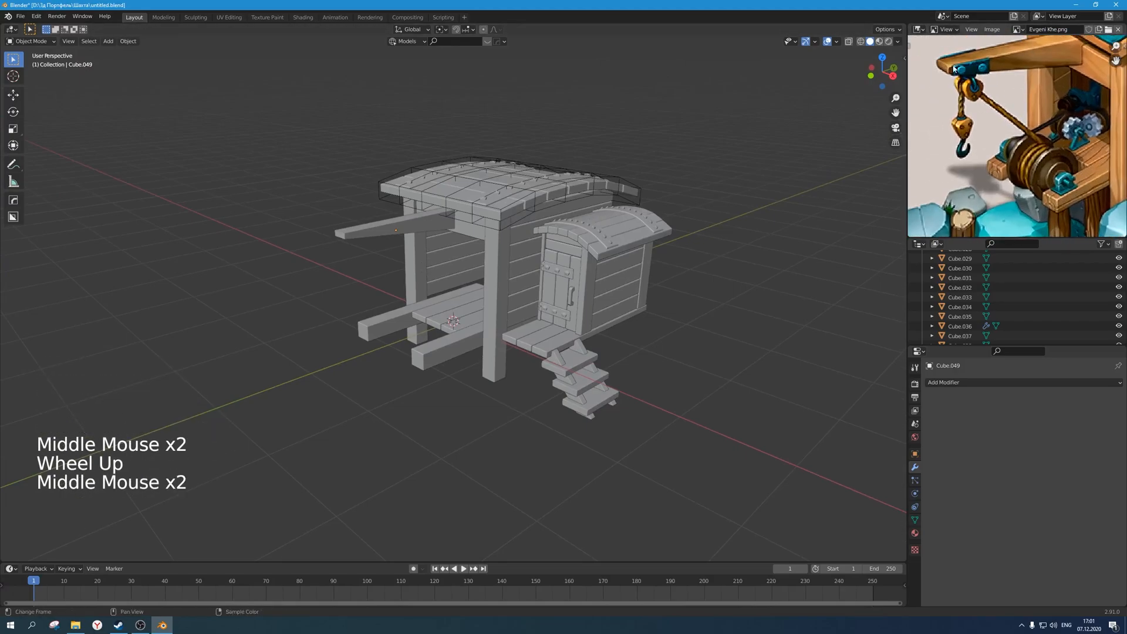
Add an edge loop around the crane beam and slide it toward the outer end with a factor of 0.748.
{"action": "scroll", "coordinate": [403, 243], "scroll_direction": "up", "scroll_amount": 1}
{"action": "middle_click_drag", "start_coordinate": [402, 244], "coordinate": [401, 243], "text": "shift"}
{"action": "scroll", "coordinate": [403, 244], "scroll_direction": "up", "scroll_amount": 1}
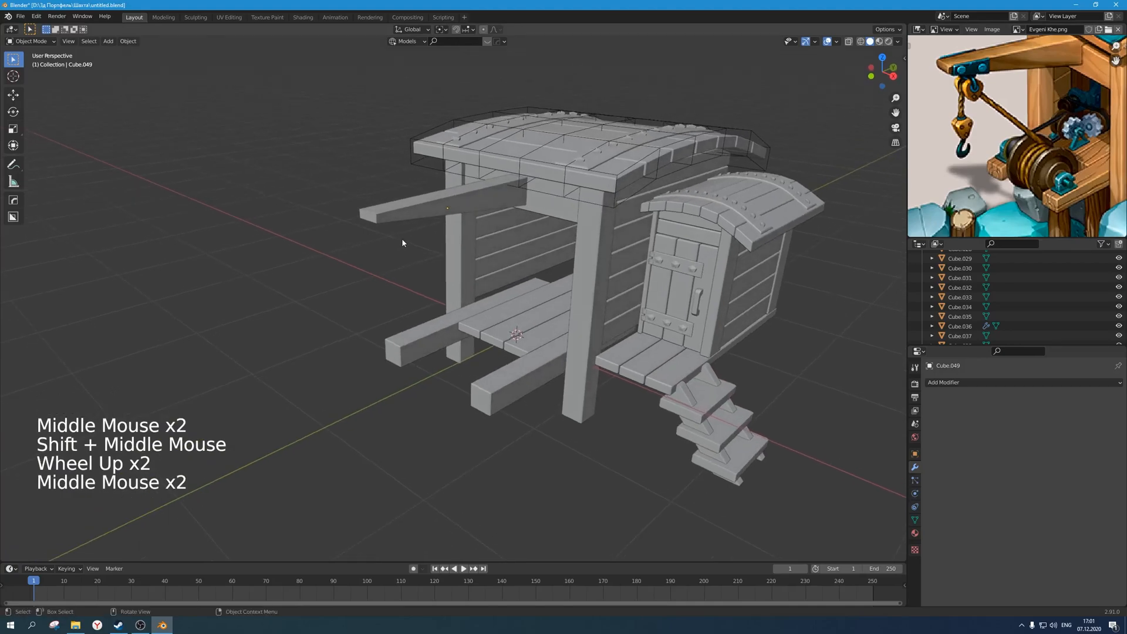
{"action": "left_click", "coordinate": [440, 206]}
{"action": "key", "text": "Tab"}
{"action": "scroll", "coordinate": [439, 205], "scroll_direction": "up", "scroll_amount": 1}
{"action": "middle_click_drag", "start_coordinate": [439, 205], "coordinate": [460, 252], "text": "shift"}
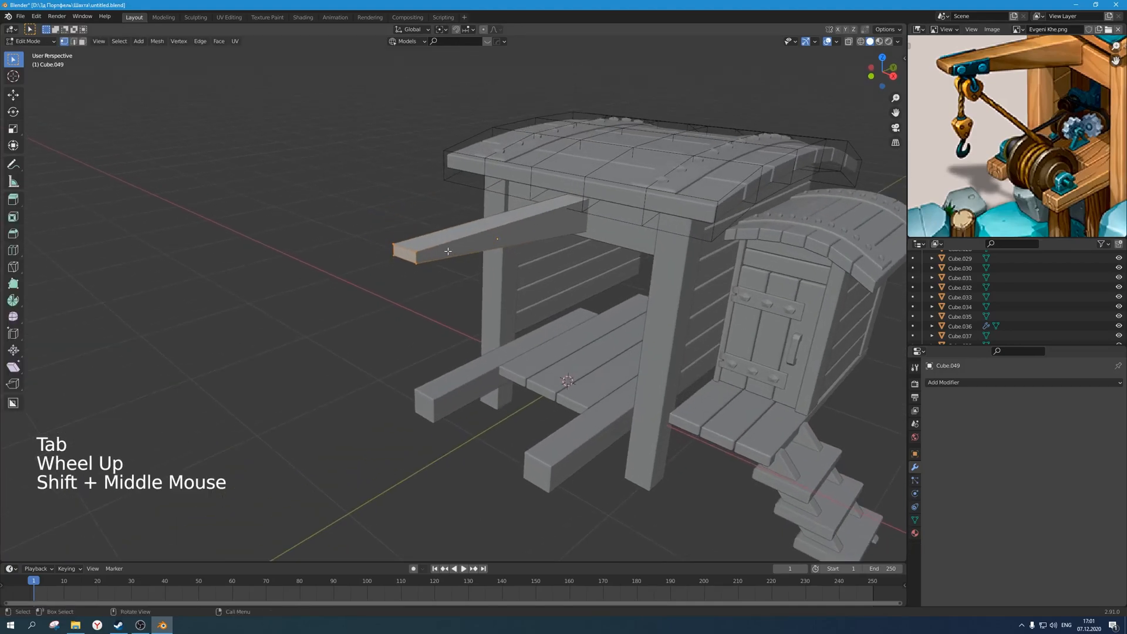
{"action": "key", "text": "ctrl+r"}
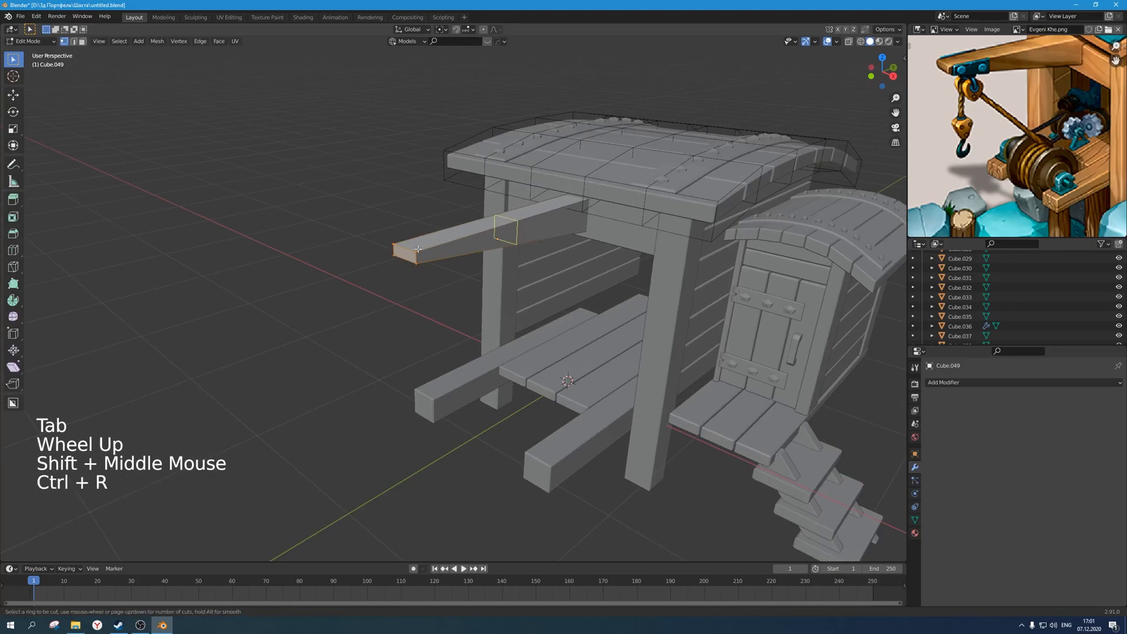
{"action": "left_click", "coordinate": [506, 232]}
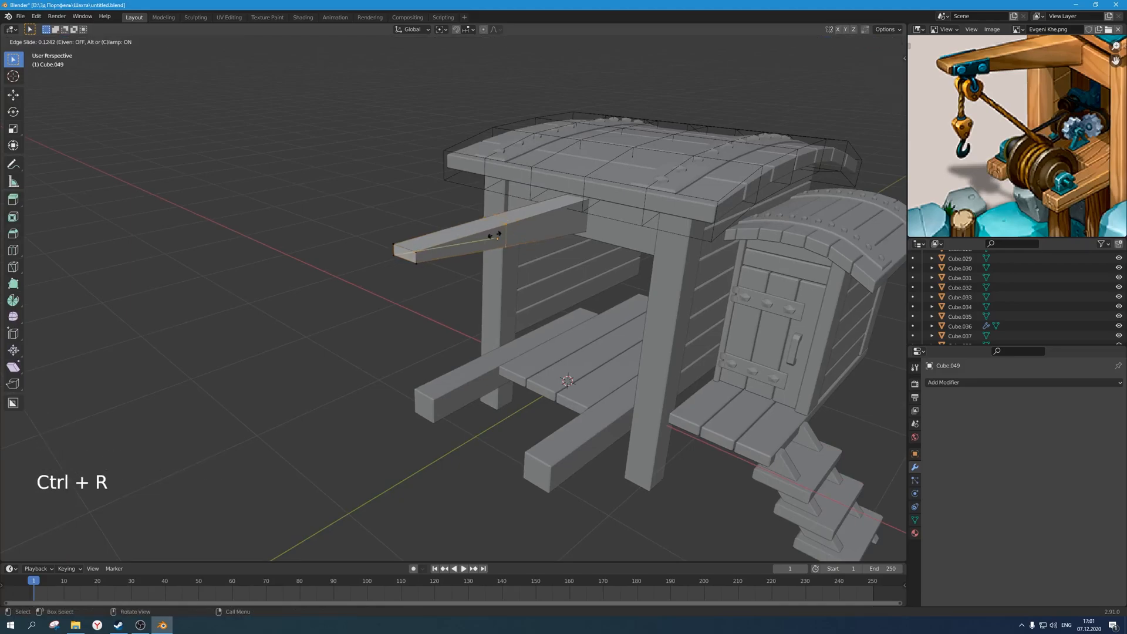
{"action": "left_click", "coordinate": [435, 243]}
{"action": "scroll", "coordinate": [436, 244], "scroll_direction": "up", "scroll_amount": 2}
{"action": "middle_click_drag", "start_coordinate": [436, 243], "coordinate": [428, 255]}
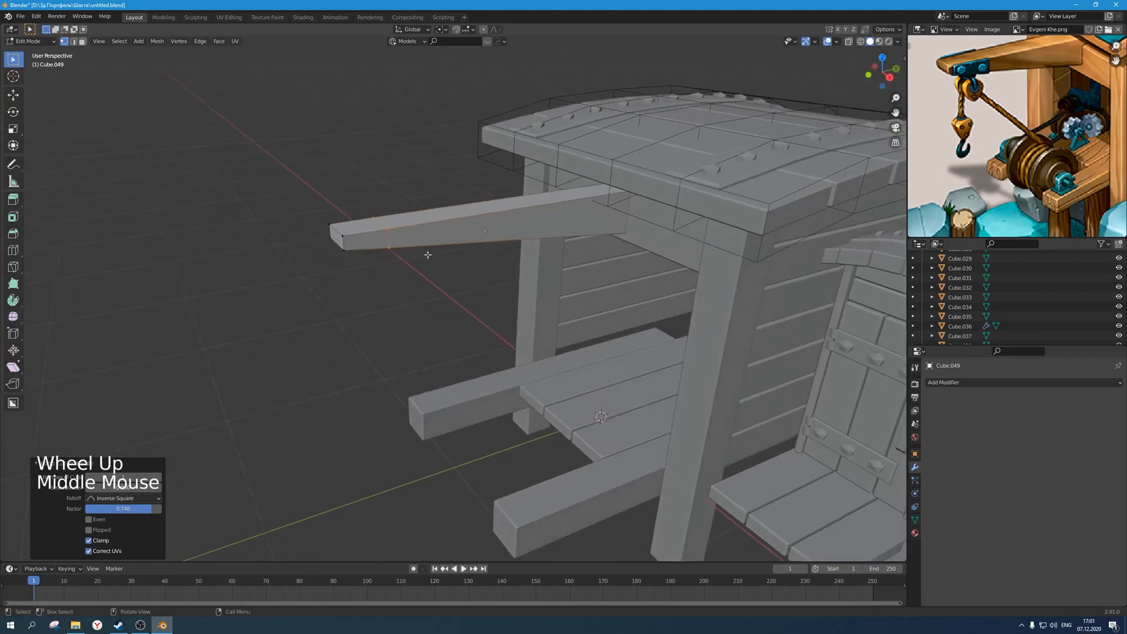
Bevel the new edge loop about 0.19 m wide and slide the resulting edges along the beam toward its outer end.
{"action": "key", "text": "ctrl+b"}
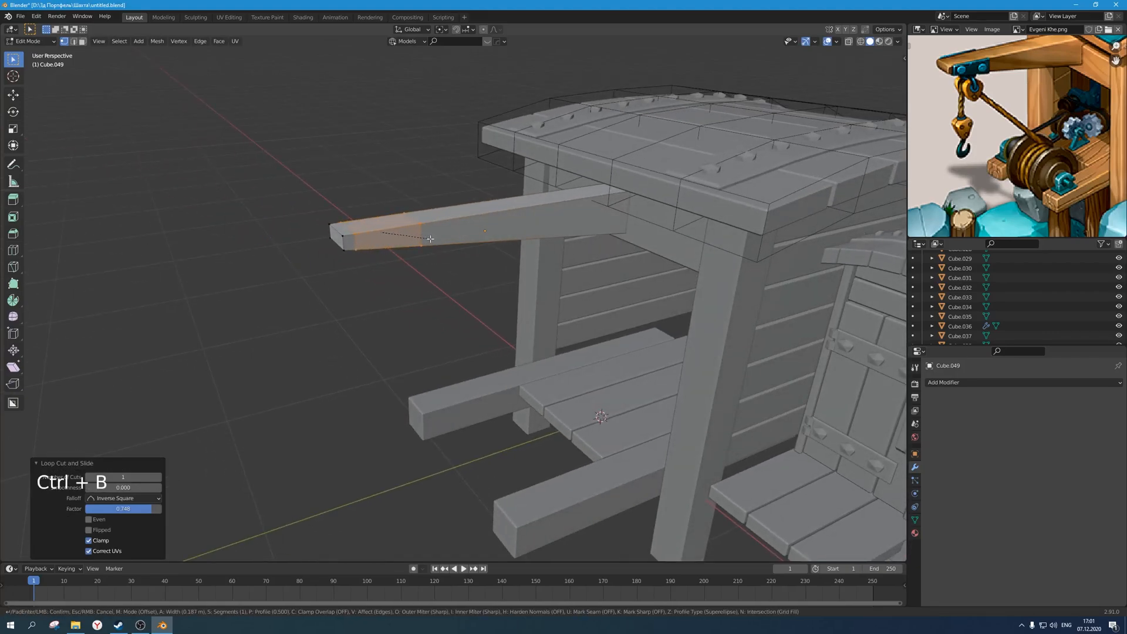
{"action": "key", "text": "alt+z"}
{"action": "left_click", "coordinate": [430, 240]}
{"action": "key", "text": "alt+z"}
{"action": "key", "text": "g"}
{"action": "key", "text": "g"}
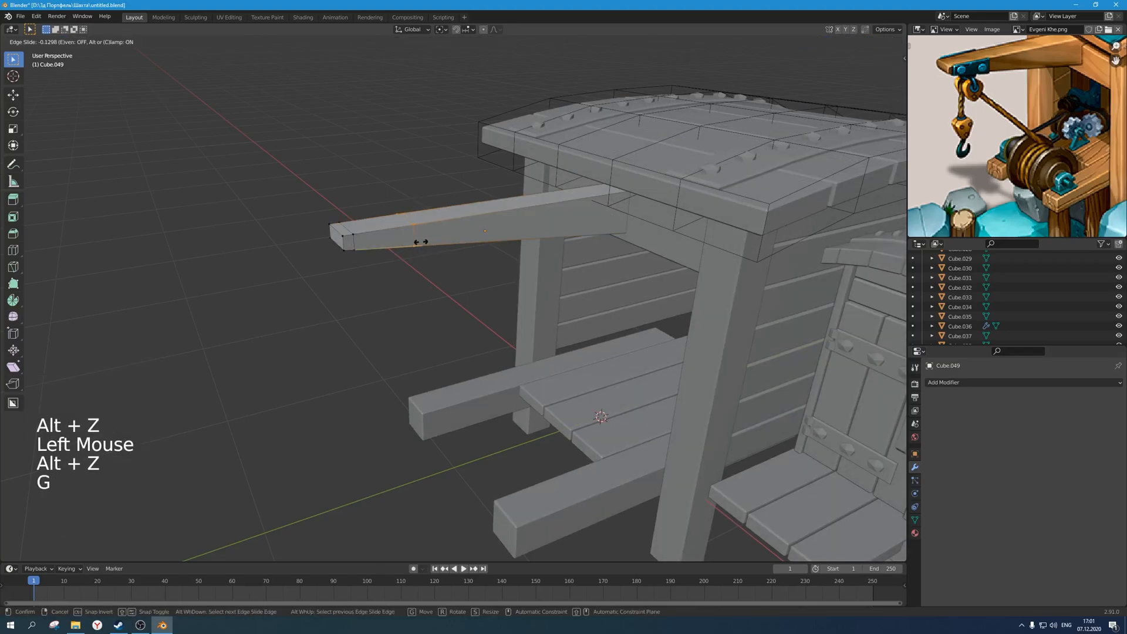
{"action": "left_click", "coordinate": [408, 241]}
Select the two side faces and the bottom face of the beveled section near the beam's outer end.
{"action": "scroll", "coordinate": [408, 241], "scroll_direction": "down", "scroll_amount": 2}
{"action": "middle_click_drag", "start_coordinate": [408, 241], "coordinate": [446, 219]}
{"action": "scroll", "coordinate": [439, 246], "scroll_direction": "up", "scroll_amount": 2}
{"action": "key", "text": "3"}
{"action": "left_click", "coordinate": [435, 240]}
{"action": "left_click", "coordinate": [434, 181], "text": "shift"}
{"action": "middle_click_drag", "start_coordinate": [435, 181], "coordinate": [499, 229]}
{"action": "left_click", "coordinate": [530, 188], "text": "shift"}
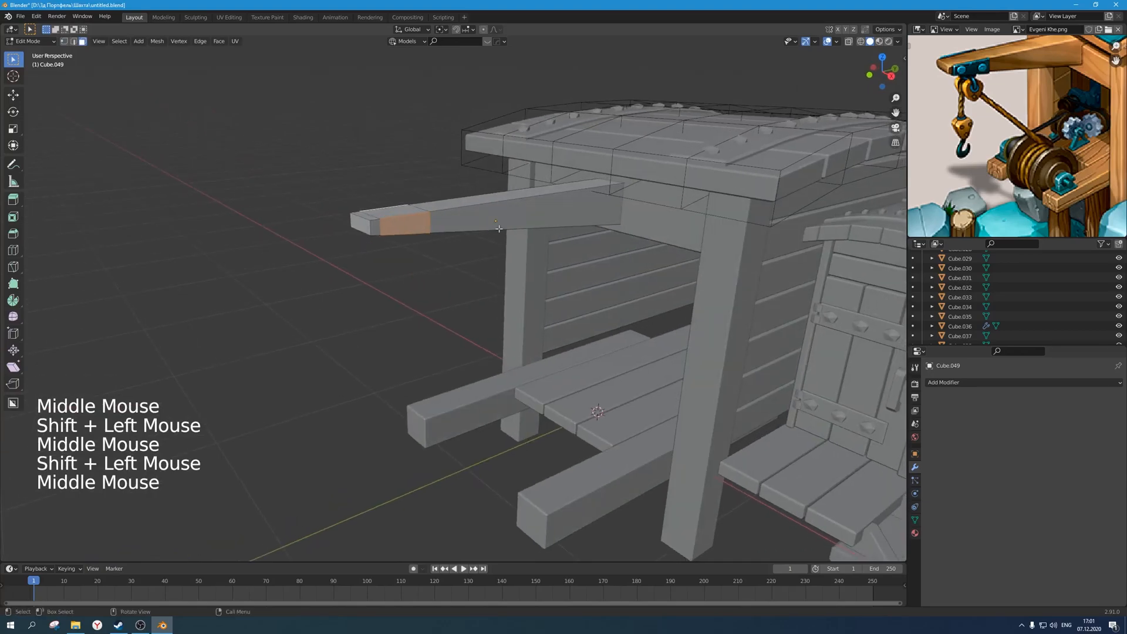
{"action": "key", "text": "p"}
{"action": "left_click", "coordinate": [428, 230]}
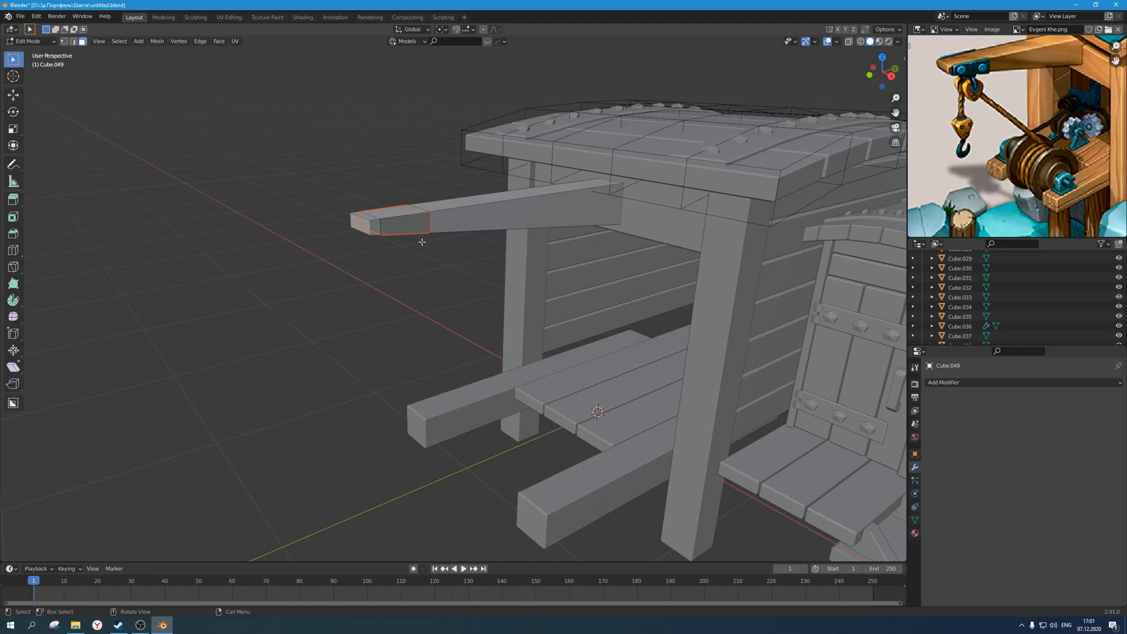
{"action": "key", "text": "ctrl+z"}
{"action": "key", "text": "g"}
{"action": "key", "text": "Escape"}
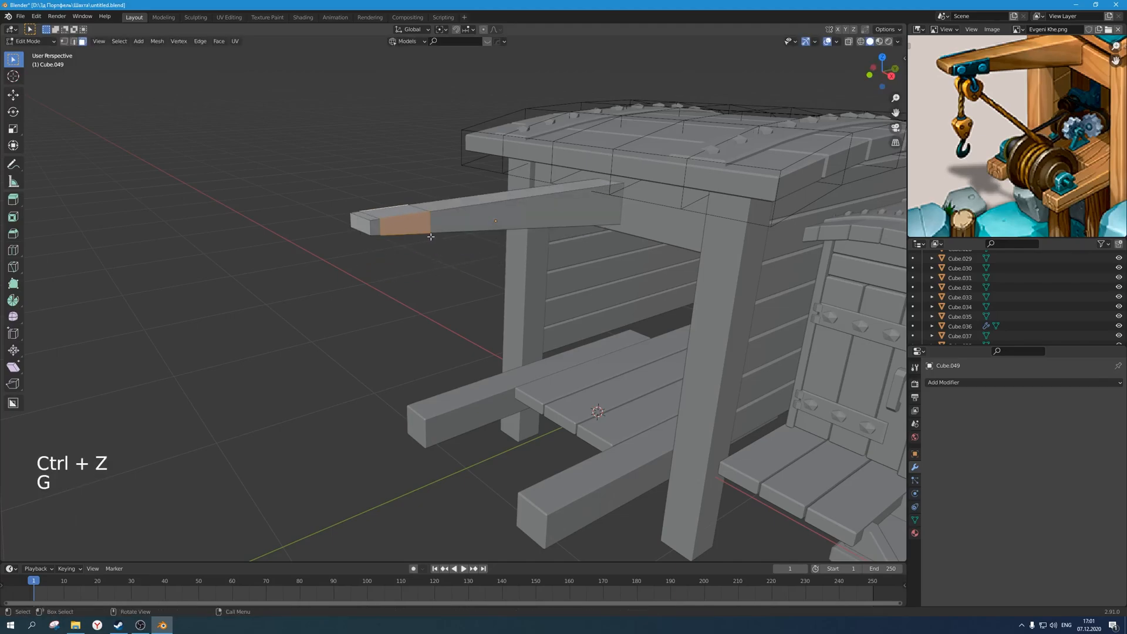
Duplicate the selected beam faces in place, separate the copy as its own bracket object and open it for editing.
{"action": "key", "text": "shift+d"}
{"action": "key", "text": "Escape"}
{"action": "key", "text": "p"}
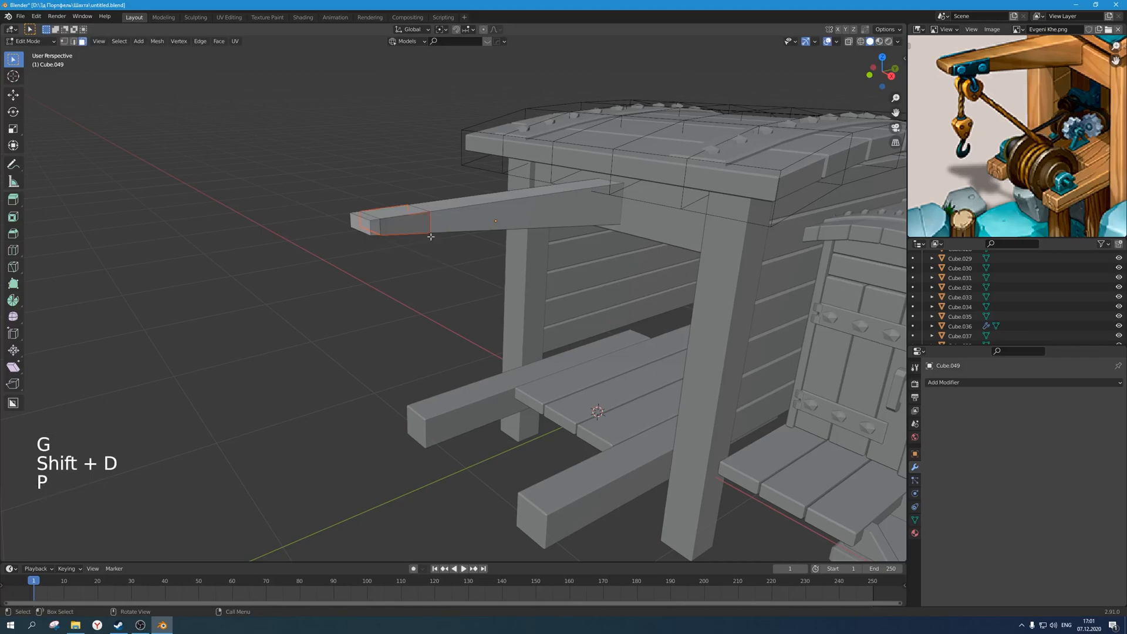
{"action": "key", "text": "Tab"}
{"action": "left_click", "coordinate": [415, 235]}
{"action": "key", "text": "Tab"}
Enlarge the whole bracket slightly around the beam, ending with a uniform scale of 1.025.
{"action": "scroll", "coordinate": [422, 247], "scroll_direction": "up", "scroll_amount": 1}
{"action": "middle_click_drag", "start_coordinate": [423, 246], "coordinate": [532, 237]}
{"action": "key", "text": "a"}
{"action": "mouse_move", "coordinate": [532, 237]}
{"action": "middle_mouse_down", "text": "shift"}
{"action": "mouse_move", "coordinate": [519, 230]}
{"action": "mouse_move", "coordinate": [530, 229]}
{"action": "middle_mouse_up", "text": "shift"}
{"action": "scroll", "coordinate": [519, 229], "scroll_direction": "up", "scroll_amount": 1}
{"action": "key", "text": "s"}
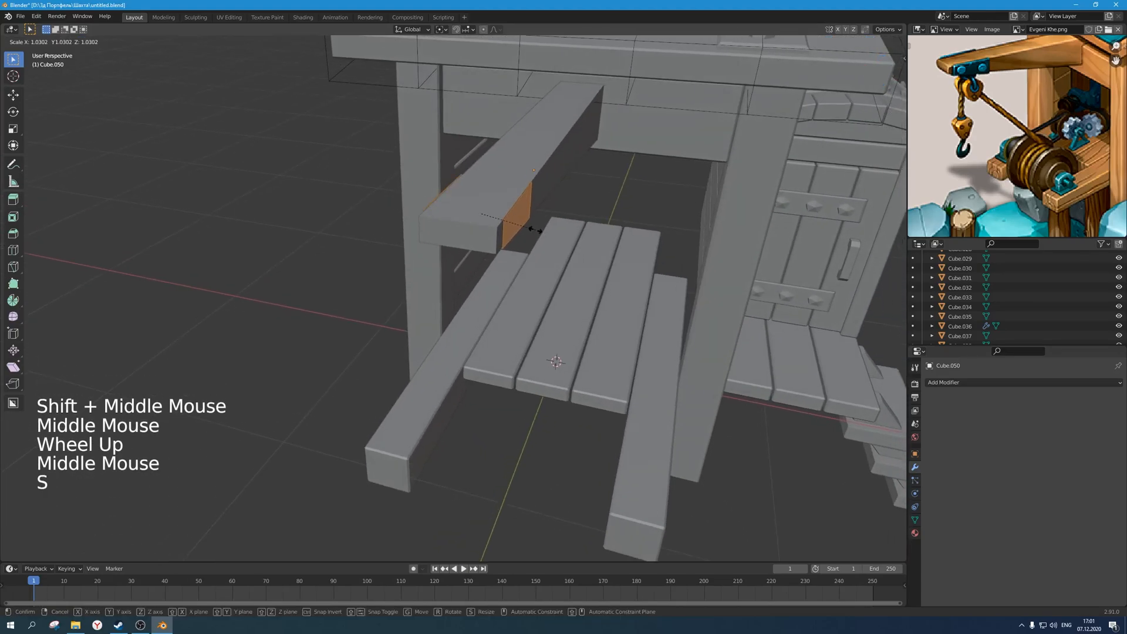
{"action": "left_click", "coordinate": [536, 229]}
{"action": "middle_click_drag", "start_coordinate": [535, 229], "coordinate": [409, 253]}
{"action": "key", "text": "s"}
{"action": "left_click", "coordinate": [543, 222]}
{"action": "scroll", "coordinate": [543, 222], "scroll_direction": "down", "scroll_amount": 2}
{"action": "scroll", "coordinate": [464, 232], "scroll_direction": "down", "scroll_amount": 2}
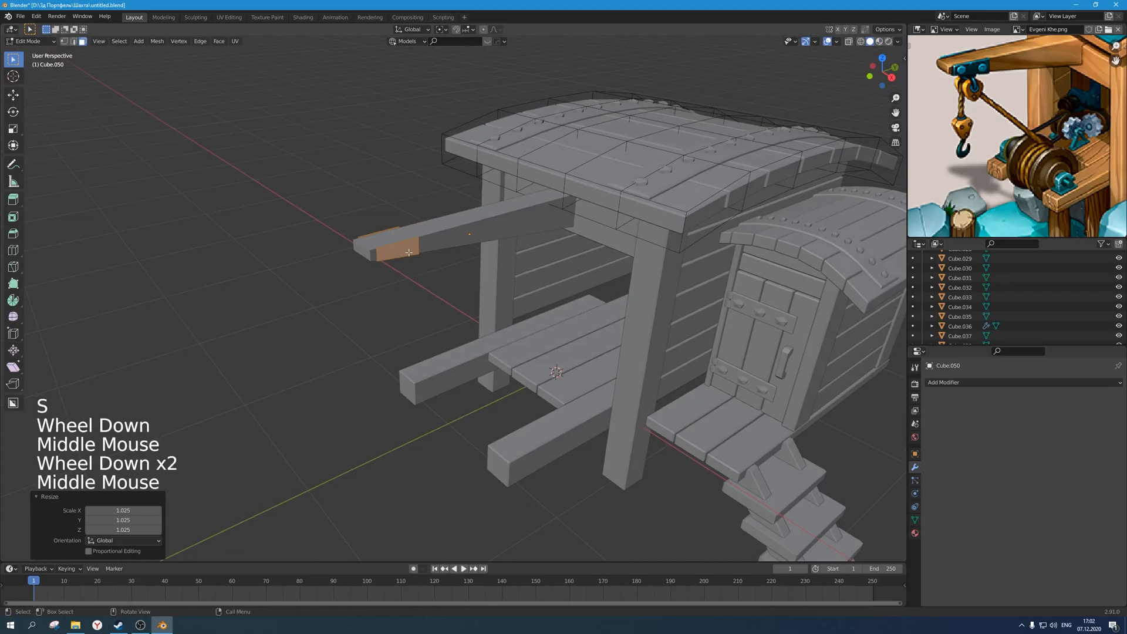
{"action": "key", "text": "alt+e"}
{"action": "left_click", "coordinate": [410, 267]}
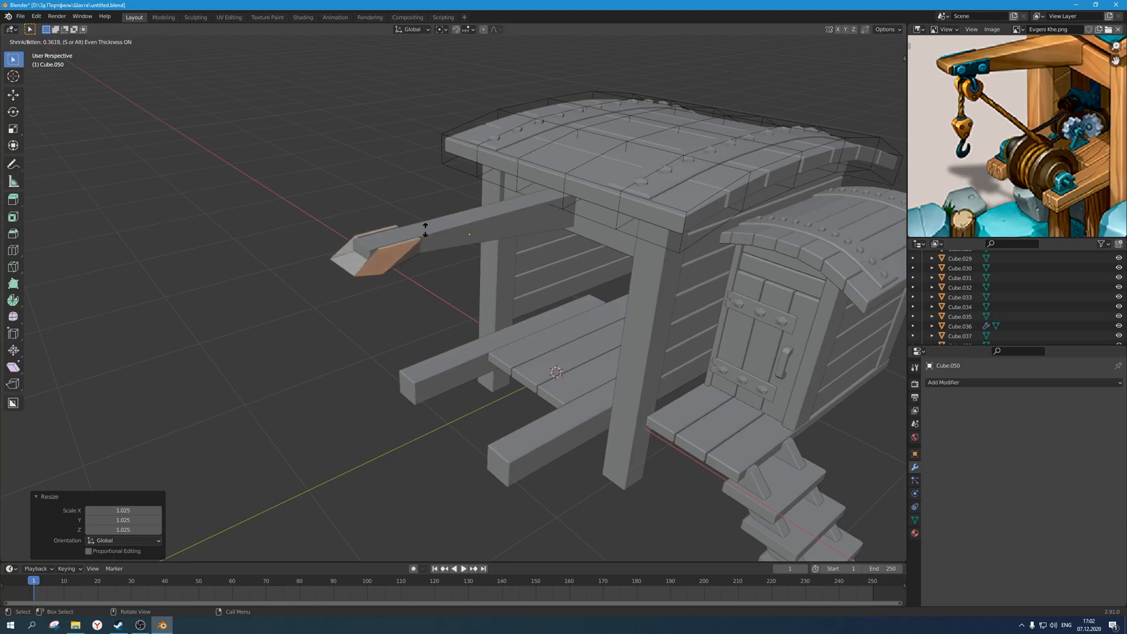
{"action": "right_click", "coordinate": [440, 252]}
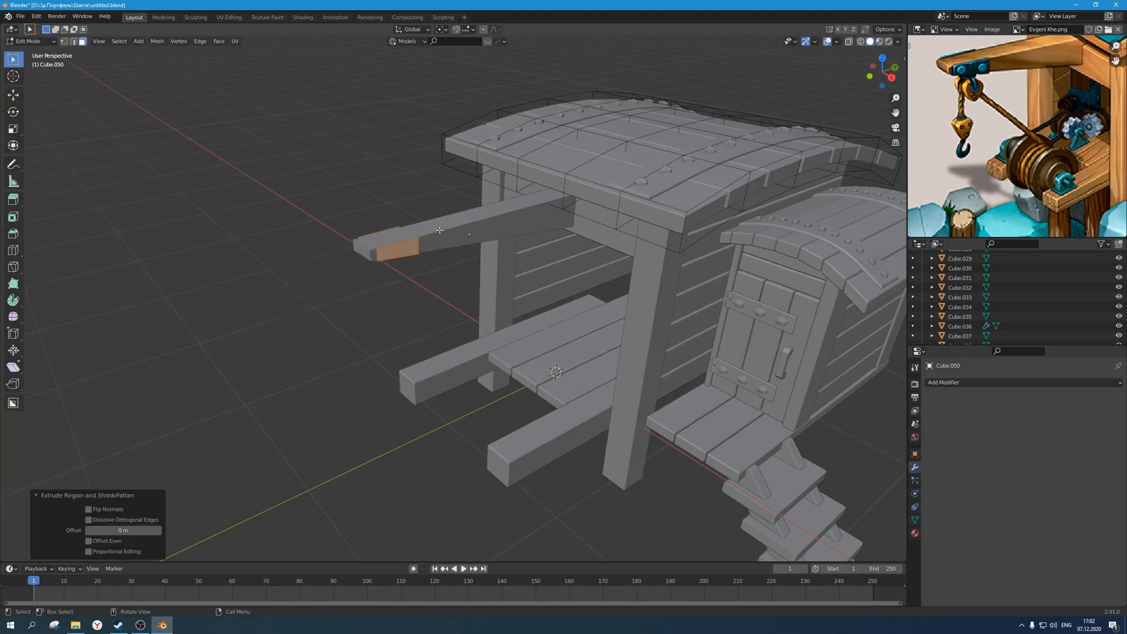
{"action": "key", "text": "ctrl+z"}
Save the file and apply the bracket's object scale.
{"action": "key", "text": "Tab"}
{"action": "scroll", "coordinate": [405, 244], "scroll_direction": "up", "scroll_amount": 2}
{"action": "key", "text": "ctrl+s"}
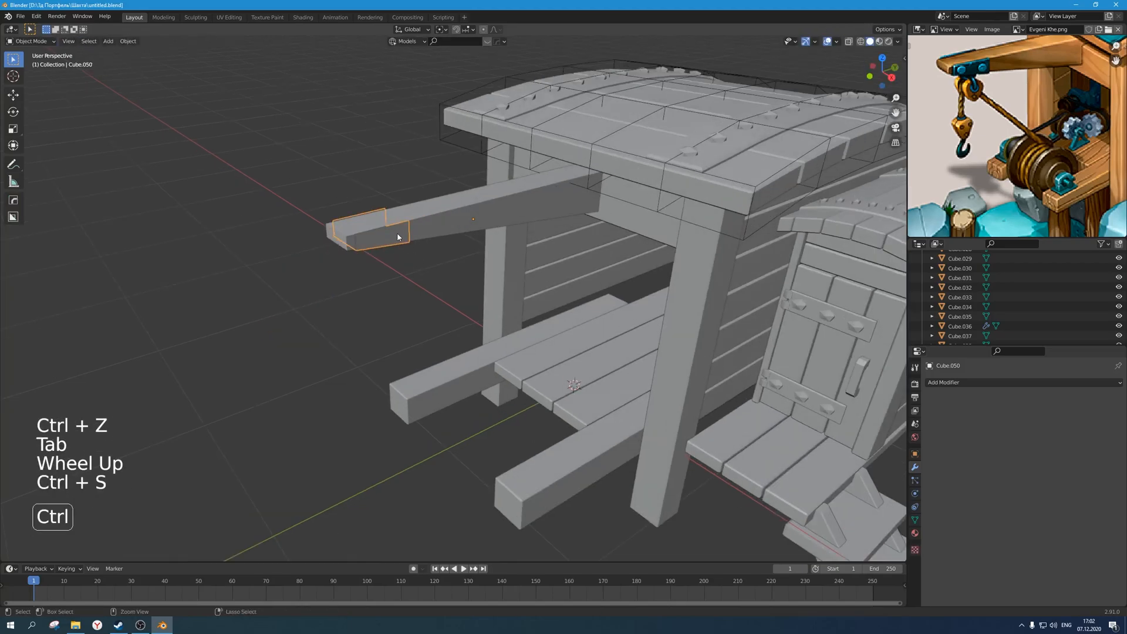
{"action": "key", "text": "ctrl+a"}
{"action": "left_click", "coordinate": [394, 232]}
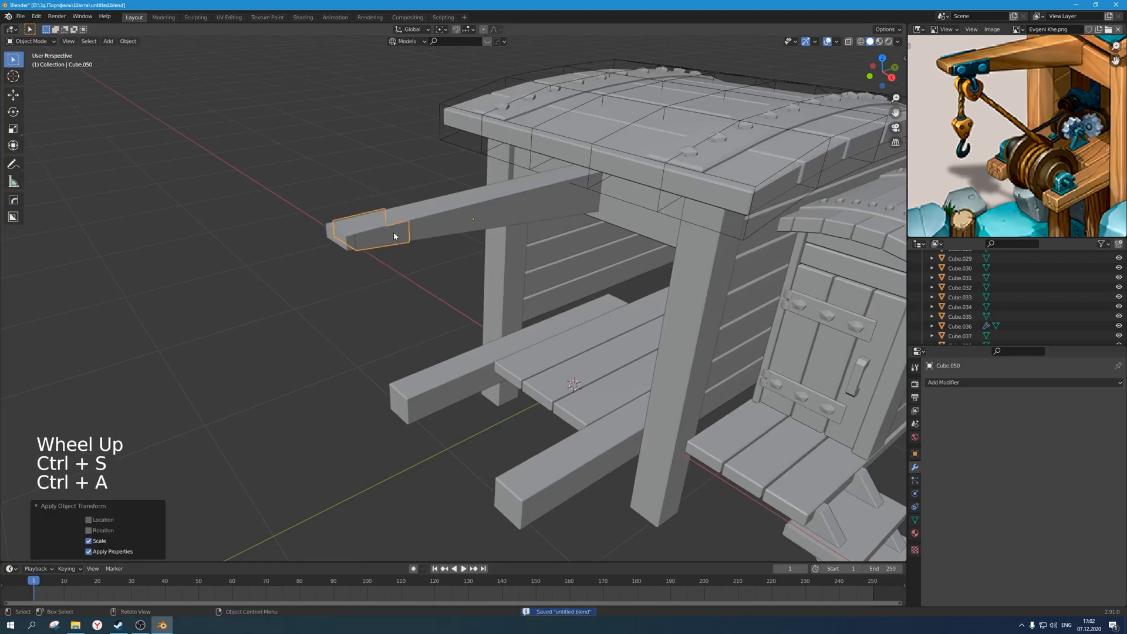
{"action": "key", "text": "ctrl+a"}
{"action": "left_click", "coordinate": [392, 228]}
{"action": "key", "text": "Tab"}
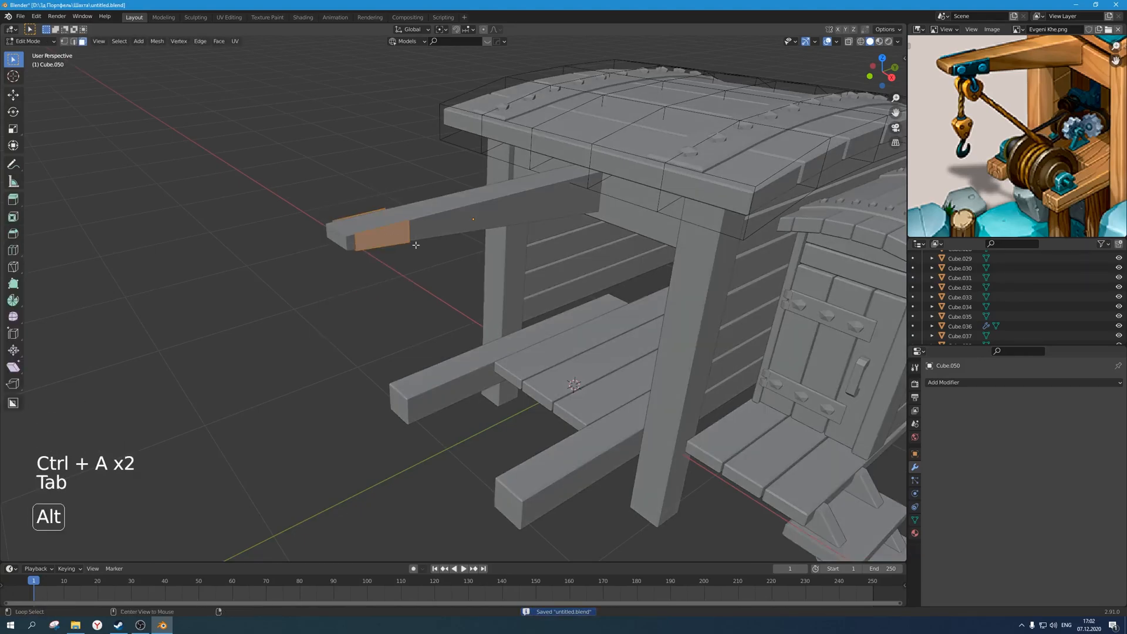
Extrude the bracket's faces outward along their normals by about 0.022 m with even thickness.
{"action": "key", "text": "alt+e"}
{"action": "left_click", "coordinate": [416, 253]}
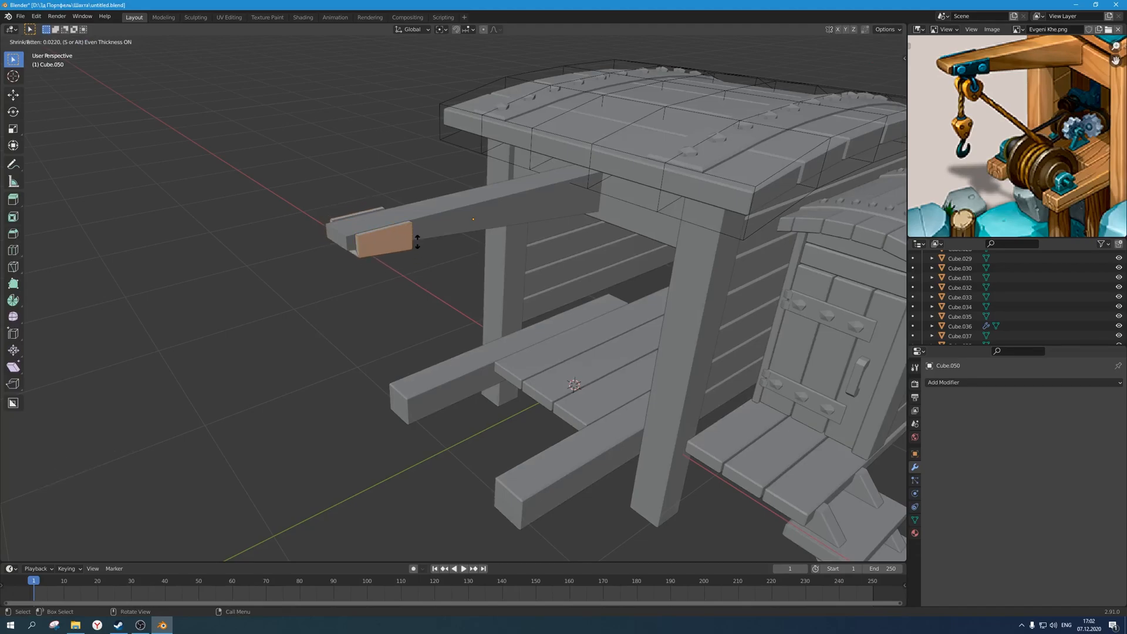
{"action": "left_click", "coordinate": [417, 242]}
{"action": "middle_click_drag", "start_coordinate": [418, 242], "coordinate": [446, 223]}
Select a face of the thickened bracket and move it to refine the fit around the beam end.
{"action": "scroll", "coordinate": [494, 182], "scroll_direction": "up", "scroll_amount": 1}
{"action": "left_click", "coordinate": [493, 141]}
{"action": "scroll", "coordinate": [501, 152], "scroll_direction": "up", "scroll_amount": 1, "text": "shift"}
{"action": "scroll", "coordinate": [505, 170], "scroll_direction": "up", "scroll_amount": 1}
{"action": "scroll", "coordinate": [511, 194], "scroll_direction": "up", "scroll_amount": 1}
{"action": "key", "text": "g"}
{"action": "left_click", "coordinate": [503, 217]}
{"action": "scroll", "coordinate": [503, 216], "scroll_direction": "down", "scroll_amount": 2}
{"action": "key", "text": "Tab"}
{"action": "scroll", "coordinate": [433, 272], "scroll_direction": "down", "scroll_amount": 2}
{"action": "key", "text": "Tab"}
{"action": "scroll", "coordinate": [433, 271], "scroll_direction": "up", "scroll_amount": 1}
{"action": "key", "text": "g"}
{"action": "middle_click_drag", "start_coordinate": [433, 271], "coordinate": [404, 301]}
{"action": "key", "text": "Tab"}
{"action": "scroll", "coordinate": [412, 296], "scroll_direction": "down", "scroll_amount": 1}
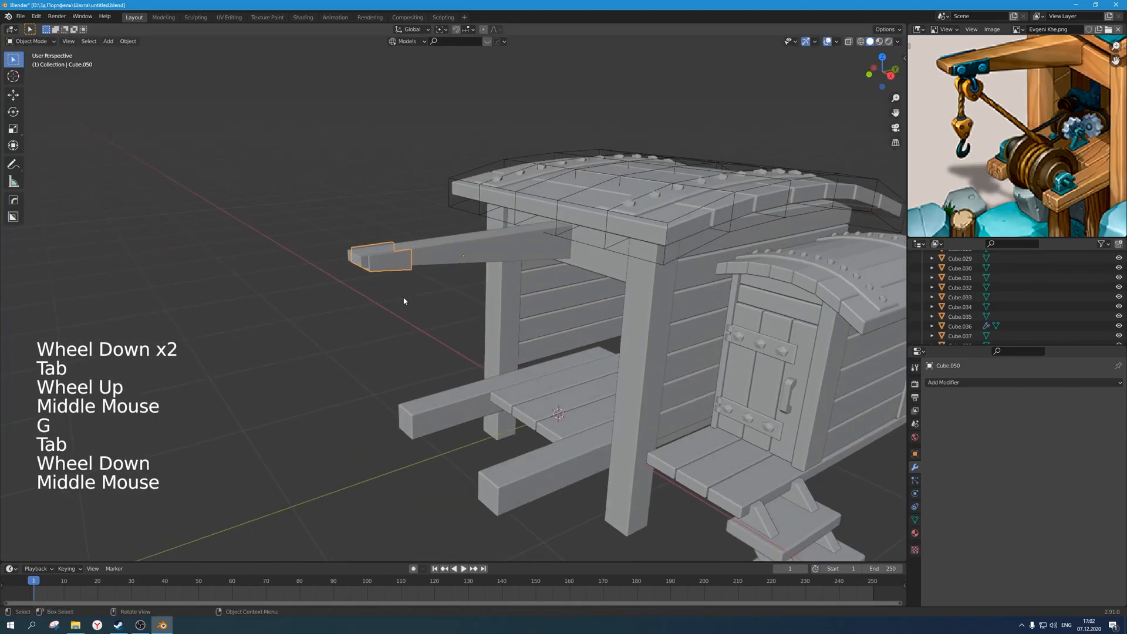
Select faces on both sides of the bracket and scale them together.
{"action": "key", "text": "Tab"}
{"action": "scroll", "coordinate": [404, 301], "scroll_direction": "down", "scroll_amount": 1}
{"action": "key", "text": "Tab"}
{"action": "scroll", "coordinate": [404, 301], "scroll_direction": "up", "scroll_amount": 2}
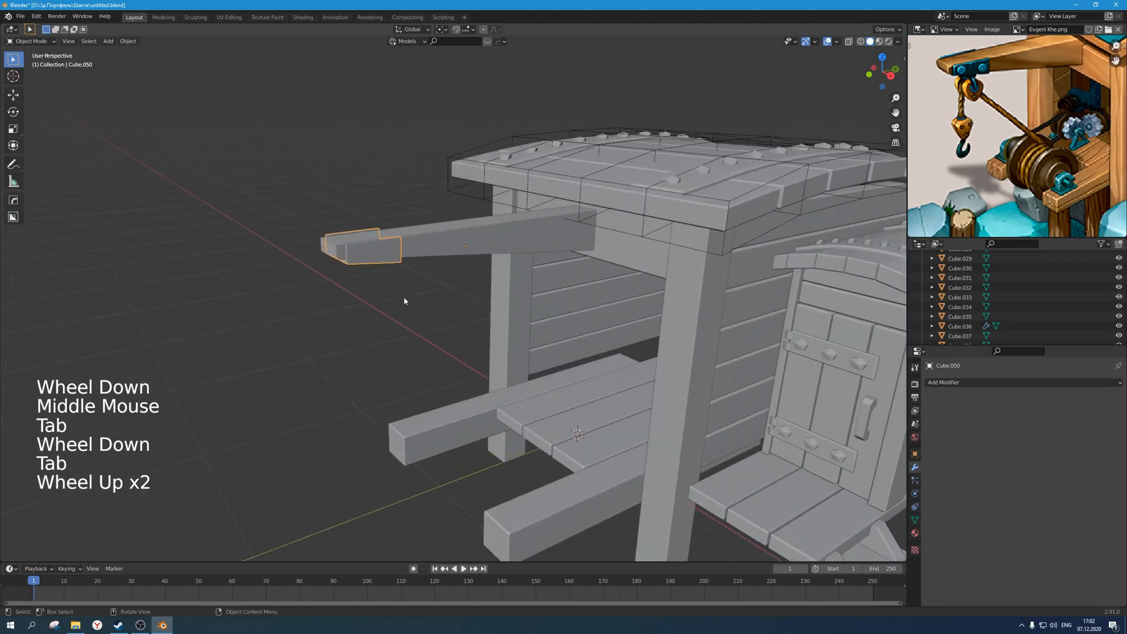
{"action": "key", "text": "Tab"}
{"action": "scroll", "coordinate": [403, 297], "scroll_direction": "up", "scroll_amount": 1}
{"action": "middle_click_drag", "start_coordinate": [403, 297], "coordinate": [446, 258]}
{"action": "left_click", "coordinate": [454, 210], "text": "shift"}
{"action": "middle_click_drag", "start_coordinate": [454, 211], "coordinate": [428, 284]}
{"action": "left_click", "coordinate": [606, 222], "text": "shift"}
{"action": "scroll", "coordinate": [574, 236], "scroll_direction": "up", "scroll_amount": 1}
{"action": "key", "text": "s"}
{"action": "left_click", "coordinate": [589, 233]}
Finish editing the bracket and save the file.
{"action": "key", "text": "Tab"}
{"action": "scroll", "coordinate": [412, 283], "scroll_direction": "down", "scroll_amount": 1}
{"action": "key", "text": "1"}
{"action": "scroll", "coordinate": [411, 281], "scroll_direction": "down", "scroll_amount": 3}
{"action": "left_click", "coordinate": [270, 373]}
{"action": "scroll", "coordinate": [269, 372], "scroll_direction": "down", "scroll_amount": 3}
{"action": "scroll", "coordinate": [469, 329], "scroll_direction": "up", "scroll_amount": 2}
{"action": "middle_click_drag", "start_coordinate": [478, 370], "coordinate": [439, 255], "text": "shift"}
{"action": "key", "text": "ctrl+s"}
{"action": "scroll", "coordinate": [462, 315], "scroll_direction": "up", "scroll_amount": 2}
{"action": "scroll", "coordinate": [453, 285], "scroll_direction": "up", "scroll_amount": 1}
Cut a loop through the middle of the bracket, dividing each side plate into two halves.
{"action": "key", "text": "Tab"}
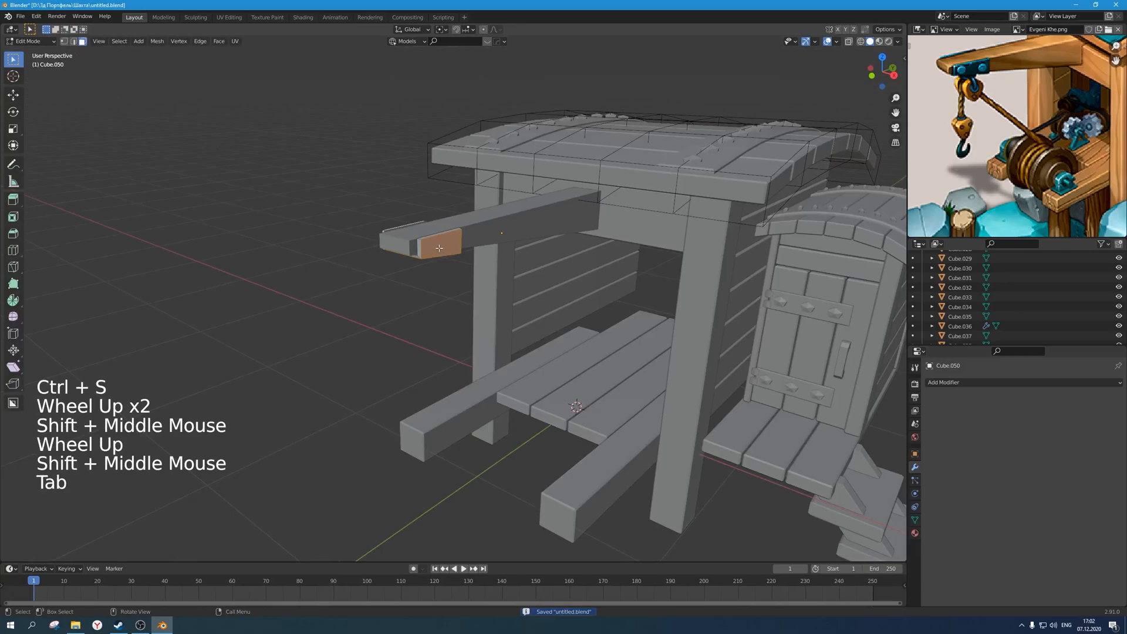
{"action": "key", "text": "ctrl+e"}
{"action": "key", "text": "ctrl+r"}
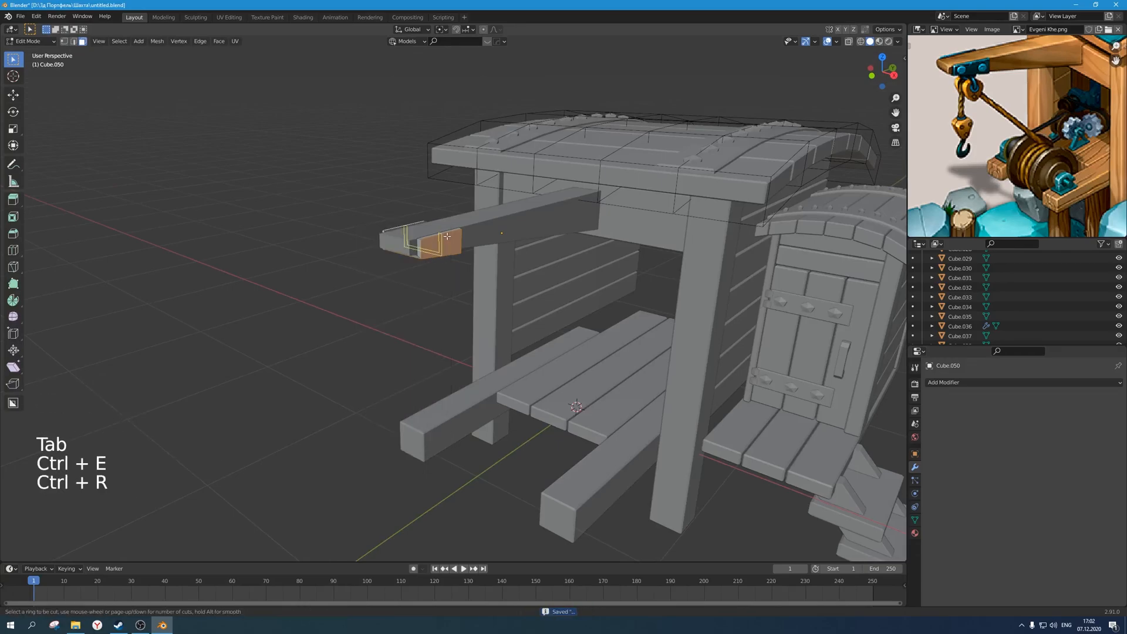
Snap the 3D cursor to the outer half of the bracket's side face.
{"action": "key", "text": "3"}
{"action": "left_click", "coordinate": [447, 234]}
{"action": "scroll", "coordinate": [442, 230], "scroll_direction": "up", "scroll_amount": 1}
{"action": "key", "text": "shift+s"}
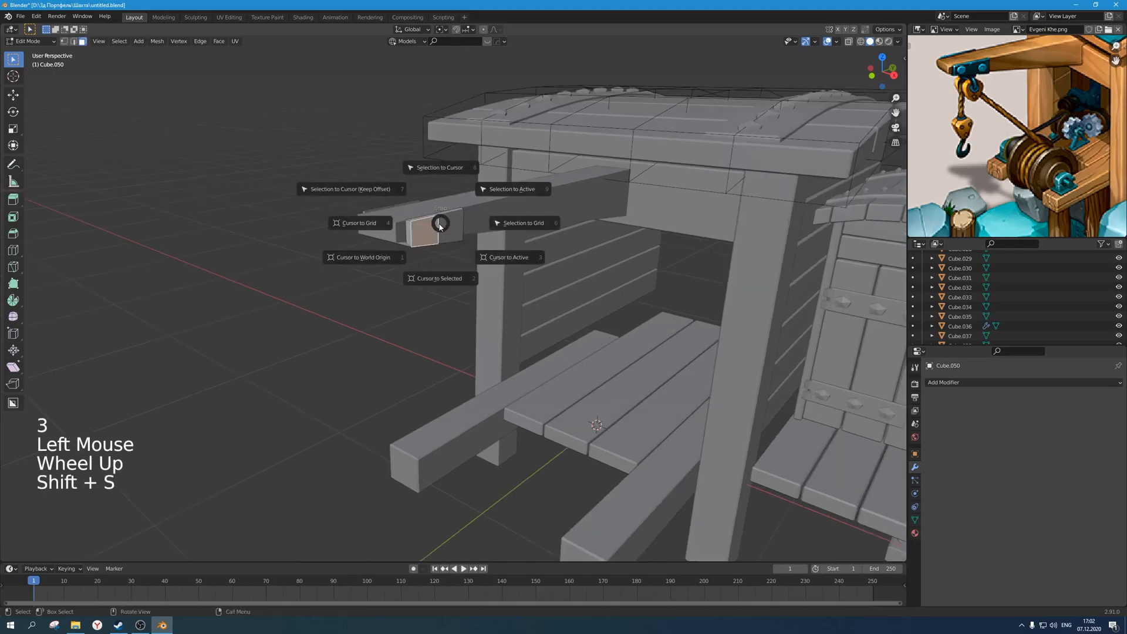
{"action": "left_click", "coordinate": [492, 256]}
{"action": "scroll", "coordinate": [455, 241], "scroll_direction": "up", "scroll_amount": 2}
{"action": "middle_click_drag", "start_coordinate": [456, 241], "coordinate": [395, 244]}
Add a 6-vertex cylinder with radius 0.1 m and depth 0.1 m at the 3D cursor.
{"action": "key", "text": "Tab"}
{"action": "key", "text": "shift+a"}
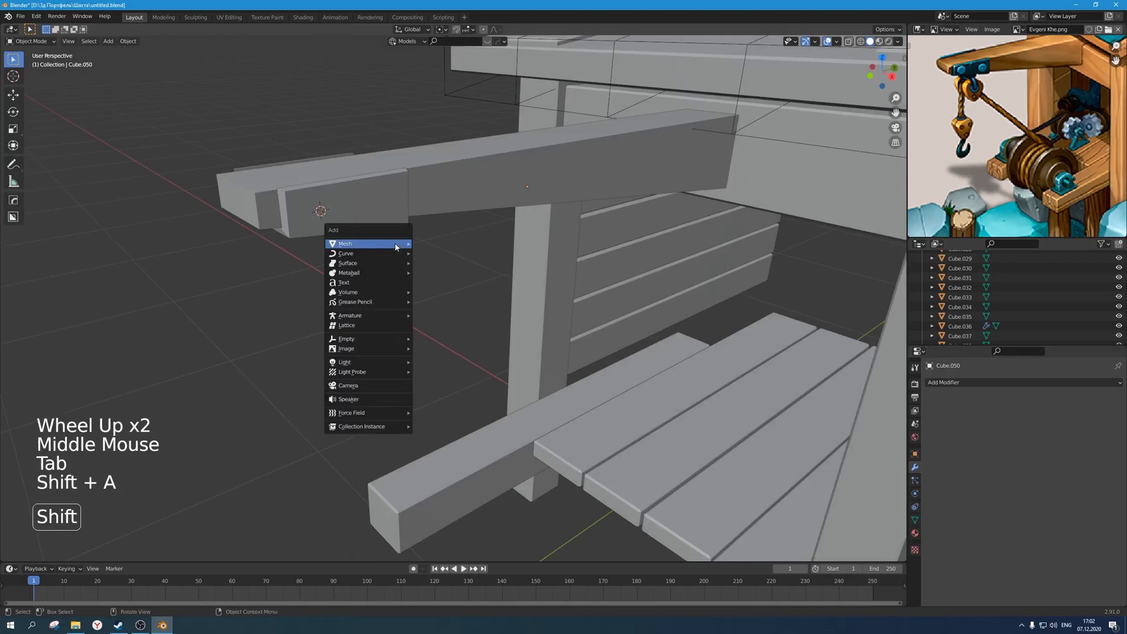
{"action": "mouse_move", "coordinate": [396, 247]}
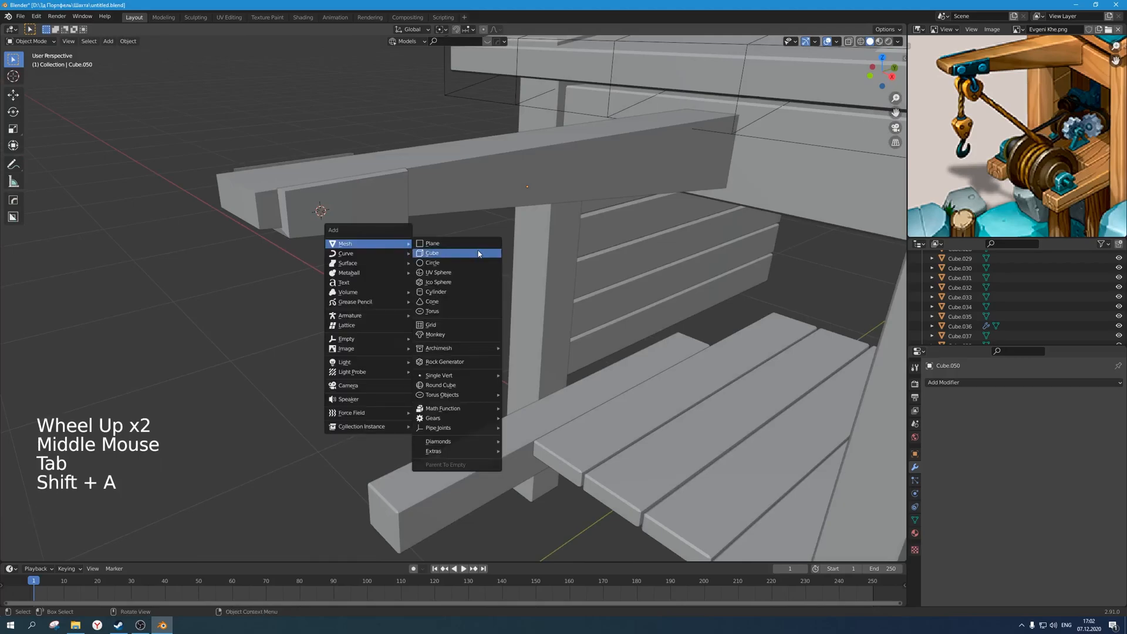
{"action": "left_click", "coordinate": [475, 294]}
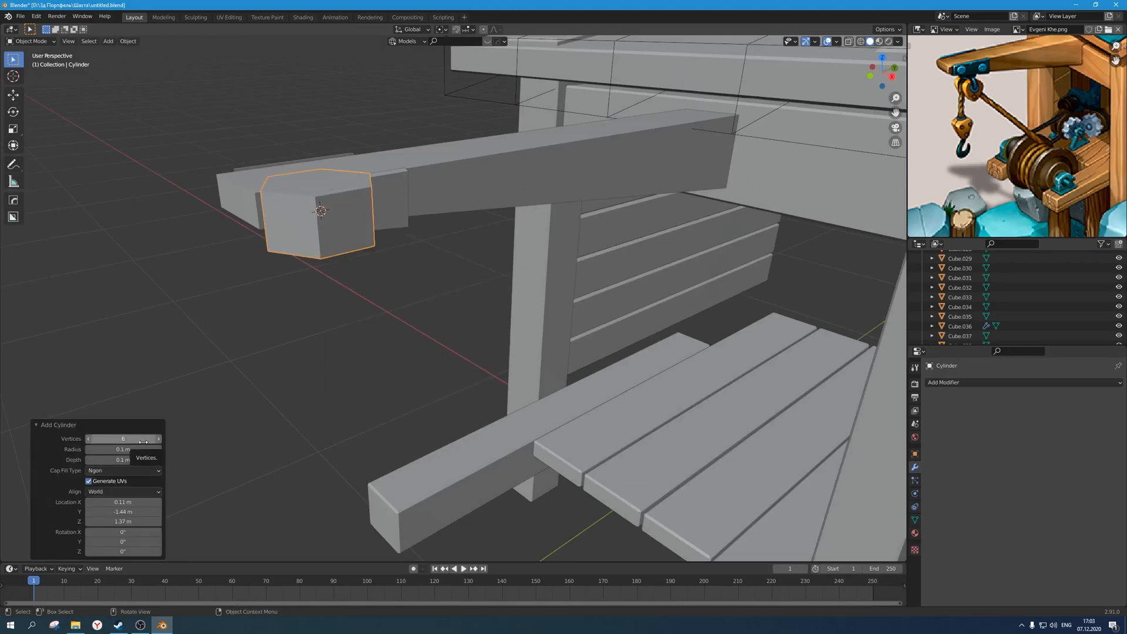
{"action": "middle_click_drag", "start_coordinate": [383, 205], "coordinate": [670, 198]}
{"action": "type", "text": "s"}
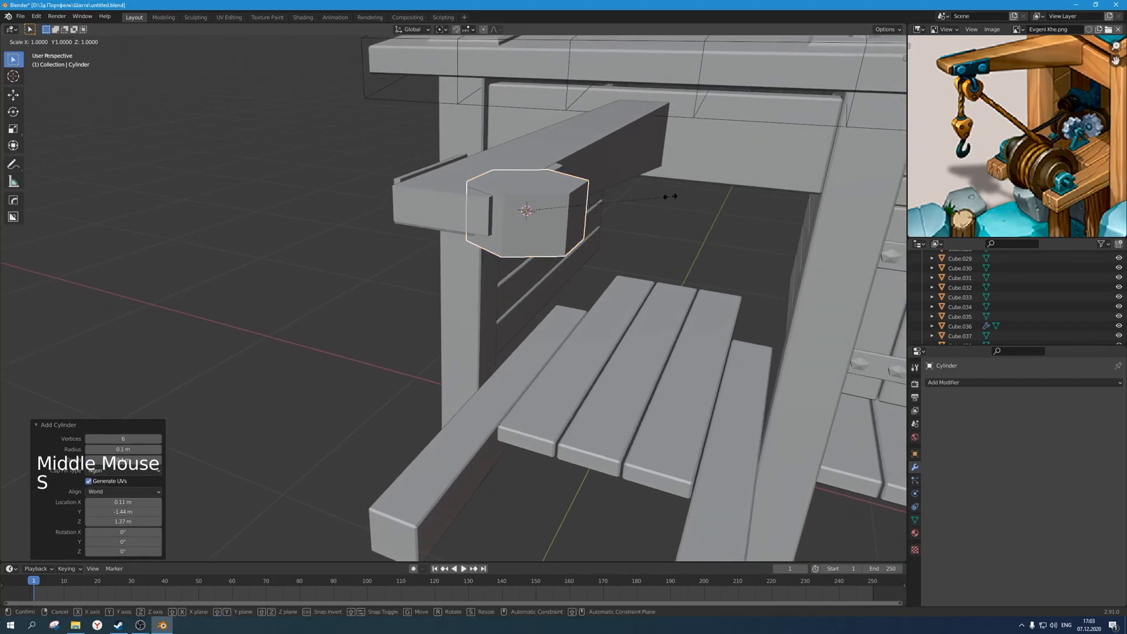
{"action": "type", "text": "90"}
{"action": "key", "text": "Escape"}
Rotate the cylinder 90° about Y and scale it to 0.2 as a hexagonal bolt head on the bracket.
{"action": "type", "text": "ry90"}
{"action": "key", "text": "Return"}
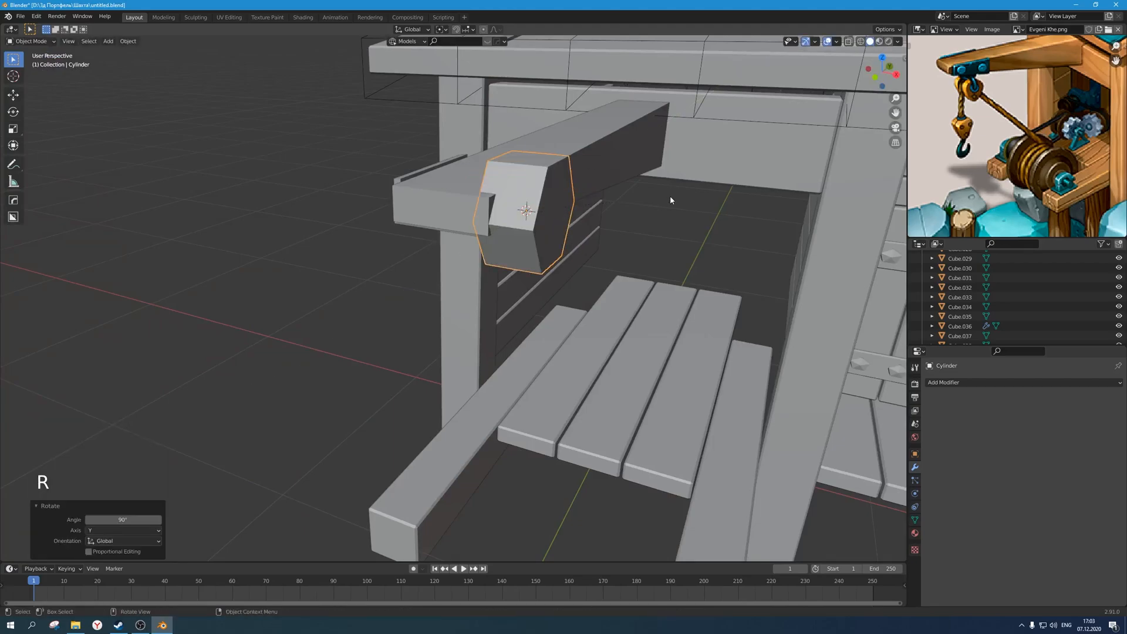
{"action": "type", "text": "s.2"}
{"action": "key", "text": "Return"}
{"action": "middle_click_drag", "start_coordinate": [671, 195], "coordinate": [616, 206]}
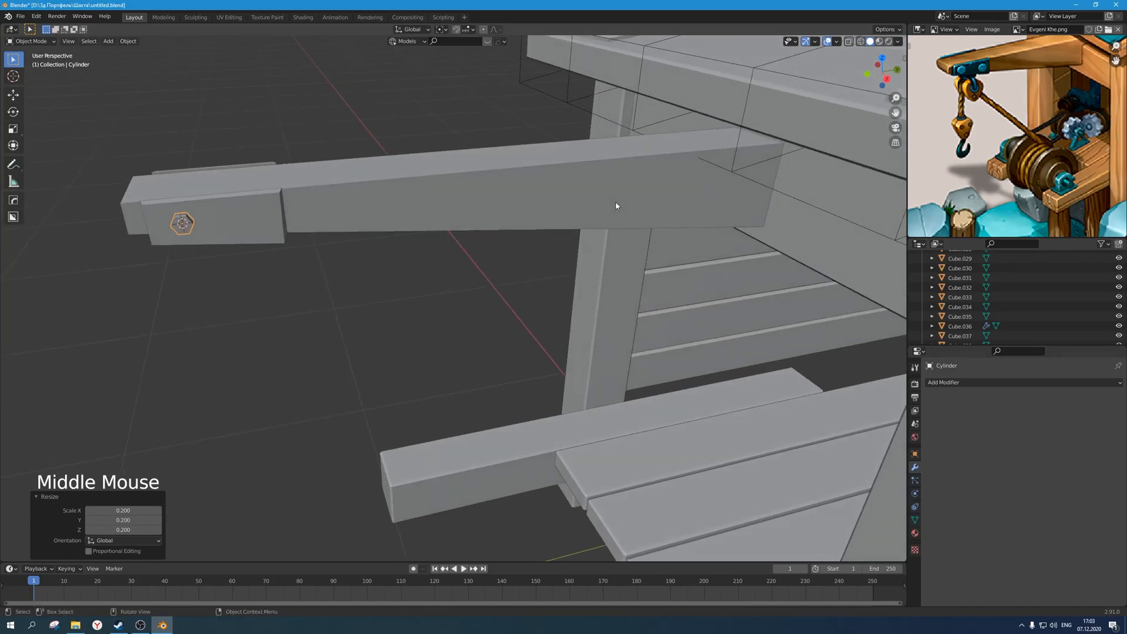
{"action": "middle_click_drag", "start_coordinate": [140, 266], "coordinate": [372, 244]}
Snap the 3D cursor to the inner half of the bracket's side face.
{"action": "left_click", "coordinate": [368, 188]}
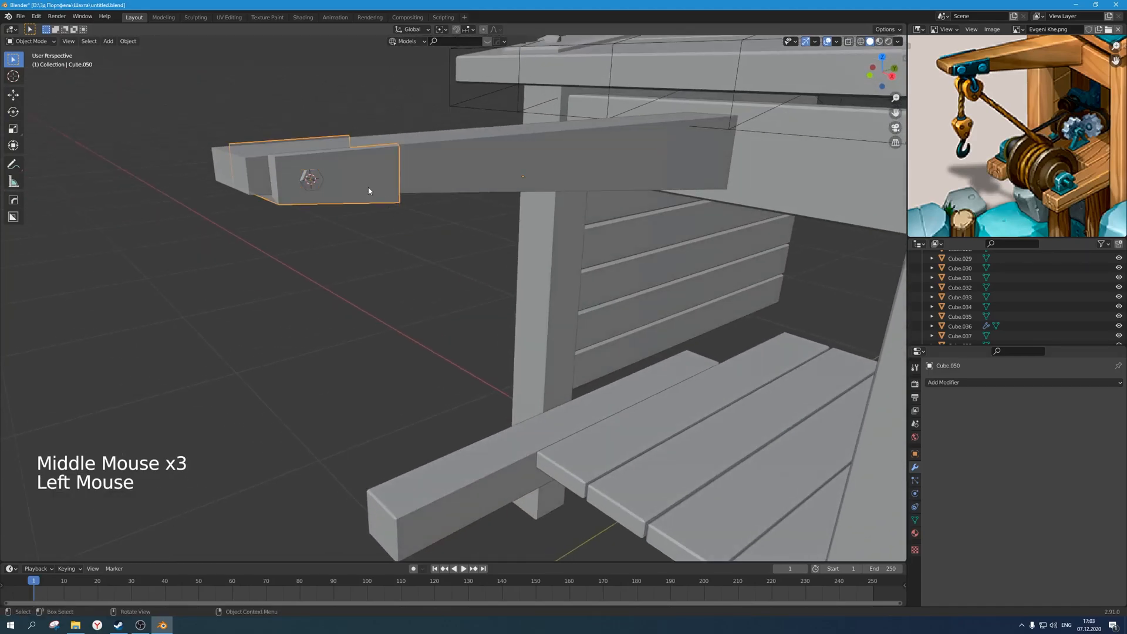
{"action": "key", "text": "Tab"}
{"action": "left_click", "coordinate": [373, 178]}
{"action": "key", "text": "shift+s"}
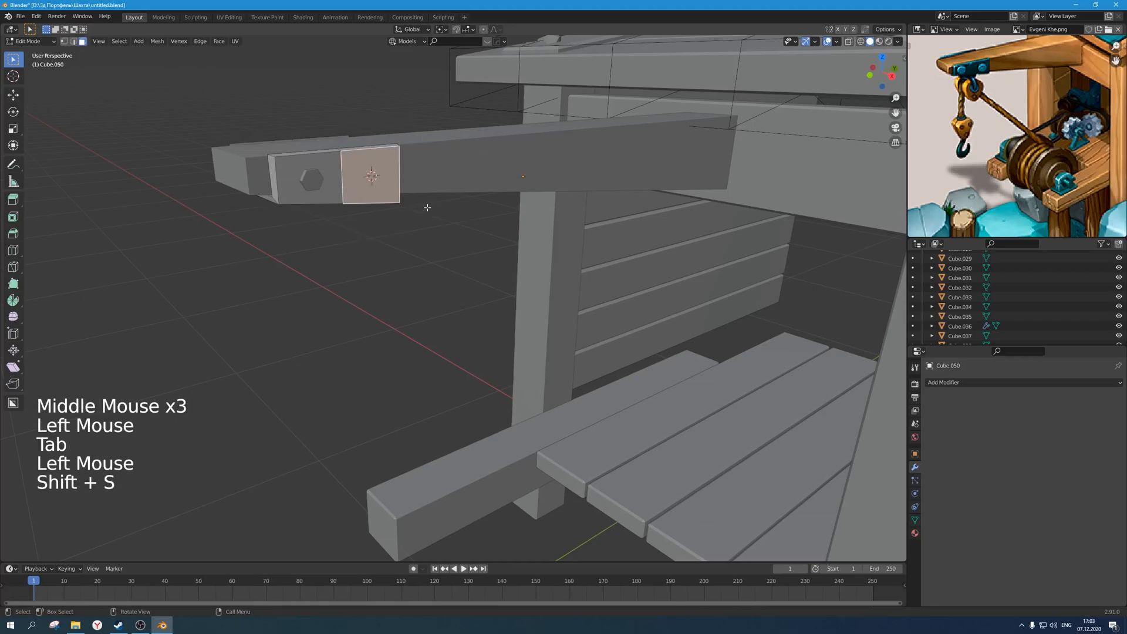
{"action": "left_click", "coordinate": [427, 209]}
{"action": "key", "text": "Tab"}
Duplicate the hexagonal bolt in place and set the copy's origin to the 3D cursor.
{"action": "left_click", "coordinate": [312, 183]}
{"action": "key", "text": "shift+d"}
{"action": "right_click", "coordinate": [311, 187]}
{"action": "mouse_move", "coordinate": [316, 185]}
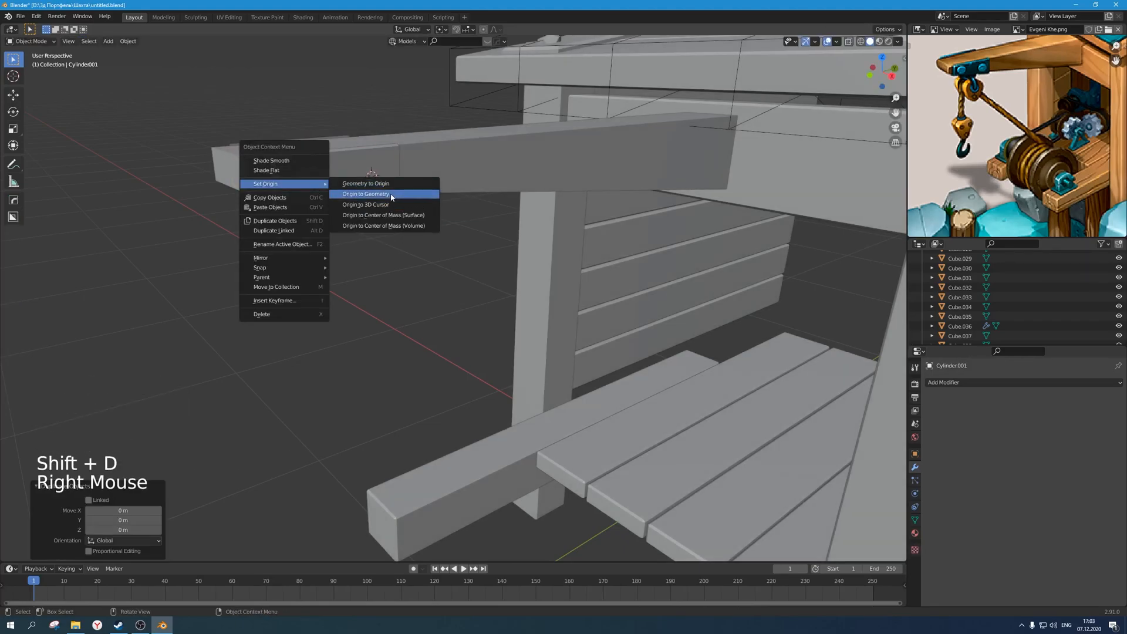
{"action": "left_click", "coordinate": [389, 204]}
Set the duplicated bolt's origin to its geometry.
{"action": "right_click", "coordinate": [335, 191]}
{"action": "mouse_move", "coordinate": [318, 187]}
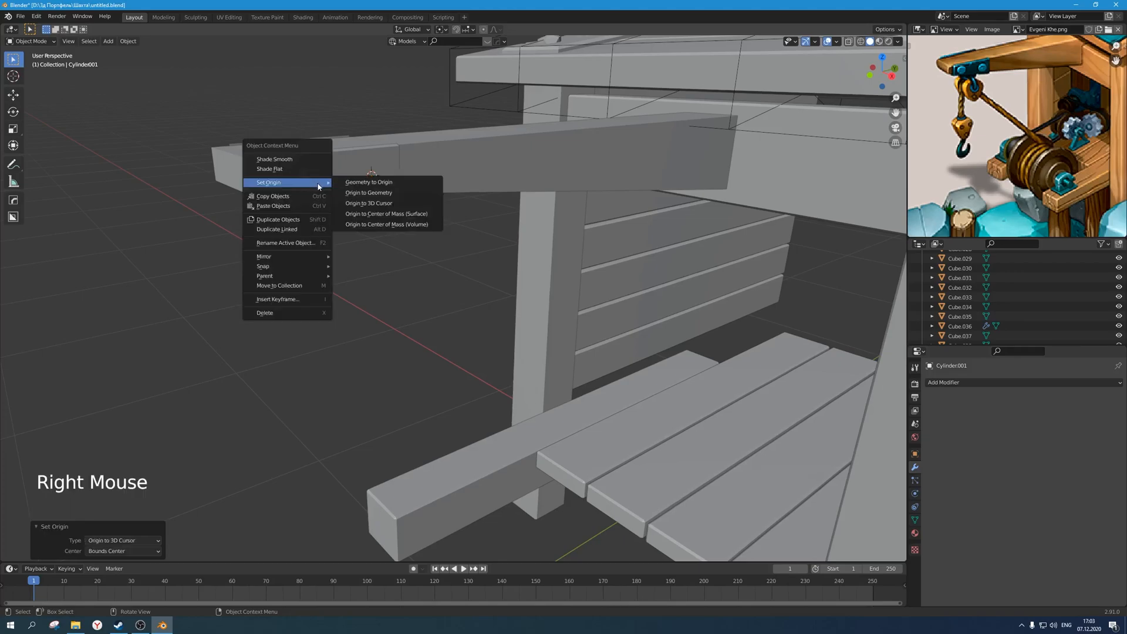
{"action": "left_click", "coordinate": [398, 195]}
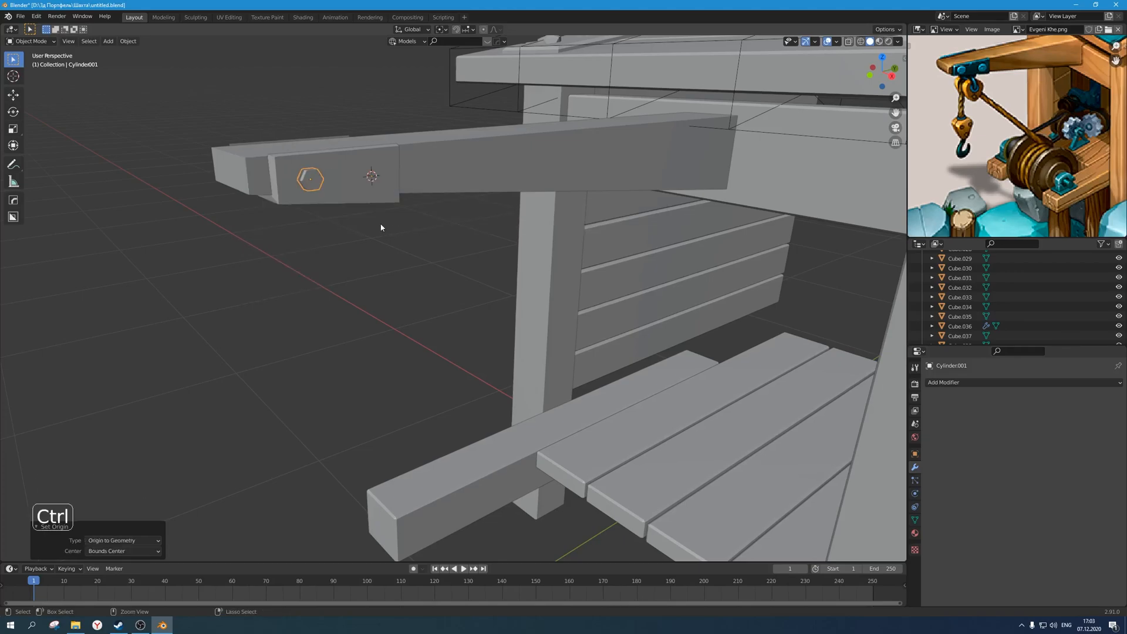
Undo the last origin change and move the duplicated bolt's geometry to its origin on the bracket's inner half.
{"action": "key", "text": "ctrl+z"}
{"action": "right_click", "coordinate": [285, 183]}
{"action": "mouse_move", "coordinate": [285, 184]}
{"action": "left_click", "coordinate": [381, 182]}
{"action": "left_click", "coordinate": [383, 231]}
Snap the 3D cursor to the inner half of the bracket's opposite side face.
{"action": "scroll", "coordinate": [383, 230], "scroll_direction": "down", "scroll_amount": 3}
{"action": "middle_click_drag", "start_coordinate": [383, 230], "coordinate": [521, 199]}
{"action": "left_click", "coordinate": [462, 210]}
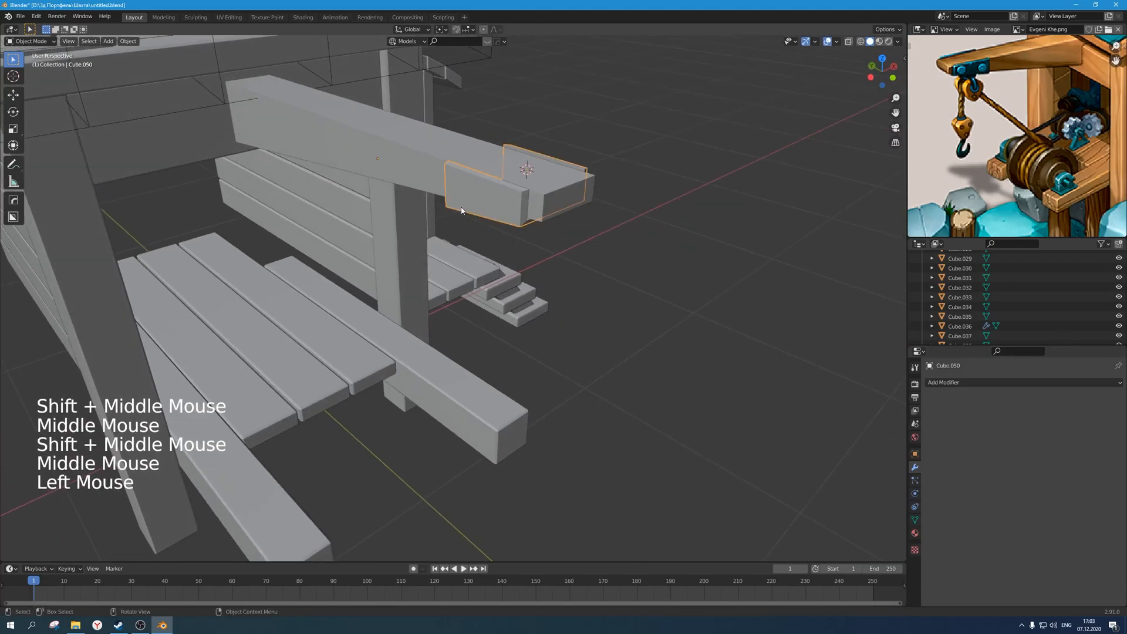
{"action": "key", "text": "Tab"}
{"action": "left_click", "coordinate": [462, 194]}
{"action": "right_click", "coordinate": [462, 194]}
{"action": "key", "text": "shift+s"}
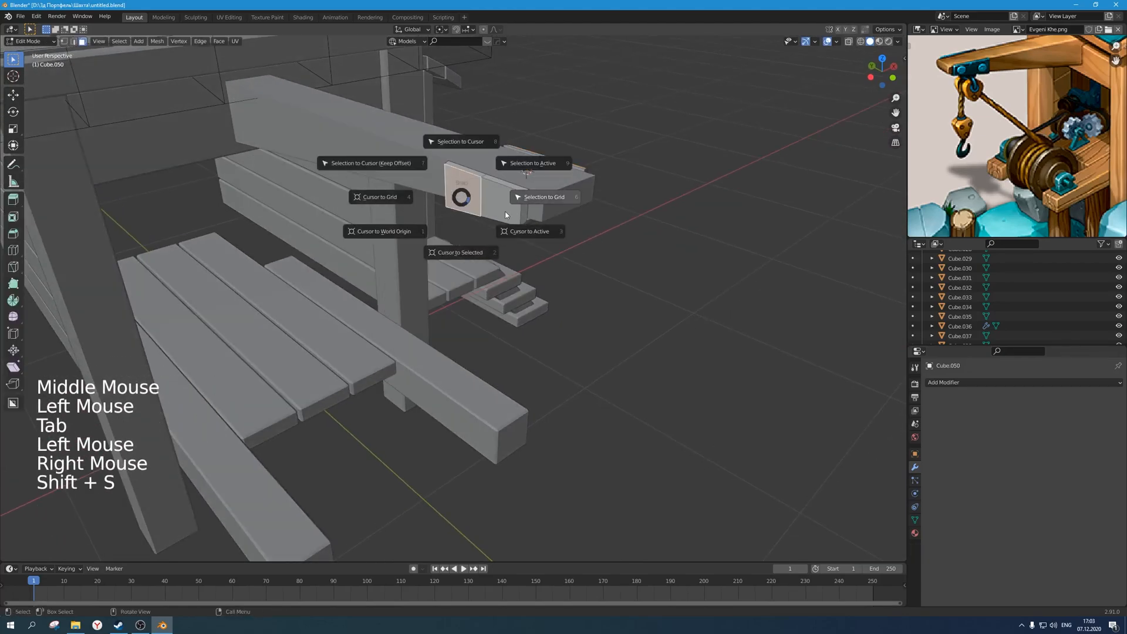
{"action": "left_click", "coordinate": [509, 224]}
{"action": "key", "text": "Tab"}
Duplicate the inner bolt in place, set the copy's origin to the 3D cursor and move its geometry there.
{"action": "middle_click_drag", "start_coordinate": [510, 226], "coordinate": [444, 231]}
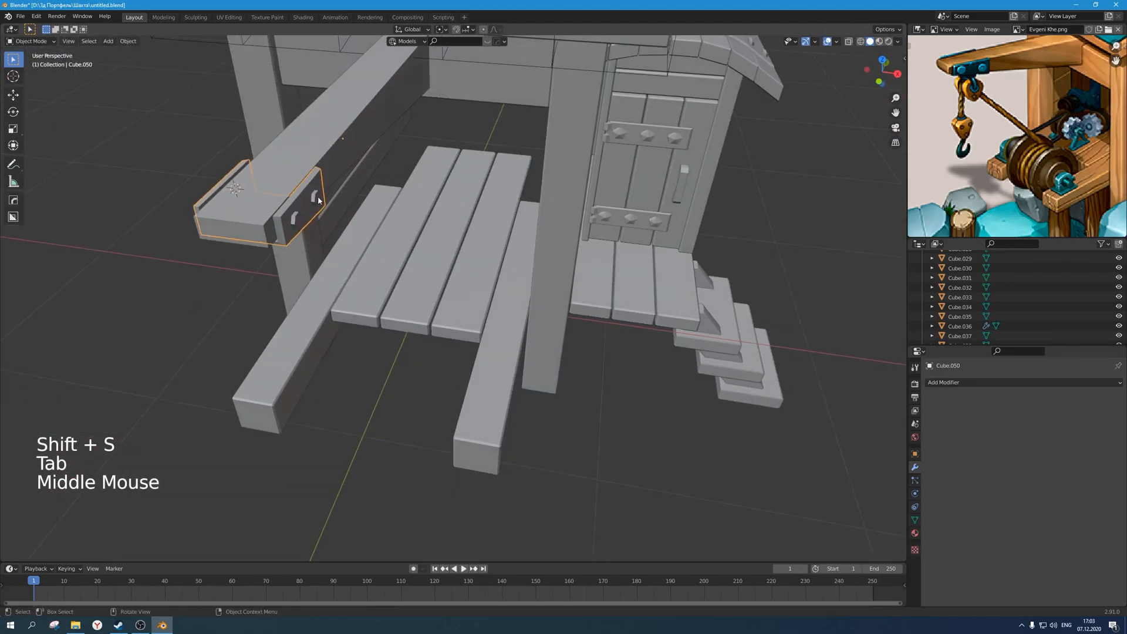
{"action": "left_click", "coordinate": [315, 198]}
{"action": "key", "text": "shift+d"}
{"action": "key", "text": "shift+s"}
{"action": "right_click", "coordinate": [314, 198]}
{"action": "mouse_move", "coordinate": [316, 196]}
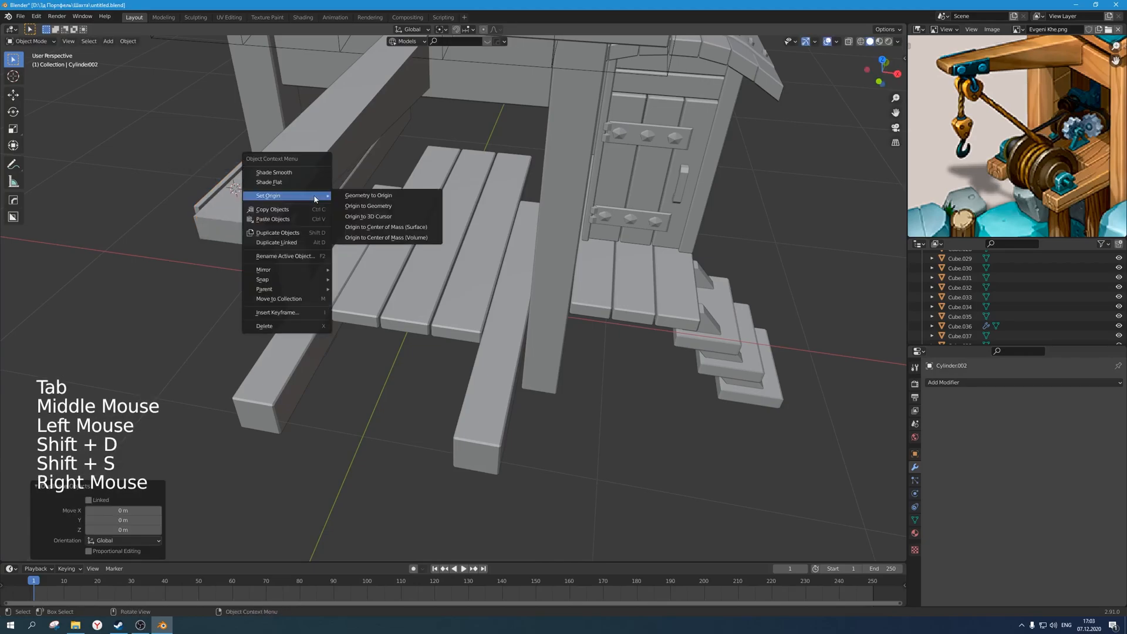
{"action": "left_click", "coordinate": [387, 217]}
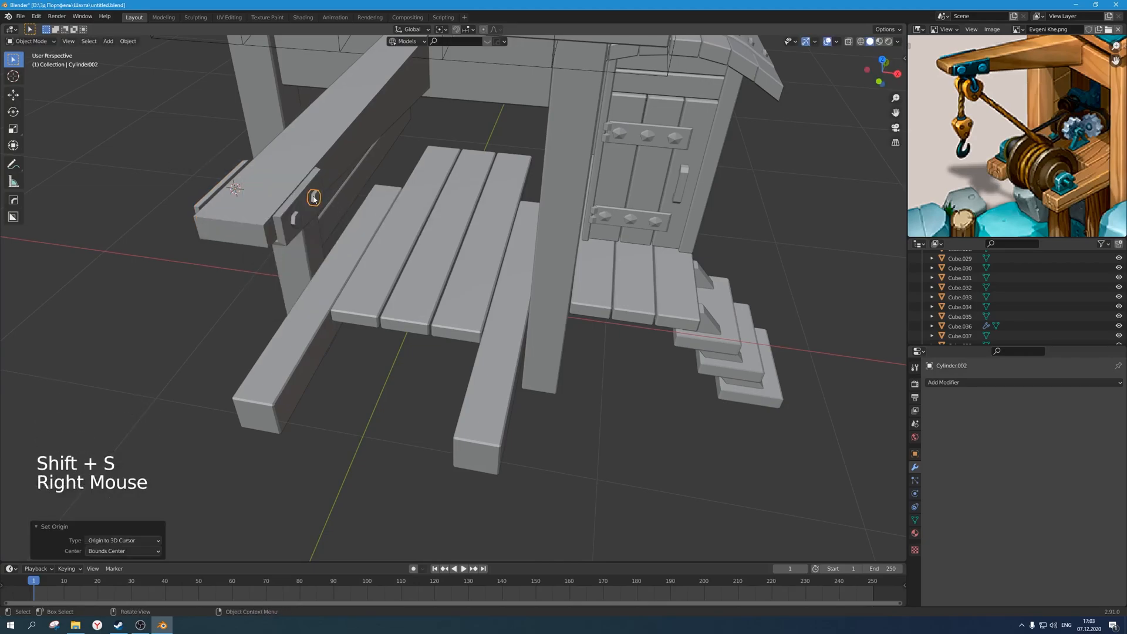
{"action": "right_click", "coordinate": [315, 198]}
{"action": "middle_click_drag", "start_coordinate": [364, 198], "coordinate": [507, 209]}
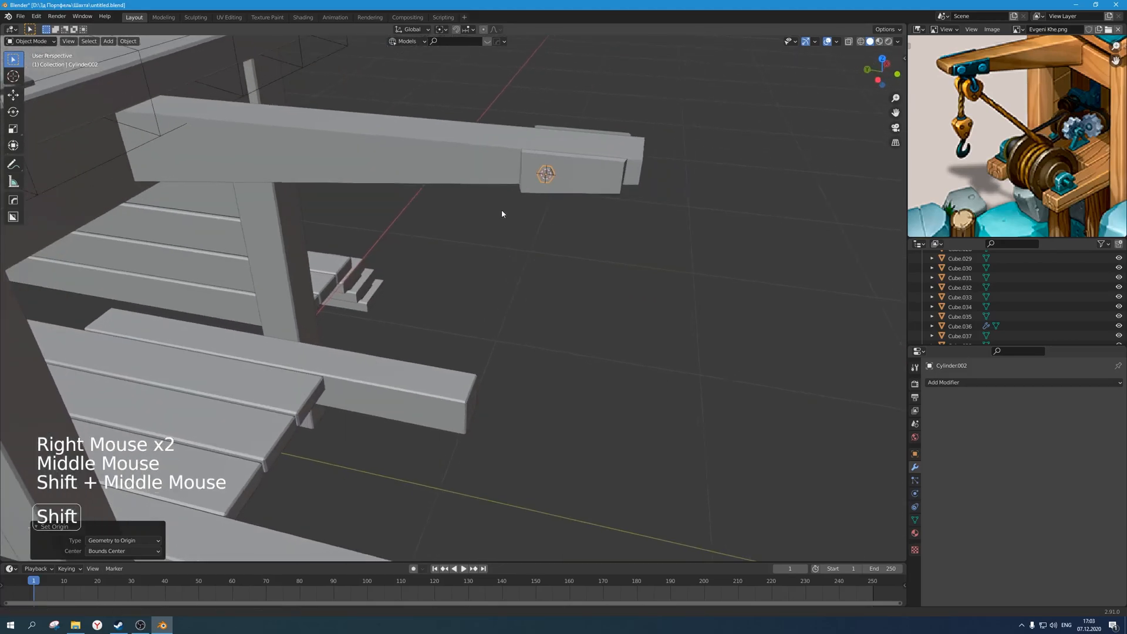
Snap the 3D cursor to the outer half of the bracket's side face beside the new bolt.
{"action": "left_click", "coordinate": [566, 175]}
{"action": "key", "text": "Tab"}
{"action": "left_click", "coordinate": [567, 175]}
{"action": "middle_click_drag", "start_coordinate": [567, 176], "coordinate": [531, 177]}
{"action": "right_click", "coordinate": [531, 176]}
{"action": "key", "text": "shift+s"}
{"action": "left_click", "coordinate": [600, 211]}
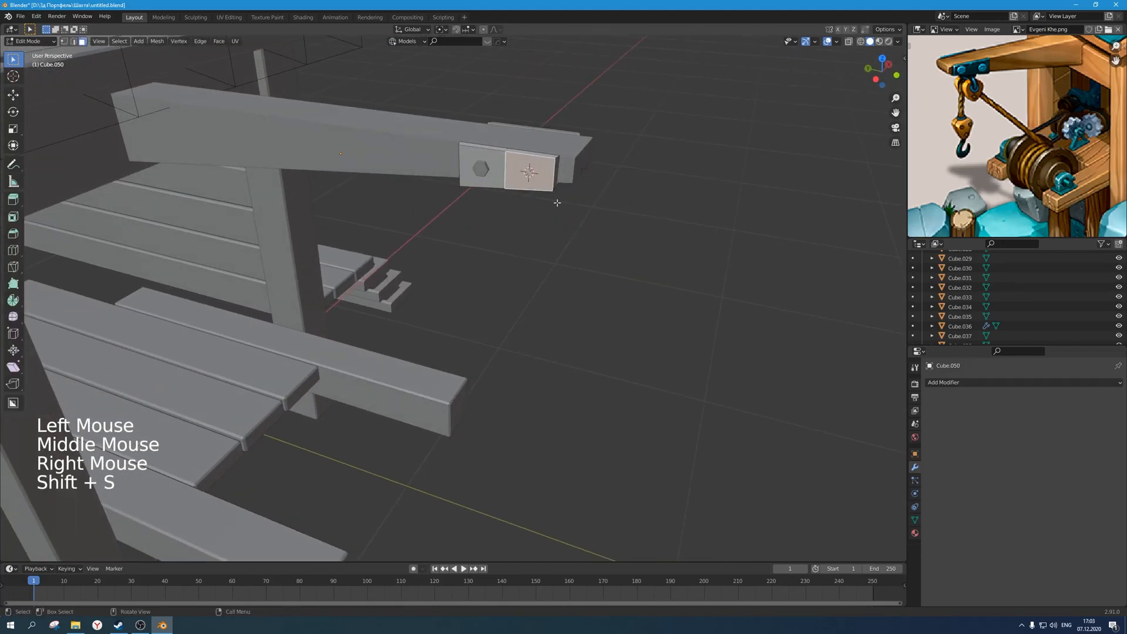
{"action": "key", "text": "Tab"}
Try to move the existing bolt to the 3D cursor on the bracket's outer half, and undo it.
{"action": "left_click", "coordinate": [484, 171]}
{"action": "right_click", "coordinate": [485, 172]}
{"action": "mouse_move", "coordinate": [488, 171]}
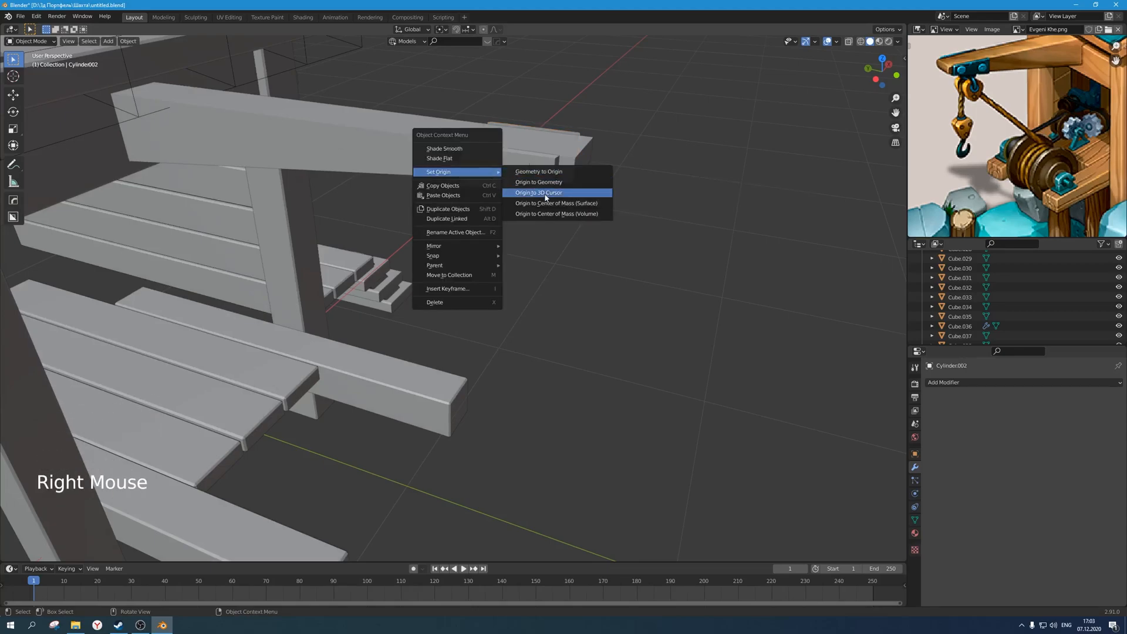
{"action": "left_click", "coordinate": [545, 194]}
{"action": "right_click", "coordinate": [486, 172]}
{"action": "mouse_move", "coordinate": [488, 171]}
{"action": "left_click", "coordinate": [546, 172]}
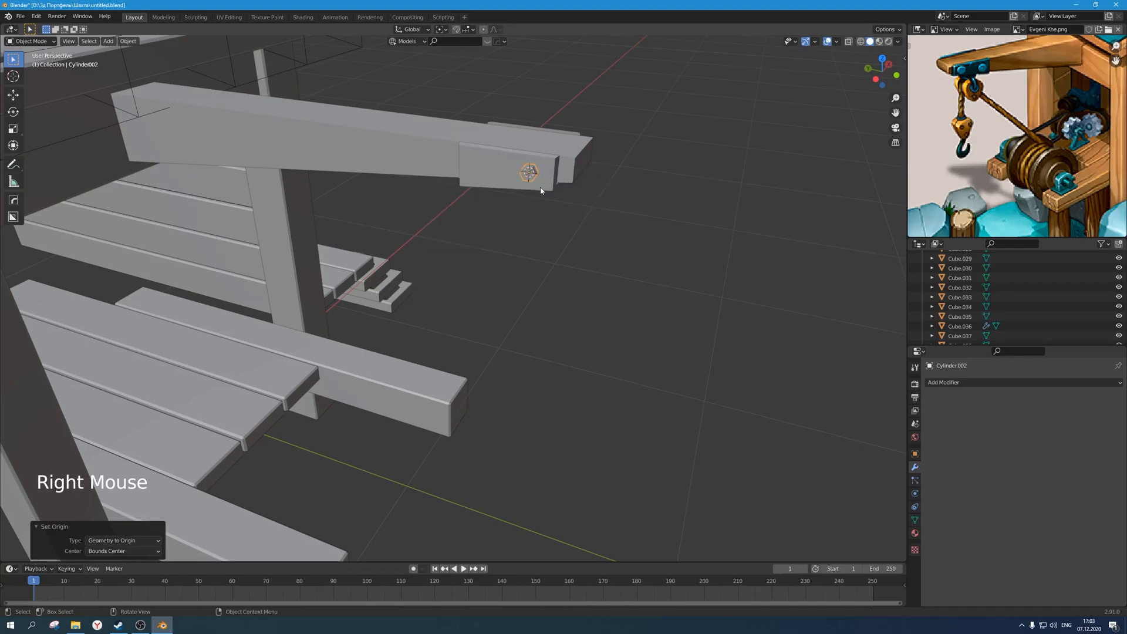
{"action": "key", "text": "ctrl+z"}
{"action": "key", "text": "shift+d"}
{"action": "right_click", "coordinate": [509, 162]}
{"action": "key", "text": "ctrl+z"}
{"action": "key", "text": "ctrl+z"}
Duplicate that bolt in place and shift the copy's origin and geometry to the 3D cursor on the outer half.
{"action": "key", "text": "shift+d"}
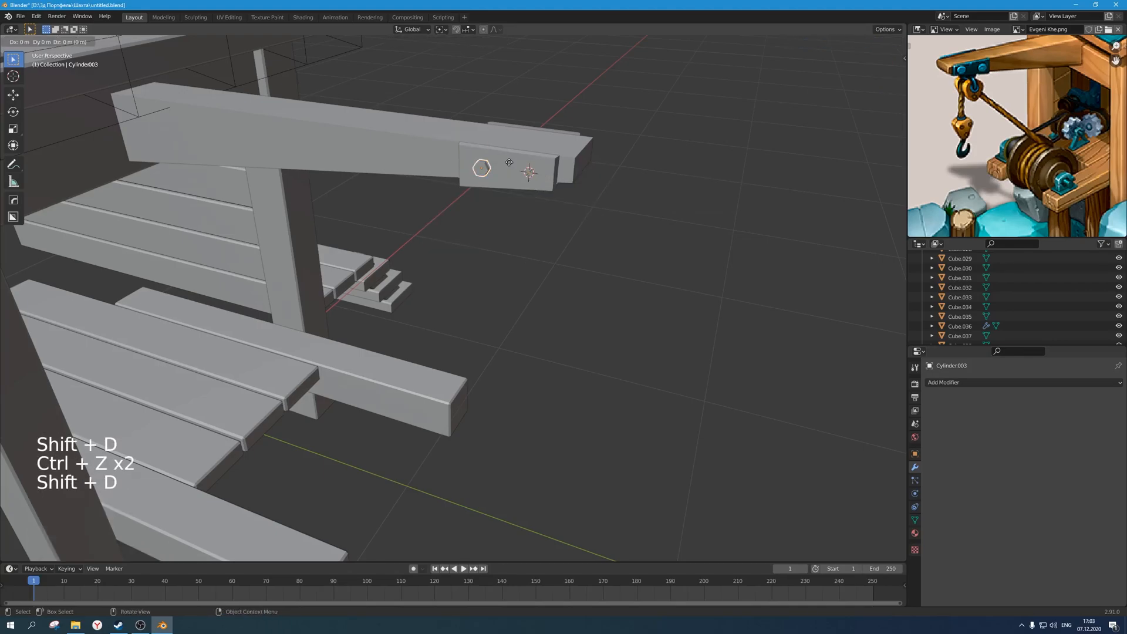
{"action": "right_click", "coordinate": [509, 162]}
{"action": "right_click", "coordinate": [495, 167]}
{"action": "mouse_move", "coordinate": [495, 166]}
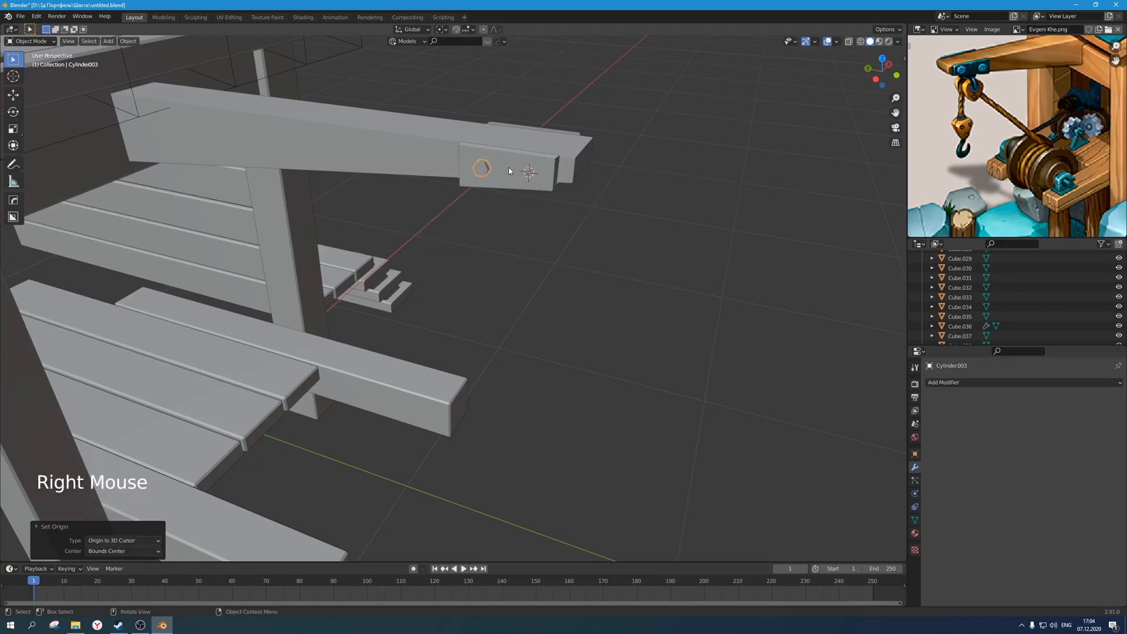
{"action": "right_click", "coordinate": [508, 168]}
{"action": "left_click", "coordinate": [534, 165]}
Return the 3D cursor to the world origin and save the file.
{"action": "middle_click_drag", "start_coordinate": [531, 173], "coordinate": [524, 211]}
{"action": "key", "text": "shift+s"}
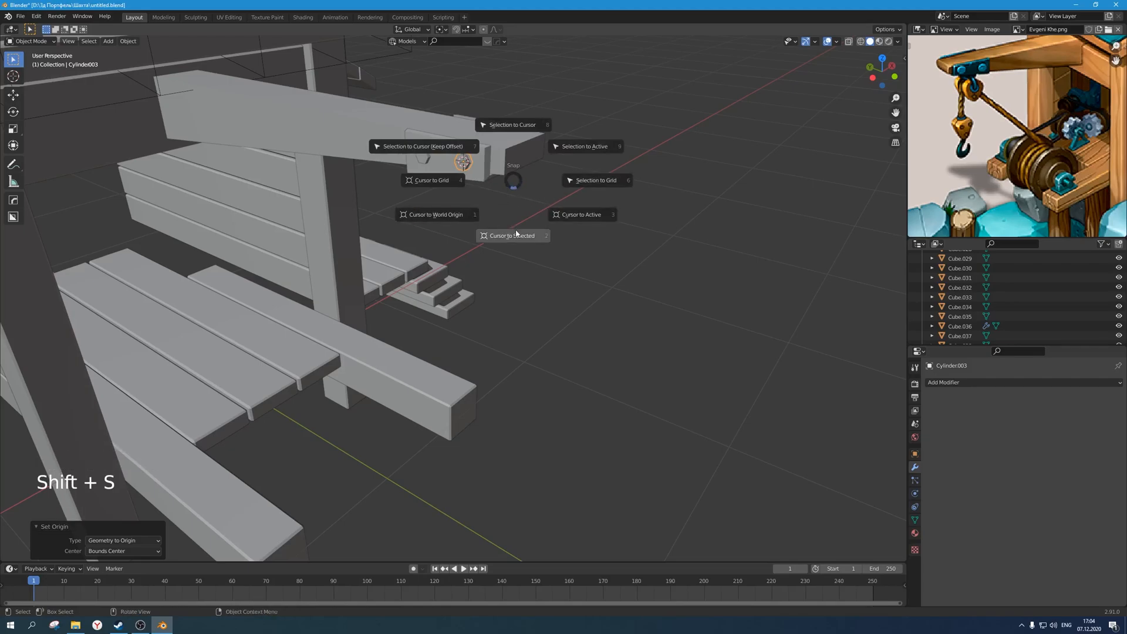
{"action": "left_click", "coordinate": [451, 222]}
{"action": "scroll", "coordinate": [563, 231], "scroll_direction": "down", "scroll_amount": 2}
{"action": "middle_click_drag", "start_coordinate": [562, 231], "coordinate": [421, 232]}
{"action": "scroll", "coordinate": [441, 231], "scroll_direction": "up", "scroll_amount": 1}
{"action": "scroll", "coordinate": [442, 231], "scroll_direction": "down", "scroll_amount": 2}
{"action": "key", "text": "ctrl+s"}
{"action": "scroll", "coordinate": [936, 112], "scroll_direction": "down", "scroll_amount": 2}
{"action": "scroll", "coordinate": [940, 118], "scroll_direction": "up", "scroll_amount": 2}
{"action": "middle_click_drag", "start_coordinate": [481, 259], "coordinate": [528, 227], "text": "shift"}
Open all four bracket bolts together in Edit Mode and scale them up about 1.6 times around Individual Origins.
{"action": "scroll", "coordinate": [529, 227], "scroll_direction": "up", "scroll_amount": 4}
{"action": "left_click", "coordinate": [478, 76]}
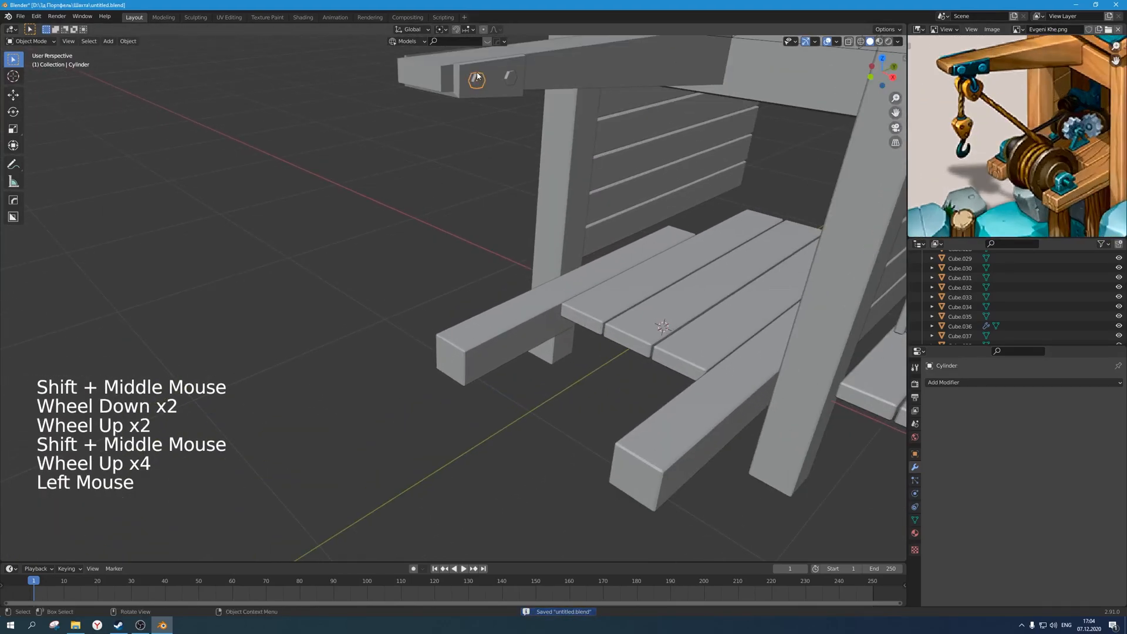
{"action": "left_click", "coordinate": [511, 76], "text": "shift"}
{"action": "middle_click_drag", "start_coordinate": [510, 76], "coordinate": [529, 112]}
{"action": "left_click", "coordinate": [392, 90], "text": "shift"}
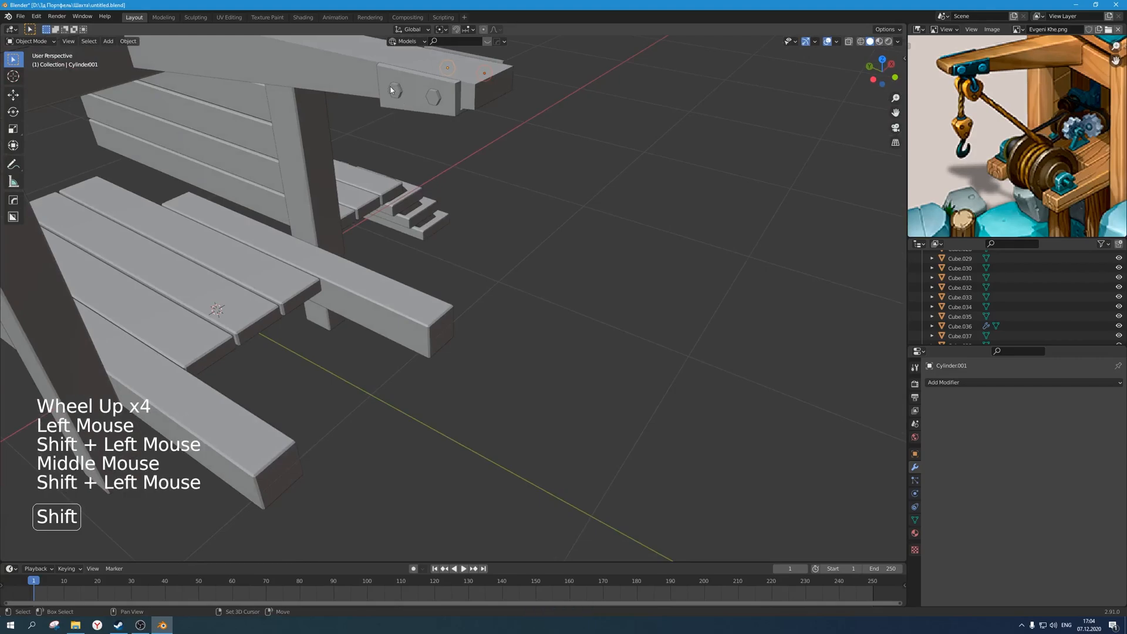
{"action": "middle_click_drag", "start_coordinate": [434, 98], "coordinate": [522, 150]}
{"action": "scroll", "coordinate": [491, 138], "scroll_direction": "up", "scroll_amount": 1}
{"action": "key", "text": "Tab"}
{"action": "scroll", "coordinate": [506, 139], "scroll_direction": "down", "scroll_amount": 1}
{"action": "scroll", "coordinate": [505, 139], "scroll_direction": "down", "scroll_amount": 1}
{"action": "scroll", "coordinate": [519, 149], "scroll_direction": "up", "scroll_amount": 1}
{"action": "key", "text": "period"}
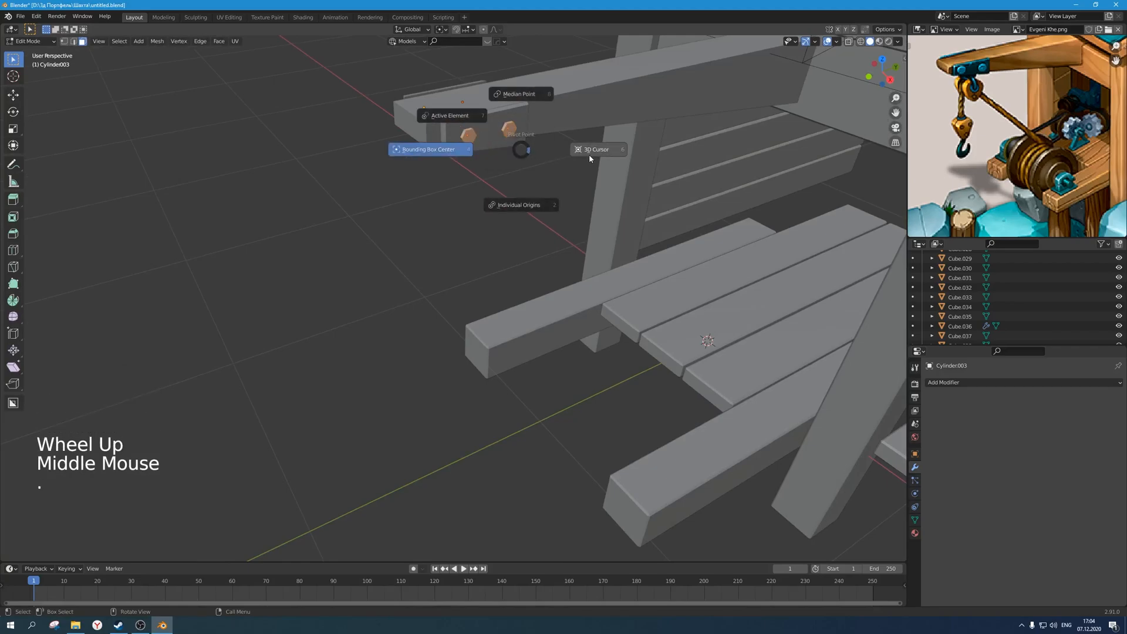
{"action": "left_click", "coordinate": [535, 205]}
{"action": "mouse_move", "coordinate": [535, 205]}
{"action": "middle_mouse_down", "text": "shift"}
{"action": "mouse_move", "coordinate": [517, 209]}
{"action": "mouse_move", "coordinate": [516, 196]}
{"action": "middle_mouse_up", "text": "shift"}
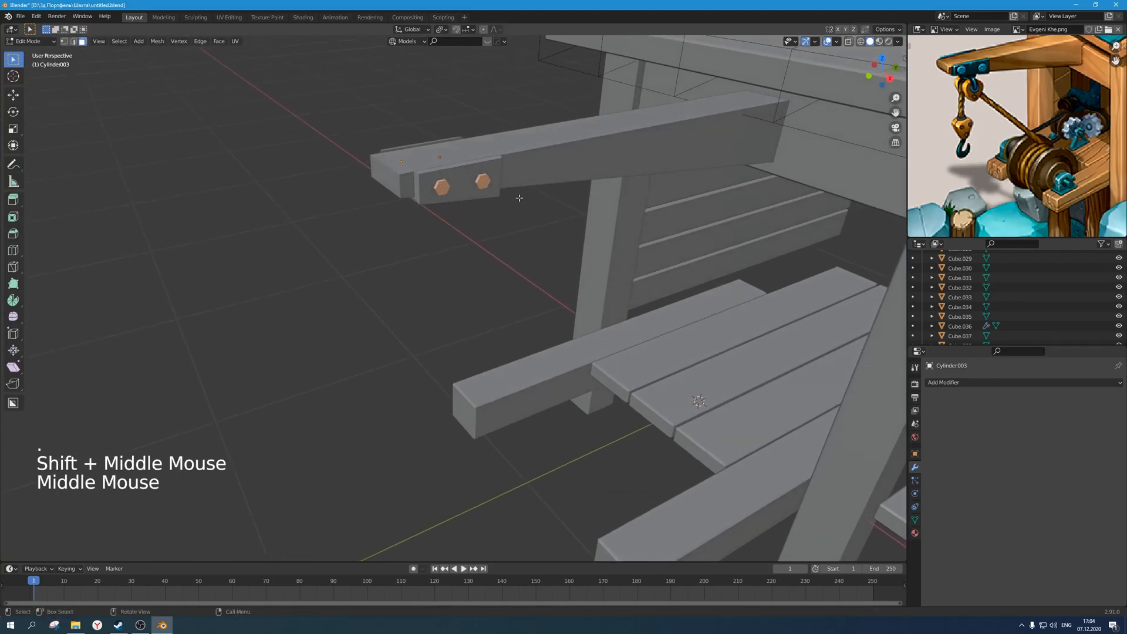
{"action": "key", "text": "s"}
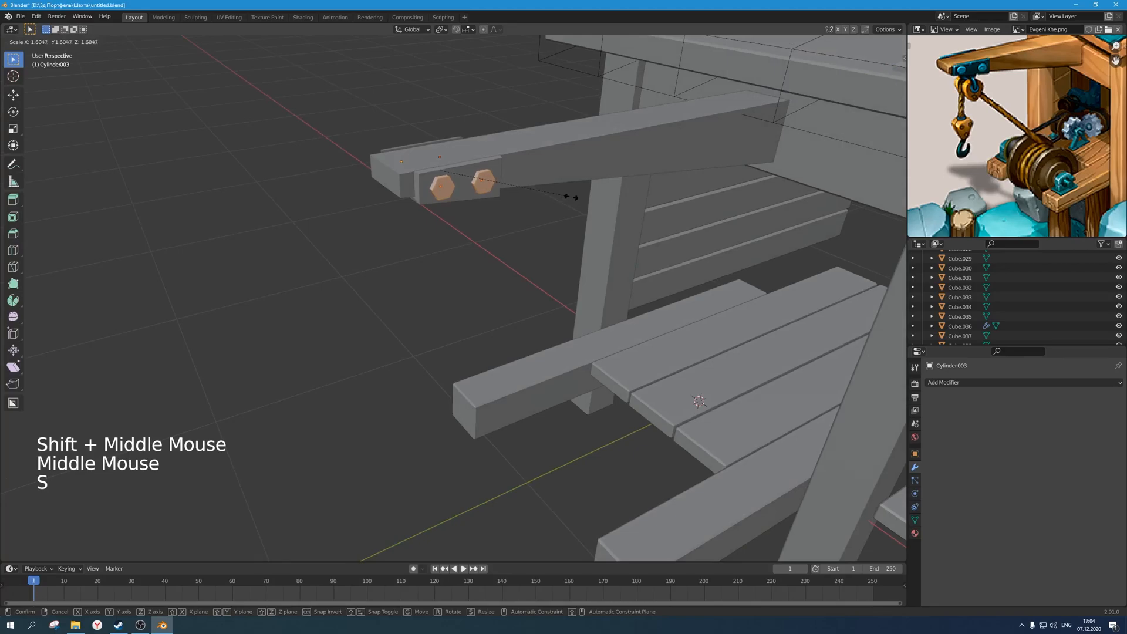
{"action": "left_click", "coordinate": [572, 195]}
Shift the vertices of the outer pair of bolts slightly along Y toward the beam's tip and return to Object Mode.
{"action": "middle_click_drag", "start_coordinate": [573, 196], "coordinate": [496, 216]}
{"action": "key", "text": "1"}
{"action": "key", "text": "alt+z"}
{"action": "left_click_drag", "start_coordinate": [435, 222], "coordinate": [327, 115]}
{"action": "middle_click_drag", "start_coordinate": [405, 158], "coordinate": [410, 195]}
{"action": "left_click_drag", "start_coordinate": [411, 195], "coordinate": [370, 131]}
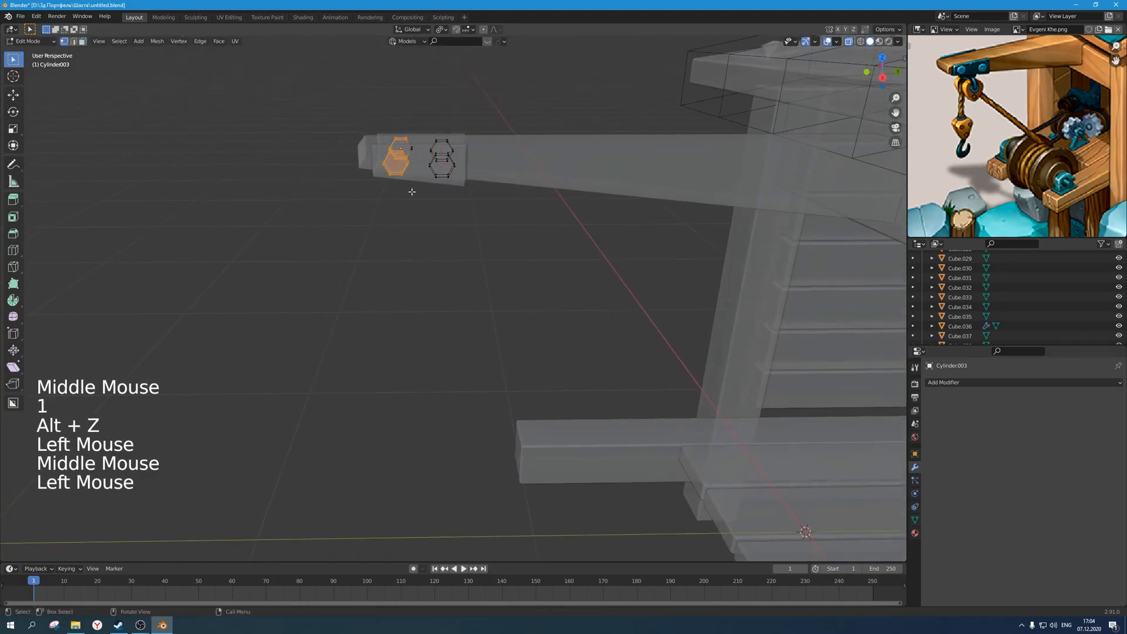
{"action": "middle_click_drag", "start_coordinate": [344, 131], "coordinate": [421, 199]}
{"action": "left_click_drag", "start_coordinate": [420, 199], "coordinate": [314, 75]}
{"action": "scroll", "coordinate": [411, 135], "scroll_direction": "up", "scroll_amount": 1}
{"action": "key", "text": "g"}
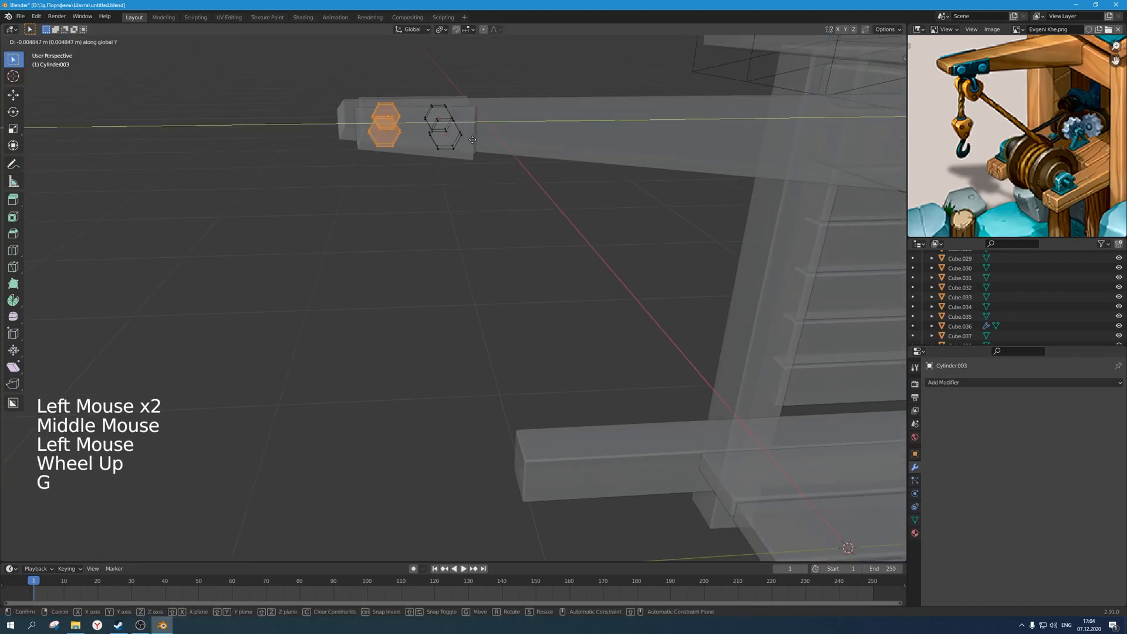
{"action": "left_click", "coordinate": [468, 140]}
{"action": "key", "text": "alt+z"}
{"action": "middle_click_drag", "start_coordinate": [433, 167], "coordinate": [448, 164]}
{"action": "key", "text": "Tab"}
{"action": "left_click", "coordinate": [431, 199]}
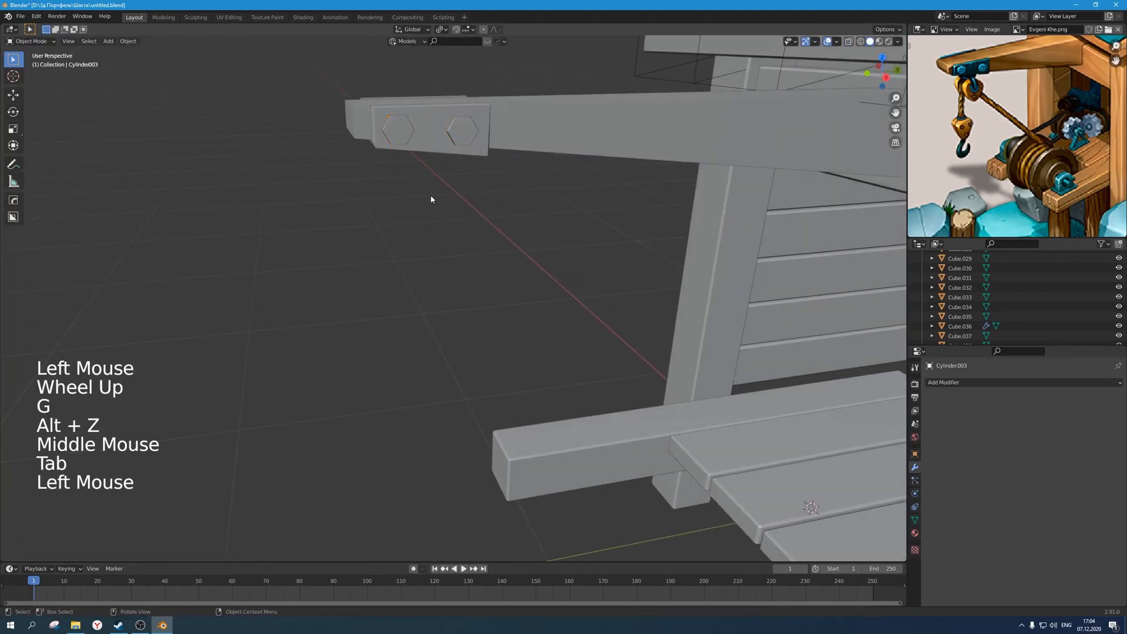
Save the file and examine the bracket and pulley attachment in the reference image.
{"action": "scroll", "coordinate": [431, 199], "scroll_direction": "down", "scroll_amount": 4}
{"action": "middle_click_drag", "start_coordinate": [544, 254], "coordinate": [581, 246]}
{"action": "scroll", "coordinate": [1016, 135], "scroll_direction": "down", "scroll_amount": 2}
{"action": "middle_click_drag", "start_coordinate": [1015, 135], "coordinate": [1033, 147]}
{"action": "scroll", "coordinate": [587, 194], "scroll_direction": "up", "scroll_amount": 2}
{"action": "middle_click_drag", "start_coordinate": [587, 193], "coordinate": [628, 192]}
{"action": "key", "text": "ctrl+s"}
{"action": "scroll", "coordinate": [1020, 92], "scroll_direction": "up", "scroll_amount": 5}
{"action": "middle_click_drag", "start_coordinate": [975, 65], "coordinate": [1020, 92]}
{"action": "scroll", "coordinate": [1020, 92], "scroll_direction": "up", "scroll_amount": 1}
{"action": "scroll", "coordinate": [1020, 92], "scroll_direction": "down", "scroll_amount": 2}
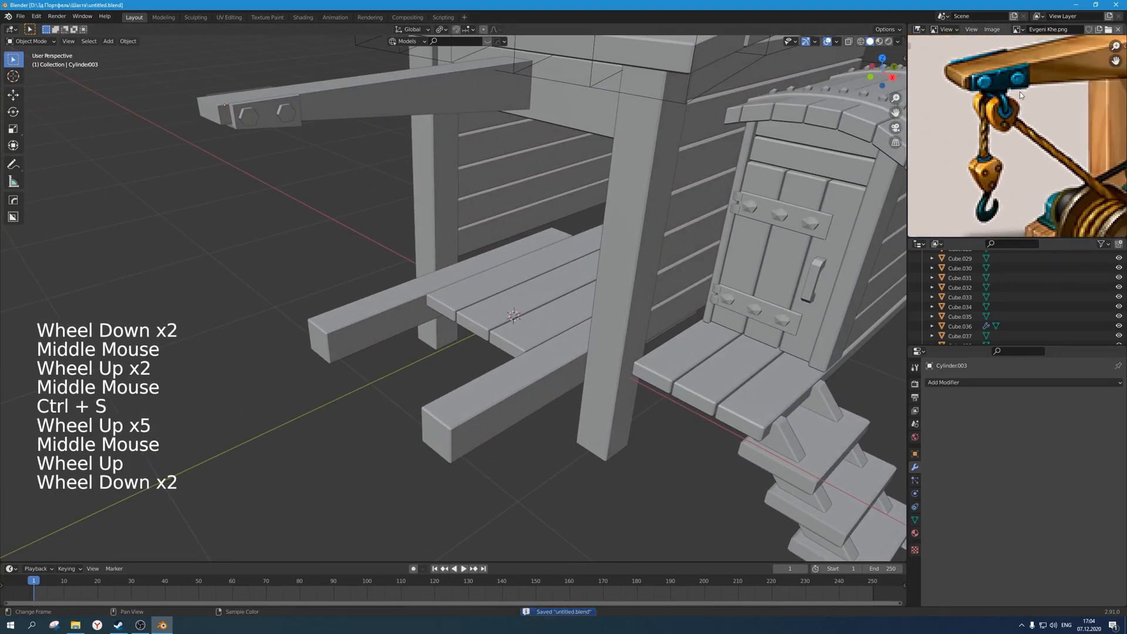
{"action": "middle_click", "coordinate": [1020, 92]}
Open the bracket in Edit Mode, select its two underside faces and compare them with the reference image.
{"action": "middle_click_drag", "start_coordinate": [466, 149], "coordinate": [458, 202]}
{"action": "left_click", "coordinate": [442, 215]}
{"action": "left_click", "coordinate": [441, 215]}
{"action": "key", "text": "Tab"}
{"action": "key", "text": "3"}
{"action": "left_click", "coordinate": [456, 193]}
{"action": "left_click", "coordinate": [455, 206], "text": "shift"}
{"action": "scroll", "coordinate": [516, 207], "scroll_direction": "up", "scroll_amount": 1}
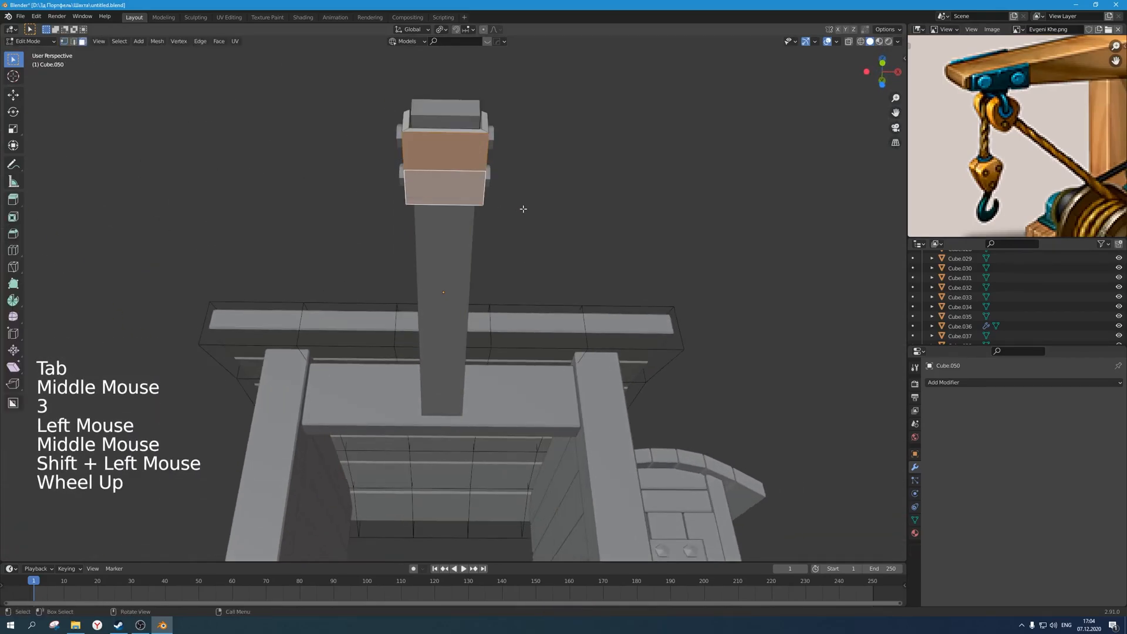
{"action": "scroll", "coordinate": [1047, 107], "scroll_direction": "up", "scroll_amount": 3}
{"action": "middle_click_drag", "start_coordinate": [1047, 107], "coordinate": [1008, 112]}
{"action": "scroll", "coordinate": [1008, 111], "scroll_direction": "down", "scroll_amount": 1}
{"action": "scroll", "coordinate": [1008, 112], "scroll_direction": "down", "scroll_amount": 1}
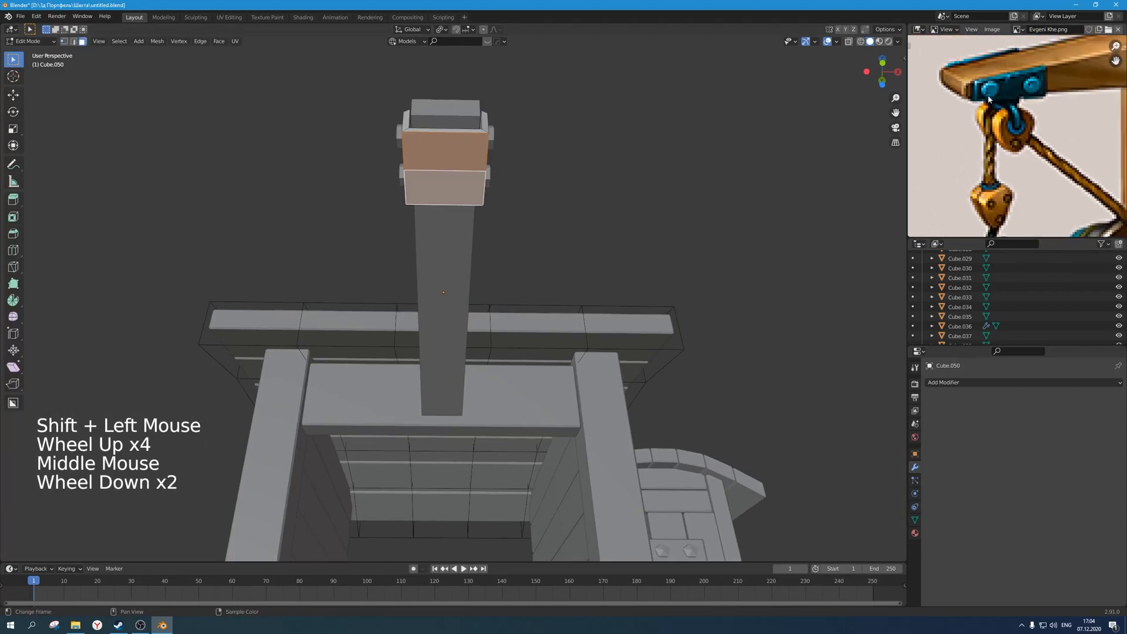
Snap the 3D cursor to the middle edge of the bracket's underside and return to Object Mode.
{"action": "middle_click_drag", "start_coordinate": [517, 147], "coordinate": [496, 143]}
{"action": "key", "text": "2"}
{"action": "left_click", "coordinate": [431, 170]}
{"action": "middle_click_drag", "start_coordinate": [431, 170], "coordinate": [431, 169]}
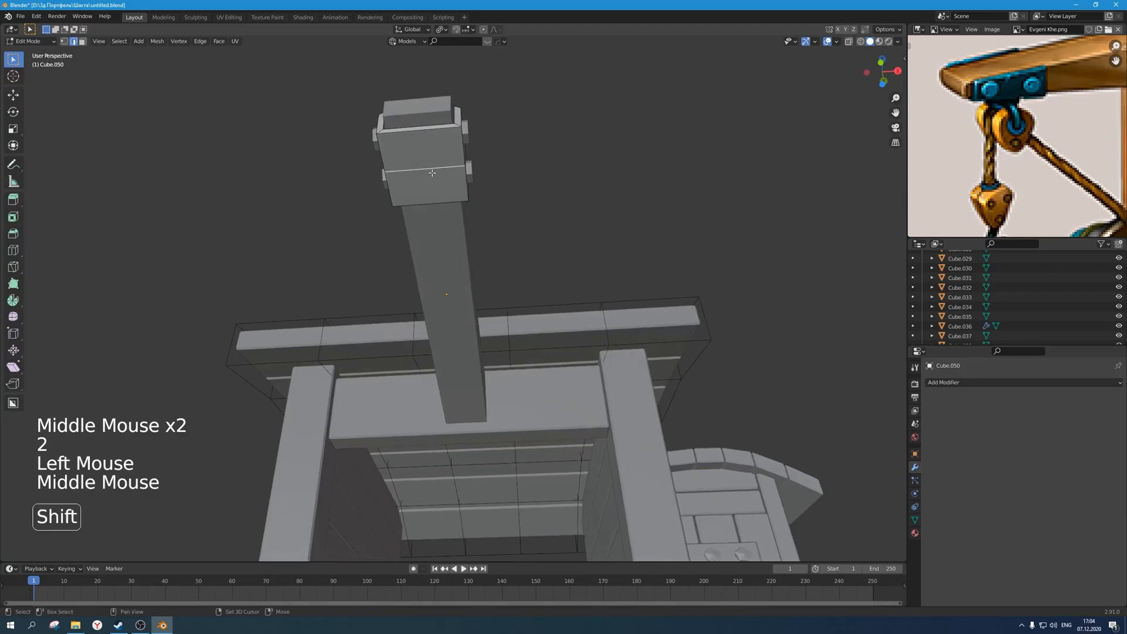
{"action": "right_click", "coordinate": [433, 173]}
{"action": "key", "text": "shift+s"}
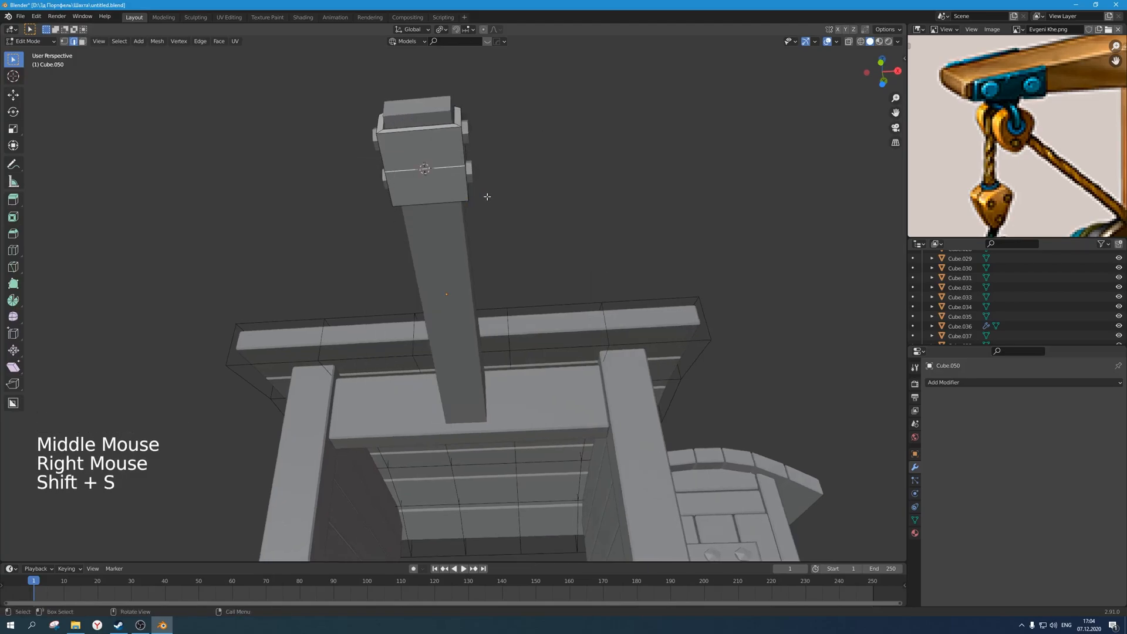
{"action": "scroll", "coordinate": [486, 197], "scroll_direction": "down", "scroll_amount": 1}
{"action": "key", "text": "Tab"}
Add a six-sided cylinder of 0.1 m radius and depth at the 3D cursor and shrink it in X and Y only.
{"action": "middle_click_drag", "start_coordinate": [487, 197], "coordinate": [453, 201]}
{"action": "key", "text": "shift+a"}
{"action": "mouse_move", "coordinate": [447, 203]}
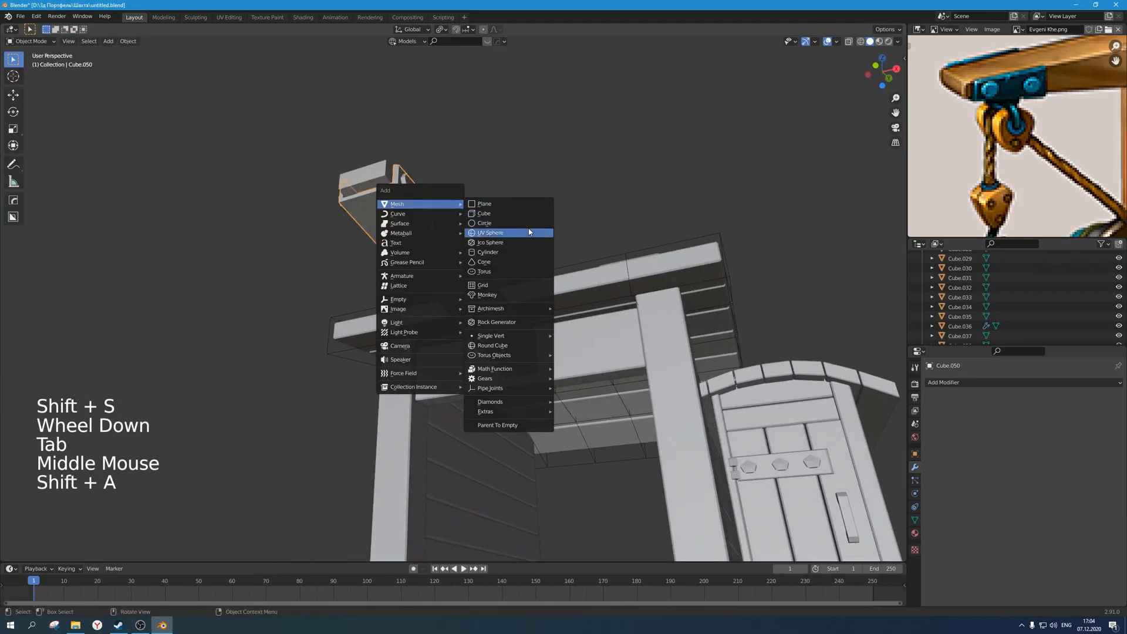
{"action": "left_click", "coordinate": [493, 252]}
{"action": "middle_click_drag", "start_coordinate": [493, 253], "coordinate": [506, 236]}
{"action": "scroll", "coordinate": [505, 236], "scroll_direction": "up", "scroll_amount": 1}
{"action": "key", "text": "s"}
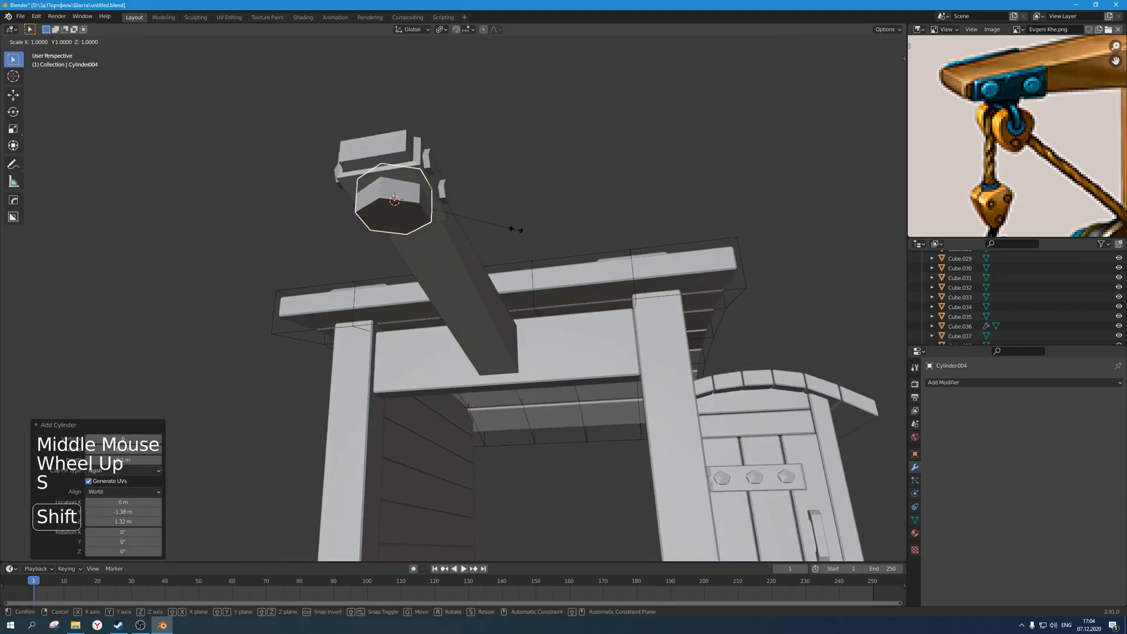
{"action": "key", "text": "shift+z"}
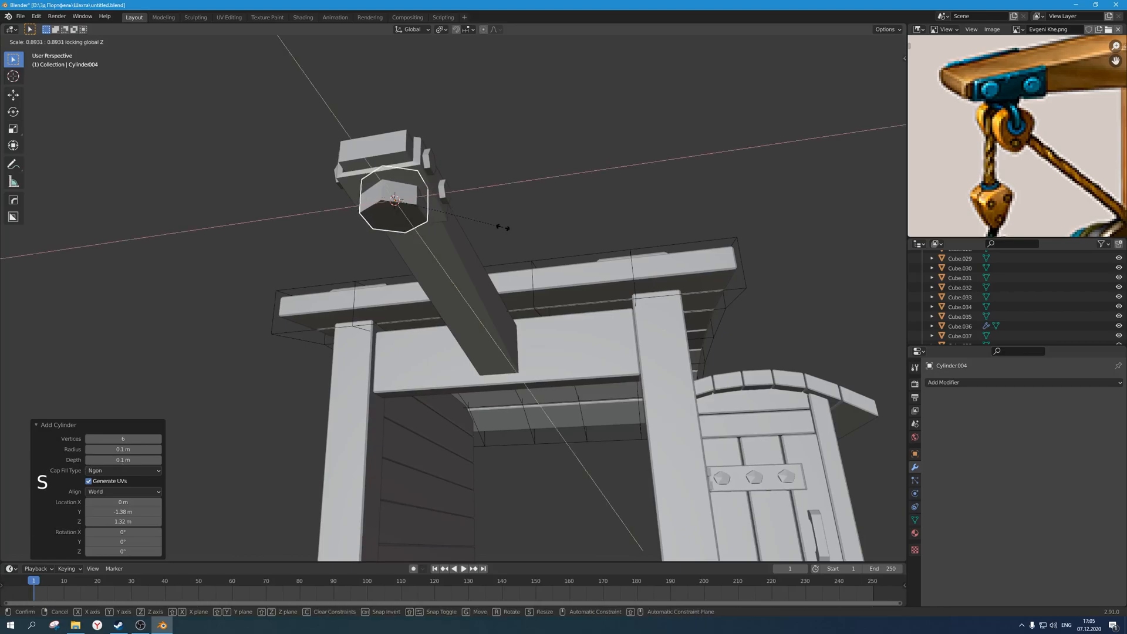
{"action": "left_click", "coordinate": [441, 212]}
Raise the new cylinder about 0.015 m along Z into the bracket's underside and adjust its scale.
{"action": "middle_click_drag", "start_coordinate": [442, 211], "coordinate": [435, 255]}
{"action": "key", "text": "g"}
{"action": "key", "text": "s"}
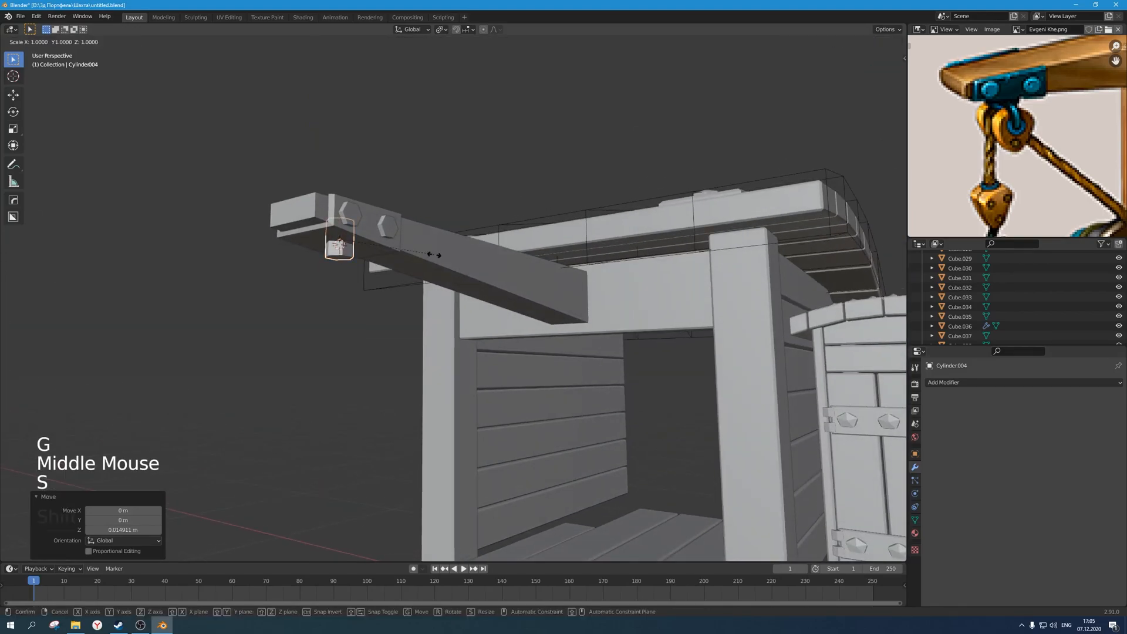
{"action": "left_click", "coordinate": [458, 136]}
{"action": "scroll", "coordinate": [459, 135], "scroll_direction": "down", "scroll_amount": 2}
{"action": "middle_click_drag", "start_coordinate": [458, 136], "coordinate": [458, 221]}
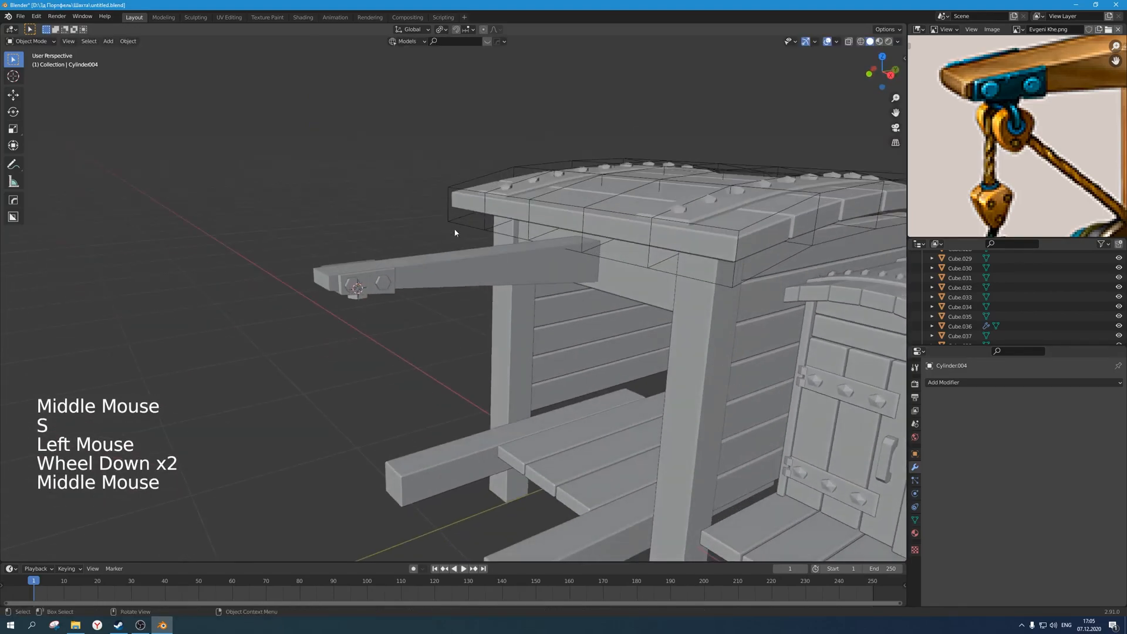
Resize the underside cylinder in X and Y only and reposition it along Z.
{"action": "left_click", "coordinate": [356, 291]}
{"action": "key", "text": "s"}
{"action": "key", "text": "shift+z"}
{"action": "left_click", "coordinate": [468, 307]}
{"action": "key", "text": "g"}
{"action": "key", "text": "z"}
{"action": "left_click", "coordinate": [472, 321]}
Examine the whole hut and its crane beam against the reference image.
{"action": "scroll", "coordinate": [471, 324], "scroll_direction": "down", "scroll_amount": 3}
{"action": "scroll", "coordinate": [472, 325], "scroll_direction": "down", "scroll_amount": 2}
{"action": "middle_click_drag", "start_coordinate": [472, 324], "coordinate": [476, 267]}
{"action": "scroll", "coordinate": [479, 276], "scroll_direction": "up", "scroll_amount": 1}
{"action": "scroll", "coordinate": [1018, 137], "scroll_direction": "down", "scroll_amount": 4}
{"action": "middle_click_drag", "start_coordinate": [1017, 136], "coordinate": [996, 117]}
{"action": "scroll", "coordinate": [435, 220], "scroll_direction": "up", "scroll_amount": 1}
{"action": "middle_click_drag", "start_coordinate": [434, 221], "coordinate": [312, 250]}
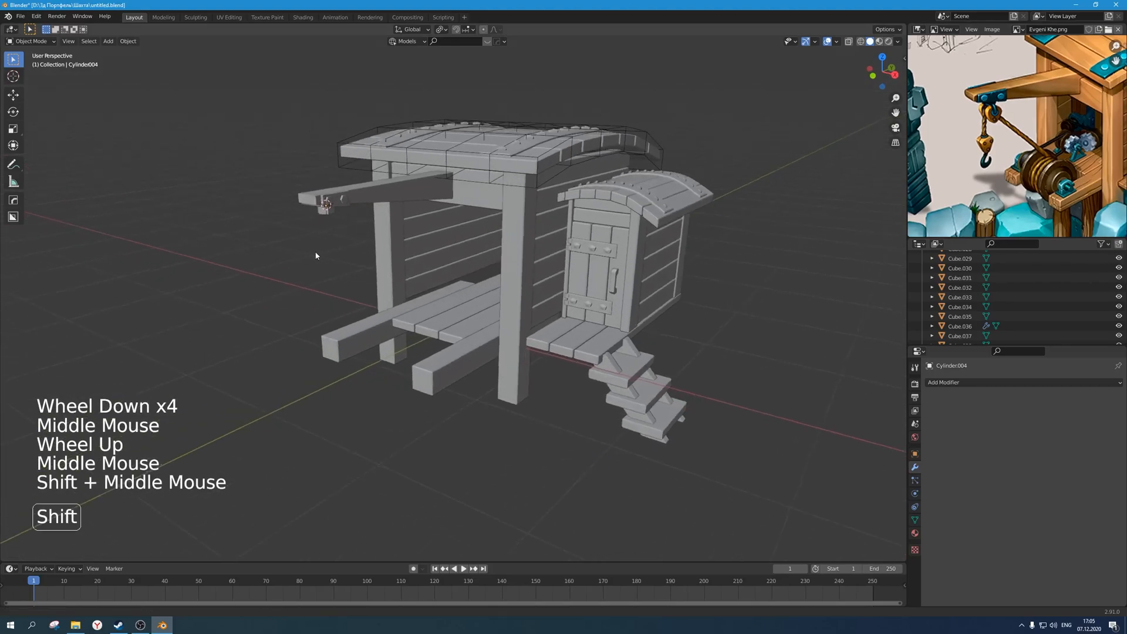
Reset the 3D cursor to the world origin and save the file.
{"action": "scroll", "coordinate": [313, 250], "scroll_direction": "up", "scroll_amount": 1, "text": "shift"}
{"action": "scroll", "coordinate": [276, 209], "scroll_direction": "up", "scroll_amount": 1}
{"action": "left_click", "coordinate": [306, 195]}
{"action": "scroll", "coordinate": [307, 196], "scroll_direction": "up", "scroll_amount": 1}
{"action": "key", "text": "g"}
{"action": "left_click", "coordinate": [333, 221]}
{"action": "scroll", "coordinate": [332, 221], "scroll_direction": "down", "scroll_amount": 1}
{"action": "middle_click_drag", "start_coordinate": [333, 221], "coordinate": [318, 222]}
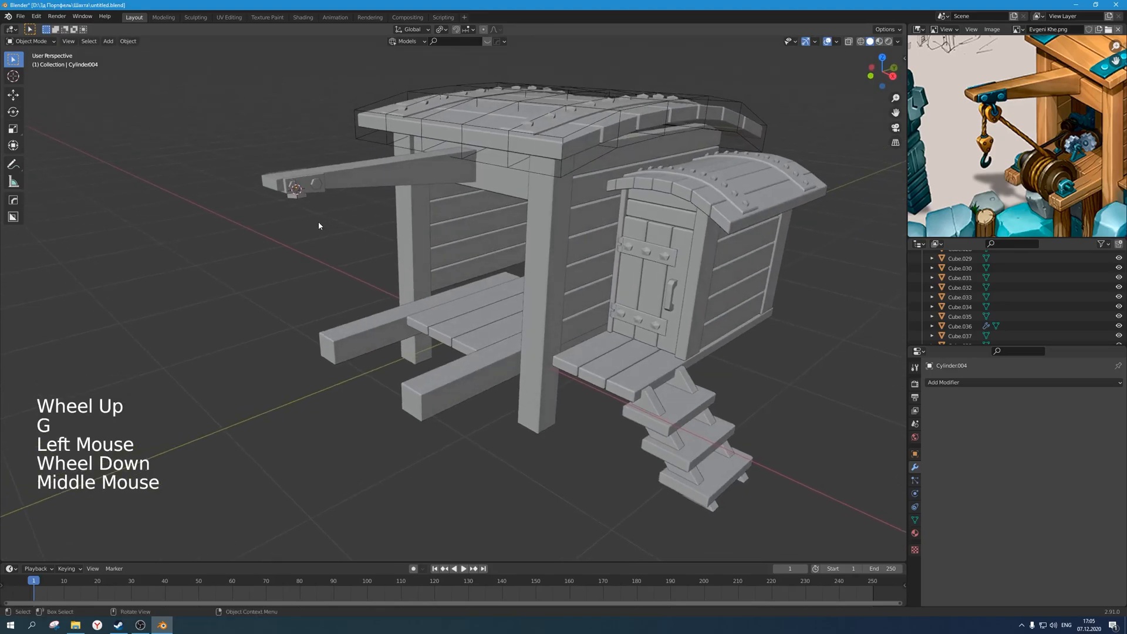
{"action": "key", "text": "shift+s"}
{"action": "left_click", "coordinate": [292, 277]}
{"action": "key", "text": "ctrl+s"}
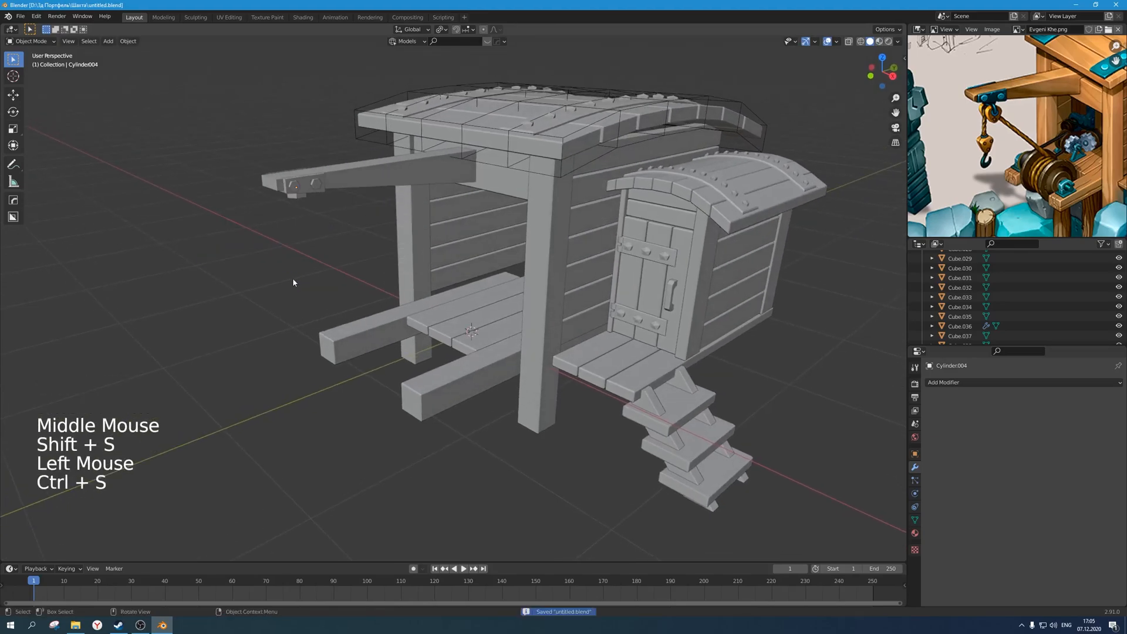
Select an edge of the small cylinder under the crane beam's bracket and snap the 3D cursor to it.
{"action": "scroll", "coordinate": [304, 282], "scroll_direction": "up", "scroll_amount": 1}
{"action": "middle_click_drag", "start_coordinate": [307, 224], "coordinate": [368, 204], "text": "shift"}
{"action": "scroll", "coordinate": [329, 226], "scroll_direction": "up", "scroll_amount": 1}
{"action": "left_click", "coordinate": [296, 184]}
{"action": "left_click", "coordinate": [295, 183]}
{"action": "left_click", "coordinate": [296, 169]}
{"action": "left_click", "coordinate": [363, 190]}
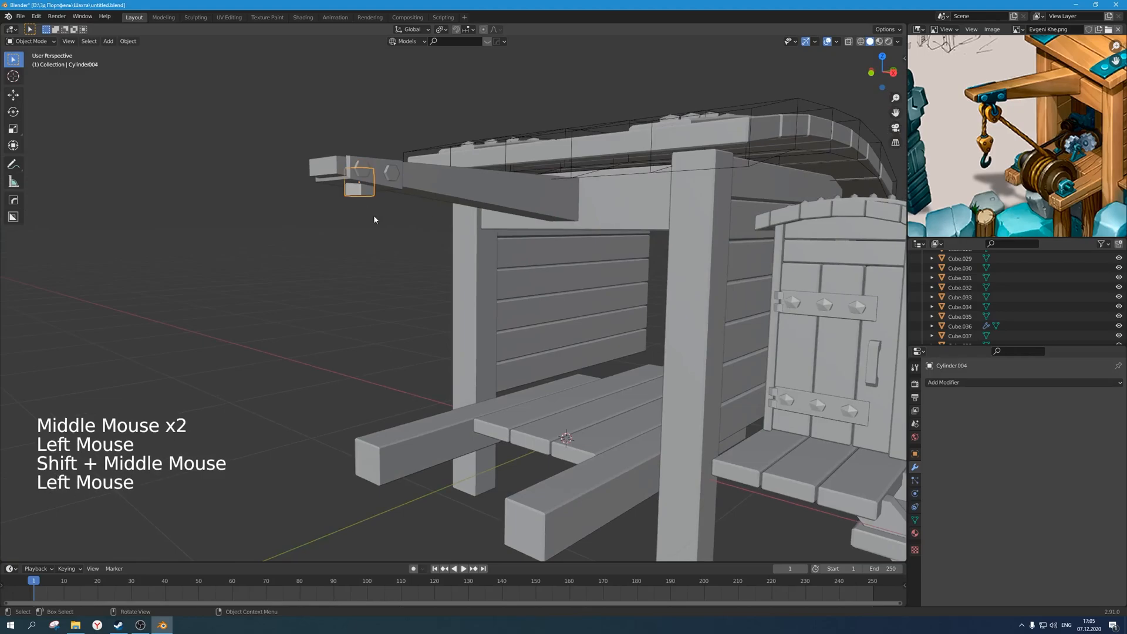
{"action": "scroll", "coordinate": [374, 219], "scroll_direction": "up", "scroll_amount": 1}
{"action": "key", "text": "Tab"}
{"action": "key", "text": "2"}
{"action": "left_click", "coordinate": [346, 169]}
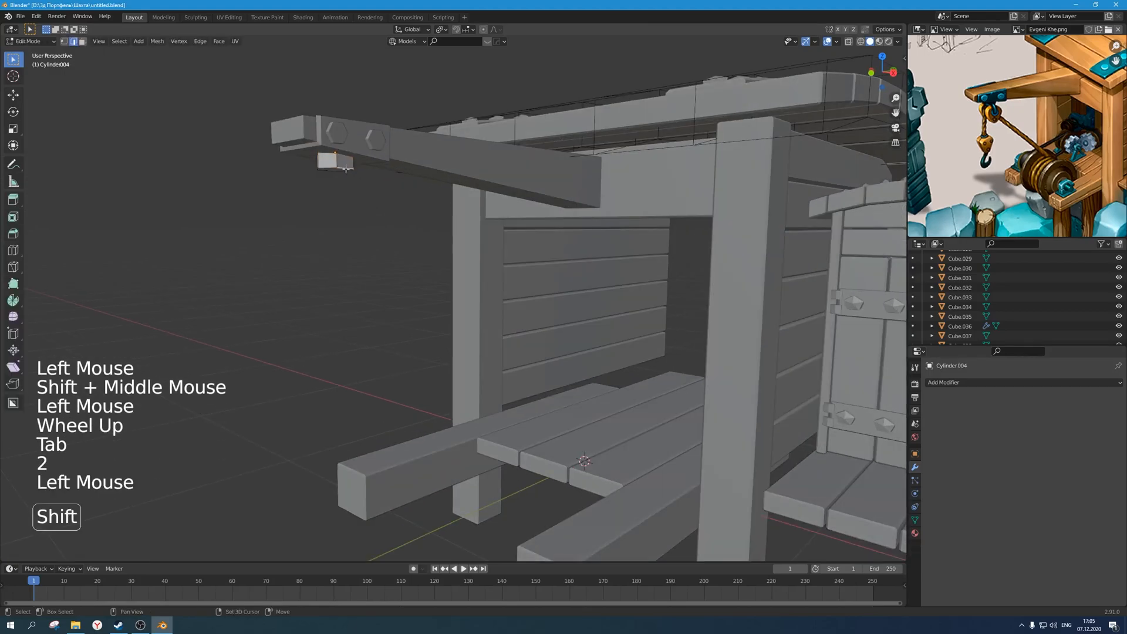
{"action": "key", "text": "shift+s"}
{"action": "left_click", "coordinate": [405, 205]}
Add a separate six-sided cylinder object of 0.1 m radius and depth at the 3D cursor.
{"action": "key", "text": "shift+a"}
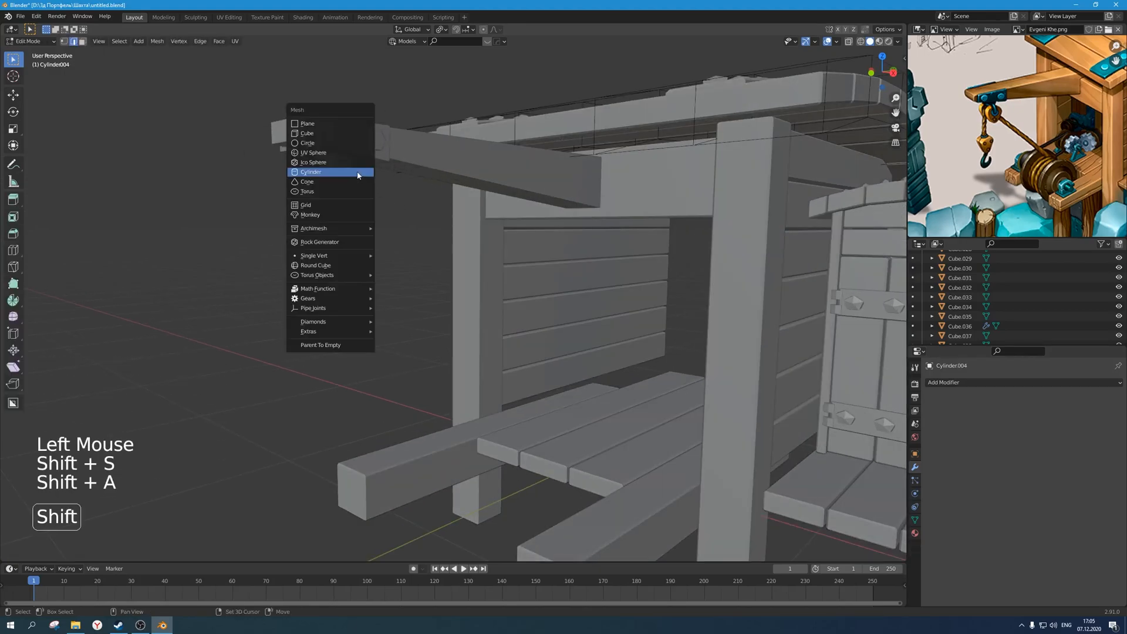
{"action": "key", "text": "Escape"}
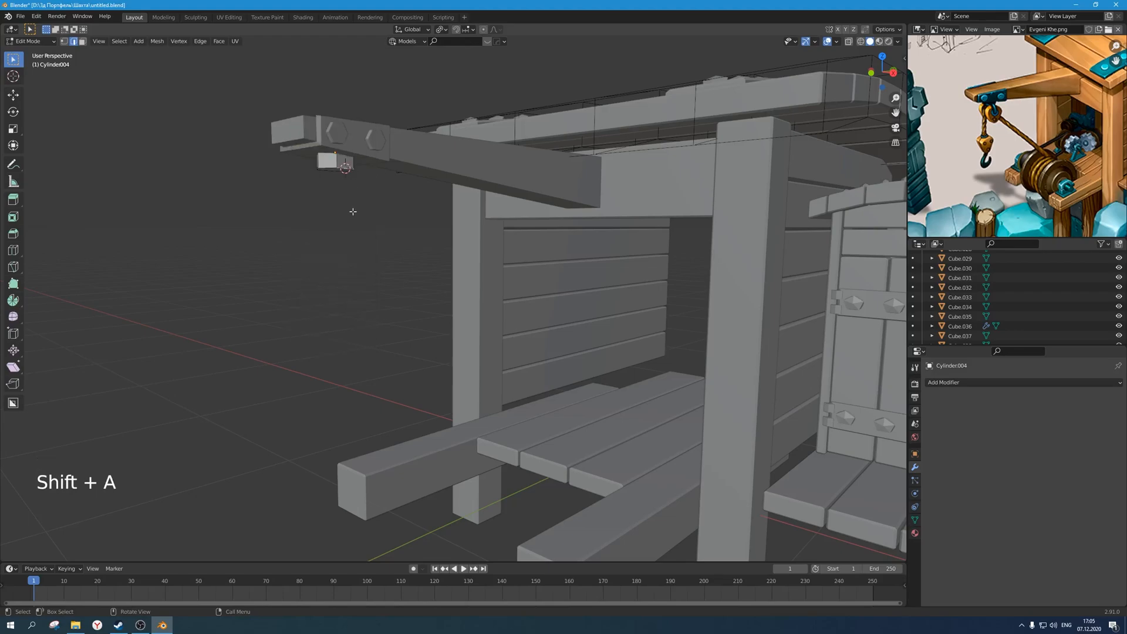
{"action": "key", "text": "Tab"}
{"action": "key", "text": "shift+a"}
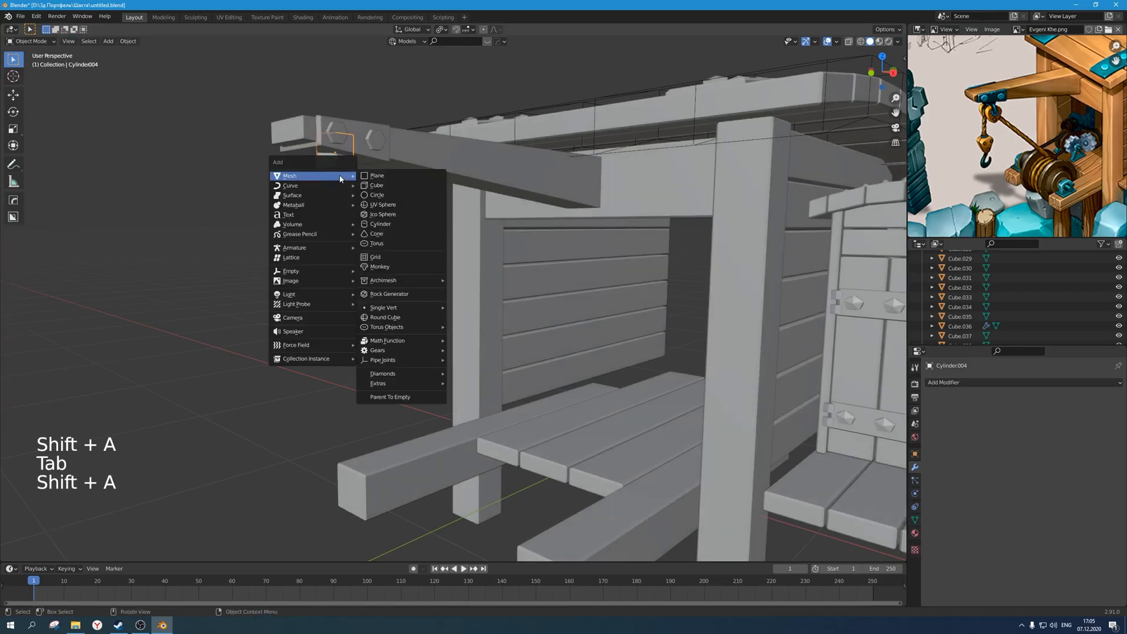
{"action": "left_click", "coordinate": [401, 225]}
{"action": "middle_click_drag", "start_coordinate": [377, 208], "coordinate": [390, 217]}
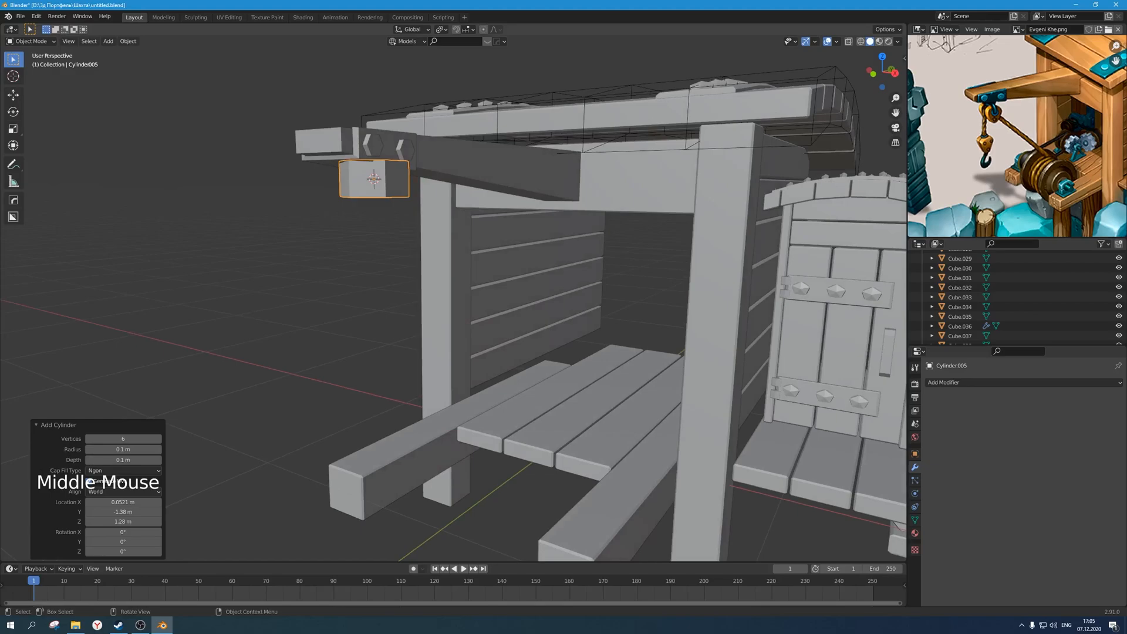
{"action": "key", "text": "s"}
{"action": "type", "text": "s"}
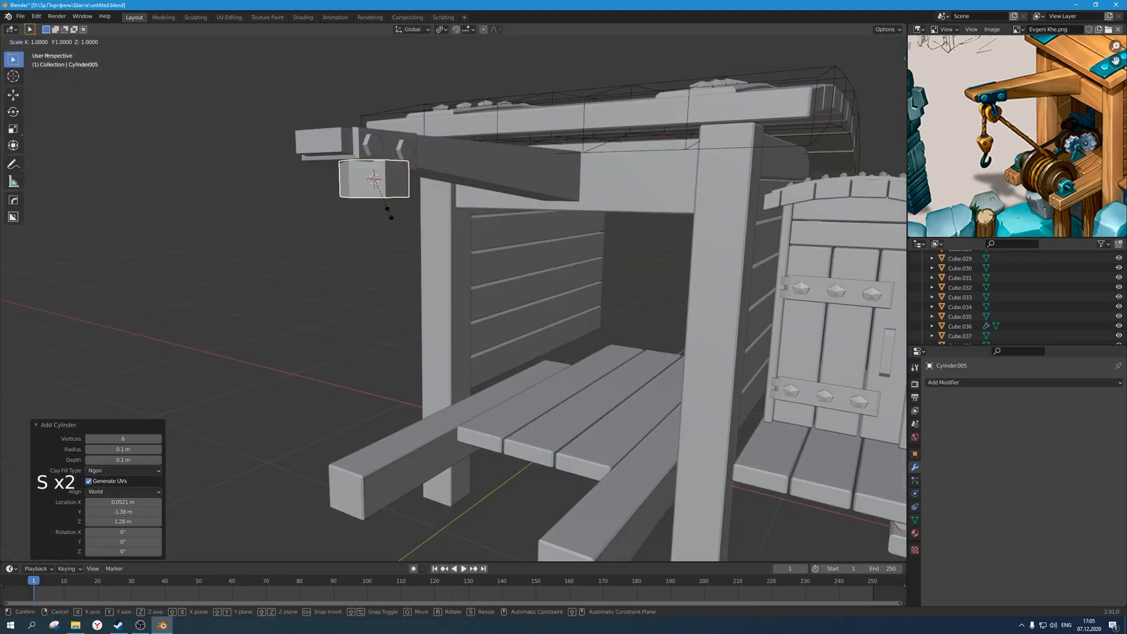
{"action": "type", "text": "y90"}
{"action": "right_click", "coordinate": [389, 217]}
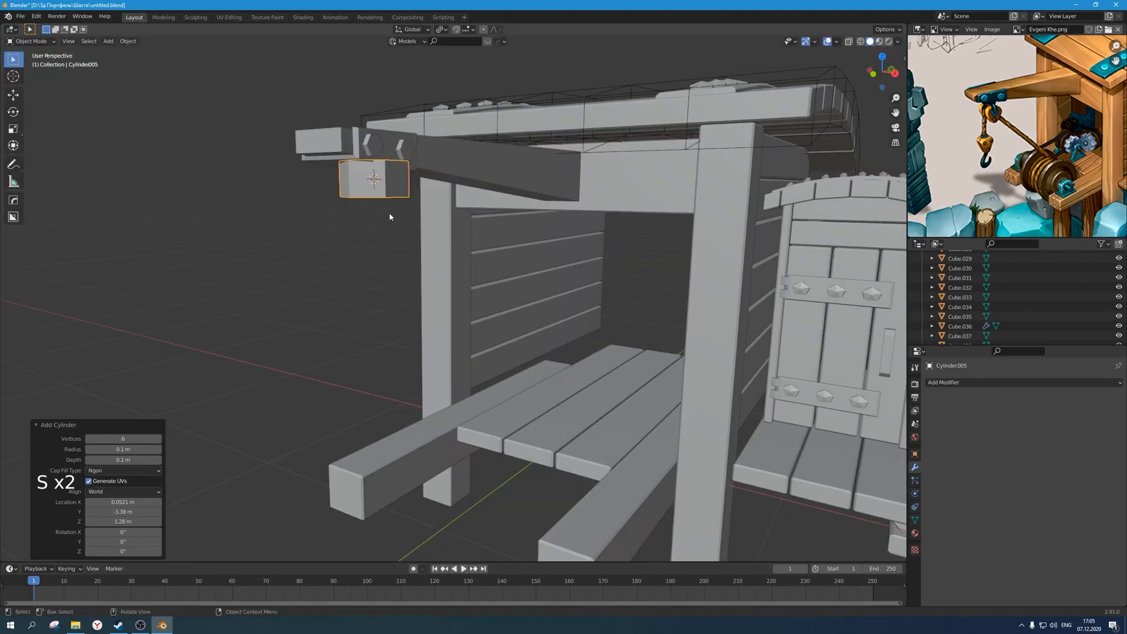
Rotate the new cylinder 90° about Y and scale it uniformly to about 0.4.
{"action": "type", "text": "ry90"}
{"action": "key", "text": "Return"}
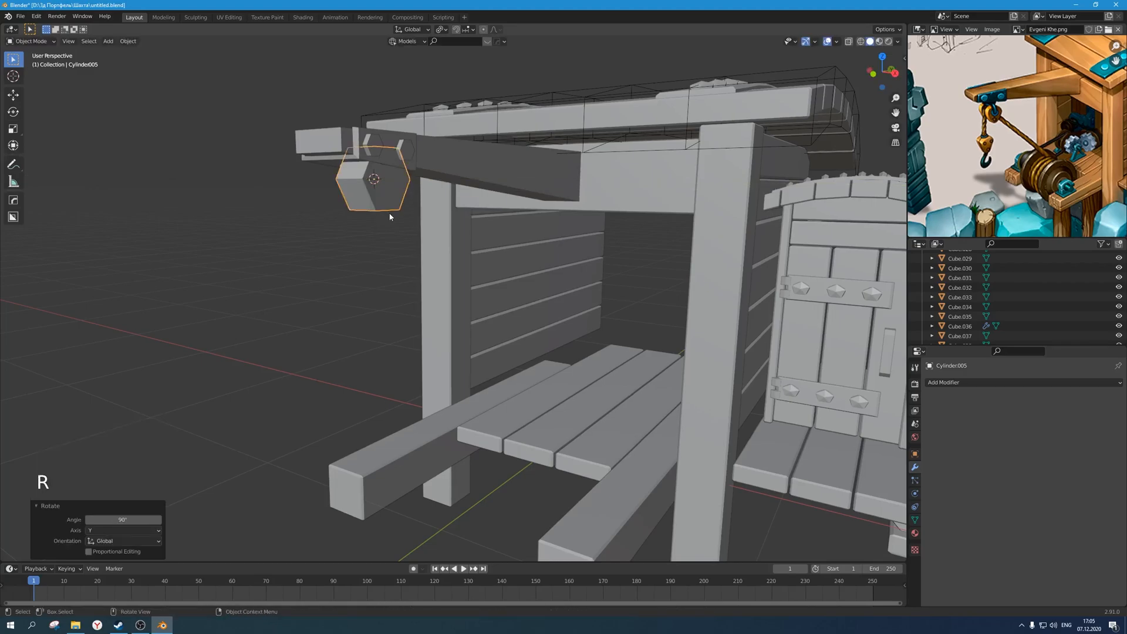
{"action": "key", "text": "s"}
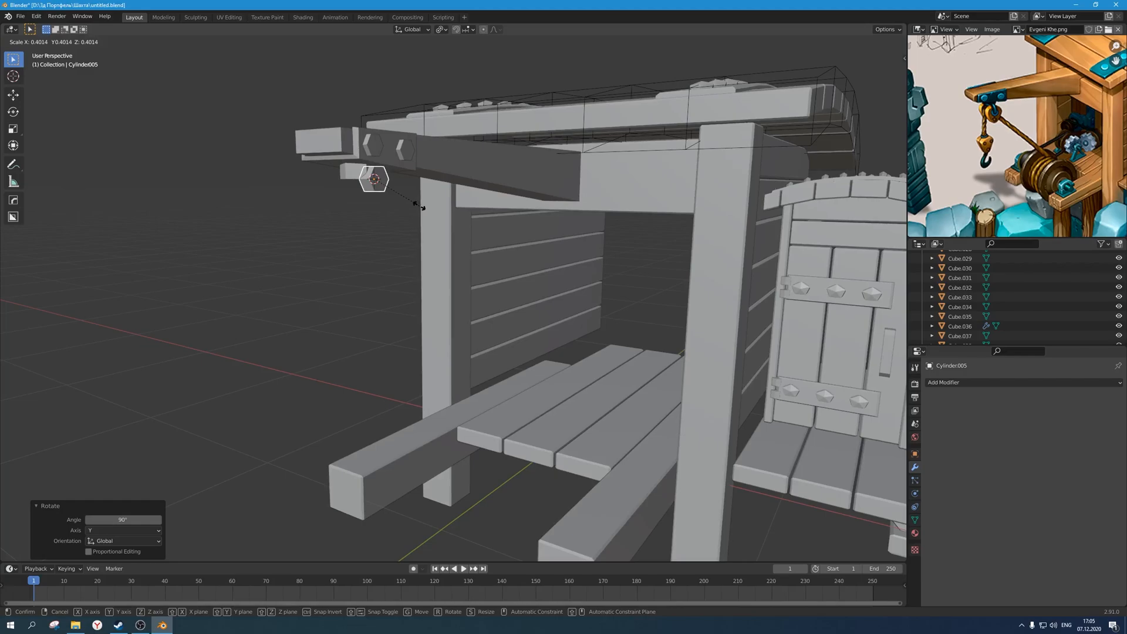
{"action": "left_click", "coordinate": [422, 207]}
Reposition the hexagonal piece along Z and shift it about 0.015 m along X against the underside cylinder.
{"action": "scroll", "coordinate": [422, 207], "scroll_direction": "up", "scroll_amount": 1}
{"action": "middle_click_drag", "start_coordinate": [422, 207], "coordinate": [460, 210]}
{"action": "key", "text": "g"}
{"action": "key", "text": "z"}
{"action": "left_click", "coordinate": [364, 184]}
{"action": "key", "text": "g"}
{"action": "key", "text": "x"}
{"action": "left_click", "coordinate": [423, 194]}
{"action": "scroll", "coordinate": [423, 194], "scroll_direction": "down", "scroll_amount": 2}
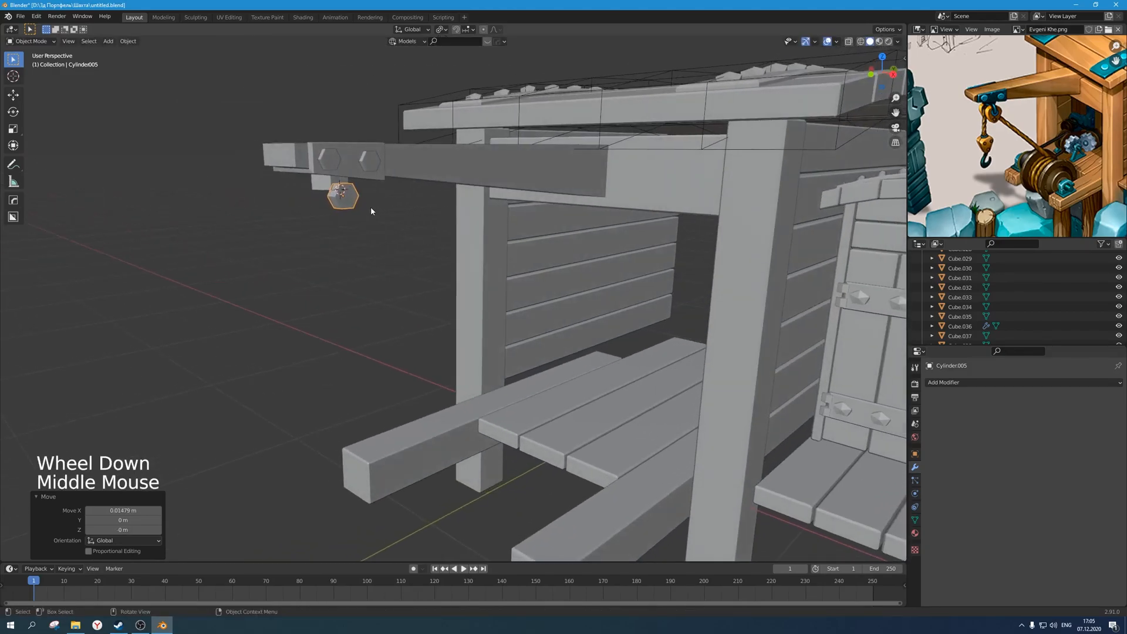
Cut a centred edge loop across the hexagonal piece's top face and move it slightly up along Z.
{"action": "key", "text": "Tab"}
{"action": "key", "text": "ctrl+r"}
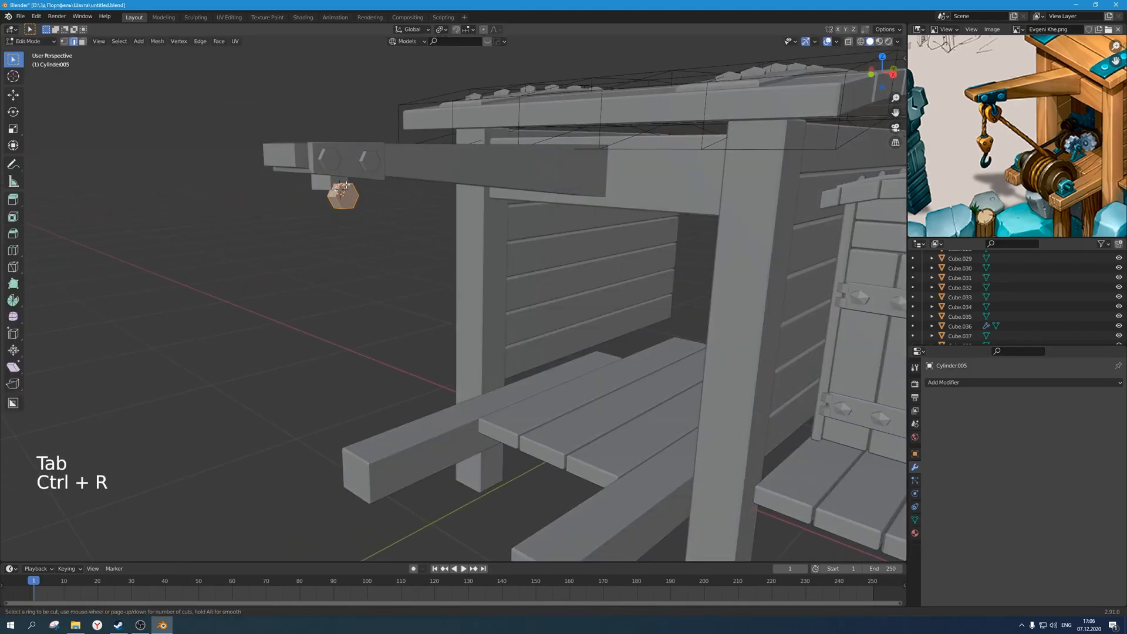
{"action": "left_click", "coordinate": [346, 185]}
{"action": "right_click", "coordinate": [346, 185]}
{"action": "middle_click_drag", "start_coordinate": [346, 186], "coordinate": [475, 311], "text": "shift"}
{"action": "scroll", "coordinate": [483, 323], "scroll_direction": "up", "scroll_amount": 2}
{"action": "scroll", "coordinate": [476, 312], "scroll_direction": "up", "scroll_amount": 1}
{"action": "scroll", "coordinate": [476, 312], "scroll_direction": "up", "scroll_amount": 1}
{"action": "key", "text": "g"}
{"action": "key", "text": "z"}
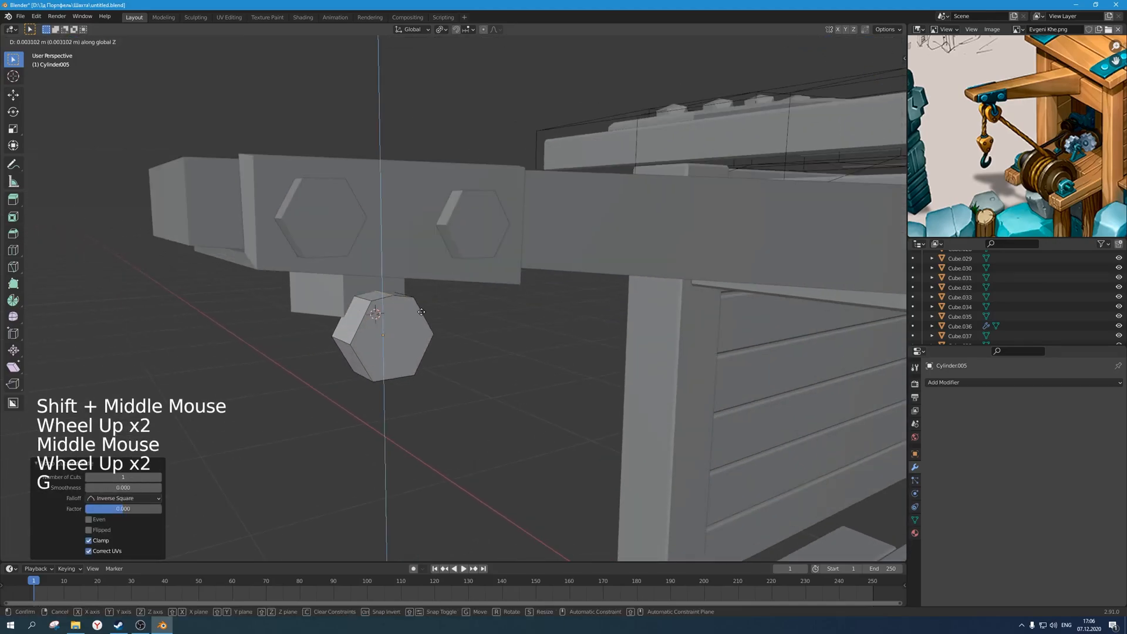
{"action": "left_click", "coordinate": [421, 310]}
Cut another centred edge loop into the upper side of the hexagonal piece.
{"action": "key", "text": "ctrl+r"}
{"action": "left_click", "coordinate": [382, 302]}
{"action": "right_click", "coordinate": [382, 303]}
{"action": "middle_click_drag", "start_coordinate": [376, 302], "coordinate": [221, 289]}
{"action": "key", "text": "ctrl+r"}
Set the pivot point to Bounding Box Center and widen the piece's upper side edges along Y to about 1.15.
{"action": "left_click", "coordinate": [296, 263], "text": "alt"}
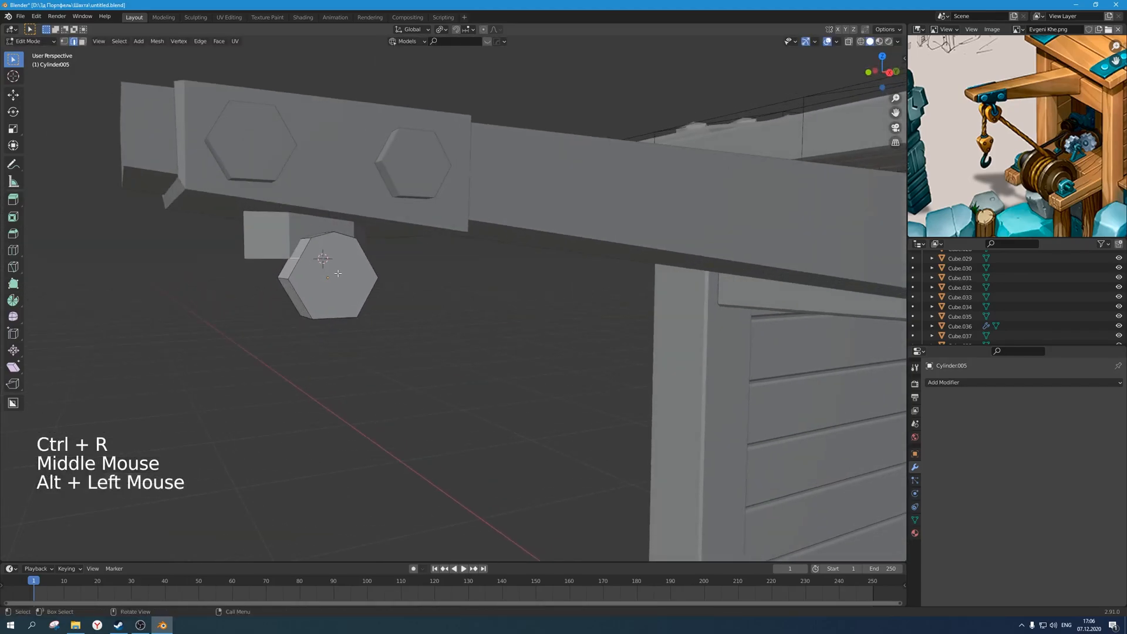
{"action": "middle_click_drag", "start_coordinate": [334, 265], "coordinate": [315, 278]}
{"action": "left_click", "coordinate": [198, 285], "text": "shift"}
{"action": "middle_click_drag", "start_coordinate": [235, 296], "coordinate": [360, 299]}
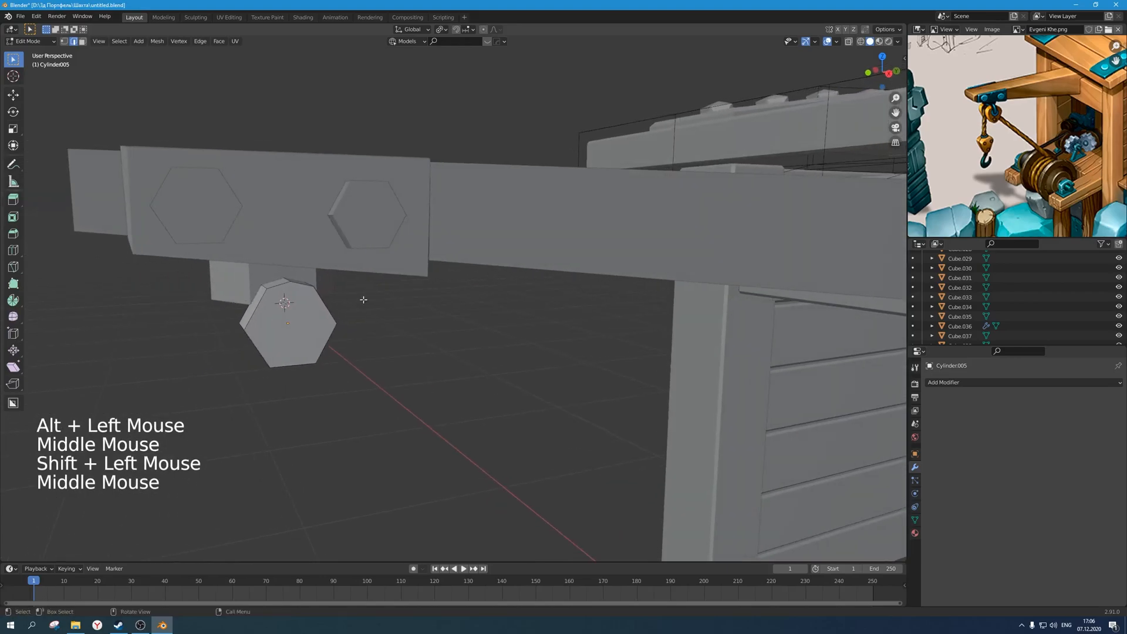
{"action": "key", "text": "s"}
{"action": "key", "text": "y"}
{"action": "right_click", "coordinate": [399, 299]}
{"action": "key", "text": "period"}
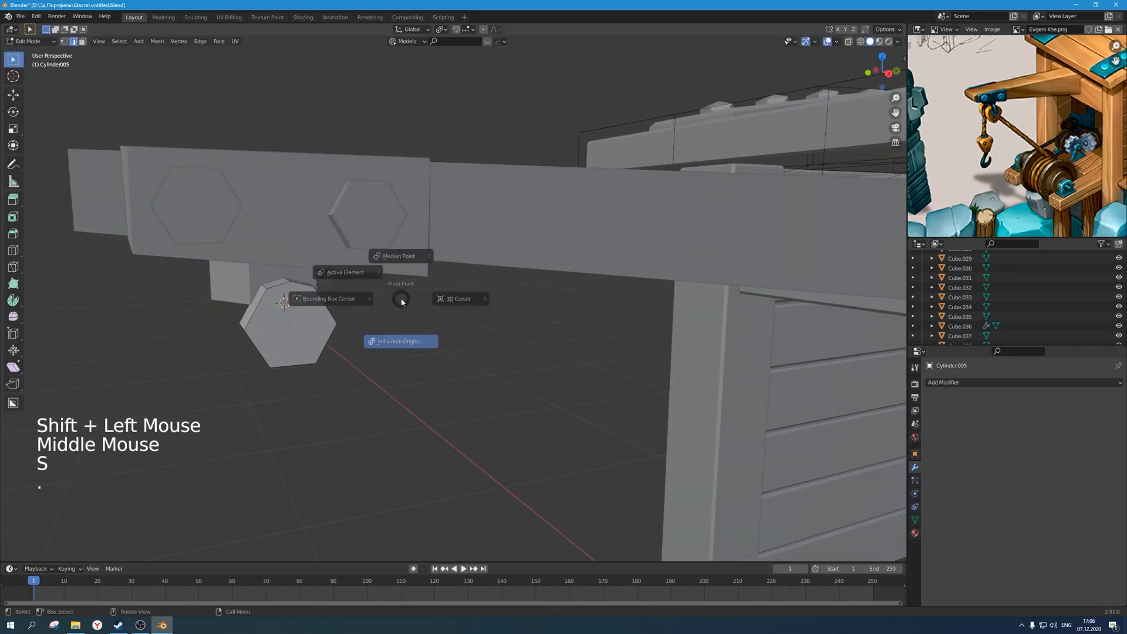
{"action": "left_click", "coordinate": [327, 303]}
{"action": "key", "text": "s"}
{"action": "key", "text": "y"}
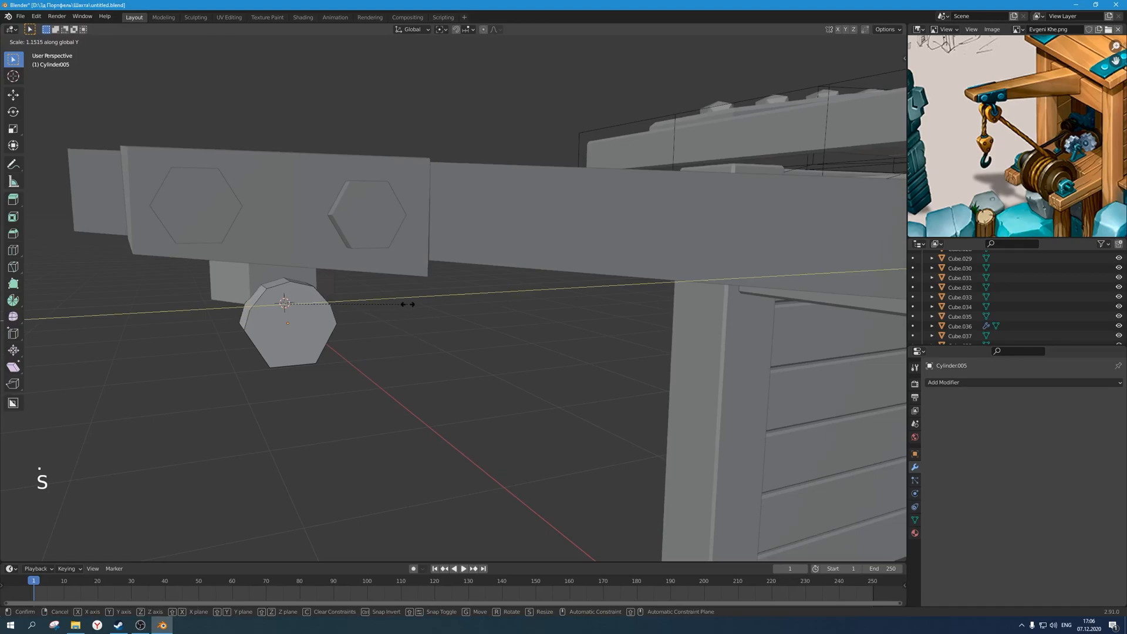
{"action": "left_click", "coordinate": [408, 304]}
Lower the piece's bottom face about 0.013 m along Z and scale it to 0.701 in Y.
{"action": "scroll", "coordinate": [403, 315], "scroll_direction": "down", "scroll_amount": 2}
{"action": "key", "text": "Tab"}
{"action": "middle_click_drag", "start_coordinate": [403, 314], "coordinate": [355, 289]}
{"action": "key", "text": "Tab"}
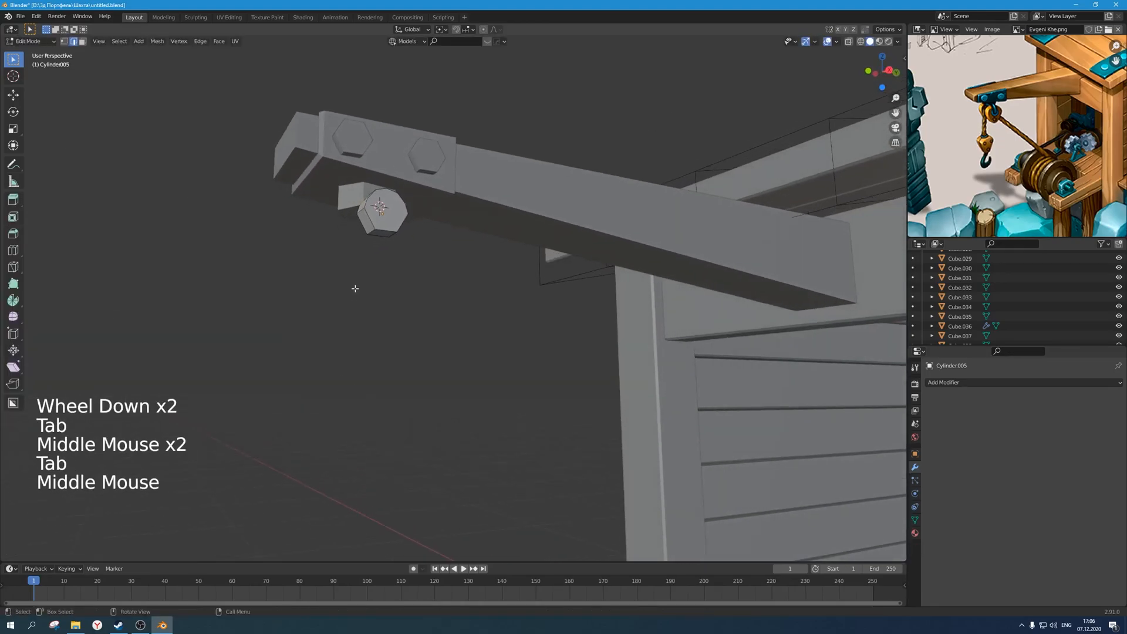
{"action": "key", "text": "3"}
{"action": "left_click", "coordinate": [384, 234]}
{"action": "middle_click_drag", "start_coordinate": [384, 234], "coordinate": [407, 265]}
{"action": "key", "text": "g"}
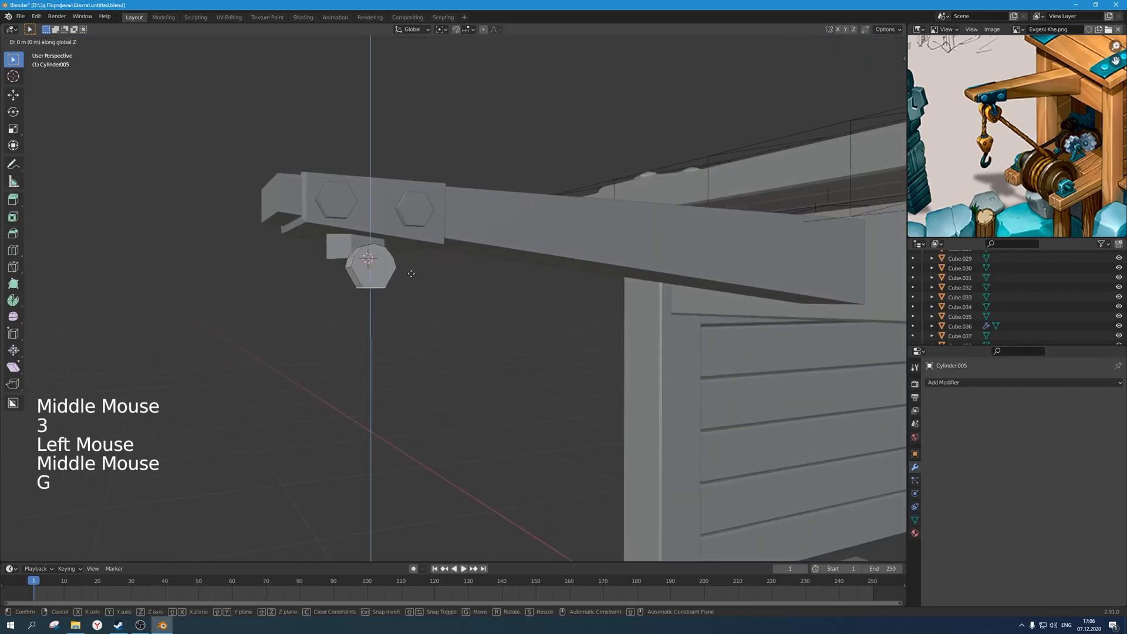
{"action": "left_click", "coordinate": [435, 297]}
{"action": "key", "text": "s"}
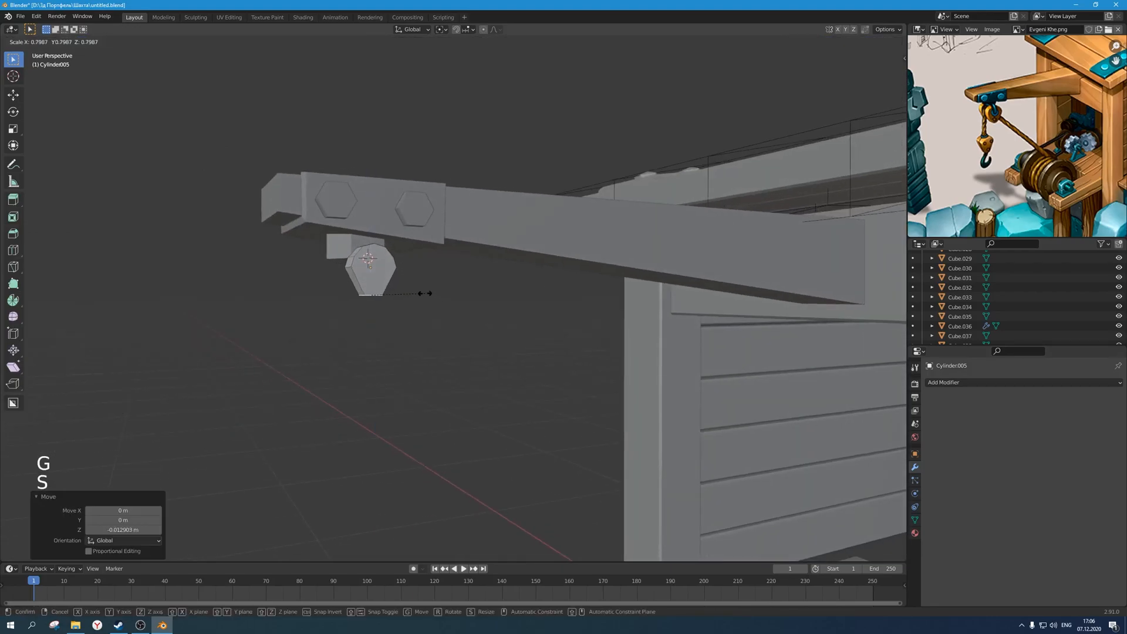
{"action": "key", "text": "y"}
{"action": "key", "text": "Escape"}
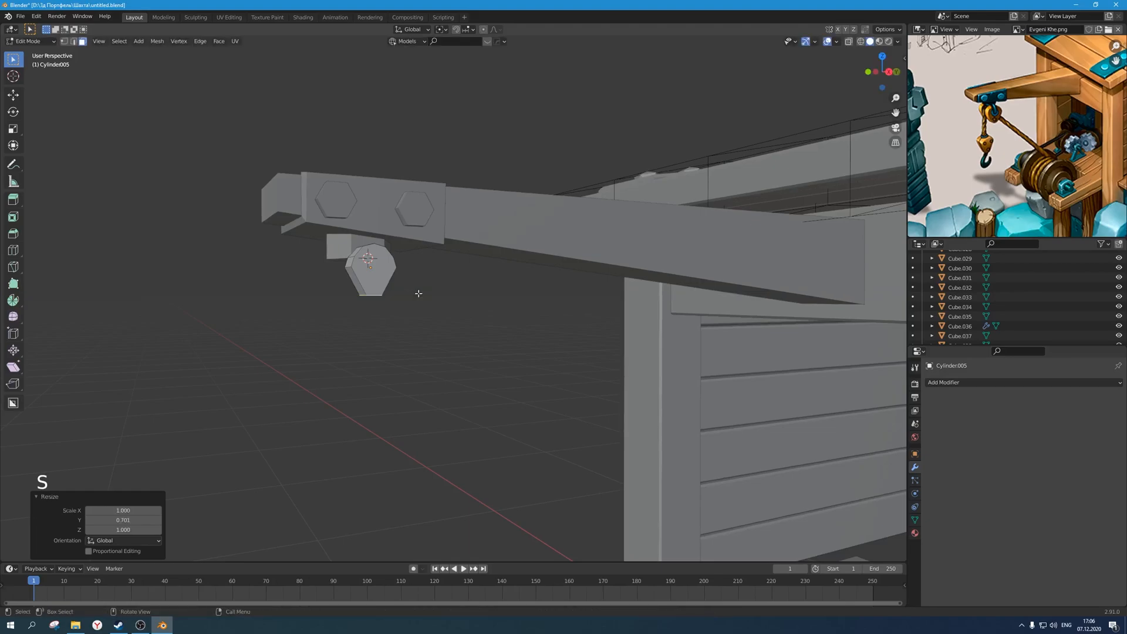
Select the opposite side edges of the tapered piece and adjust their spacing by scaling.
{"action": "key", "text": "1"}
{"action": "key", "text": "2"}
{"action": "left_click", "coordinate": [351, 265]}
{"action": "mouse_move", "coordinate": [352, 265]}
{"action": "middle_mouse_down"}
{"action": "mouse_move", "coordinate": [390, 290]}
{"action": "mouse_move", "coordinate": [359, 270]}
{"action": "middle_mouse_up"}
{"action": "left_click", "coordinate": [390, 285]}
{"action": "left_click", "coordinate": [504, 235], "text": "shift"}
{"action": "middle_click_drag", "start_coordinate": [503, 235], "coordinate": [488, 274]}
{"action": "key", "text": "s"}
{"action": "key", "text": "Tab"}
{"action": "scroll", "coordinate": [421, 340], "scroll_direction": "down", "scroll_amount": 4}
{"action": "middle_click_drag", "start_coordinate": [420, 341], "coordinate": [405, 272]}
{"action": "scroll", "coordinate": [435, 352], "scroll_direction": "up", "scroll_amount": 3}
{"action": "scroll", "coordinate": [429, 356], "scroll_direction": "down", "scroll_amount": 4}
{"action": "scroll", "coordinate": [438, 323], "scroll_direction": "up", "scroll_amount": 3}
Cut a centred edge loop across the tapered piece's bottom face and move it to form a blunt point.
{"action": "key", "text": "Tab"}
{"action": "scroll", "coordinate": [440, 322], "scroll_direction": "up", "scroll_amount": 2}
{"action": "key", "text": "ctrl+r"}
{"action": "left_click", "coordinate": [392, 253]}
{"action": "right_click", "coordinate": [395, 259]}
{"action": "key", "text": "g"}
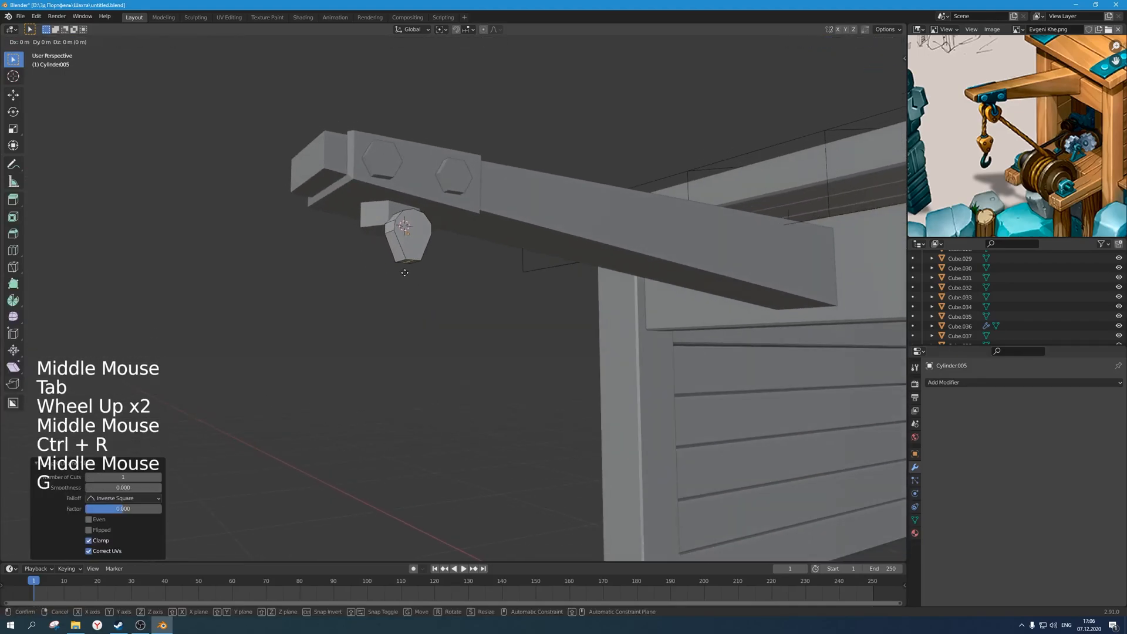
{"action": "left_click", "coordinate": [405, 273]}
{"action": "key", "text": "Tab"}
Try to duplicate the tapered plate about 0.13 m along negative X to the other side of the mount.
{"action": "scroll", "coordinate": [403, 345], "scroll_direction": "down", "scroll_amount": 3}
{"action": "middle_click_drag", "start_coordinate": [403, 345], "coordinate": [445, 339]}
{"action": "scroll", "coordinate": [404, 346], "scroll_direction": "up", "scroll_amount": 1}
{"action": "scroll", "coordinate": [417, 351], "scroll_direction": "down", "scroll_amount": 2}
{"action": "scroll", "coordinate": [417, 351], "scroll_direction": "down", "scroll_amount": 1}
{"action": "key", "text": "KP_1"}
{"action": "scroll", "coordinate": [461, 364], "scroll_direction": "up", "scroll_amount": 4}
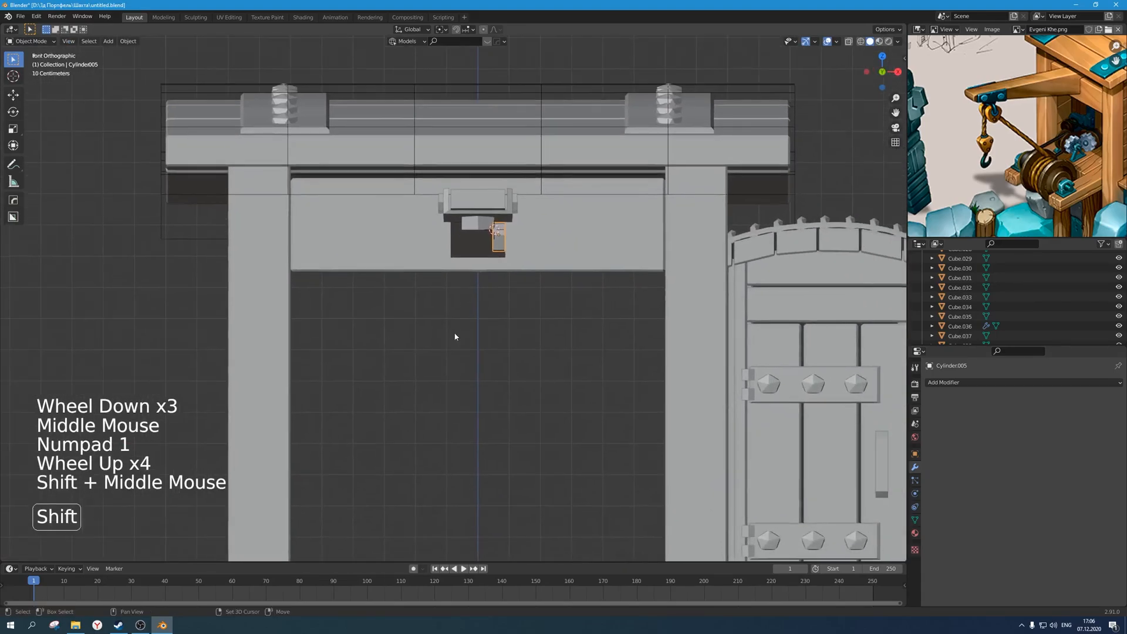
{"action": "scroll", "coordinate": [445, 339], "scroll_direction": "up", "scroll_amount": 4}
{"action": "middle_click_drag", "start_coordinate": [530, 272], "coordinate": [587, 276], "text": "shift"}
{"action": "key", "text": "shift+d"}
{"action": "key", "text": "x"}
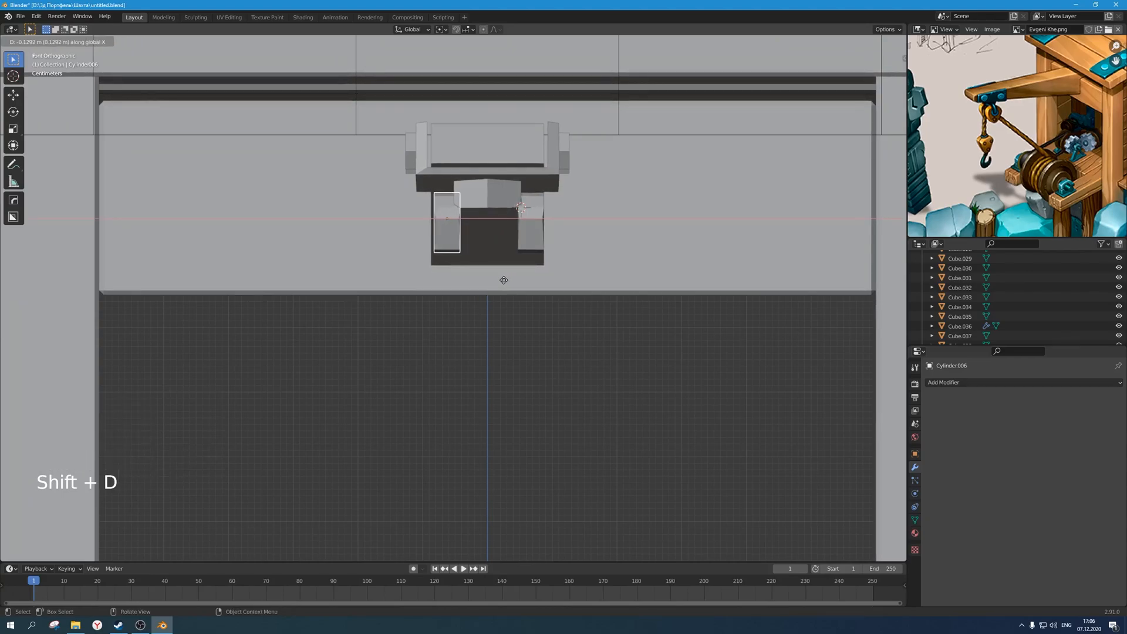
{"action": "left_click", "coordinate": [501, 280]}
Check the duplicated plate from the front and undo the duplication.
{"action": "scroll", "coordinate": [520, 348], "scroll_direction": "down", "scroll_amount": 6}
{"action": "middle_click_drag", "start_coordinate": [519, 344], "coordinate": [476, 322]}
{"action": "scroll", "coordinate": [441, 337], "scroll_direction": "down", "scroll_amount": 2}
{"action": "scroll", "coordinate": [422, 329], "scroll_direction": "up", "scroll_amount": 2}
{"action": "scroll", "coordinate": [449, 324], "scroll_direction": "up", "scroll_amount": 1}
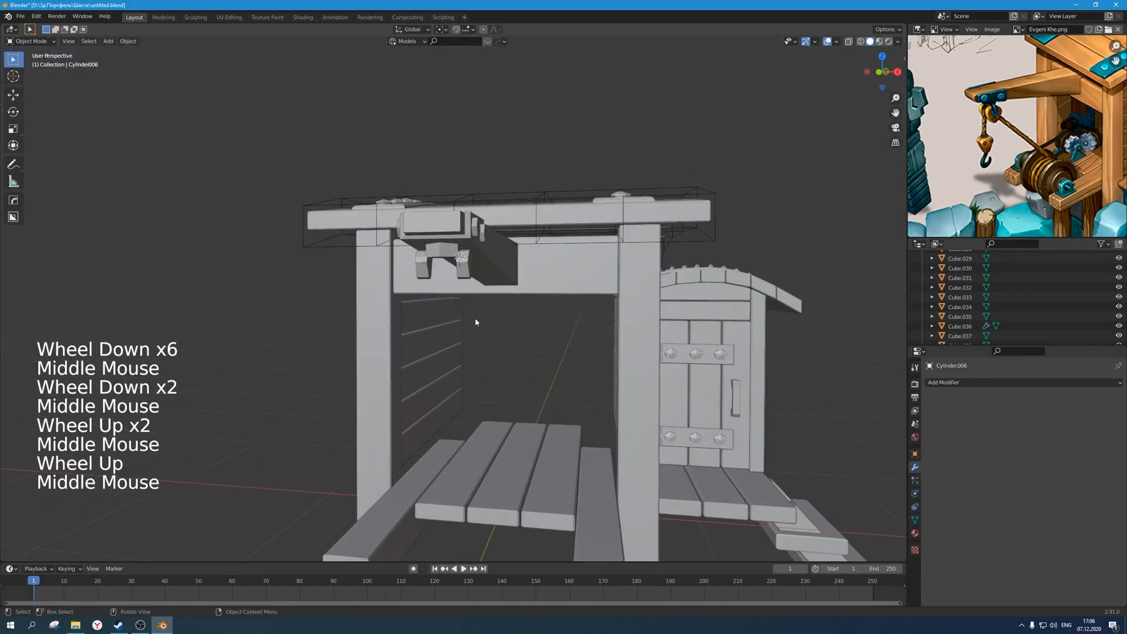
{"action": "key", "text": "ctrl+z"}
{"action": "key", "text": "ctrl+z"}
Add a Mirror modifier on the X axis to the tapered plate, with the underside cylinder as mirror object.
{"action": "scroll", "coordinate": [494, 295], "scroll_direction": "up", "scroll_amount": 2}
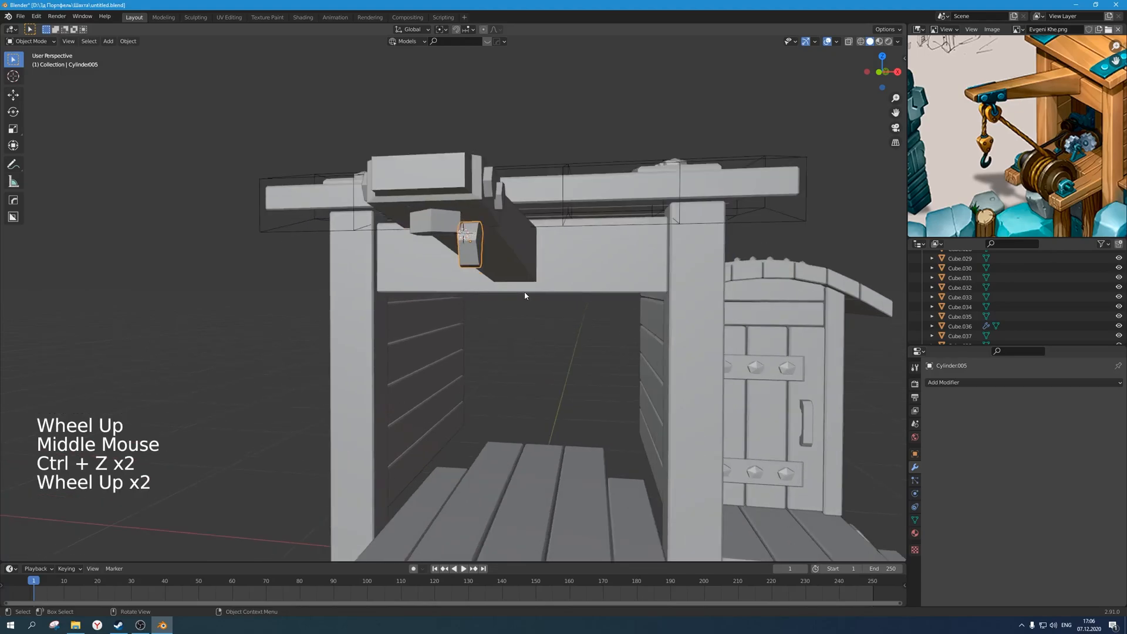
{"action": "left_click", "coordinate": [980, 382]}
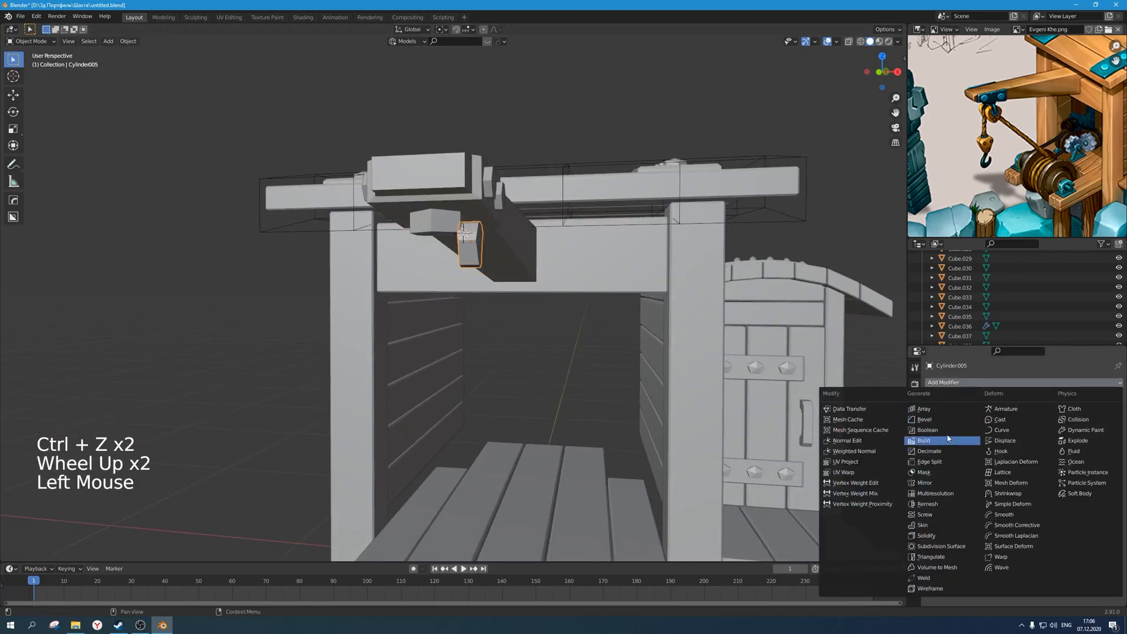
{"action": "left_click", "coordinate": [925, 483]}
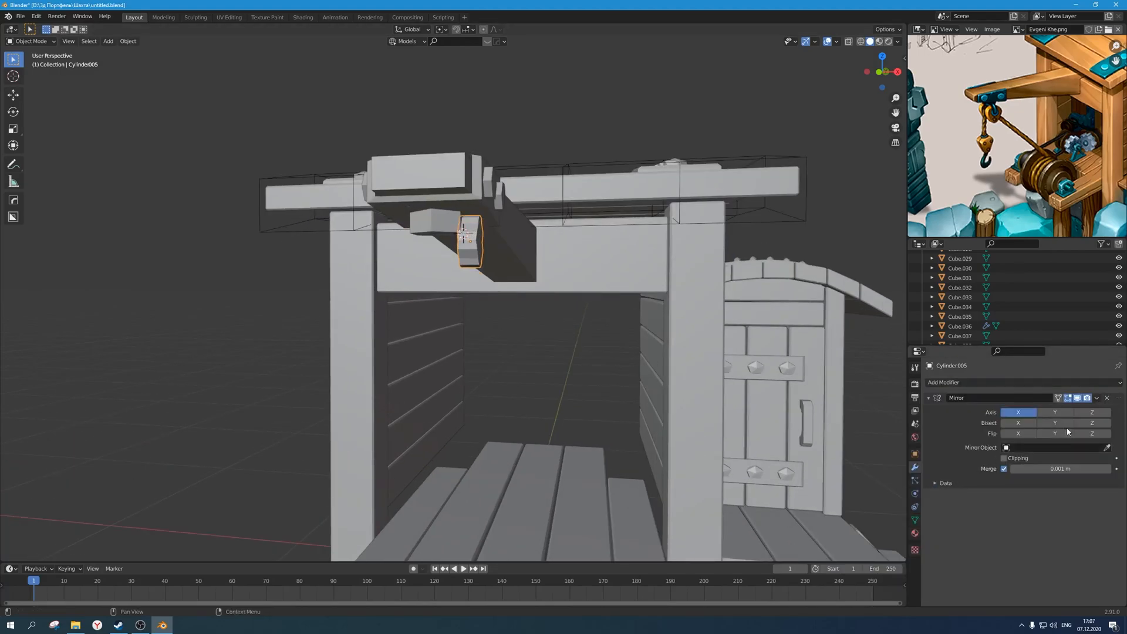
{"action": "left_click", "coordinate": [1108, 448]}
{"action": "left_click", "coordinate": [425, 224]}
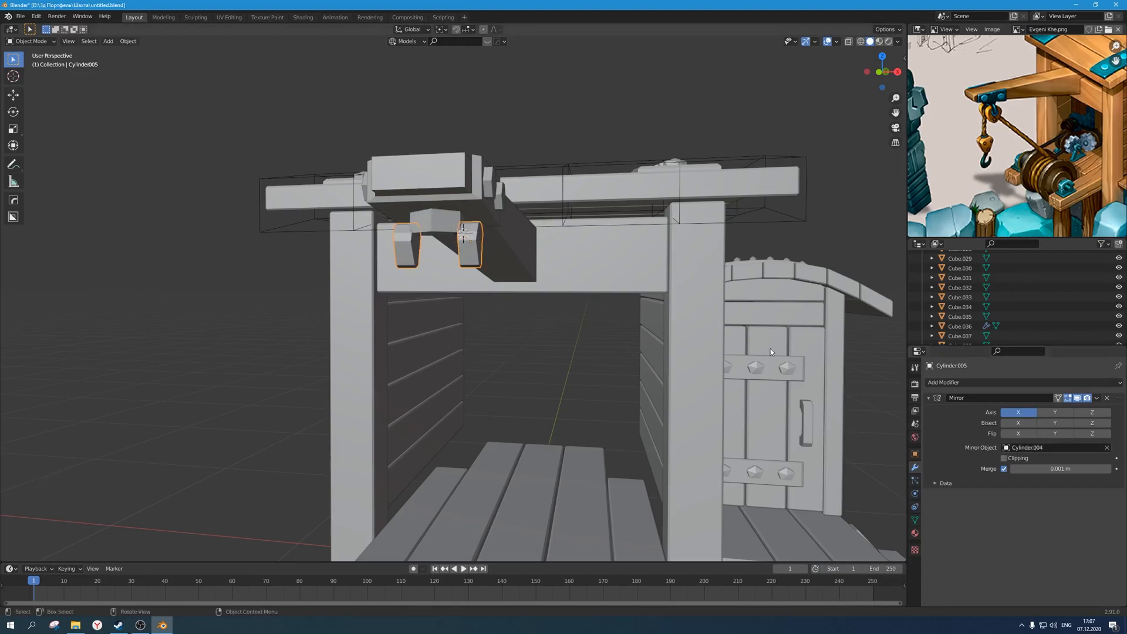
Adjust the underside cylinder's position between the two mirrored plates and save the file.
{"action": "left_click", "coordinate": [433, 226]}
{"action": "key", "text": "g"}
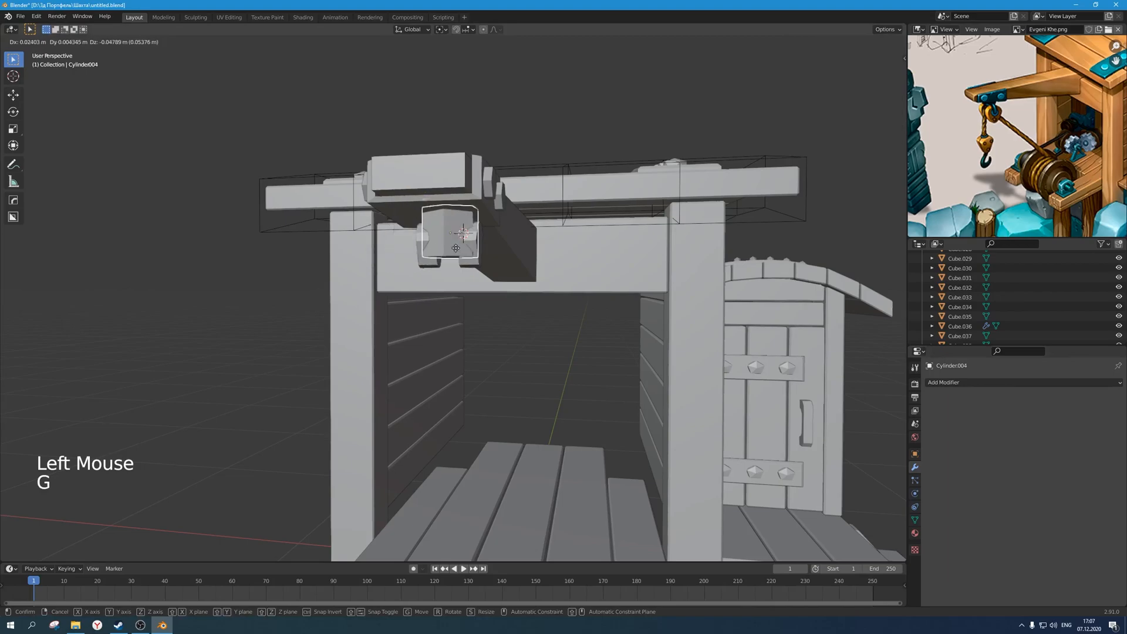
{"action": "left_click", "coordinate": [412, 238]}
{"action": "left_click", "coordinate": [353, 293]}
{"action": "scroll", "coordinate": [466, 302], "scroll_direction": "down", "scroll_amount": 3}
{"action": "middle_click_drag", "start_coordinate": [466, 302], "coordinate": [433, 306]}
{"action": "key", "text": "ctrl+s"}
{"action": "scroll", "coordinate": [385, 304], "scroll_direction": "up", "scroll_amount": 1}
{"action": "scroll", "coordinate": [433, 307], "scroll_direction": "up", "scroll_amount": 1, "text": "shift"}
{"action": "key", "text": "ctrl+s"}
Inset the outer face of the tapered plate under the crane beam.
{"action": "scroll", "coordinate": [438, 310], "scroll_direction": "up", "scroll_amount": 1}
{"action": "scroll", "coordinate": [438, 310], "scroll_direction": "up", "scroll_amount": 1}
{"action": "scroll", "coordinate": [418, 310], "scroll_direction": "up", "scroll_amount": 1}
{"action": "middle_click_drag", "start_coordinate": [433, 306], "coordinate": [386, 271]}
{"action": "left_click", "coordinate": [430, 285]}
{"action": "scroll", "coordinate": [444, 280], "scroll_direction": "up", "scroll_amount": 1}
{"action": "left_click", "coordinate": [434, 313]}
{"action": "scroll", "coordinate": [432, 305], "scroll_direction": "up", "scroll_amount": 1}
{"action": "left_click", "coordinate": [386, 270]}
{"action": "key", "text": "Tab"}
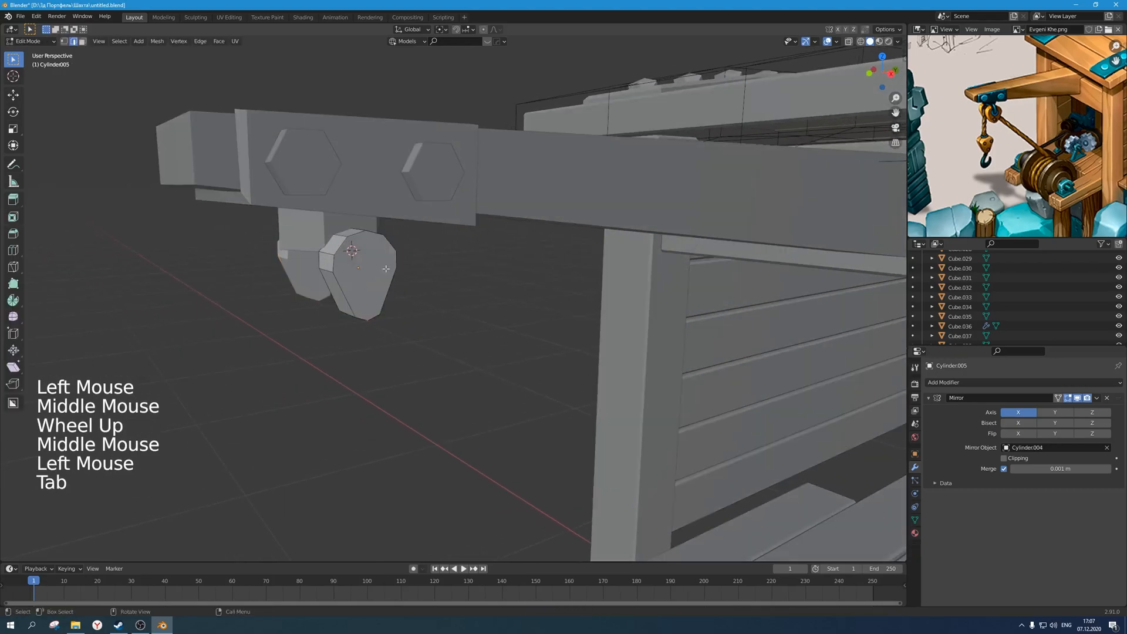
{"action": "key", "text": "3"}
{"action": "left_click", "coordinate": [376, 268]}
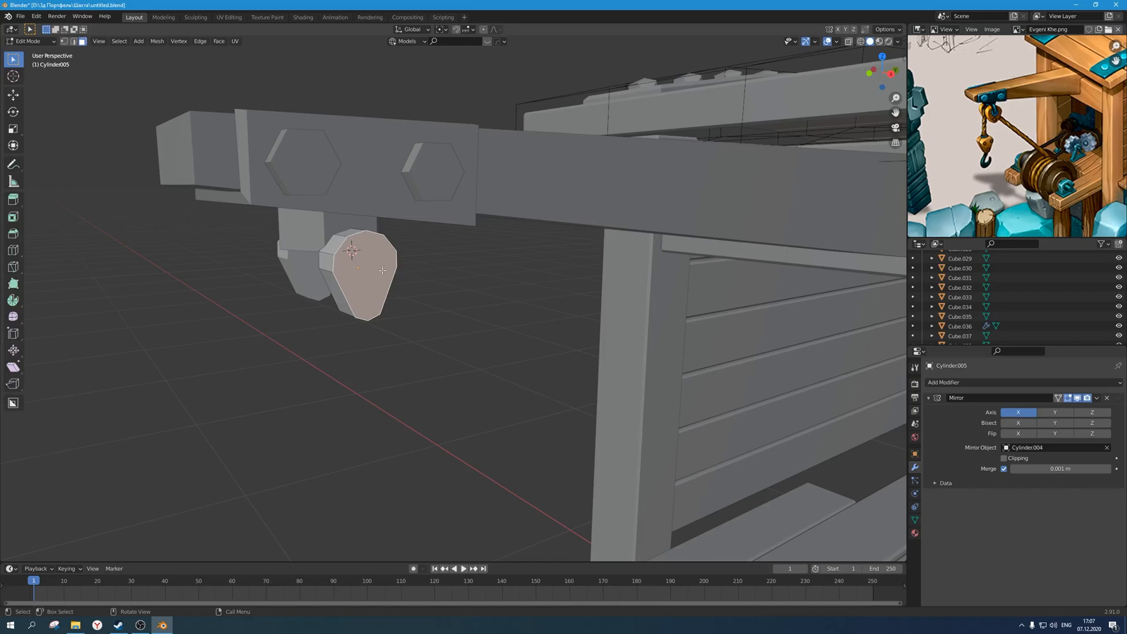
{"action": "key", "text": "i"}
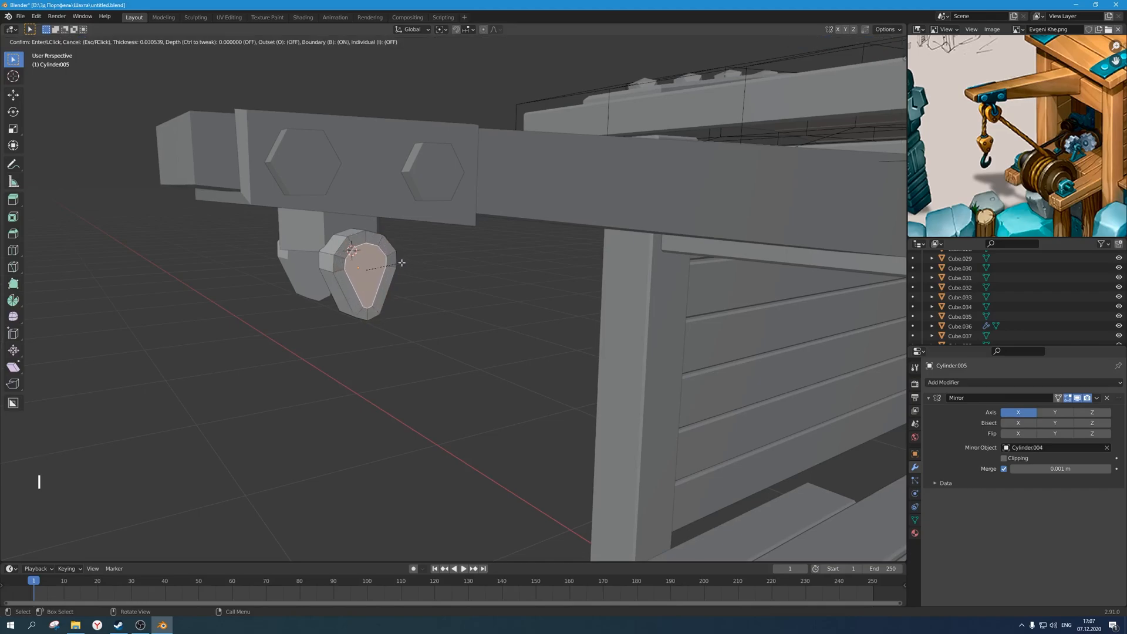
Try insetting the hanging bracket's outer face by about 0.035 m and rounding it with LoopTools Circle.
{"action": "left_click", "coordinate": [400, 262]}
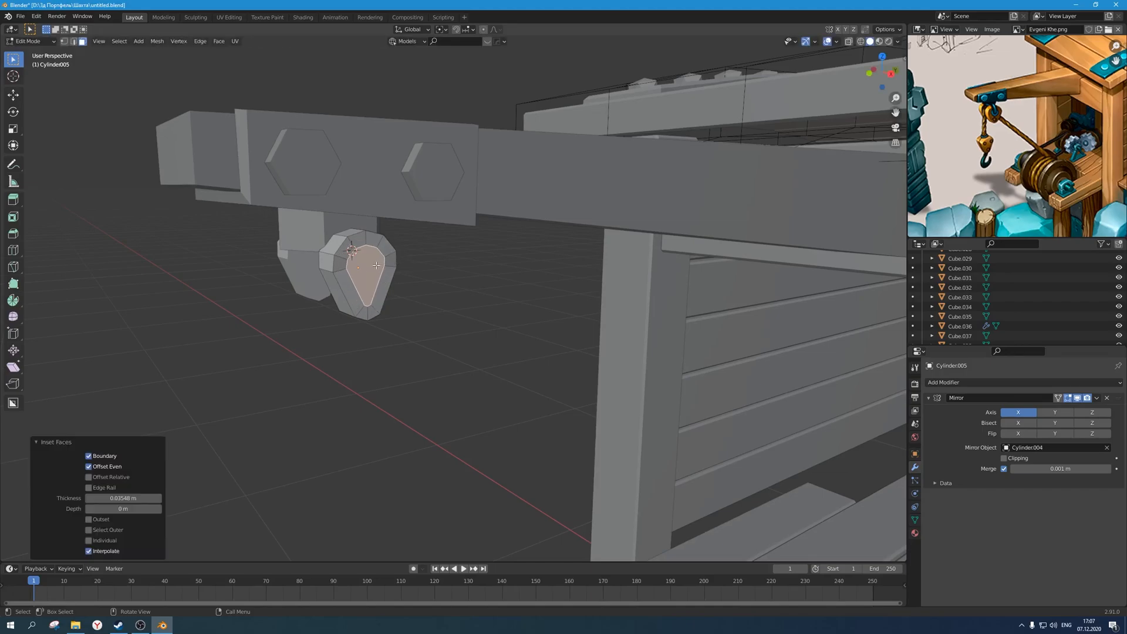
{"action": "right_click", "coordinate": [376, 265]}
{"action": "mouse_move", "coordinate": [375, 253]}
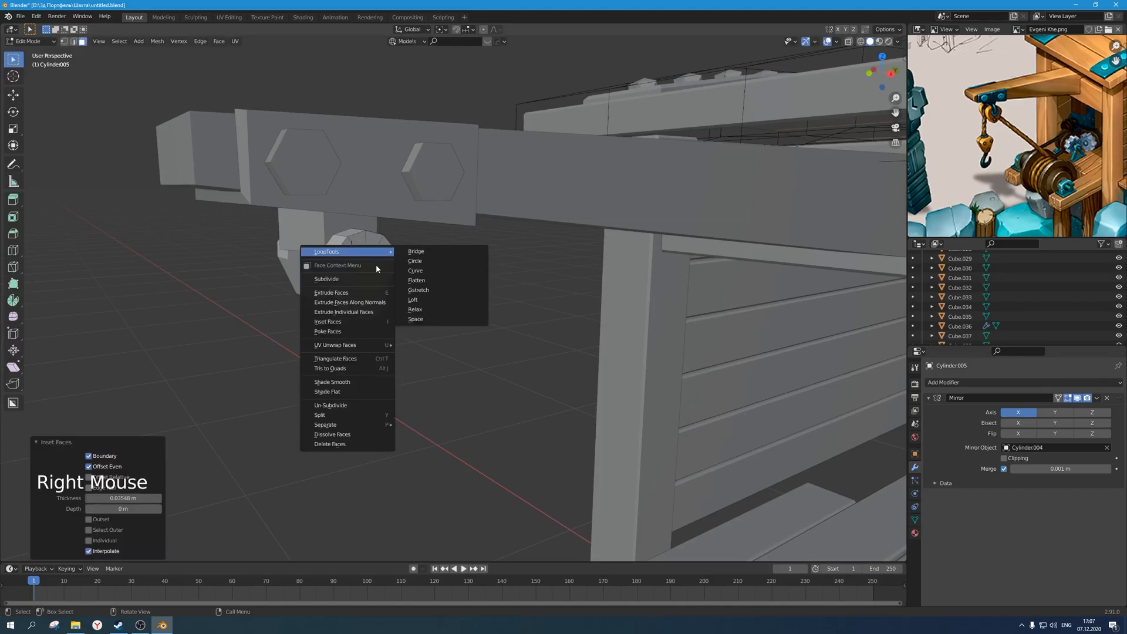
{"action": "left_click", "coordinate": [438, 263]}
{"action": "scroll", "coordinate": [413, 268], "scroll_direction": "up", "scroll_amount": 2}
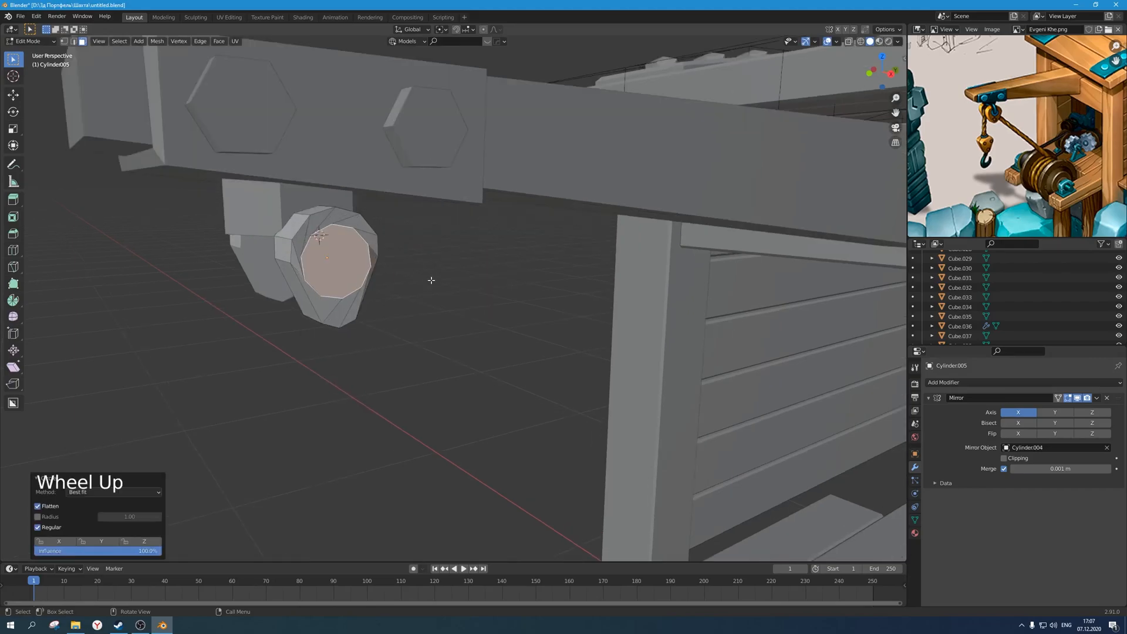
Try to fit the round inset to the bracket face by rotating it about X, scaling it and moving it along Z.
{"action": "key", "text": "1"}
{"action": "key", "text": "r"}
{"action": "key", "text": "x"}
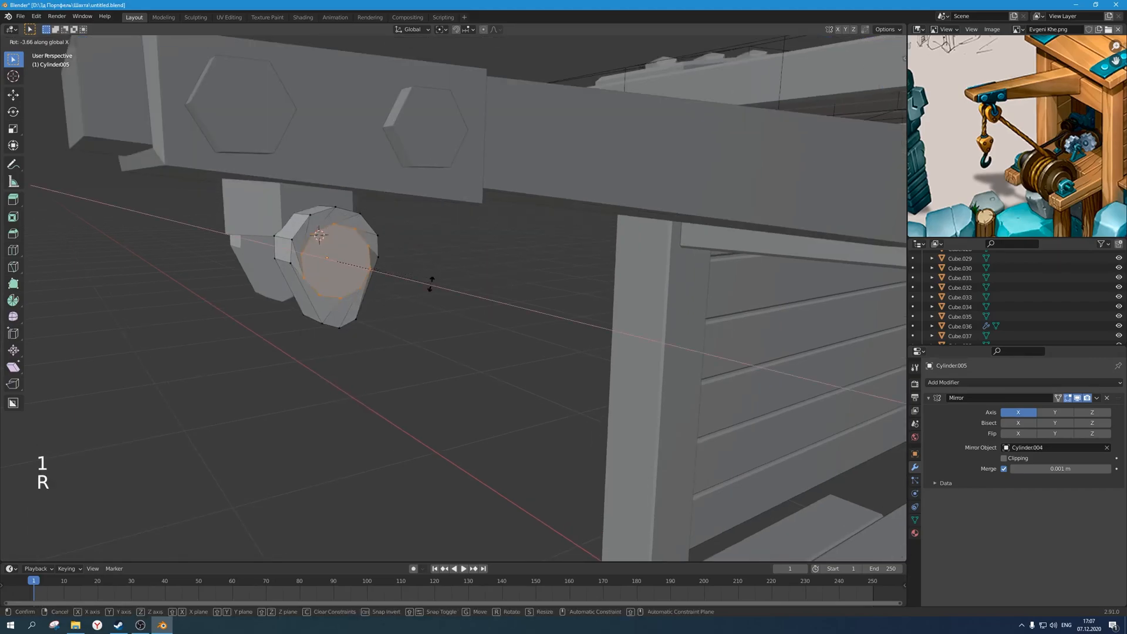
{"action": "left_click", "coordinate": [405, 306]}
{"action": "key", "text": "s"}
{"action": "left_click", "coordinate": [367, 286]}
{"action": "key", "text": "g"}
{"action": "key", "text": "z"}
{"action": "left_click", "coordinate": [371, 286]}
{"action": "middle_click_drag", "start_coordinate": [371, 286], "coordinate": [414, 288]}
{"action": "key", "text": "Tab"}
Undo the inset, the circle conversion and the adjustments made to the bracket's outer face.
{"action": "key", "text": "ctrl+z"}
{"action": "key", "text": "ctrl+z"}
{"action": "key", "text": "ctrl+z"}
{"action": "key", "text": "ctrl+z"}
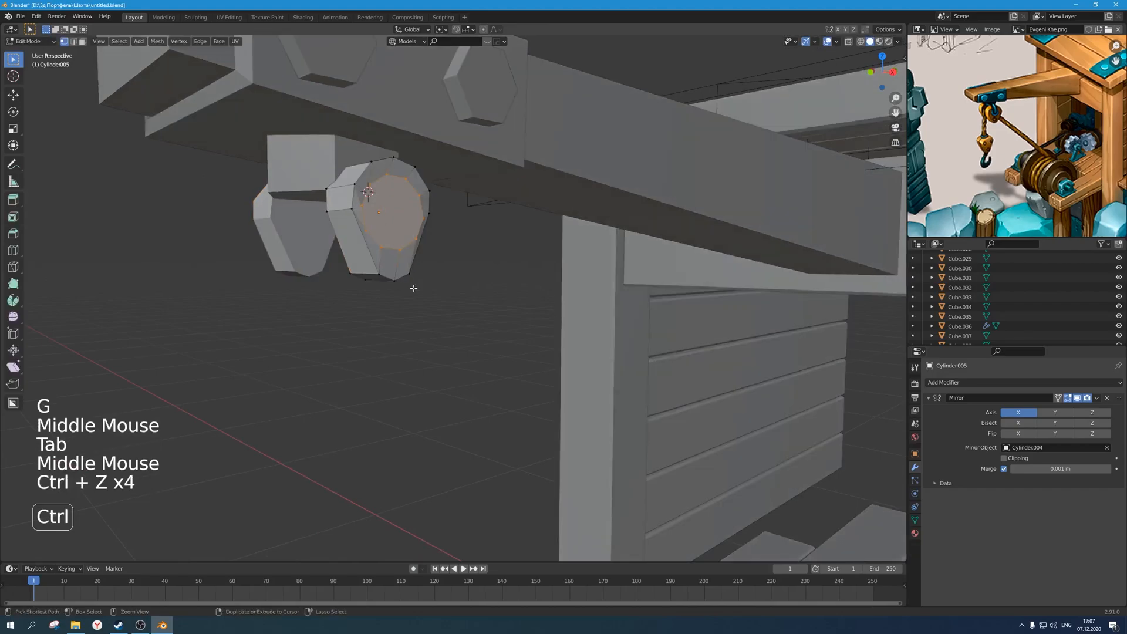
{"action": "key", "text": "ctrl+z"}
{"action": "key", "text": "ctrl+z"}
{"action": "key", "text": "ctrl+z"}
{"action": "key", "text": "ctrl+z"}
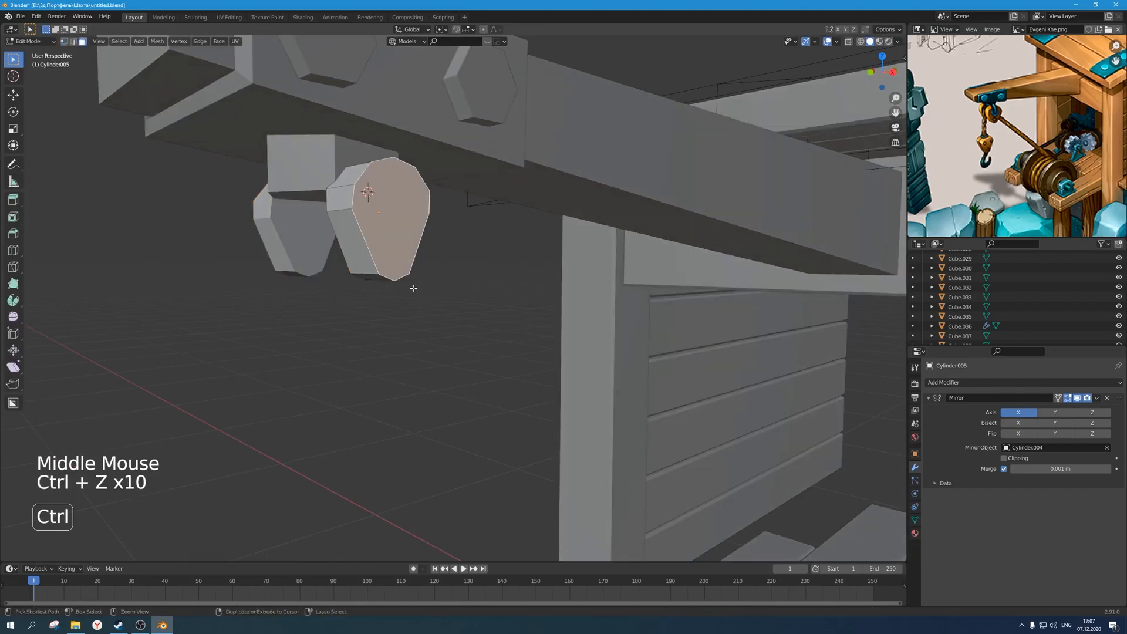
Snap the 3D cursor to the bracket's selected outer face.
{"action": "key", "text": "Tab"}
{"action": "middle_click_drag", "start_coordinate": [422, 297], "coordinate": [383, 277]}
{"action": "key", "text": "Tab"}
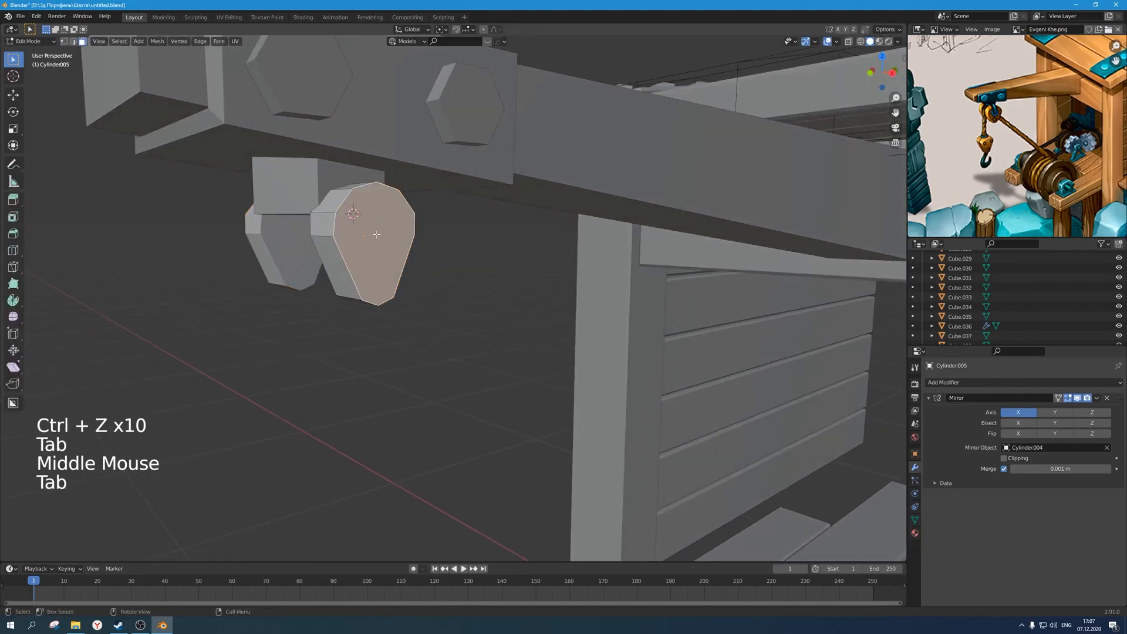
{"action": "key", "text": "shift+s"}
{"action": "left_click", "coordinate": [442, 262]}
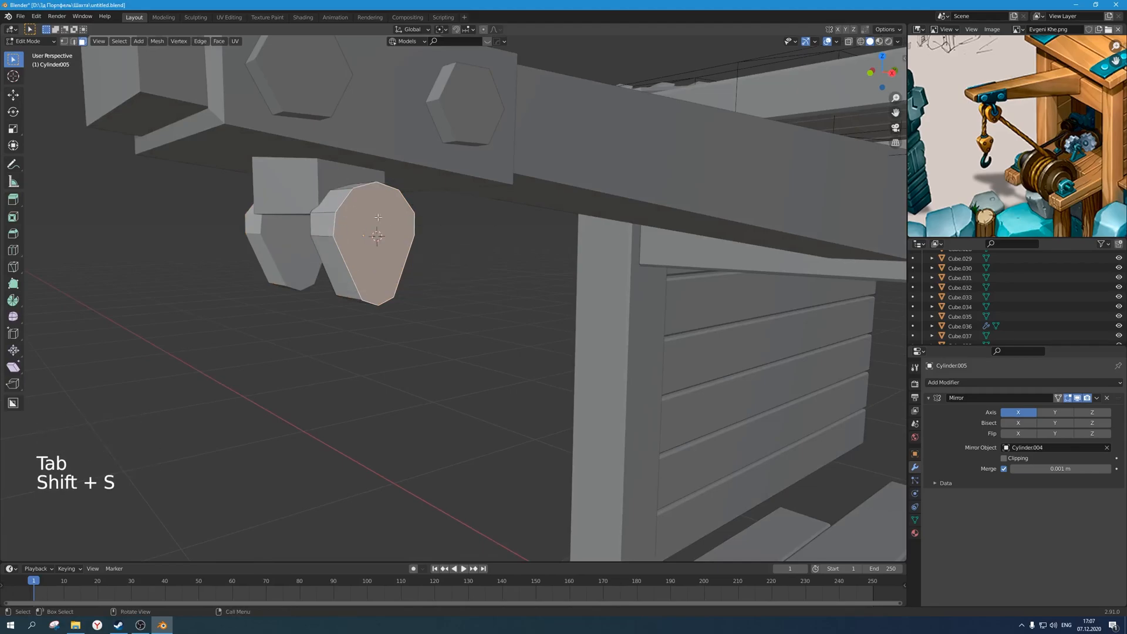
Add a six-sided cylinder with 0.1 m radius and depth at the 3D cursor and rotate it 90° about Y.
{"action": "scroll", "coordinate": [388, 246], "scroll_direction": "down", "scroll_amount": 2}
{"action": "middle_click_drag", "start_coordinate": [388, 246], "coordinate": [418, 271]}
{"action": "key", "text": "Tab"}
{"action": "key", "text": "shift+a"}
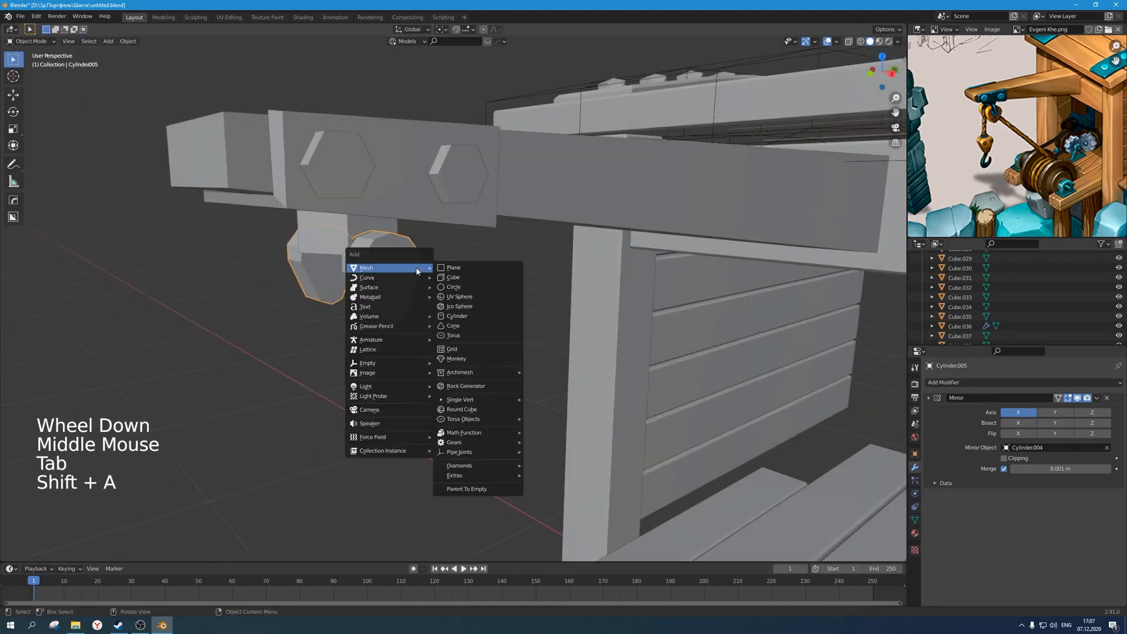
{"action": "left_click", "coordinate": [474, 317]}
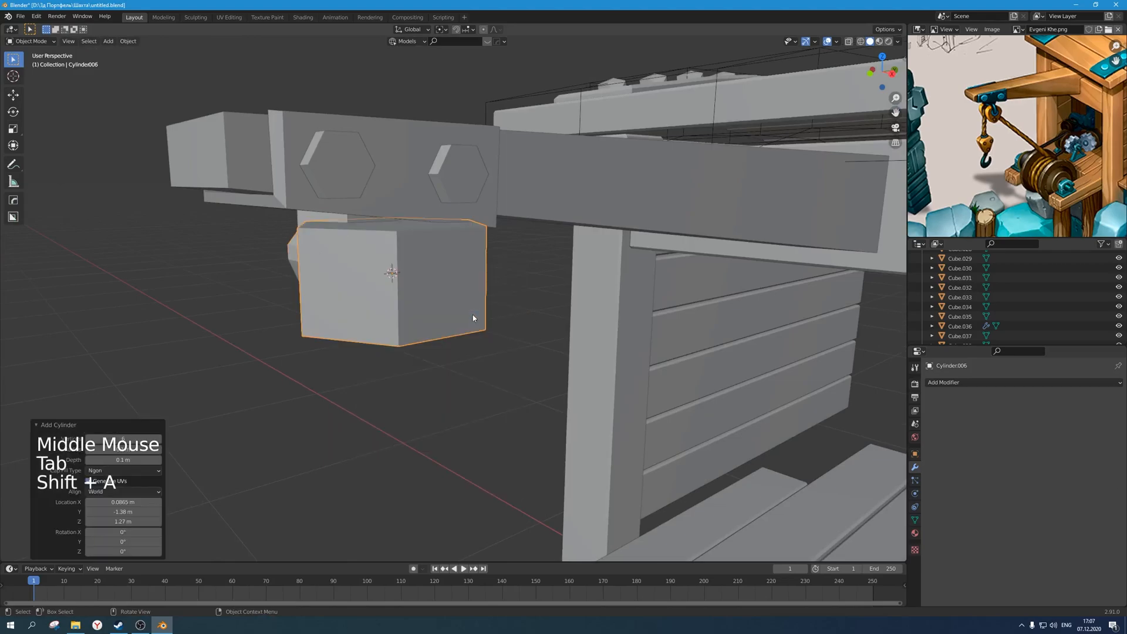
{"action": "key", "text": "r"}
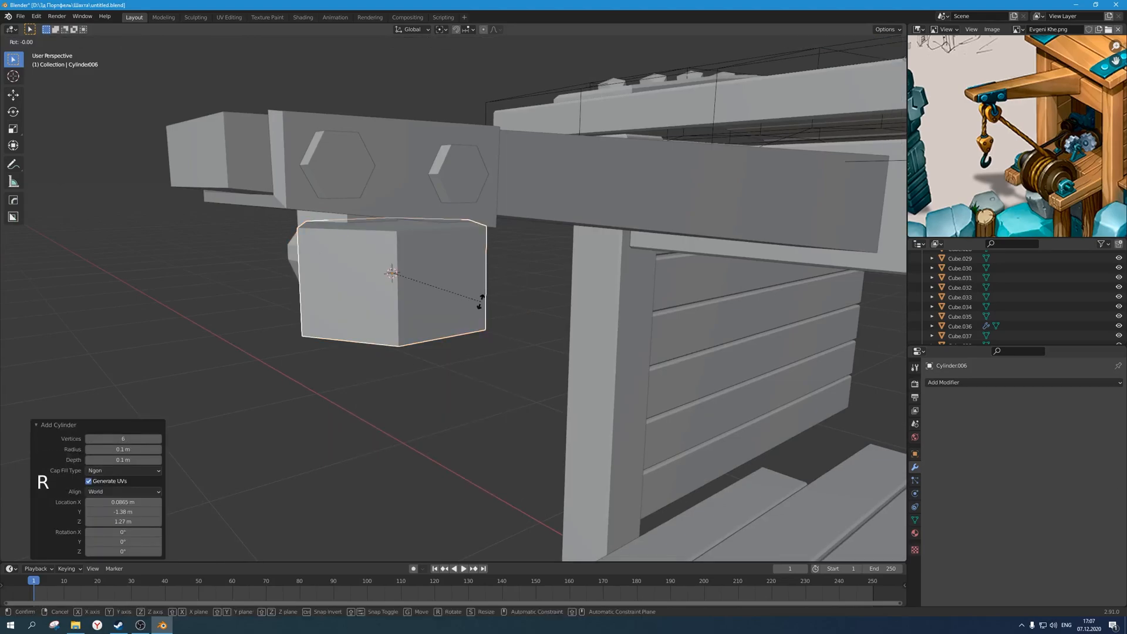
{"action": "key", "text": "y"}
{"action": "key", "text": "9"}
{"action": "key", "text": "0"}
{"action": "key", "text": "Return"}
Scale the cylinder to about 0.176 as a bolt head and shift it slightly up on the bracket face.
{"action": "key", "text": "s"}
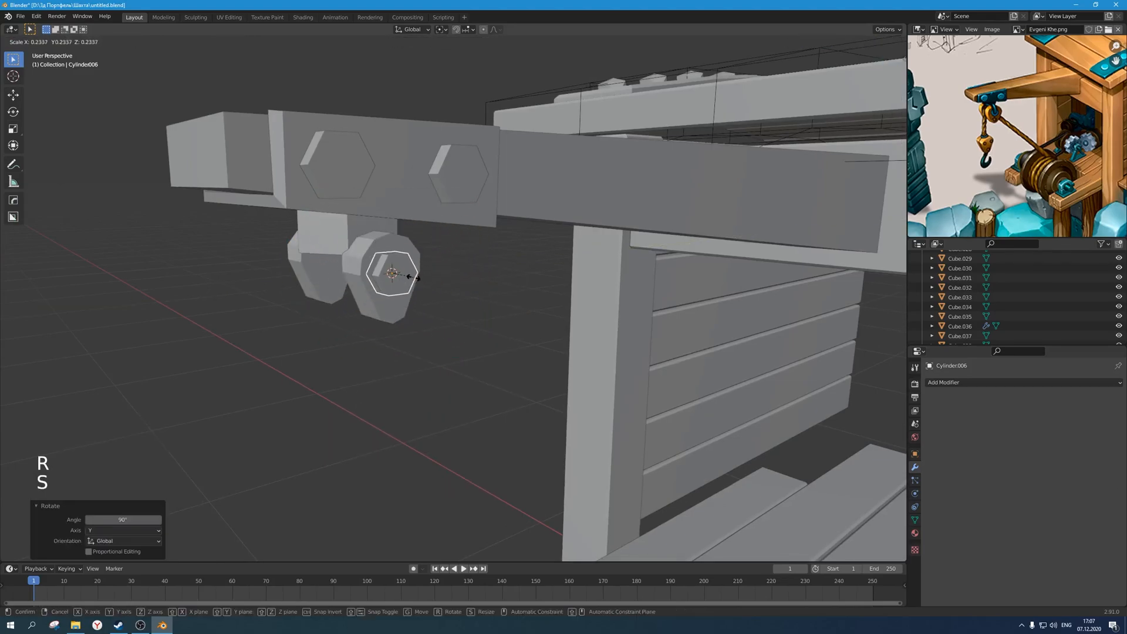
{"action": "left_click", "coordinate": [391, 273]}
{"action": "key", "text": "g"}
{"action": "key", "text": "z"}
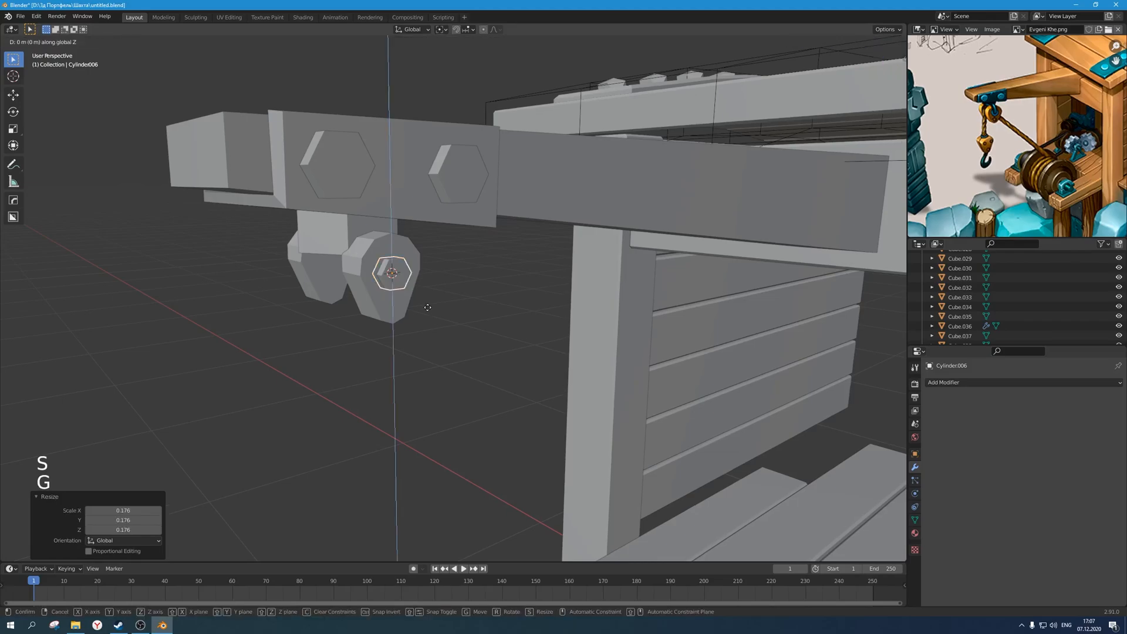
{"action": "right_click", "coordinate": [433, 303]}
{"action": "mouse_move", "coordinate": [432, 303]}
{"action": "middle_mouse_down"}
{"action": "mouse_move", "coordinate": [424, 290]}
{"action": "mouse_move", "coordinate": [441, 299]}
{"action": "mouse_move", "coordinate": [443, 284]}
{"action": "middle_mouse_up"}
{"action": "key", "text": "g"}
{"action": "key", "text": "z"}
Inset the bolt head's outer face by about 0.031 m and extrude the inner face inward to form a recess.
{"action": "key", "text": "Tab"}
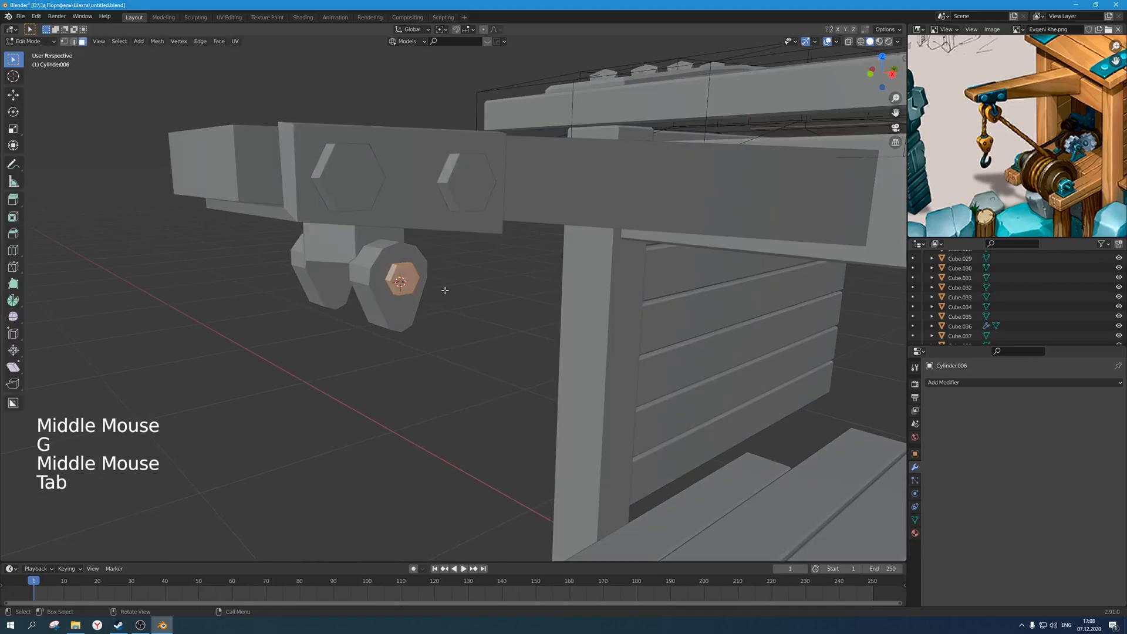
{"action": "scroll", "coordinate": [443, 284], "scroll_direction": "up", "scroll_amount": 2}
{"action": "left_click", "coordinate": [417, 278]}
{"action": "key", "text": "i"}
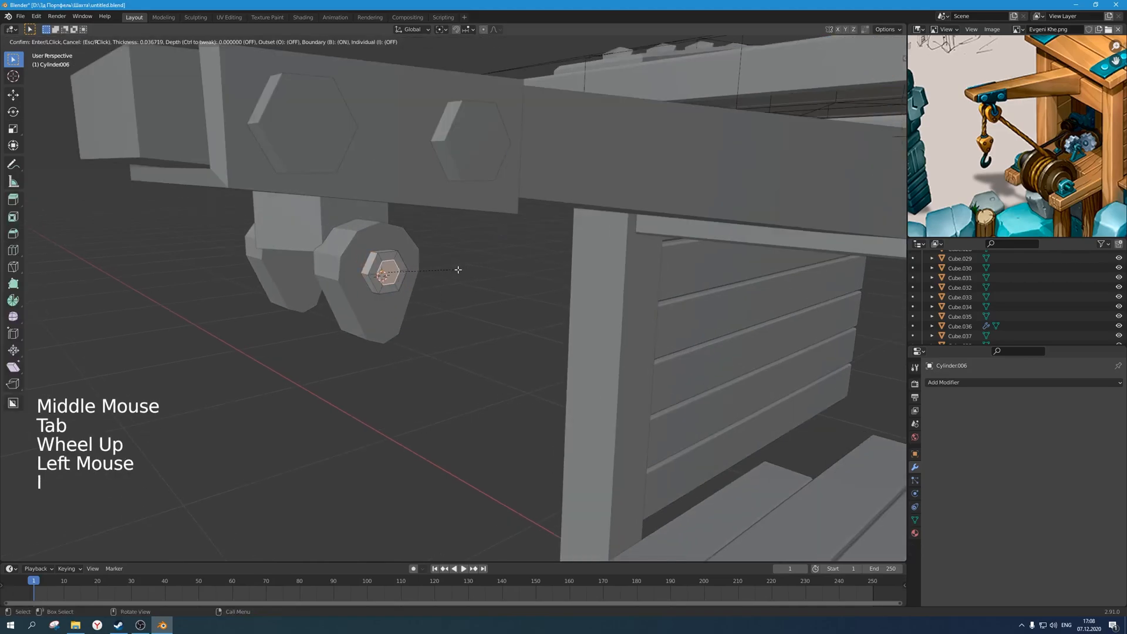
{"action": "left_click", "coordinate": [461, 272]}
{"action": "key", "text": "e"}
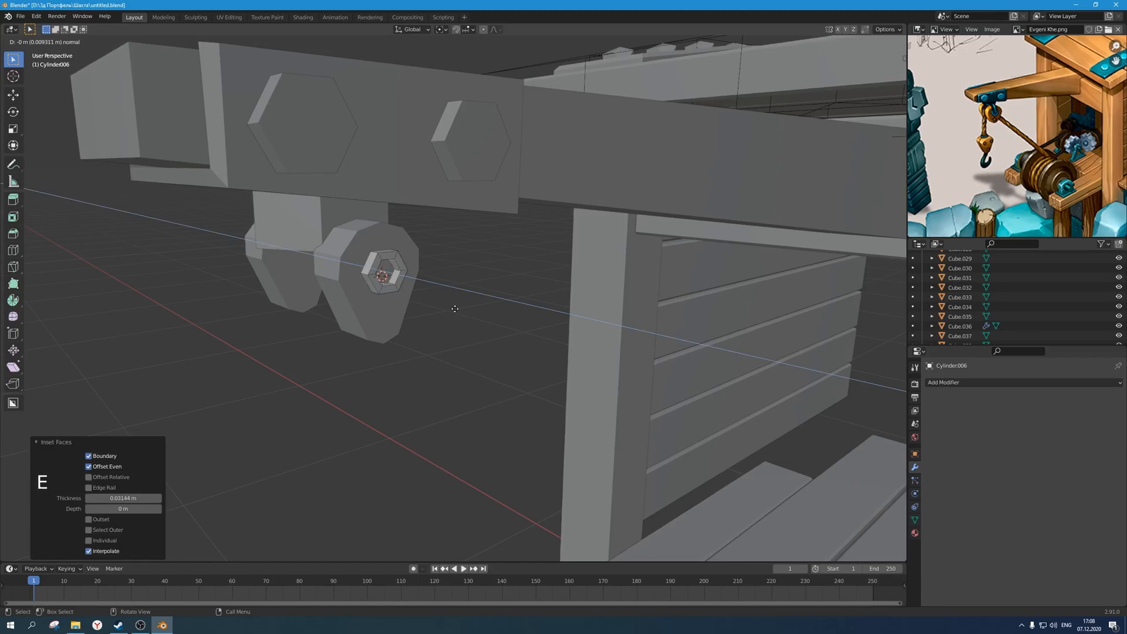
{"action": "key", "text": "Tab"}
Move the bolt about 0.0024 m toward the bracket along the X axis.
{"action": "scroll", "coordinate": [434, 315], "scroll_direction": "down", "scroll_amount": 2}
{"action": "middle_click_drag", "start_coordinate": [435, 315], "coordinate": [472, 329]}
{"action": "scroll", "coordinate": [469, 325], "scroll_direction": "up", "scroll_amount": 2}
{"action": "key", "text": "g"}
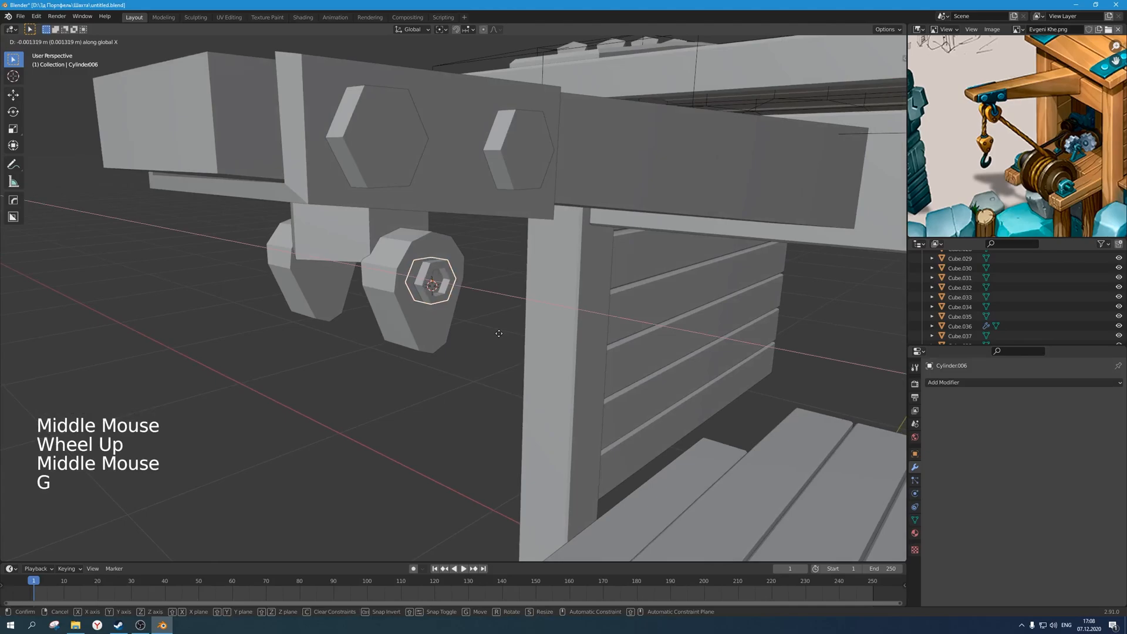
{"action": "left_click", "coordinate": [498, 334]}
Add a Mirror modifier on X to the bolt, using the block between the two bracket plates as the mirror object.
{"action": "scroll", "coordinate": [498, 334], "scroll_direction": "down", "scroll_amount": 3}
{"action": "middle_click_drag", "start_coordinate": [482, 332], "coordinate": [512, 338]}
{"action": "scroll", "coordinate": [499, 337], "scroll_direction": "up", "scroll_amount": 2}
{"action": "left_click", "coordinate": [960, 382]}
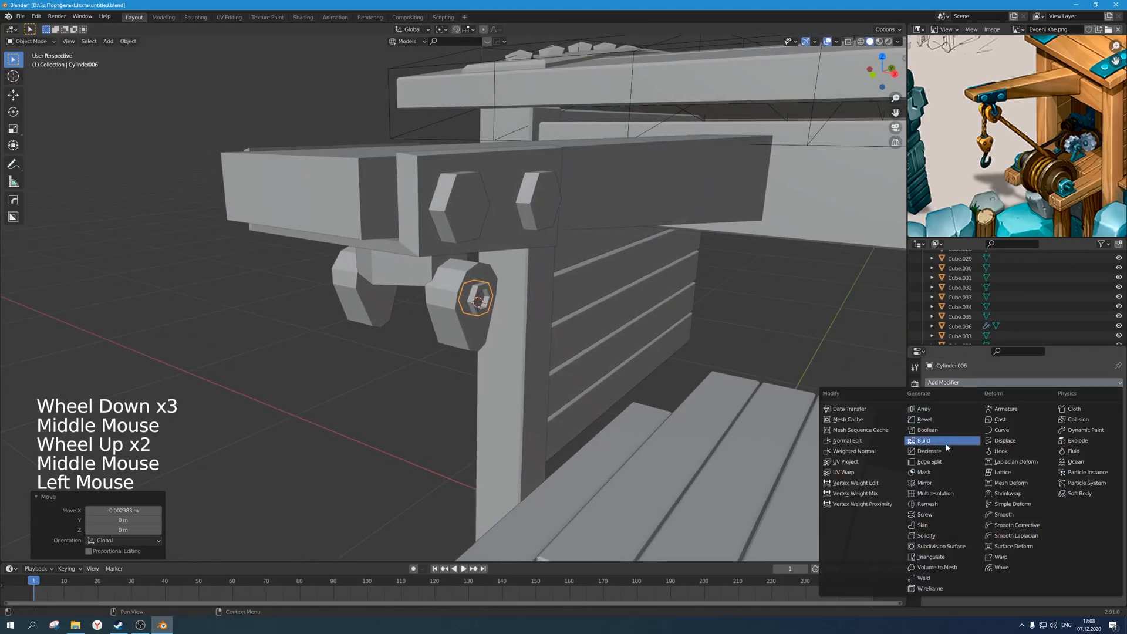
{"action": "left_click", "coordinate": [926, 483]}
{"action": "left_click", "coordinate": [1107, 448]}
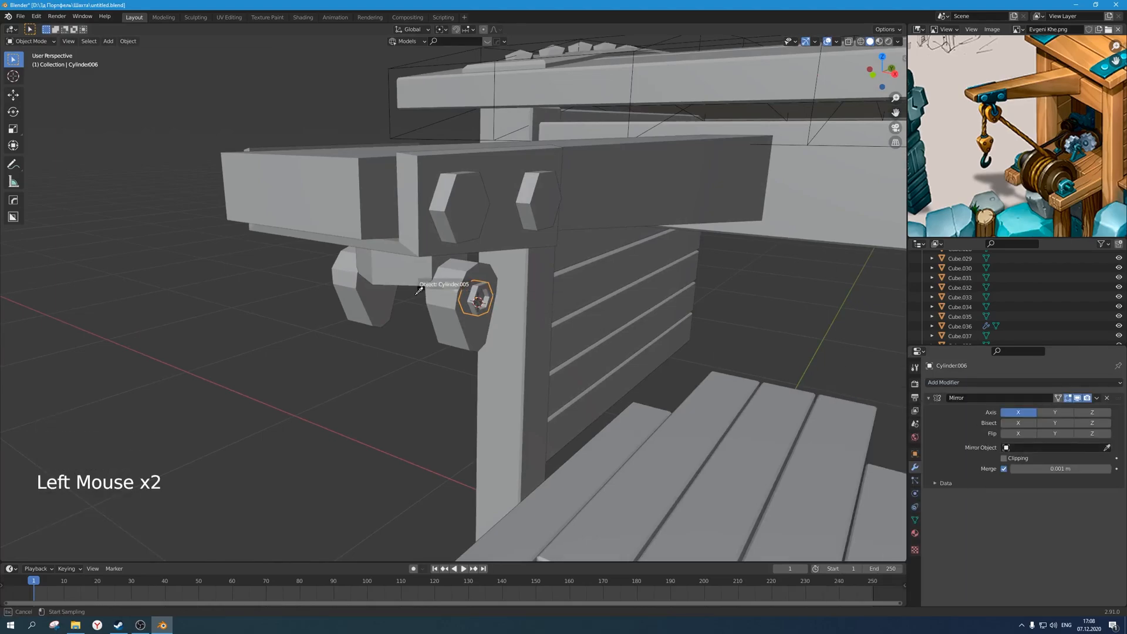
{"action": "left_click", "coordinate": [404, 276]}
{"action": "scroll", "coordinate": [406, 273], "scroll_direction": "down", "scroll_amount": 1}
{"action": "middle_click_drag", "start_coordinate": [406, 273], "coordinate": [517, 311]}
Save the Blender file with the finished bracket bolts.
{"action": "left_click", "coordinate": [483, 317]}
{"action": "left_click", "coordinate": [368, 316]}
{"action": "middle_click_drag", "start_coordinate": [368, 316], "coordinate": [329, 329]}
{"action": "key", "text": "ctrl+s"}
{"action": "scroll", "coordinate": [413, 303], "scroll_direction": "down", "scroll_amount": 2}
{"action": "mouse_move", "coordinate": [413, 302]}
{"action": "middle_mouse_down"}
{"action": "mouse_move", "coordinate": [432, 315]}
{"action": "mouse_move", "coordinate": [434, 299]}
{"action": "mouse_move", "coordinate": [453, 304]}
{"action": "mouse_move", "coordinate": [431, 302]}
{"action": "middle_mouse_up"}
{"action": "scroll", "coordinate": [432, 316], "scroll_direction": "up", "scroll_amount": 3}
{"action": "scroll", "coordinate": [435, 299], "scroll_direction": "down", "scroll_amount": 3}
{"action": "key", "text": "ctrl+s"}
Add a mesh circle at the 3D cursor and set its vertex count to 16.
{"action": "scroll", "coordinate": [456, 305], "scroll_direction": "up", "scroll_amount": 1}
{"action": "key", "text": "shift+a"}
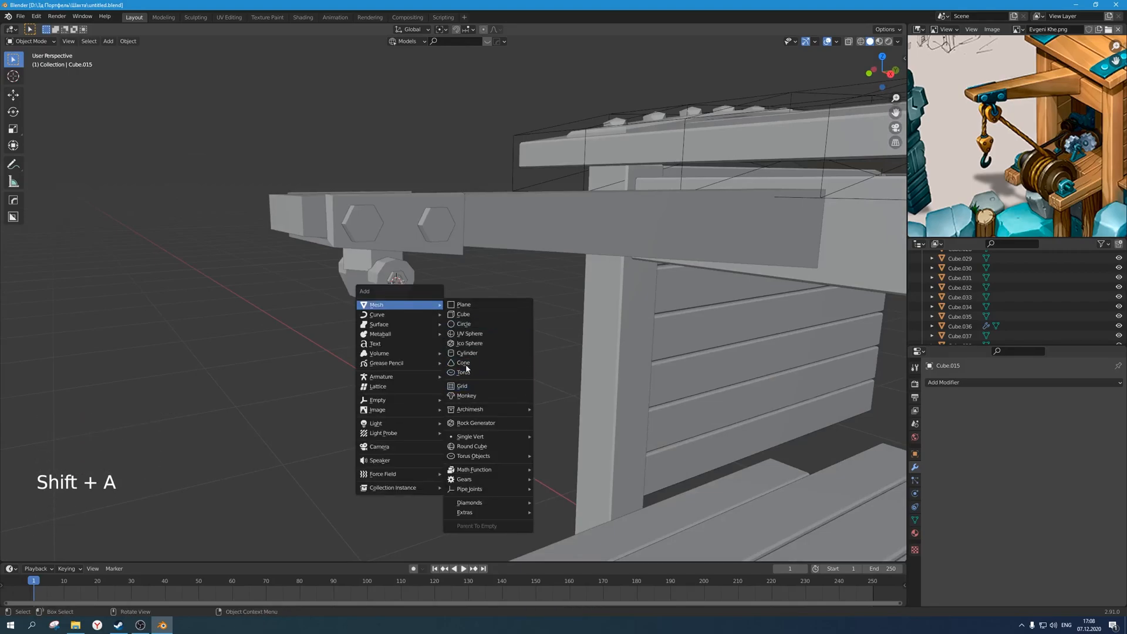
{"action": "left_click", "coordinate": [478, 327]}
{"action": "middle_click_drag", "start_coordinate": [478, 328], "coordinate": [501, 374]}
{"action": "scroll", "coordinate": [485, 335], "scroll_direction": "down", "scroll_amount": 6}
{"action": "scroll", "coordinate": [501, 374], "scroll_direction": "up", "scroll_amount": 1}
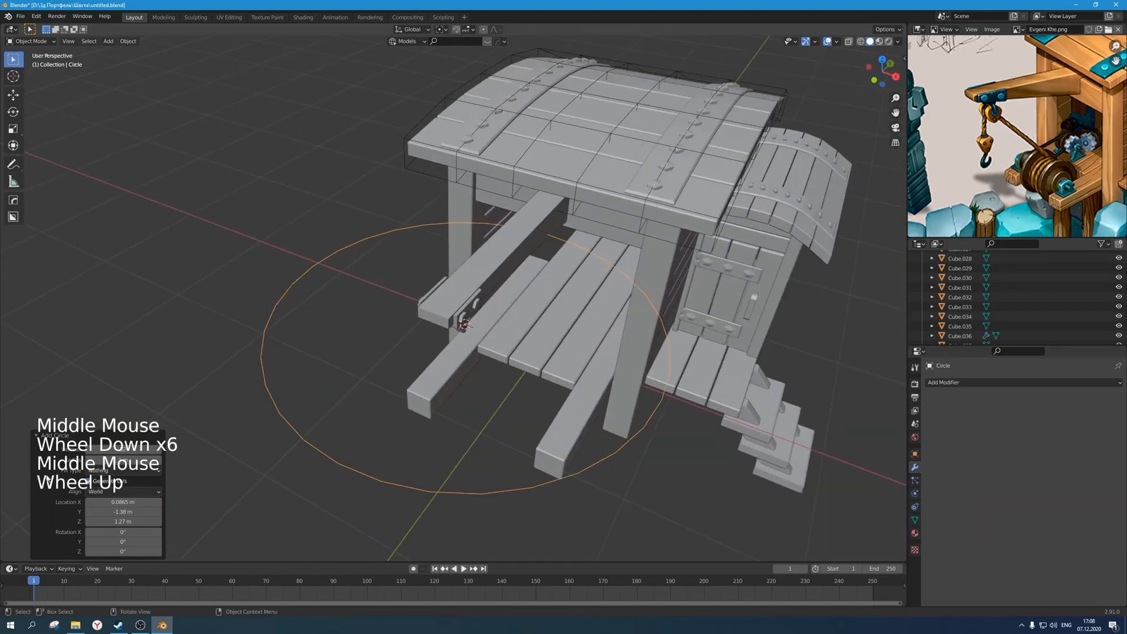
{"action": "left_click", "coordinate": [126, 450]}
{"action": "left_click", "coordinate": [141, 449]}
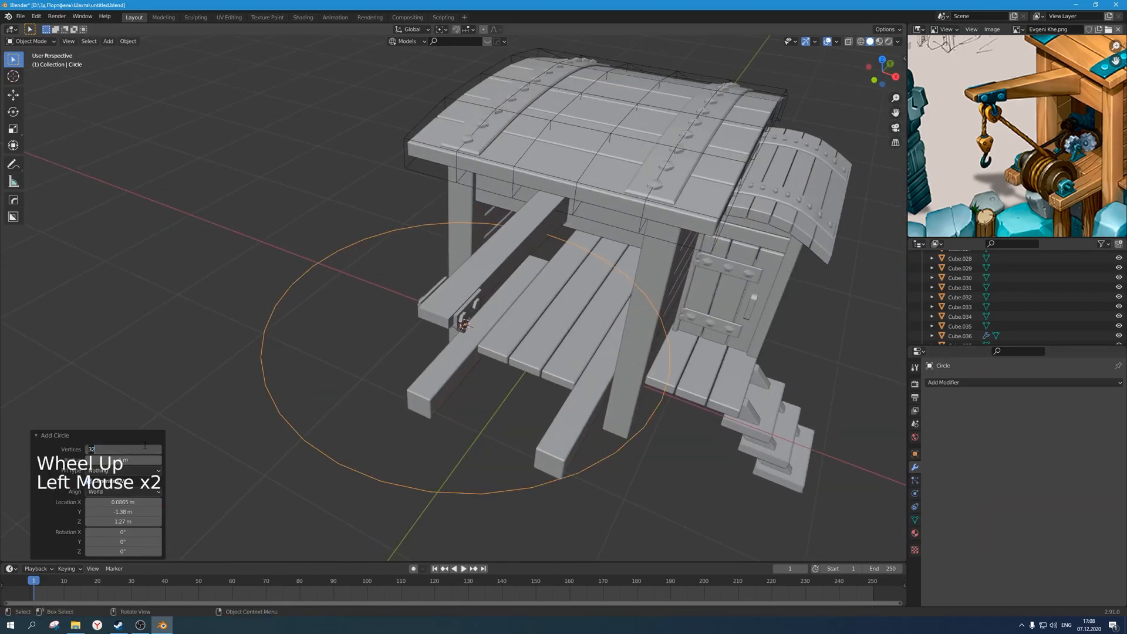
{"action": "type", "text": "16"}
{"action": "key", "text": "Return"}
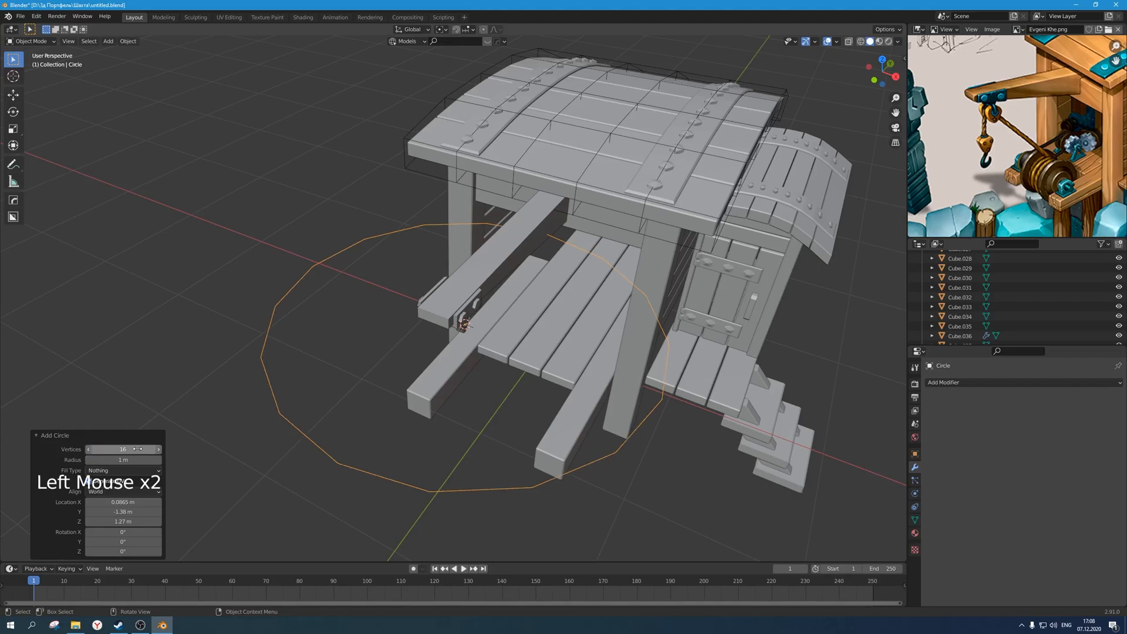
Delete one vertex of the circle to open the ring, and select all the remaining vertices.
{"action": "key", "text": "Tab"}
{"action": "key", "text": "1"}
{"action": "left_click_drag", "start_coordinate": [381, 494], "coordinate": [263, 426]}
{"action": "key", "text": "ctrl+KP_Add"}
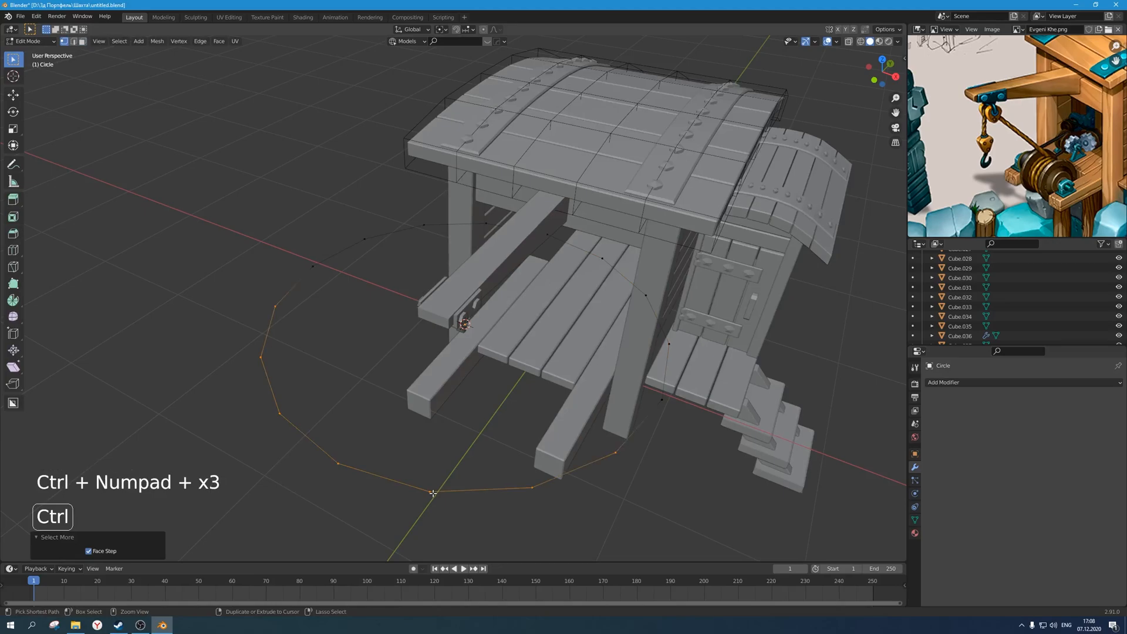
{"action": "key", "text": "ctrl+KP_Subtract"}
{"action": "key", "text": "ctrl+KP_Subtract"}
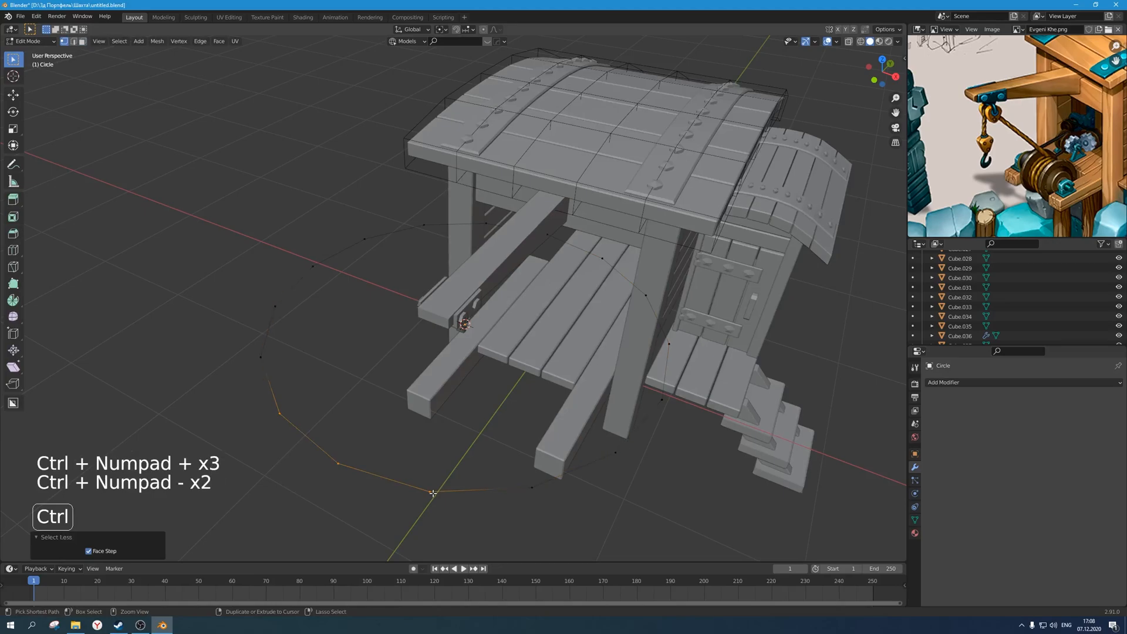
{"action": "key", "text": "ctrl+KP_Subtract"}
{"action": "key", "text": "x"}
{"action": "left_click", "coordinate": [432, 496]}
{"action": "key", "text": "a"}
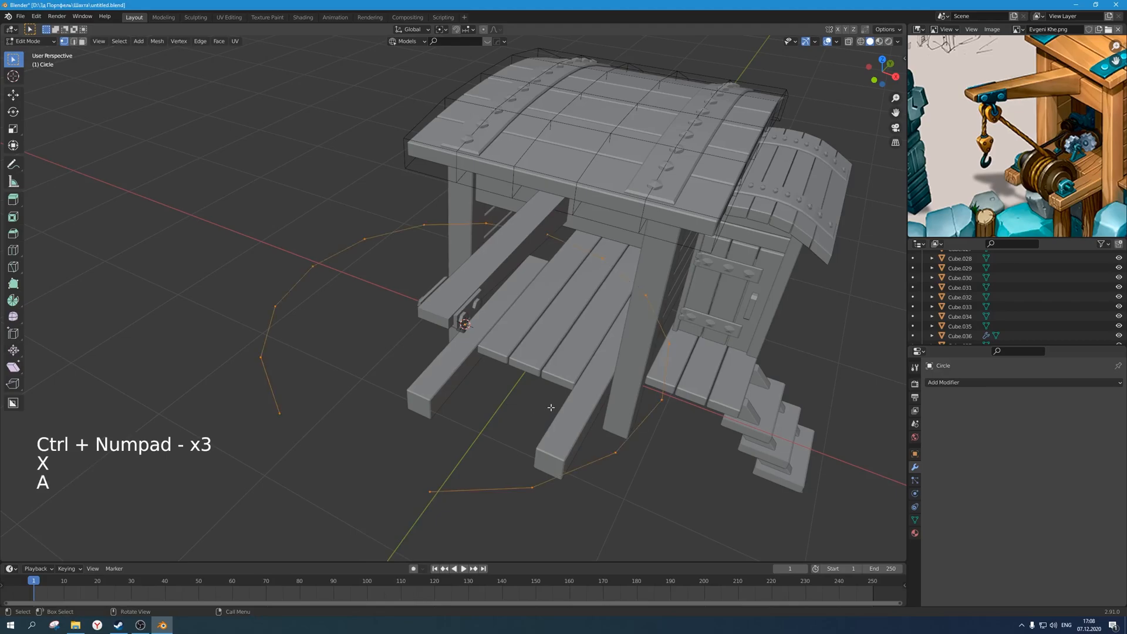
Try rotating the open ring 90° about the X axis.
{"action": "middle_click_drag", "start_coordinate": [551, 408], "coordinate": [552, 412]}
{"action": "key", "text": "r"}
{"action": "key", "text": "x"}
{"action": "key", "text": "9"}
{"action": "key", "text": "0"}
{"action": "key", "text": "Return"}
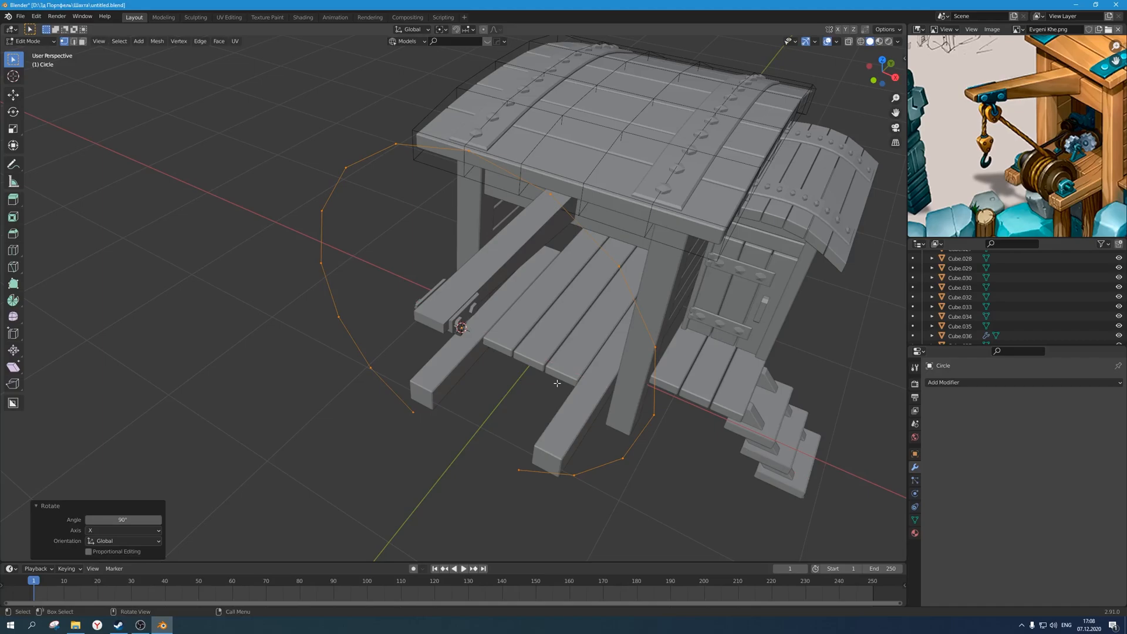
{"action": "key", "text": "ctrl+z"}
Rotate the open ring -90° about X and scale it to about 0.148.
{"action": "key", "text": "r"}
{"action": "key", "text": "minus"}
{"action": "key", "text": "9"}
{"action": "key", "text": "0"}
{"action": "key", "text": "Return"}
{"action": "key", "text": "s"}
{"action": "left_click", "coordinate": [505, 326]}
Move the open ring about -0.087 m along X to centre it on the hanging bracket in front view.
{"action": "key", "text": "KP_1"}
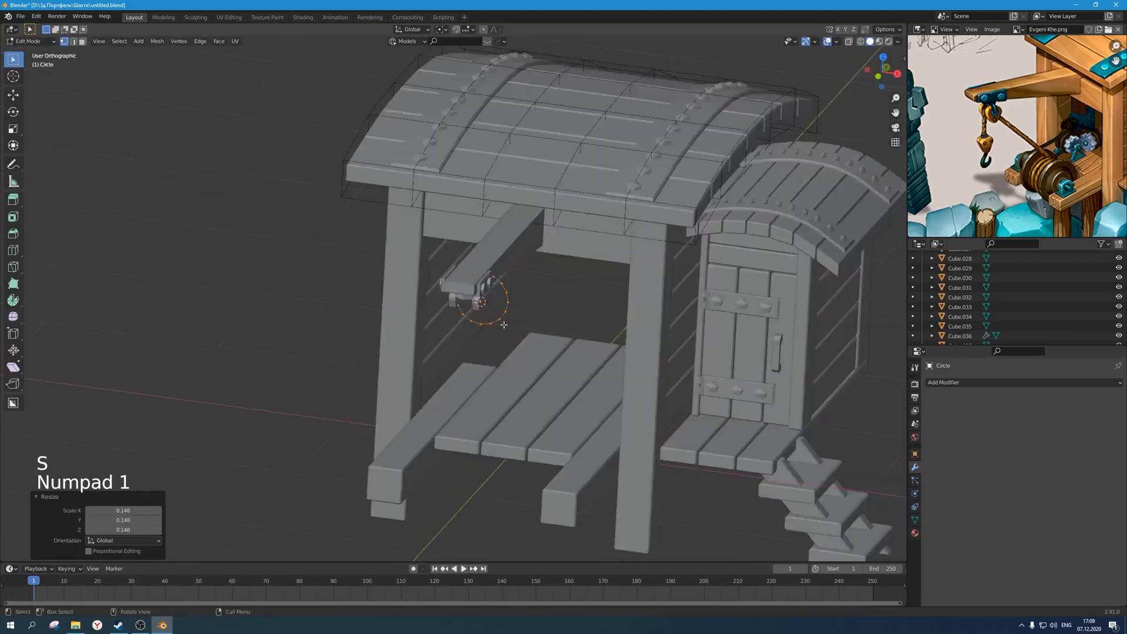
{"action": "scroll", "coordinate": [504, 324], "scroll_direction": "up", "scroll_amount": 3}
{"action": "middle_click_drag", "start_coordinate": [504, 325], "coordinate": [517, 352], "text": "shift"}
{"action": "scroll", "coordinate": [517, 352], "scroll_direction": "up", "scroll_amount": 5}
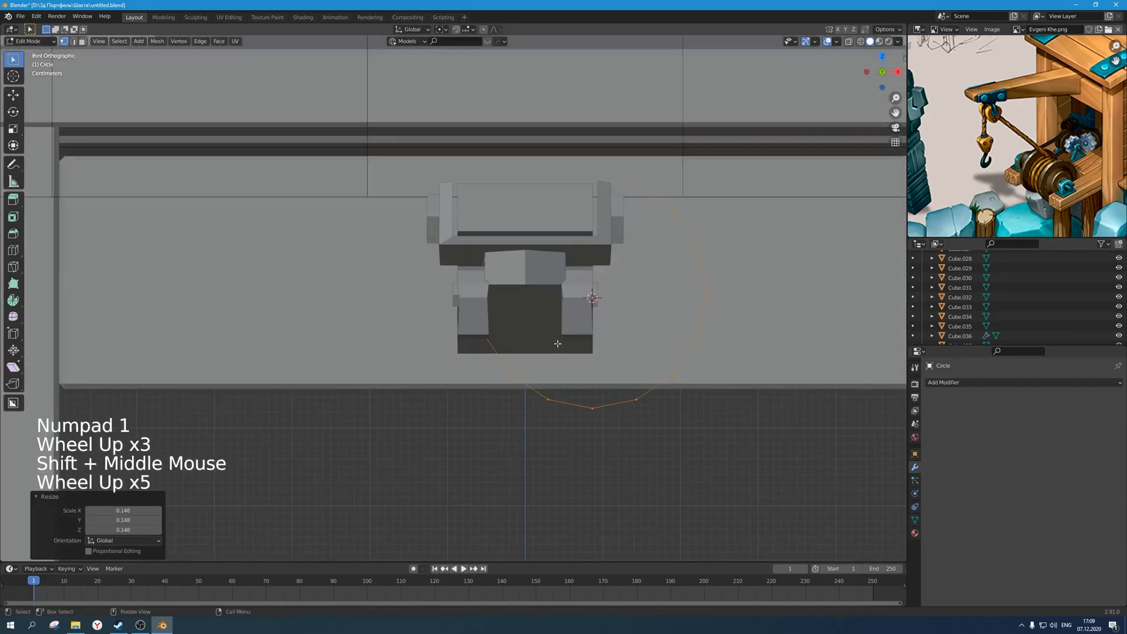
{"action": "key", "text": "g"}
{"action": "key", "text": "g"}
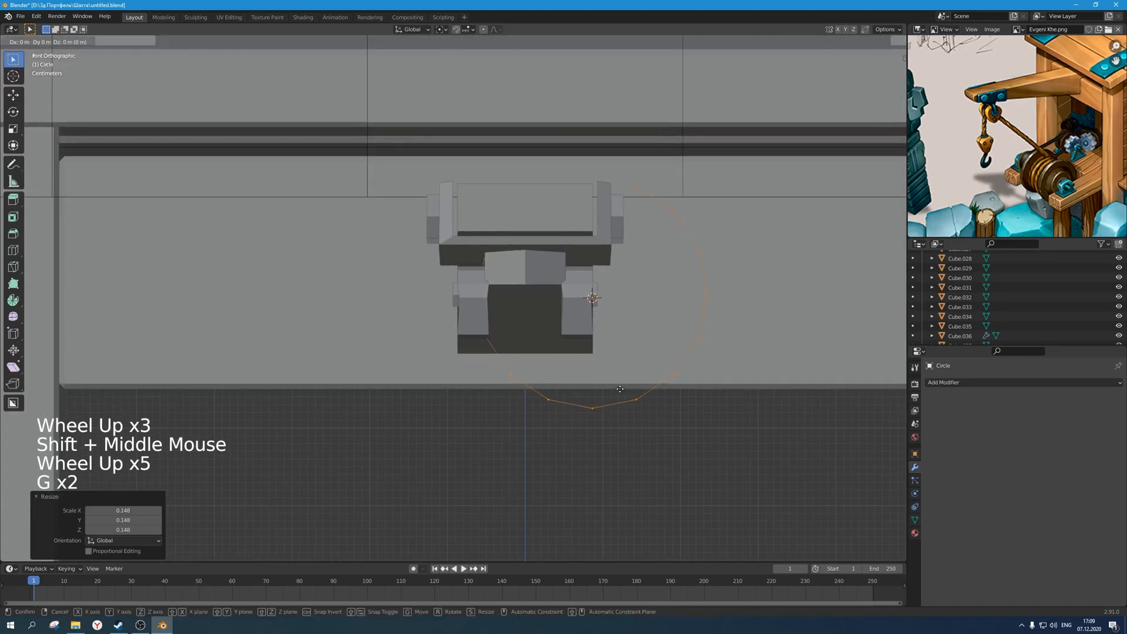
{"action": "key", "text": "ctrl"}
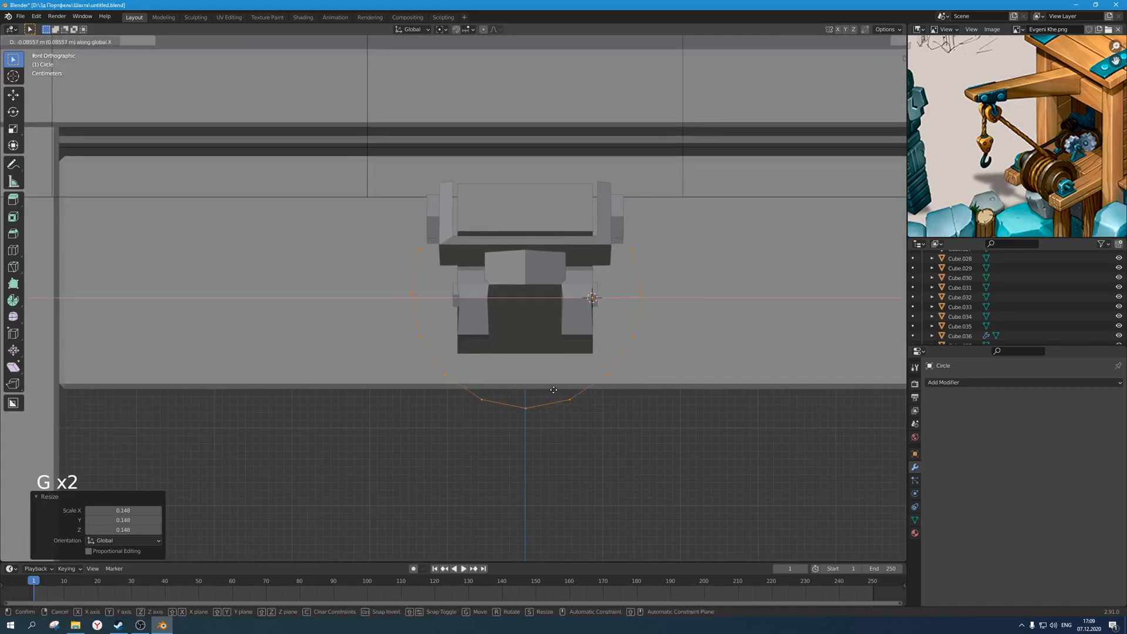
{"action": "left_click", "coordinate": [586, 387]}
{"action": "middle_click_drag", "start_coordinate": [609, 374], "coordinate": [609, 382], "text": "shift"}
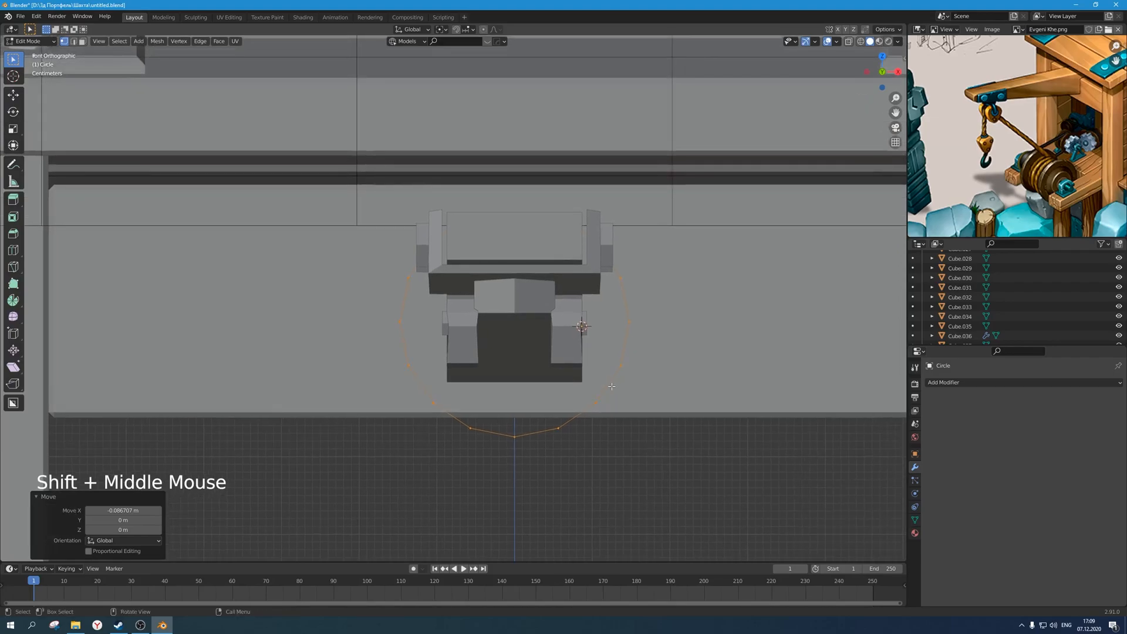
Rotate the open ring 180° about the X axis.
{"action": "key", "text": "r"}
{"action": "key", "text": "x"}
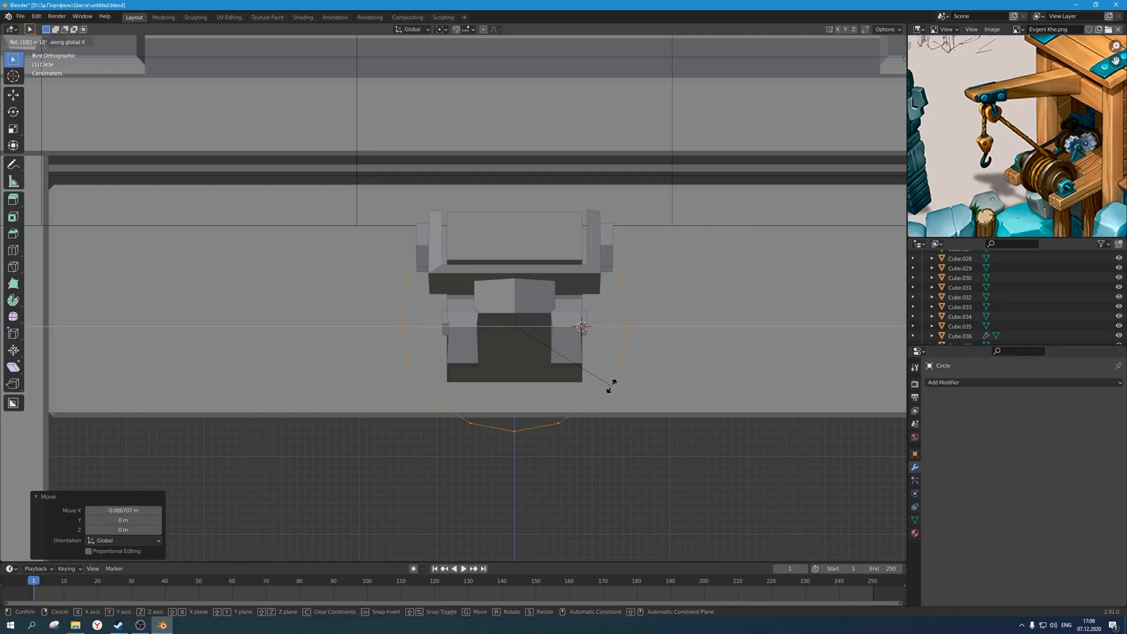
{"action": "key", "text": "Return"}
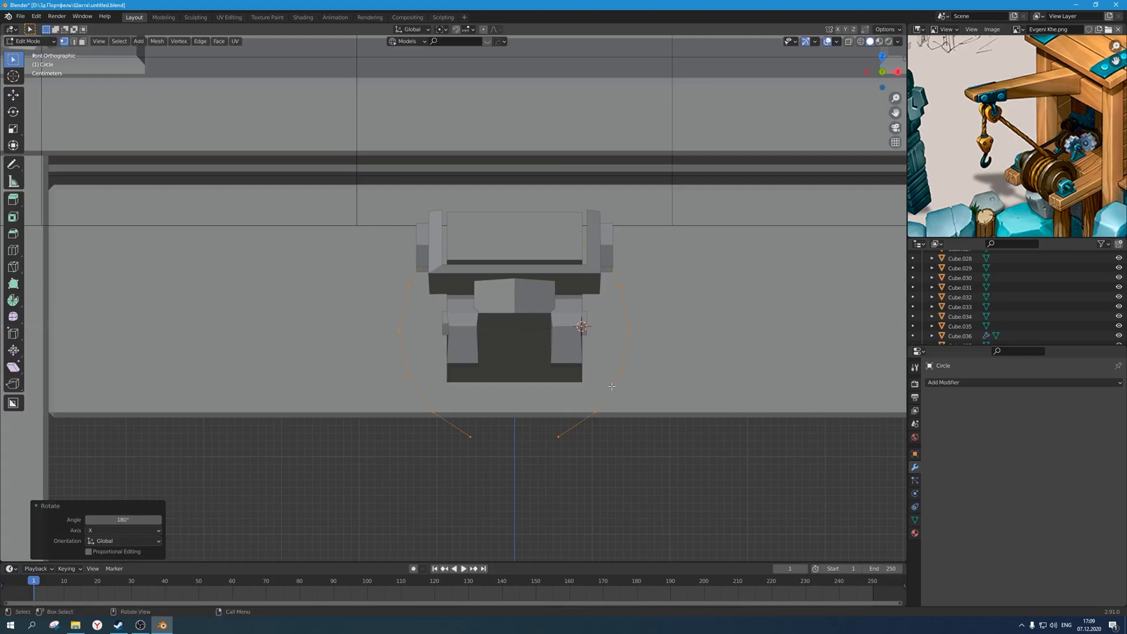
Rescale the open ring slightly and raise it about 0.079 m along Z around the beam.
{"action": "key", "text": "s"}
{"action": "left_click", "coordinate": [622, 384]}
{"action": "key", "text": "g"}
{"action": "key", "text": "z"}
{"action": "left_click", "coordinate": [642, 320]}
{"action": "scroll", "coordinate": [642, 322], "scroll_direction": "down", "scroll_amount": 2}
{"action": "middle_click_drag", "start_coordinate": [642, 323], "coordinate": [467, 361]}
{"action": "scroll", "coordinate": [521, 357], "scroll_direction": "down", "scroll_amount": 1}
{"action": "key", "text": "KP_1"}
{"action": "key", "text": "KP_3"}
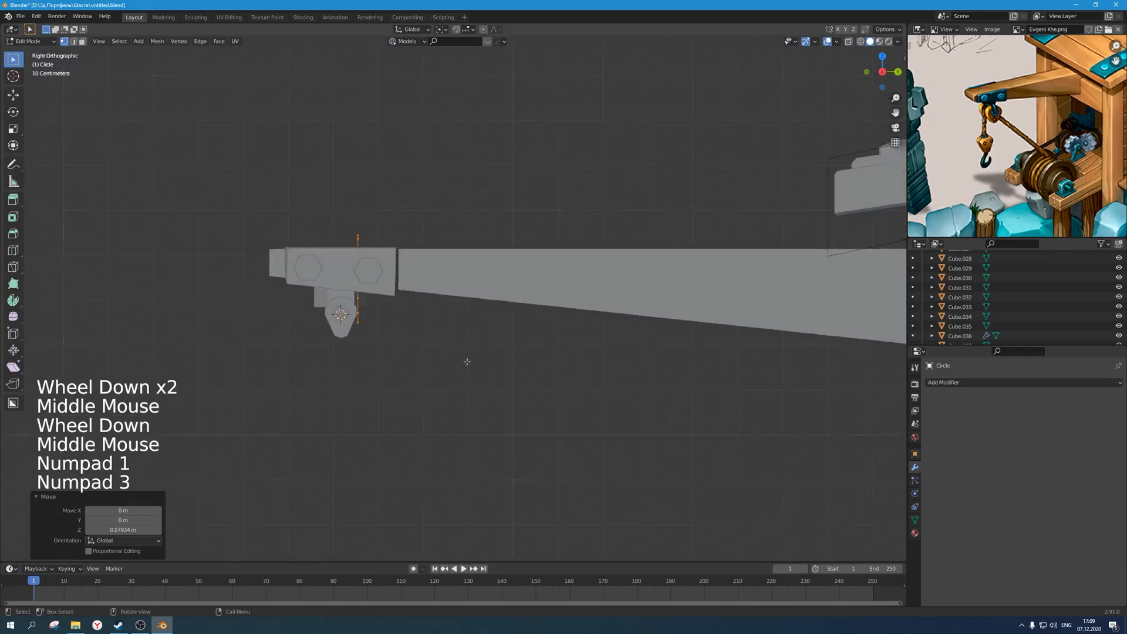
Move the open ring about -0.040 m along Y to line it up with the hanging bracket's centre in side view.
{"action": "scroll", "coordinate": [465, 360], "scroll_direction": "up", "scroll_amount": 2}
{"action": "scroll", "coordinate": [465, 360], "scroll_direction": "up", "scroll_amount": 1}
{"action": "key", "text": "g"}
{"action": "left_click", "coordinate": [436, 353]}
{"action": "scroll", "coordinate": [435, 351], "scroll_direction": "down", "scroll_amount": 2}
{"action": "middle_click_drag", "start_coordinate": [435, 351], "coordinate": [436, 350]}
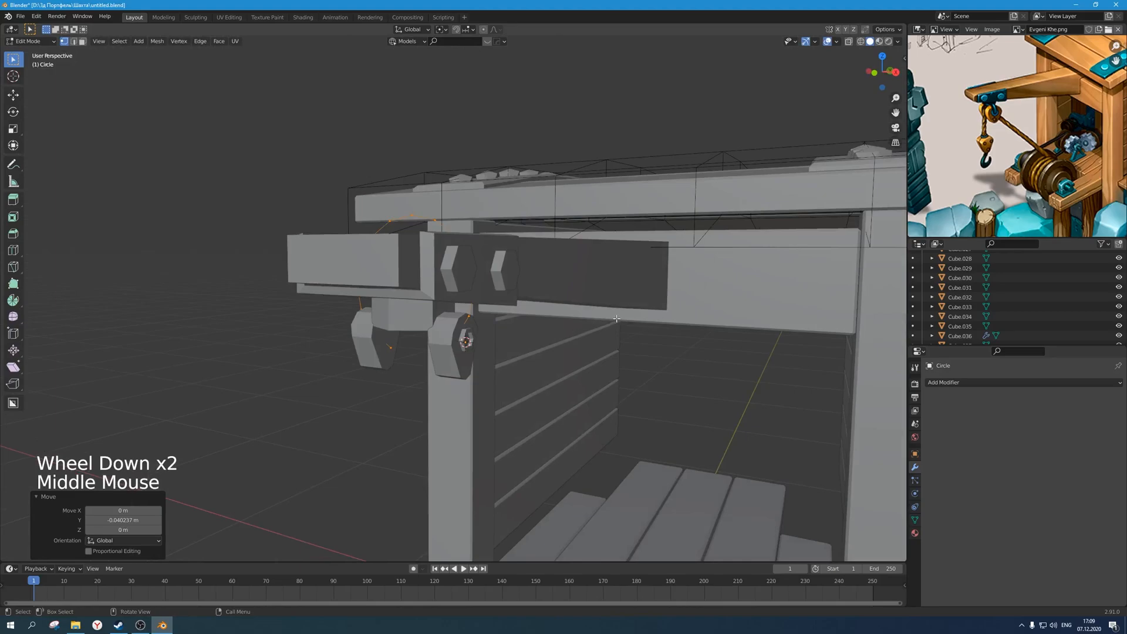
Flatten the open ring along Z by a scale of about 0.678 and again by about 0.856 in front view.
{"action": "key", "text": "s"}
{"action": "key", "text": "z"}
{"action": "left_click", "coordinate": [528, 308]}
{"action": "key", "text": "alt+z"}
{"action": "middle_click_drag", "start_coordinate": [528, 308], "coordinate": [548, 321]}
{"action": "key", "text": "KP_1"}
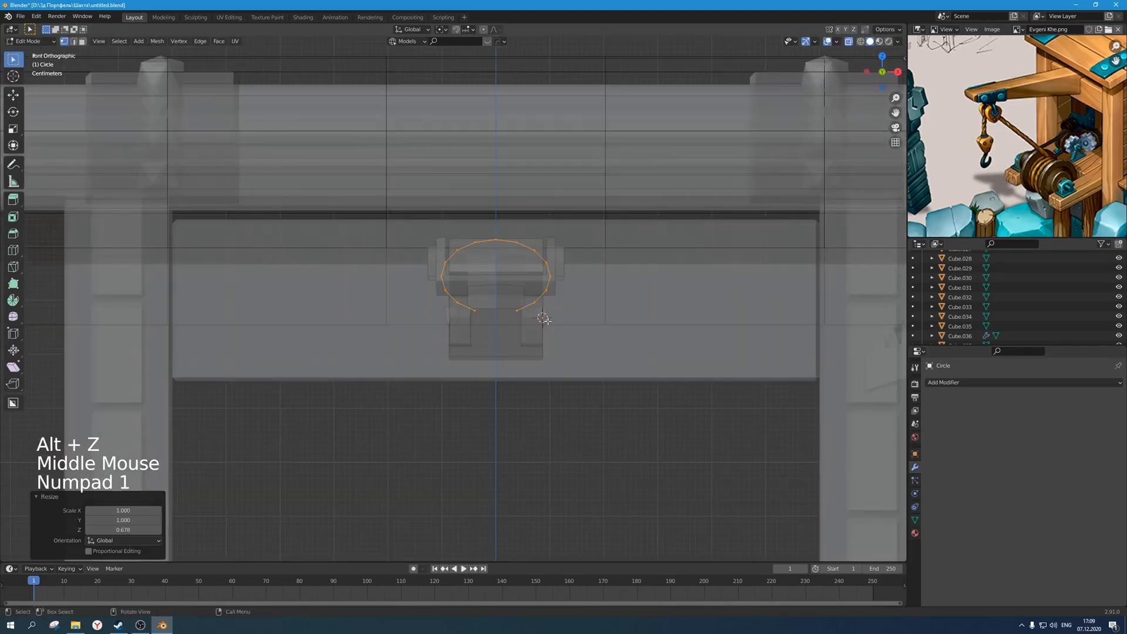
{"action": "scroll", "coordinate": [545, 320], "scroll_direction": "up", "scroll_amount": 3}
{"action": "key", "text": "s"}
{"action": "key", "text": "z"}
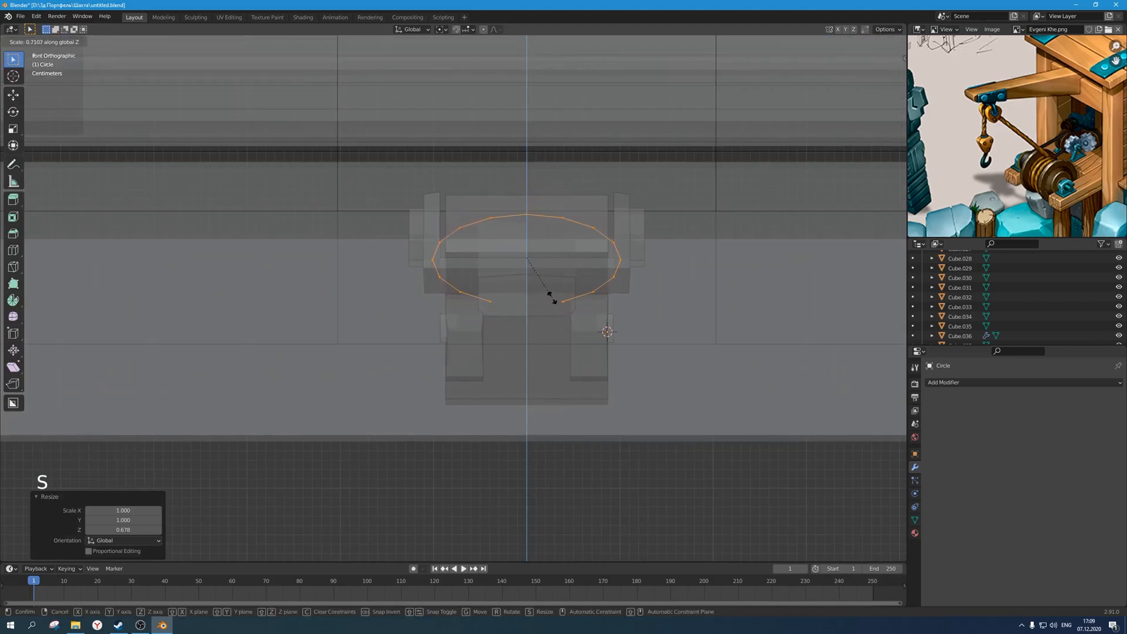
{"action": "left_click", "coordinate": [566, 307]}
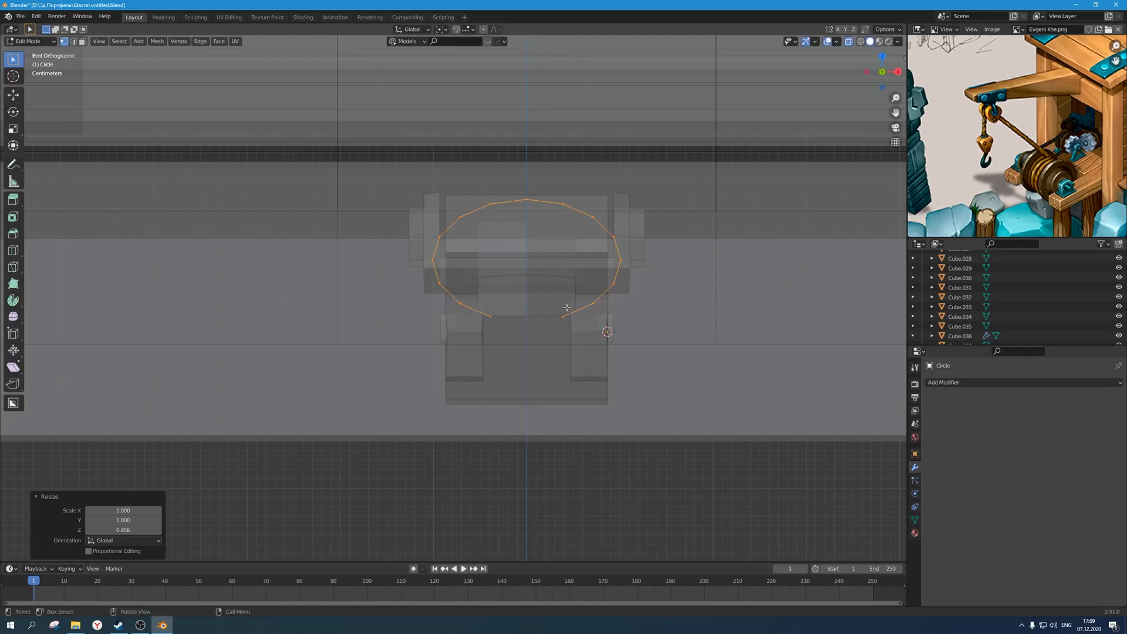
Delete the open ring's top vertices and move the remaining two arcs about -0.043 m along Z.
{"action": "left_click_drag", "start_coordinate": [586, 228], "coordinate": [479, 147]}
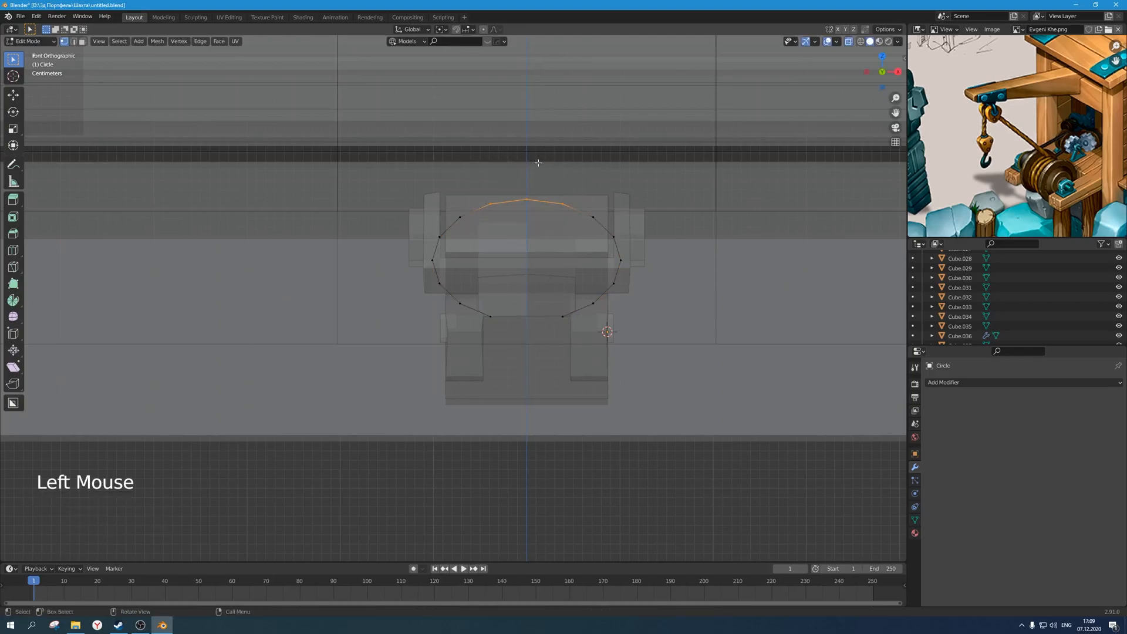
{"action": "key", "text": "x"}
{"action": "left_click", "coordinate": [539, 161]}
{"action": "key", "text": "a"}
{"action": "key", "text": "g"}
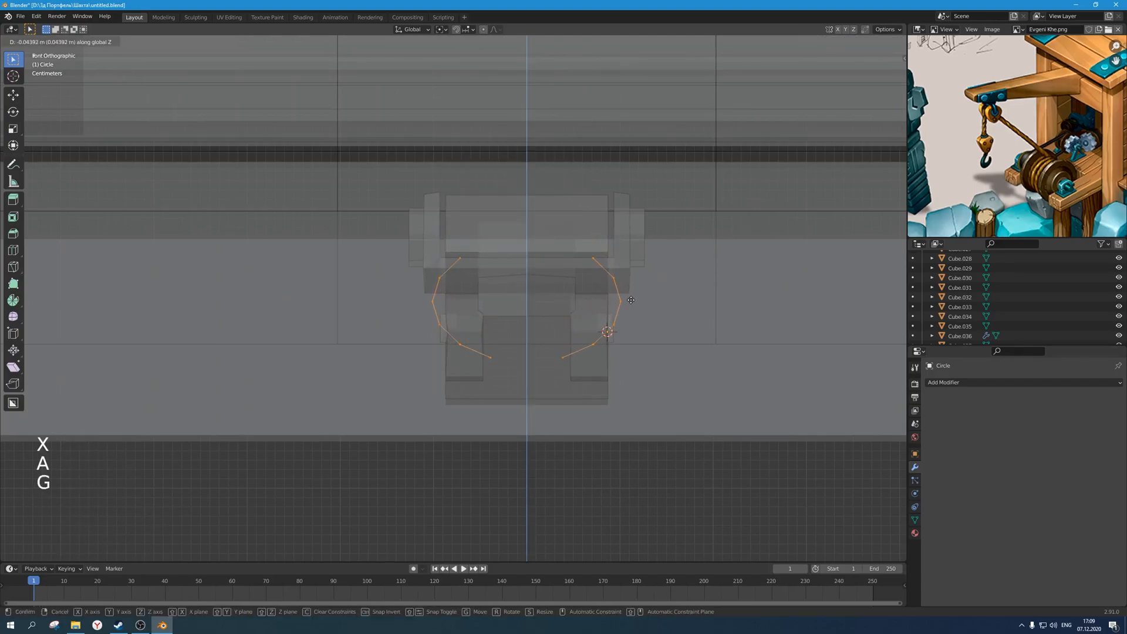
{"action": "left_click", "coordinate": [673, 298]}
Compress the two arcs along Z and scale their lower end vertices apart by about 1.290.
{"action": "key", "text": "s"}
{"action": "key", "text": "z"}
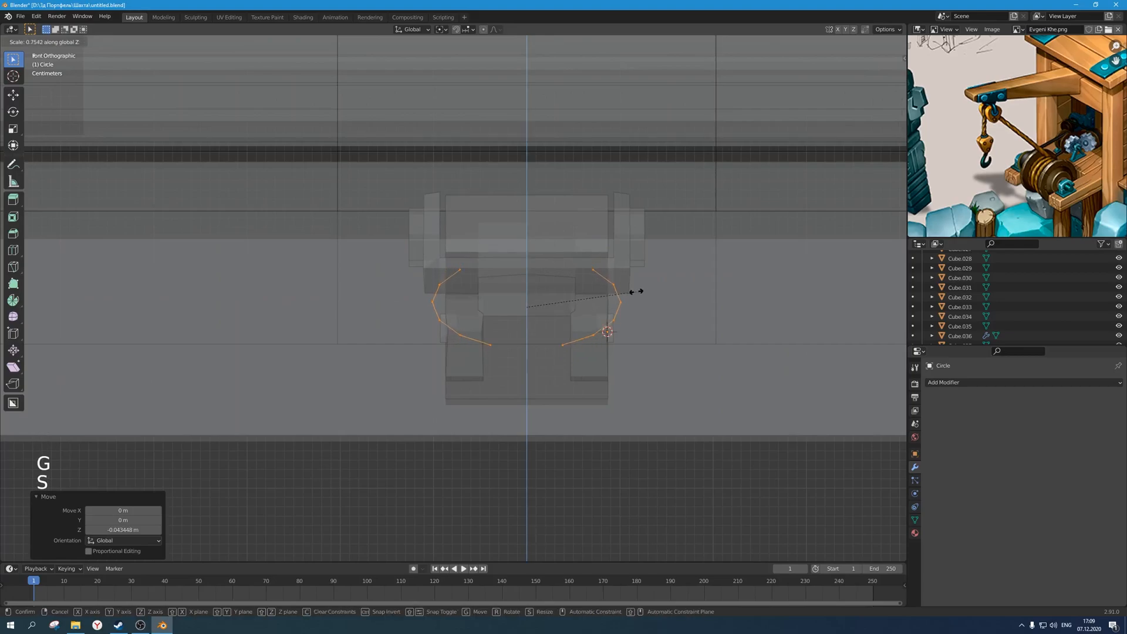
{"action": "left_click", "coordinate": [610, 290]}
{"action": "key", "text": "s"}
{"action": "key", "text": "y"}
{"action": "right_click", "coordinate": [669, 305]}
{"action": "left_click_drag", "start_coordinate": [580, 357], "coordinate": [487, 309]}
{"action": "key", "text": "s"}
{"action": "left_click", "coordinate": [642, 340]}
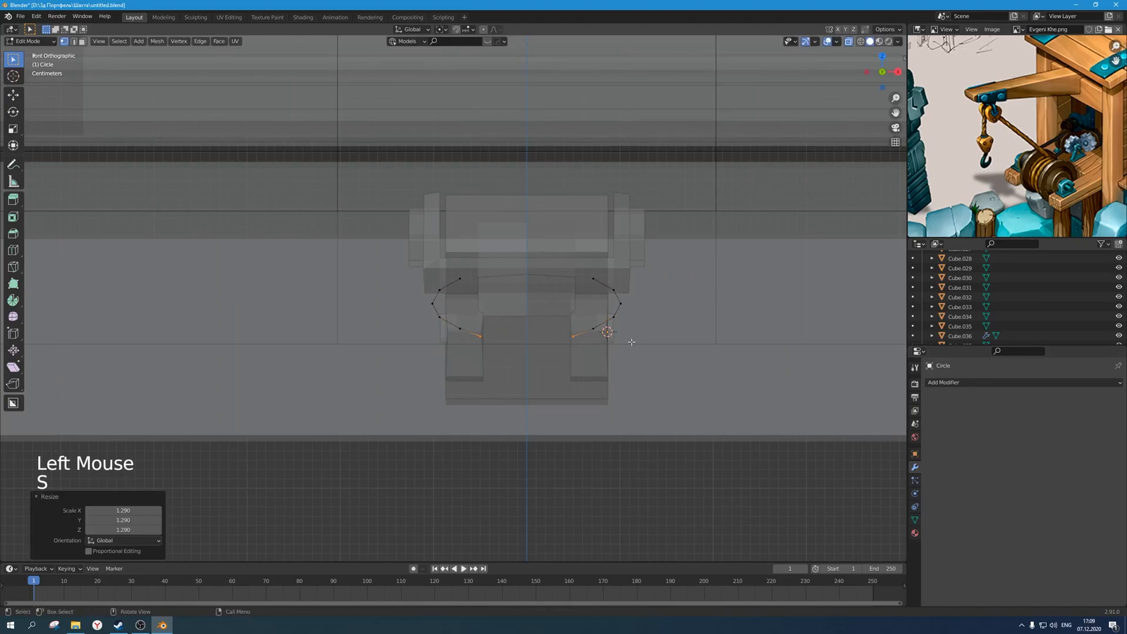
Widen the next two vertex pairs above the arcs' lower ends along X, the upper of these pairs by about 1.064.
{"action": "left_click", "coordinate": [593, 328]}
{"action": "left_click", "coordinate": [460, 328], "text": "shift"}
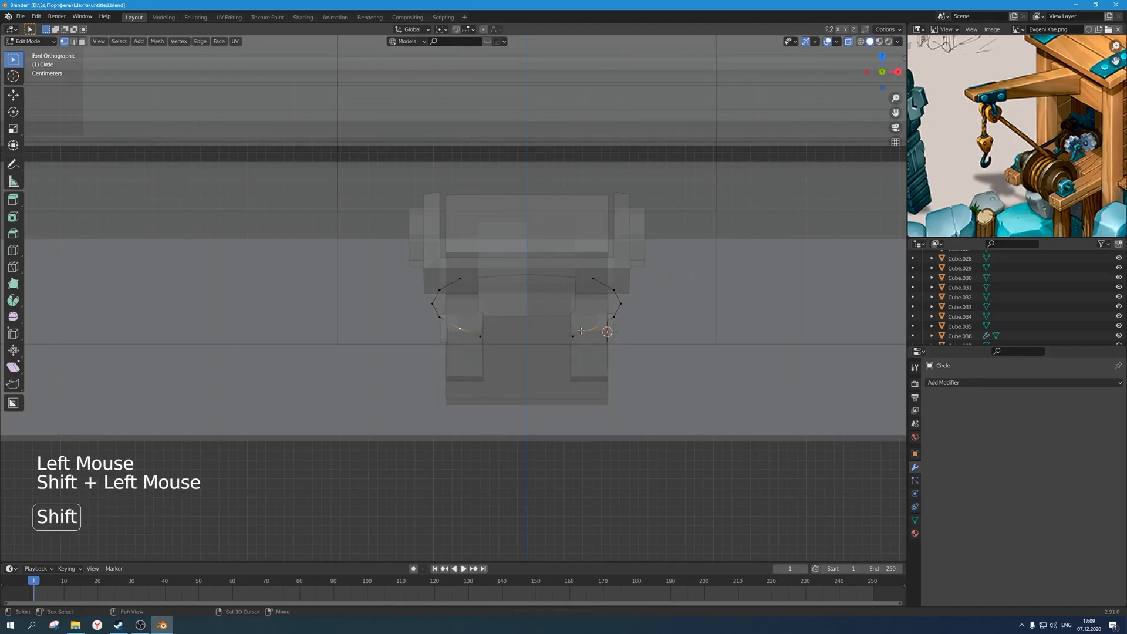
{"action": "key", "text": "s"}
{"action": "key", "text": "x"}
{"action": "left_click", "coordinate": [663, 332]}
{"action": "left_click", "coordinate": [613, 317]}
{"action": "left_click", "coordinate": [440, 318], "text": "shift"}
{"action": "key", "text": "s"}
{"action": "key", "text": "x"}
{"action": "left_click", "coordinate": [619, 342]}
{"action": "scroll", "coordinate": [608, 338], "scroll_direction": "down", "scroll_amount": 2}
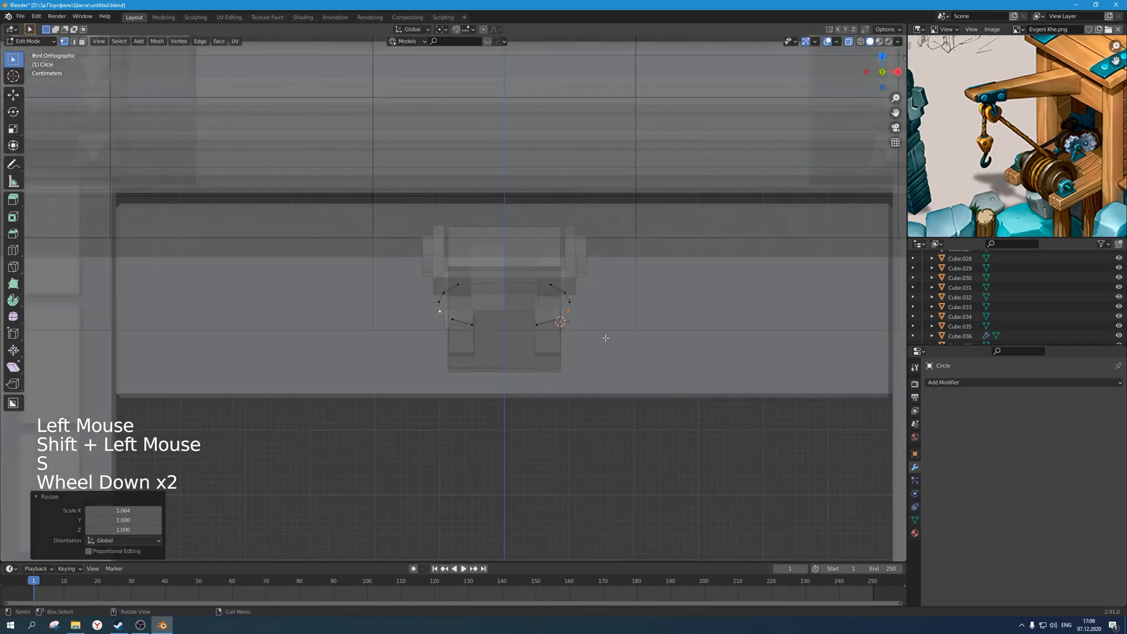
Enlarge both arcs slightly and reposition them around the bracket in front view.
{"action": "key", "text": "a"}
{"action": "scroll", "coordinate": [628, 339], "scroll_direction": "up", "scroll_amount": 2}
{"action": "key", "text": "s"}
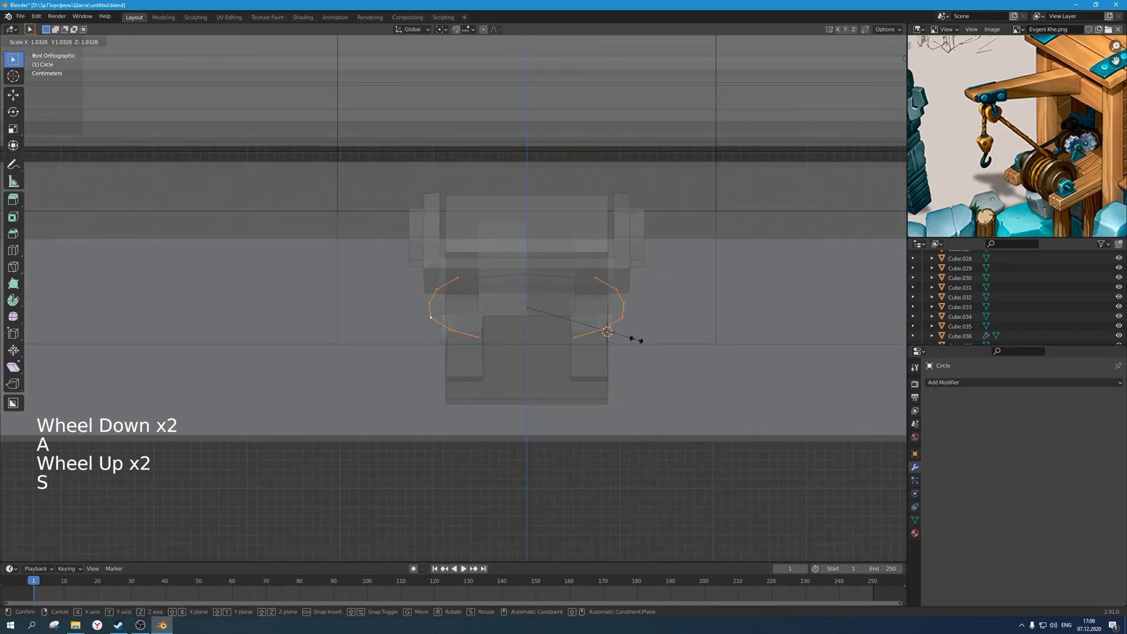
{"action": "left_click", "coordinate": [633, 338]}
{"action": "key", "text": "g"}
{"action": "scroll", "coordinate": [636, 342], "scroll_direction": "down", "scroll_amount": 1}
{"action": "middle_click_drag", "start_coordinate": [618, 345], "coordinate": [699, 388]}
Leave mesh editing and move the arcs object about 0.0015 m along Y to centre it on the bracket's bolt.
{"action": "key", "text": "Tab"}
{"action": "key", "text": "alt+z"}
{"action": "key", "text": "KP_1"}
{"action": "key", "text": "KP_3"}
{"action": "scroll", "coordinate": [366, 379], "scroll_direction": "up", "scroll_amount": 4}
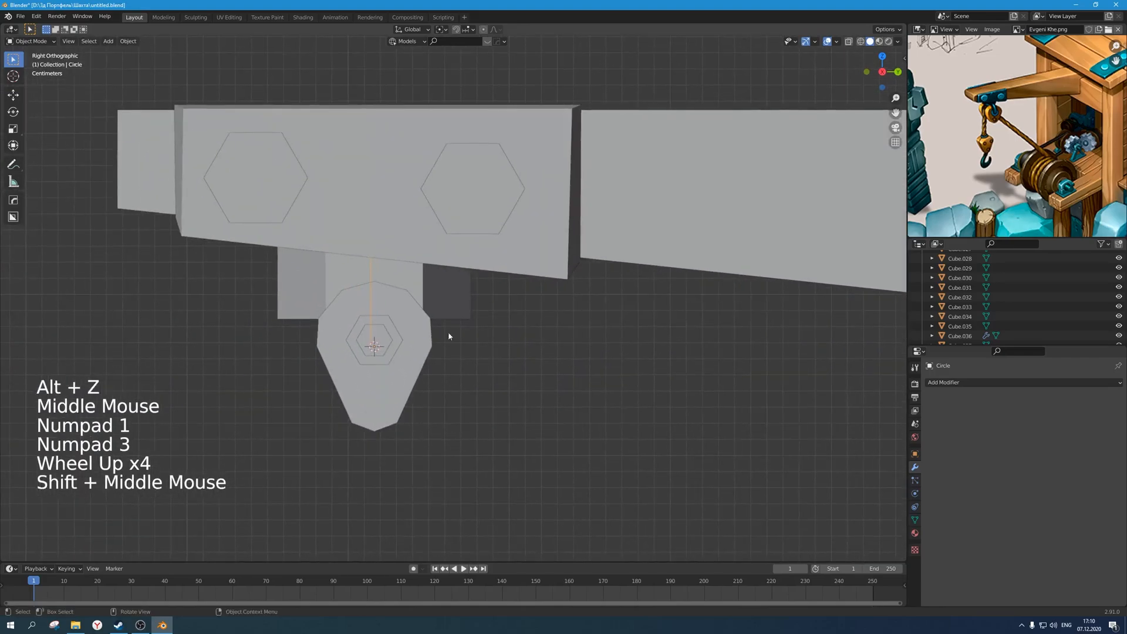
{"action": "scroll", "coordinate": [431, 347], "scroll_direction": "up", "scroll_amount": 2}
{"action": "key", "text": "g"}
{"action": "left_click", "coordinate": [429, 344]}
Add a Skin modifier to the arcs object.
{"action": "scroll", "coordinate": [428, 343], "scroll_direction": "down", "scroll_amount": 3}
{"action": "middle_click_drag", "start_coordinate": [428, 343], "coordinate": [470, 332]}
{"action": "scroll", "coordinate": [498, 331], "scroll_direction": "down", "scroll_amount": 3}
{"action": "scroll", "coordinate": [497, 346], "scroll_direction": "up", "scroll_amount": 2}
{"action": "scroll", "coordinate": [477, 346], "scroll_direction": "down", "scroll_amount": 3}
{"action": "scroll", "coordinate": [622, 354], "scroll_direction": "up", "scroll_amount": 2}
{"action": "left_click", "coordinate": [959, 382]}
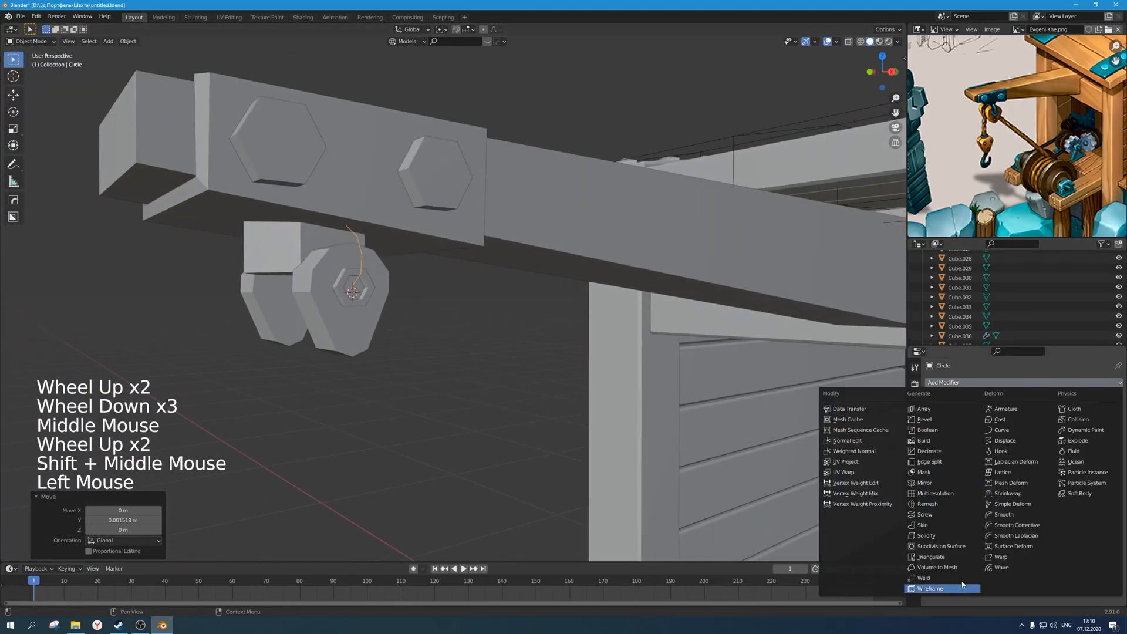
{"action": "left_click", "coordinate": [927, 525]}
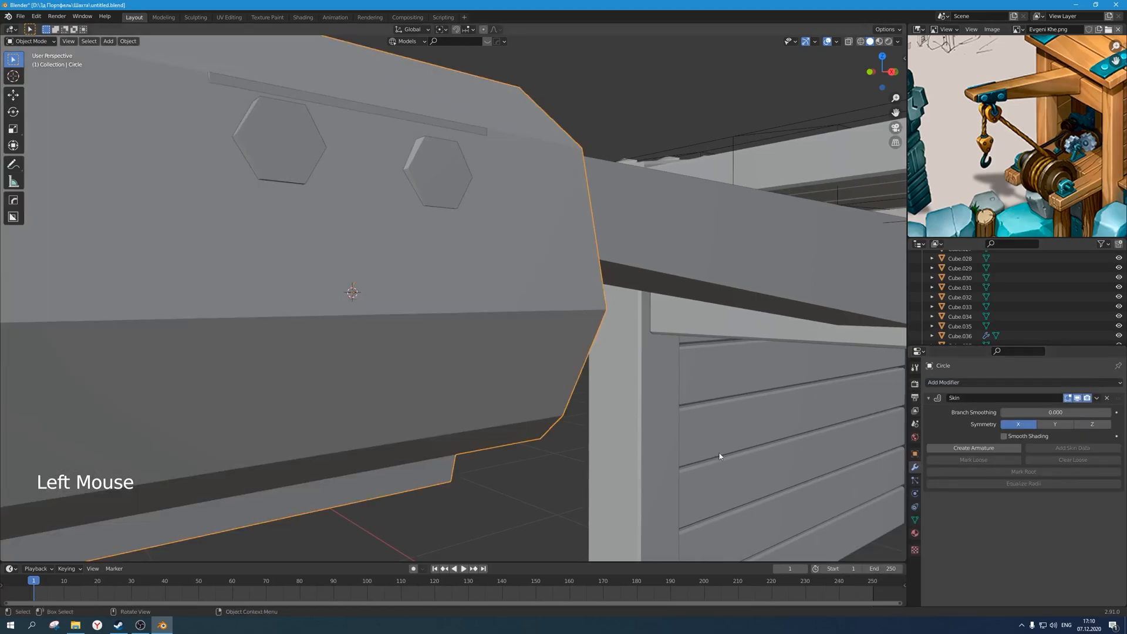
Shrink the skin radius of all arc vertices to a thin bar around the bracket.
{"action": "key", "text": "Tab"}
{"action": "scroll", "coordinate": [511, 354], "scroll_direction": "down", "scroll_amount": 4}
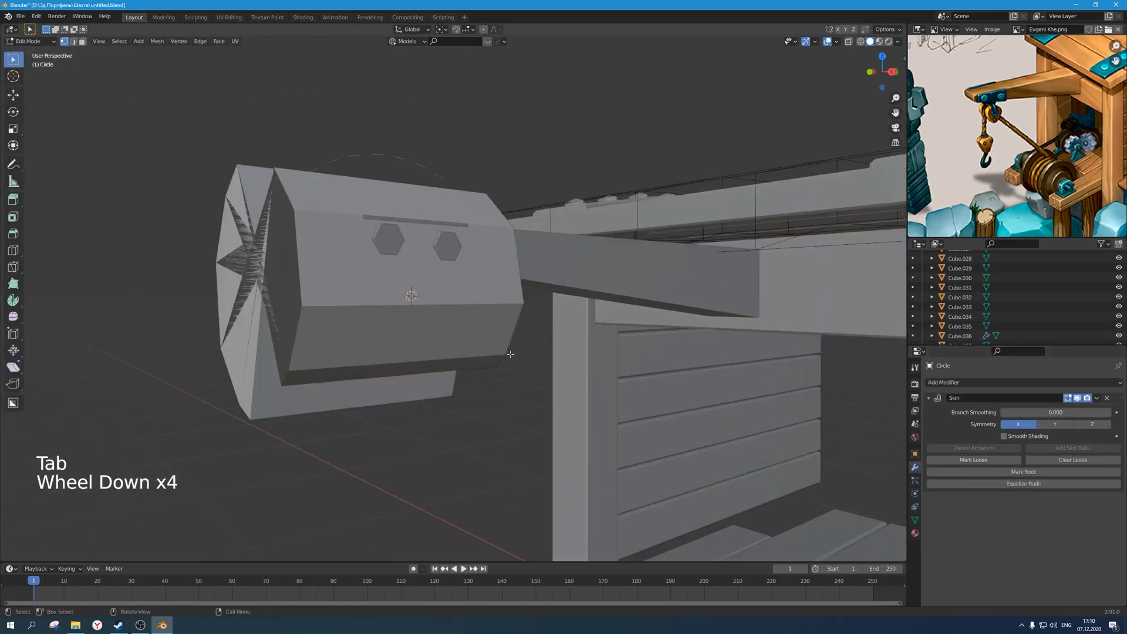
{"action": "key", "text": "alt+z"}
{"action": "scroll", "coordinate": [412, 337], "scroll_direction": "up", "scroll_amount": 3}
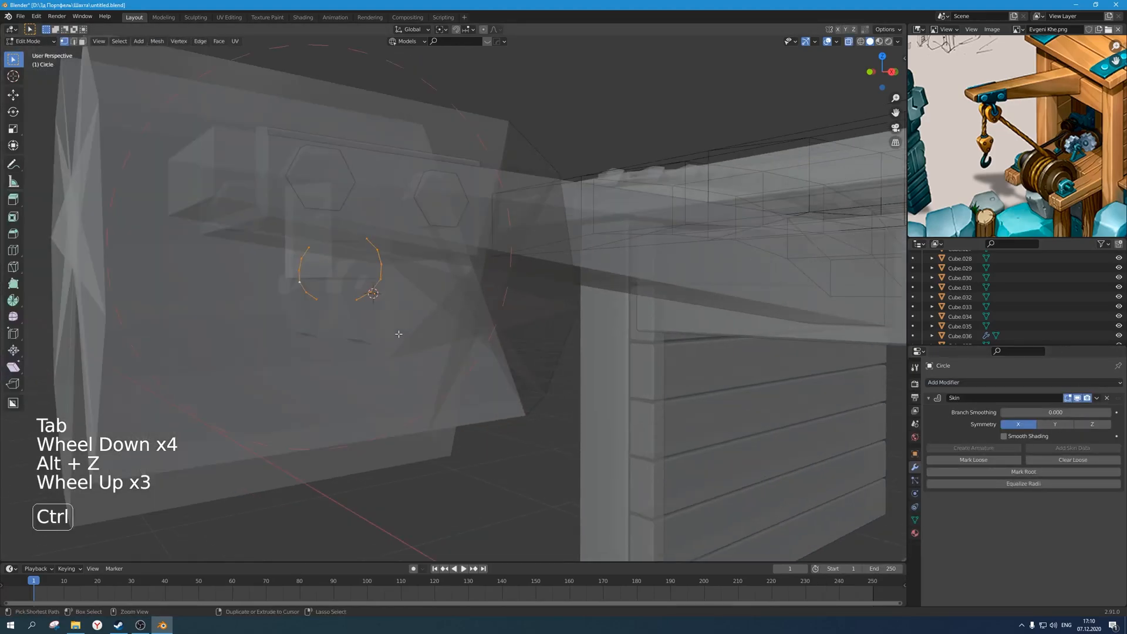
{"action": "key", "text": "ctrl+a"}
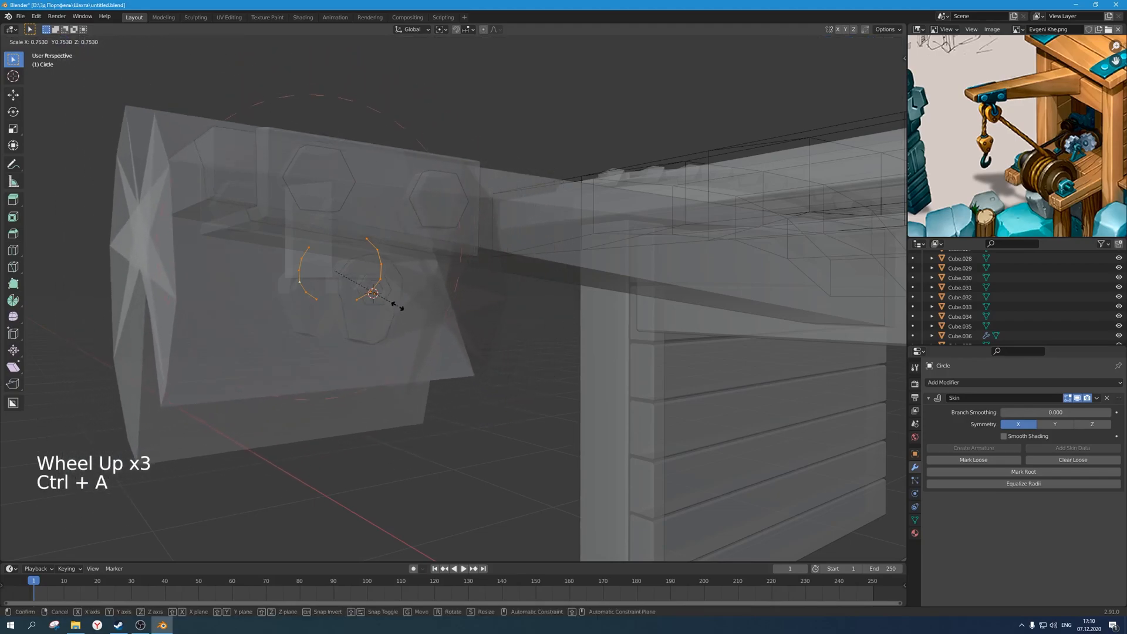
{"action": "left_click", "coordinate": [333, 273]}
{"action": "key", "text": "alt+z"}
{"action": "middle_click_drag", "start_coordinate": [333, 272], "coordinate": [397, 307]}
Select both arcs, adjust their normals and merge their vertices by distance with a 0.0001 m threshold.
{"action": "key", "text": "alt+z"}
{"action": "scroll", "coordinate": [405, 299], "scroll_direction": "up", "scroll_amount": 1}
{"action": "double_click", "coordinate": [369, 249]}
{"action": "key", "text": "a"}
{"action": "scroll", "coordinate": [405, 303], "scroll_direction": "down", "scroll_amount": 1}
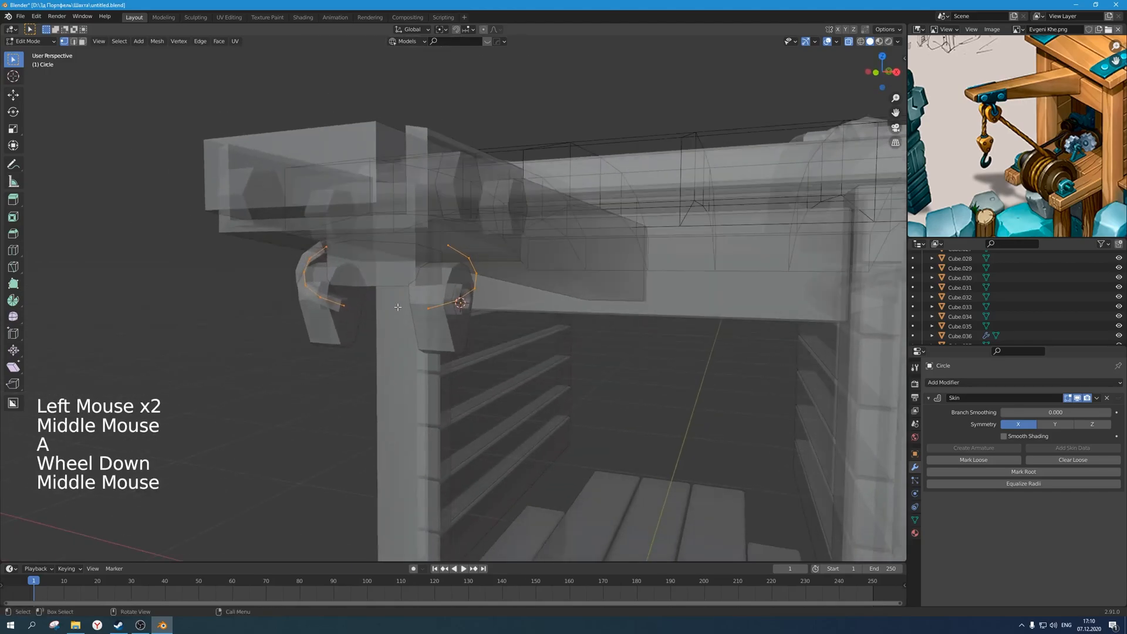
{"action": "key", "text": "alt+n"}
{"action": "left_click", "coordinate": [367, 325]}
{"action": "scroll", "coordinate": [367, 325], "scroll_direction": "up", "scroll_amount": 1}
{"action": "middle_click_drag", "start_coordinate": [367, 324], "coordinate": [433, 327]}
{"action": "key", "text": "m"}
{"action": "left_click", "coordinate": [386, 329]}
{"action": "scroll", "coordinate": [386, 328], "scroll_direction": "down", "scroll_amount": 1}
{"action": "middle_click_drag", "start_coordinate": [434, 327], "coordinate": [390, 335]}
Set the Skin modifier's symmetry to Y only and check the arcs in solid view.
{"action": "left_click", "coordinate": [1044, 423]}
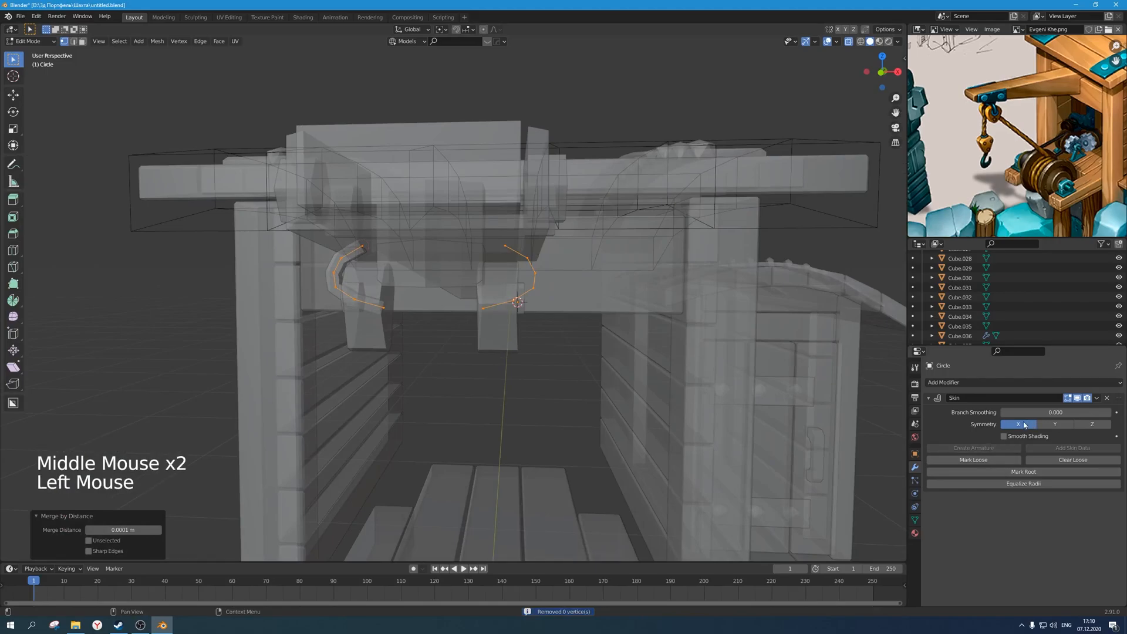
{"action": "left_click", "coordinate": [1056, 424]}
{"action": "left_click", "coordinate": [1015, 424]}
{"action": "key", "text": "alt+z"}
{"action": "key", "text": "alt+z"}
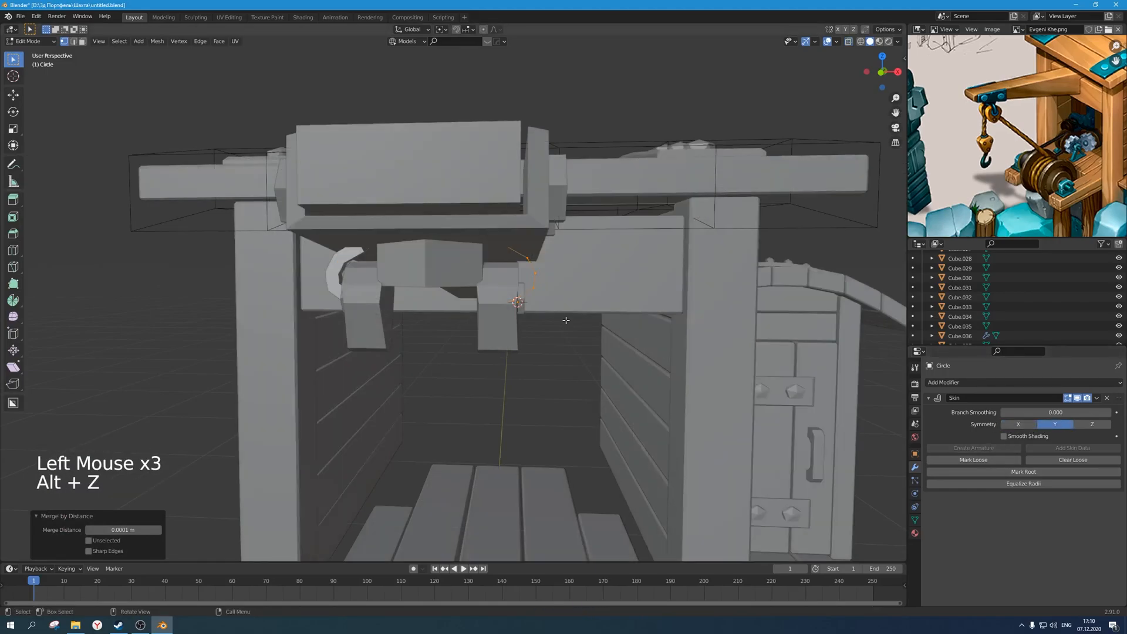
{"action": "middle_click_drag", "start_coordinate": [453, 332], "coordinate": [509, 336]}
{"action": "key", "text": "Tab"}
{"action": "key", "text": "Tab"}
Try deleting the arc that has a skin and resizing the skin on the other arc.
{"action": "left_click_drag", "start_coordinate": [329, 356], "coordinate": [462, 202]}
{"action": "key", "text": "x"}
{"action": "left_click", "coordinate": [462, 193]}
{"action": "middle_click_drag", "start_coordinate": [507, 247], "coordinate": [525, 292]}
{"action": "left_click", "coordinate": [508, 280]}
{"action": "key", "text": "a"}
{"action": "scroll", "coordinate": [508, 280], "scroll_direction": "down", "scroll_amount": 2}
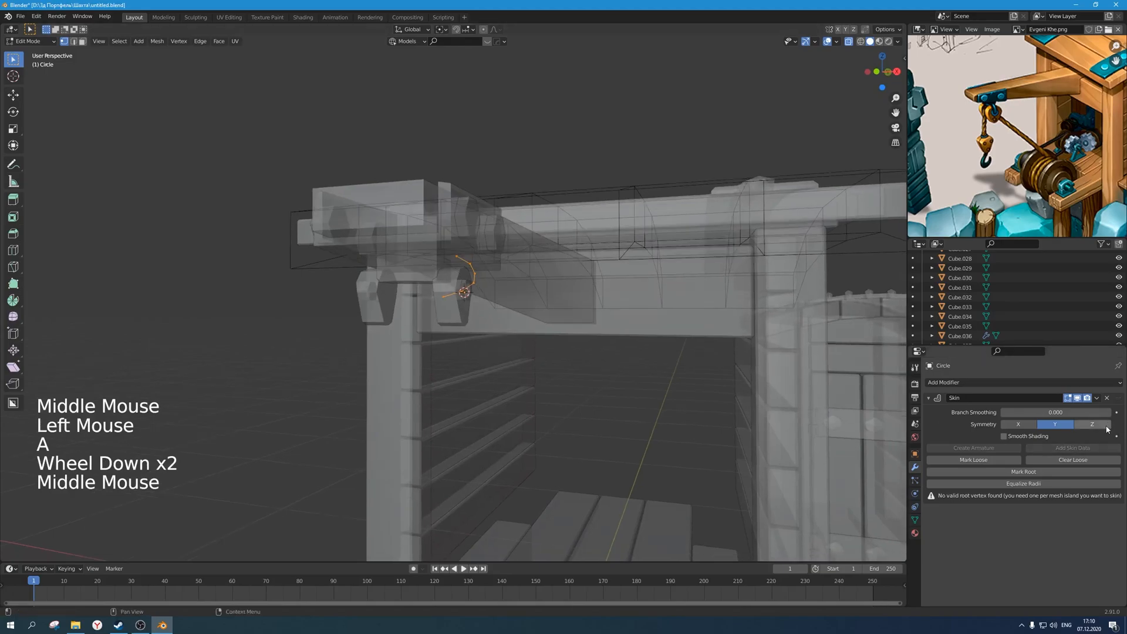
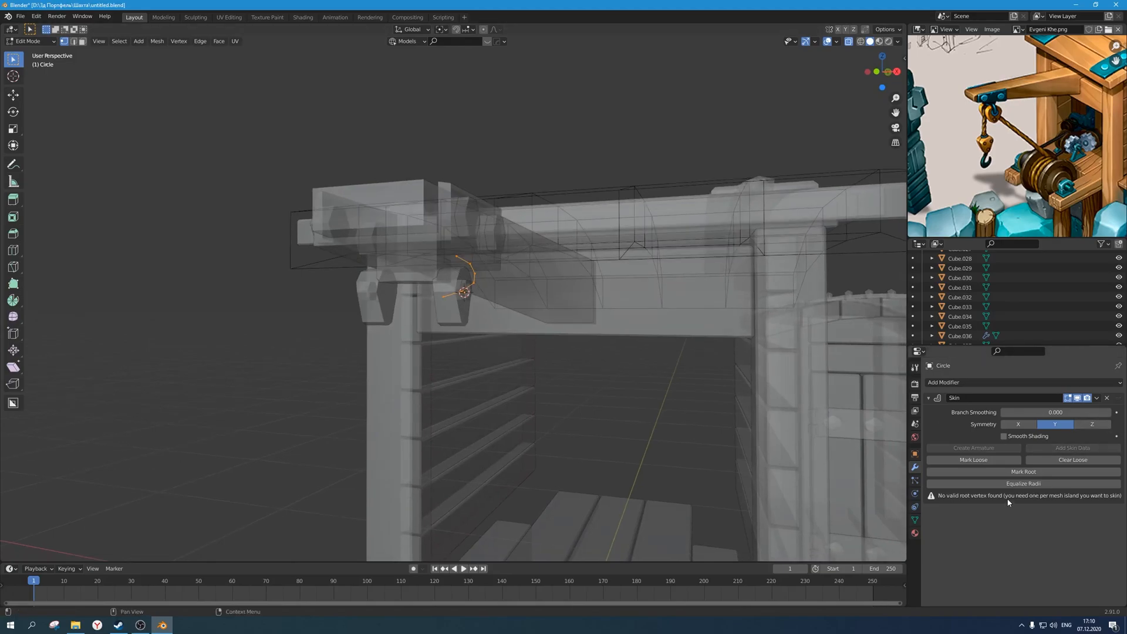
{"action": "key", "text": "ctrl+a"}
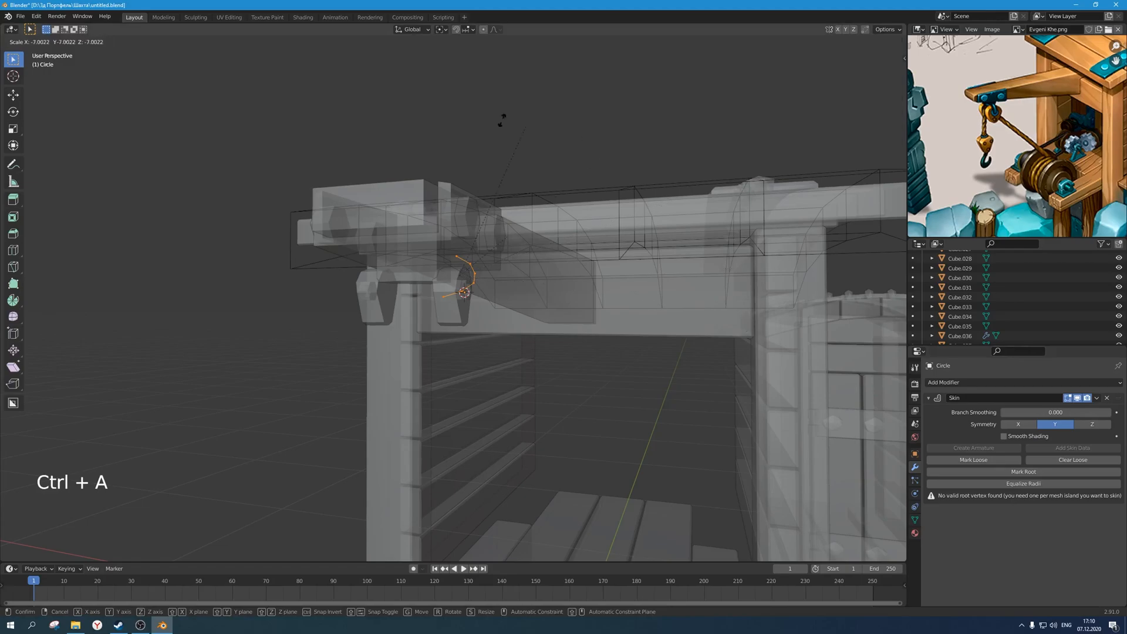
{"action": "left_click", "coordinate": [580, 143]}
Undo the skin resize and the deletion of the skinned arc.
{"action": "key", "text": "ctrl+z"}
{"action": "key", "text": "ctrl+z"}
{"action": "key", "text": "ctrl+z"}
{"action": "key", "text": "ctrl+z"}
{"action": "key", "text": "ctrl+z"}
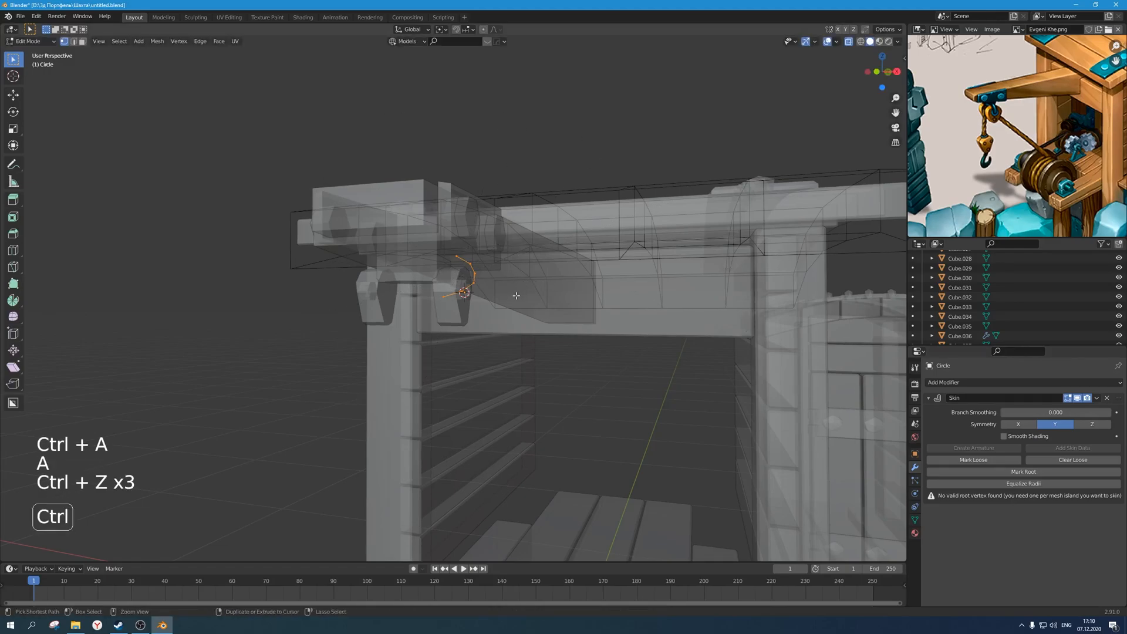
Delete the arc without a skin and keep only the skinned arc on the bracket's other side.
{"action": "left_click_drag", "start_coordinate": [532, 354], "coordinate": [382, 186]}
{"action": "key", "text": "c"}
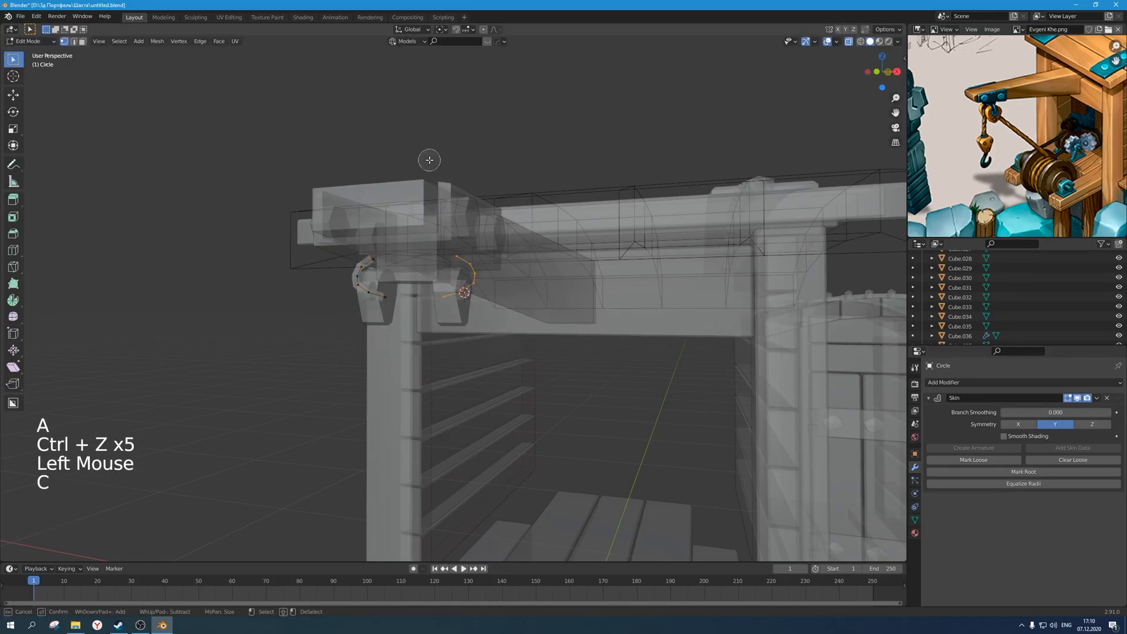
{"action": "key", "text": "x"}
{"action": "scroll", "coordinate": [493, 320], "scroll_direction": "up", "scroll_amount": 2}
{"action": "mouse_move", "coordinate": [458, 293]}
{"action": "middle_mouse_down"}
{"action": "mouse_move", "coordinate": [493, 320]}
{"action": "mouse_move", "coordinate": [478, 322]}
{"action": "mouse_move", "coordinate": [575, 309]}
{"action": "middle_mouse_up"}
{"action": "key", "text": "Tab"}
{"action": "key", "text": "alt+z"}
{"action": "scroll", "coordinate": [523, 312], "scroll_direction": "up", "scroll_amount": 2}
Save the file and thin the remaining arc's skin by about 0.578 and then about 0.733.
{"action": "key", "text": "Tab"}
{"action": "key", "text": "a"}
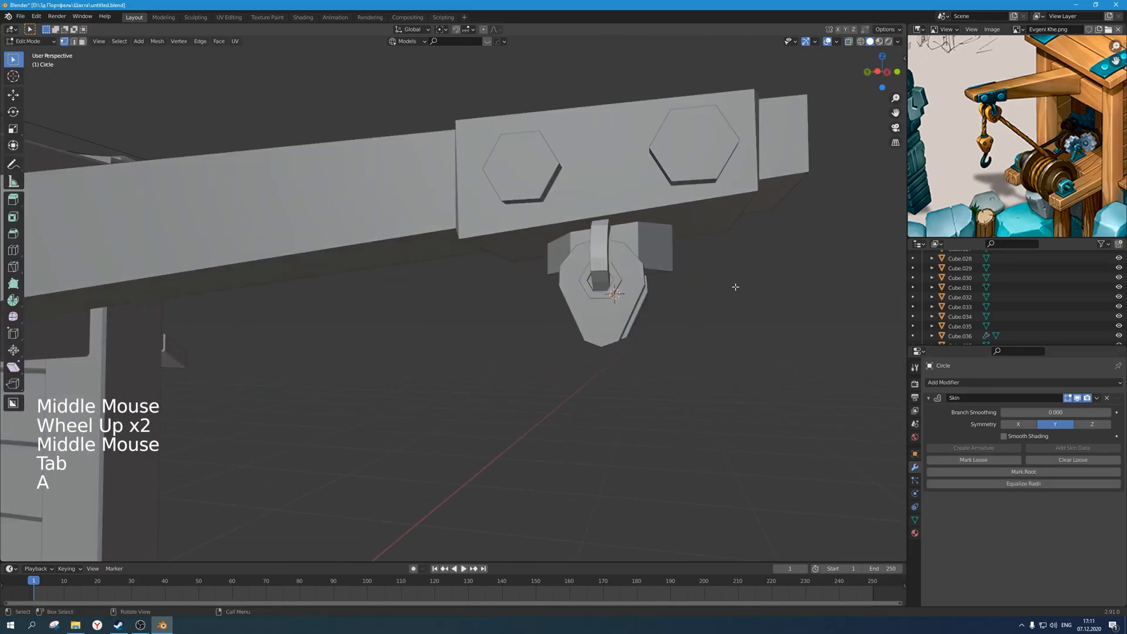
{"action": "key", "text": "ctrl+s"}
{"action": "key", "text": "ctrl+a"}
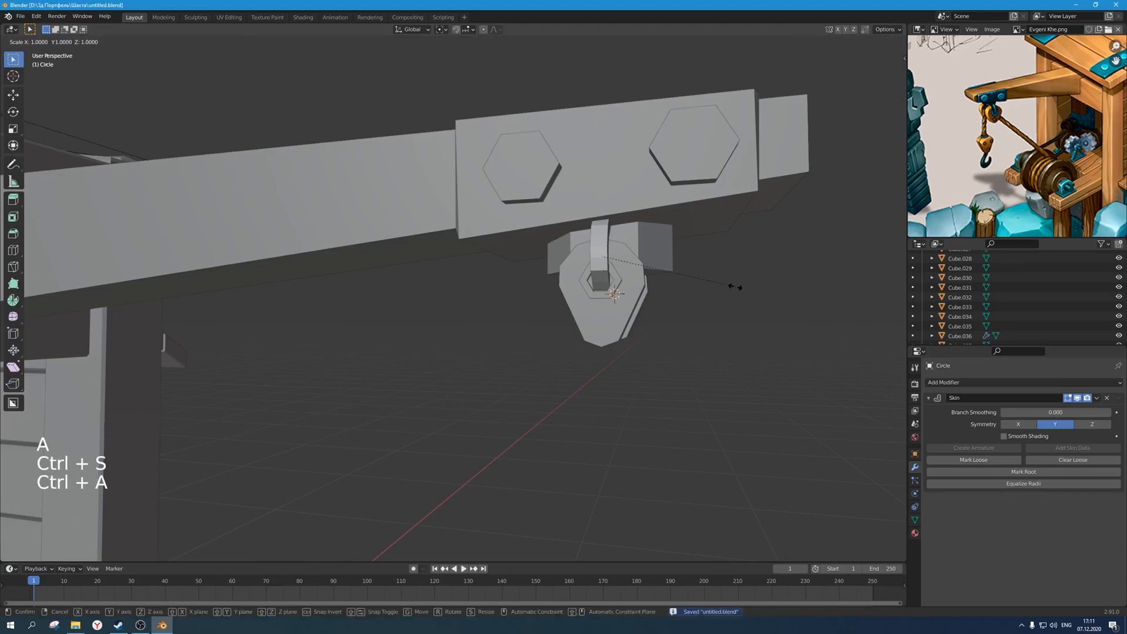
{"action": "left_click", "coordinate": [682, 278]}
{"action": "middle_click_drag", "start_coordinate": [681, 278], "coordinate": [619, 300]}
{"action": "scroll", "coordinate": [617, 294], "scroll_direction": "up", "scroll_amount": 1}
{"action": "key", "text": "ctrl+a"}
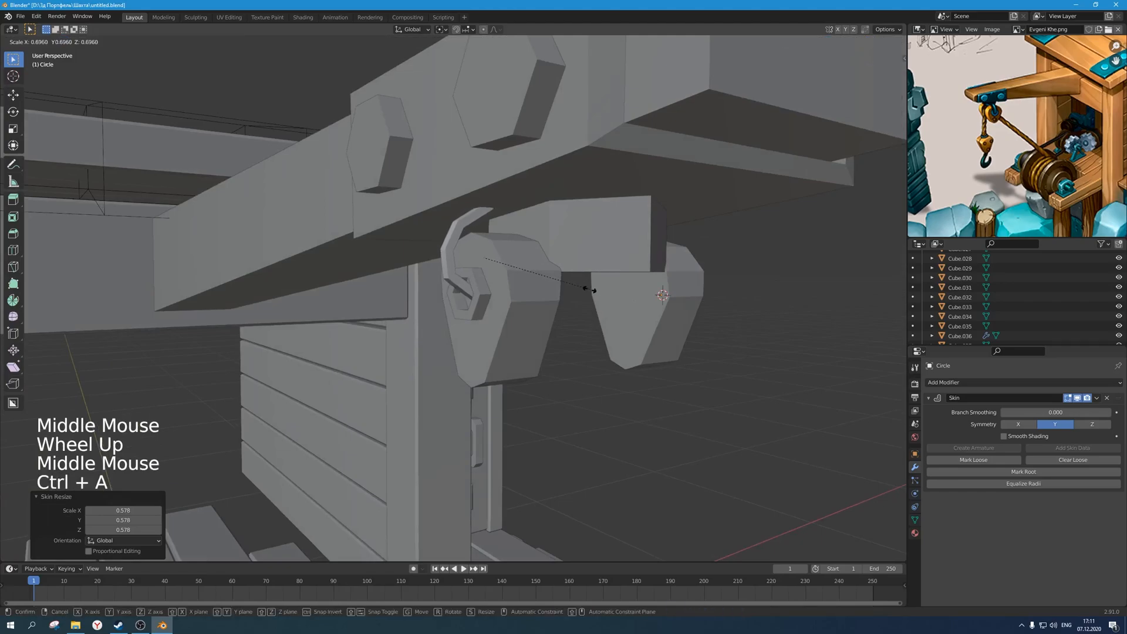
{"action": "left_click", "coordinate": [596, 287]}
Shift the skinned arc slightly along Z and show its vertices through the surrounding parts.
{"action": "key", "text": "g"}
{"action": "key", "text": "z"}
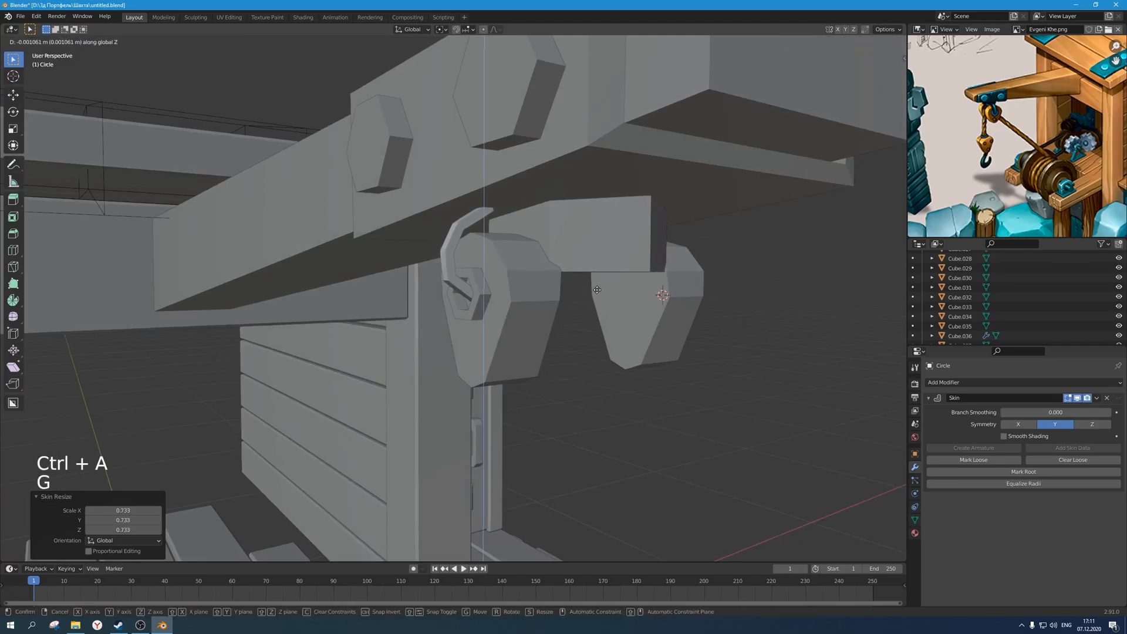
{"action": "middle_click_drag", "start_coordinate": [598, 291], "coordinate": [438, 297]}
{"action": "key", "text": "Tab"}
{"action": "key", "text": "alt+z"}
{"action": "key", "text": "Tab"}
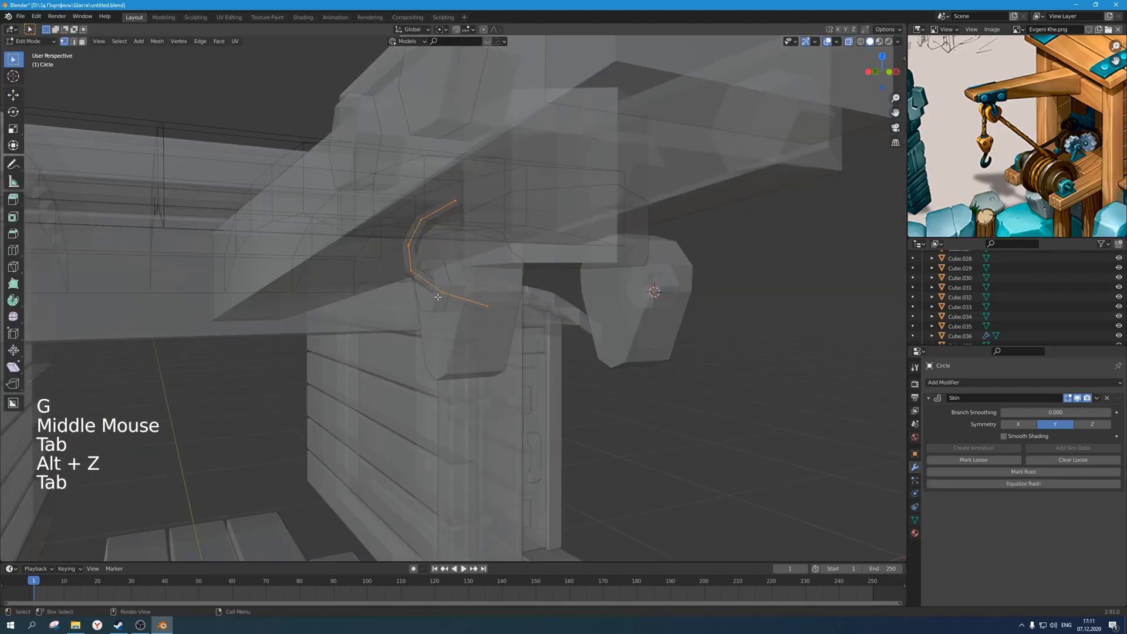
Add a vertex in the segment at the arc's lower bend and move it outward to round the curve.
{"action": "key", "text": "ctrl+r"}
{"action": "left_click", "coordinate": [430, 283]}
{"action": "scroll", "coordinate": [434, 287], "scroll_direction": "up", "scroll_amount": 1}
{"action": "middle_click_drag", "start_coordinate": [438, 289], "coordinate": [443, 292]}
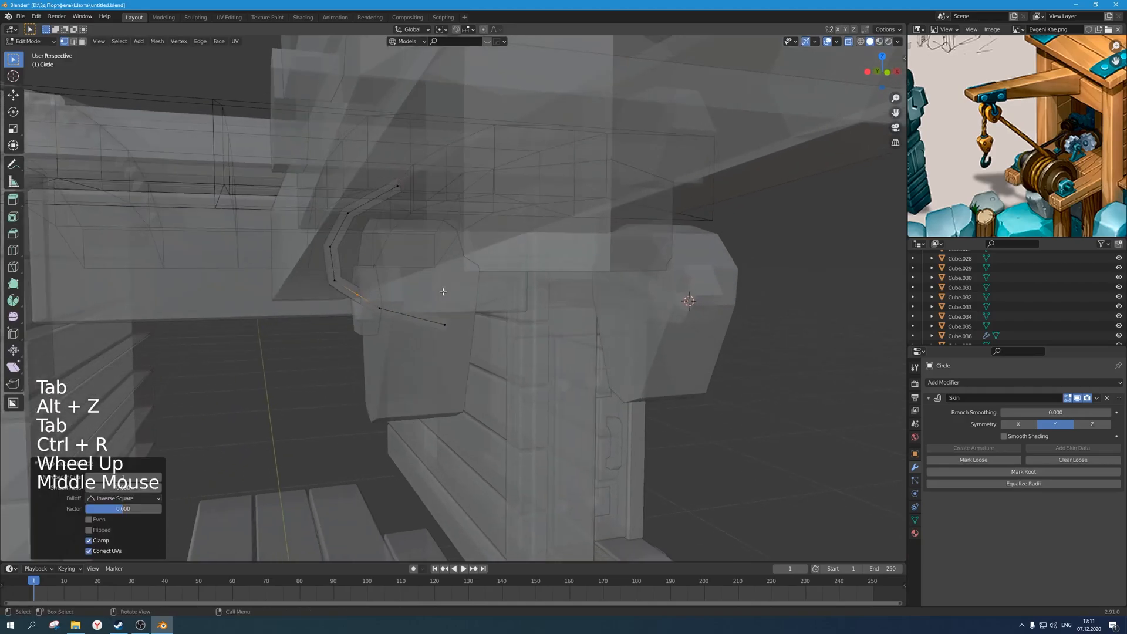
{"action": "key", "text": "KP_1"}
{"action": "scroll", "coordinate": [411, 292], "scroll_direction": "up", "scroll_amount": 4}
{"action": "key", "text": "g"}
{"action": "left_click", "coordinate": [374, 292]}
Lower the arc's two topmost vertices along Z and adjust the vertex just below them in front view.
{"action": "middle_click_drag", "start_coordinate": [374, 292], "coordinate": [379, 271], "text": "shift"}
{"action": "left_click", "coordinate": [336, 211]}
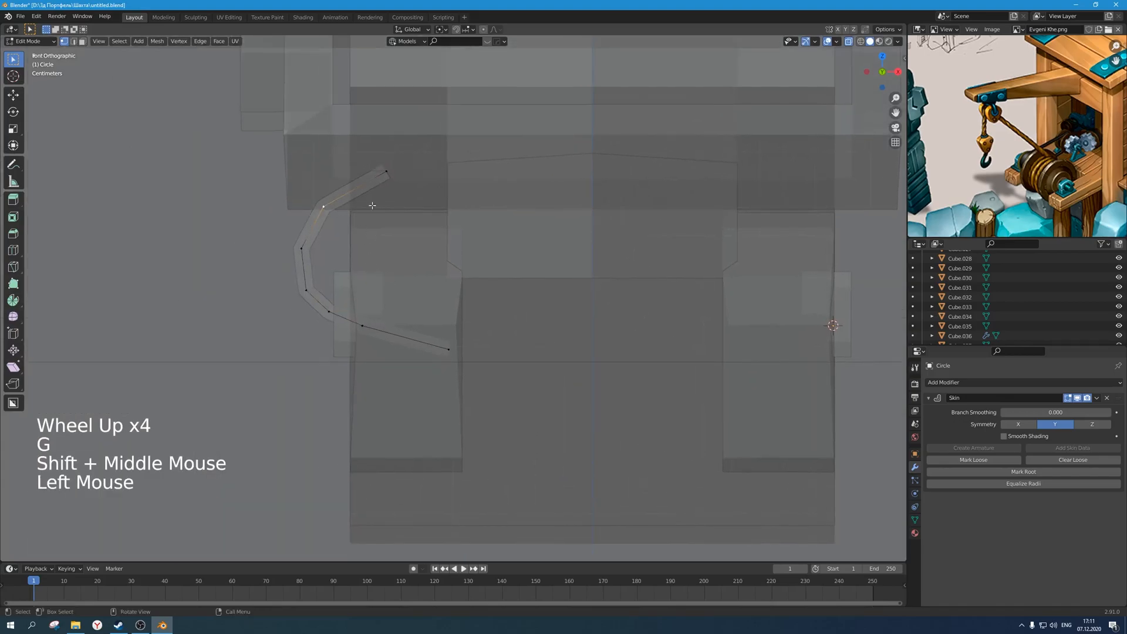
{"action": "left_click", "coordinate": [386, 175], "text": "shift"}
{"action": "key", "text": "g"}
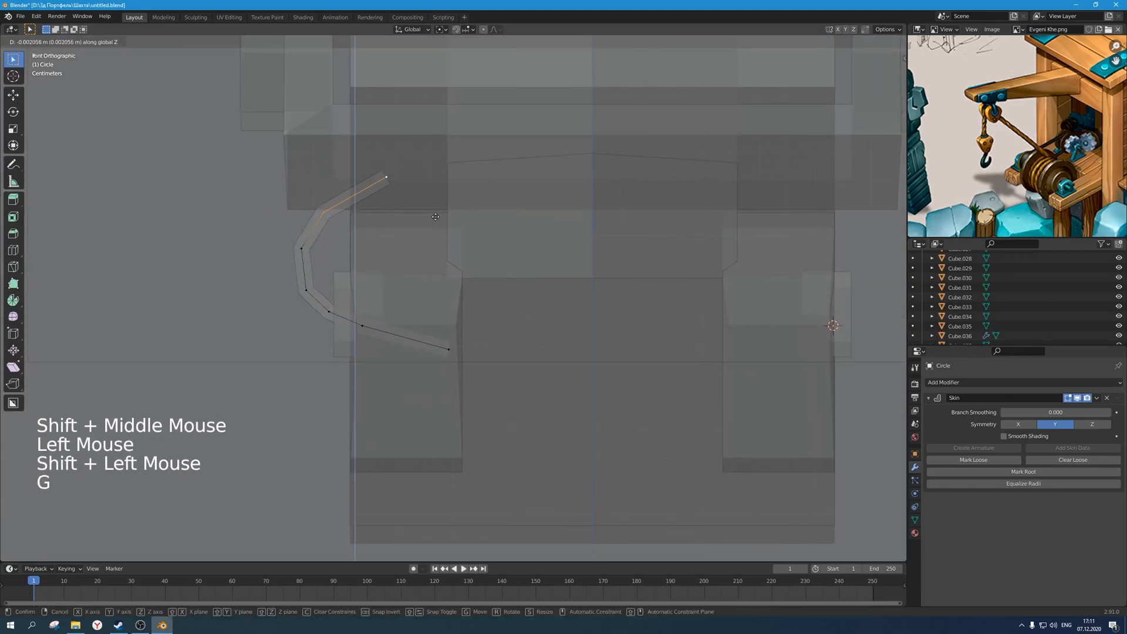
{"action": "left_click", "coordinate": [272, 247]}
{"action": "key", "text": "g"}
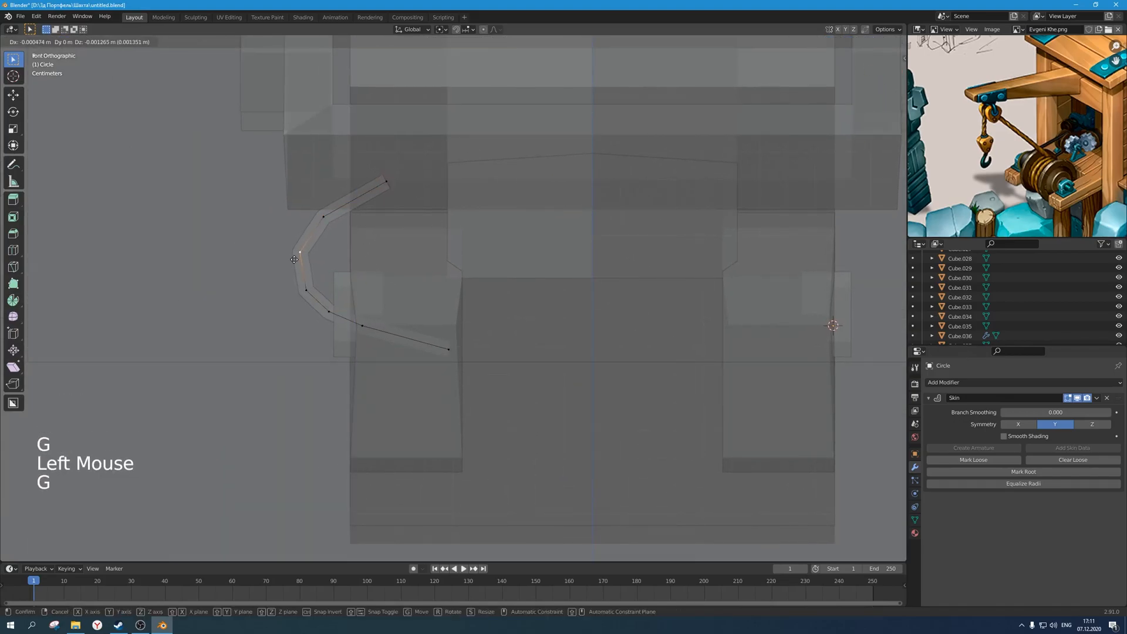
Extrude the arc's top end vertex about 0.047 m along X so the skinned ring reaches inward toward the bracket's centre.
{"action": "key", "text": "Tab"}
{"action": "scroll", "coordinate": [378, 292], "scroll_direction": "down", "scroll_amount": 2}
{"action": "key", "text": "alt+z"}
{"action": "middle_click_drag", "start_coordinate": [378, 291], "coordinate": [464, 261]}
{"action": "scroll", "coordinate": [470, 308], "scroll_direction": "down", "scroll_amount": 3}
{"action": "key", "text": "Tab"}
{"action": "left_click_drag", "start_coordinate": [411, 235], "coordinate": [411, 235]}
{"action": "middle_click_drag", "start_coordinate": [411, 235], "coordinate": [557, 271]}
{"action": "key", "text": "e"}
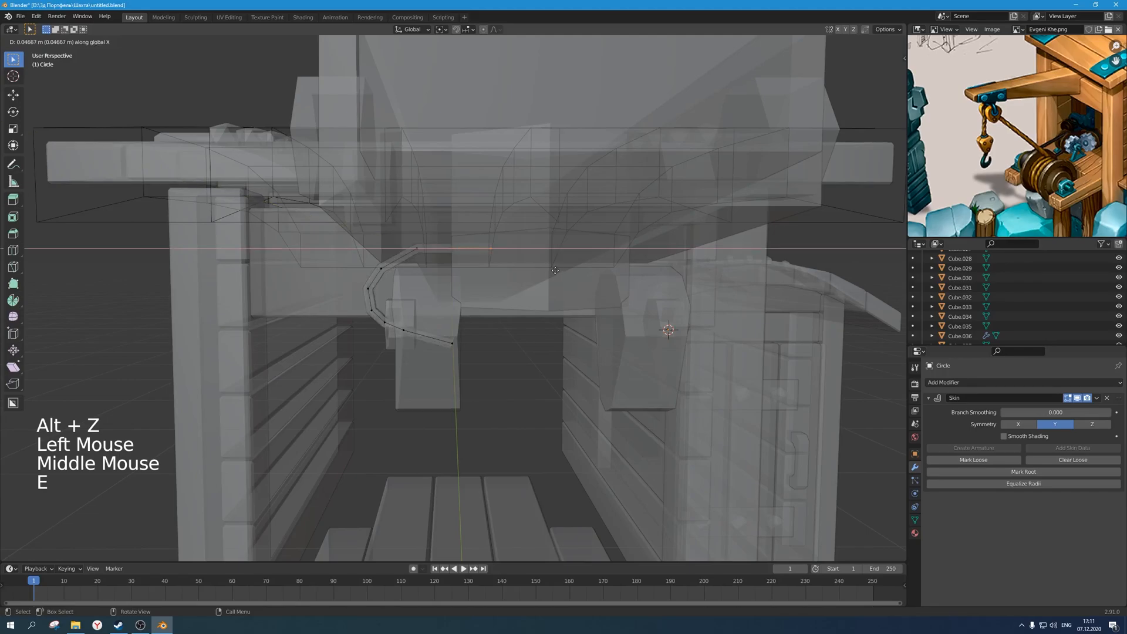
{"action": "left_click", "coordinate": [552, 270]}
Lower the vertex beside the arc's extruded end by about 0.0036 m along Z and return to object mode.
{"action": "key", "text": "Tab"}
{"action": "key", "text": "alt+z"}
{"action": "middle_click_drag", "start_coordinate": [518, 319], "coordinate": [495, 236]}
{"action": "scroll", "coordinate": [549, 319], "scroll_direction": "down", "scroll_amount": 2}
{"action": "scroll", "coordinate": [582, 322], "scroll_direction": "up", "scroll_amount": 2}
{"action": "key", "text": "Tab"}
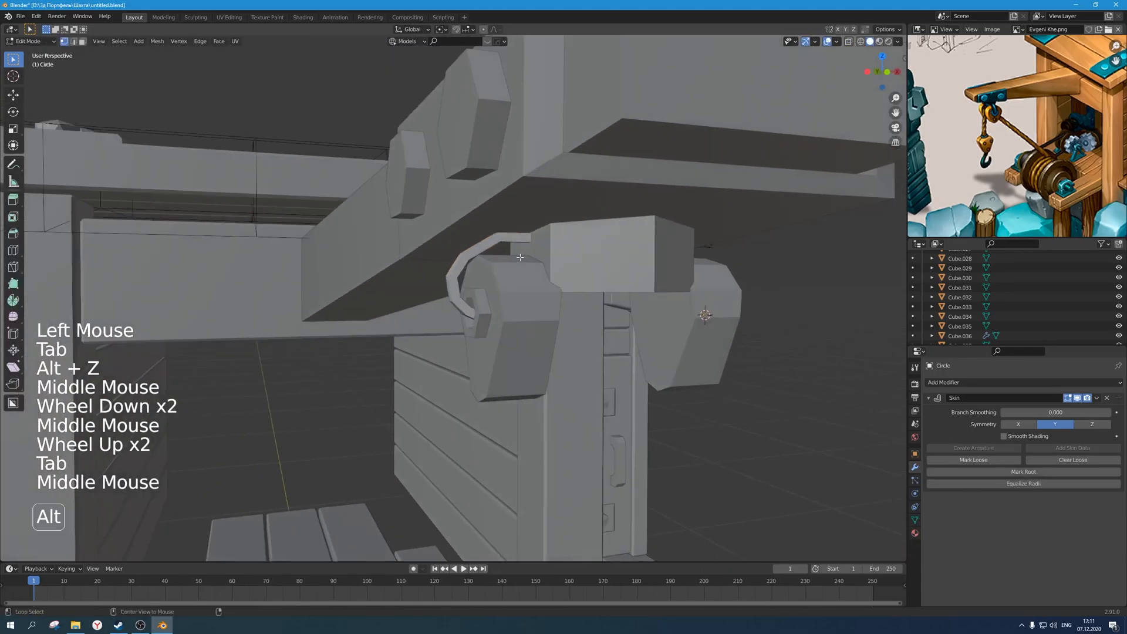
{"action": "key", "text": "alt+z"}
{"action": "left_click", "coordinate": [495, 236]}
{"action": "key", "text": "g"}
{"action": "left_click", "coordinate": [498, 241]}
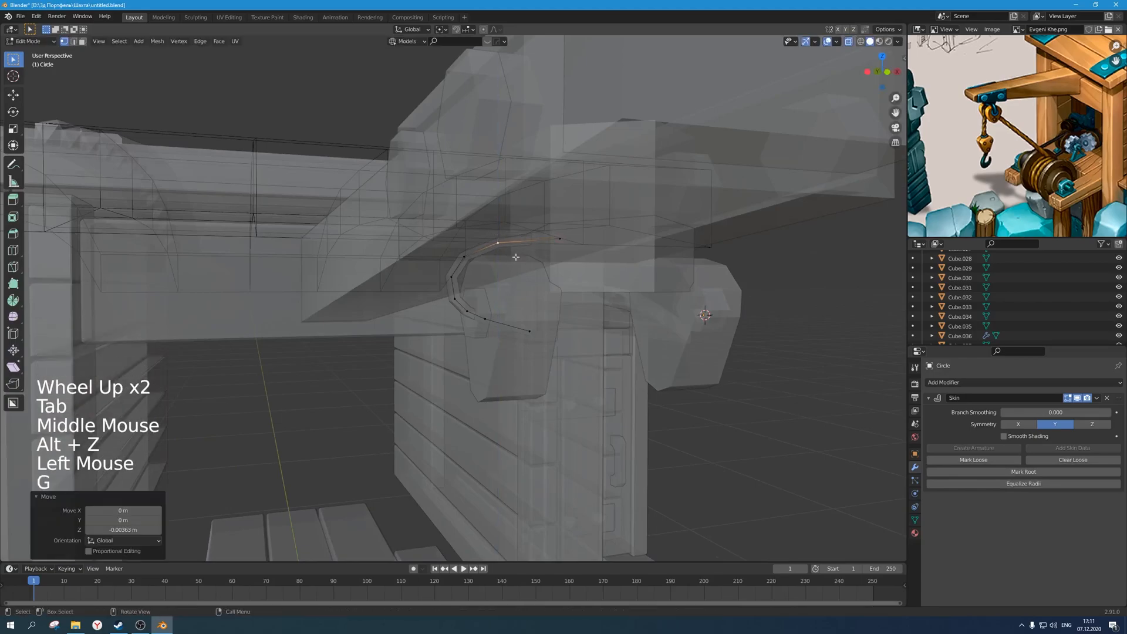
{"action": "key", "text": "alt+z"}
{"action": "key", "text": "Tab"}
Add a Mirror modifier on the X axis to the skinned arc with Cylinder.004 as the mirror object, and deselect it.
{"action": "scroll", "coordinate": [524, 285], "scroll_direction": "down", "scroll_amount": 2}
{"action": "middle_click_drag", "start_coordinate": [523, 285], "coordinate": [474, 296]}
{"action": "left_click", "coordinate": [619, 357]}
{"action": "scroll", "coordinate": [618, 357], "scroll_direction": "down", "scroll_amount": 3}
{"action": "scroll", "coordinate": [582, 334], "scroll_direction": "up", "scroll_amount": 3}
{"action": "left_click", "coordinate": [475, 296]}
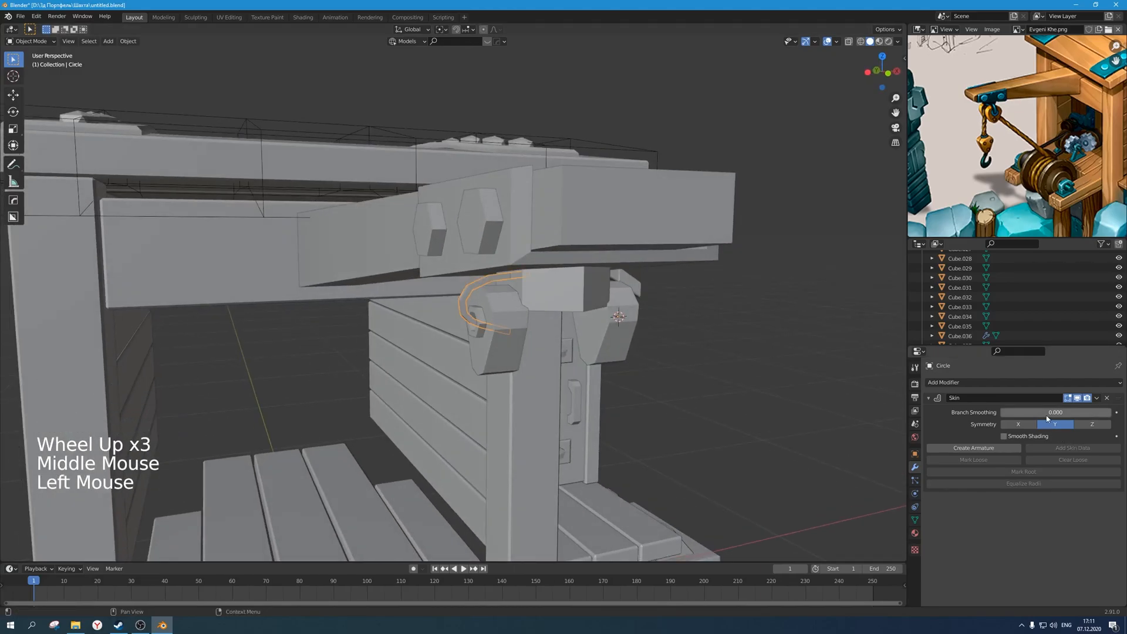
{"action": "middle_click", "coordinate": [559, 291]}
{"action": "middle_click_drag", "start_coordinate": [559, 291], "coordinate": [611, 270]}
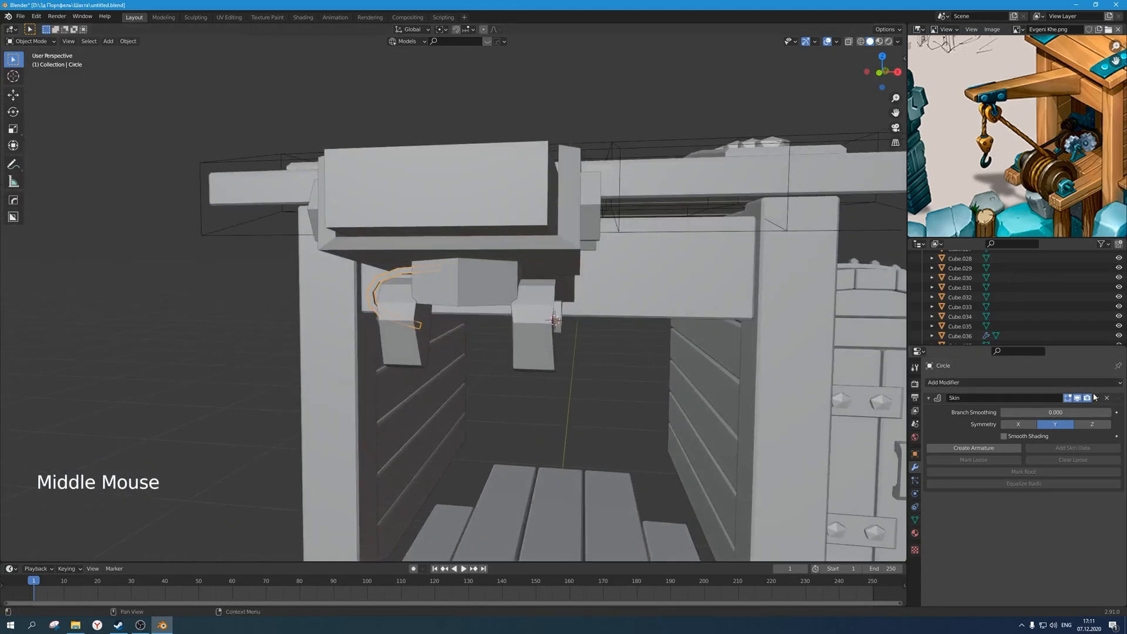
{"action": "left_click", "coordinate": [1008, 383]}
{"action": "left_click", "coordinate": [1055, 382]}
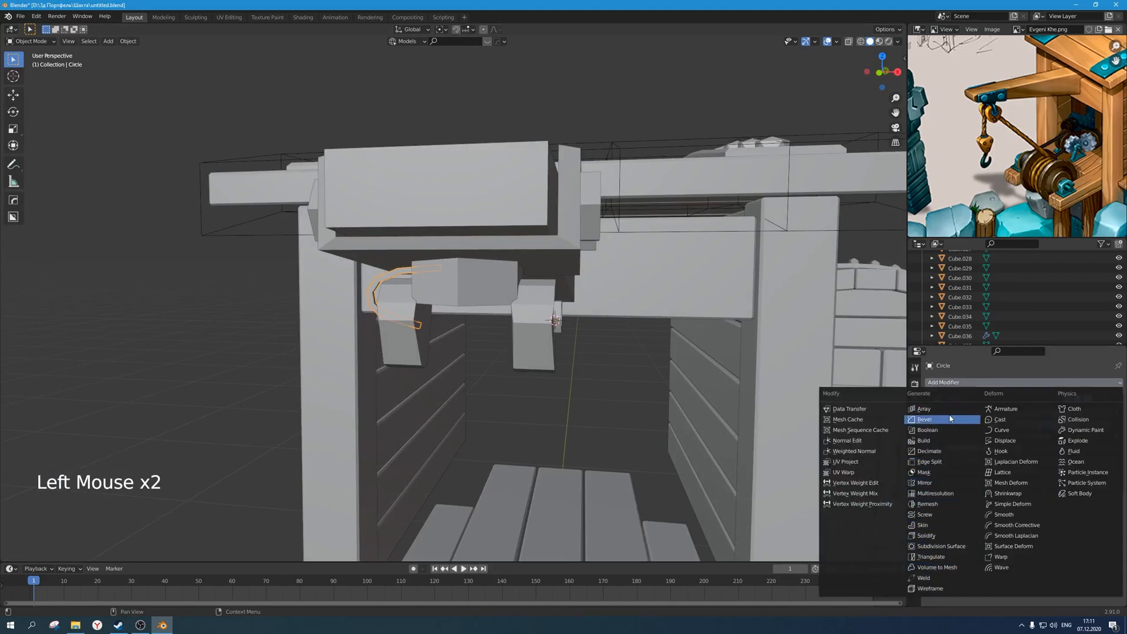
{"action": "left_click", "coordinate": [942, 482]}
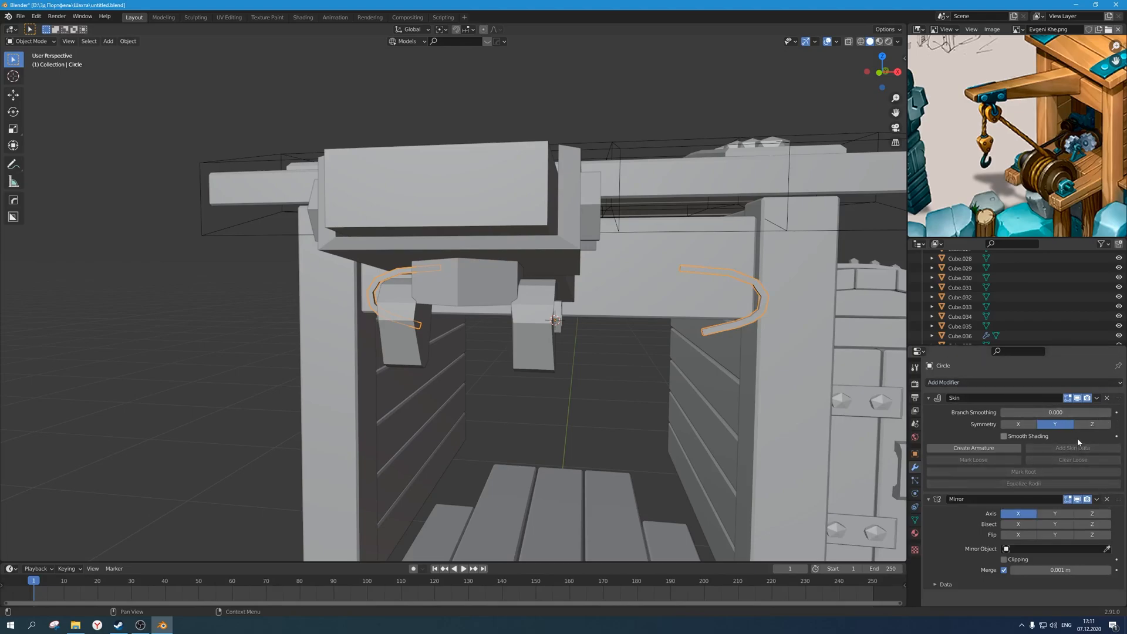
{"action": "scroll", "coordinate": [1045, 540], "scroll_direction": "down", "scroll_amount": 3}
{"action": "left_click", "coordinate": [1108, 549]}
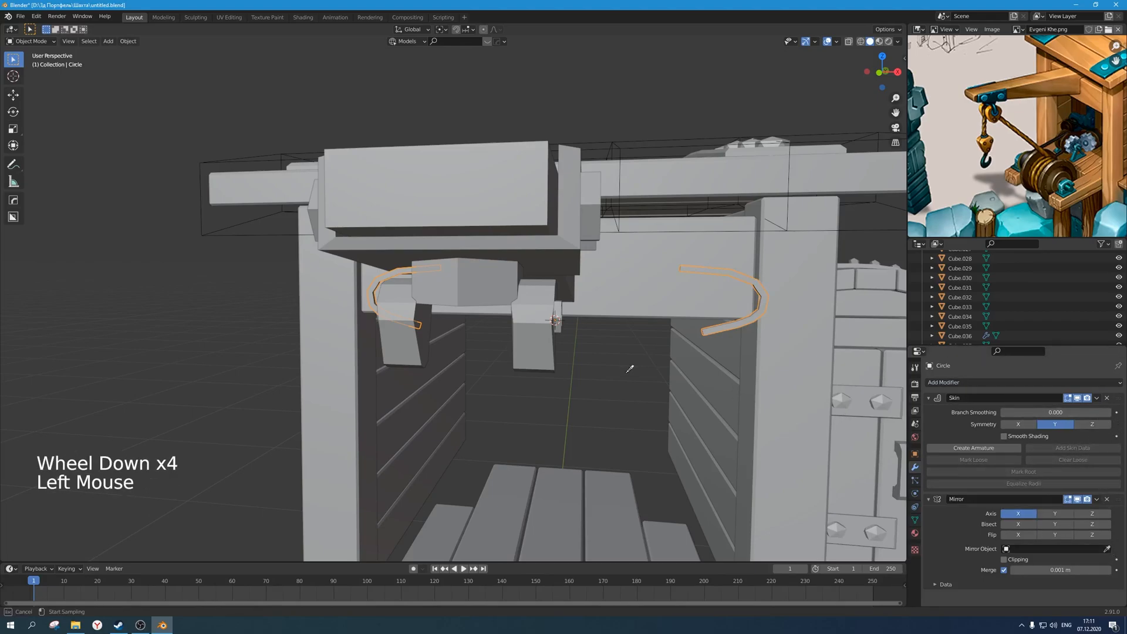
{"action": "left_click", "coordinate": [470, 278]}
{"action": "scroll", "coordinate": [419, 323], "scroll_direction": "down", "scroll_amount": 1}
{"action": "scroll", "coordinate": [419, 323], "scroll_direction": "down", "scroll_amount": 1}
{"action": "mouse_move", "coordinate": [419, 323]}
{"action": "middle_mouse_down"}
{"action": "mouse_move", "coordinate": [343, 330]}
{"action": "mouse_move", "coordinate": [404, 335]}
{"action": "middle_mouse_up"}
{"action": "left_click", "coordinate": [312, 344]}
Reset the 3D cursor to the world origin and save the file.
{"action": "scroll", "coordinate": [353, 340], "scroll_direction": "down", "scroll_amount": 2, "text": "ctrl"}
{"action": "key", "text": "ctrl+s"}
{"action": "scroll", "coordinate": [404, 335], "scroll_direction": "down", "scroll_amount": 6}
{"action": "middle_click_drag", "start_coordinate": [471, 298], "coordinate": [389, 315]}
{"action": "scroll", "coordinate": [366, 326], "scroll_direction": "down", "scroll_amount": 2}
{"action": "key", "text": "ctrl+s"}
{"action": "scroll", "coordinate": [406, 312], "scroll_direction": "up", "scroll_amount": 1}
{"action": "key", "text": "shift+s"}
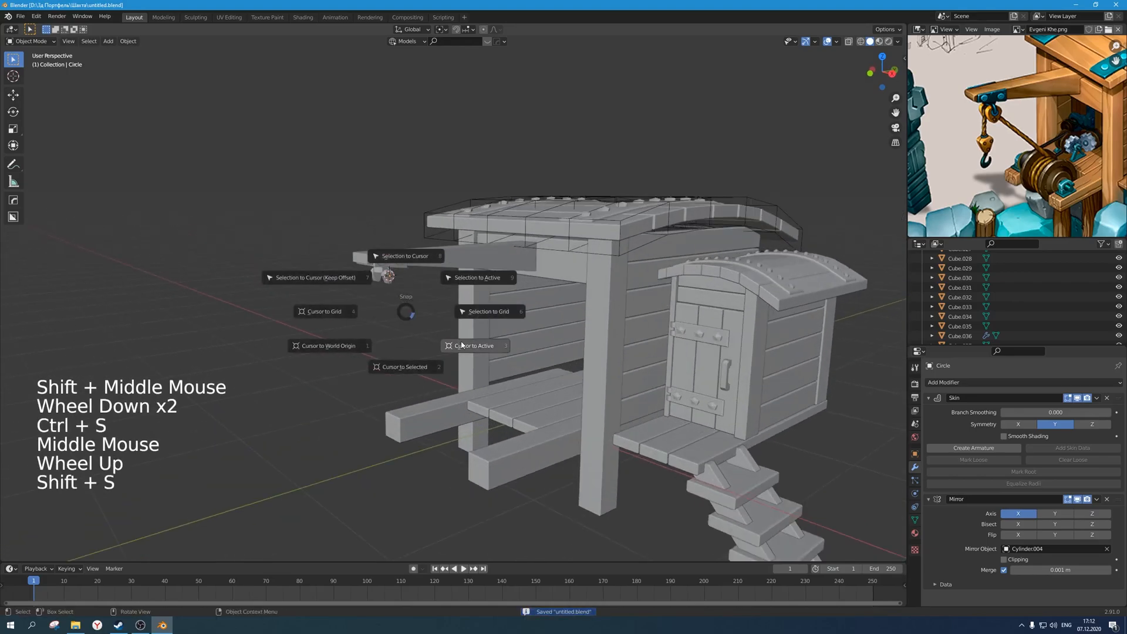
{"action": "key", "text": "shift+s"}
{"action": "left_click", "coordinate": [314, 367]}
{"action": "key", "text": "ctrl+s"}
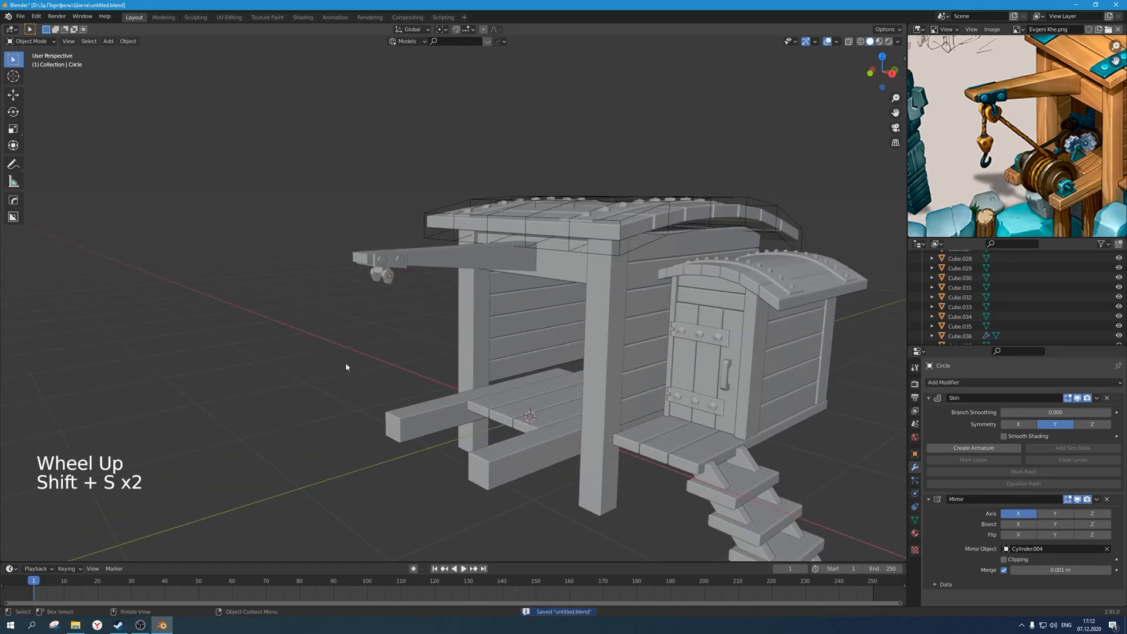
Examine the whole mine building and the crane beam's hanging bracket from several angles and distances.
{"action": "scroll", "coordinate": [427, 320], "scroll_direction": "up", "scroll_amount": 1}
{"action": "middle_click_drag", "start_coordinate": [435, 317], "coordinate": [521, 340]}
{"action": "scroll", "coordinate": [462, 317], "scroll_direction": "down", "scroll_amount": 2}
{"action": "scroll", "coordinate": [525, 317], "scroll_direction": "down", "scroll_amount": 1}
{"action": "scroll", "coordinate": [510, 318], "scroll_direction": "up", "scroll_amount": 2}
{"action": "scroll", "coordinate": [510, 322], "scroll_direction": "down", "scroll_amount": 3}
{"action": "scroll", "coordinate": [532, 344], "scroll_direction": "down", "scroll_amount": 1}
{"action": "scroll", "coordinate": [435, 341], "scroll_direction": "up", "scroll_amount": 3}
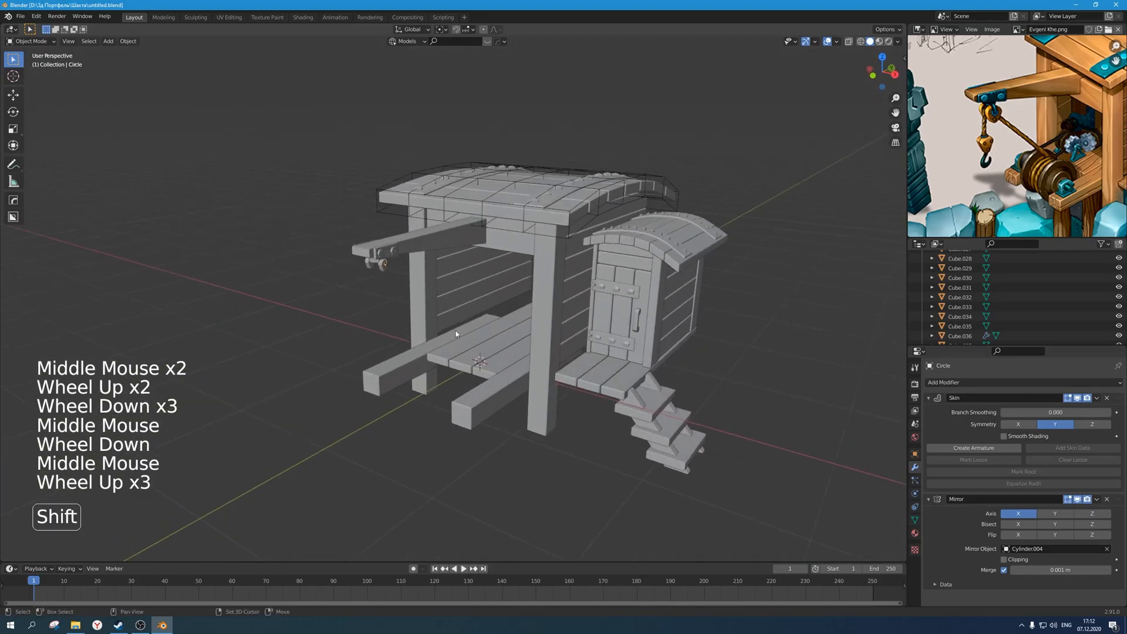
{"action": "middle_click_drag", "start_coordinate": [434, 341], "coordinate": [505, 317], "text": "shift"}
{"action": "middle_click_drag", "start_coordinate": [505, 317], "coordinate": [520, 297]}
Save the file, add a cube at the world origin and scale it down to about 0.09.
{"action": "key", "text": "ctrl+s"}
{"action": "scroll", "coordinate": [478, 260], "scroll_direction": "up", "scroll_amount": 2}
{"action": "key", "text": "shift+a"}
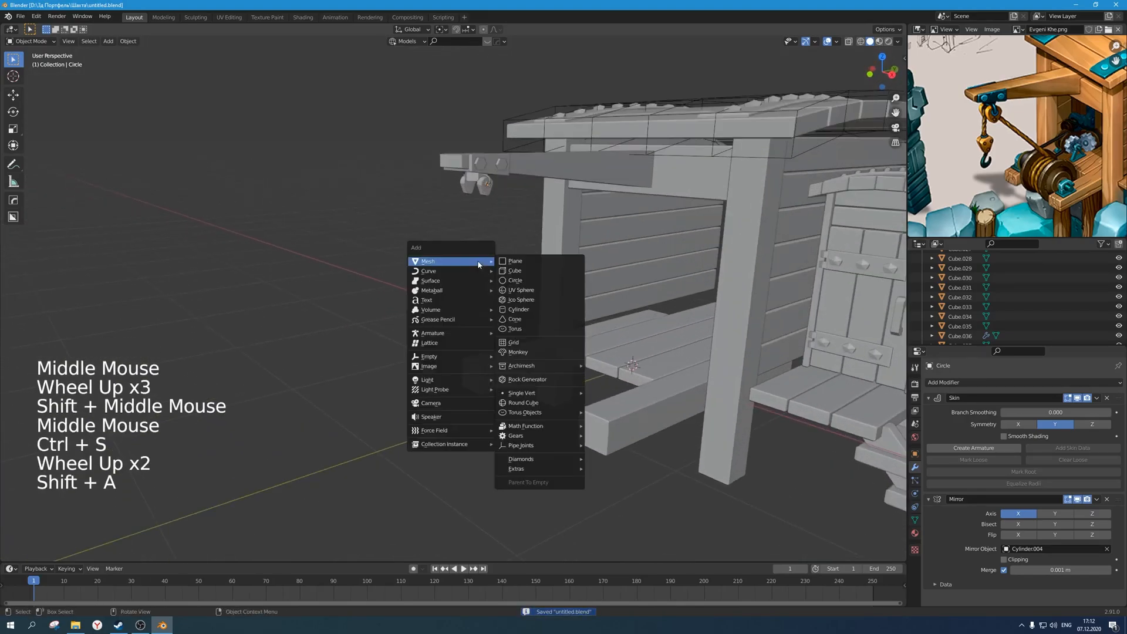
{"action": "key", "text": "shift+a"}
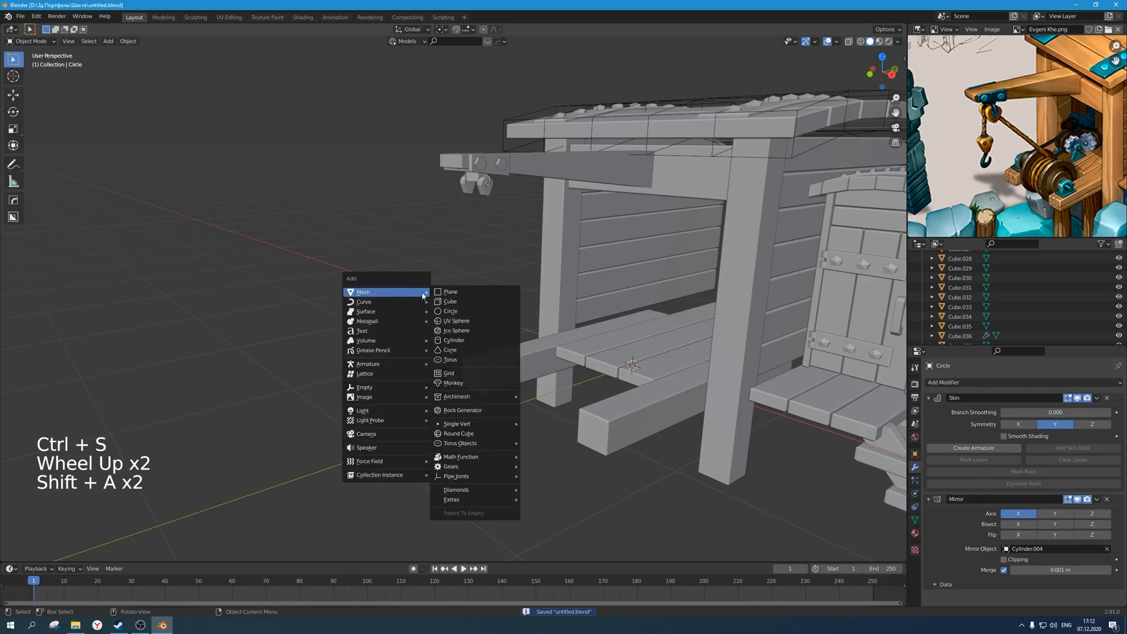
{"action": "left_click", "coordinate": [473, 301]}
{"action": "middle_click_drag", "start_coordinate": [675, 355], "coordinate": [646, 353]}
{"action": "key", "text": "s"}
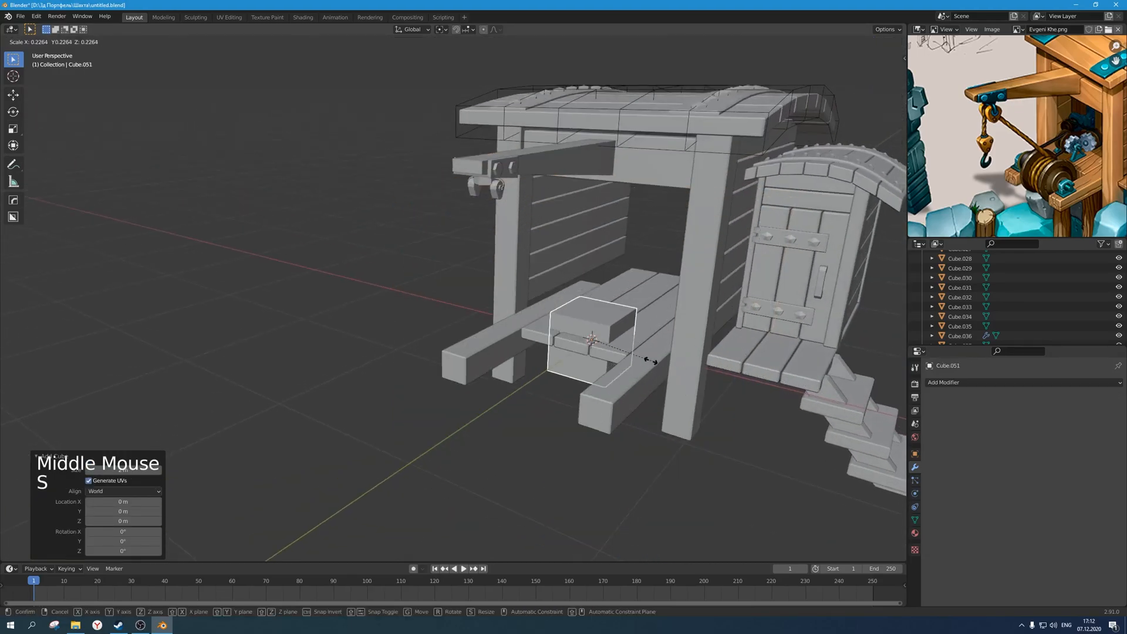
{"action": "left_click", "coordinate": [614, 350]}
Move the small cube about -1.38 m along Y and 0.89 m along Z, directly beneath the crane beam's bracket.
{"action": "key", "text": "KP_1"}
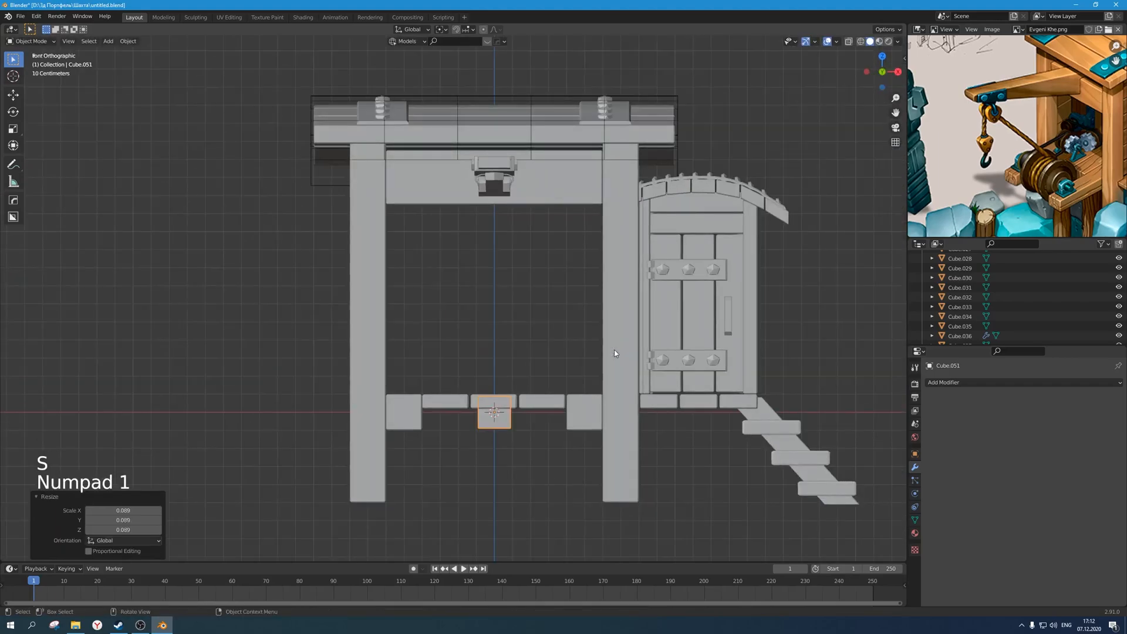
{"action": "key", "text": "KP_3"}
{"action": "key", "text": "g"}
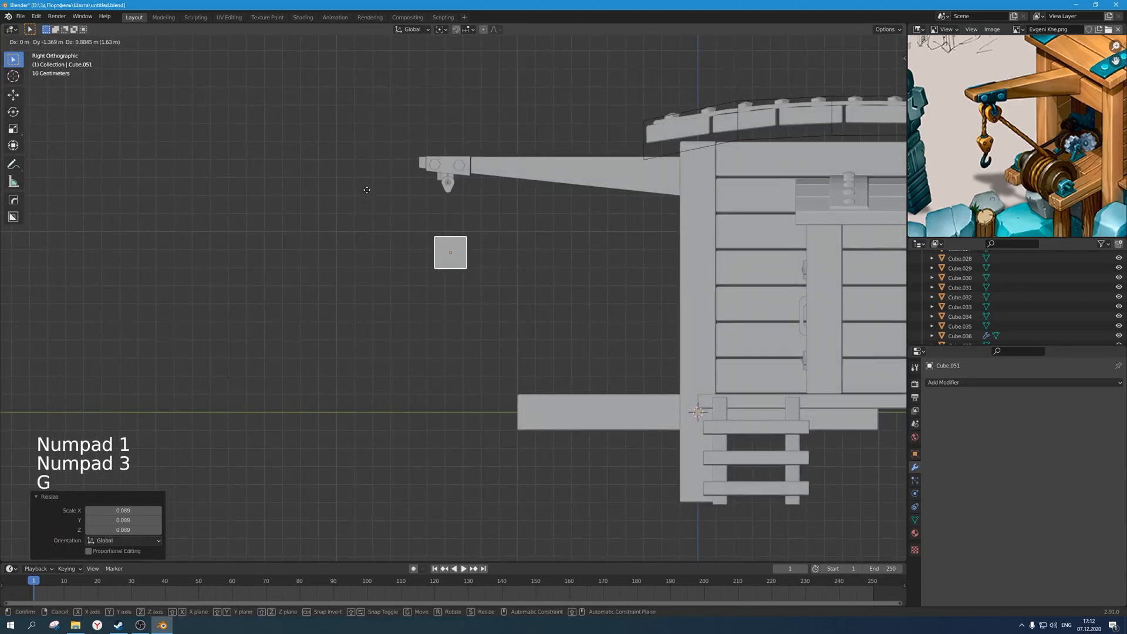
{"action": "left_click", "coordinate": [365, 189]}
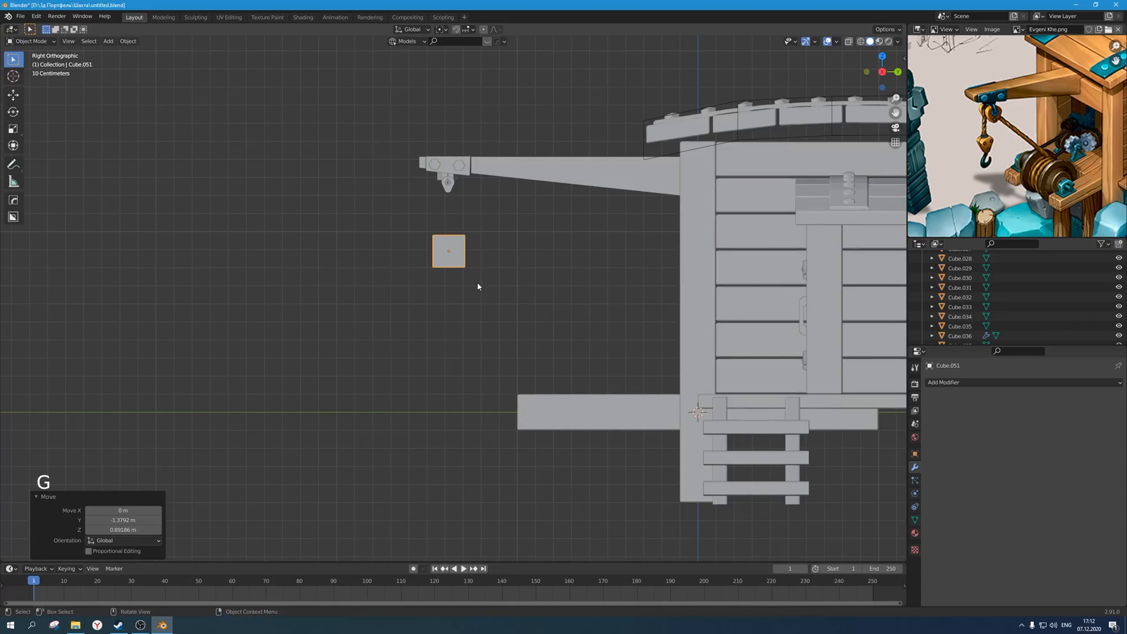
Narrow the cube along X to about 0.6 of its width and adjust its depth along Y.
{"action": "key", "text": "KP_1"}
{"action": "scroll", "coordinate": [478, 286], "scroll_direction": "up", "scroll_amount": 3}
{"action": "key", "text": "s"}
{"action": "key", "text": "x"}
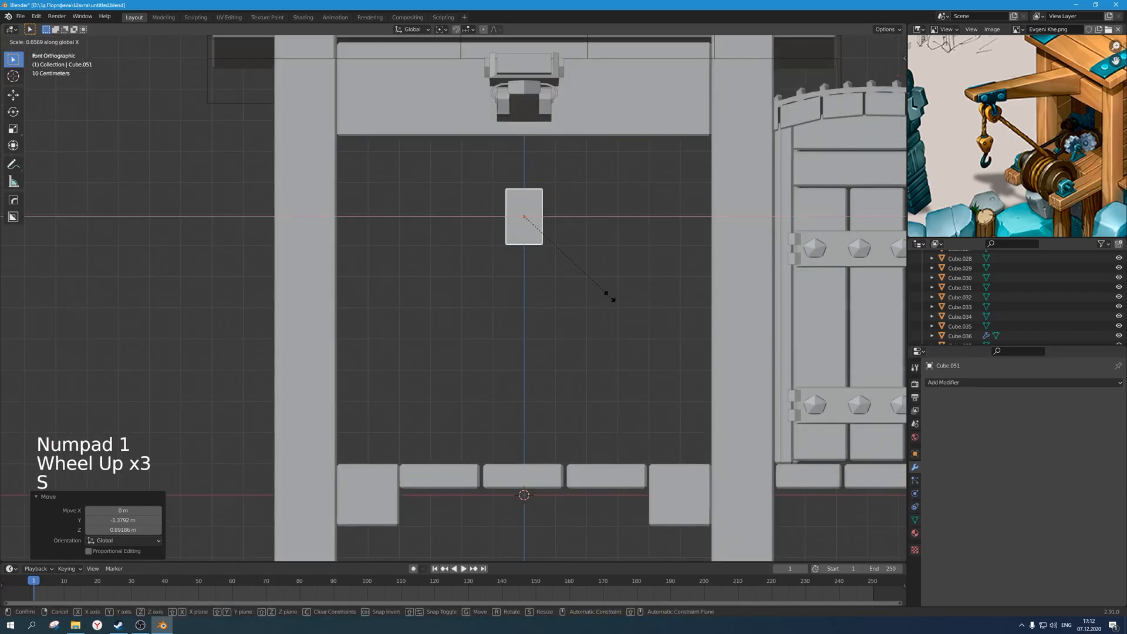
{"action": "left_click", "coordinate": [602, 292]}
{"action": "scroll", "coordinate": [603, 283], "scroll_direction": "down", "scroll_amount": 5}
{"action": "middle_click_drag", "start_coordinate": [607, 276], "coordinate": [513, 299]}
{"action": "scroll", "coordinate": [511, 300], "scroll_direction": "up", "scroll_amount": 2}
{"action": "key", "text": "s"}
{"action": "key", "text": "y"}
{"action": "left_click", "coordinate": [501, 294]}
{"action": "middle_click_drag", "start_coordinate": [501, 294], "coordinate": [490, 301]}
Taper the cube downward by scaling its bottom vertices along Y to about 0.259.
{"action": "key", "text": "Tab"}
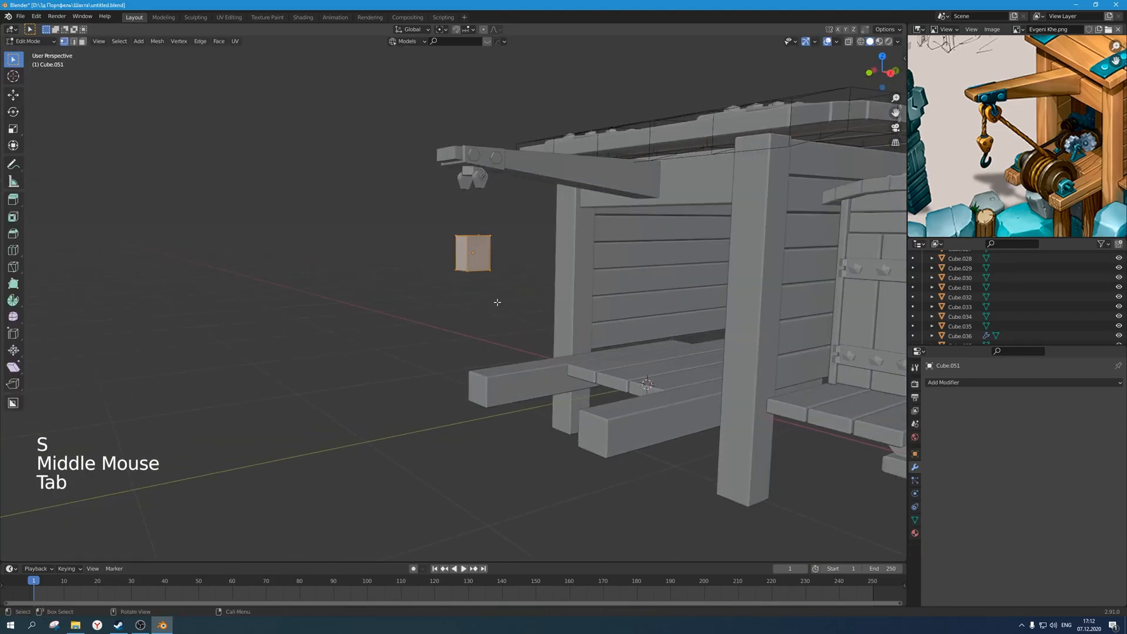
{"action": "key", "text": "alt+z"}
{"action": "left_click_drag", "start_coordinate": [527, 292], "coordinate": [411, 261]}
{"action": "key", "text": "alt+z"}
{"action": "middle_click_drag", "start_coordinate": [411, 261], "coordinate": [509, 314]}
{"action": "scroll", "coordinate": [523, 305], "scroll_direction": "up", "scroll_amount": 2}
{"action": "key", "text": "s"}
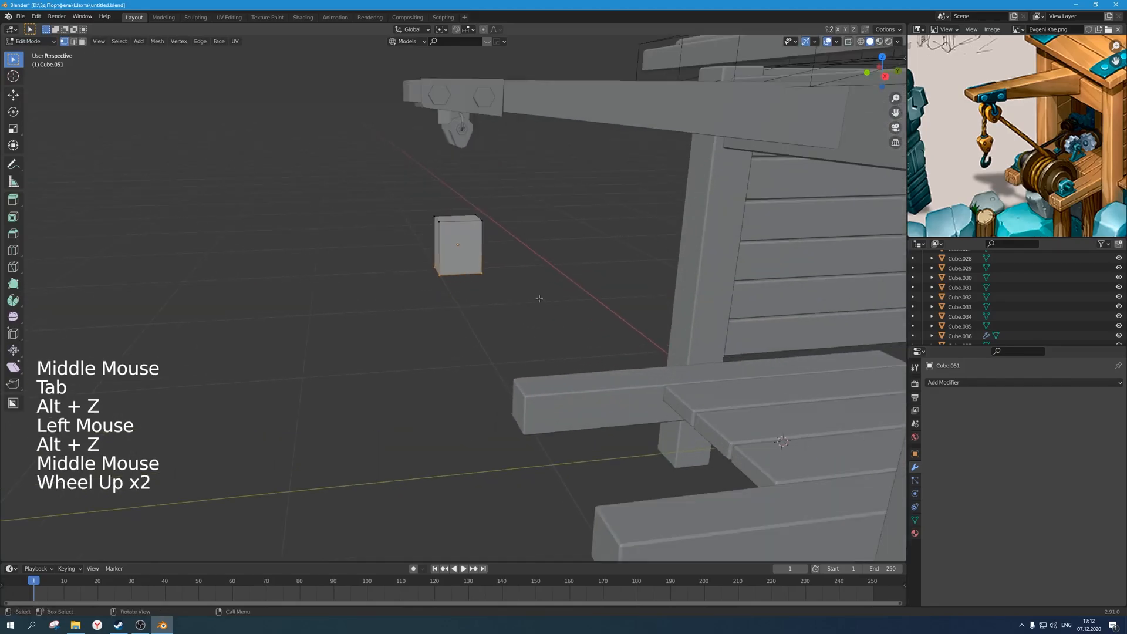
{"action": "key", "text": "y"}
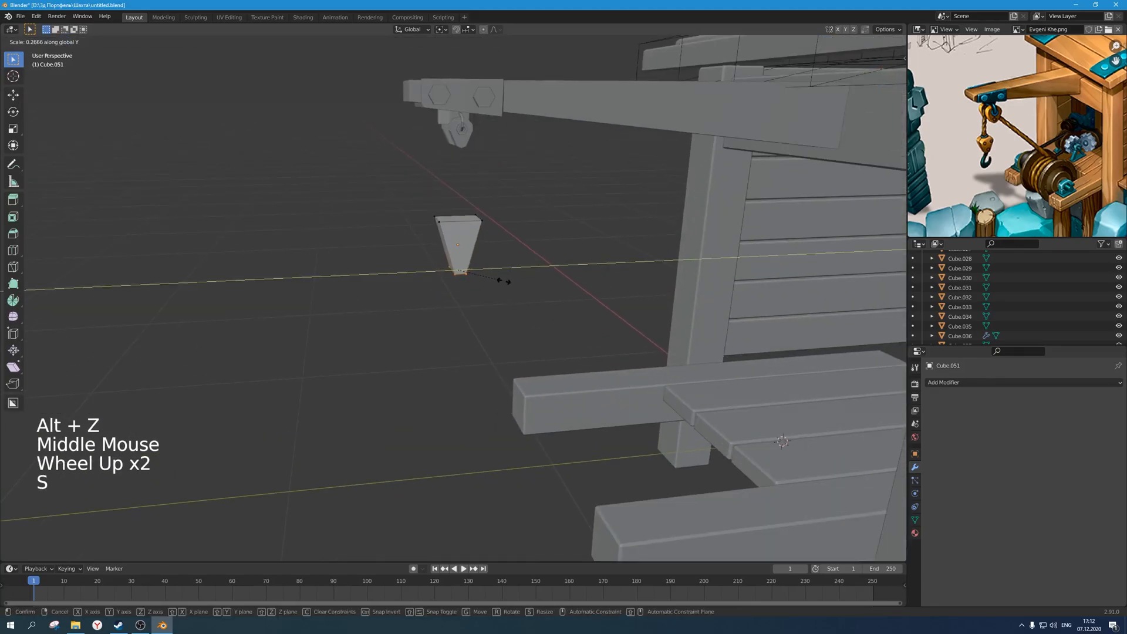
{"action": "left_click", "coordinate": [502, 280]}
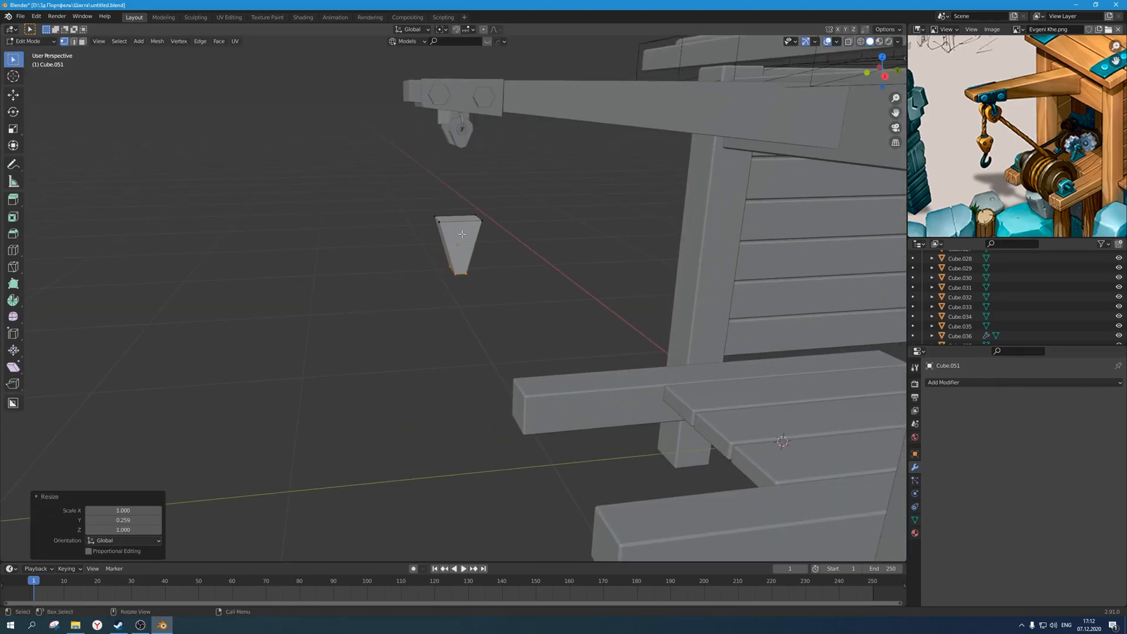
Inset the tapered block's top face by about 0.308 m and raise the inner face along Z to form a sloped cap.
{"action": "scroll", "coordinate": [480, 228], "scroll_direction": "up", "scroll_amount": 1}
{"action": "mouse_move", "coordinate": [480, 228]}
{"action": "middle_mouse_down"}
{"action": "mouse_move", "coordinate": [491, 235]}
{"action": "mouse_move", "coordinate": [493, 221]}
{"action": "middle_mouse_up"}
{"action": "key", "text": "3"}
{"action": "left_click", "coordinate": [481, 213]}
{"action": "key", "text": "i"}
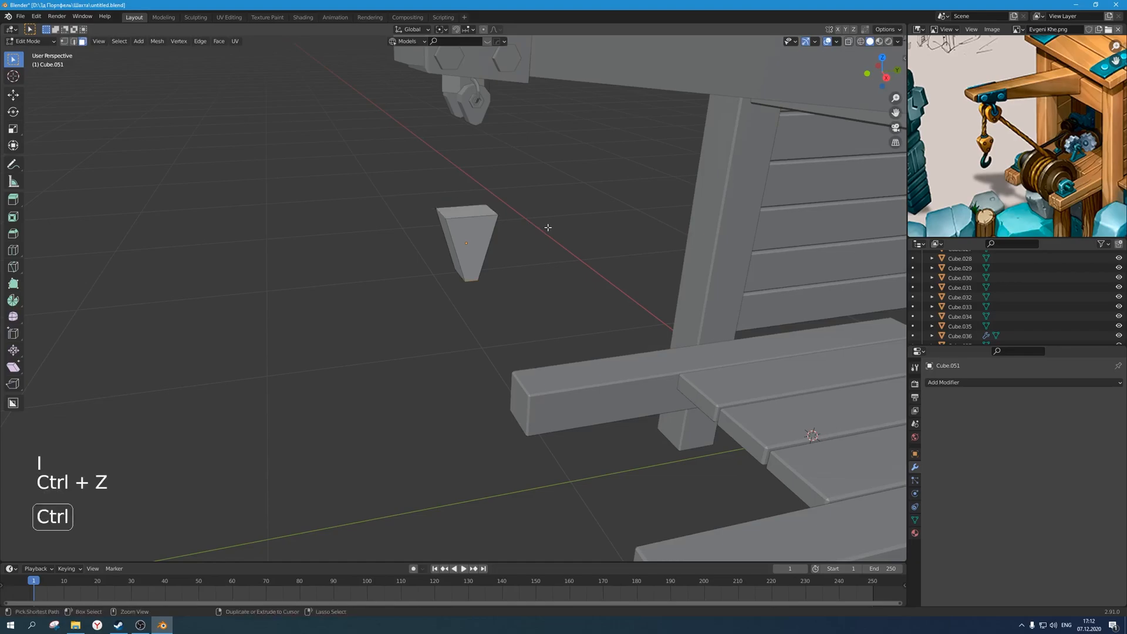
{"action": "left_click", "coordinate": [472, 213]}
{"action": "scroll", "coordinate": [526, 224], "scroll_direction": "up", "scroll_amount": 1}
{"action": "key", "text": "i"}
{"action": "middle_click_drag", "start_coordinate": [526, 223], "coordinate": [546, 213]}
{"action": "left_click", "coordinate": [543, 219]}
{"action": "key", "text": "g"}
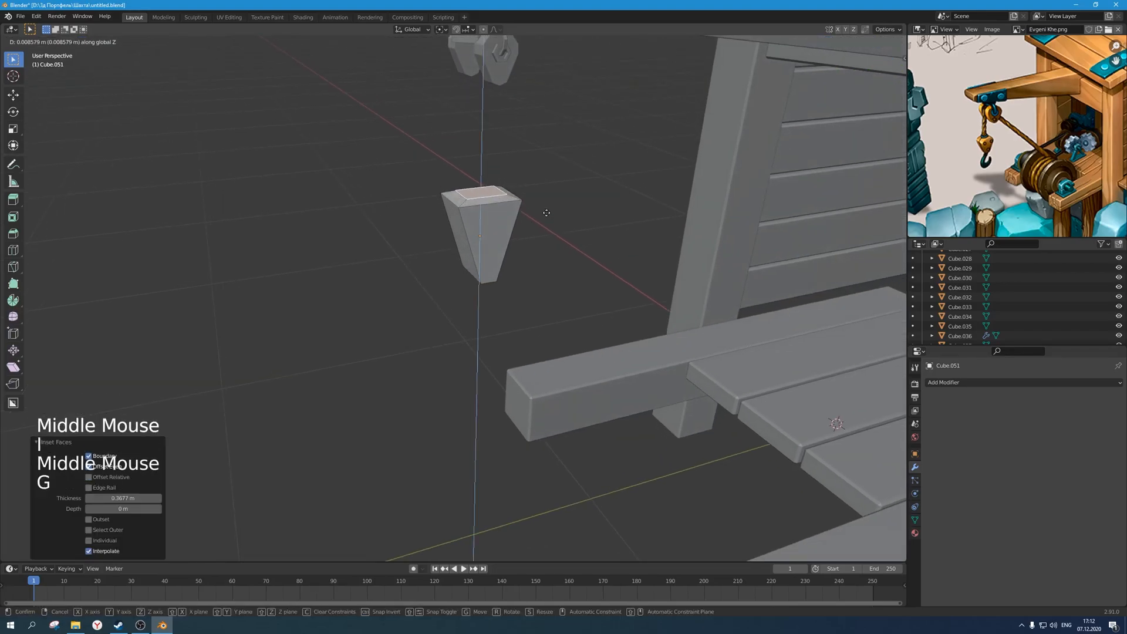
{"action": "key", "text": "Tab"}
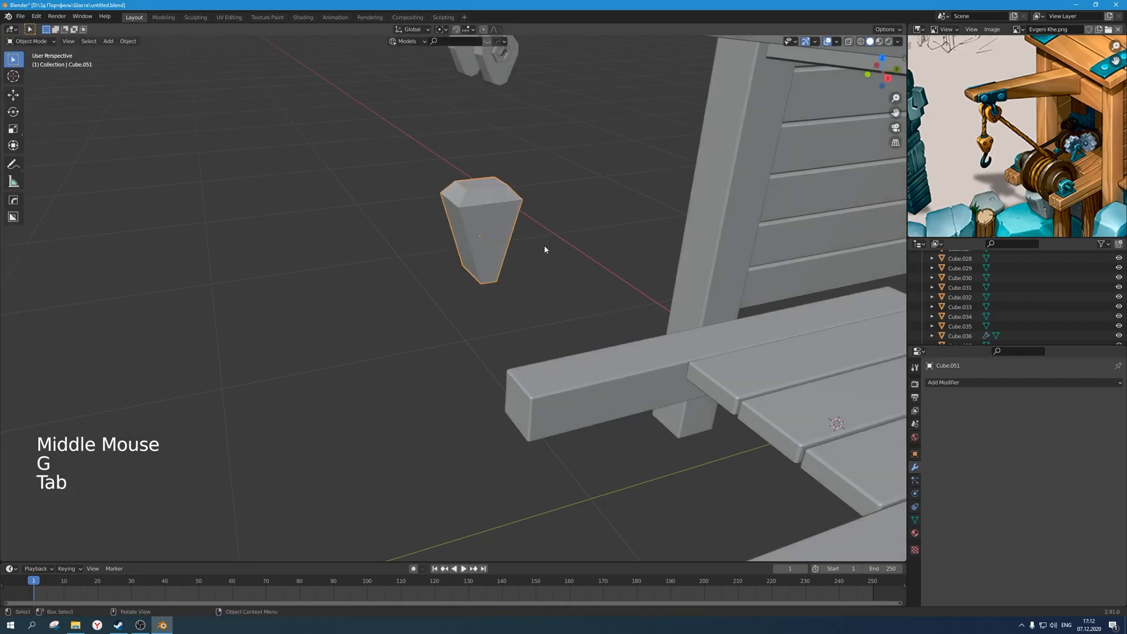
Examine the tapered block's shape and position beneath the crane beam in front, side and perspective views.
{"action": "scroll", "coordinate": [527, 267], "scroll_direction": "down", "scroll_amount": 4}
{"action": "middle_click_drag", "start_coordinate": [526, 267], "coordinate": [512, 253]}
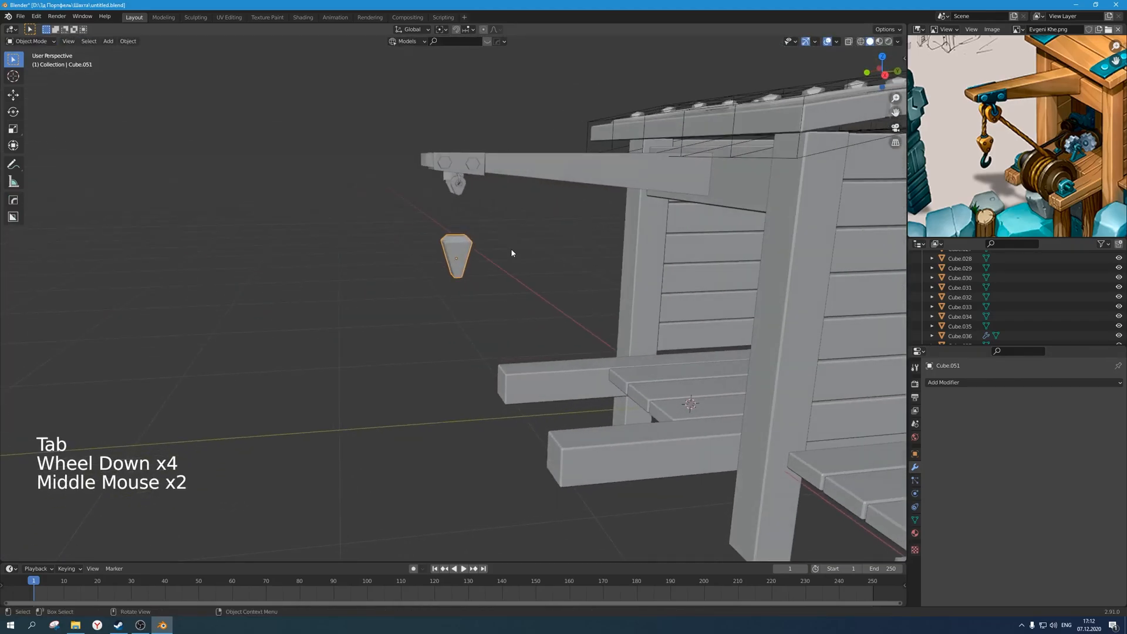
{"action": "key", "text": "KP_1"}
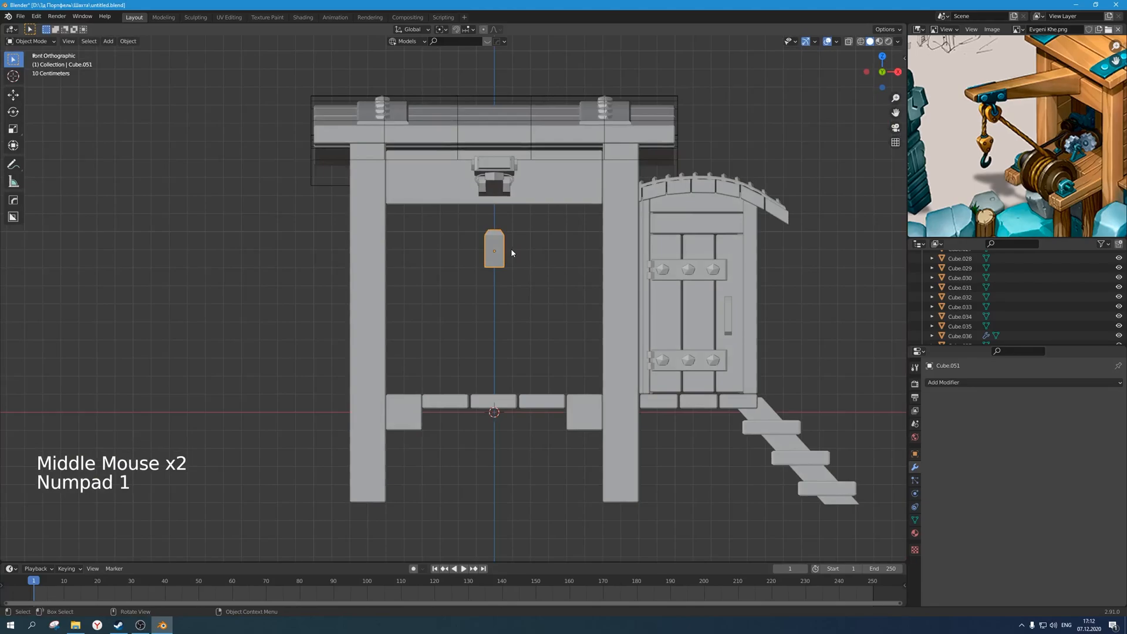
{"action": "key", "text": "KP_3"}
{"action": "scroll", "coordinate": [511, 252], "scroll_direction": "down", "scroll_amount": 1}
{"action": "middle_click_drag", "start_coordinate": [510, 250], "coordinate": [565, 269]}
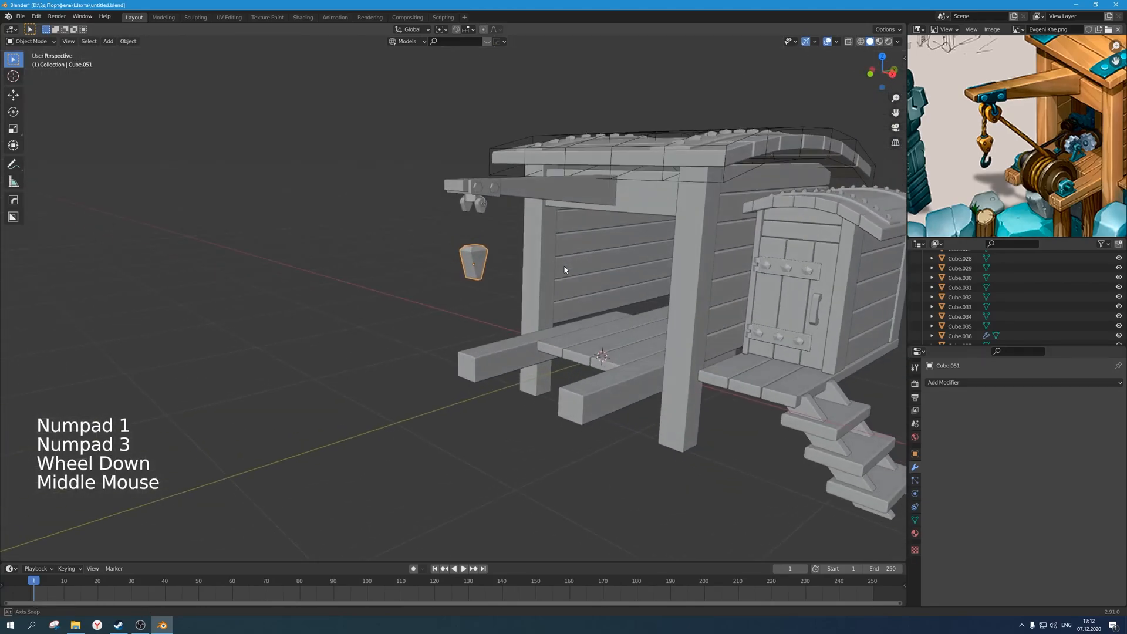
{"action": "scroll", "coordinate": [459, 234], "scroll_direction": "up", "scroll_amount": 1}
{"action": "middle_click_drag", "start_coordinate": [473, 230], "coordinate": [457, 246]}
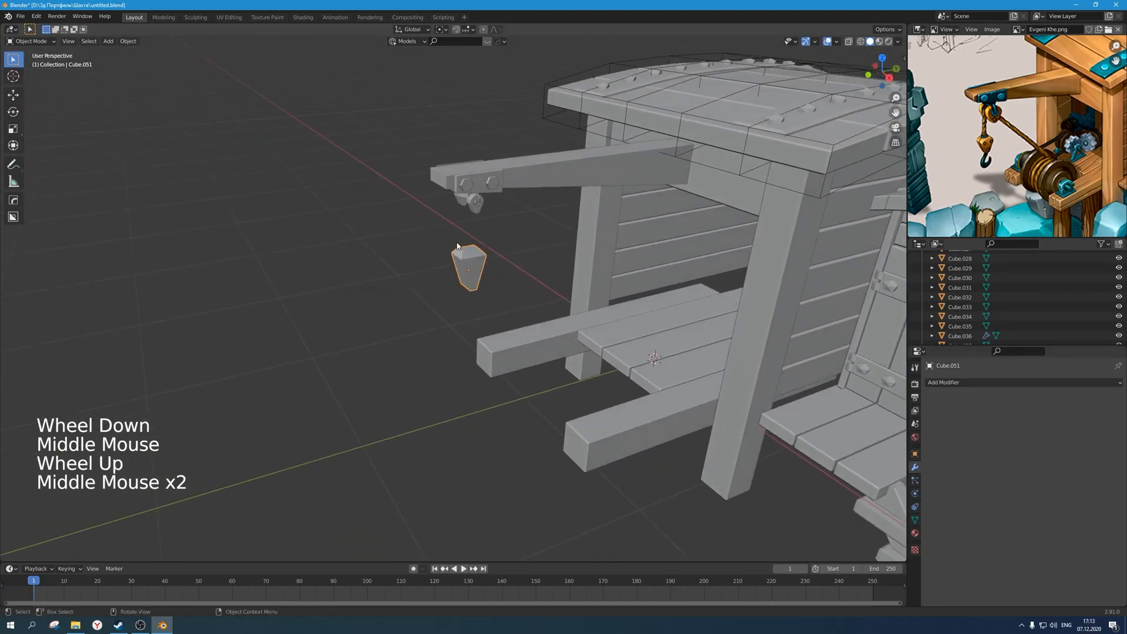
Scale the bracket's hanging side pieces, bolts and skinned arc together by about 1.214 along Y and Z only.
{"action": "scroll", "coordinate": [475, 220], "scroll_direction": "up", "scroll_amount": 2}
{"action": "middle_click_drag", "start_coordinate": [484, 205], "coordinate": [516, 142]}
{"action": "left_click", "coordinate": [517, 138]}
{"action": "scroll", "coordinate": [517, 135], "scroll_direction": "up", "scroll_amount": 1}
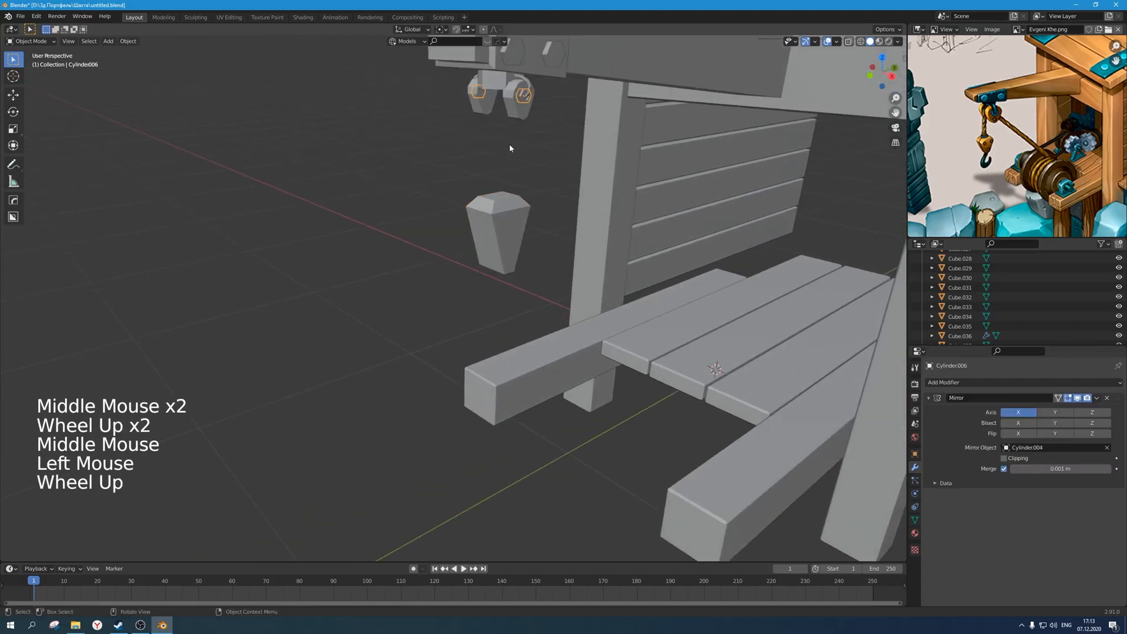
{"action": "left_click", "coordinate": [515, 123], "text": "shift"}
{"action": "left_click", "coordinate": [529, 86], "text": "shift"}
{"action": "middle_click_drag", "start_coordinate": [528, 85], "coordinate": [511, 166], "text": "shift"}
{"action": "scroll", "coordinate": [506, 168], "scroll_direction": "up", "scroll_amount": 1}
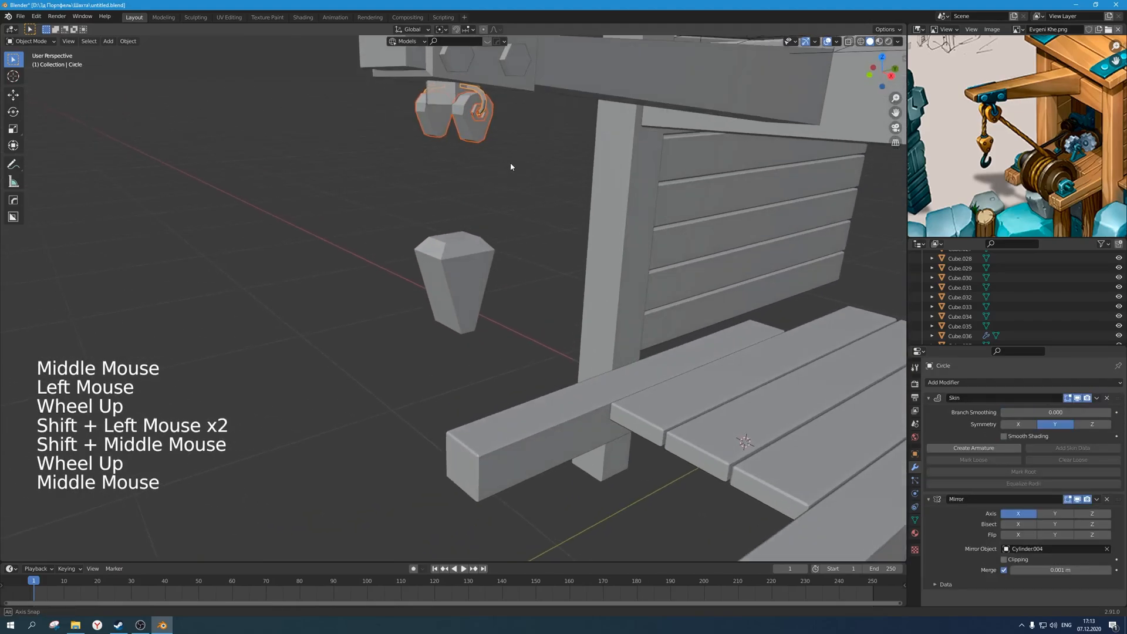
{"action": "key", "text": "s"}
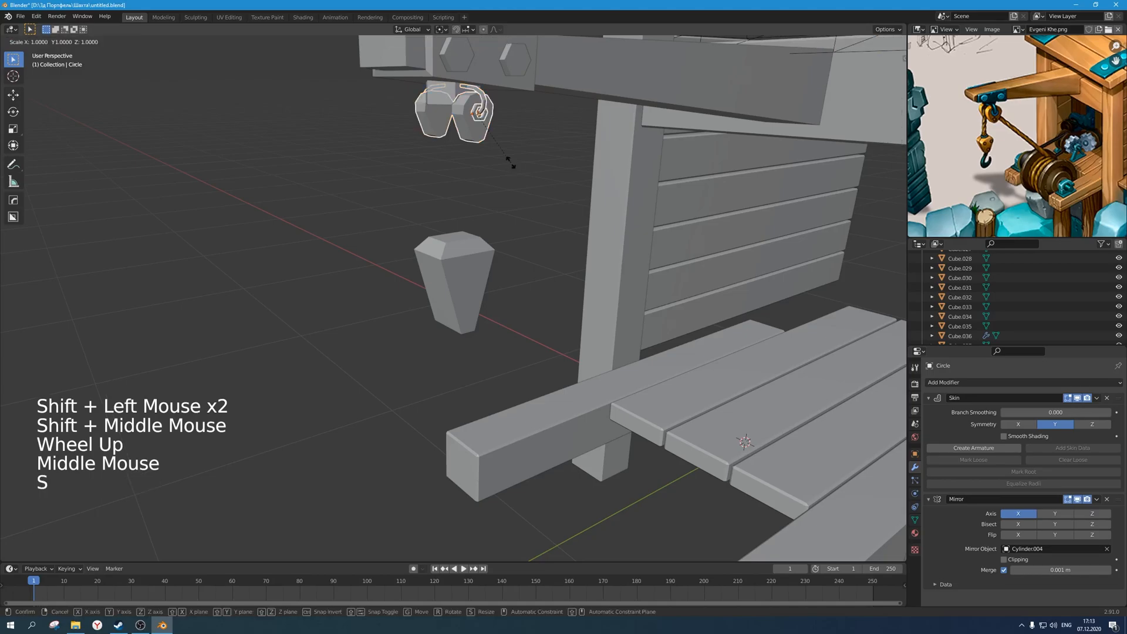
{"action": "key", "text": "shift+x"}
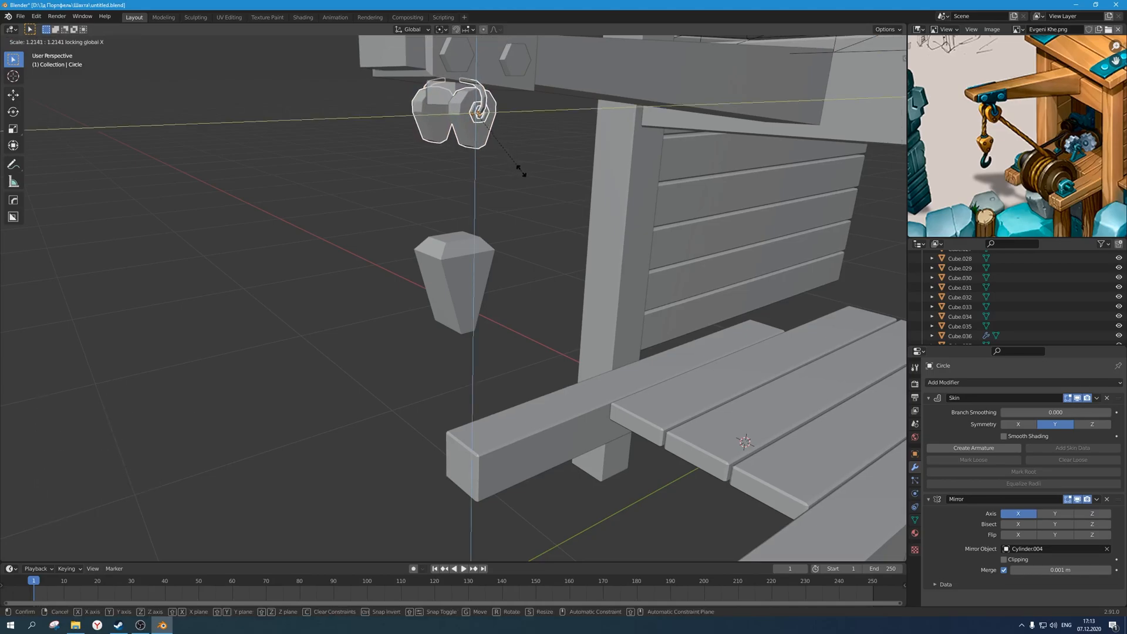
{"action": "left_click", "coordinate": [521, 171]}
Lower the enlarged bracket parts about 0.016 m along Z beneath the crane beam and deselect them.
{"action": "key", "text": "g"}
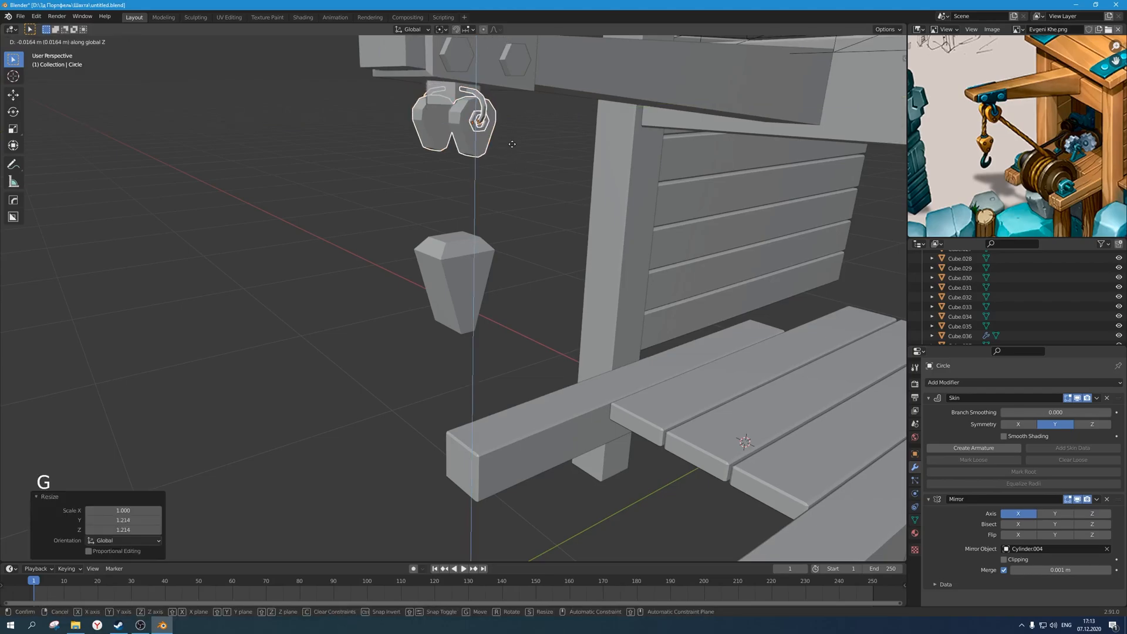
{"action": "left_click", "coordinate": [512, 142]}
{"action": "scroll", "coordinate": [515, 189], "scroll_direction": "down", "scroll_amount": 2}
{"action": "scroll", "coordinate": [515, 189], "scroll_direction": "down", "scroll_amount": 1}
{"action": "left_click", "coordinate": [496, 260]}
{"action": "middle_click_drag", "start_coordinate": [516, 189], "coordinate": [506, 259]}
{"action": "scroll", "coordinate": [496, 266], "scroll_direction": "down", "scroll_amount": 2}
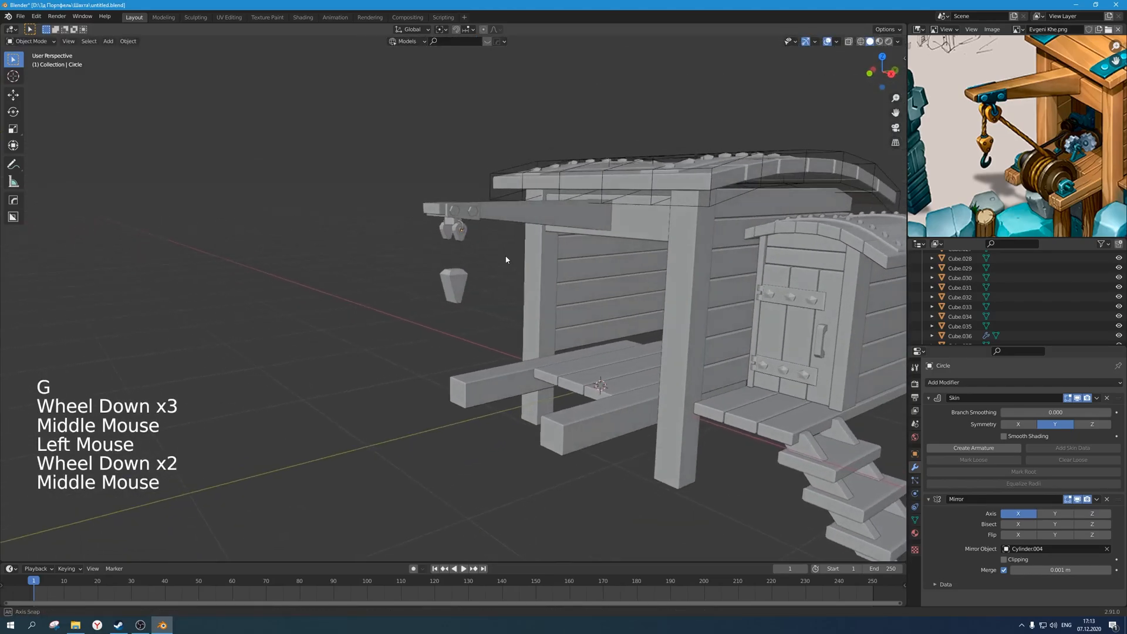
Scale the tapered hook block down uniformly to about 0.78 in the right side view and deselect it.
{"action": "scroll", "coordinate": [506, 259], "scroll_direction": "up", "scroll_amount": 2}
{"action": "left_click", "coordinate": [458, 288]}
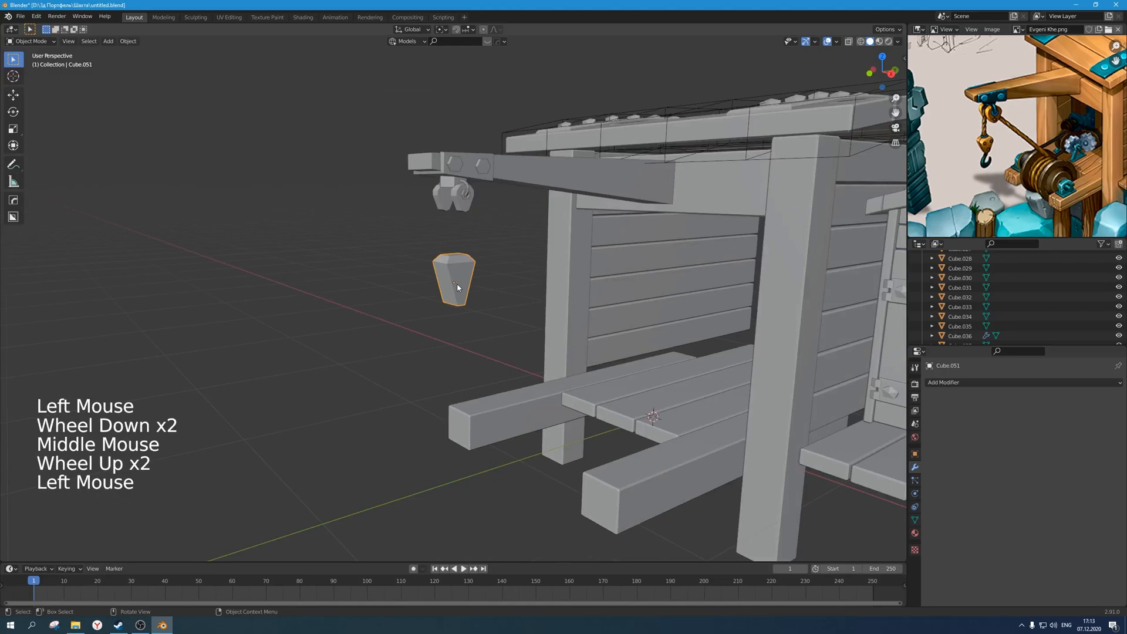
{"action": "key", "text": "KP_1"}
{"action": "key", "text": "KP_3"}
{"action": "scroll", "coordinate": [475, 296], "scroll_direction": "up", "scroll_amount": 2}
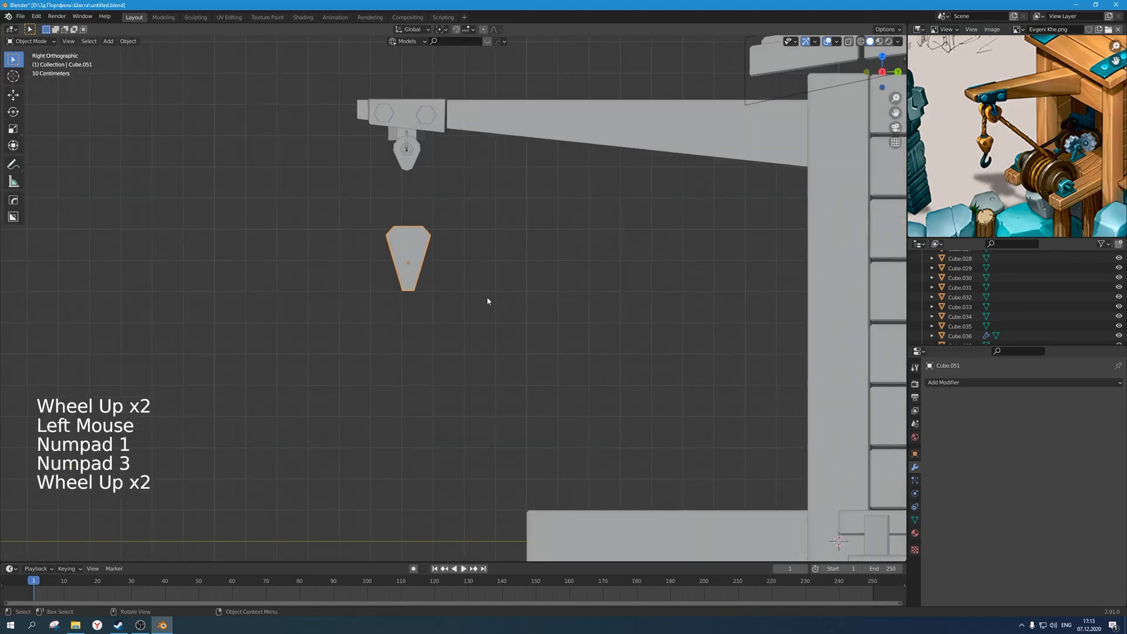
{"action": "key", "text": "s"}
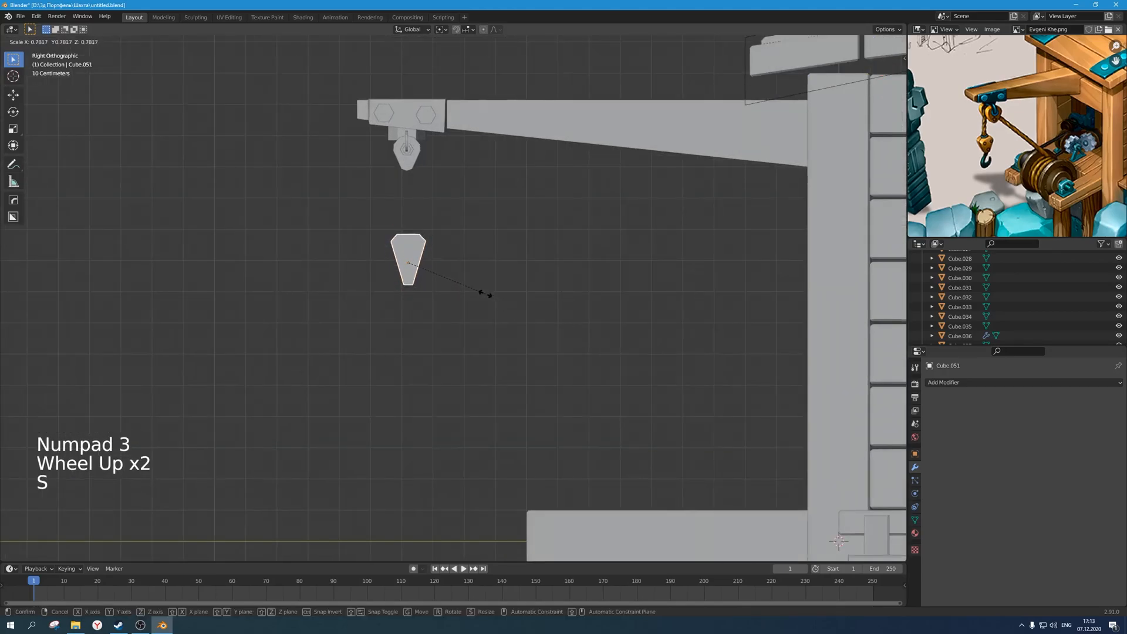
{"action": "left_click", "coordinate": [481, 291]}
{"action": "scroll", "coordinate": [482, 291], "scroll_direction": "down", "scroll_amount": 4}
{"action": "middle_click_drag", "start_coordinate": [481, 291], "coordinate": [447, 325]}
{"action": "left_click", "coordinate": [360, 334]}
{"action": "scroll", "coordinate": [360, 335], "scroll_direction": "down", "scroll_amount": 2}
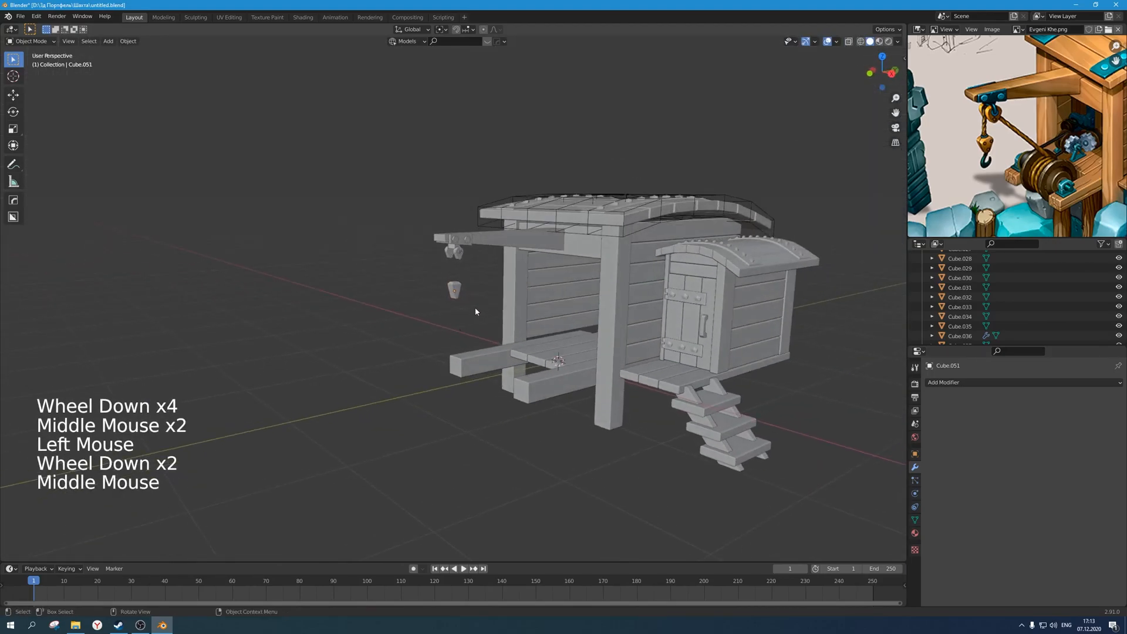
Select the tapered hook block and enlarge it slightly along Y and Z only, excluding X.
{"action": "scroll", "coordinate": [476, 302], "scroll_direction": "up", "scroll_amount": 3}
{"action": "left_click", "coordinate": [473, 290]}
{"action": "scroll", "coordinate": [484, 296], "scroll_direction": "up", "scroll_amount": 2}
{"action": "key", "text": "s"}
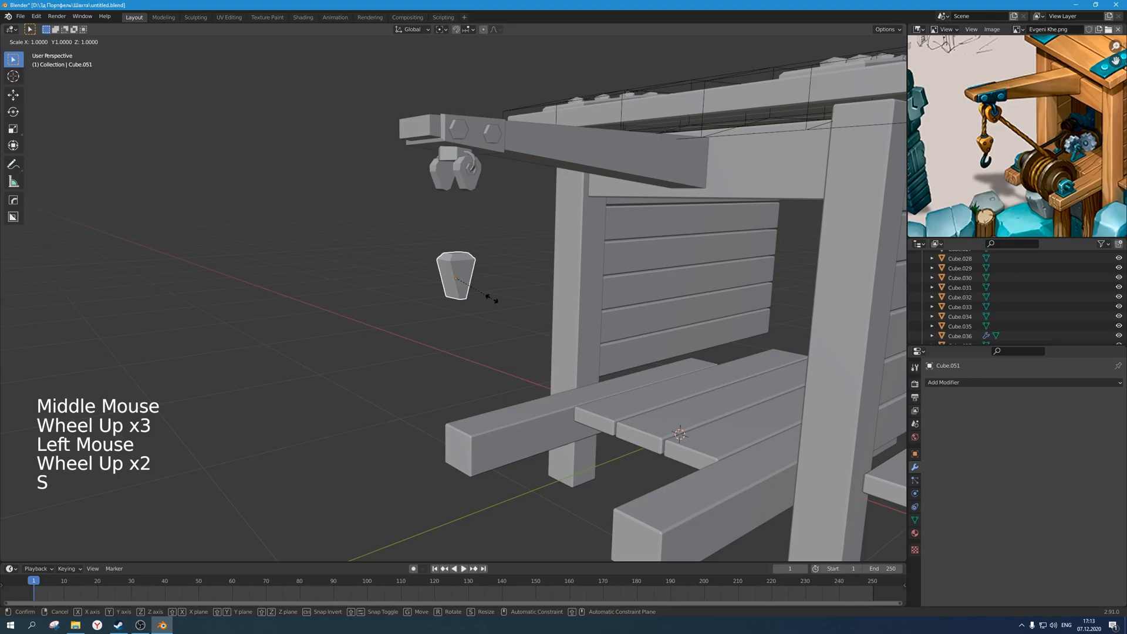
{"action": "key", "text": "shift+x"}
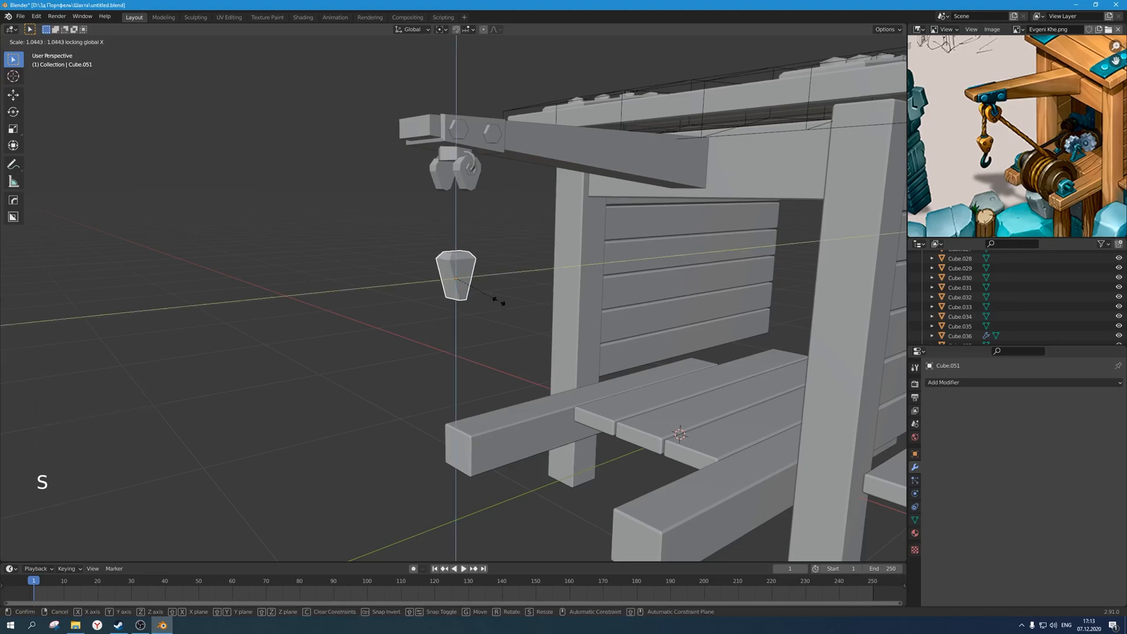
{"action": "left_click", "coordinate": [483, 325]}
Narrow the tapered block's bottom face along X by a factor of 0.454.
{"action": "key", "text": "Tab"}
{"action": "middle_click_drag", "start_coordinate": [483, 326], "coordinate": [591, 354]}
{"action": "key", "text": "alt+z"}
{"action": "left_click", "coordinate": [496, 325]}
{"action": "key", "text": "alt+z"}
{"action": "key", "text": "s"}
{"action": "key", "text": "x"}
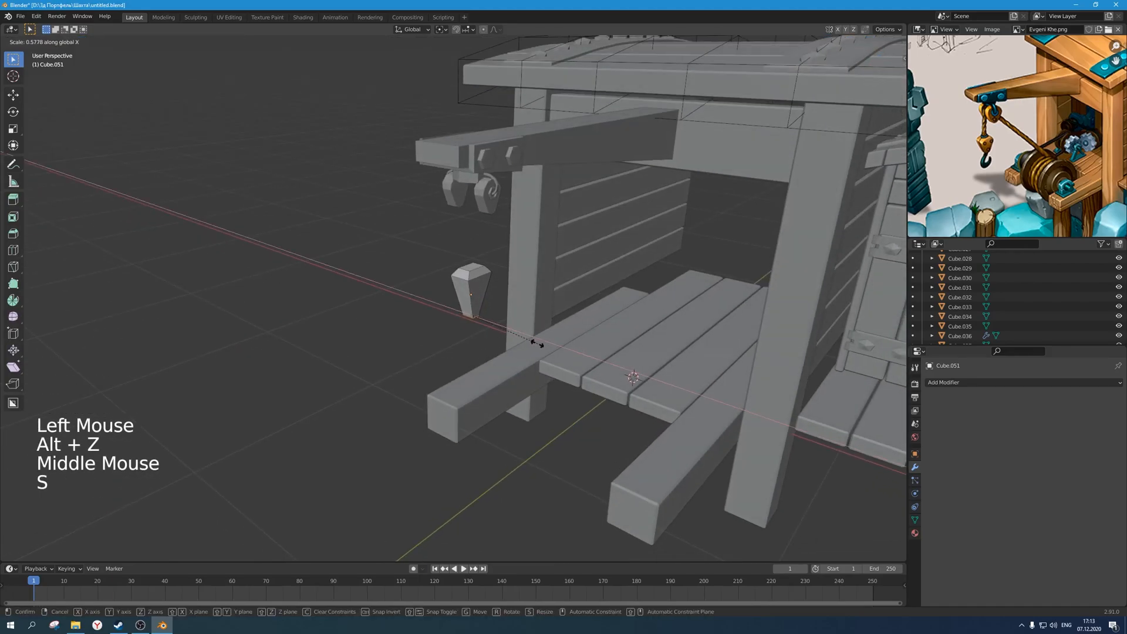
{"action": "left_click", "coordinate": [525, 341]}
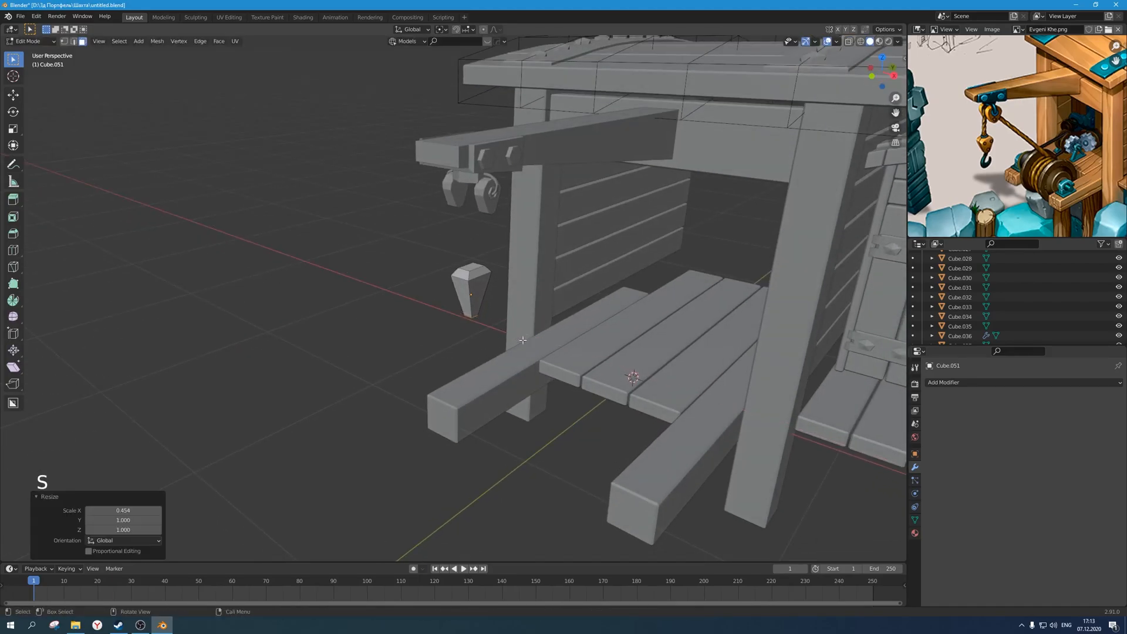
{"action": "key", "text": "Tab"}
{"action": "scroll", "coordinate": [510, 319], "scroll_direction": "down", "scroll_amount": 2}
{"action": "middle_click_drag", "start_coordinate": [509, 320], "coordinate": [467, 310]}
Select the top face of the tapered block's sloped cap and snap the 3D cursor to that active face.
{"action": "key", "text": "Tab"}
{"action": "scroll", "coordinate": [491, 324], "scroll_direction": "up", "scroll_amount": 2}
{"action": "key", "text": "3"}
{"action": "left_click", "coordinate": [462, 306]}
{"action": "scroll", "coordinate": [464, 309], "scroll_direction": "up", "scroll_amount": 2}
{"action": "scroll", "coordinate": [464, 308], "scroll_direction": "up", "scroll_amount": 1}
{"action": "scroll", "coordinate": [464, 308], "scroll_direction": "down", "scroll_amount": 4}
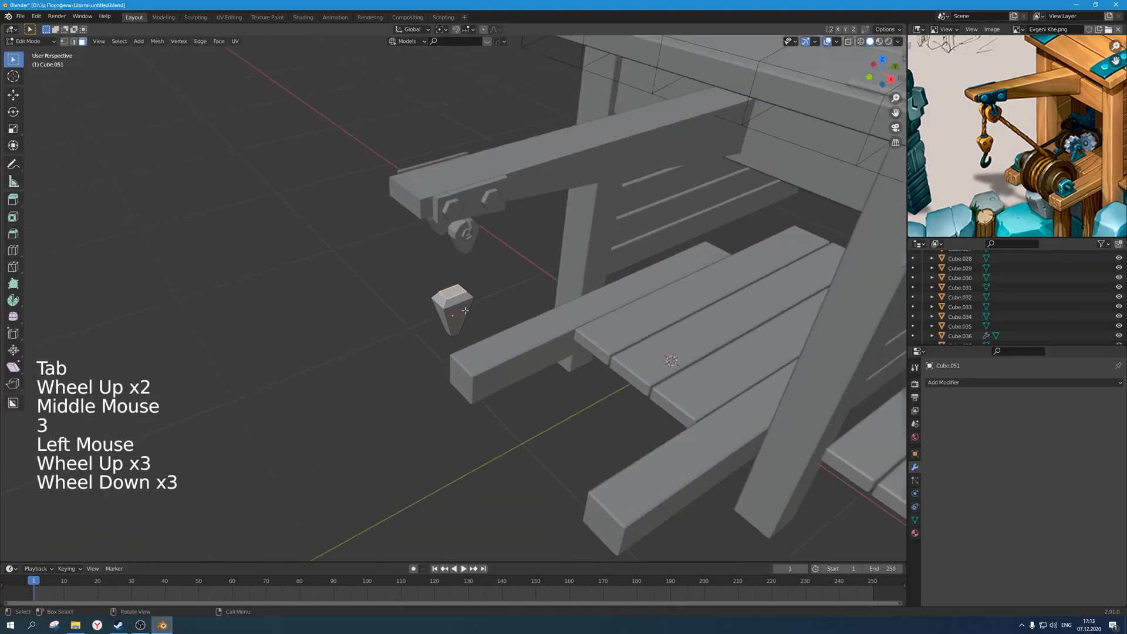
{"action": "scroll", "coordinate": [461, 297], "scroll_direction": "up", "scroll_amount": 4}
{"action": "key", "text": "shift+s"}
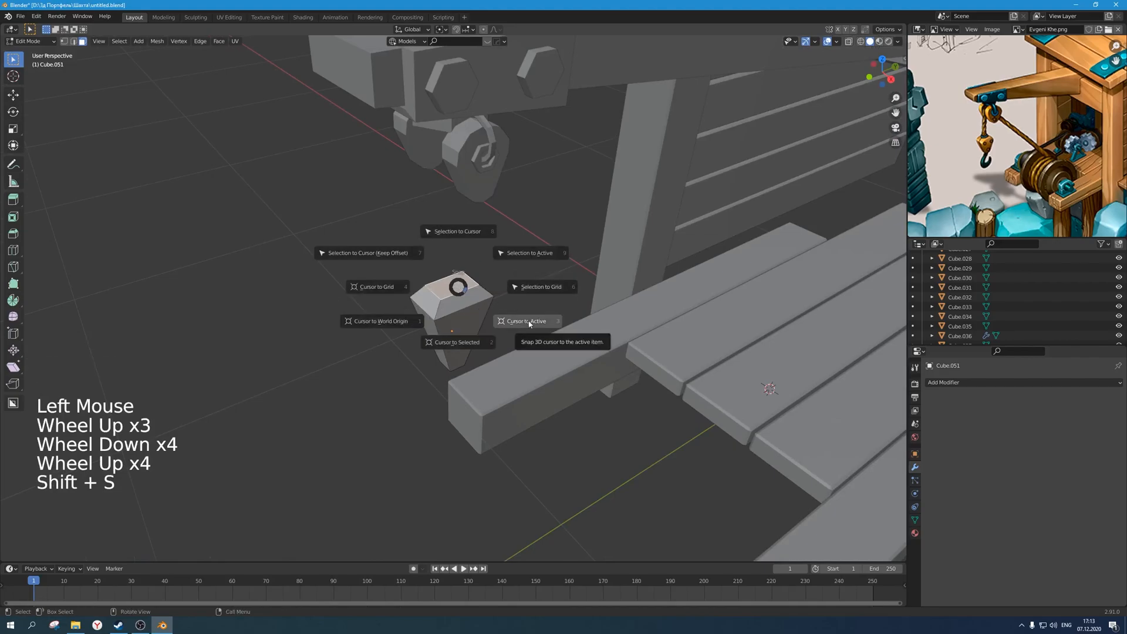
{"action": "left_click", "coordinate": [526, 321]}
{"action": "scroll", "coordinate": [498, 306], "scroll_direction": "up", "scroll_amount": 1}
{"action": "middle_click_drag", "start_coordinate": [499, 306], "coordinate": [501, 300]}
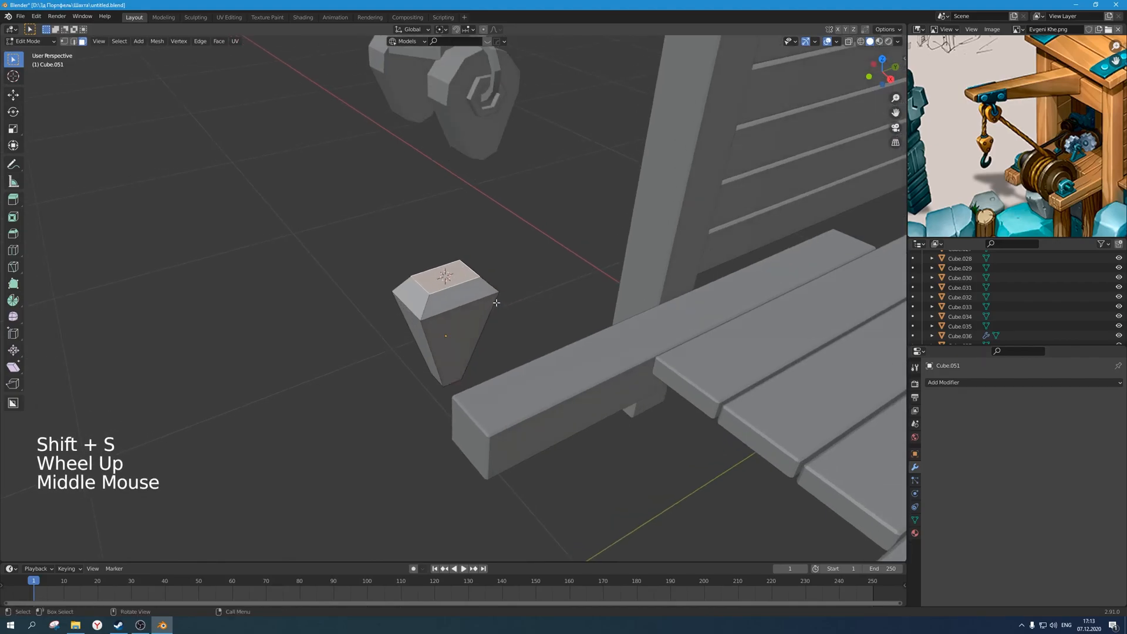
Add a 6-sided cylinder with 0.1 m radius and depth at the 3D cursor and scale it to 0.188.
{"action": "key", "text": "shift+a"}
{"action": "key", "text": "shift+a"}
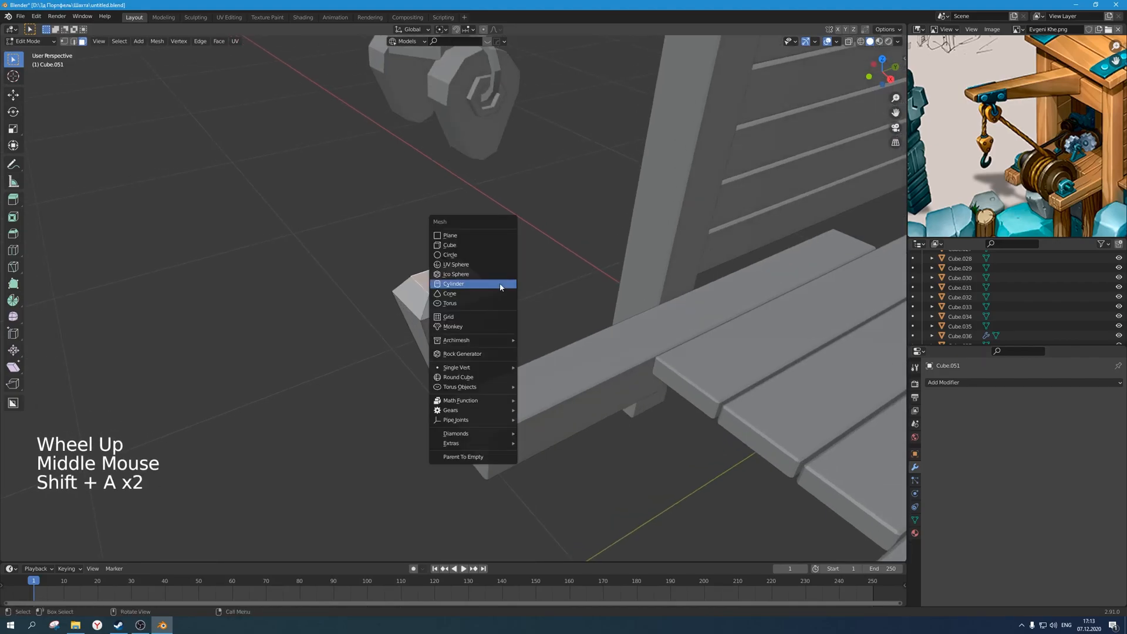
{"action": "left_click", "coordinate": [494, 284]}
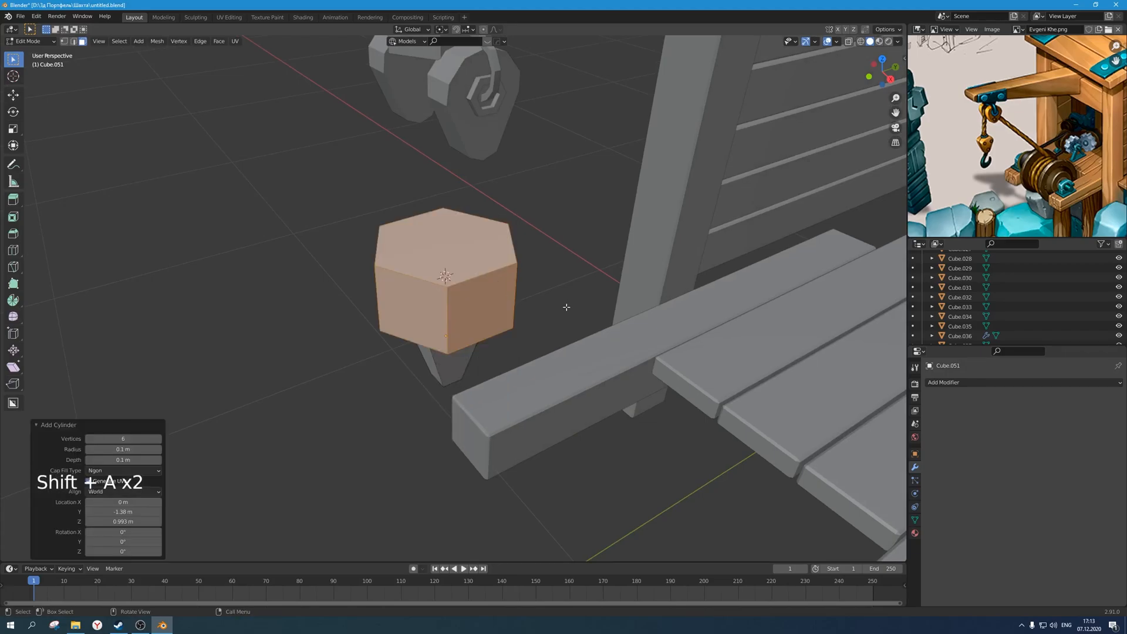
{"action": "scroll", "coordinate": [566, 307], "scroll_direction": "up", "scroll_amount": 2}
{"action": "scroll", "coordinate": [566, 308], "scroll_direction": "down", "scroll_amount": 2}
{"action": "key", "text": "s"}
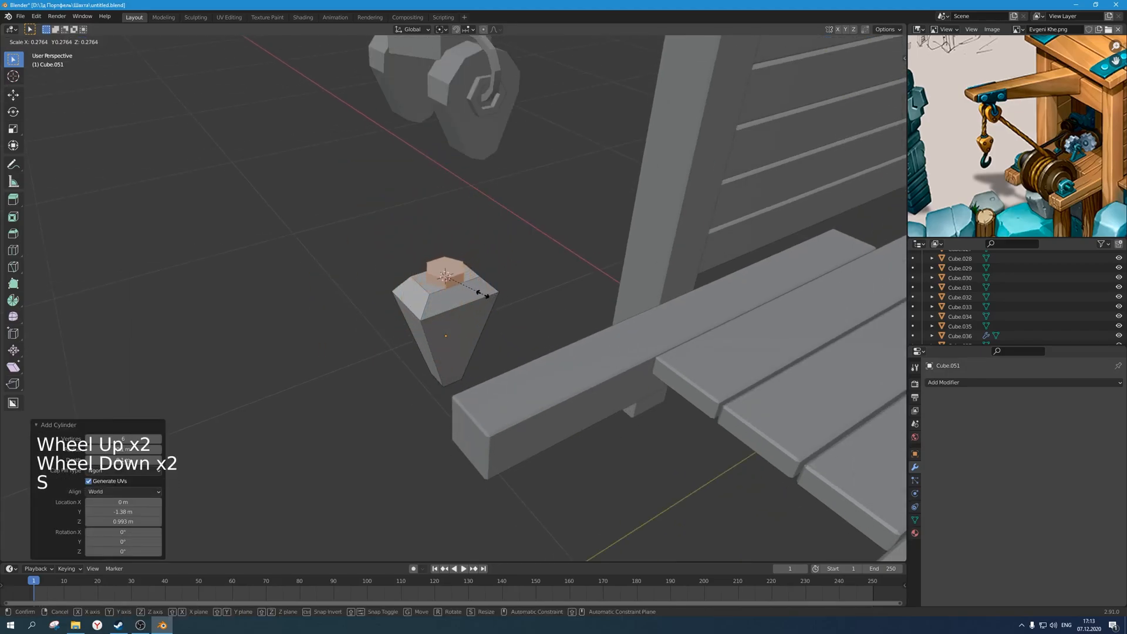
{"action": "left_click", "coordinate": [478, 292]}
Seat the small hexagonal cylinder on the block's cap, moving it up about 0.006 m and down about 0.007 m along Z.
{"action": "middle_click_drag", "start_coordinate": [478, 291], "coordinate": [492, 272]}
{"action": "scroll", "coordinate": [503, 283], "scroll_direction": "up", "scroll_amount": 1}
{"action": "key", "text": "g"}
{"action": "key", "text": "z"}
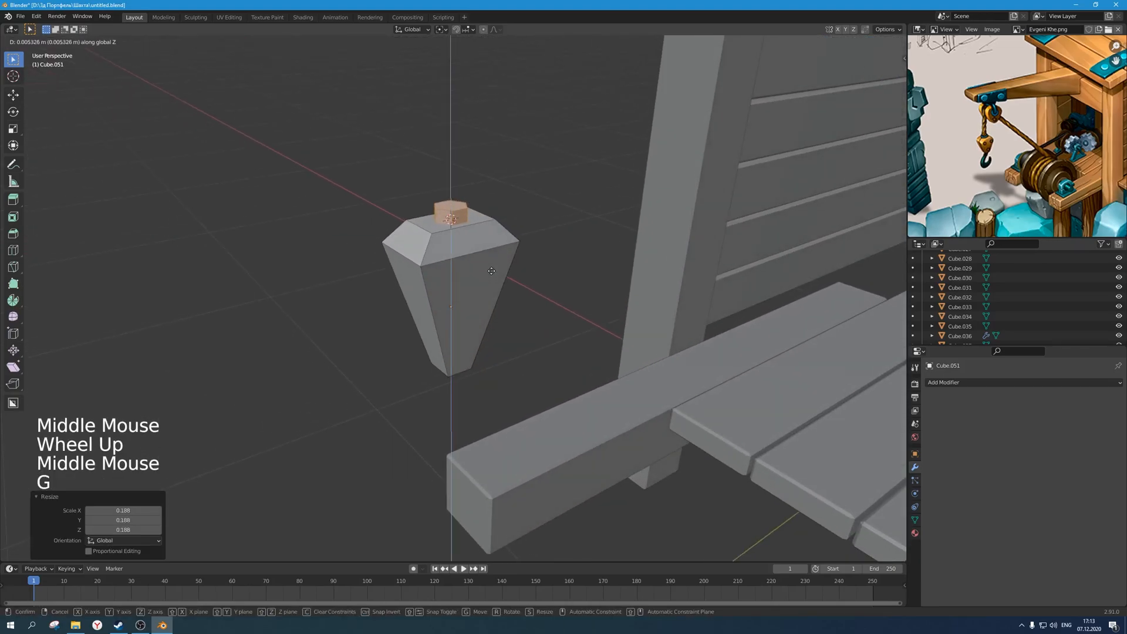
{"action": "left_click", "coordinate": [495, 270]}
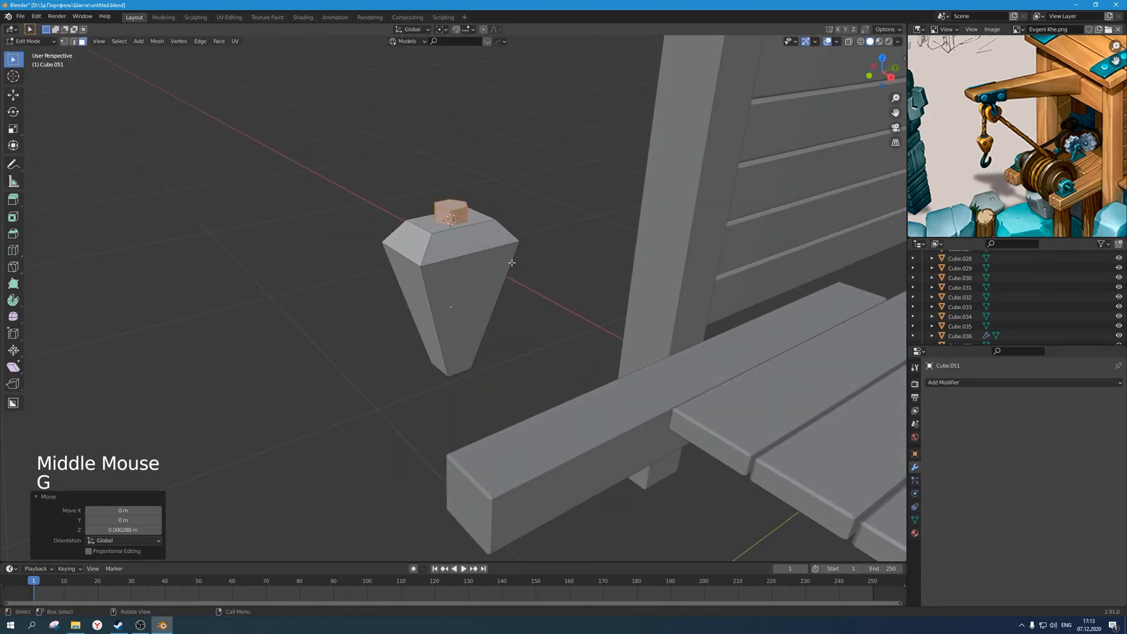
{"action": "scroll", "coordinate": [512, 262], "scroll_direction": "up", "scroll_amount": 1}
{"action": "key", "text": "g"}
{"action": "key", "text": "z"}
{"action": "left_click", "coordinate": [516, 272]}
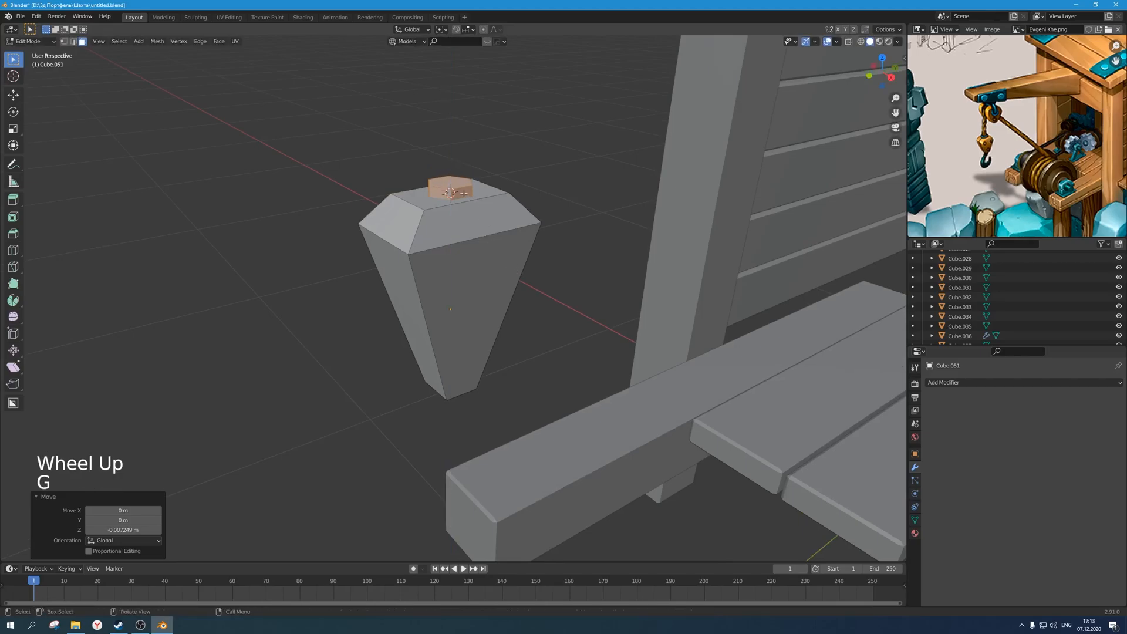
Inset the small hexagon's top face by about 0.127 m and extrude it inward about 0.01 m to form a socket.
{"action": "key", "text": "3"}
{"action": "left_click", "coordinate": [458, 183]}
{"action": "middle_click_drag", "start_coordinate": [479, 183], "coordinate": [492, 206]}
{"action": "key", "text": "i"}
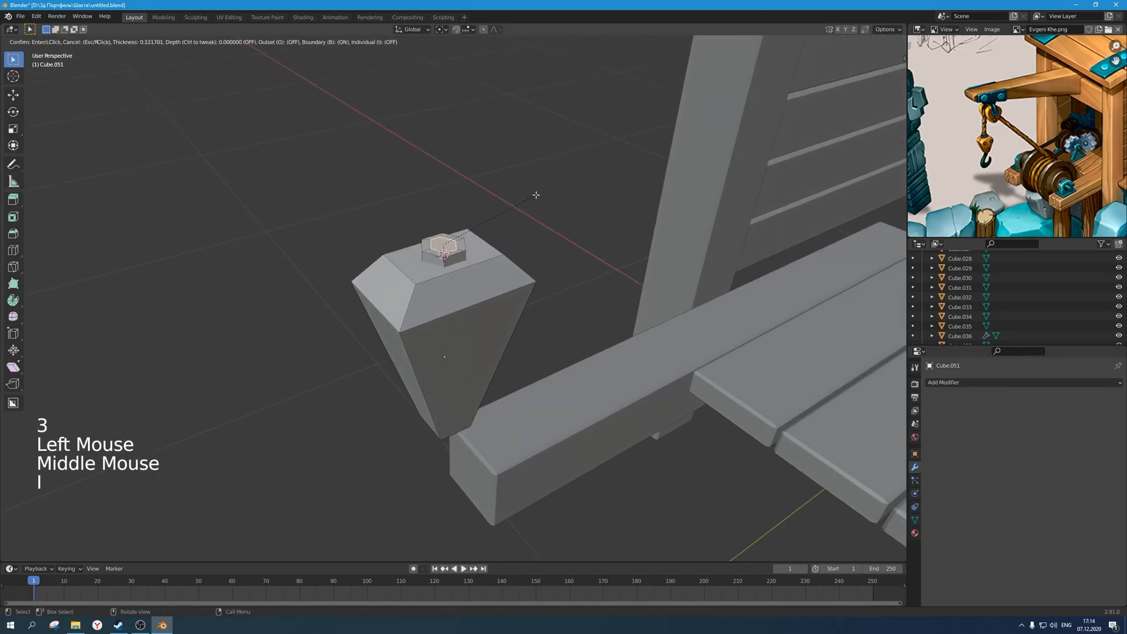
{"action": "left_click", "coordinate": [536, 196]}
{"action": "key", "text": "e"}
{"action": "left_click", "coordinate": [552, 232]}
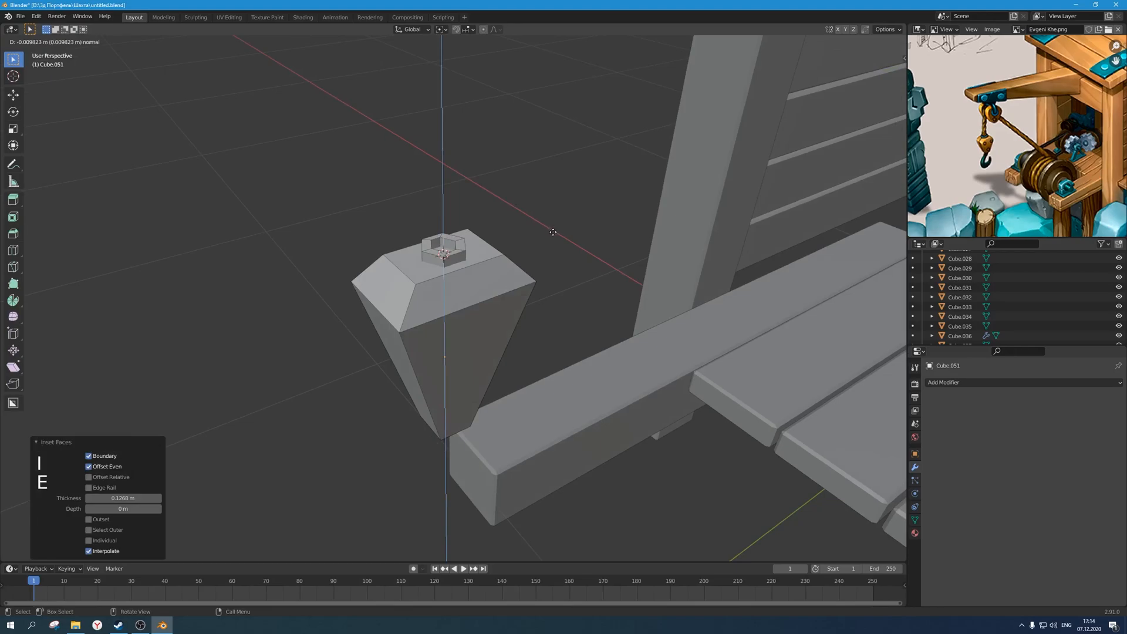
{"action": "key", "text": "Tab"}
{"action": "scroll", "coordinate": [533, 252], "scroll_direction": "down", "scroll_amount": 4}
{"action": "middle_click_drag", "start_coordinate": [533, 252], "coordinate": [516, 271]}
{"action": "left_click", "coordinate": [516, 271]}
{"action": "scroll", "coordinate": [516, 272], "scroll_direction": "down", "scroll_amount": 1}
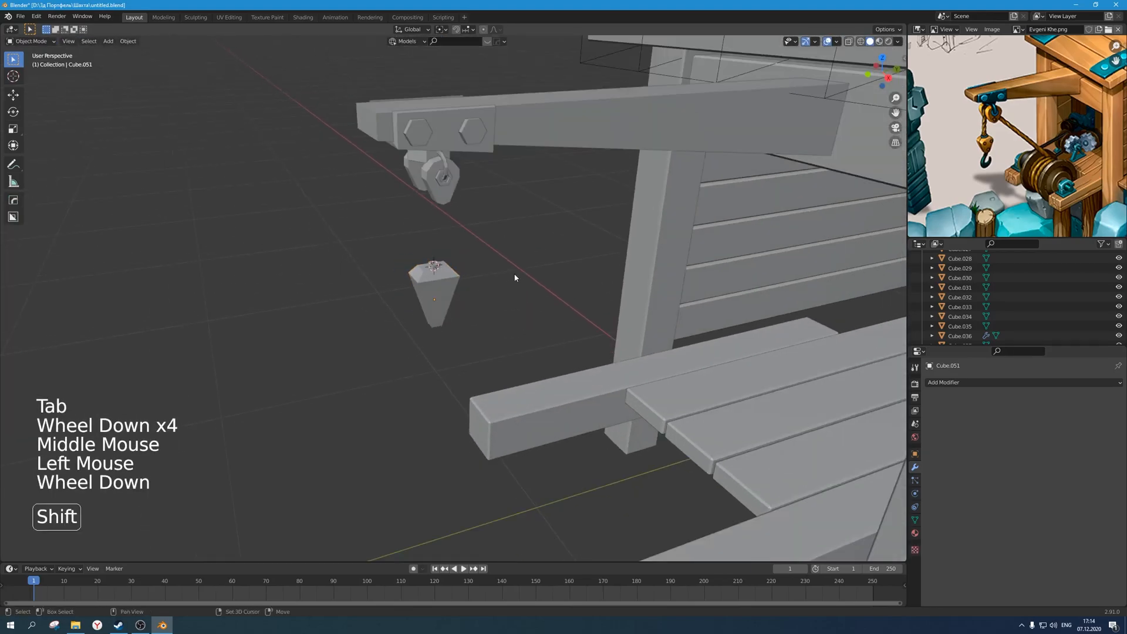
Snap the 3D cursor back to the world origin and save the file.
{"action": "key", "text": "shift+s"}
{"action": "left_click", "coordinate": [469, 299]}
{"action": "key", "text": "ctrl+s"}
{"action": "scroll", "coordinate": [506, 269], "scroll_direction": "down", "scroll_amount": 3}
{"action": "middle_click_drag", "start_coordinate": [506, 269], "coordinate": [519, 293]}
{"action": "scroll", "coordinate": [503, 309], "scroll_direction": "down", "scroll_amount": 3}
{"action": "scroll", "coordinate": [452, 304], "scroll_direction": "up", "scroll_amount": 2}
Widen two opposite edges of the block's sloped cap by 1.076 along Y and lower them about 0.007 m along Z.
{"action": "key", "text": "Tab"}
{"action": "scroll", "coordinate": [449, 297], "scroll_direction": "up", "scroll_amount": 2}
{"action": "scroll", "coordinate": [447, 280], "scroll_direction": "up", "scroll_amount": 1}
{"action": "key", "text": "2"}
{"action": "left_click", "coordinate": [447, 279]}
{"action": "left_click", "coordinate": [422, 276], "text": "shift"}
{"action": "key", "text": "d"}
{"action": "key", "text": "s"}
{"action": "key", "text": "y"}
{"action": "left_click", "coordinate": [529, 295]}
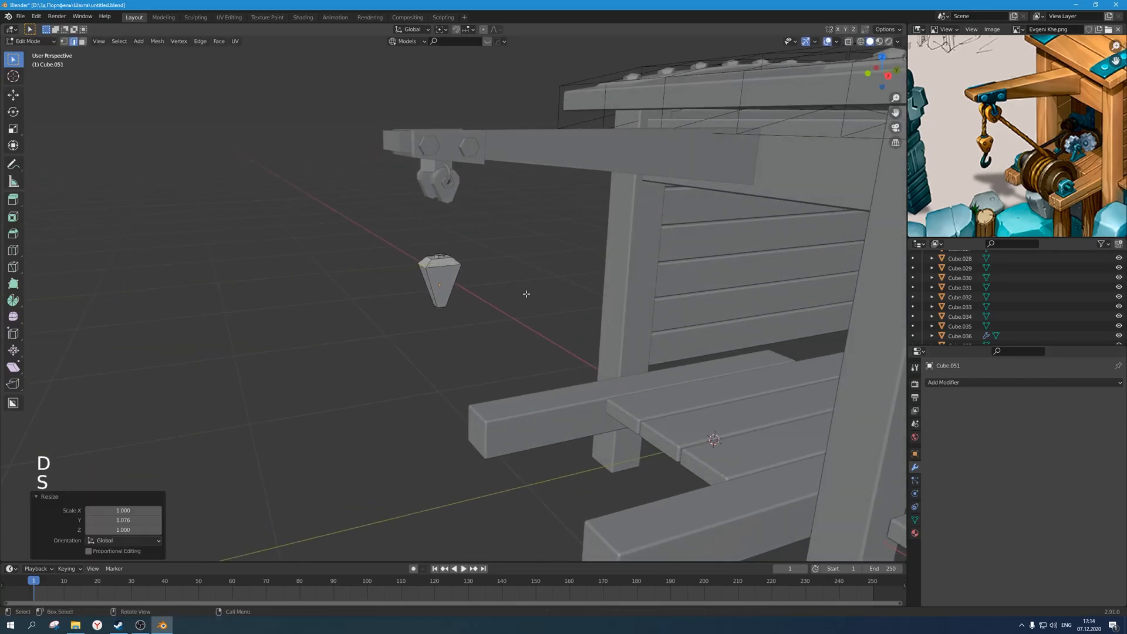
{"action": "scroll", "coordinate": [527, 290], "scroll_direction": "up", "scroll_amount": 2}
{"action": "key", "text": "g"}
{"action": "key", "text": "z"}
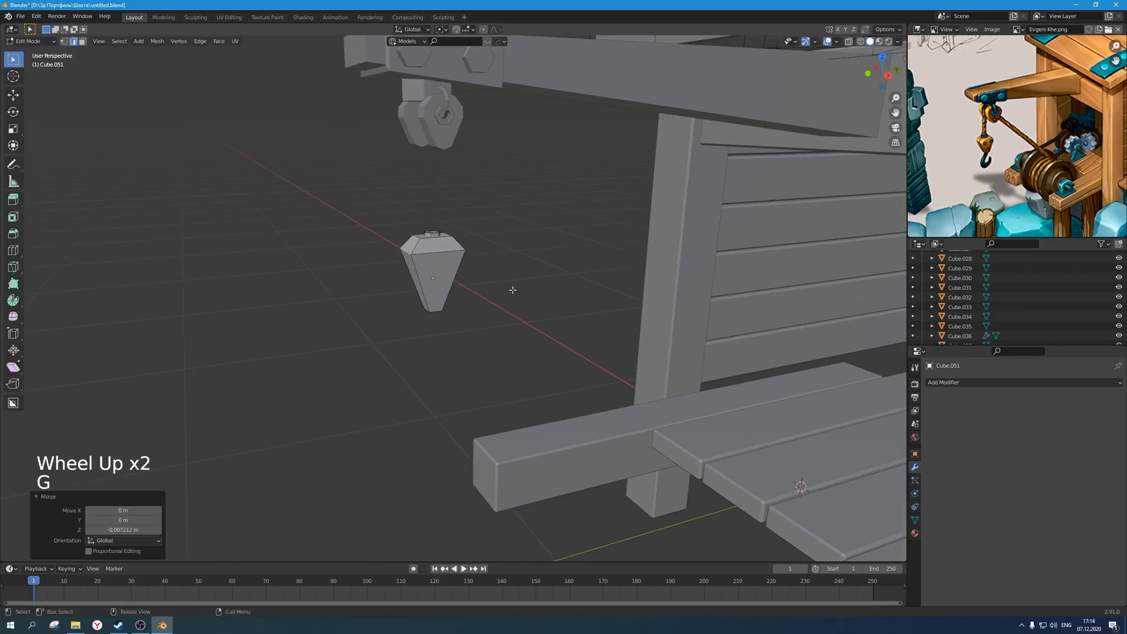
{"action": "key", "text": "Tab"}
{"action": "scroll", "coordinate": [516, 292], "scroll_direction": "down", "scroll_amount": 5}
{"action": "middle_click_drag", "start_coordinate": [516, 295], "coordinate": [427, 270]}
Save the file with the hook block deselected.
{"action": "key", "text": "ctrl+s"}
{"action": "left_click", "coordinate": [476, 276]}
{"action": "scroll", "coordinate": [475, 276], "scroll_direction": "down", "scroll_amount": 2}
{"action": "scroll", "coordinate": [427, 270], "scroll_direction": "up", "scroll_amount": 3}
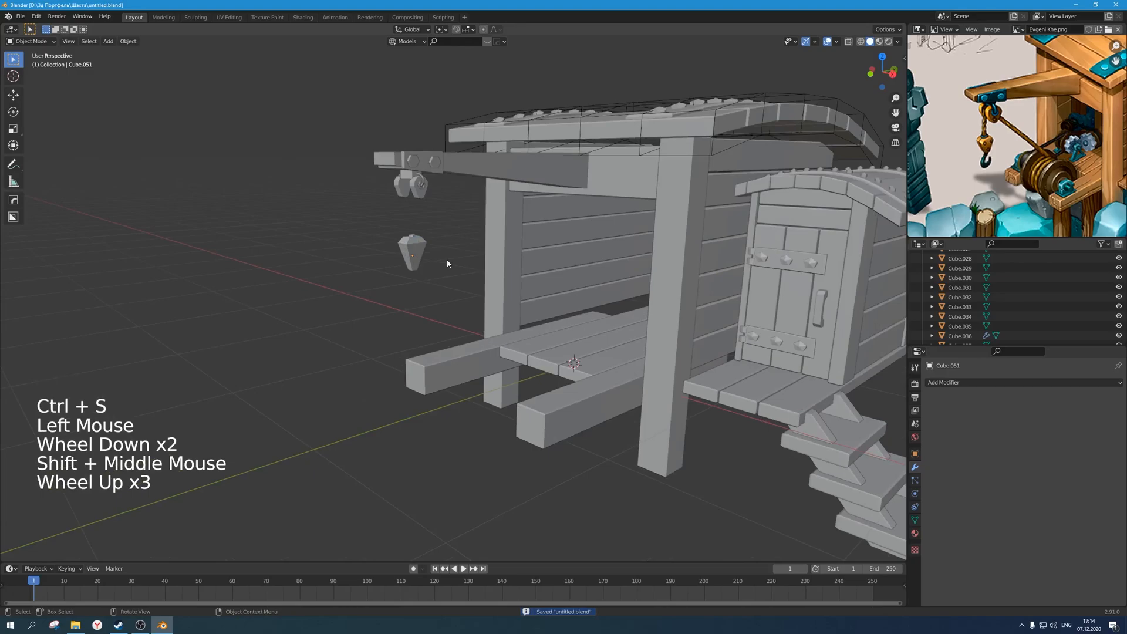
{"action": "key", "text": "ctrl+s"}
{"action": "scroll", "coordinate": [447, 264], "scroll_direction": "up", "scroll_amount": 2}
{"action": "middle_click_drag", "start_coordinate": [447, 263], "coordinate": [438, 292], "text": "shift"}
Place the 3D cursor just below the tapered hook block in the right side view.
{"action": "left_click", "coordinate": [443, 259]}
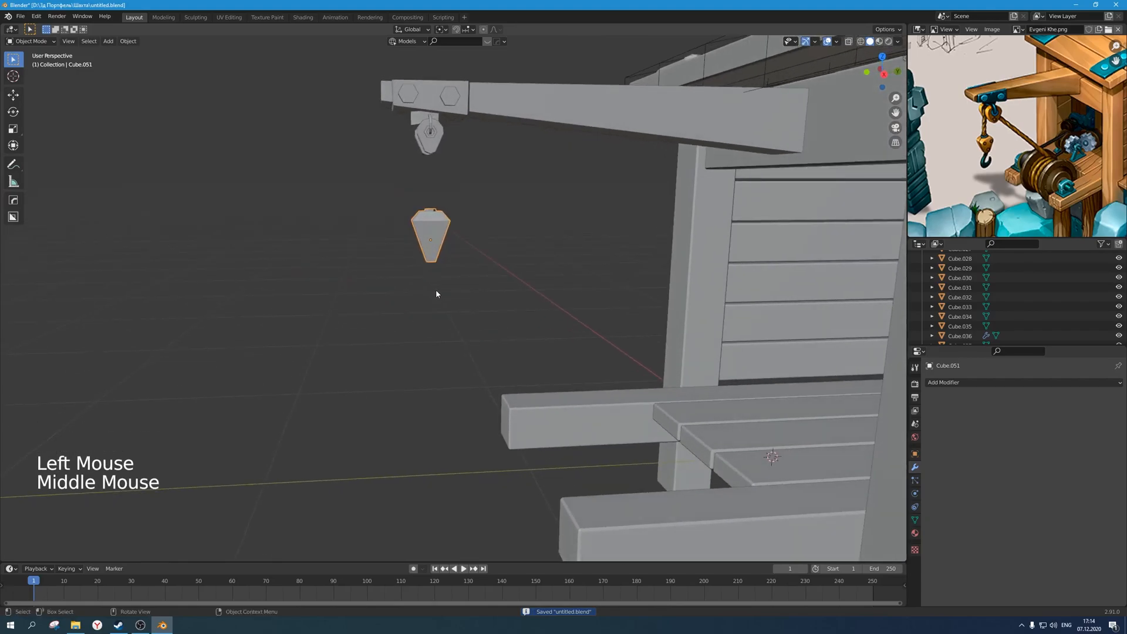
{"action": "key", "text": "KP_1"}
{"action": "key", "text": "KP_3"}
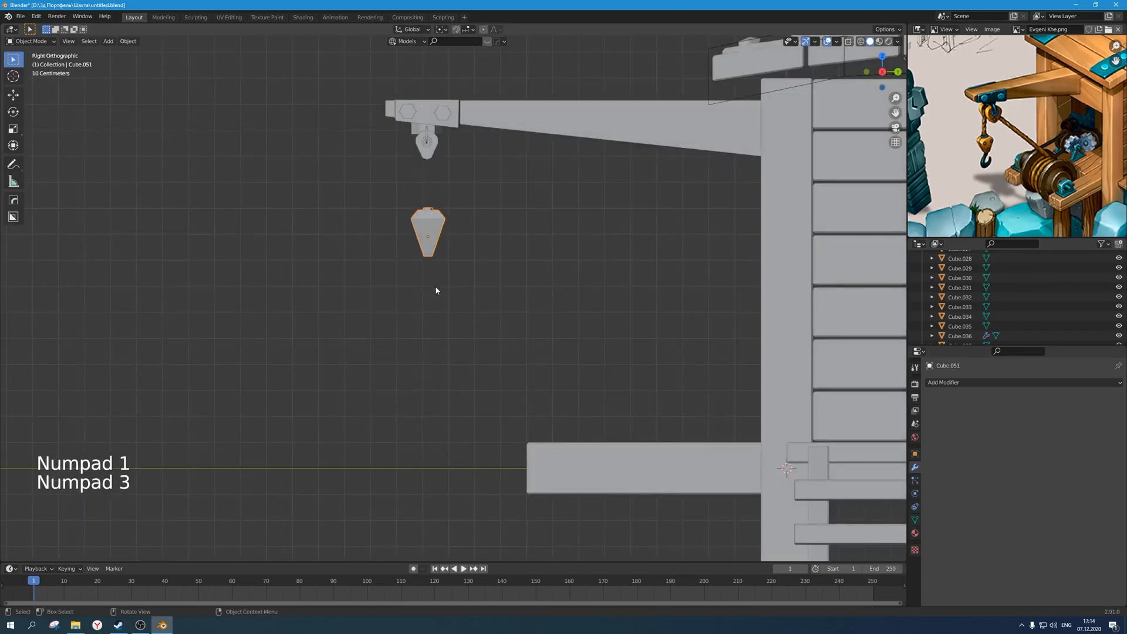
{"action": "scroll", "coordinate": [436, 290], "scroll_direction": "down", "scroll_amount": 1}
{"action": "scroll", "coordinate": [435, 290], "scroll_direction": "up", "scroll_amount": 2}
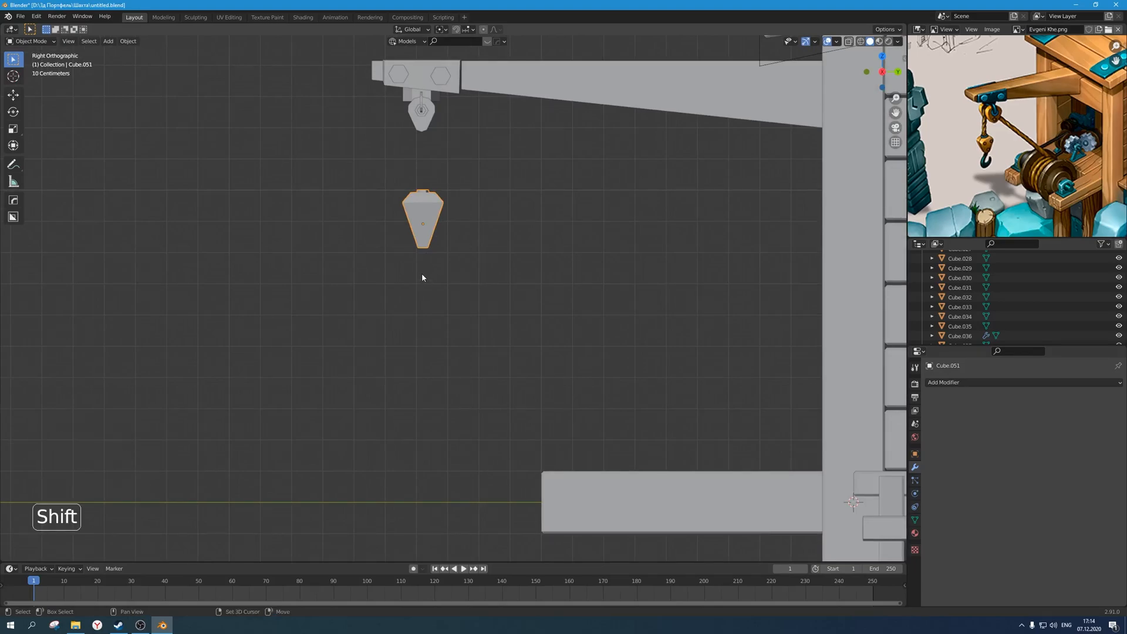
{"action": "right_click", "coordinate": [422, 274], "text": "shift"}
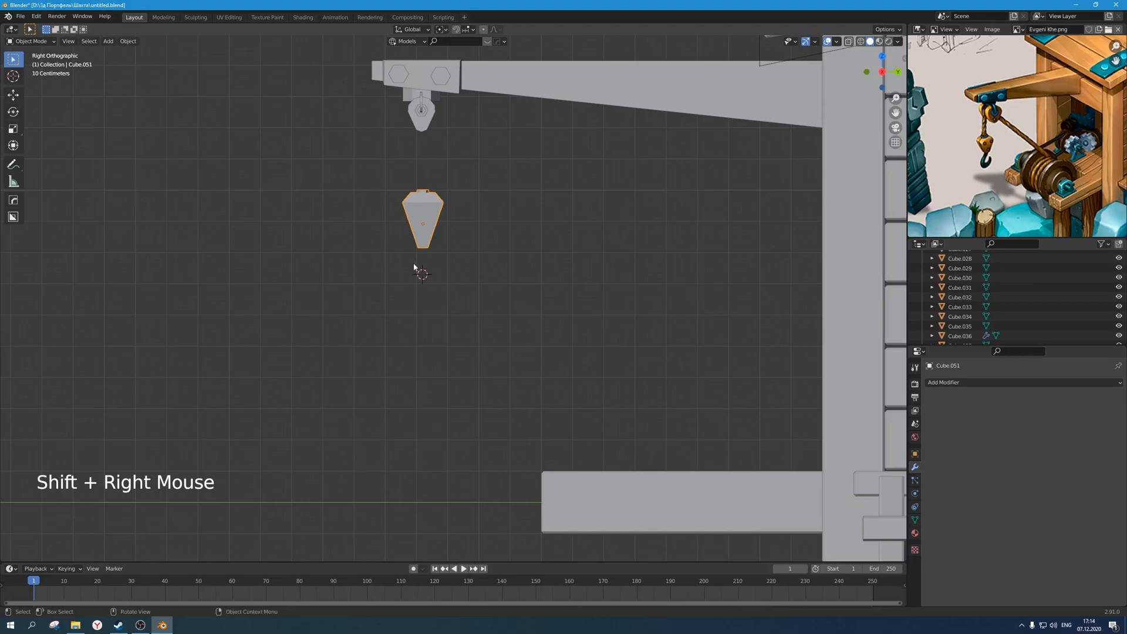
Add a mesh circle with 16 vertices and a 1 m radius at the 3D cursor.
{"action": "key", "text": "shift+a"}
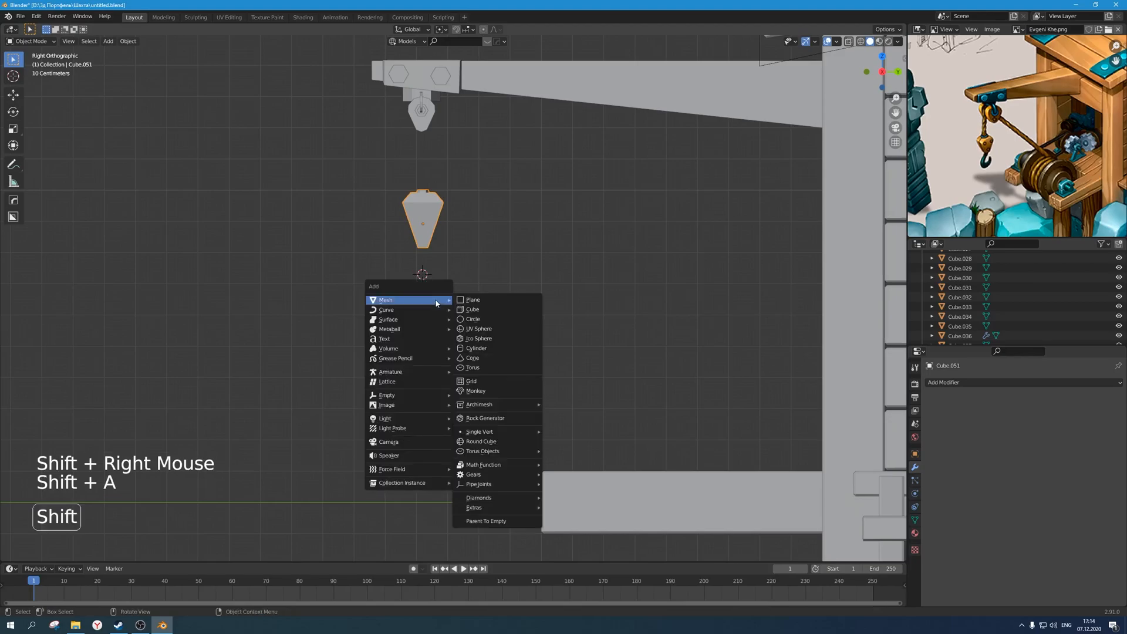
{"action": "left_click", "coordinate": [481, 323]}
{"action": "left_click", "coordinate": [146, 447]}
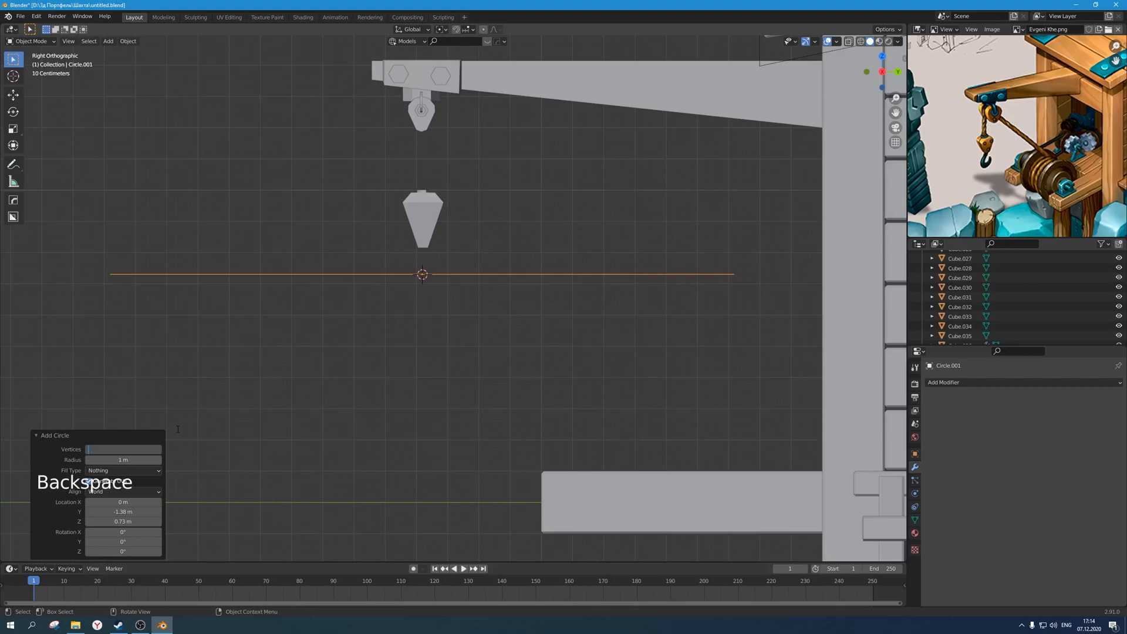
{"action": "scroll", "coordinate": [503, 282], "scroll_direction": "down", "scroll_amount": 4}
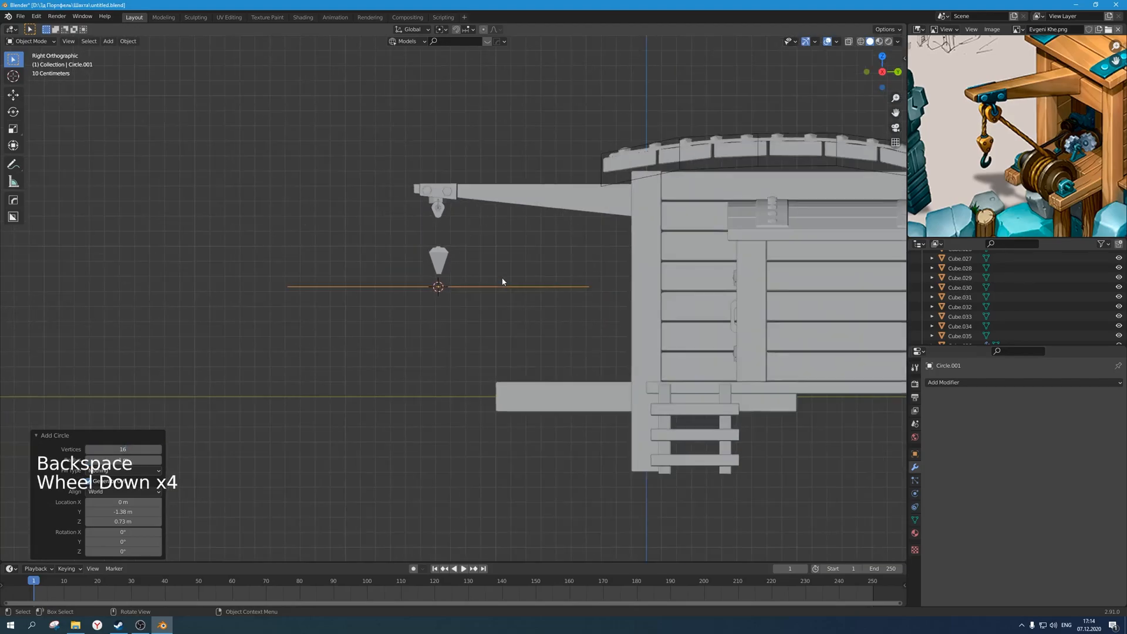
{"action": "scroll", "coordinate": [536, 302], "scroll_direction": "up", "scroll_amount": 1}
Rotate the new circle 90° about the Y axis so it faces the right side view.
{"action": "key", "text": "r"}
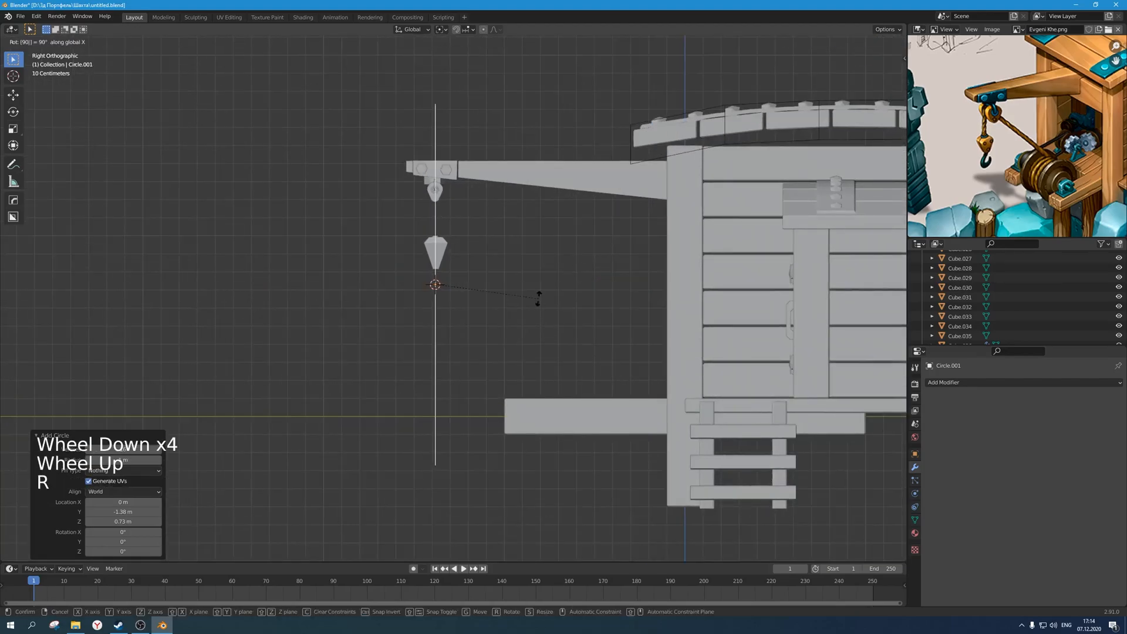
{"action": "right_click", "coordinate": [539, 301]}
{"action": "key", "text": "r"}
{"action": "key", "text": "y"}
{"action": "key", "text": "9"}
{"action": "key", "text": "0"}
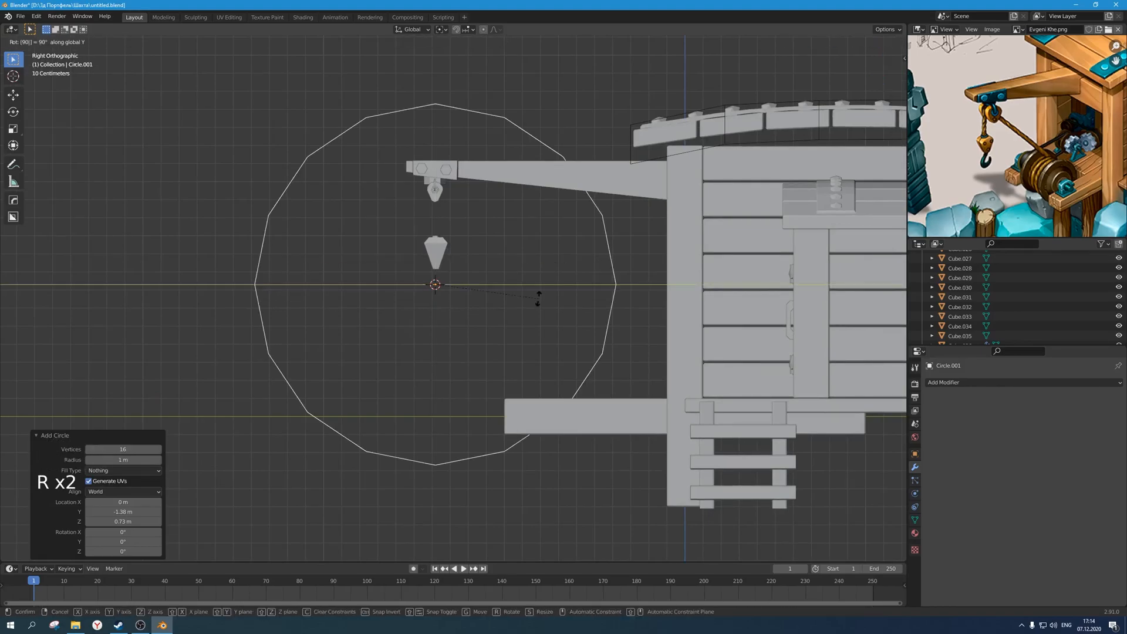
{"action": "key", "text": "Return"}
Shrink the circle to about 0.061, lower it along Z beneath the hook block and enlarge it by 1.039.
{"action": "key", "text": "s"}
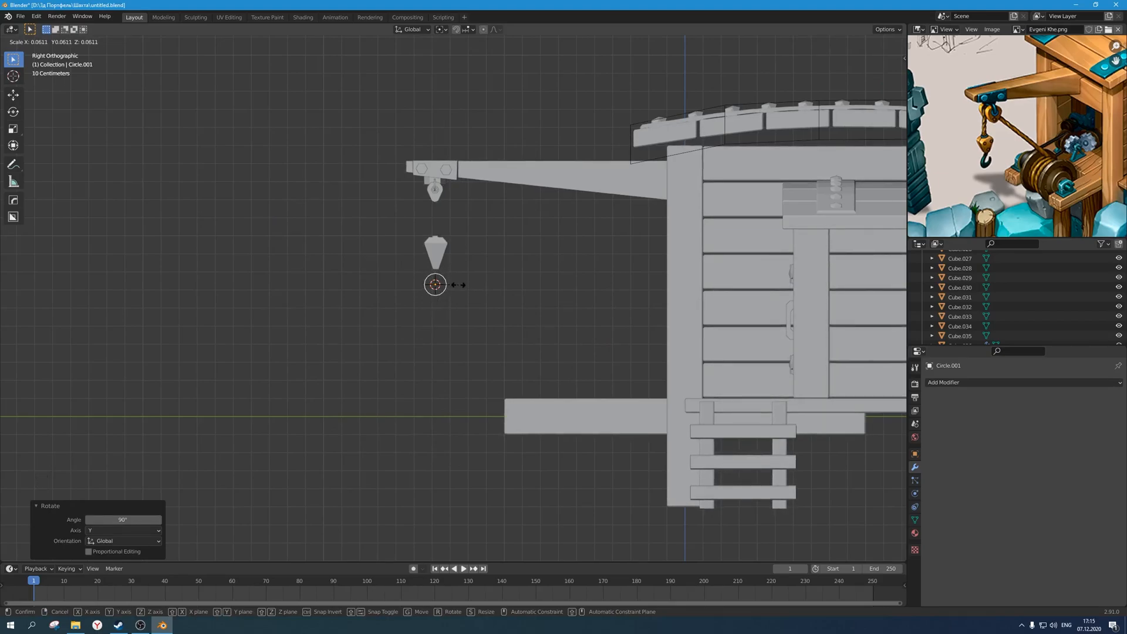
{"action": "left_click", "coordinate": [458, 284]}
{"action": "scroll", "coordinate": [453, 320], "scroll_direction": "up", "scroll_amount": 5}
{"action": "middle_click_drag", "start_coordinate": [453, 320], "coordinate": [481, 307], "text": "shift"}
{"action": "key", "text": "g"}
{"action": "key", "text": "z"}
{"action": "left_click", "coordinate": [491, 321]}
{"action": "key", "text": "s"}
{"action": "left_click", "coordinate": [492, 320]}
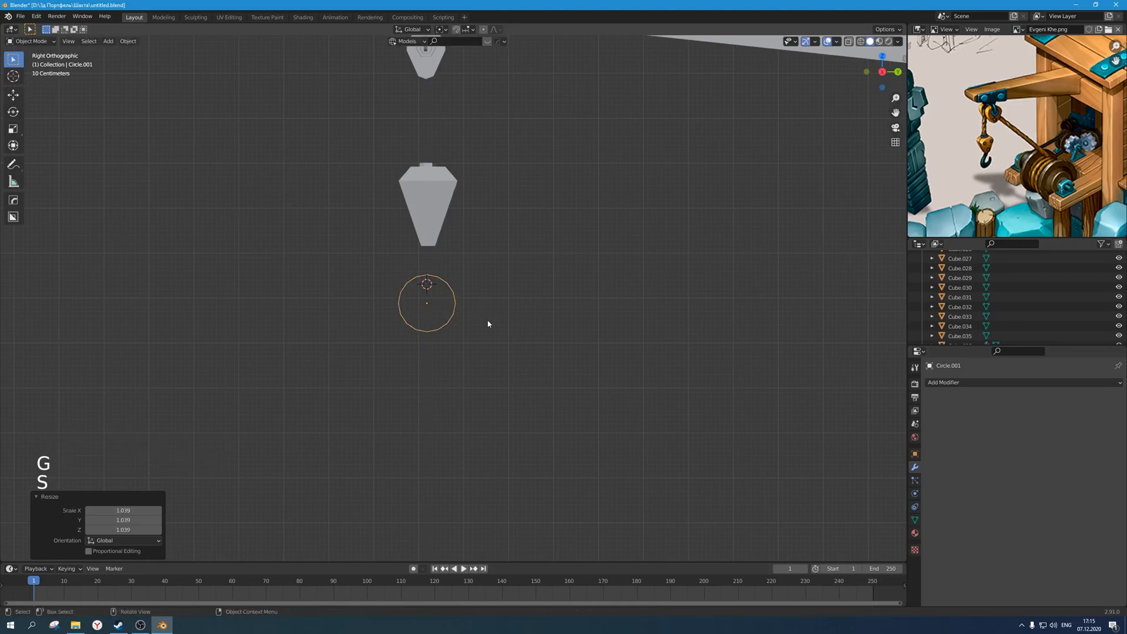
Delete the circle's vertices between its topmost point and its right side to open it into a hook-shaped arc.
{"action": "key", "text": "Tab"}
{"action": "key", "text": "1"}
{"action": "scroll", "coordinate": [464, 304], "scroll_direction": "up", "scroll_amount": 1}
{"action": "left_click", "coordinate": [465, 303]}
{"action": "left_click_drag", "start_coordinate": [465, 303], "coordinate": [433, 257]}
{"action": "key", "text": "x"}
{"action": "left_click", "coordinate": [483, 269]}
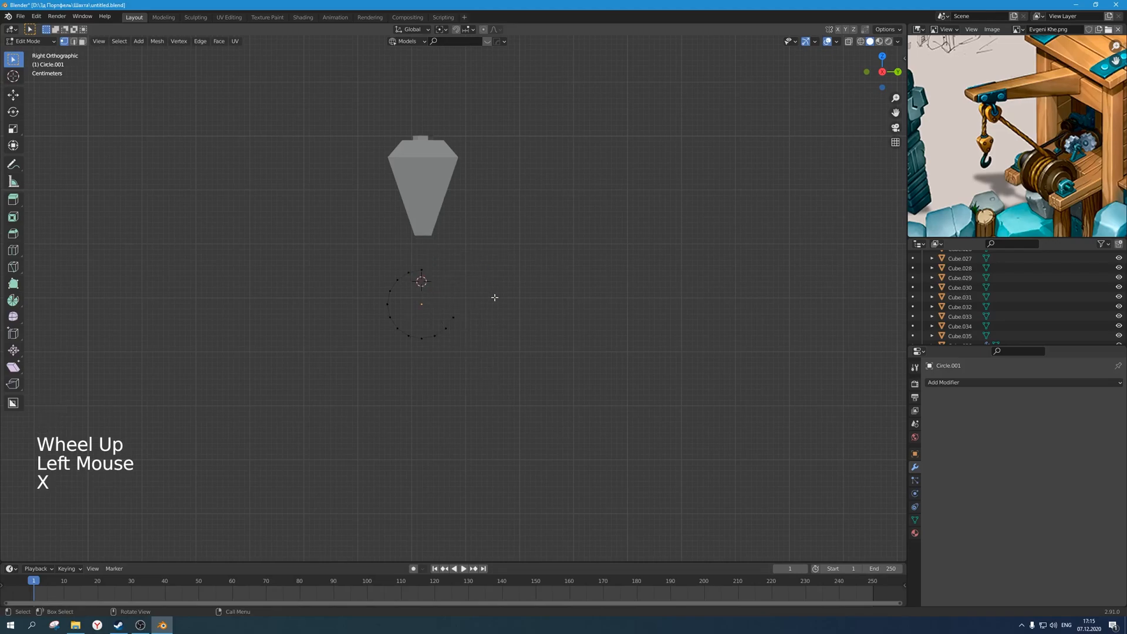
Undo the last vertex deletion, and delete the circle's upper-right vertices again while keeping its rightmost vertex.
{"action": "key", "text": "ctrl+z"}
{"action": "left_click", "coordinate": [454, 302], "text": "ctrl"}
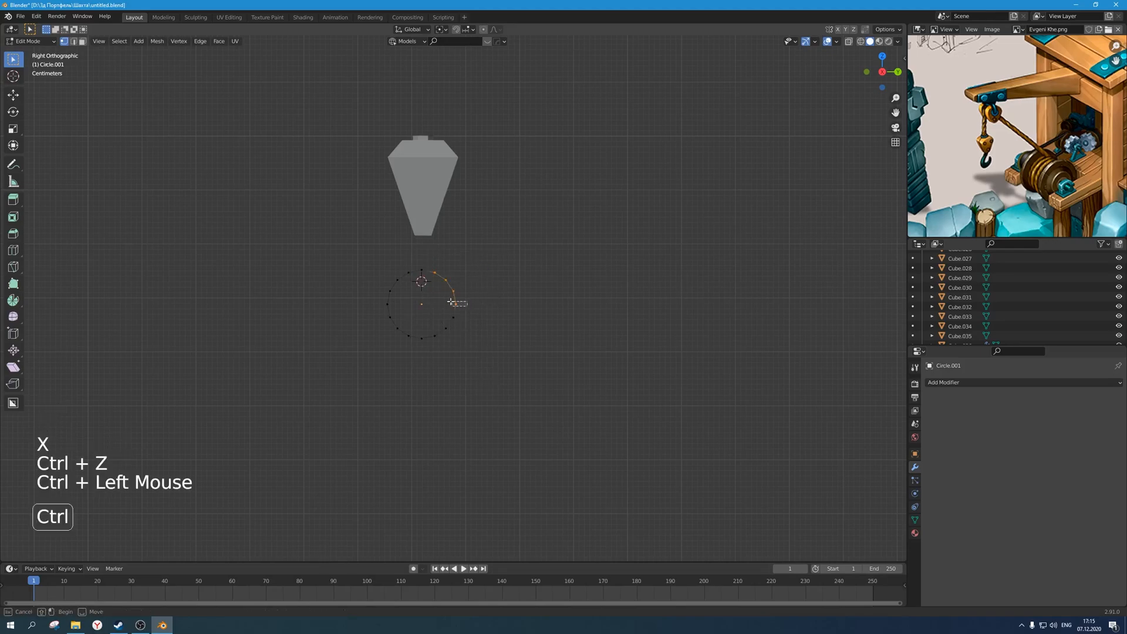
{"action": "key", "text": "x"}
{"action": "left_click", "coordinate": [495, 303]}
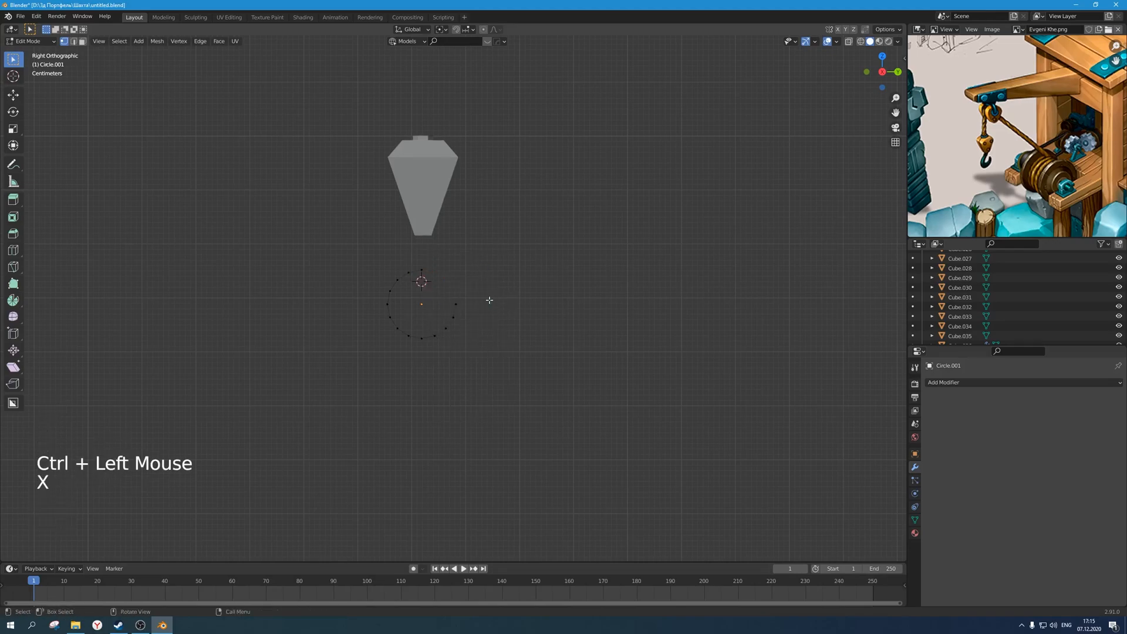
Raise the arc's topmost vertex along Z to the underside of the hook block.
{"action": "scroll", "coordinate": [423, 276], "scroll_direction": "up", "scroll_amount": 2}
{"action": "left_click", "coordinate": [408, 258]}
{"action": "key", "text": "g"}
{"action": "key", "text": "z"}
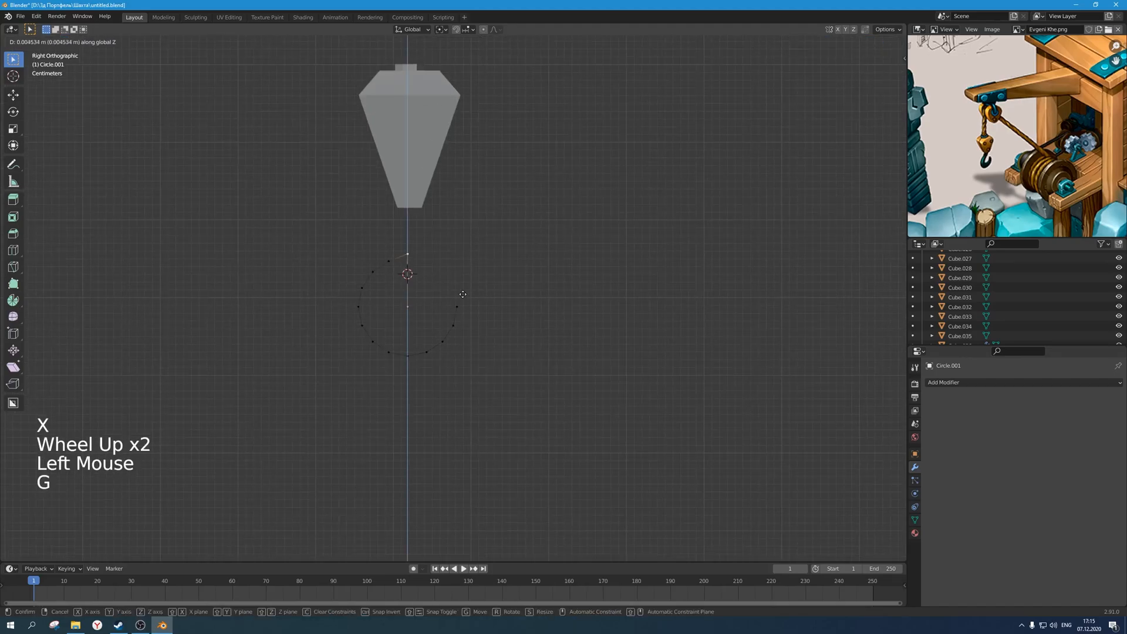
{"action": "left_click", "coordinate": [464, 250]}
Move the vertices below the top one inward and upward to form the hook's curved neck.
{"action": "left_click", "coordinate": [386, 254]}
{"action": "key", "text": "g"}
{"action": "left_click", "coordinate": [429, 252]}
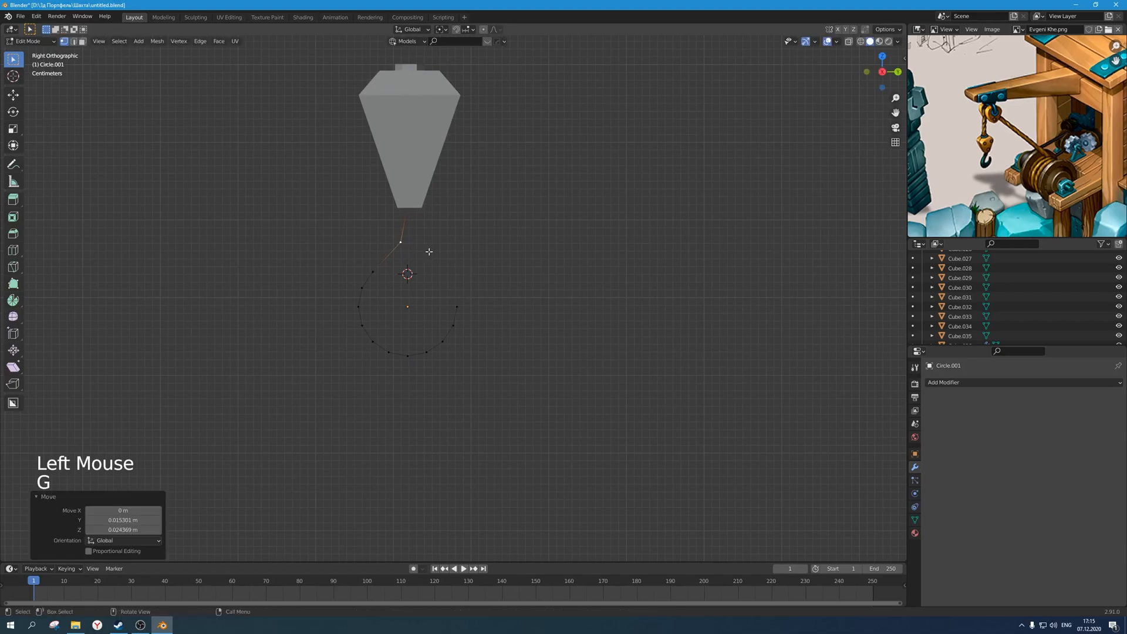
{"action": "left_click", "coordinate": [379, 273]}
{"action": "key", "text": "g"}
{"action": "left_click", "coordinate": [394, 264]}
{"action": "left_click", "coordinate": [407, 241]}
{"action": "key", "text": "g"}
{"action": "left_click", "coordinate": [415, 253]}
{"action": "left_click", "coordinate": [379, 289]}
{"action": "key", "text": "g"}
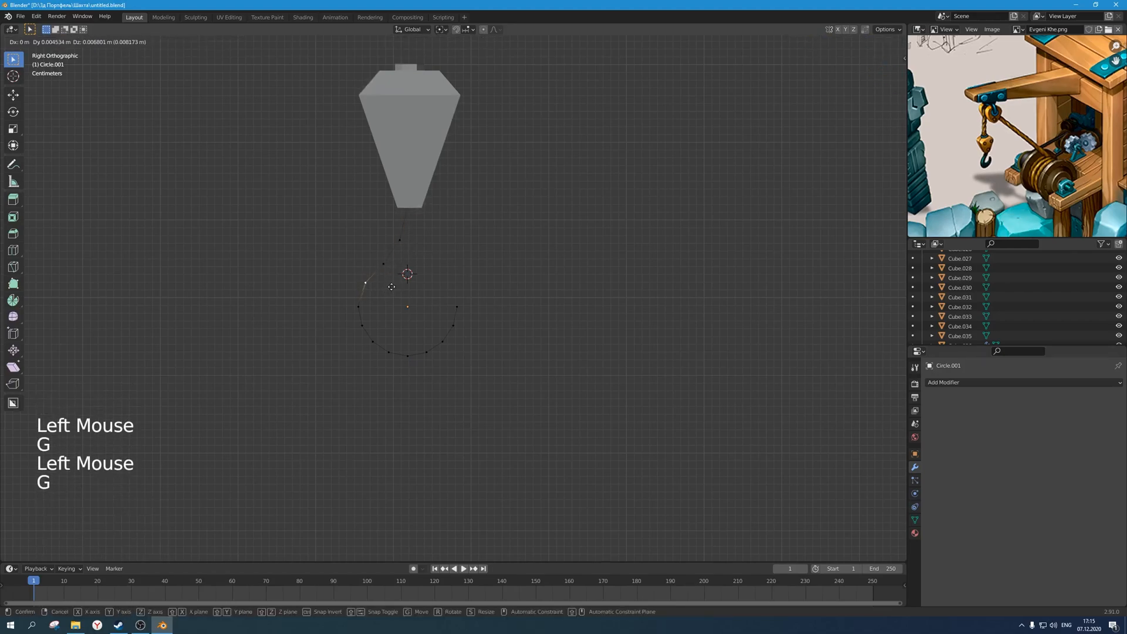
{"action": "left_click", "coordinate": [392, 287]}
Reposition the vertices along the hook's left side and lower-left bend one by one to smooth the curve.
{"action": "left_click", "coordinate": [401, 282]}
{"action": "key", "text": "g"}
{"action": "left_click", "coordinate": [400, 279]}
{"action": "left_click", "coordinate": [372, 289]}
{"action": "key", "text": "g"}
{"action": "left_click", "coordinate": [376, 287]}
{"action": "left_click", "coordinate": [386, 306]}
{"action": "key", "text": "g"}
{"action": "left_click", "coordinate": [385, 302]}
{"action": "left_click", "coordinate": [372, 326]}
{"action": "key", "text": "g"}
{"action": "left_click", "coordinate": [365, 322]}
{"action": "left_click", "coordinate": [376, 344]}
{"action": "key", "text": "g"}
{"action": "left_click", "coordinate": [383, 347]}
{"action": "left_click", "coordinate": [388, 354]}
{"action": "key", "text": "g"}
{"action": "left_click", "coordinate": [387, 356]}
Extrude the hook's open right end upward and inward into a tip and adjust the vertex below it.
{"action": "left_click", "coordinate": [458, 303]}
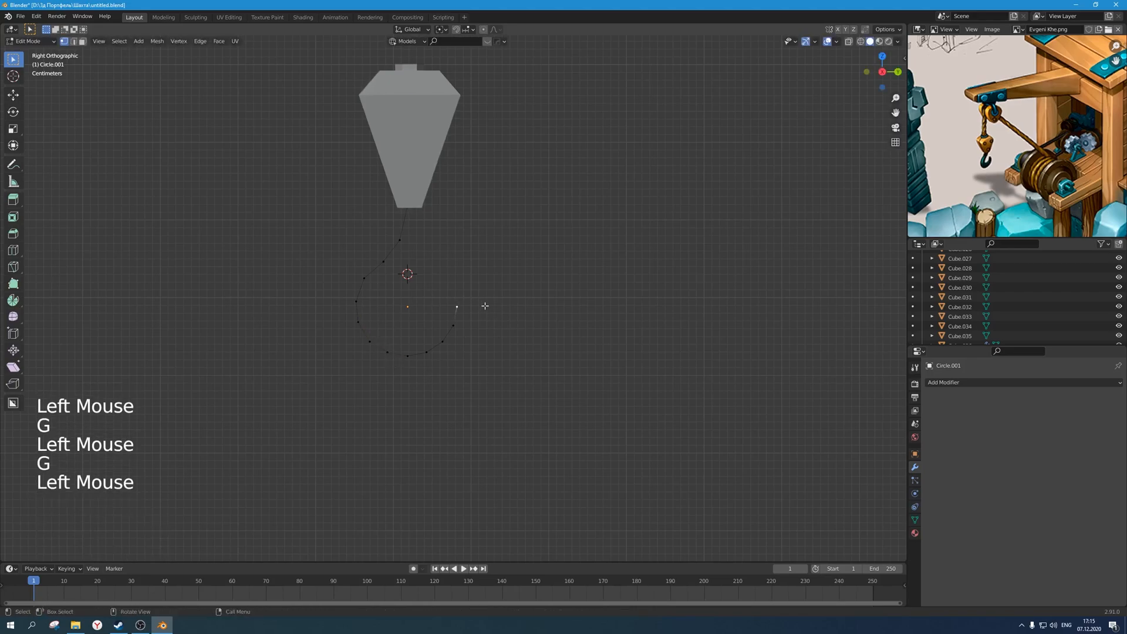
{"action": "key", "text": "g"}
{"action": "left_click", "coordinate": [460, 307]}
{"action": "key", "text": "e"}
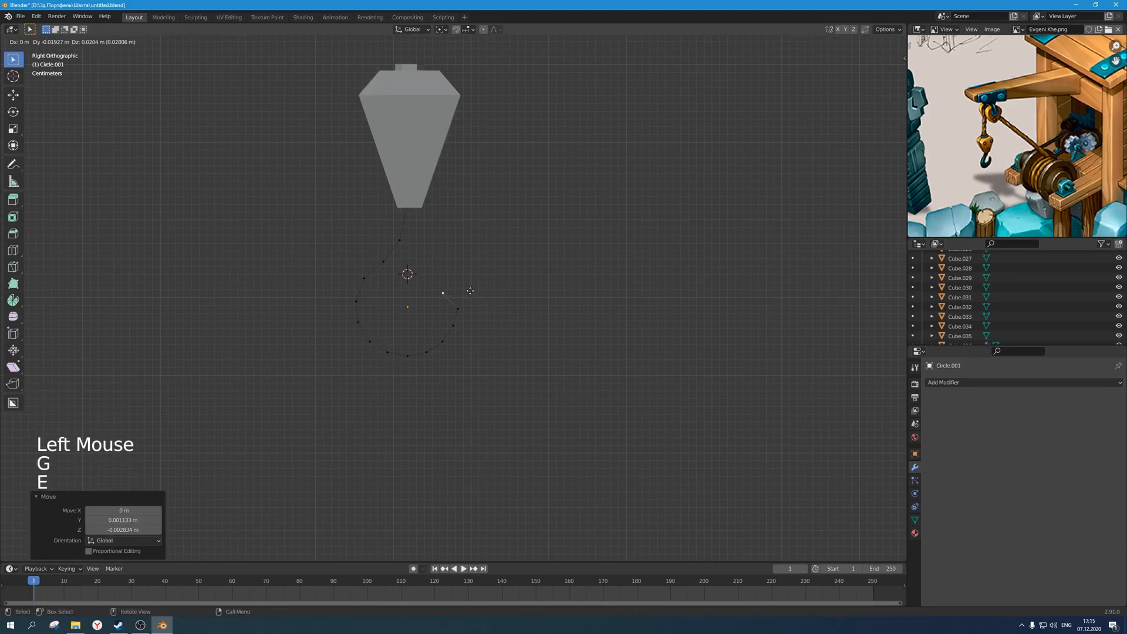
{"action": "left_click", "coordinate": [453, 307]}
{"action": "key", "text": "g"}
{"action": "left_click", "coordinate": [453, 310]}
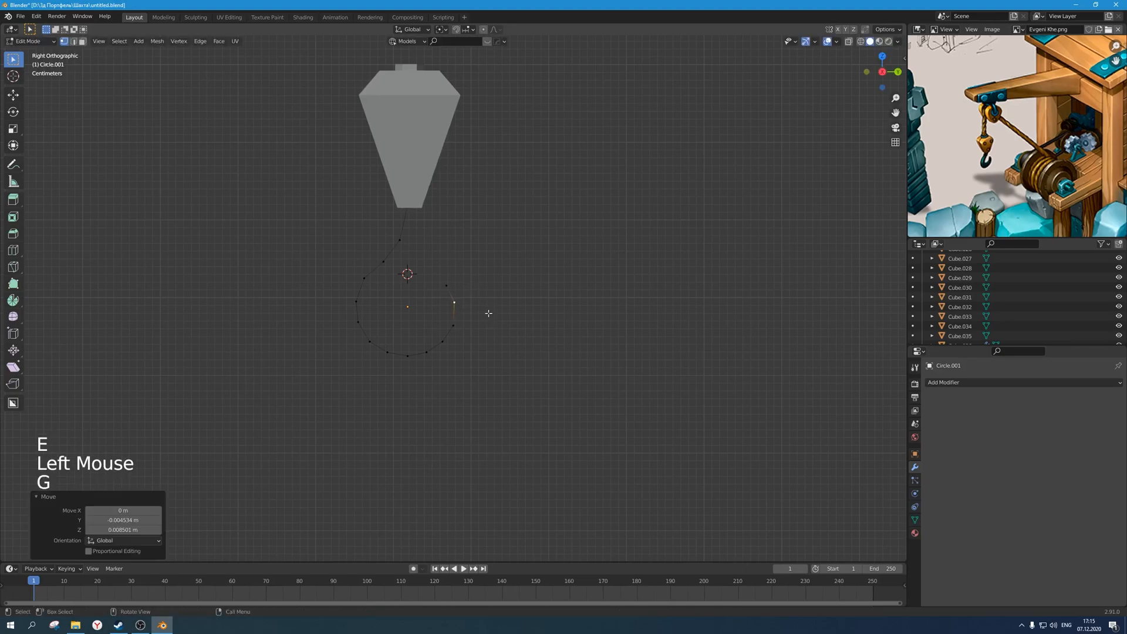
{"action": "key", "text": "g"}
{"action": "left_click", "coordinate": [459, 307]}
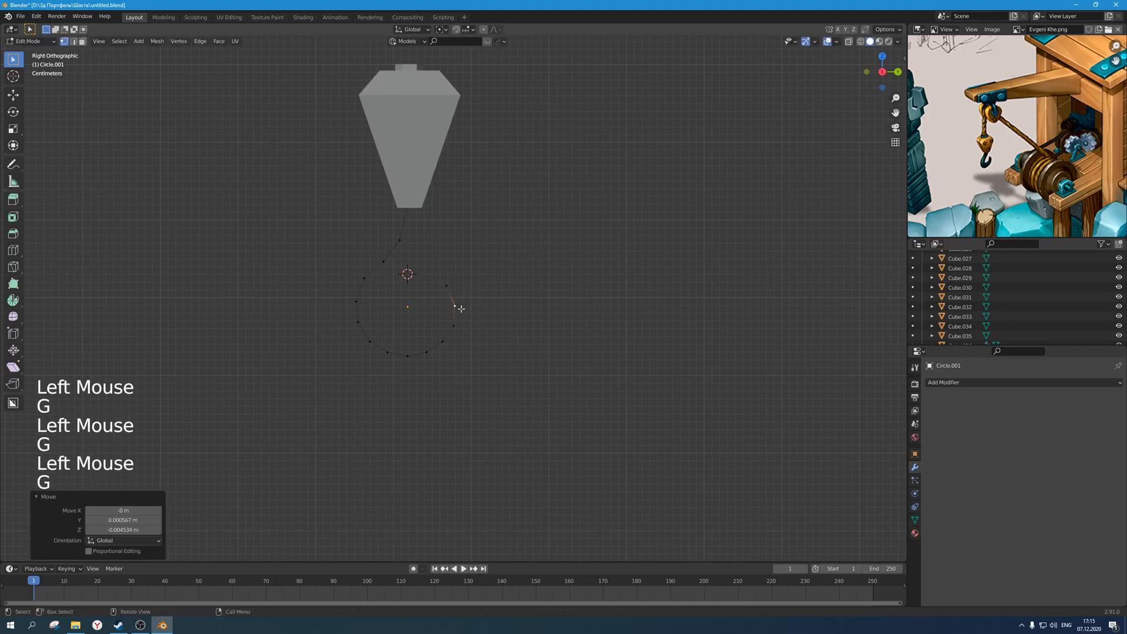
Leave mesh editing on the hook outline and save the file.
{"action": "scroll", "coordinate": [459, 310], "scroll_direction": "down", "scroll_amount": 5}
{"action": "middle_click_drag", "start_coordinate": [460, 312], "coordinate": [459, 363]}
{"action": "key", "text": "Tab"}
{"action": "scroll", "coordinate": [503, 322], "scroll_direction": "up", "scroll_amount": 2}
{"action": "scroll", "coordinate": [503, 322], "scroll_direction": "down", "scroll_amount": 2}
{"action": "scroll", "coordinate": [476, 323], "scroll_direction": "up", "scroll_amount": 1}
{"action": "scroll", "coordinate": [480, 273], "scroll_direction": "up", "scroll_amount": 1}
{"action": "key", "text": "ctrl+s"}
{"action": "scroll", "coordinate": [458, 357], "scroll_direction": "down", "scroll_amount": 2}
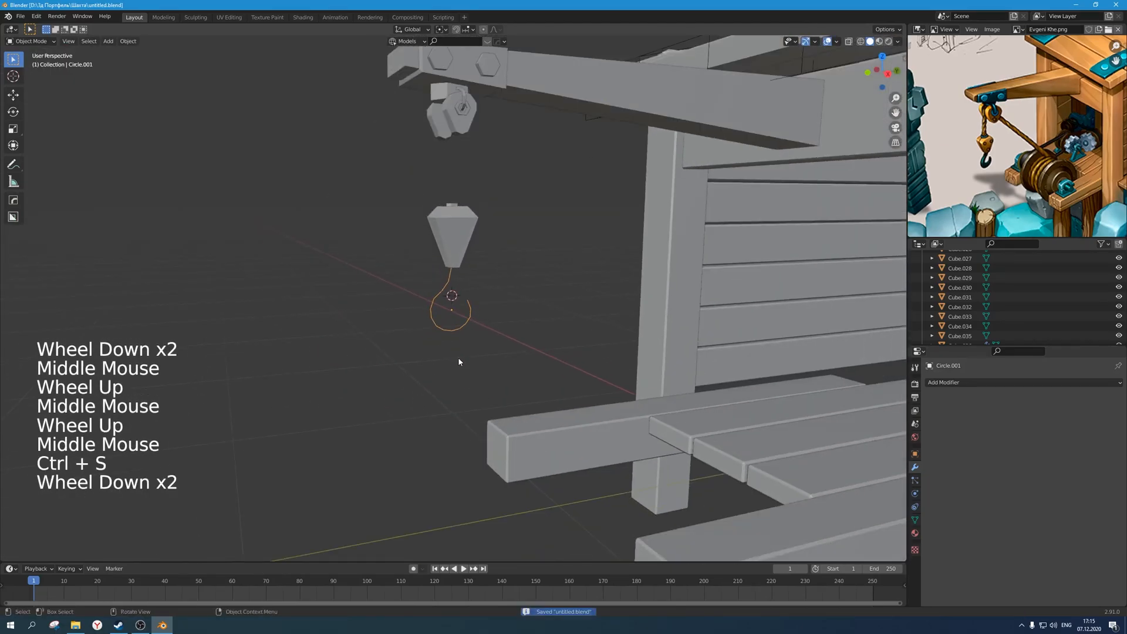
Add a Skin modifier to the hook outline and scale the skin of all its vertices to 0.474.
{"action": "double_click", "coordinate": [943, 383]}
{"action": "left_click", "coordinate": [923, 525]}
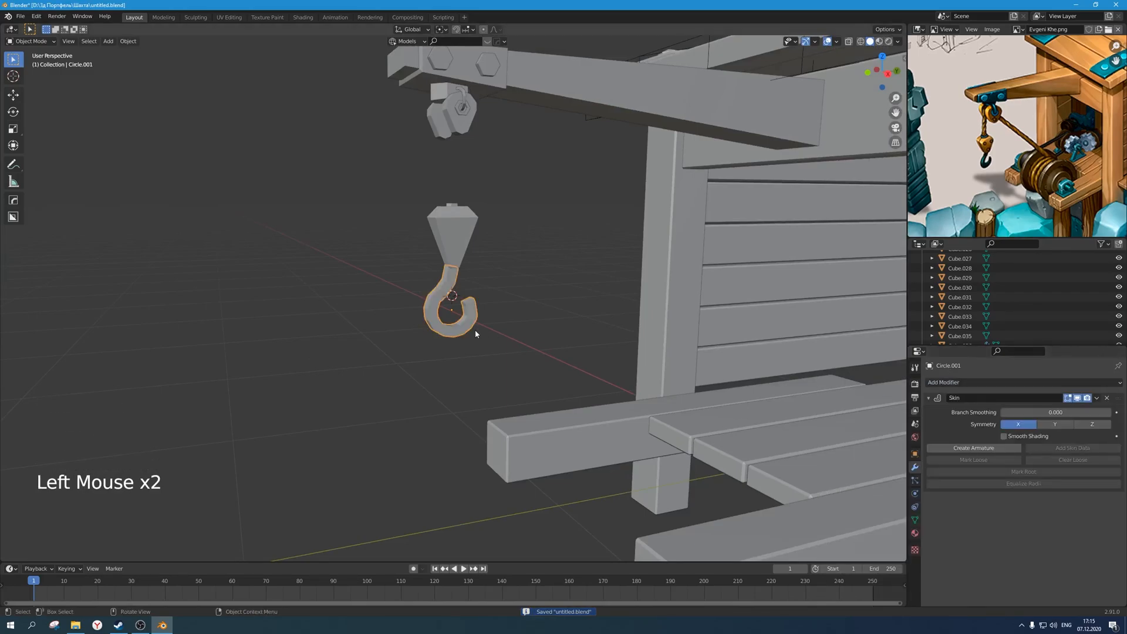
{"action": "scroll", "coordinate": [475, 330], "scroll_direction": "up", "scroll_amount": 1}
{"action": "middle_click_drag", "start_coordinate": [474, 329], "coordinate": [492, 333]}
{"action": "key", "text": "Tab"}
{"action": "scroll", "coordinate": [517, 323], "scroll_direction": "up", "scroll_amount": 2}
{"action": "key", "text": "a"}
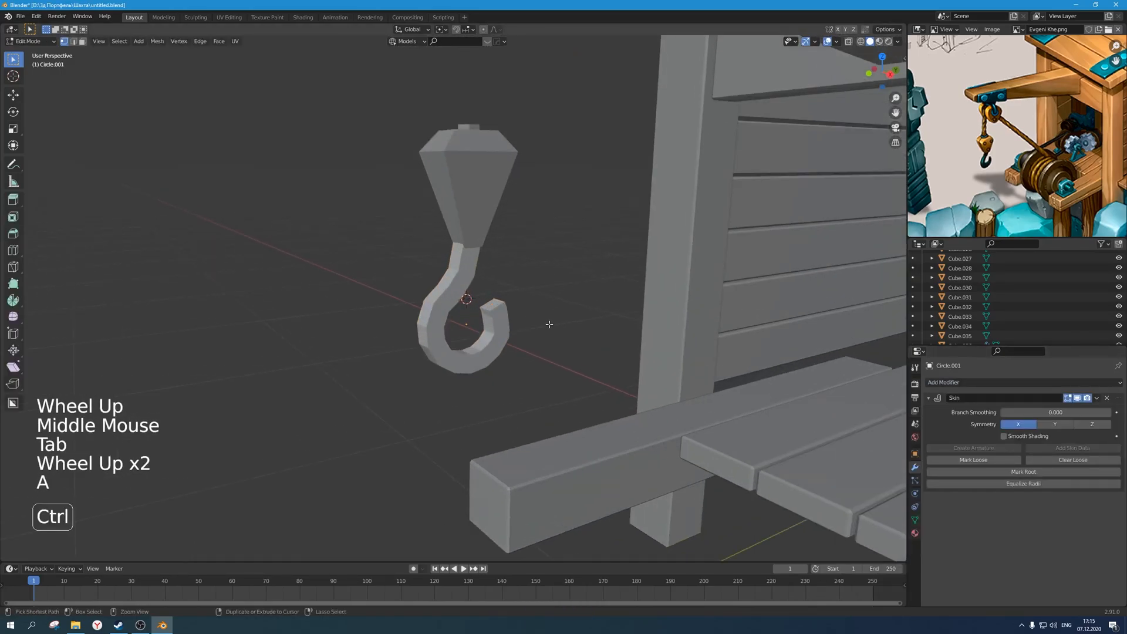
{"action": "key", "text": "ctrl+a"}
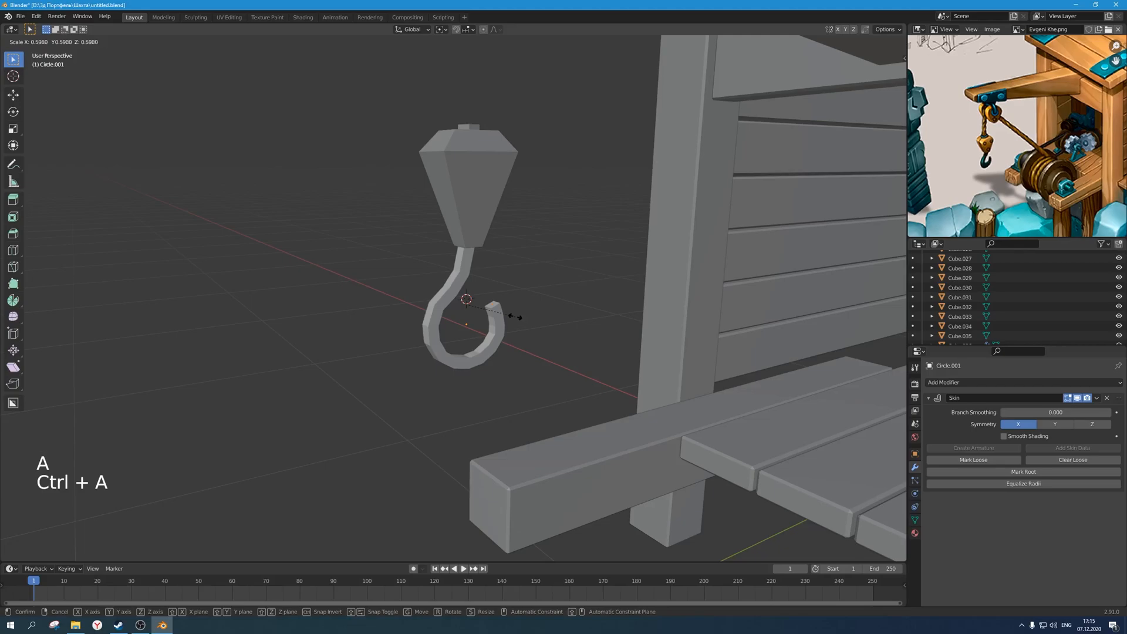
{"action": "left_click", "coordinate": [508, 314]}
Turn on X-ray and thin the skin at the hook's tip vertex and the vertex below it into a taper.
{"action": "key", "text": "alt+z"}
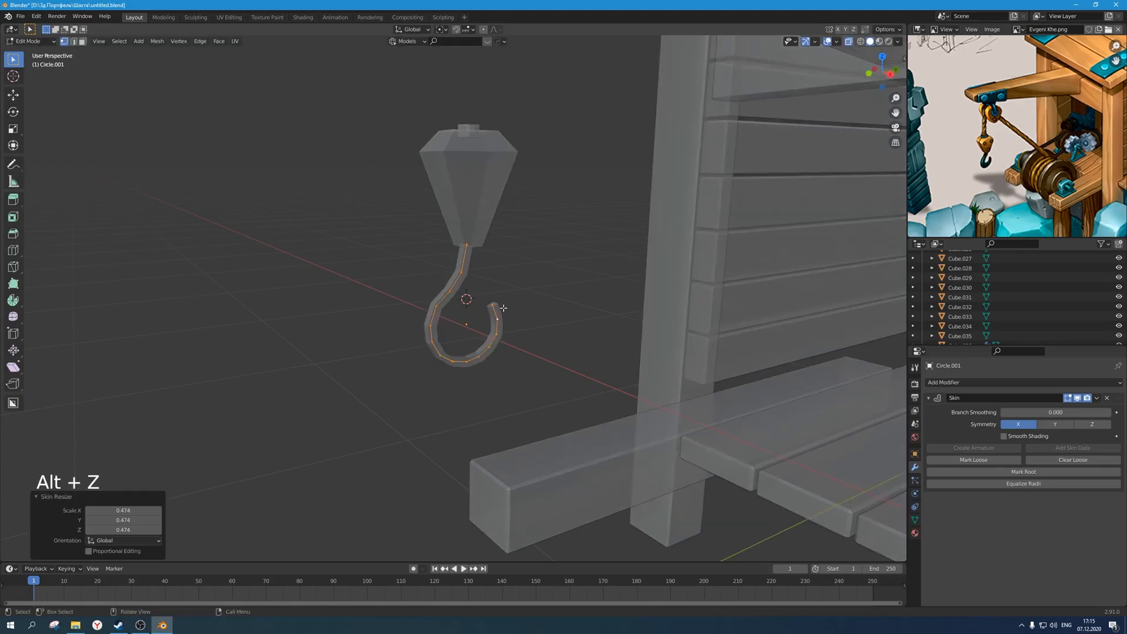
{"action": "left_click", "coordinate": [504, 308]}
{"action": "scroll", "coordinate": [528, 323], "scroll_direction": "up", "scroll_amount": 2}
{"action": "key", "text": "ctrl+a"}
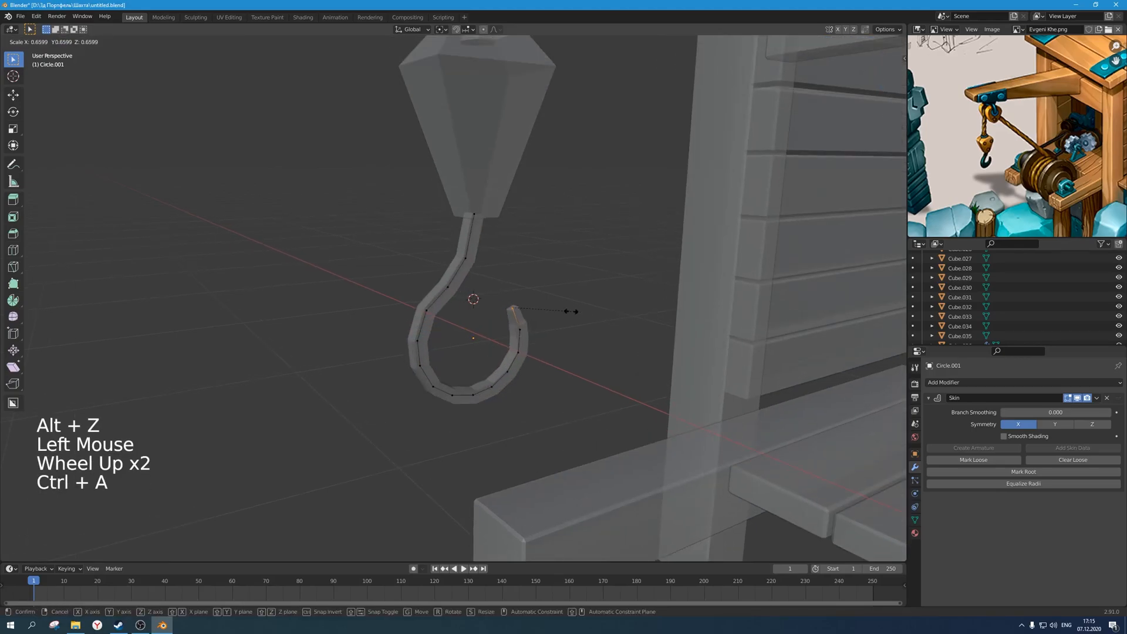
{"action": "left_click", "coordinate": [552, 310]}
{"action": "key", "text": "ctrl+a"}
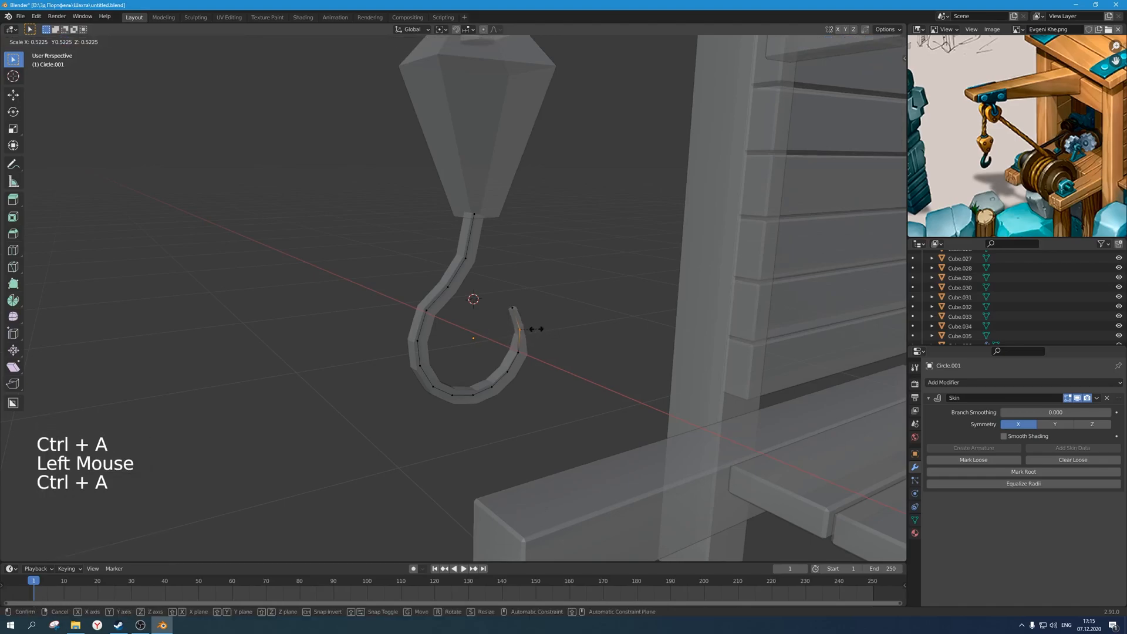
{"action": "left_click", "coordinate": [546, 333]}
{"action": "key", "text": "ctrl+a"}
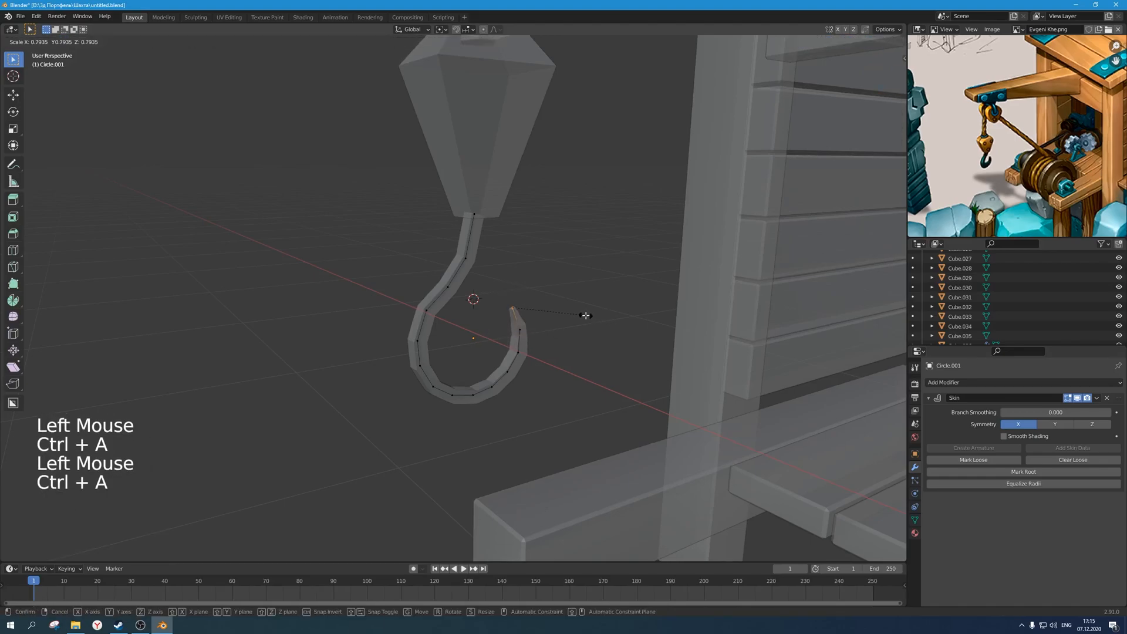
{"action": "left_click", "coordinate": [585, 315]}
Thicken the skin along the hook's lower-left bend, enlarging its middle vertices a second time by 1.209, and turn off X-ray.
{"action": "left_click_drag", "start_coordinate": [540, 369], "coordinate": [506, 344]}
{"action": "left_click_drag", "start_coordinate": [474, 433], "coordinate": [337, 333]}
{"action": "left_click", "coordinate": [469, 400], "text": "shift"}
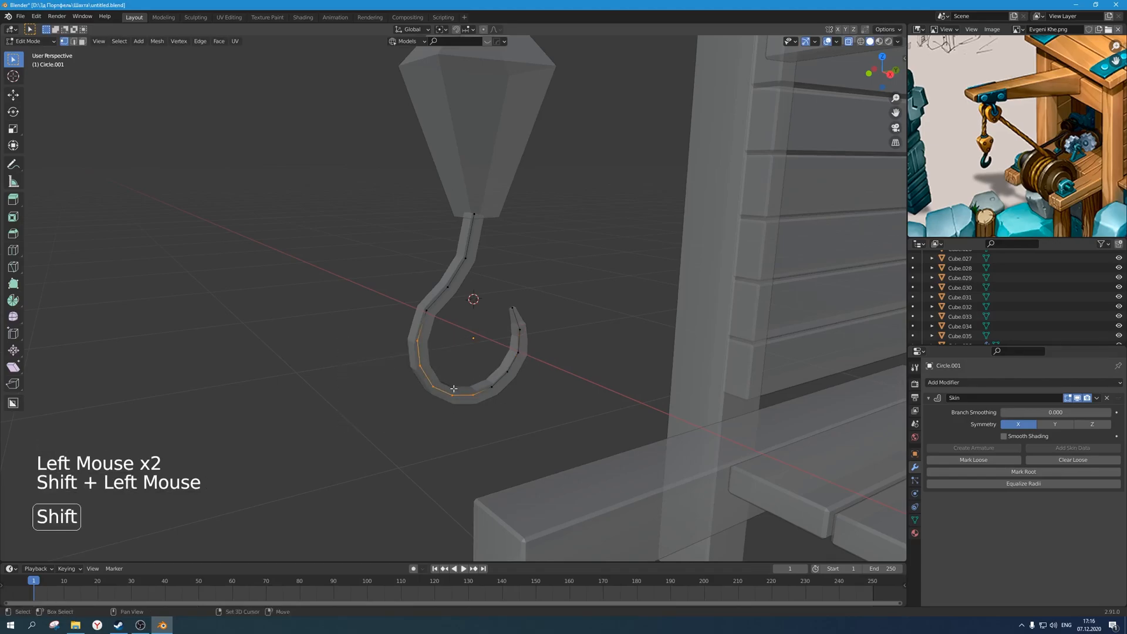
{"action": "key", "text": "ctrl+a"}
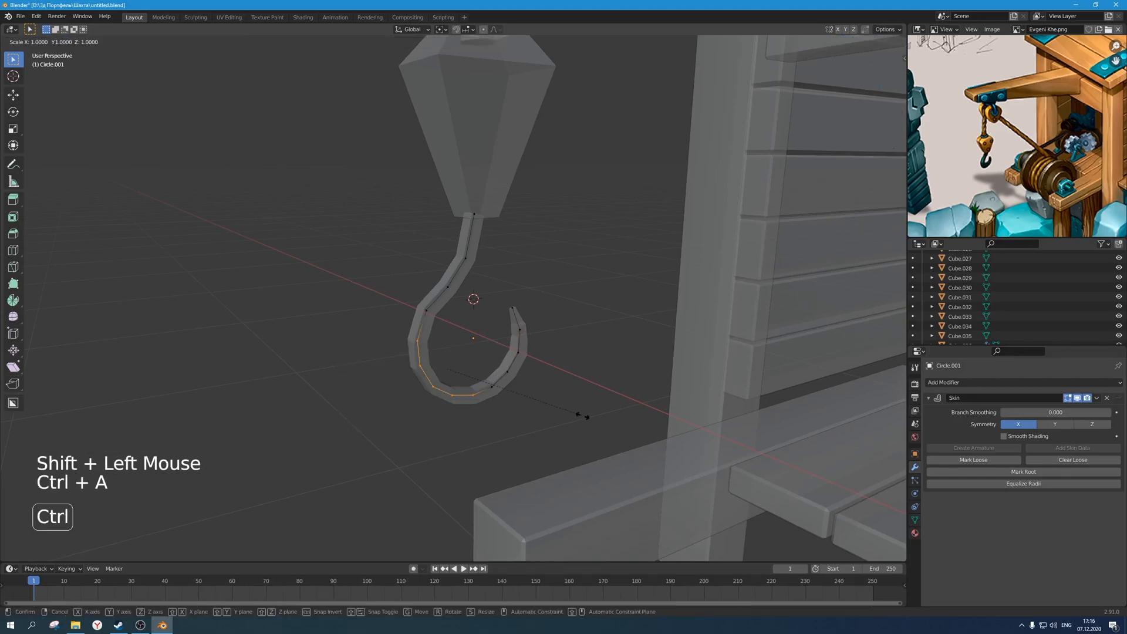
{"action": "left_click", "coordinate": [640, 416]}
{"action": "left_click_drag", "start_coordinate": [444, 421], "coordinate": [386, 358]}
{"action": "key", "text": "ctrl+a"}
{"action": "left_click", "coordinate": [585, 405]}
{"action": "key", "text": "alt+z"}
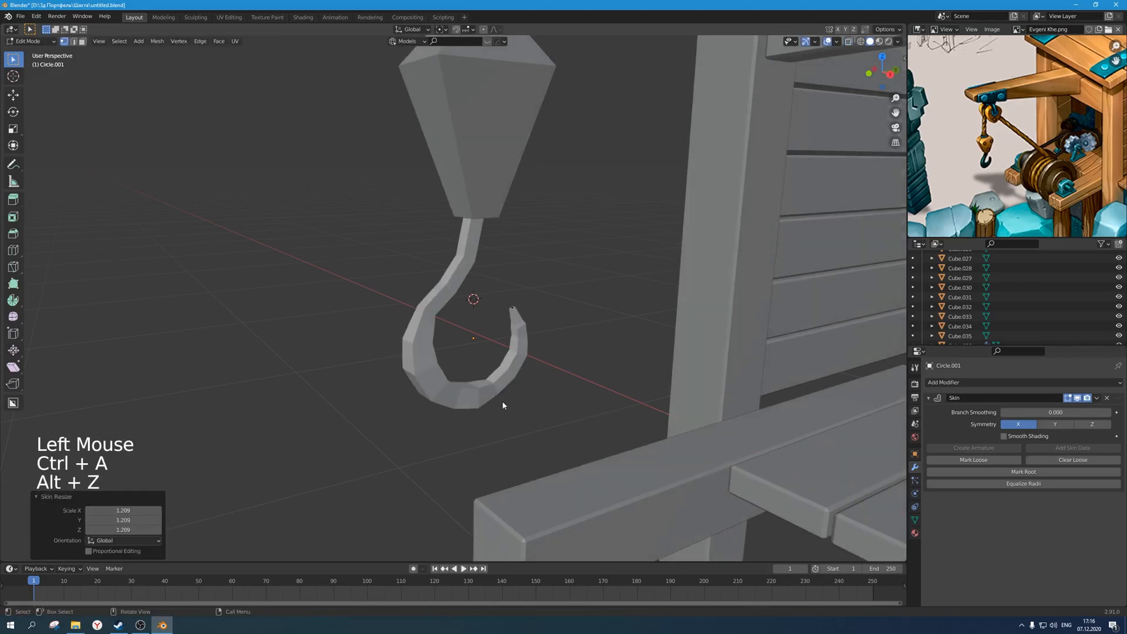
In the right side view, shift the hook's tip vertex about 0.0043 m inward along Y and scale its skin by 0.769.
{"action": "key", "text": "Tab"}
{"action": "scroll", "coordinate": [501, 397], "scroll_direction": "down", "scroll_amount": 2}
{"action": "middle_click_drag", "start_coordinate": [501, 397], "coordinate": [494, 336]}
{"action": "key", "text": "Tab"}
{"action": "scroll", "coordinate": [494, 336], "scroll_direction": "up", "scroll_amount": 3}
{"action": "left_click", "coordinate": [526, 334]}
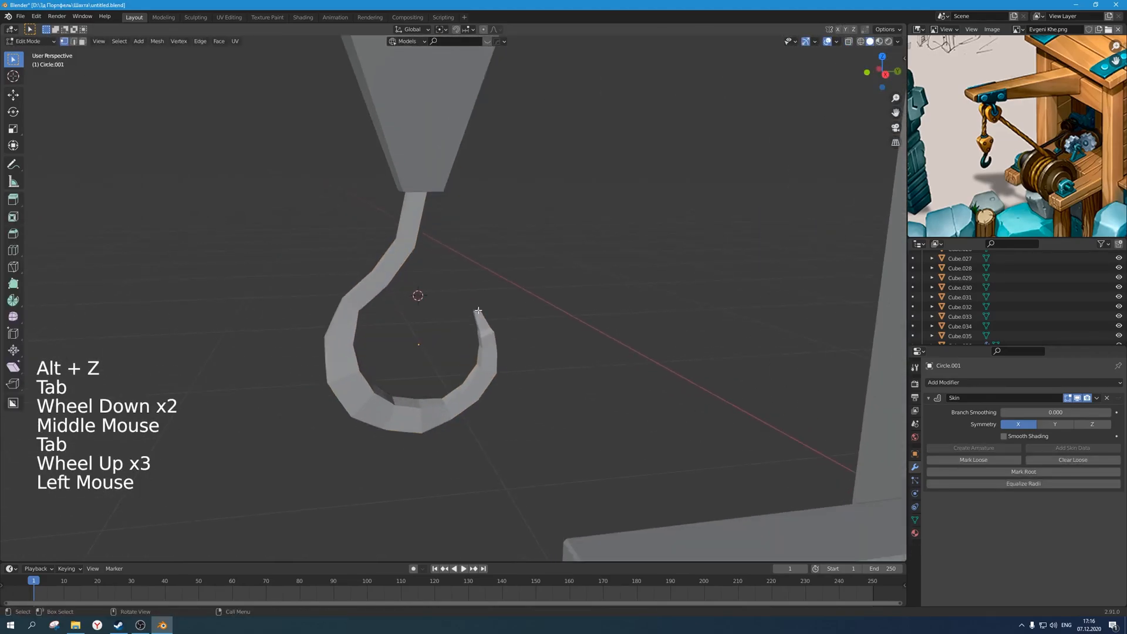
{"action": "key", "text": "KP_1"}
{"action": "key", "text": "KP_Enter"}
{"action": "key", "text": "KP_3"}
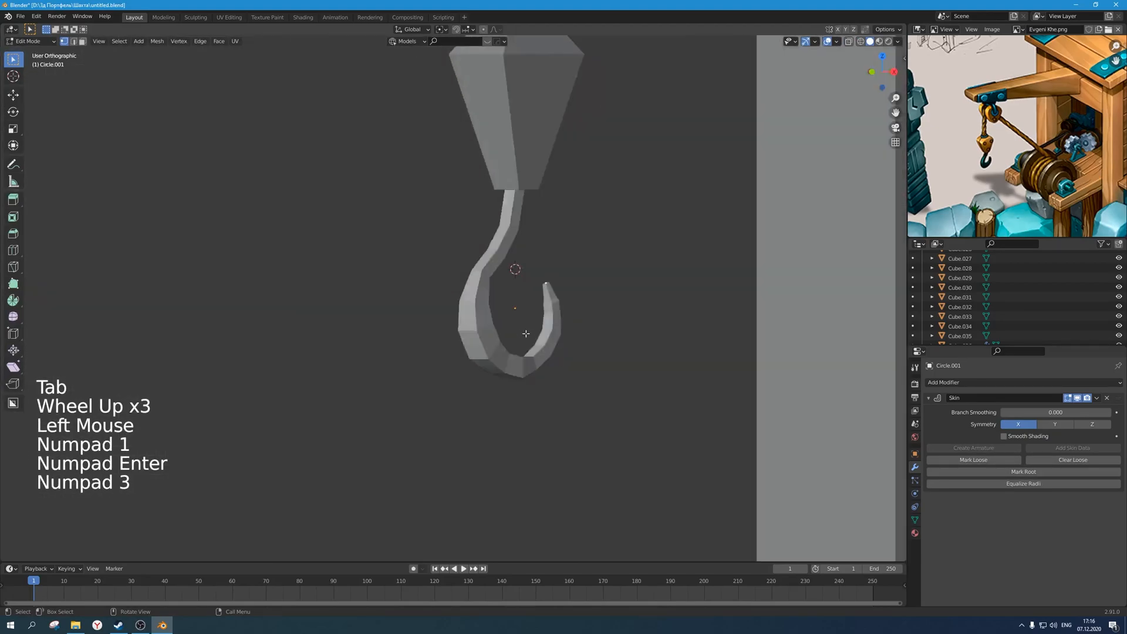
{"action": "scroll", "coordinate": [524, 334], "scroll_direction": "up", "scroll_amount": 1}
{"action": "key", "text": "g"}
{"action": "left_click", "coordinate": [522, 334]}
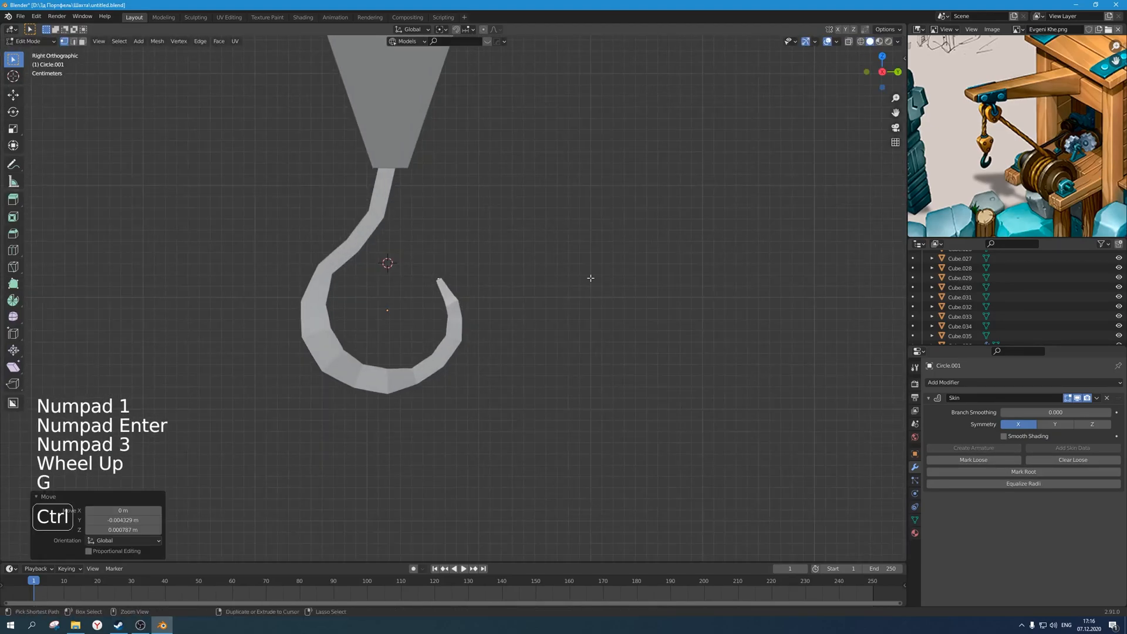
{"action": "key", "text": "ctrl+a"}
{"action": "left_click", "coordinate": [555, 275]}
With X-ray on, refine the skin thickness along the hook's right side and scale the tip's skin by 1.109.
{"action": "key", "text": "alt+z"}
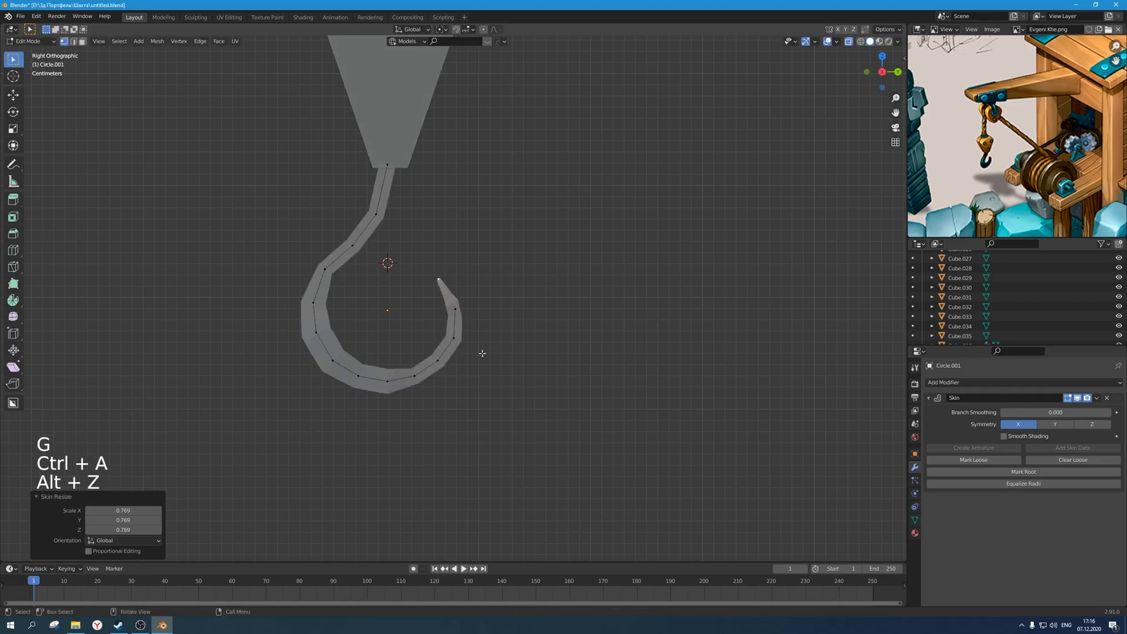
{"action": "left_click", "coordinate": [455, 339]}
{"action": "left_click_drag", "start_coordinate": [463, 382], "coordinate": [394, 351], "text": "shift"}
{"action": "key", "text": "ctrl+a"}
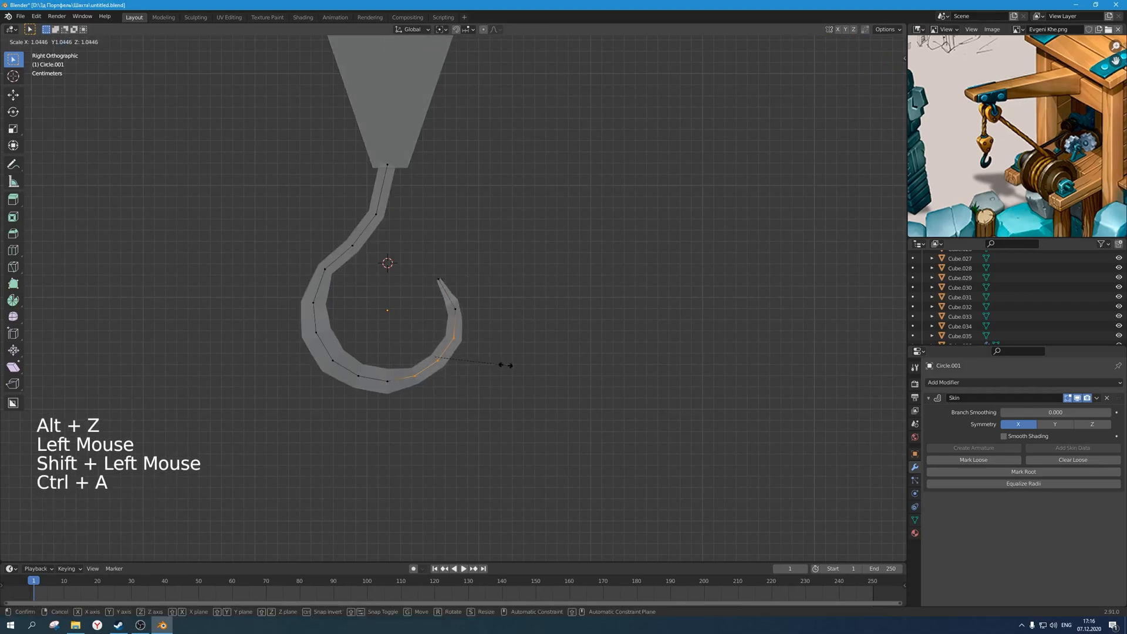
{"action": "left_click", "coordinate": [506, 363]}
{"action": "key", "text": "ctrl+a"}
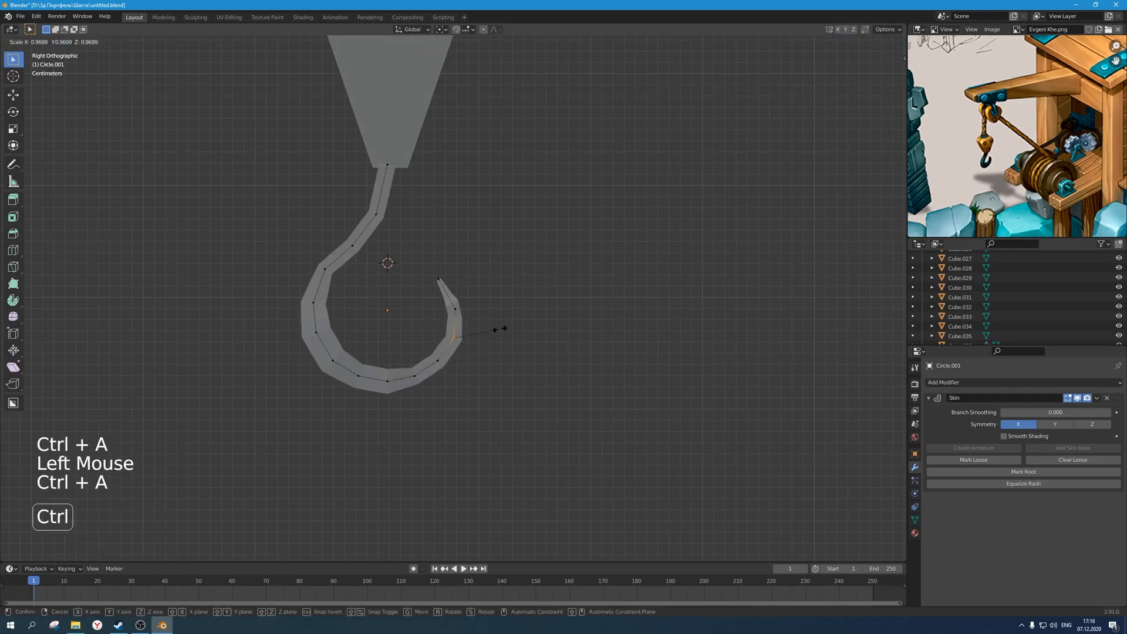
{"action": "left_click", "coordinate": [493, 329]}
{"action": "key", "text": "ctrl+a"}
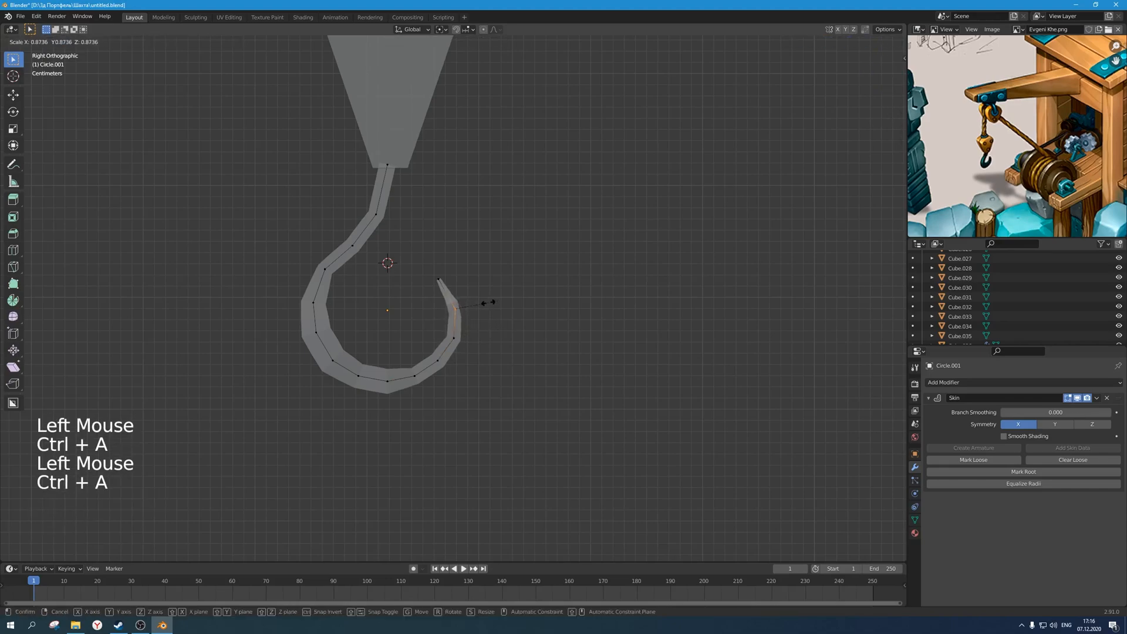
{"action": "left_click", "coordinate": [488, 303]}
{"action": "left_click_drag", "start_coordinate": [404, 257], "coordinate": [444, 286]}
{"action": "key", "text": "ctrl+a"}
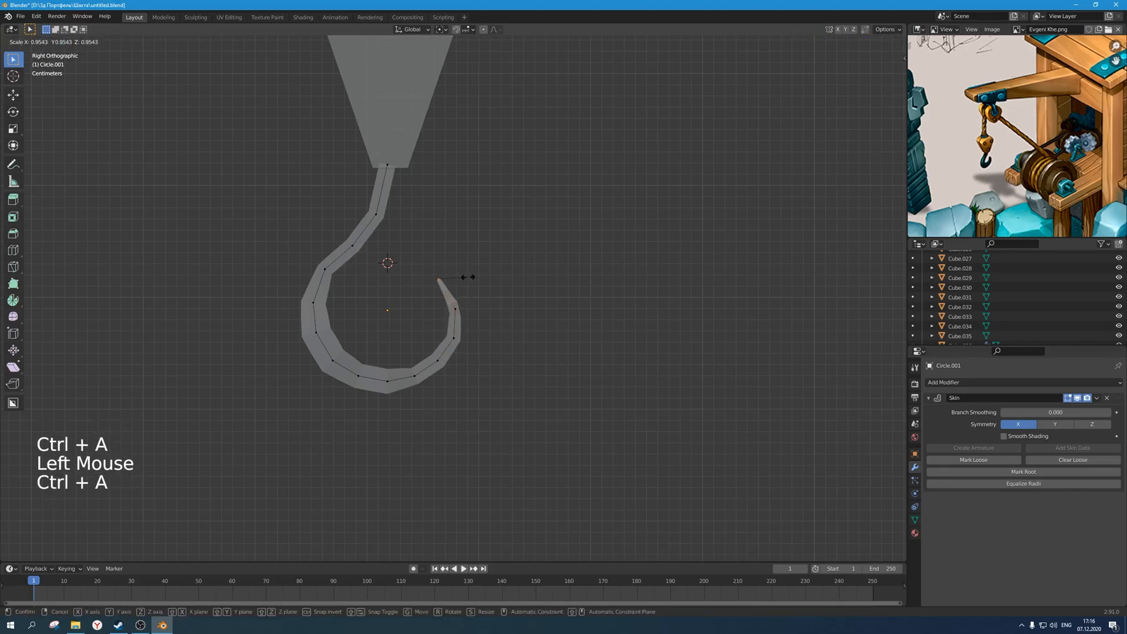
{"action": "left_click", "coordinate": [476, 316]}
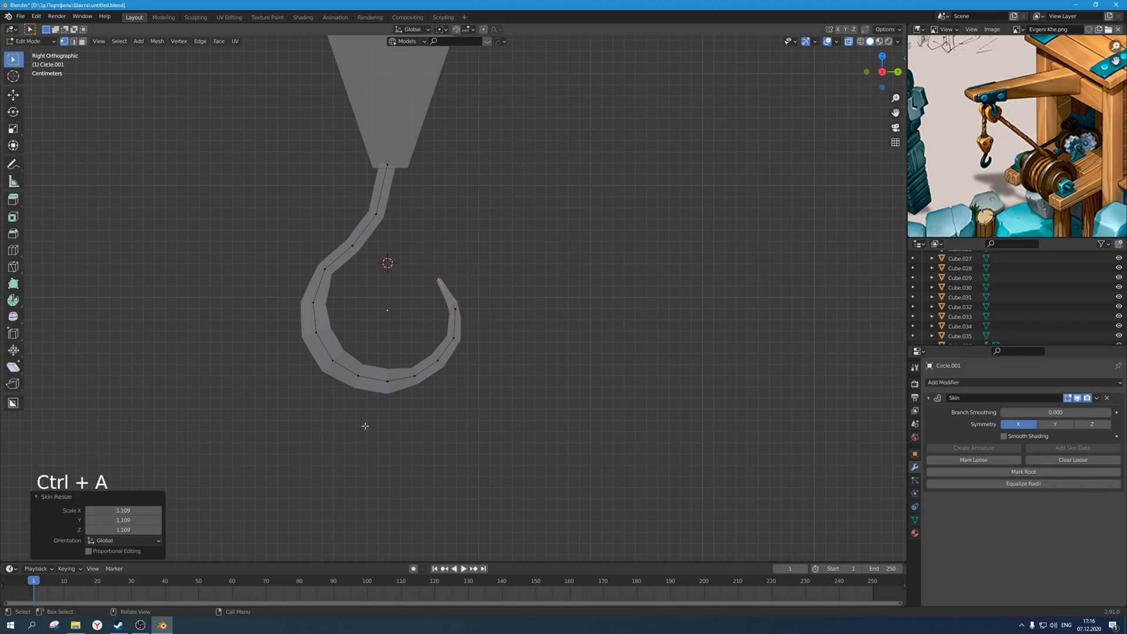
{"action": "left_click_drag", "start_coordinate": [359, 395], "coordinate": [252, 296]}
{"action": "key", "text": "g"}
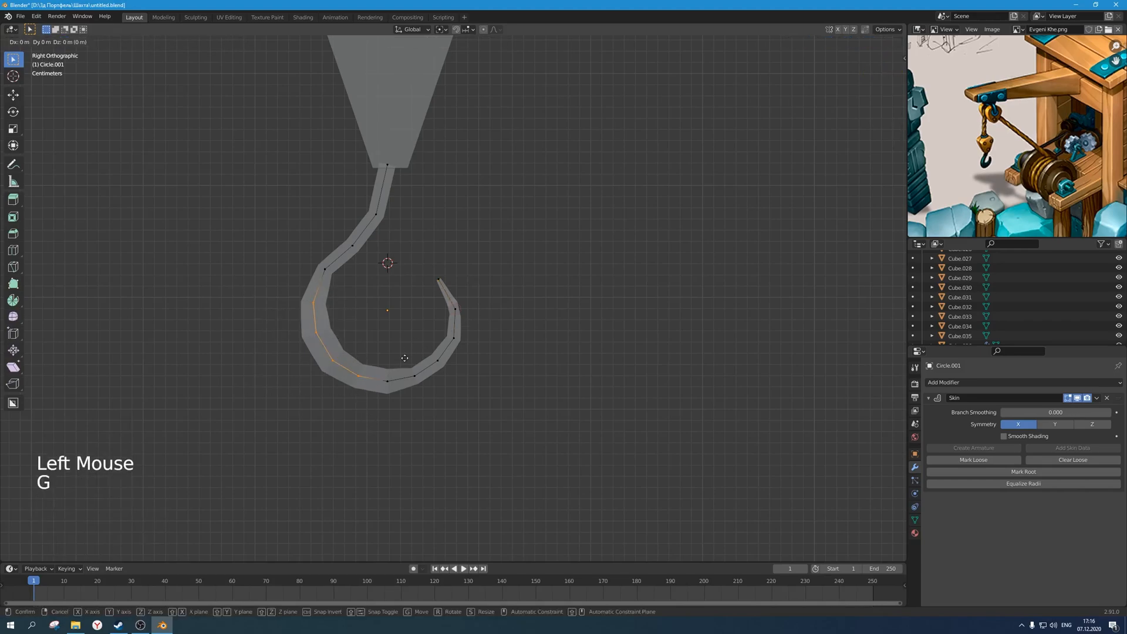
{"action": "key", "text": "Escape"}
{"action": "key", "text": "Escape"}
Return to object mode, turn off X-ray and try to shade the hook smooth.
{"action": "scroll", "coordinate": [460, 360], "scroll_direction": "down", "scroll_amount": 4}
{"action": "key", "text": "Tab"}
{"action": "scroll", "coordinate": [460, 360], "scroll_direction": "down", "scroll_amount": 1}
{"action": "key", "text": "alt+z"}
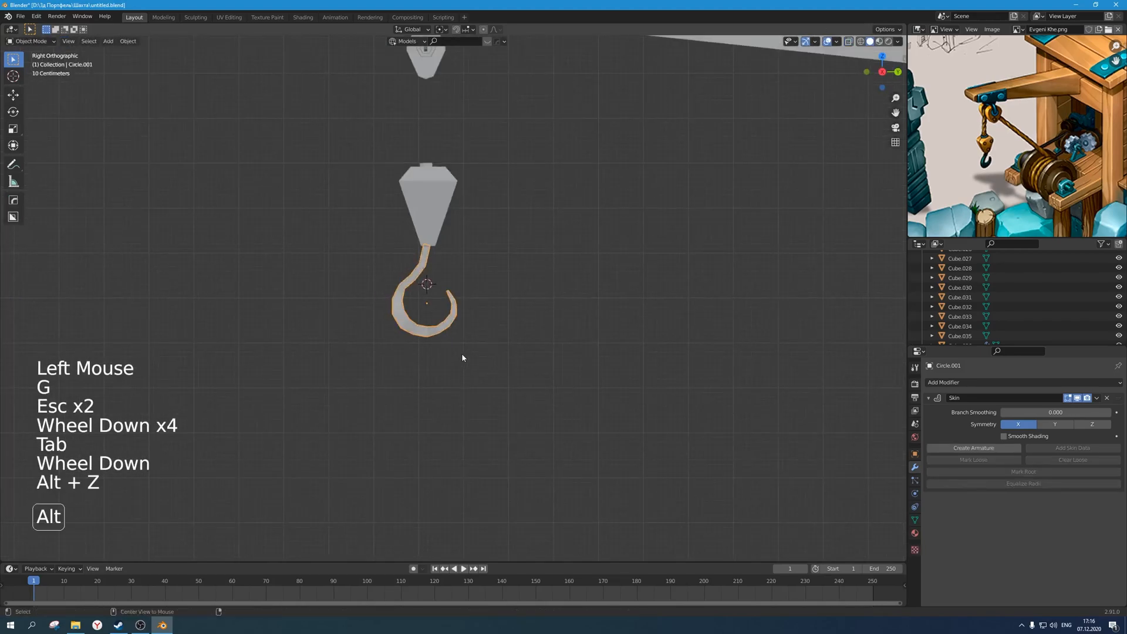
{"action": "middle_click_drag", "start_coordinate": [460, 360], "coordinate": [392, 386]}
{"action": "left_click", "coordinate": [392, 386]}
{"action": "scroll", "coordinate": [511, 388], "scroll_direction": "down", "scroll_amount": 3}
{"action": "middle_click_drag", "start_coordinate": [510, 389], "coordinate": [456, 311]}
{"action": "left_click", "coordinate": [456, 311]}
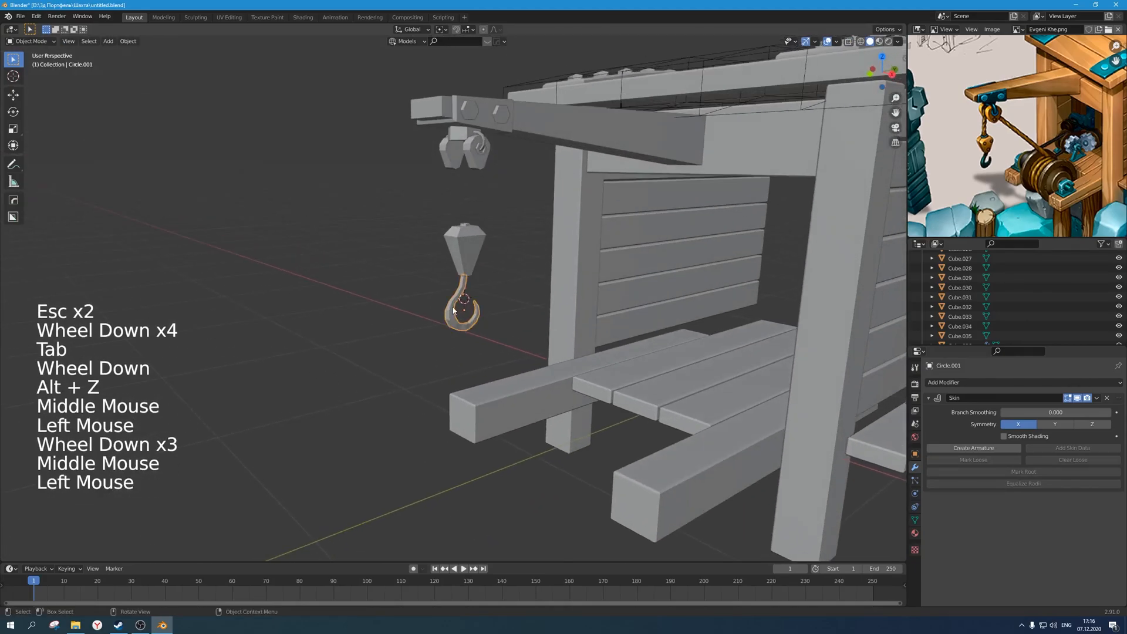
{"action": "right_click", "coordinate": [446, 285]}
{"action": "left_click", "coordinate": [445, 284]}
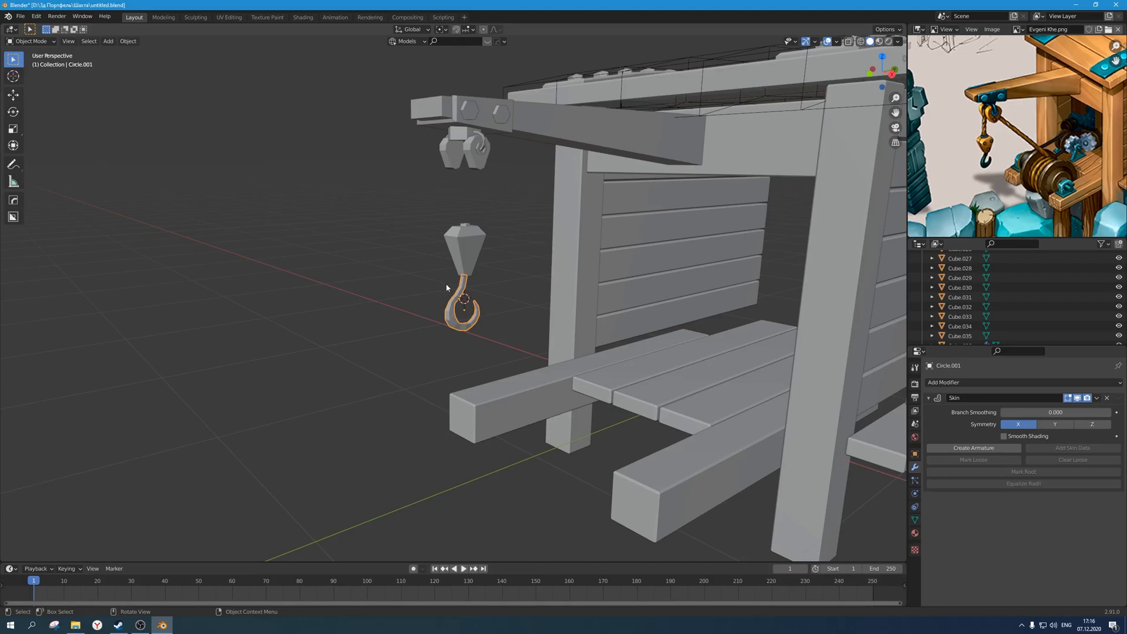
Enable smooth shading on the hook's Skin modifier and turn on Auto Smooth for its mesh with a 45° angle.
{"action": "scroll", "coordinate": [445, 286], "scroll_direction": "up", "scroll_amount": 2}
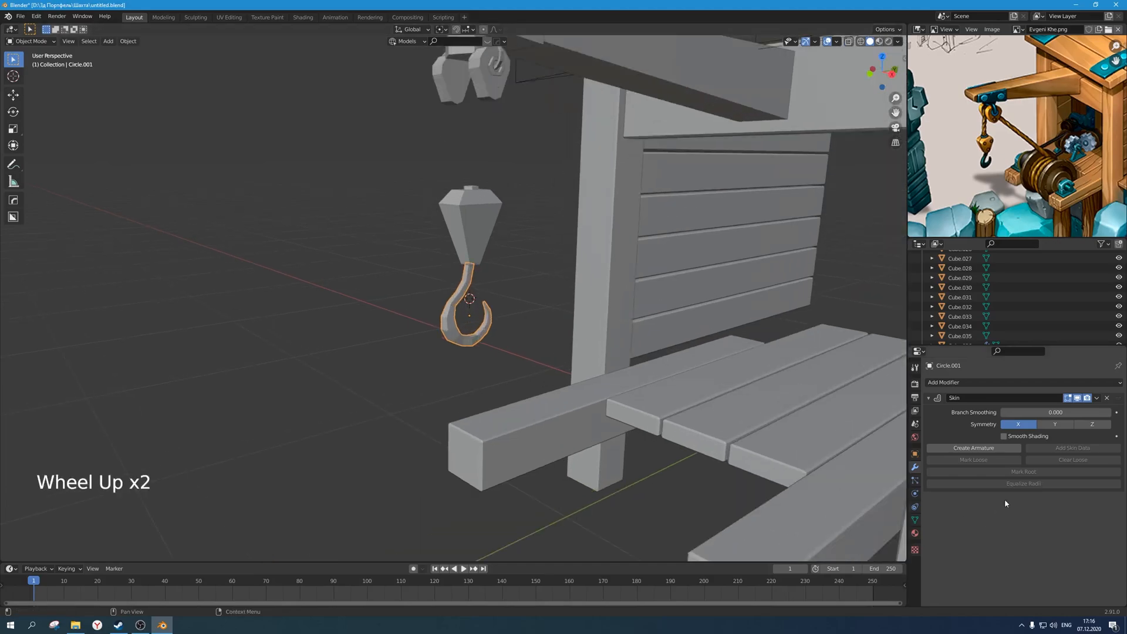
{"action": "left_click", "coordinate": [1010, 438]}
{"action": "left_click", "coordinate": [915, 520]}
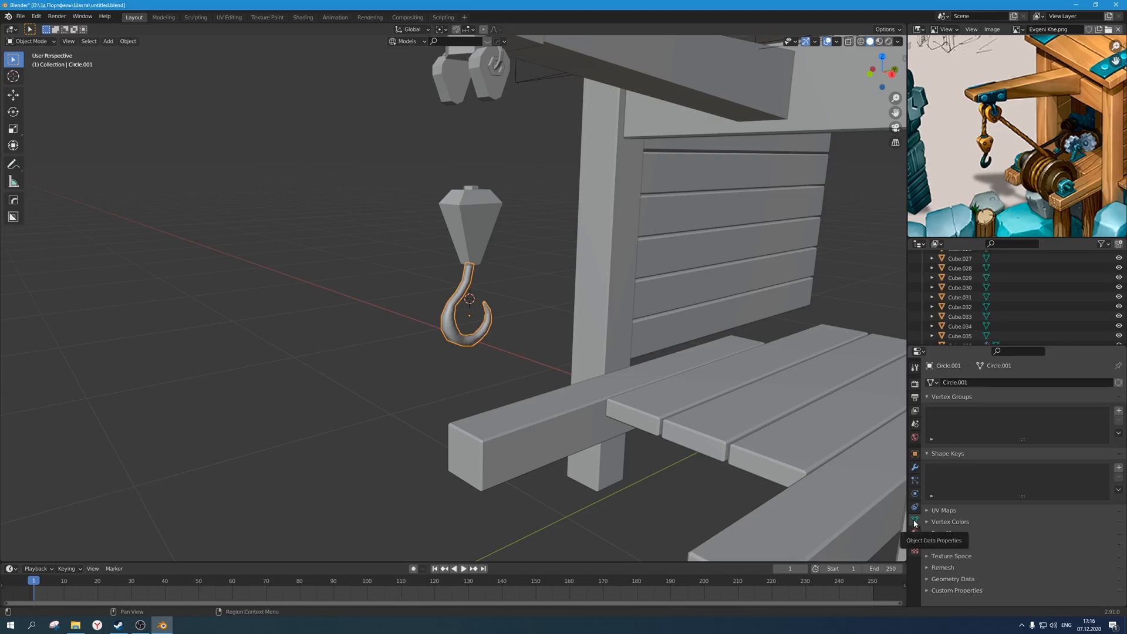
{"action": "left_click", "coordinate": [930, 545]}
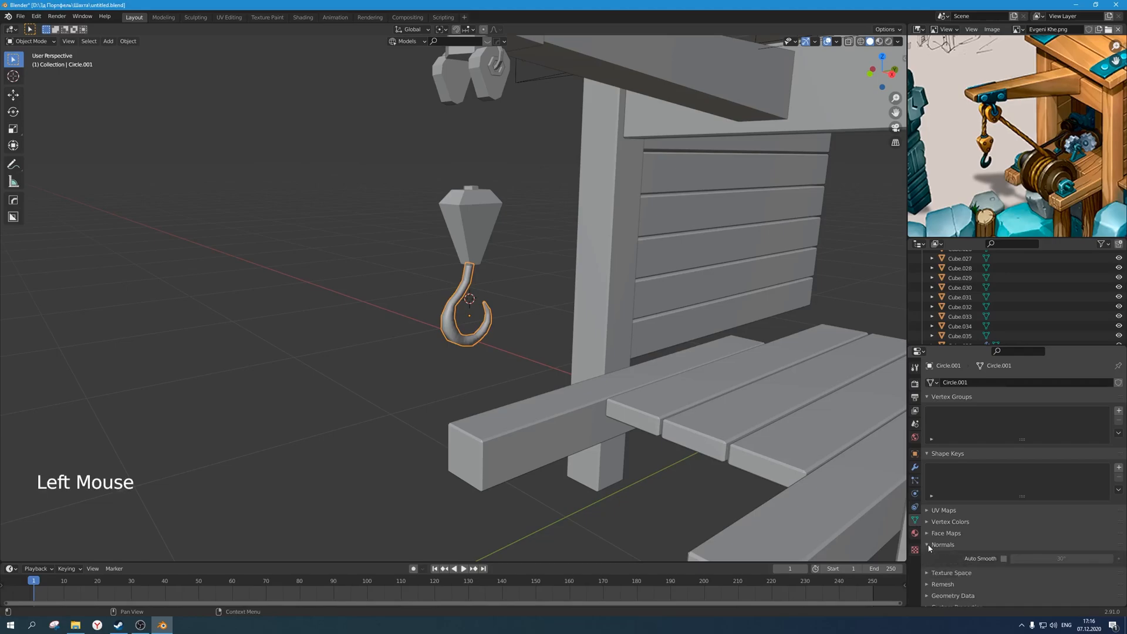
{"action": "left_click", "coordinate": [1004, 559]}
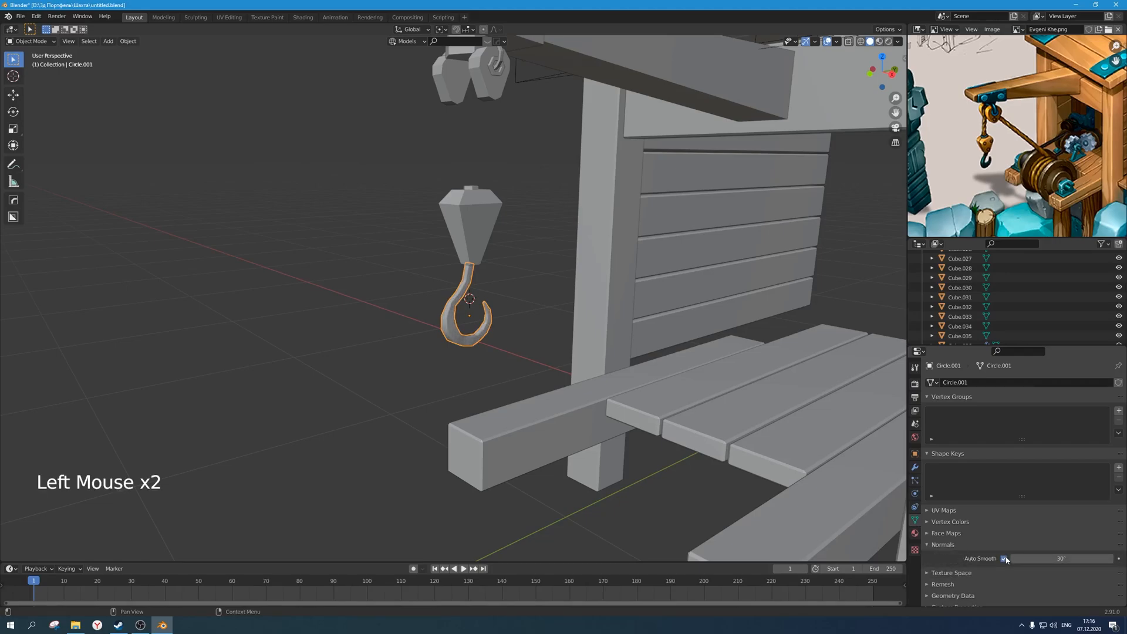
{"action": "scroll", "coordinate": [646, 293], "scroll_direction": "up", "scroll_amount": 2}
{"action": "left_click", "coordinate": [1061, 558]}
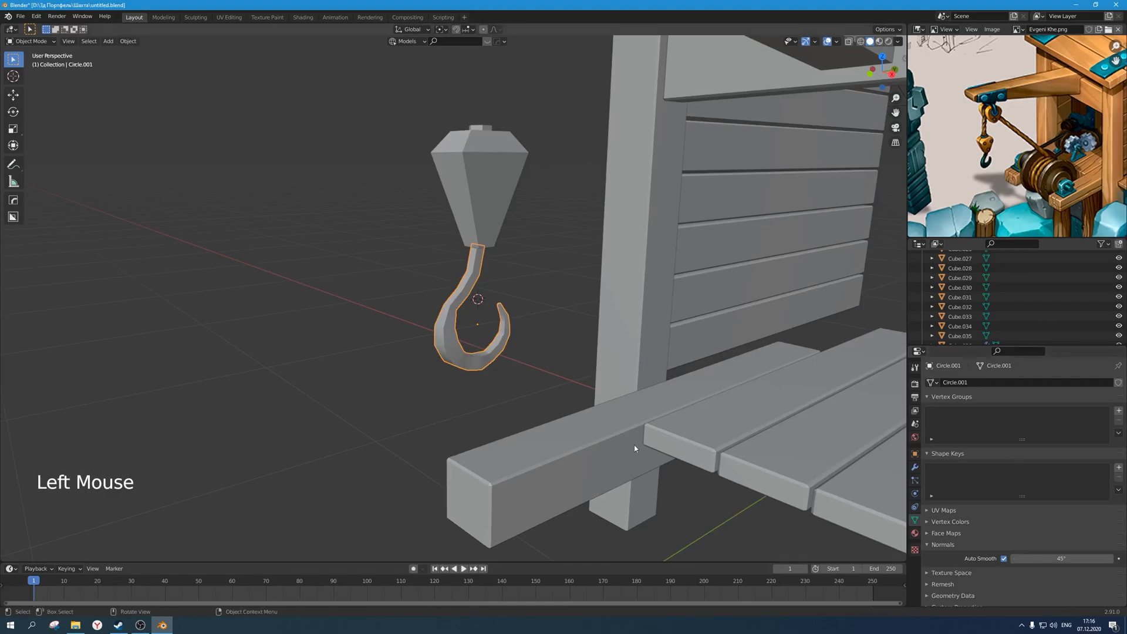
Deselect the hook and save the file.
{"action": "middle_click_drag", "start_coordinate": [493, 394], "coordinate": [443, 427]}
{"action": "left_click", "coordinate": [537, 323]}
{"action": "key", "text": "ctrl+a"}
{"action": "key", "text": "Escape"}
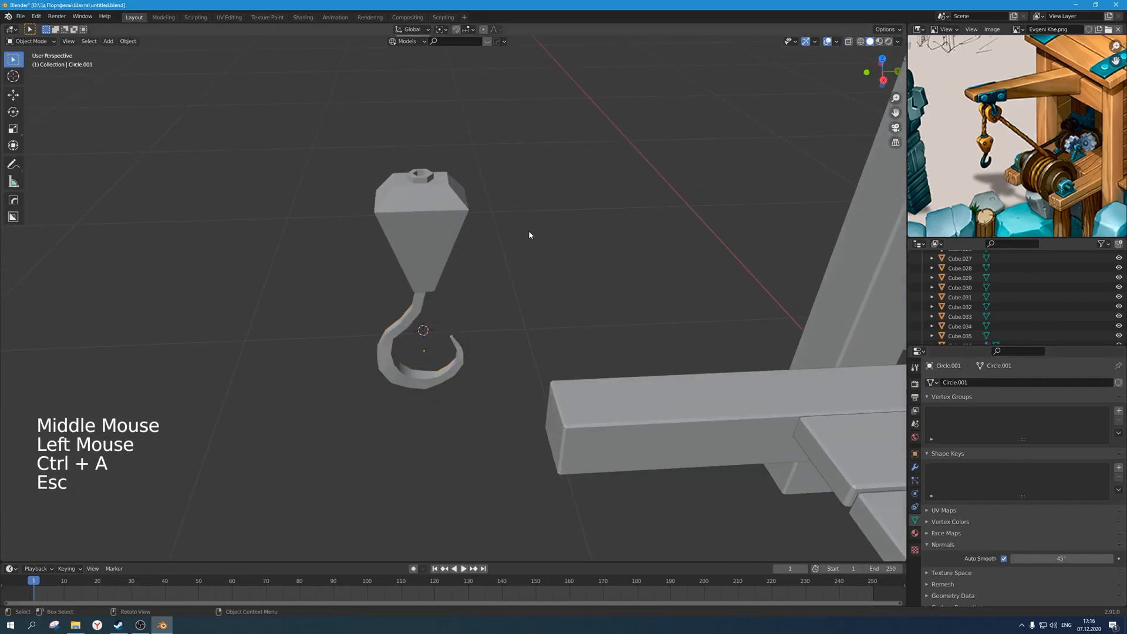
{"action": "key", "text": "ctrl+s"}
Enable smooth shading on the Skin modifier of the curved loops at the hanging bracket.
{"action": "scroll", "coordinate": [528, 226], "scroll_direction": "down", "scroll_amount": 3}
{"action": "scroll", "coordinate": [528, 282], "scroll_direction": "up", "scroll_amount": 2}
{"action": "middle_click_drag", "start_coordinate": [526, 220], "coordinate": [588, 165], "text": "shift"}
{"action": "left_click", "coordinate": [495, 151]}
{"action": "middle_click_drag", "start_coordinate": [587, 164], "coordinate": [610, 176], "text": "shift"}
{"action": "left_click", "coordinate": [916, 455]}
{"action": "left_click", "coordinate": [915, 467]}
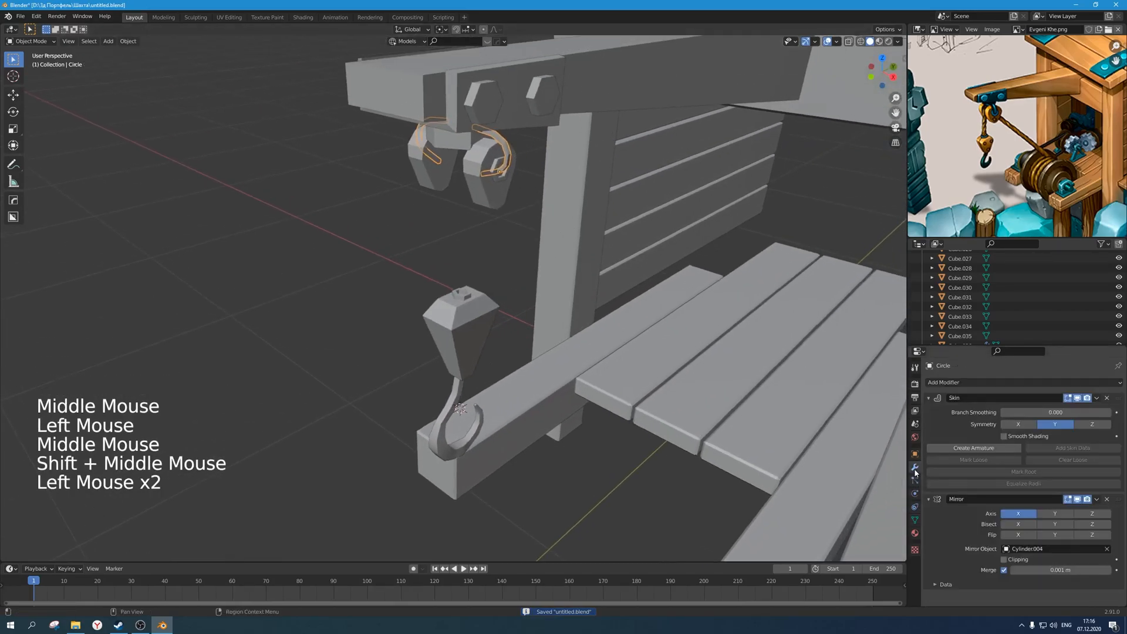
{"action": "left_click", "coordinate": [1005, 436]}
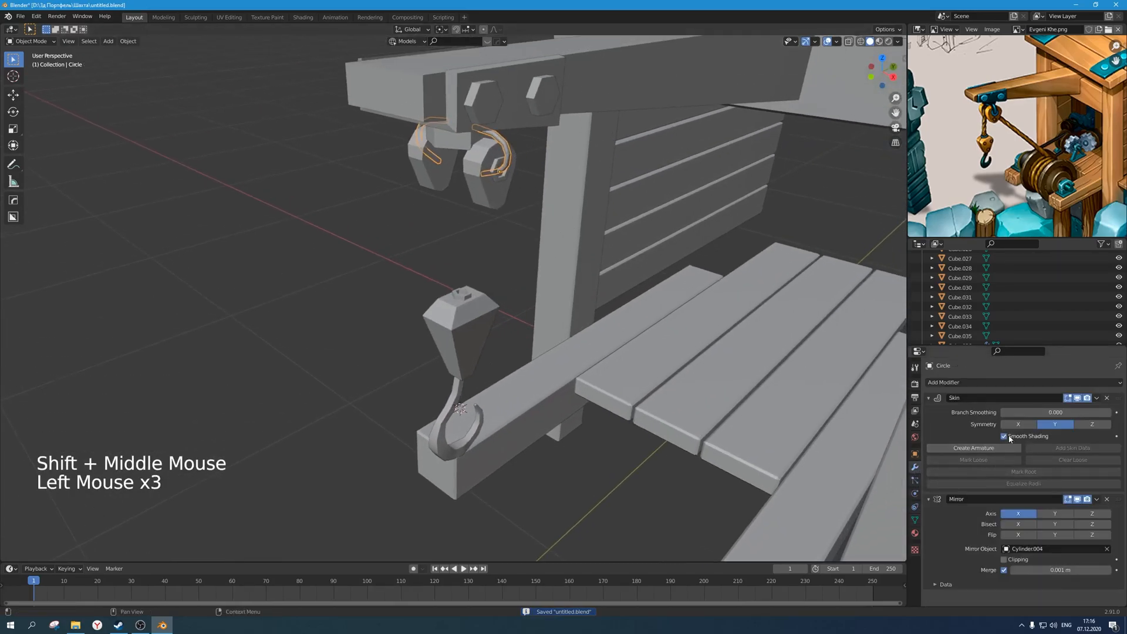
{"action": "left_click", "coordinate": [915, 520]}
Check the bracket loops and the whole crane from several sides and save the file.
{"action": "middle_click_drag", "start_coordinate": [547, 197], "coordinate": [530, 208]}
{"action": "left_click", "coordinate": [530, 208]}
{"action": "scroll", "coordinate": [530, 208], "scroll_direction": "up", "scroll_amount": 2}
{"action": "middle_click_drag", "start_coordinate": [514, 164], "coordinate": [466, 226], "text": "shift"}
{"action": "scroll", "coordinate": [318, 89], "scroll_direction": "down", "scroll_amount": 3}
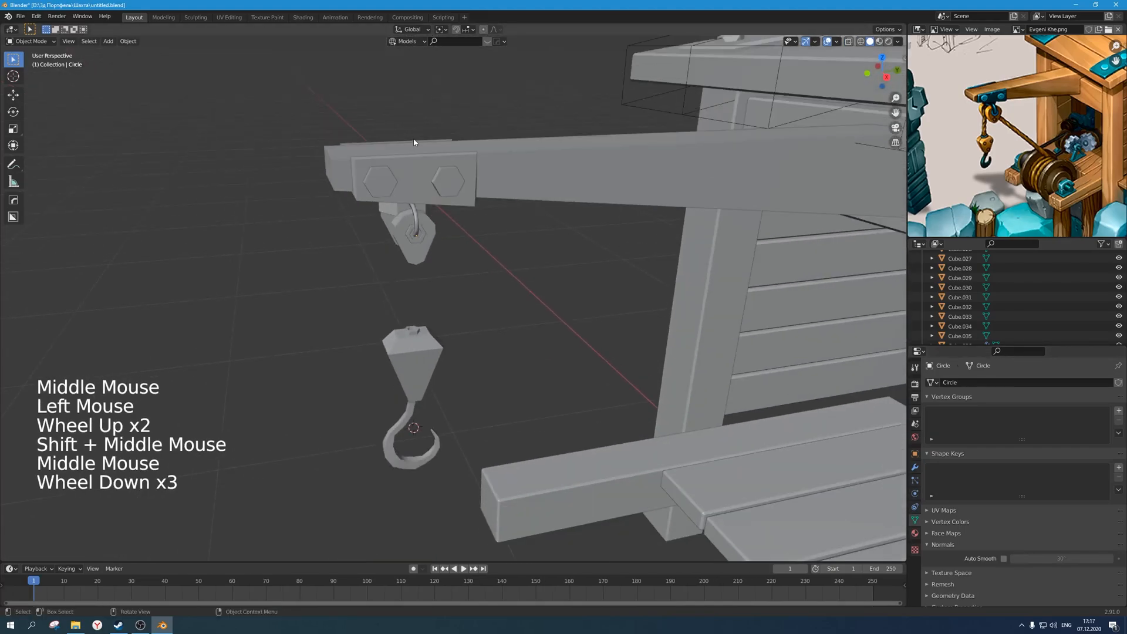
{"action": "middle_click_drag", "start_coordinate": [319, 89], "coordinate": [455, 146]}
{"action": "scroll", "coordinate": [503, 259], "scroll_direction": "down", "scroll_amount": 3}
{"action": "middle_click_drag", "start_coordinate": [504, 259], "coordinate": [501, 300], "text": "shift"}
{"action": "key", "text": "ctrl+s"}
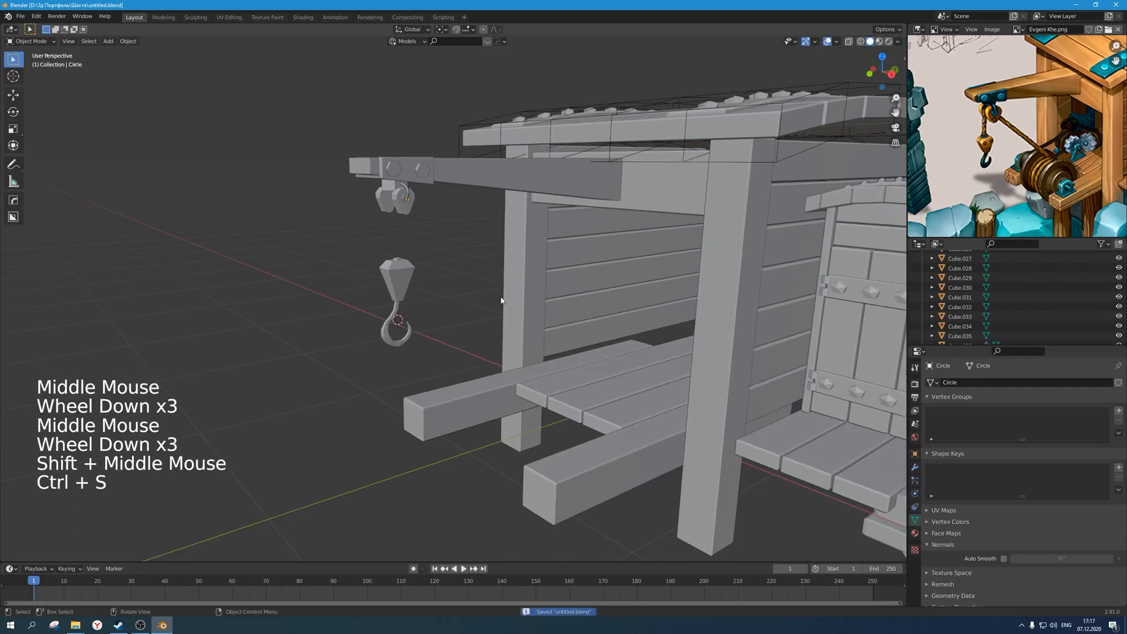
{"action": "middle_click_drag", "start_coordinate": [357, 351], "coordinate": [460, 380]}
{"action": "scroll", "coordinate": [373, 354], "scroll_direction": "up", "scroll_amount": 1}
{"action": "key", "text": "ctrl+s"}
{"action": "scroll", "coordinate": [426, 367], "scroll_direction": "down", "scroll_amount": 2}
{"action": "scroll", "coordinate": [434, 381], "scroll_direction": "down", "scroll_amount": 2}
{"action": "key", "text": "ctrl+s"}
{"action": "key", "text": "ctrl+s"}
Enlarge the reference picture around the crane's hook, rope and winch, and save the file again.
{"action": "scroll", "coordinate": [1044, 261], "scroll_direction": "down", "scroll_amount": 2}
{"action": "scroll", "coordinate": [1023, 183], "scroll_direction": "down", "scroll_amount": 2}
{"action": "scroll", "coordinate": [1024, 182], "scroll_direction": "up", "scroll_amount": 1}
{"action": "scroll", "coordinate": [1024, 183], "scroll_direction": "up", "scroll_amount": 2}
{"action": "middle_click_drag", "start_coordinate": [1023, 183], "coordinate": [1022, 207]}
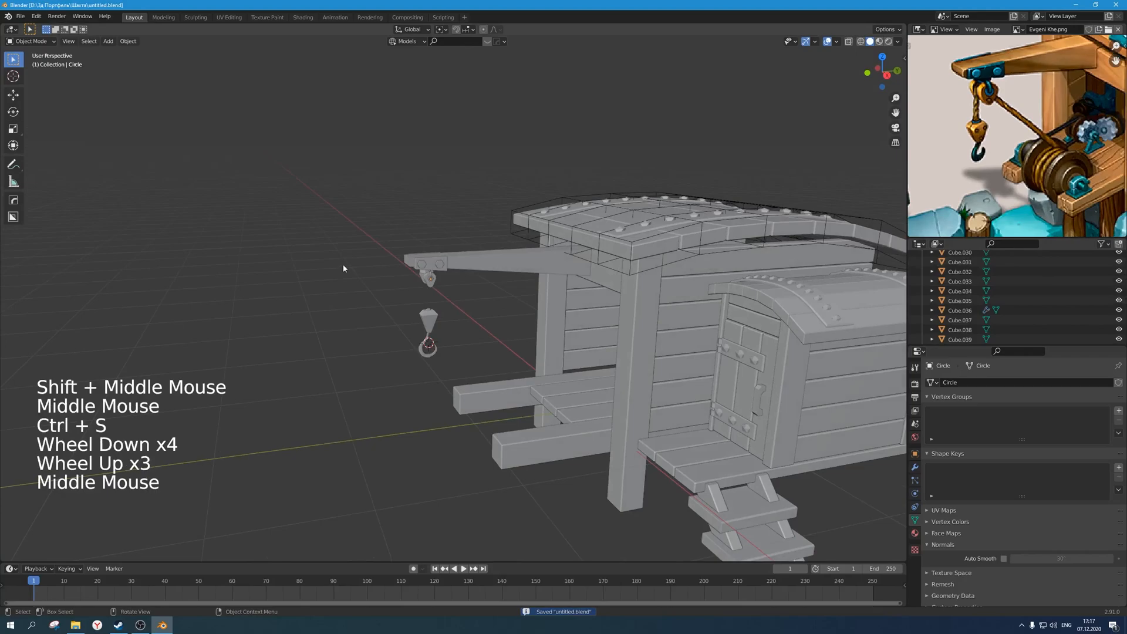
{"action": "left_click", "coordinate": [344, 263]}
{"action": "key", "text": "ctrl+a"}
{"action": "left_click", "coordinate": [469, 320]}
{"action": "key", "text": "ctrl+s"}
Add a six-sided cylinder of radius 0.1 m at the hook and narrow it in X and Y in the right side view.
{"action": "left_click", "coordinate": [470, 320]}
{"action": "mouse_move", "coordinate": [469, 320]}
{"action": "middle_mouse_down"}
{"action": "mouse_move", "coordinate": [453, 309]}
{"action": "mouse_move", "coordinate": [464, 322]}
{"action": "middle_mouse_up"}
{"action": "key", "text": "shift+a"}
{"action": "mouse_move", "coordinate": [464, 321]}
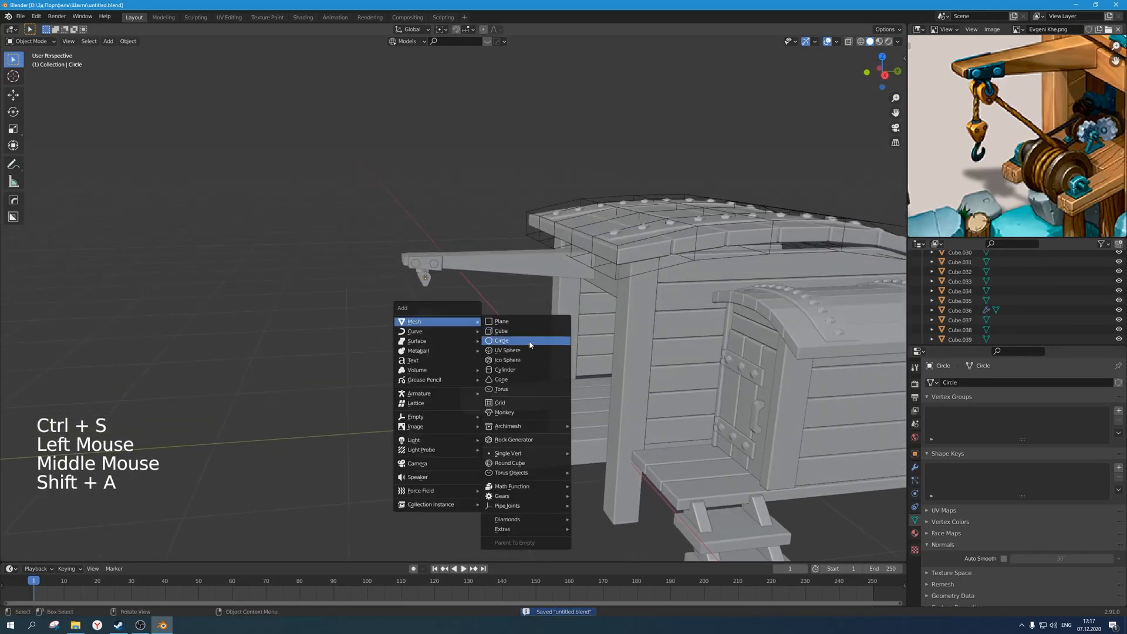
{"action": "left_click", "coordinate": [520, 370]}
{"action": "scroll", "coordinate": [470, 361], "scroll_direction": "up", "scroll_amount": 2}
{"action": "middle_click_drag", "start_coordinate": [470, 361], "coordinate": [468, 344]}
{"action": "key", "text": "KP_1"}
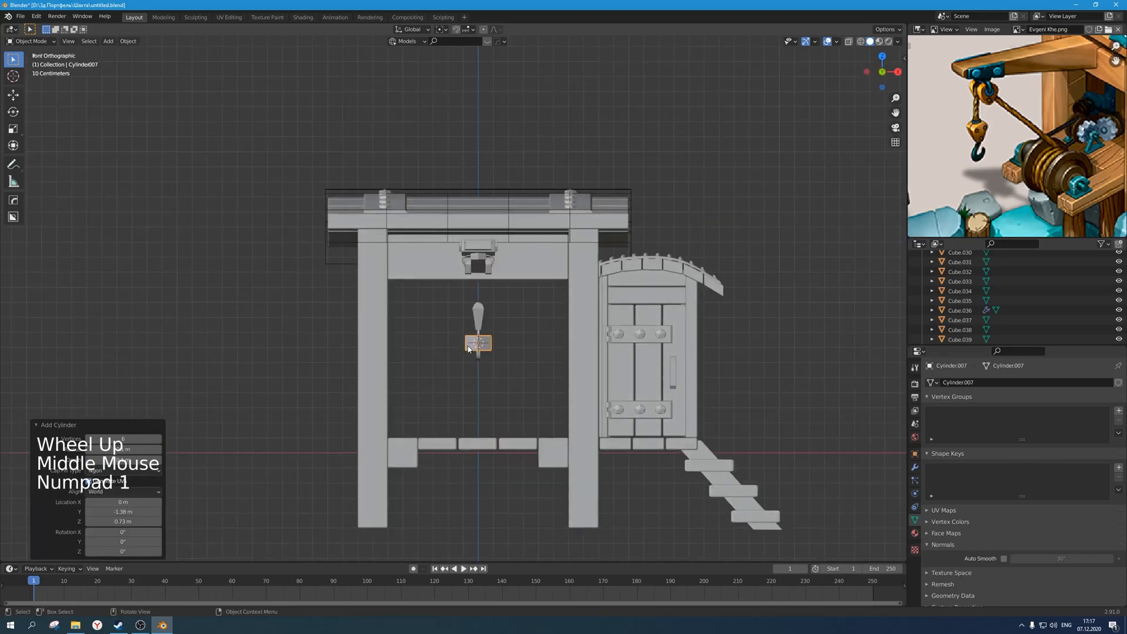
{"action": "key", "text": "KP_3"}
{"action": "scroll", "coordinate": [468, 344], "scroll_direction": "up", "scroll_amount": 3}
{"action": "key", "text": "s"}
{"action": "key", "text": "shift+z"}
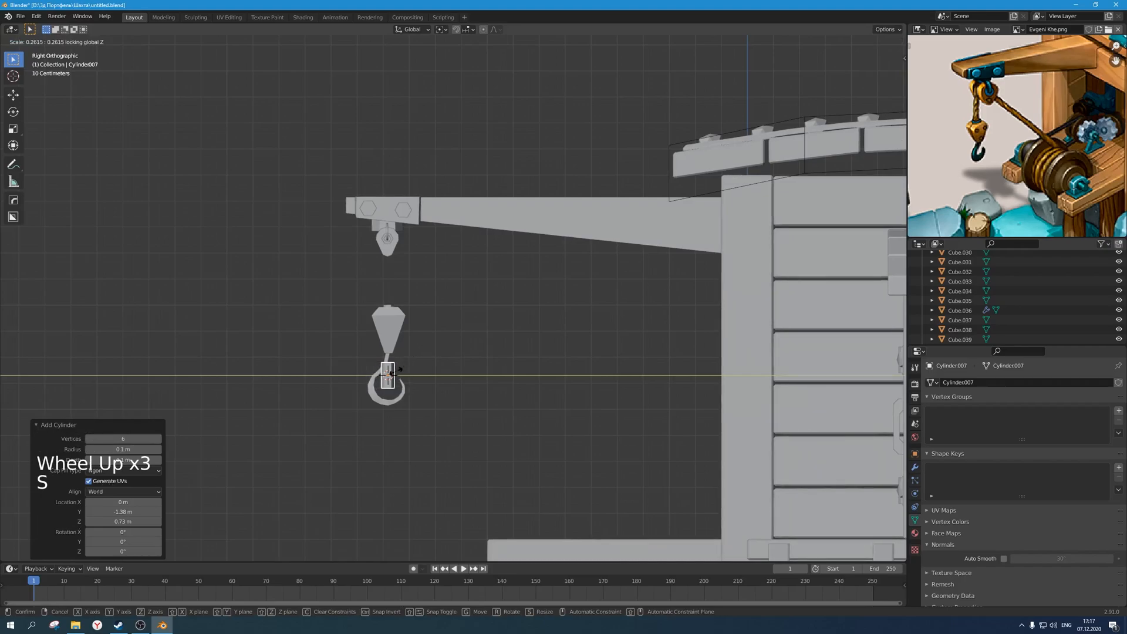
{"action": "left_click", "coordinate": [389, 373]}
Raise the cylinder about 0.382 m along Z, between bracket and hook block, and scale its thickness by 0.565 in X and Y.
{"action": "key", "text": "g"}
{"action": "key", "text": "z"}
{"action": "left_click", "coordinate": [509, 319]}
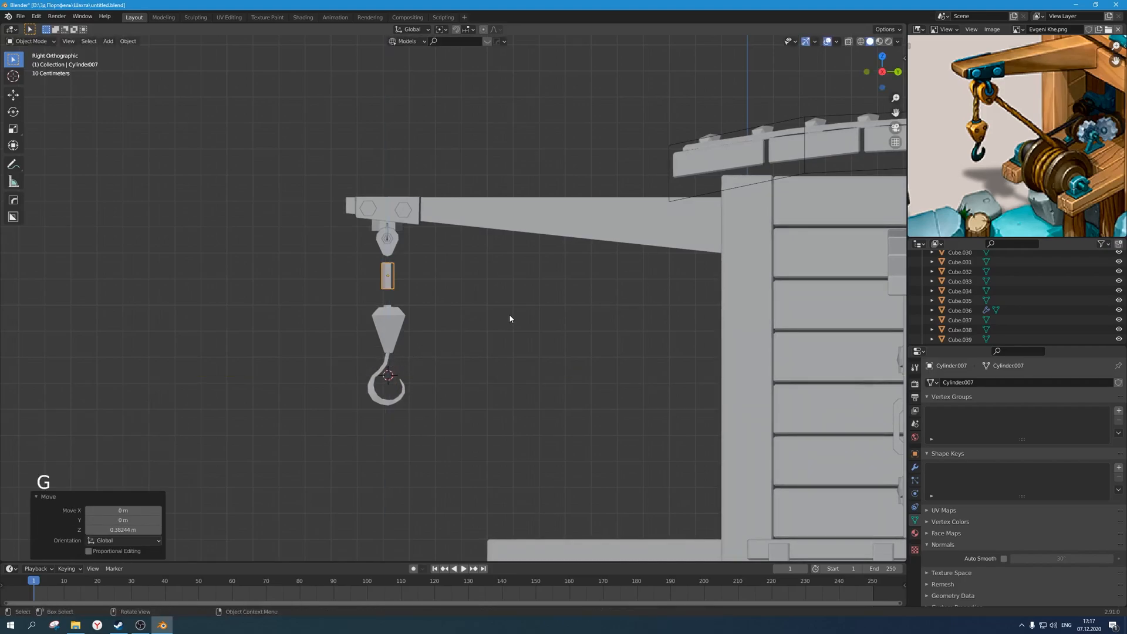
{"action": "key", "text": "s"}
{"action": "key", "text": "shift+z"}
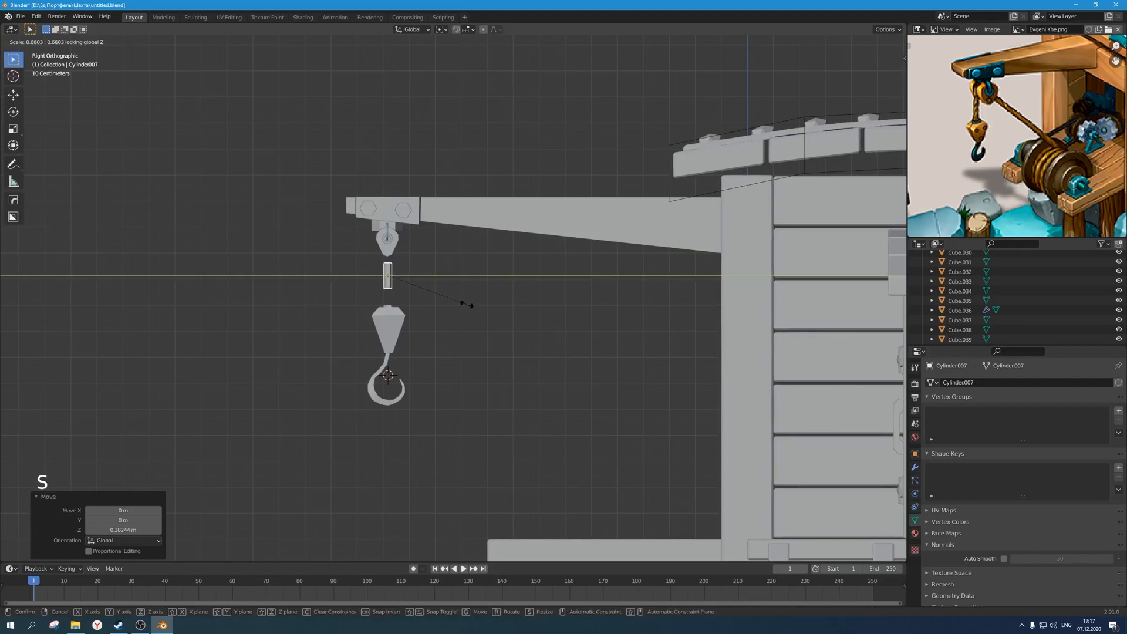
{"action": "left_click", "coordinate": [461, 302]}
Stretch the cylinder along Z by 2.457 to span from bracket to hook block, and thin it to about 0.77 in X and Y.
{"action": "middle_click_drag", "start_coordinate": [462, 302], "coordinate": [535, 335], "text": "shift"}
{"action": "scroll", "coordinate": [562, 307], "scroll_direction": "up", "scroll_amount": 6}
{"action": "key", "text": "s"}
{"action": "key", "text": "z"}
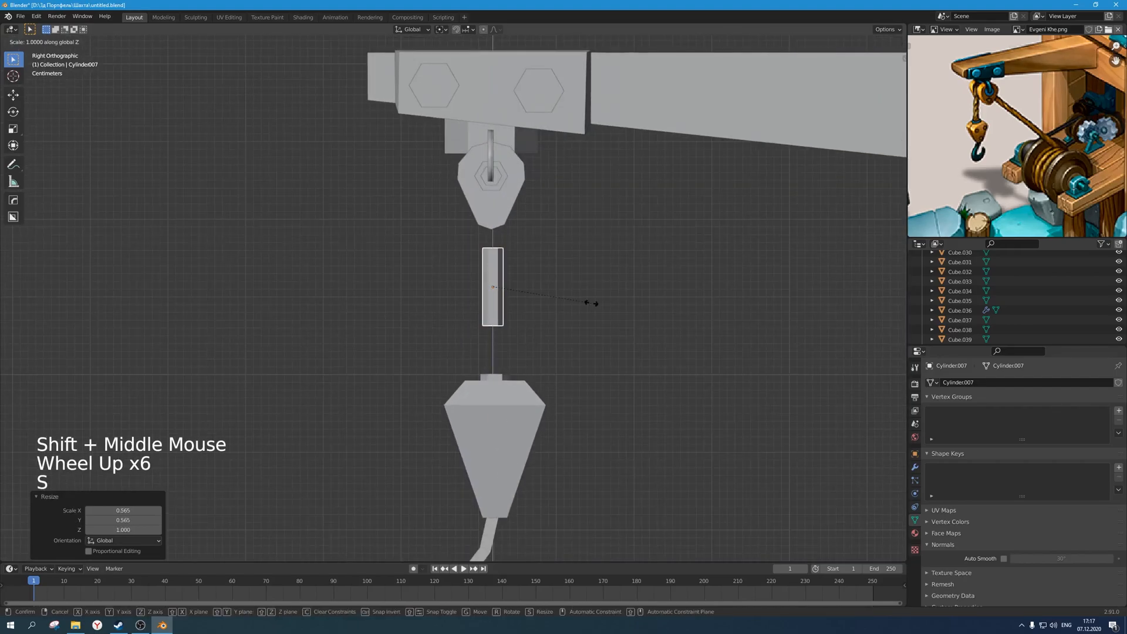
{"action": "left_click", "coordinate": [735, 299]}
{"action": "key", "text": "s"}
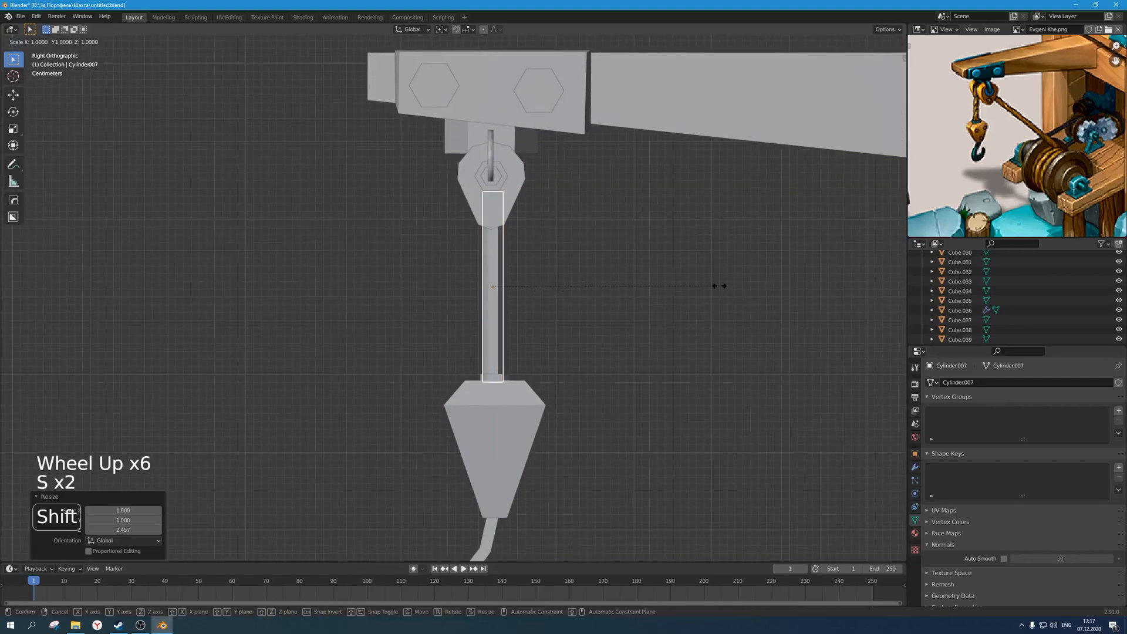
{"action": "key", "text": "shift+z"}
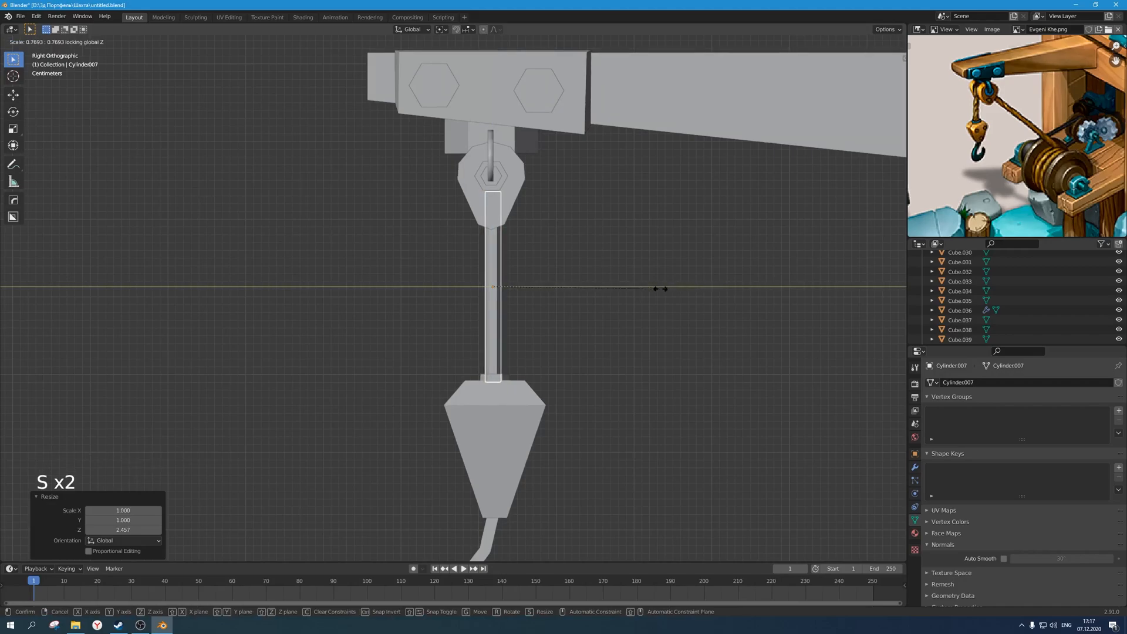
{"action": "left_click", "coordinate": [661, 291]}
Select the rope cylinder, hook block and hook together and shift them about 0.03 m outward along Y in the right side view.
{"action": "scroll", "coordinate": [646, 291], "scroll_direction": "down", "scroll_amount": 2}
{"action": "middle_click_drag", "start_coordinate": [646, 292], "coordinate": [566, 397]}
{"action": "left_click_drag", "start_coordinate": [566, 397], "coordinate": [313, 295]}
{"action": "scroll", "coordinate": [558, 394], "scroll_direction": "down", "scroll_amount": 2}
{"action": "left_click_drag", "start_coordinate": [598, 444], "coordinate": [323, 310]}
{"action": "left_click", "coordinate": [561, 432]}
{"action": "left_click_drag", "start_coordinate": [562, 434], "coordinate": [381, 360]}
{"action": "mouse_move", "coordinate": [532, 360]}
{"action": "middle_mouse_down"}
{"action": "mouse_move", "coordinate": [597, 338]}
{"action": "mouse_move", "coordinate": [536, 343]}
{"action": "middle_mouse_up"}
{"action": "key", "text": "KP_1"}
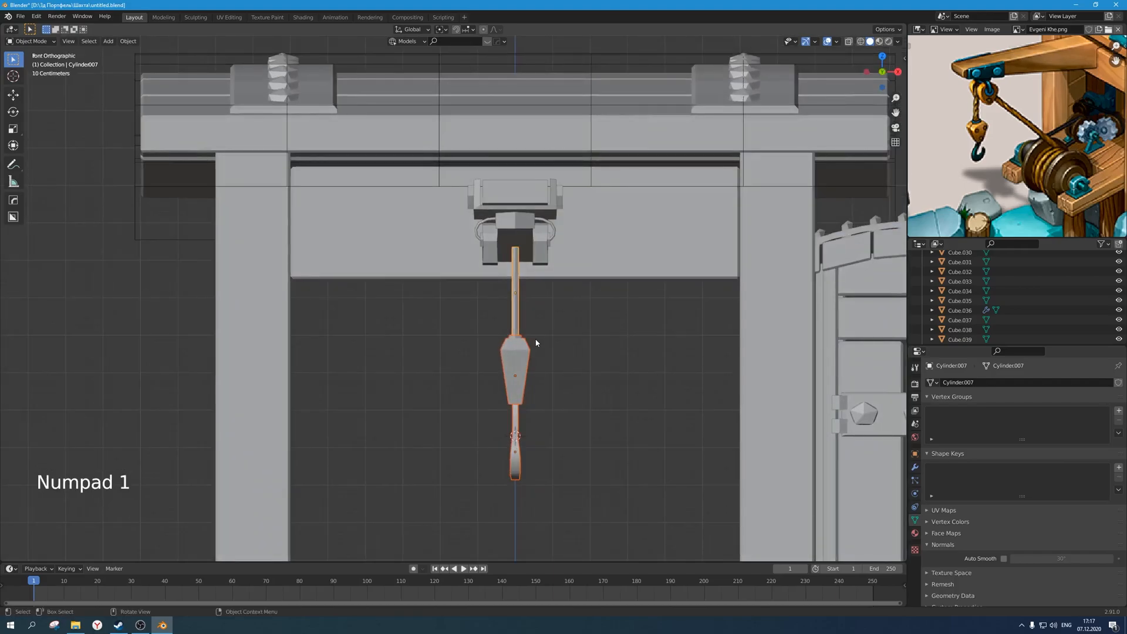
{"action": "key", "text": "KP_3"}
{"action": "scroll", "coordinate": [534, 340], "scroll_direction": "up", "scroll_amount": 3}
{"action": "key", "text": "g"}
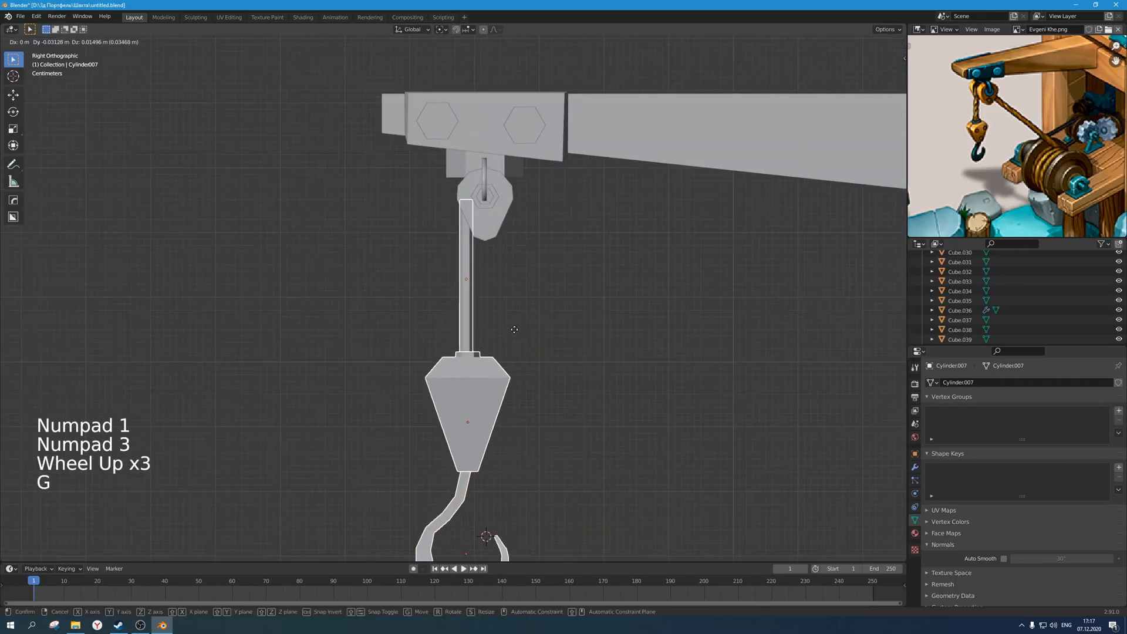
{"action": "left_click", "coordinate": [516, 332]}
Delete the straight rope cylinder above the hook block and save the file.
{"action": "scroll", "coordinate": [529, 380], "scroll_direction": "down", "scroll_amount": 4}
{"action": "middle_click_drag", "start_coordinate": [435, 325], "coordinate": [463, 316]}
{"action": "scroll", "coordinate": [482, 328], "scroll_direction": "down", "scroll_amount": 2}
{"action": "scroll", "coordinate": [529, 317], "scroll_direction": "down", "scroll_amount": 1}
{"action": "scroll", "coordinate": [464, 315], "scroll_direction": "up", "scroll_amount": 2}
{"action": "left_click_drag", "start_coordinate": [485, 300], "coordinate": [389, 285]}
{"action": "key", "text": "x"}
{"action": "left_click", "coordinate": [376, 278]}
{"action": "middle_click_drag", "start_coordinate": [376, 278], "coordinate": [495, 345]}
{"action": "key", "text": "ctrl+s"}
Add a Bezier curve at the 3D cursor and rotate it 90° about Y and 180° about X so it stands upright.
{"action": "key", "text": "shift+a"}
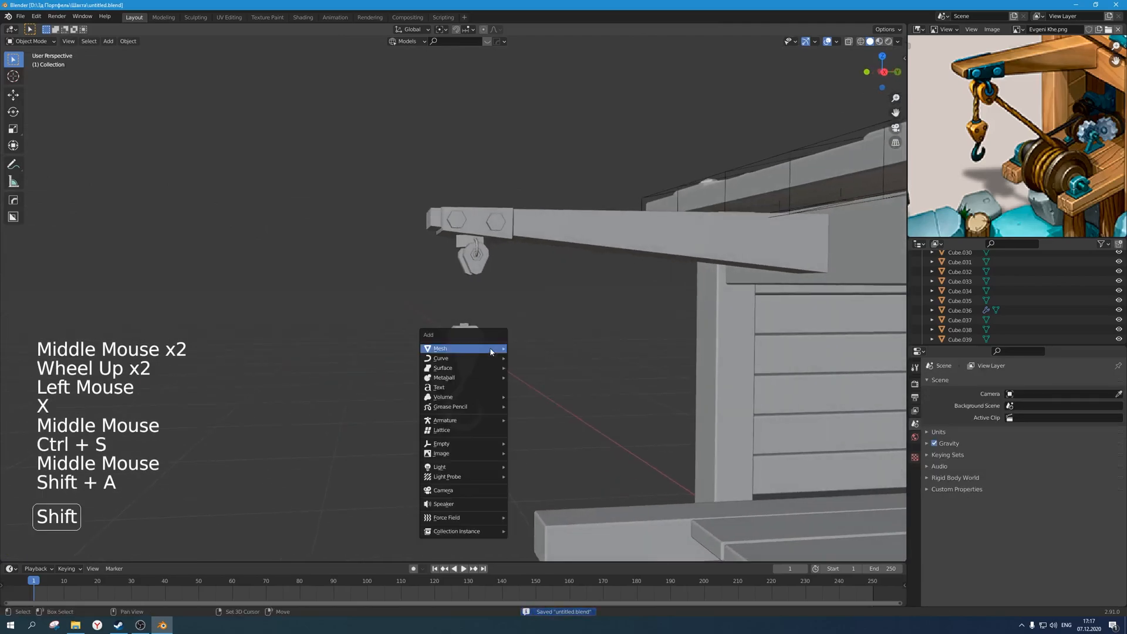
{"action": "mouse_move", "coordinate": [502, 359]}
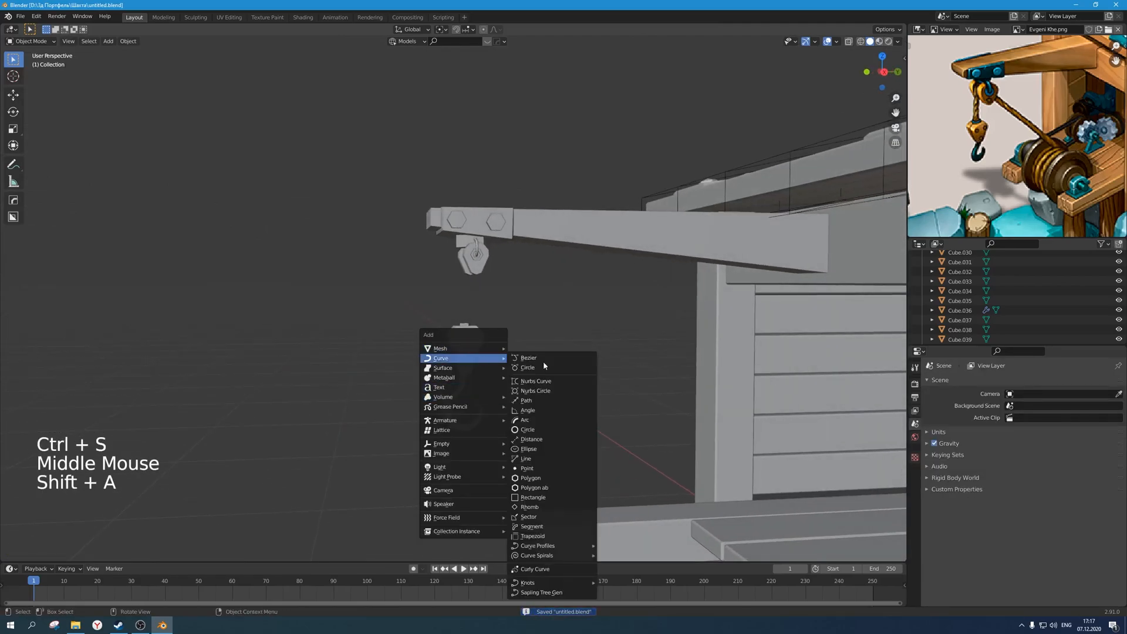
{"action": "left_click", "coordinate": [569, 359]}
{"action": "scroll", "coordinate": [506, 379], "scroll_direction": "down", "scroll_amount": 1}
{"action": "middle_click_drag", "start_coordinate": [506, 379], "coordinate": [599, 388]}
{"action": "scroll", "coordinate": [545, 397], "scroll_direction": "down", "scroll_amount": 2}
{"action": "type", "text": "ry90"}
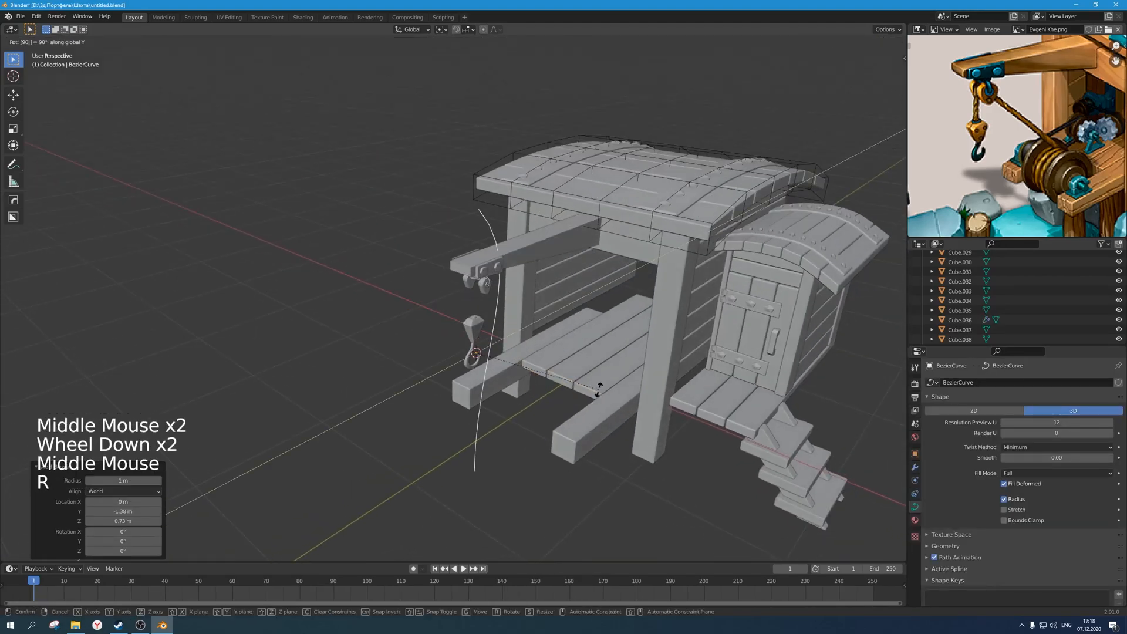
{"action": "key", "text": "Return"}
{"action": "key", "text": "r"}
{"action": "key", "text": "x"}
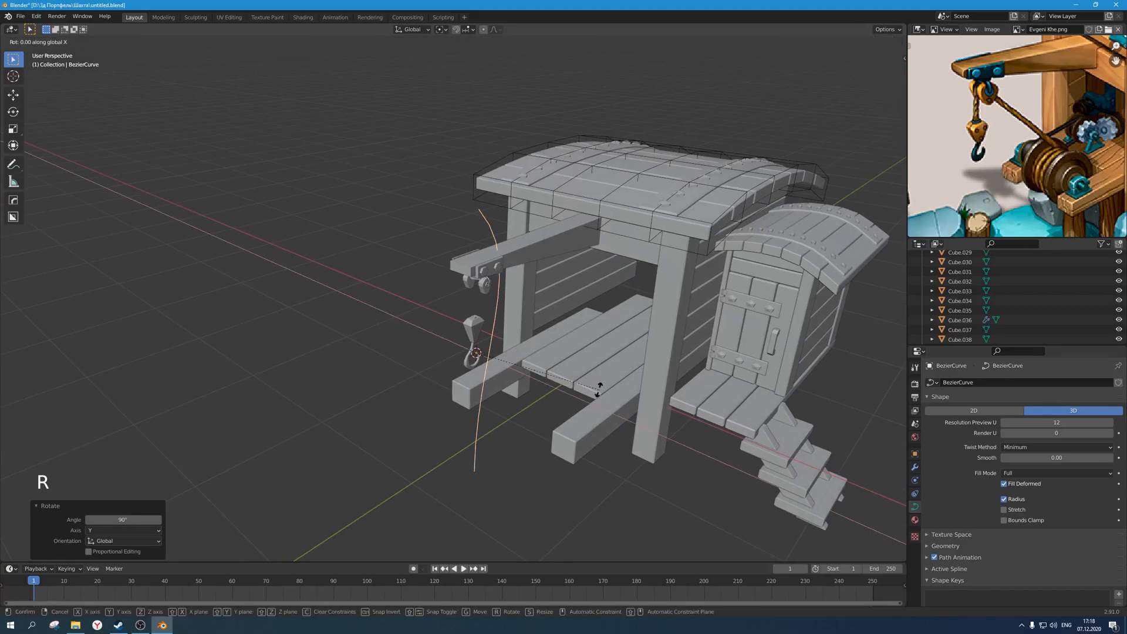
In the right side view, move the curve's lower control point up about 1.296 m to the hook block's top and shorten its handles.
{"action": "key", "text": "KP_1"}
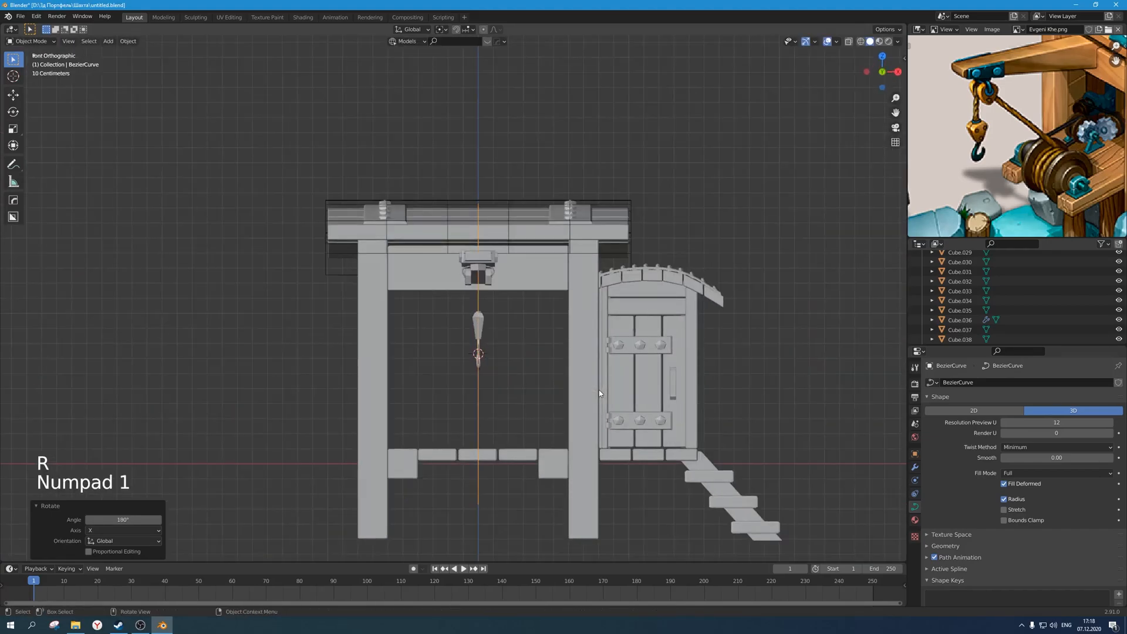
{"action": "key", "text": "KP_3"}
{"action": "key", "text": "Tab"}
{"action": "scroll", "coordinate": [508, 516], "scroll_direction": "down", "scroll_amount": 1}
{"action": "left_click", "coordinate": [509, 515]}
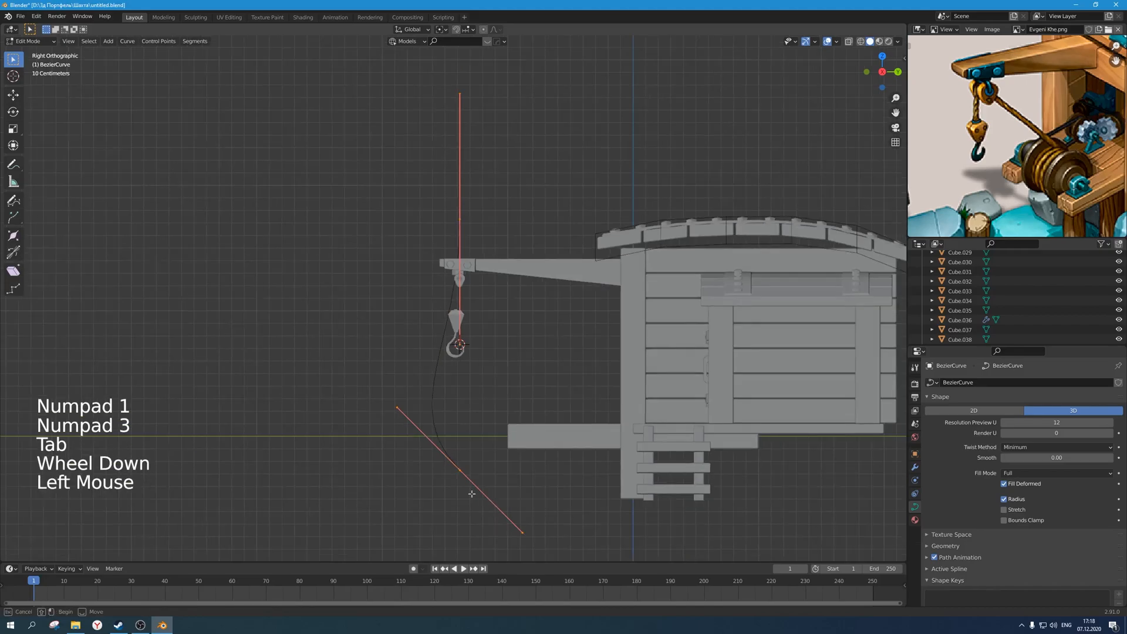
{"action": "scroll", "coordinate": [510, 518], "scroll_direction": "up", "scroll_amount": 2}
{"action": "key", "text": "g"}
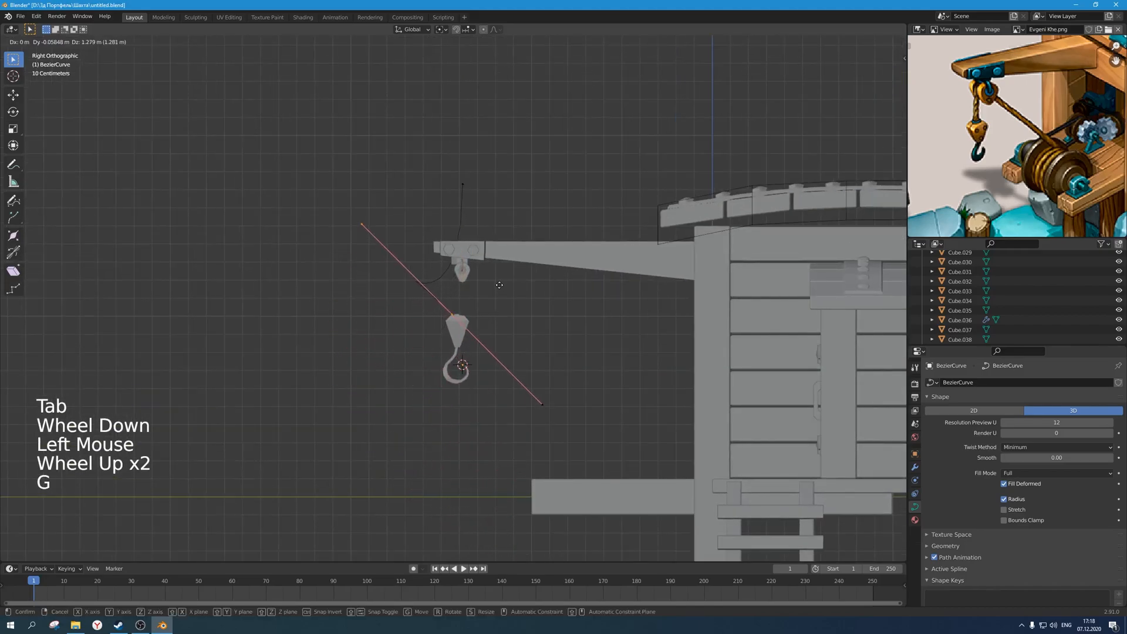
{"action": "left_click", "coordinate": [502, 287]}
{"action": "scroll", "coordinate": [502, 288], "scroll_direction": "up", "scroll_amount": 3}
{"action": "key", "text": "s"}
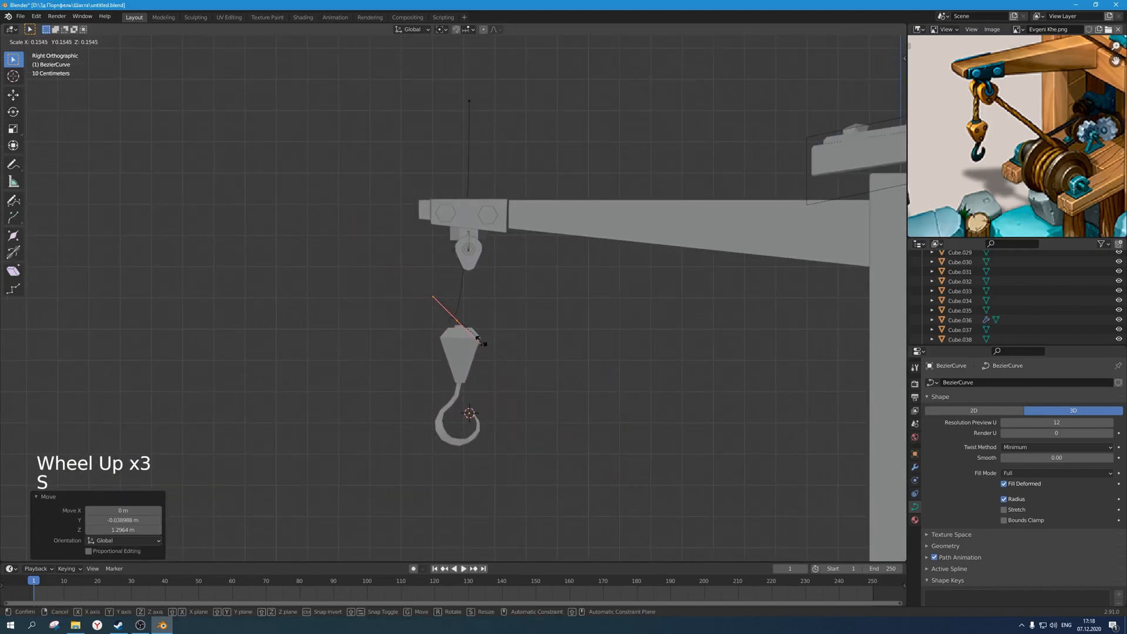
{"action": "left_click", "coordinate": [482, 343]}
Align the curve's lower control point with the hook block's top and rotate its handles -45° to vertical.
{"action": "scroll", "coordinate": [495, 351], "scroll_direction": "up", "scroll_amount": 2}
{"action": "key", "text": "g"}
{"action": "left_click", "coordinate": [499, 357]}
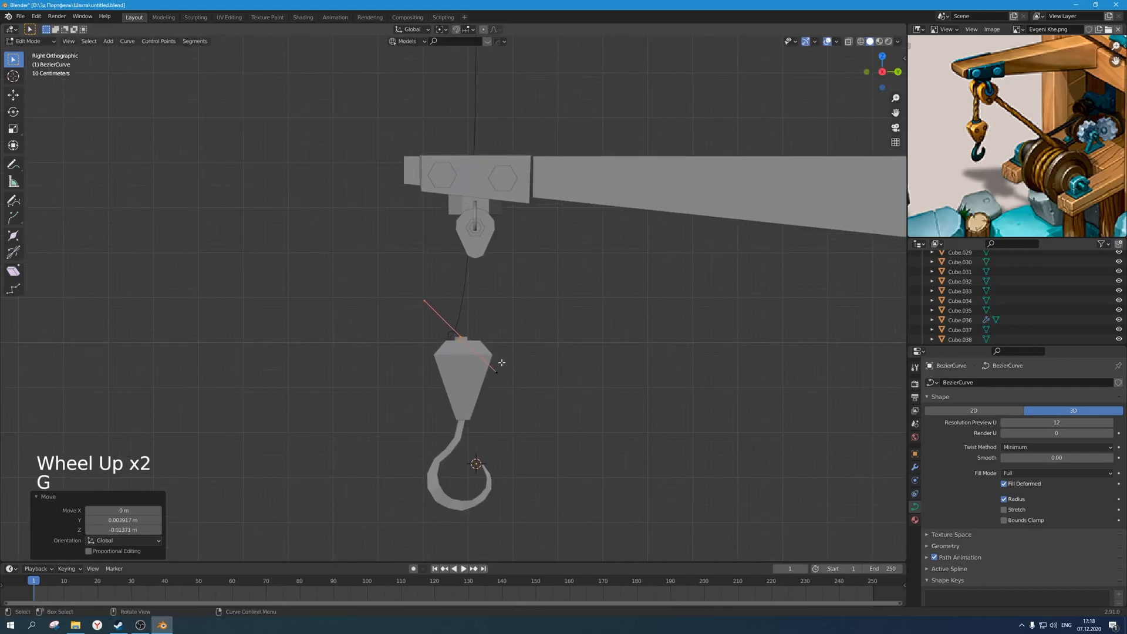
{"action": "key", "text": "r"}
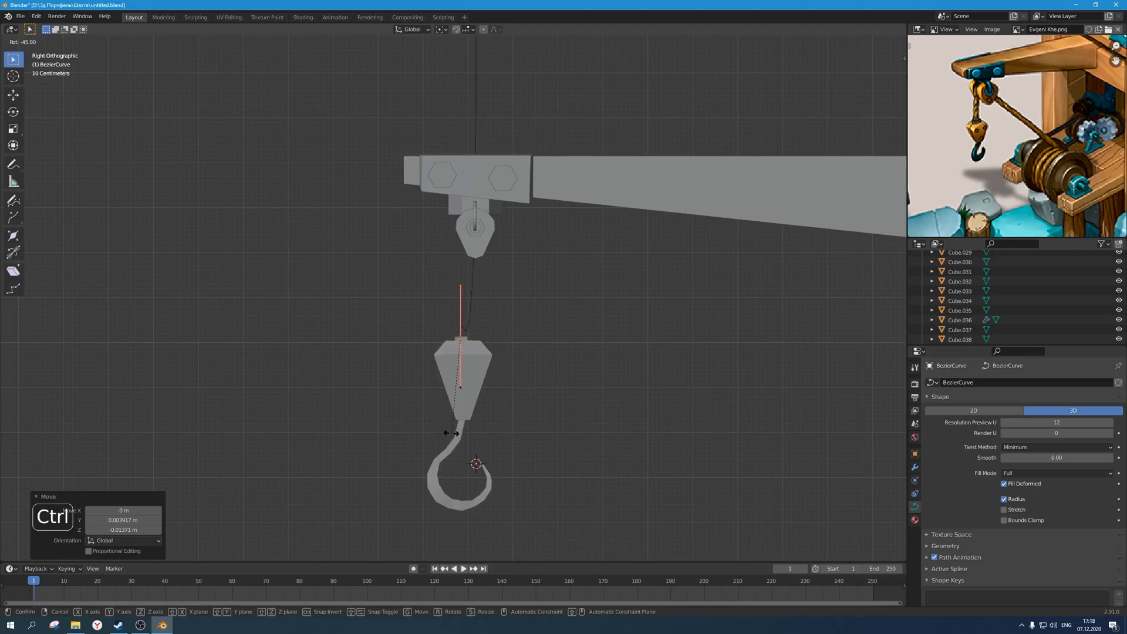
{"action": "middle_click_drag", "start_coordinate": [451, 433], "coordinate": [460, 533], "text": "shift"}
Bring the curve's upper control point down beside the hanging bracket and shorten its handles, with a final scale of 0.290.
{"action": "left_click", "coordinate": [594, 370]}
{"action": "key", "text": "g"}
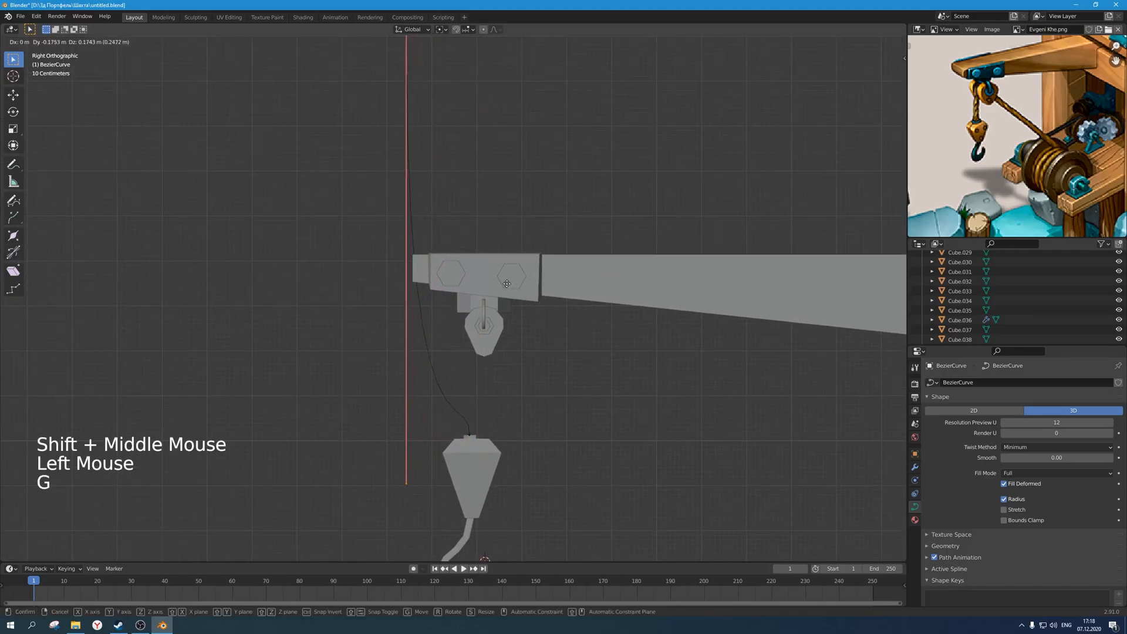
{"action": "left_click", "coordinate": [500, 297]}
{"action": "key", "text": "s"}
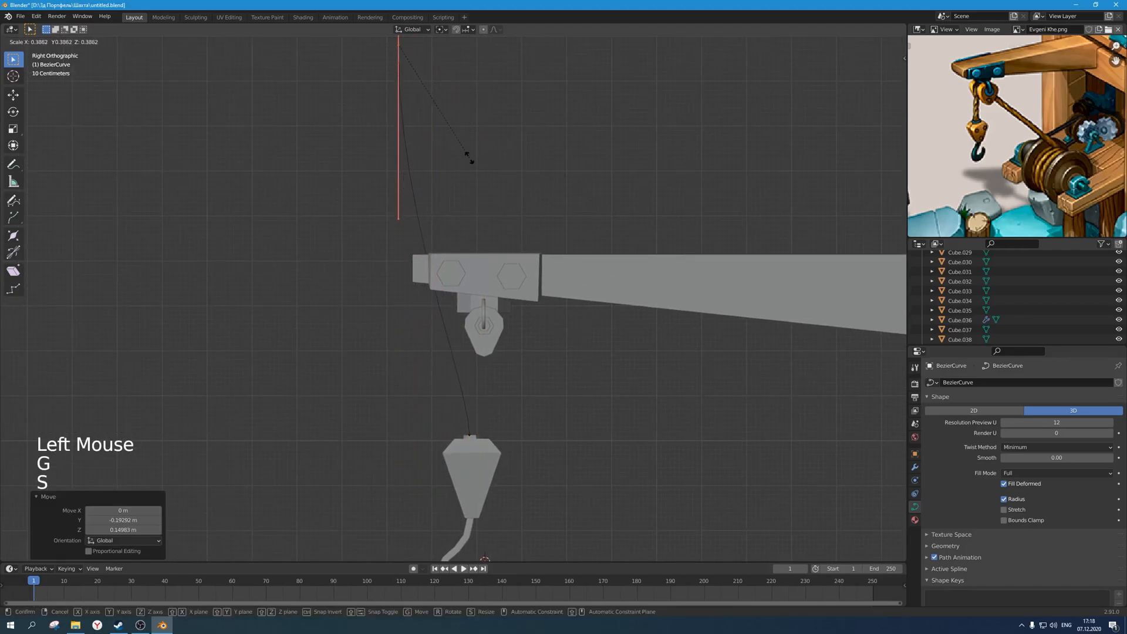
{"action": "key", "text": "g"}
{"action": "key", "text": "s"}
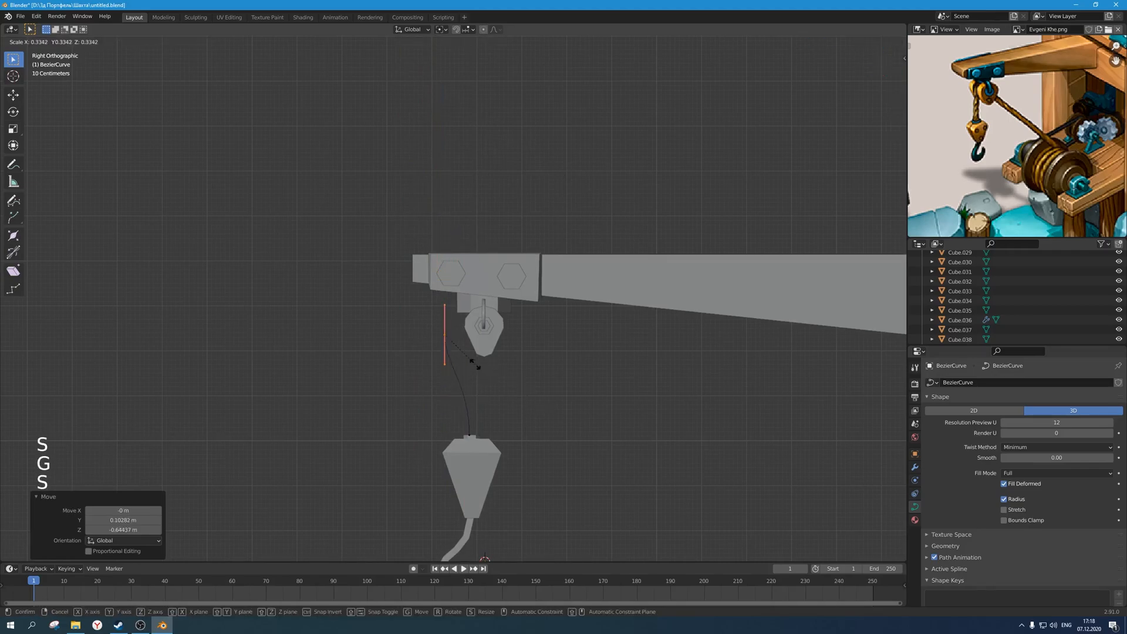
{"action": "left_click", "coordinate": [536, 390]}
In X-ray shading, place the rope curve's upper control point at the hanging pulley and tilt its handles by -28.2° and another -10.8°.
{"action": "key", "text": "alt+z"}
{"action": "scroll", "coordinate": [558, 366], "scroll_direction": "up", "scroll_amount": 3}
{"action": "key", "text": "g"}
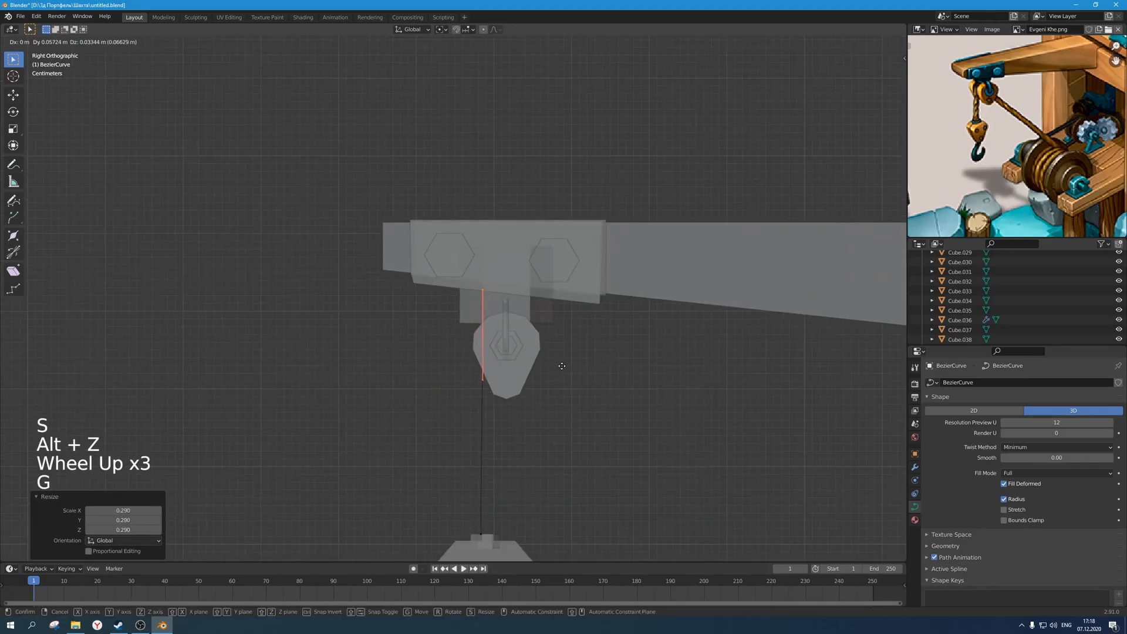
{"action": "key", "text": "r"}
{"action": "left_click", "coordinate": [556, 407]}
{"action": "key", "text": "g"}
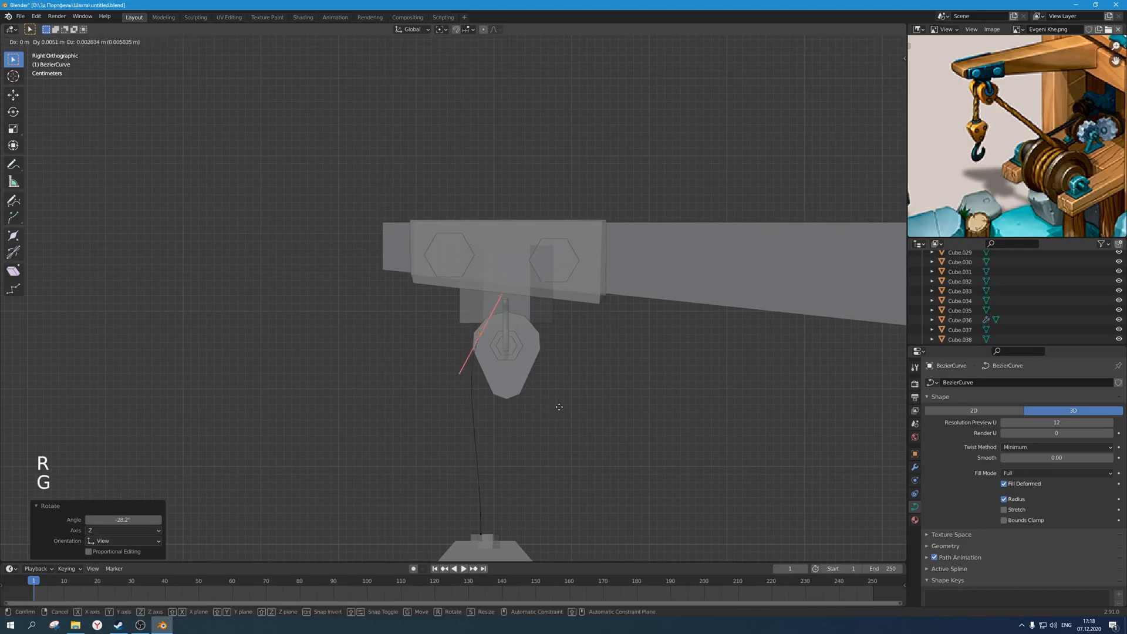
{"action": "key", "text": "r"}
{"action": "left_click", "coordinate": [551, 411]}
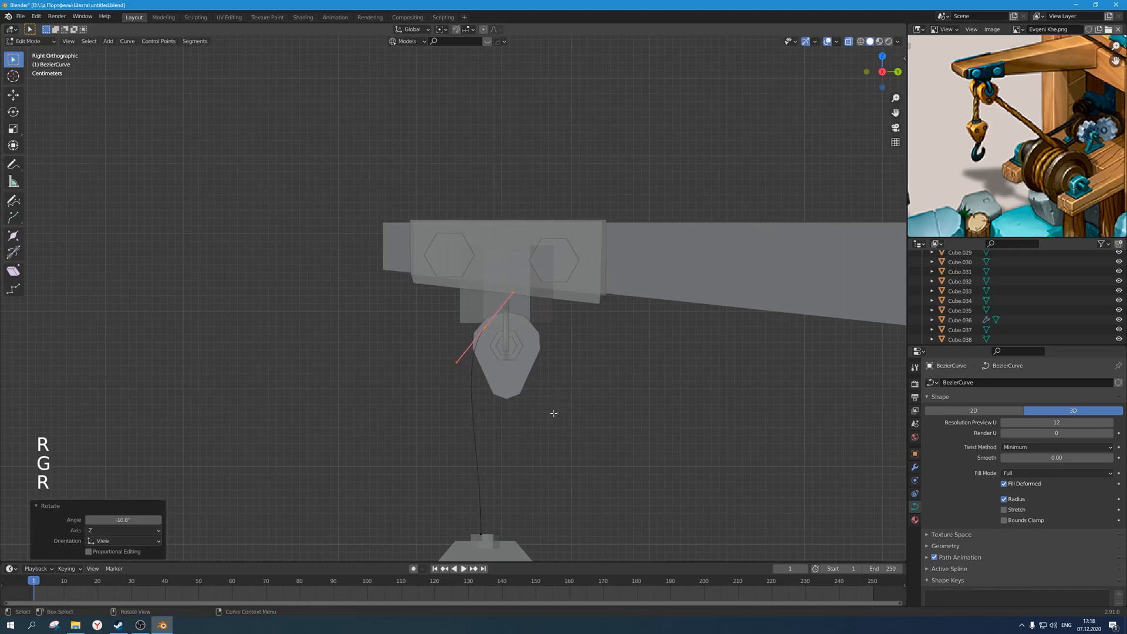
Fine-tune the upper control point's position and handle angle so the curve follows the pulley's upper rim.
{"action": "scroll", "coordinate": [555, 413], "scroll_direction": "up", "scroll_amount": 2}
{"action": "key", "text": "g"}
{"action": "key", "text": "r"}
{"action": "left_click", "coordinate": [586, 420]}
{"action": "key", "text": "g"}
{"action": "left_click", "coordinate": [589, 419]}
{"action": "scroll", "coordinate": [589, 428], "scroll_direction": "down", "scroll_amount": 4}
{"action": "middle_click_drag", "start_coordinate": [589, 428], "coordinate": [576, 422], "text": "shift"}
{"action": "scroll", "coordinate": [468, 454], "scroll_direction": "up", "scroll_amount": 1}
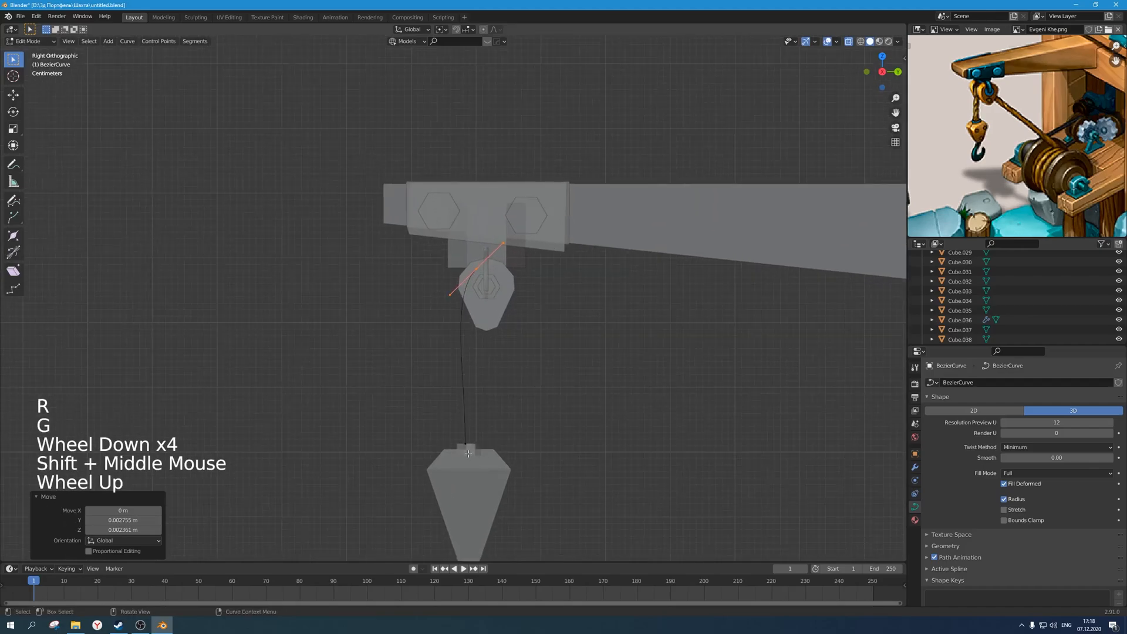
Scale the pulley point's handles to 0.596 and nudge the point by about -0.0014 m in Y and Z.
{"action": "scroll", "coordinate": [469, 325], "scroll_direction": "up", "scroll_amount": 2}
{"action": "key", "text": "s"}
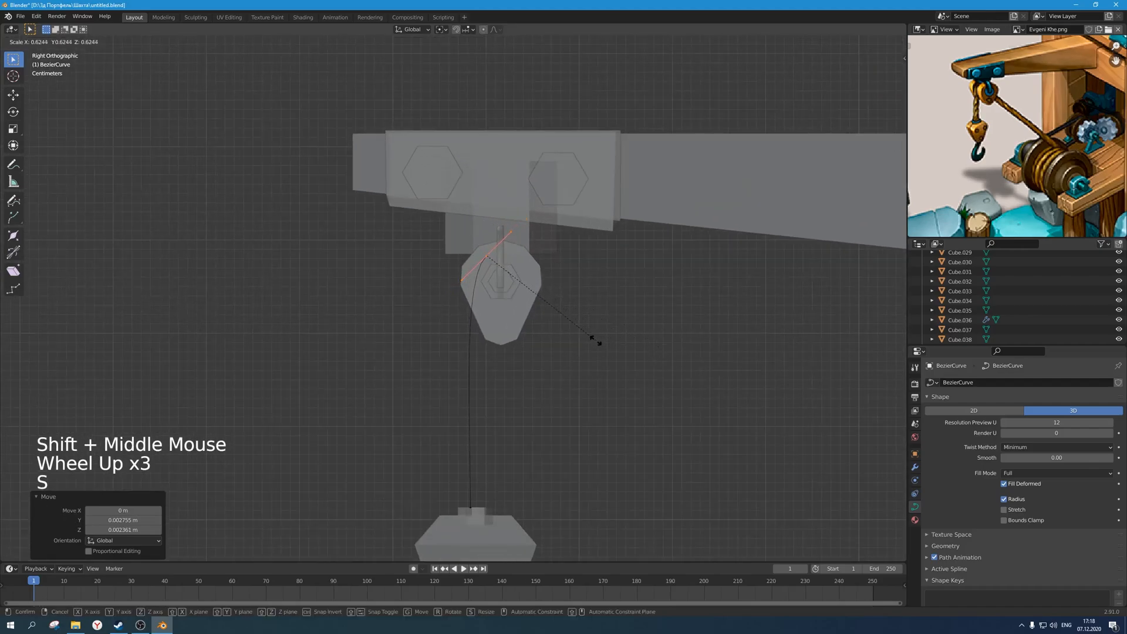
{"action": "left_click", "coordinate": [589, 339]}
{"action": "key", "text": "g"}
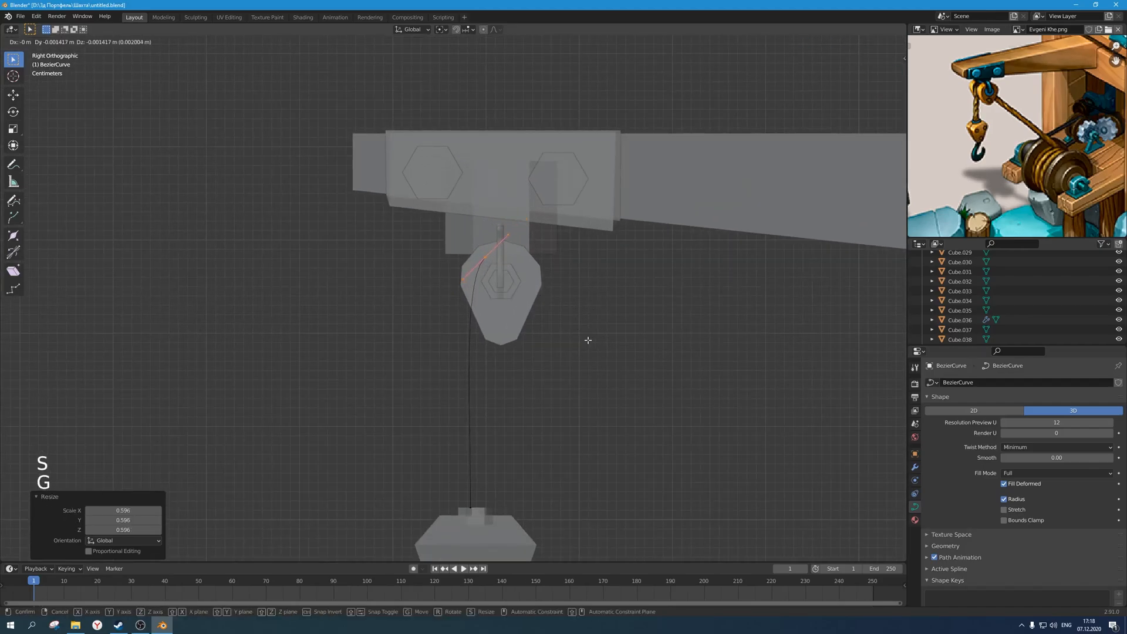
{"action": "left_click", "coordinate": [589, 338]}
{"action": "scroll", "coordinate": [574, 368], "scroll_direction": "down", "scroll_amount": 3}
{"action": "scroll", "coordinate": [528, 479], "scroll_direction": "up", "scroll_amount": 3}
Move the curve's lower control point about 0.006 m along Y to centre it on the hook block's top.
{"action": "middle_click_drag", "start_coordinate": [527, 481], "coordinate": [530, 453], "text": "shift"}
{"action": "scroll", "coordinate": [530, 452], "scroll_direction": "up", "scroll_amount": 5}
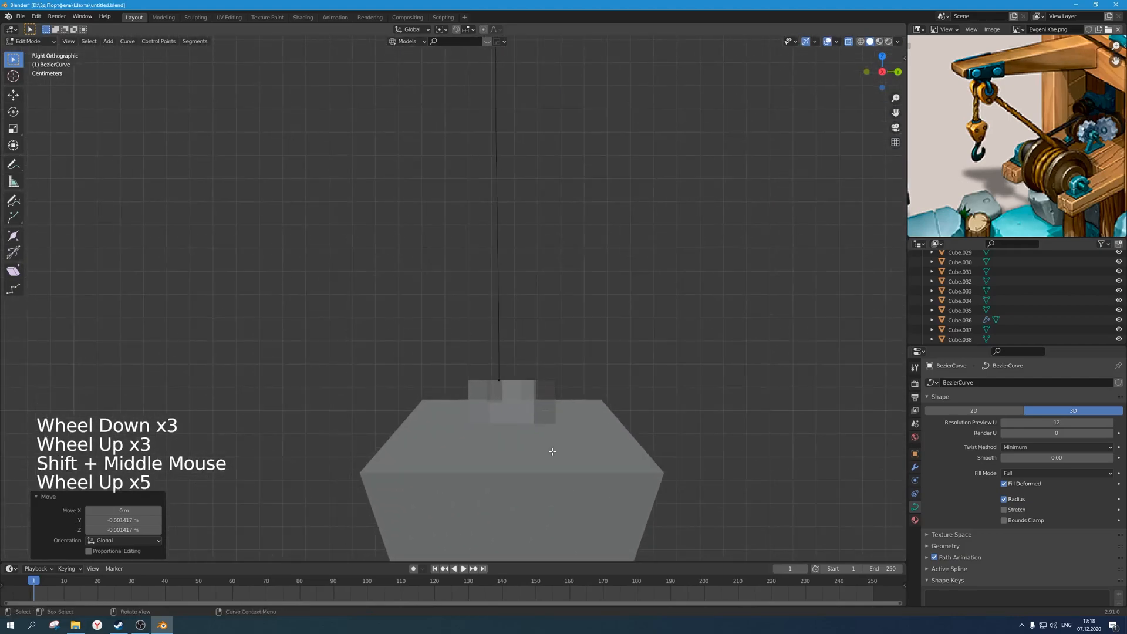
{"action": "left_click", "coordinate": [473, 411]}
{"action": "scroll", "coordinate": [628, 432], "scroll_direction": "up", "scroll_amount": 2}
{"action": "middle_click_drag", "start_coordinate": [628, 432], "coordinate": [552, 384], "text": "shift"}
{"action": "key", "text": "g"}
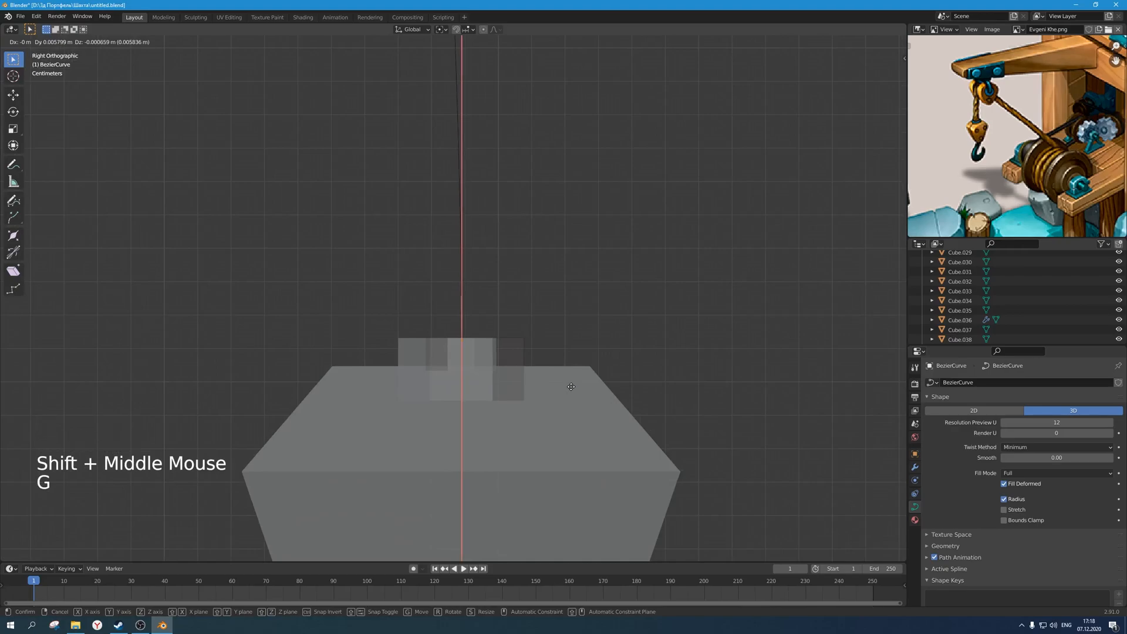
{"action": "left_click", "coordinate": [569, 387]}
Extrude a new curve point from the pulley point toward the platform, offset 0.9575 m in Y and -0.8461 m in Z.
{"action": "scroll", "coordinate": [569, 387], "scroll_direction": "down", "scroll_amount": 7}
{"action": "scroll", "coordinate": [569, 387], "scroll_direction": "down", "scroll_amount": 2}
{"action": "middle_click_drag", "start_coordinate": [569, 386], "coordinate": [501, 343], "text": "shift"}
{"action": "left_click", "coordinate": [395, 294]}
{"action": "scroll", "coordinate": [395, 294], "scroll_direction": "down", "scroll_amount": 1}
{"action": "middle_click_drag", "start_coordinate": [394, 294], "coordinate": [332, 269], "text": "shift"}
{"action": "scroll", "coordinate": [399, 352], "scroll_direction": "down", "scroll_amount": 2}
{"action": "scroll", "coordinate": [405, 347], "scroll_direction": "down", "scroll_amount": 1}
{"action": "key", "text": "e"}
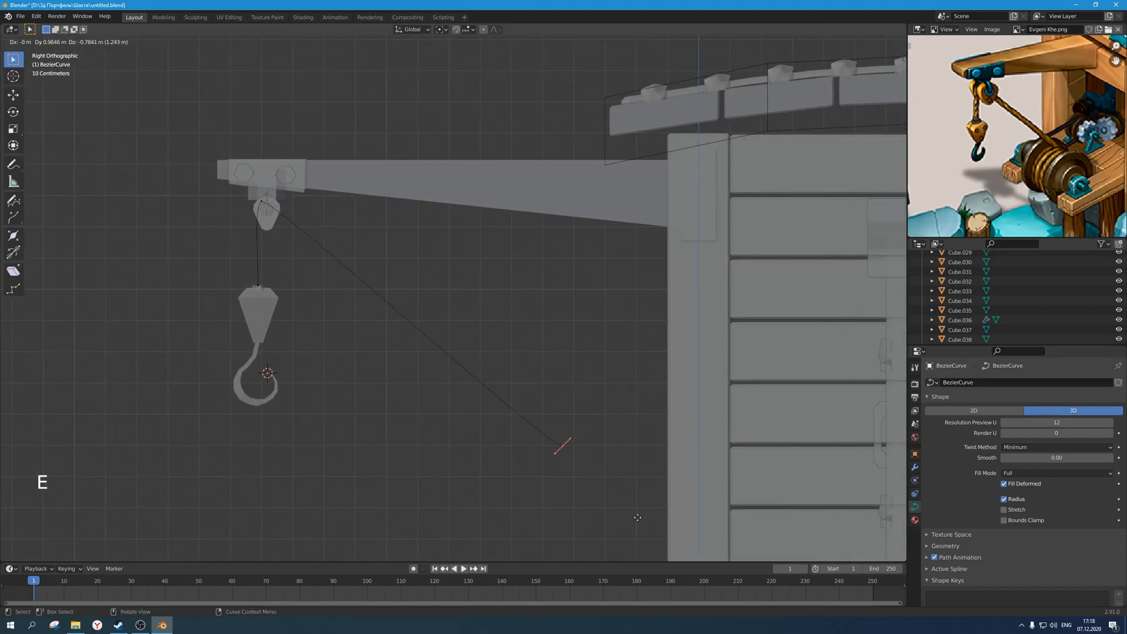
{"action": "left_click", "coordinate": [636, 535]}
Rotate the new end point's handles about -110°, lengthen them, and move the point -0.13707 m in Y and -0.21999 m in Z.
{"action": "scroll", "coordinate": [636, 535], "scroll_direction": "down", "scroll_amount": 3}
{"action": "scroll", "coordinate": [637, 535], "scroll_direction": "down", "scroll_amount": 1}
{"action": "middle_click_drag", "start_coordinate": [587, 437], "coordinate": [612, 374], "text": "shift"}
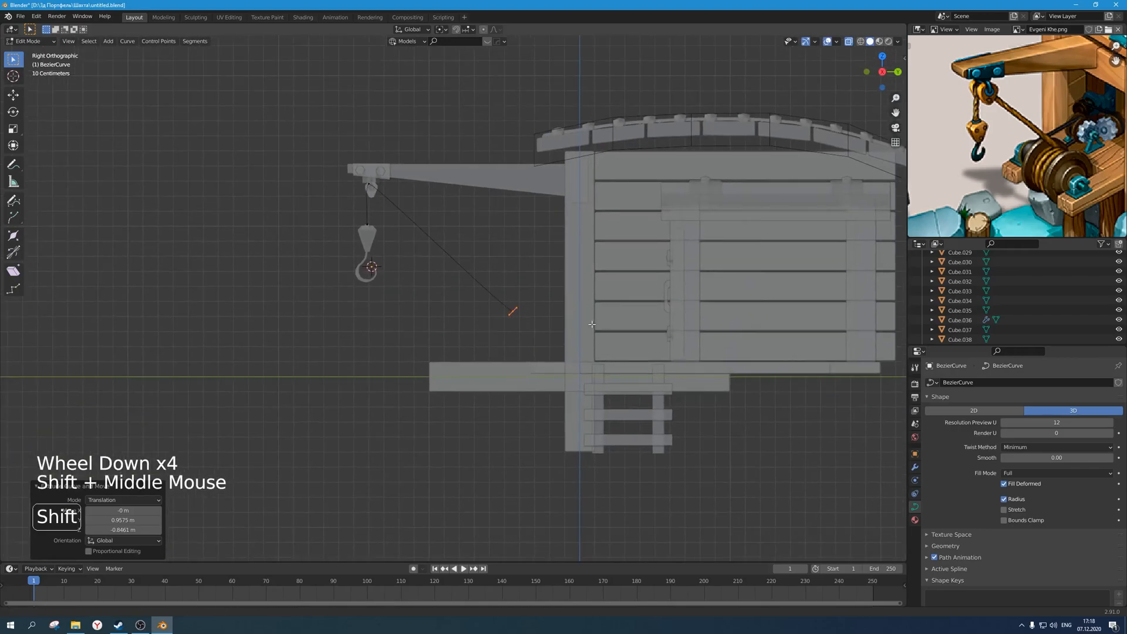
{"action": "scroll", "coordinate": [612, 373], "scroll_direction": "up", "scroll_amount": 3}
{"action": "key", "text": "r"}
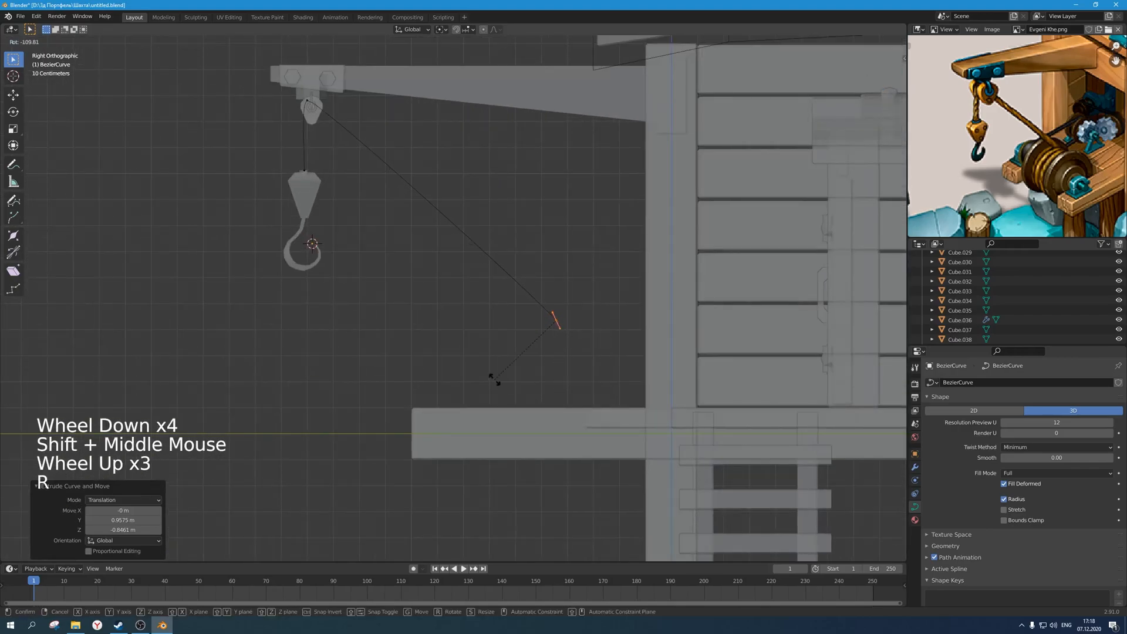
{"action": "left_click", "coordinate": [492, 378]}
{"action": "key", "text": "s"}
{"action": "left_click", "coordinate": [702, 443]}
{"action": "key", "text": "g"}
{"action": "left_click", "coordinate": [596, 393]}
Scale the curve end point's handles to 1.129 and check the rope from the front and right views.
{"action": "scroll", "coordinate": [597, 393], "scroll_direction": "down", "scroll_amount": 5}
{"action": "middle_click_drag", "start_coordinate": [597, 393], "coordinate": [494, 315]}
{"action": "key", "text": "KP_1"}
{"action": "key", "text": "KP_3"}
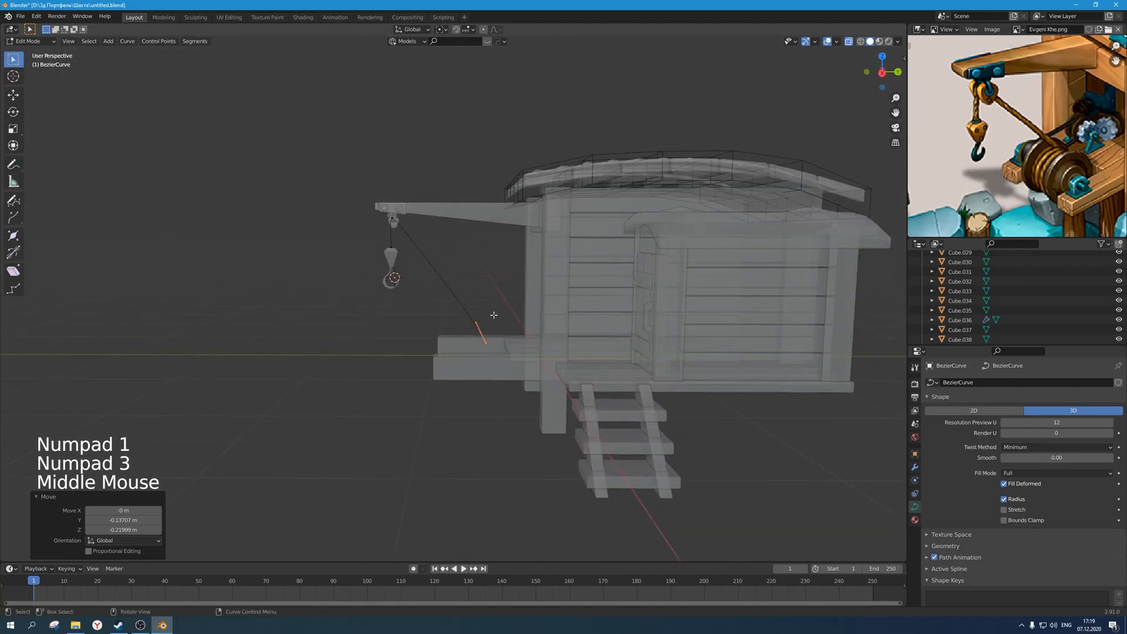
{"action": "key", "text": "KP_3"}
{"action": "scroll", "coordinate": [1016, 135], "scroll_direction": "down", "scroll_amount": 2}
{"action": "middle_click_drag", "start_coordinate": [1016, 135], "coordinate": [1022, 153]}
{"action": "scroll", "coordinate": [600, 400], "scroll_direction": "up", "scroll_amount": 5}
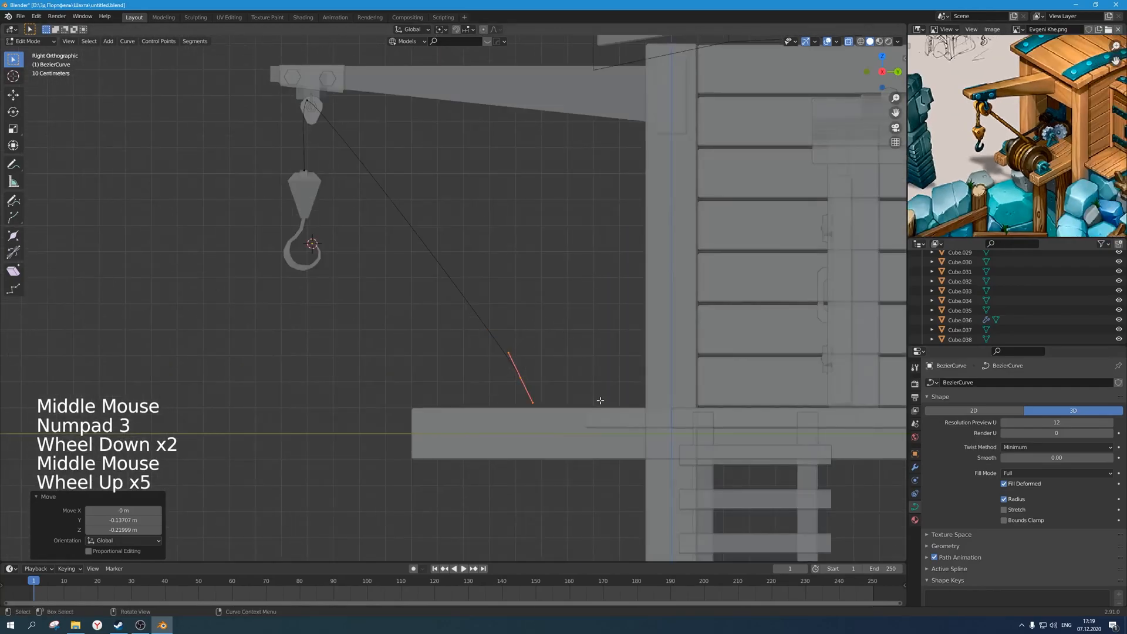
{"action": "key", "text": "s"}
{"action": "left_click", "coordinate": [511, 302]}
{"action": "scroll", "coordinate": [510, 302], "scroll_direction": "down", "scroll_amount": 2}
{"action": "middle_click_drag", "start_coordinate": [511, 302], "coordinate": [538, 327]}
{"action": "key", "text": "KP_1"}
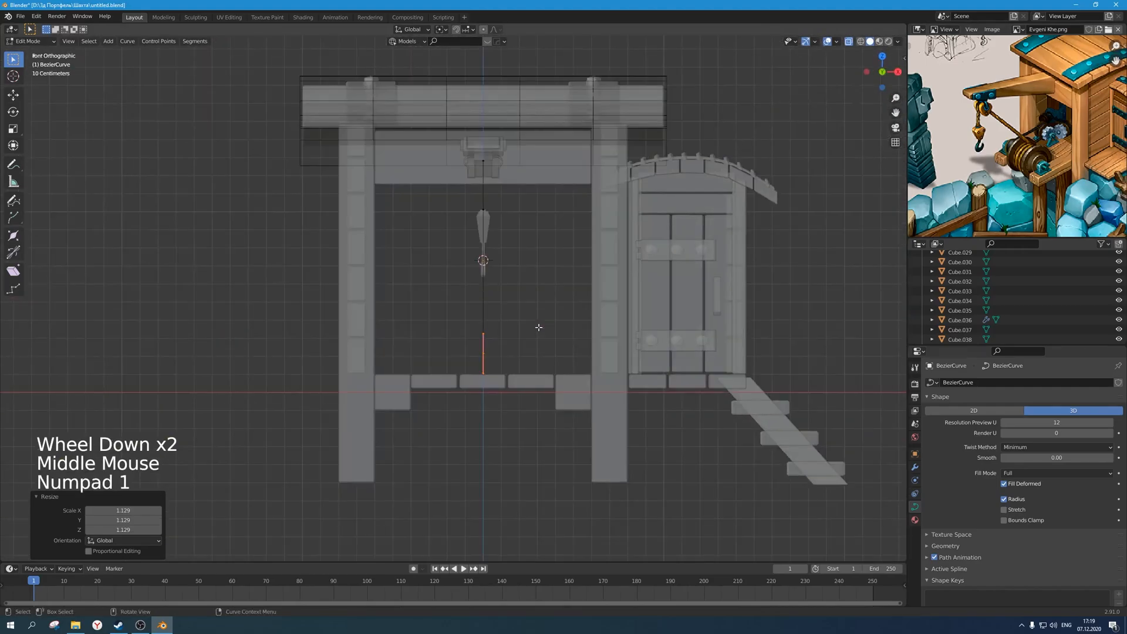
{"action": "key", "text": "KP_Decimal"}
{"action": "key", "text": "KP_3"}
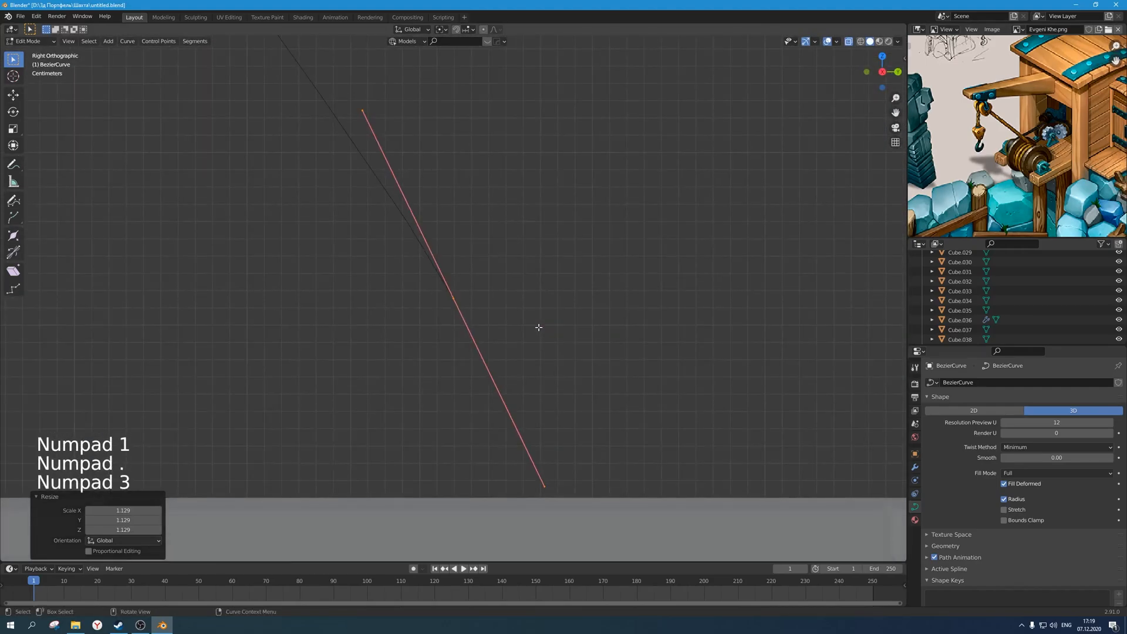
Try scaling the pulley point's handles to 0.883, and undo it.
{"action": "scroll", "coordinate": [542, 330], "scroll_direction": "down", "scroll_amount": 10}
{"action": "scroll", "coordinate": [541, 330], "scroll_direction": "down", "scroll_amount": 4}
{"action": "middle_click_drag", "start_coordinate": [468, 208], "coordinate": [552, 314], "text": "shift"}
{"action": "scroll", "coordinate": [503, 397], "scroll_direction": "up", "scroll_amount": 4}
{"action": "scroll", "coordinate": [552, 315], "scroll_direction": "up", "scroll_amount": 2}
{"action": "scroll", "coordinate": [552, 315], "scroll_direction": "up", "scroll_amount": 3}
{"action": "left_click_drag", "start_coordinate": [656, 319], "coordinate": [624, 278]}
{"action": "left_click_drag", "start_coordinate": [719, 342], "coordinate": [602, 282]}
{"action": "middle_click_drag", "start_coordinate": [733, 337], "coordinate": [629, 292], "text": "shift"}
{"action": "key", "text": "s"}
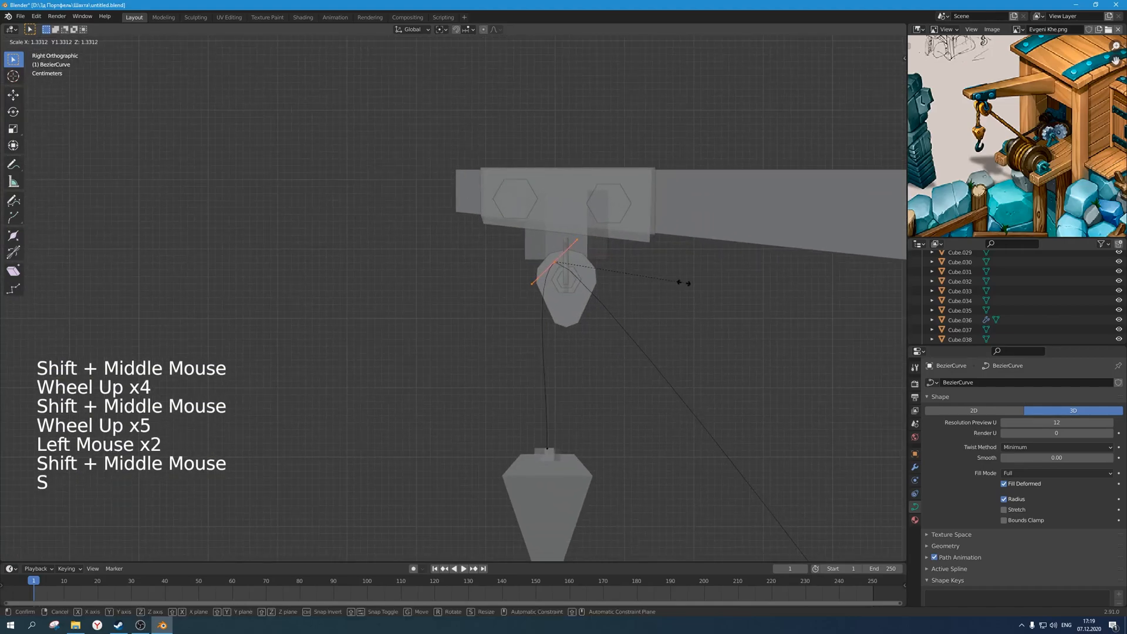
{"action": "left_click", "coordinate": [622, 294]}
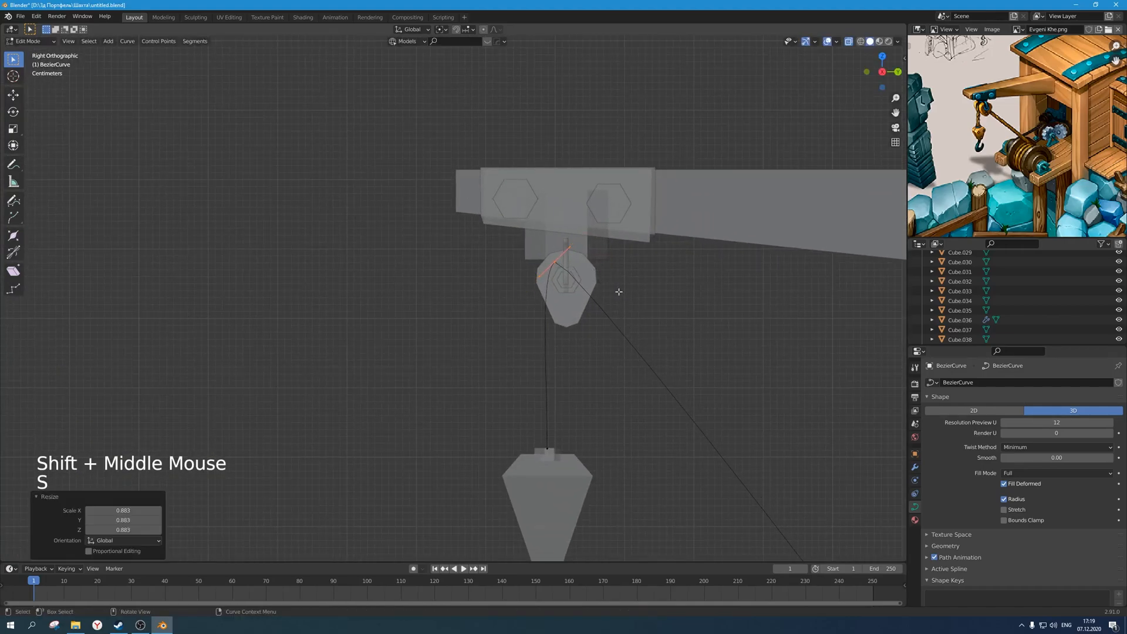
{"action": "key", "text": "ctrl+z"}
Pull the pulley point's upper handle outward toward the beam bracket and nudge the control point about 0.0044 m along Y.
{"action": "left_click", "coordinate": [574, 249]}
{"action": "key", "text": "g"}
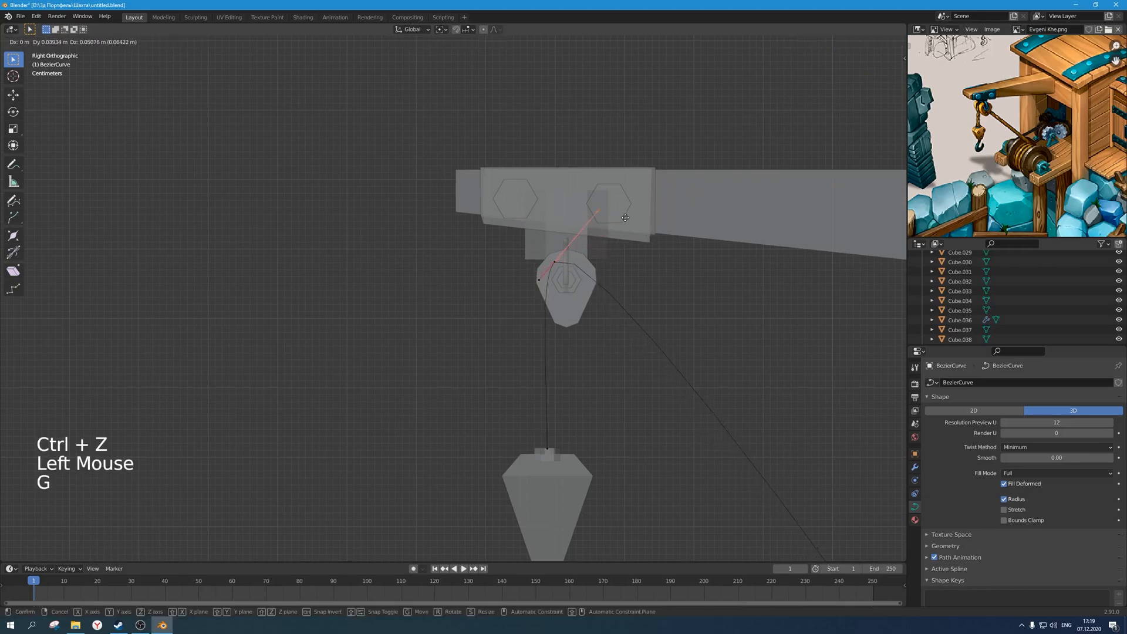
{"action": "left_click", "coordinate": [640, 225]}
{"action": "left_click", "coordinate": [552, 252]}
{"action": "key", "text": "g"}
{"action": "left_click", "coordinate": [552, 252]}
{"action": "scroll", "coordinate": [553, 252], "scroll_direction": "down", "scroll_amount": 2}
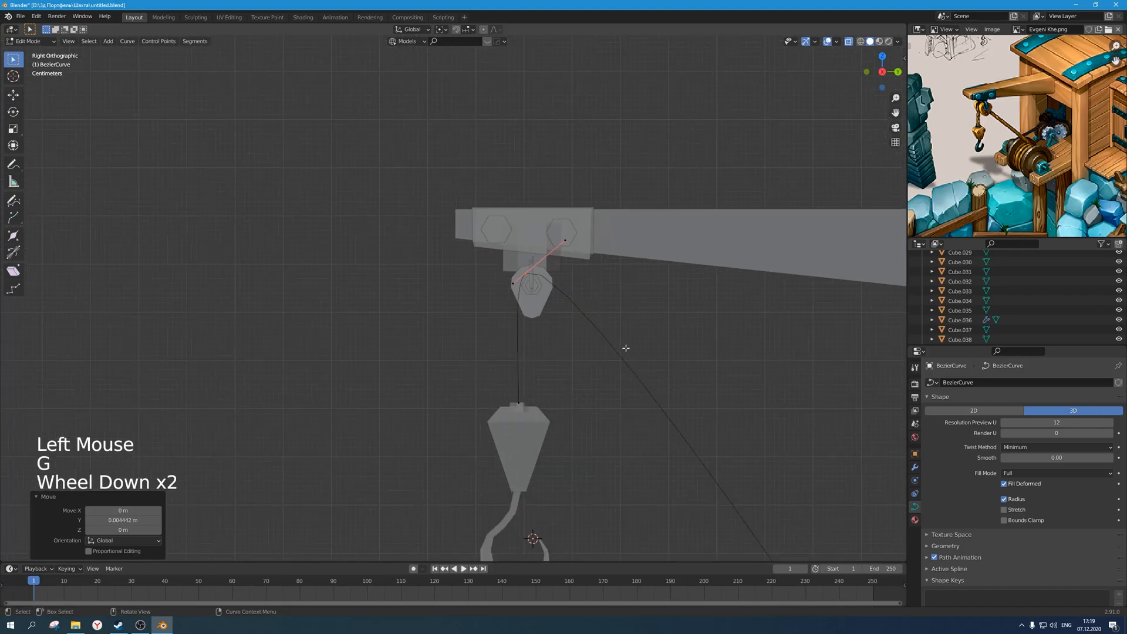
Pull the pulley point's upper handle back -0.0525 m in Y and -0.0487 m in Z, and set the curve's preview resolution to 20.
{"action": "middle_click_drag", "start_coordinate": [631, 347], "coordinate": [511, 229], "text": "shift"}
{"action": "scroll", "coordinate": [511, 229], "scroll_direction": "up", "scroll_amount": 1}
{"action": "left_click", "coordinate": [450, 86]}
{"action": "key", "text": "g"}
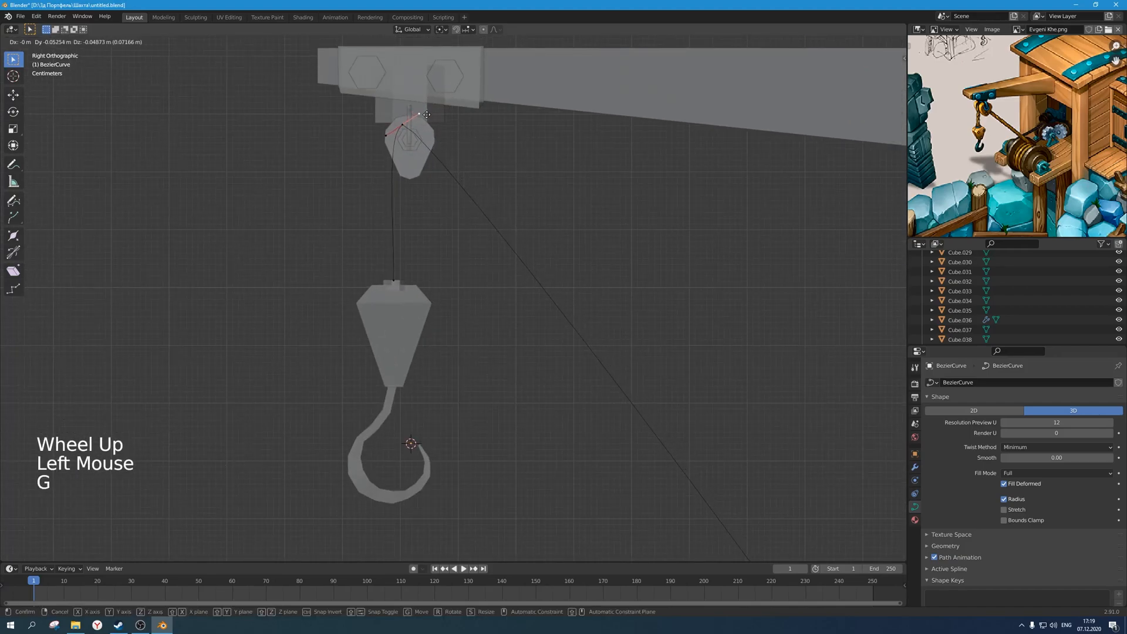
{"action": "left_click", "coordinate": [427, 115]}
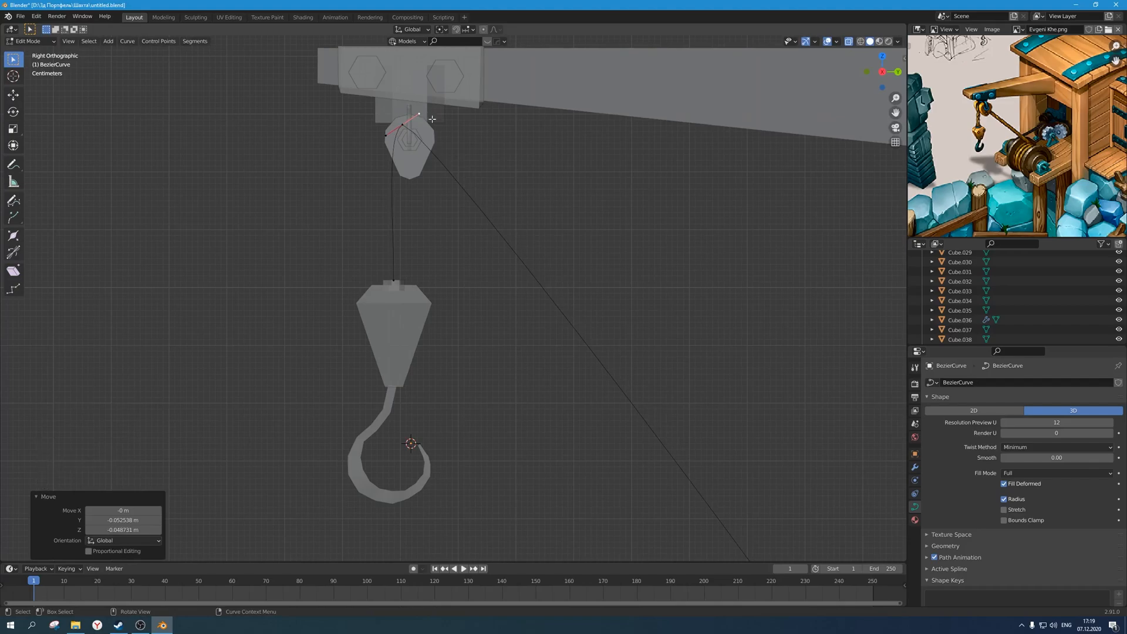
{"action": "left_click", "coordinate": [1040, 422]}
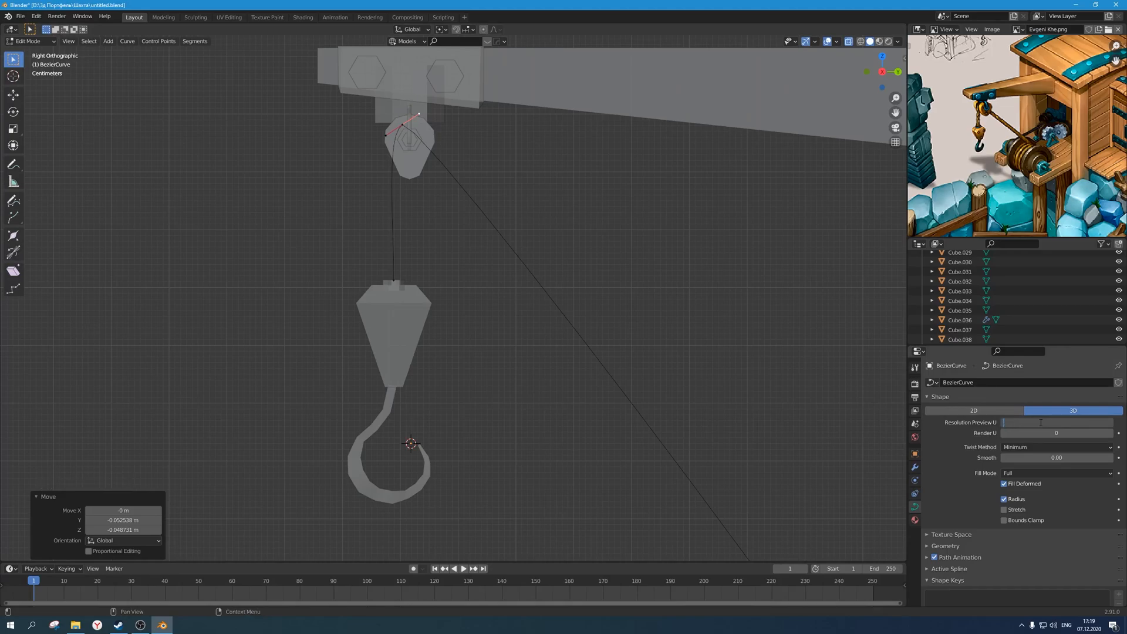
{"action": "key", "text": "Return"}
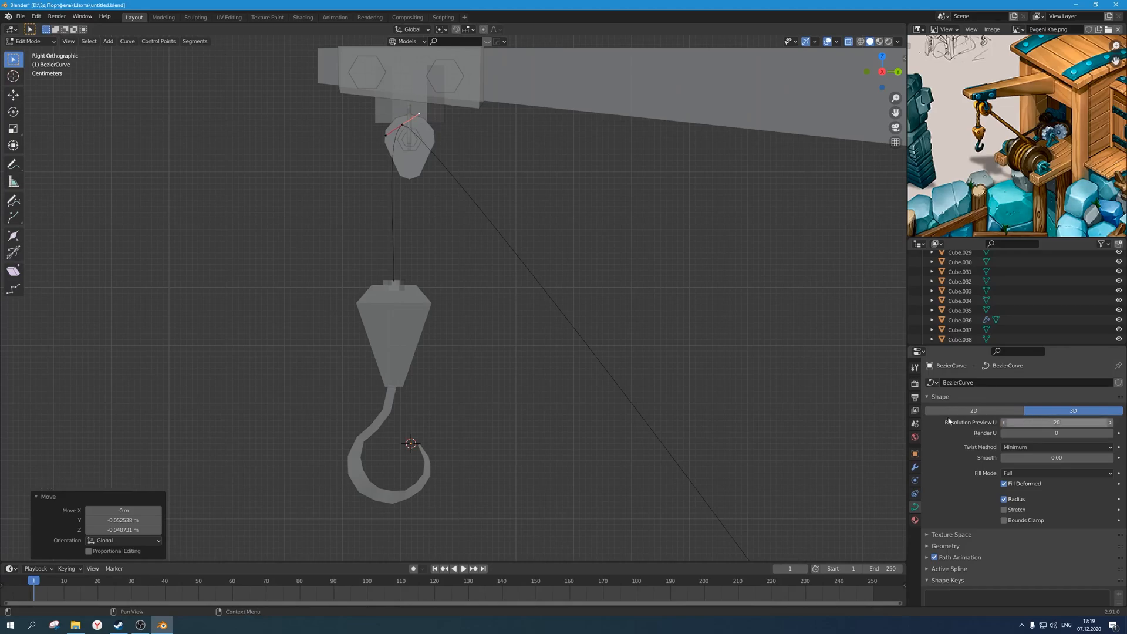
Reposition both handles of the pulley point, then raise the point about 0.005 m so the rope wraps over the pulley.
{"action": "left_click", "coordinate": [420, 114]}
{"action": "key", "text": "g"}
{"action": "left_click", "coordinate": [448, 99]}
{"action": "left_click", "coordinate": [389, 136]}
{"action": "key", "text": "g"}
{"action": "left_click", "coordinate": [406, 140]}
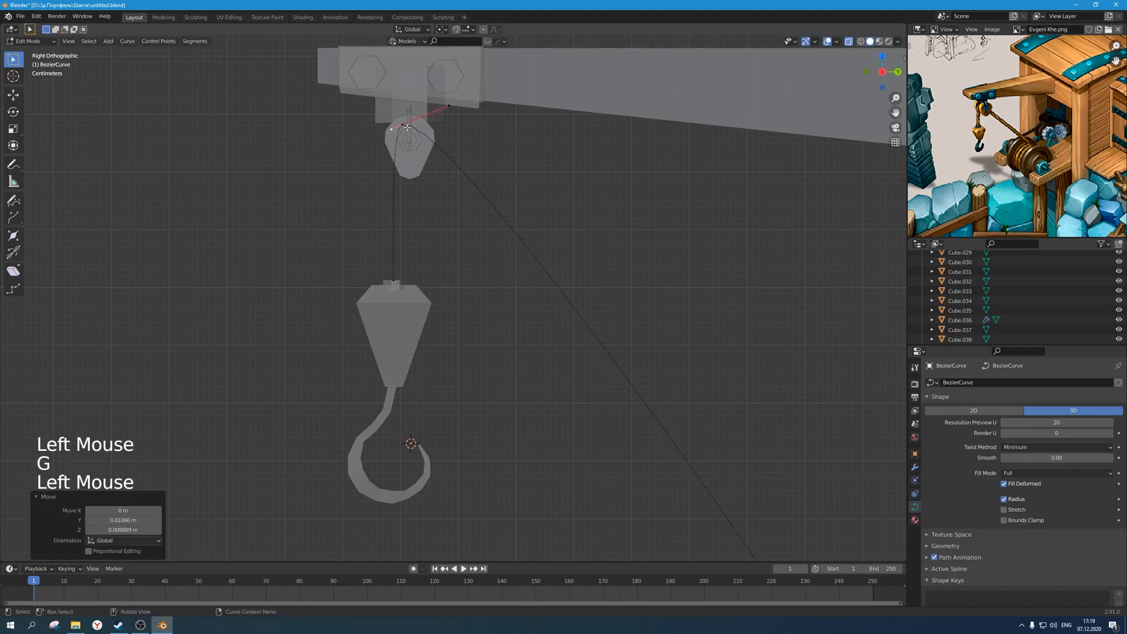
{"action": "key", "text": "g"}
{"action": "left_click", "coordinate": [409, 128]}
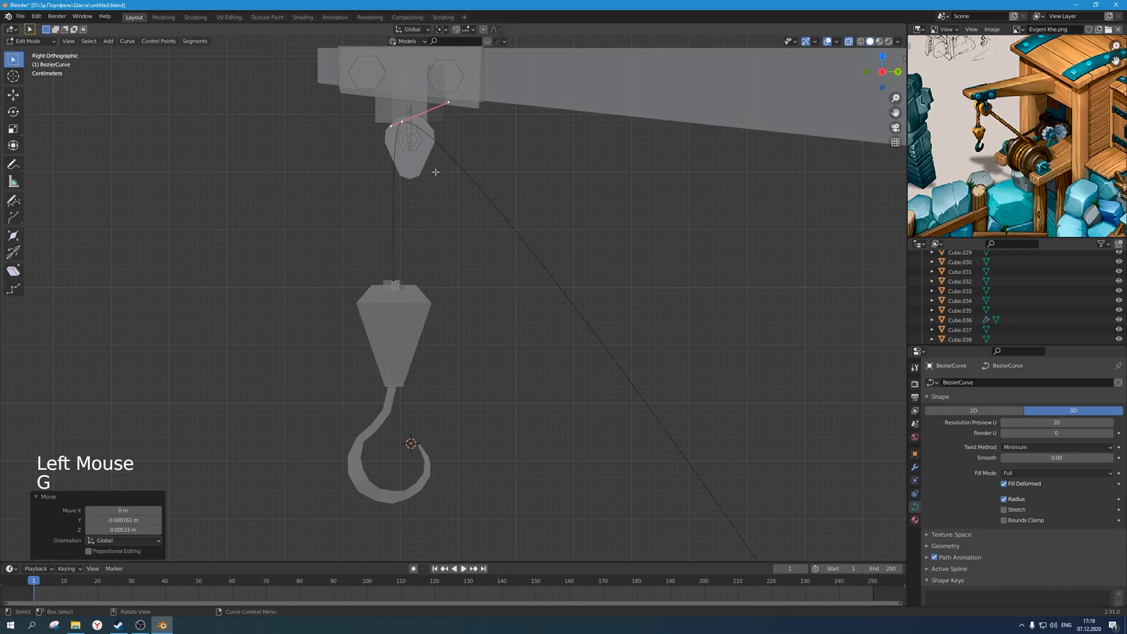
Review the whole rope in Object Mode, then adjust a point on its lower run in Edit Mode.
{"action": "key", "text": "Tab"}
{"action": "scroll", "coordinate": [458, 229], "scroll_direction": "down", "scroll_amount": 6}
{"action": "middle_click_drag", "start_coordinate": [458, 229], "coordinate": [371, 121], "text": "shift"}
{"action": "scroll", "coordinate": [597, 340], "scroll_direction": "up", "scroll_amount": 1}
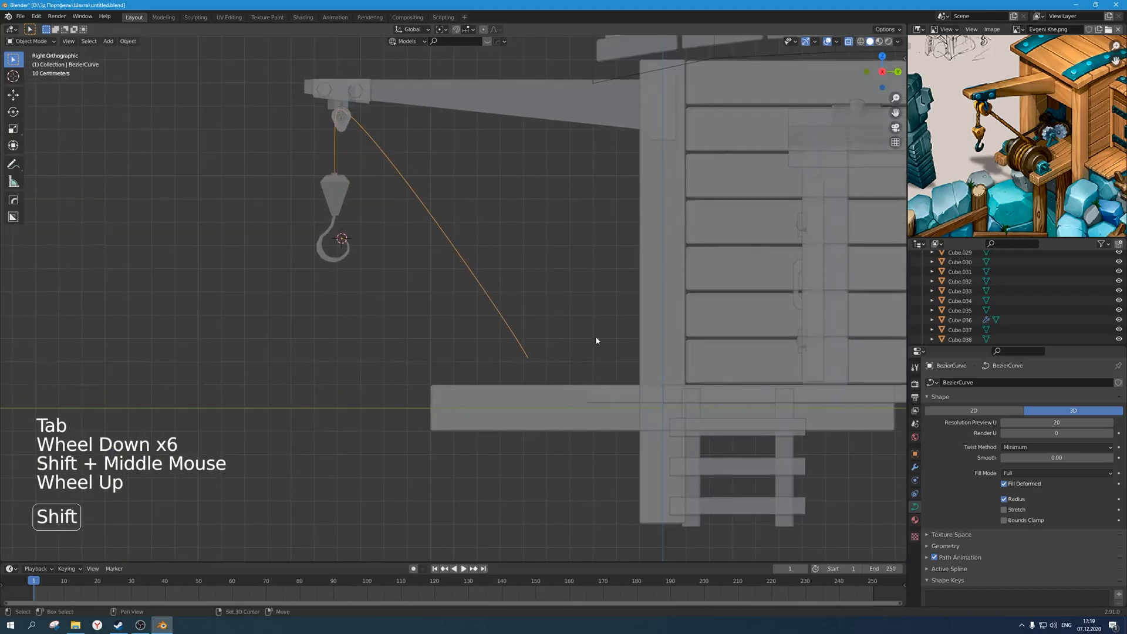
{"action": "middle_click_drag", "start_coordinate": [597, 340], "coordinate": [553, 297], "text": "shift"}
{"action": "scroll", "coordinate": [512, 223], "scroll_direction": "up", "scroll_amount": 2}
{"action": "key", "text": "Tab"}
{"action": "left_click", "coordinate": [512, 223]}
{"action": "key", "text": "g"}
{"action": "key", "text": "Tab"}
Turn off X-ray shading and save the file.
{"action": "scroll", "coordinate": [554, 249], "scroll_direction": "down", "scroll_amount": 3}
{"action": "middle_click_drag", "start_coordinate": [554, 249], "coordinate": [449, 192]}
{"action": "left_click", "coordinate": [382, 174]}
{"action": "scroll", "coordinate": [383, 174], "scroll_direction": "down", "scroll_amount": 3}
{"action": "middle_click_drag", "start_coordinate": [382, 174], "coordinate": [486, 244], "text": "shift"}
{"action": "key", "text": "alt+z"}
{"action": "key", "text": "ctrl+s"}
{"action": "scroll", "coordinate": [428, 266], "scroll_direction": "up", "scroll_amount": 2}
Add a mesh circle with 6 vertices at the 3D cursor.
{"action": "middle_click_drag", "start_coordinate": [428, 272], "coordinate": [455, 262]}
{"action": "key", "text": "shift+a"}
{"action": "mouse_move", "coordinate": [456, 252]}
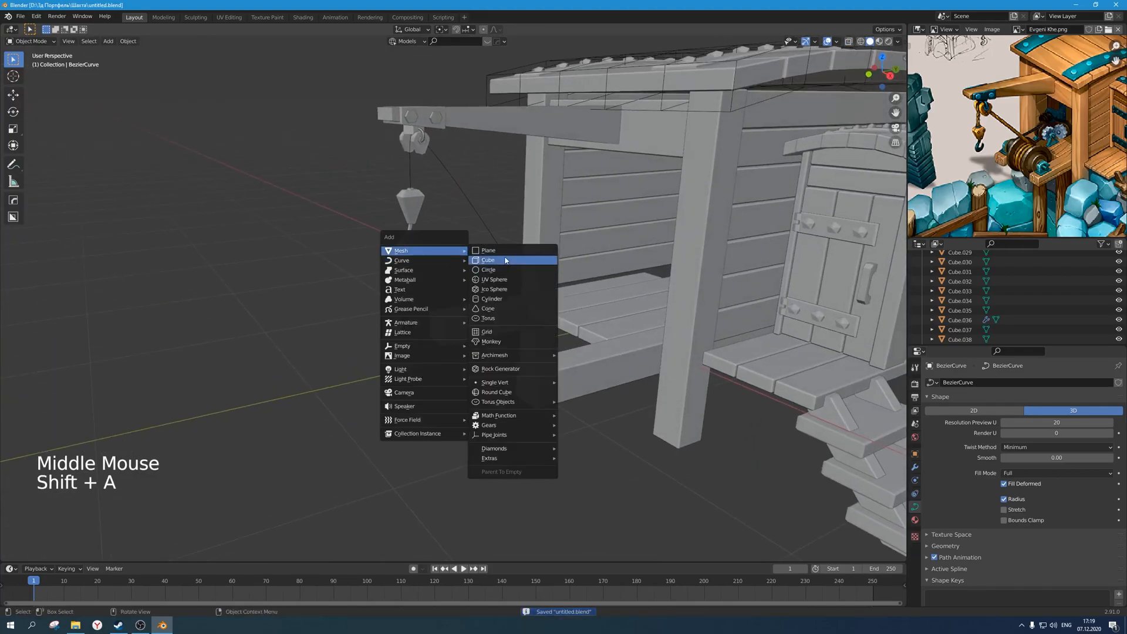
{"action": "left_click", "coordinate": [488, 270]}
{"action": "left_click", "coordinate": [120, 449]}
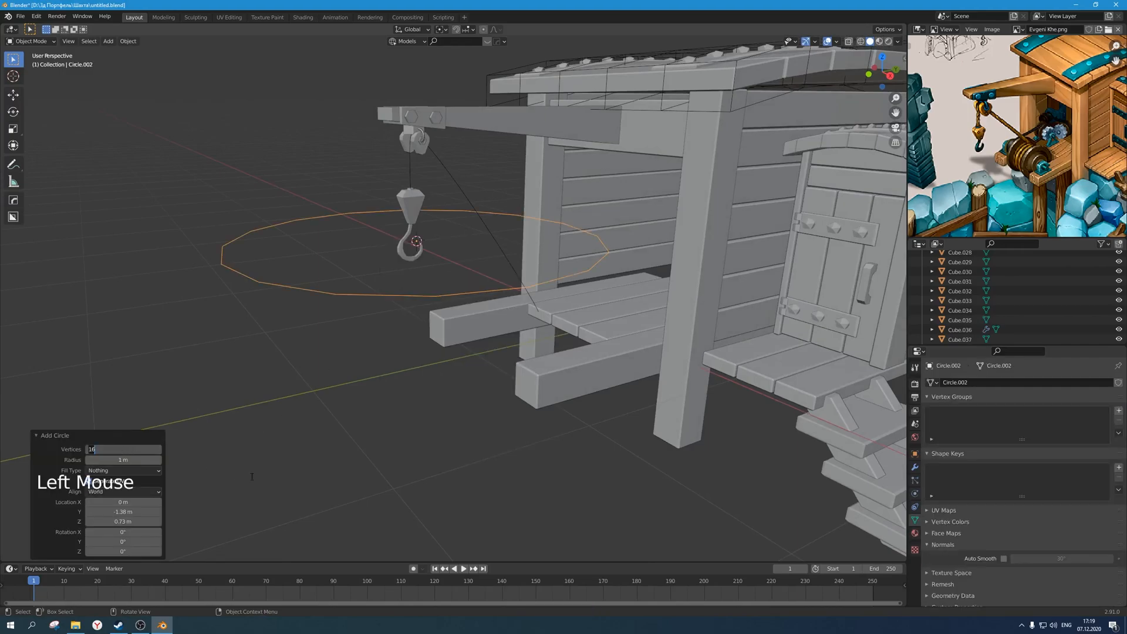
{"action": "type", "text": "6"}
{"action": "left_click", "coordinate": [252, 477]}
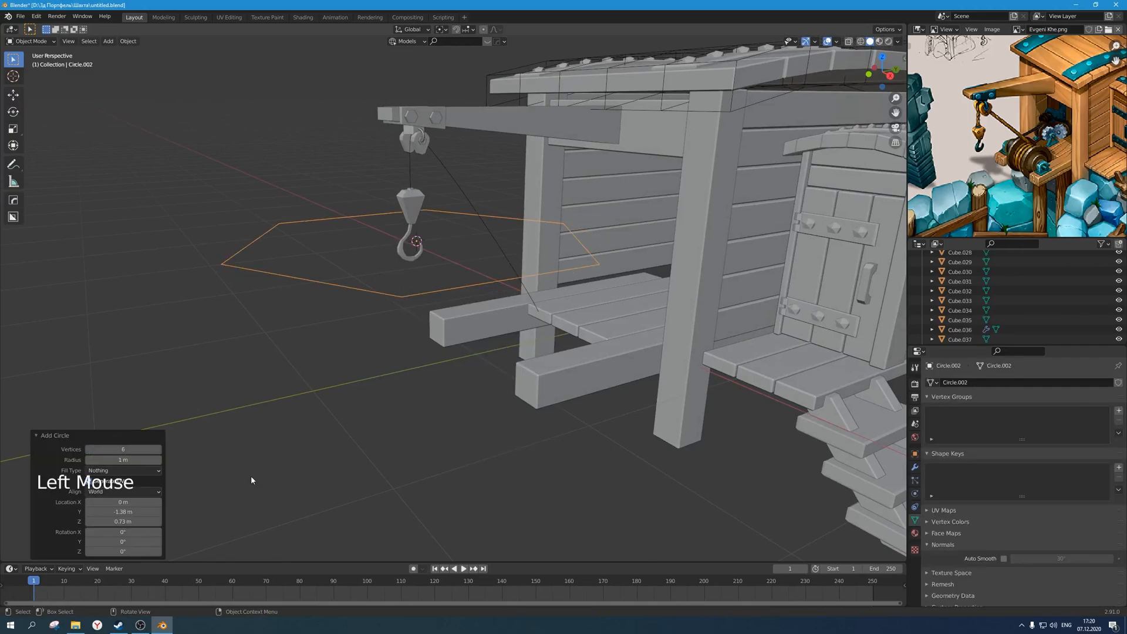
{"action": "scroll", "coordinate": [251, 475], "scroll_direction": "down", "scroll_amount": 2}
{"action": "key", "text": "s"}
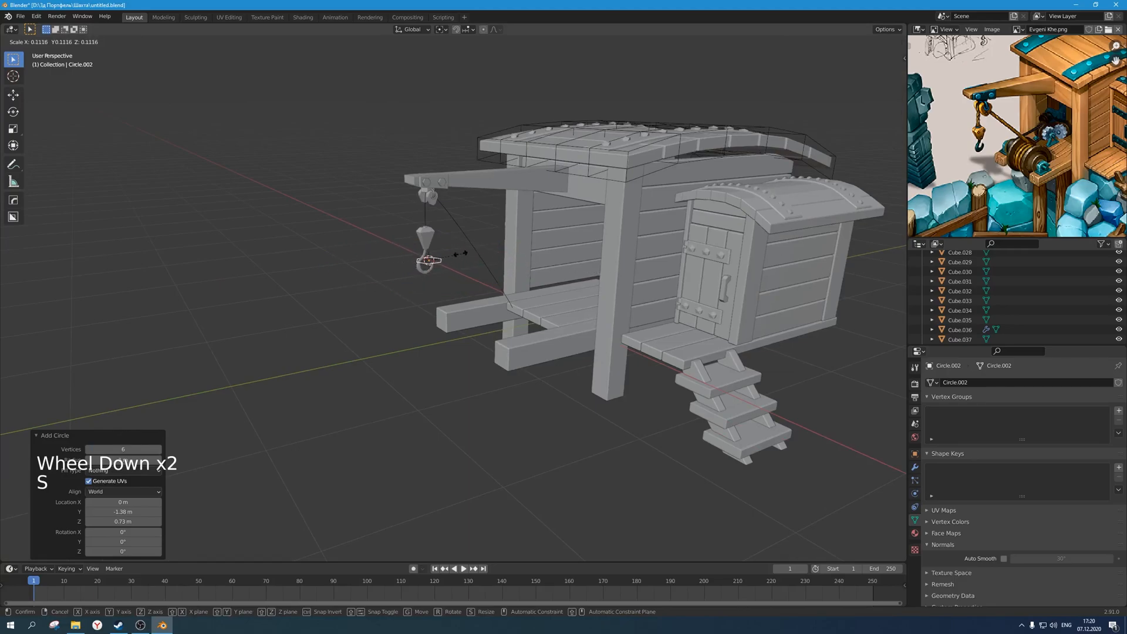
{"action": "right_click", "coordinate": [495, 263]}
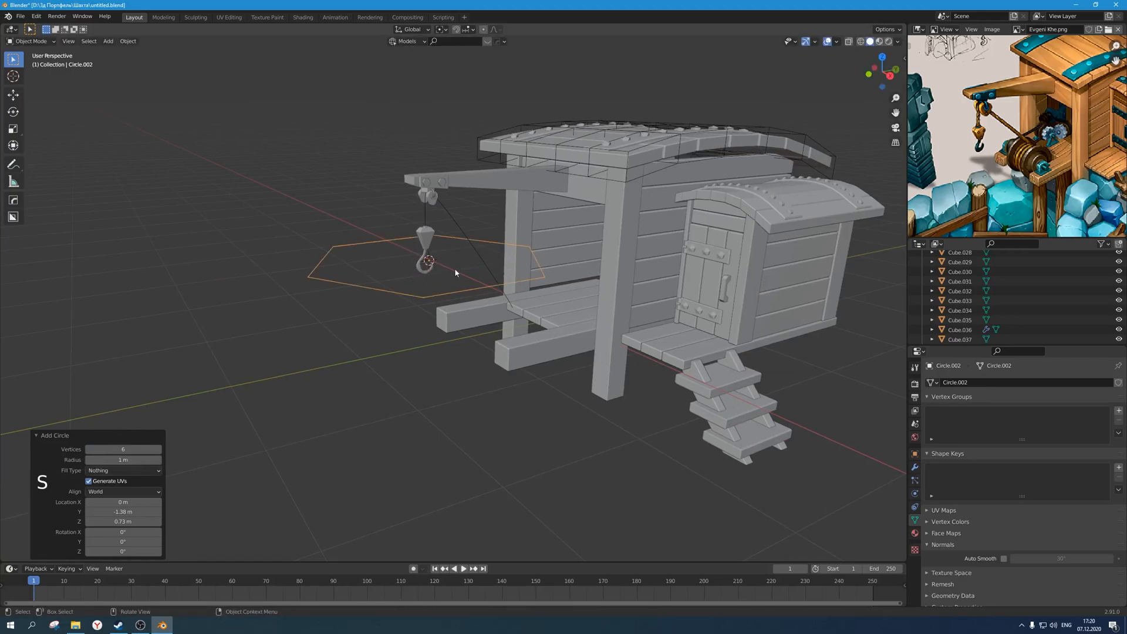
{"action": "scroll", "coordinate": [455, 269], "scroll_direction": "up", "scroll_amount": 2}
{"action": "scroll", "coordinate": [456, 270], "scroll_direction": "down", "scroll_amount": 2}
{"action": "middle_click_drag", "start_coordinate": [456, 270], "coordinate": [469, 289]}
{"action": "scroll", "coordinate": [469, 289], "scroll_direction": "up", "scroll_amount": 2}
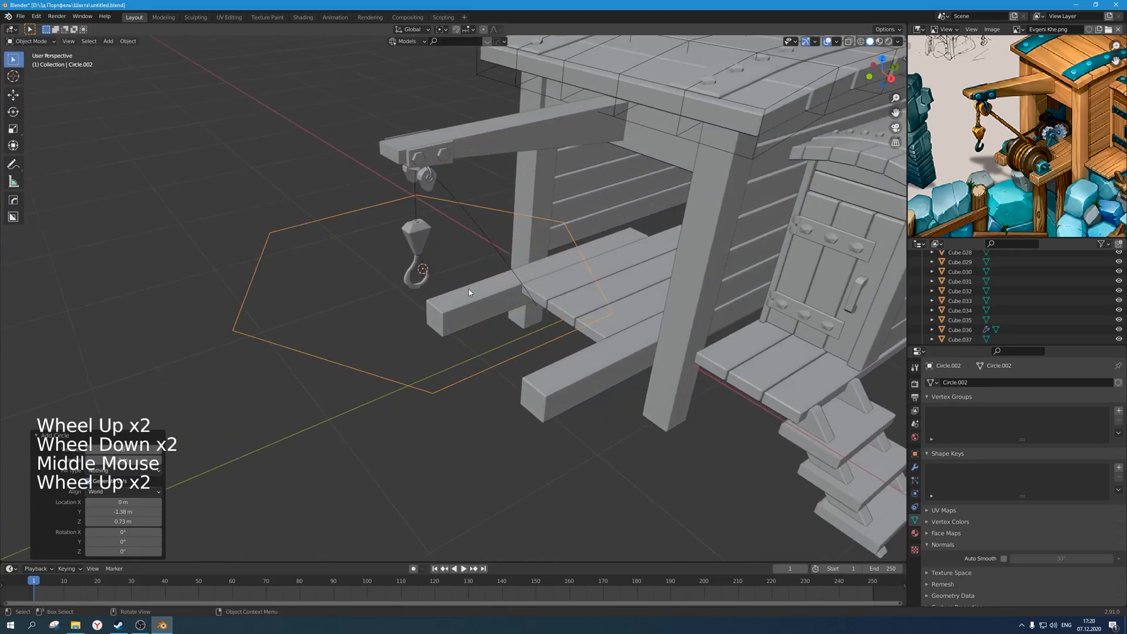
Try a Screw modifier on the rope curve with the six-sided mesh circle as its axis object, and remove it again.
{"action": "left_click", "coordinate": [410, 206]}
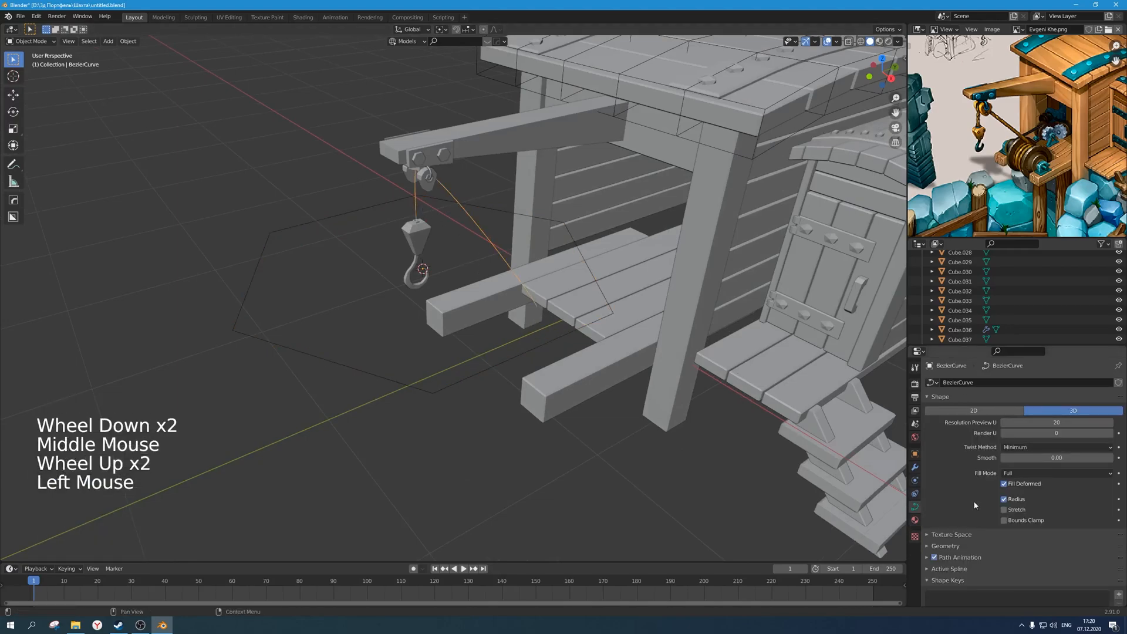
{"action": "scroll", "coordinate": [998, 487], "scroll_direction": "down", "scroll_amount": 3}
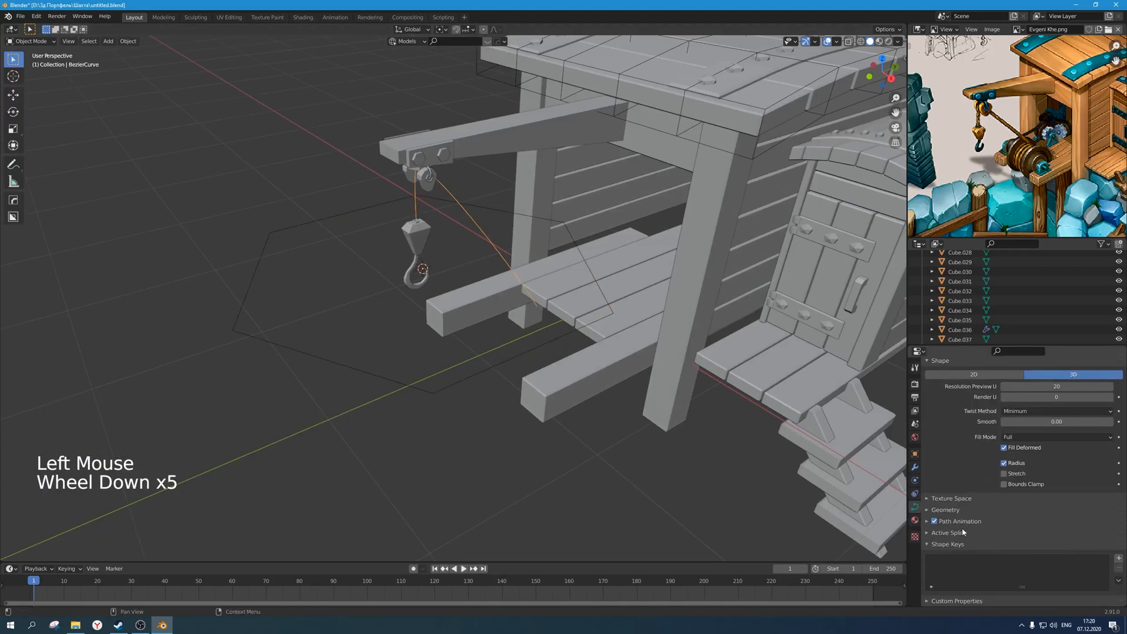
{"action": "scroll", "coordinate": [1012, 467], "scroll_direction": "up", "scroll_amount": 3}
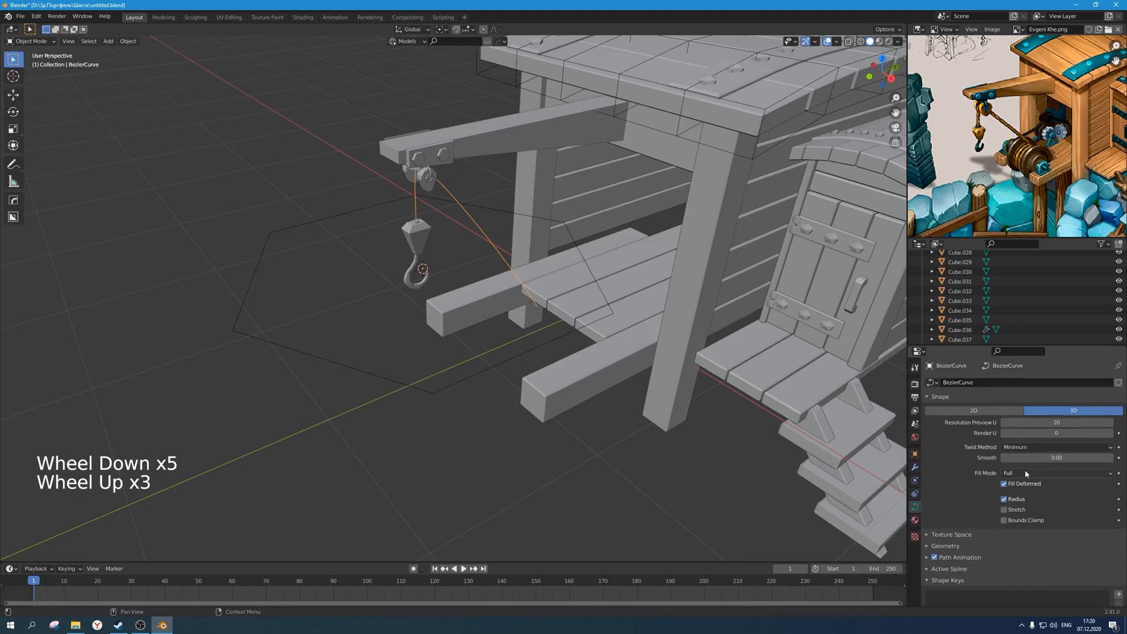
{"action": "scroll", "coordinate": [955, 525], "scroll_direction": "down", "scroll_amount": 5}
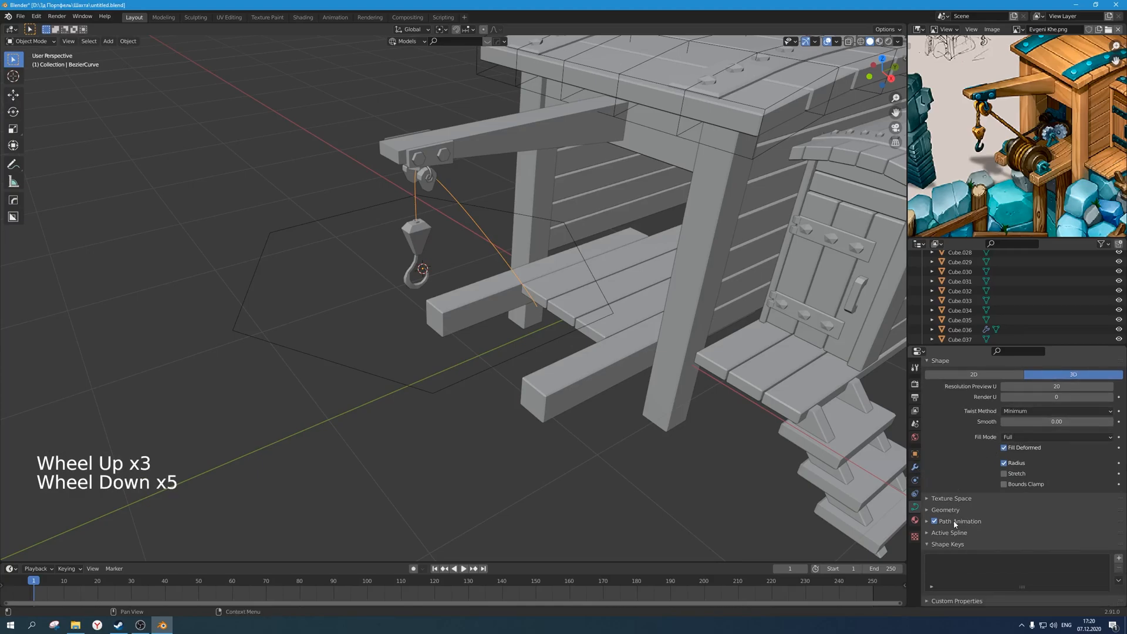
{"action": "left_click", "coordinate": [915, 467]}
{"action": "left_click", "coordinate": [987, 382]}
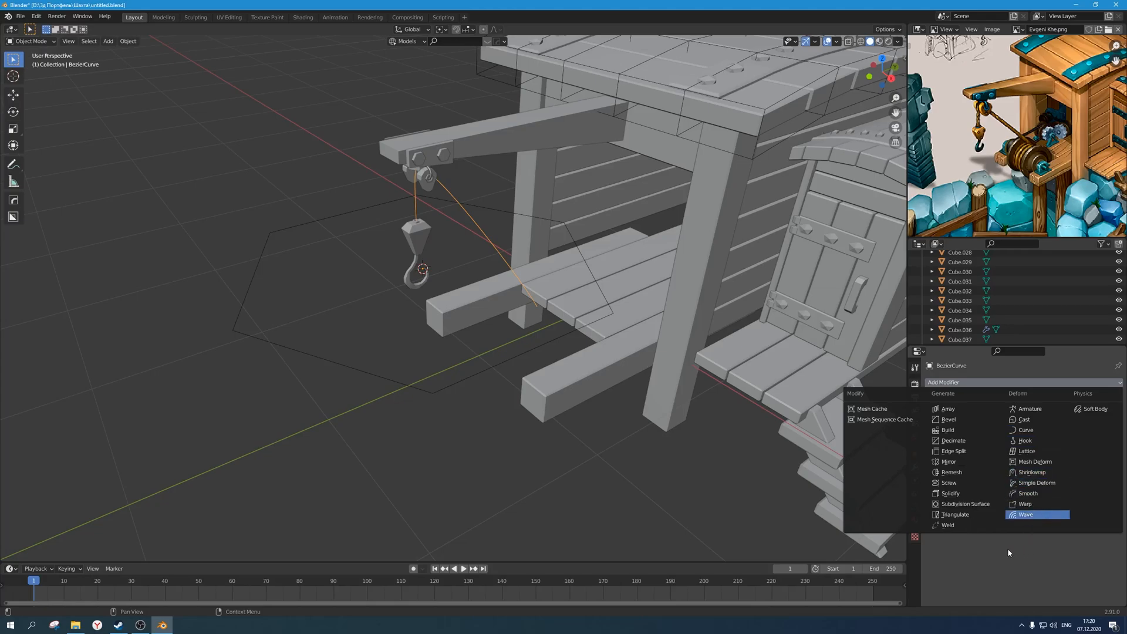
{"action": "left_click", "coordinate": [967, 482]}
{"action": "left_click", "coordinate": [1106, 461]}
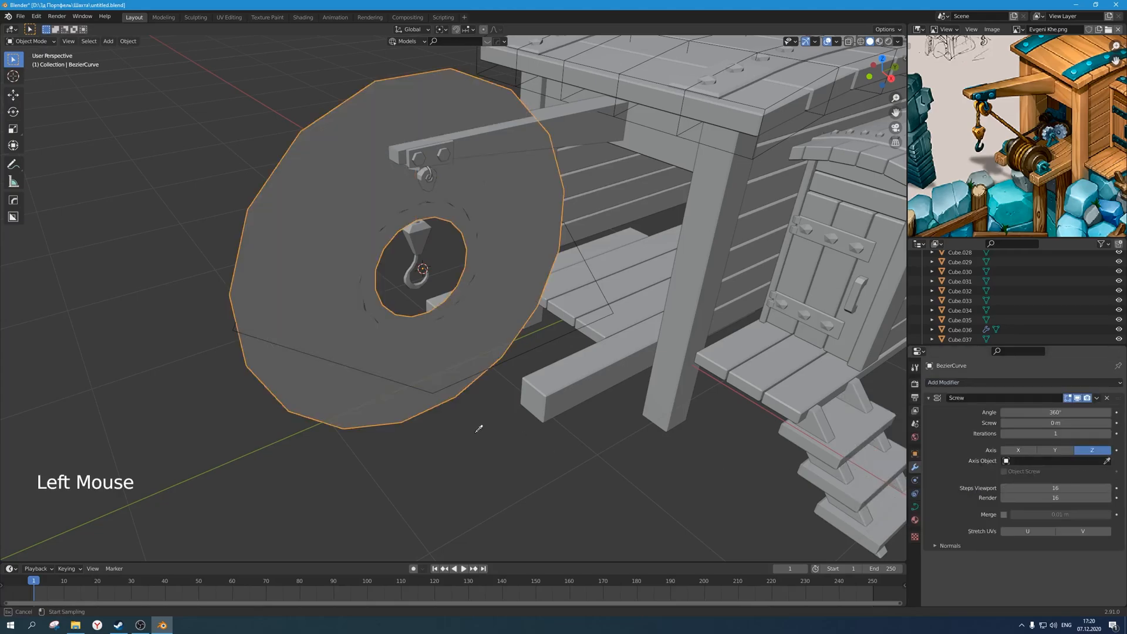
{"action": "left_click", "coordinate": [442, 388]}
{"action": "scroll", "coordinate": [447, 387], "scroll_direction": "down", "scroll_amount": 2}
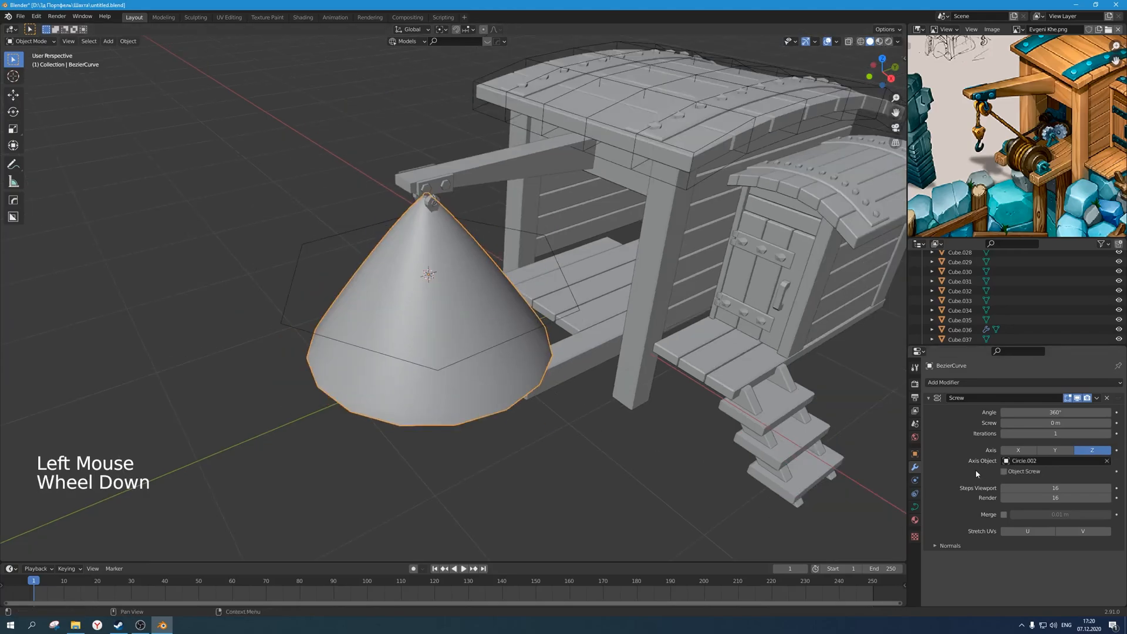
{"action": "left_click", "coordinate": [1074, 417]}
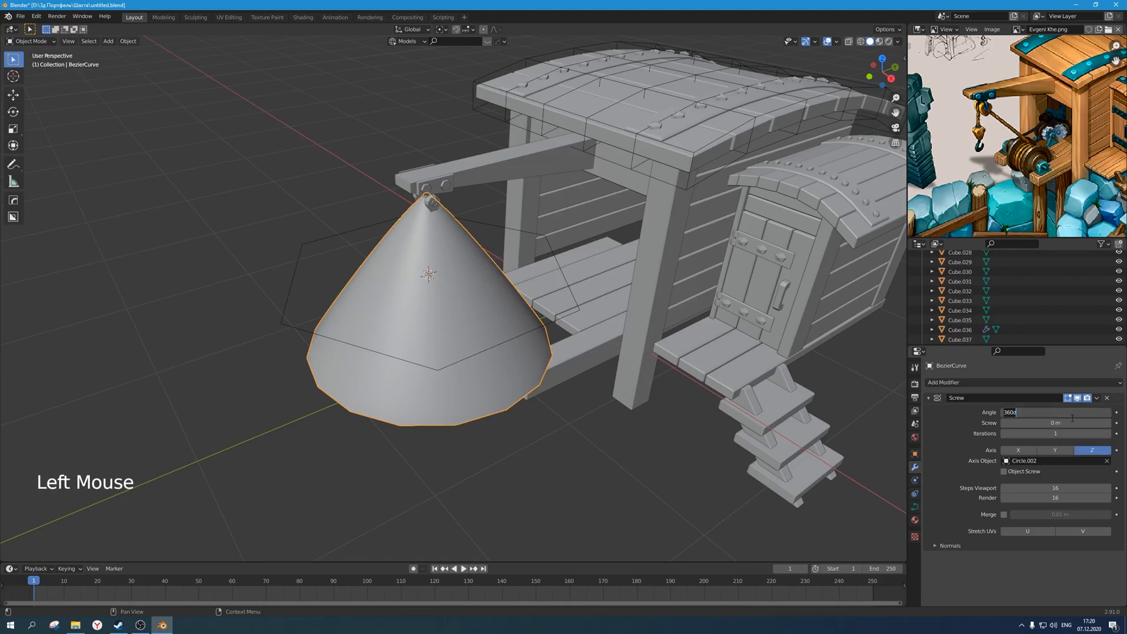
{"action": "left_click", "coordinate": [1107, 398]}
Try to assign the six-sided mesh circle as the taper object in the rope curve's geometry settings.
{"action": "left_click", "coordinate": [916, 505]}
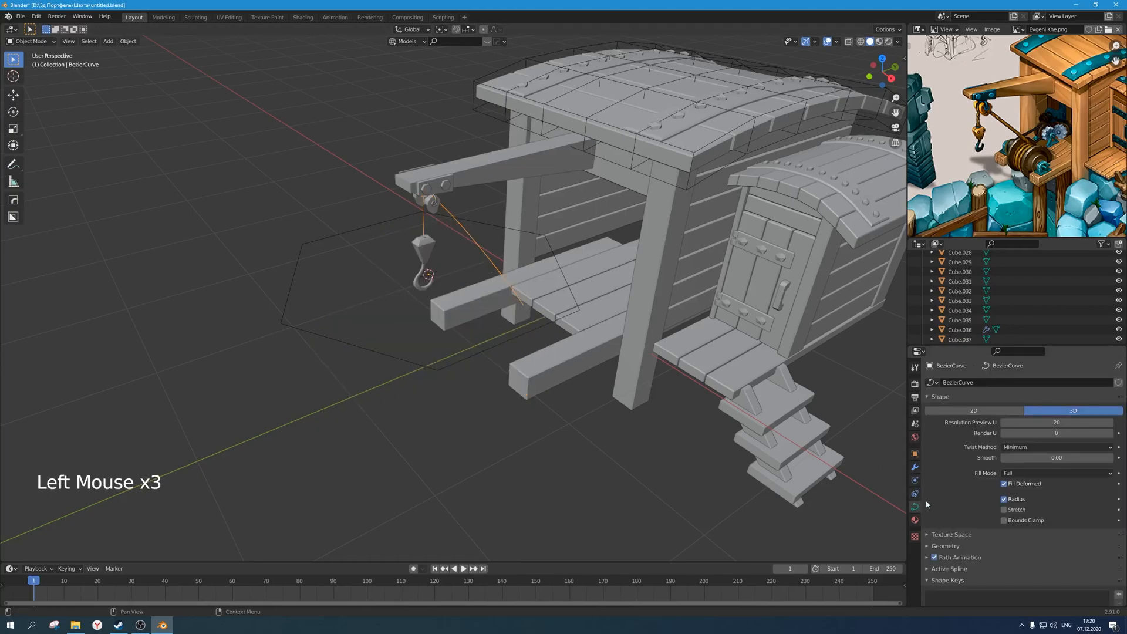
{"action": "scroll", "coordinate": [968, 536], "scroll_direction": "down", "scroll_amount": 2}
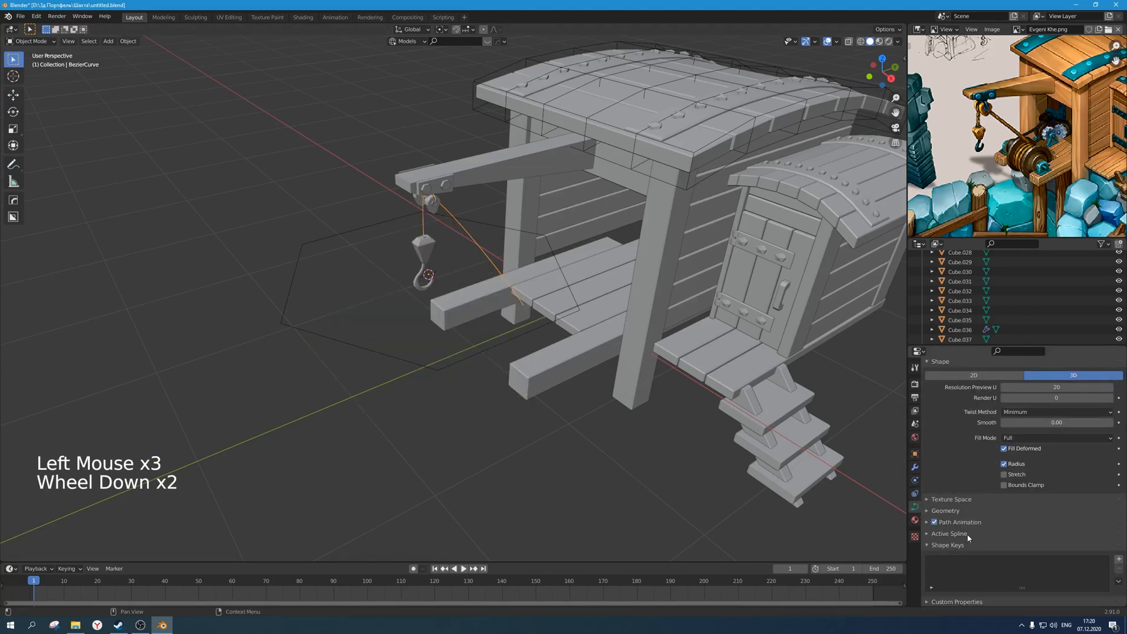
{"action": "left_click", "coordinate": [944, 511]}
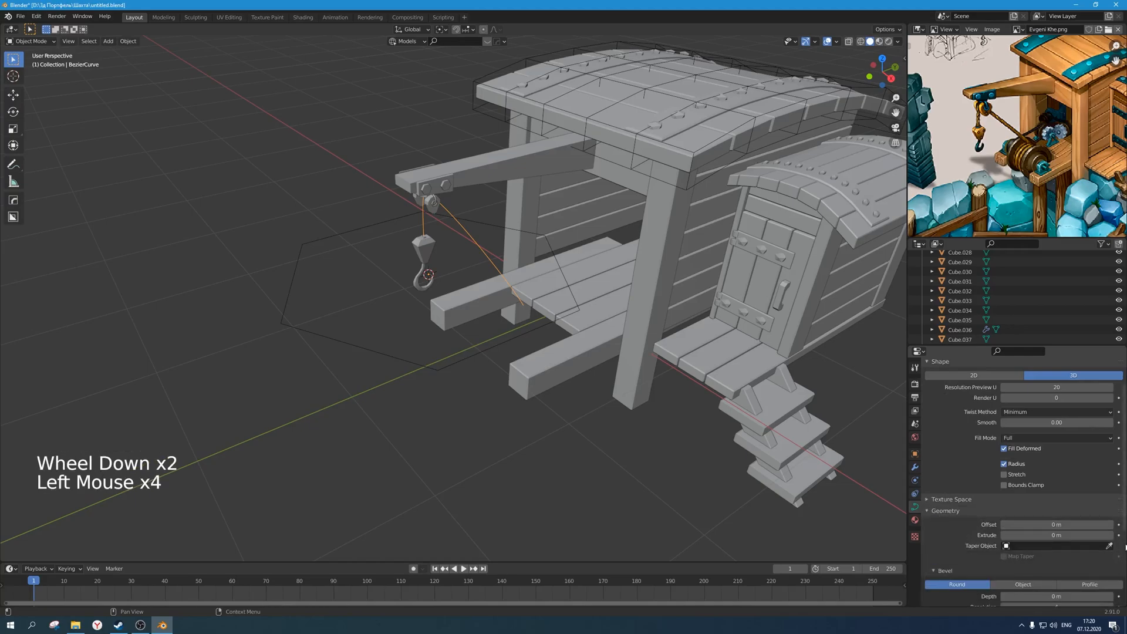
{"action": "left_click", "coordinate": [1104, 546]}
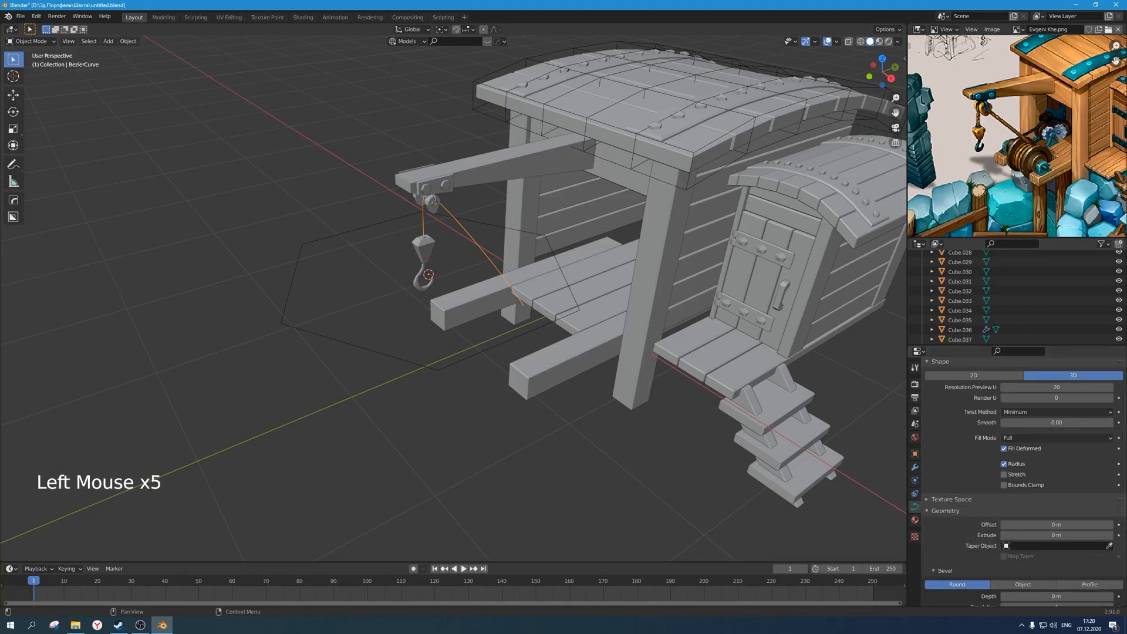
{"action": "left_click", "coordinate": [1109, 546]}
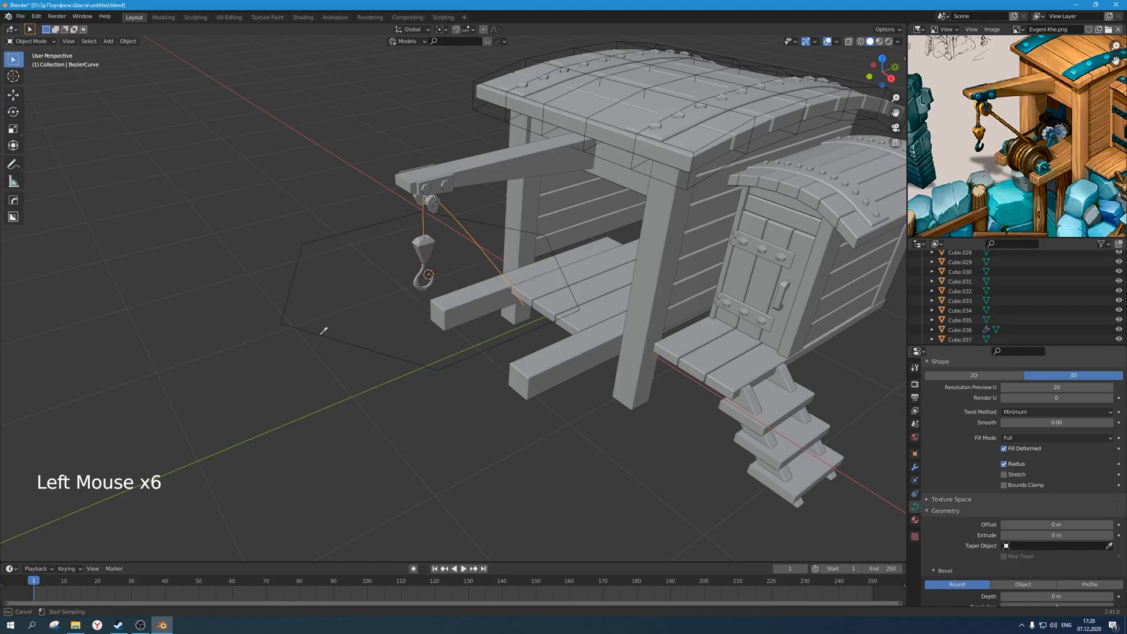
{"action": "left_click", "coordinate": [1042, 550]}
Delete the six-sided mesh circle and add a Bezier circle at the 3D cursor instead.
{"action": "left_click_drag", "start_coordinate": [407, 391], "coordinate": [294, 305]}
{"action": "key", "text": "x"}
{"action": "key", "text": "shift+a"}
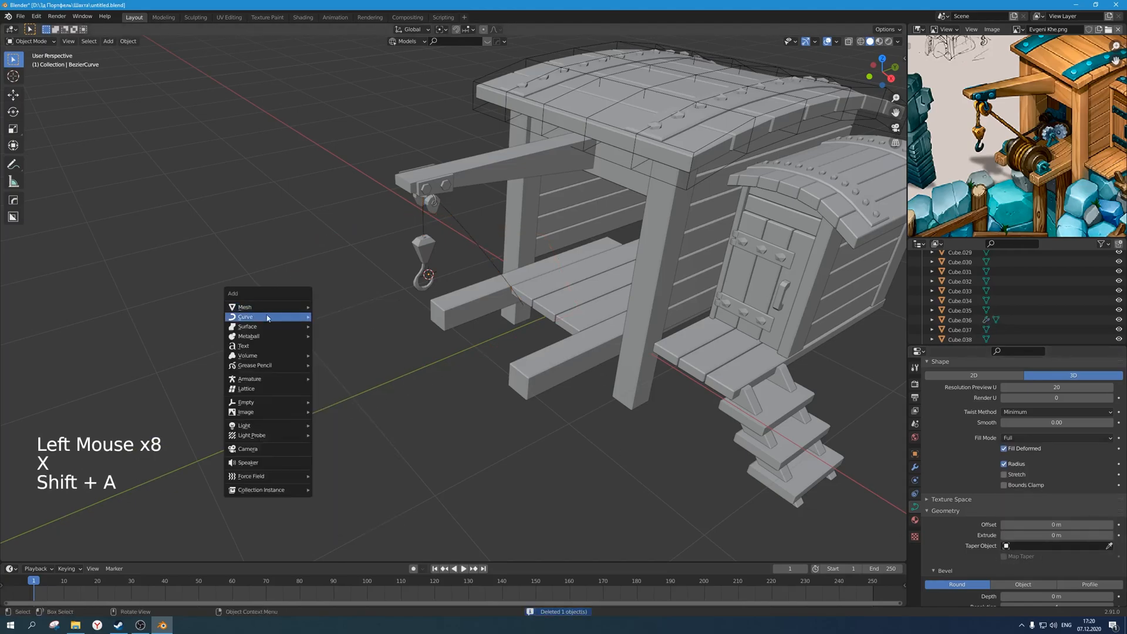
{"action": "mouse_move", "coordinate": [286, 318]}
{"action": "left_click", "coordinate": [354, 326]}
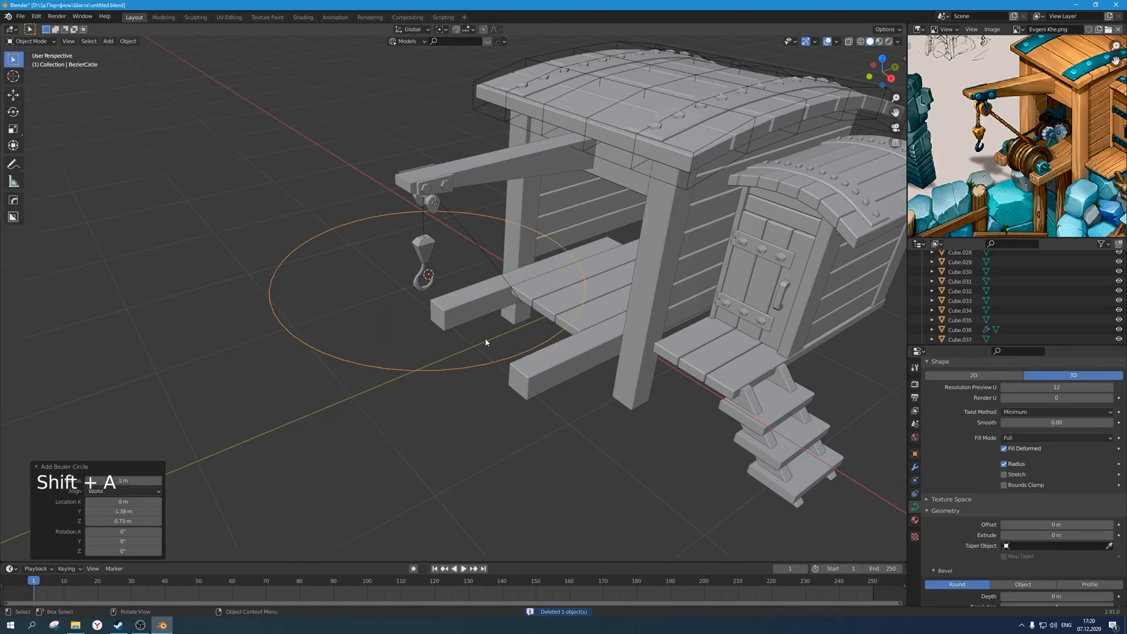
Assign the Bezier circle as the rope curve's taper object and give the rope a 0.06 m offset and 0.36 m extrude.
{"action": "scroll", "coordinate": [485, 337], "scroll_direction": "up", "scroll_amount": 2}
{"action": "left_click", "coordinate": [1108, 546]}
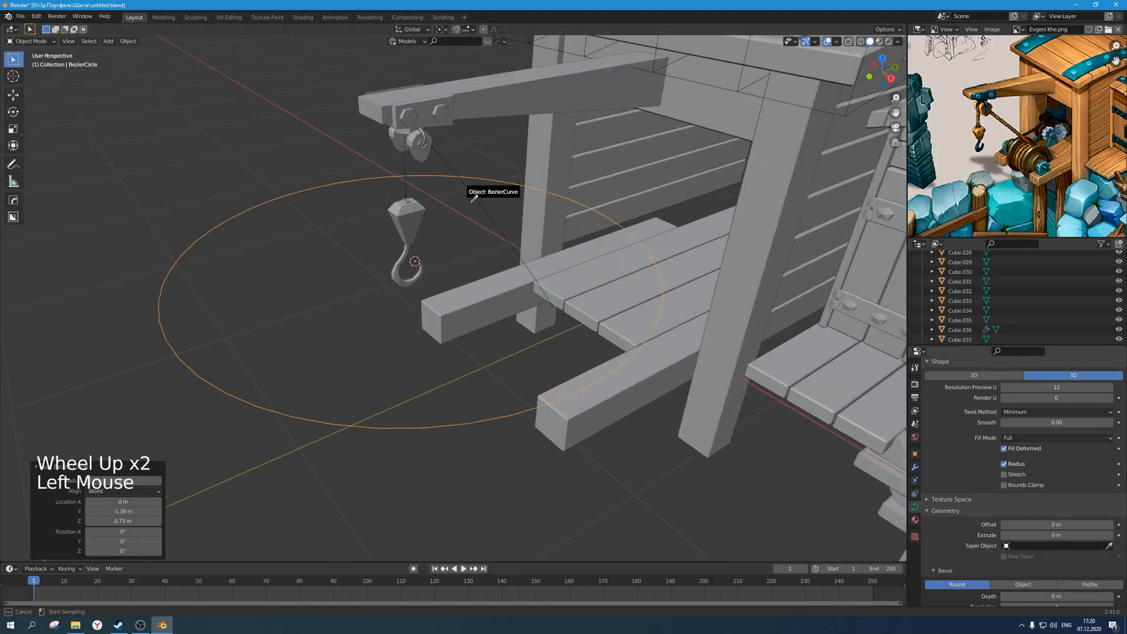
{"action": "left_click", "coordinate": [396, 425]}
{"action": "left_click", "coordinate": [471, 206]}
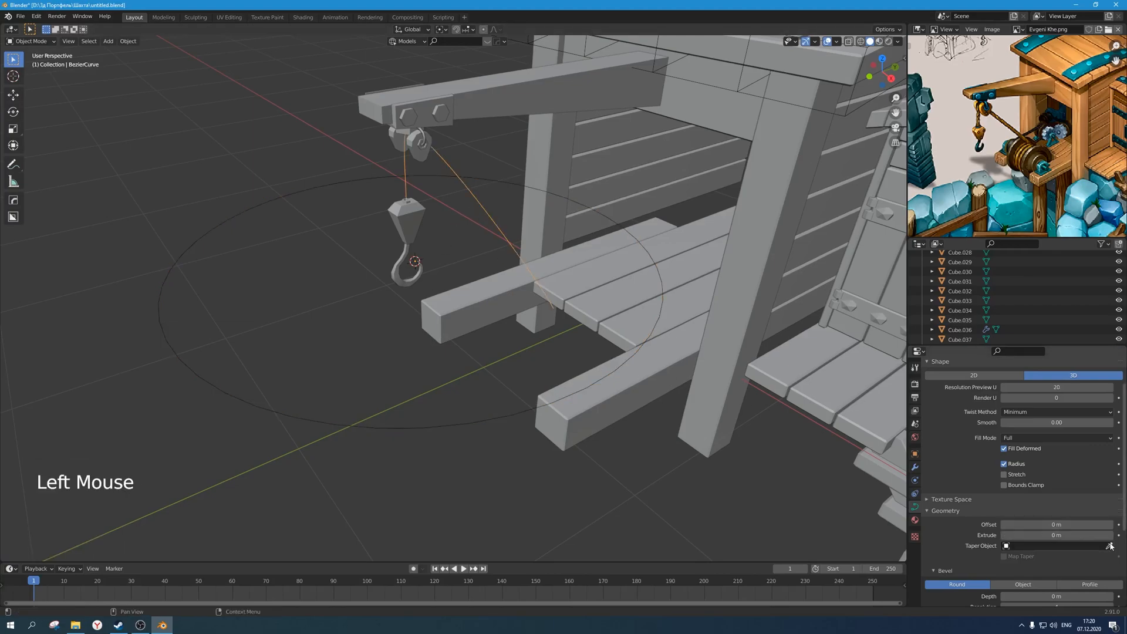
{"action": "left_click", "coordinate": [370, 415]}
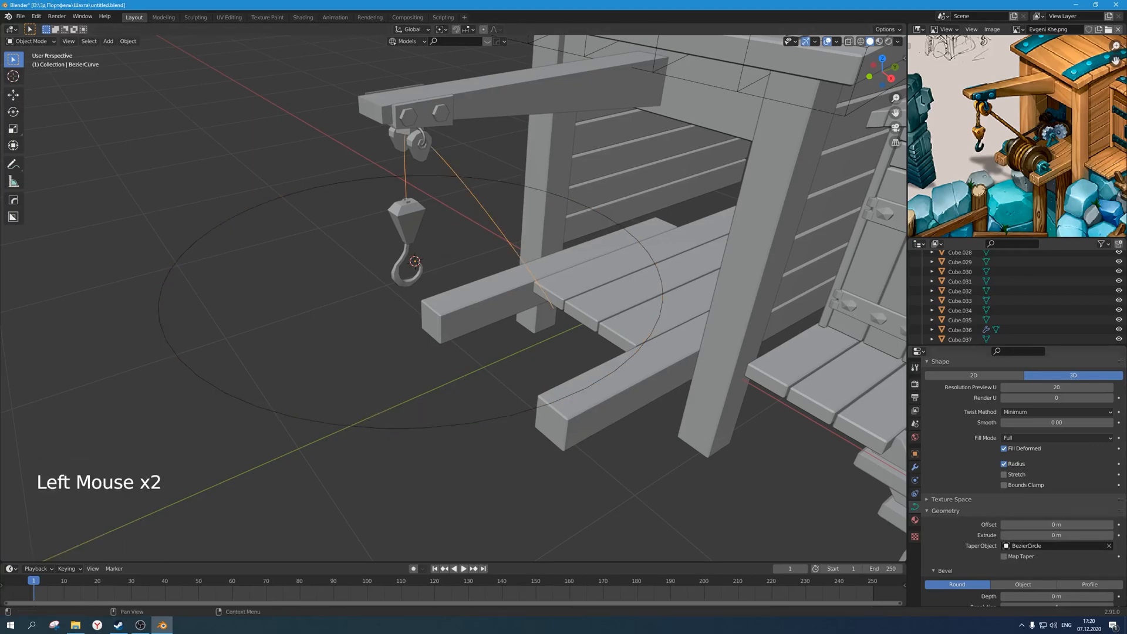
{"action": "mouse_move", "coordinate": [1055, 524]}
{"action": "left_mouse_down"}
{"action": "mouse_move", "coordinate": [1075, 535]}
{"action": "mouse_move", "coordinate": [1033, 535]}
{"action": "mouse_move", "coordinate": [1094, 534]}
{"action": "mouse_move", "coordinate": [1072, 535]}
{"action": "left_mouse_up"}
{"action": "scroll", "coordinate": [351, 334], "scroll_direction": "up", "scroll_amount": 2}
{"action": "middle_click_drag", "start_coordinate": [606, 329], "coordinate": [295, 312], "text": "shift"}
{"action": "scroll", "coordinate": [392, 322], "scroll_direction": "down", "scroll_amount": 3}
Delete the Bezier circle, add a flat 2D curve circle at the 3D cursor, and return to Object Mode.
{"action": "left_click", "coordinate": [295, 313]}
{"action": "key", "text": "x"}
{"action": "key", "text": "shift+a"}
{"action": "mouse_move", "coordinate": [299, 319]}
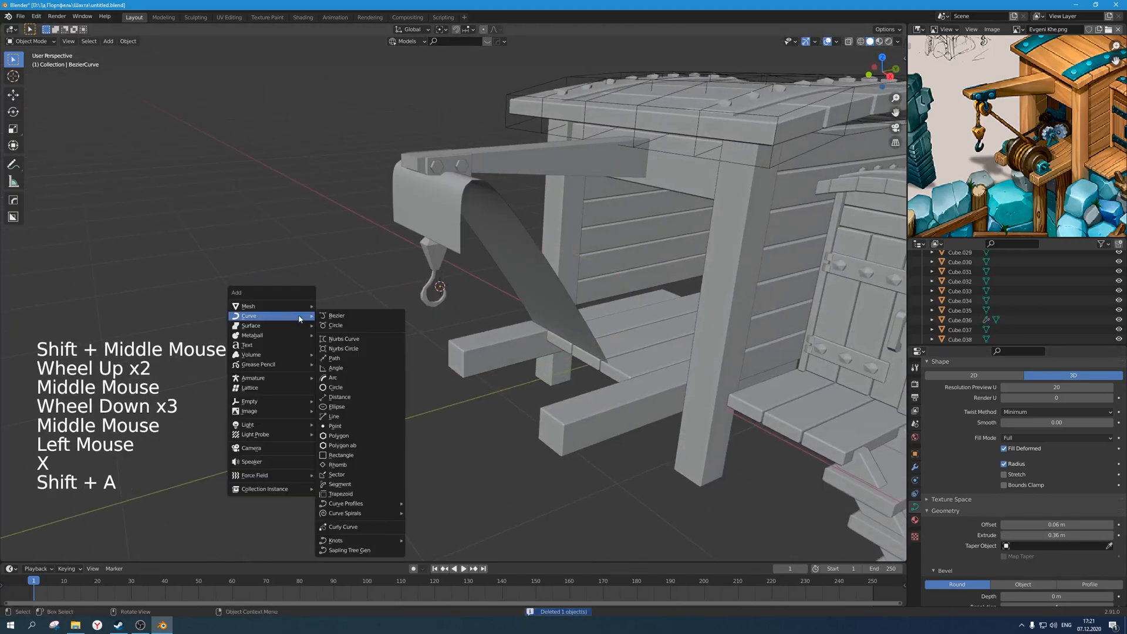
{"action": "left_click", "coordinate": [366, 388]}
{"action": "scroll", "coordinate": [411, 390], "scroll_direction": "down", "scroll_amount": 2}
{"action": "middle_click_drag", "start_coordinate": [410, 391], "coordinate": [481, 204]}
{"action": "scroll", "coordinate": [428, 405], "scroll_direction": "up", "scroll_amount": 3}
{"action": "scroll", "coordinate": [435, 413], "scroll_direction": "down", "scroll_amount": 1}
{"action": "scroll", "coordinate": [435, 413], "scroll_direction": "up", "scroll_amount": 1}
{"action": "scroll", "coordinate": [435, 413], "scroll_direction": "up", "scroll_amount": 1}
{"action": "key", "text": "Tab"}
Assign the new 2D curve circle as the rope curve's taper object.
{"action": "left_click", "coordinate": [489, 205]}
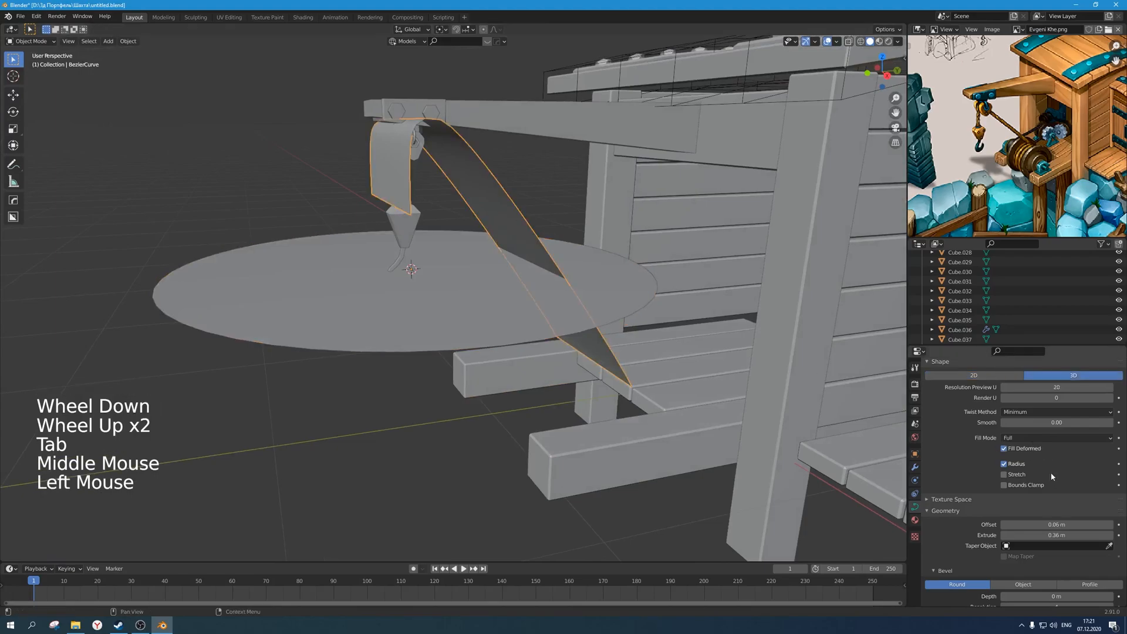
{"action": "left_click", "coordinate": [1109, 546]}
{"action": "left_click", "coordinate": [342, 349]}
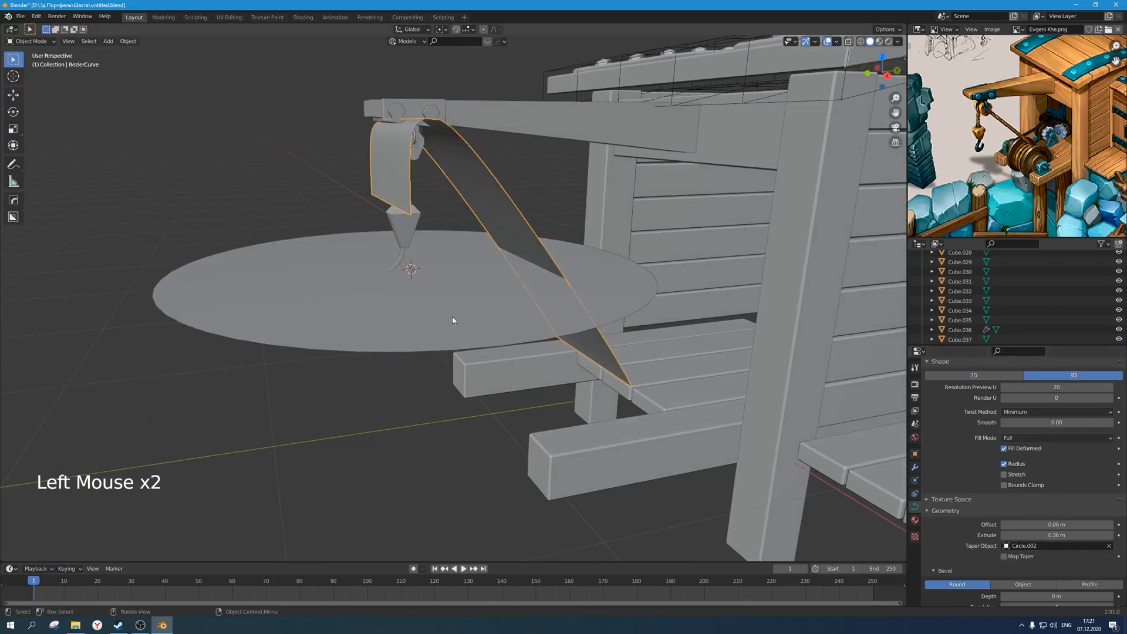
Scale the 2D curve circle down to about a quarter of its size and reselect the rope curve.
{"action": "left_click", "coordinate": [387, 318]}
{"action": "key", "text": "s"}
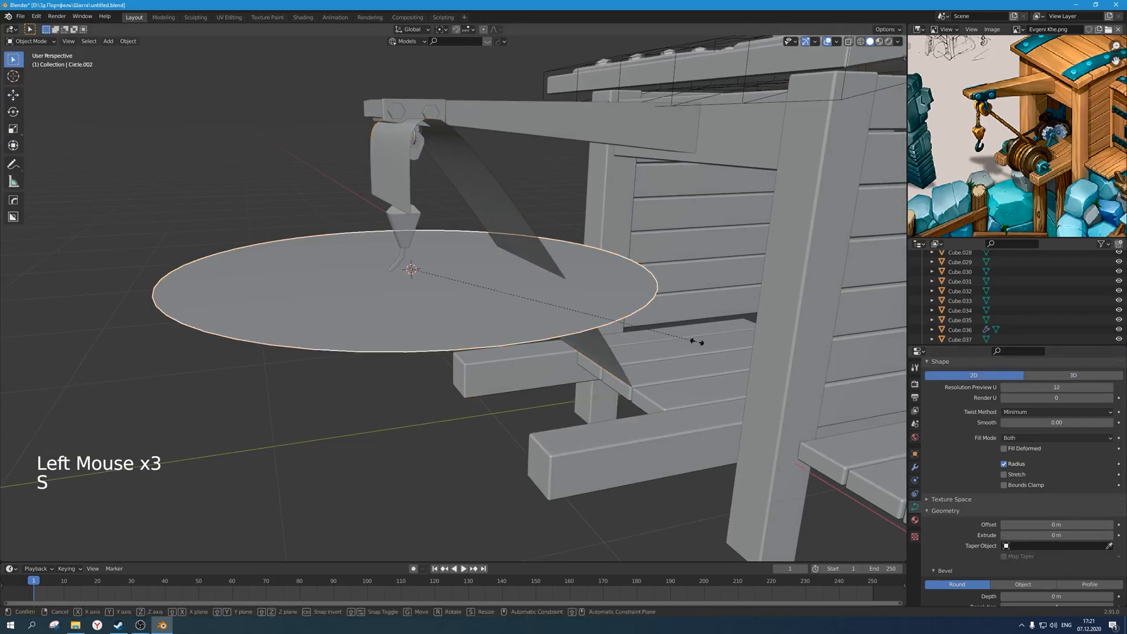
{"action": "left_click", "coordinate": [486, 299]}
{"action": "middle_click_drag", "start_coordinate": [520, 222], "coordinate": [546, 247]}
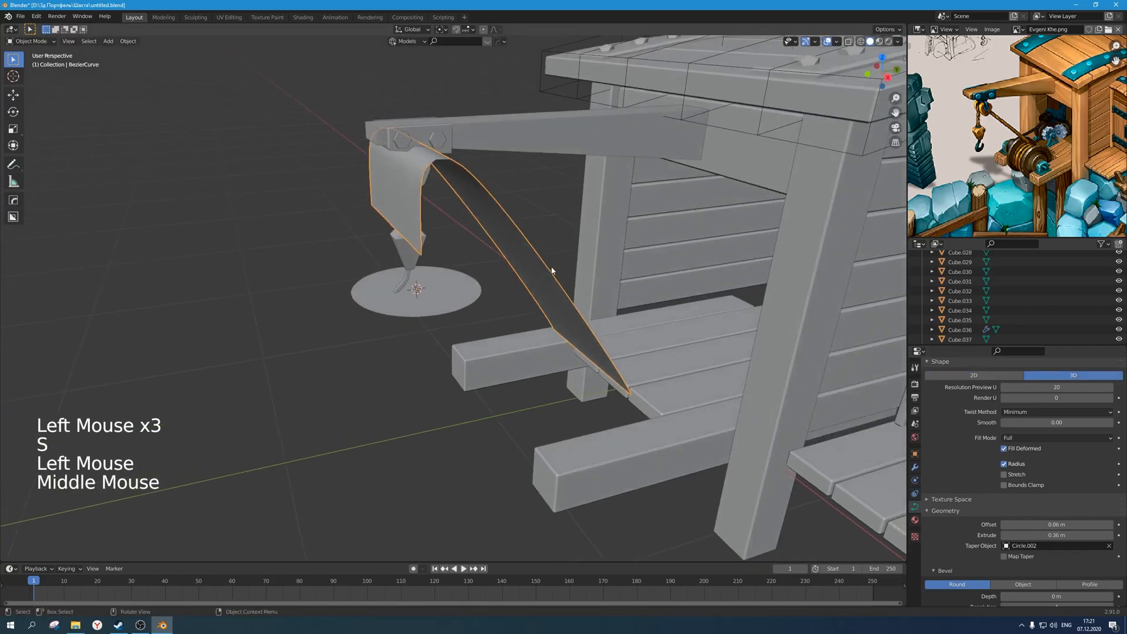
Re-pick the scaled circle as the rope's taper object, and set the rope's extrude to 0.05 m and offset to 0 m.
{"action": "left_click", "coordinate": [1109, 545]}
{"action": "left_click", "coordinate": [1109, 546]}
{"action": "left_click", "coordinate": [395, 289]}
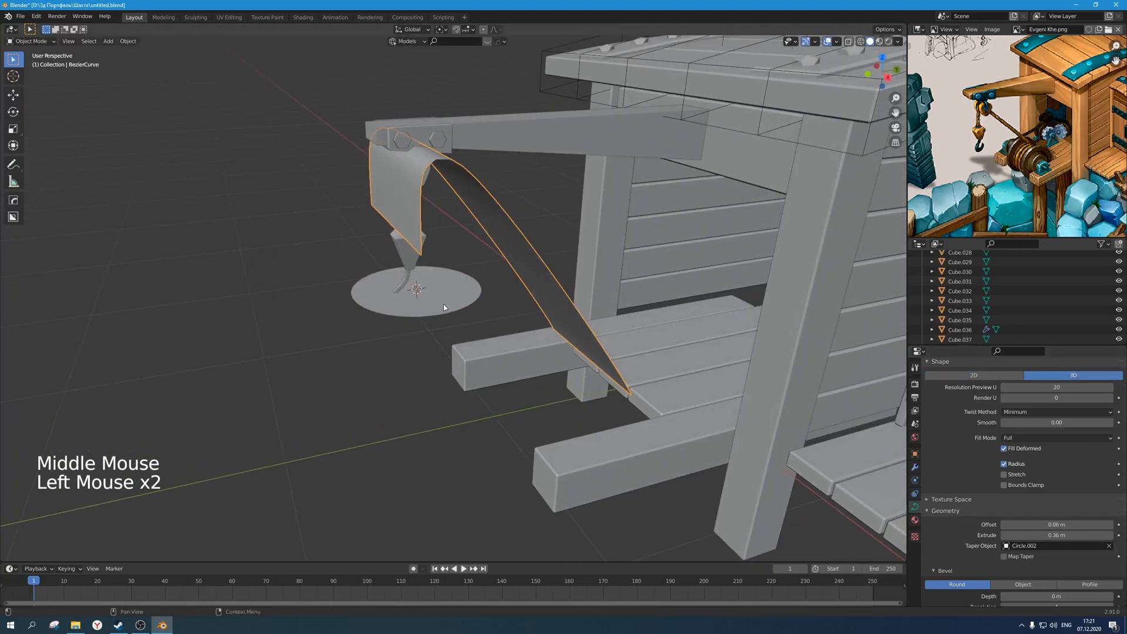
{"action": "left_click", "coordinate": [1079, 535]}
{"action": "type", "text": "0"}
{"action": "key", "text": "Return"}
{"action": "mouse_move", "coordinate": [1080, 536]}
{"action": "left_mouse_down"}
{"action": "mouse_move", "coordinate": [1093, 536]}
{"action": "mouse_move", "coordinate": [1076, 525]}
{"action": "left_mouse_up"}
{"action": "left_click", "coordinate": [1076, 525]}
{"action": "type", "text": "0"}
{"action": "key", "text": "Return"}
Switch the rope's bevel to Object, use the 2D curve circle as bevel object, and clear the taper object.
{"action": "scroll", "coordinate": [1034, 522], "scroll_direction": "down", "scroll_amount": 6}
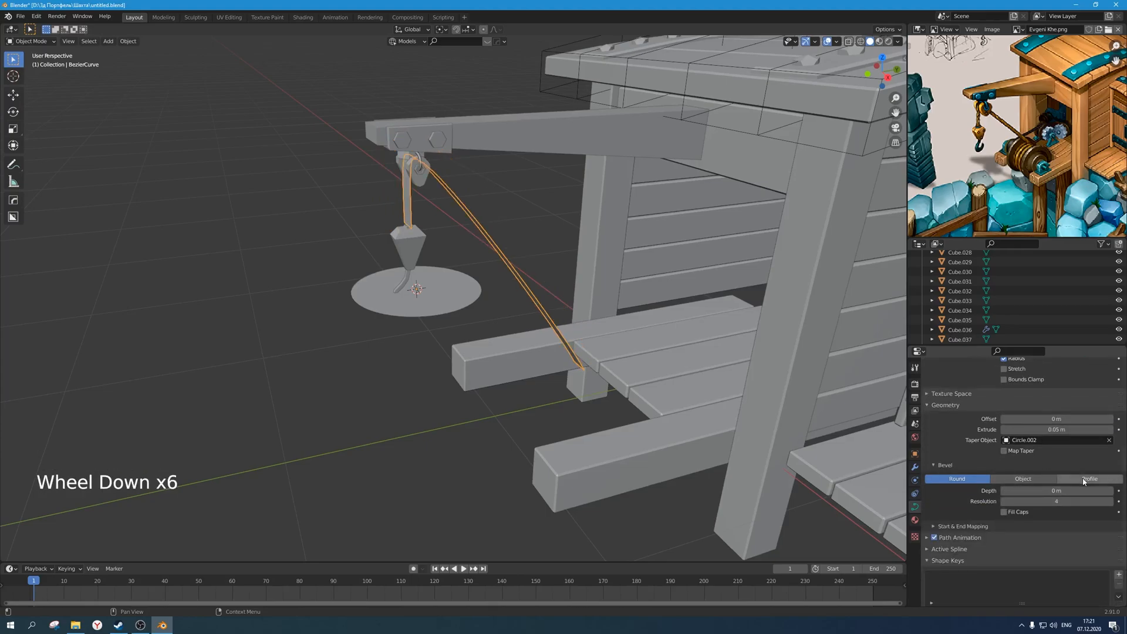
{"action": "left_click", "coordinate": [1084, 480]}
{"action": "left_click", "coordinate": [1023, 479]}
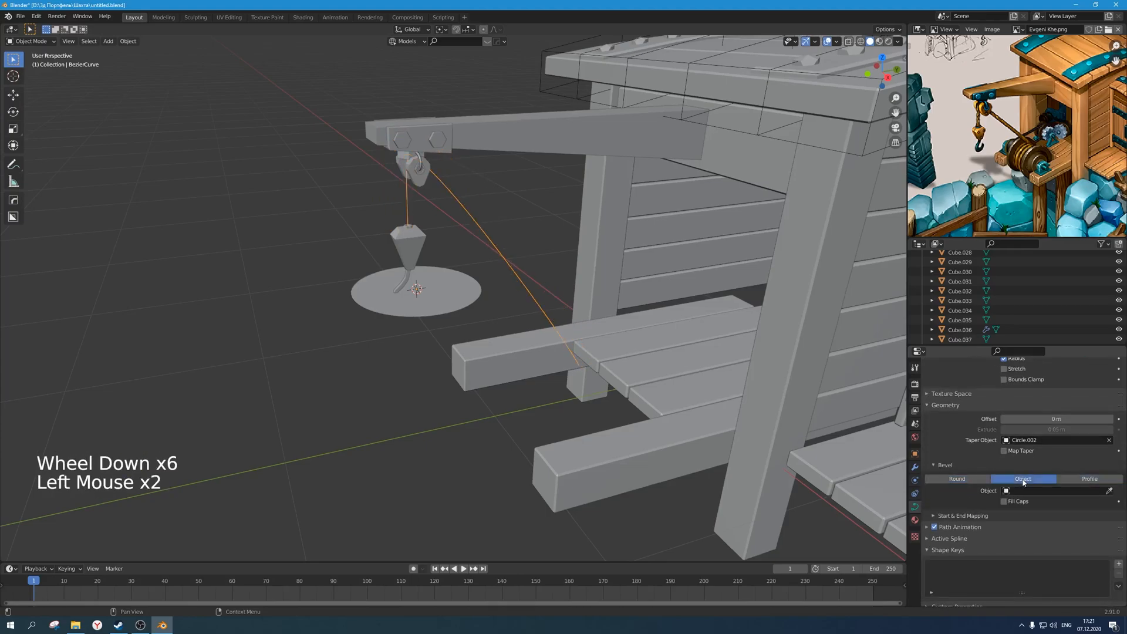
{"action": "left_click", "coordinate": [957, 479]}
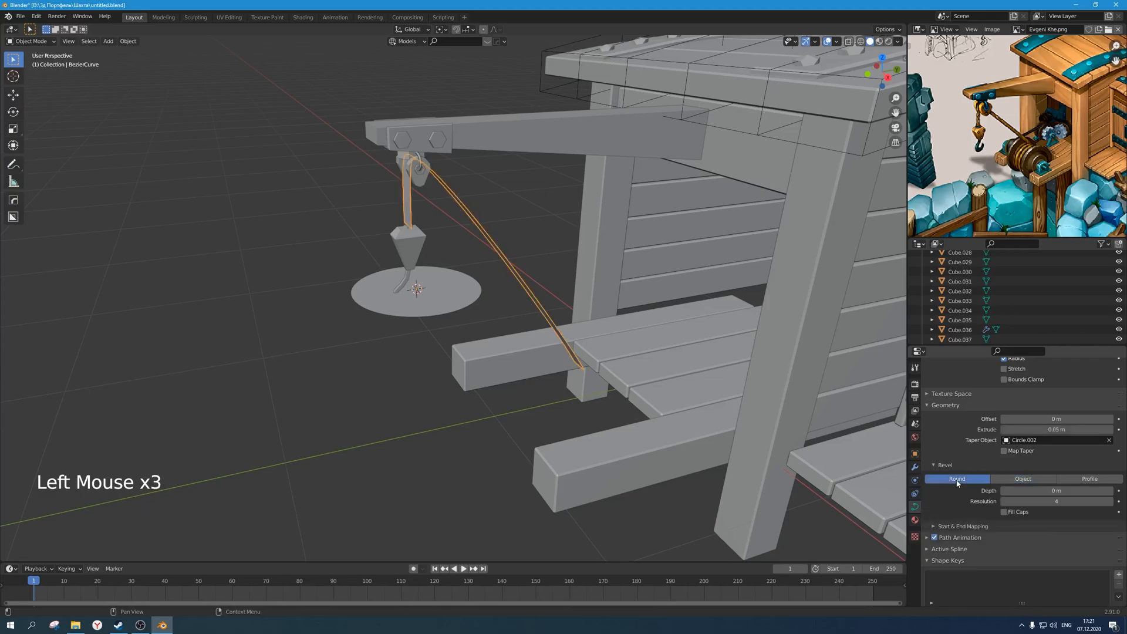
{"action": "left_click", "coordinate": [1025, 479]}
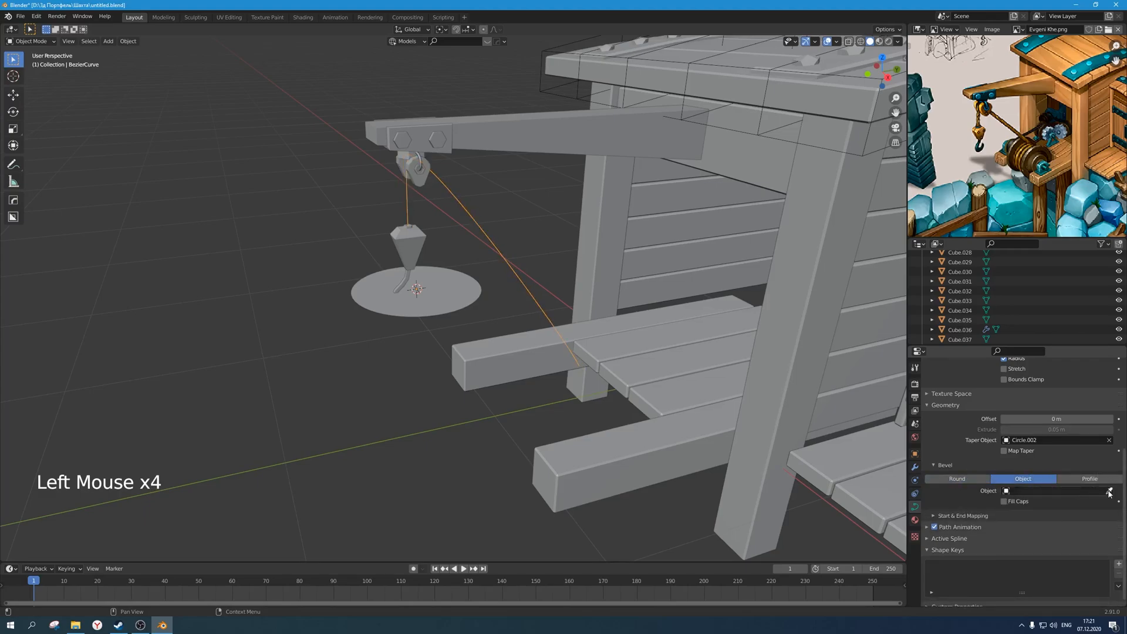
{"action": "left_click", "coordinate": [454, 302]}
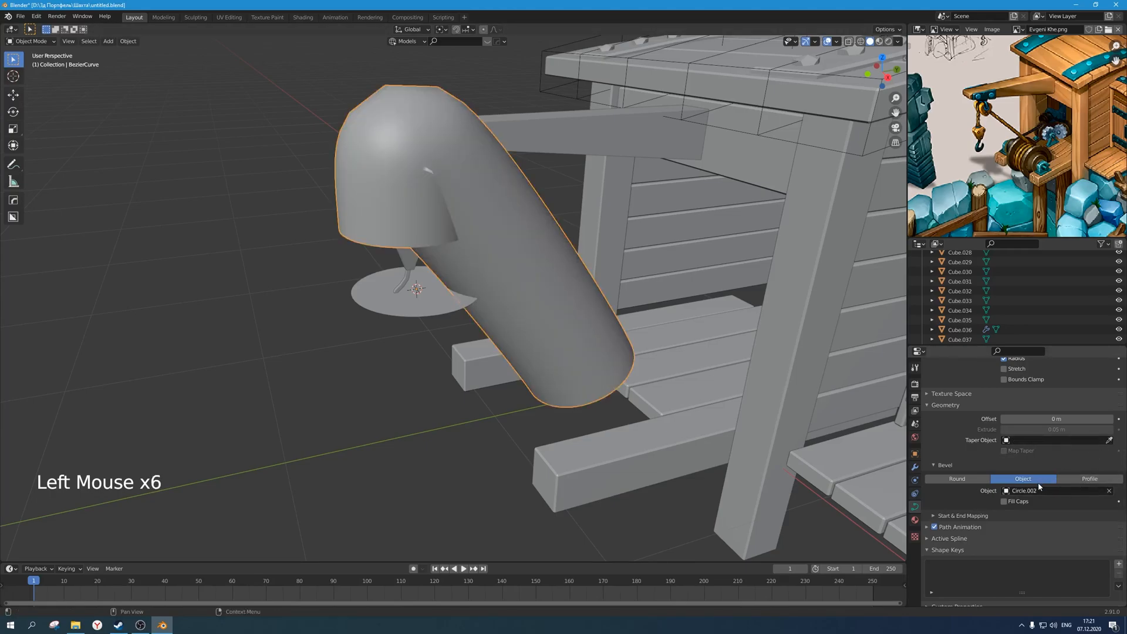
{"action": "scroll", "coordinate": [1025, 497], "scroll_direction": "down", "scroll_amount": 2}
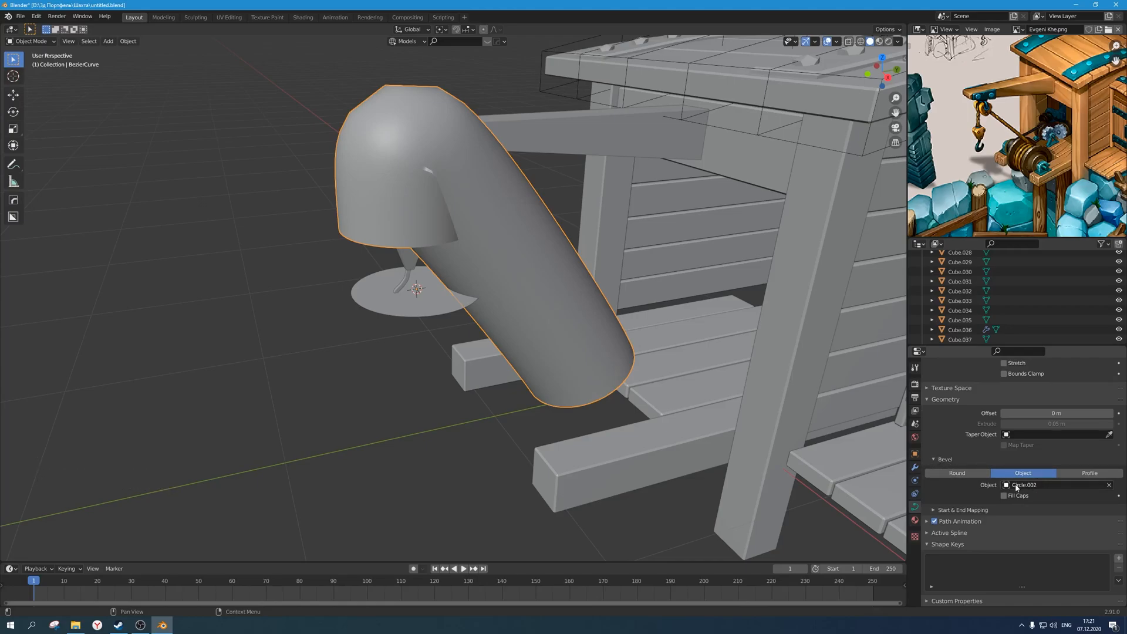
Scale the bevel profile circle by 0.050 to slim the rope down.
{"action": "scroll", "coordinate": [512, 329], "scroll_direction": "up", "scroll_amount": 2}
{"action": "mouse_move", "coordinate": [512, 329]}
{"action": "middle_mouse_down"}
{"action": "mouse_move", "coordinate": [523, 285]}
{"action": "mouse_move", "coordinate": [526, 316]}
{"action": "middle_mouse_up"}
{"action": "left_click", "coordinate": [524, 284]}
{"action": "left_click", "coordinate": [524, 285]}
{"action": "key", "text": "s"}
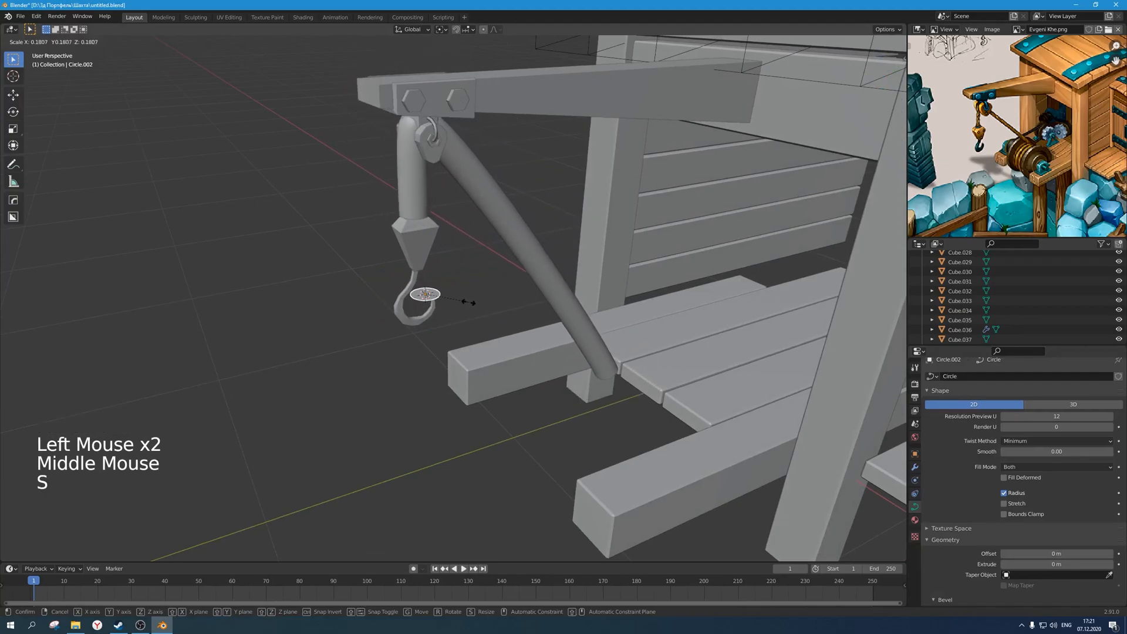
{"action": "left_click", "coordinate": [437, 295]}
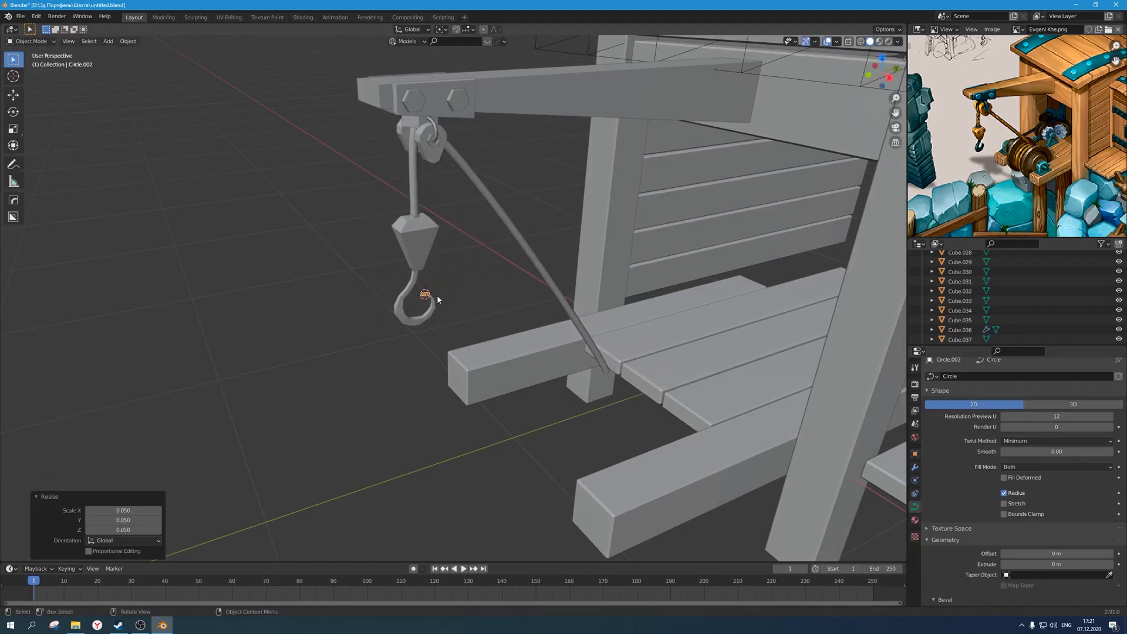
Rescale the bevel profile circle in the right orthographic view to fit the rope's thickness to the pulley and hook block.
{"action": "key", "text": "KP_1"}
{"action": "key", "text": "KP_3"}
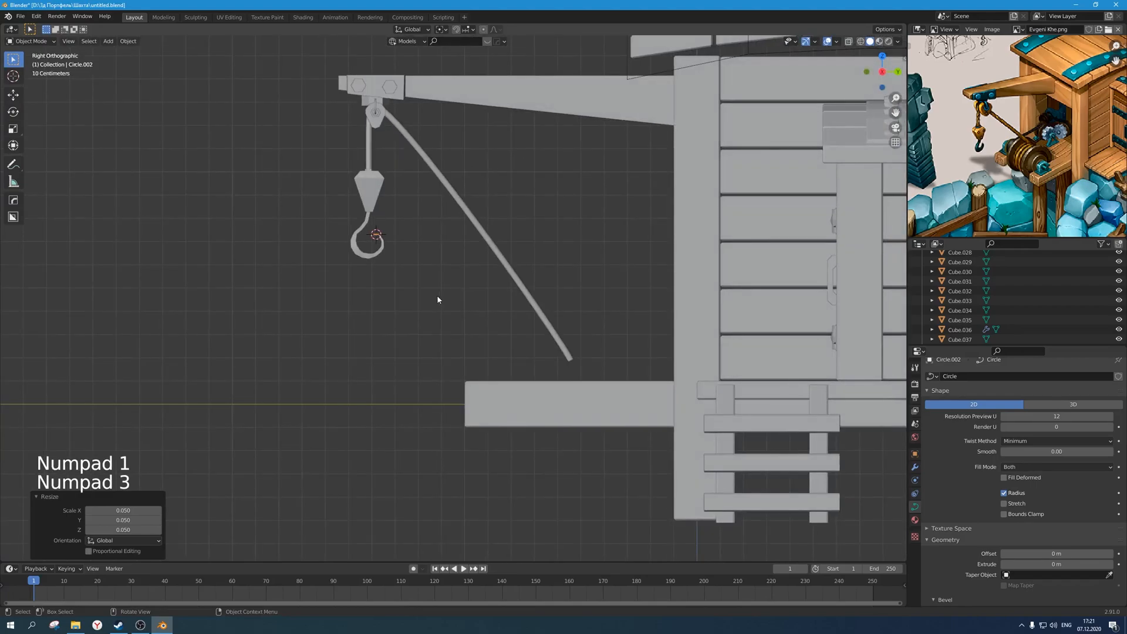
{"action": "scroll", "coordinate": [438, 297], "scroll_direction": "up", "scroll_amount": 3}
{"action": "scroll", "coordinate": [437, 298], "scroll_direction": "up", "scroll_amount": 1}
{"action": "middle_click_drag", "start_coordinate": [437, 298], "coordinate": [517, 241], "text": "shift"}
{"action": "scroll", "coordinate": [609, 335], "scroll_direction": "up", "scroll_amount": 2}
{"action": "scroll", "coordinate": [573, 366], "scroll_direction": "up", "scroll_amount": 2}
{"action": "key", "text": "s"}
{"action": "left_click", "coordinate": [512, 382]}
Scale the bevel profile circle by a further 0.919 to fine-tune the rope's thickness.
{"action": "scroll", "coordinate": [513, 383], "scroll_direction": "down", "scroll_amount": 4}
{"action": "scroll", "coordinate": [537, 362], "scroll_direction": "up", "scroll_amount": 2}
{"action": "key", "text": "s"}
{"action": "left_click", "coordinate": [545, 368]}
{"action": "scroll", "coordinate": [516, 379], "scroll_direction": "down", "scroll_amount": 3}
{"action": "key", "text": "s"}
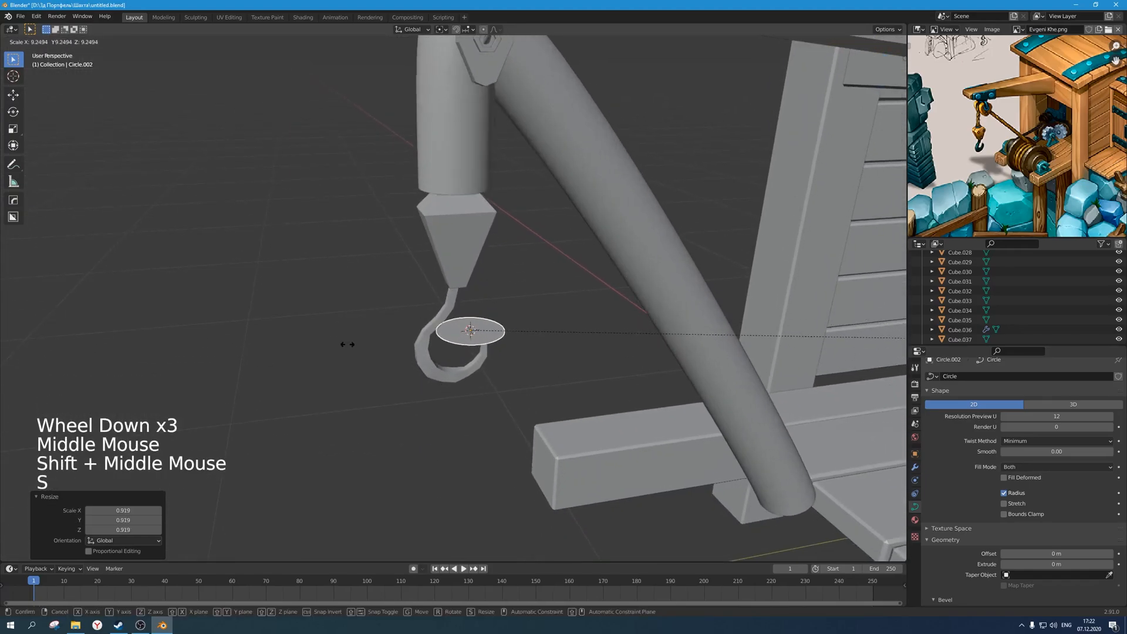
{"action": "key", "text": "Escape"}
Examine the rope's thickness against the hook block and hook from several angles.
{"action": "scroll", "coordinate": [546, 209], "scroll_direction": "down", "scroll_amount": 5}
{"action": "middle_click_drag", "start_coordinate": [546, 209], "coordinate": [556, 189]}
{"action": "left_click", "coordinate": [517, 259]}
{"action": "scroll", "coordinate": [532, 327], "scroll_direction": "up", "scroll_amount": 2}
{"action": "left_click", "coordinate": [462, 305]}
{"action": "left_click", "coordinate": [463, 305]}
{"action": "scroll", "coordinate": [469, 311], "scroll_direction": "up", "scroll_amount": 4}
{"action": "left_click", "coordinate": [493, 327]}
{"action": "scroll", "coordinate": [514, 337], "scroll_direction": "down", "scroll_amount": 2}
{"action": "middle_click_drag", "start_coordinate": [513, 337], "coordinate": [492, 345]}
{"action": "scroll", "coordinate": [499, 339], "scroll_direction": "up", "scroll_amount": 2}
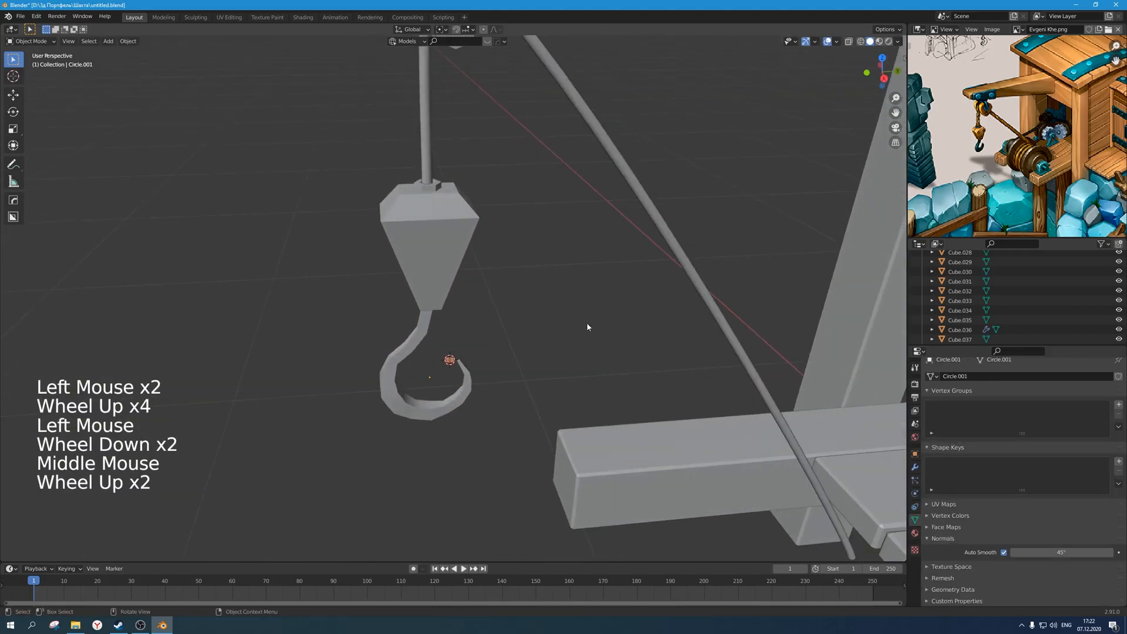
Enlarge the outliner, show its render-visibility toggles, and hide the rope's bevel profile circle from the viewport and renders.
{"action": "left_click_drag", "start_coordinate": [973, 347], "coordinate": [974, 440]}
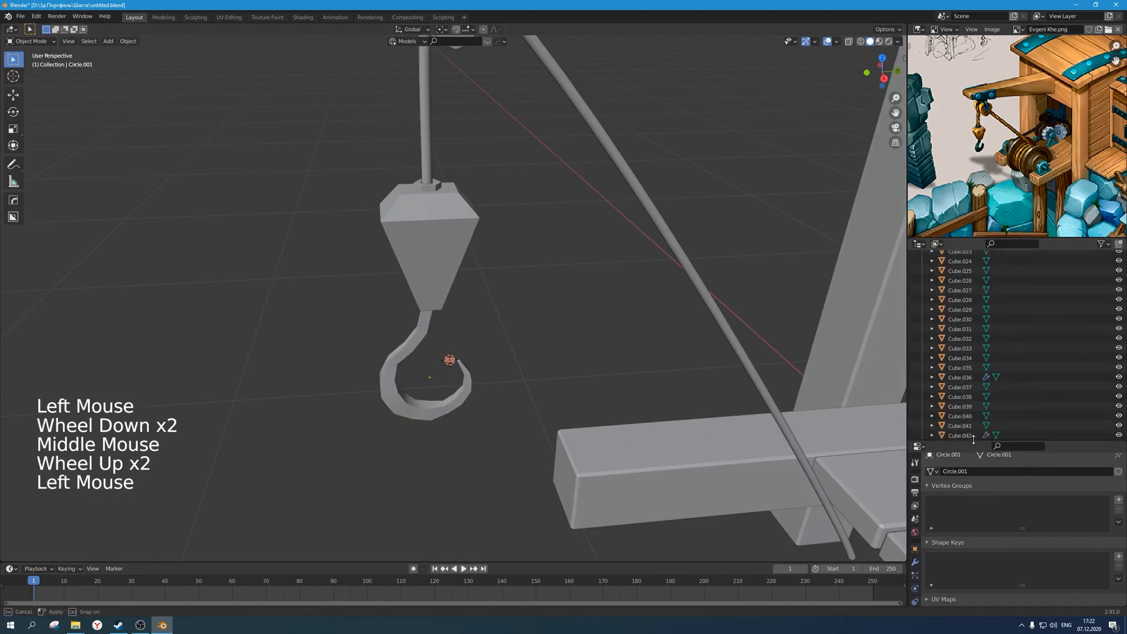
{"action": "left_click", "coordinate": [1109, 245]}
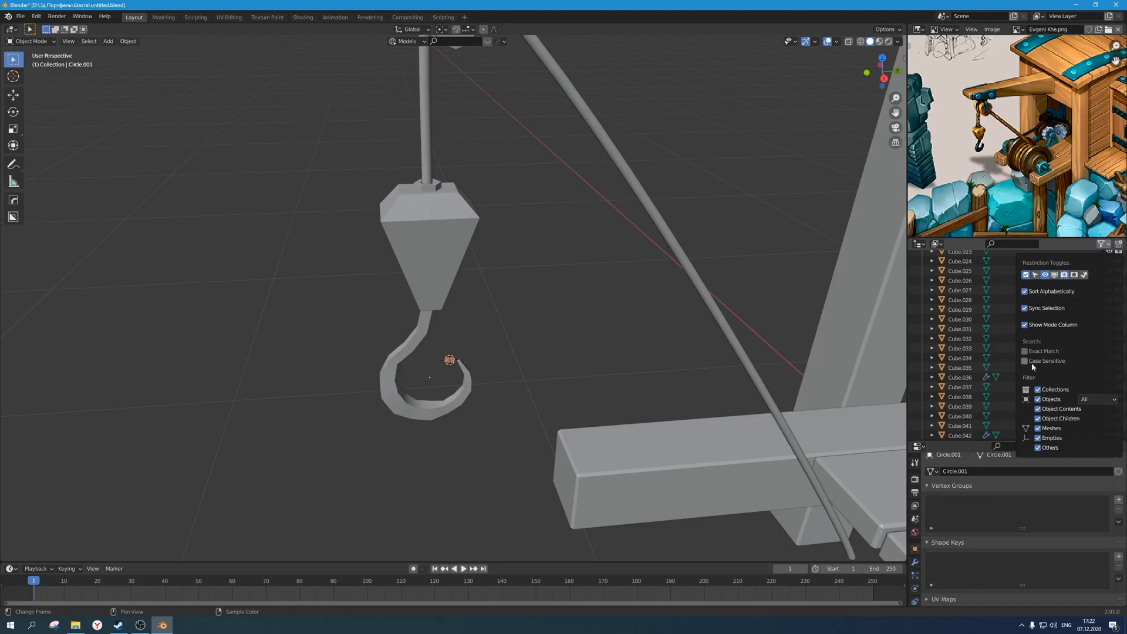
{"action": "scroll", "coordinate": [1000, 315], "scroll_direction": "down", "scroll_amount": 19}
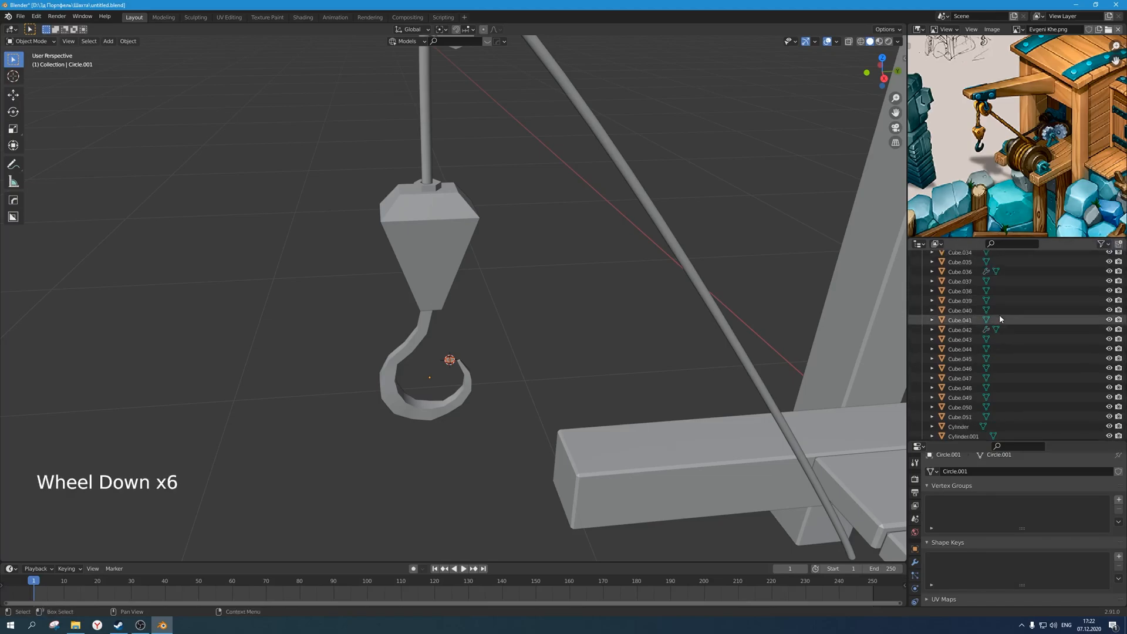
{"action": "scroll", "coordinate": [1017, 338], "scroll_direction": "up", "scroll_amount": 20}
{"action": "scroll", "coordinate": [1019, 340], "scroll_direction": "up", "scroll_amount": 3}
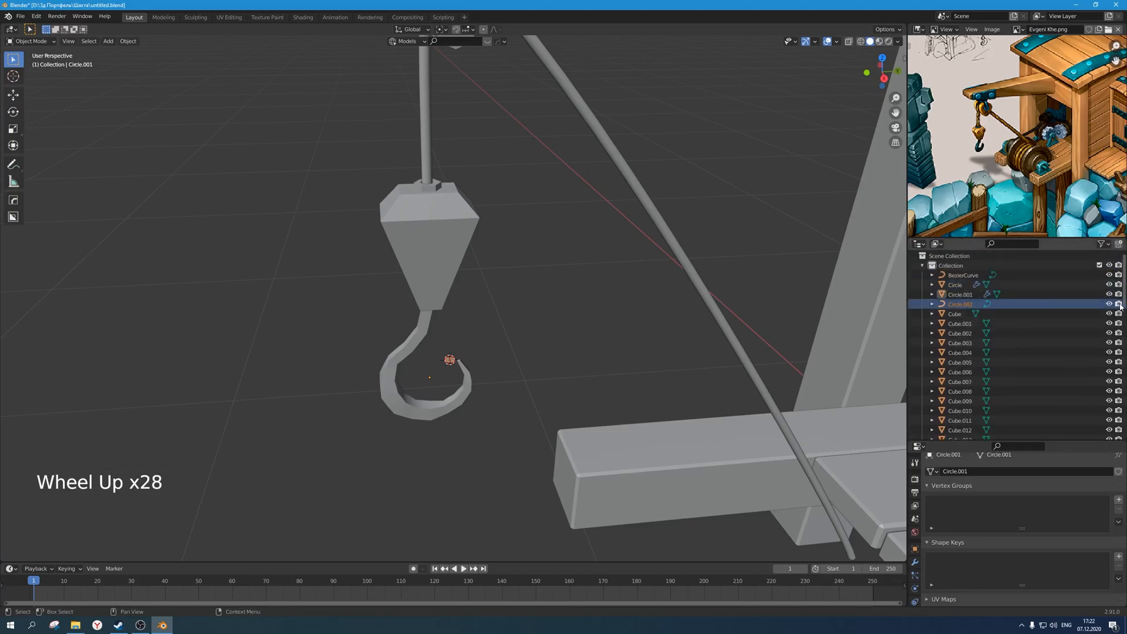
{"action": "scroll", "coordinate": [535, 399], "scroll_direction": "down", "scroll_amount": 6}
Examine the rope and hook block from closer and leave the rope curve selected.
{"action": "middle_click_drag", "start_coordinate": [534, 400], "coordinate": [511, 316]}
{"action": "left_click", "coordinate": [541, 305]}
{"action": "scroll", "coordinate": [537, 309], "scroll_direction": "up", "scroll_amount": 2}
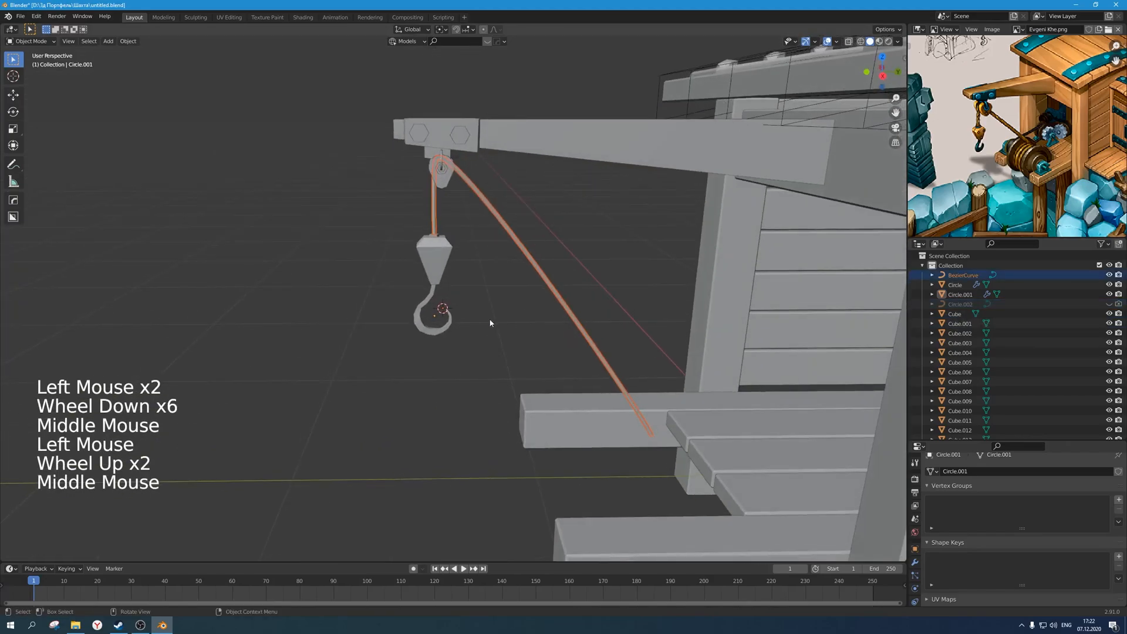
{"action": "left_click", "coordinate": [409, 288]}
{"action": "scroll", "coordinate": [578, 348], "scroll_direction": "up", "scroll_amount": 3}
{"action": "left_click", "coordinate": [578, 348]}
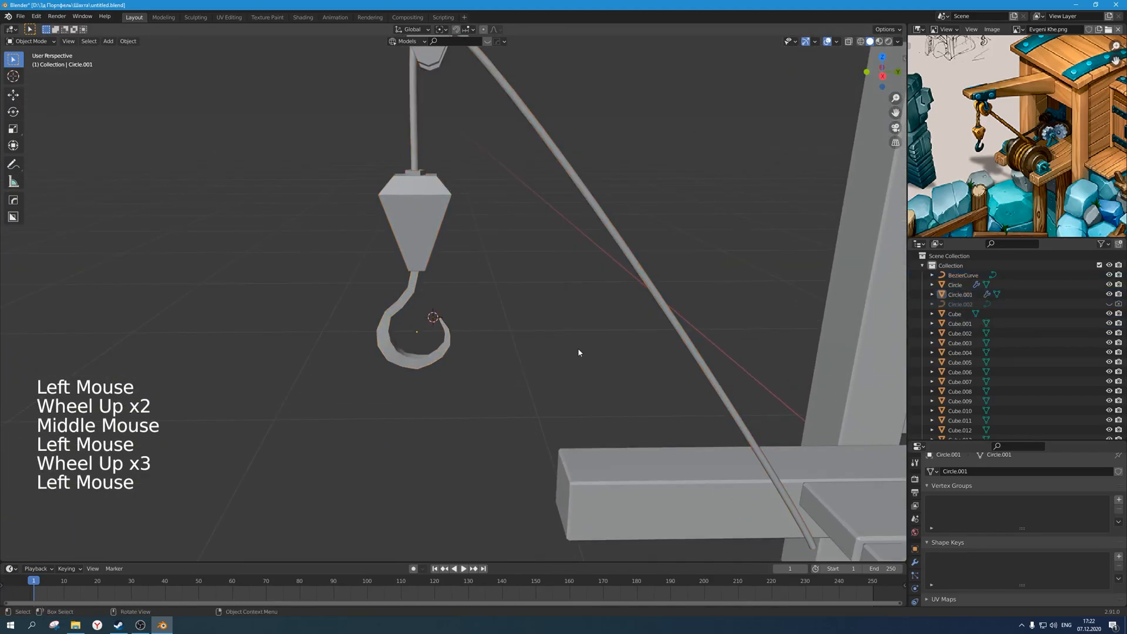
{"action": "left_click_drag", "start_coordinate": [623, 315], "coordinate": [689, 190]}
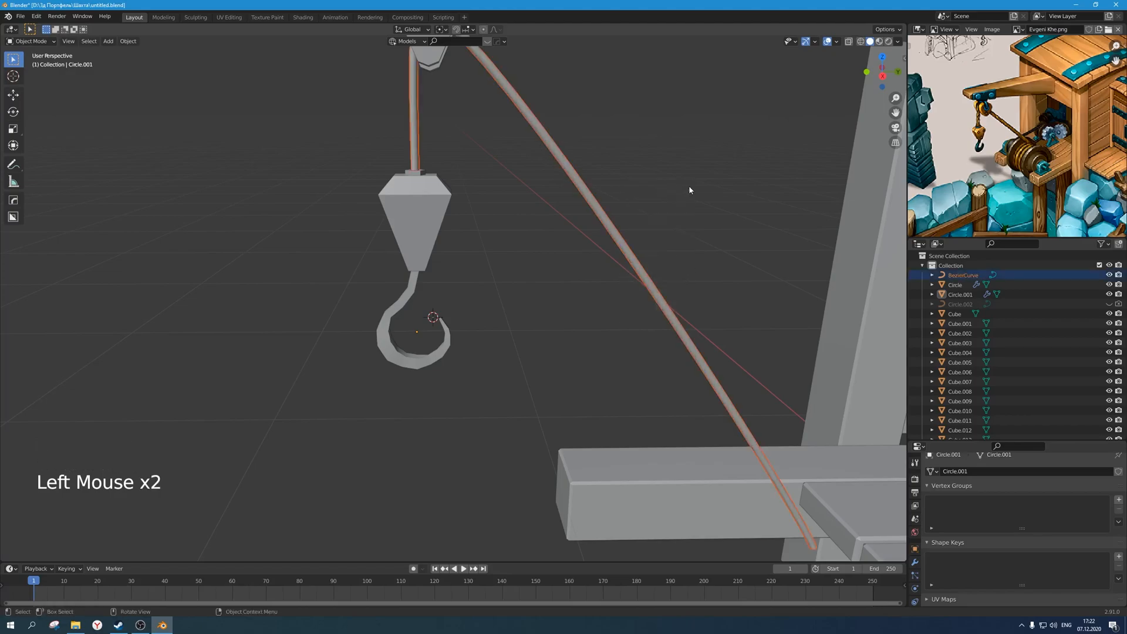
Switch to the right orthographic view and open the rope curve for editing.
{"action": "key", "text": "KP_1"}
{"action": "key", "text": "KP_3"}
{"action": "scroll", "coordinate": [689, 189], "scroll_direction": "down", "scroll_amount": 7}
{"action": "scroll", "coordinate": [600, 323], "scroll_direction": "down", "scroll_amount": 1}
{"action": "scroll", "coordinate": [601, 323], "scroll_direction": "up", "scroll_amount": 3}
{"action": "scroll", "coordinate": [555, 315], "scroll_direction": "up", "scroll_amount": 1, "text": "shift"}
{"action": "middle_click_drag", "start_coordinate": [624, 414], "coordinate": [618, 398], "text": "shift"}
{"action": "key", "text": "Tab"}
{"action": "left_click", "coordinate": [618, 398]}
{"action": "scroll", "coordinate": [622, 394], "scroll_direction": "up", "scroll_amount": 1}
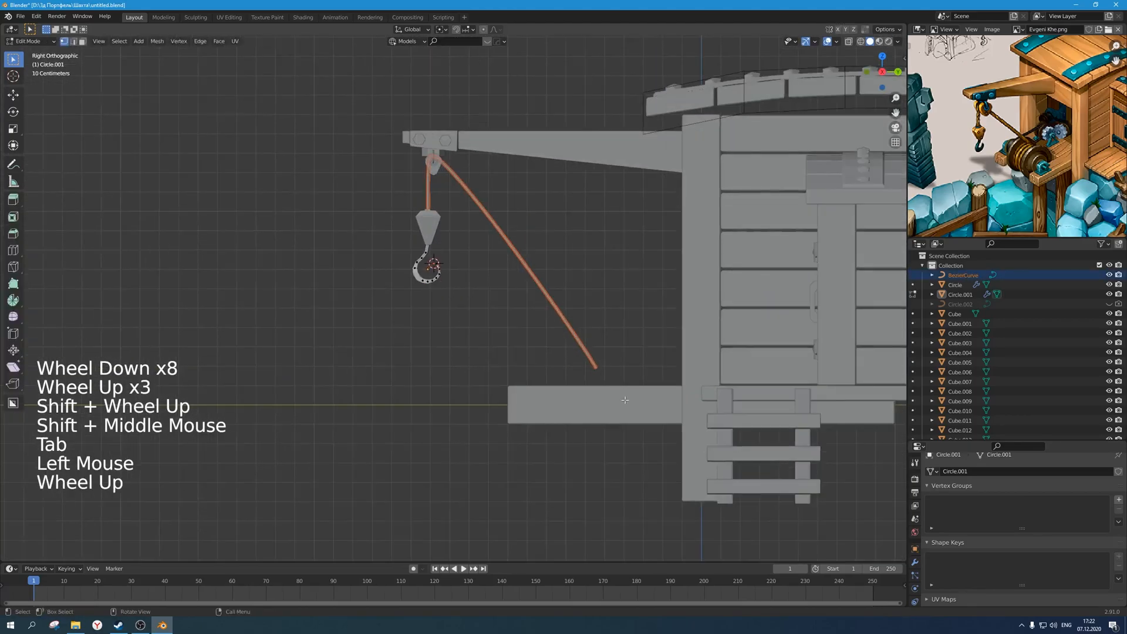
{"action": "scroll", "coordinate": [581, 334], "scroll_direction": "up", "scroll_amount": 1}
{"action": "key", "text": "Tab"}
{"action": "left_click", "coordinate": [541, 269]}
{"action": "key", "text": "Tab"}
Move the upper handle of the rope's lower end point about 0.04 m in Y and -0.09 m in Z.
{"action": "left_click", "coordinate": [657, 435]}
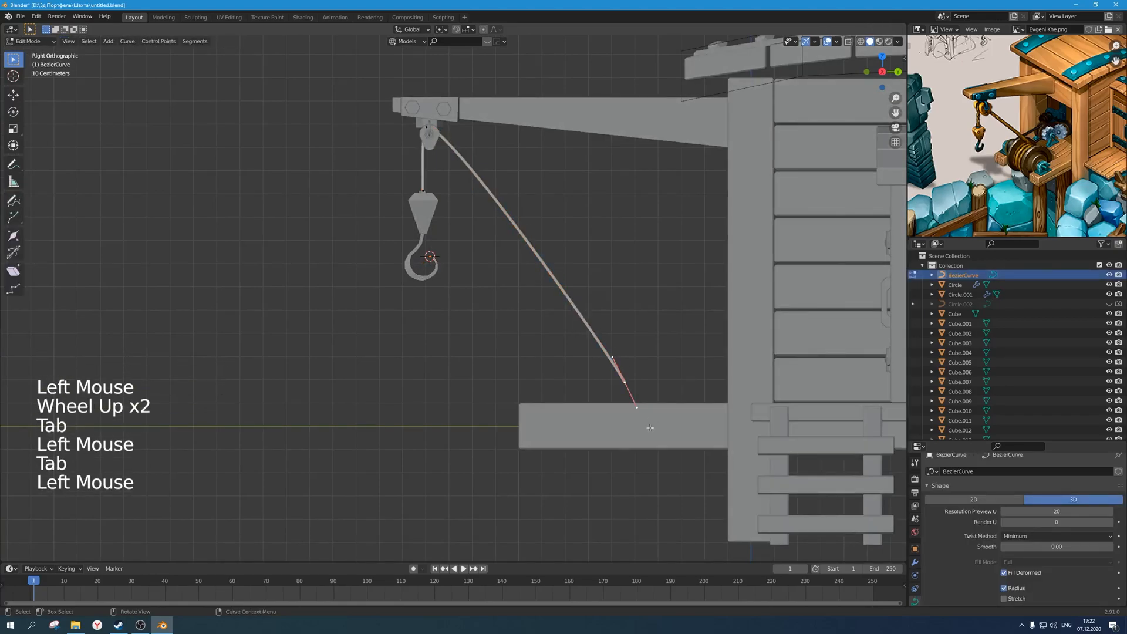
{"action": "left_click", "coordinate": [611, 359]}
{"action": "key", "text": "g"}
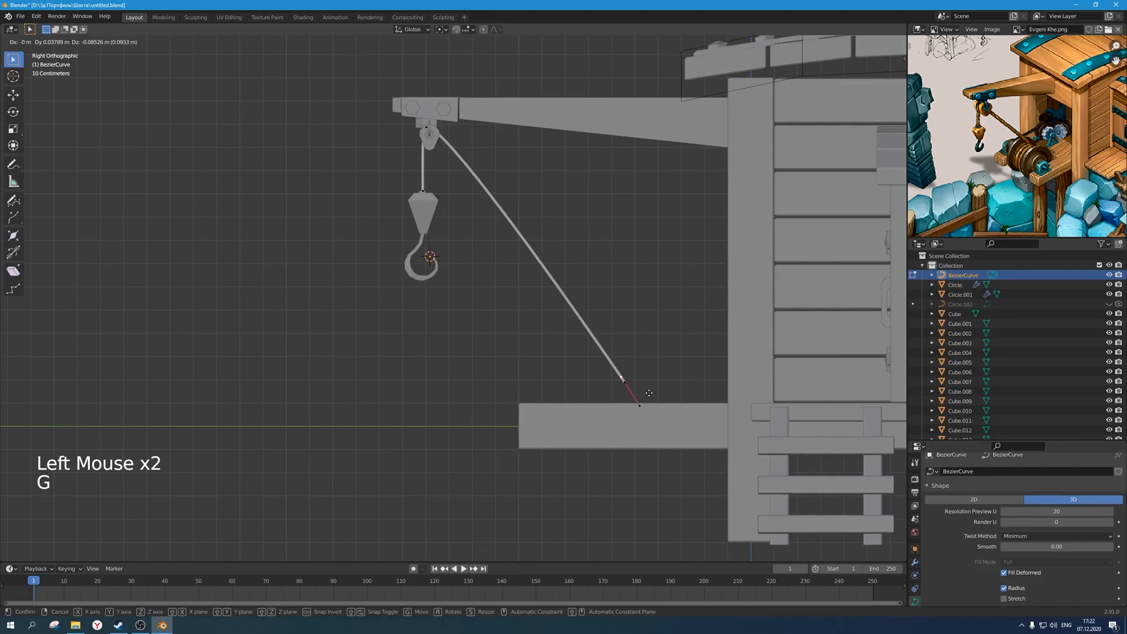
{"action": "left_click", "coordinate": [649, 393]}
Adjust the handle of the rope's control point at the pulley by about -0.05 m in Y and -0.02 m in Z.
{"action": "left_click_drag", "start_coordinate": [472, 165], "coordinate": [424, 120]}
{"action": "scroll", "coordinate": [465, 136], "scroll_direction": "up", "scroll_amount": 1}
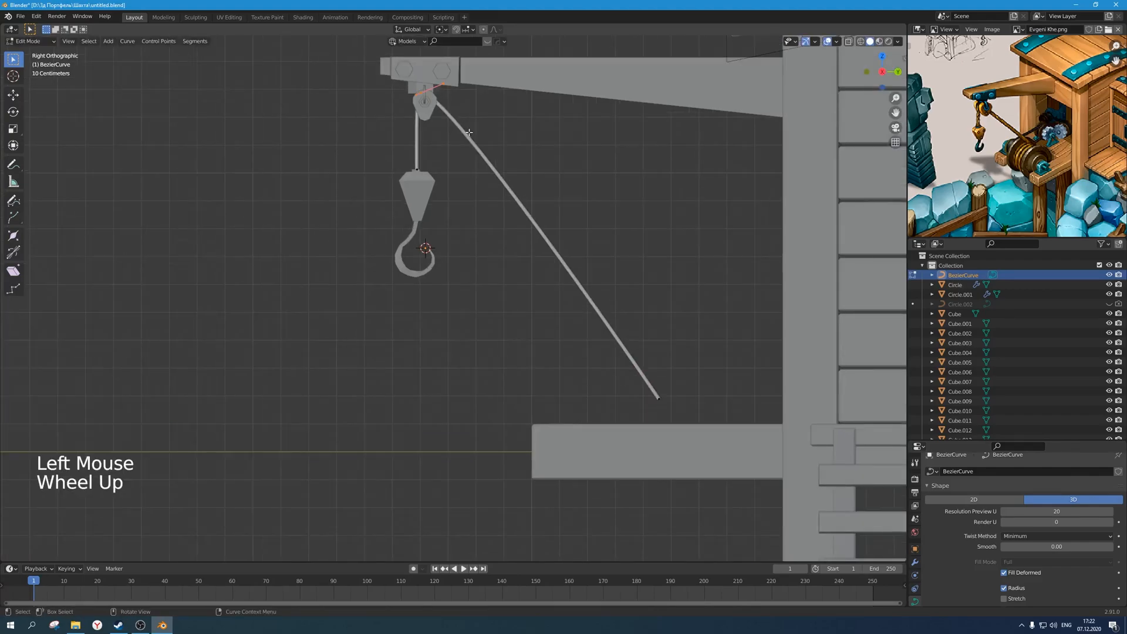
{"action": "middle_click_drag", "start_coordinate": [465, 136], "coordinate": [475, 168], "text": "shift"}
{"action": "left_click", "coordinate": [453, 115]}
{"action": "key", "text": "g"}
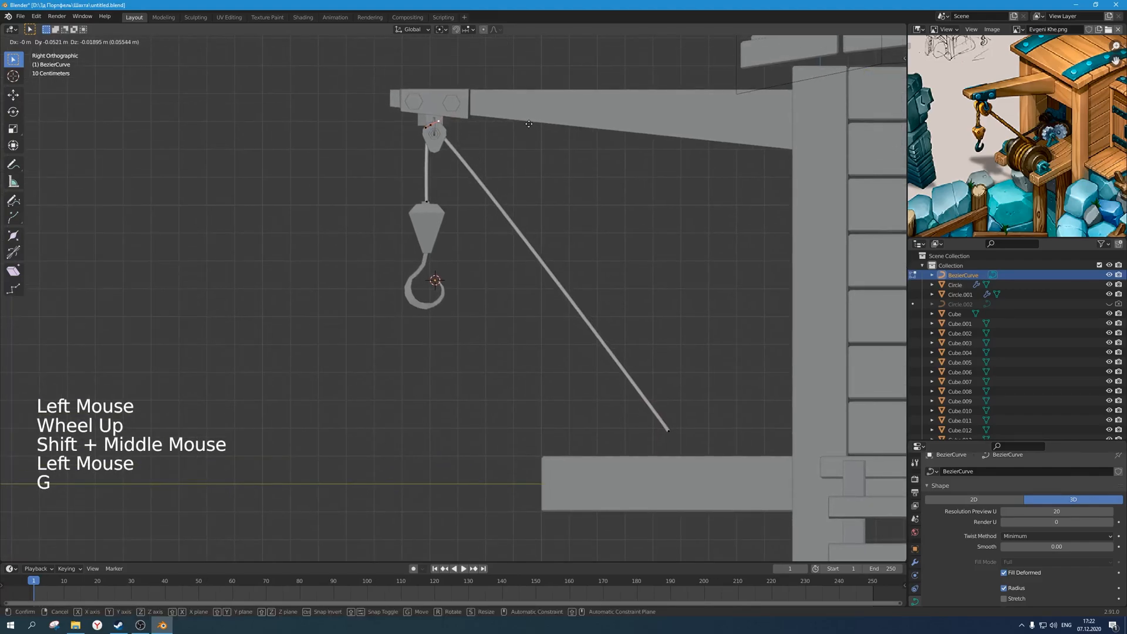
{"action": "left_click", "coordinate": [531, 125]}
{"action": "middle_click_drag", "start_coordinate": [531, 124], "coordinate": [381, 311], "text": "shift"}
{"action": "scroll", "coordinate": [531, 202], "scroll_direction": "up", "scroll_amount": 1}
{"action": "key", "text": "Tab"}
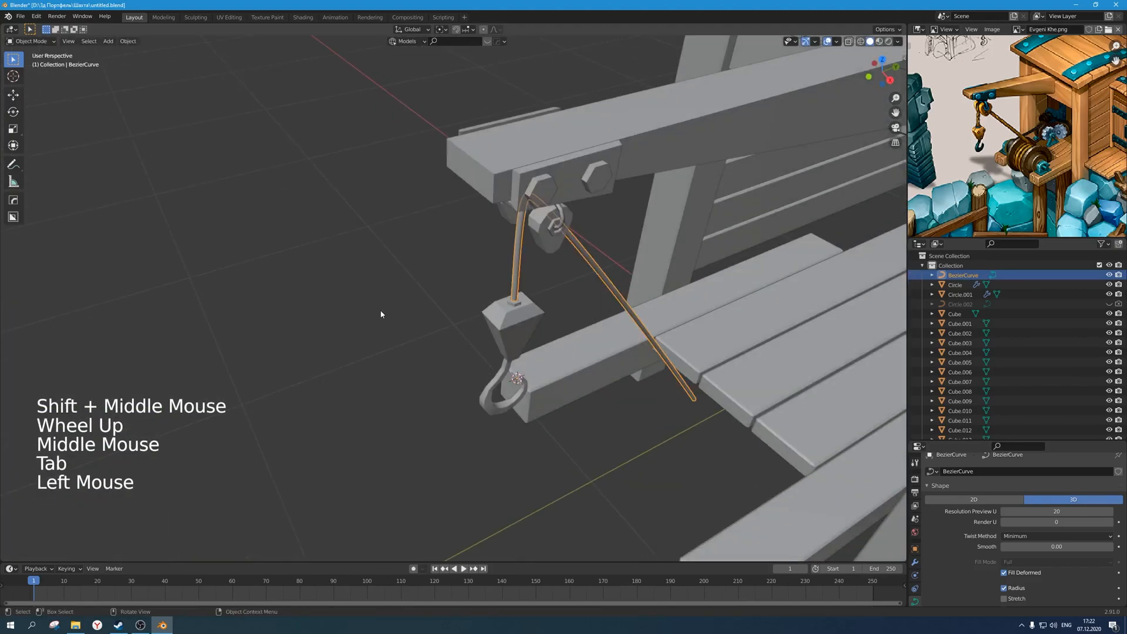
Deselect the rope, view the crane from farther out, and save the file.
{"action": "left_click", "coordinate": [380, 315]}
{"action": "scroll", "coordinate": [564, 368], "scroll_direction": "down", "scroll_amount": 3}
{"action": "middle_click_drag", "start_coordinate": [564, 367], "coordinate": [491, 245]}
{"action": "key", "text": "ctrl+s"}
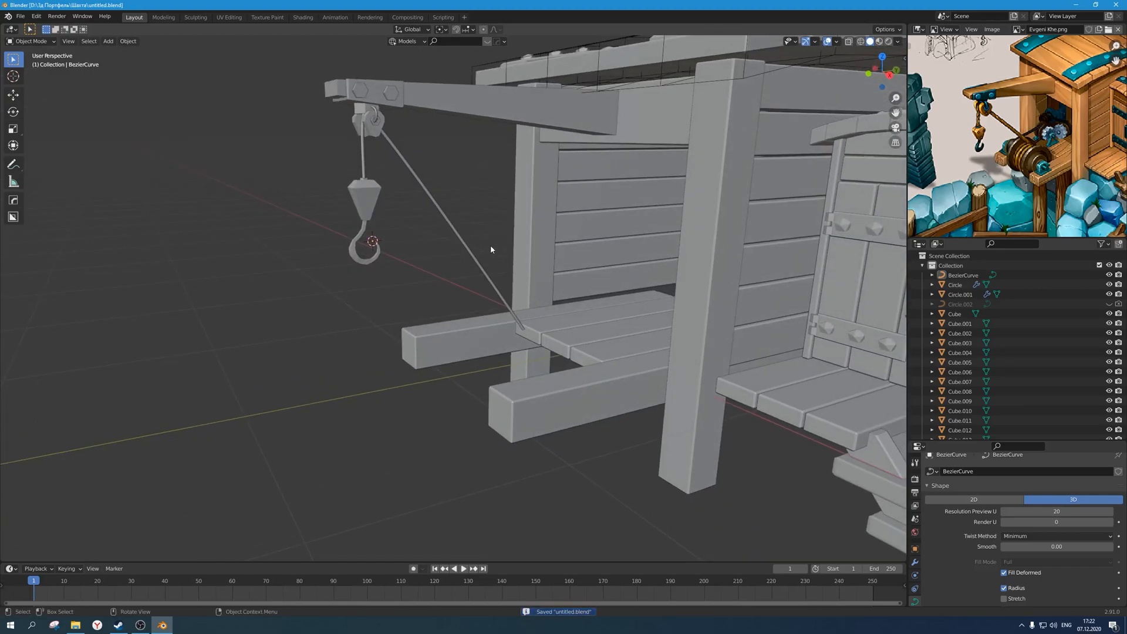
Extend the inner end of the pulley bolt about 0.1 m along X to form an axle between the pulley sides.
{"action": "scroll", "coordinate": [401, 142], "scroll_direction": "up", "scroll_amount": 2}
{"action": "scroll", "coordinate": [498, 304], "scroll_direction": "up", "scroll_amount": 2}
{"action": "middle_click_drag", "start_coordinate": [400, 142], "coordinate": [572, 262], "text": "shift"}
{"action": "left_click", "coordinate": [581, 253]}
{"action": "key", "text": "Tab"}
{"action": "key", "text": "alt+z"}
{"action": "left_click", "coordinate": [561, 234]}
{"action": "left_click", "coordinate": [565, 252], "text": "alt"}
{"action": "key", "text": "g"}
{"action": "left_click", "coordinate": [574, 256]}
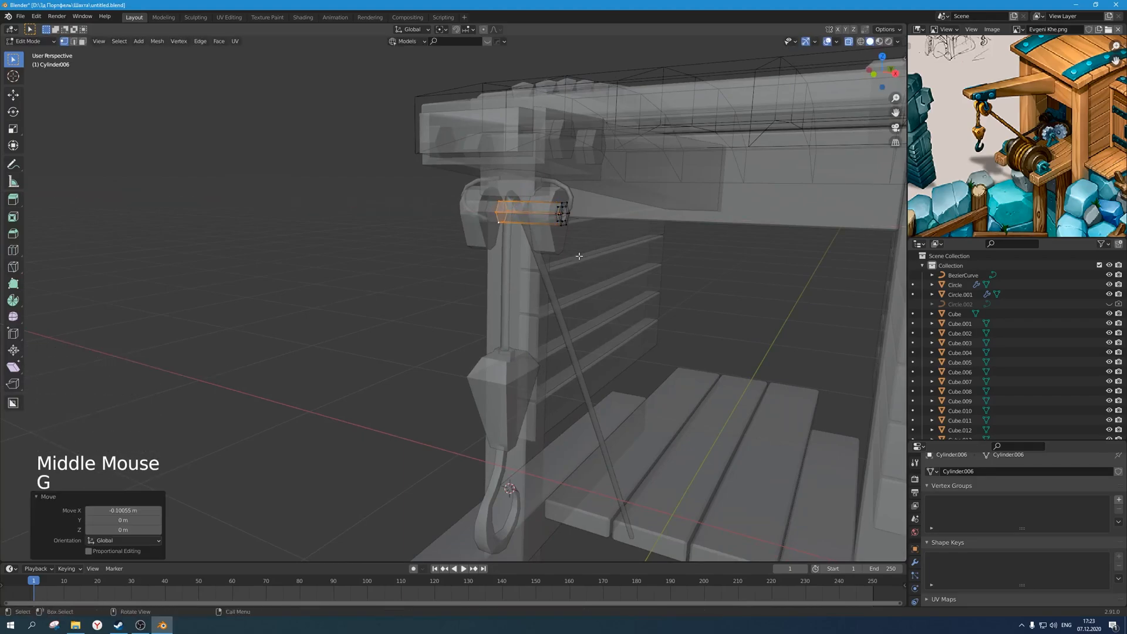
Enable Clipping on the bolt's Mirror modifier and move its inner end along X to meet the mirror plane.
{"action": "left_click", "coordinate": [915, 563]}
{"action": "left_click_drag", "start_coordinate": [937, 441], "coordinate": [944, 351]}
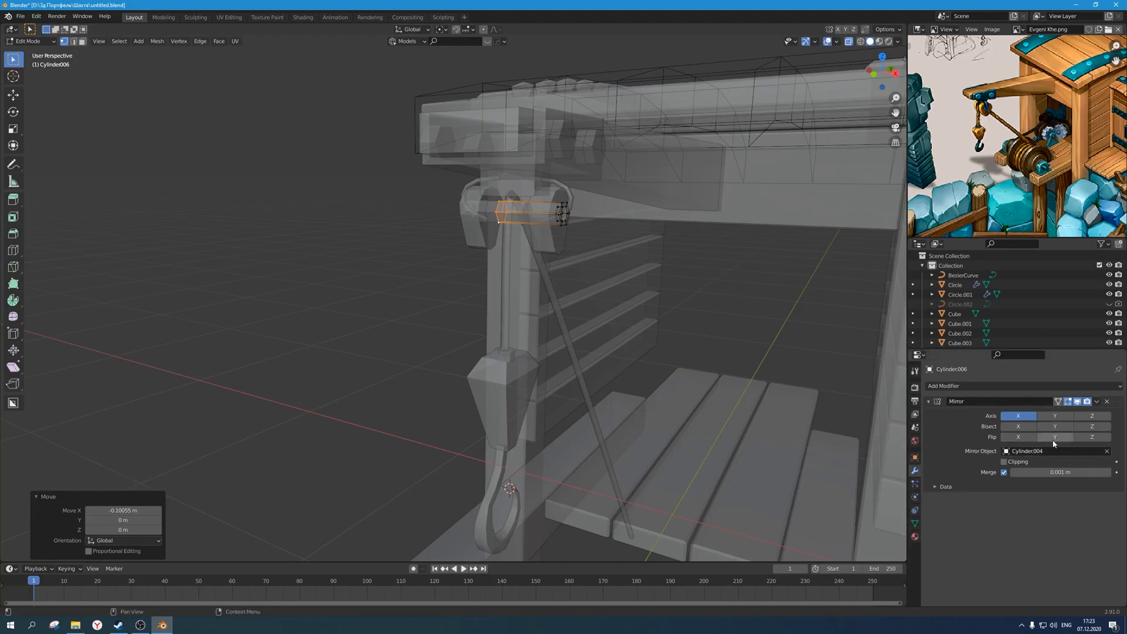
{"action": "left_click", "coordinate": [1005, 462]}
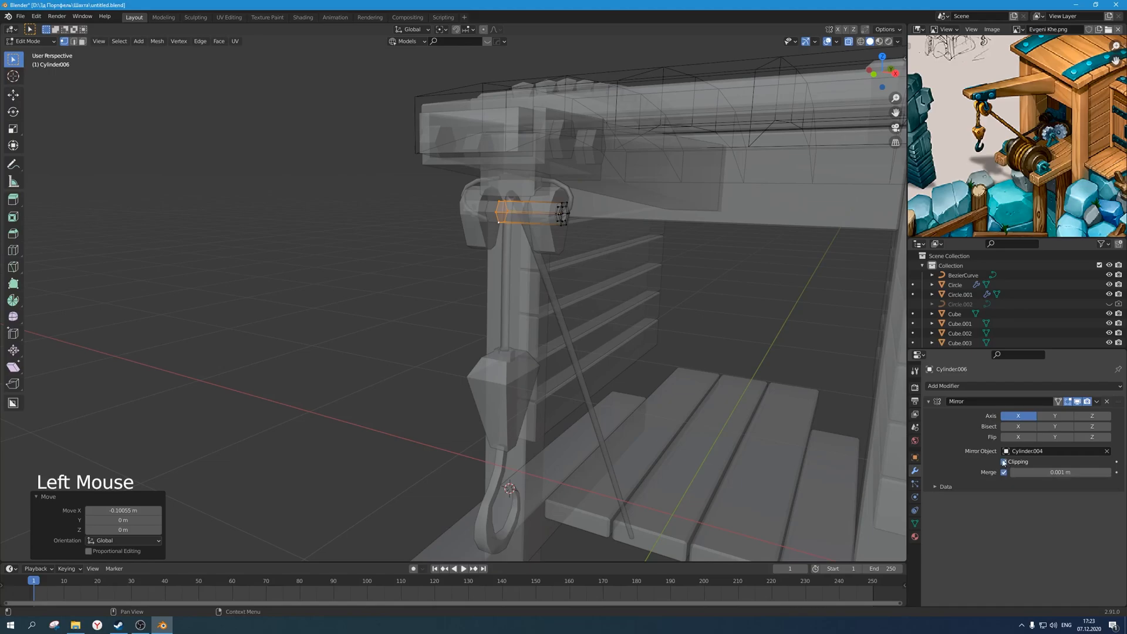
{"action": "key", "text": "g"}
{"action": "key", "text": "x"}
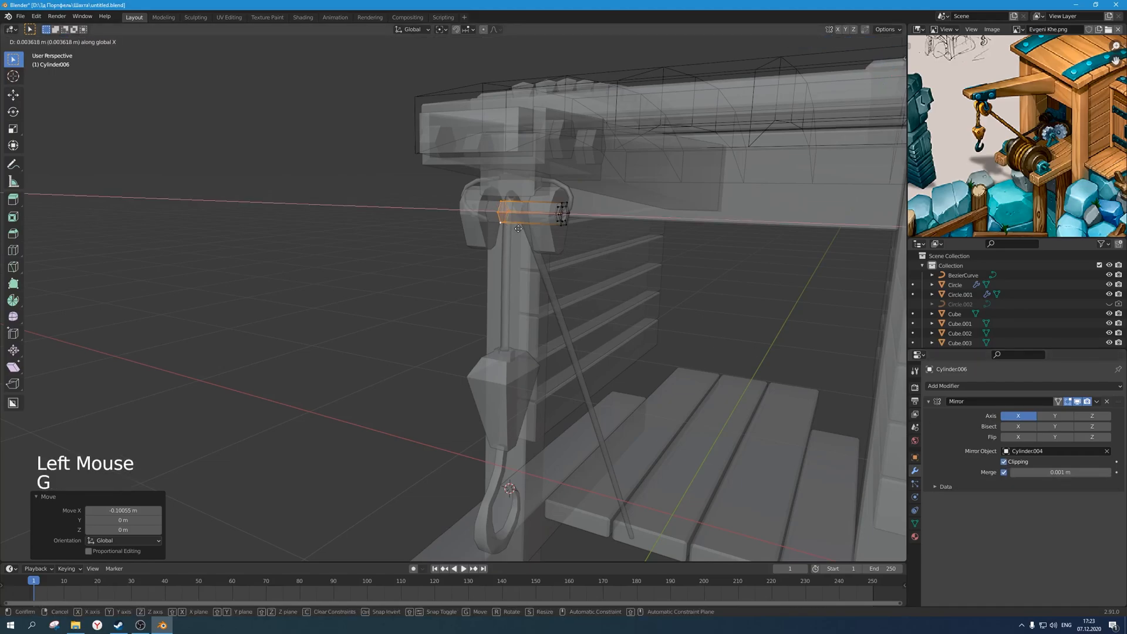
{"action": "left_click", "coordinate": [580, 244]}
{"action": "scroll", "coordinate": [580, 246], "scroll_direction": "up", "scroll_amount": 2}
{"action": "middle_click_drag", "start_coordinate": [580, 247], "coordinate": [584, 282], "text": "shift"}
{"action": "scroll", "coordinate": [584, 286], "scroll_direction": "up", "scroll_amount": 3}
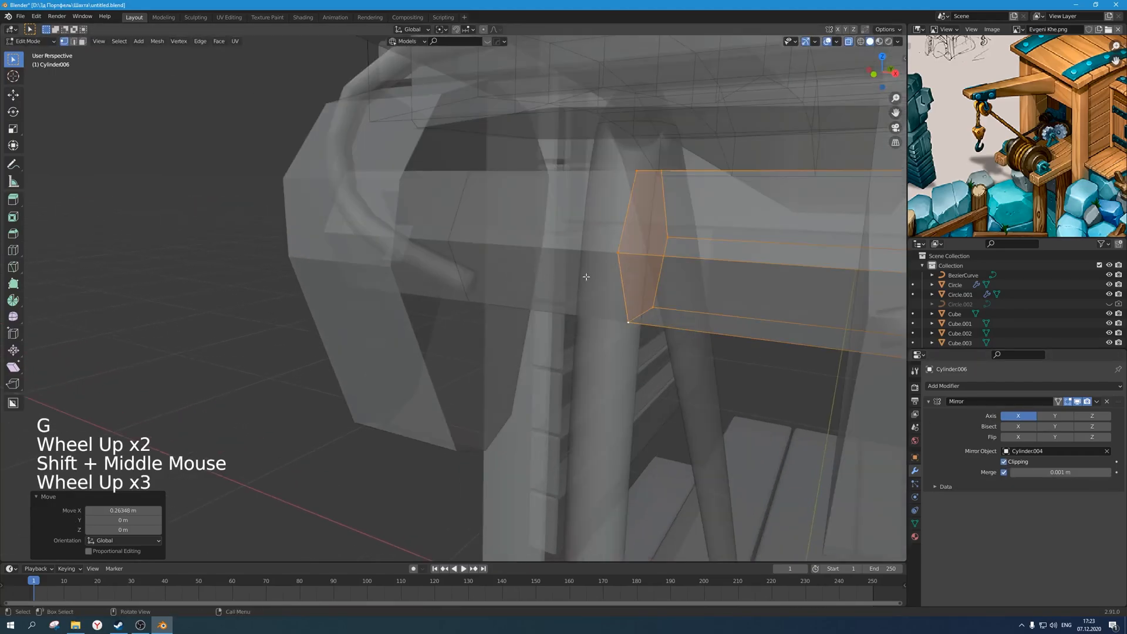
{"action": "key", "text": "g"}
{"action": "key", "text": "x"}
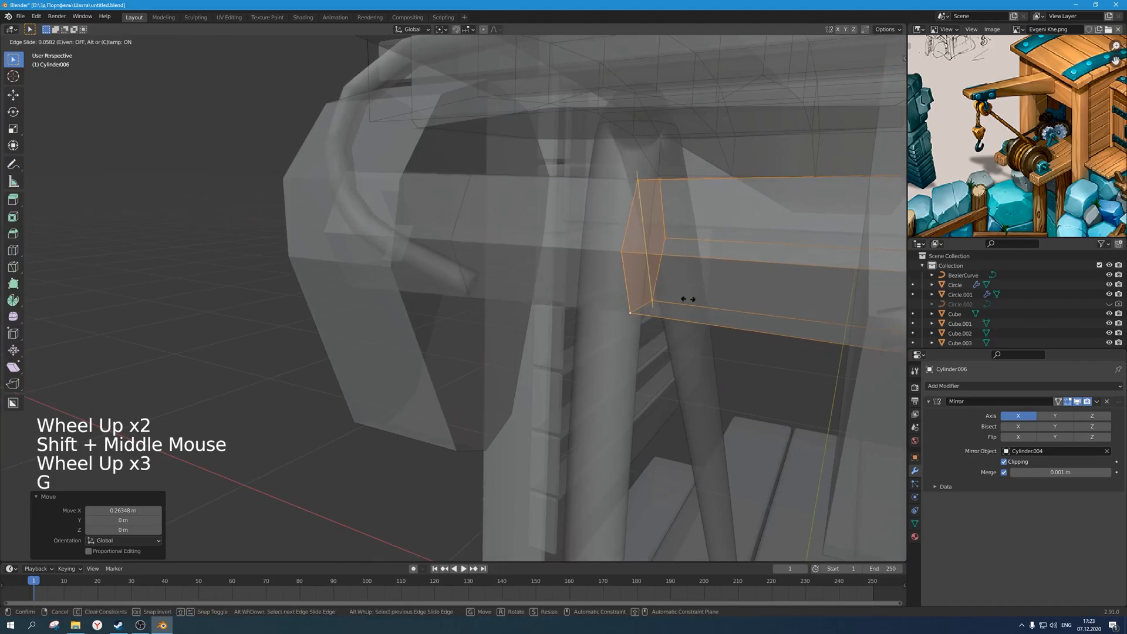
{"action": "scroll", "coordinate": [535, 296], "scroll_direction": "up", "scroll_amount": 1}
{"action": "scroll", "coordinate": [535, 296], "scroll_direction": "down", "scroll_amount": 4}
{"action": "key", "text": "g"}
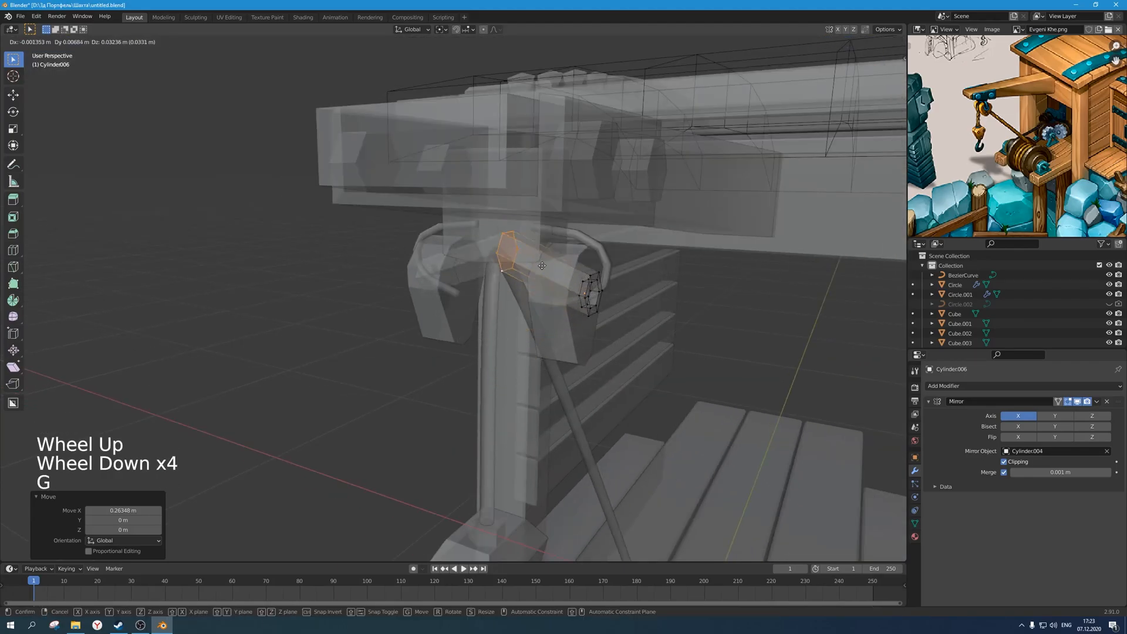
Return to object mode with X-ray off and check the axle between the pulley sides.
{"action": "key", "text": "Tab"}
{"action": "key", "text": "alt+z"}
{"action": "left_click", "coordinate": [469, 370]}
{"action": "scroll", "coordinate": [469, 370], "scroll_direction": "down", "scroll_amount": 1}
{"action": "scroll", "coordinate": [464, 352], "scroll_direction": "down", "scroll_amount": 1}
{"action": "middle_click_drag", "start_coordinate": [461, 341], "coordinate": [442, 313]}
{"action": "scroll", "coordinate": [456, 323], "scroll_direction": "down", "scroll_amount": 2}
{"action": "scroll", "coordinate": [407, 249], "scroll_direction": "up", "scroll_amount": 2}
{"action": "middle_click_drag", "start_coordinate": [407, 249], "coordinate": [613, 286], "text": "shift"}
{"action": "scroll", "coordinate": [512, 304], "scroll_direction": "up", "scroll_amount": 3}
Adjust the height of the bottom edge loop of the hexagonal block under the crane beam along Z.
{"action": "left_click", "coordinate": [543, 226]}
{"action": "scroll", "coordinate": [565, 266], "scroll_direction": "down", "scroll_amount": 2}
{"action": "key", "text": "Tab"}
{"action": "scroll", "coordinate": [567, 271], "scroll_direction": "up", "scroll_amount": 1}
{"action": "left_click", "coordinate": [583, 272], "text": "alt"}
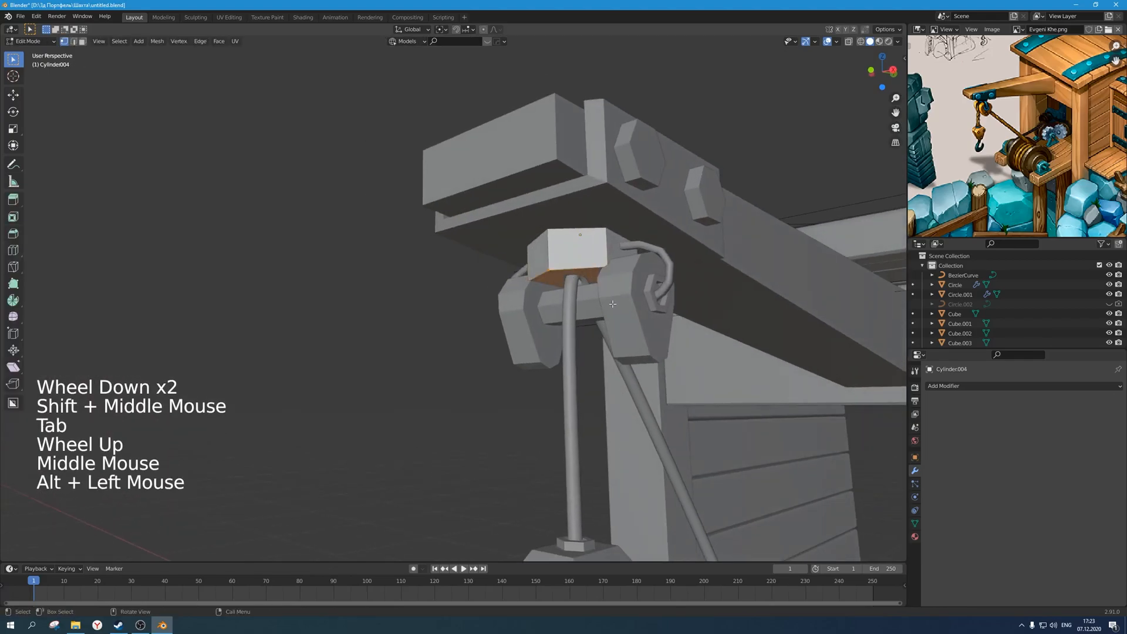
{"action": "scroll", "coordinate": [583, 272], "scroll_direction": "up", "scroll_amount": 1}
{"action": "key", "text": "g"}
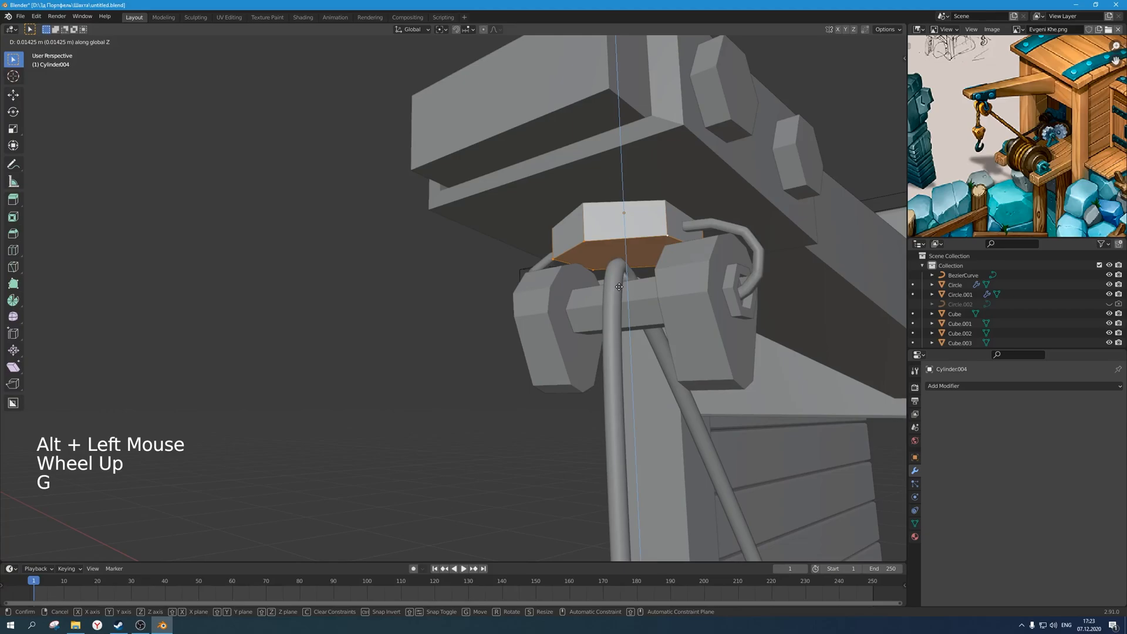
{"action": "left_click", "coordinate": [619, 287]}
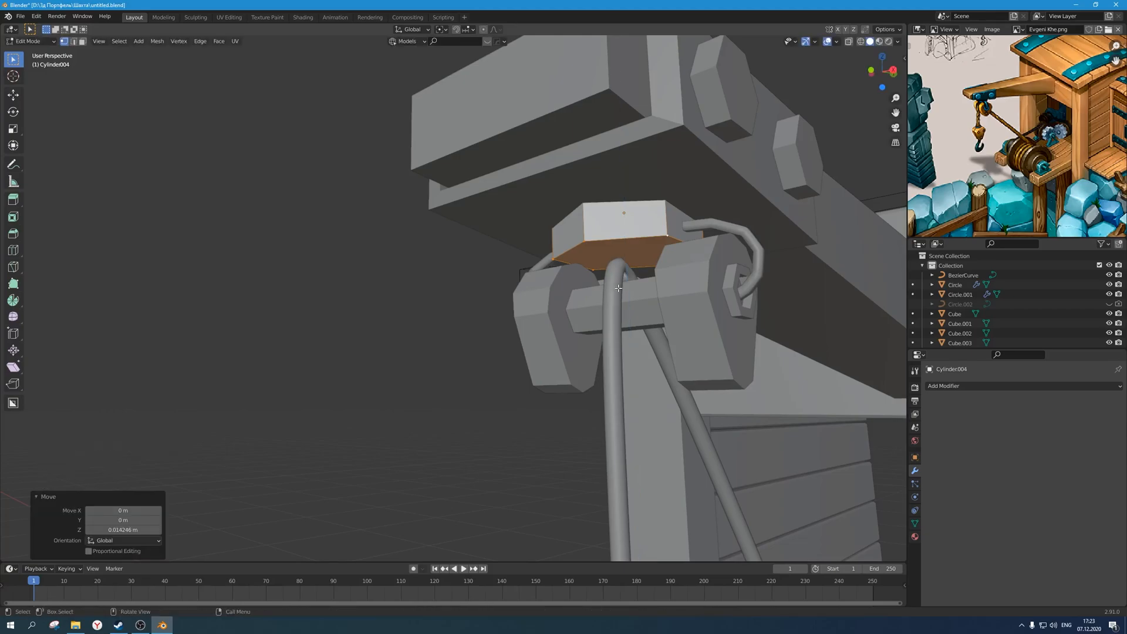
{"action": "key", "text": "g"}
{"action": "key", "text": "z"}
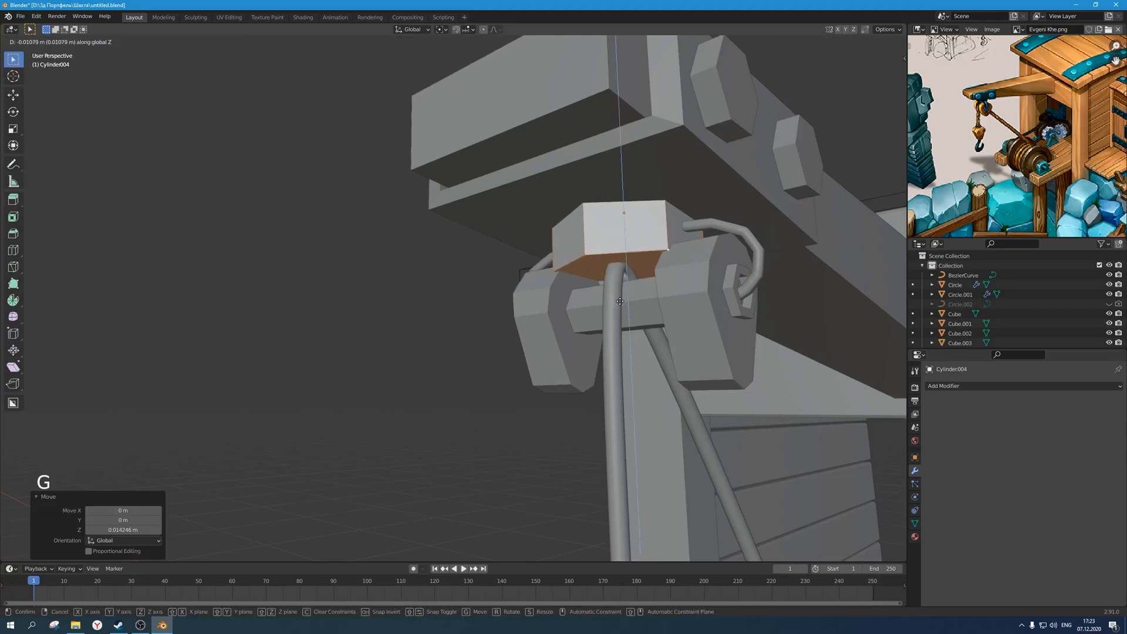
Inset the bottom face of the hexagonal block and extrude the inset face.
{"action": "key", "text": "3"}
{"action": "left_click", "coordinate": [619, 309]}
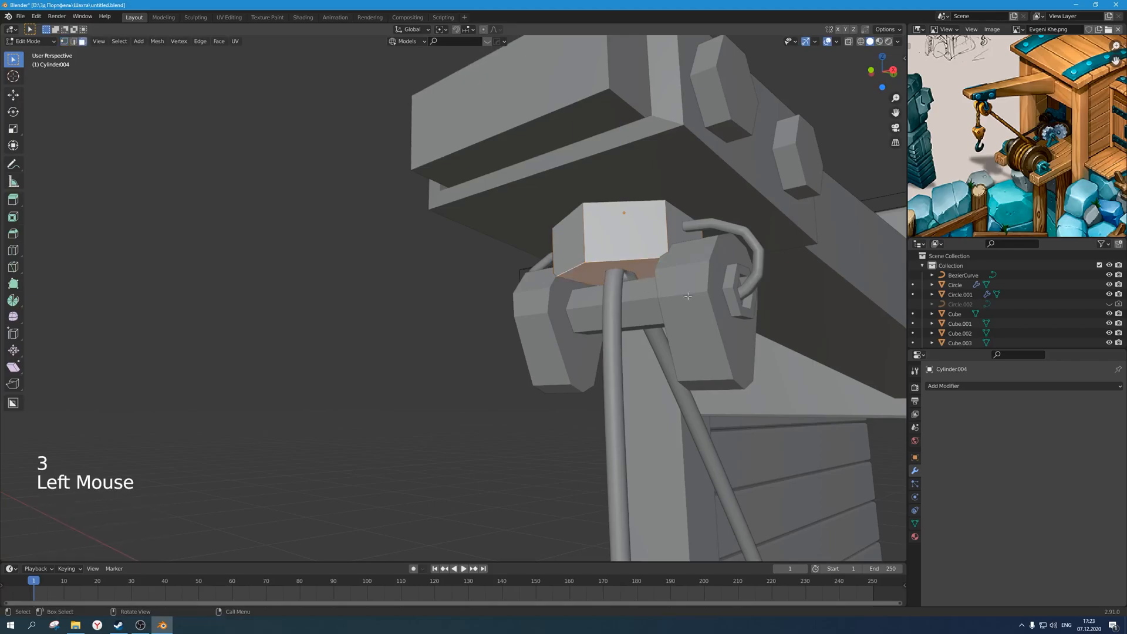
{"action": "key", "text": "i"}
{"action": "left_click", "coordinate": [761, 291]}
{"action": "key", "text": "e"}
{"action": "key", "text": "Tab"}
{"action": "left_click", "coordinate": [442, 382]}
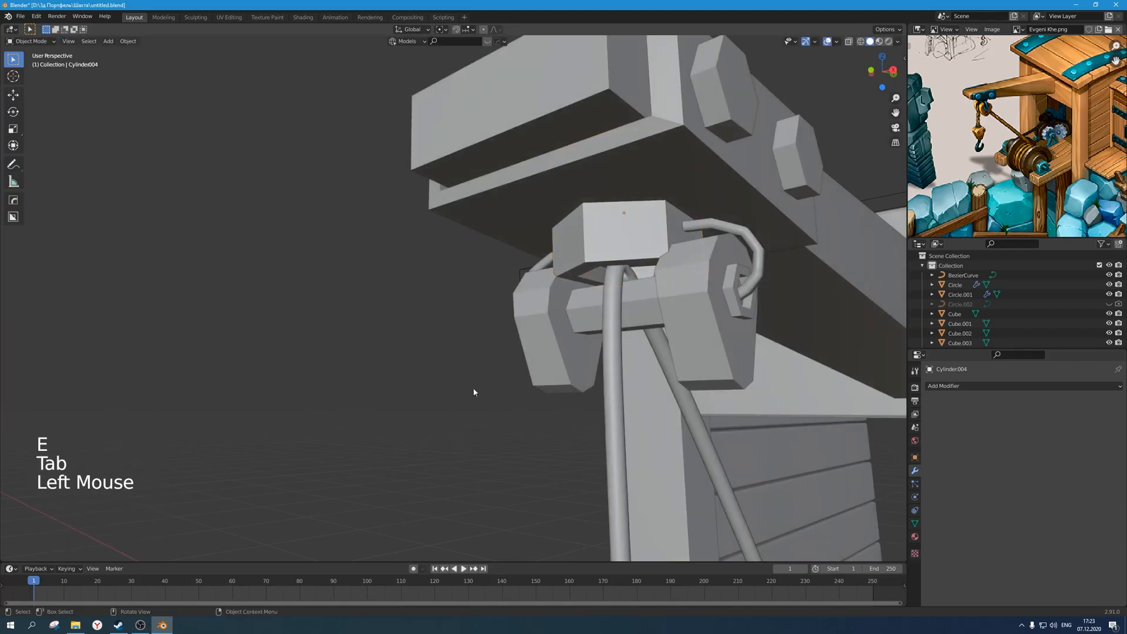
Save the file and compare the whole mine building with the reference image.
{"action": "scroll", "coordinate": [554, 399], "scroll_direction": "down", "scroll_amount": 7}
{"action": "middle_click_drag", "start_coordinate": [554, 400], "coordinate": [547, 417]}
{"action": "key", "text": "ctrl+s"}
{"action": "middle_click_drag", "start_coordinate": [618, 477], "coordinate": [557, 378], "text": "shift"}
{"action": "scroll", "coordinate": [553, 335], "scroll_direction": "up", "scroll_amount": 1}
{"action": "scroll", "coordinate": [555, 355], "scroll_direction": "down", "scroll_amount": 2}
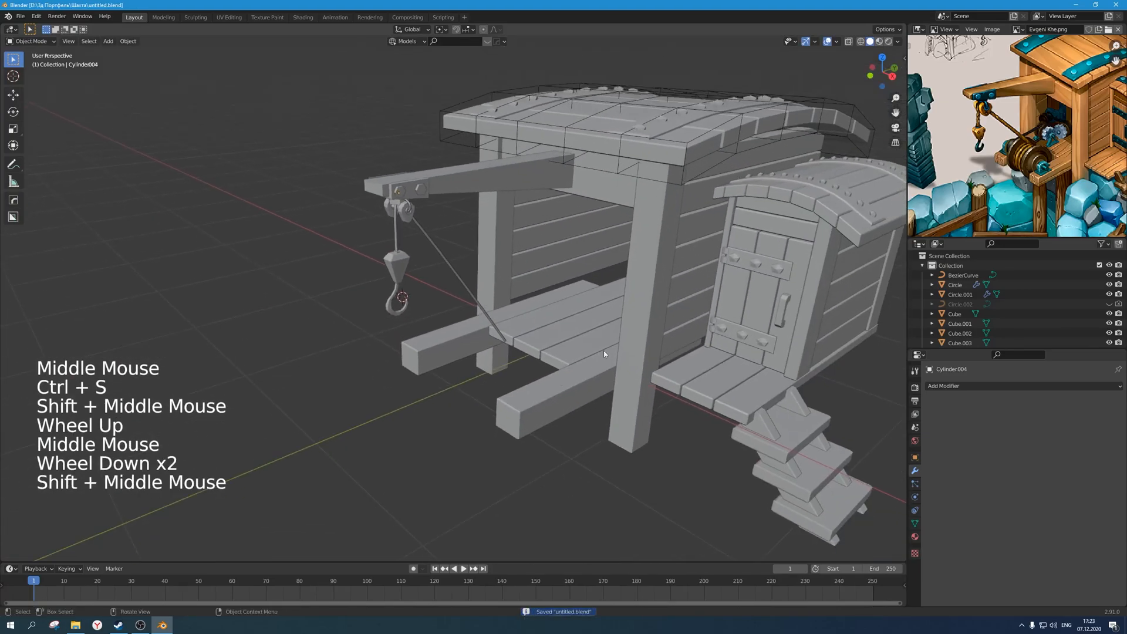
{"action": "scroll", "coordinate": [1016, 135], "scroll_direction": "down", "scroll_amount": 1}
{"action": "middle_click_drag", "start_coordinate": [1016, 135], "coordinate": [1034, 141]}
{"action": "key", "text": "ctrl+s"}
{"action": "left_click", "coordinate": [474, 464]}
{"action": "scroll", "coordinate": [474, 465], "scroll_direction": "up", "scroll_amount": 1}
{"action": "middle_click_drag", "start_coordinate": [475, 464], "coordinate": [487, 411], "text": "shift"}
{"action": "middle_click_drag", "start_coordinate": [488, 411], "coordinate": [457, 404]}
{"action": "key", "text": "shift+a"}
{"action": "mouse_move", "coordinate": [457, 402]}
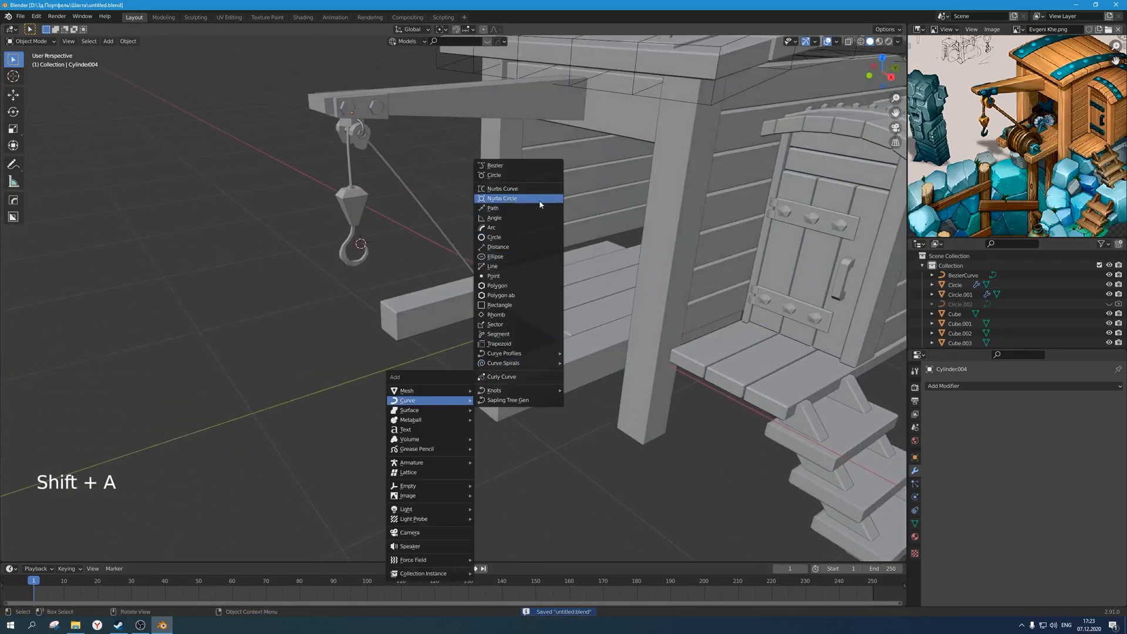
{"action": "key", "text": "Escape"}
Add a mesh cylinder with 16 vertices, radius 0.1 m and depth 0.1 m at the 3D cursor.
{"action": "key", "text": "shift+a"}
{"action": "mouse_move", "coordinate": [385, 390]}
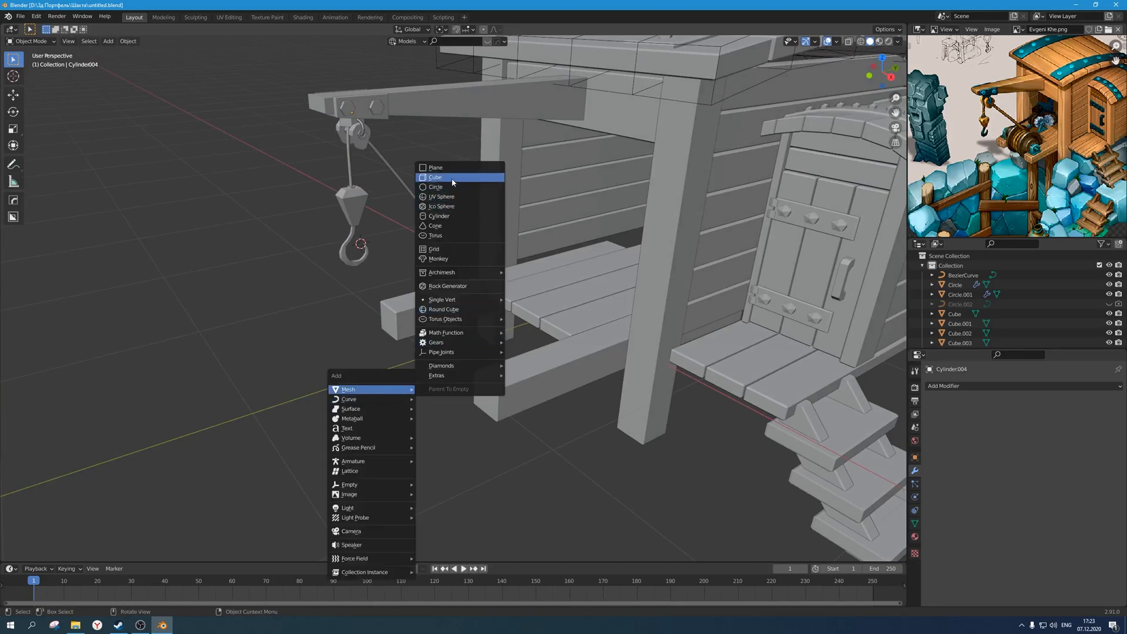
{"action": "left_click", "coordinate": [439, 216]}
{"action": "scroll", "coordinate": [446, 247], "scroll_direction": "up", "scroll_amount": 1}
{"action": "middle_click_drag", "start_coordinate": [446, 247], "coordinate": [465, 302]}
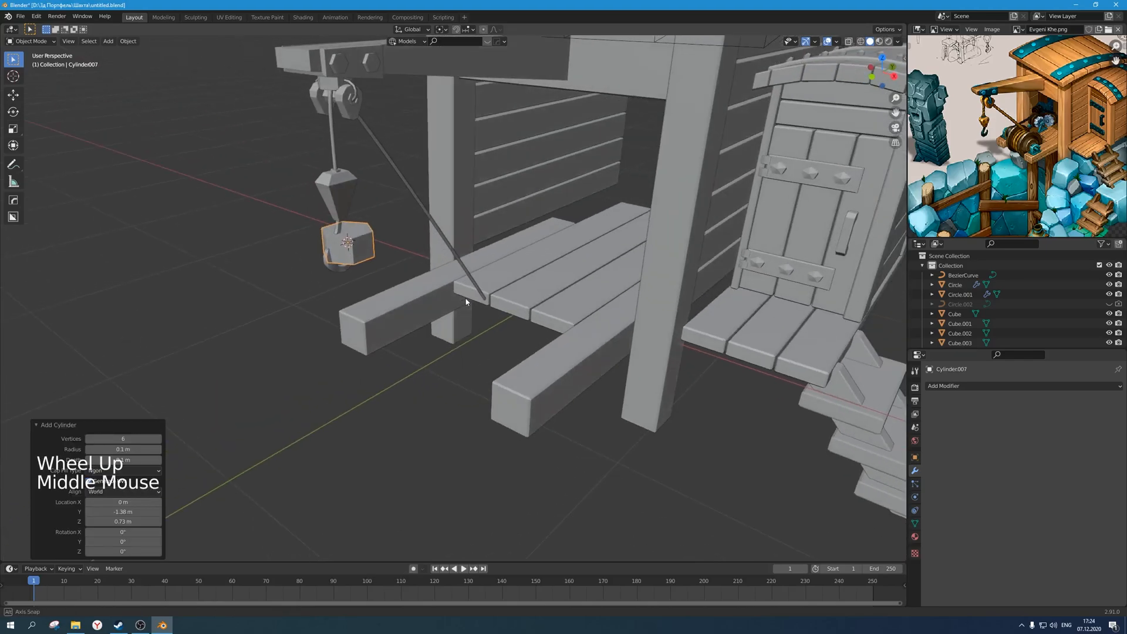
{"action": "scroll", "coordinate": [466, 301], "scroll_direction": "down", "scroll_amount": 2}
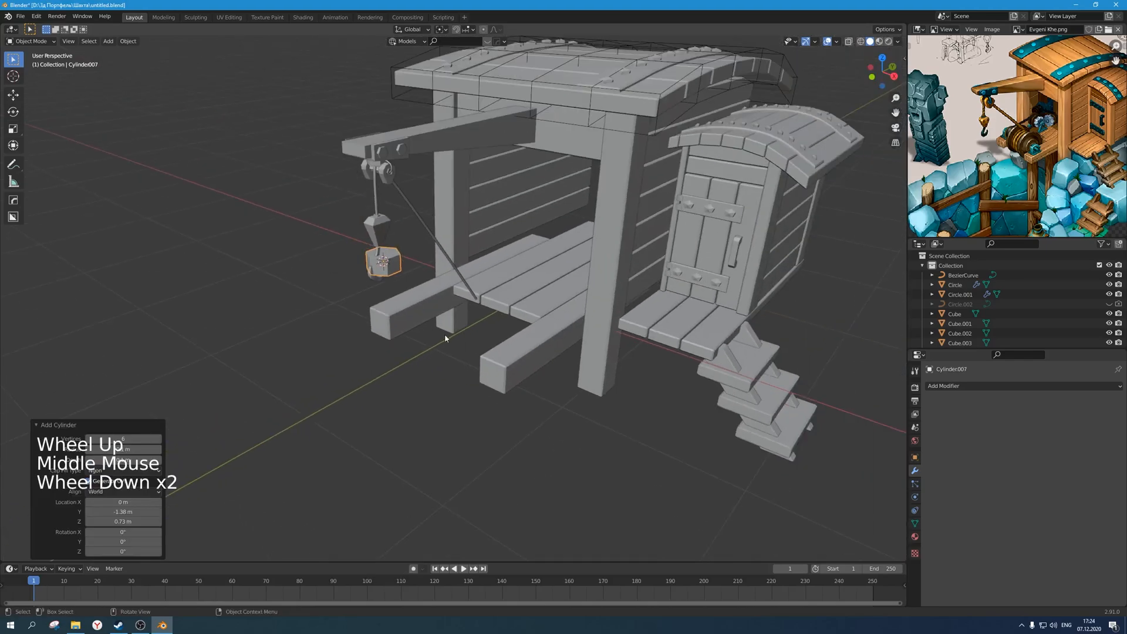
{"action": "left_click", "coordinate": [125, 439]}
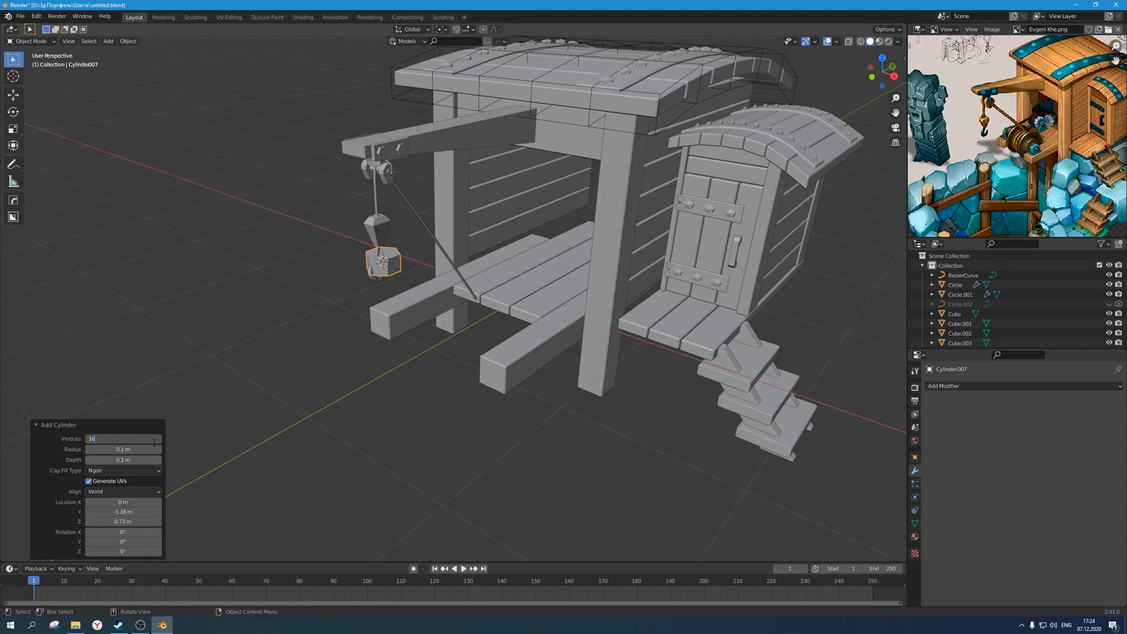
{"action": "type", "text": "16"}
{"action": "key", "text": "Return"}
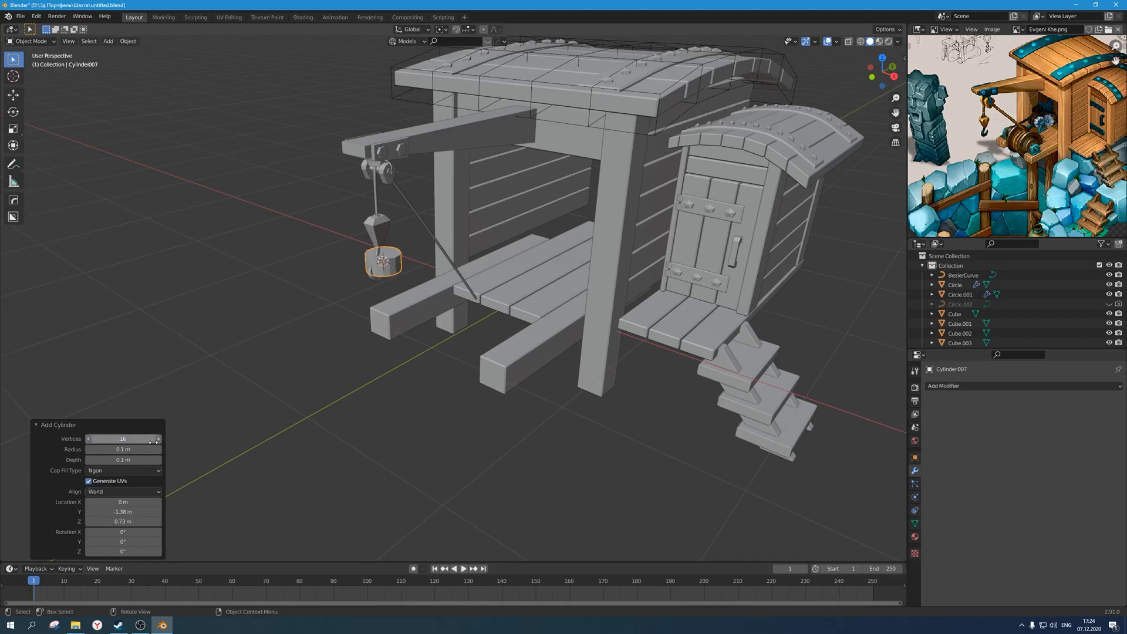
Rotate the new cylinder 90° around the Y axis so that it lies horizontally.
{"action": "middle_click_drag", "start_coordinate": [407, 294], "coordinate": [410, 293]}
{"action": "key", "text": "r"}
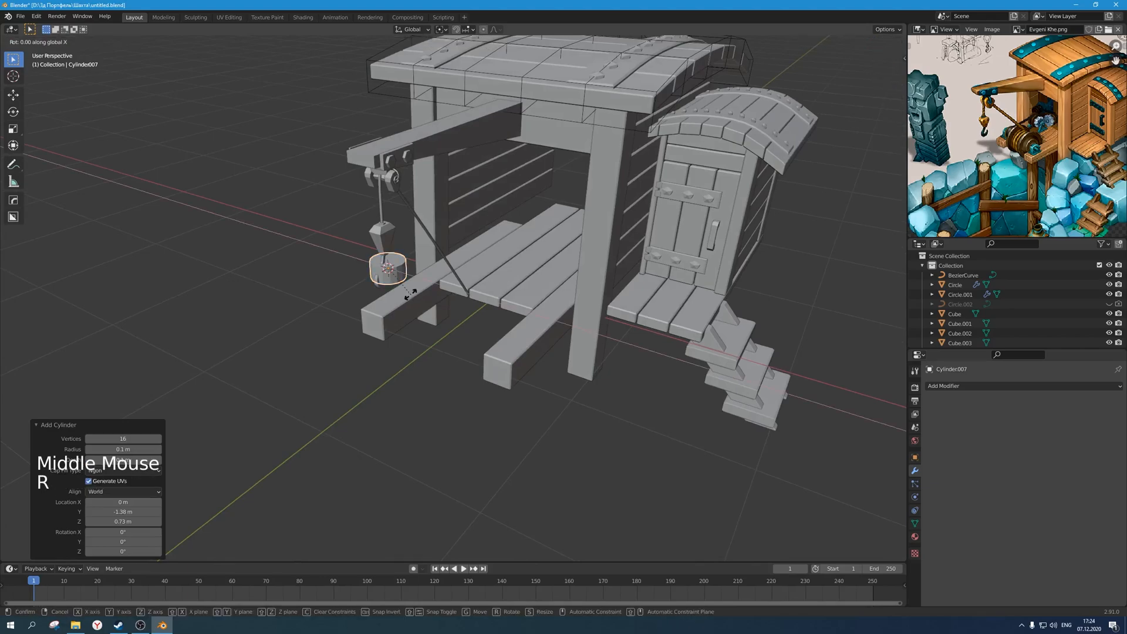
{"action": "key", "text": "Return"}
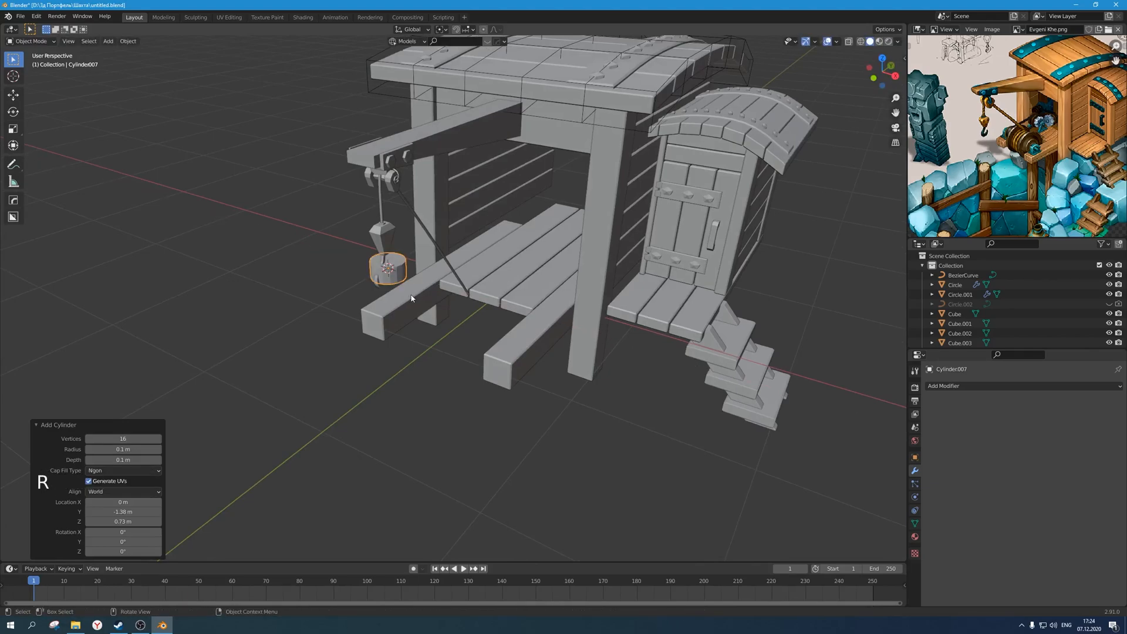
{"action": "key", "text": "r"}
{"action": "key", "text": "y"}
{"action": "key", "text": "9"}
{"action": "key", "text": "0"}
{"action": "key", "text": "Return"}
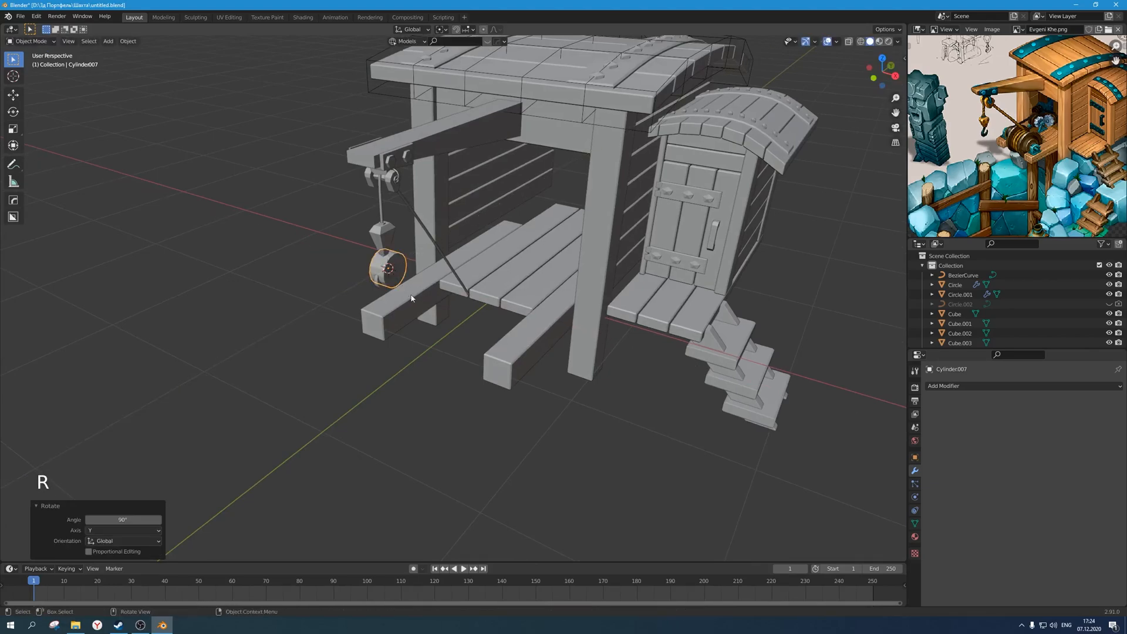
Move the cylinder down about 0.63 m along Z and about 0.74 m along Y, between the two projecting platform beams.
{"action": "key", "text": "KP_1"}
{"action": "key", "text": "g"}
{"action": "key", "text": "z"}
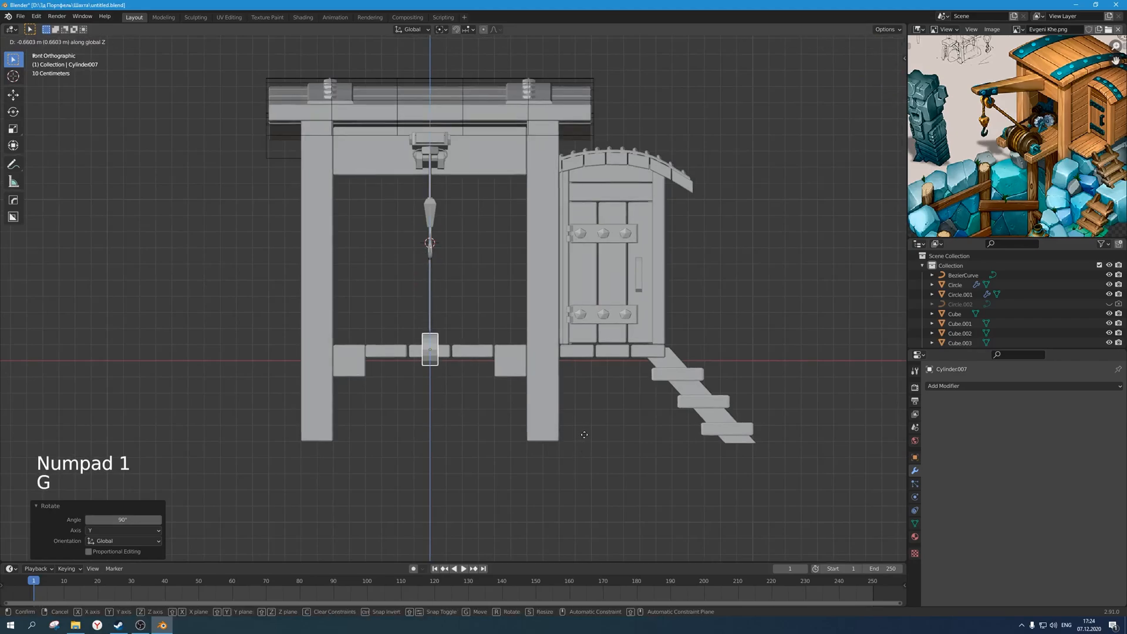
{"action": "left_click", "coordinate": [585, 429]}
{"action": "scroll", "coordinate": [585, 429], "scroll_direction": "down", "scroll_amount": 1}
{"action": "middle_click_drag", "start_coordinate": [584, 429], "coordinate": [469, 424]}
{"action": "scroll", "coordinate": [502, 372], "scroll_direction": "up", "scroll_amount": 2}
{"action": "middle_click_drag", "start_coordinate": [502, 372], "coordinate": [451, 400]}
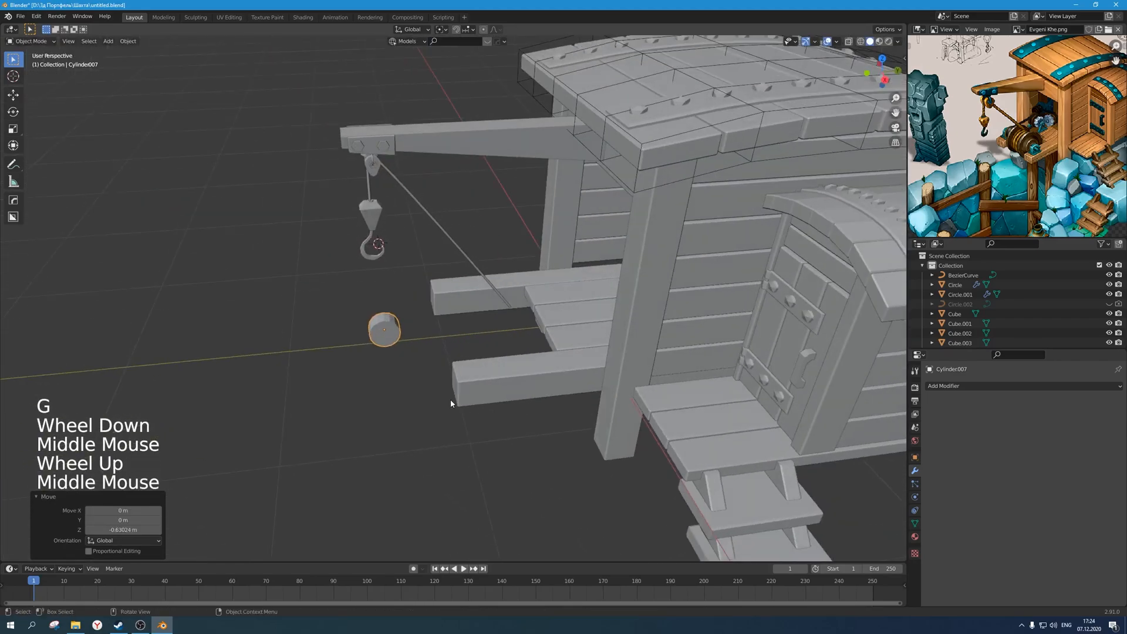
{"action": "key", "text": "g"}
{"action": "key", "text": "y"}
{"action": "left_click", "coordinate": [561, 401]}
Stretch the cylinder along X by a factor of about 2.91 to form the drum's length.
{"action": "scroll", "coordinate": [562, 400], "scroll_direction": "down", "scroll_amount": 2}
{"action": "middle_click_drag", "start_coordinate": [562, 400], "coordinate": [563, 347]}
{"action": "scroll", "coordinate": [536, 343], "scroll_direction": "up", "scroll_amount": 2}
{"action": "key", "text": "s"}
{"action": "key", "text": "x"}
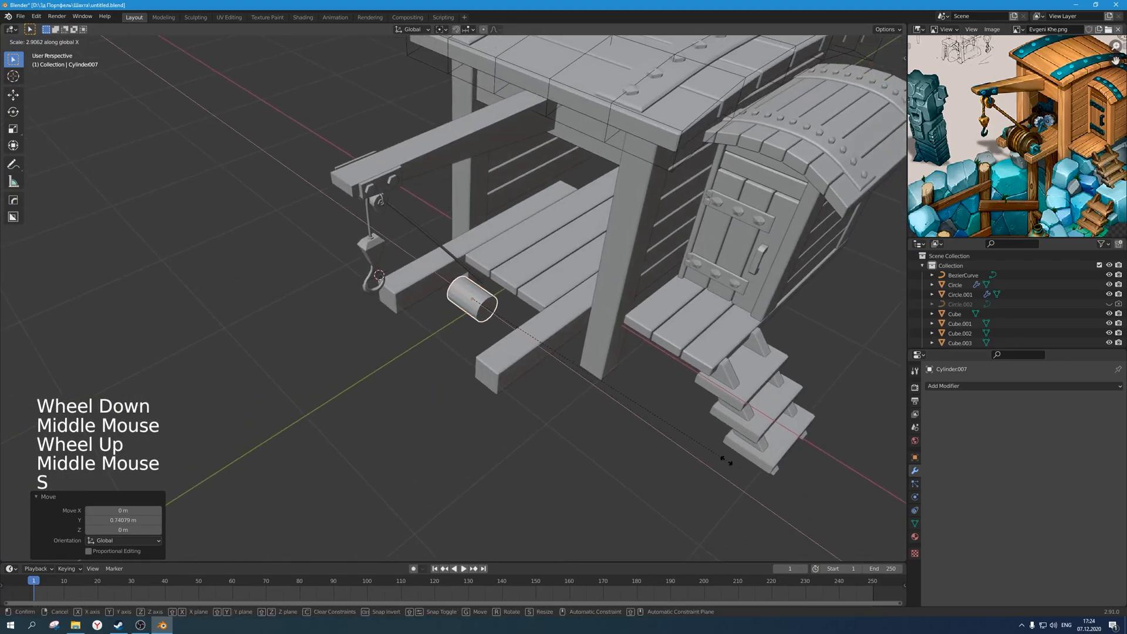
{"action": "left_click", "coordinate": [725, 461]}
Enlarge the drum's diameter by scaling it about 1.375 in Y and Z while locking X.
{"action": "scroll", "coordinate": [587, 307], "scroll_direction": "up", "scroll_amount": 2}
{"action": "middle_click_drag", "start_coordinate": [588, 307], "coordinate": [565, 289]}
{"action": "key", "text": "s"}
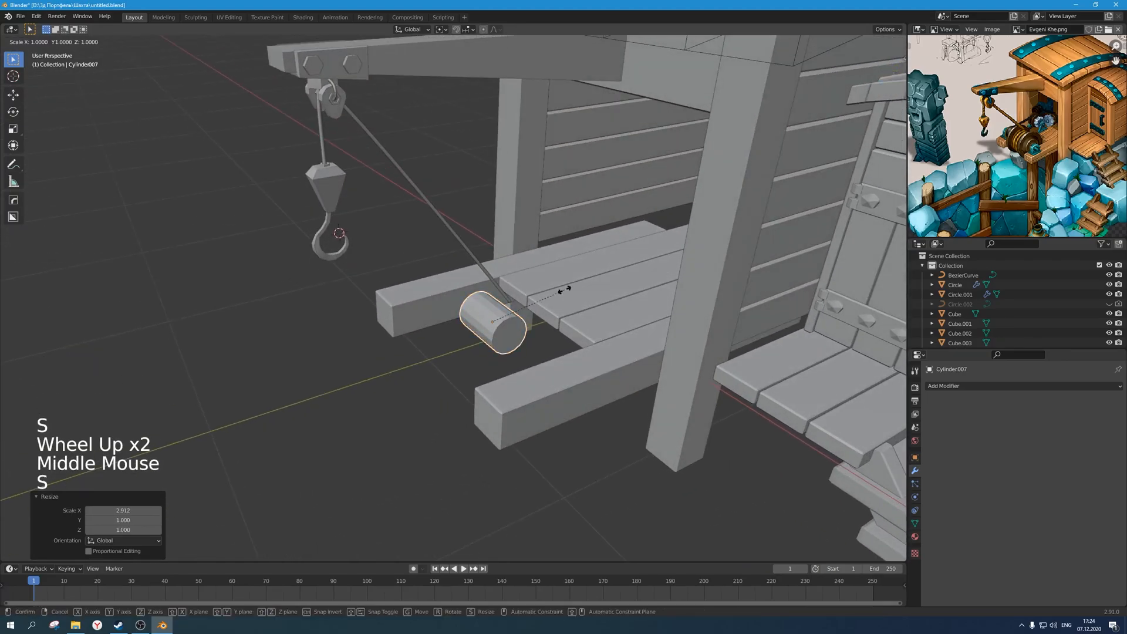
{"action": "key", "text": "shift+x"}
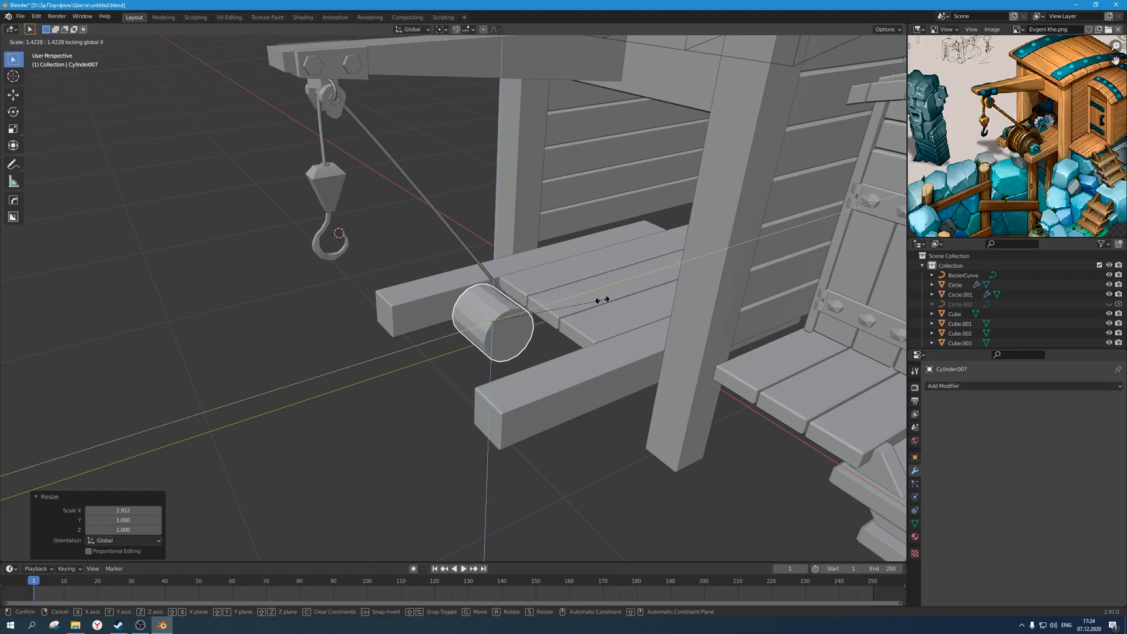
{"action": "left_click", "coordinate": [601, 300]}
{"action": "middle_click_drag", "start_coordinate": [600, 300], "coordinate": [516, 323]}
Nudge the drum in the side view so that its rim meets the lower end of the rope.
{"action": "key", "text": "KP_1"}
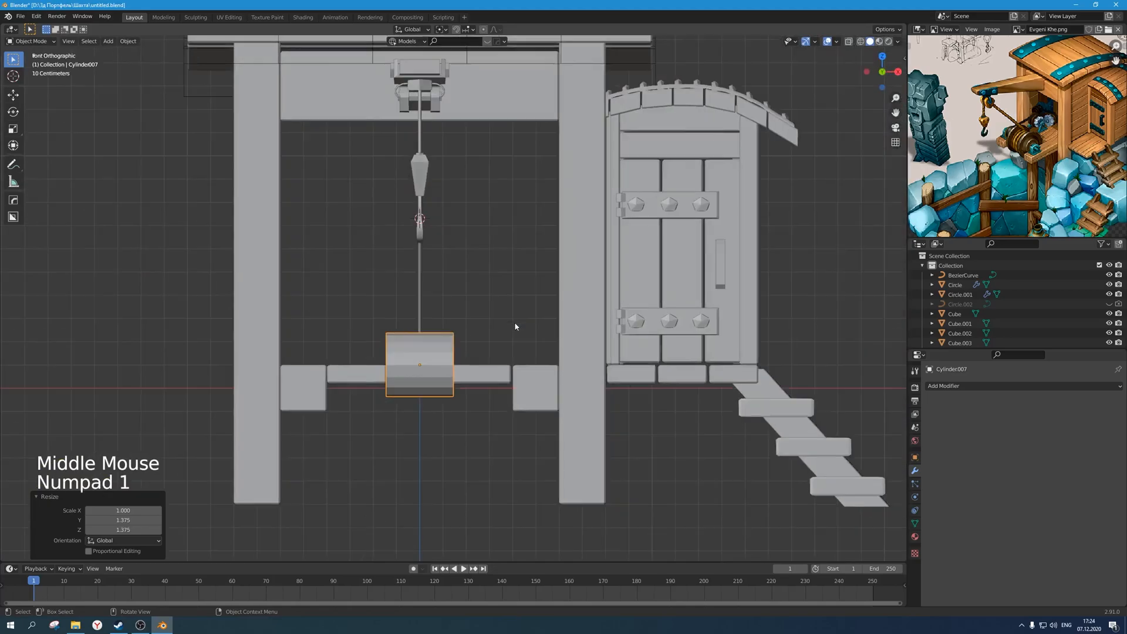
{"action": "key", "text": "KP_3"}
{"action": "scroll", "coordinate": [516, 327], "scroll_direction": "up", "scroll_amount": 3}
{"action": "middle_click_drag", "start_coordinate": [623, 423], "coordinate": [576, 350], "text": "shift"}
{"action": "scroll", "coordinate": [576, 350], "scroll_direction": "up", "scroll_amount": 1}
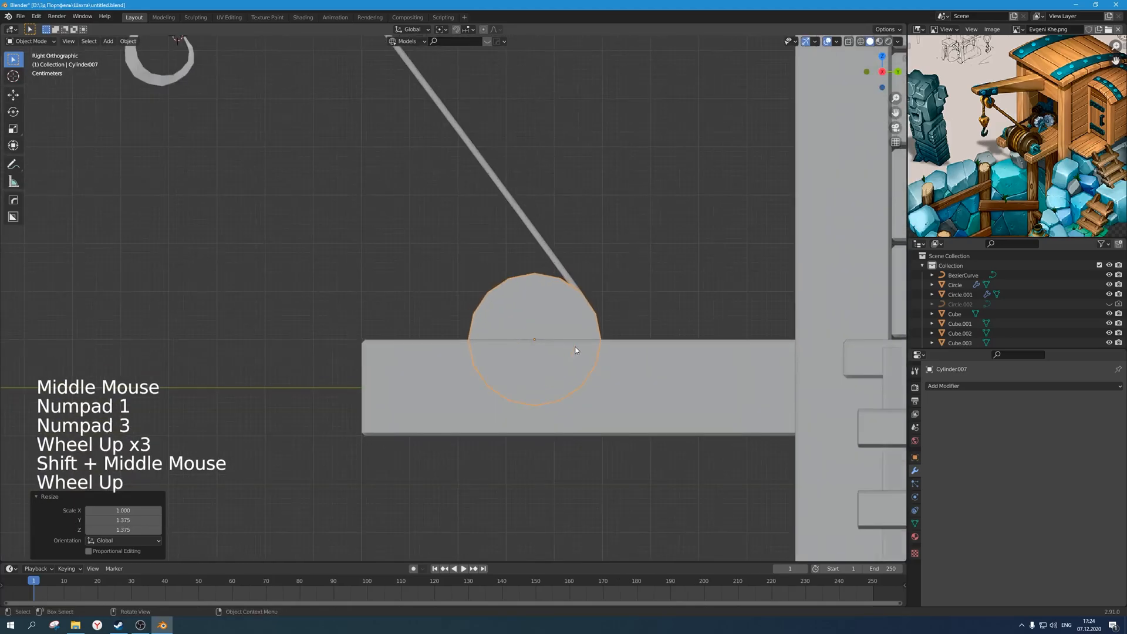
{"action": "scroll", "coordinate": [608, 366], "scroll_direction": "up", "scroll_amount": 1}
{"action": "key", "text": "g"}
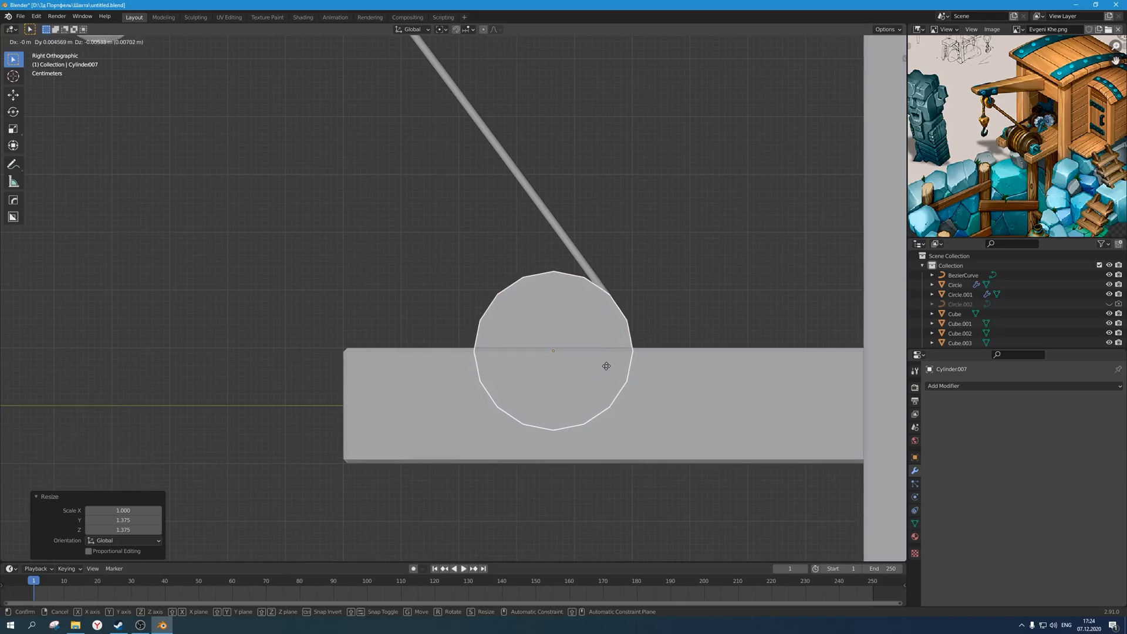
{"action": "left_click", "coordinate": [606, 366]}
Raise the drum about 0.017 m along Z and shift it about -0.014 m along Y against the rope.
{"action": "scroll", "coordinate": [628, 279], "scroll_direction": "down", "scroll_amount": 8}
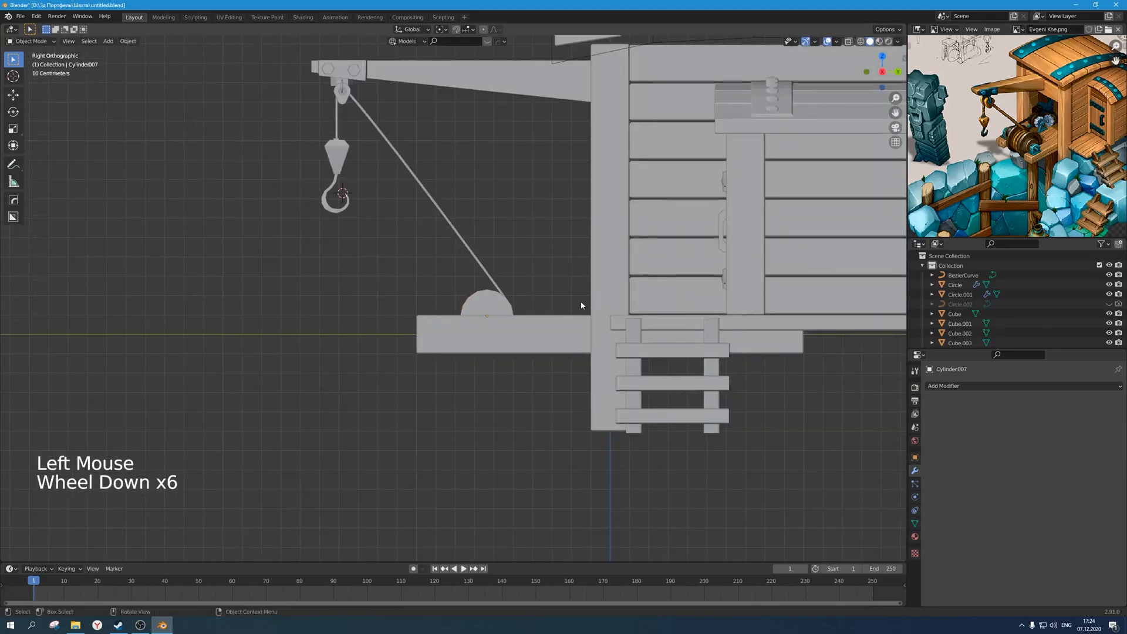
{"action": "scroll", "coordinate": [509, 330], "scroll_direction": "up", "scroll_amount": 4}
{"action": "left_click", "coordinate": [528, 311]}
{"action": "scroll", "coordinate": [534, 310], "scroll_direction": "up", "scroll_amount": 3, "text": "shift"}
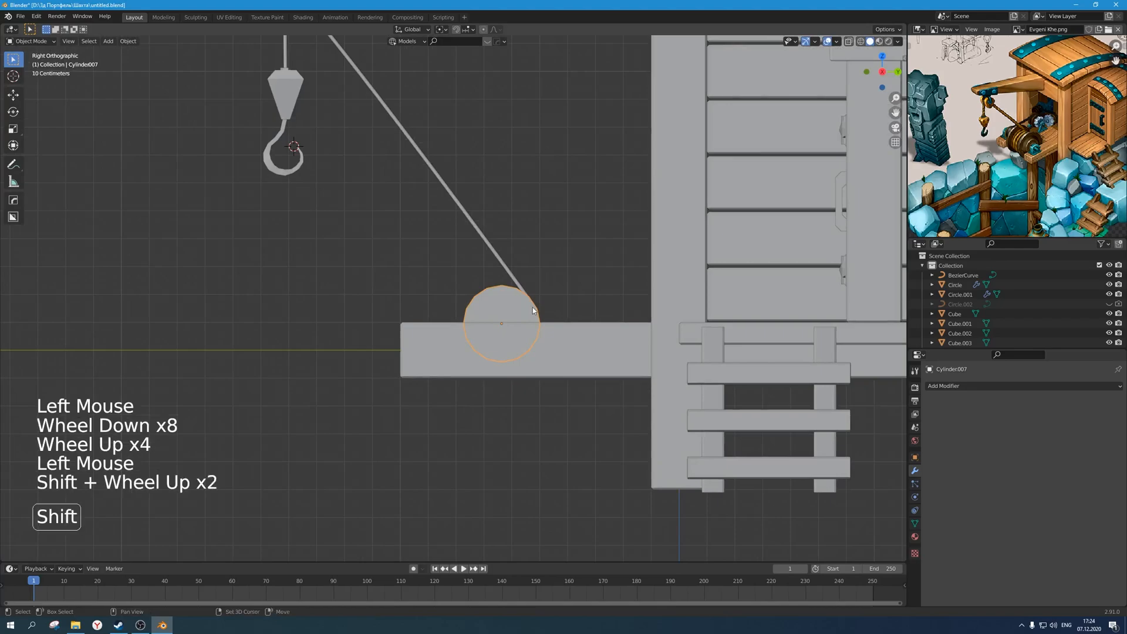
{"action": "scroll", "coordinate": [542, 317], "scroll_direction": "up", "scroll_amount": 4}
{"action": "key", "text": "g"}
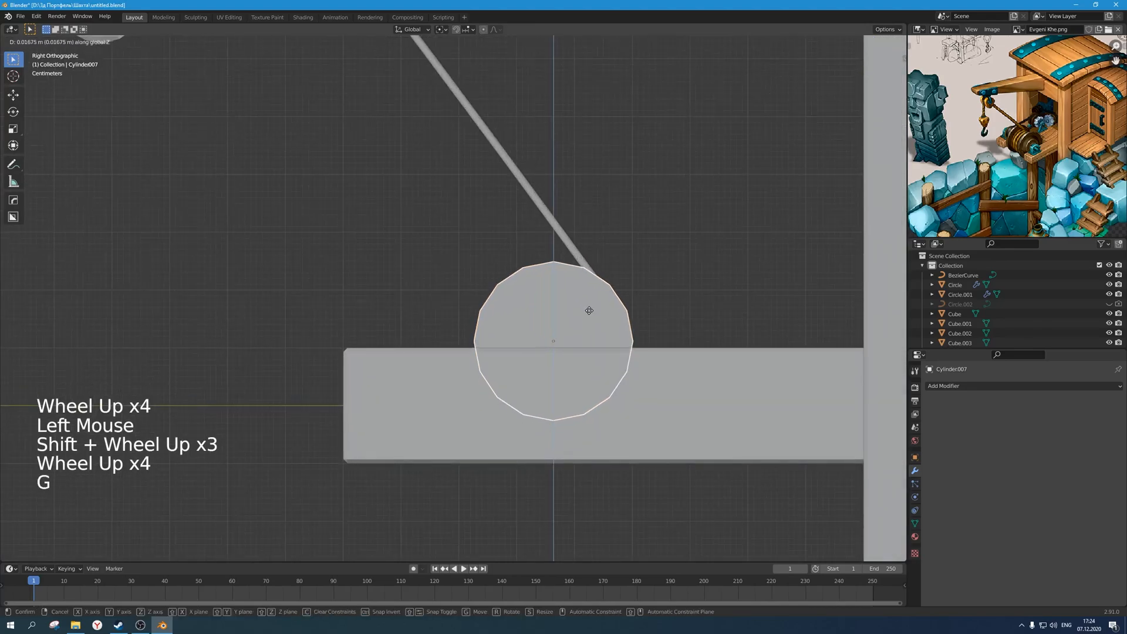
{"action": "left_click", "coordinate": [589, 317]}
{"action": "key", "text": "g"}
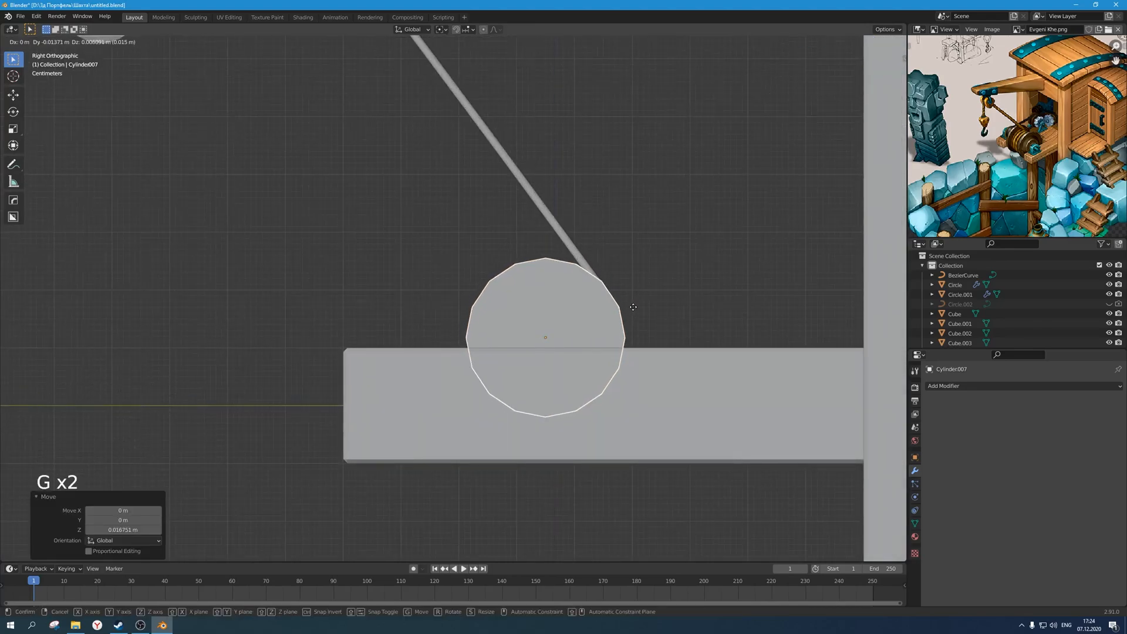
{"action": "left_click", "coordinate": [632, 306]}
Examine the drum's position relative to the rope and the platform beams from several angles.
{"action": "scroll", "coordinate": [658, 226], "scroll_direction": "down", "scroll_amount": 6}
{"action": "middle_click_drag", "start_coordinate": [509, 278], "coordinate": [603, 373]}
{"action": "mouse_move", "coordinate": [578, 320]}
{"action": "middle_mouse_down"}
{"action": "mouse_move", "coordinate": [586, 330]}
{"action": "mouse_move", "coordinate": [572, 334]}
{"action": "mouse_move", "coordinate": [564, 323]}
{"action": "middle_mouse_up"}
{"action": "scroll", "coordinate": [571, 334], "scroll_direction": "down", "scroll_amount": 1}
{"action": "scroll", "coordinate": [491, 319], "scroll_direction": "up", "scroll_amount": 4}
{"action": "middle_click_drag", "start_coordinate": [490, 319], "coordinate": [500, 318], "text": "shift"}
{"action": "mouse_move", "coordinate": [500, 318]}
{"action": "middle_mouse_down"}
{"action": "mouse_move", "coordinate": [532, 323]}
{"action": "mouse_move", "coordinate": [476, 330]}
{"action": "mouse_move", "coordinate": [488, 327]}
{"action": "mouse_move", "coordinate": [455, 317]}
{"action": "mouse_move", "coordinate": [479, 314]}
{"action": "middle_mouse_up"}
{"action": "scroll", "coordinate": [482, 328], "scroll_direction": "up", "scroll_amount": 2}
{"action": "left_click", "coordinate": [479, 315]}
{"action": "scroll", "coordinate": [478, 315], "scroll_direction": "down", "scroll_amount": 1}
{"action": "scroll", "coordinate": [503, 271], "scroll_direction": "up", "scroll_amount": 1}
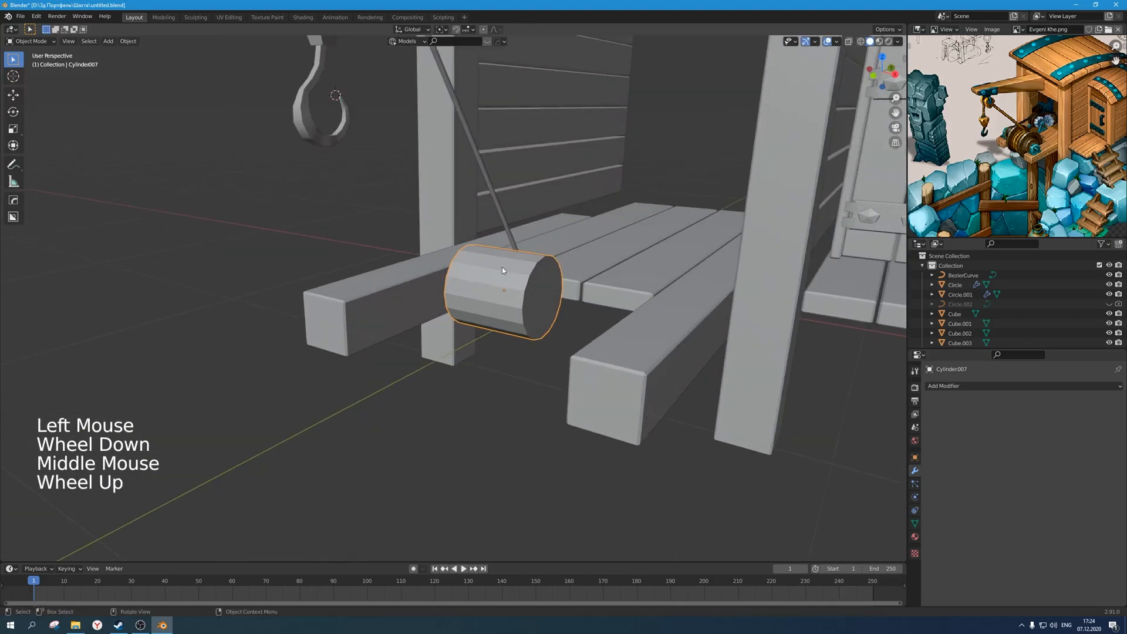
Cut an edge loop around the middle of the drum in Edit Mode.
{"action": "key", "text": "Tab"}
{"action": "key", "text": "Tab"}
{"action": "key", "text": "Tab"}
{"action": "middle_click_drag", "start_coordinate": [549, 282], "coordinate": [428, 352]}
{"action": "key", "text": "3"}
{"action": "key", "text": "3"}
{"action": "left_click", "coordinate": [543, 289]}
{"action": "left_click", "coordinate": [363, 303], "text": "shift"}
{"action": "key", "text": "1"}
{"action": "key", "text": "alt+z"}
{"action": "key", "text": "ctrl+r"}
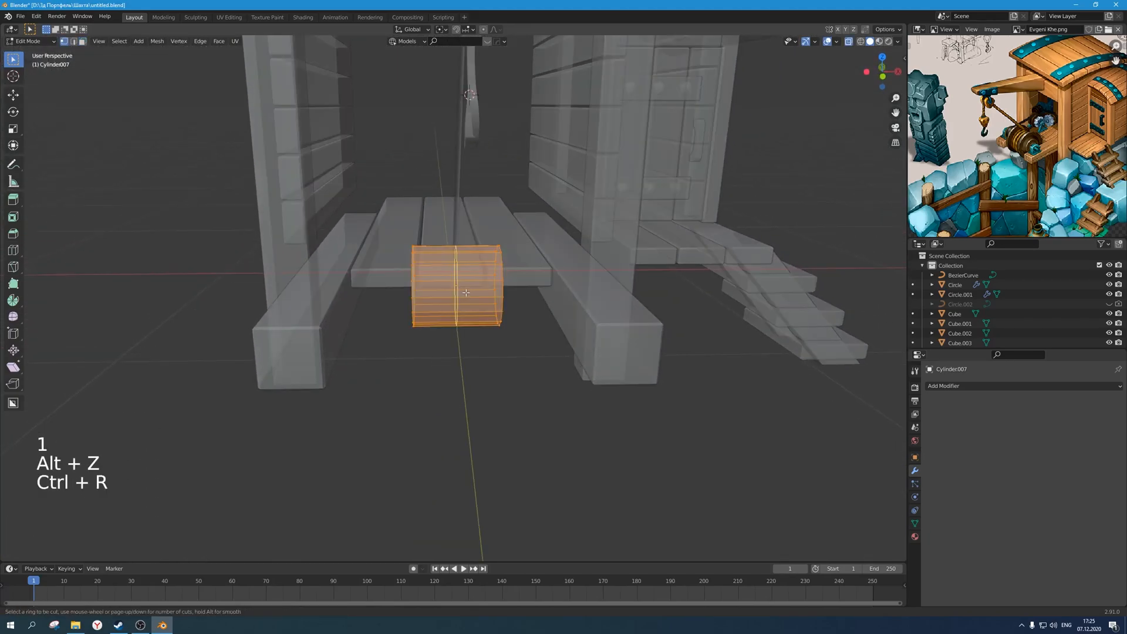
Delete the vertices of the drum's half on the negative X side.
{"action": "key", "text": "alt+z"}
{"action": "key", "text": "1"}
{"action": "key", "text": "alt+z"}
{"action": "left_click", "coordinate": [448, 239]}
{"action": "key", "text": "x"}
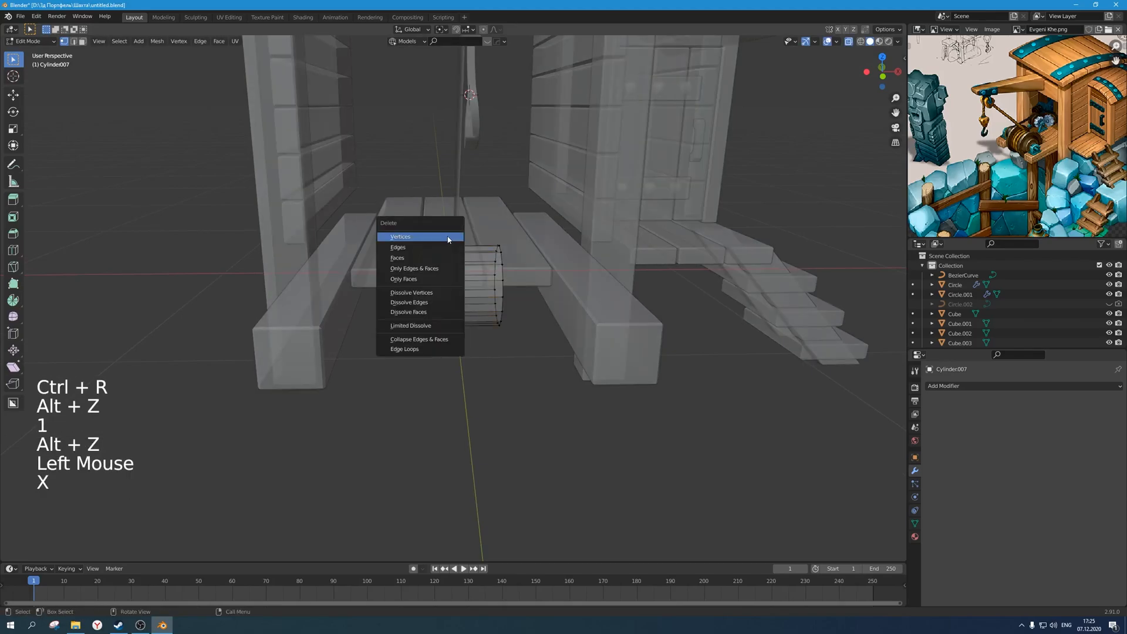
{"action": "key", "text": "alt+z"}
{"action": "scroll", "coordinate": [737, 365], "scroll_direction": "up", "scroll_amount": 3}
Add a Mirror modifier on the X axis to the half drum, with platform plank Cube.041 as mirror object and Clipping enabled.
{"action": "key", "text": "Tab"}
{"action": "left_click", "coordinate": [967, 386]}
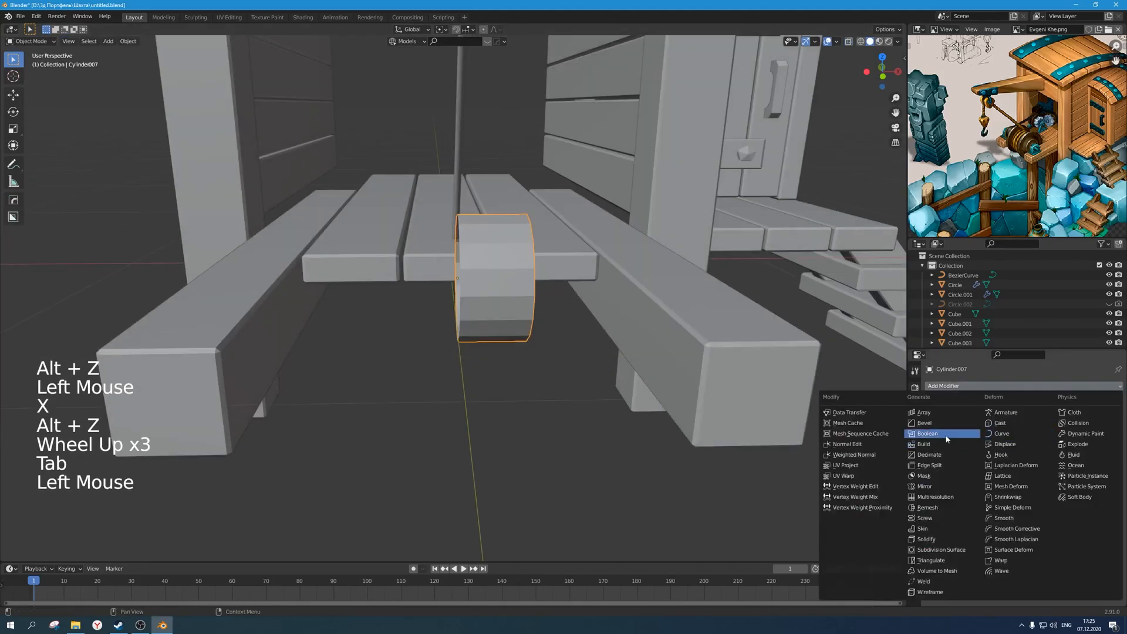
{"action": "left_click", "coordinate": [940, 486]}
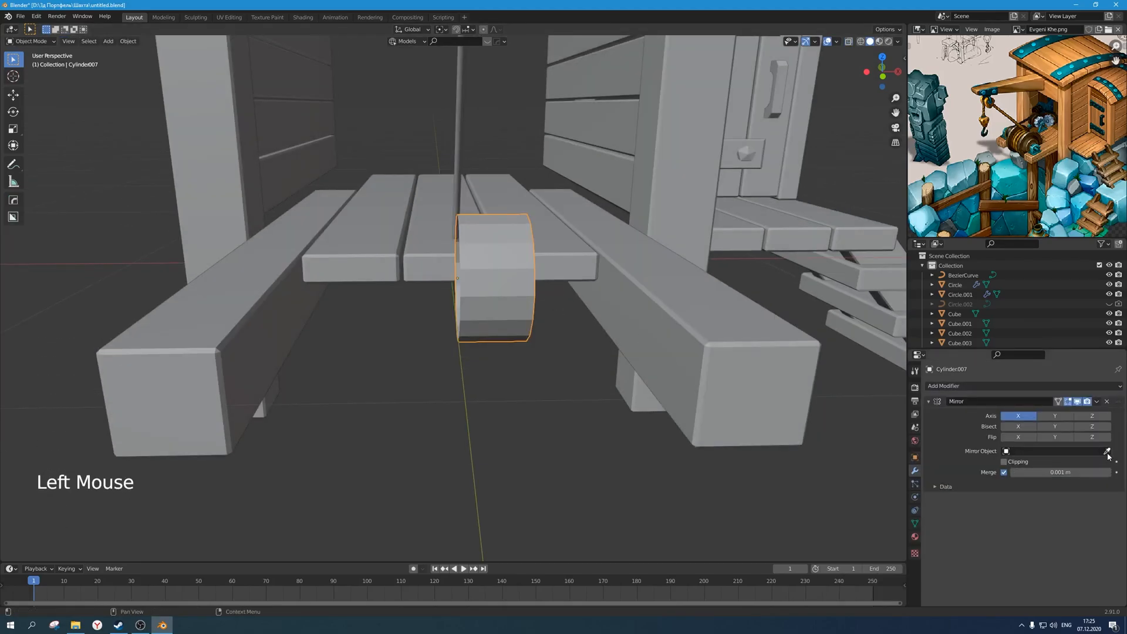
{"action": "left_click", "coordinate": [429, 256]}
{"action": "middle_click_drag", "start_coordinate": [481, 277], "coordinate": [499, 335]}
{"action": "scroll", "coordinate": [493, 294], "scroll_direction": "down", "scroll_amount": 2}
{"action": "key", "text": "Tab"}
{"action": "scroll", "coordinate": [485, 260], "scroll_direction": "up", "scroll_amount": 2}
{"action": "left_click", "coordinate": [1004, 462]}
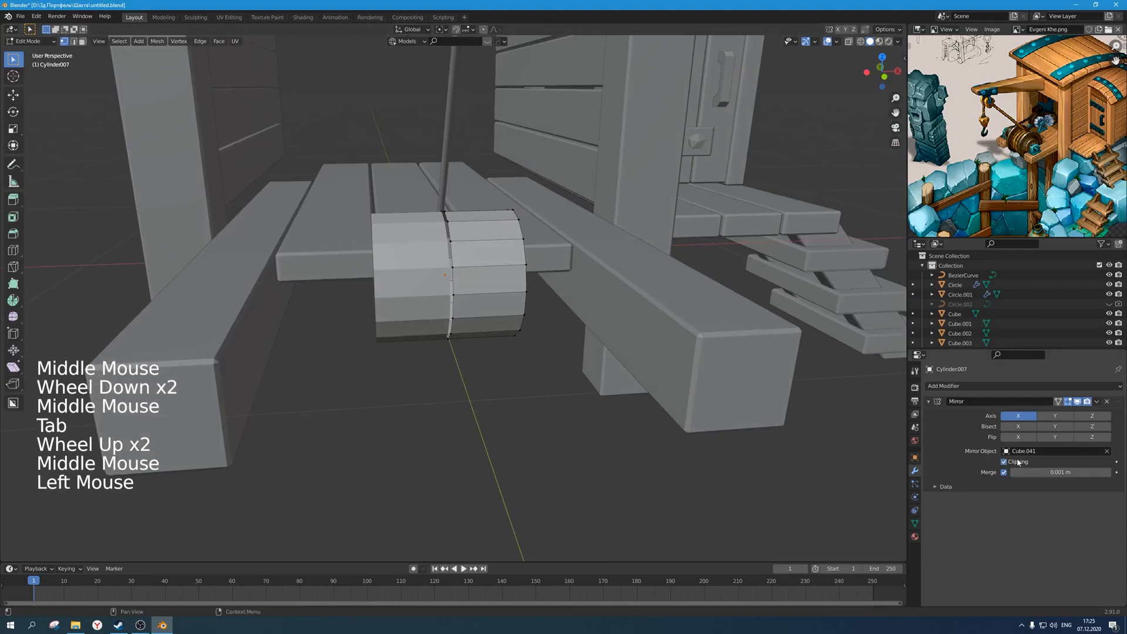
Move the drum's open middle vertices along X onto the mirror plane to close the seam.
{"action": "key", "text": "alt+z"}
{"action": "left_click_drag", "start_coordinate": [474, 376], "coordinate": [384, 195]}
{"action": "middle_click_drag", "start_coordinate": [546, 326], "coordinate": [503, 322]}
{"action": "key", "text": "g"}
{"action": "key", "text": "x"}
{"action": "left_click", "coordinate": [375, 297]}
{"action": "key", "text": "g"}
{"action": "key", "text": "x"}
{"action": "key", "text": "Escape"}
{"action": "key", "text": "alt+z"}
Extrude the drum's end face in place and scale it up to form a wider flange.
{"action": "scroll", "coordinate": [504, 317], "scroll_direction": "down", "scroll_amount": 1, "text": "alt"}
{"action": "scroll", "coordinate": [503, 317], "scroll_direction": "down", "scroll_amount": 1}
{"action": "scroll", "coordinate": [505, 321], "scroll_direction": "down", "scroll_amount": 3}
{"action": "key", "text": "3"}
{"action": "left_click", "coordinate": [458, 276]}
{"action": "scroll", "coordinate": [457, 276], "scroll_direction": "up", "scroll_amount": 1}
{"action": "middle_click_drag", "start_coordinate": [457, 276], "coordinate": [502, 302]}
{"action": "scroll", "coordinate": [503, 304], "scroll_direction": "up", "scroll_amount": 2}
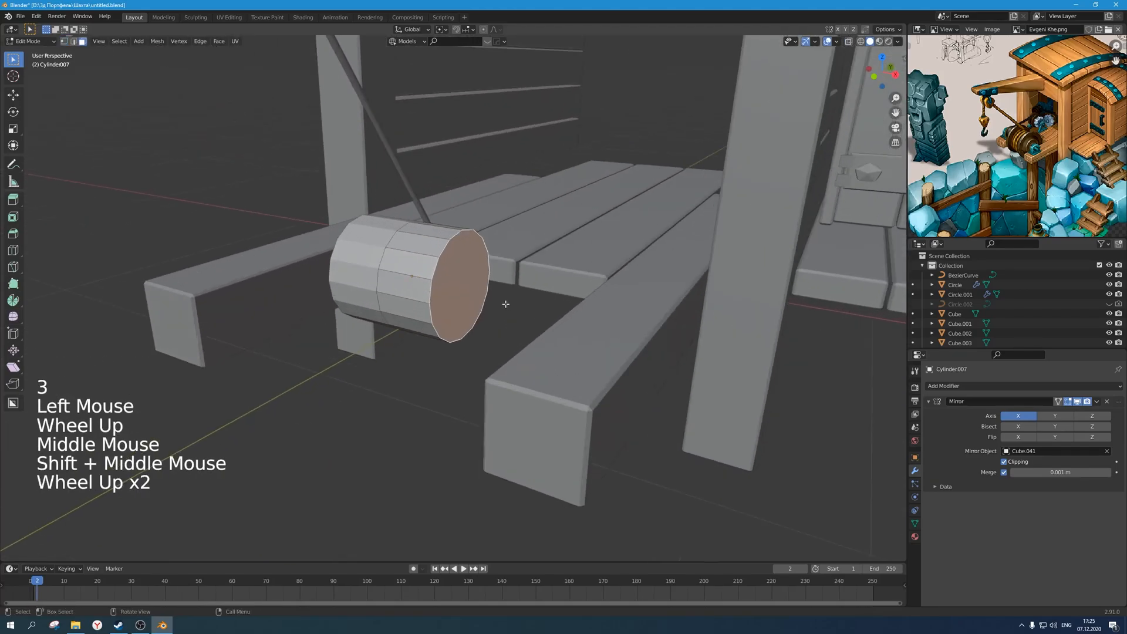
{"action": "key", "text": "e"}
{"action": "key", "text": "s"}
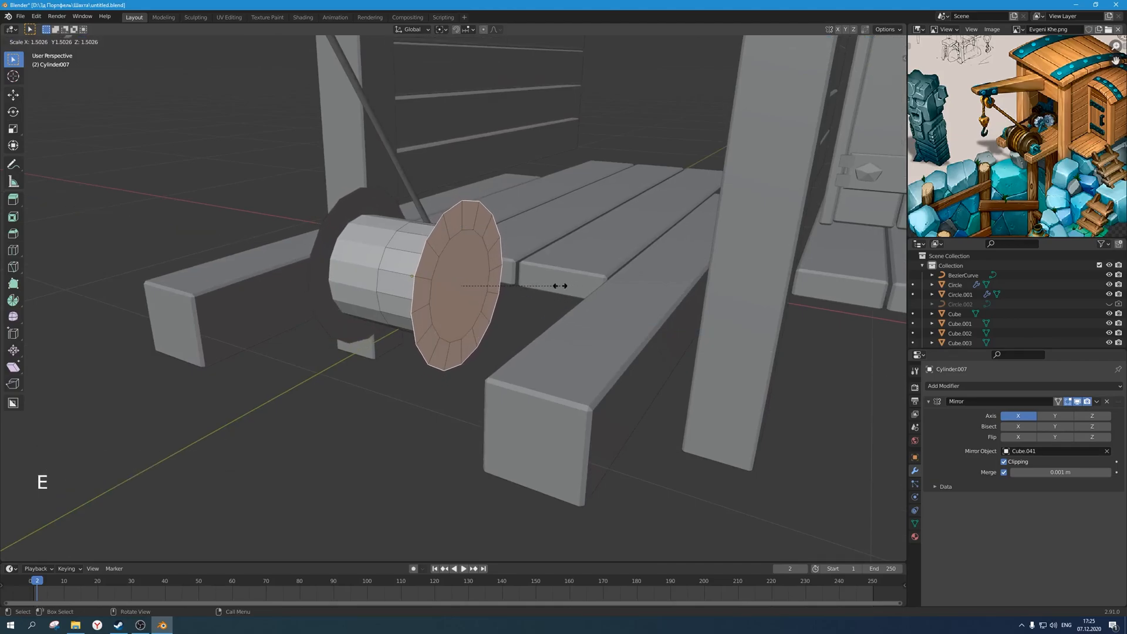
{"action": "left_click", "coordinate": [554, 286]}
Extrude the flange face about 0.021 m for thickness and inset it about 0.046 m.
{"action": "middle_click_drag", "start_coordinate": [554, 286], "coordinate": [619, 253]}
{"action": "key", "text": "e"}
{"action": "left_click", "coordinate": [530, 327]}
{"action": "scroll", "coordinate": [529, 327], "scroll_direction": "up", "scroll_amount": 1}
{"action": "key", "text": "i"}
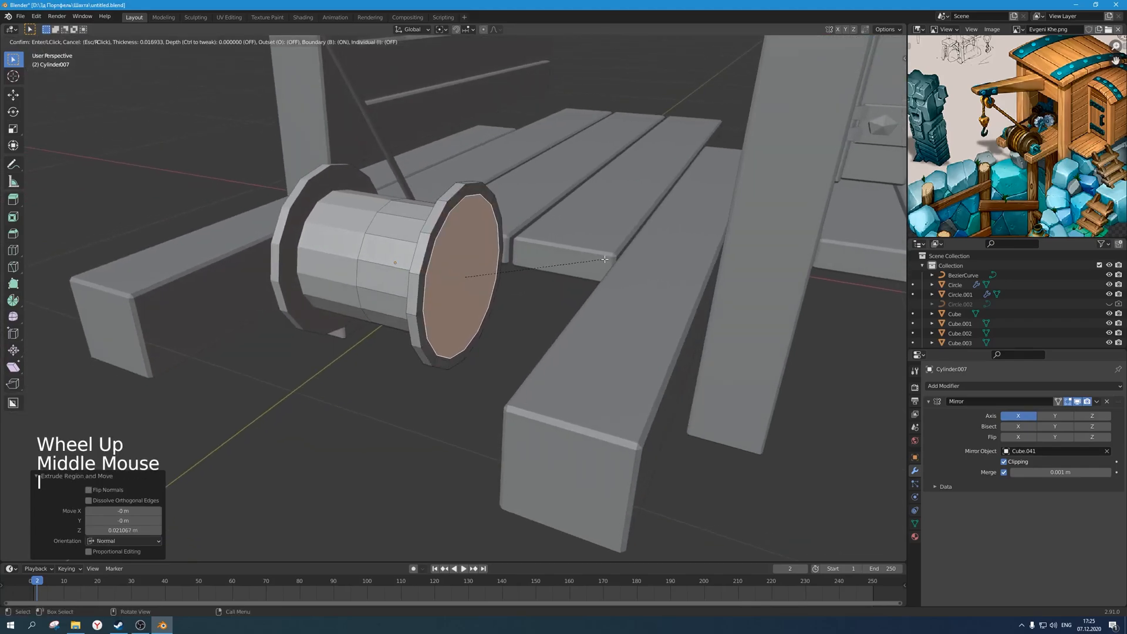
{"action": "left_click", "coordinate": [589, 265]}
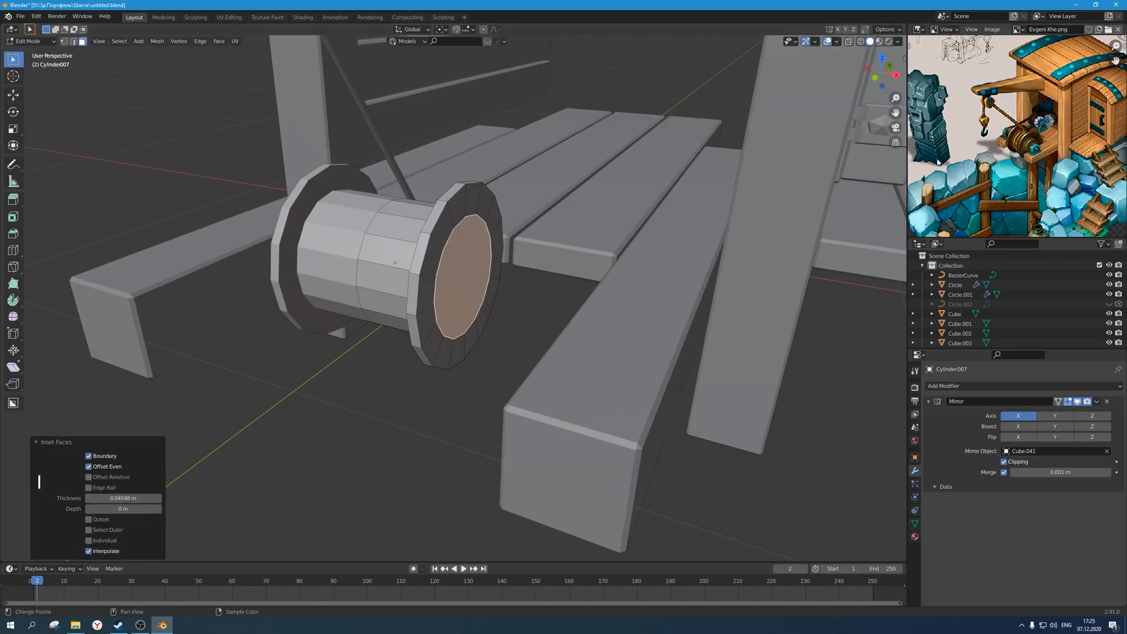
Extrude the inset flange face about 0.04 m outward and scale it down into a tapered hub like the reference.
{"action": "scroll", "coordinate": [1070, 141], "scroll_direction": "up", "scroll_amount": 5}
{"action": "middle_click_drag", "start_coordinate": [1051, 182], "coordinate": [1050, 174]}
{"action": "scroll", "coordinate": [1049, 173], "scroll_direction": "down", "scroll_amount": 1}
{"action": "middle_click_drag", "start_coordinate": [587, 276], "coordinate": [564, 275]}
{"action": "key", "text": "e"}
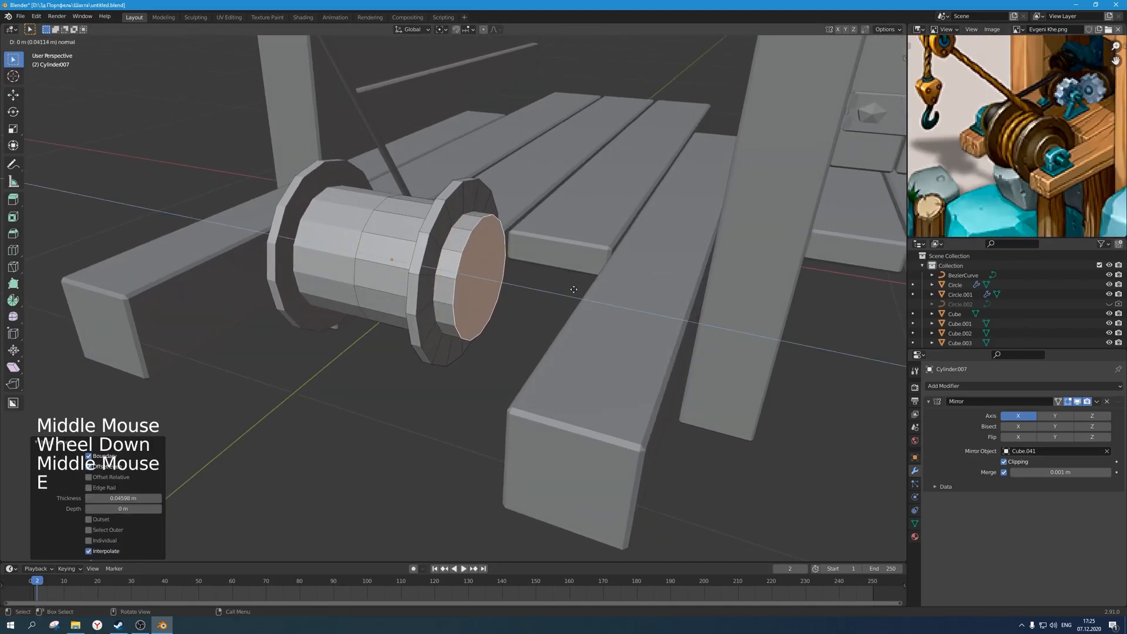
{"action": "left_click", "coordinate": [577, 292]}
{"action": "key", "text": "s"}
{"action": "left_click", "coordinate": [588, 276]}
Move the hub's end face inward about 0.02 m along X and extrude it outward about 0.02 m.
{"action": "key", "text": "g"}
{"action": "key", "text": "x"}
{"action": "left_click", "coordinate": [585, 276]}
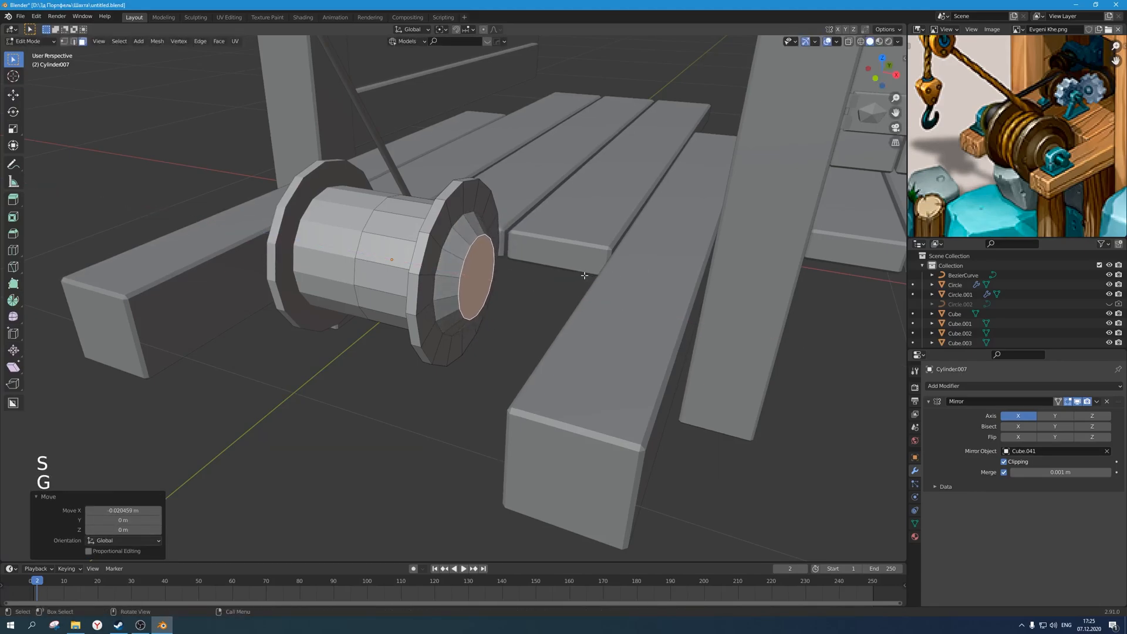
{"action": "key", "text": "e"}
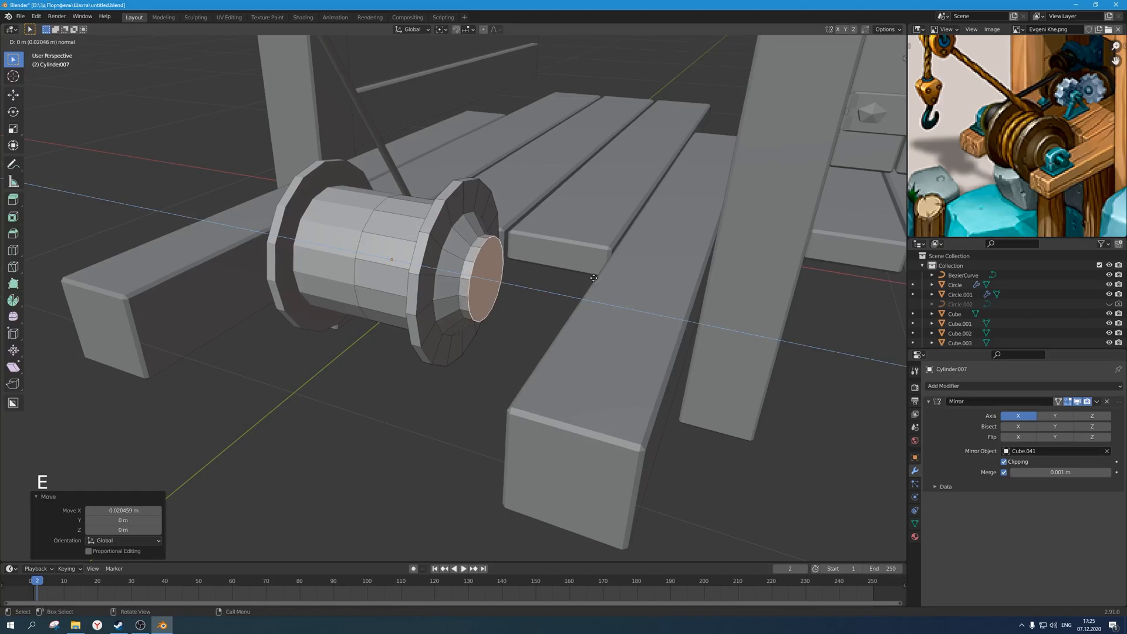
{"action": "left_click", "coordinate": [594, 279]}
{"action": "scroll", "coordinate": [595, 278], "scroll_direction": "down", "scroll_amount": 3}
{"action": "middle_click_drag", "start_coordinate": [594, 279], "coordinate": [575, 320]}
Grow the selection to the whole flange and hub and move them outward along X to lengthen the drum.
{"action": "key", "text": "ctrl+KP_Add"}
{"action": "key", "text": "ctrl+KP_Add"}
{"action": "middle_click_drag", "start_coordinate": [575, 320], "coordinate": [577, 314]}
{"action": "scroll", "coordinate": [577, 323], "scroll_direction": "down", "scroll_amount": 3}
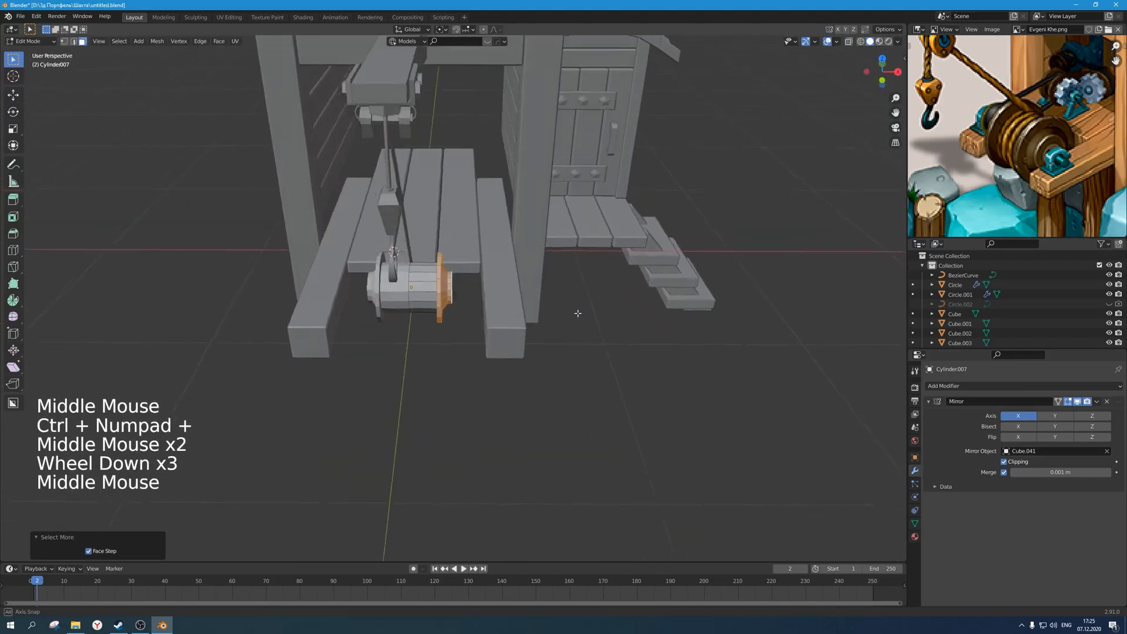
{"action": "key", "text": "KP_1"}
{"action": "scroll", "coordinate": [578, 313], "scroll_direction": "up", "scroll_amount": 1}
{"action": "key", "text": "g"}
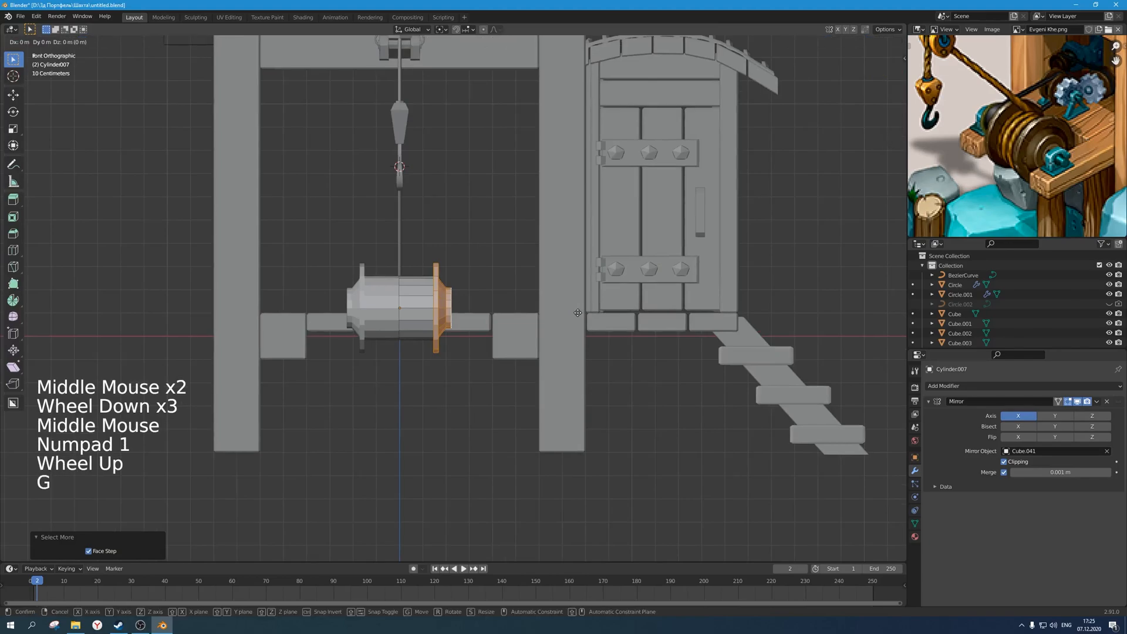
{"action": "left_click", "coordinate": [598, 314]}
Scale the flange and hub about 1.73 along X and shift them outward about 0.04 m toward the support beam.
{"action": "key", "text": "s"}
{"action": "left_click", "coordinate": [701, 337]}
{"action": "key", "text": "g"}
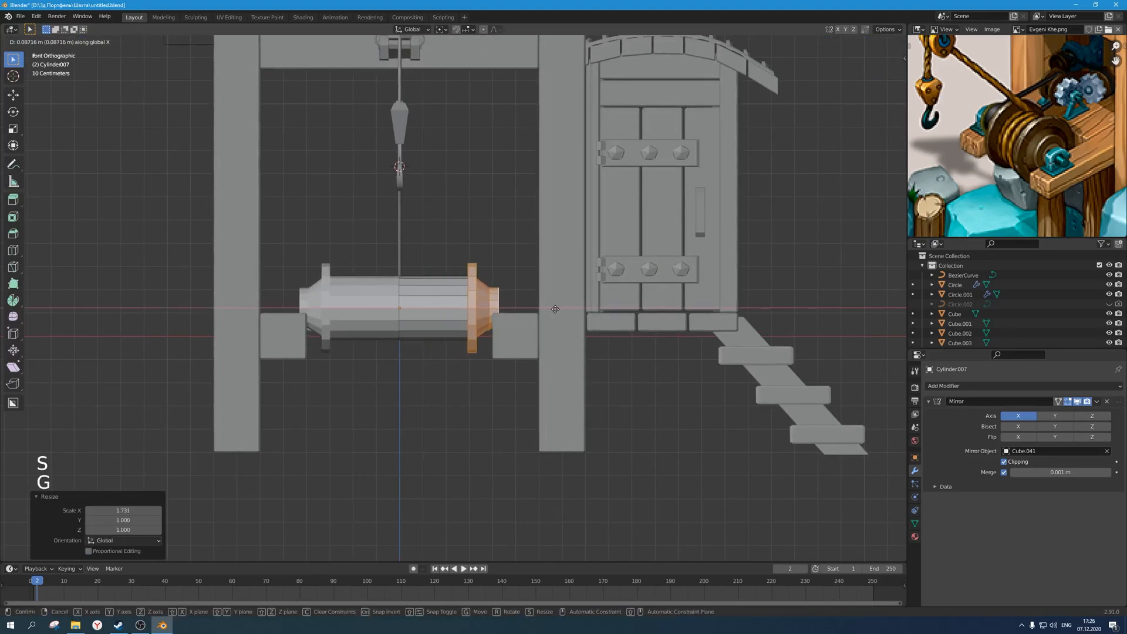
{"action": "left_click", "coordinate": [545, 307]}
{"action": "scroll", "coordinate": [528, 309], "scroll_direction": "down", "scroll_amount": 2}
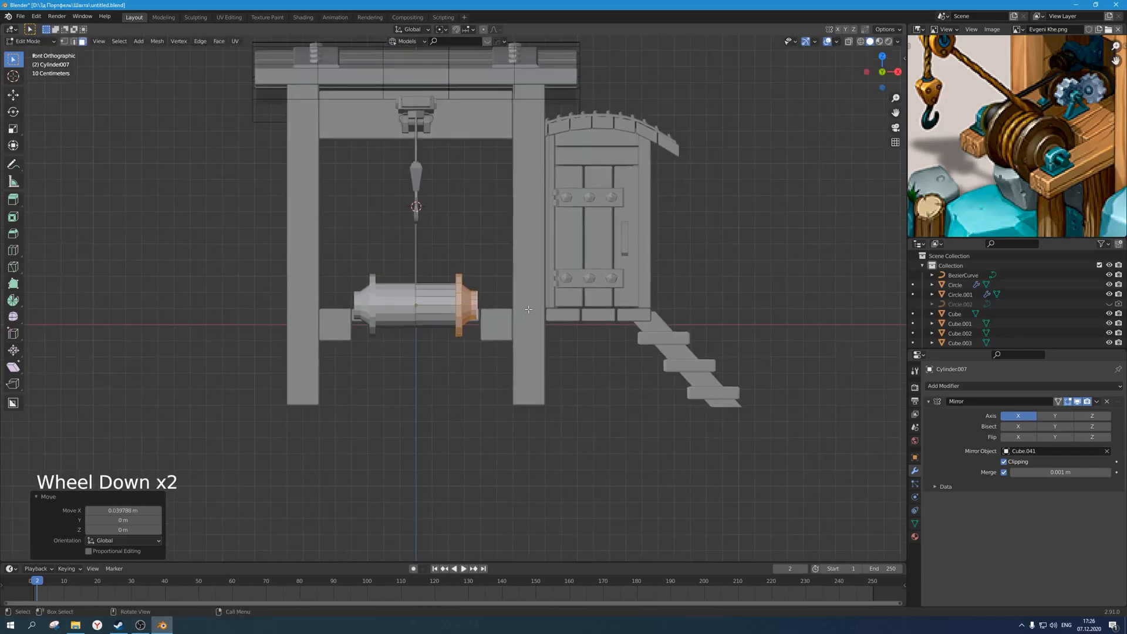
{"action": "scroll", "coordinate": [500, 317], "scroll_direction": "up", "scroll_amount": 3}
{"action": "key", "text": "g"}
{"action": "left_click", "coordinate": [501, 316]}
{"action": "scroll", "coordinate": [501, 317], "scroll_direction": "down", "scroll_amount": 3}
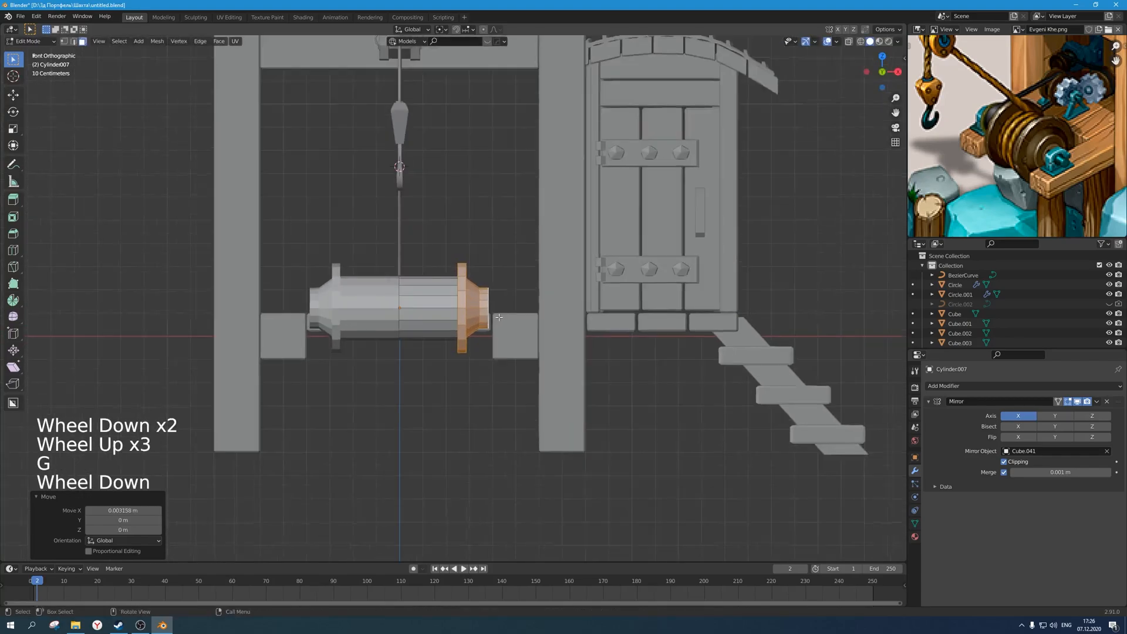
Leave Edit Mode and compare the winch drum and the whole building with the reference image.
{"action": "middle_click_drag", "start_coordinate": [500, 316], "coordinate": [444, 358]}
{"action": "key", "text": "Tab"}
{"action": "scroll", "coordinate": [443, 397], "scroll_direction": "down", "scroll_amount": 1}
{"action": "middle_click_drag", "start_coordinate": [443, 397], "coordinate": [446, 397]}
{"action": "scroll", "coordinate": [1016, 159], "scroll_direction": "down", "scroll_amount": 4}
{"action": "middle_click_drag", "start_coordinate": [1016, 159], "coordinate": [1016, 182]}
{"action": "scroll", "coordinate": [1016, 194], "scroll_direction": "down", "scroll_amount": 1}
{"action": "scroll", "coordinate": [1015, 186], "scroll_direction": "up", "scroll_amount": 3}
{"action": "scroll", "coordinate": [1001, 157], "scroll_direction": "up", "scroll_amount": 1}
{"action": "scroll", "coordinate": [1006, 167], "scroll_direction": "down", "scroll_amount": 1}
{"action": "mouse_move", "coordinate": [547, 304]}
{"action": "middle_mouse_down"}
{"action": "mouse_move", "coordinate": [600, 293]}
{"action": "mouse_move", "coordinate": [568, 301]}
{"action": "middle_mouse_up"}
{"action": "scroll", "coordinate": [545, 284], "scroll_direction": "down", "scroll_amount": 2}
{"action": "scroll", "coordinate": [545, 285], "scroll_direction": "up", "scroll_amount": 2}
{"action": "scroll", "coordinate": [546, 288], "scroll_direction": "down", "scroll_amount": 2}
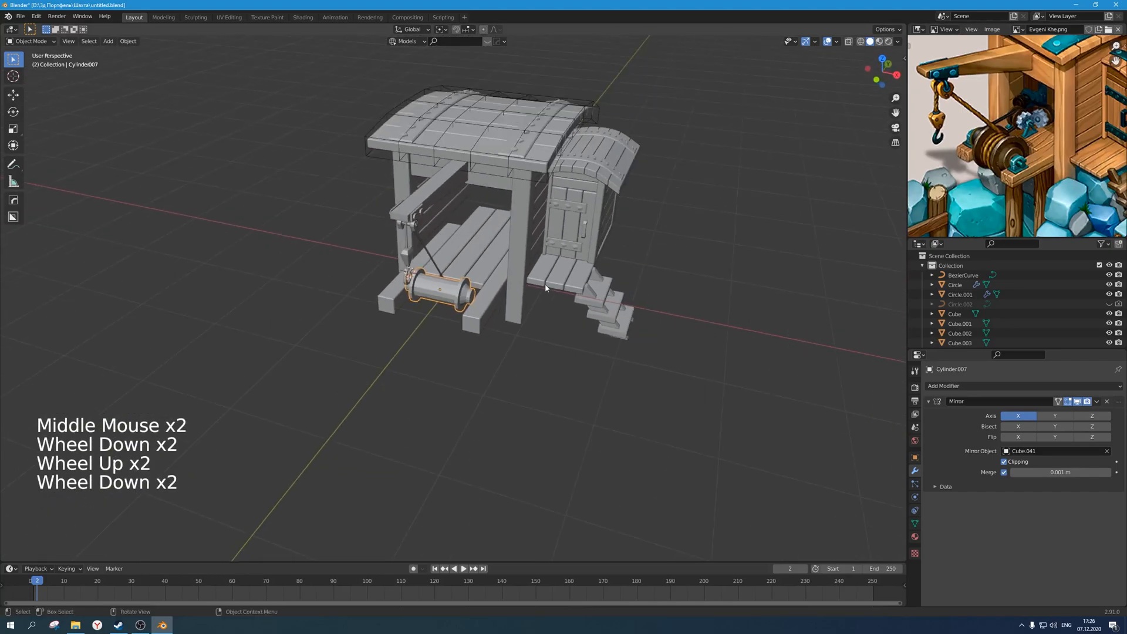
Show more of the reference image and examine the winch drum's proportions against the model.
{"action": "scroll", "coordinate": [1022, 129], "scroll_direction": "down", "scroll_amount": 1}
{"action": "mouse_move", "coordinate": [1036, 115]}
{"action": "middle_mouse_down"}
{"action": "mouse_move", "coordinate": [1021, 129]}
{"action": "mouse_move", "coordinate": [1048, 127]}
{"action": "middle_mouse_up"}
{"action": "scroll", "coordinate": [1025, 126], "scroll_direction": "down", "scroll_amount": 2}
{"action": "scroll", "coordinate": [1034, 120], "scroll_direction": "up", "scroll_amount": 2}
{"action": "scroll", "coordinate": [522, 276], "scroll_direction": "up", "scroll_amount": 2}
{"action": "middle_click_drag", "start_coordinate": [529, 276], "coordinate": [527, 306]}
{"action": "scroll", "coordinate": [505, 267], "scroll_direction": "down", "scroll_amount": 1}
{"action": "scroll", "coordinate": [510, 255], "scroll_direction": "up", "scroll_amount": 1}
{"action": "scroll", "coordinate": [479, 278], "scroll_direction": "down", "scroll_amount": 3}
Enlarge the winch drum in two passes along Y and Z, keeping its length along X.
{"action": "scroll", "coordinate": [479, 279], "scroll_direction": "up", "scroll_amount": 6}
{"action": "scroll", "coordinate": [497, 301], "scroll_direction": "up", "scroll_amount": 1}
{"action": "scroll", "coordinate": [495, 301], "scroll_direction": "up", "scroll_amount": 2}
{"action": "scroll", "coordinate": [534, 310], "scroll_direction": "down", "scroll_amount": 2}
{"action": "scroll", "coordinate": [535, 310], "scroll_direction": "up", "scroll_amount": 2}
{"action": "scroll", "coordinate": [526, 301], "scroll_direction": "down", "scroll_amount": 2}
{"action": "key", "text": "s"}
{"action": "key", "text": "shift+x"}
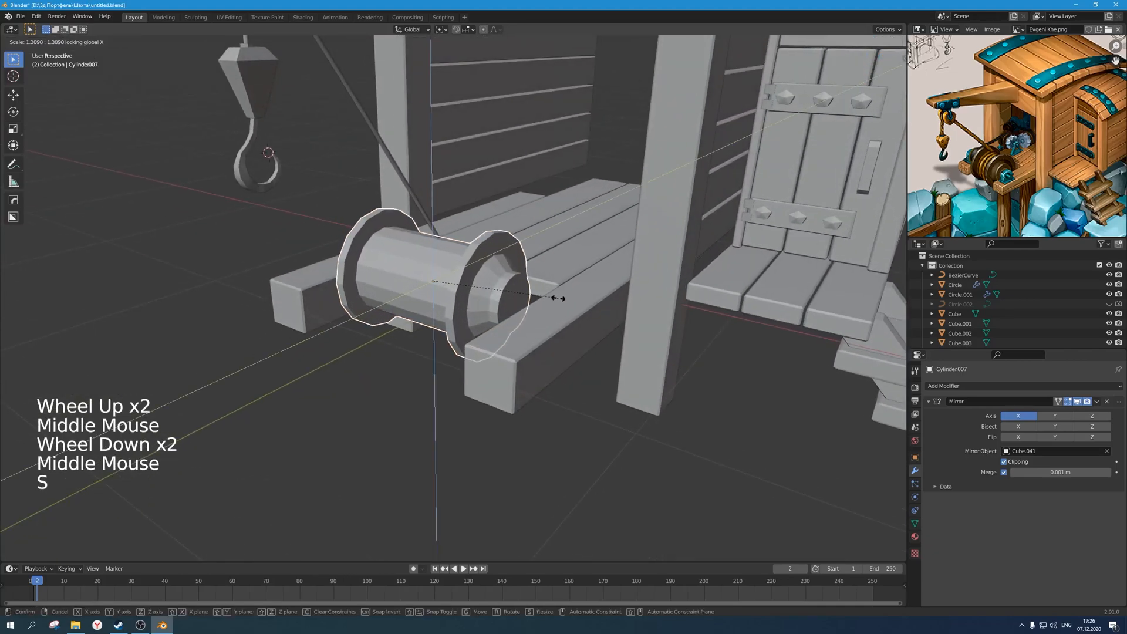
{"action": "left_click", "coordinate": [592, 294]}
{"action": "scroll", "coordinate": [597, 294], "scroll_direction": "down", "scroll_amount": 1}
{"action": "middle_click_drag", "start_coordinate": [597, 295], "coordinate": [493, 320]}
{"action": "key", "text": "s"}
{"action": "key", "text": "shift+x"}
{"action": "left_click", "coordinate": [664, 305]}
Scale the winch drum down to about 0.81 along Y and Z with X locked.
{"action": "scroll", "coordinate": [663, 305], "scroll_direction": "down", "scroll_amount": 2}
{"action": "scroll", "coordinate": [592, 263], "scroll_direction": "down", "scroll_amount": 3}
{"action": "scroll", "coordinate": [592, 264], "scroll_direction": "up", "scroll_amount": 1}
{"action": "key", "text": "s"}
{"action": "key", "text": "shift+x"}
{"action": "left_click", "coordinate": [537, 264]}
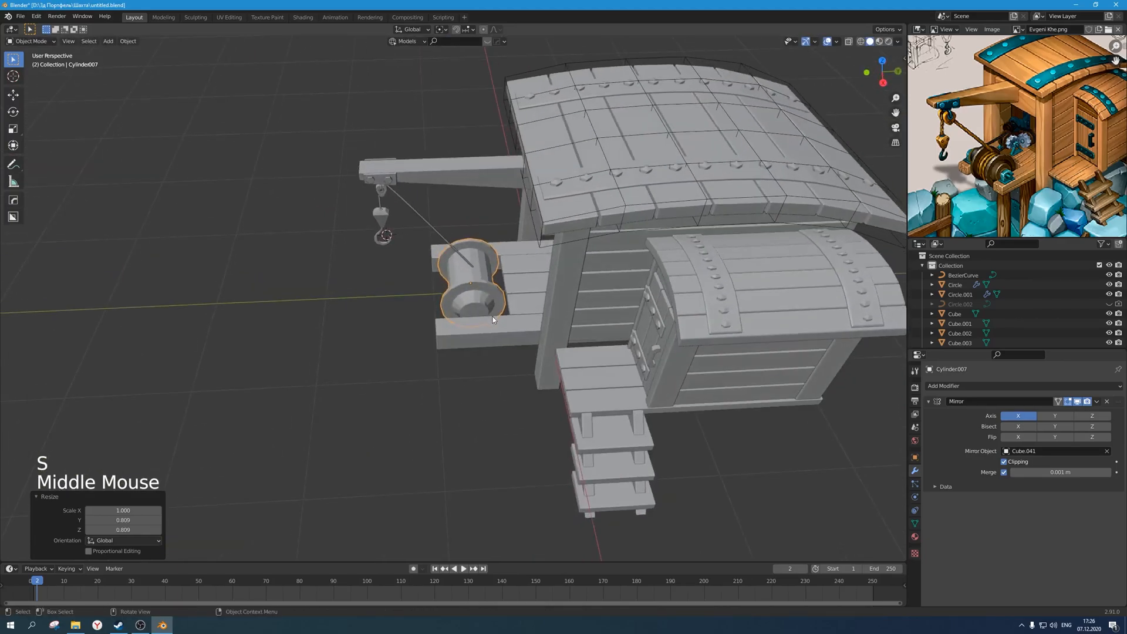
Reposition the drum along Y and Z in the right side view, using X-ray to align it with the beam.
{"action": "key", "text": "KP_1"}
{"action": "key", "text": "KP_3"}
{"action": "scroll", "coordinate": [494, 320], "scroll_direction": "up", "scroll_amount": 6}
{"action": "key", "text": "g"}
{"action": "left_click", "coordinate": [562, 316]}
{"action": "key", "text": "alt+z"}
{"action": "scroll", "coordinate": [569, 317], "scroll_direction": "up", "scroll_amount": 2}
{"action": "key", "text": "g"}
{"action": "left_click", "coordinate": [580, 316]}
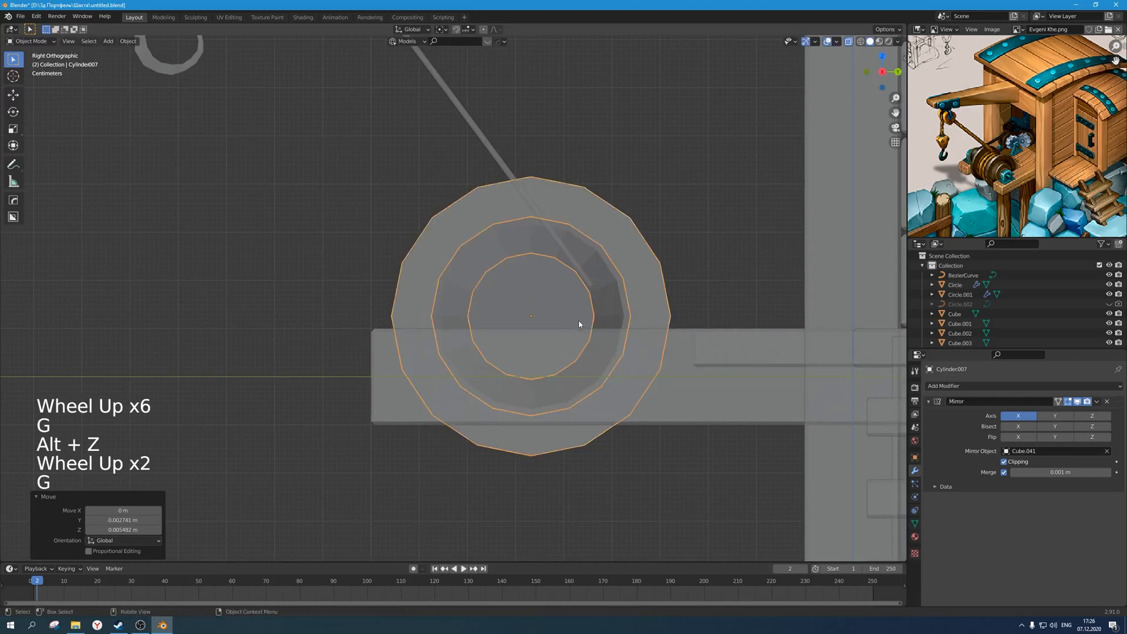
{"action": "key", "text": "alt+z"}
{"action": "scroll", "coordinate": [564, 326], "scroll_direction": "down", "scroll_amount": 1, "text": "alt"}
{"action": "scroll", "coordinate": [555, 334], "scroll_direction": "down", "scroll_amount": 2}
{"action": "scroll", "coordinate": [554, 335], "scroll_direction": "up", "scroll_amount": 2}
{"action": "middle_click_drag", "start_coordinate": [555, 334], "coordinate": [587, 347]}
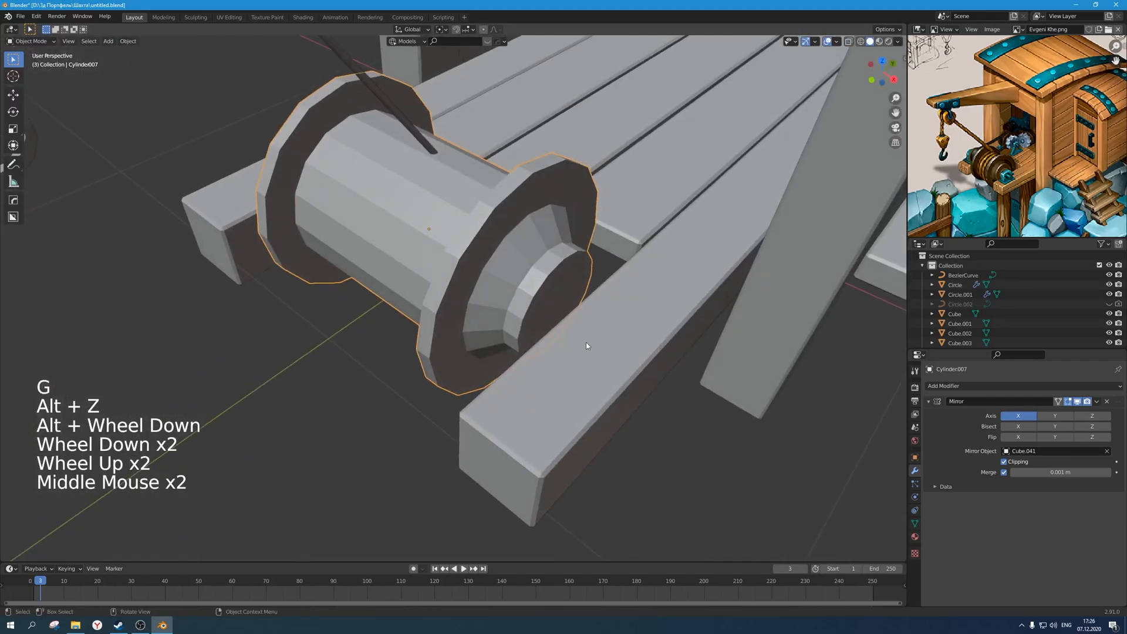
Fine-tune the drum's Y and Z position over the beam end in the X-ray right side view.
{"action": "key", "text": "KP_1"}
{"action": "key", "text": "KP_3"}
{"action": "key", "text": "alt+z"}
{"action": "scroll", "coordinate": [586, 346], "scroll_direction": "up", "scroll_amount": 2}
{"action": "key", "text": "g"}
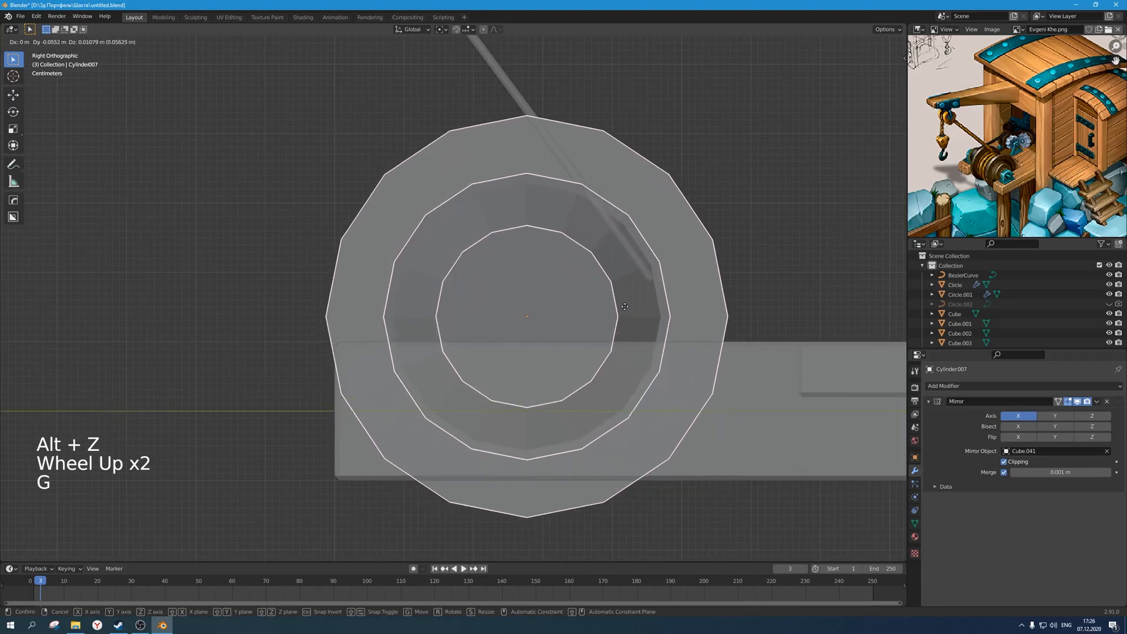
{"action": "left_click", "coordinate": [662, 313]}
Edit the rope curve and move its lower end point about 0.048 m along Y and 0.021 m up toward the drum barrel's edge.
{"action": "left_click", "coordinate": [523, 106]}
{"action": "key", "text": "Tab"}
{"action": "left_click", "coordinate": [696, 332]}
{"action": "key", "text": "g"}
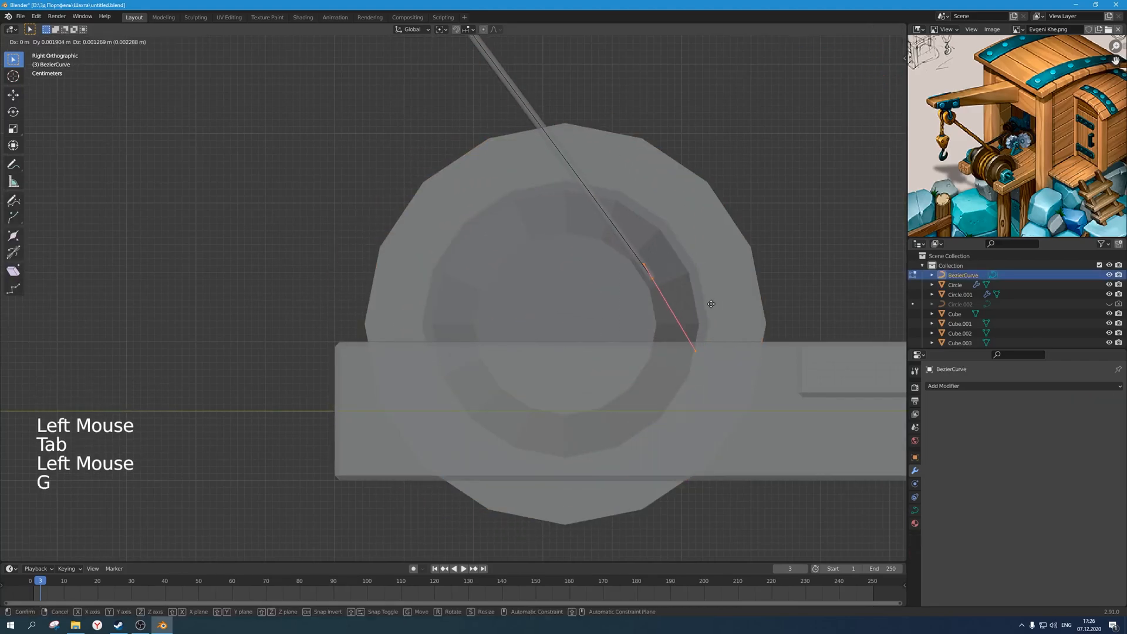
{"action": "left_click", "coordinate": [737, 293]}
{"action": "key", "text": "alt+z"}
Nudge the rope's lower end slightly back against the drum barrel and return to Object Mode to check the winch.
{"action": "key", "text": "g"}
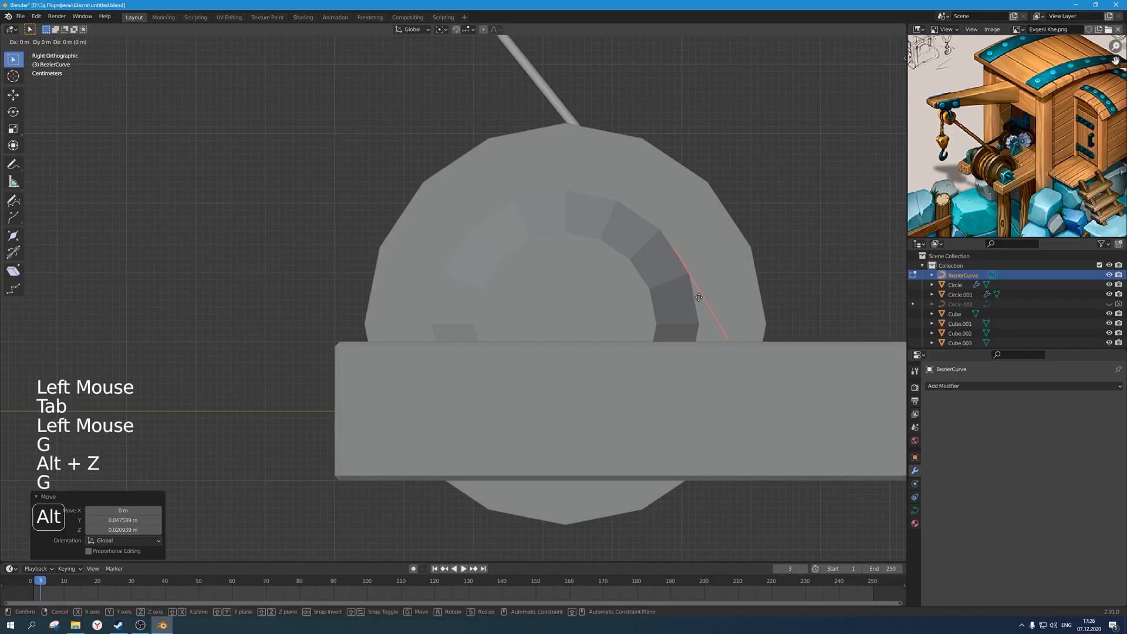
{"action": "left_click", "coordinate": [695, 298]}
{"action": "key", "text": "alt+z"}
{"action": "key", "text": "alt+z"}
{"action": "scroll", "coordinate": [694, 298], "scroll_direction": "down", "scroll_amount": 3}
{"action": "key", "text": "Tab"}
{"action": "left_click", "coordinate": [694, 298]}
{"action": "middle_click_drag", "start_coordinate": [694, 297], "coordinate": [510, 306]}
{"action": "scroll", "coordinate": [513, 323], "scroll_direction": "down", "scroll_amount": 5}
{"action": "scroll", "coordinate": [535, 310], "scroll_direction": "up", "scroll_amount": 1}
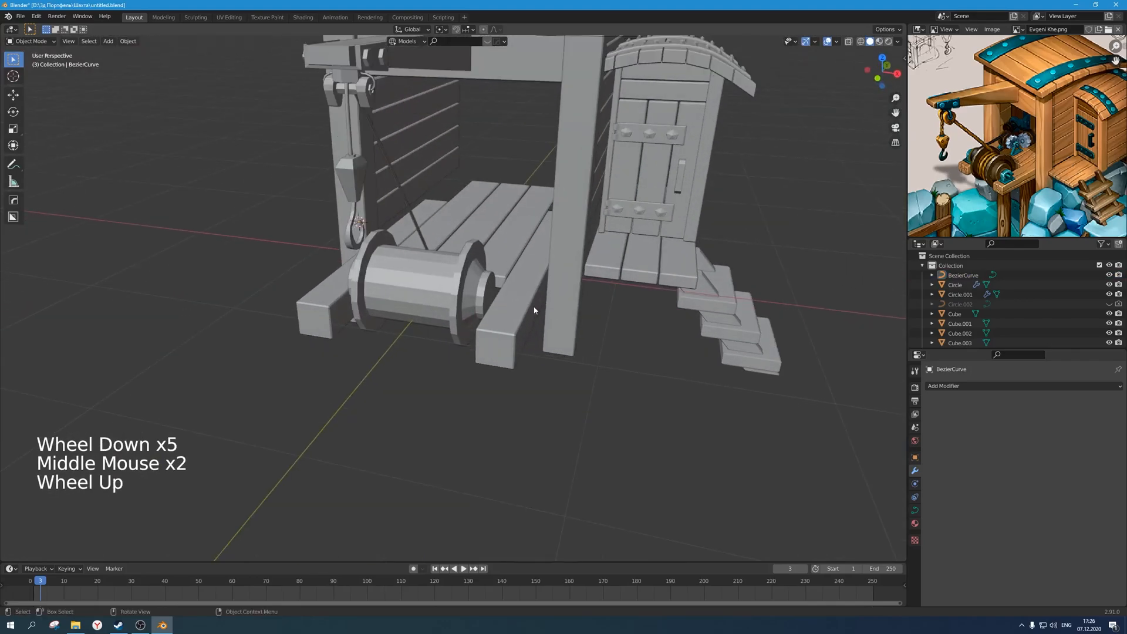
Inset the winch drum's round end face by about 0.025 m and extrude the inner face outward by about 0.017 m.
{"action": "scroll", "coordinate": [512, 315], "scroll_direction": "up", "scroll_amount": 2}
{"action": "scroll", "coordinate": [1017, 159], "scroll_direction": "up", "scroll_amount": 4}
{"action": "middle_click_drag", "start_coordinate": [1017, 159], "coordinate": [1037, 118]}
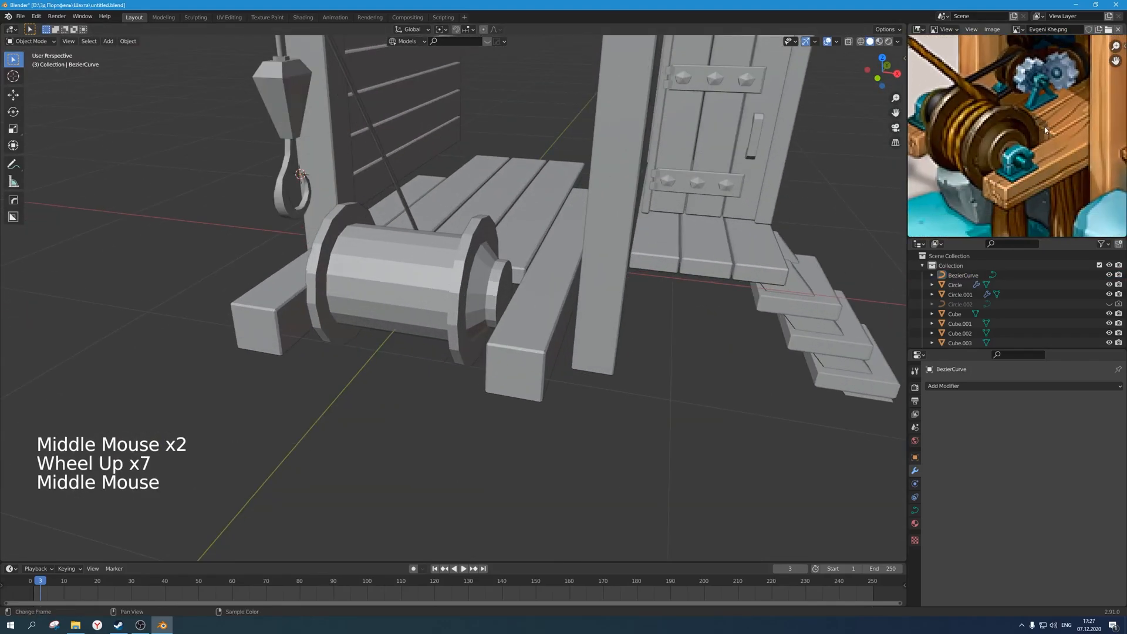
{"action": "middle_click_drag", "start_coordinate": [435, 325], "coordinate": [426, 323]}
{"action": "left_click", "coordinate": [523, 311]}
{"action": "key", "text": "Tab"}
{"action": "middle_click_drag", "start_coordinate": [522, 311], "coordinate": [511, 326]}
{"action": "key", "text": "3"}
{"action": "left_click", "coordinate": [510, 329]}
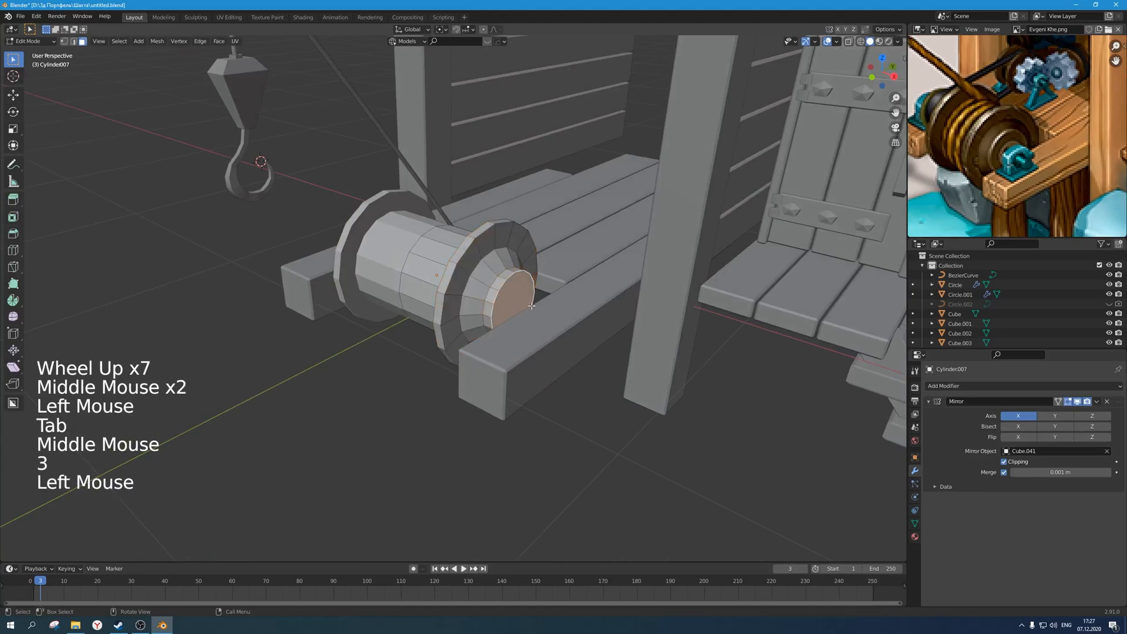
{"action": "scroll", "coordinate": [599, 300], "scroll_direction": "up", "scroll_amount": 1}
{"action": "key", "text": "i"}
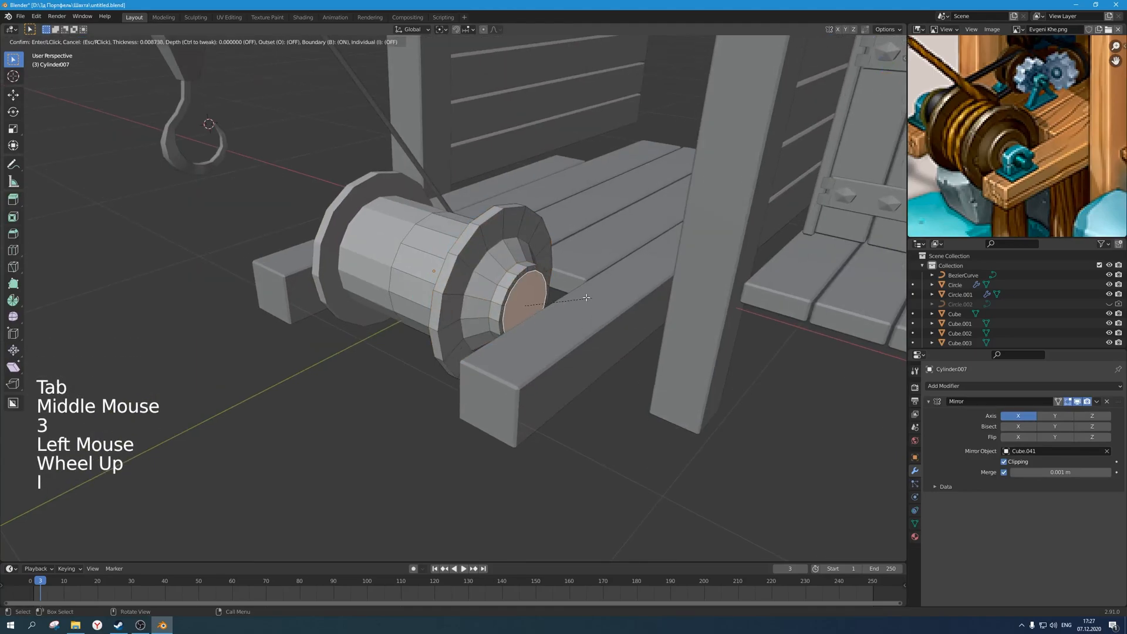
{"action": "left_click", "coordinate": [580, 297]}
{"action": "key", "text": "e"}
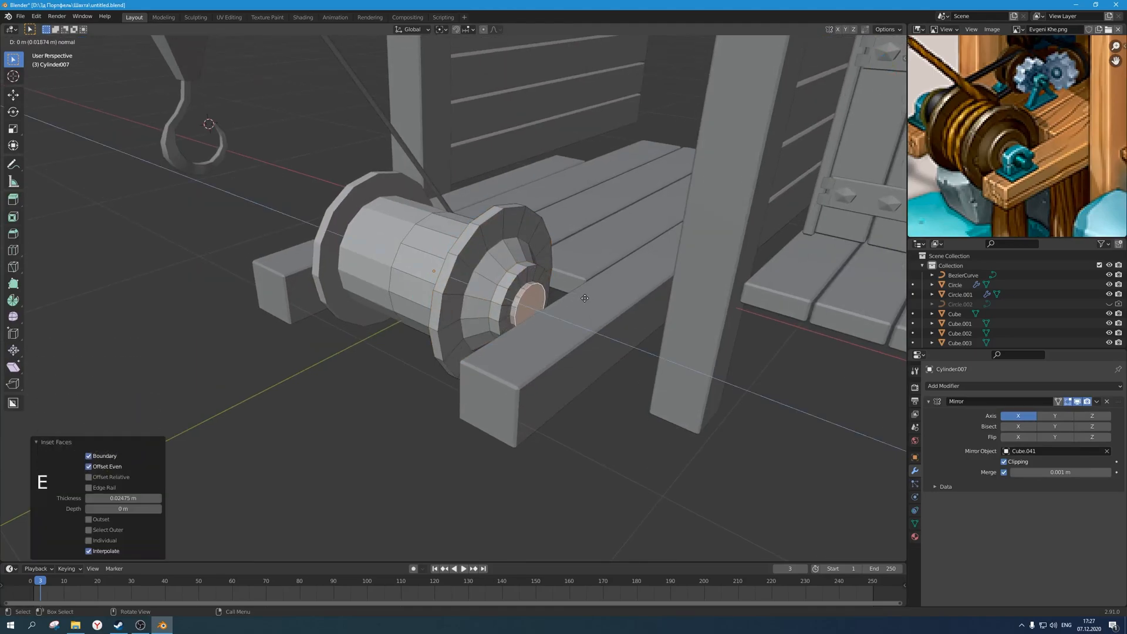
{"action": "left_click", "coordinate": [585, 298]}
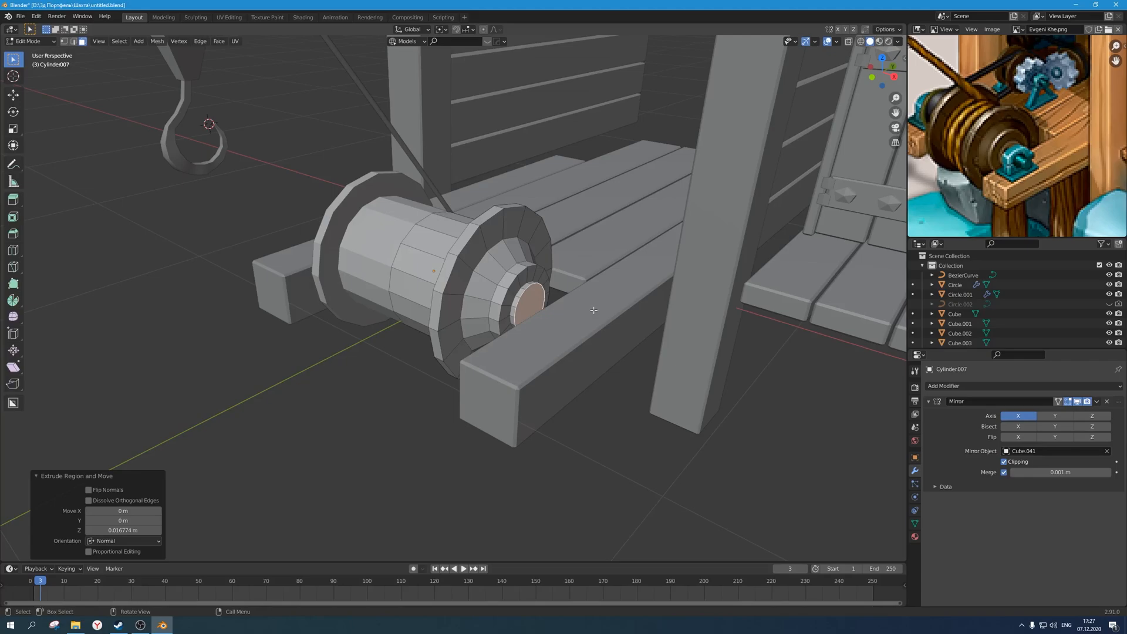
Inset the drum's extruded end face by about 0.033 m and scale the resulting small face up by about 2.53.
{"action": "middle_click_drag", "start_coordinate": [547, 327], "coordinate": [541, 313]}
{"action": "key", "text": "i"}
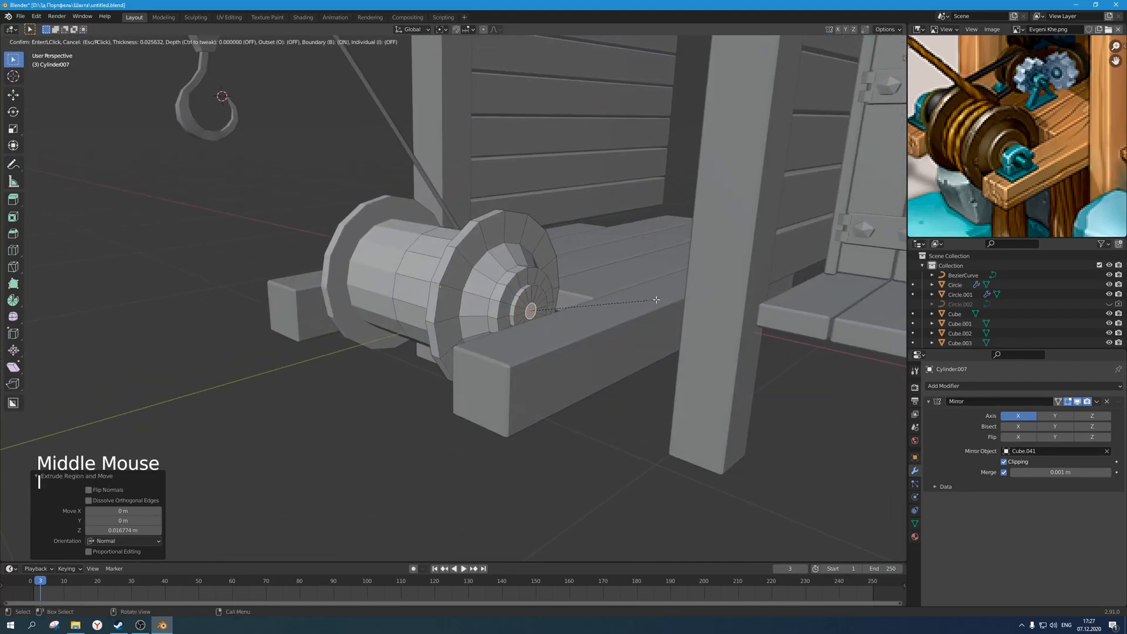
{"action": "left_click", "coordinate": [652, 298]}
{"action": "middle_click_drag", "start_coordinate": [651, 298], "coordinate": [656, 311]}
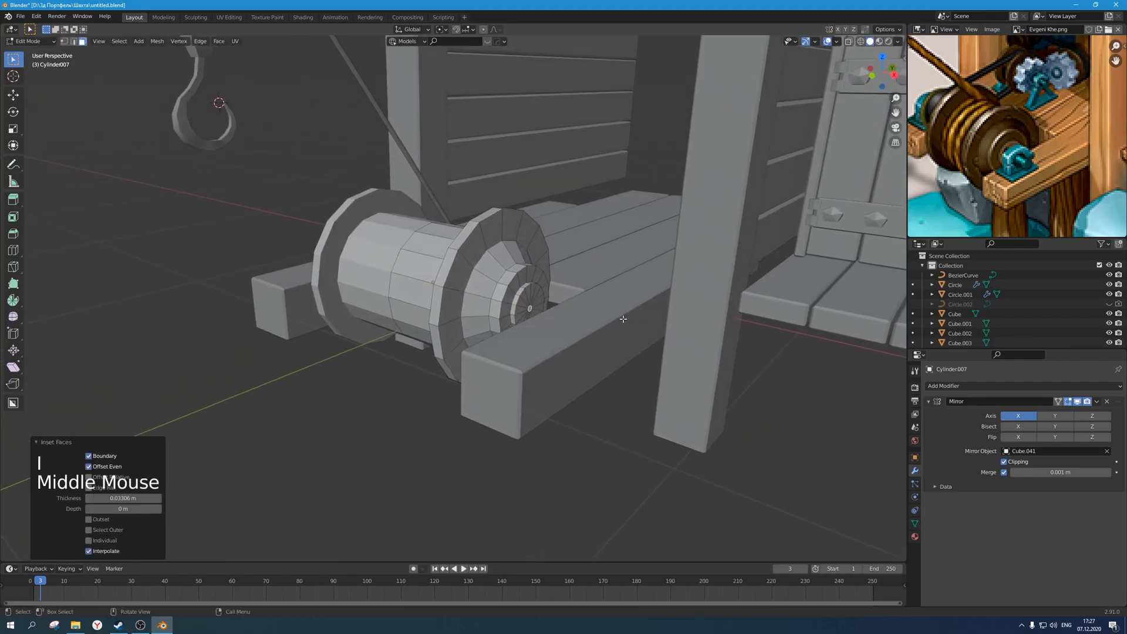
{"action": "key", "text": "s"}
{"action": "left_click", "coordinate": [767, 313]}
Extrude the small end face about 0.10 m into an axle and move its tip slightly outward along X.
{"action": "key", "text": "e"}
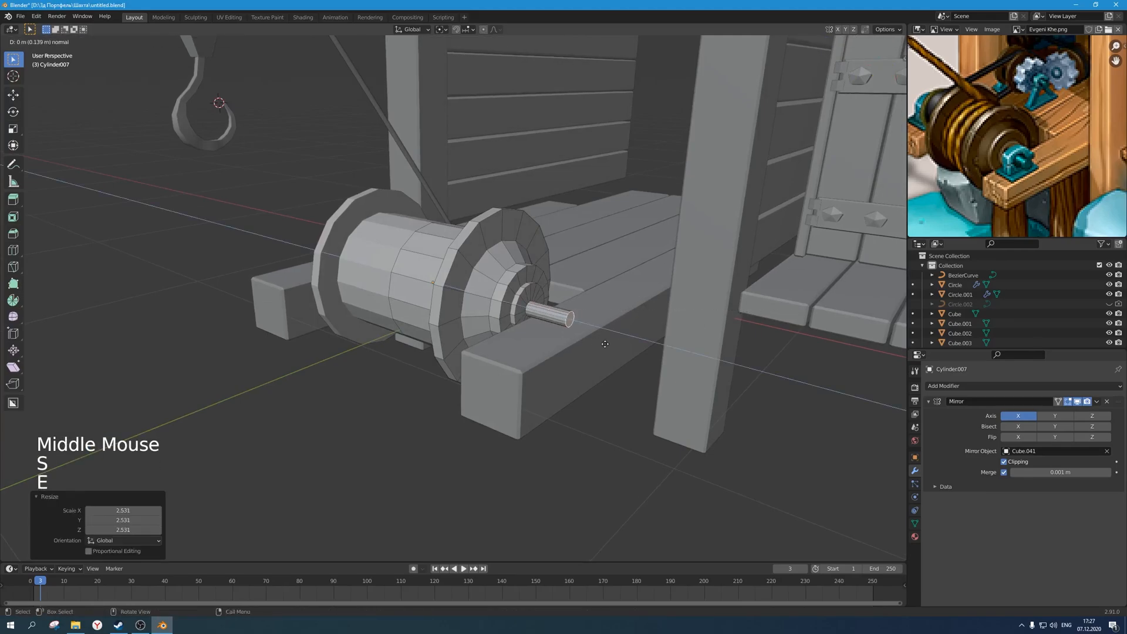
{"action": "left_click", "coordinate": [595, 341]}
{"action": "middle_click_drag", "start_coordinate": [594, 341], "coordinate": [610, 334]}
{"action": "key", "text": "g"}
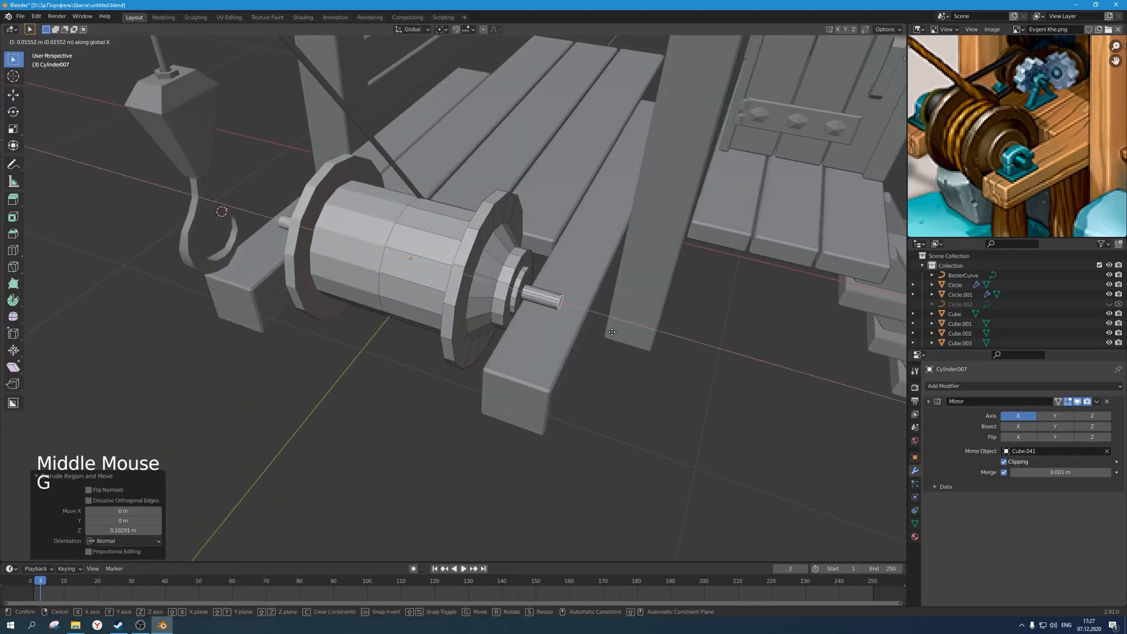
{"action": "left_click", "coordinate": [612, 332]}
Grow the selection to the whole axle stub and scale it to about 0.73 on Y and Z only.
{"action": "key", "text": "ctrl+KP_Add"}
{"action": "key", "text": "s"}
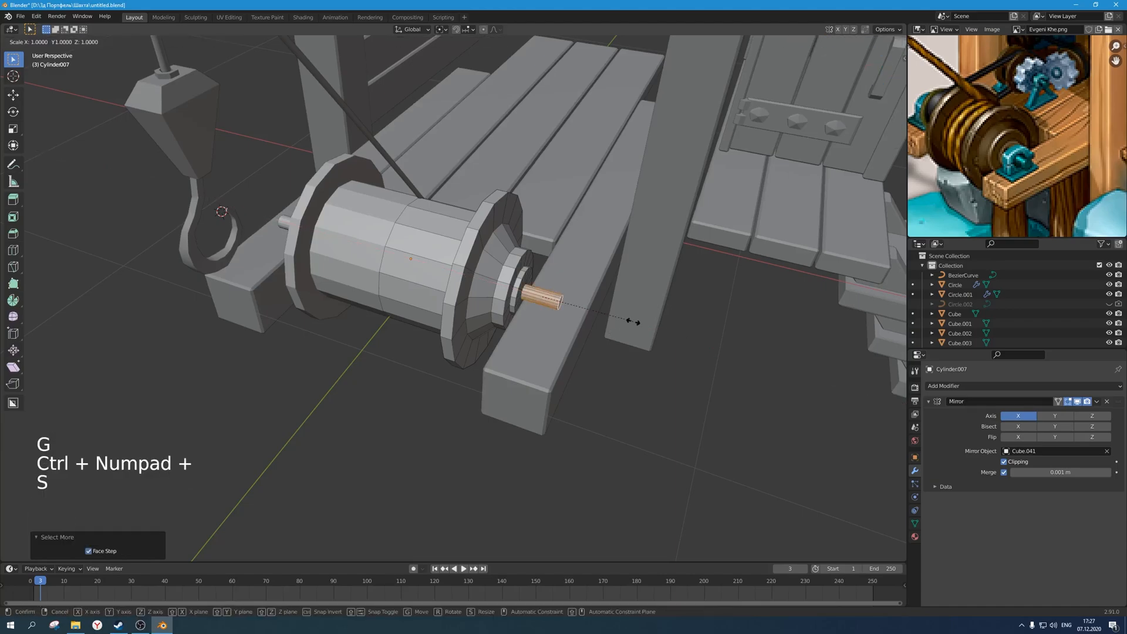
{"action": "key", "text": "shift+x"}
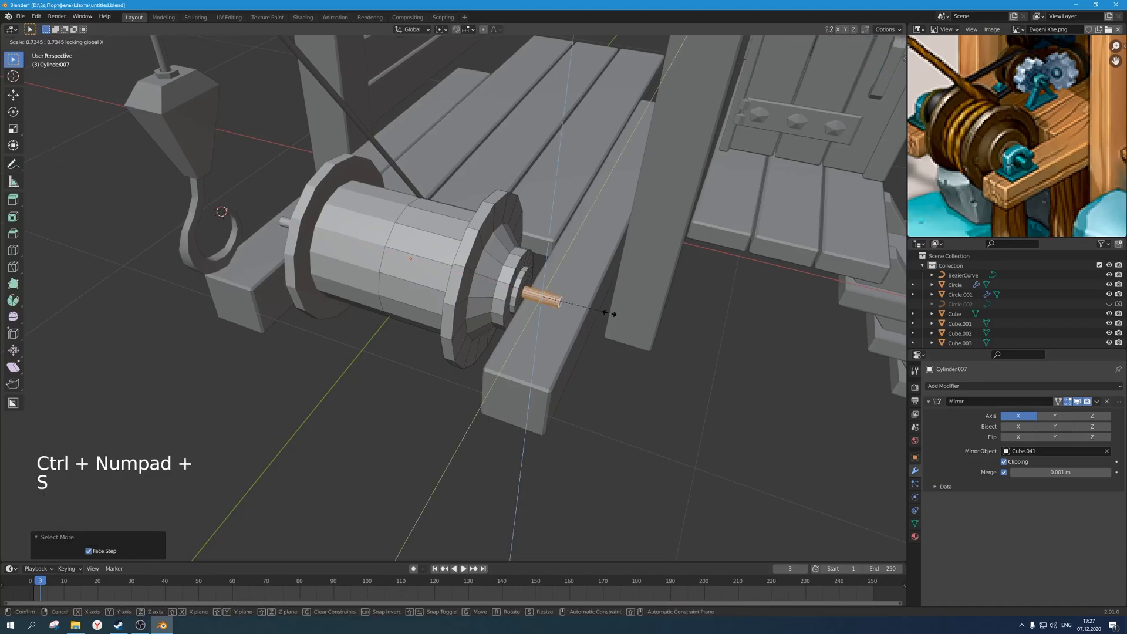
{"action": "left_click", "coordinate": [610, 313]}
Return to Object Mode and save the file.
{"action": "key", "text": "Tab"}
{"action": "middle_click_drag", "start_coordinate": [611, 355], "coordinate": [449, 414]}
{"action": "scroll", "coordinate": [354, 421], "scroll_direction": "down", "scroll_amount": 4}
{"action": "left_click", "coordinate": [457, 357]}
{"action": "key", "text": "ctrl+s"}
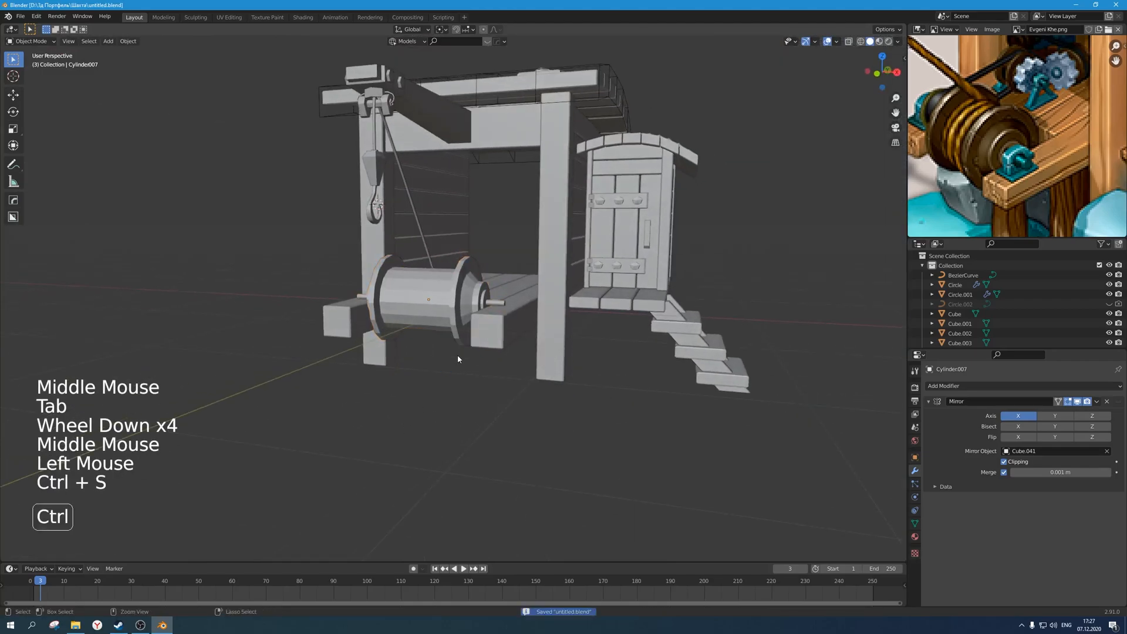
Add five evenly spaced, unshifted loop cuts around the editable half of the winch drum.
{"action": "middle_click_drag", "start_coordinate": [458, 356], "coordinate": [449, 399]}
{"action": "left_click", "coordinate": [420, 307]}
{"action": "middle_click_drag", "start_coordinate": [420, 307], "coordinate": [510, 376], "text": "shift"}
{"action": "key", "text": "Tab"}
{"action": "scroll", "coordinate": [471, 357], "scroll_direction": "up", "scroll_amount": 2}
{"action": "key", "text": "ctrl+r"}
{"action": "scroll", "coordinate": [510, 376], "scroll_direction": "up", "scroll_amount": 7}
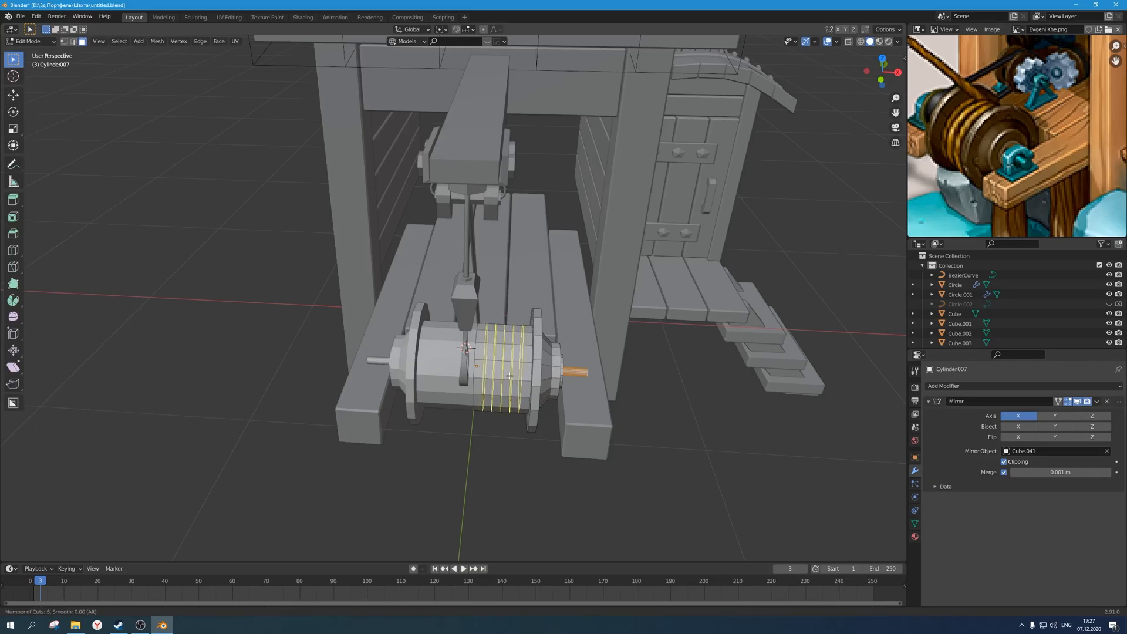
{"action": "left_click", "coordinate": [509, 375]}
{"action": "right_click", "coordinate": [510, 376]}
Select the six face loops around the drum's subdivided half and try to inset their faces individually.
{"action": "middle_click_drag", "start_coordinate": [510, 376], "coordinate": [458, 304]}
{"action": "key", "text": "3"}
{"action": "scroll", "coordinate": [451, 309], "scroll_direction": "up", "scroll_amount": 2}
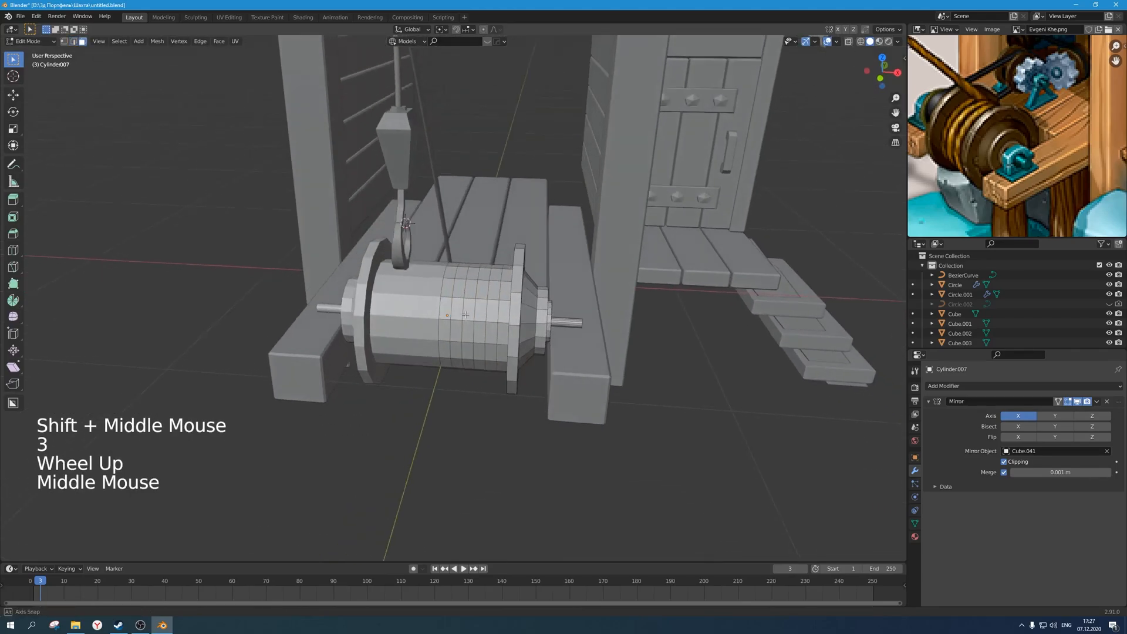
{"action": "scroll", "coordinate": [458, 304], "scroll_direction": "up", "scroll_amount": 2}
{"action": "left_click", "coordinate": [462, 301], "text": "alt"}
{"action": "left_click", "coordinate": [465, 301], "text": "alt+shift"}
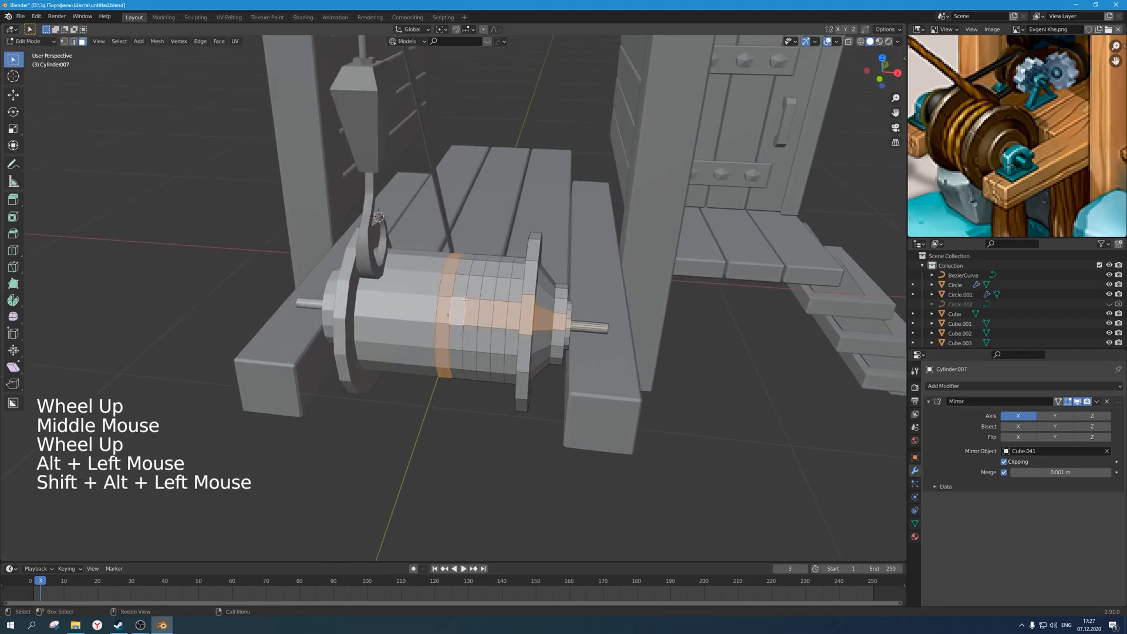
{"action": "key", "text": "ctrl+z"}
{"action": "left_click", "coordinate": [472, 301], "text": "alt+shift"}
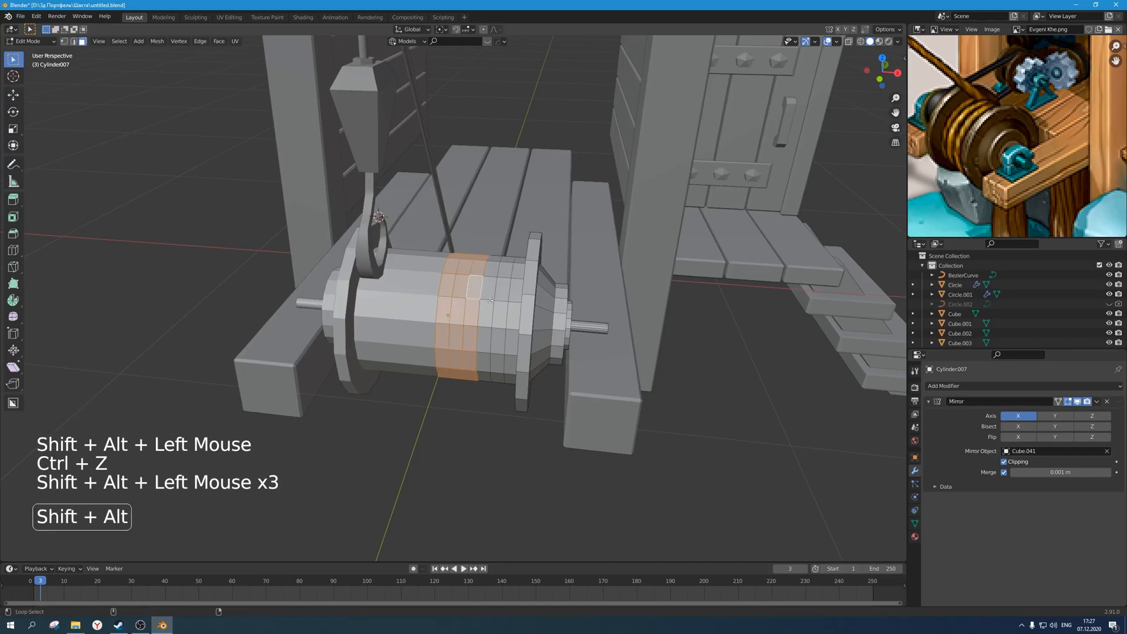
{"action": "middle_click_drag", "start_coordinate": [504, 301], "coordinate": [536, 317]}
{"action": "left_click", "coordinate": [517, 305], "text": "alt+shift"}
{"action": "scroll", "coordinate": [517, 305], "scroll_direction": "up", "scroll_amount": 1}
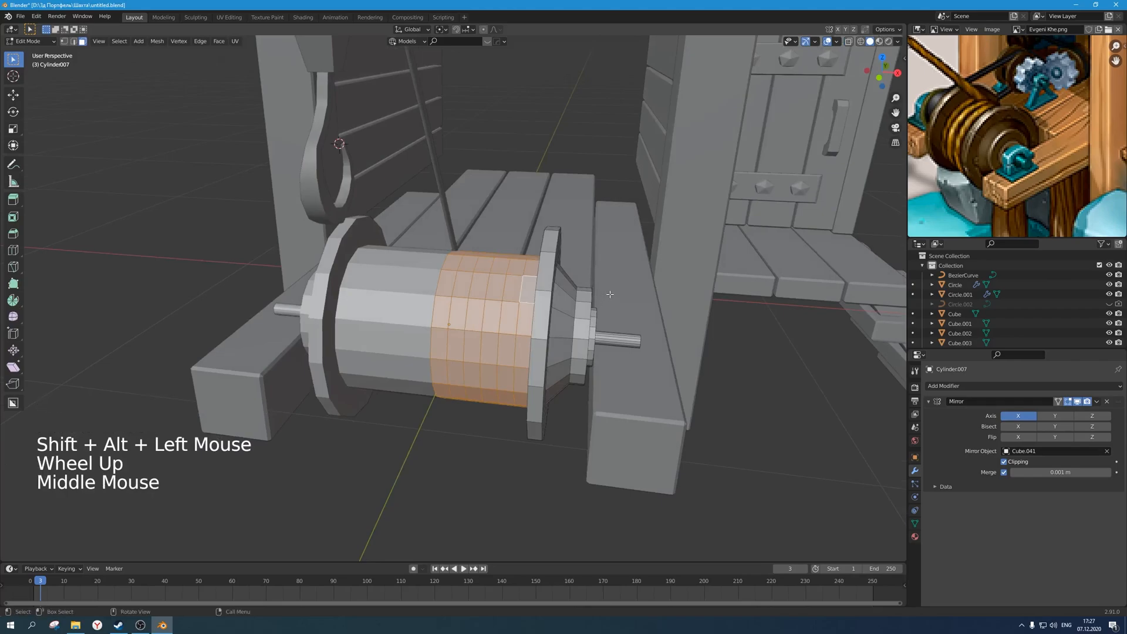
{"action": "key", "text": "i"}
{"action": "key", "text": "i"}
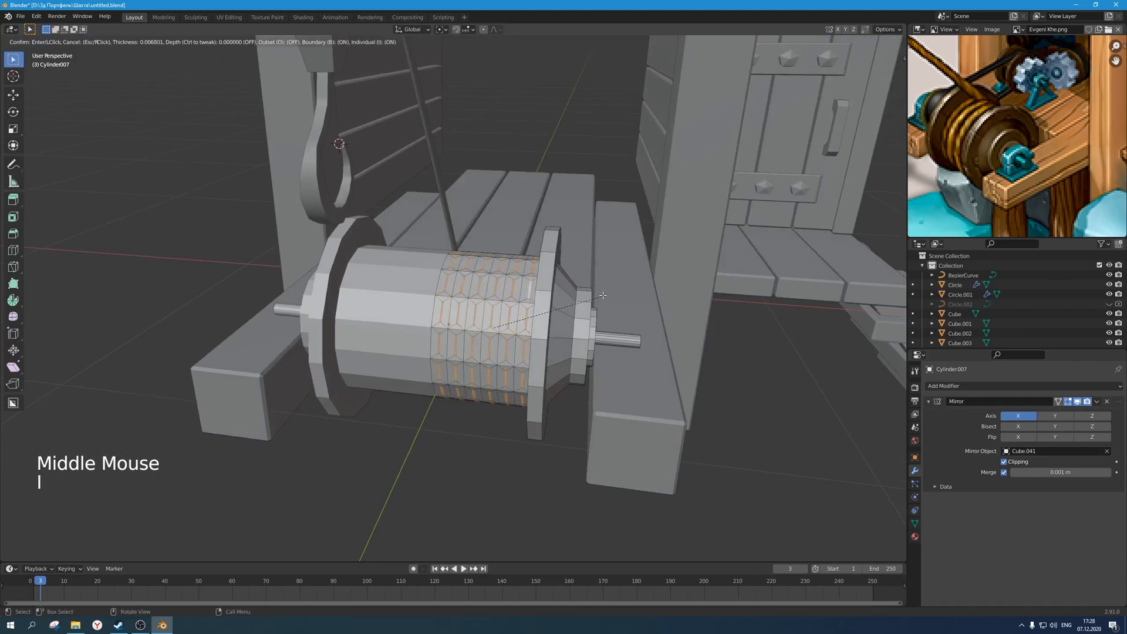
{"action": "key", "text": "Escape"}
{"action": "key", "text": "ctrl+z"}
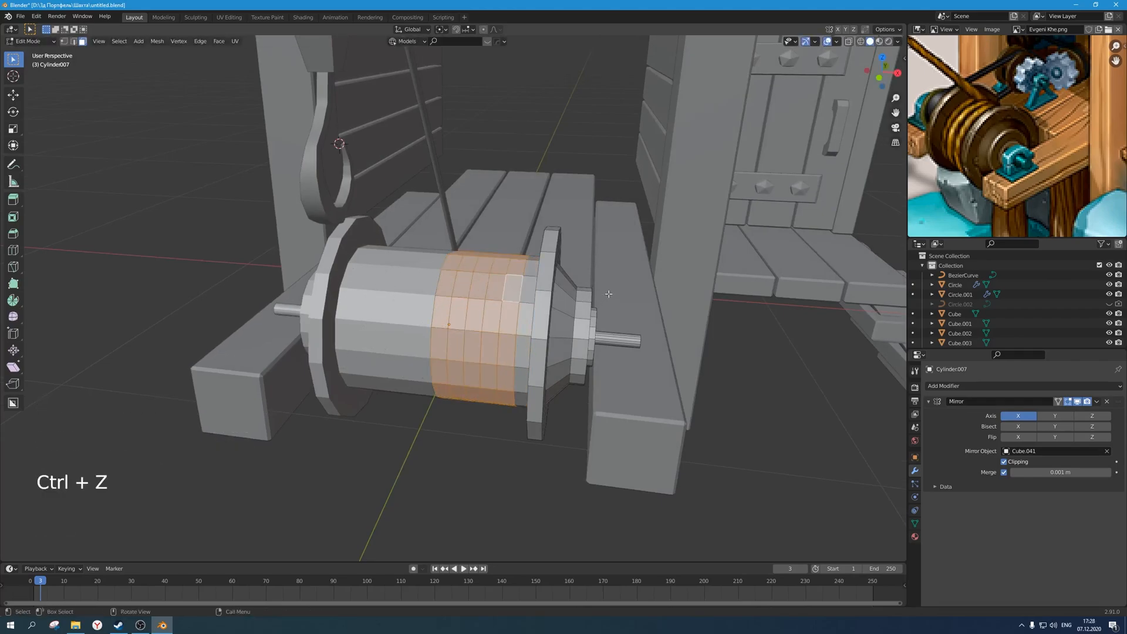
Set the pivot point to Individual Origins and try insetting the six reselected face loops again.
{"action": "key", "text": "ctrl+shift+z"}
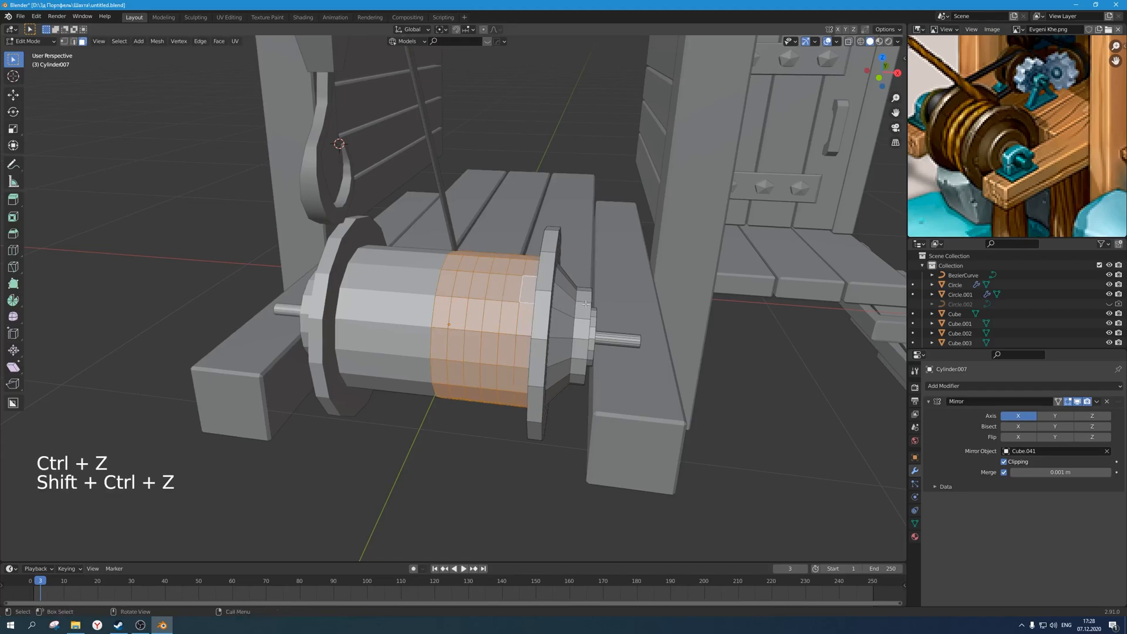
{"action": "key", "text": "period"}
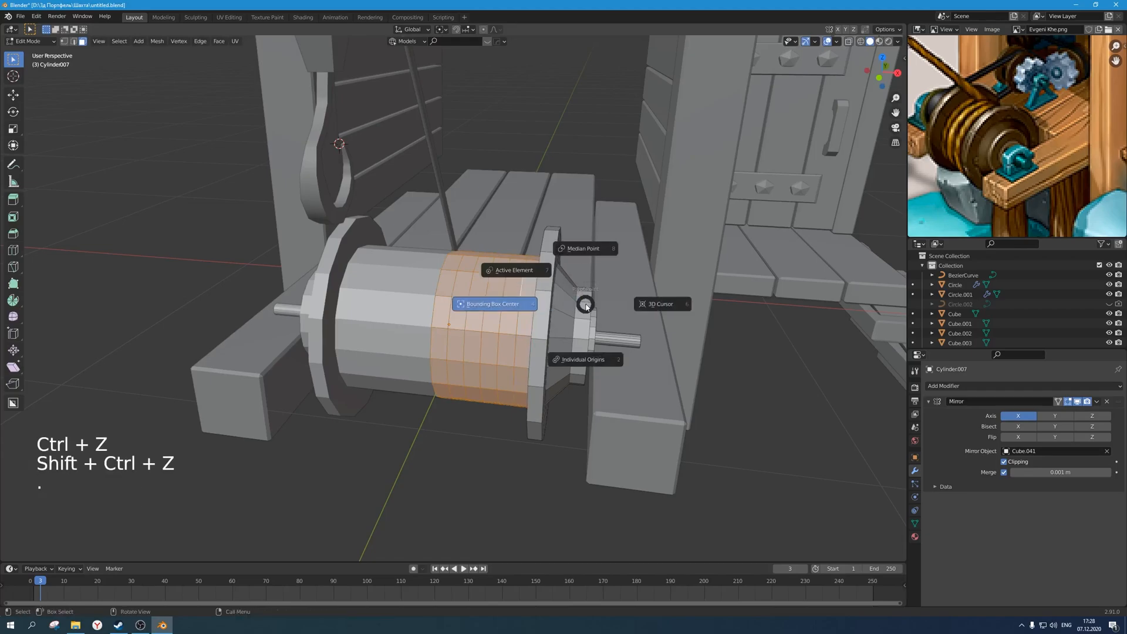
{"action": "left_click", "coordinate": [587, 361]}
{"action": "key", "text": "i"}
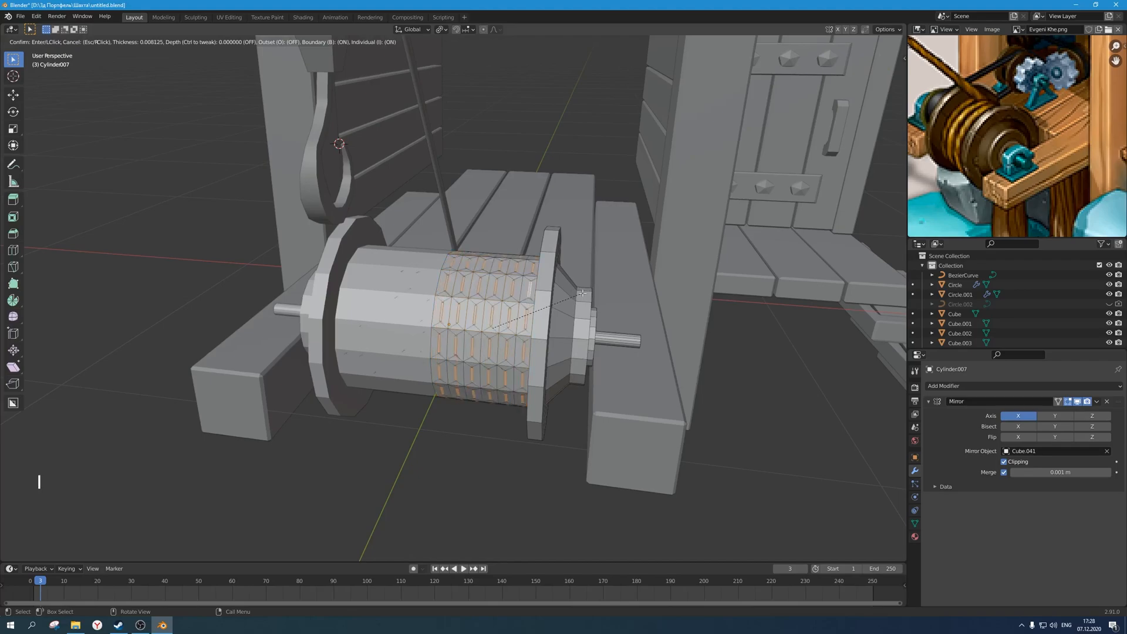
{"action": "right_click", "coordinate": [586, 296]}
{"action": "key", "text": "ctrl+z"}
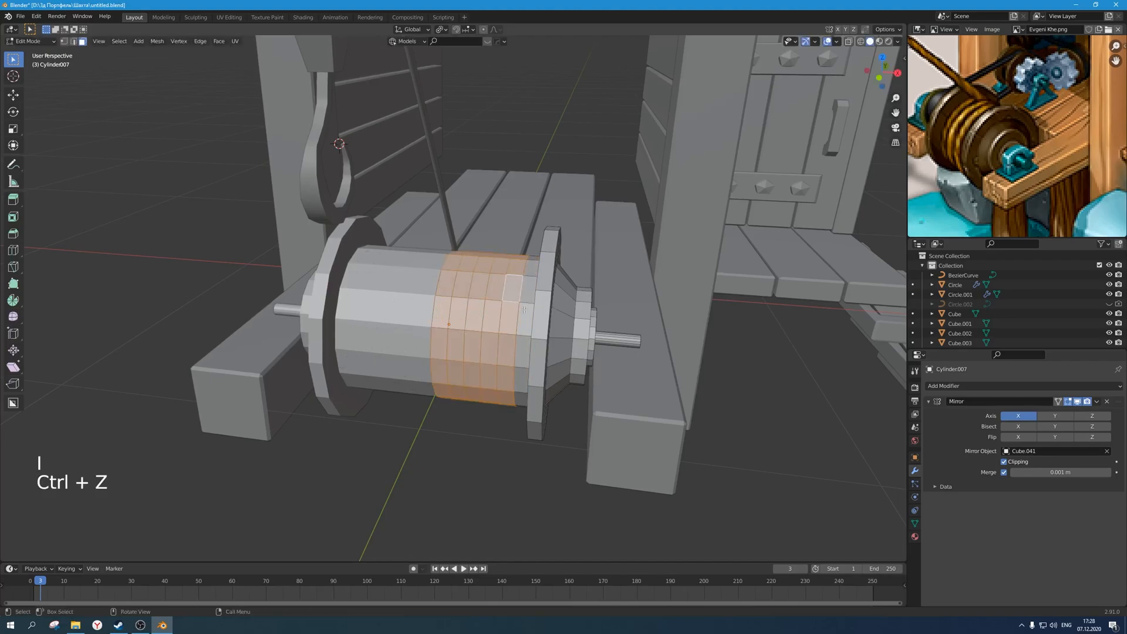
Inset the two face loops nearest the drum's middle separately, by about 0.003 m each.
{"action": "left_click", "coordinate": [455, 298], "text": "alt"}
{"action": "scroll", "coordinate": [519, 308], "scroll_direction": "up", "scroll_amount": 2}
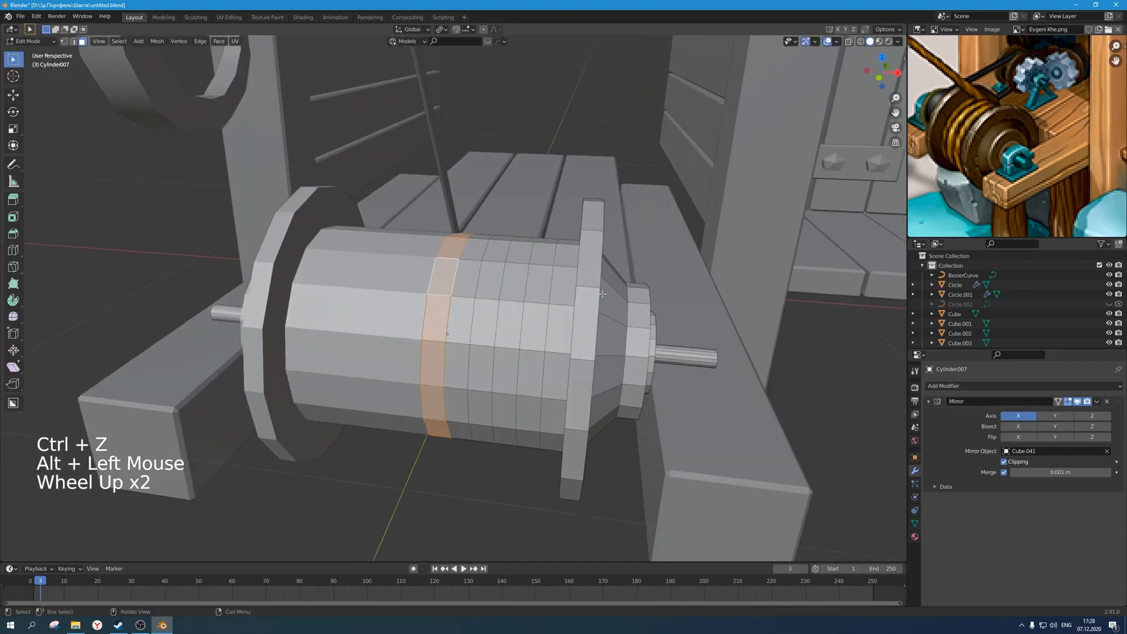
{"action": "key", "text": "i"}
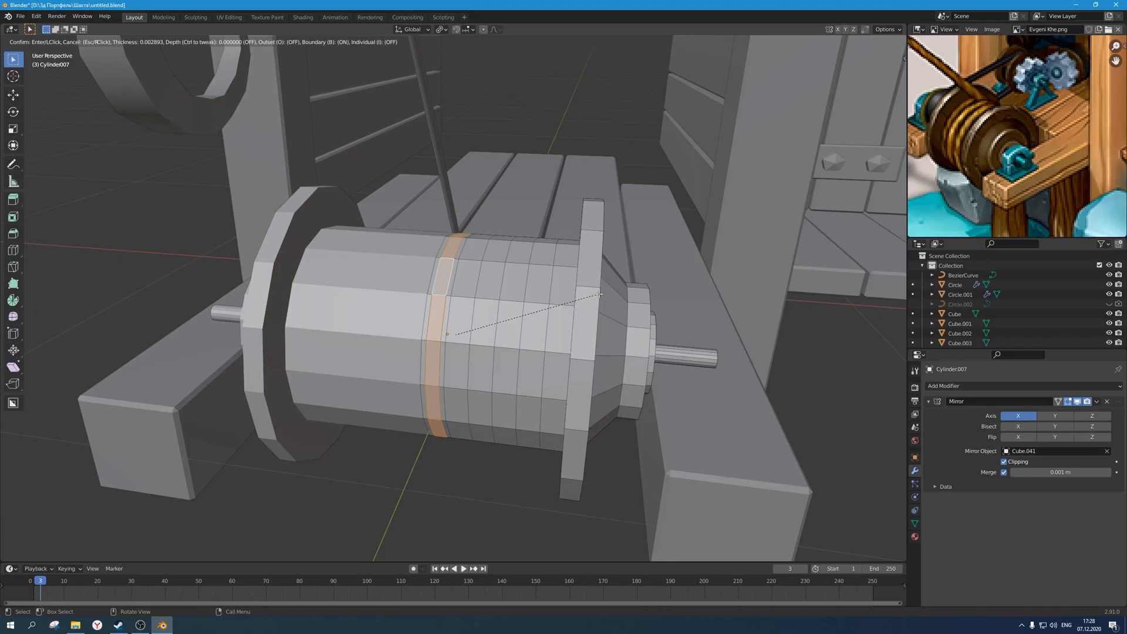
{"action": "left_click", "coordinate": [599, 294]}
{"action": "left_click", "coordinate": [462, 300], "text": "alt"}
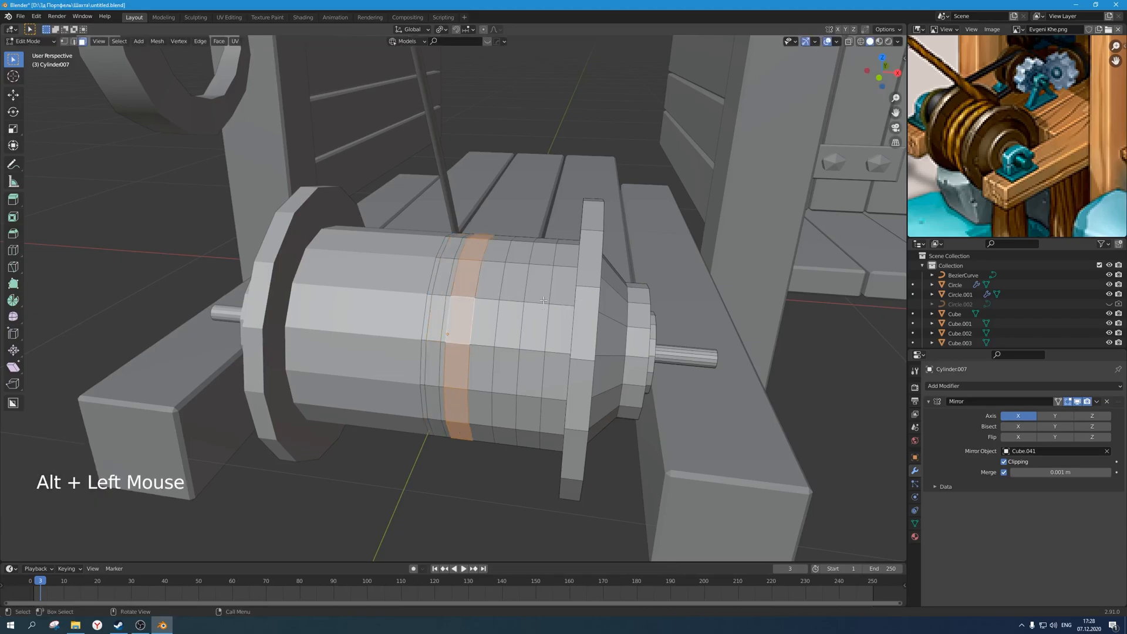
{"action": "key", "text": "i"}
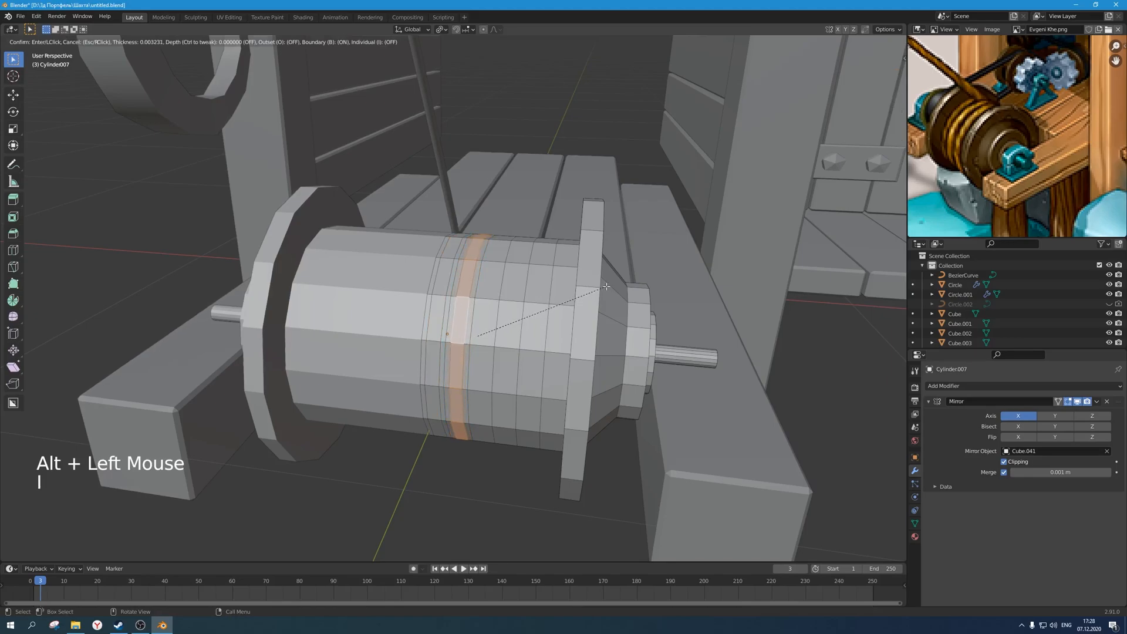
{"action": "left_click", "coordinate": [607, 286]}
Inset the third and fourth face loops from the drum's middle separately, by about 0.003 m each.
{"action": "left_click", "coordinate": [489, 300], "text": "alt"}
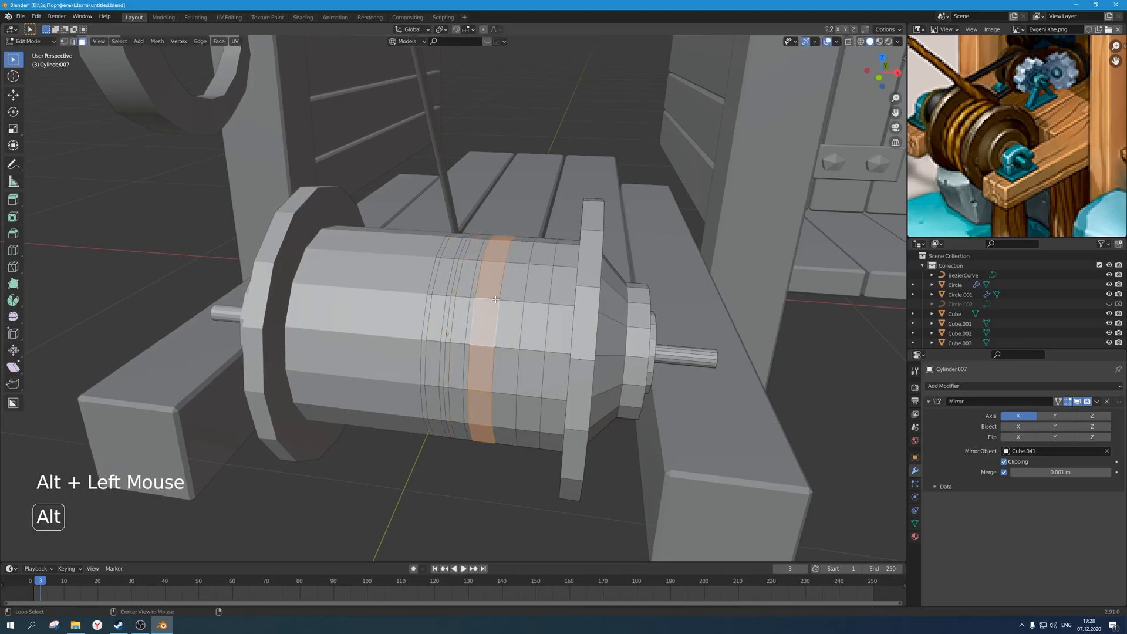
{"action": "key", "text": "i"}
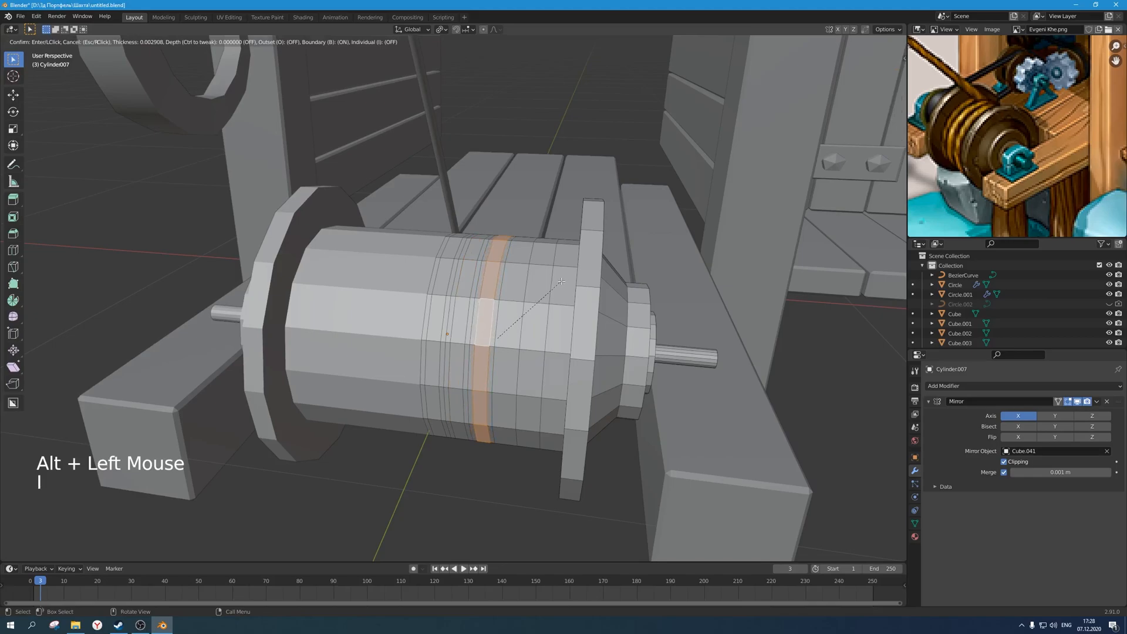
{"action": "left_click", "coordinate": [562, 282]}
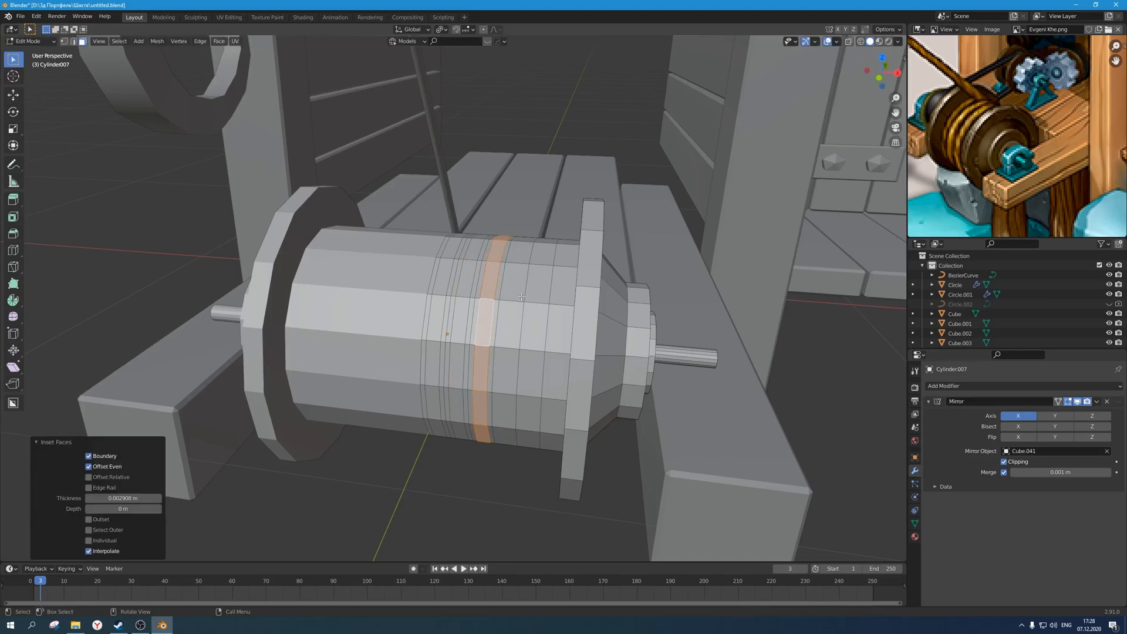
{"action": "left_click", "coordinate": [519, 300], "text": "alt"}
{"action": "key", "text": "i"}
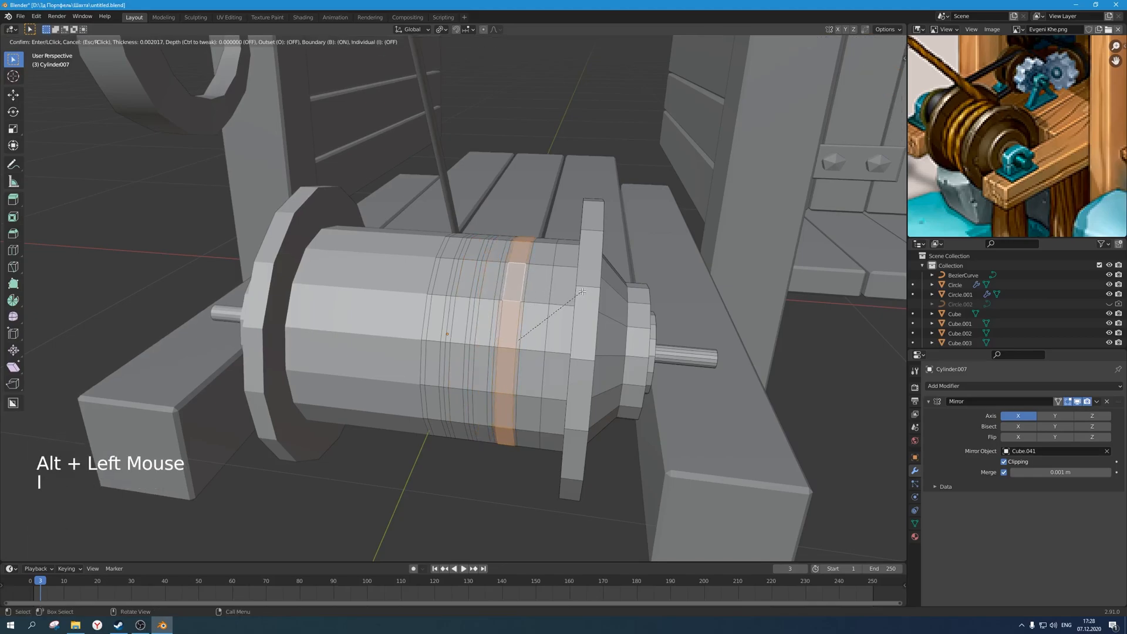
{"action": "left_click", "coordinate": [581, 291]}
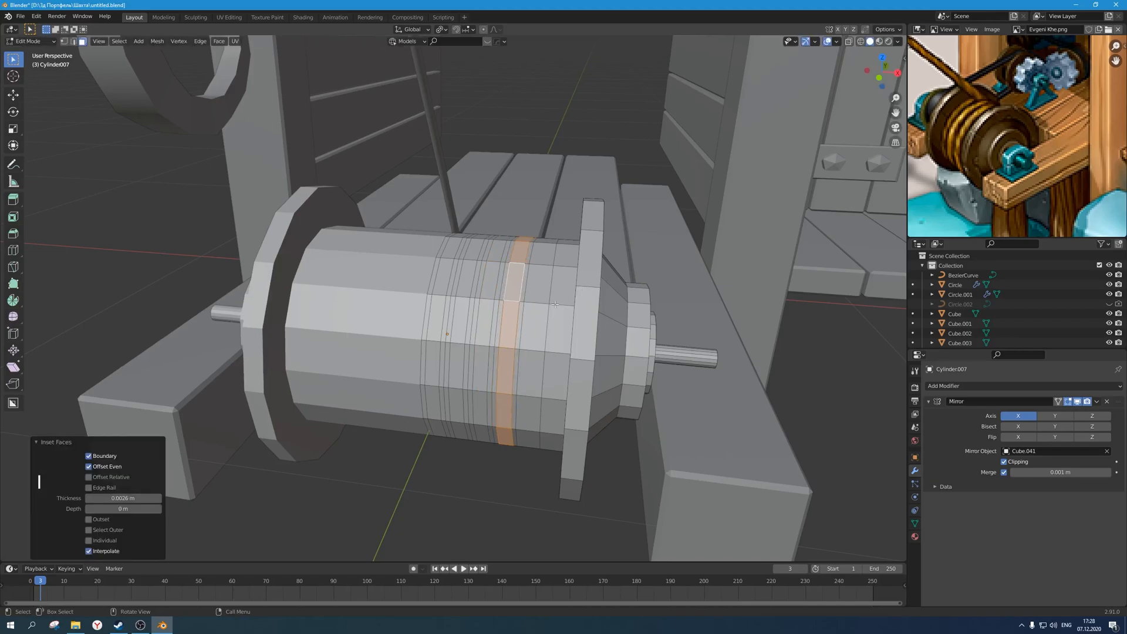
Inset the last two face loops next to the drum's flange separately, keeping the margins narrow.
{"action": "left_click", "coordinate": [541, 301], "text": "alt"}
{"action": "key", "text": "i"}
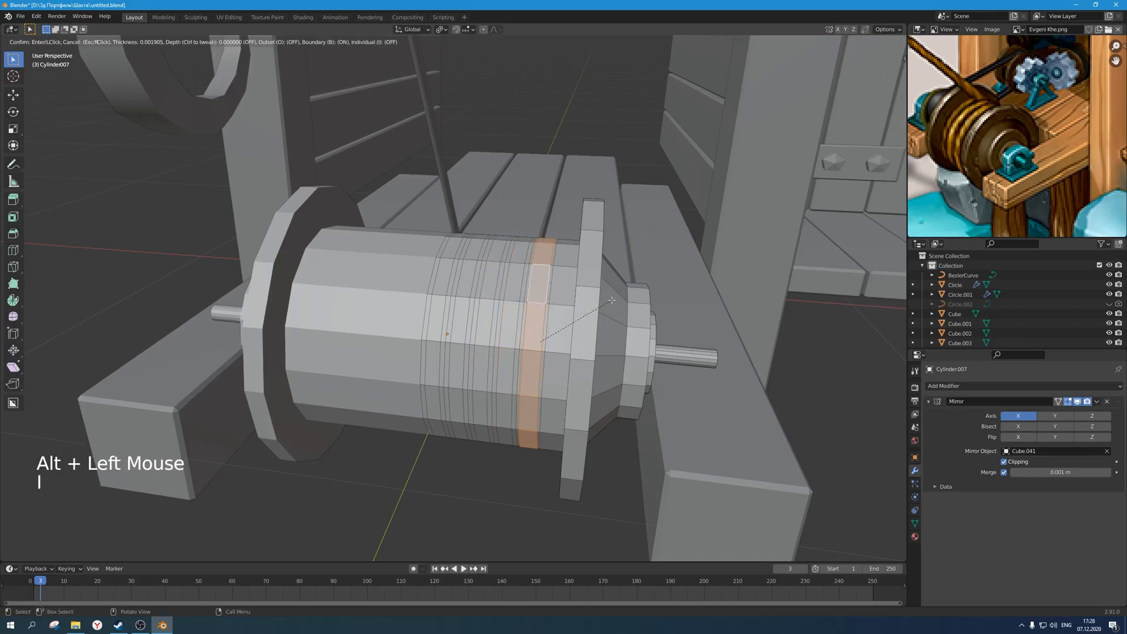
{"action": "left_click", "coordinate": [611, 300]}
{"action": "left_click", "coordinate": [564, 297], "text": "alt"}
{"action": "key", "text": "i"}
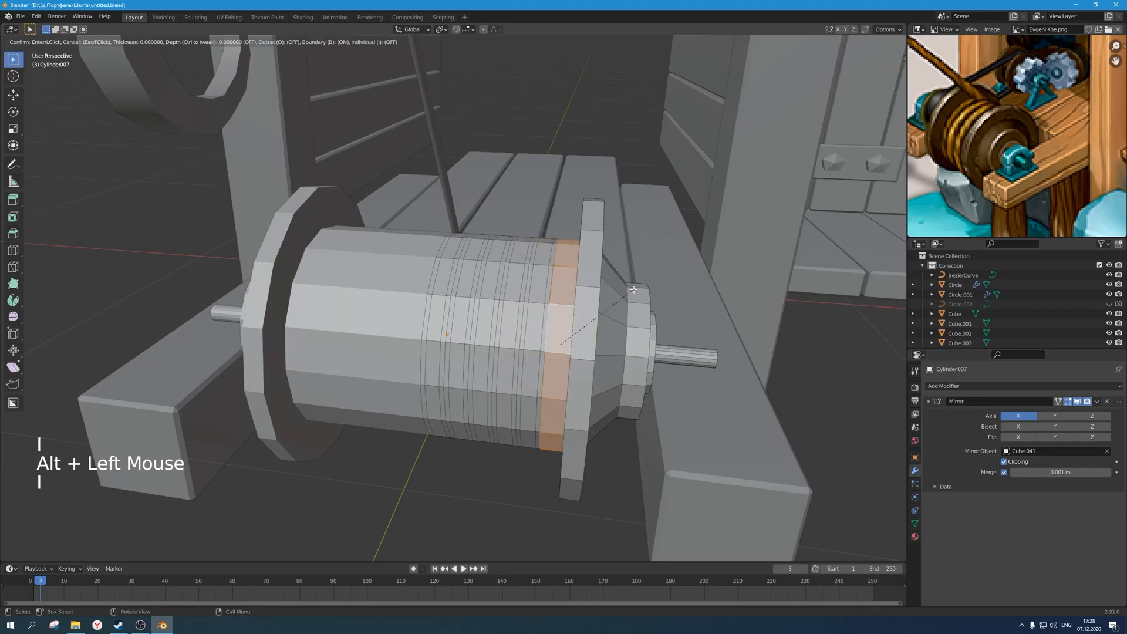
{"action": "left_click", "coordinate": [630, 290]}
Dissolve the five edge loops lying midway between the neighbouring inset bands on the drum's barrel.
{"action": "middle_click_drag", "start_coordinate": [411, 335], "coordinate": [453, 338]}
{"action": "scroll", "coordinate": [441, 326], "scroll_direction": "up", "scroll_amount": 3}
{"action": "left_click", "coordinate": [449, 324], "text": "alt"}
{"action": "key", "text": "2"}
{"action": "left_click", "coordinate": [448, 324], "text": "alt"}
{"action": "scroll", "coordinate": [449, 324], "scroll_direction": "down", "scroll_amount": 2}
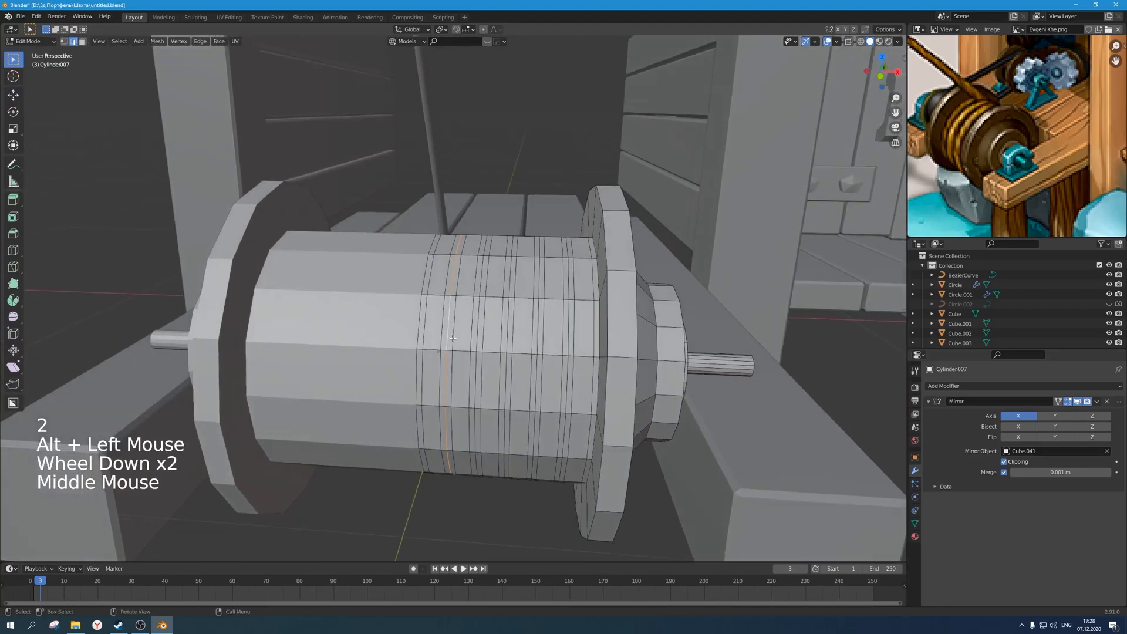
{"action": "left_click", "coordinate": [478, 325], "text": "alt+shift"}
{"action": "left_click", "coordinate": [506, 324], "text": "alt+shift"}
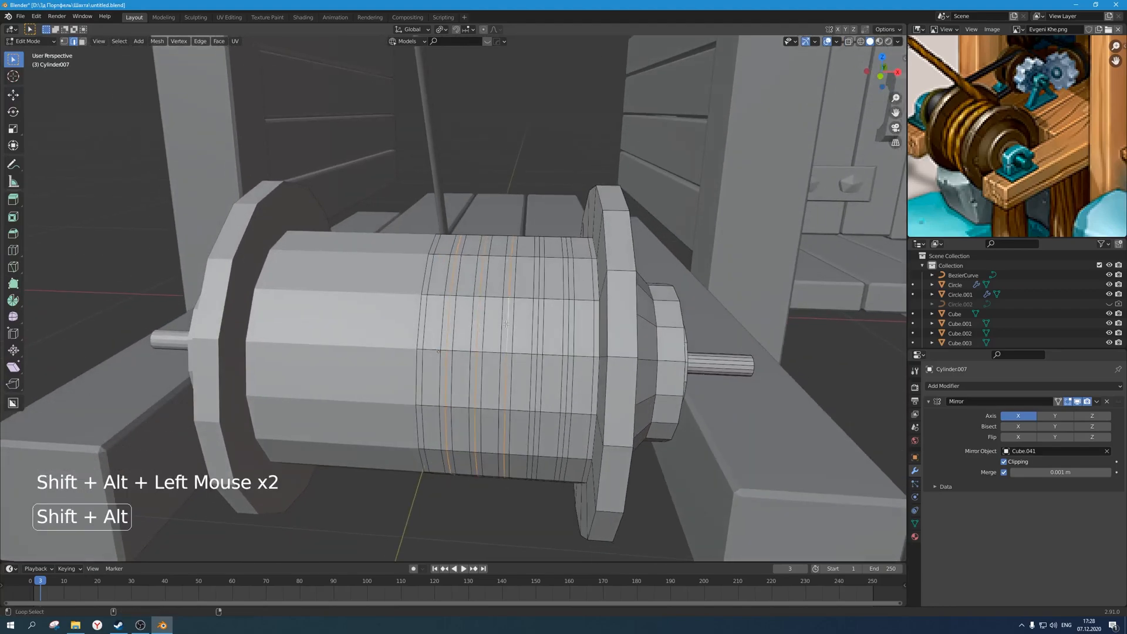
{"action": "middle_click_drag", "start_coordinate": [568, 333], "coordinate": [551, 338]}
{"action": "key", "text": "x"}
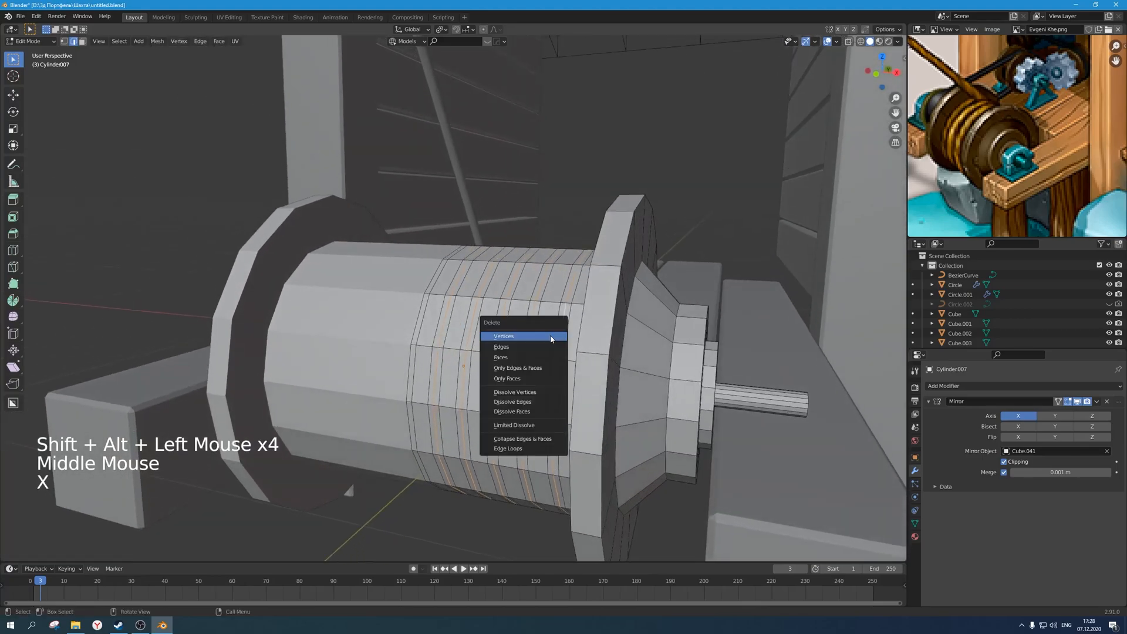
{"action": "left_click", "coordinate": [537, 401]}
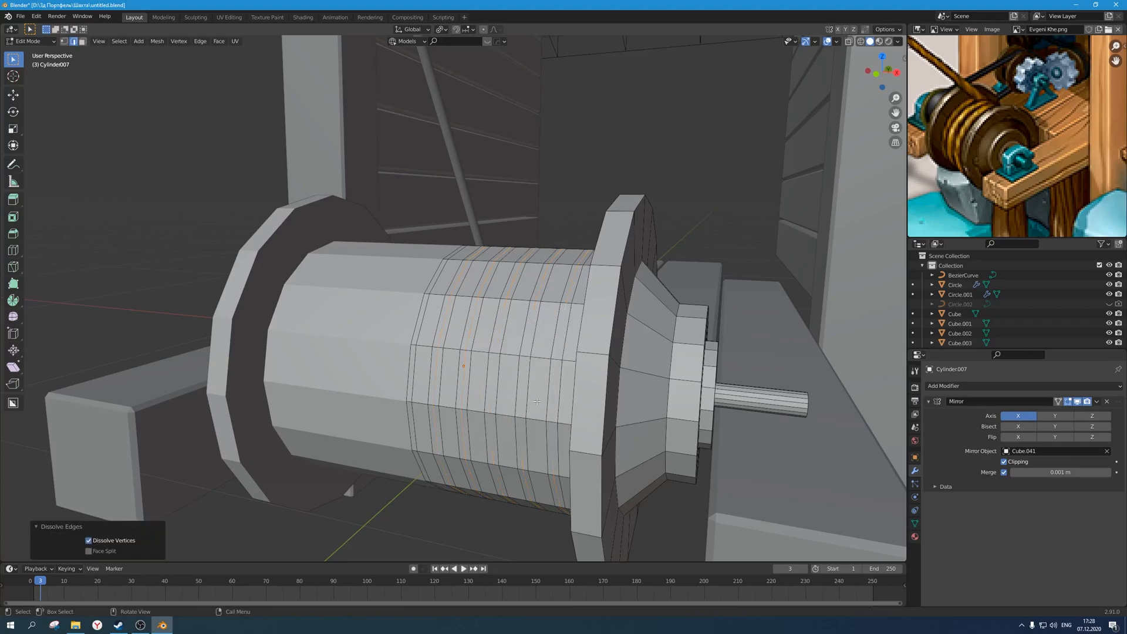
Extrude the six band face loops around the barrel outward along their normals by about 0.0069 m.
{"action": "scroll", "coordinate": [528, 381], "scroll_direction": "down", "scroll_amount": 2}
{"action": "middle_click_drag", "start_coordinate": [529, 381], "coordinate": [499, 341]}
{"action": "key", "text": "2"}
{"action": "key", "text": "3"}
{"action": "left_click", "coordinate": [476, 301], "text": "alt"}
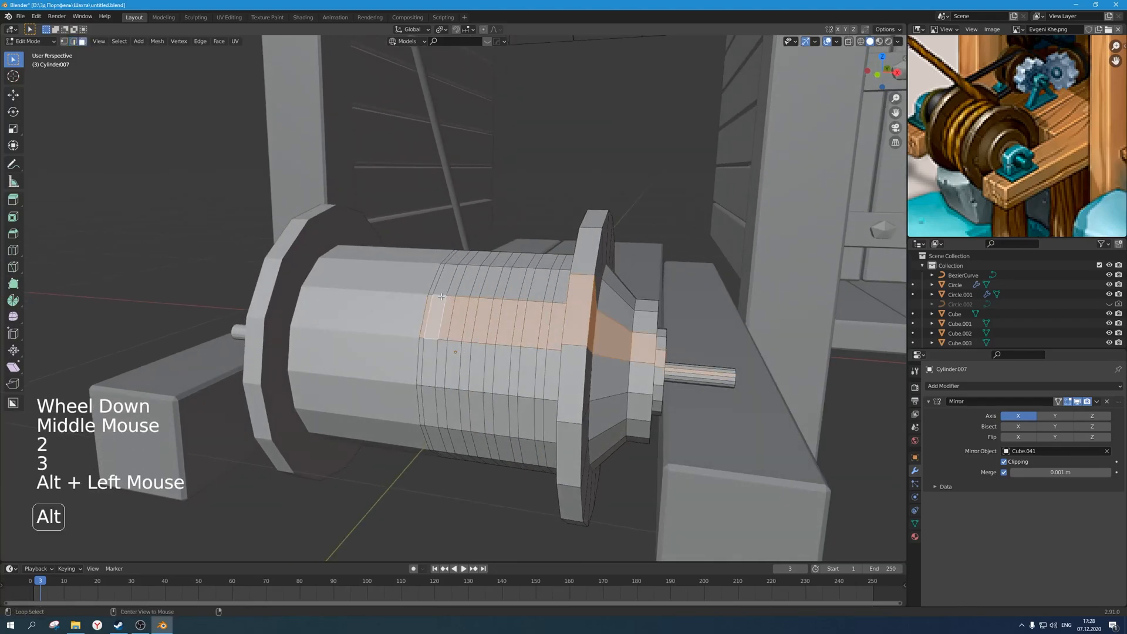
{"action": "left_click", "coordinate": [441, 297], "text": "alt"}
{"action": "left_click", "coordinate": [467, 283], "text": "alt+shift"}
{"action": "left_click", "coordinate": [468, 281], "text": "alt+shift"}
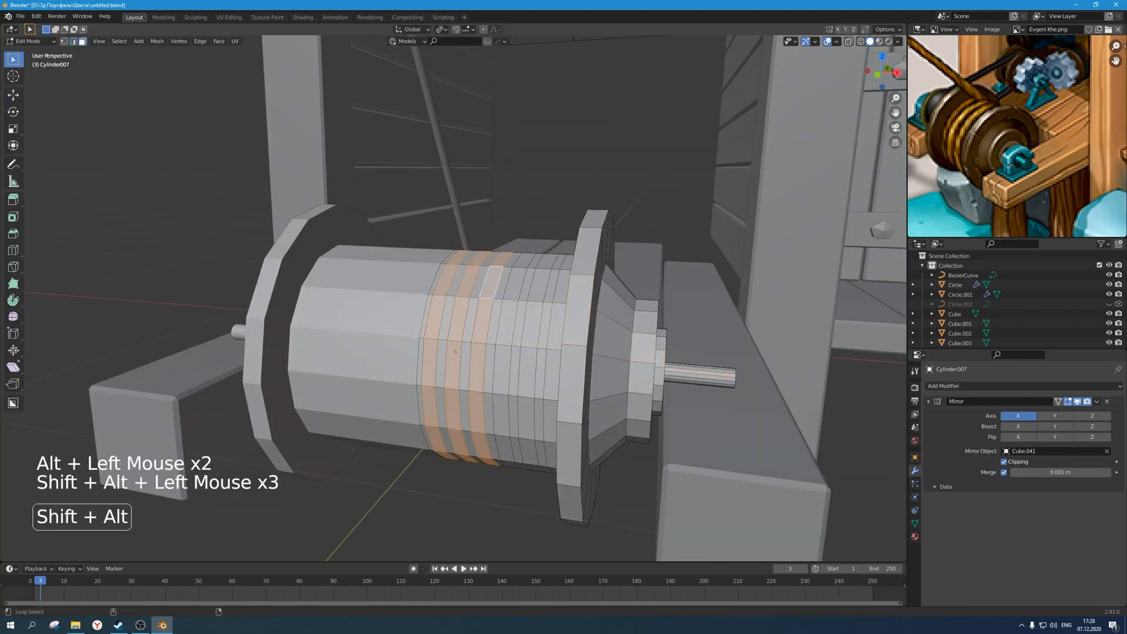
{"action": "left_click", "coordinate": [535, 302], "text": "alt+shift"}
{"action": "left_click", "coordinate": [557, 299], "text": "alt+shift"}
{"action": "scroll", "coordinate": [557, 300], "scroll_direction": "down", "scroll_amount": 2}
{"action": "middle_click_drag", "start_coordinate": [557, 299], "coordinate": [505, 344]}
{"action": "scroll", "coordinate": [505, 344], "scroll_direction": "down", "scroll_amount": 2}
{"action": "scroll", "coordinate": [505, 343], "scroll_direction": "up", "scroll_amount": 3}
{"action": "key", "text": "alt+e"}
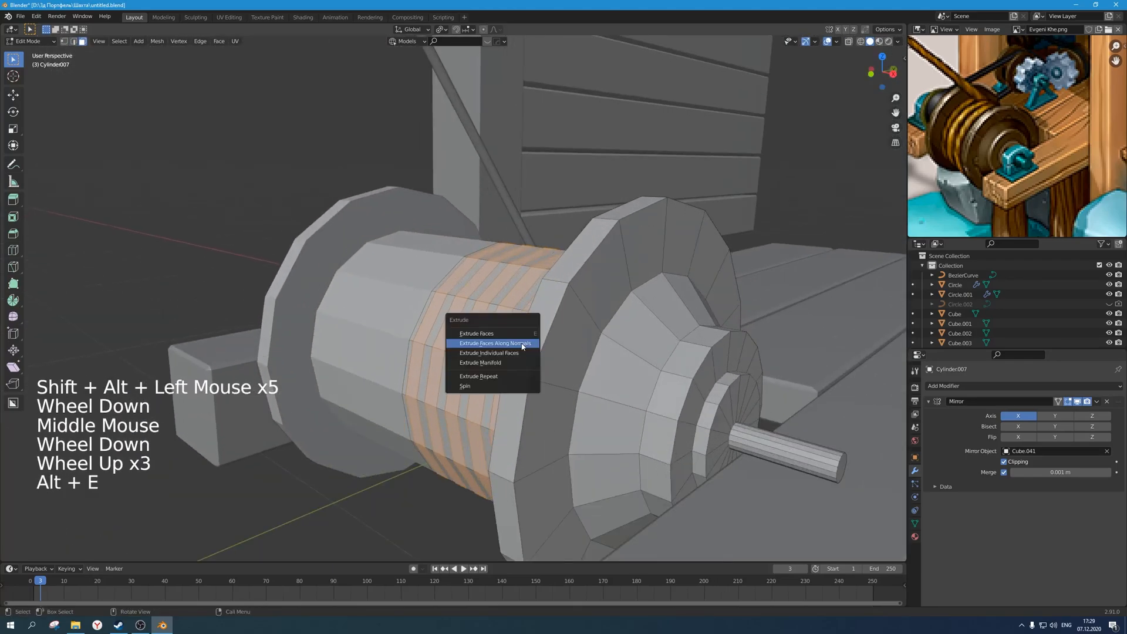
{"action": "left_click", "coordinate": [522, 346]}
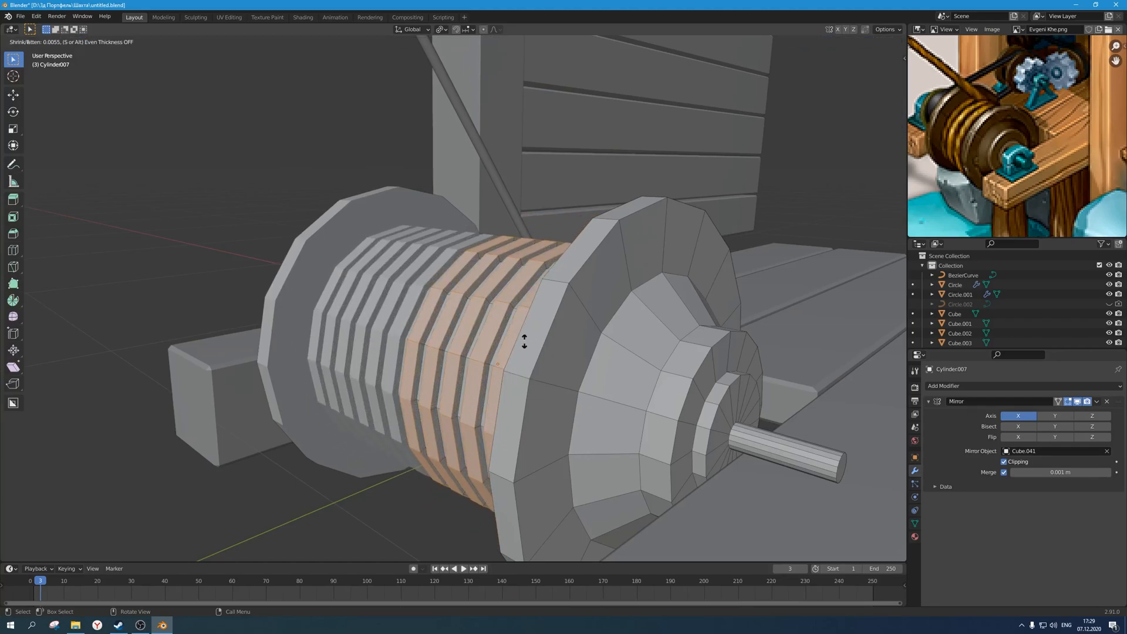
{"action": "left_click", "coordinate": [525, 341]}
Bevel the edges of the raised winding bands with one segment and a width of about 0.0028 m.
{"action": "scroll", "coordinate": [524, 341], "scroll_direction": "down", "scroll_amount": 3}
{"action": "mouse_move", "coordinate": [525, 342]}
{"action": "middle_mouse_down"}
{"action": "mouse_move", "coordinate": [554, 347]}
{"action": "mouse_move", "coordinate": [542, 349]}
{"action": "middle_mouse_up"}
{"action": "scroll", "coordinate": [537, 345], "scroll_direction": "up", "scroll_amount": 2}
{"action": "key", "text": "ctrl+b"}
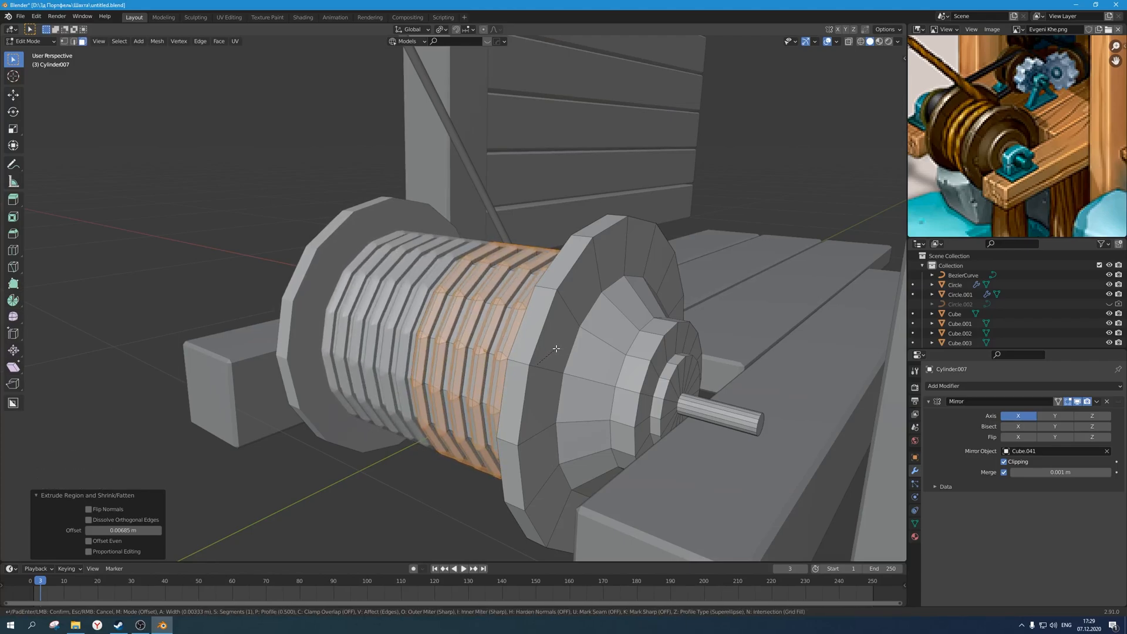
{"action": "left_click", "coordinate": [556, 349]}
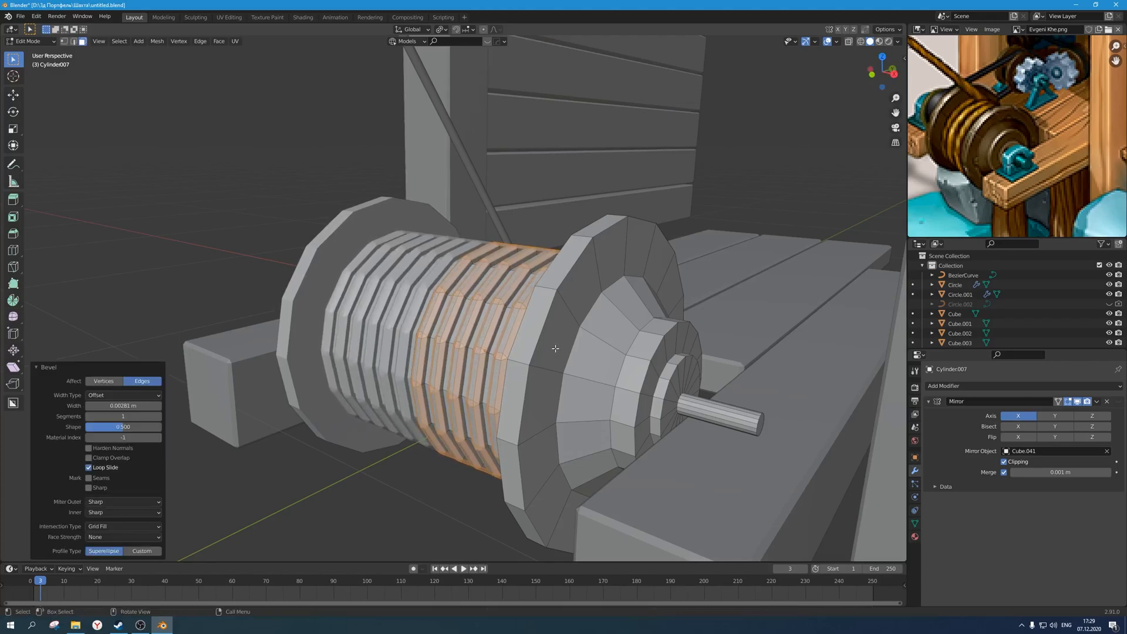
Apply smooth shading to the winch drum object.
{"action": "key", "text": "Tab"}
{"action": "scroll", "coordinate": [556, 349], "scroll_direction": "down", "scroll_amount": 5}
{"action": "middle_click_drag", "start_coordinate": [555, 349], "coordinate": [482, 345]}
{"action": "scroll", "coordinate": [481, 345], "scroll_direction": "up", "scroll_amount": 2}
{"action": "right_click", "coordinate": [414, 327]}
{"action": "left_click", "coordinate": [435, 336]}
{"action": "scroll", "coordinate": [447, 417], "scroll_direction": "down", "scroll_amount": 2}
{"action": "middle_click_drag", "start_coordinate": [460, 393], "coordinate": [515, 356]}
{"action": "scroll", "coordinate": [516, 360], "scroll_direction": "up", "scroll_amount": 2}
{"action": "left_click", "coordinate": [517, 360]}
{"action": "key", "text": "Tab"}
{"action": "key", "text": "Tab"}
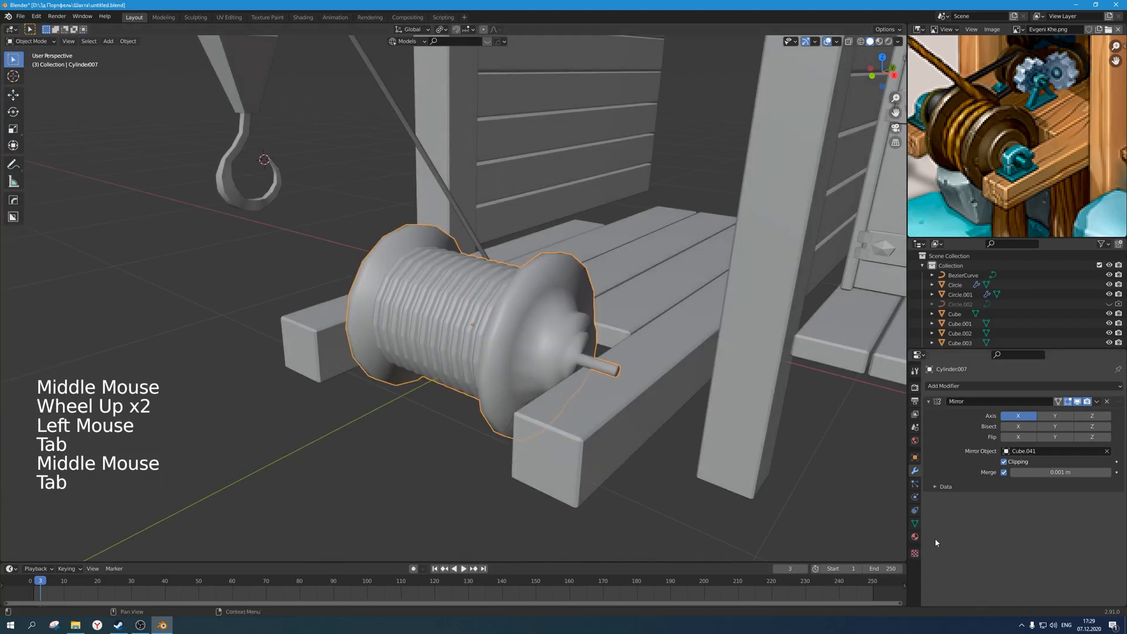
Enable Auto Smooth for the drum's normals and set its angle to 45°.
{"action": "left_click", "coordinate": [914, 524]}
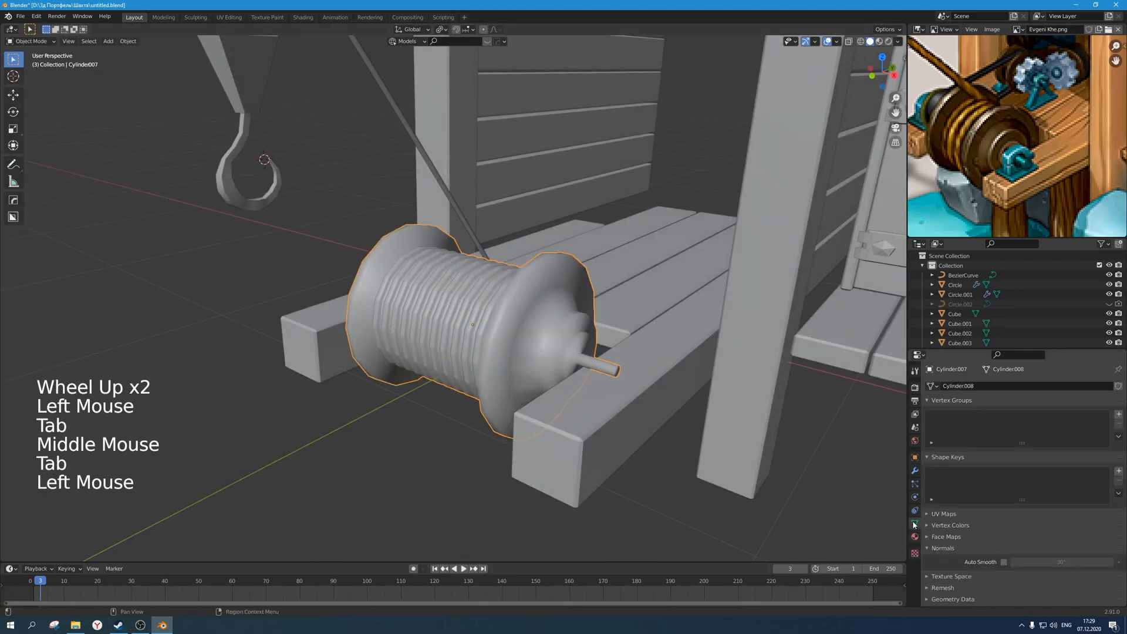
{"action": "left_click", "coordinate": [1004, 562]}
{"action": "left_click", "coordinate": [1033, 561]}
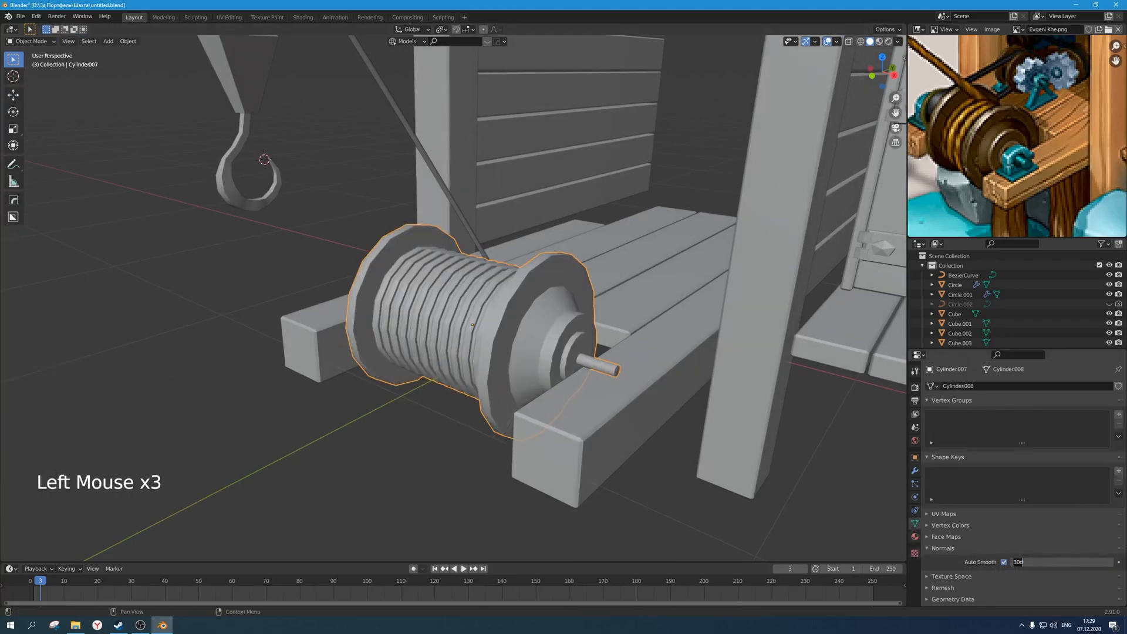
{"action": "type", "text": "45"}
{"action": "key", "text": "Return"}
{"action": "left_click", "coordinate": [914, 511]}
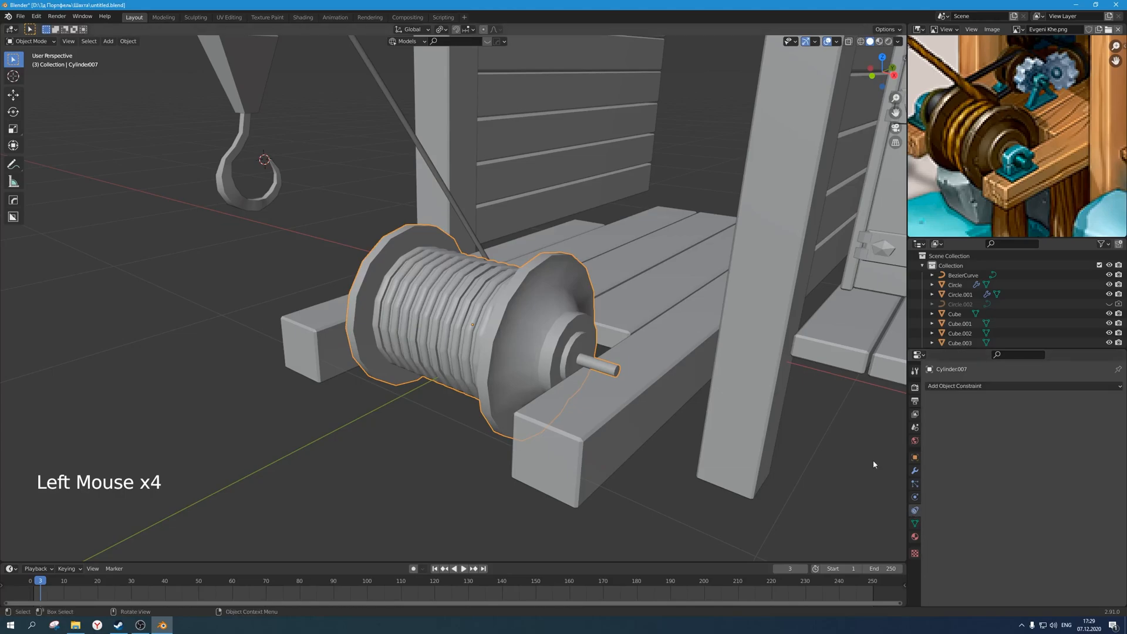
{"action": "left_click", "coordinate": [566, 339]}
{"action": "left_click", "coordinate": [567, 339]}
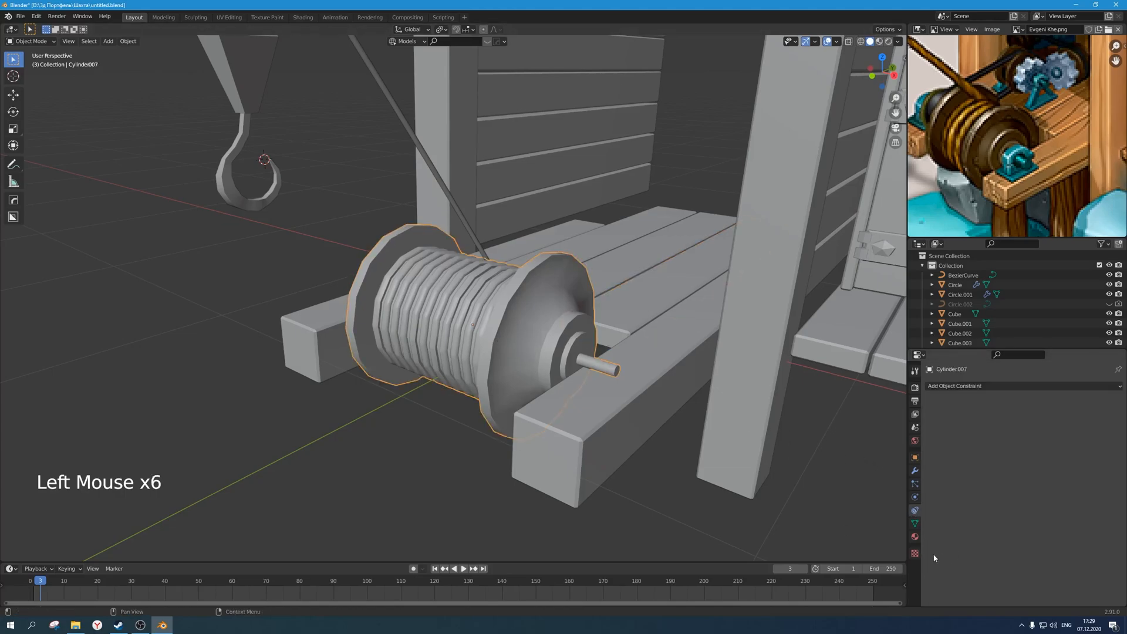
Reduce the drum's Auto Smooth angle, trying 35° and settling on 32°.
{"action": "left_click", "coordinate": [914, 524]}
{"action": "key", "text": "Return"}
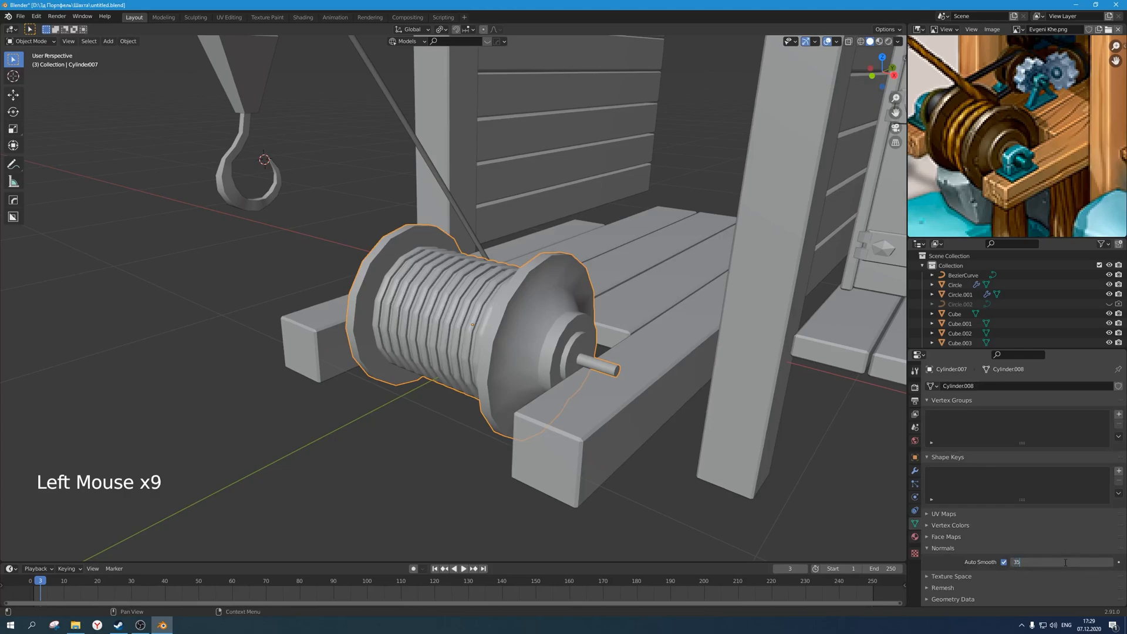
{"action": "key", "text": "Return"}
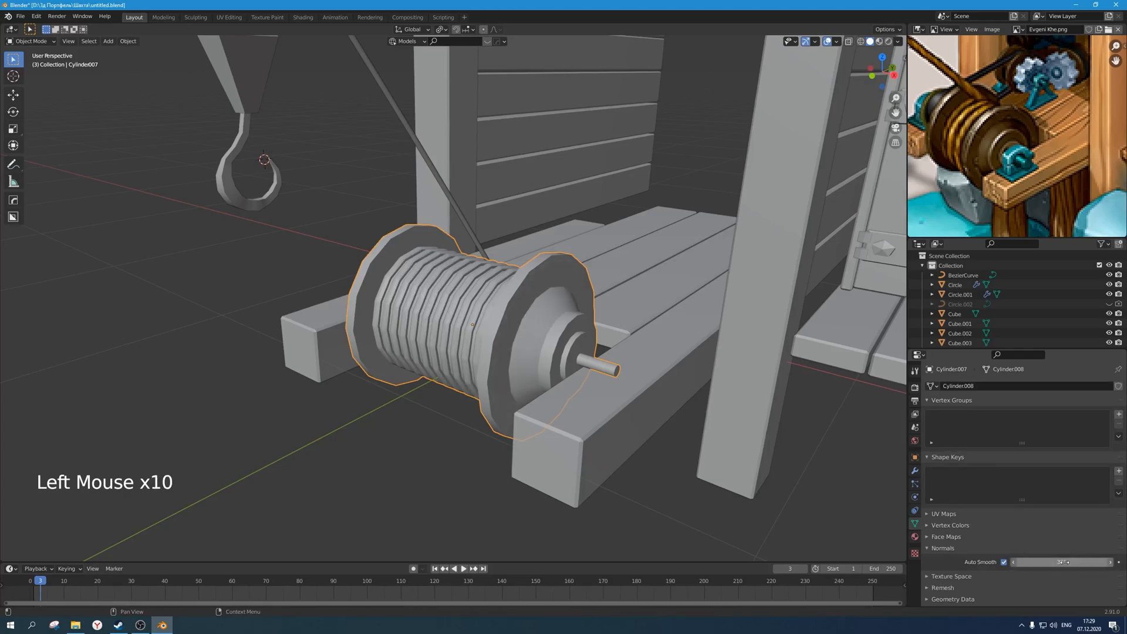
{"action": "left_click", "coordinate": [433, 484]}
Save the scene file and review the whole hut with its finished drum.
{"action": "scroll", "coordinate": [432, 483], "scroll_direction": "down", "scroll_amount": 4}
{"action": "key", "text": "ctrl+s"}
{"action": "middle_click_drag", "start_coordinate": [587, 338], "coordinate": [441, 352]}
{"action": "scroll", "coordinate": [471, 333], "scroll_direction": "down", "scroll_amount": 2}
{"action": "key", "text": "ctrl+s"}
{"action": "scroll", "coordinate": [510, 355], "scroll_direction": "up", "scroll_amount": 1}
{"action": "scroll", "coordinate": [1038, 132], "scroll_direction": "down", "scroll_amount": 3}
{"action": "scroll", "coordinate": [1038, 133], "scroll_direction": "down", "scroll_amount": 1}
{"action": "scroll", "coordinate": [443, 371], "scroll_direction": "down", "scroll_amount": 3}
{"action": "key", "text": "ctrl+s"}
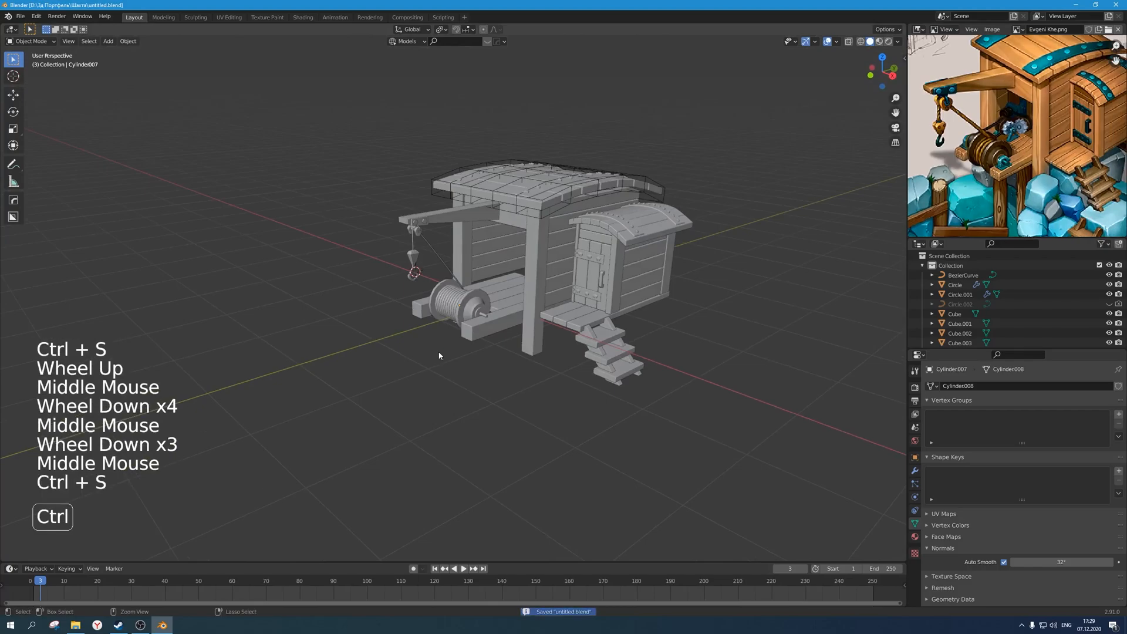
Compare the drum's axle mounting with the reference image and save the file again.
{"action": "scroll", "coordinate": [517, 338], "scroll_direction": "up", "scroll_amount": 2}
{"action": "middle_click_drag", "start_coordinate": [517, 339], "coordinate": [506, 367], "text": "shift"}
{"action": "scroll", "coordinate": [1022, 147], "scroll_direction": "up", "scroll_amount": 3}
{"action": "scroll", "coordinate": [1022, 147], "scroll_direction": "down", "scroll_amount": 2}
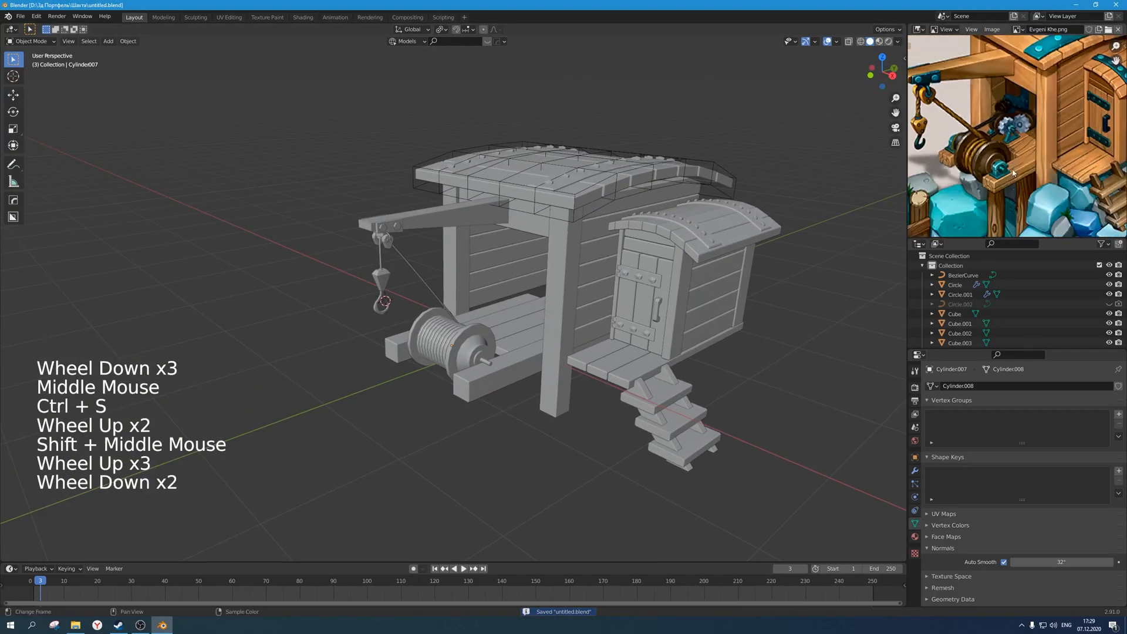
{"action": "middle_click_drag", "start_coordinate": [1022, 147], "coordinate": [1012, 167]}
{"action": "scroll", "coordinate": [529, 382], "scroll_direction": "up", "scroll_amount": 2}
{"action": "middle_click_drag", "start_coordinate": [529, 381], "coordinate": [511, 396]}
{"action": "key", "text": "ctrl+s"}
Add a mesh plane as the starting shape for the axle support's base plate.
{"action": "scroll", "coordinate": [545, 410], "scroll_direction": "up", "scroll_amount": 2}
{"action": "left_click", "coordinate": [509, 404]}
{"action": "left_click", "coordinate": [540, 422]}
{"action": "left_click", "coordinate": [519, 366]}
{"action": "key", "text": "shift+a"}
{"action": "mouse_move", "coordinate": [529, 423]}
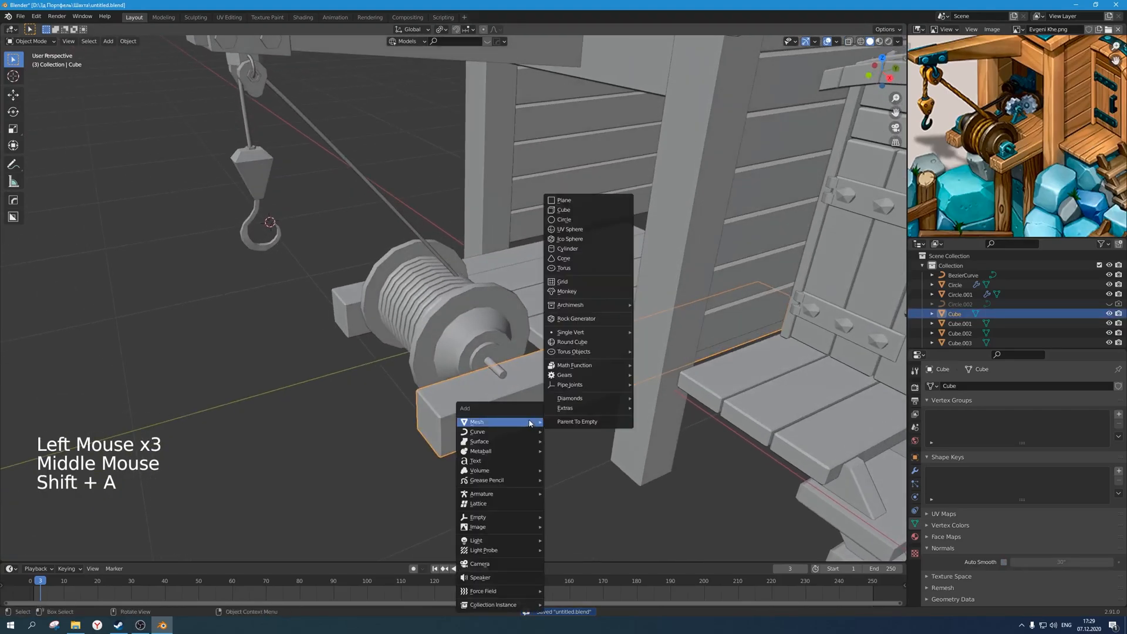
{"action": "left_click", "coordinate": [575, 205]}
{"action": "scroll", "coordinate": [579, 335], "scroll_direction": "down", "scroll_amount": 3}
{"action": "middle_click_drag", "start_coordinate": [579, 335], "coordinate": [561, 330]}
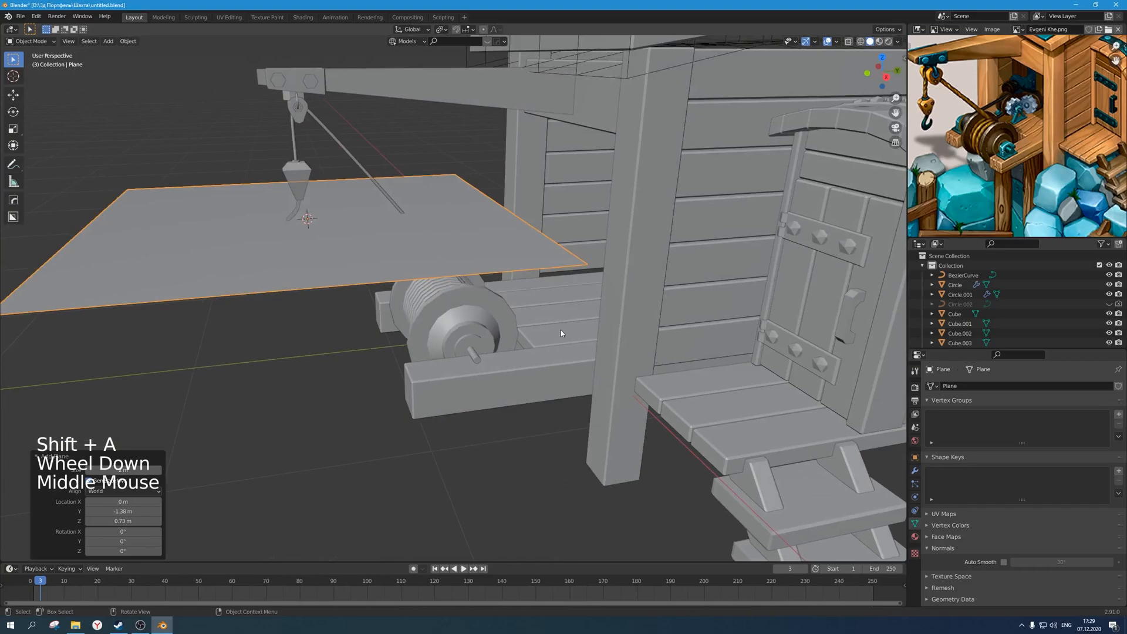
Move the plane beneath the drum's centre in the side view and scale it to about 0.131.
{"action": "key", "text": "KP_1"}
{"action": "key", "text": "KP_3"}
{"action": "key", "text": "g"}
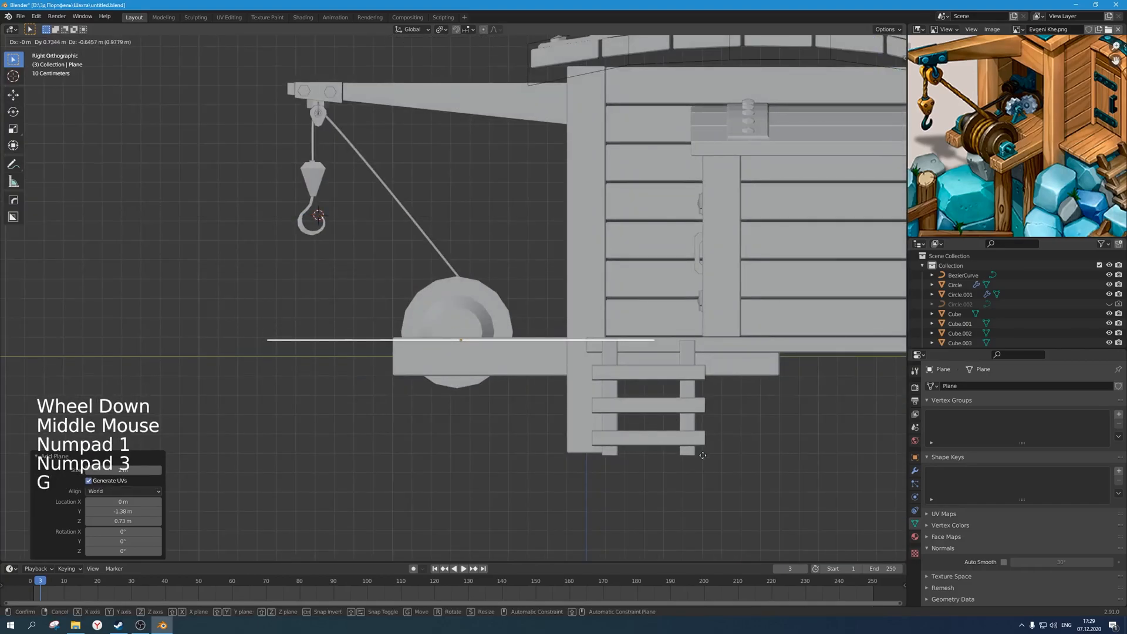
{"action": "left_click", "coordinate": [670, 388]}
{"action": "key", "text": "s"}
{"action": "left_click", "coordinate": [464, 371]}
{"action": "scroll", "coordinate": [464, 371], "scroll_direction": "down", "scroll_amount": 1}
{"action": "middle_click_drag", "start_coordinate": [464, 371], "coordinate": [521, 425]}
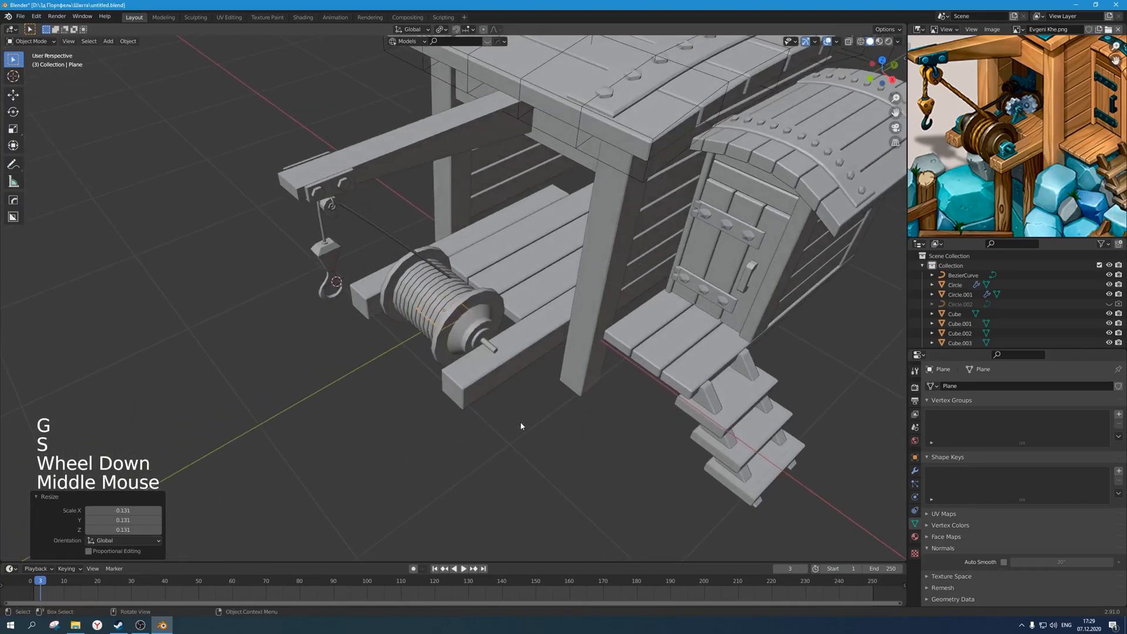
Move the plane under the drum's axle end on the support beam in the top view and scale it to 0.475.
{"action": "key", "text": "KP_7"}
{"action": "key", "text": "g"}
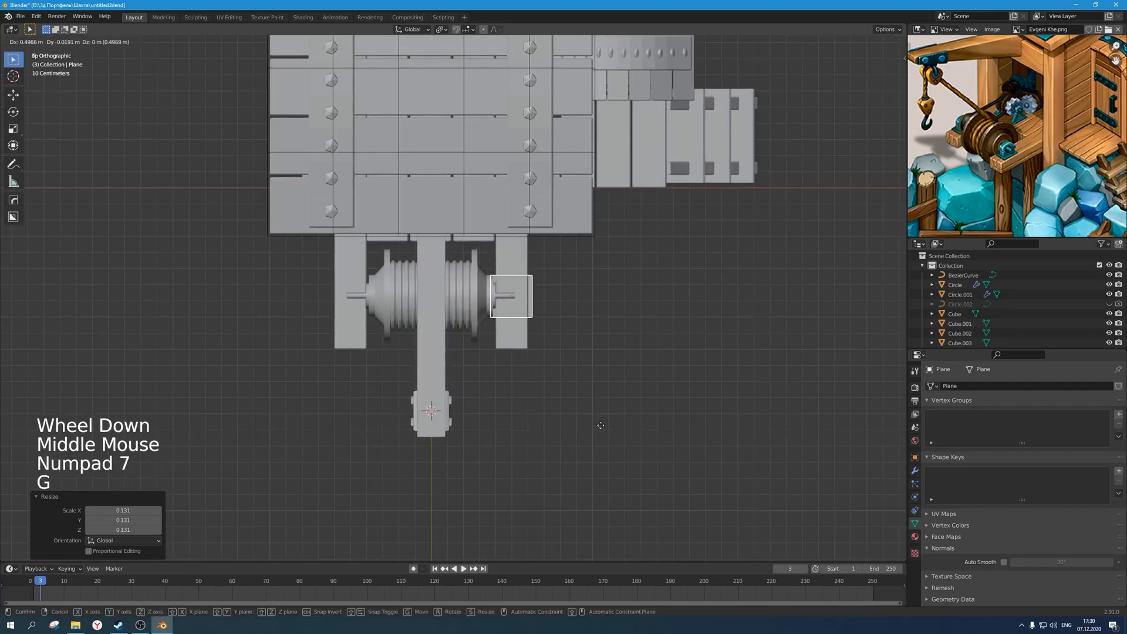
{"action": "left_click", "coordinate": [602, 424]}
{"action": "key", "text": "s"}
{"action": "left_click", "coordinate": [584, 350]}
Raise the plane about 0.023 m to the beam's upper surface and lengthen it along the Y axis.
{"action": "middle_click_drag", "start_coordinate": [583, 350], "coordinate": [482, 234]}
{"action": "key", "text": "KP_1"}
{"action": "key", "text": "KP_3"}
{"action": "scroll", "coordinate": [479, 410], "scroll_direction": "up", "scroll_amount": 5}
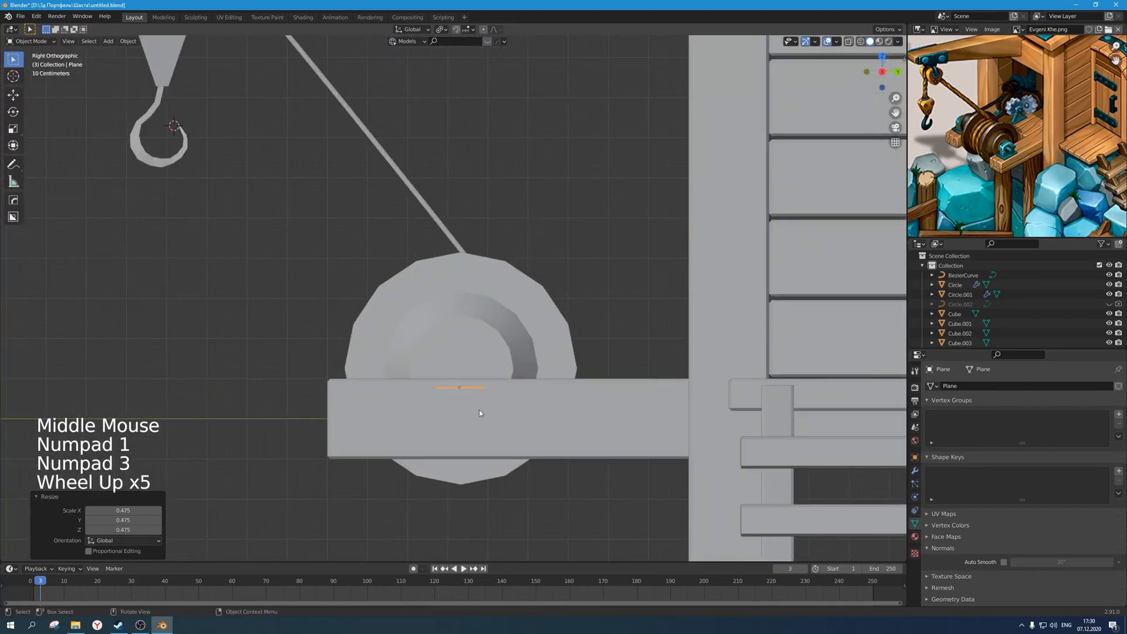
{"action": "key", "text": "g"}
{"action": "left_click", "coordinate": [476, 401]}
{"action": "key", "text": "s"}
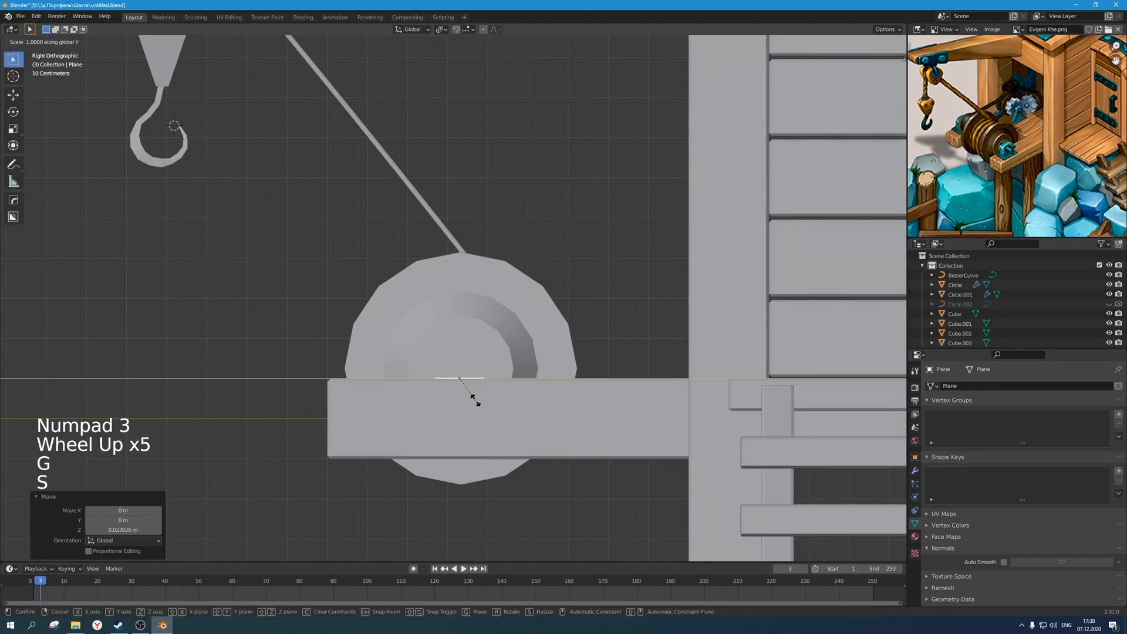
{"action": "left_click", "coordinate": [503, 405]}
Extrude the plane upward along Z by about 0.012 m to form the support's base plate.
{"action": "scroll", "coordinate": [503, 405], "scroll_direction": "down", "scroll_amount": 3}
{"action": "middle_click_drag", "start_coordinate": [503, 406], "coordinate": [536, 429]}
{"action": "middle_click_drag", "start_coordinate": [537, 430], "coordinate": [534, 395], "text": "shift"}
{"action": "key", "text": "Tab"}
{"action": "scroll", "coordinate": [542, 435], "scroll_direction": "up", "scroll_amount": 2}
{"action": "key", "text": "e"}
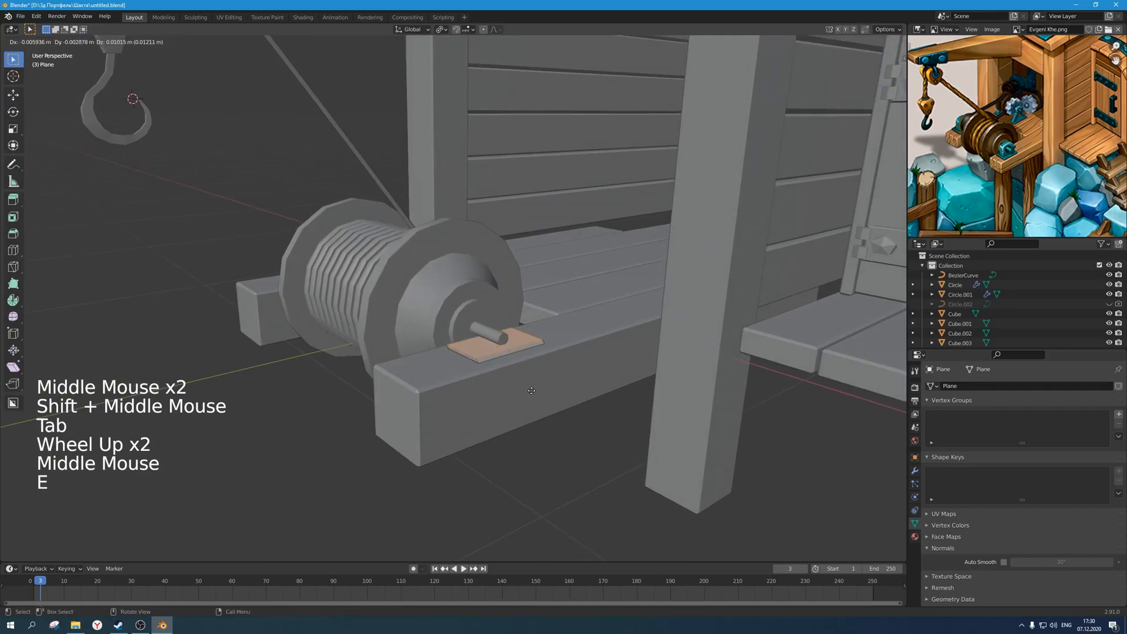
{"action": "key", "text": "z"}
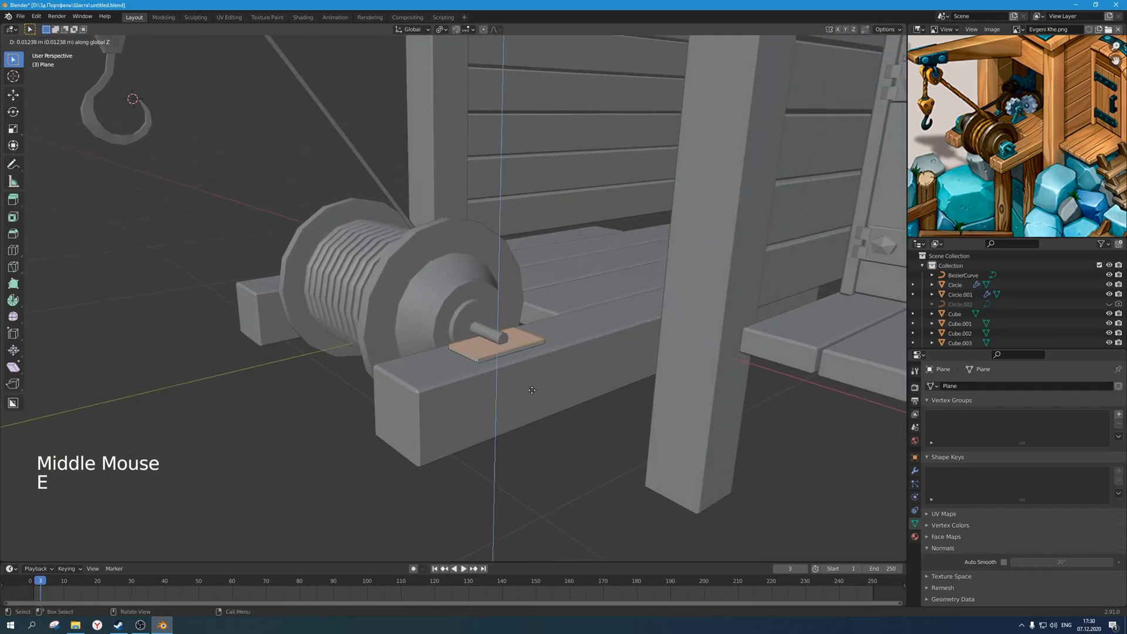
{"action": "left_click", "coordinate": [532, 391]}
Lower the entire base plate slightly along Z into the beam's upper surface.
{"action": "key", "text": "a"}
{"action": "scroll", "coordinate": [532, 388], "scroll_direction": "up", "scroll_amount": 2}
{"action": "key", "text": "g"}
{"action": "key", "text": "z"}
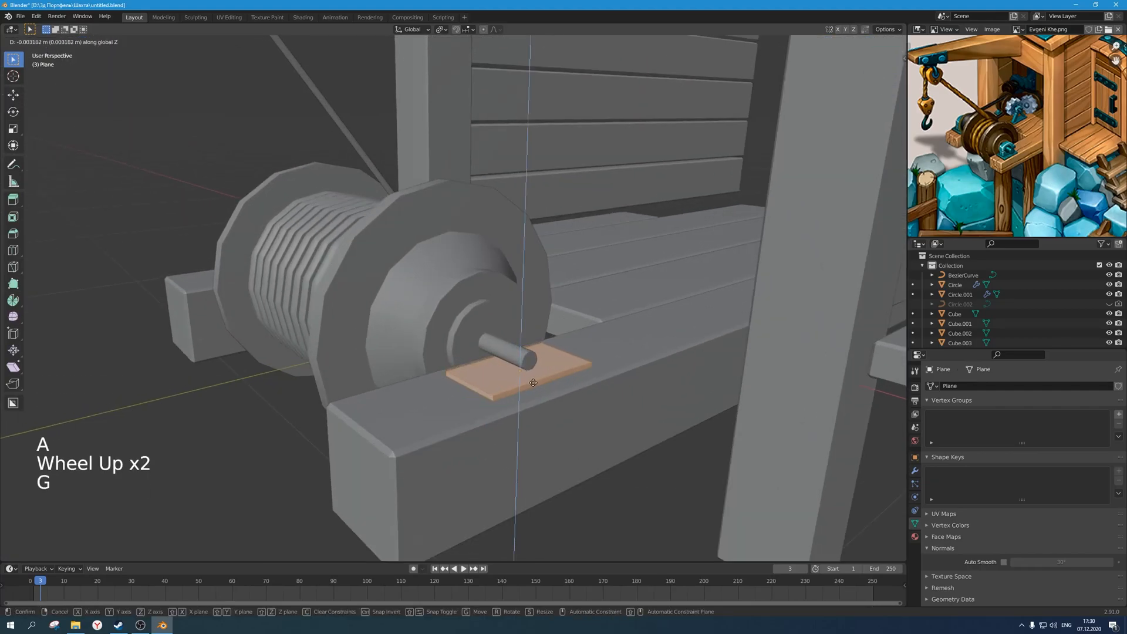
{"action": "left_click", "coordinate": [533, 384]}
{"action": "key", "text": "Tab"}
Move the entire drum mesh along Z to adjust its axle's height over the base plate.
{"action": "left_click", "coordinate": [492, 328]}
{"action": "key", "text": "Tab"}
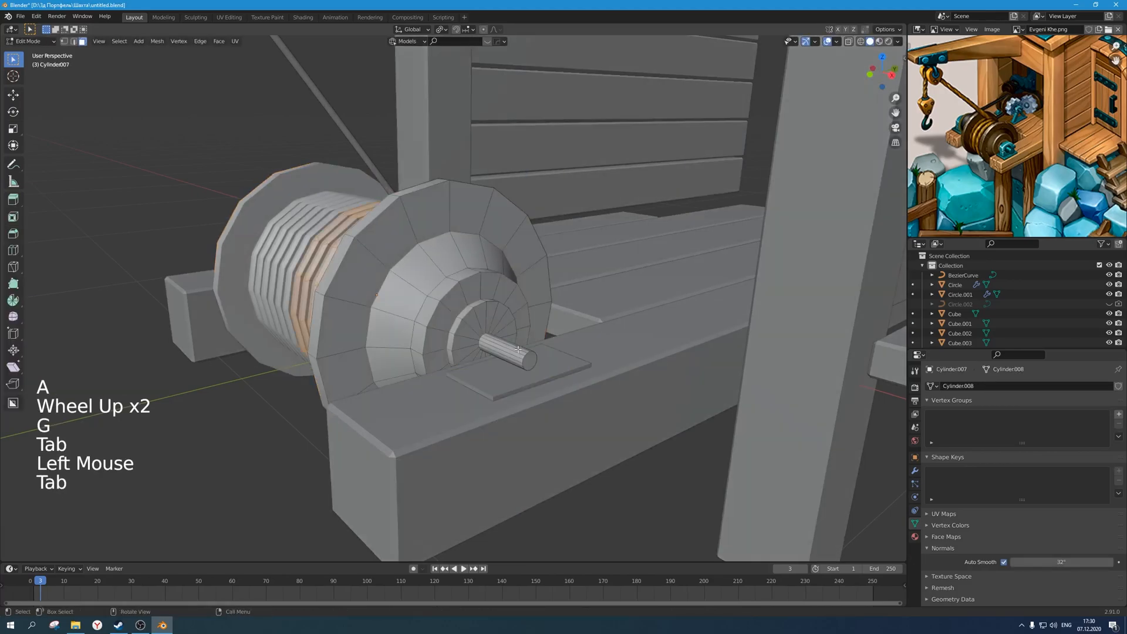
{"action": "key", "text": "a"}
{"action": "middle_click_drag", "start_coordinate": [526, 361], "coordinate": [418, 269]}
{"action": "key", "text": "g"}
{"action": "key", "text": "z"}
{"action": "left_click", "coordinate": [493, 352]}
{"action": "key", "text": "Tab"}
Move the rope curve's drum-side end point about 0.015 m along X to line up with a winding band.
{"action": "scroll", "coordinate": [494, 353], "scroll_direction": "down", "scroll_amount": 2}
{"action": "left_click", "coordinate": [390, 303]}
{"action": "left_click", "coordinate": [340, 293]}
{"action": "scroll", "coordinate": [364, 282], "scroll_direction": "up", "scroll_amount": 1}
{"action": "key", "text": "Tab"}
{"action": "left_click", "coordinate": [427, 225]}
{"action": "key", "text": "KP_3"}
{"action": "key", "text": "KP_7"}
{"action": "key", "text": "alt+z"}
{"action": "scroll", "coordinate": [423, 244], "scroll_direction": "up", "scroll_amount": 2}
{"action": "scroll", "coordinate": [418, 269], "scroll_direction": "up", "scroll_amount": 4}
{"action": "key", "text": "g"}
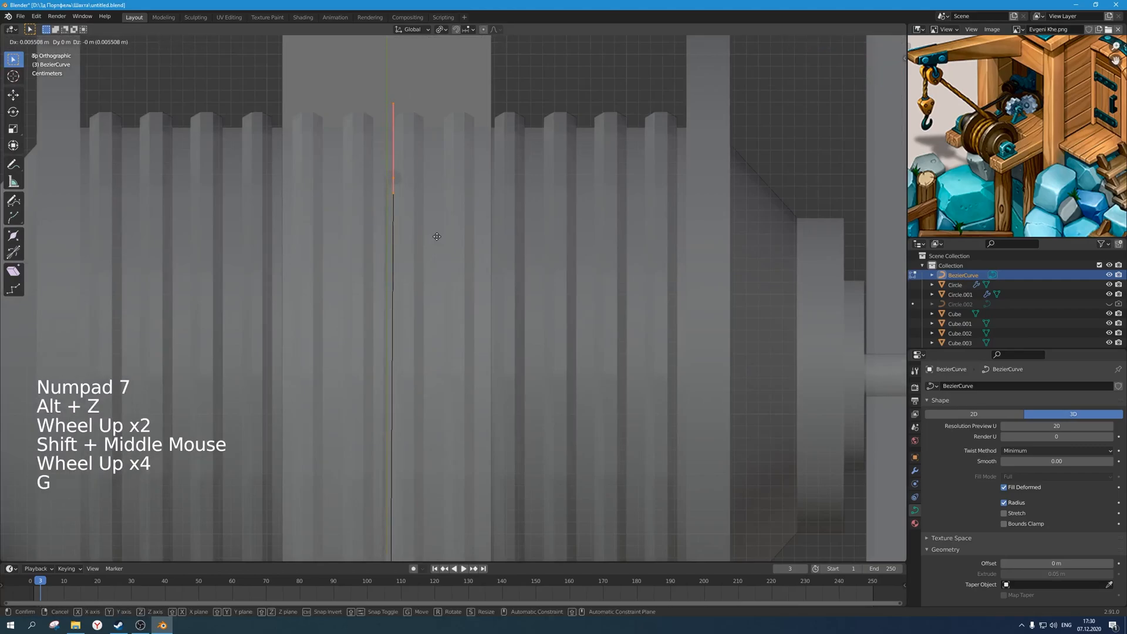
{"action": "left_click", "coordinate": [448, 236]}
{"action": "scroll", "coordinate": [448, 236], "scroll_direction": "down", "scroll_amount": 3}
{"action": "middle_click_drag", "start_coordinate": [448, 237], "coordinate": [485, 237]}
{"action": "key", "text": "alt+z"}
{"action": "scroll", "coordinate": [496, 273], "scroll_direction": "up", "scroll_amount": 1}
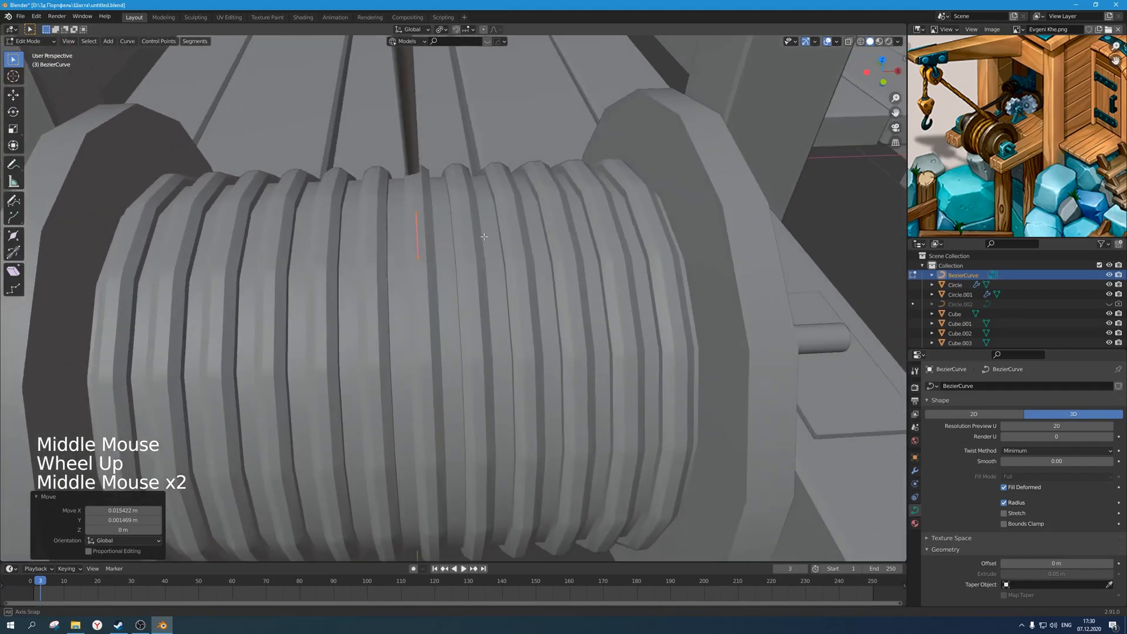
Reposition the rope curve's drum-side end on its winding and lower it about 0.006 m along Z.
{"action": "key", "text": "g"}
{"action": "key", "text": "g"}
{"action": "key", "text": "g"}
{"action": "middle_click_drag", "start_coordinate": [495, 226], "coordinate": [587, 364]}
{"action": "key", "text": "g"}
{"action": "left_click", "coordinate": [464, 238]}
{"action": "scroll", "coordinate": [566, 267], "scroll_direction": "down", "scroll_amount": 2}
{"action": "scroll", "coordinate": [561, 273], "scroll_direction": "up", "scroll_amount": 3}
{"action": "key", "text": "g"}
{"action": "left_click", "coordinate": [557, 282]}
{"action": "scroll", "coordinate": [557, 281], "scroll_direction": "down", "scroll_amount": 4}
{"action": "scroll", "coordinate": [528, 276], "scroll_direction": "down", "scroll_amount": 5}
{"action": "scroll", "coordinate": [464, 265], "scroll_direction": "up", "scroll_amount": 2}
{"action": "scroll", "coordinate": [411, 276], "scroll_direction": "up", "scroll_amount": 1}
{"action": "scroll", "coordinate": [312, 292], "scroll_direction": "up", "scroll_amount": 1}
{"action": "scroll", "coordinate": [328, 306], "scroll_direction": "up", "scroll_amount": 2}
{"action": "scroll", "coordinate": [544, 397], "scroll_direction": "down", "scroll_amount": 4}
{"action": "scroll", "coordinate": [976, 527], "scroll_direction": "down", "scroll_amount": 2}
{"action": "scroll", "coordinate": [976, 528], "scroll_direction": "down", "scroll_amount": 6}
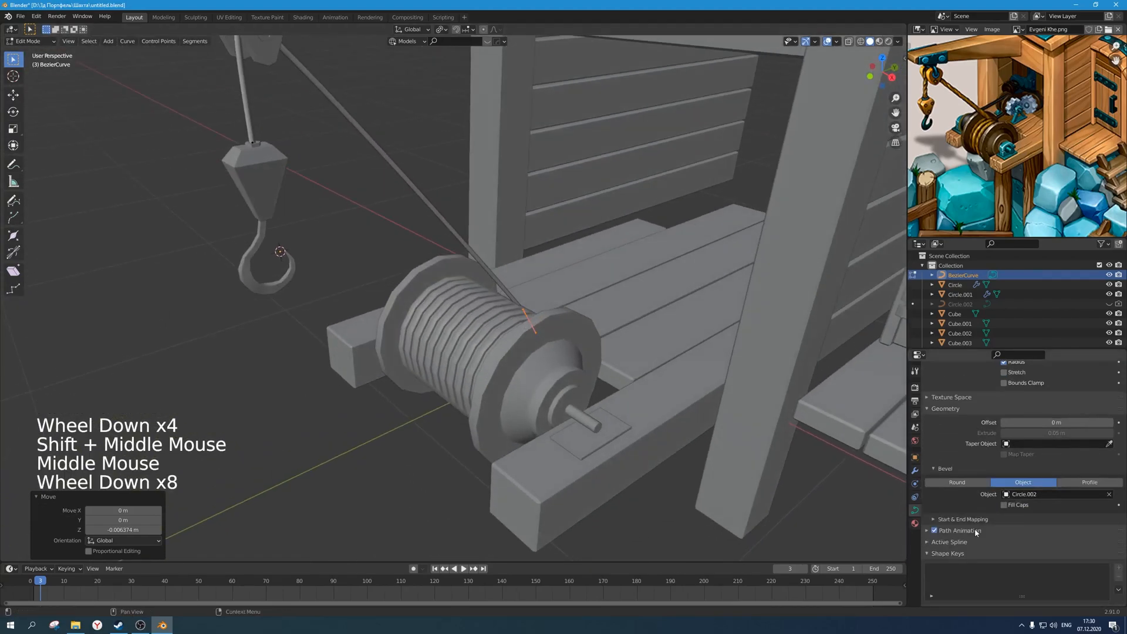
{"action": "left_click", "coordinate": [943, 520]}
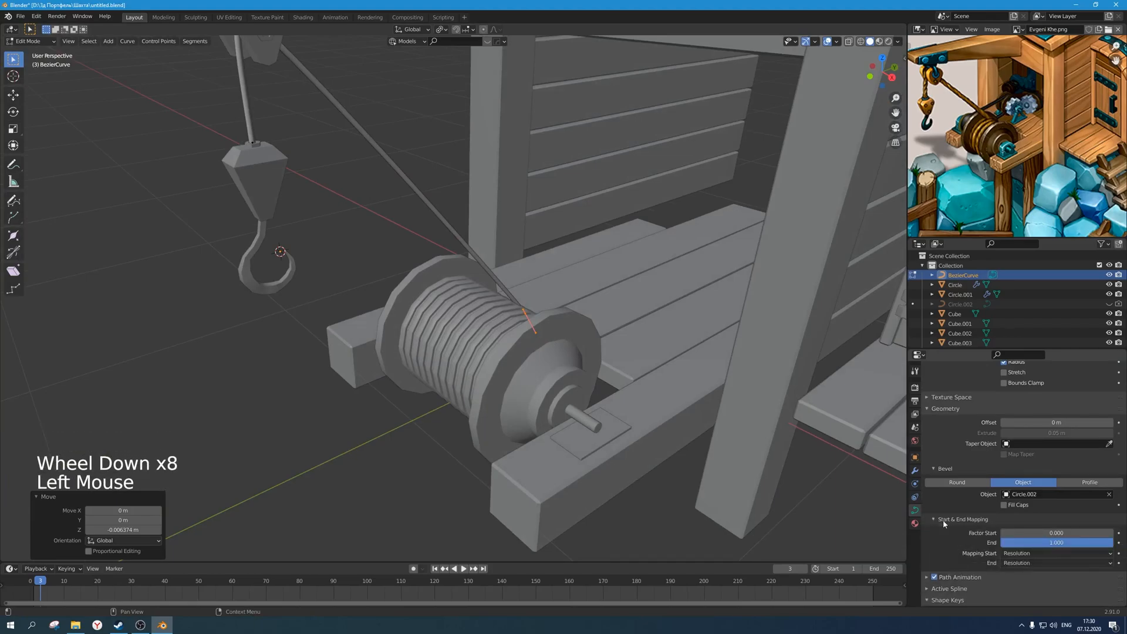
{"action": "left_click", "coordinate": [943, 520]}
{"action": "scroll", "coordinate": [410, 335], "scroll_direction": "down", "scroll_amount": 2}
Leave the rope curve's edit mode and save the file.
{"action": "middle_click_drag", "start_coordinate": [410, 334], "coordinate": [354, 398]}
{"action": "key", "text": "Tab"}
{"action": "left_click", "coordinate": [361, 263]}
{"action": "scroll", "coordinate": [361, 263], "scroll_direction": "up", "scroll_amount": 2}
{"action": "left_click", "coordinate": [461, 460]}
{"action": "middle_click_drag", "start_coordinate": [461, 460], "coordinate": [504, 389]}
{"action": "left_click", "coordinate": [460, 353]}
{"action": "left_click", "coordinate": [487, 351]}
{"action": "scroll", "coordinate": [487, 351], "scroll_direction": "up", "scroll_amount": 1}
{"action": "scroll", "coordinate": [487, 357], "scroll_direction": "up", "scroll_amount": 1}
{"action": "scroll", "coordinate": [488, 365], "scroll_direction": "down", "scroll_amount": 6}
{"action": "left_click", "coordinate": [458, 353]}
{"action": "key", "text": "ctrl+s"}
Inset the axle base plate's top face by about 0.286 m and extrude it upward into a block.
{"action": "scroll", "coordinate": [458, 352], "scroll_direction": "up", "scroll_amount": 1}
{"action": "scroll", "coordinate": [458, 353], "scroll_direction": "up", "scroll_amount": 2}
{"action": "left_click", "coordinate": [504, 385]}
{"action": "left_click", "coordinate": [504, 384]}
{"action": "key", "text": "Tab"}
{"action": "scroll", "coordinate": [493, 405], "scroll_direction": "up", "scroll_amount": 3}
{"action": "middle_click_drag", "start_coordinate": [550, 430], "coordinate": [447, 376], "text": "shift"}
{"action": "key", "text": "3"}
{"action": "left_click", "coordinate": [443, 371]}
{"action": "key", "text": "ctrl+z"}
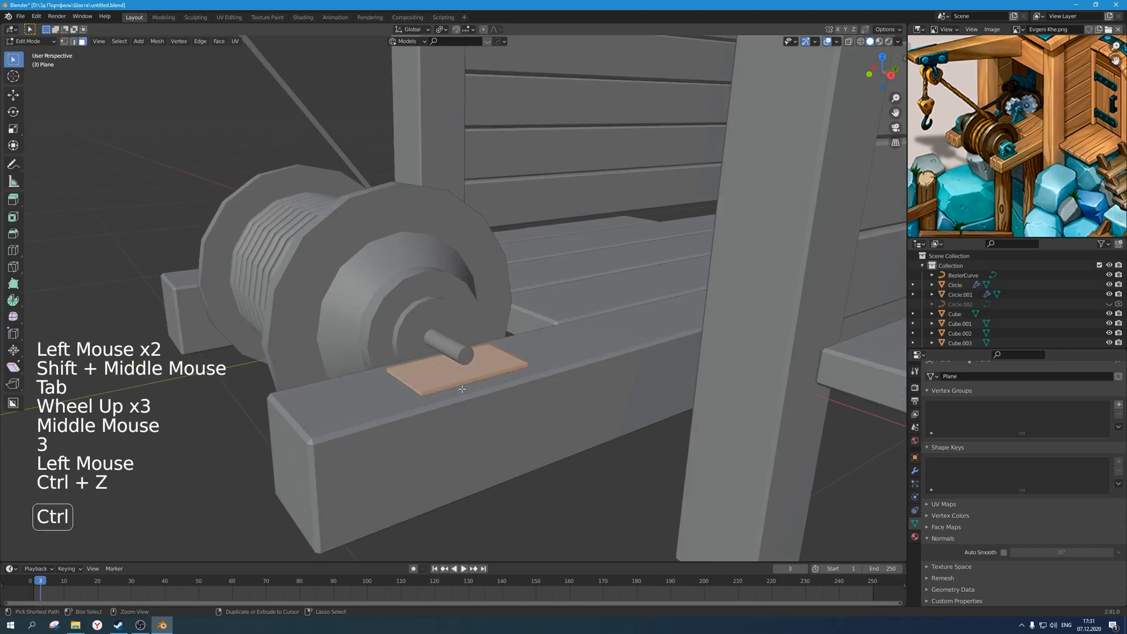
{"action": "left_click", "coordinate": [448, 372]}
{"action": "key", "text": "g"}
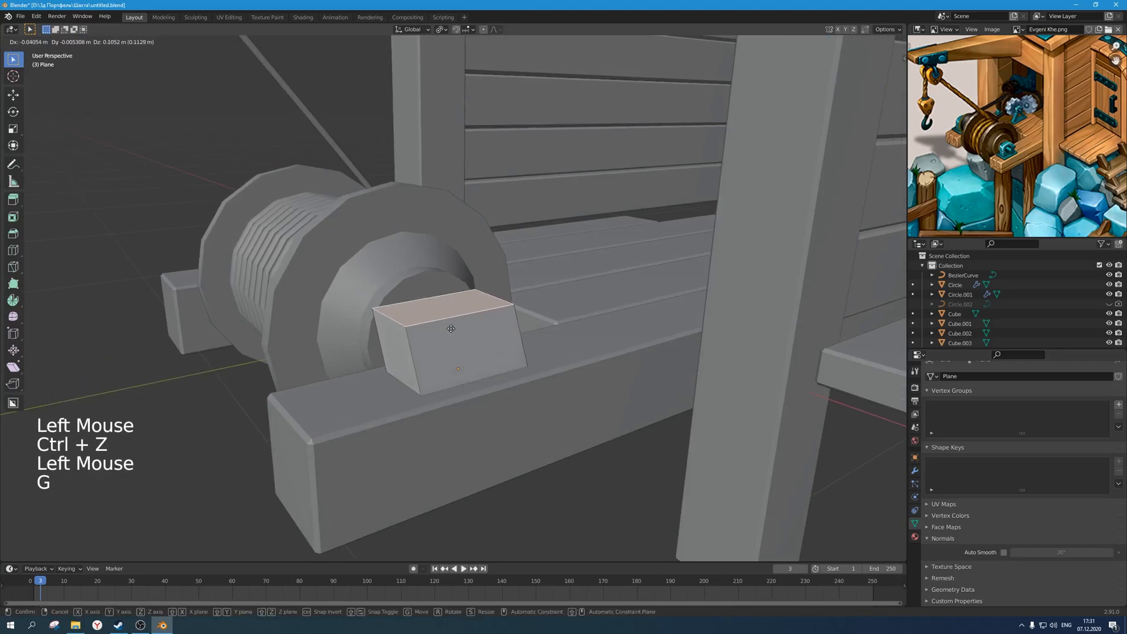
{"action": "scroll", "coordinate": [495, 398], "scroll_direction": "up", "scroll_amount": 1}
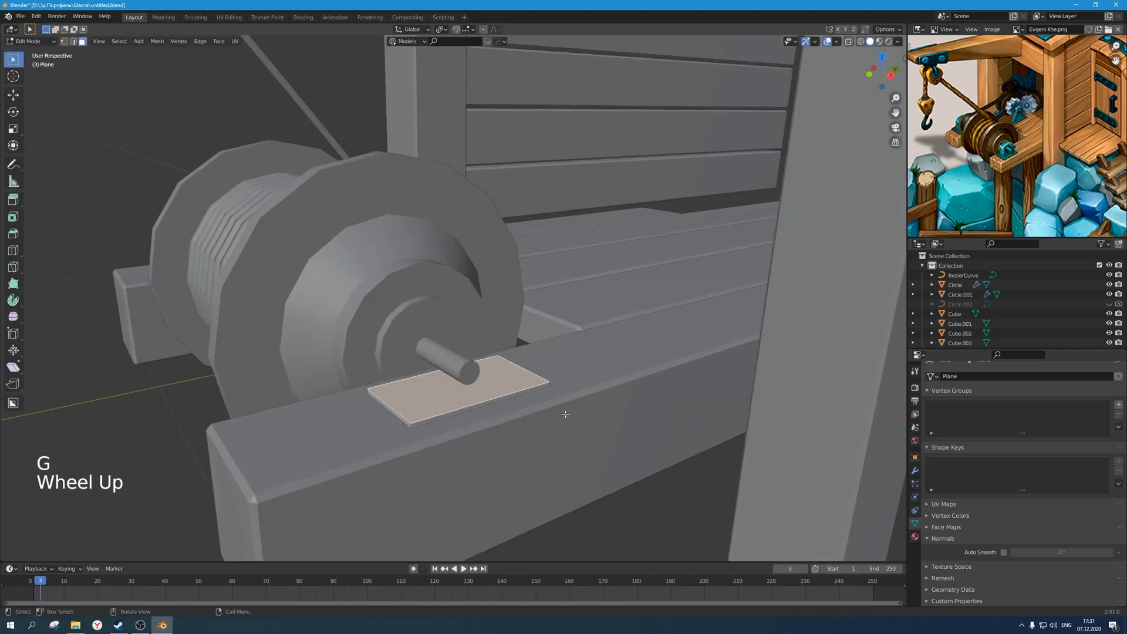
{"action": "key", "text": "i"}
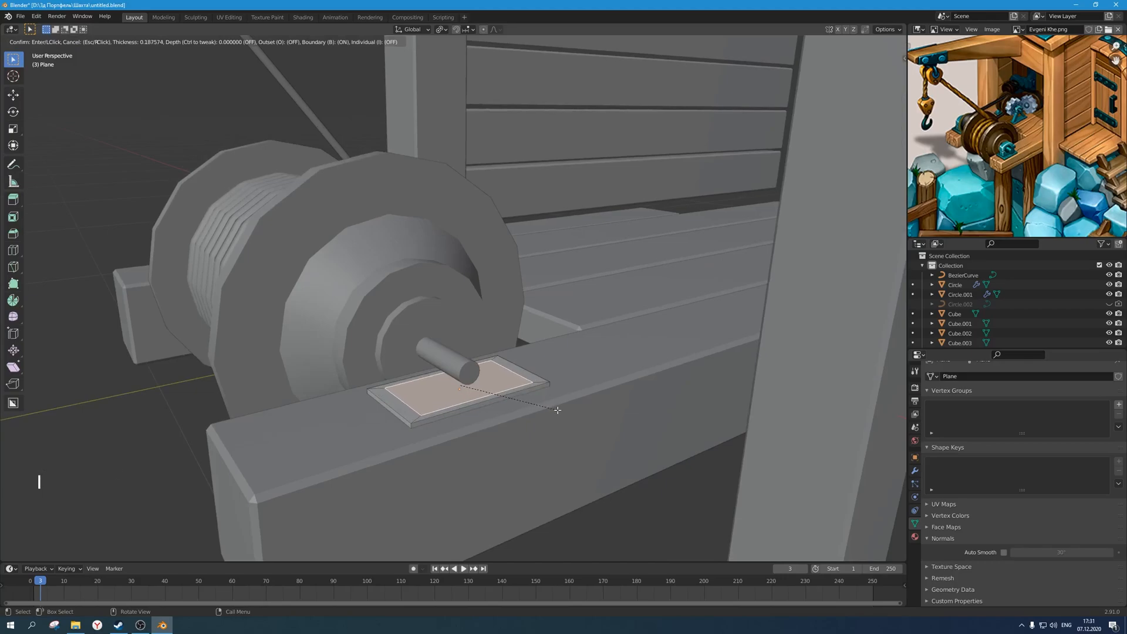
{"action": "left_click", "coordinate": [553, 408]}
{"action": "key", "text": "e"}
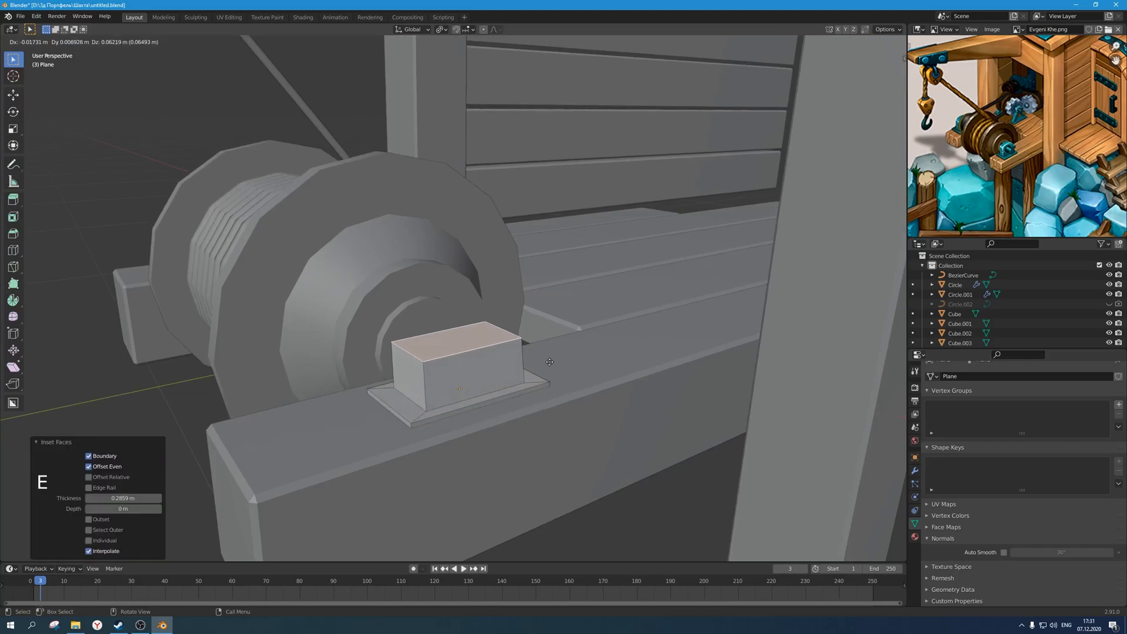
{"action": "left_click", "coordinate": [549, 356]}
Bevel the support block's two upper cross edges with 5 segments and a width of about 0.64 m.
{"action": "key", "text": "2"}
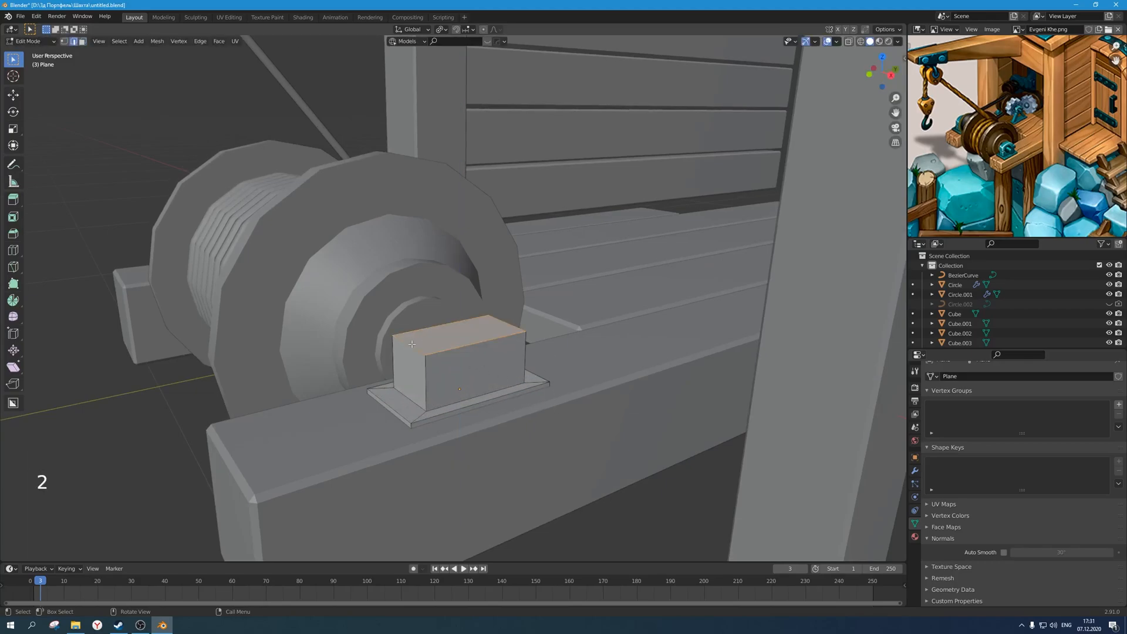
{"action": "left_click", "coordinate": [502, 323]}
{"action": "left_click", "coordinate": [409, 345], "text": "shift"}
{"action": "key", "text": "alt+z"}
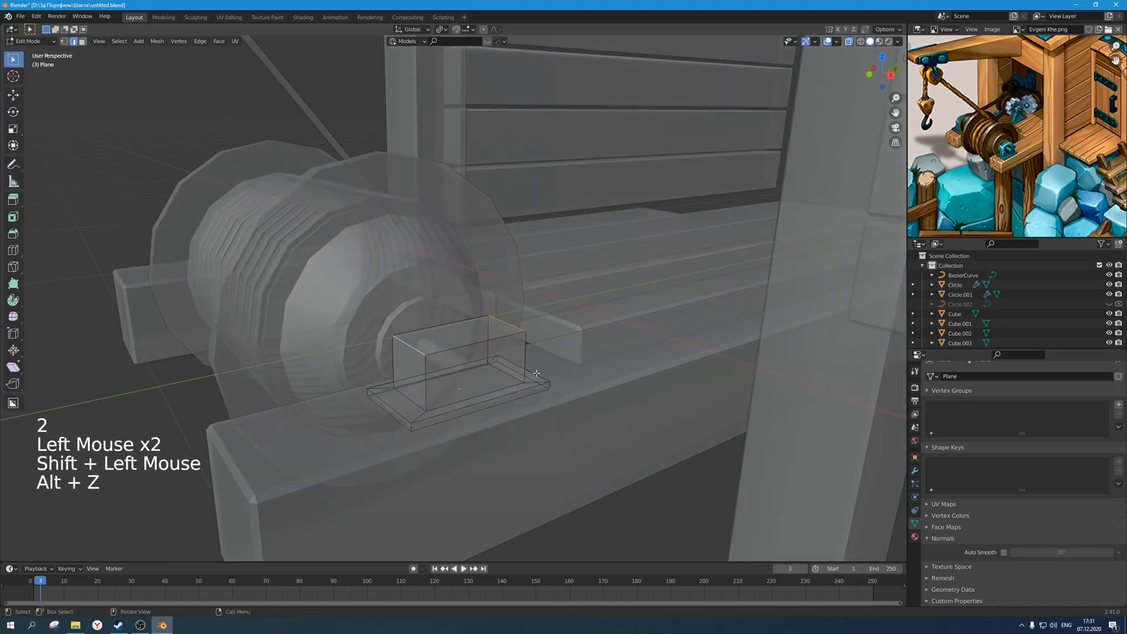
{"action": "key", "text": "ctrl+b"}
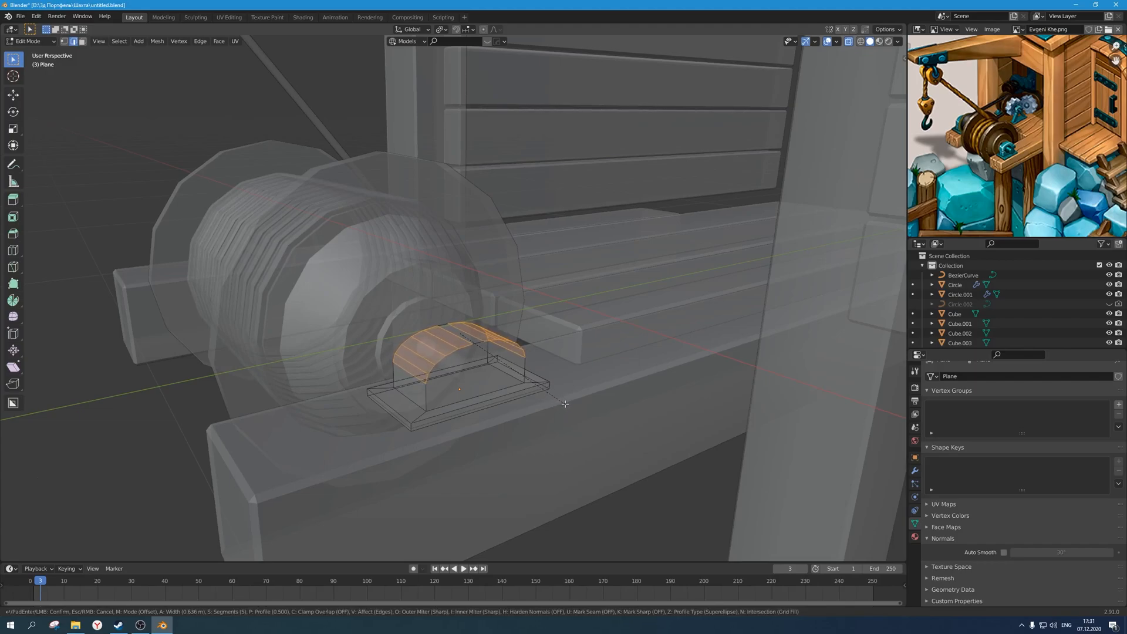
{"action": "left_click", "coordinate": [565, 404]}
Undo the bevel on the support block and return to object mode.
{"action": "key", "text": "alt+z"}
{"action": "middle_click_drag", "start_coordinate": [565, 404], "coordinate": [532, 397]}
{"action": "scroll", "coordinate": [520, 392], "scroll_direction": "up", "scroll_amount": 1}
{"action": "scroll", "coordinate": [495, 354], "scroll_direction": "down", "scroll_amount": 3}
{"action": "middle_click_drag", "start_coordinate": [495, 354], "coordinate": [491, 356]}
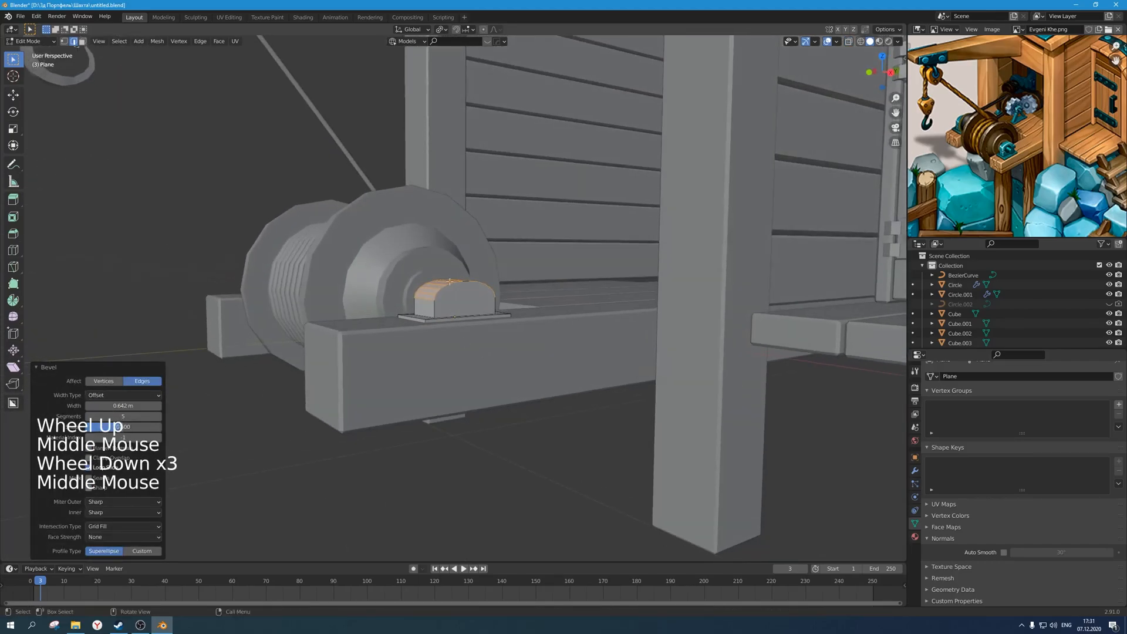
{"action": "middle_click_drag", "start_coordinate": [445, 286], "coordinate": [463, 322]}
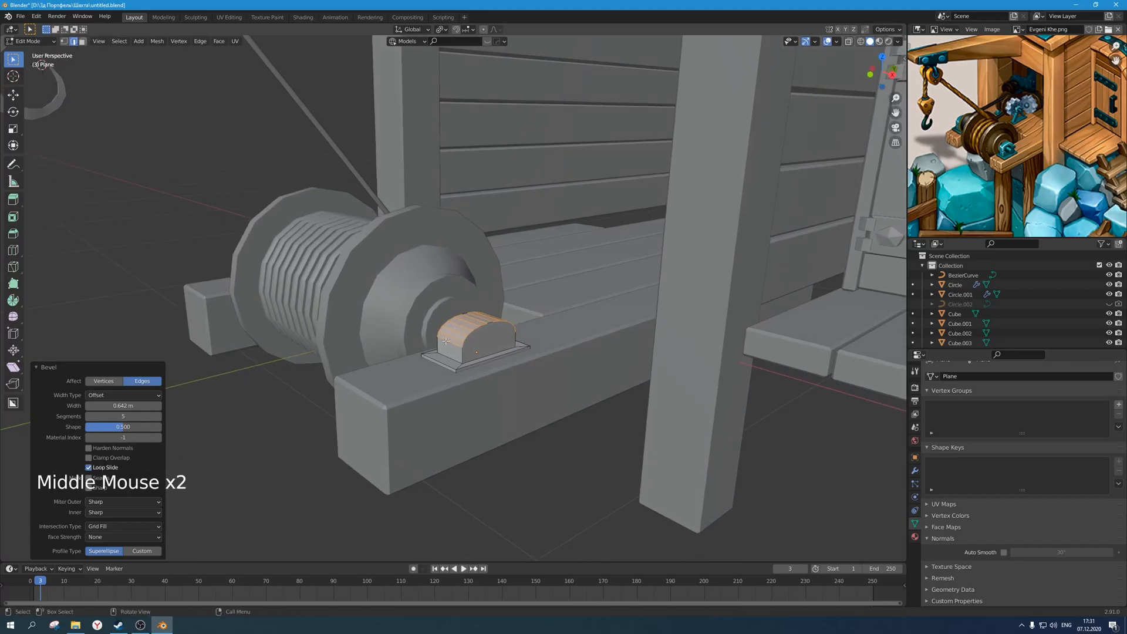
{"action": "scroll", "coordinate": [455, 375], "scroll_direction": "up", "scroll_amount": 1}
{"action": "middle_click_drag", "start_coordinate": [456, 374], "coordinate": [478, 355]}
{"action": "scroll", "coordinate": [470, 381], "scroll_direction": "down", "scroll_amount": 2}
{"action": "key", "text": "Tab"}
{"action": "key", "text": "ctrl+z"}
{"action": "key", "text": "ctrl+z"}
{"action": "key", "text": "ctrl+z"}
{"action": "key", "text": "Tab"}
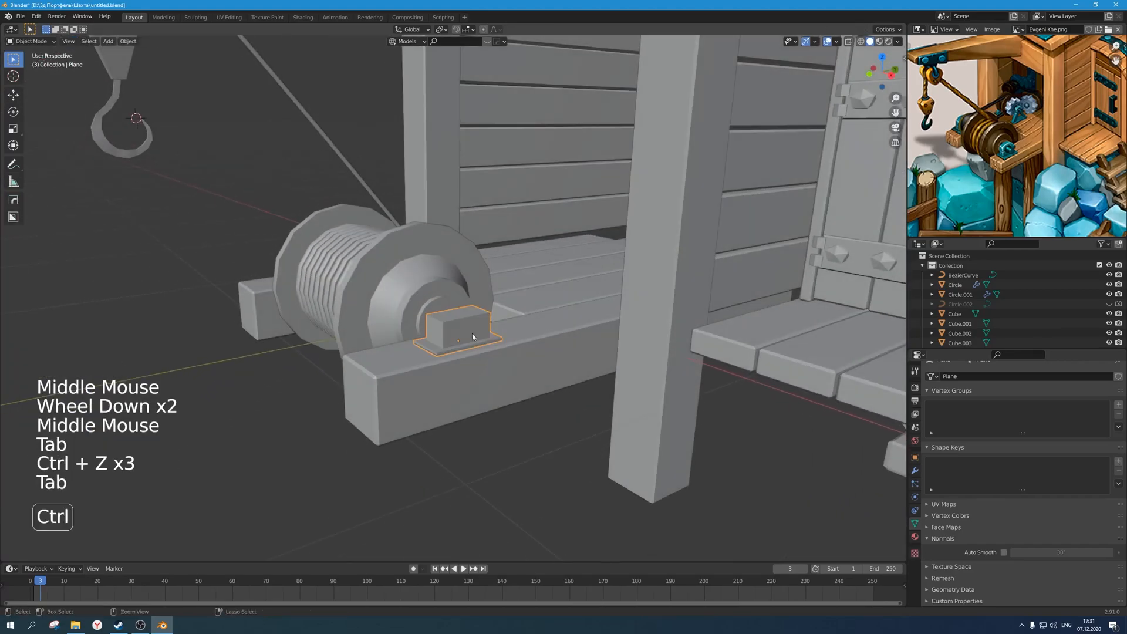
Apply the support object's scale and bevel the block's two upper edges with 5 segments into a rounded top.
{"action": "key", "text": "ctrl+a"}
{"action": "left_click", "coordinate": [460, 331]}
{"action": "key", "text": "Tab"}
{"action": "scroll", "coordinate": [481, 341], "scroll_direction": "up", "scroll_amount": 3}
{"action": "key", "text": "ctrl+b"}
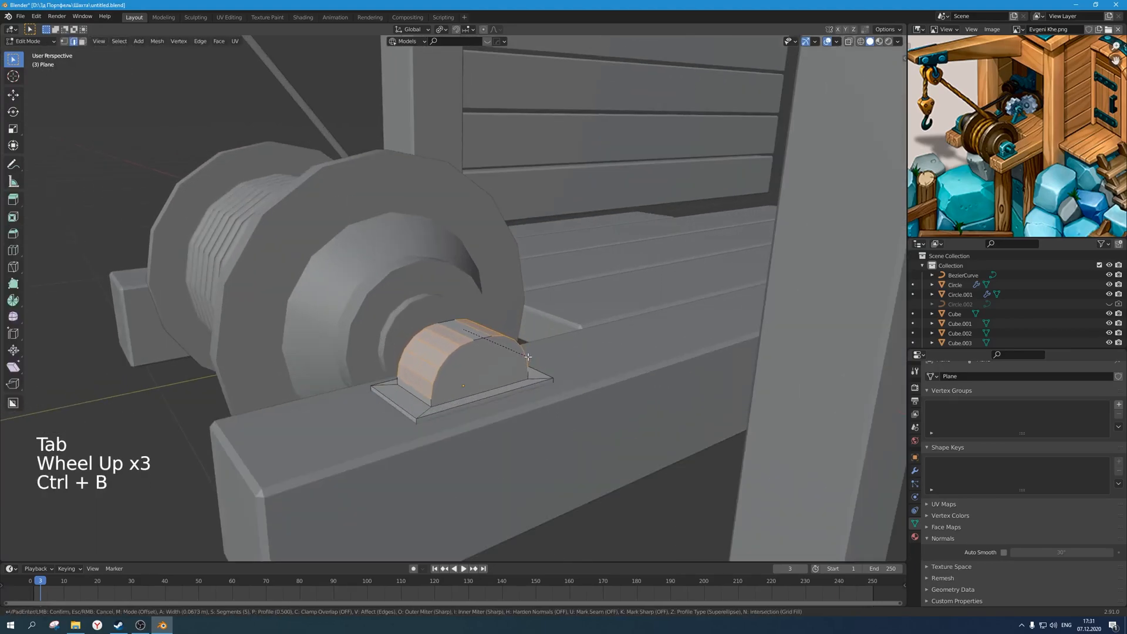
{"action": "left_click", "coordinate": [532, 357]}
{"action": "key", "text": "Tab"}
{"action": "scroll", "coordinate": [531, 357], "scroll_direction": "down", "scroll_amount": 2}
{"action": "middle_click_drag", "start_coordinate": [531, 358], "coordinate": [621, 393]}
{"action": "scroll", "coordinate": [477, 365], "scroll_direction": "up", "scroll_amount": 1}
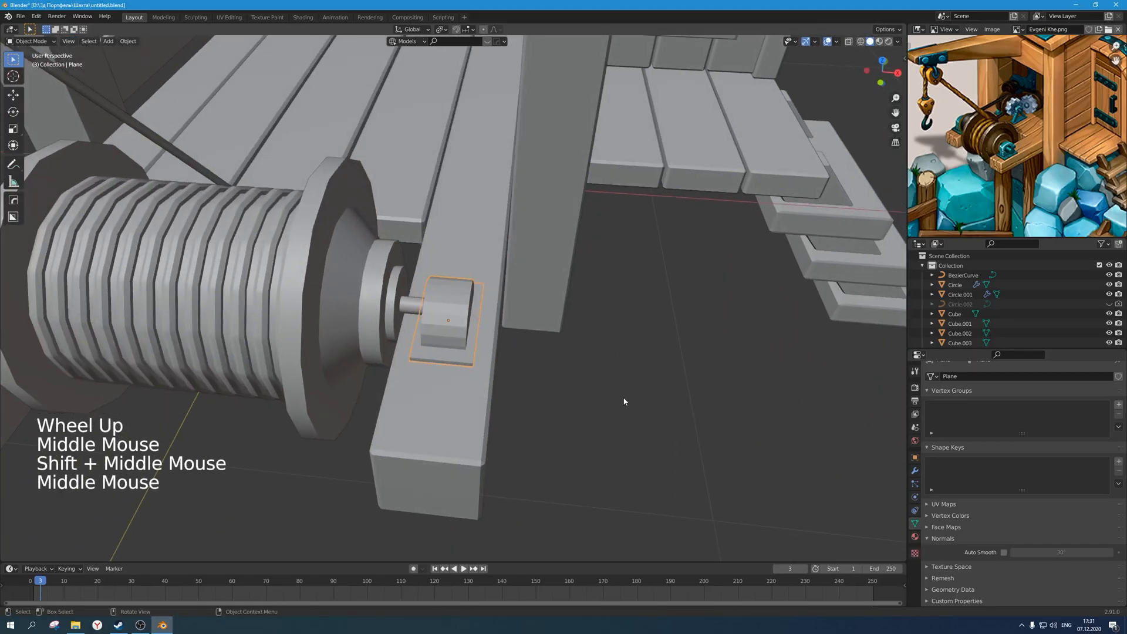
Select all faces of the rounded support block and narrow it along X by a factor of about 0.605.
{"action": "key", "text": "Tab"}
{"action": "scroll", "coordinate": [476, 326], "scroll_direction": "up", "scroll_amount": 2}
{"action": "middle_click_drag", "start_coordinate": [476, 327], "coordinate": [450, 313]}
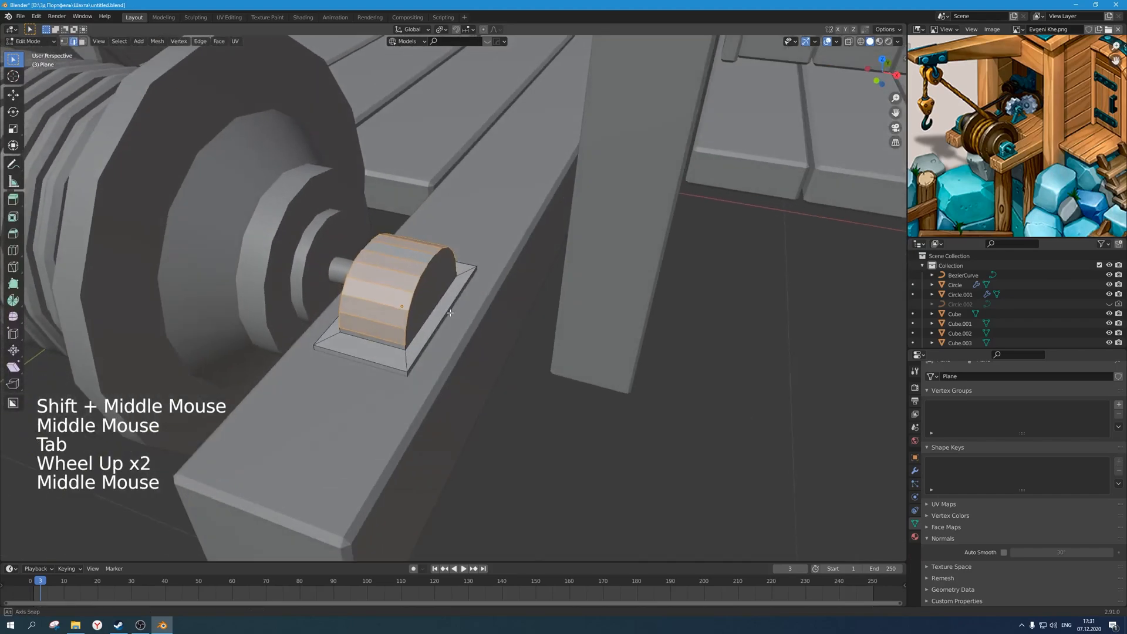
{"action": "left_click", "coordinate": [418, 258], "text": "shift"}
{"action": "key", "text": "3"}
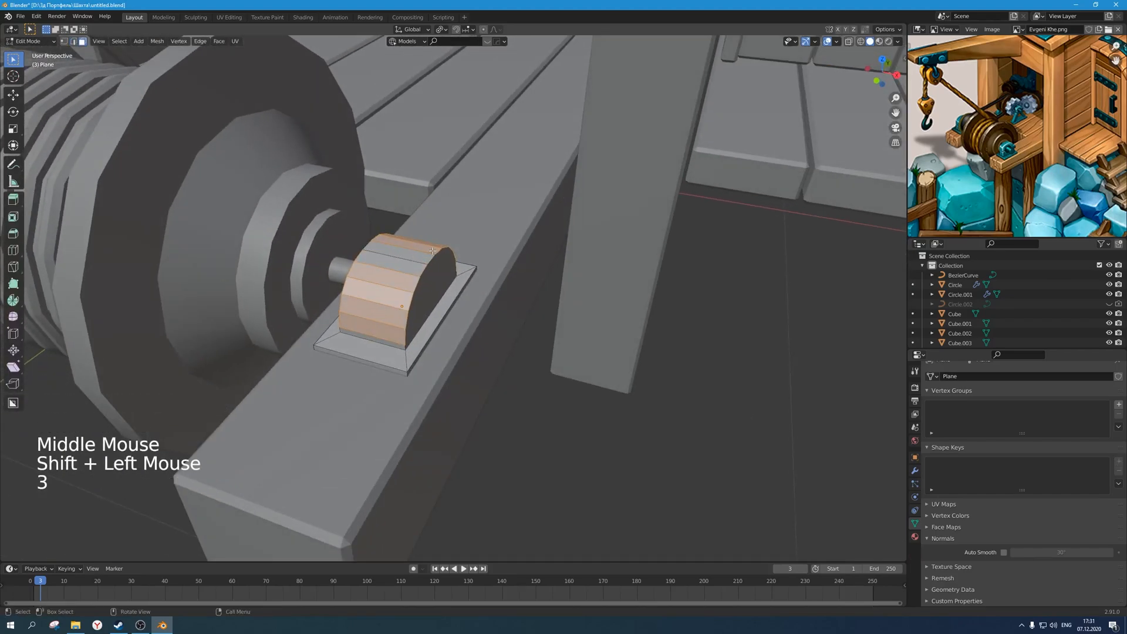
{"action": "left_click", "coordinate": [402, 268], "text": "shift"}
{"action": "key", "text": "ctrl+KP_Add"}
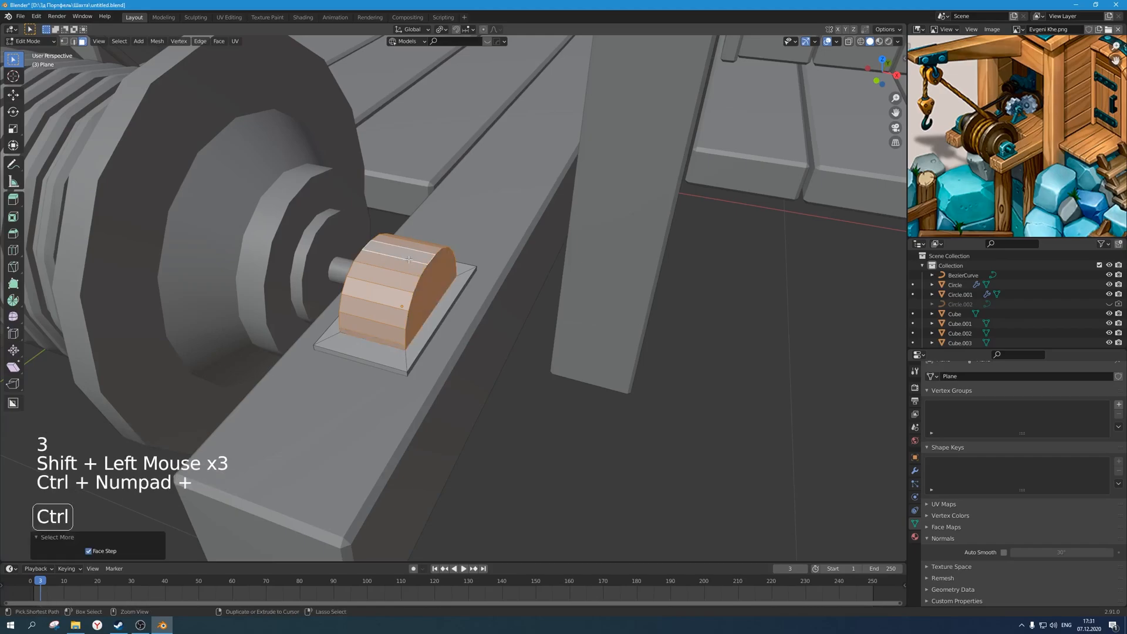
{"action": "middle_click_drag", "start_coordinate": [430, 260], "coordinate": [612, 345]}
{"action": "key", "text": "s"}
{"action": "key", "text": "x"}
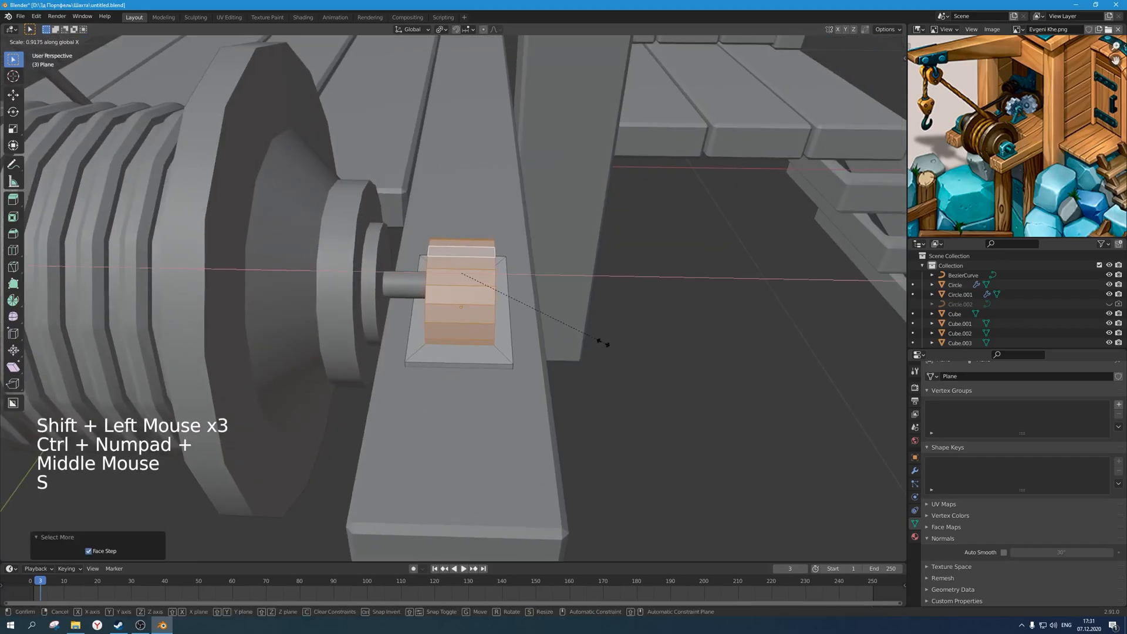
{"action": "left_click", "coordinate": [553, 320]}
Move the narrowed support block about 0.018 m along negative X toward the drum.
{"action": "key", "text": "g"}
{"action": "key", "text": "x"}
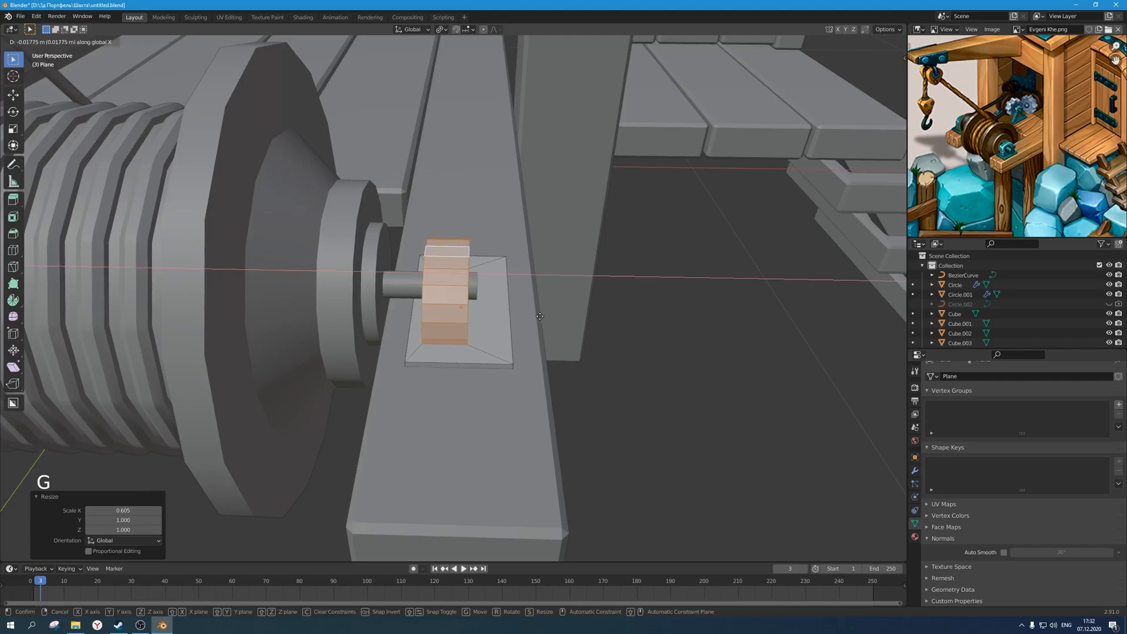
{"action": "left_click", "coordinate": [539, 317]}
Try to inset the rounded support block's outer face around the axle.
{"action": "middle_click_drag", "start_coordinate": [530, 335], "coordinate": [461, 288]}
{"action": "left_click", "coordinate": [385, 238]}
{"action": "middle_click_drag", "start_coordinate": [461, 288], "coordinate": [450, 278]}
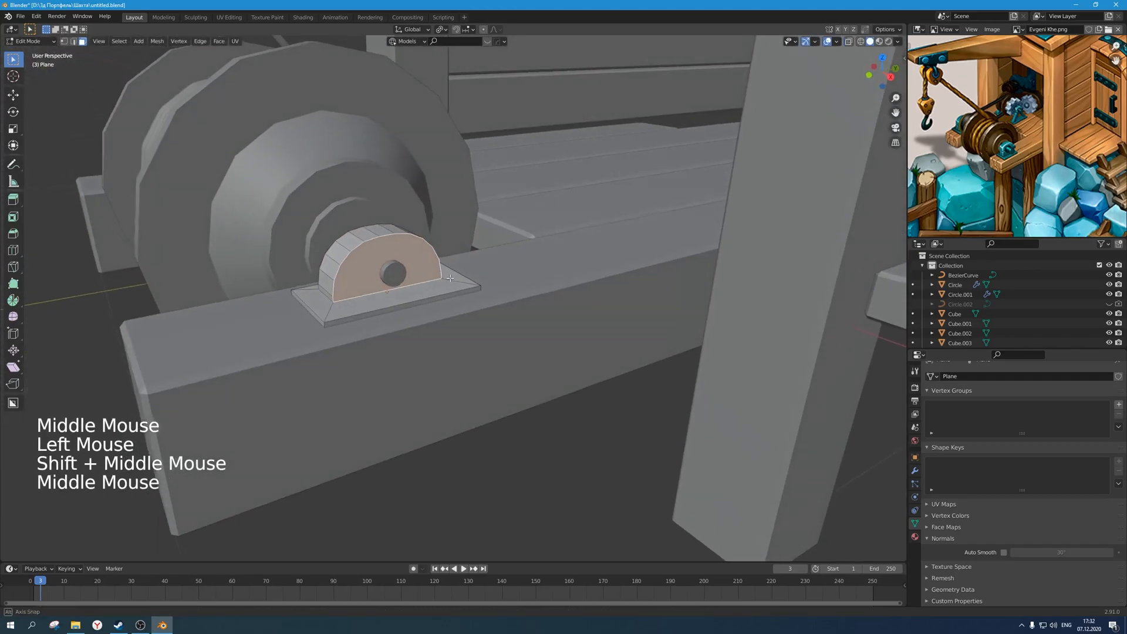
{"action": "scroll", "coordinate": [505, 259], "scroll_direction": "up", "scroll_amount": 1}
{"action": "key", "text": "i"}
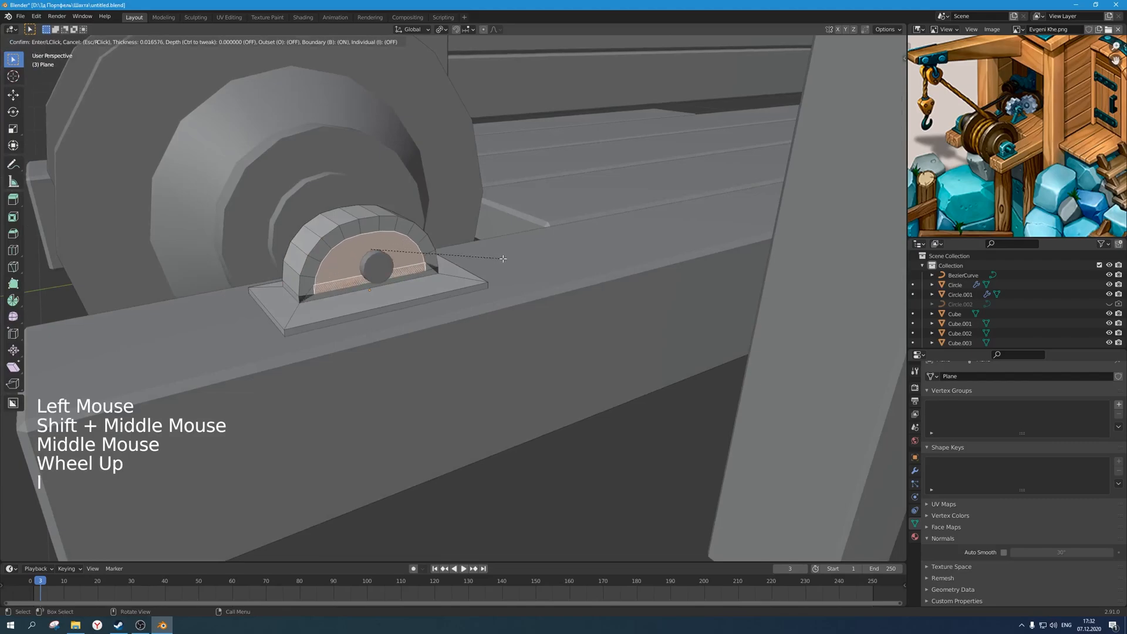
{"action": "key", "text": "ctrl+z"}
{"action": "middle_click_drag", "start_coordinate": [502, 259], "coordinate": [497, 306]}
Try a boolean difference between the winch drum and the axle support.
{"action": "key", "text": "Tab"}
{"action": "left_click", "coordinate": [432, 292]}
{"action": "scroll", "coordinate": [436, 299], "scroll_direction": "down", "scroll_amount": 2}
{"action": "left_click", "coordinate": [407, 283], "text": "shift"}
{"action": "key", "text": "ctrl+KP_Subtract"}
{"action": "key", "text": "ctrl+z"}
Duplicate the end of the drum's axle in place and separate the copy into its own object.
{"action": "scroll", "coordinate": [443, 296], "scroll_direction": "up", "scroll_amount": 1}
{"action": "scroll", "coordinate": [442, 296], "scroll_direction": "down", "scroll_amount": 1}
{"action": "left_click", "coordinate": [447, 343]}
{"action": "scroll", "coordinate": [446, 343], "scroll_direction": "up", "scroll_amount": 1}
{"action": "left_click", "coordinate": [388, 279]}
{"action": "key", "text": "Tab"}
{"action": "key", "text": "alt+z"}
{"action": "key", "text": "1"}
{"action": "left_click", "coordinate": [497, 307]}
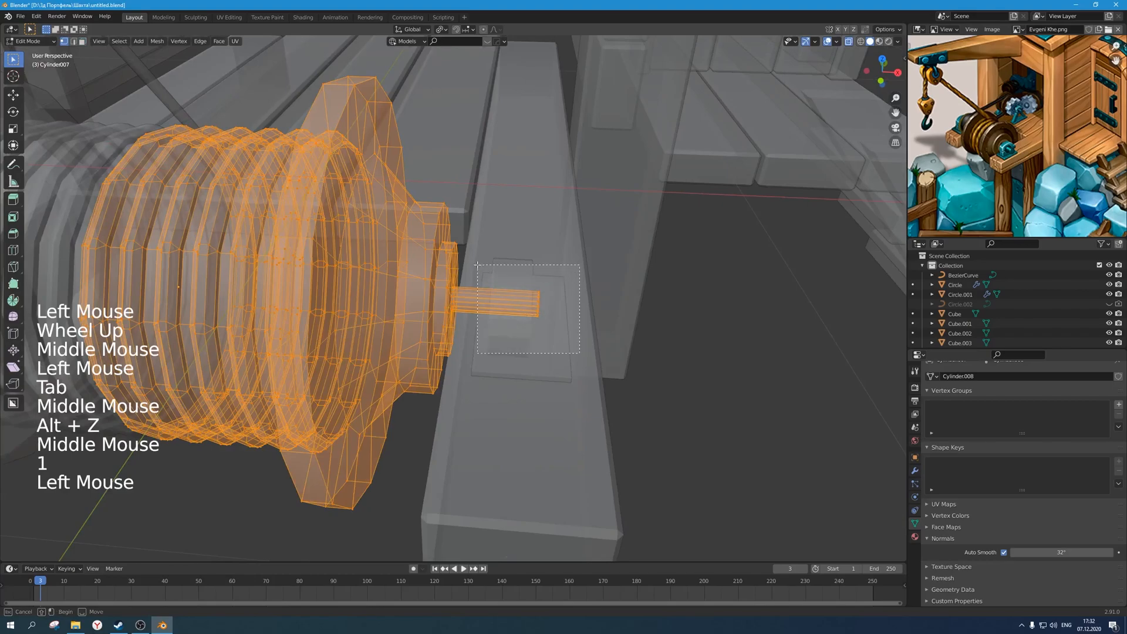
{"action": "key", "text": "ctrl+KP_Add"}
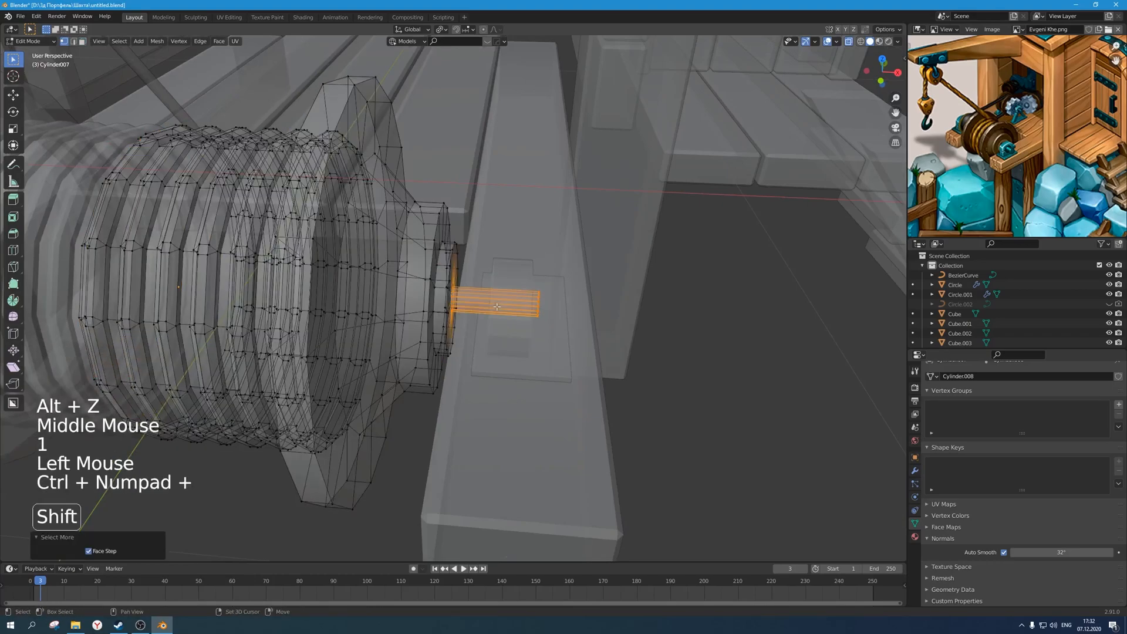
{"action": "key", "text": "shift+d"}
{"action": "key", "text": "p"}
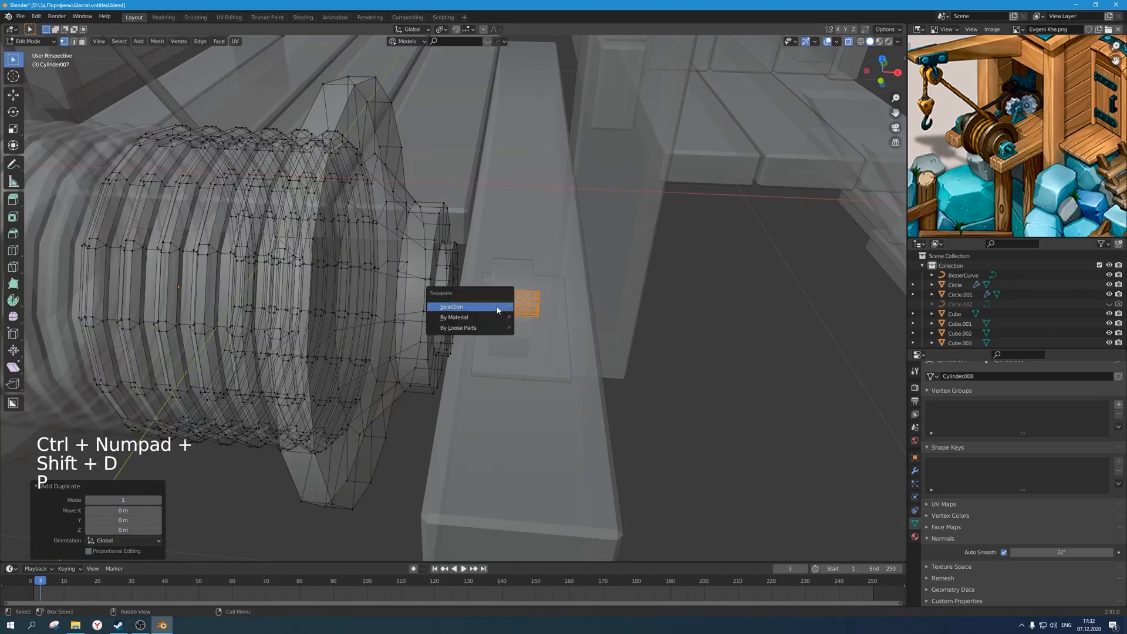
{"action": "left_click", "coordinate": [497, 307]}
{"action": "key", "text": "Tab"}
{"action": "key", "text": "alt+z"}
Select the axle support and save the file.
{"action": "middle_click_drag", "start_coordinate": [523, 329], "coordinate": [484, 316]}
{"action": "left_click", "coordinate": [445, 273]}
{"action": "scroll", "coordinate": [445, 273], "scroll_direction": "down", "scroll_amount": 2}
{"action": "scroll", "coordinate": [475, 294], "scroll_direction": "down", "scroll_amount": 3}
{"action": "key", "text": "g"}
{"action": "scroll", "coordinate": [480, 292], "scroll_direction": "up", "scroll_amount": 2}
{"action": "left_click", "coordinate": [487, 315]}
{"action": "scroll", "coordinate": [487, 316], "scroll_direction": "down", "scroll_amount": 1}
{"action": "key", "text": "ctrl+s"}
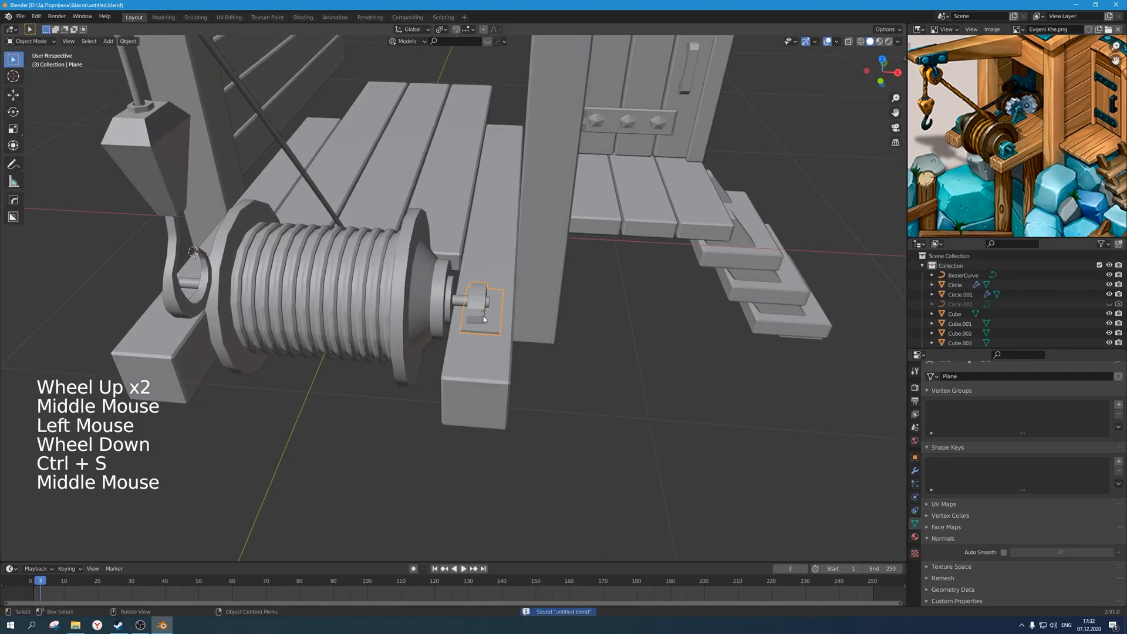
Add a Mirror modifier to the axle support on the X axis with the floor plank Cube.041 as mirror object.
{"action": "left_click", "coordinate": [915, 470]}
{"action": "left_click", "coordinate": [968, 387]}
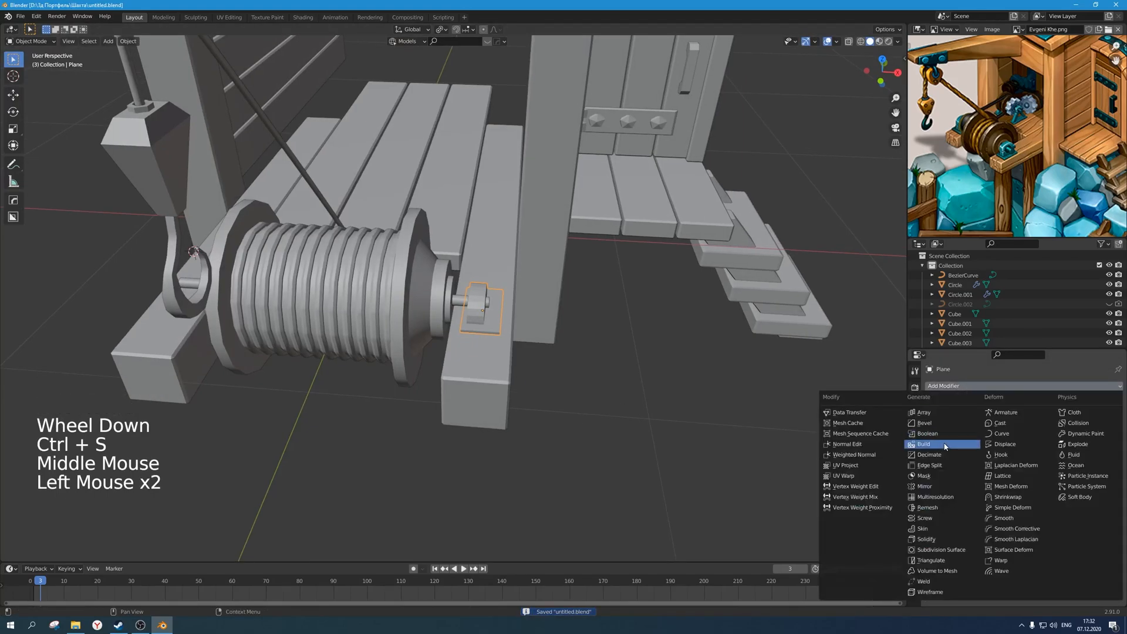
{"action": "left_click", "coordinate": [943, 487]}
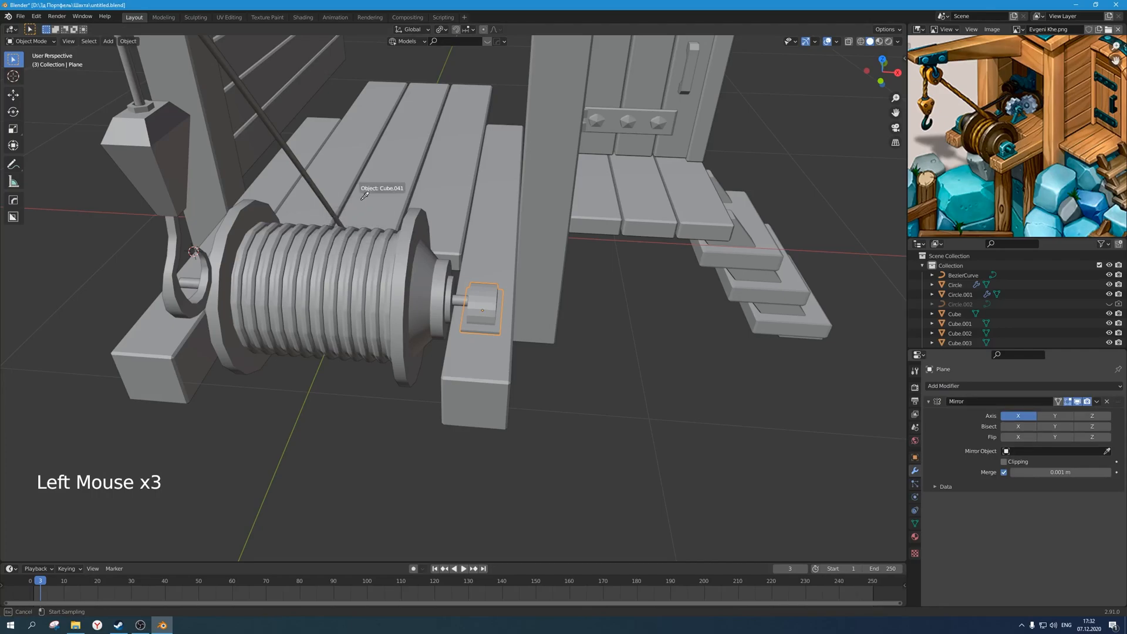
{"action": "left_click", "coordinate": [332, 269]}
{"action": "middle_click_drag", "start_coordinate": [333, 270], "coordinate": [423, 305]}
{"action": "left_click", "coordinate": [1035, 416]}
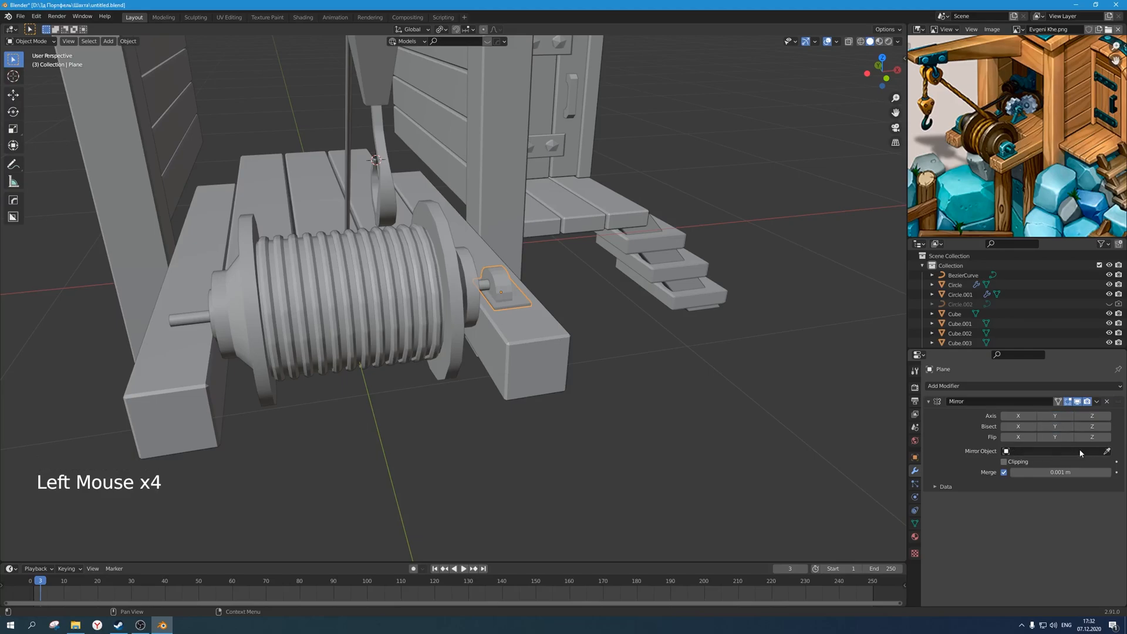
{"action": "left_click", "coordinate": [318, 181]}
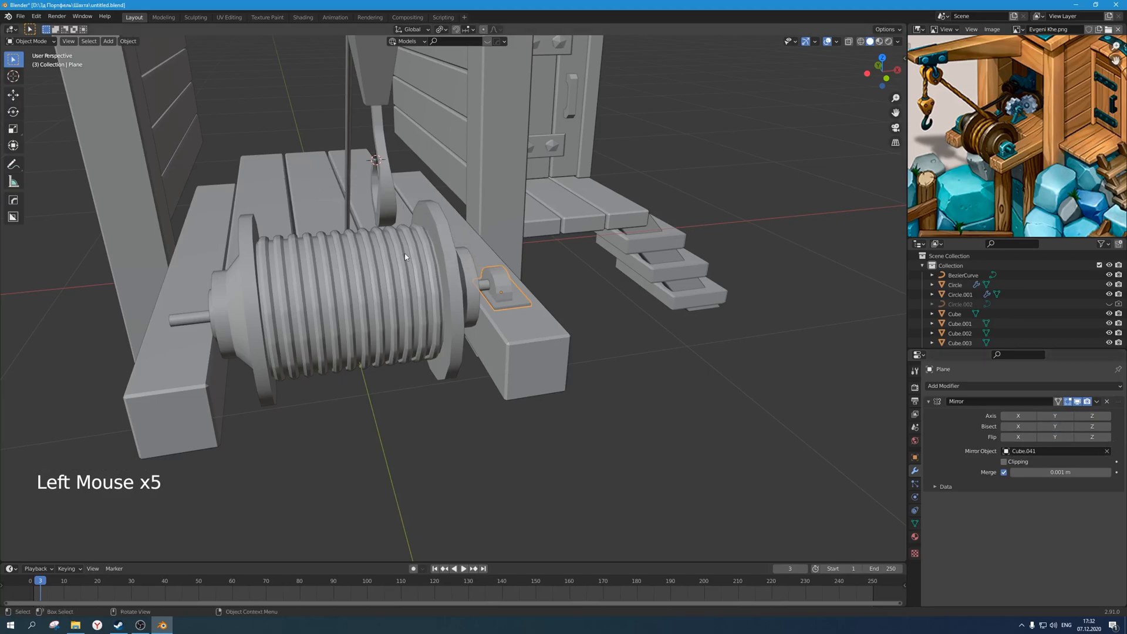
{"action": "middle_click_drag", "start_coordinate": [380, 241], "coordinate": [760, 375]}
{"action": "left_click", "coordinate": [1014, 416]}
Thicken the separated axle piece inside the support by scaling it in Y and Z only.
{"action": "middle_click_drag", "start_coordinate": [627, 337], "coordinate": [457, 312]}
{"action": "scroll", "coordinate": [473, 334], "scroll_direction": "up", "scroll_amount": 2}
{"action": "left_click", "coordinate": [454, 309]}
{"action": "left_click", "coordinate": [454, 317]}
{"action": "left_click", "coordinate": [453, 303]}
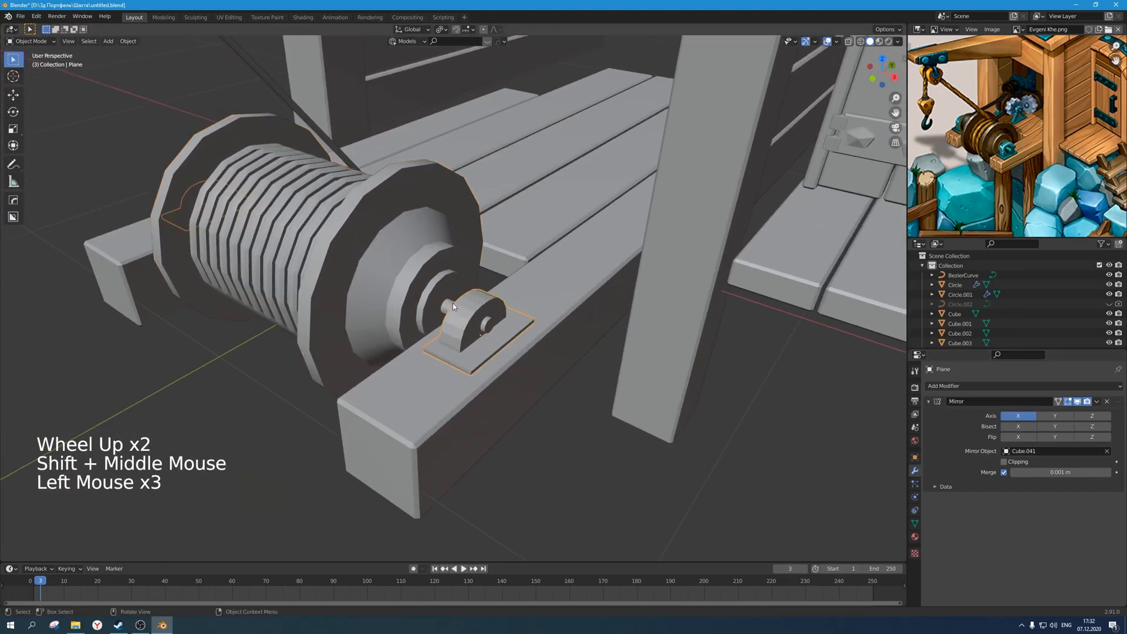
{"action": "scroll", "coordinate": [453, 306], "scroll_direction": "down", "scroll_amount": 2}
{"action": "left_click", "coordinate": [479, 327]}
{"action": "middle_click_drag", "start_coordinate": [479, 327], "coordinate": [536, 290]}
{"action": "key", "text": "g"}
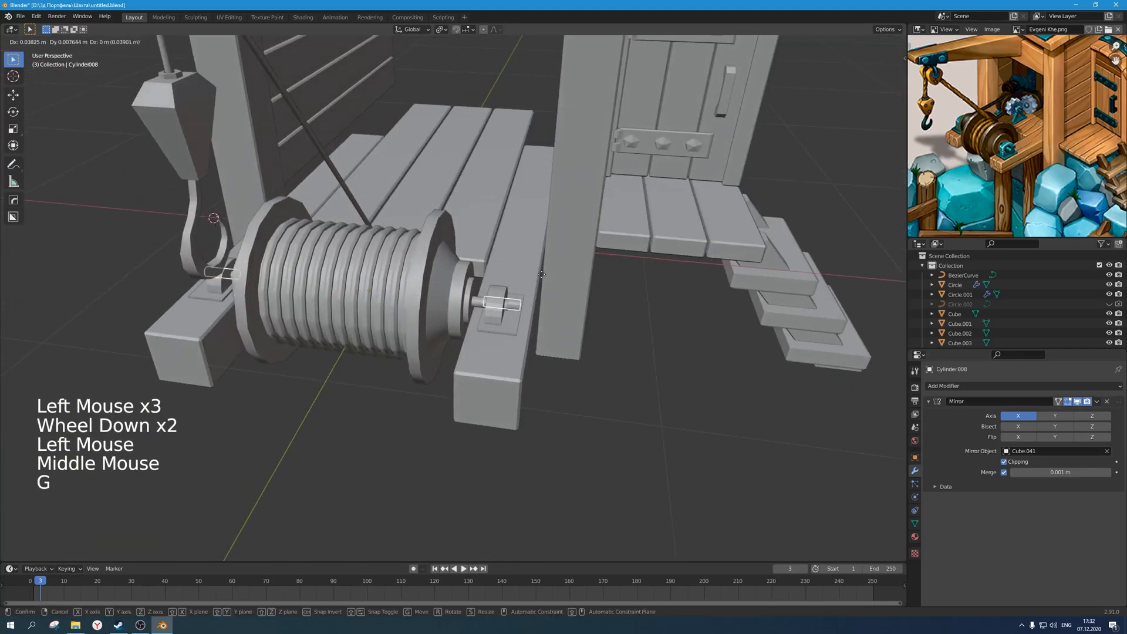
{"action": "scroll", "coordinate": [539, 335], "scroll_direction": "up", "scroll_amount": 3}
{"action": "middle_click_drag", "start_coordinate": [552, 348], "coordinate": [517, 323]}
{"action": "scroll", "coordinate": [557, 330], "scroll_direction": "up", "scroll_amount": 1}
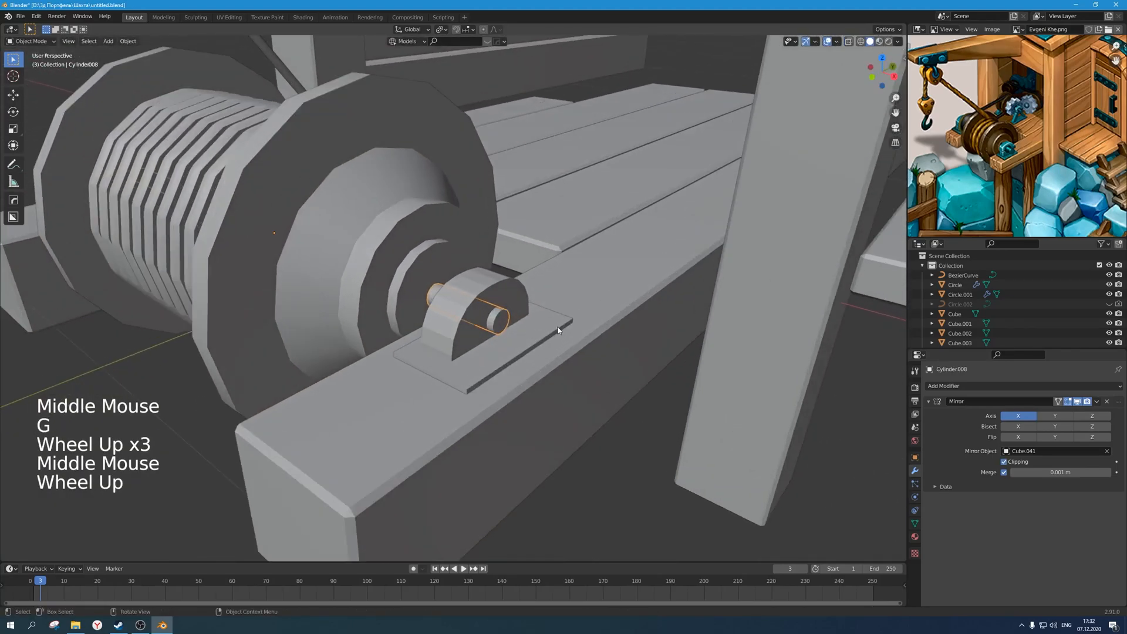
{"action": "key", "text": "s"}
{"action": "key", "text": "shift+x"}
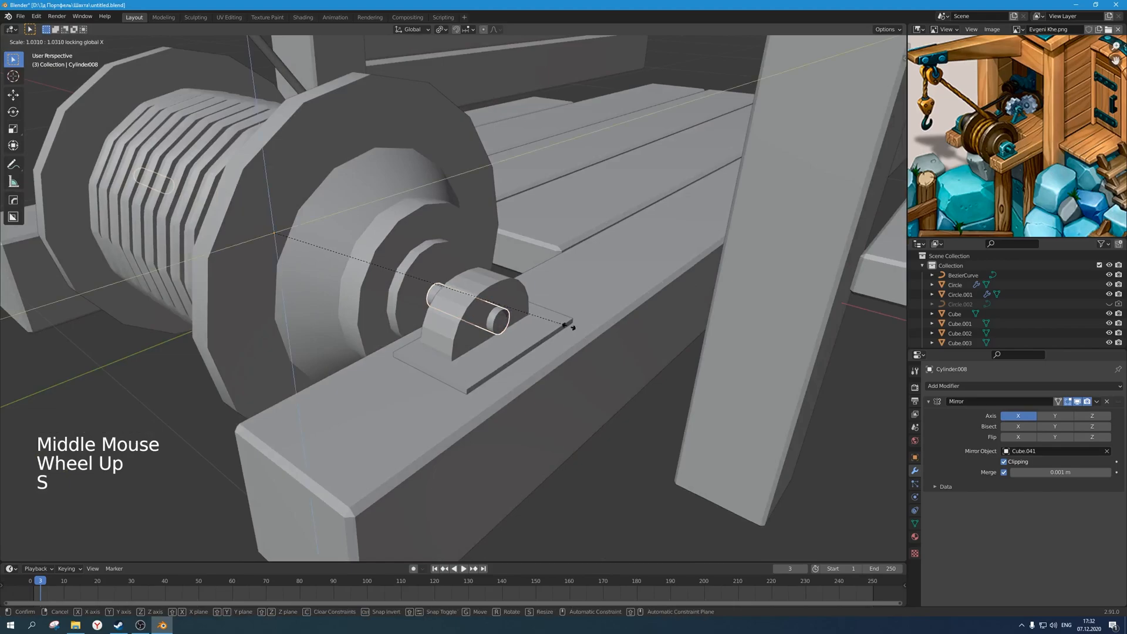
{"action": "left_click", "coordinate": [629, 335]}
Cut an axle hole through the axle support with a Boolean difference, using the thickened axle piece as the cutter.
{"action": "middle_click_drag", "start_coordinate": [630, 334], "coordinate": [568, 345]}
{"action": "left_click", "coordinate": [505, 280], "text": "shift"}
{"action": "middle_click_drag", "start_coordinate": [505, 280], "coordinate": [533, 305]}
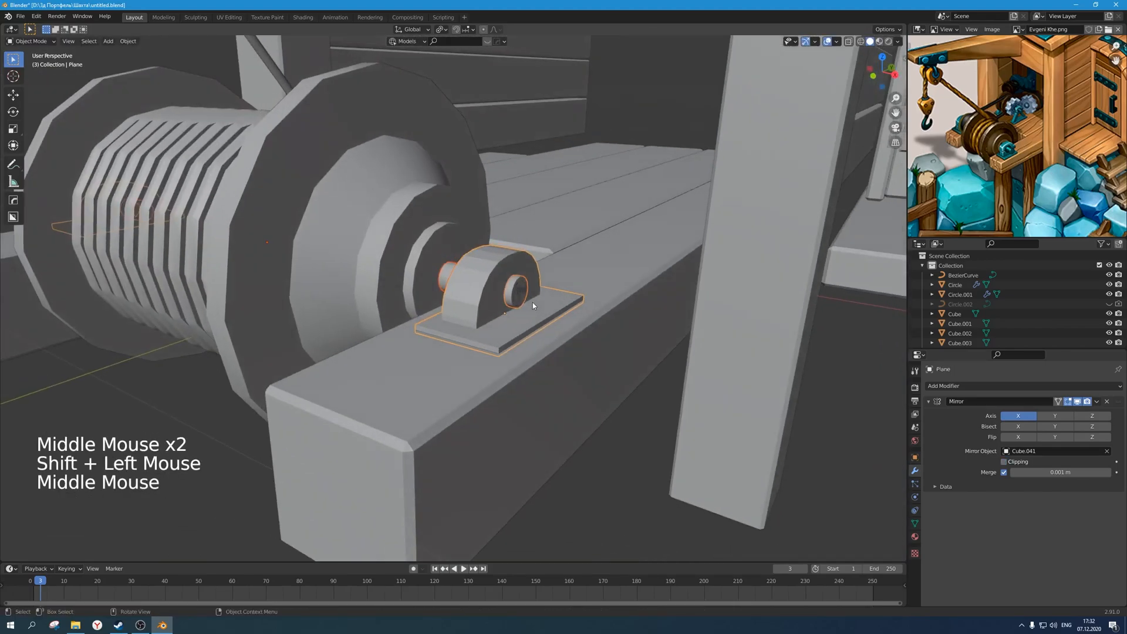
{"action": "key", "text": "ctrl+KP_Subtract"}
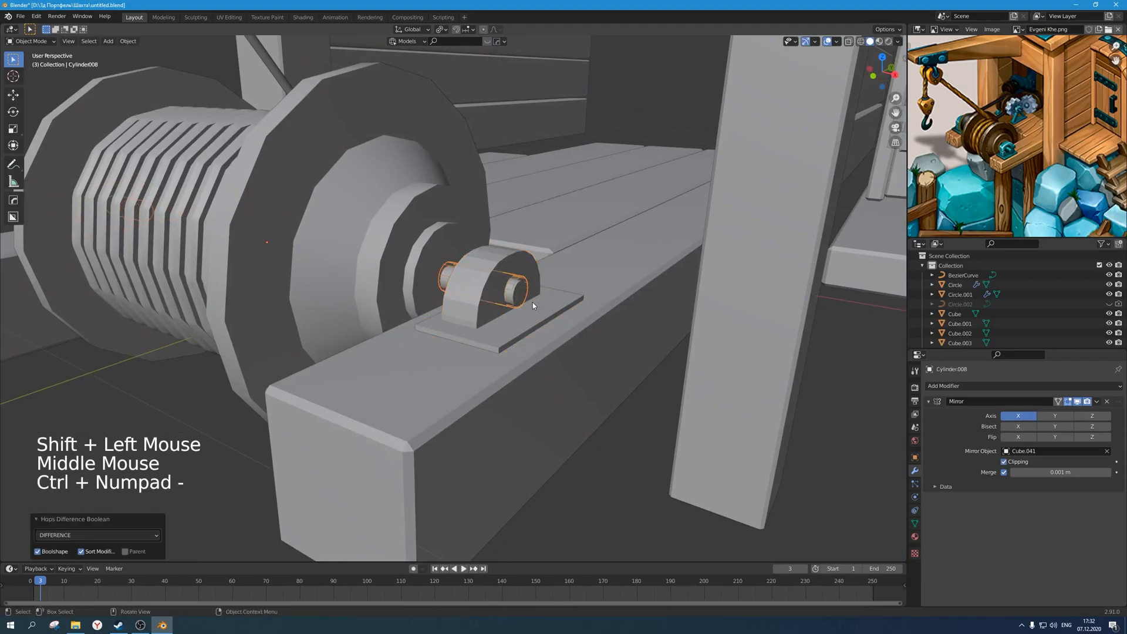
{"action": "left_click", "coordinate": [675, 460]}
{"action": "scroll", "coordinate": [569, 380], "scroll_direction": "up", "scroll_amount": 3}
{"action": "middle_click_drag", "start_coordinate": [569, 380], "coordinate": [535, 366]}
Hide the Boolean cutter at the axle support and save the file.
{"action": "left_click", "coordinate": [415, 234]}
{"action": "middle_click_drag", "start_coordinate": [415, 233], "coordinate": [449, 258]}
{"action": "key", "text": "h"}
{"action": "scroll", "coordinate": [486, 332], "scroll_direction": "down", "scroll_amount": 3}
{"action": "middle_click_drag", "start_coordinate": [486, 332], "coordinate": [455, 325]}
{"action": "scroll", "coordinate": [487, 335], "scroll_direction": "down", "scroll_amount": 3}
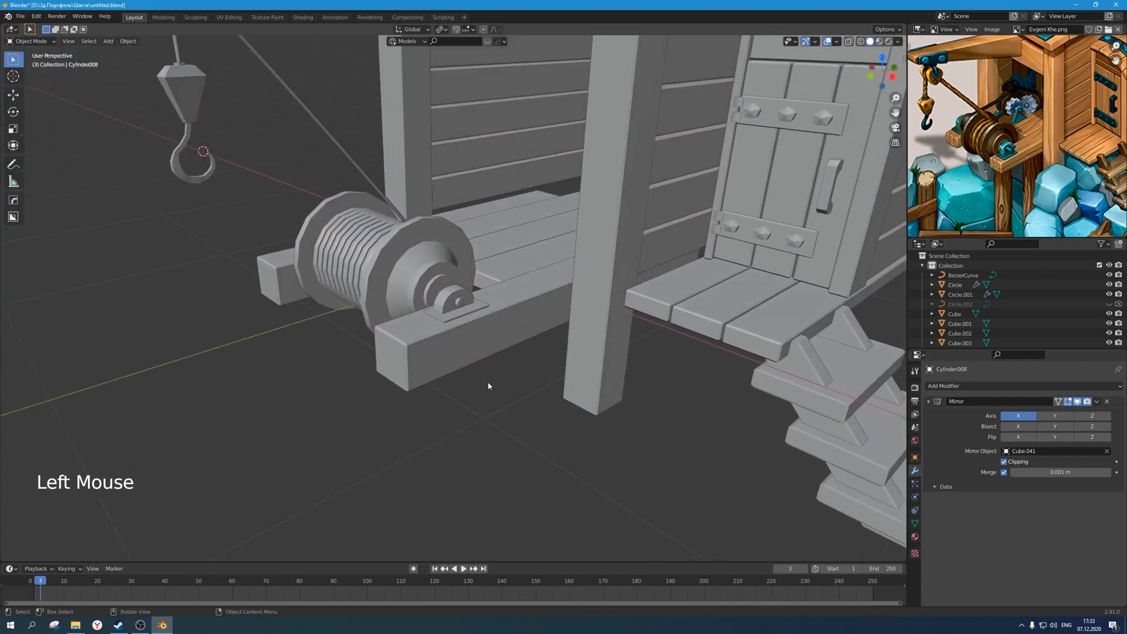
{"action": "scroll", "coordinate": [488, 386], "scroll_direction": "up", "scroll_amount": 4}
{"action": "key", "text": "ctrl+s"}
{"action": "scroll", "coordinate": [488, 346], "scroll_direction": "down", "scroll_amount": 8}
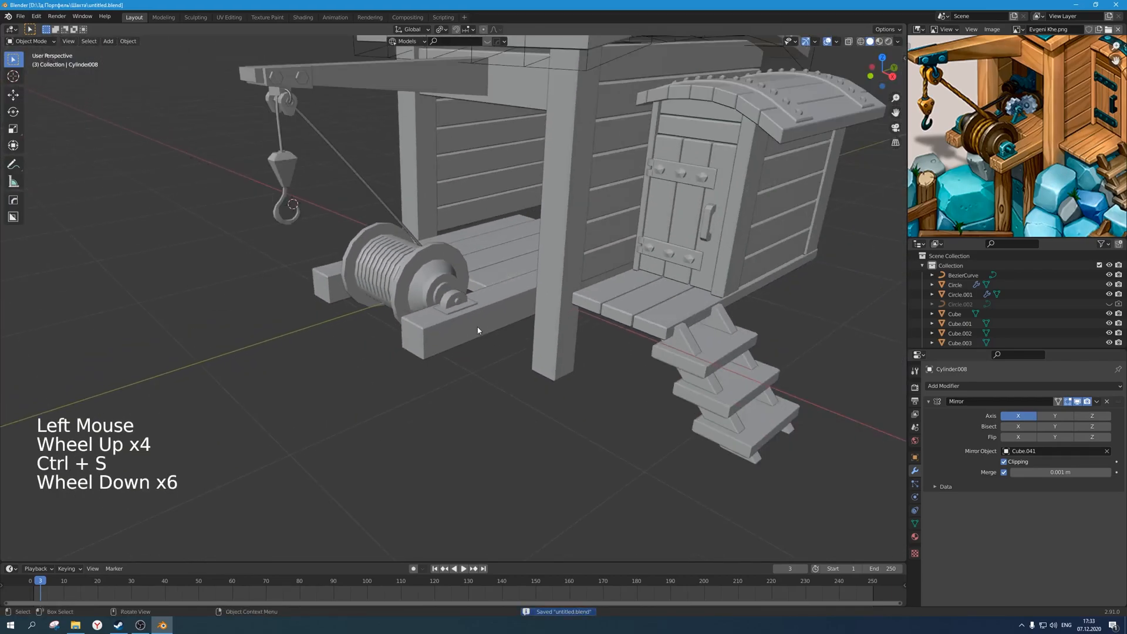
Undo the hiding of the cutter and the Boolean cut in the axle support.
{"action": "scroll", "coordinate": [476, 317], "scroll_direction": "up", "scroll_amount": 7}
{"action": "left_click", "coordinate": [477, 305]}
{"action": "mouse_move", "coordinate": [476, 305]}
{"action": "middle_mouse_down"}
{"action": "mouse_move", "coordinate": [505, 324]}
{"action": "mouse_move", "coordinate": [479, 309]}
{"action": "mouse_move", "coordinate": [480, 297]}
{"action": "mouse_move", "coordinate": [494, 302]}
{"action": "middle_mouse_up"}
{"action": "scroll", "coordinate": [494, 322], "scroll_direction": "down", "scroll_amount": 2}
{"action": "scroll", "coordinate": [503, 318], "scroll_direction": "up", "scroll_amount": 2}
{"action": "scroll", "coordinate": [503, 318], "scroll_direction": "up", "scroll_amount": 1, "text": "ctrl"}
{"action": "key", "text": "ctrl+z"}
{"action": "key", "text": "ctrl+z"}
{"action": "key", "text": "ctrl+z"}
{"action": "key", "text": "ctrl+z"}
{"action": "key", "text": "ctrl+z"}
{"action": "key", "text": "ctrl+z"}
Narrow the axle support by scaling it along the Y axis only.
{"action": "scroll", "coordinate": [503, 317], "scroll_direction": "up", "scroll_amount": 3}
{"action": "left_click", "coordinate": [480, 309]}
{"action": "scroll", "coordinate": [479, 309], "scroll_direction": "down", "scroll_amount": 2}
{"action": "left_click", "coordinate": [478, 304]}
{"action": "scroll", "coordinate": [485, 298], "scroll_direction": "down", "scroll_amount": 3}
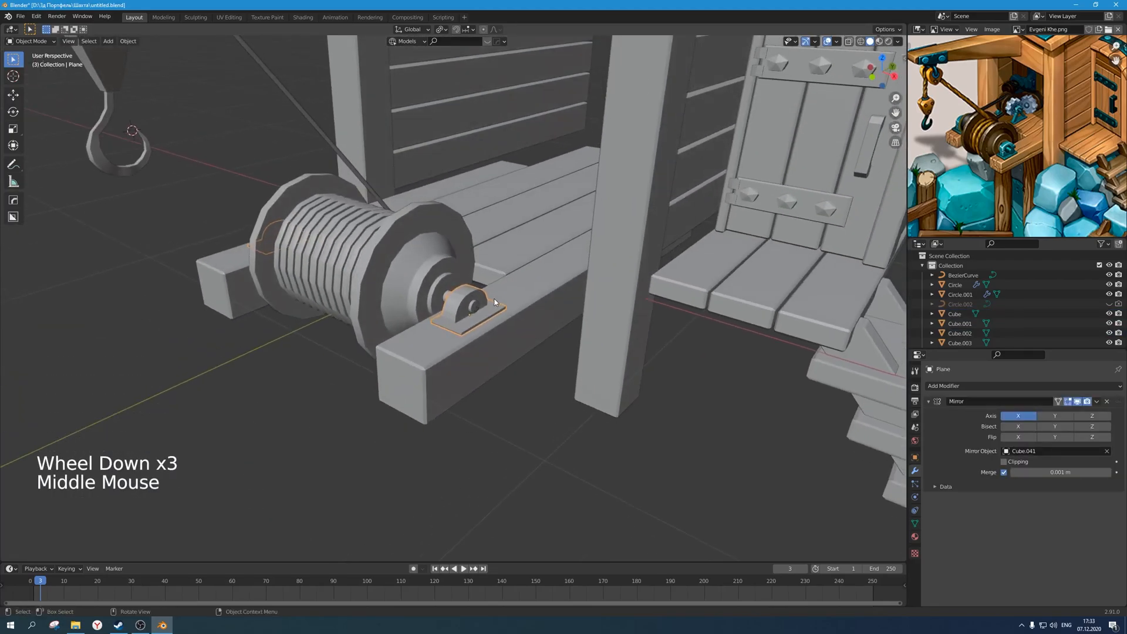
{"action": "middle_click_drag", "start_coordinate": [494, 303], "coordinate": [484, 300]}
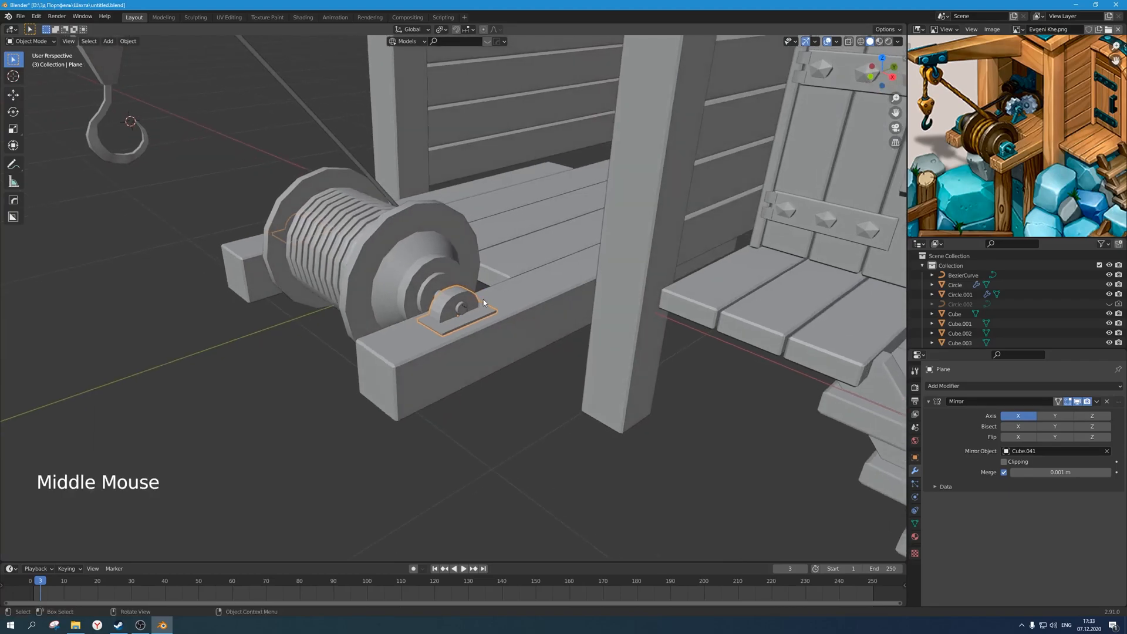
{"action": "scroll", "coordinate": [483, 302], "scroll_direction": "up", "scroll_amount": 2}
{"action": "key", "text": "s"}
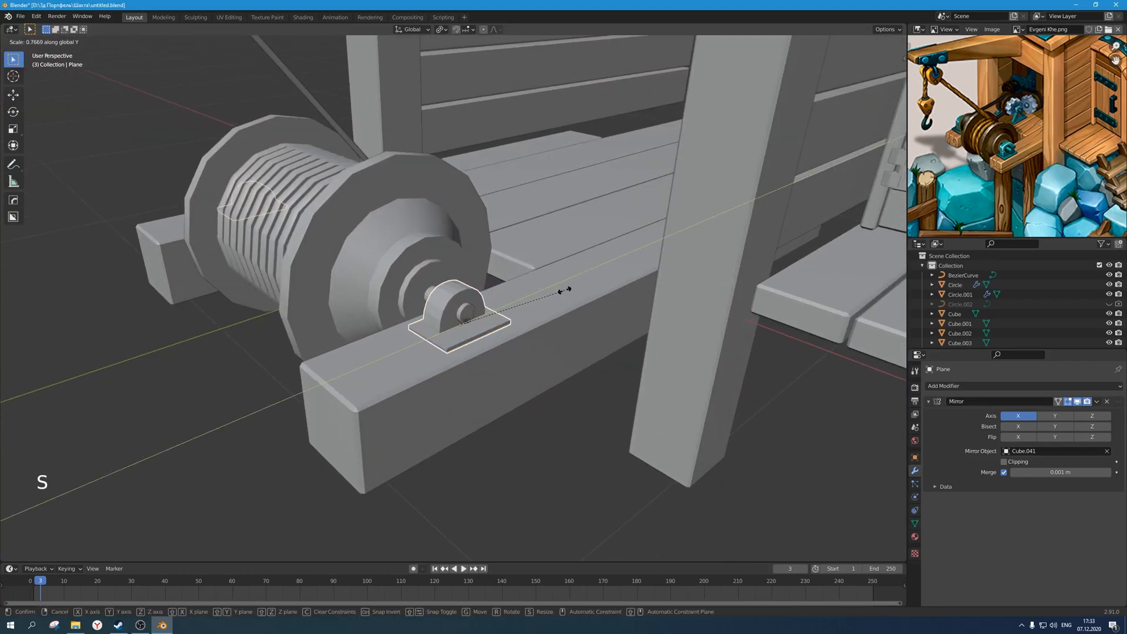
Subtract the thickened axle piece from the narrowed support with a Boolean difference and save the file.
{"action": "scroll", "coordinate": [562, 290], "scroll_direction": "up", "scroll_amount": 2}
{"action": "left_click", "coordinate": [484, 312]}
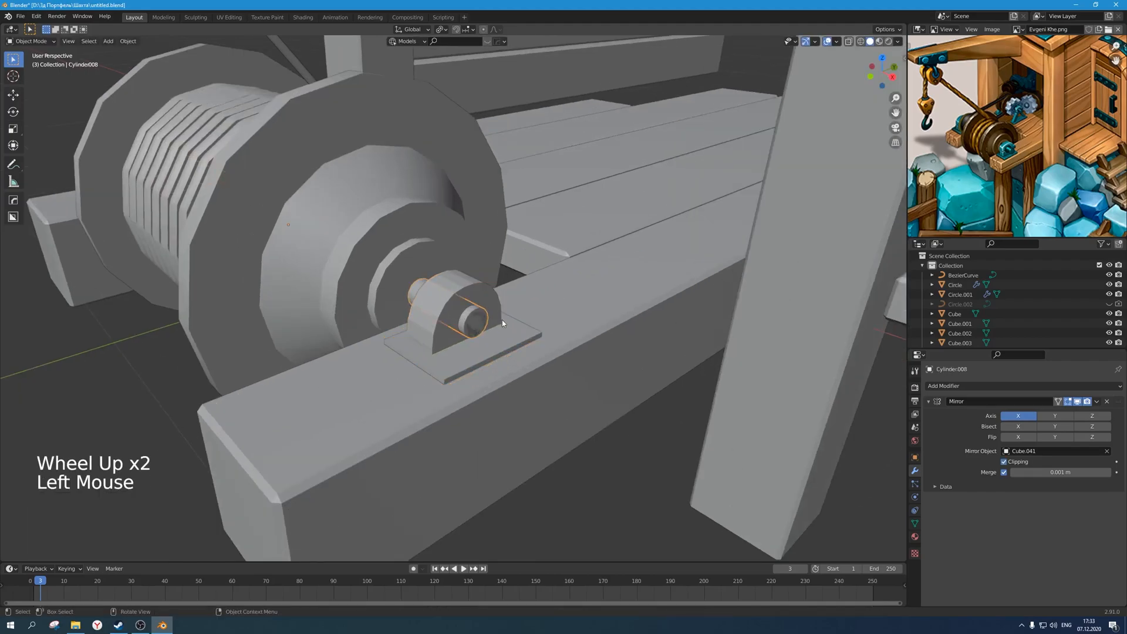
{"action": "left_click", "coordinate": [514, 322], "text": "shift"}
{"action": "key", "text": "ctrl+KP_Subtract"}
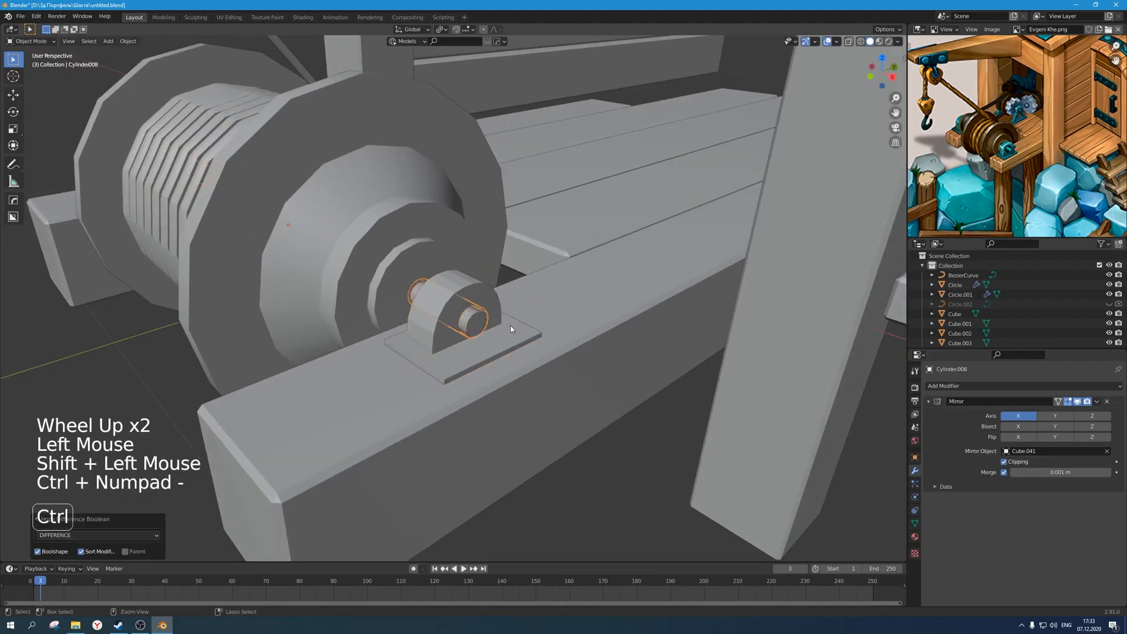
{"action": "left_click", "coordinate": [557, 401]}
{"action": "scroll", "coordinate": [556, 401], "scroll_direction": "up", "scroll_amount": 3}
{"action": "middle_click_drag", "start_coordinate": [557, 400], "coordinate": [523, 267]}
{"action": "left_click", "coordinate": [463, 232]}
{"action": "scroll", "coordinate": [439, 233], "scroll_direction": "down", "scroll_amount": 4}
{"action": "scroll", "coordinate": [522, 267], "scroll_direction": "down", "scroll_amount": 4}
{"action": "left_click", "coordinate": [574, 422]}
{"action": "scroll", "coordinate": [575, 424], "scroll_direction": "down", "scroll_amount": 2}
{"action": "middle_click_drag", "start_coordinate": [574, 424], "coordinate": [411, 352]}
{"action": "key", "text": "ctrl+s"}
Hide the cutter object Cylinder.008 and save the file.
{"action": "left_click", "coordinate": [359, 326]}
{"action": "left_click", "coordinate": [343, 306]}
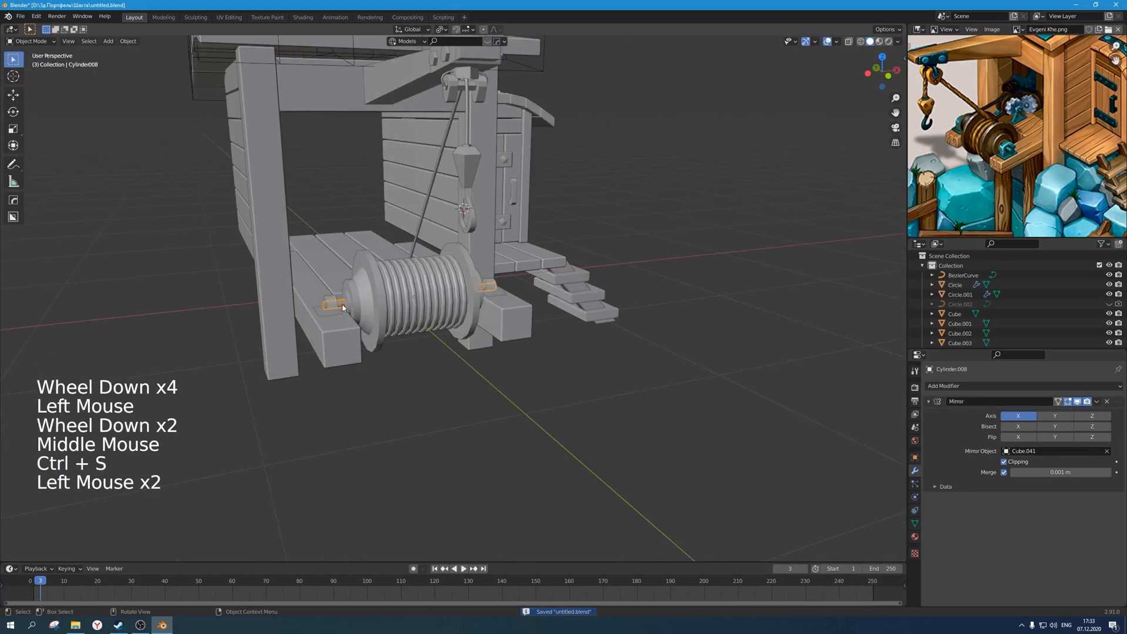
{"action": "middle_click_drag", "start_coordinate": [481, 375], "coordinate": [479, 405]}
{"action": "key", "text": "h"}
{"action": "left_click", "coordinate": [433, 408]}
{"action": "key", "text": "ctrl+s"}
{"action": "scroll", "coordinate": [476, 396], "scroll_direction": "down", "scroll_amount": 5}
{"action": "scroll", "coordinate": [478, 407], "scroll_direction": "up", "scroll_amount": 2}
{"action": "key", "text": "ctrl+s"}
Compare the whole hut with the reference image, examining the winch and the gear mechanism behind it.
{"action": "scroll", "coordinate": [482, 411], "scroll_direction": "down", "scroll_amount": 2}
{"action": "middle_click_drag", "start_coordinate": [479, 405], "coordinate": [480, 392]}
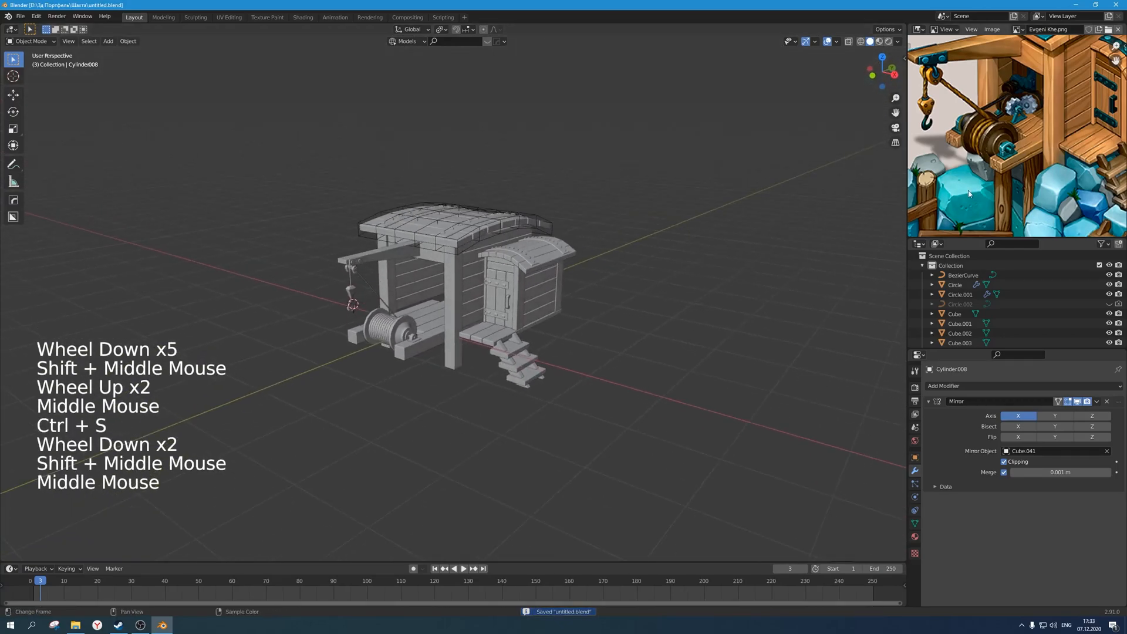
{"action": "scroll", "coordinate": [1016, 135], "scroll_direction": "down", "scroll_amount": 3}
{"action": "middle_click_drag", "start_coordinate": [1017, 134], "coordinate": [1011, 155]}
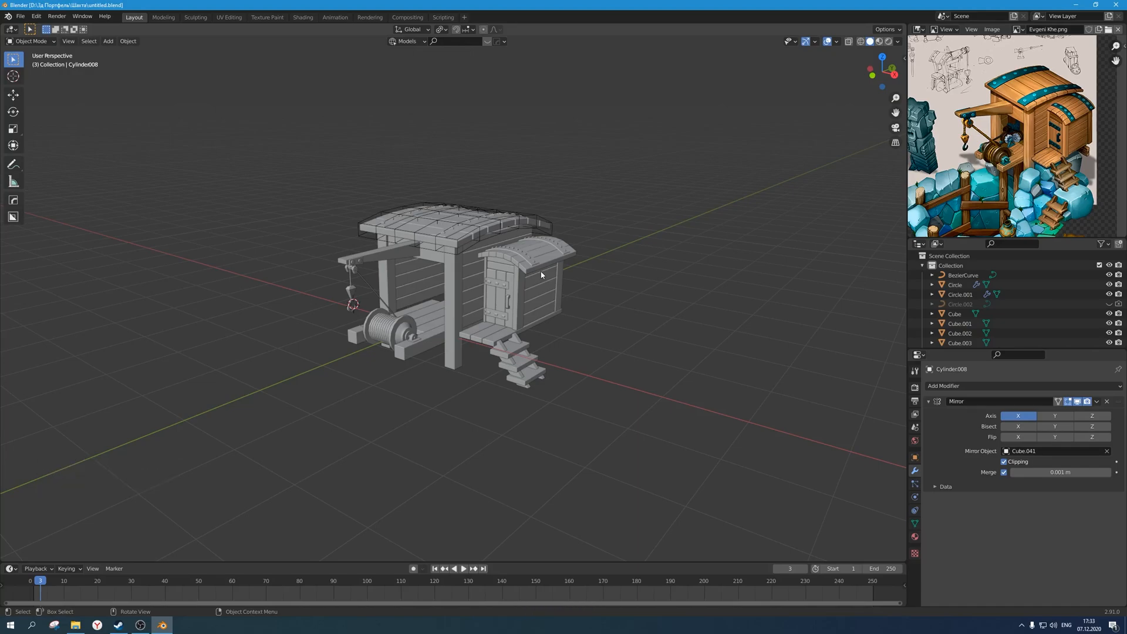
{"action": "scroll", "coordinate": [541, 274], "scroll_direction": "up", "scroll_amount": 1}
{"action": "mouse_move", "coordinate": [544, 274]}
{"action": "middle_mouse_down"}
{"action": "mouse_move", "coordinate": [537, 295]}
{"action": "mouse_move", "coordinate": [542, 278]}
{"action": "middle_mouse_up"}
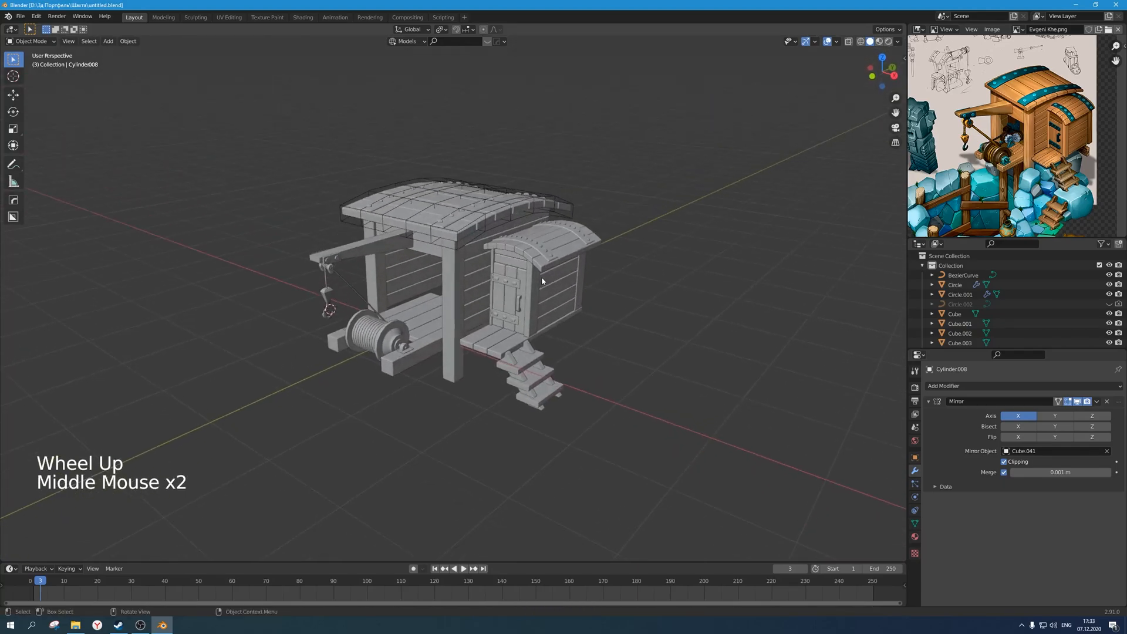
{"action": "key", "text": "ctrl+s"}
{"action": "key", "text": "F1"}
{"action": "scroll", "coordinate": [523, 309], "scroll_direction": "up", "scroll_amount": 2}
{"action": "mouse_move", "coordinate": [523, 309]}
{"action": "middle_mouse_down"}
{"action": "mouse_move", "coordinate": [528, 323]}
{"action": "mouse_move", "coordinate": [531, 296]}
{"action": "middle_mouse_up"}
{"action": "scroll", "coordinate": [1013, 172], "scroll_direction": "up", "scroll_amount": 5}
{"action": "scroll", "coordinate": [1012, 172], "scroll_direction": "up", "scroll_amount": 1}
{"action": "scroll", "coordinate": [1012, 172], "scroll_direction": "down", "scroll_amount": 1}
{"action": "middle_click_drag", "start_coordinate": [1012, 172], "coordinate": [1012, 137]}
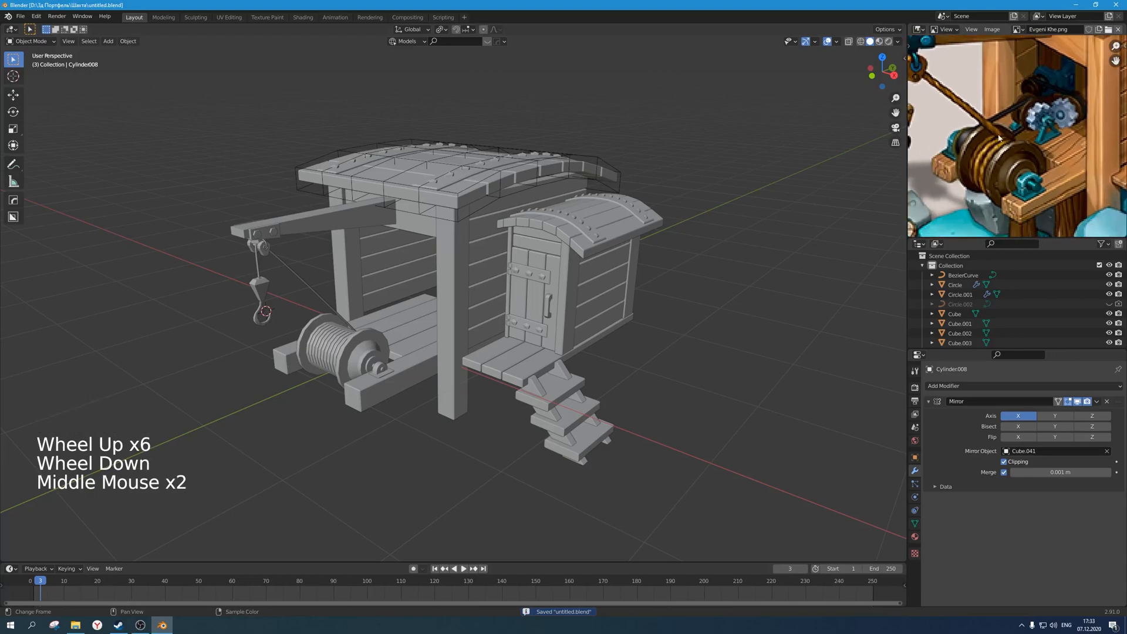
{"action": "scroll", "coordinate": [1004, 139], "scroll_direction": "up", "scroll_amount": 1}
{"action": "scroll", "coordinate": [1001, 140], "scroll_direction": "down", "scroll_amount": 2}
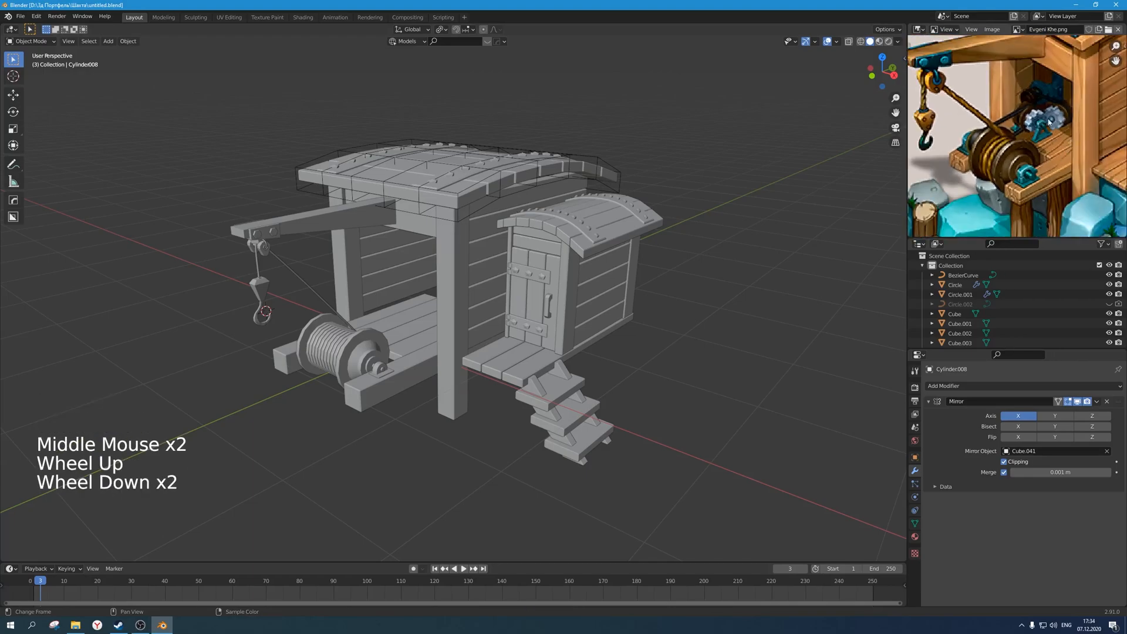
{"action": "scroll", "coordinate": [1040, 120], "scroll_direction": "down", "scroll_amount": 5}
{"action": "scroll", "coordinate": [1037, 117], "scroll_direction": "up", "scroll_amount": 1}
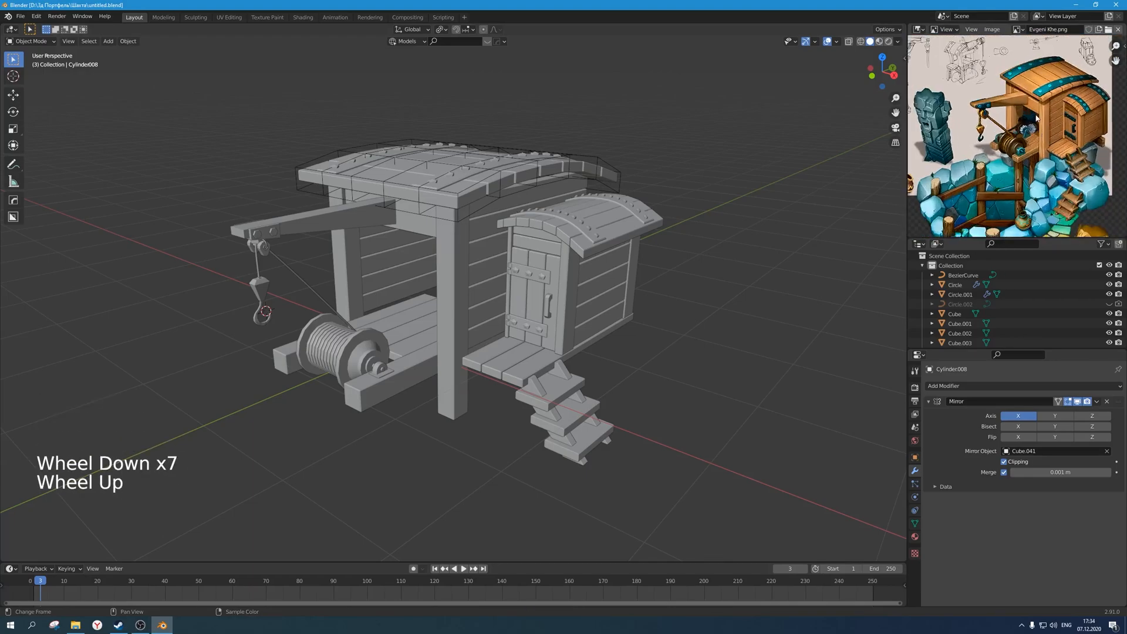
{"action": "middle_click_drag", "start_coordinate": [1037, 117], "coordinate": [1021, 126]}
{"action": "scroll", "coordinate": [1022, 126], "scroll_direction": "up", "scroll_amount": 2}
Duplicate the winch drum back along Y over the platform and remove the Mirror modifier from the copy.
{"action": "middle_click_drag", "start_coordinate": [486, 374], "coordinate": [462, 396]}
{"action": "scroll", "coordinate": [375, 410], "scroll_direction": "down", "scroll_amount": 3}
{"action": "scroll", "coordinate": [474, 399], "scroll_direction": "up", "scroll_amount": 1}
{"action": "scroll", "coordinate": [459, 389], "scroll_direction": "up", "scroll_amount": 2}
{"action": "left_click", "coordinate": [461, 392]}
{"action": "scroll", "coordinate": [463, 396], "scroll_direction": "up", "scroll_amount": 3}
{"action": "scroll", "coordinate": [462, 423], "scroll_direction": "down", "scroll_amount": 1}
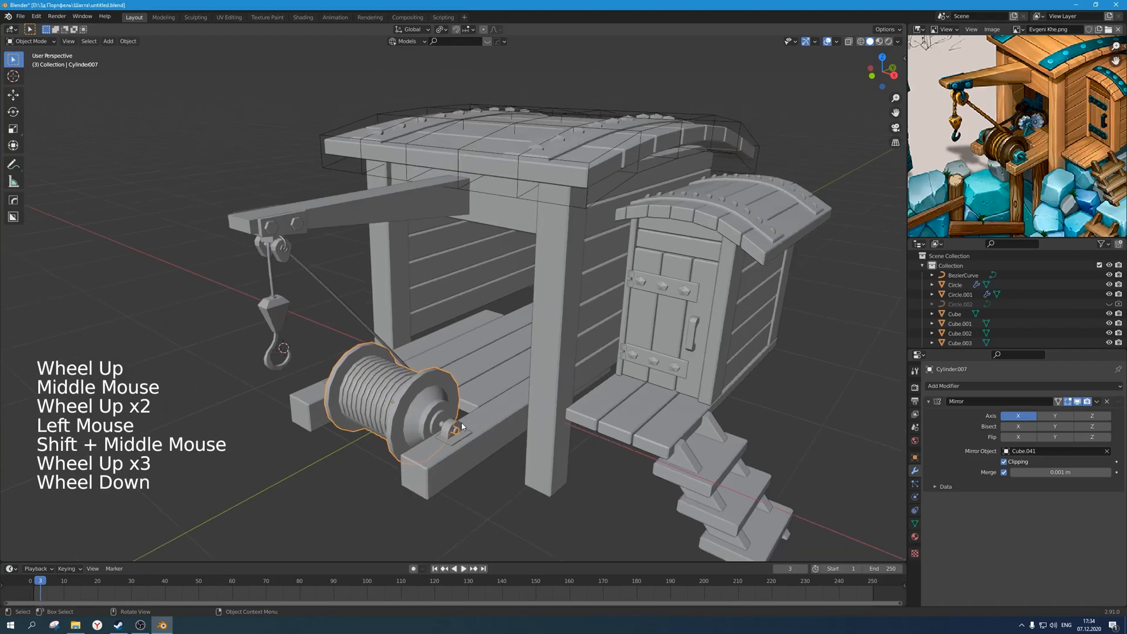
{"action": "key", "text": "shift+d"}
{"action": "key", "text": "y"}
{"action": "left_click", "coordinate": [575, 355]}
{"action": "left_click", "coordinate": [1106, 402]}
Raise the drum copy about 0.31 m along Z and shrink it uniformly to roughly two thirds of its size.
{"action": "middle_click_drag", "start_coordinate": [588, 381], "coordinate": [605, 384]}
{"action": "key", "text": "g"}
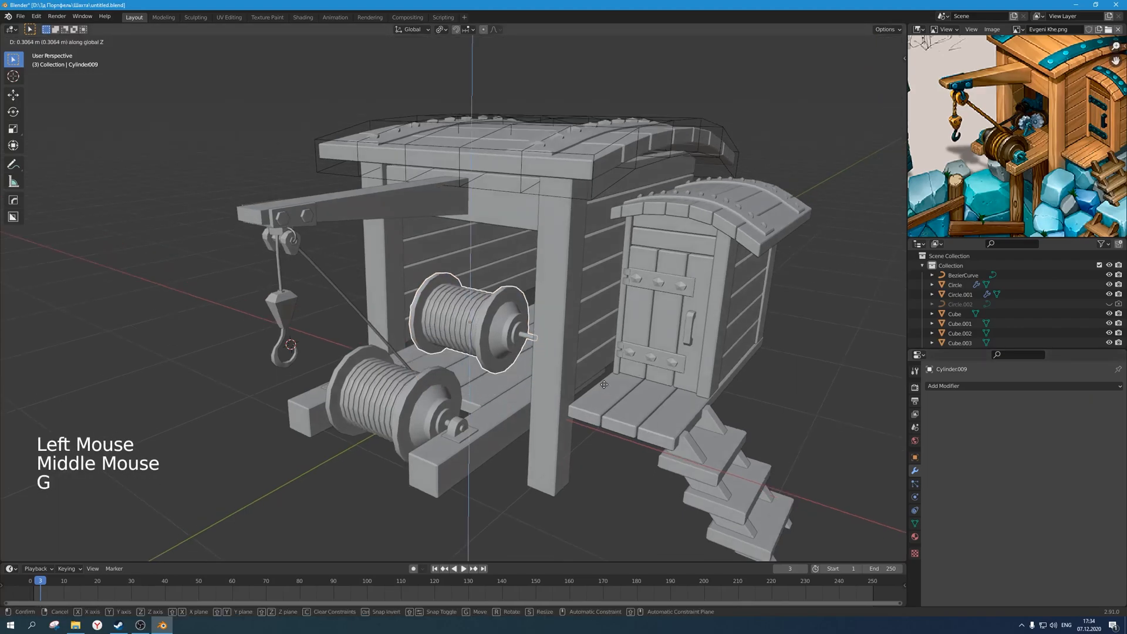
{"action": "left_click", "coordinate": [604, 385]}
{"action": "key", "text": "s"}
{"action": "left_click", "coordinate": [498, 334]}
{"action": "key", "text": "s"}
{"action": "left_click", "coordinate": [610, 365]}
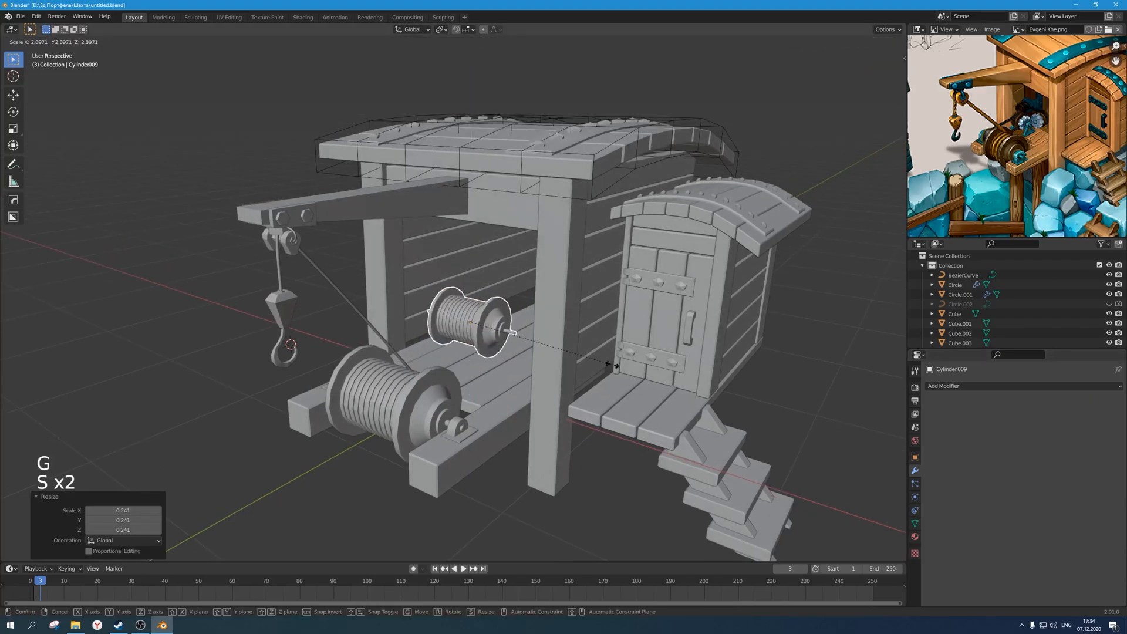
Move the small drum about -0.131 m along Y using the see-through top view, and lower it about 0.103 m.
{"action": "key", "text": "KP_1"}
{"action": "key", "text": "KP_7"}
{"action": "key", "text": "alt+z"}
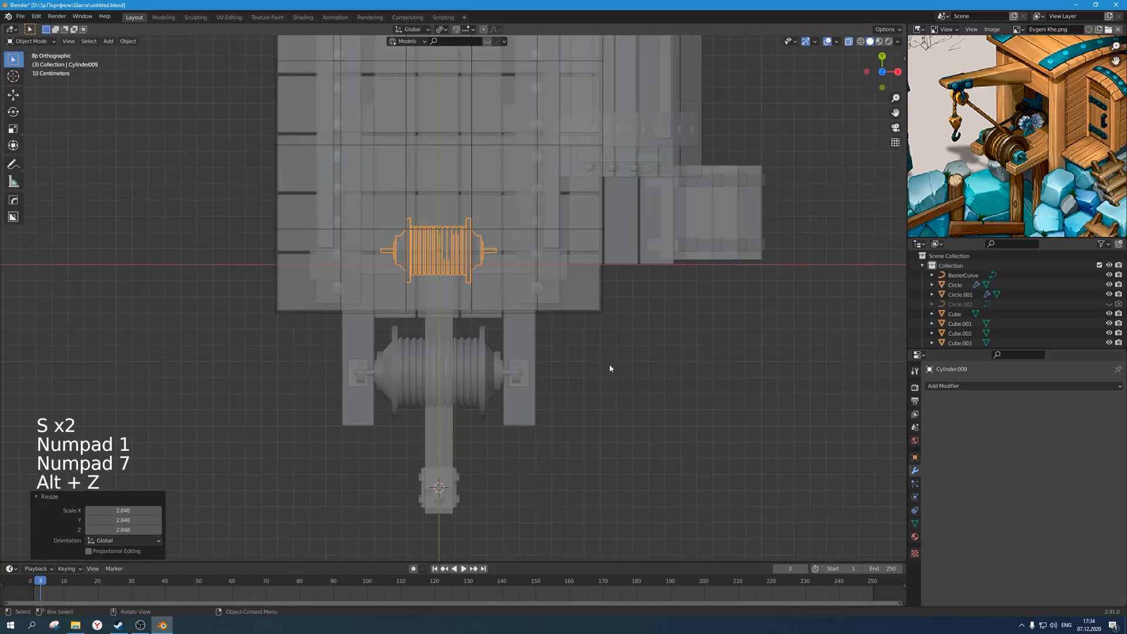
{"action": "key", "text": "g"}
{"action": "left_click", "coordinate": [597, 358]}
{"action": "key", "text": "alt+z"}
{"action": "middle_click_drag", "start_coordinate": [596, 358], "coordinate": [559, 318]}
{"action": "scroll", "coordinate": [560, 319], "scroll_direction": "up", "scroll_amount": 2}
{"action": "key", "text": "g"}
{"action": "key", "text": "z"}
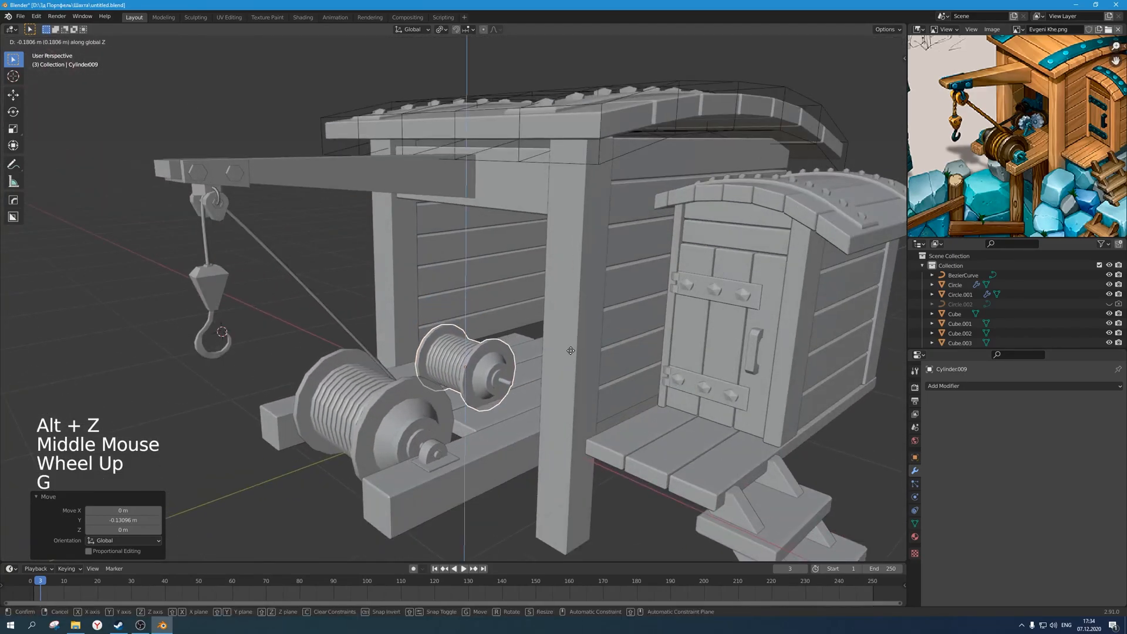
{"action": "left_click", "coordinate": [569, 337]}
Rotate the small drum 31.6° about Z and scale it uniformly by 0.77.
{"action": "key", "text": "r"}
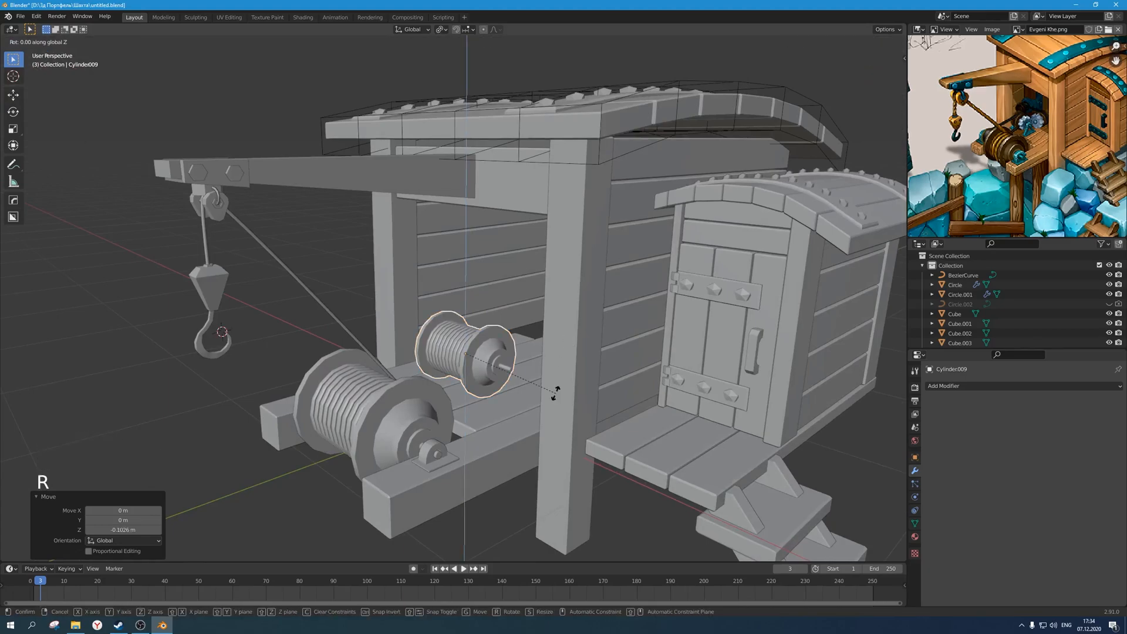
{"action": "left_click", "coordinate": [614, 322]}
{"action": "key", "text": "s"}
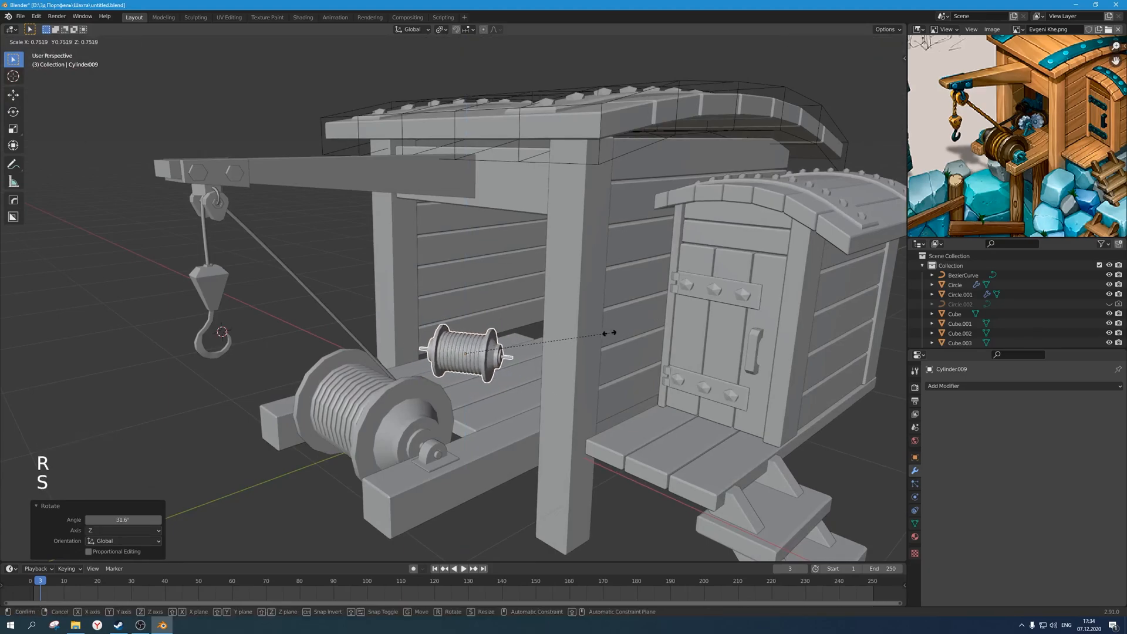
{"action": "left_click", "coordinate": [609, 336]}
Lower the small drum about 0.062 m along Z toward the floor planks.
{"action": "key", "text": "g"}
{"action": "key", "text": "z"}
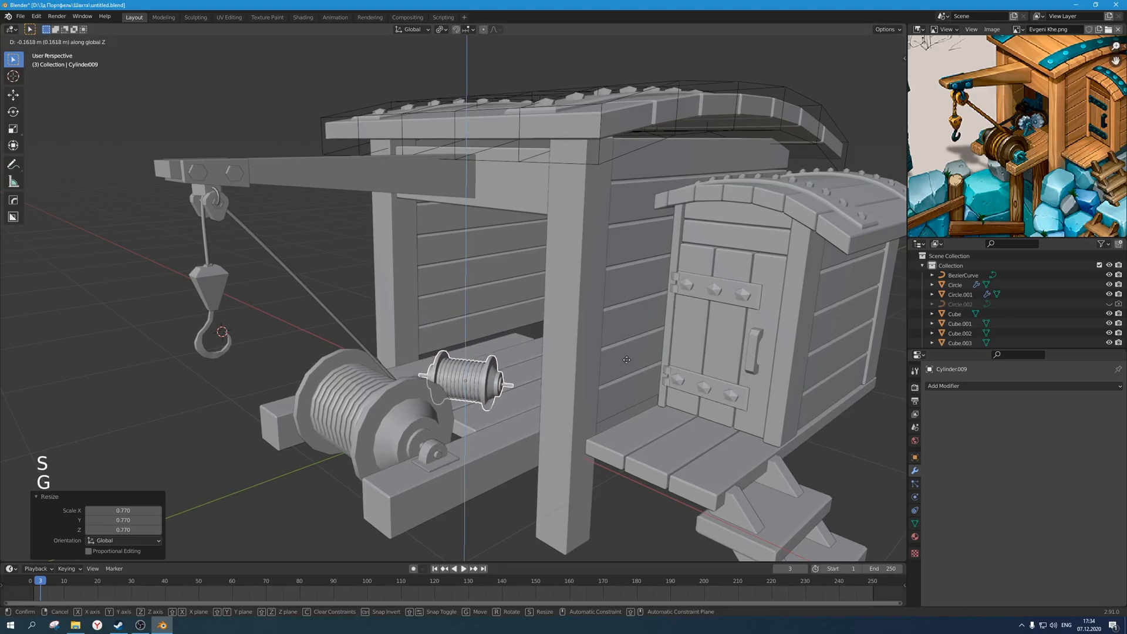
{"action": "left_click", "coordinate": [619, 346]}
{"action": "scroll", "coordinate": [619, 346], "scroll_direction": "down", "scroll_amount": 2}
{"action": "middle_click_drag", "start_coordinate": [619, 346], "coordinate": [505, 374]}
{"action": "scroll", "coordinate": [506, 375], "scroll_direction": "up", "scroll_amount": 2}
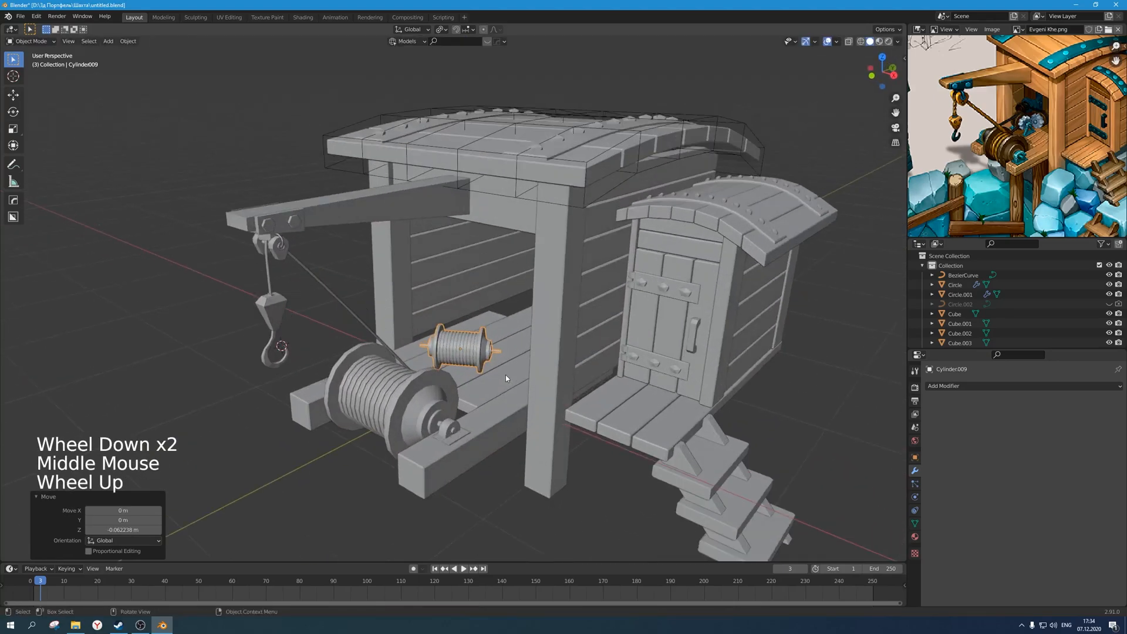
Duplicate the small drum about 0.47 m back along Y and rotate the new copy.
{"action": "key", "text": "shift+d"}
{"action": "key", "text": "y"}
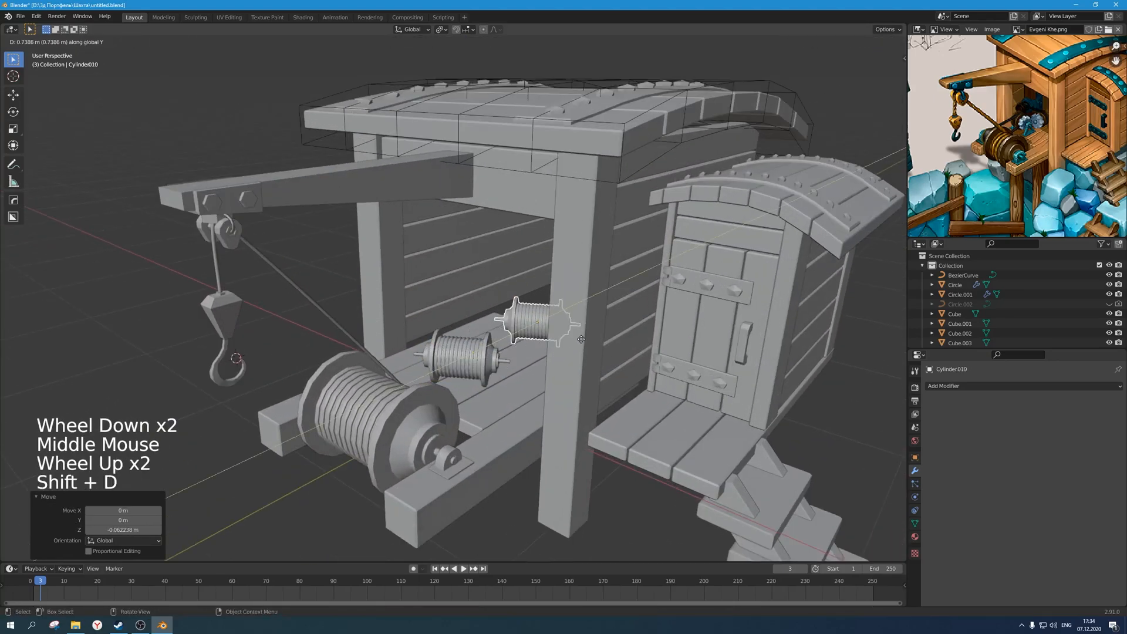
{"action": "left_click", "coordinate": [551, 347]}
{"action": "key", "text": "e"}
{"action": "key", "text": "z"}
{"action": "key", "text": "r"}
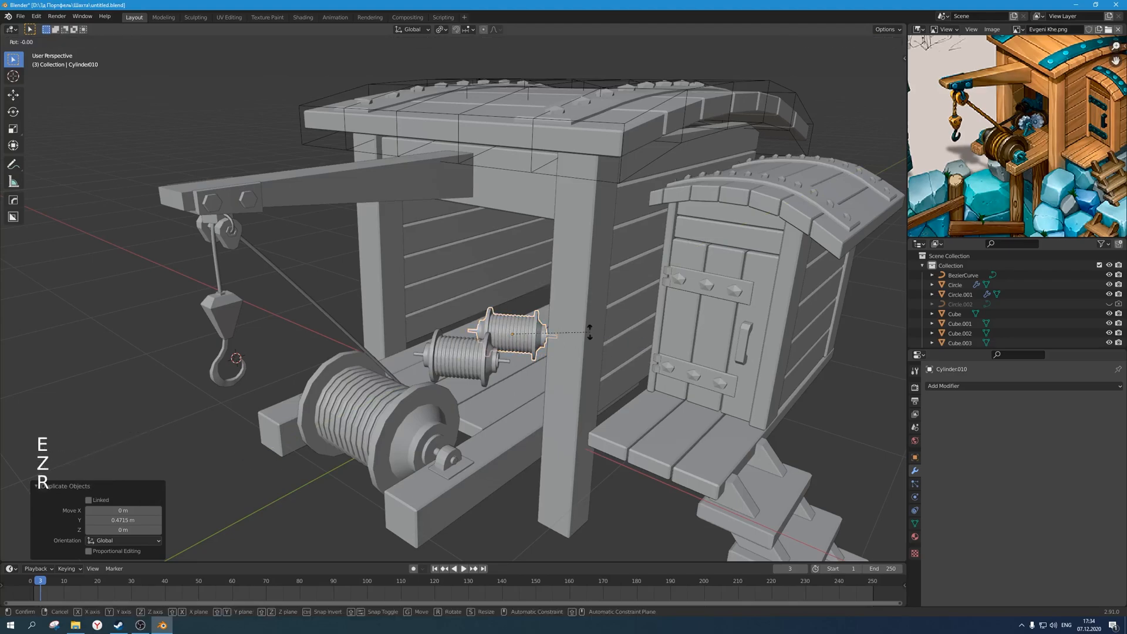
{"action": "left_click", "coordinate": [545, 349]}
Enlarge the rear drum copy and position it at the back of the platform behind the small drum.
{"action": "key", "text": "s"}
{"action": "left_click", "coordinate": [573, 362]}
{"action": "key", "text": "s"}
{"action": "left_click", "coordinate": [559, 356]}
{"action": "middle_click_drag", "start_coordinate": [559, 357], "coordinate": [558, 348]}
{"action": "key", "text": "g"}
{"action": "key", "text": "z"}
{"action": "key", "text": "g"}
{"action": "left_click", "coordinate": [288, 334]}
Lengthen the middle small drum by scaling it about 1.38 along its local Z axis.
{"action": "scroll", "coordinate": [287, 334], "scroll_direction": "down", "scroll_amount": 3}
{"action": "middle_click_drag", "start_coordinate": [288, 334], "coordinate": [461, 358]}
{"action": "scroll", "coordinate": [385, 375], "scroll_direction": "down", "scroll_amount": 2}
{"action": "scroll", "coordinate": [427, 409], "scroll_direction": "up", "scroll_amount": 1}
{"action": "scroll", "coordinate": [462, 358], "scroll_direction": "up", "scroll_amount": 2}
{"action": "left_click", "coordinate": [493, 357]}
{"action": "key", "text": "s"}
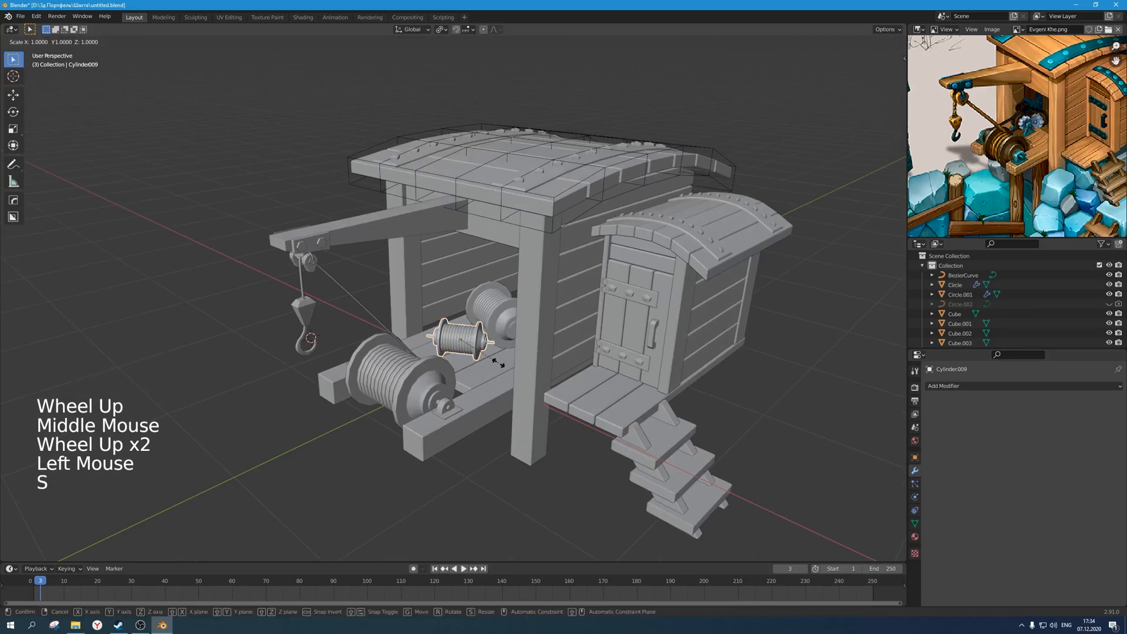
{"action": "key", "text": "s"}
{"action": "key", "text": "x"}
{"action": "key", "text": "s"}
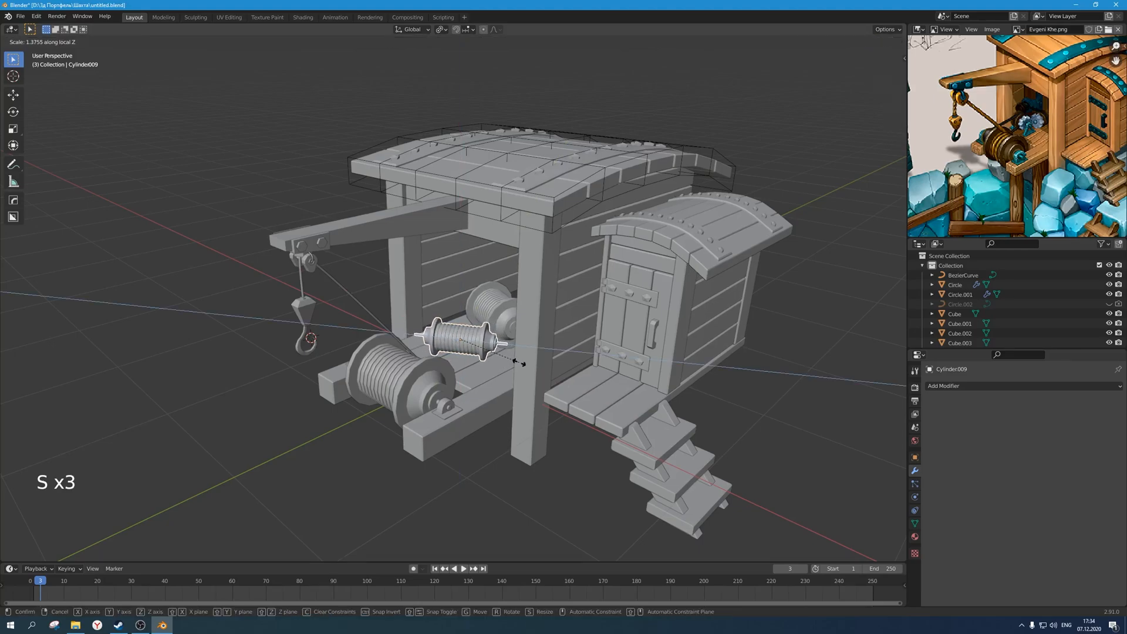
{"action": "left_click", "coordinate": [521, 361]}
Reposition the lengthened drum between the front winch and the rear drum, and clear the selection.
{"action": "middle_click_drag", "start_coordinate": [522, 361], "coordinate": [484, 313]}
{"action": "scroll", "coordinate": [543, 385], "scroll_direction": "up", "scroll_amount": 4}
{"action": "key", "text": "g"}
{"action": "left_click", "coordinate": [537, 390]}
{"action": "scroll", "coordinate": [537, 391], "scroll_direction": "down", "scroll_amount": 3}
{"action": "left_click", "coordinate": [309, 382]}
{"action": "scroll", "coordinate": [326, 387], "scroll_direction": "down", "scroll_amount": 2}
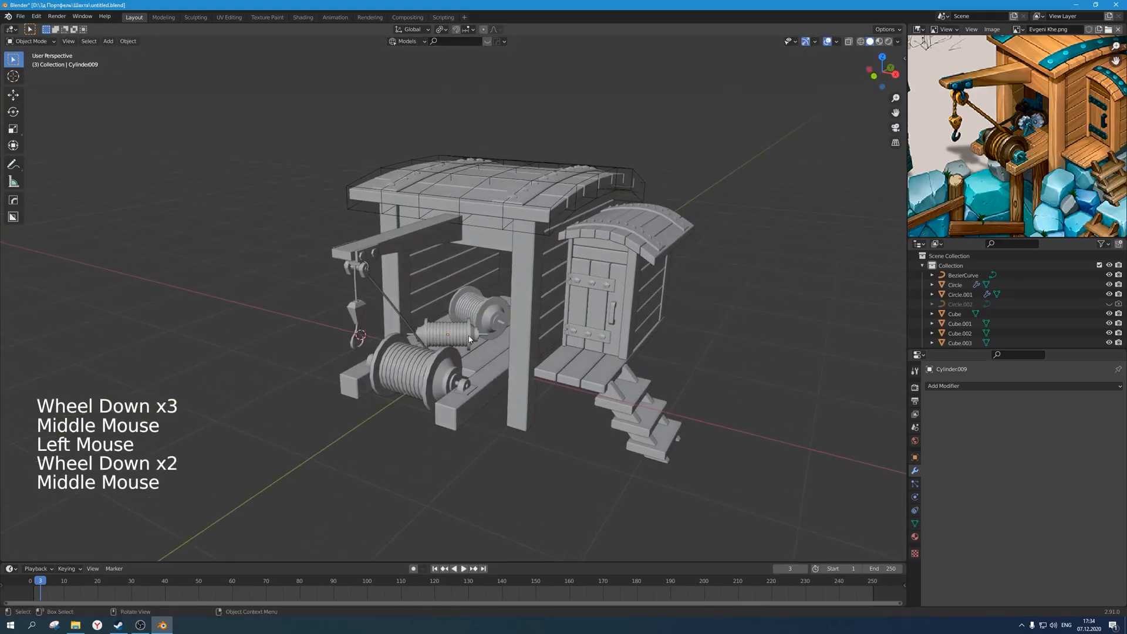
Check the hut and its three winch drums from several angles and save the file.
{"action": "scroll", "coordinate": [484, 315], "scroll_direction": "down", "scroll_amount": 1}
{"action": "scroll", "coordinate": [484, 316], "scroll_direction": "up", "scroll_amount": 2}
{"action": "middle_click_drag", "start_coordinate": [484, 316], "coordinate": [491, 433]}
{"action": "scroll", "coordinate": [485, 358], "scroll_direction": "down", "scroll_amount": 5}
{"action": "scroll", "coordinate": [485, 351], "scroll_direction": "up", "scroll_amount": 1}
{"action": "key", "text": "ctrl+s"}
{"action": "scroll", "coordinate": [492, 326], "scroll_direction": "up", "scroll_amount": 2}
{"action": "left_click", "coordinate": [493, 326]}
{"action": "scroll", "coordinate": [467, 316], "scroll_direction": "down", "scroll_amount": 3}
{"action": "scroll", "coordinate": [481, 355], "scroll_direction": "up", "scroll_amount": 2}
{"action": "scroll", "coordinate": [483, 368], "scroll_direction": "down", "scroll_amount": 2}
{"action": "key", "text": "ctrl+s"}
{"action": "scroll", "coordinate": [474, 397], "scroll_direction": "up", "scroll_amount": 1}
{"action": "key", "text": "ctrl+s"}
{"action": "scroll", "coordinate": [504, 417], "scroll_direction": "down", "scroll_amount": 1}
{"action": "scroll", "coordinate": [492, 422], "scroll_direction": "up", "scroll_amount": 1}
Reframe the reference image to include the stones and steps below the hut, and save the file again.
{"action": "left_click", "coordinate": [1032, 176]}
{"action": "scroll", "coordinate": [1032, 176], "scroll_direction": "down", "scroll_amount": 1}
{"action": "scroll", "coordinate": [1032, 176], "scroll_direction": "down", "scroll_amount": 2}
{"action": "middle_click_drag", "start_coordinate": [1032, 176], "coordinate": [1001, 144]}
{"action": "scroll", "coordinate": [1013, 155], "scroll_direction": "up", "scroll_amount": 1}
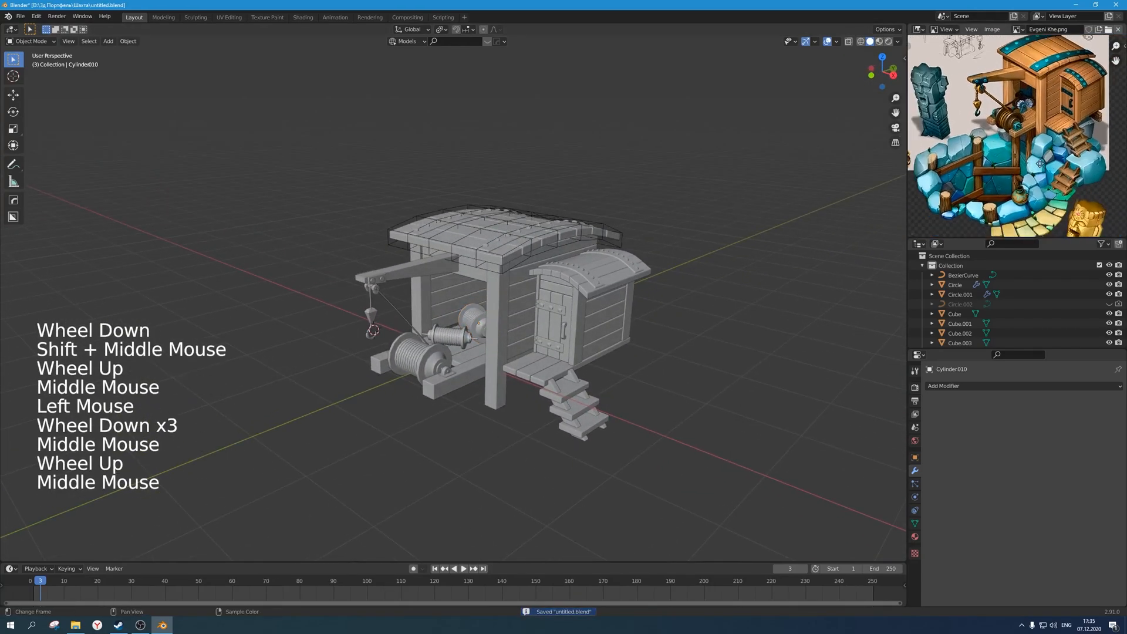
{"action": "key", "text": "ctrl+s"}
{"action": "middle_click_drag", "start_coordinate": [470, 434], "coordinate": [476, 445]}
{"action": "left_click", "coordinate": [476, 445]}
{"action": "scroll", "coordinate": [971, 194], "scroll_direction": "down", "scroll_amount": 1}
{"action": "scroll", "coordinate": [971, 194], "scroll_direction": "up", "scroll_amount": 1}
{"action": "middle_click_drag", "start_coordinate": [971, 194], "coordinate": [962, 188]}
{"action": "scroll", "coordinate": [523, 395], "scroll_direction": "down", "scroll_amount": 2}
{"action": "scroll", "coordinate": [522, 395], "scroll_direction": "up", "scroll_amount": 1}
{"action": "middle_click_drag", "start_coordinate": [523, 394], "coordinate": [440, 422]}
{"action": "key", "text": "ctrl+s"}
{"action": "left_click", "coordinate": [494, 434]}
{"action": "scroll", "coordinate": [495, 435], "scroll_direction": "up", "scroll_amount": 1}
Add a cube mesh and scale it uniformly to about 0.443 in front view.
{"action": "key", "text": "shift+a"}
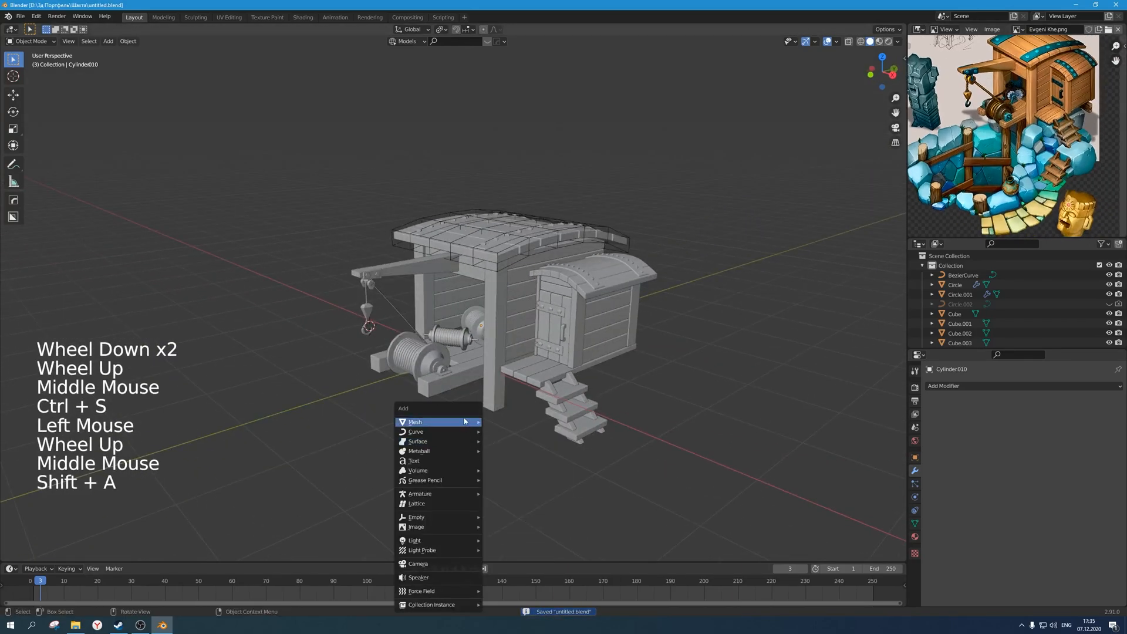
{"action": "mouse_move", "coordinate": [446, 421]}
{"action": "left_click", "coordinate": [526, 212]}
{"action": "scroll", "coordinate": [528, 363], "scroll_direction": "down", "scroll_amount": 2}
{"action": "middle_click_drag", "start_coordinate": [528, 363], "coordinate": [538, 346]}
{"action": "scroll", "coordinate": [538, 346], "scroll_direction": "up", "scroll_amount": 1}
{"action": "key", "text": "KP_1"}
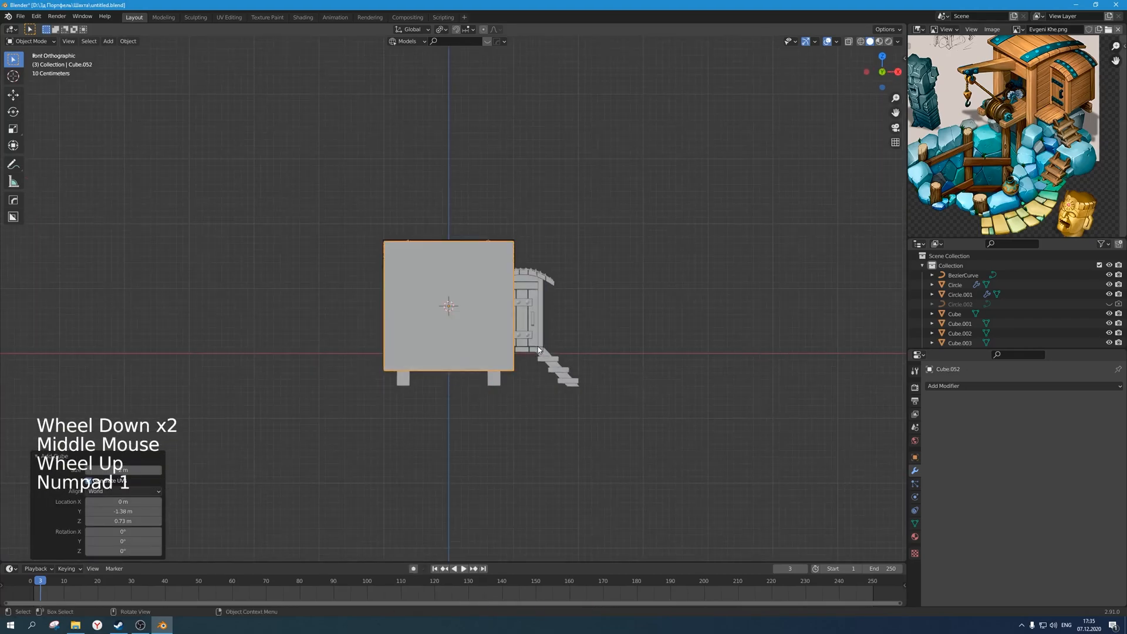
{"action": "scroll", "coordinate": [538, 347], "scroll_direction": "up", "scroll_amount": 1}
{"action": "key", "text": "s"}
{"action": "left_click", "coordinate": [546, 301]}
Fit the cube under the porch beside the stairs, adjusting its size and shifting it along Y.
{"action": "key", "text": "g"}
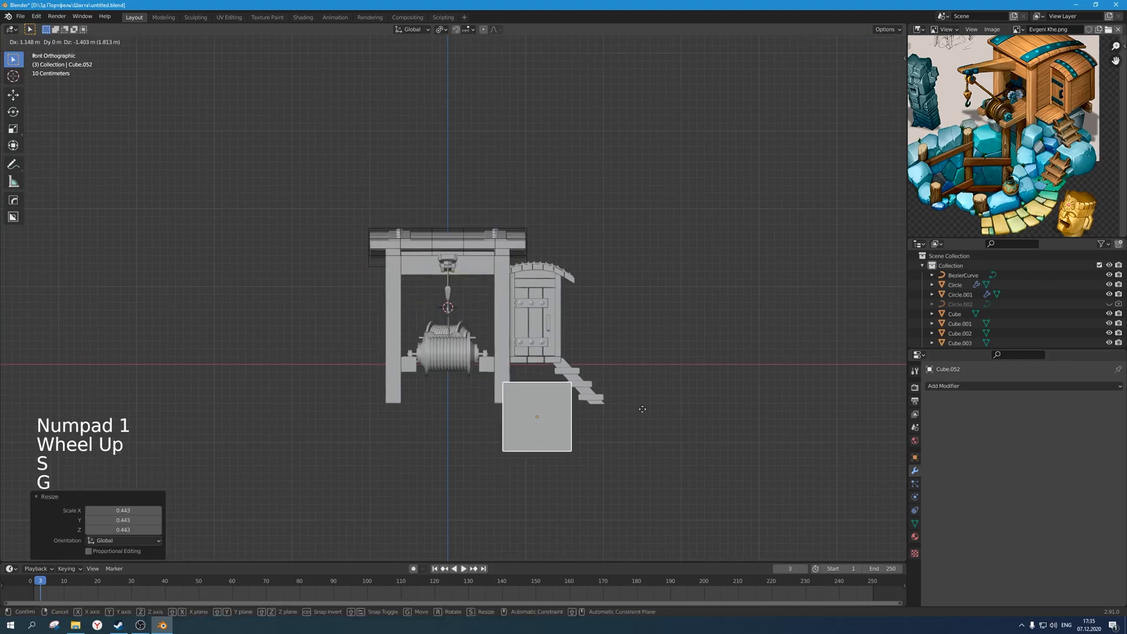
{"action": "left_click", "coordinate": [647, 390]}
{"action": "key", "text": "s"}
{"action": "key", "text": "g"}
{"action": "left_click", "coordinate": [653, 378]}
{"action": "scroll", "coordinate": [653, 378], "scroll_direction": "down", "scroll_amount": 2}
{"action": "middle_click_drag", "start_coordinate": [653, 378], "coordinate": [589, 398]}
{"action": "scroll", "coordinate": [540, 416], "scroll_direction": "up", "scroll_amount": 1}
{"action": "key", "text": "y"}
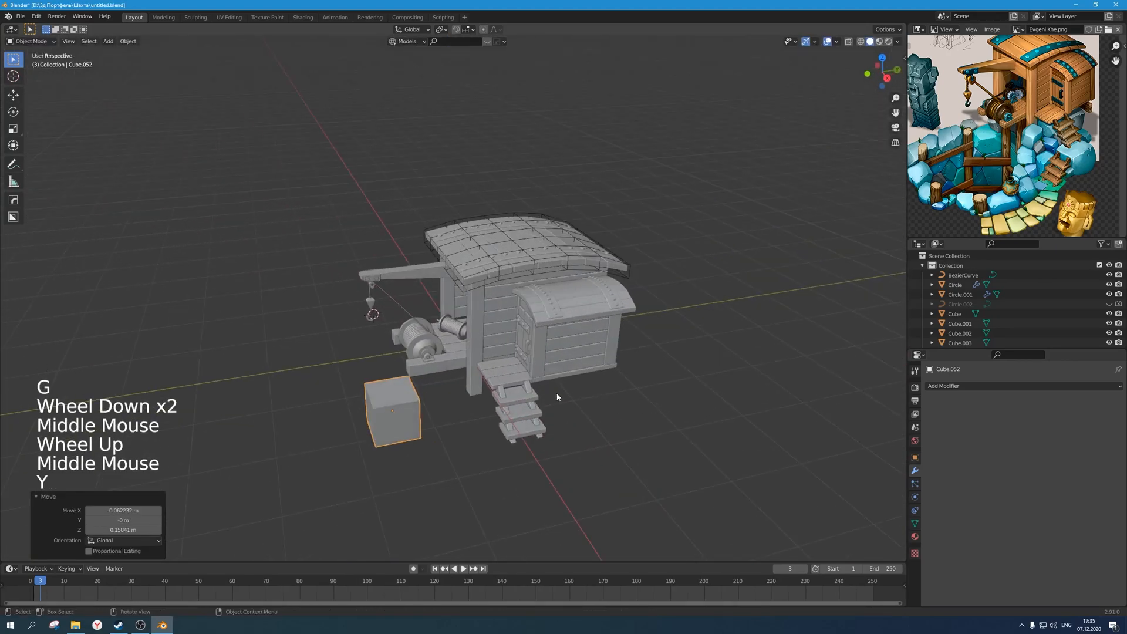
{"action": "key", "text": "g"}
{"action": "left_click", "coordinate": [621, 385]}
Bevel the edges around the cube's top face to start shaping it into a stone.
{"action": "middle_click_drag", "start_coordinate": [621, 385], "coordinate": [597, 321], "text": "shift"}
{"action": "scroll", "coordinate": [563, 353], "scroll_direction": "up", "scroll_amount": 2}
{"action": "key", "text": "Tab"}
{"action": "scroll", "coordinate": [561, 351], "scroll_direction": "up", "scroll_amount": 2}
{"action": "key", "text": "2"}
{"action": "key", "text": "alt+z"}
{"action": "left_click", "coordinate": [552, 354], "text": "alt"}
{"action": "left_click", "coordinate": [597, 322], "text": "shift"}
{"action": "left_click", "coordinate": [597, 322], "text": "shift"}
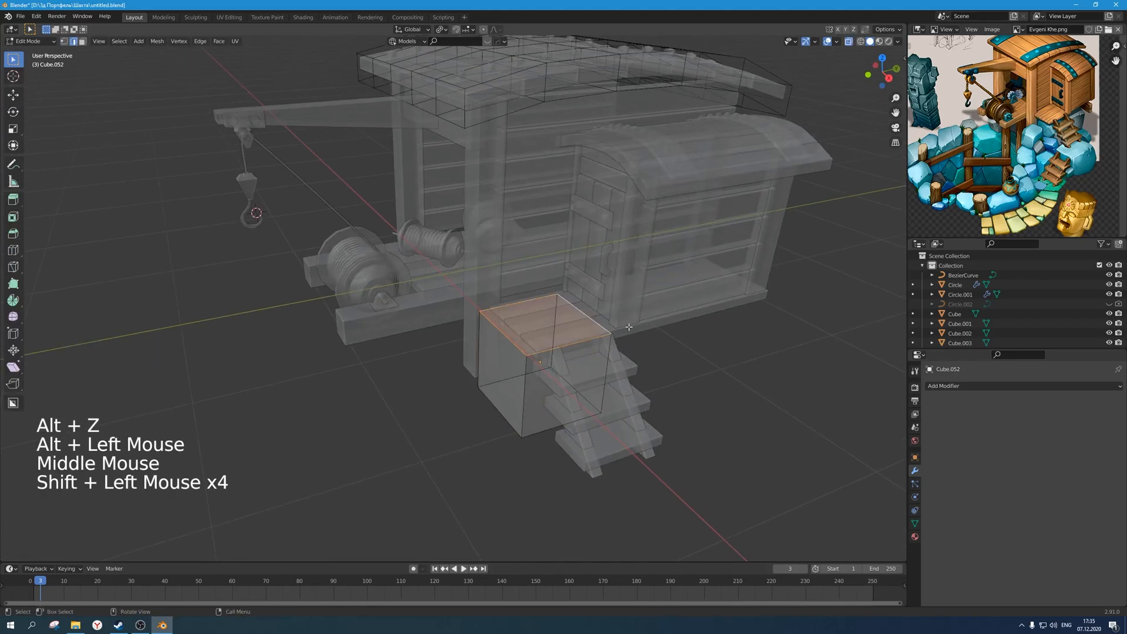
{"action": "key", "text": "ctrl+b"}
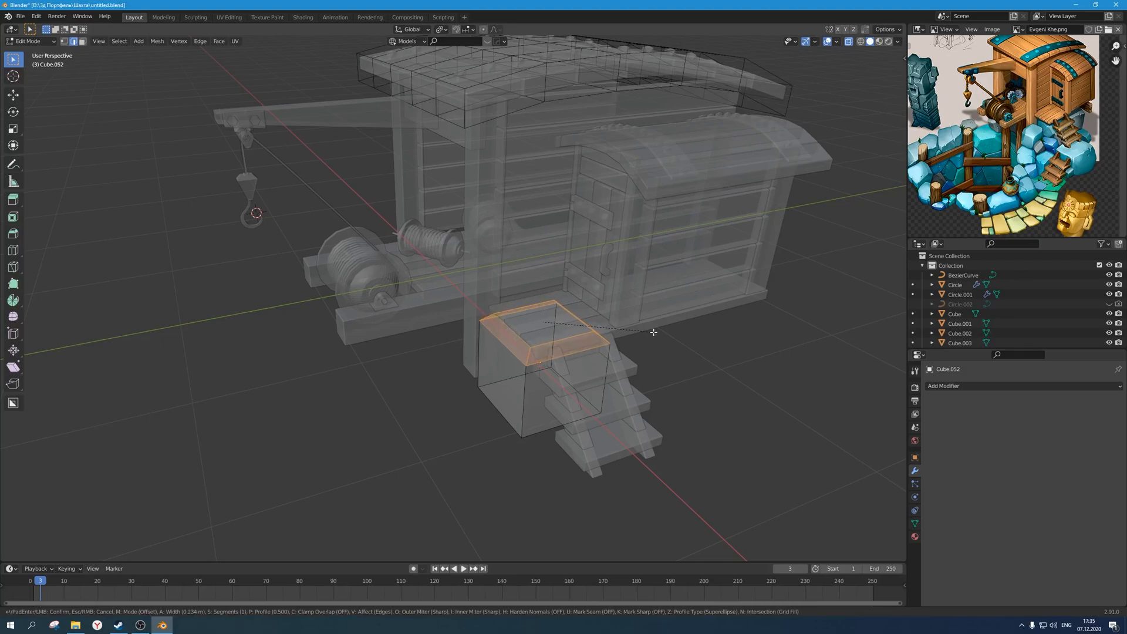
{"action": "left_click", "coordinate": [655, 332]}
Slide the bevelled front corner vertex down along its vertical edge by a factor of about 0.46.
{"action": "key", "text": "1"}
{"action": "left_click", "coordinate": [528, 370]}
{"action": "key", "text": "g"}
{"action": "key", "text": "g"}
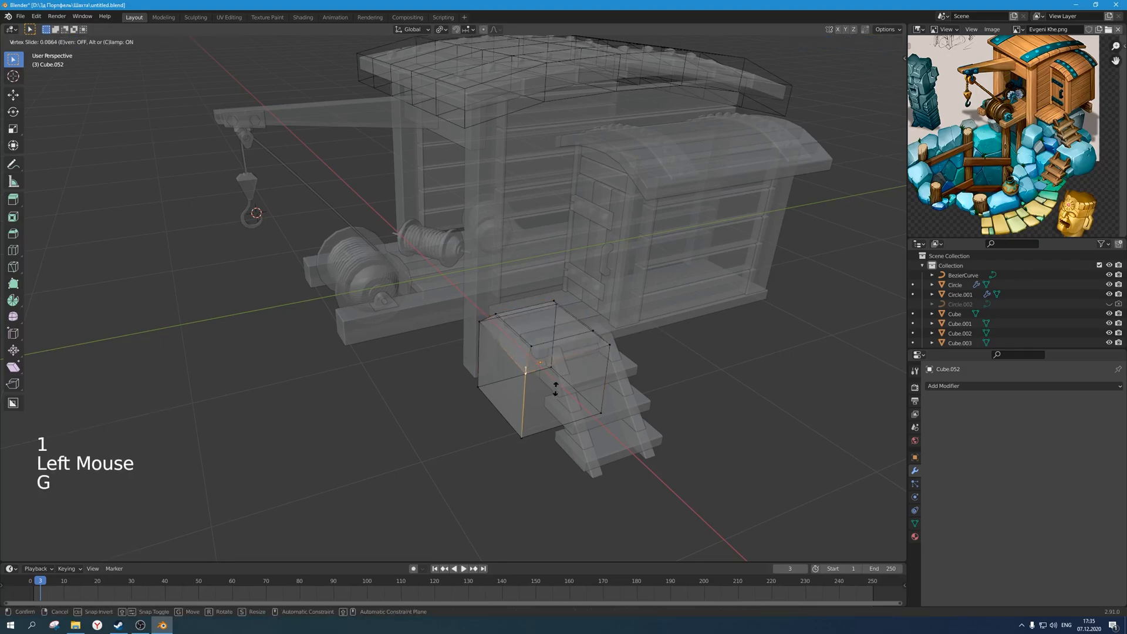
{"action": "left_click", "coordinate": [552, 414]}
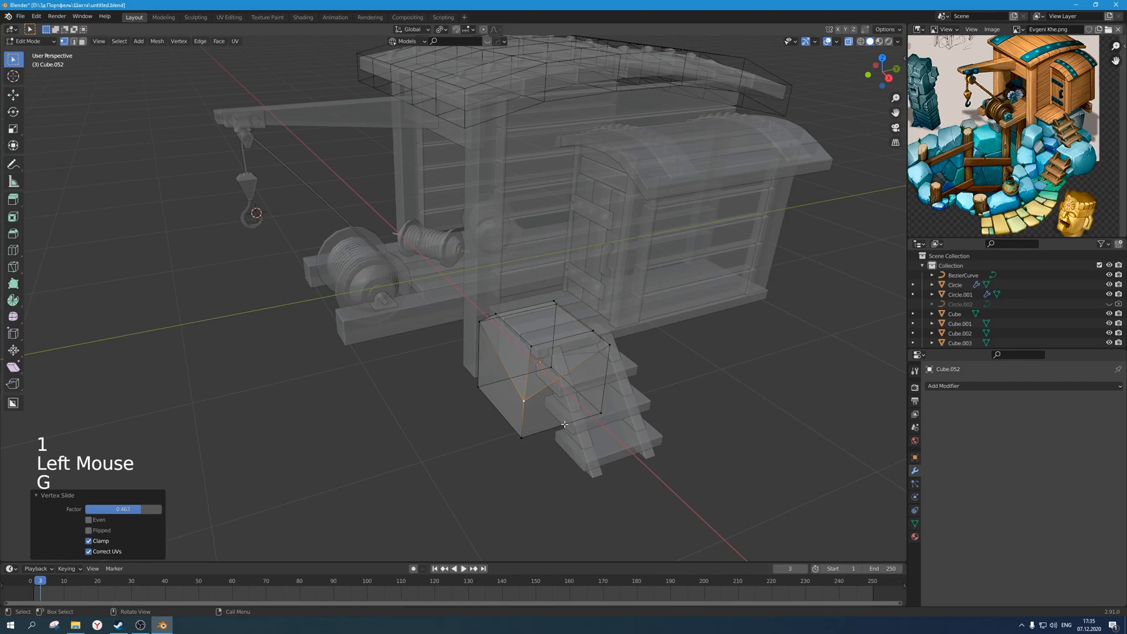
Bevel the stone's lower front edge on the stair side.
{"action": "key", "text": "2"}
{"action": "left_click", "coordinate": [640, 426]}
{"action": "key", "text": "ctrl+b"}
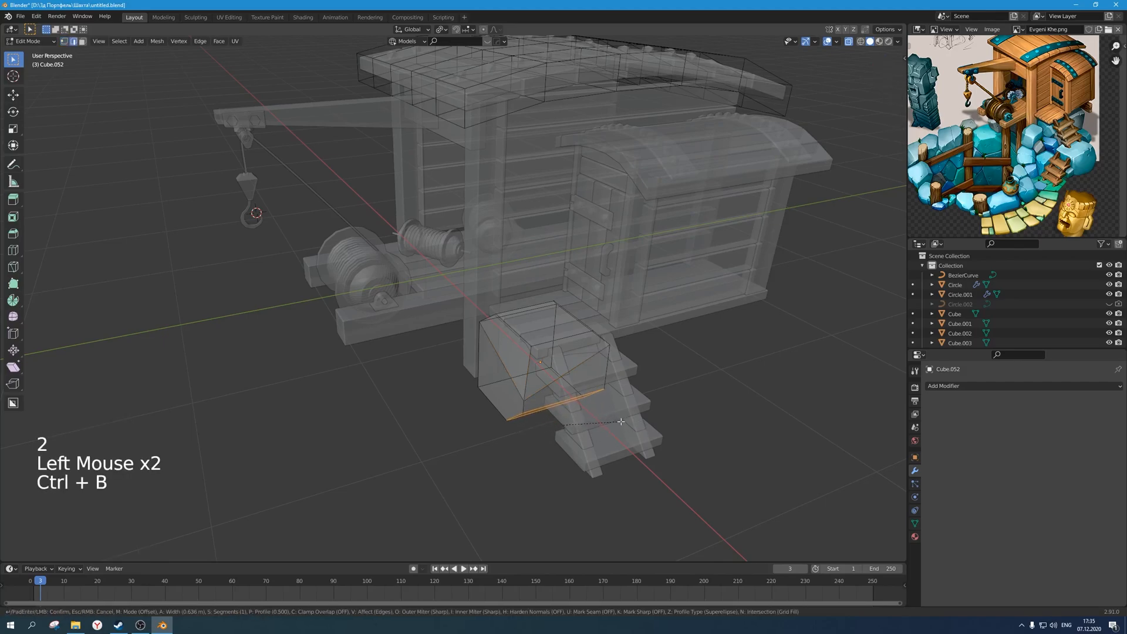
Reposition the stone's lower vertices by sliding them along edges and lowering one near the stairs about 0.15 m in Z.
{"action": "key", "text": "1"}
{"action": "middle_click_drag", "start_coordinate": [620, 422], "coordinate": [622, 411]}
{"action": "left_click", "coordinate": [623, 411]}
{"action": "key", "text": "g"}
{"action": "left_click", "coordinate": [622, 410]}
{"action": "left_click", "coordinate": [551, 407]}
{"action": "key", "text": "g"}
{"action": "key", "text": "g"}
{"action": "left_click", "coordinate": [592, 424]}
{"action": "left_click", "coordinate": [615, 356]}
{"action": "key", "text": "g"}
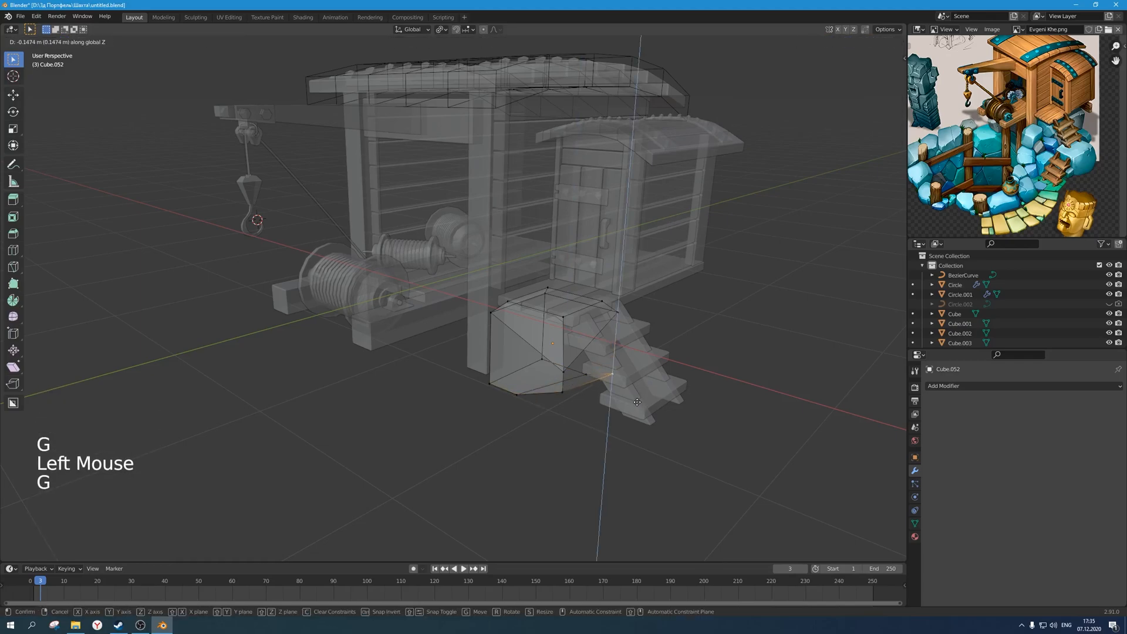
{"action": "left_click", "coordinate": [637, 402]}
Vertex-bevel the stone's lower outer corner near the support post by about 0.44 m.
{"action": "key", "text": "alt+z"}
{"action": "middle_click_drag", "start_coordinate": [604, 402], "coordinate": [611, 398]}
{"action": "key", "text": "alt+z"}
{"action": "left_click", "coordinate": [493, 381]}
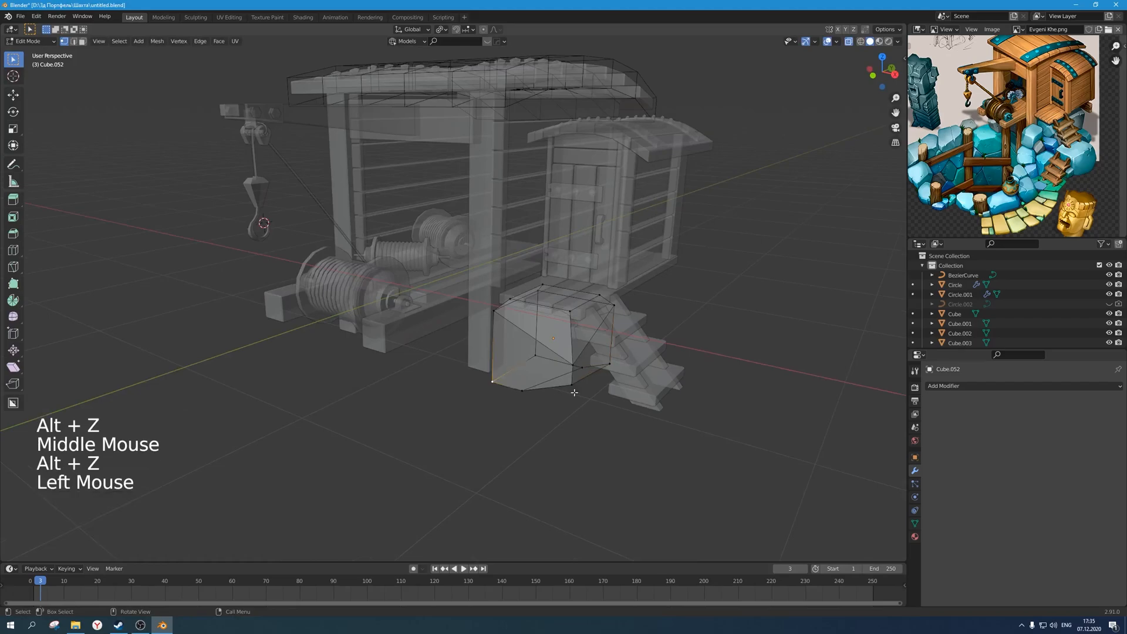
{"action": "key", "text": "ctrl+b"}
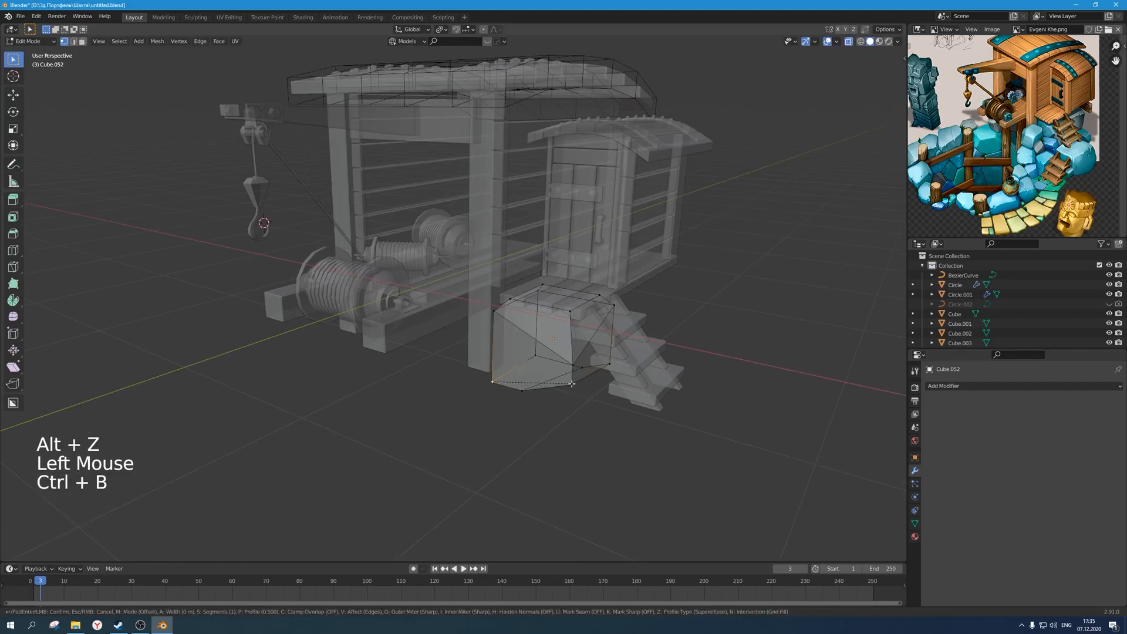
{"action": "left_click", "coordinate": [600, 389]}
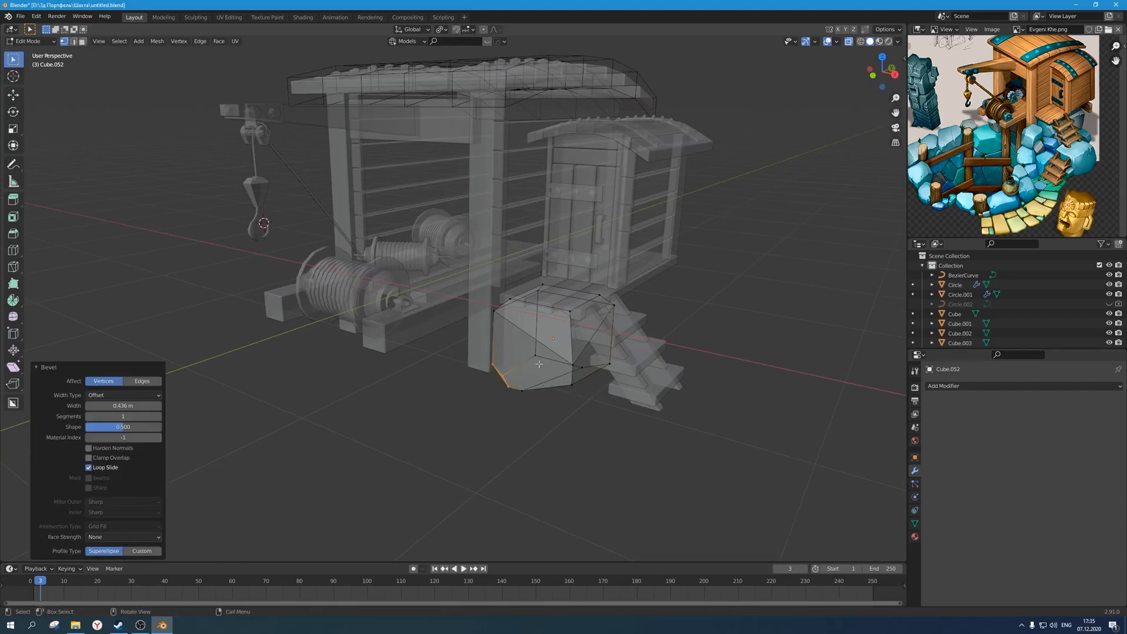
Slide the bevelled corner's vertex along its edge and return to Object Mode with solid display.
{"action": "middle_click_drag", "start_coordinate": [599, 387], "coordinate": [646, 384]}
{"action": "key", "text": "g"}
{"action": "key", "text": "g"}
{"action": "key", "text": "Tab"}
{"action": "scroll", "coordinate": [560, 358], "scroll_direction": "down", "scroll_amount": 2}
{"action": "key", "text": "alt+z"}
{"action": "left_click", "coordinate": [529, 417]}
{"action": "left_click", "coordinate": [586, 384]}
{"action": "key", "text": "Tab"}
{"action": "key", "text": "Tab"}
{"action": "scroll", "coordinate": [623, 382], "scroll_direction": "up", "scroll_amount": 2}
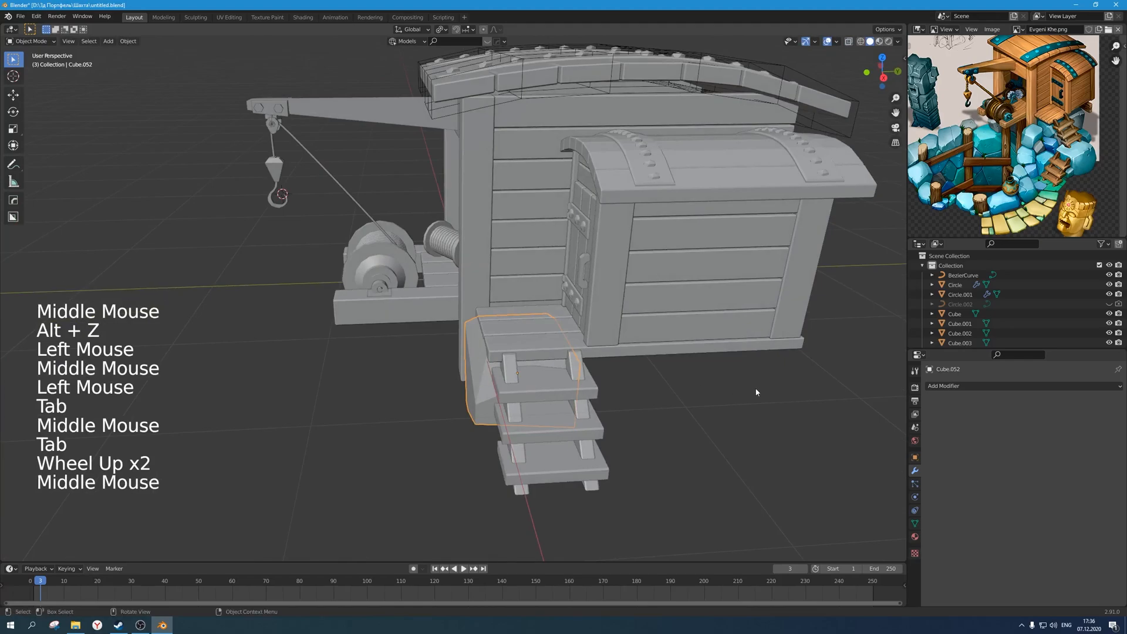
Resize the stone under the porch uniformly, then adjust its proportions along X and Z.
{"action": "key", "text": "s"}
{"action": "left_click", "coordinate": [720, 382]}
{"action": "middle_click_drag", "start_coordinate": [720, 382], "coordinate": [597, 413]}
{"action": "key", "text": "s"}
{"action": "key", "text": "x"}
{"action": "left_click", "coordinate": [677, 409]}
{"action": "key", "text": "s"}
{"action": "key", "text": "z"}
{"action": "left_click", "coordinate": [689, 331]}
{"action": "key", "text": "s"}
{"action": "key", "text": "z"}
{"action": "left_click", "coordinate": [681, 378]}
Move the stone about -0.14 m along Y and rotate it around the Z axis.
{"action": "key", "text": "Tab"}
{"action": "scroll", "coordinate": [681, 377], "scroll_direction": "down", "scroll_amount": 2}
{"action": "key", "text": "Tab"}
{"action": "scroll", "coordinate": [583, 400], "scroll_direction": "up", "scroll_amount": 2}
{"action": "key", "text": "g"}
{"action": "key", "text": "y"}
{"action": "left_click", "coordinate": [576, 407]}
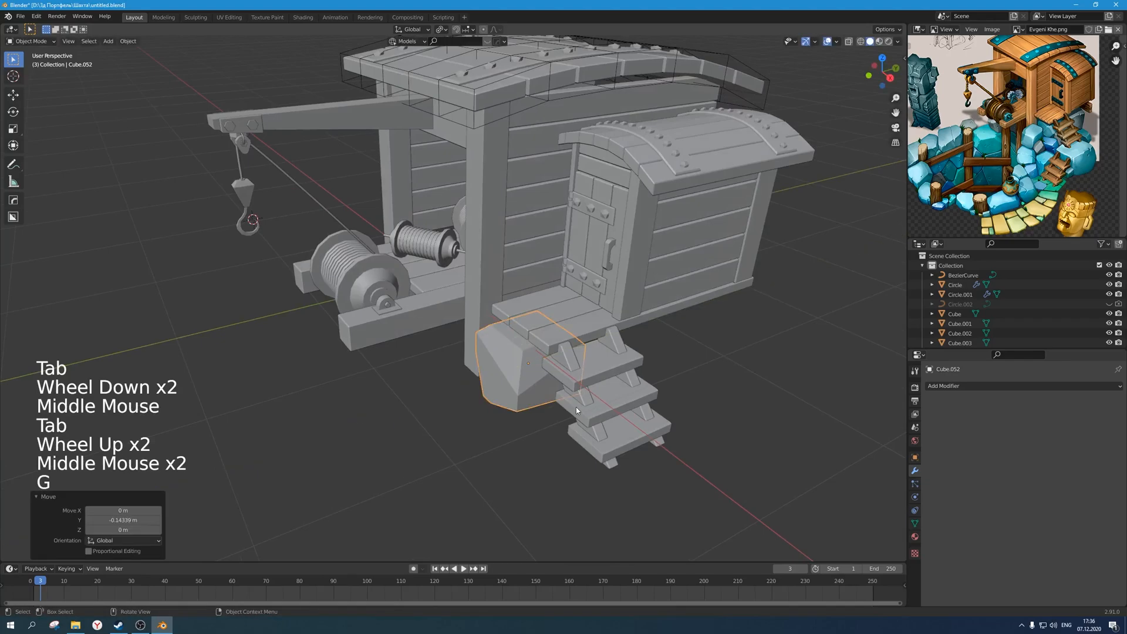
{"action": "key", "text": "r"}
{"action": "key", "text": "z"}
{"action": "left_click", "coordinate": [677, 373]}
Shift one of the stone's upper vertices about -0.07 m along X and return to Object Mode.
{"action": "key", "text": "Tab"}
{"action": "left_click", "coordinate": [534, 347]}
{"action": "middle_click_drag", "start_coordinate": [634, 370], "coordinate": [593, 376]}
{"action": "key", "text": "alt+z"}
{"action": "scroll", "coordinate": [543, 352], "scroll_direction": "up", "scroll_amount": 1}
{"action": "key", "text": "g"}
{"action": "key", "text": "x"}
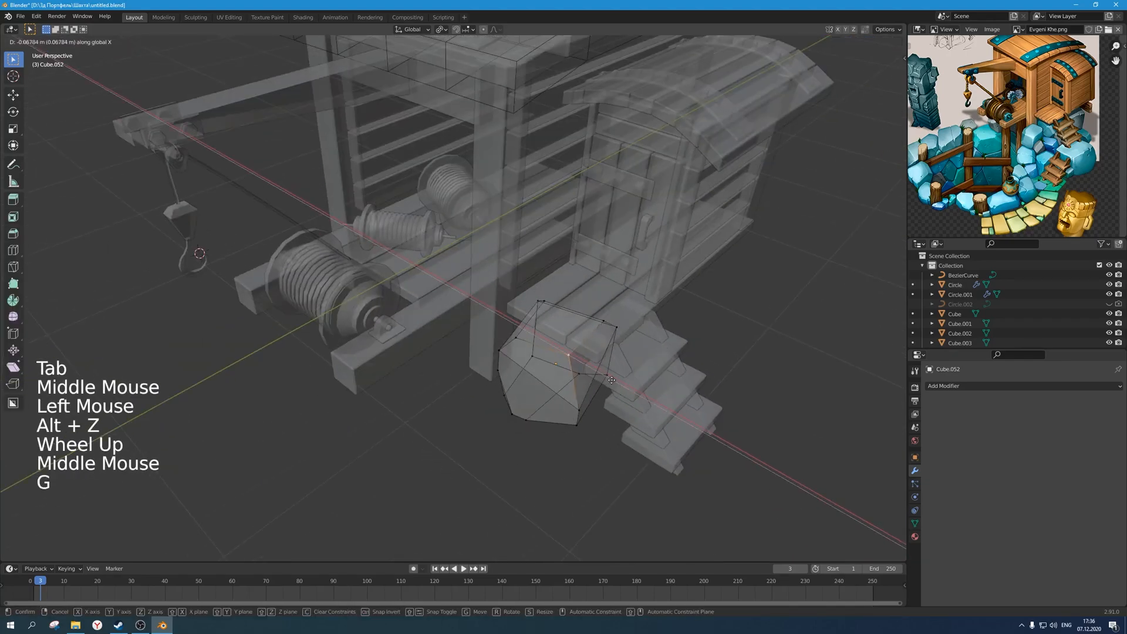
{"action": "key", "text": "Tab"}
{"action": "scroll", "coordinate": [614, 414], "scroll_direction": "down", "scroll_amount": 1, "text": "alt"}
{"action": "key", "text": "alt+z"}
Examine the stone from several sides and reopen its mesh for editing in X-ray display.
{"action": "scroll", "coordinate": [615, 414], "scroll_direction": "down", "scroll_amount": 1, "text": "alt"}
{"action": "scroll", "coordinate": [612, 421], "scroll_direction": "down", "scroll_amount": 1}
{"action": "mouse_move", "coordinate": [611, 420]}
{"action": "middle_mouse_down"}
{"action": "mouse_move", "coordinate": [671, 381]}
{"action": "mouse_move", "coordinate": [599, 417]}
{"action": "middle_mouse_up"}
{"action": "scroll", "coordinate": [588, 434], "scroll_direction": "down", "scroll_amount": 3}
{"action": "left_click", "coordinate": [542, 439]}
{"action": "middle_click_drag", "start_coordinate": [561, 461], "coordinate": [3, 298]}
{"action": "scroll", "coordinate": [543, 439], "scroll_direction": "down", "scroll_amount": 2}
{"action": "scroll", "coordinate": [545, 440], "scroll_direction": "up", "scroll_amount": 2}
{"action": "scroll", "coordinate": [588, 407], "scroll_direction": "up", "scroll_amount": 2}
{"action": "left_click", "coordinate": [532, 399]}
{"action": "key", "text": "Tab"}
{"action": "scroll", "coordinate": [534, 365], "scroll_direction": "up", "scroll_amount": 2}
{"action": "scroll", "coordinate": [532, 358], "scroll_direction": "up", "scroll_amount": 1, "text": "alt"}
{"action": "key", "text": "alt+z"}
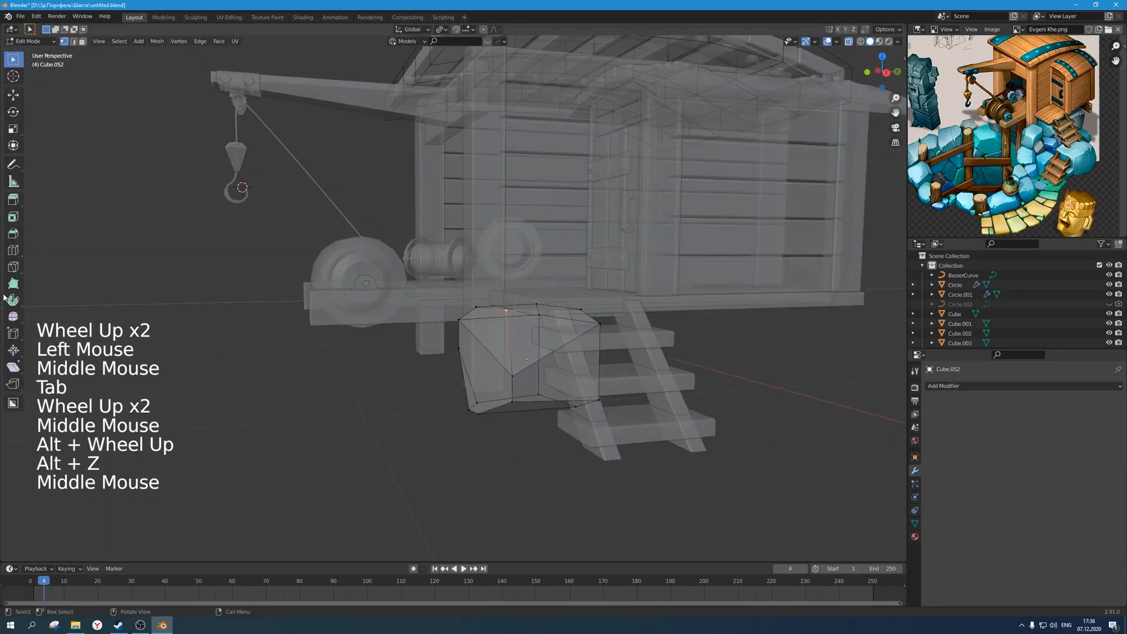
{"action": "left_click", "coordinate": [12, 339]}
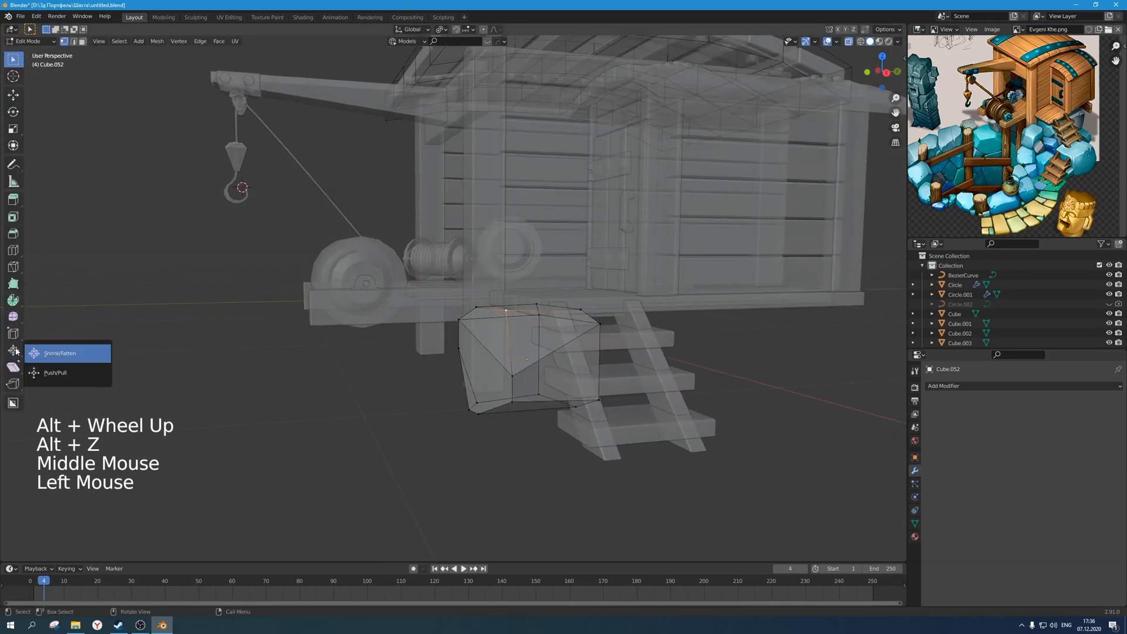
{"action": "left_click", "coordinate": [13, 365]}
{"action": "left_click_drag", "start_coordinate": [13, 366], "coordinate": [51, 370]}
{"action": "left_click", "coordinate": [16, 384]}
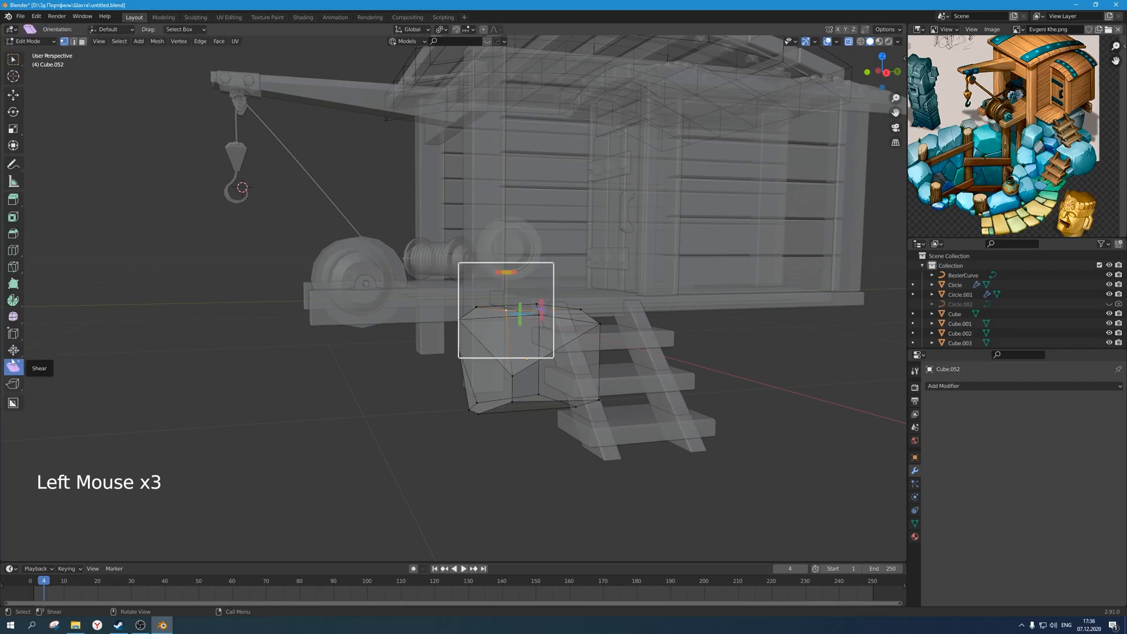
{"action": "left_click", "coordinate": [13, 344]}
{"action": "left_click", "coordinate": [12, 318]}
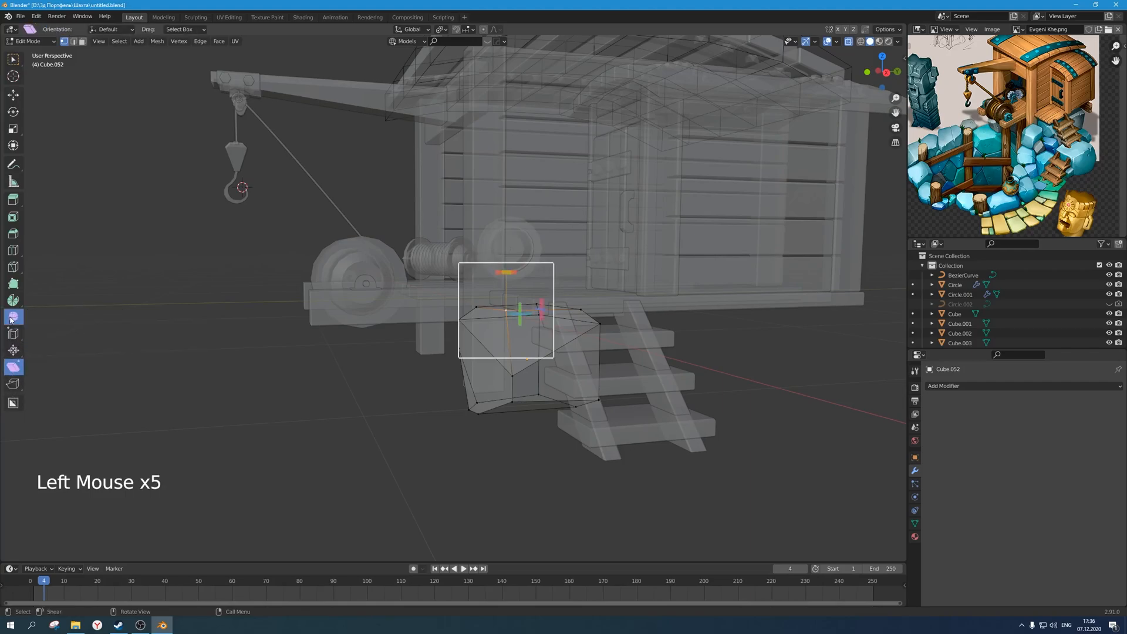
{"action": "left_click", "coordinate": [13, 350]}
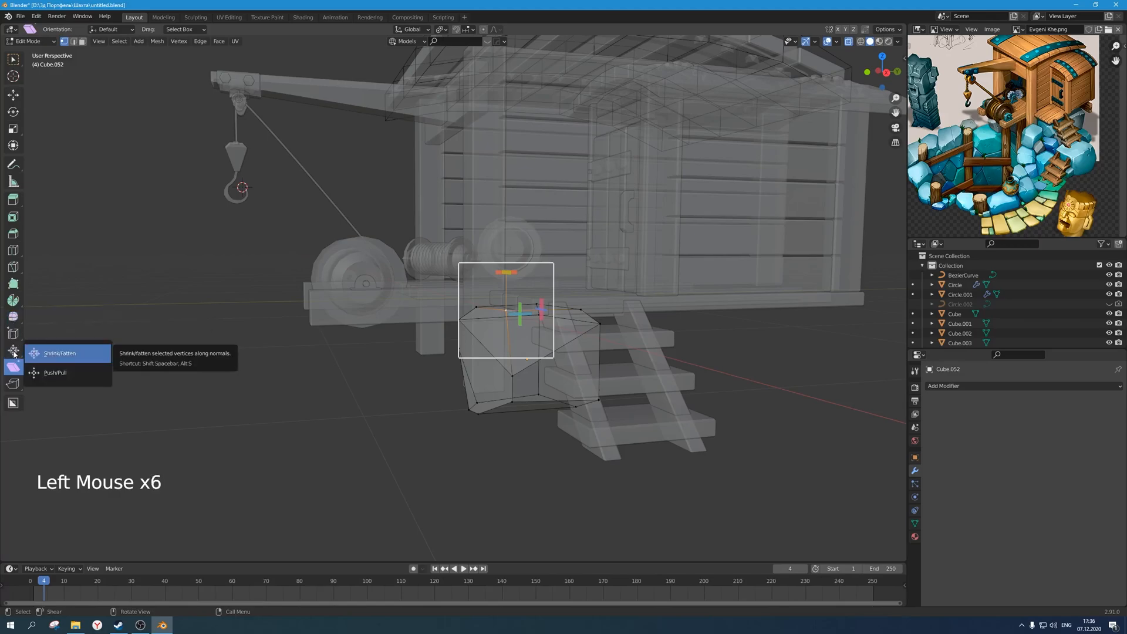
Bisect the whole stone under the porch with a slanted cut across its upper outer corner, using Fill and Clear Inner.
{"action": "left_click", "coordinate": [15, 269]}
{"action": "left_click_drag", "start_coordinate": [36, 282], "coordinate": [38, 290]}
{"action": "left_click", "coordinate": [455, 348]}
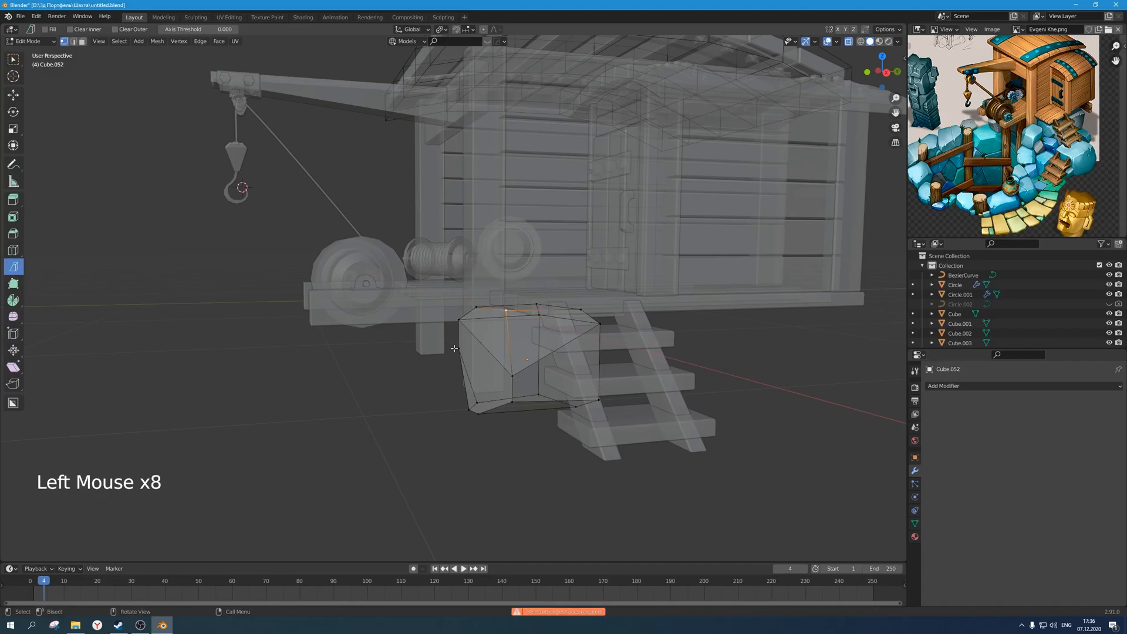
{"action": "key", "text": "a"}
{"action": "left_click_drag", "start_coordinate": [503, 289], "coordinate": [452, 355]}
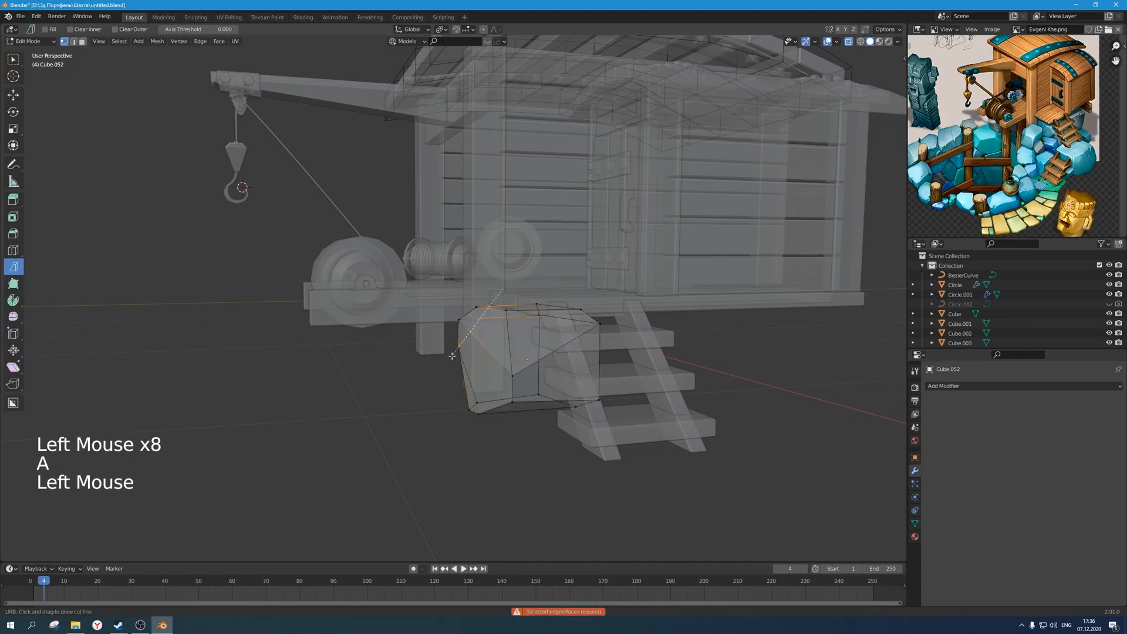
{"action": "left_click_drag", "start_coordinate": [430, 393], "coordinate": [430, 393]}
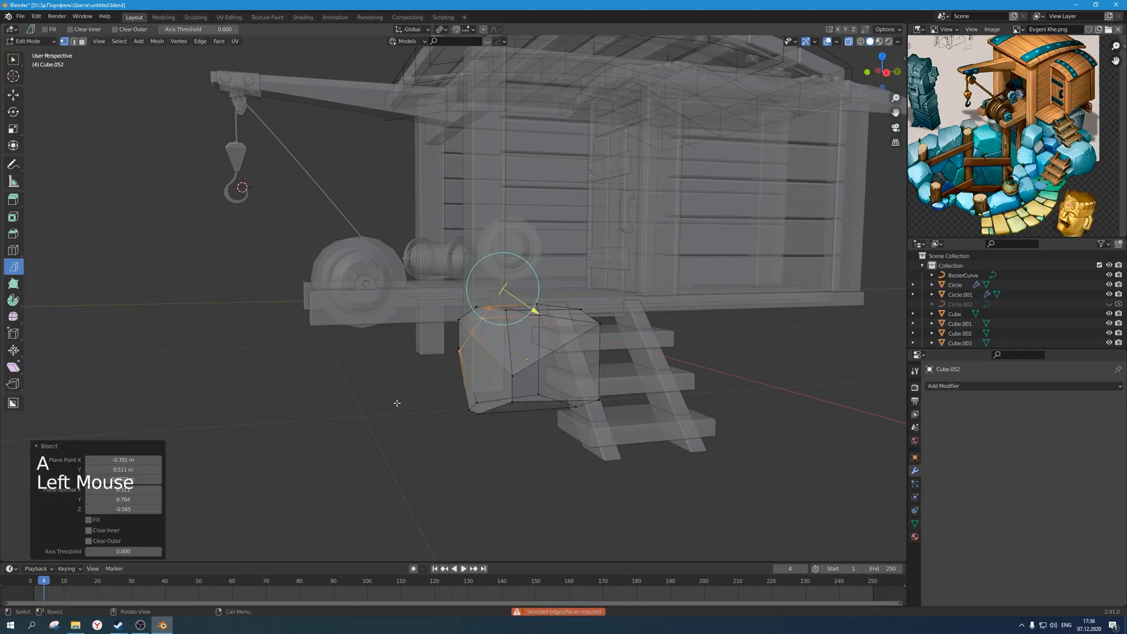
{"action": "left_click", "coordinate": [89, 531]}
{"action": "scroll", "coordinate": [452, 346], "scroll_direction": "up", "scroll_amount": 1}
{"action": "mouse_move", "coordinate": [452, 346]}
{"action": "middle_mouse_down"}
{"action": "mouse_move", "coordinate": [521, 386]}
{"action": "mouse_move", "coordinate": [494, 337]}
{"action": "mouse_move", "coordinate": [495, 365]}
{"action": "middle_mouse_up"}
{"action": "key", "text": "alt+z"}
{"action": "scroll", "coordinate": [521, 386], "scroll_direction": "down", "scroll_amount": 2}
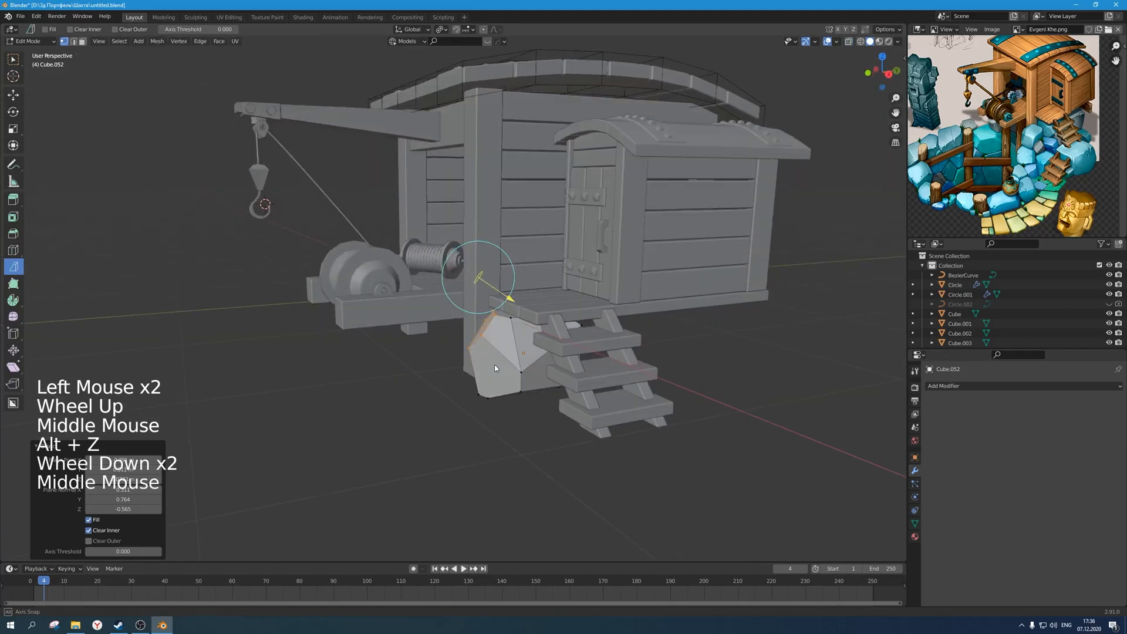
Bisect the whole stone again with a slanted cut across its upper corner beside the steps.
{"action": "key", "text": "a"}
{"action": "middle_click_drag", "start_coordinate": [527, 418], "coordinate": [339, 374]}
{"action": "middle_click_drag", "start_coordinate": [536, 379], "coordinate": [555, 392]}
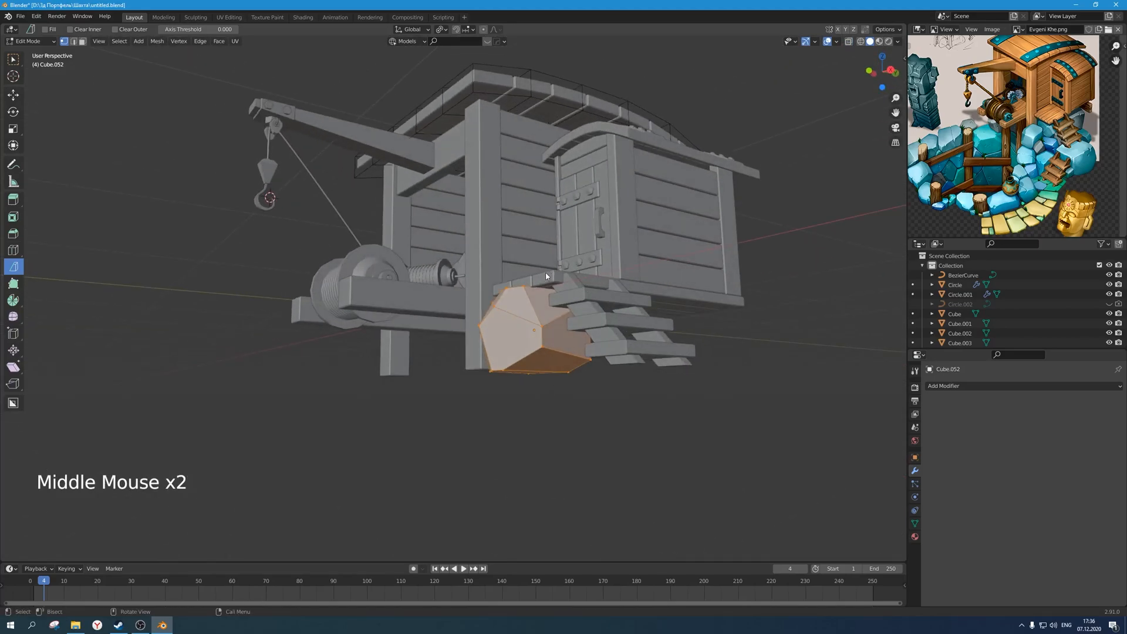
{"action": "left_click_drag", "start_coordinate": [521, 273], "coordinate": [531, 277]}
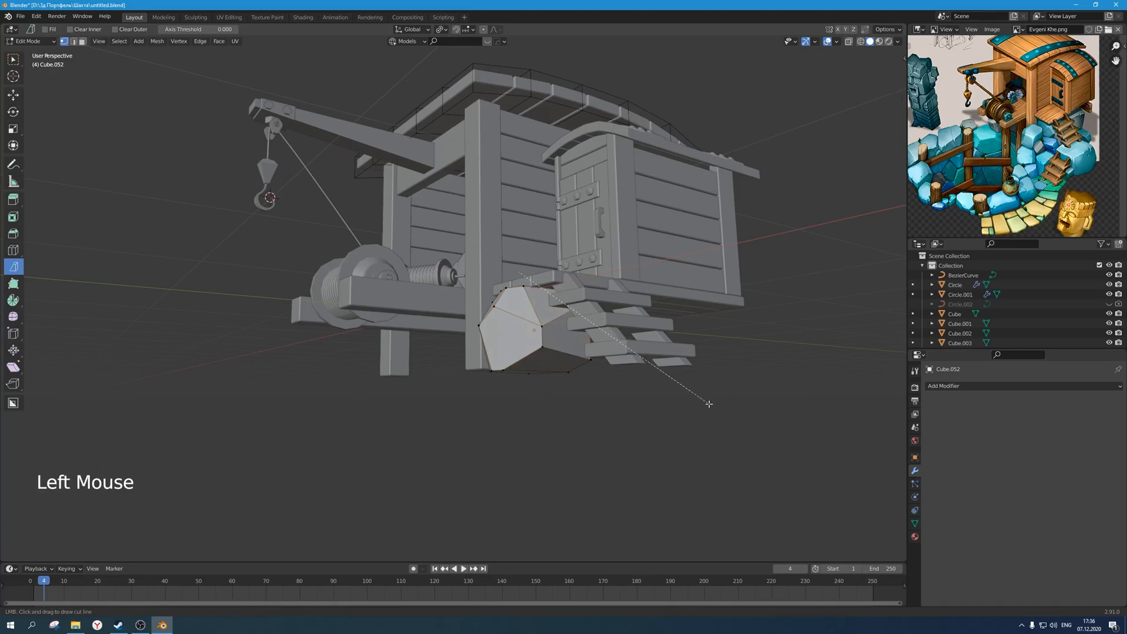
{"action": "left_click_drag", "start_coordinate": [710, 404], "coordinate": [705, 400]}
{"action": "scroll", "coordinate": [681, 368], "scroll_direction": "up", "scroll_amount": 2}
{"action": "middle_click_drag", "start_coordinate": [681, 368], "coordinate": [633, 352]}
{"action": "key", "text": "alt+z"}
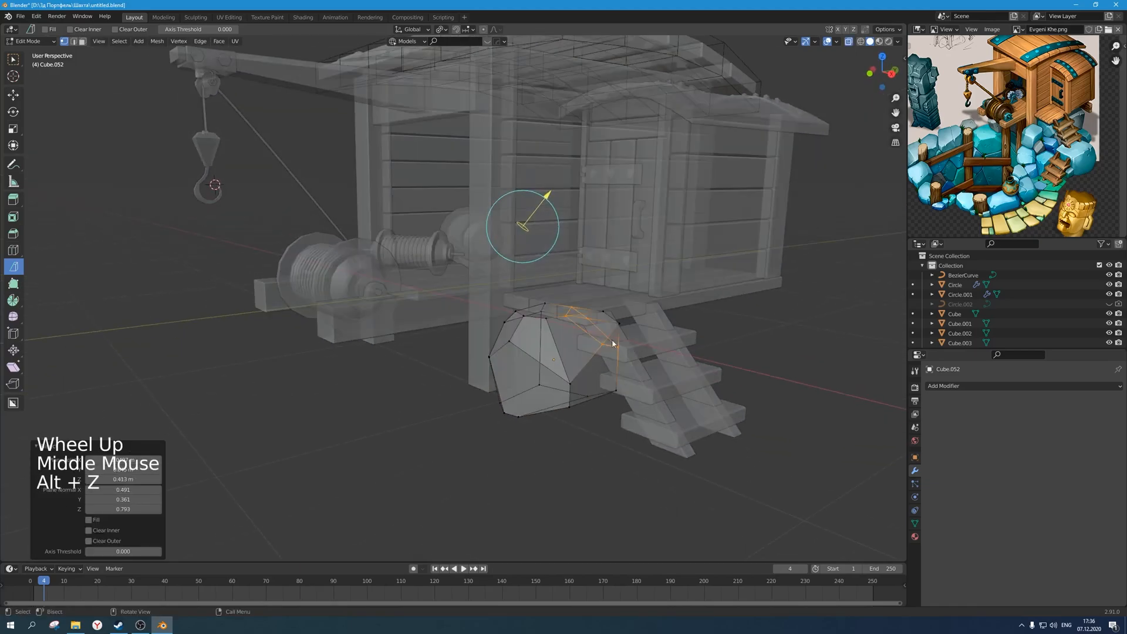
Fill the new cut, remove the offcut on the outer side instead of the inner side, and return to Object Mode.
{"action": "left_click", "coordinate": [89, 531]}
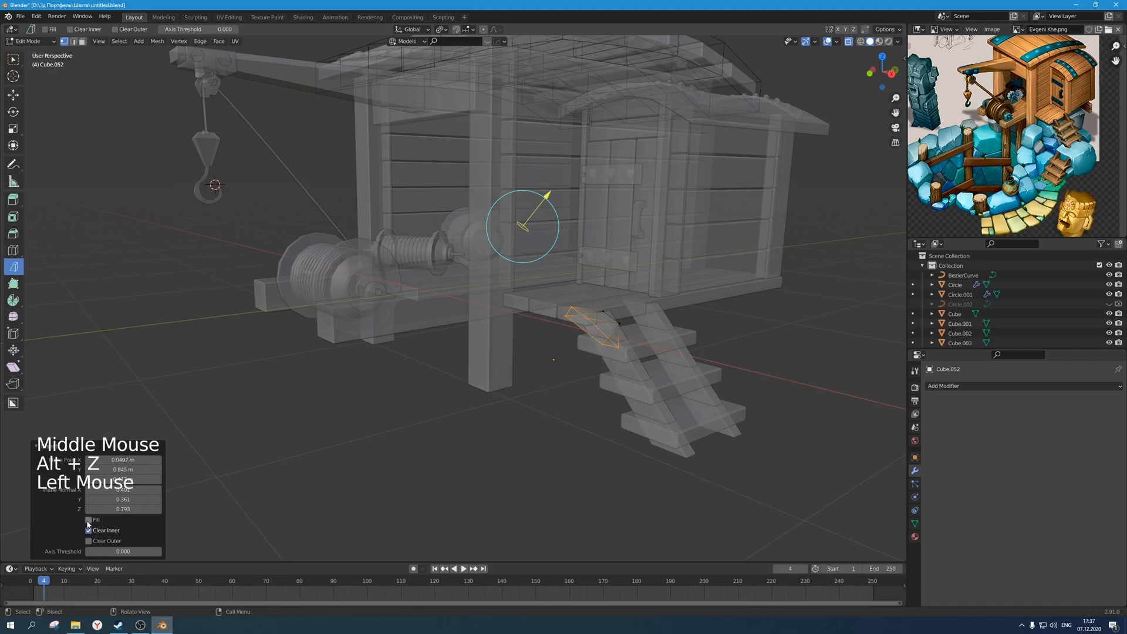
{"action": "left_click", "coordinate": [88, 531]}
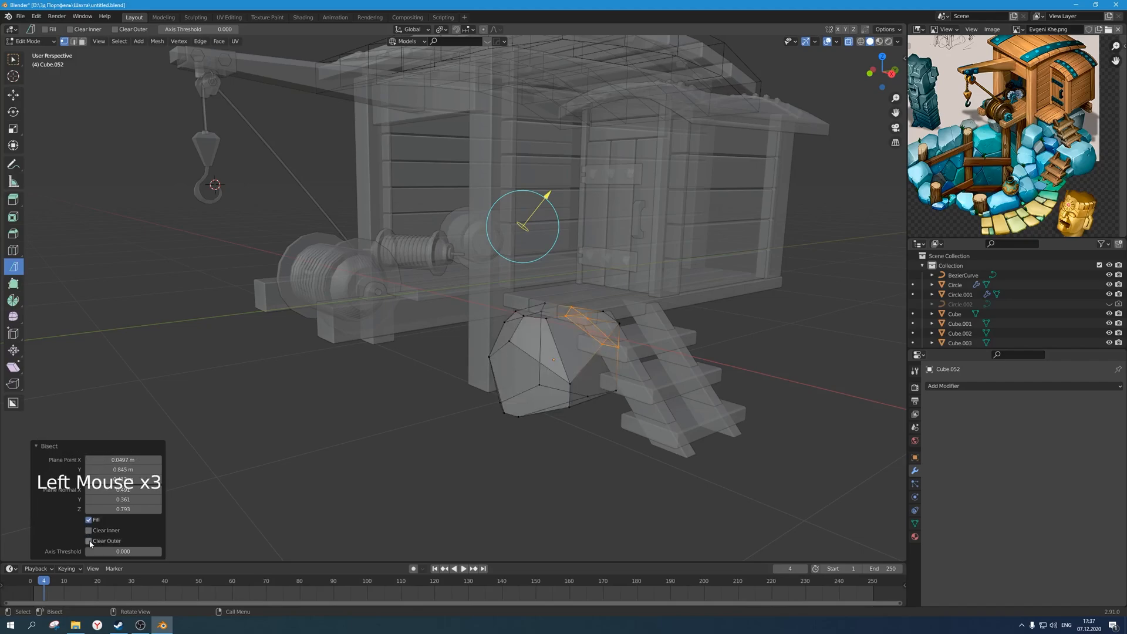
{"action": "middle_click_drag", "start_coordinate": [335, 382], "coordinate": [355, 420]}
{"action": "key", "text": "alt+z"}
{"action": "scroll", "coordinate": [405, 411], "scroll_direction": "down", "scroll_amount": 3}
{"action": "middle_click_drag", "start_coordinate": [427, 408], "coordinate": [470, 358]}
{"action": "key", "text": "Tab"}
{"action": "left_click", "coordinate": [474, 435]}
Select the stone under the porch and scale it to 0.88 along Z.
{"action": "scroll", "coordinate": [551, 346], "scroll_direction": "up", "scroll_amount": 2}
{"action": "left_click", "coordinate": [552, 345]}
{"action": "key", "text": "s"}
{"action": "key", "text": "z"}
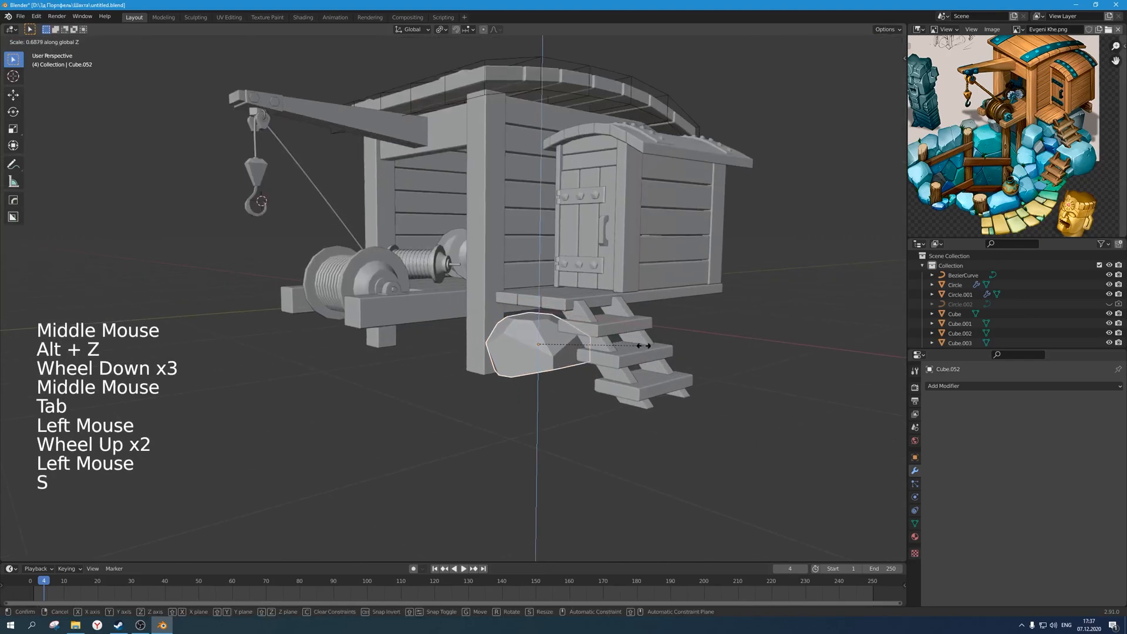
{"action": "left_click", "coordinate": [658, 351]}
Rotate the stone under the porch and save the file.
{"action": "middle_click_drag", "start_coordinate": [657, 347], "coordinate": [611, 362]}
{"action": "key", "text": "r"}
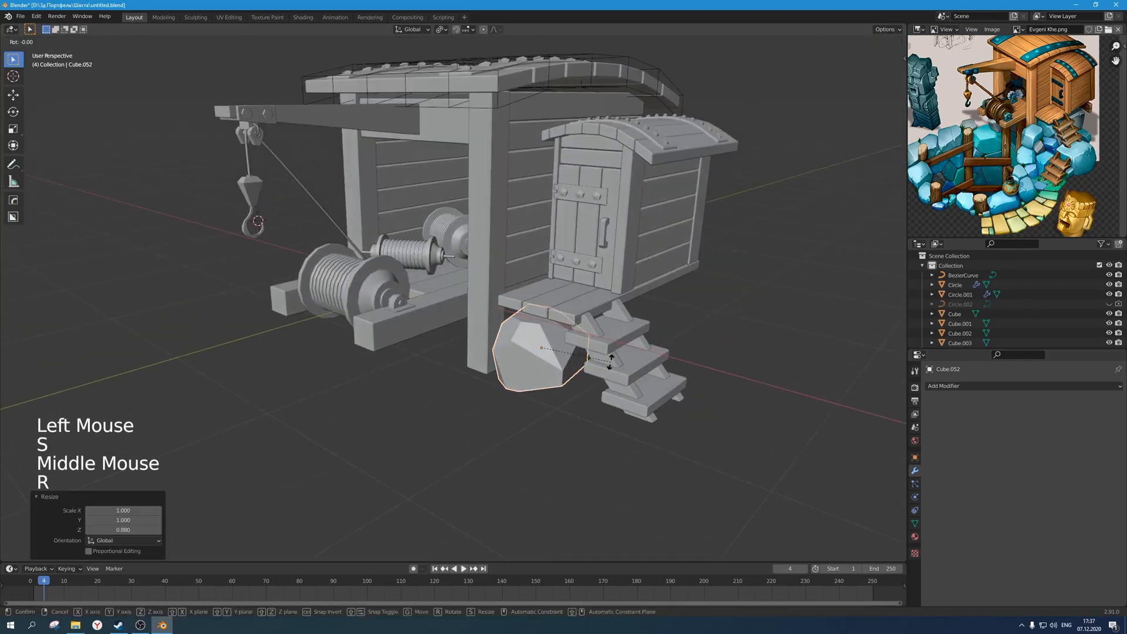
{"action": "key", "text": "z"}
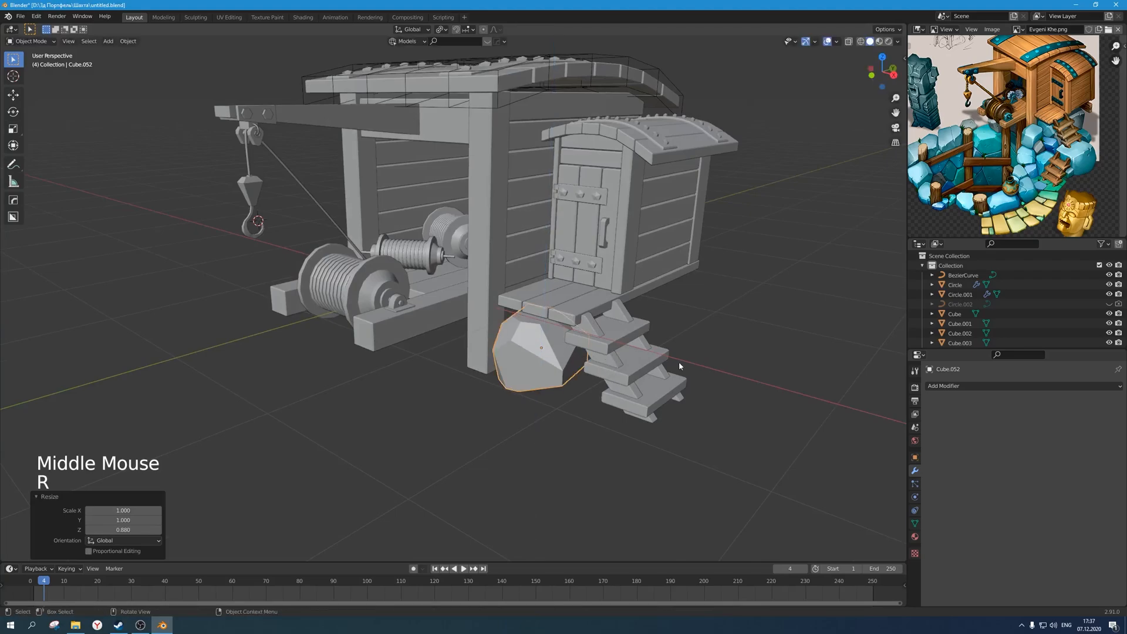
{"action": "key", "text": "r"}
{"action": "scroll", "coordinate": [646, 371], "scroll_direction": "down", "scroll_amount": 2}
{"action": "left_click", "coordinate": [623, 373]}
{"action": "key", "text": "ctrl+s"}
Scale the stone under the porch to 1.07 along Z and save the file.
{"action": "middle_click_drag", "start_coordinate": [623, 373], "coordinate": [481, 374]}
{"action": "scroll", "coordinate": [538, 375], "scroll_direction": "down", "scroll_amount": 2}
{"action": "scroll", "coordinate": [554, 369], "scroll_direction": "up", "scroll_amount": 1}
{"action": "left_click", "coordinate": [413, 360]}
{"action": "key", "text": "s"}
{"action": "mouse_move", "coordinate": [414, 361]}
{"action": "middle_mouse_down"}
{"action": "mouse_move", "coordinate": [458, 357]}
{"action": "mouse_move", "coordinate": [432, 364]}
{"action": "middle_mouse_up"}
{"action": "key", "text": "z"}
{"action": "left_click", "coordinate": [470, 356]}
{"action": "key", "text": "ctrl+s"}
Duplicate the stone beneath the side cabin, enlarge the copy about 1.75 times and lower it along Z.
{"action": "key", "text": "shift+d"}
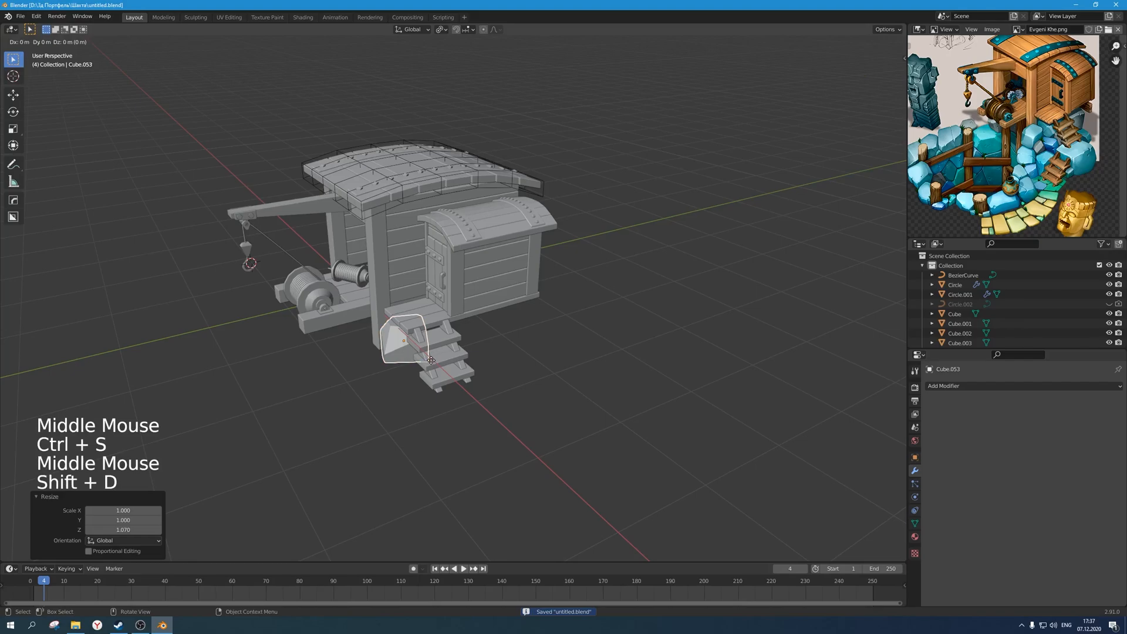
{"action": "key", "text": "s"}
{"action": "key", "text": "g"}
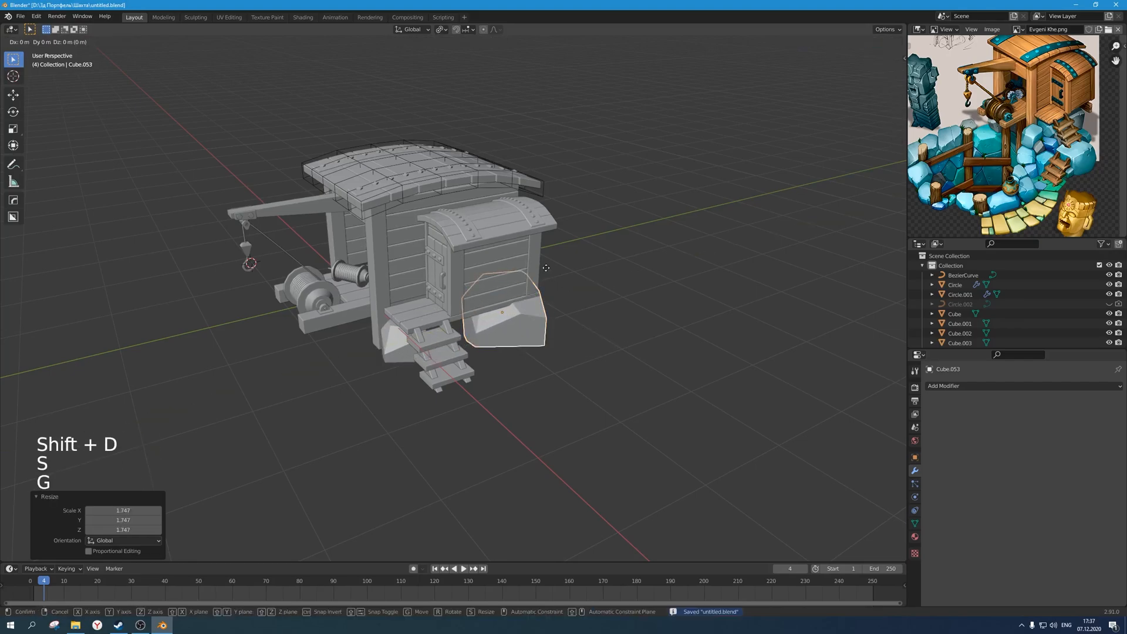
{"action": "key", "text": "z"}
{"action": "left_click", "coordinate": [549, 284]}
In the right orthographic view, move the large stone about -0.47 m along Y and -0.016 m along Z.
{"action": "middle_click_drag", "start_coordinate": [563, 336], "coordinate": [533, 300]}
{"action": "key", "text": "KP_1"}
{"action": "key", "text": "KP_3"}
{"action": "scroll", "coordinate": [534, 301], "scroll_direction": "up", "scroll_amount": 2}
{"action": "key", "text": "g"}
{"action": "left_click", "coordinate": [558, 322]}
Rotate the large stone around Z and raise it about 0.023 m.
{"action": "key", "text": "r"}
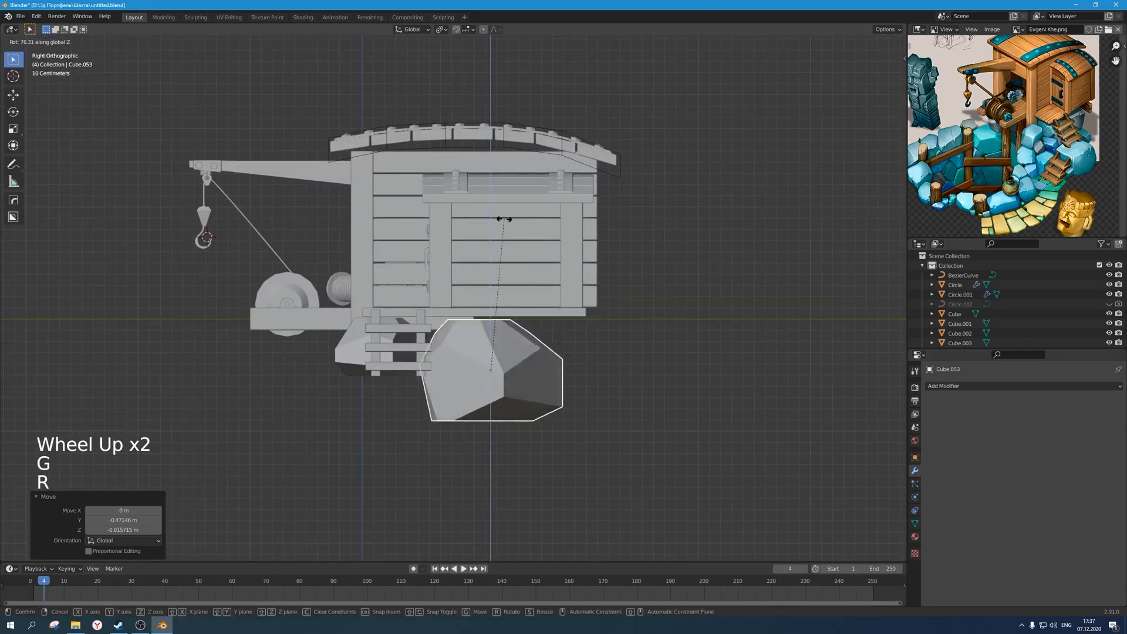
{"action": "left_click", "coordinate": [478, 220]}
{"action": "scroll", "coordinate": [479, 259], "scroll_direction": "down", "scroll_amount": 3}
{"action": "middle_click_drag", "start_coordinate": [482, 288], "coordinate": [521, 329]}
{"action": "scroll", "coordinate": [536, 309], "scroll_direction": "up", "scroll_amount": 2}
{"action": "key", "text": "g"}
{"action": "key", "text": "z"}
{"action": "left_click", "coordinate": [536, 305]}
{"action": "scroll", "coordinate": [538, 322], "scroll_direction": "down", "scroll_amount": 1}
{"action": "scroll", "coordinate": [522, 331], "scroll_direction": "up", "scroll_amount": 1}
{"action": "middle_click_drag", "start_coordinate": [556, 364], "coordinate": [520, 316], "text": "shift"}
Add a Subdivision Surface modifier to the large stone and set its type to Simple.
{"action": "left_click", "coordinate": [968, 386]}
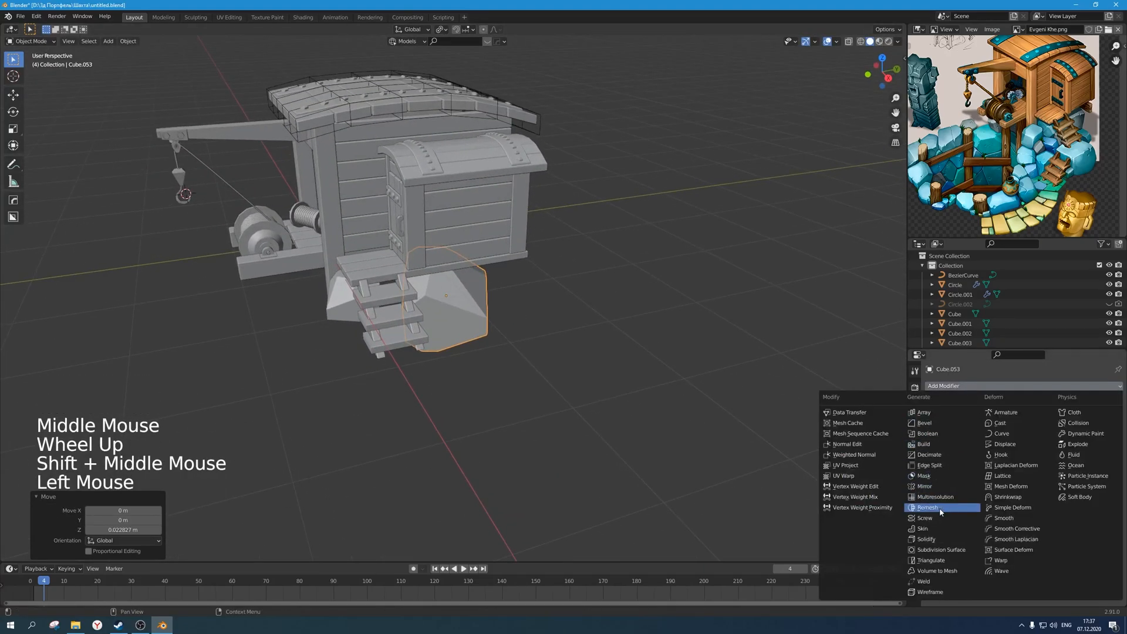
{"action": "left_click", "coordinate": [941, 550]}
{"action": "scroll", "coordinate": [1040, 453], "scroll_direction": "up", "scroll_amount": 2}
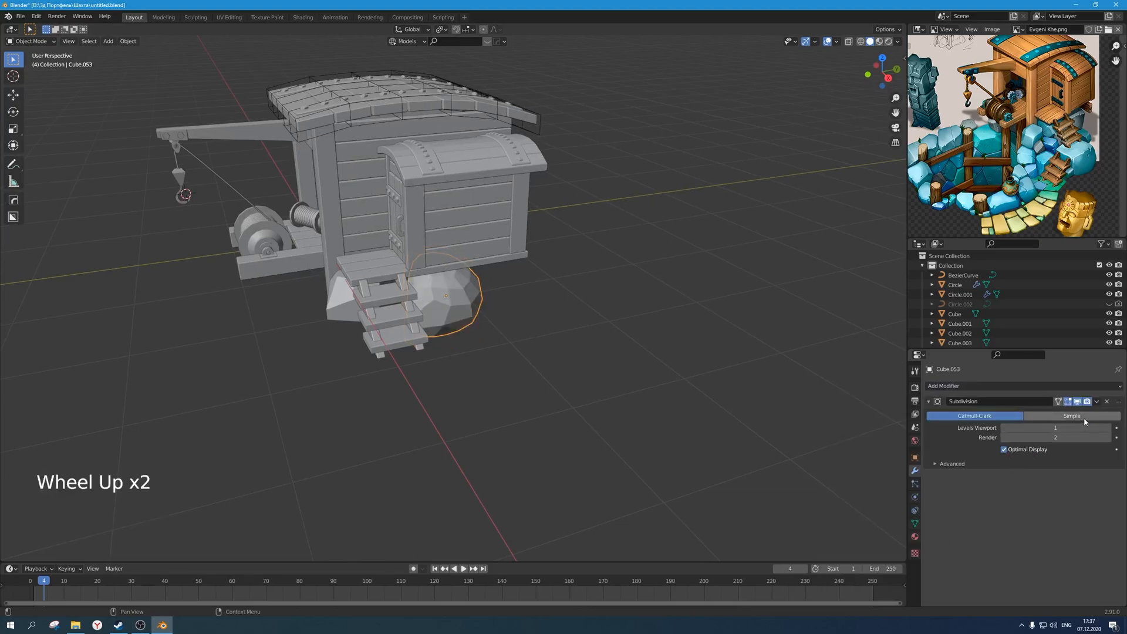
{"action": "left_click", "coordinate": [1084, 418]}
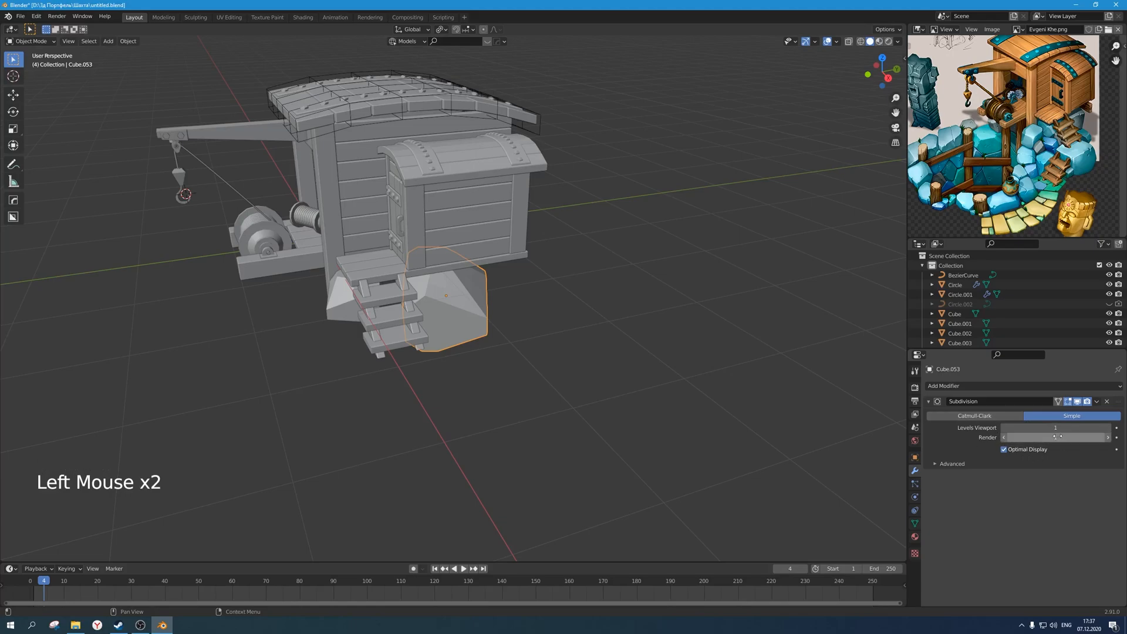
Add a Decimate modifier to the large stone with a collapse ratio of 0.2.
{"action": "left_click", "coordinate": [1016, 387]}
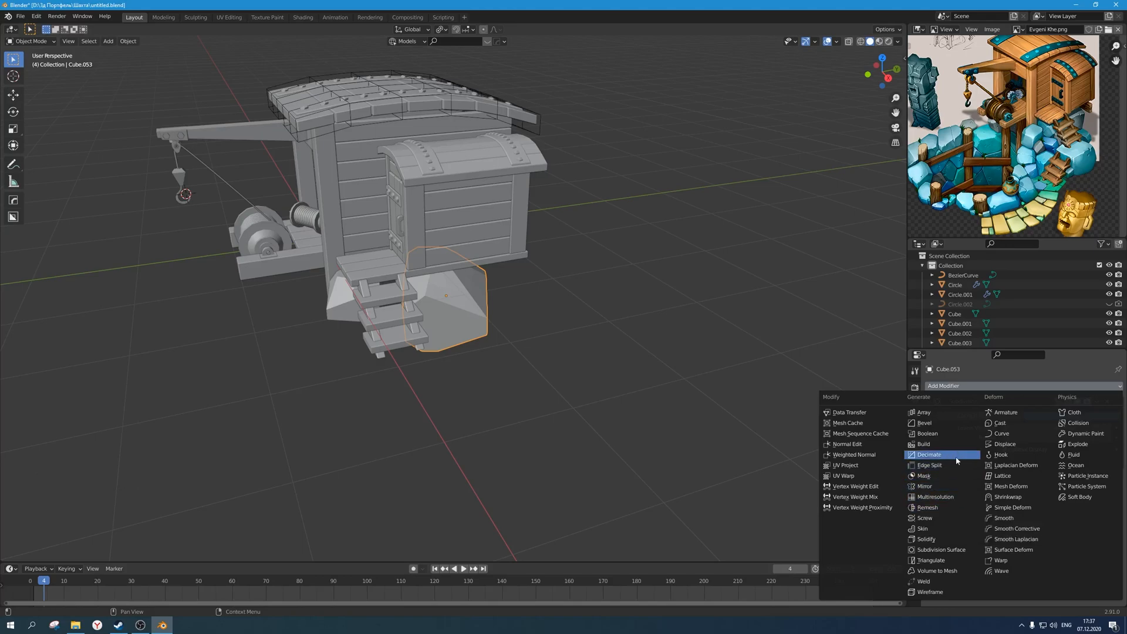
{"action": "left_click", "coordinate": [939, 455]}
{"action": "scroll", "coordinate": [1088, 540], "scroll_direction": "up", "scroll_amount": 2}
{"action": "left_click", "coordinate": [1075, 505]}
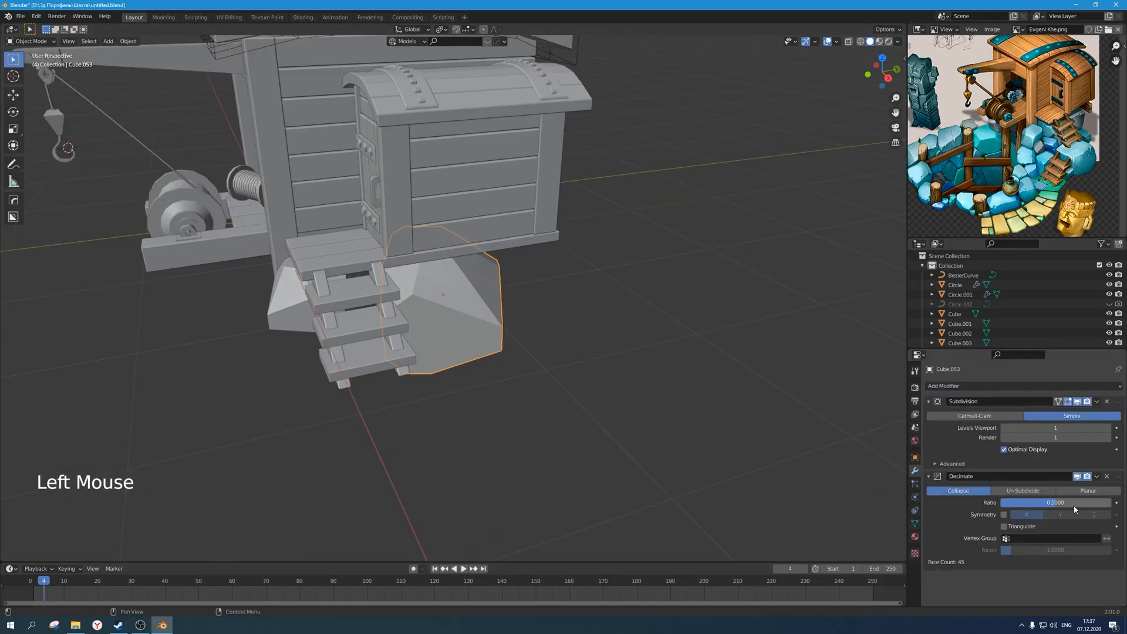
{"action": "left_click", "coordinate": [1074, 506]}
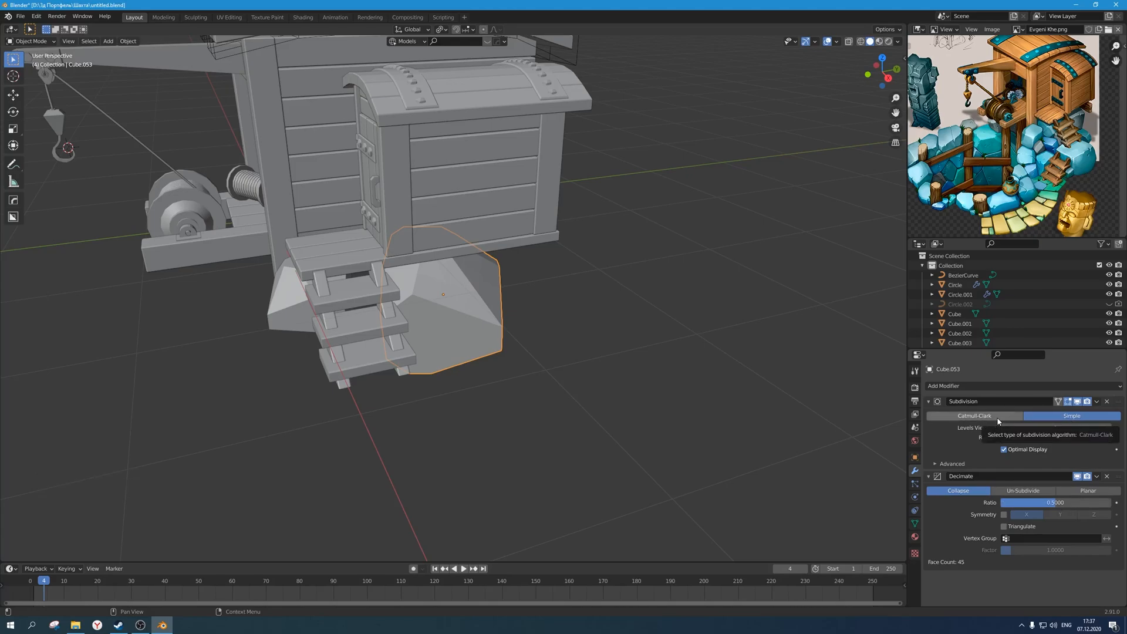
{"action": "type", "text": "0.2"}
{"action": "key", "text": "Return"}
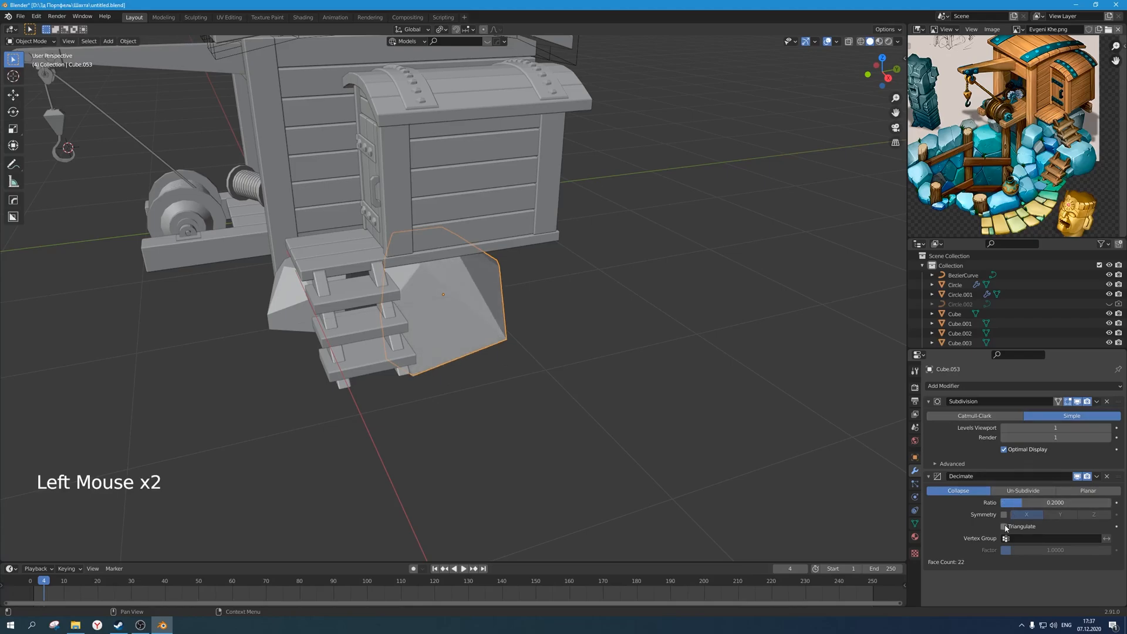
Switch the subdivision type to Catmull-Clark and set the Decimate ratio to 0.5.
{"action": "left_click", "coordinate": [991, 417]}
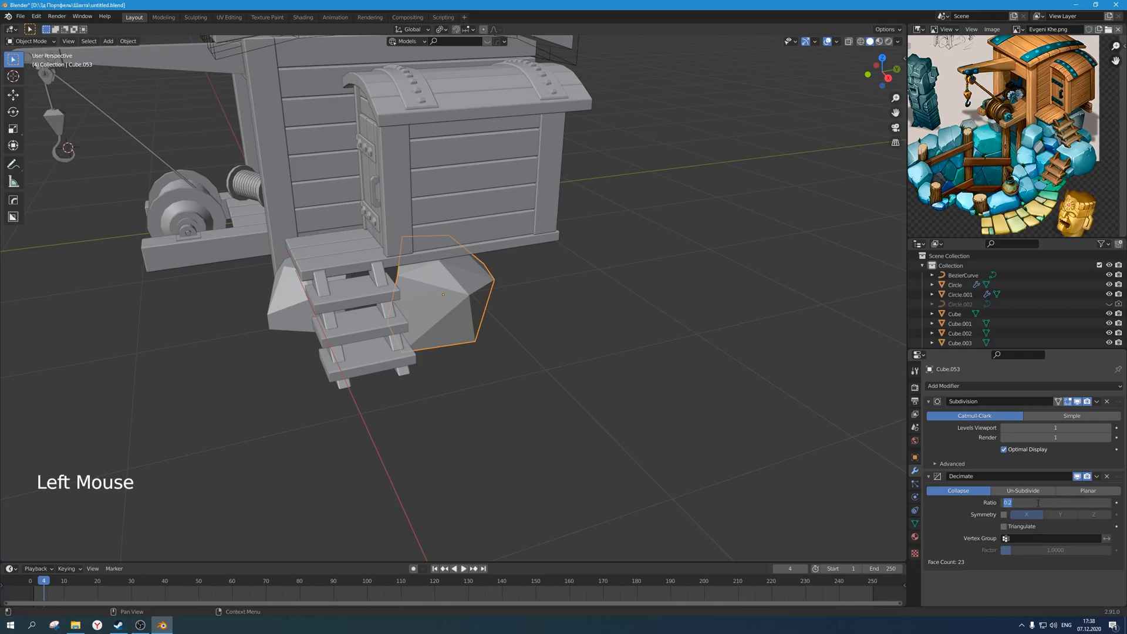
{"action": "type", "text": "0.5"}
{"action": "key", "text": "Return"}
{"action": "scroll", "coordinate": [641, 344], "scroll_direction": "down", "scroll_amount": 2}
{"action": "mouse_move", "coordinate": [622, 329]}
{"action": "middle_mouse_down"}
{"action": "mouse_move", "coordinate": [597, 308]}
{"action": "mouse_move", "coordinate": [610, 338]}
{"action": "middle_mouse_up"}
{"action": "scroll", "coordinate": [610, 338], "scroll_direction": "up", "scroll_amount": 2}
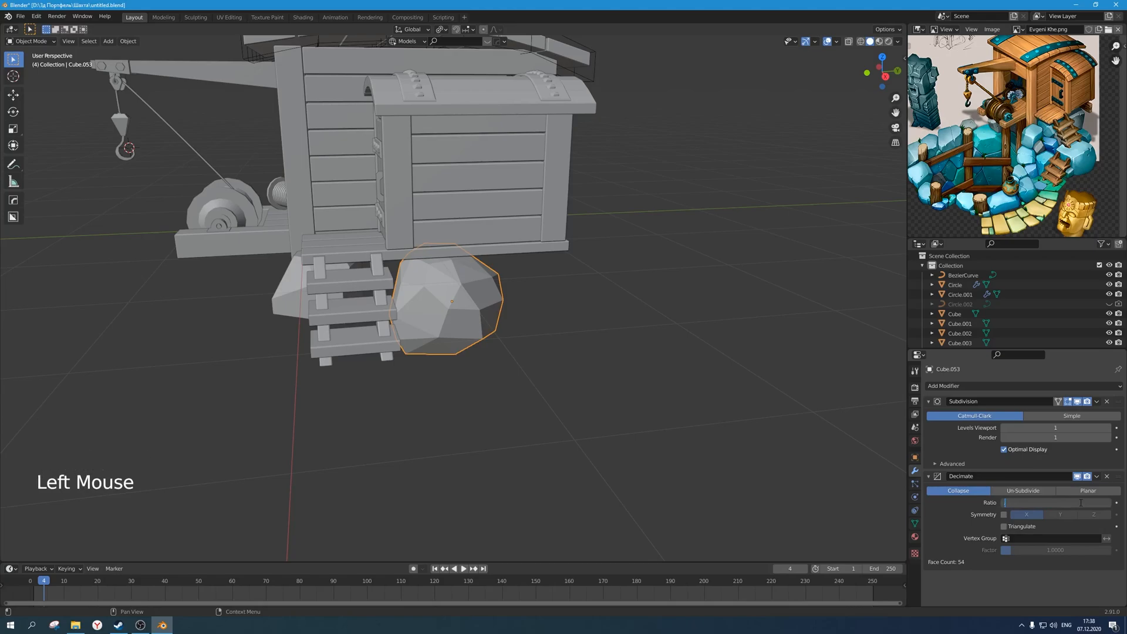
Lower the Decimate ratio for broader facets and apply the Subdivision and Decimate modifiers to the large stone.
{"action": "key", "text": "Return"}
{"action": "middle_click_drag", "start_coordinate": [901, 355], "coordinate": [781, 341]}
{"action": "middle_click_drag", "start_coordinate": [781, 341], "coordinate": [621, 350]}
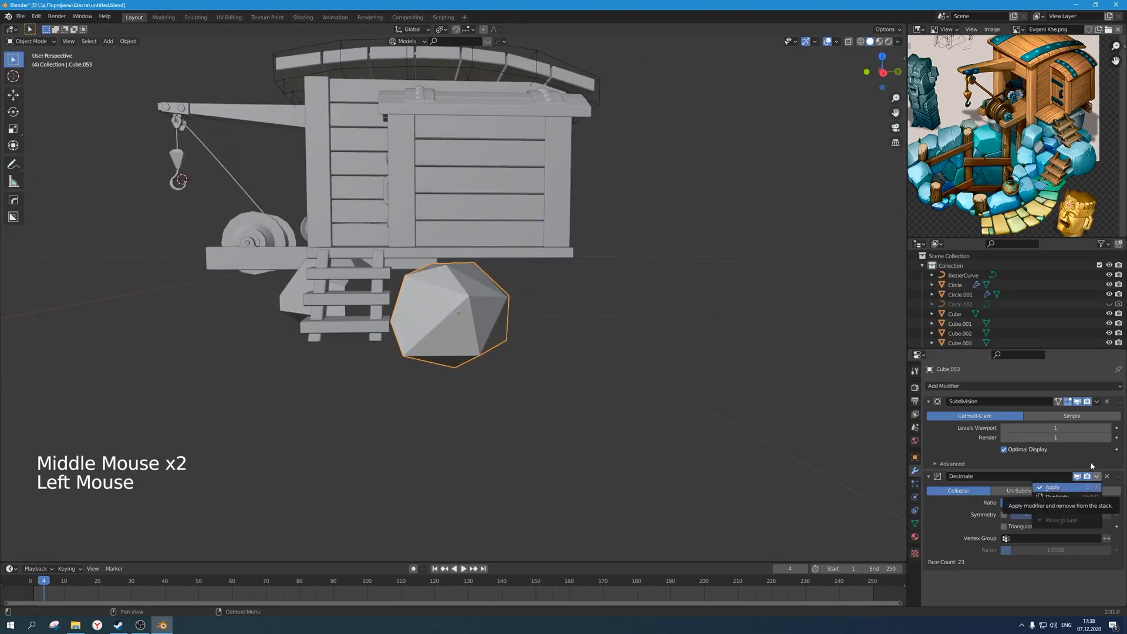
{"action": "left_click", "coordinate": [1091, 413]}
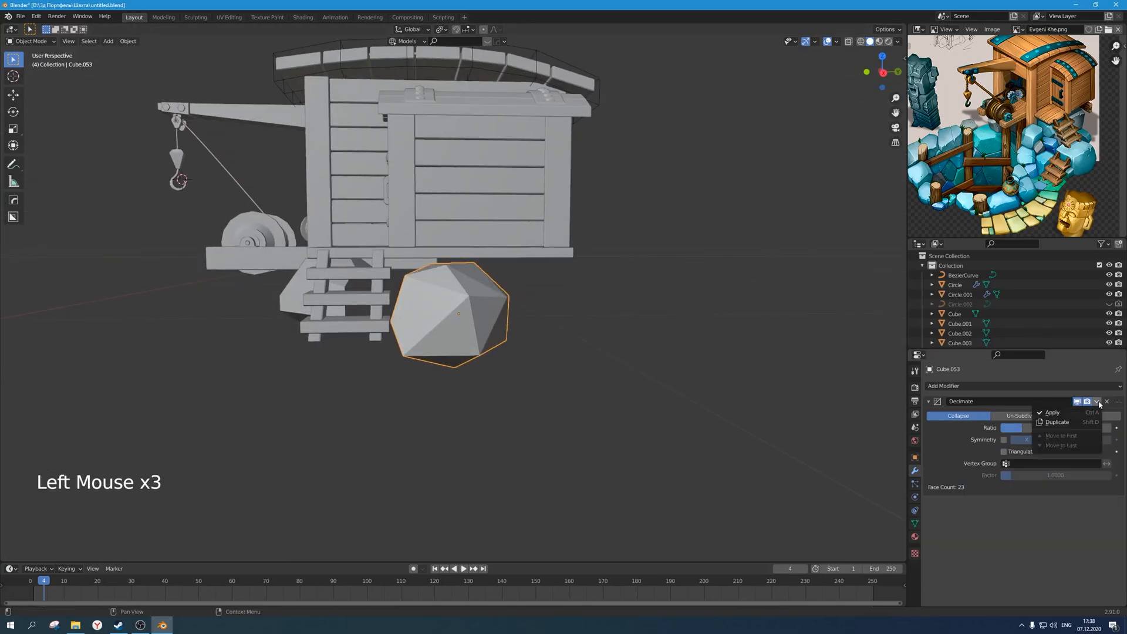
{"action": "left_click", "coordinate": [1100, 405]}
Raise the large stone's lowest vertices in Edit Mode to flatten its underside, and return to Object Mode.
{"action": "key", "text": "Tab"}
{"action": "scroll", "coordinate": [590, 371], "scroll_direction": "up", "scroll_amount": 2}
{"action": "key", "text": "alt+z"}
{"action": "left_click_drag", "start_coordinate": [508, 412], "coordinate": [437, 381]}
{"action": "key", "text": "1"}
{"action": "key", "text": "w"}
{"action": "left_click_drag", "start_coordinate": [505, 454], "coordinate": [397, 386]}
{"action": "key", "text": "g"}
{"action": "left_click", "coordinate": [550, 404]}
{"action": "key", "text": "alt+z"}
{"action": "middle_click_drag", "start_coordinate": [546, 404], "coordinate": [470, 364]}
{"action": "scroll", "coordinate": [490, 436], "scroll_direction": "down", "scroll_amount": 3}
{"action": "key", "text": "Tab"}
Rescale the large stone beneath the side cabin while working in the right orthographic view.
{"action": "key", "text": "KP_1"}
{"action": "key", "text": "KP_3"}
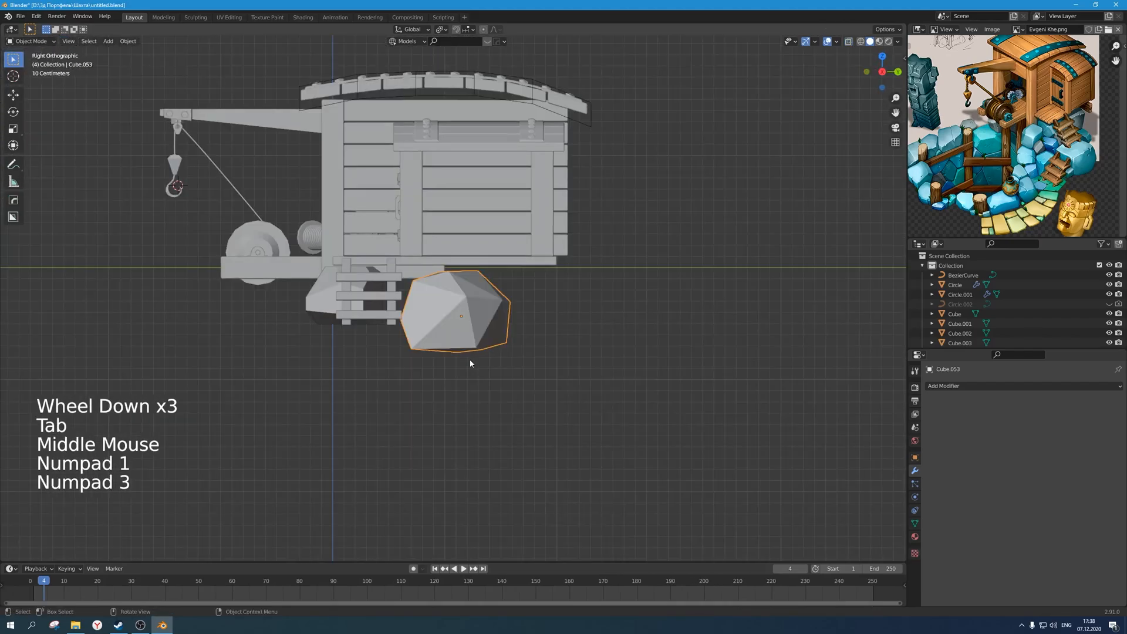
{"action": "key", "text": "s"}
{"action": "left_click", "coordinate": [480, 366]}
{"action": "scroll", "coordinate": [480, 365], "scroll_direction": "down", "scroll_amount": 3}
{"action": "middle_click_drag", "start_coordinate": [480, 366], "coordinate": [531, 334]}
Reselect the large stone and move it about 0.20 m along Y.
{"action": "left_click", "coordinate": [547, 392]}
{"action": "scroll", "coordinate": [547, 393], "scroll_direction": "down", "scroll_amount": 1}
{"action": "left_click", "coordinate": [459, 310]}
{"action": "scroll", "coordinate": [459, 310], "scroll_direction": "up", "scroll_amount": 3}
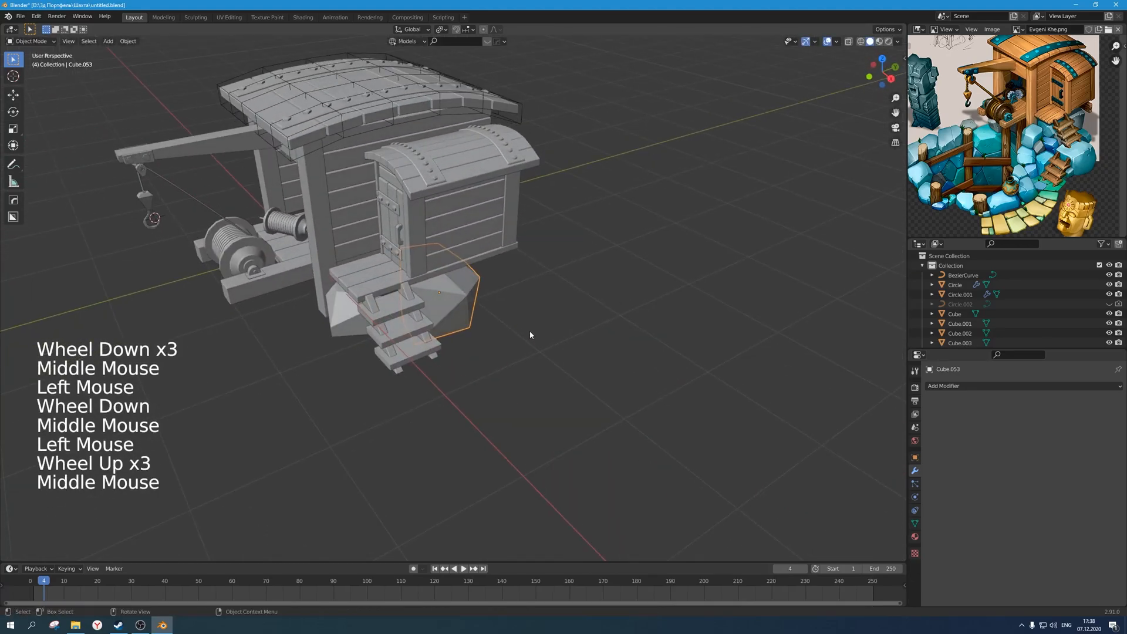
{"action": "key", "text": "g"}
{"action": "left_click", "coordinate": [547, 332]}
Rotate the large stone around Z and adjust its scale.
{"action": "key", "text": "r"}
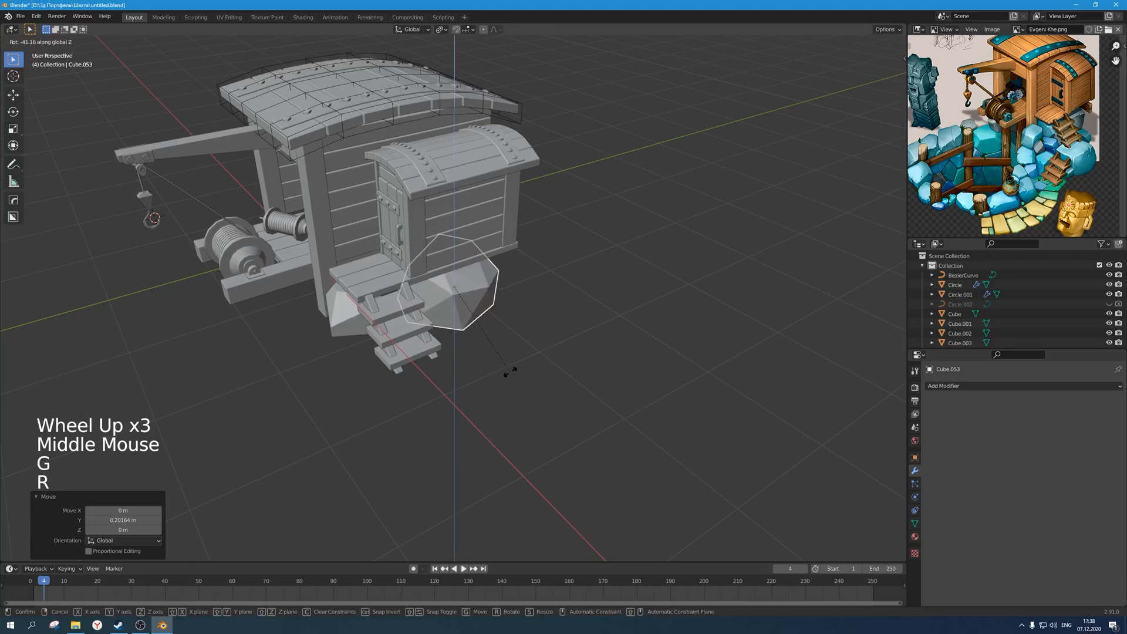
{"action": "left_click", "coordinate": [510, 372]}
{"action": "key", "text": "s"}
{"action": "scroll", "coordinate": [541, 378], "scroll_direction": "down", "scroll_amount": 3}
{"action": "middle_click_drag", "start_coordinate": [541, 379], "coordinate": [451, 326]}
{"action": "left_click", "coordinate": [562, 369]}
Duplicate the large stone beneath the cabin, offsetting the copy about 0.91 m along X and -1.13 m along Y.
{"action": "scroll", "coordinate": [562, 369], "scroll_direction": "up", "scroll_amount": 1}
{"action": "scroll", "coordinate": [523, 350], "scroll_direction": "up", "scroll_amount": 1}
{"action": "scroll", "coordinate": [523, 350], "scroll_direction": "up", "scroll_amount": 1}
{"action": "left_click", "coordinate": [451, 326]}
{"action": "scroll", "coordinate": [532, 369], "scroll_direction": "down", "scroll_amount": 2}
{"action": "middle_click_drag", "start_coordinate": [532, 368], "coordinate": [530, 369]}
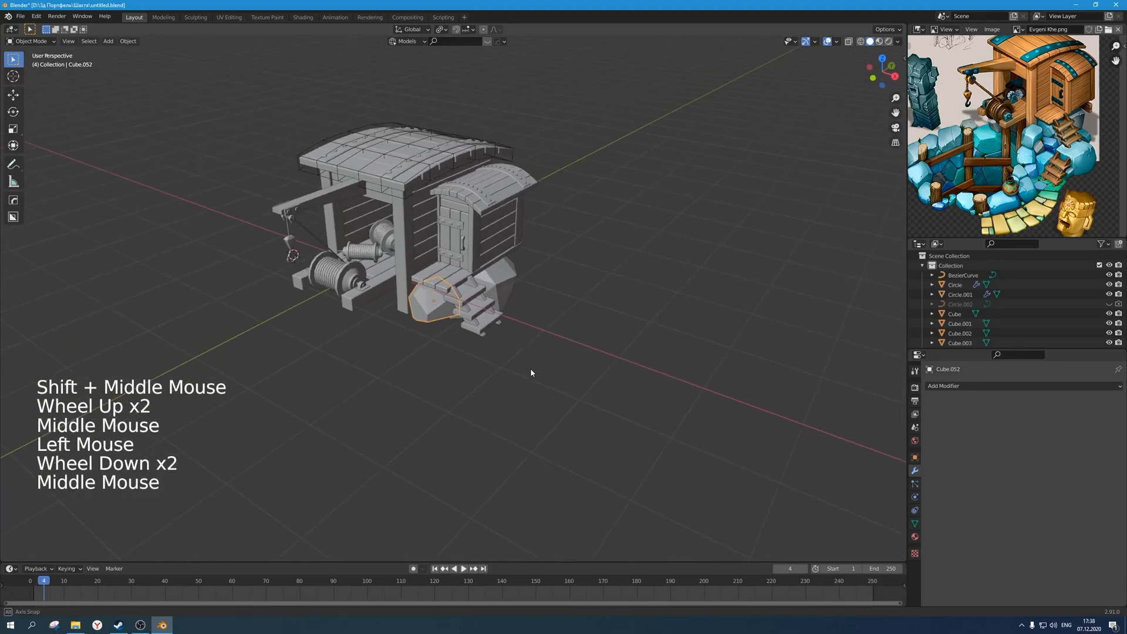
{"action": "left_click", "coordinate": [516, 297]}
{"action": "key", "text": "shift+d"}
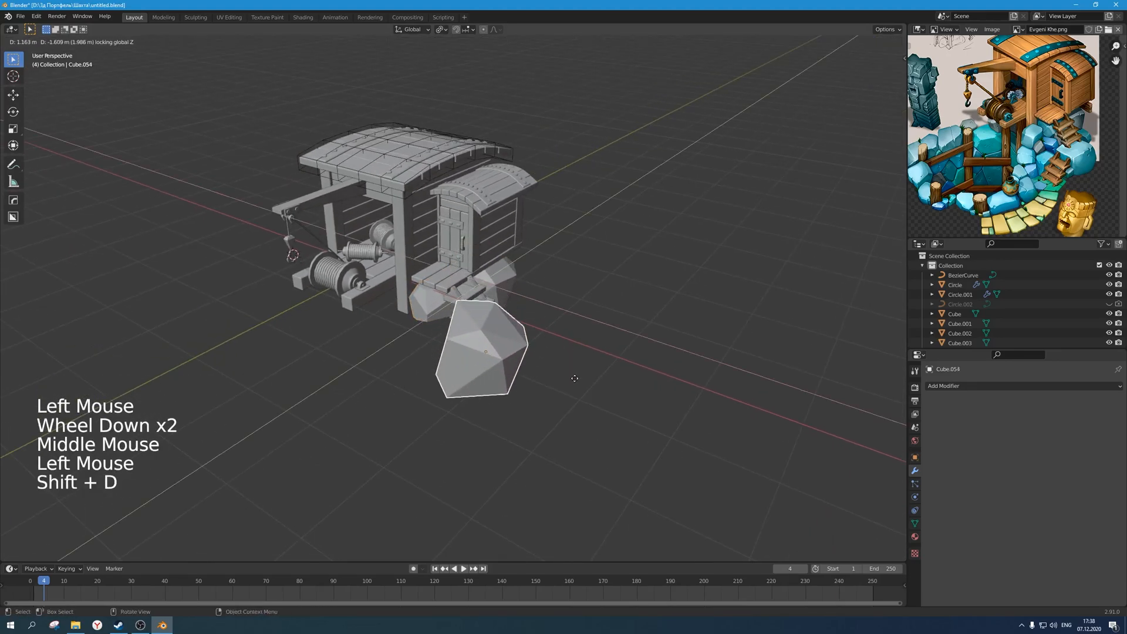
{"action": "left_click", "coordinate": [579, 356]}
Flatten the duplicated stone by scaling it along Z, and move it beneath the lower end of the porch steps.
{"action": "key", "text": "s"}
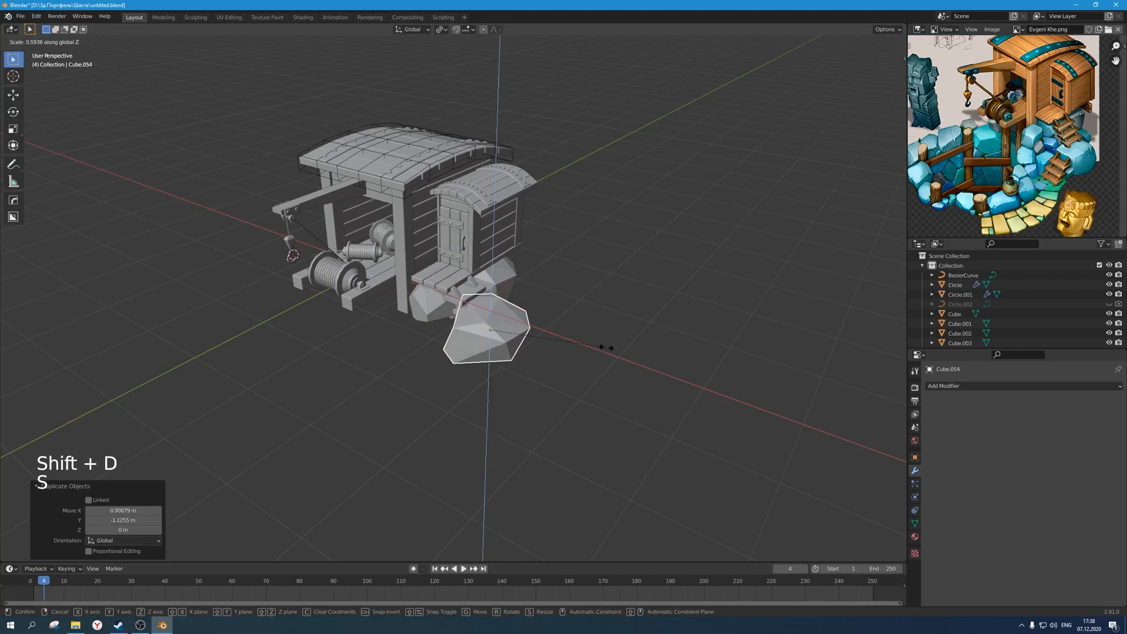
{"action": "left_click", "coordinate": [587, 346]}
{"action": "scroll", "coordinate": [588, 346], "scroll_direction": "up", "scroll_amount": 3}
{"action": "middle_click_drag", "start_coordinate": [587, 347], "coordinate": [468, 357]}
{"action": "key", "text": "g"}
{"action": "left_click", "coordinate": [631, 364]}
{"action": "key", "text": "g"}
{"action": "key", "text": "y"}
{"action": "left_click", "coordinate": [557, 387]}
{"action": "scroll", "coordinate": [511, 388], "scroll_direction": "down", "scroll_amount": 2}
{"action": "scroll", "coordinate": [530, 385], "scroll_direction": "up", "scroll_amount": 3}
{"action": "key", "text": "g"}
{"action": "left_click", "coordinate": [536, 386]}
{"action": "scroll", "coordinate": [536, 385], "scroll_direction": "down", "scroll_amount": 3}
{"action": "scroll", "coordinate": [578, 387], "scroll_direction": "down", "scroll_amount": 1}
Box-select vertices of the stone below the steps with X-ray on in Edit Mode and move them along Z.
{"action": "key", "text": "Tab"}
{"action": "key", "text": "alt+z"}
{"action": "left_click_drag", "start_coordinate": [522, 376], "coordinate": [391, 332]}
{"action": "left_click_drag", "start_coordinate": [328, 310], "coordinate": [326, 310]}
{"action": "scroll", "coordinate": [529, 344], "scroll_direction": "up", "scroll_amount": 1}
{"action": "middle_click_drag", "start_coordinate": [541, 345], "coordinate": [572, 357]}
{"action": "key", "text": "g"}
{"action": "key", "text": "z"}
{"action": "left_click", "coordinate": [572, 391]}
{"action": "key", "text": "alt+z"}
{"action": "scroll", "coordinate": [539, 394], "scroll_direction": "down", "scroll_amount": 2}
{"action": "mouse_move", "coordinate": [539, 394]}
{"action": "middle_mouse_down"}
{"action": "mouse_move", "coordinate": [546, 417]}
{"action": "mouse_move", "coordinate": [534, 397]}
{"action": "mouse_move", "coordinate": [469, 401]}
{"action": "mouse_move", "coordinate": [597, 417]}
{"action": "mouse_move", "coordinate": [508, 409]}
{"action": "mouse_move", "coordinate": [567, 418]}
{"action": "mouse_move", "coordinate": [532, 399]}
{"action": "middle_mouse_up"}
{"action": "key", "text": "Tab"}
Move a single vertex of the stone below the steps to refine its shape, and return to Object Mode.
{"action": "left_click", "coordinate": [569, 410]}
{"action": "key", "text": "Tab"}
{"action": "scroll", "coordinate": [468, 401], "scroll_direction": "up", "scroll_amount": 1}
{"action": "scroll", "coordinate": [468, 401], "scroll_direction": "up", "scroll_amount": 2}
{"action": "left_click", "coordinate": [548, 414]}
{"action": "key", "text": "g"}
{"action": "left_click", "coordinate": [520, 406]}
{"action": "key", "text": "alt+z"}
{"action": "scroll", "coordinate": [522, 403], "scroll_direction": "down", "scroll_amount": 3}
{"action": "key", "text": "Tab"}
{"action": "scroll", "coordinate": [522, 404], "scroll_direction": "up", "scroll_amount": 1}
{"action": "left_click", "coordinate": [527, 402]}
{"action": "key", "text": "alt+z"}
Duplicate the small stone under the porch, place the copy off to the side and lower it about 1.03 m along Z.
{"action": "scroll", "coordinate": [526, 403], "scroll_direction": "up", "scroll_amount": 1}
{"action": "scroll", "coordinate": [552, 411], "scroll_direction": "down", "scroll_amount": 3}
{"action": "scroll", "coordinate": [549, 406], "scroll_direction": "up", "scroll_amount": 3}
{"action": "left_click", "coordinate": [406, 303]}
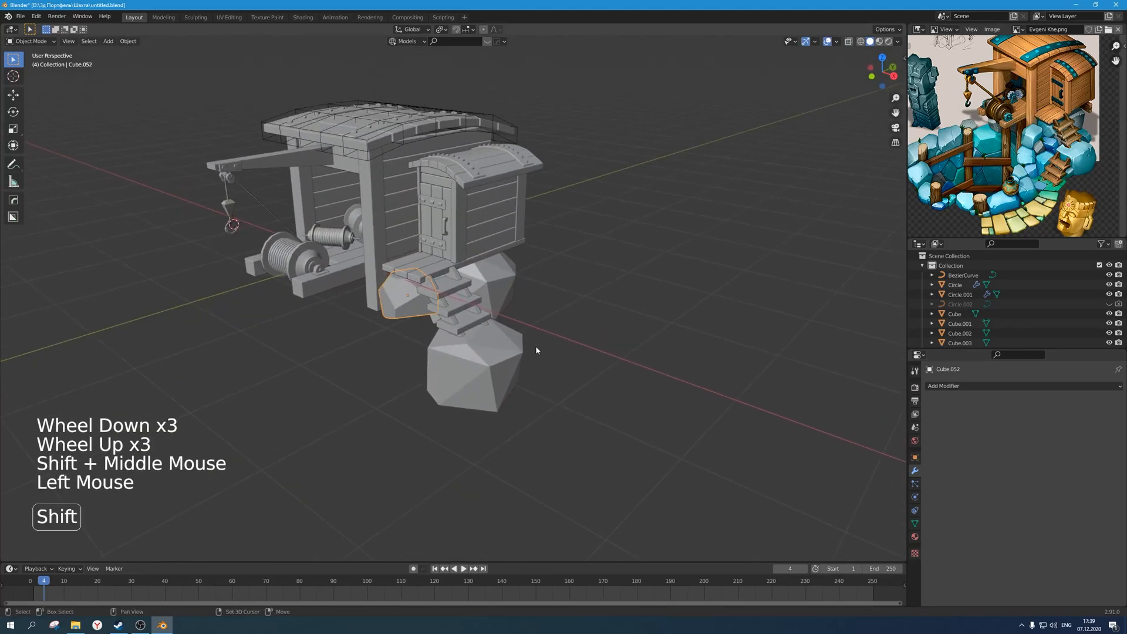
{"action": "key", "text": "shift+d"}
{"action": "left_click", "coordinate": [749, 348]}
{"action": "key", "text": "g"}
{"action": "key", "text": "z"}
{"action": "left_click", "coordinate": [616, 321]}
Reposition the copied small stone in the top orthographic view and save the file.
{"action": "middle_click_drag", "start_coordinate": [652, 332], "coordinate": [590, 401]}
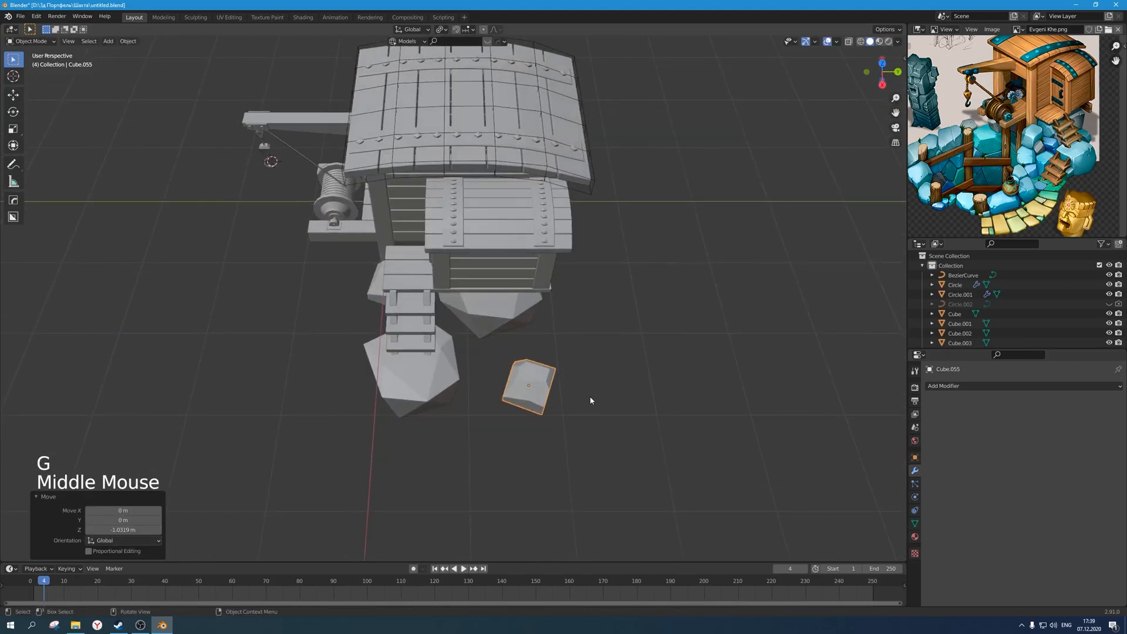
{"action": "key", "text": "KP_7"}
{"action": "key", "text": "g"}
{"action": "left_click", "coordinate": [593, 368]}
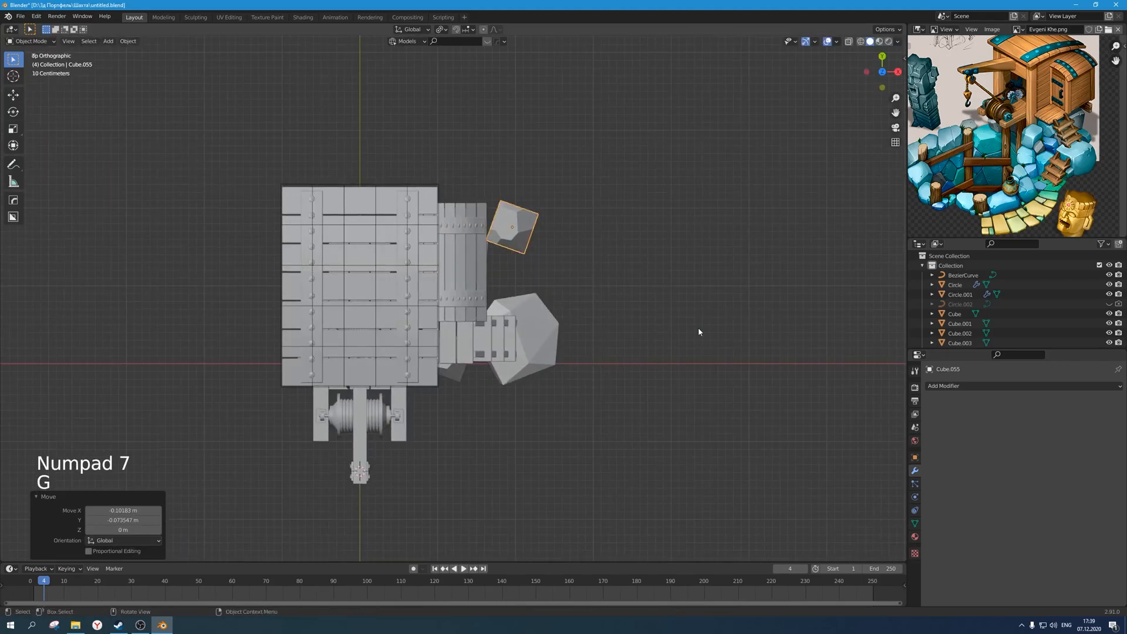
{"action": "left_click", "coordinate": [649, 231]}
{"action": "middle_click_drag", "start_coordinate": [651, 352], "coordinate": [576, 246]}
{"action": "key", "text": "Tab"}
{"action": "key", "text": "Tab"}
{"action": "key", "text": "Tab"}
{"action": "left_click", "coordinate": [548, 439]}
{"action": "key", "text": "ctrl+s"}
{"action": "scroll", "coordinate": [549, 442], "scroll_direction": "down", "scroll_amount": 1, "text": "ctrl"}
{"action": "scroll", "coordinate": [548, 443], "scroll_direction": "down", "scroll_amount": 2}
{"action": "middle_click_drag", "start_coordinate": [548, 443], "coordinate": [471, 410]}
Select all treads and side boards of the porch steps and join them into one object.
{"action": "left_click", "coordinate": [465, 289]}
{"action": "scroll", "coordinate": [466, 288], "scroll_direction": "up", "scroll_amount": 2}
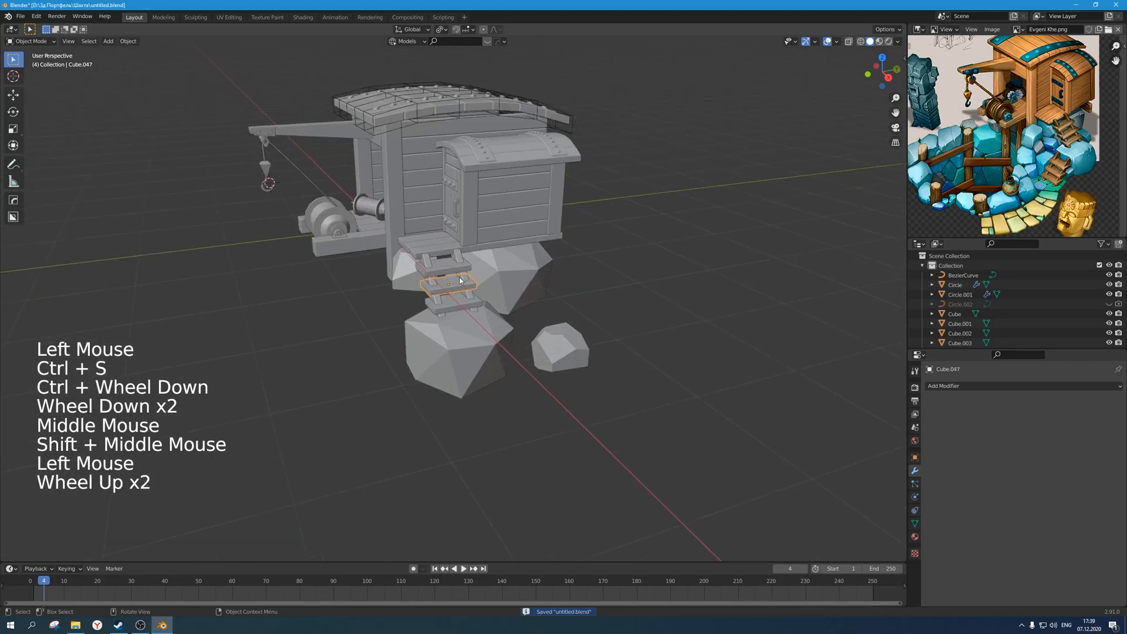
{"action": "left_click", "coordinate": [463, 294], "text": "shift"}
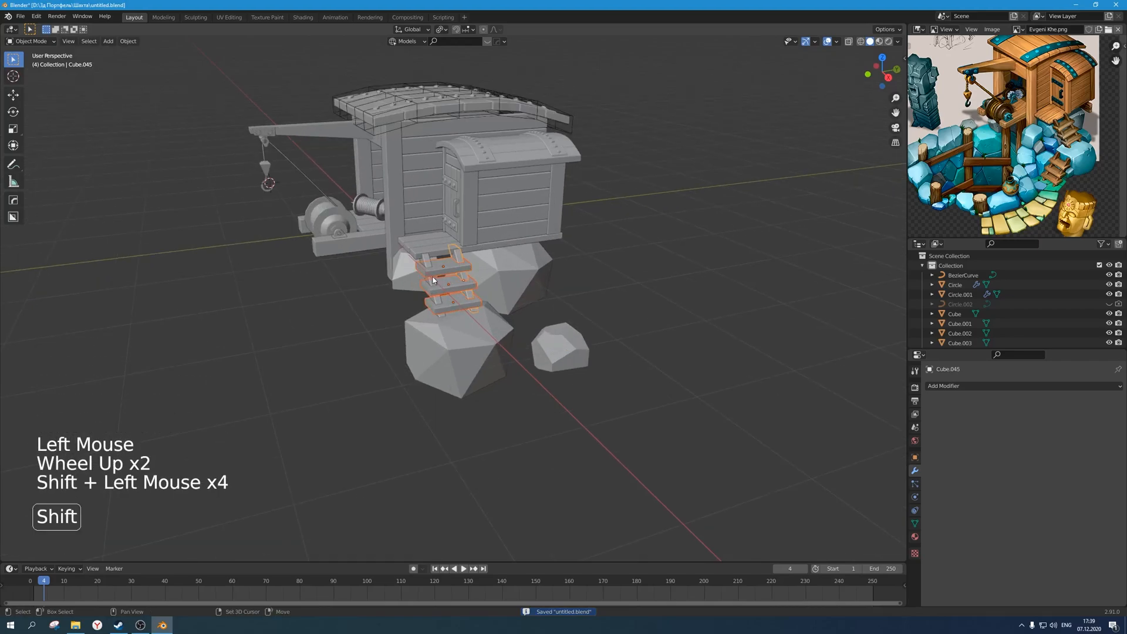
{"action": "key", "text": "g"}
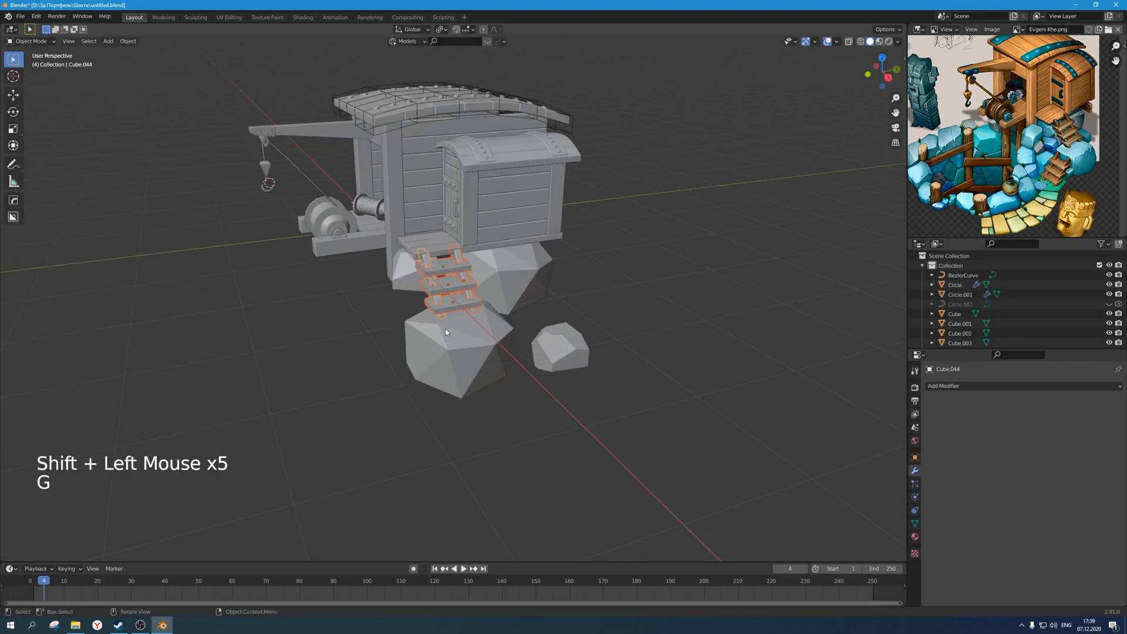
{"action": "key", "text": "ctrl+j"}
Duplicate the joined staircase about 1.45 m straight down and rotate the copy -90° around Z.
{"action": "scroll", "coordinate": [545, 346], "scroll_direction": "up", "scroll_amount": 1}
{"action": "middle_click_drag", "start_coordinate": [545, 347], "coordinate": [572, 312]}
{"action": "scroll", "coordinate": [572, 369], "scroll_direction": "down", "scroll_amount": 2}
{"action": "scroll", "coordinate": [565, 345], "scroll_direction": "up", "scroll_amount": 3}
{"action": "scroll", "coordinate": [571, 375], "scroll_direction": "down", "scroll_amount": 3}
{"action": "key", "text": "shift+d"}
{"action": "left_click", "coordinate": [562, 391]}
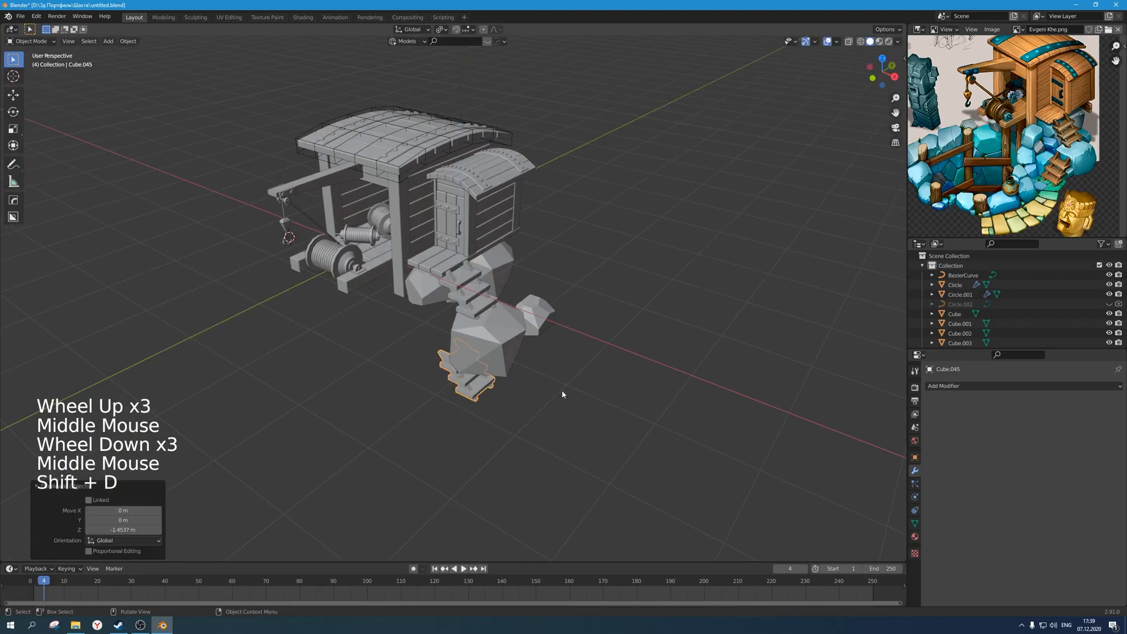
{"action": "key", "text": "r"}
{"action": "left_click", "coordinate": [562, 391]}
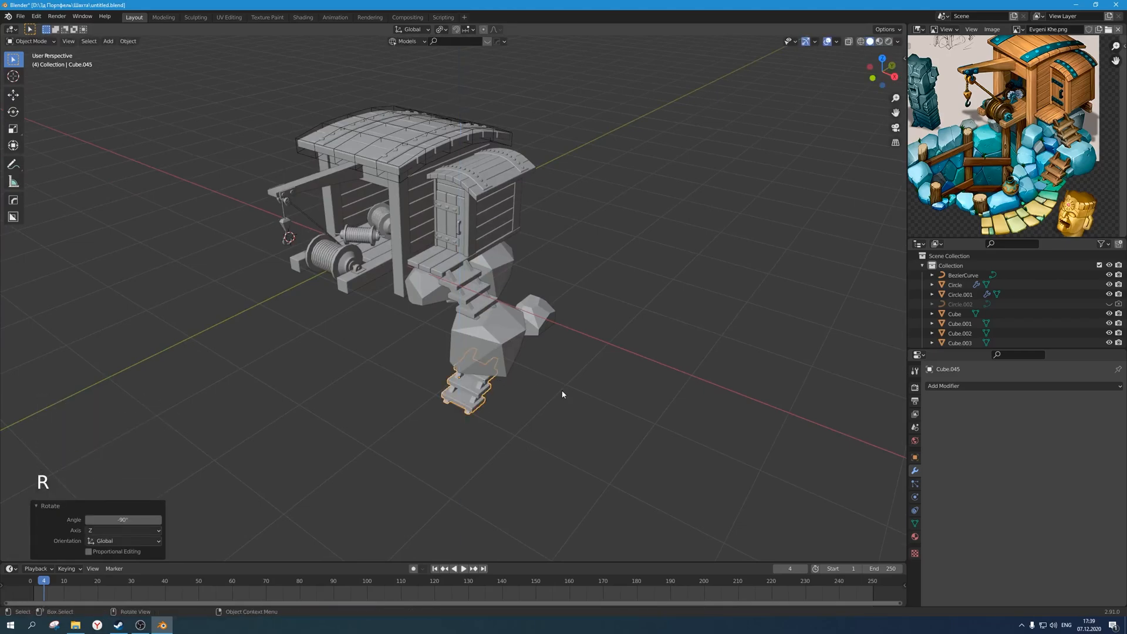
Move the copied staircase about 0.19 m along X and -0.53 m along Y in the top orthographic view.
{"action": "key", "text": "KP_7"}
{"action": "key", "text": "g"}
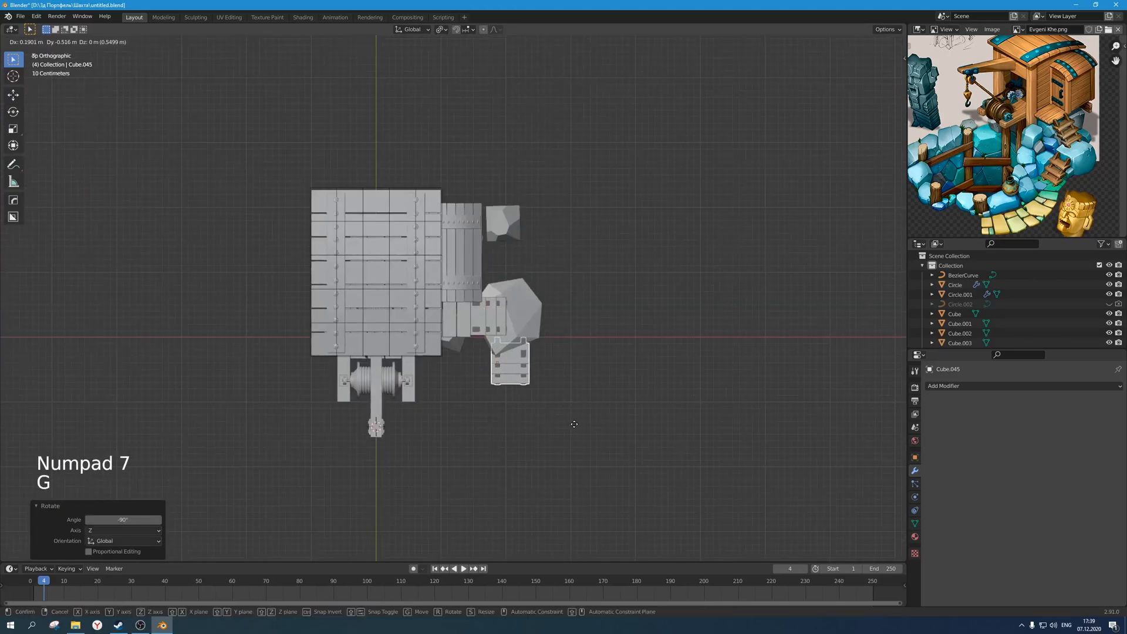
{"action": "left_click", "coordinate": [574, 424]}
{"action": "middle_click_drag", "start_coordinate": [574, 428], "coordinate": [510, 331]}
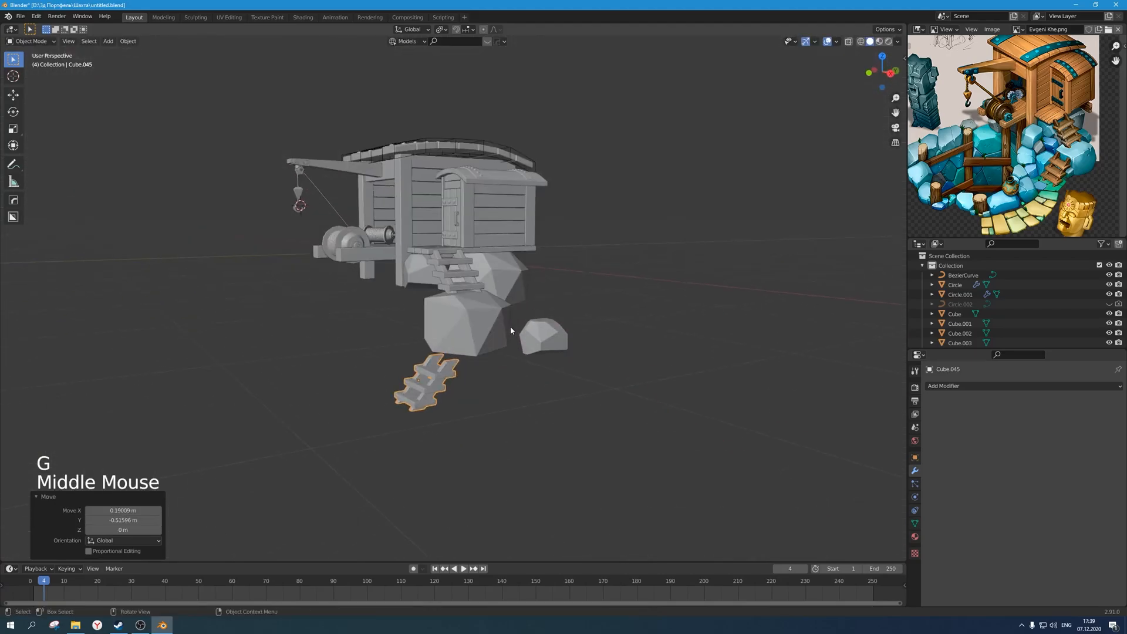
Raise the copied staircase against the side of the large stone in the right orthographic view.
{"action": "key", "text": "KP_1"}
{"action": "key", "text": "KP_3"}
{"action": "scroll", "coordinate": [472, 364], "scroll_direction": "up", "scroll_amount": 1}
{"action": "key", "text": "g"}
{"action": "left_click", "coordinate": [458, 311]}
{"action": "scroll", "coordinate": [460, 340], "scroll_direction": "down", "scroll_amount": 2}
{"action": "middle_click_drag", "start_coordinate": [460, 341], "coordinate": [480, 426]}
{"action": "left_click", "coordinate": [555, 449]}
Shift the lower staircase along Y toward the large stone.
{"action": "scroll", "coordinate": [555, 449], "scroll_direction": "up", "scroll_amount": 3}
{"action": "left_click", "coordinate": [455, 399]}
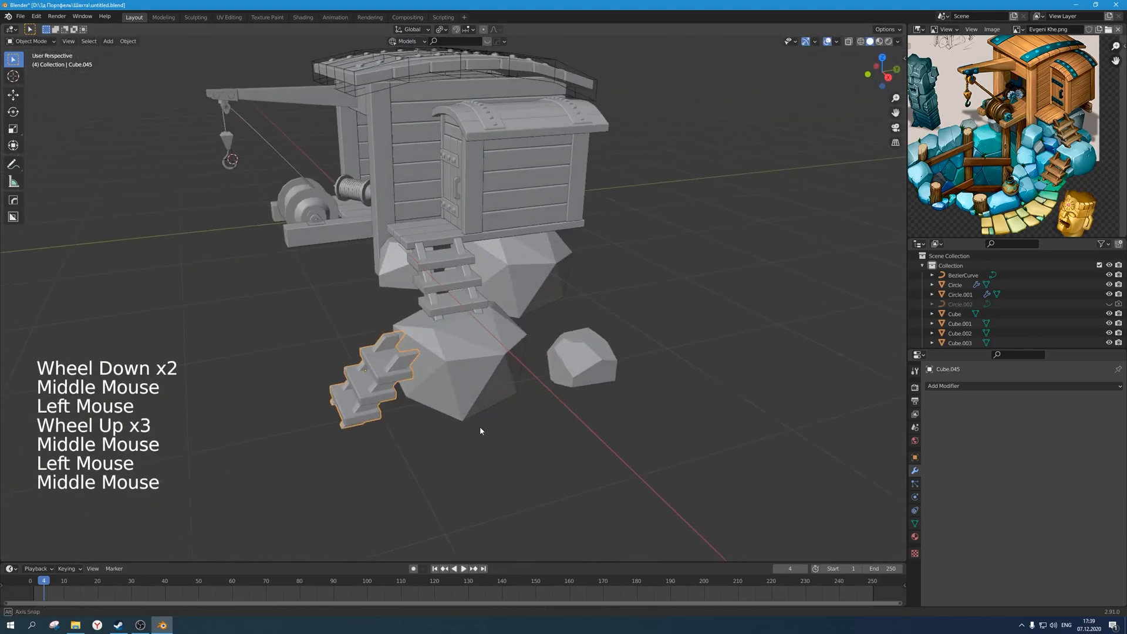
{"action": "key", "text": "g"}
{"action": "key", "text": "y"}
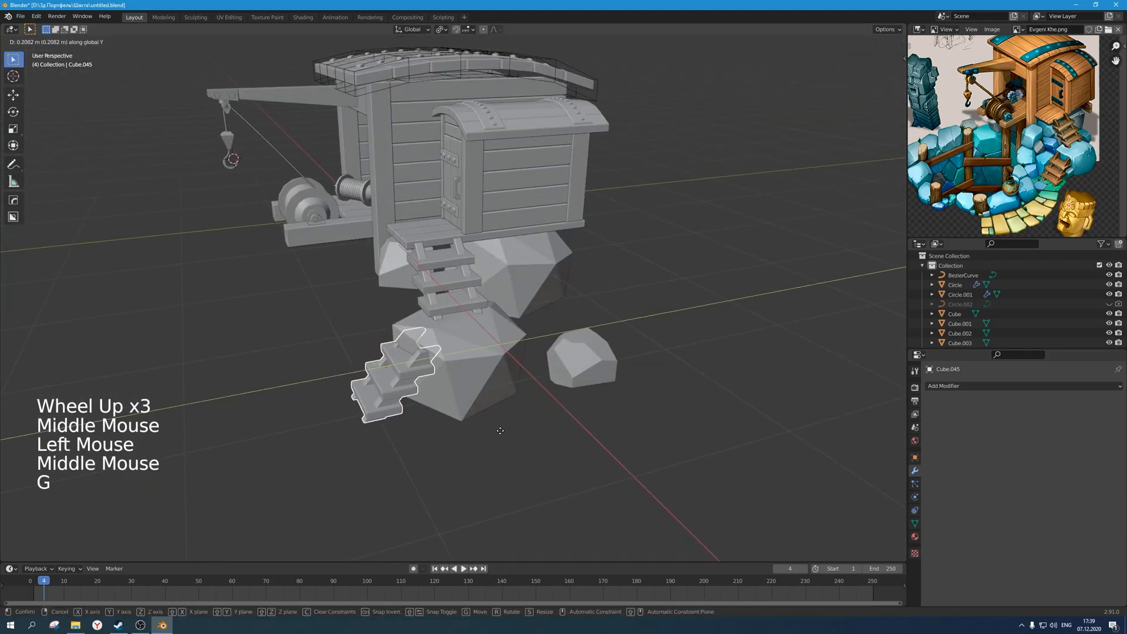
{"action": "left_click", "coordinate": [492, 431]}
{"action": "middle_click_drag", "start_coordinate": [492, 431], "coordinate": [515, 436]}
Move a vertex of the large stone along Y in Edit Mode to fit it to the lower staircase.
{"action": "left_click", "coordinate": [475, 364]}
{"action": "key", "text": "Tab"}
{"action": "scroll", "coordinate": [475, 365], "scroll_direction": "up", "scroll_amount": 1}
{"action": "key", "text": "alt+z"}
{"action": "middle_click_drag", "start_coordinate": [475, 365], "coordinate": [481, 416]}
{"action": "left_click", "coordinate": [478, 338]}
{"action": "key", "text": "g"}
{"action": "key", "text": "y"}
{"action": "left_click", "coordinate": [474, 391]}
{"action": "key", "text": "alt+z"}
{"action": "key", "text": "g"}
{"action": "key", "text": "Tab"}
{"action": "left_click", "coordinate": [548, 449]}
Save the file and review the stones and staircases from several angles.
{"action": "scroll", "coordinate": [548, 449], "scroll_direction": "down", "scroll_amount": 3}
{"action": "middle_click_drag", "start_coordinate": [548, 449], "coordinate": [538, 379]}
{"action": "key", "text": "ctrl+s"}
{"action": "scroll", "coordinate": [551, 443], "scroll_direction": "down", "scroll_amount": 3}
{"action": "scroll", "coordinate": [544, 405], "scroll_direction": "up", "scroll_amount": 1}
{"action": "key", "text": "ctrl+s"}
{"action": "scroll", "coordinate": [496, 380], "scroll_direction": "up", "scroll_amount": 2}
{"action": "scroll", "coordinate": [531, 369], "scroll_direction": "down", "scroll_amount": 2}
{"action": "middle_click_drag", "start_coordinate": [538, 379], "coordinate": [579, 356]}
{"action": "key", "text": "ctrl+s"}
{"action": "scroll", "coordinate": [545, 387], "scroll_direction": "up", "scroll_amount": 2}
{"action": "scroll", "coordinate": [555, 391], "scroll_direction": "down", "scroll_amount": 1}
{"action": "scroll", "coordinate": [568, 396], "scroll_direction": "up", "scroll_amount": 1}
Duplicate the small stone about -2.17 m along Y and move the copy about -0.74 m along X.
{"action": "left_click", "coordinate": [578, 355]}
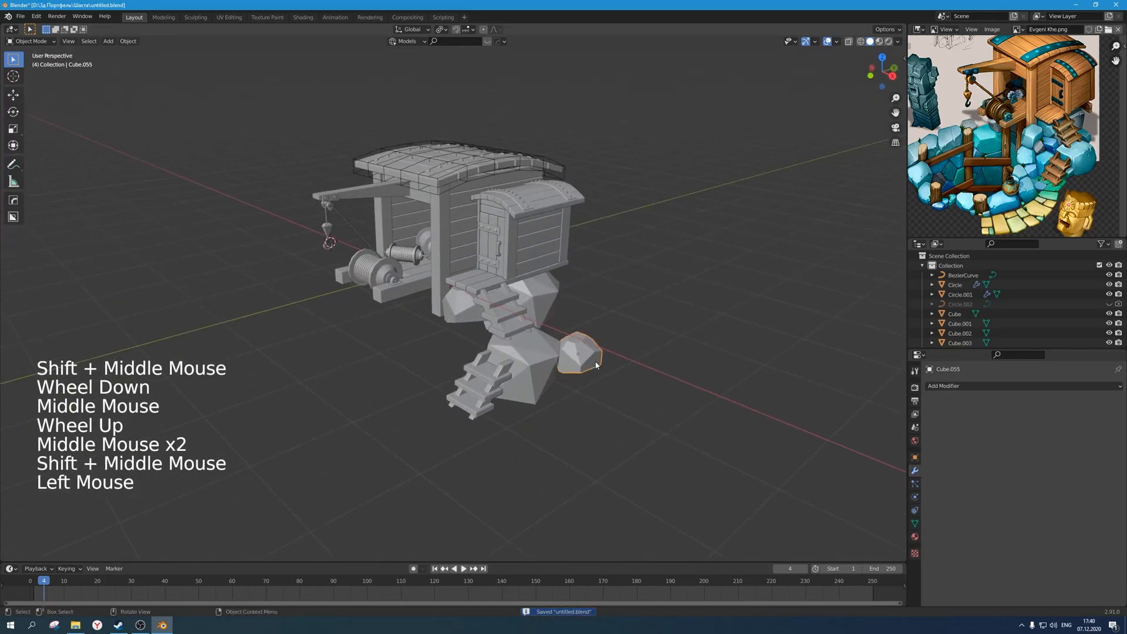
{"action": "key", "text": "shift+d"}
{"action": "key", "text": "g"}
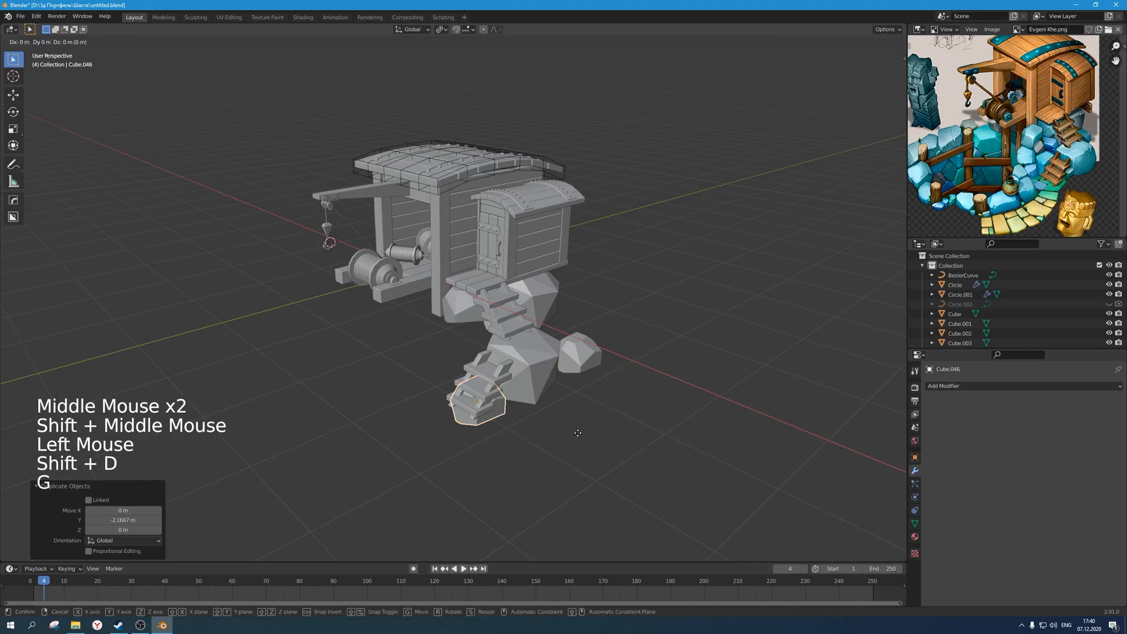
{"action": "key", "text": "h"}
{"action": "key", "text": "x"}
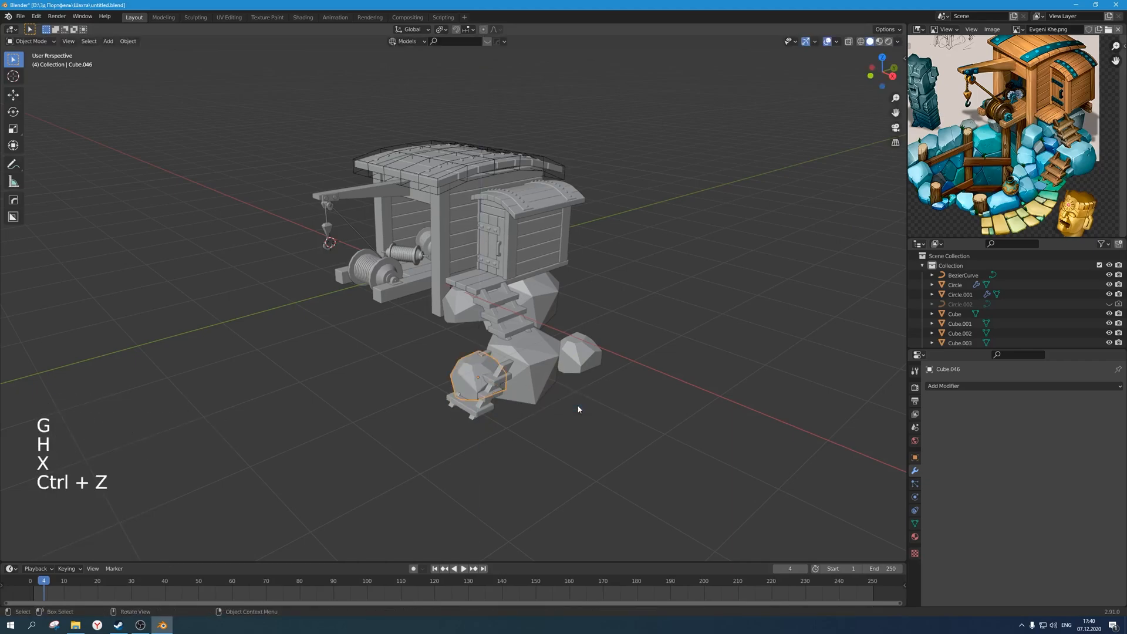
{"action": "left_click", "coordinate": [551, 376]}
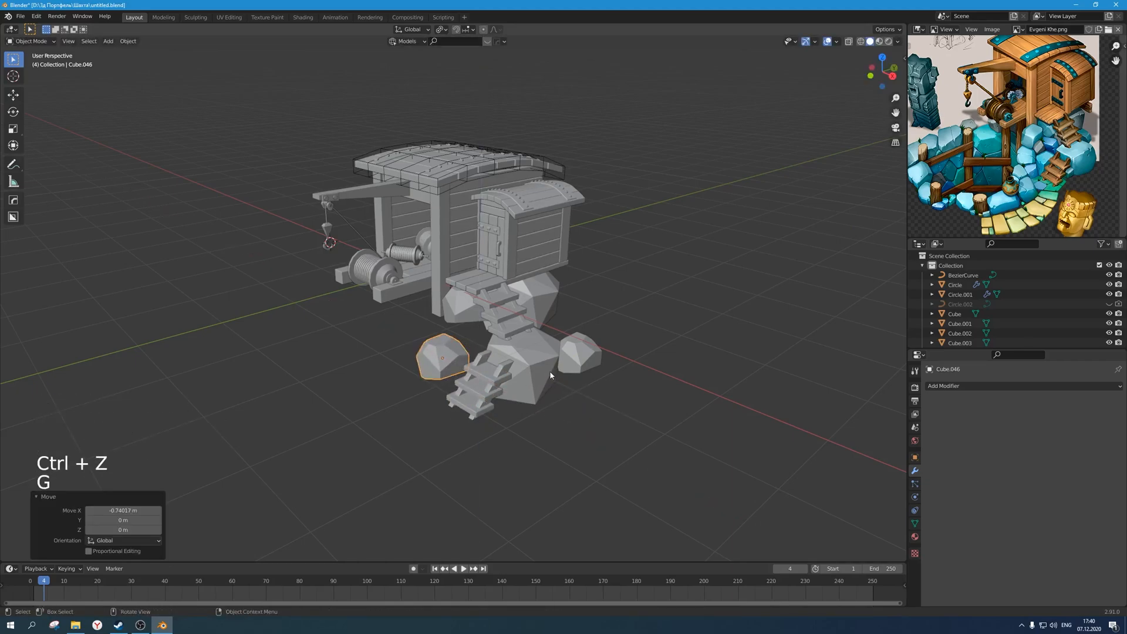
Position the copied stone beside the lower staircase in top view and rotate it about -87° around Z.
{"action": "key", "text": "KP_7"}
{"action": "key", "text": "g"}
{"action": "left_click", "coordinate": [561, 317]}
{"action": "middle_click_drag", "start_coordinate": [560, 317], "coordinate": [537, 346]}
{"action": "scroll", "coordinate": [537, 352], "scroll_direction": "up", "scroll_amount": 2}
{"action": "key", "text": "r"}
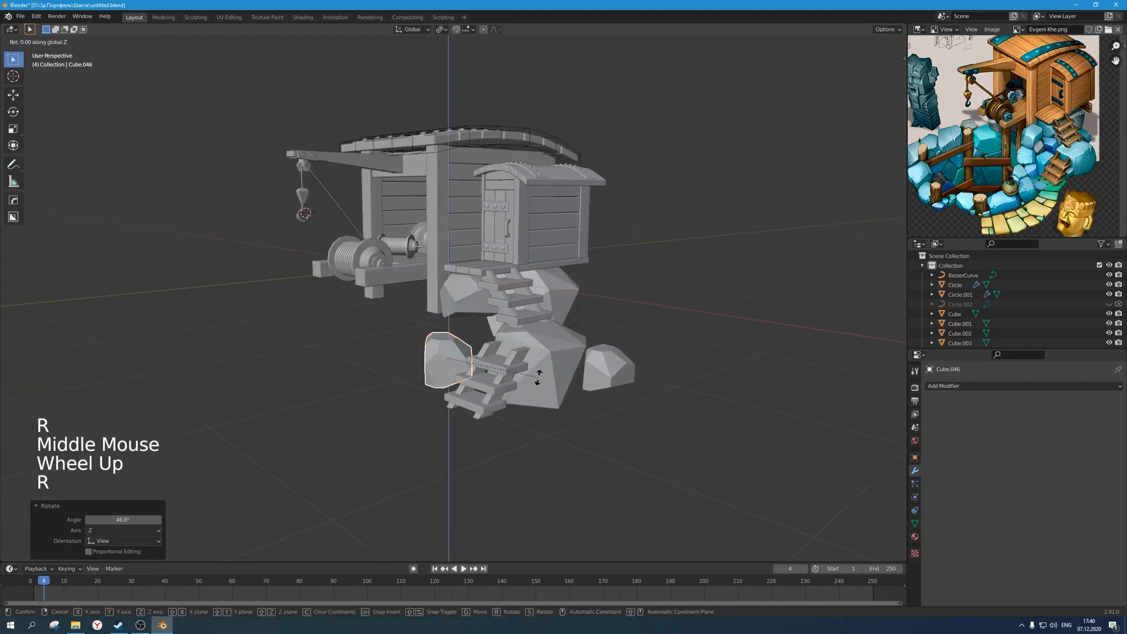
{"action": "left_click", "coordinate": [440, 409]}
{"action": "scroll", "coordinate": [440, 409], "scroll_direction": "up", "scroll_amount": 2}
{"action": "middle_click_drag", "start_coordinate": [446, 405], "coordinate": [524, 401]}
{"action": "scroll", "coordinate": [524, 402], "scroll_direction": "down", "scroll_amount": 2}
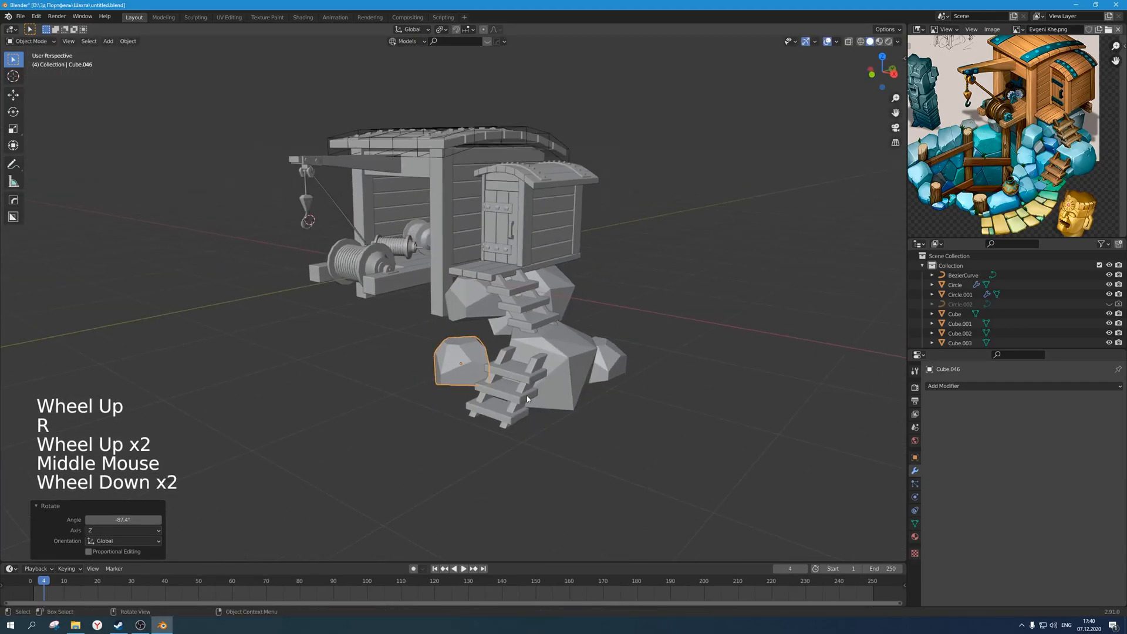
Try to slide a vertex of the stone beside the lower staircase in Edit Mode, and undo it.
{"action": "scroll", "coordinate": [532, 392], "scroll_direction": "up", "scroll_amount": 1}
{"action": "key", "text": "Tab"}
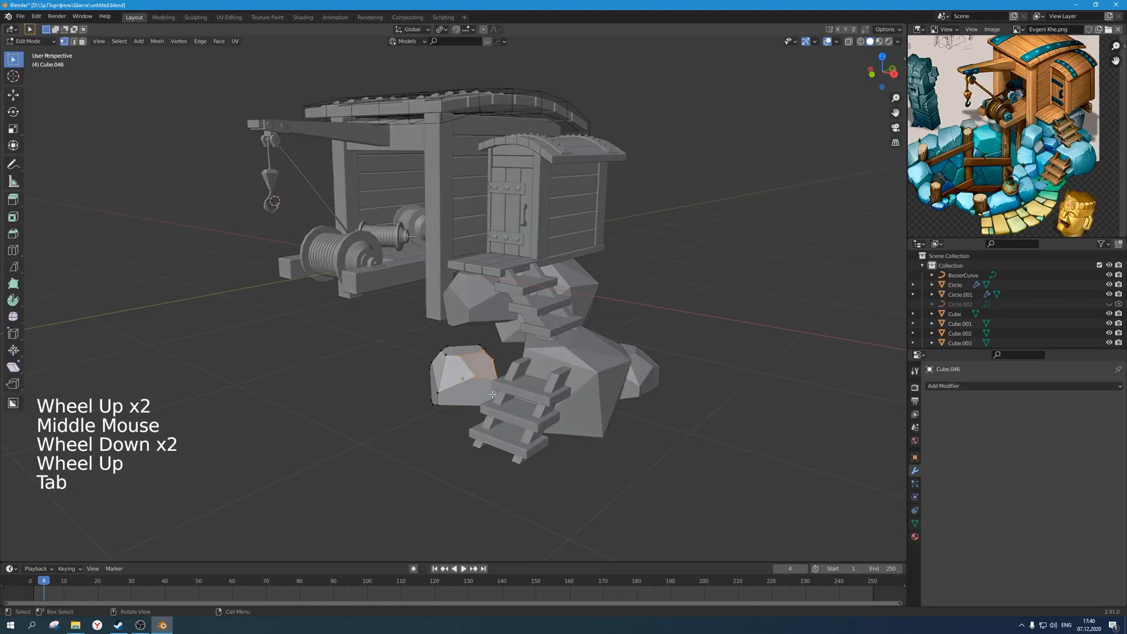
{"action": "scroll", "coordinate": [492, 403], "scroll_direction": "up", "scroll_amount": 1}
{"action": "middle_click_drag", "start_coordinate": [492, 403], "coordinate": [101, 310]}
{"action": "left_click", "coordinate": [564, 430]}
{"action": "key", "text": "g"}
{"action": "key", "text": "g"}
{"action": "key", "text": "ctrl+z"}
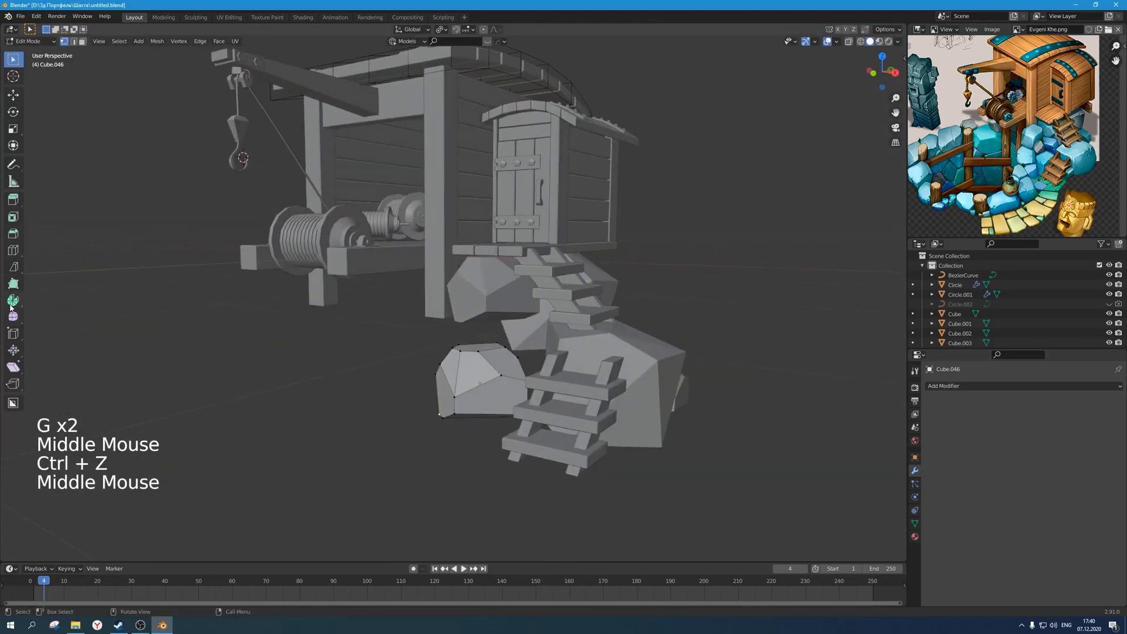
Bisect the stone beside the lower staircase across its lower edge and its staircase side, with Fill and Clear Inner enabled.
{"action": "left_click", "coordinate": [13, 269]}
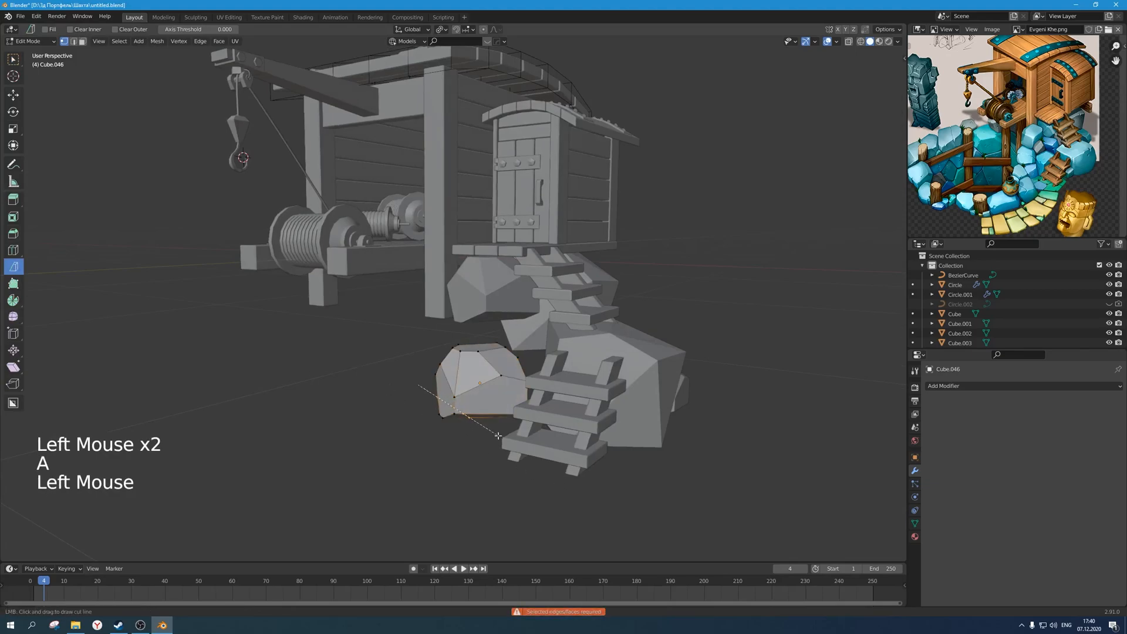
{"action": "left_click_drag", "start_coordinate": [544, 456], "coordinate": [544, 457]}
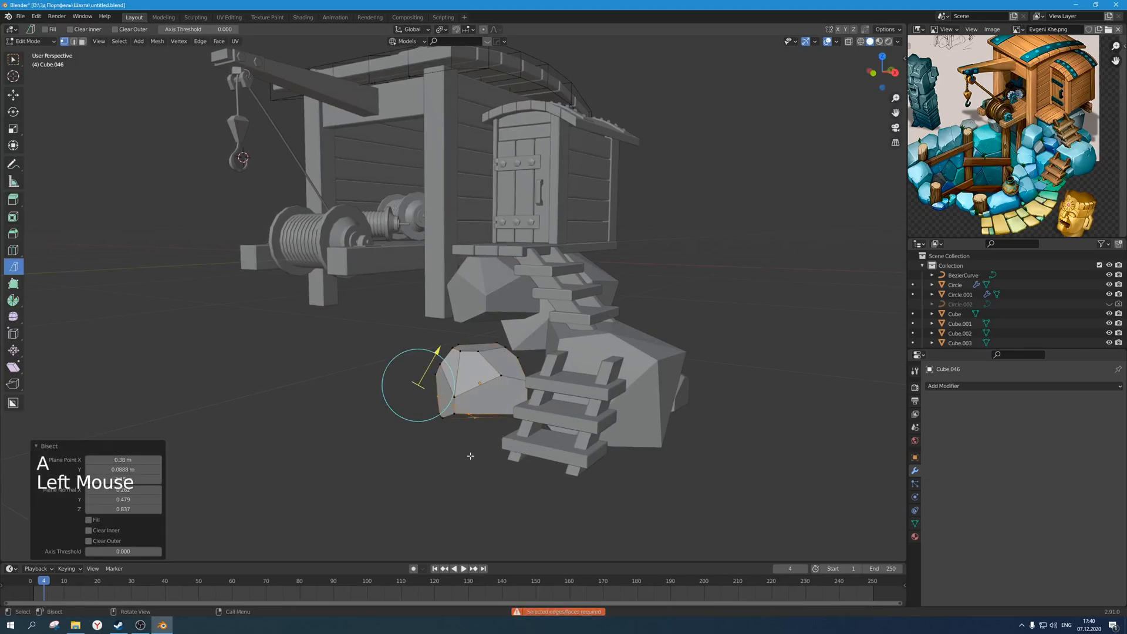
{"action": "left_click", "coordinate": [89, 540]}
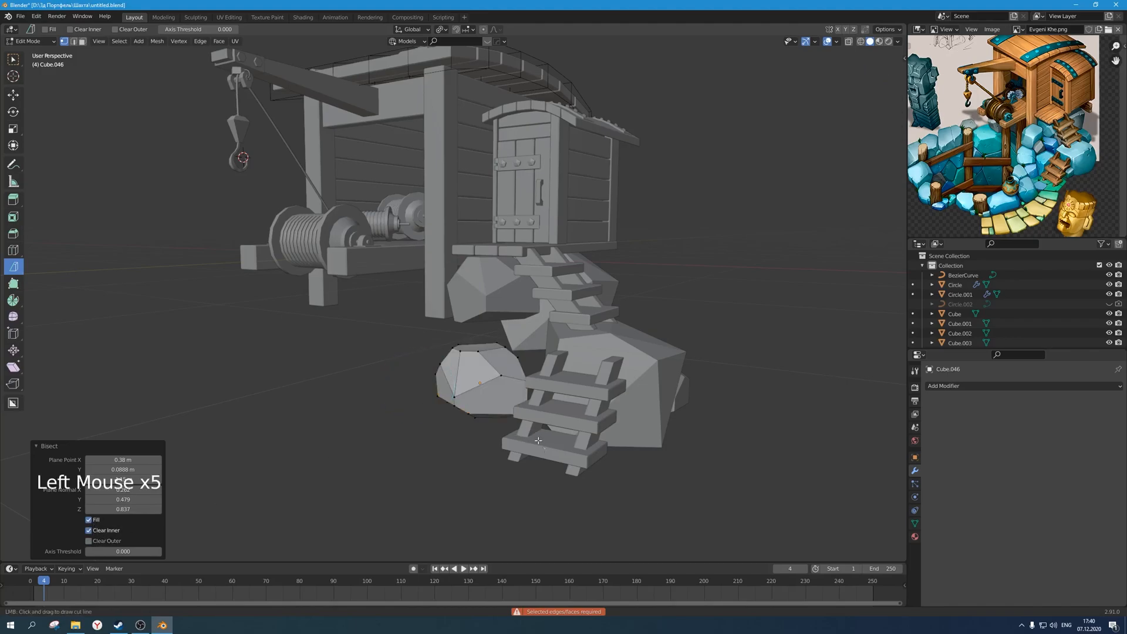
{"action": "key", "text": "a"}
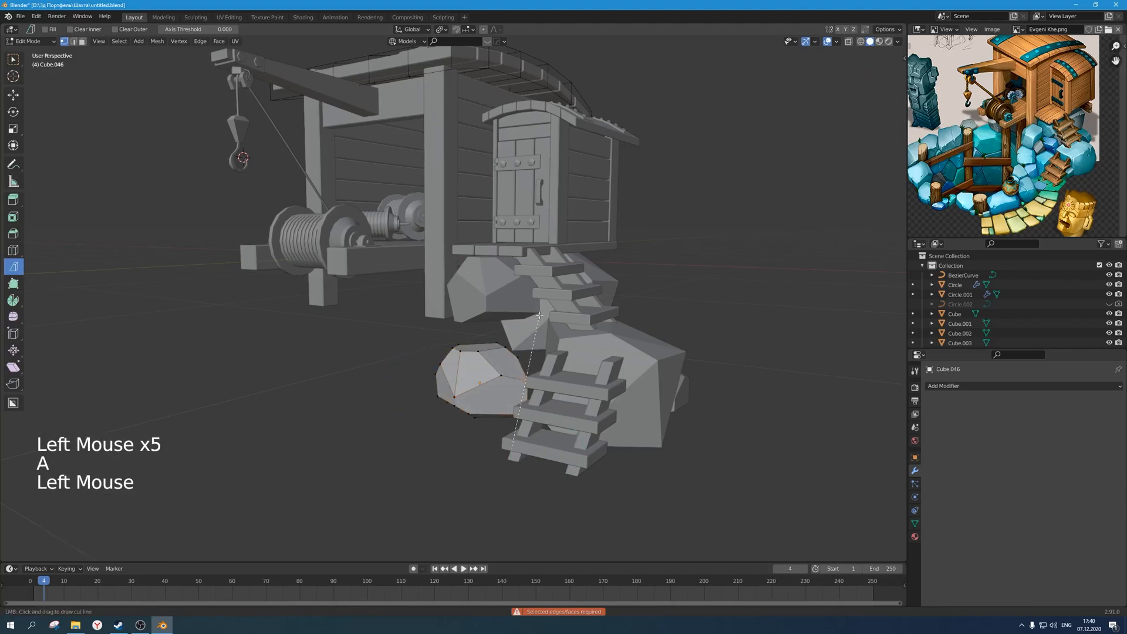
{"action": "left_click_drag", "start_coordinate": [540, 316], "coordinate": [540, 316]}
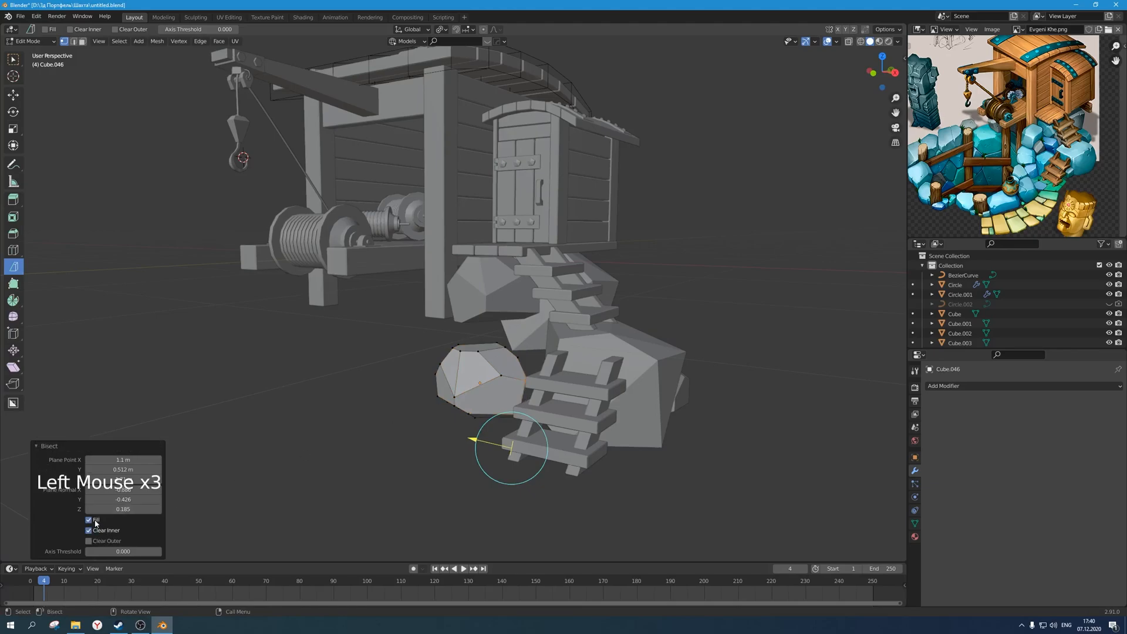
{"action": "mouse_move", "coordinate": [451, 539]}
{"action": "middle_mouse_down"}
{"action": "mouse_move", "coordinate": [428, 529]}
{"action": "mouse_move", "coordinate": [449, 522]}
{"action": "middle_mouse_up"}
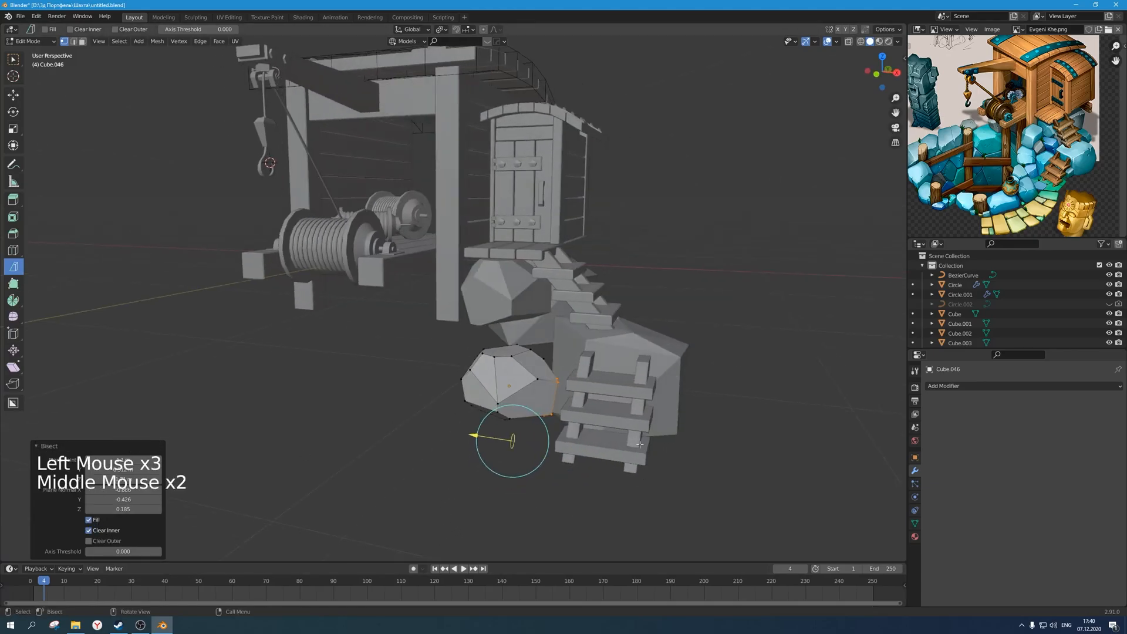
Flip the stone's whole mesh vertically by scaling it -1 along Z, and return to Object Mode.
{"action": "key", "text": "a"}
{"action": "scroll", "coordinate": [642, 452], "scroll_direction": "down", "scroll_amount": 2}
{"action": "middle_click_drag", "start_coordinate": [643, 451], "coordinate": [563, 384]}
{"action": "scroll", "coordinate": [564, 385], "scroll_direction": "up", "scroll_amount": 3}
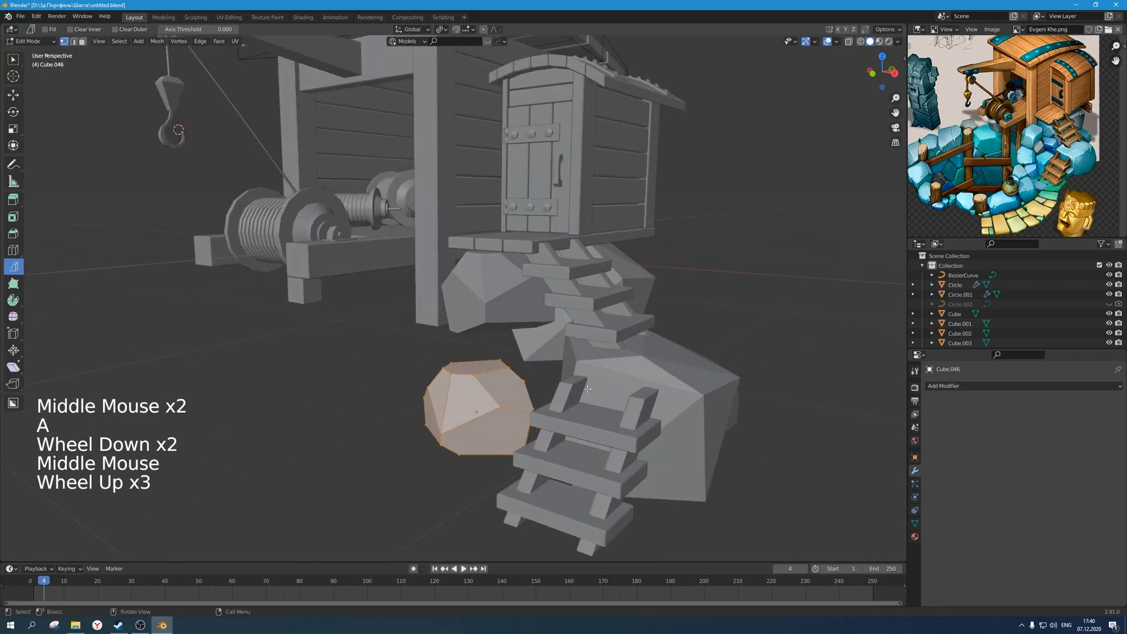
{"action": "type", "text": "s-1"}
{"action": "key", "text": "Return"}
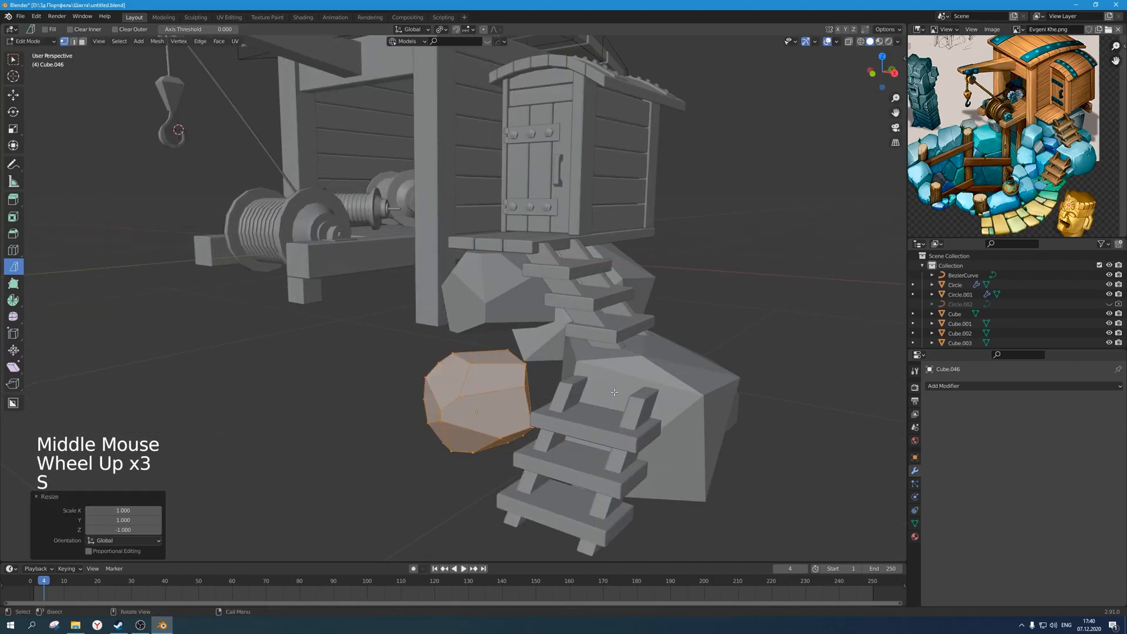
{"action": "key", "text": "w"}
{"action": "left_click", "coordinate": [506, 404]}
{"action": "key", "text": "Tab"}
Rotate the flipped stone beside the lower staircase around Z.
{"action": "scroll", "coordinate": [498, 411], "scroll_direction": "down", "scroll_amount": 3}
{"action": "middle_click_drag", "start_coordinate": [498, 411], "coordinate": [677, 391]}
{"action": "left_click", "coordinate": [456, 403]}
{"action": "scroll", "coordinate": [456, 403], "scroll_direction": "down", "scroll_amount": 2}
{"action": "scroll", "coordinate": [456, 402], "scroll_direction": "up", "scroll_amount": 1}
{"action": "left_click", "coordinate": [678, 390]}
{"action": "left_click", "coordinate": [487, 338]}
{"action": "scroll", "coordinate": [488, 338], "scroll_direction": "up", "scroll_amount": 3}
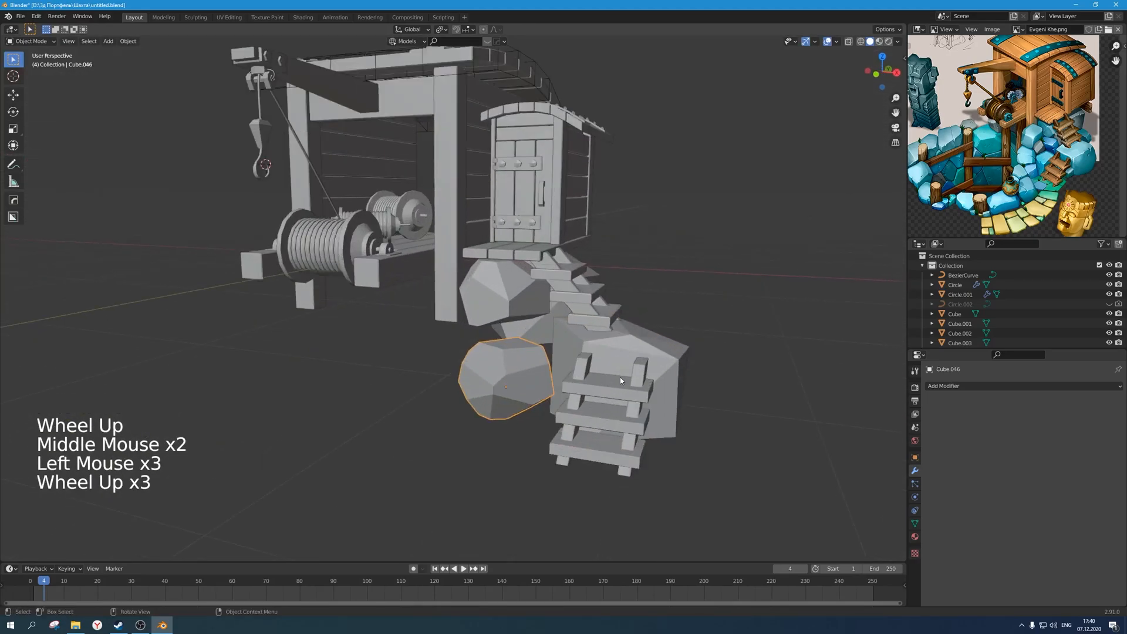
{"action": "key", "text": "r"}
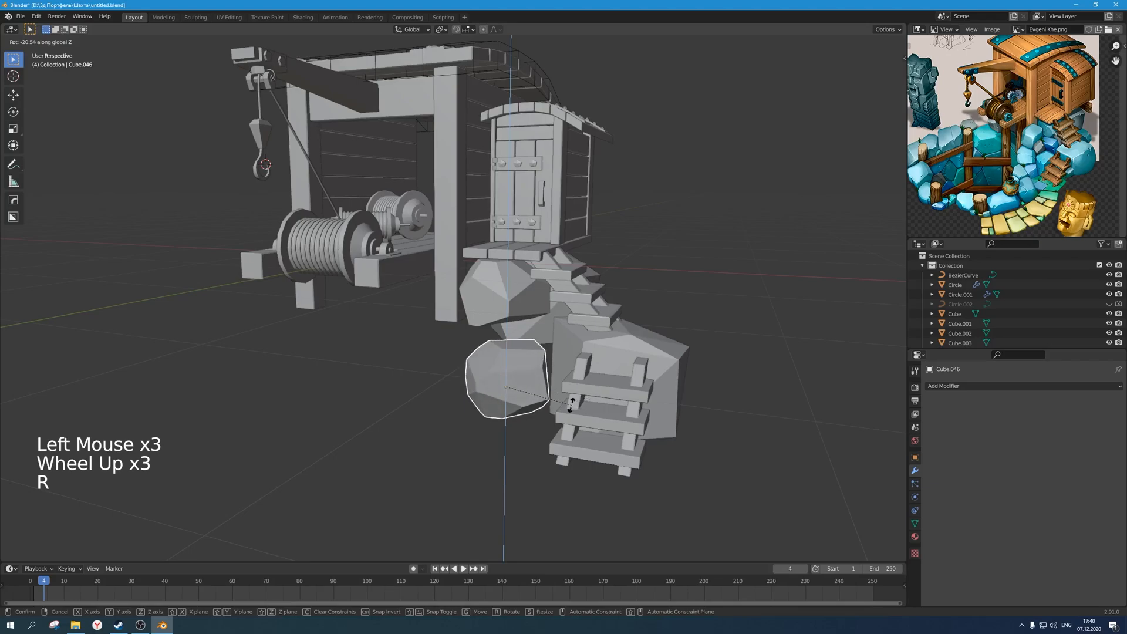
{"action": "left_click", "coordinate": [540, 452]}
Raise the stone beside the lower staircase along Z in front view and scale it uniformly by about 1.147.
{"action": "scroll", "coordinate": [540, 452], "scroll_direction": "down", "scroll_amount": 4}
{"action": "scroll", "coordinate": [540, 453], "scroll_direction": "up", "scroll_amount": 1}
{"action": "middle_click_drag", "start_coordinate": [540, 452], "coordinate": [527, 450]}
{"action": "scroll", "coordinate": [526, 450], "scroll_direction": "up", "scroll_amount": 3}
{"action": "left_click", "coordinate": [488, 419]}
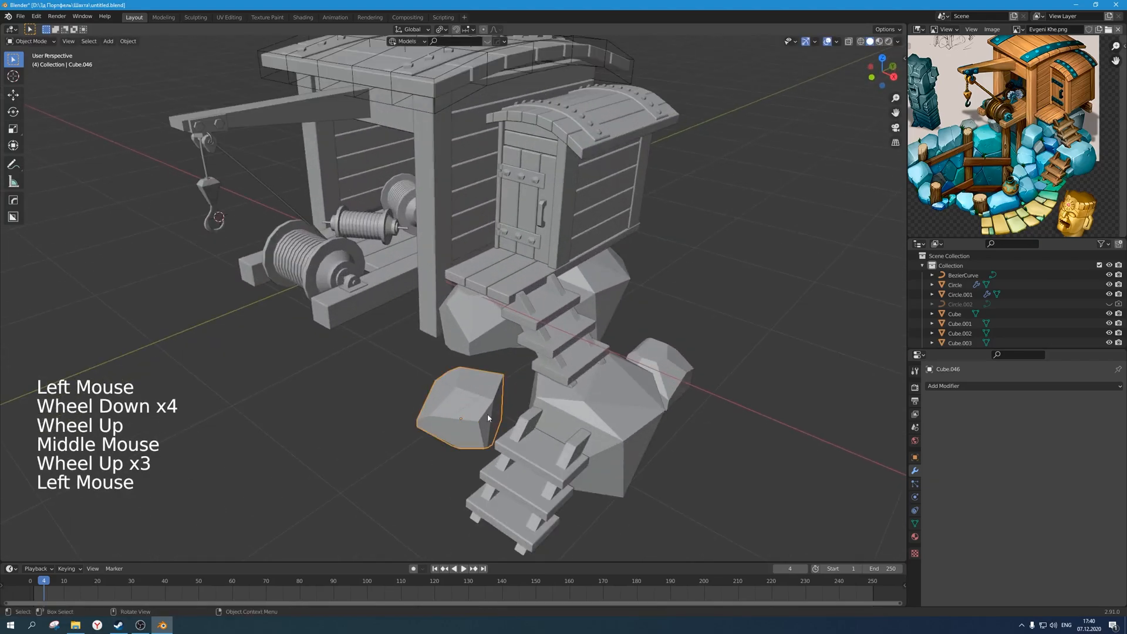
{"action": "key", "text": "KP_1"}
{"action": "key", "text": "KP_3"}
{"action": "key", "text": "KP_1"}
{"action": "key", "text": "g"}
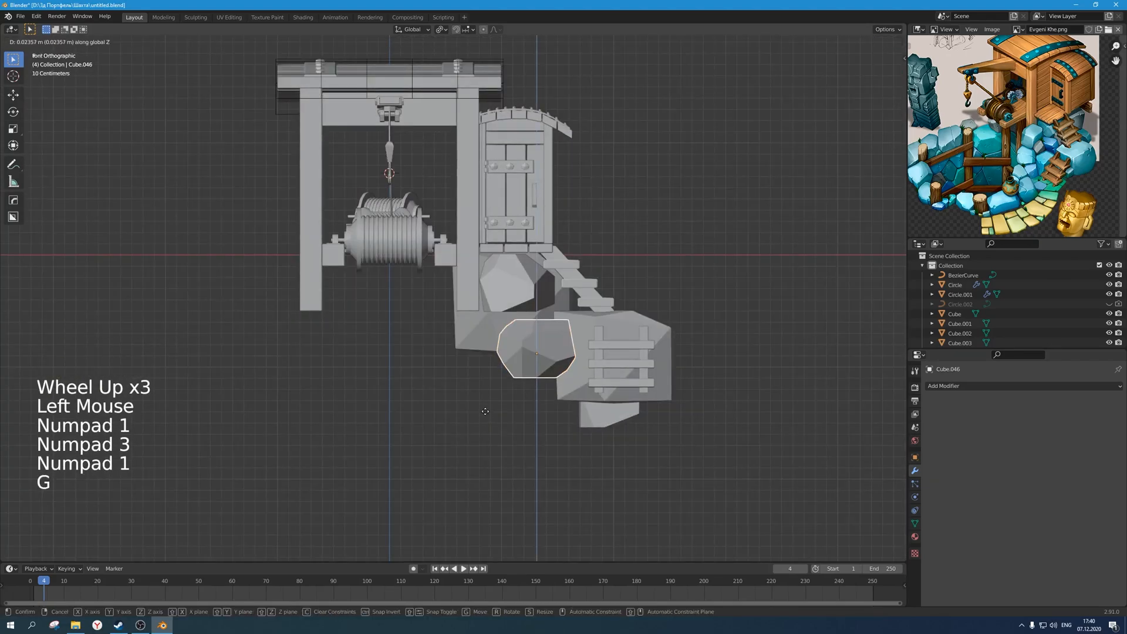
{"action": "left_click", "coordinate": [591, 412]}
{"action": "key", "text": "s"}
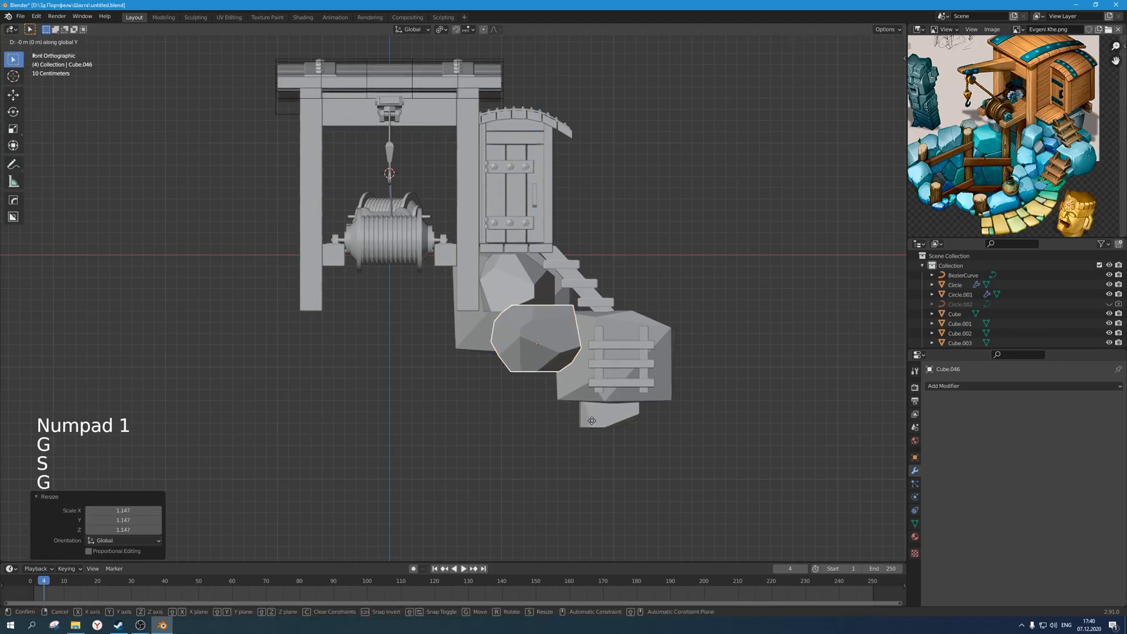
{"action": "right_click", "coordinate": [593, 421]}
Move the enlarged stone about -0.086 m along X, lower it slightly, and fit it against the neighbouring stones.
{"action": "key", "text": "g"}
{"action": "key", "text": "x"}
{"action": "left_click", "coordinate": [628, 381]}
{"action": "key", "text": "g"}
{"action": "key", "text": "z"}
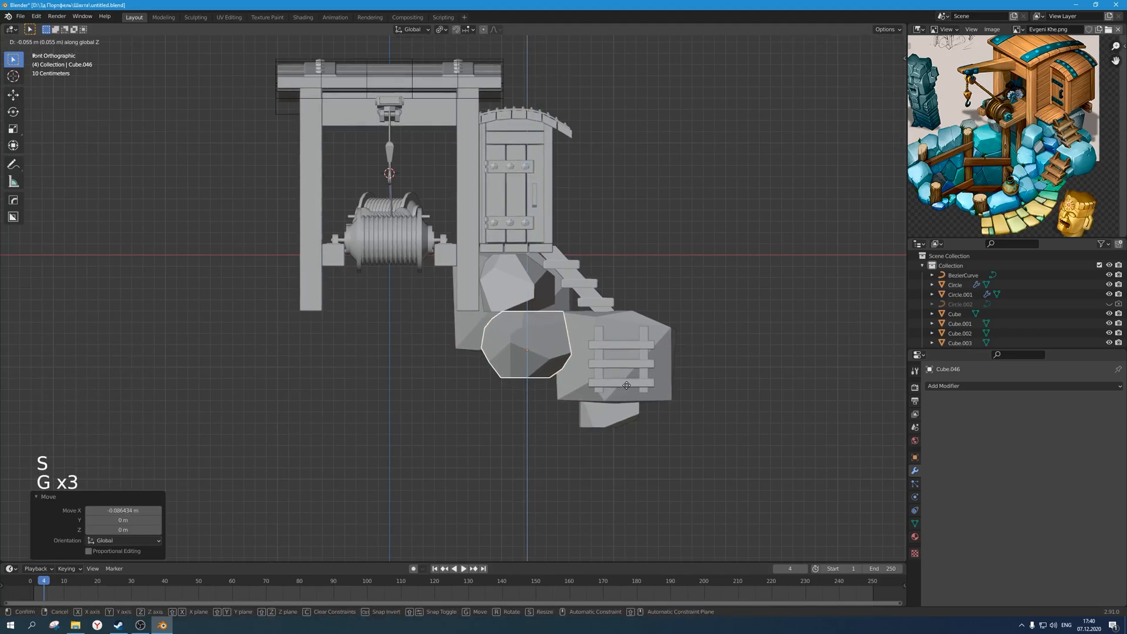
{"action": "left_click", "coordinate": [626, 385]}
{"action": "scroll", "coordinate": [498, 455], "scroll_direction": "down", "scroll_amount": 2}
{"action": "middle_click_drag", "start_coordinate": [498, 454], "coordinate": [452, 399]}
{"action": "left_click", "coordinate": [447, 385]}
{"action": "scroll", "coordinate": [470, 380], "scroll_direction": "up", "scroll_amount": 2}
{"action": "key", "text": "g"}
{"action": "left_click", "coordinate": [390, 435]}
Save the file and review the stones around the lower staircase.
{"action": "scroll", "coordinate": [390, 435], "scroll_direction": "down", "scroll_amount": 2}
{"action": "middle_click_drag", "start_coordinate": [390, 435], "coordinate": [745, 395]}
{"action": "key", "text": "ctrl+s"}
{"action": "scroll", "coordinate": [478, 448], "scroll_direction": "down", "scroll_amount": 3}
{"action": "scroll", "coordinate": [521, 392], "scroll_direction": "up", "scroll_amount": 1}
{"action": "scroll", "coordinate": [521, 390], "scroll_direction": "down", "scroll_amount": 2}
{"action": "key", "text": "ctrl+s"}
{"action": "scroll", "coordinate": [548, 390], "scroll_direction": "up", "scroll_amount": 1, "text": "shift"}
{"action": "scroll", "coordinate": [578, 405], "scroll_direction": "up", "scroll_amount": 2}
Duplicate a stone, place the copy under the opposite side of the hut, and scale it by about 1.089.
{"action": "left_click", "coordinate": [500, 411]}
{"action": "scroll", "coordinate": [745, 395], "scroll_direction": "up", "scroll_amount": 3}
{"action": "key", "text": "shift+d"}
{"action": "left_click", "coordinate": [600, 379]}
{"action": "middle_click_drag", "start_coordinate": [599, 379], "coordinate": [417, 417]}
{"action": "key", "text": "s"}
{"action": "left_click", "coordinate": [474, 410]}
Adjust the copied stone's position under the hut's rear corner and rotate it about -82° around Z.
{"action": "key", "text": "g"}
{"action": "key", "text": "x"}
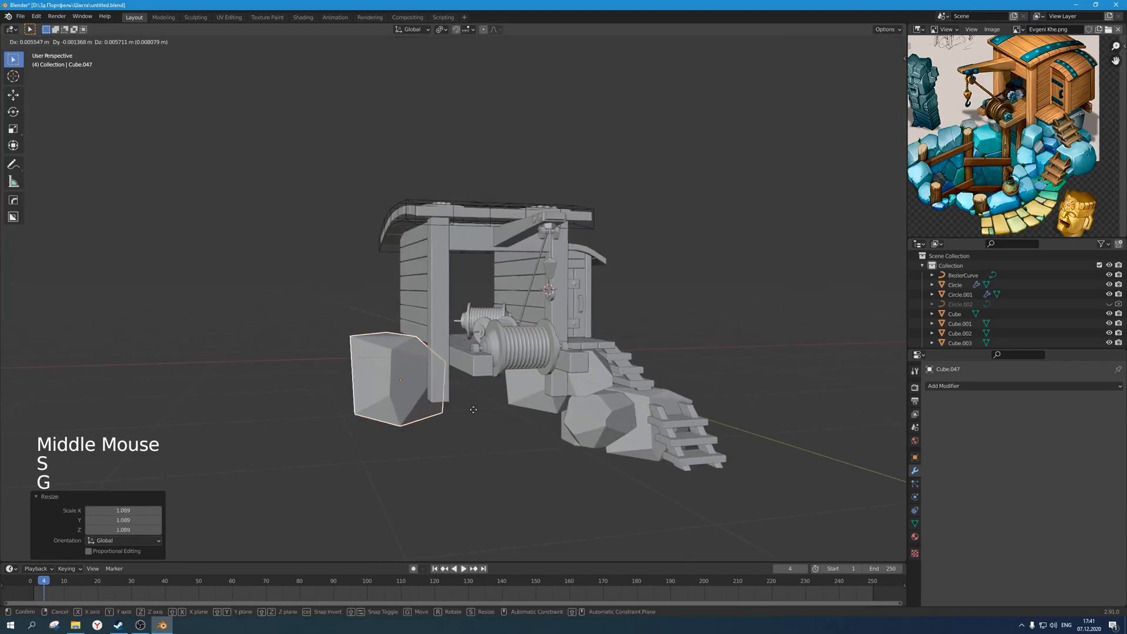
{"action": "left_click", "coordinate": [490, 409]}
{"action": "key", "text": "r"}
{"action": "key", "text": "z"}
{"action": "left_click", "coordinate": [405, 429]}
{"action": "middle_click_drag", "start_coordinate": [513, 453], "coordinate": [614, 400]}
{"action": "scroll", "coordinate": [563, 435], "scroll_direction": "down", "scroll_amount": 2}
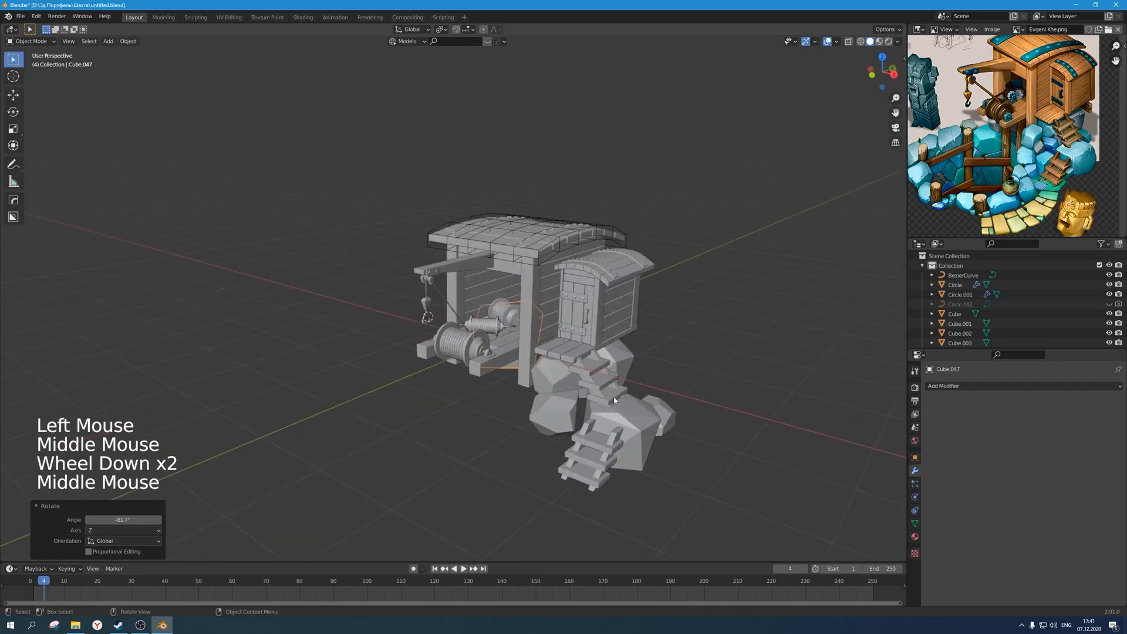
Duplicate the stone under the hut's rear corner and move the copy about -1.65 m along Y.
{"action": "key", "text": "shift+d"}
{"action": "key", "text": "x"}
{"action": "key", "text": "y"}
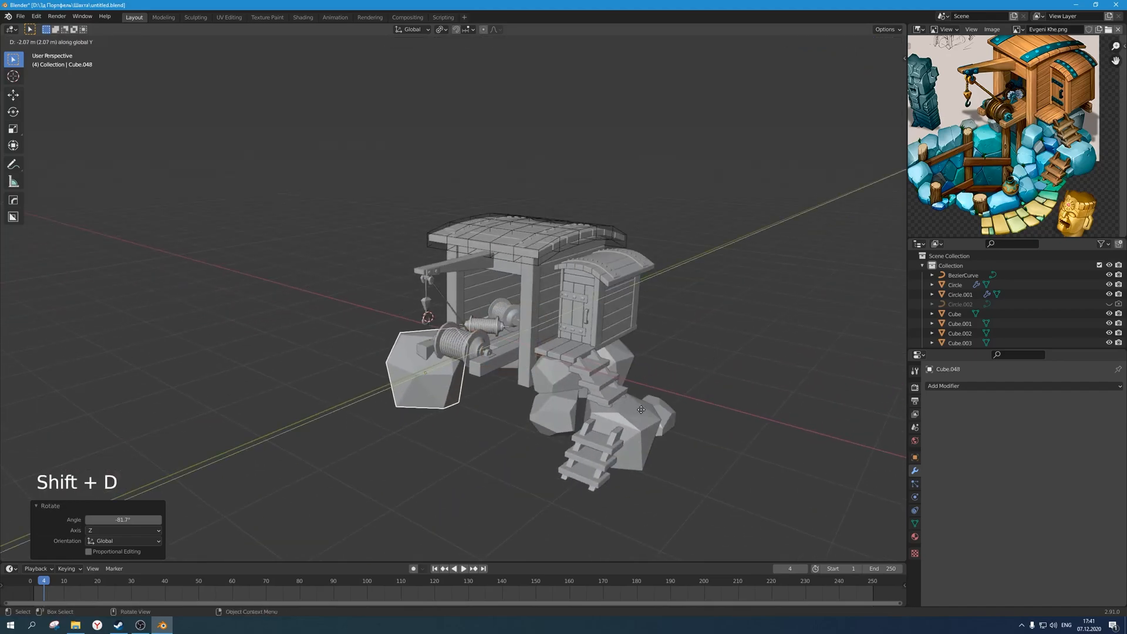
{"action": "left_click", "coordinate": [658, 407]}
{"action": "middle_click_drag", "start_coordinate": [517, 395], "coordinate": [557, 400]}
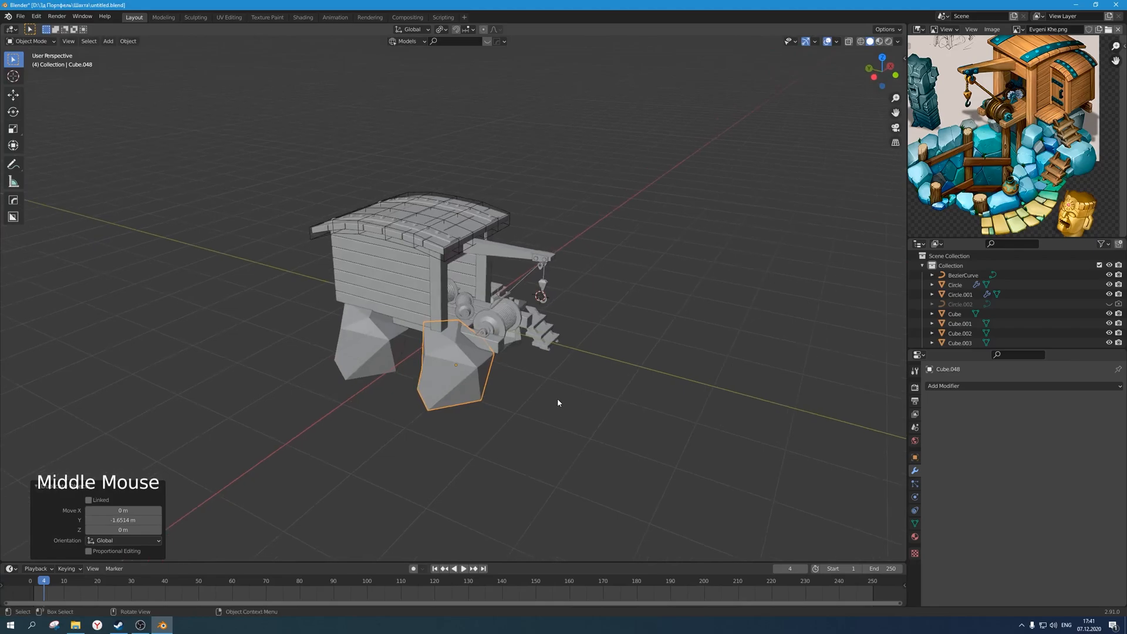
Lower the new stone under the winch, flatten it along Z, and raise it about 0.035 m.
{"action": "scroll", "coordinate": [558, 398], "scroll_direction": "up", "scroll_amount": 3}
{"action": "key", "text": "g"}
{"action": "left_click", "coordinate": [559, 401]}
{"action": "key", "text": "s"}
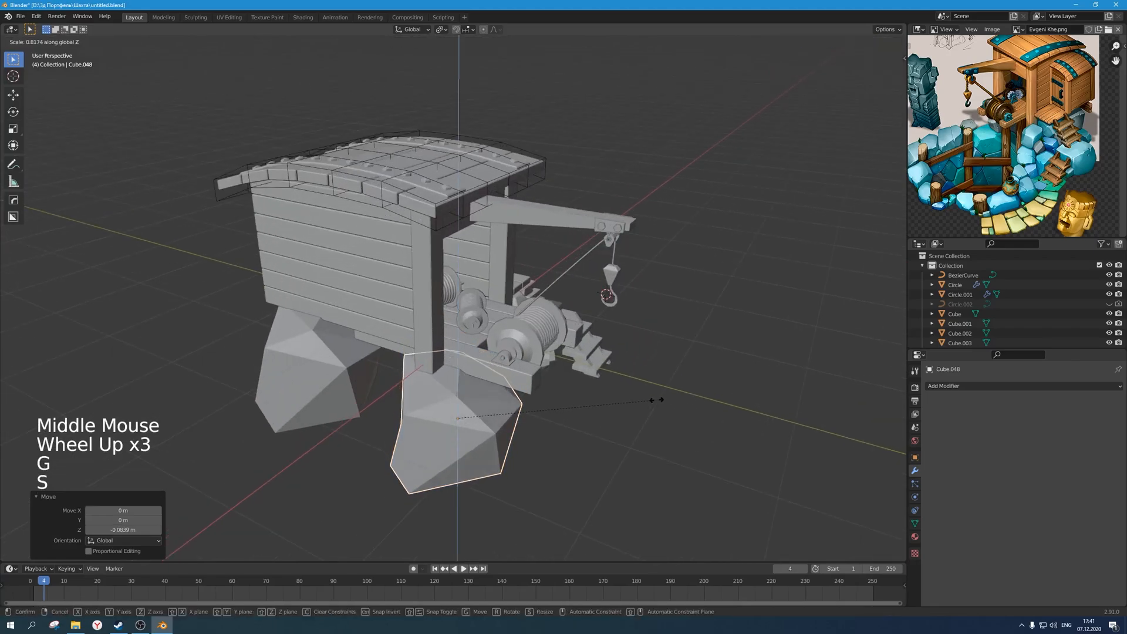
{"action": "key", "text": "g"}
{"action": "left_click", "coordinate": [640, 404]}
Rotate the stone under the winch about -154° around Z, then turn it further around the same axis.
{"action": "middle_click_drag", "start_coordinate": [640, 404], "coordinate": [597, 400]}
{"action": "key", "text": "r"}
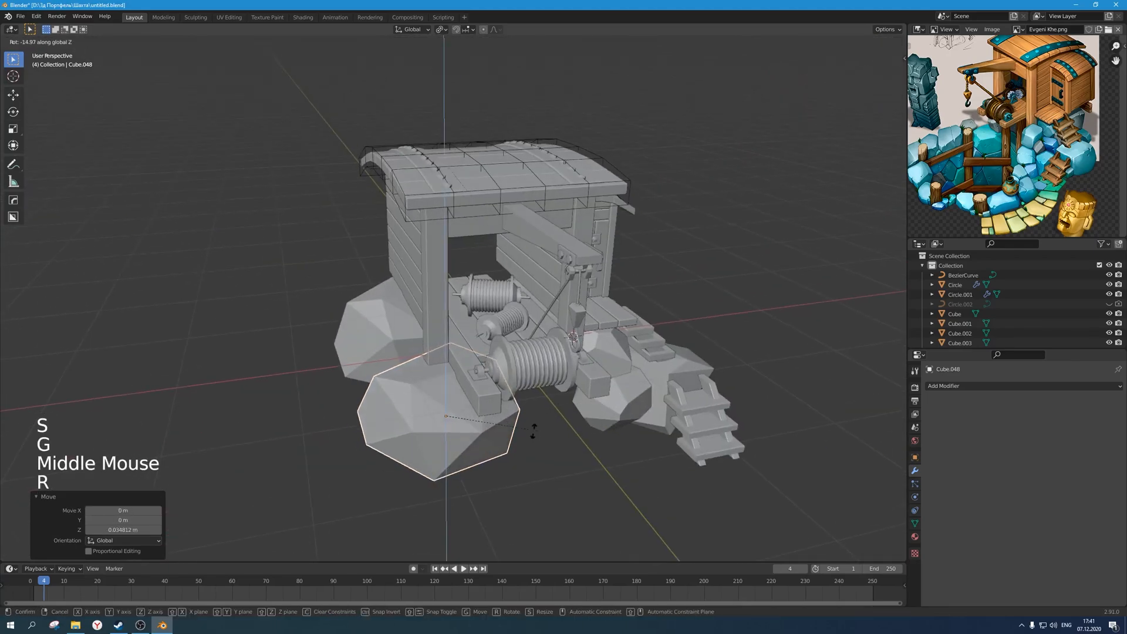
{"action": "left_click", "coordinate": [405, 500]}
{"action": "scroll", "coordinate": [405, 499], "scroll_direction": "down", "scroll_amount": 1}
{"action": "middle_click_drag", "start_coordinate": [405, 499], "coordinate": [605, 463]}
{"action": "key", "text": "r"}
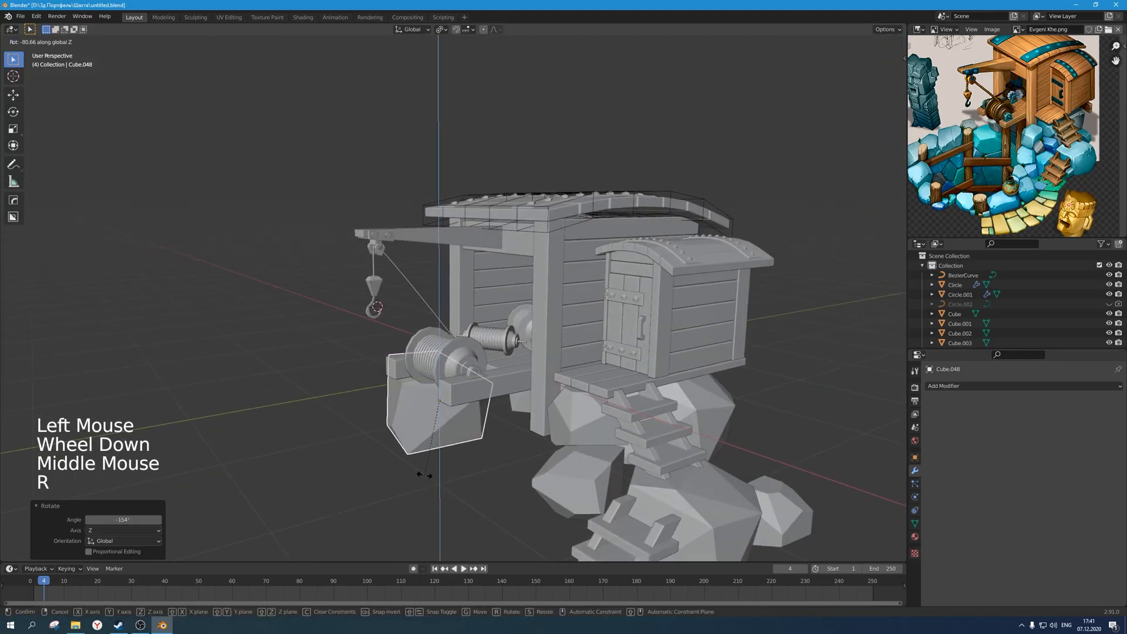
{"action": "left_click", "coordinate": [443, 478]}
Save the file and review the new stones under the hut and winch.
{"action": "scroll", "coordinate": [462, 468], "scroll_direction": "down", "scroll_amount": 3}
{"action": "key", "text": "ctrl+s"}
{"action": "scroll", "coordinate": [466, 468], "scroll_direction": "up", "scroll_amount": 1}
{"action": "middle_click_drag", "start_coordinate": [466, 468], "coordinate": [581, 428]}
{"action": "scroll", "coordinate": [471, 475], "scroll_direction": "down", "scroll_amount": 1}
{"action": "key", "text": "ctrl+s"}
{"action": "scroll", "coordinate": [537, 438], "scroll_direction": "up", "scroll_amount": 2}
{"action": "scroll", "coordinate": [546, 450], "scroll_direction": "down", "scroll_amount": 1}
{"action": "scroll", "coordinate": [581, 429], "scroll_direction": "up", "scroll_amount": 1}
Duplicate the stone near the platform towards the front post, scale the copy about 1.622 along Z, and rotate it 180° around Z.
{"action": "left_click", "coordinate": [502, 390]}
{"action": "key", "text": "shift+d"}
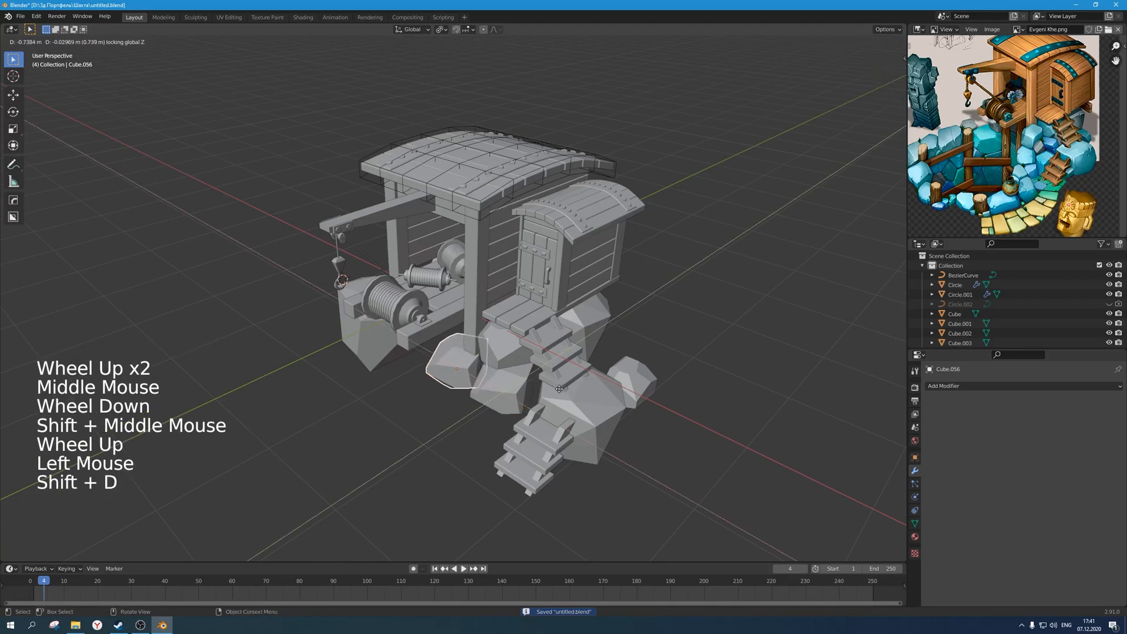
{"action": "left_click", "coordinate": [552, 390]}
{"action": "key", "text": "s"}
{"action": "left_click", "coordinate": [620, 388]}
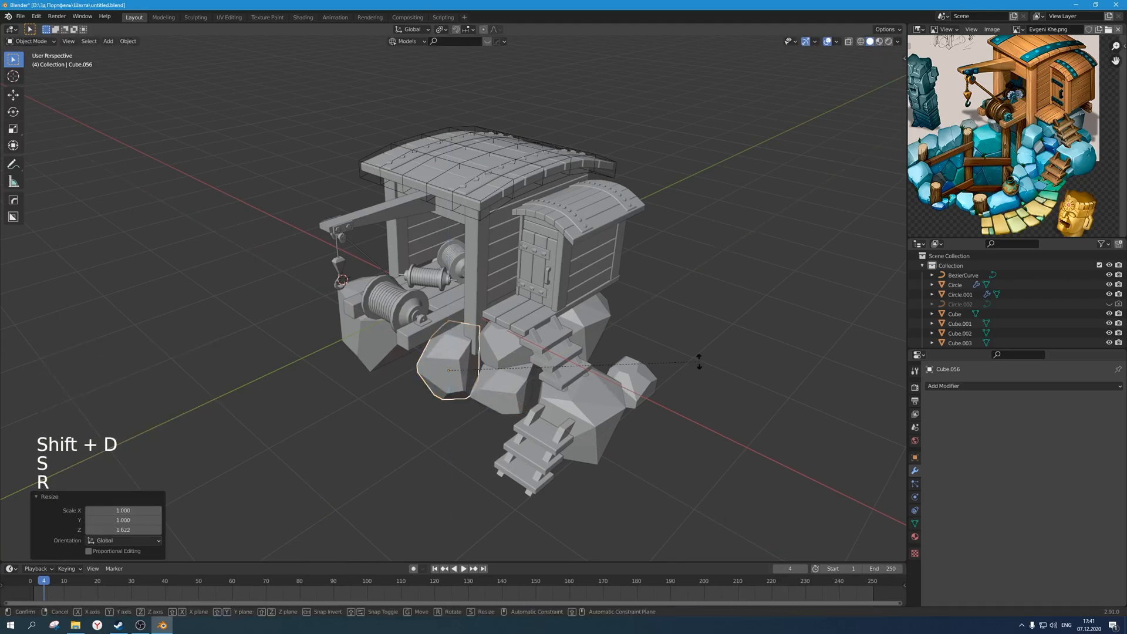
{"action": "key", "text": "Return"}
Narrow the copied stone to about 0.675 in X and Y, keeping its height.
{"action": "mouse_move", "coordinate": [624, 365]}
{"action": "middle_mouse_down"}
{"action": "mouse_move", "coordinate": [640, 375]}
{"action": "mouse_move", "coordinate": [629, 362]}
{"action": "middle_mouse_up"}
{"action": "key", "text": "s"}
{"action": "key", "text": "shift+z"}
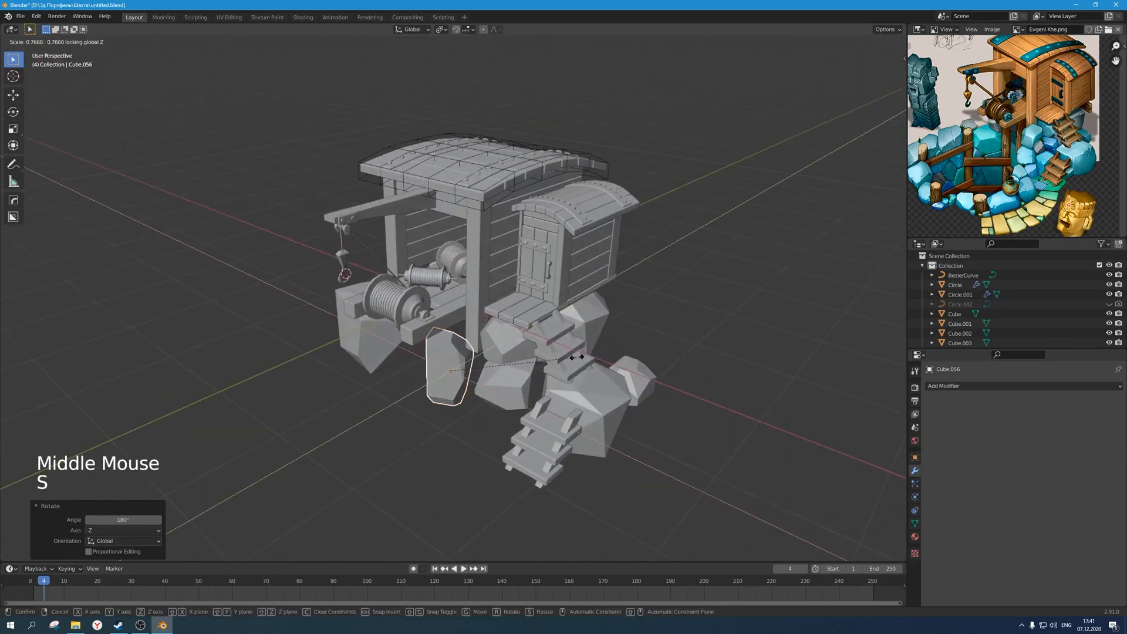
{"action": "left_click", "coordinate": [560, 358]}
{"action": "key", "text": "z"}
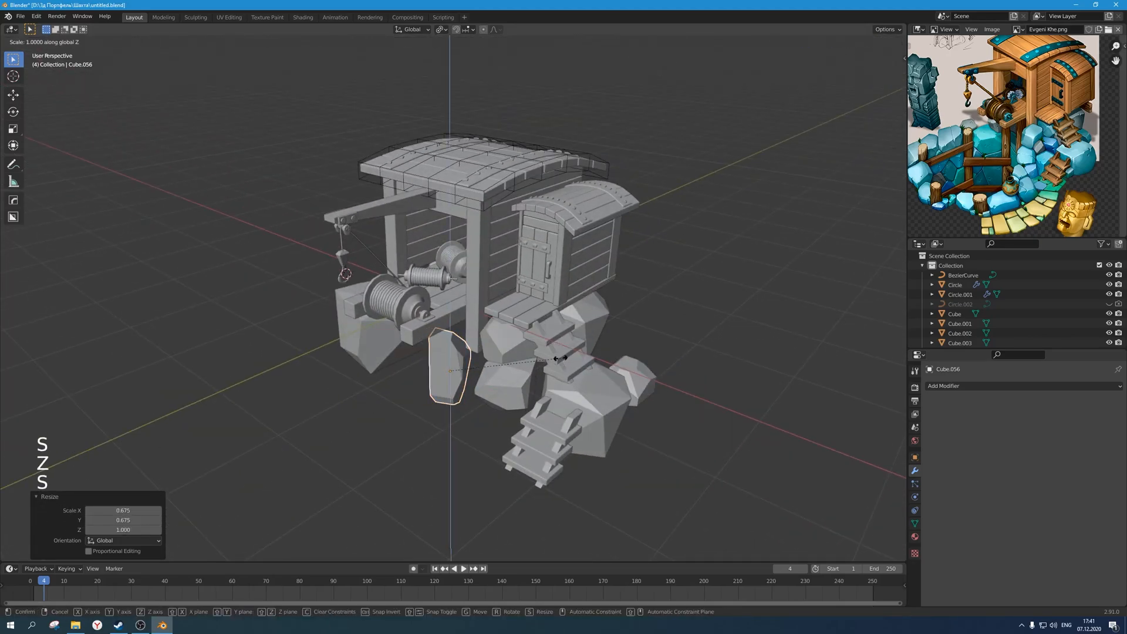
Position the narrow stone under the front post beside the platform, starting in top view and adjusting it along Y.
{"action": "key", "text": "KP_7"}
{"action": "key", "text": "g"}
{"action": "left_click", "coordinate": [561, 383]}
{"action": "middle_click_drag", "start_coordinate": [561, 383], "coordinate": [578, 404]}
{"action": "scroll", "coordinate": [547, 341], "scroll_direction": "up", "scroll_amount": 2}
{"action": "key", "text": "g"}
{"action": "left_click", "coordinate": [576, 342]}
{"action": "key", "text": "g"}
{"action": "key", "text": "y"}
{"action": "left_click", "coordinate": [545, 399]}
{"action": "key", "text": "g"}
{"action": "key", "text": "g"}
{"action": "left_click", "coordinate": [586, 409]}
Rotate the narrow stone under the front post around Z.
{"action": "scroll", "coordinate": [529, 455], "scroll_direction": "down", "scroll_amount": 2}
{"action": "middle_click_drag", "start_coordinate": [528, 456], "coordinate": [511, 458]}
{"action": "left_click", "coordinate": [470, 376]}
{"action": "key", "text": "r"}
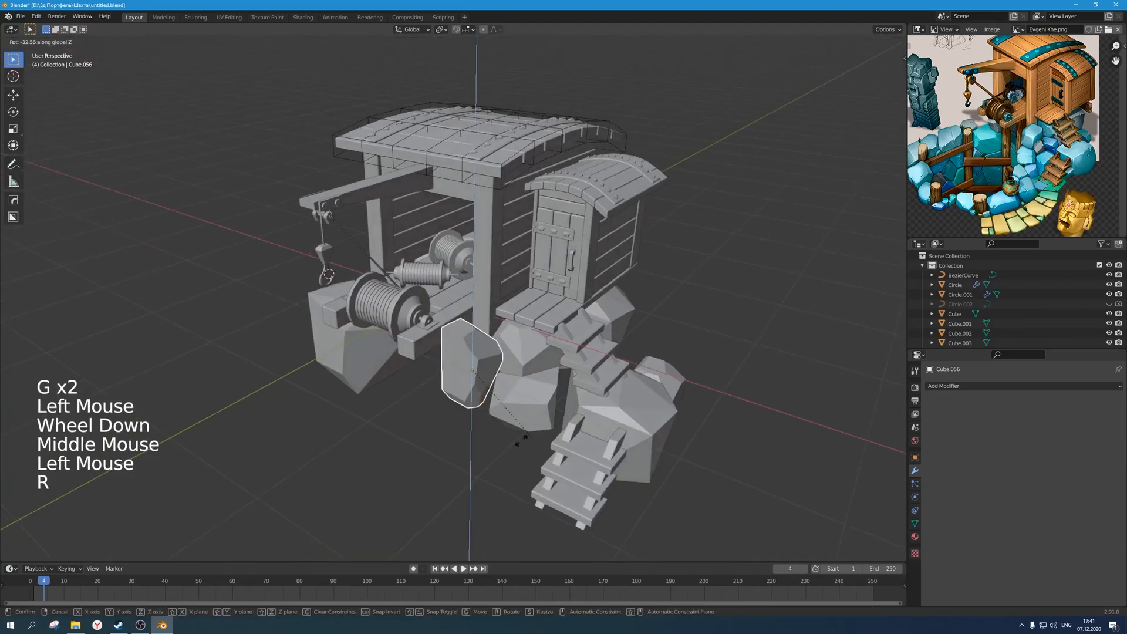
{"action": "left_click", "coordinate": [461, 436]}
Save the file and reposition the reference image to study its stone arrangement.
{"action": "scroll", "coordinate": [476, 425], "scroll_direction": "down", "scroll_amount": 2}
{"action": "middle_click_drag", "start_coordinate": [476, 425], "coordinate": [482, 401]}
{"action": "scroll", "coordinate": [464, 438], "scroll_direction": "down", "scroll_amount": 3}
{"action": "key", "text": "ctrl+s"}
{"action": "scroll", "coordinate": [469, 404], "scroll_direction": "up", "scroll_amount": 2}
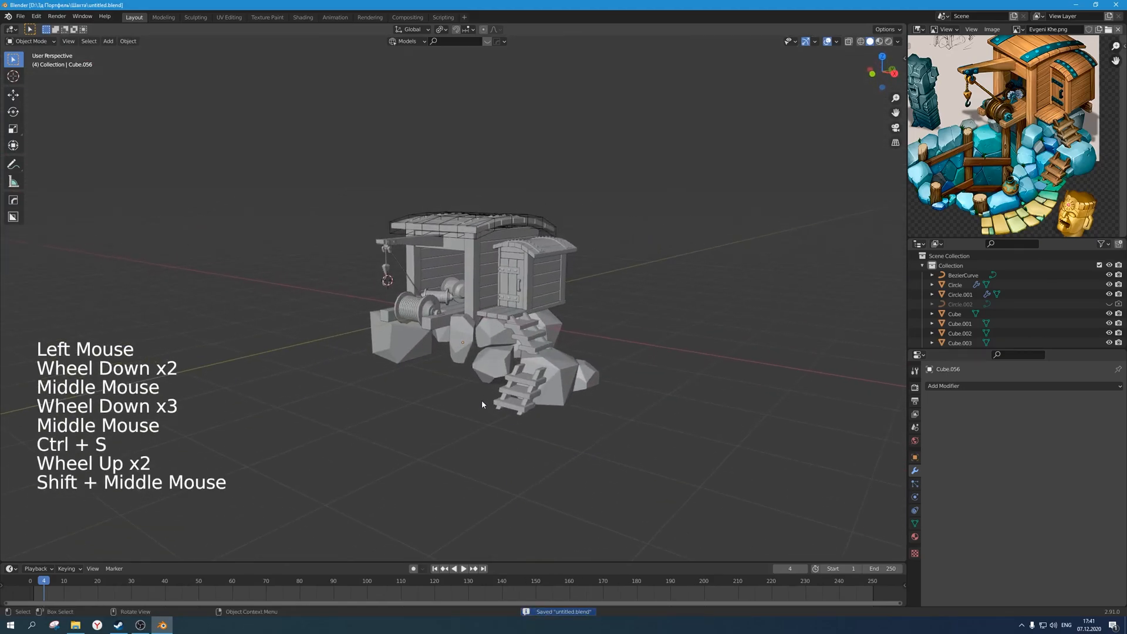
{"action": "key", "text": "ctrl+s"}
{"action": "scroll", "coordinate": [1010, 135], "scroll_direction": "down", "scroll_amount": 2}
{"action": "middle_click_drag", "start_coordinate": [1010, 135], "coordinate": [1023, 175]}
{"action": "scroll", "coordinate": [1021, 152], "scroll_direction": "up", "scroll_amount": 2}
Snap the 3D cursor to the stone under the winch, duplicate it in front view, and move the copy about 1.24 m along X and -0.60 m along Z.
{"action": "scroll", "coordinate": [529, 329], "scroll_direction": "down", "scroll_amount": 1}
{"action": "middle_click_drag", "start_coordinate": [528, 329], "coordinate": [450, 360]}
{"action": "scroll", "coordinate": [540, 328], "scroll_direction": "up", "scroll_amount": 1}
{"action": "scroll", "coordinate": [558, 329], "scroll_direction": "up", "scroll_amount": 2}
{"action": "left_click", "coordinate": [516, 376]}
{"action": "left_click", "coordinate": [387, 354]}
{"action": "key", "text": "KP_1"}
{"action": "scroll", "coordinate": [487, 396], "scroll_direction": "up", "scroll_amount": 2}
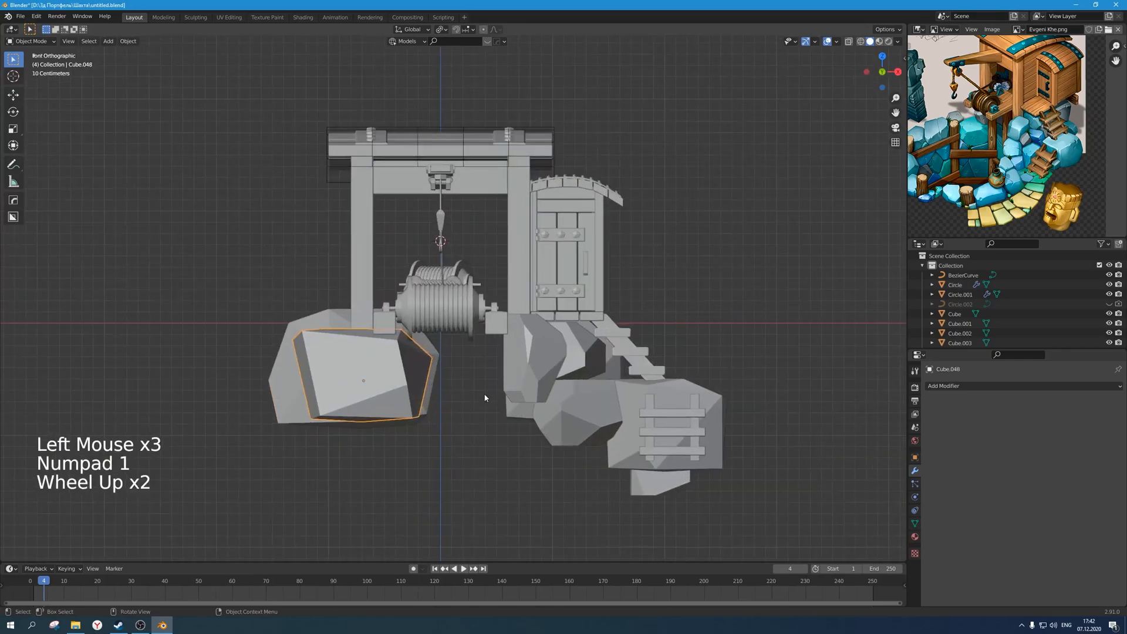
{"action": "key", "text": "shift+d"}
{"action": "left_click", "coordinate": [598, 446]}
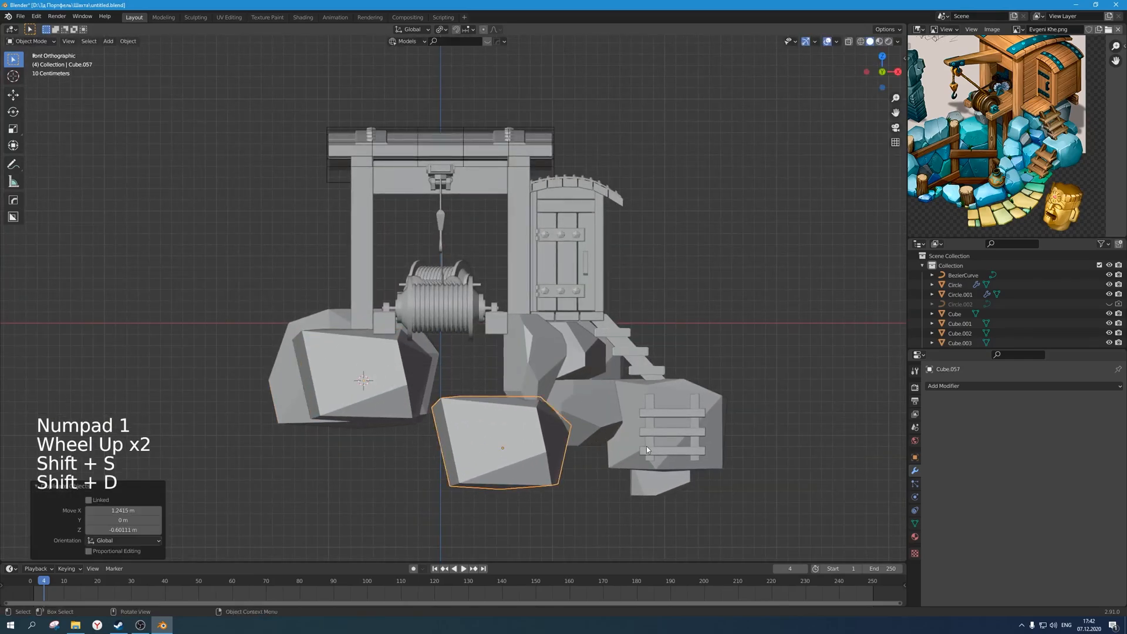
Scale the duplicated stone and move it toward the stones beneath the front post.
{"action": "key", "text": "s"}
{"action": "left_click", "coordinate": [590, 450]}
{"action": "key", "text": "g"}
{"action": "scroll", "coordinate": [598, 447], "scroll_direction": "down", "scroll_amount": 2}
{"action": "middle_click_drag", "start_coordinate": [598, 448], "coordinate": [549, 434]}
{"action": "left_click", "coordinate": [447, 448]}
Refine the duplicated stone's position below the front post, including its height along Z, and save the file.
{"action": "key", "text": "g"}
{"action": "left_click", "coordinate": [526, 460]}
{"action": "key", "text": "g"}
{"action": "key", "text": "z"}
{"action": "left_click", "coordinate": [543, 453]}
{"action": "scroll", "coordinate": [607, 449], "scroll_direction": "down", "scroll_amount": 3}
{"action": "key", "text": "ctrl+s"}
Select the narrow stone under the front post and adjust its position along global Y.
{"action": "scroll", "coordinate": [529, 459], "scroll_direction": "up", "scroll_amount": 1}
{"action": "scroll", "coordinate": [449, 453], "scroll_direction": "up", "scroll_amount": 2}
{"action": "left_click", "coordinate": [543, 414]}
{"action": "scroll", "coordinate": [543, 414], "scroll_direction": "up", "scroll_amount": 1}
{"action": "left_click", "coordinate": [460, 410]}
{"action": "key", "text": "g"}
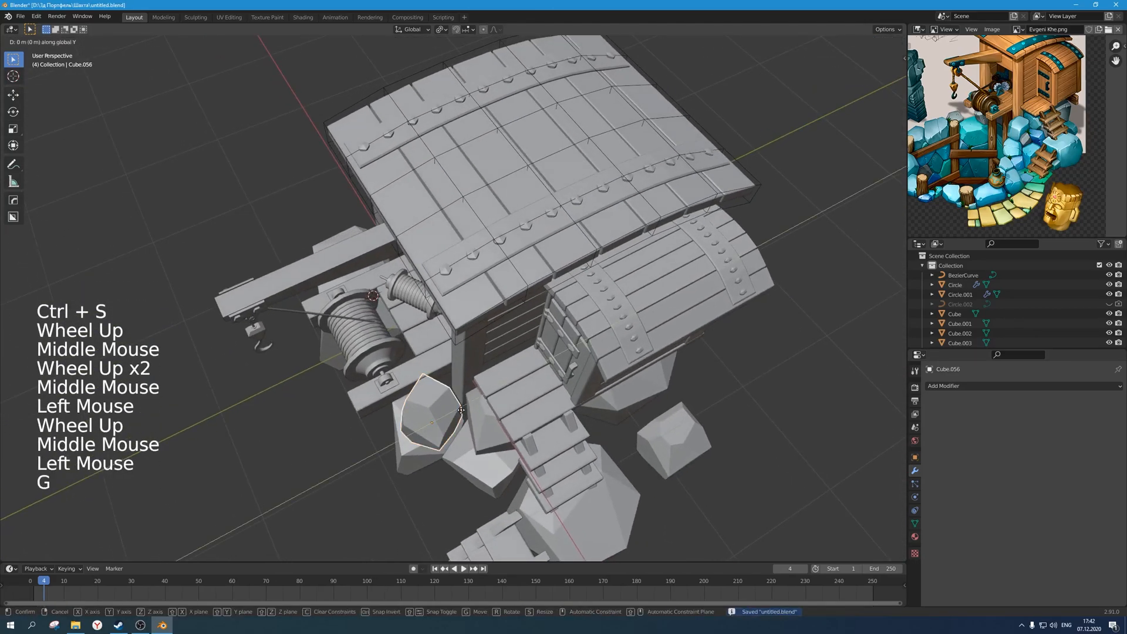
{"action": "left_click", "coordinate": [461, 410]}
Reshape the narrow stone under the front post by moving its vertices in Edit Mode, and save the file.
{"action": "scroll", "coordinate": [461, 410], "scroll_direction": "down", "scroll_amount": 2}
{"action": "middle_click_drag", "start_coordinate": [461, 410], "coordinate": [460, 456]}
{"action": "key", "text": "Tab"}
{"action": "key", "text": "alt+z"}
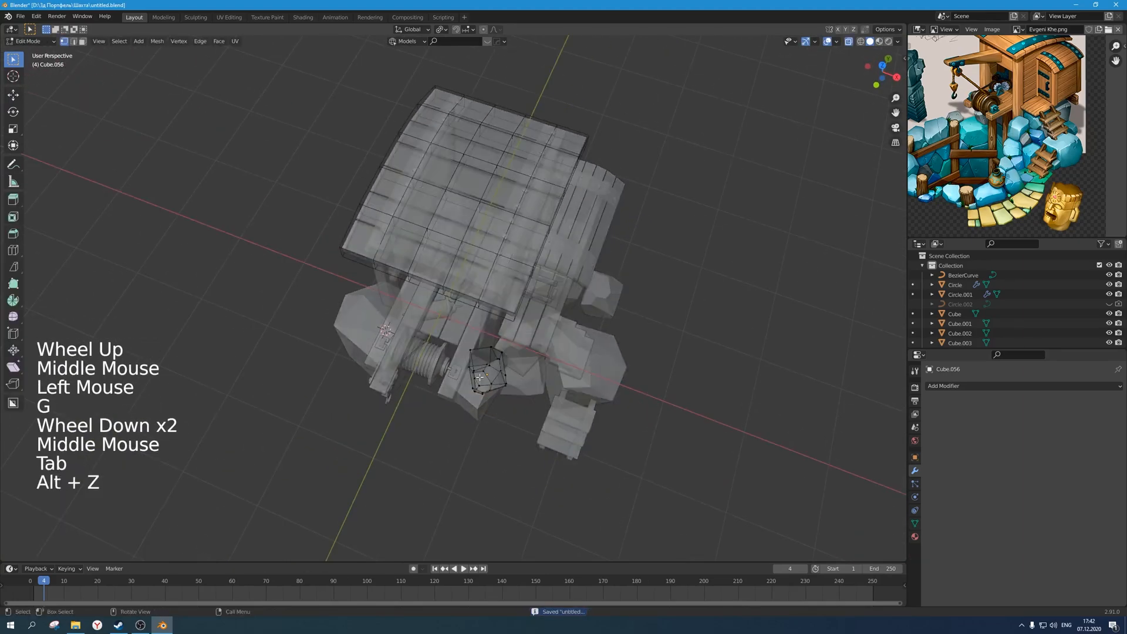
{"action": "scroll", "coordinate": [455, 340], "scroll_direction": "up", "scroll_amount": 1}
{"action": "key", "text": "g"}
{"action": "key", "text": "alt+z"}
{"action": "scroll", "coordinate": [577, 398], "scroll_direction": "down", "scroll_amount": 3}
{"action": "middle_click_drag", "start_coordinate": [577, 398], "coordinate": [456, 441]}
{"action": "key", "text": "Tab"}
{"action": "key", "text": "ctrl+s"}
Check the small lower stone against the surrounding stones and staircases, and save the file.
{"action": "left_click", "coordinate": [537, 395], "text": "ctrl"}
{"action": "scroll", "coordinate": [538, 395], "scroll_direction": "up", "scroll_amount": 3}
{"action": "left_click", "coordinate": [456, 440]}
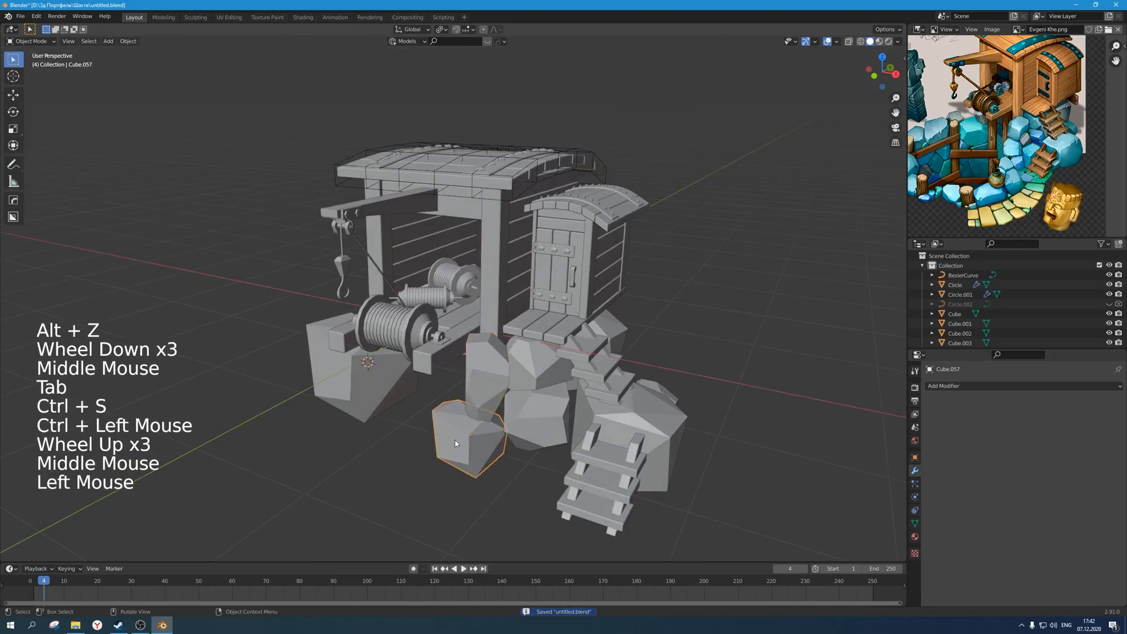
{"action": "scroll", "coordinate": [456, 446], "scroll_direction": "down", "scroll_amount": 3}
{"action": "left_click", "coordinate": [532, 443]}
{"action": "key", "text": "ctrl+s"}
{"action": "middle_click_drag", "start_coordinate": [532, 442], "coordinate": [533, 438]}
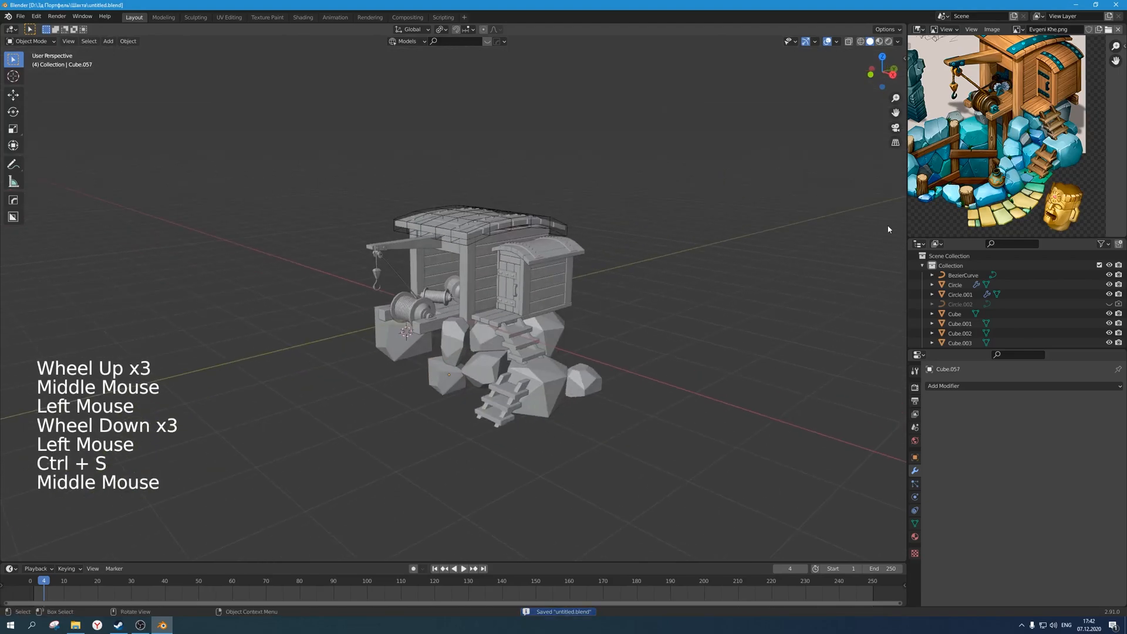
Reframe the reference image to examine the rocks and ground around the hut, and save the file.
{"action": "scroll", "coordinate": [963, 157], "scroll_direction": "down", "scroll_amount": 2}
{"action": "mouse_move", "coordinate": [963, 158]}
{"action": "middle_mouse_down"}
{"action": "mouse_move", "coordinate": [976, 179]}
{"action": "mouse_move", "coordinate": [969, 164]}
{"action": "middle_mouse_up"}
{"action": "scroll", "coordinate": [969, 155], "scroll_direction": "up", "scroll_amount": 2}
{"action": "scroll", "coordinate": [978, 168], "scroll_direction": "up", "scroll_amount": 1}
{"action": "scroll", "coordinate": [978, 170], "scroll_direction": "down", "scroll_amount": 1}
{"action": "scroll", "coordinate": [963, 159], "scroll_direction": "up", "scroll_amount": 1}
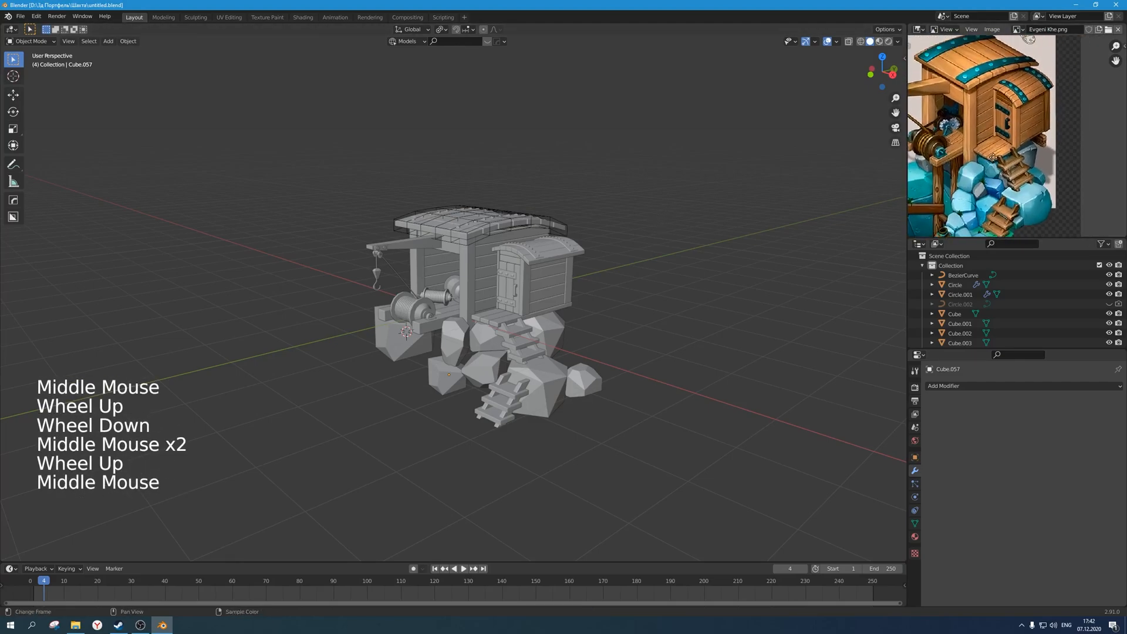
{"action": "scroll", "coordinate": [969, 165], "scroll_direction": "down", "scroll_amount": 1}
{"action": "middle_click_drag", "start_coordinate": [593, 282], "coordinate": [579, 272]}
{"action": "key", "text": "ctrl+s"}
Add a cube, scale it about 2.12 times, and center it under the hut and stones in top view.
{"action": "key", "text": "shift+a"}
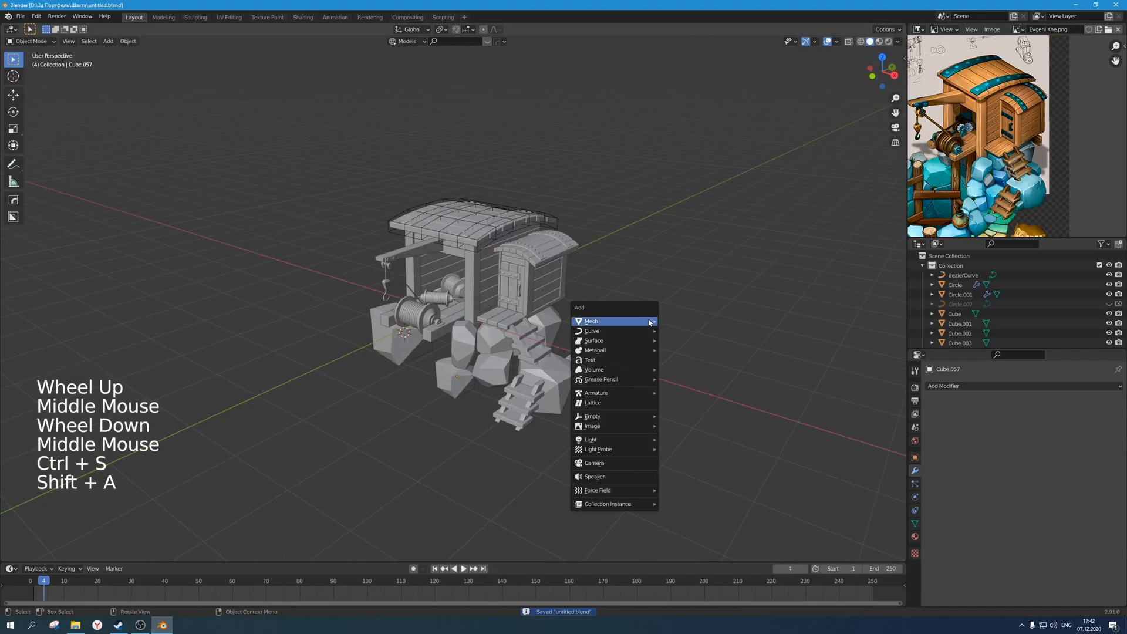
{"action": "mouse_move", "coordinate": [650, 327]}
{"action": "left_click", "coordinate": [691, 330]}
{"action": "middle_click_drag", "start_coordinate": [675, 339], "coordinate": [654, 340]}
{"action": "key", "text": "KP_7"}
{"action": "key", "text": "g"}
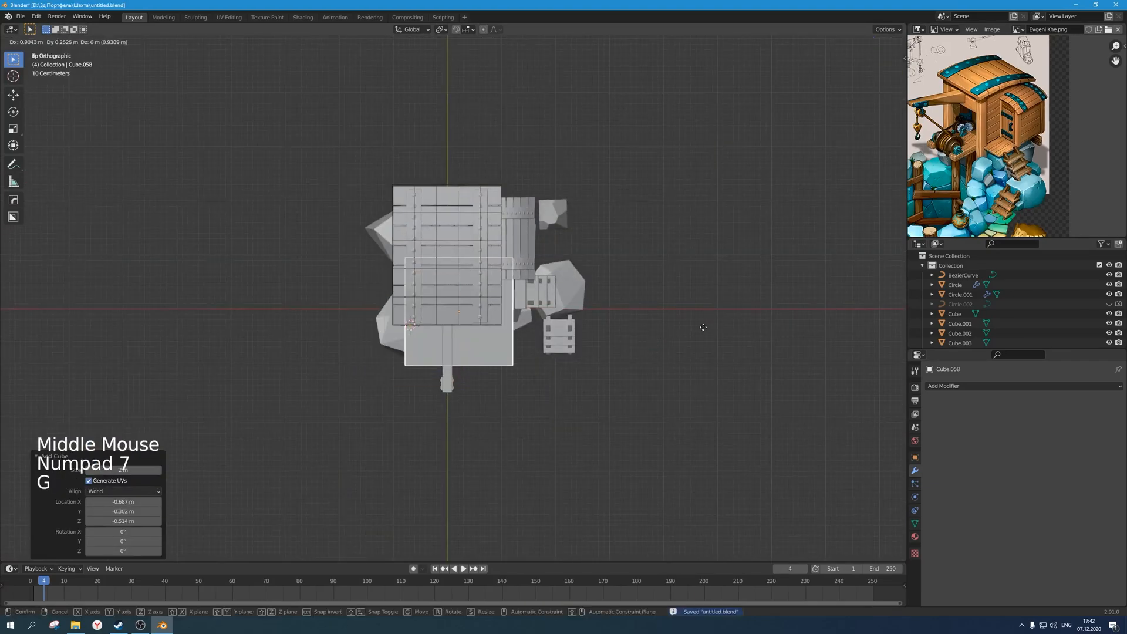
{"action": "left_click", "coordinate": [703, 327]}
{"action": "key", "text": "s"}
{"action": "left_click", "coordinate": [1, 352]}
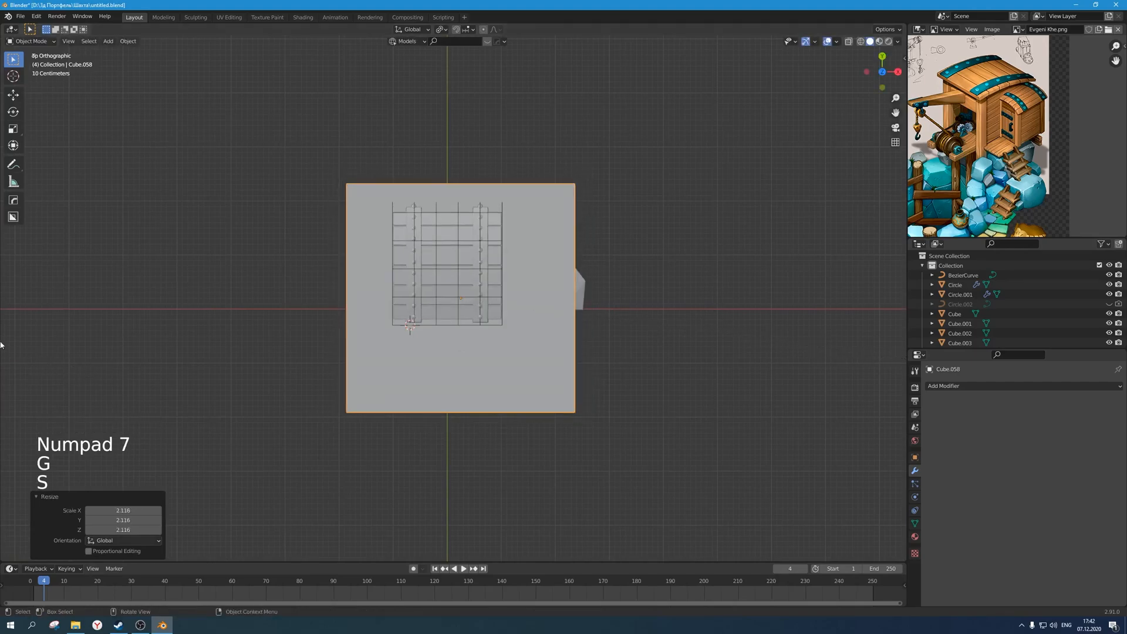
{"action": "key", "text": "g"}
{"action": "left_click", "coordinate": [388, 353]}
Flatten the cube to 0.175 along Z and lower it about 1.13 m beneath the stones.
{"action": "middle_click_drag", "start_coordinate": [397, 352], "coordinate": [531, 280]}
{"action": "key", "text": "s"}
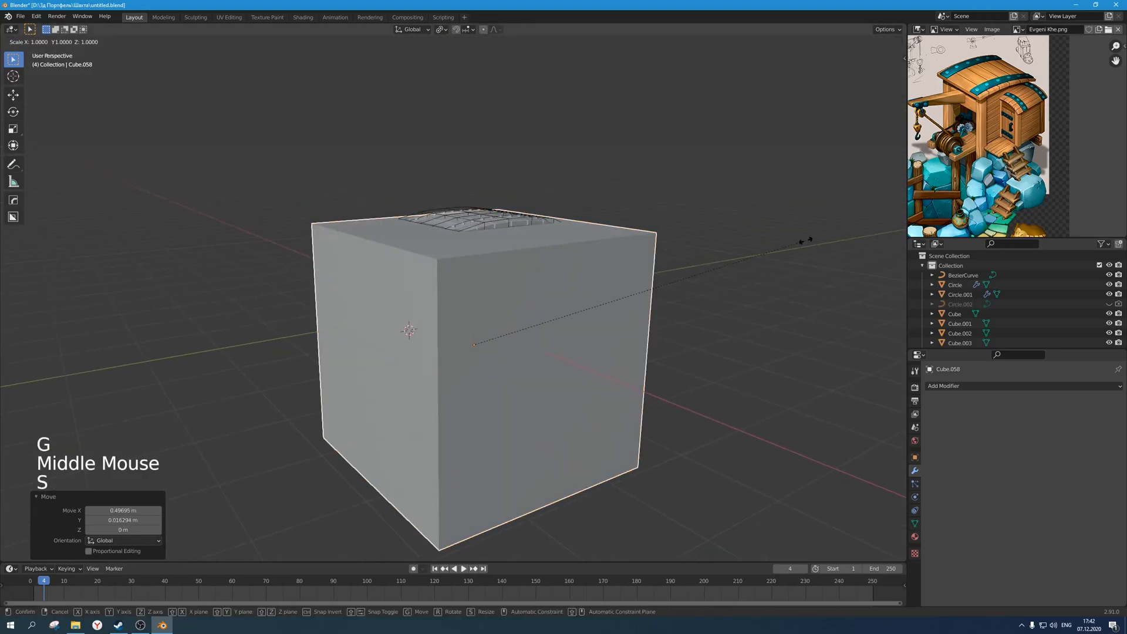
{"action": "key", "text": "z"}
{"action": "left_click", "coordinate": [532, 322]}
{"action": "key", "text": "g"}
{"action": "key", "text": "z"}
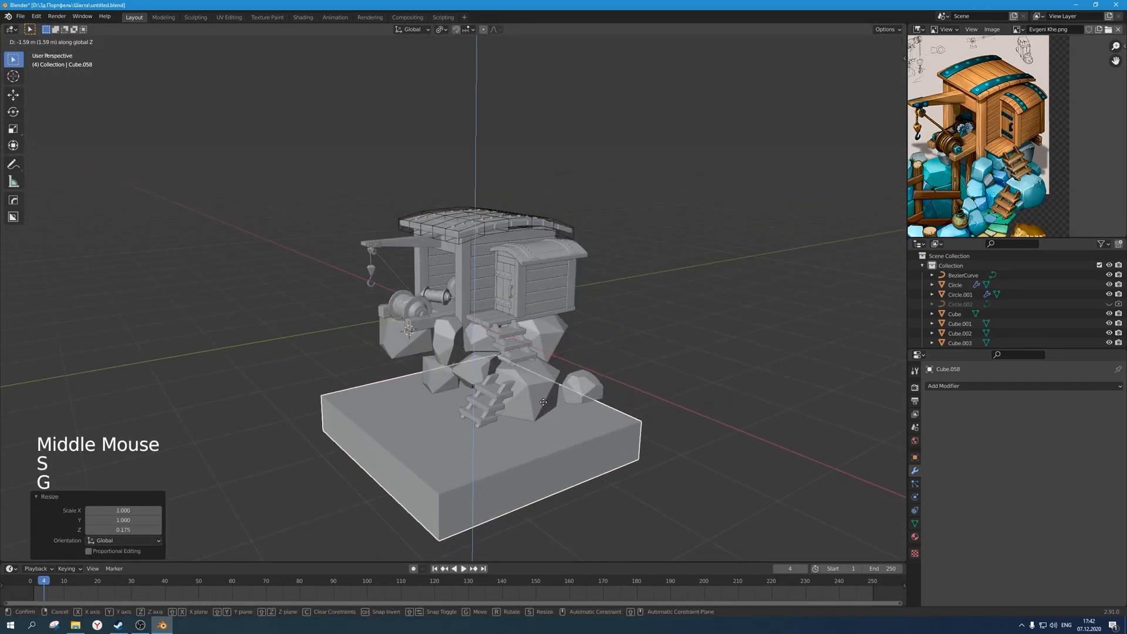
{"action": "left_click", "coordinate": [551, 381]}
Raise the base slab about 0.06 m along Z in front view to meet the lowest stones.
{"action": "key", "text": "KP_1"}
{"action": "scroll", "coordinate": [551, 379], "scroll_direction": "up", "scroll_amount": 2}
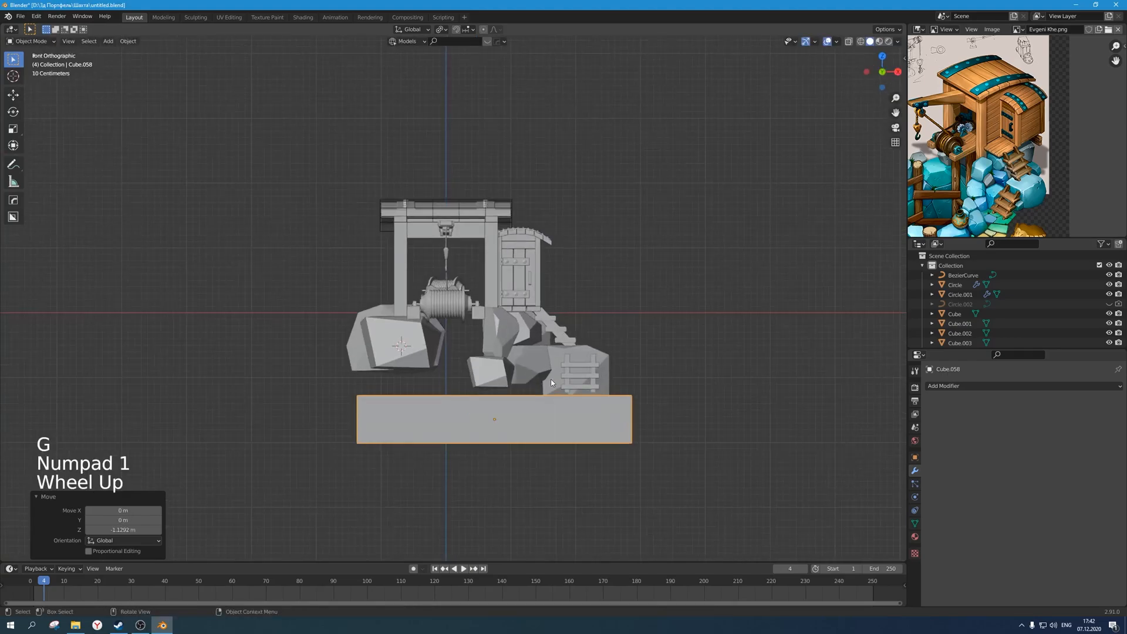
{"action": "key", "text": "g"}
{"action": "key", "text": "z"}
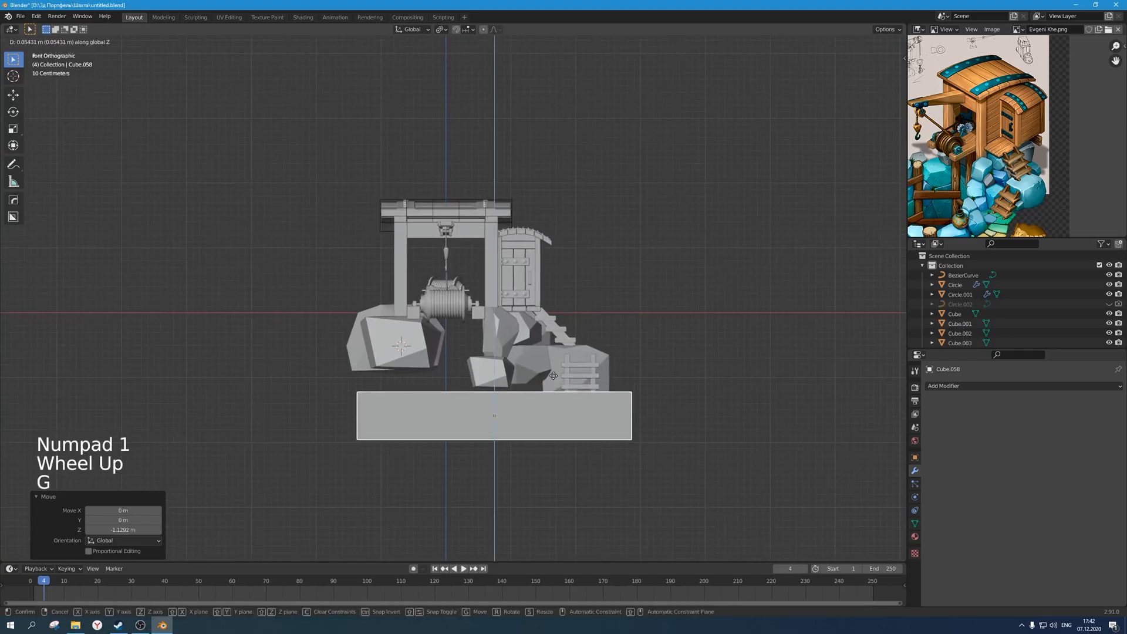
{"action": "scroll", "coordinate": [607, 413], "scroll_direction": "up", "scroll_amount": 1}
{"action": "middle_click_drag", "start_coordinate": [607, 412], "coordinate": [560, 429]}
Shift the base slab in top view by about -0.06 m along X and 0.11 m along Y.
{"action": "scroll", "coordinate": [585, 420], "scroll_direction": "down", "scroll_amount": 3}
{"action": "key", "text": "KP_7"}
{"action": "scroll", "coordinate": [560, 434], "scroll_direction": "up", "scroll_amount": 1}
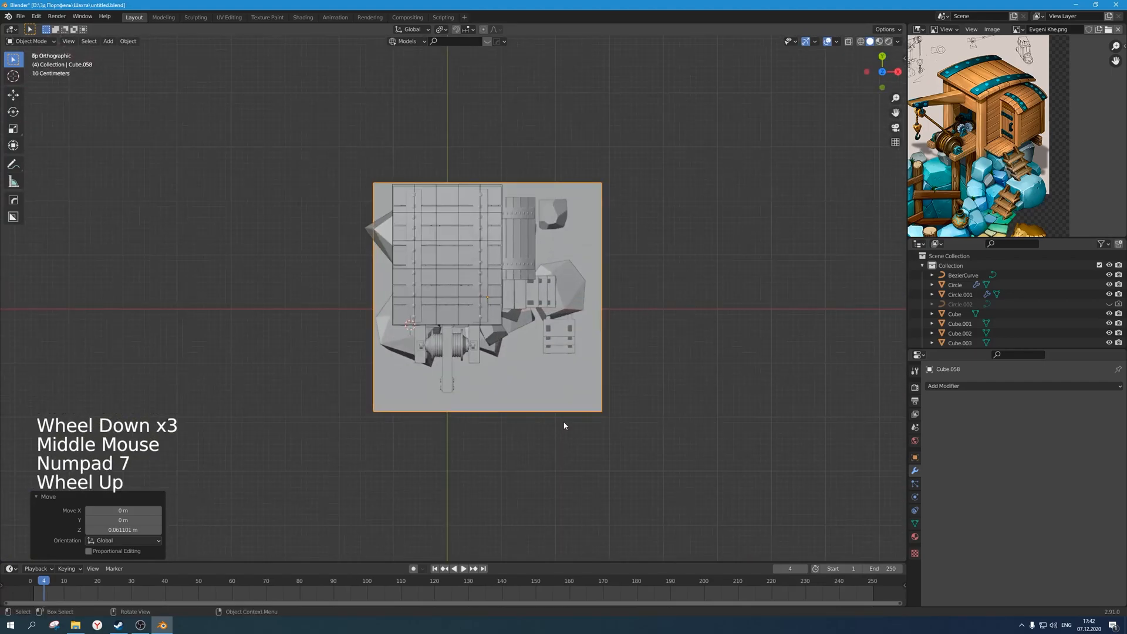
{"action": "key", "text": "g"}
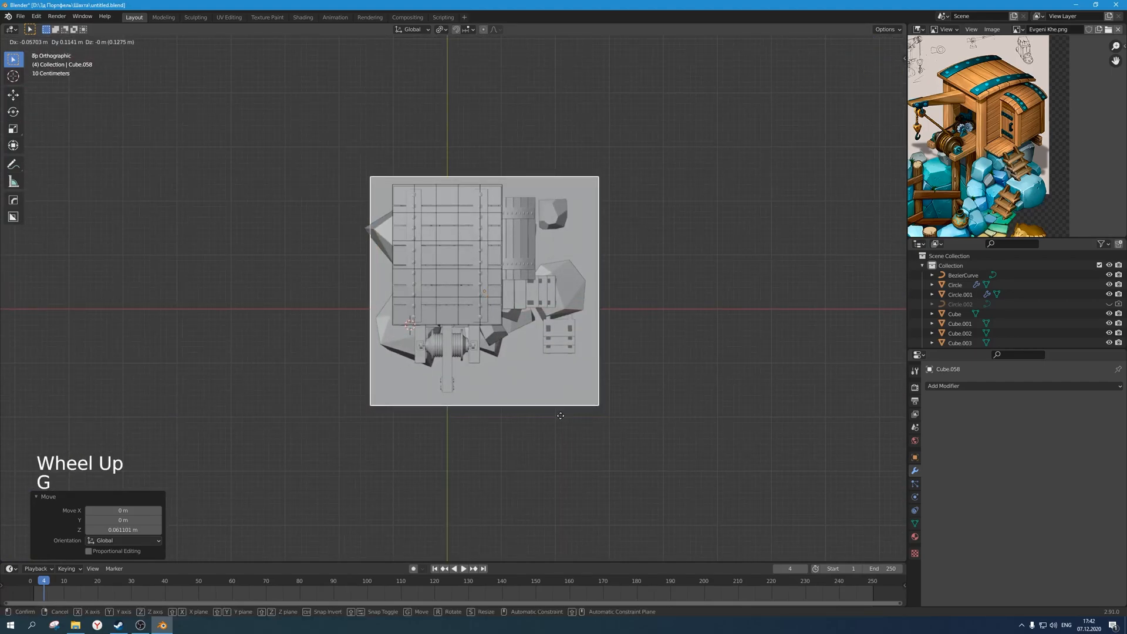
{"action": "left_click", "coordinate": [560, 416]}
{"action": "scroll", "coordinate": [573, 446], "scroll_direction": "up", "scroll_amount": 1}
{"action": "middle_click_drag", "start_coordinate": [573, 446], "coordinate": [555, 420]}
{"action": "scroll", "coordinate": [547, 393], "scroll_direction": "down", "scroll_amount": 2}
Thin the base slab by raising its bottom face along Z in Edit Mode.
{"action": "left_click", "coordinate": [554, 404]}
{"action": "key", "text": "Tab"}
{"action": "key", "text": "alt+z"}
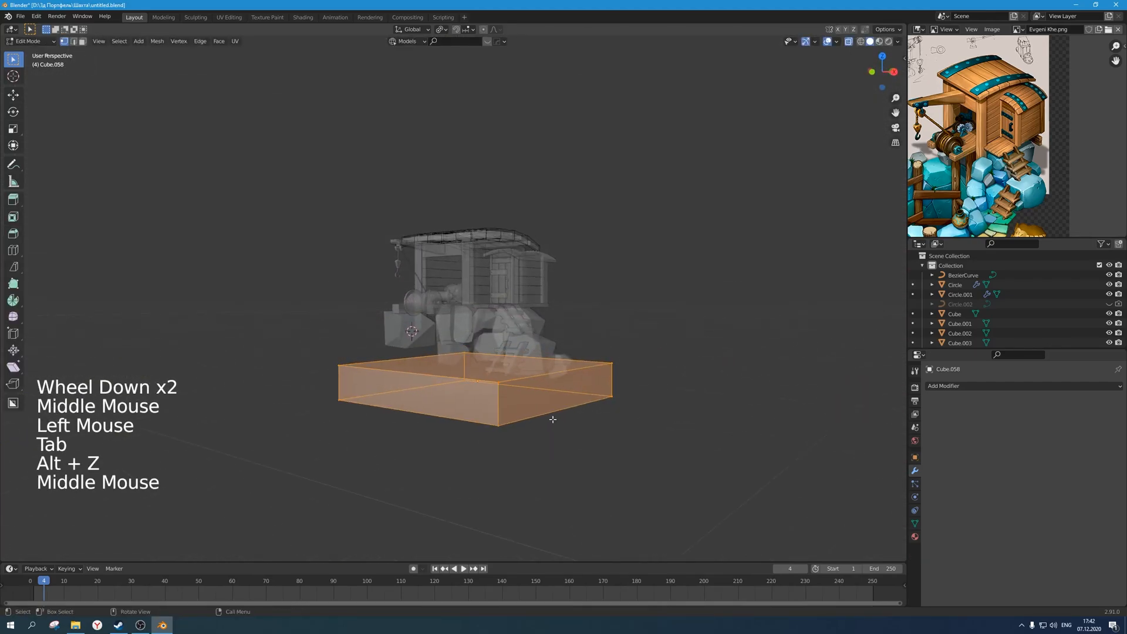
{"action": "key", "text": "3"}
{"action": "left_click", "coordinate": [555, 420]}
{"action": "left_click", "coordinate": [478, 402]}
{"action": "scroll", "coordinate": [478, 402], "scroll_direction": "up", "scroll_amount": 3}
{"action": "left_click", "coordinate": [512, 501]}
{"action": "scroll", "coordinate": [512, 500], "scroll_direction": "down", "scroll_amount": 1}
{"action": "scroll", "coordinate": [569, 463], "scroll_direction": "down", "scroll_amount": 1}
{"action": "key", "text": "g"}
{"action": "key", "text": "z"}
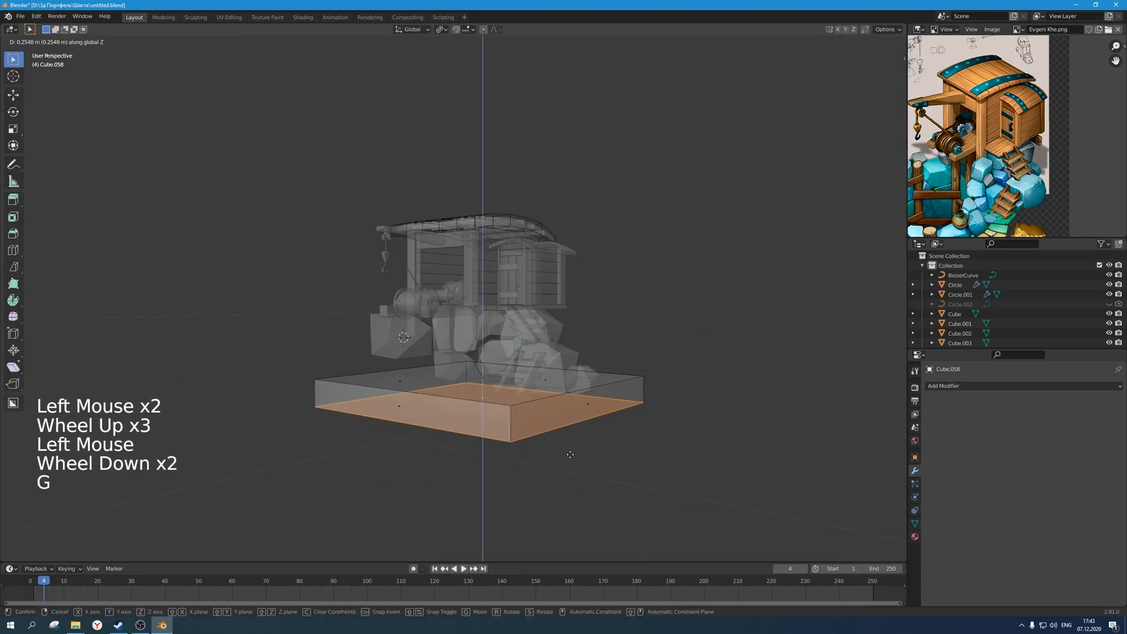
{"action": "key", "text": "alt+z"}
{"action": "key", "text": "Tab"}
{"action": "scroll", "coordinate": [574, 456], "scroll_direction": "down", "scroll_amount": 2}
{"action": "middle_click_drag", "start_coordinate": [574, 455], "coordinate": [485, 358]}
Readjust the base slab's selected face in Edit Mode, return to Object Mode, and save the file.
{"action": "key", "text": "Tab"}
{"action": "key", "text": "g"}
{"action": "key", "text": "alt+z"}
{"action": "key", "text": "Tab"}
{"action": "left_click", "coordinate": [541, 437]}
{"action": "key", "text": "alt+z"}
{"action": "scroll", "coordinate": [540, 412], "scroll_direction": "up", "scroll_amount": 2}
{"action": "key", "text": "ctrl+s"}
{"action": "scroll", "coordinate": [441, 393], "scroll_direction": "up", "scroll_amount": 1}
{"action": "key", "text": "ctrl+s"}
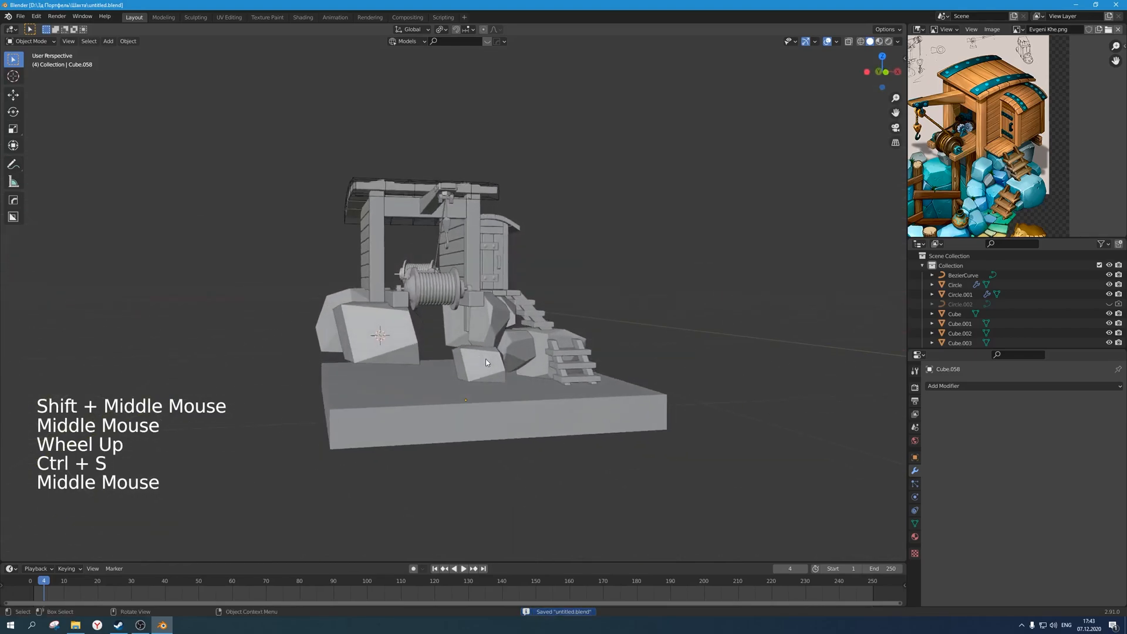
Duplicate the small lower stone, place the copy under the large winch stone in front view, and scale it to 0.782.
{"action": "left_click", "coordinate": [484, 367]}
{"action": "key", "text": "KP_1"}
{"action": "key", "text": "shift+d"}
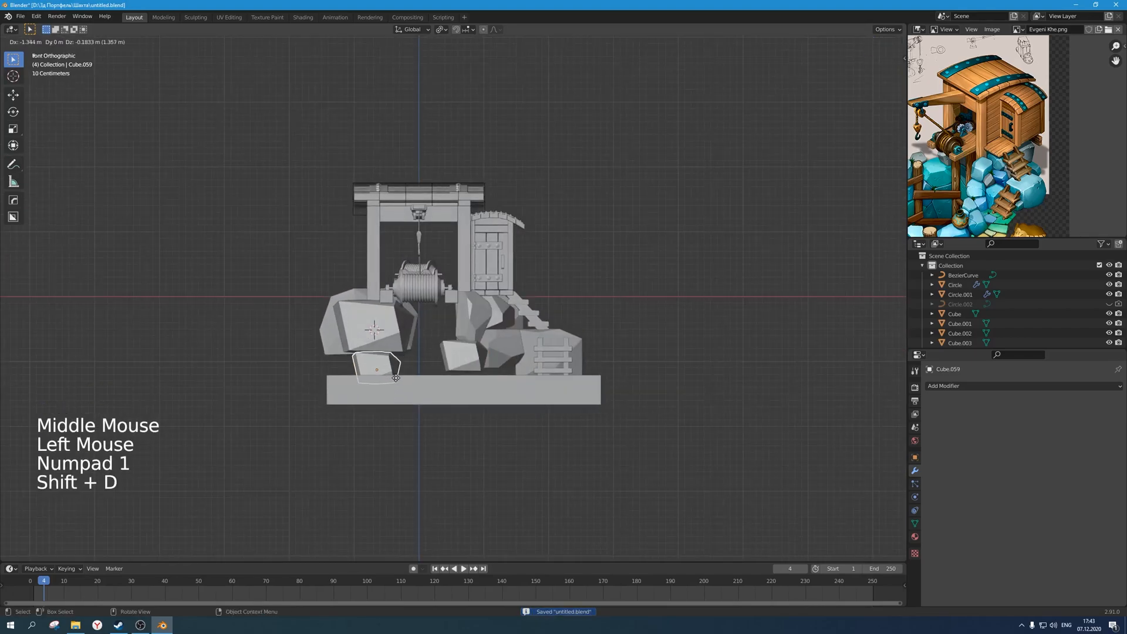
{"action": "left_click", "coordinate": [398, 375]}
{"action": "key", "text": "s"}
{"action": "left_click", "coordinate": [394, 373]}
Check the copied small stone from the side and front, and move it along X.
{"action": "middle_click_drag", "start_coordinate": [394, 370], "coordinate": [541, 373]}
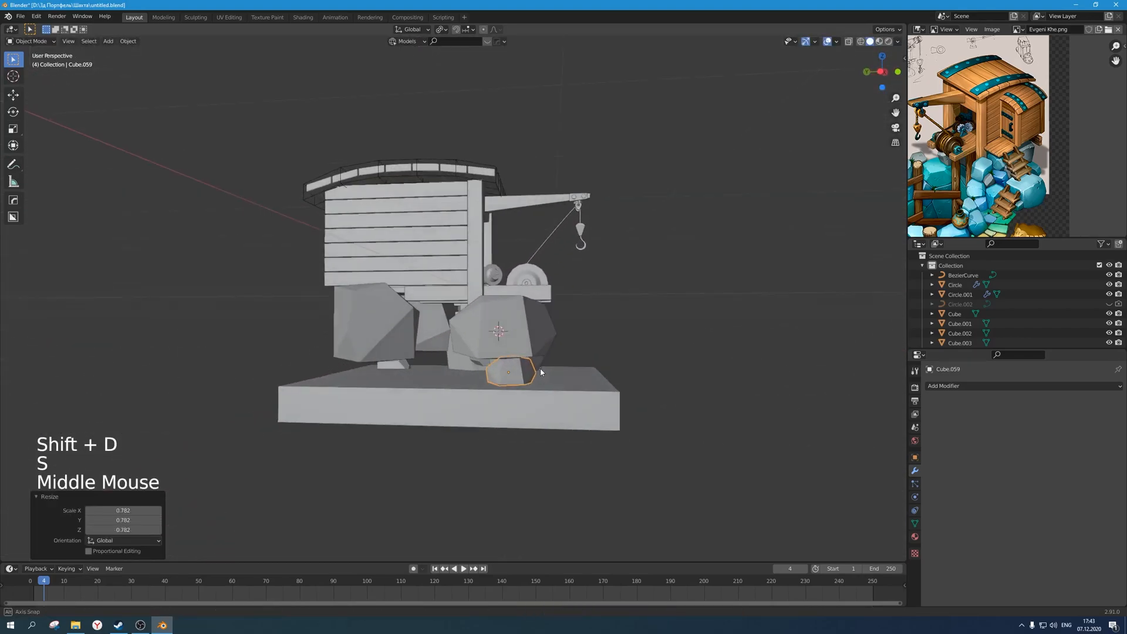
{"action": "key", "text": "KP_1"}
{"action": "key", "text": "KP_3"}
{"action": "key", "text": "KP_1"}
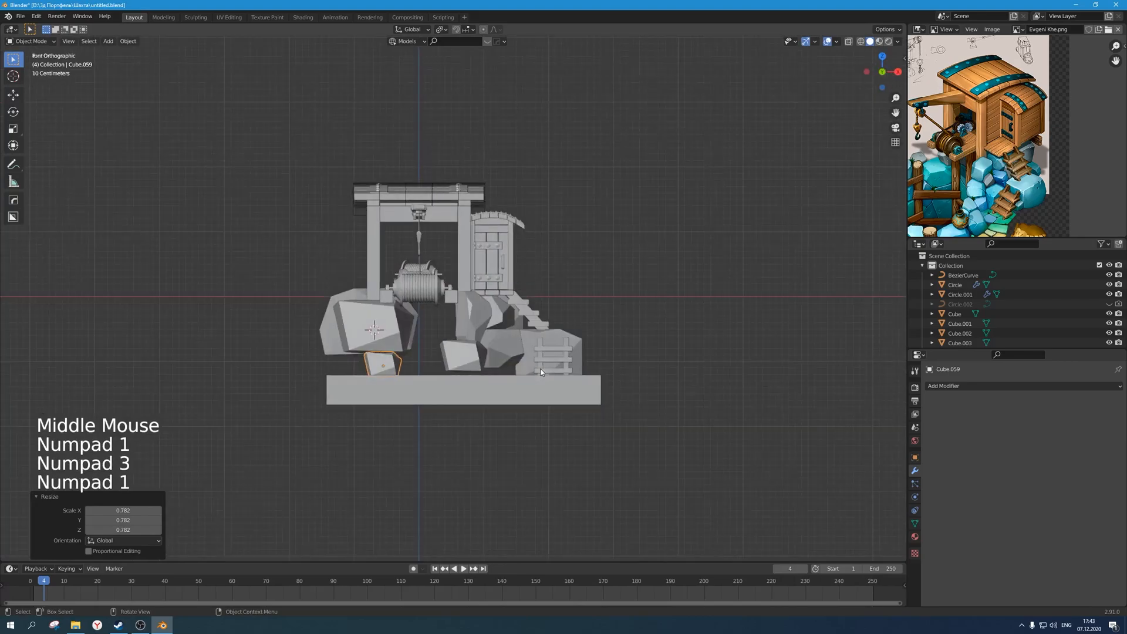
{"action": "key", "text": "g"}
{"action": "key", "text": "x"}
{"action": "left_click", "coordinate": [444, 362]}
{"action": "middle_click_drag", "start_coordinate": [423, 365], "coordinate": [375, 414]}
Fine-tune the copied small stone's placement beneath the large winch stone and save the file.
{"action": "key", "text": "g"}
{"action": "key", "text": "x"}
{"action": "left_click", "coordinate": [590, 360]}
{"action": "key", "text": "x"}
{"action": "left_click", "coordinate": [456, 382]}
{"action": "scroll", "coordinate": [416, 390], "scroll_direction": "up", "scroll_amount": 2}
{"action": "key", "text": "ctrl+s"}
{"action": "scroll", "coordinate": [375, 414], "scroll_direction": "down", "scroll_amount": 2, "text": "ctrl"}
{"action": "scroll", "coordinate": [370, 418], "scroll_direction": "down", "scroll_amount": 1}
Divide the base slab into a grid with evenly spaced loop cuts in both directions, and save the file.
{"action": "left_click", "coordinate": [370, 418]}
{"action": "key", "text": "Tab"}
{"action": "scroll", "coordinate": [411, 399], "scroll_direction": "down", "scroll_amount": 3}
{"action": "key", "text": "ctrl+r"}
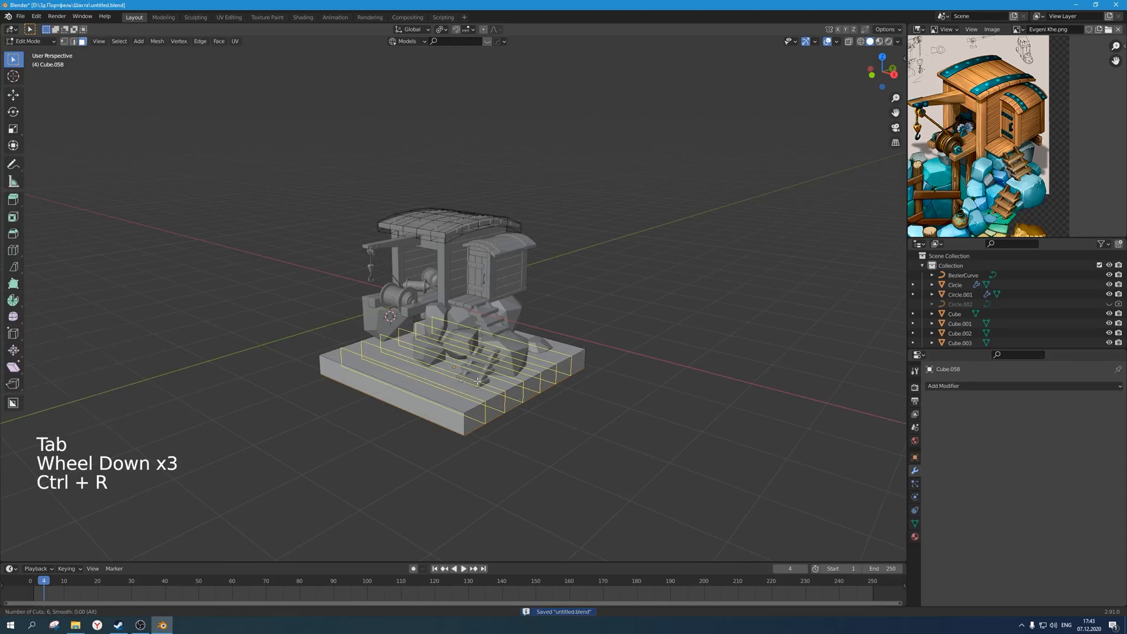
{"action": "left_click", "coordinate": [478, 382]}
{"action": "right_click", "coordinate": [478, 382]}
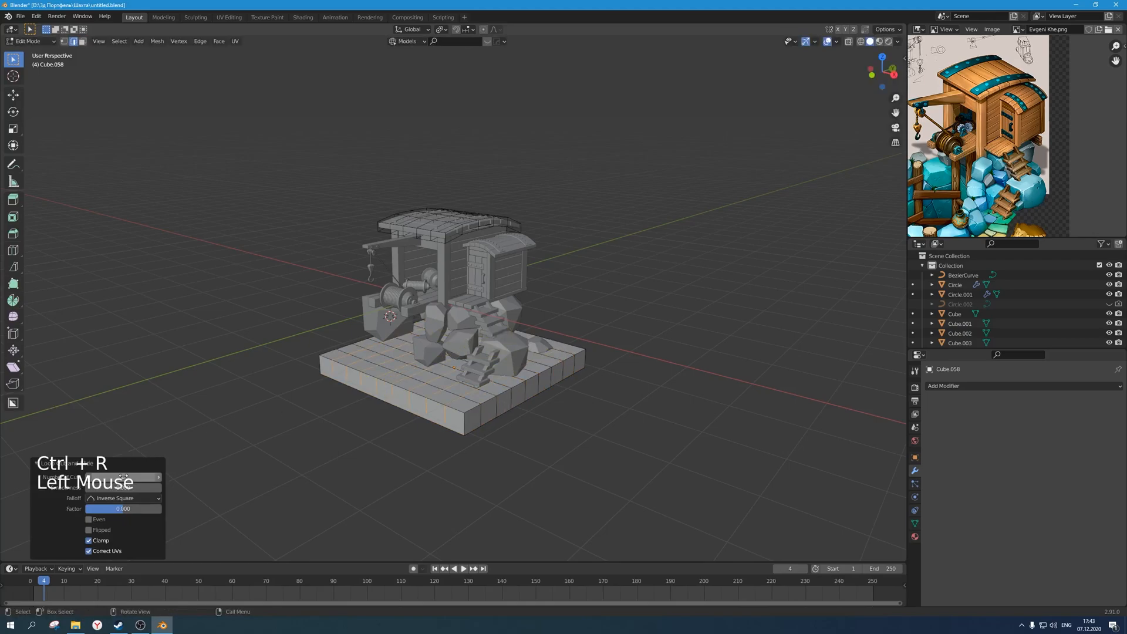
{"action": "middle_click_drag", "start_coordinate": [343, 413], "coordinate": [417, 386]}
{"action": "key", "text": "ctrl+s"}
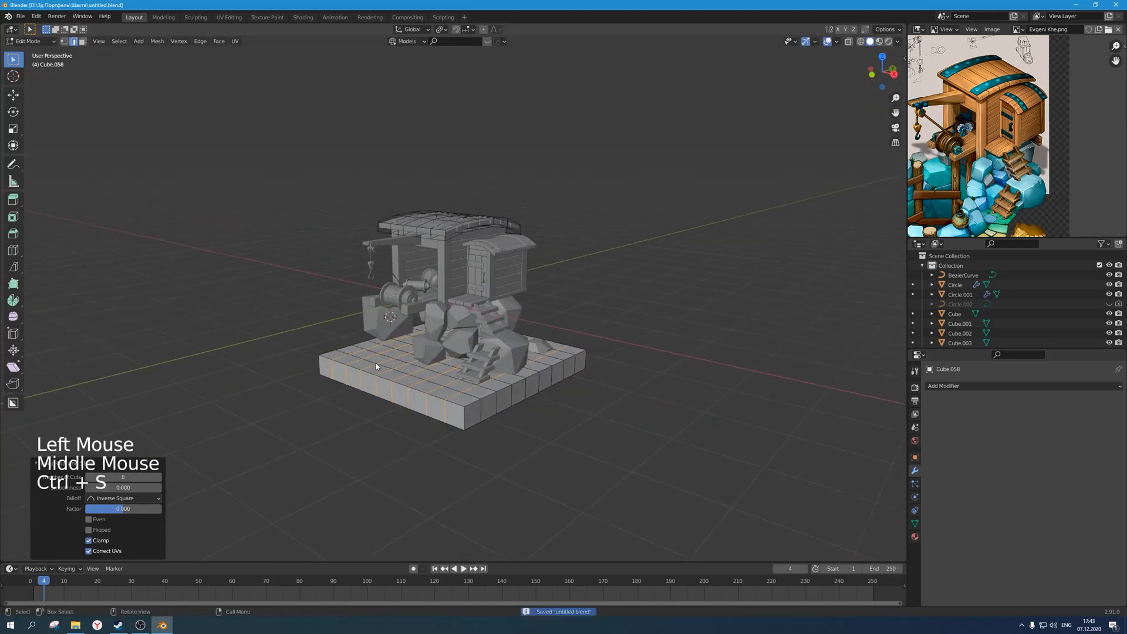
Box-select the base slab's lower vertices with X-ray on and hide them, leaving only the top surface.
{"action": "scroll", "coordinate": [351, 382], "scroll_direction": "up", "scroll_amount": 2}
{"action": "key", "text": "1"}
{"action": "middle_click_drag", "start_coordinate": [372, 387], "coordinate": [420, 380]}
{"action": "scroll", "coordinate": [361, 400], "scroll_direction": "down", "scroll_amount": 2}
{"action": "key", "text": "1"}
{"action": "middle_click_drag", "start_coordinate": [446, 441], "coordinate": [664, 460]}
{"action": "key", "text": "alt+z"}
{"action": "left_click_drag", "start_coordinate": [662, 461], "coordinate": [252, 366]}
{"action": "middle_click_drag", "start_coordinate": [253, 366], "coordinate": [471, 408]}
{"action": "key", "text": "h"}
{"action": "key", "text": "alt+z"}
Raise a ground vertex near the winch stone along Z with smooth proportional editing of about 1.77, forming a mound about 0.43 m high.
{"action": "scroll", "coordinate": [429, 400], "scroll_direction": "up", "scroll_amount": 1}
{"action": "left_click", "coordinate": [379, 366]}
{"action": "key", "text": "alt+z"}
{"action": "key", "text": "alt+z"}
{"action": "left_click", "coordinate": [367, 362]}
{"action": "scroll", "coordinate": [481, 397], "scroll_direction": "up", "scroll_amount": 1}
{"action": "scroll", "coordinate": [480, 397], "scroll_direction": "up", "scroll_amount": 1}
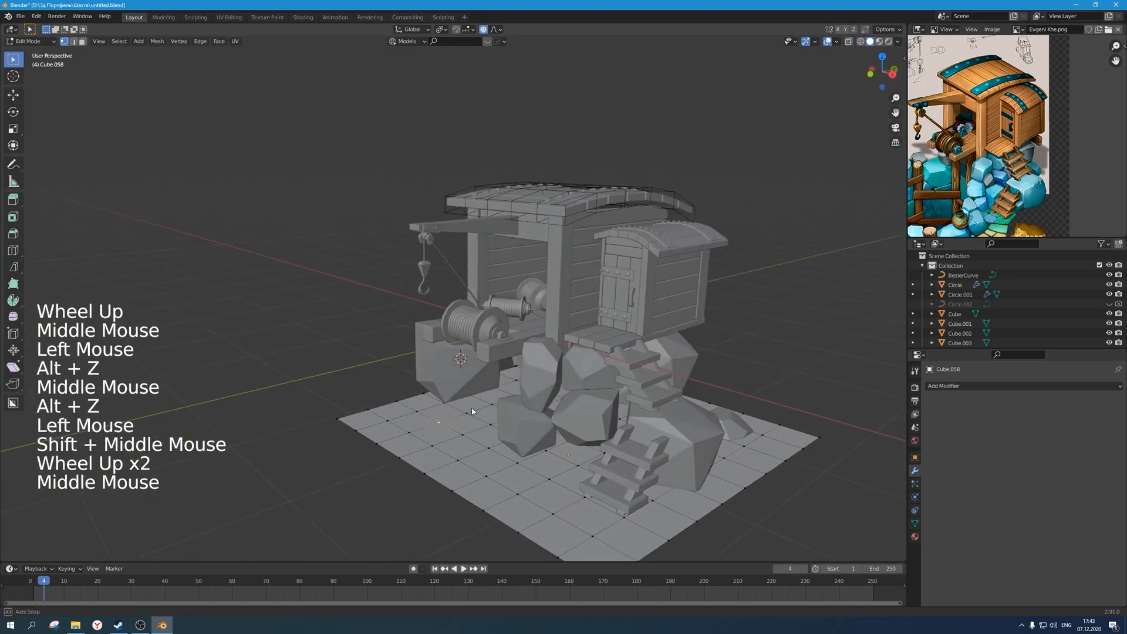
{"action": "key", "text": "g"}
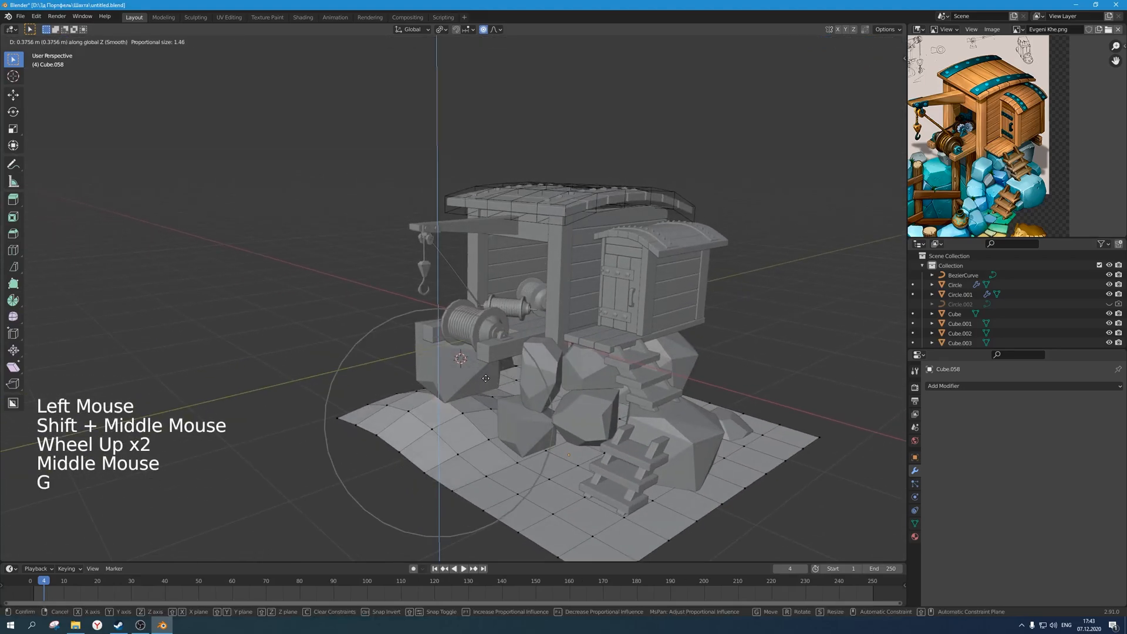
{"action": "scroll", "coordinate": [488, 379], "scroll_direction": "down", "scroll_amount": 2}
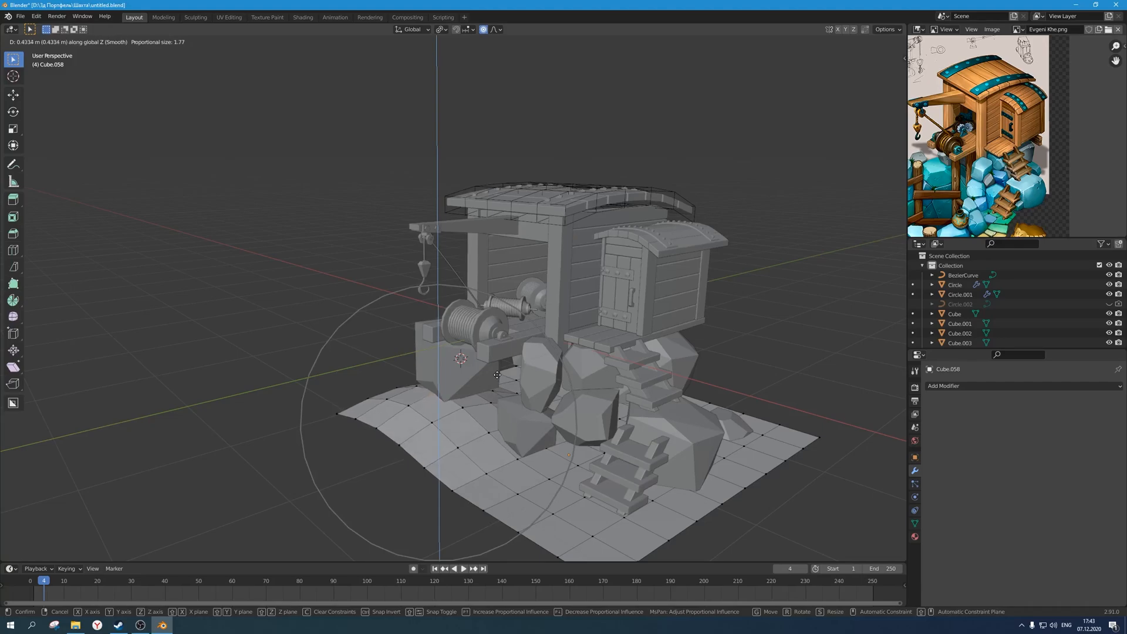
{"action": "left_click", "coordinate": [499, 373]}
Select neighbouring ground vertices beneath the hut's rear stones and raise them along Z with proportional editing.
{"action": "middle_click_drag", "start_coordinate": [436, 441], "coordinate": [503, 443]}
{"action": "left_click", "coordinate": [456, 408]}
{"action": "middle_click_drag", "start_coordinate": [456, 408], "coordinate": [378, 403]}
{"action": "key", "text": "g"}
{"action": "left_click", "coordinate": [330, 395], "text": "shift"}
{"action": "scroll", "coordinate": [344, 410], "scroll_direction": "up", "scroll_amount": 2}
{"action": "key", "text": "g"}
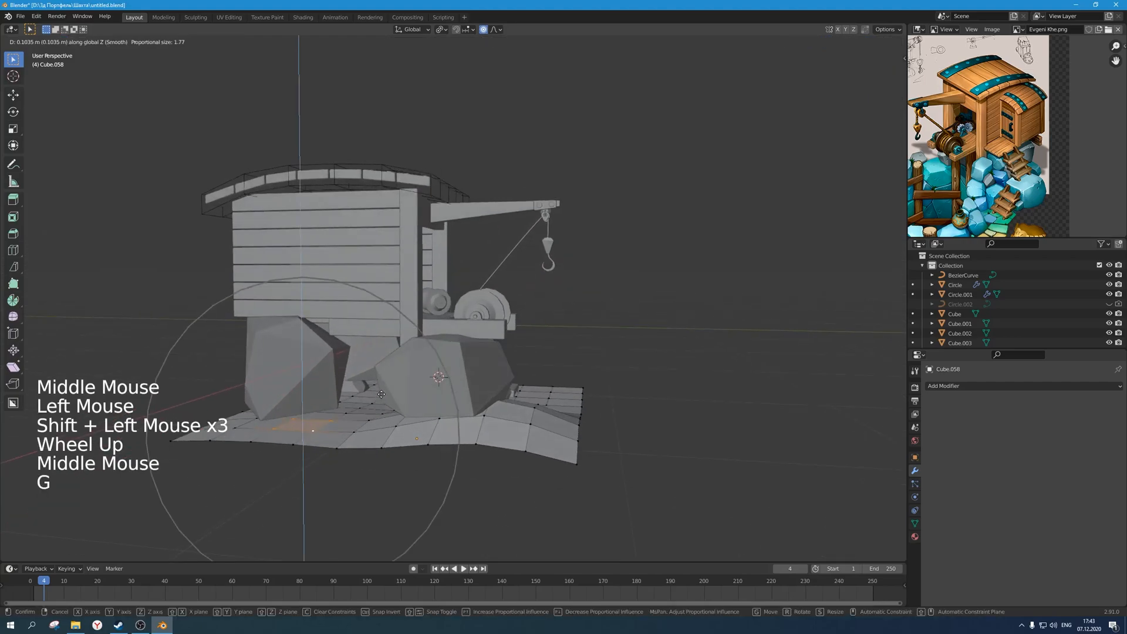
{"action": "left_click", "coordinate": [380, 376]}
Select four ground vertices beside the small stone at the back and raise them along Z with proportional editing.
{"action": "middle_click_drag", "start_coordinate": [380, 384], "coordinate": [463, 427]}
{"action": "scroll", "coordinate": [463, 427], "scroll_direction": "down", "scroll_amount": 2}
{"action": "middle_click_drag", "start_coordinate": [337, 433], "coordinate": [410, 442], "text": "shift"}
{"action": "scroll", "coordinate": [405, 433], "scroll_direction": "up", "scroll_amount": 1}
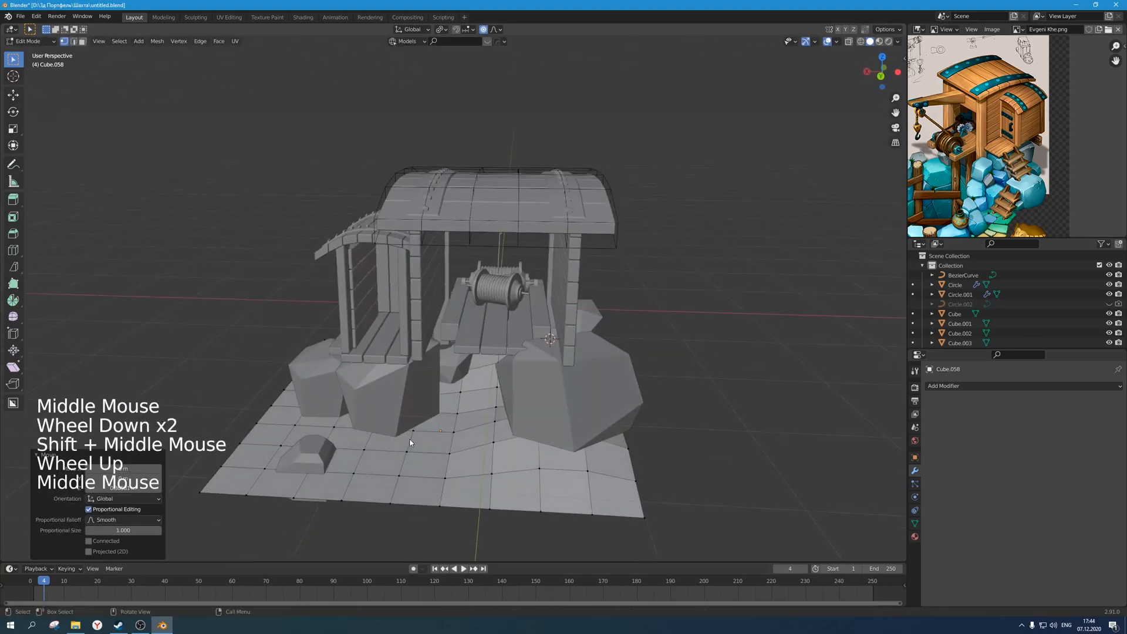
{"action": "left_click", "coordinate": [407, 452]}
{"action": "left_click", "coordinate": [401, 475], "text": "shift"}
{"action": "left_click", "coordinate": [447, 454], "text": "shift"}
{"action": "left_click", "coordinate": [445, 476], "text": "shift"}
{"action": "middle_click_drag", "start_coordinate": [446, 476], "coordinate": [510, 460]}
{"action": "key", "text": "g"}
{"action": "key", "text": "z"}
{"action": "left_click", "coordinate": [514, 421]}
Adjust further single ground vertices around the rear stones with proportional editing to vary the terrain.
{"action": "middle_click_drag", "start_coordinate": [515, 421], "coordinate": [554, 428]}
{"action": "double_click", "coordinate": [537, 408]}
{"action": "key", "text": "g"}
{"action": "scroll", "coordinate": [536, 383], "scroll_direction": "down", "scroll_amount": 2}
{"action": "scroll", "coordinate": [486, 385], "scroll_direction": "up", "scroll_amount": 1}
{"action": "middle_click_drag", "start_coordinate": [485, 386], "coordinate": [458, 380]}
{"action": "left_click", "coordinate": [439, 341]}
{"action": "key", "text": "g"}
{"action": "left_click", "coordinate": [481, 362]}
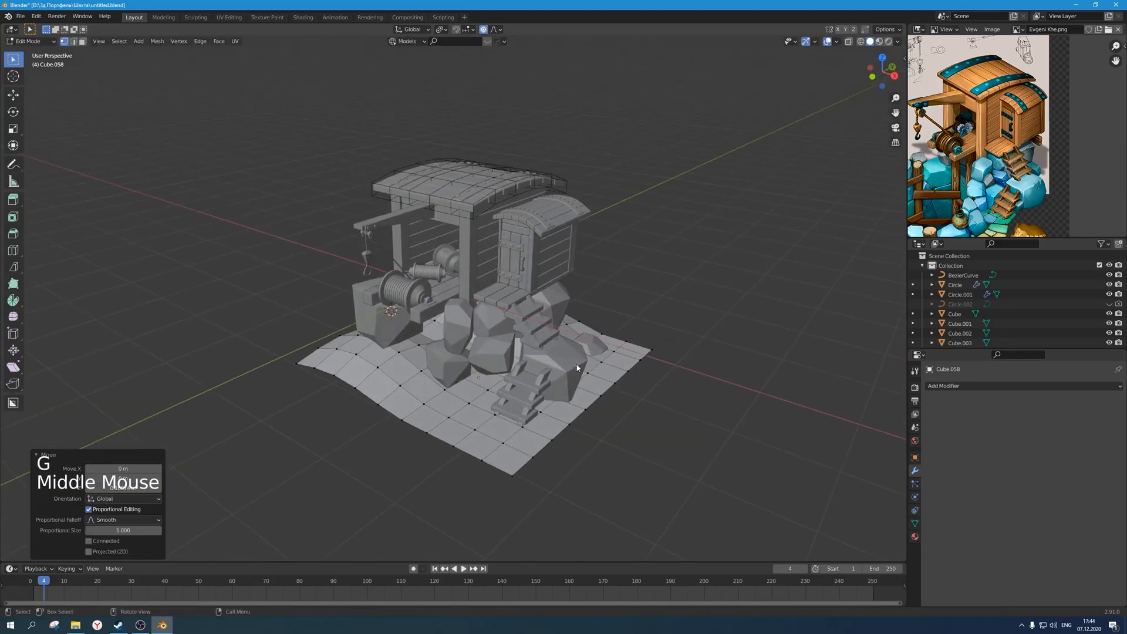
Review the base in Object Mode and refine the height of one more vertex on its top surface.
{"action": "key", "text": "Tab"}
{"action": "scroll", "coordinate": [579, 364], "scroll_direction": "down", "scroll_amount": 2}
{"action": "middle_click_drag", "start_coordinate": [580, 364], "coordinate": [405, 353]}
{"action": "scroll", "coordinate": [481, 328], "scroll_direction": "up", "scroll_amount": 2}
{"action": "key", "text": "Tab"}
{"action": "left_click", "coordinate": [392, 407]}
{"action": "key", "text": "g"}
{"action": "left_click", "coordinate": [389, 411]}
Raise ground vertices along the rear edge to meet the stones, the last one about 0.12 m along Z.
{"action": "key", "text": "Tab"}
{"action": "middle_click_drag", "start_coordinate": [572, 411], "coordinate": [399, 354]}
{"action": "key", "text": "Tab"}
{"action": "key", "text": "alt+z"}
{"action": "key", "text": "alt+z"}
{"action": "key", "text": "g"}
{"action": "left_click", "coordinate": [336, 355]}
{"action": "key", "text": "g"}
{"action": "left_click", "coordinate": [334, 346]}
{"action": "left_click", "coordinate": [296, 396]}
{"action": "key", "text": "g"}
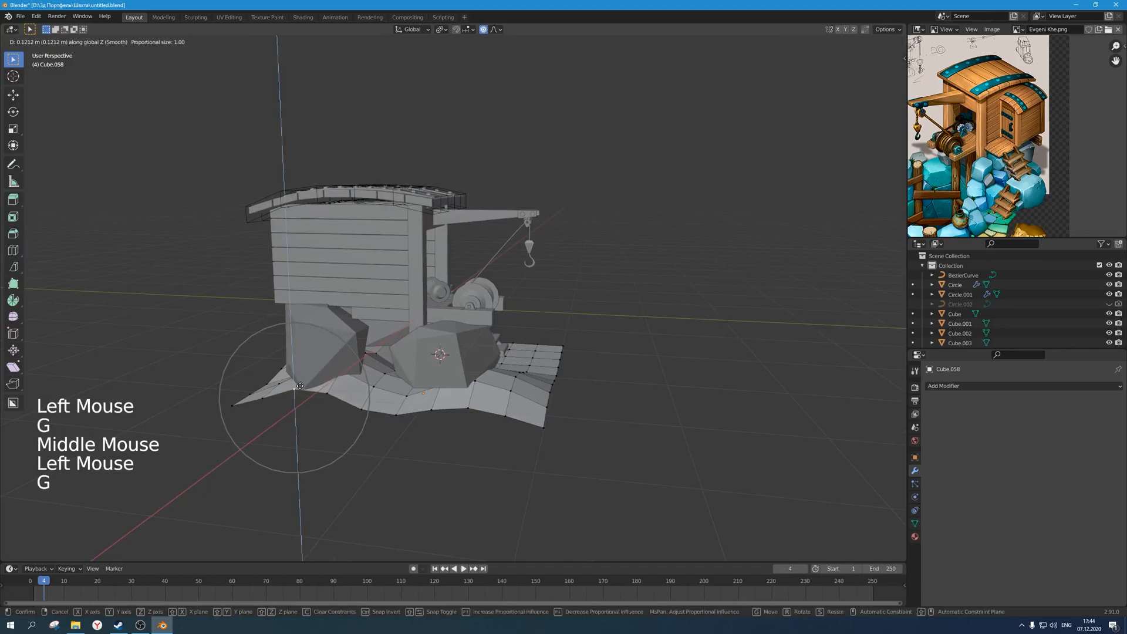
Inspect the sculpted base in Object Mode from several sides and save the file.
{"action": "key", "text": "Tab"}
{"action": "middle_click_drag", "start_coordinate": [477, 398], "coordinate": [344, 403]}
{"action": "key", "text": "ctrl+s"}
{"action": "scroll", "coordinate": [344, 404], "scroll_direction": "down", "scroll_amount": 1}
{"action": "middle_click_drag", "start_coordinate": [544, 388], "coordinate": [411, 409]}
{"action": "key", "text": "ctrl+s"}
{"action": "scroll", "coordinate": [394, 376], "scroll_direction": "up", "scroll_amount": 2}
{"action": "scroll", "coordinate": [417, 389], "scroll_direction": "down", "scroll_amount": 2}
{"action": "scroll", "coordinate": [420, 386], "scroll_direction": "up", "scroll_amount": 1}
{"action": "key", "text": "ctrl+s"}
Add a Subdivision Surface modifier to the base and set it to Simple.
{"action": "right_click", "coordinate": [418, 392]}
{"action": "left_click", "coordinate": [997, 387]}
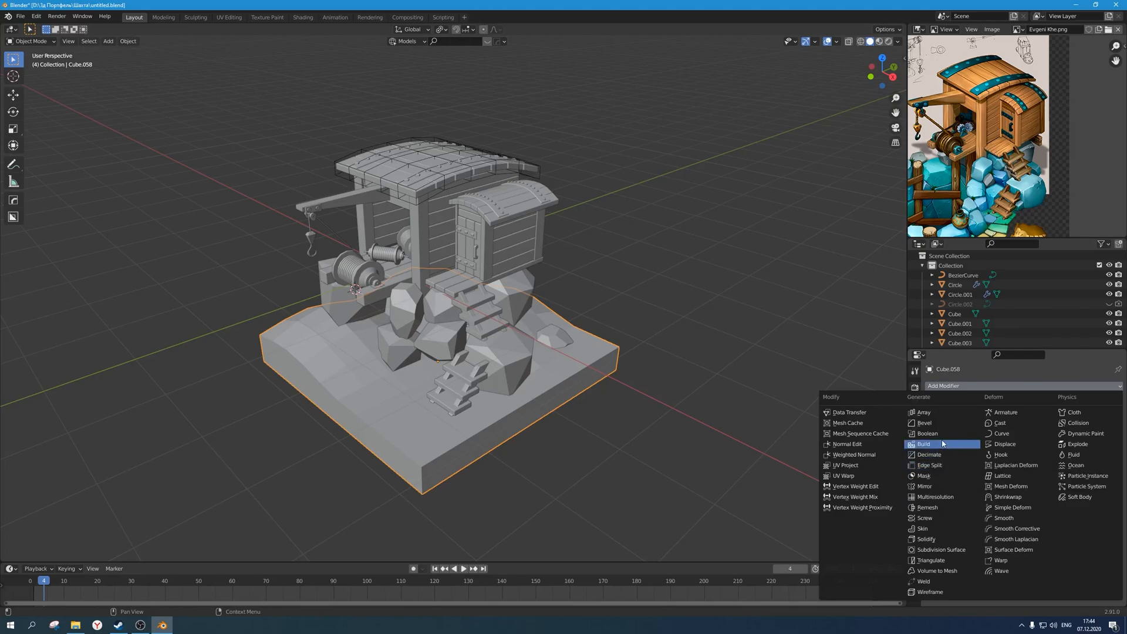
{"action": "left_click", "coordinate": [949, 551]}
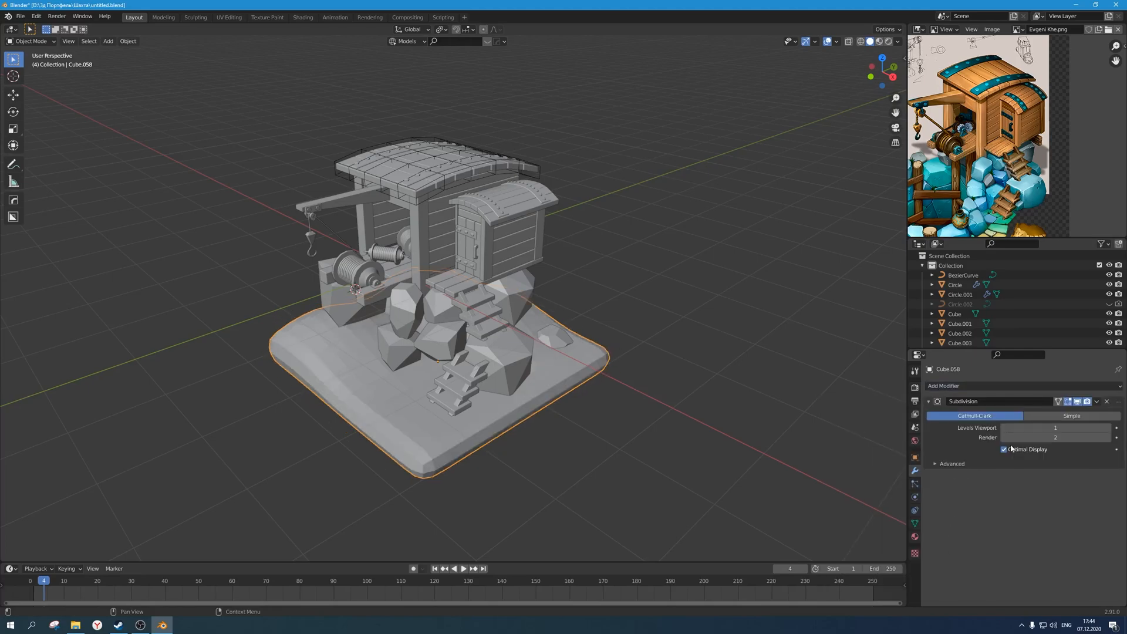
{"action": "left_click", "coordinate": [1072, 417]}
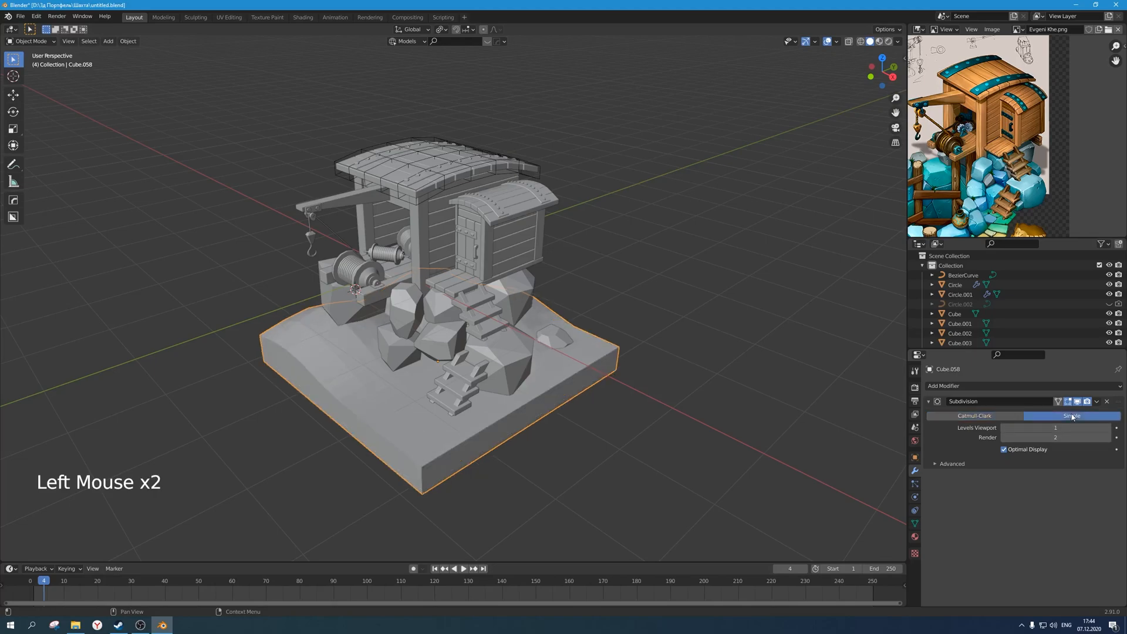
Add a Decimate modifier to the base with a ratio of 0.1 and Triangulate turned off.
{"action": "left_click", "coordinate": [1014, 386]}
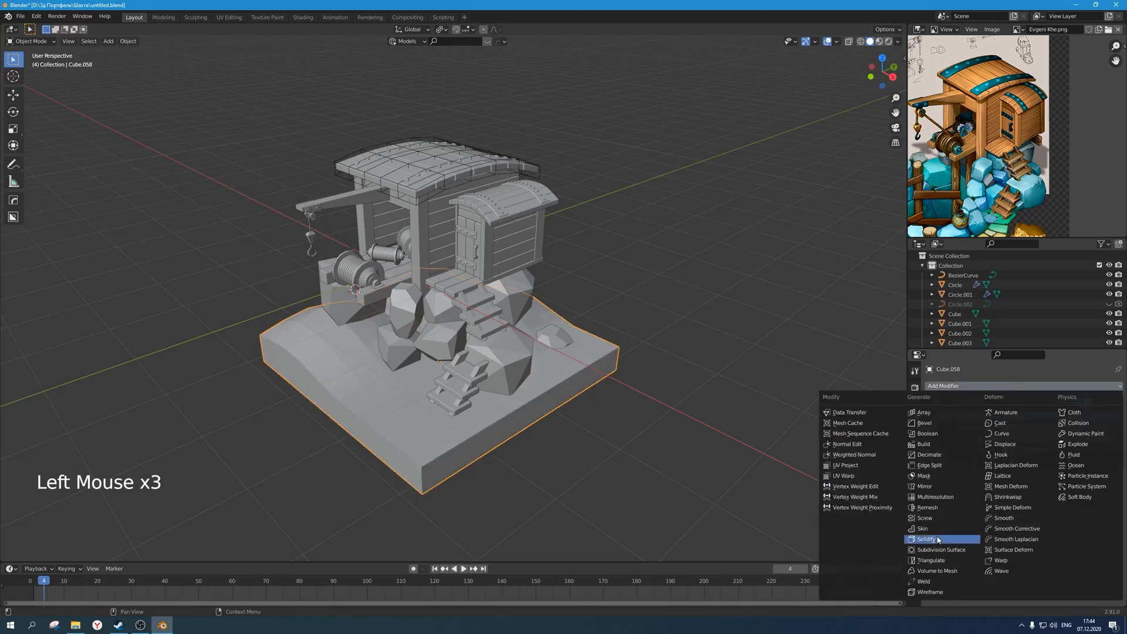
{"action": "left_click", "coordinate": [945, 458]}
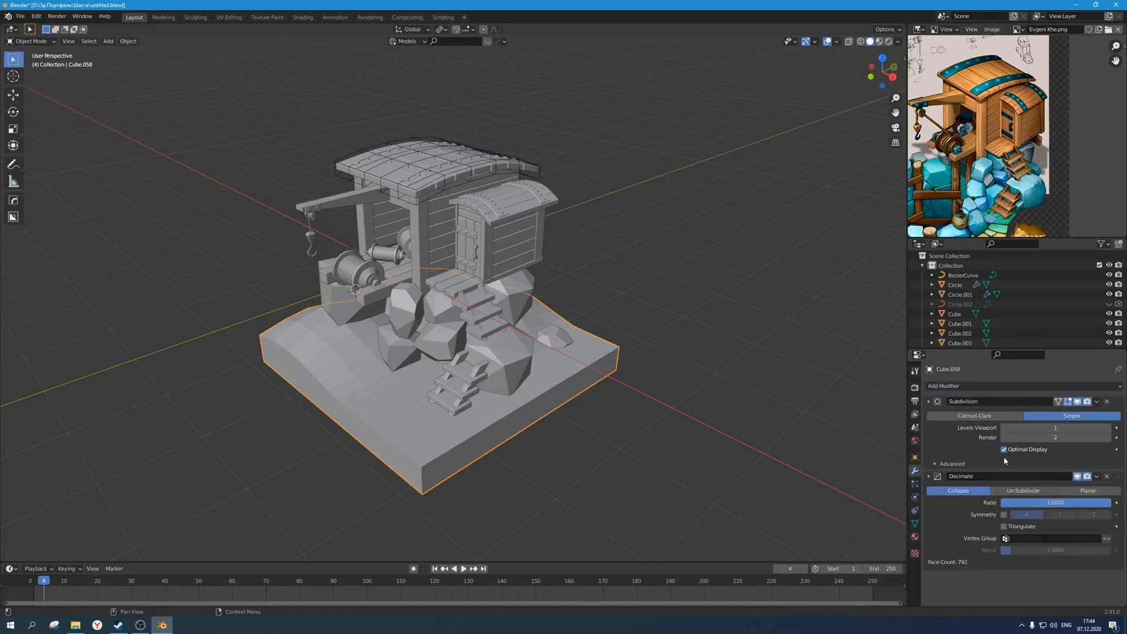
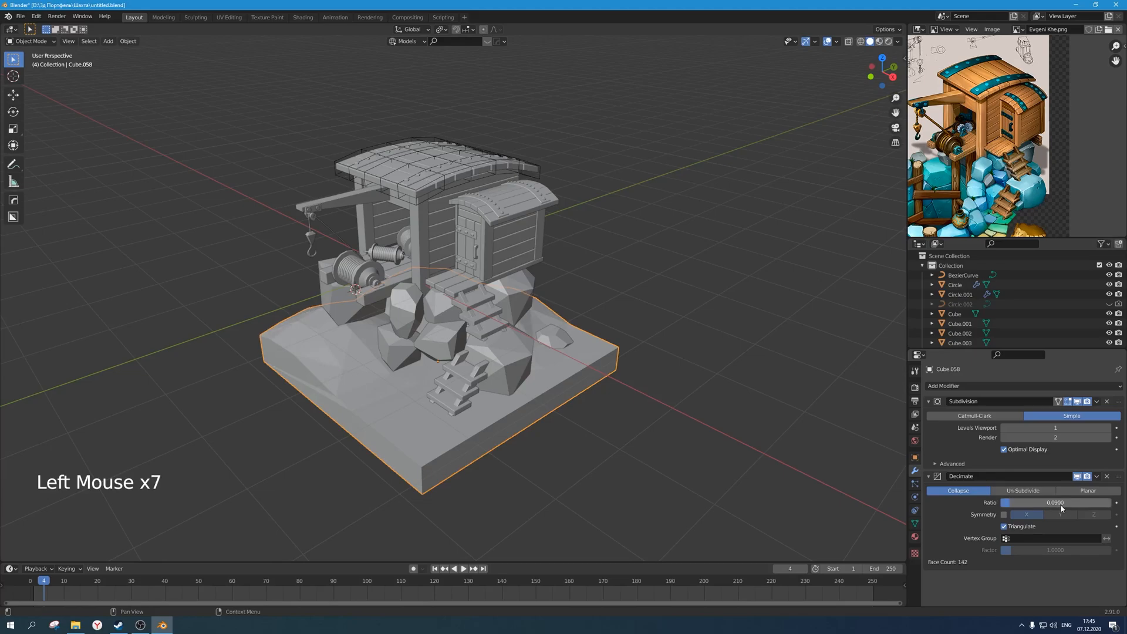
{"action": "scroll", "coordinate": [587, 393], "scroll_direction": "up", "scroll_amount": 2}
{"action": "middle_click_drag", "start_coordinate": [563, 381], "coordinate": [511, 411]}
{"action": "scroll", "coordinate": [509, 408], "scroll_direction": "down", "scroll_amount": 3}
{"action": "scroll", "coordinate": [481, 406], "scroll_direction": "up", "scroll_amount": 2}
{"action": "left_click", "coordinate": [1004, 526]}
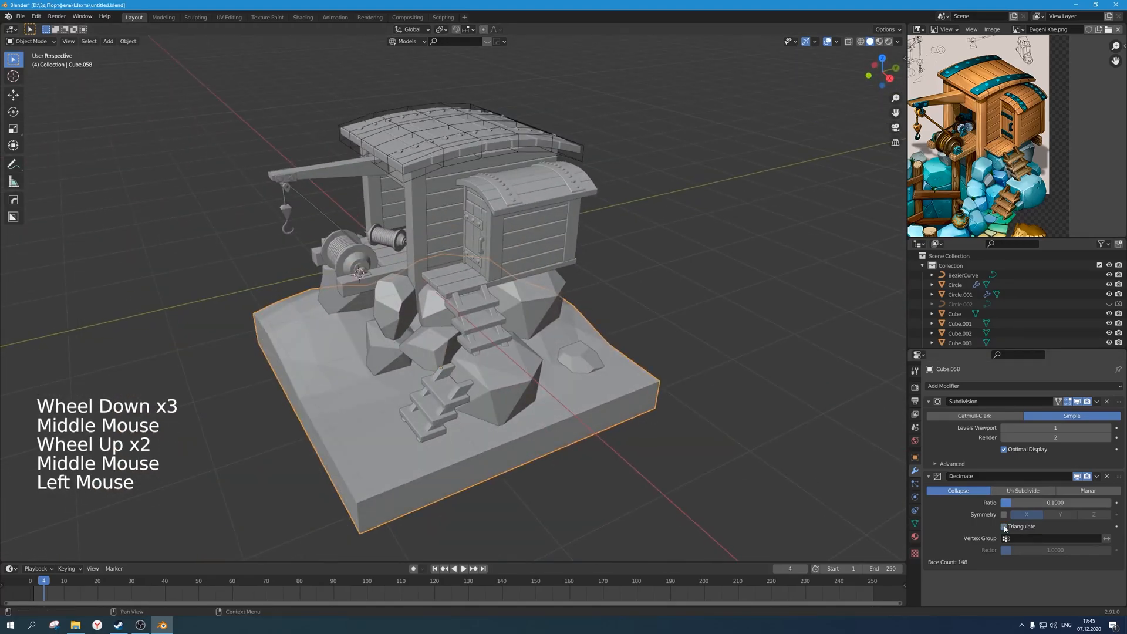
{"action": "middle_click_drag", "start_coordinate": [523, 449], "coordinate": [1089, 526]}
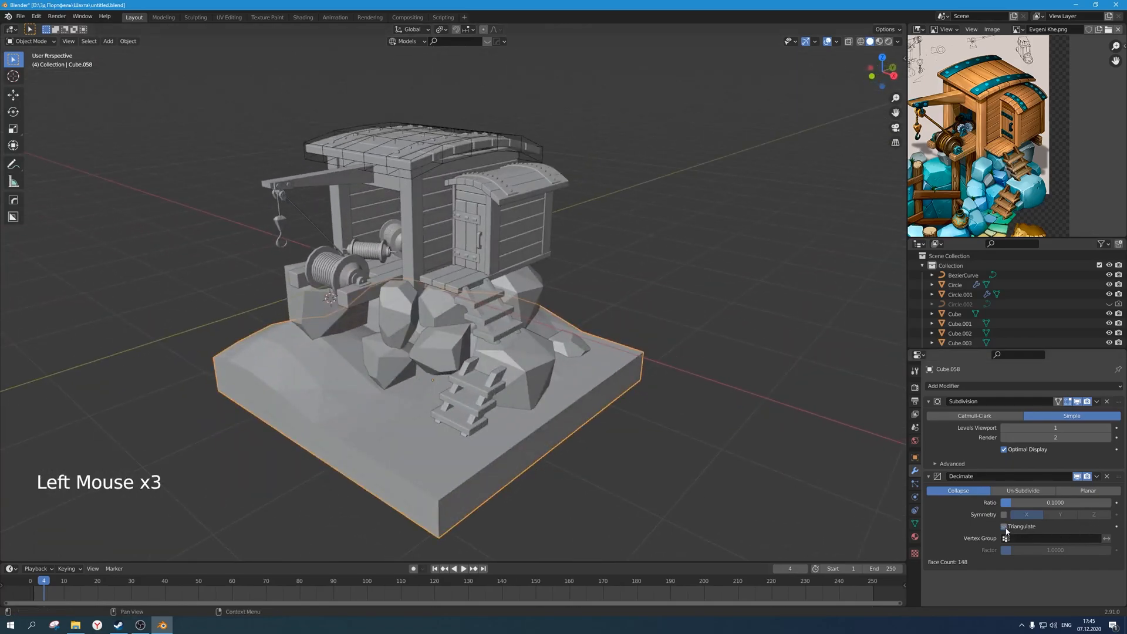
{"action": "middle_click_drag", "start_coordinate": [833, 464], "coordinate": [750, 445]}
{"action": "scroll", "coordinate": [750, 445], "scroll_direction": "down", "scroll_amount": 1}
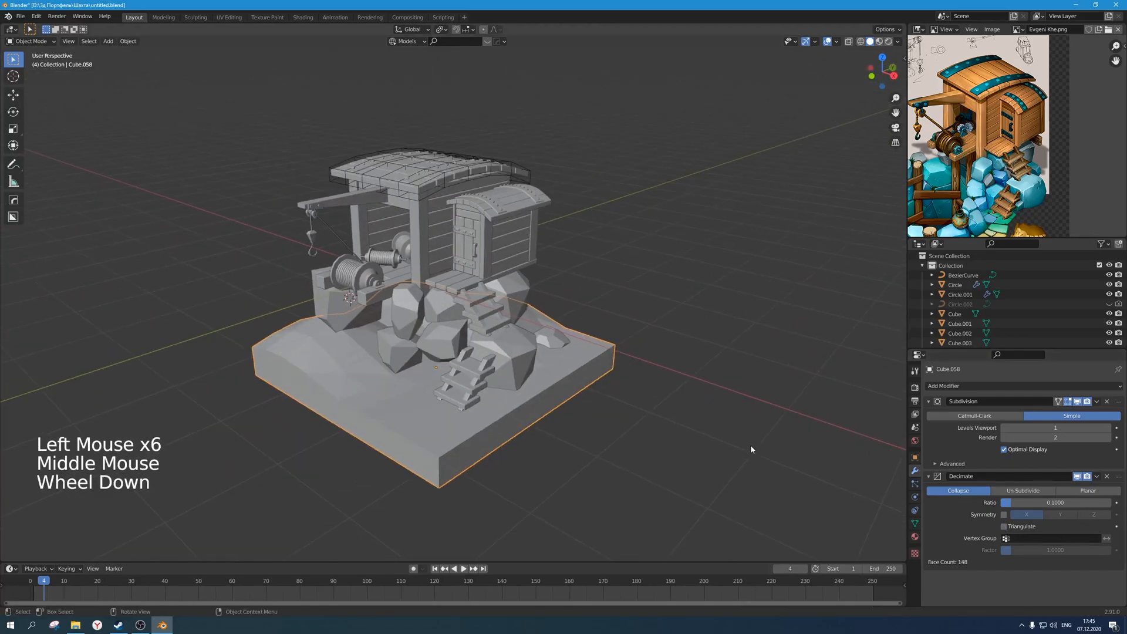
Set the base's Subdivision viewport and render levels to 1 and save the file.
{"action": "left_click", "coordinate": [1107, 428]}
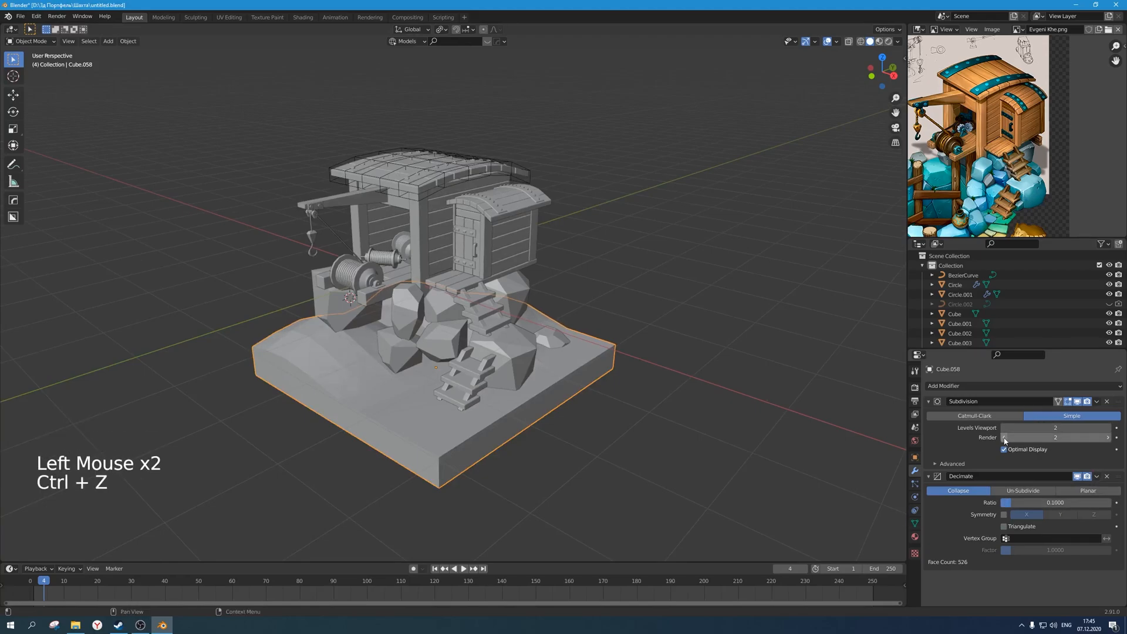
{"action": "middle_click_drag", "start_coordinate": [646, 405], "coordinate": [511, 385]}
{"action": "key", "text": "ctrl+s"}
{"action": "scroll", "coordinate": [662, 395], "scroll_direction": "up", "scroll_amount": 1}
{"action": "scroll", "coordinate": [542, 388], "scroll_direction": "down", "scroll_amount": 2}
{"action": "key", "text": "ctrl+s"}
{"action": "scroll", "coordinate": [531, 393], "scroll_direction": "up", "scroll_amount": 2}
{"action": "mouse_move", "coordinate": [511, 385]}
{"action": "middle_mouse_down"}
{"action": "mouse_move", "coordinate": [491, 378]}
{"action": "mouse_move", "coordinate": [516, 376]}
{"action": "mouse_move", "coordinate": [481, 388]}
{"action": "mouse_move", "coordinate": [501, 382]}
{"action": "middle_mouse_up"}
{"action": "key", "text": "ctrl+s"}
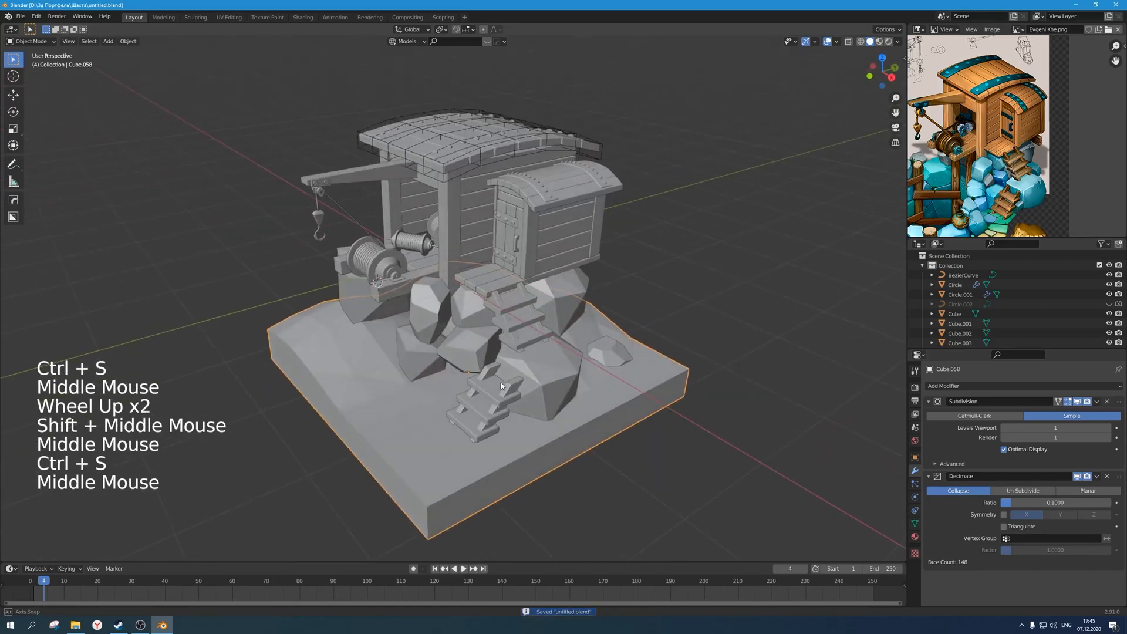
{"action": "key", "text": "ctrl+s"}
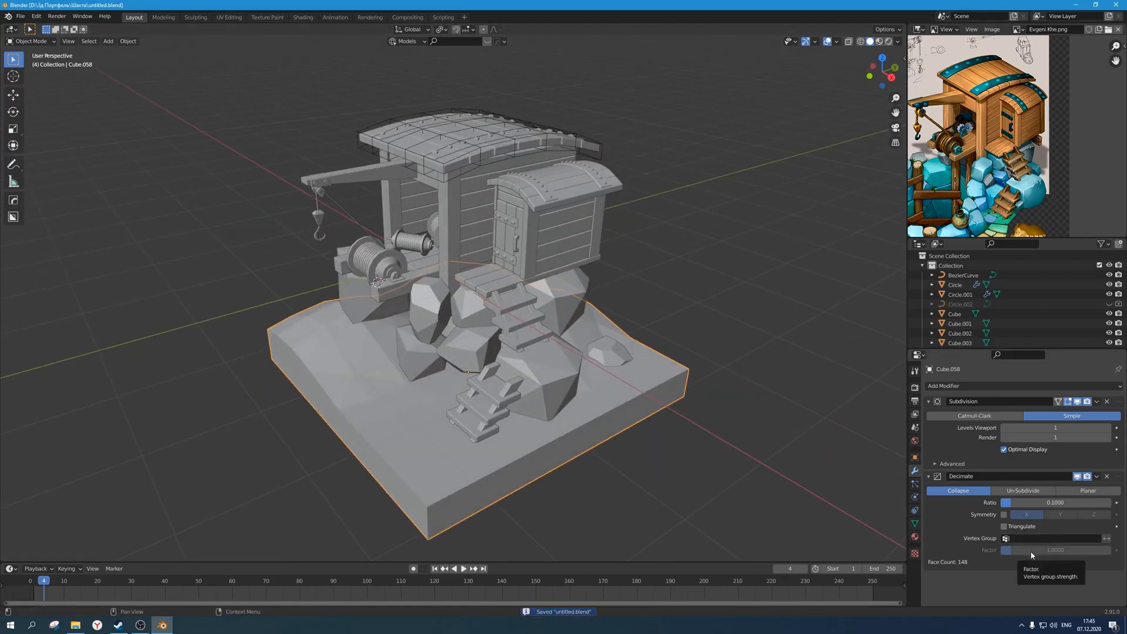
Examine the decimated base and its stones from different angles and save the file.
{"action": "middle_click_drag", "start_coordinate": [640, 393], "coordinate": [611, 352]}
{"action": "scroll", "coordinate": [688, 389], "scroll_direction": "down", "scroll_amount": 3}
{"action": "key", "text": "ctrl+s"}
{"action": "scroll", "coordinate": [578, 350], "scroll_direction": "up", "scroll_amount": 2}
{"action": "scroll", "coordinate": [573, 340], "scroll_direction": "up", "scroll_amount": 1}
{"action": "scroll", "coordinate": [584, 348], "scroll_direction": "down", "scroll_amount": 1}
{"action": "key", "text": "ctrl+s"}
{"action": "scroll", "coordinate": [584, 350], "scroll_direction": "up", "scroll_amount": 1}
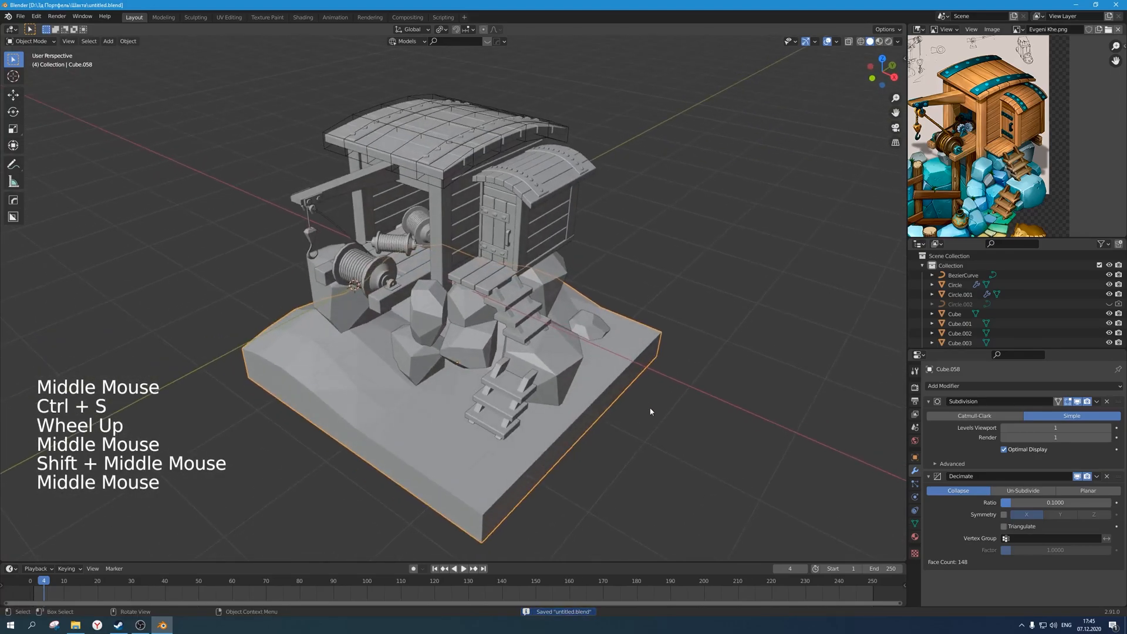
Shift the whole ground base about -0.08 m along X beneath the hut.
{"action": "scroll", "coordinate": [653, 418], "scroll_direction": "down", "scroll_amount": 1}
{"action": "middle_click_drag", "start_coordinate": [653, 418], "coordinate": [679, 415]}
{"action": "key", "text": "Tab"}
{"action": "key", "text": "Tab"}
{"action": "scroll", "coordinate": [680, 417], "scroll_direction": "up", "scroll_amount": 1}
{"action": "key", "text": "g"}
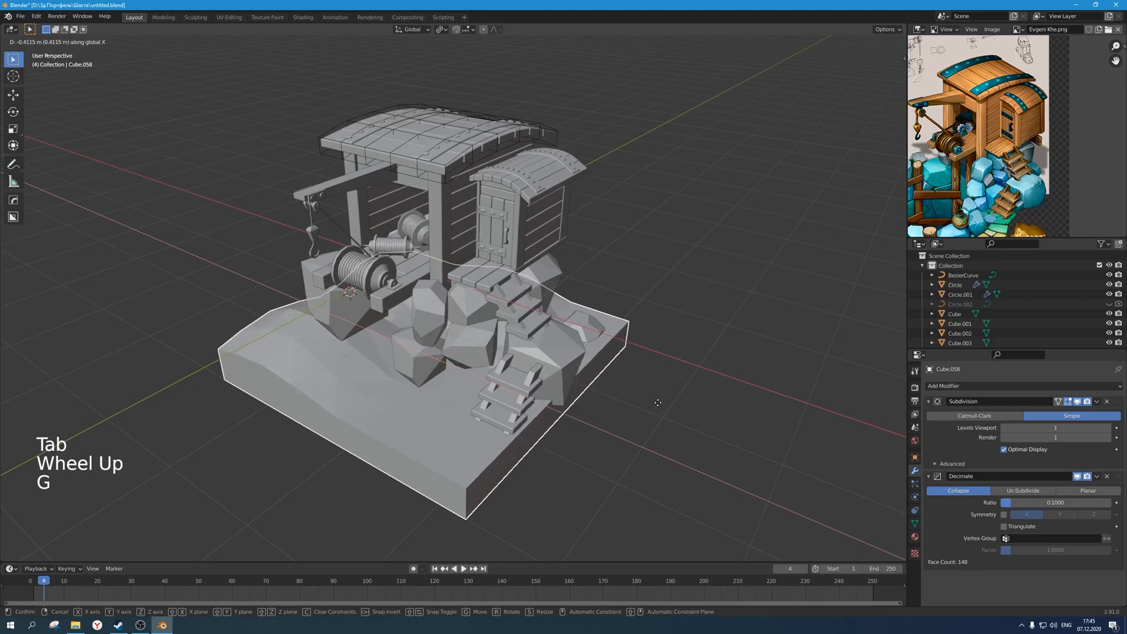
{"action": "key", "text": "g"}
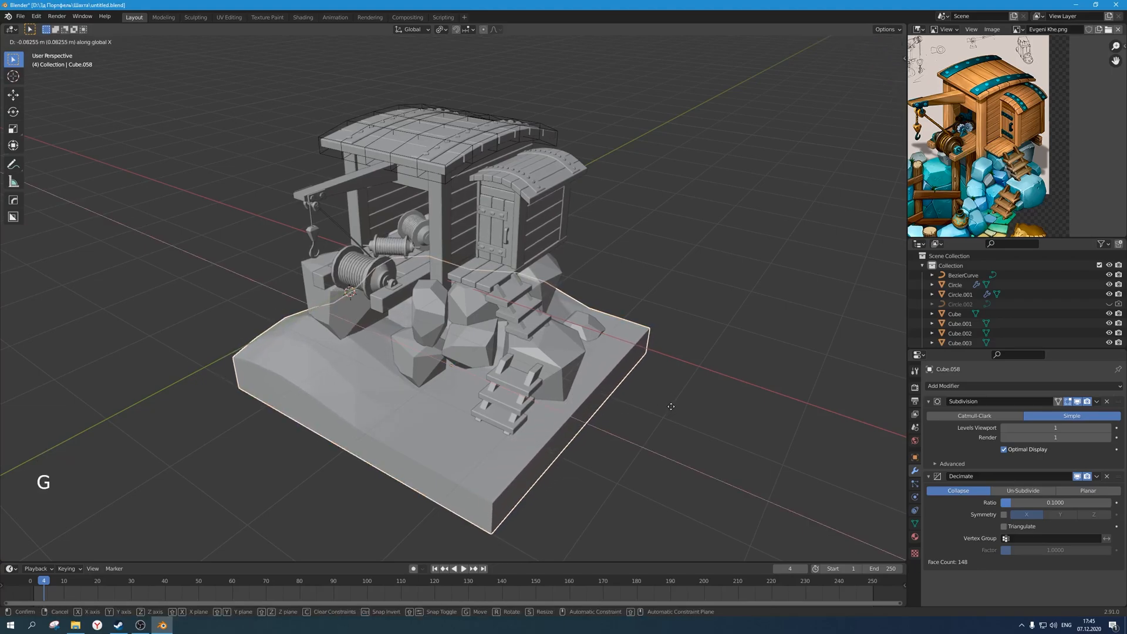
{"action": "left_click", "coordinate": [670, 407]}
Deselect the base, check its new position under the stones, and save the file.
{"action": "middle_click_drag", "start_coordinate": [671, 408], "coordinate": [648, 415]}
{"action": "scroll", "coordinate": [665, 408], "scroll_direction": "down", "scroll_amount": 2}
{"action": "left_click", "coordinate": [594, 382]}
{"action": "middle_click_drag", "start_coordinate": [594, 382], "coordinate": [586, 397], "text": "shift"}
{"action": "scroll", "coordinate": [601, 391], "scroll_direction": "up", "scroll_amount": 1}
{"action": "scroll", "coordinate": [596, 387], "scroll_direction": "up", "scroll_amount": 1}
{"action": "key", "text": "ctrl+s"}
{"action": "scroll", "coordinate": [614, 417], "scroll_direction": "up", "scroll_amount": 1}
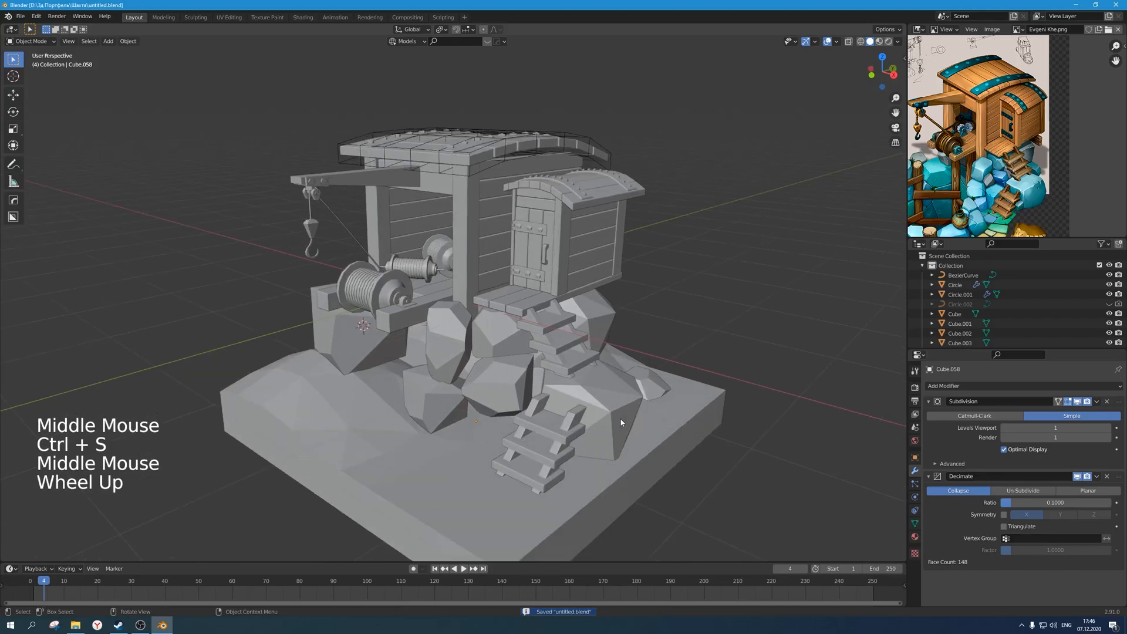
{"action": "scroll", "coordinate": [632, 424], "scroll_direction": "down", "scroll_amount": 2}
{"action": "scroll", "coordinate": [629, 423], "scroll_direction": "up", "scroll_amount": 1}
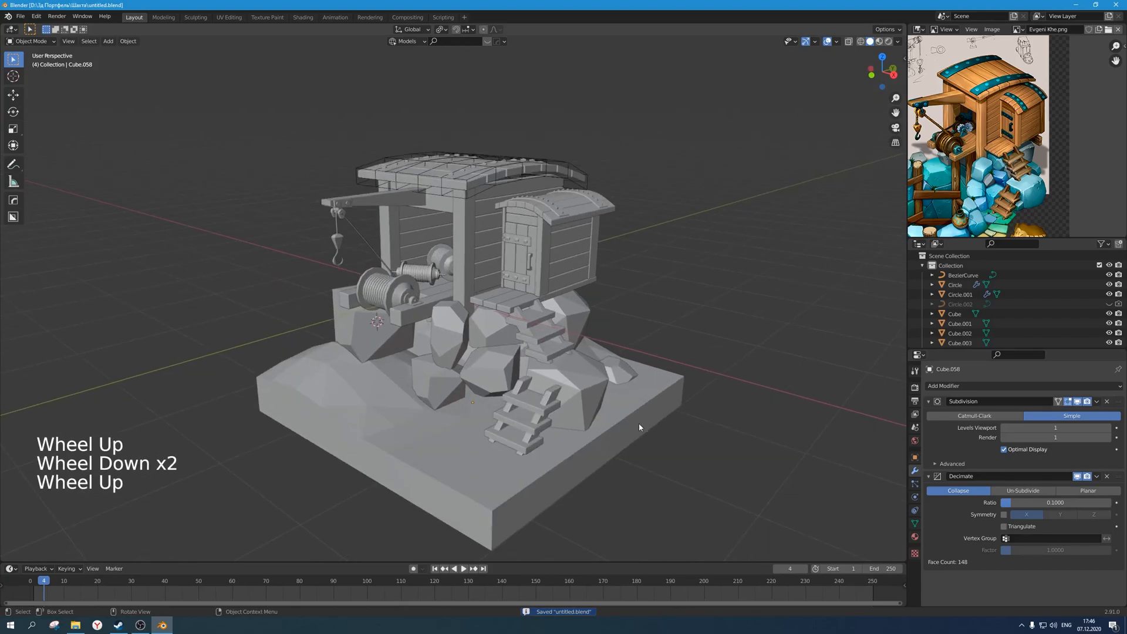
Try deleting the part of the base's top surface at the corner beside the small stone.
{"action": "key", "text": "Tab"}
{"action": "left_click_drag", "start_coordinate": [705, 408], "coordinate": [631, 347]}
{"action": "key", "text": "x"}
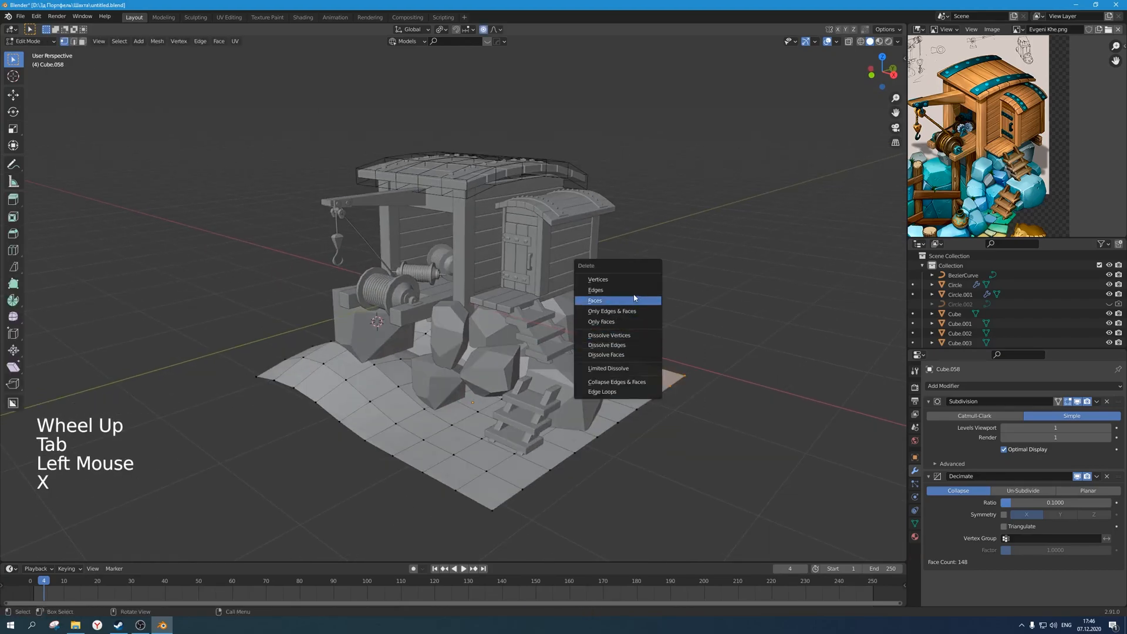
{"action": "key", "text": "Escape"}
{"action": "key", "text": "Tab"}
{"action": "scroll", "coordinate": [667, 373], "scroll_direction": "down", "scroll_amount": 1}
{"action": "middle_click_drag", "start_coordinate": [669, 376], "coordinate": [657, 392]}
Undo the deletion at the base's corner and reveal the hidden lower vertices.
{"action": "key", "text": "Tab"}
{"action": "key", "text": "ctrl+z"}
{"action": "key", "text": "ctrl+z"}
{"action": "key", "text": "ctrl+z"}
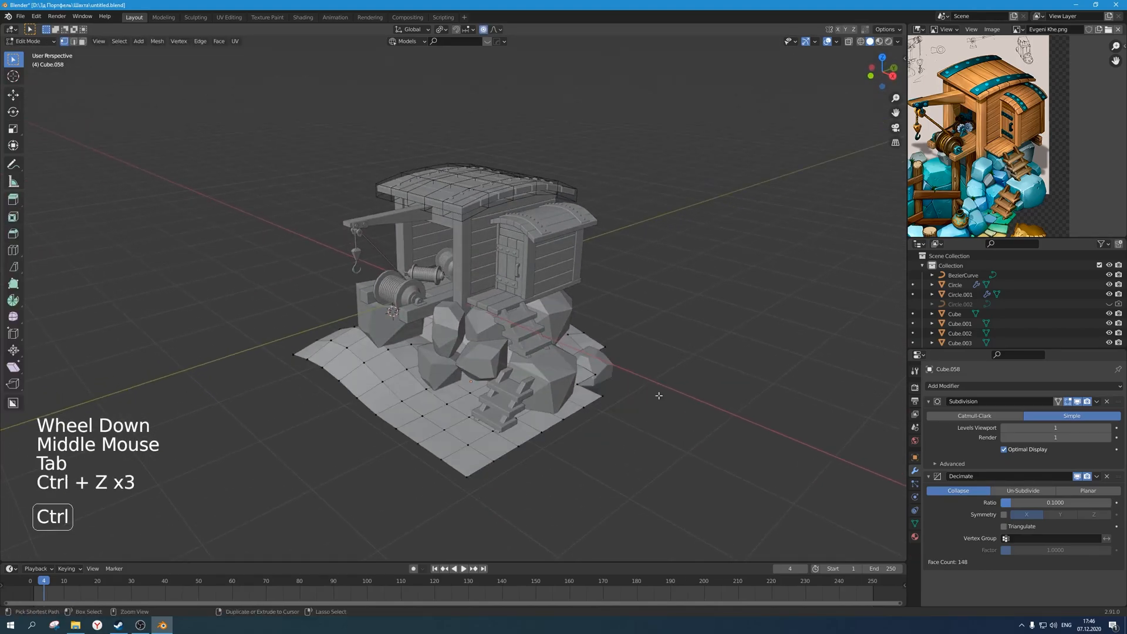
{"action": "key", "text": "alt+h"}
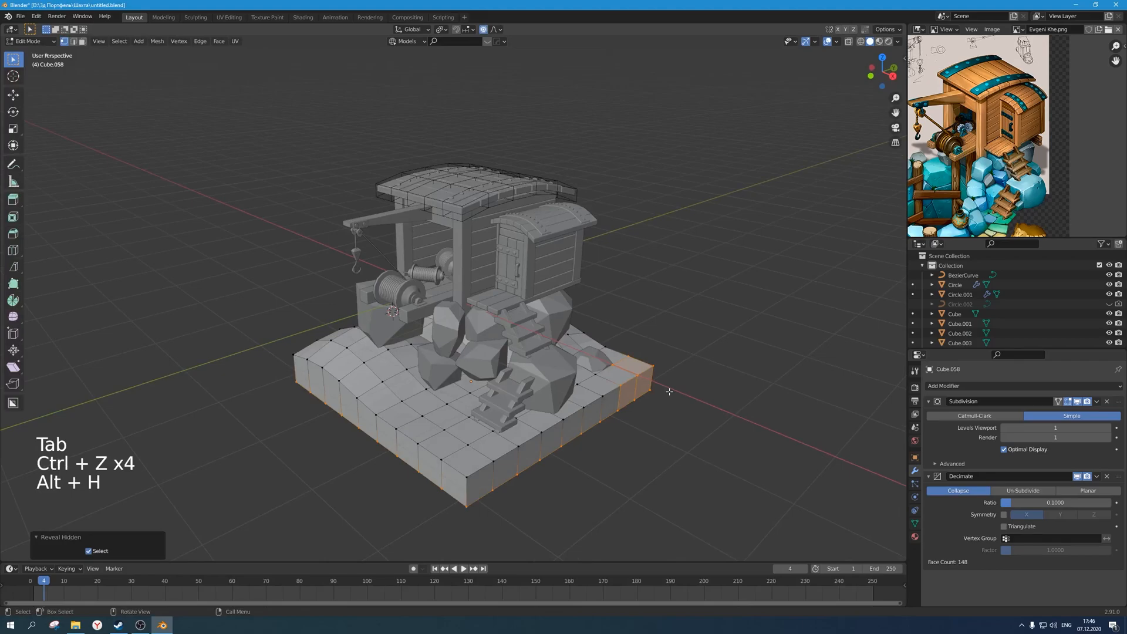
Try deleting the block of base vertices at the corner beside the small stone, through the full thickness.
{"action": "middle_click_drag", "start_coordinate": [681, 413], "coordinate": [684, 415]}
{"action": "key", "text": "alt+z"}
{"action": "left_click_drag", "start_coordinate": [692, 444], "coordinate": [650, 345]}
{"action": "key", "text": "x"}
{"action": "left_click", "coordinate": [650, 355]}
{"action": "key", "text": "alt+z"}
{"action": "middle_click_drag", "start_coordinate": [657, 375], "coordinate": [620, 408]}
{"action": "left_click", "coordinate": [629, 375]}
{"action": "left_click", "coordinate": [629, 389]}
{"action": "key", "text": "x"}
{"action": "key", "text": "Tab"}
Try deleting the leftover base vertices around the cut-away corner and check the result in Object Mode.
{"action": "key", "text": "Tab"}
{"action": "left_click", "coordinate": [610, 375]}
{"action": "key", "text": "x"}
{"action": "left_click_drag", "start_coordinate": [620, 425], "coordinate": [582, 352]}
{"action": "key", "text": "x"}
{"action": "left_click", "coordinate": [593, 355]}
{"action": "middle_click_drag", "start_coordinate": [596, 381], "coordinate": [612, 392]}
{"action": "left_click_drag", "start_coordinate": [601, 411], "coordinate": [571, 379]}
{"action": "key", "text": "x"}
{"action": "left_click", "coordinate": [570, 381]}
{"action": "middle_click_drag", "start_coordinate": [571, 381], "coordinate": [652, 433]}
{"action": "key", "text": "Tab"}
{"action": "scroll", "coordinate": [615, 393], "scroll_direction": "down", "scroll_amount": 2}
{"action": "scroll", "coordinate": [604, 397], "scroll_direction": "up", "scroll_amount": 1}
{"action": "scroll", "coordinate": [598, 391], "scroll_direction": "up", "scroll_amount": 1}
{"action": "scroll", "coordinate": [599, 392], "scroll_direction": "up", "scroll_amount": 1}
Undo all the corner deletions and the reveal of the base's hidden lower vertices.
{"action": "key", "text": "Tab"}
{"action": "key", "text": "ctrl+z"}
{"action": "key", "text": "ctrl+z"}
{"action": "key", "text": "ctrl+z"}
{"action": "key", "text": "ctrl+z"}
{"action": "key", "text": "ctrl+z"}
{"action": "key", "text": "ctrl+z"}
{"action": "key", "text": "ctrl+z"}
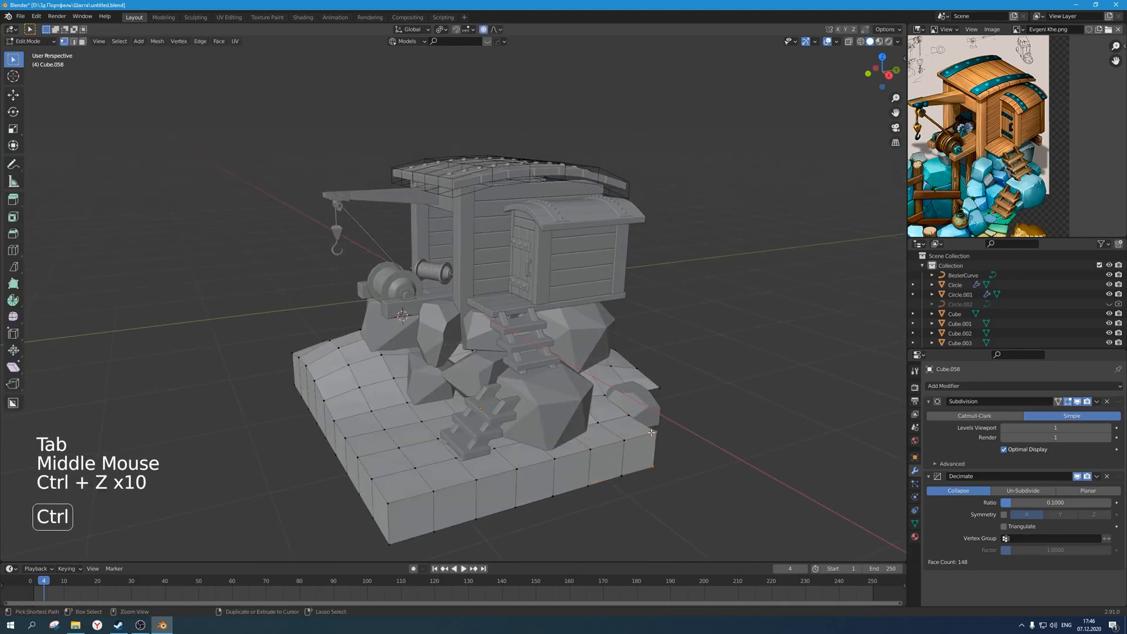
{"action": "key", "text": "ctrl+z"}
{"action": "key", "text": "ctrl+z"}
{"action": "key", "text": "ctrl+z"}
{"action": "key", "text": "ctrl+z"}
{"action": "key", "text": "ctrl+z"}
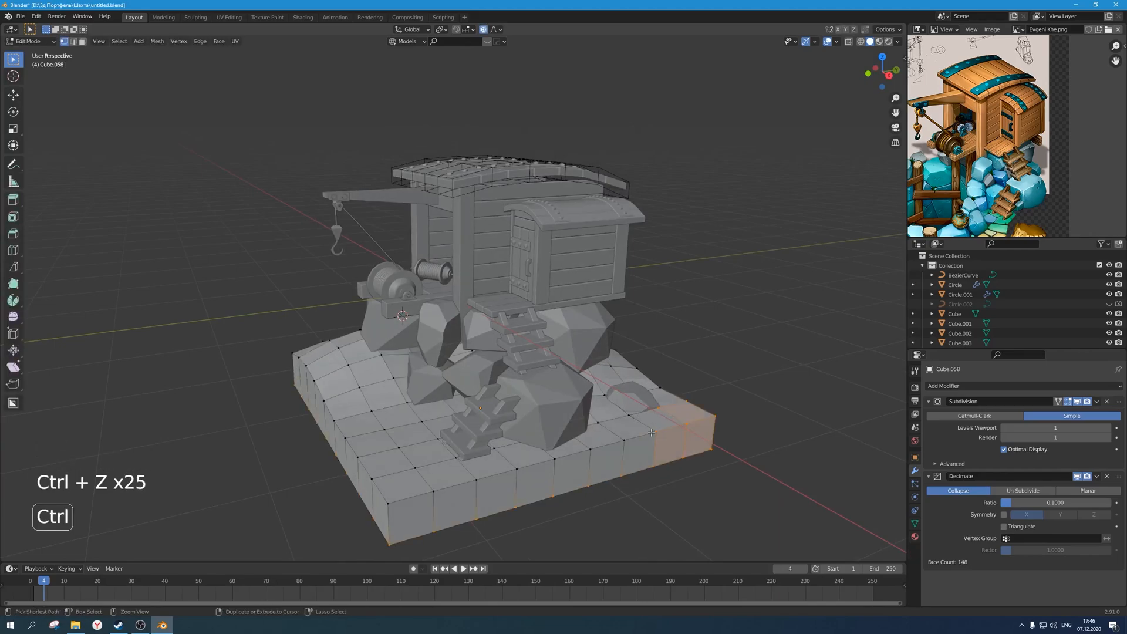
{"action": "key", "text": "ctrl+z"}
Lower the base's top corner vertices beside the small stone about 0.24 m along Z with smooth proportional editing, size 1.00.
{"action": "middle_click_drag", "start_coordinate": [652, 433], "coordinate": [600, 392]}
{"action": "left_click", "coordinate": [644, 375], "text": "ctrl"}
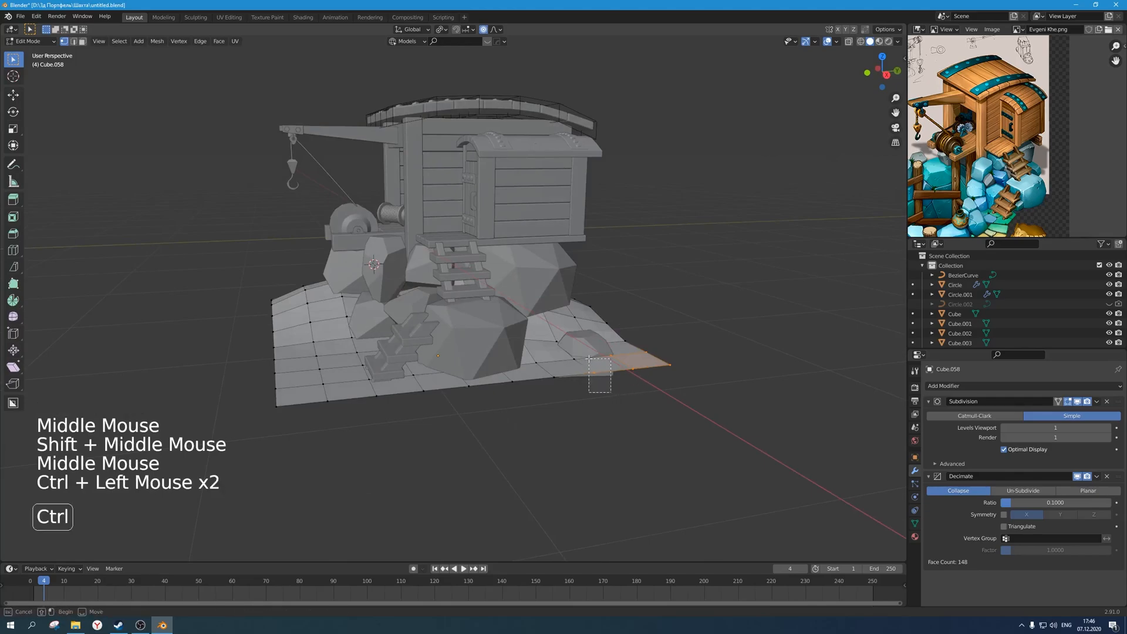
{"action": "key", "text": "g"}
{"action": "key", "text": "z"}
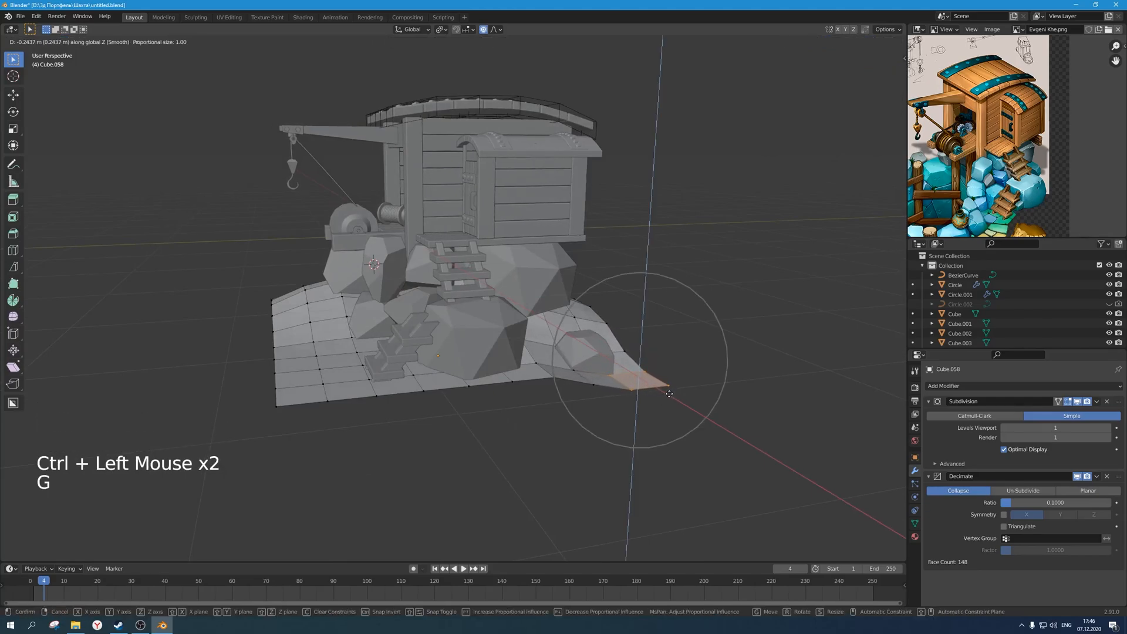
{"action": "left_click", "coordinate": [670, 393]}
Lower individual top vertices of the base around the small stone along Z with smooth proportional editing, size 1.00.
{"action": "left_click", "coordinate": [549, 393]}
{"action": "key", "text": "g"}
{"action": "key", "text": "z"}
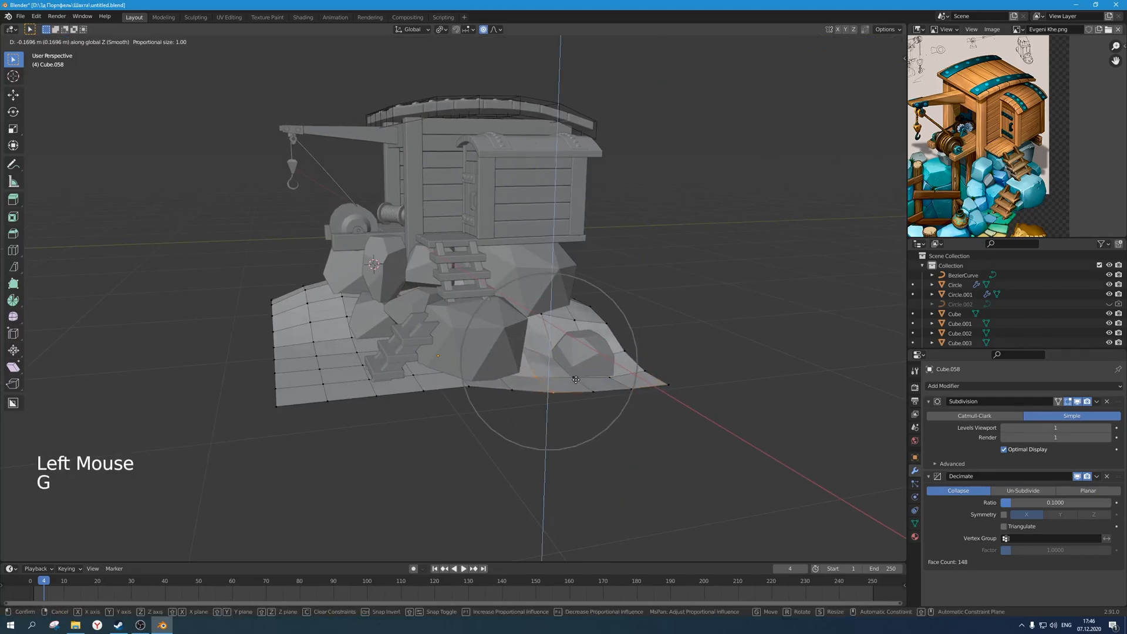
{"action": "left_click", "coordinate": [569, 382]}
{"action": "key", "text": "g"}
{"action": "key", "text": "z"}
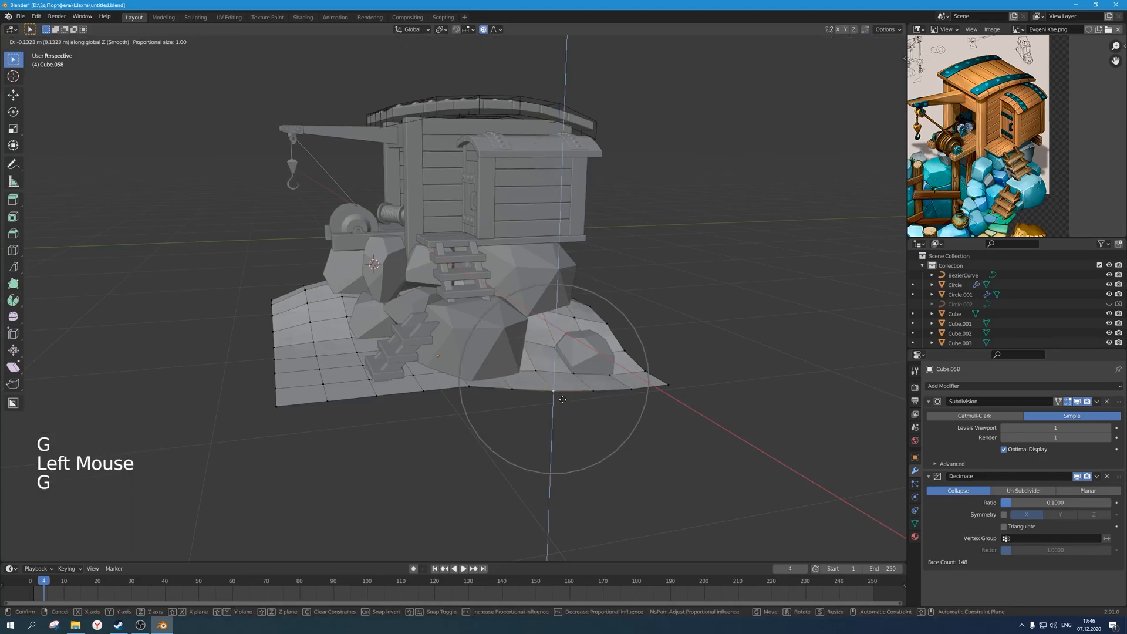
{"action": "left_click", "coordinate": [566, 412]}
{"action": "left_click", "coordinate": [574, 381]}
{"action": "key", "text": "g"}
{"action": "key", "text": "z"}
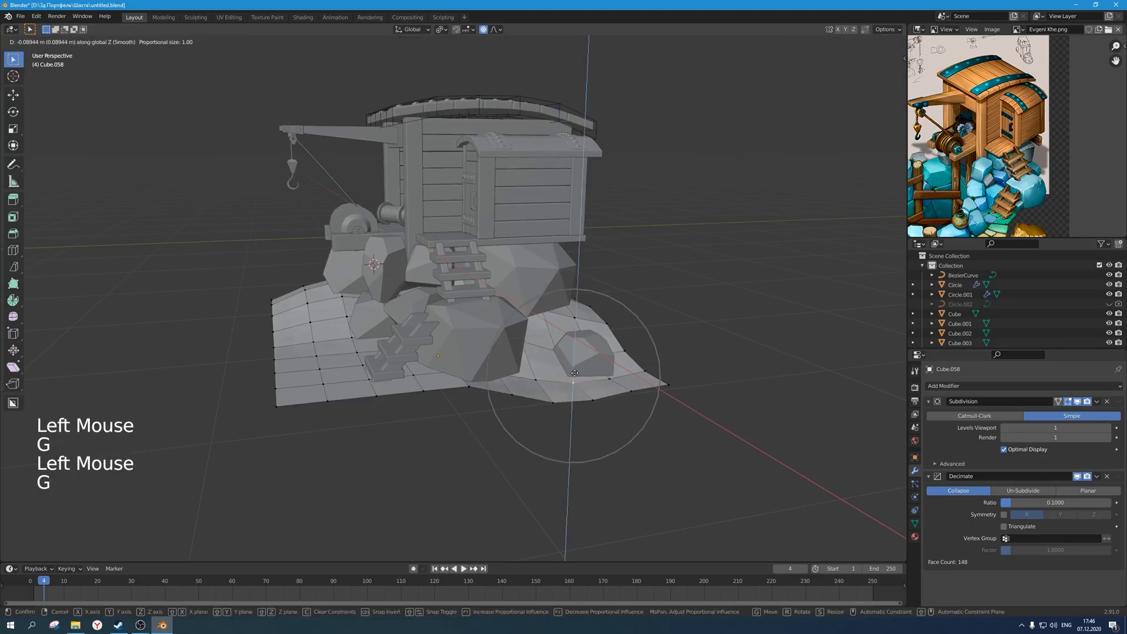
{"action": "left_click", "coordinate": [575, 372]}
Try revealing the hidden lower vertices to check the corner, and undo the reveal.
{"action": "middle_click_drag", "start_coordinate": [575, 372], "coordinate": [620, 404]}
{"action": "key", "text": "alt+h"}
{"action": "key", "text": "alt+g"}
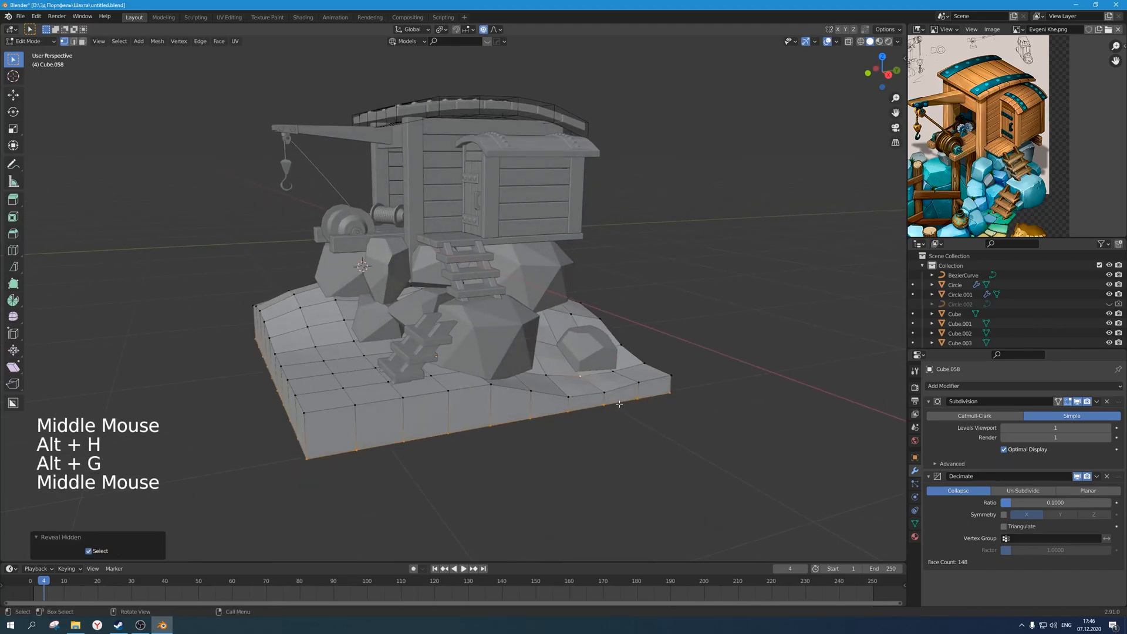
{"action": "key", "text": "ctrl+z"}
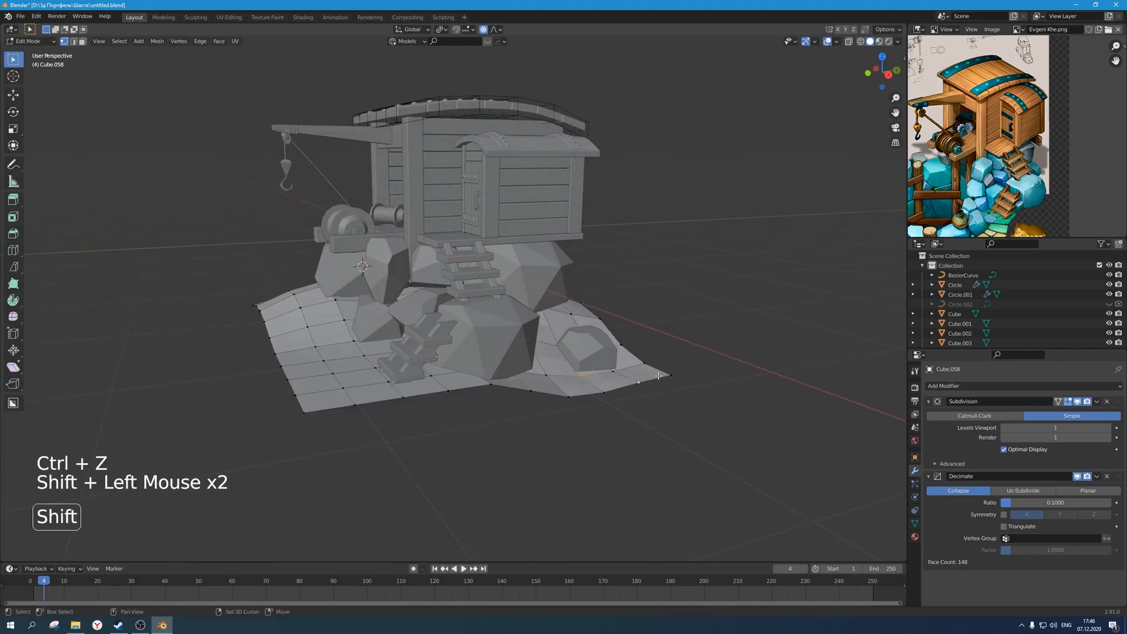
Lower the vertices in front of the small stone about 0.1 m along Z, reveal the hidden vertices and return to Object Mode.
{"action": "key", "text": "g"}
{"action": "key", "text": "z"}
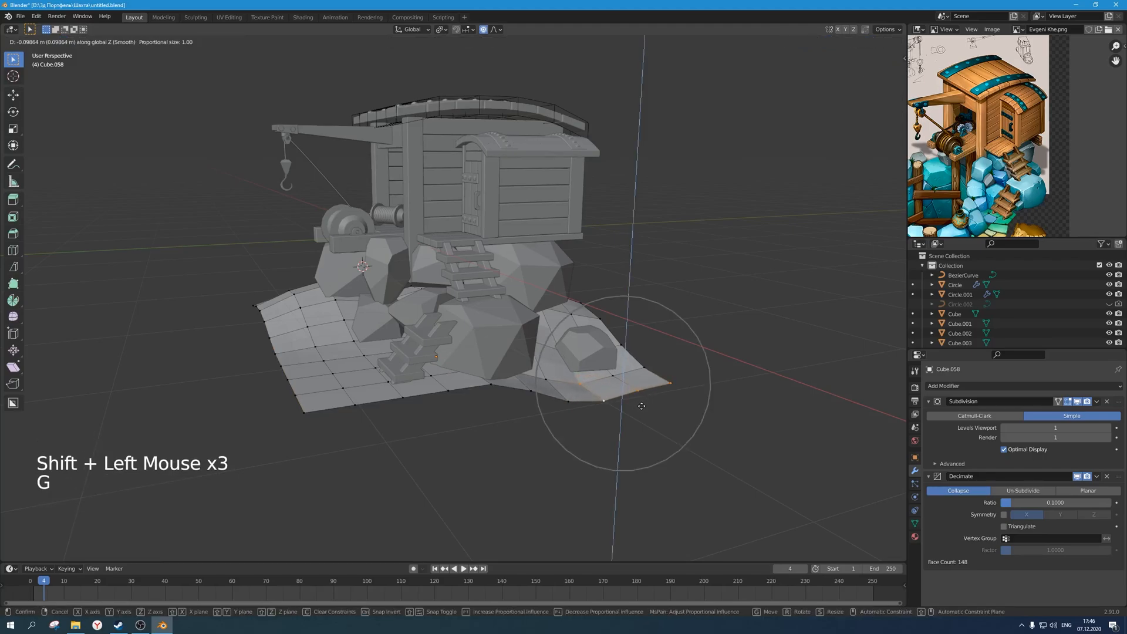
{"action": "left_click", "coordinate": [642, 406]}
{"action": "key", "text": "alt+h"}
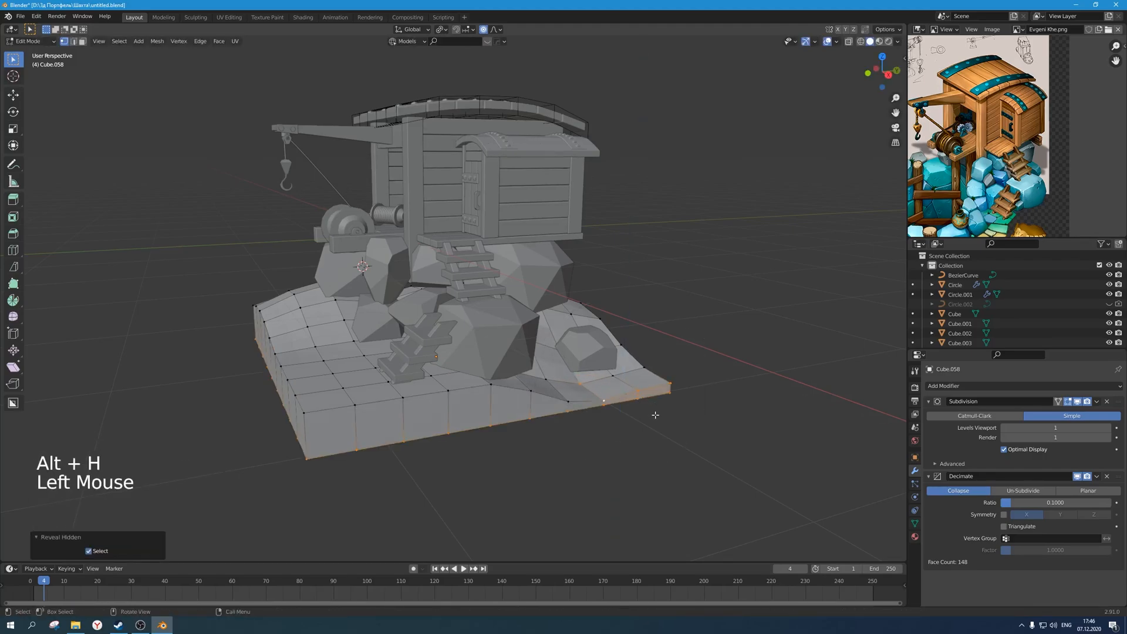
{"action": "key", "text": "Tab"}
{"action": "left_click", "coordinate": [604, 445]}
{"action": "middle_click_drag", "start_coordinate": [604, 445], "coordinate": [622, 395]}
{"action": "scroll", "coordinate": [608, 448], "scroll_direction": "down", "scroll_amount": 1}
{"action": "key", "text": "ctrl+z"}
{"action": "key", "text": "ctrl+z"}
{"action": "key", "text": "Tab"}
{"action": "left_click", "coordinate": [620, 439]}
Reposition the small stone on the base's corner and rotate it about 19° in the top view.
{"action": "left_click", "coordinate": [532, 349]}
{"action": "scroll", "coordinate": [532, 348], "scroll_direction": "up", "scroll_amount": 1}
{"action": "key", "text": "g"}
{"action": "key", "text": "g"}
{"action": "key", "text": "KP_7"}
{"action": "key", "text": "g"}
{"action": "key", "text": "r"}
{"action": "left_click", "coordinate": [676, 320]}
Lower the small stone about 0.09 m along Z onto the reshaped ground.
{"action": "middle_click_drag", "start_coordinate": [676, 320], "coordinate": [576, 247]}
{"action": "scroll", "coordinate": [611, 369], "scroll_direction": "up", "scroll_amount": 2}
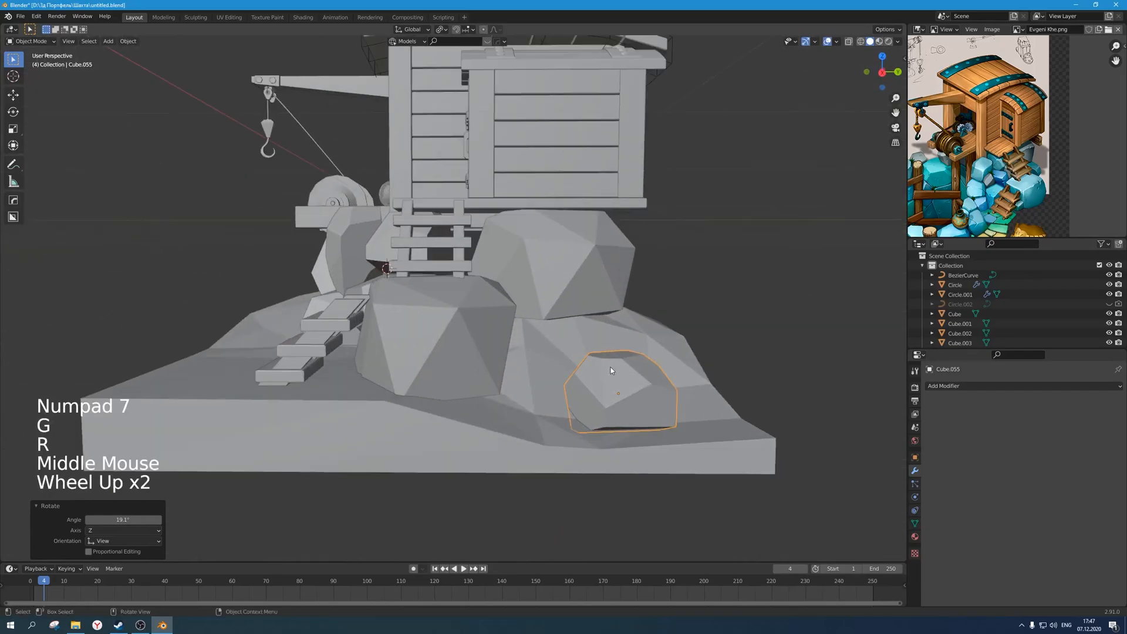
{"action": "middle_click_drag", "start_coordinate": [611, 370], "coordinate": [618, 391]}
{"action": "key", "text": "g"}
{"action": "left_click", "coordinate": [621, 397]}
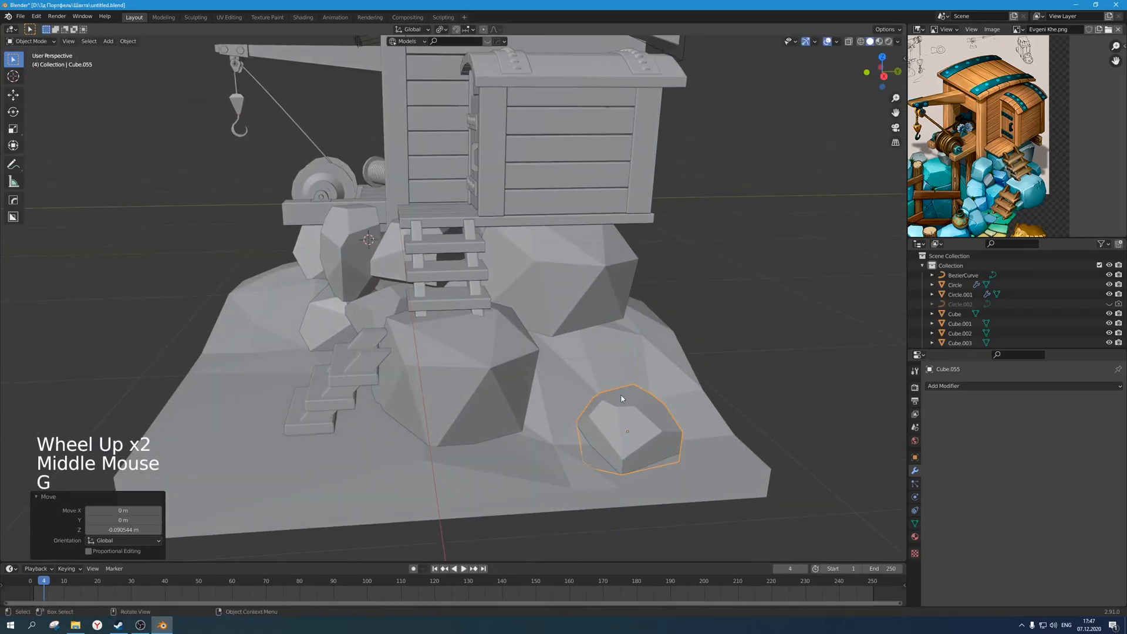
Bevel the small stone's short front vertical edge to widen it into a facet.
{"action": "key", "text": "Tab"}
{"action": "key", "text": "2"}
{"action": "left_click", "coordinate": [685, 470]}
{"action": "left_click", "coordinate": [624, 464]}
{"action": "key", "text": "ctrl+b"}
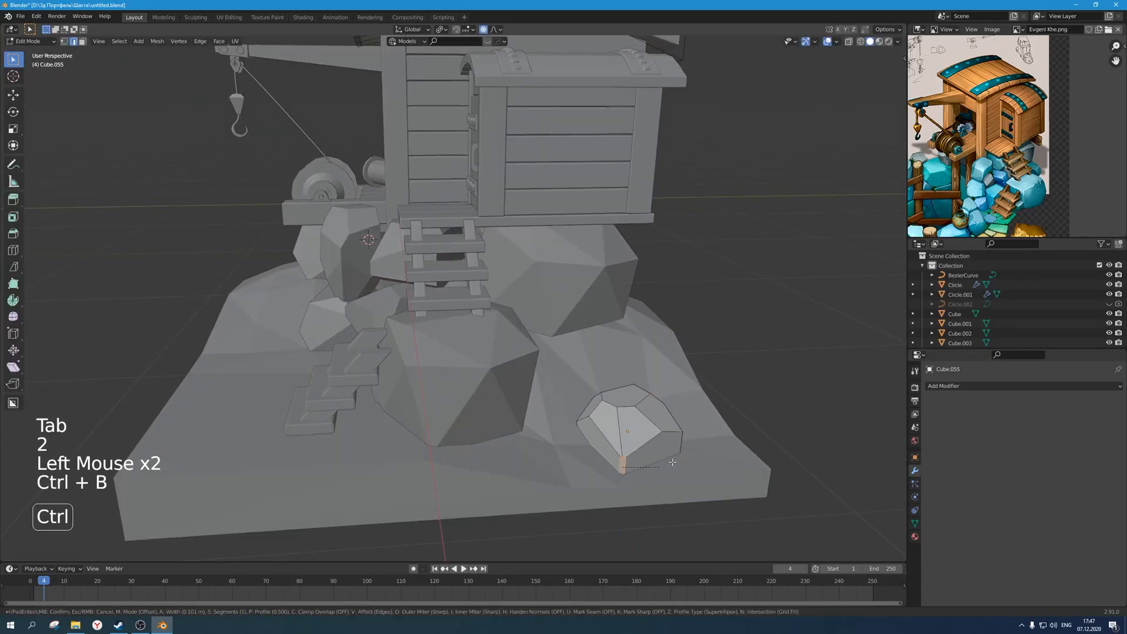
{"action": "left_click", "coordinate": [688, 466]}
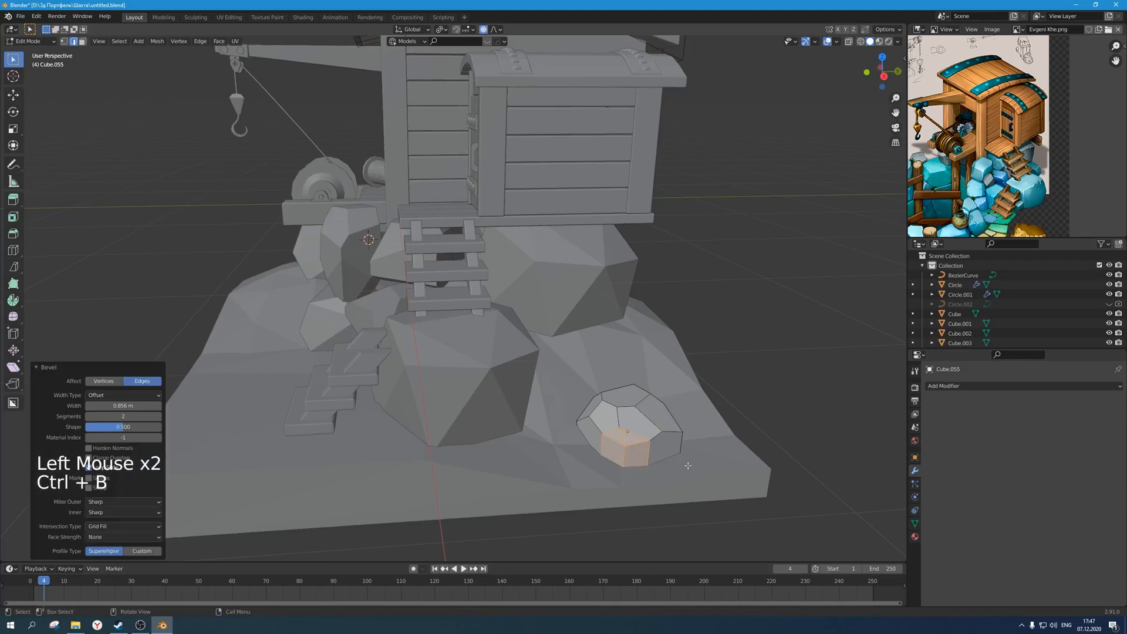
{"action": "key", "text": "Tab"}
Try rotating the small stone about -32° around Z, and undo the rotation.
{"action": "scroll", "coordinate": [647, 470], "scroll_direction": "down", "scroll_amount": 2}
{"action": "middle_click_drag", "start_coordinate": [647, 470], "coordinate": [661, 470]}
{"action": "key", "text": "r"}
{"action": "key", "text": "z"}
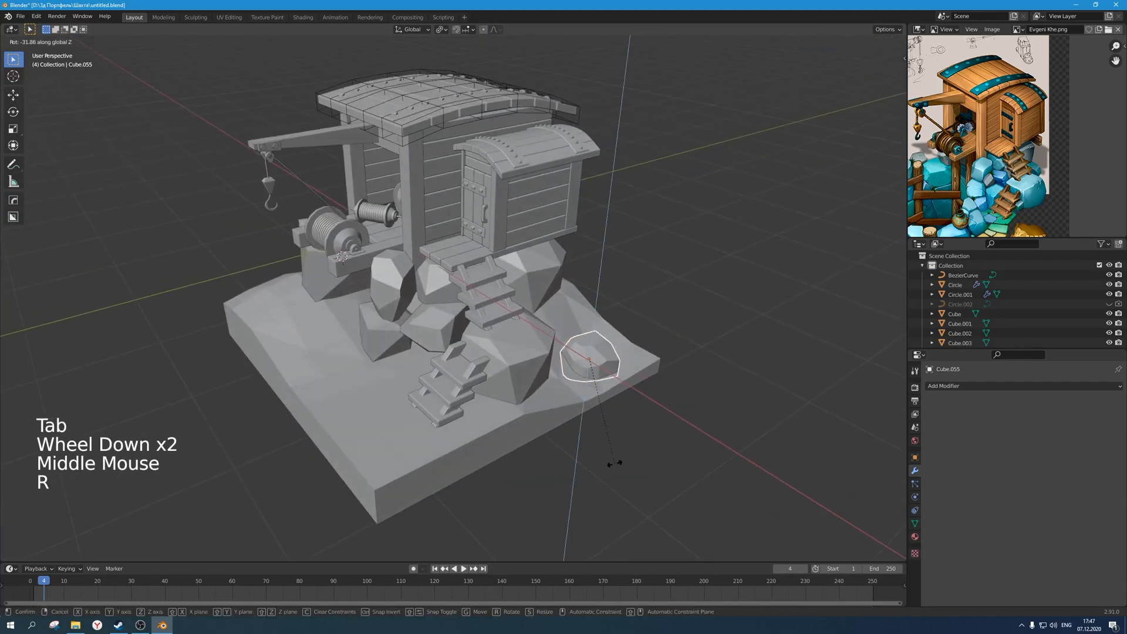
{"action": "left_click", "coordinate": [608, 468]}
{"action": "key", "text": "ctrl+z"}
{"action": "key", "text": "ctrl+z"}
{"action": "key", "text": "ctrl+z"}
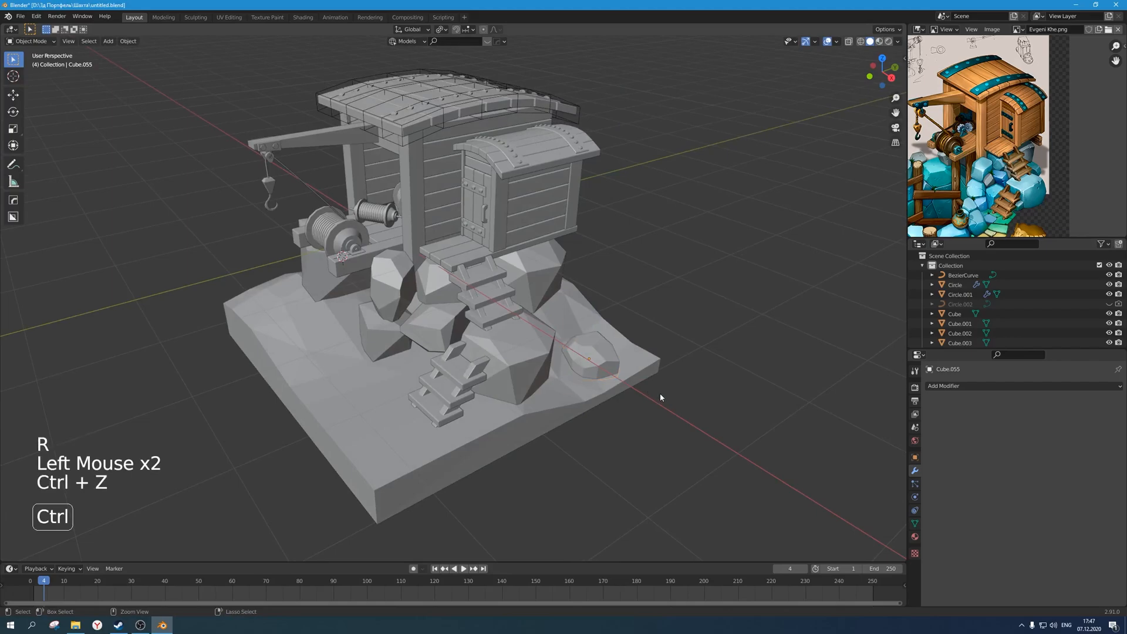
Rotate the small stone about 41° around the global Z axis.
{"action": "key", "text": "r"}
{"action": "key", "text": "z"}
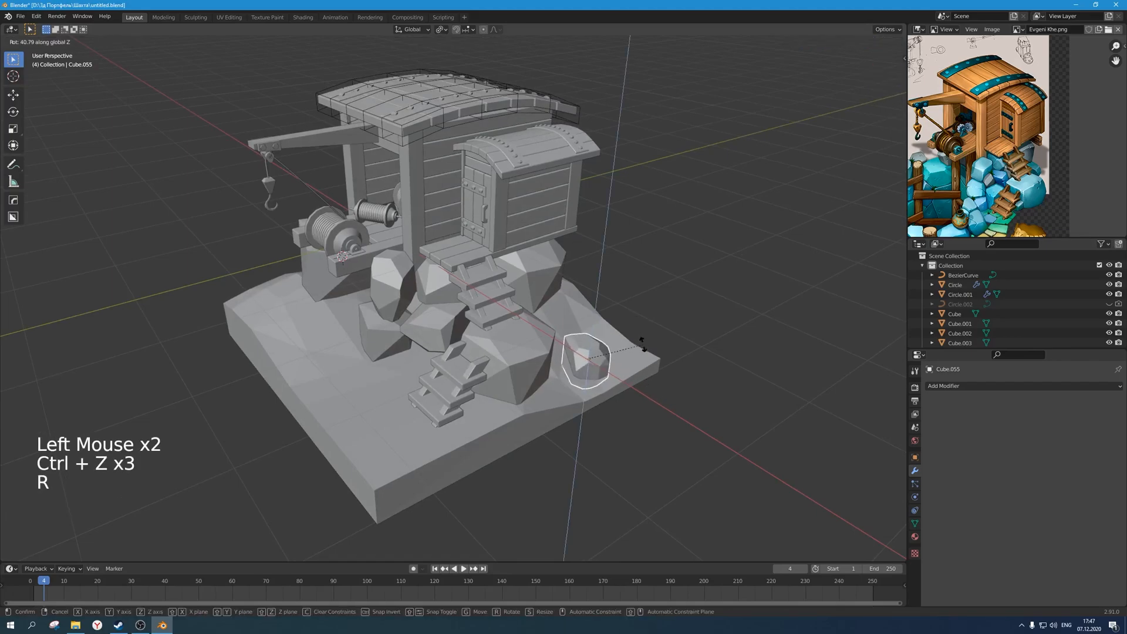
{"action": "left_click", "coordinate": [642, 358]}
{"action": "scroll", "coordinate": [621, 451], "scroll_direction": "down", "scroll_amount": 2}
{"action": "middle_click_drag", "start_coordinate": [621, 451], "coordinate": [628, 445]}
Scale the small stone by about 1.32 and shift it about -0.1 m along X.
{"action": "left_click", "coordinate": [551, 322]}
{"action": "key", "text": "s"}
{"action": "key", "text": "g"}
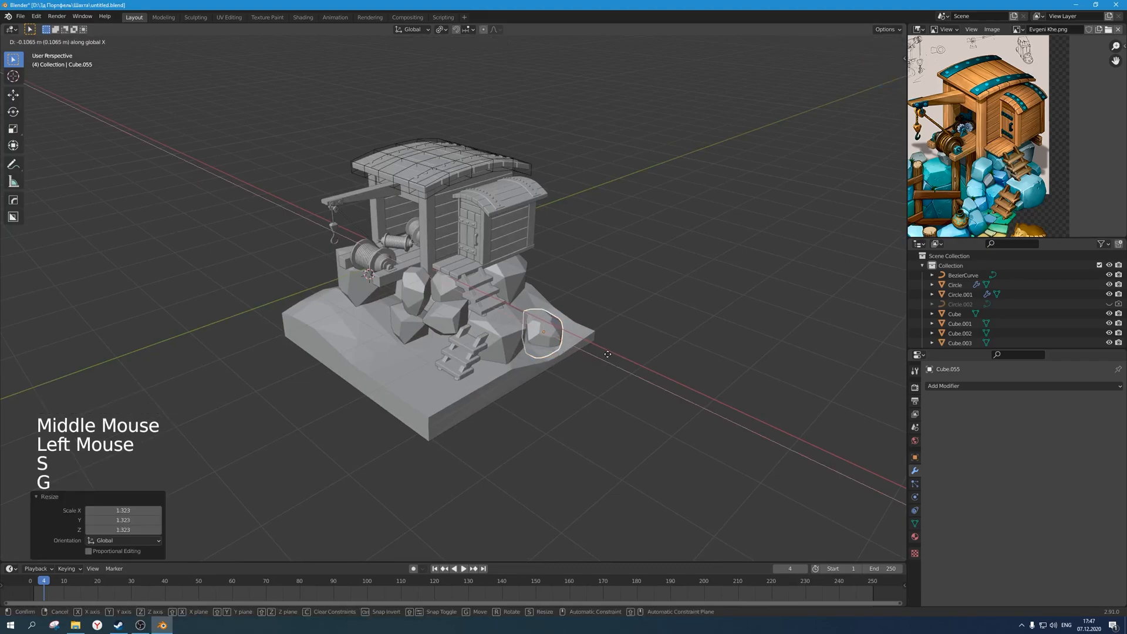
{"action": "left_click", "coordinate": [611, 395]}
Save the file and check the stone's placement from a distance.
{"action": "middle_click_drag", "start_coordinate": [611, 395], "coordinate": [544, 424], "text": "shift"}
{"action": "key", "text": "ctrl+s"}
{"action": "scroll", "coordinate": [649, 407], "scroll_direction": "up", "scroll_amount": 1}
{"action": "key", "text": "ctrl+s"}
{"action": "key", "text": "ctrl+s"}
{"action": "scroll", "coordinate": [568, 445], "scroll_direction": "down", "scroll_amount": 3}
Lower the ground face at the foot of the lower staircase about 0.038 m along Z with proportional editing, size 0.83.
{"action": "key", "text": "Tab"}
{"action": "scroll", "coordinate": [521, 421], "scroll_direction": "up", "scroll_amount": 3}
{"action": "key", "text": "Tab"}
{"action": "left_click", "coordinate": [520, 422]}
{"action": "key", "text": "Tab"}
{"action": "left_click", "coordinate": [528, 427]}
{"action": "key", "text": "3"}
{"action": "left_click", "coordinate": [540, 433]}
{"action": "key", "text": "g"}
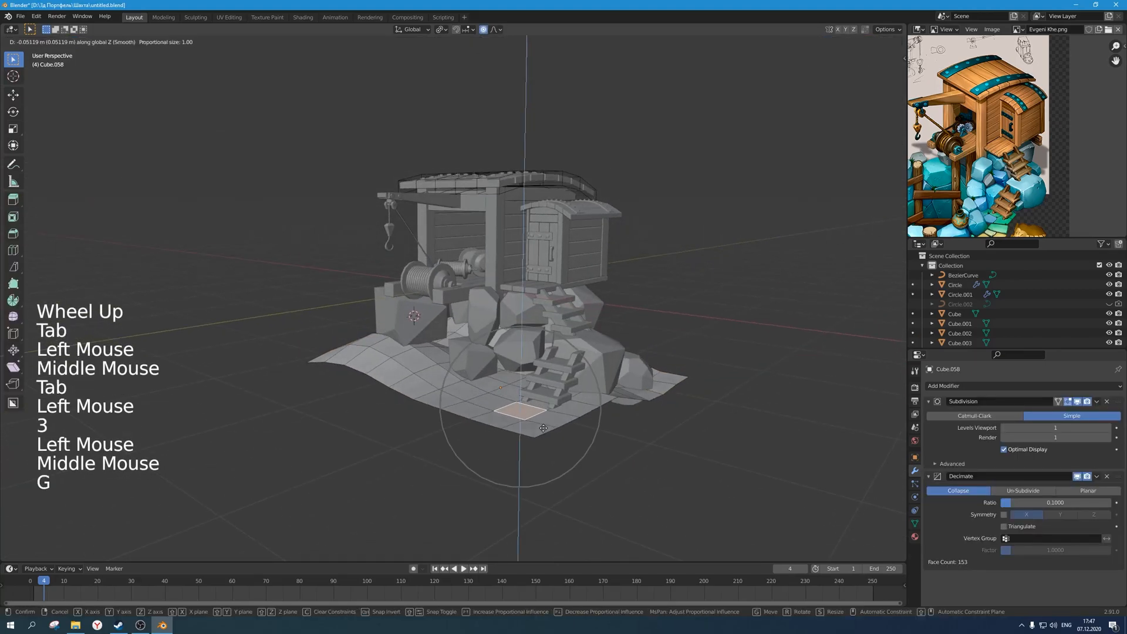
{"action": "left_click", "coordinate": [547, 427]}
{"action": "middle_click_drag", "start_coordinate": [547, 427], "coordinate": [501, 250], "text": "shift"}
{"action": "scroll", "coordinate": [464, 239], "scroll_direction": "up", "scroll_amount": 3}
{"action": "scroll", "coordinate": [502, 249], "scroll_direction": "up", "scroll_amount": 1}
{"action": "key", "text": "g"}
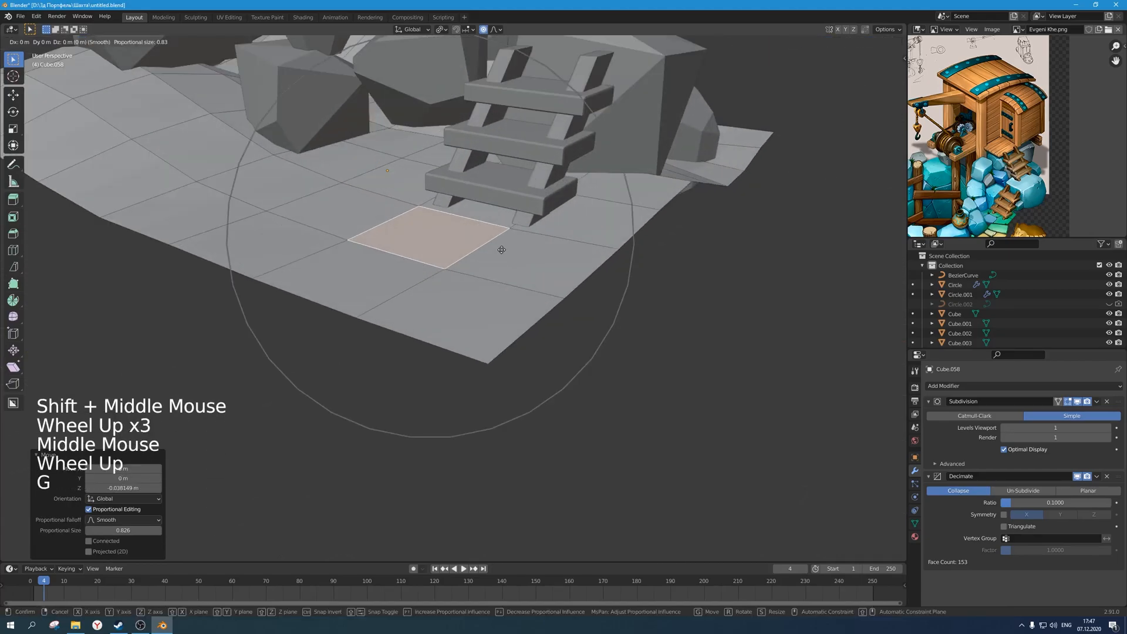
{"action": "right_click", "coordinate": [510, 242]}
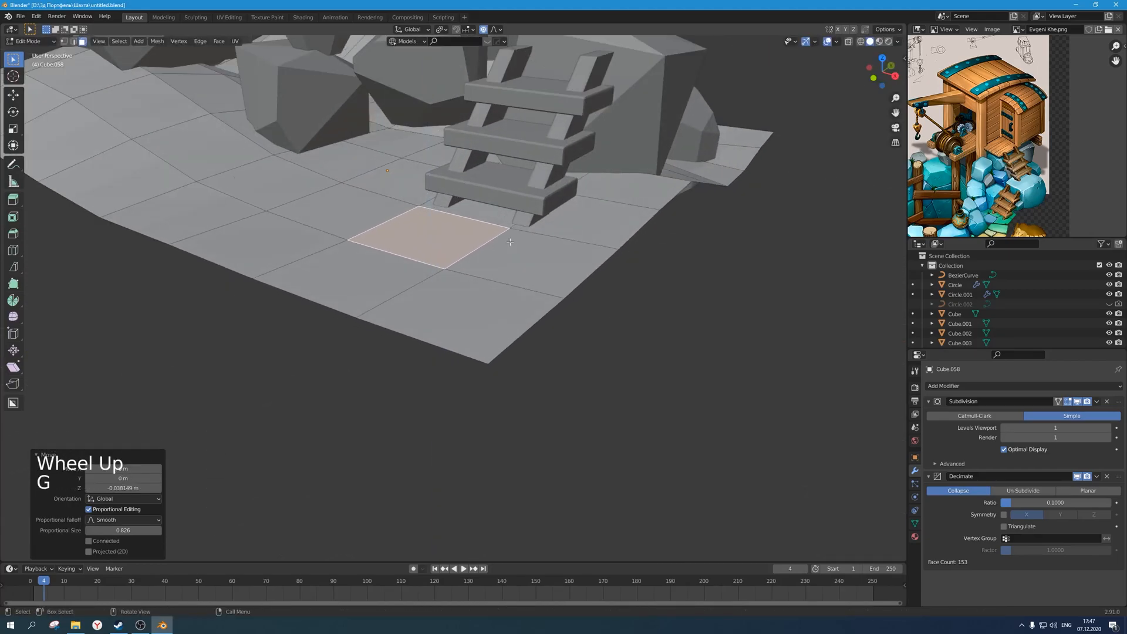
{"action": "left_click", "coordinate": [477, 227]}
{"action": "left_click", "coordinate": [476, 226]}
{"action": "key", "text": "g"}
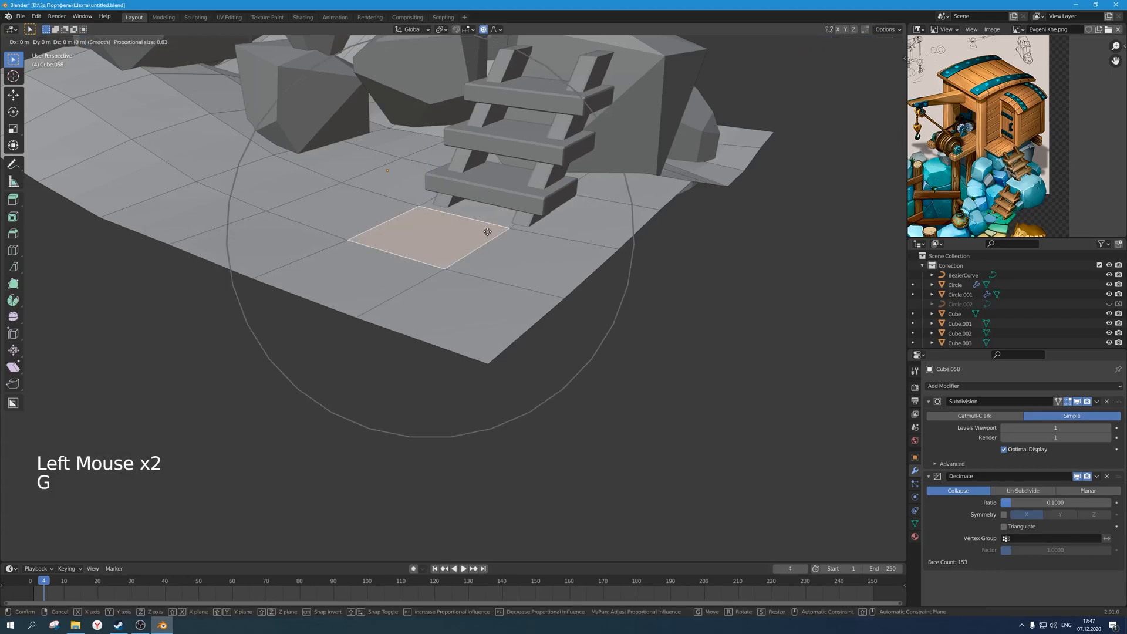
Return to Object Mode and lower the bottom staircase about 0.067 m along Z onto the ground.
{"action": "key", "text": "Tab"}
{"action": "scroll", "coordinate": [532, 266], "scroll_direction": "down", "scroll_amount": 1}
{"action": "middle_click_drag", "start_coordinate": [531, 266], "coordinate": [558, 255]}
{"action": "left_click", "coordinate": [580, 185]}
{"action": "middle_click_drag", "start_coordinate": [580, 185], "coordinate": [509, 249]}
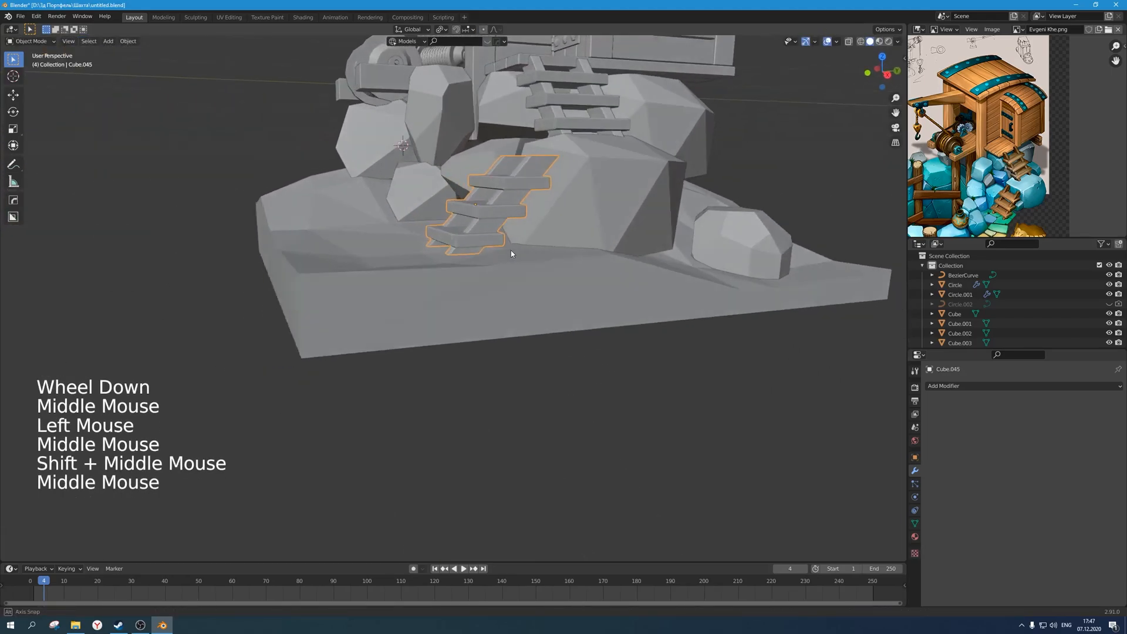
{"action": "scroll", "coordinate": [544, 251], "scroll_direction": "up", "scroll_amount": 1}
{"action": "key", "text": "g"}
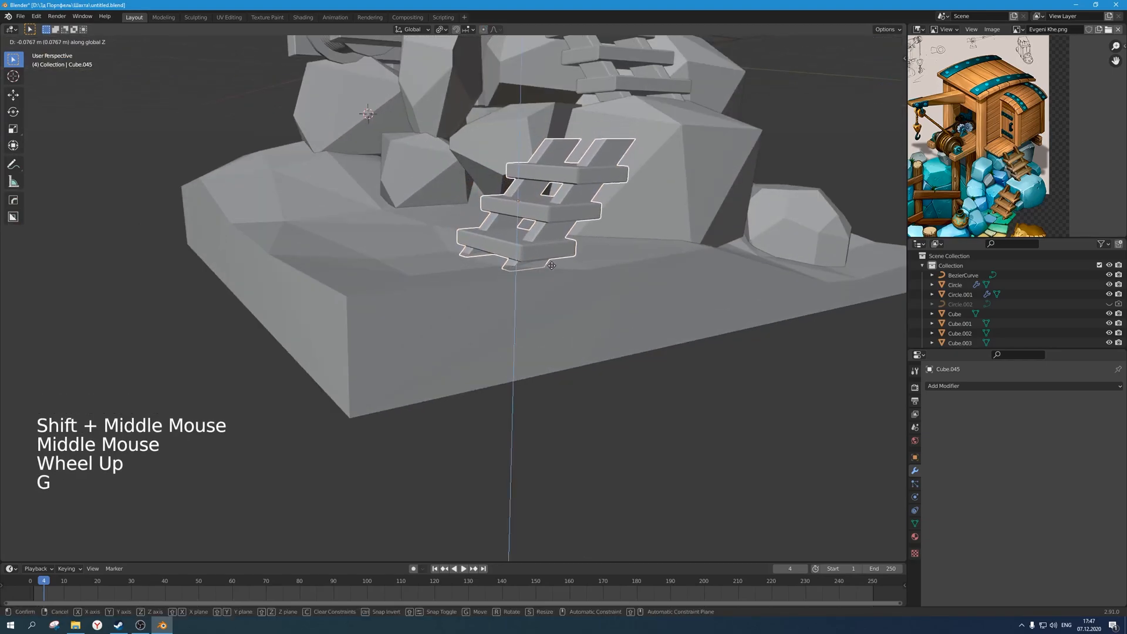
{"action": "left_click", "coordinate": [562, 349]}
{"action": "scroll", "coordinate": [563, 349], "scroll_direction": "down", "scroll_amount": 2}
Rotate the bottom staircase about 4° around the global Z axis and shift it along Y.
{"action": "middle_click_drag", "start_coordinate": [563, 348], "coordinate": [507, 406]}
{"action": "key", "text": "g"}
{"action": "key", "text": "r"}
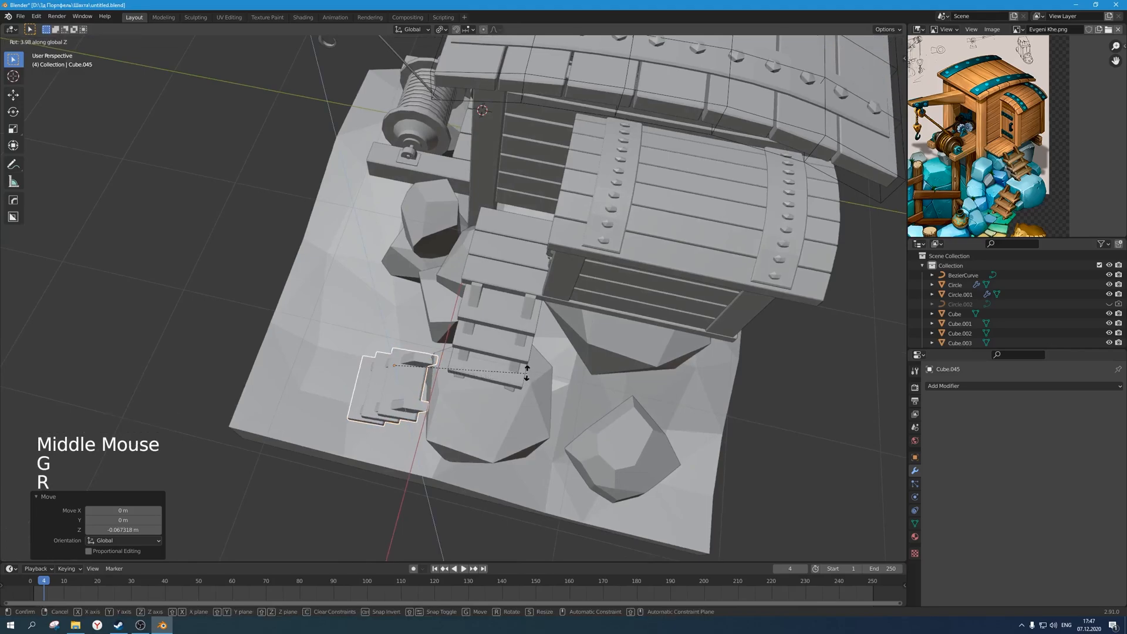
{"action": "left_click", "coordinate": [528, 369]}
{"action": "key", "text": "g"}
{"action": "key", "text": "y"}
{"action": "left_click", "coordinate": [249, 297]}
{"action": "left_click", "coordinate": [245, 295]}
Save the file and inspect the whole hut with its adjusted stones and stairs.
{"action": "middle_click_drag", "start_coordinate": [245, 295], "coordinate": [557, 357]}
{"action": "scroll", "coordinate": [452, 304], "scroll_direction": "down", "scroll_amount": 2}
{"action": "key", "text": "ctrl+s"}
{"action": "scroll", "coordinate": [555, 344], "scroll_direction": "up", "scroll_amount": 1}
{"action": "scroll", "coordinate": [560, 357], "scroll_direction": "down", "scroll_amount": 1}
{"action": "scroll", "coordinate": [557, 357], "scroll_direction": "up", "scroll_amount": 2}
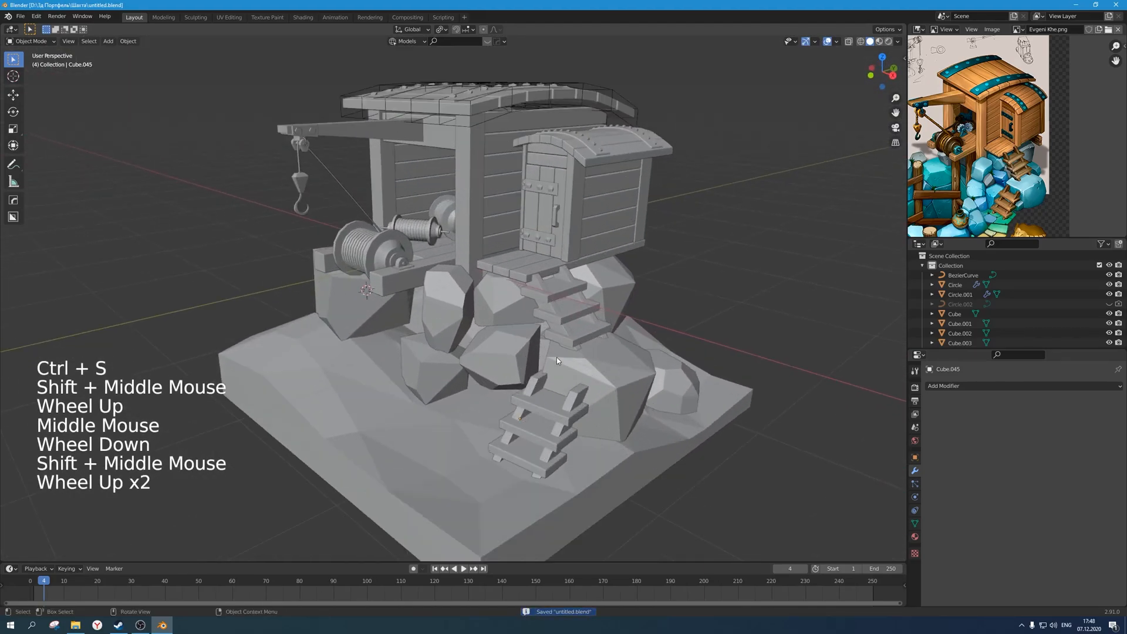
Nudge a top vertex of the large stone behind the lower staircase along Y with proportional editing, size 0.83, and save the file.
{"action": "left_click", "coordinate": [555, 364]}
{"action": "key", "text": "Tab"}
{"action": "key", "text": "1"}
{"action": "left_click", "coordinate": [548, 357]}
{"action": "key", "text": "g"}
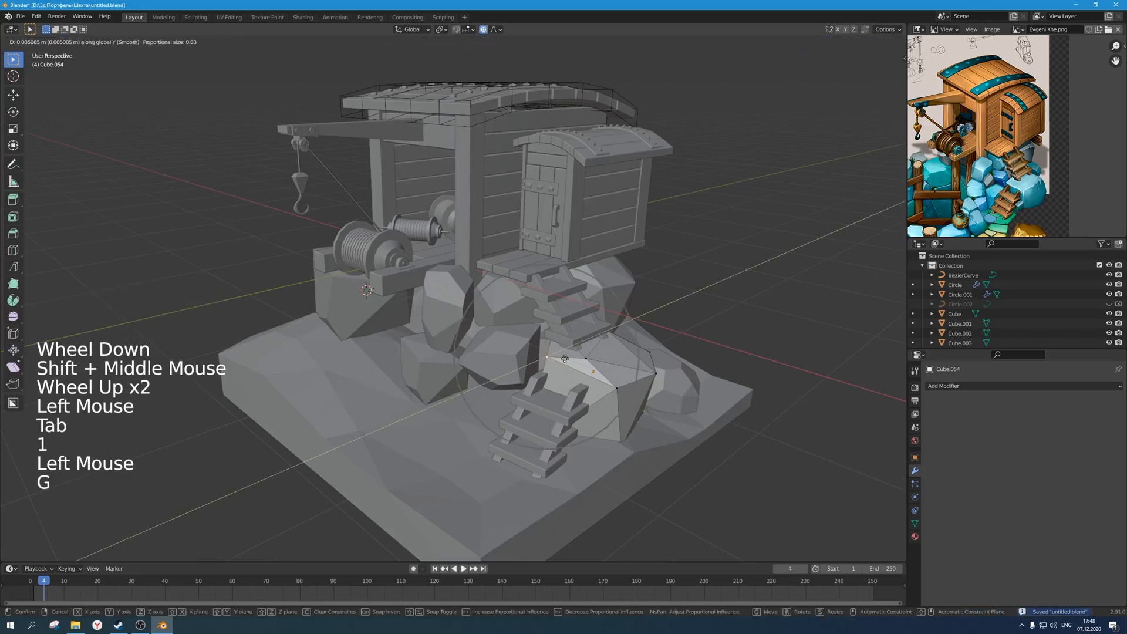
{"action": "key", "text": "Tab"}
{"action": "scroll", "coordinate": [638, 337], "scroll_direction": "down", "scroll_amount": 2}
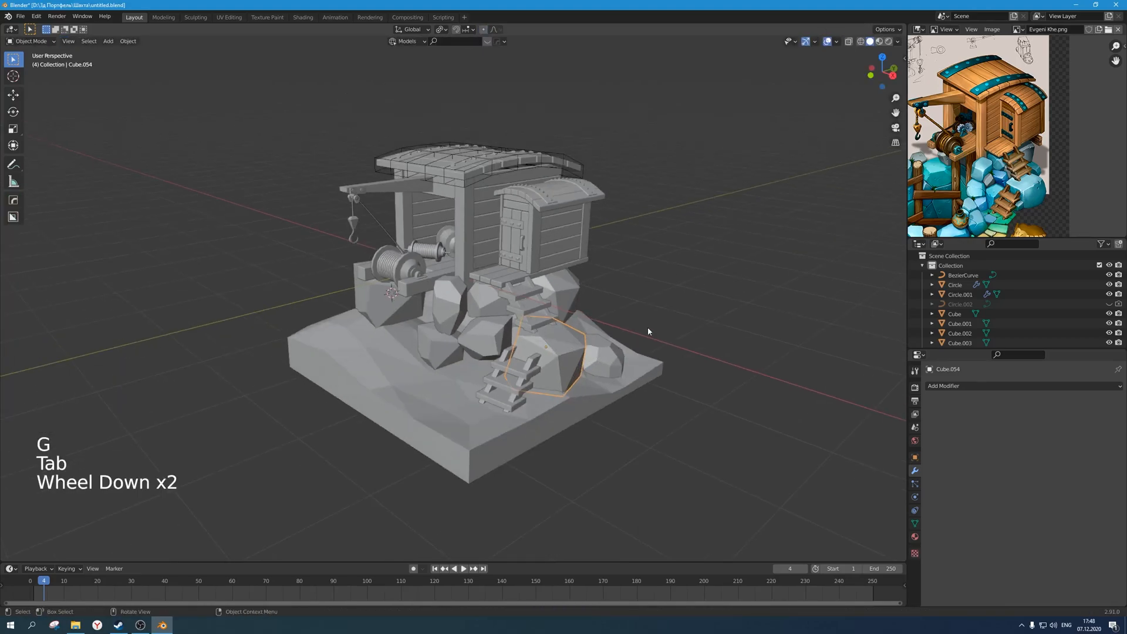
{"action": "key", "text": "ctrl+s"}
{"action": "middle_click_drag", "start_coordinate": [617, 338], "coordinate": [580, 342], "text": "shift"}
{"action": "key", "text": "ctrl+s"}
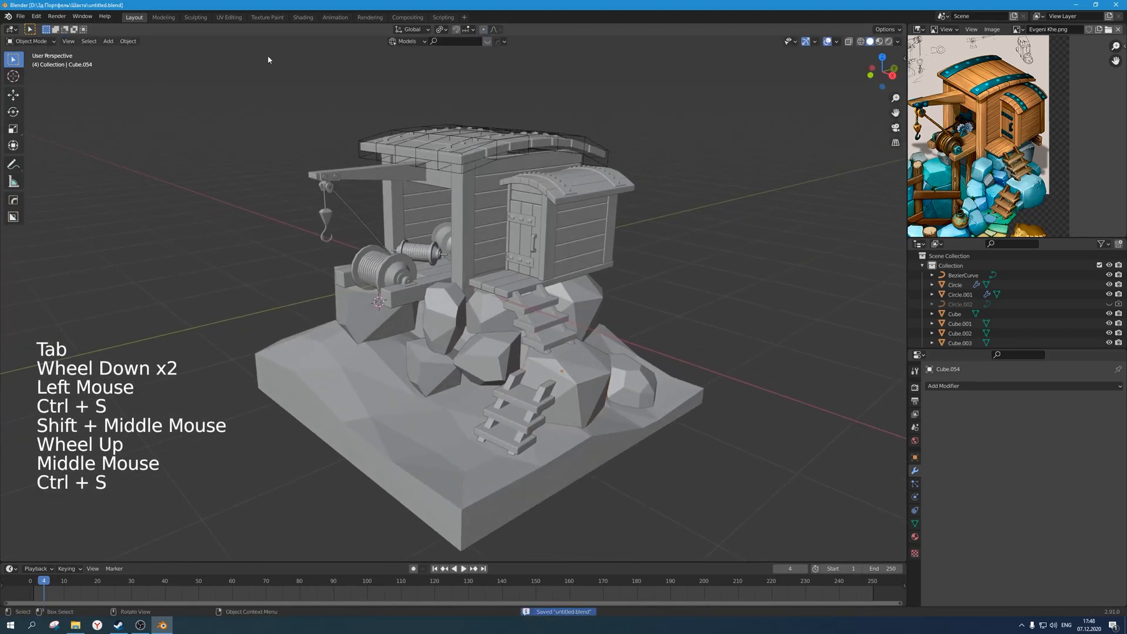
Switch to the Shading workspace, reframe the hut in Rendered viewport shading and open the viewport shading options.
{"action": "left_click", "coordinate": [308, 21]}
{"action": "scroll", "coordinate": [608, 188], "scroll_direction": "up", "scroll_amount": 3}
{"action": "middle_click_drag", "start_coordinate": [602, 249], "coordinate": [585, 194], "text": "shift"}
{"action": "mouse_move", "coordinate": [585, 193]}
{"action": "middle_mouse_down"}
{"action": "mouse_move", "coordinate": [581, 203]}
{"action": "mouse_move", "coordinate": [548, 180]}
{"action": "middle_mouse_up"}
{"action": "left_click", "coordinate": [914, 41]}
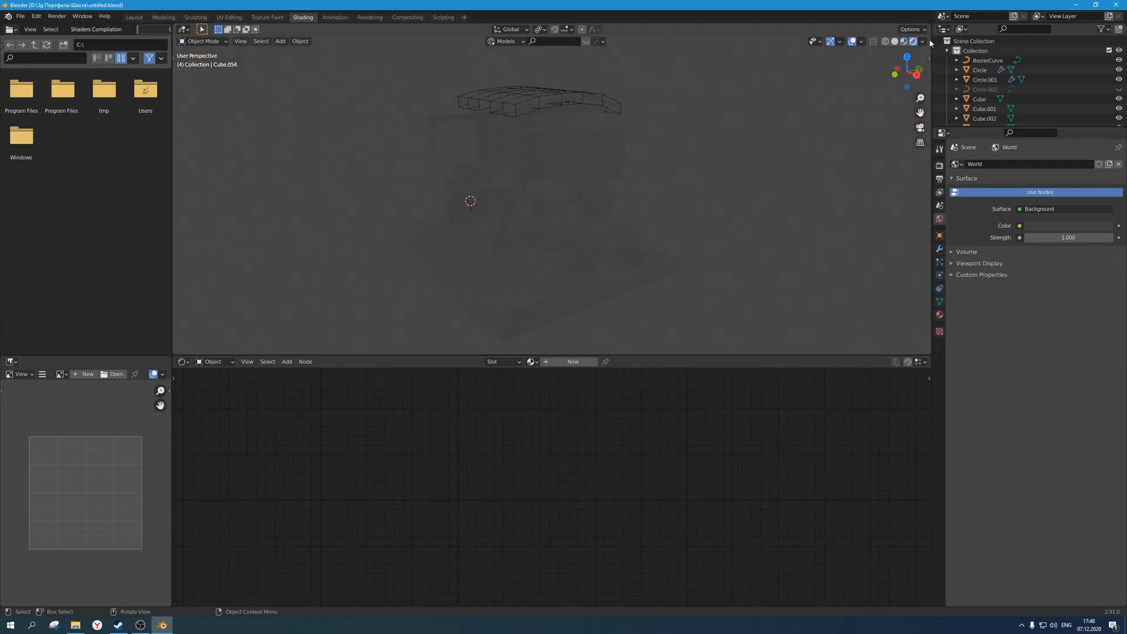
{"action": "left_click", "coordinate": [922, 42]}
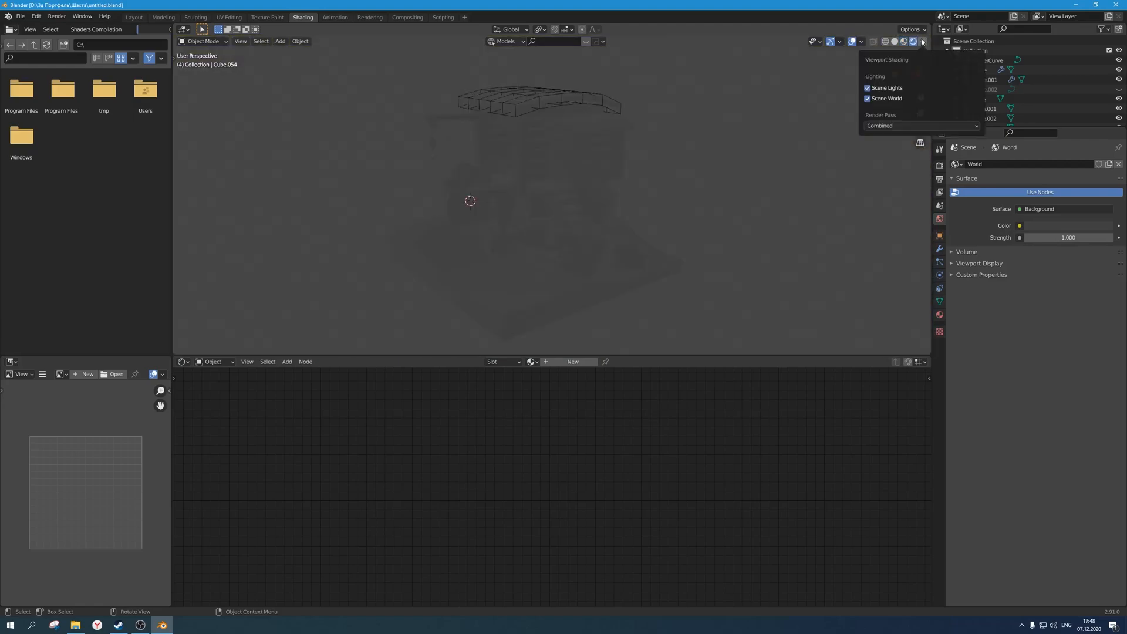
Enable Ambient Occlusion, Bloom and Screen Space Reflections in the Eevee render settings.
{"action": "left_click", "coordinate": [940, 166]}
{"action": "left_click", "coordinate": [959, 229]}
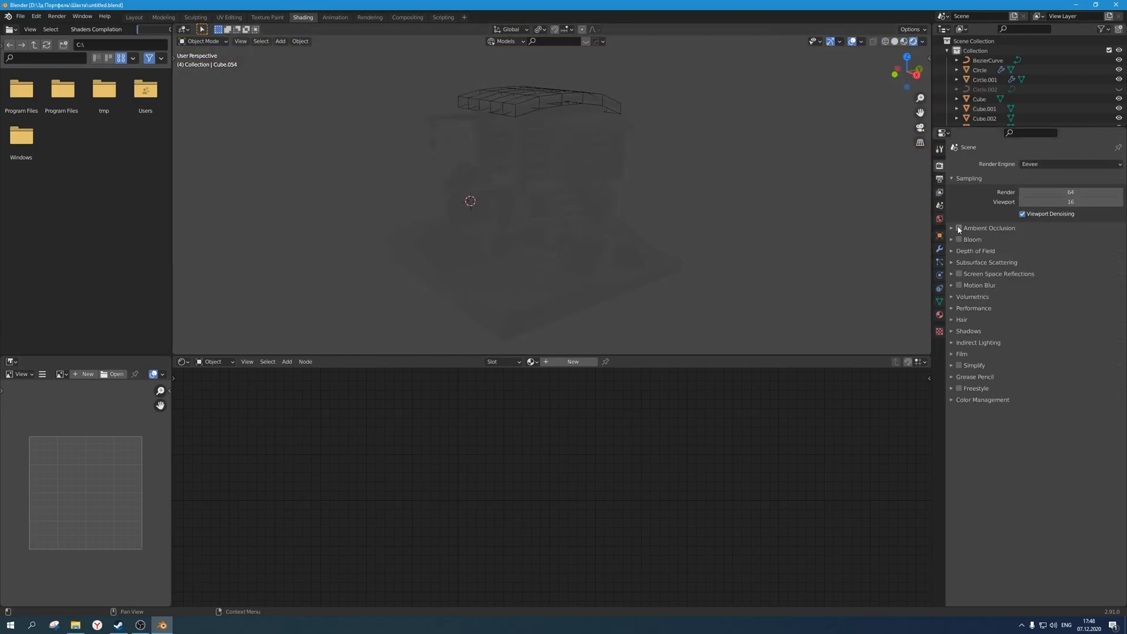
{"action": "left_click", "coordinate": [959, 274]}
{"action": "left_click", "coordinate": [953, 274]}
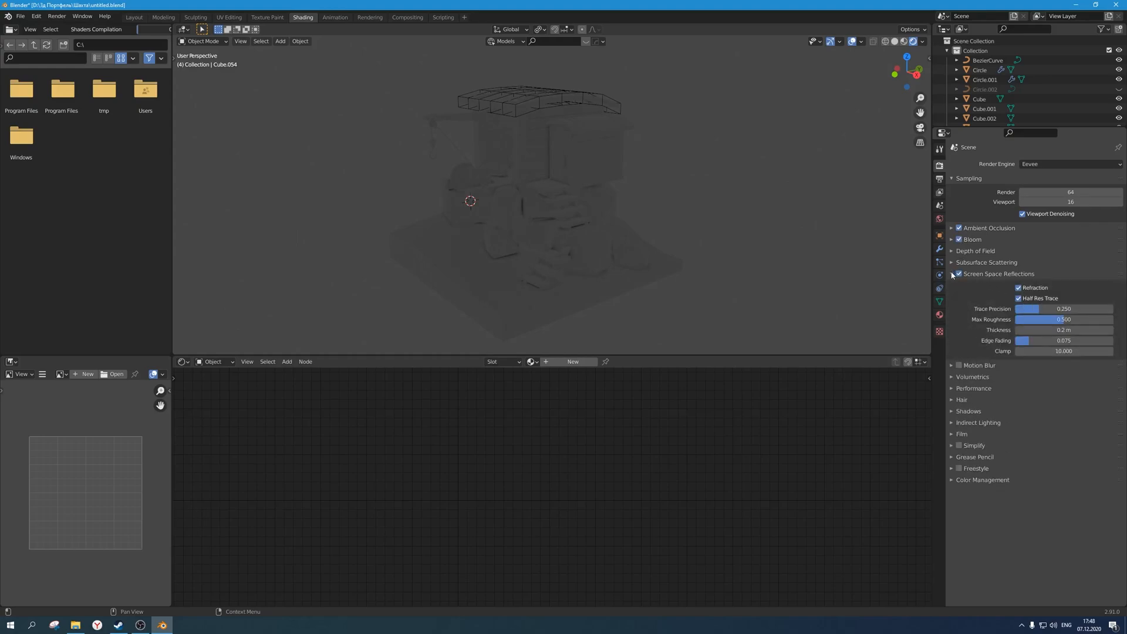
{"action": "left_click", "coordinate": [952, 273]}
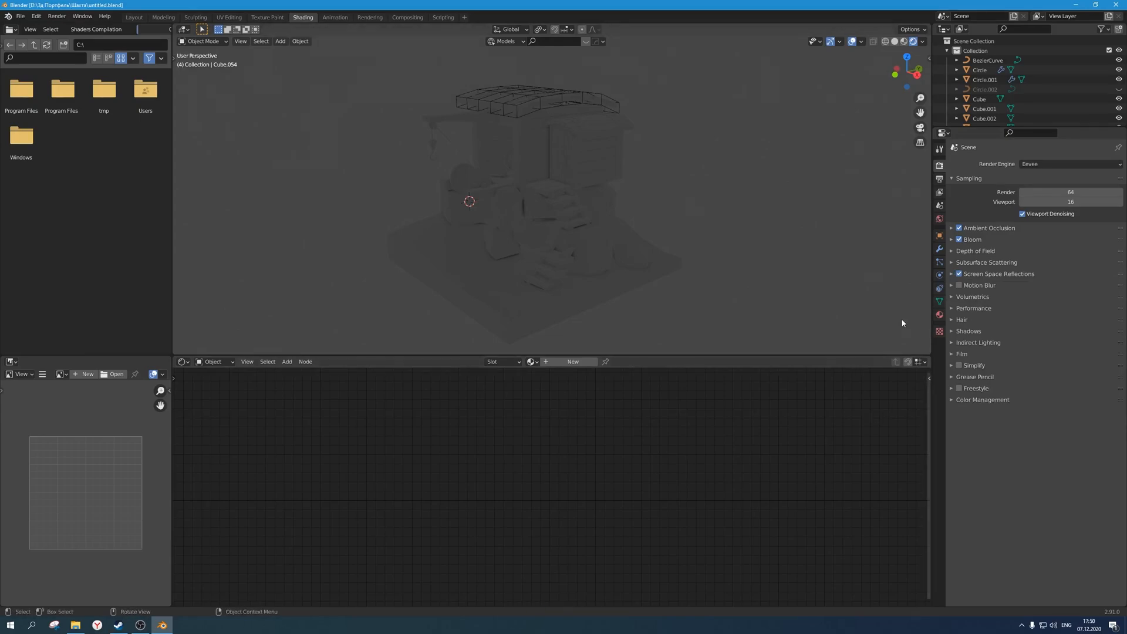
Add a camera to the scene, align it to the current view of the hut and look through it.
{"action": "scroll", "coordinate": [618, 273], "scroll_direction": "down", "scroll_amount": 1}
{"action": "key", "text": "shift+a"}
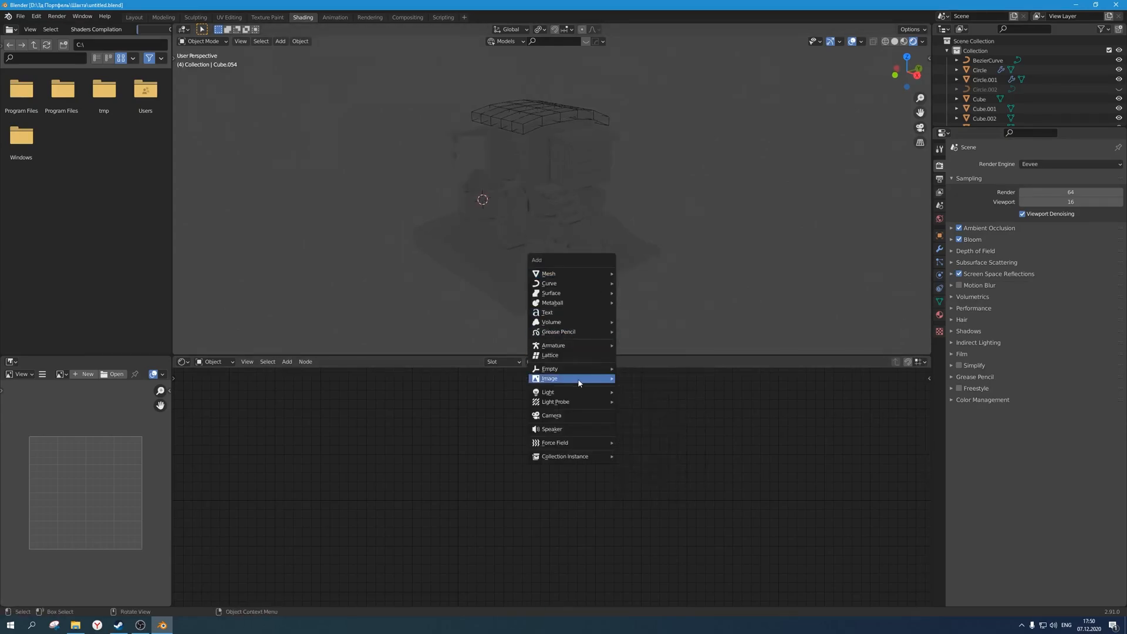
{"action": "left_click", "coordinate": [568, 415]}
{"action": "scroll", "coordinate": [566, 269], "scroll_direction": "down", "scroll_amount": 1}
{"action": "scroll", "coordinate": [567, 265], "scroll_direction": "up", "scroll_amount": 2}
{"action": "left_click", "coordinate": [862, 42]}
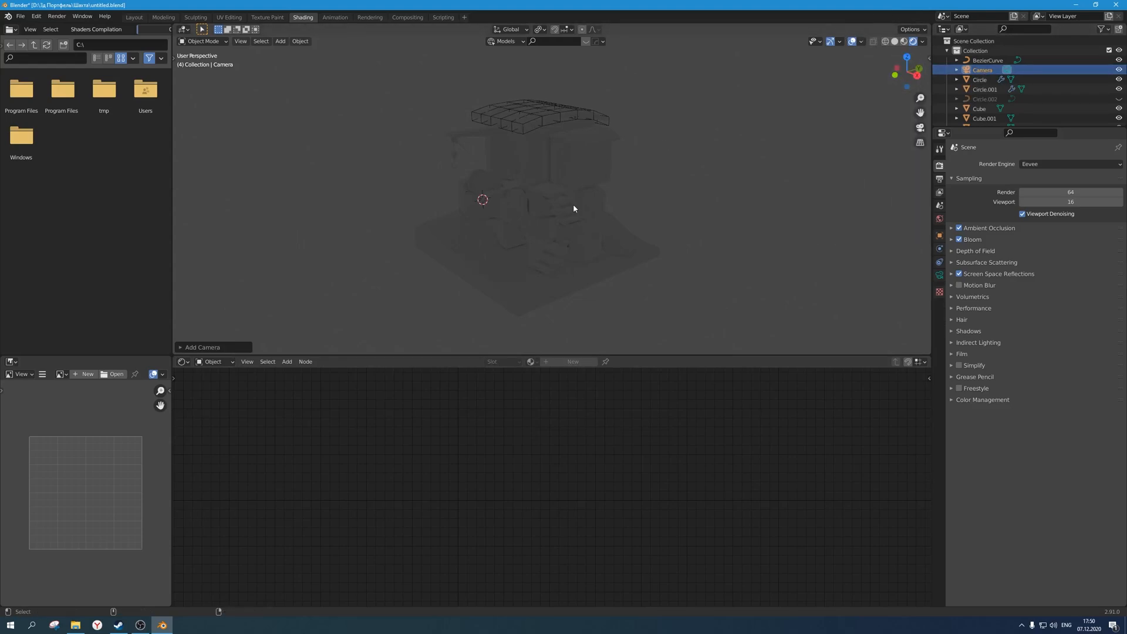
{"action": "key", "text": "KP_0"}
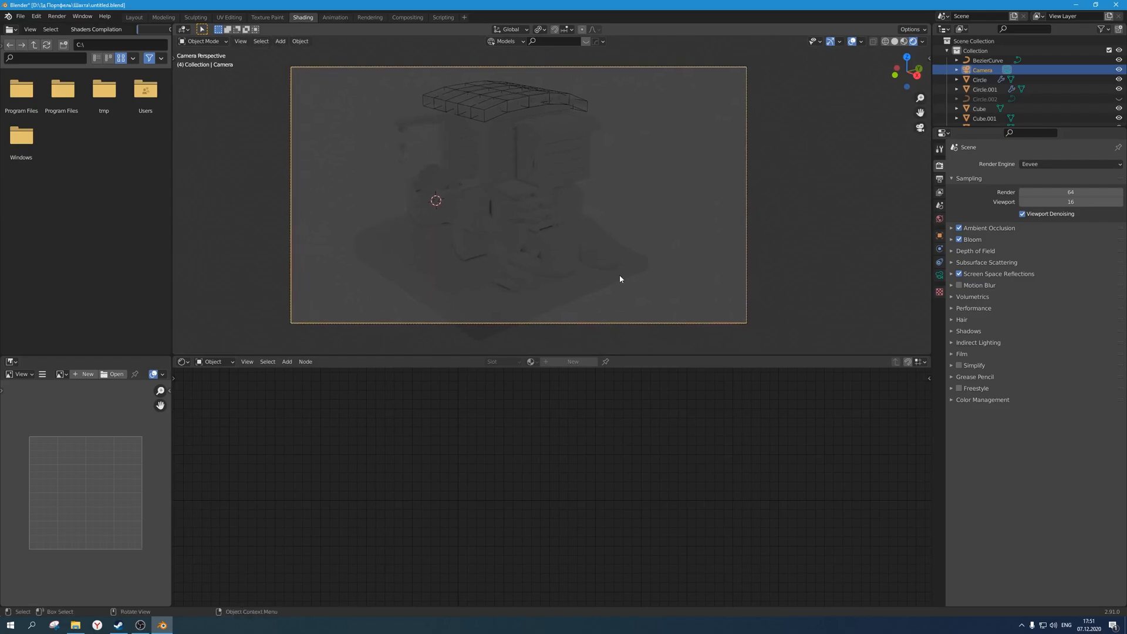
Set the output resolution to 1400 × 1200 px, and reduce the width to 1200 px to make the frame square.
{"action": "left_click", "coordinate": [941, 183]}
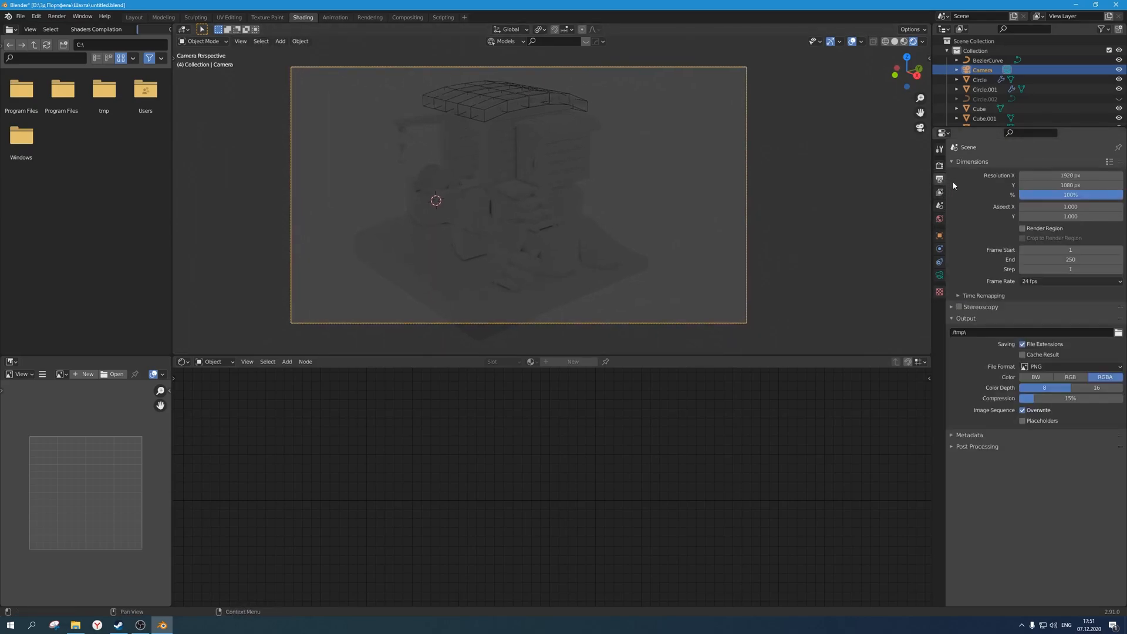
{"action": "left_click", "coordinate": [1062, 176]}
{"action": "type", "text": "1400"}
{"action": "key", "text": "Return"}
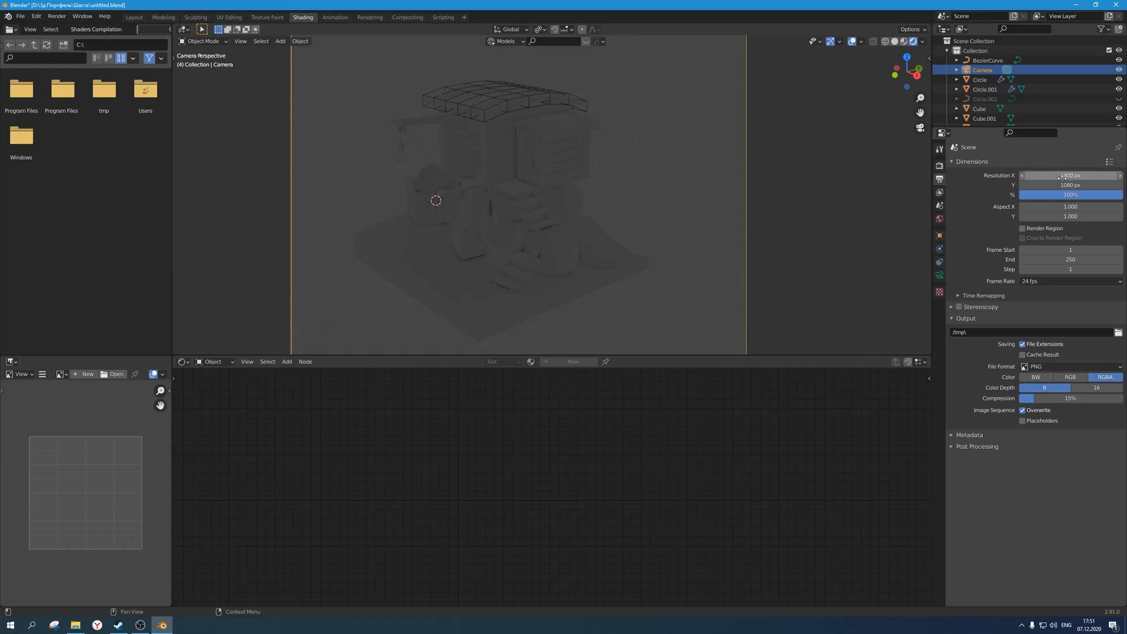
{"action": "left_click", "coordinate": [1064, 185]}
{"action": "key", "text": "Return"}
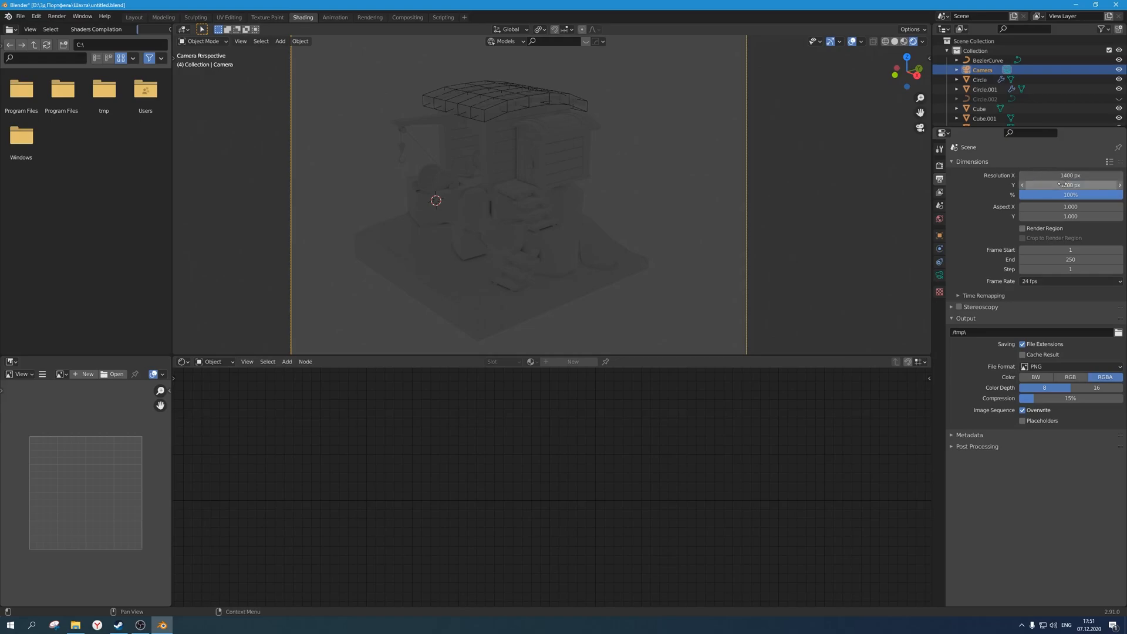
{"action": "scroll", "coordinate": [521, 261], "scroll_direction": "down", "scroll_amount": 1}
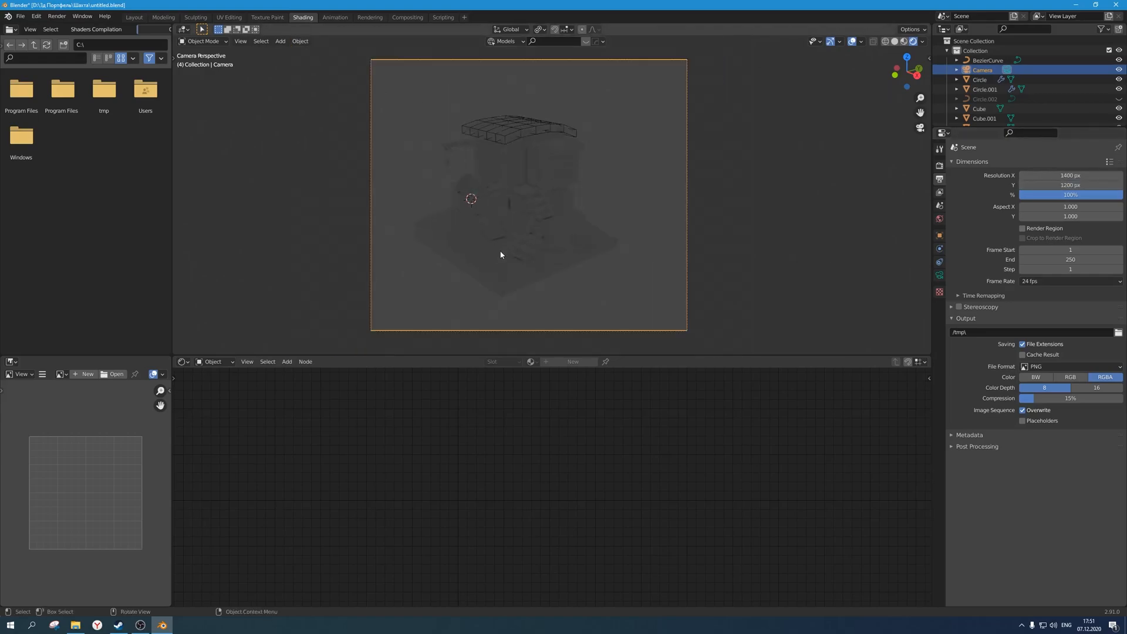
{"action": "left_click", "coordinate": [1067, 175]}
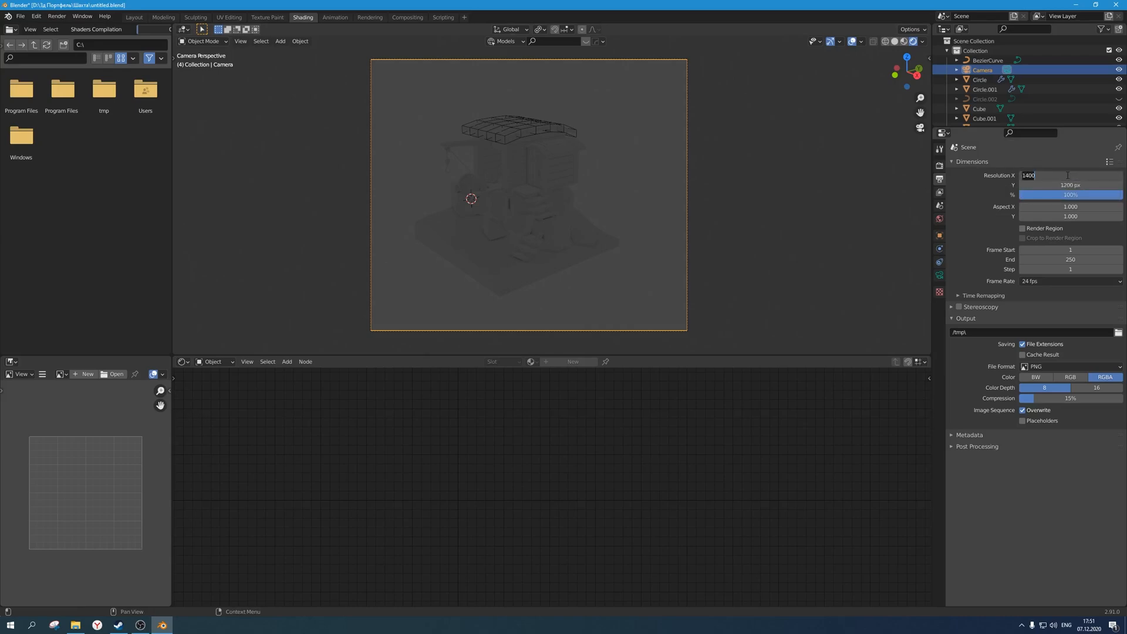
{"action": "key", "text": "Return"}
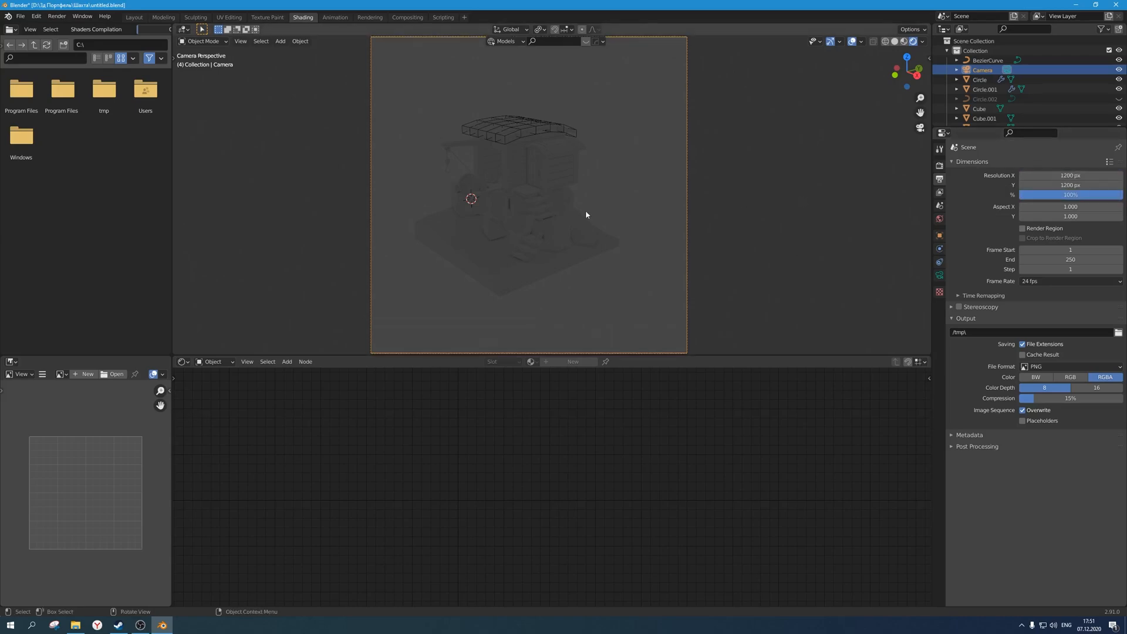
Move the camera closer to the hut along its local Z axis and shift it sideways along its local X axis.
{"action": "key", "text": "g"}
{"action": "key", "text": "z"}
{"action": "key", "text": "z"}
{"action": "left_click", "coordinate": [485, 203]}
{"action": "key", "text": "g"}
{"action": "key", "text": "y"}
{"action": "key", "text": "x"}
{"action": "key", "text": "x"}
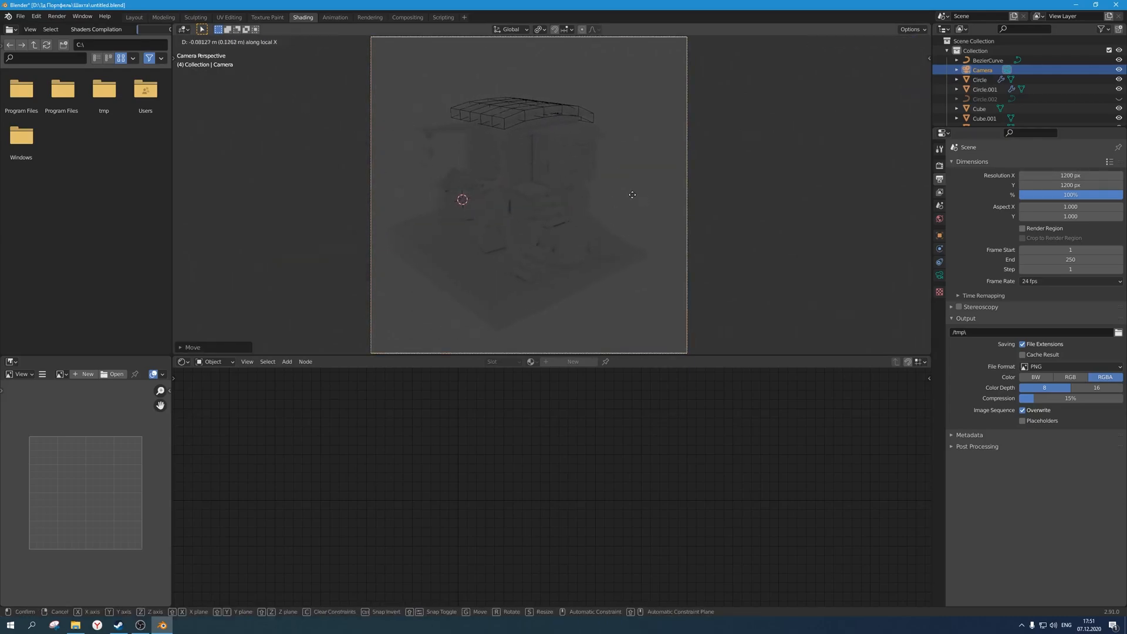
Fine-tune the camera's distance along local Z to fit the hut in the square frame.
{"action": "key", "text": "z"}
{"action": "key", "text": "z"}
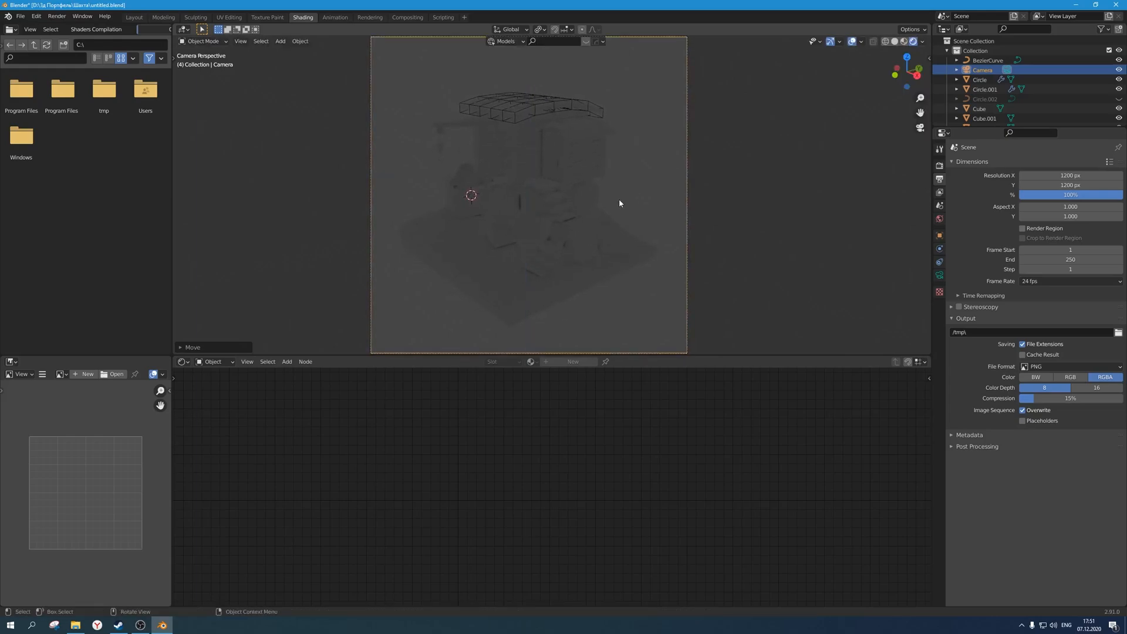
{"action": "key", "text": "z"}
{"action": "key", "text": "z"}
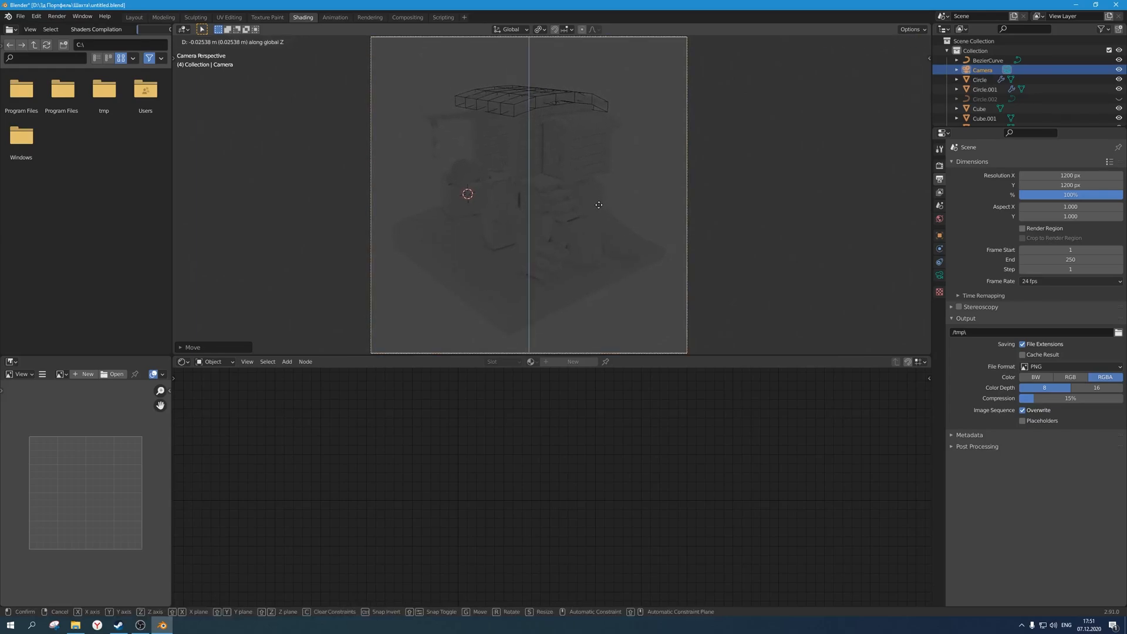
{"action": "right_click", "coordinate": [600, 209]}
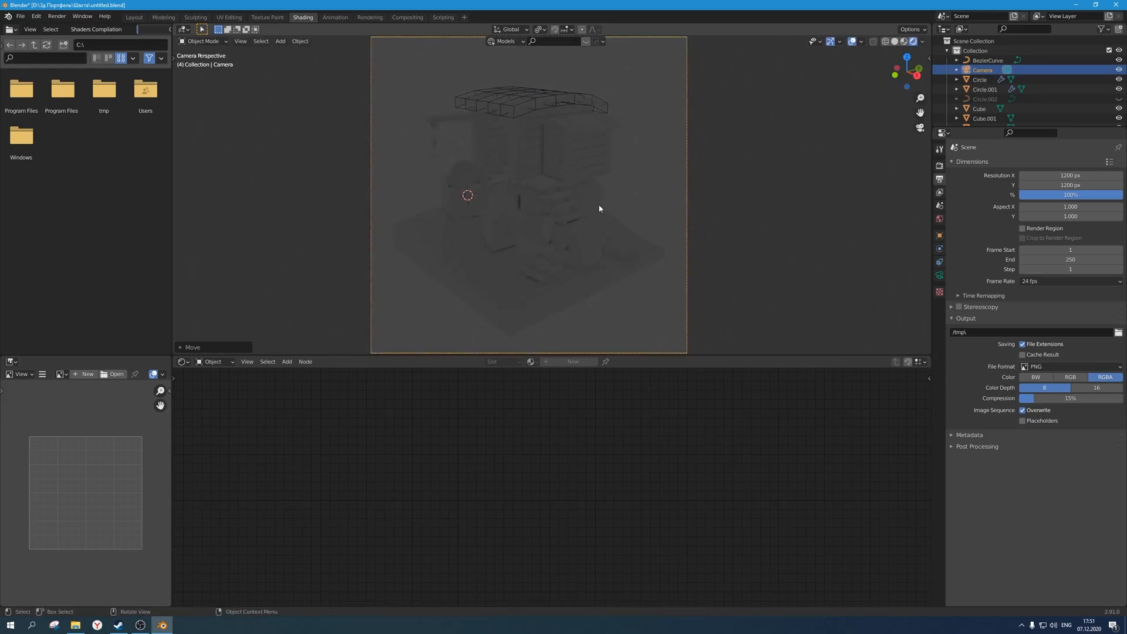
{"action": "scroll", "coordinate": [599, 208], "scroll_direction": "down", "scroll_amount": 1}
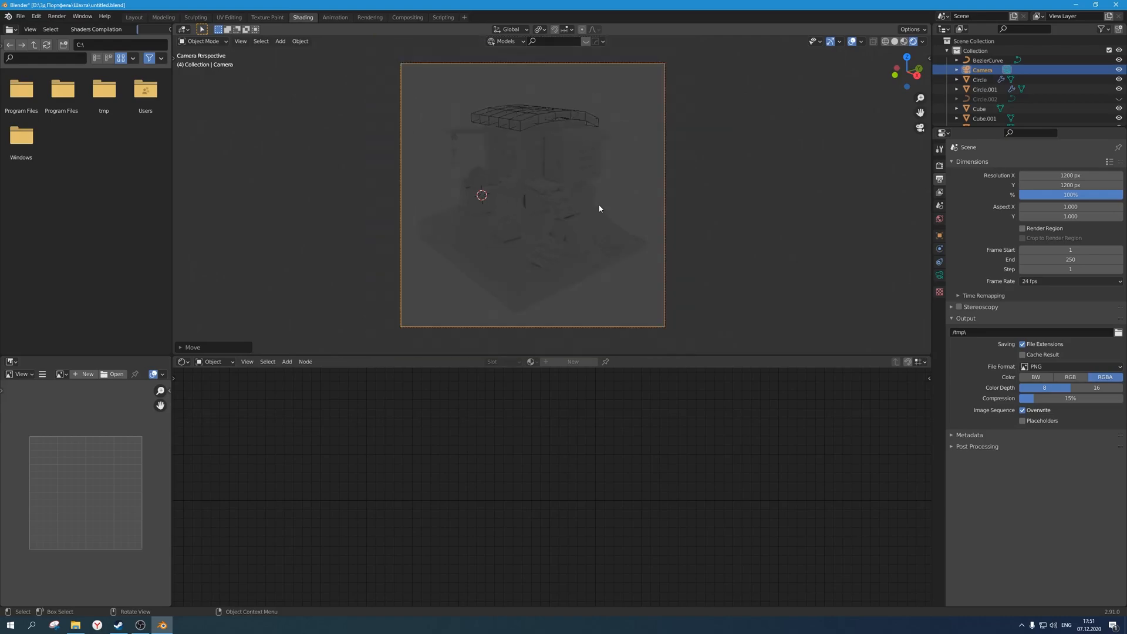
Set the output width to 1400 px and lower the camera slightly along global Z to recentre the hut.
{"action": "left_click", "coordinate": [1033, 175]}
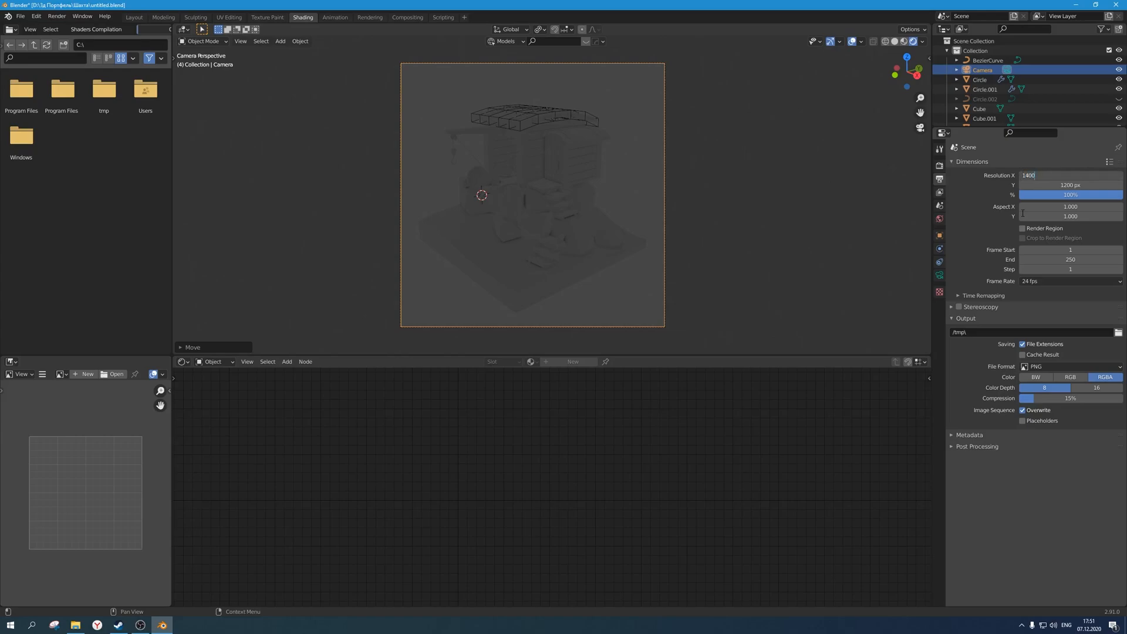
{"action": "key", "text": "Return"}
{"action": "key", "text": "g"}
{"action": "key", "text": "z"}
{"action": "key", "text": "z"}
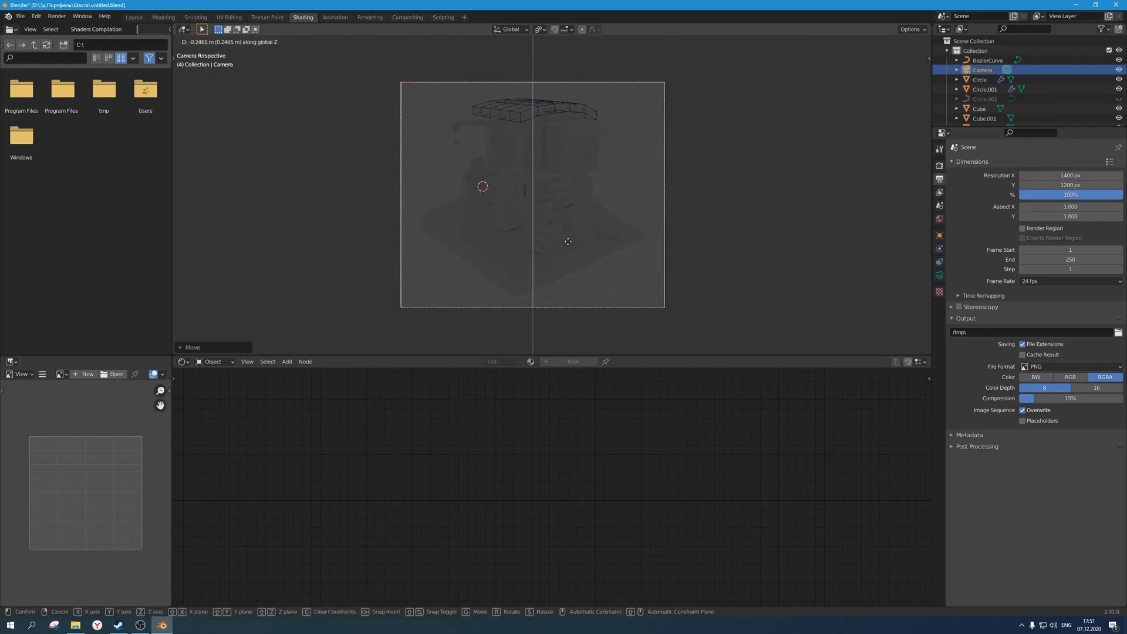
{"action": "left_click", "coordinate": [568, 236]}
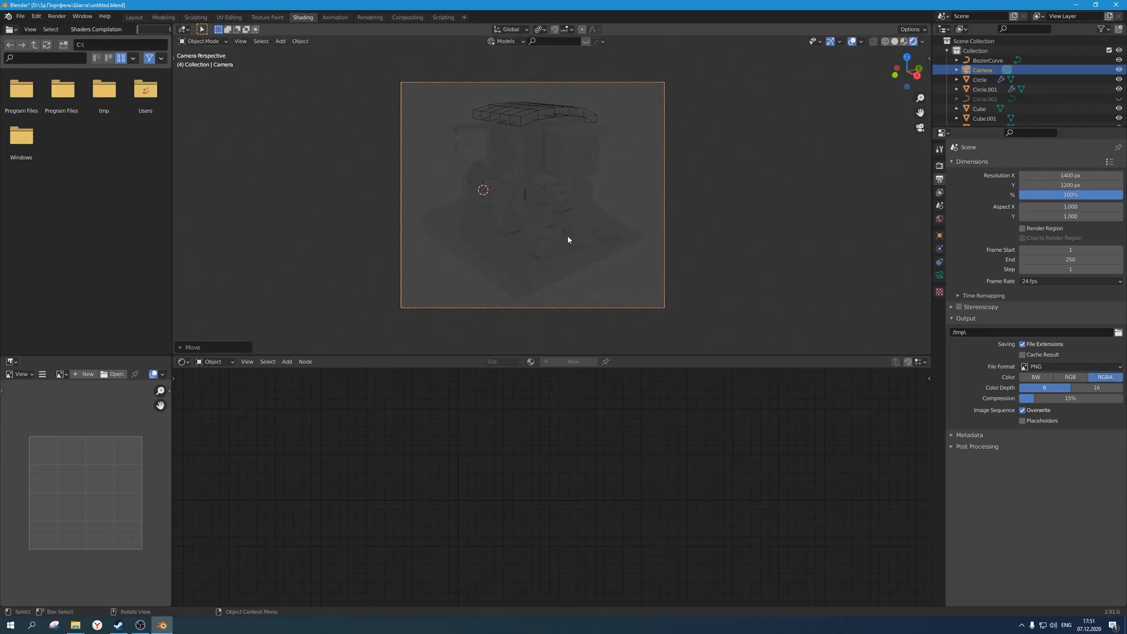
Tilt the camera downward about its local X axis and raise it along global Z to bring the hut back into frame.
{"action": "key", "text": "g"}
{"action": "key", "text": "z"}
{"action": "right_click", "coordinate": [567, 236]}
{"action": "key", "text": "r"}
{"action": "key", "text": "x"}
{"action": "key", "text": "x"}
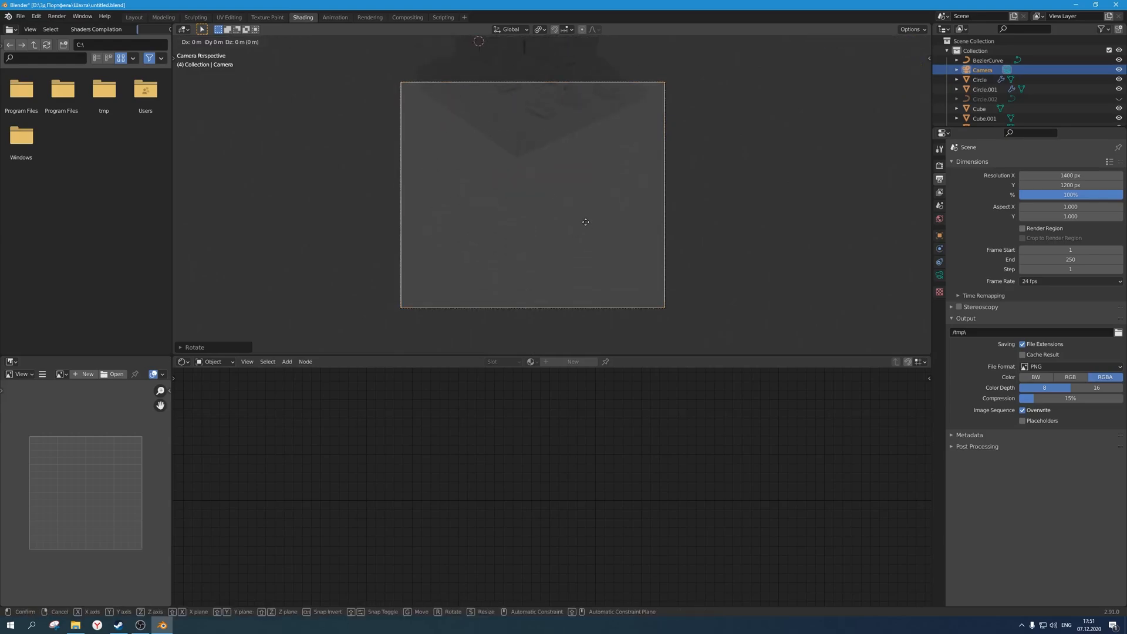
{"action": "left_click", "coordinate": [599, 106]}
{"action": "key", "text": "g"}
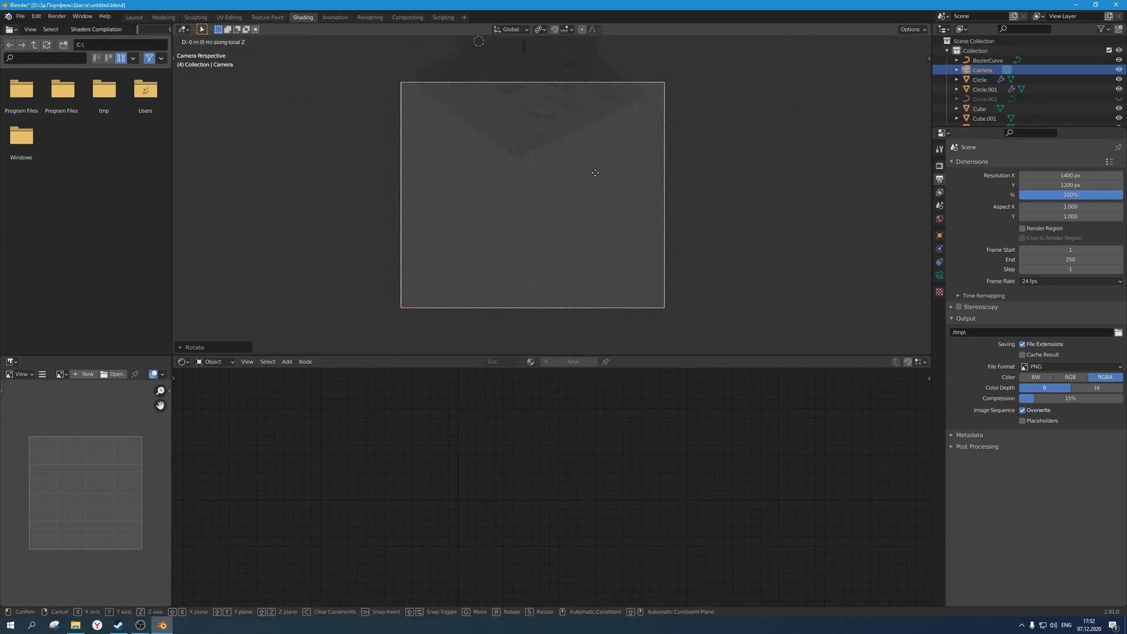
{"action": "right_click", "coordinate": [593, 139]}
{"action": "key", "text": "g"}
{"action": "left_click", "coordinate": [601, 283]}
Readjust the camera's tilt and height, and back it away from the hut along its local Z axis.
{"action": "key", "text": "r"}
{"action": "key", "text": "x"}
{"action": "key", "text": "x"}
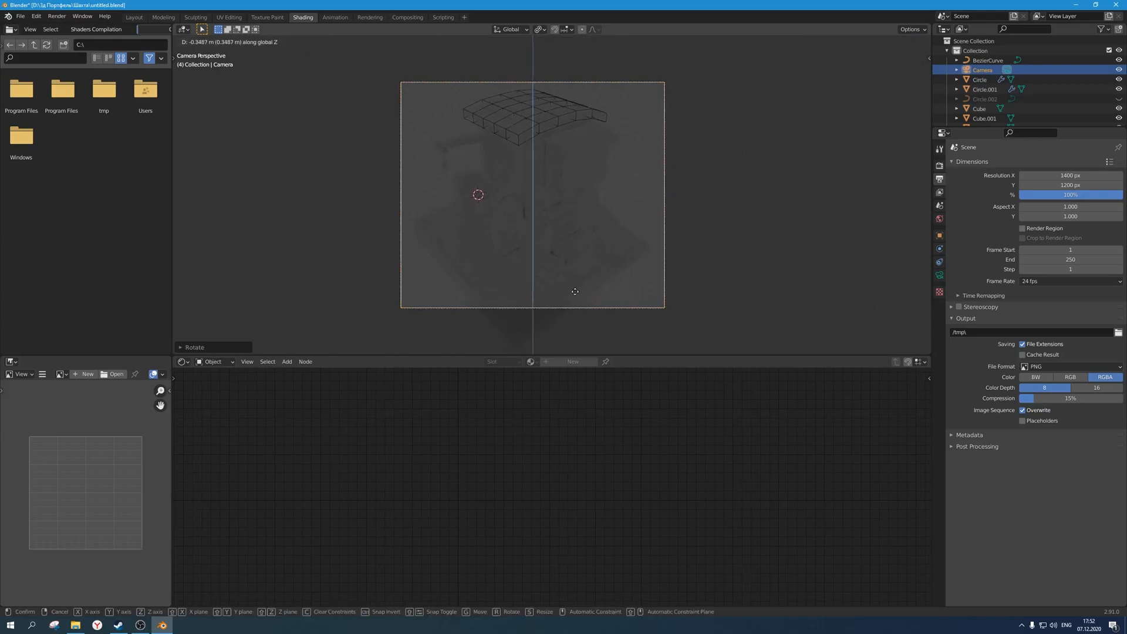
{"action": "left_click", "coordinate": [571, 323]}
{"action": "key", "text": "g"}
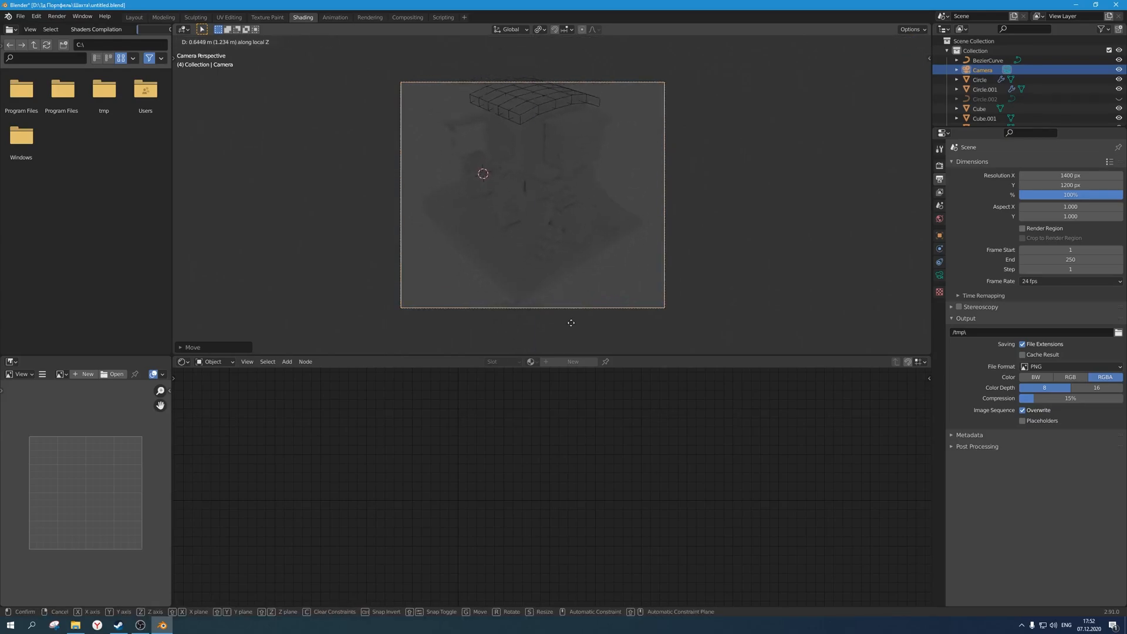
{"action": "left_click", "coordinate": [599, 305]}
Rotate the camera about its local X axis again and correct its height along global Z for a lower viewing angle.
{"action": "key", "text": "r"}
{"action": "key", "text": "x"}
{"action": "key", "text": "x"}
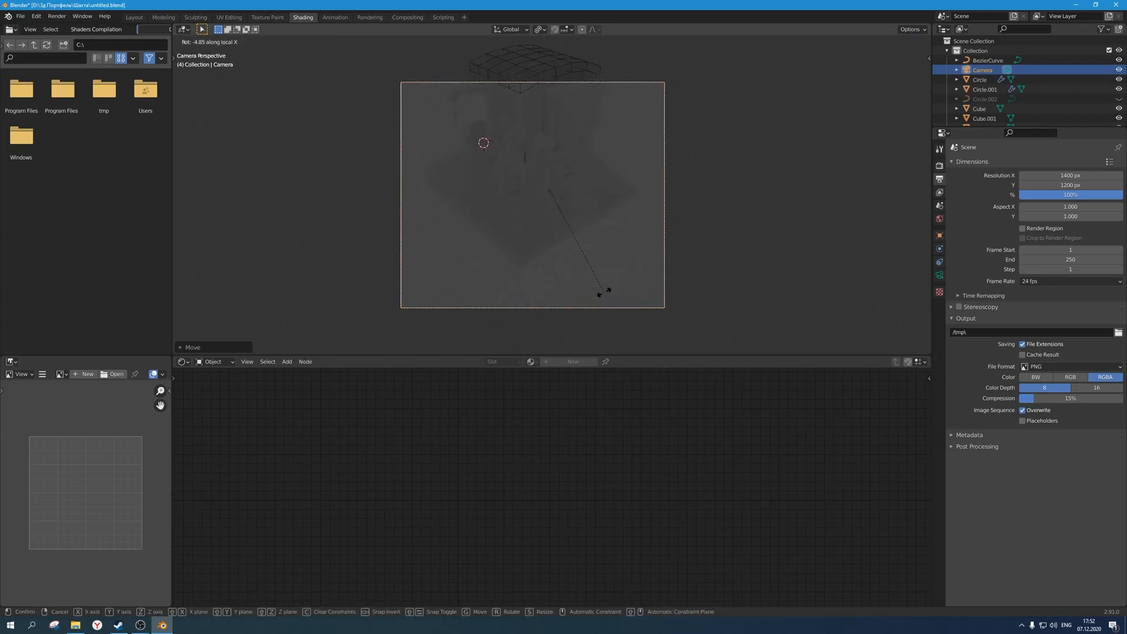
{"action": "left_click", "coordinate": [593, 258]}
{"action": "key", "text": "g"}
{"action": "key", "text": "z"}
{"action": "left_click", "coordinate": [591, 270]}
Refine the camera's tilt about its local X axis and recentre the hut vertically along global Z.
{"action": "key", "text": "r"}
{"action": "key", "text": "x"}
{"action": "key", "text": "x"}
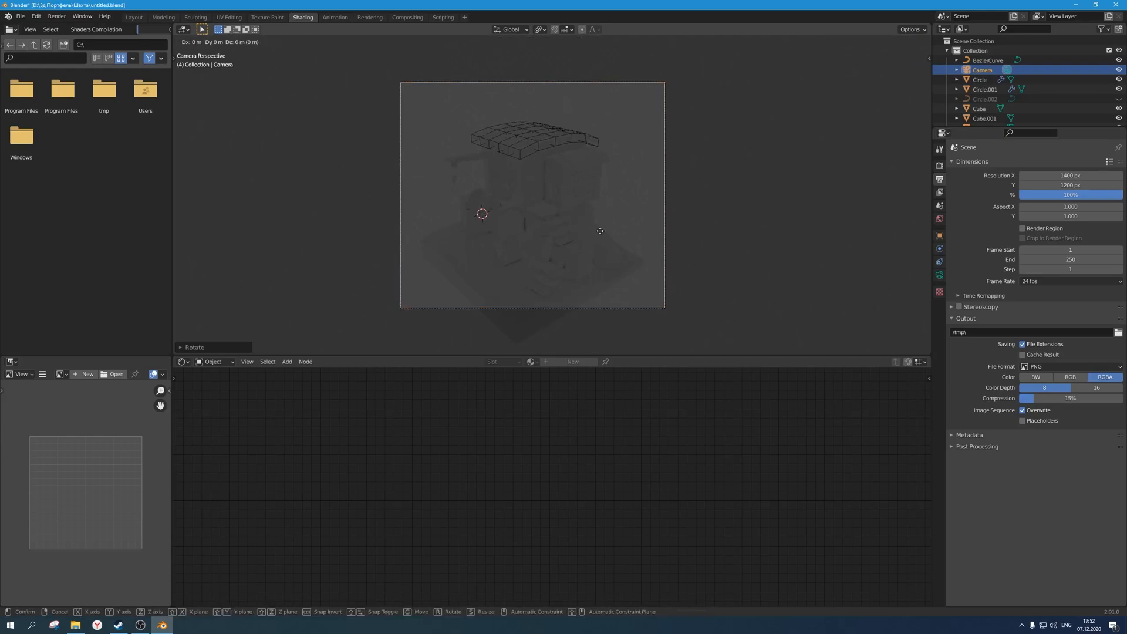
{"action": "right_click", "coordinate": [602, 256]}
{"action": "key", "text": "g"}
{"action": "key", "text": "z"}
{"action": "key", "text": "z"}
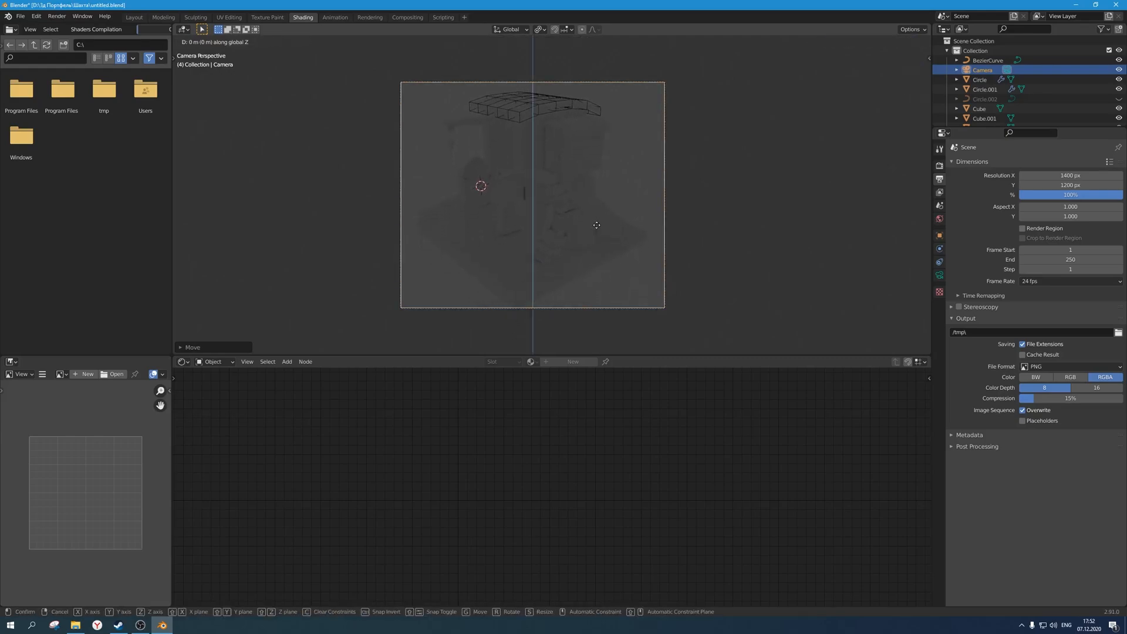
{"action": "left_click", "coordinate": [602, 252]}
Finish the framing by adjusting the camera's distance along local Z and its height, and save the file.
{"action": "key", "text": "g"}
{"action": "key", "text": "z"}
{"action": "key", "text": "z"}
{"action": "left_click", "coordinate": [594, 205]}
{"action": "key", "text": "g"}
{"action": "key", "text": "z"}
{"action": "left_click", "coordinate": [596, 211]}
{"action": "key", "text": "ctrl+s"}
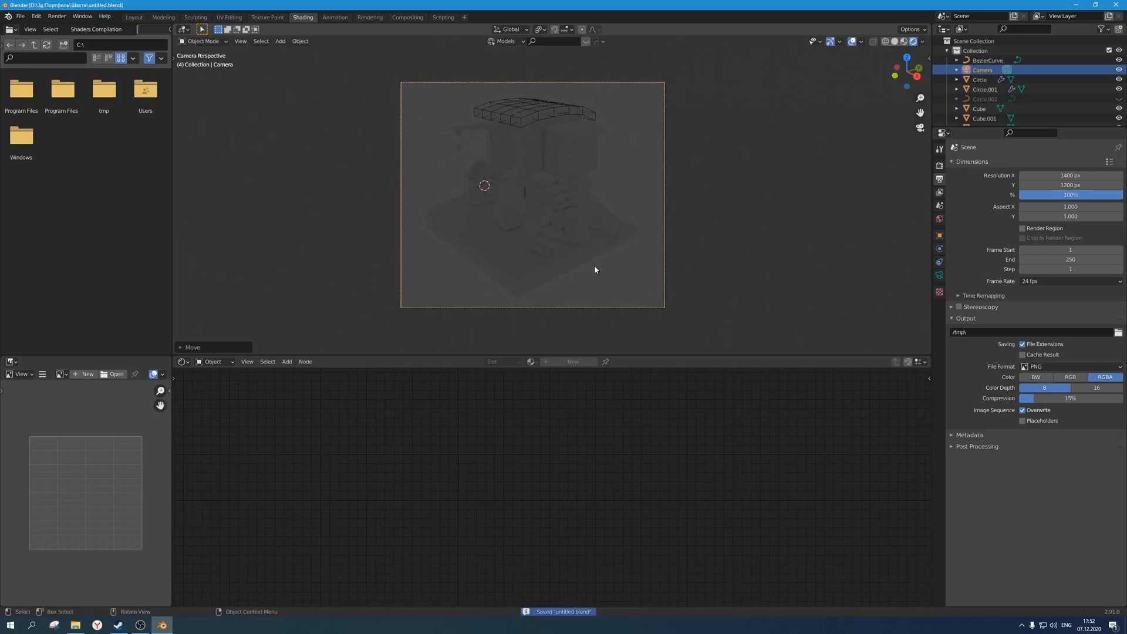
Enlarge the 3D viewport over the node editor, zoom in on the camera frame and deselect the camera.
{"action": "scroll", "coordinate": [617, 294], "scroll_direction": "up", "scroll_amount": 1}
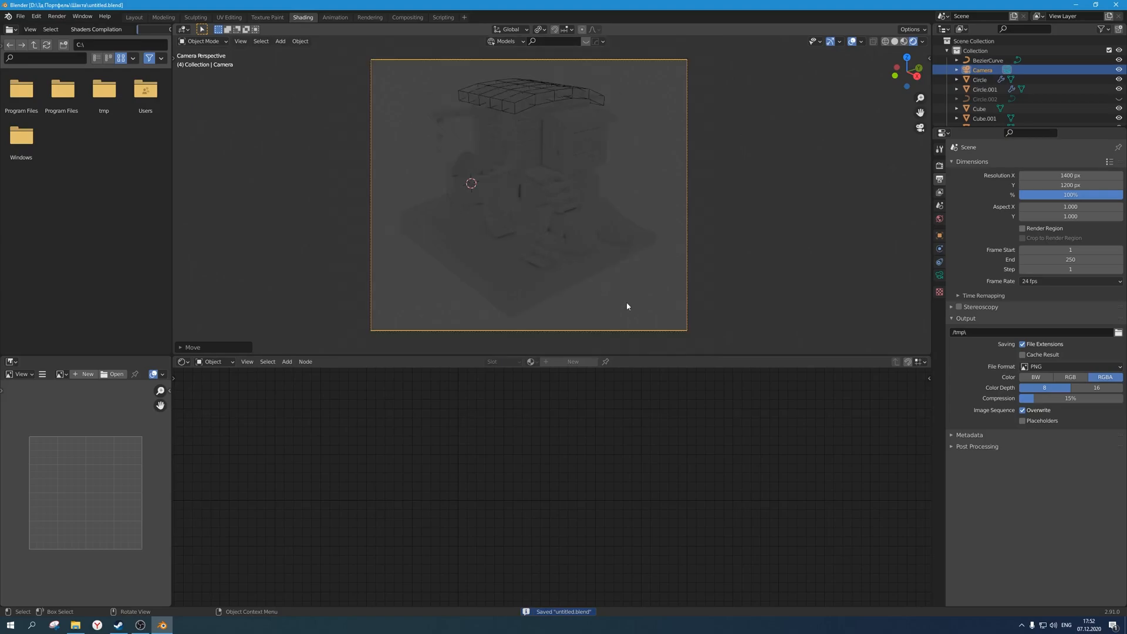
{"action": "left_click_drag", "start_coordinate": [634, 356], "coordinate": [634, 403]}
{"action": "scroll", "coordinate": [544, 231], "scroll_direction": "up", "scroll_amount": 1}
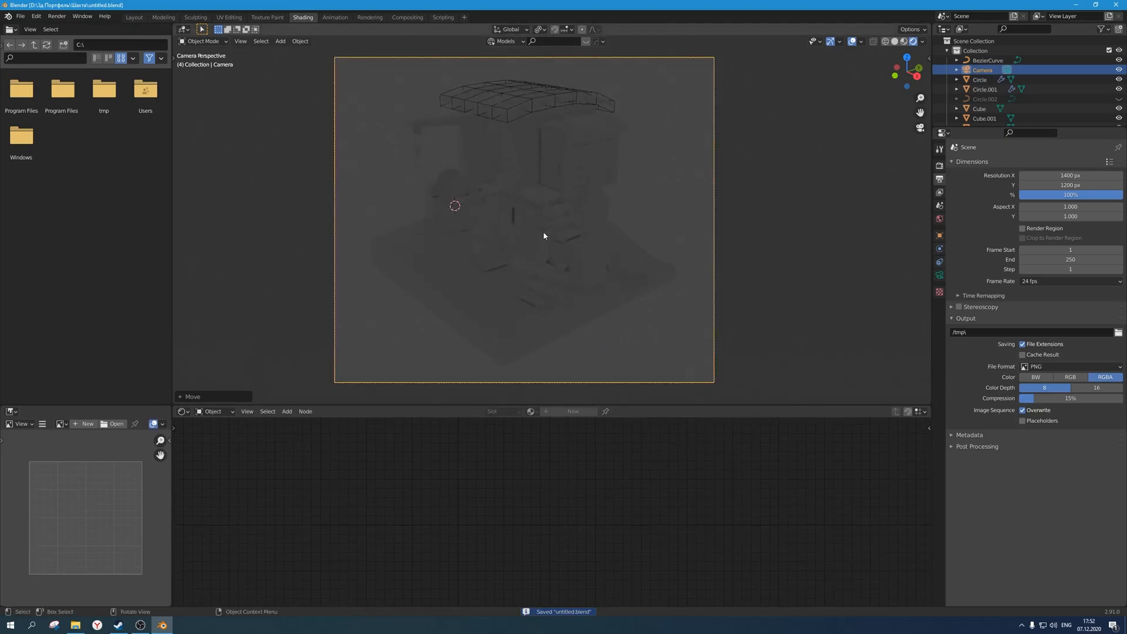
{"action": "left_click", "coordinate": [638, 211]}
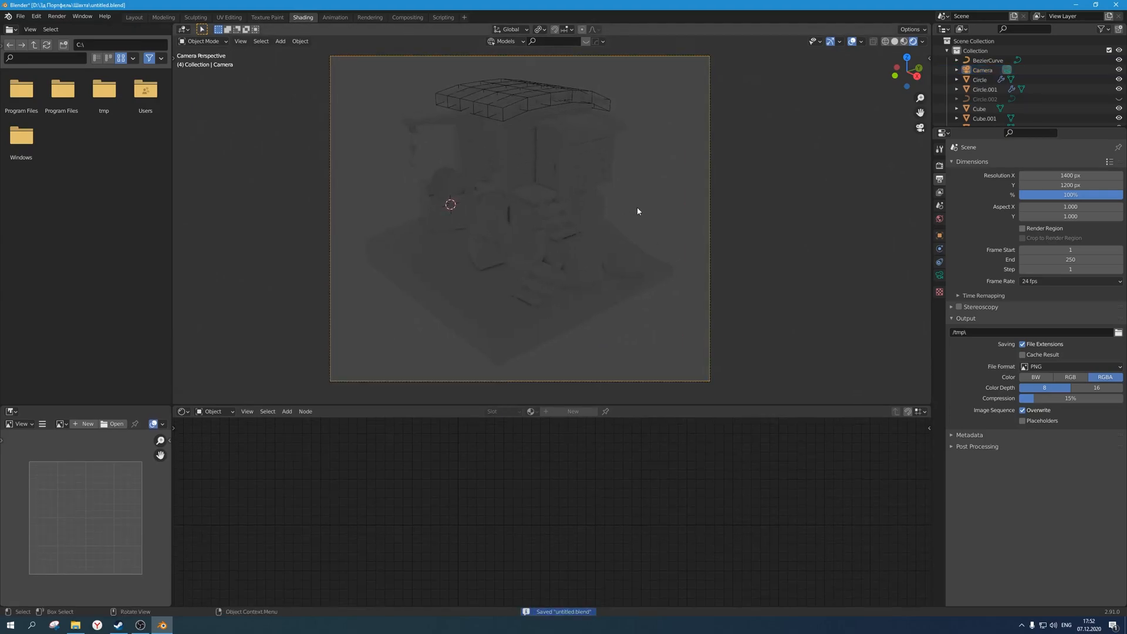
{"action": "right_click", "coordinate": [638, 211]}
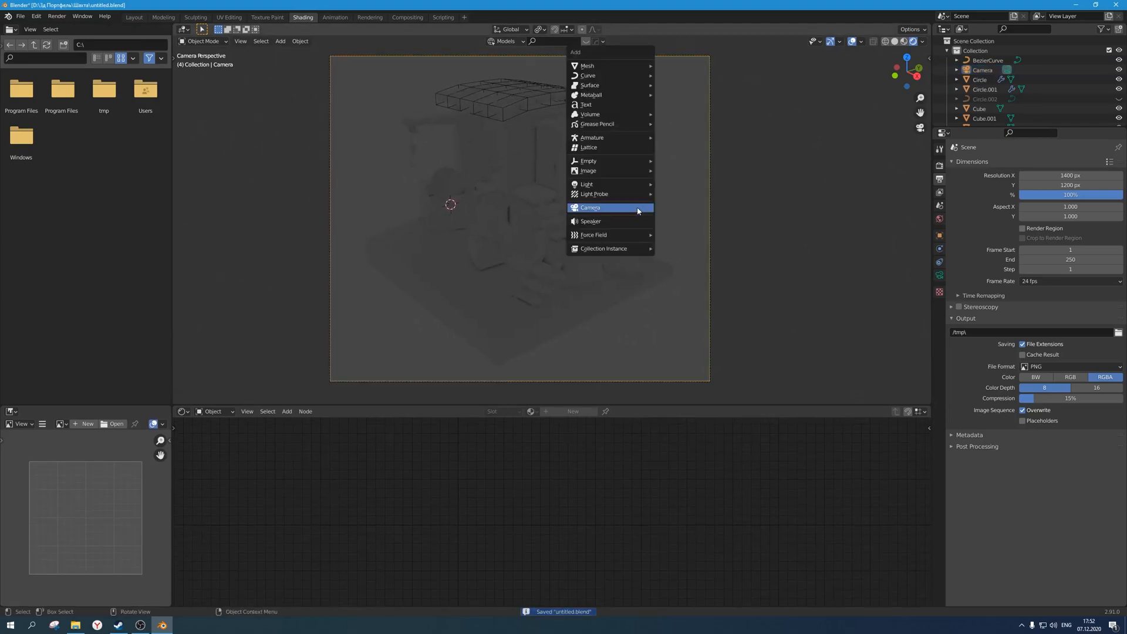
Set the world background strength to 0.
{"action": "left_click", "coordinate": [941, 219]}
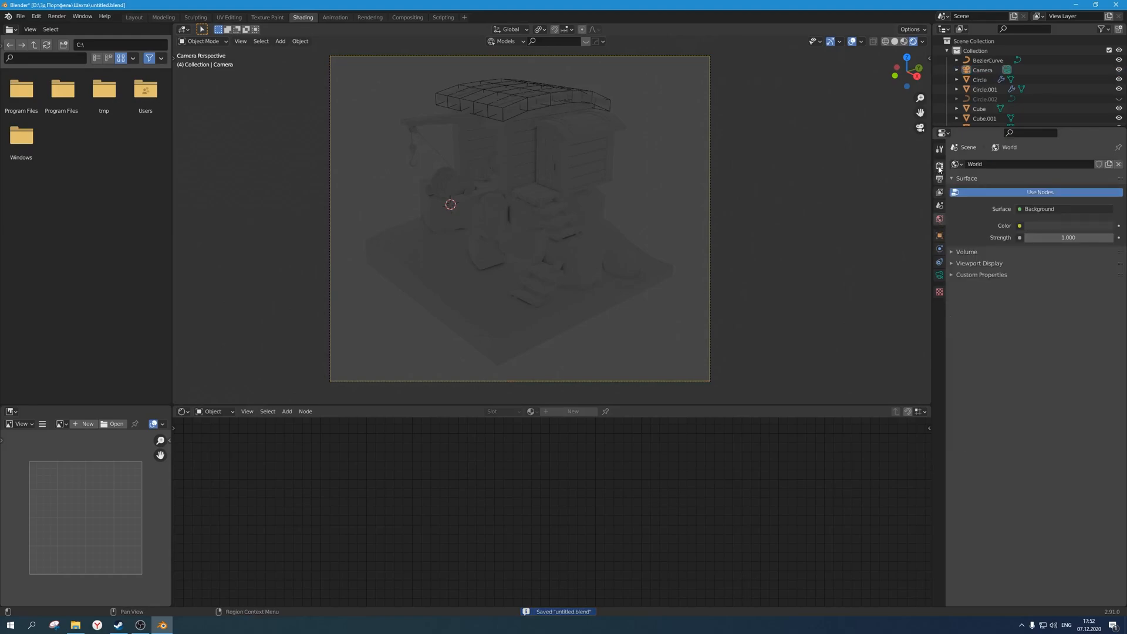
{"action": "left_click", "coordinate": [1063, 238]}
{"action": "type", "text": "0"}
{"action": "key", "text": "Return"}
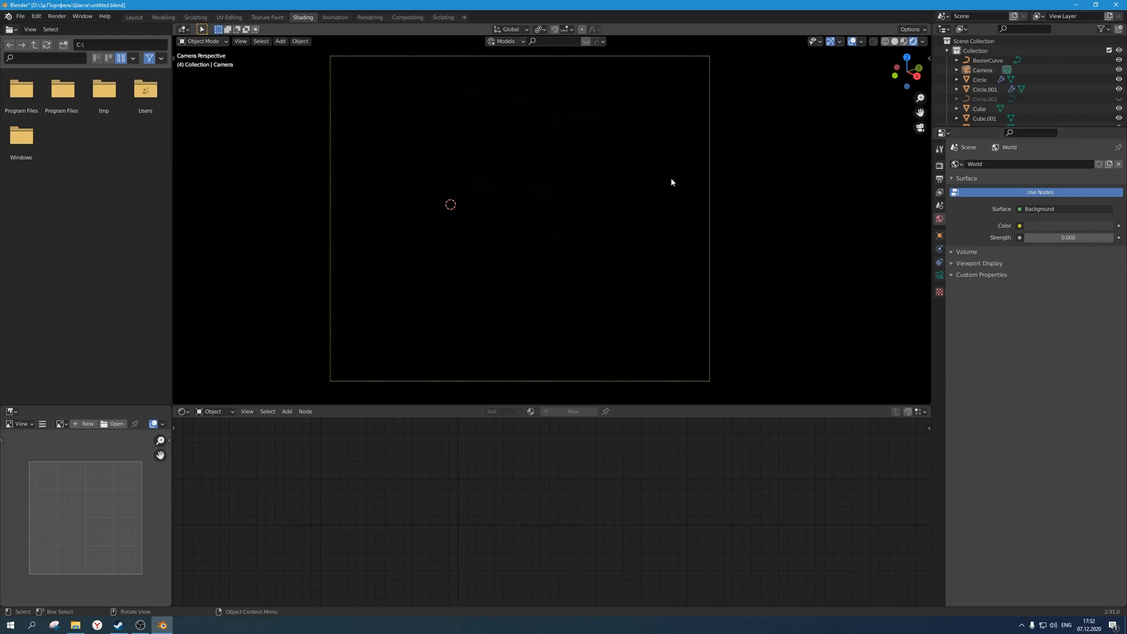
Add an area light, raise it about 2.6 m along Z and shift it about 2 m along Y, over the roof.
{"action": "key", "text": "shift+a"}
{"action": "mouse_move", "coordinate": [652, 159]}
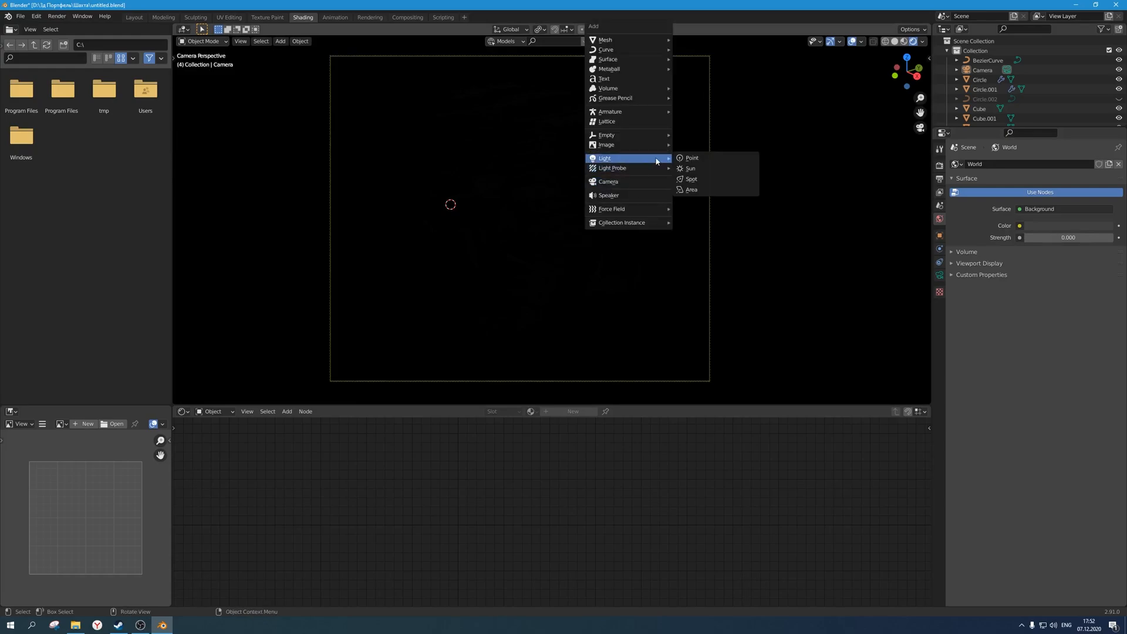
{"action": "left_click", "coordinate": [715, 190]}
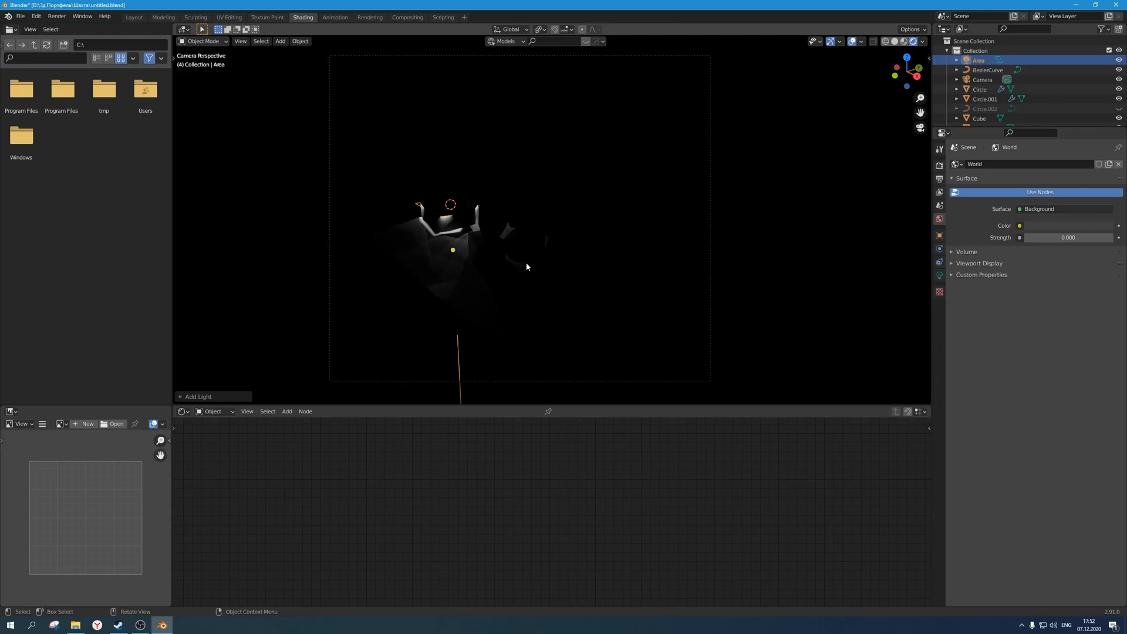
{"action": "key", "text": "g"}
{"action": "key", "text": "z"}
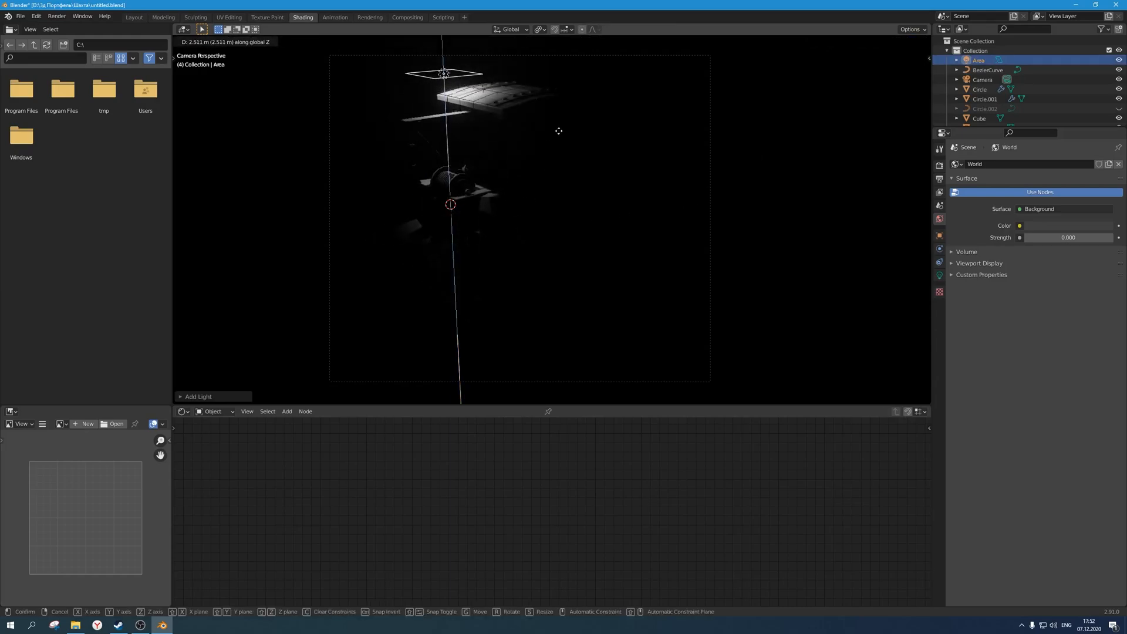
{"action": "left_click", "coordinate": [558, 126]}
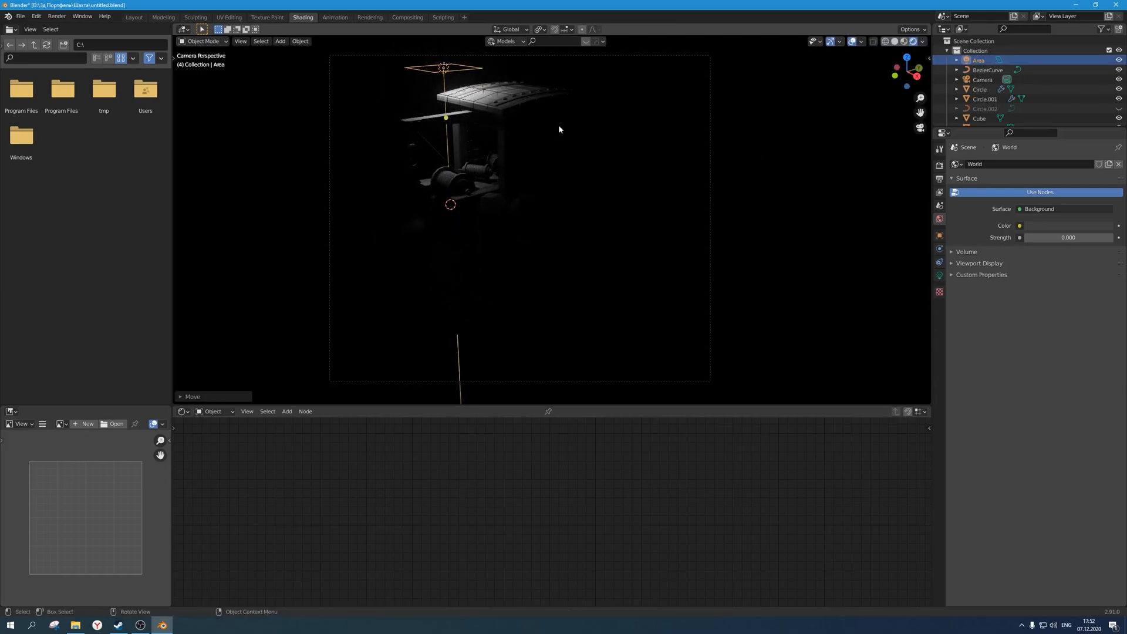
{"action": "key", "text": "g"}
{"action": "key", "text": "y"}
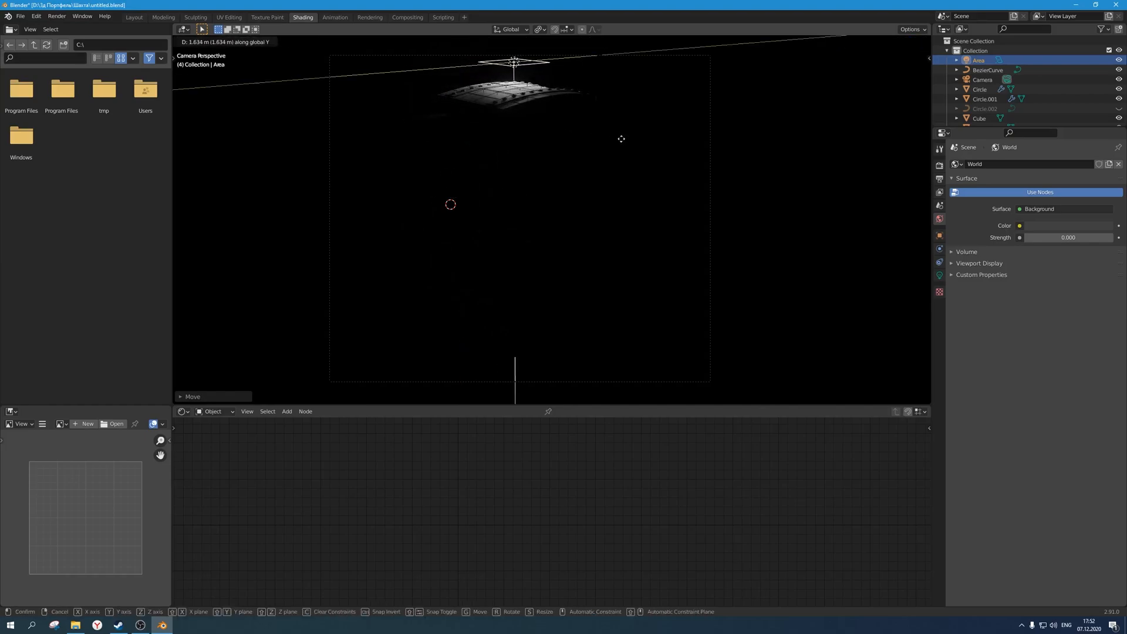
{"action": "left_click", "coordinate": [633, 144]}
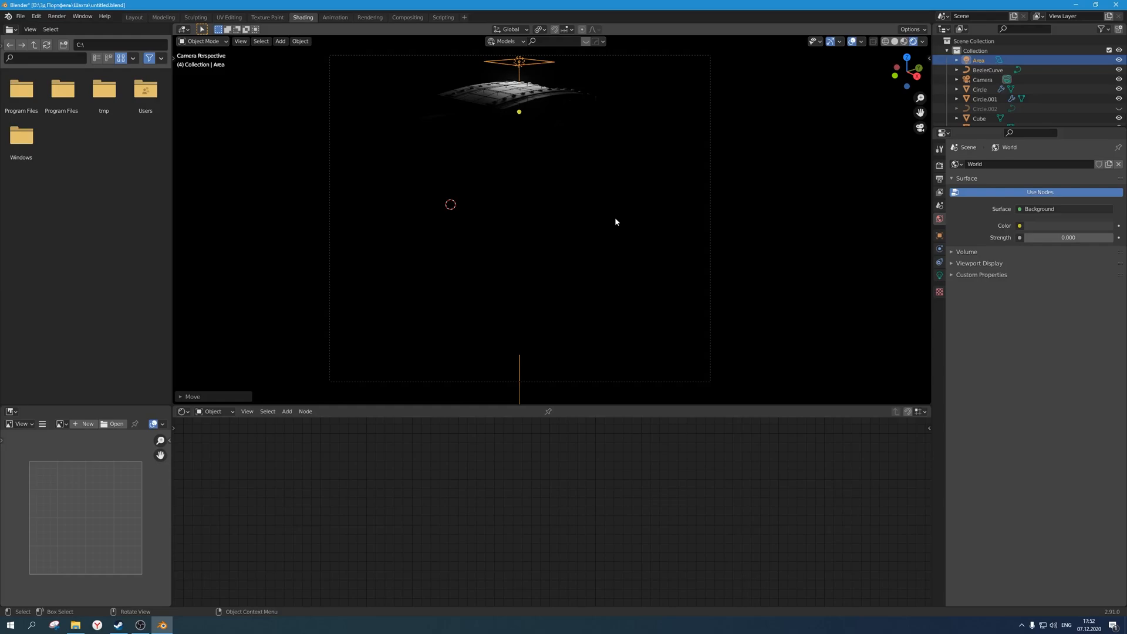
Switch the viewport to solid shading and delete the area light above the roof.
{"action": "left_click", "coordinate": [895, 41]}
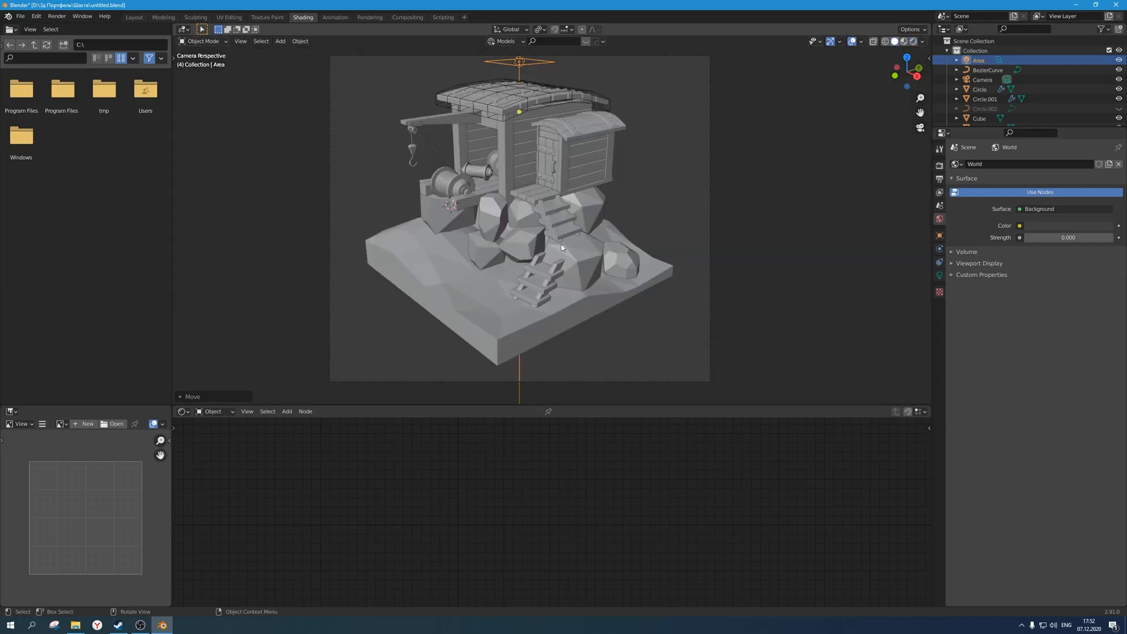
{"action": "left_click", "coordinate": [478, 296]}
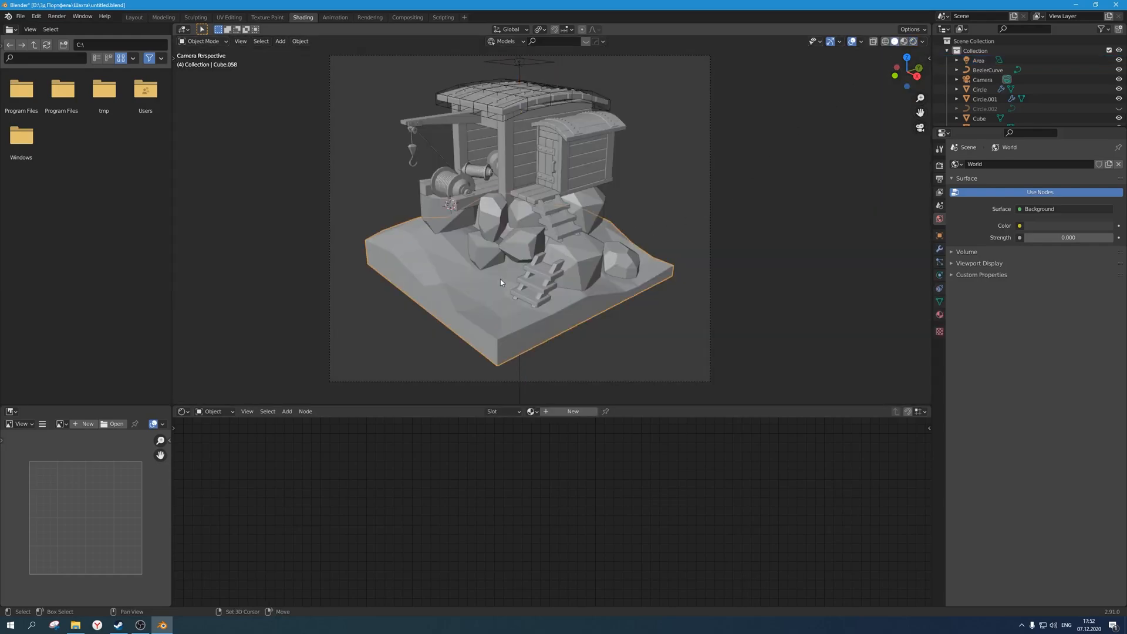
{"action": "left_click", "coordinate": [500, 279], "text": "shift"}
{"action": "key", "text": "x"}
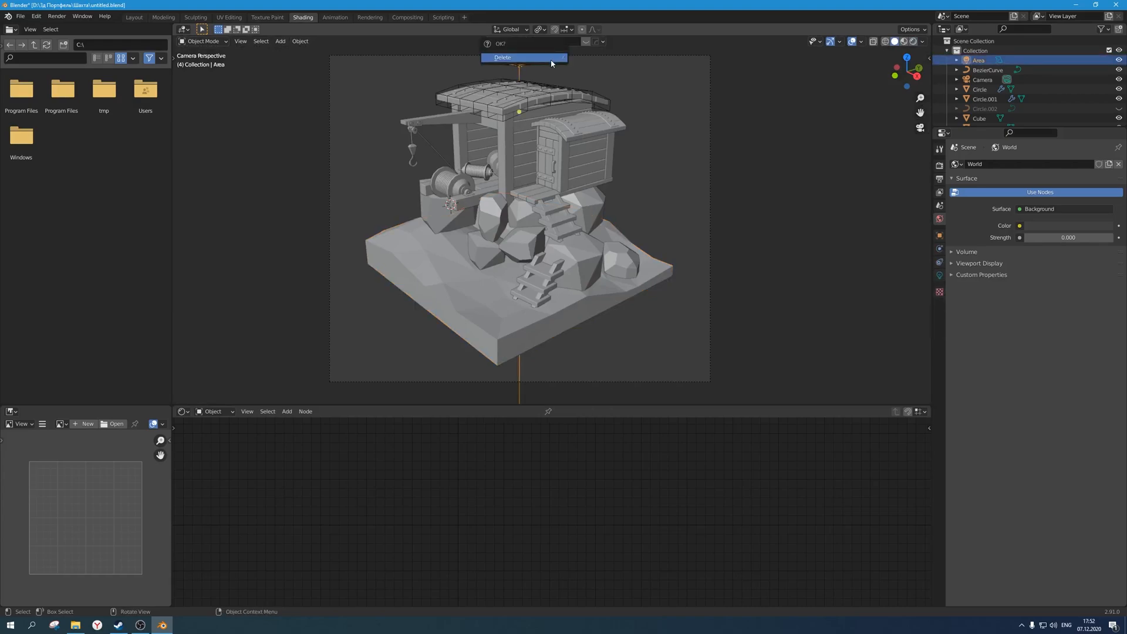
{"action": "left_click", "coordinate": [552, 64]}
Snap the 3D cursor to the selected ground base and add an area light there.
{"action": "key", "text": "shift+s"}
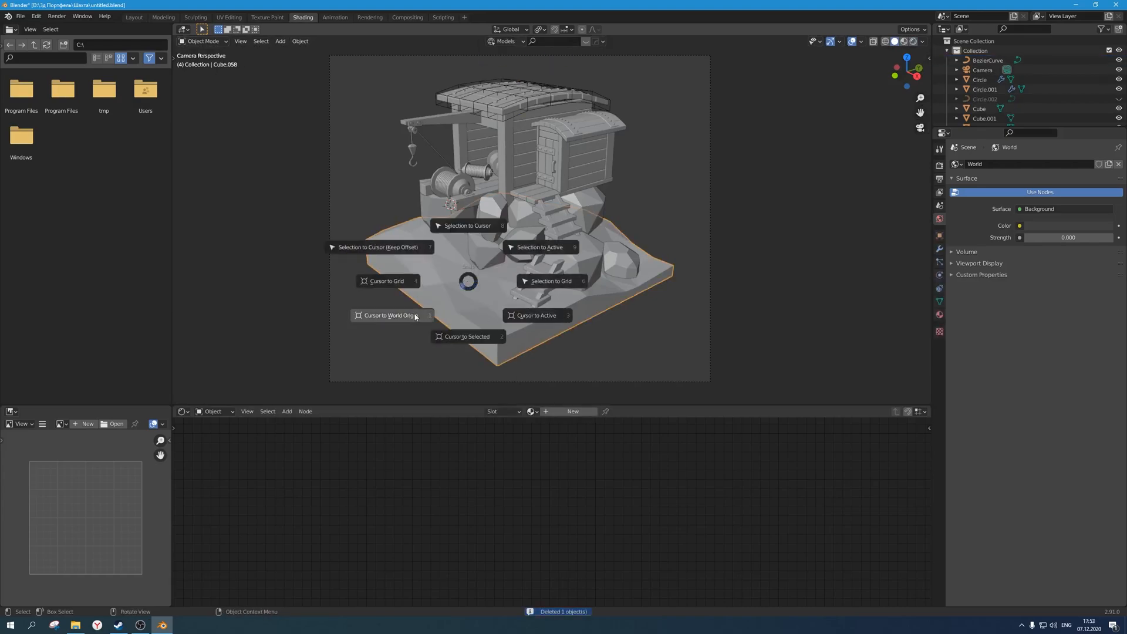
{"action": "left_click", "coordinate": [467, 337]}
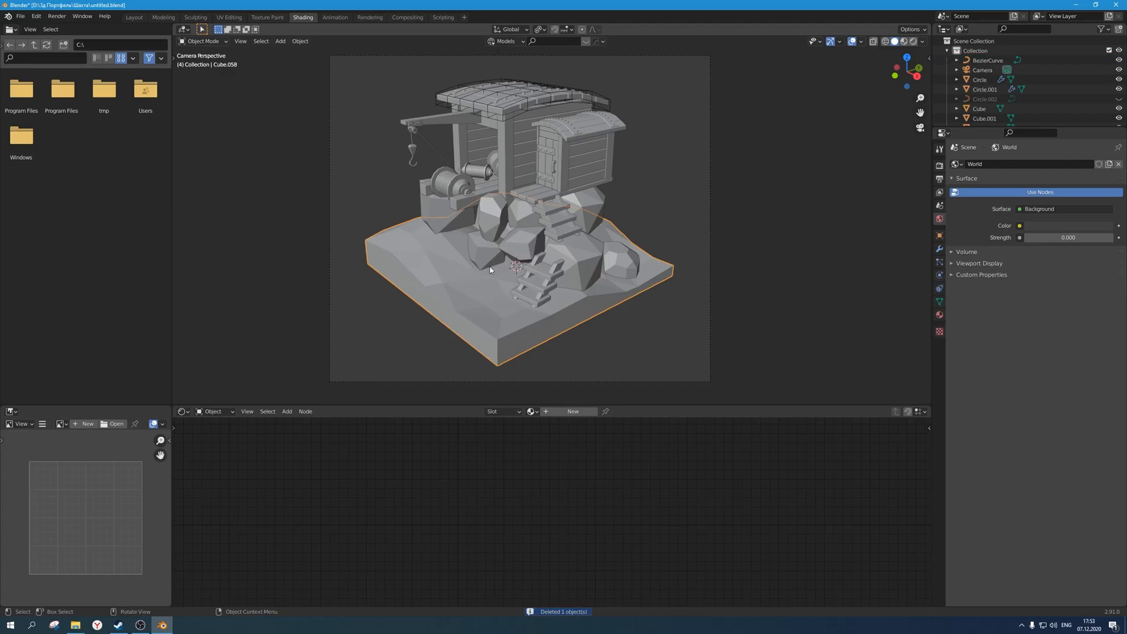
{"action": "key", "text": "shift+a"}
{"action": "mouse_move", "coordinate": [581, 202]}
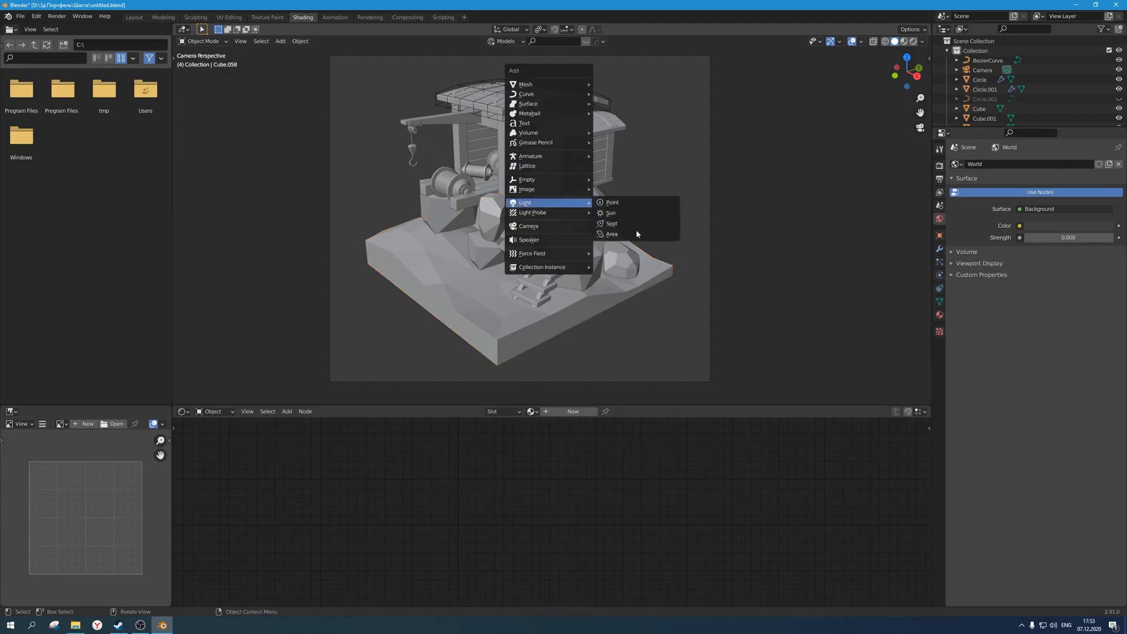
{"action": "left_click", "coordinate": [635, 235]}
Raise the new area light about 4 m along Z so it sits above the roof.
{"action": "key", "text": "g"}
{"action": "key", "text": "z"}
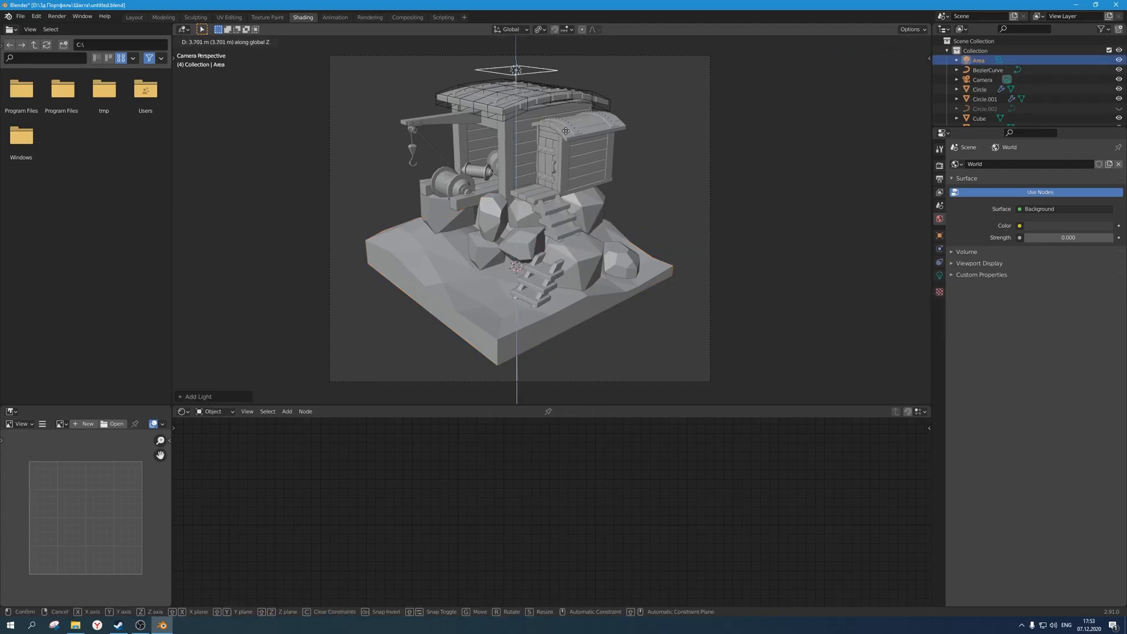
{"action": "left_click", "coordinate": [564, 118]}
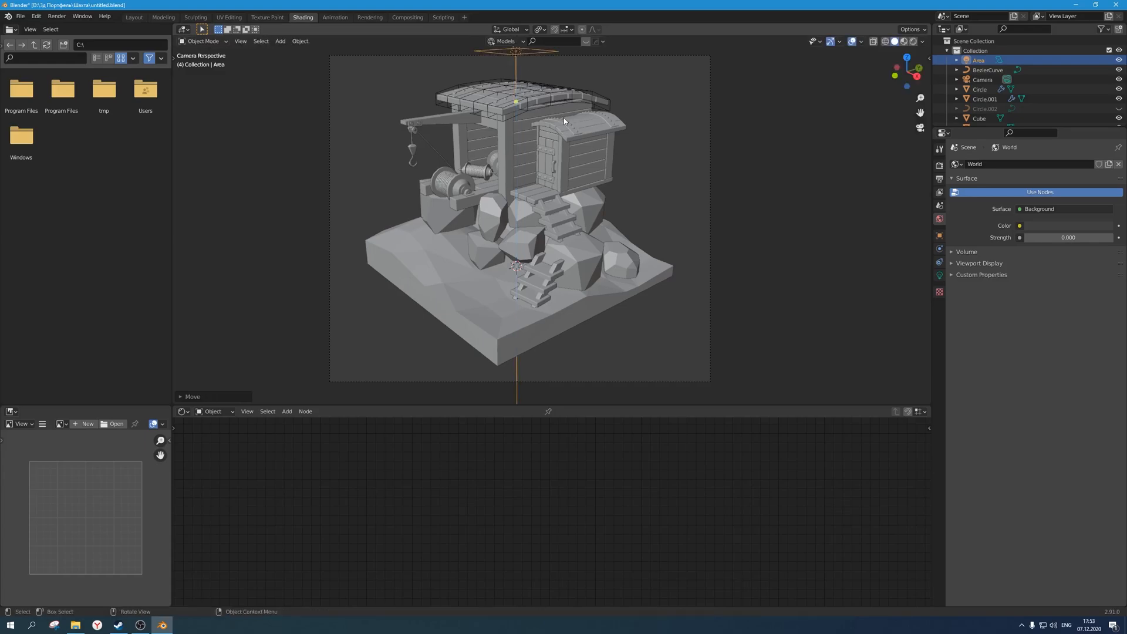
Set the pivot point to 3D Cursor and rotate the area light 45° about the X axis.
{"action": "key", "text": "period"}
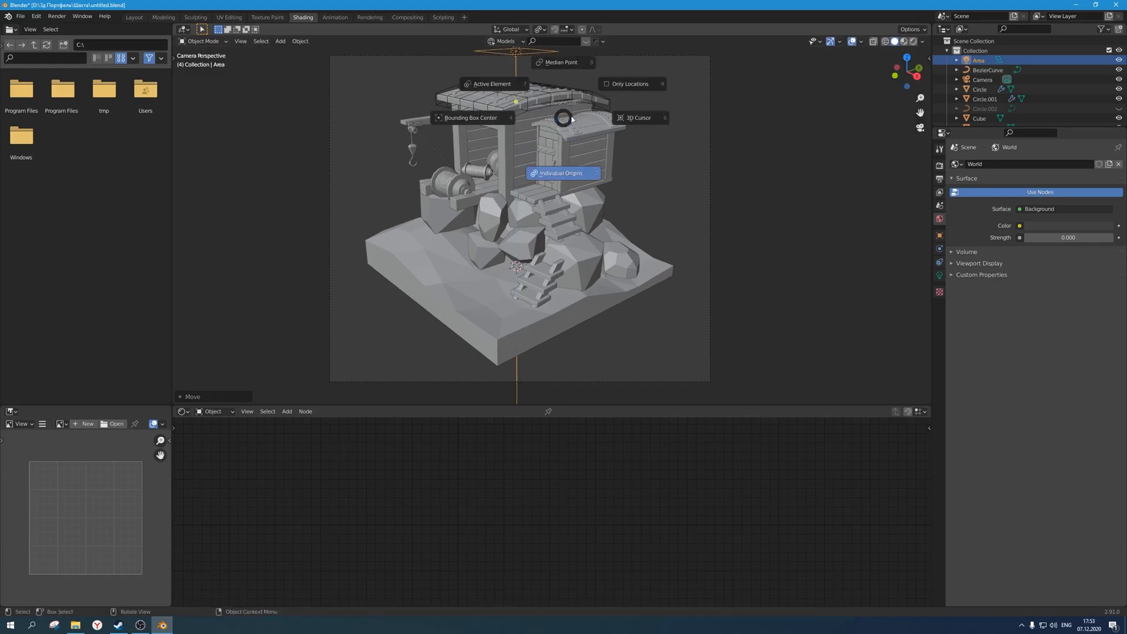
{"action": "left_click", "coordinate": [604, 160]}
{"action": "type", "text": "rx90"}
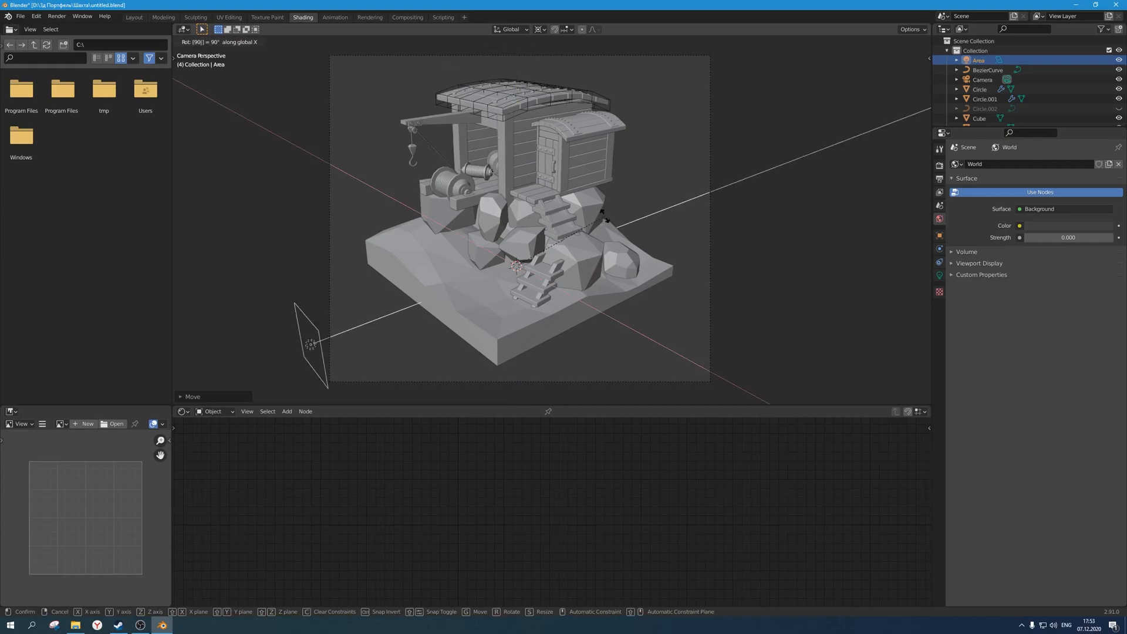
{"action": "key", "text": "Escape"}
{"action": "key", "text": "r"}
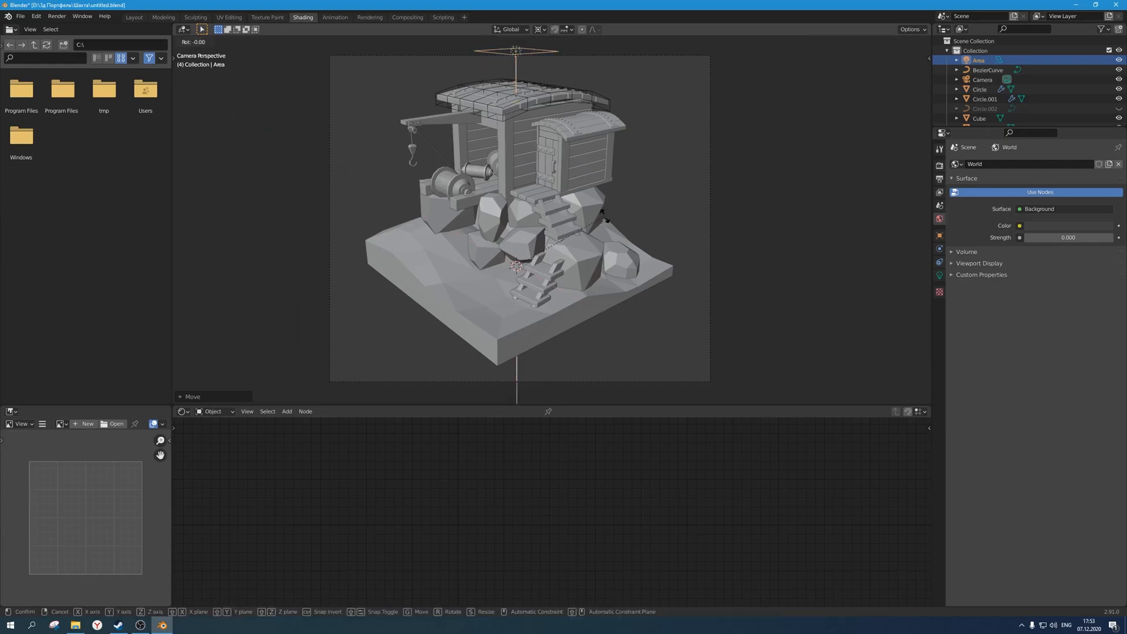
{"action": "type", "text": "x45"}
{"action": "key", "text": "Return"}
Move the tilted area light along its local Z axis, farther away from the model.
{"action": "key", "text": "g"}
{"action": "key", "text": "z"}
{"action": "key", "text": "z"}
{"action": "left_click", "coordinate": [549, 194]}
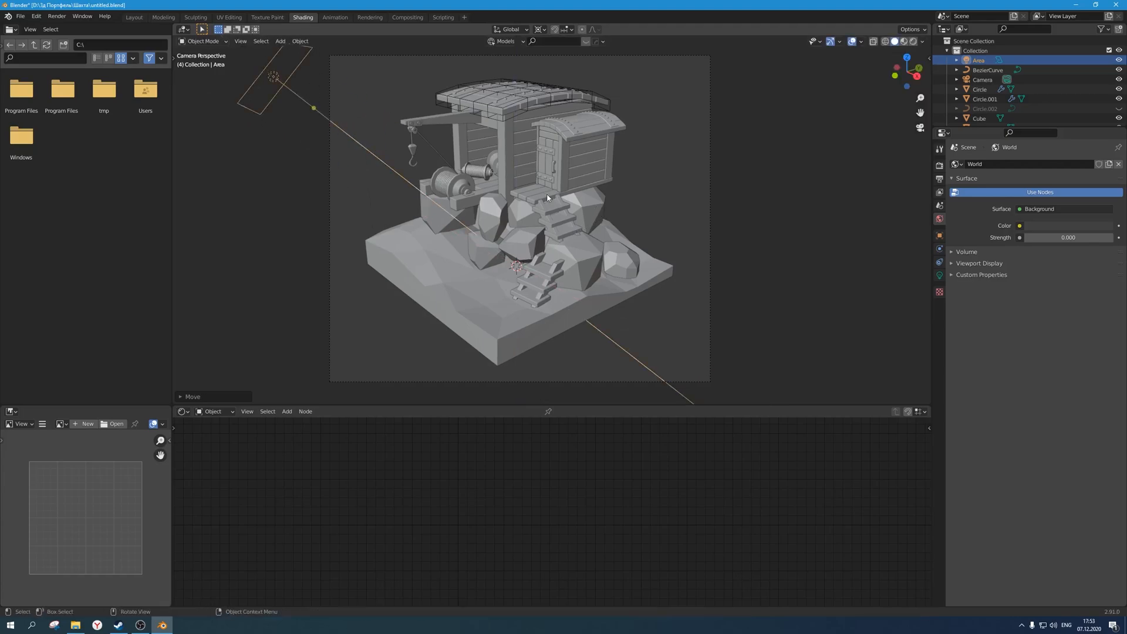
Switch the viewport to rendered shading and try the area light's power at 100 W and 120 W.
{"action": "left_click", "coordinate": [914, 42]}
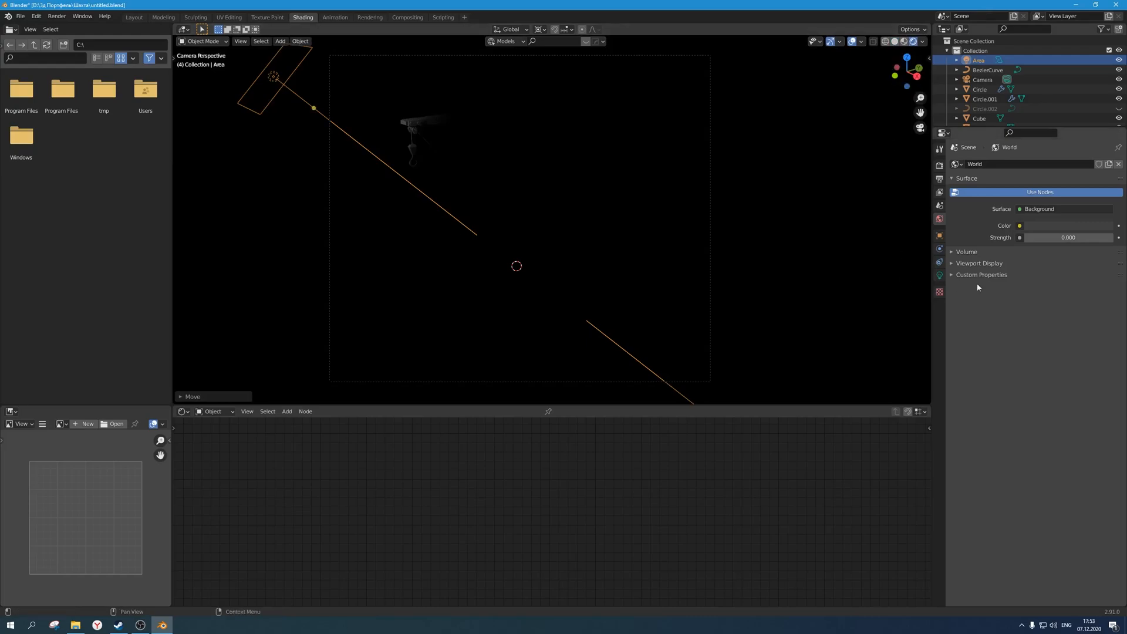
{"action": "left_click", "coordinate": [940, 275]}
{"action": "left_click", "coordinate": [1051, 226]}
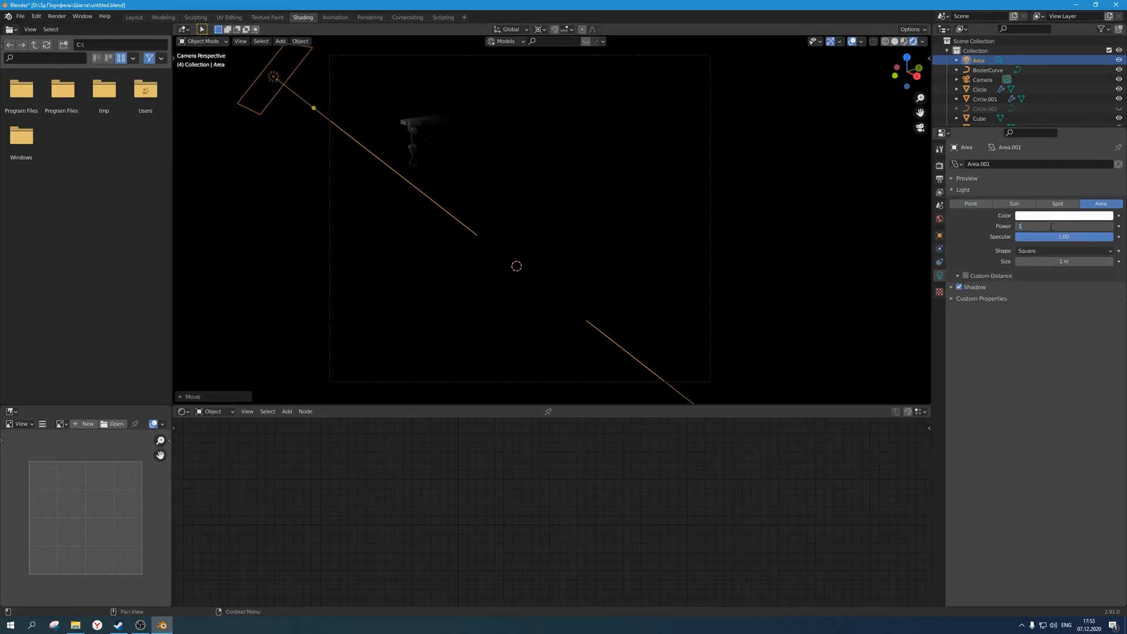
{"action": "type", "text": "100"}
{"action": "key", "text": "Return"}
{"action": "left_click", "coordinate": [1050, 226]}
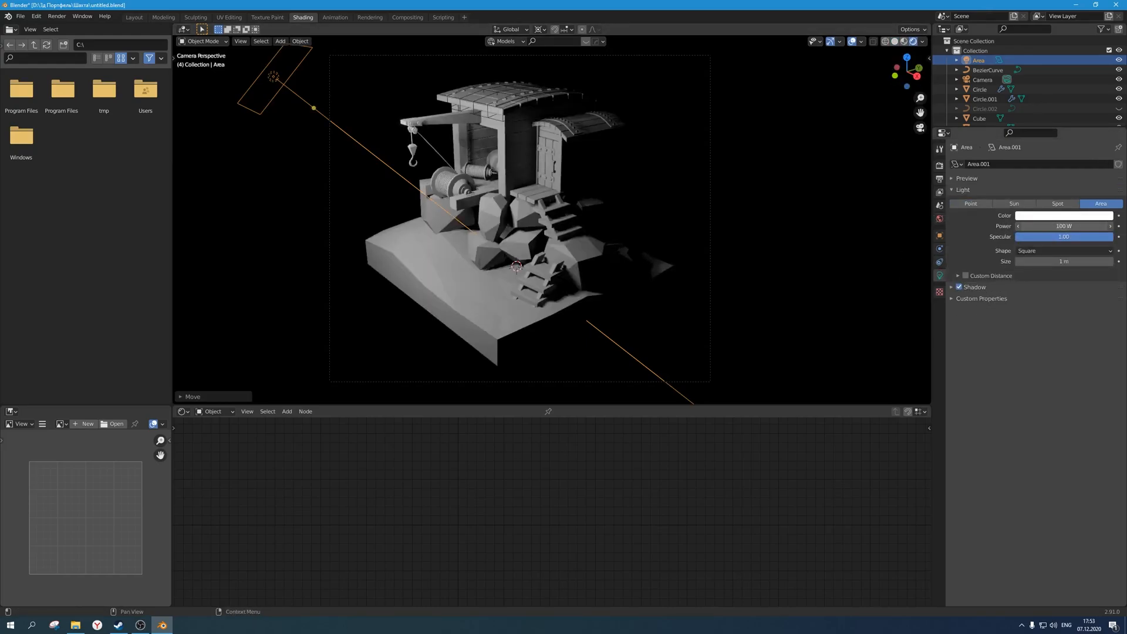
{"action": "type", "text": "120"}
{"action": "key", "text": "Return"}
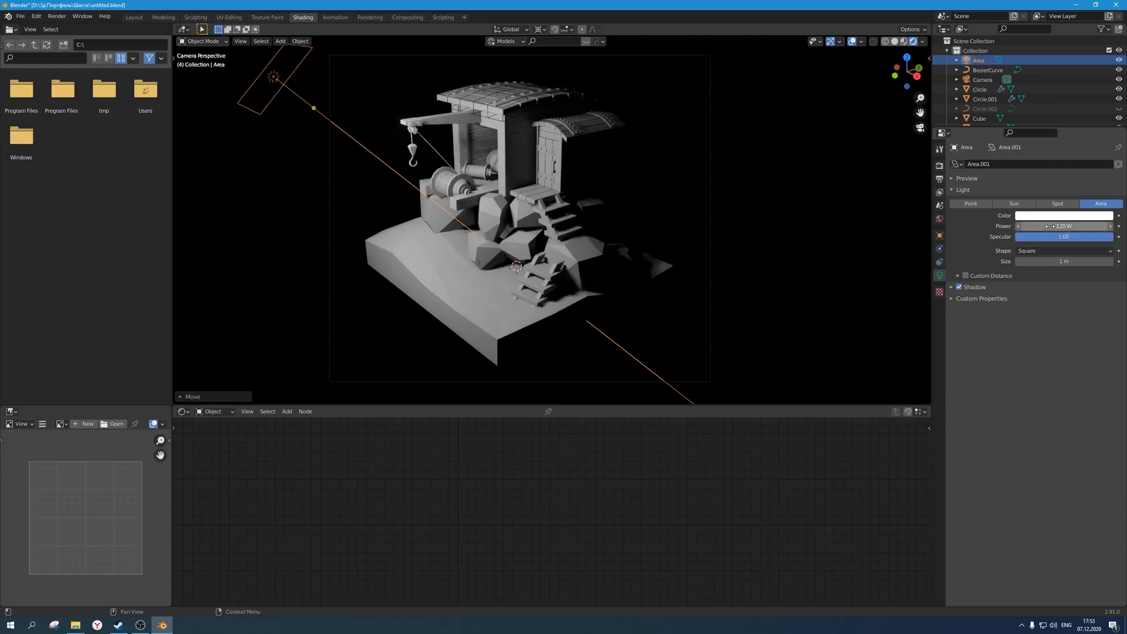
In the render color management, set the exposure to 1 and the look to High Contrast.
{"action": "left_click", "coordinate": [940, 166]}
{"action": "left_click", "coordinate": [983, 399]}
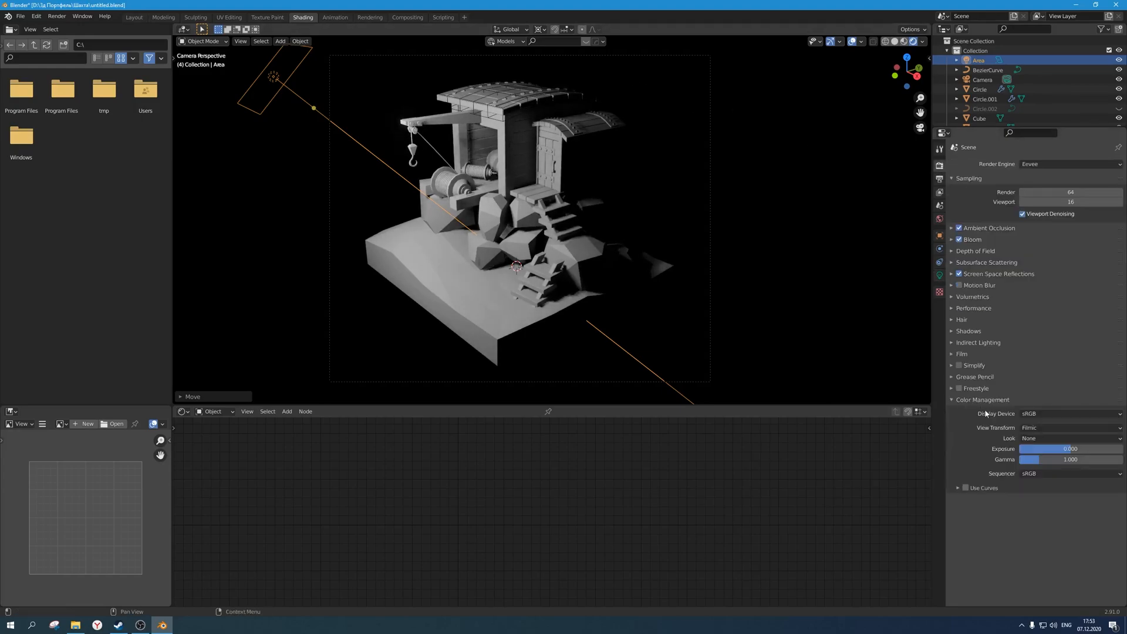
{"action": "left_click", "coordinate": [1047, 448]}
{"action": "key", "text": "Return"}
{"action": "left_click", "coordinate": [1051, 438]}
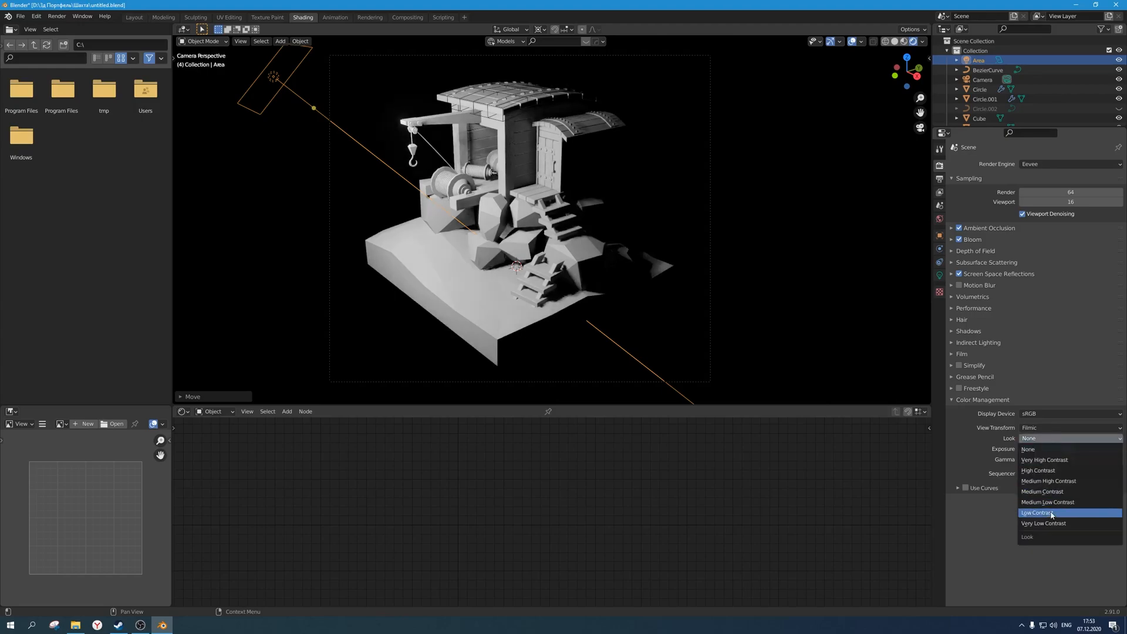
{"action": "left_click", "coordinate": [1056, 482]}
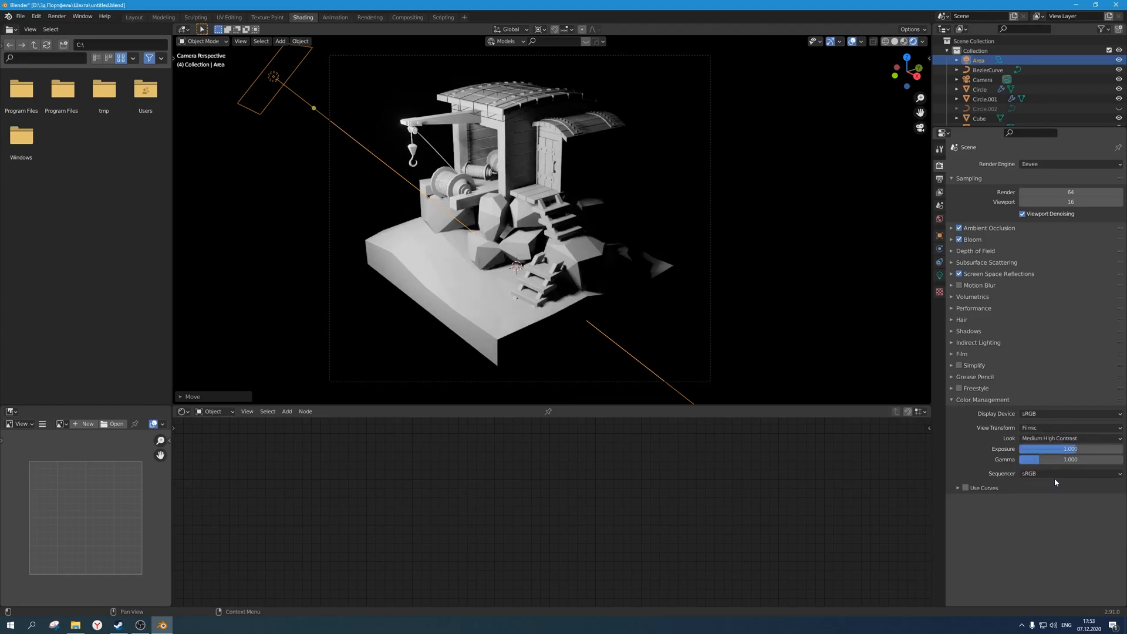
{"action": "left_click", "coordinate": [1057, 438]}
{"action": "left_click", "coordinate": [1057, 469]}
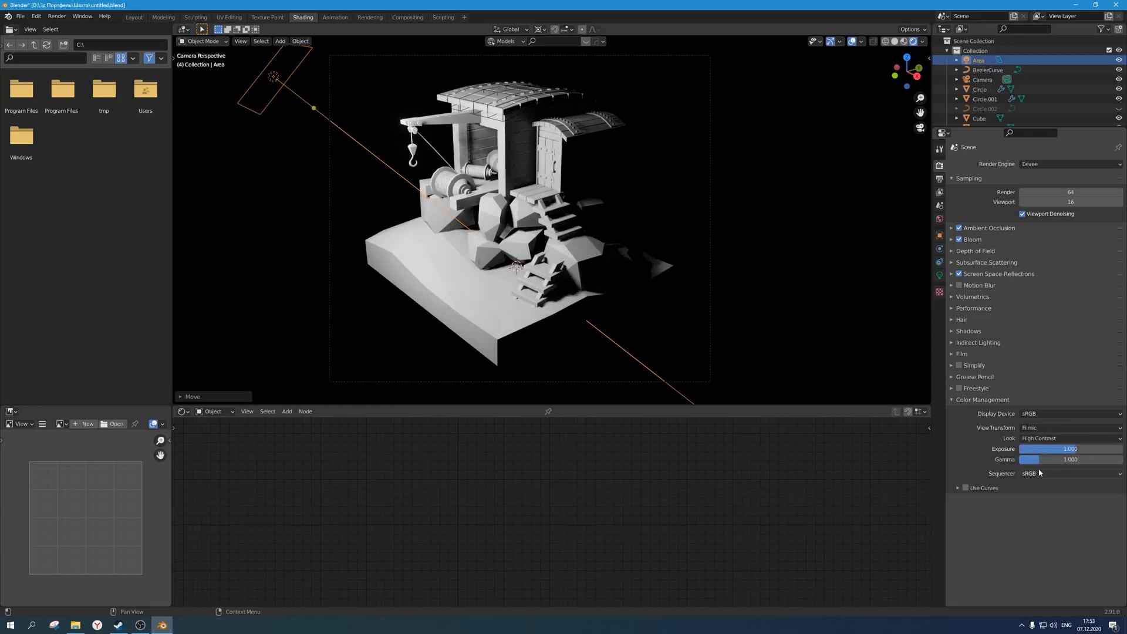
Set the area light's power to 90 W.
{"action": "left_click", "coordinate": [940, 276]}
{"action": "left_click", "coordinate": [1071, 226]}
{"action": "type", "text": "90"}
{"action": "key", "text": "Return"}
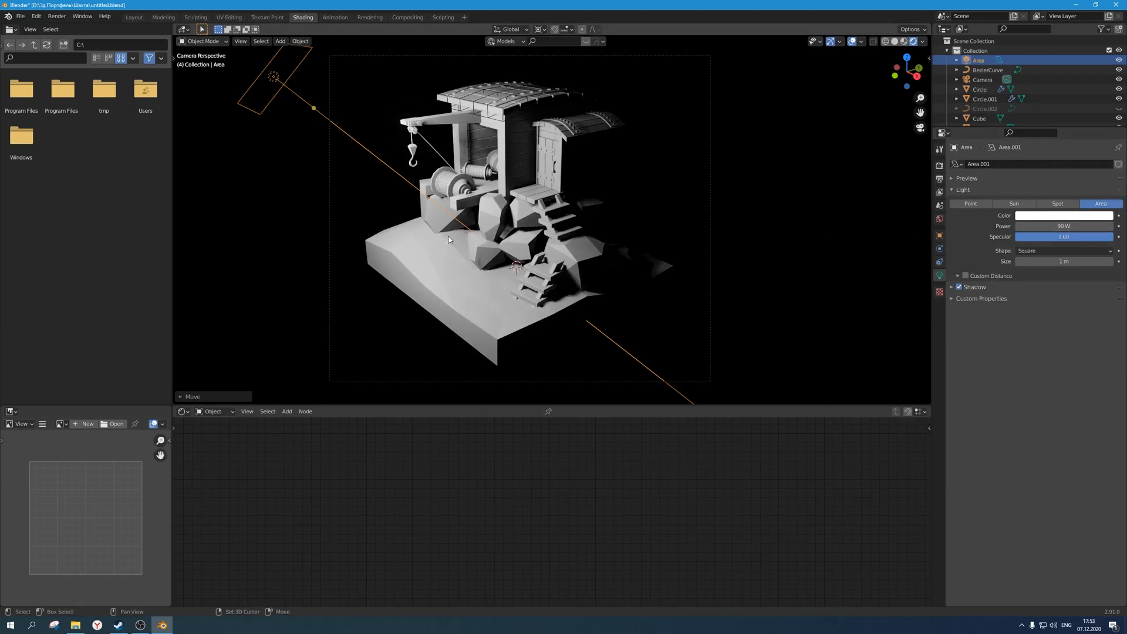
Duplicate the area light and rotate the copy 90° about Z around the 3D cursor.
{"action": "key", "text": "shift+d"}
{"action": "type", "text": "rz"}
{"action": "type", "text": "90"}
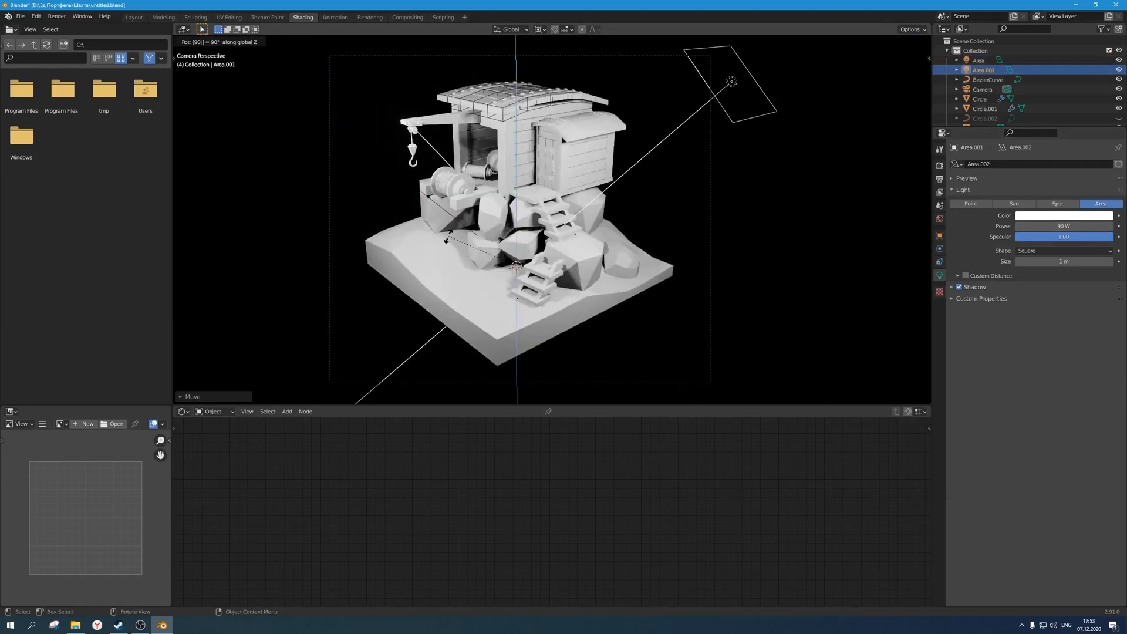
{"action": "key", "text": "Return"}
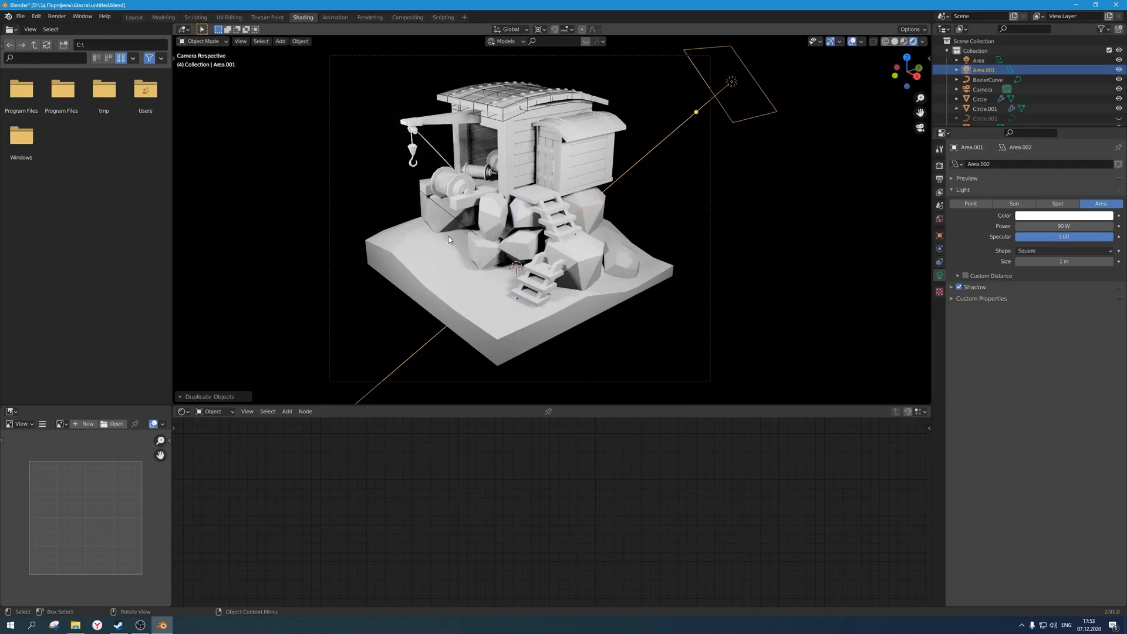
Tint the duplicated light a saturated sky blue, checking the reference image in the Layout workspace.
{"action": "left_click", "coordinate": [1075, 216]}
{"action": "left_click_drag", "start_coordinate": [1068, 118], "coordinate": [1063, 99]}
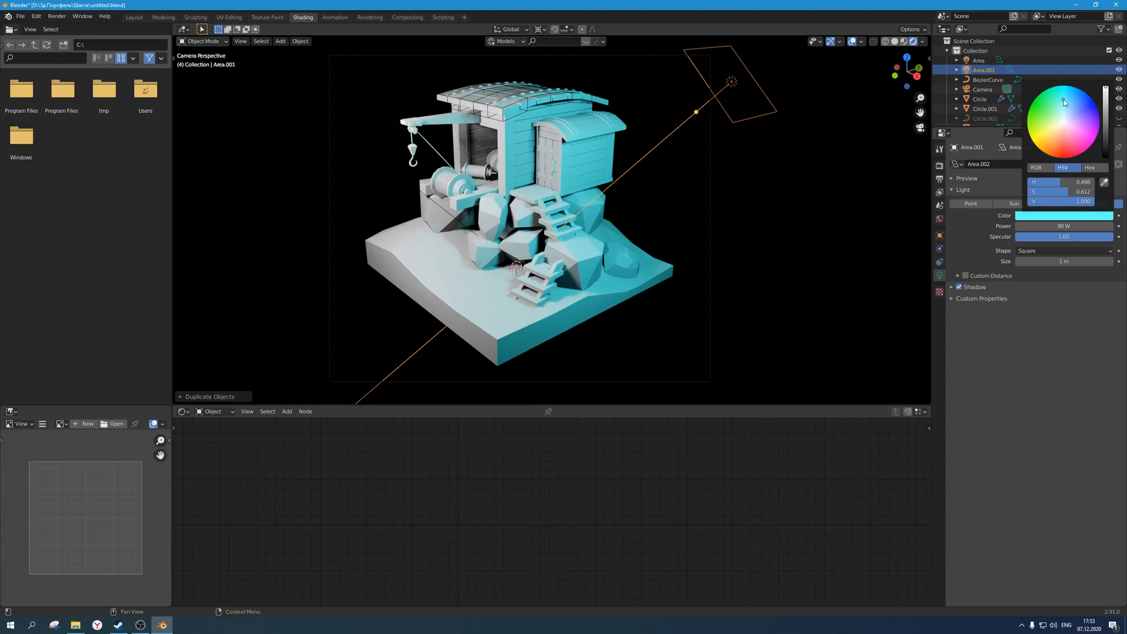
{"action": "left_click", "coordinate": [135, 17]}
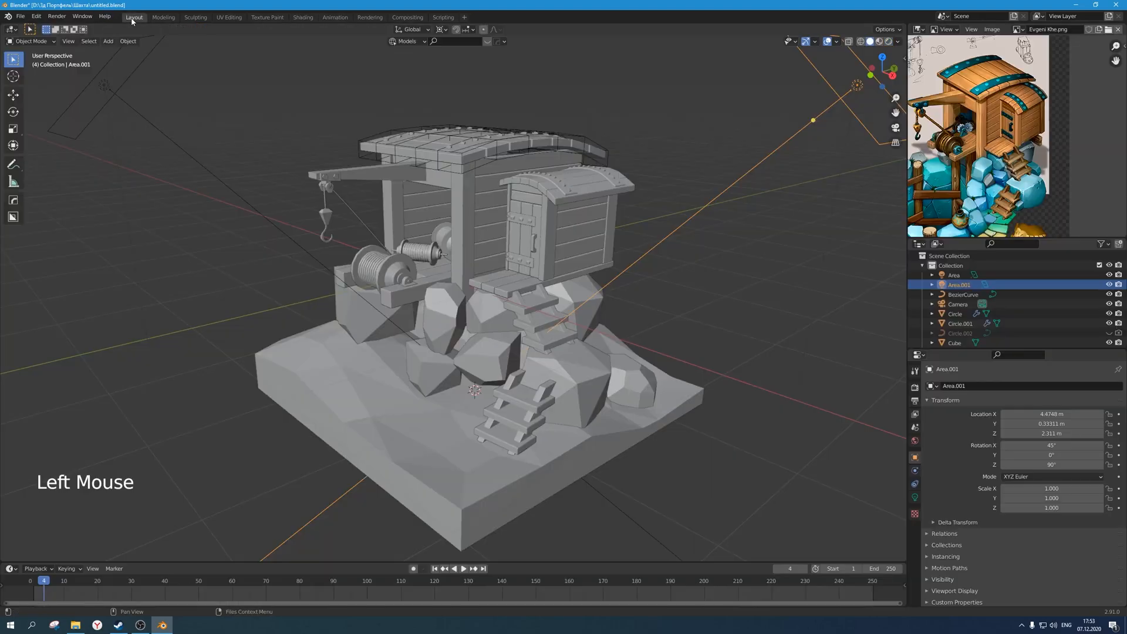
{"action": "scroll", "coordinate": [932, 118], "scroll_direction": "down", "scroll_amount": 2}
{"action": "middle_click_drag", "start_coordinate": [932, 117], "coordinate": [975, 129]}
{"action": "scroll", "coordinate": [963, 123], "scroll_direction": "up", "scroll_amount": 1}
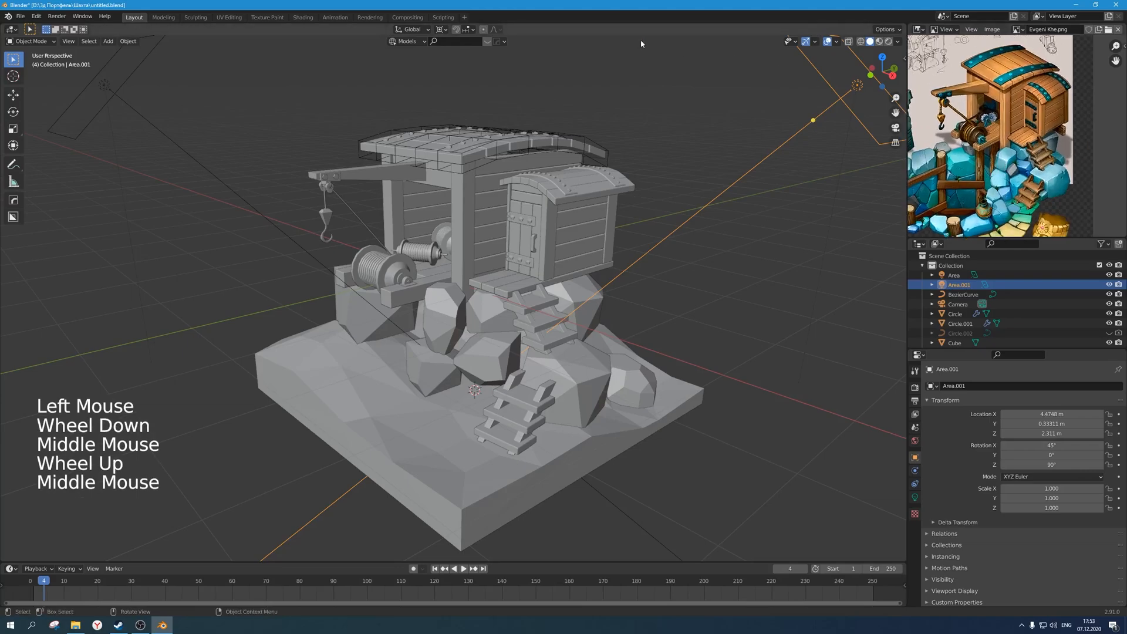
{"action": "left_click", "coordinate": [314, 17]}
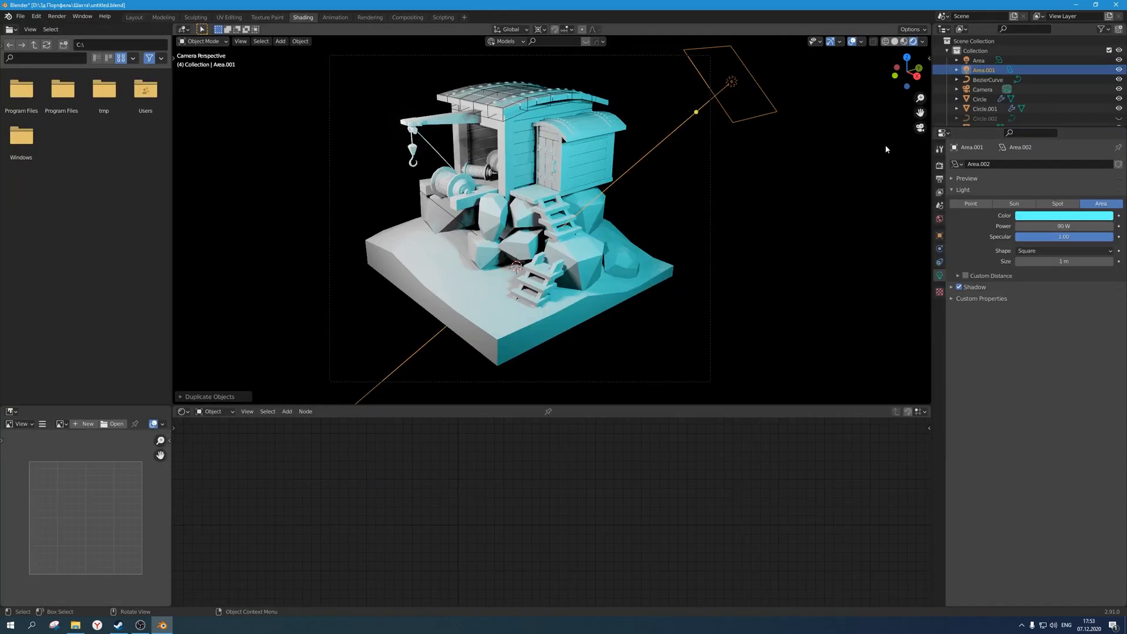
{"action": "left_click", "coordinate": [1055, 216]}
{"action": "left_click_drag", "start_coordinate": [1062, 104], "coordinate": [1068, 90]}
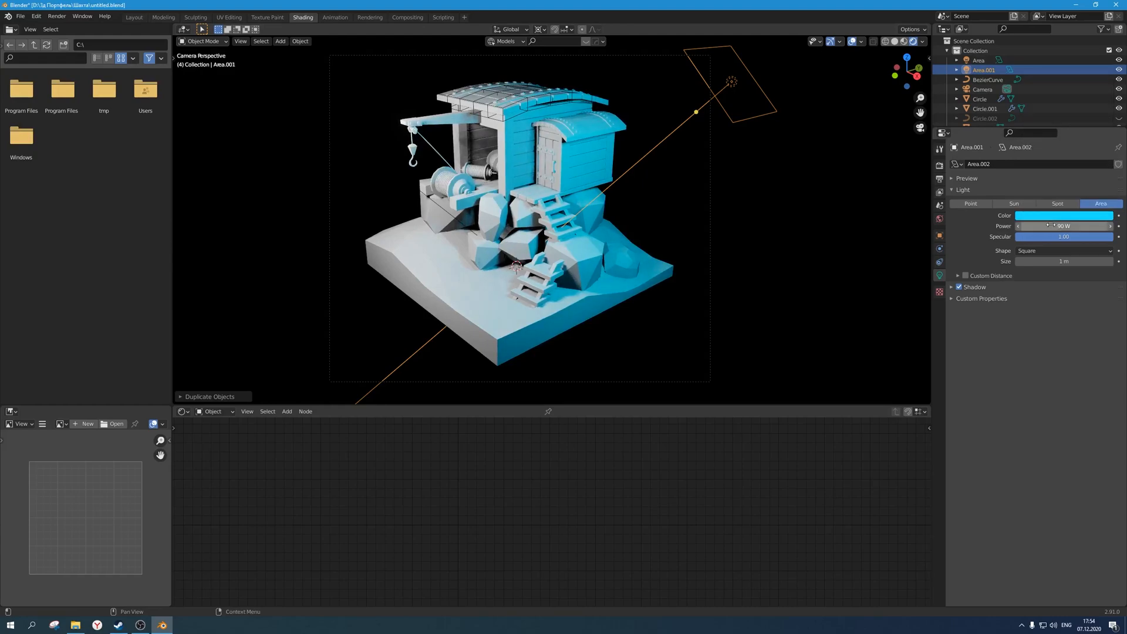
Reduce the sky-blue area light's power to 80 W.
{"action": "type", "text": "50"}
{"action": "key", "text": "Return"}
{"action": "left_click", "coordinate": [1070, 249]}
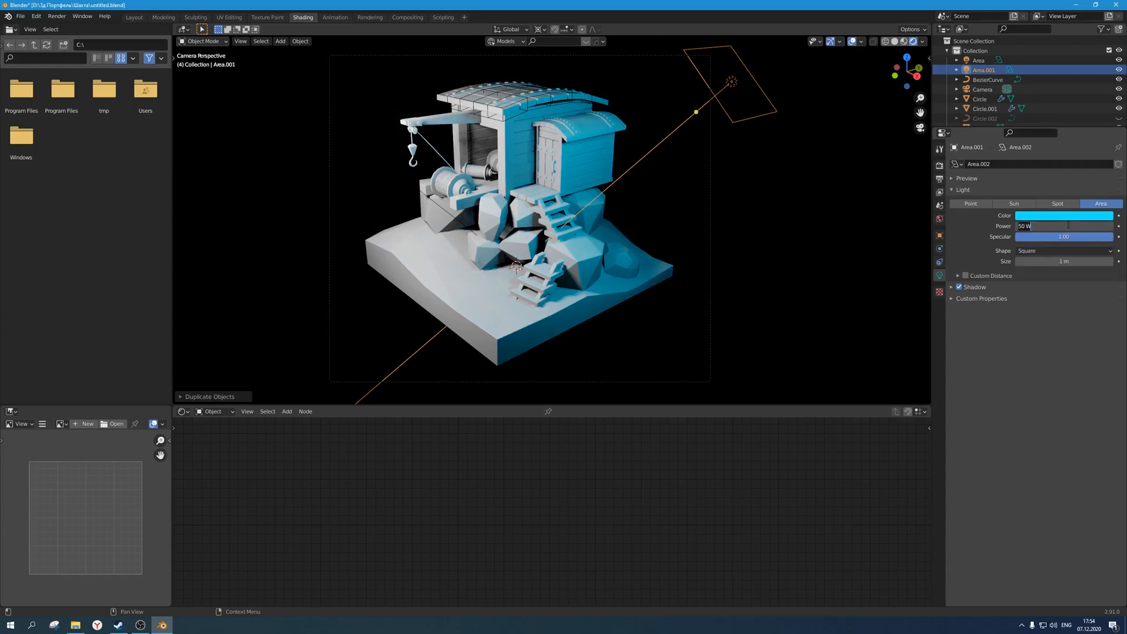
{"action": "type", "text": "70"}
{"action": "key", "text": "Return"}
Tint the original white area light a pale warm yellow-orange.
{"action": "left_click", "coordinate": [995, 62]}
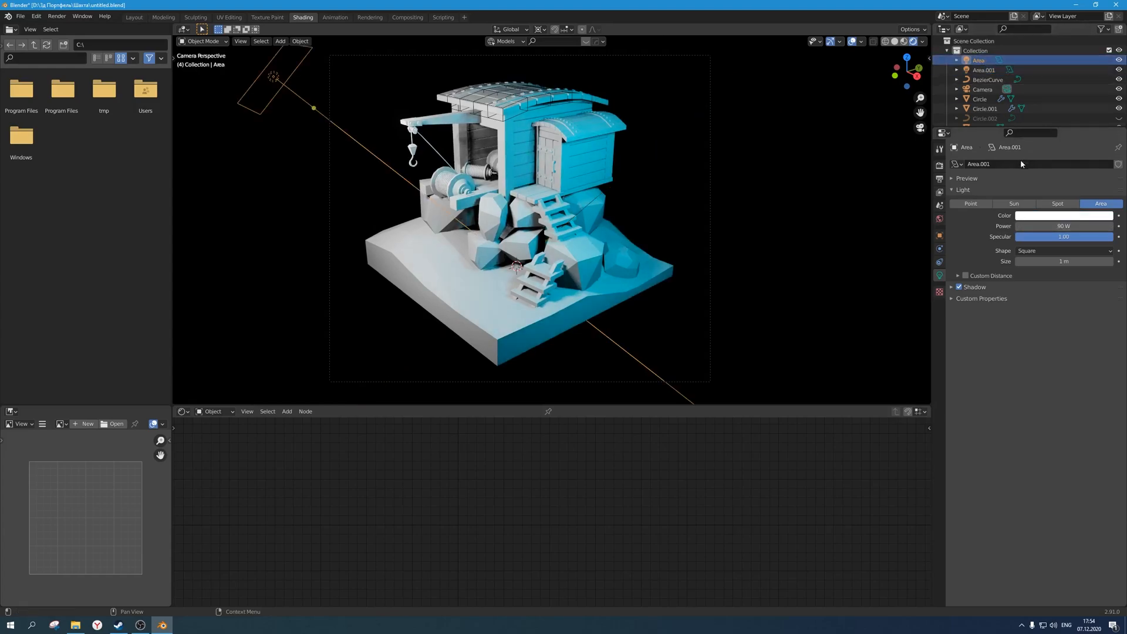
{"action": "left_click", "coordinate": [1063, 216]}
{"action": "left_click_drag", "start_coordinate": [1057, 129], "coordinate": [1058, 135]}
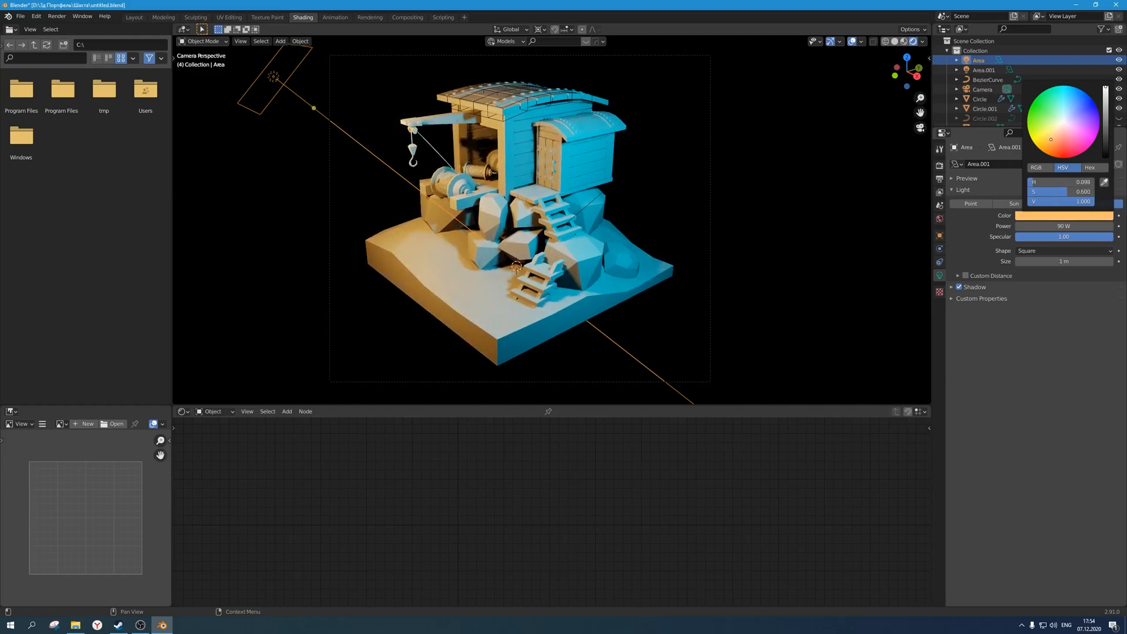
{"action": "left_click_drag", "start_coordinate": [1050, 140], "coordinate": [1056, 131]}
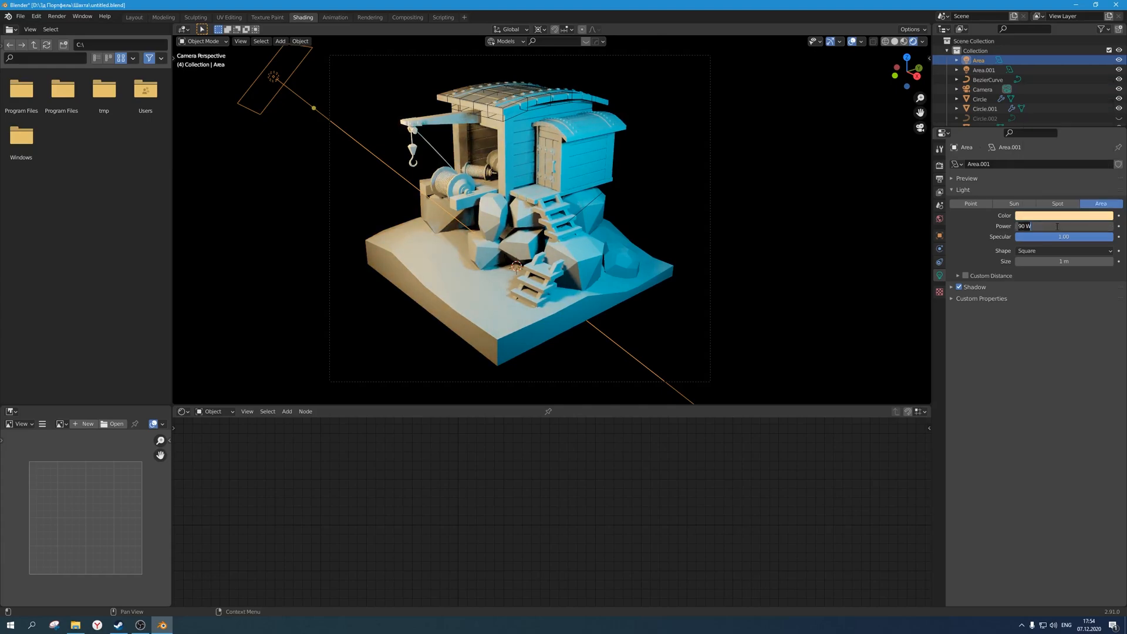
Duplicate the sky-blue area light in place and rotate the copy 140° about Z to shine from behind the hut.
{"action": "left_click", "coordinate": [605, 192]}
{"action": "key", "text": "shift+d"}
{"action": "right_click", "coordinate": [678, 207]}
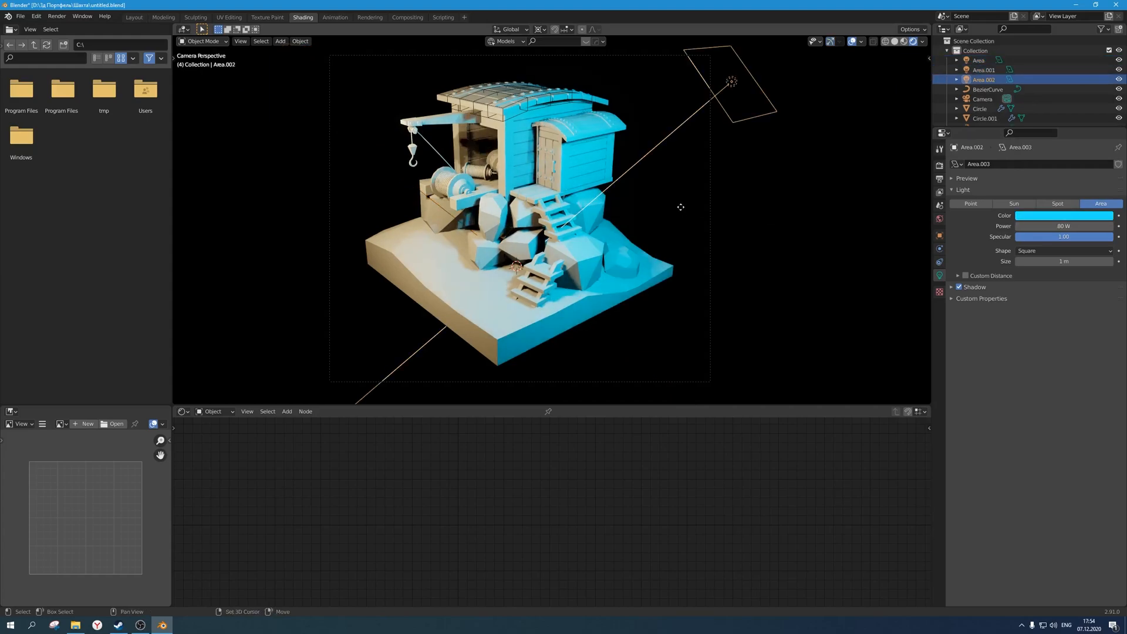
{"action": "key", "text": "r"}
{"action": "key", "text": "z"}
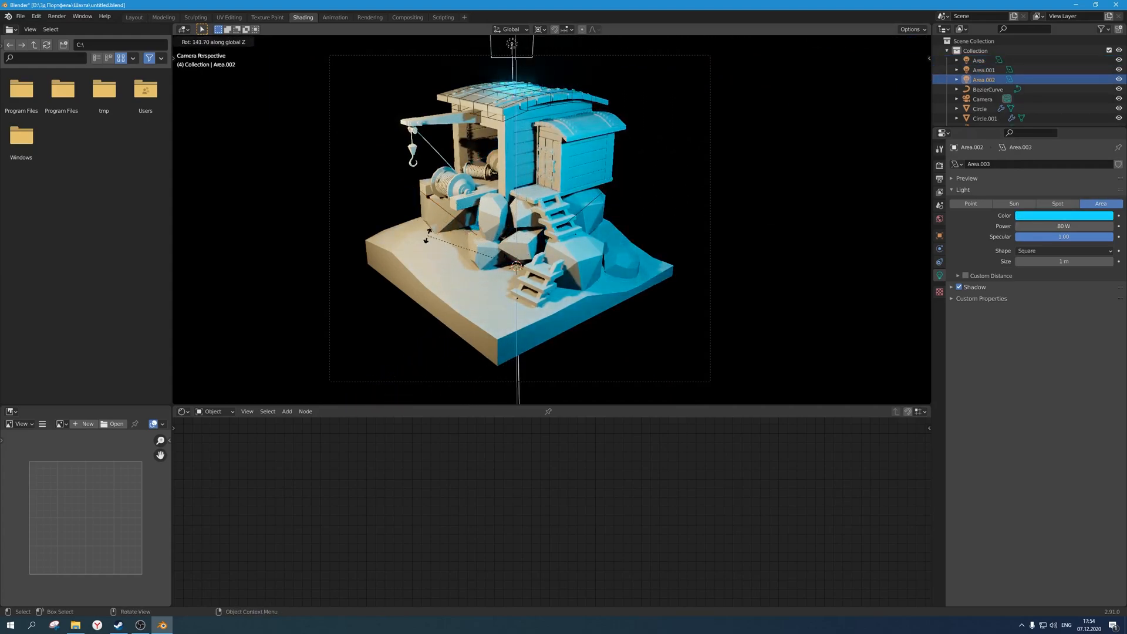
{"action": "type", "text": "140"}
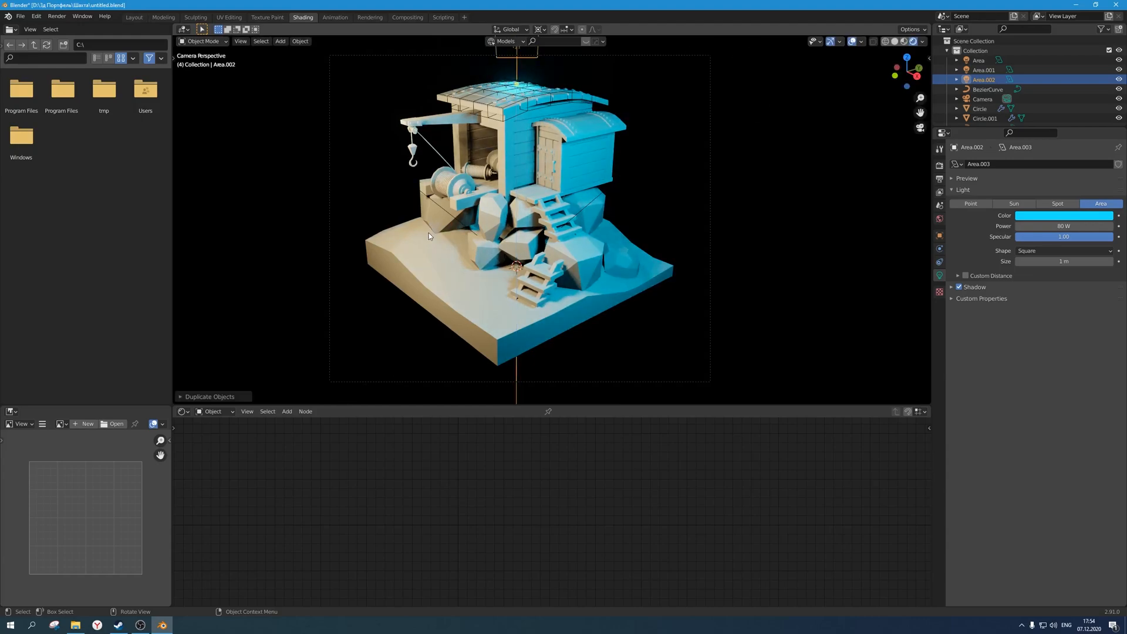
{"action": "key", "text": "Return"}
Shift the back light along its local Z axis and rotate it 15° about its local X axis.
{"action": "key", "text": "shift+d"}
{"action": "key", "text": "z"}
{"action": "key", "text": "z"}
{"action": "left_click", "coordinate": [570, 50]}
{"action": "key", "text": "r"}
{"action": "key", "text": "x"}
{"action": "key", "text": "x"}
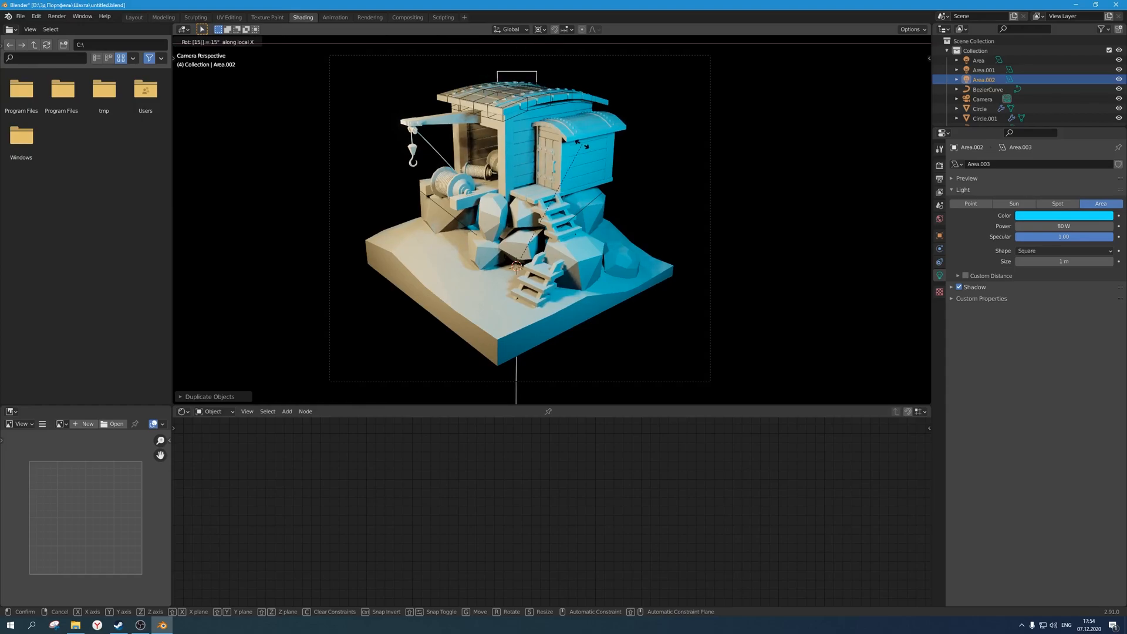
{"action": "key", "text": "Return"}
Raise the back light's power to 1000 W and deselect it.
{"action": "left_click", "coordinate": [1063, 227]}
{"action": "type", "text": "200"}
{"action": "key", "text": "Return"}
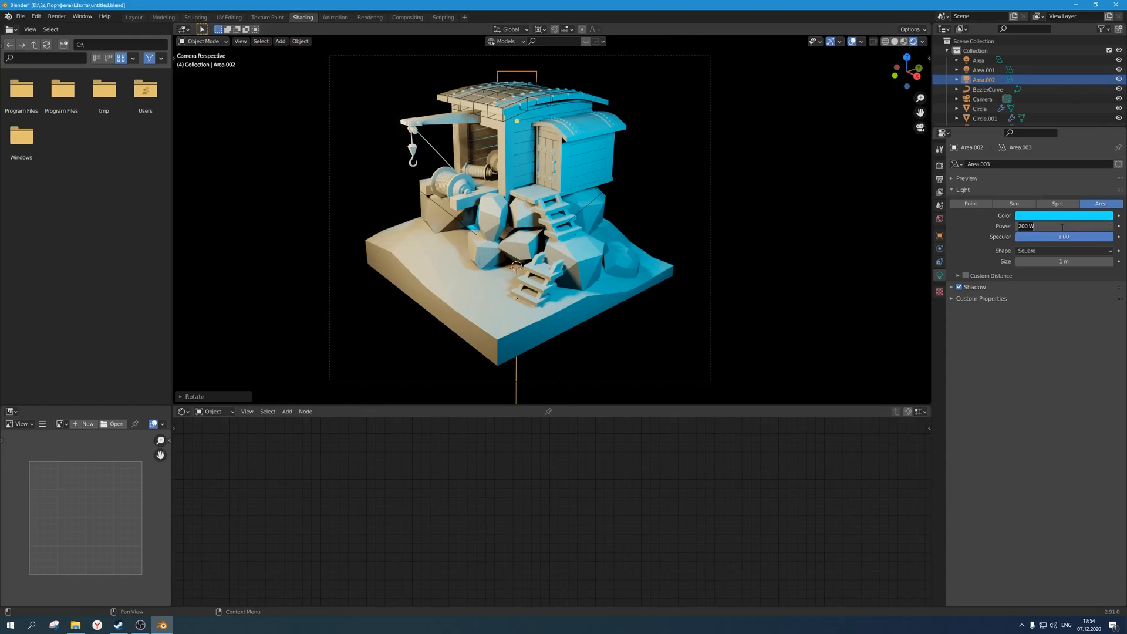
{"action": "key", "text": "Return"}
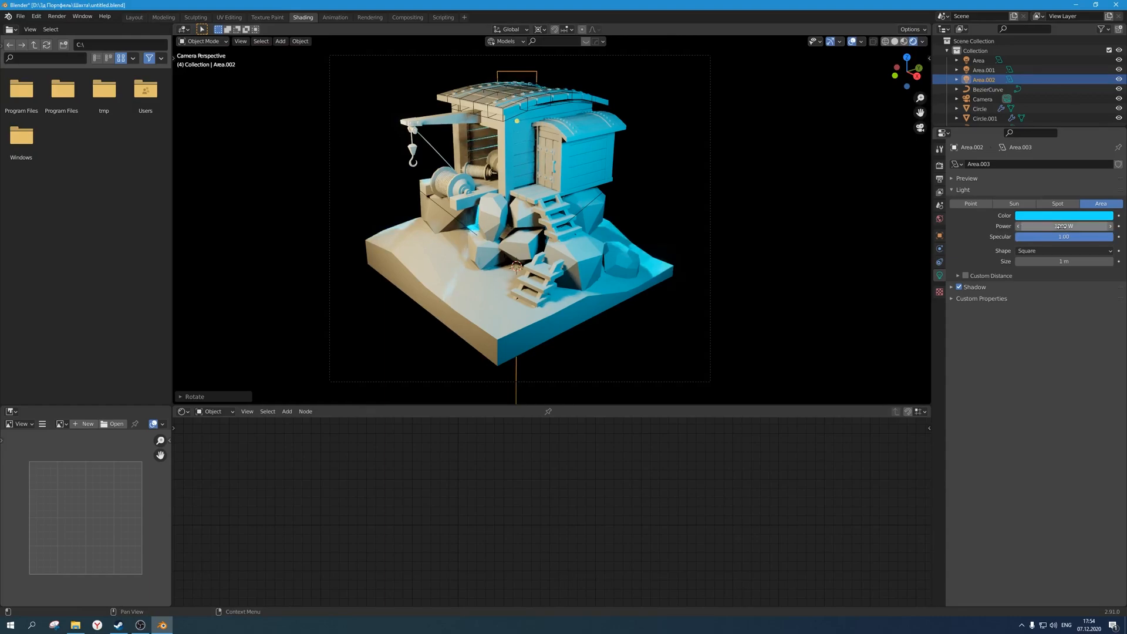
{"action": "left_click", "coordinate": [747, 245]}
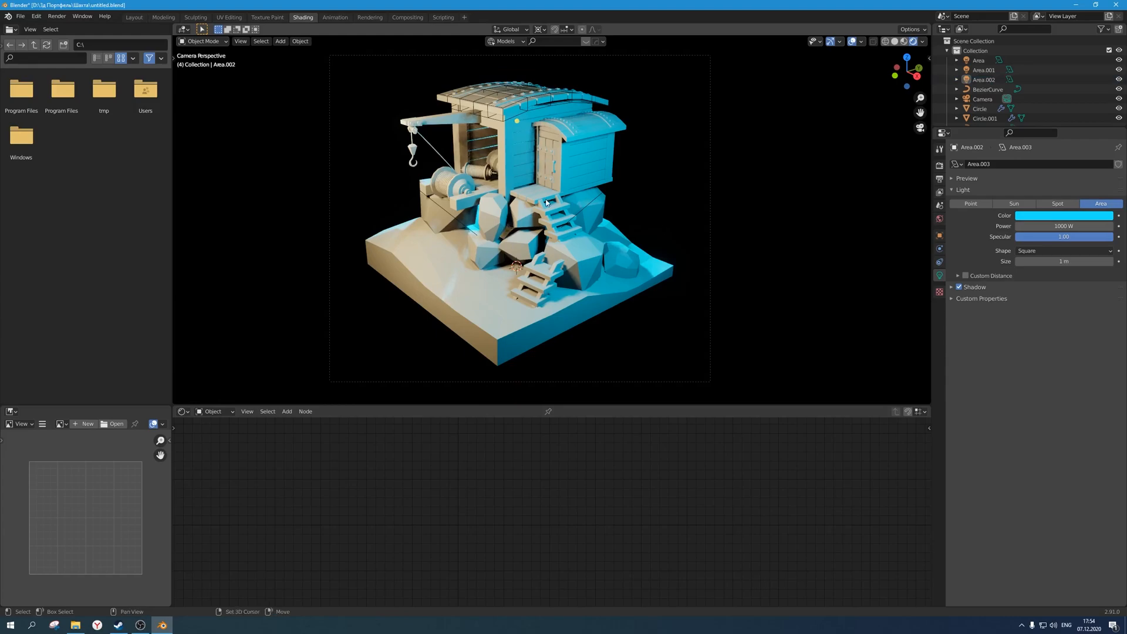
Add a plane beneath the mine hut and scale it up into a large floor.
{"action": "key", "text": "shift+a"}
{"action": "mouse_move", "coordinate": [544, 80]}
{"action": "left_click", "coordinate": [583, 81]}
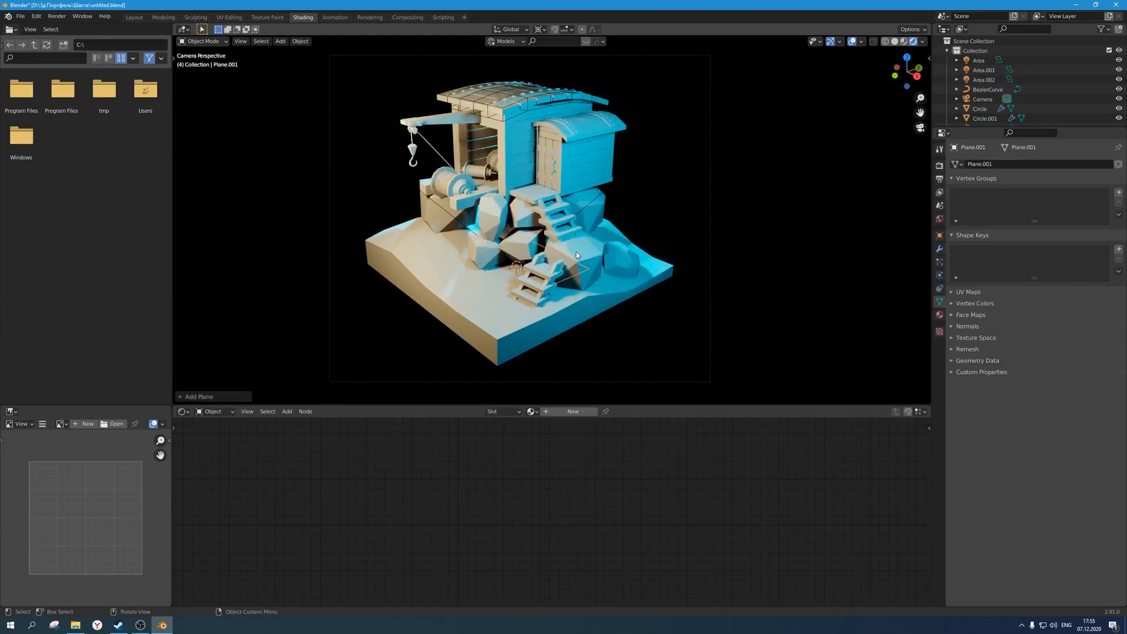
{"action": "key", "text": "s"}
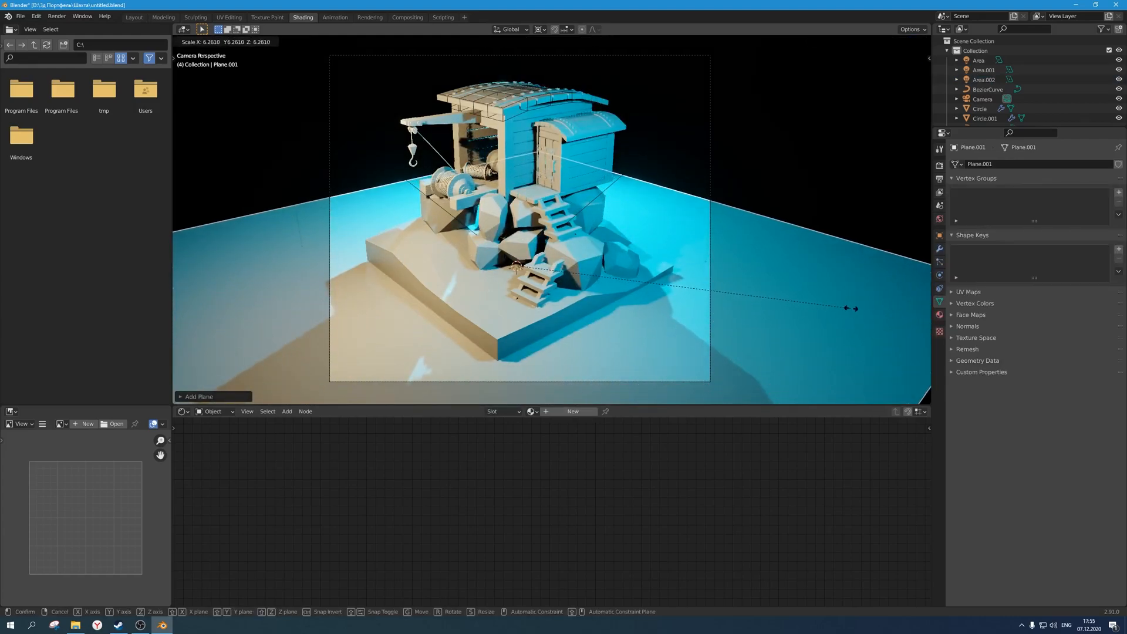
{"action": "left_click", "coordinate": [775, 293]}
Rotate the floor plane 45° about Z plus about 5° more to square it with the camera, and enter Edit Mode.
{"action": "type", "text": "rz"}
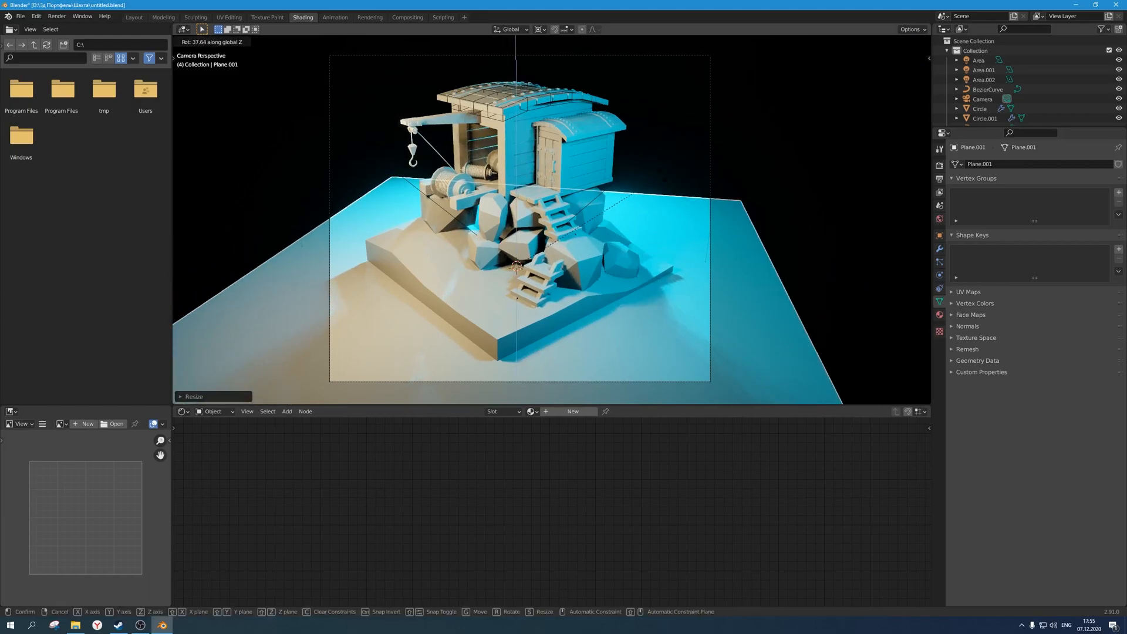
{"action": "type", "text": "45"}
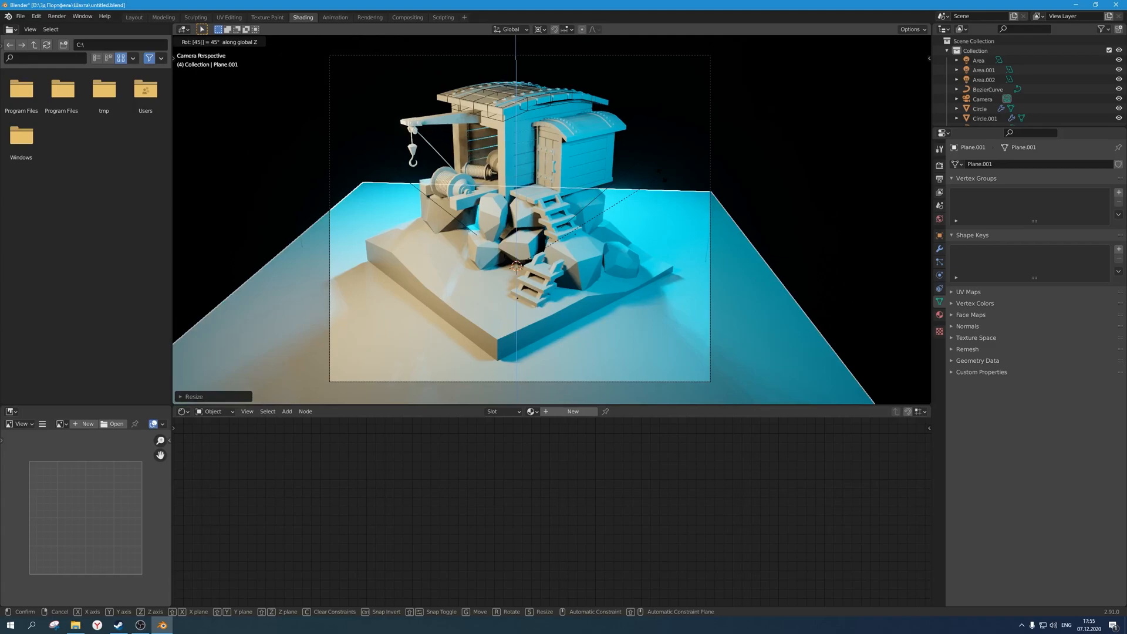
{"action": "key", "text": "Return"}
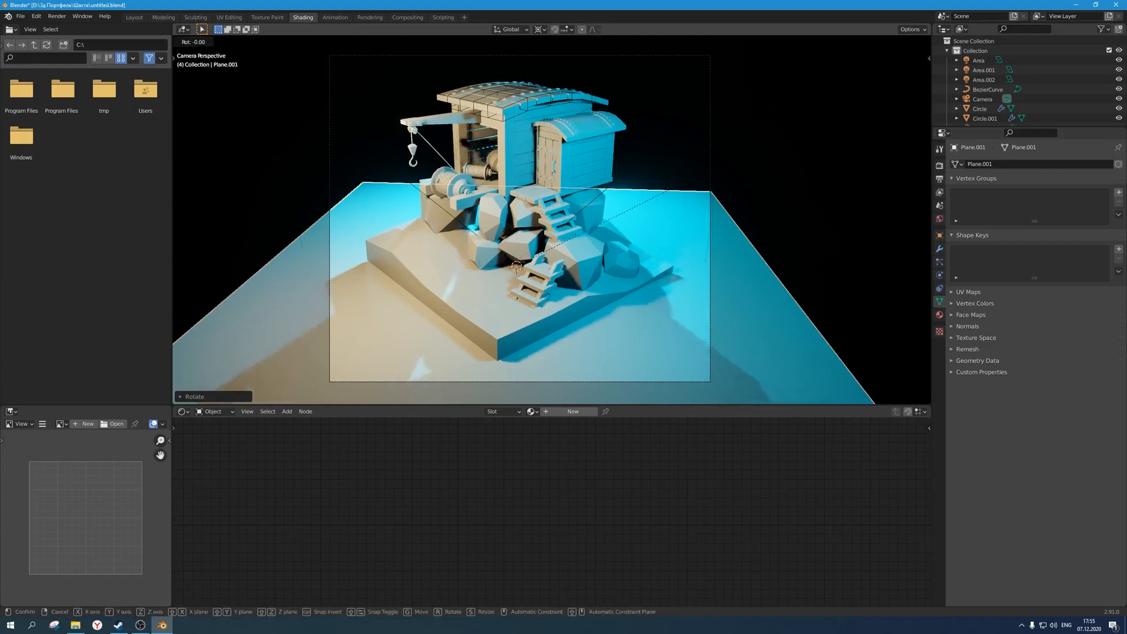
{"action": "key", "text": "r"}
{"action": "key", "text": "z"}
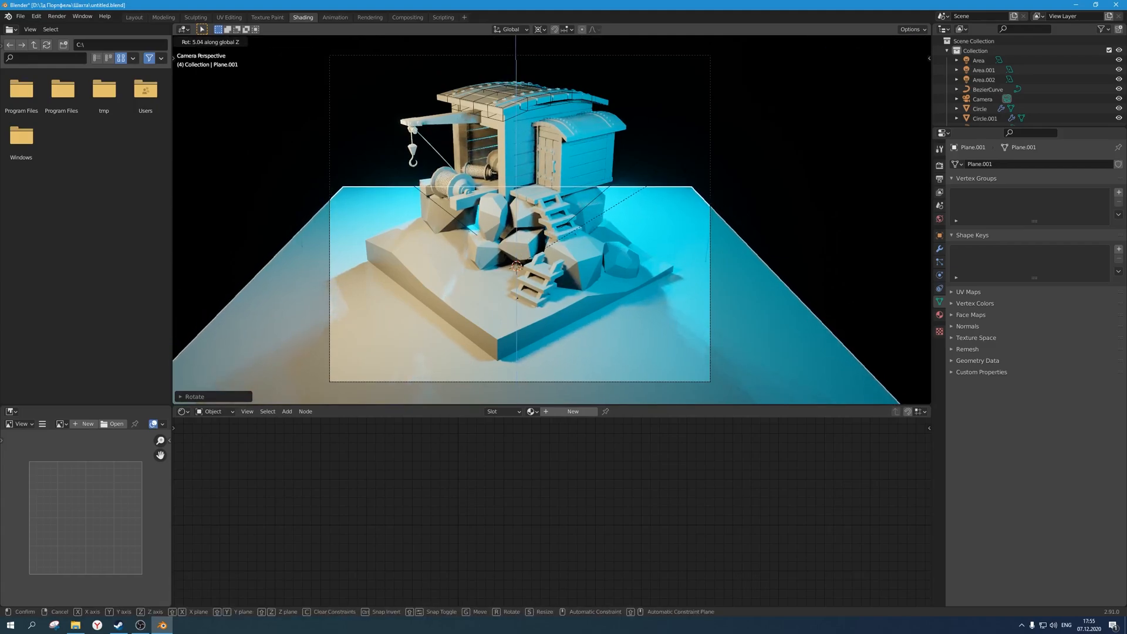
{"action": "left_click", "coordinate": [681, 172]}
{"action": "key", "text": "Tab"}
{"action": "key", "text": "g"}
{"action": "key", "text": "z"}
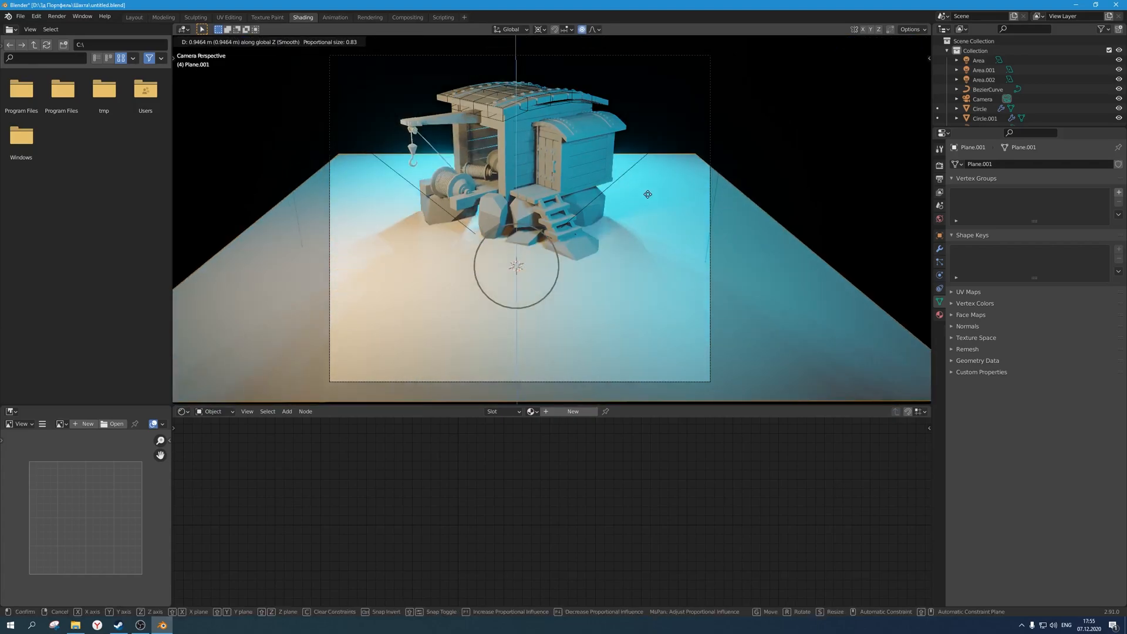
{"action": "right_click", "coordinate": [649, 208]}
Move the floor's far edge back along local Y and extrude it upward along Z as a back wall.
{"action": "key", "text": "g"}
{"action": "key", "text": "y"}
{"action": "key", "text": "y"}
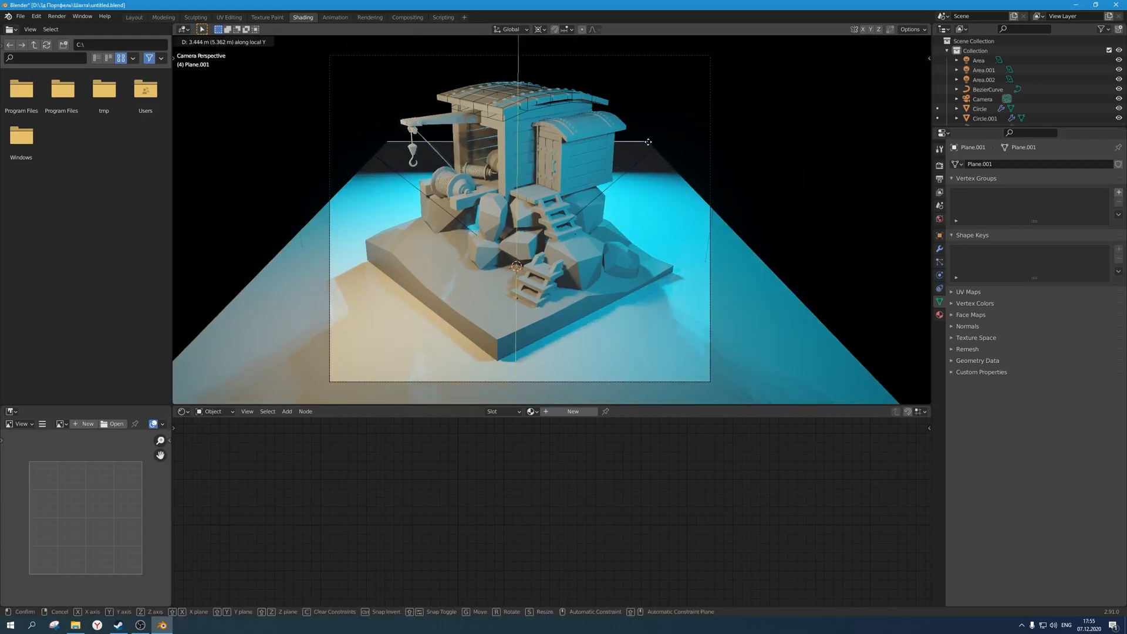
{"action": "left_click", "coordinate": [648, 132]}
{"action": "key", "text": "e"}
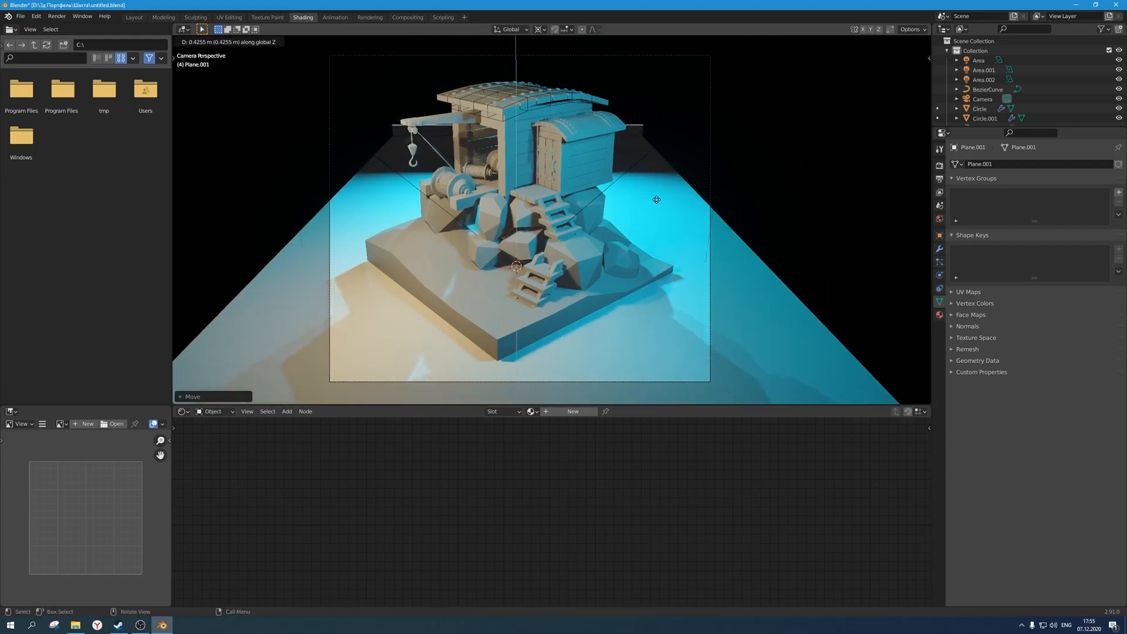
{"action": "left_click", "coordinate": [637, 315]}
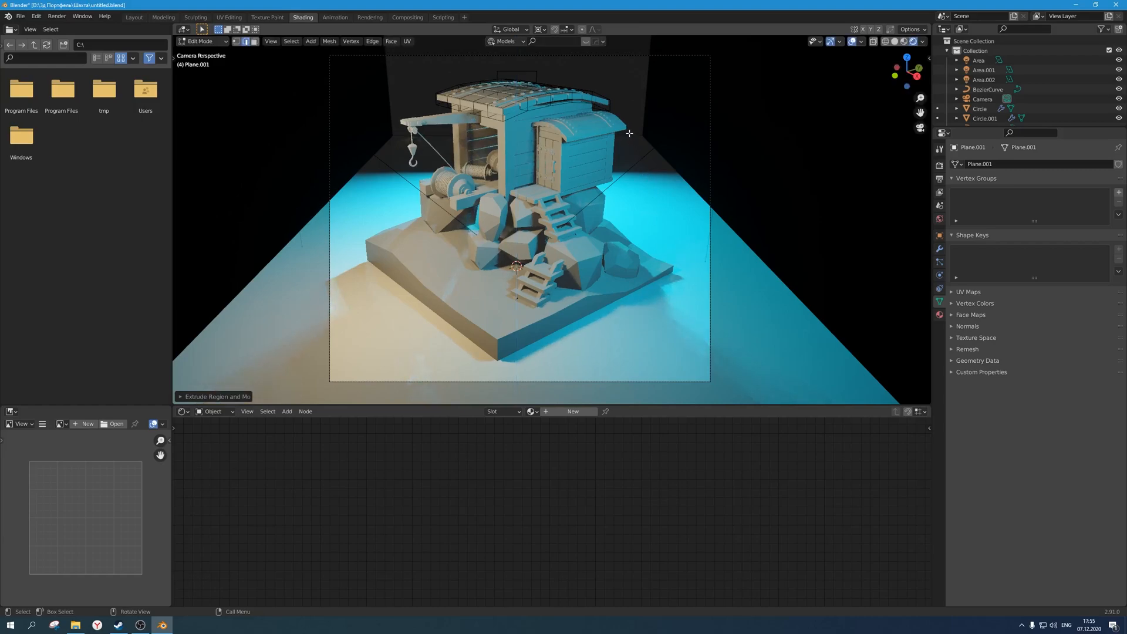
Bevel the edge between floor and back wall with 10 segments to form a wide, smooth curve.
{"action": "key", "text": "ctrl+b"}
{"action": "scroll", "coordinate": [676, 236], "scroll_direction": "up", "scroll_amount": 8}
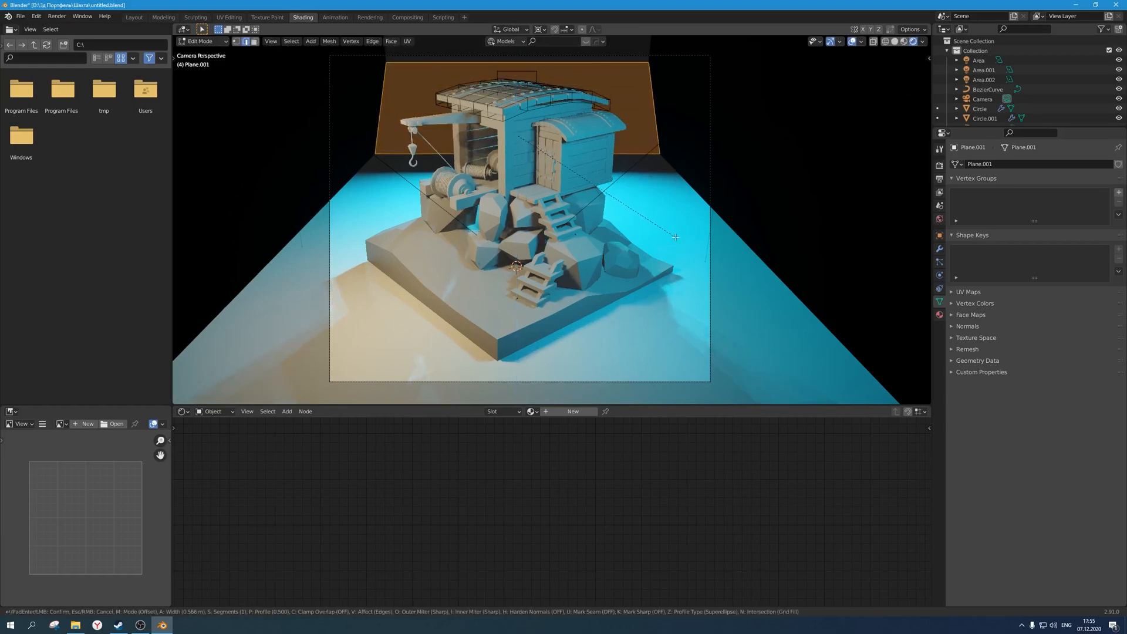
{"action": "scroll", "coordinate": [676, 236], "scroll_direction": "up", "scroll_amount": 1}
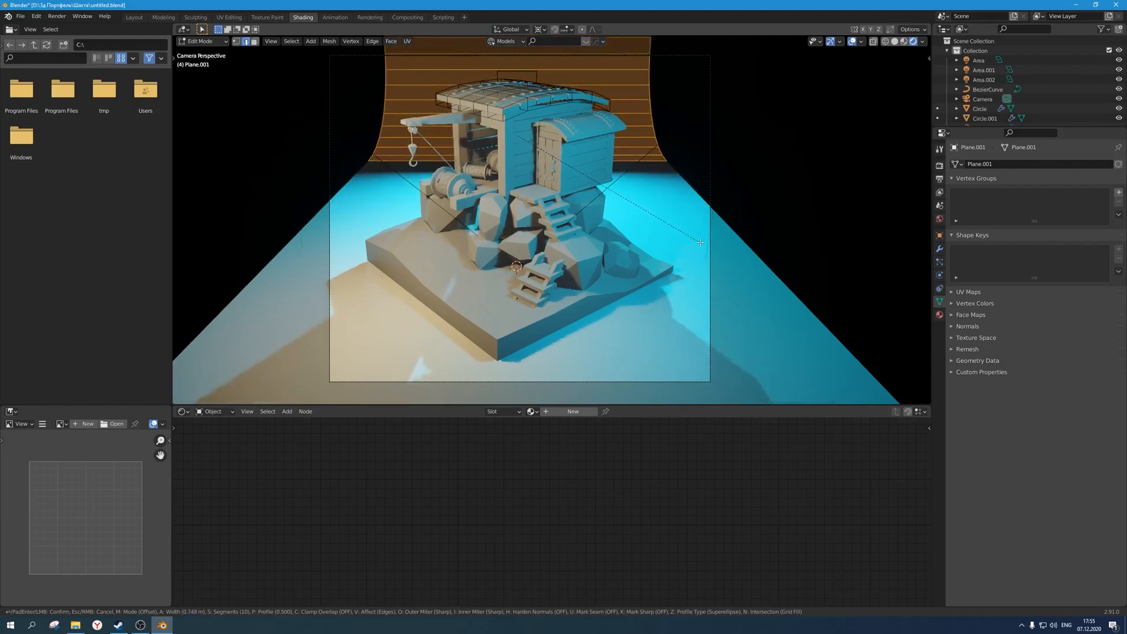
{"action": "left_click", "coordinate": [685, 194]}
Widen the backdrop along its local X axis so it extends past both sides of the camera frame.
{"action": "key", "text": "s"}
{"action": "key", "text": "x"}
{"action": "key", "text": "x"}
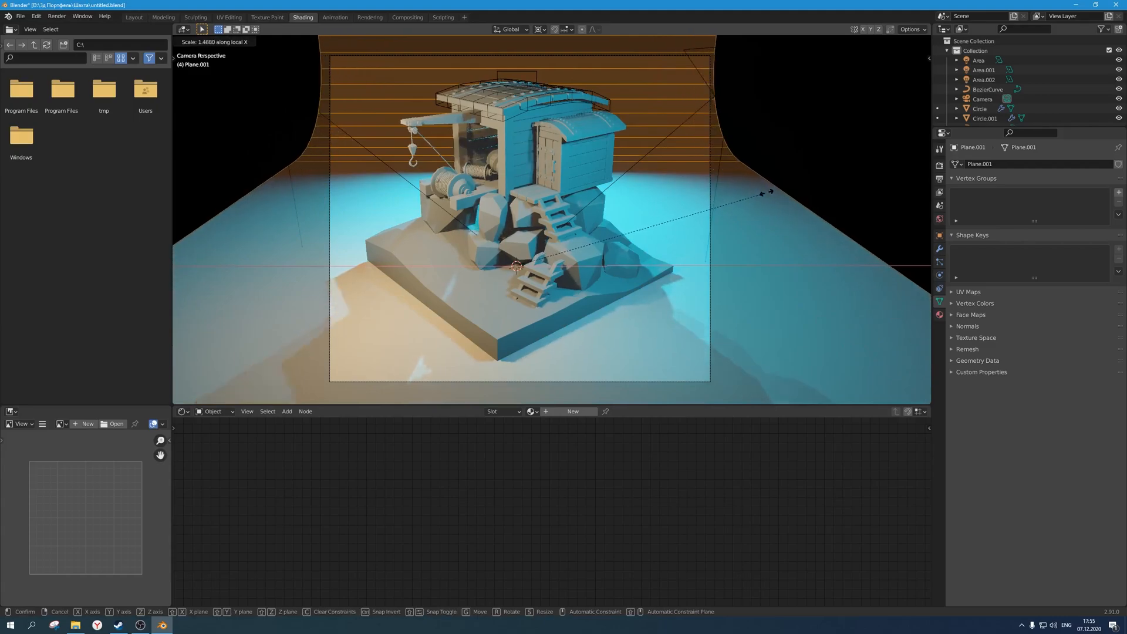
{"action": "left_click", "coordinate": [795, 187]}
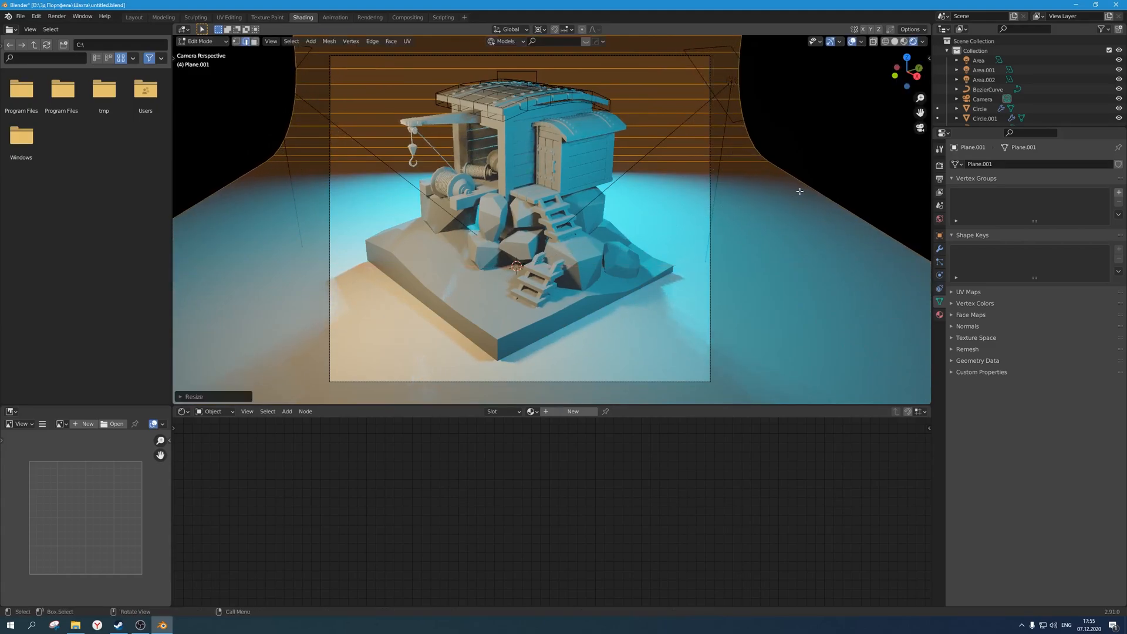
Examine the backdrop and the back light from an orbited view and through the camera.
{"action": "scroll", "coordinate": [556, 143], "scroll_direction": "down", "scroll_amount": 2}
{"action": "middle_click_drag", "start_coordinate": [376, 170], "coordinate": [413, 199]}
{"action": "scroll", "coordinate": [473, 175], "scroll_direction": "down", "scroll_amount": 3}
{"action": "left_click", "coordinate": [456, 174]}
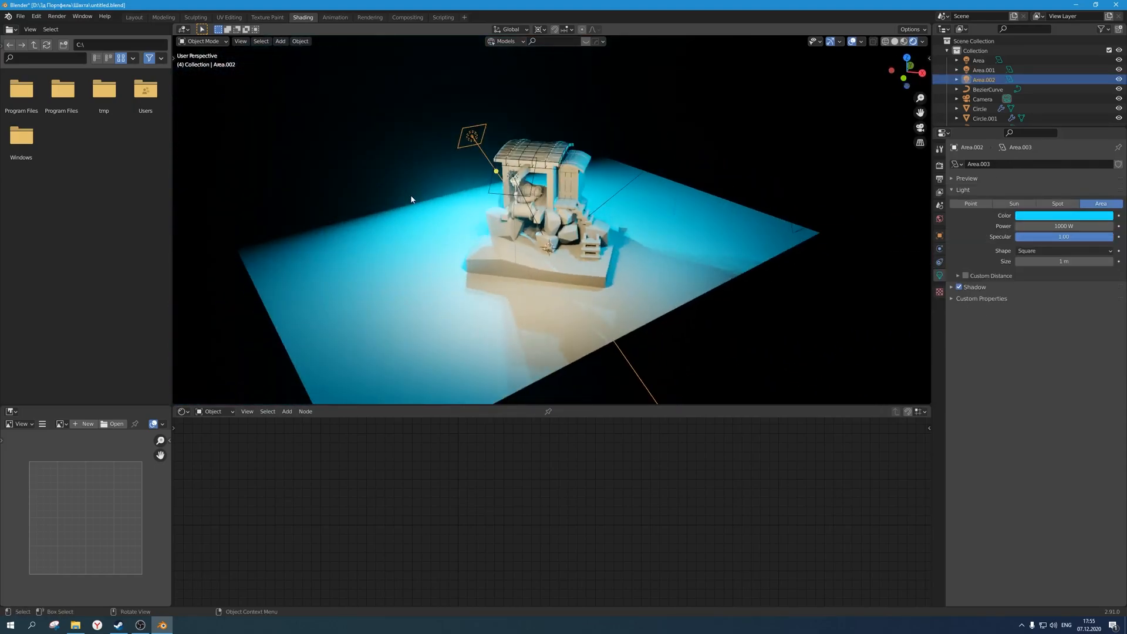
{"action": "scroll", "coordinate": [411, 199], "scroll_direction": "up", "scroll_amount": 2}
{"action": "key", "text": "KP_0"}
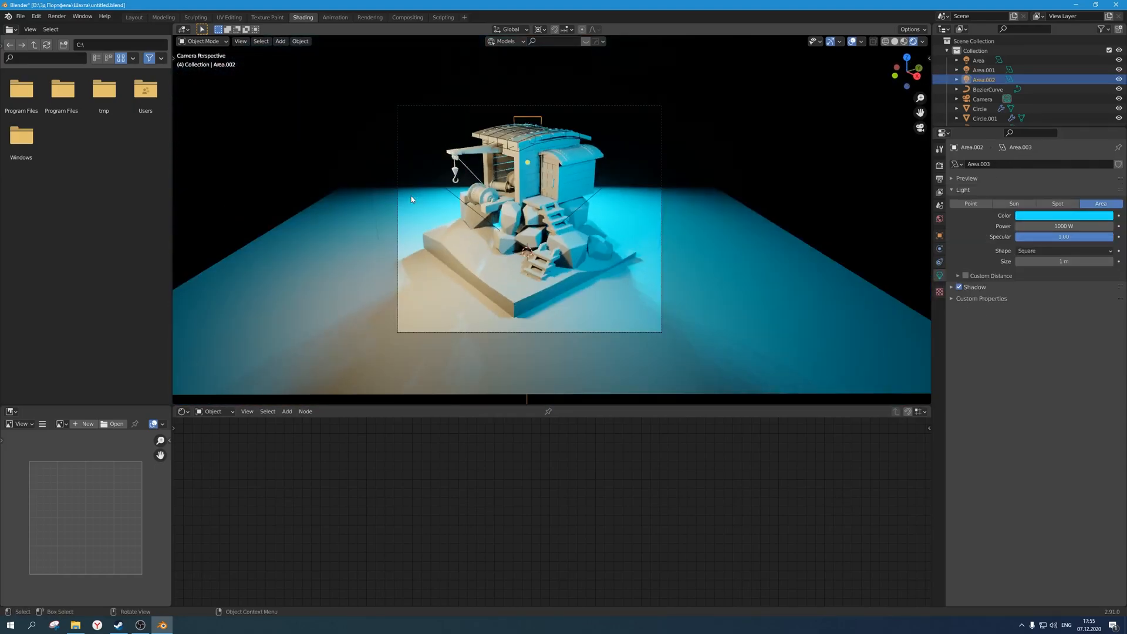
{"action": "scroll", "coordinate": [451, 207], "scroll_direction": "up", "scroll_amount": 1}
{"action": "scroll", "coordinate": [570, 181], "scroll_direction": "down", "scroll_amount": 2}
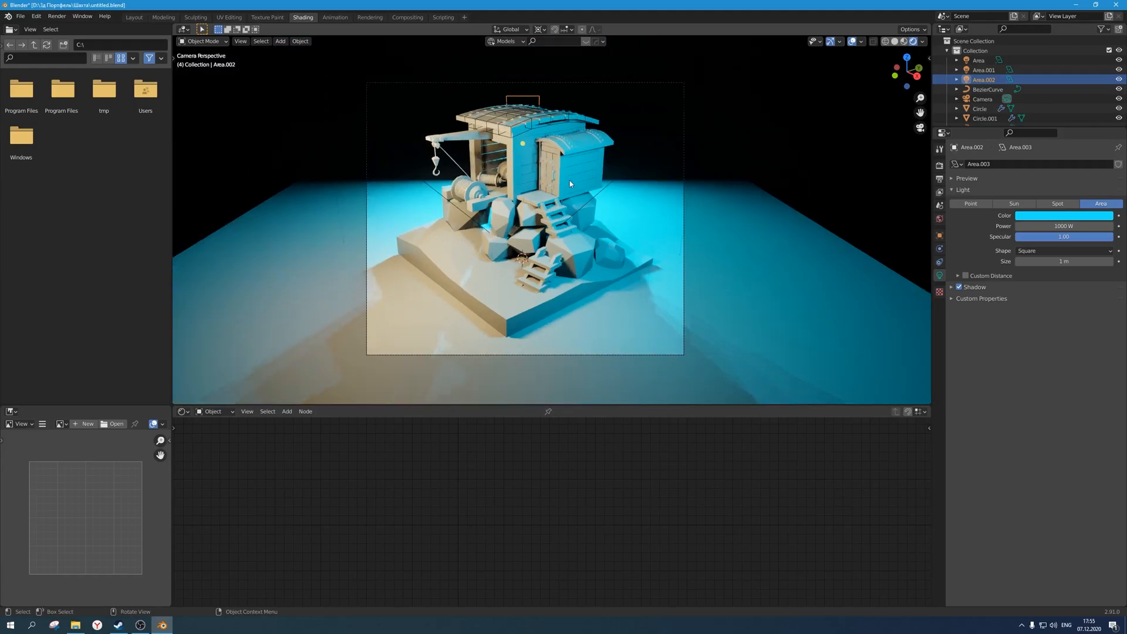
{"action": "left_click", "coordinate": [614, 182]}
{"action": "scroll", "coordinate": [614, 182], "scroll_direction": "down", "scroll_amount": 2}
{"action": "scroll", "coordinate": [615, 182], "scroll_direction": "up", "scroll_amount": 1}
Duplicate the 1000 W back light and rotate the copy 180° about Z to the opposite side of the hut.
{"action": "left_click", "coordinate": [411, 147]}
{"action": "middle_click_drag", "start_coordinate": [397, 135], "coordinate": [444, 143]}
{"action": "scroll", "coordinate": [446, 144], "scroll_direction": "down", "scroll_amount": 3}
{"action": "left_click", "coordinate": [461, 135]}
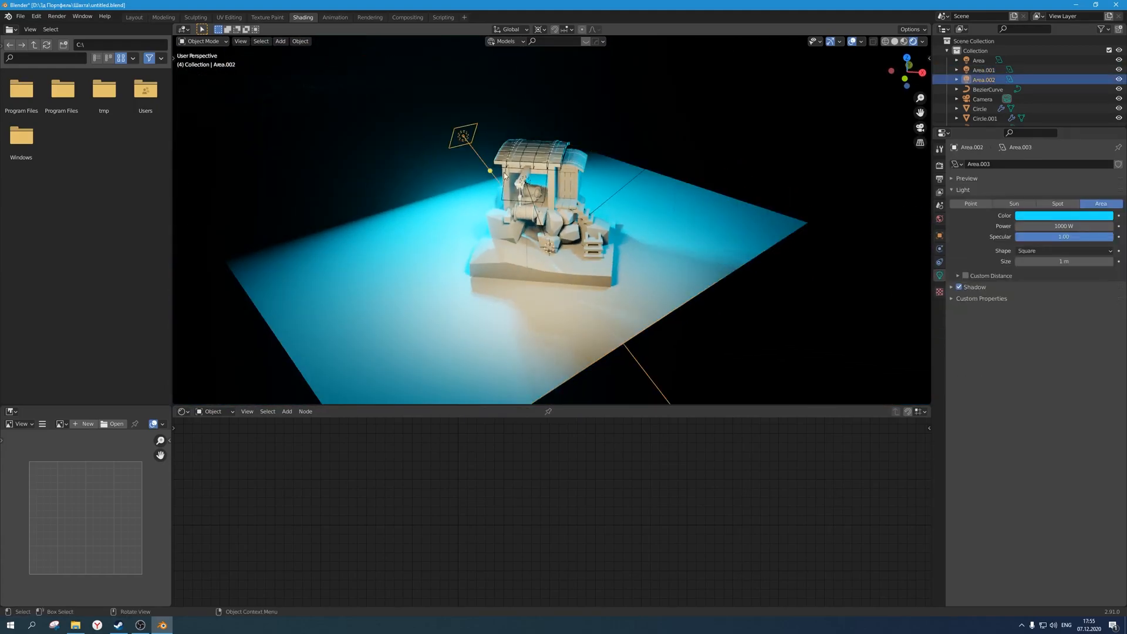
{"action": "scroll", "coordinate": [493, 171], "scroll_direction": "down", "scroll_amount": 1}
{"action": "key", "text": "shift+d"}
{"action": "type", "text": "180"}
{"action": "key", "text": "Return"}
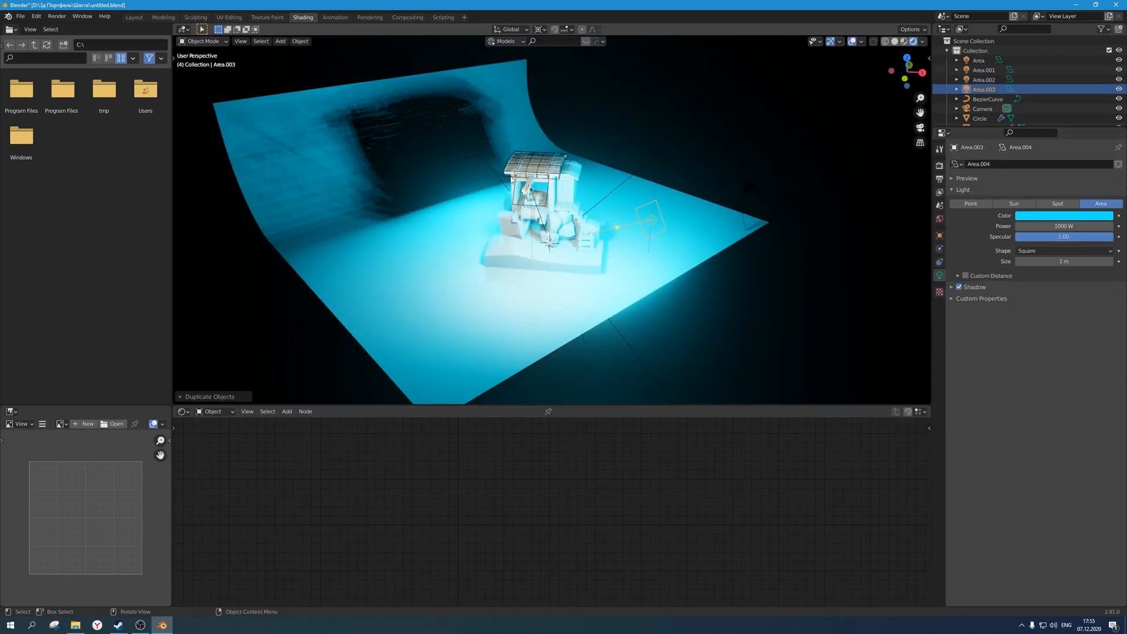
Raise the new front light high above the scene along Z.
{"action": "middle_click_drag", "start_coordinate": [510, 178], "coordinate": [487, 168]}
{"action": "scroll", "coordinate": [487, 167], "scroll_direction": "up", "scroll_amount": 1}
{"action": "key", "text": "g"}
{"action": "key", "text": "z"}
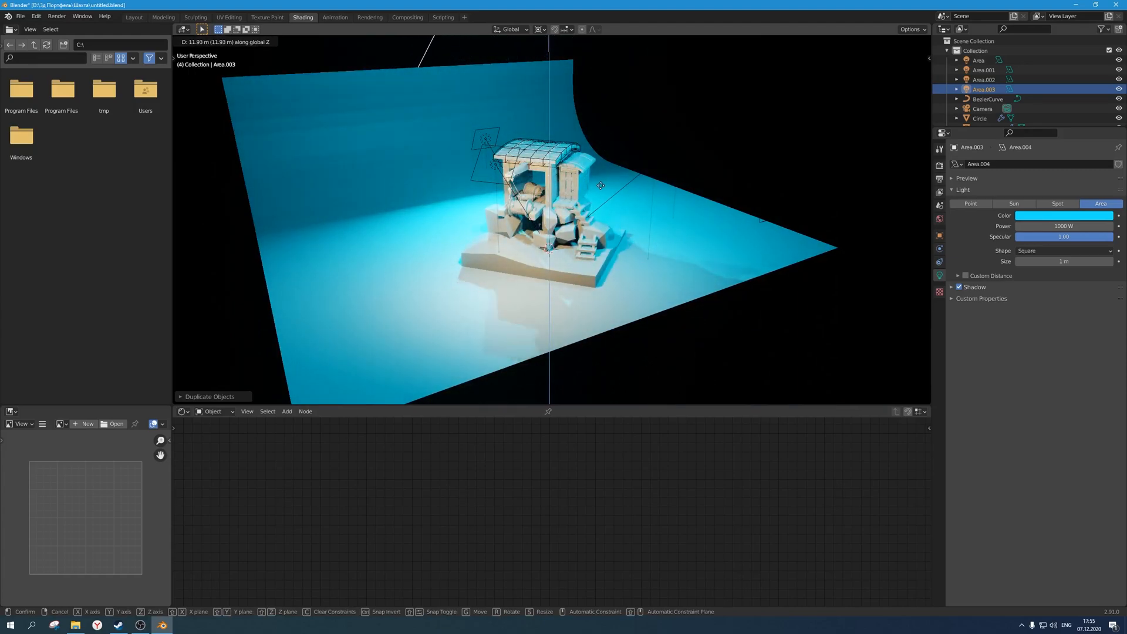
{"action": "left_click", "coordinate": [593, 58]}
Set the raised front light's power to 500 W after trying 5000 W.
{"action": "scroll", "coordinate": [576, 252], "scroll_direction": "down", "scroll_amount": 4}
{"action": "left_click", "coordinate": [1043, 224]}
{"action": "type", "text": "5000"}
{"action": "key", "text": "Return"}
{"action": "left_click", "coordinate": [1044, 224]}
{"action": "type", "text": "500"}
{"action": "key", "text": "Return"}
Lower the front light along Z and return to the camera view.
{"action": "scroll", "coordinate": [800, 186], "scroll_direction": "up", "scroll_amount": 2}
{"action": "key", "text": "g"}
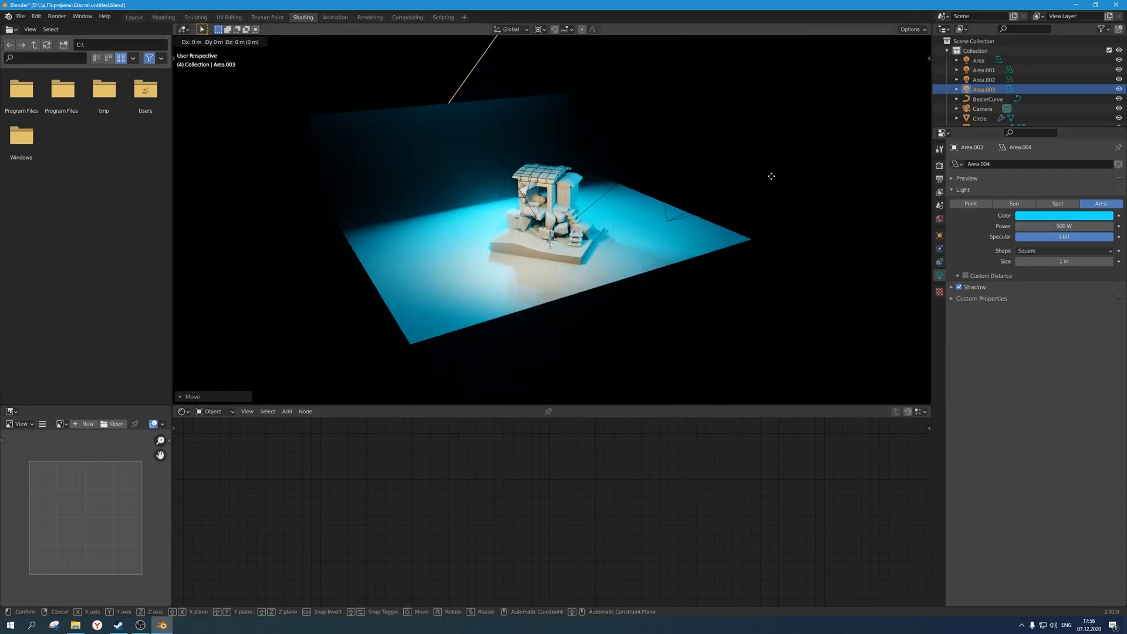
{"action": "key", "text": "z"}
{"action": "left_click", "coordinate": [752, 266]}
{"action": "key", "text": "KP_0"}
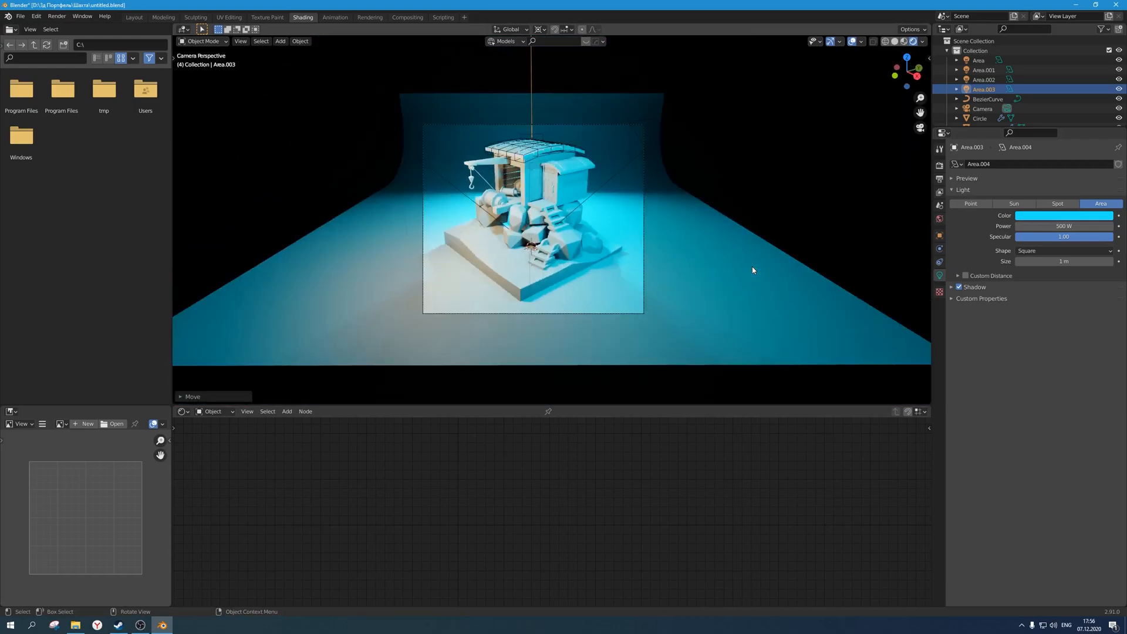
Adjust the position of the raised blue 500 W light along global Z and its own local Z axis.
{"action": "scroll", "coordinate": [632, 263], "scroll_direction": "down", "scroll_amount": 2}
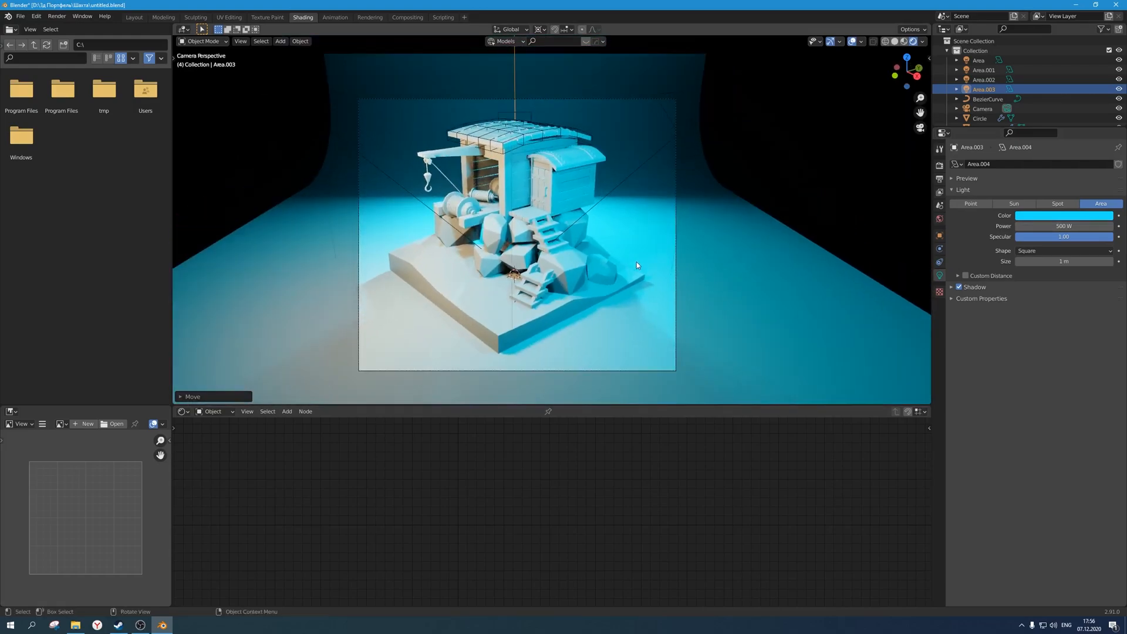
{"action": "key", "text": "g"}
{"action": "key", "text": "z"}
{"action": "left_click", "coordinate": [639, 213]}
{"action": "key", "text": "g"}
{"action": "key", "text": "z"}
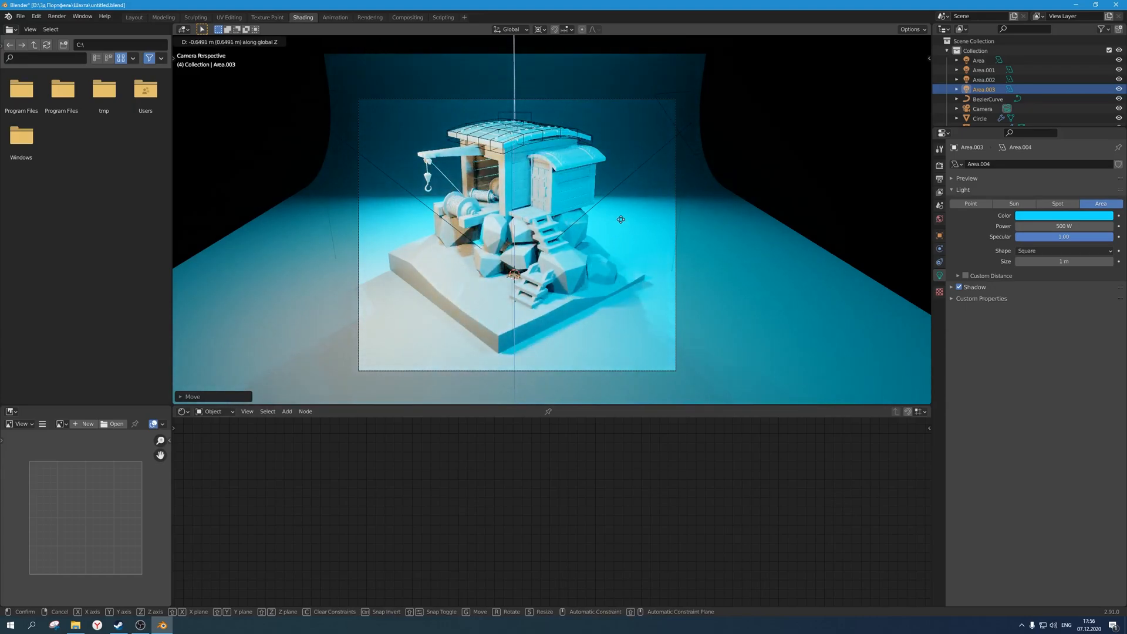
{"action": "key", "text": "z"}
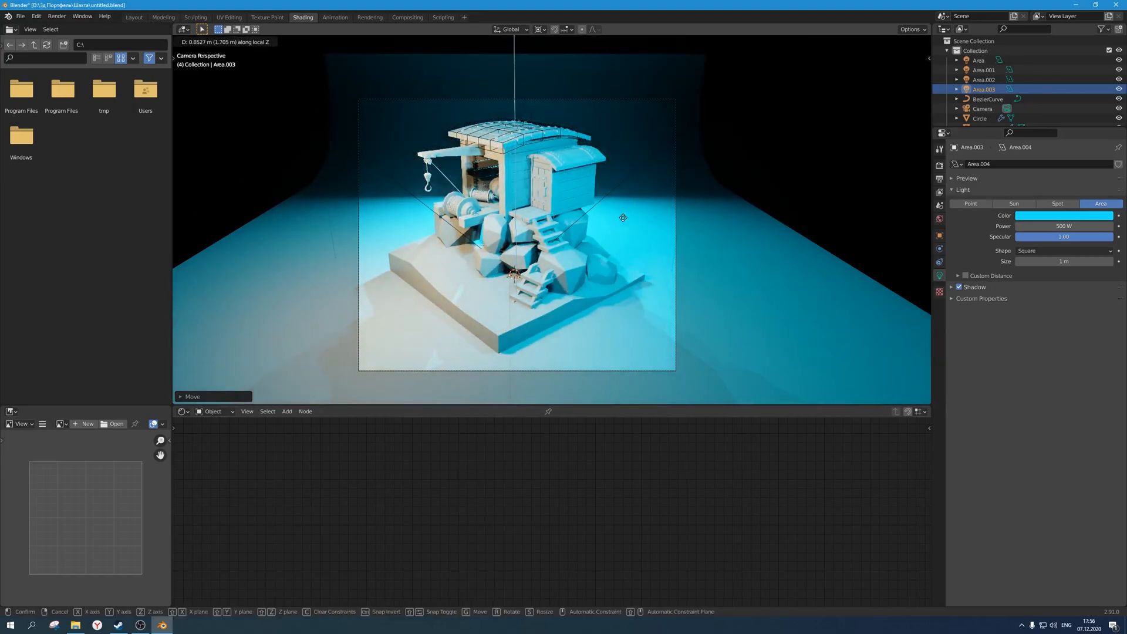
{"action": "left_click", "coordinate": [624, 228]}
Move the raised blue light about 1.6 m along its local Z axis toward the backdrop and return to the camera view.
{"action": "scroll", "coordinate": [624, 228], "scroll_direction": "down", "scroll_amount": 2}
{"action": "middle_click_drag", "start_coordinate": [561, 219], "coordinate": [669, 181]}
{"action": "scroll", "coordinate": [612, 194], "scroll_direction": "down", "scroll_amount": 4}
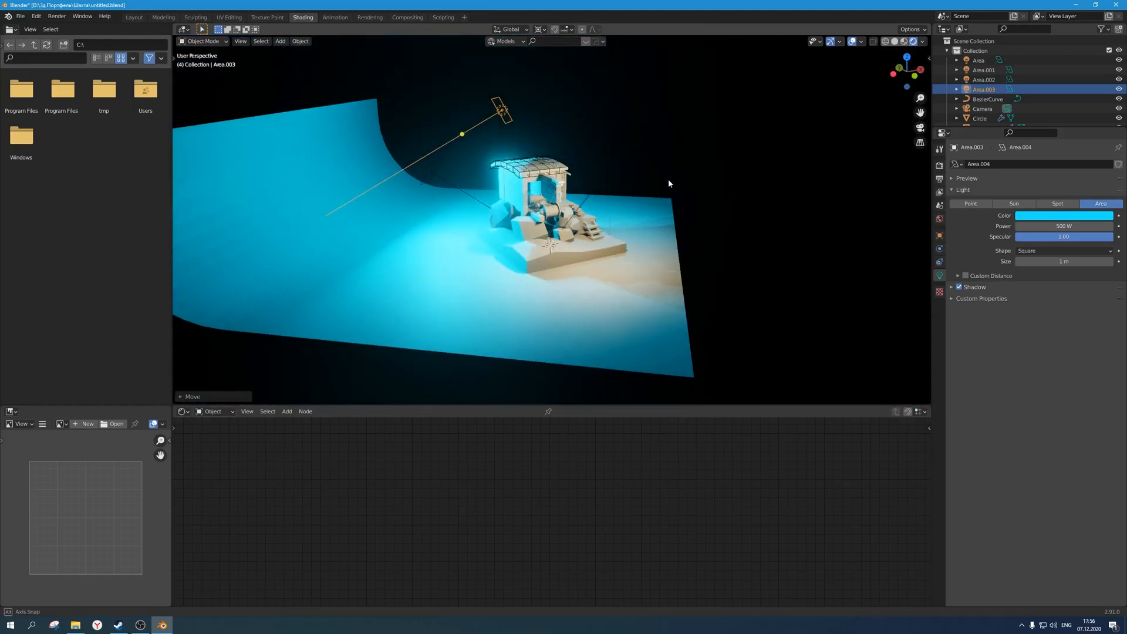
{"action": "key", "text": "g"}
{"action": "key", "text": "z"}
{"action": "key", "text": "z"}
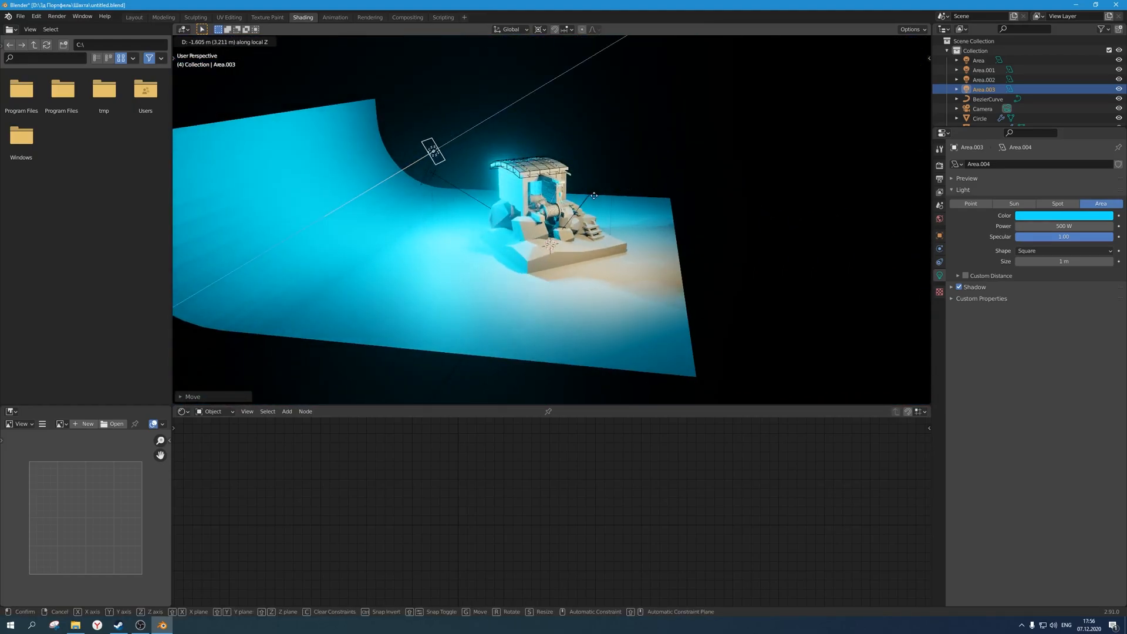
{"action": "left_click", "coordinate": [594, 195]}
{"action": "key", "text": "KP_0"}
{"action": "scroll", "coordinate": [594, 196], "scroll_direction": "up", "scroll_amount": 3}
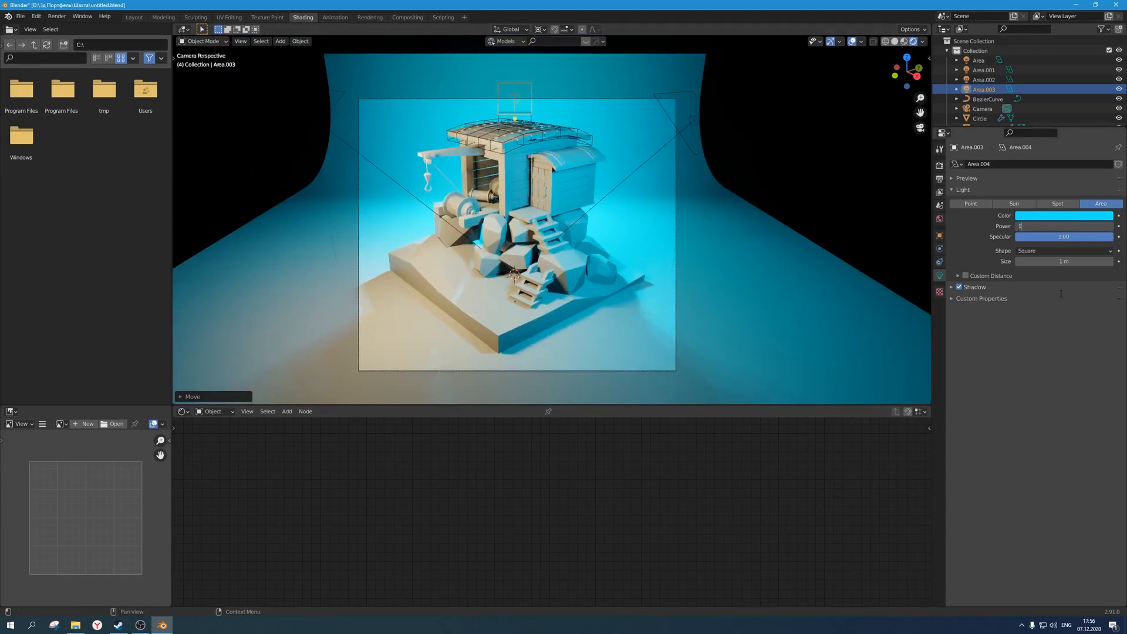
Set the raised light's power to 200 W and save the file.
{"action": "key", "text": "Return"}
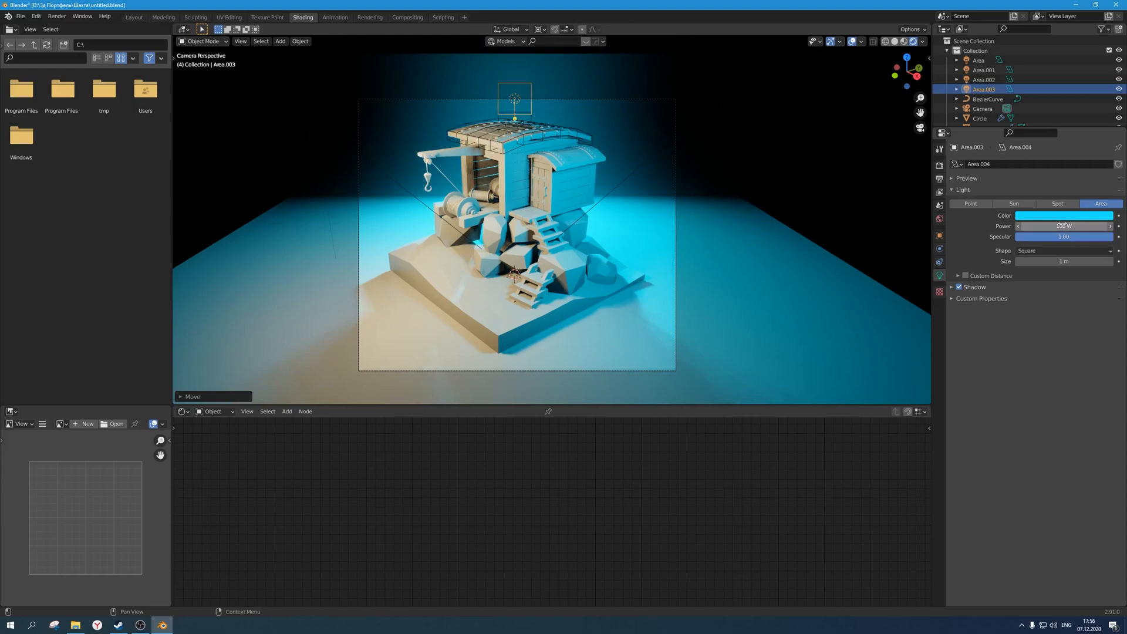
{"action": "key", "text": "Return"}
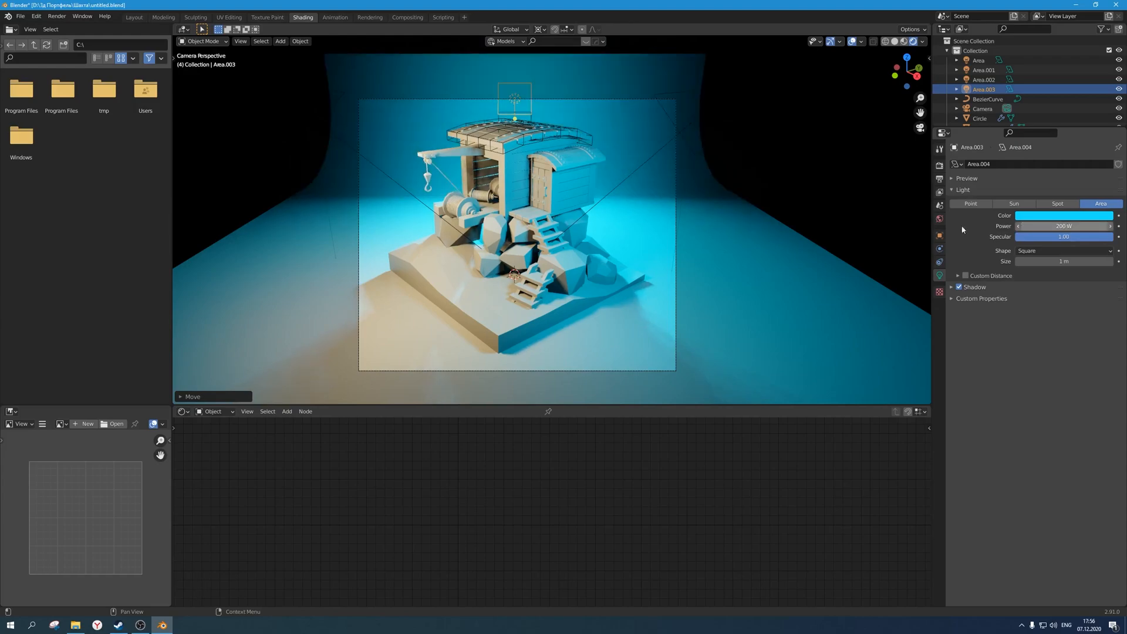
{"action": "left_click", "coordinate": [742, 227]}
{"action": "right_click", "coordinate": [742, 227]}
{"action": "left_click", "coordinate": [736, 225]}
{"action": "scroll", "coordinate": [508, 256], "scroll_direction": "down", "scroll_amount": 2}
{"action": "key", "text": "ctrl+s"}
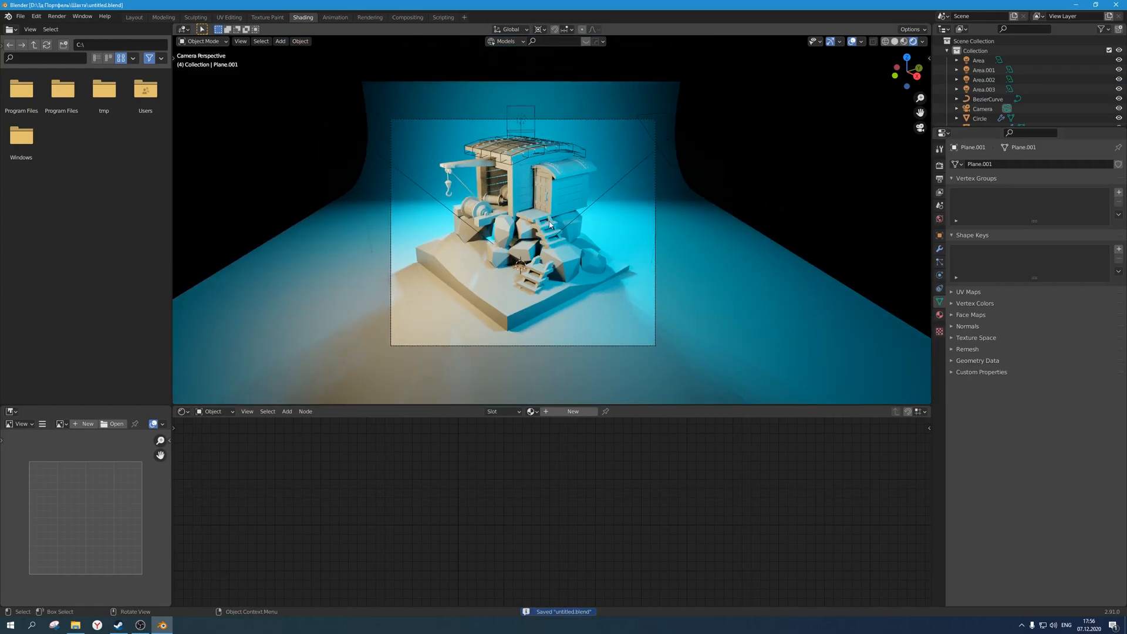
Select the 1000 W blue light behind the hut and return to the camera view.
{"action": "middle_click_drag", "start_coordinate": [550, 224], "coordinate": [522, 197]}
{"action": "left_click", "coordinate": [470, 156]}
{"action": "middle_click_drag", "start_coordinate": [469, 156], "coordinate": [533, 158]}
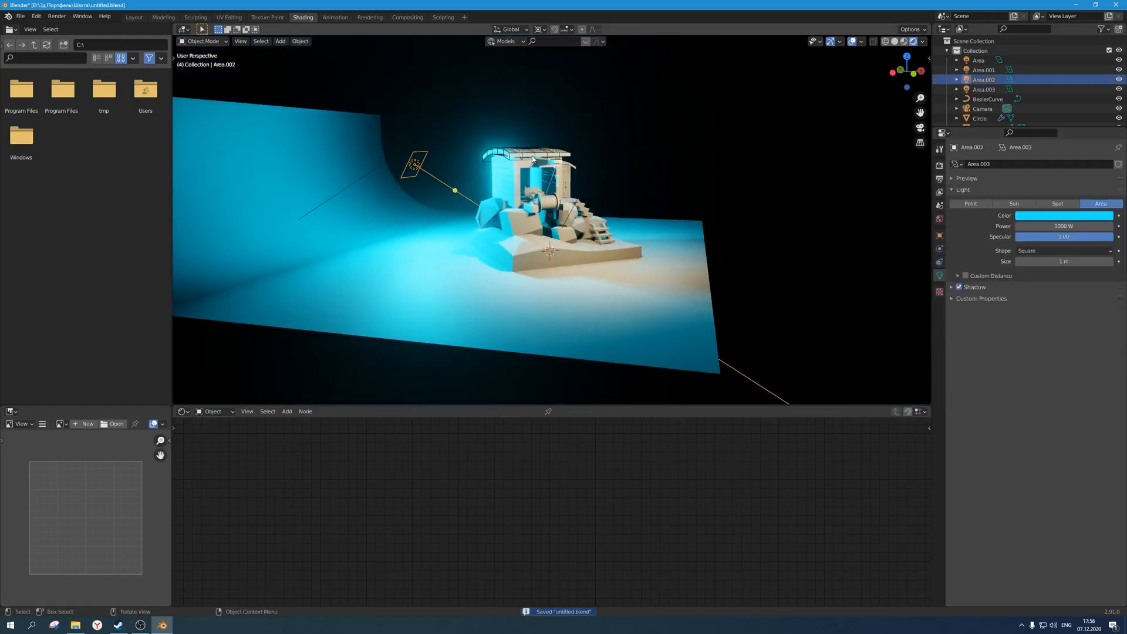
{"action": "key", "text": "KP_0"}
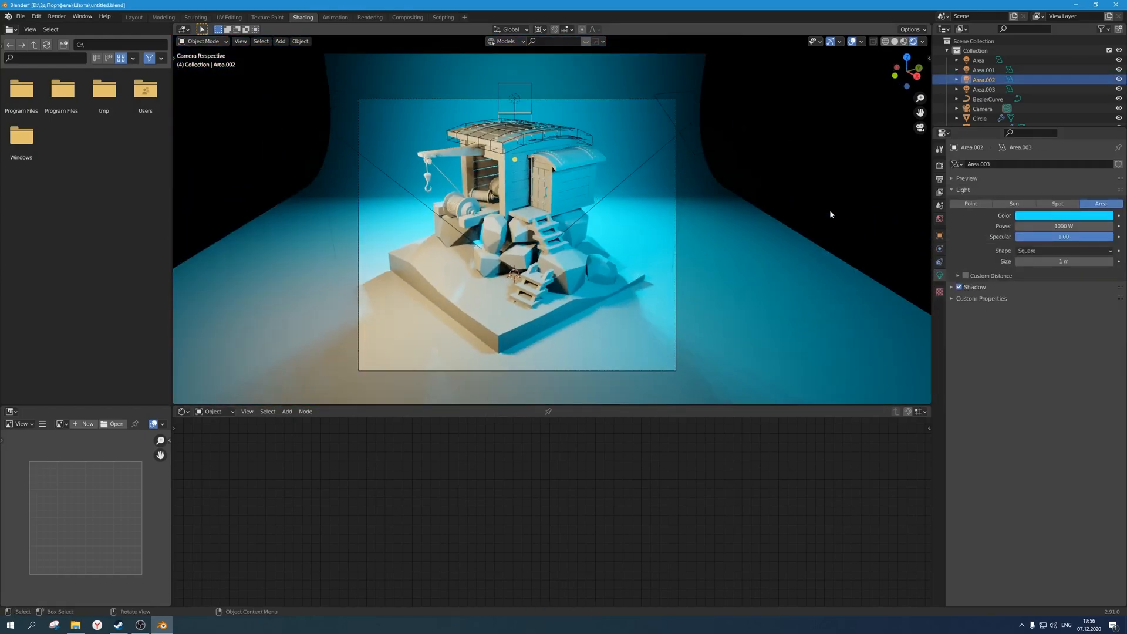
Try the Disk shape on the back light and undo it.
{"action": "left_click", "coordinate": [1043, 251]}
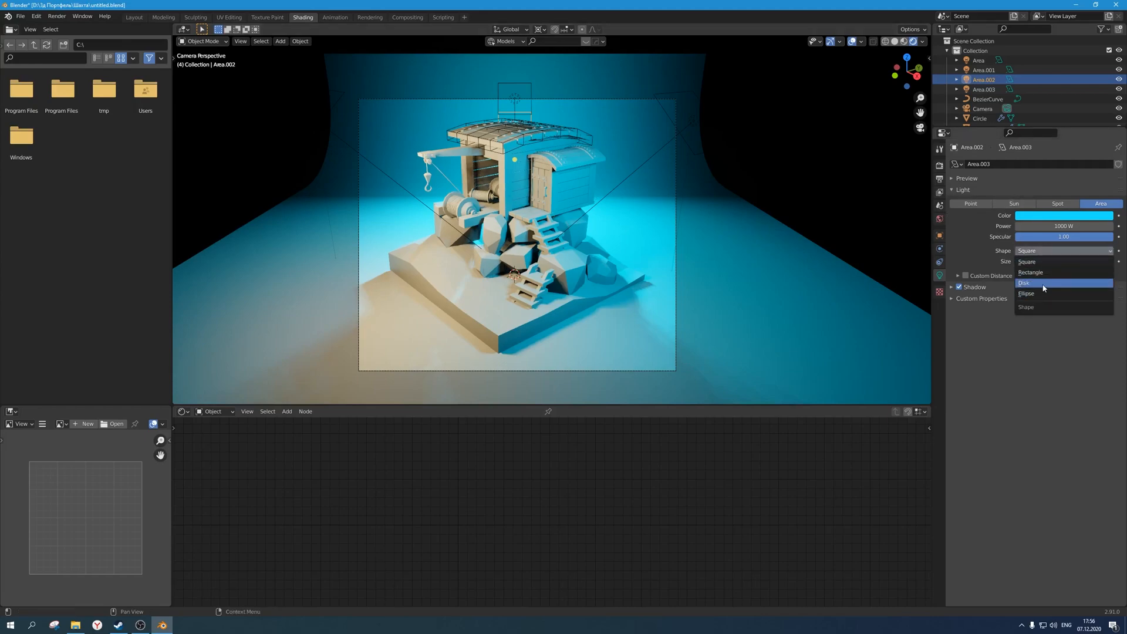
{"action": "left_click", "coordinate": [1046, 283]}
{"action": "key", "text": "ctrl+z"}
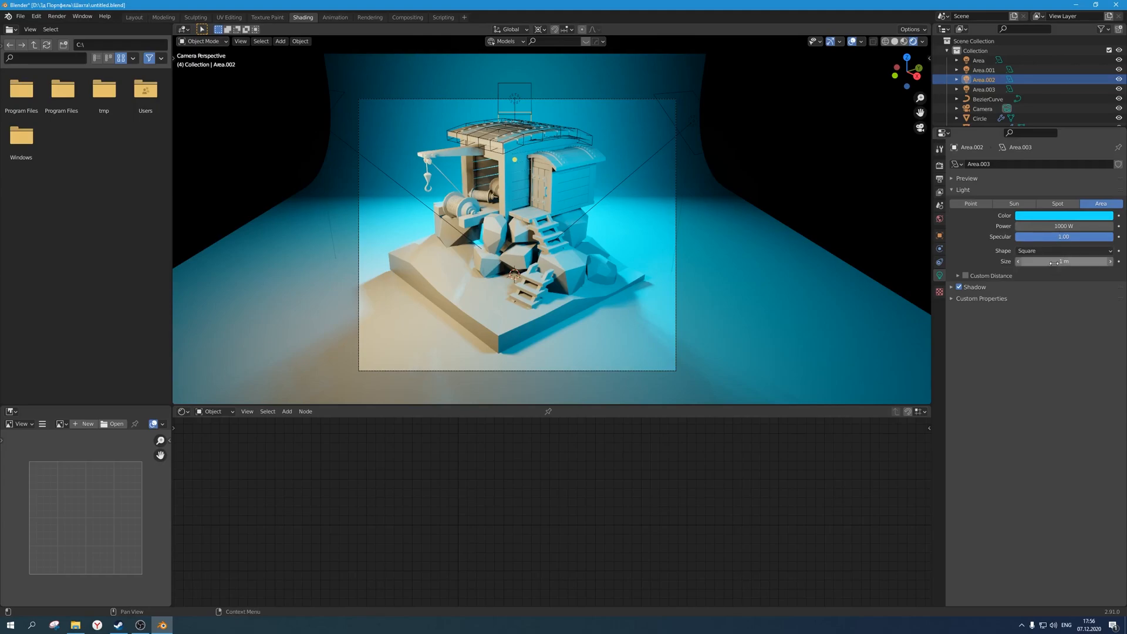
{"action": "key", "text": "Escape"}
Try moving the back light along its local Z axis and raising it along global Z.
{"action": "middle_click_drag", "start_coordinate": [692, 162], "coordinate": [575, 174]}
{"action": "key", "text": "g"}
{"action": "key", "text": "z"}
{"action": "key", "text": "z"}
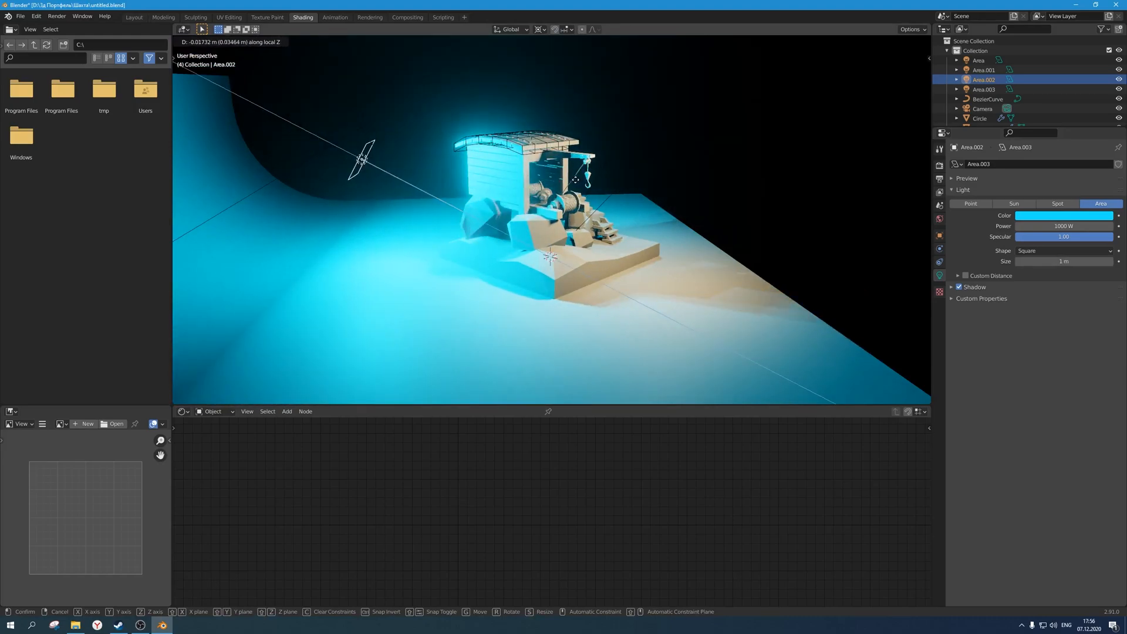
{"action": "left_click", "coordinate": [522, 210]}
{"action": "middle_click_drag", "start_coordinate": [521, 211], "coordinate": [524, 207]}
{"action": "scroll", "coordinate": [524, 207], "scroll_direction": "down", "scroll_amount": 1}
{"action": "key", "text": "g"}
{"action": "key", "text": "z"}
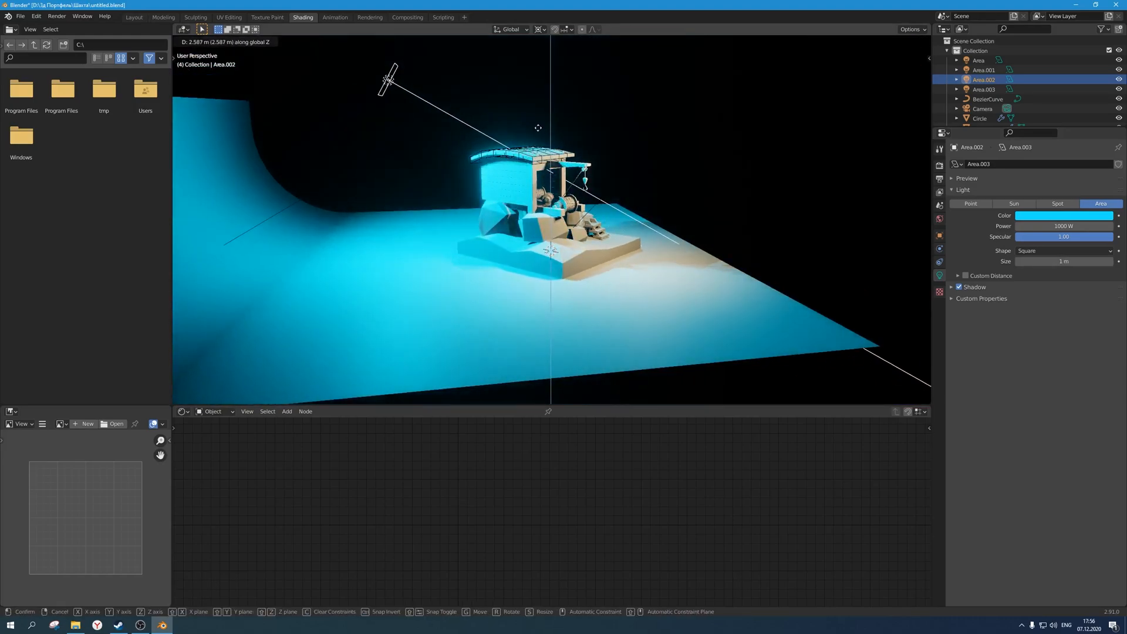
{"action": "left_click", "coordinate": [617, 225]}
{"action": "middle_click_drag", "start_coordinate": [616, 225], "coordinate": [545, 234]}
{"action": "key", "text": "KP_0"}
{"action": "scroll", "coordinate": [546, 234], "scroll_direction": "up", "scroll_amount": 1}
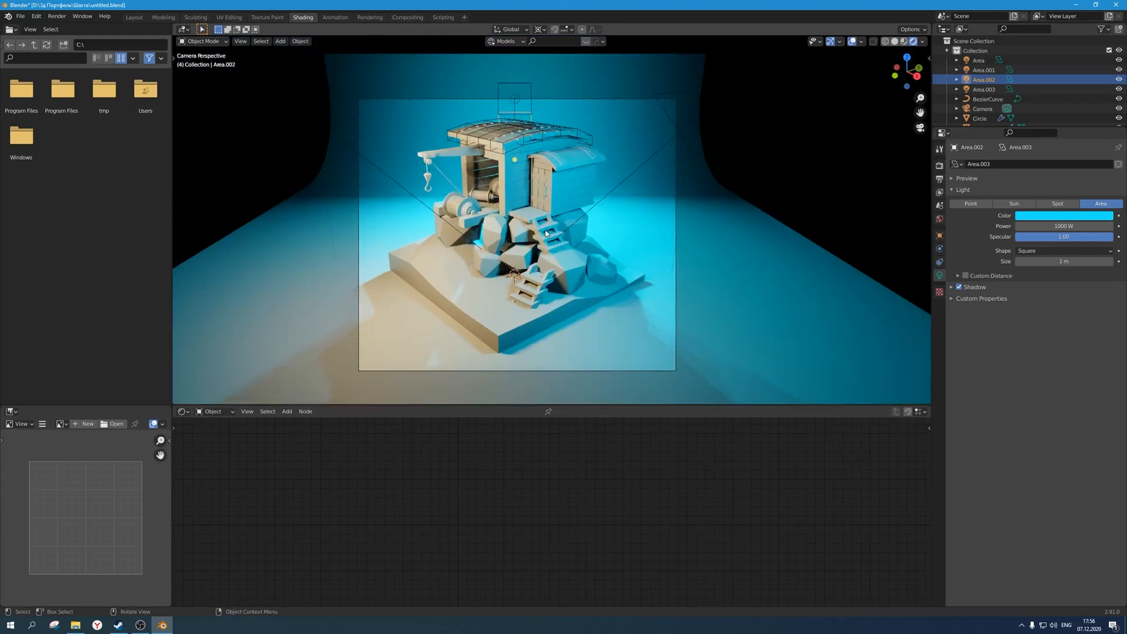
Try tilting the back light about its local X axis, and delete and restore it to compare the lighting.
{"action": "key", "text": "r"}
{"action": "key", "text": "x"}
{"action": "key", "text": "x"}
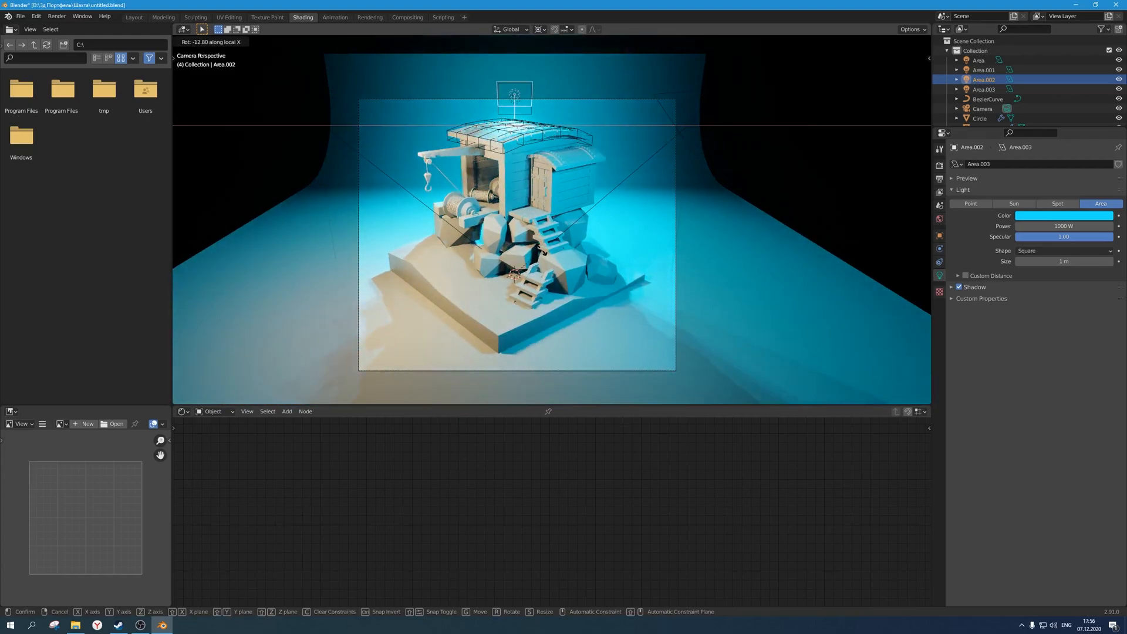
{"action": "left_click", "coordinate": [589, 179]}
{"action": "key", "text": "Delete"}
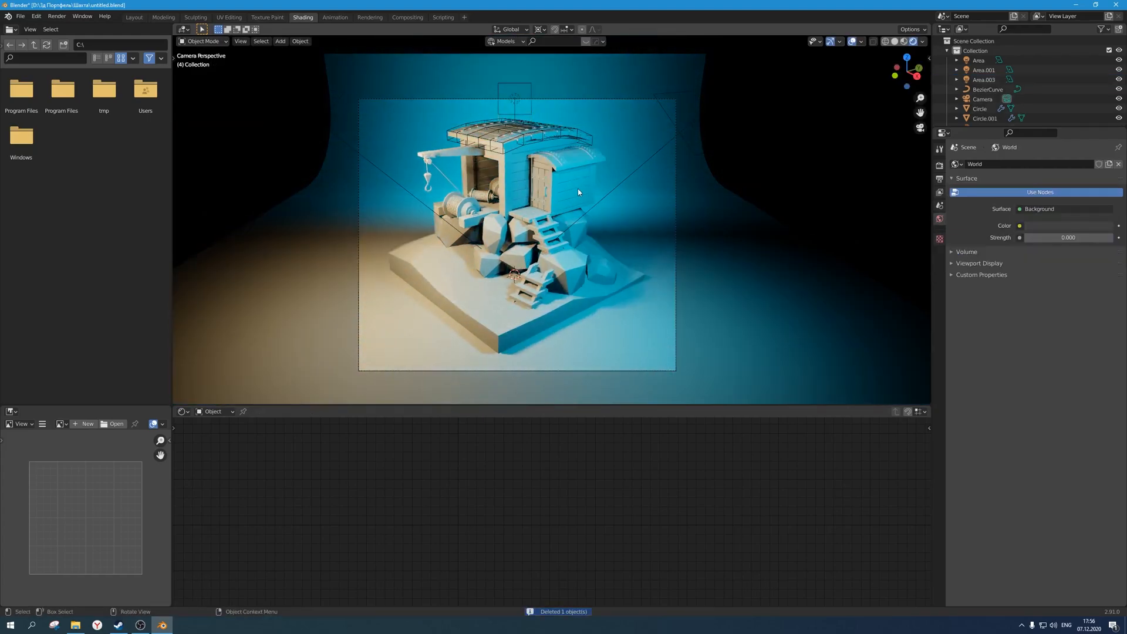
{"action": "key", "text": "ctrl+z"}
Rotate the back light by about 9° around its local X axis and return to the camera view.
{"action": "middle_click_drag", "start_coordinate": [578, 192], "coordinate": [566, 170]}
{"action": "key", "text": "r"}
{"action": "key", "text": "z"}
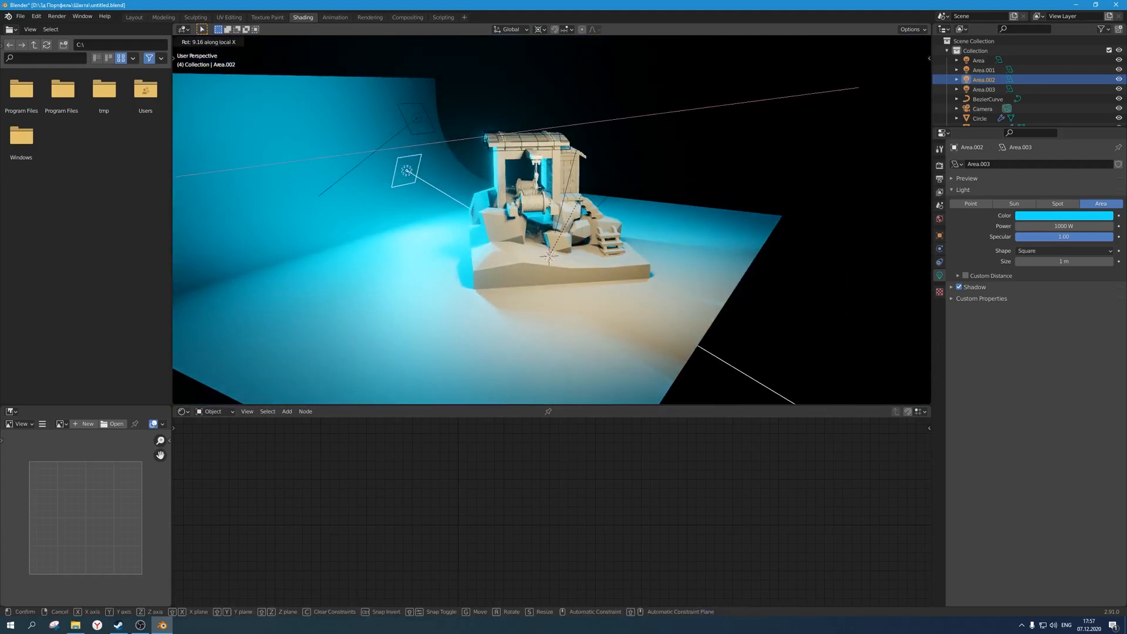
{"action": "left_click", "coordinate": [597, 160]}
{"action": "key", "text": "KP_0"}
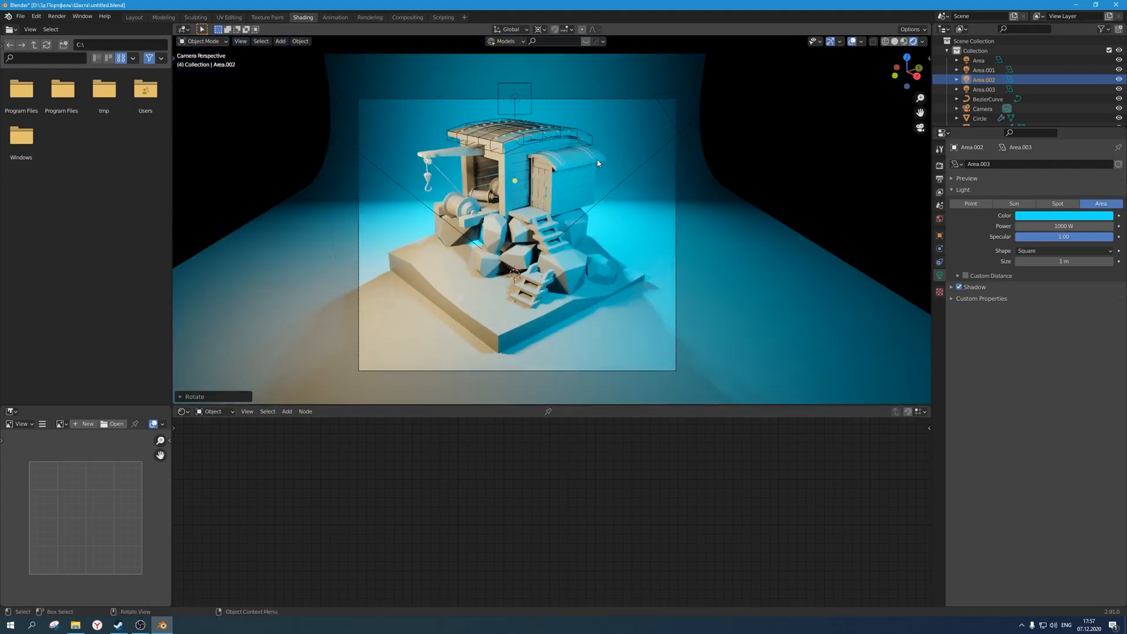
Create a new material on the curved backdrop and set its Specular to 0.678.
{"action": "left_click", "coordinate": [728, 276]}
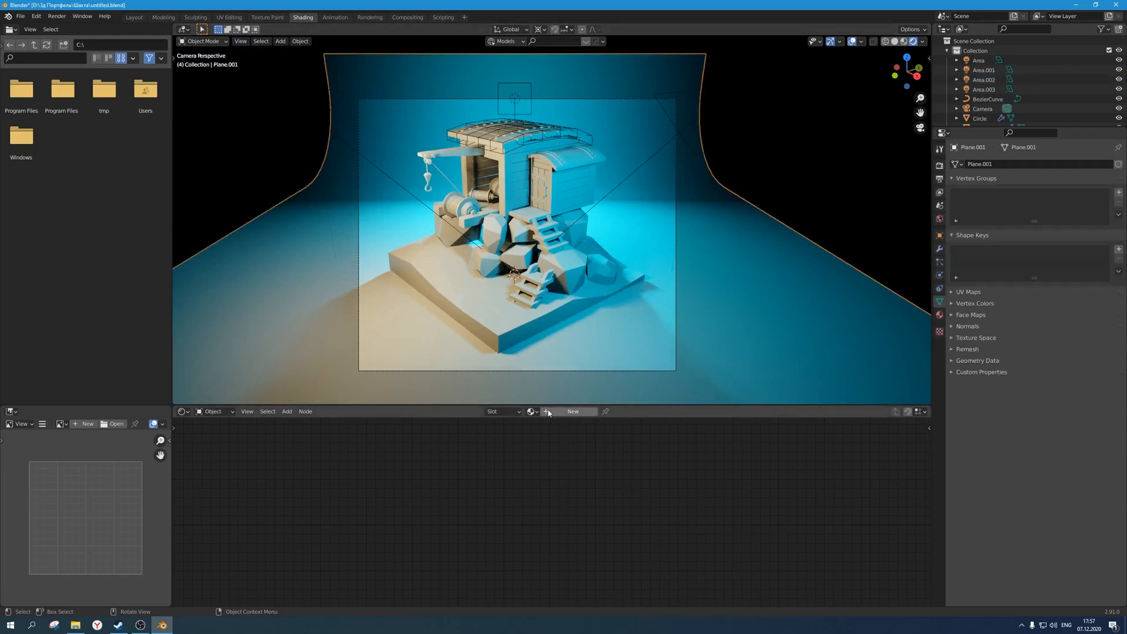
{"action": "left_click", "coordinate": [573, 411]}
{"action": "mouse_move", "coordinate": [531, 493]}
{"action": "left_mouse_down"}
{"action": "mouse_move", "coordinate": [470, 492]}
{"action": "mouse_move", "coordinate": [568, 492]}
{"action": "mouse_move", "coordinate": [470, 492]}
{"action": "mouse_move", "coordinate": [550, 490]}
{"action": "mouse_move", "coordinate": [495, 490]}
{"action": "mouse_move", "coordinate": [539, 490]}
{"action": "left_mouse_up"}
{"action": "left_click", "coordinate": [751, 171]}
{"action": "mouse_move", "coordinate": [610, 236]}
{"action": "middle_mouse_down"}
{"action": "mouse_move", "coordinate": [670, 229]}
{"action": "mouse_move", "coordinate": [617, 246]}
{"action": "middle_mouse_up"}
{"action": "scroll", "coordinate": [605, 220], "scroll_direction": "down", "scroll_amount": 4}
{"action": "scroll", "coordinate": [612, 246], "scroll_direction": "down", "scroll_amount": 2}
{"action": "key", "text": "g"}
{"action": "key", "text": "x"}
{"action": "key", "text": "x"}
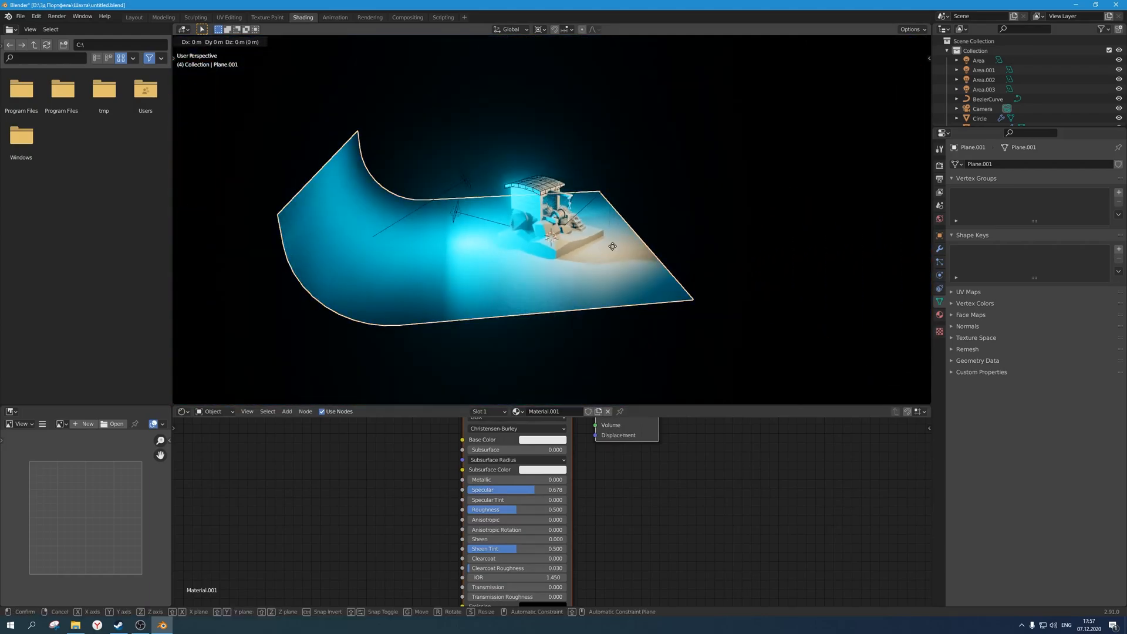
{"action": "right_click", "coordinate": [606, 240]}
Slide the backdrop slightly backward along its local Y axis, using undo and redo to compare positions in the camera view.
{"action": "key", "text": "g"}
{"action": "key", "text": "y"}
{"action": "key", "text": "y"}
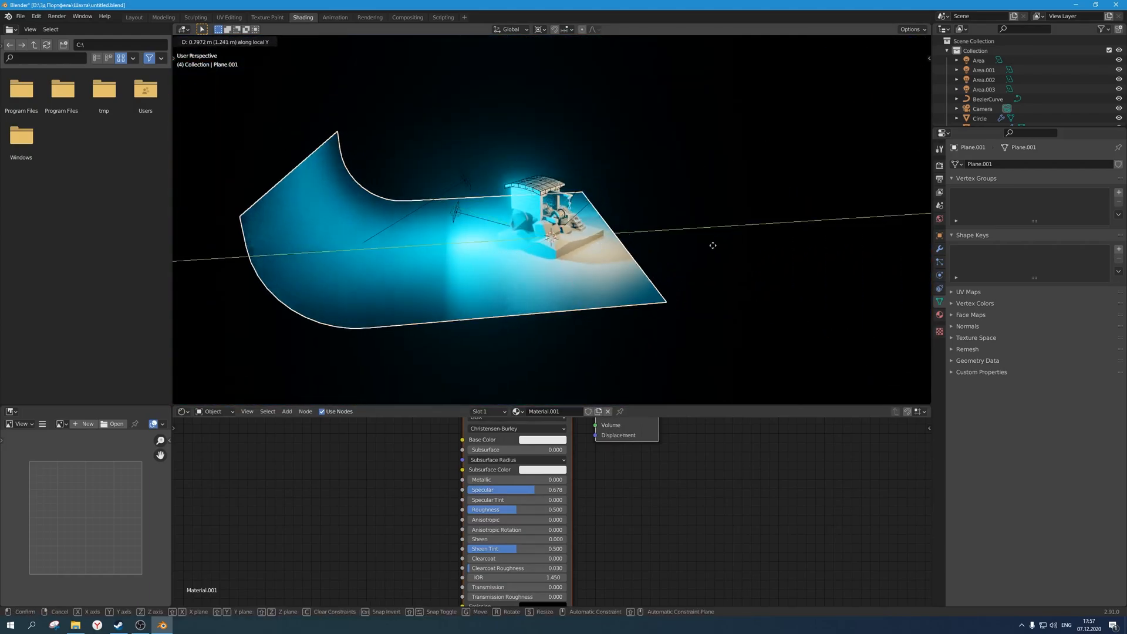
{"action": "left_click", "coordinate": [682, 247]}
{"action": "key", "text": "KP_0"}
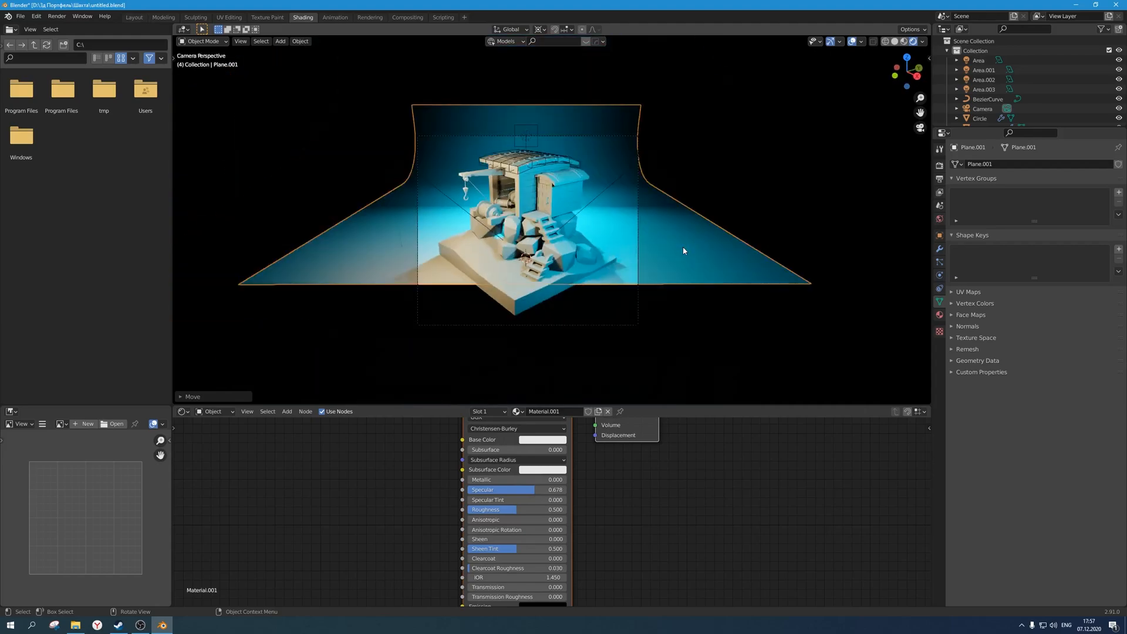
{"action": "scroll", "coordinate": [684, 247], "scroll_direction": "up", "scroll_amount": 1}
{"action": "key", "text": "ctrl+z"}
{"action": "scroll", "coordinate": [684, 247], "scroll_direction": "down", "scroll_amount": 1}
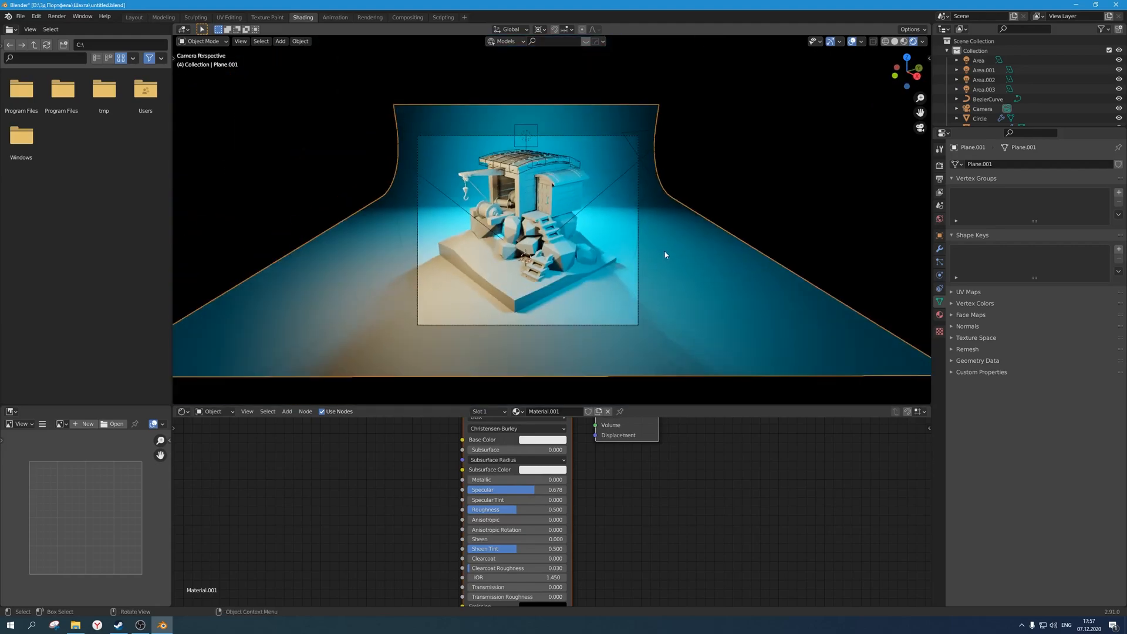
{"action": "scroll", "coordinate": [665, 255], "scroll_direction": "up", "scroll_amount": 2}
{"action": "key", "text": "ctrl+shift+z"}
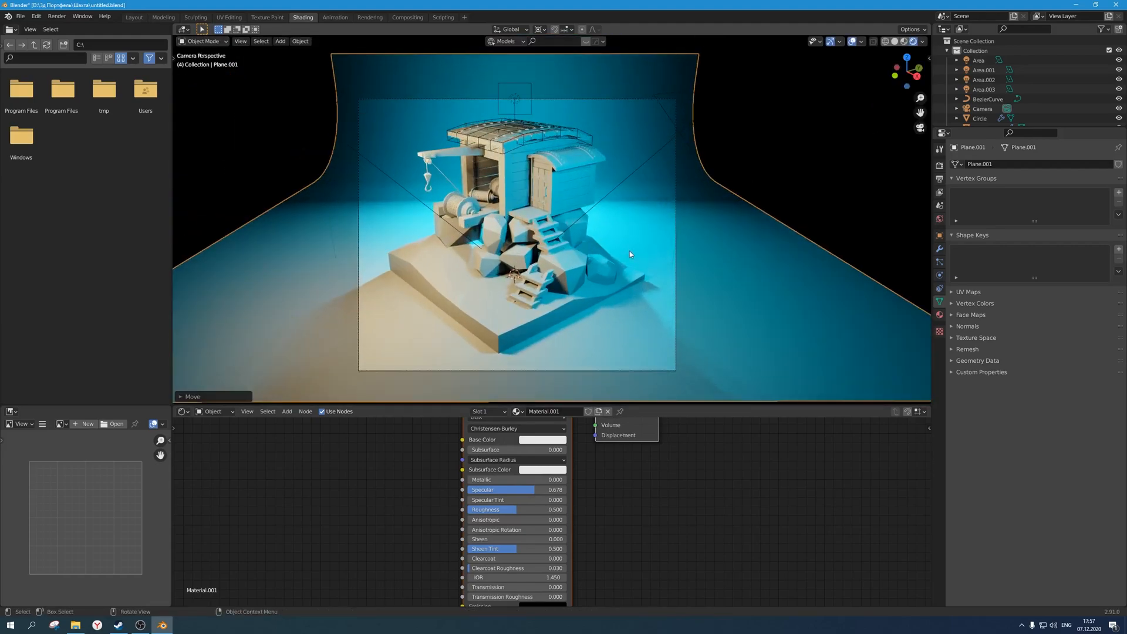
{"action": "key", "text": "ctrl+z"}
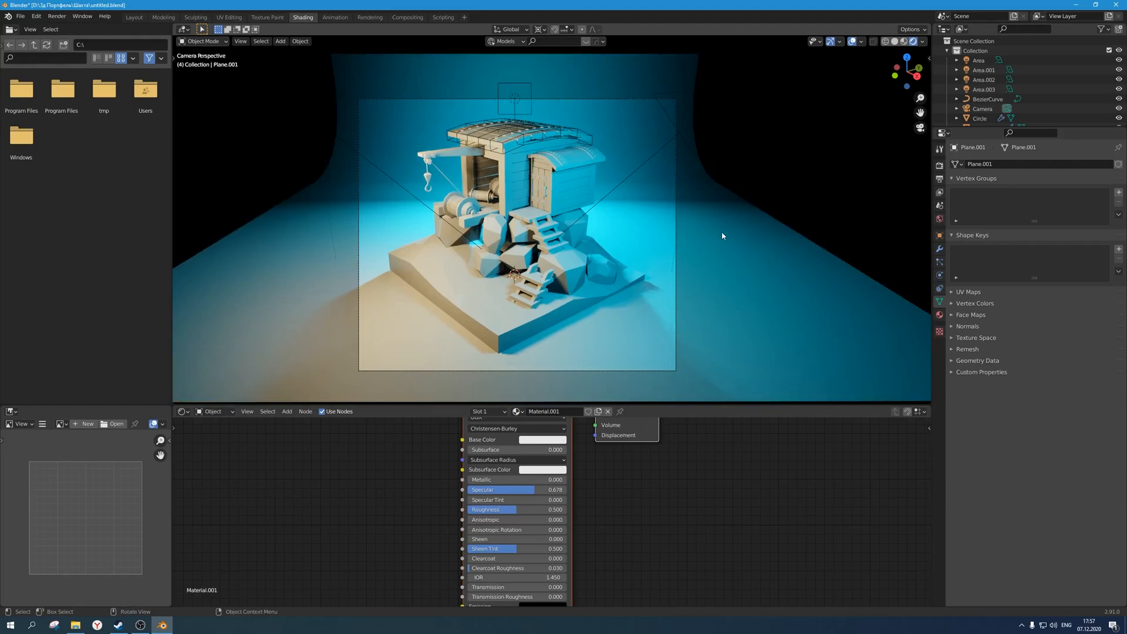
{"action": "left_click", "coordinate": [723, 236]}
{"action": "scroll", "coordinate": [669, 236], "scroll_direction": "up", "scroll_amount": 1}
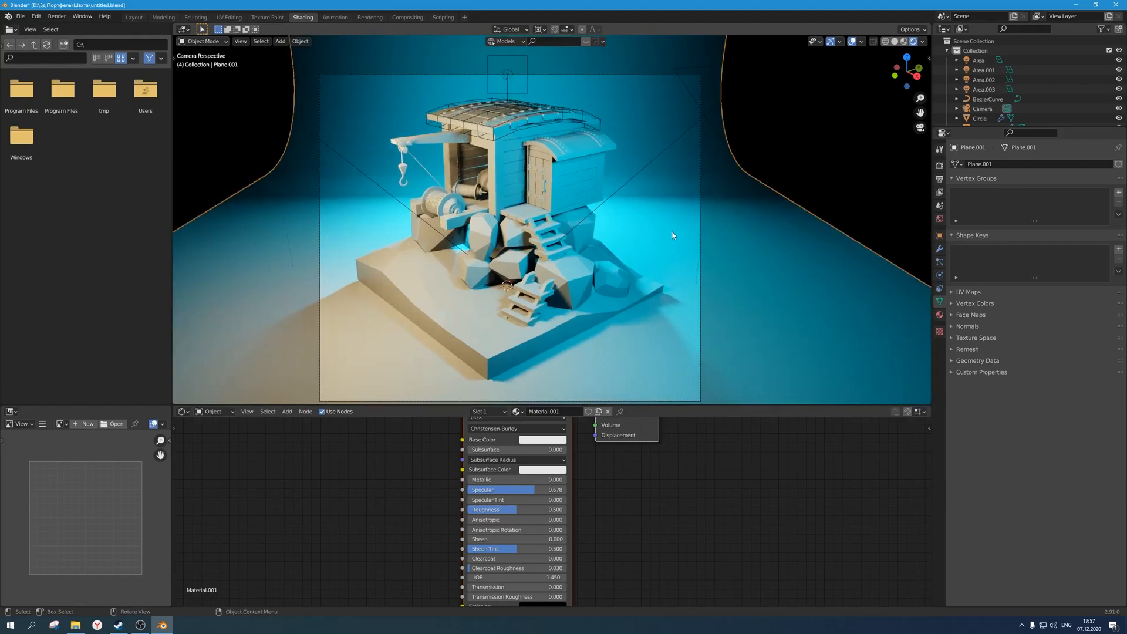
{"action": "scroll", "coordinate": [673, 236], "scroll_direction": "down", "scroll_amount": 2}
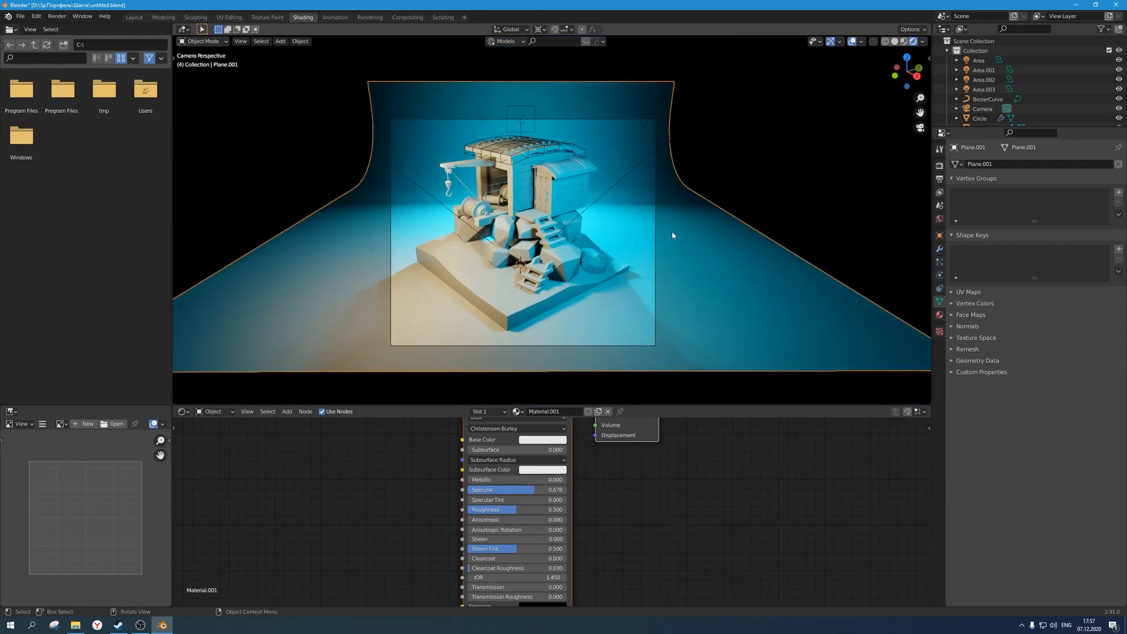
{"action": "scroll", "coordinate": [614, 211], "scroll_direction": "down", "scroll_amount": 1}
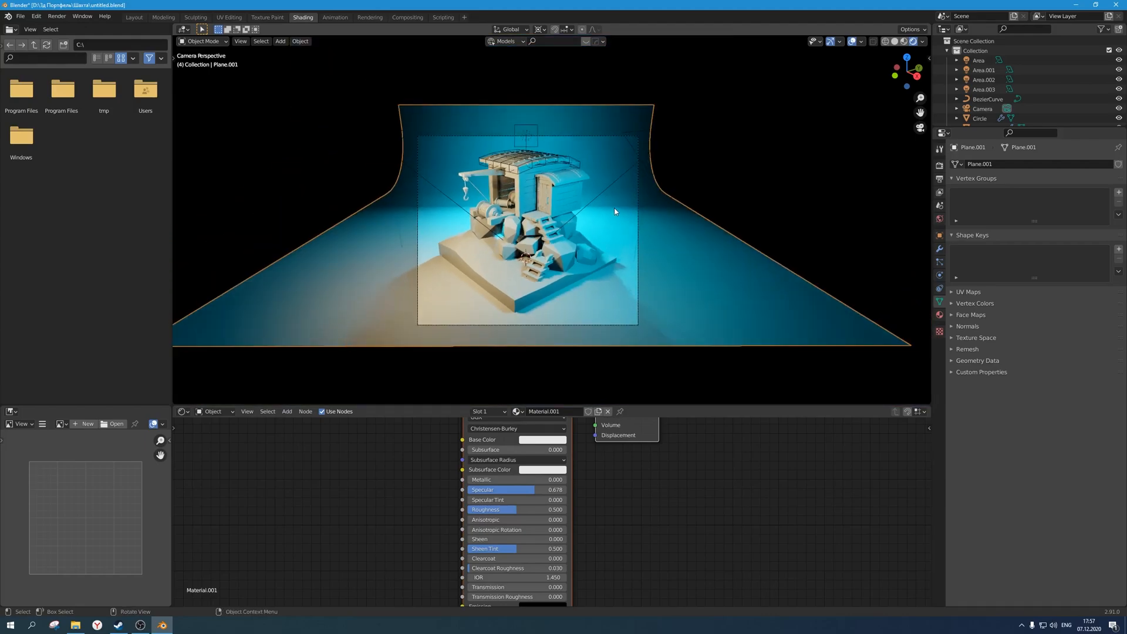
{"action": "scroll", "coordinate": [614, 208], "scroll_direction": "up", "scroll_amount": 2}
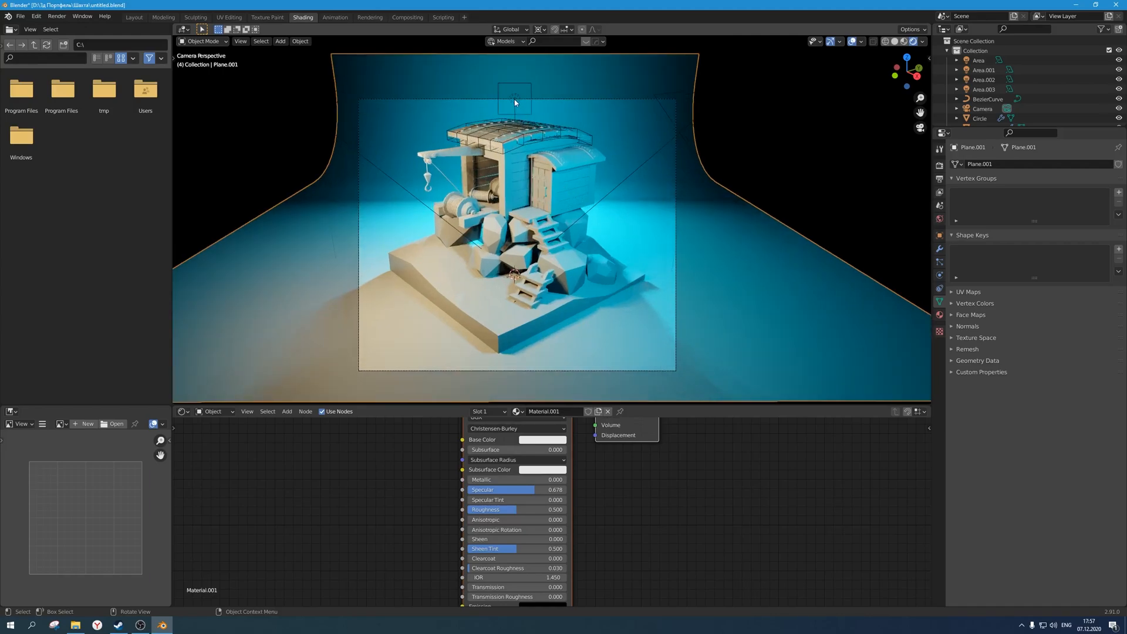
Inspect the blue back light's object properties, including its viewport display and custom property settings.
{"action": "left_click", "coordinate": [514, 101]}
{"action": "scroll", "coordinate": [517, 112], "scroll_direction": "down", "scroll_amount": 2}
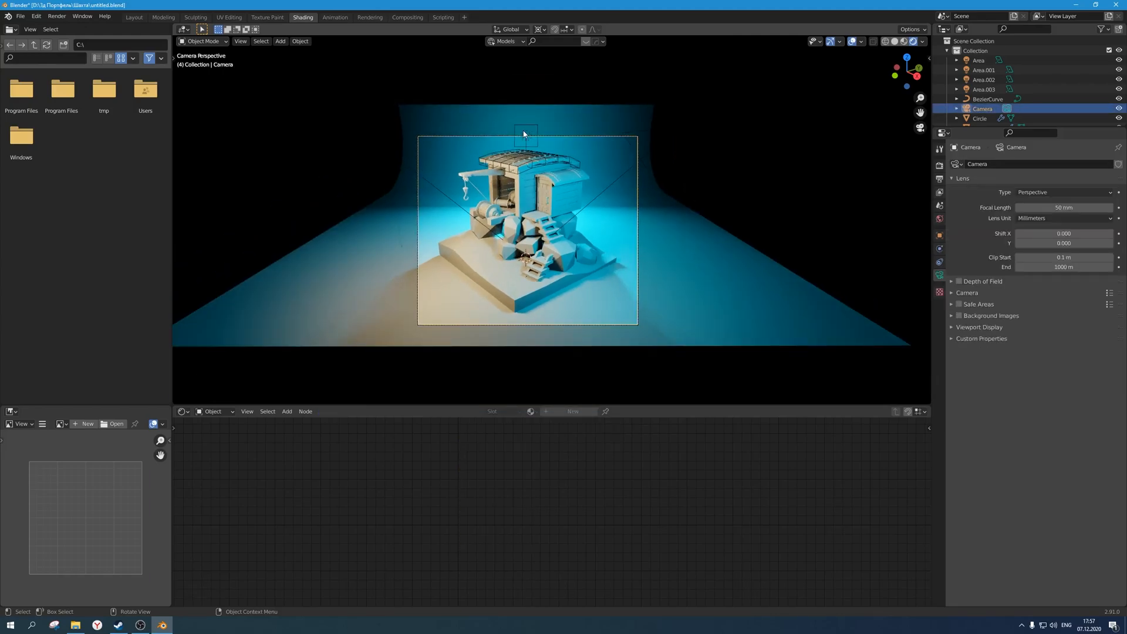
{"action": "middle_click_drag", "start_coordinate": [517, 195], "coordinate": [446, 190]}
{"action": "left_click", "coordinate": [373, 170]}
{"action": "middle_click_drag", "start_coordinate": [373, 170], "coordinate": [459, 203]}
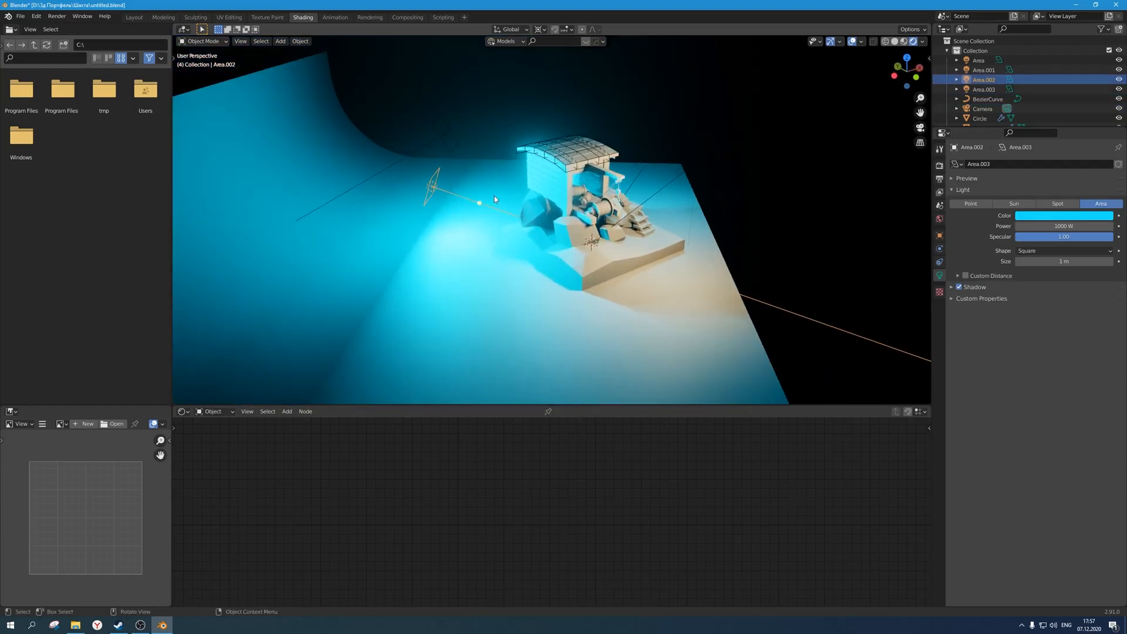
{"action": "scroll", "coordinate": [537, 228], "scroll_direction": "up", "scroll_amount": 3}
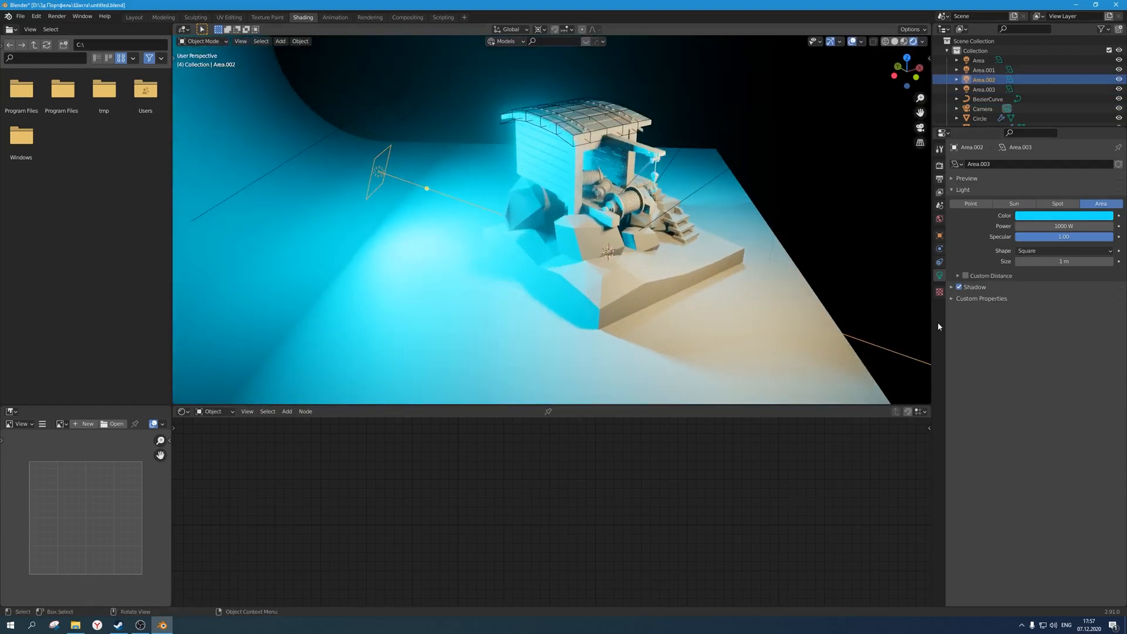
{"action": "left_click", "coordinate": [938, 236]}
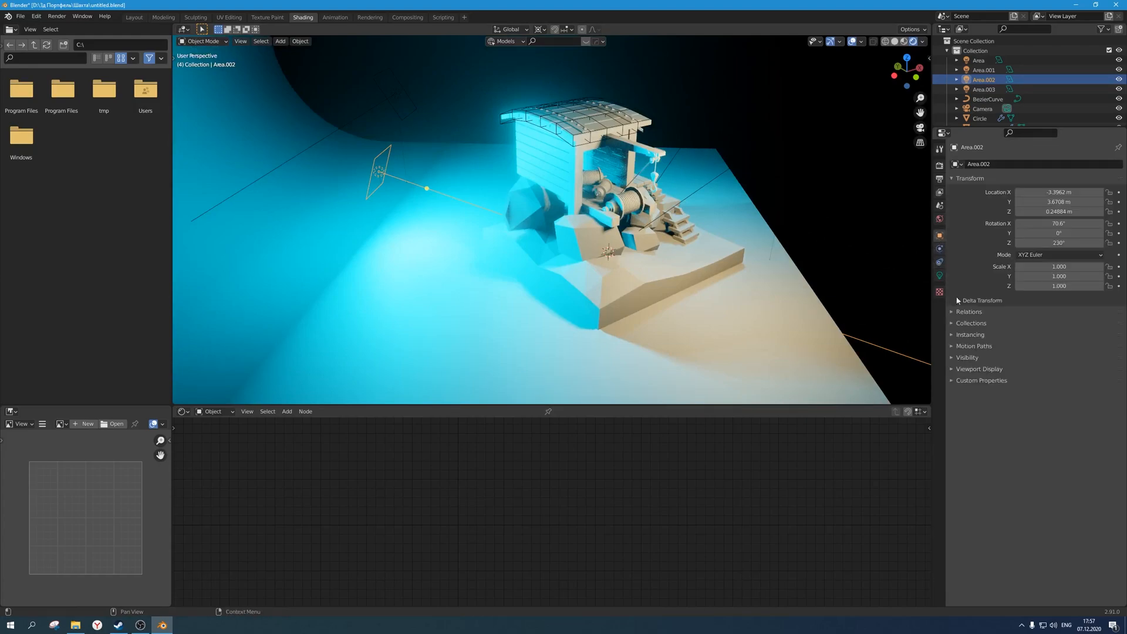
{"action": "left_click", "coordinate": [967, 370]}
{"action": "left_click", "coordinate": [967, 370]}
{"action": "left_click", "coordinate": [972, 381]}
{"action": "left_click", "coordinate": [975, 369]}
{"action": "left_click", "coordinate": [975, 369]}
{"action": "left_click", "coordinate": [407, 272]}
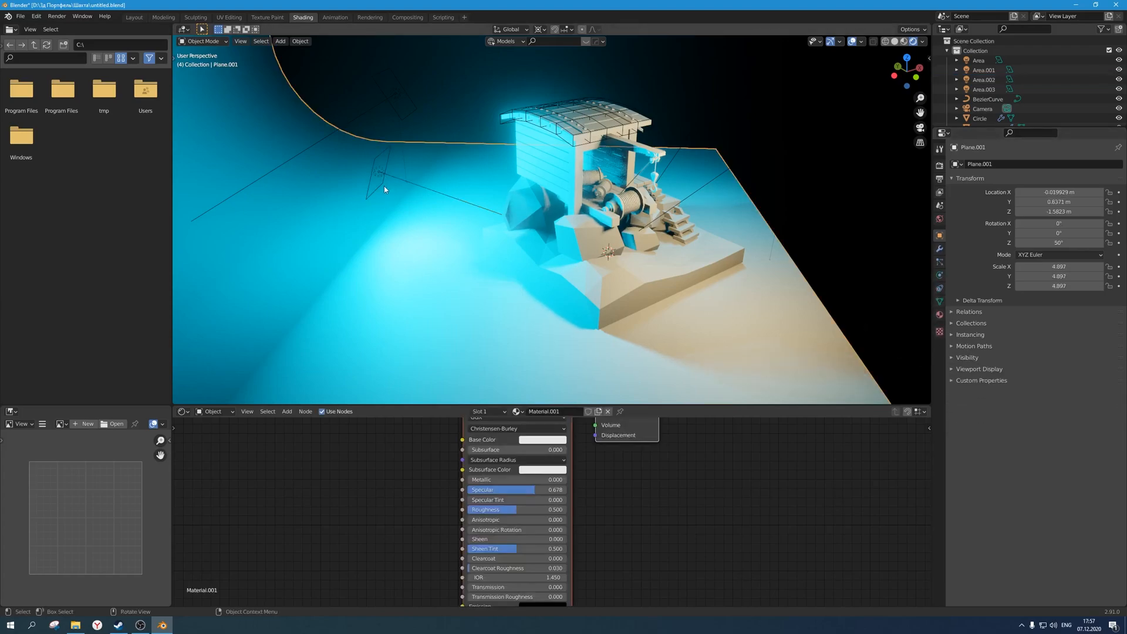
Change the blue back light's type to Spot.
{"action": "left_click", "coordinate": [381, 170]}
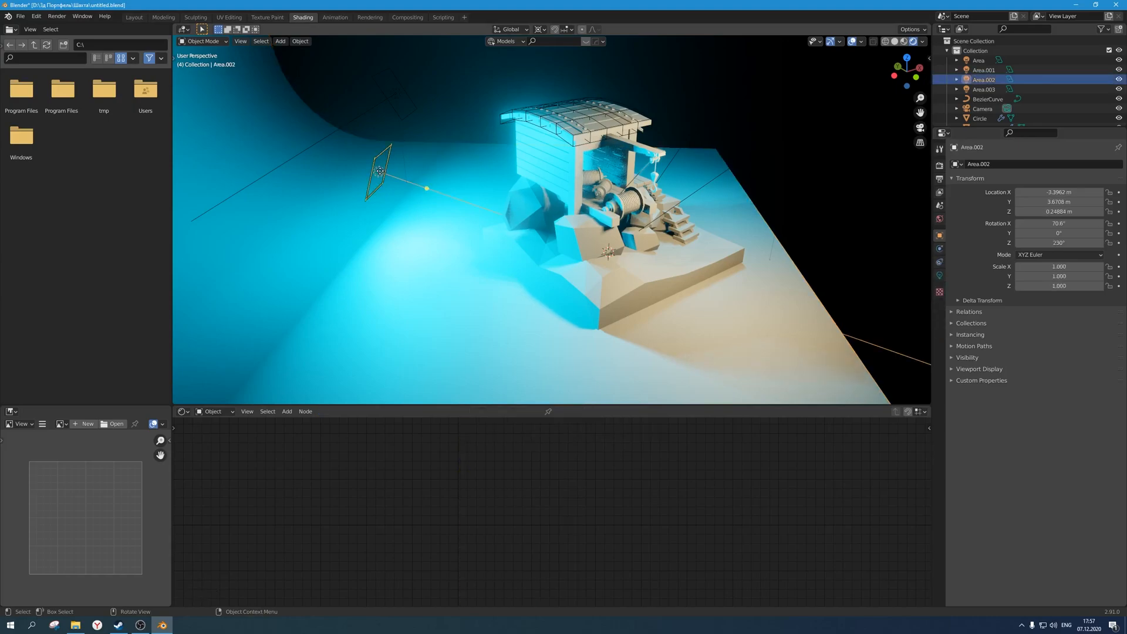
{"action": "left_click", "coordinate": [939, 276]}
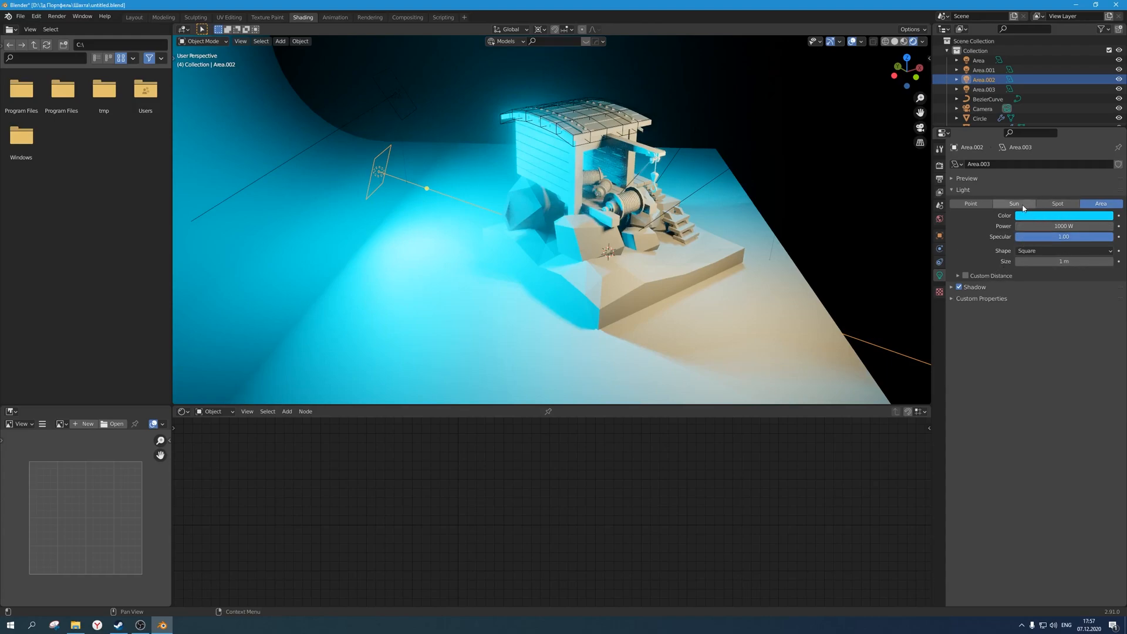
{"action": "left_click", "coordinate": [1052, 204]}
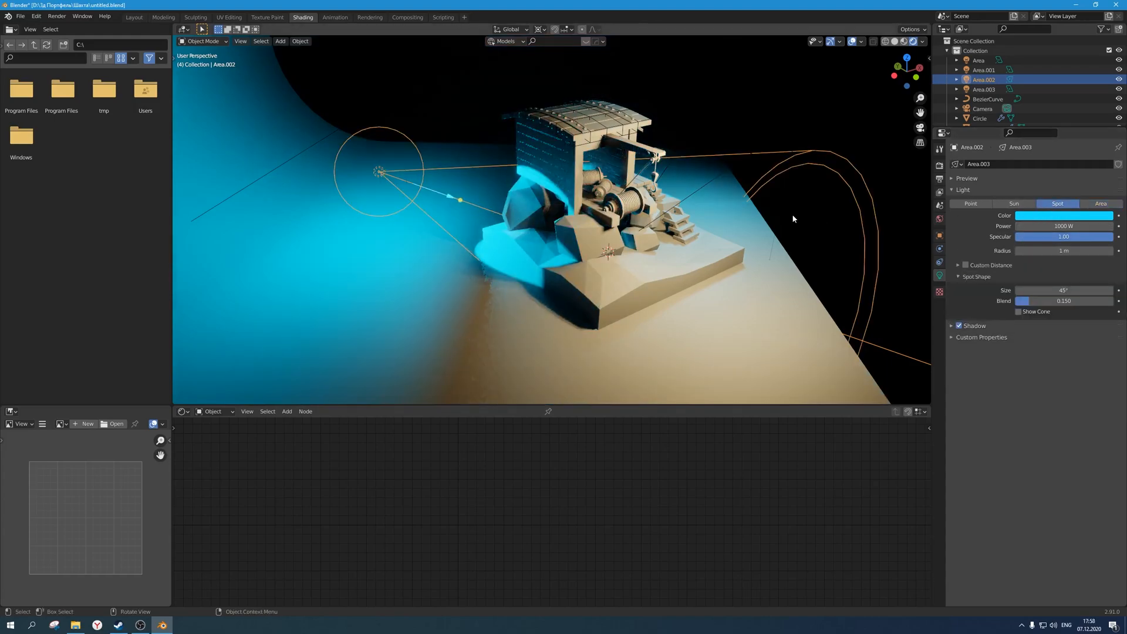
Raise the spot light behind the hut along the global Z axis while looking through the camera.
{"action": "middle_click_drag", "start_coordinate": [792, 218], "coordinate": [667, 246]}
{"action": "key", "text": "KP_0"}
{"action": "middle_click_drag", "start_coordinate": [569, 231], "coordinate": [535, 274]}
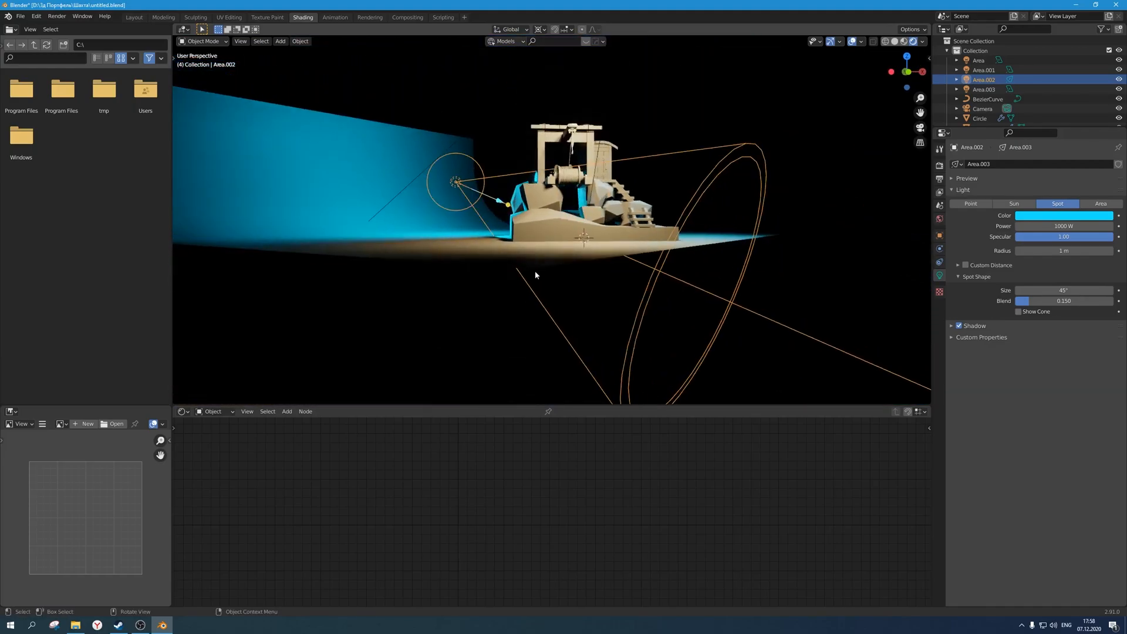
{"action": "key", "text": "KP_0"}
{"action": "key", "text": "g"}
{"action": "key", "text": "z"}
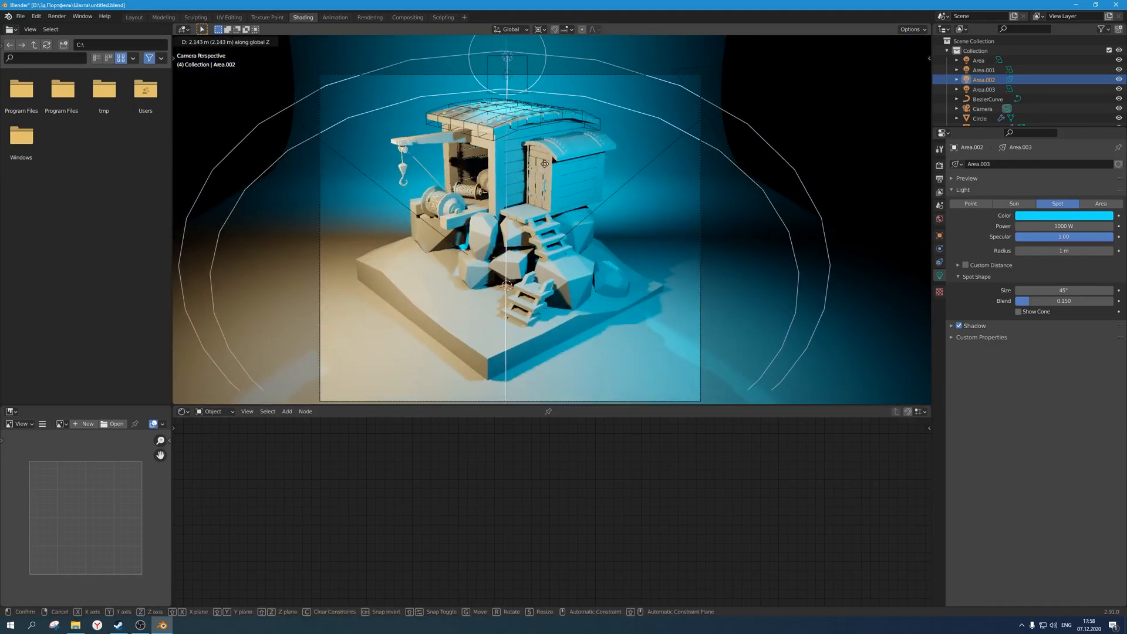
{"action": "left_click", "coordinate": [582, 186]}
Tilt the spot light about its local X axis and raise it about 0.5 m along global Z.
{"action": "key", "text": "r"}
{"action": "key", "text": "x"}
{"action": "key", "text": "x"}
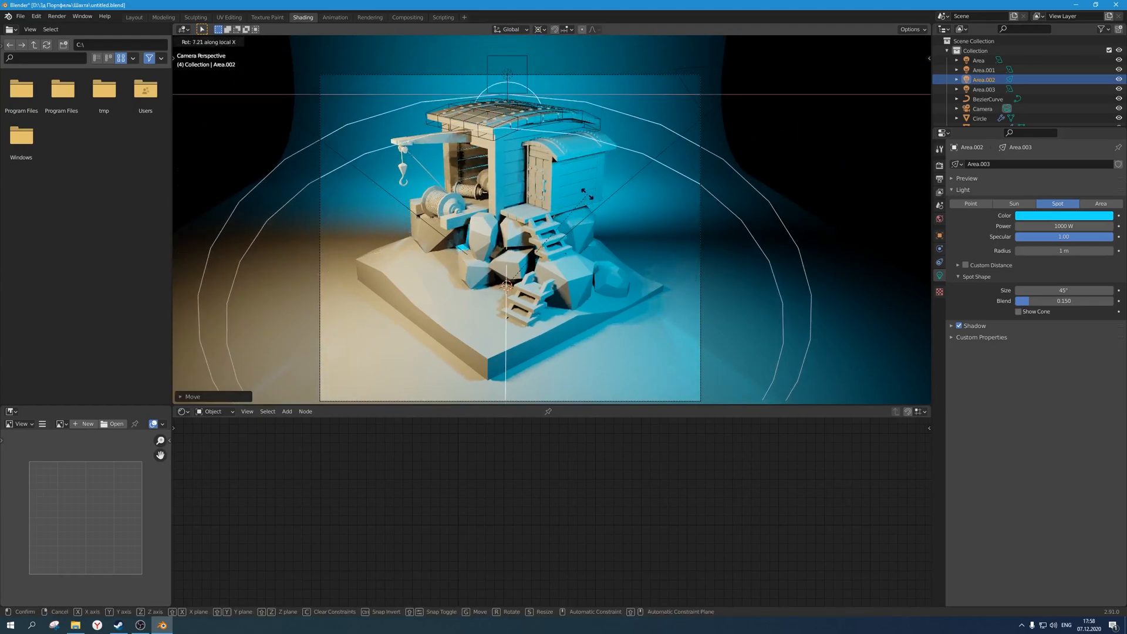
{"action": "left_click", "coordinate": [589, 182]}
{"action": "key", "text": "g"}
{"action": "key", "text": "z"}
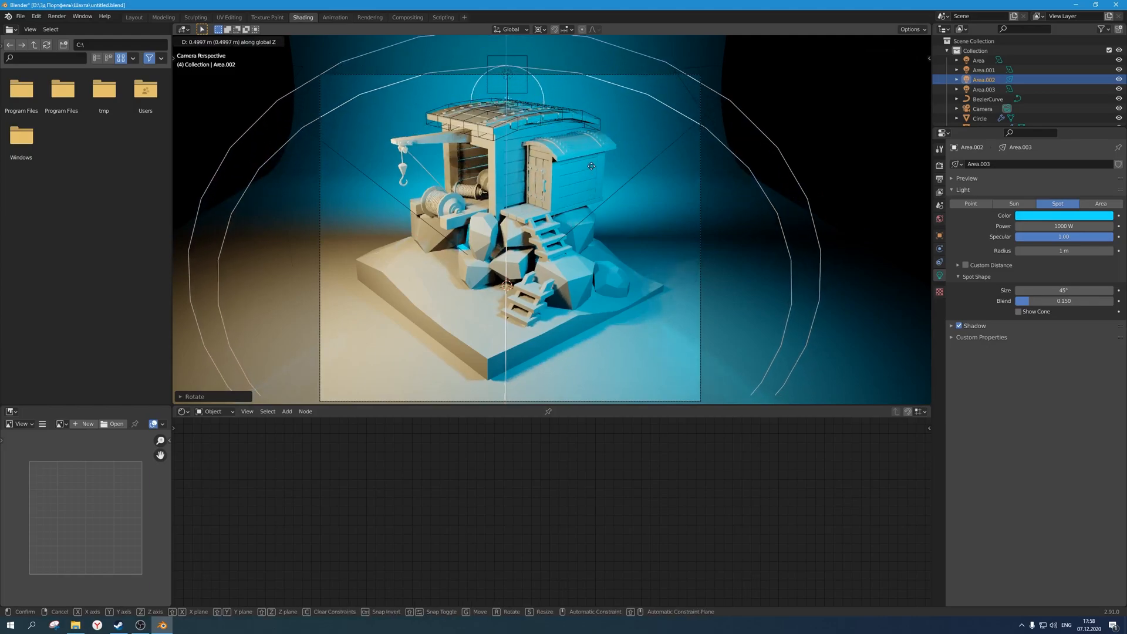
{"action": "left_click", "coordinate": [594, 166]}
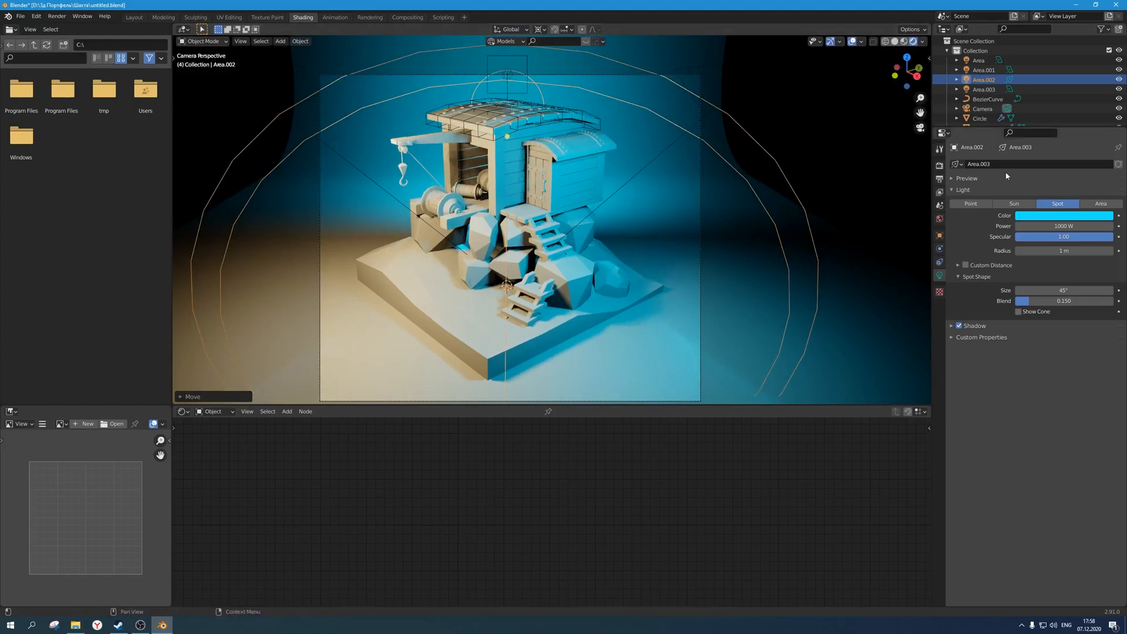
Set the spot light's color to orange and its power to 2000 W.
{"action": "left_click", "coordinate": [1034, 221]}
{"action": "left_click_drag", "start_coordinate": [1060, 138], "coordinate": [1046, 156]}
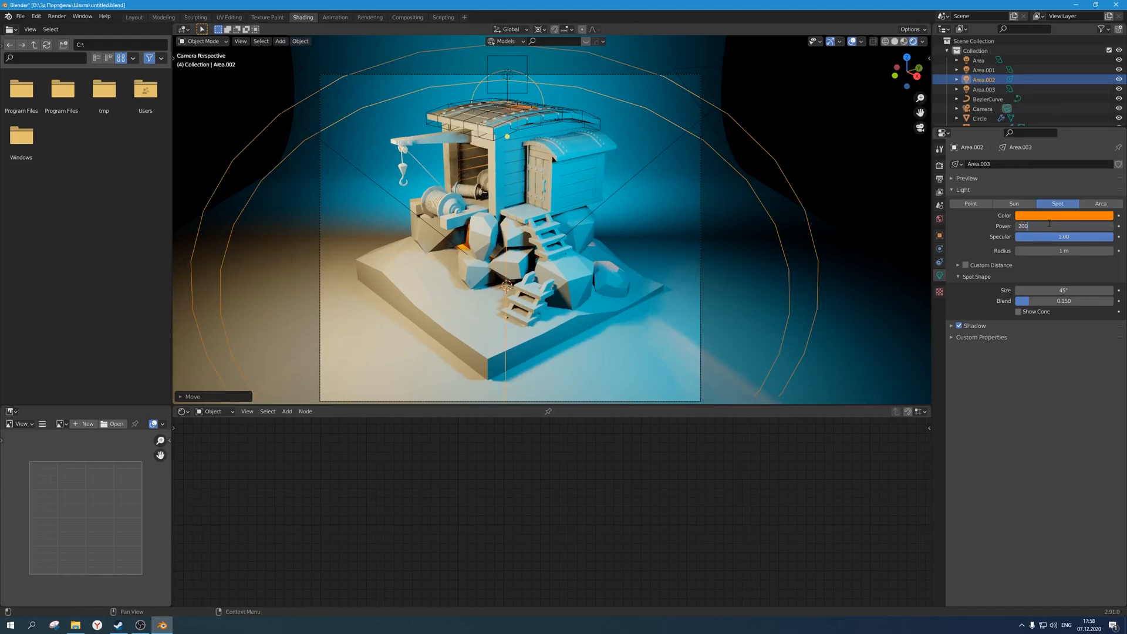
{"action": "type", "text": "0"}
{"action": "key", "text": "Return"}
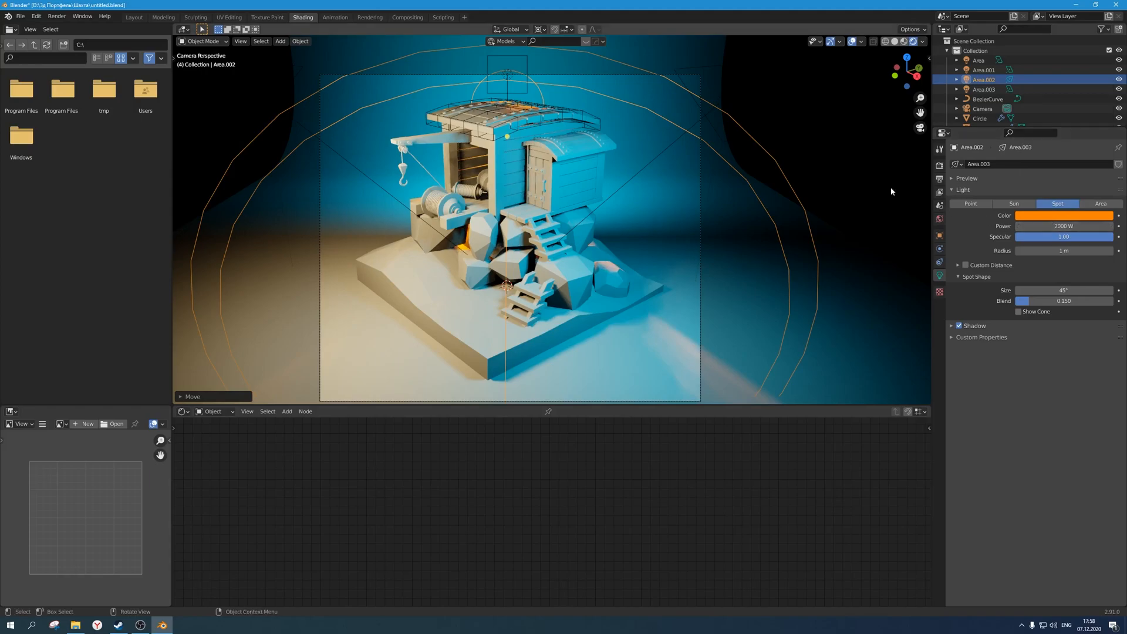
Hide the viewport overlays and examine the orange spot lighting from the camera and from the side of the model.
{"action": "left_click", "coordinate": [837, 124]}
{"action": "left_click", "coordinate": [850, 42]}
{"action": "scroll", "coordinate": [686, 196], "scroll_direction": "down", "scroll_amount": 1}
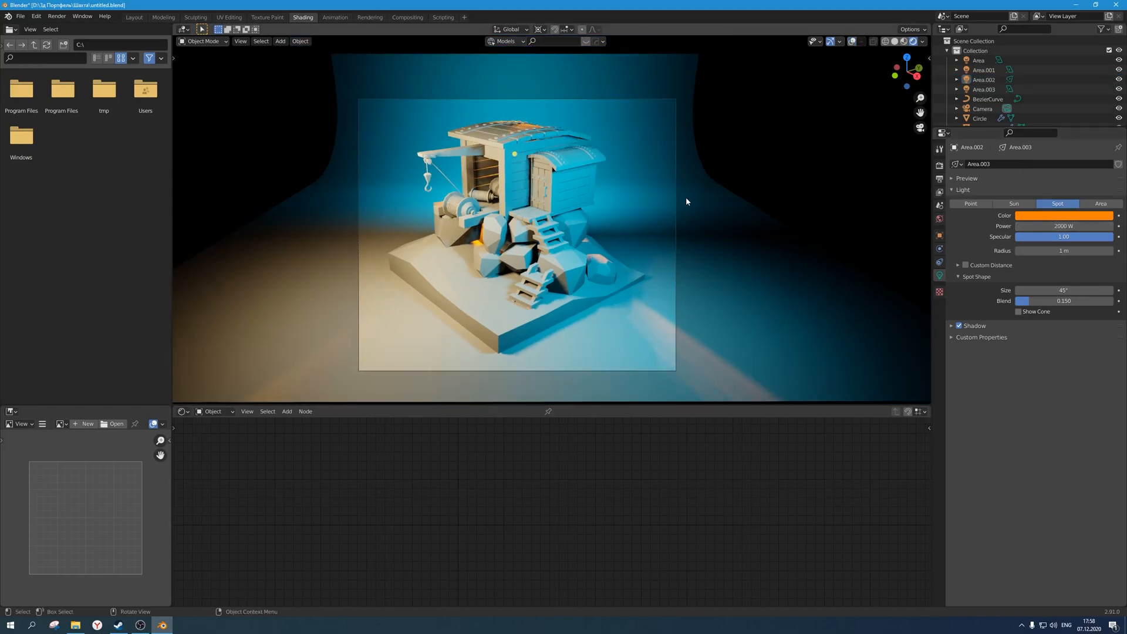
{"action": "scroll", "coordinate": [685, 198], "scroll_direction": "up", "scroll_amount": 1}
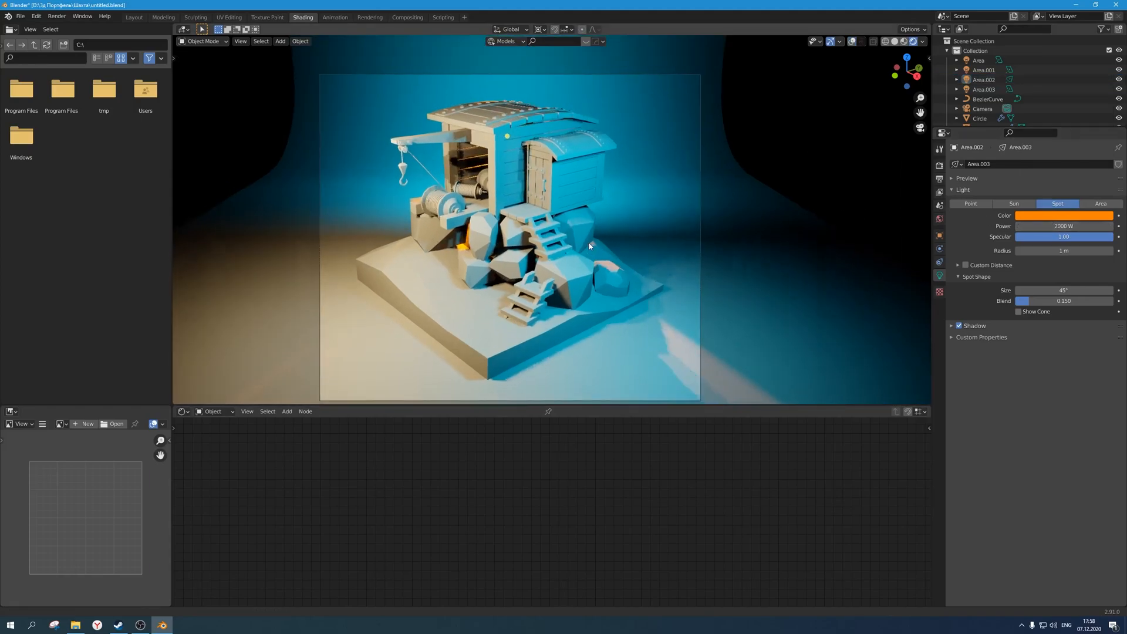
{"action": "scroll", "coordinate": [588, 245], "scroll_direction": "up", "scroll_amount": 1}
{"action": "scroll", "coordinate": [590, 245], "scroll_direction": "down", "scroll_amount": 1}
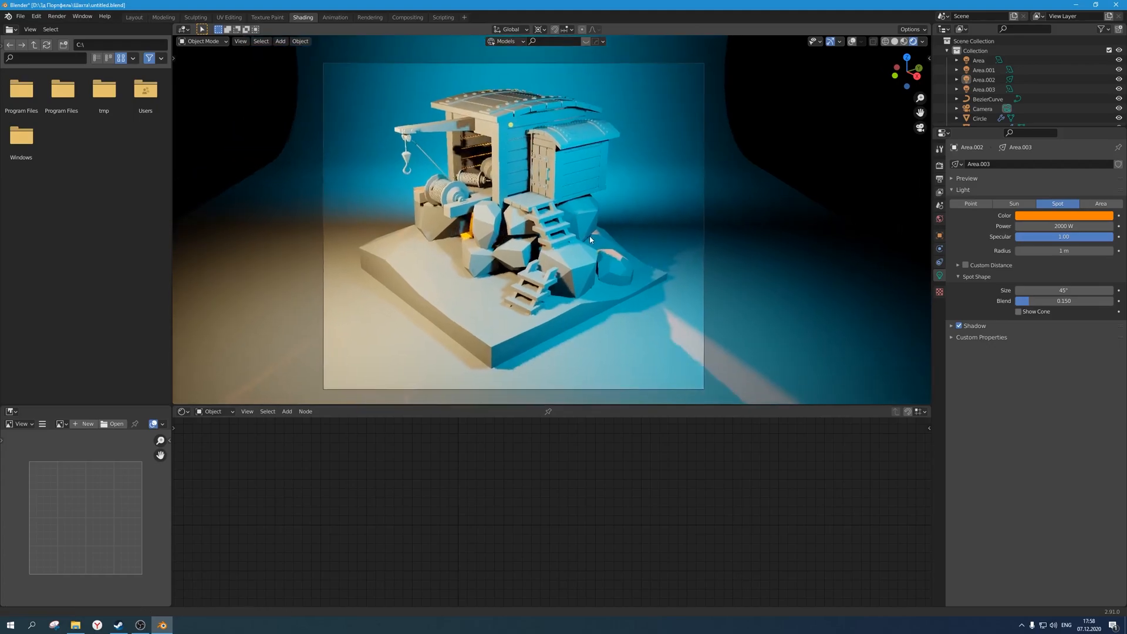
{"action": "scroll", "coordinate": [590, 235], "scroll_direction": "down", "scroll_amount": 2}
{"action": "middle_click_drag", "start_coordinate": [535, 247], "coordinate": [571, 239]}
{"action": "scroll", "coordinate": [591, 231], "scroll_direction": "down", "scroll_amount": 2}
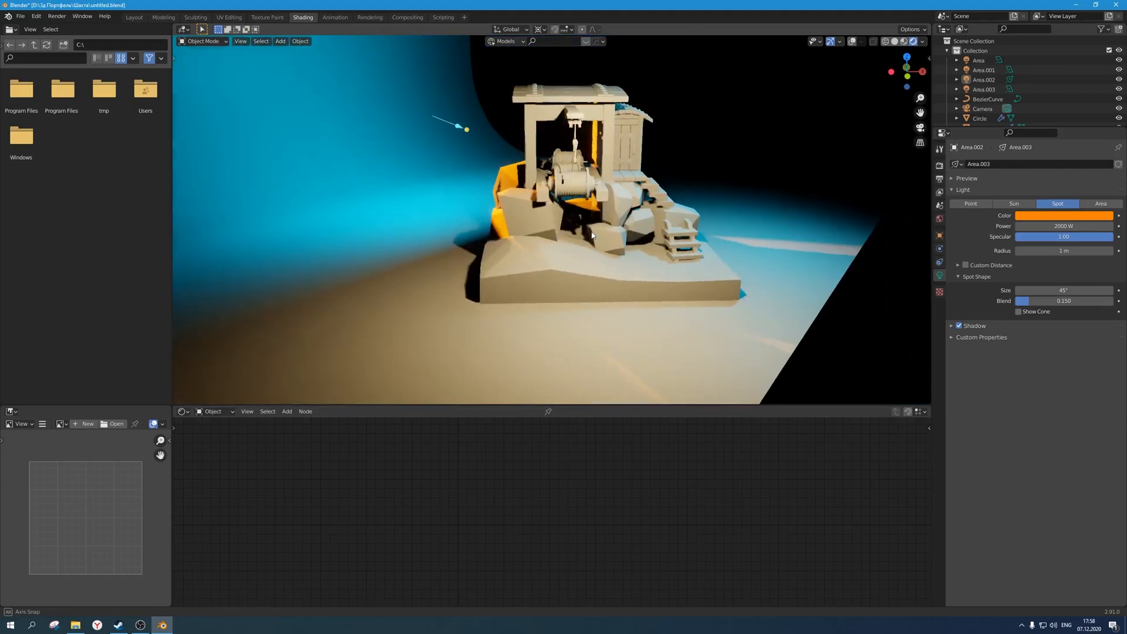
{"action": "key", "text": "KP_0"}
{"action": "scroll", "coordinate": [571, 236], "scroll_direction": "up", "scroll_amount": 2}
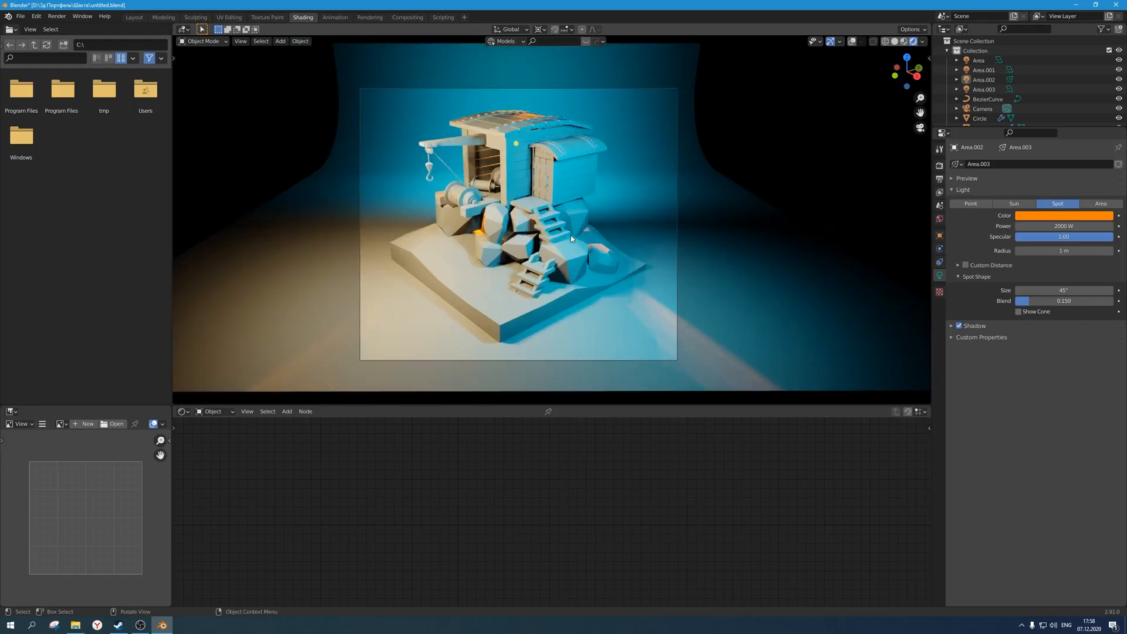
Set the world background strength to 0.5 and its color to a saturated blue with hue 0.535, saturation 1.000 and value 0.509.
{"action": "left_click", "coordinate": [940, 219]}
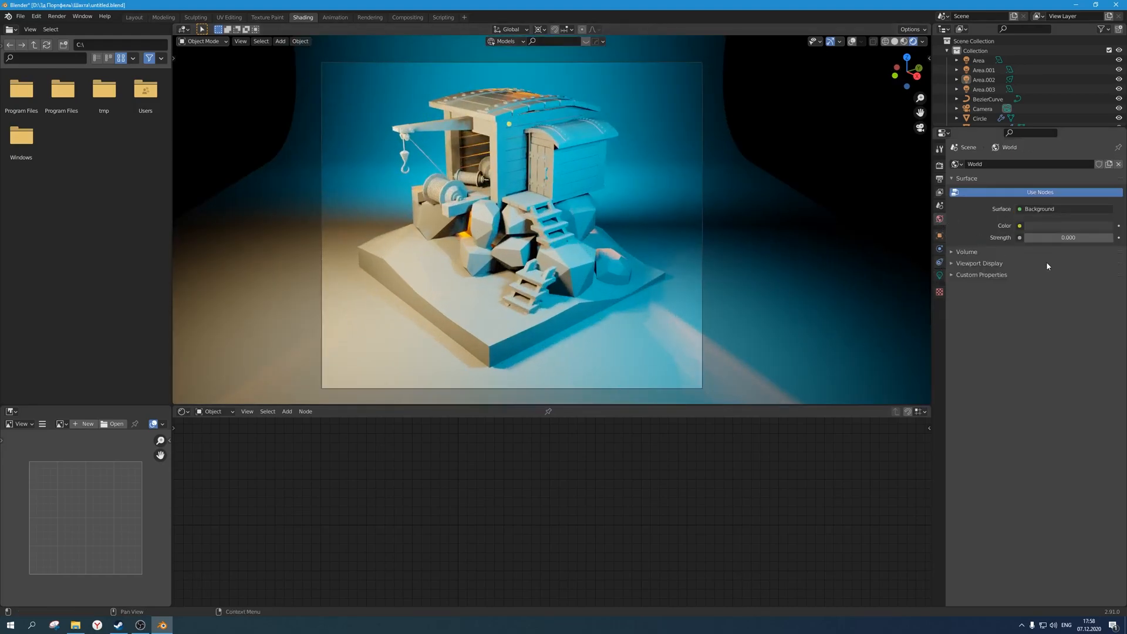
{"action": "type", "text": "0.5"}
{"action": "key", "text": "Return"}
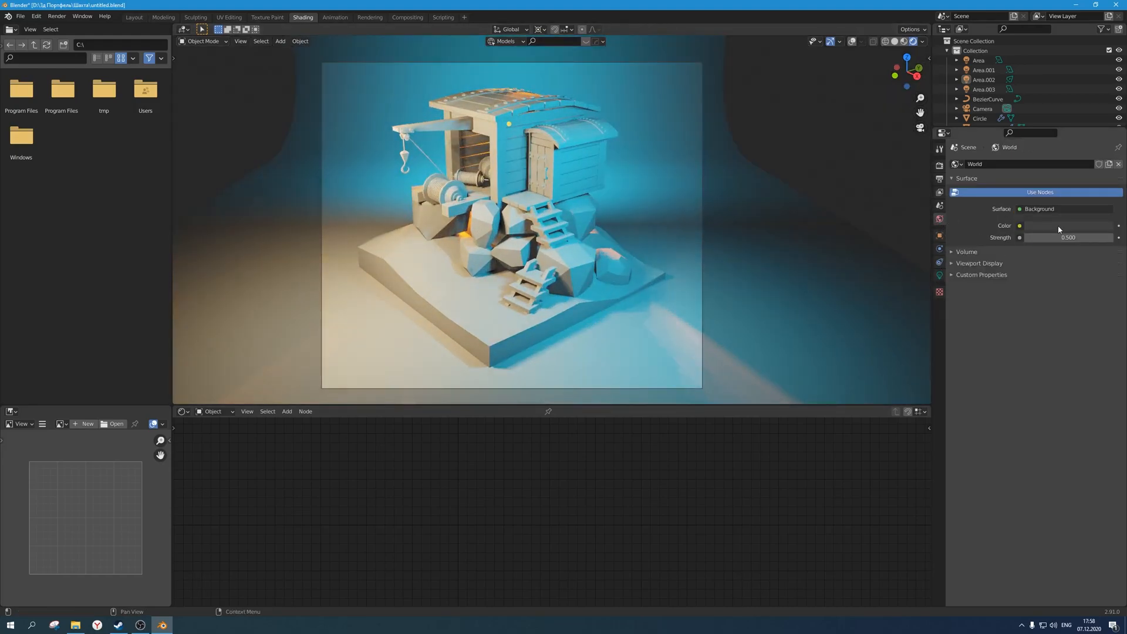
{"action": "left_click", "coordinate": [1048, 227]}
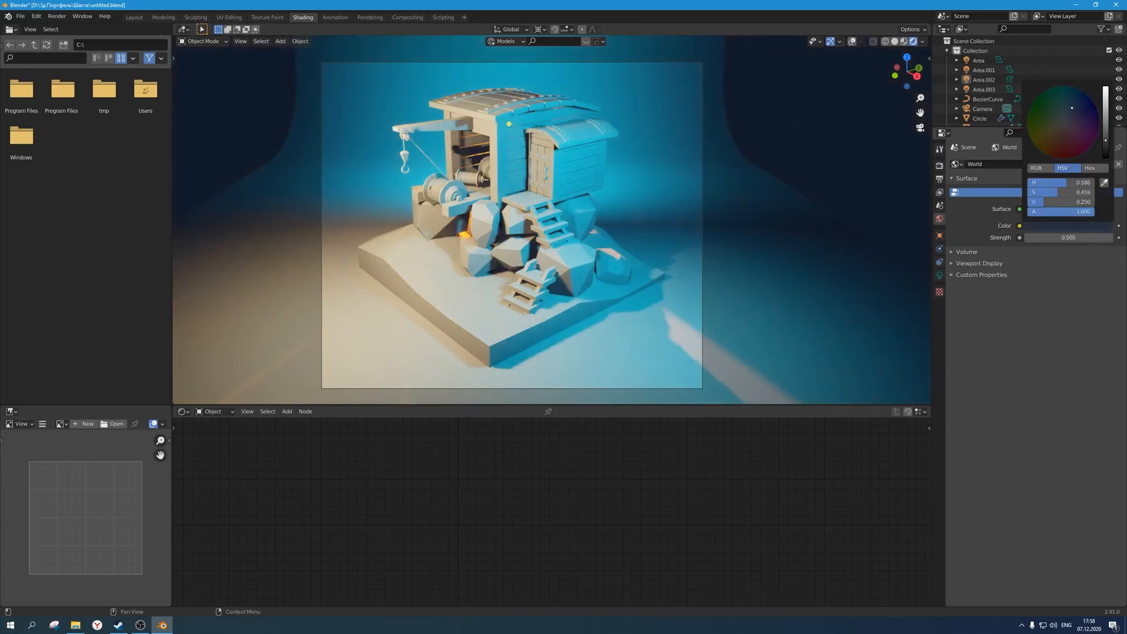
{"action": "left_click_drag", "start_coordinate": [1077, 100], "coordinate": [1070, 93]}
{"action": "mouse_move", "coordinate": [1110, 145]}
{"action": "left_mouse_down"}
{"action": "mouse_move", "coordinate": [1106, 122]}
{"action": "mouse_move", "coordinate": [1072, 87]}
{"action": "left_mouse_up"}
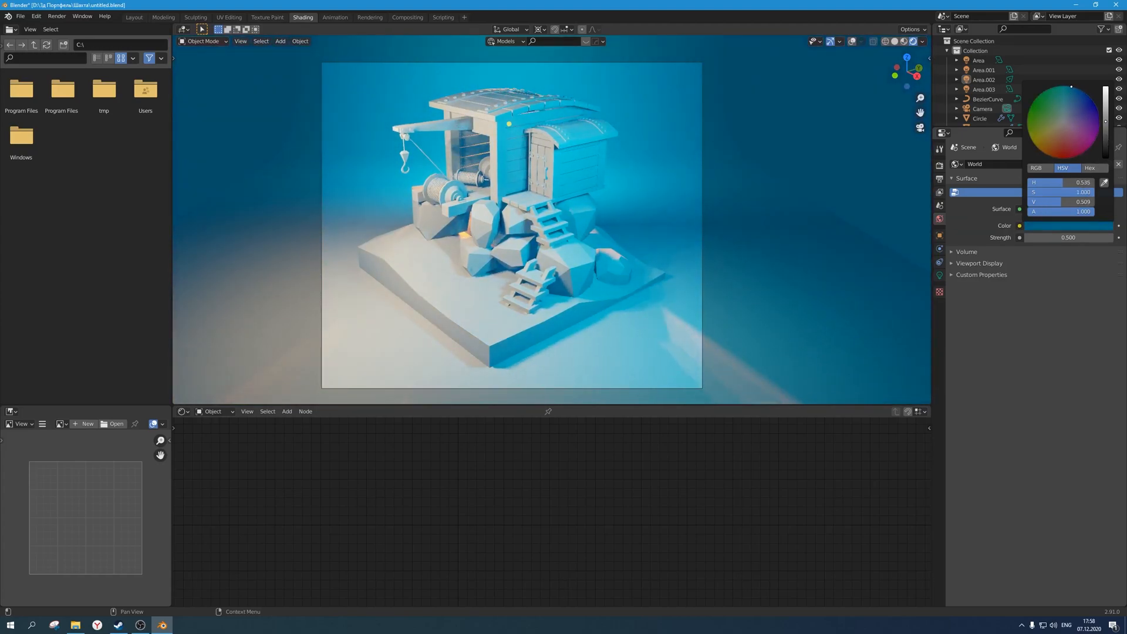
Lower the world background strength to 0.1, and reduce it further to 0.05.
{"action": "type", "text": "0.1"}
{"action": "key", "text": "Return"}
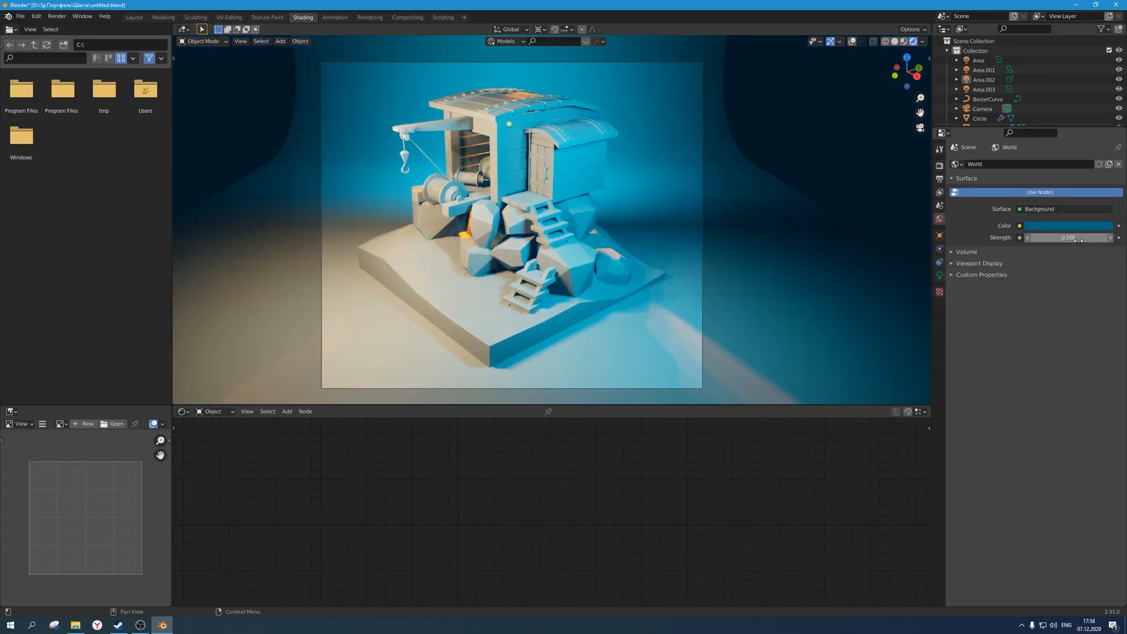
{"action": "type", "text": "0.05"}
{"action": "key", "text": "Return"}
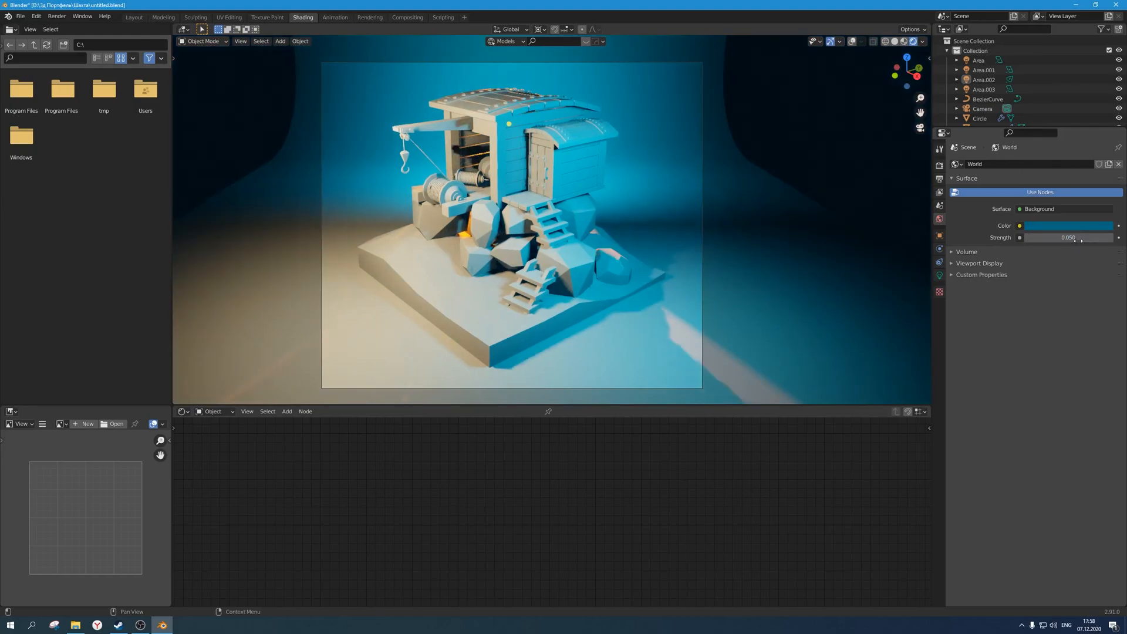
Turn the viewport overlays back on and save the file.
{"action": "scroll", "coordinate": [582, 260], "scroll_direction": "down", "scroll_amount": 1}
{"action": "middle_click_drag", "start_coordinate": [582, 260], "coordinate": [594, 281]}
{"action": "scroll", "coordinate": [604, 282], "scroll_direction": "down", "scroll_amount": 4}
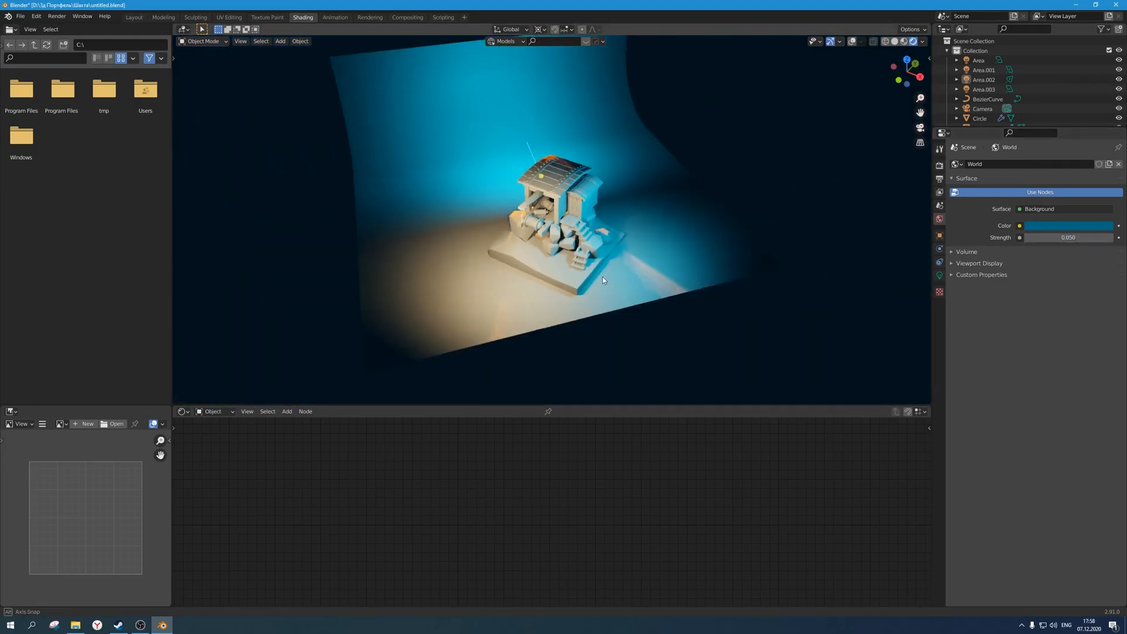
{"action": "left_click", "coordinate": [853, 41]}
{"action": "middle_click_drag", "start_coordinate": [707, 269], "coordinate": [602, 266]}
{"action": "key", "text": "ctrl+s"}
Try sliding the warm area light along its local X axis, and shift it slightly along its local Z axis instead.
{"action": "middle_click_drag", "start_coordinate": [535, 258], "coordinate": [484, 265]}
{"action": "left_click", "coordinate": [474, 245]}
{"action": "key", "text": "g"}
{"action": "key", "text": "x"}
{"action": "key", "text": "x"}
{"action": "right_click", "coordinate": [640, 253]}
{"action": "key", "text": "g"}
{"action": "key", "text": "z"}
{"action": "key", "text": "z"}
{"action": "left_click", "coordinate": [639, 248]}
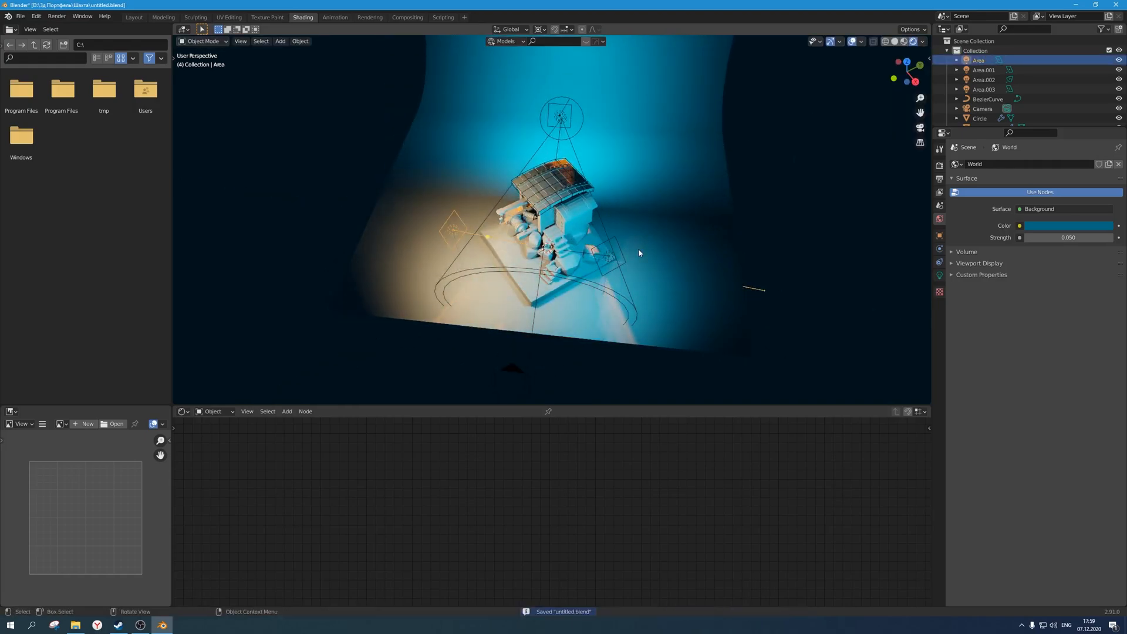
Change the color of the 80 W blue area light beside the hut to a pale blue.
{"action": "middle_click_drag", "start_coordinate": [639, 248], "coordinate": [651, 229]}
{"action": "left_click", "coordinate": [668, 202]}
{"action": "left_click", "coordinate": [1069, 225]}
{"action": "left_click", "coordinate": [940, 274]}
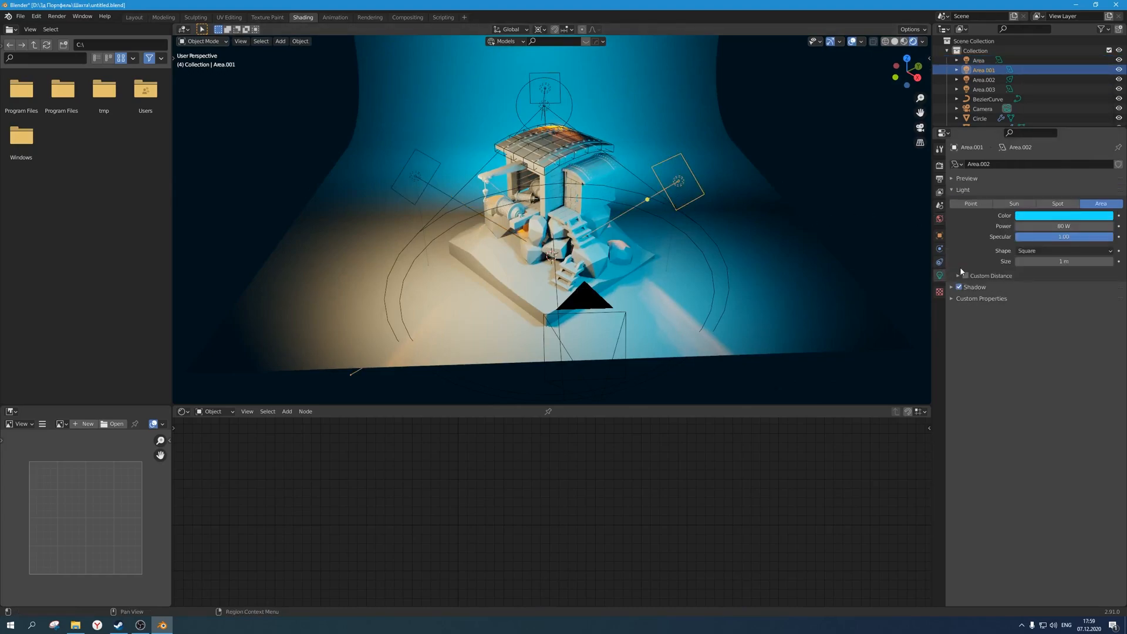
{"action": "left_click", "coordinate": [1077, 218]}
{"action": "left_click_drag", "start_coordinate": [1068, 90], "coordinate": [1065, 110]}
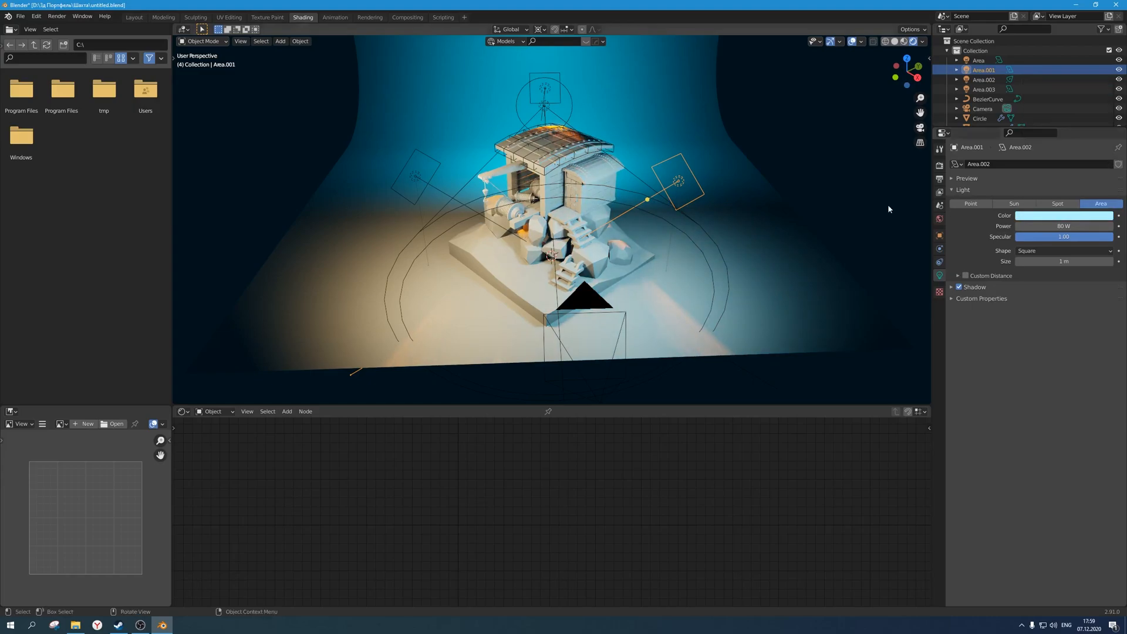
Set the color saturation of the 100 W warm area light to 0.300.
{"action": "left_click", "coordinate": [415, 181]}
{"action": "left_click", "coordinate": [415, 180]}
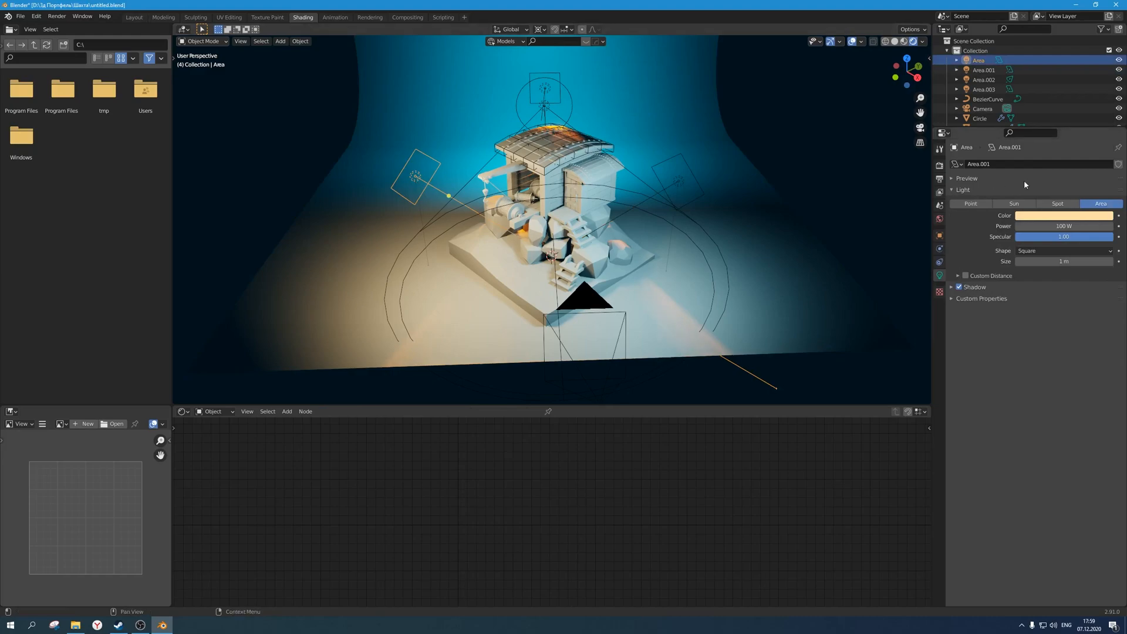
{"action": "left_click", "coordinate": [1051, 215]}
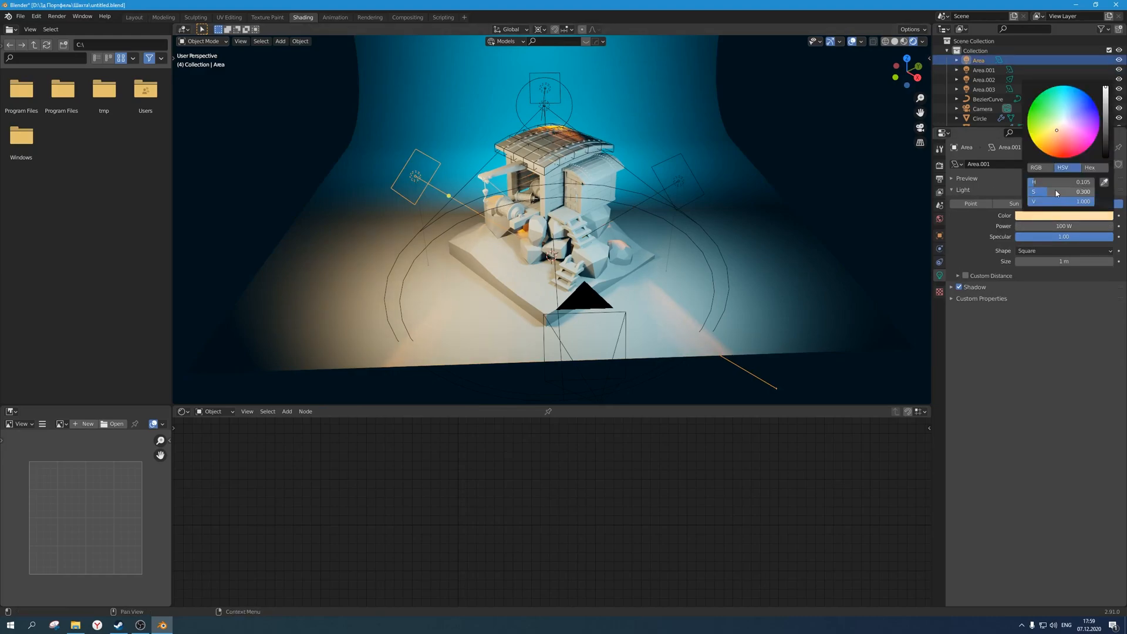
Check the softened lighting from the camera and from the side of the model, and save the file.
{"action": "left_click", "coordinate": [844, 155]}
{"action": "key", "text": "KP_0"}
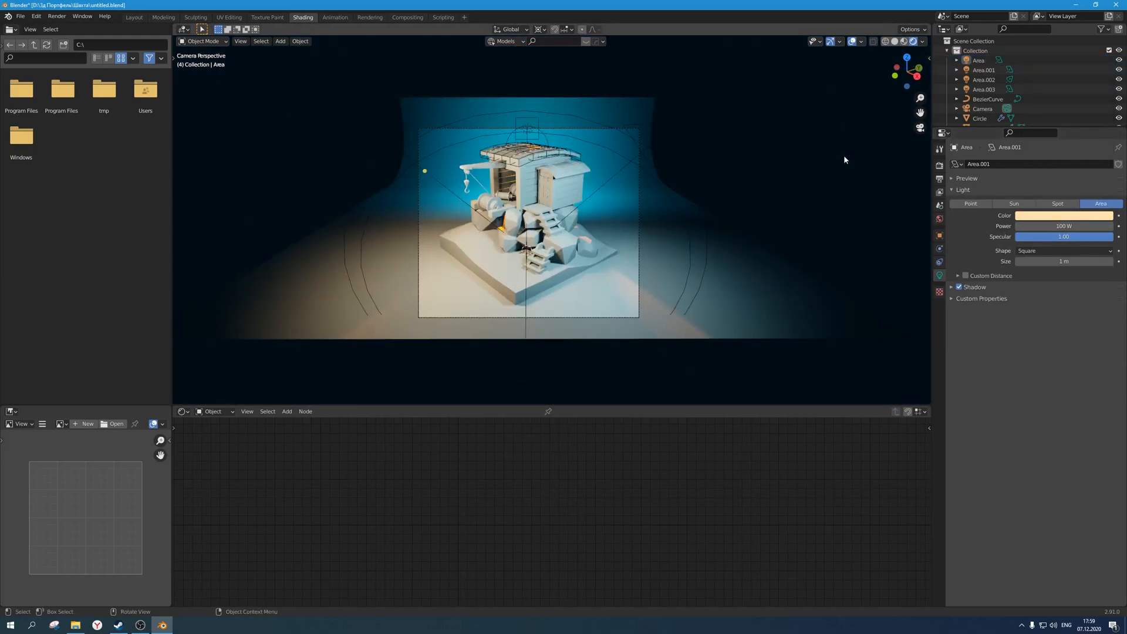
{"action": "scroll", "coordinate": [645, 193], "scroll_direction": "up", "scroll_amount": 2}
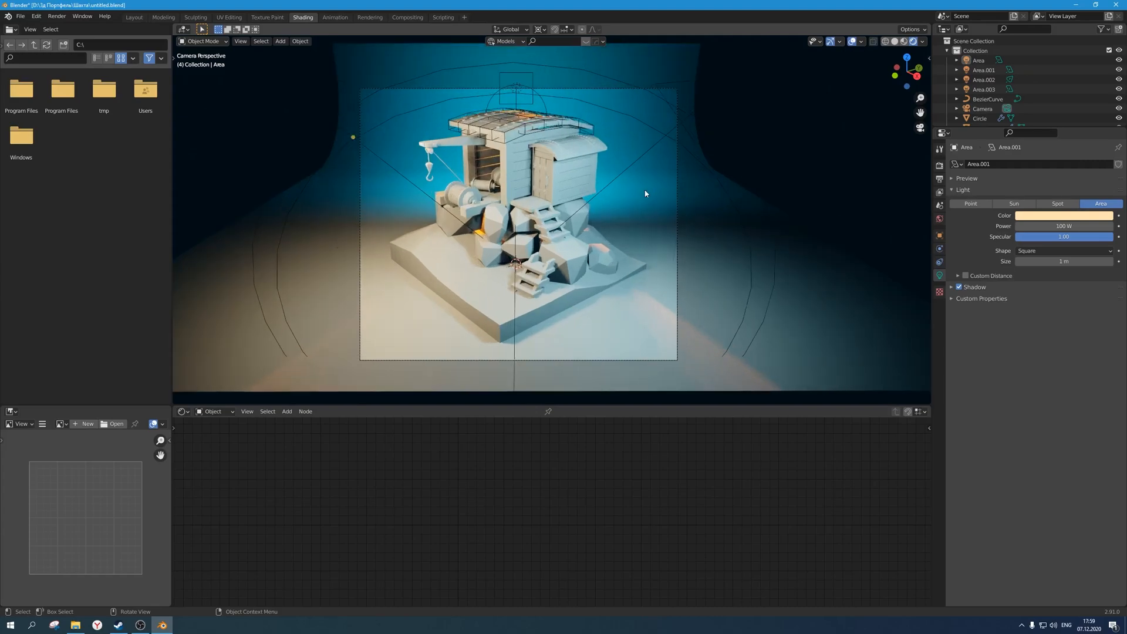
{"action": "key", "text": "ctrl+s"}
{"action": "middle_click_drag", "start_coordinate": [638, 239], "coordinate": [605, 238], "text": "ctrl"}
{"action": "middle_click_drag", "start_coordinate": [527, 227], "coordinate": [622, 214]}
{"action": "scroll", "coordinate": [589, 218], "scroll_direction": "down", "scroll_amount": 4}
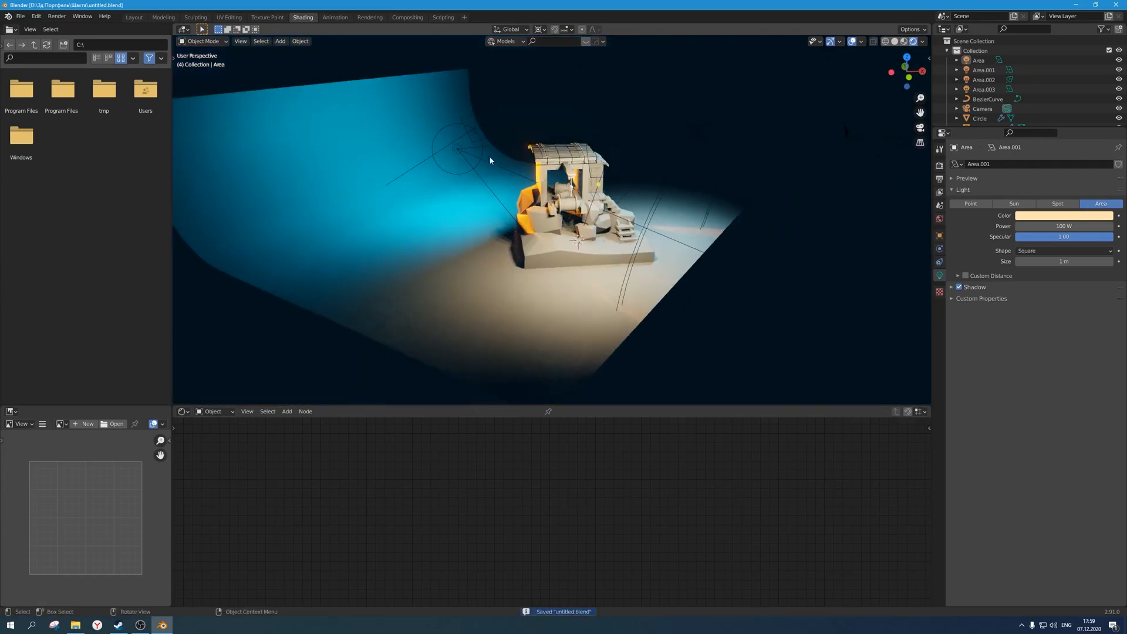
Slide the 200 W blue area light away from the backdrop along its local Z axis.
{"action": "left_click", "coordinate": [478, 129]}
{"action": "scroll", "coordinate": [498, 140], "scroll_direction": "up", "scroll_amount": 1}
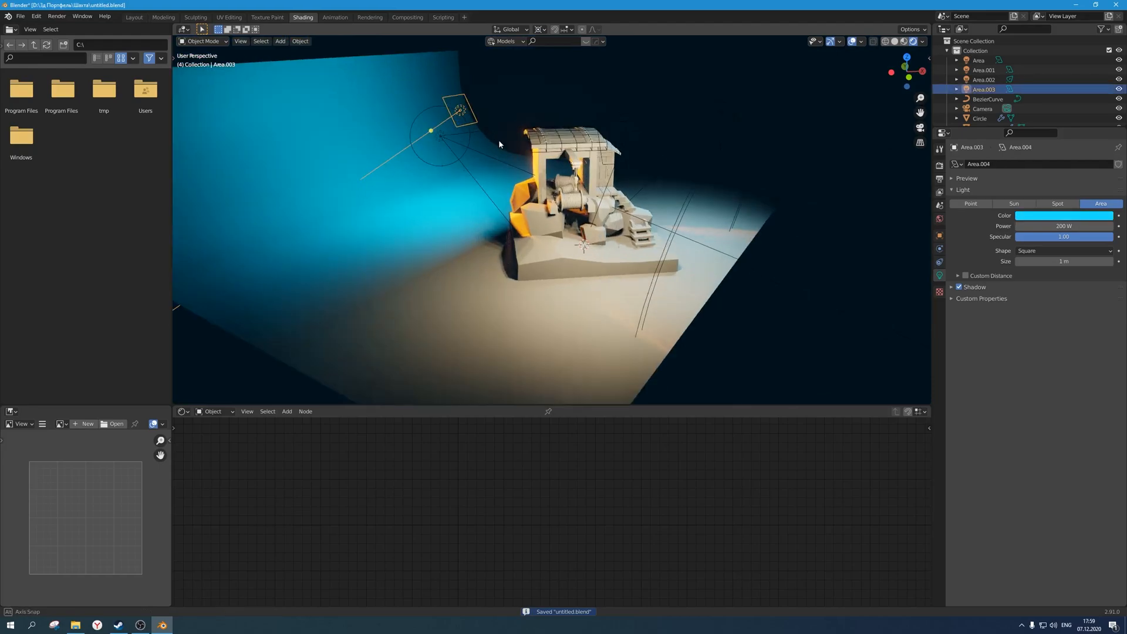
{"action": "middle_click_drag", "start_coordinate": [498, 139], "coordinate": [511, 142]}
{"action": "key", "text": "g"}
{"action": "key", "text": "z"}
{"action": "key", "text": "z"}
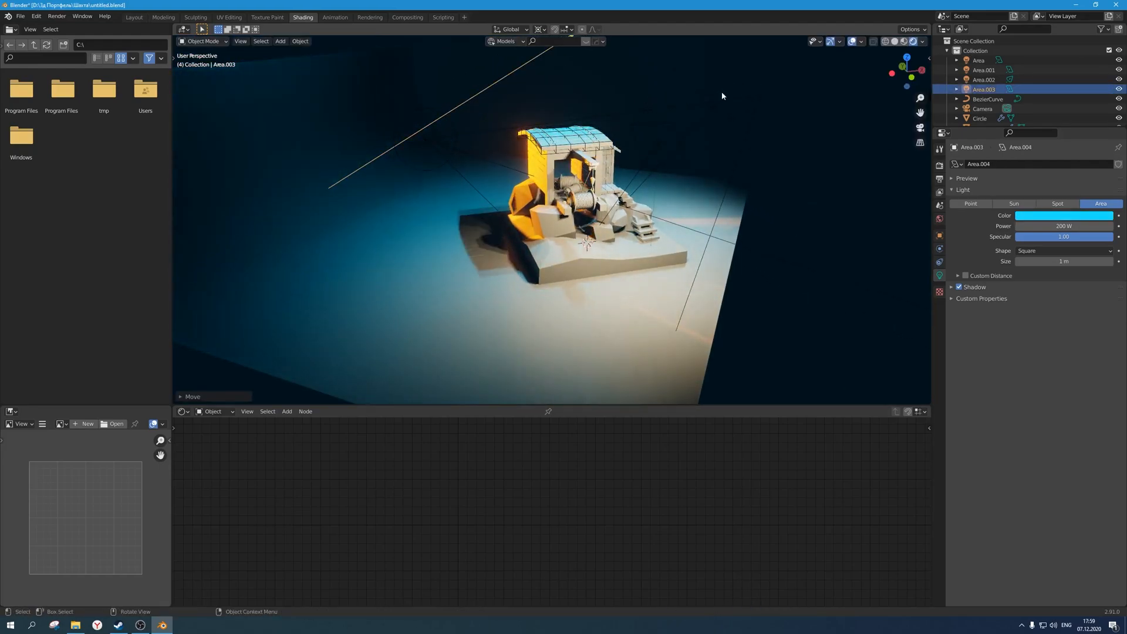
{"action": "left_click", "coordinate": [722, 92]}
From the camera view, nudge the 200 W blue light along global Z and reposition it along its local Z axis.
{"action": "key", "text": "KP_0"}
{"action": "key", "text": "g"}
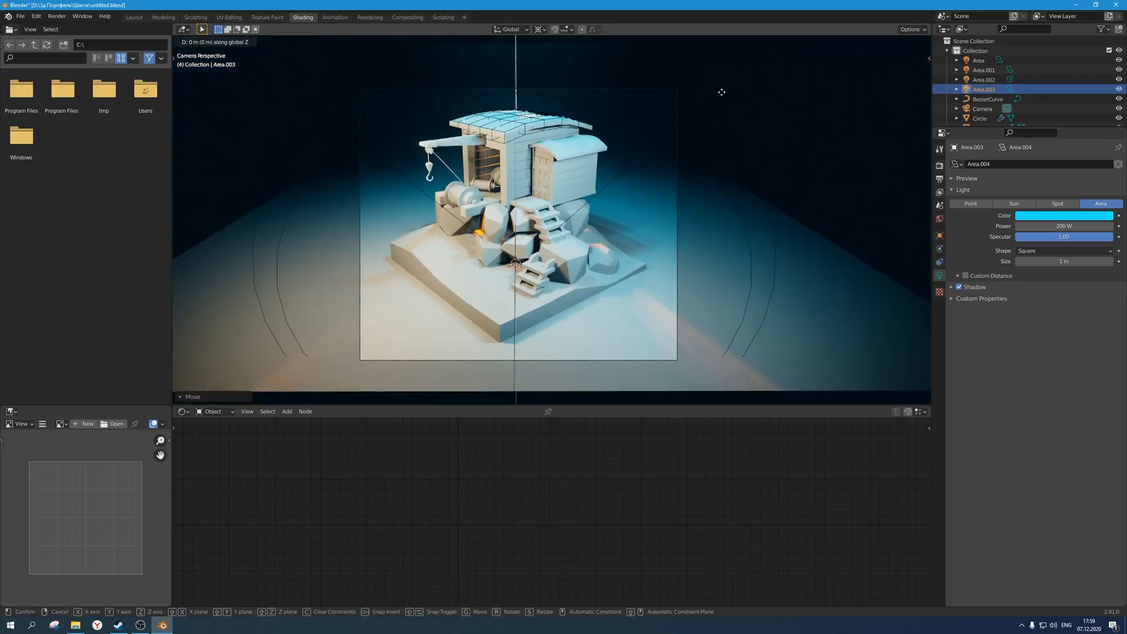
{"action": "left_click", "coordinate": [719, 96]}
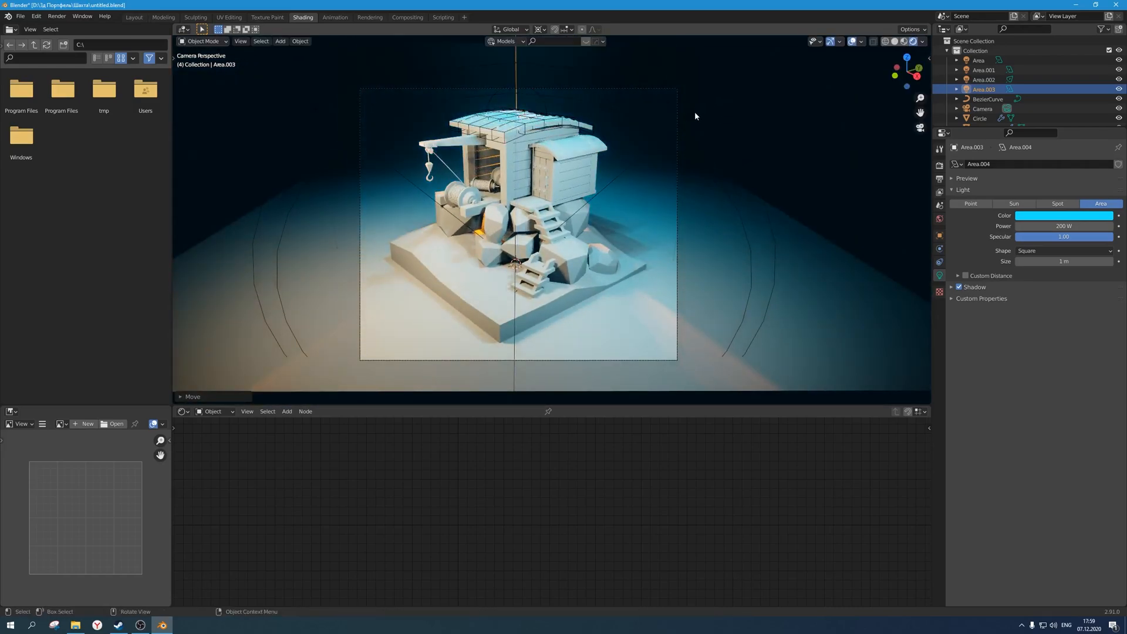
{"action": "key", "text": "g"}
{"action": "key", "text": "z"}
{"action": "key", "text": "z"}
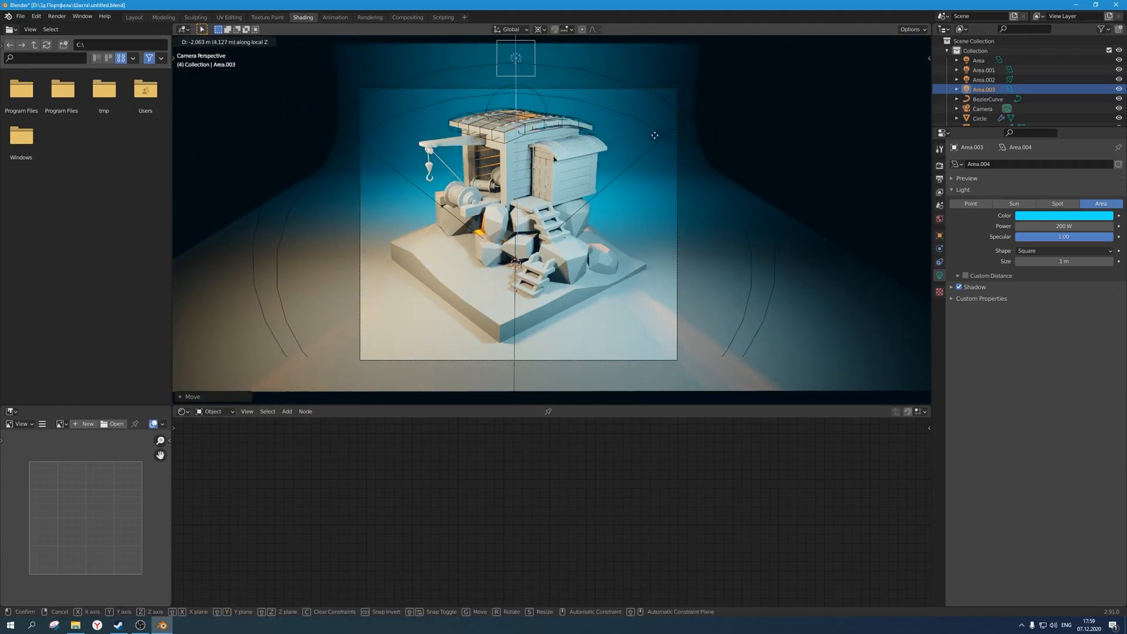
{"action": "left_click", "coordinate": [640, 141]}
Rotate the 200 W blue light about 23° around its local X axis to level its beam.
{"action": "middle_click_drag", "start_coordinate": [635, 144], "coordinate": [763, 112]}
{"action": "key", "text": "r"}
{"action": "key", "text": "x"}
{"action": "key", "text": "x"}
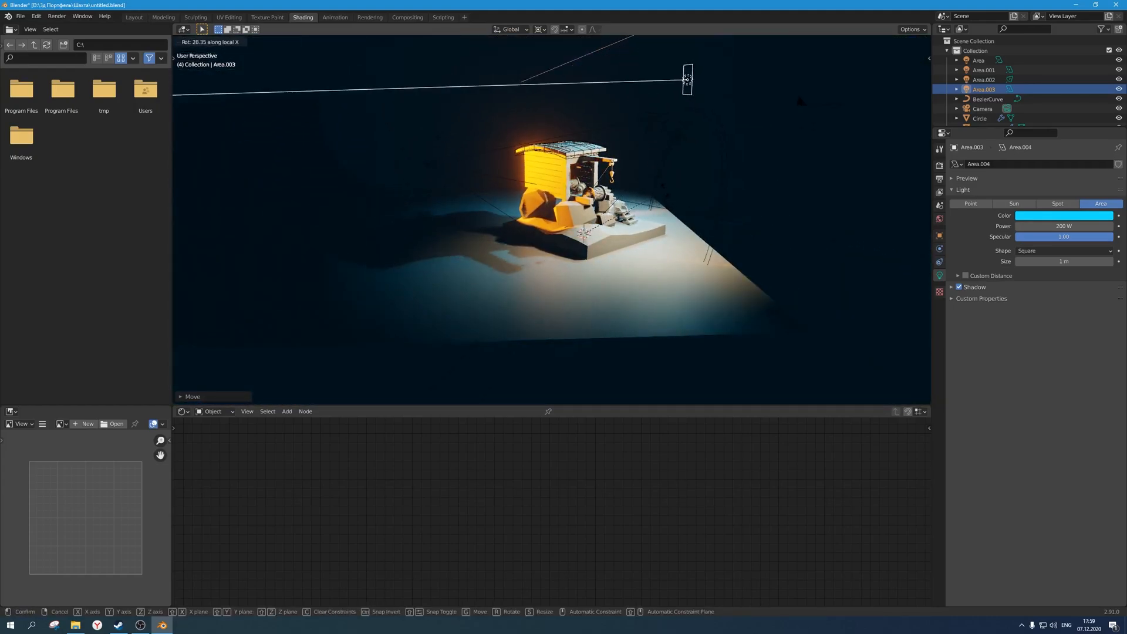
{"action": "right_click", "coordinate": [607, 181]}
{"action": "scroll", "coordinate": [607, 181], "scroll_direction": "down", "scroll_amount": 2}
{"action": "middle_click_drag", "start_coordinate": [606, 182], "coordinate": [605, 223]}
{"action": "key", "text": "r"}
{"action": "key", "text": "x"}
{"action": "key", "text": "x"}
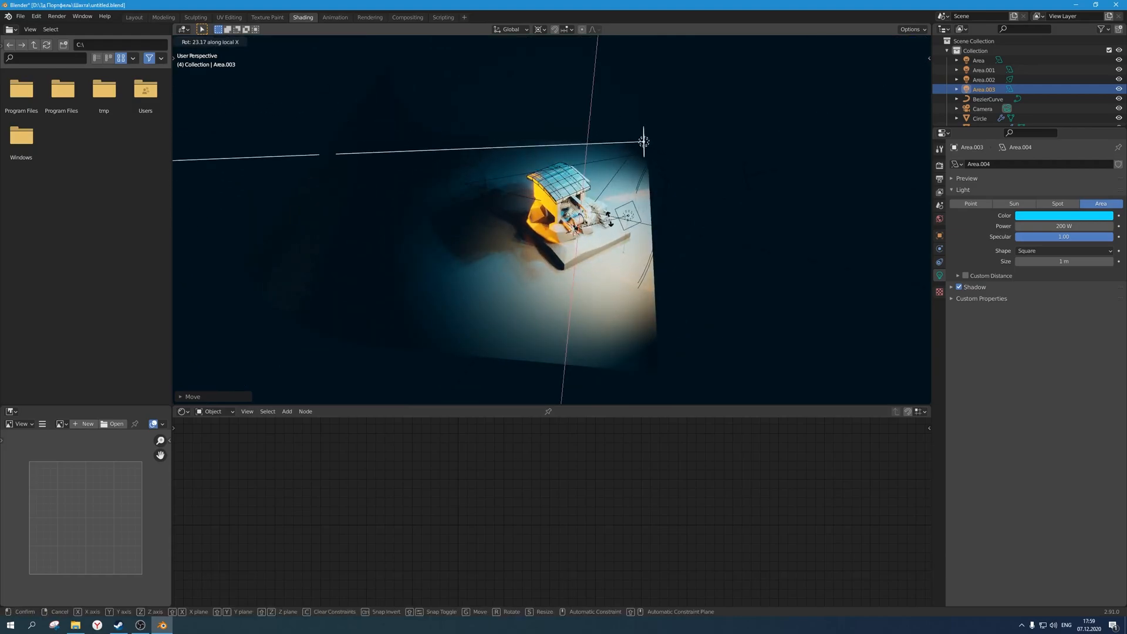
{"action": "left_click", "coordinate": [646, 143]}
Move the 200 W blue light down beside the hut's base in the front view, and shift it along the global Y axis.
{"action": "key", "text": "KP_1"}
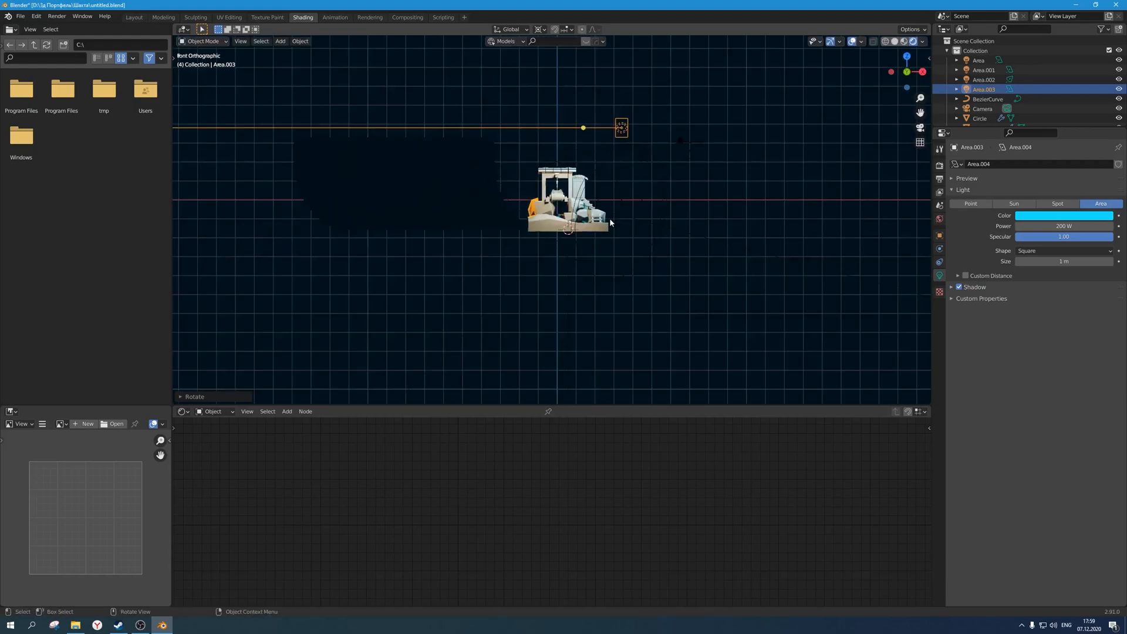
{"action": "key", "text": "g"}
{"action": "left_click", "coordinate": [616, 303]}
{"action": "scroll", "coordinate": [593, 256], "scroll_direction": "down", "scroll_amount": 2}
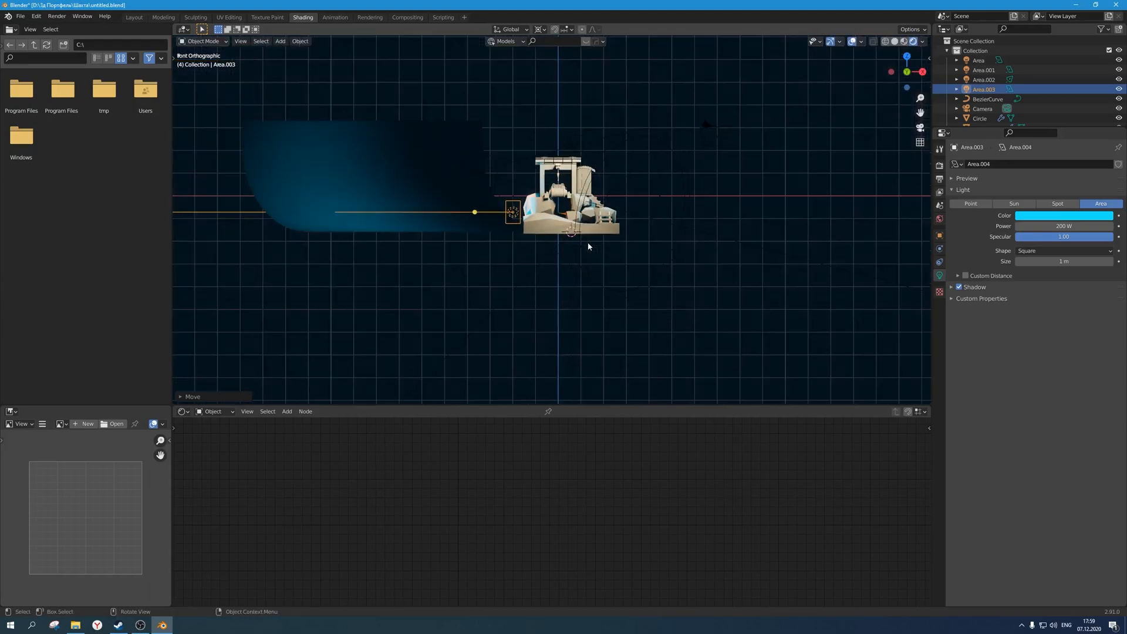
{"action": "middle_click_drag", "start_coordinate": [589, 245], "coordinate": [572, 244]}
{"action": "key", "text": "KP_0"}
{"action": "scroll", "coordinate": [588, 247], "scroll_direction": "up", "scroll_amount": 2}
{"action": "key", "text": "g"}
{"action": "key", "text": "y"}
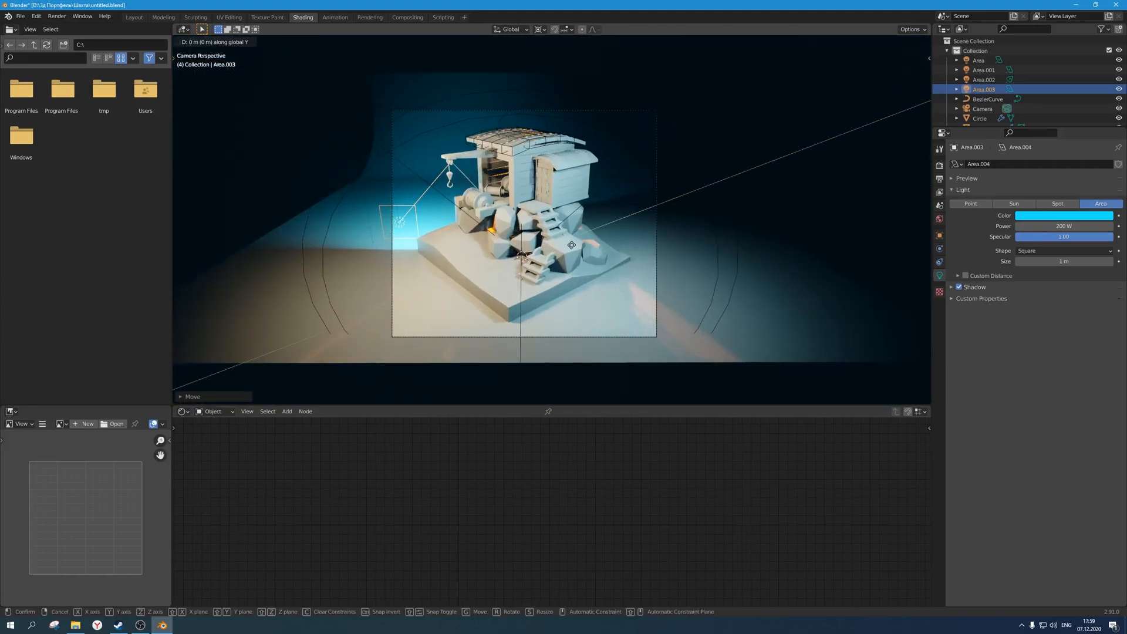
{"action": "left_click", "coordinate": [654, 196]}
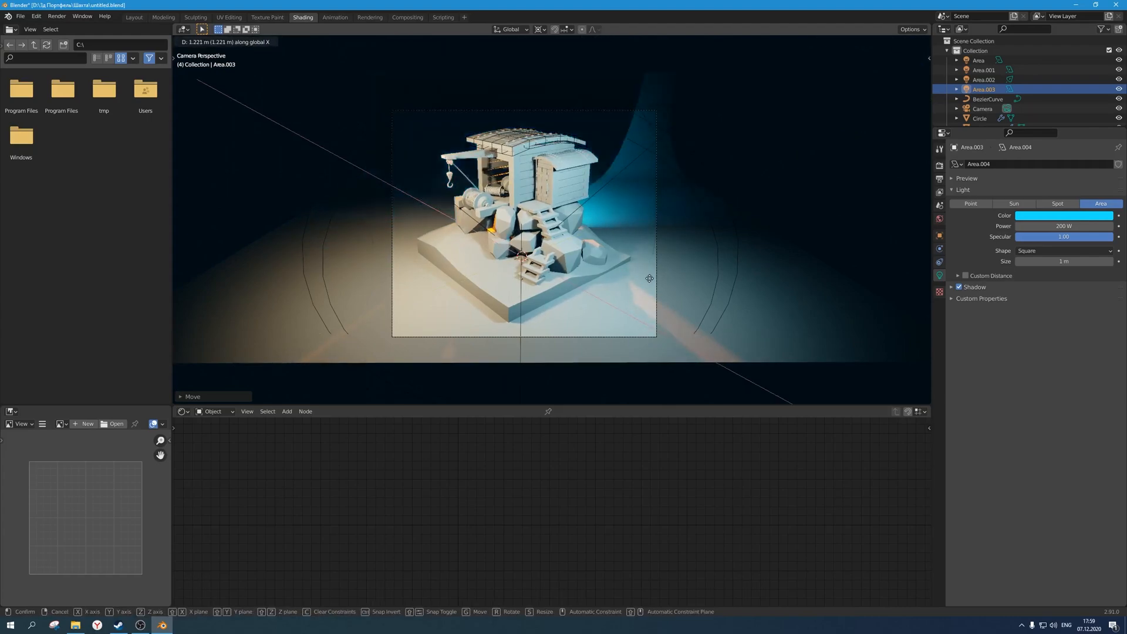
Try sliding the 200 W blue light along global X, and move it along its local Y axis instead.
{"action": "key", "text": "g"}
{"action": "key", "text": "x"}
{"action": "right_click", "coordinate": [636, 222]}
{"action": "key", "text": "g"}
{"action": "key", "text": "y"}
{"action": "key", "text": "y"}
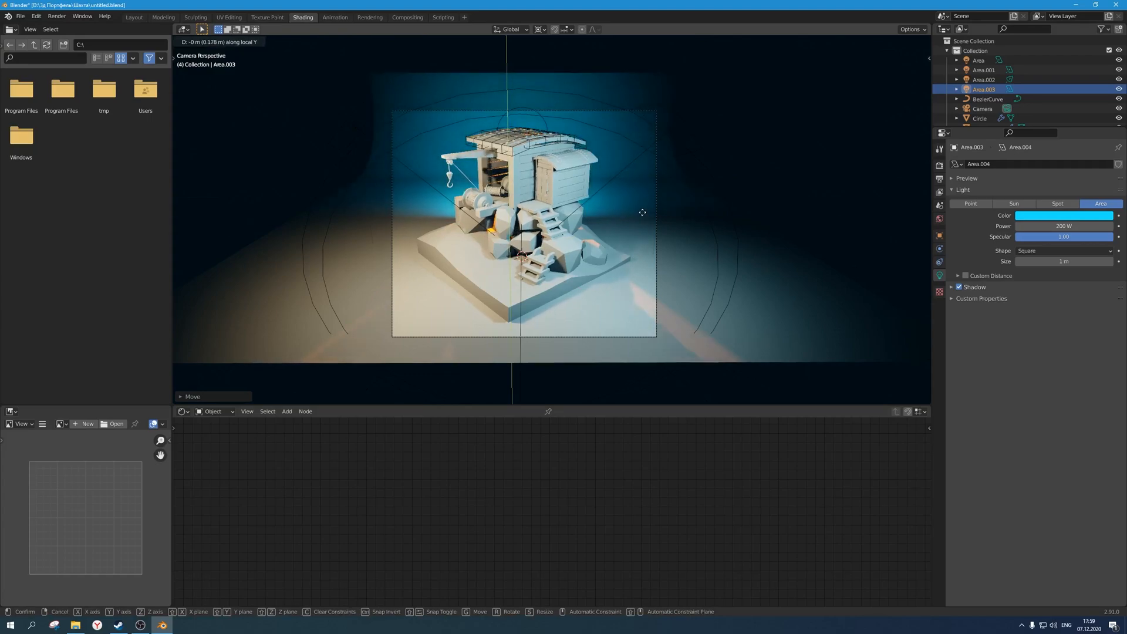
{"action": "left_click", "coordinate": [643, 205]}
Rotate the 200 W blue light 90° about the global Z axis.
{"action": "key", "text": "g"}
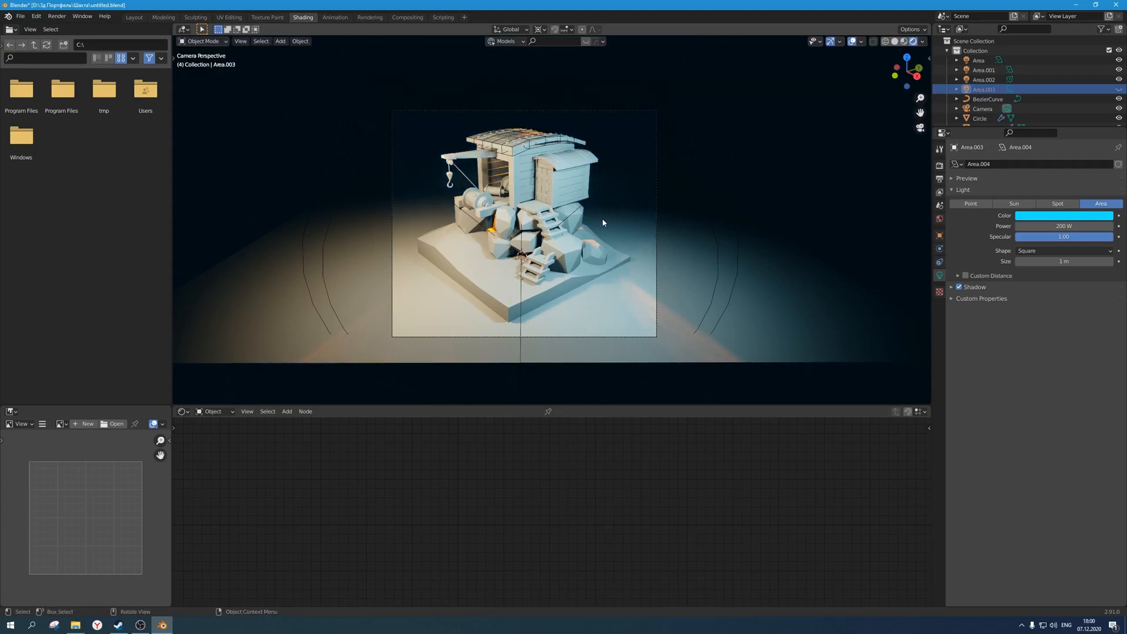
{"action": "left_click", "coordinate": [361, 206]}
{"action": "type", "text": "rz90"}
{"action": "key", "text": "Return"}
{"action": "key", "text": "g"}
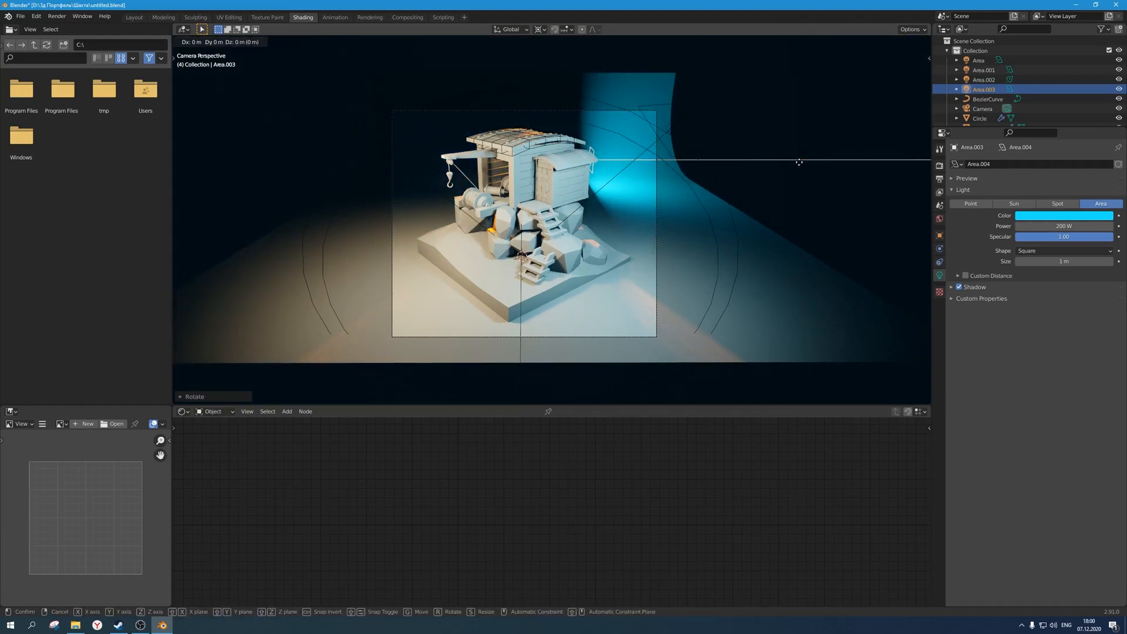
{"action": "key", "text": "Escape"}
Slide the 200 W blue light along its local Z axis beyond the crane side of the hut, and lower it about 0.28 m.
{"action": "key", "text": "g"}
{"action": "key", "text": "x"}
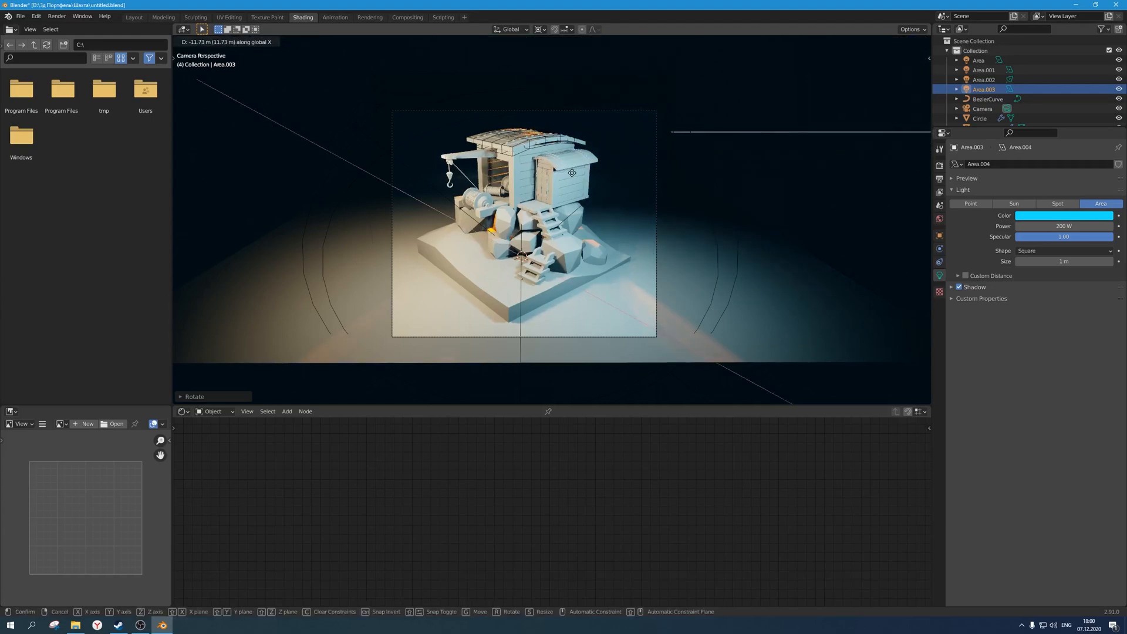
{"action": "key", "text": "z"}
{"action": "key", "text": "z"}
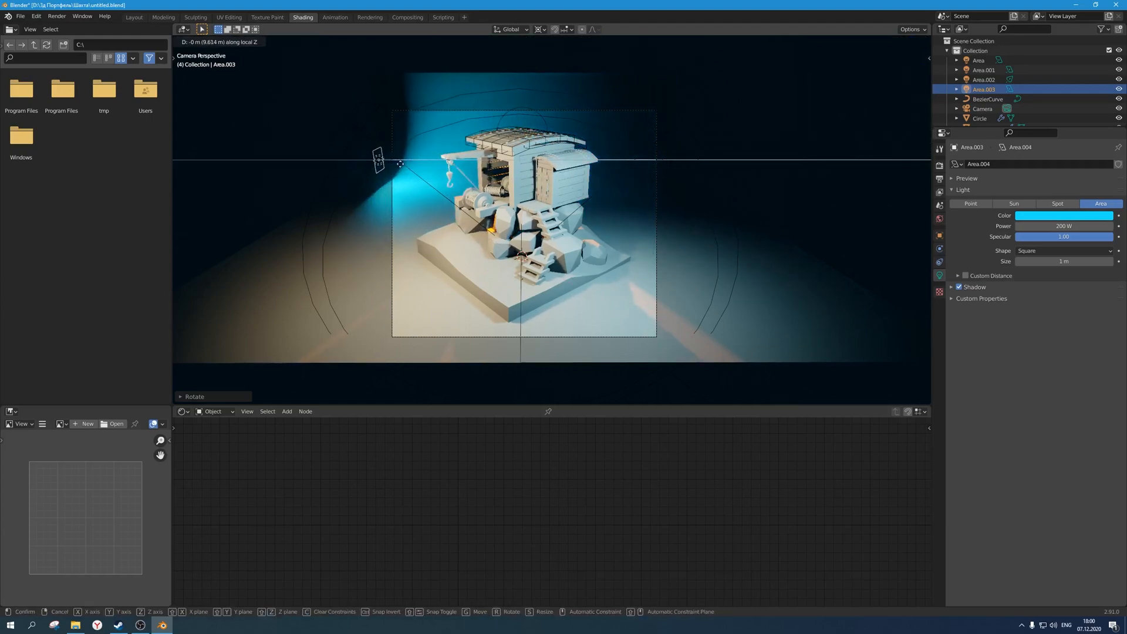
{"action": "left_click", "coordinate": [272, 138]}
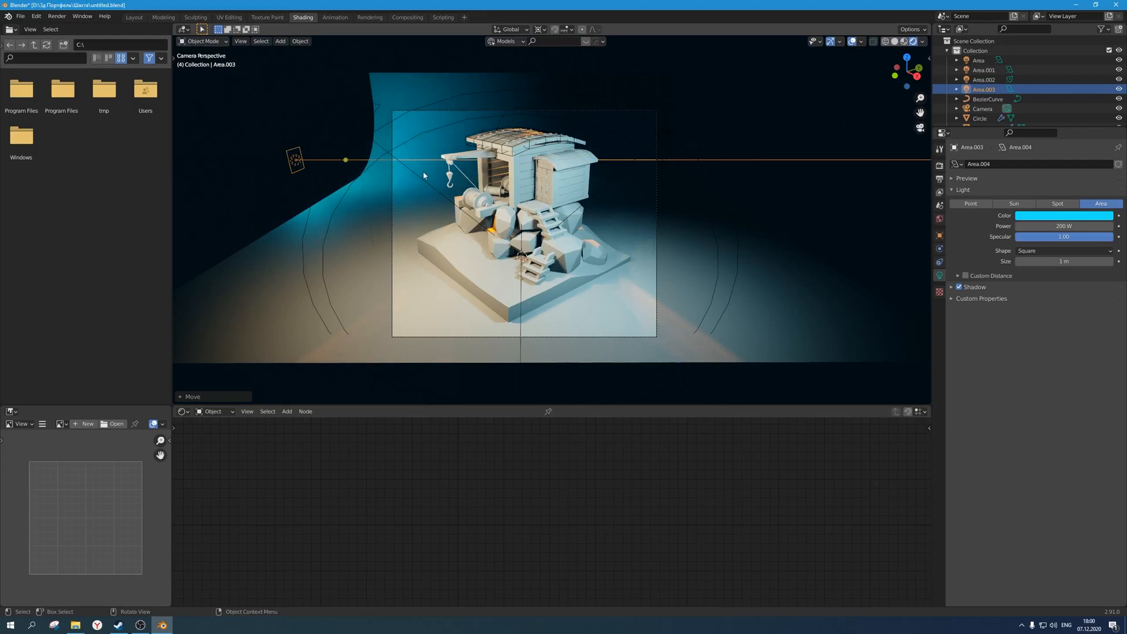
{"action": "scroll", "coordinate": [411, 168], "scroll_direction": "up", "scroll_amount": 1}
{"action": "key", "text": "g"}
{"action": "key", "text": "z"}
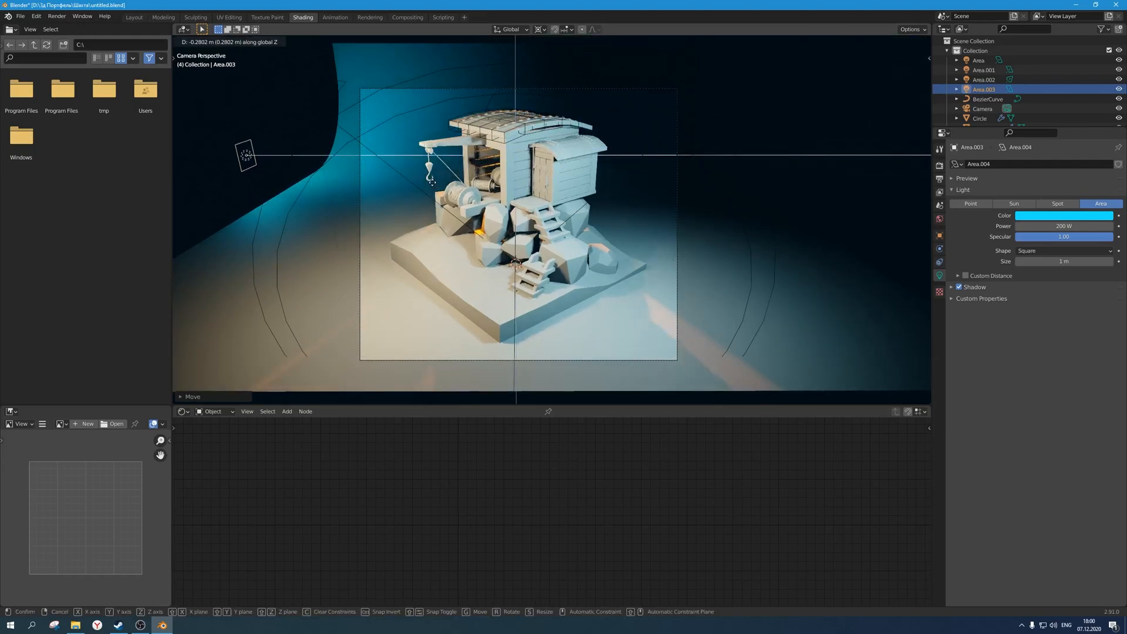
{"action": "left_click", "coordinate": [432, 182]}
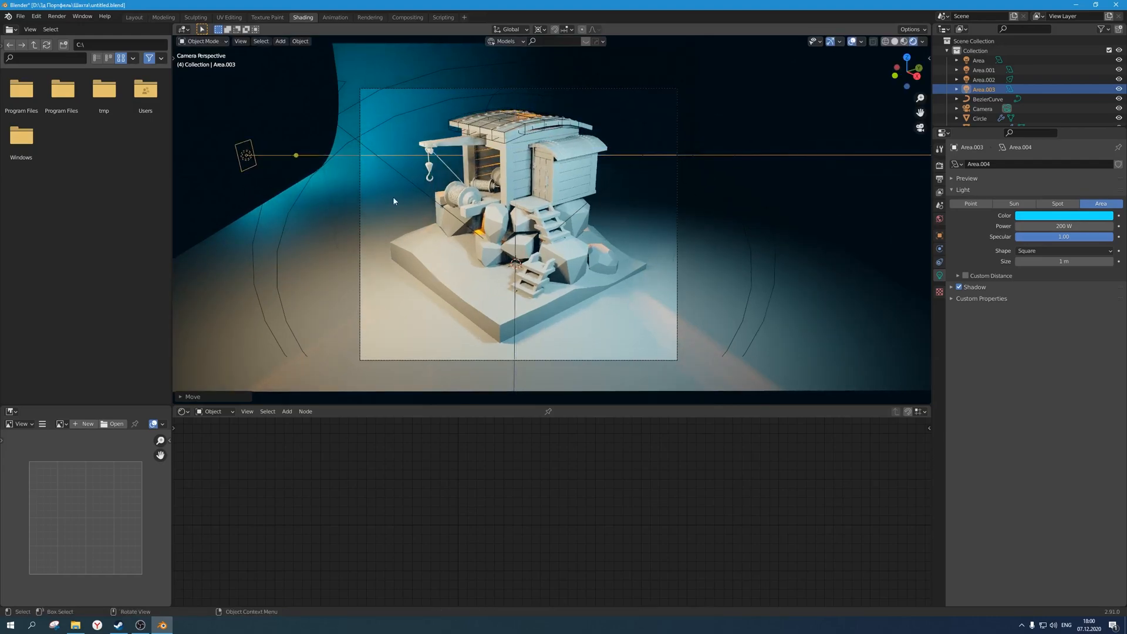
Duplicate the 200 W blue light and move the copy about 20.7 m along its local Z axis to the hut's opposite side.
{"action": "key", "text": "shift+d"}
{"action": "key", "text": "z"}
{"action": "key", "text": "z"}
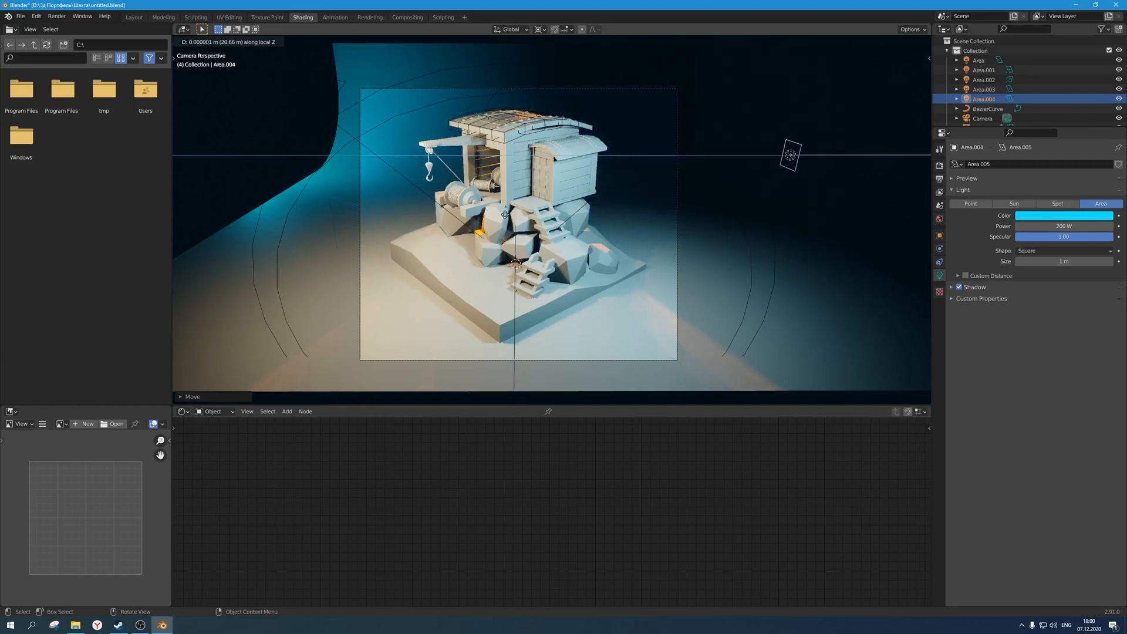
{"action": "left_click", "coordinate": [506, 218]}
Change the transform pivot point and rotate the duplicated blue light 180° about the global Z axis.
{"action": "key", "text": "r"}
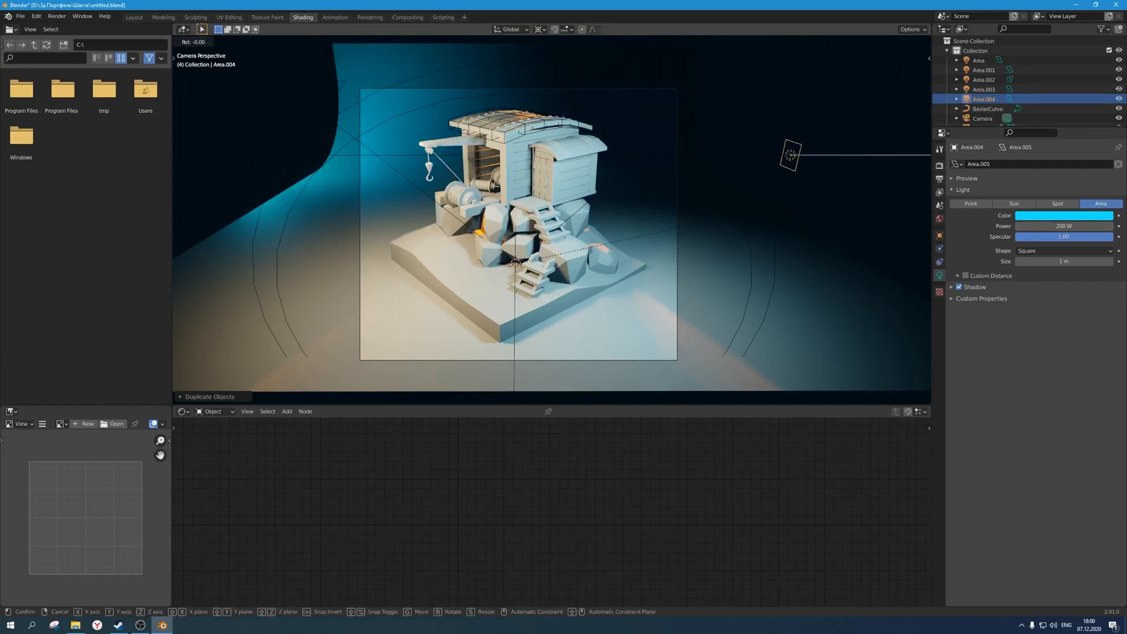
{"action": "key", "text": "Escape"}
{"action": "key", "text": "period"}
{"action": "left_click", "coordinate": [729, 208]}
{"action": "type", "text": "rz90"}
{"action": "key", "text": "Return"}
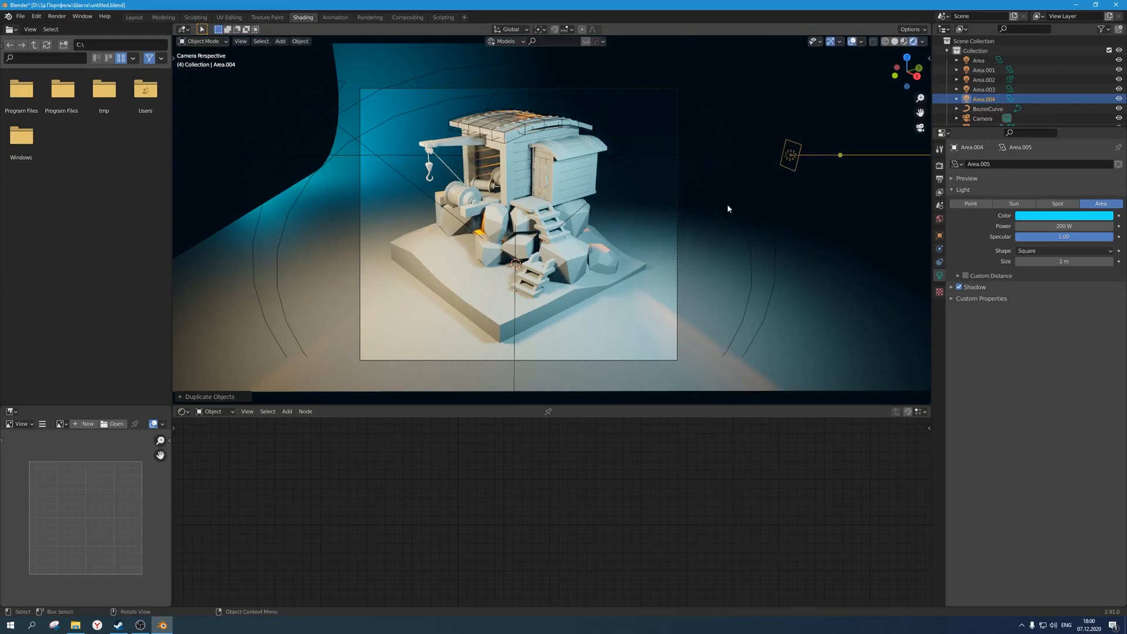
{"action": "type", "text": "rz180"}
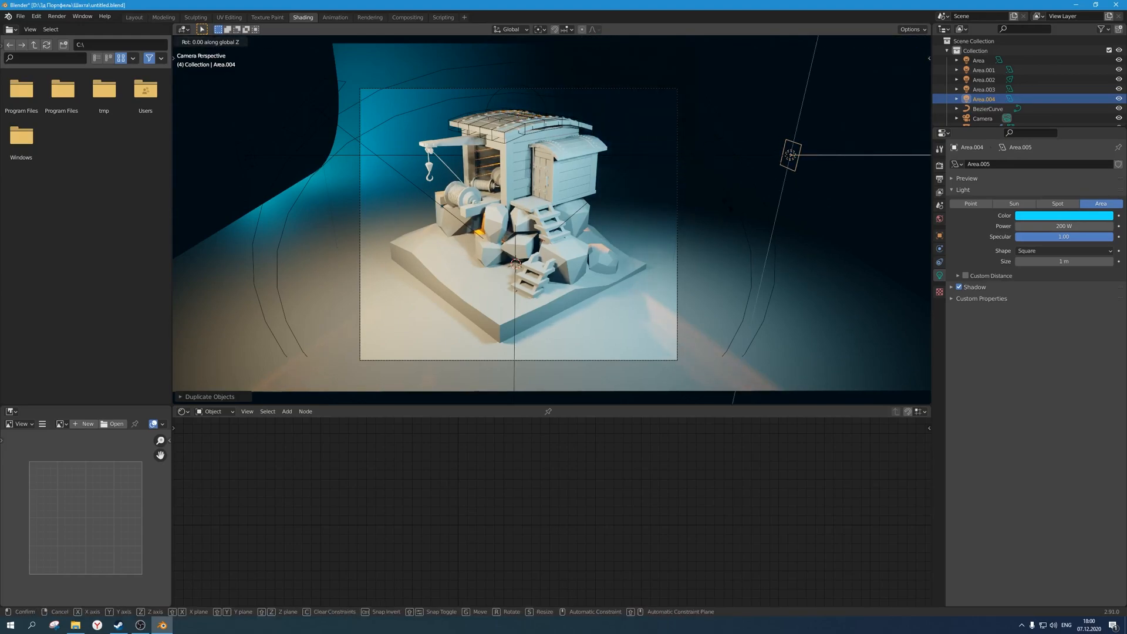
{"action": "key", "text": "Return"}
Try moving the two 200 W blue backdrop lights together along their local Z axes.
{"action": "key", "text": "g"}
{"action": "key", "text": "z"}
{"action": "key", "text": "z"}
{"action": "right_click", "coordinate": [710, 205]}
{"action": "left_click", "coordinate": [229, 157], "text": "shift"}
{"action": "left_click", "coordinate": [242, 156], "text": "shift"}
{"action": "left_click", "coordinate": [246, 155]}
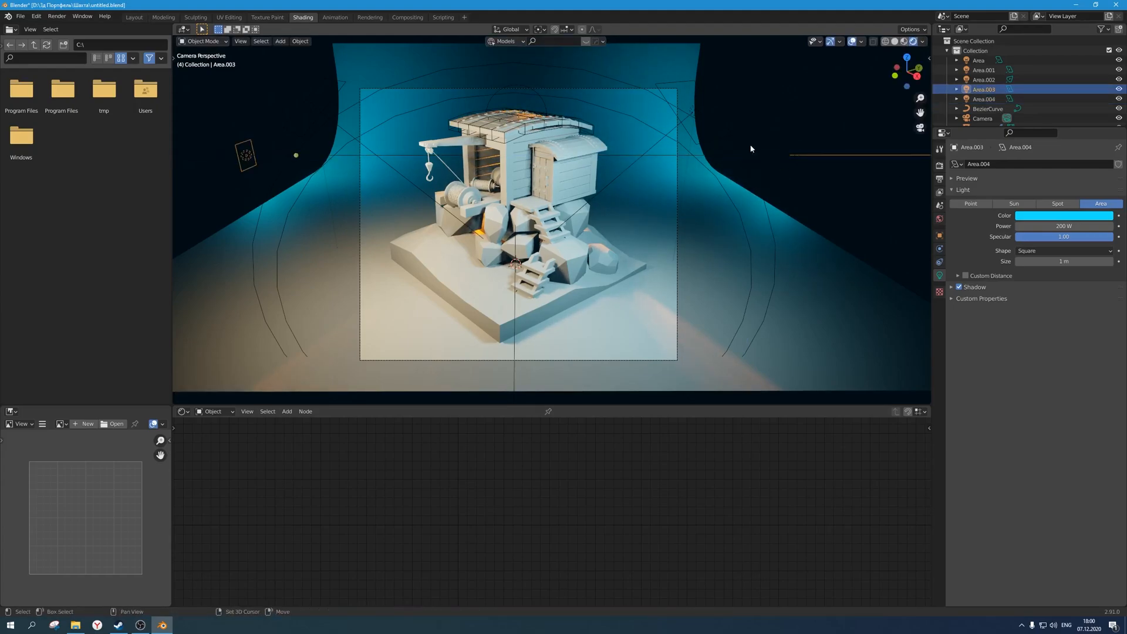
{"action": "left_click", "coordinate": [802, 161], "text": "shift"}
{"action": "scroll", "coordinate": [537, 256], "scroll_direction": "down", "scroll_amount": 1}
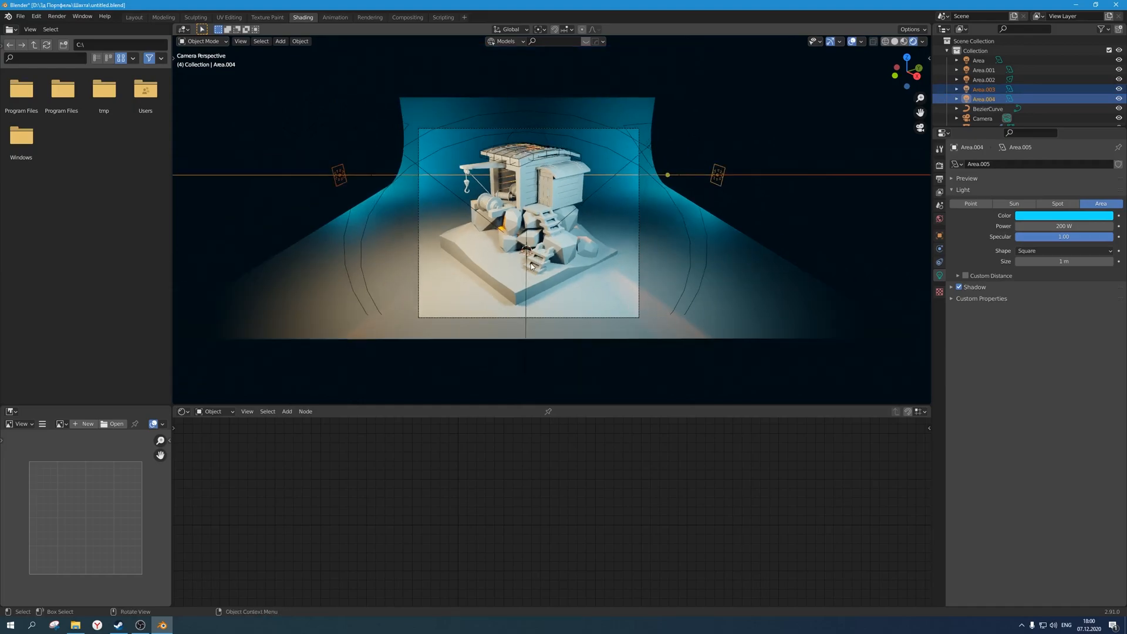
{"action": "scroll", "coordinate": [531, 263], "scroll_direction": "up", "scroll_amount": 1}
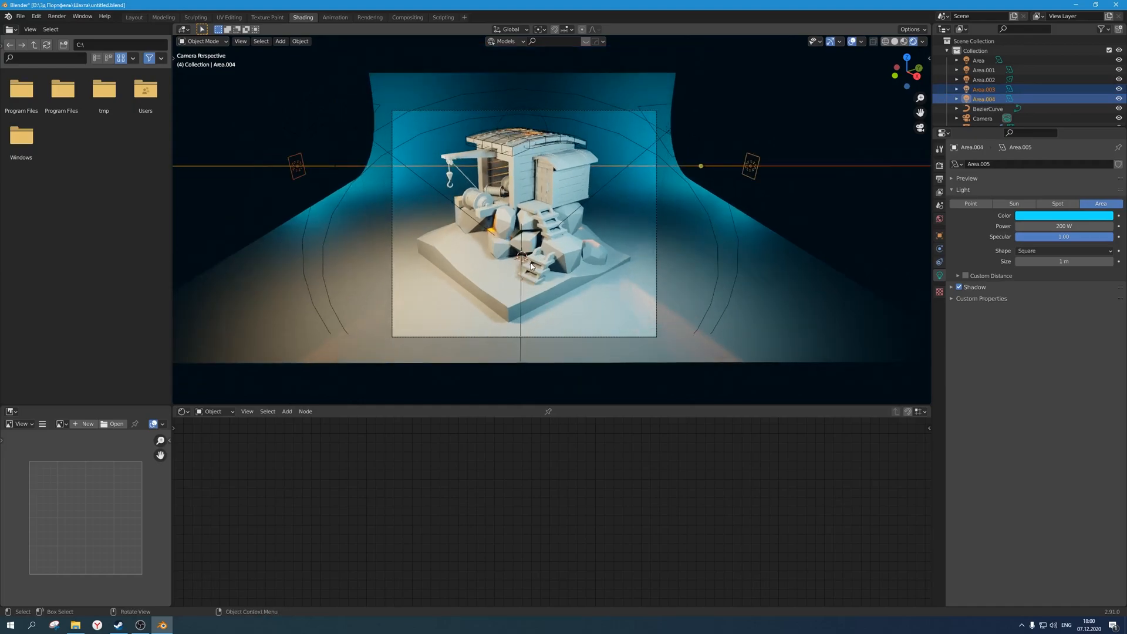
{"action": "key", "text": "g"}
{"action": "key", "text": "y"}
{"action": "key", "text": "z"}
{"action": "key", "text": "z"}
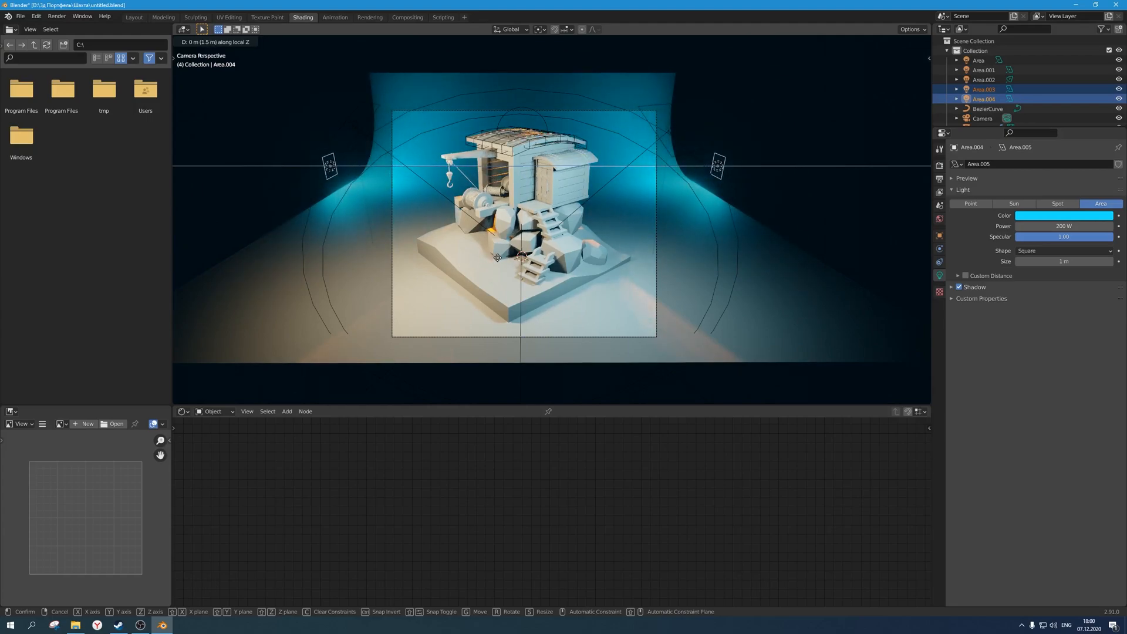
{"action": "right_click", "coordinate": [498, 258]}
Shift the duplicated blue light on the cabin side of the hut slightly along its local Z axis.
{"action": "left_click", "coordinate": [760, 176]}
{"action": "left_click_drag", "start_coordinate": [770, 184], "coordinate": [751, 177]}
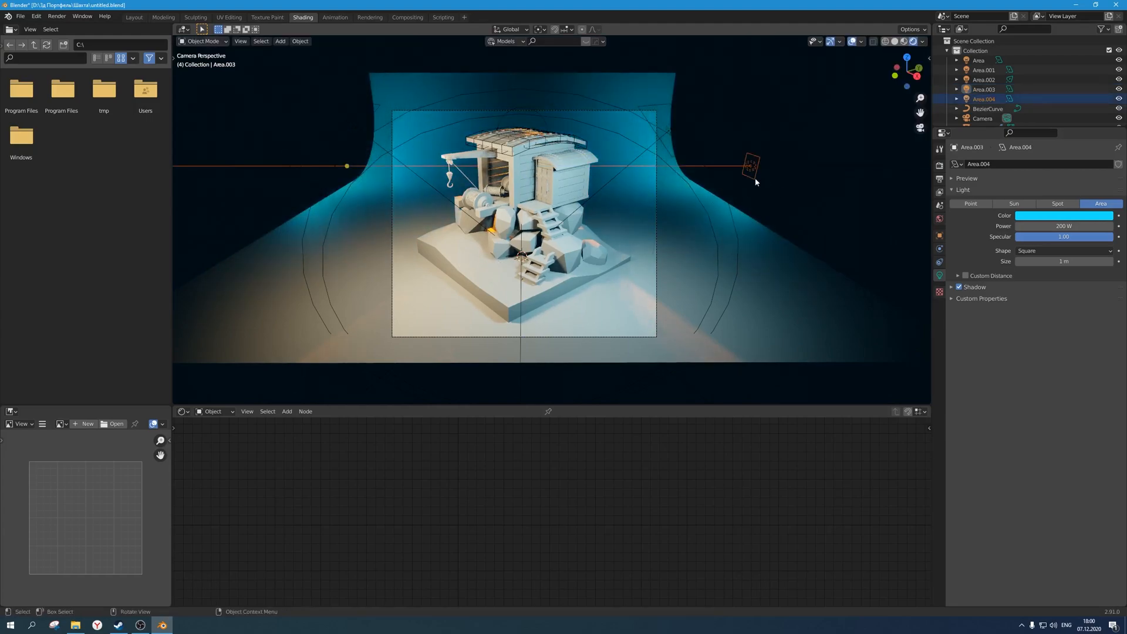
{"action": "key", "text": "g"}
{"action": "key", "text": "z"}
{"action": "key", "text": "z"}
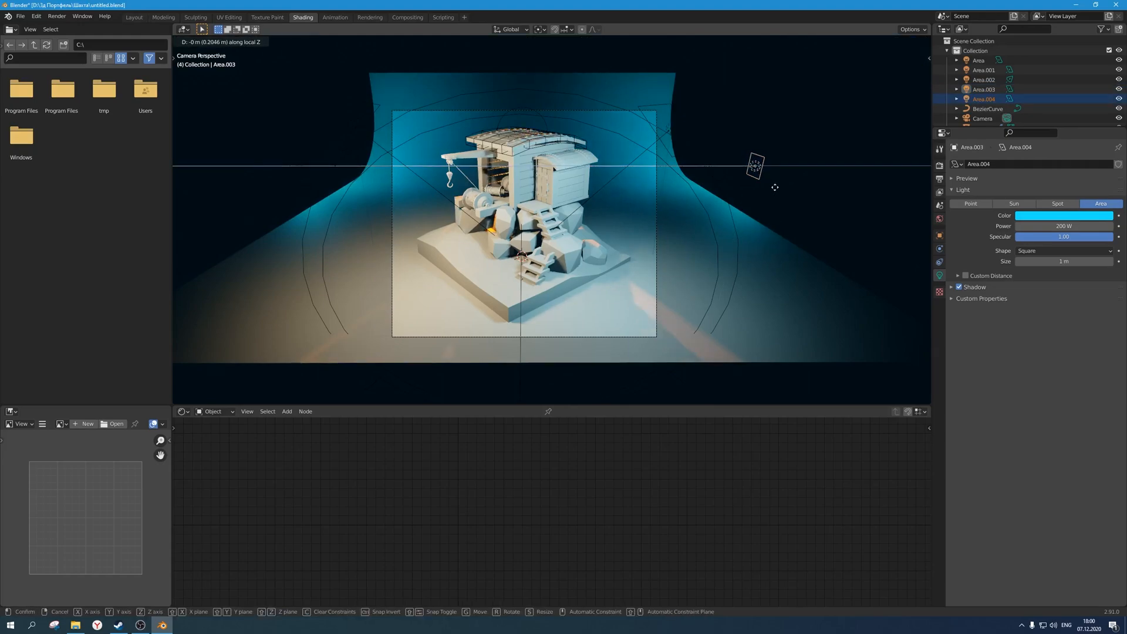
{"action": "left_click", "coordinate": [794, 190]}
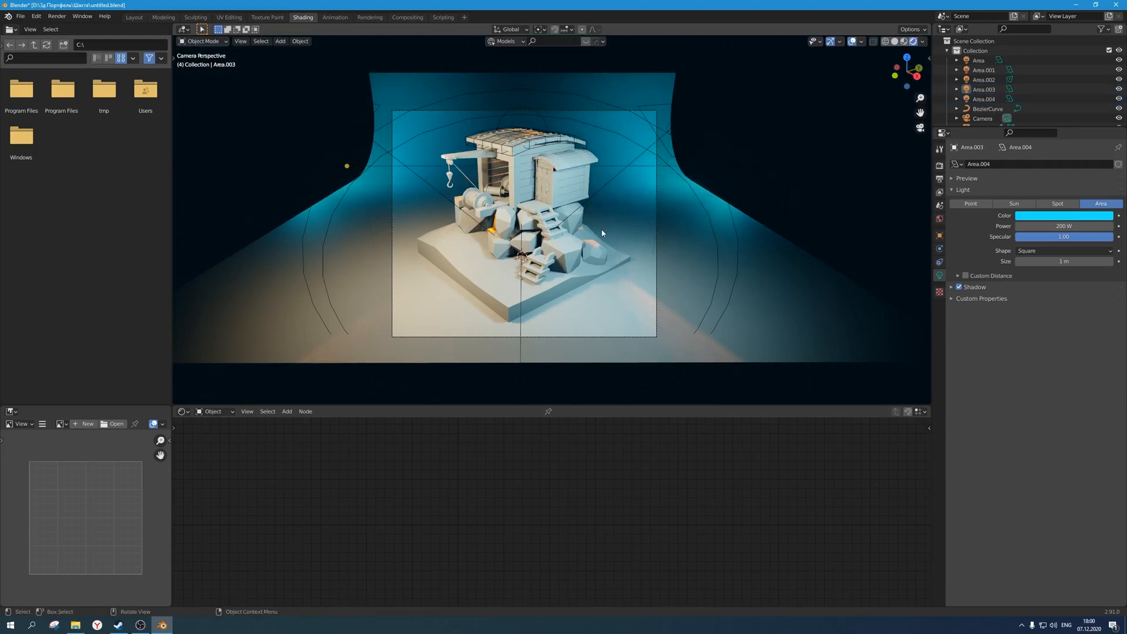
Save the file and examine the two-sided blue backdrop lighting from the camera with overlays hidden, and from around the scene.
{"action": "scroll", "coordinate": [601, 228], "scroll_direction": "up", "scroll_amount": 2}
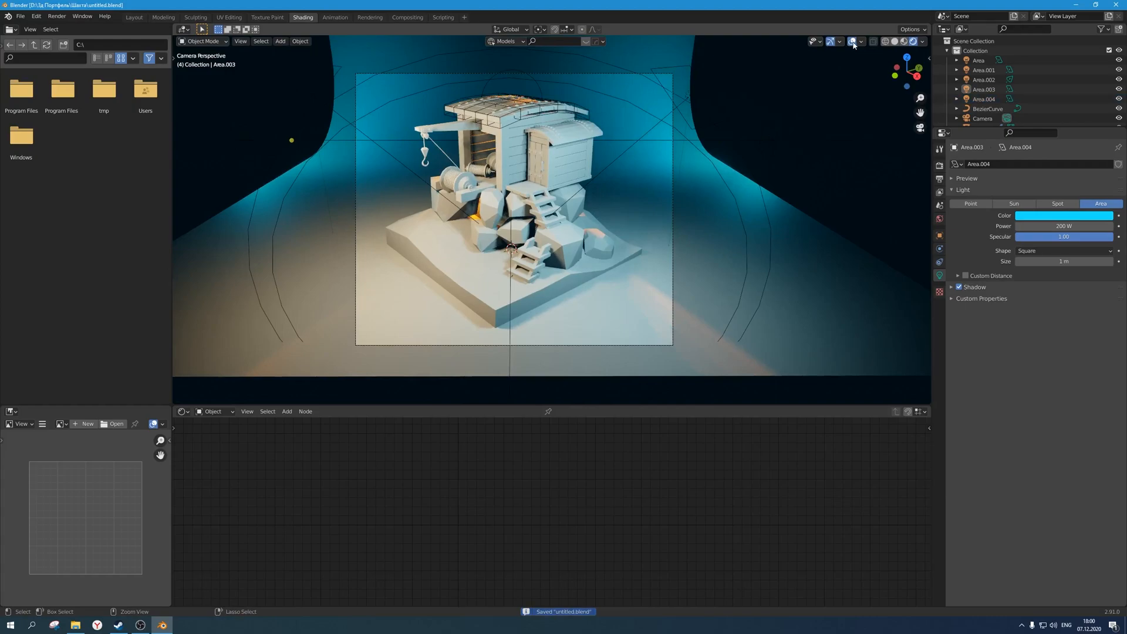
{"action": "left_click", "coordinate": [852, 41]}
{"action": "scroll", "coordinate": [667, 184], "scroll_direction": "up", "scroll_amount": 1}
{"action": "scroll", "coordinate": [649, 180], "scroll_direction": "down", "scroll_amount": 1}
{"action": "middle_click_drag", "start_coordinate": [631, 172], "coordinate": [631, 190], "text": "shift"}
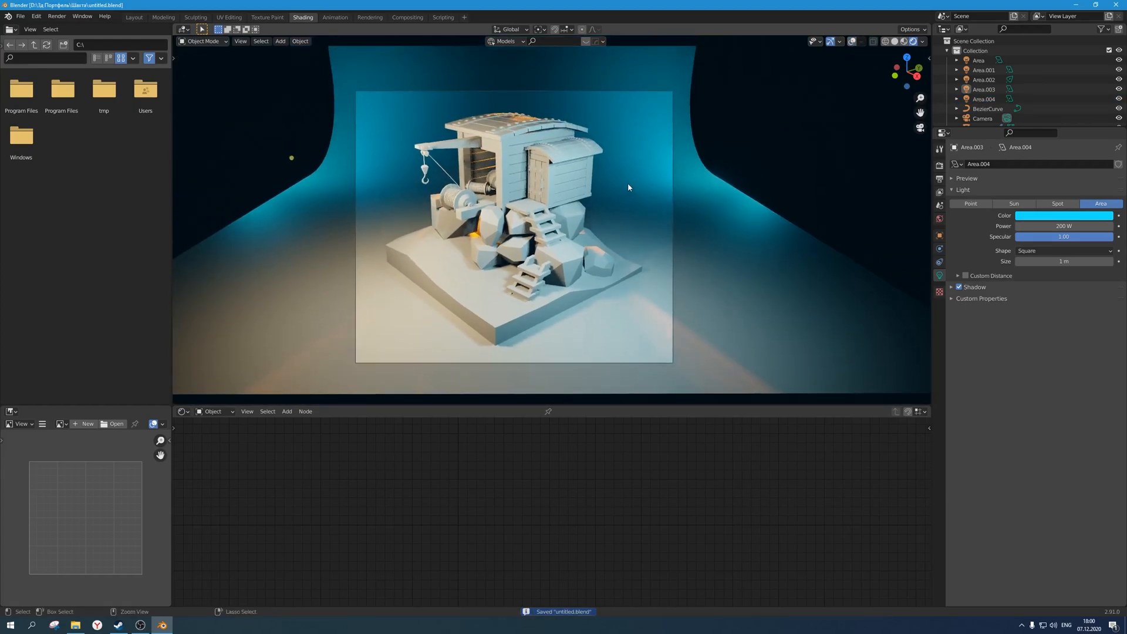
{"action": "scroll", "coordinate": [630, 187], "scroll_direction": "up", "scroll_amount": 1}
{"action": "scroll", "coordinate": [629, 188], "scroll_direction": "down", "scroll_amount": 2}
{"action": "scroll", "coordinate": [629, 190], "scroll_direction": "down", "scroll_amount": 1}
{"action": "scroll", "coordinate": [629, 184], "scroll_direction": "up", "scroll_amount": 1}
{"action": "scroll", "coordinate": [628, 185], "scroll_direction": "down", "scroll_amount": 2}
{"action": "scroll", "coordinate": [560, 221], "scroll_direction": "up", "scroll_amount": 2}
{"action": "middle_click_drag", "start_coordinate": [560, 222], "coordinate": [614, 241]}
{"action": "scroll", "coordinate": [613, 209], "scroll_direction": "down", "scroll_amount": 6}
{"action": "left_click", "coordinate": [852, 42]}
{"action": "scroll", "coordinate": [719, 138], "scroll_direction": "up", "scroll_amount": 3}
{"action": "middle_click_drag", "start_coordinate": [719, 139], "coordinate": [661, 162]}
Set the color saturation of the 80 W pale blue area light to 0.400.
{"action": "left_click", "coordinate": [637, 189]}
{"action": "scroll", "coordinate": [640, 191], "scroll_direction": "up", "scroll_amount": 1}
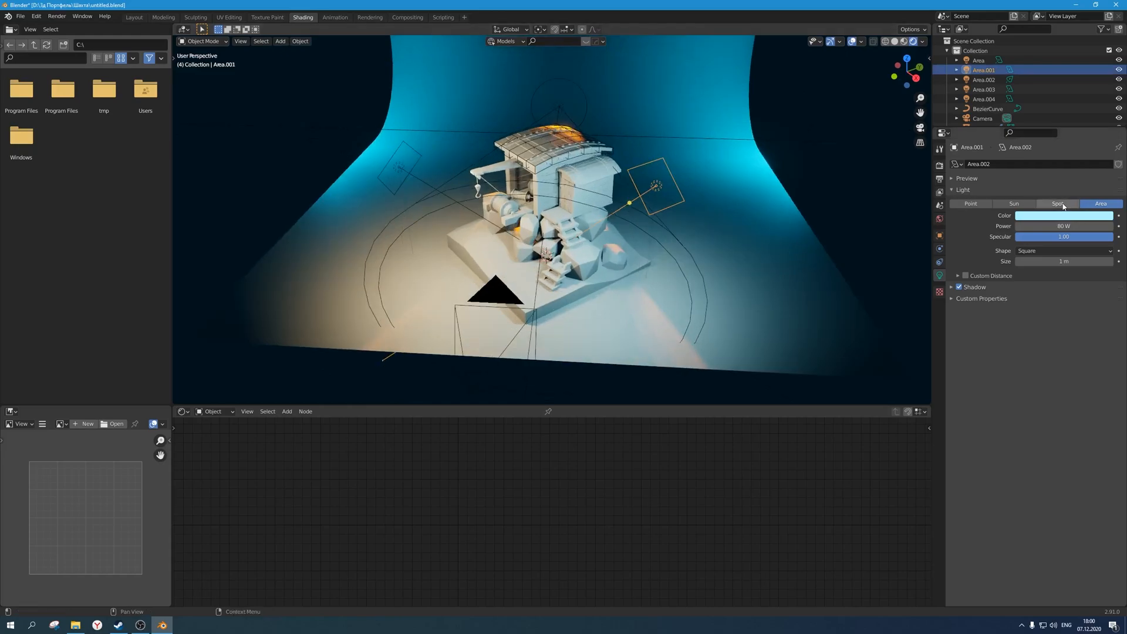
{"action": "left_click", "coordinate": [1052, 218]}
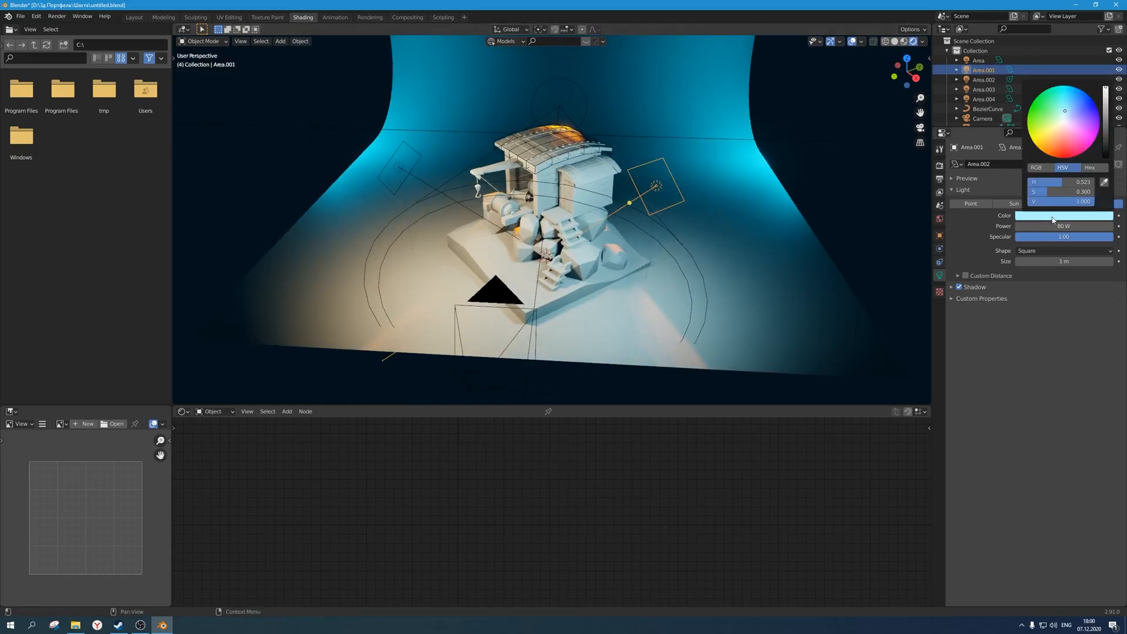
{"action": "left_click", "coordinate": [1069, 192]}
{"action": "type", "text": ".5"}
{"action": "key", "text": "Return"}
{"action": "type", "text": ".4"}
{"action": "key", "text": "Return"}
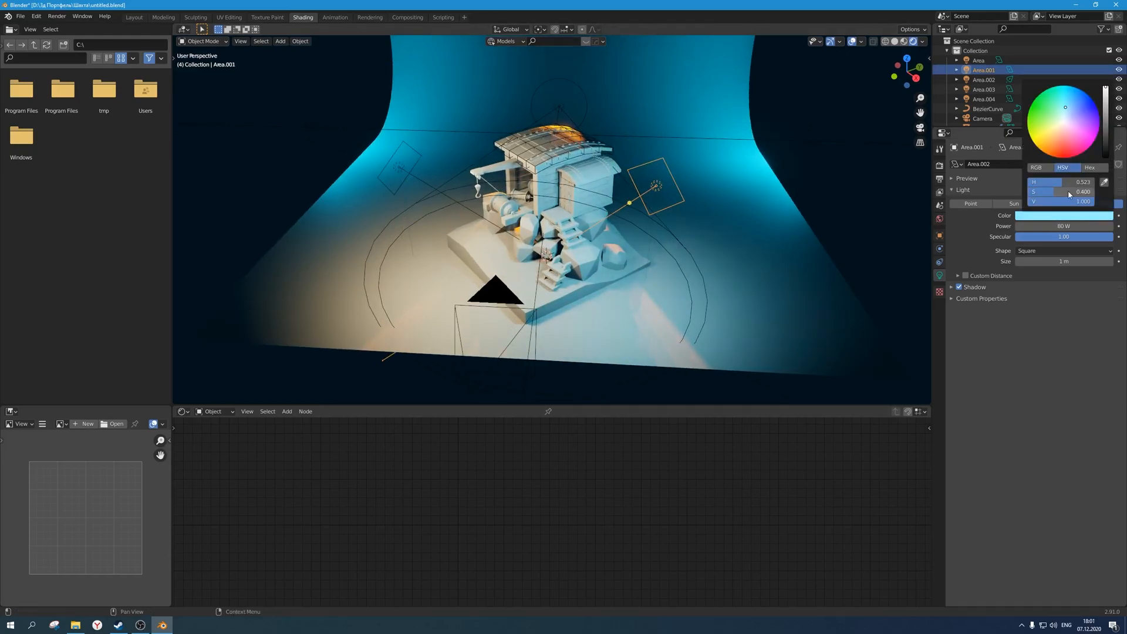
Return to the camera view, save the file and select the blue backdrop light on the cabin side.
{"action": "key", "text": "KP_0"}
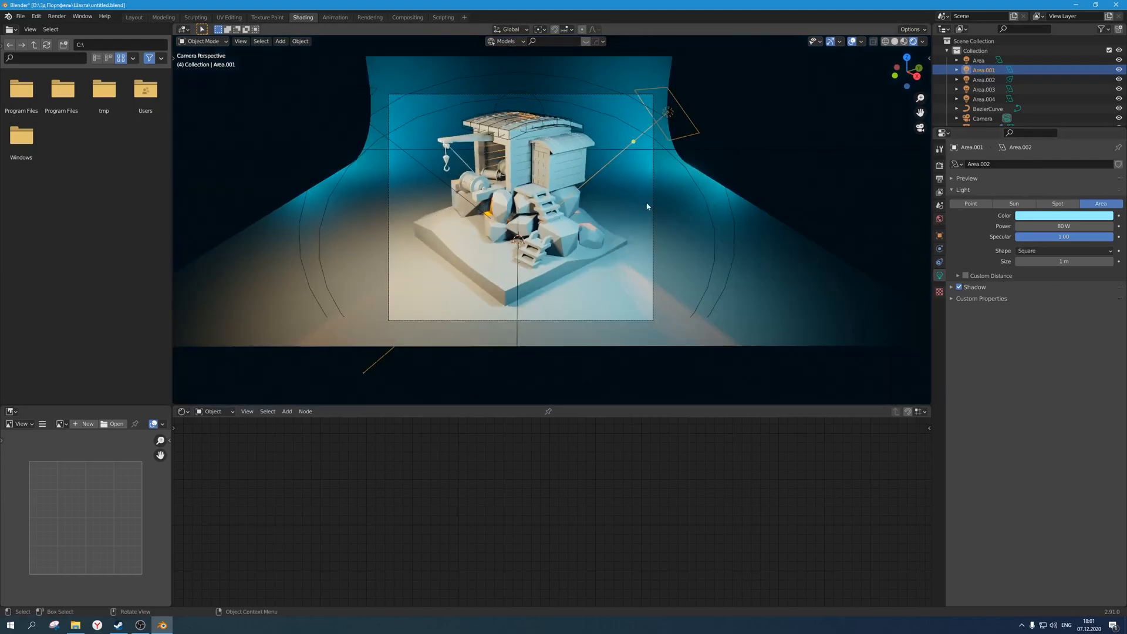
{"action": "key", "text": "ctrl+s"}
{"action": "left_click", "coordinate": [809, 125]}
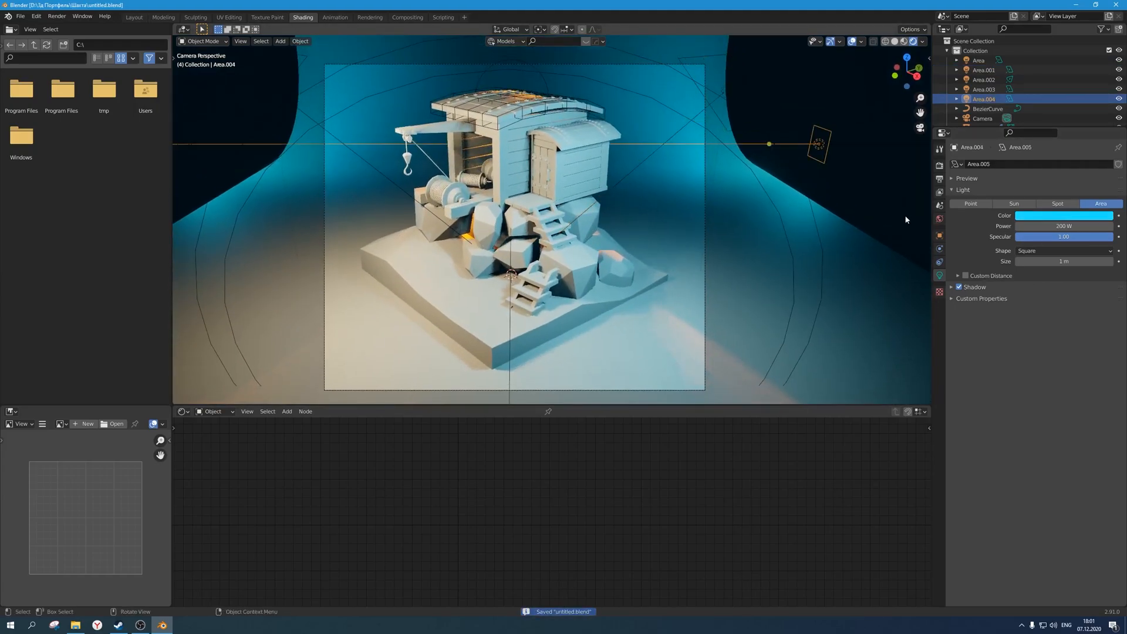
Try setting the world background strength to 0 and compare the scene with and without the change.
{"action": "left_click", "coordinate": [939, 218]}
{"action": "left_click", "coordinate": [1066, 237]}
{"action": "type", "text": "0"}
{"action": "key", "text": "Return"}
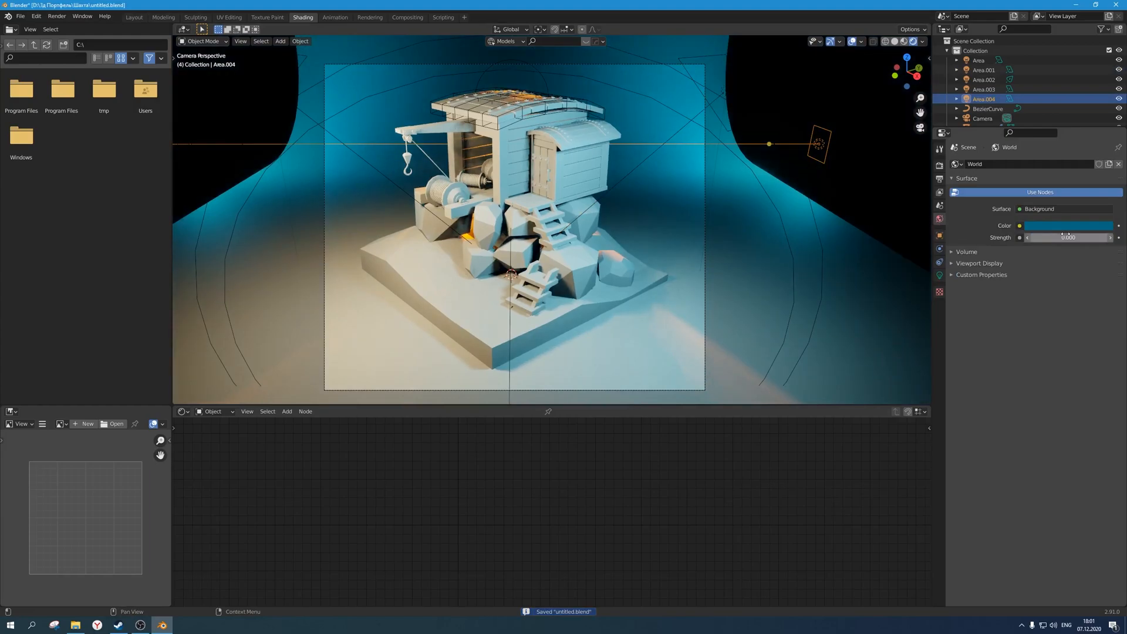
{"action": "key", "text": "ctrl+z"}
{"action": "key", "text": "ctrl+shift+z"}
{"action": "key", "text": "ctrl+z"}
Set the base color of the hut's plank material to orange with hue 0.063 and saturation about 0.6.
{"action": "scroll", "coordinate": [542, 209], "scroll_direction": "up", "scroll_amount": 1}
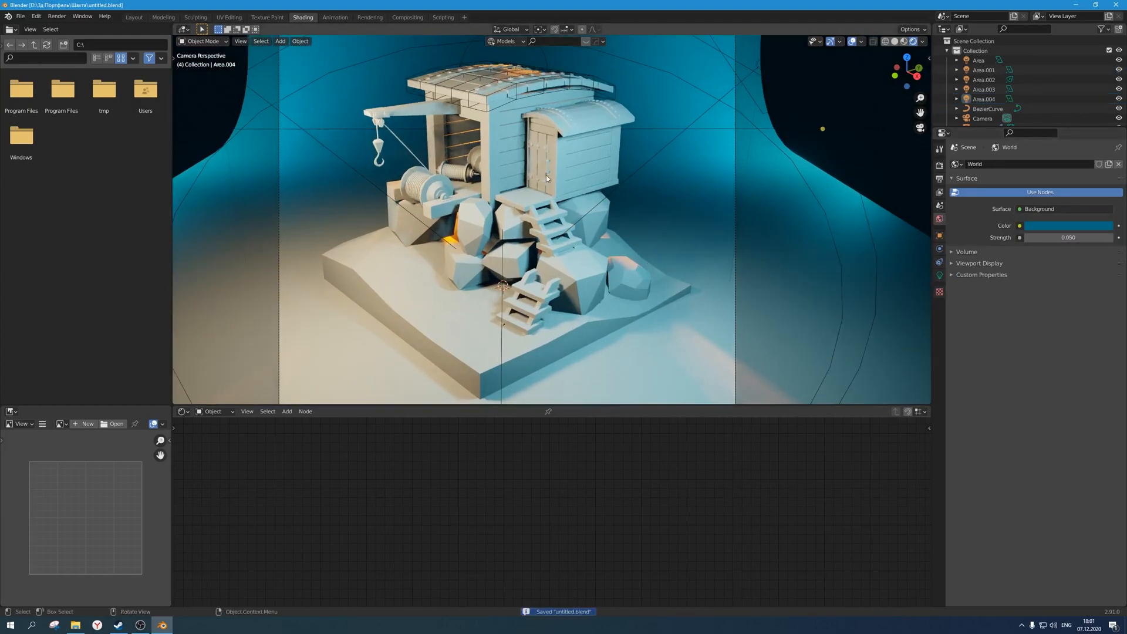
{"action": "left_click", "coordinate": [541, 210]}
{"action": "middle_click_drag", "start_coordinate": [549, 441], "coordinate": [515, 472]}
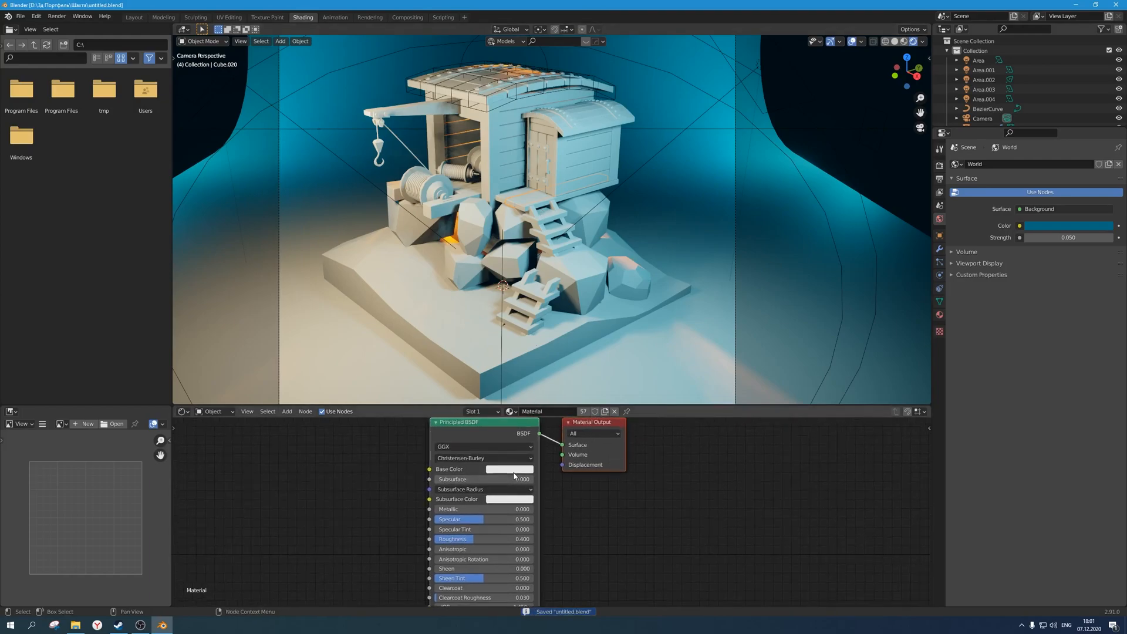
{"action": "left_click", "coordinate": [515, 469]}
{"action": "left_click_drag", "start_coordinate": [527, 380], "coordinate": [517, 390]}
{"action": "left_click_drag", "start_coordinate": [524, 435], "coordinate": [520, 435]}
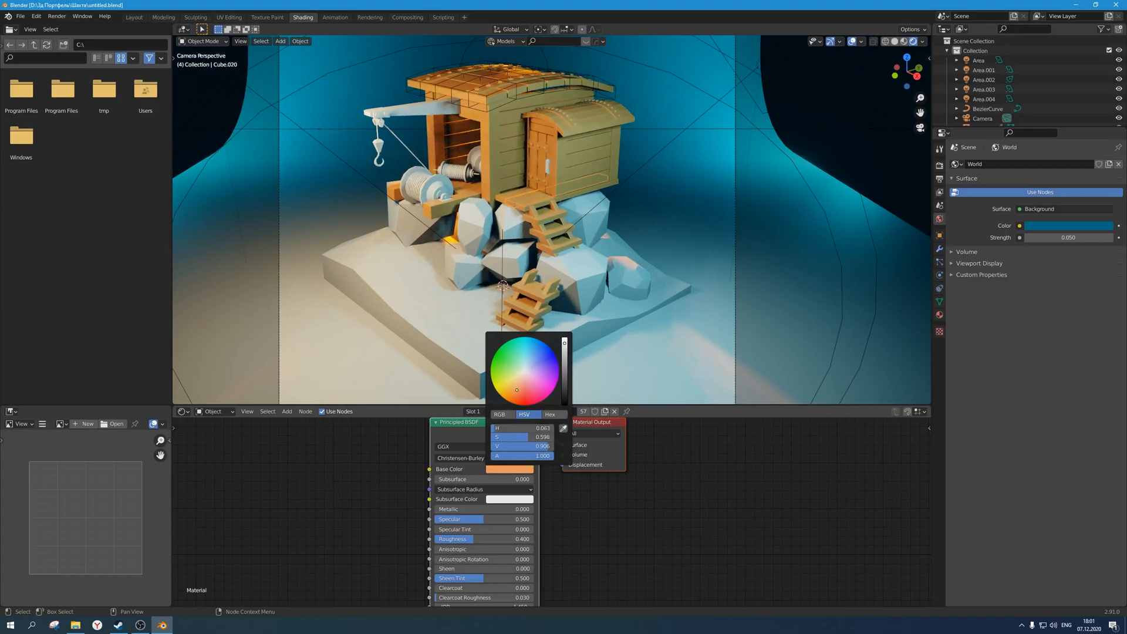
Refine the hut material's orange base color to hue 0.084, saturation 0.577 and value about 0.91.
{"action": "left_click", "coordinate": [507, 470]}
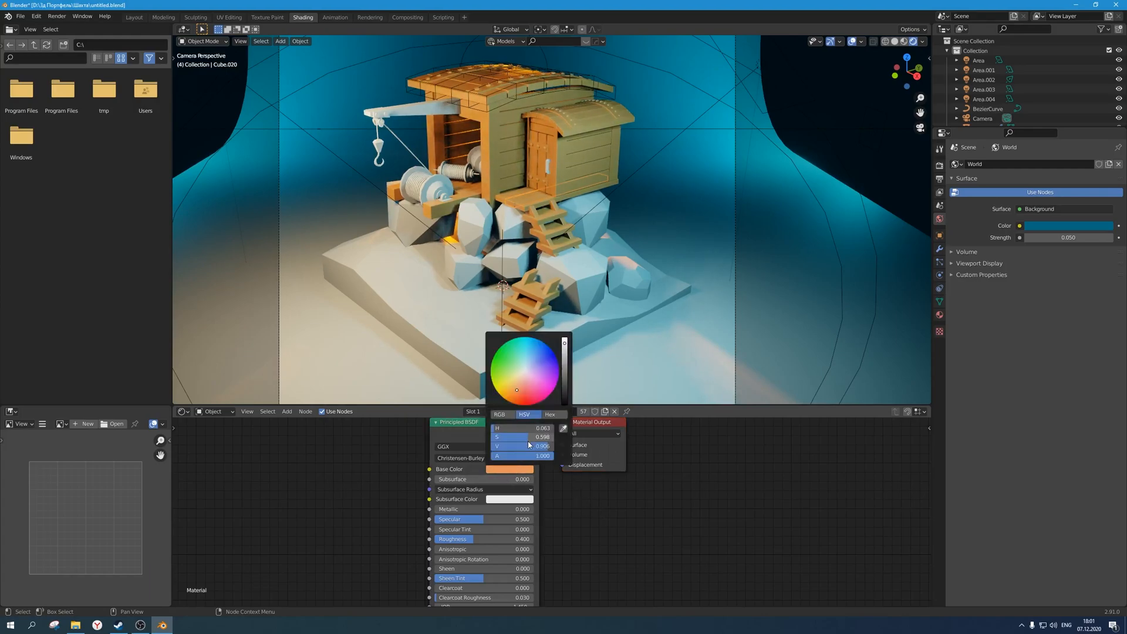
{"action": "left_click_drag", "start_coordinate": [522, 437], "coordinate": [517, 437]}
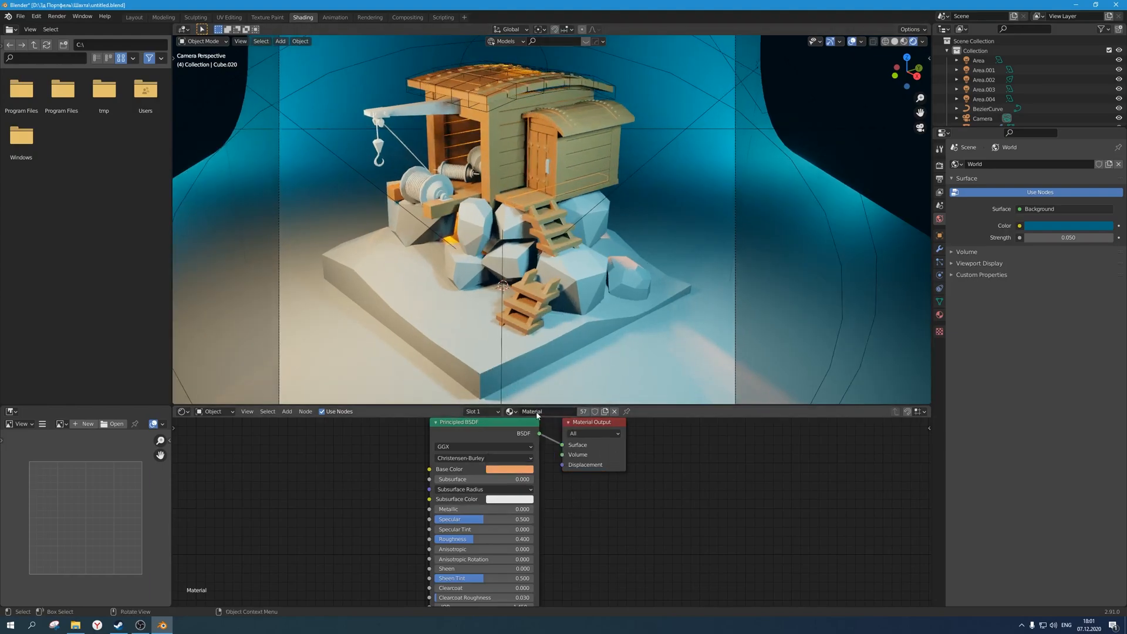
{"action": "left_click", "coordinate": [512, 469]}
{"action": "mouse_move", "coordinate": [528, 438]}
{"action": "left_mouse_down"}
{"action": "mouse_move", "coordinate": [519, 450]}
{"action": "mouse_move", "coordinate": [546, 450]}
{"action": "mouse_move", "coordinate": [505, 433]}
{"action": "mouse_move", "coordinate": [517, 433]}
{"action": "left_mouse_up"}
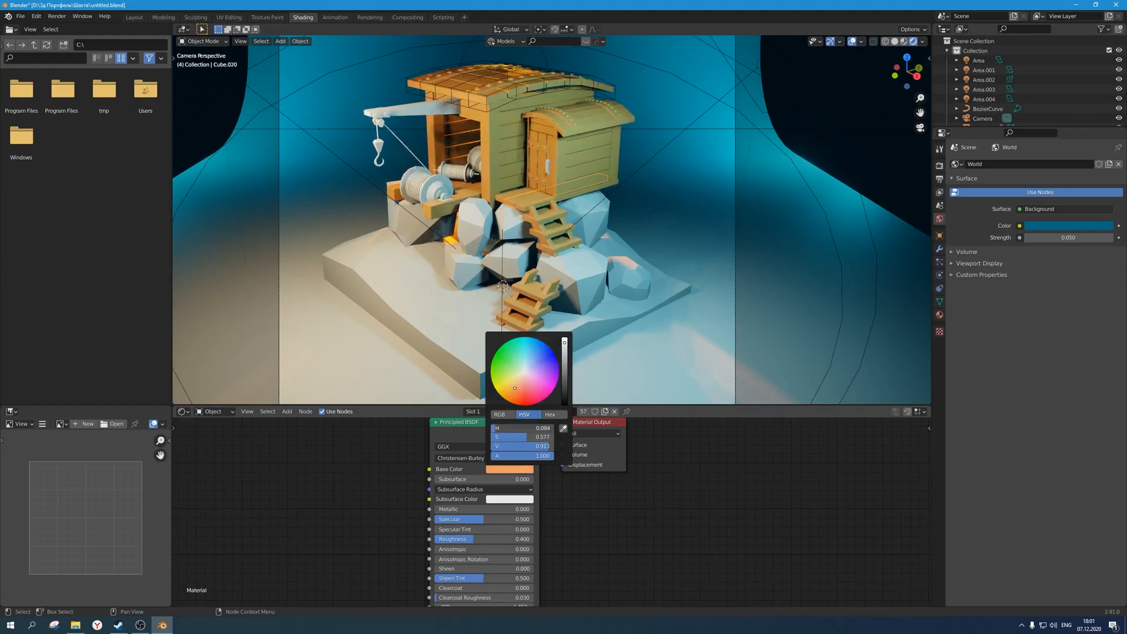
Lower the 80 W pale blue area light along the global Z axis to near ground level beside the base.
{"action": "scroll", "coordinate": [569, 206], "scroll_direction": "down", "scroll_amount": 1}
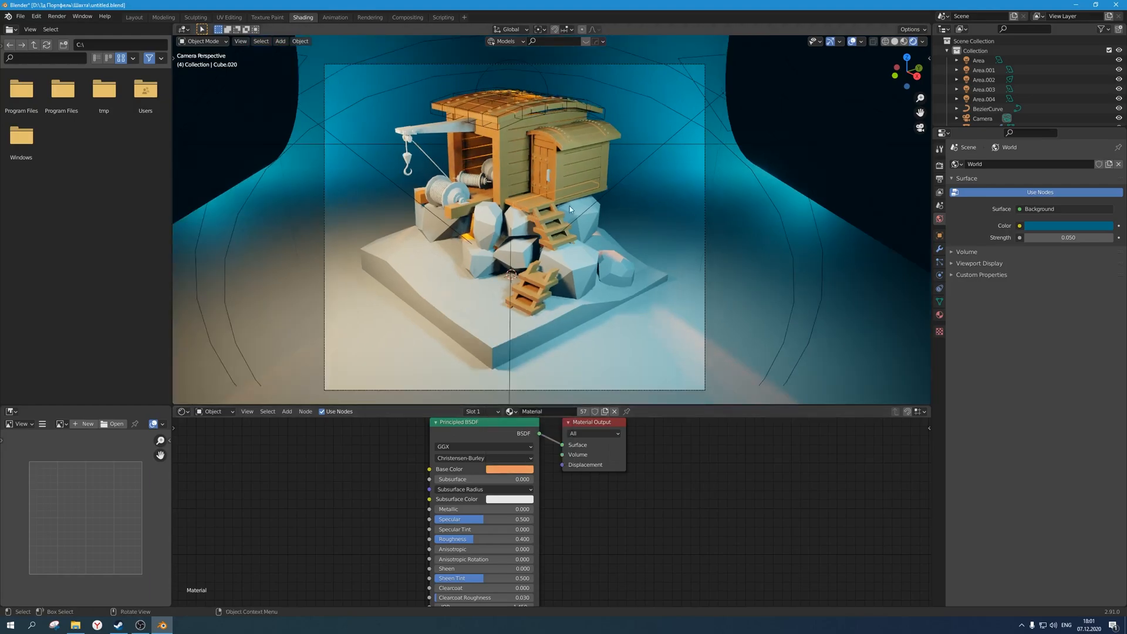
{"action": "left_click", "coordinate": [629, 177]}
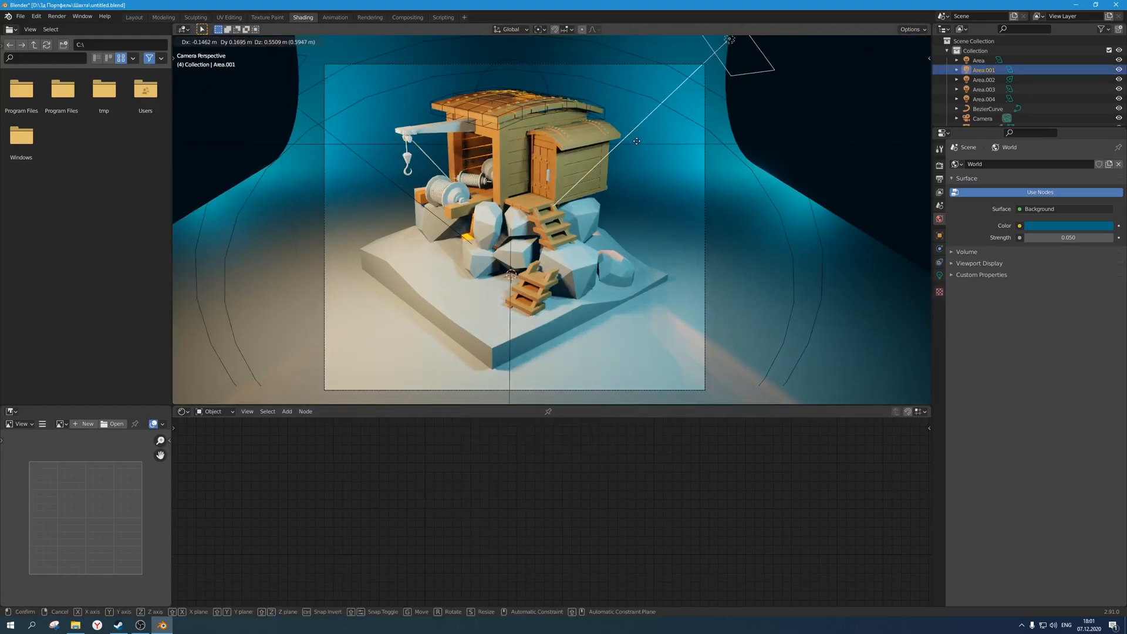
{"action": "key", "text": "g"}
{"action": "key", "text": "z"}
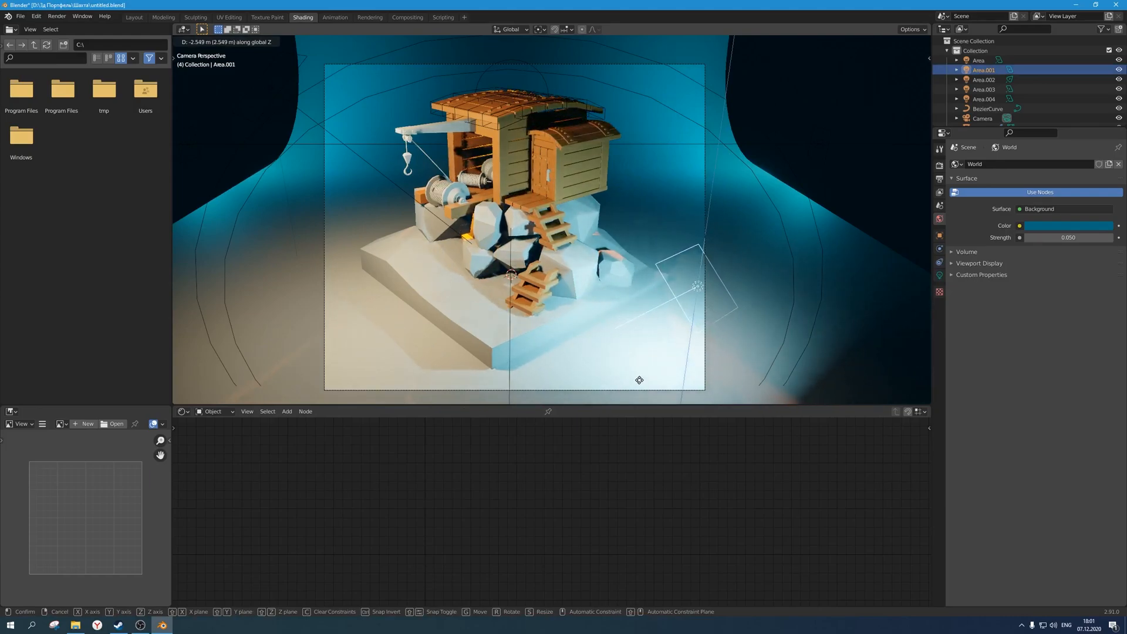
{"action": "left_click", "coordinate": [664, 329]}
Rotate the lowered pale blue light an effective 45° about its local X axis toward the hut.
{"action": "key", "text": "r"}
{"action": "key", "text": "x"}
{"action": "key", "text": "x"}
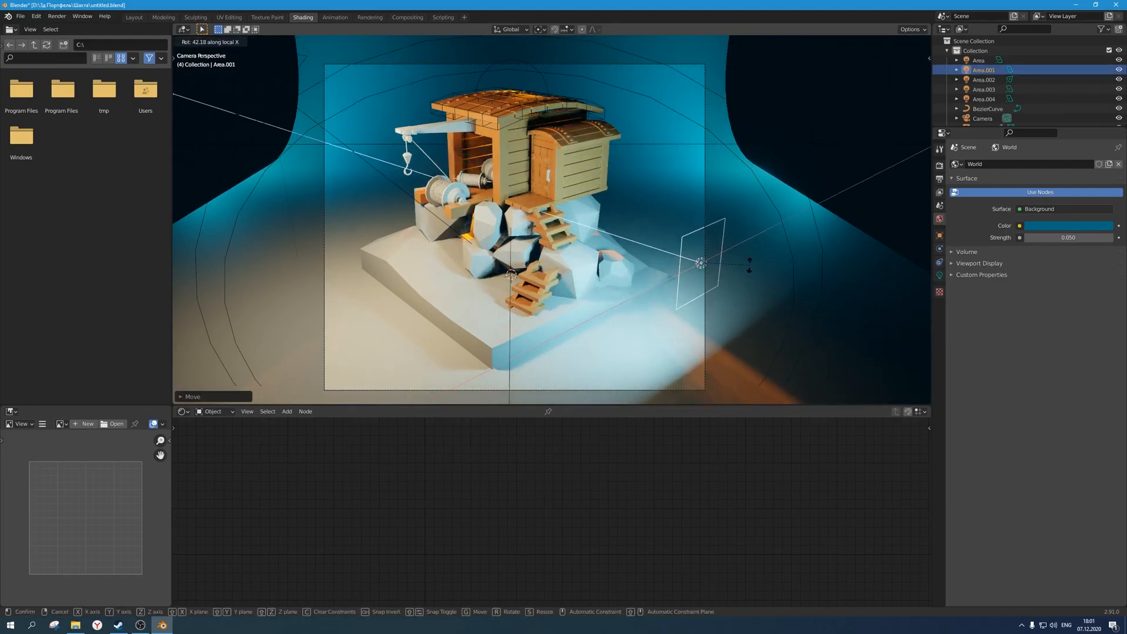
{"action": "type", "text": "90"}
{"action": "key", "text": "Return"}
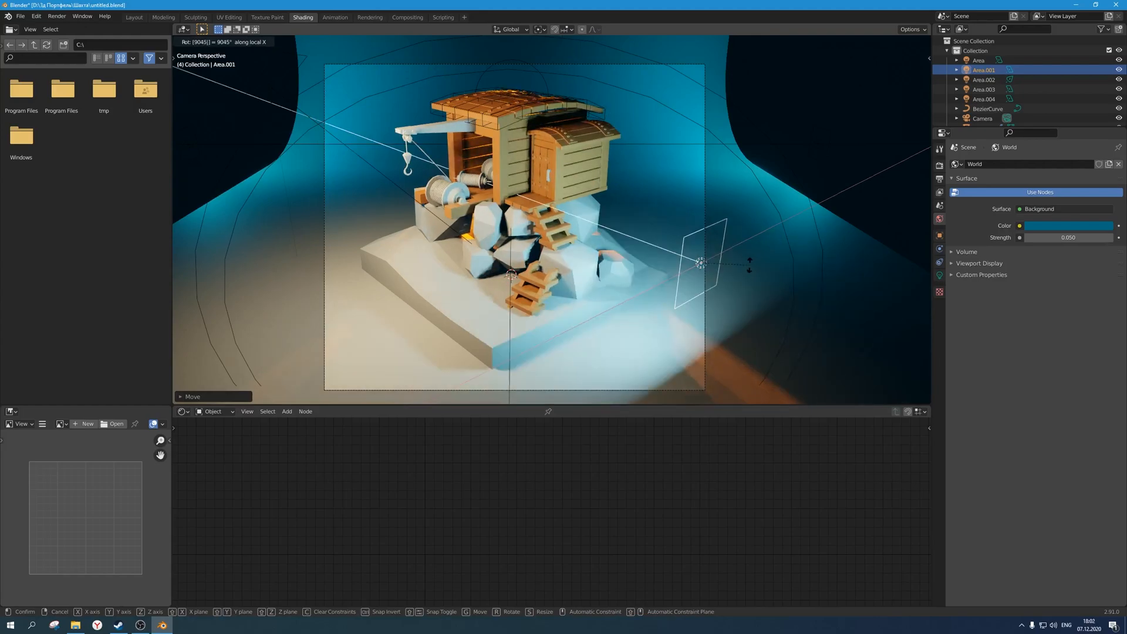
Move the pale blue light away from the hut along its local Z axis and adjust its height along global Z.
{"action": "key", "text": "g"}
{"action": "key", "text": "z"}
{"action": "key", "text": "z"}
{"action": "key", "text": "z"}
{"action": "key", "text": "z"}
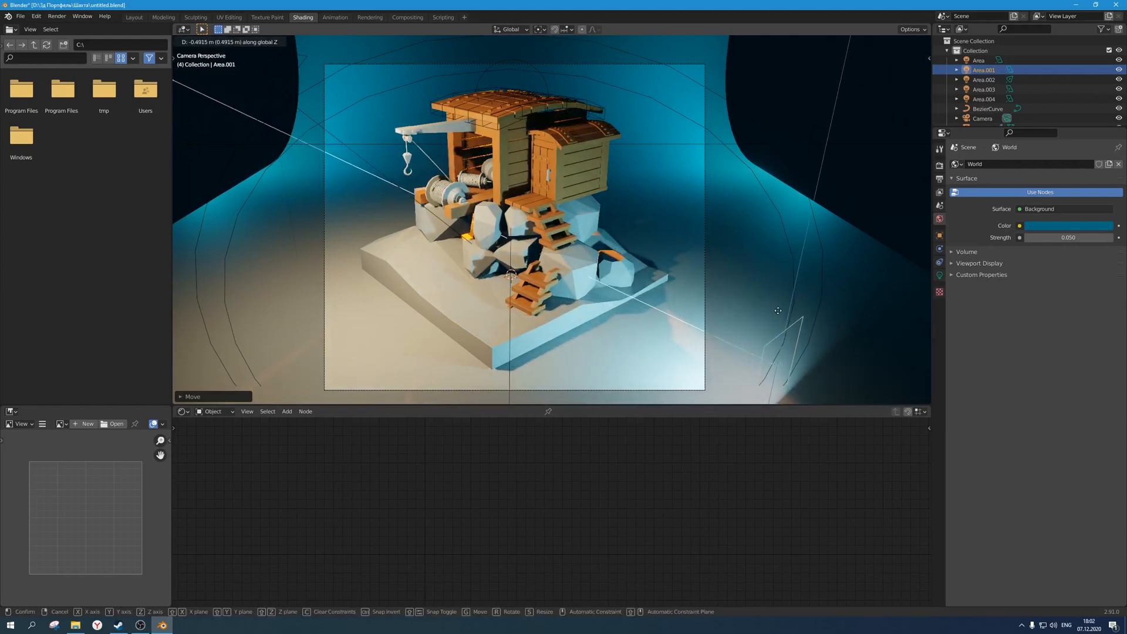
{"action": "left_click", "coordinate": [783, 284]}
Set the power of the warm area light on the crane side to 150 W.
{"action": "scroll", "coordinate": [383, 197], "scroll_direction": "down", "scroll_amount": 3}
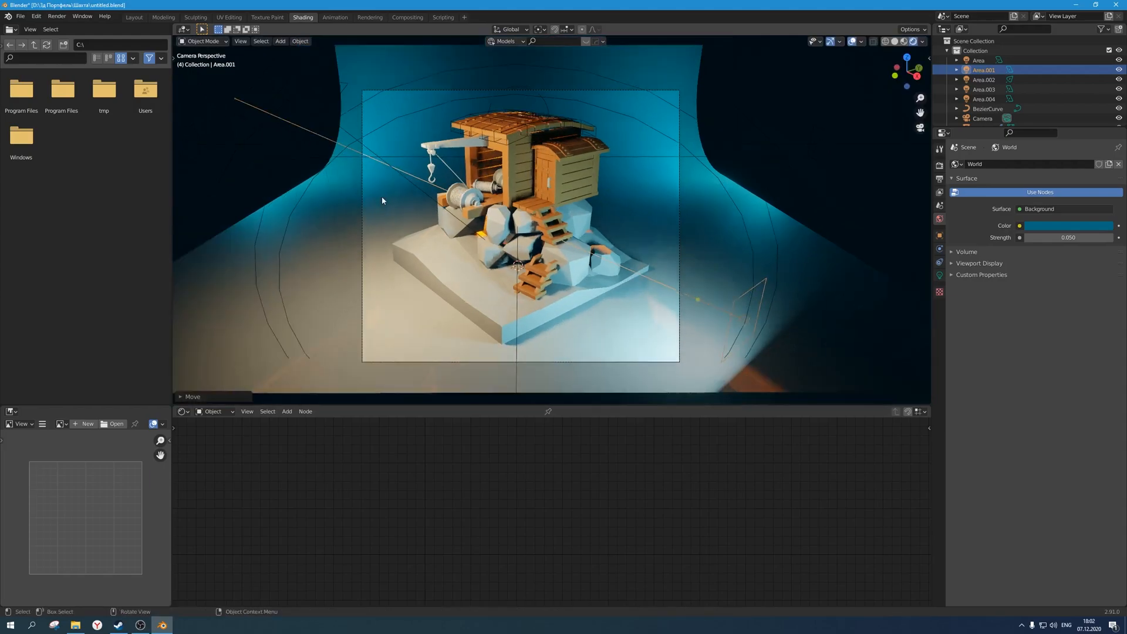
{"action": "left_click", "coordinate": [418, 175]}
{"action": "scroll", "coordinate": [470, 194], "scroll_direction": "up", "scroll_amount": 2}
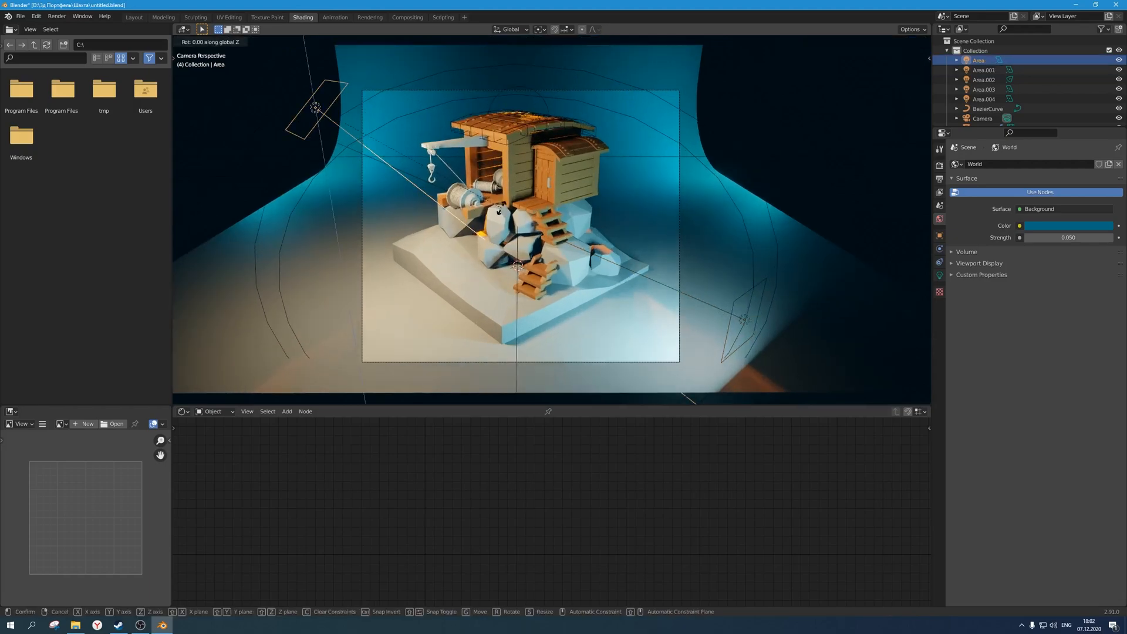
{"action": "left_click", "coordinate": [939, 276]}
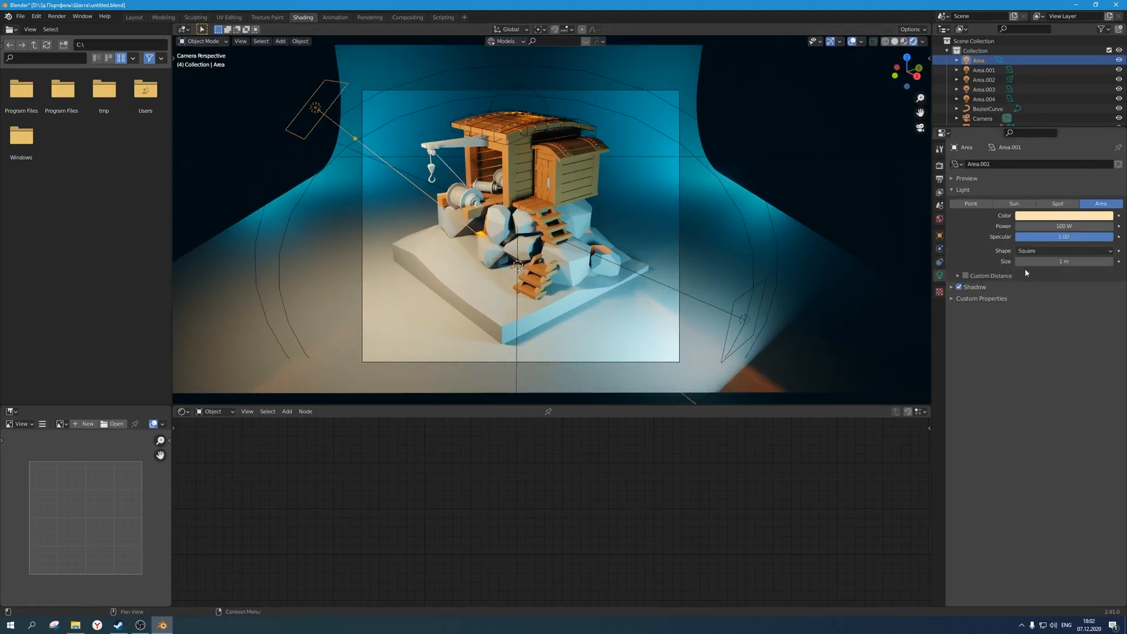
{"action": "left_click", "coordinate": [1050, 222]}
{"action": "type", "text": "150"}
{"action": "key", "text": "Return"}
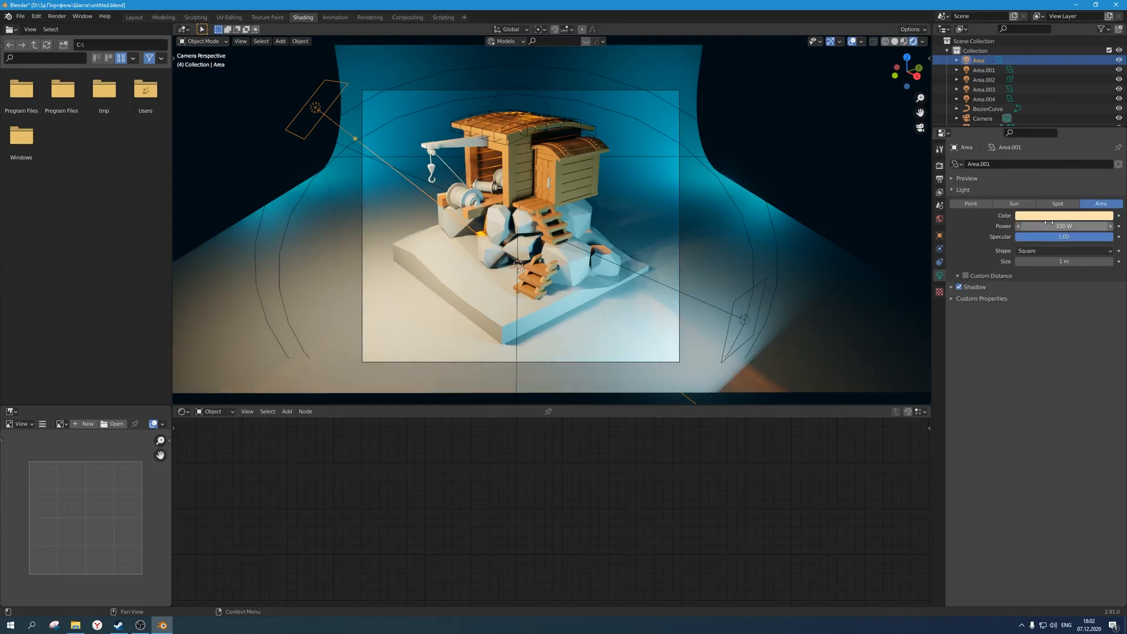
Set the transform pivot to the 3D cursor and rotate the warm area light 30° around the global Z axis.
{"action": "scroll", "coordinate": [657, 224], "scroll_direction": "down", "scroll_amount": 1}
{"action": "key", "text": "r"}
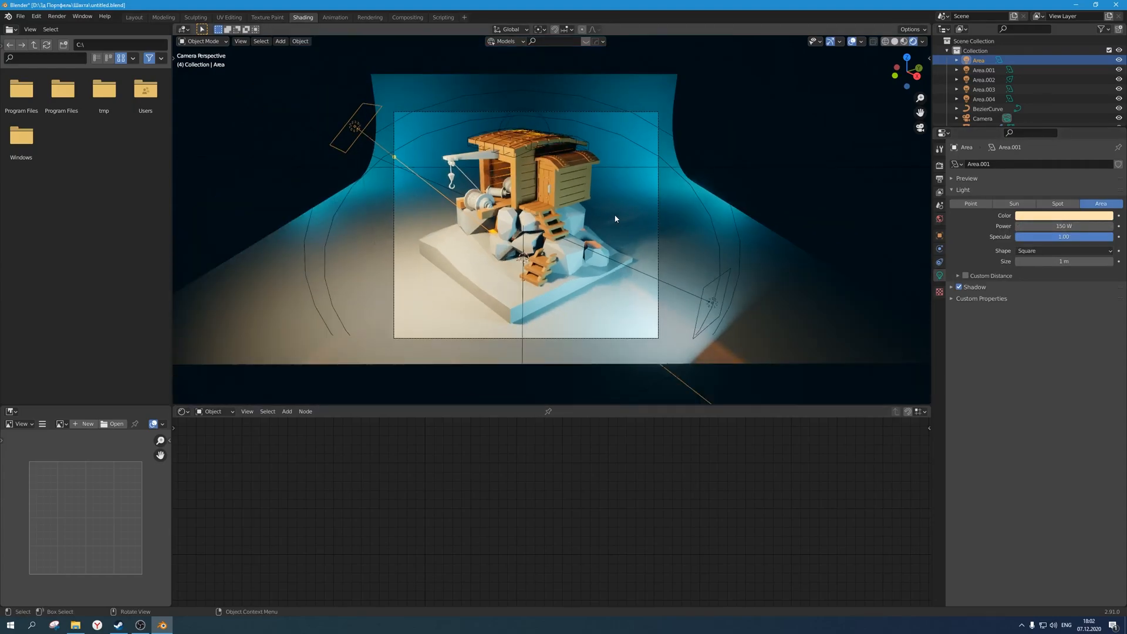
{"action": "key", "text": "Escape"}
{"action": "key", "text": "period"}
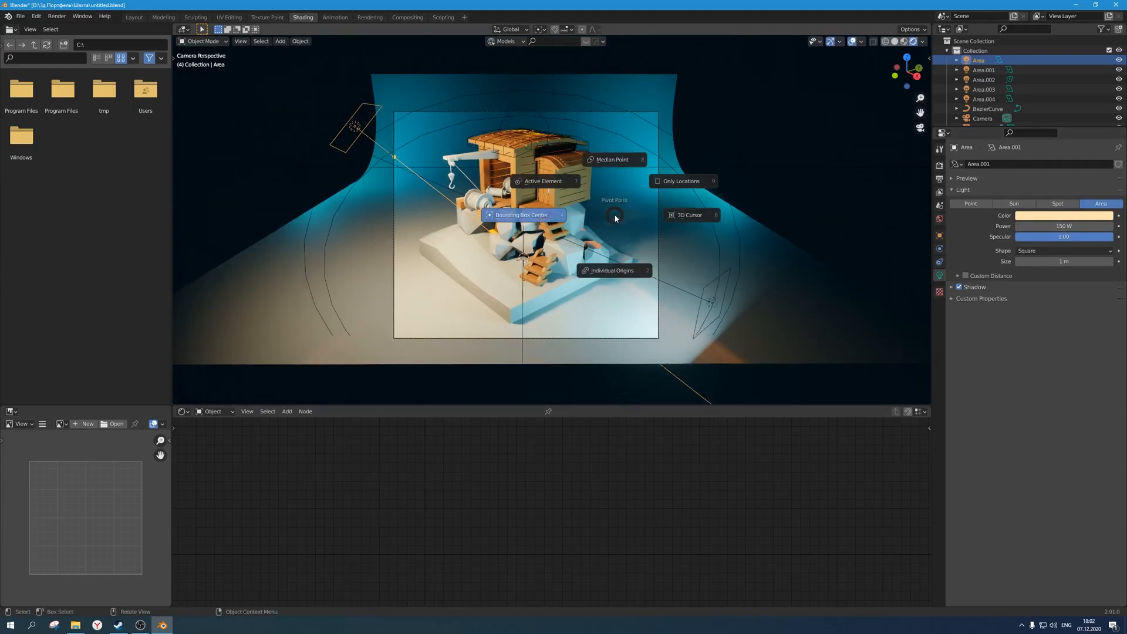
{"action": "left_click", "coordinate": [679, 215]}
{"action": "key", "text": "r"}
{"action": "key", "text": "Escape"}
{"action": "key", "text": "r"}
{"action": "key", "text": "z"}
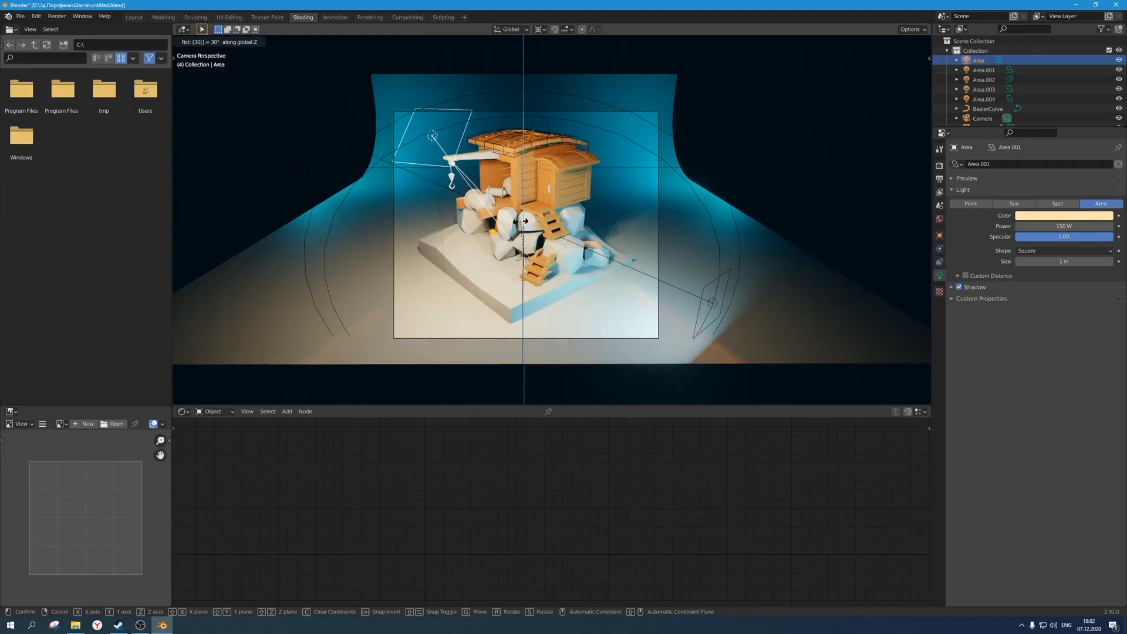
{"action": "left_click", "coordinate": [523, 223]}
Set the warm area light's power to 100 W.
{"action": "scroll", "coordinate": [521, 224], "scroll_direction": "up", "scroll_amount": 1}
{"action": "scroll", "coordinate": [521, 224], "scroll_direction": "up", "scroll_amount": 1}
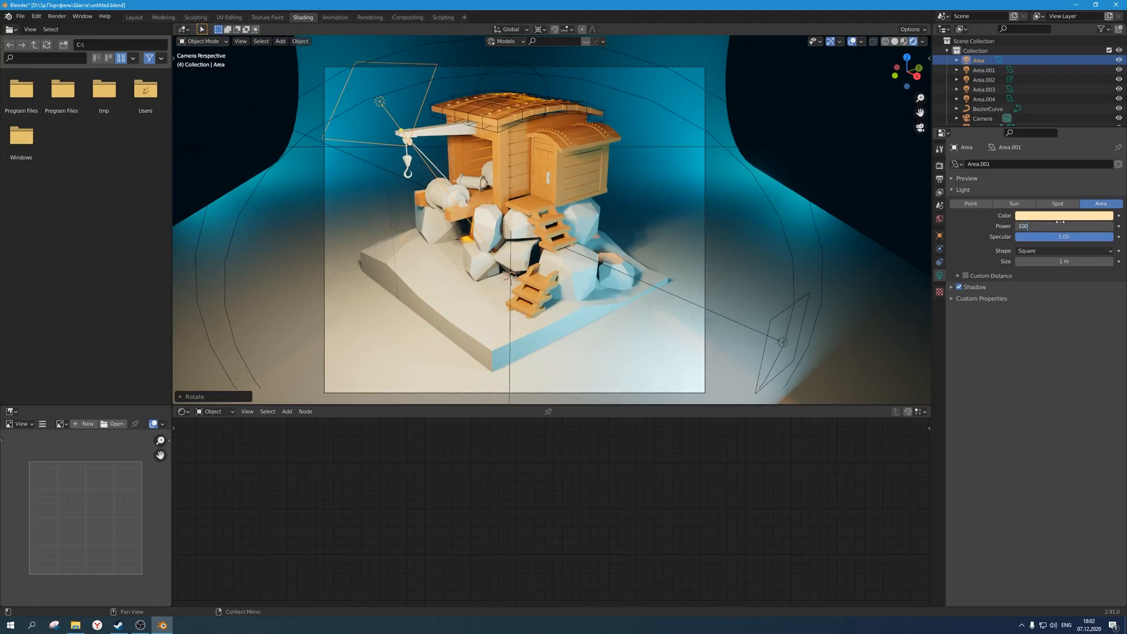
{"action": "key", "text": "Return"}
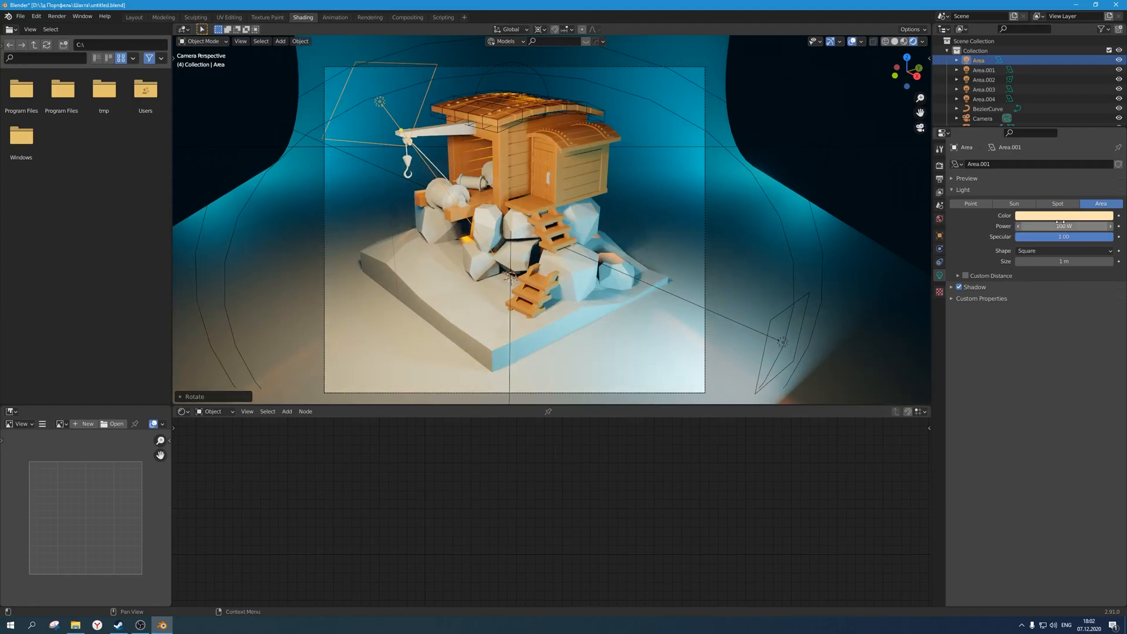
Shift the 80 W pale blue light's color slightly toward cyan and save the file.
{"action": "left_click", "coordinate": [782, 341]}
{"action": "left_click", "coordinate": [1071, 217]}
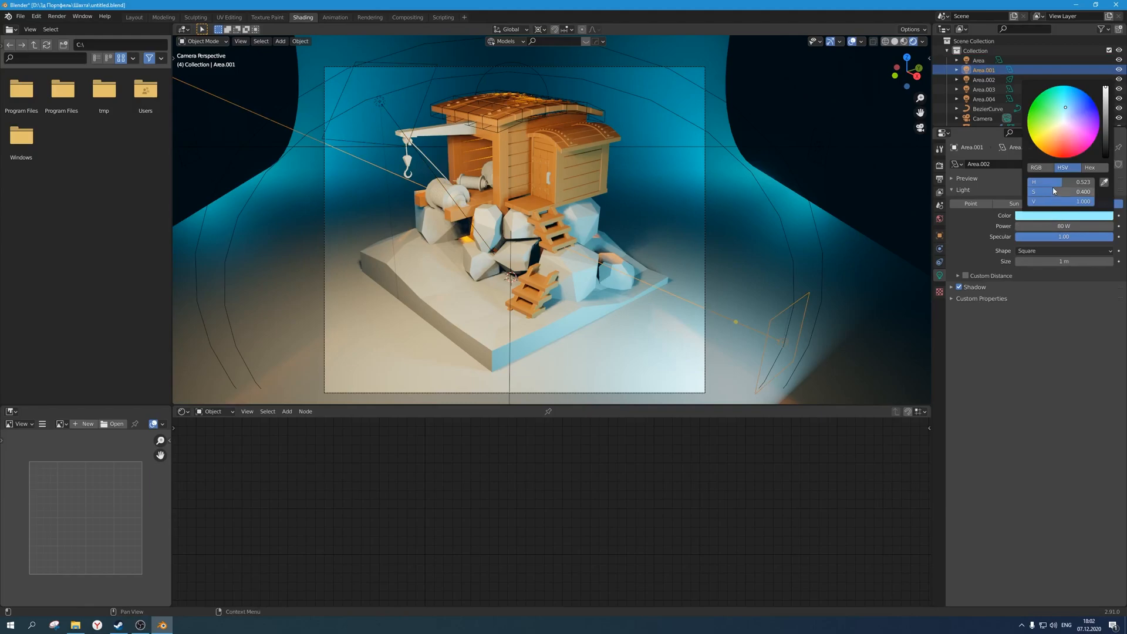
{"action": "left_click_drag", "start_coordinate": [1067, 99], "coordinate": [1063, 105]}
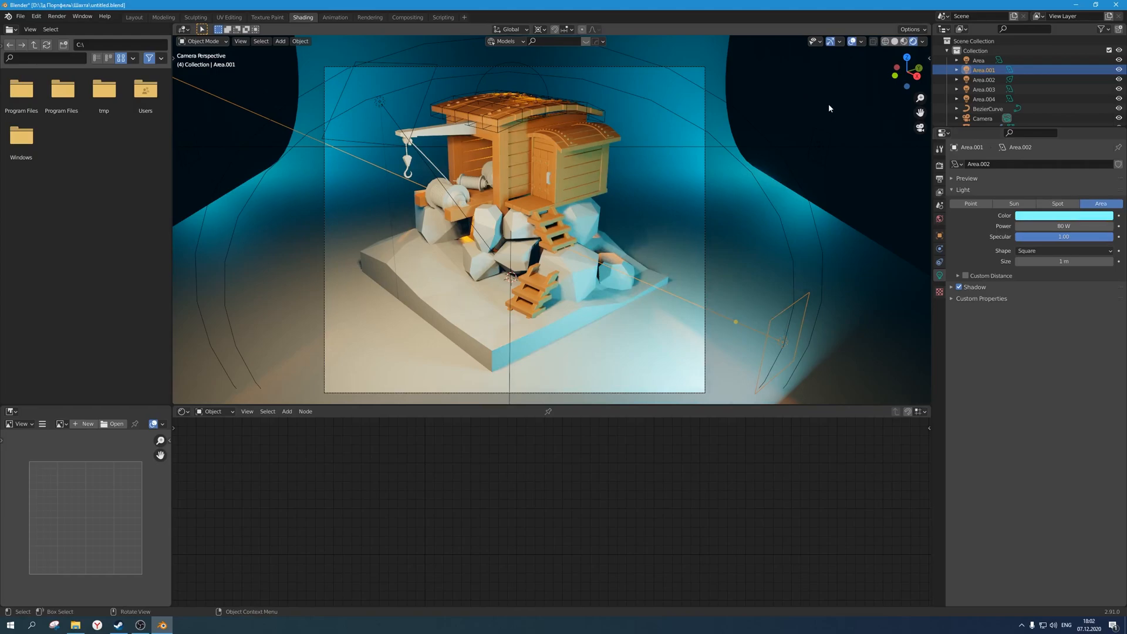
{"action": "key", "text": "ctrl+s"}
Assign the existing orange material named Material to the crane's boom and save the file.
{"action": "scroll", "coordinate": [579, 237], "scroll_direction": "up", "scroll_amount": 2}
{"action": "scroll", "coordinate": [579, 235], "scroll_direction": "down", "scroll_amount": 2}
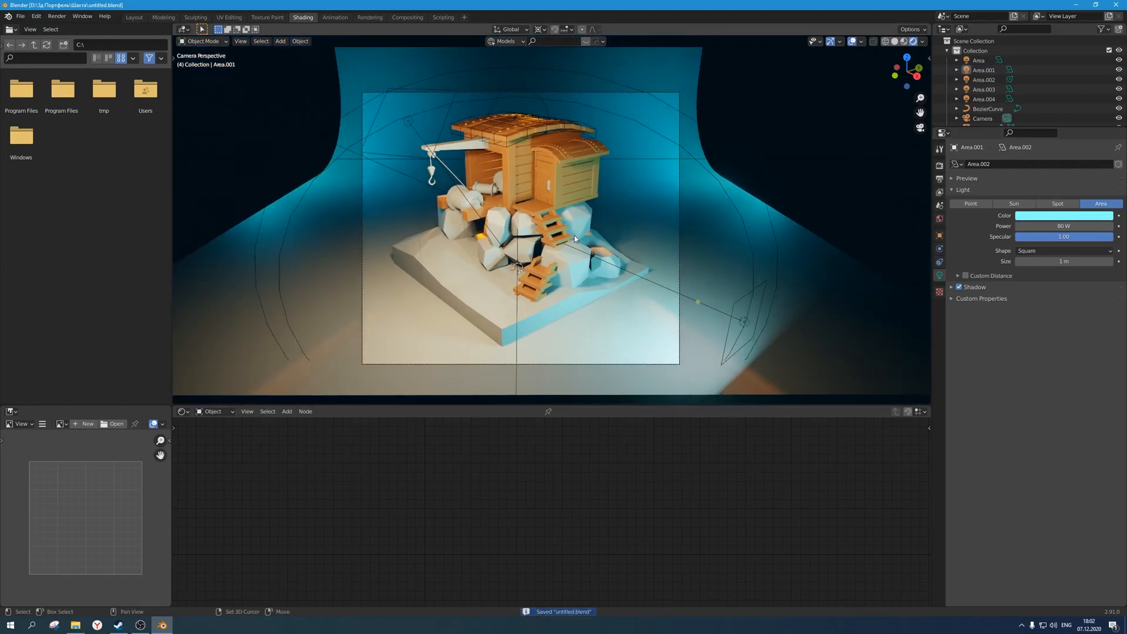
{"action": "left_click", "coordinate": [449, 145]}
{"action": "scroll", "coordinate": [449, 144], "scroll_direction": "up", "scroll_amount": 1}
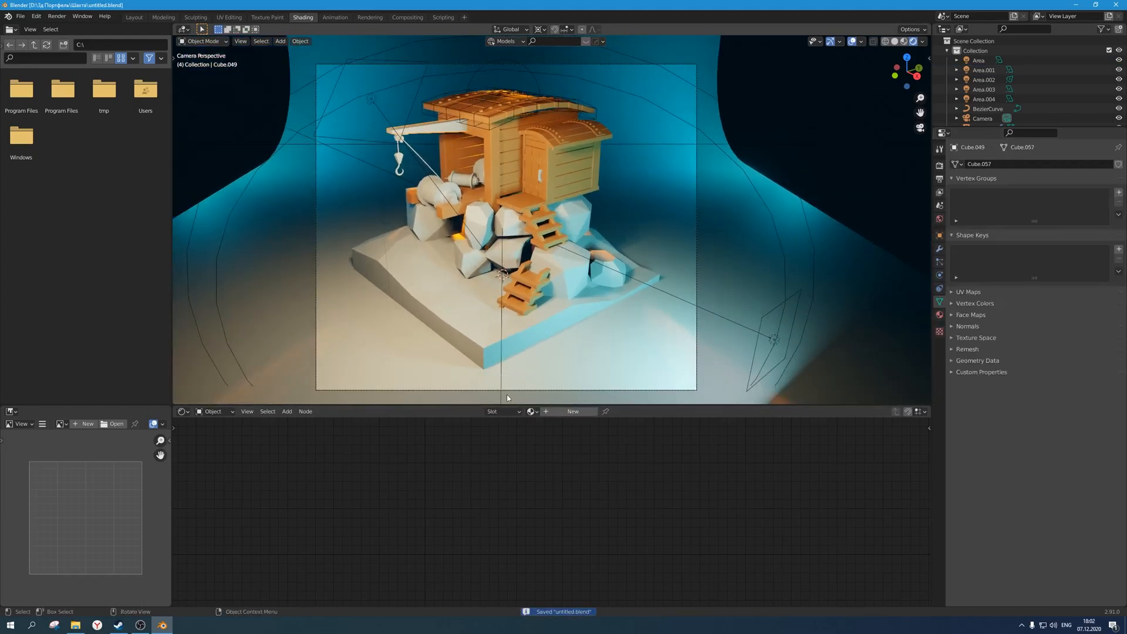
{"action": "left_click", "coordinate": [531, 412]}
{"action": "left_click", "coordinate": [543, 436]}
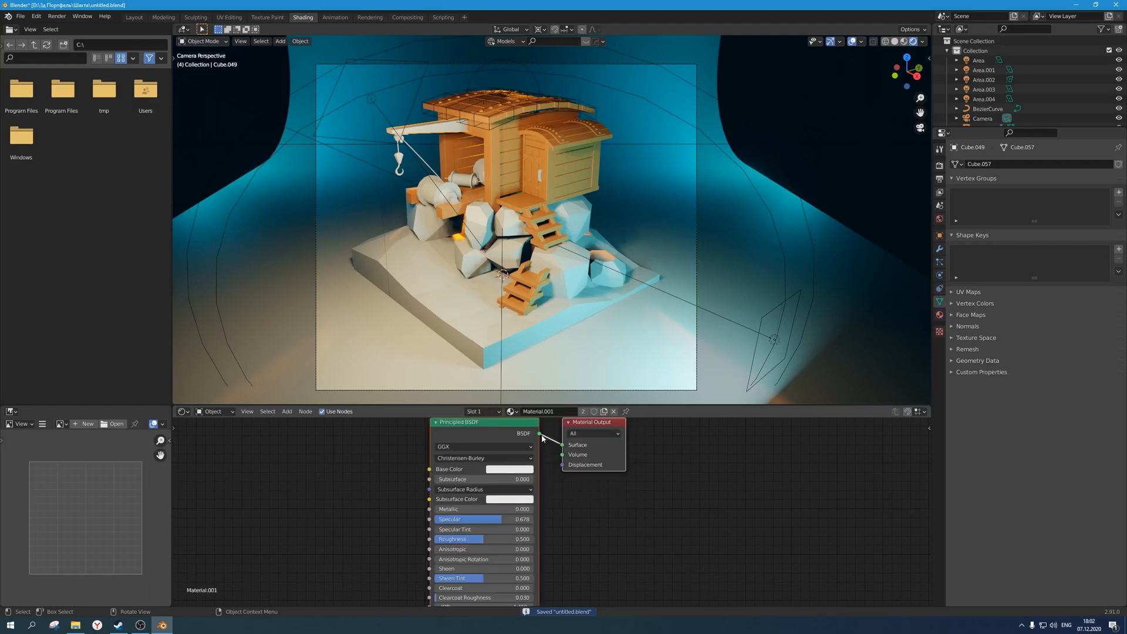
{"action": "key", "text": "ctrl+z"}
{"action": "left_click", "coordinate": [534, 412]}
{"action": "left_click", "coordinate": [546, 426]}
{"action": "key", "text": "ctrl+s"}
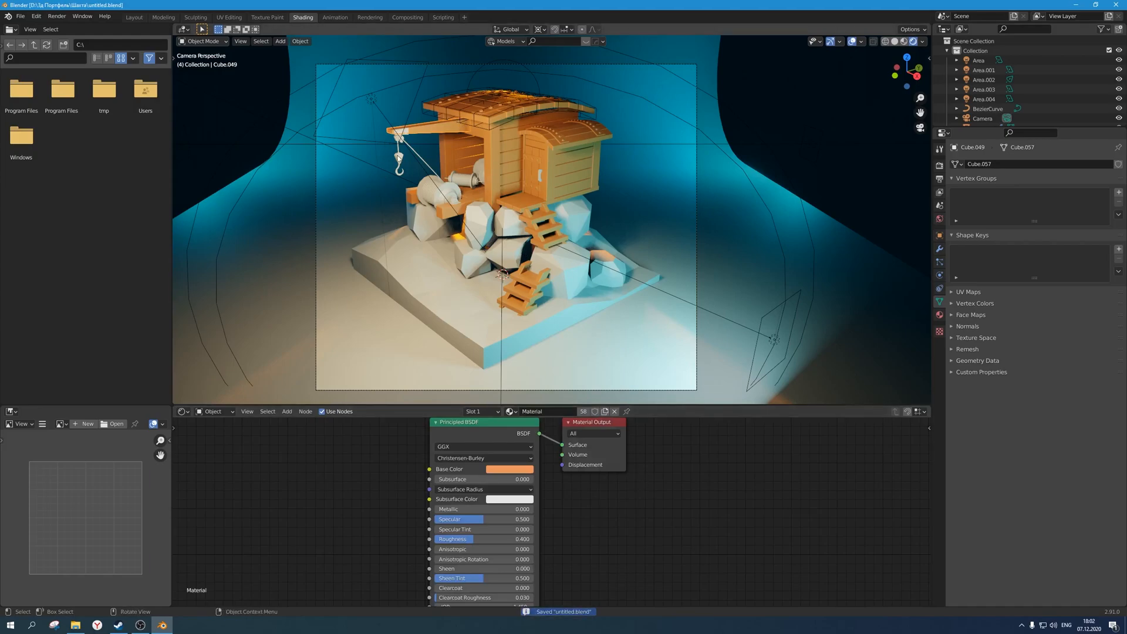
Try assigning the orange material named Material to the block above the crane's hook.
{"action": "left_click", "coordinate": [506, 317]}
{"action": "left_click", "coordinate": [532, 412]}
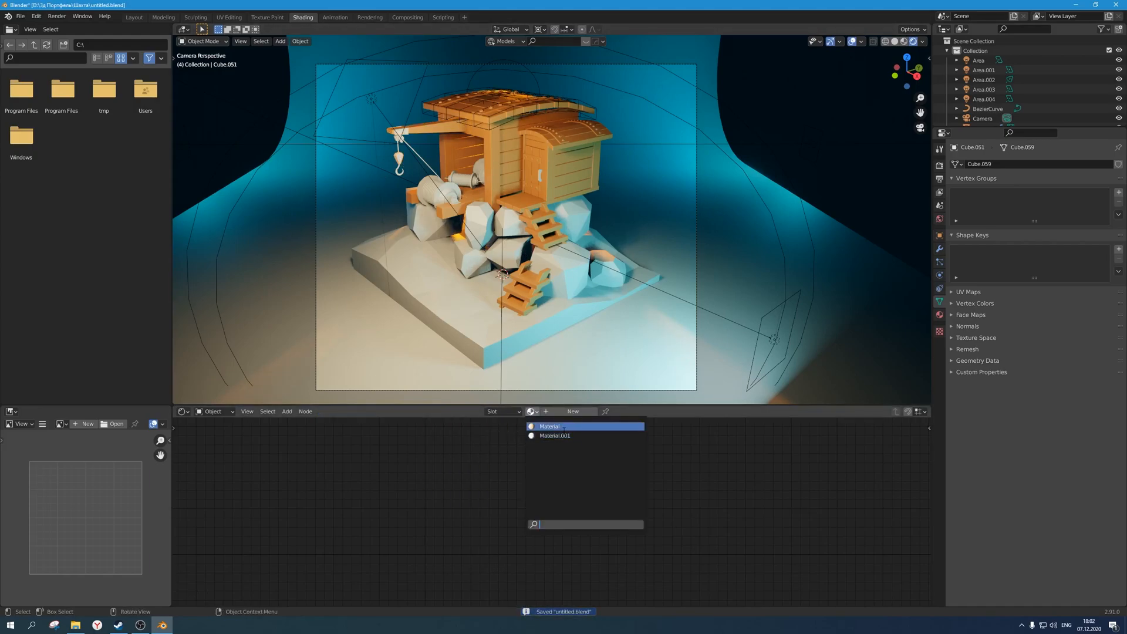
{"action": "left_click", "coordinate": [564, 427]}
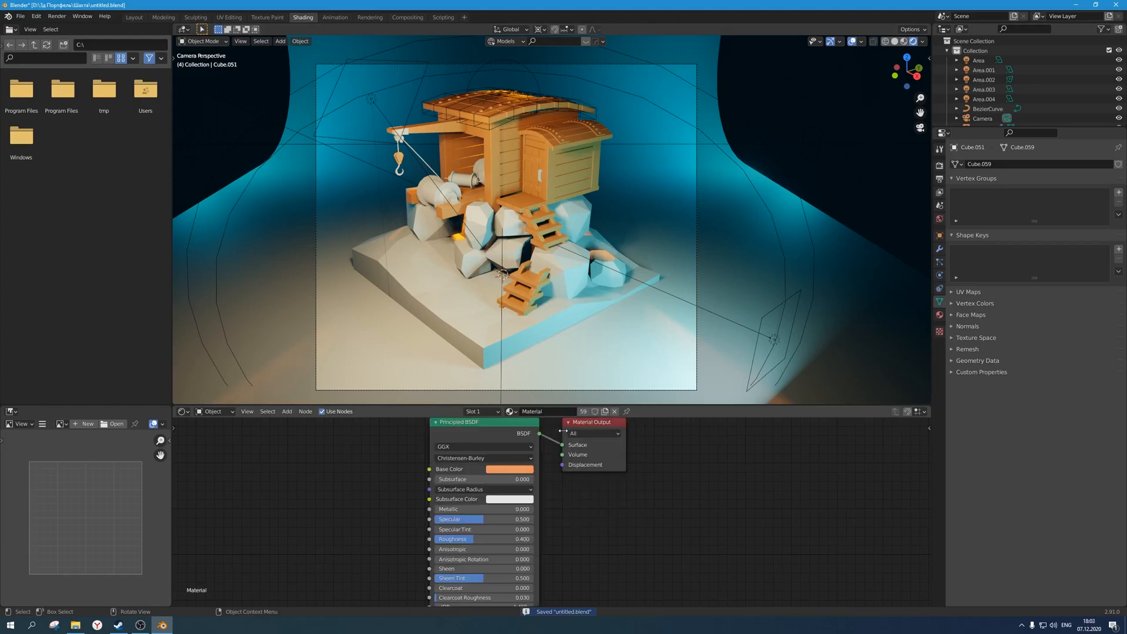
{"action": "key", "text": "ctrl+z"}
{"action": "key", "text": "ctrl+z"}
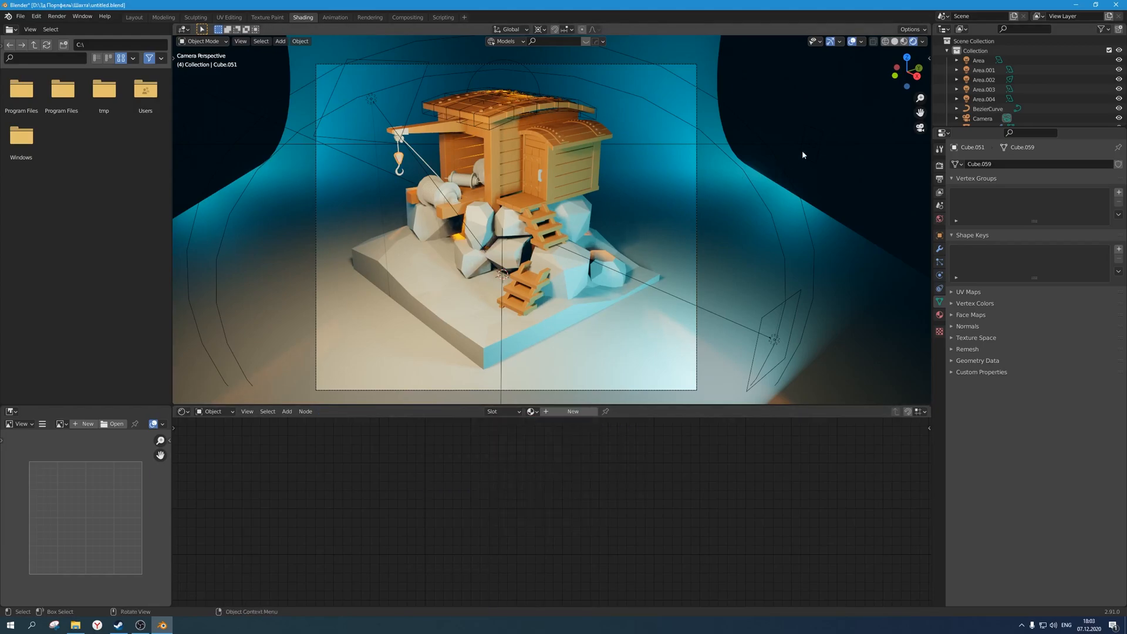
Save the file with the orange crane boom and recenter the camera view on the hut.
{"action": "middle_click_drag", "start_coordinate": [716, 196], "coordinate": [704, 182], "text": "shift"}
{"action": "key", "text": "ctrl+s"}
{"action": "left_click", "coordinate": [771, 75]}
{"action": "middle_click_drag", "start_coordinate": [609, 196], "coordinate": [574, 195], "text": "shift"}
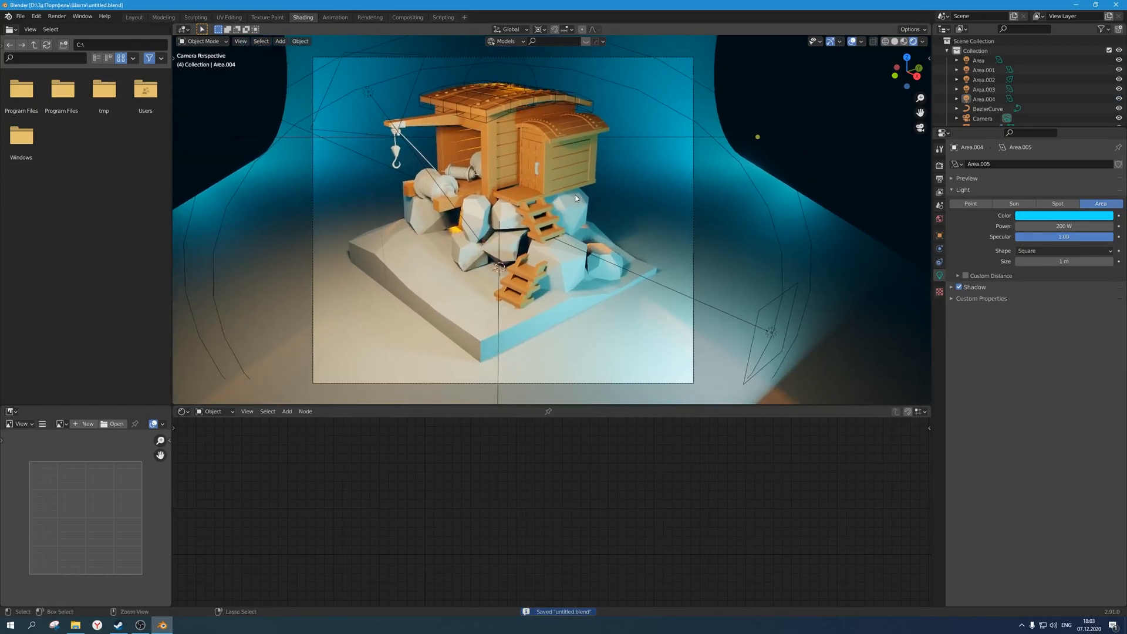
Check which wall boards and roof parts of the hut are separate objects.
{"action": "left_click", "coordinate": [586, 157]}
{"action": "key", "text": "g"}
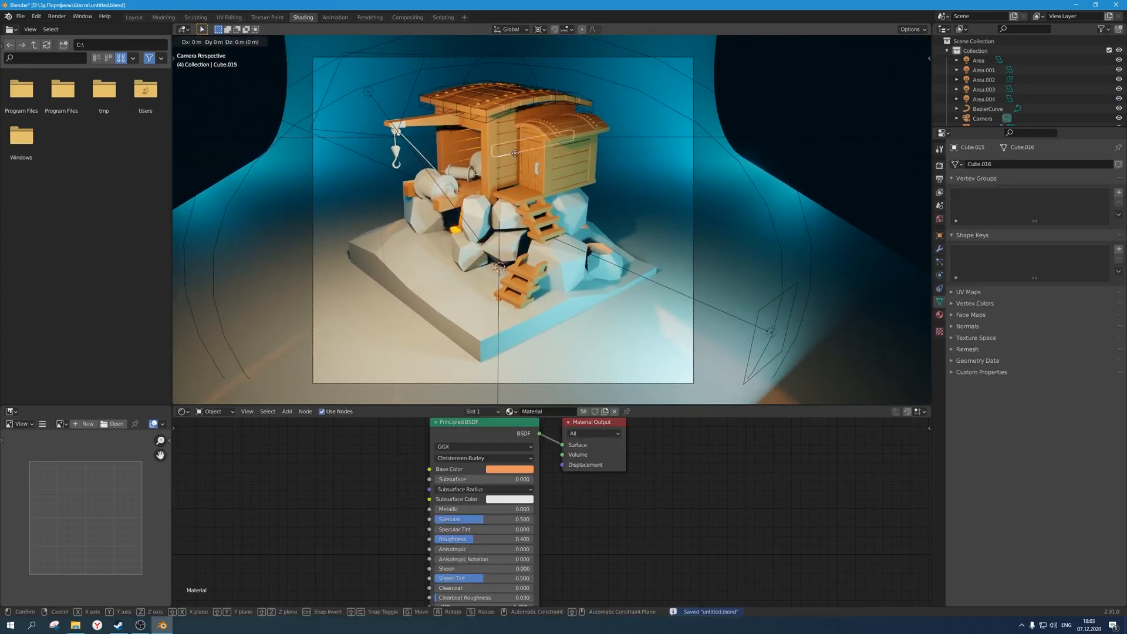
{"action": "right_click", "coordinate": [519, 118]}
{"action": "left_click", "coordinate": [492, 158]}
{"action": "key", "text": "g"}
{"action": "right_click", "coordinate": [495, 101]}
{"action": "left_click", "coordinate": [494, 95]}
{"action": "key", "text": "g"}
{"action": "right_click", "coordinate": [496, 76]}
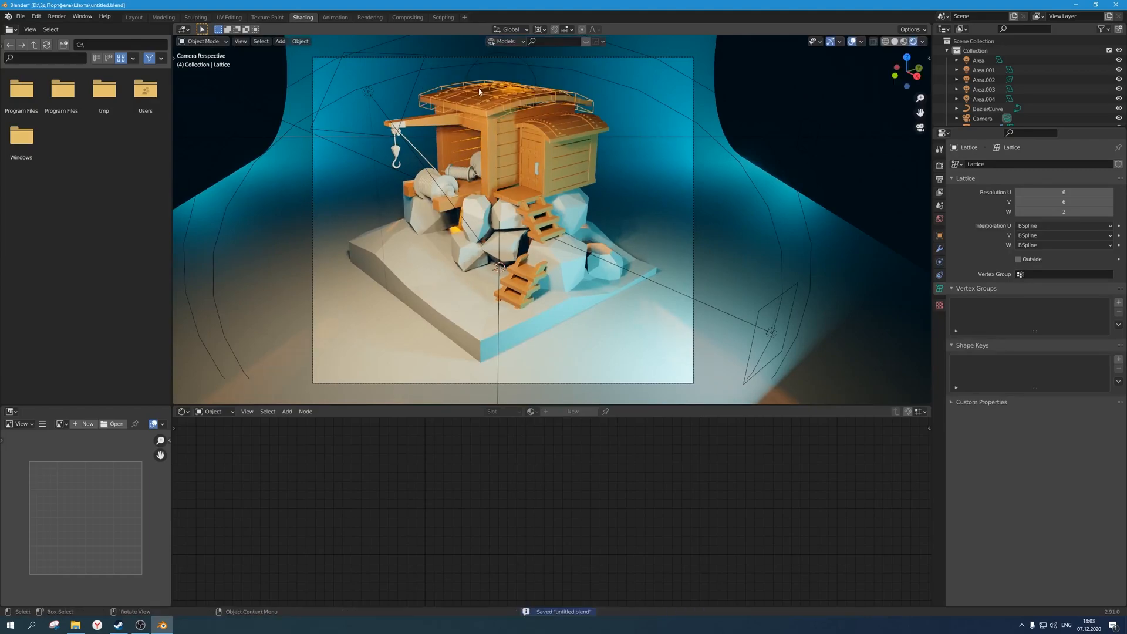
Apply the Lattice modifier on the hut's large main roof and delete its lattice object.
{"action": "left_click", "coordinate": [498, 91]}
{"action": "middle_click_drag", "start_coordinate": [498, 106], "coordinate": [558, 264], "text": "shift"}
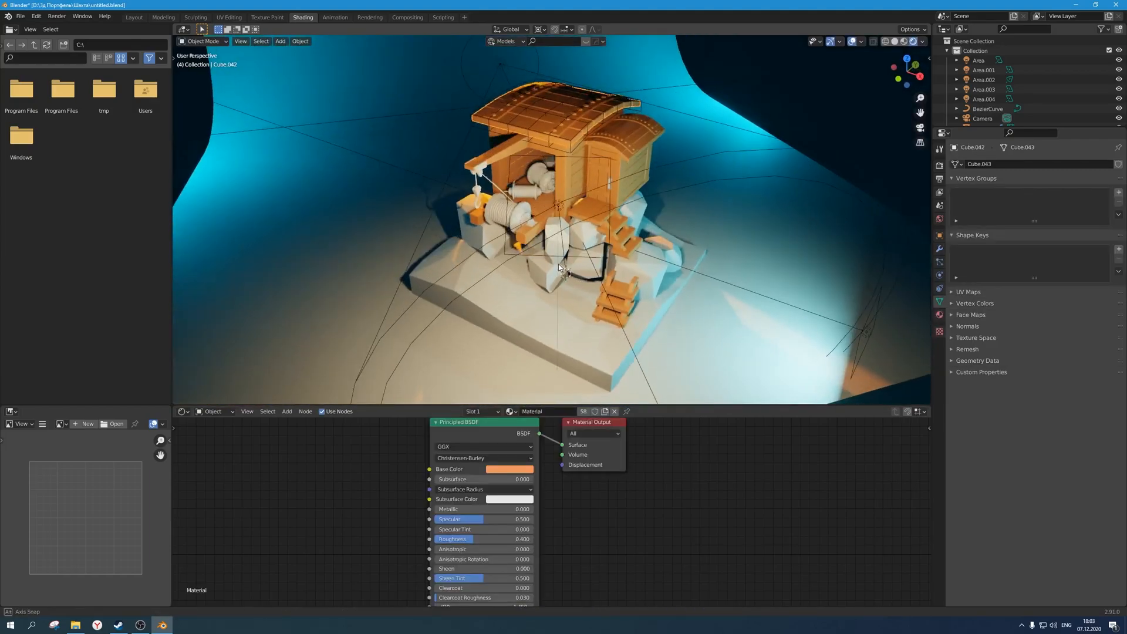
{"action": "scroll", "coordinate": [560, 174], "scroll_direction": "up", "scroll_amount": 1}
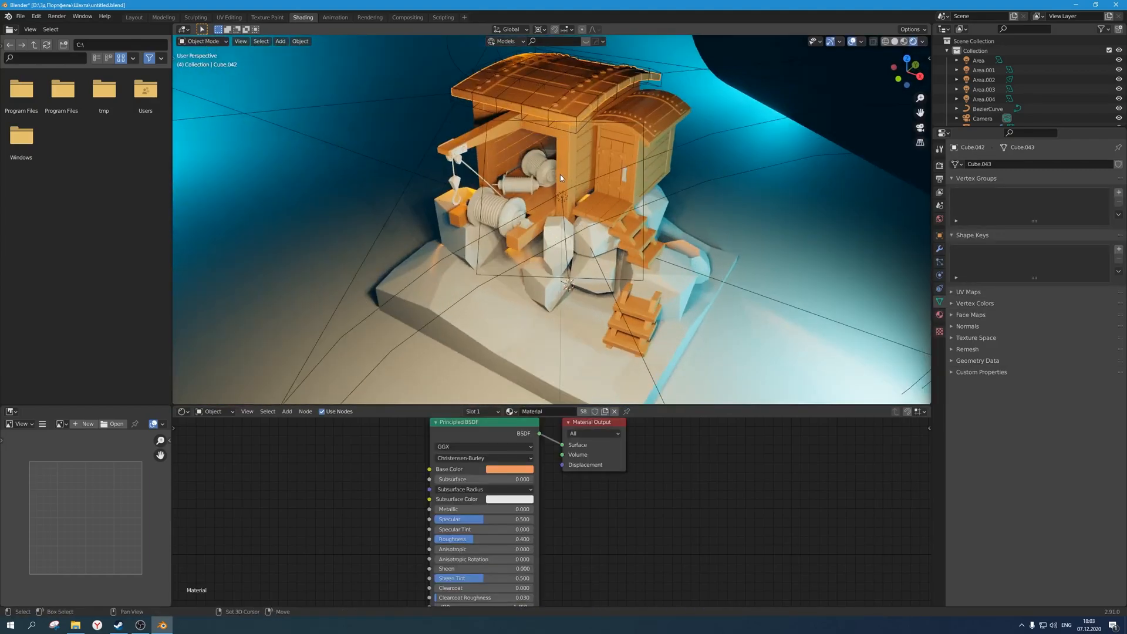
{"action": "middle_click_drag", "start_coordinate": [560, 174], "coordinate": [558, 282], "text": "shift"}
{"action": "scroll", "coordinate": [552, 258], "scroll_direction": "up", "scroll_amount": 3}
{"action": "middle_click_drag", "start_coordinate": [517, 235], "coordinate": [514, 249]}
{"action": "left_click", "coordinate": [514, 249]}
{"action": "left_click", "coordinate": [512, 198]}
{"action": "left_click", "coordinate": [939, 249]}
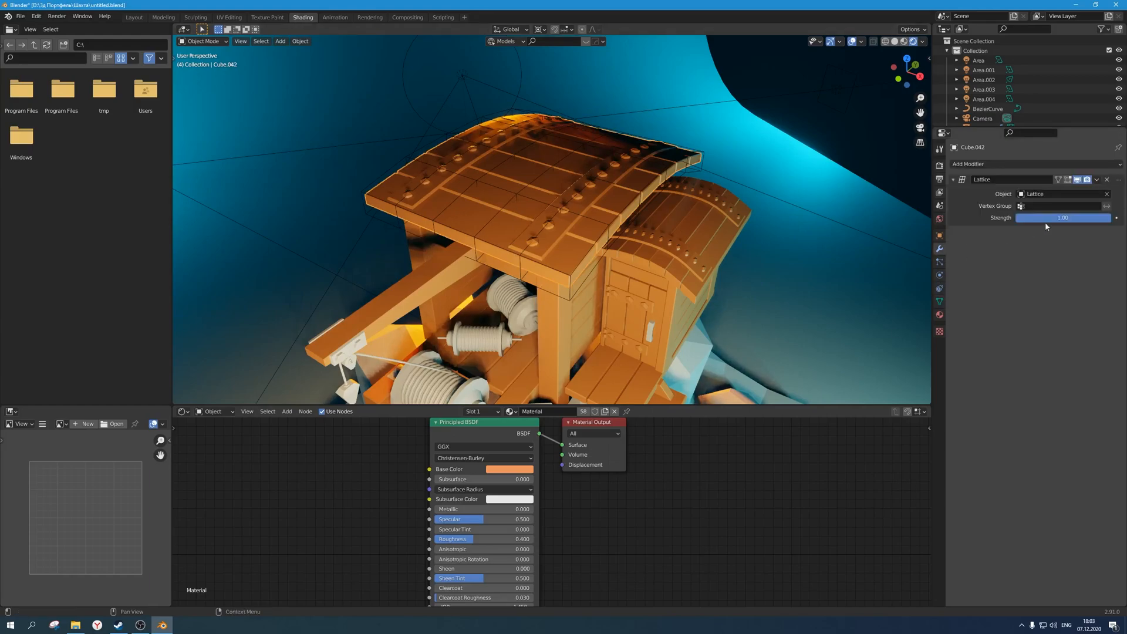
{"action": "left_click", "coordinate": [1096, 180]}
{"action": "left_click", "coordinate": [1057, 206]}
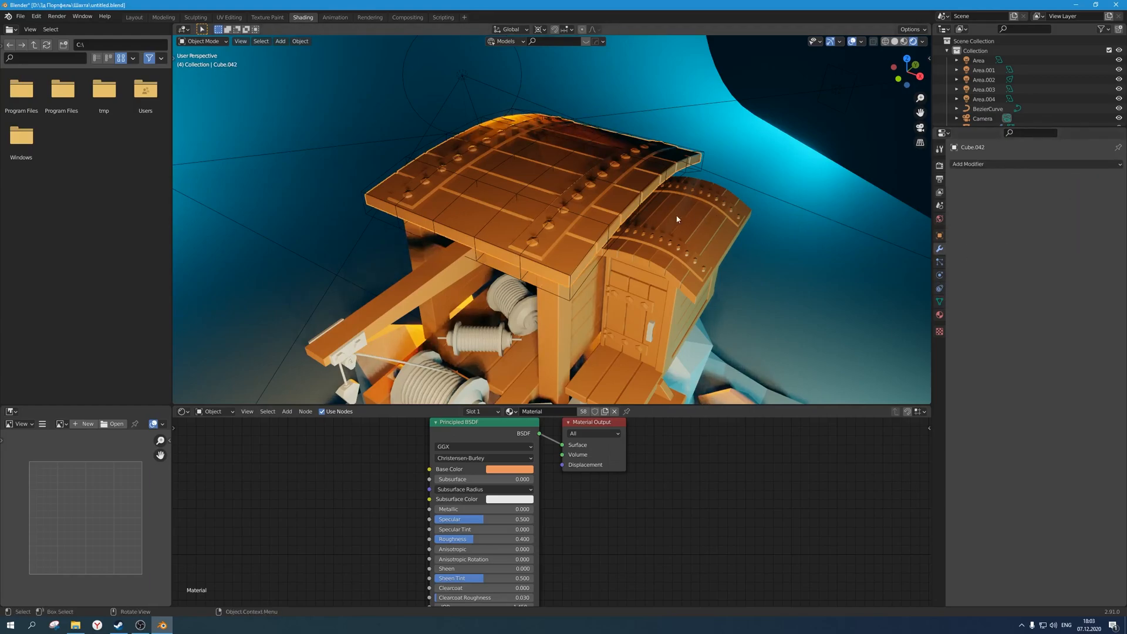
{"action": "key", "text": "x"}
Apply the Lattice modifier on the small roof above the door.
{"action": "left_click", "coordinate": [579, 215]}
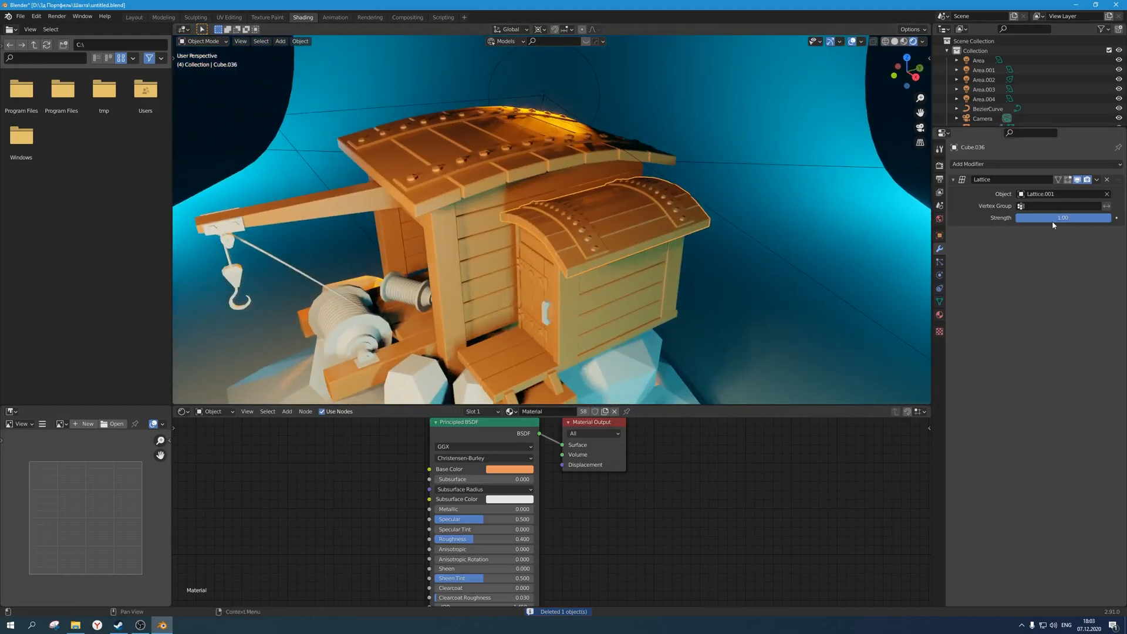
{"action": "left_click", "coordinate": [1097, 179]}
{"action": "left_click", "coordinate": [1041, 198]}
Find the hidden Lattice.001 object in the scene's object list, unhide it and delete it.
{"action": "scroll", "coordinate": [1019, 110], "scroll_direction": "down", "scroll_amount": 4}
{"action": "scroll", "coordinate": [1019, 110], "scroll_direction": "down", "scroll_amount": 15}
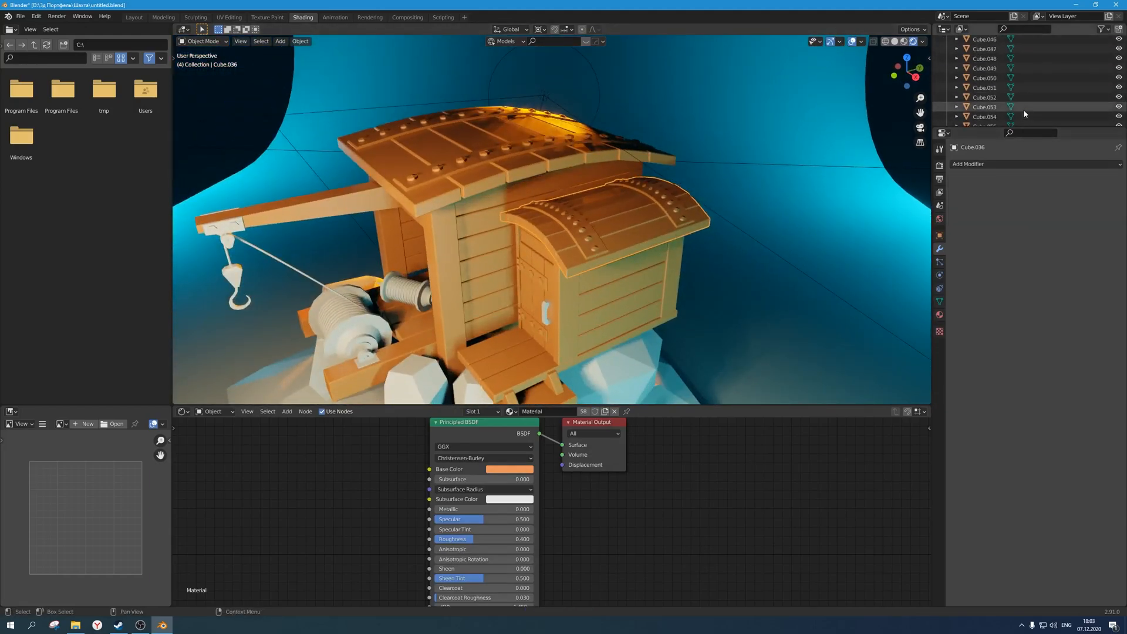
{"action": "scroll", "coordinate": [1025, 109], "scroll_direction": "up", "scroll_amount": 20}
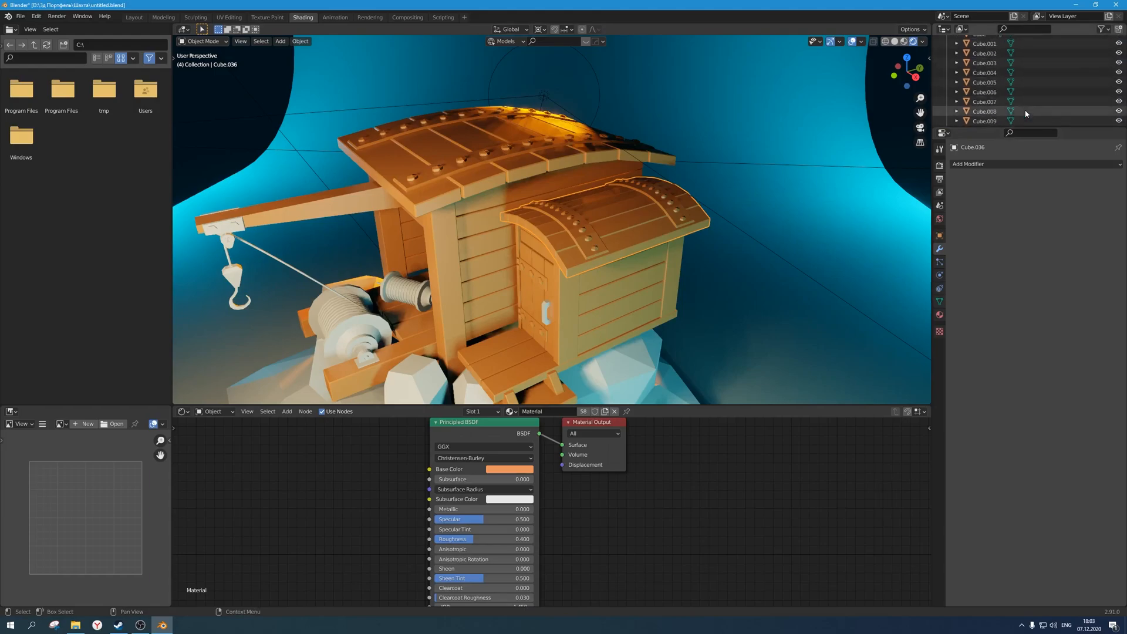
{"action": "scroll", "coordinate": [1026, 108], "scroll_direction": "down", "scroll_amount": 12}
{"action": "left_click_drag", "start_coordinate": [978, 128], "coordinate": [978, 339]}
{"action": "scroll", "coordinate": [998, 264], "scroll_direction": "down", "scroll_amount": 6}
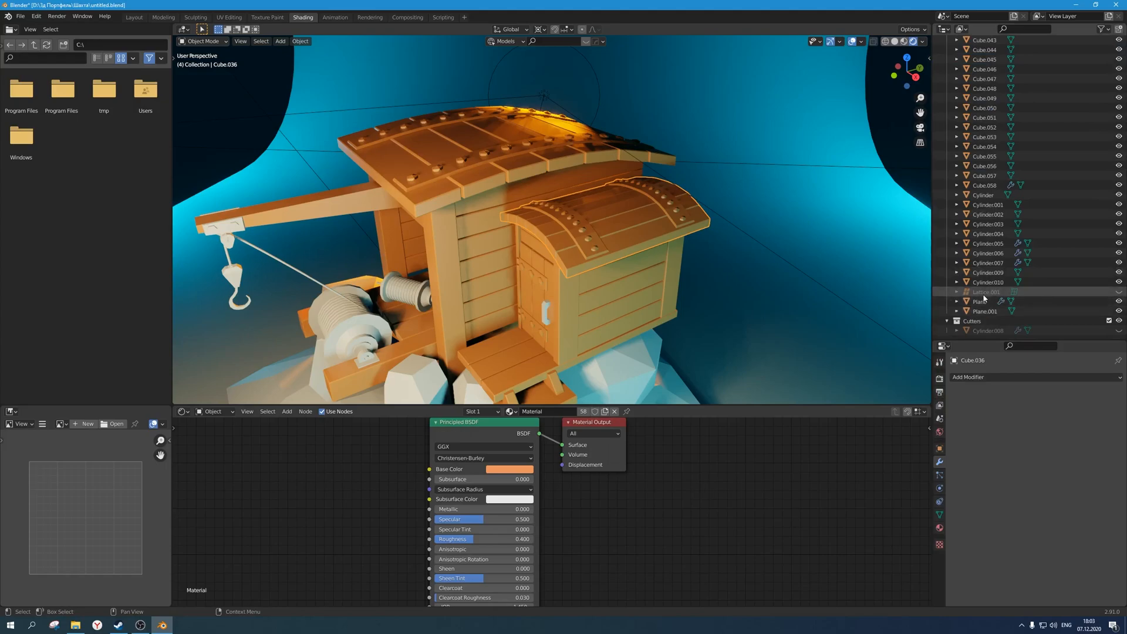
{"action": "left_click", "coordinate": [985, 291]}
{"action": "left_click", "coordinate": [1119, 291]}
{"action": "key", "text": "x"}
{"action": "left_click", "coordinate": [695, 201]}
{"action": "left_click", "coordinate": [658, 242]}
{"action": "key", "text": "x"}
{"action": "left_click", "coordinate": [659, 241]}
Separate the small roof's mesh by loose parts and check that its pieces are individual objects.
{"action": "left_click", "coordinate": [621, 234]}
{"action": "scroll", "coordinate": [620, 235], "scroll_direction": "up", "scroll_amount": 2}
{"action": "key", "text": "Tab"}
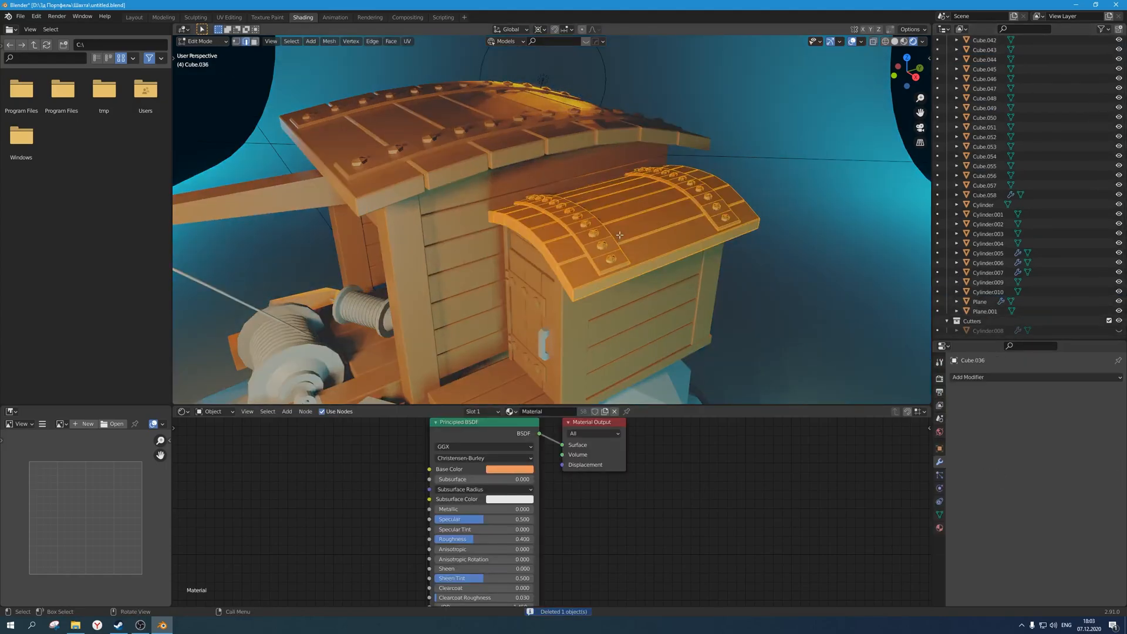
{"action": "key", "text": "l"}
{"action": "key", "text": "p"}
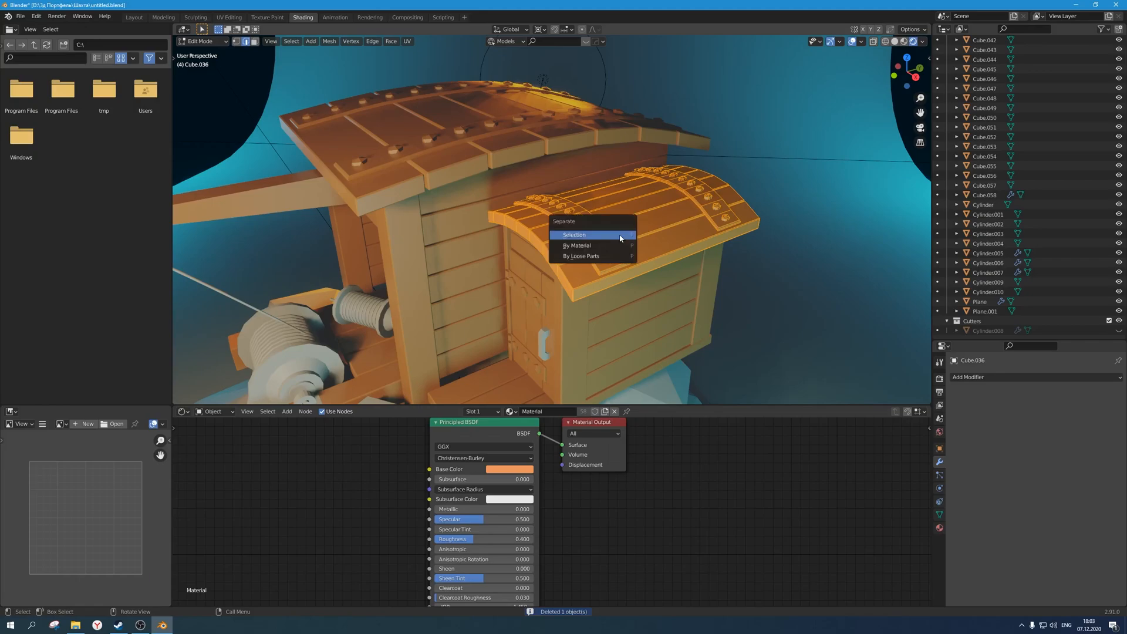
{"action": "left_click", "coordinate": [598, 257]}
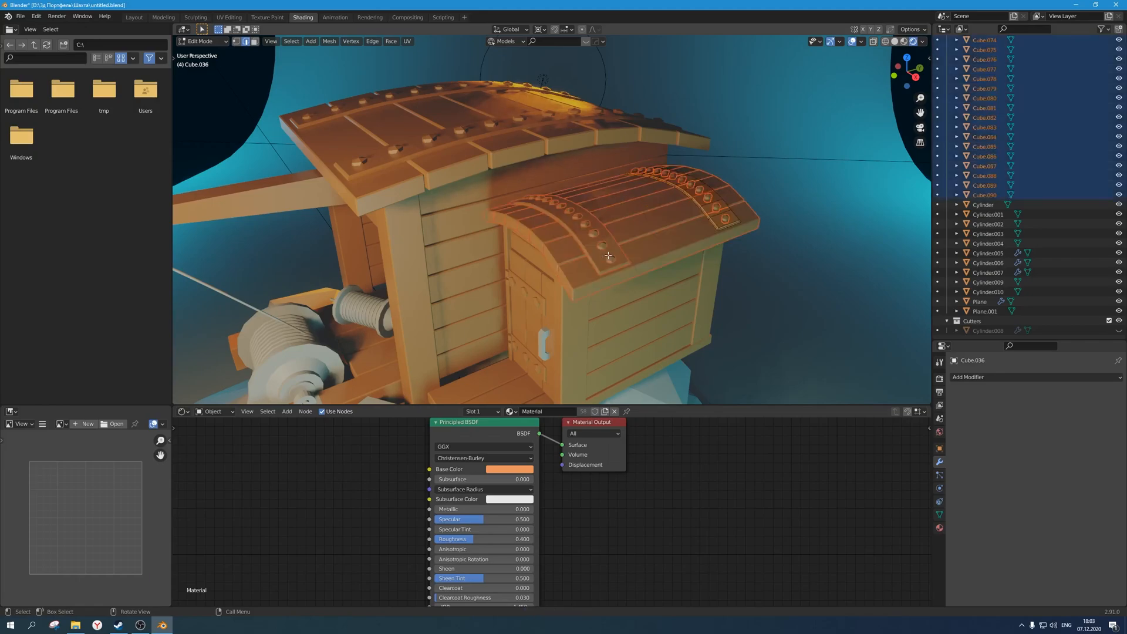
{"action": "key", "text": "Tab"}
{"action": "left_click", "coordinate": [660, 258]}
{"action": "key", "text": "g"}
{"action": "right_click", "coordinate": [663, 215]}
{"action": "left_click", "coordinate": [602, 245]}
{"action": "key", "text": "g"}
{"action": "right_click", "coordinate": [619, 206]}
Switch the viewport to solid shading with X-ray and select the uppermost rivet on the small roof's front strap.
{"action": "scroll", "coordinate": [609, 239], "scroll_direction": "up", "scroll_amount": 2}
{"action": "mouse_move", "coordinate": [609, 239]}
{"action": "middle_mouse_down"}
{"action": "mouse_move", "coordinate": [635, 251]}
{"action": "mouse_move", "coordinate": [623, 252]}
{"action": "middle_mouse_up"}
{"action": "key", "text": "alt+z"}
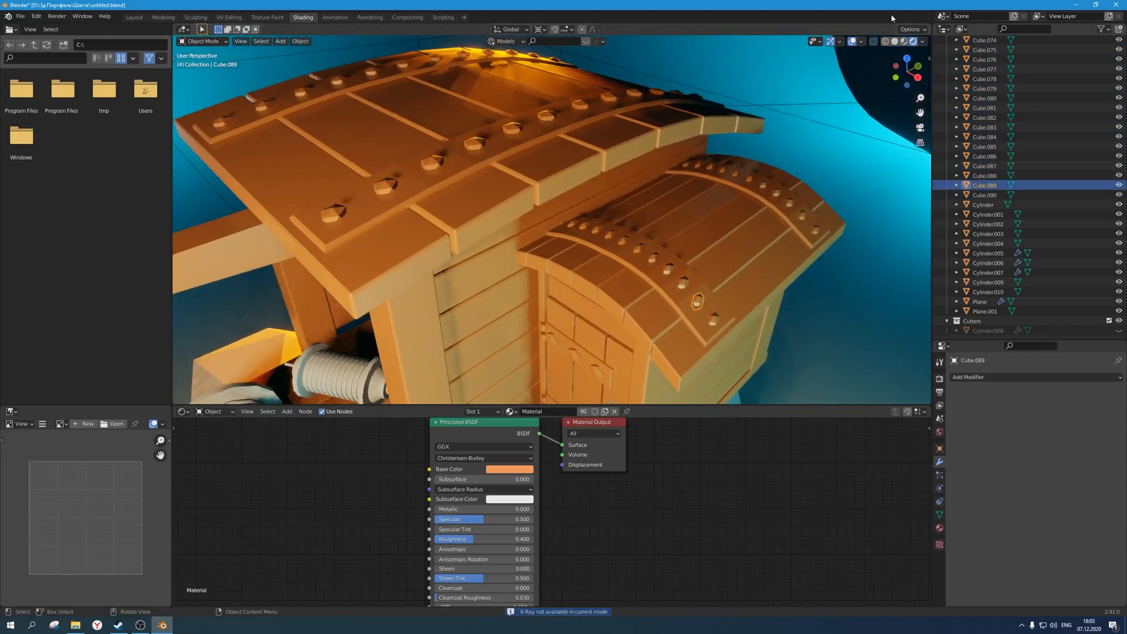
{"action": "left_click", "coordinate": [894, 41]}
{"action": "key", "text": "alt+z"}
{"action": "left_click", "coordinate": [565, 221]}
{"action": "left_click", "coordinate": [563, 223]}
{"action": "left_click", "coordinate": [563, 222]}
{"action": "left_click", "coordinate": [564, 221]}
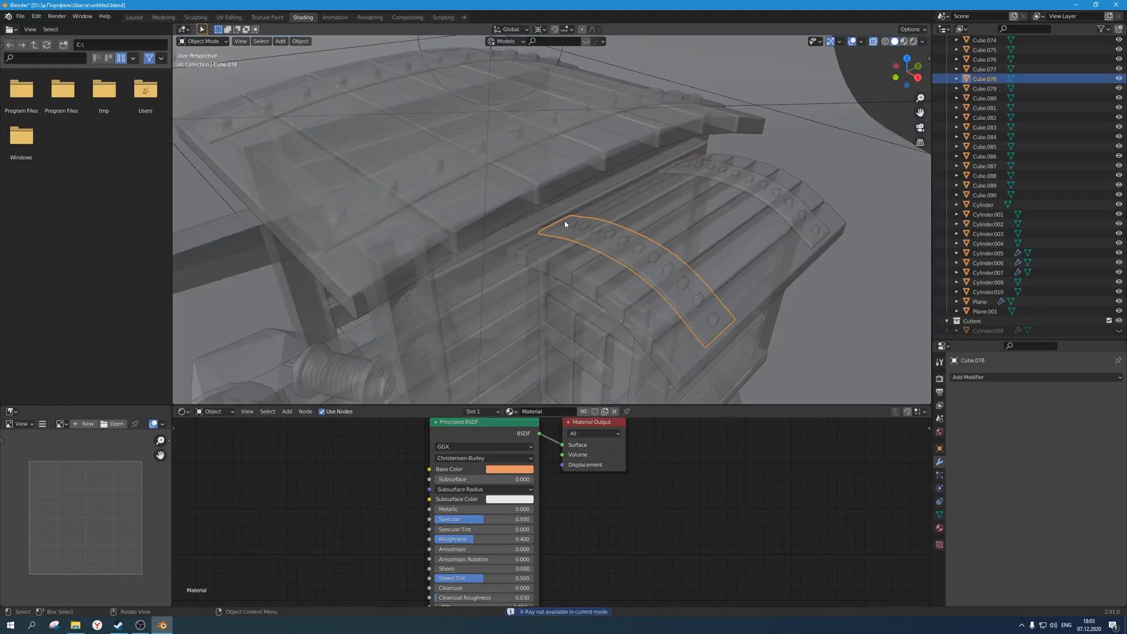
{"action": "left_click", "coordinate": [563, 221]}
{"action": "left_click", "coordinate": [562, 221]}
{"action": "left_click", "coordinate": [562, 222]}
{"action": "left_click", "coordinate": [563, 225]}
{"action": "left_click", "coordinate": [563, 226]}
Add all the remaining rivets along the small roof's front strap to the selection.
{"action": "left_click", "coordinate": [573, 226], "text": "shift"}
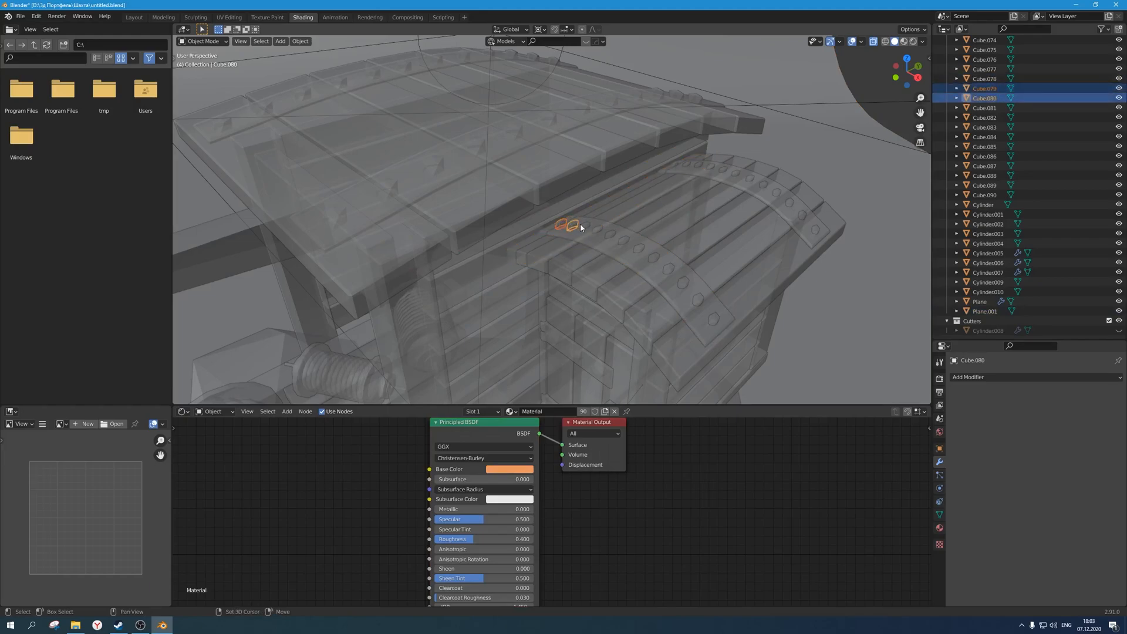
{"action": "left_click", "coordinate": [585, 228], "text": "shift"}
{"action": "key", "text": "alt+z"}
{"action": "left_click", "coordinate": [610, 236], "text": "shift"}
{"action": "left_click", "coordinate": [624, 241], "text": "shift"}
{"action": "left_click", "coordinate": [640, 249], "text": "shift"}
{"action": "left_click", "coordinate": [655, 259], "text": "shift"}
{"action": "left_click", "coordinate": [668, 269], "text": "shift"}
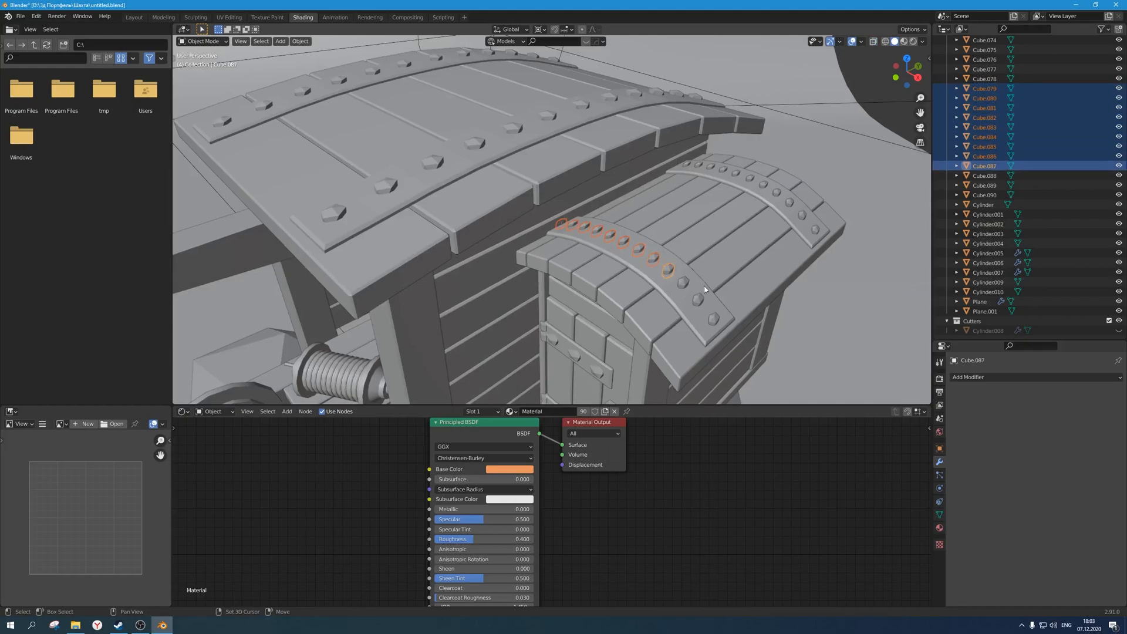
{"action": "left_click", "coordinate": [683, 283], "text": "shift"}
{"action": "left_click", "coordinate": [698, 300], "text": "shift"}
{"action": "left_click", "coordinate": [713, 320], "text": "shift"}
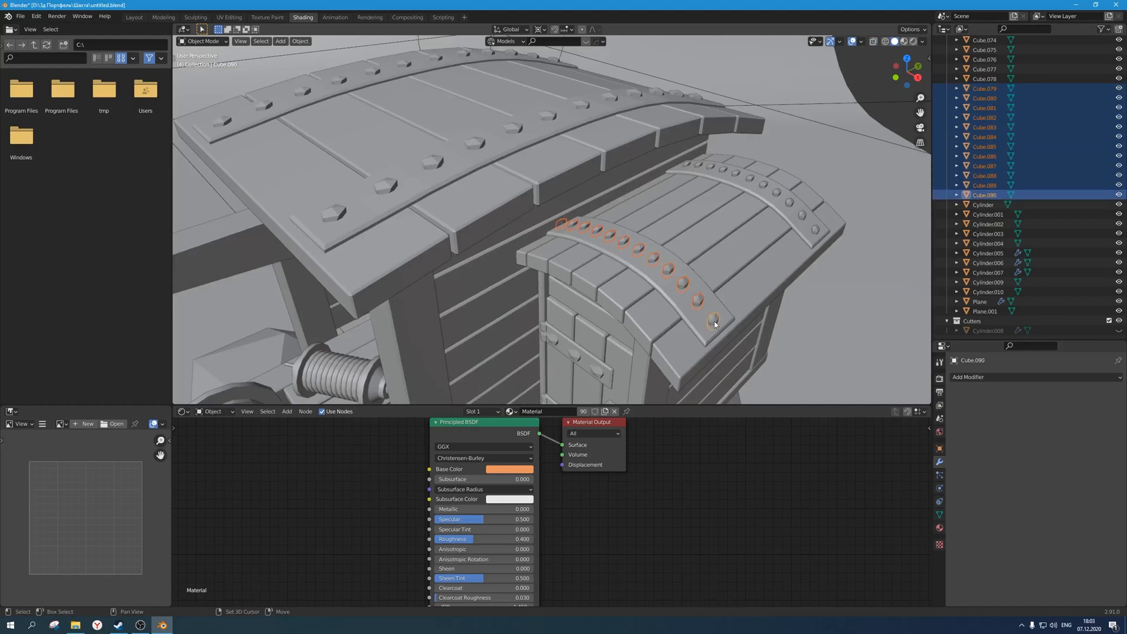
Add all the rivets on the small roof's rear strap to the selection, leaving the strap itself out.
{"action": "left_click", "coordinate": [815, 229], "text": "shift"}
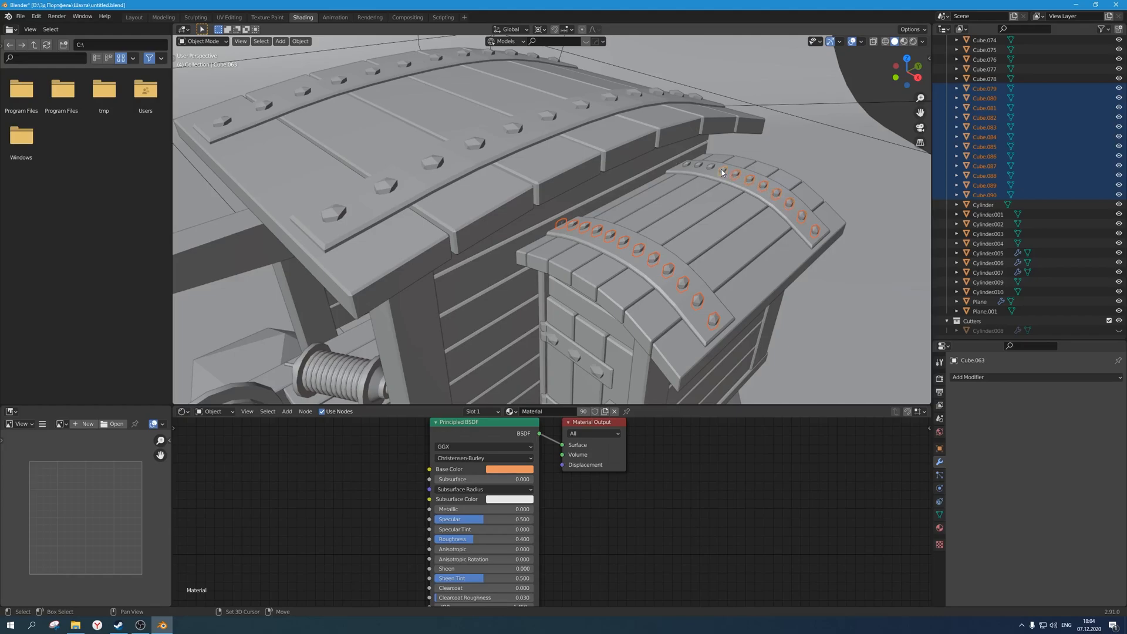
{"action": "left_click", "coordinate": [685, 164], "text": "shift"}
{"action": "left_click", "coordinate": [677, 162], "text": "shift"}
{"action": "left_click", "coordinate": [677, 168], "text": "shift"}
{"action": "left_click", "coordinate": [675, 173], "text": "shift"}
{"action": "key", "text": "alt+z"}
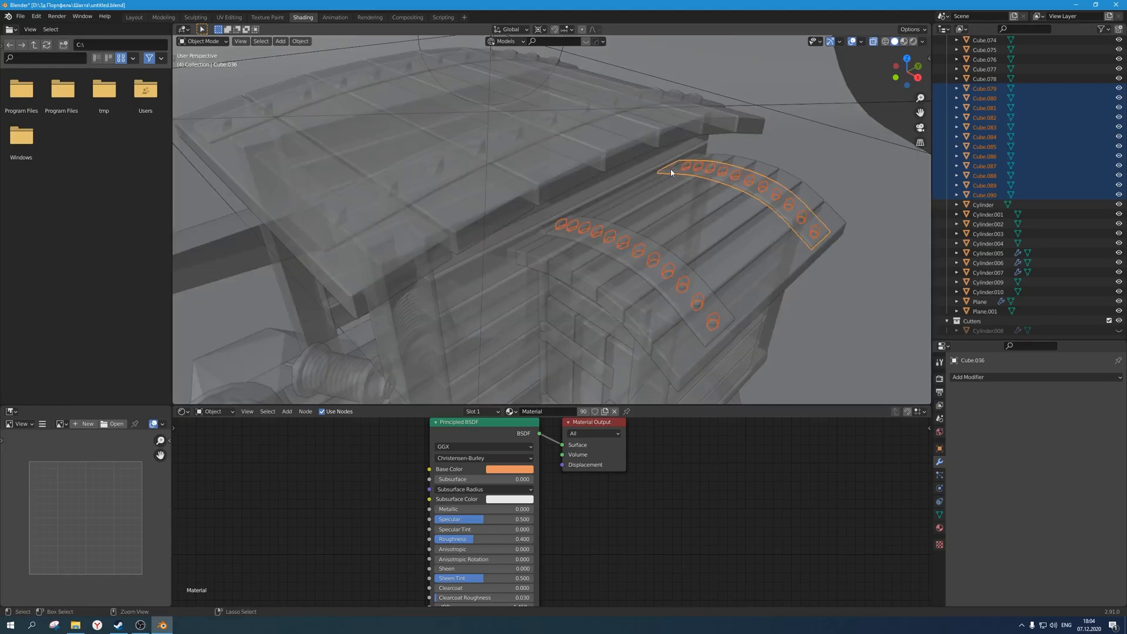
{"action": "left_click", "coordinate": [678, 169], "text": "shift"}
{"action": "left_click", "coordinate": [676, 169], "text": "shift"}
{"action": "left_click", "coordinate": [675, 167], "text": "shift"}
{"action": "left_click", "coordinate": [676, 168], "text": "shift"}
Join the selected rivets of the small roof into one object and turn X-ray off.
{"action": "left_click_drag", "start_coordinate": [673, 190], "coordinate": [635, 173], "text": "ctrl"}
{"action": "left_click", "coordinate": [635, 175]}
{"action": "key", "text": "ctrl+z"}
{"action": "scroll", "coordinate": [631, 223], "scroll_direction": "down", "scroll_amount": 4}
{"action": "scroll", "coordinate": [635, 222], "scroll_direction": "up", "scroll_amount": 4}
{"action": "key", "text": "ctrl+j"}
{"action": "scroll", "coordinate": [629, 213], "scroll_direction": "down", "scroll_amount": 1}
{"action": "key", "text": "alt+z"}
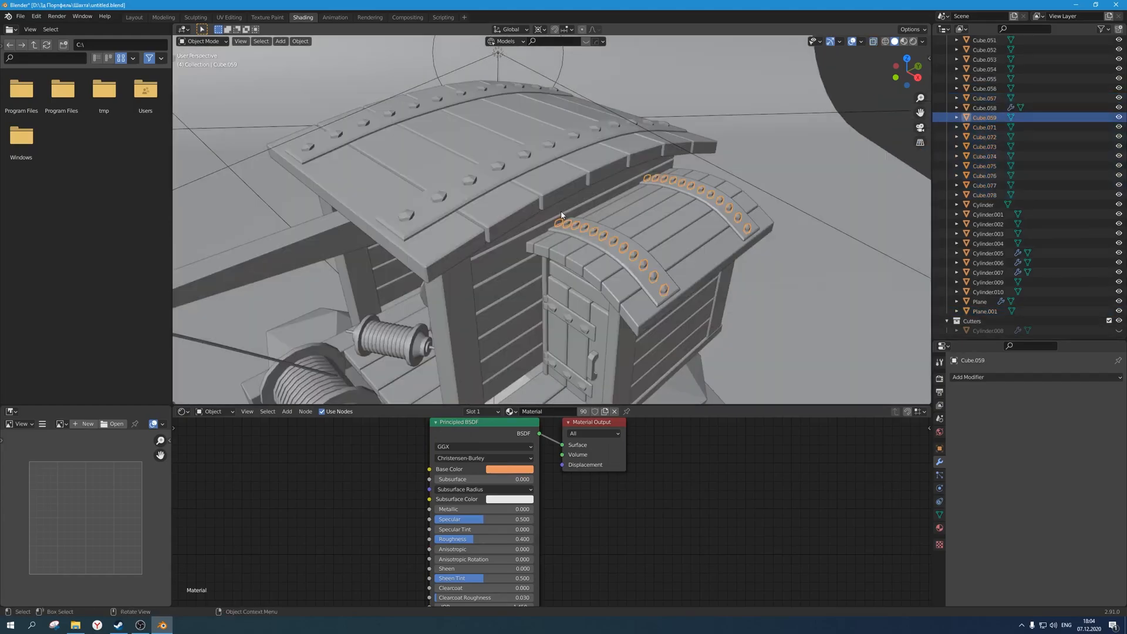
Separate the large main roof's mesh by loose parts.
{"action": "middle_click_drag", "start_coordinate": [563, 216], "coordinate": [581, 203]}
{"action": "scroll", "coordinate": [532, 183], "scroll_direction": "up", "scroll_amount": 1}
{"action": "scroll", "coordinate": [531, 185], "scroll_direction": "down", "scroll_amount": 4}
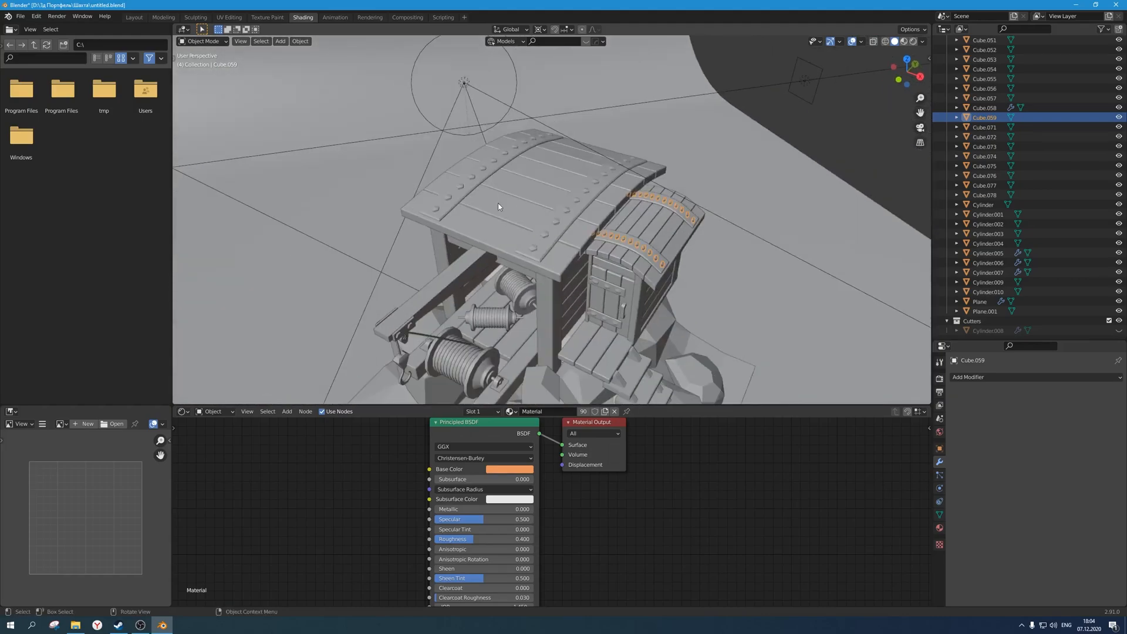
{"action": "left_click", "coordinate": [436, 207]}
{"action": "key", "text": "Tab"}
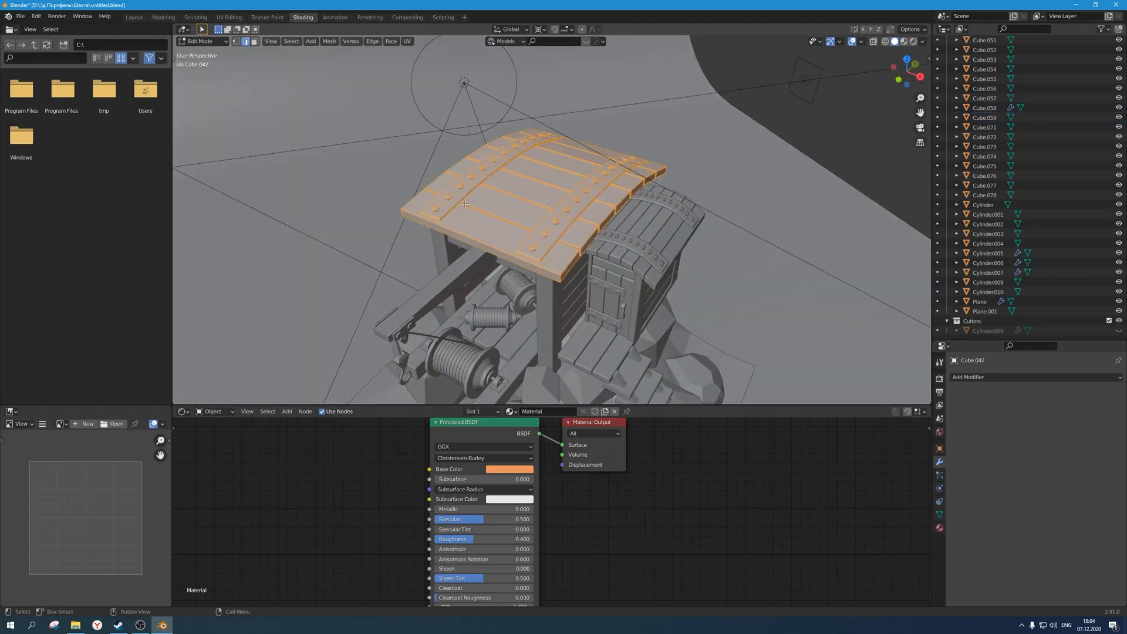
{"action": "key", "text": "p"}
{"action": "left_click", "coordinate": [465, 205]}
{"action": "key", "text": "Tab"}
{"action": "scroll", "coordinate": [493, 214], "scroll_direction": "up", "scroll_amount": 3}
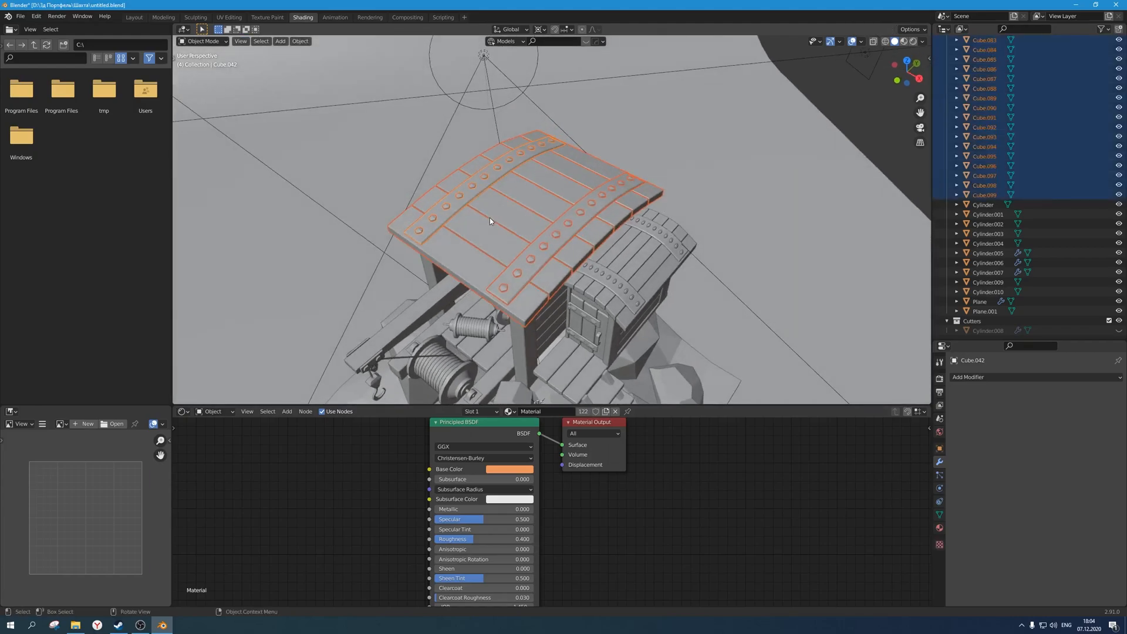
Deselect the main roof's planks and straps so that only the rivets on both straps stay selected.
{"action": "left_click_drag", "start_coordinate": [576, 371], "coordinate": [483, 328], "text": "ctrl"}
{"action": "left_click_drag", "start_coordinate": [619, 296], "coordinate": [572, 252], "text": "ctrl"}
{"action": "left_click_drag", "start_coordinate": [644, 238], "coordinate": [622, 200], "text": "ctrl"}
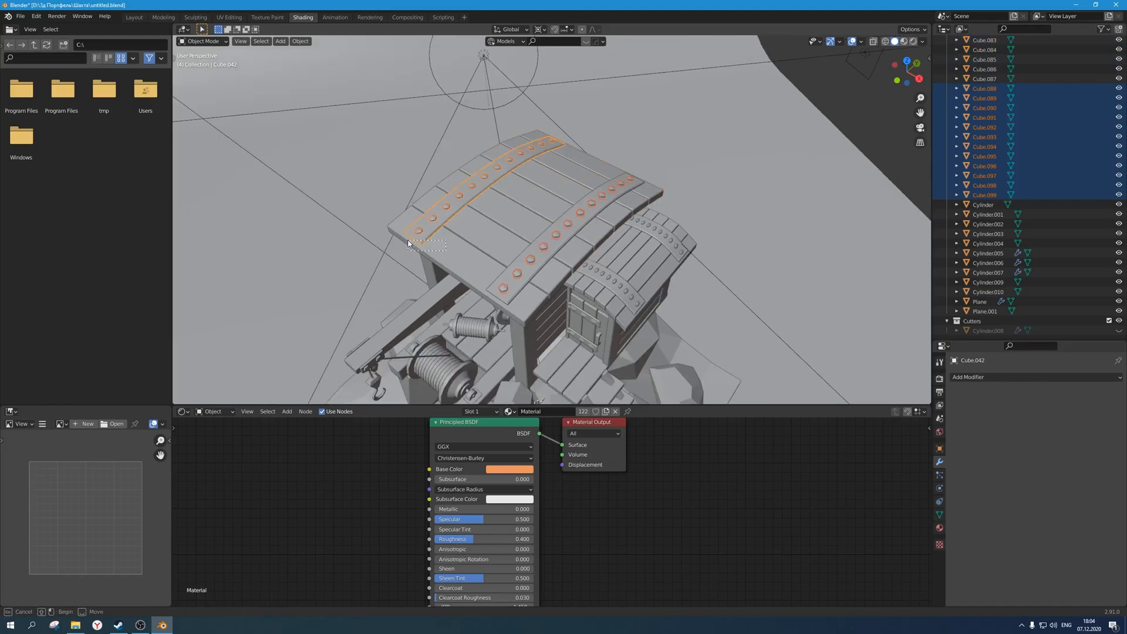
{"action": "left_click", "coordinate": [458, 171], "text": "shift"}
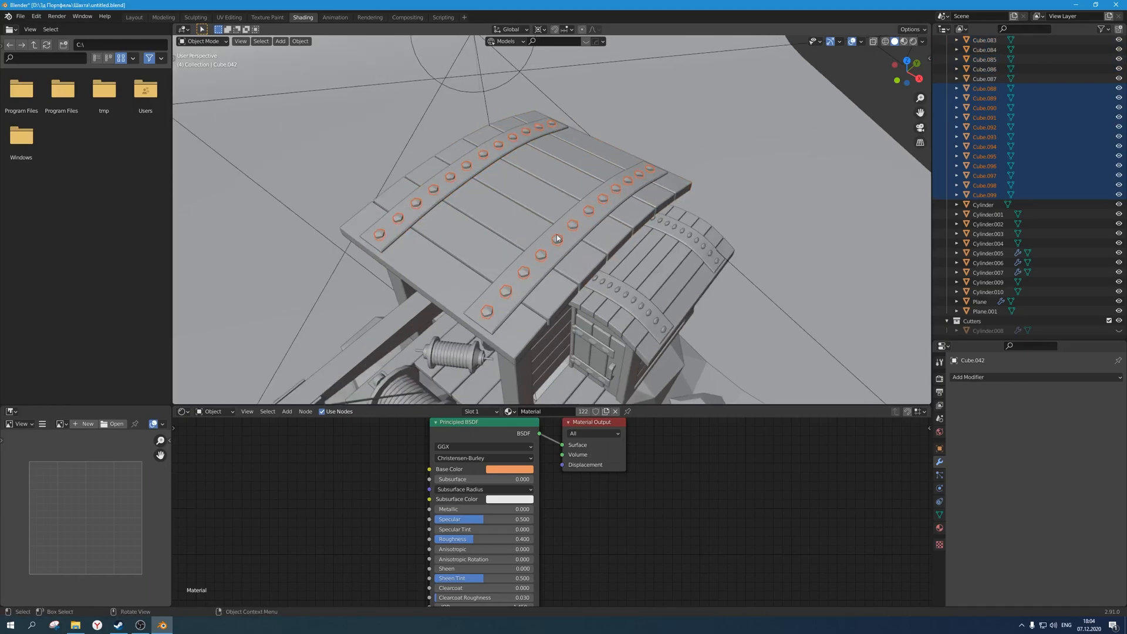
Make one of the main roof's rivets the active object and join all its rivets into one object.
{"action": "key", "text": "ctrl+j"}
{"action": "middle_click_drag", "start_coordinate": [557, 237], "coordinate": [531, 211]}
{"action": "scroll", "coordinate": [530, 230], "scroll_direction": "down", "scroll_amount": 5}
{"action": "scroll", "coordinate": [530, 231], "scroll_direction": "up", "scroll_amount": 5}
{"action": "left_click", "coordinate": [580, 225], "text": "shift"}
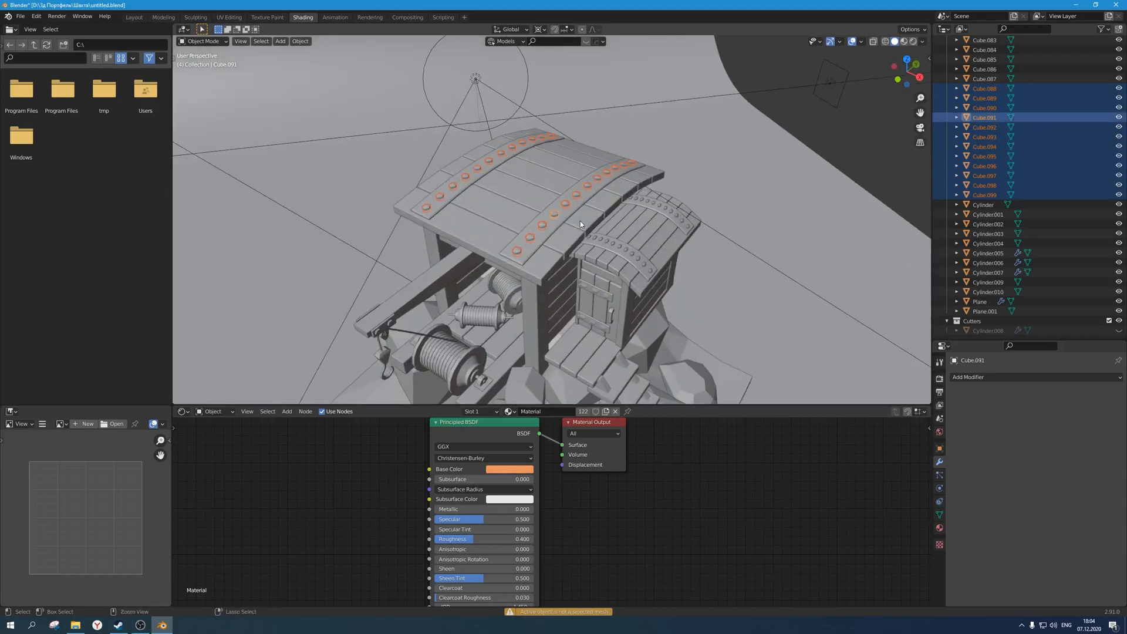
{"action": "key", "text": "ctrl+j"}
{"action": "scroll", "coordinate": [580, 221], "scroll_direction": "up", "scroll_amount": 2}
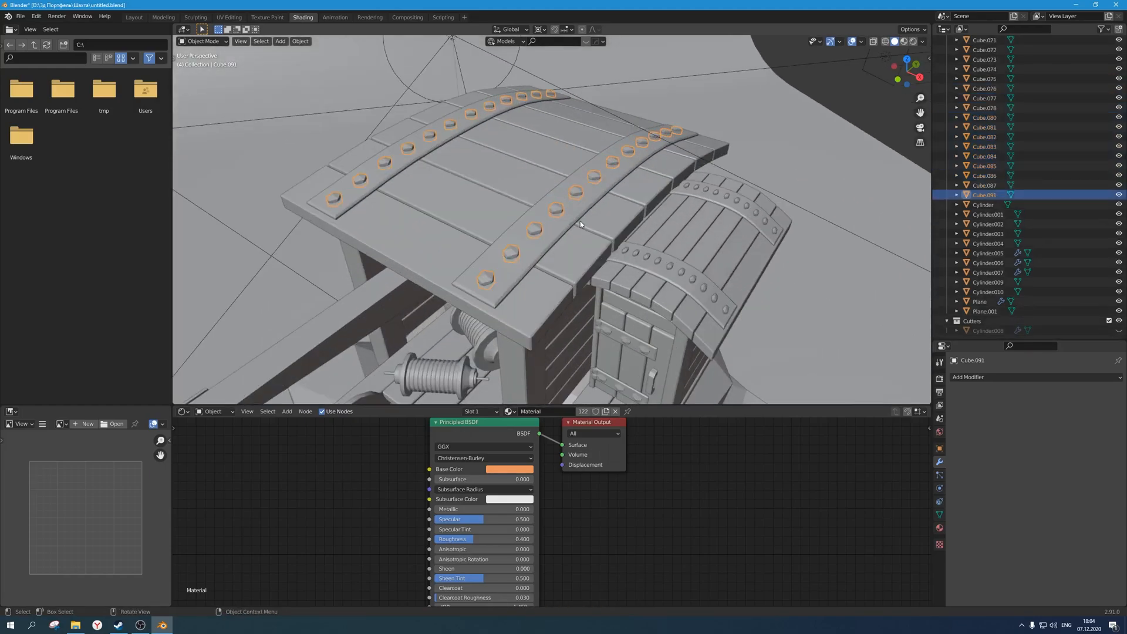
Select the two curved straps on the main roof and join them into one object.
{"action": "scroll", "coordinate": [580, 221], "scroll_direction": "down", "scroll_amount": 3}
{"action": "middle_click_drag", "start_coordinate": [581, 221], "coordinate": [483, 177]}
{"action": "scroll", "coordinate": [583, 212], "scroll_direction": "up", "scroll_amount": 1}
{"action": "left_click", "coordinate": [517, 207]}
{"action": "scroll", "coordinate": [489, 193], "scroll_direction": "down", "scroll_amount": 3}
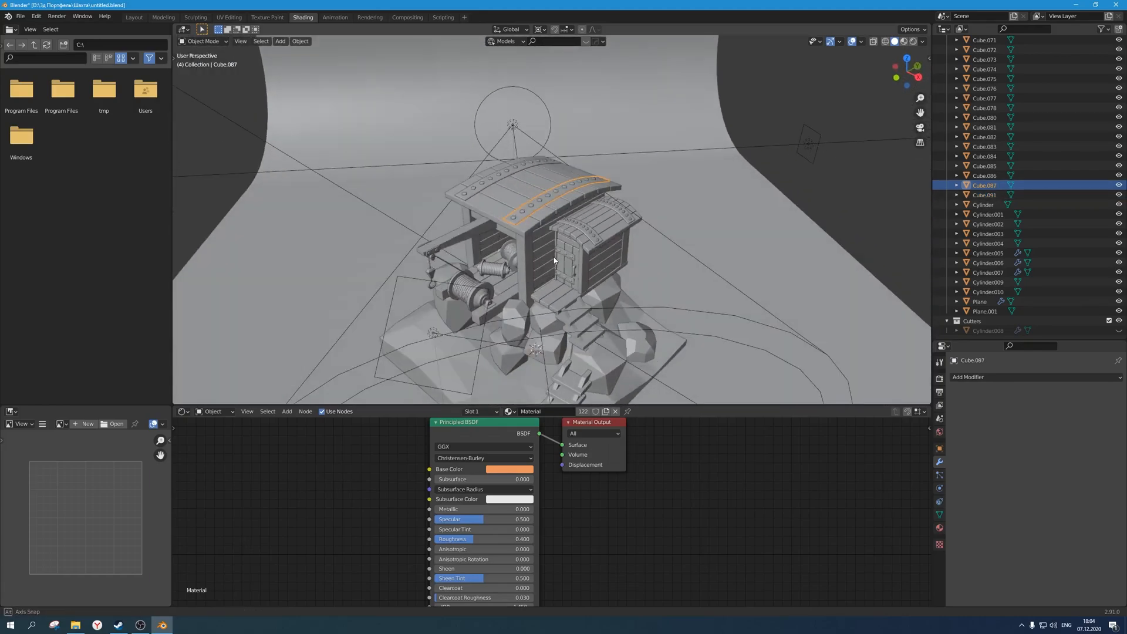
{"action": "scroll", "coordinate": [460, 175], "scroll_direction": "up", "scroll_amount": 2}
{"action": "left_click", "coordinate": [458, 152], "text": "shift"}
{"action": "scroll", "coordinate": [460, 153], "scroll_direction": "up", "scroll_amount": 1}
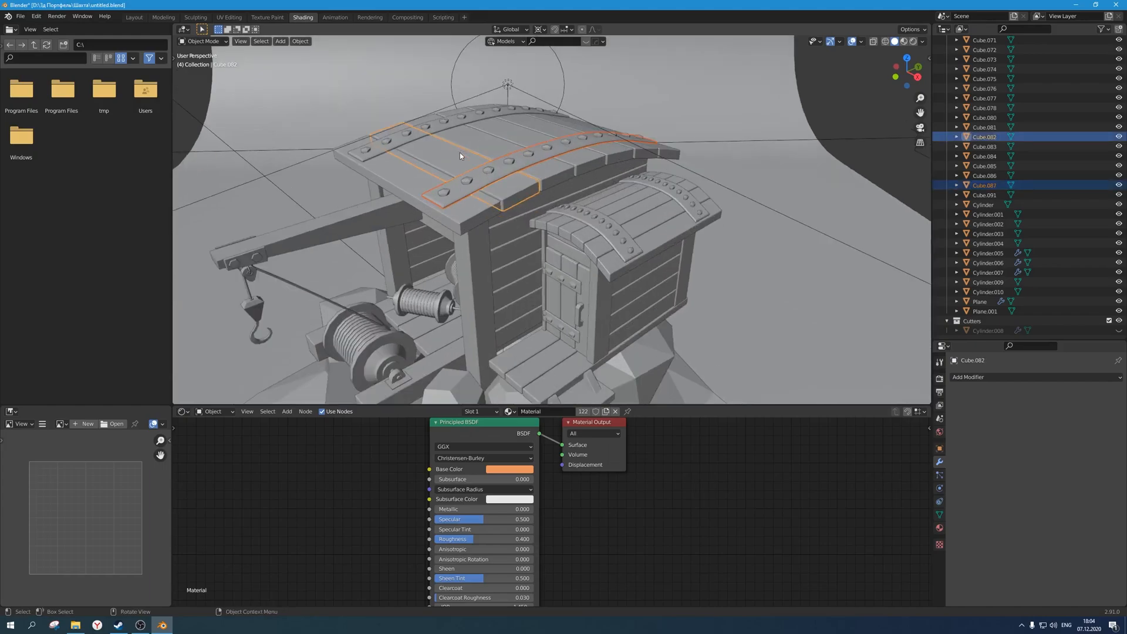
{"action": "left_click", "coordinate": [435, 131]}
{"action": "left_click", "coordinate": [478, 188], "text": "shift"}
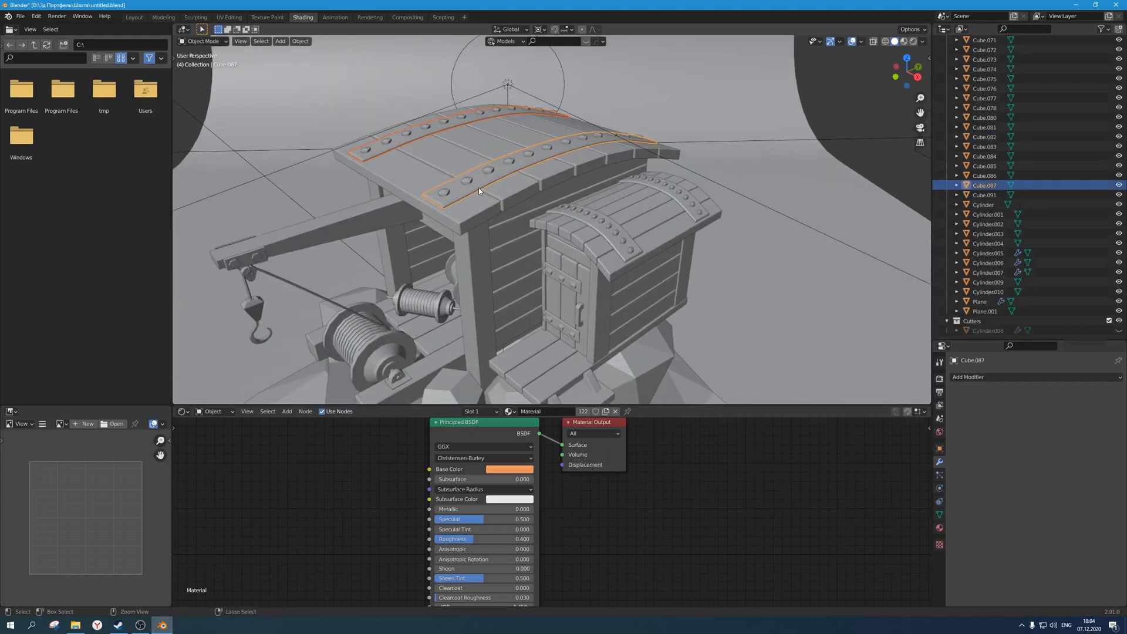
Join the two curved straps on the small roof into one object.
{"action": "left_click", "coordinate": [626, 251]}
{"action": "left_click", "coordinate": [695, 216], "text": "shift"}
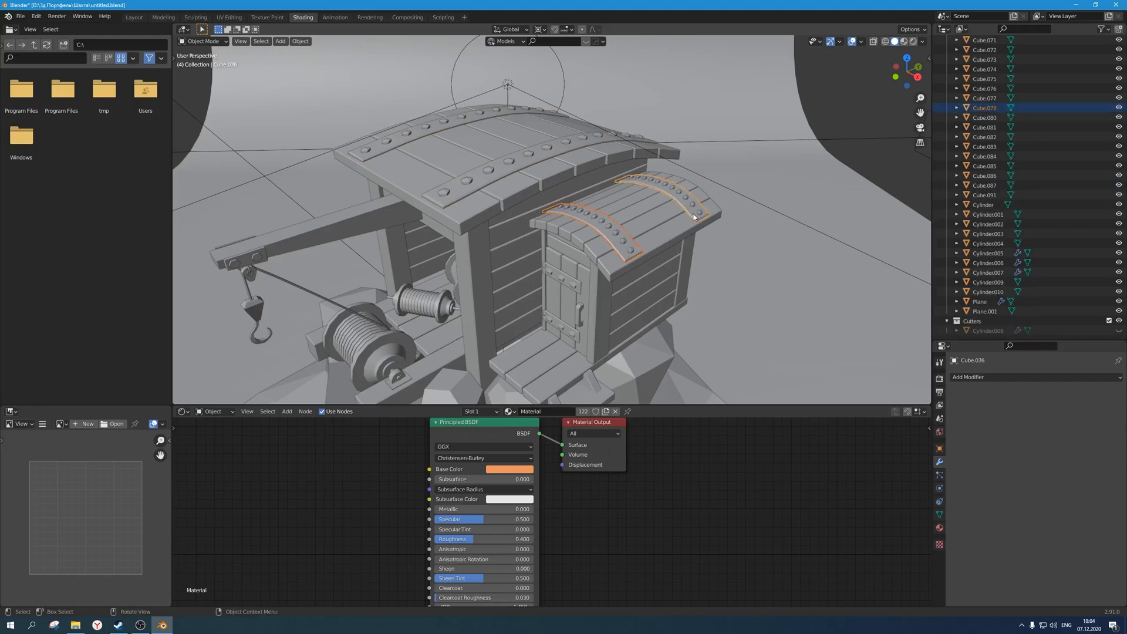
{"action": "key", "text": "ctrl+j"}
{"action": "middle_click_drag", "start_coordinate": [574, 253], "coordinate": [526, 229]}
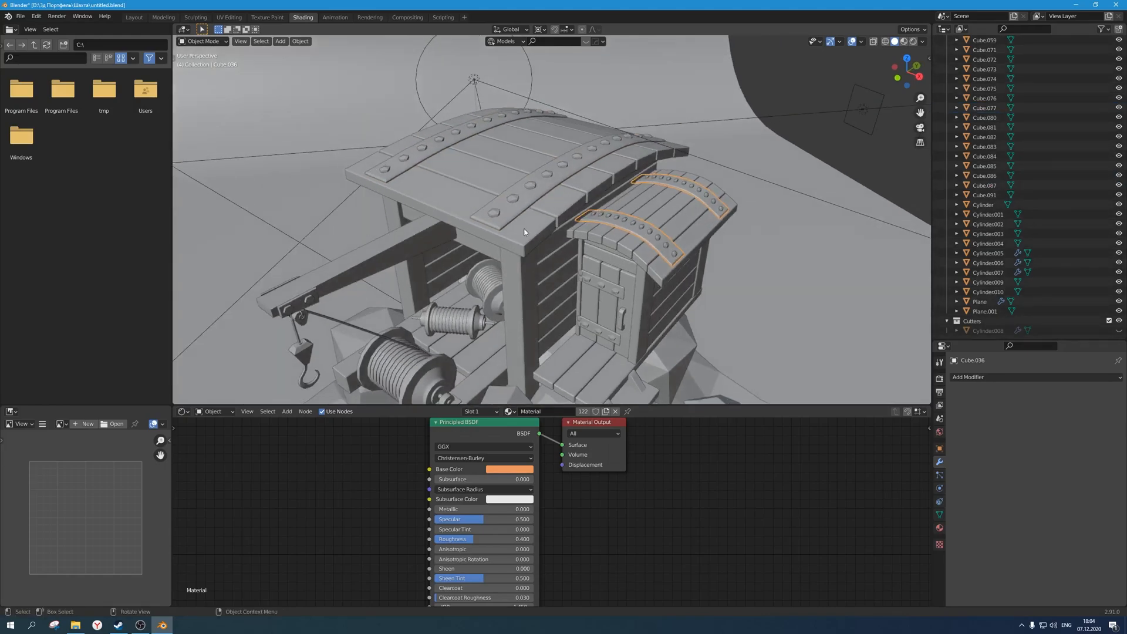
Select the main roof's front plank and switch the viewport back to rendered shading.
{"action": "left_click", "coordinate": [551, 225]}
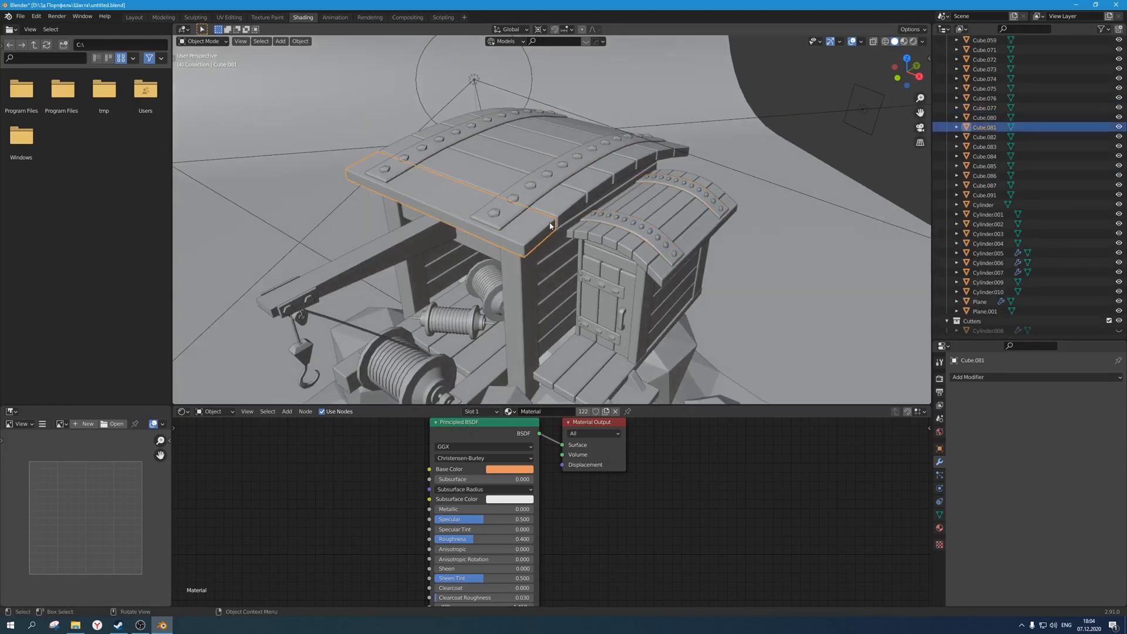
{"action": "left_click", "coordinate": [914, 41]}
{"action": "middle_click_drag", "start_coordinate": [830, 79], "coordinate": [614, 202]}
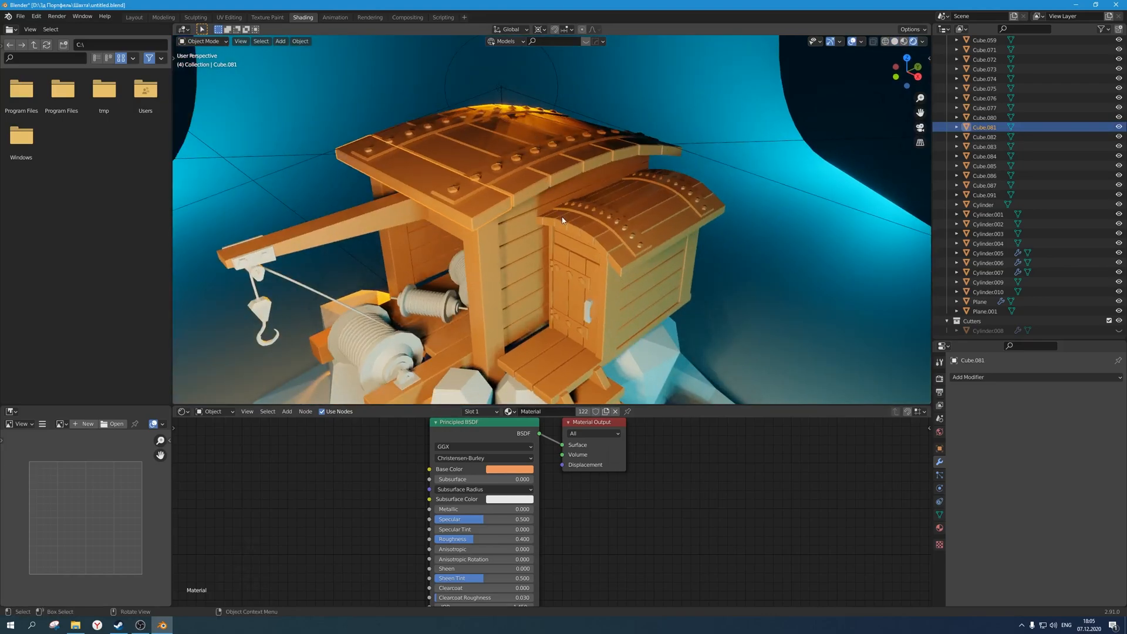
Return to the camera view of the scene and save the file.
{"action": "key", "text": "KP_0"}
{"action": "key", "text": "ctrl+s"}
{"action": "scroll", "coordinate": [581, 279], "scroll_direction": "down", "scroll_amount": 4}
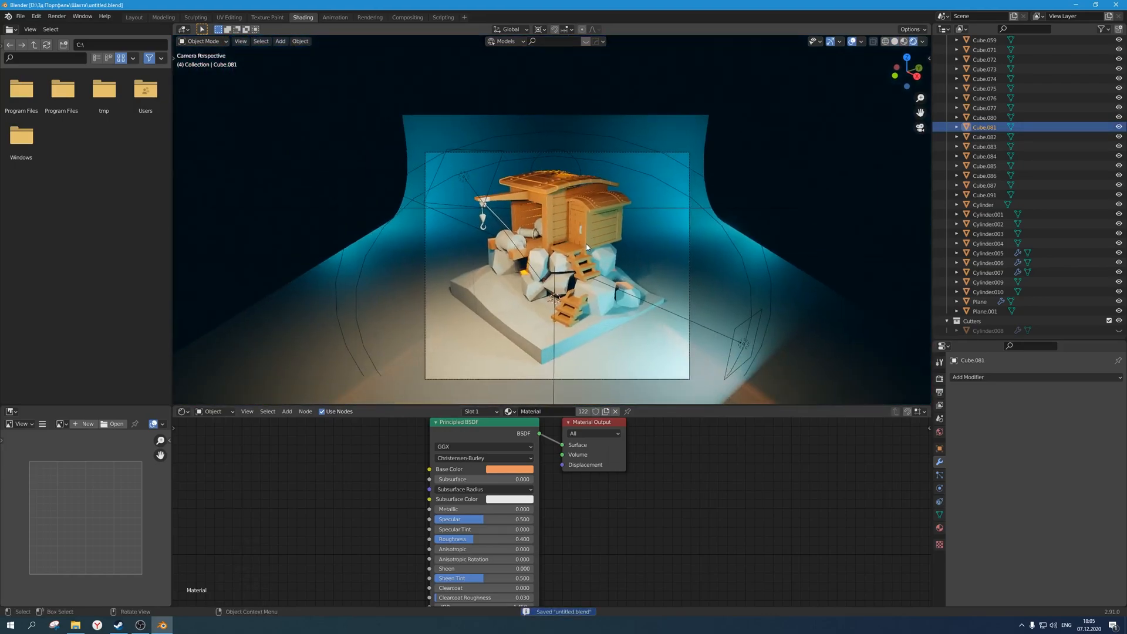
{"action": "scroll", "coordinate": [586, 238], "scroll_direction": "up", "scroll_amount": 4}
Add a Gradient Texture node to the orange wood material, ahead of the Principled BSDF.
{"action": "middle_click_drag", "start_coordinate": [282, 526], "coordinate": [347, 470]}
{"action": "scroll", "coordinate": [346, 474], "scroll_direction": "up", "scroll_amount": 1}
{"action": "key", "text": "shift+a"}
{"action": "mouse_move", "coordinate": [327, 505]}
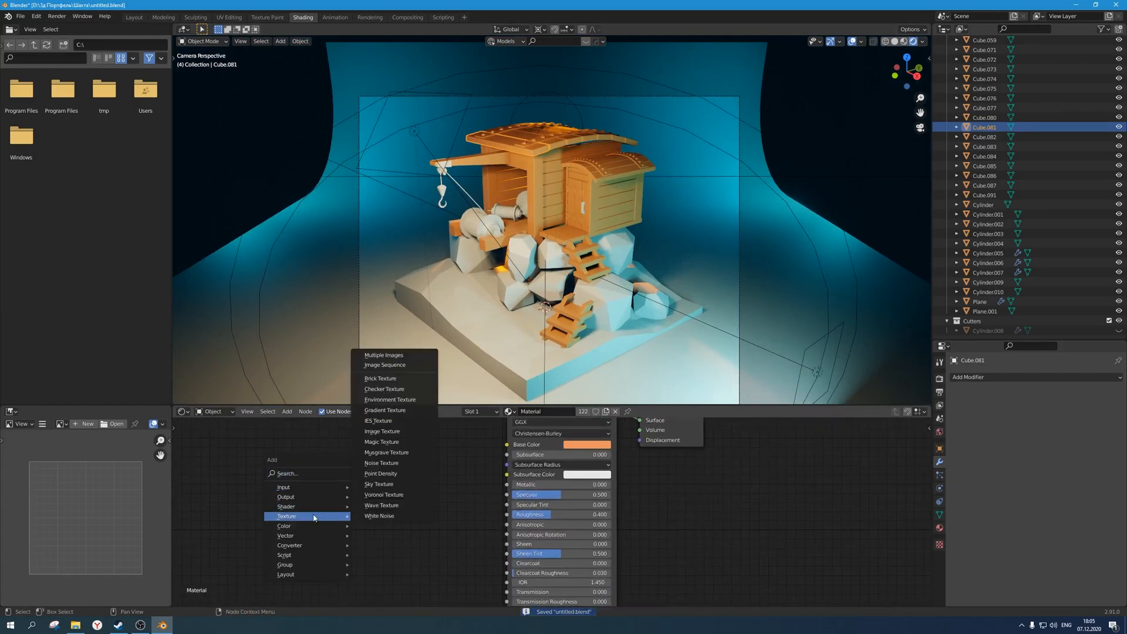
{"action": "left_click", "coordinate": [294, 473]}
{"action": "type", "text": "gra"}
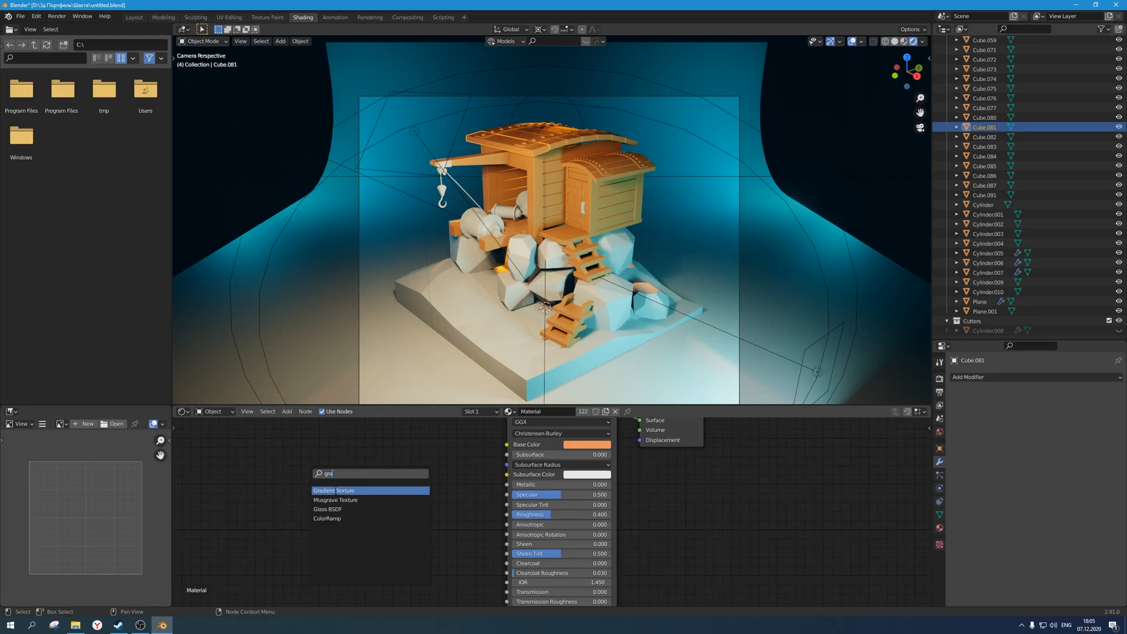
{"action": "key", "text": "Return"}
{"action": "left_click", "coordinate": [320, 474]}
Add a ColorRamp node beside the Gradient Texture node.
{"action": "key", "text": "shift+a"}
{"action": "mouse_move", "coordinate": [380, 505]}
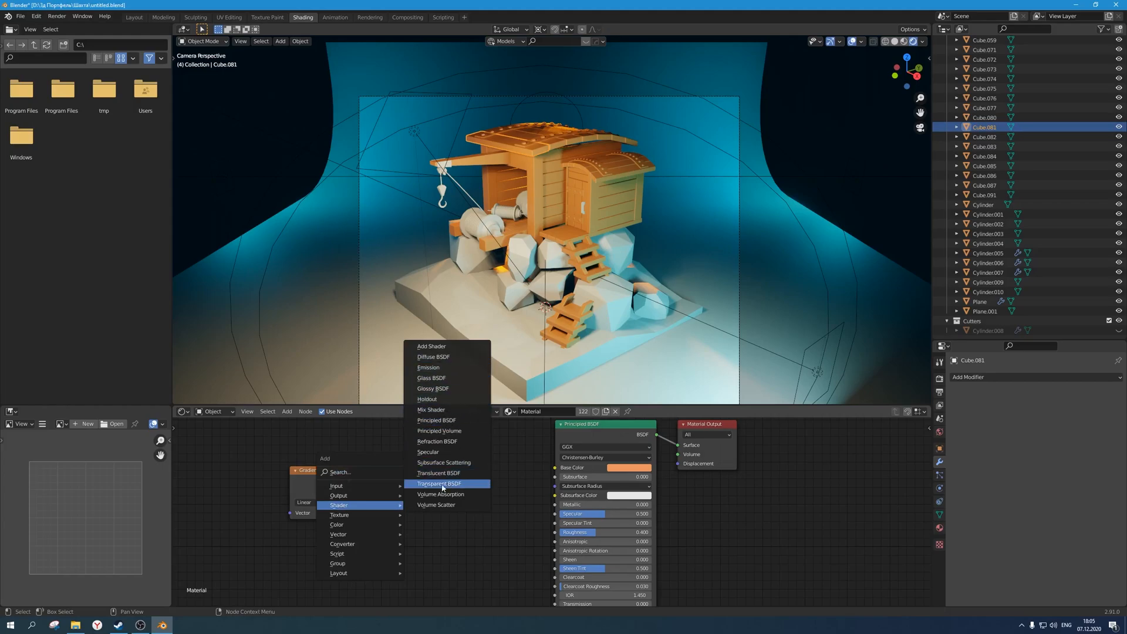
{"action": "mouse_move", "coordinate": [376, 544]}
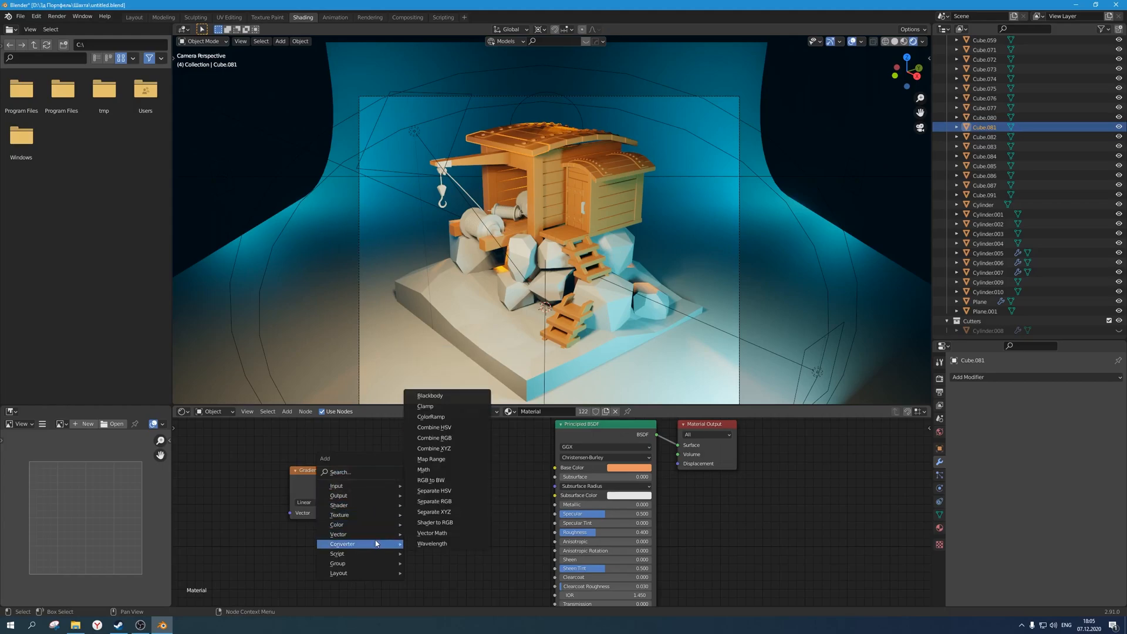
{"action": "left_click", "coordinate": [452, 421]}
{"action": "left_click", "coordinate": [348, 454]}
Preview the Gradient Texture on the model and attach Mapping and Texture Coordinate nodes to it.
{"action": "left_click_drag", "start_coordinate": [336, 471], "coordinate": [341, 527]}
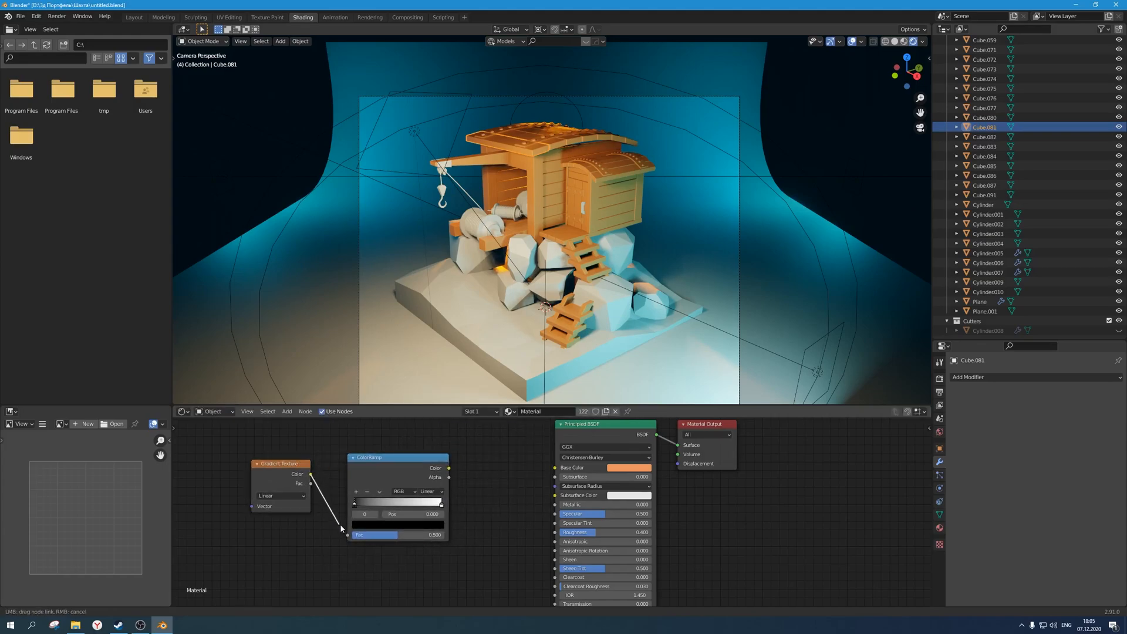
{"action": "left_click_drag", "start_coordinate": [322, 485], "coordinate": [312, 489]}
{"action": "left_click", "coordinate": [287, 468], "text": "ctrl+shift"}
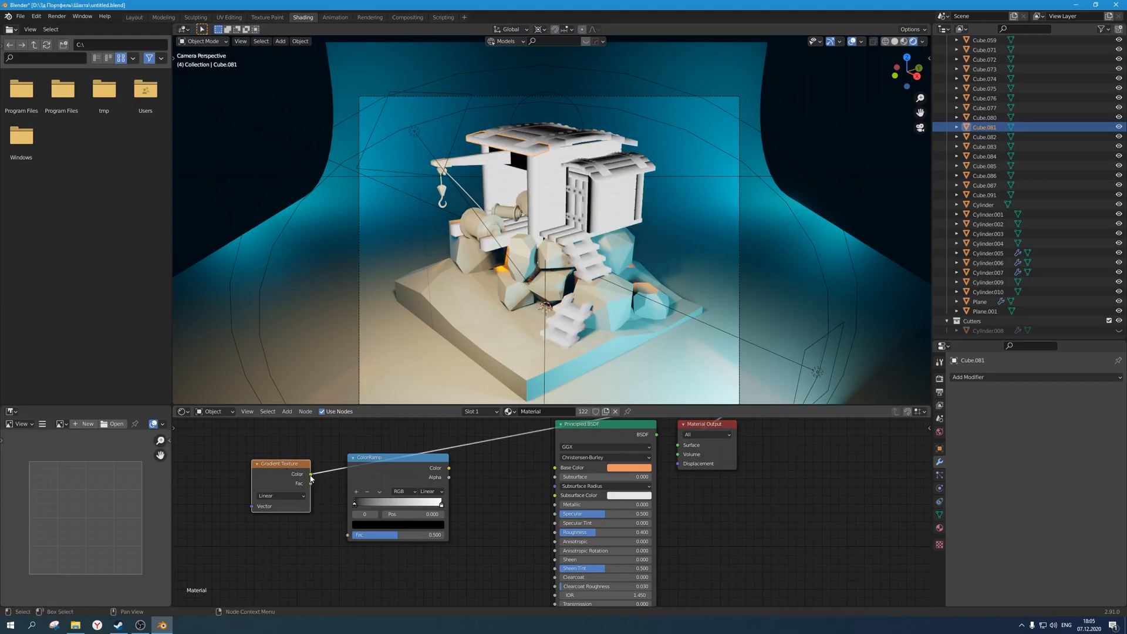
{"action": "key", "text": "ctrl+t"}
{"action": "middle_click_drag", "start_coordinate": [299, 468], "coordinate": [457, 491]}
{"action": "scroll", "coordinate": [458, 495], "scroll_direction": "down", "scroll_amount": 2}
{"action": "scroll", "coordinate": [446, 492], "scroll_direction": "up", "scroll_amount": 2}
{"action": "scroll", "coordinate": [423, 486], "scroll_direction": "down", "scroll_amount": 2}
Try a 90° Z rotation in the Mapping node and reset it to 0°.
{"action": "left_click", "coordinate": [383, 523]}
{"action": "type", "text": "90"}
{"action": "key", "text": "Return"}
{"action": "left_click", "coordinate": [382, 523]}
{"action": "type", "text": "0"}
{"action": "key", "text": "Return"}
Set the Mapping node's Y rotation to 90° so the gradient runs vertically.
{"action": "left_click", "coordinate": [388, 517]}
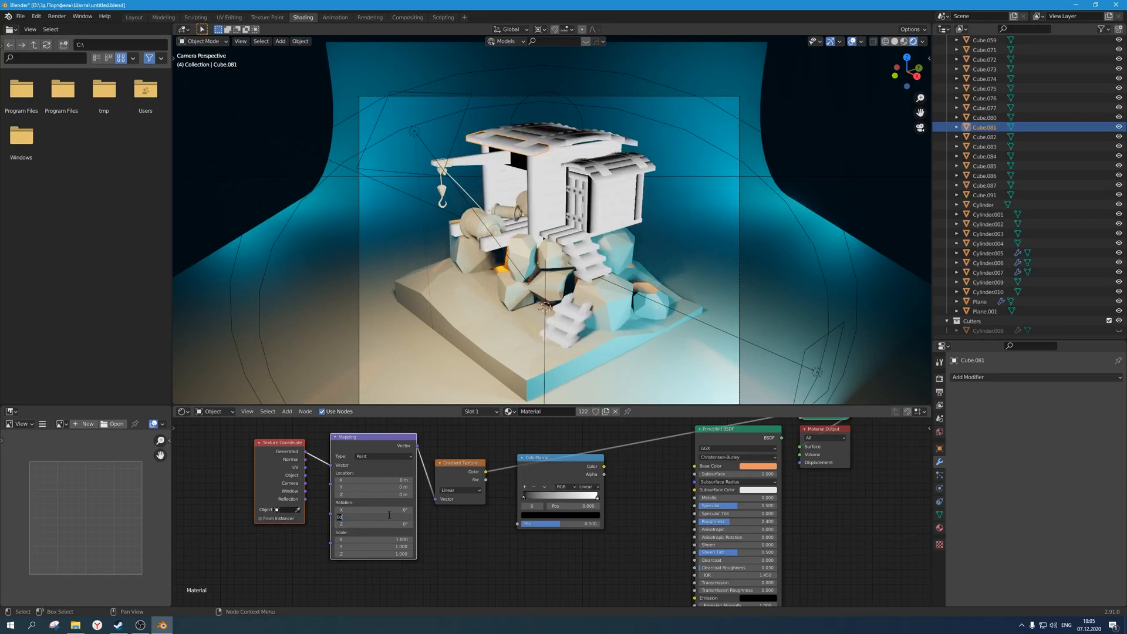
{"action": "type", "text": "90"}
{"action": "key", "text": "Return"}
{"action": "scroll", "coordinate": [618, 212], "scroll_direction": "up", "scroll_amount": 2}
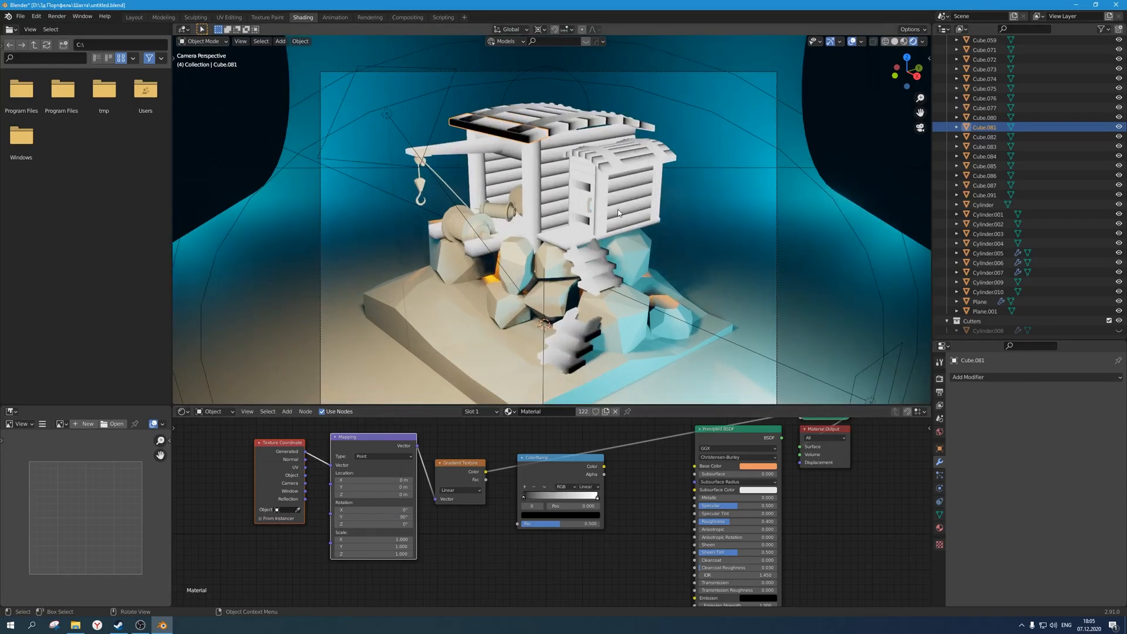
{"action": "scroll", "coordinate": [578, 189], "scroll_direction": "down", "scroll_amount": 1}
Try to apply the rotation of all scene objects at once and clear the selection.
{"action": "key", "text": "a"}
{"action": "key", "text": "ctrl+a"}
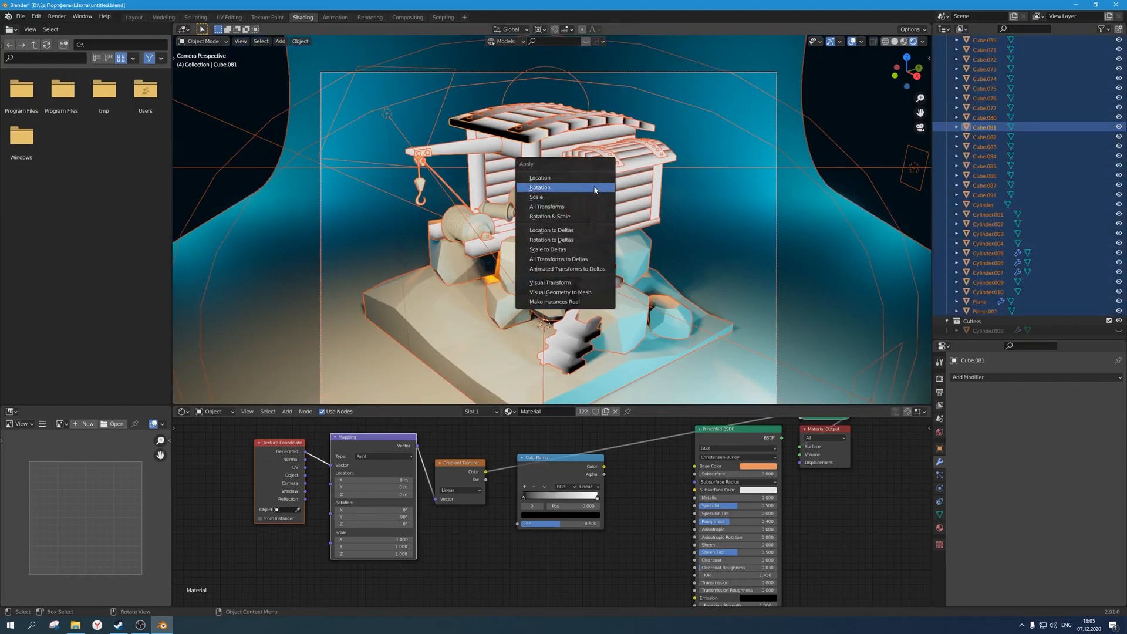
{"action": "left_click", "coordinate": [595, 189]}
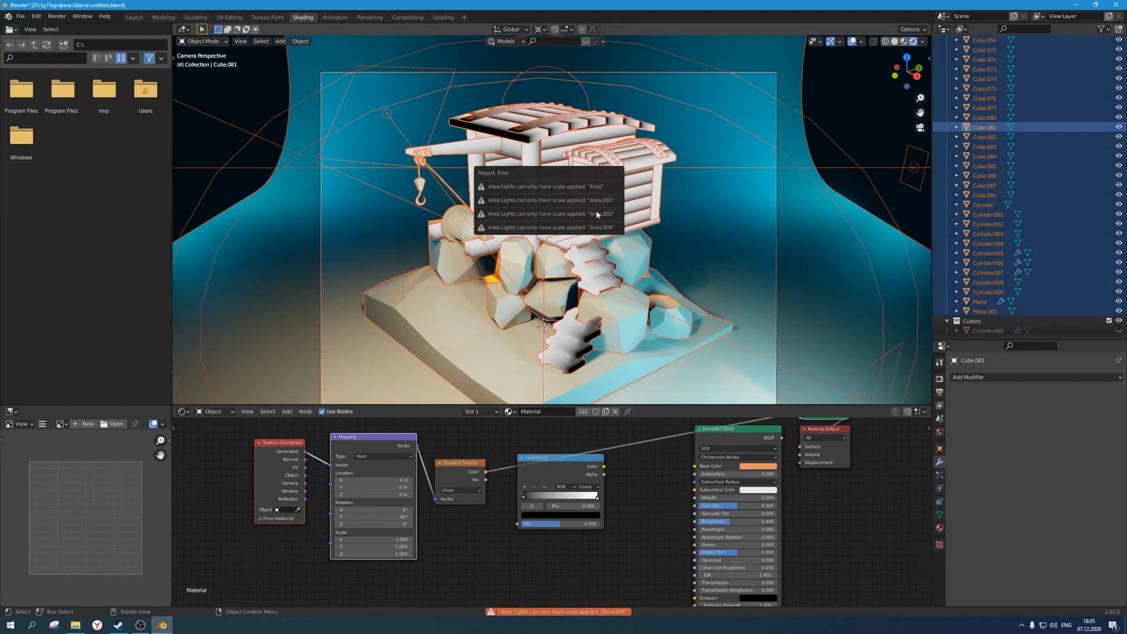
{"action": "key", "text": "alt+a"}
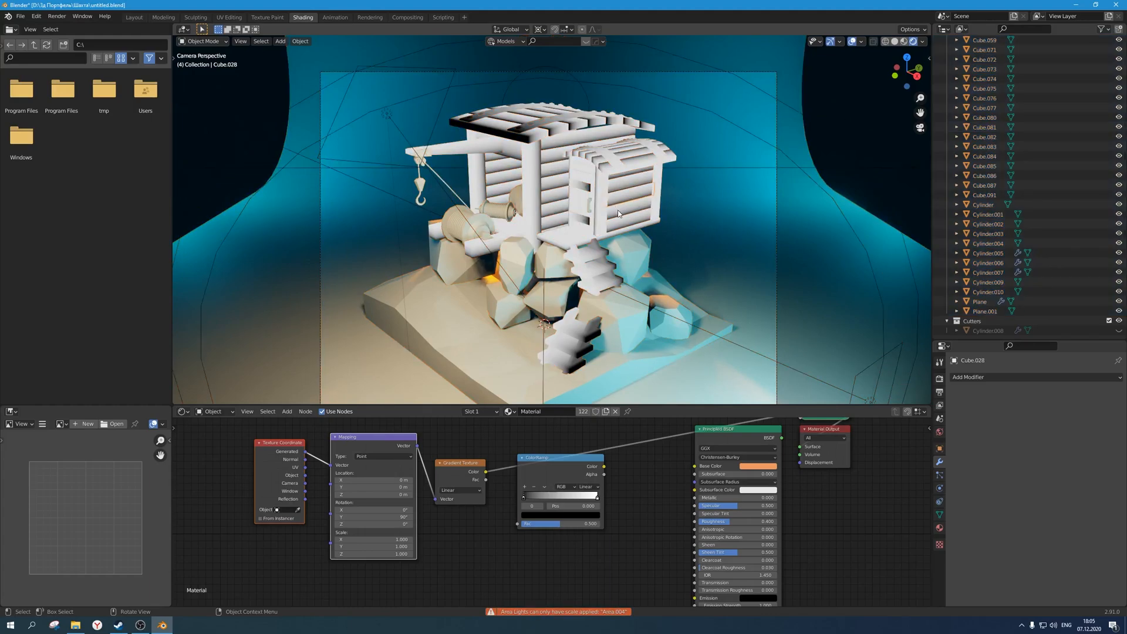
Apply the rotation of the small hut's corner post beside the door.
{"action": "scroll", "coordinate": [618, 213], "scroll_direction": "up", "scroll_amount": 1}
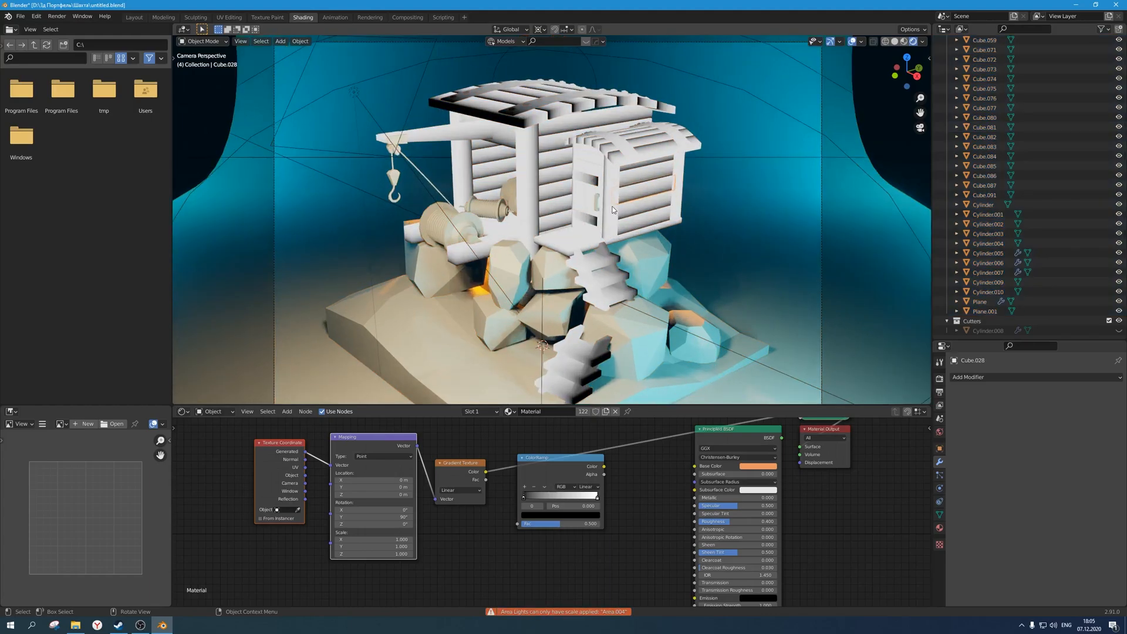
{"action": "left_click", "coordinate": [613, 209]}
{"action": "key", "text": "ctrl+a"}
{"action": "left_click", "coordinate": [613, 207]}
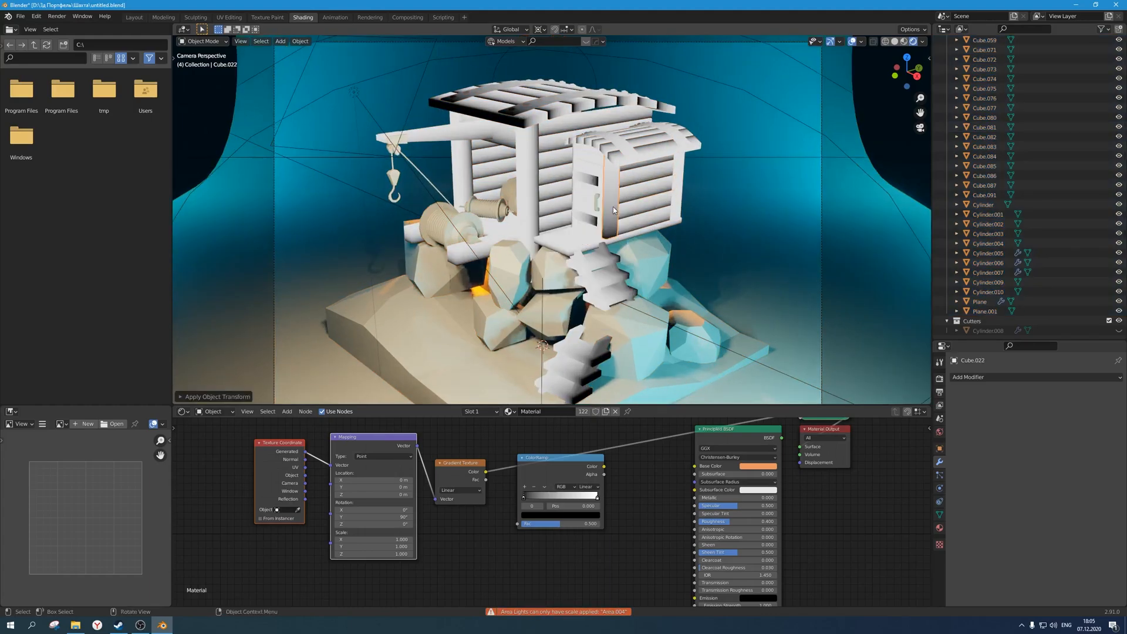
Select all planks of the main roof and apply their rotation.
{"action": "left_click", "coordinate": [540, 116]}
{"action": "left_click", "coordinate": [567, 113], "text": "shift"}
{"action": "left_click", "coordinate": [590, 110], "text": "shift"}
{"action": "left_click", "coordinate": [626, 104], "text": "shift"}
{"action": "left_click", "coordinate": [627, 104], "text": "shift"}
{"action": "left_click", "coordinate": [646, 105], "text": "shift"}
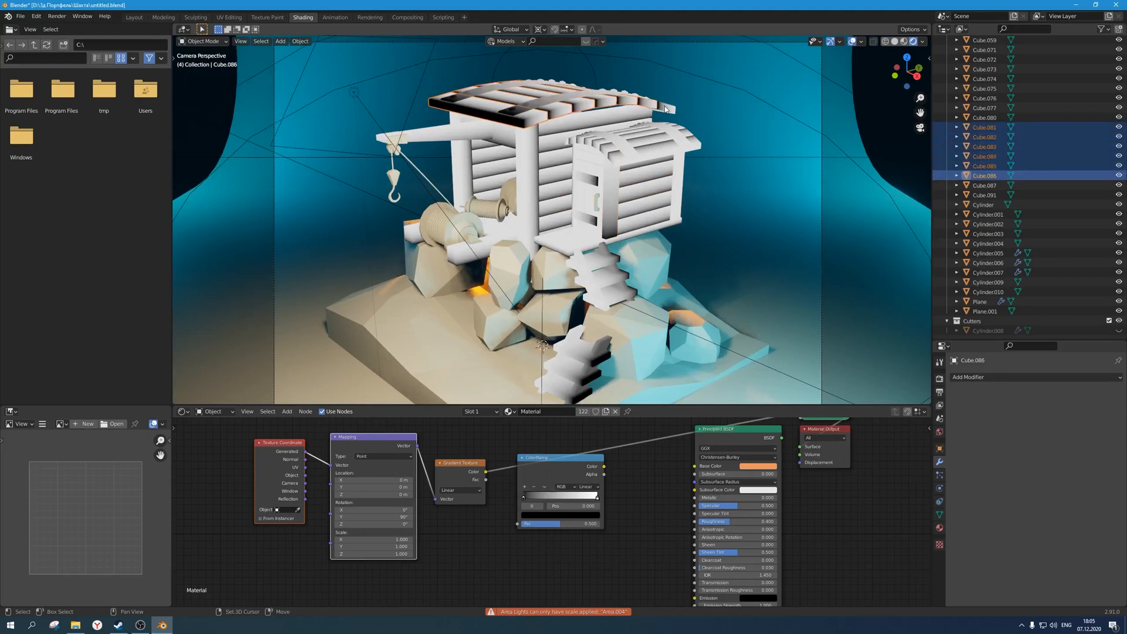
{"action": "left_click", "coordinate": [664, 107], "text": "shift"}
{"action": "key", "text": "ctrl+a"}
{"action": "left_click", "coordinate": [677, 133]}
Select all planks of the small roof and apply their rotation.
{"action": "scroll", "coordinate": [638, 155], "scroll_direction": "up", "scroll_amount": 1}
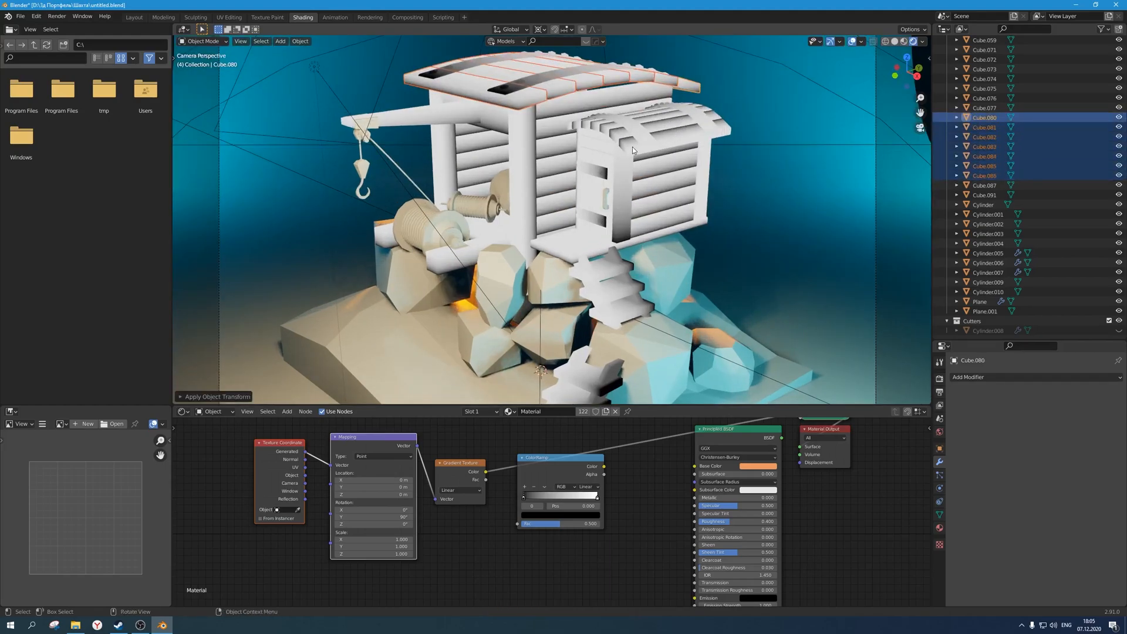
{"action": "left_click", "coordinate": [632, 147]}
{"action": "left_click", "coordinate": [622, 136], "text": "shift"}
{"action": "left_click", "coordinate": [609, 128], "text": "shift"}
{"action": "left_click", "coordinate": [596, 127], "text": "shift"}
{"action": "left_click", "coordinate": [584, 126], "text": "shift"}
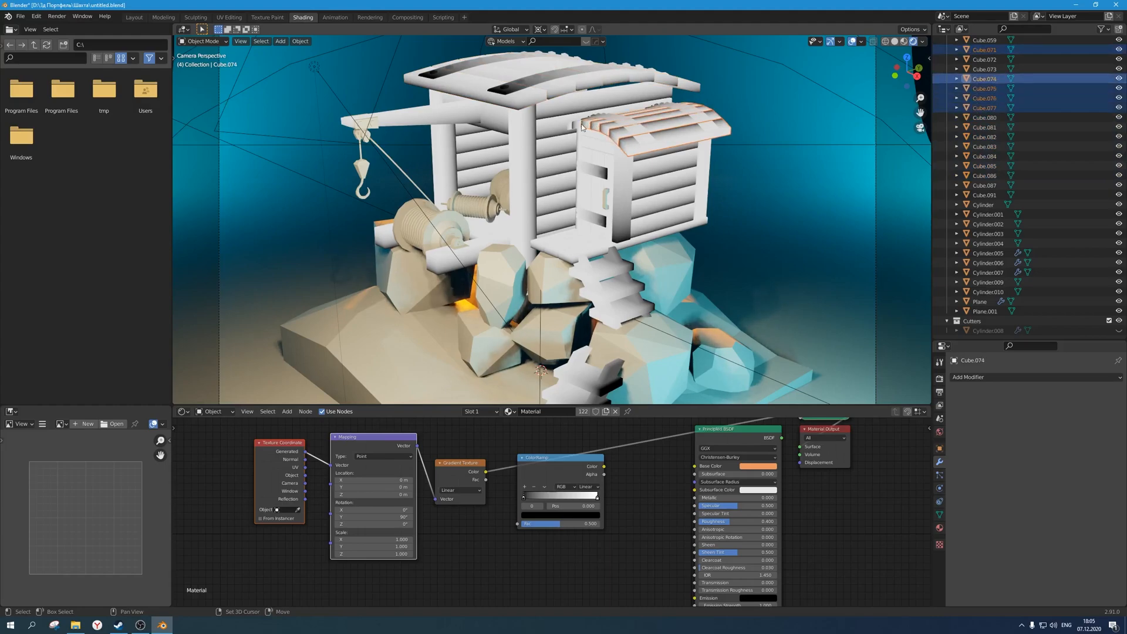
{"action": "left_click", "coordinate": [572, 129], "text": "shift"}
{"action": "key", "text": "ctrl+a"}
{"action": "left_click", "coordinate": [578, 141]}
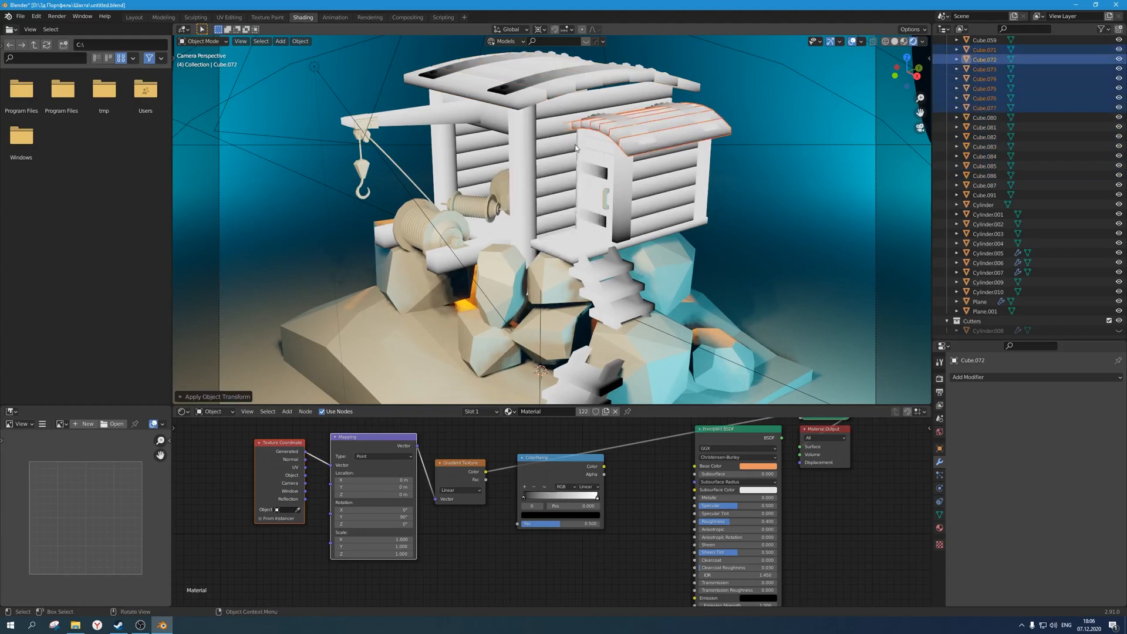
Select the main hut's front and rear vertical posts and apply their rotation.
{"action": "left_click", "coordinate": [522, 190]}
{"action": "left_click", "coordinate": [439, 170], "text": "shift"}
{"action": "key", "text": "ctrl+a"}
{"action": "left_click", "coordinate": [475, 147]}
Select the upper staircase and apply its rotation.
{"action": "left_click", "coordinate": [561, 239], "text": "alt"}
{"action": "left_click", "coordinate": [598, 268]}
{"action": "left_click", "coordinate": [610, 279]}
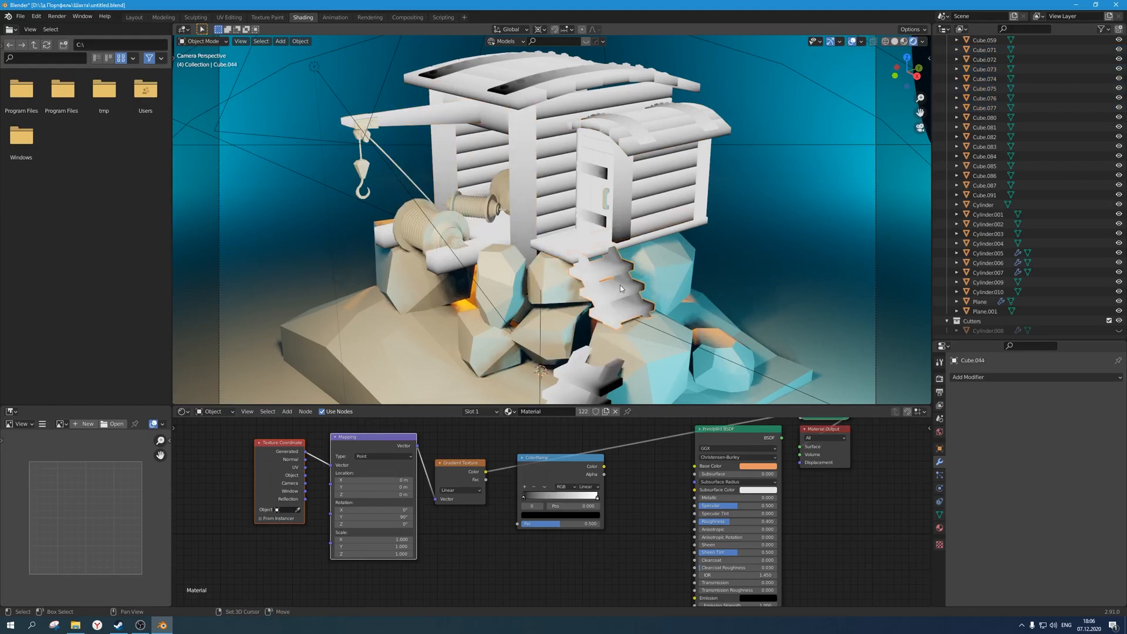
{"action": "key", "text": "ctrl+a"}
{"action": "left_click", "coordinate": [635, 292]}
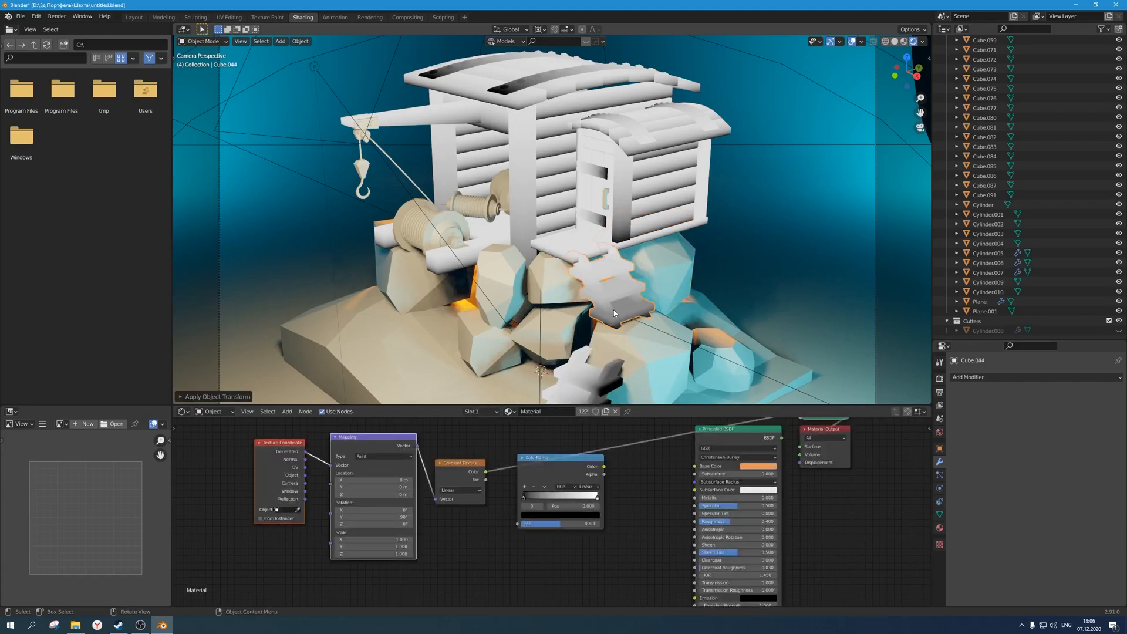
{"action": "left_click", "coordinate": [453, 257]}
{"action": "scroll", "coordinate": [606, 278], "scroll_direction": "down", "scroll_amount": 5}
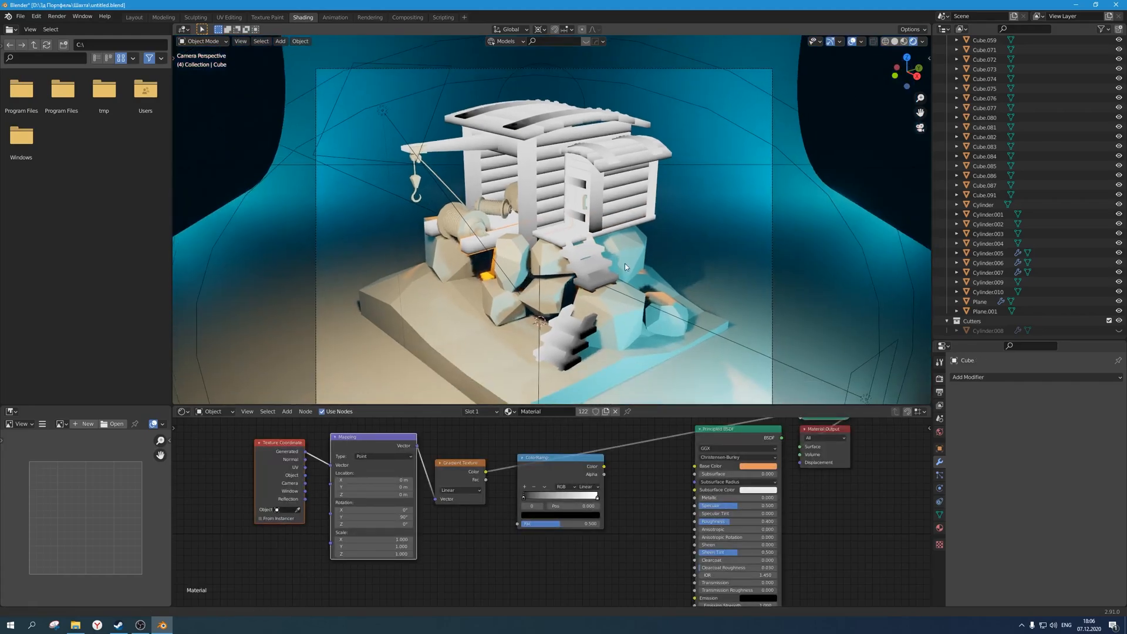
Select the door's first two vertical planks and apply their rotation.
{"action": "left_click", "coordinate": [576, 193]}
{"action": "scroll", "coordinate": [575, 193], "scroll_direction": "up", "scroll_amount": 3}
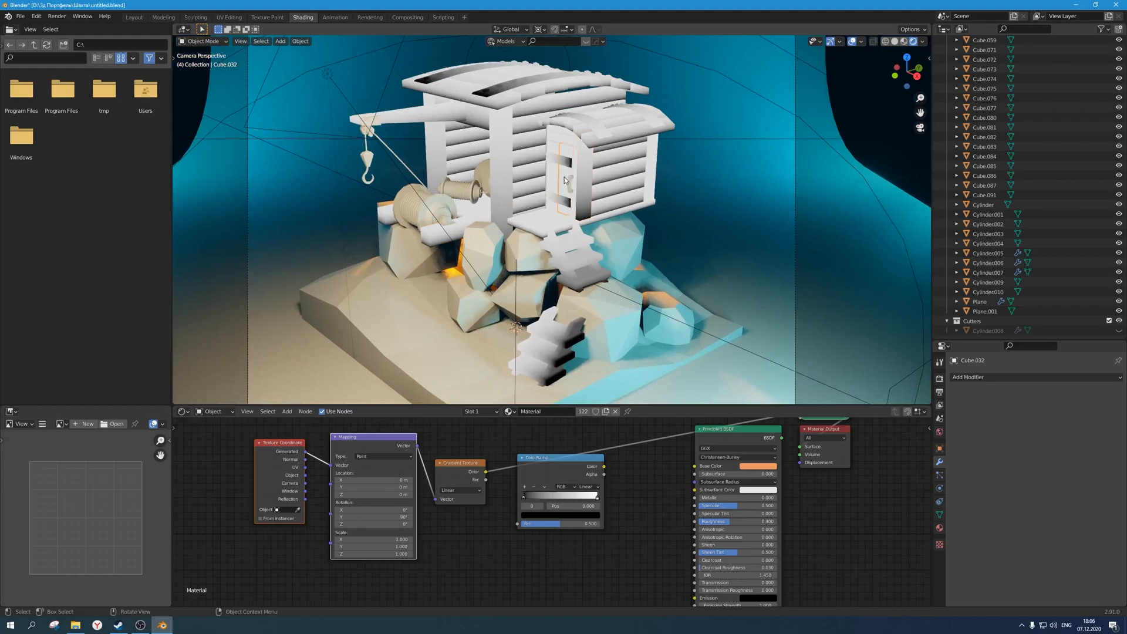
{"action": "scroll", "coordinate": [565, 177], "scroll_direction": "up", "scroll_amount": 2}
{"action": "left_click", "coordinate": [557, 170], "text": "shift"}
{"action": "key", "text": "alt+z"}
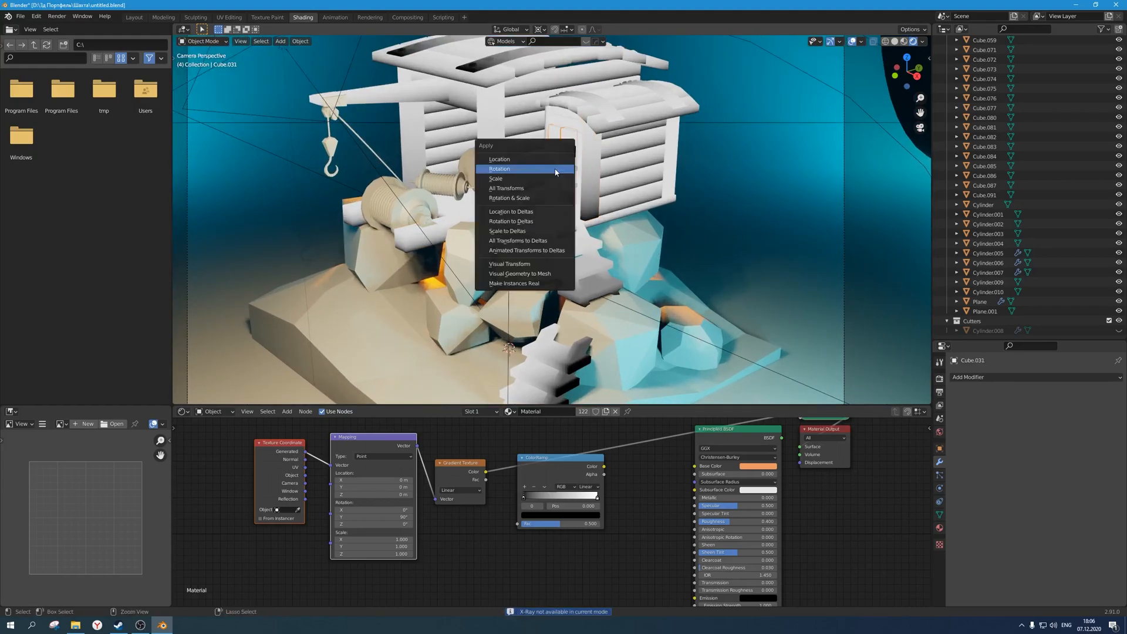
{"action": "key", "text": "ctrl+a"}
{"action": "left_click", "coordinate": [561, 173]}
Apply the rotation of the door plank that carries the handle.
{"action": "middle_click_drag", "start_coordinate": [561, 177], "coordinate": [587, 176]}
{"action": "scroll", "coordinate": [674, 140], "scroll_direction": "up", "scroll_amount": 5}
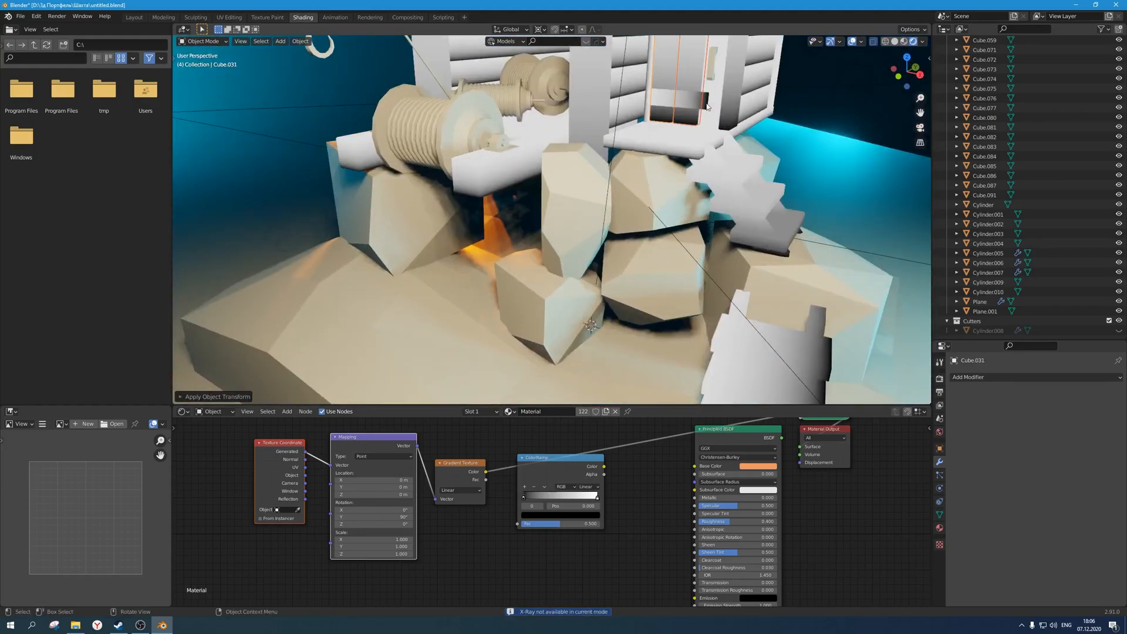
{"action": "key", "text": "ctrl+a"}
{"action": "left_click", "coordinate": [710, 93]}
{"action": "middle_click_drag", "start_coordinate": [710, 93], "coordinate": [641, 215], "text": "shift"}
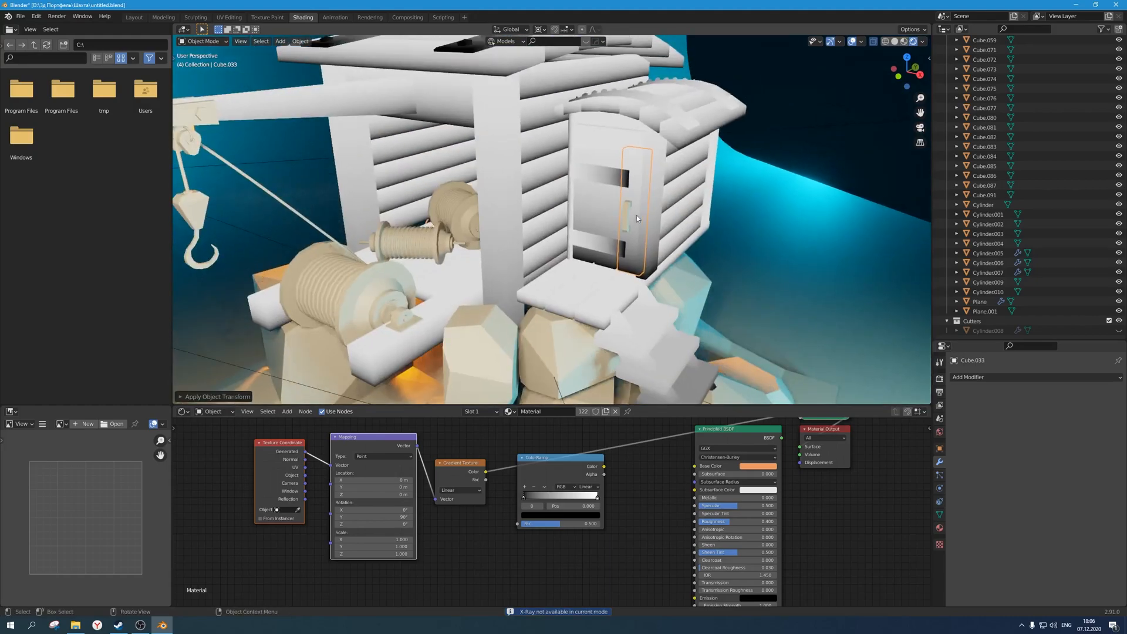
Apply the rotation of the door's two crossbars and the board above the door.
{"action": "left_click", "coordinate": [601, 238]}
{"action": "left_click", "coordinate": [608, 171], "text": "shift"}
{"action": "key", "text": "ctrl+a"}
{"action": "left_click", "coordinate": [608, 173]}
{"action": "left_click", "coordinate": [616, 129], "text": "shift"}
{"action": "key", "text": "ctrl+a"}
{"action": "left_click", "coordinate": [616, 159]}
{"action": "middle_click_drag", "start_coordinate": [617, 159], "coordinate": [578, 165]}
Go back to the camera view and save the file with the applied rotations.
{"action": "key", "text": "KP_0"}
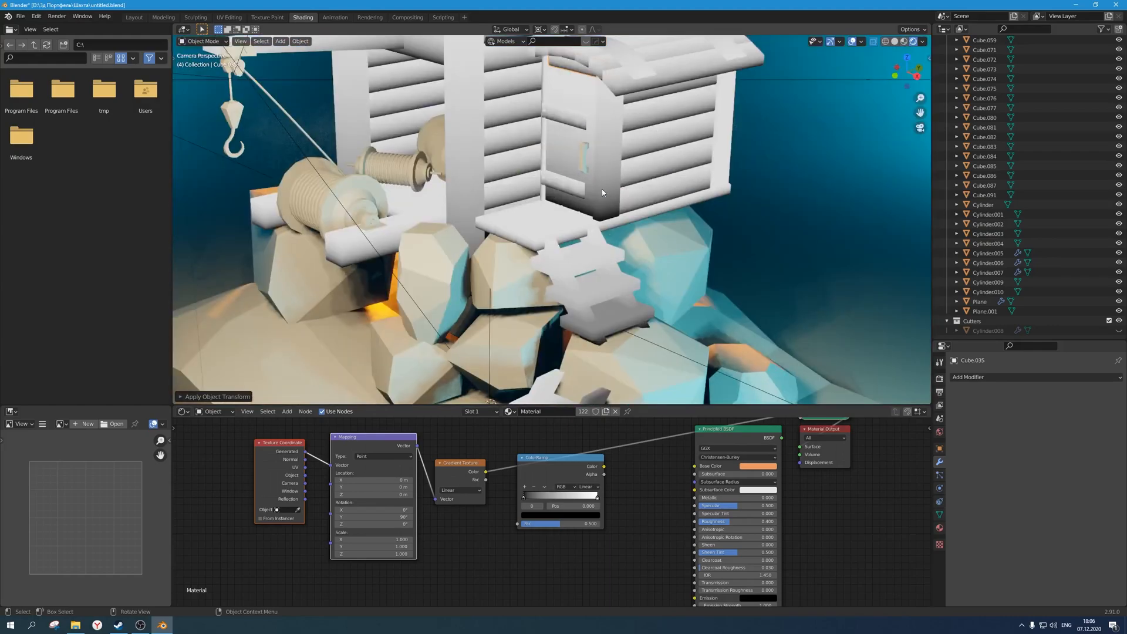
{"action": "scroll", "coordinate": [620, 171], "scroll_direction": "down", "scroll_amount": 6}
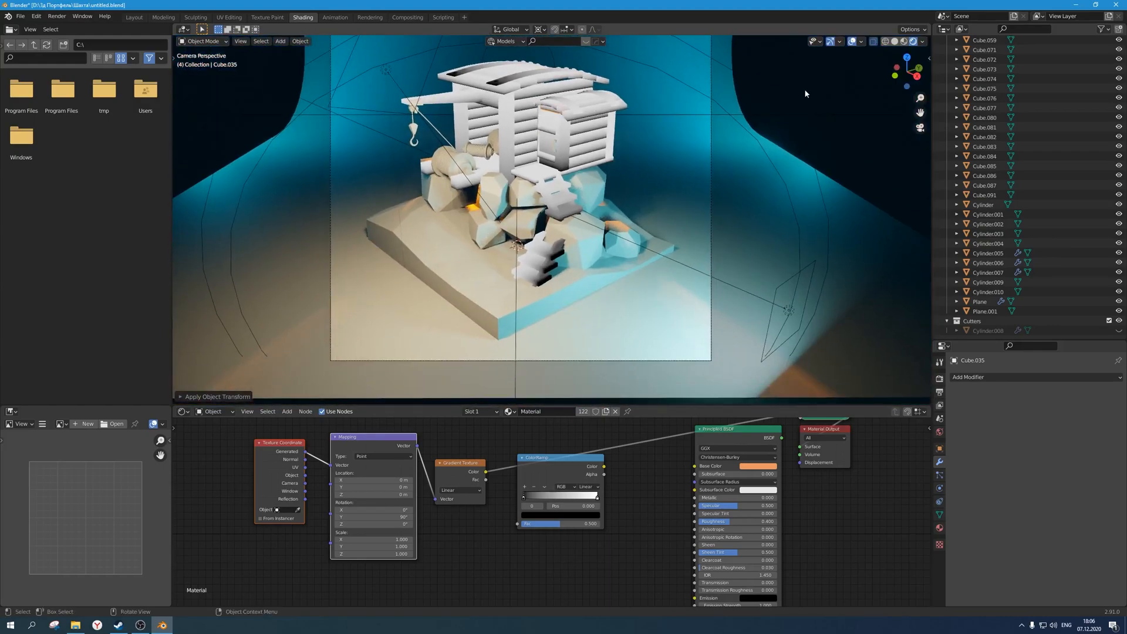
{"action": "key", "text": "ctrl+s"}
{"action": "middle_click_drag", "start_coordinate": [657, 190], "coordinate": [644, 192], "text": "shift"}
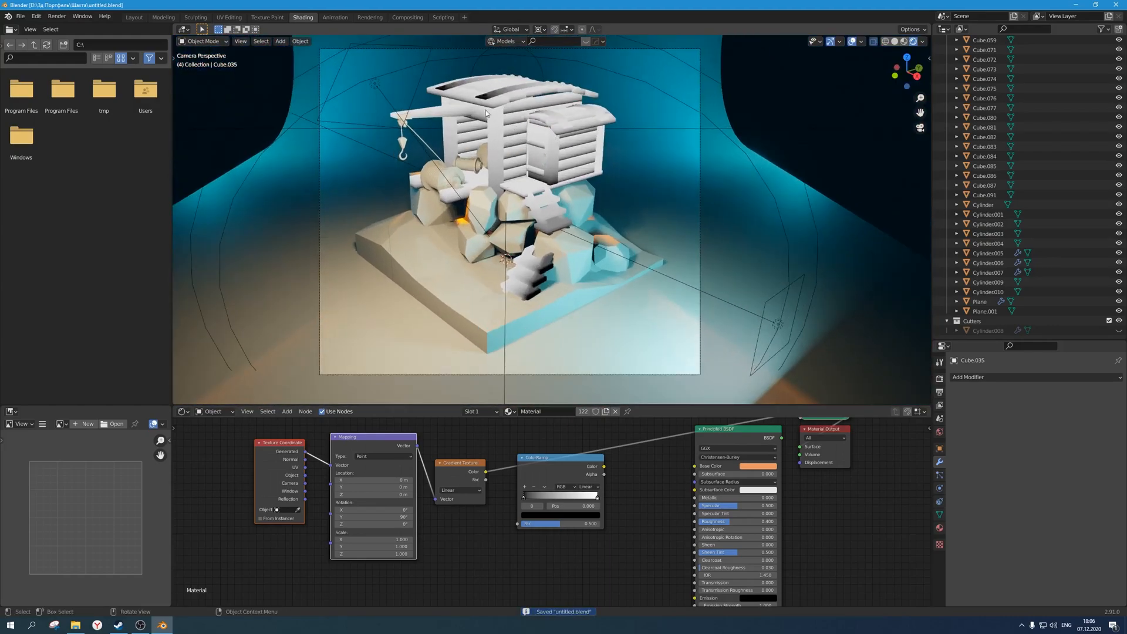
Select the main roof's straps and route the Principled BSDF back to the material output.
{"action": "left_click", "coordinate": [468, 95]}
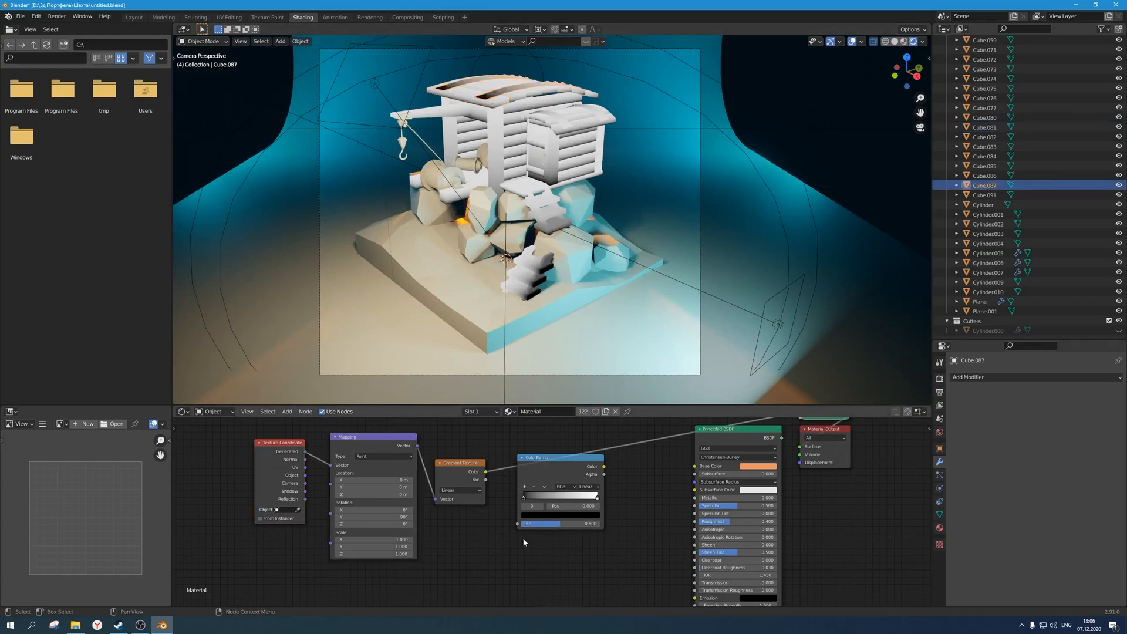
{"action": "scroll", "coordinate": [524, 542], "scroll_direction": "down", "scroll_amount": 2}
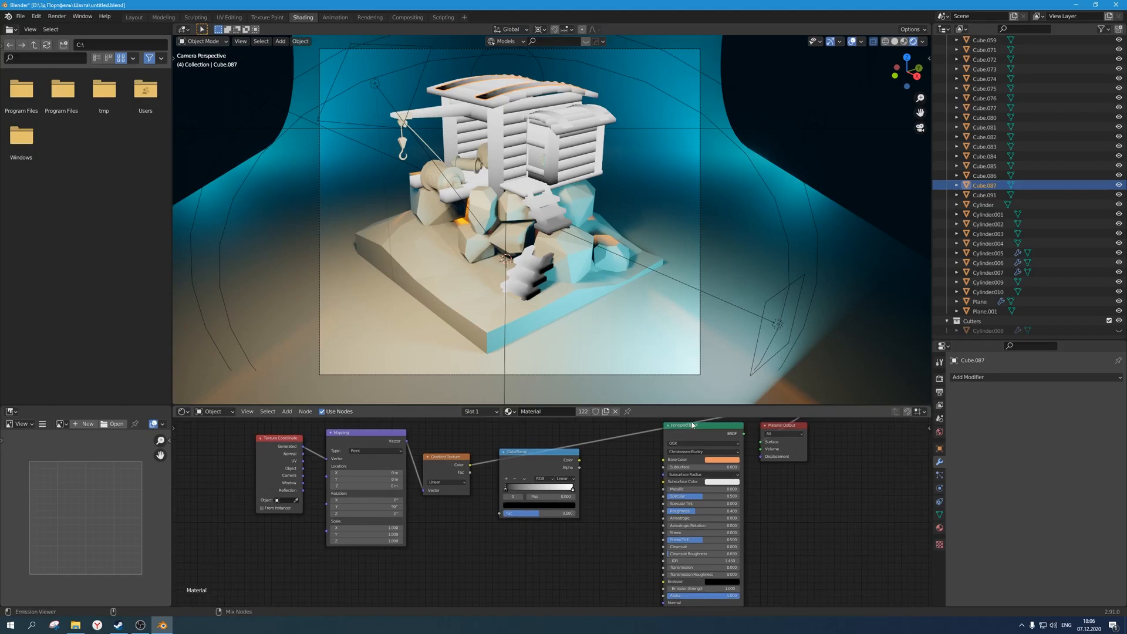
{"action": "left_click", "coordinate": [694, 427], "text": "ctrl+shift"}
{"action": "middle_click_drag", "start_coordinate": [664, 446], "coordinate": [638, 450]}
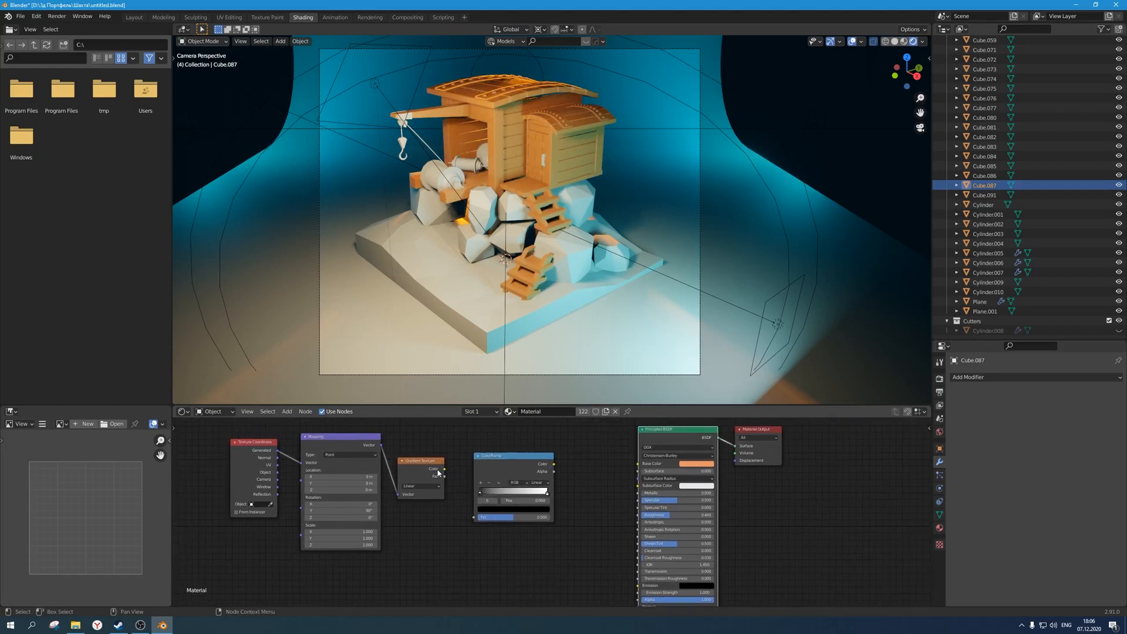
Link the Gradient Texture into the ColorRamp and the ColorRamp's color into the Base Color.
{"action": "left_click_drag", "start_coordinate": [445, 476], "coordinate": [474, 518]}
{"action": "left_click_drag", "start_coordinate": [543, 464], "coordinate": [639, 464]}
{"action": "scroll", "coordinate": [585, 484], "scroll_direction": "up", "scroll_amount": 1}
{"action": "scroll", "coordinate": [550, 502], "scroll_direction": "up", "scroll_amount": 1}
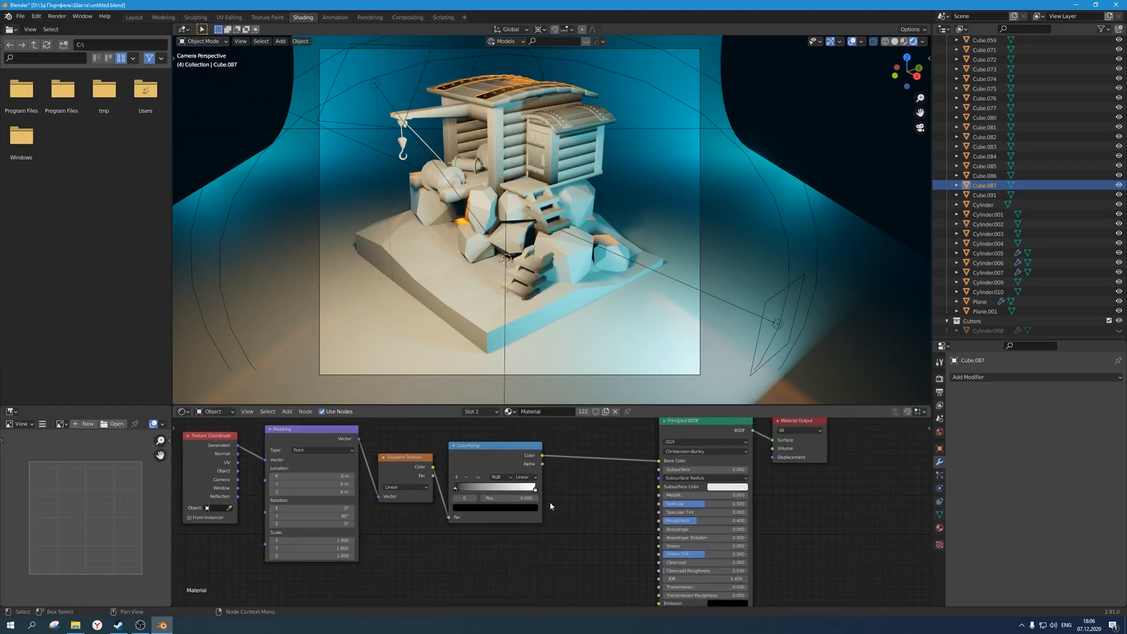
Set the ColorRamp's first stop to a mid grey and its last stop to a golden brown.
{"action": "left_click", "coordinate": [455, 508]}
{"action": "left_click_drag", "start_coordinate": [517, 437], "coordinate": [517, 413]}
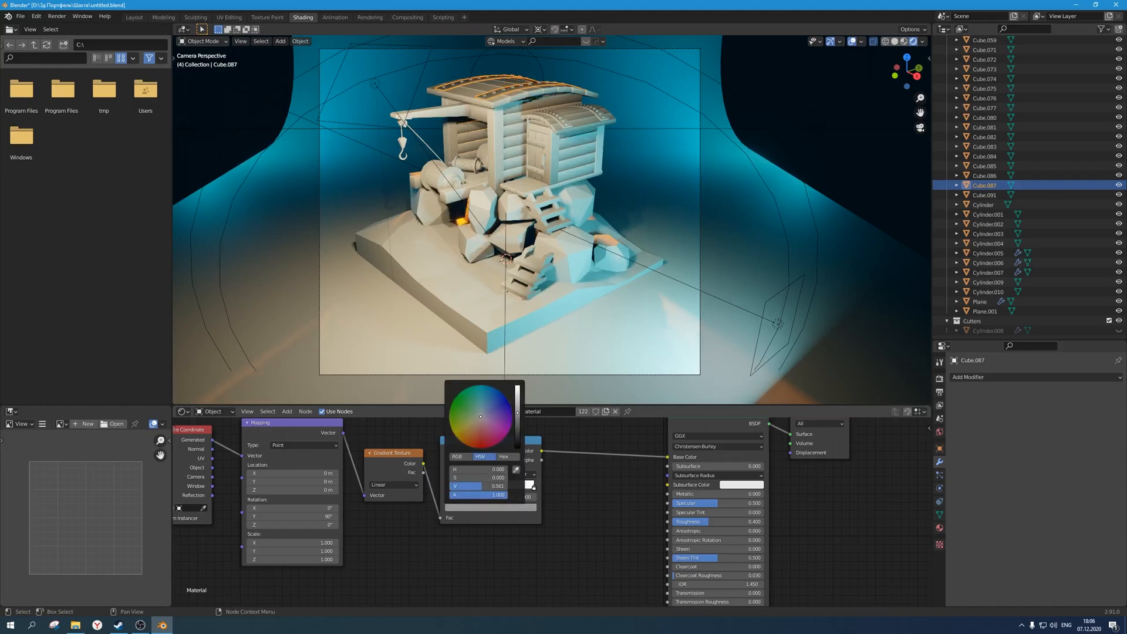
{"action": "left_click", "coordinate": [533, 488]}
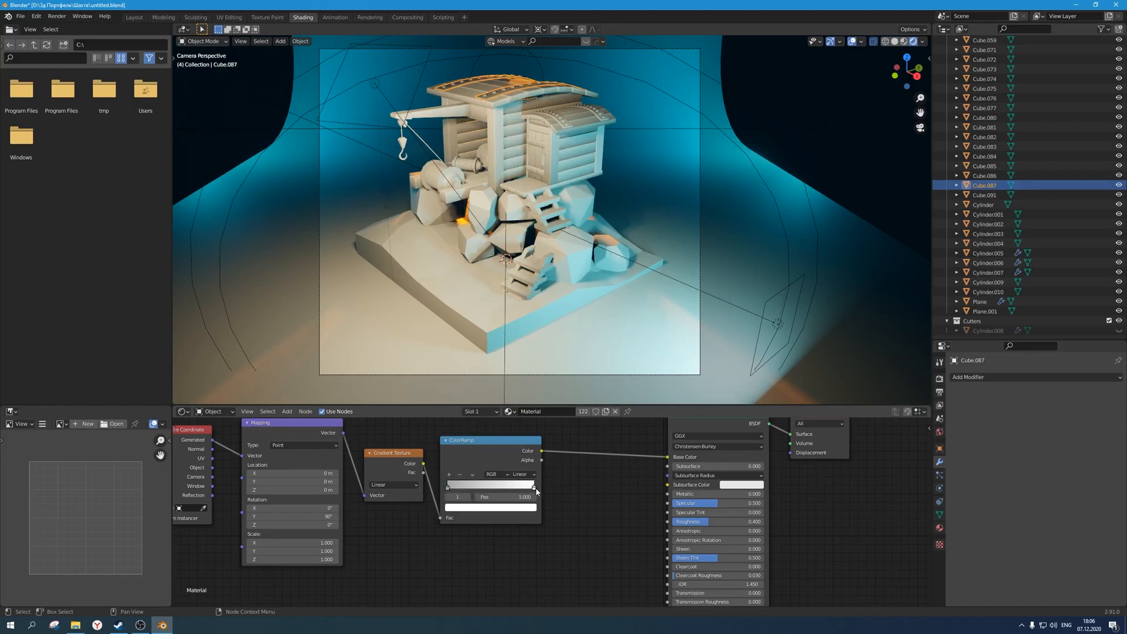
{"action": "left_click", "coordinate": [491, 508]}
{"action": "mouse_move", "coordinate": [518, 387]}
{"action": "left_mouse_down"}
{"action": "mouse_move", "coordinate": [517, 432]}
{"action": "mouse_move", "coordinate": [517, 414]}
{"action": "mouse_move", "coordinate": [468, 432]}
{"action": "left_mouse_up"}
{"action": "left_click_drag", "start_coordinate": [518, 406], "coordinate": [518, 418]}
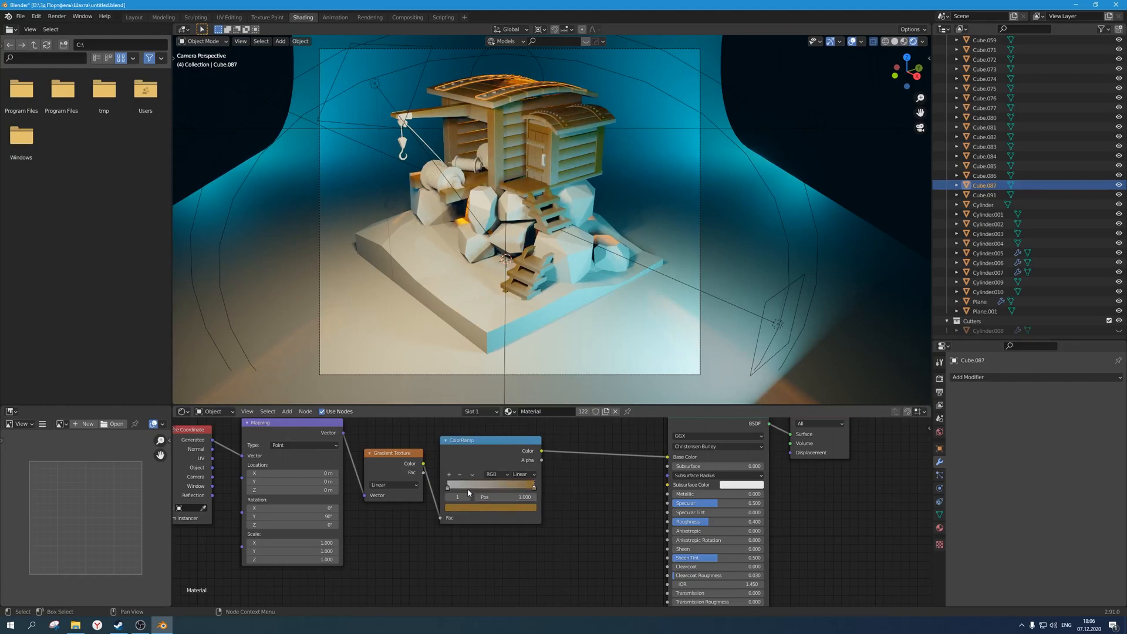
Recolor the ColorRamp's first stop from grey to a golden brown.
{"action": "left_click", "coordinate": [448, 488]}
{"action": "left_click", "coordinate": [487, 508]}
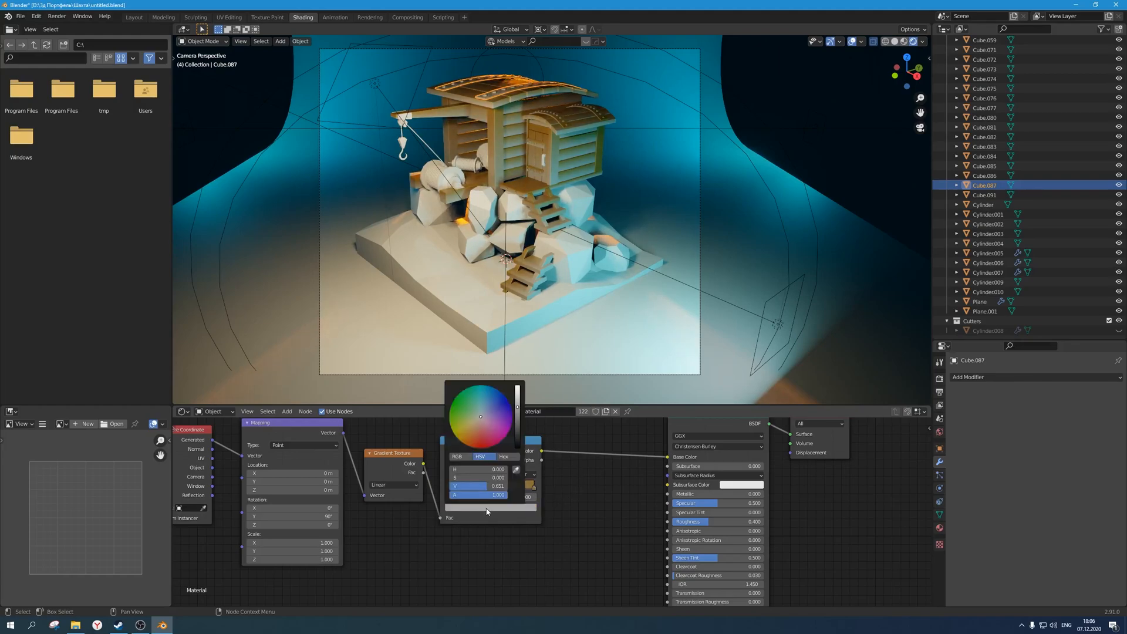
{"action": "mouse_move", "coordinate": [518, 419]}
{"action": "left_mouse_down"}
{"action": "mouse_move", "coordinate": [517, 439]}
{"action": "mouse_move", "coordinate": [517, 422]}
{"action": "left_mouse_up"}
{"action": "left_click", "coordinate": [469, 435]}
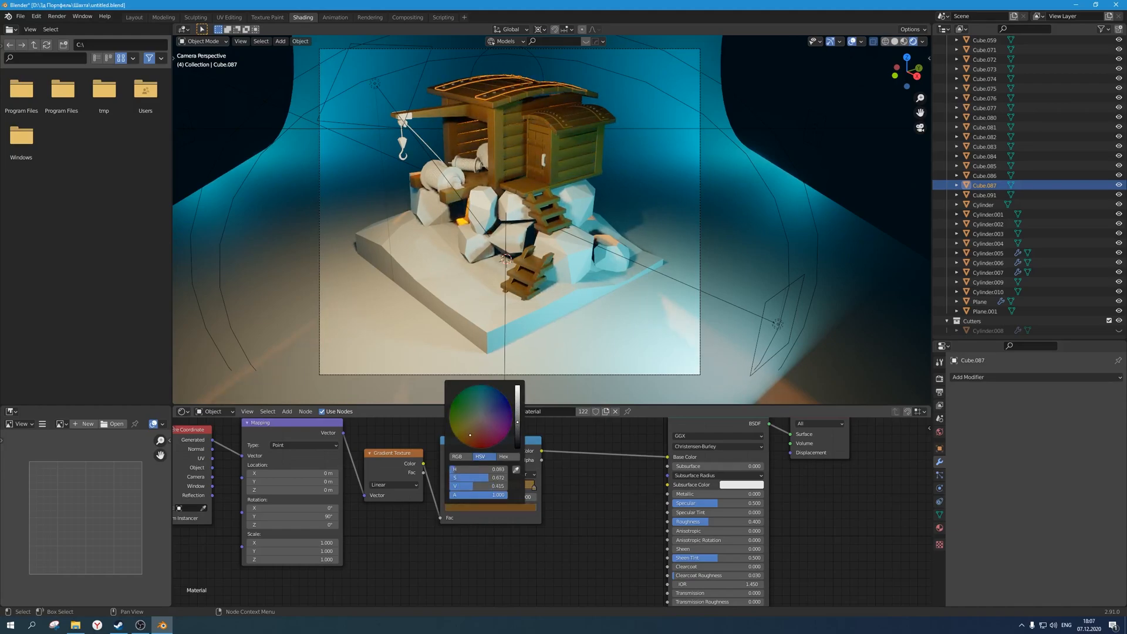
{"action": "left_click_drag", "start_coordinate": [517, 420], "coordinate": [517, 411]}
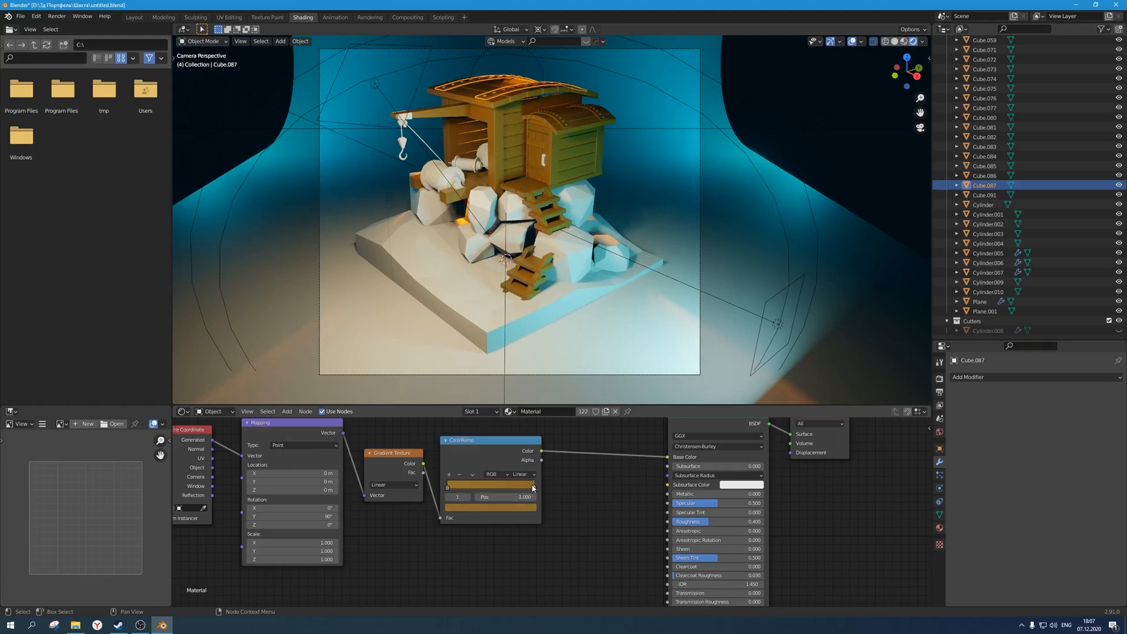
Brighten the ColorRamp's last stop to a light yellow-orange.
{"action": "left_click", "coordinate": [513, 509]}
{"action": "left_click_drag", "start_coordinate": [517, 411], "coordinate": [517, 391]}
{"action": "left_click_drag", "start_coordinate": [470, 430], "coordinate": [465, 429]}
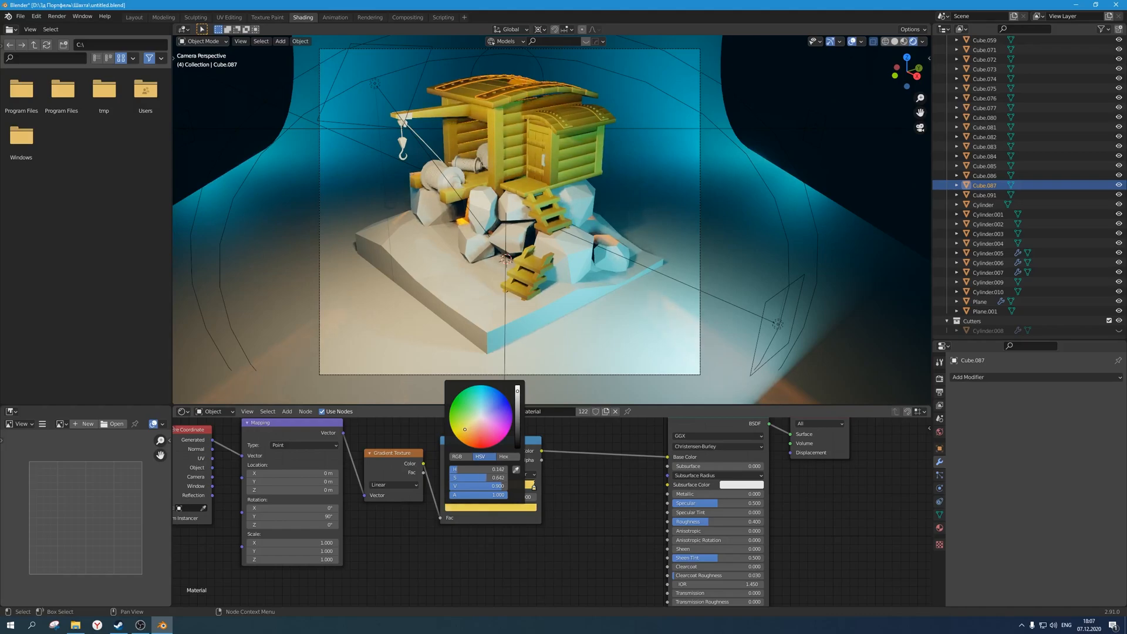
{"action": "mouse_move", "coordinate": [478, 479]}
{"action": "left_mouse_down"}
{"action": "mouse_move", "coordinate": [463, 479]}
{"action": "mouse_move", "coordinate": [478, 475]}
{"action": "left_mouse_up"}
{"action": "left_click_drag", "start_coordinate": [465, 430], "coordinate": [466, 428]}
{"action": "left_click_drag", "start_coordinate": [481, 478], "coordinate": [491, 478]}
{"action": "left_click_drag", "start_coordinate": [463, 432], "coordinate": [469, 430]}
{"action": "scroll", "coordinate": [505, 185], "scroll_direction": "up", "scroll_amount": 2}
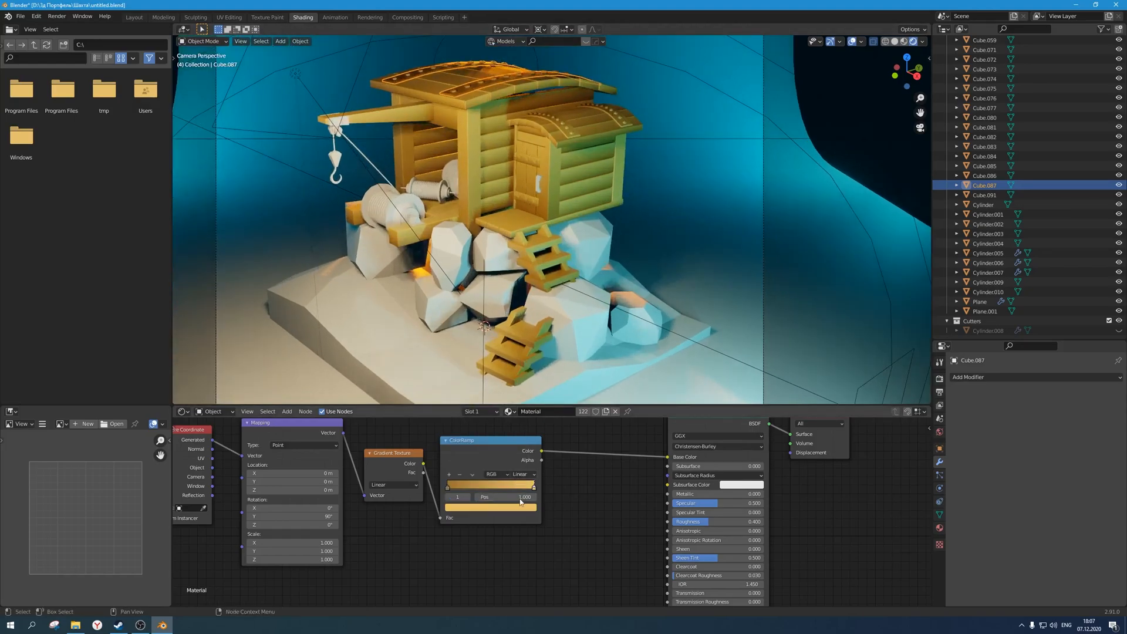
Brighten the ColorRamp's first stop to a warm orange and save the file.
{"action": "left_click", "coordinate": [448, 489]}
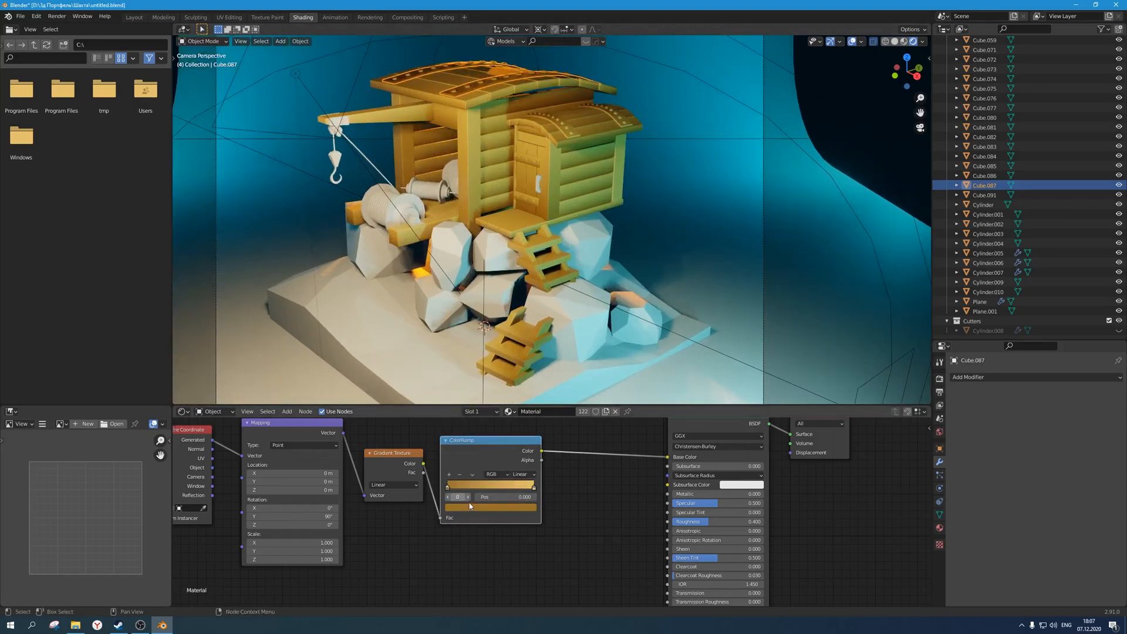
{"action": "left_click", "coordinate": [491, 507]}
{"action": "left_click_drag", "start_coordinate": [517, 412], "coordinate": [517, 396]}
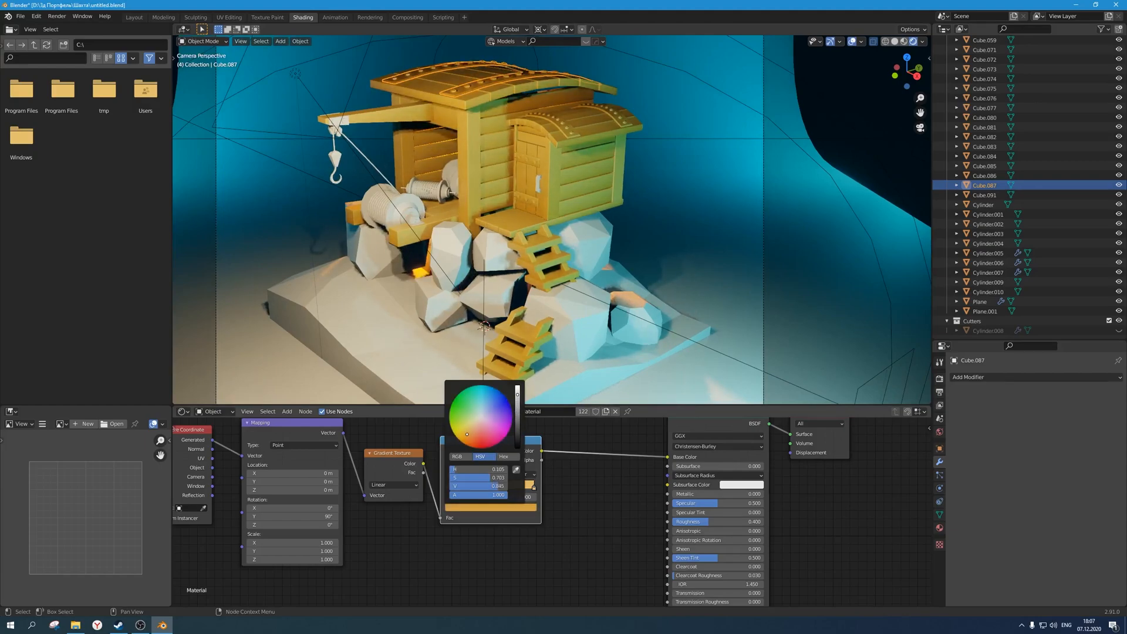
{"action": "scroll", "coordinate": [511, 528], "scroll_direction": "down", "scroll_amount": 1}
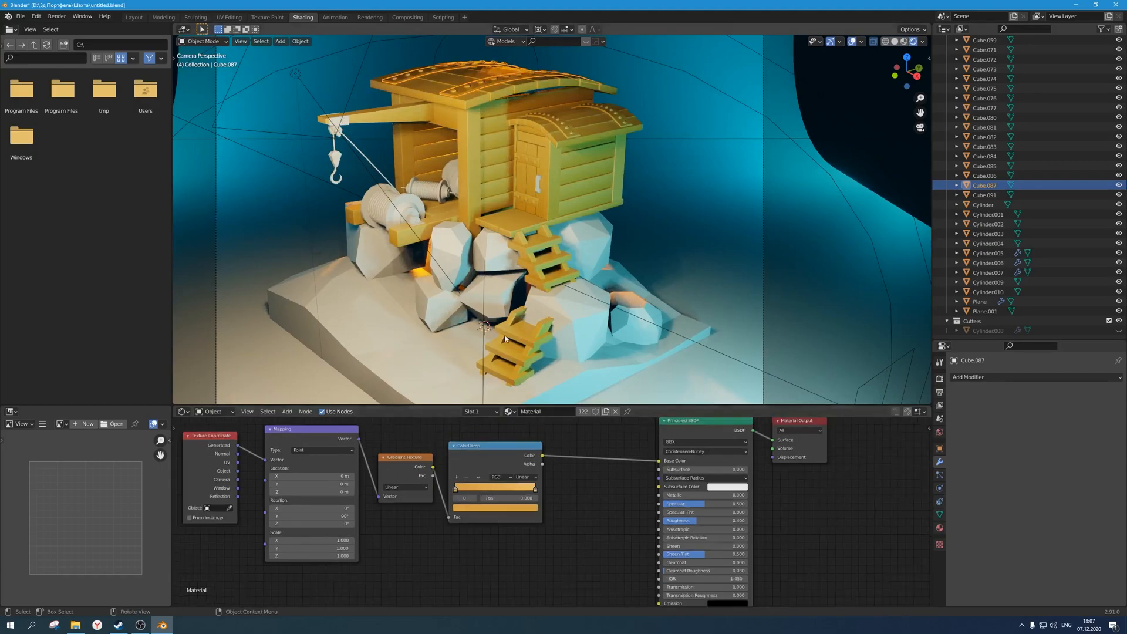
{"action": "scroll", "coordinate": [522, 295], "scroll_direction": "down", "scroll_amount": 4}
{"action": "scroll", "coordinate": [522, 295], "scroll_direction": "up", "scroll_amount": 3}
{"action": "key", "text": "ctrl+s"}
{"action": "scroll", "coordinate": [453, 541], "scroll_direction": "down", "scroll_amount": 1}
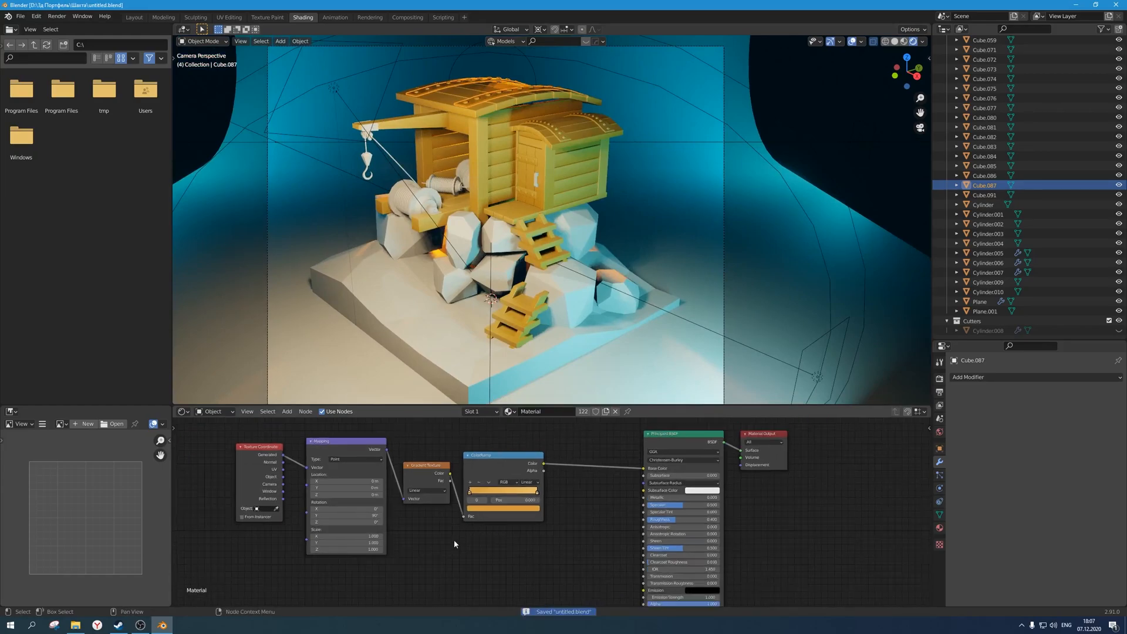
{"action": "scroll", "coordinate": [450, 529], "scroll_direction": "up", "scroll_amount": 1}
{"action": "scroll", "coordinate": [448, 519], "scroll_direction": "down", "scroll_amount": 2}
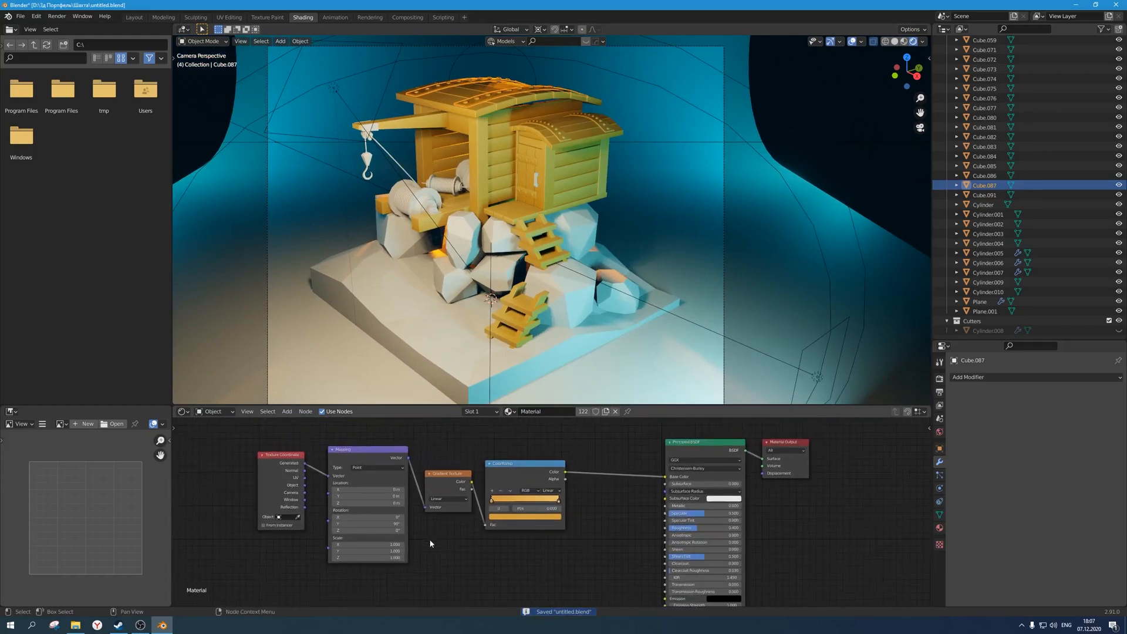
{"action": "key", "text": "shift+a"}
{"action": "mouse_move", "coordinate": [437, 488]}
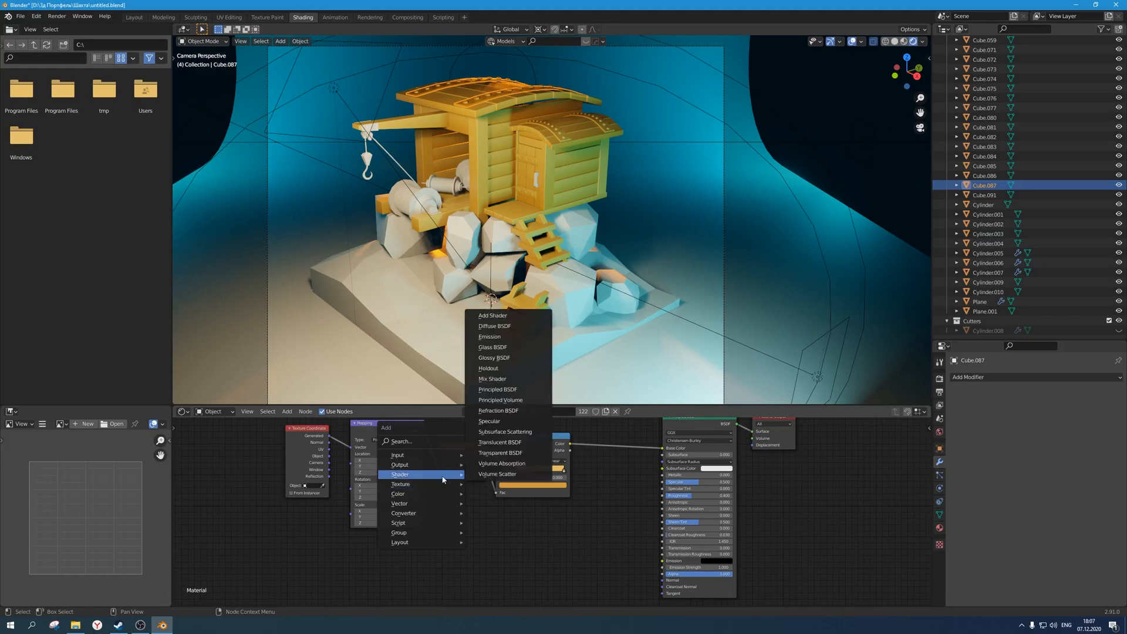
{"action": "key", "text": "Escape"}
Spread the gradient nodes apart and add an Object Info node below the Mapping node.
{"action": "scroll", "coordinate": [463, 517], "scroll_direction": "up", "scroll_amount": 2}
{"action": "mouse_move", "coordinate": [456, 440]}
{"action": "left_mouse_down"}
{"action": "mouse_move", "coordinate": [467, 491]}
{"action": "mouse_move", "coordinate": [443, 444]}
{"action": "left_mouse_up"}
{"action": "middle_click_drag", "start_coordinate": [442, 445], "coordinate": [441, 457]}
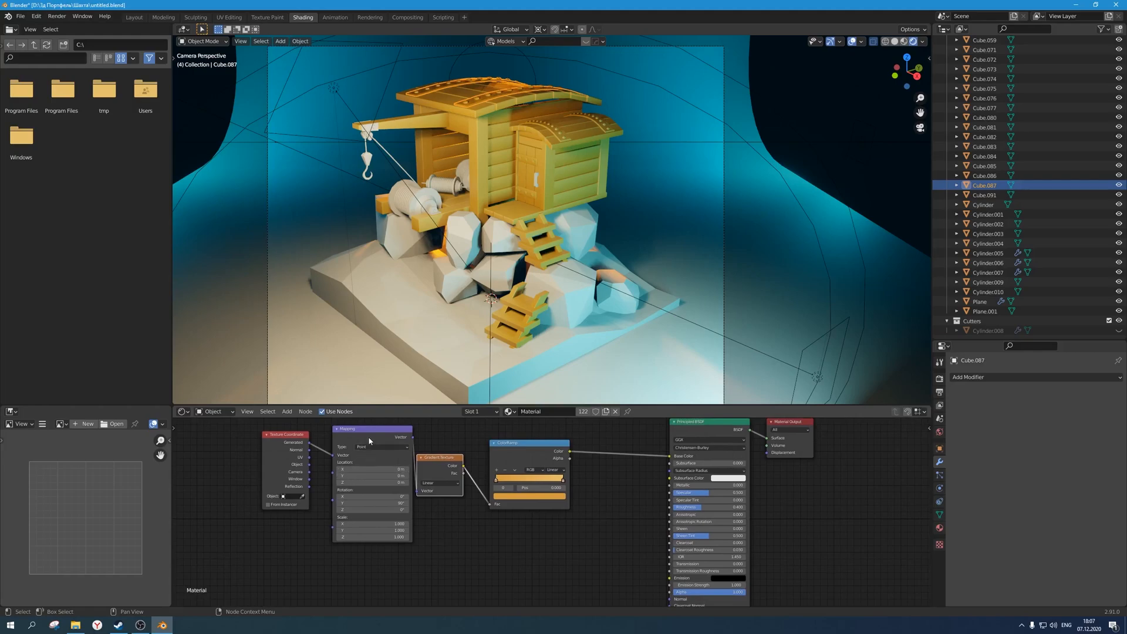
{"action": "key", "text": "shift+a"}
{"action": "mouse_move", "coordinate": [293, 556]}
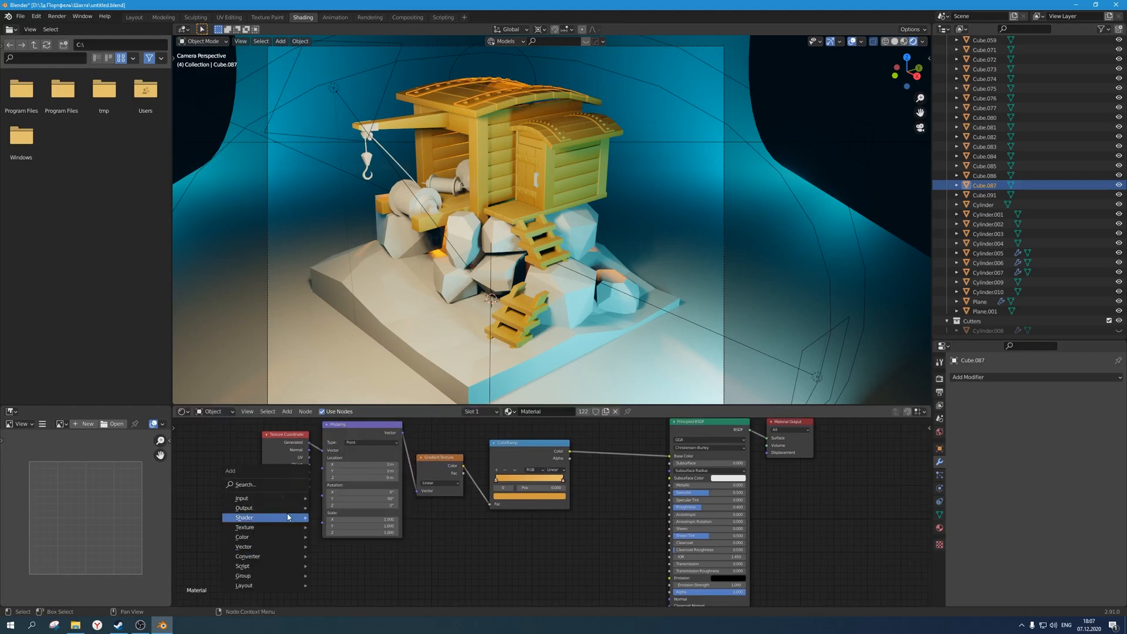
{"action": "mouse_move", "coordinate": [286, 503]}
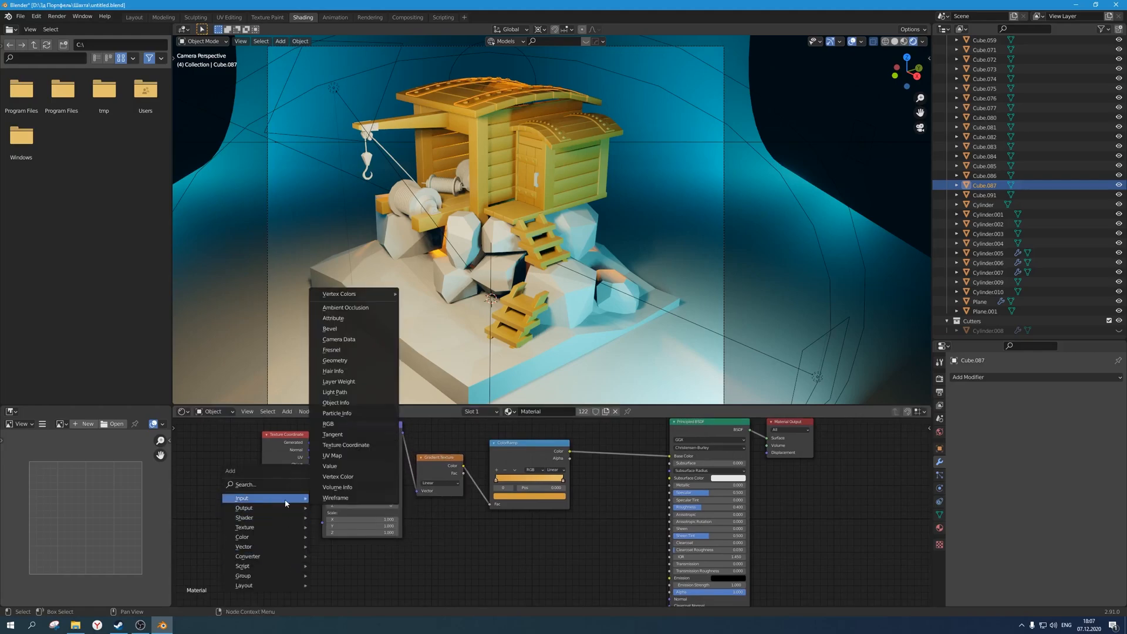
{"action": "left_click", "coordinate": [376, 403]}
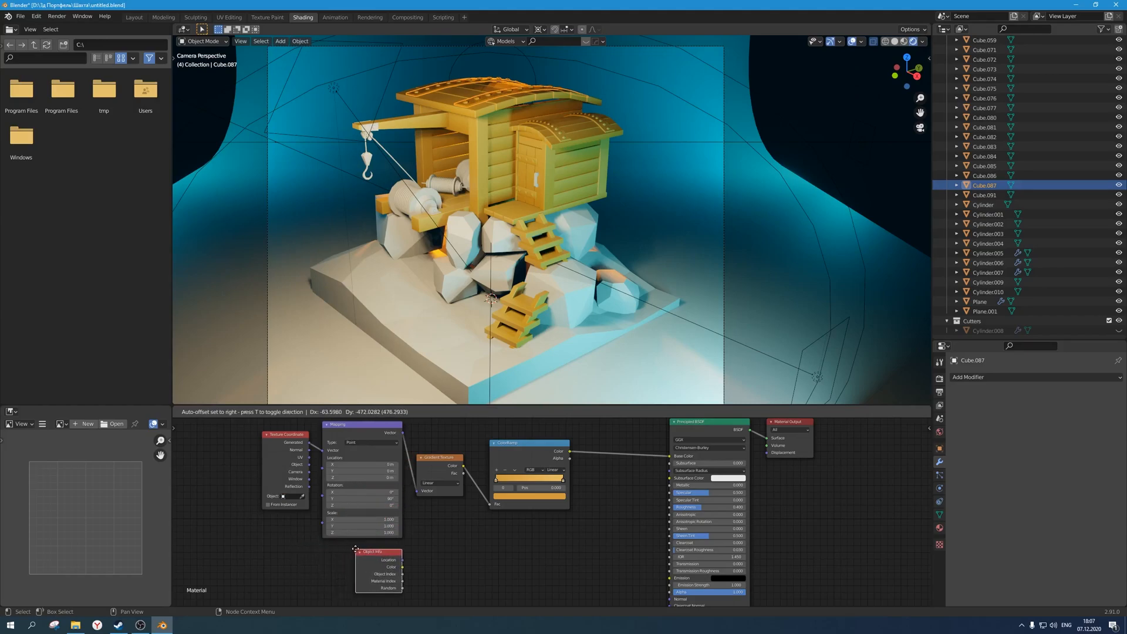
{"action": "left_click", "coordinate": [404, 571]}
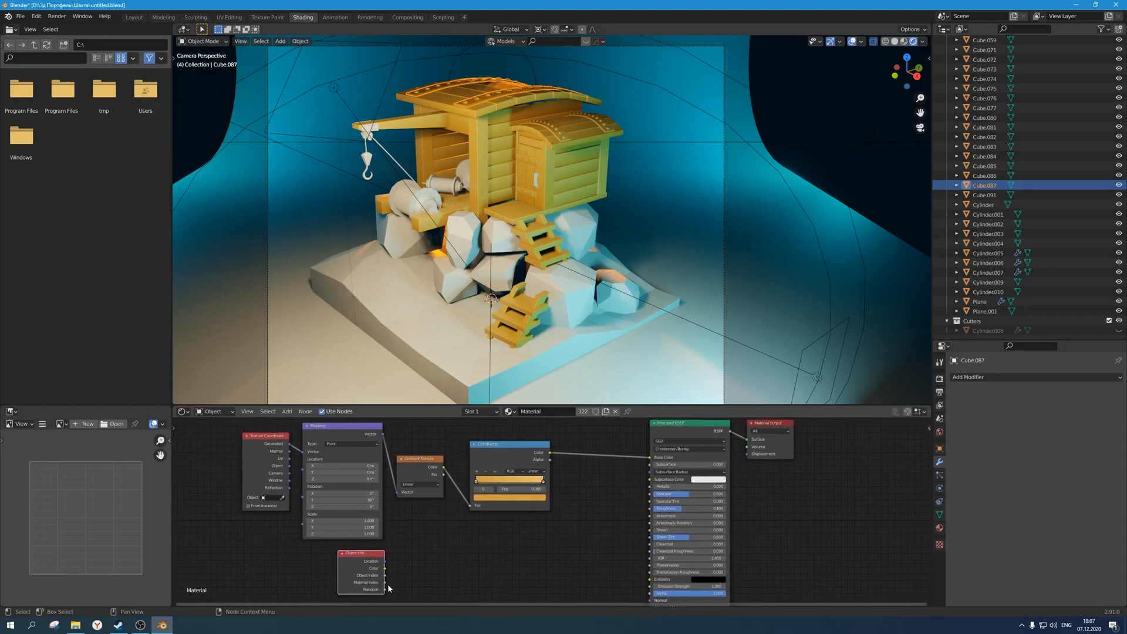
Link only Object Info's Random output to the Gradient Texture's Vector and move the disconnected Mapping and Texture Coordinate nodes aside.
{"action": "left_click_drag", "start_coordinate": [391, 587], "coordinate": [410, 517]}
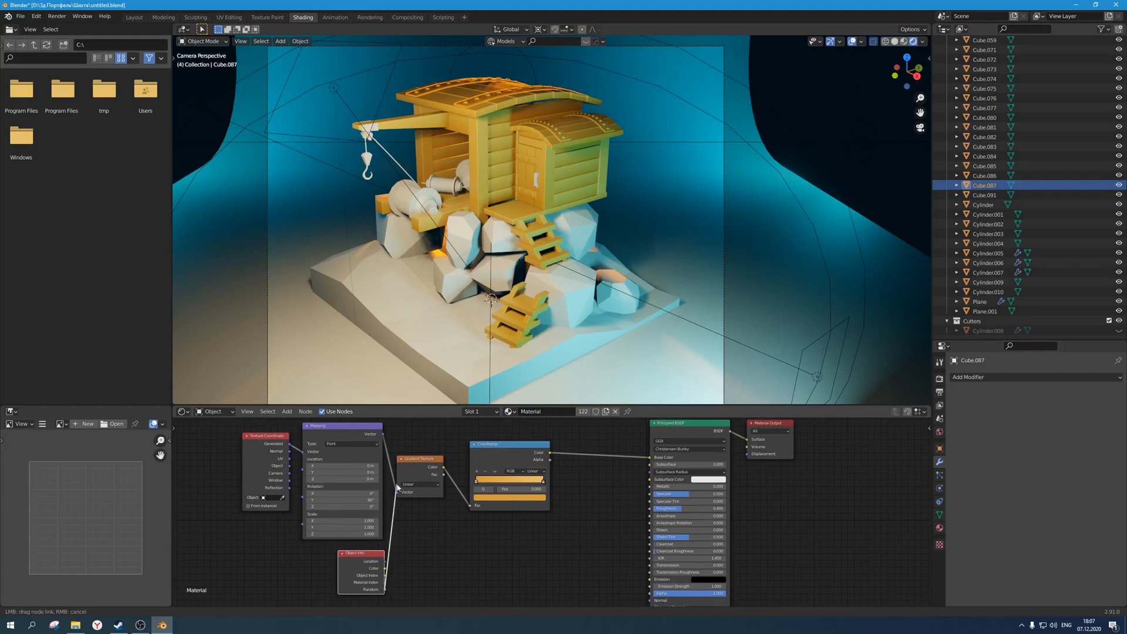
{"action": "left_click_drag", "start_coordinate": [305, 452], "coordinate": [304, 452]}
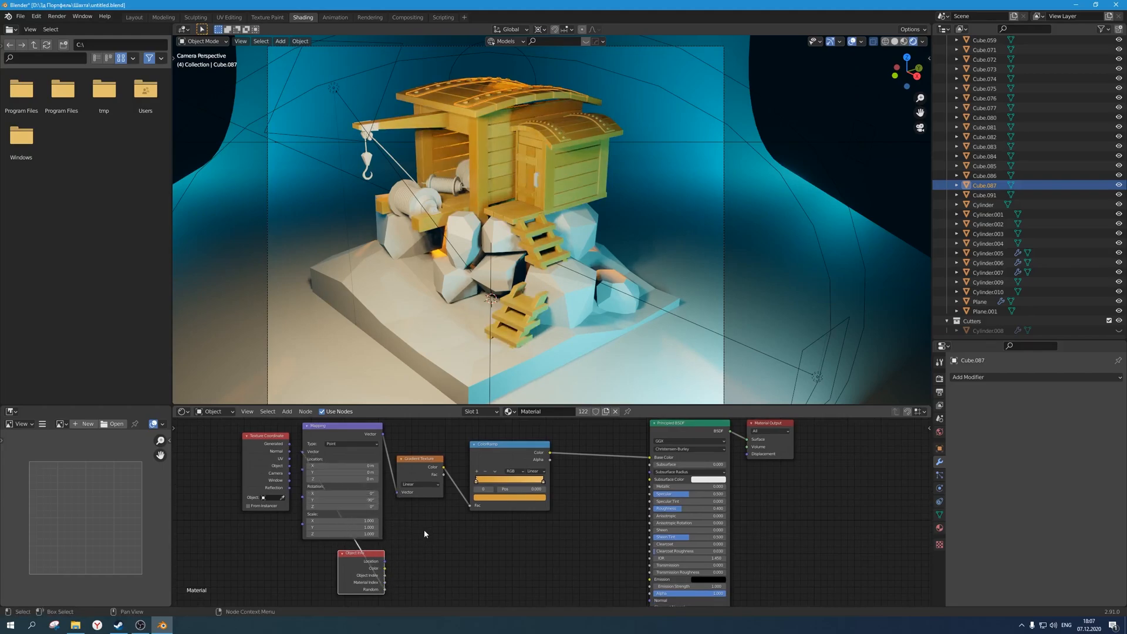
{"action": "left_click_drag", "start_coordinate": [389, 587], "coordinate": [398, 494]}
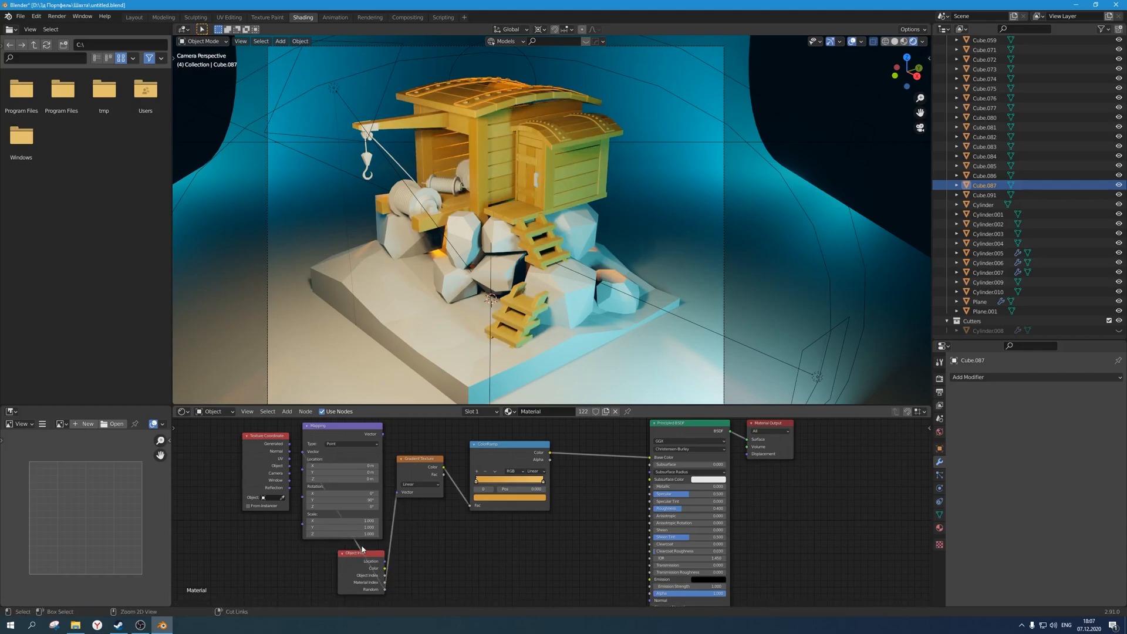
{"action": "right_click_drag", "start_coordinate": [361, 550], "coordinate": [319, 552], "text": "ctrl"}
{"action": "left_click_drag", "start_coordinate": [351, 441], "coordinate": [300, 449]}
{"action": "left_click", "coordinate": [276, 438], "text": "shift"}
{"action": "left_click", "coordinate": [352, 440]}
Darken the ColorRamp's first stop to a golden brown and check the plank variation on the hut.
{"action": "scroll", "coordinate": [513, 344], "scroll_direction": "up", "scroll_amount": 2}
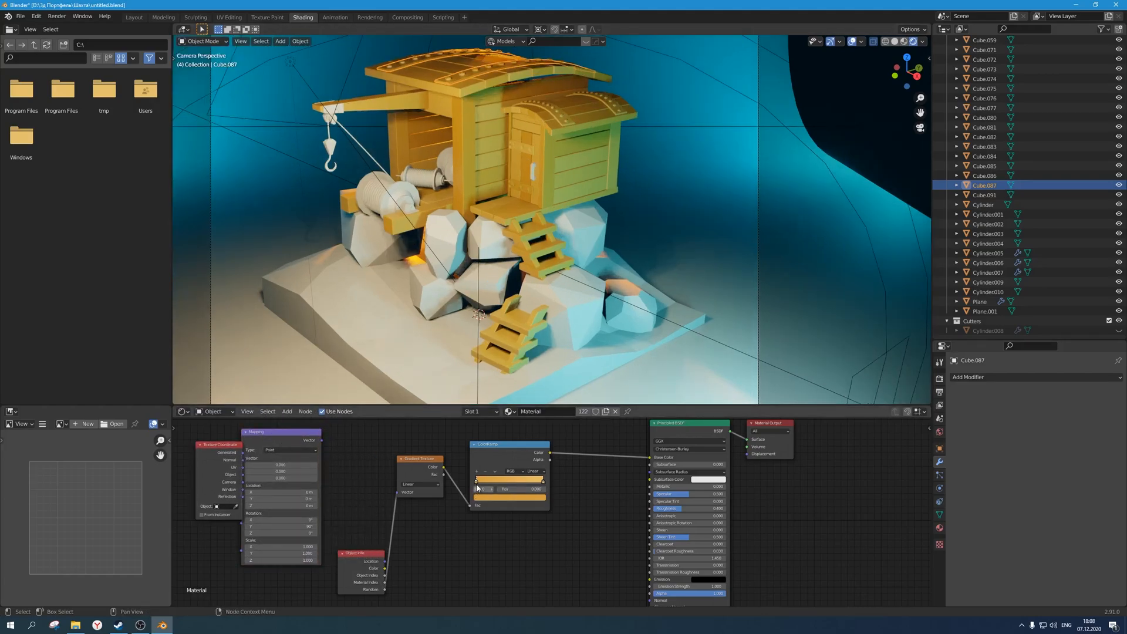
{"action": "left_click", "coordinate": [510, 496]}
{"action": "left_click_drag", "start_coordinate": [530, 432], "coordinate": [530, 416]}
{"action": "scroll", "coordinate": [537, 210], "scroll_direction": "down", "scroll_amount": 2}
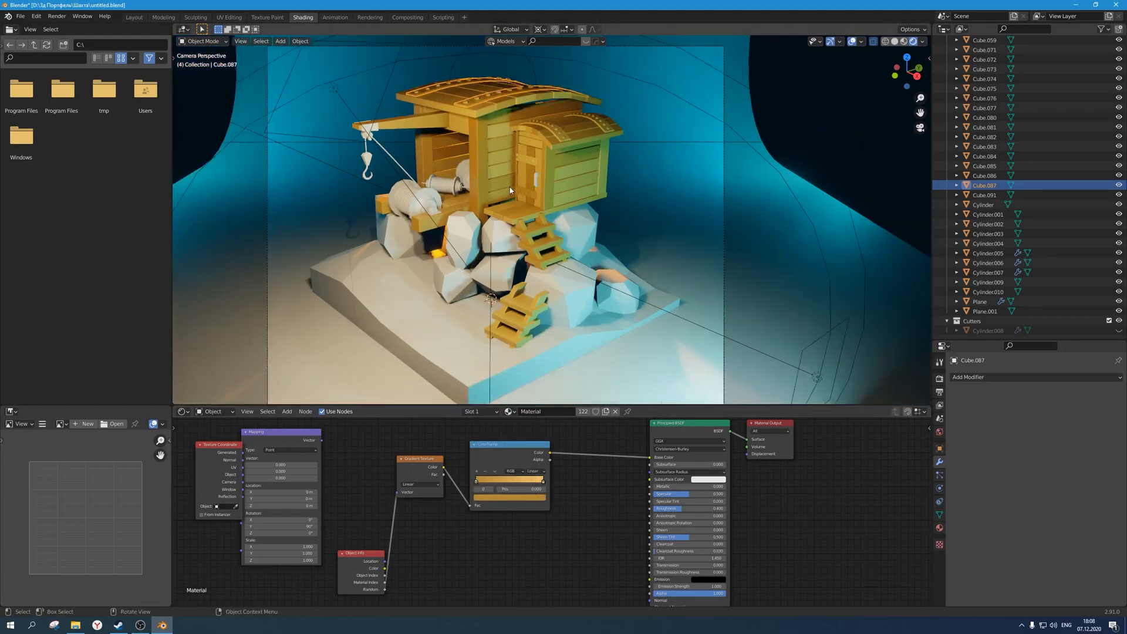
{"action": "scroll", "coordinate": [538, 210], "scroll_direction": "up", "scroll_amount": 2}
{"action": "middle_click_drag", "start_coordinate": [538, 207], "coordinate": [541, 241], "text": "shift"}
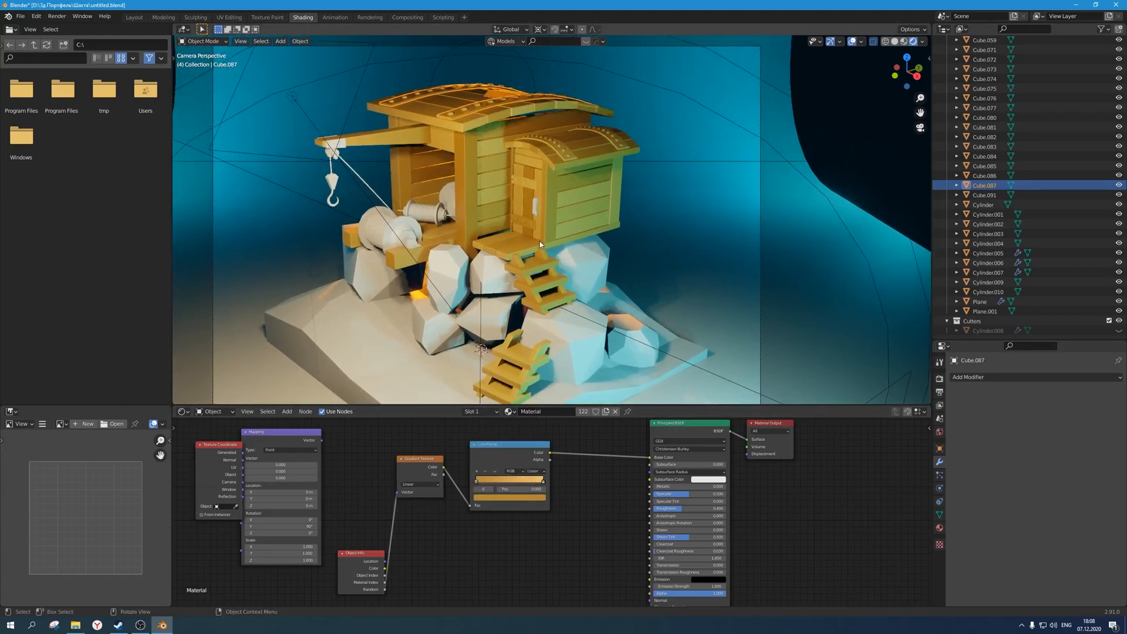
{"action": "scroll", "coordinate": [541, 238], "scroll_direction": "up", "scroll_amount": 1}
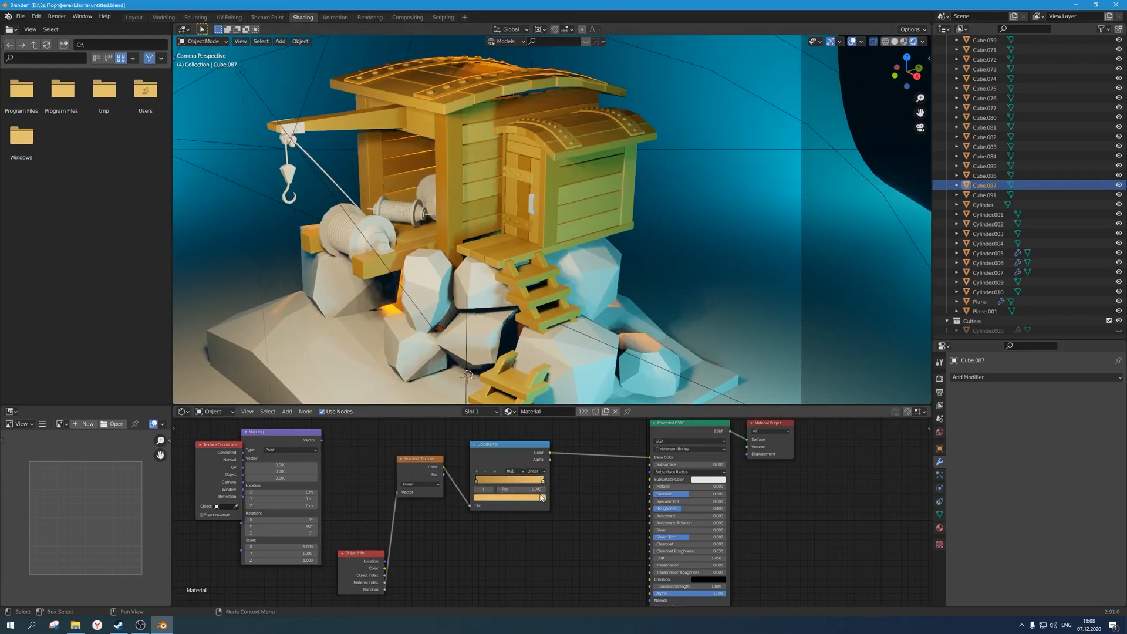
Try darkening the ColorRamp's last stop to black.
{"action": "left_click", "coordinate": [543, 498]}
{"action": "left_click_drag", "start_coordinate": [530, 406], "coordinate": [530, 448]}
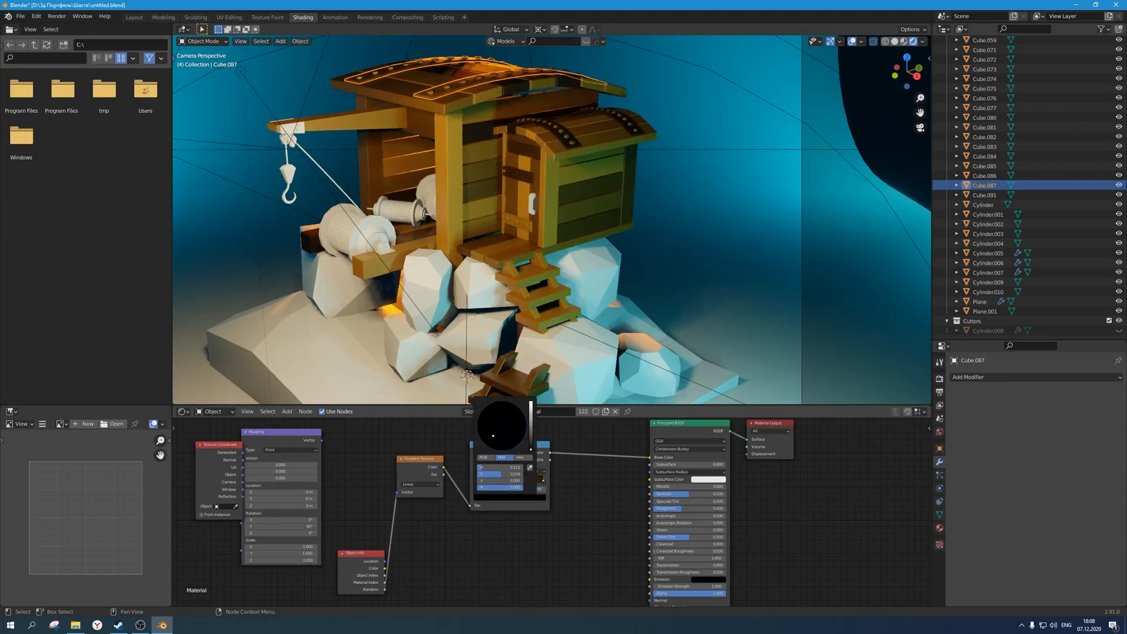
{"action": "key", "text": "ctrl+z"}
Delete the Texture Coordinate and Mapping nodes and place the Object Info node beside the Gradient Texture.
{"action": "scroll", "coordinate": [473, 532], "scroll_direction": "down", "scroll_amount": 1}
{"action": "middle_click_drag", "start_coordinate": [472, 529], "coordinate": [478, 526]}
{"action": "left_click_drag", "start_coordinate": [380, 499], "coordinate": [176, 420]}
{"action": "key", "text": "x"}
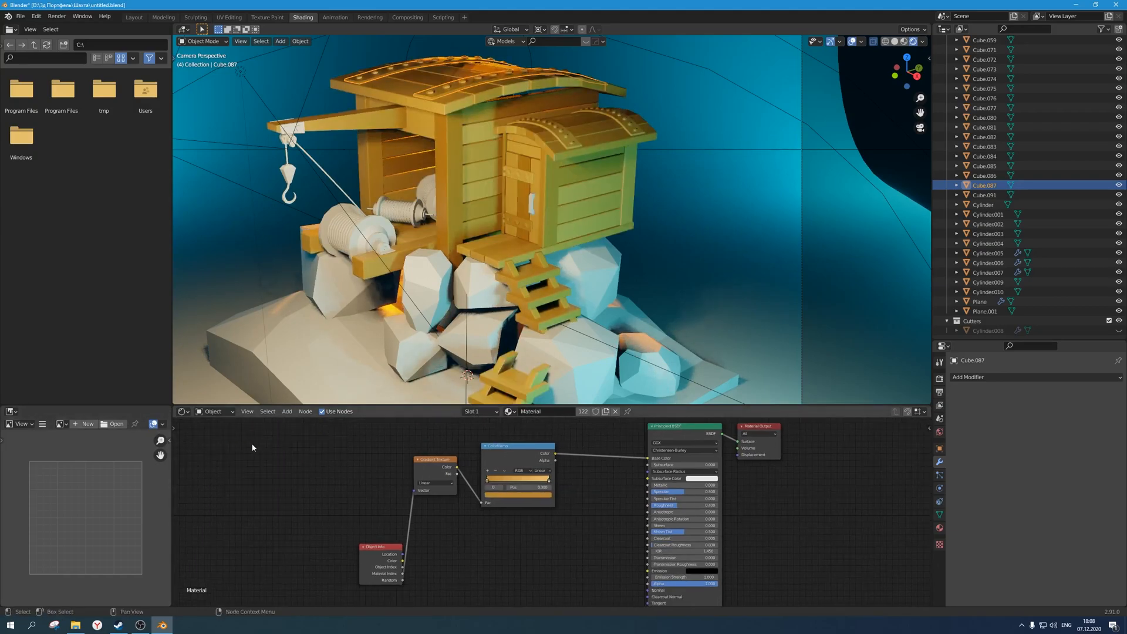
{"action": "scroll", "coordinate": [488, 495], "scroll_direction": "up", "scroll_amount": 2}
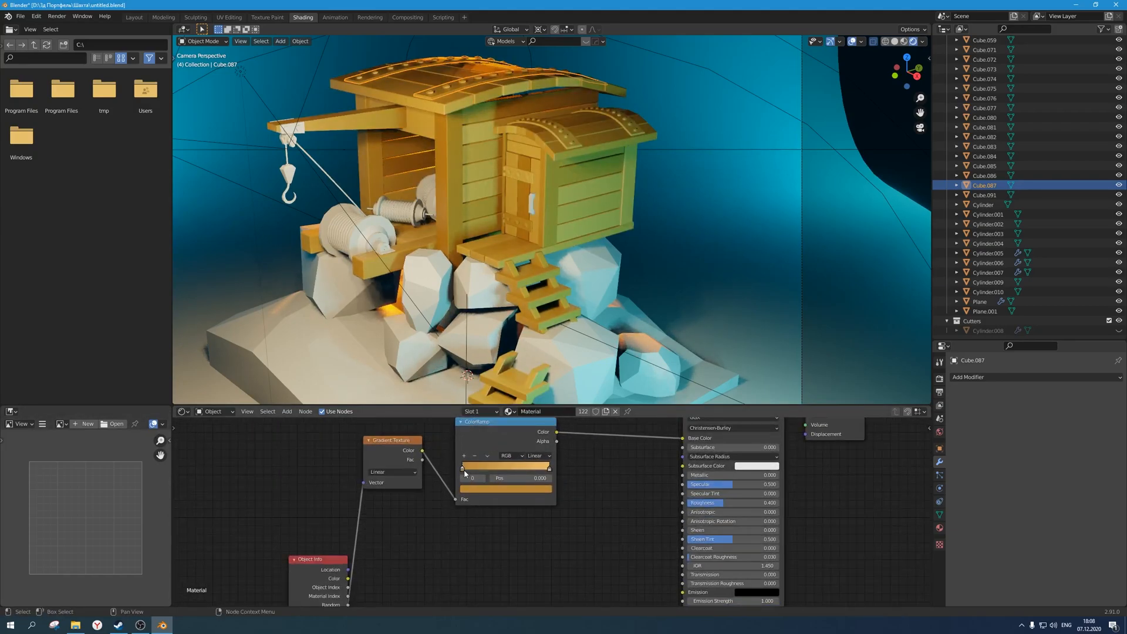
{"action": "left_click_drag", "start_coordinate": [320, 559], "coordinate": [288, 460]}
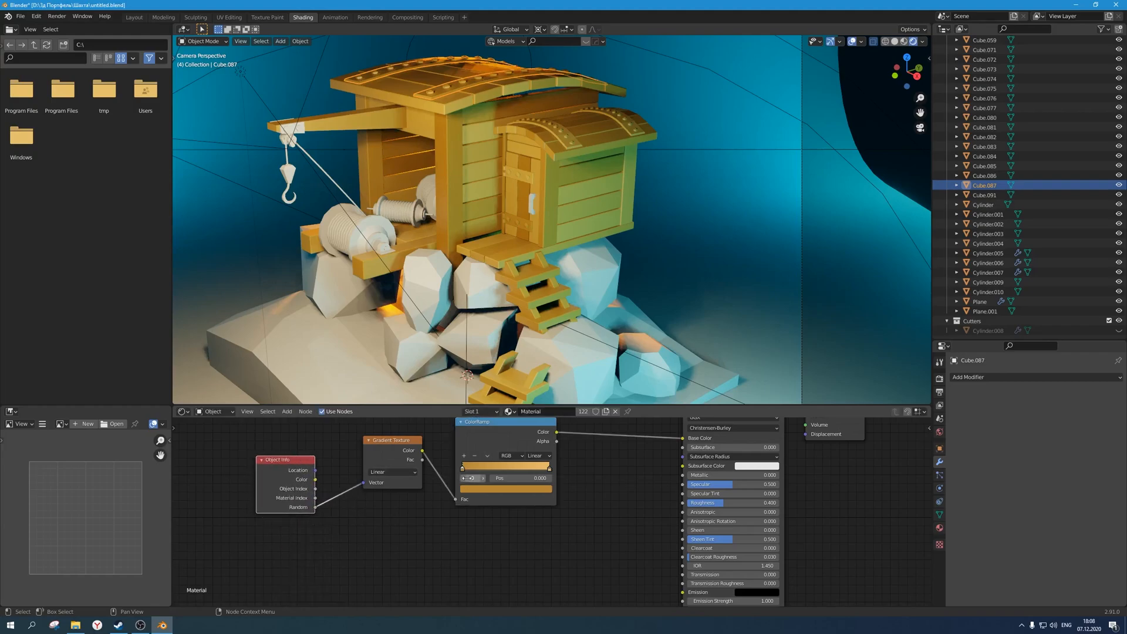
Shift the ColorRamp's first stop to a muted reddish brown and its last stop to a pale orange, and deselect the roof straps.
{"action": "left_click", "coordinate": [506, 489]}
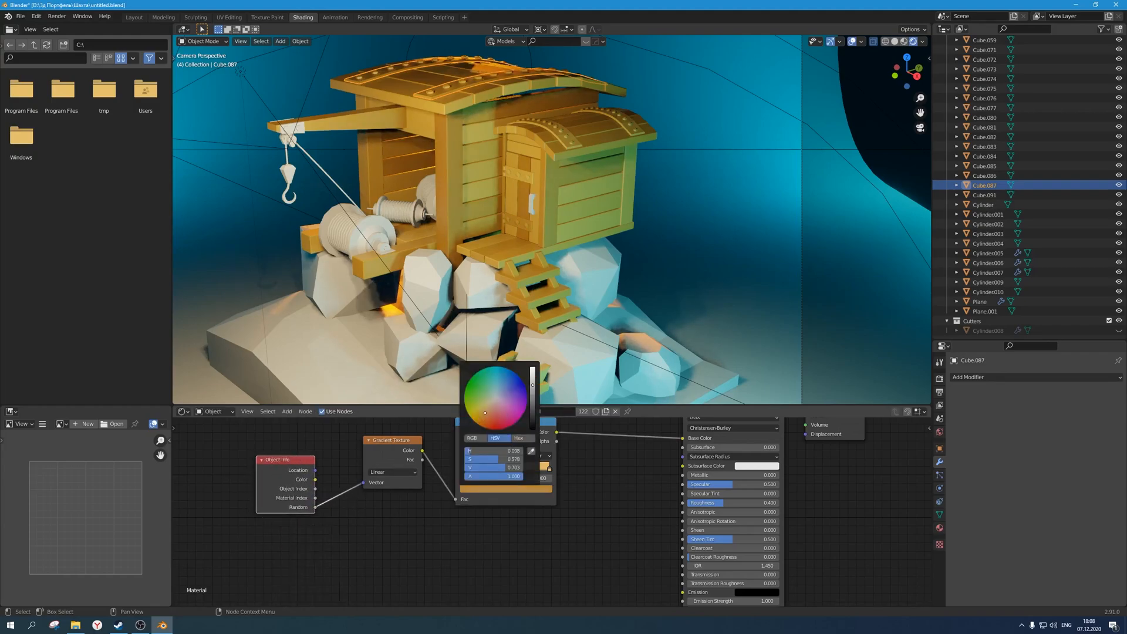
{"action": "mouse_move", "coordinate": [487, 416]}
{"action": "left_mouse_down"}
{"action": "mouse_move", "coordinate": [530, 395]}
{"action": "mouse_move", "coordinate": [489, 412]}
{"action": "left_mouse_up"}
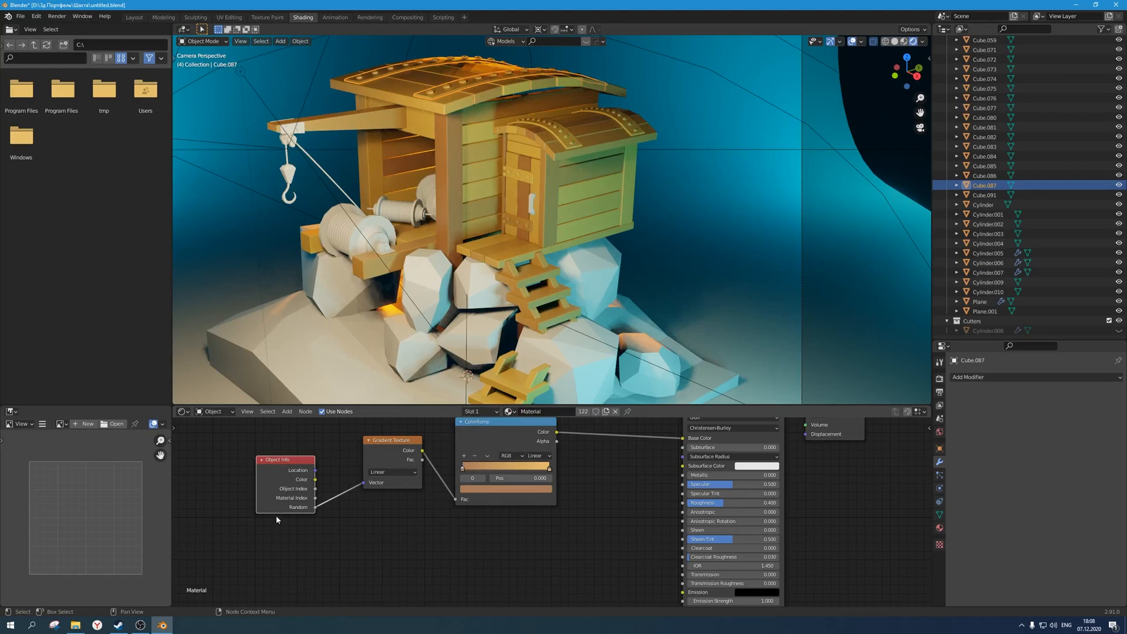
{"action": "left_click", "coordinate": [541, 492]}
{"action": "left_click_drag", "start_coordinate": [481, 414], "coordinate": [486, 410]}
{"action": "scroll", "coordinate": [657, 206], "scroll_direction": "down", "scroll_amount": 5}
{"action": "key", "text": "alt+a"}
{"action": "scroll", "coordinate": [675, 239], "scroll_direction": "up", "scroll_amount": 3}
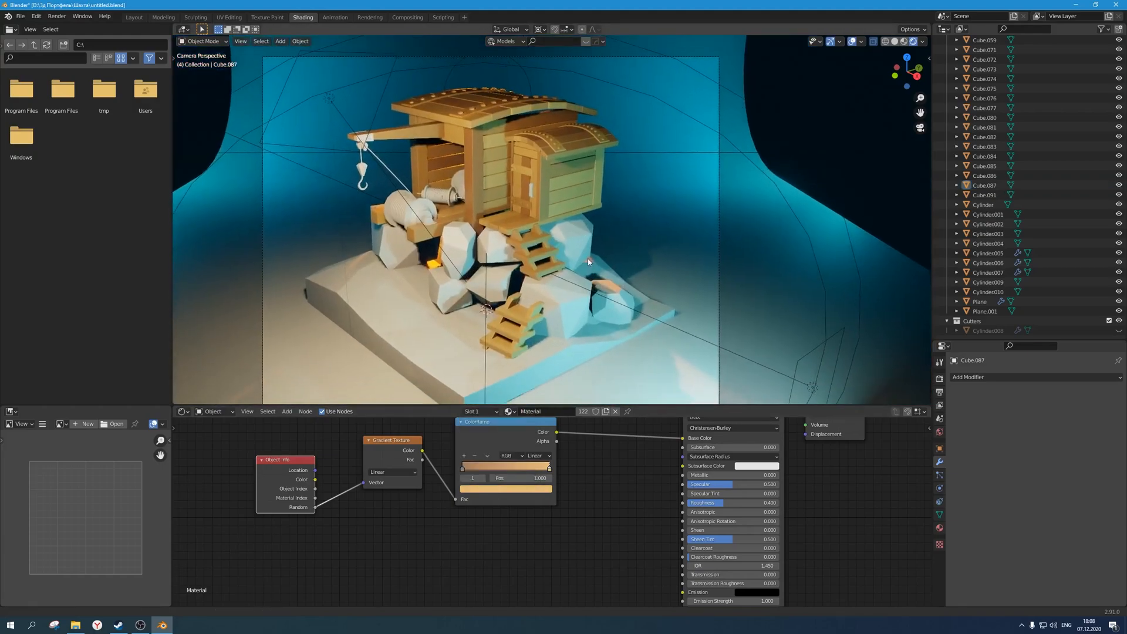
{"action": "scroll", "coordinate": [588, 259], "scroll_direction": "up", "scroll_amount": 2}
Move the ColorRamp closer to the Gradient Texture and increase the saturation of its first and last stops.
{"action": "left_click", "coordinate": [495, 428]}
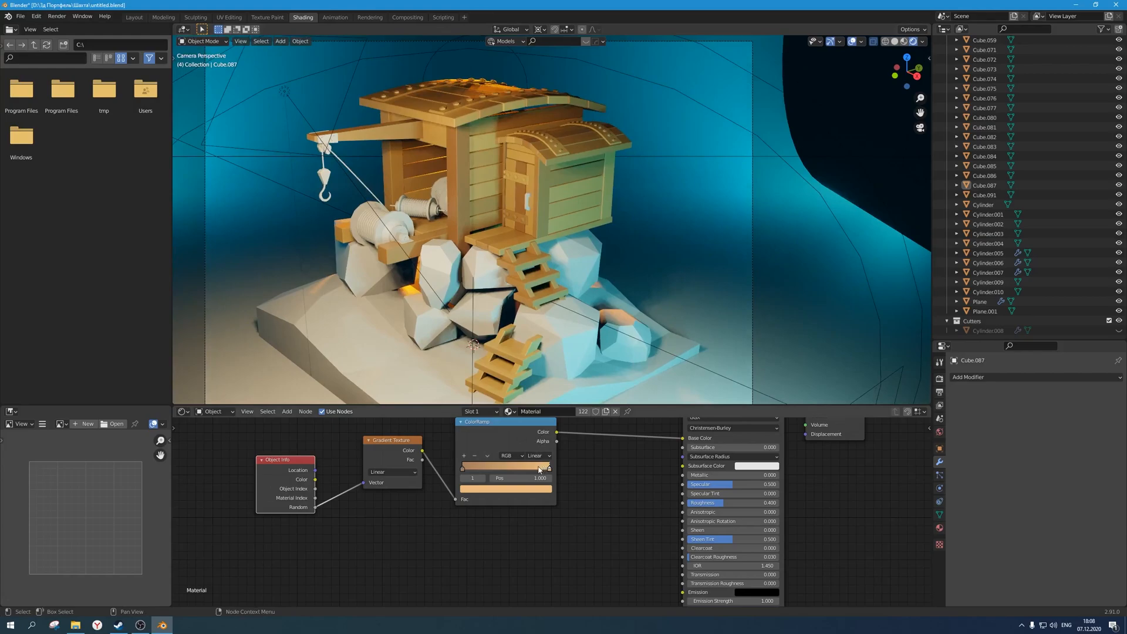
{"action": "left_click_drag", "start_coordinate": [495, 429], "coordinate": [482, 439]}
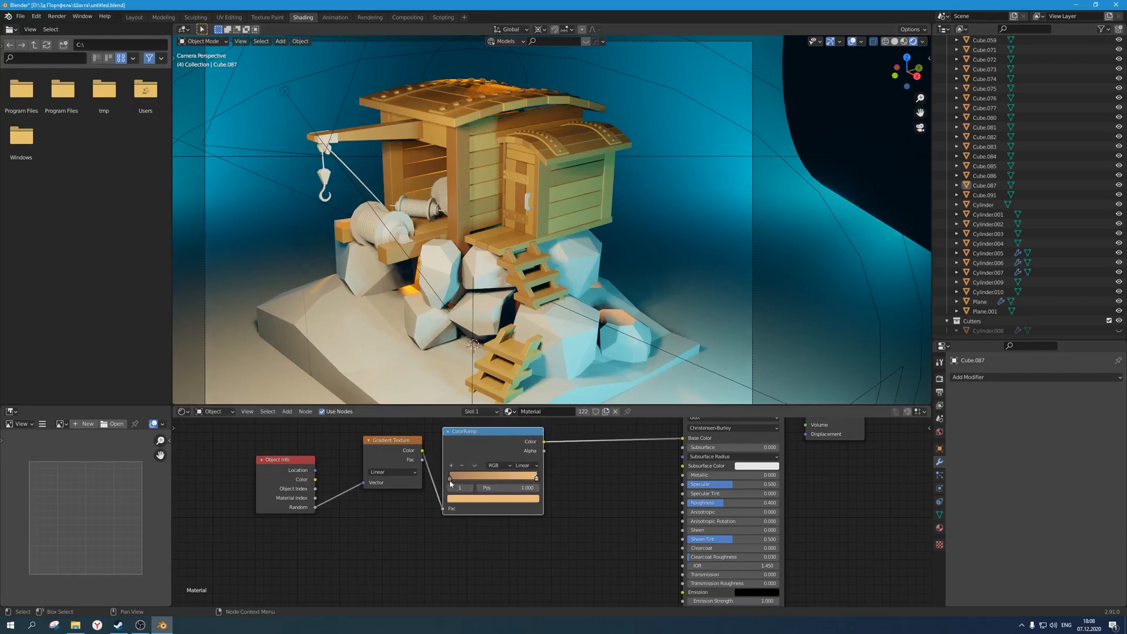
{"action": "left_click", "coordinate": [462, 480]}
{"action": "left_click", "coordinate": [465, 499]}
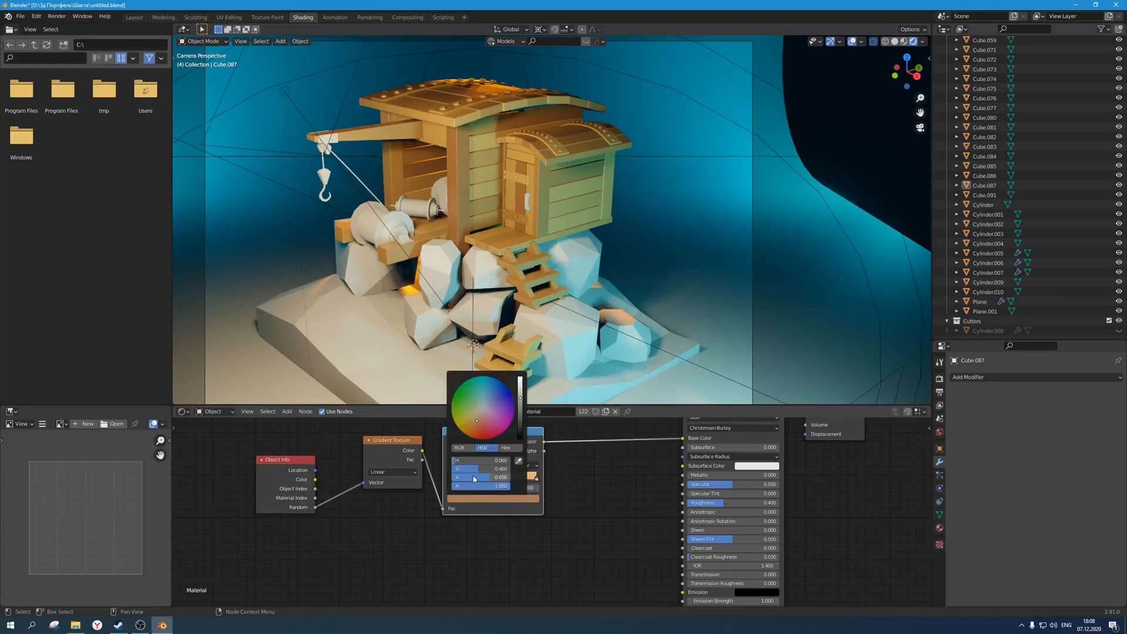
{"action": "left_click_drag", "start_coordinate": [476, 473], "coordinate": [484, 470]}
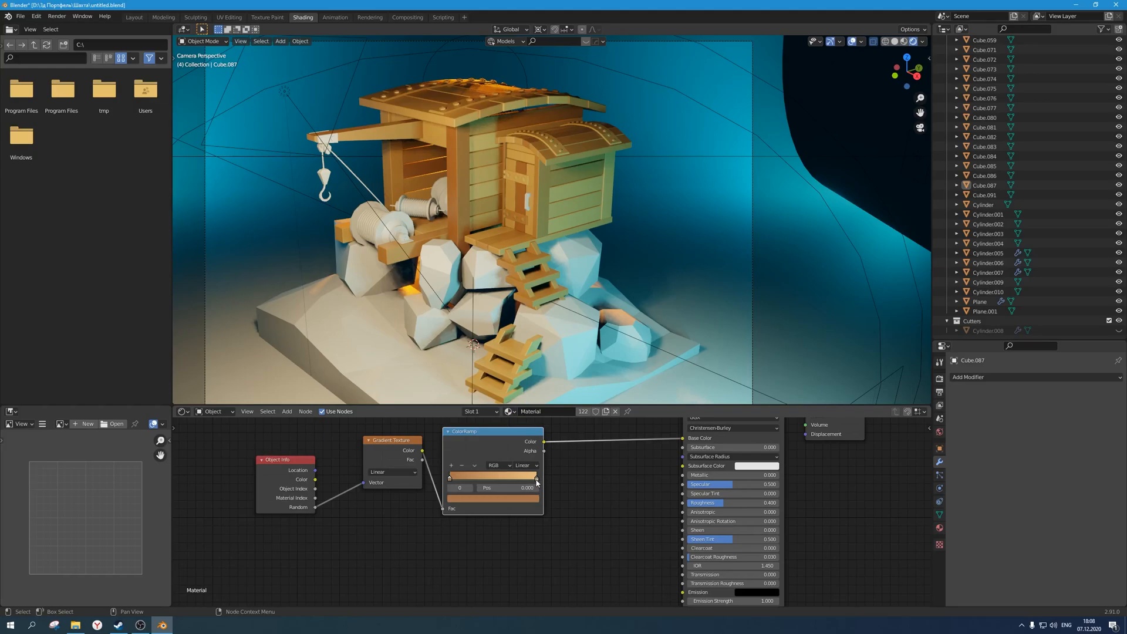
{"action": "left_click", "coordinate": [531, 498]}
{"action": "left_click_drag", "start_coordinate": [485, 472], "coordinate": [495, 473]}
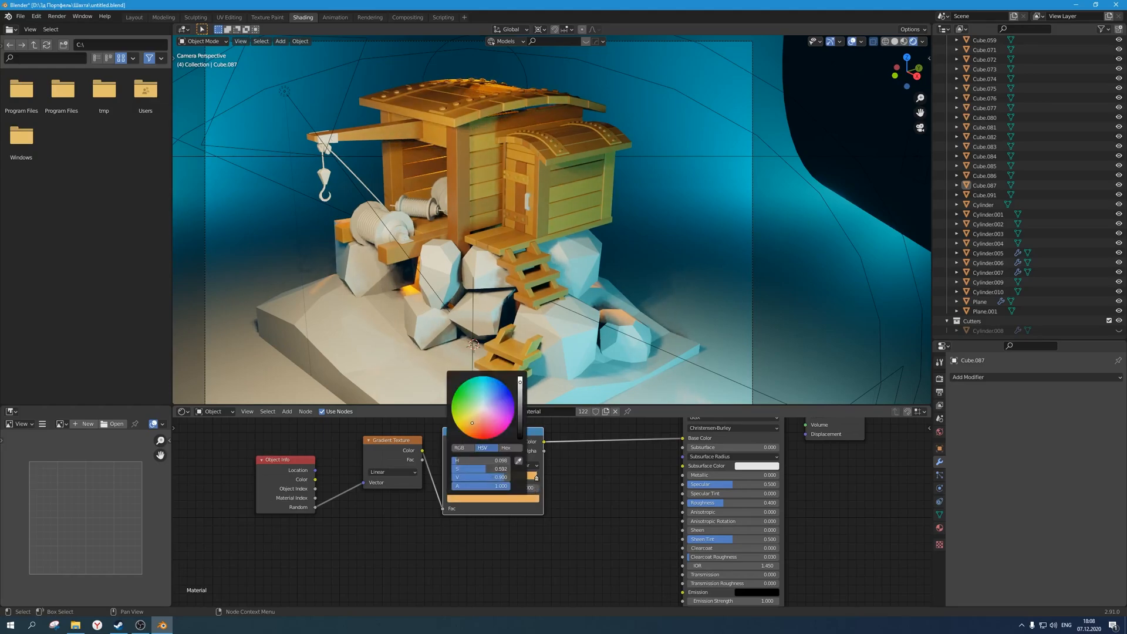
Deselect everything in the scene and save the file.
{"action": "scroll", "coordinate": [568, 305], "scroll_direction": "down", "scroll_amount": 3}
{"action": "scroll", "coordinate": [569, 305], "scroll_direction": "up", "scroll_amount": 2}
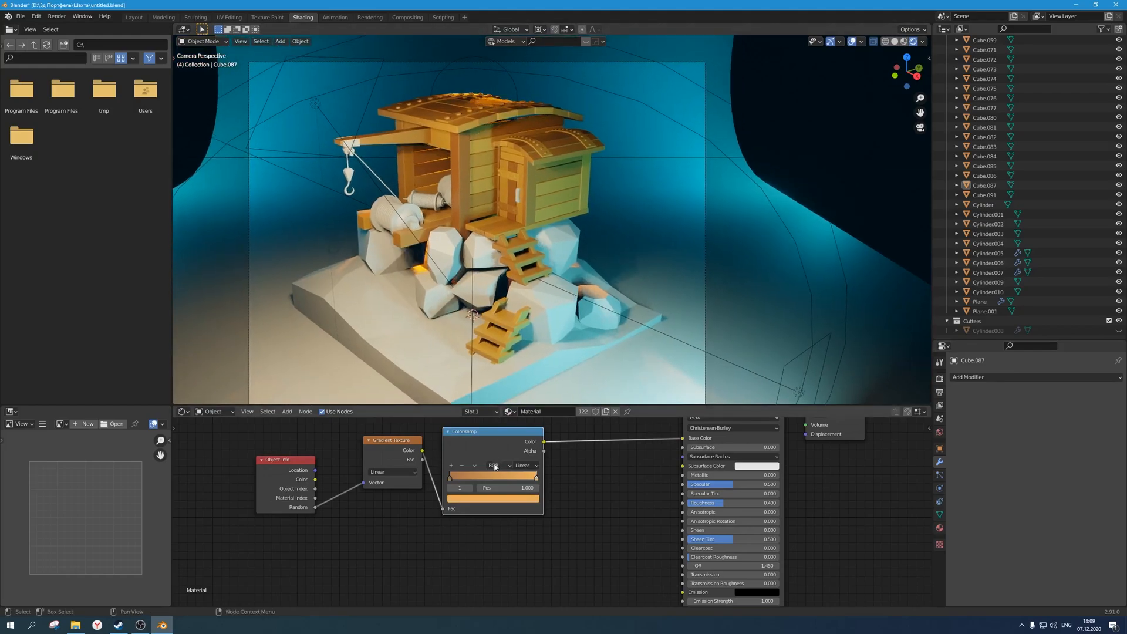
{"action": "left_click", "coordinate": [498, 498]}
{"action": "left_click_drag", "start_coordinate": [486, 468], "coordinate": [484, 469]}
{"action": "left_click", "coordinate": [816, 174]}
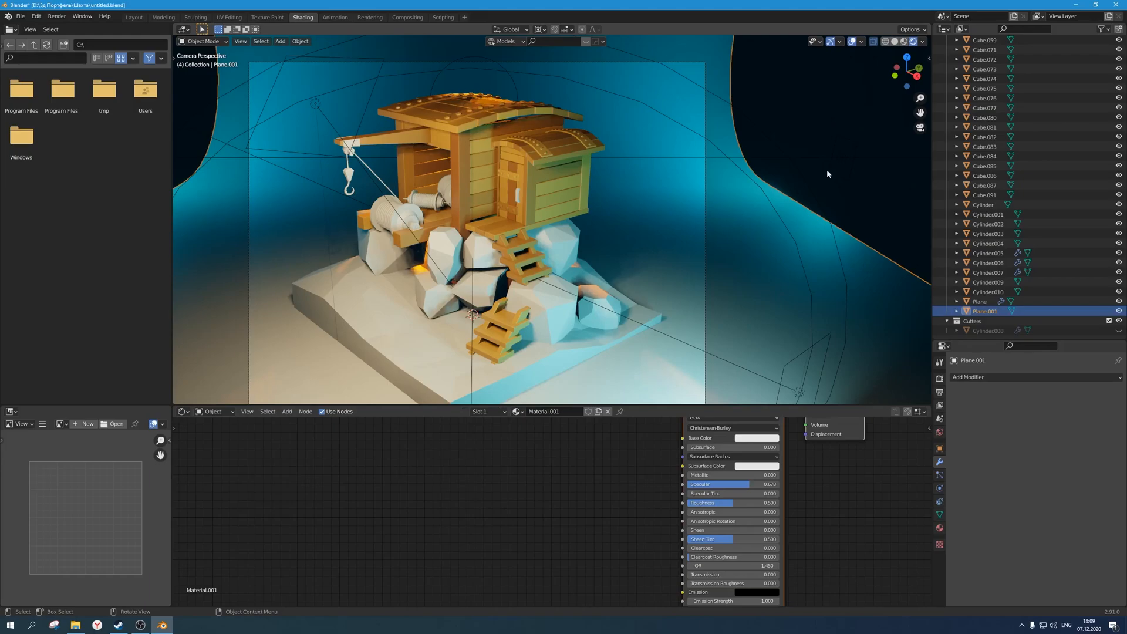
{"action": "scroll", "coordinate": [819, 153], "scroll_direction": "down", "scroll_amount": 3}
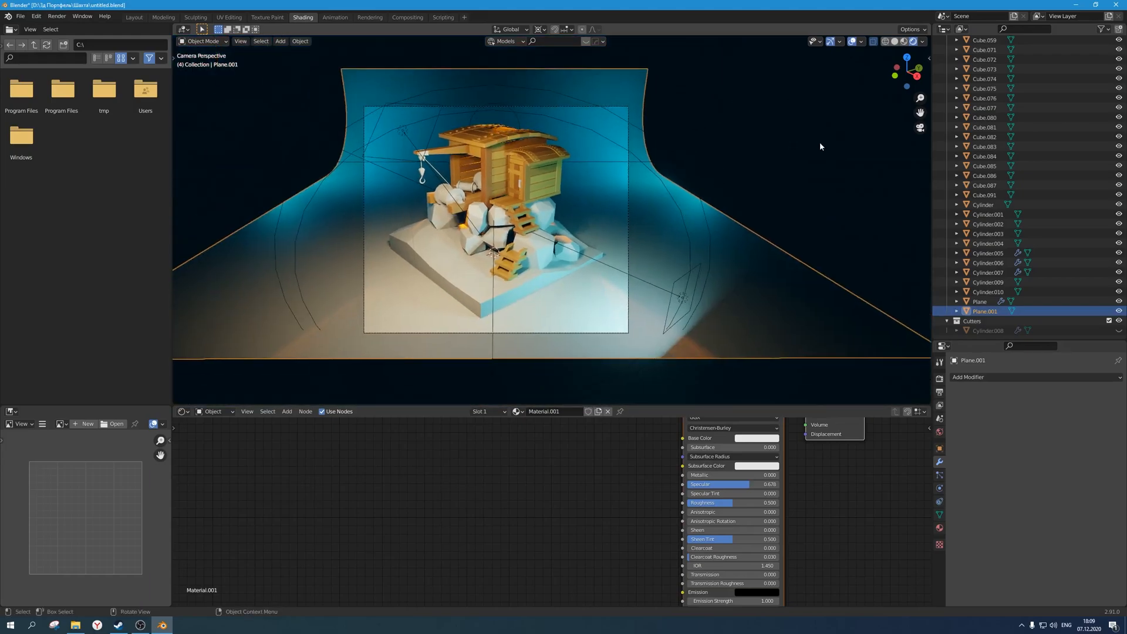
{"action": "key", "text": "alt+a"}
{"action": "key", "text": "ctrl+s"}
{"action": "scroll", "coordinate": [484, 177], "scroll_direction": "up", "scroll_amount": 5}
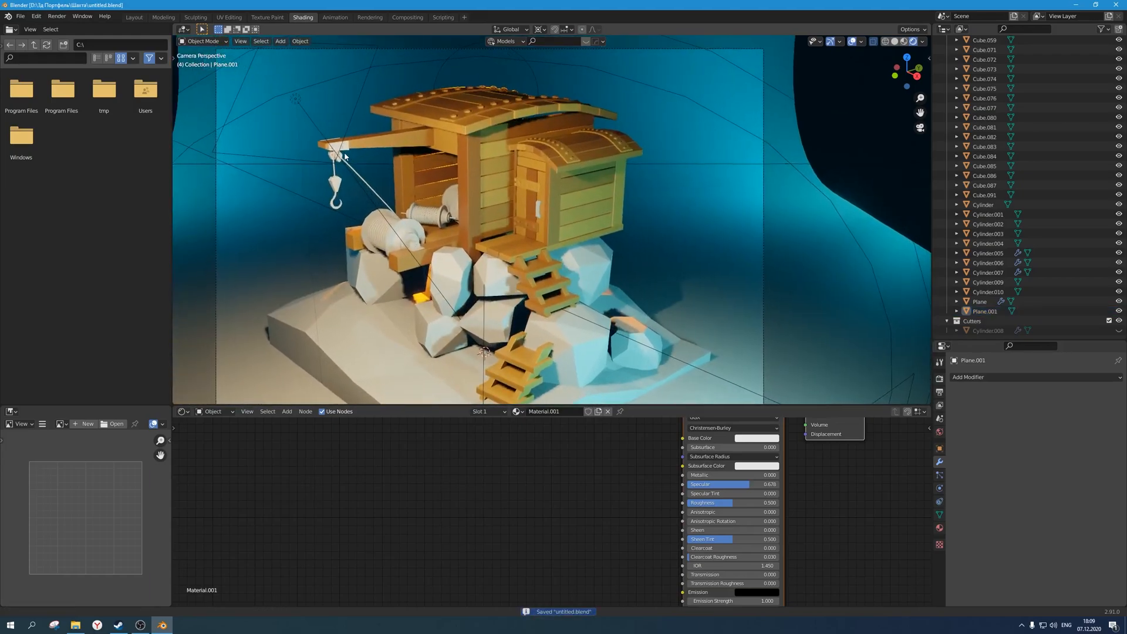
{"action": "scroll", "coordinate": [345, 157], "scroll_direction": "up", "scroll_amount": 2}
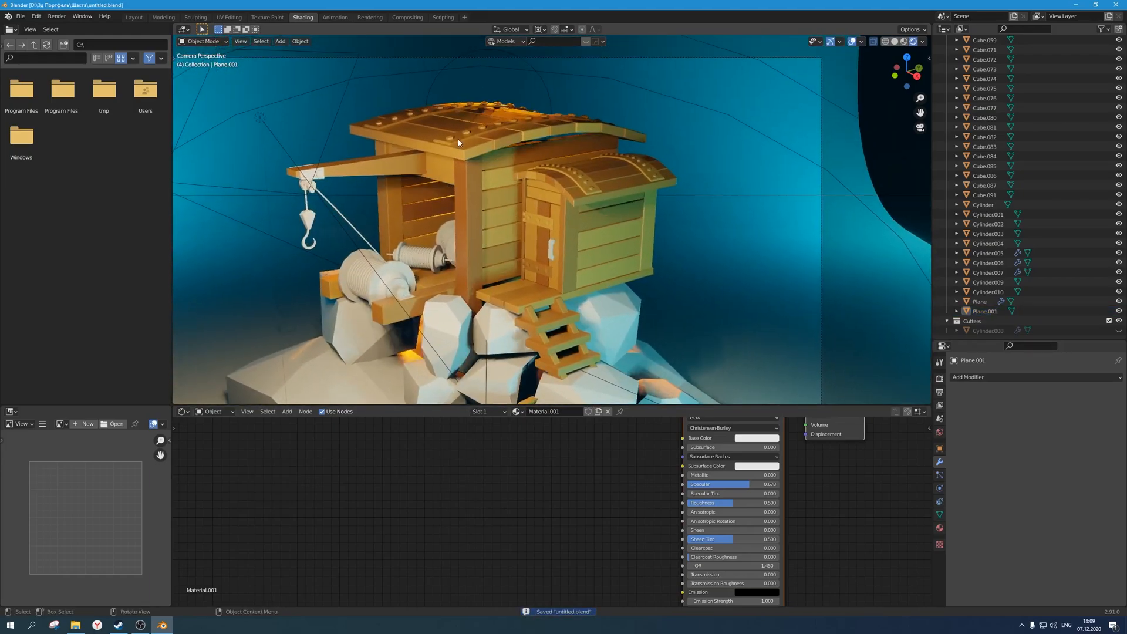
Give the main roof's straps their own copy of the wood material, delete its colour nodes and set the base color to light blue.
{"action": "left_click", "coordinate": [458, 140]}
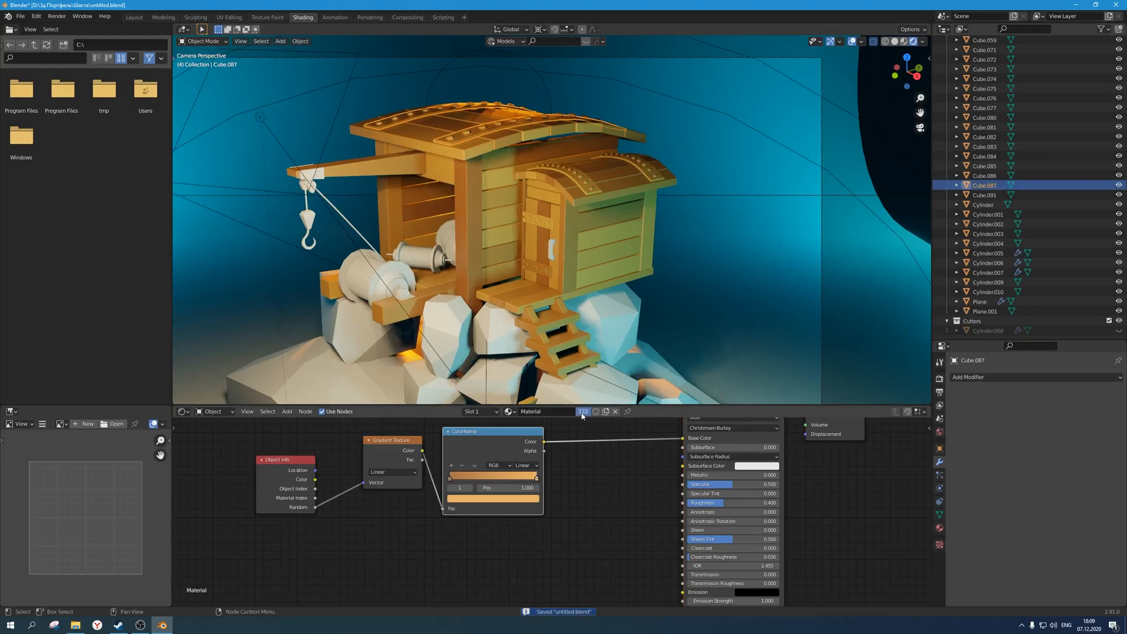
{"action": "scroll", "coordinate": [574, 450], "scroll_direction": "down", "scroll_amount": 2}
{"action": "left_click_drag", "start_coordinate": [532, 543], "coordinate": [249, 458]}
{"action": "key", "text": "x"}
{"action": "middle_click_drag", "start_coordinate": [504, 481], "coordinate": [425, 482]}
{"action": "scroll", "coordinate": [557, 486], "scroll_direction": "up", "scroll_amount": 1}
{"action": "middle_click_drag", "start_coordinate": [558, 487], "coordinate": [514, 508]}
{"action": "left_click", "coordinate": [532, 487]}
{"action": "left_click_drag", "start_coordinate": [538, 408], "coordinate": [548, 394]}
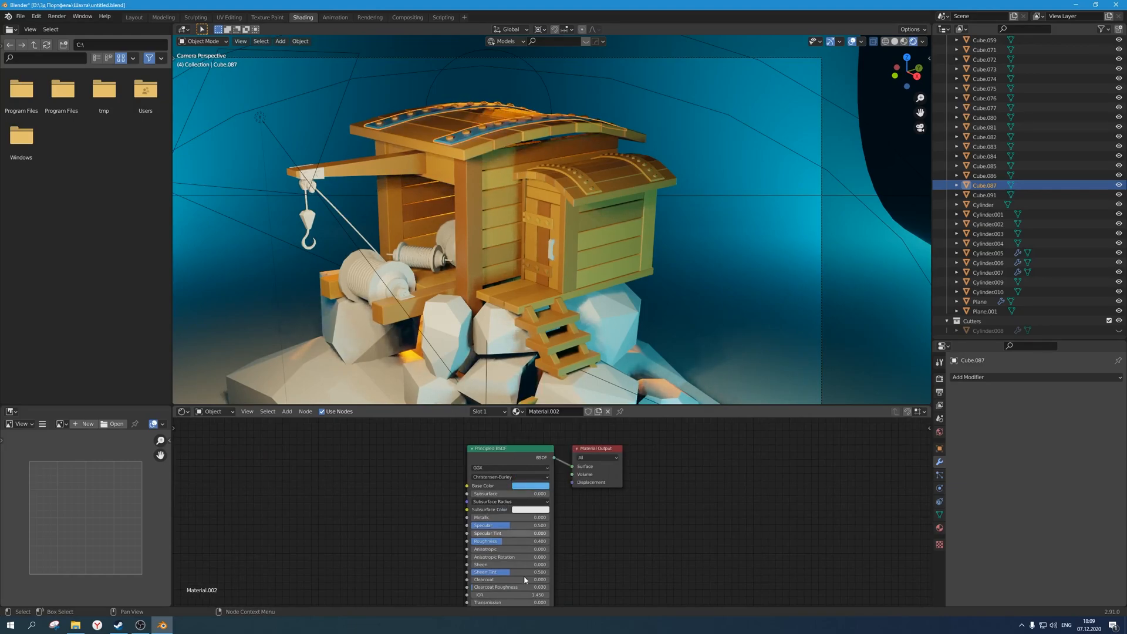
Lower the blue strap material's roughness to 0.155 and raise its metallic value to about 0.5.
{"action": "left_click_drag", "start_coordinate": [505, 540], "coordinate": [521, 517]}
{"action": "scroll", "coordinate": [428, 141], "scroll_direction": "up", "scroll_amount": 6}
{"action": "middle_click_drag", "start_coordinate": [428, 141], "coordinate": [525, 286], "text": "shift"}
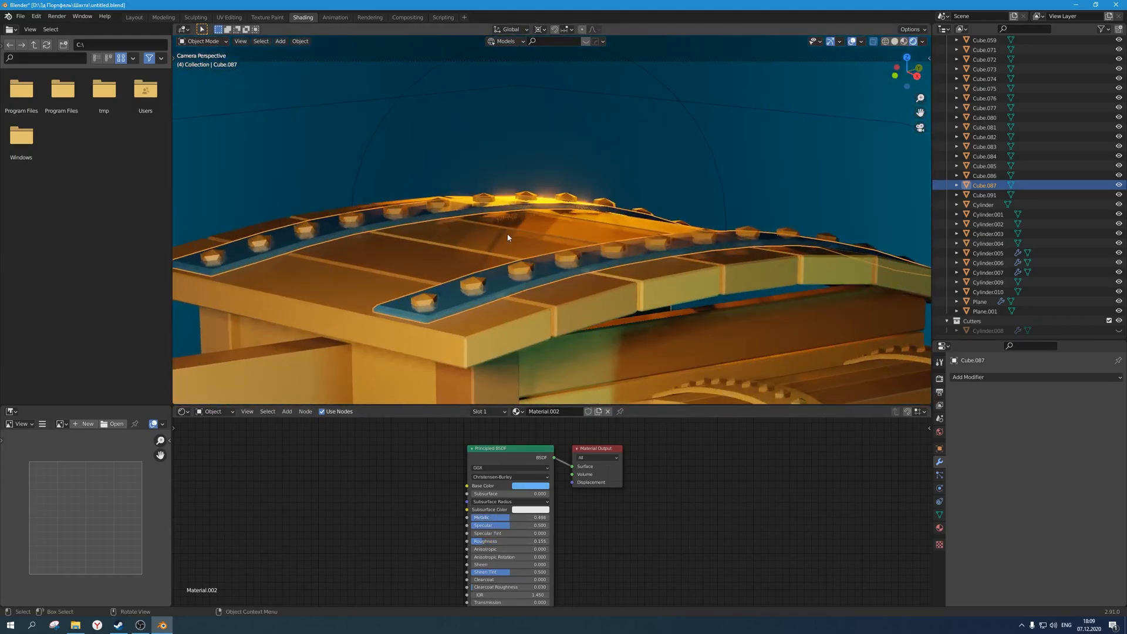
{"action": "scroll", "coordinate": [590, 238], "scroll_direction": "down", "scroll_amount": 6}
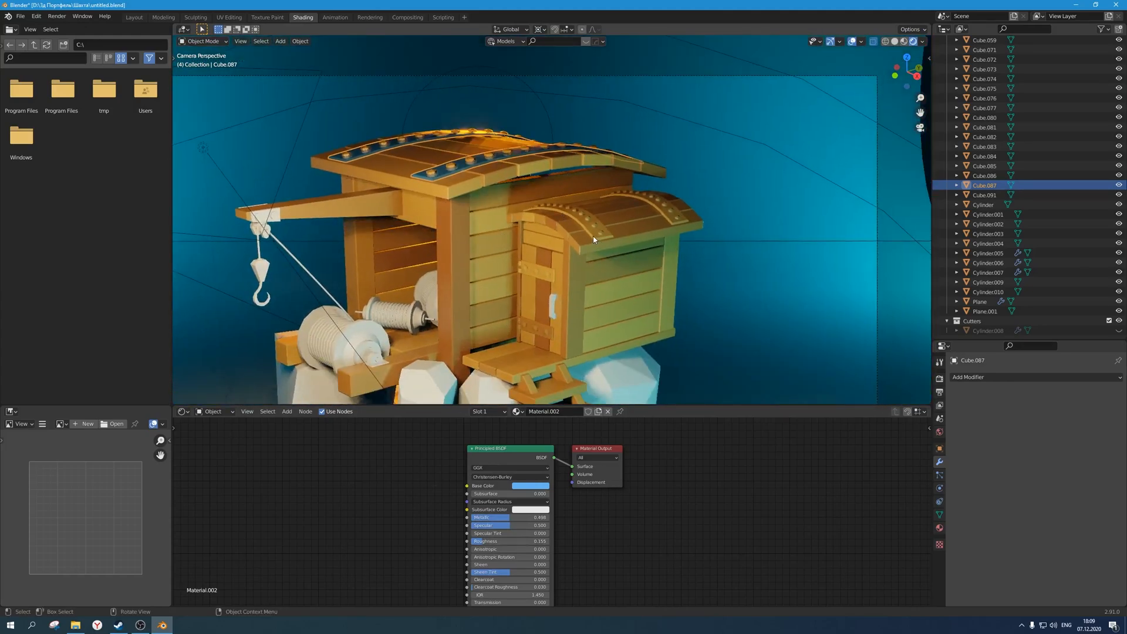
Assign the existing blue Material.002 to the straps on the small roof.
{"action": "left_click", "coordinate": [594, 239]}
{"action": "left_click", "coordinate": [511, 412]}
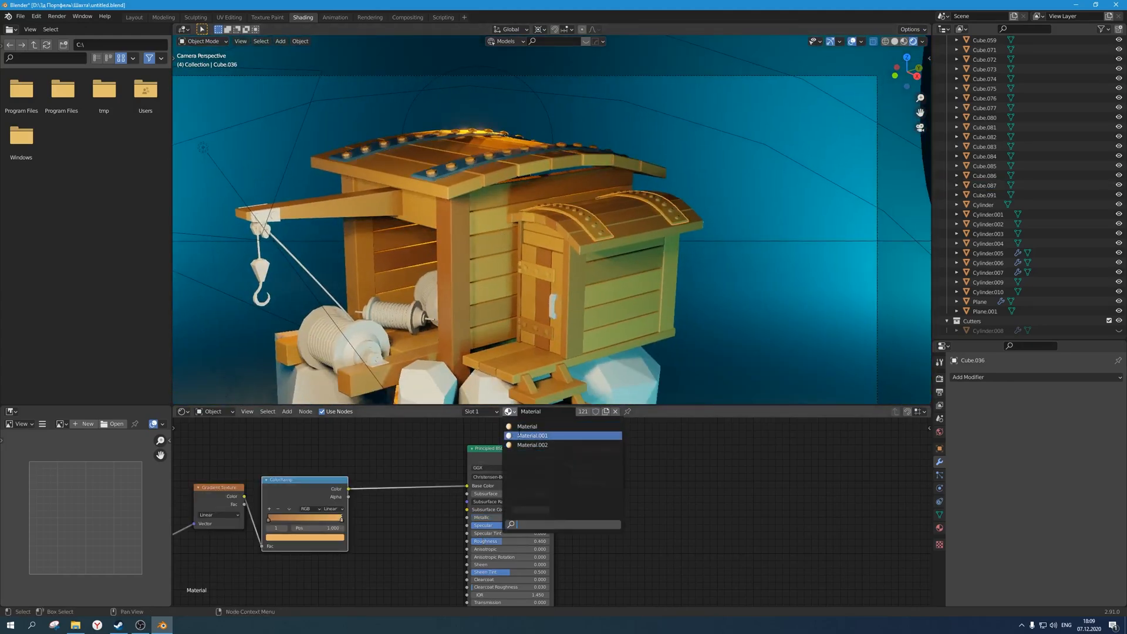
{"action": "left_click", "coordinate": [522, 436]}
{"action": "left_click", "coordinate": [512, 412]}
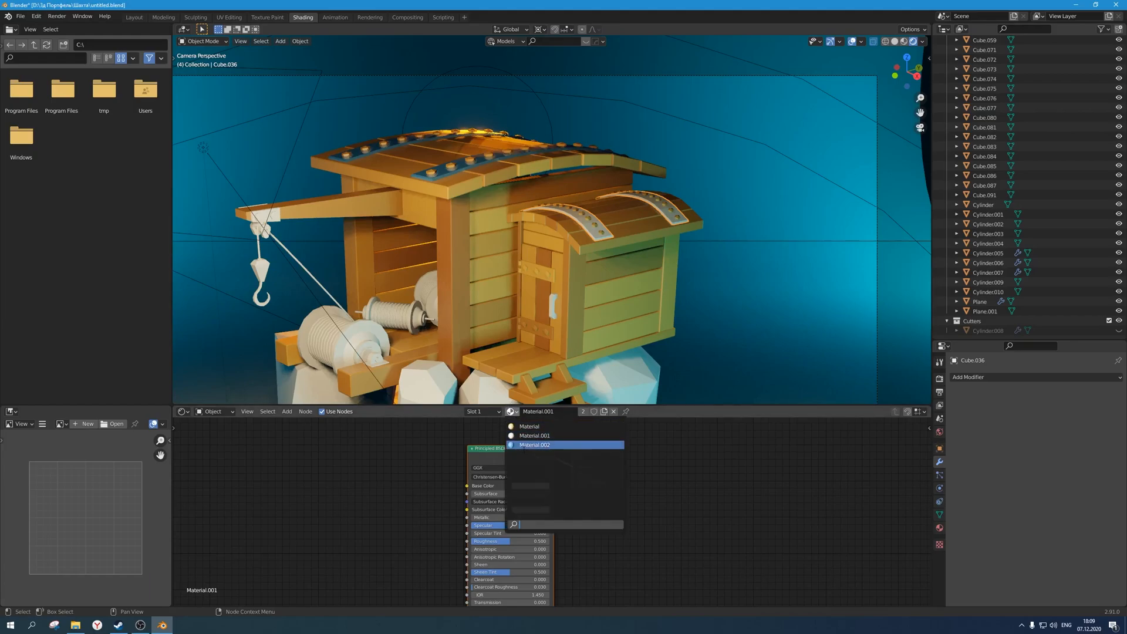
{"action": "left_click", "coordinate": [528, 445]}
{"action": "scroll", "coordinate": [587, 273], "scroll_direction": "down", "scroll_amount": 2}
{"action": "left_click", "coordinate": [695, 250]}
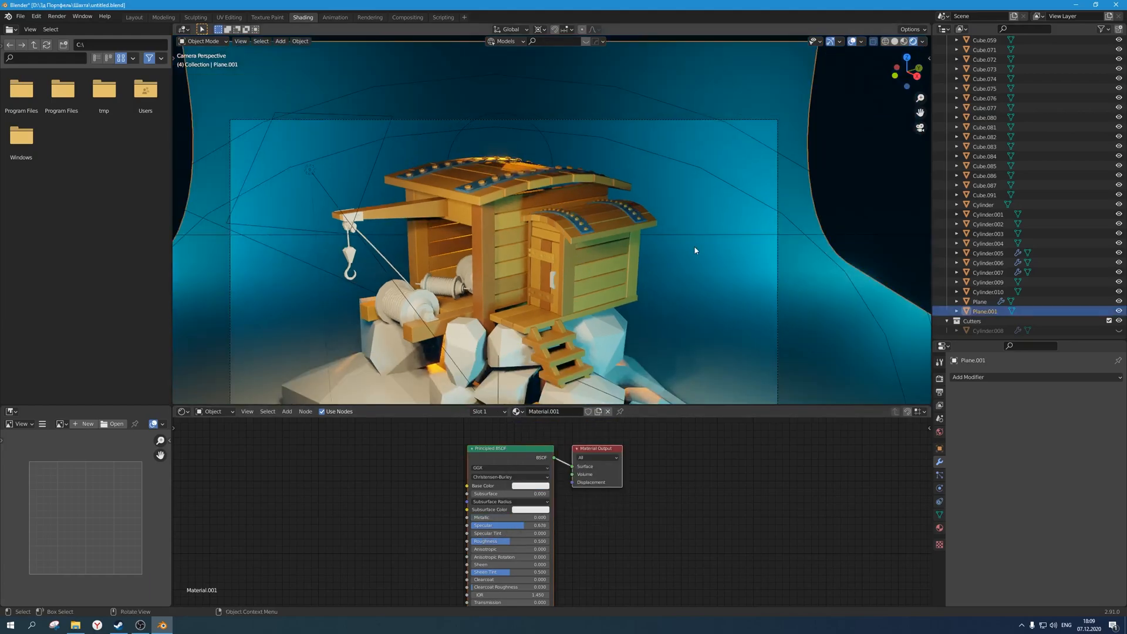
{"action": "scroll", "coordinate": [629, 247], "scroll_direction": "down", "scroll_amount": 2}
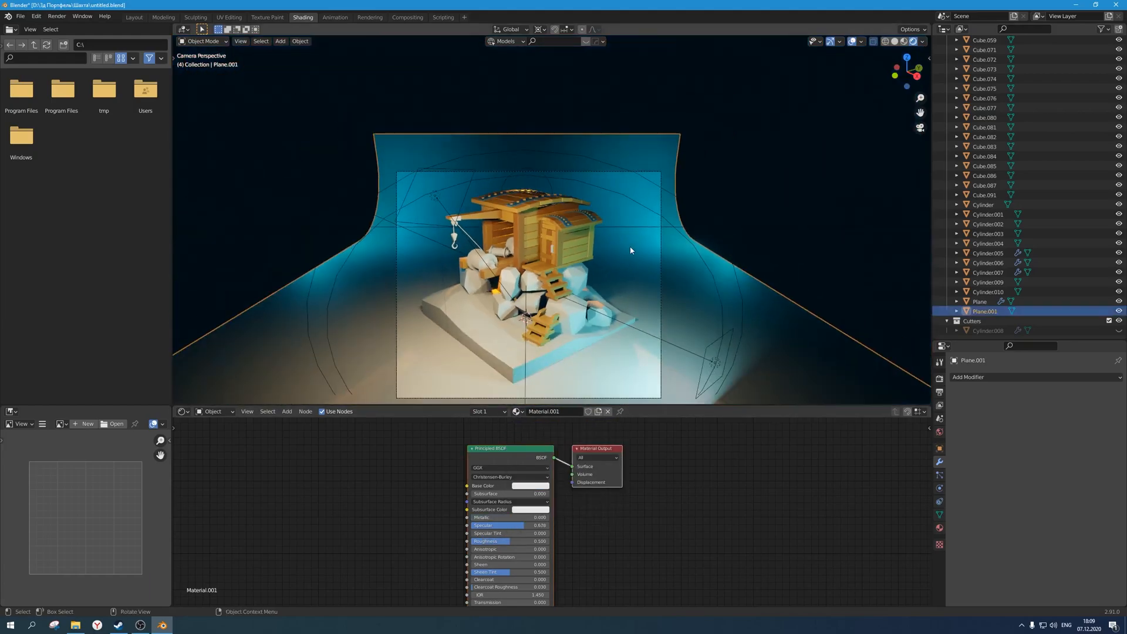
{"action": "scroll", "coordinate": [594, 223], "scroll_direction": "up", "scroll_amount": 5}
Check the reference image, shift the strap material's base color to a saturated cyan, and save the file.
{"action": "left_click", "coordinate": [525, 176]}
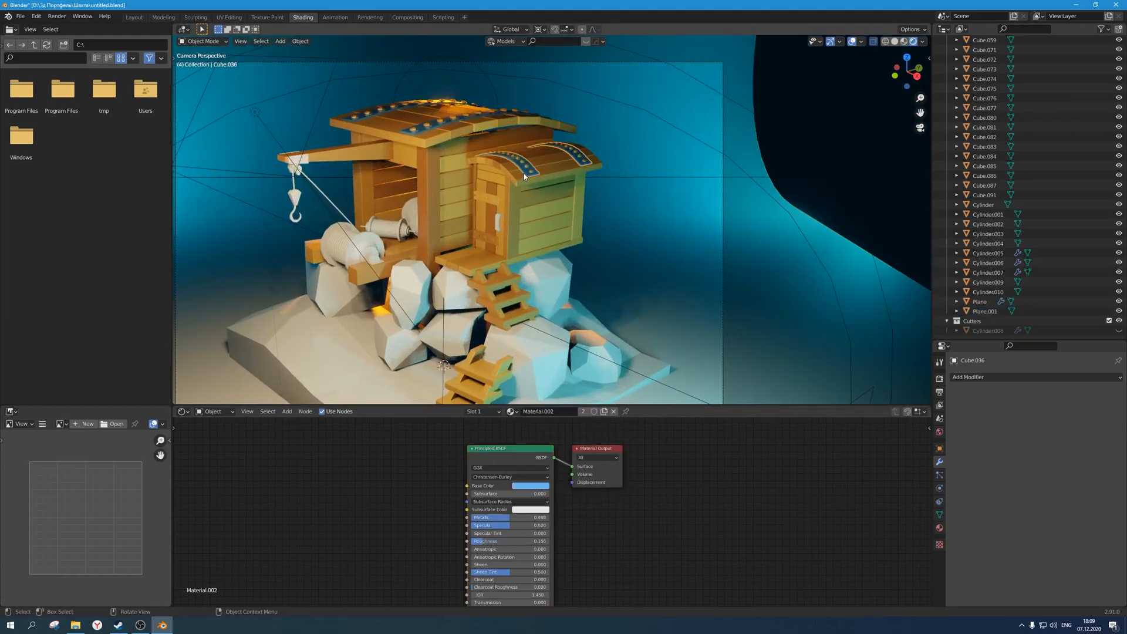
{"action": "left_click", "coordinate": [138, 19]}
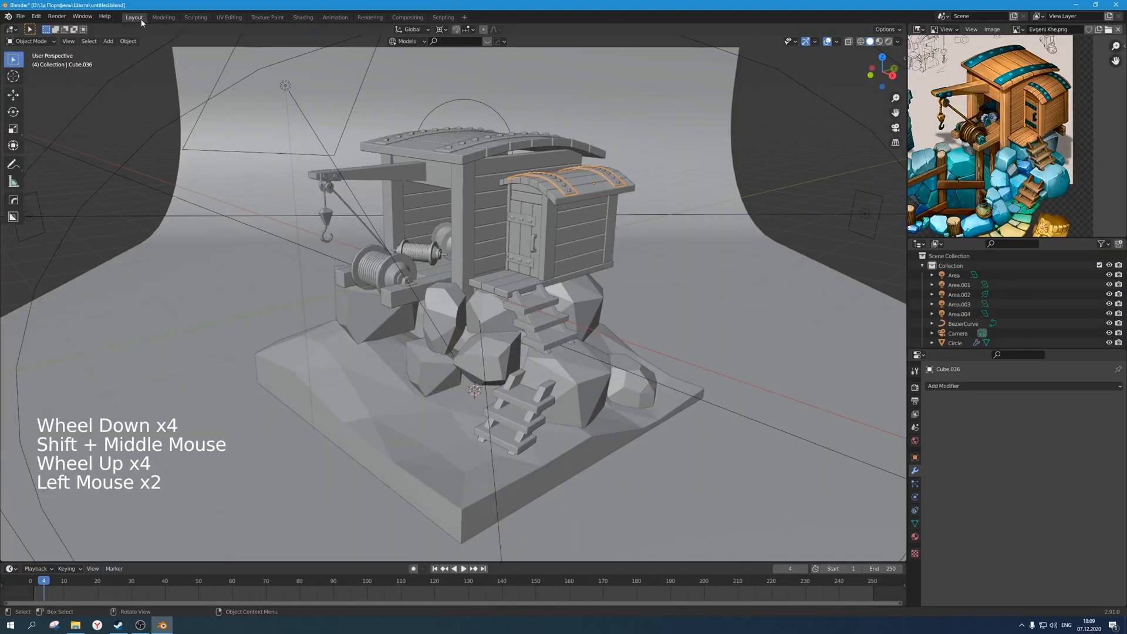
{"action": "left_click", "coordinate": [313, 18]}
{"action": "left_click", "coordinate": [531, 488]}
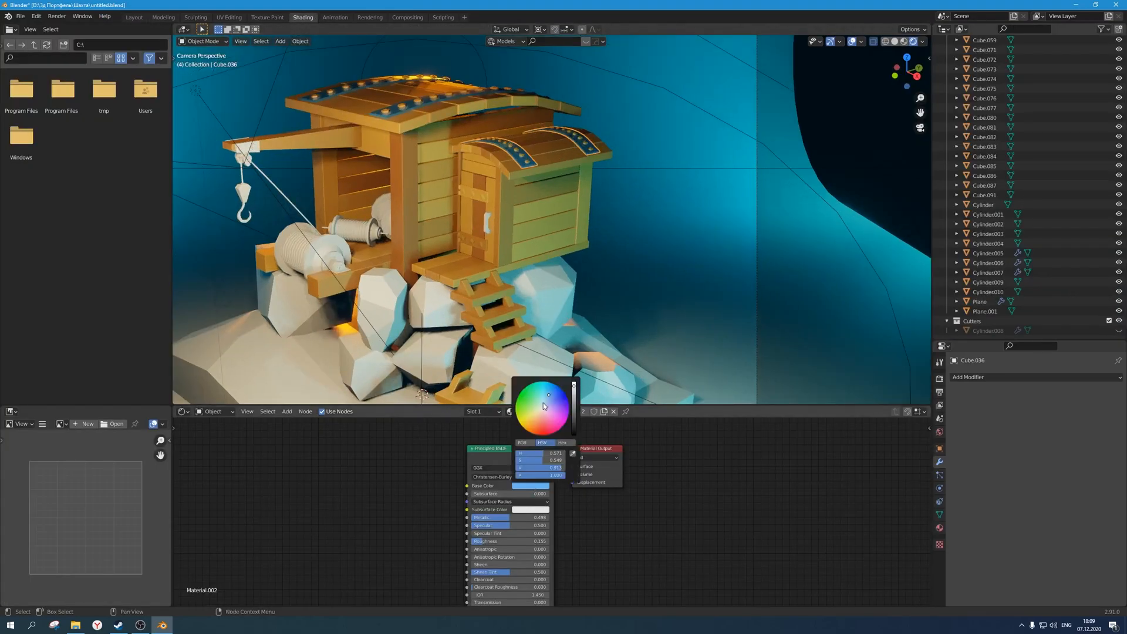
{"action": "left_click", "coordinate": [546, 390]}
{"action": "left_click_drag", "start_coordinate": [545, 389], "coordinate": [543, 382]}
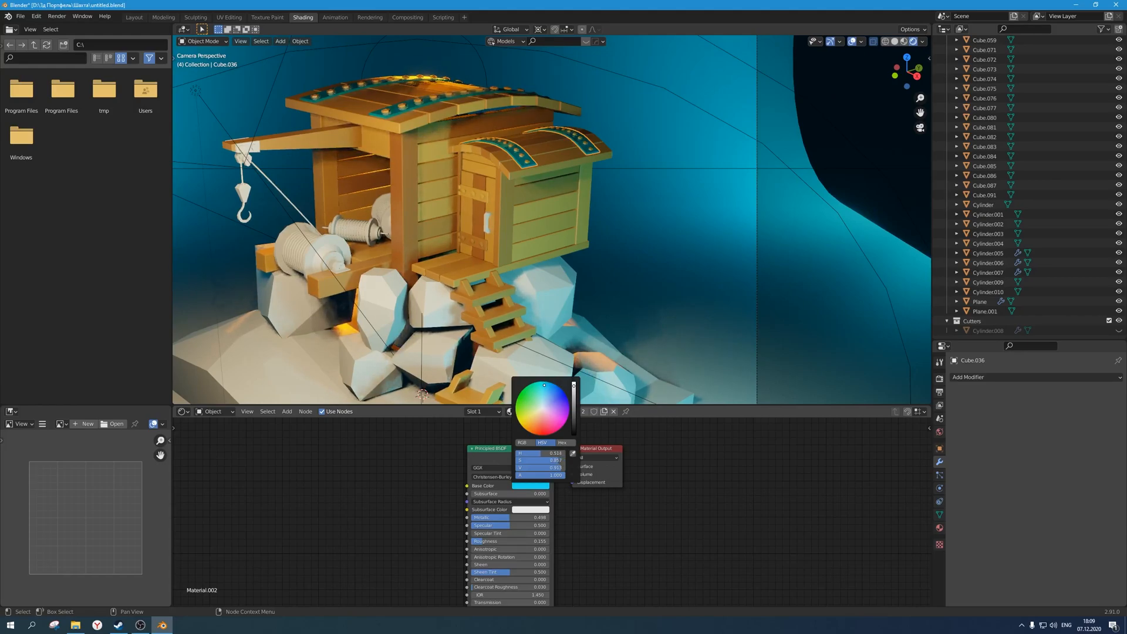
{"action": "scroll", "coordinate": [514, 265], "scroll_direction": "down", "scroll_amount": 4}
{"action": "scroll", "coordinate": [519, 148], "scroll_direction": "up", "scroll_amount": 3}
{"action": "key", "text": "ctrl+s"}
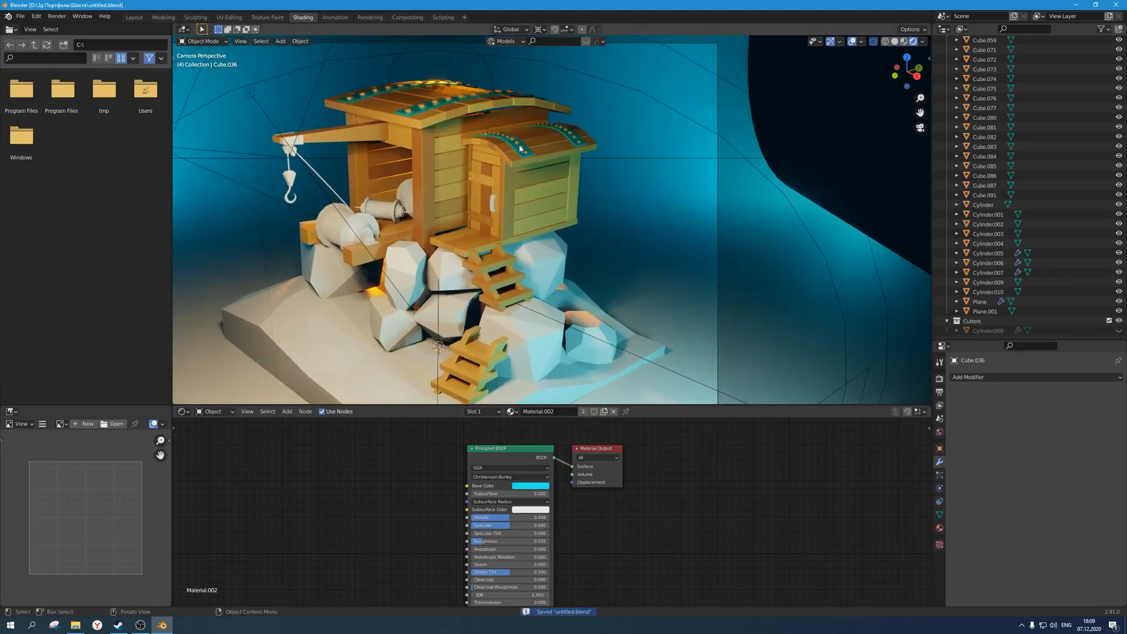
Make the wood material single-user for the small roof's rivets and delete its Object Info, Gradient Texture and ColorRamp nodes.
{"action": "middle_click_drag", "start_coordinate": [519, 148], "coordinate": [542, 161], "text": "shift"}
{"action": "left_click", "coordinate": [544, 163]}
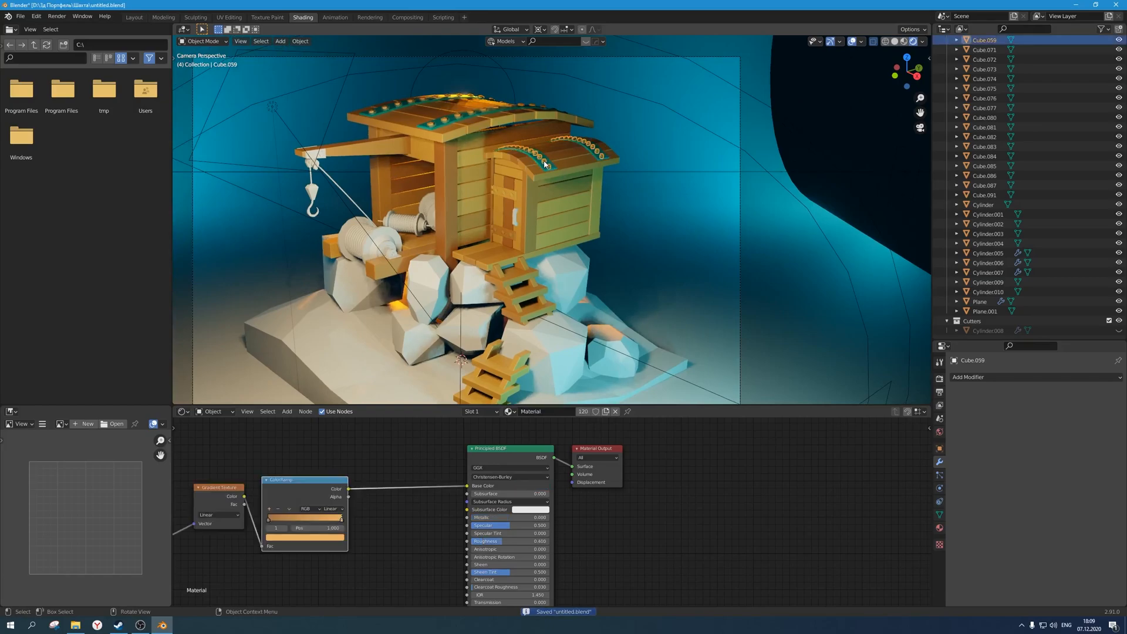
{"action": "left_click", "coordinate": [583, 412]}
{"action": "scroll", "coordinate": [463, 468], "scroll_direction": "down", "scroll_amount": 2}
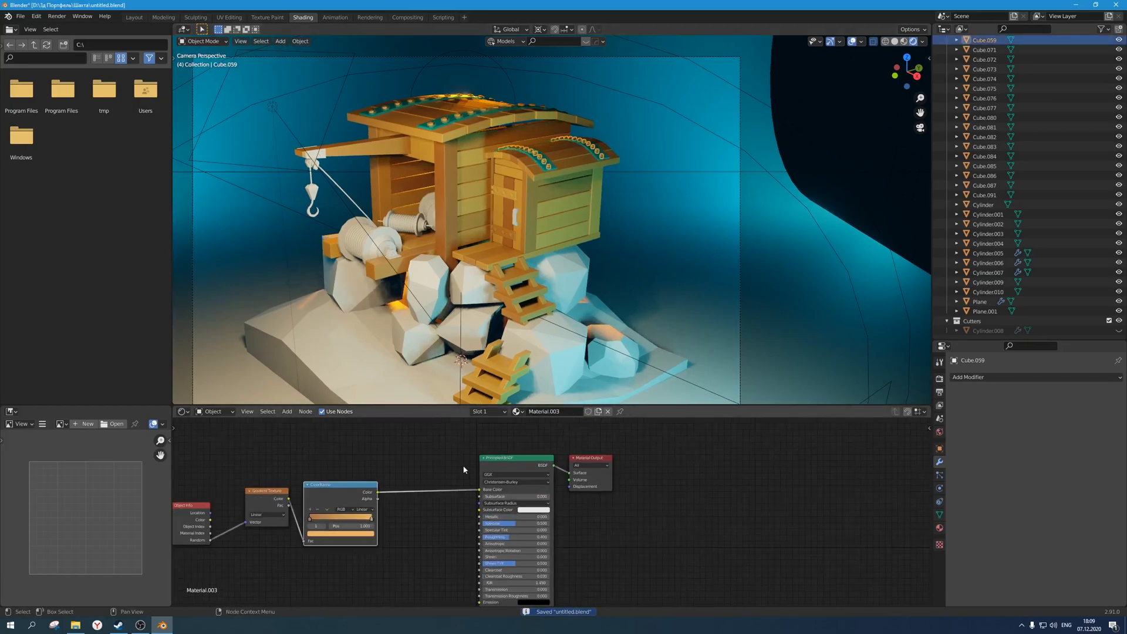
{"action": "middle_click_drag", "start_coordinate": [444, 509], "coordinate": [534, 489]}
{"action": "left_click_drag", "start_coordinate": [516, 441], "coordinate": [273, 558]}
{"action": "key", "text": "x"}
{"action": "scroll", "coordinate": [533, 495], "scroll_direction": "up", "scroll_amount": 4}
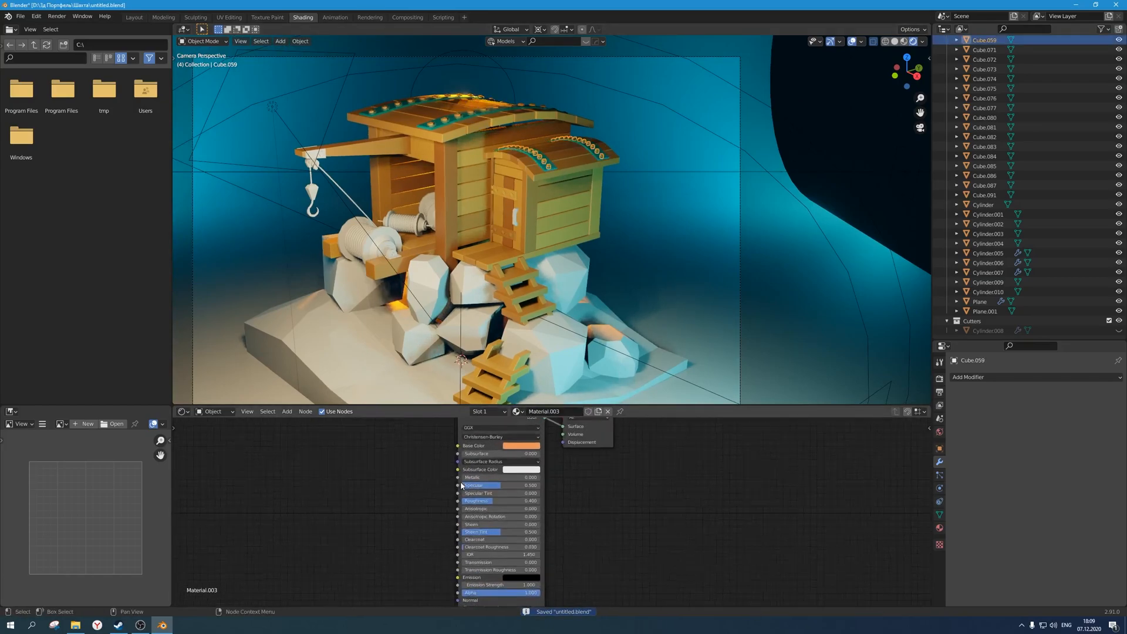
{"action": "scroll", "coordinate": [447, 500], "scroll_direction": "up", "scroll_amount": 2}
{"action": "middle_click_drag", "start_coordinate": [430, 527], "coordinate": [466, 502]}
{"action": "scroll", "coordinate": [411, 481], "scroll_direction": "down", "scroll_amount": 3}
{"action": "middle_click_drag", "start_coordinate": [355, 445], "coordinate": [355, 495]}
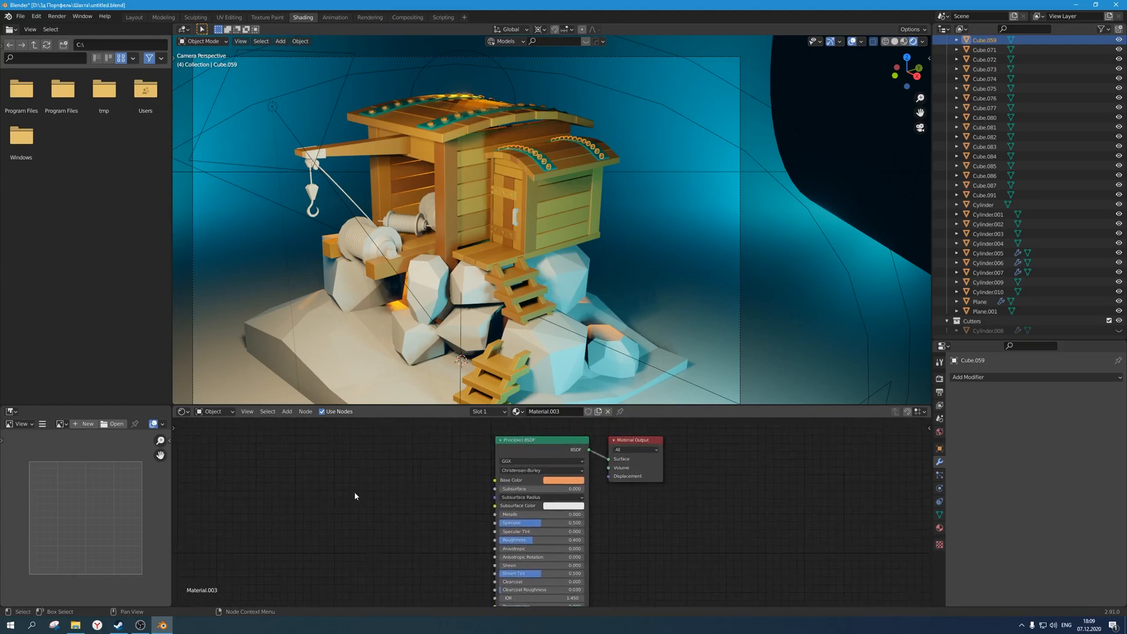
Replace the rivet material's Principled BSDF with an Emission shader connected to the Material Output's surface.
{"action": "key", "text": "shift+a"}
{"action": "mouse_move", "coordinate": [361, 489]}
{"action": "mouse_move", "coordinate": [352, 515]}
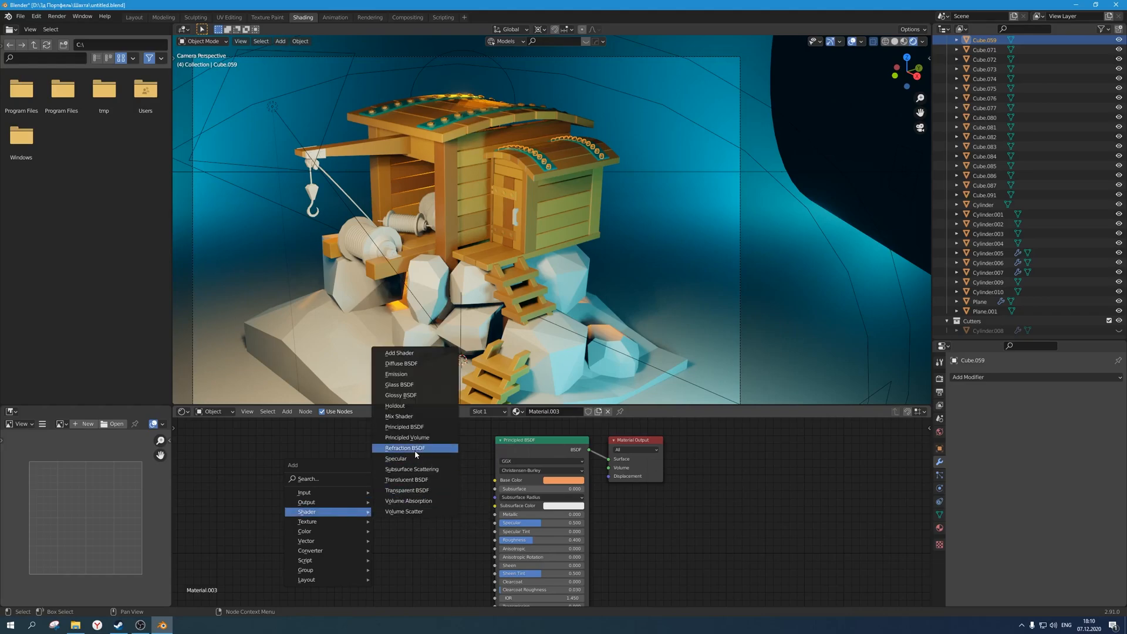
{"action": "left_click", "coordinate": [398, 375]}
{"action": "left_click", "coordinate": [422, 469]}
{"action": "left_click", "coordinate": [541, 444]}
{"action": "key", "text": "x"}
{"action": "left_click_drag", "start_coordinate": [477, 483], "coordinate": [608, 460]}
Set the rivets' emission color to bright blue, deselect them and save the file.
{"action": "left_click", "coordinate": [461, 493]}
{"action": "left_click", "coordinate": [488, 397]}
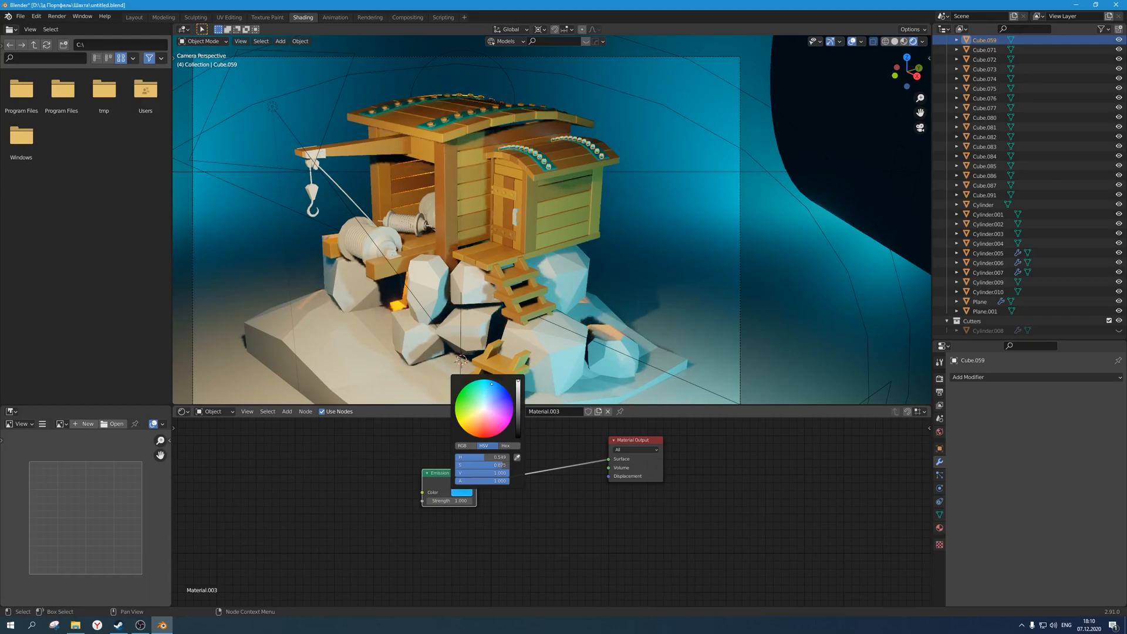
{"action": "left_click", "coordinate": [887, 132]}
{"action": "scroll", "coordinate": [588, 234], "scroll_direction": "down", "scroll_amount": 3}
{"action": "scroll", "coordinate": [587, 234], "scroll_direction": "up", "scroll_amount": 1}
{"action": "key", "text": "ctrl+s"}
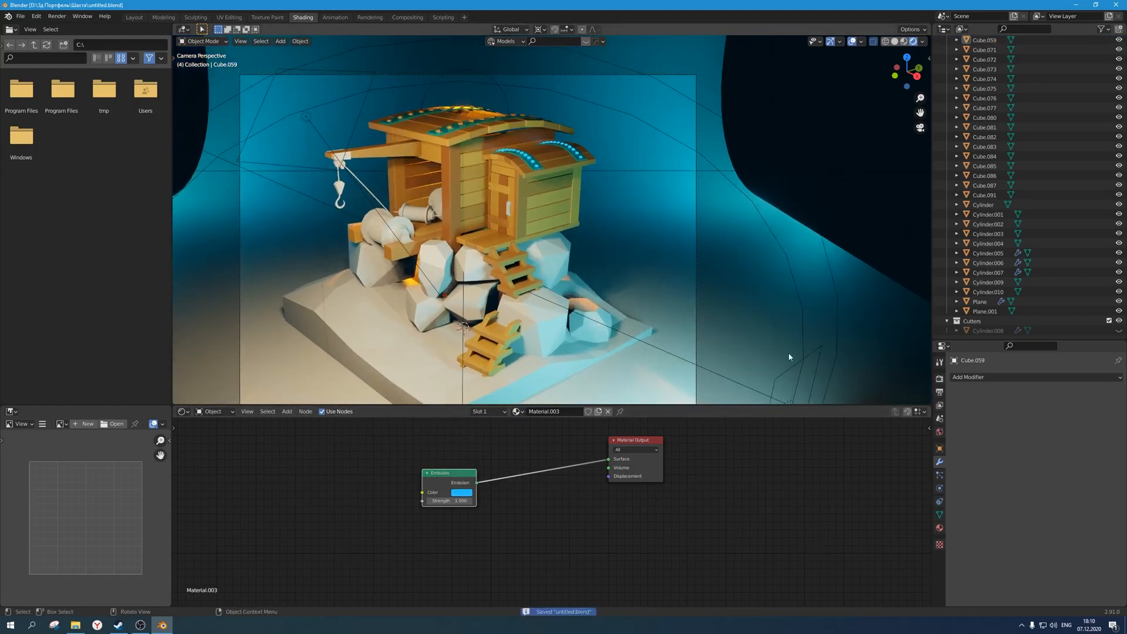
Change the rivets' emission color to a darker, fully saturated teal and raise the emission strength.
{"action": "left_click", "coordinate": [461, 493]}
{"action": "scroll", "coordinate": [504, 465], "scroll_direction": "down", "scroll_amount": 14}
{"action": "scroll", "coordinate": [504, 465], "scroll_direction": "up", "scroll_amount": 3}
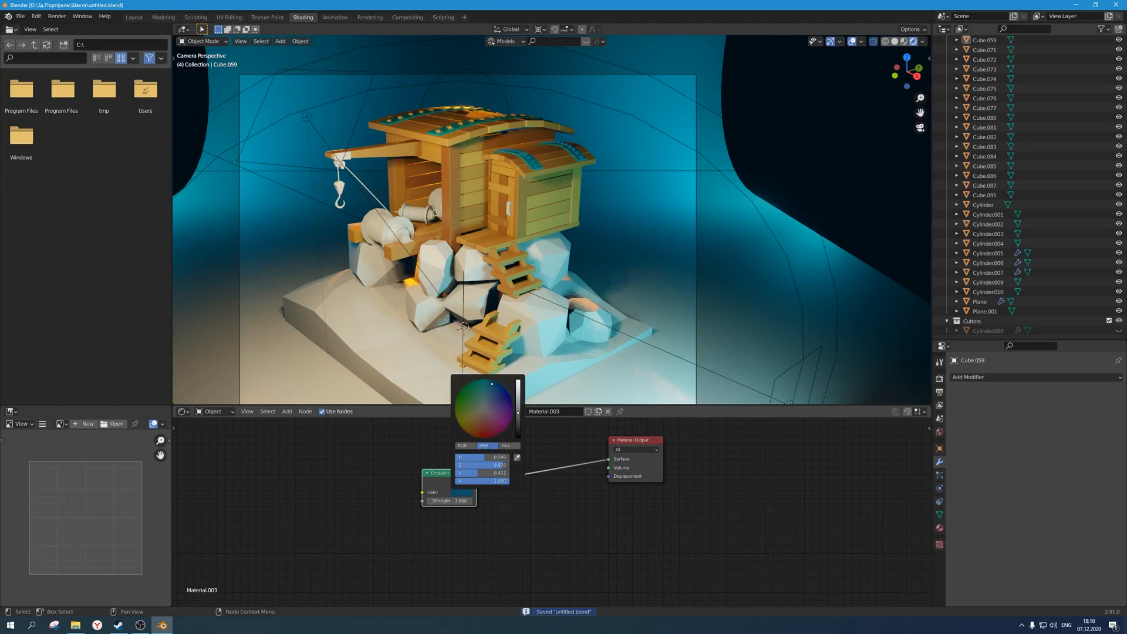
{"action": "mouse_move", "coordinate": [490, 405]}
{"action": "left_mouse_down"}
{"action": "mouse_move", "coordinate": [501, 384]}
{"action": "mouse_move", "coordinate": [479, 380]}
{"action": "left_mouse_up"}
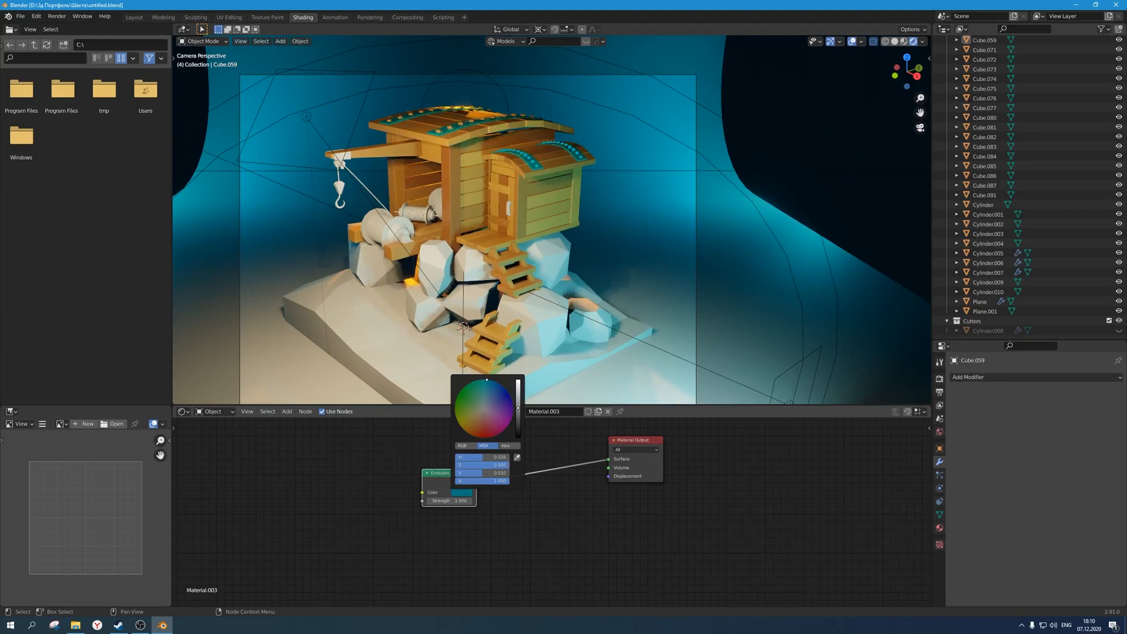
{"action": "mouse_move", "coordinate": [461, 501]}
{"action": "left_mouse_down"}
{"action": "mouse_move", "coordinate": [481, 501]}
{"action": "mouse_move", "coordinate": [464, 501]}
{"action": "left_mouse_up"}
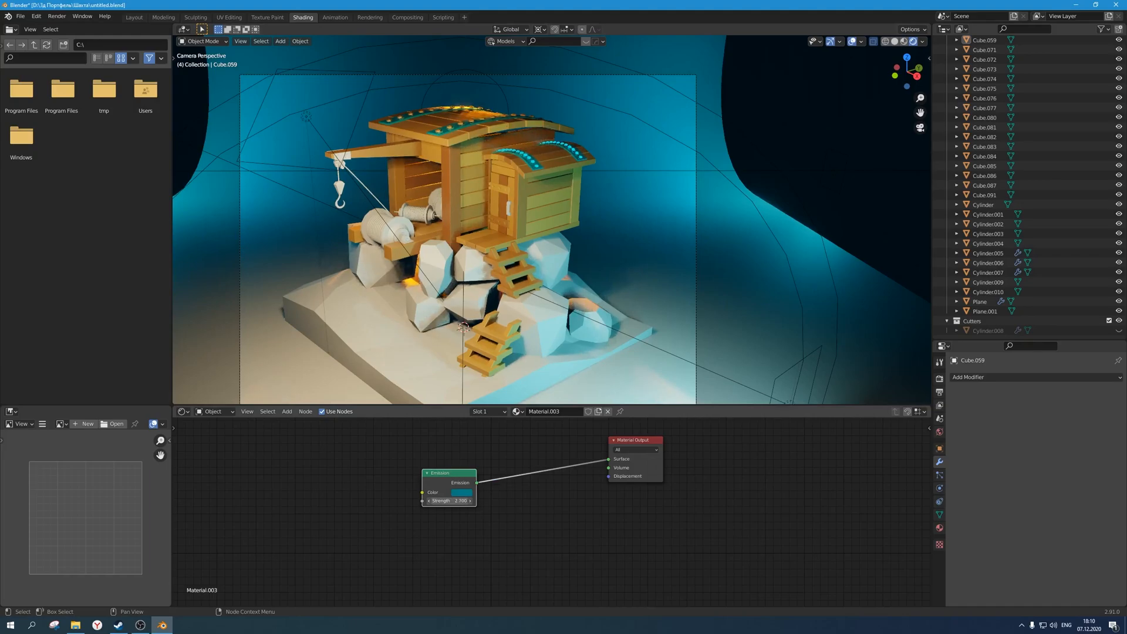
Assign the glowing Material.003 to the main roof's rivets and save the file.
{"action": "left_click", "coordinate": [434, 135]}
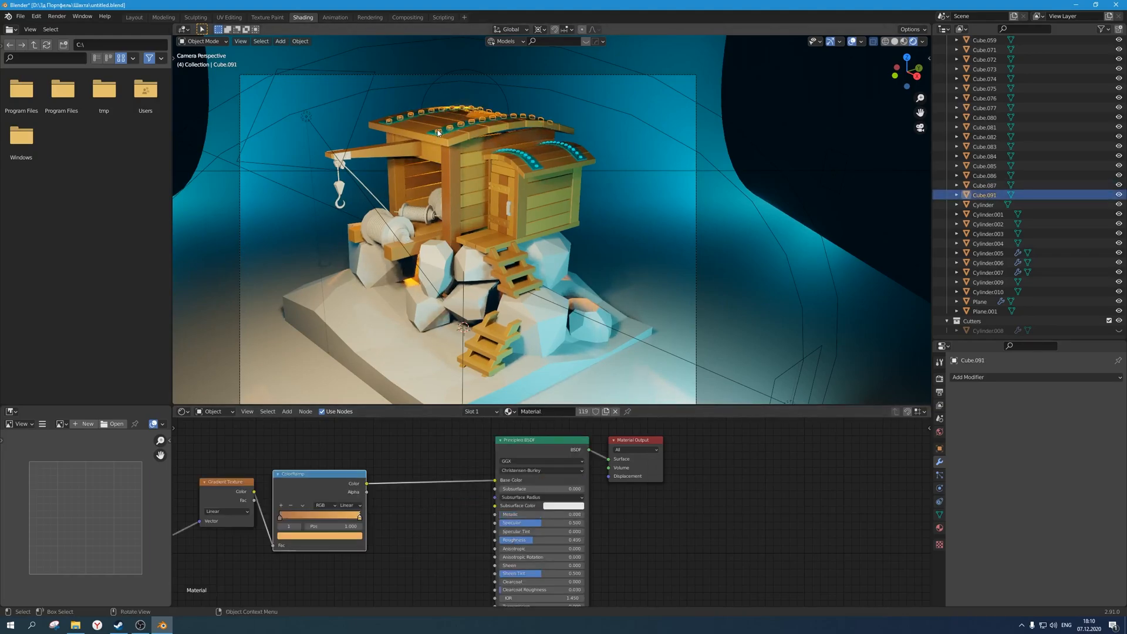
{"action": "left_click", "coordinate": [509, 412]}
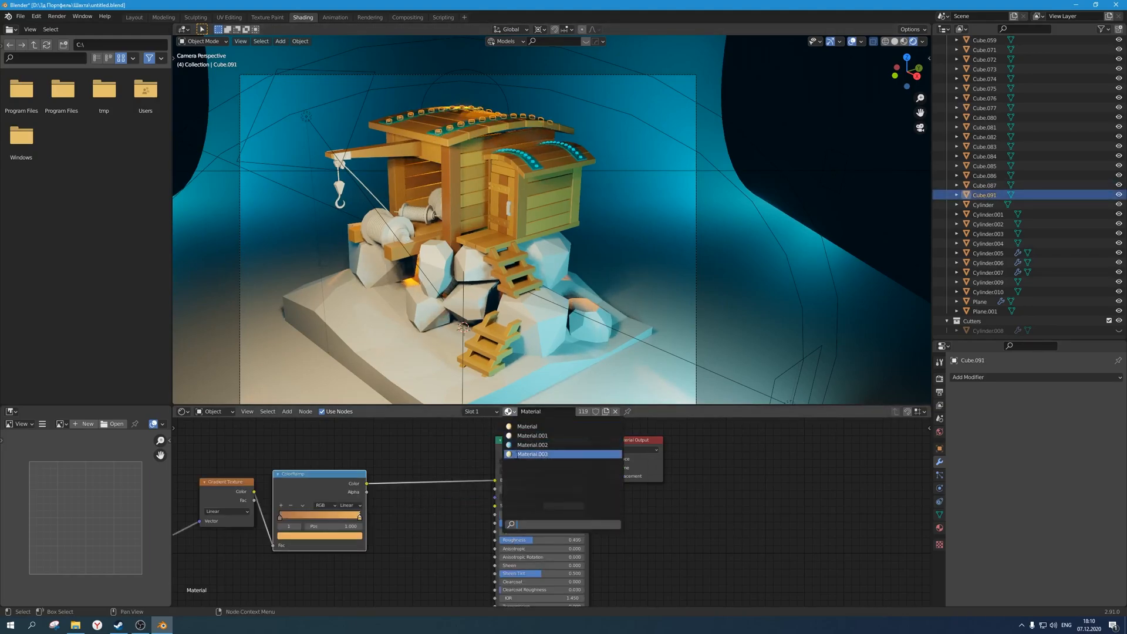
{"action": "left_click", "coordinate": [517, 454]}
{"action": "key", "text": "ctrl+s"}
{"action": "scroll", "coordinate": [530, 491], "scroll_direction": "down", "scroll_amount": 1}
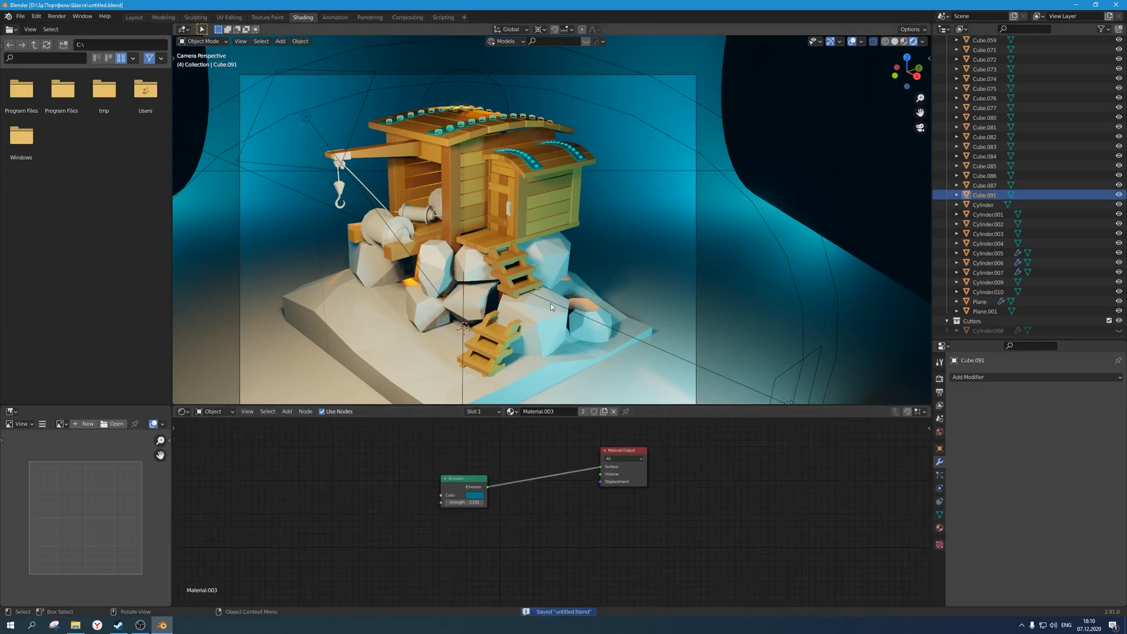
Deselect the rivets and examine the whole hut scene with its glowing roof rivets.
{"action": "scroll", "coordinate": [549, 328], "scroll_direction": "down", "scroll_amount": 3}
{"action": "left_click", "coordinate": [807, 166]}
{"action": "scroll", "coordinate": [646, 202], "scroll_direction": "up", "scroll_amount": 1}
{"action": "middle_click_drag", "start_coordinate": [645, 223], "coordinate": [619, 205], "text": "shift"}
{"action": "scroll", "coordinate": [652, 199], "scroll_direction": "down", "scroll_amount": 2}
{"action": "scroll", "coordinate": [552, 219], "scroll_direction": "up", "scroll_amount": 1}
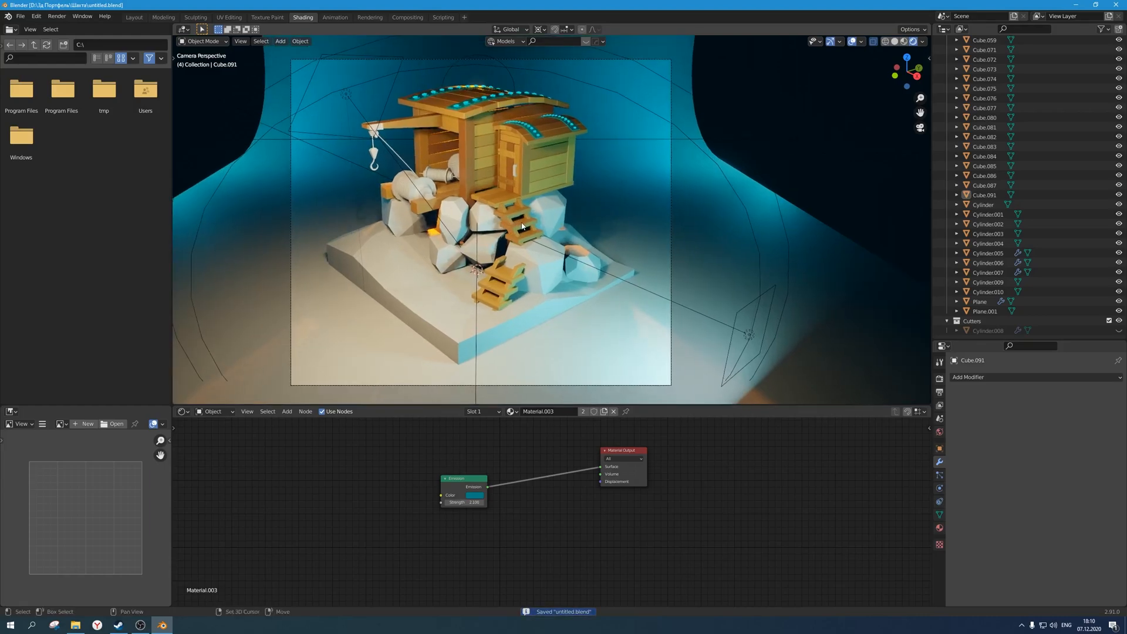
{"action": "scroll", "coordinate": [544, 221], "scroll_direction": "down", "scroll_amount": 1}
{"action": "middle_click_drag", "start_coordinate": [543, 221], "coordinate": [550, 191], "text": "shift"}
{"action": "scroll", "coordinate": [549, 190], "scroll_direction": "up", "scroll_amount": 2}
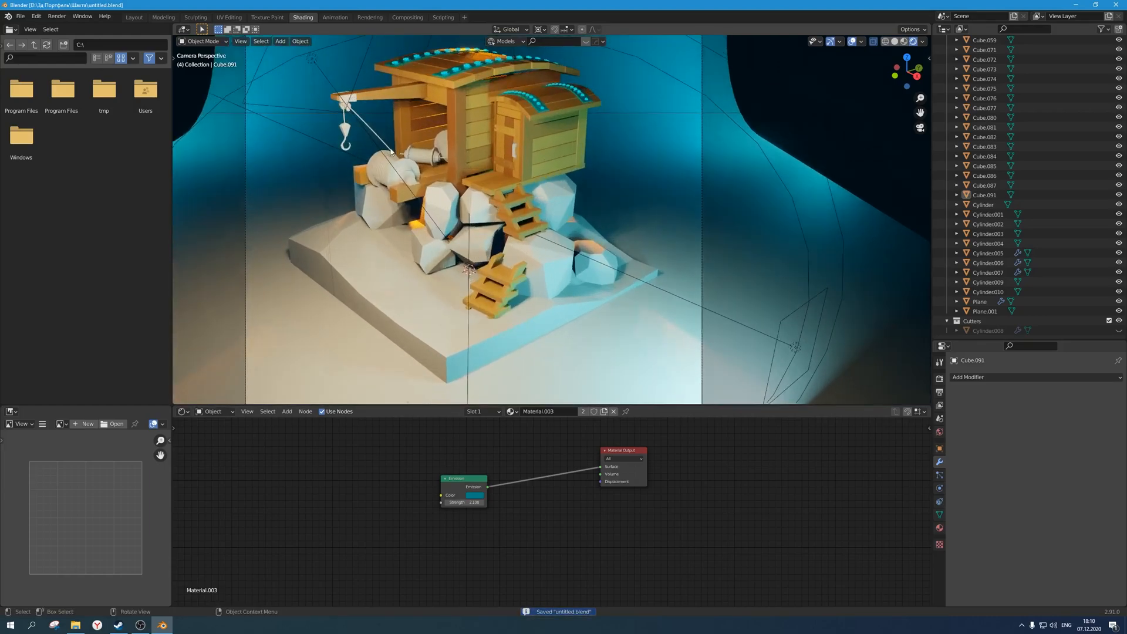
Select the bracket plate near the end of the crane beam and assign the cyan metallic Material.002 to it.
{"action": "middle_click_drag", "start_coordinate": [329, 76], "coordinate": [587, 233], "text": "shift"}
{"action": "scroll", "coordinate": [590, 194], "scroll_direction": "up", "scroll_amount": 2}
{"action": "left_click", "coordinate": [590, 192]}
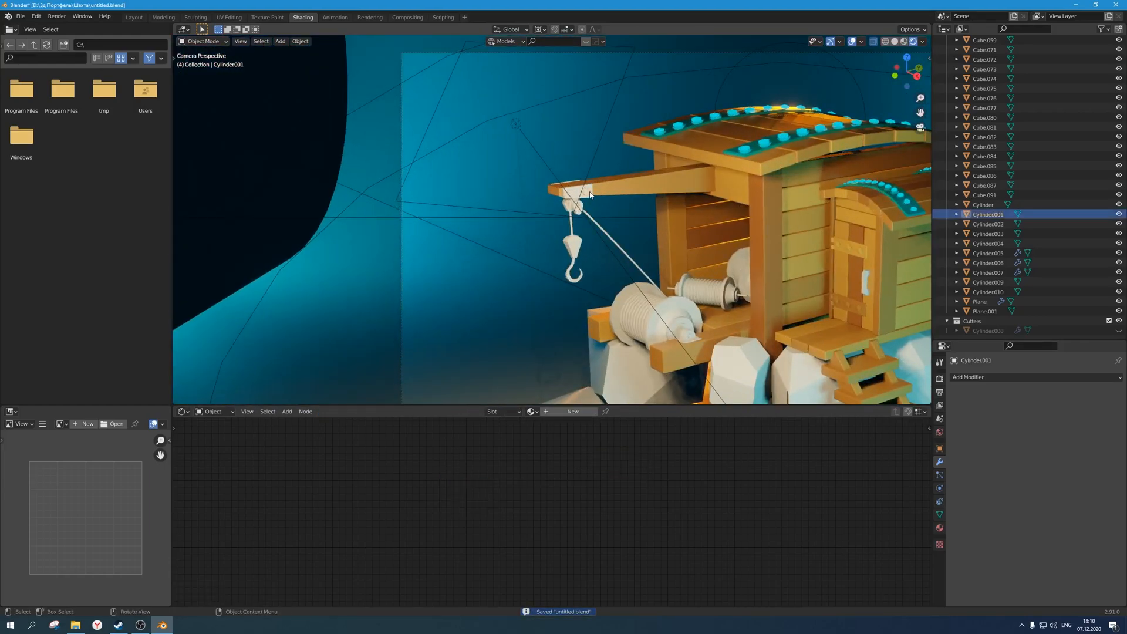
{"action": "left_click", "coordinate": [591, 193]}
{"action": "left_click", "coordinate": [593, 194]}
{"action": "left_click", "coordinate": [594, 189]}
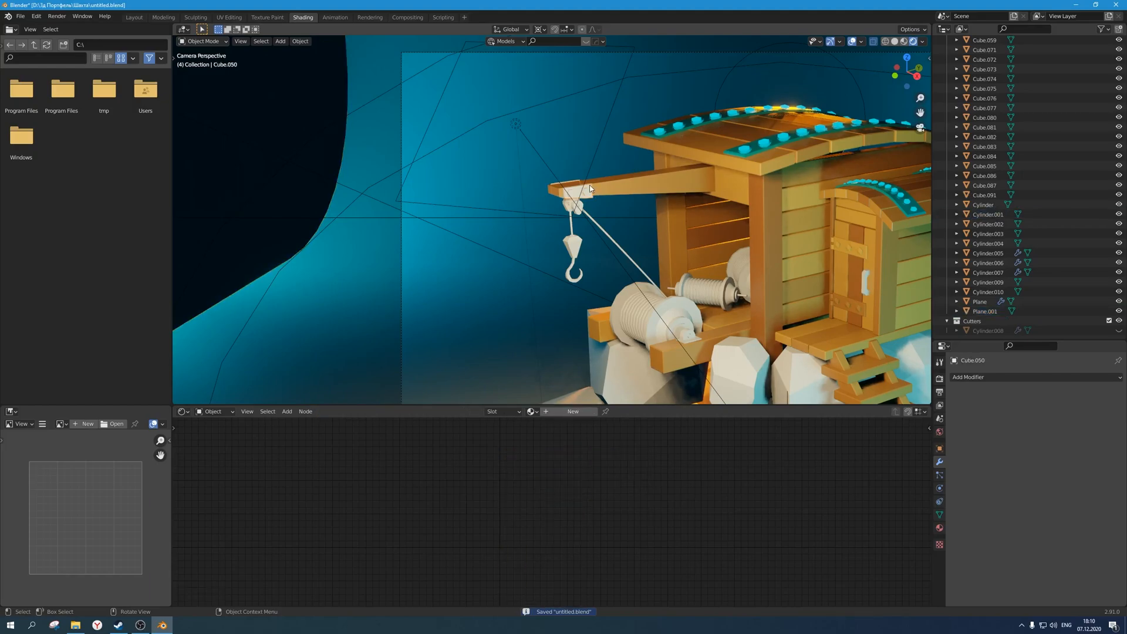
{"action": "left_click", "coordinate": [532, 411]}
{"action": "left_click", "coordinate": [553, 445]}
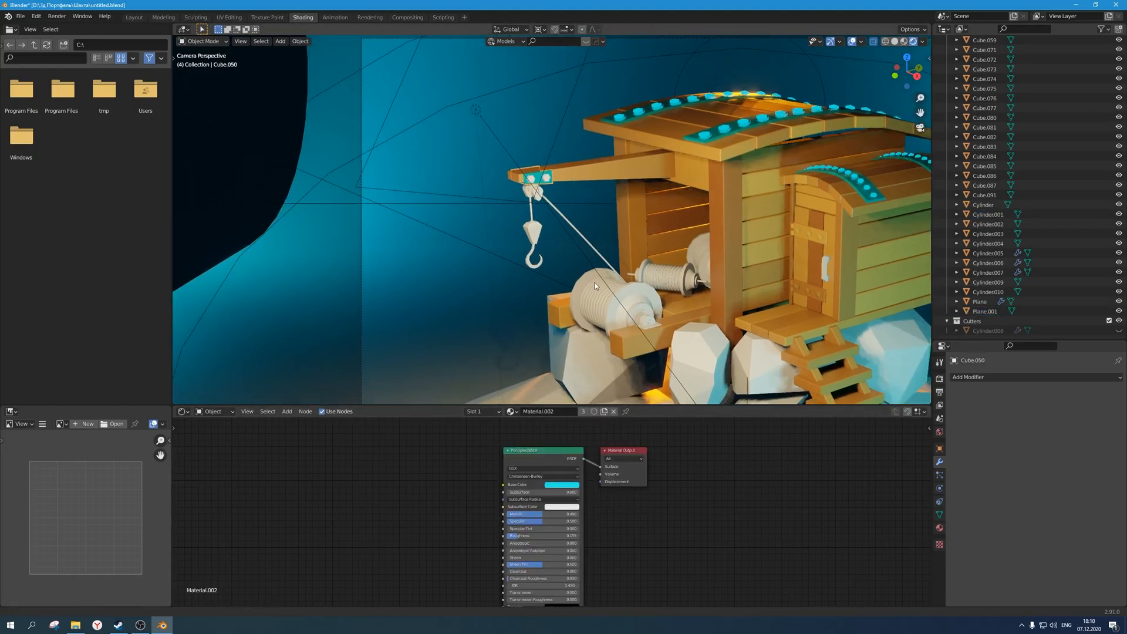
Try a higher metallic value and a roughness of 0.354 on the bracket's cyan Material.002.
{"action": "middle_click_drag", "start_coordinate": [649, 496], "coordinate": [583, 496]}
{"action": "mouse_move", "coordinate": [490, 518]}
{"action": "left_mouse_down"}
{"action": "mouse_move", "coordinate": [517, 518]}
{"action": "mouse_move", "coordinate": [490, 538]}
{"action": "mouse_move", "coordinate": [493, 518]}
{"action": "left_mouse_up"}
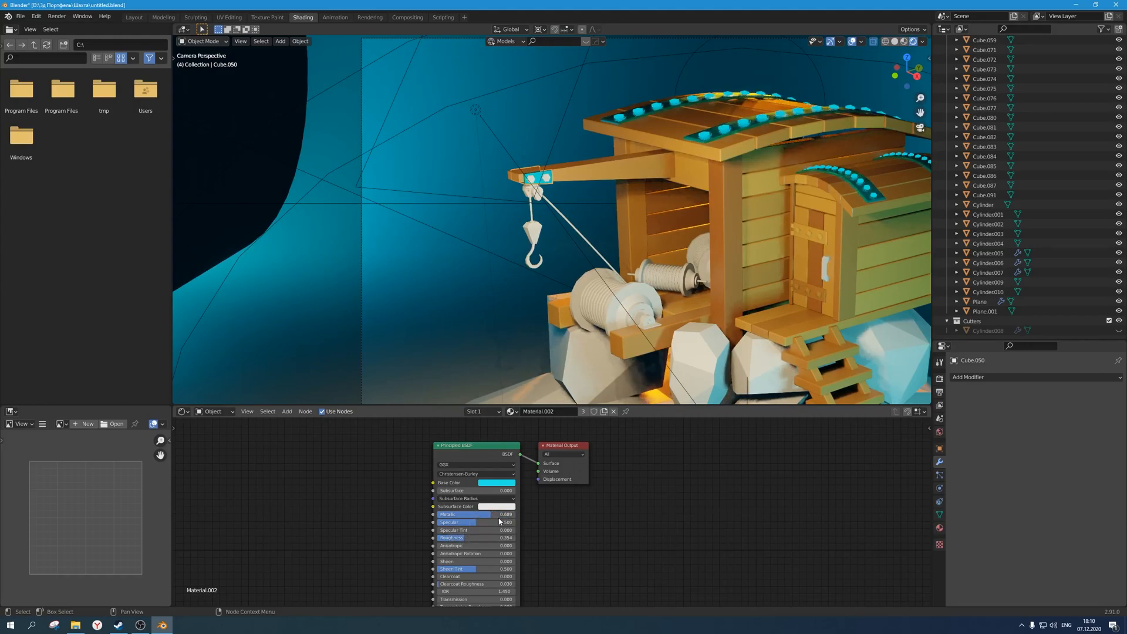
{"action": "scroll", "coordinate": [558, 300], "scroll_direction": "down", "scroll_amount": 3}
{"action": "scroll", "coordinate": [558, 299], "scroll_direction": "up", "scroll_amount": 4}
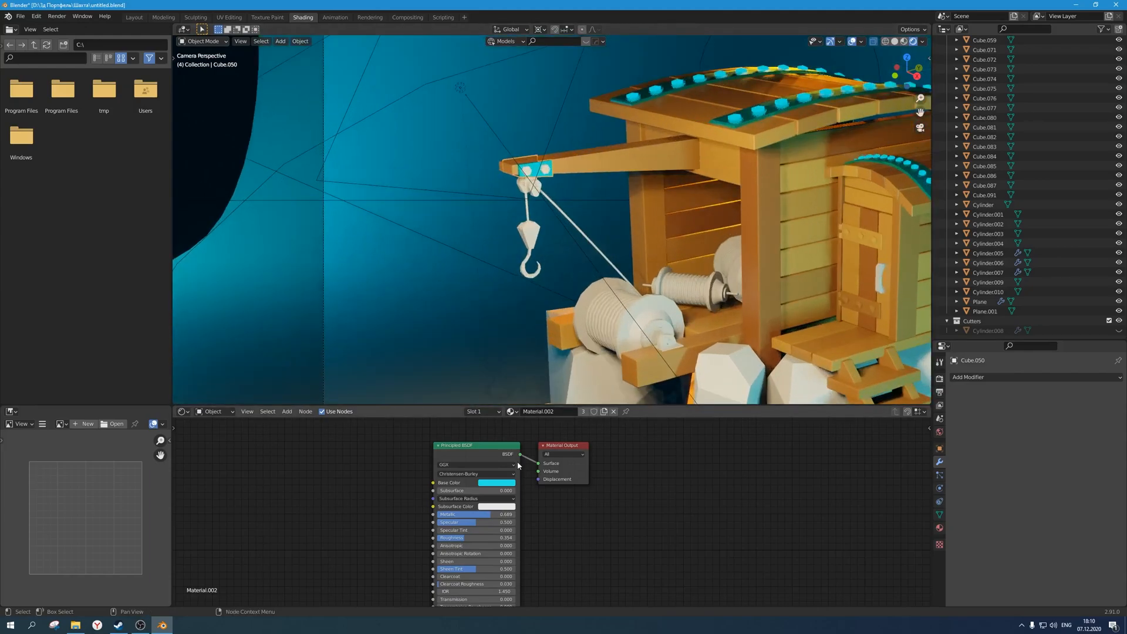
{"action": "left_click", "coordinate": [503, 485]}
{"action": "left_click_drag", "start_coordinate": [540, 404], "coordinate": [540, 414]}
Undo the recent Material.002 value changes and its assignment to the crane beam's bracket plate.
{"action": "key", "text": "ctrl+z"}
{"action": "key", "text": "ctrl+z"}
{"action": "key", "text": "ctrl+z"}
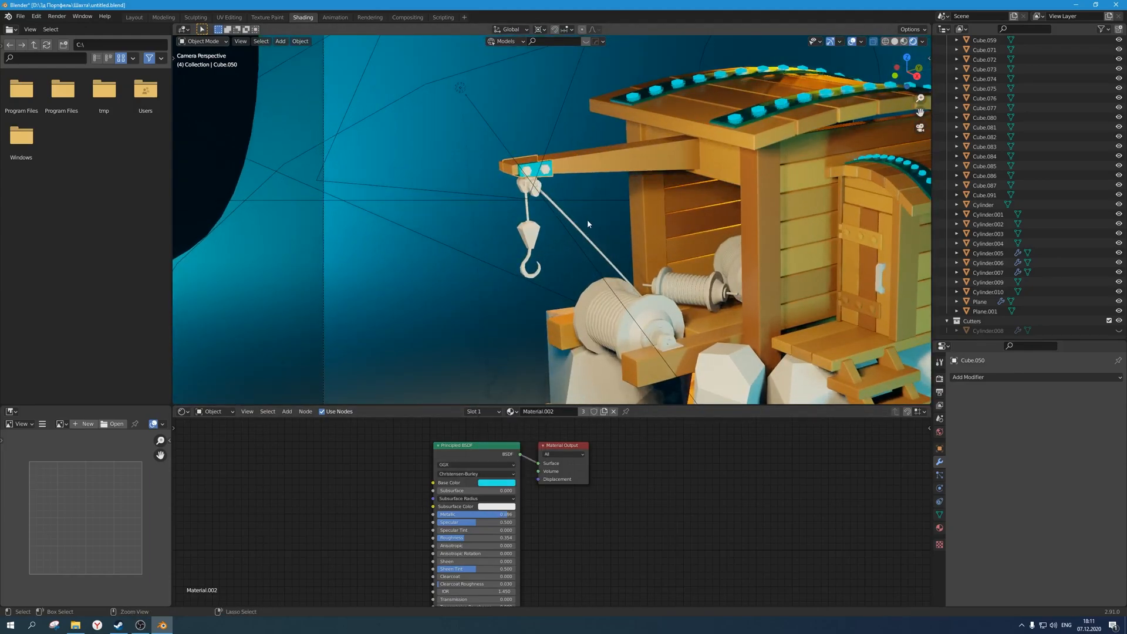
{"action": "key", "text": "ctrl+z"}
{"action": "key", "text": "ctrl+shift+z"}
{"action": "key", "text": "ctrl+z"}
Reassign the existing Material.002 to the crane beam's bracket plate.
{"action": "left_click", "coordinate": [531, 412]}
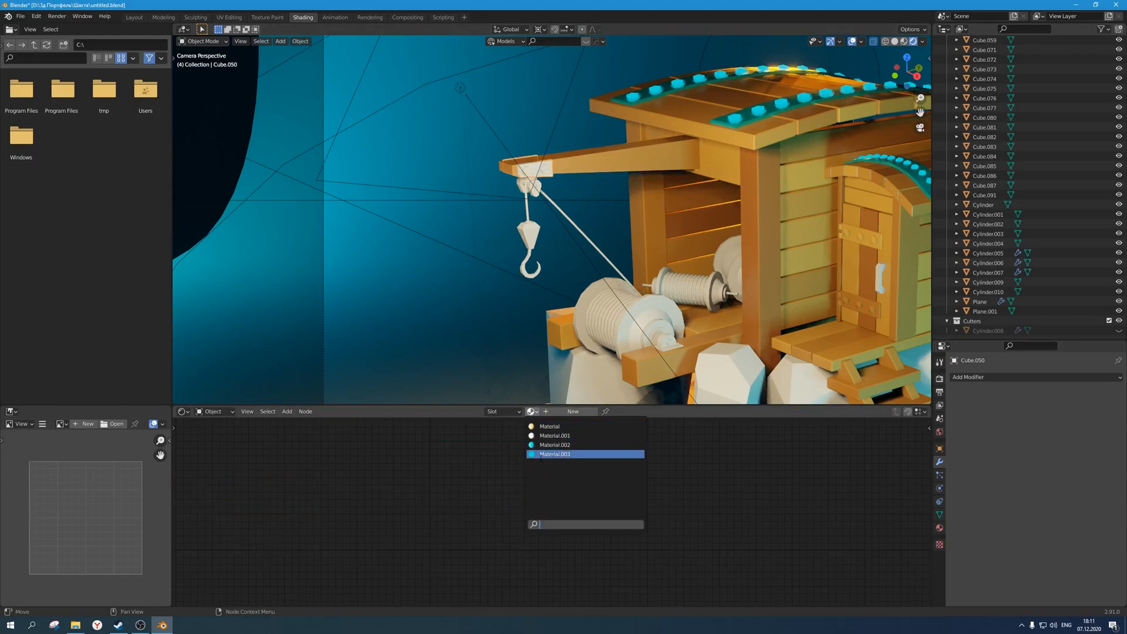
{"action": "left_click", "coordinate": [536, 454]}
{"action": "left_click", "coordinate": [511, 412]}
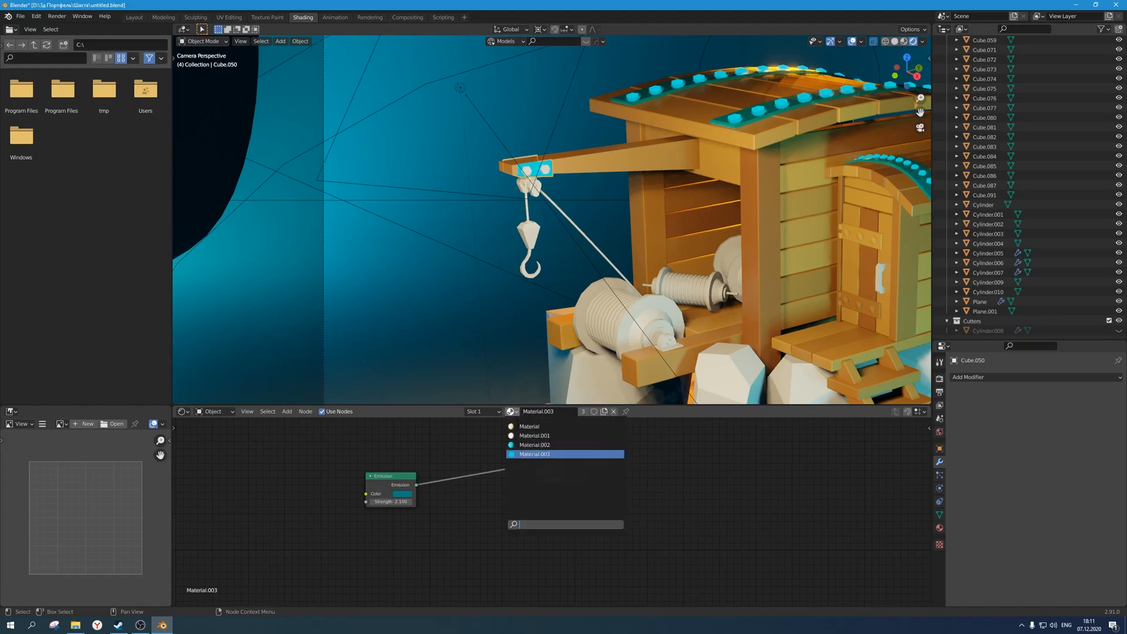
{"action": "left_click", "coordinate": [526, 444]}
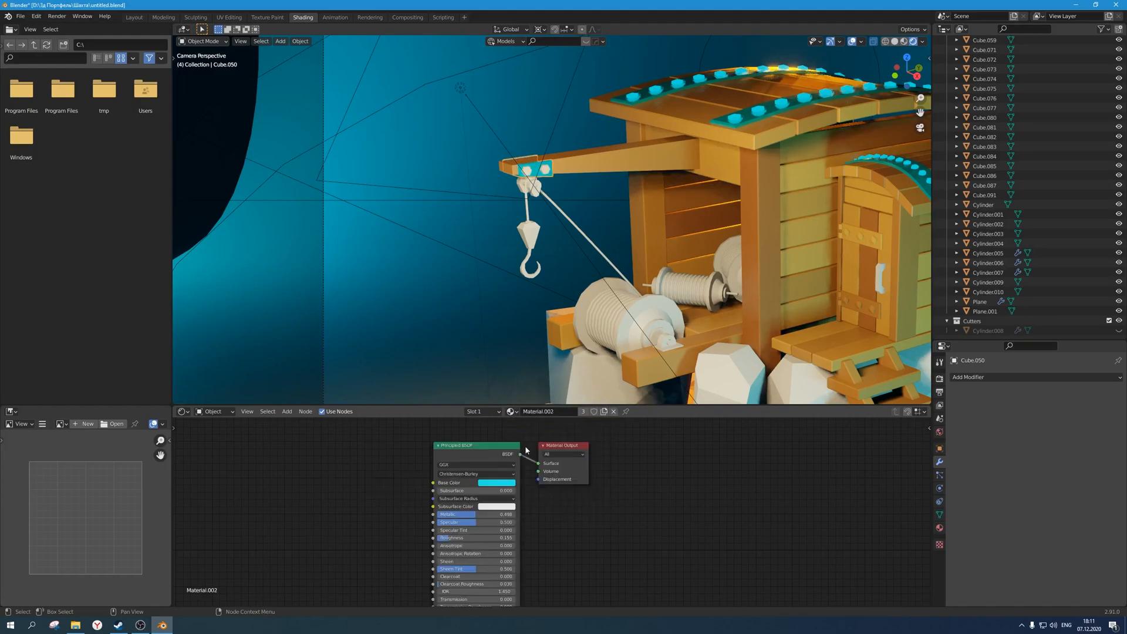
Make a separate copy of the crane-beam bracket's material, darken its base colour to dark teal, and save the file.
{"action": "left_click", "coordinate": [583, 412]}
{"action": "left_click", "coordinate": [539, 488]}
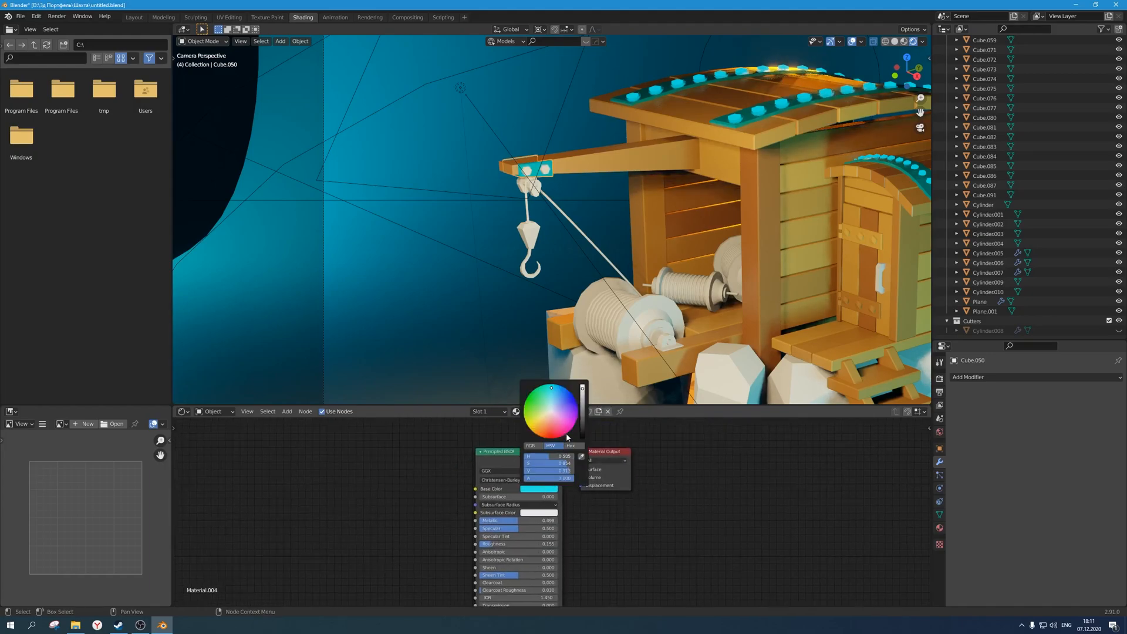
{"action": "left_click_drag", "start_coordinate": [583, 418], "coordinate": [553, 388]}
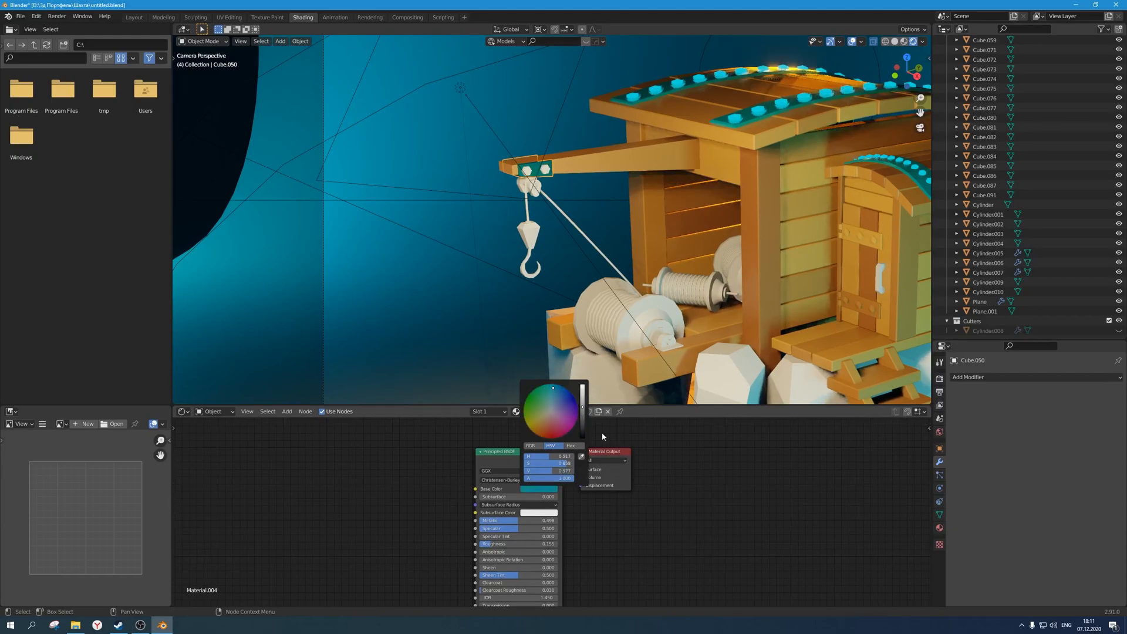
{"action": "key", "text": "ctrl+s"}
{"action": "scroll", "coordinate": [540, 200], "scroll_direction": "up", "scroll_amount": 3}
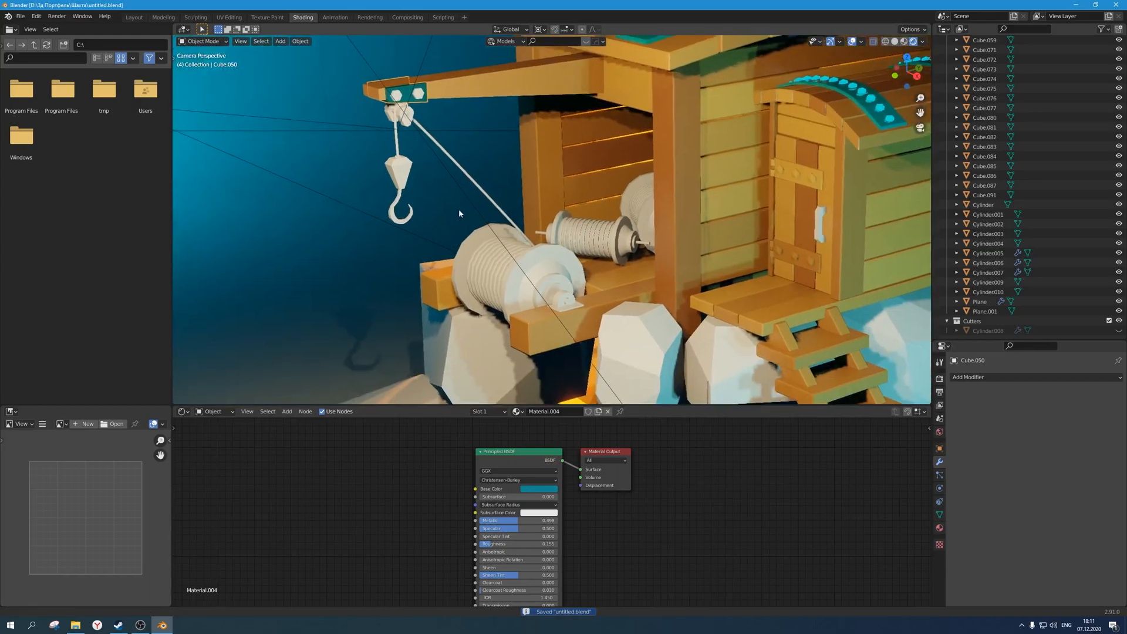
{"action": "scroll", "coordinate": [459, 214], "scroll_direction": "down", "scroll_amount": 2}
{"action": "scroll", "coordinate": [477, 237], "scroll_direction": "up", "scroll_amount": 3}
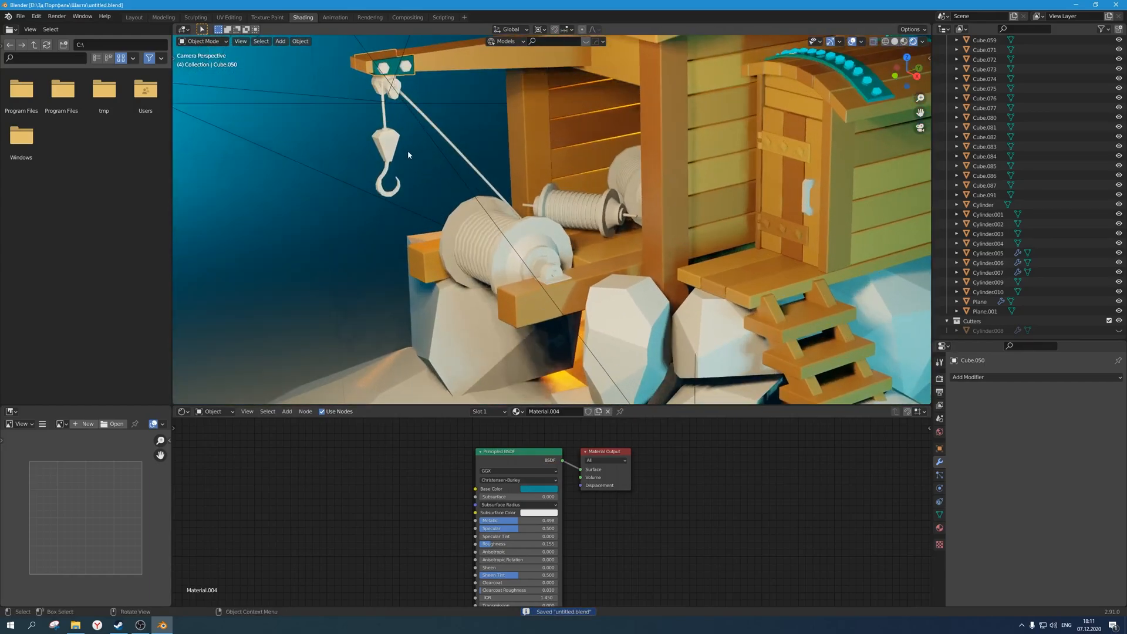
Assign Material.004 to the crane hook and save the file.
{"action": "left_click", "coordinate": [434, 221]}
{"action": "left_click", "coordinate": [533, 412]}
{"action": "left_click", "coordinate": [564, 463]}
{"action": "key", "text": "ctrl+s"}
Raise the Metallic value of the hook's material to about 0.82 and save the file.
{"action": "scroll", "coordinate": [456, 241], "scroll_direction": "down", "scroll_amount": 2}
{"action": "left_click", "coordinate": [457, 260]}
{"action": "left_click", "coordinate": [457, 239]}
{"action": "left_click_drag", "start_coordinate": [516, 521], "coordinate": [540, 521]}
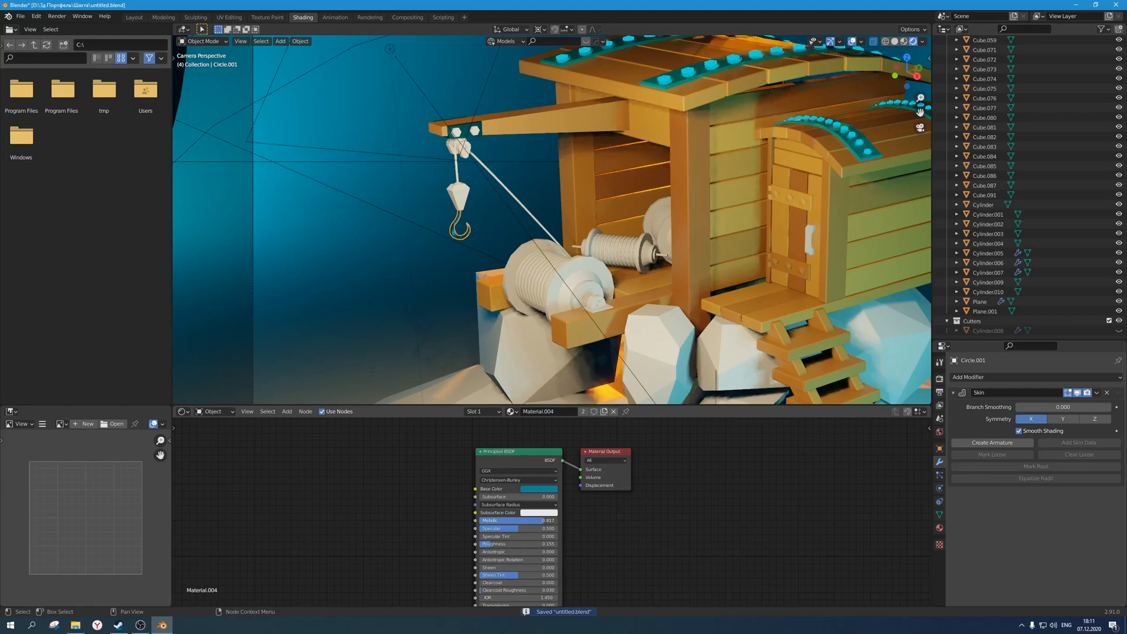
{"action": "key", "text": "ctrl+s"}
Assign Material.004 to the handle of the cabin door.
{"action": "scroll", "coordinate": [605, 293], "scroll_direction": "down", "scroll_amount": 2}
{"action": "middle_click_drag", "start_coordinate": [606, 294], "coordinate": [499, 259], "text": "shift"}
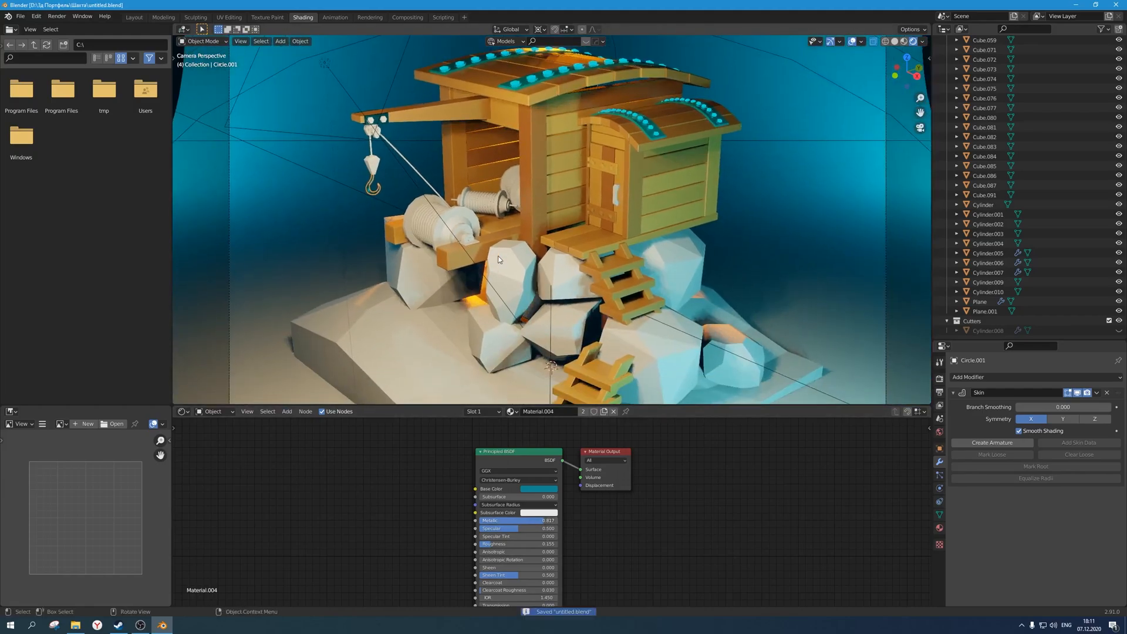
{"action": "scroll", "coordinate": [498, 260], "scroll_direction": "down", "scroll_amount": 3}
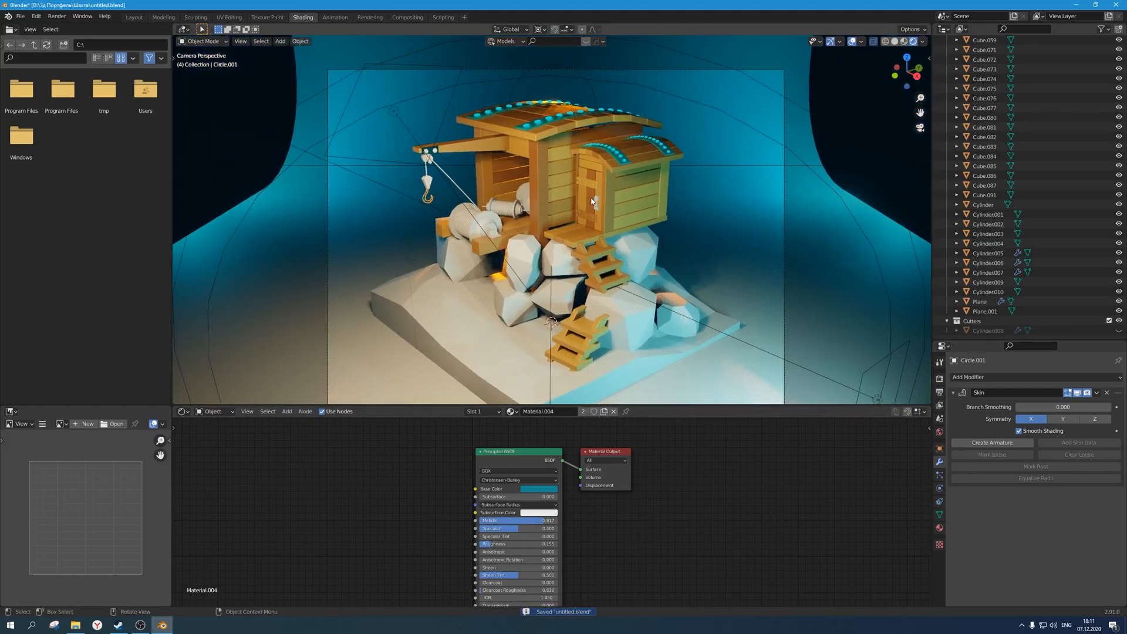
{"action": "left_click", "coordinate": [592, 201]}
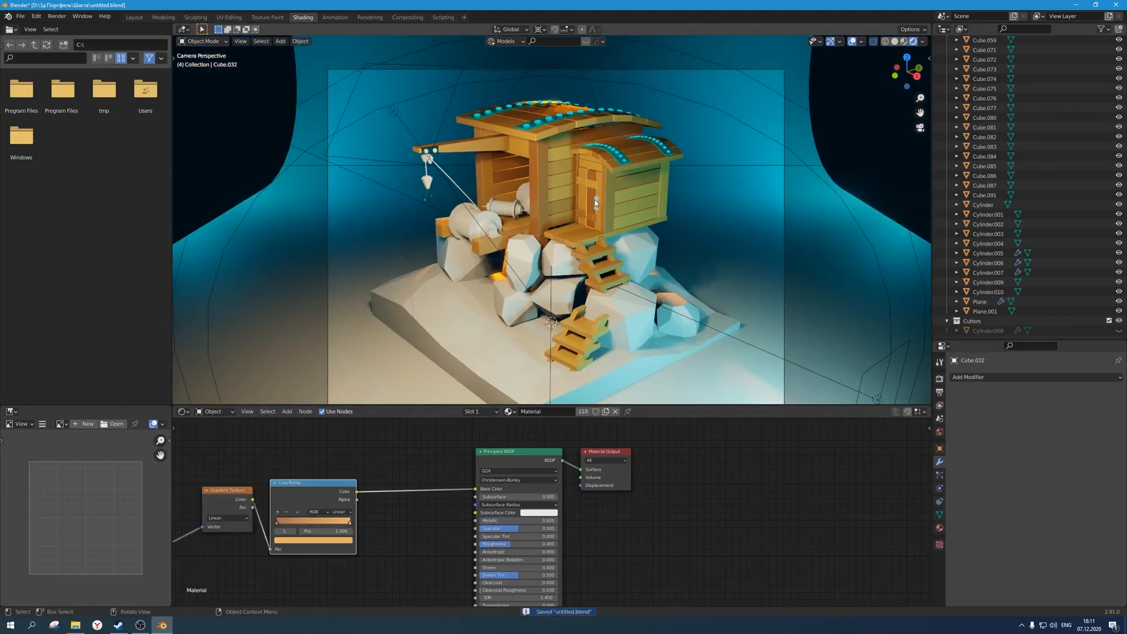
{"action": "left_click", "coordinate": [596, 201]}
{"action": "scroll", "coordinate": [596, 202], "scroll_direction": "up", "scroll_amount": 2}
{"action": "left_click", "coordinate": [532, 411]}
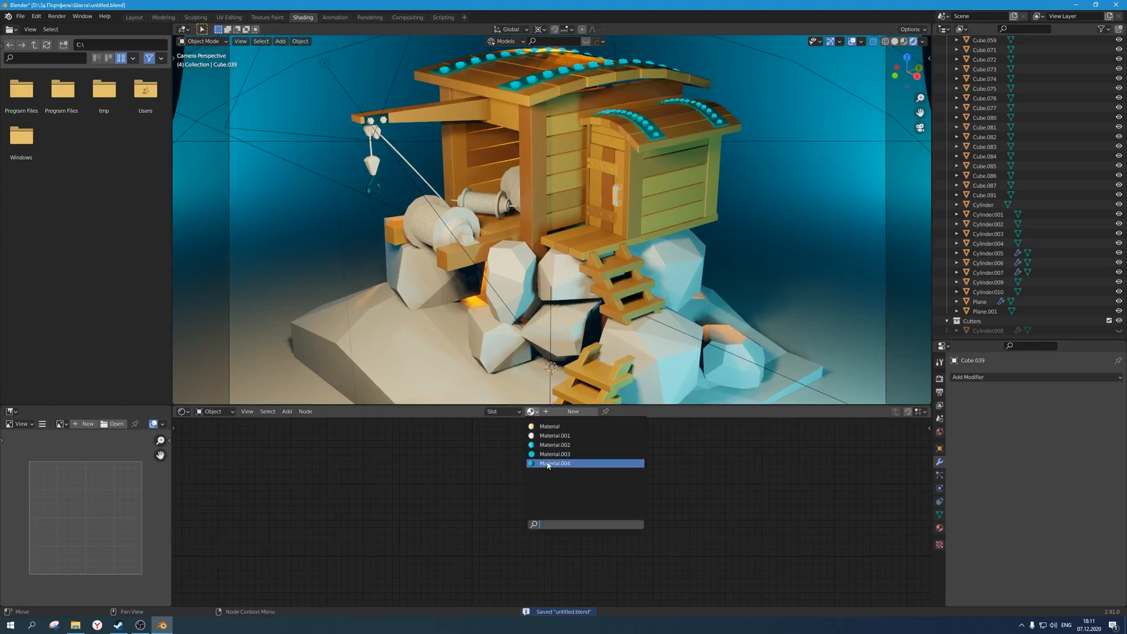
{"action": "left_click", "coordinate": [555, 463]}
Separate the bolts from both hinge plates on the cabin door by loose parts.
{"action": "scroll", "coordinate": [550, 193], "scroll_direction": "up", "scroll_amount": 3}
{"action": "left_click", "coordinate": [549, 186]}
{"action": "scroll", "coordinate": [549, 187], "scroll_direction": "up", "scroll_amount": 3}
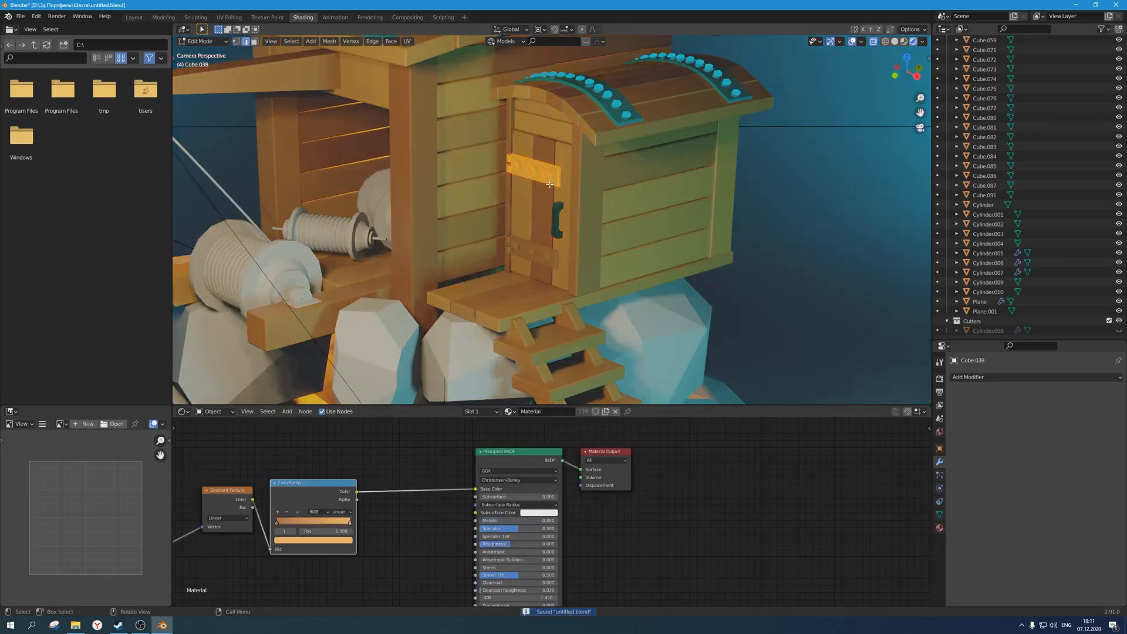
{"action": "key", "text": "Tab"}
{"action": "key", "text": "Tab"}
{"action": "left_click", "coordinate": [543, 262]}
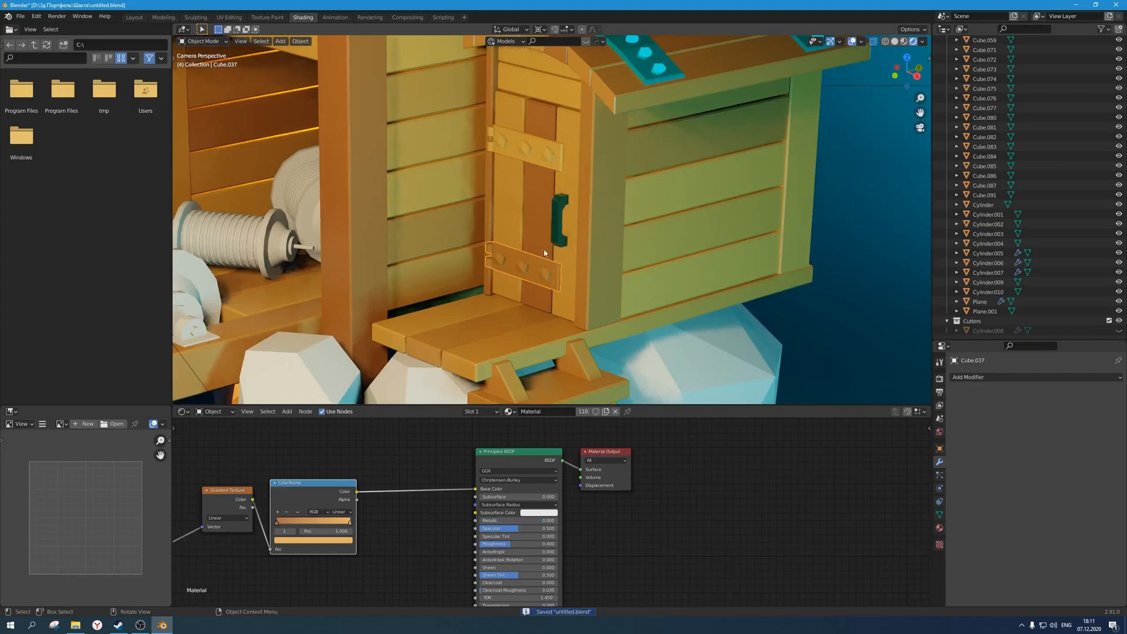
{"action": "left_click", "coordinate": [548, 162], "text": "shift"}
{"action": "key", "text": "Tab"}
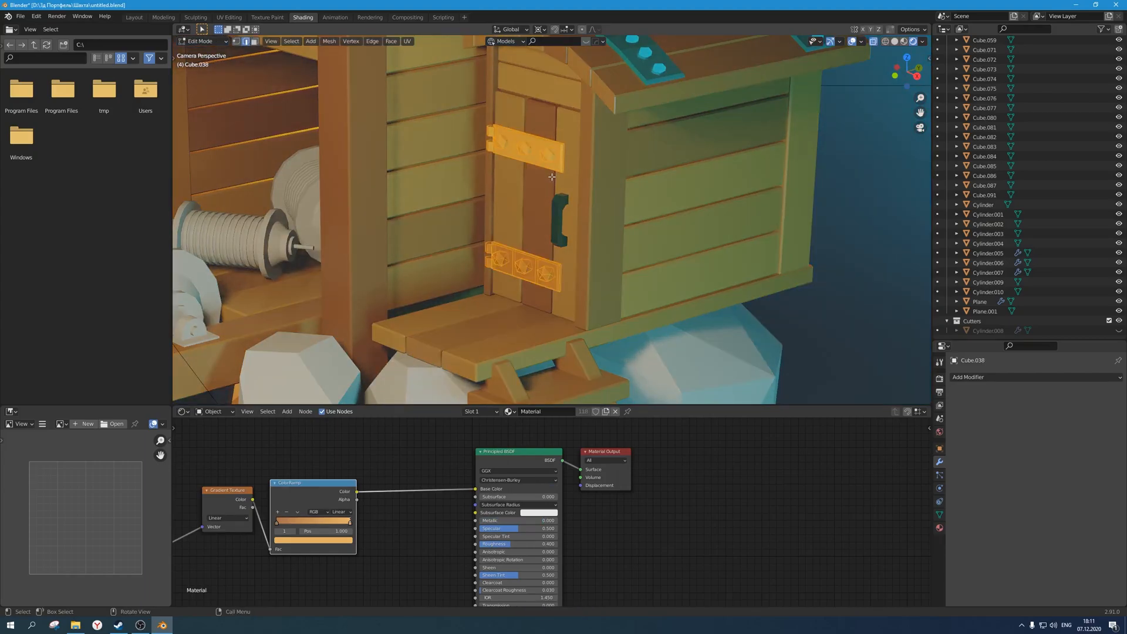
{"action": "key", "text": "p"}
{"action": "left_click", "coordinate": [543, 176]}
{"action": "key", "text": "Tab"}
Join the door-hinge bolts into one object and assign the emissive Material.003 to it.
{"action": "left_click", "coordinate": [523, 263]}
{"action": "left_click", "coordinate": [523, 266]}
{"action": "left_click", "coordinate": [498, 261]}
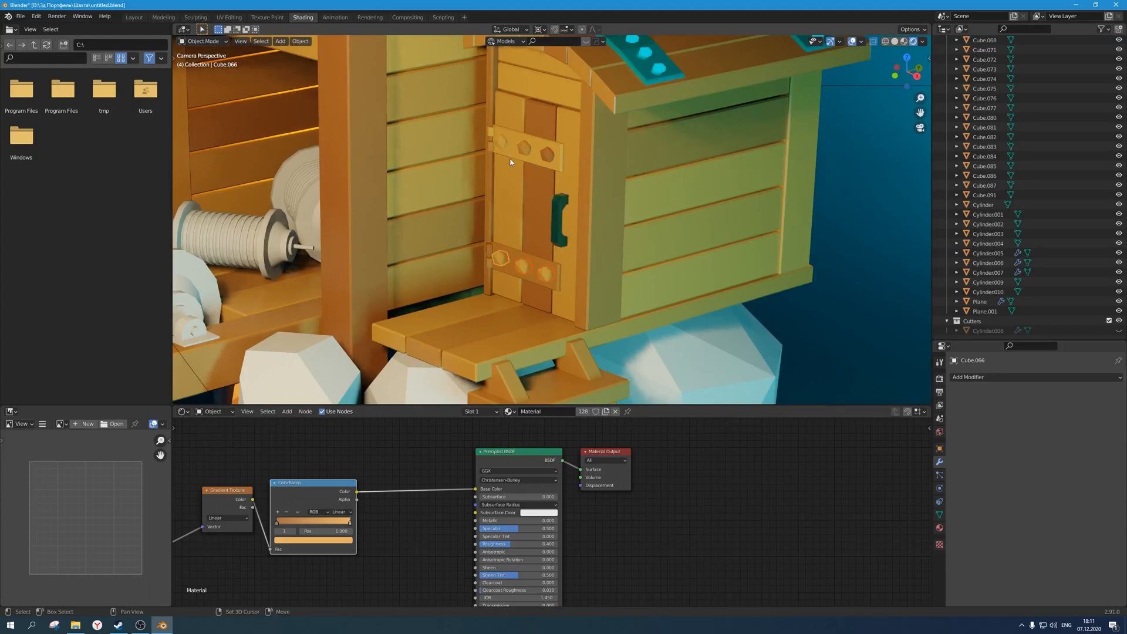
{"action": "left_click", "coordinate": [503, 143], "text": "shift"}
{"action": "key", "text": "ctrl+j"}
{"action": "left_click", "coordinate": [510, 412]}
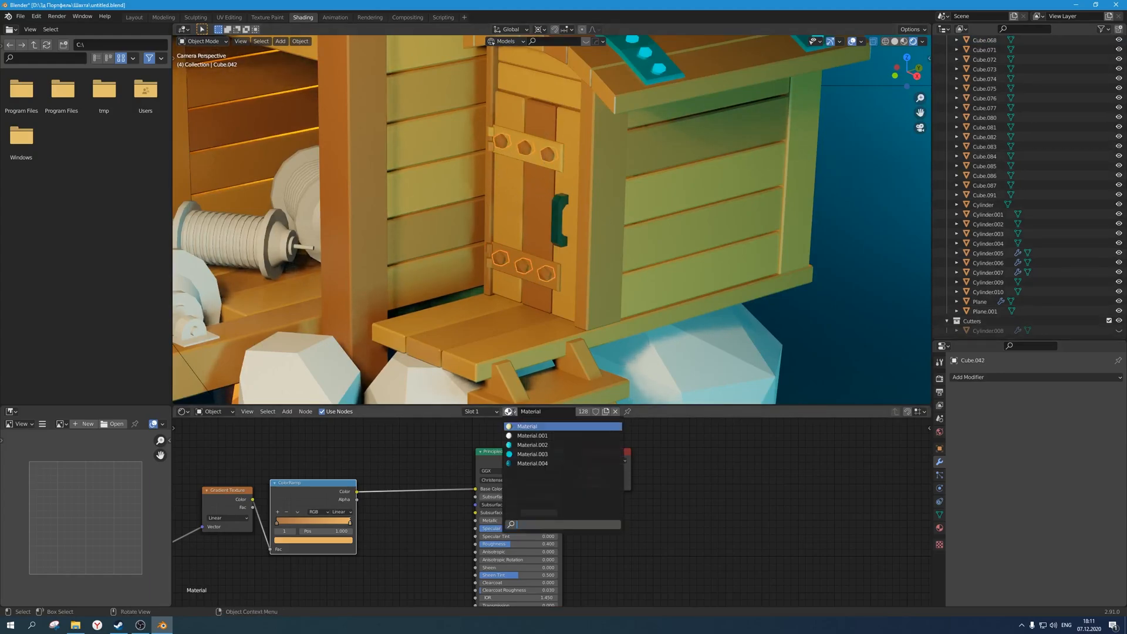
{"action": "left_click", "coordinate": [531, 445]}
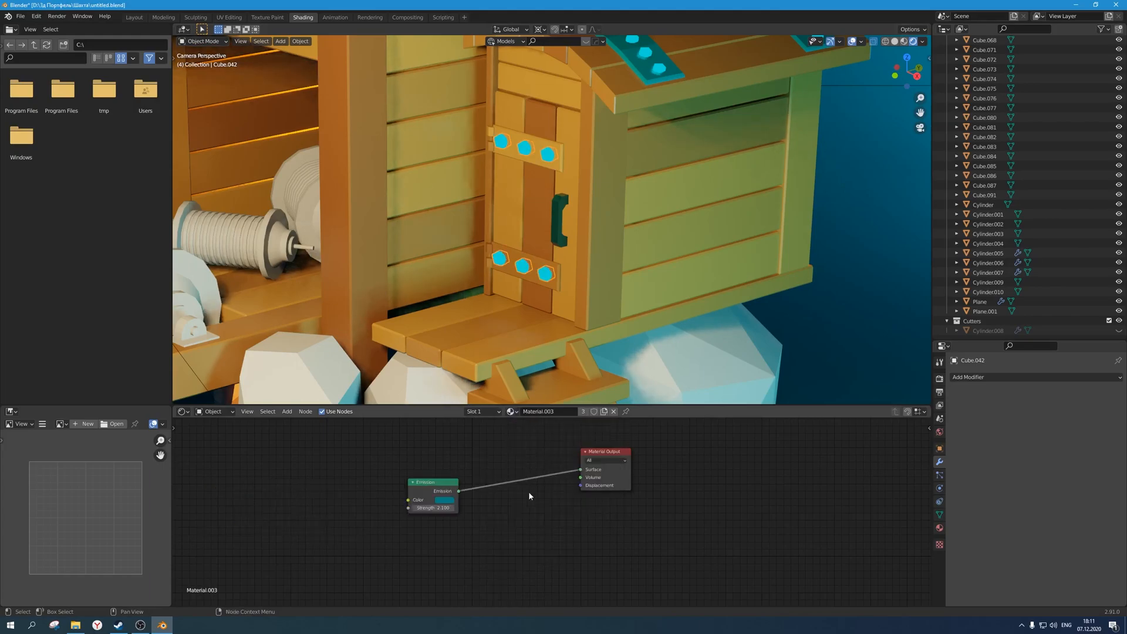
Assign Material.004 to the upper and lower hinge plates of the cabin door.
{"action": "left_click", "coordinate": [536, 263]}
{"action": "left_click", "coordinate": [555, 167]}
{"action": "left_click", "coordinate": [511, 412]}
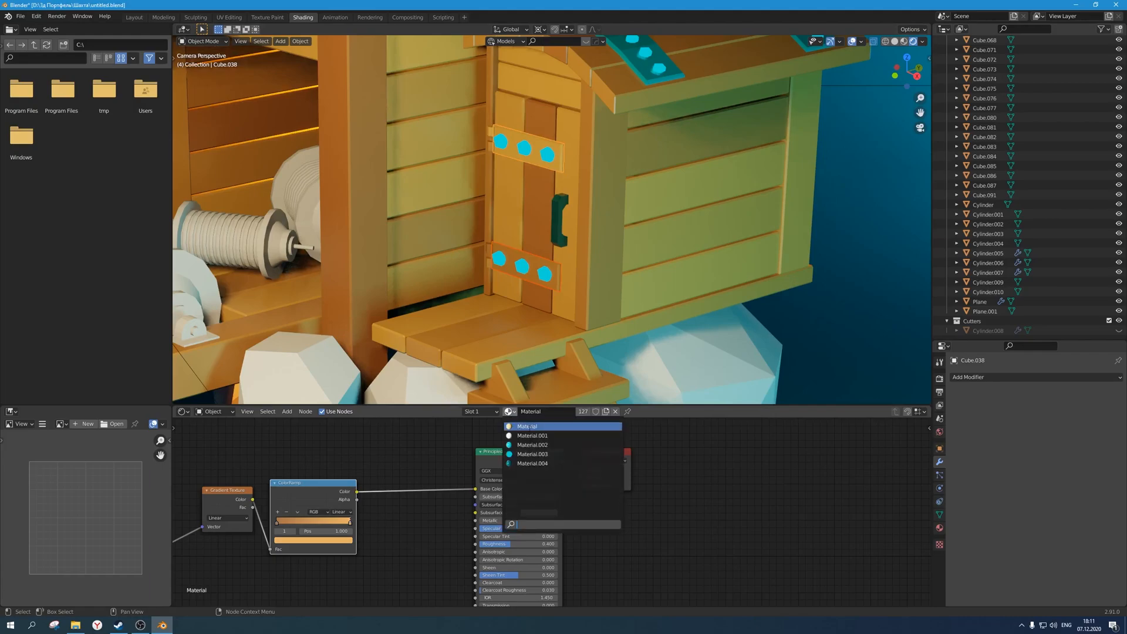
{"action": "left_click", "coordinate": [541, 464]}
{"action": "left_click", "coordinate": [533, 279]}
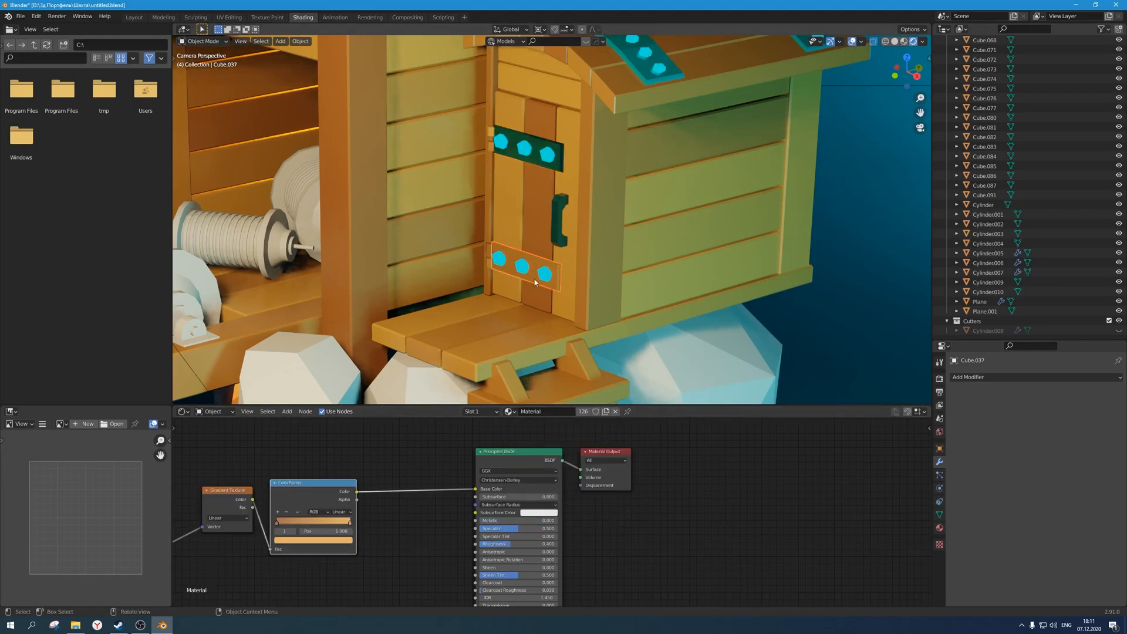
{"action": "left_click", "coordinate": [510, 412]}
{"action": "left_click", "coordinate": [541, 464]}
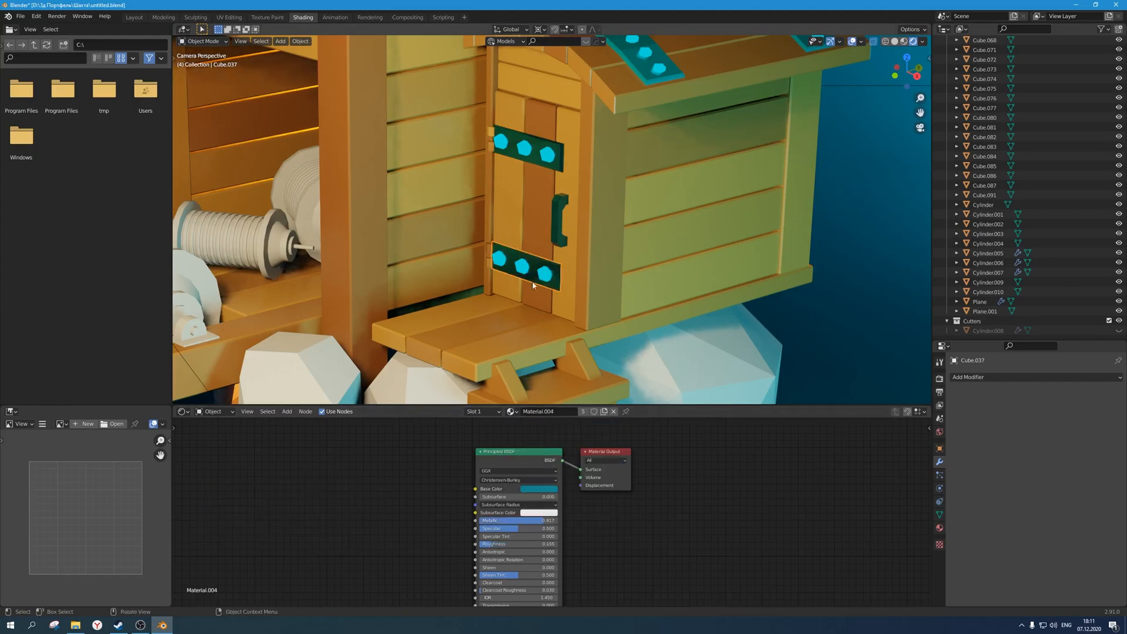
Assign Material.004 to one small hinge piece beside the door frame, link the material to the other selected pieces, and save the file.
{"action": "left_click", "coordinate": [492, 139]}
{"action": "left_click", "coordinate": [491, 257]}
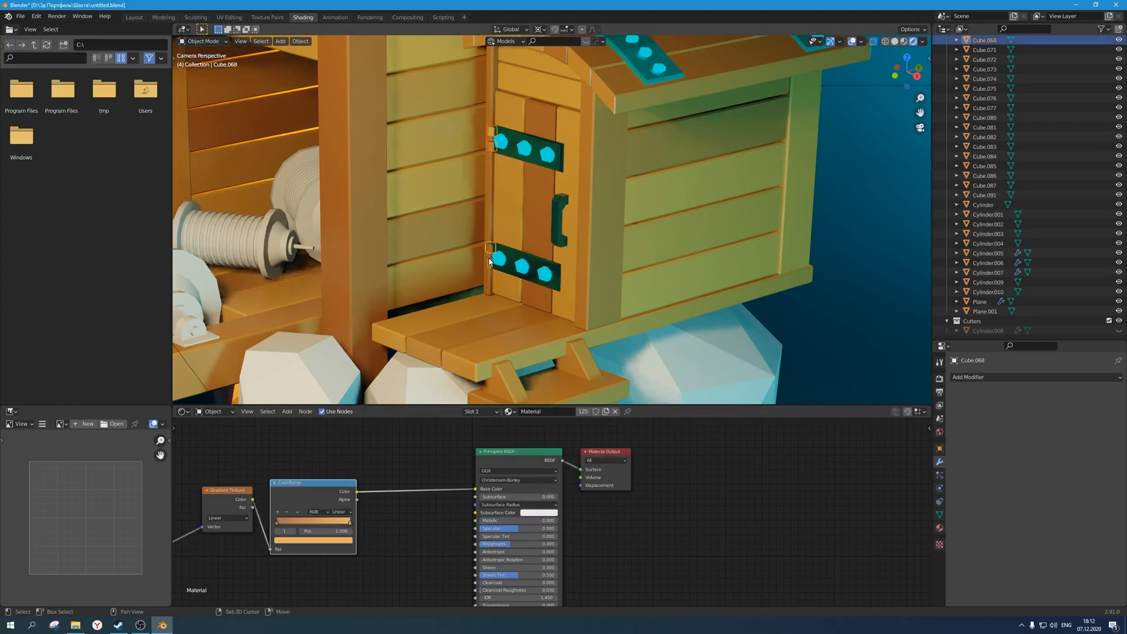
{"action": "left_click", "coordinate": [511, 412]}
{"action": "left_click", "coordinate": [531, 464]}
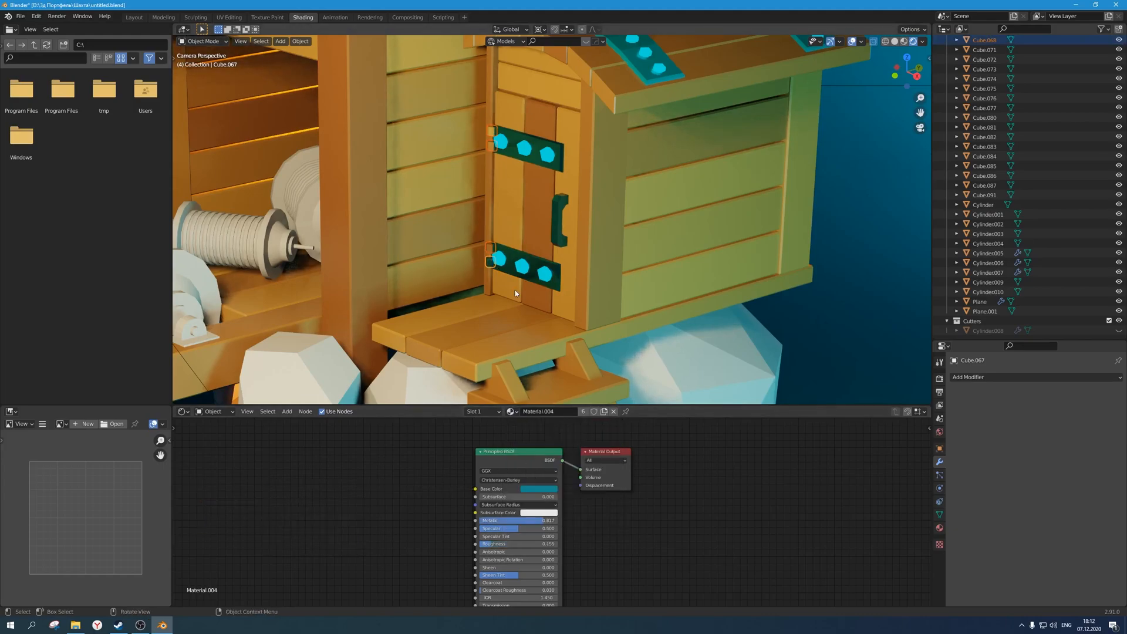
{"action": "key", "text": "ctrl+l"}
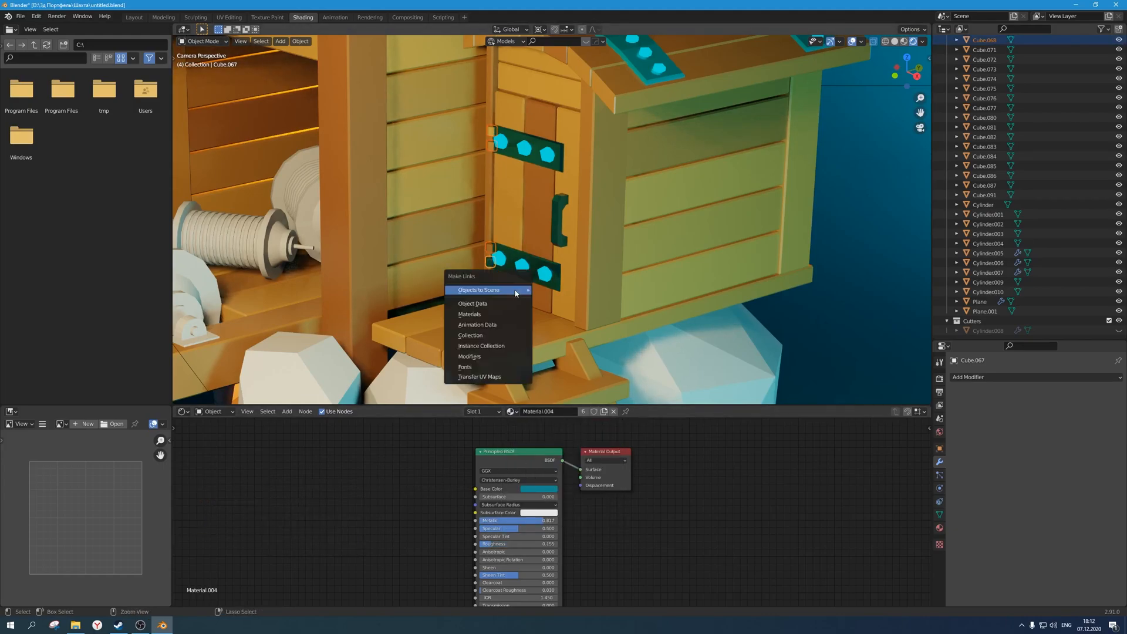
{"action": "left_click", "coordinate": [479, 311]}
{"action": "scroll", "coordinate": [784, 231], "scroll_direction": "down", "scroll_amount": 3}
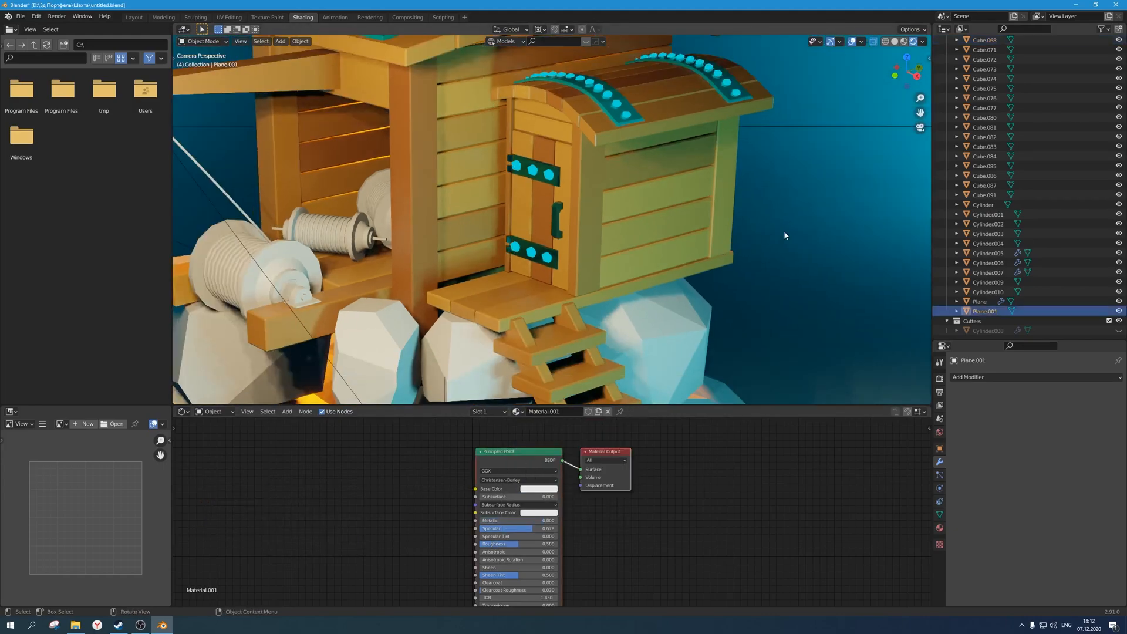
{"action": "scroll", "coordinate": [784, 231], "scroll_direction": "down", "scroll_amount": 3}
{"action": "left_click", "coordinate": [824, 198]}
{"action": "key", "text": "alt+a"}
{"action": "key", "text": "ctrl+s"}
Change the base colour of the door hinge plates' Material.004 to a brighter blue with hue 0.549 and save the file.
{"action": "scroll", "coordinate": [577, 249], "scroll_direction": "down", "scroll_amount": 2}
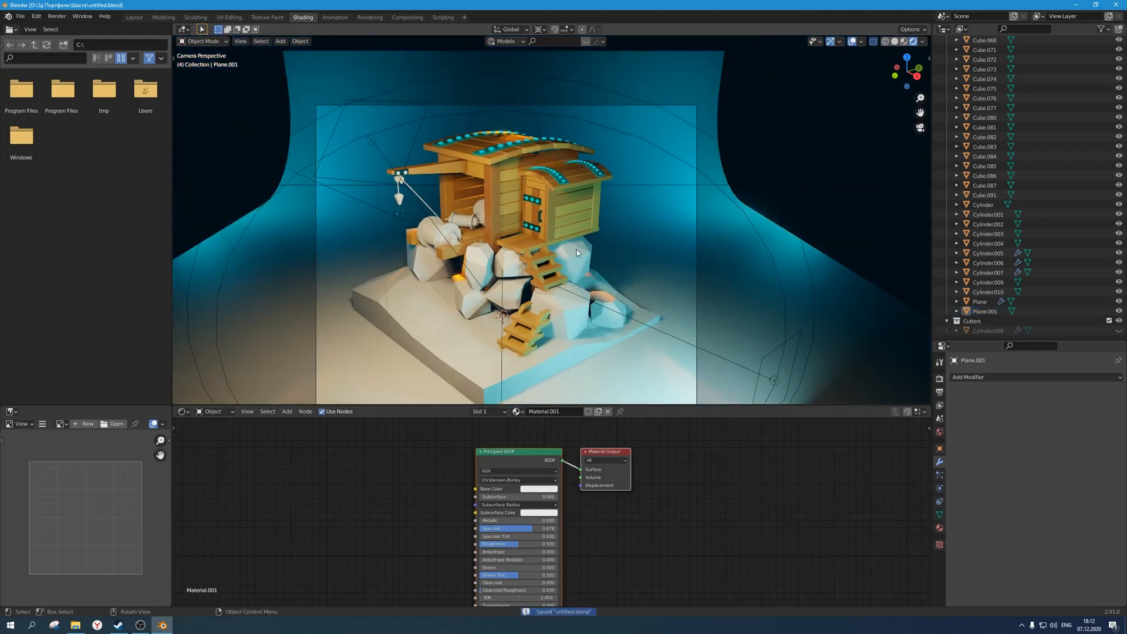
{"action": "scroll", "coordinate": [536, 220], "scroll_direction": "up", "scroll_amount": 2}
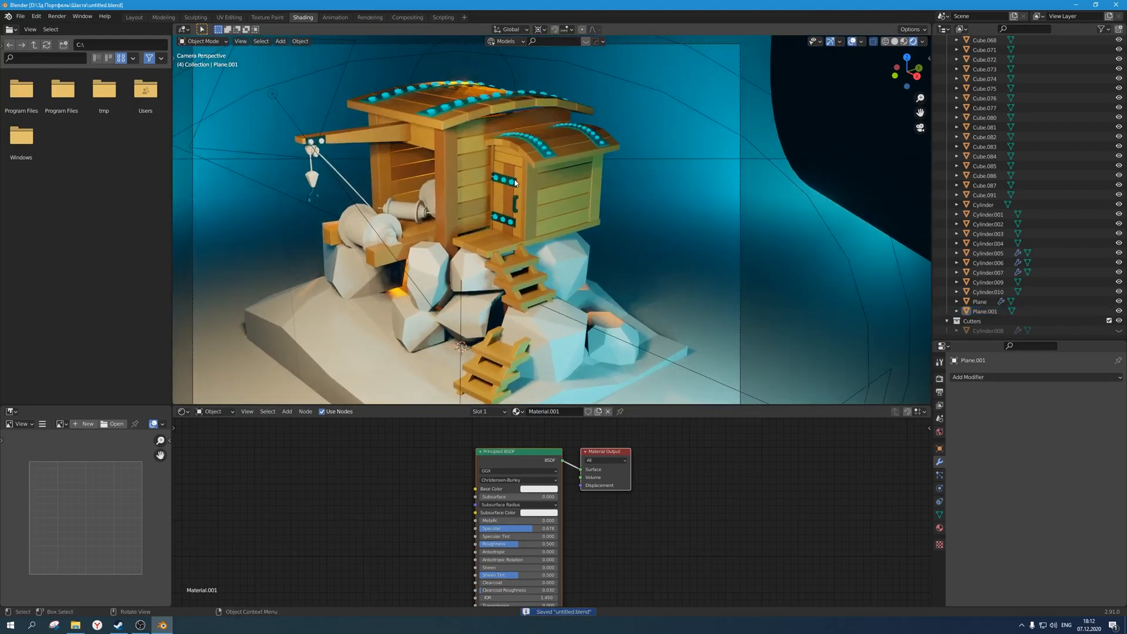
{"action": "left_click", "coordinate": [515, 183]}
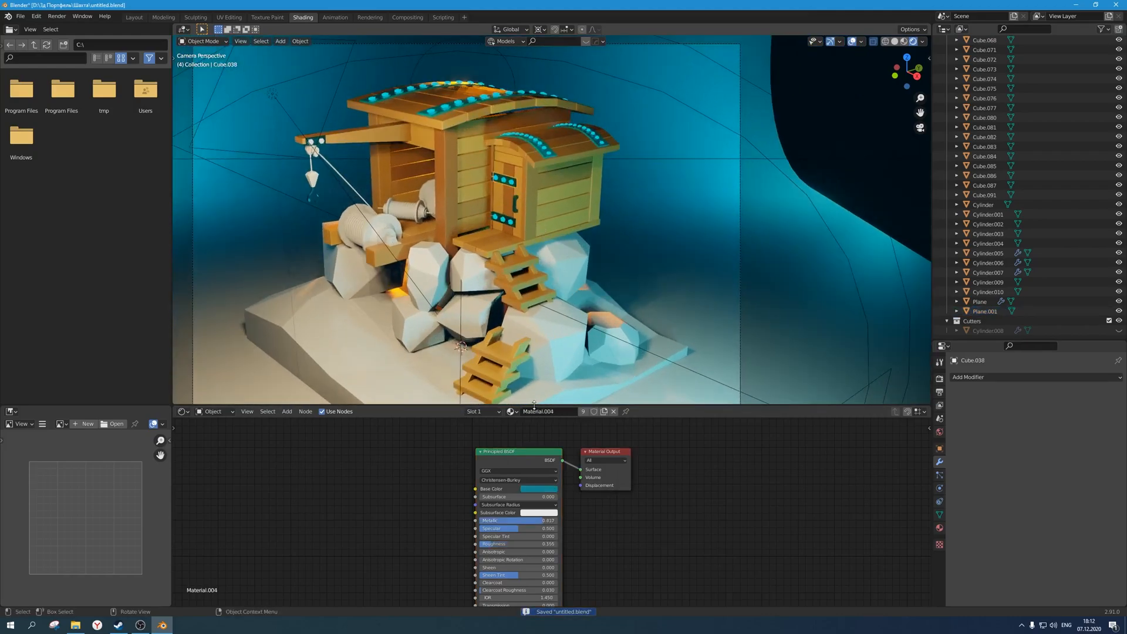
{"action": "left_click", "coordinate": [542, 488]}
{"action": "left_click_drag", "start_coordinate": [555, 390], "coordinate": [557, 390]}
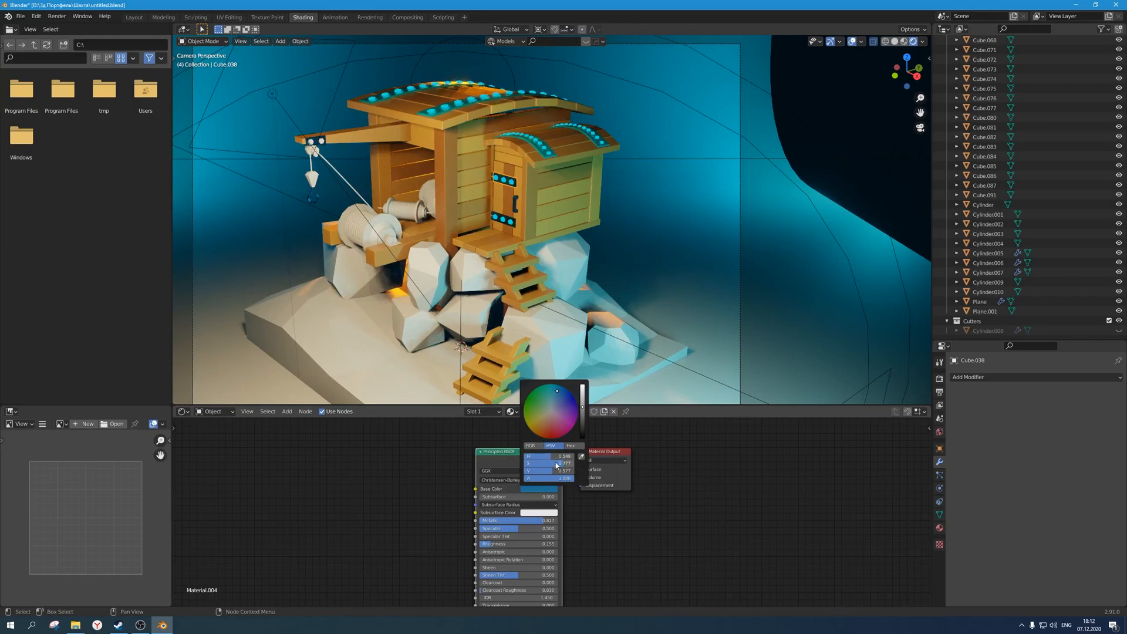
{"action": "left_click_drag", "start_coordinate": [558, 391], "coordinate": [557, 392]}
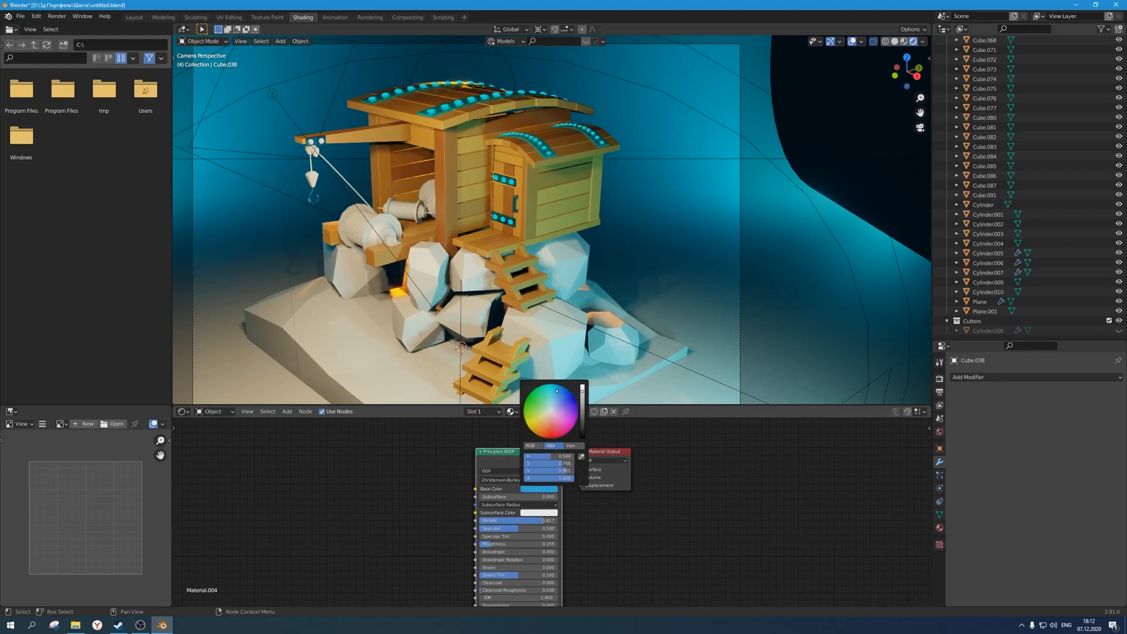
{"action": "scroll", "coordinate": [615, 221], "scroll_direction": "down", "scroll_amount": 3}
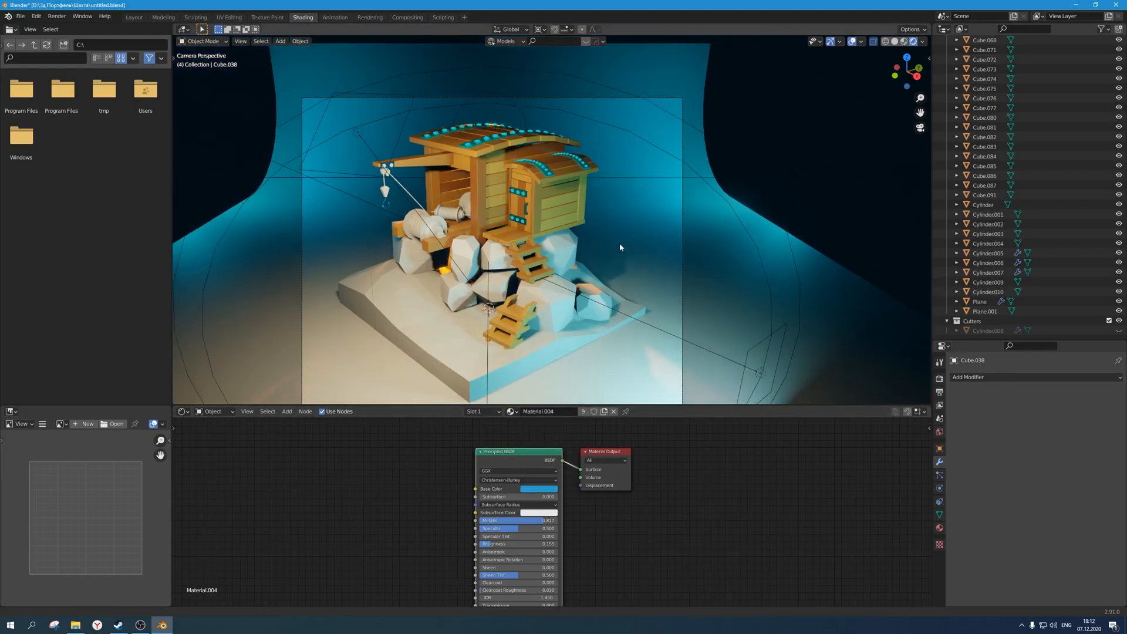
{"action": "key", "text": "ctrl+s"}
Lower the emission strength of the door bolts' Material.003 to 0.800, clear the selection and save the file.
{"action": "scroll", "coordinate": [516, 166], "scroll_direction": "up", "scroll_amount": 1}
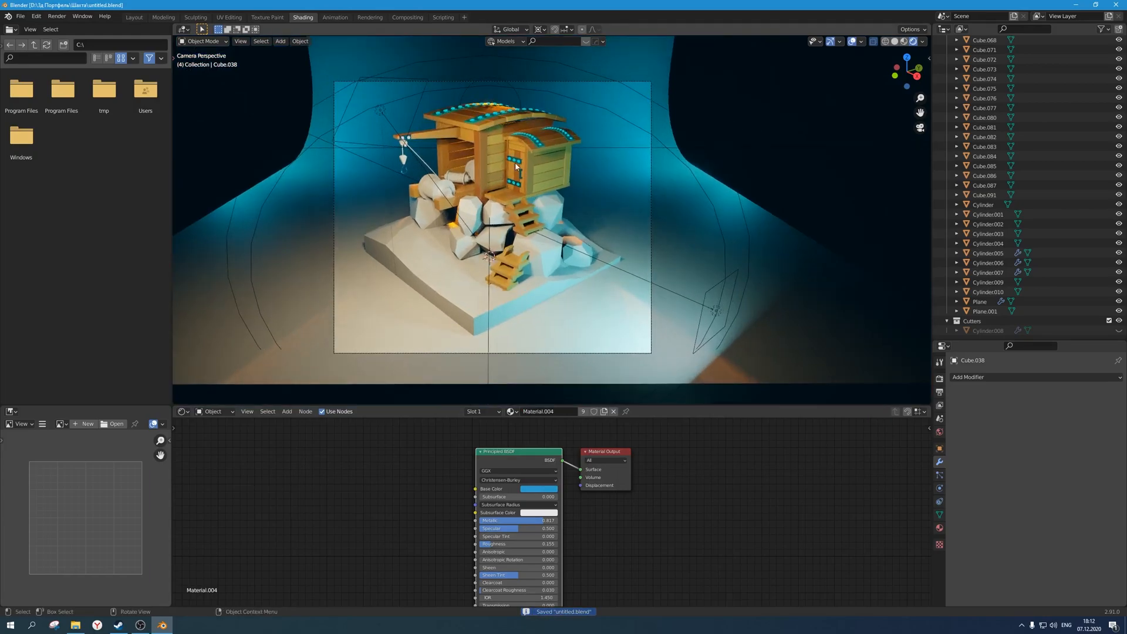
{"action": "left_click", "coordinate": [518, 164]}
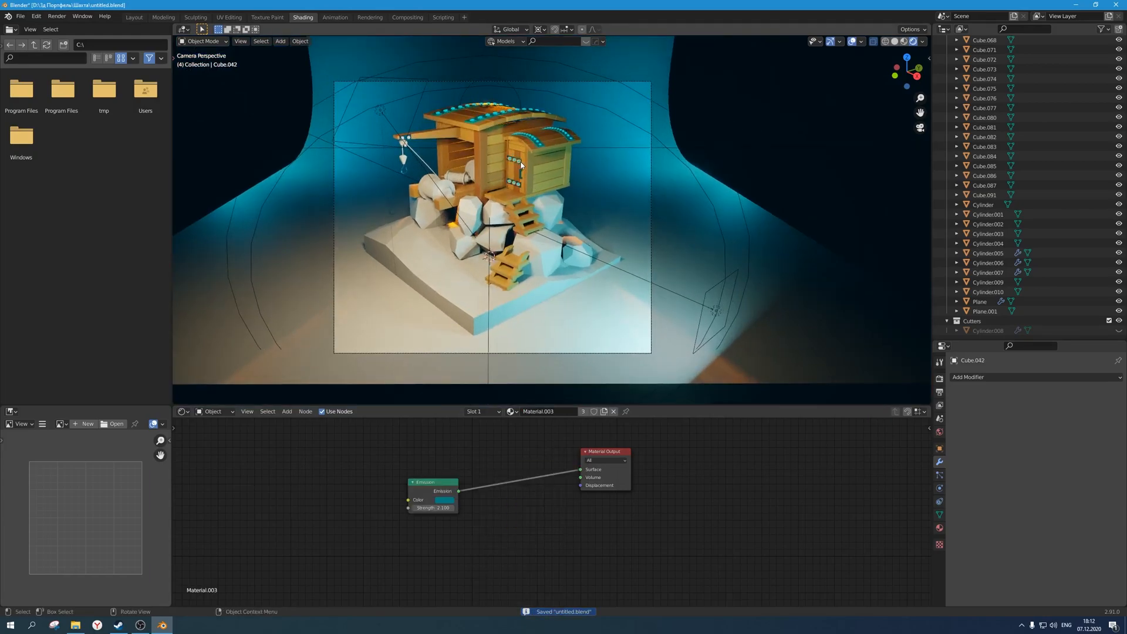
{"action": "left_click_drag", "start_coordinate": [440, 506], "coordinate": [469, 507]}
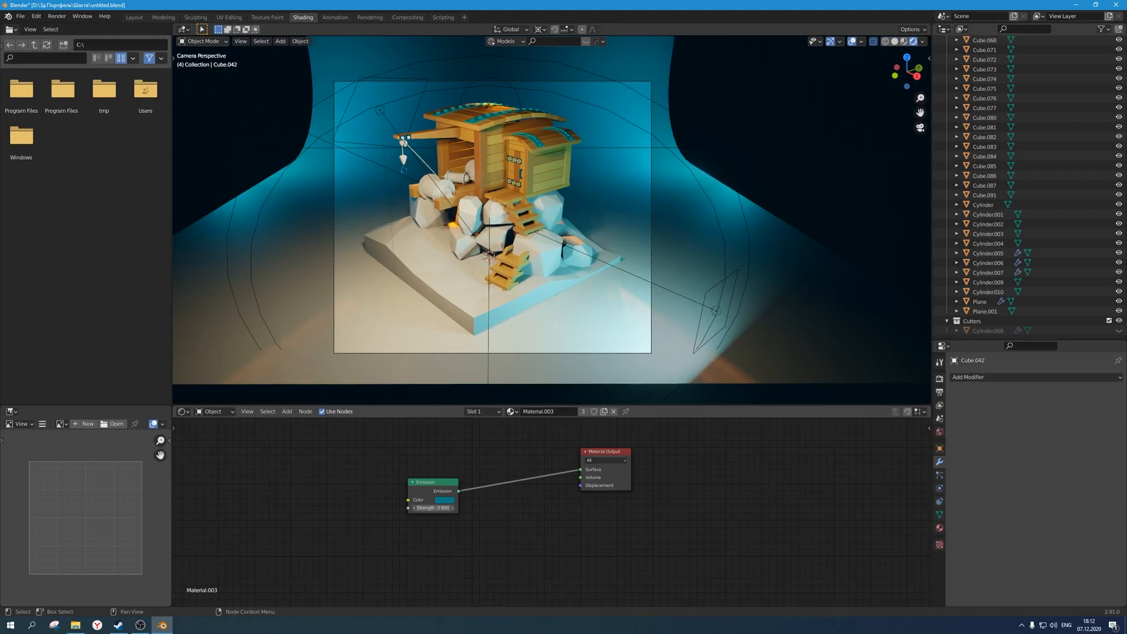
{"action": "left_click", "coordinate": [747, 149]}
{"action": "scroll", "coordinate": [675, 205], "scroll_direction": "down", "scroll_amount": 1}
{"action": "key", "text": "alt+a"}
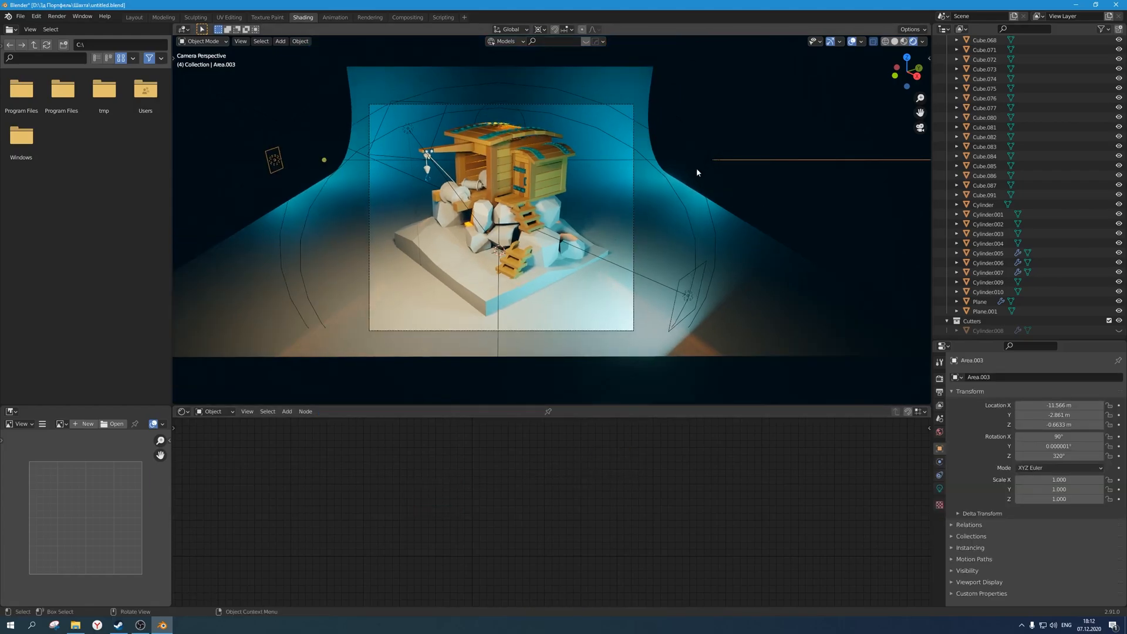
{"action": "key", "text": "ctrl+s"}
{"action": "scroll", "coordinate": [512, 270], "scroll_direction": "up", "scroll_amount": 2}
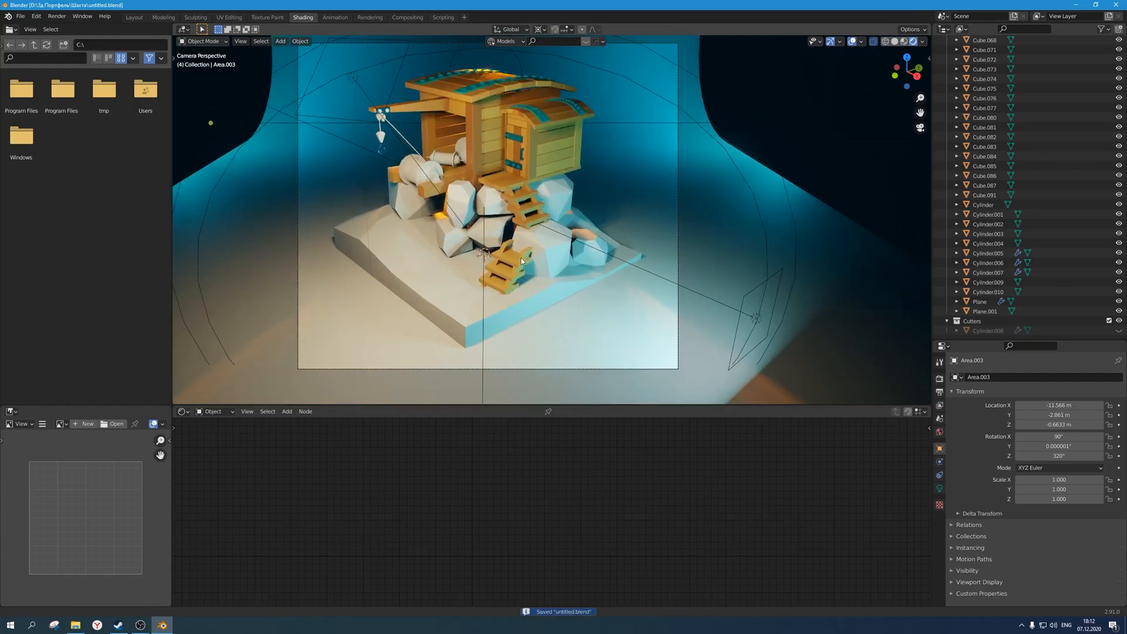
Change the emission colour of the roof bolts' Material.003 to a bright yellow-orange at full value.
{"action": "left_click", "coordinate": [463, 109]}
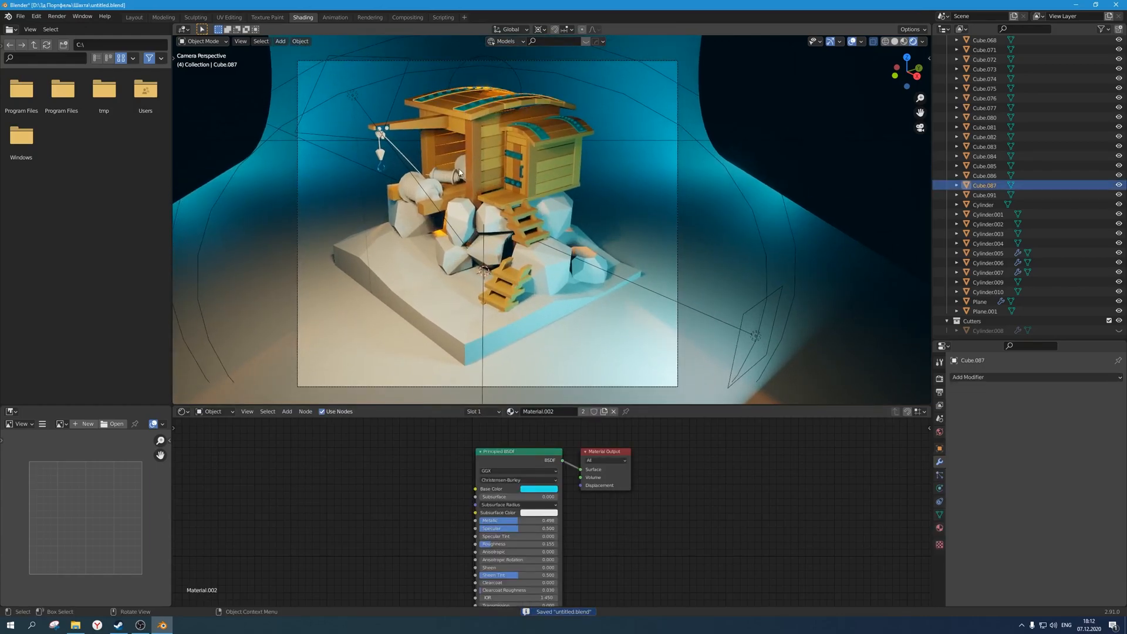
{"action": "left_click", "coordinate": [465, 107]}
{"action": "left_click", "coordinate": [444, 499]}
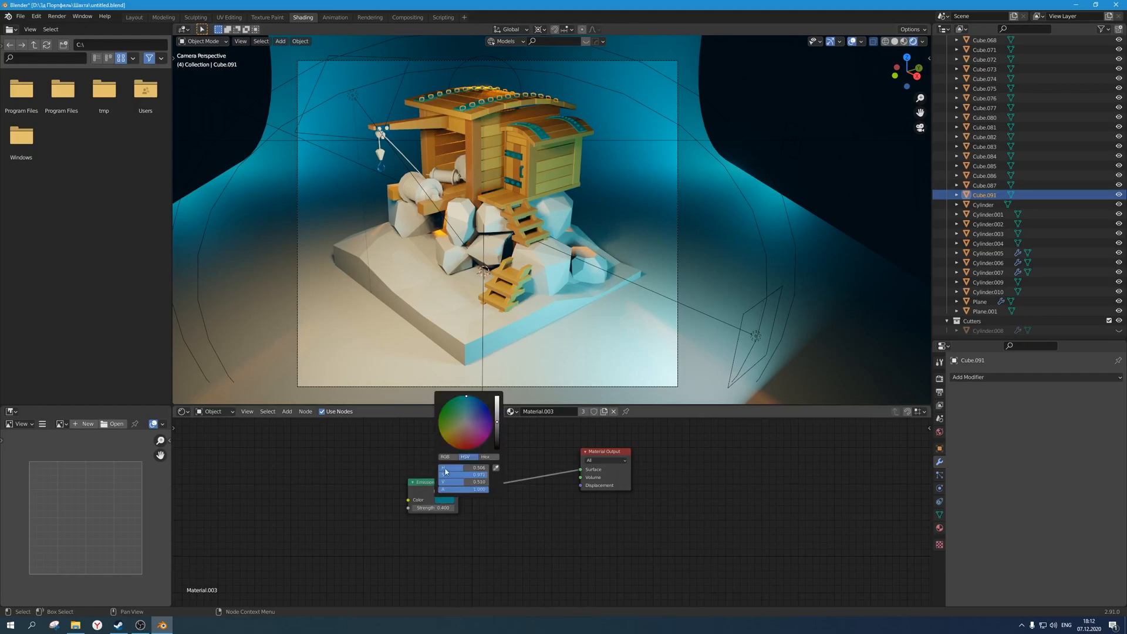
{"action": "mouse_move", "coordinate": [461, 421]}
{"action": "left_mouse_down"}
{"action": "mouse_move", "coordinate": [452, 441]}
{"action": "mouse_move", "coordinate": [496, 397]}
{"action": "left_mouse_up"}
{"action": "left_click", "coordinate": [455, 437]}
{"action": "left_click_drag", "start_coordinate": [455, 436], "coordinate": [449, 439]}
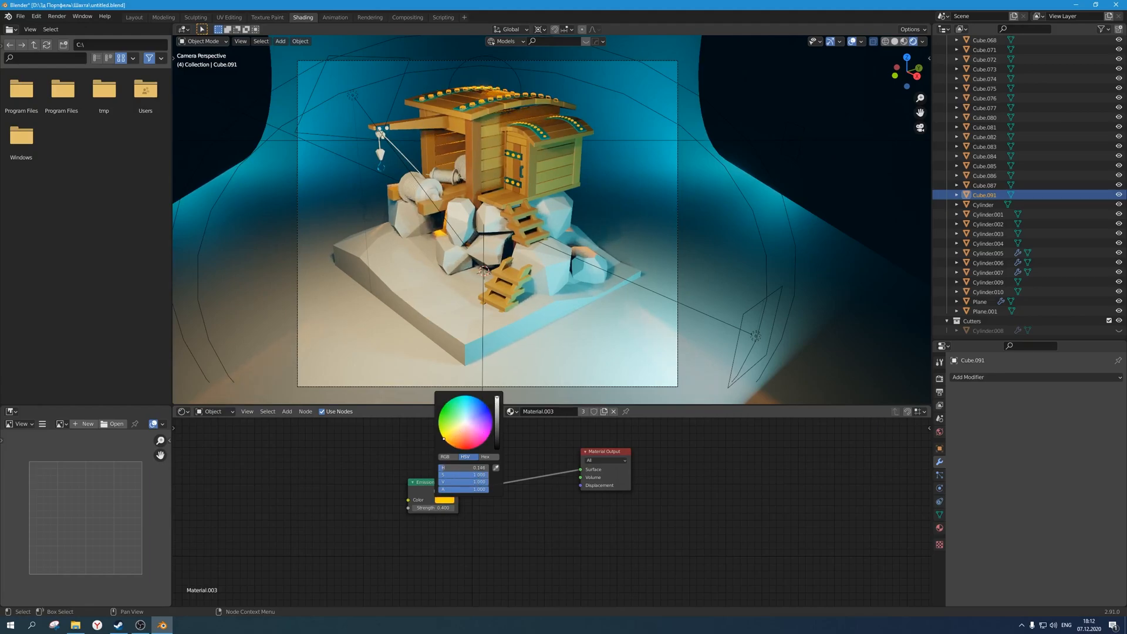
{"action": "left_click_drag", "start_coordinate": [456, 436], "coordinate": [452, 438]}
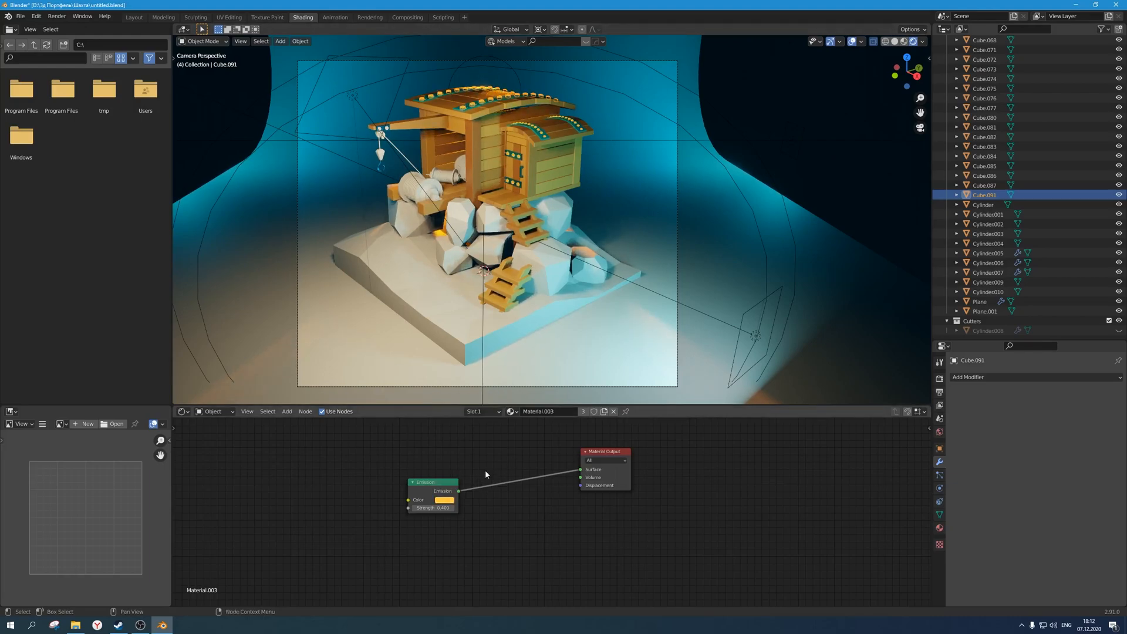
Set the emission strength of the bolts' Material.003 to 2, clear the selection and save the file.
{"action": "left_click_drag", "start_coordinate": [439, 506], "coordinate": [461, 506]}
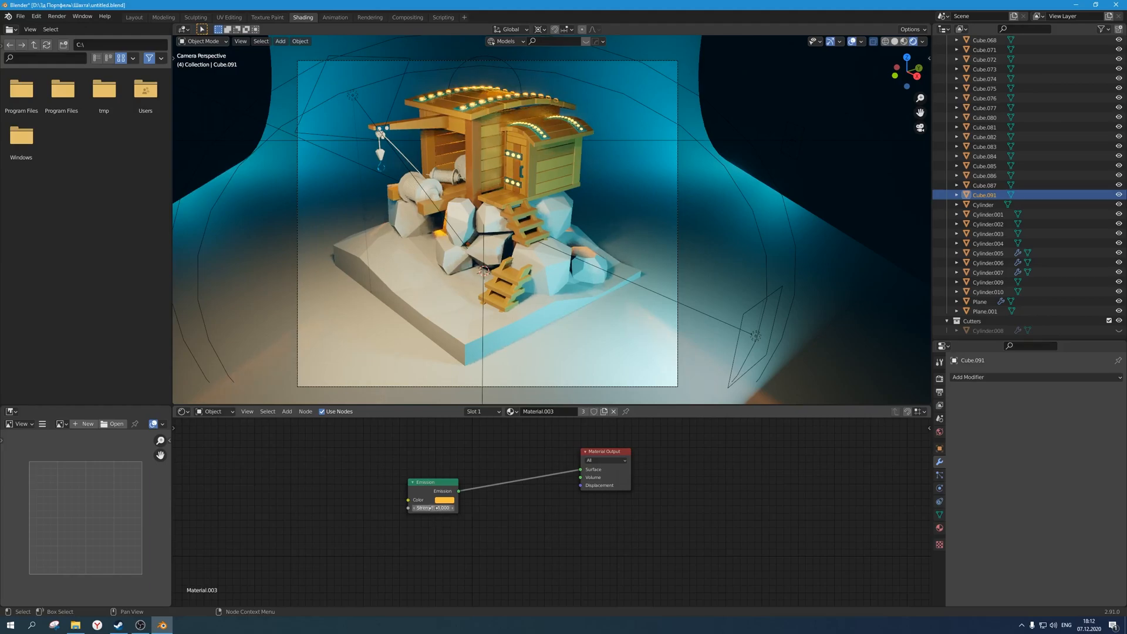
{"action": "key", "text": "BackSpace"}
{"action": "key", "text": "BackSpace"}
{"action": "key", "text": "BackSpace"}
{"action": "type", "text": "2"}
{"action": "key", "text": "Return"}
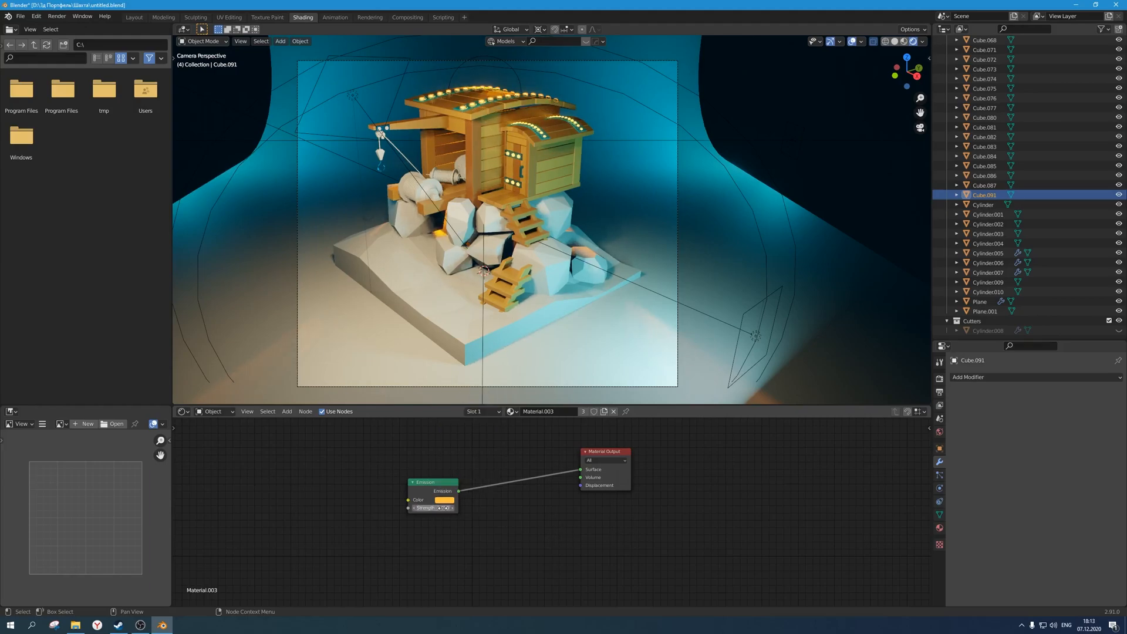
{"action": "left_click", "coordinate": [795, 153]}
{"action": "scroll", "coordinate": [657, 182], "scroll_direction": "down", "scroll_amount": 1}
{"action": "middle_click_drag", "start_coordinate": [636, 209], "coordinate": [647, 193], "text": "shift"}
{"action": "key", "text": "ctrl+s"}
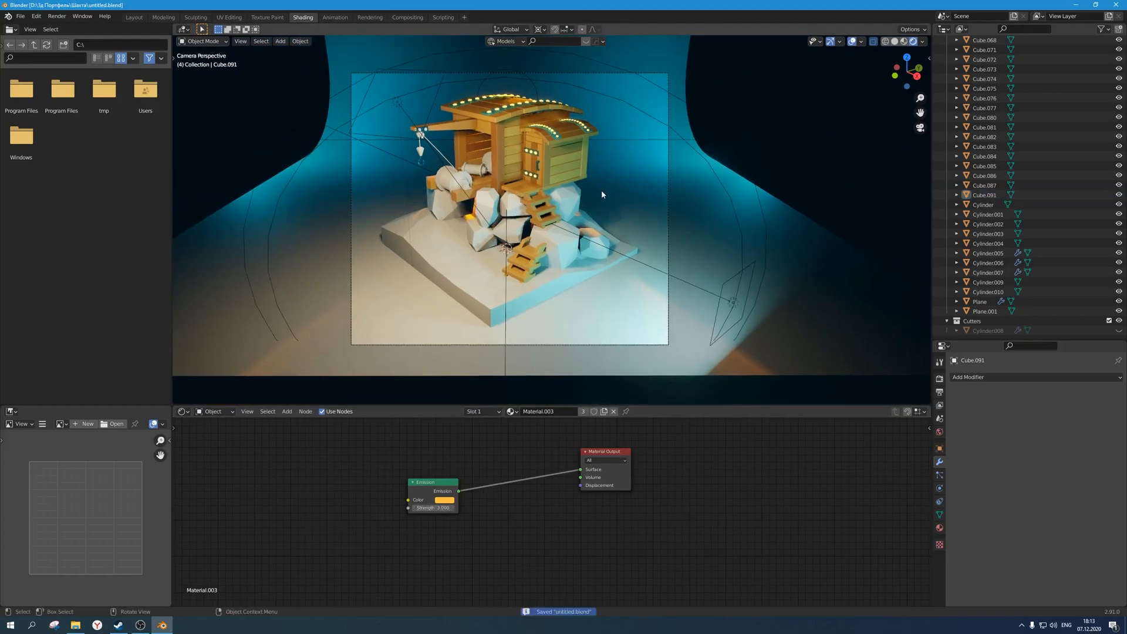
Shift the bolts' Material.003 emission colour to a deep orange with saturation and value at 1.000, and save the file.
{"action": "scroll", "coordinate": [601, 194], "scroll_direction": "up", "scroll_amount": 1}
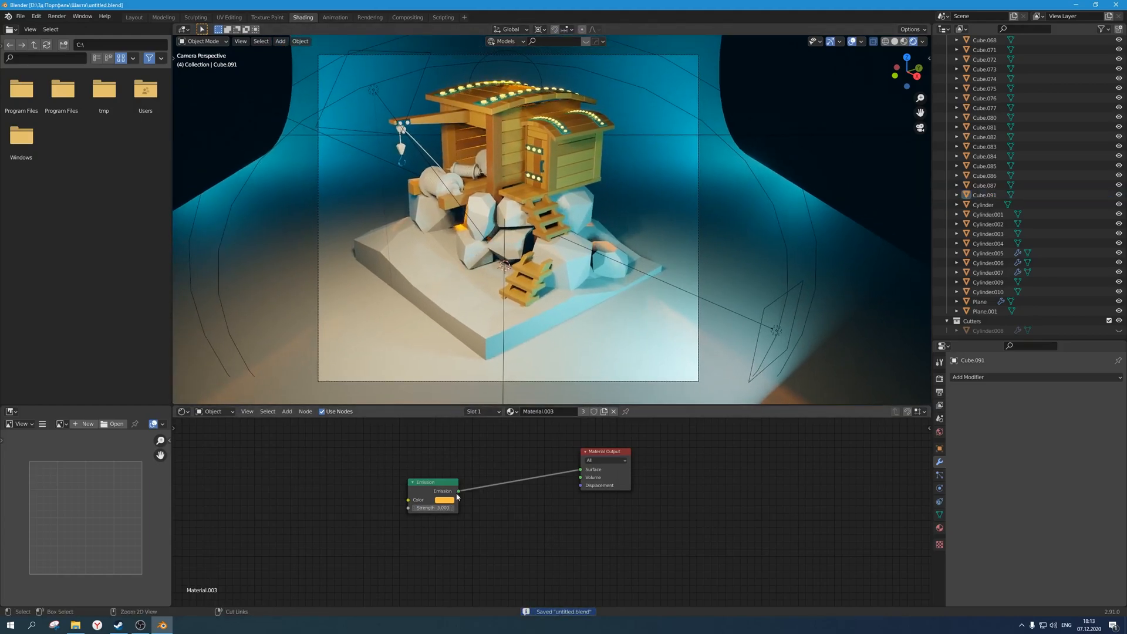
{"action": "left_click", "coordinate": [444, 501]}
{"action": "mouse_move", "coordinate": [461, 475]}
{"action": "left_mouse_down"}
{"action": "mouse_move", "coordinate": [493, 475]}
{"action": "mouse_move", "coordinate": [442, 470]}
{"action": "left_mouse_up"}
{"action": "key", "text": "ctrl+s"}
{"action": "scroll", "coordinate": [694, 265], "scroll_direction": "down", "scroll_amount": 2}
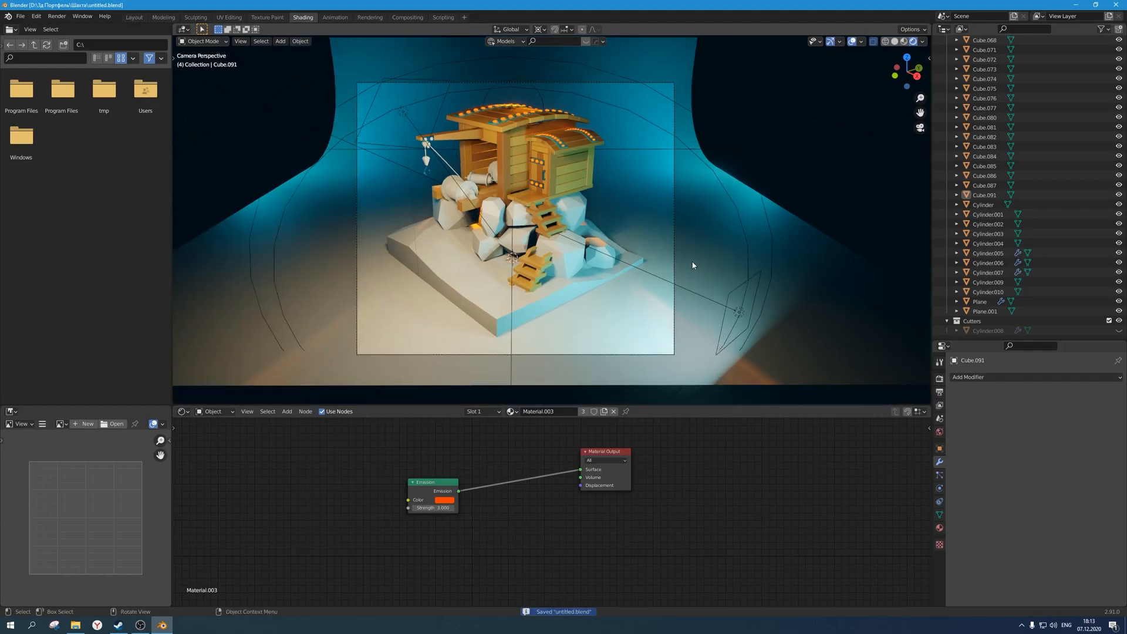
{"action": "left_click", "coordinate": [445, 500]}
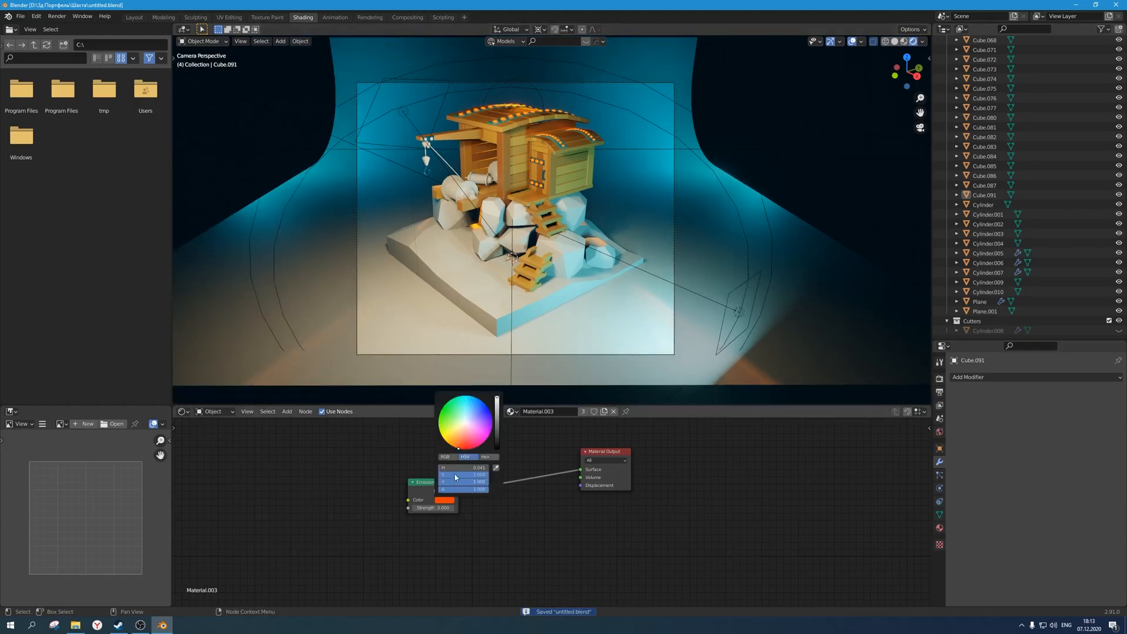
{"action": "left_click_drag", "start_coordinate": [457, 450], "coordinate": [456, 448]}
{"action": "left_click", "coordinate": [447, 500]}
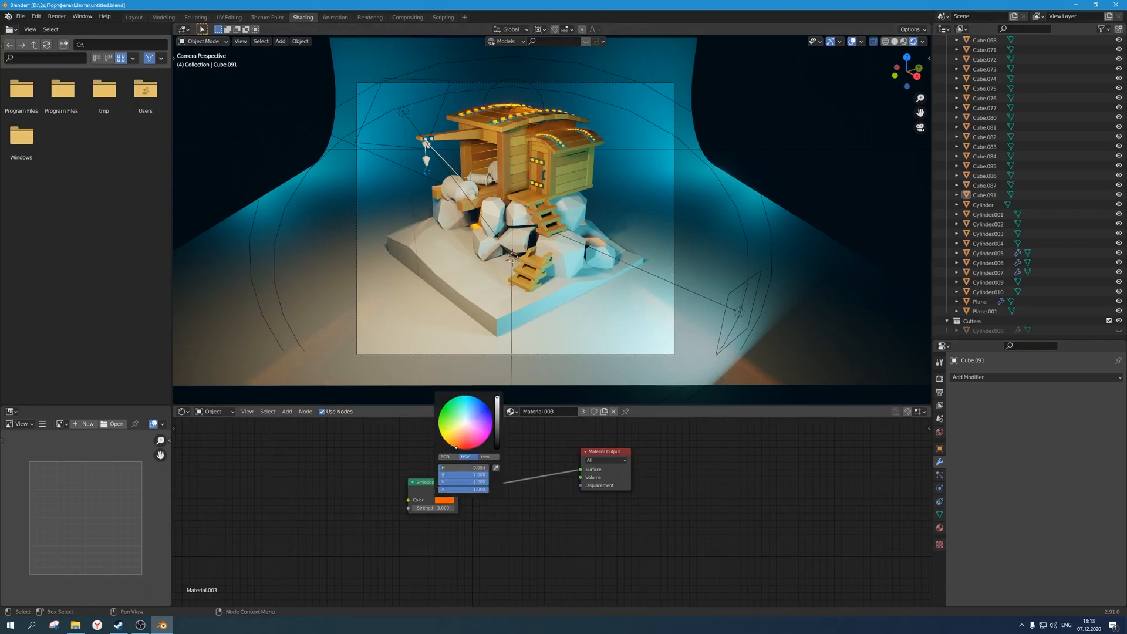
{"action": "key", "text": "ctrl+s"}
Try a bloom intensity of 0.100 in the Eevee render settings.
{"action": "left_click", "coordinate": [939, 380]}
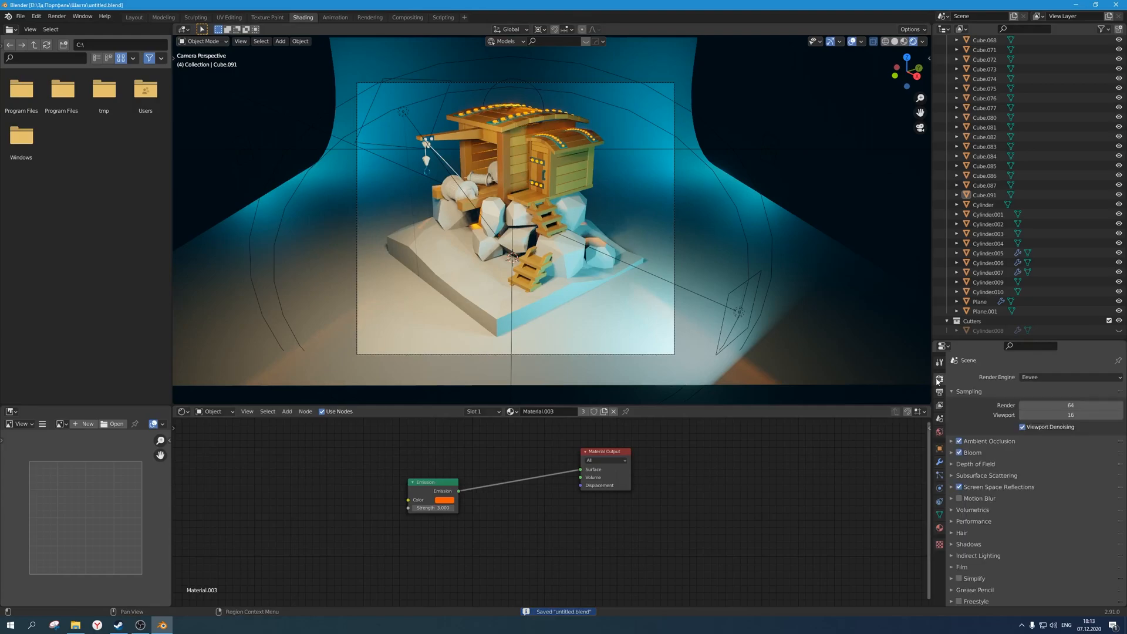
{"action": "left_click", "coordinate": [952, 453]}
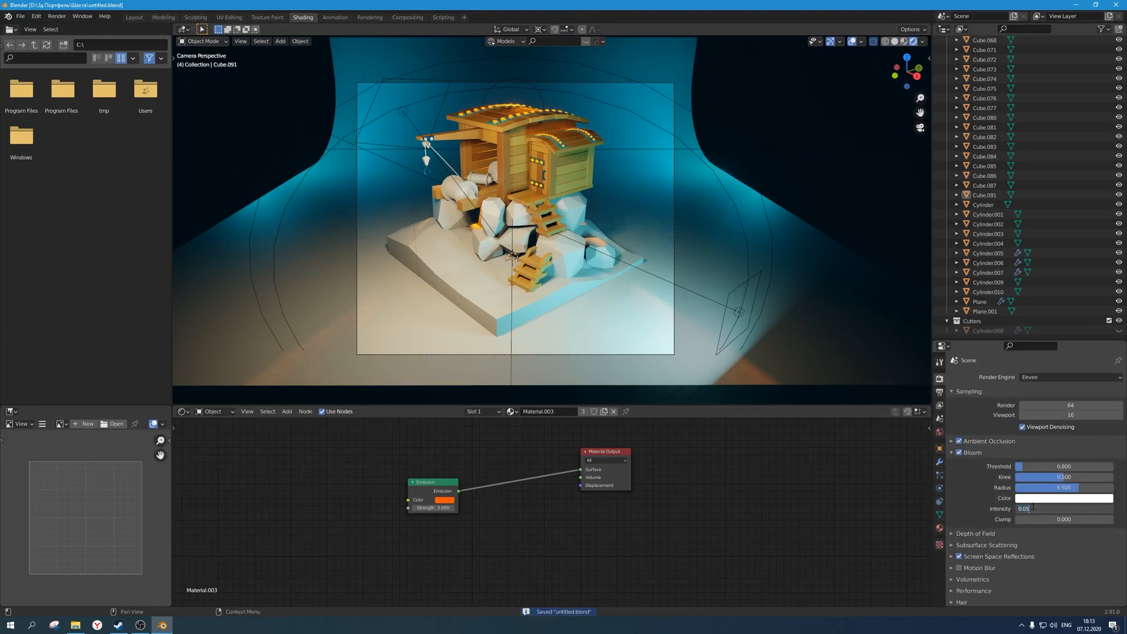
{"action": "type", "text": "1"}
{"action": "key", "text": "Return"}
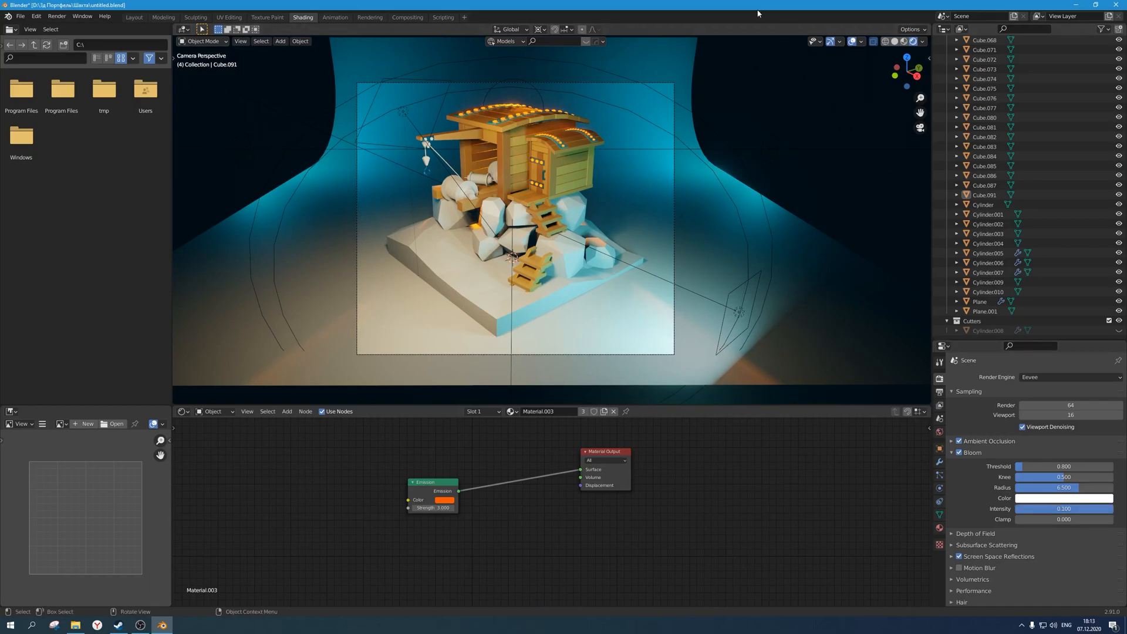
{"action": "left_click", "coordinate": [653, 144]}
{"action": "scroll", "coordinate": [610, 130], "scroll_direction": "up", "scroll_amount": 3}
{"action": "middle_click_drag", "start_coordinate": [600, 116], "coordinate": [612, 166], "text": "shift"}
{"action": "left_click", "coordinate": [613, 166]}
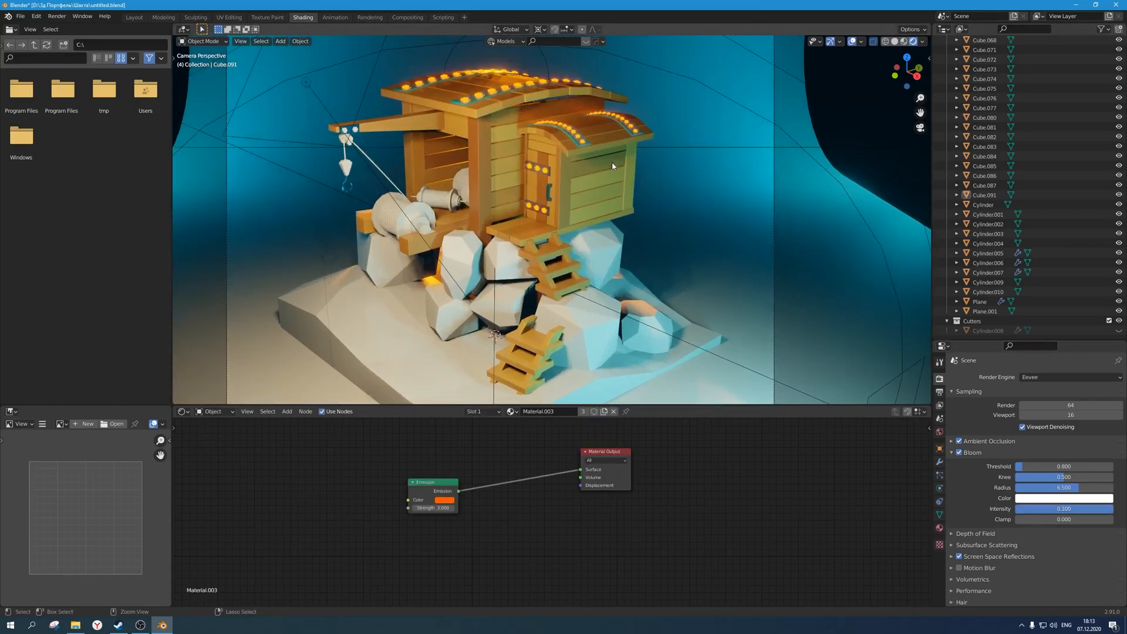
{"action": "scroll", "coordinate": [615, 163], "scroll_direction": "down", "scroll_amount": 4}
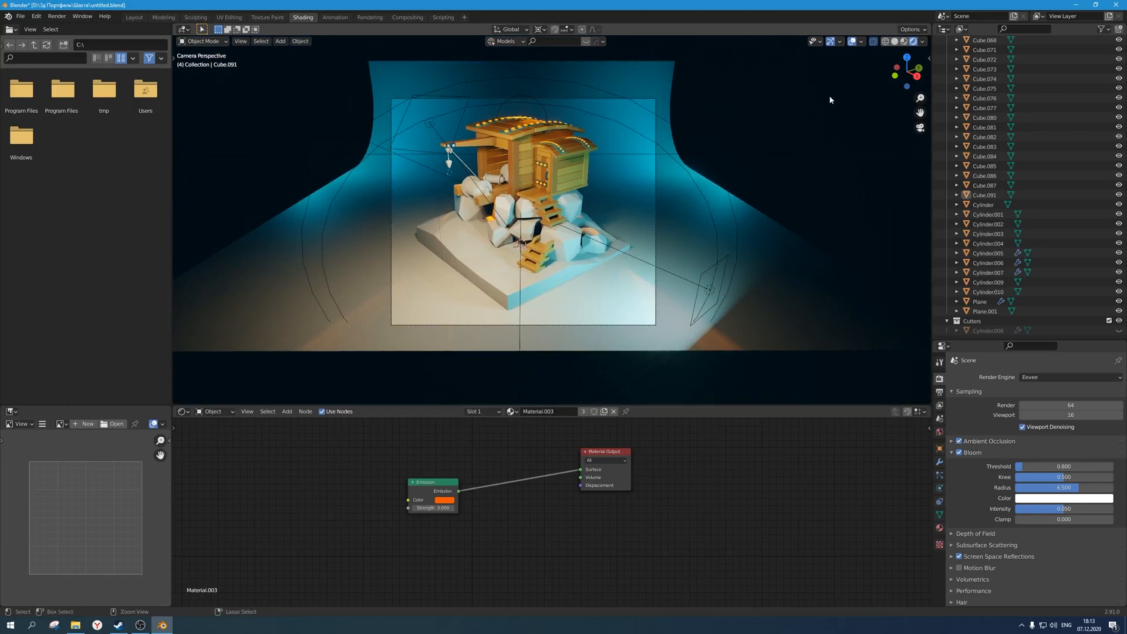
{"action": "key", "text": "ctrl+s"}
{"action": "middle_click_drag", "start_coordinate": [565, 241], "coordinate": [591, 272], "text": "shift"}
{"action": "scroll", "coordinate": [572, 256], "scroll_direction": "down", "scroll_amount": 1}
{"action": "left_click", "coordinate": [580, 215]}
{"action": "scroll", "coordinate": [585, 234], "scroll_direction": "up", "scroll_amount": 1}
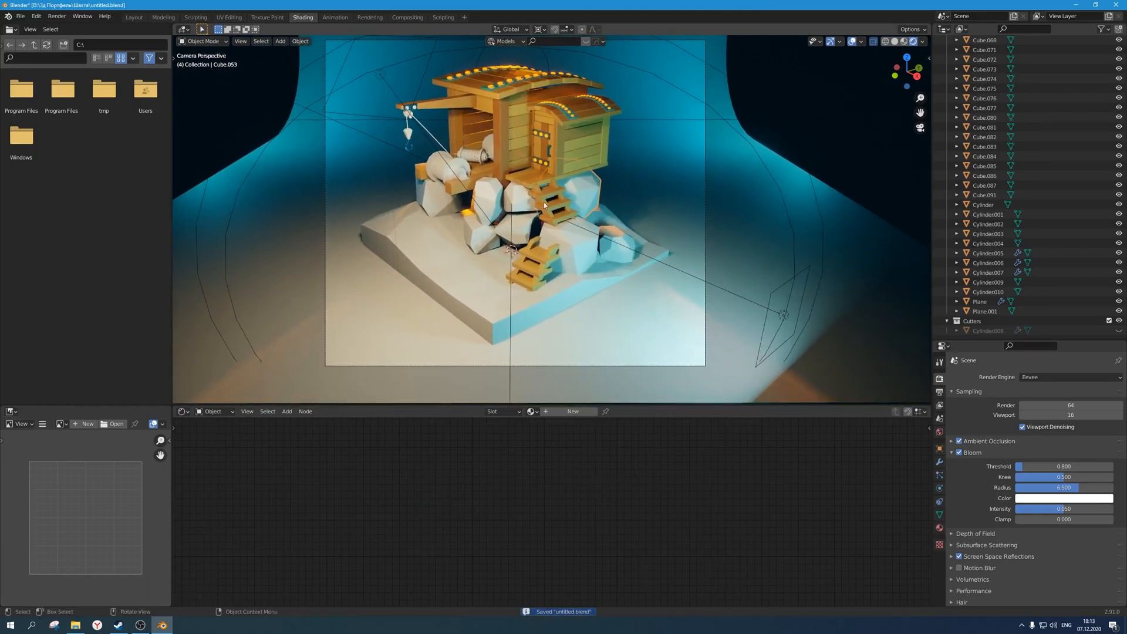
{"action": "left_click", "coordinate": [478, 202]}
{"action": "left_click", "coordinate": [482, 204]}
{"action": "scroll", "coordinate": [554, 398], "scroll_direction": "up", "scroll_amount": 1}
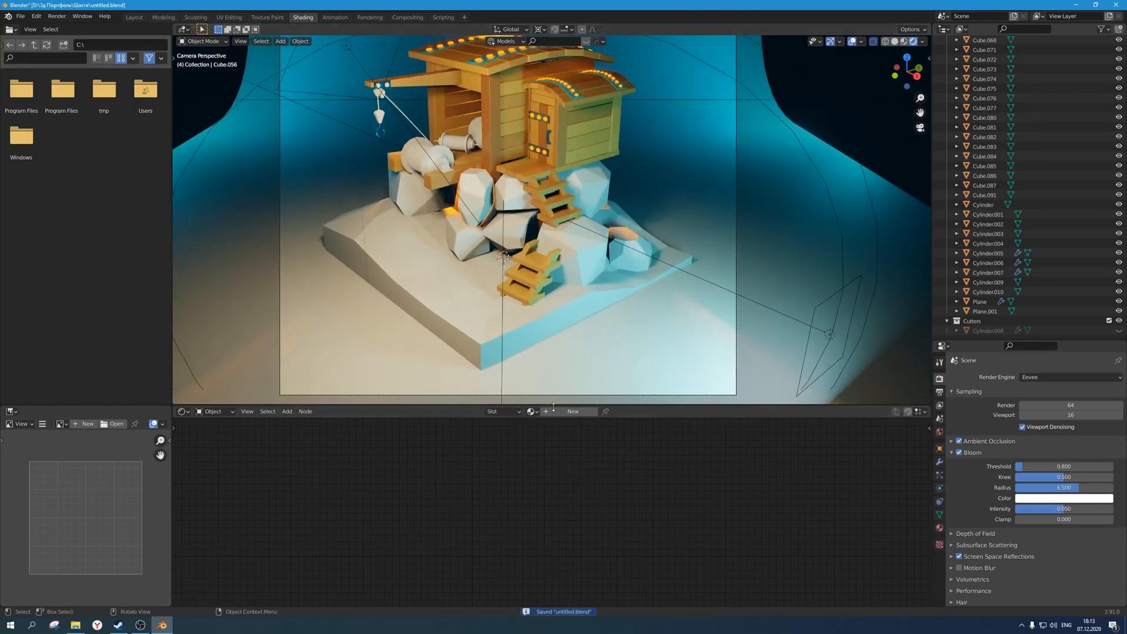
Create a new material on the pointed block above the crane hook and give it an orange base colour.
{"action": "left_click", "coordinate": [436, 162]}
{"action": "middle_click_drag", "start_coordinate": [436, 162], "coordinate": [514, 225], "text": "shift"}
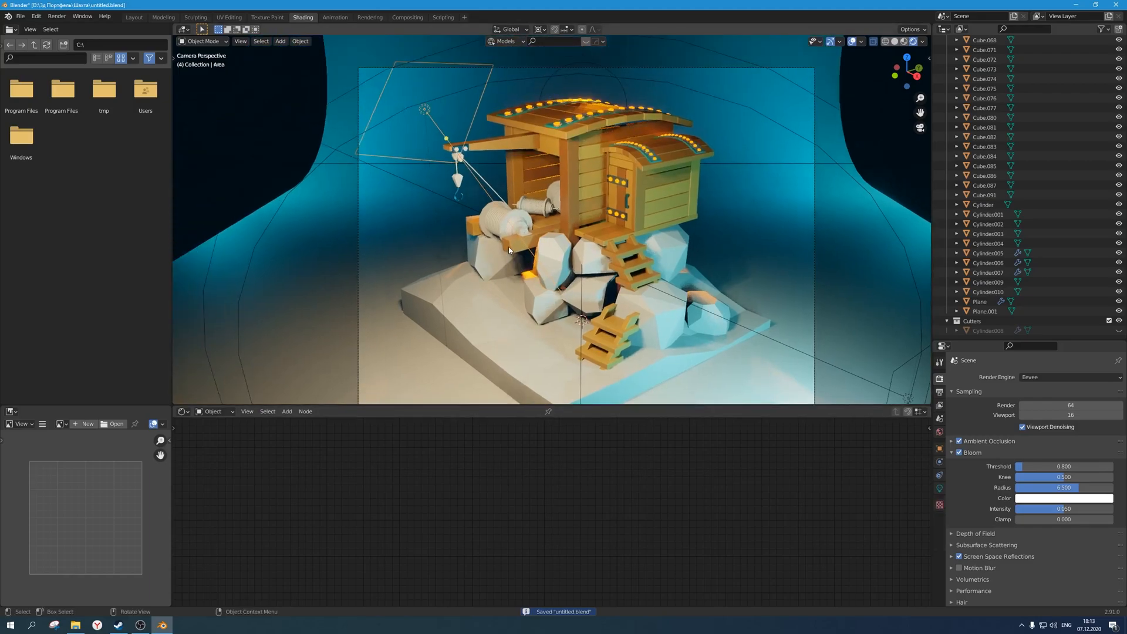
{"action": "scroll", "coordinate": [446, 185], "scroll_direction": "up", "scroll_amount": 2}
{"action": "scroll", "coordinate": [423, 164], "scroll_direction": "up", "scroll_amount": 1}
{"action": "left_click", "coordinate": [414, 156]}
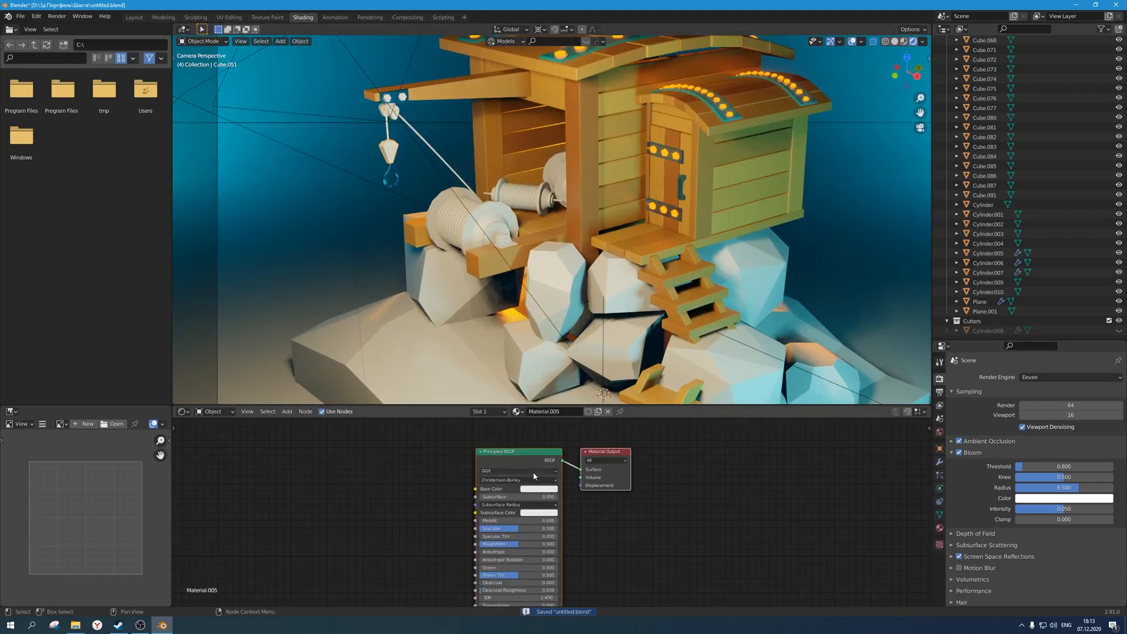
{"action": "left_click", "coordinate": [539, 488]}
{"action": "left_click", "coordinate": [538, 422]}
{"action": "left_click_drag", "start_coordinate": [538, 422], "coordinate": [535, 430]}
Set the hook block material's metallic to 0.568 and shift its base colour to a golden yellow with hue 0.132.
{"action": "left_click_drag", "start_coordinate": [514, 520], "coordinate": [553, 521]}
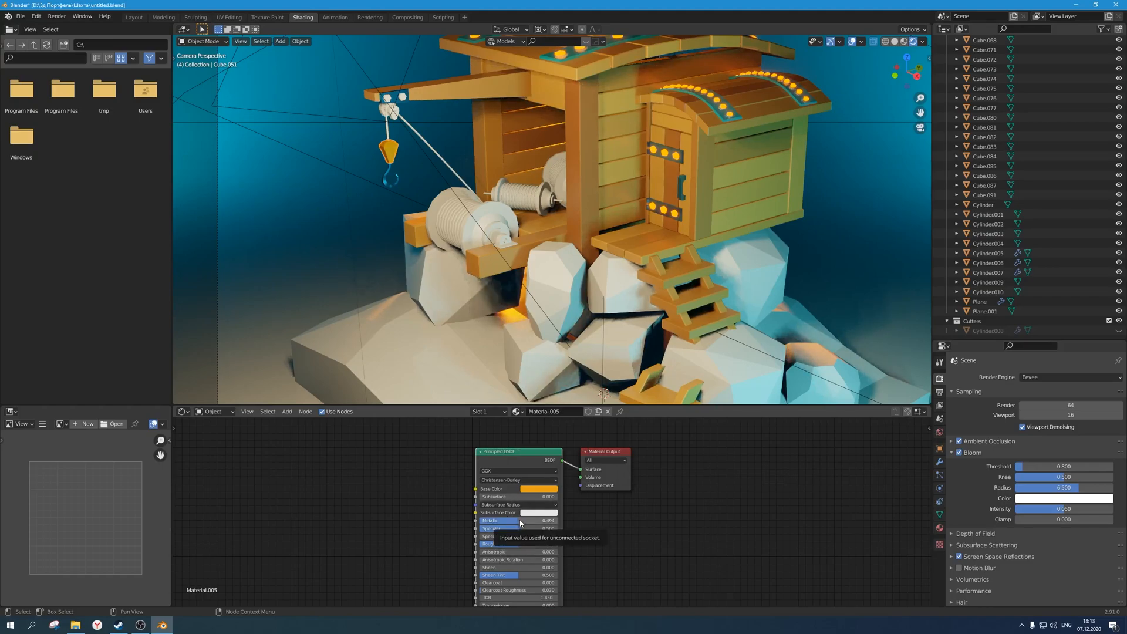
{"action": "left_click_drag", "start_coordinate": [518, 523], "coordinate": [526, 525]}
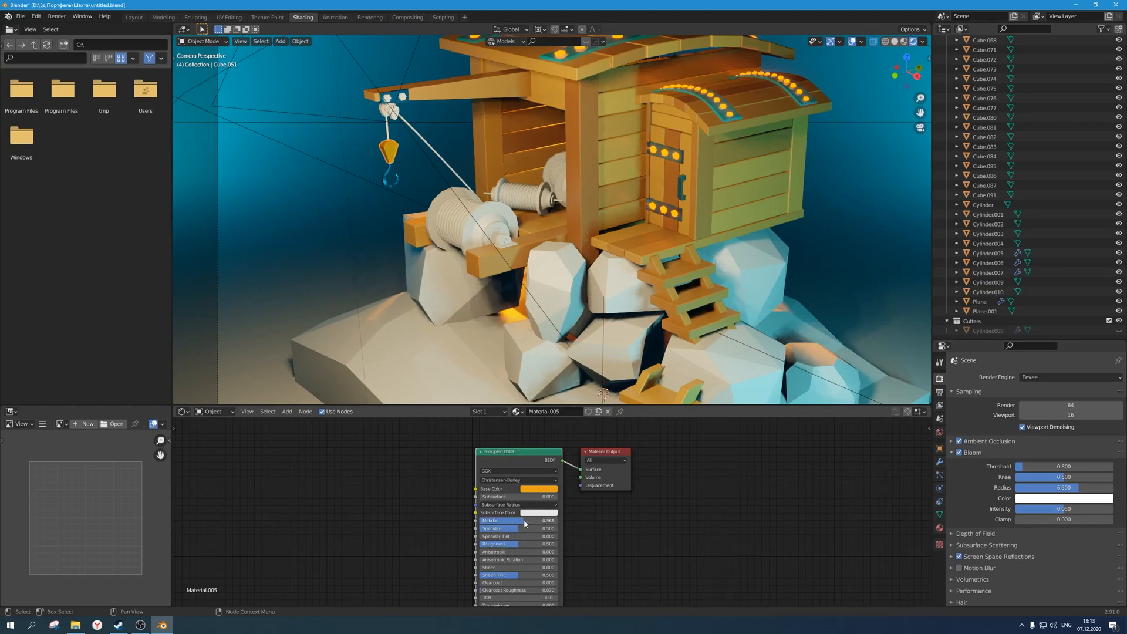
{"action": "left_click", "coordinate": [536, 488]}
{"action": "left_click_drag", "start_coordinate": [535, 434], "coordinate": [531, 429]}
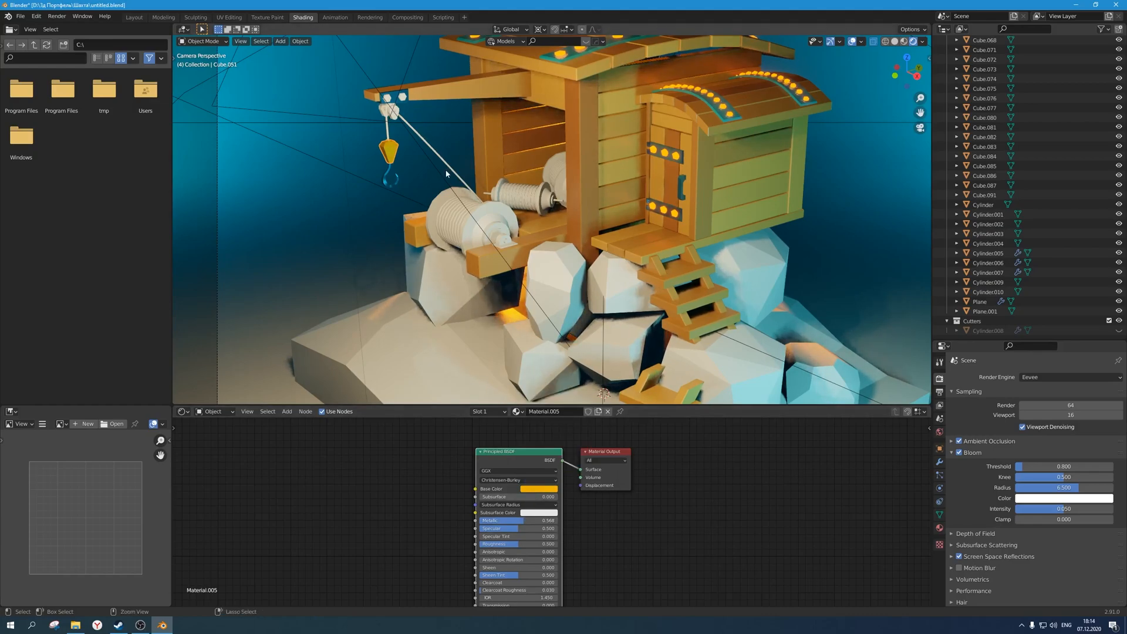
Assign the hook block's yellow Material.005 to the pulley wheels under the end of the crane beam.
{"action": "left_click", "coordinate": [395, 119]}
{"action": "scroll", "coordinate": [390, 118], "scroll_direction": "up", "scroll_amount": 5}
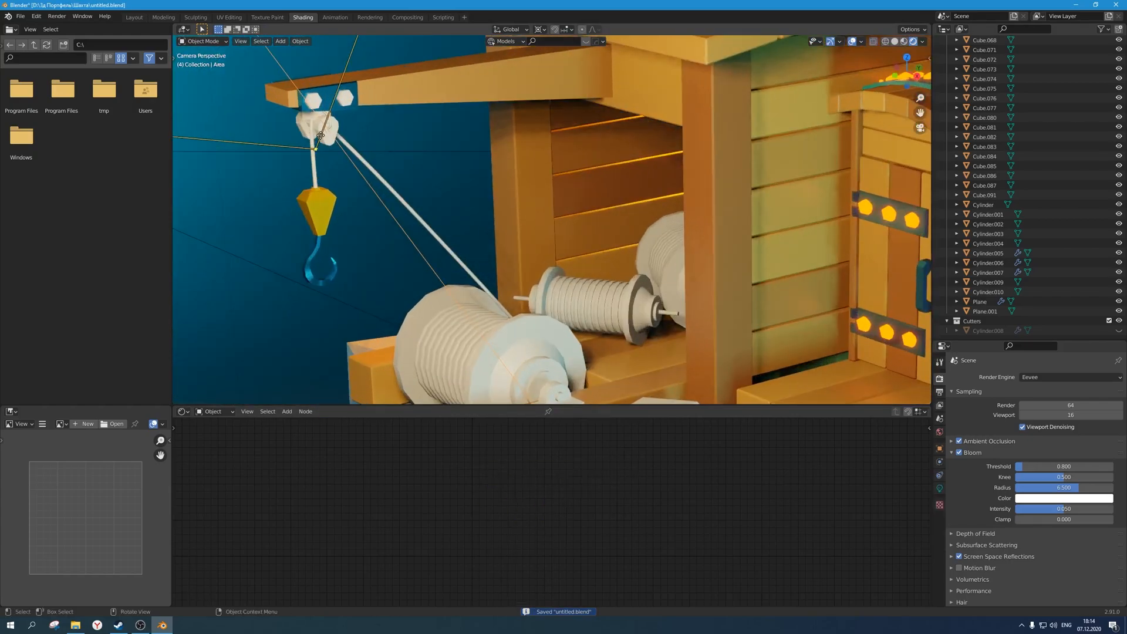
{"action": "left_click", "coordinate": [317, 127]}
{"action": "middle_click_drag", "start_coordinate": [316, 126], "coordinate": [393, 145], "text": "shift"}
{"action": "left_click", "coordinate": [532, 412]}
{"action": "left_click", "coordinate": [546, 472]}
Assign the blue Material.004 to the pulley's centre bolt, the ring around it and the bracket holding the wheels.
{"action": "scroll", "coordinate": [441, 189], "scroll_direction": "up", "scroll_amount": 4}
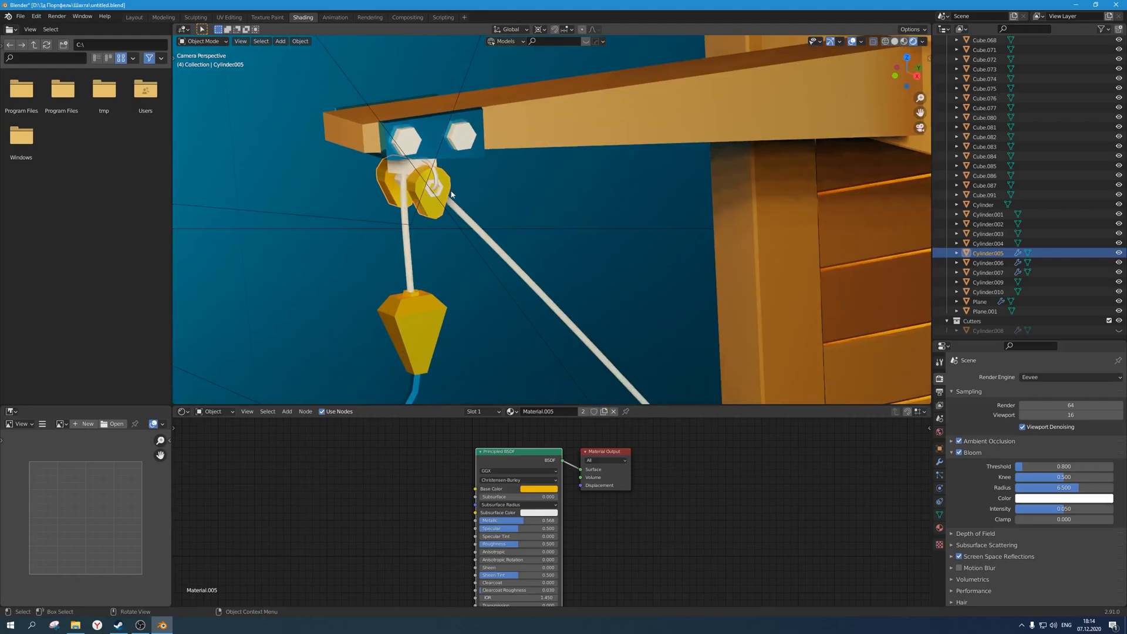
{"action": "left_click", "coordinate": [440, 189]}
{"action": "left_click", "coordinate": [530, 412]}
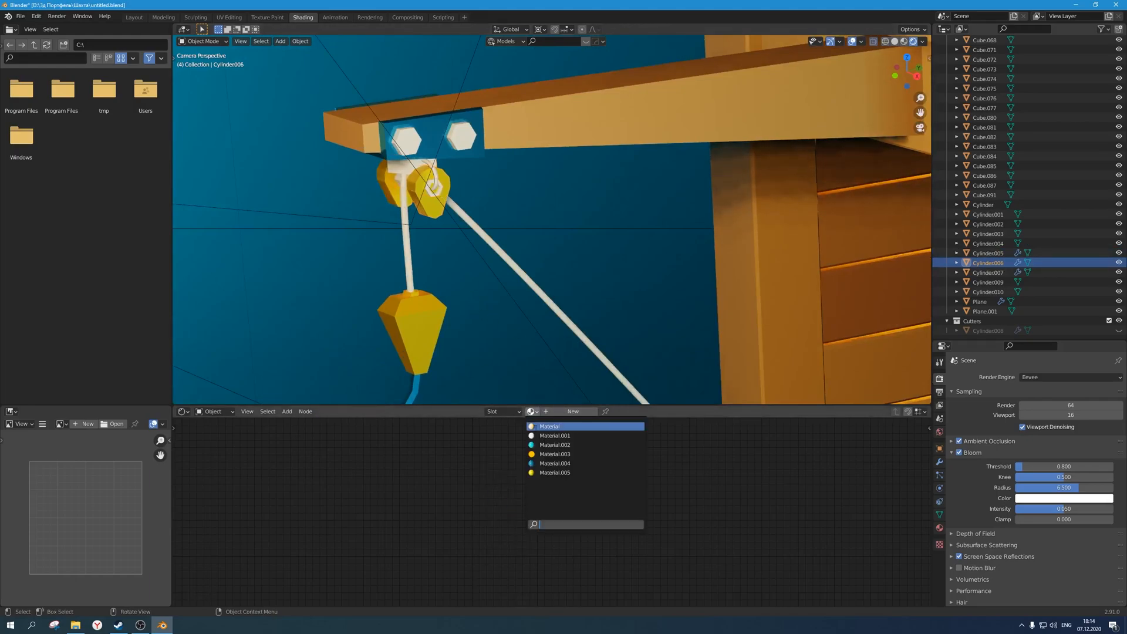
{"action": "left_click", "coordinate": [542, 465]}
{"action": "left_click", "coordinate": [434, 175]}
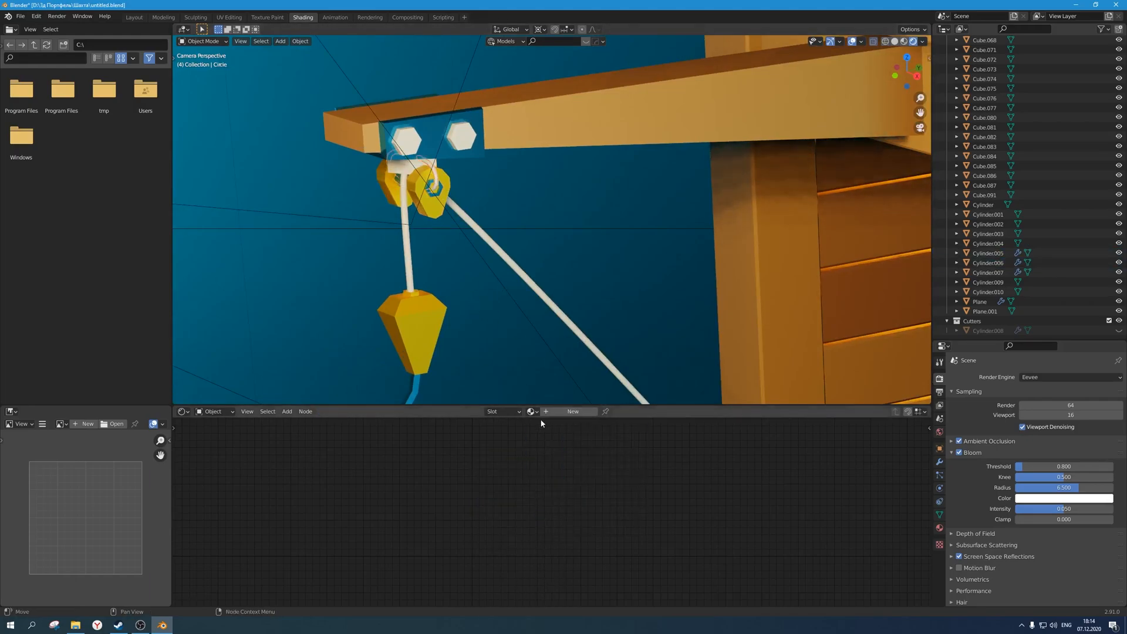
{"action": "left_click", "coordinate": [532, 412]}
{"action": "left_click", "coordinate": [555, 464]}
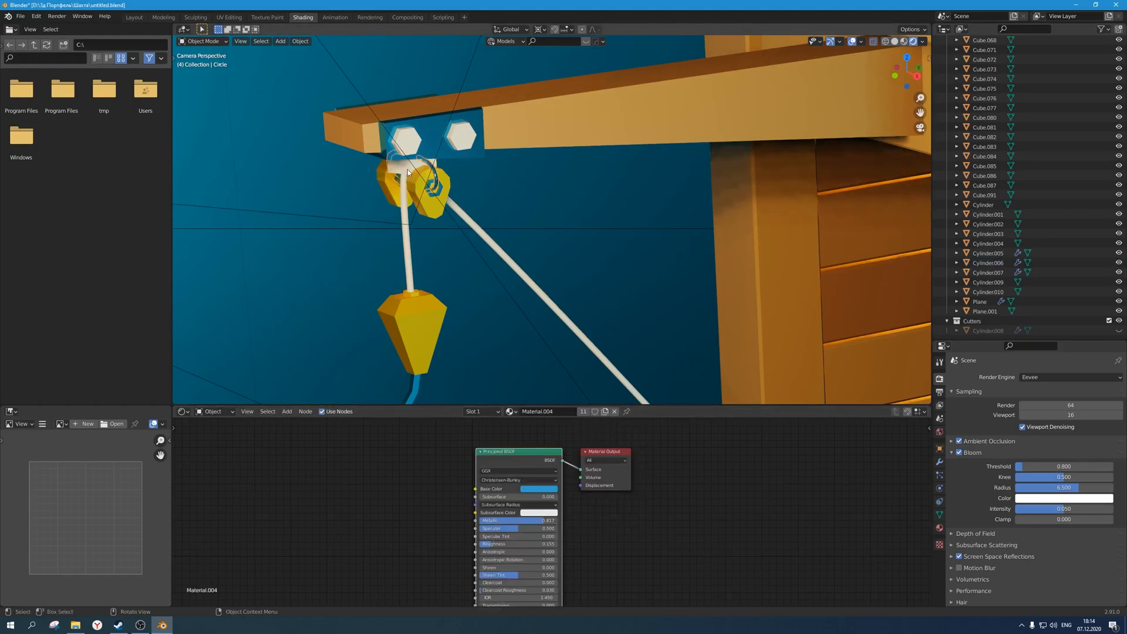
{"action": "left_click", "coordinate": [408, 169]}
{"action": "left_click", "coordinate": [532, 412]}
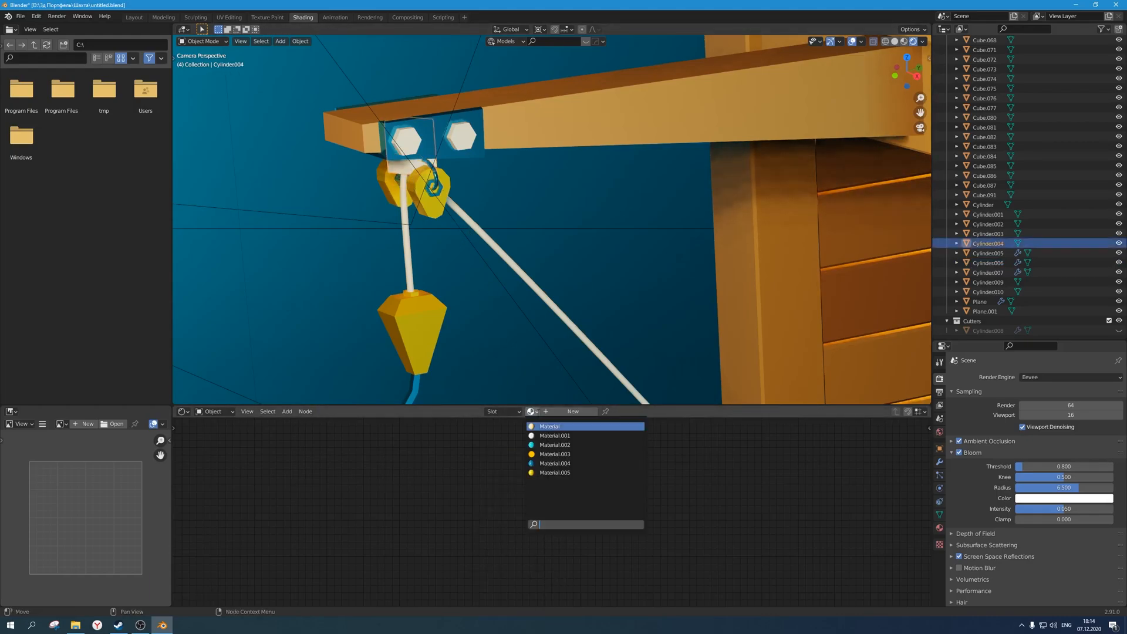
{"action": "left_click", "coordinate": [551, 463]}
Assign Material.005 to the crane rope after trying the wood material on it.
{"action": "left_click", "coordinate": [406, 238]}
{"action": "scroll", "coordinate": [456, 301], "scroll_direction": "down", "scroll_amount": 3}
{"action": "middle_click_drag", "start_coordinate": [516, 327], "coordinate": [451, 205], "text": "shift"}
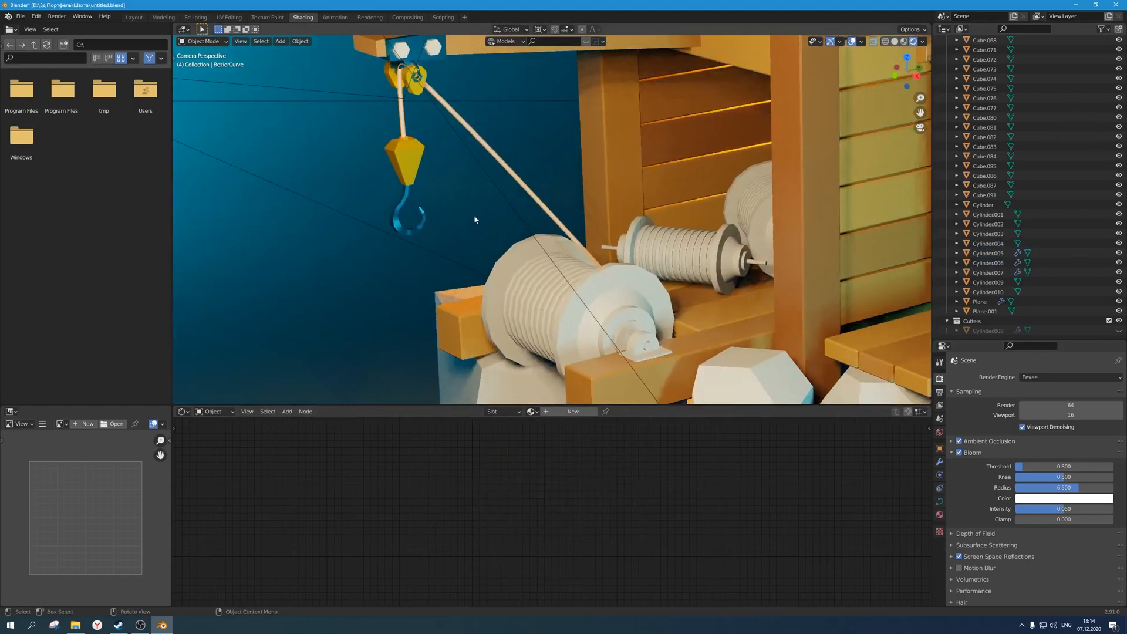
{"action": "left_click", "coordinate": [532, 412]}
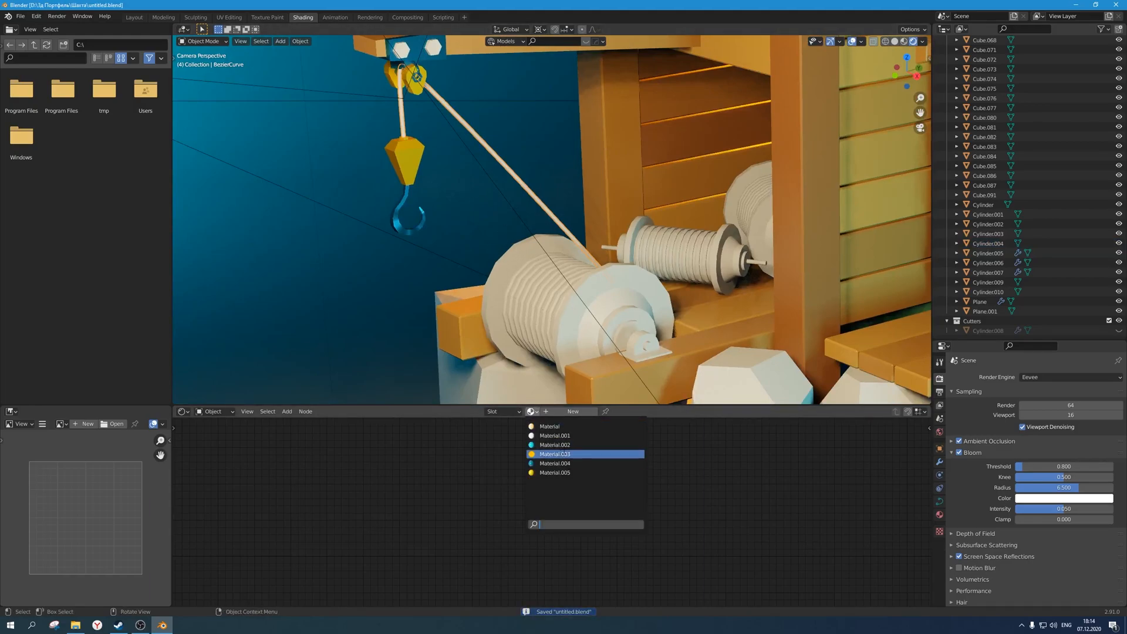
{"action": "left_click", "coordinate": [555, 427]}
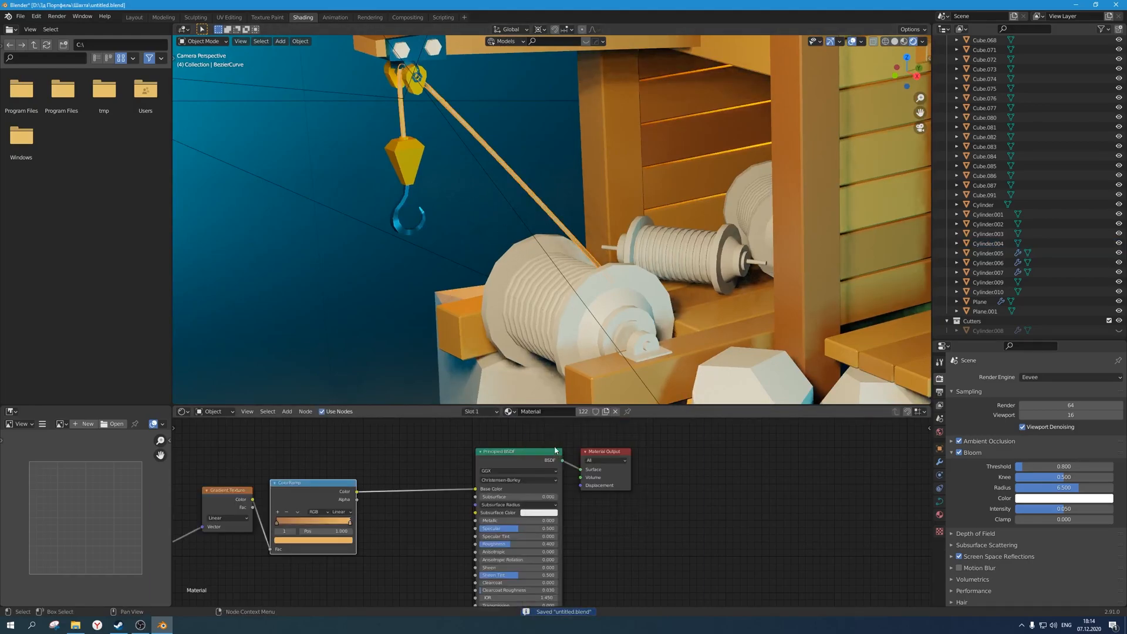
{"action": "left_click", "coordinate": [510, 412]}
{"action": "left_click", "coordinate": [531, 473]}
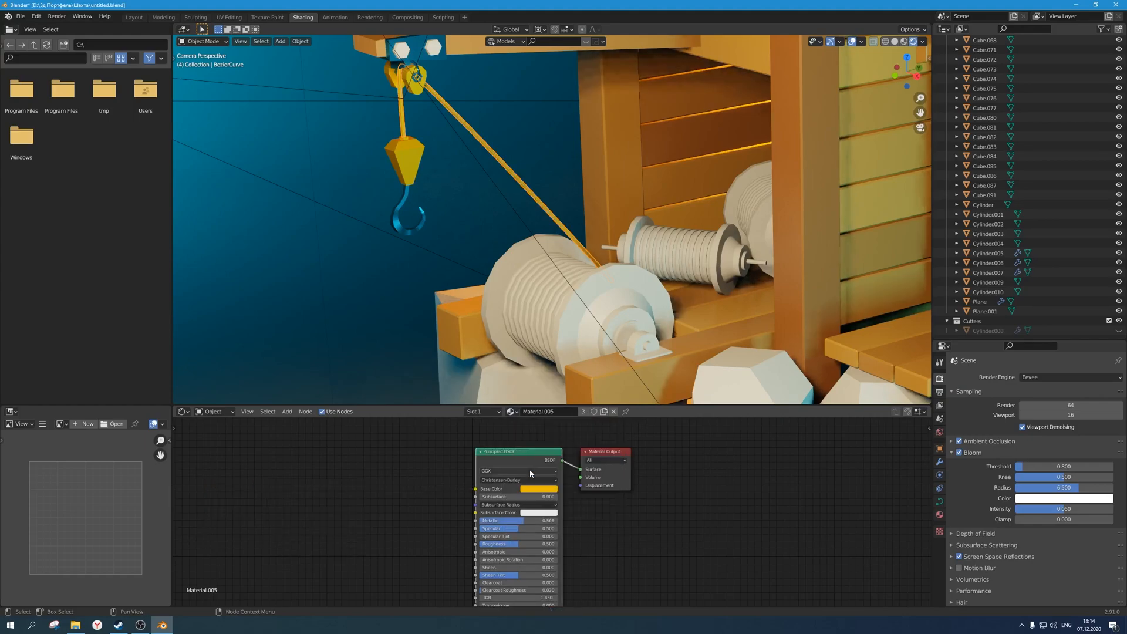
Make an independent copy of the crane rope's yellow material, darken its base colour to a value of about 0.4, and save the file.
{"action": "scroll", "coordinate": [534, 288], "scroll_direction": "down", "scroll_amount": 2}
{"action": "scroll", "coordinate": [563, 433], "scroll_direction": "up", "scroll_amount": 4}
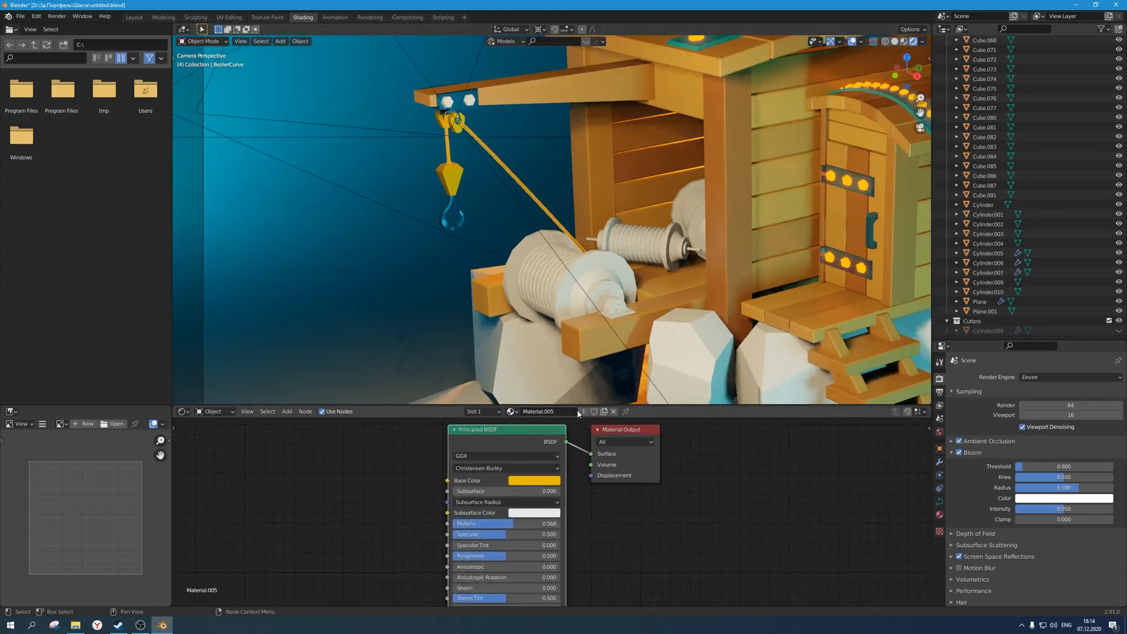
{"action": "left_click", "coordinate": [554, 482]}
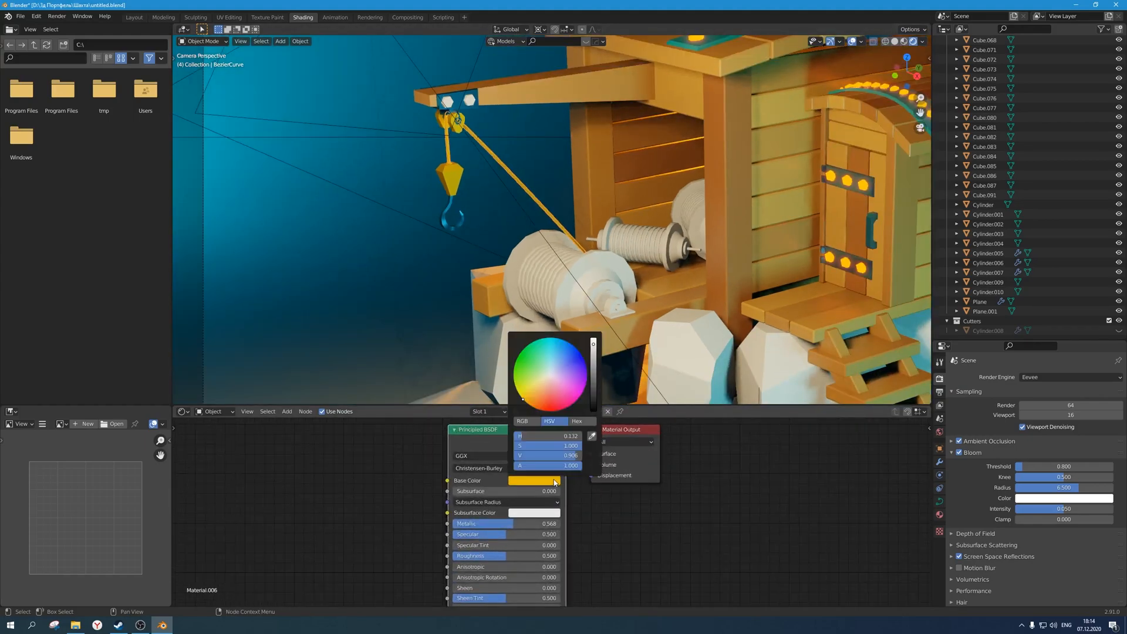
{"action": "left_click_drag", "start_coordinate": [595, 388], "coordinate": [594, 380]}
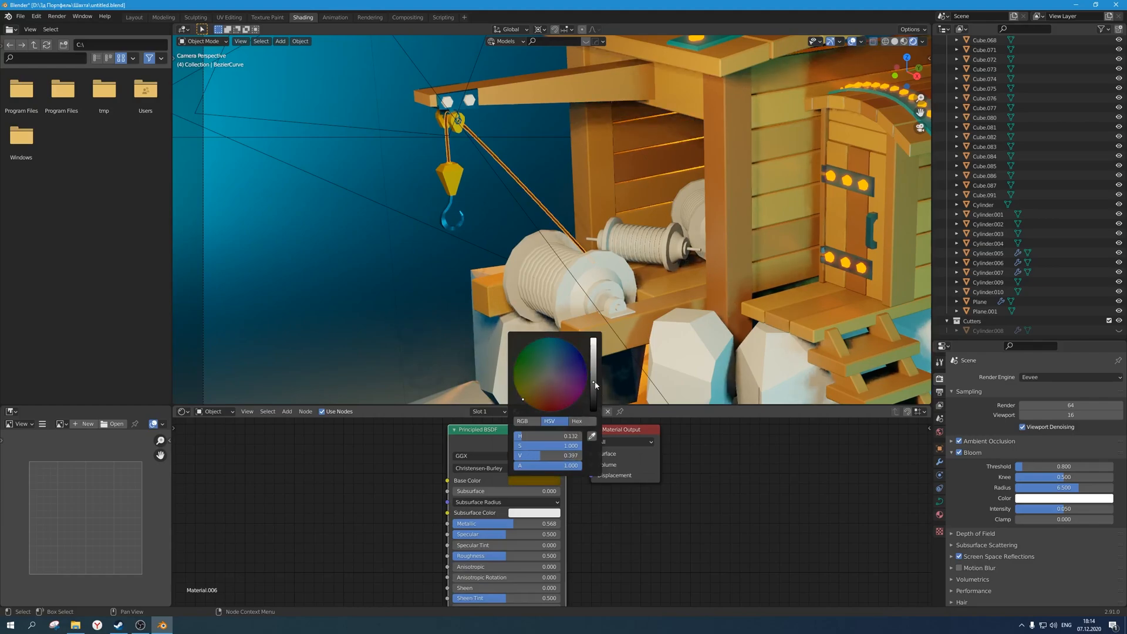
{"action": "scroll", "coordinate": [645, 221], "scroll_direction": "down", "scroll_amount": 5}
{"action": "scroll", "coordinate": [579, 252], "scroll_direction": "up", "scroll_amount": 1}
{"action": "key", "text": "ctrl+s"}
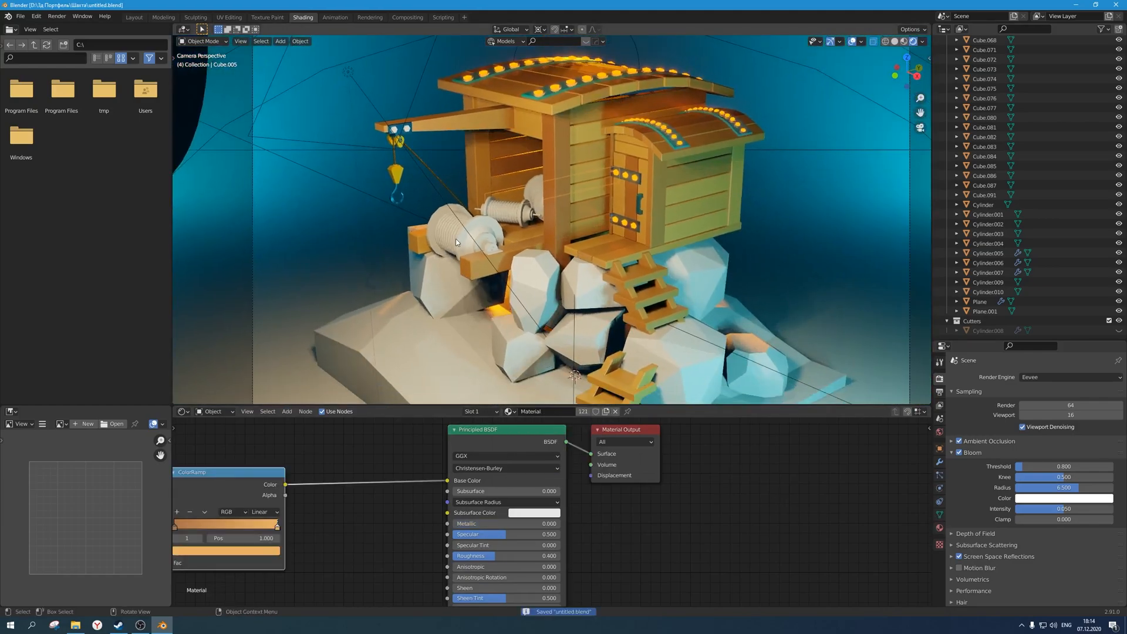
Assign the dark gold Material.006 to the large winch drum below the crane.
{"action": "left_click", "coordinate": [456, 238]}
{"action": "scroll", "coordinate": [456, 238], "scroll_direction": "up", "scroll_amount": 4}
{"action": "key", "text": "KP_Decimal"}
{"action": "left_click", "coordinate": [533, 412]}
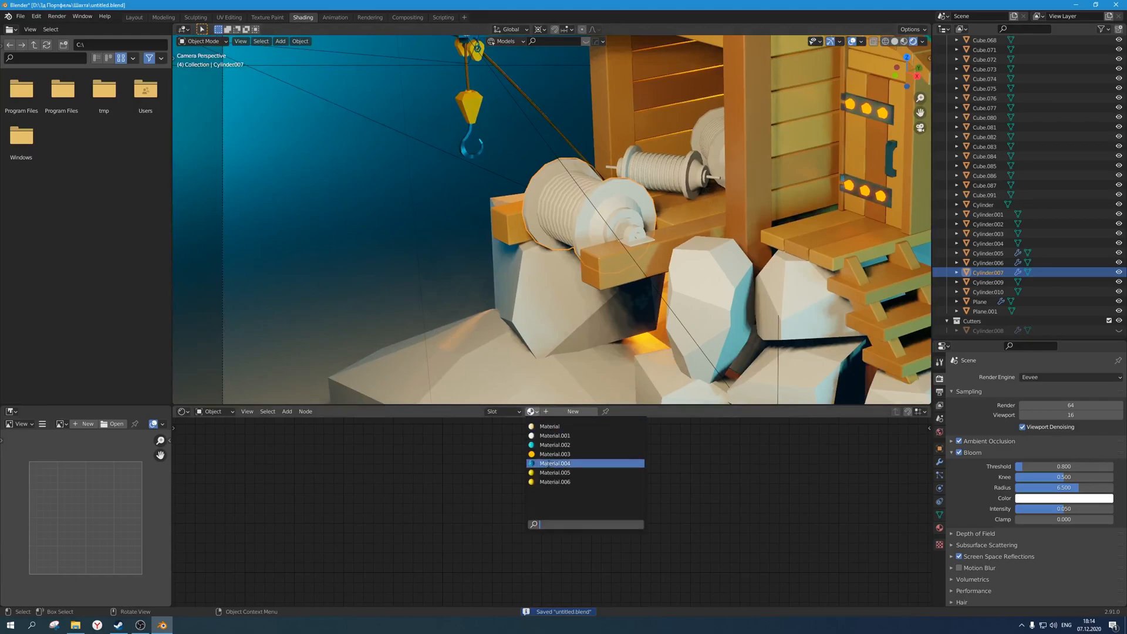
{"action": "left_click", "coordinate": [552, 481]}
{"action": "middle_click_drag", "start_coordinate": [612, 259], "coordinate": [639, 290]}
{"action": "scroll", "coordinate": [639, 290], "scroll_direction": "up", "scroll_amount": 7}
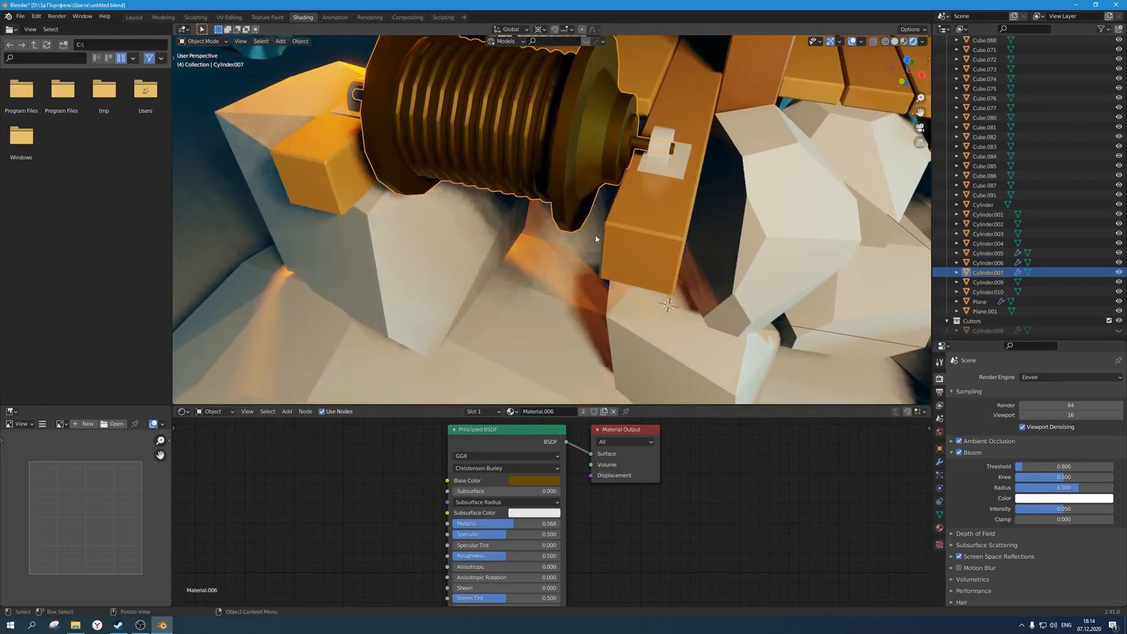
Add a second material slot with a new material to the winch drum.
{"action": "left_click", "coordinate": [939, 528]}
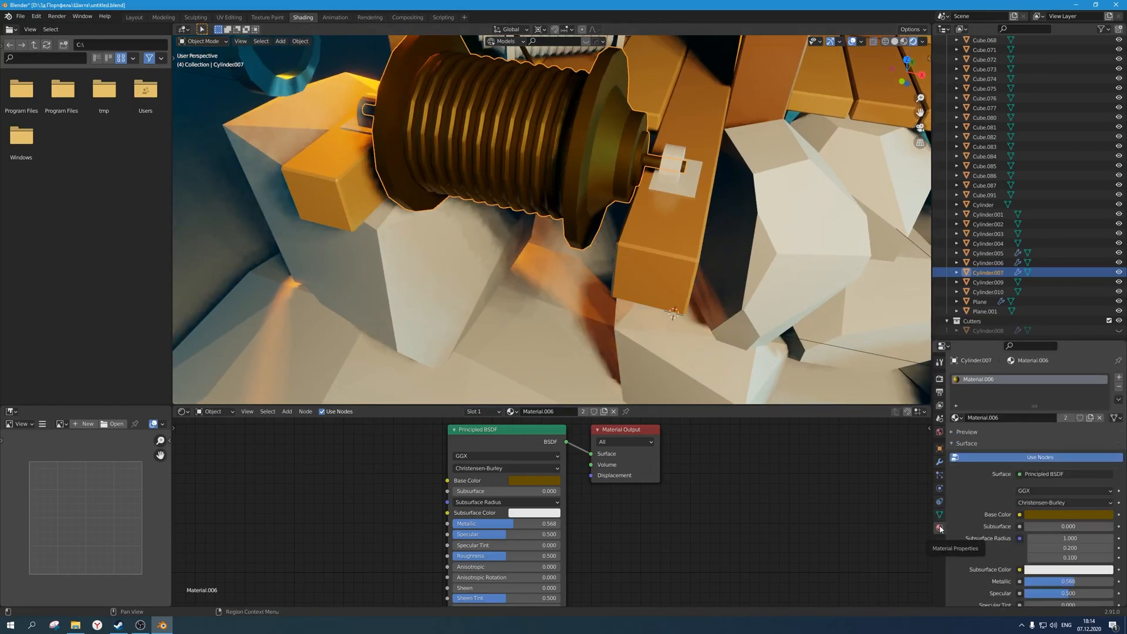
{"action": "left_click", "coordinate": [1120, 378]}
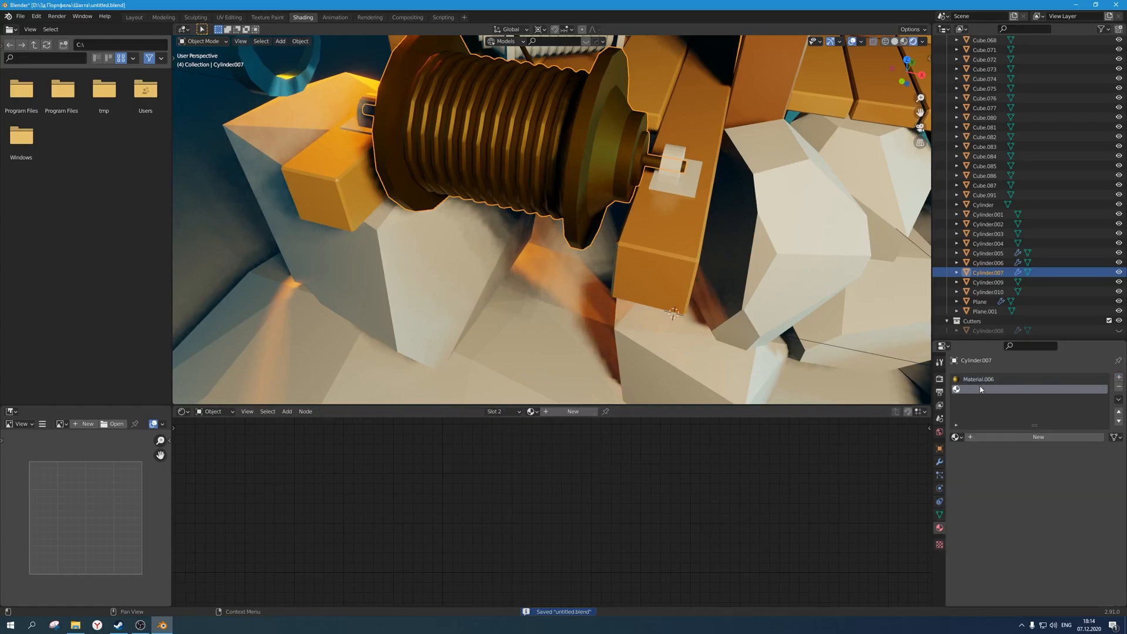
{"action": "left_click", "coordinate": [1021, 440]}
{"action": "scroll", "coordinate": [687, 249], "scroll_direction": "down", "scroll_amount": 2}
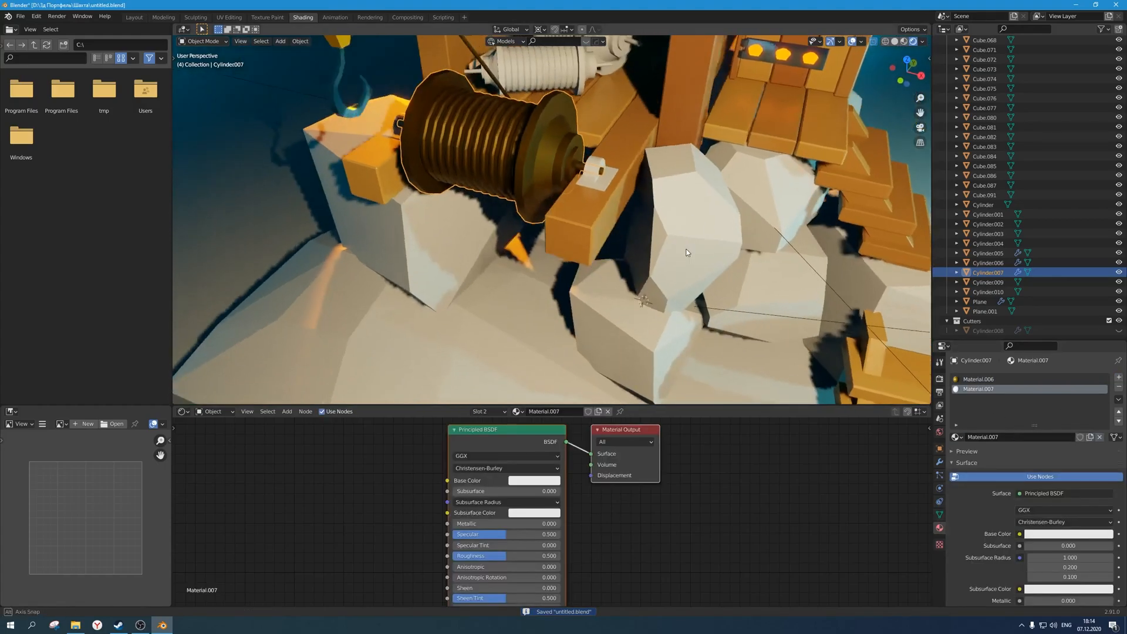
Select the faces of the winch drum's end flange by growing the selection, and assign the second slot's material to them.
{"action": "key", "text": "Tab"}
{"action": "scroll", "coordinate": [610, 217], "scroll_direction": "up", "scroll_amount": 2}
{"action": "middle_click_drag", "start_coordinate": [631, 225], "coordinate": [559, 307]}
{"action": "left_click", "coordinate": [594, 247]}
{"action": "key", "text": "ctrl+KP_Add"}
{"action": "key", "text": "ctrl+KP_Add"}
{"action": "key", "text": "ctrl+KP_Add"}
{"action": "key", "text": "ctrl+KP_Add"}
{"action": "key", "text": "ctrl+KP_Add"}
{"action": "key", "text": "ctrl+KP_Add"}
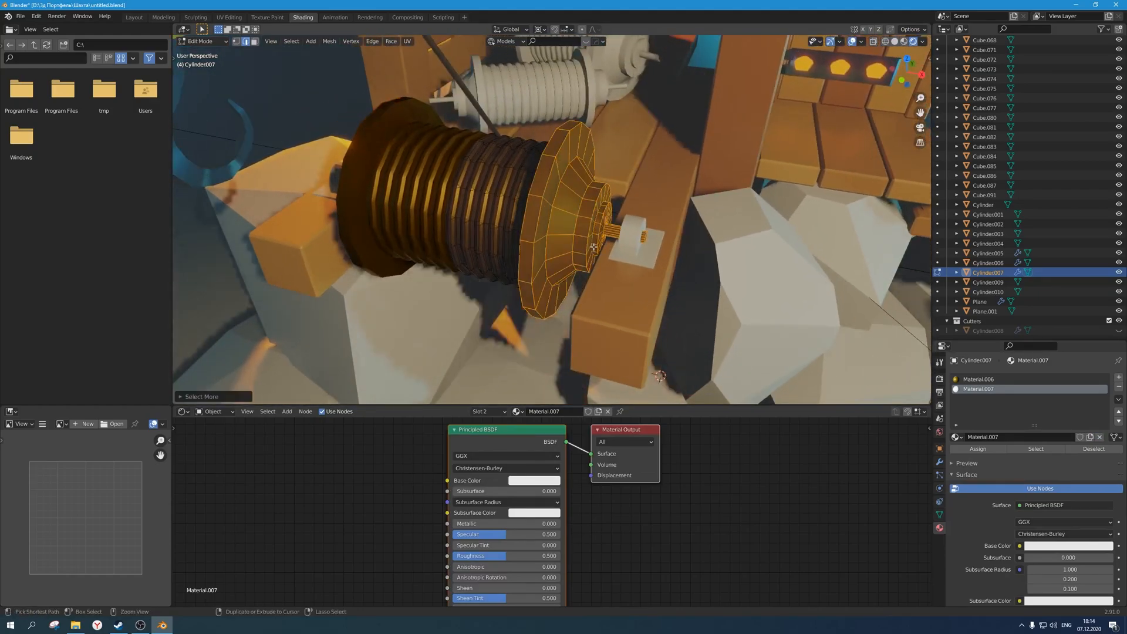
{"action": "middle_click_drag", "start_coordinate": [593, 247], "coordinate": [658, 231]}
{"action": "left_click", "coordinate": [972, 450]}
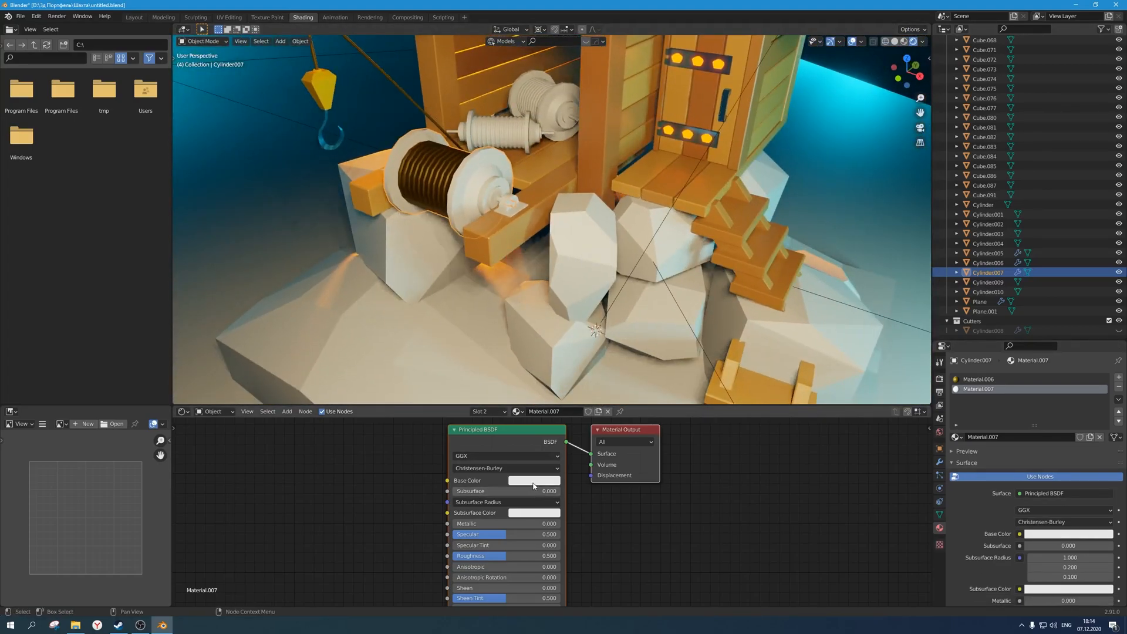
Try Material.004, Material.002, Material.006 and the bright yellow Material.005 on the winch drum's flanges.
{"action": "left_click", "coordinate": [534, 482]}
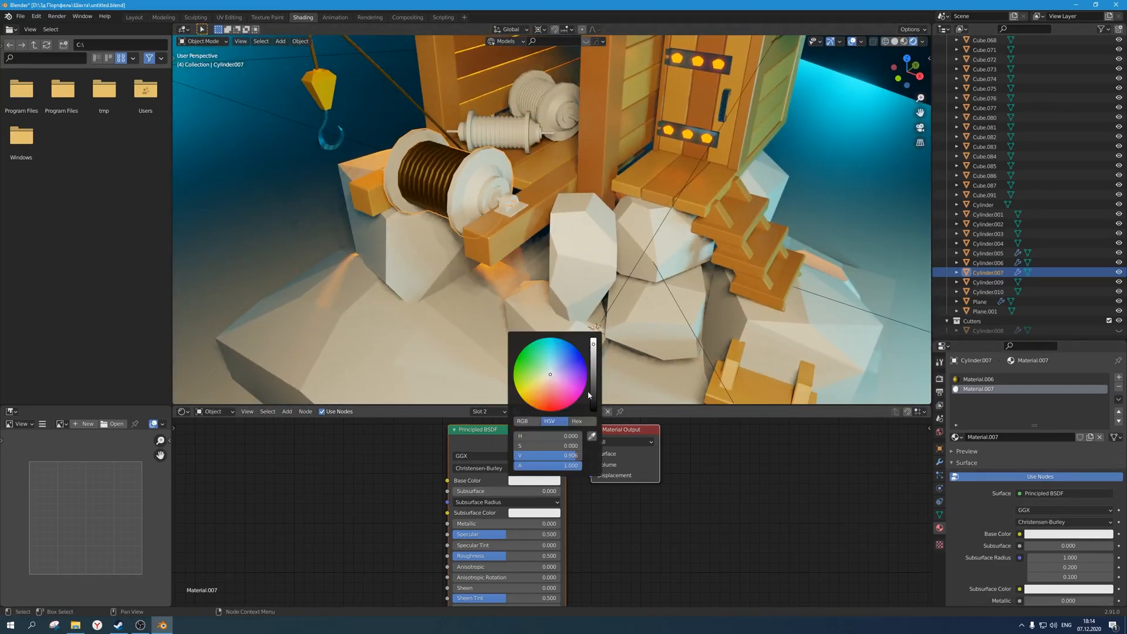
{"action": "left_click", "coordinate": [956, 437]}
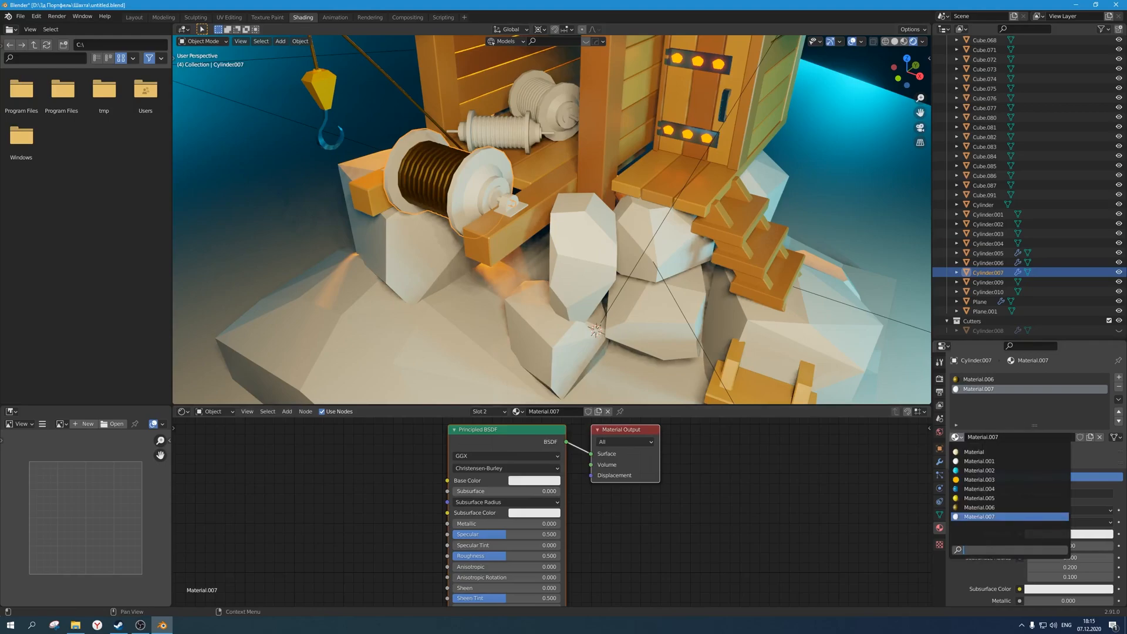
{"action": "left_click", "coordinate": [970, 490]}
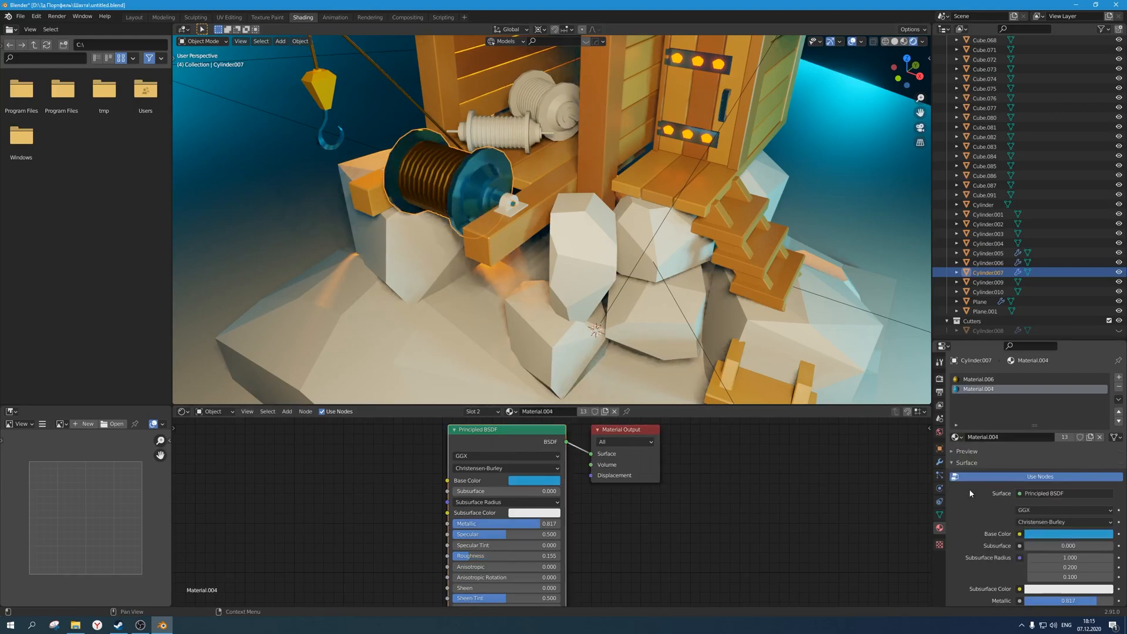
{"action": "left_click", "coordinate": [957, 436]}
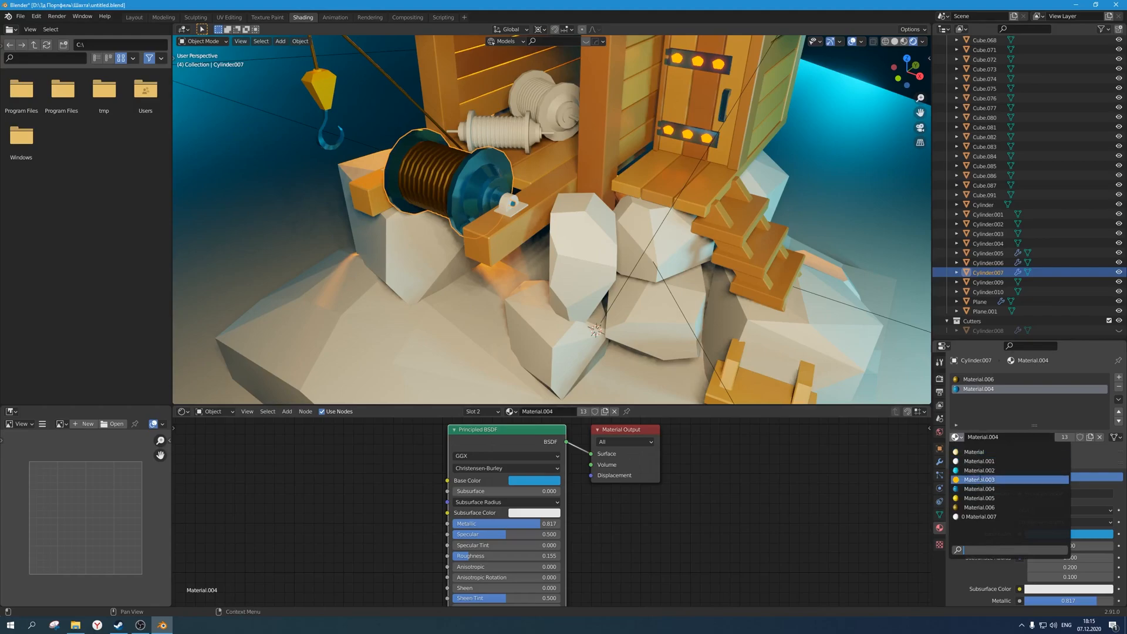
{"action": "left_click", "coordinate": [977, 471]}
{"action": "left_click", "coordinate": [956, 437]}
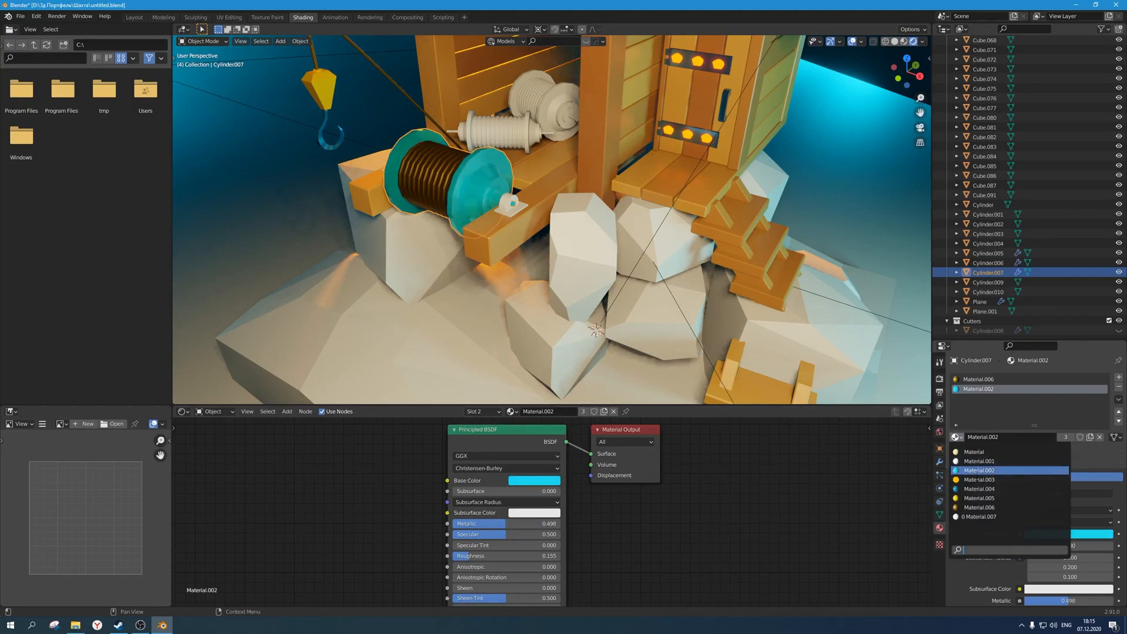
{"action": "left_click", "coordinate": [979, 507]}
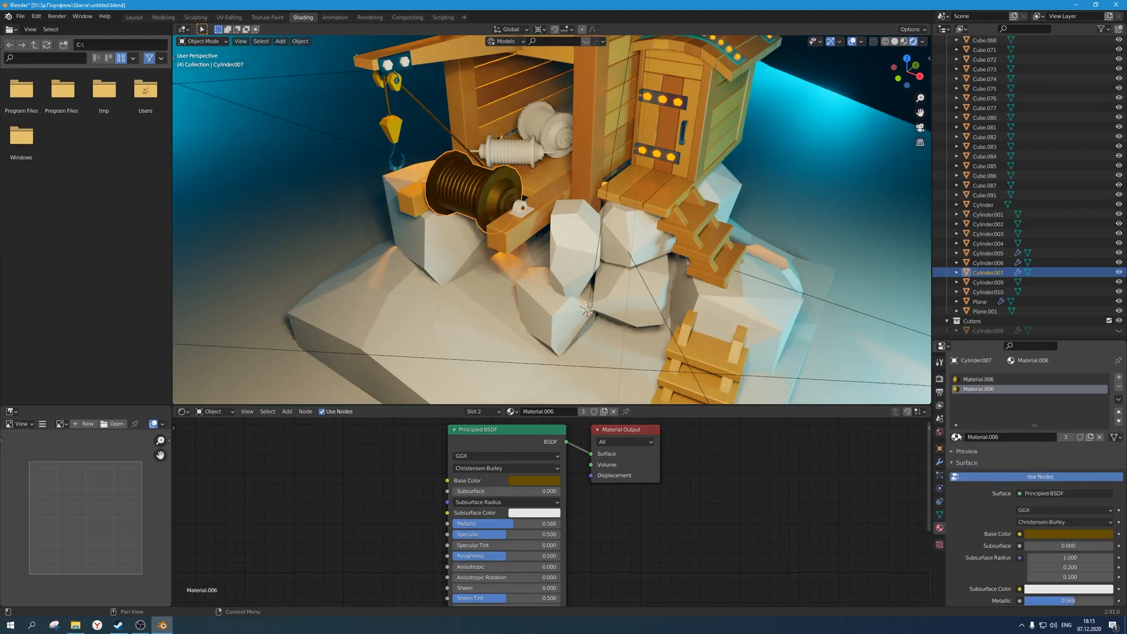
{"action": "left_click", "coordinate": [957, 437]}
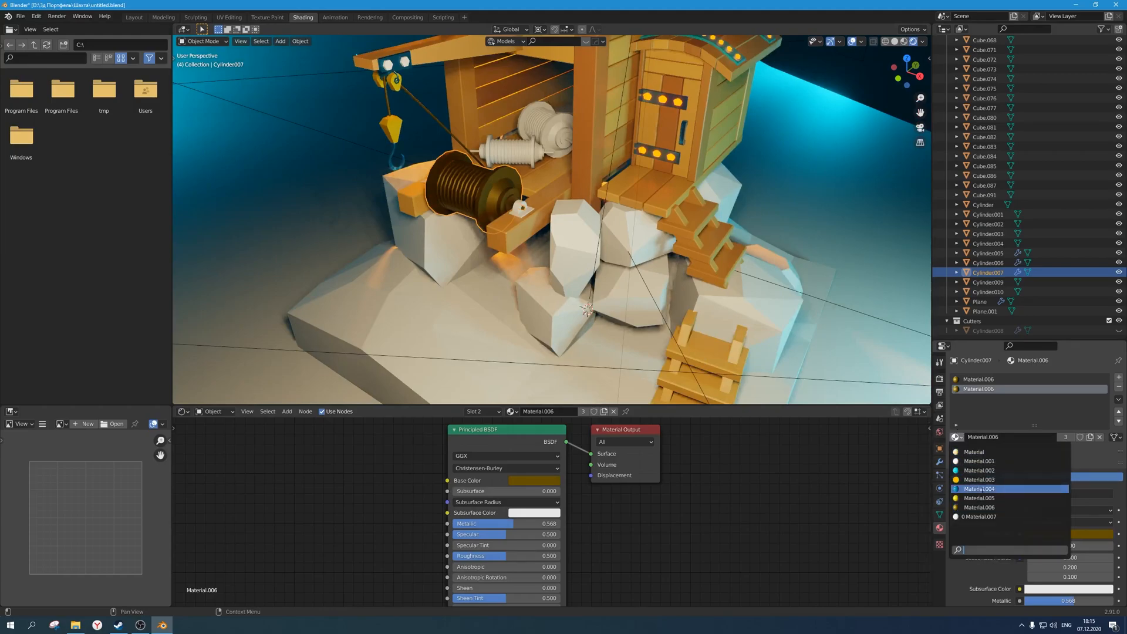
{"action": "left_click", "coordinate": [983, 499]}
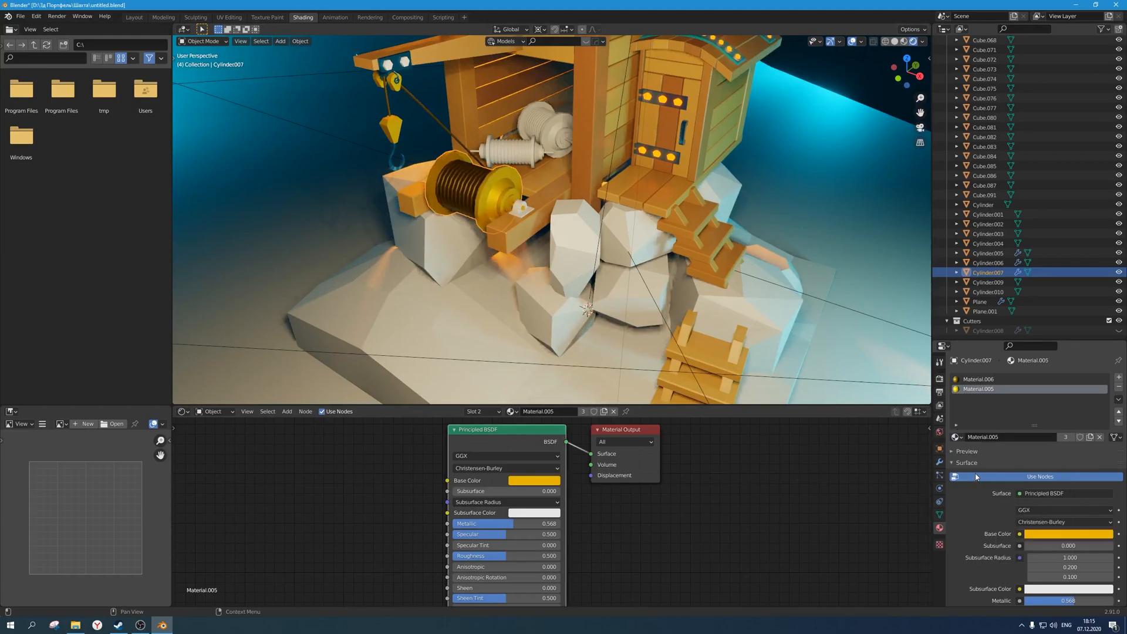
Compare the winch drum's colouring with the concept reference image.
{"action": "middle_click_drag", "start_coordinate": [742, 292], "coordinate": [655, 258]}
{"action": "scroll", "coordinate": [672, 276], "scroll_direction": "down", "scroll_amount": 3}
{"action": "left_click", "coordinate": [901, 182]}
{"action": "scroll", "coordinate": [727, 199], "scroll_direction": "down", "scroll_amount": 1}
{"action": "middle_click_drag", "start_coordinate": [727, 199], "coordinate": [725, 209]}
{"action": "scroll", "coordinate": [608, 216], "scroll_direction": "up", "scroll_amount": 1}
{"action": "left_click", "coordinate": [134, 17]}
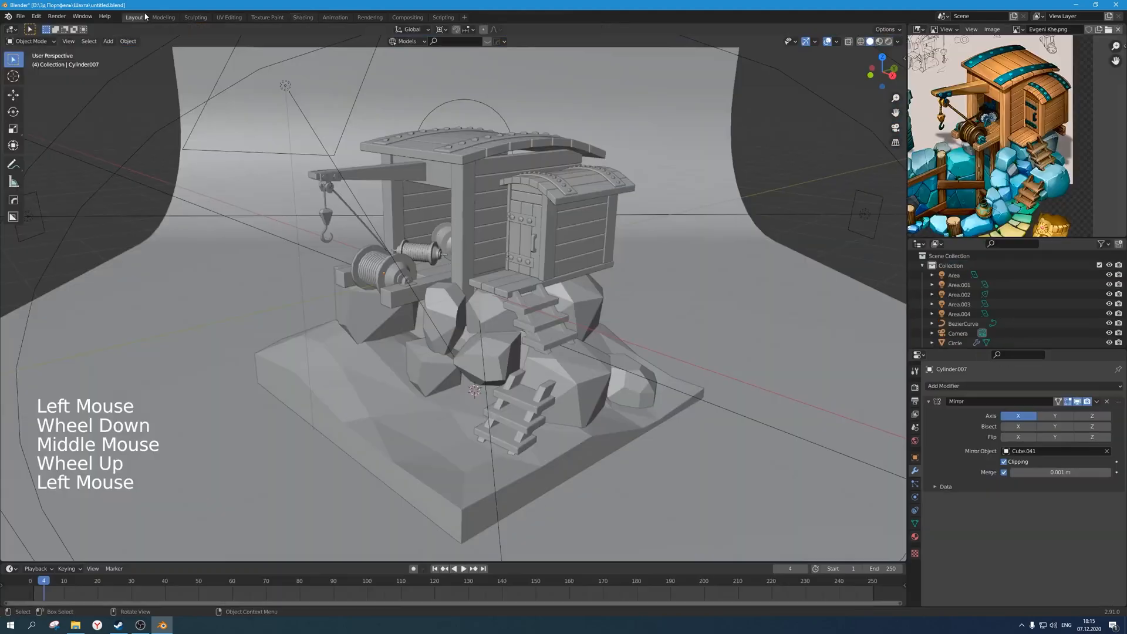
{"action": "left_click", "coordinate": [305, 19]}
Assign the dark gold Material.006 to the winch drum's flanges and check it against the reference image.
{"action": "scroll", "coordinate": [524, 206], "scroll_direction": "up", "scroll_amount": 3}
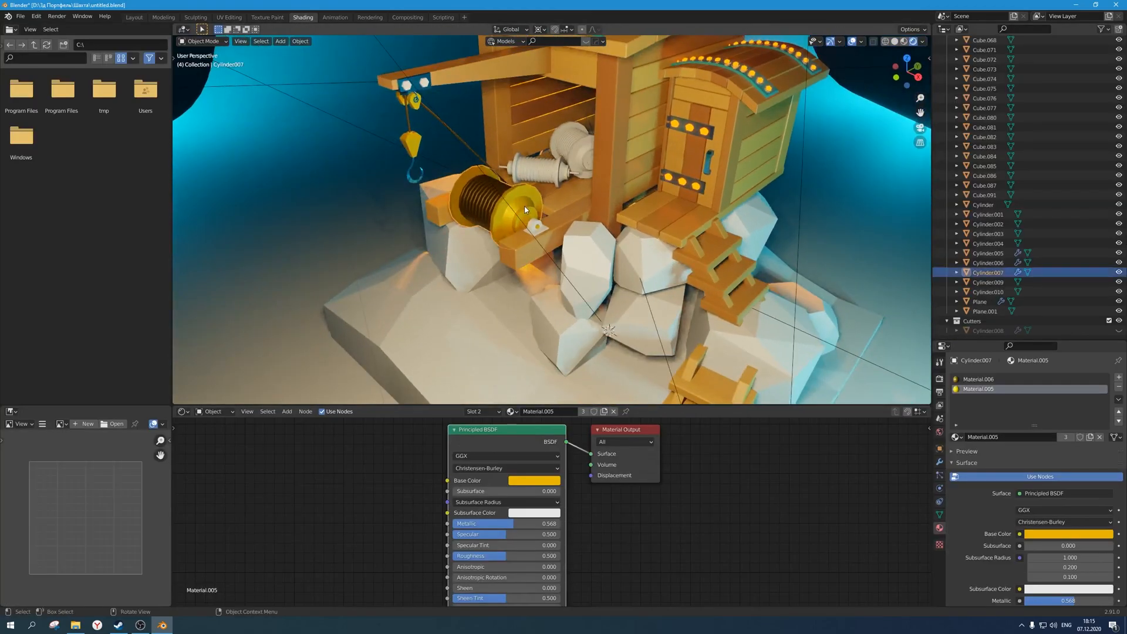
{"action": "scroll", "coordinate": [524, 206], "scroll_direction": "up", "scroll_amount": 2}
{"action": "left_click", "coordinate": [512, 412]}
{"action": "left_click", "coordinate": [530, 482]}
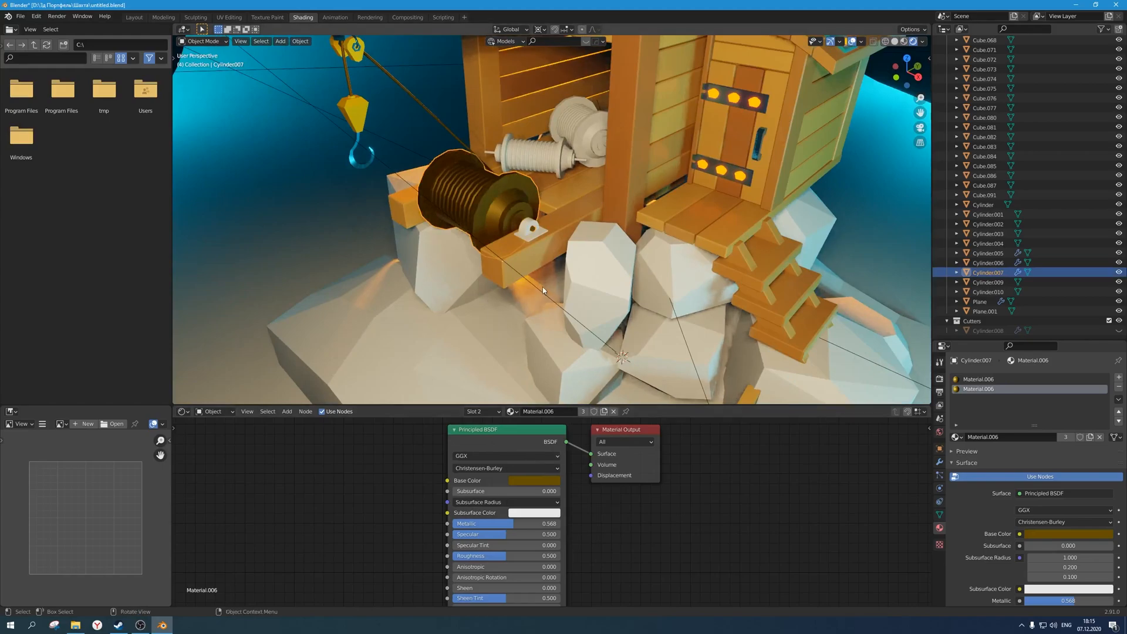
{"action": "scroll", "coordinate": [578, 300], "scroll_direction": "down", "scroll_amount": 2}
{"action": "left_click", "coordinate": [135, 17]}
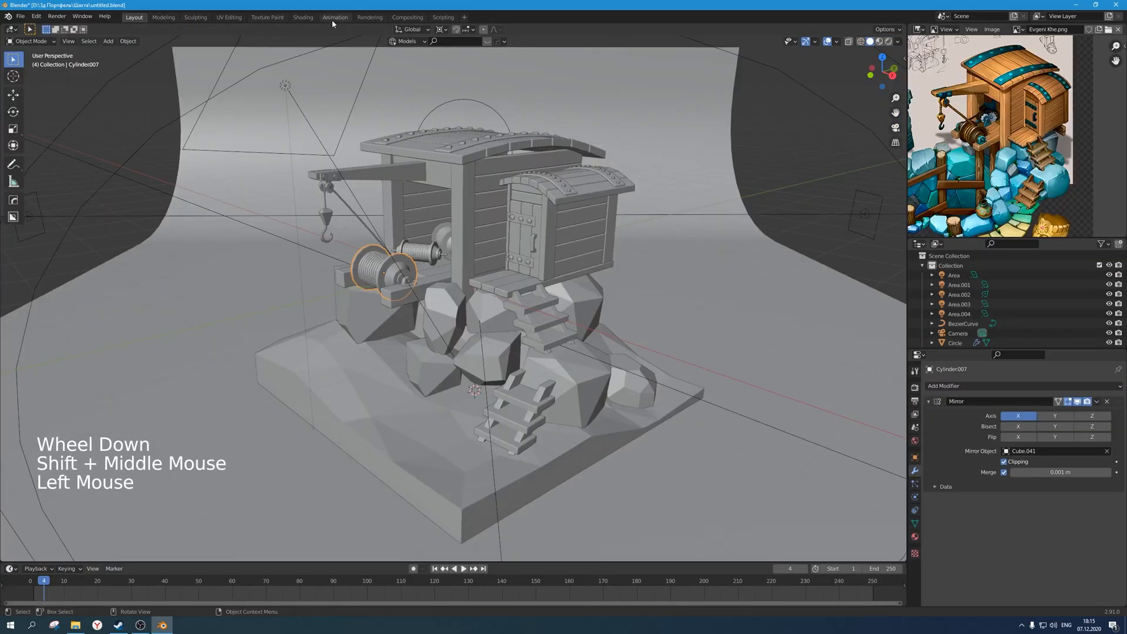
{"action": "left_click", "coordinate": [303, 17]}
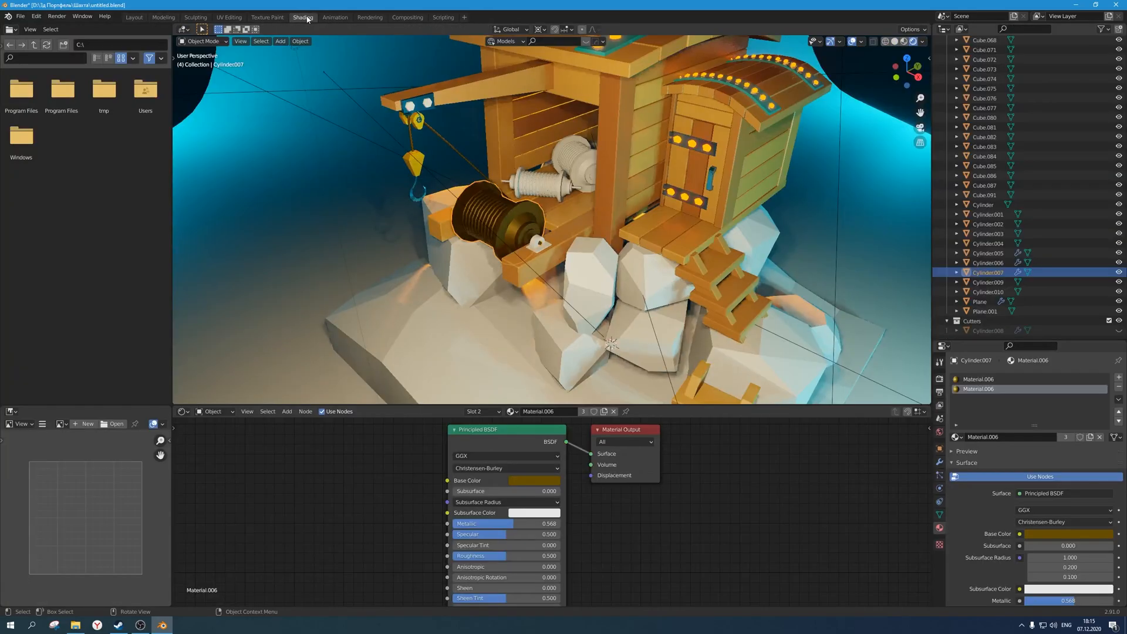
{"action": "scroll", "coordinate": [507, 213], "scroll_direction": "up", "scroll_amount": 3}
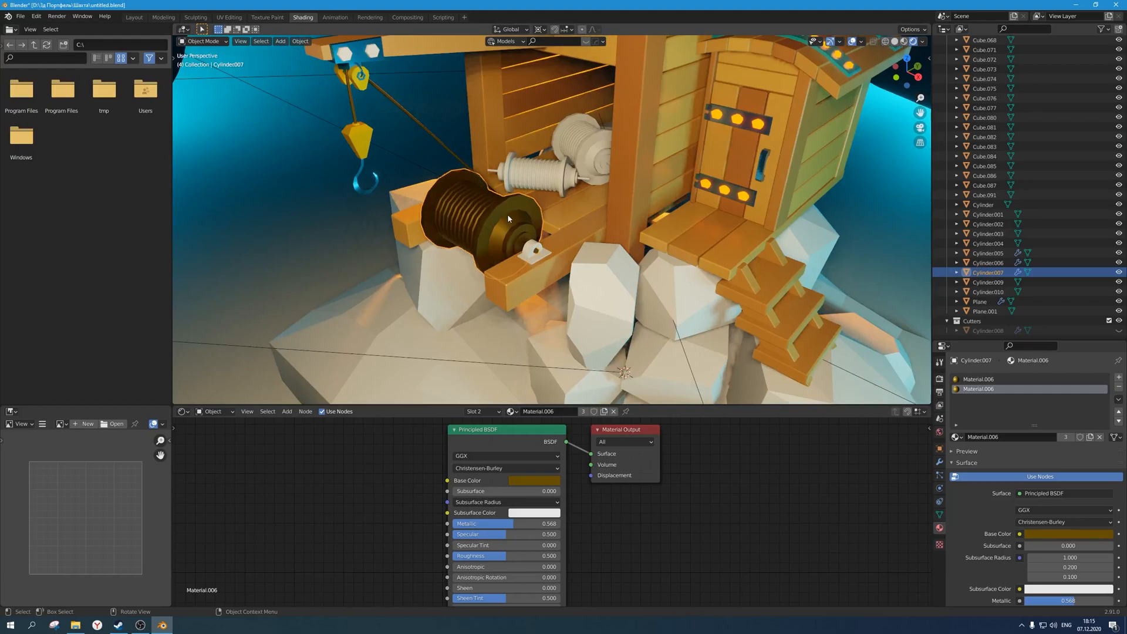
Set Material.006's base colour value to 0.432, metallic to 0.340 and roughness to 0.595, and save the file.
{"action": "left_click", "coordinate": [537, 481]}
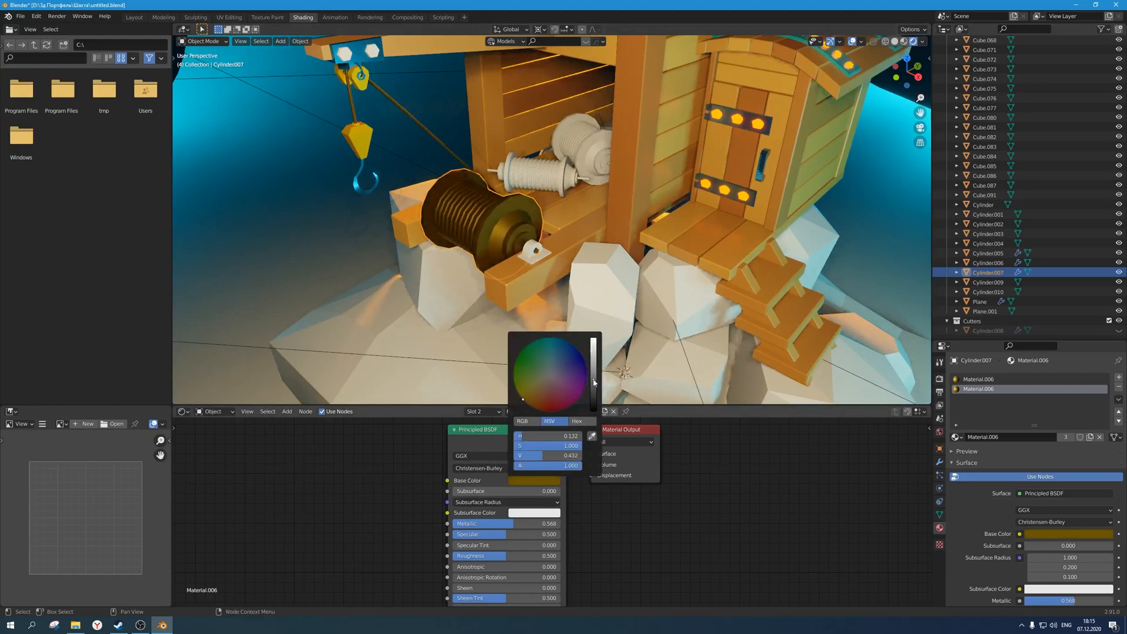
{"action": "left_click_drag", "start_coordinate": [498, 557], "coordinate": [488, 524]}
{"action": "scroll", "coordinate": [531, 322], "scroll_direction": "down", "scroll_amount": 2}
{"action": "middle_click_drag", "start_coordinate": [531, 321], "coordinate": [561, 346]}
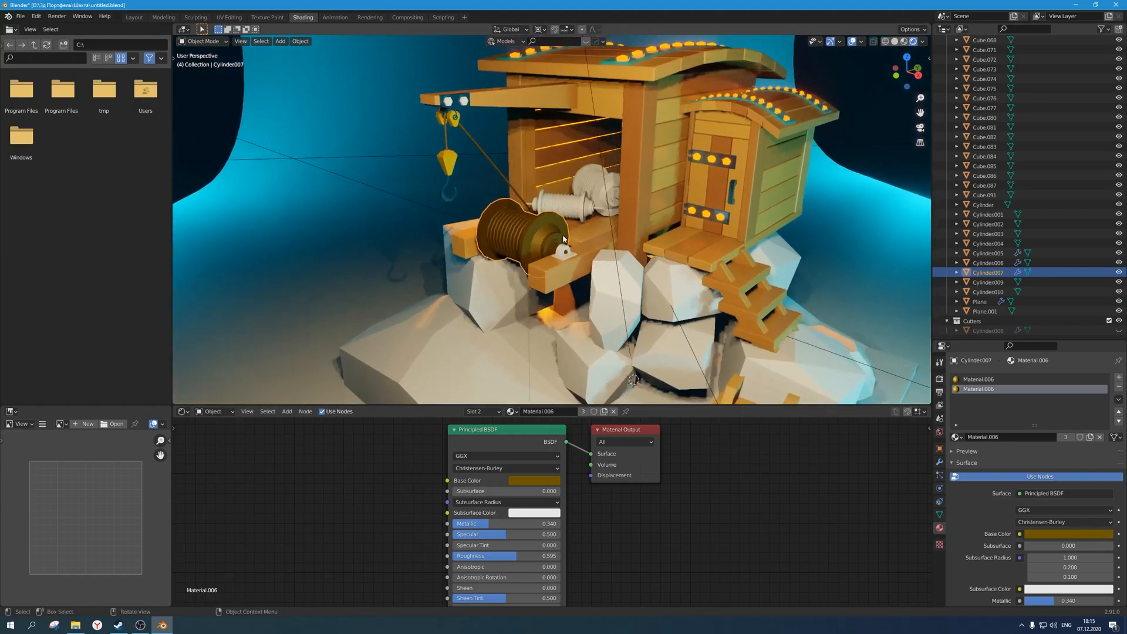
{"action": "scroll", "coordinate": [558, 225], "scroll_direction": "up", "scroll_amount": 3}
{"action": "key", "text": "ctrl+s"}
{"action": "middle_click_drag", "start_coordinate": [558, 224], "coordinate": [527, 358]}
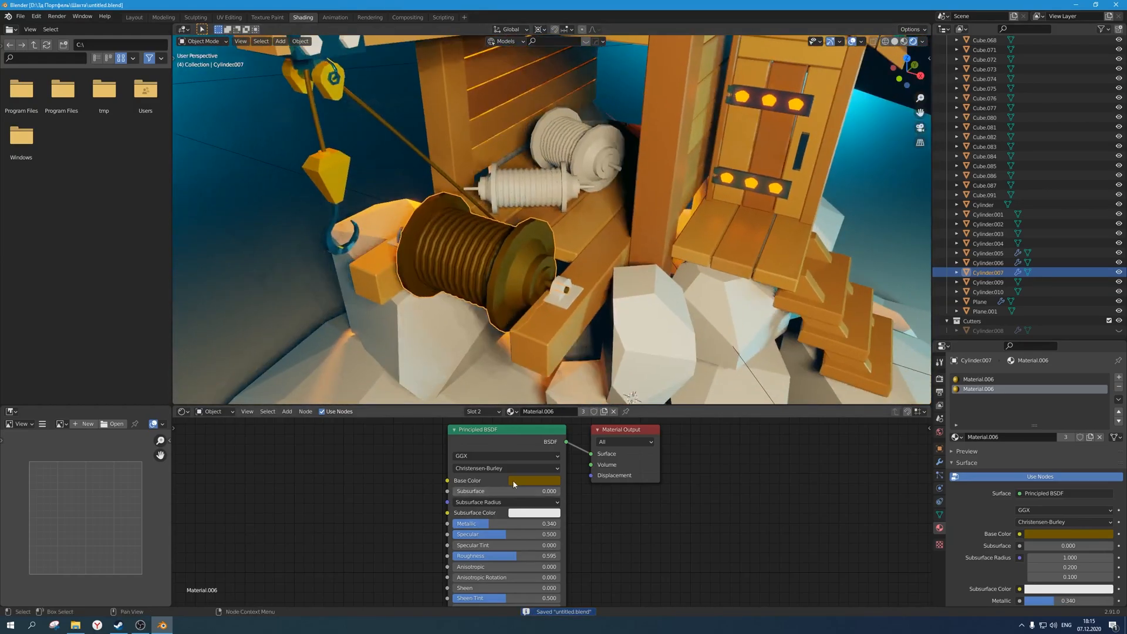
Make the drum windings' material in the first slot an independent copy, brighten its base colour value to 0.657, and save the file.
{"action": "left_click", "coordinate": [969, 380]}
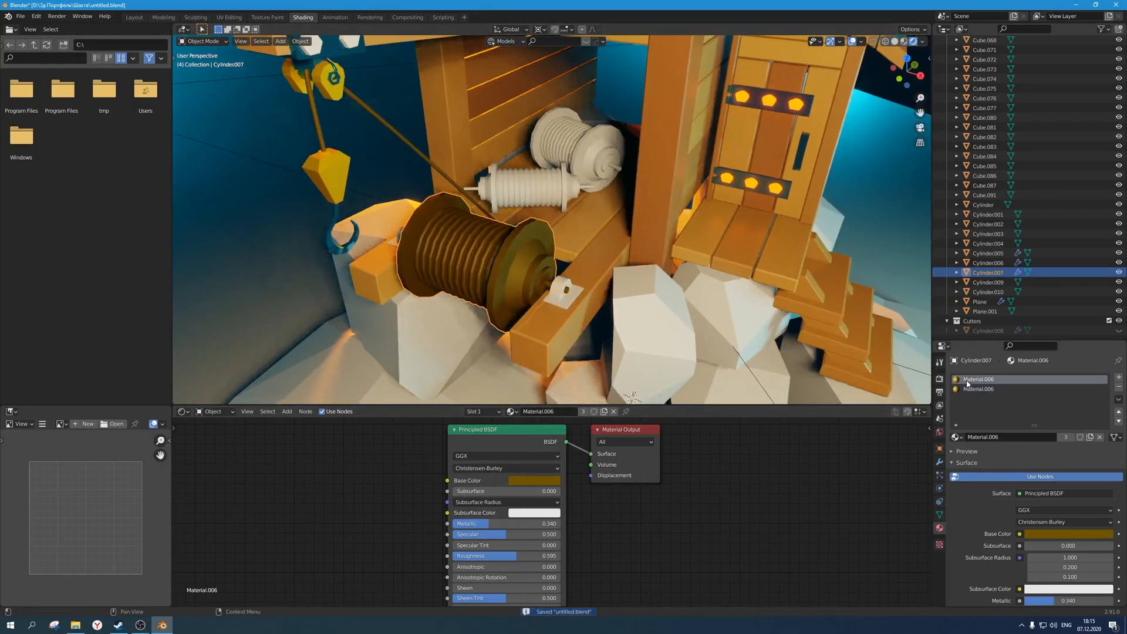
{"action": "left_click", "coordinate": [583, 416]}
{"action": "left_click", "coordinate": [546, 480]}
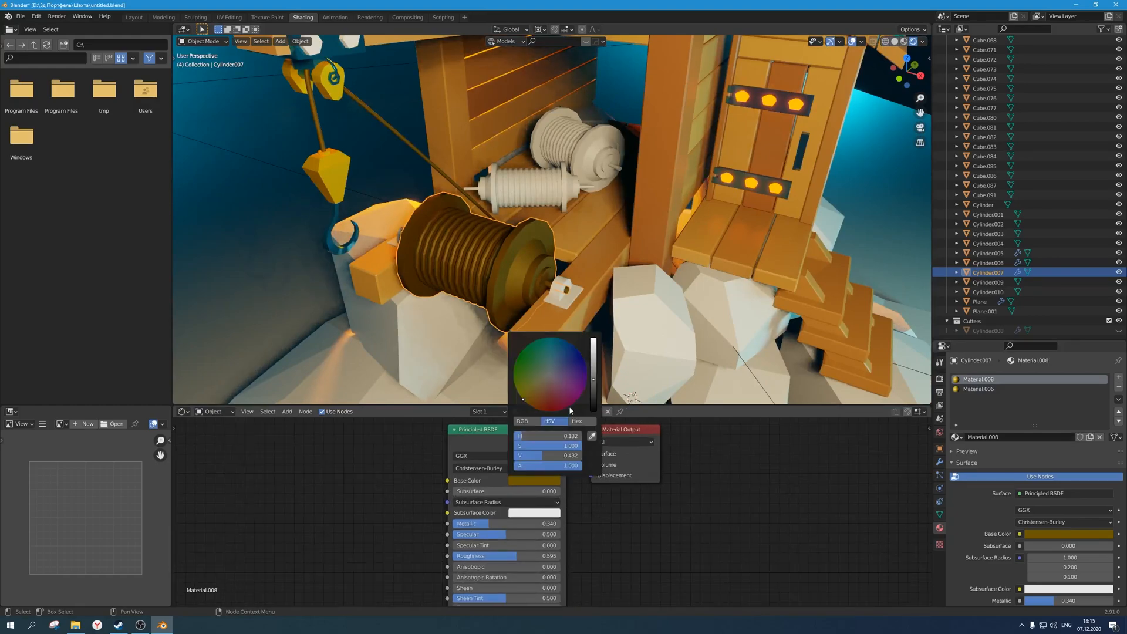
{"action": "left_click_drag", "start_coordinate": [593, 379], "coordinate": [594, 362]}
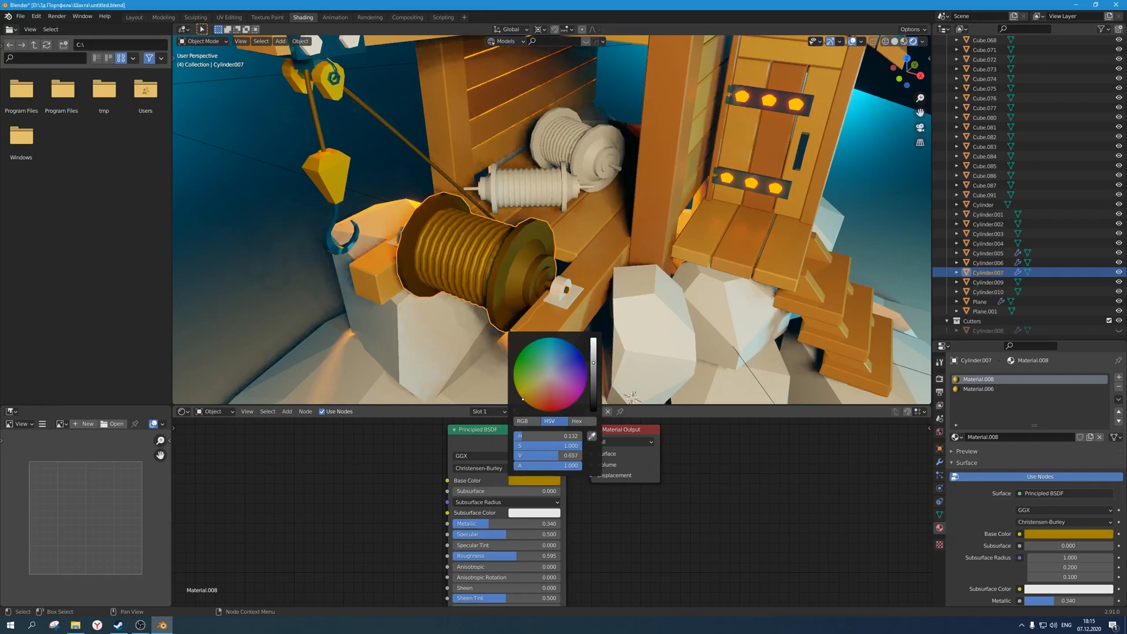
{"action": "scroll", "coordinate": [561, 267], "scroll_direction": "down", "scroll_amount": 3}
{"action": "middle_click_drag", "start_coordinate": [561, 267], "coordinate": [517, 247]}
{"action": "key", "text": "ctrl+s"}
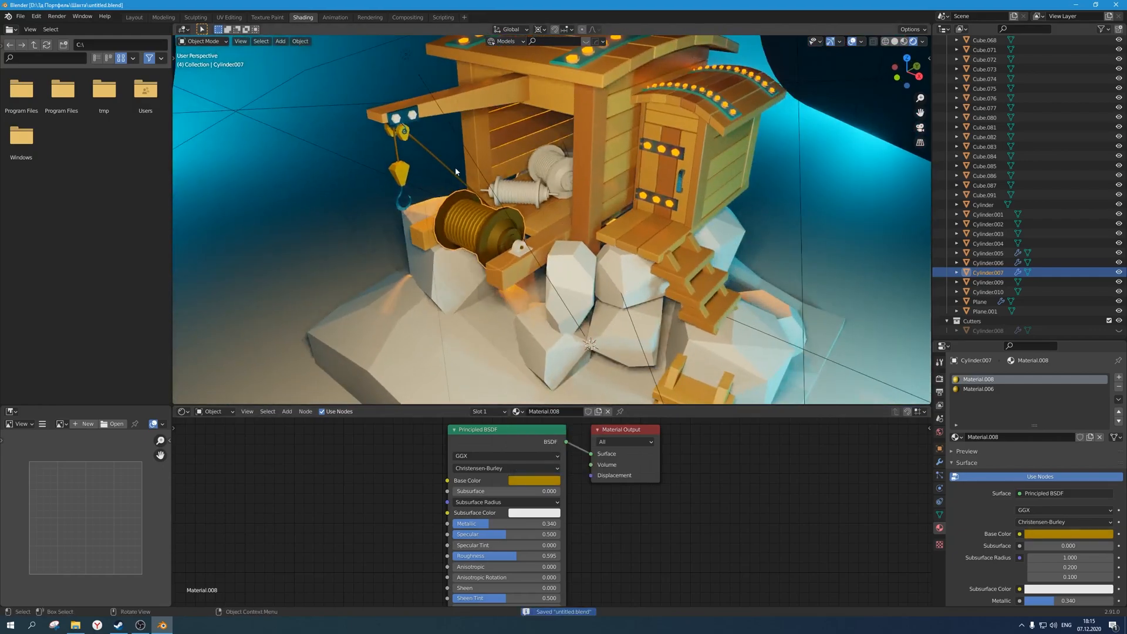
Assign the drum windings' lighter gold Material.008 to the crane rope and save the file.
{"action": "left_click", "coordinate": [446, 170]}
{"action": "scroll", "coordinate": [446, 170], "scroll_direction": "up", "scroll_amount": 4}
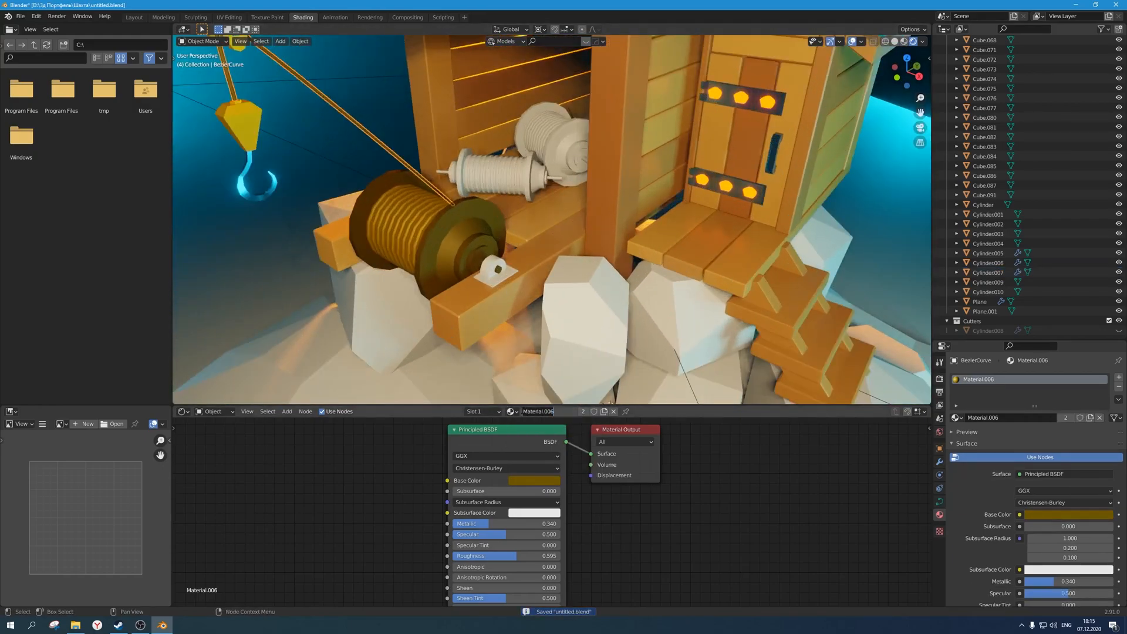
{"action": "left_click", "coordinate": [513, 414]}
{"action": "left_click", "coordinate": [534, 498]}
{"action": "scroll", "coordinate": [405, 227], "scroll_direction": "down", "scroll_amount": 3}
{"action": "middle_click_drag", "start_coordinate": [405, 228], "coordinate": [373, 221]}
{"action": "left_click", "coordinate": [366, 228]}
{"action": "scroll", "coordinate": [366, 228], "scroll_direction": "down", "scroll_amount": 3}
{"action": "key", "text": "ctrl+s"}
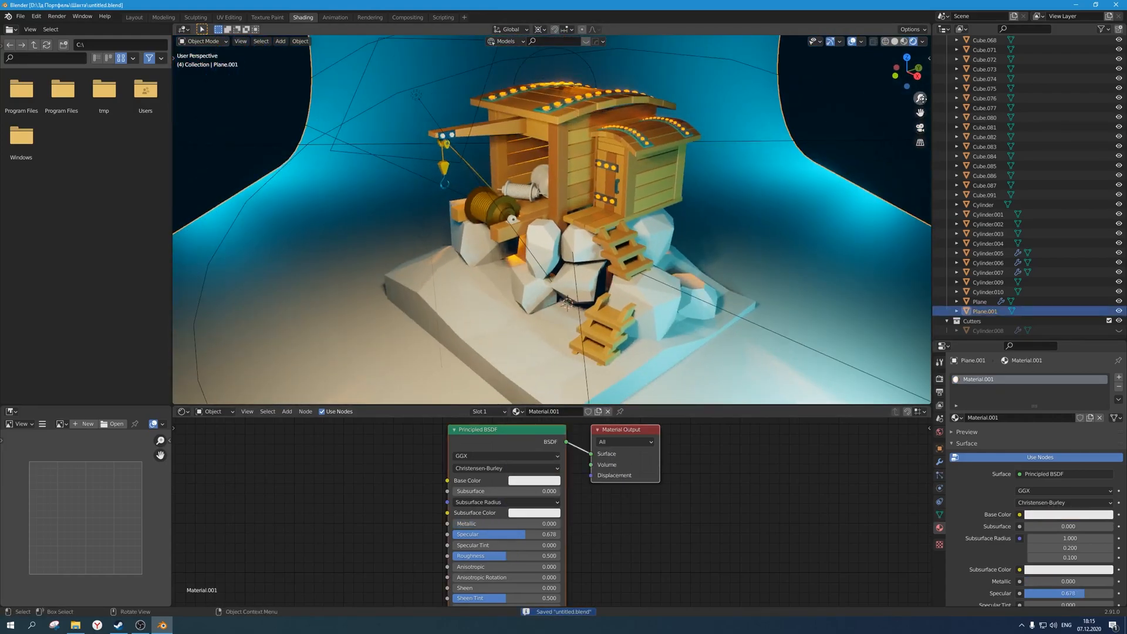
Deselect the backdrop and return to the camera view of the scene.
{"action": "left_click", "coordinate": [837, 111]}
{"action": "scroll", "coordinate": [730, 185], "scroll_direction": "up", "scroll_amount": 2}
{"action": "middle_click_drag", "start_coordinate": [730, 185], "coordinate": [727, 174]}
{"action": "key", "text": "KP_0"}
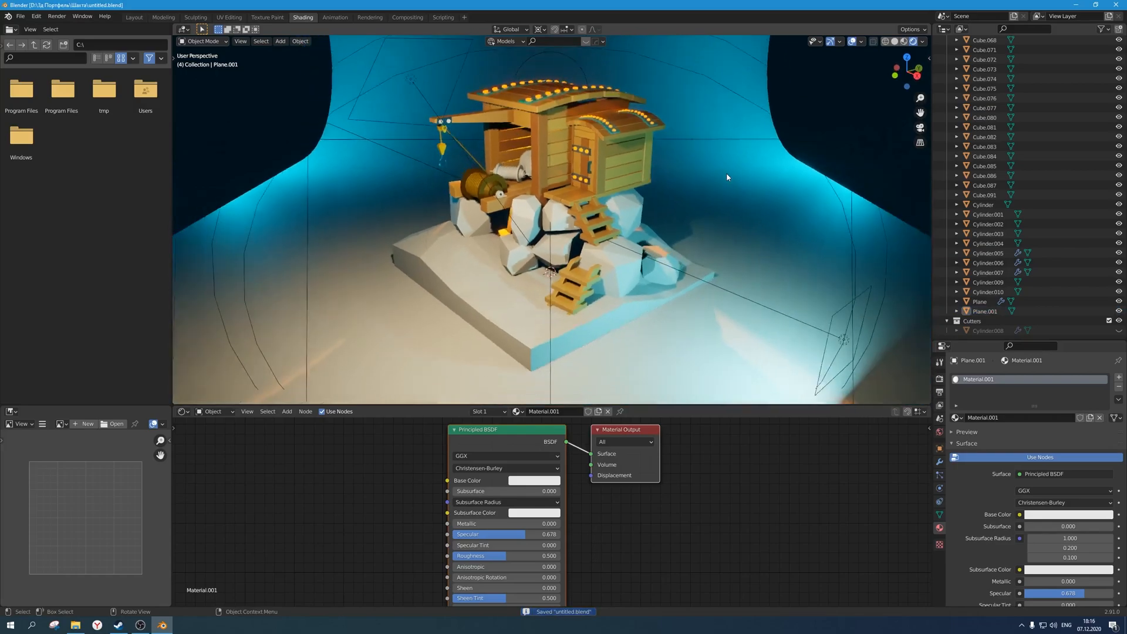
Delete the two old white drums lying inside the open bay of the mine house.
{"action": "scroll", "coordinate": [727, 174], "scroll_direction": "down", "scroll_amount": 5}
{"action": "middle_click_drag", "start_coordinate": [582, 207], "coordinate": [556, 184], "text": "shift"}
{"action": "scroll", "coordinate": [530, 192], "scroll_direction": "up", "scroll_amount": 2}
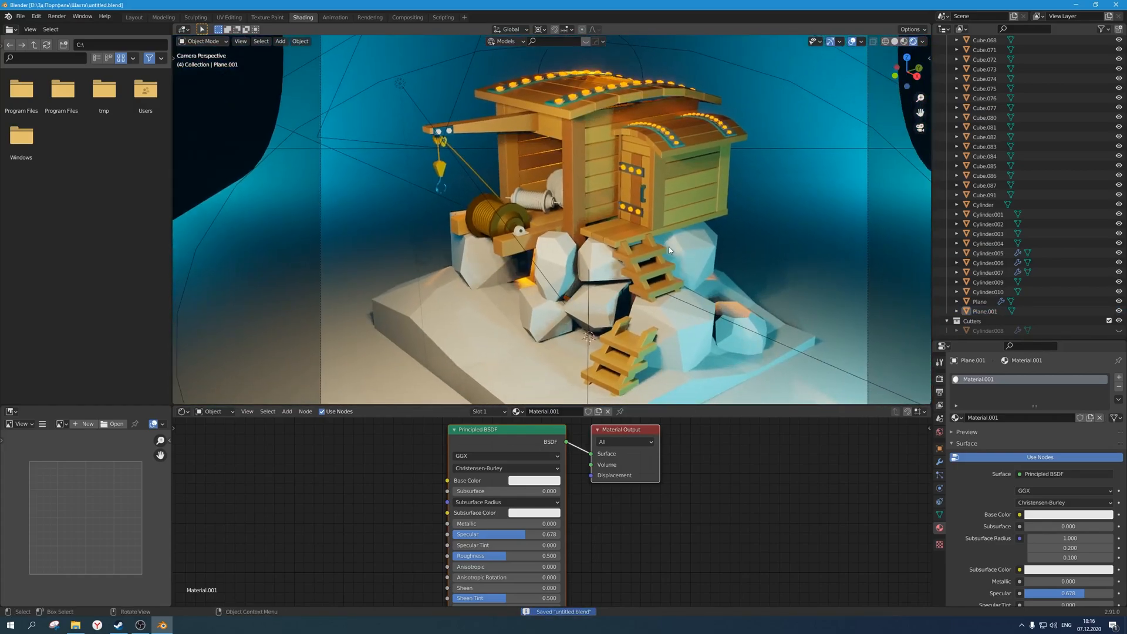
{"action": "left_click", "coordinate": [531, 193]}
{"action": "scroll", "coordinate": [534, 235], "scroll_direction": "up", "scroll_amount": 4}
{"action": "left_click", "coordinate": [551, 192], "text": "shift"}
{"action": "key", "text": "x"}
{"action": "left_click", "coordinate": [556, 184]}
Duplicate the golden winch drum and place the copy inside the open bay, moving it only horizontally.
{"action": "left_click", "coordinate": [509, 233]}
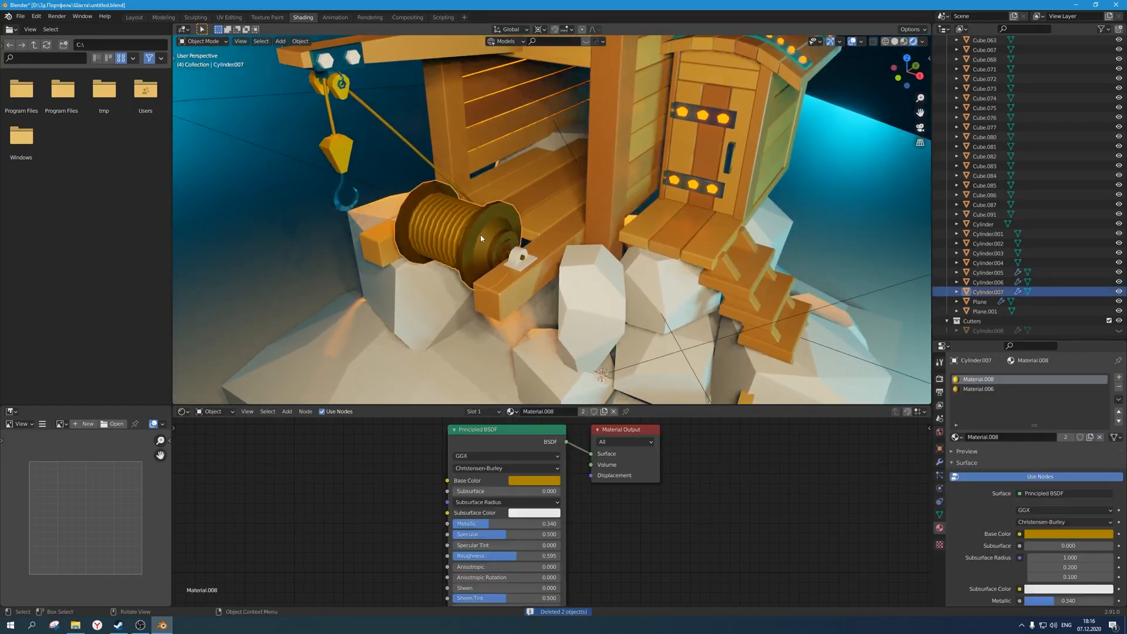
{"action": "key", "text": "shift+d"}
{"action": "key", "text": "shift+z"}
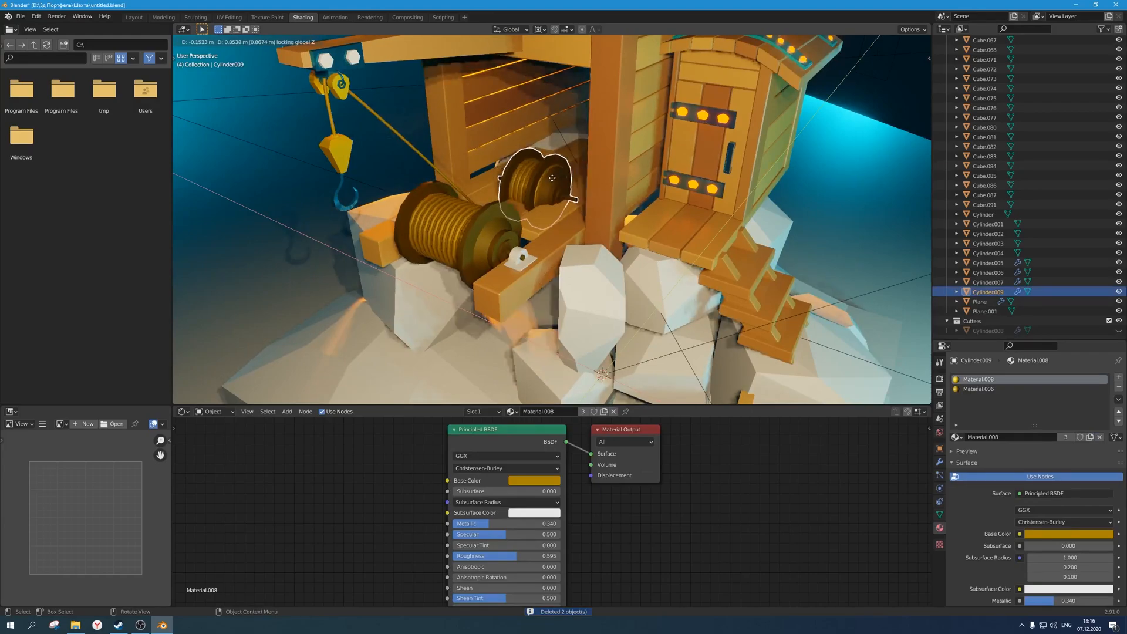
{"action": "left_click", "coordinate": [539, 180]}
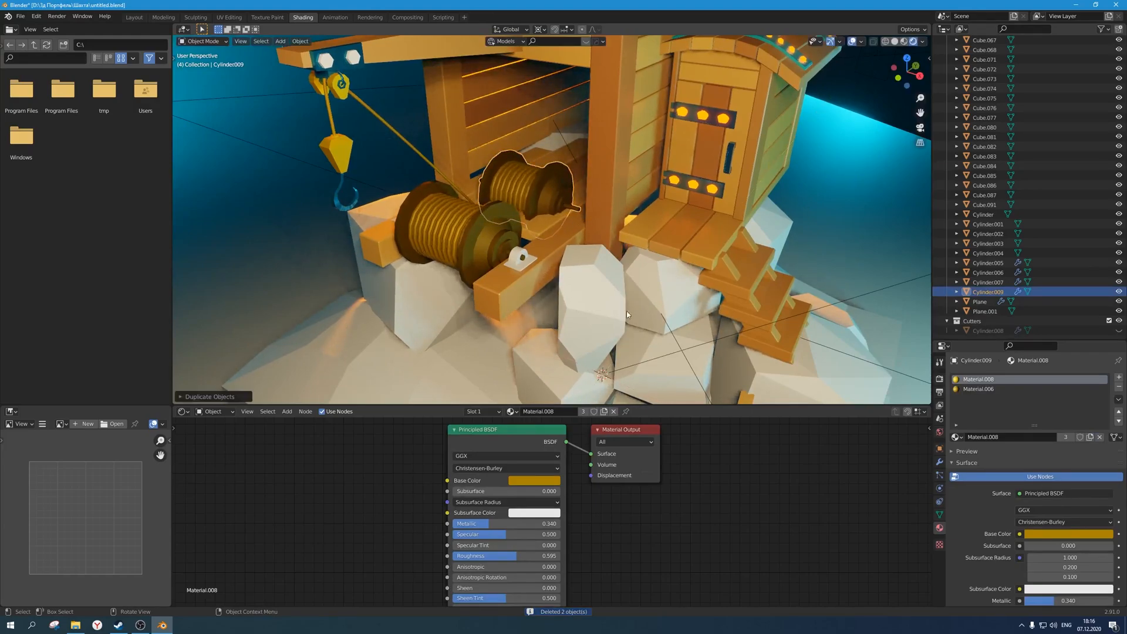
Apply the Mirror modifier on the copied drum and change the transform pivot point for scaling it.
{"action": "left_click", "coordinate": [940, 462]}
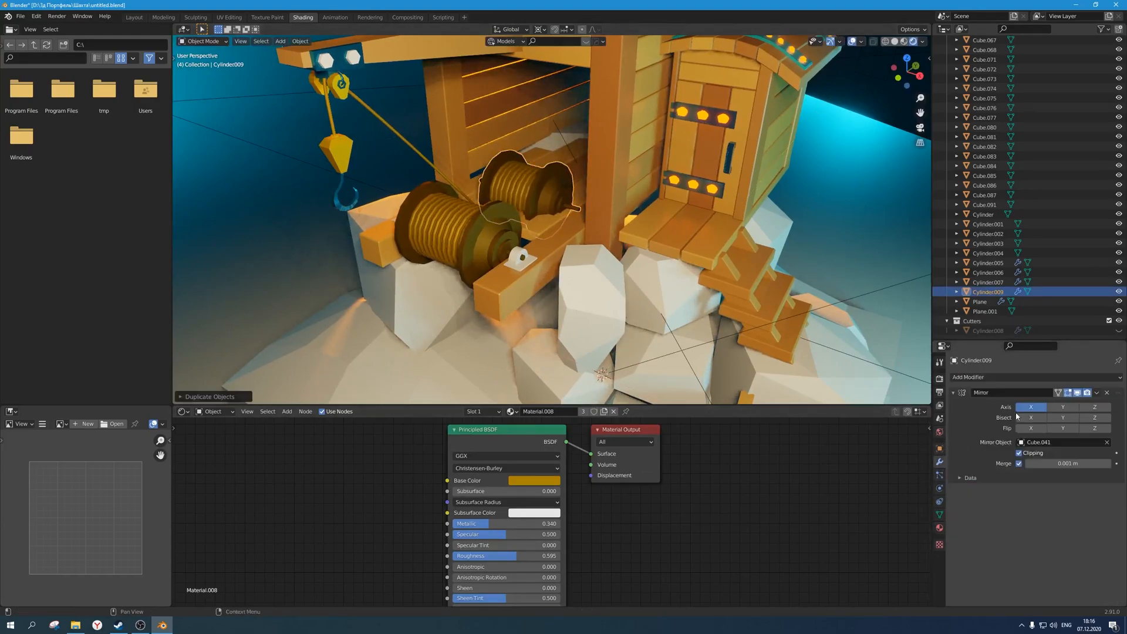
{"action": "left_click", "coordinate": [1080, 405]}
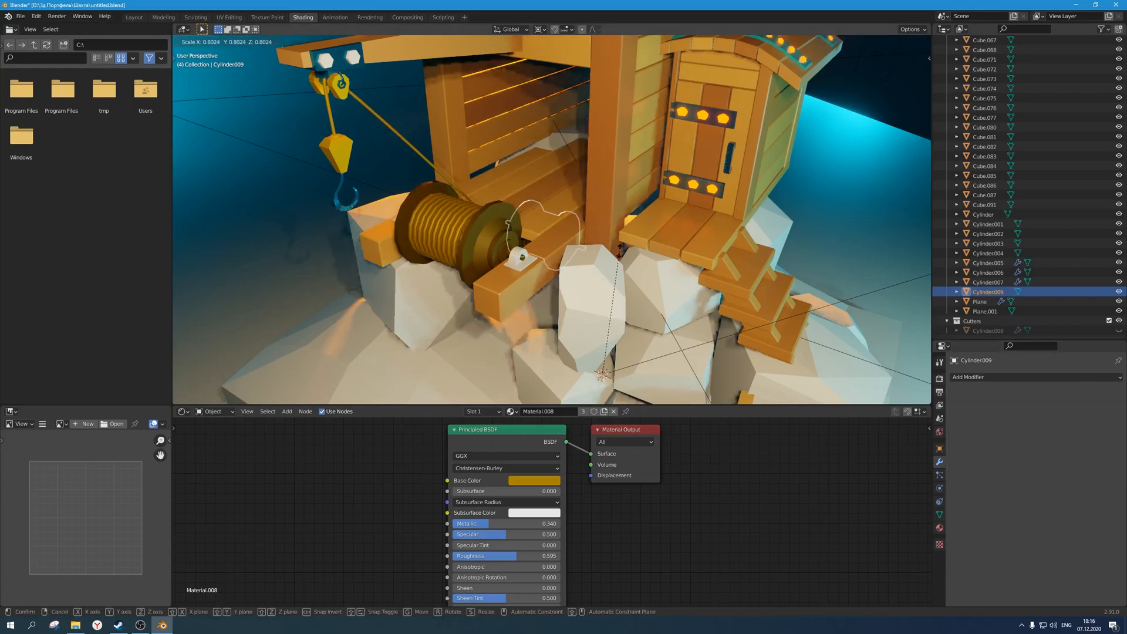
{"action": "key", "text": "period"}
{"action": "left_click", "coordinate": [549, 263]}
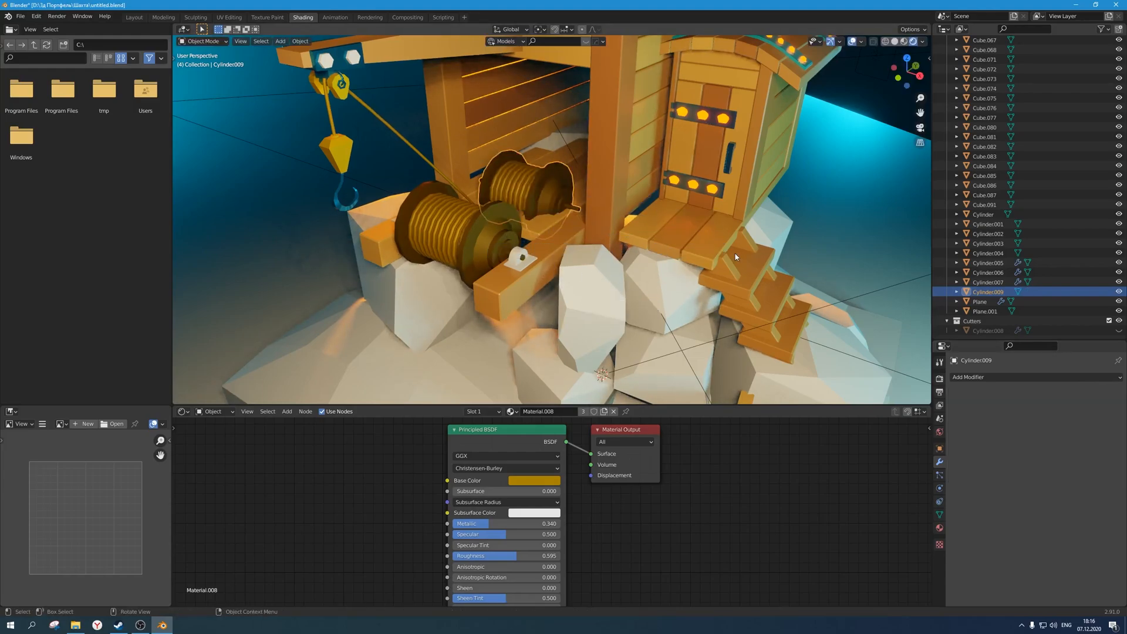
Scale down the copied drum, adjust its height along Z, and rotate it around the Z axis.
{"action": "key", "text": "s"}
{"action": "left_click", "coordinate": [611, 253]}
{"action": "key", "text": "g"}
{"action": "key", "text": "z"}
{"action": "left_click", "coordinate": [640, 242]}
{"action": "key", "text": "r"}
{"action": "key", "text": "z"}
{"action": "left_click", "coordinate": [652, 203]}
Fine-tune the copied drum's height along Z from the front view, checking it in see-through solid shading.
{"action": "key", "text": "KP_1"}
{"action": "key", "text": "KP_Decimal"}
{"action": "key", "text": "g"}
{"action": "key", "text": "z"}
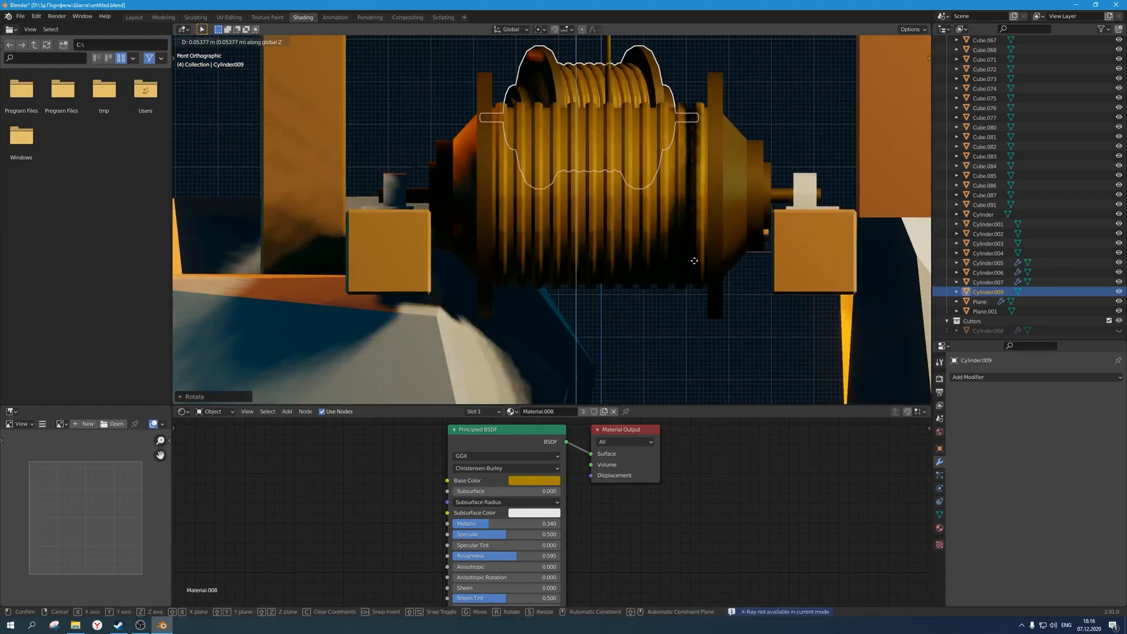
{"action": "left_click", "coordinate": [700, 267]}
{"action": "left_click", "coordinate": [895, 41]}
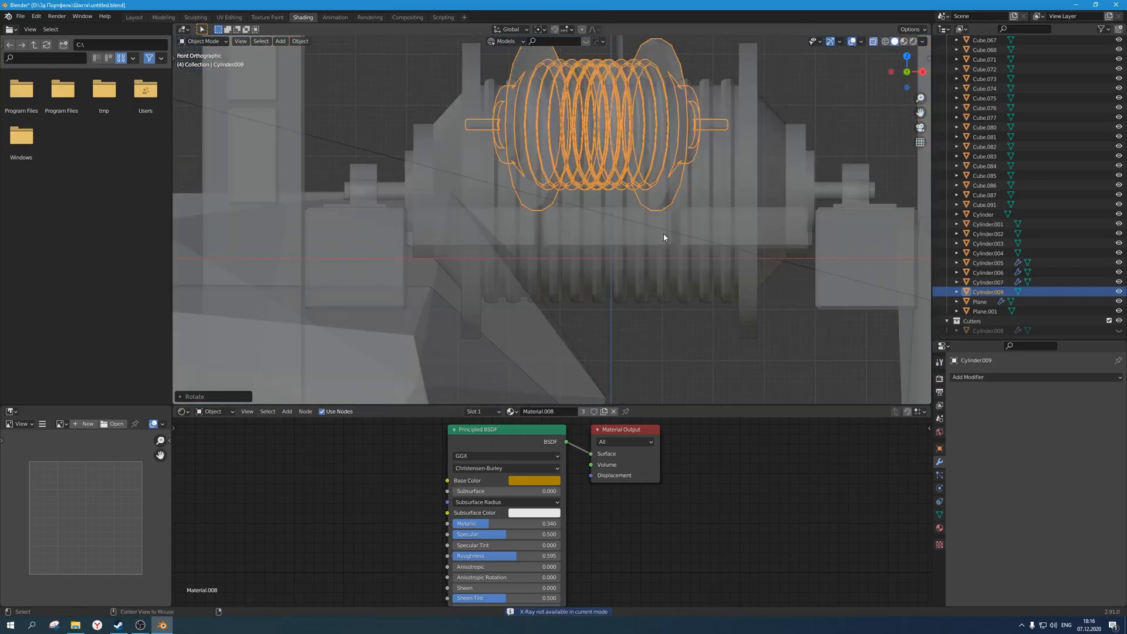
{"action": "key", "text": "g"}
{"action": "key", "text": "z"}
{"action": "left_click", "coordinate": [664, 234]}
Restore rendered shading, rotate the small drum around Z, stretch it along its local X axis, and return to the camera view.
{"action": "mouse_move", "coordinate": [664, 233]}
{"action": "middle_mouse_down"}
{"action": "mouse_move", "coordinate": [597, 234]}
{"action": "mouse_move", "coordinate": [636, 179]}
{"action": "middle_mouse_up"}
{"action": "key", "text": "alt+z"}
{"action": "scroll", "coordinate": [597, 234], "scroll_direction": "down", "scroll_amount": 5}
{"action": "left_click", "coordinate": [913, 41]}
{"action": "key", "text": "r"}
{"action": "key", "text": "z"}
{"action": "left_click", "coordinate": [671, 186]}
{"action": "key", "text": "s"}
{"action": "key", "text": "z"}
{"action": "key", "text": "z"}
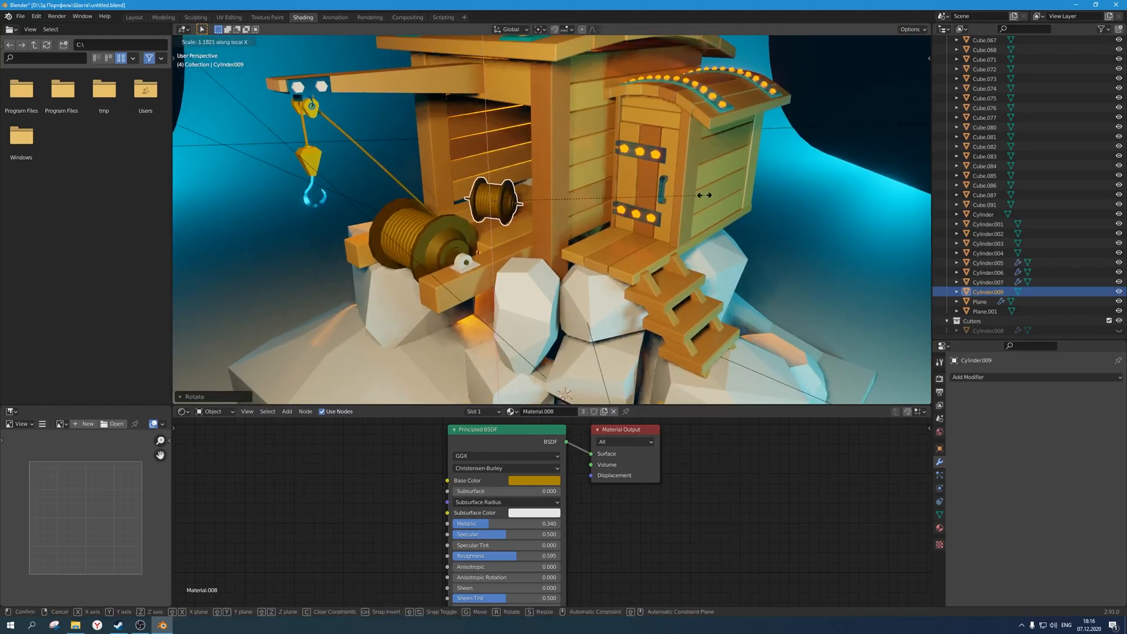
{"action": "left_click", "coordinate": [818, 240]}
{"action": "key", "text": "KP_0"}
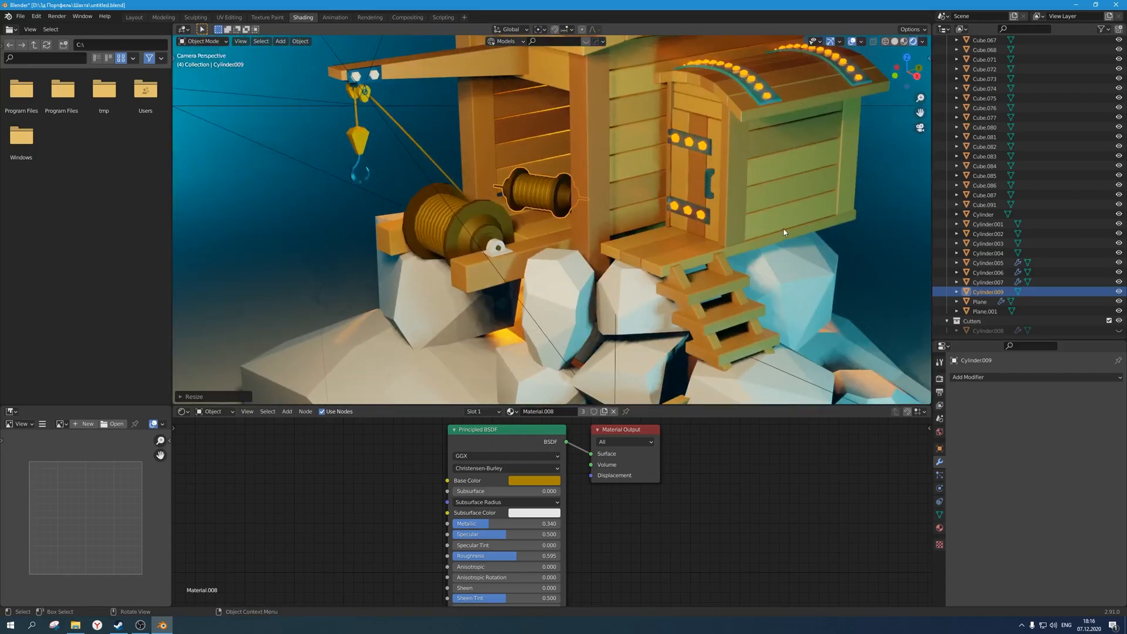
Duplicate the small drum, place the copy beside it partly behind the post, and adjust its rotation and scale.
{"action": "key", "text": "shift+d"}
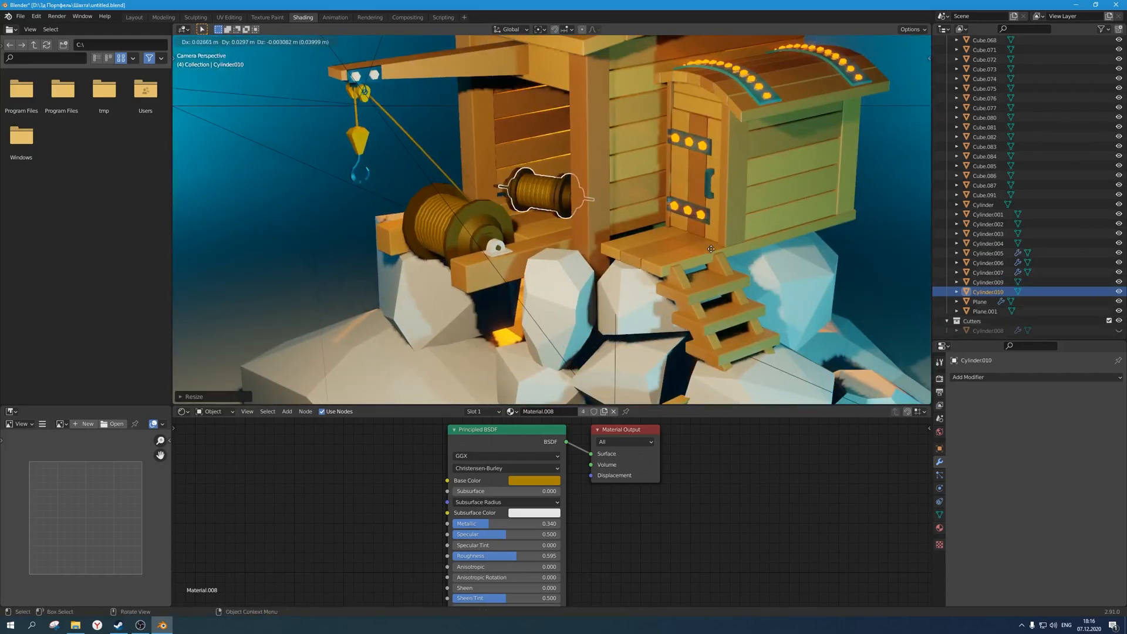
{"action": "left_click", "coordinate": [749, 241]}
{"action": "key", "text": "r"}
{"action": "left_click", "coordinate": [640, 275]}
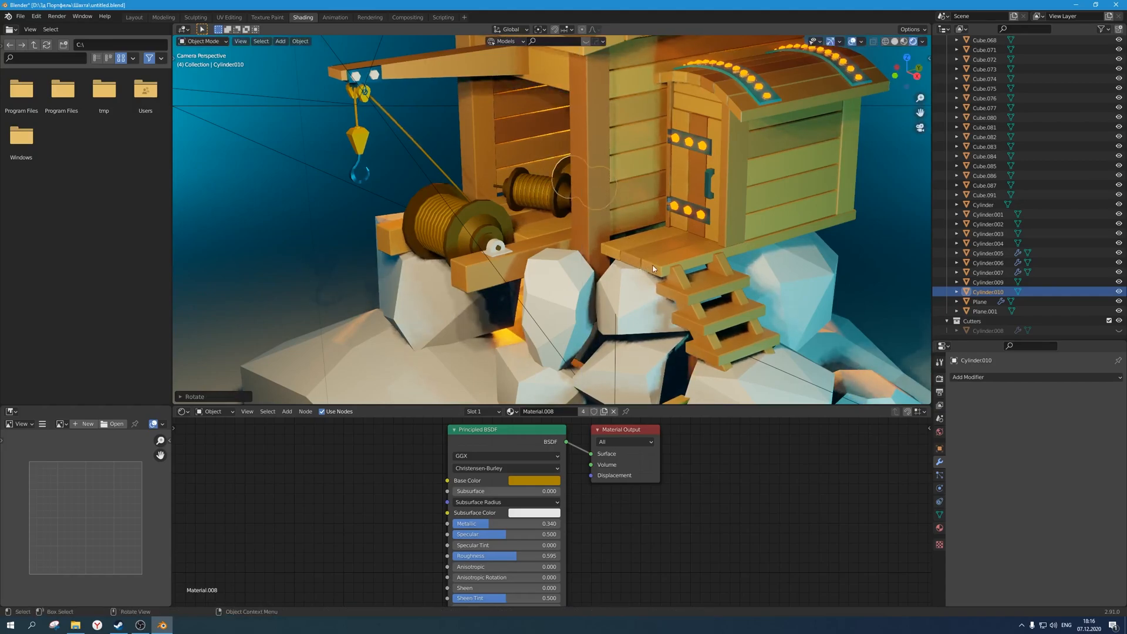
{"action": "key", "text": "g"}
{"action": "left_click", "coordinate": [641, 276]}
{"action": "key", "text": "s"}
{"action": "left_click", "coordinate": [691, 274]}
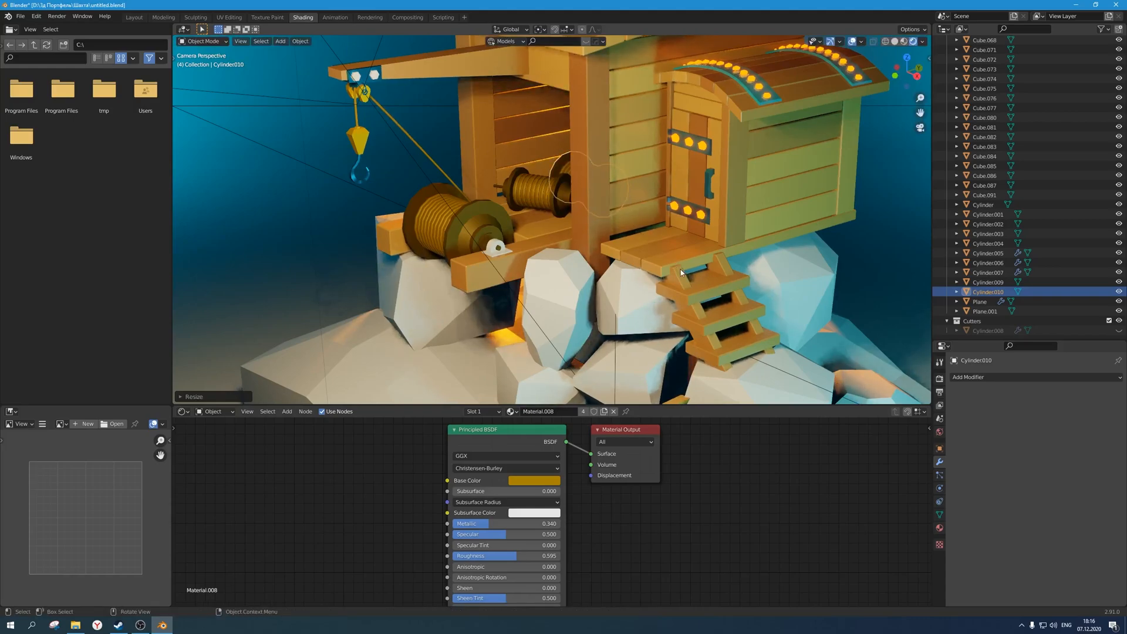
Adjust the second small drum's height along Z in the front view, return to the camera view, and save the file.
{"action": "key", "text": "KP_1"}
{"action": "key", "text": "KP_Decimal"}
{"action": "scroll", "coordinate": [681, 270], "scroll_direction": "up", "scroll_amount": 2}
{"action": "key", "text": "g"}
{"action": "key", "text": "z"}
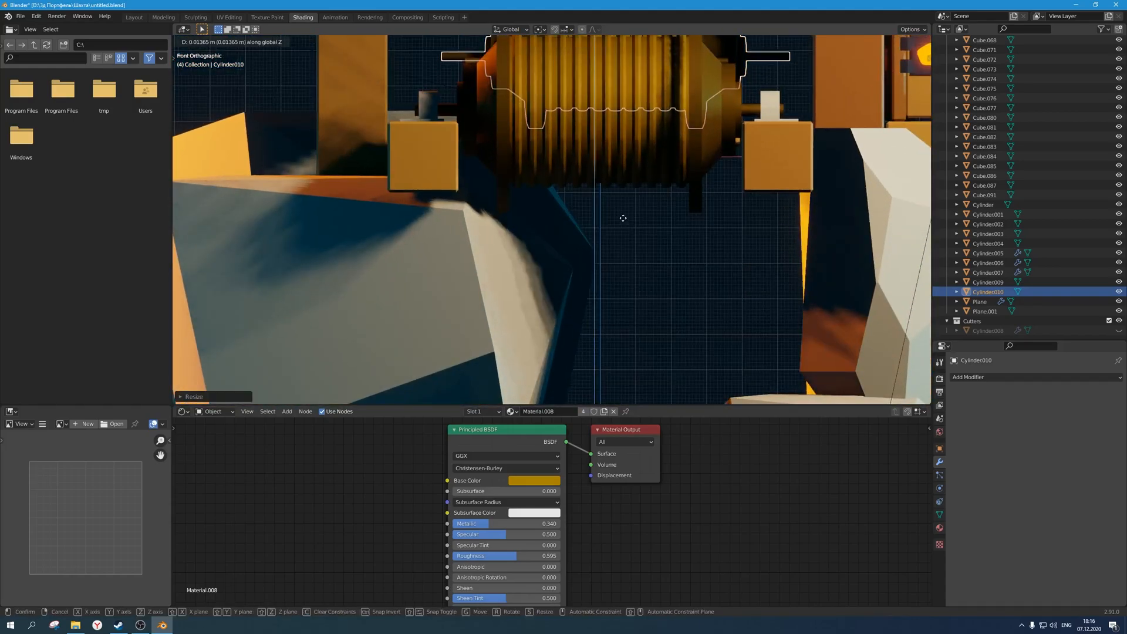
{"action": "left_click", "coordinate": [624, 214]}
{"action": "scroll", "coordinate": [637, 215], "scroll_direction": "down", "scroll_amount": 5}
{"action": "middle_click_drag", "start_coordinate": [637, 213], "coordinate": [585, 234]}
{"action": "left_click", "coordinate": [651, 194]}
{"action": "scroll", "coordinate": [604, 210], "scroll_direction": "down", "scroll_amount": 7}
{"action": "key", "text": "KP_0"}
{"action": "scroll", "coordinate": [604, 210], "scroll_direction": "down", "scroll_amount": 3}
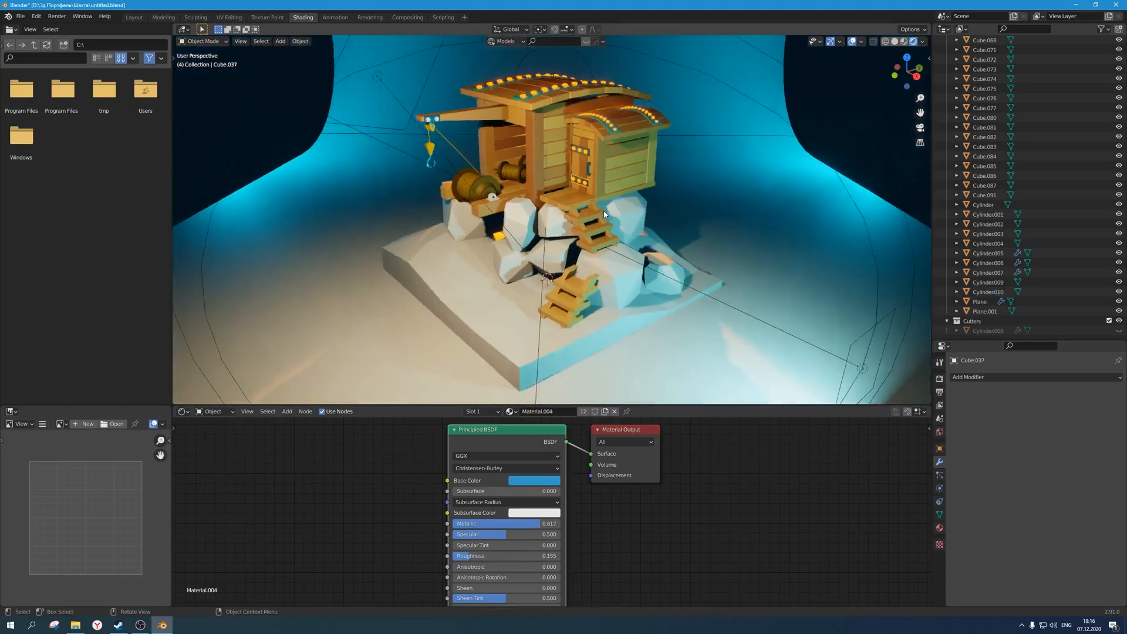
{"action": "scroll", "coordinate": [650, 262], "scroll_direction": "up", "scroll_amount": 4}
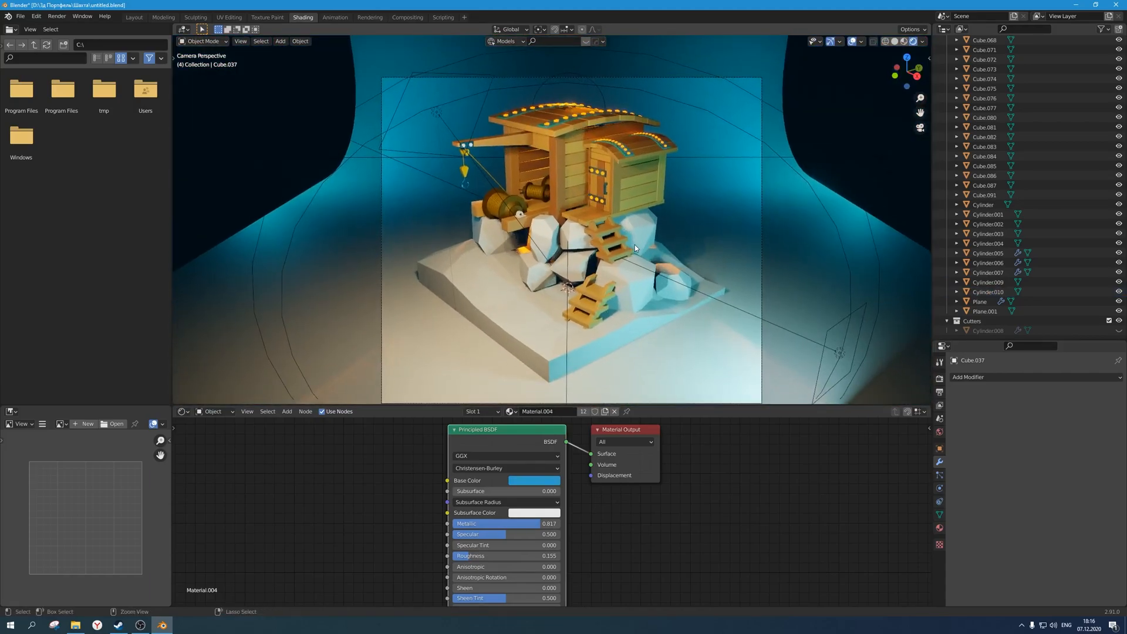
{"action": "key", "text": "ctrl+s"}
Assign Material.006 to one front bolt on the crane arm's plate and link that material to the other front bolt.
{"action": "scroll", "coordinate": [632, 226], "scroll_direction": "up", "scroll_amount": 2}
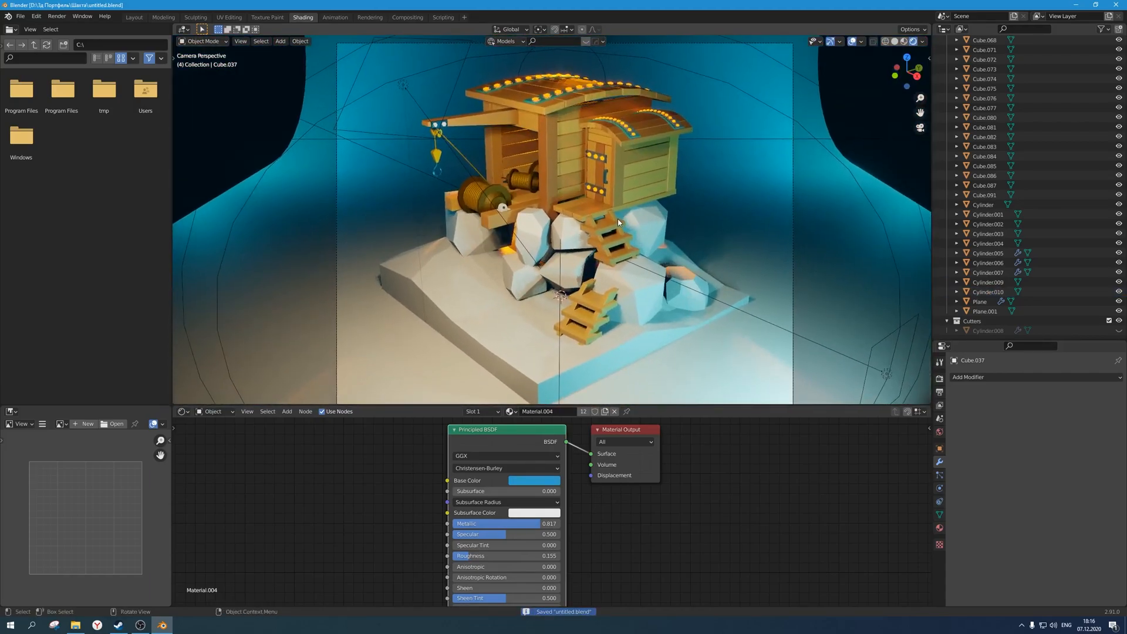
{"action": "middle_click_drag", "start_coordinate": [417, 79], "coordinate": [510, 190], "text": "shift"}
{"action": "scroll", "coordinate": [509, 190], "scroll_direction": "up", "scroll_amount": 7}
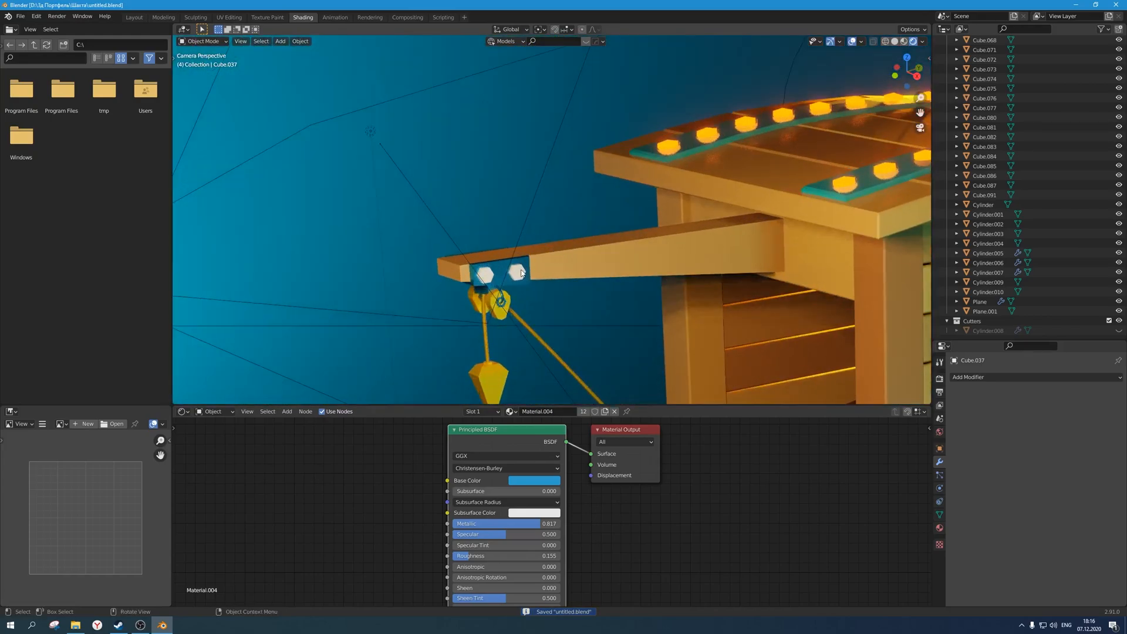
{"action": "left_click", "coordinate": [520, 273]}
{"action": "middle_click_drag", "start_coordinate": [486, 254], "coordinate": [478, 220], "text": "shift"}
{"action": "left_click", "coordinate": [477, 220]}
{"action": "left_click", "coordinate": [532, 412]}
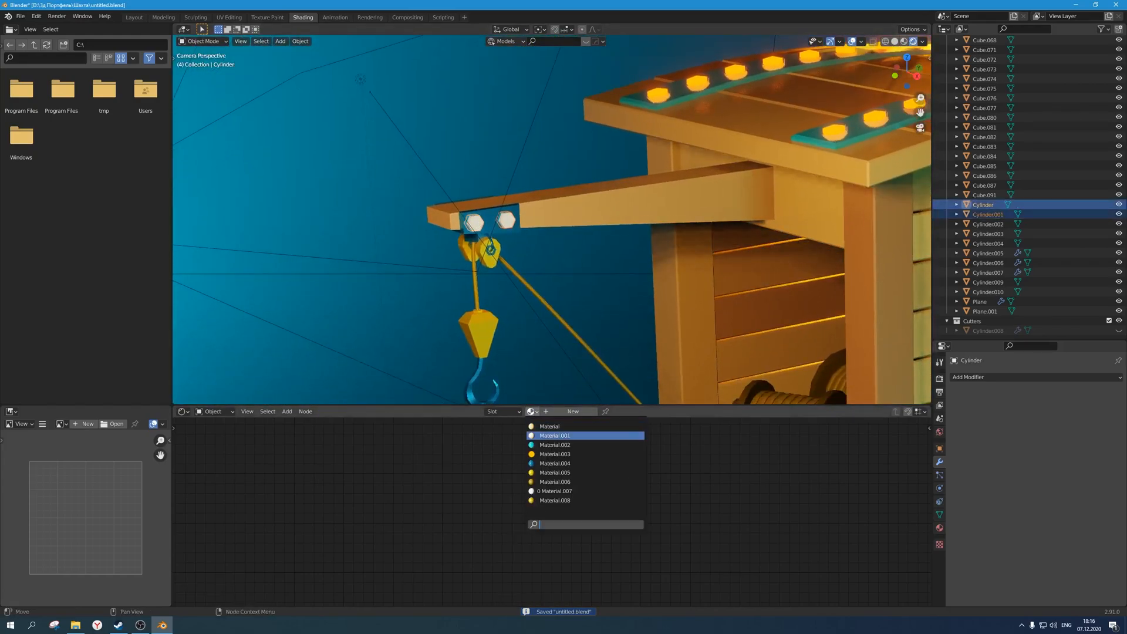
{"action": "left_click", "coordinate": [544, 482]}
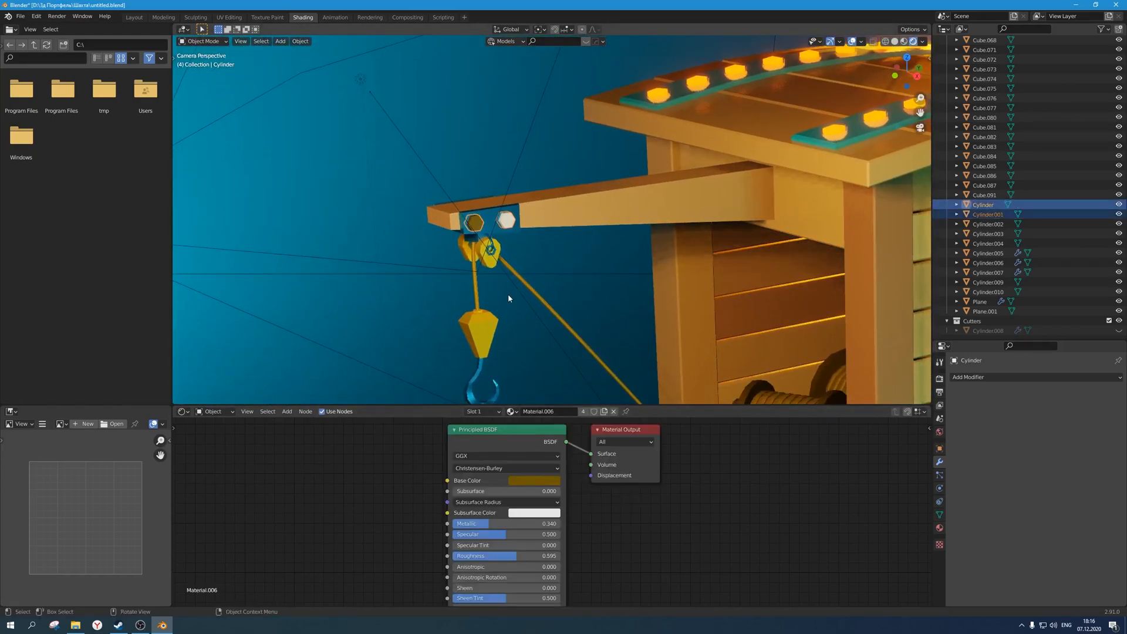
{"action": "key", "text": "ctrl+l"}
{"action": "left_click", "coordinate": [509, 245]}
{"action": "middle_click_drag", "start_coordinate": [510, 245], "coordinate": [650, 115]}
{"action": "scroll", "coordinate": [555, 267], "scroll_direction": "up", "scroll_amount": 6}
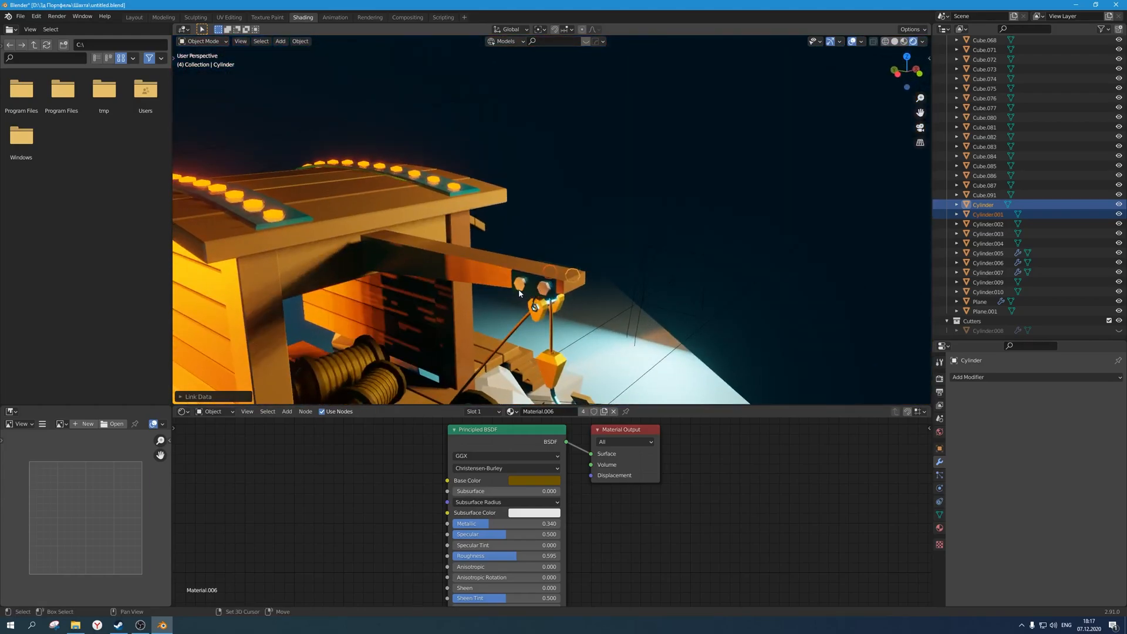
Try to link the front bolts' material to the bolts on the far side of the crane arm.
{"action": "left_click", "coordinate": [542, 290], "text": "shift"}
{"action": "left_click", "coordinate": [549, 305], "text": "shift"}
{"action": "key", "text": "ctrl+l"}
{"action": "left_click", "coordinate": [558, 322]}
{"action": "left_click", "coordinate": [576, 232]}
{"action": "key", "text": "KP_0"}
{"action": "scroll", "coordinate": [578, 227], "scroll_direction": "down", "scroll_amount": 6}
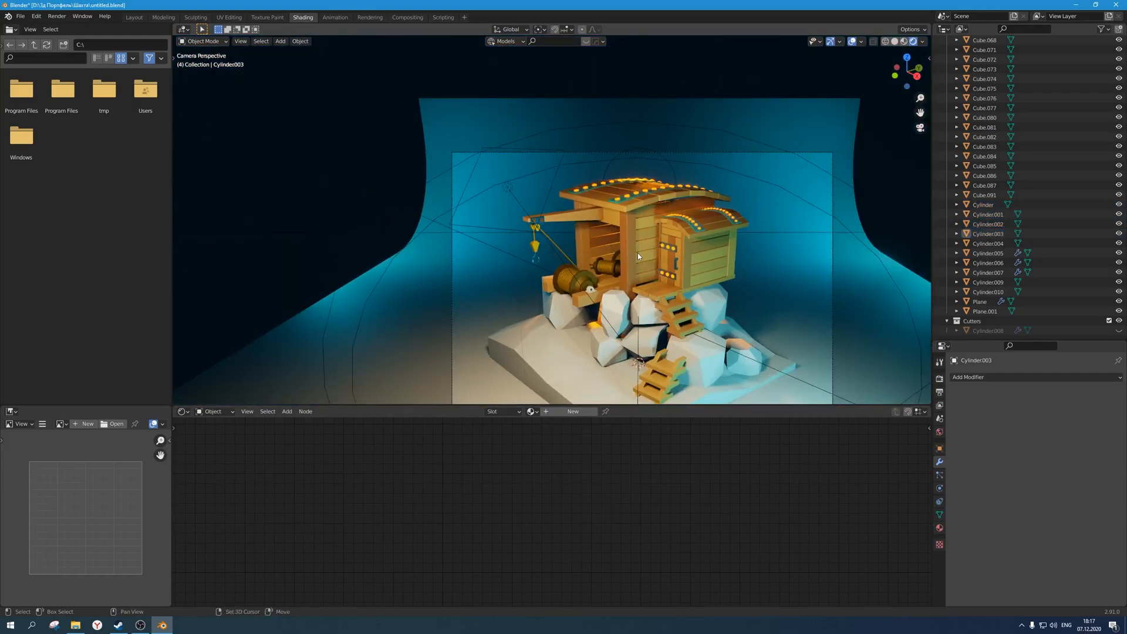
Assign the blue Material.004 to both front bolts on the crane arm's plate and save the file.
{"action": "scroll", "coordinate": [439, 151], "scroll_direction": "up", "scroll_amount": 4}
{"action": "left_click", "coordinate": [434, 149]}
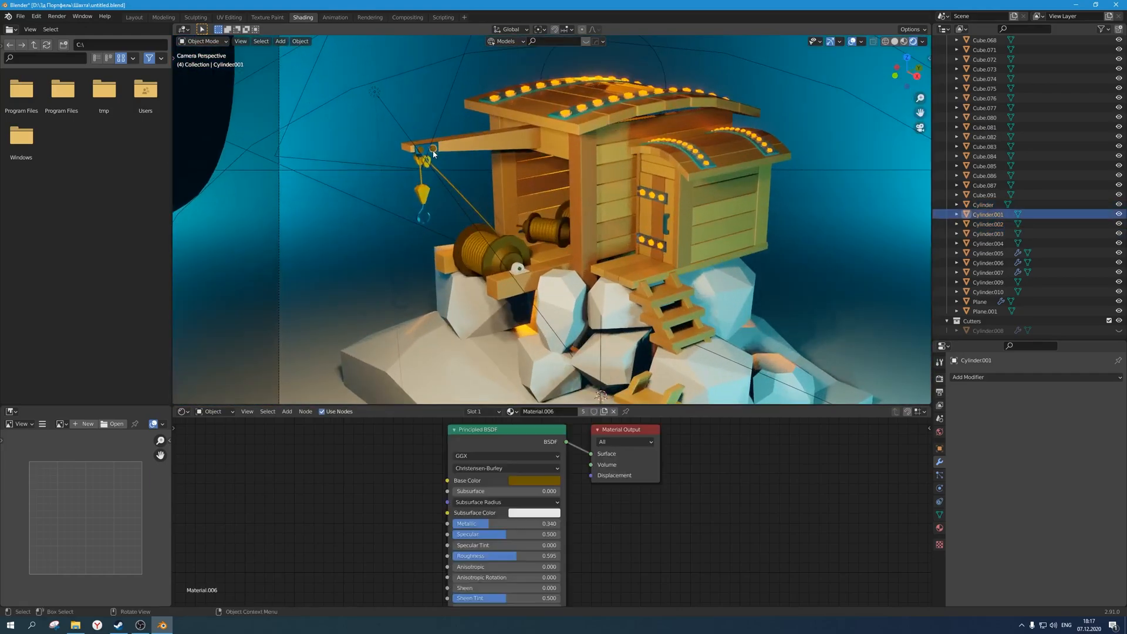
{"action": "scroll", "coordinate": [434, 152], "scroll_direction": "up", "scroll_amount": 3}
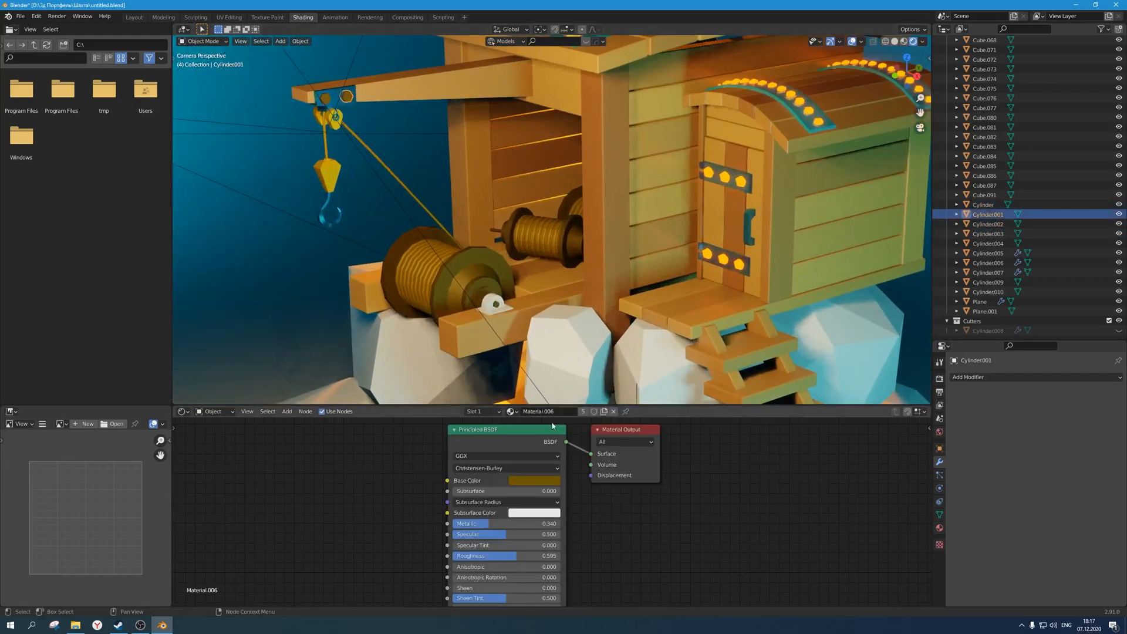
{"action": "left_click", "coordinate": [511, 411]}
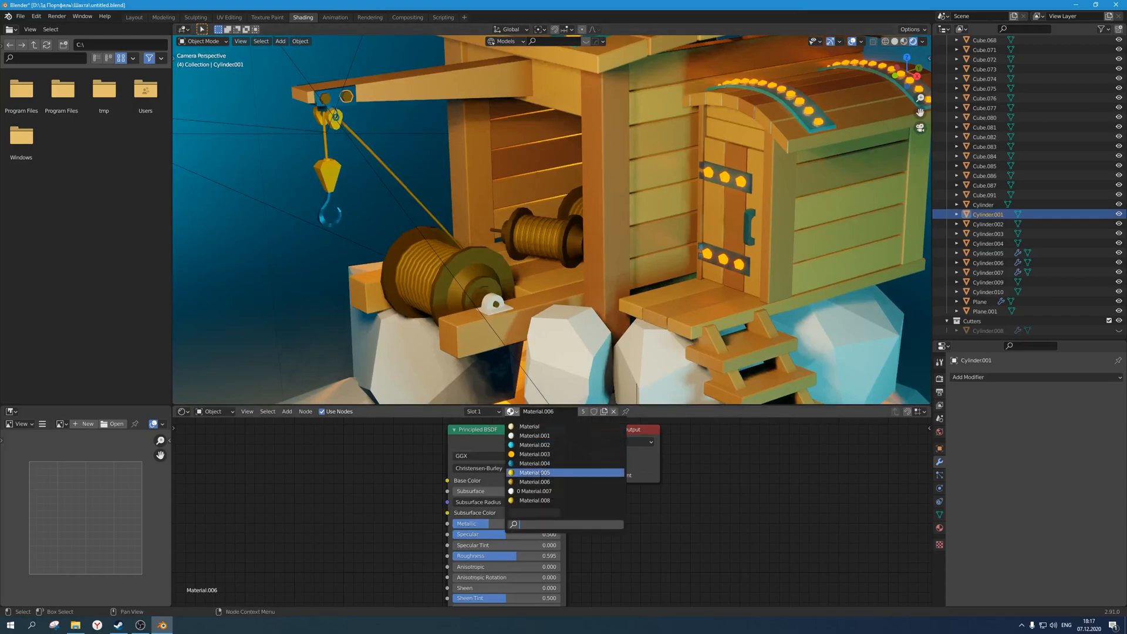
{"action": "left_click", "coordinate": [534, 464]}
{"action": "left_click", "coordinate": [512, 411]}
{"action": "left_click", "coordinate": [534, 463]}
{"action": "scroll", "coordinate": [496, 269], "scroll_direction": "down", "scroll_amount": 5}
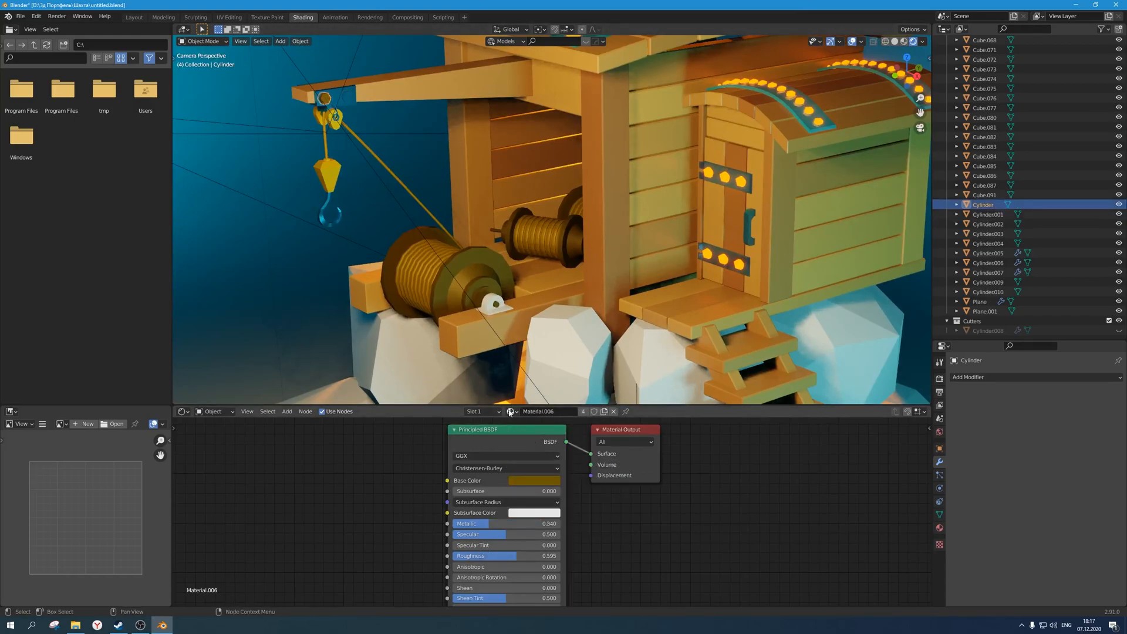
{"action": "left_click", "coordinate": [958, 205]}
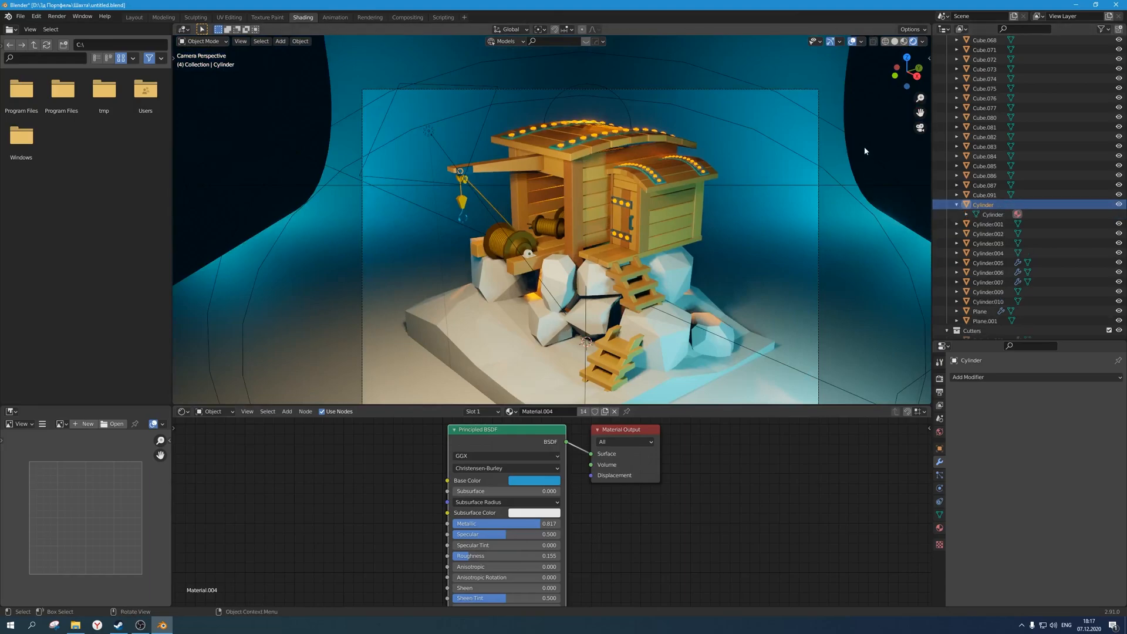
{"action": "left_click", "coordinate": [653, 269]}
{"action": "key", "text": "ctrl+s"}
{"action": "scroll", "coordinate": [606, 259], "scroll_direction": "up", "scroll_amount": 3}
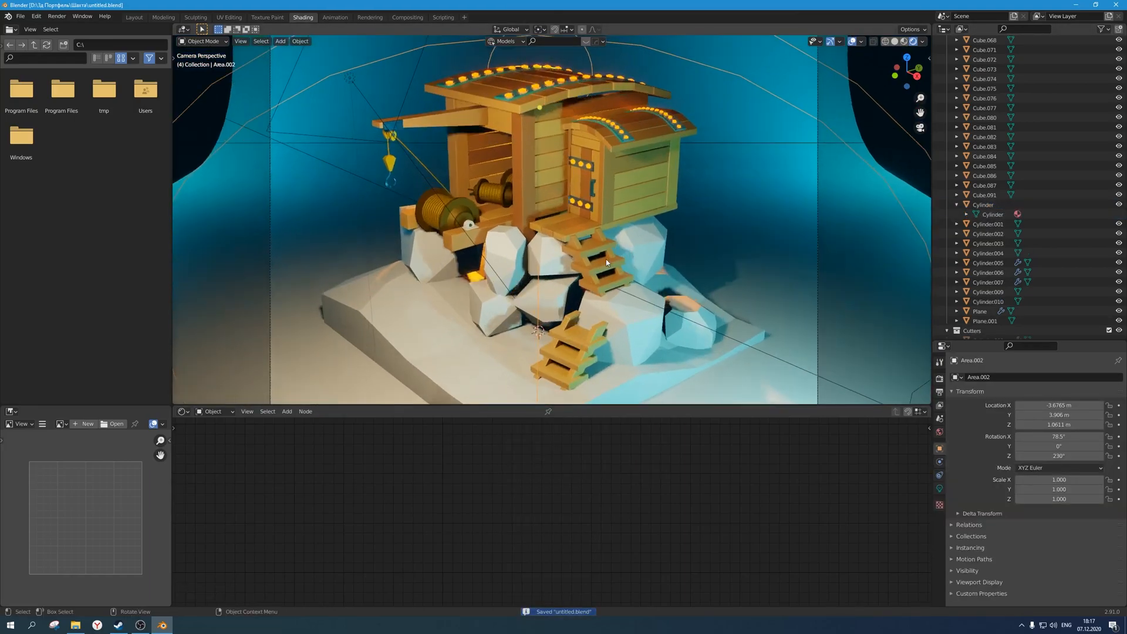
Assign the blue Material.004 to the white bracket holding the large winch drum's axle and save the file.
{"action": "middle_click_drag", "start_coordinate": [625, 281], "coordinate": [617, 249], "text": "shift"}
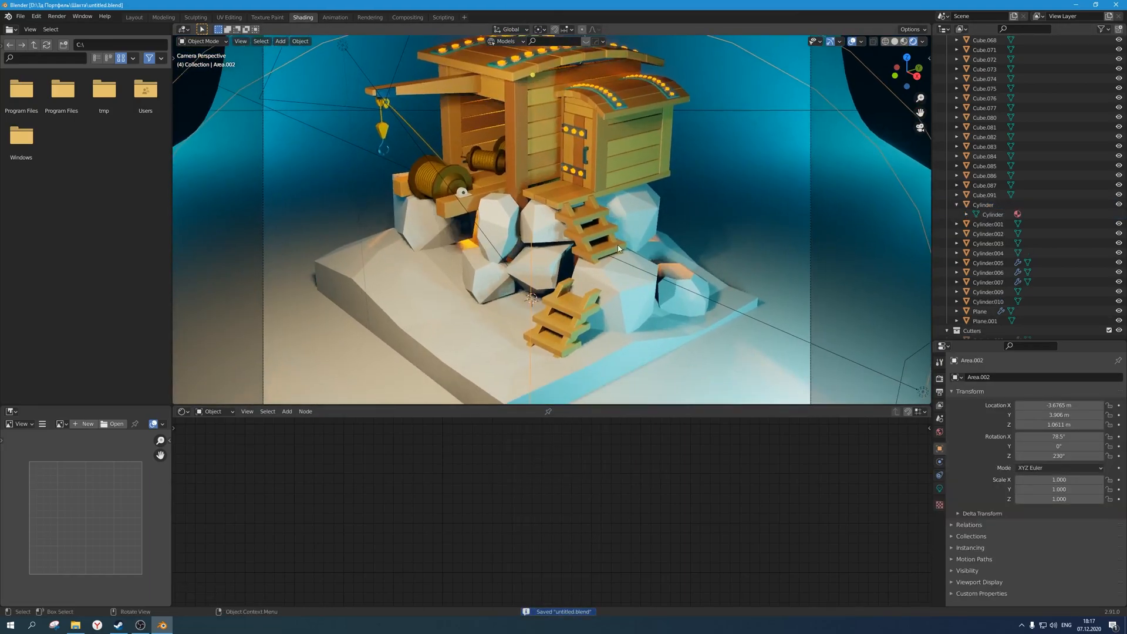
{"action": "left_click", "coordinate": [462, 192]}
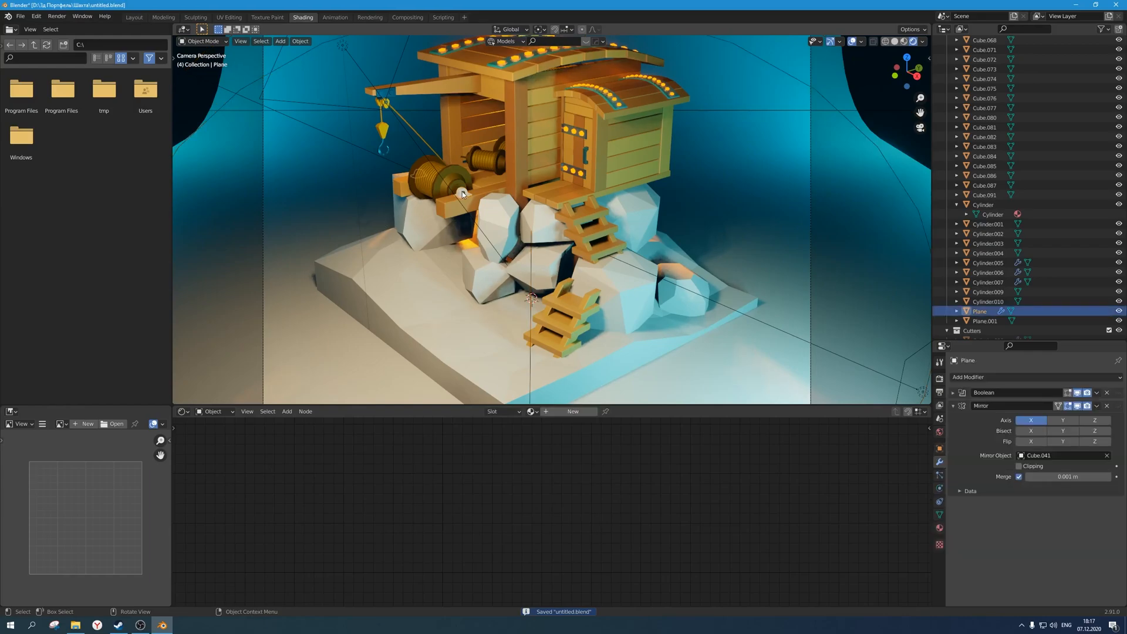
{"action": "left_click", "coordinate": [532, 411]}
{"action": "left_click", "coordinate": [555, 463]}
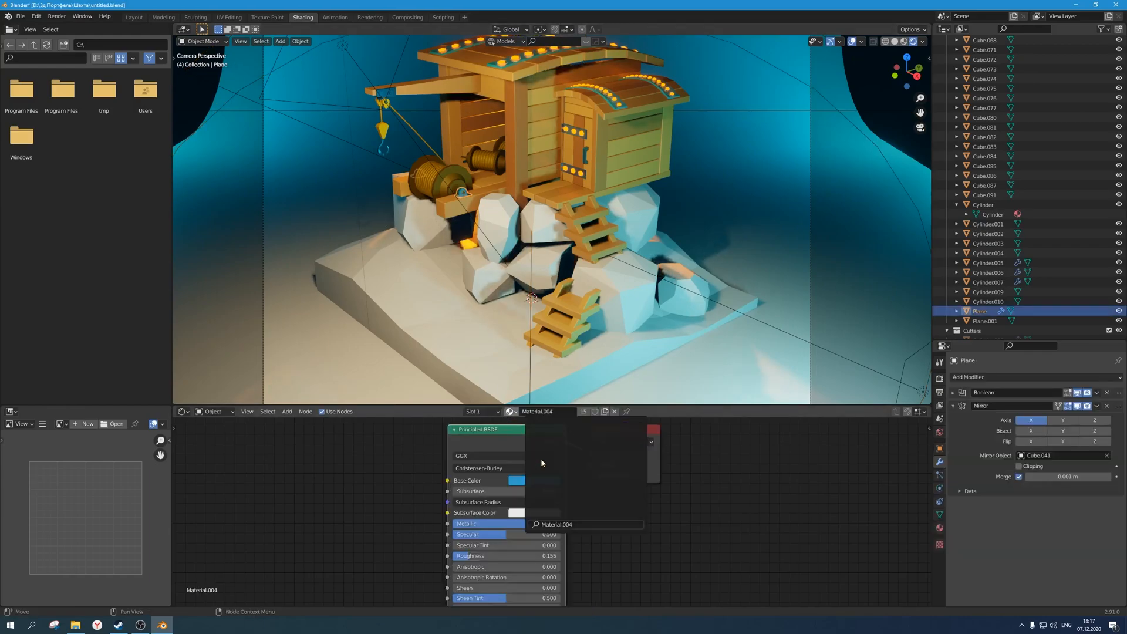
{"action": "left_click", "coordinate": [826, 146]}
{"action": "key", "text": "ctrl+s"}
{"action": "scroll", "coordinate": [631, 292], "scroll_direction": "down", "scroll_amount": 3}
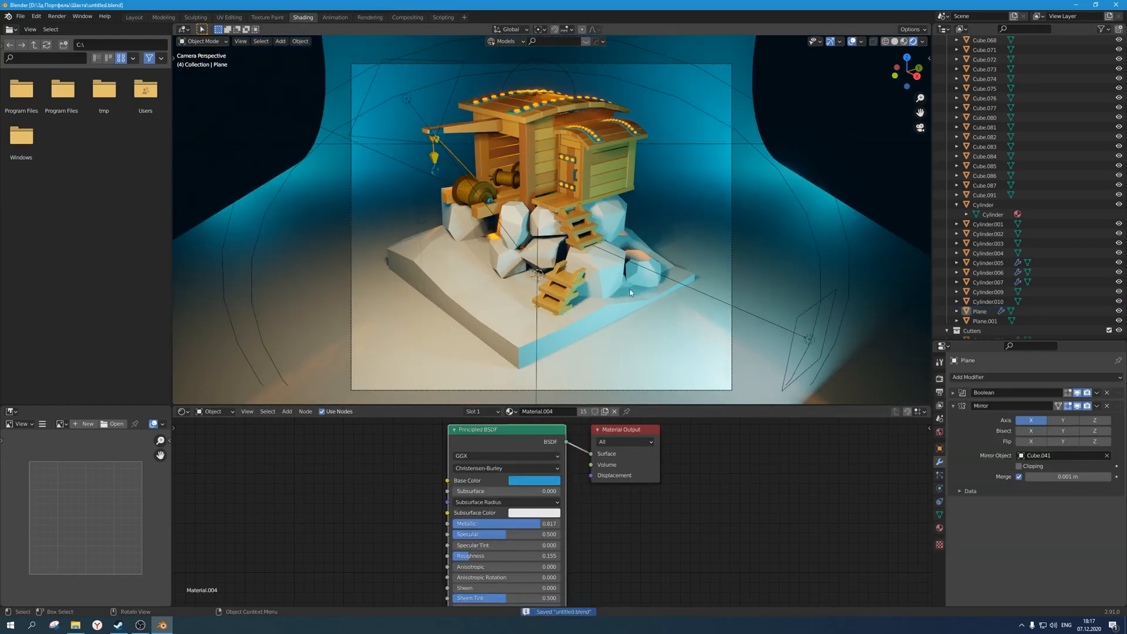
{"action": "scroll", "coordinate": [631, 292], "scroll_direction": "up", "scroll_amount": 4}
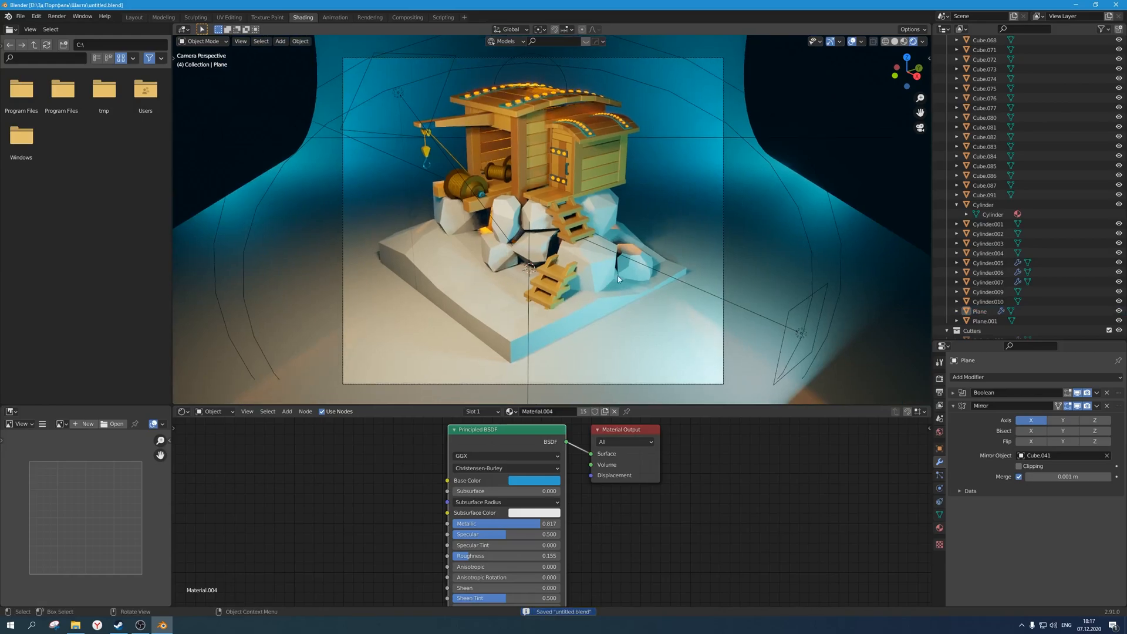
{"action": "scroll", "coordinate": [588, 305], "scroll_direction": "down", "scroll_amount": 3}
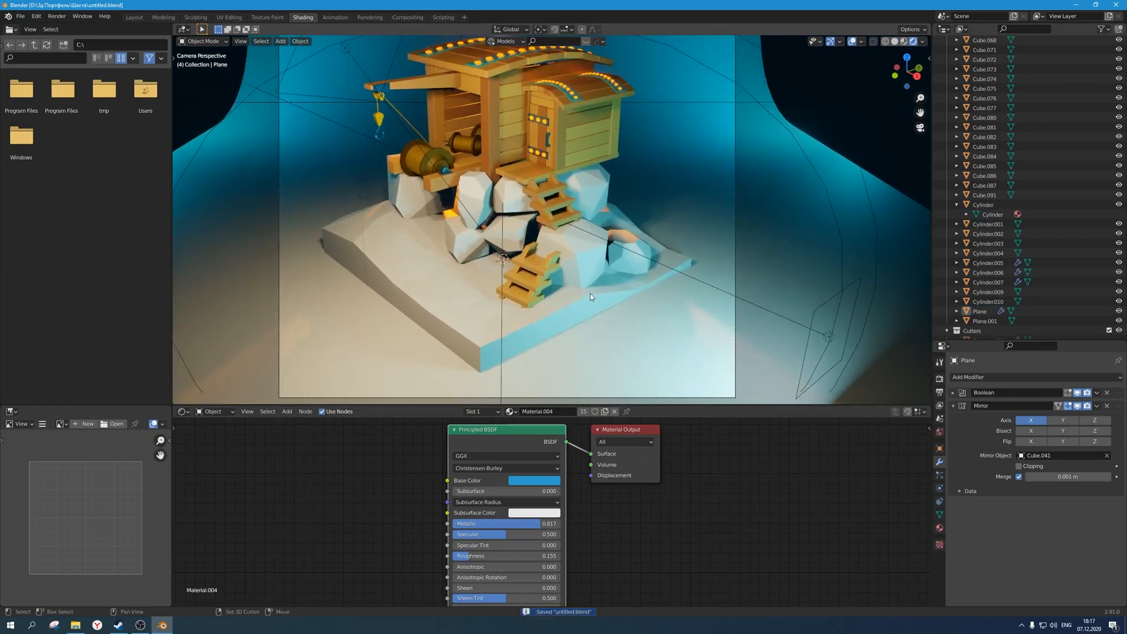
Create a new material with a light blue base colour on the lower front rock and save the file.
{"action": "left_click", "coordinate": [442, 315]}
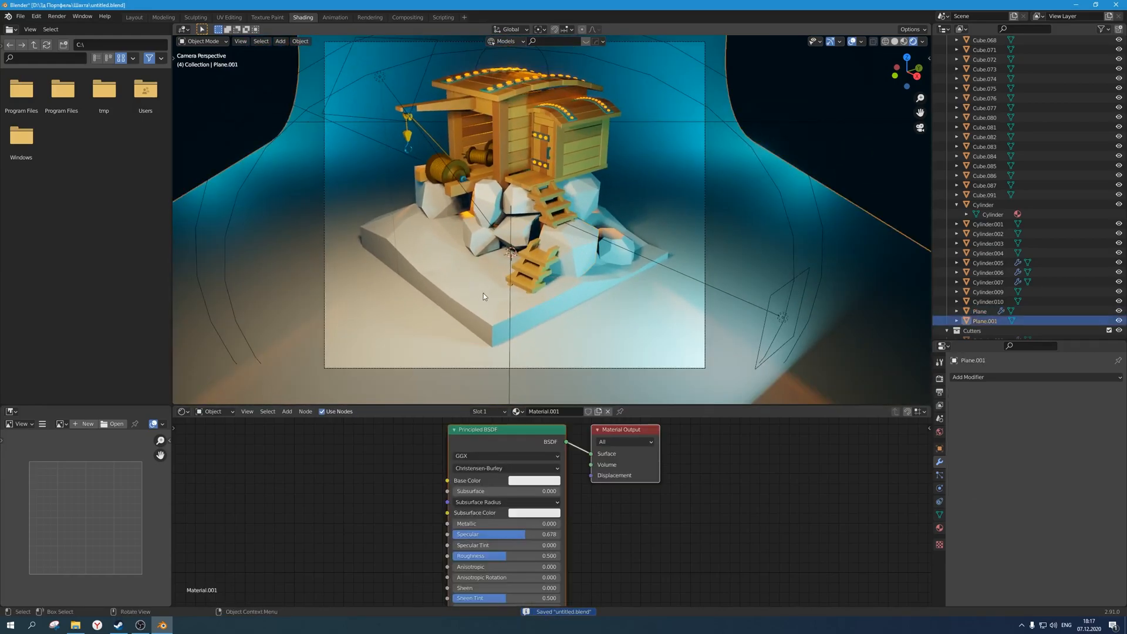
{"action": "left_click", "coordinate": [493, 233]}
{"action": "scroll", "coordinate": [487, 240], "scroll_direction": "up", "scroll_amount": 1}
{"action": "left_click", "coordinate": [470, 240]}
{"action": "scroll", "coordinate": [498, 275], "scroll_direction": "down", "scroll_amount": 1}
{"action": "scroll", "coordinate": [500, 275], "scroll_direction": "up", "scroll_amount": 1}
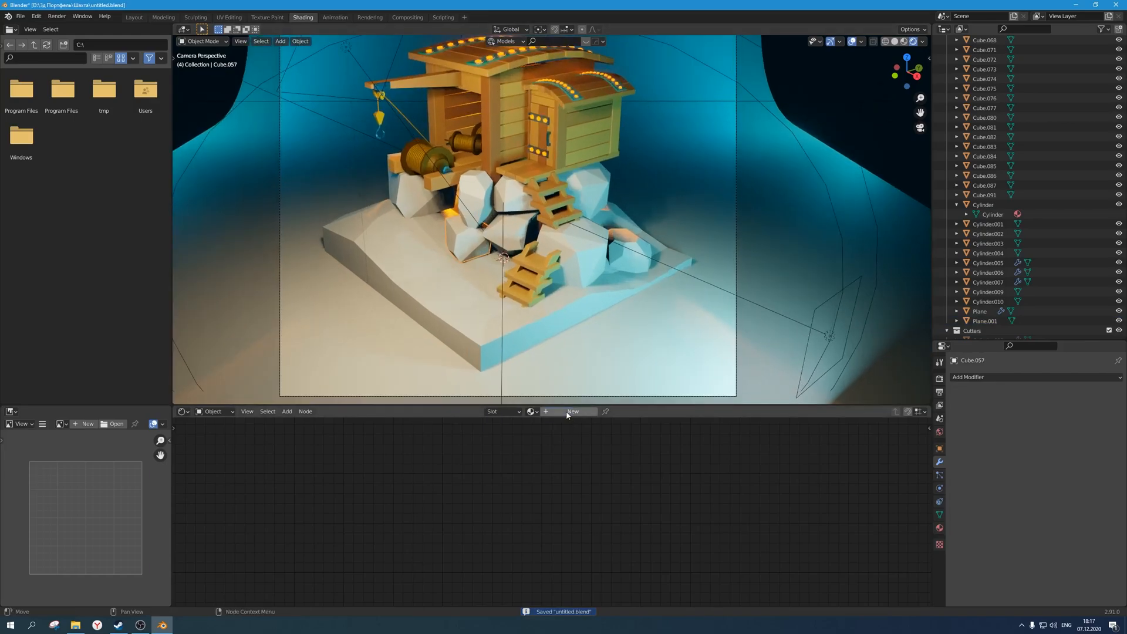
{"action": "left_click", "coordinate": [569, 411]}
{"action": "left_click", "coordinate": [529, 484]}
{"action": "left_click", "coordinate": [563, 358]}
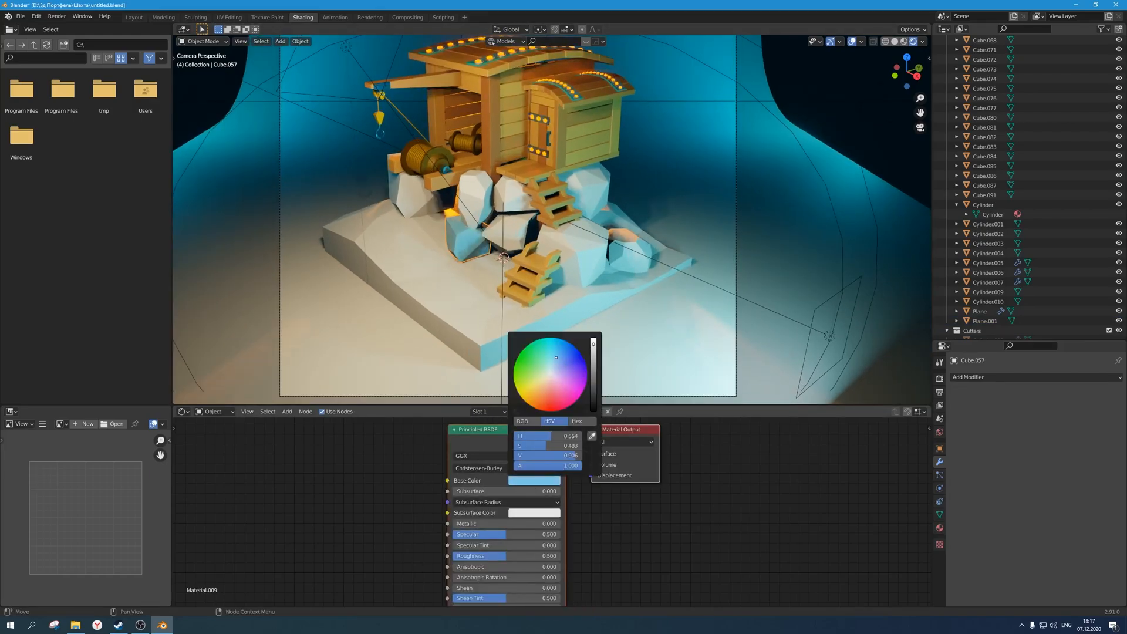
{"action": "left_click_drag", "start_coordinate": [563, 359], "coordinate": [557, 361]}
{"action": "left_click_drag", "start_coordinate": [541, 445], "coordinate": [537, 446]}
{"action": "key", "text": "ctrl+s"}
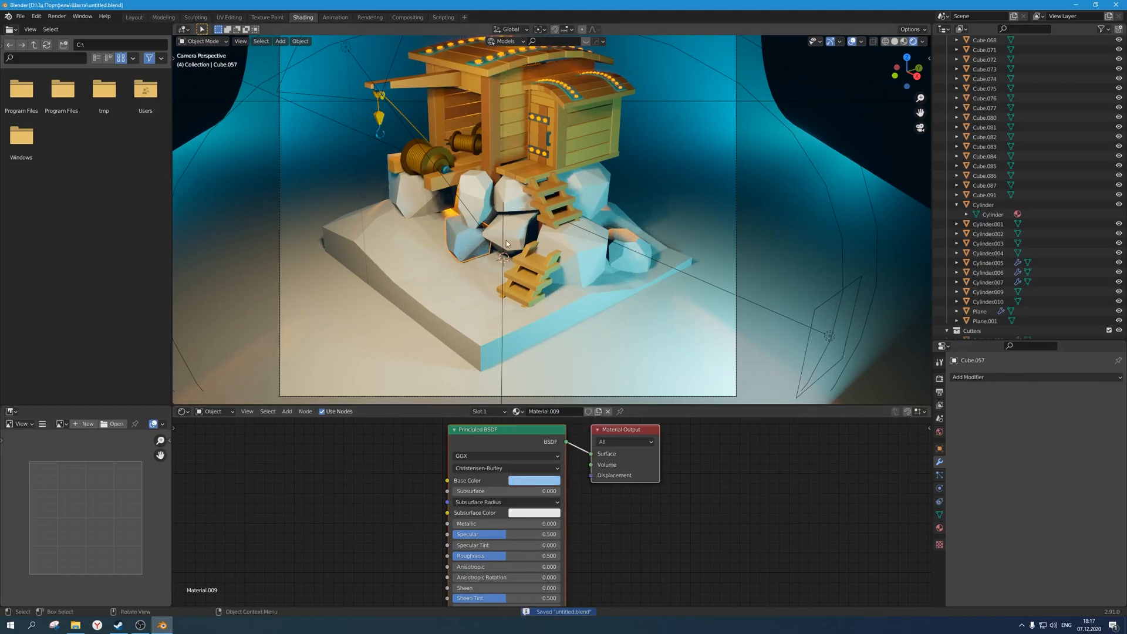
Copy the Object Info, Gradient Texture and ColorRamp nodes from the lower stairs' wood material into the blue rock's material.
{"action": "left_click", "coordinate": [537, 258]}
{"action": "scroll", "coordinate": [375, 508], "scroll_direction": "down", "scroll_amount": 2}
{"action": "middle_click_drag", "start_coordinate": [438, 531], "coordinate": [493, 531]}
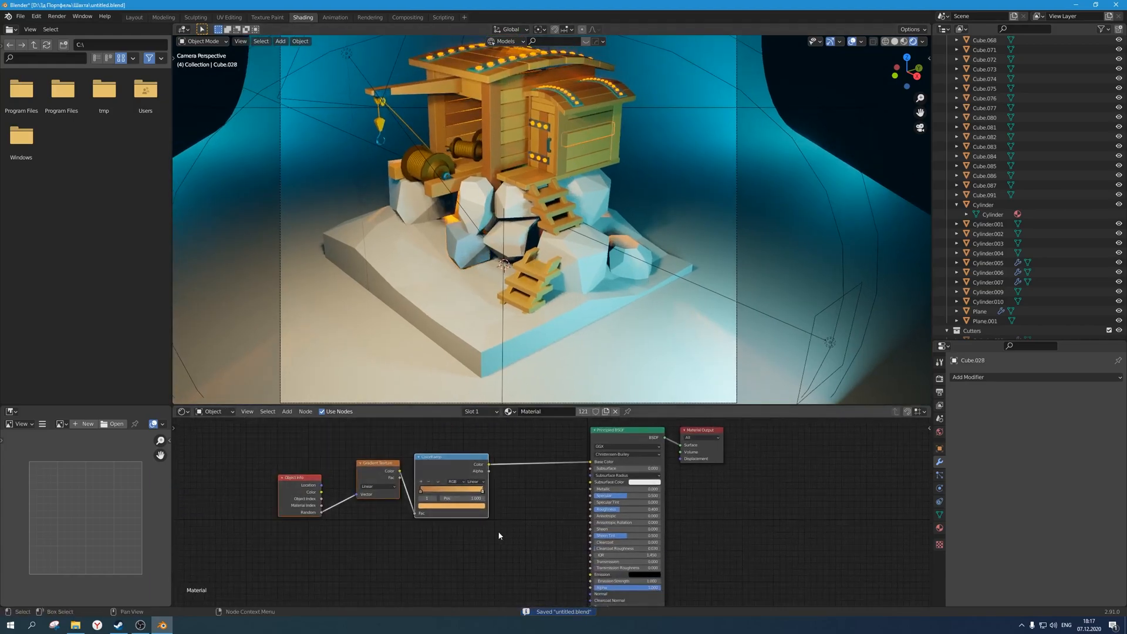
{"action": "left_click", "coordinate": [463, 252]}
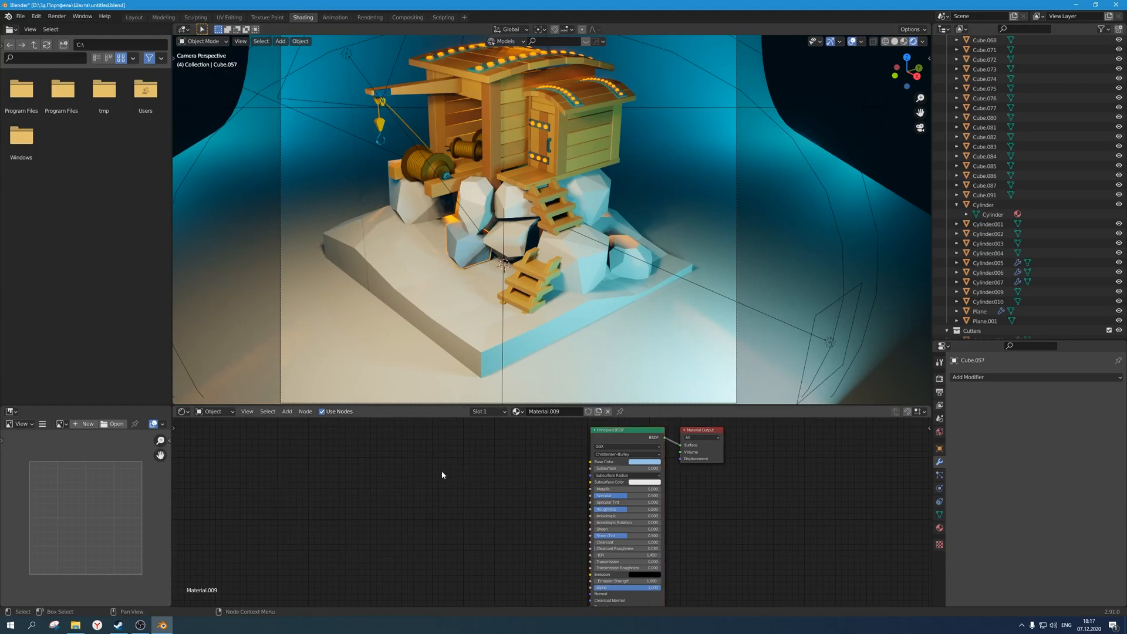
{"action": "scroll", "coordinate": [477, 469], "scroll_direction": "up", "scroll_amount": 1}
{"action": "middle_click_drag", "start_coordinate": [477, 469], "coordinate": [500, 489]}
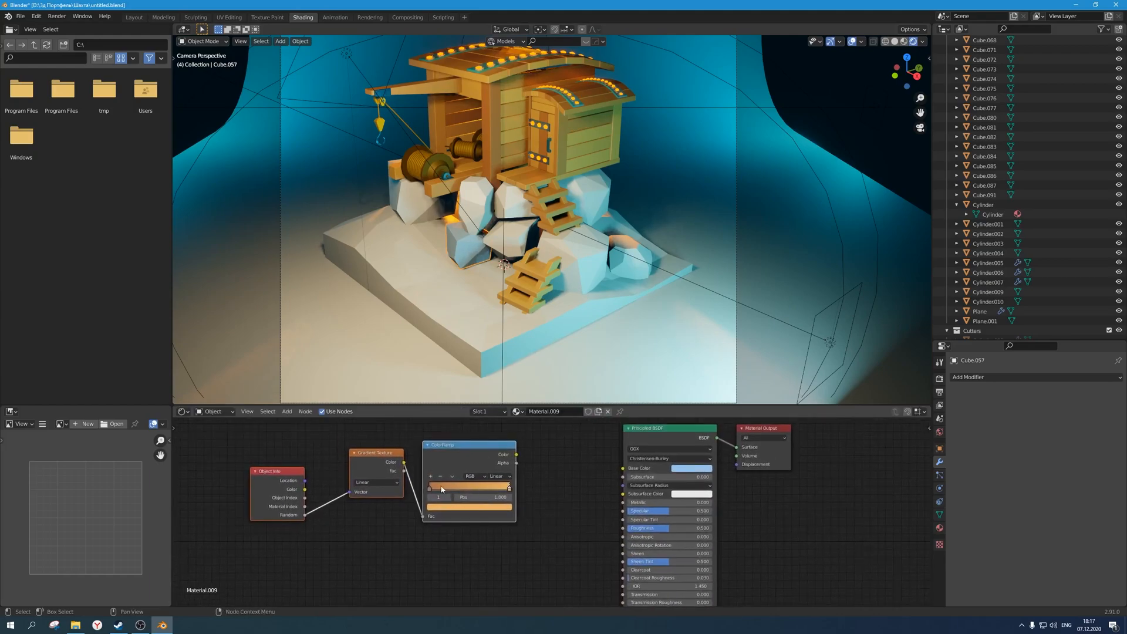
Recolour the copied ColorRamp's stops light blue and deeper blue, and connect its Color output to the Principled BSDF's Base Color.
{"action": "left_click", "coordinate": [429, 488]}
{"action": "left_click_drag", "start_coordinate": [492, 512], "coordinate": [494, 507]}
{"action": "left_click", "coordinate": [502, 508]}
{"action": "left_click_drag", "start_coordinate": [452, 434], "coordinate": [471, 408]}
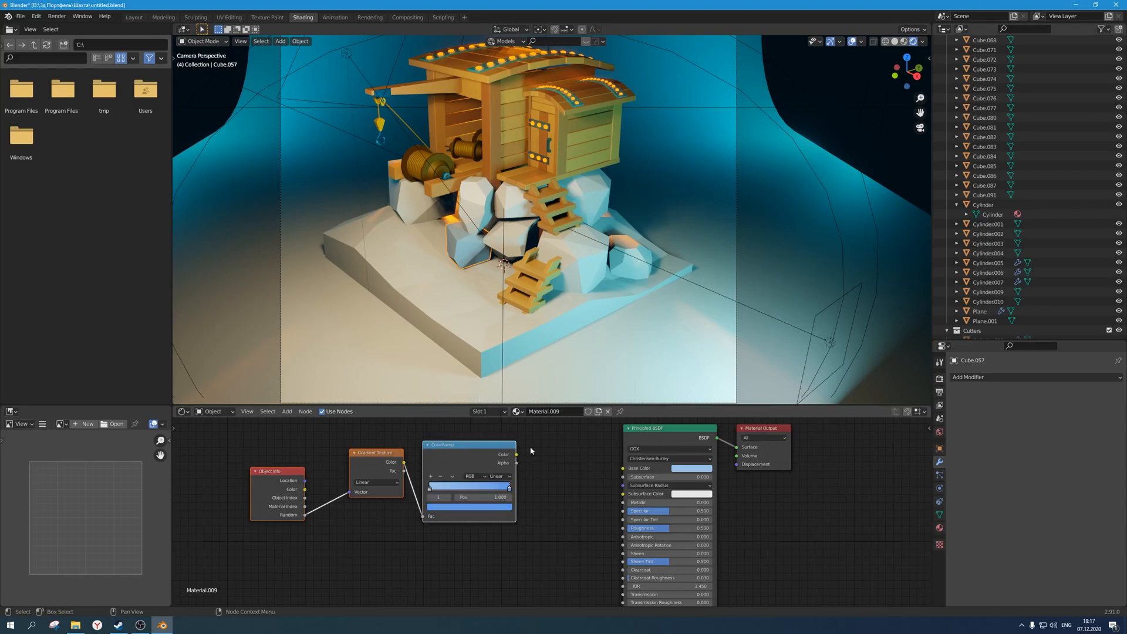
{"action": "left_click_drag", "start_coordinate": [517, 455], "coordinate": [623, 468]}
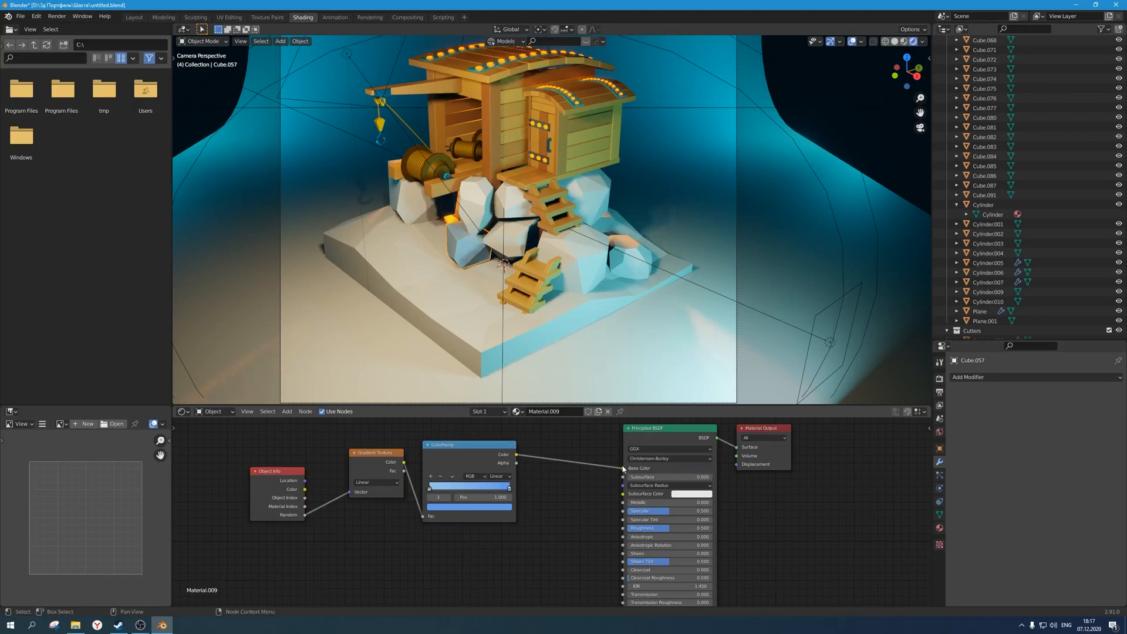
Select all the rocks around the base with the blue rock active and link its material to the others.
{"action": "left_click", "coordinate": [509, 234]}
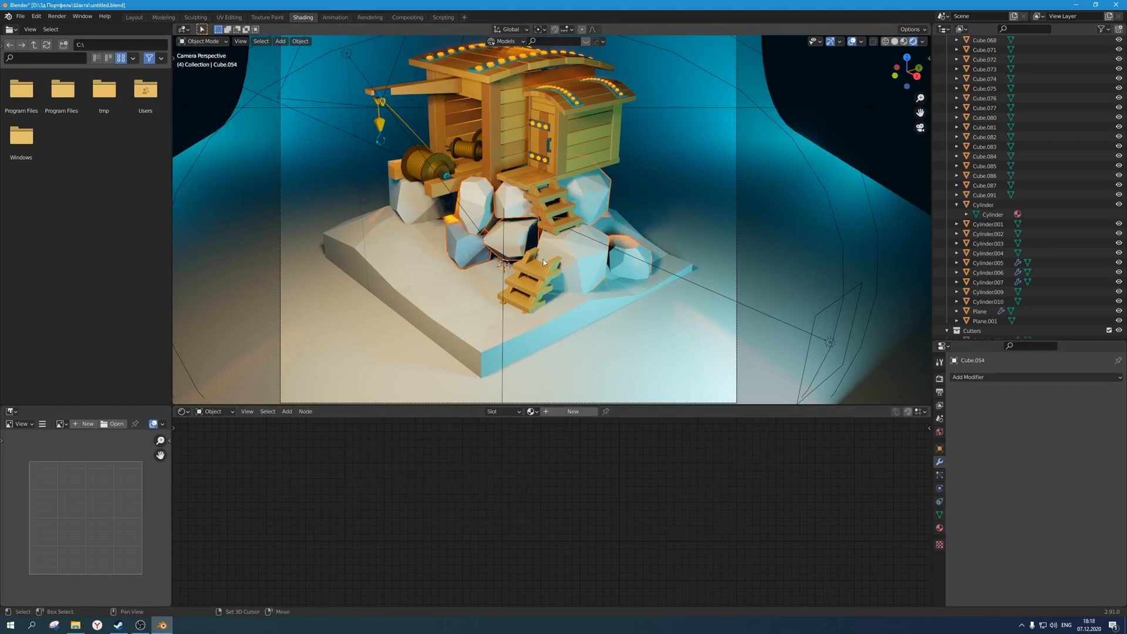
{"action": "left_click", "coordinate": [414, 209]}
{"action": "middle_click_drag", "start_coordinate": [435, 231], "coordinate": [362, 289]}
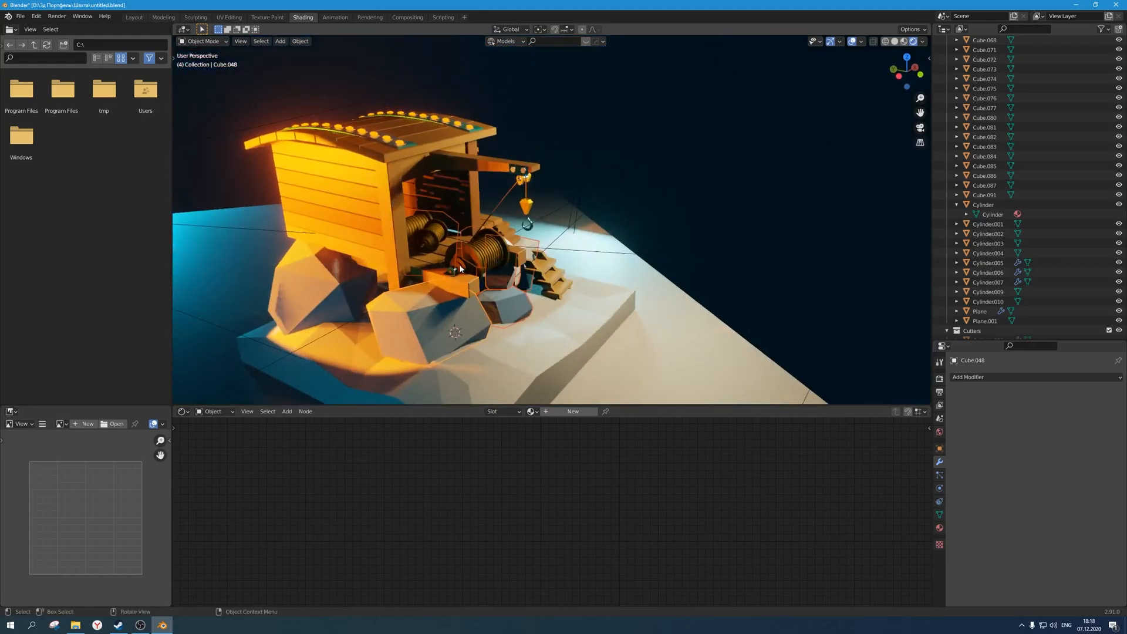
{"action": "key", "text": "KP_0"}
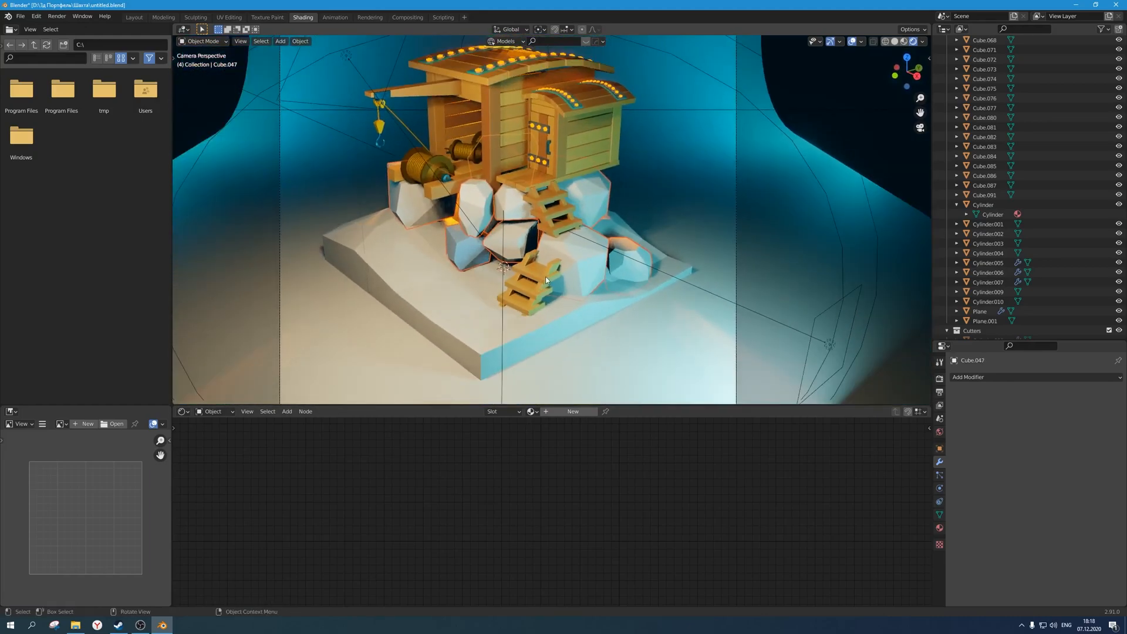
{"action": "left_click", "coordinate": [457, 258]}
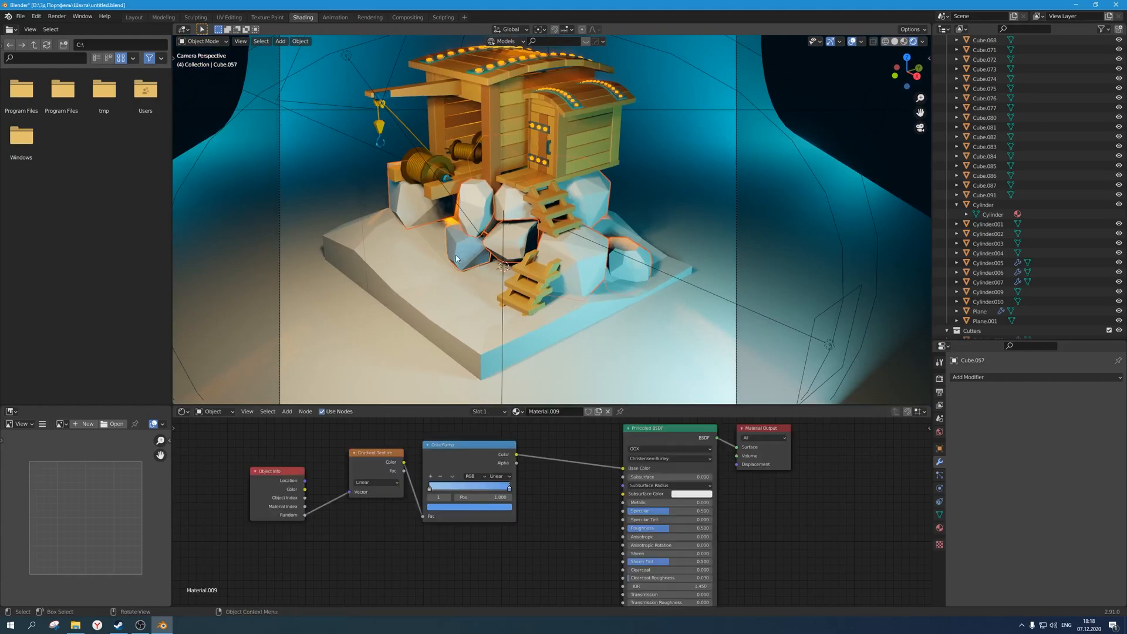
{"action": "right_click", "coordinate": [512, 284]}
{"action": "key", "text": "Escape"}
{"action": "scroll", "coordinate": [425, 266], "scroll_direction": "up", "scroll_amount": 3}
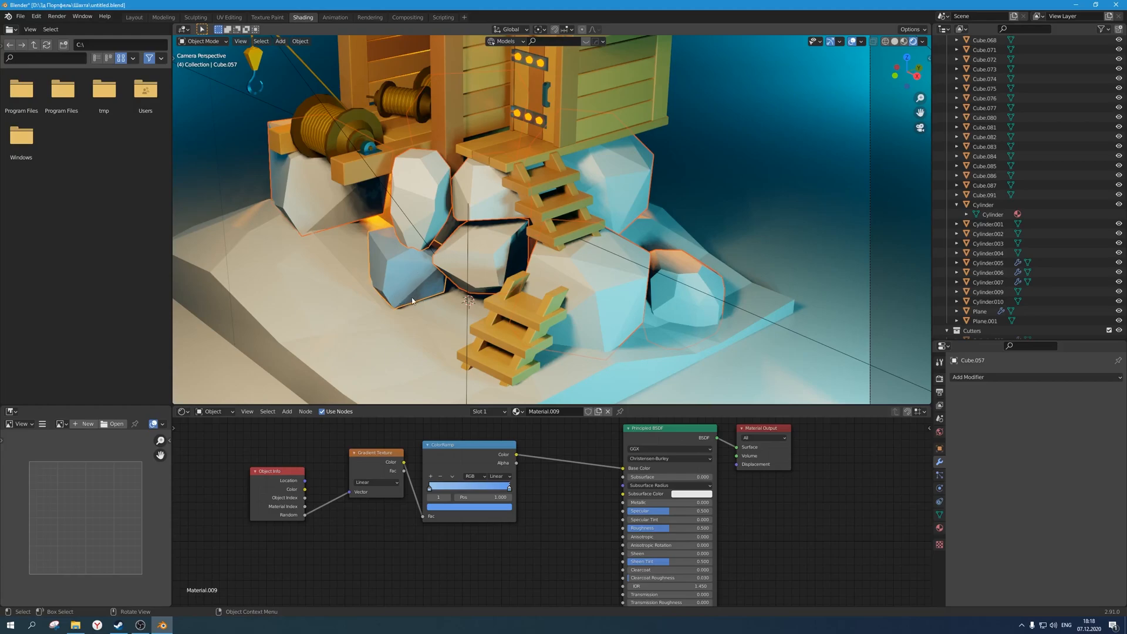
{"action": "scroll", "coordinate": [428, 271], "scroll_direction": "down", "scroll_amount": 2}
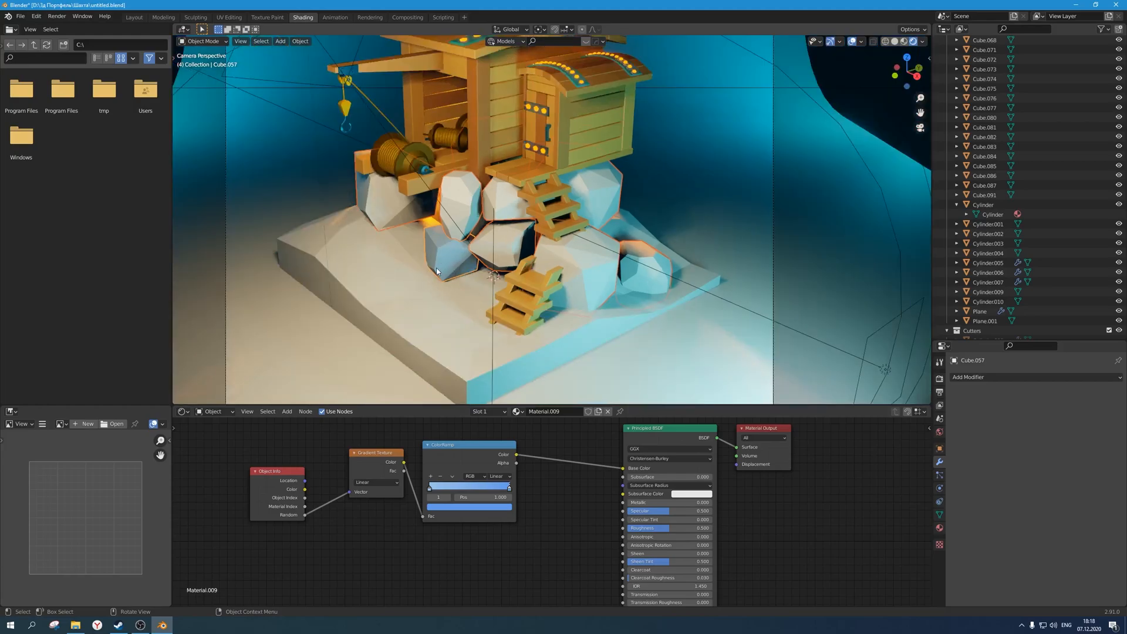
{"action": "key", "text": "ctrl+l"}
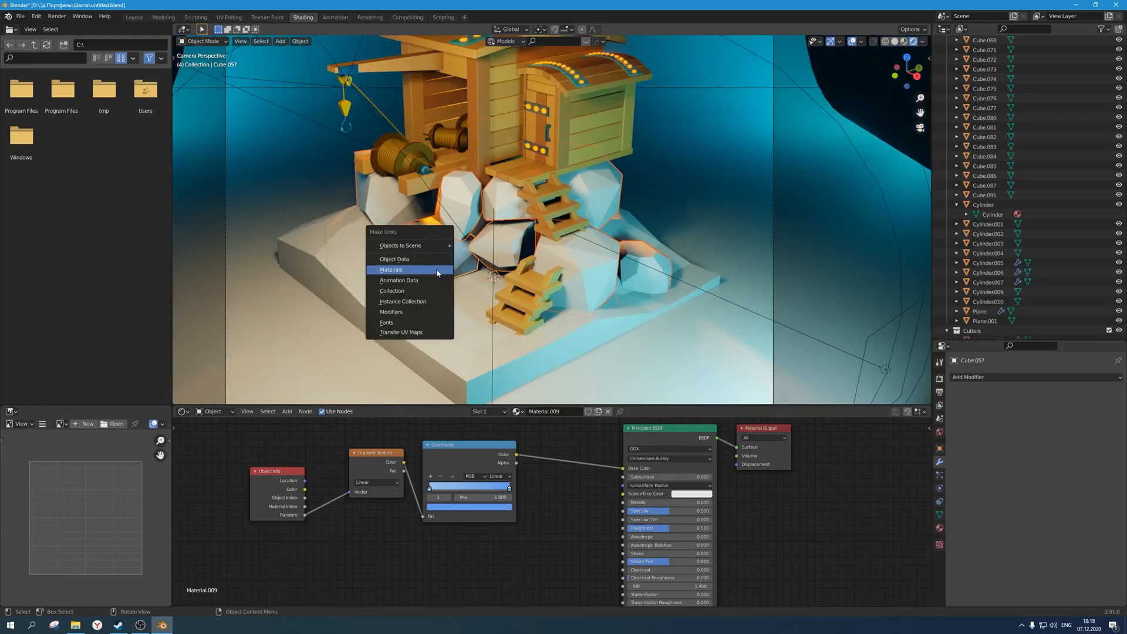
{"action": "left_click", "coordinate": [437, 272]}
{"action": "scroll", "coordinate": [447, 273], "scroll_direction": "down", "scroll_amount": 1}
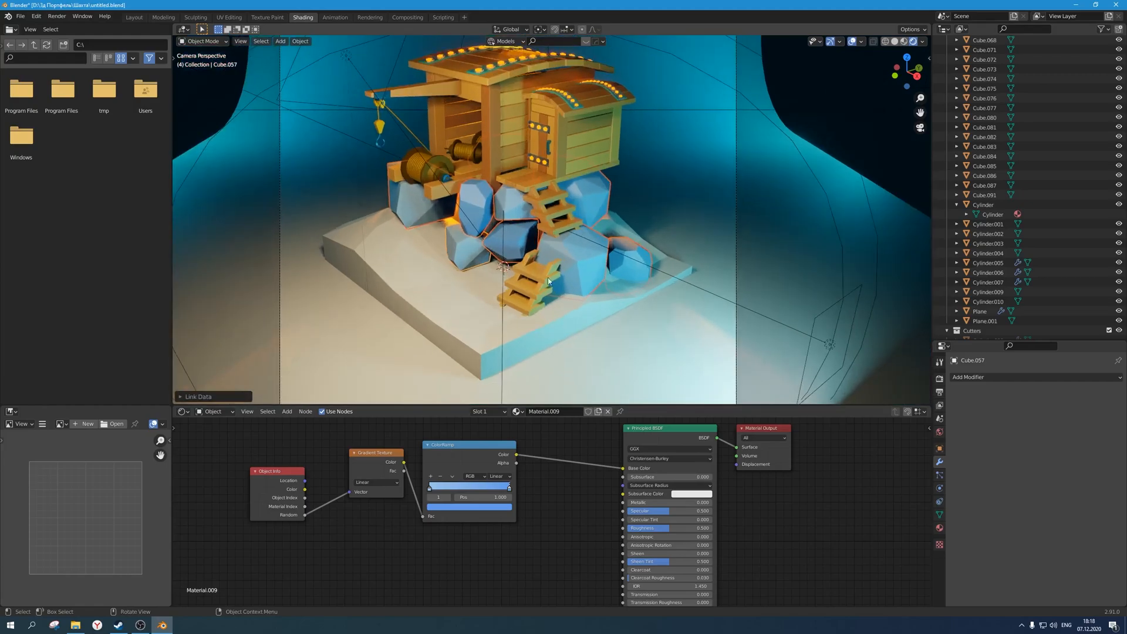
Recolour the rock ColorRamp's end stop a more saturated blue and its start stop a pale blue with saturation 0.217, and save the file.
{"action": "left_click", "coordinate": [874, 185]}
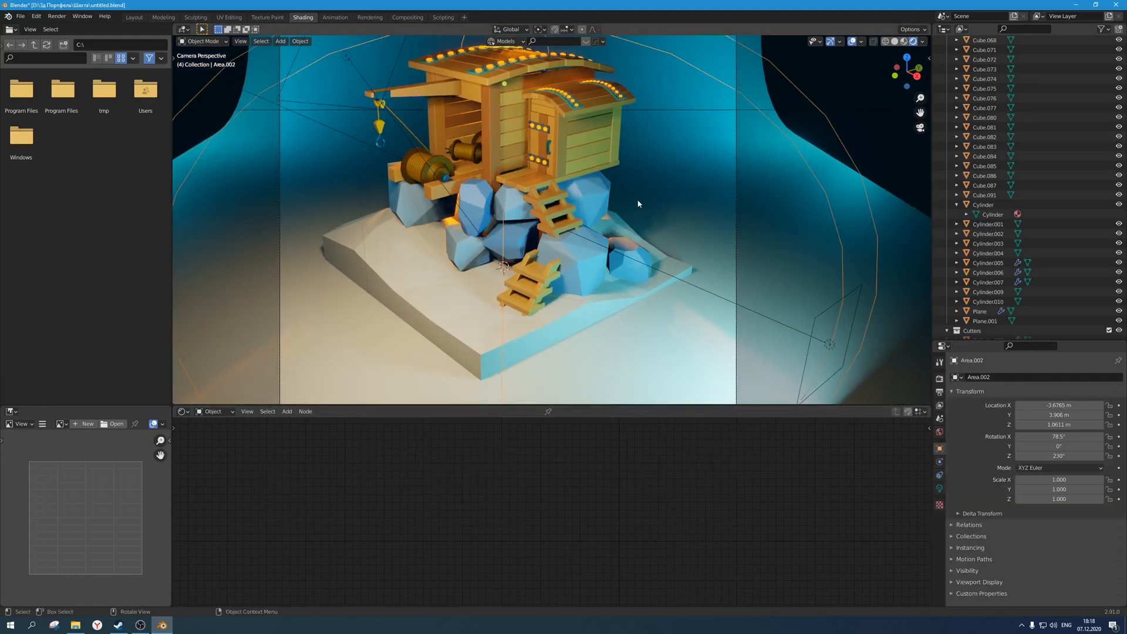
{"action": "left_click", "coordinate": [600, 203]}
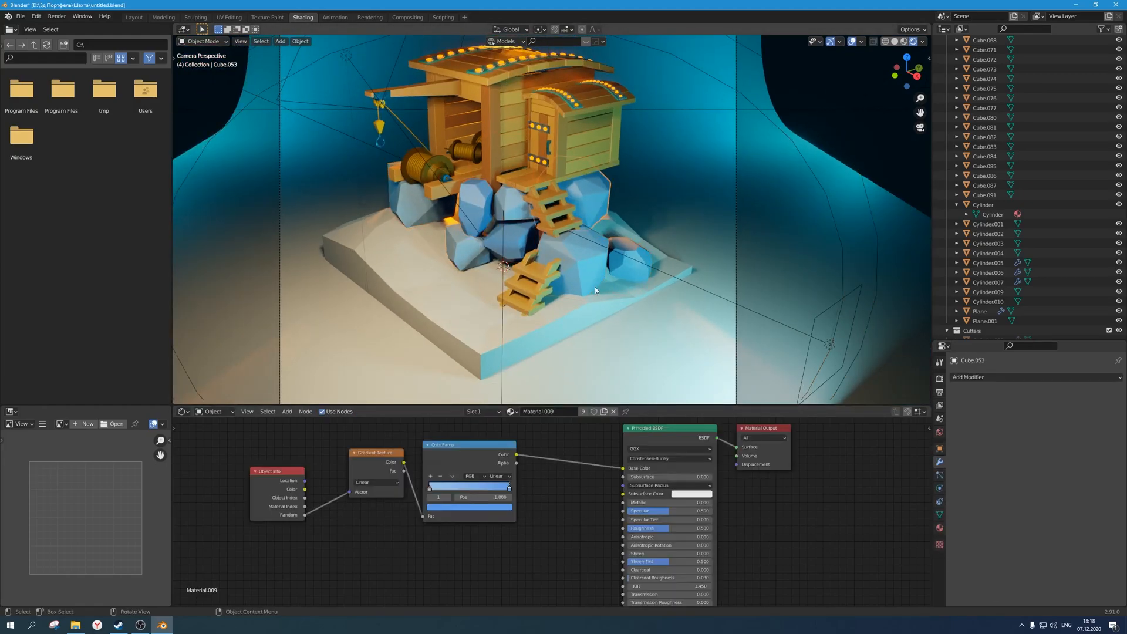
{"action": "left_click", "coordinate": [477, 509]}
{"action": "mouse_move", "coordinate": [469, 409]}
{"action": "left_mouse_down"}
{"action": "mouse_move", "coordinate": [451, 416]}
{"action": "mouse_move", "coordinate": [467, 404]}
{"action": "left_mouse_up"}
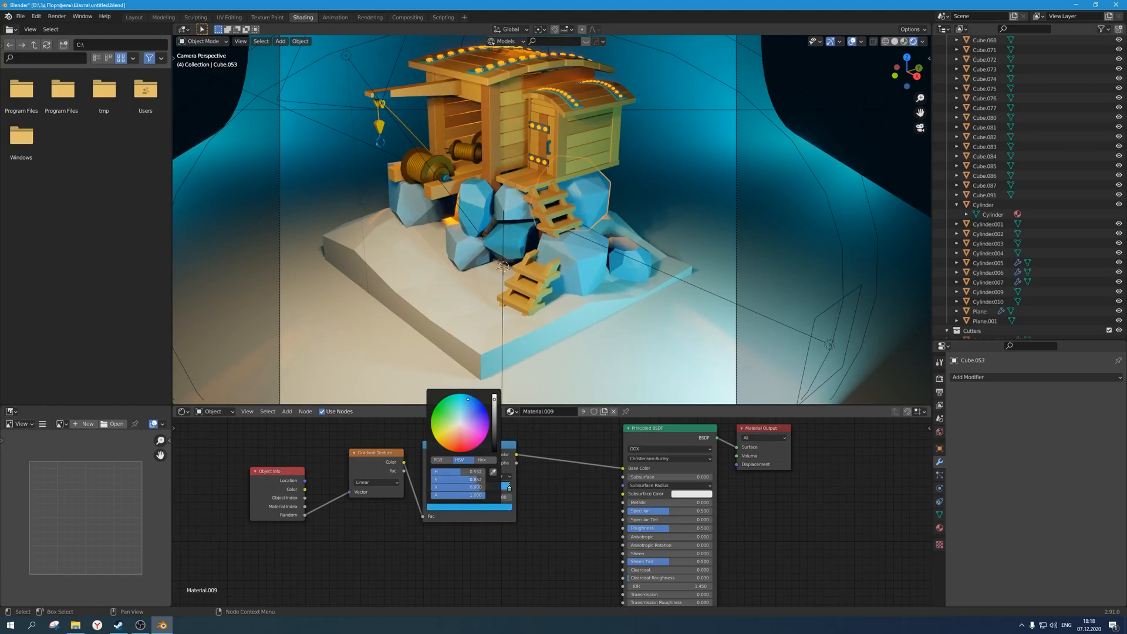
{"action": "left_click", "coordinate": [453, 508]}
{"action": "left_click_drag", "start_coordinate": [468, 481], "coordinate": [448, 481]}
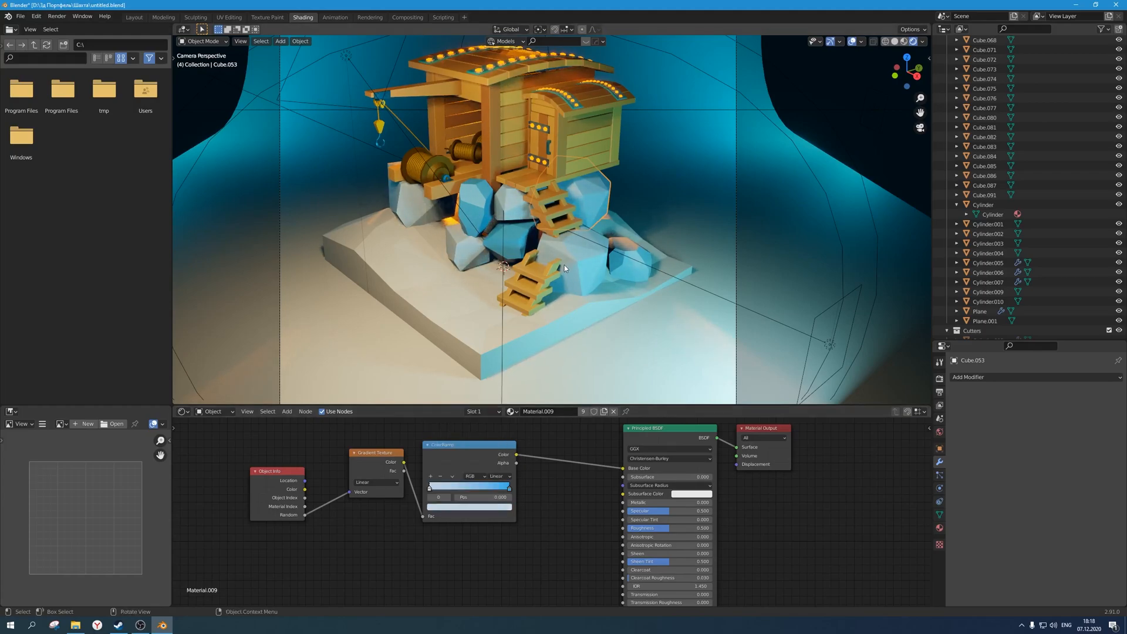
{"action": "left_click", "coordinate": [451, 508]}
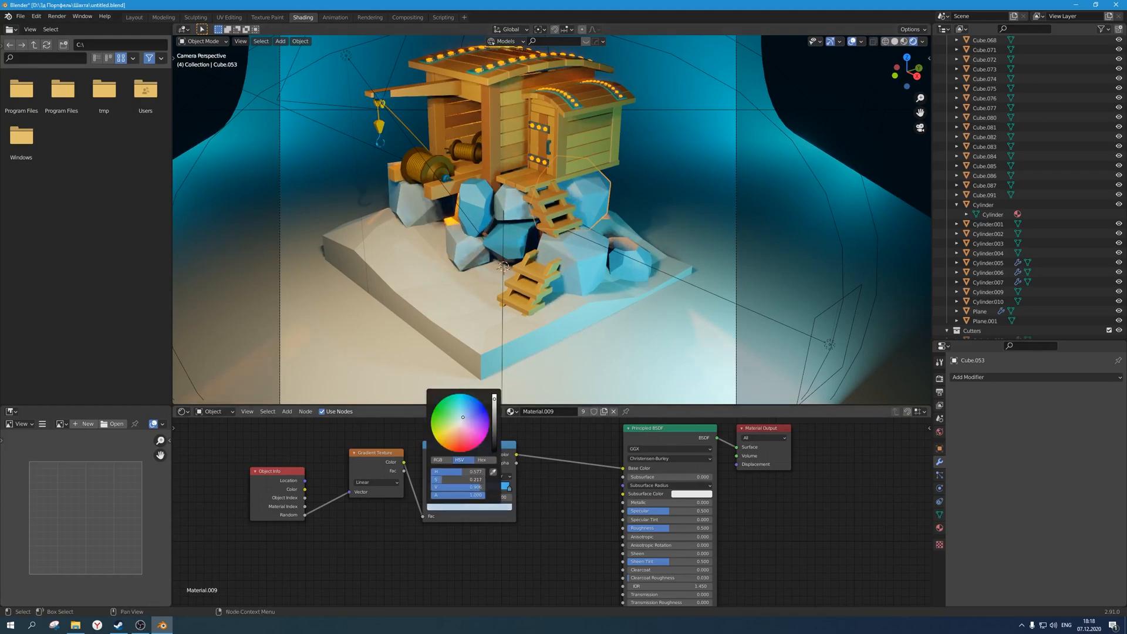
{"action": "scroll", "coordinate": [594, 262], "scroll_direction": "down", "scroll_amount": 3}
{"action": "middle_click_drag", "start_coordinate": [593, 262], "coordinate": [576, 276], "text": "shift"}
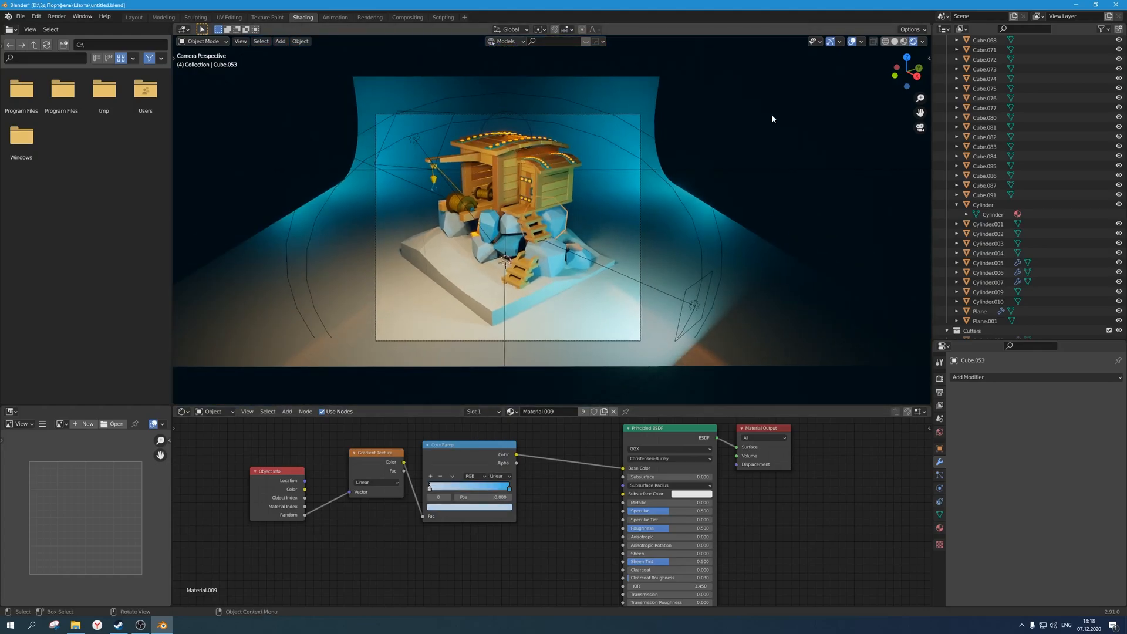
{"action": "key", "text": "ctrl+s"}
Assign the rocks' Material.009 to the ground slab under the house and save the file.
{"action": "scroll", "coordinate": [579, 290], "scroll_direction": "up", "scroll_amount": 2}
{"action": "left_click", "coordinate": [446, 305]}
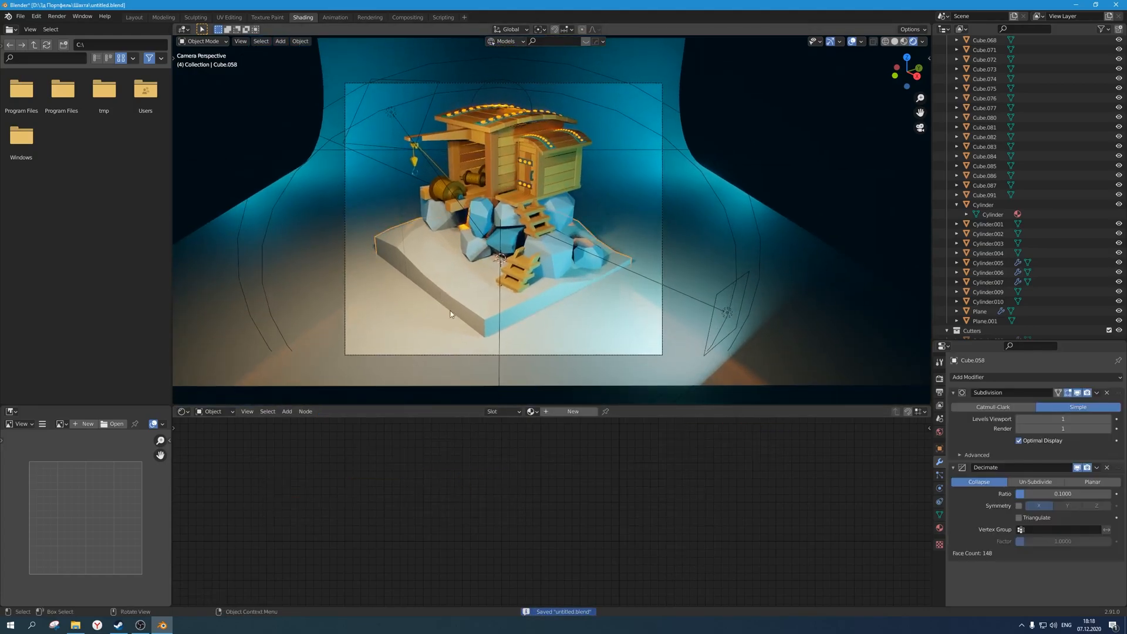
{"action": "left_click", "coordinate": [532, 411]}
{"action": "left_click", "coordinate": [558, 509]}
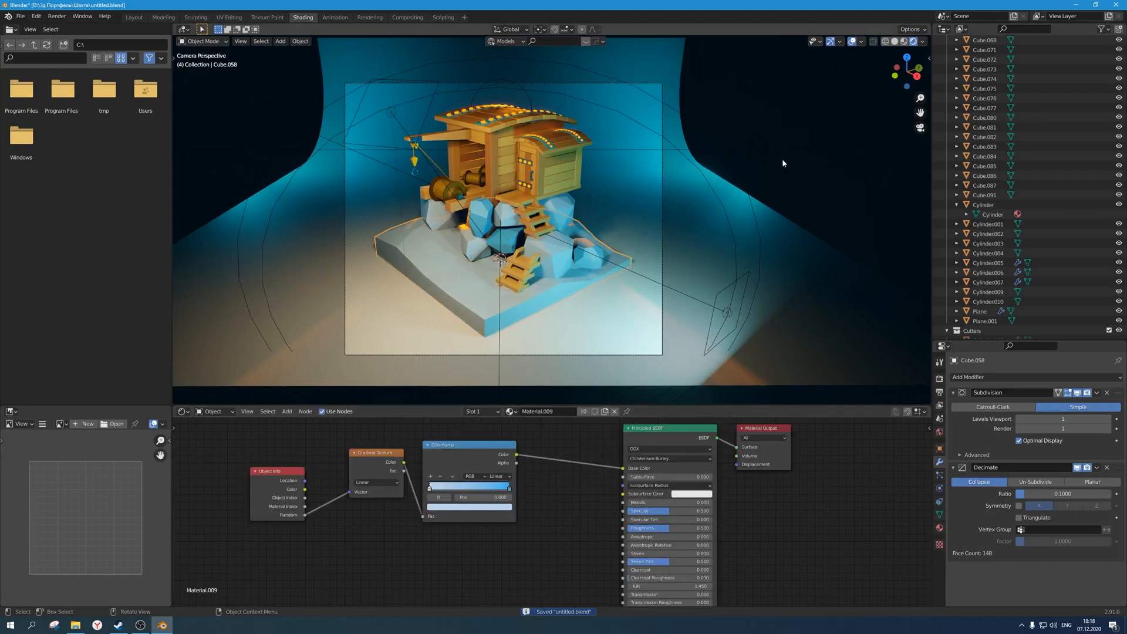
{"action": "left_click", "coordinate": [781, 158]}
{"action": "scroll", "coordinate": [591, 265], "scroll_direction": "up", "scroll_amount": 1}
{"action": "middle_click_drag", "start_coordinate": [561, 289], "coordinate": [569, 283], "text": "shift"}
{"action": "scroll", "coordinate": [447, 286], "scroll_direction": "down", "scroll_amount": 1}
{"action": "left_click", "coordinate": [463, 274]}
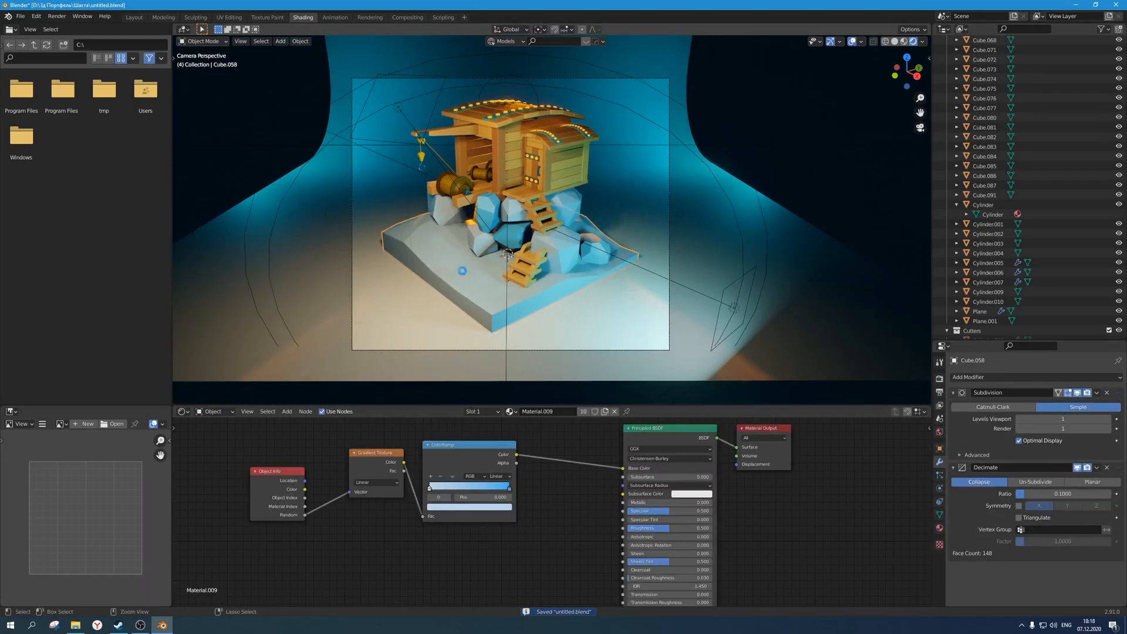
{"action": "key", "text": "ctrl+s"}
Set the rock material's roughness to 0.118 and its specular to 0.778.
{"action": "scroll", "coordinate": [475, 278], "scroll_direction": "up", "scroll_amount": 1}
{"action": "left_click_drag", "start_coordinate": [670, 528], "coordinate": [642, 528]}
{"action": "middle_click_drag", "start_coordinate": [523, 315], "coordinate": [537, 313], "text": "shift"}
{"action": "scroll", "coordinate": [536, 314], "scroll_direction": "up", "scroll_amount": 1}
{"action": "scroll", "coordinate": [537, 322], "scroll_direction": "down", "scroll_amount": 1}
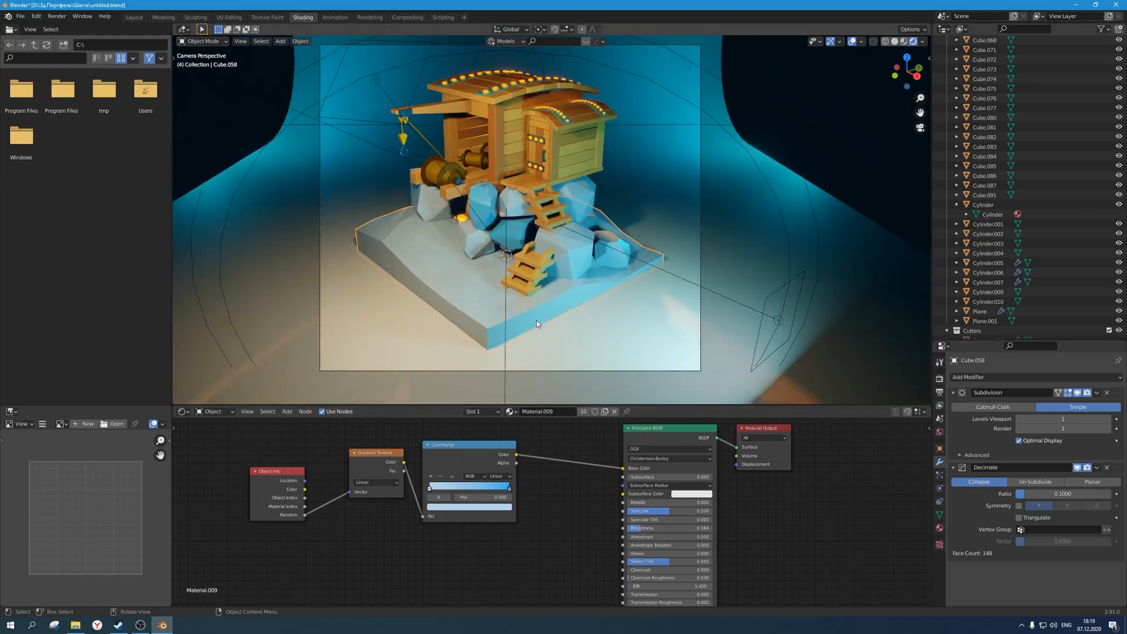
{"action": "scroll", "coordinate": [536, 313], "scroll_direction": "up", "scroll_amount": 1}
{"action": "left_click_drag", "start_coordinate": [661, 527], "coordinate": [634, 531]}
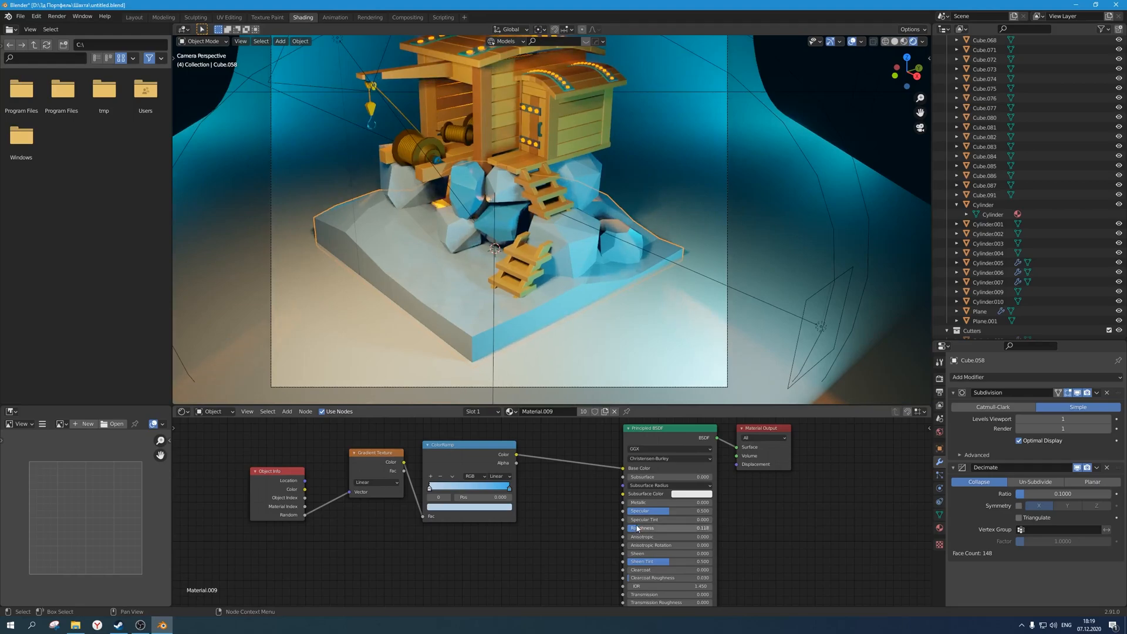
{"action": "left_click_drag", "start_coordinate": [658, 511], "coordinate": [685, 510]}
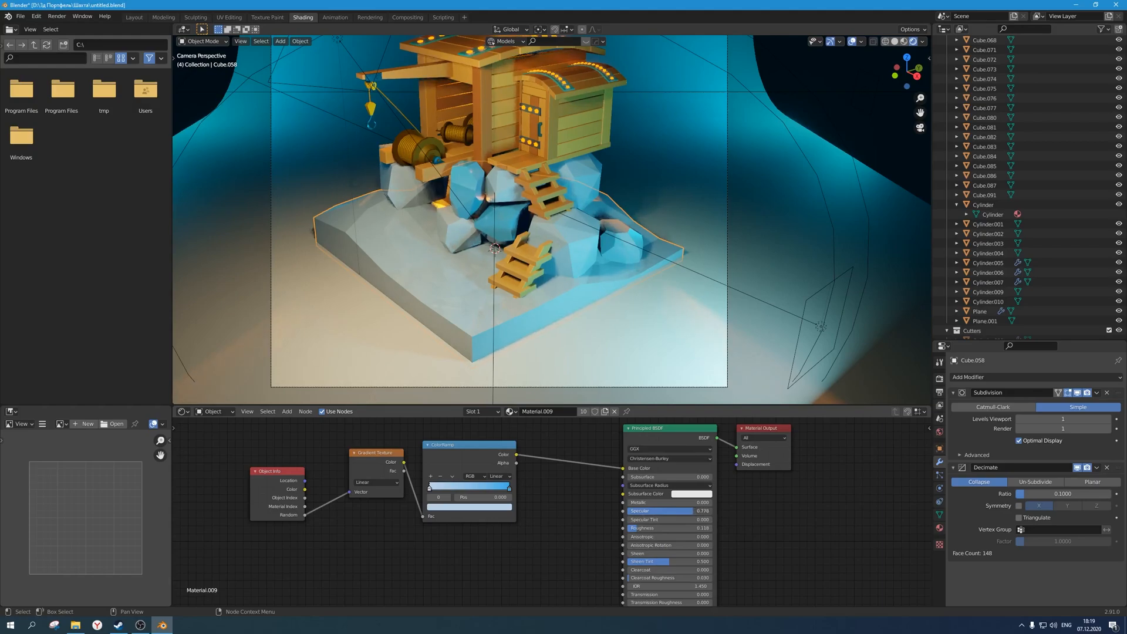
Set the rock material's subsurface to 0.548 with a pale cream subsurface colour and save the file.
{"action": "mouse_move", "coordinate": [636, 479]}
{"action": "left_mouse_down"}
{"action": "mouse_move", "coordinate": [669, 479]}
{"action": "mouse_move", "coordinate": [648, 478]}
{"action": "left_mouse_up"}
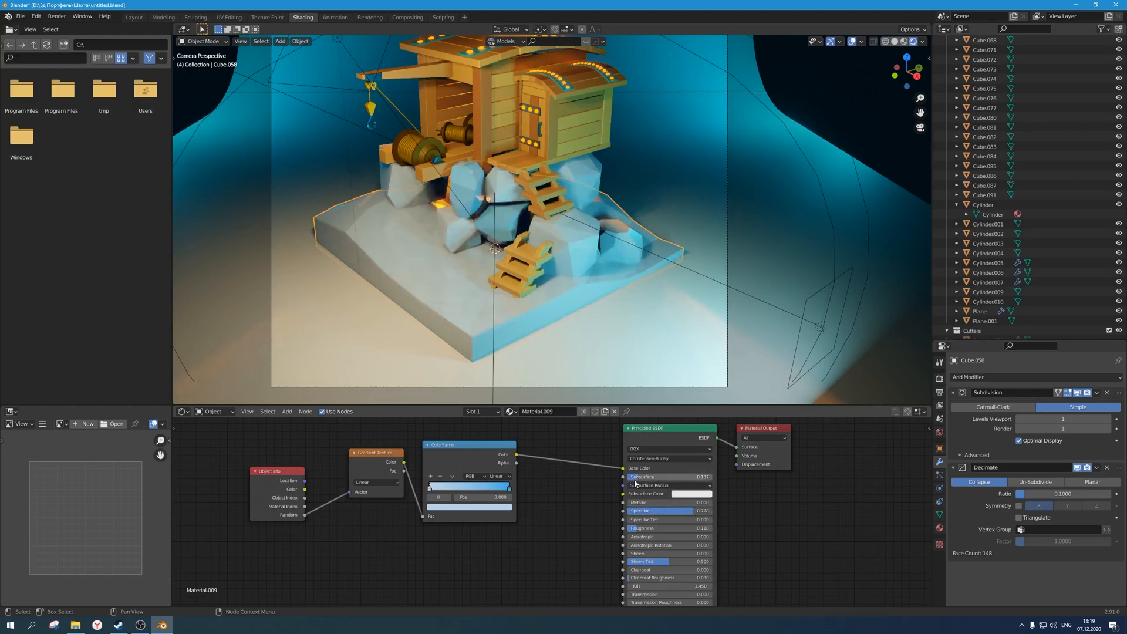
{"action": "left_click", "coordinate": [683, 495]}
{"action": "left_click_drag", "start_coordinate": [697, 415], "coordinate": [684, 431]}
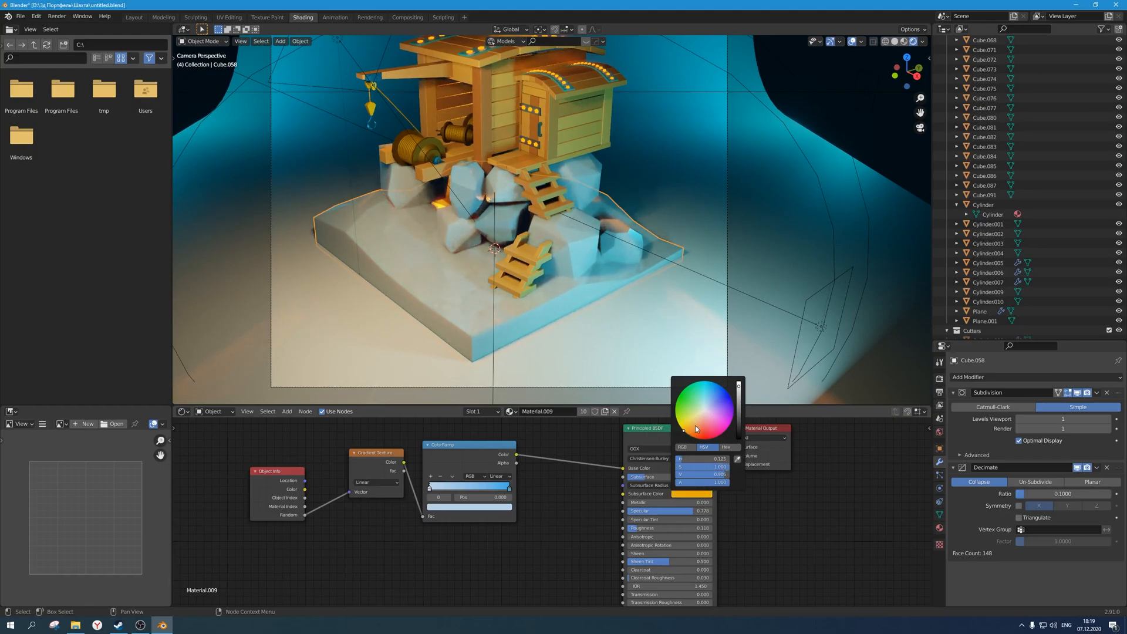
{"action": "scroll", "coordinate": [523, 290], "scroll_direction": "down", "scroll_amount": 2}
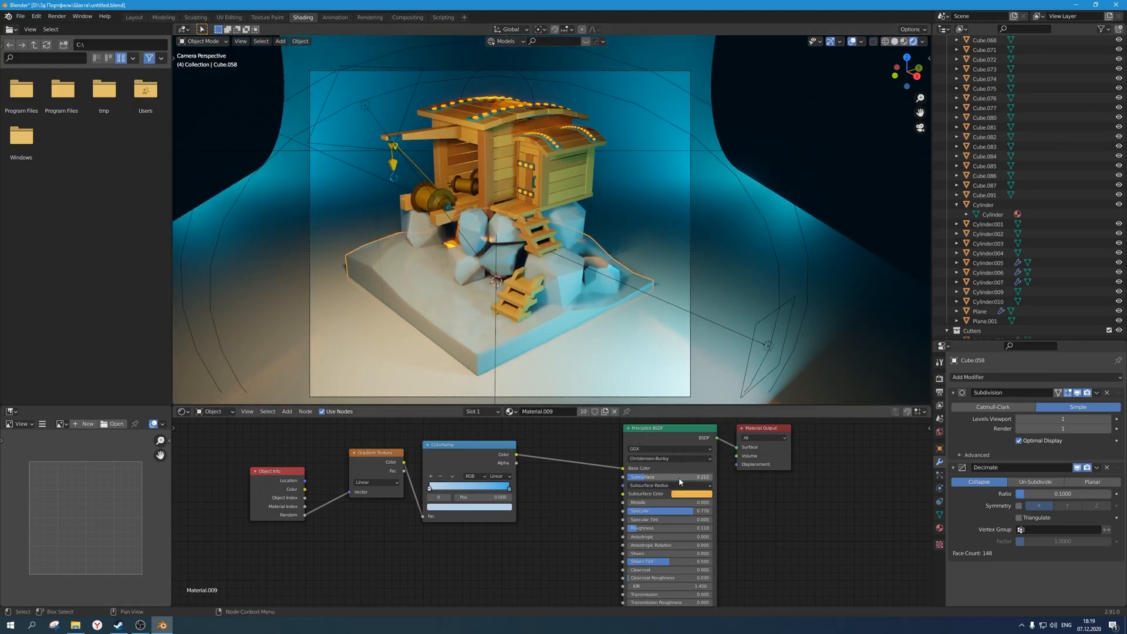
{"action": "mouse_move", "coordinate": [681, 477]}
{"action": "left_mouse_down"}
{"action": "mouse_move", "coordinate": [665, 477]}
{"action": "mouse_move", "coordinate": [674, 477]}
{"action": "left_mouse_up"}
{"action": "left_click", "coordinate": [699, 494]}
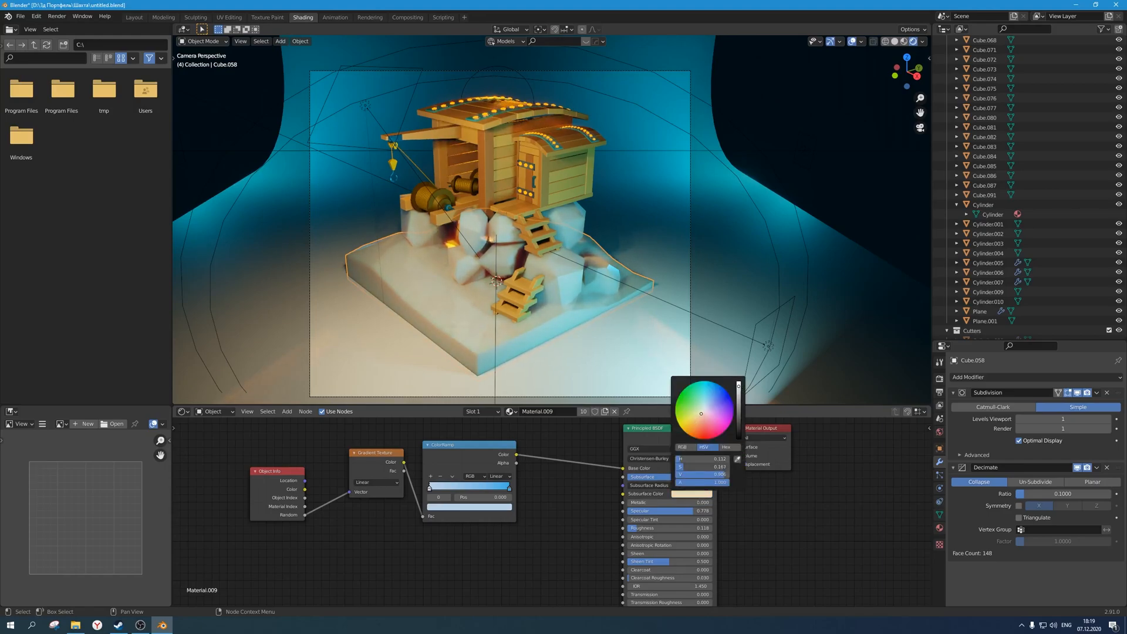
{"action": "key", "text": "ctrl+s"}
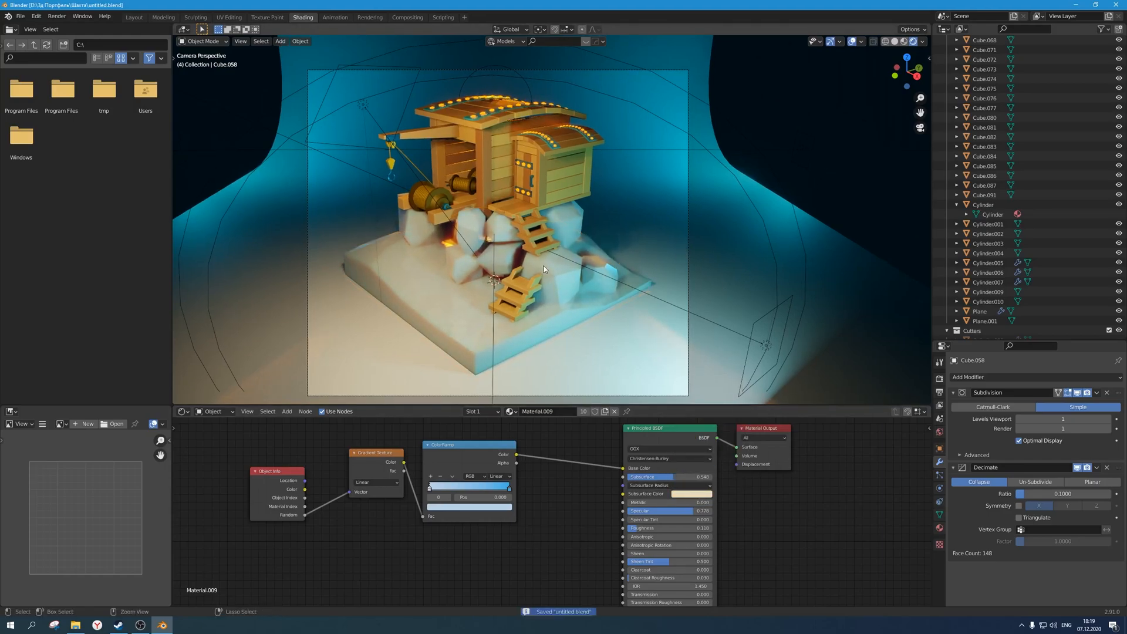
Give the house's wood material a slight subsurface effect and a muted violet-blue subsurface colour.
{"action": "scroll", "coordinate": [518, 149], "scroll_direction": "up", "scroll_amount": 2}
{"action": "left_click", "coordinate": [519, 149]}
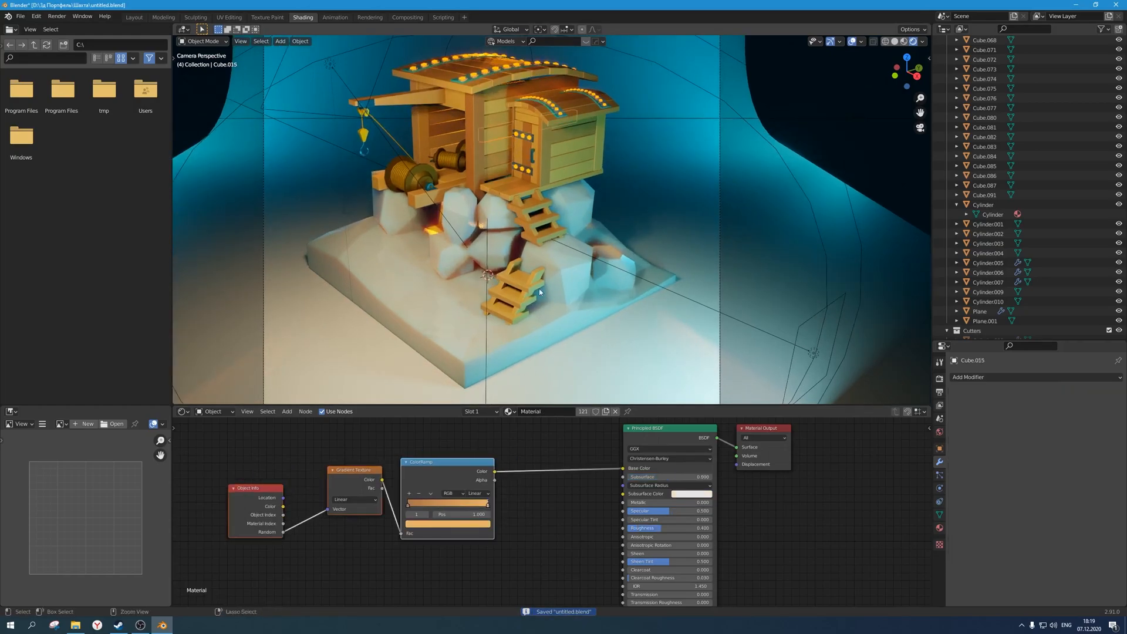
{"action": "left_click_drag", "start_coordinate": [666, 476], "coordinate": [673, 477]}
{"action": "left_click", "coordinate": [694, 494]}
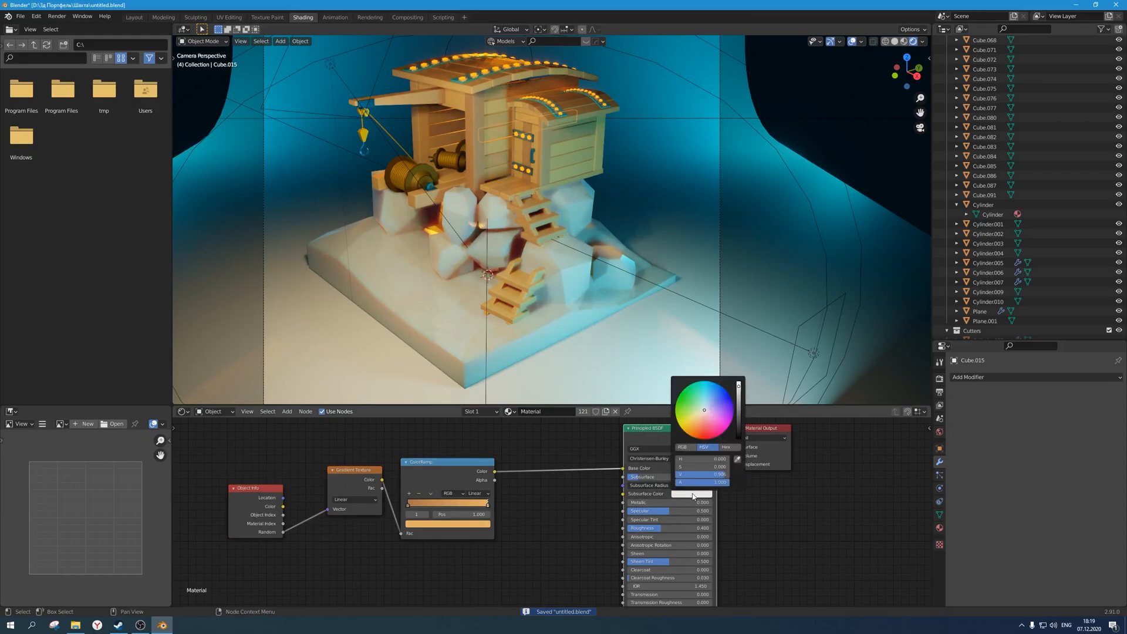
{"action": "left_click_drag", "start_coordinate": [703, 433], "coordinate": [694, 391]}
{"action": "left_click", "coordinate": [739, 417]}
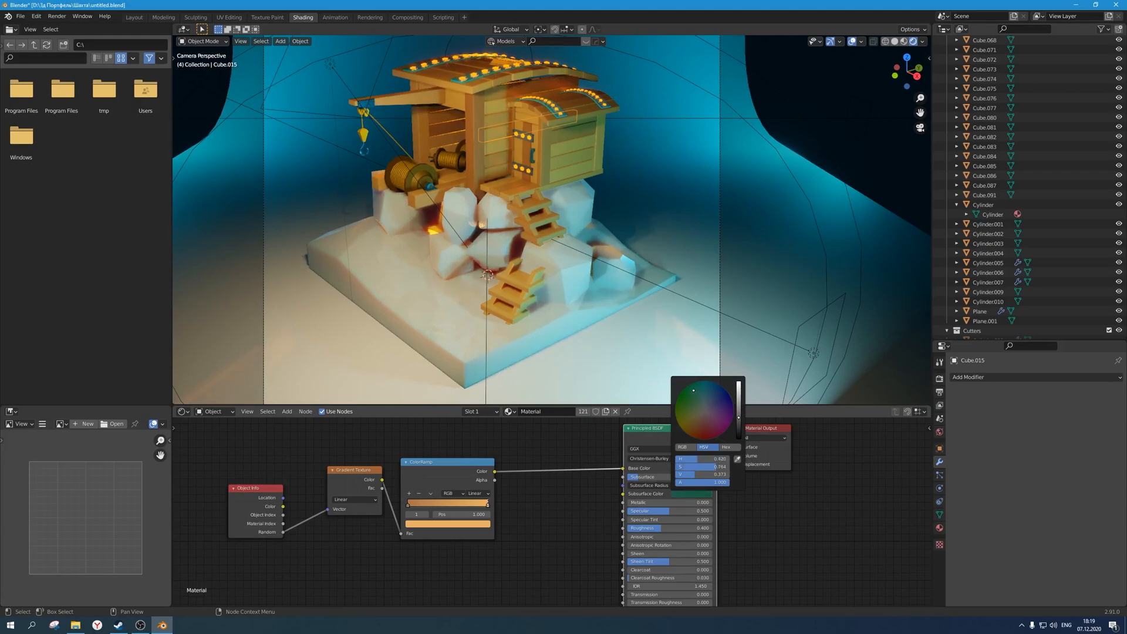
{"action": "left_click", "coordinate": [740, 402]}
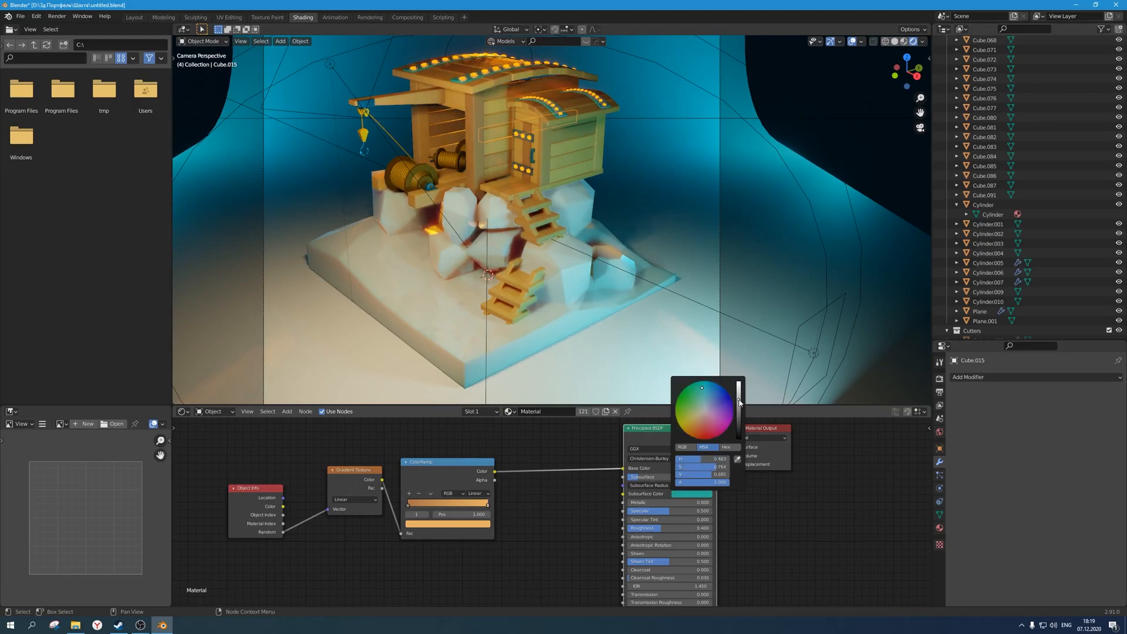
{"action": "mouse_move", "coordinate": [718, 407]}
{"action": "left_mouse_down"}
{"action": "mouse_move", "coordinate": [700, 422]}
{"action": "mouse_move", "coordinate": [712, 415]}
{"action": "left_mouse_up"}
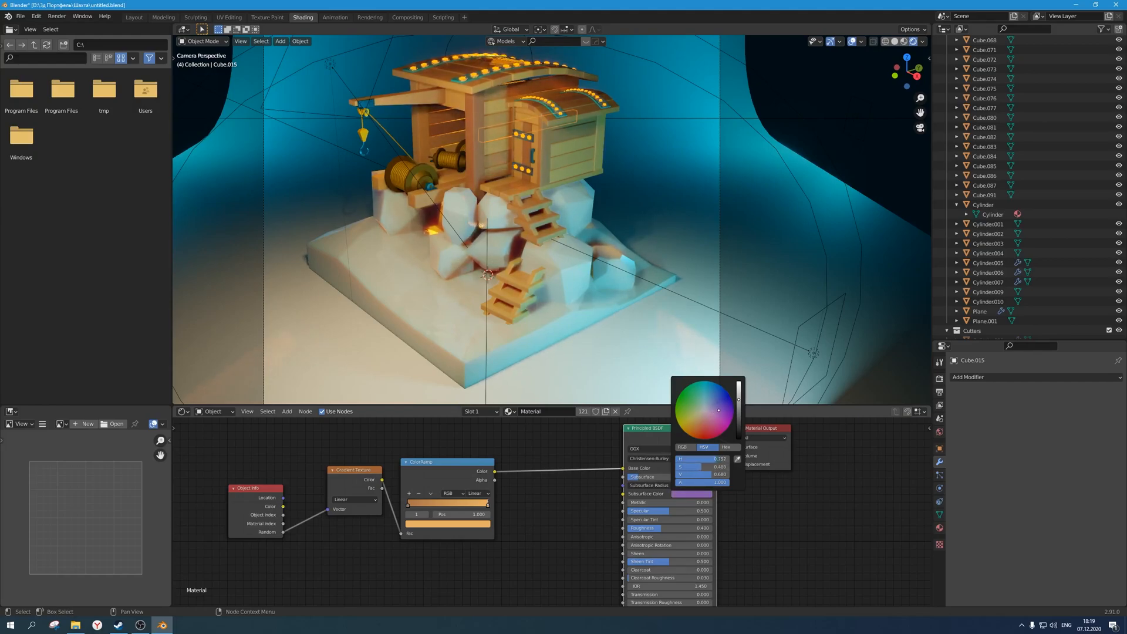
{"action": "mouse_move", "coordinate": [721, 410]}
{"action": "left_mouse_down"}
{"action": "mouse_move", "coordinate": [693, 417]}
{"action": "mouse_move", "coordinate": [719, 418]}
{"action": "mouse_move", "coordinate": [715, 405]}
{"action": "left_mouse_up"}
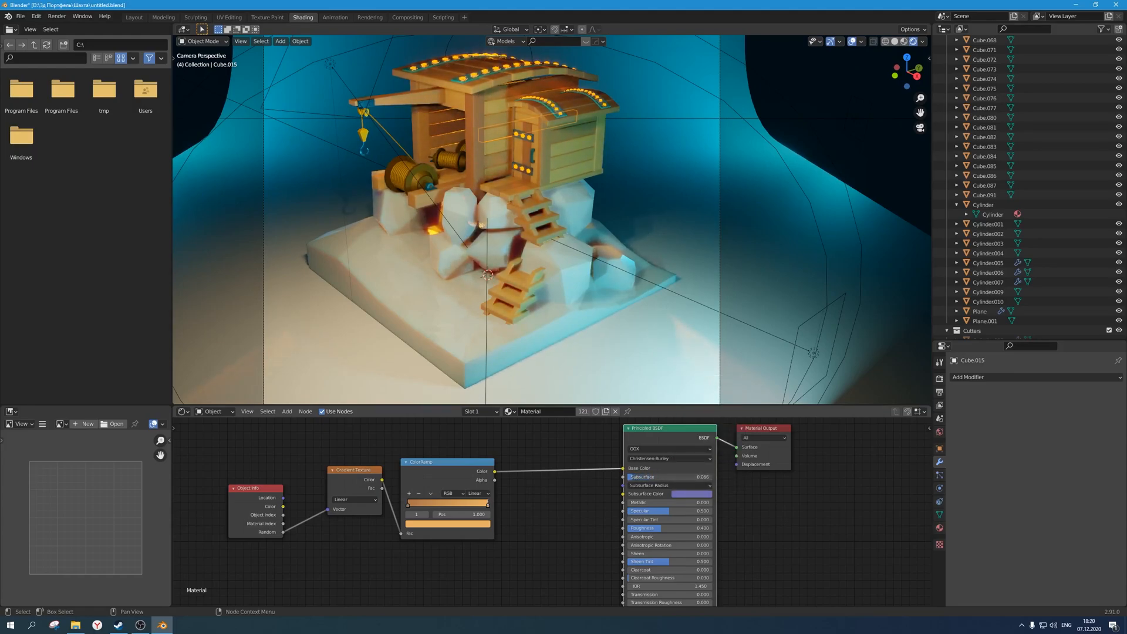
Set the wood material's subsurface to 0.1 and save the file.
{"action": "left_click", "coordinate": [637, 477]}
{"action": "type", "text": ".1"}
{"action": "key", "text": "Return"}
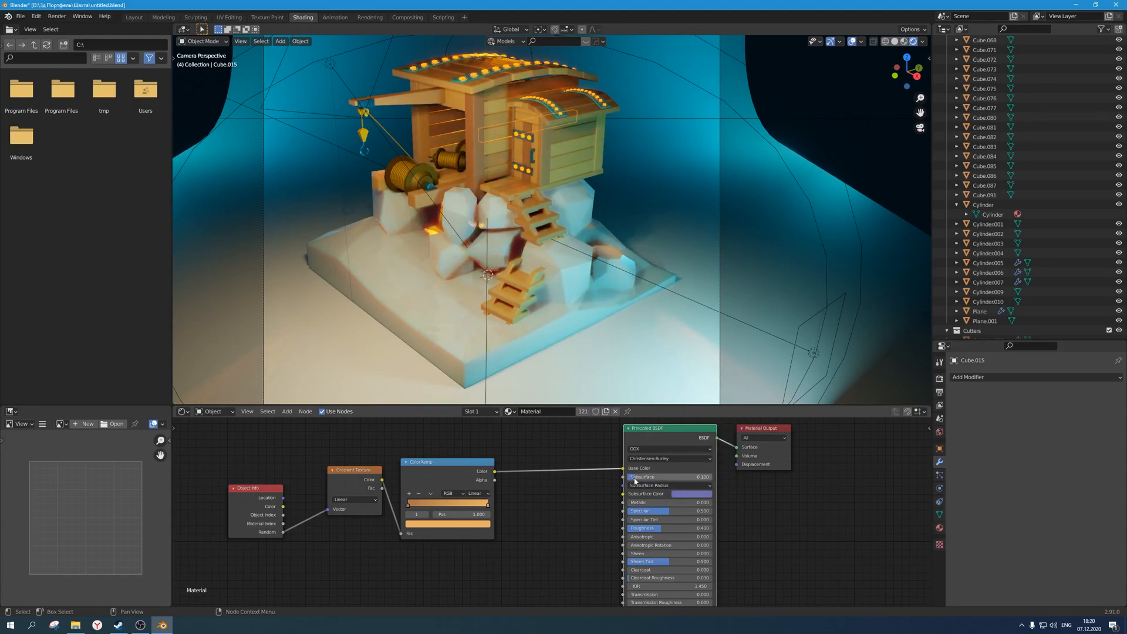
{"action": "scroll", "coordinate": [810, 132], "scroll_direction": "down", "scroll_amount": 3}
{"action": "key", "text": "ctrl+s"}
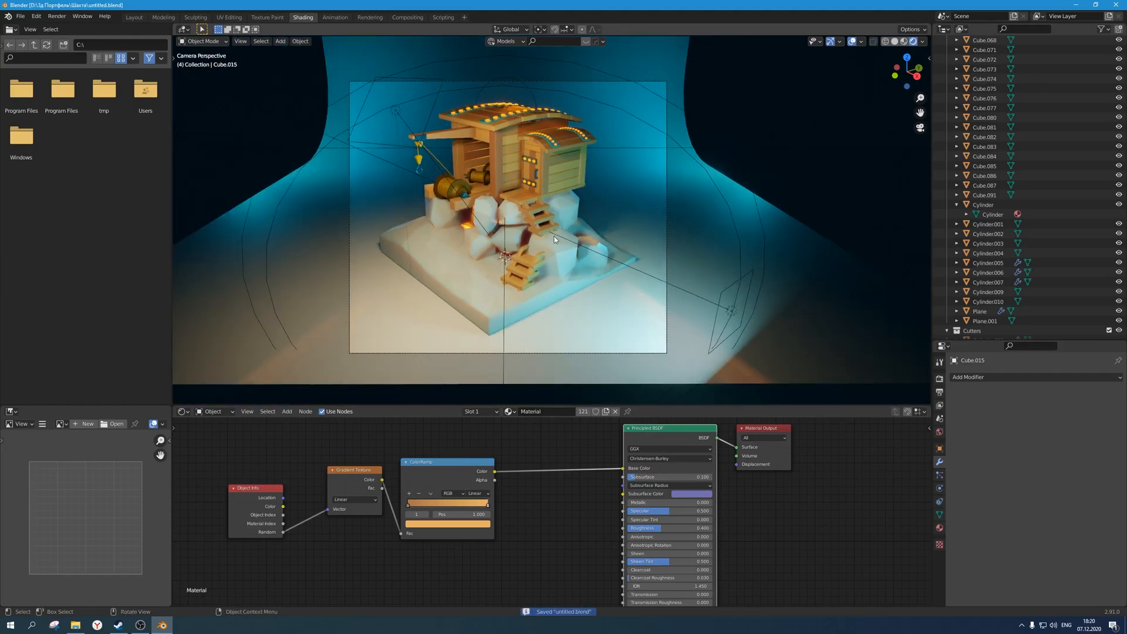
{"action": "middle_click_drag", "start_coordinate": [551, 239], "coordinate": [561, 256], "text": "shift"}
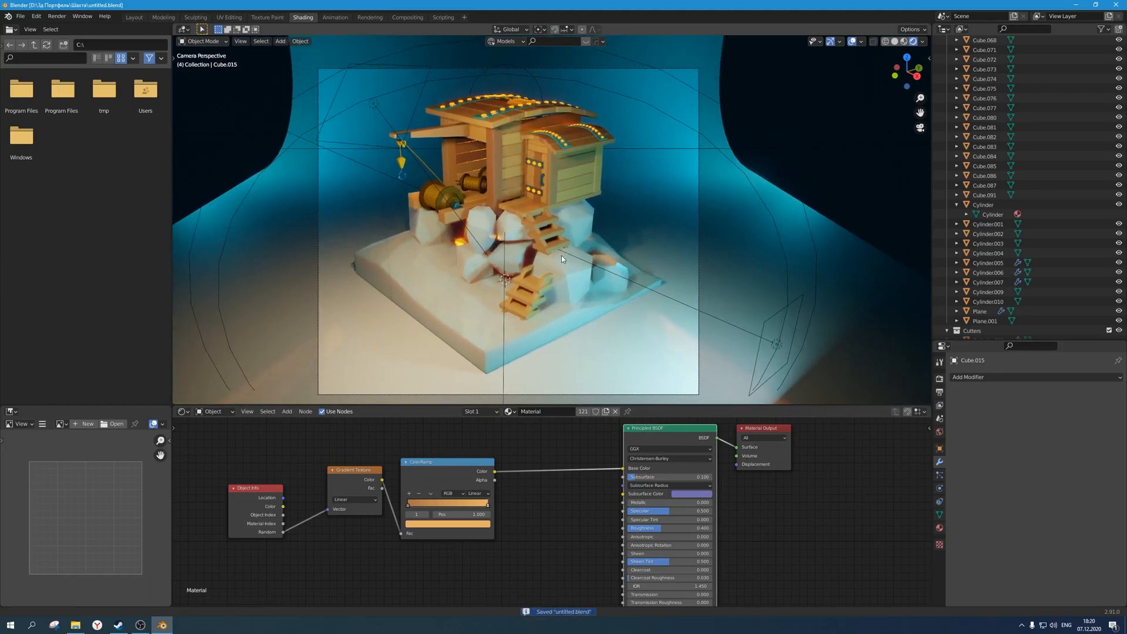
{"action": "left_click", "coordinate": [476, 264]}
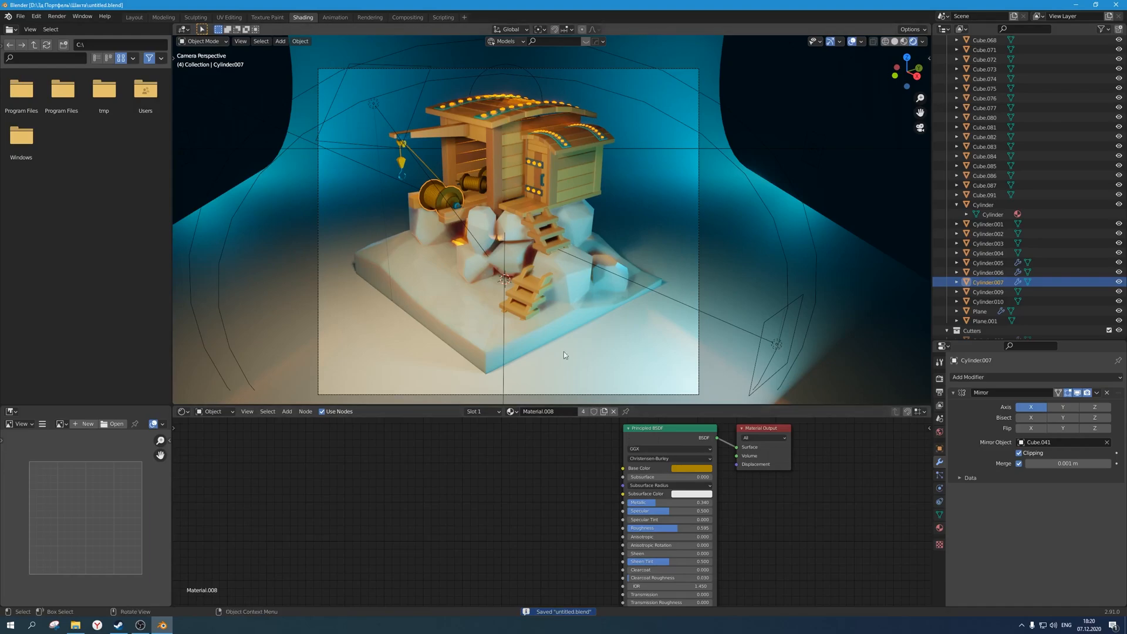
{"action": "left_click", "coordinate": [811, 162]}
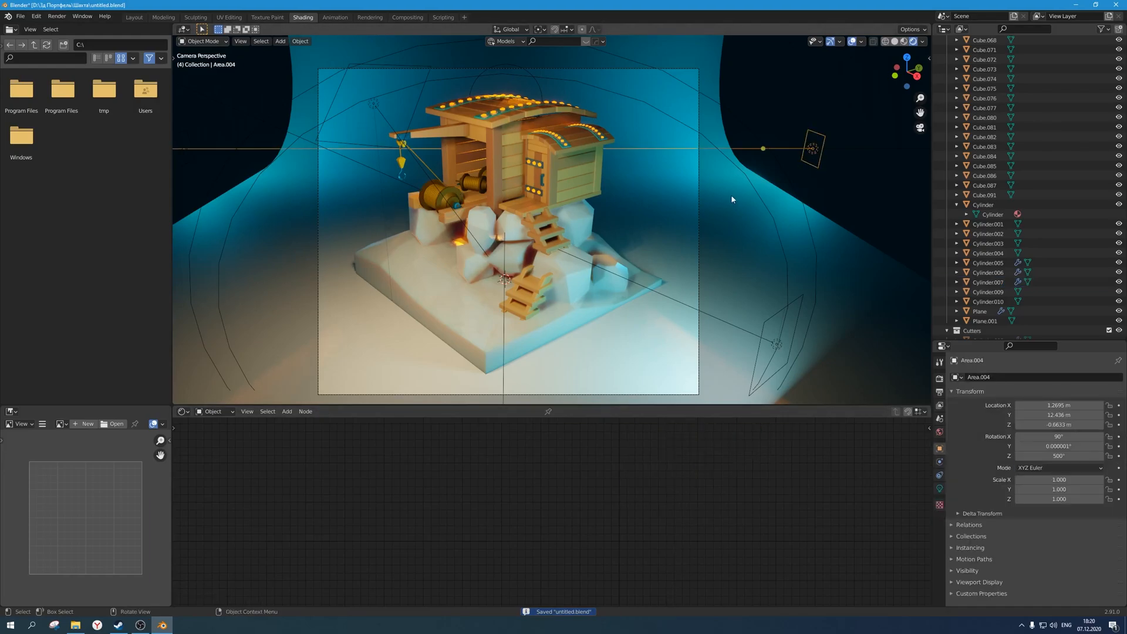
{"action": "scroll", "coordinate": [710, 211], "scroll_direction": "down", "scroll_amount": 1}
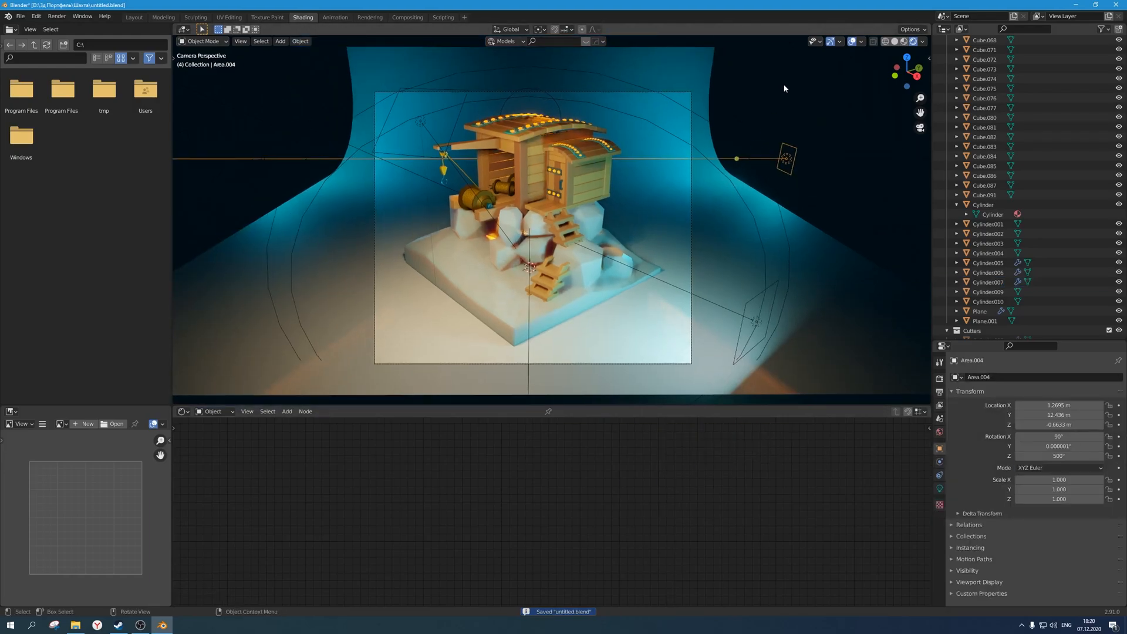
{"action": "key", "text": "ctrl+s"}
{"action": "scroll", "coordinate": [637, 245], "scroll_direction": "up", "scroll_amount": 1}
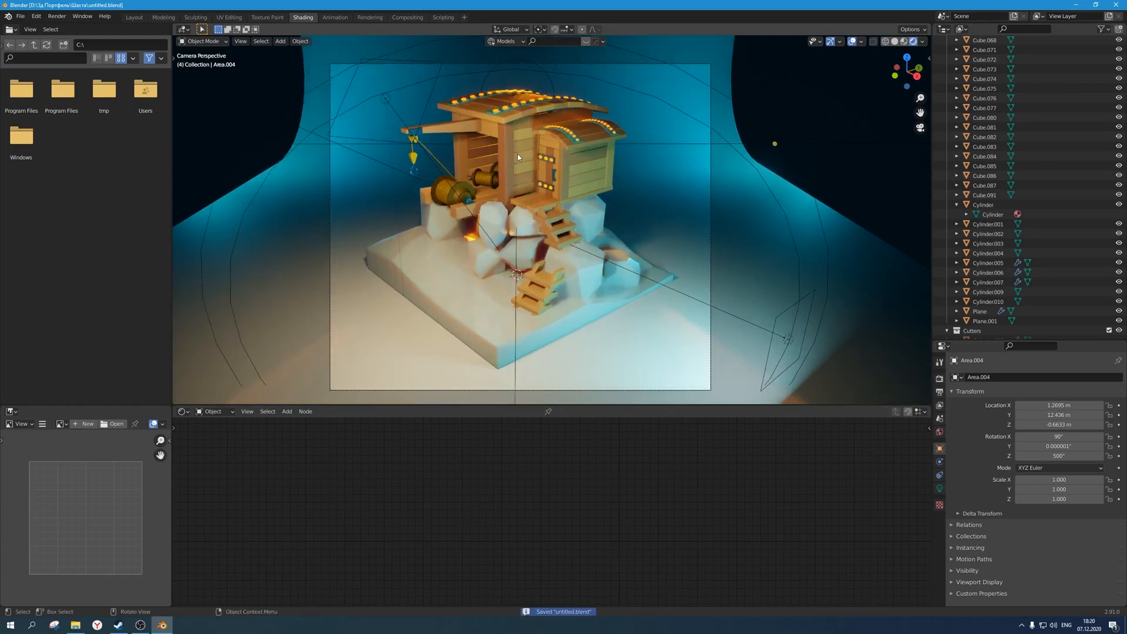
{"action": "left_click", "coordinate": [521, 157]}
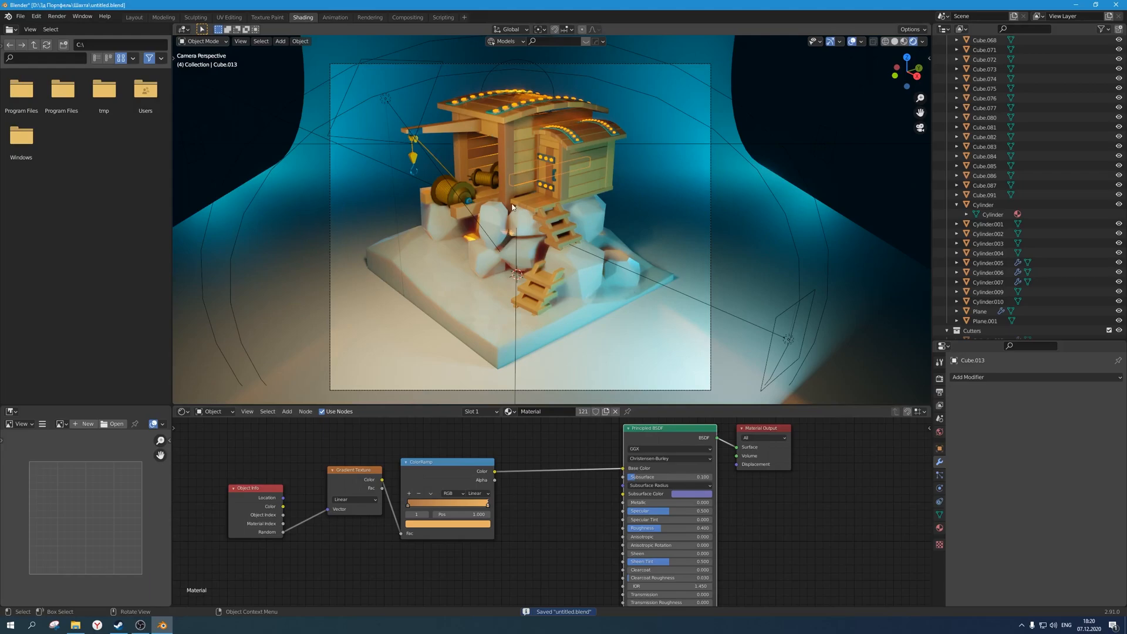
Set the scene's colour management look to Very High Contrast.
{"action": "left_click", "coordinate": [939, 379]}
{"action": "scroll", "coordinate": [996, 567], "scroll_direction": "down", "scroll_amount": 3}
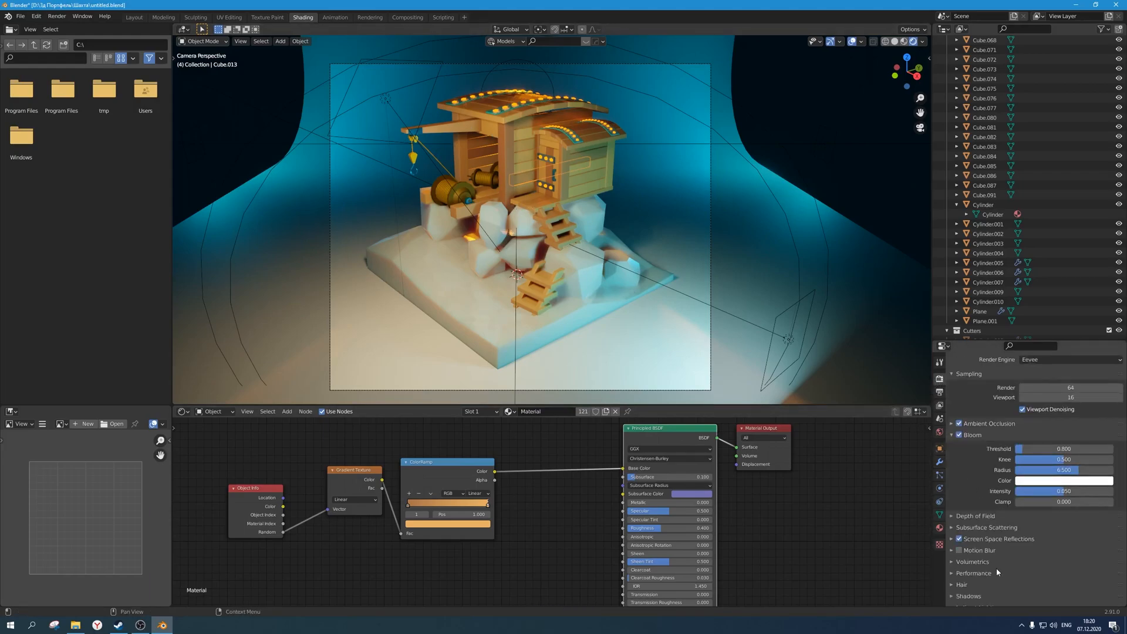
{"action": "left_click", "coordinate": [1057, 552]}
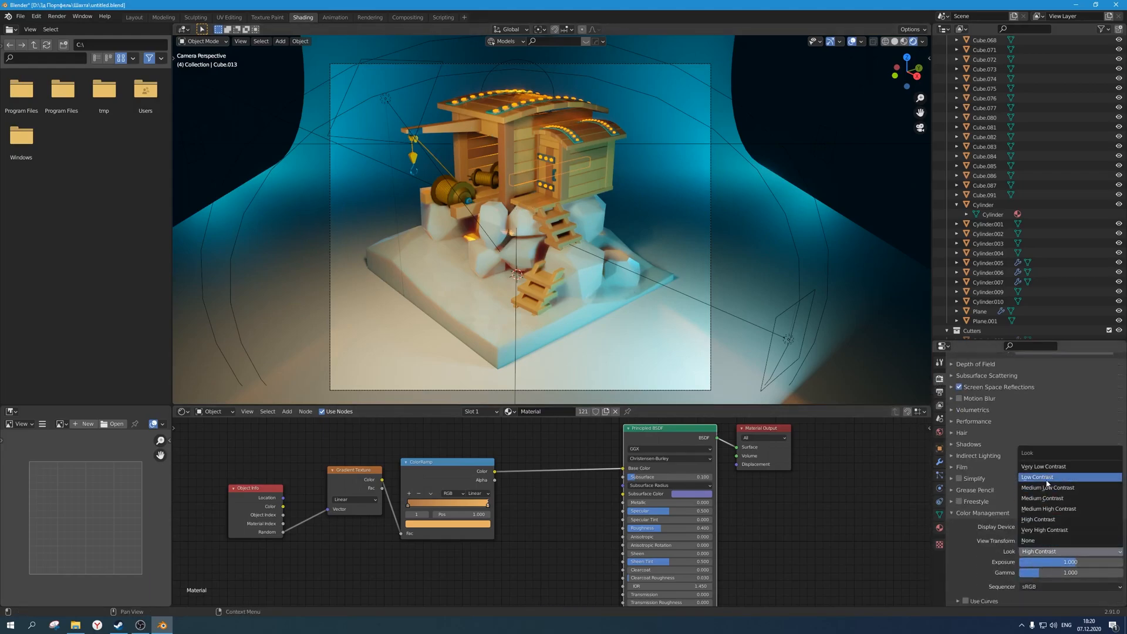
{"action": "left_click", "coordinate": [1049, 531]}
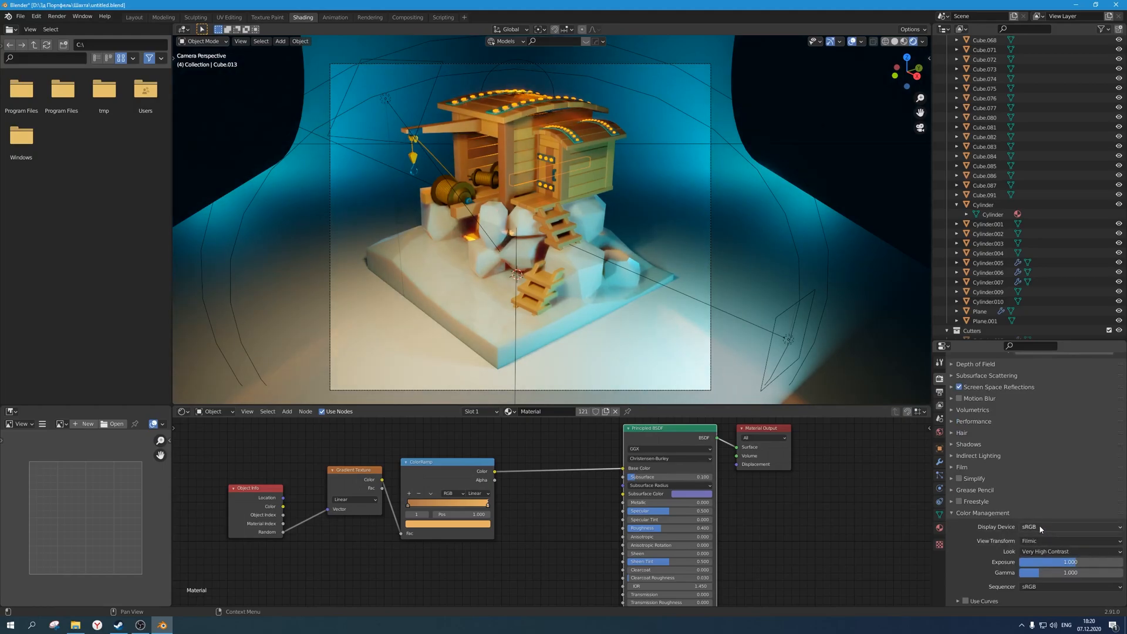
{"action": "left_click", "coordinate": [1052, 573]}
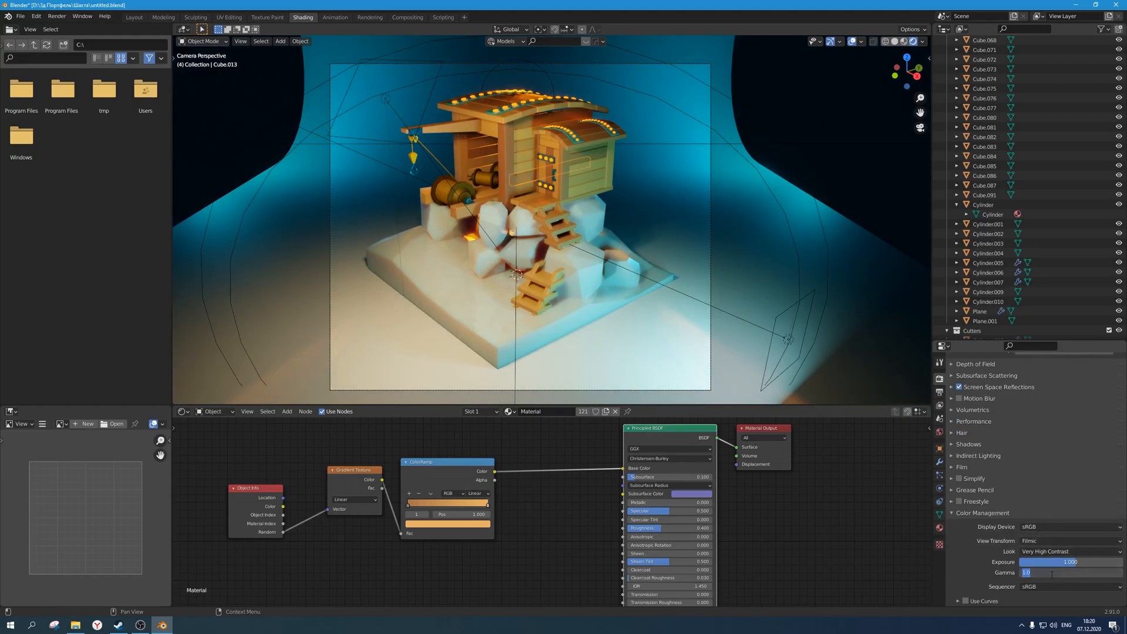
{"action": "left_click", "coordinate": [821, 154]}
Raise the colour management exposure to 1.2, hide the viewport overlays and save the file.
{"action": "left_click", "coordinate": [1060, 563]}
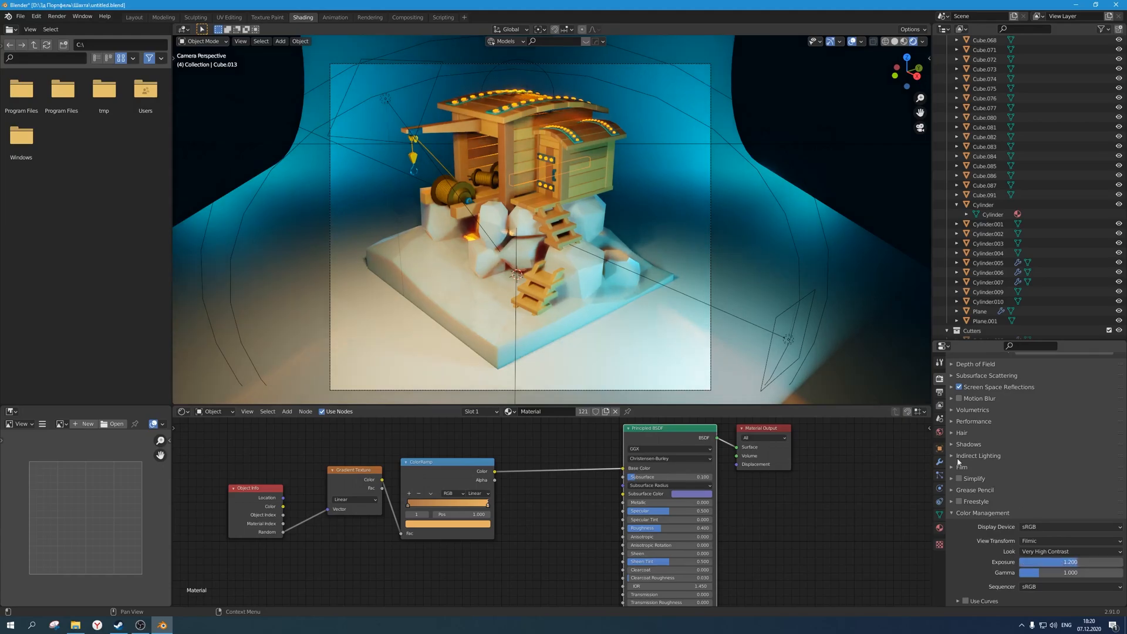
{"action": "left_click", "coordinate": [852, 42]}
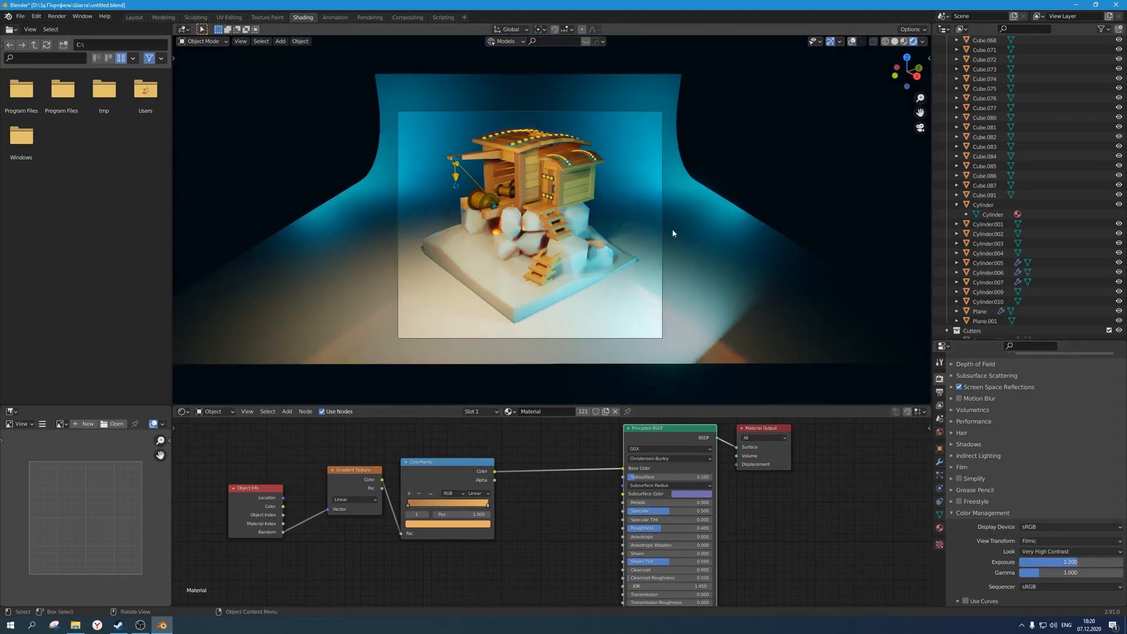
{"action": "key", "text": "ctrl+s"}
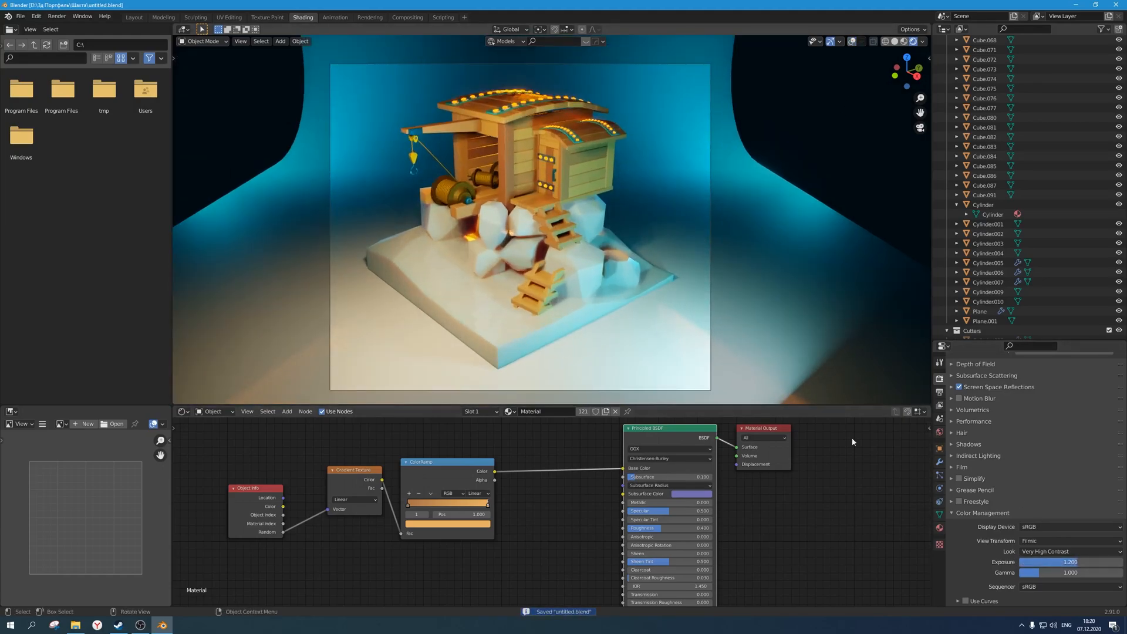
Set the colour management exposure to 1.15 and save the file.
{"action": "left_click", "coordinate": [1085, 562]}
{"action": "type", "text": "1.1"}
{"action": "key", "text": "Return"}
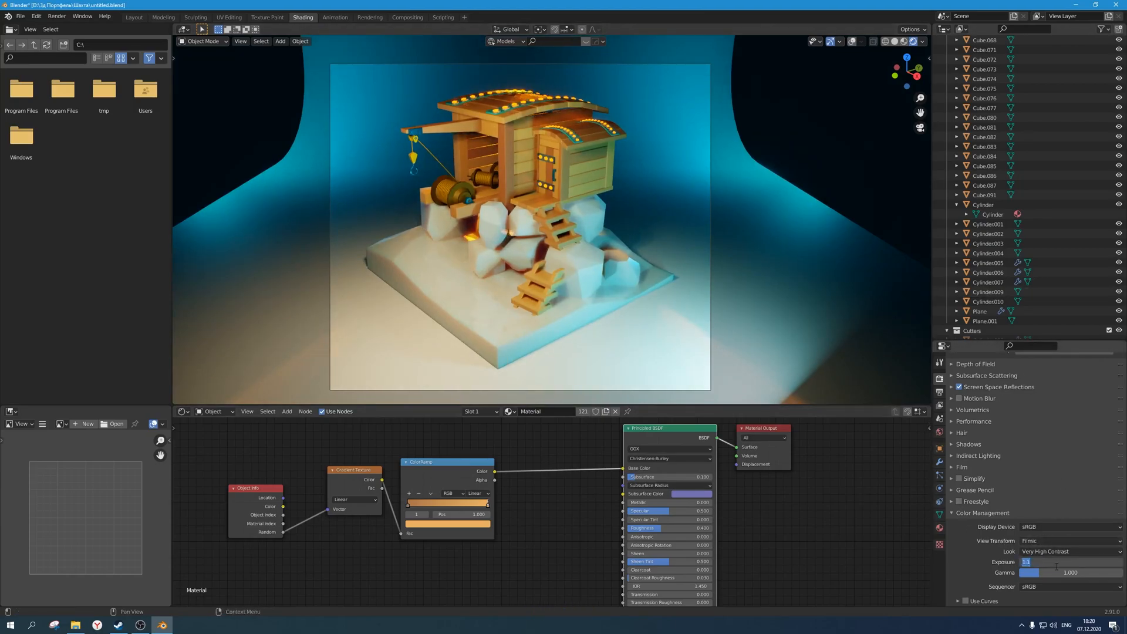
{"action": "key", "text": "Return"}
{"action": "key", "text": "ctrl+s"}
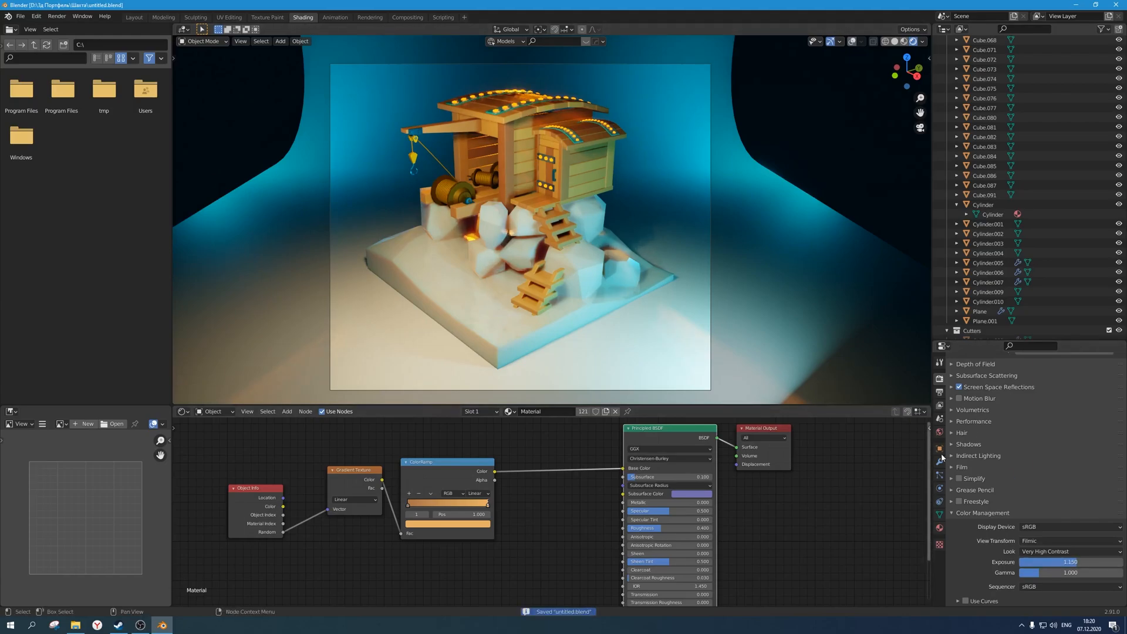
Set the world background's strength to 0.15.
{"action": "left_click", "coordinate": [940, 431]}
{"action": "left_click", "coordinate": [1052, 450]}
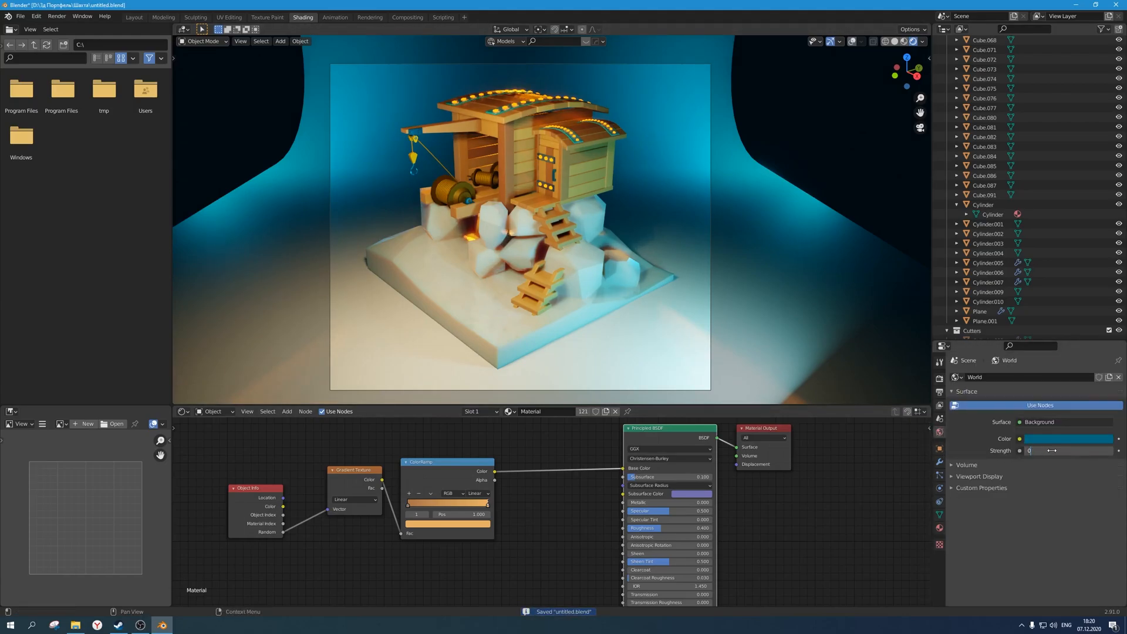
{"action": "type", "text": "0"}
{"action": "key", "text": "Return"}
{"action": "key", "text": "ctrl+z"}
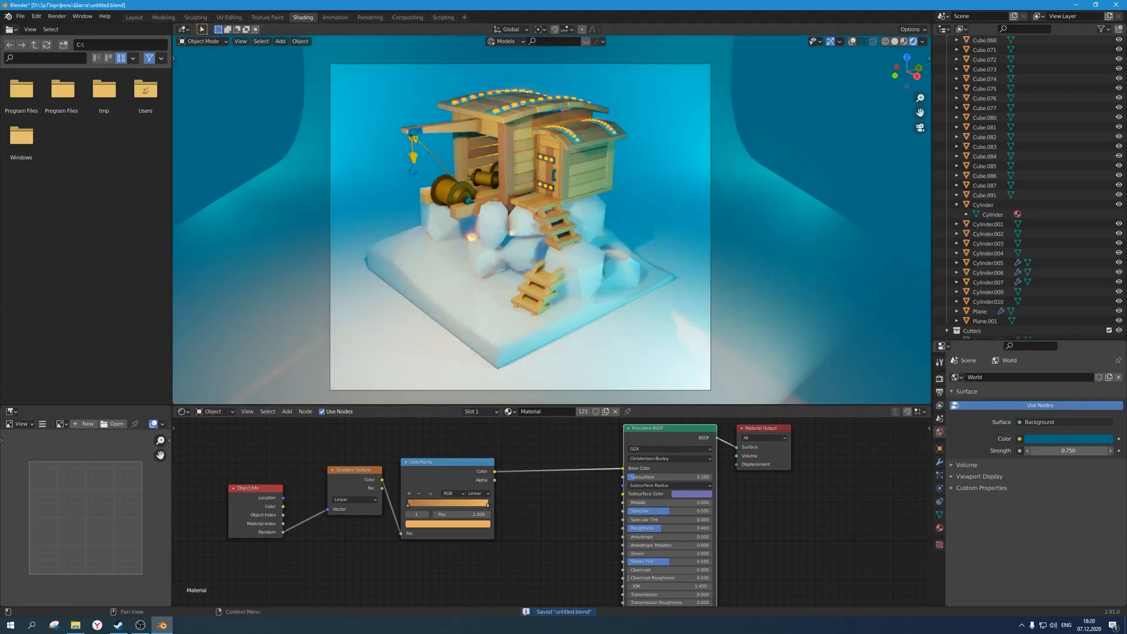
{"action": "left_click", "coordinate": [1110, 451]}
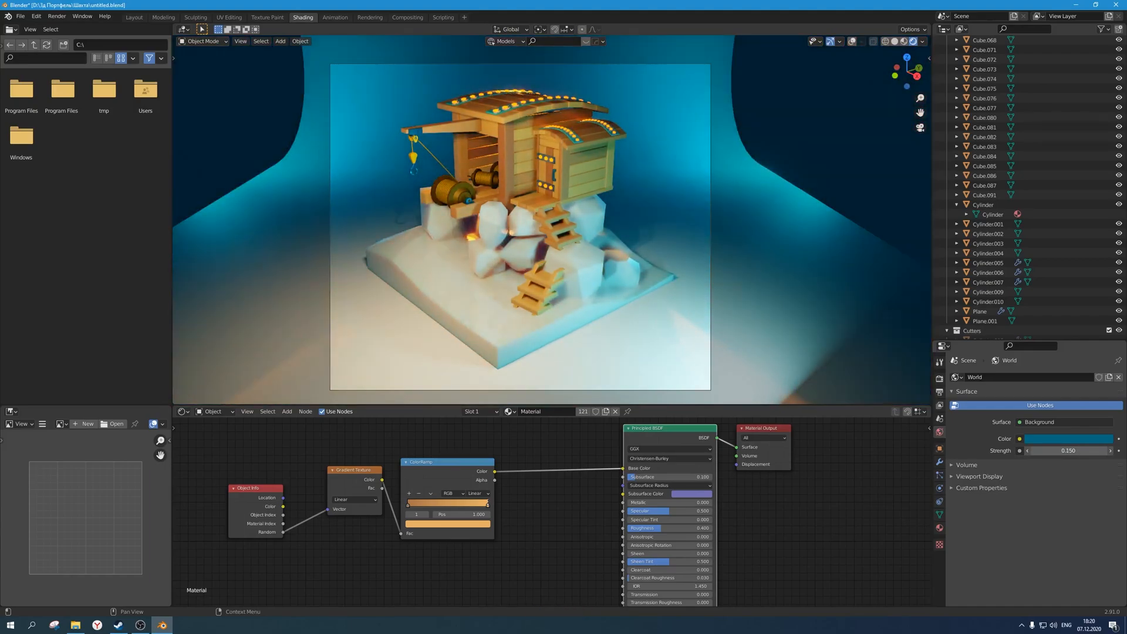
{"action": "left_click_drag", "start_coordinate": [1069, 450], "coordinate": [1069, 451]}
{"action": "left_click", "coordinate": [1069, 451]}
{"action": "type", "text": "0.15"}
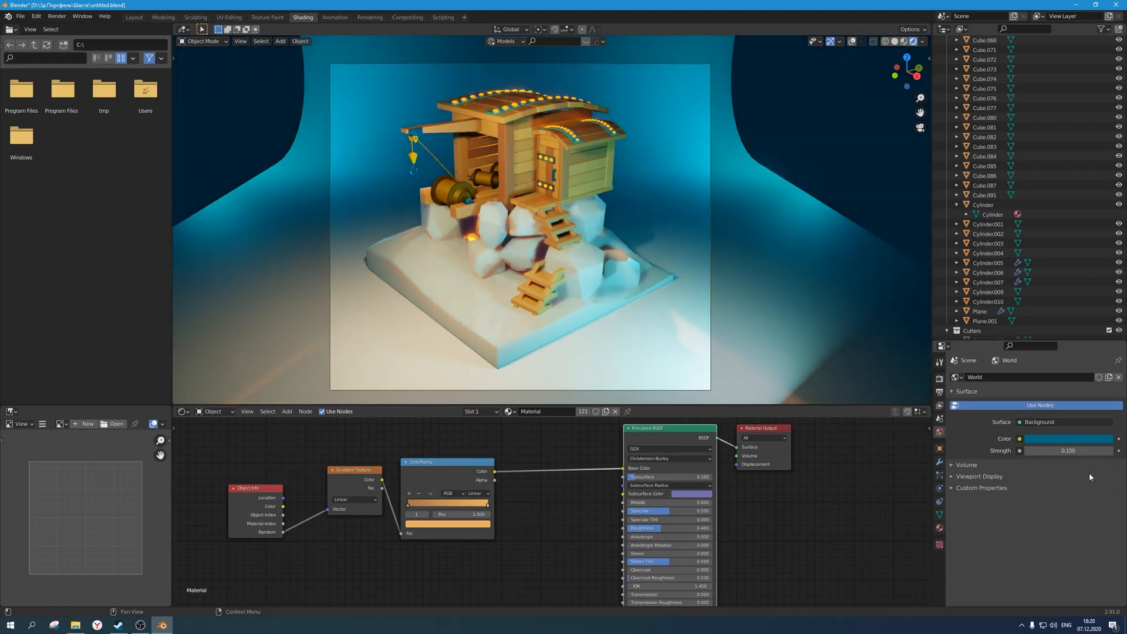
Try several hues for the world background and settle on a deep blue with saturation 0.787.
{"action": "left_click", "coordinate": [1086, 440]}
{"action": "left_click", "coordinate": [1064, 318]}
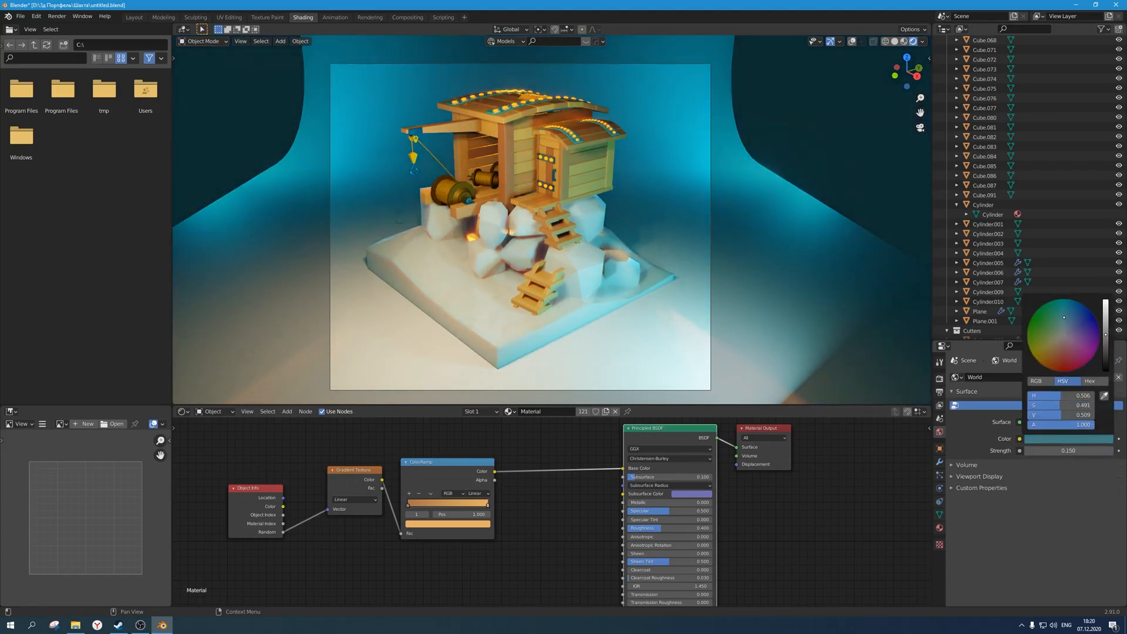
{"action": "left_click", "coordinate": [1092, 328]}
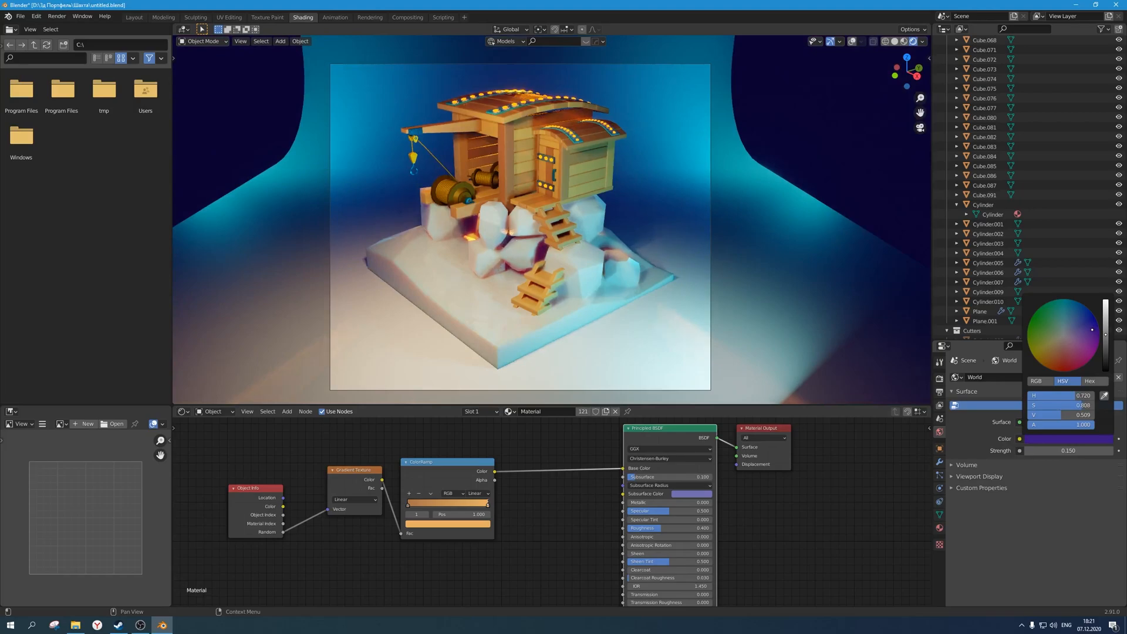
{"action": "left_click", "coordinate": [1068, 344]}
{"action": "left_click", "coordinate": [1077, 356]}
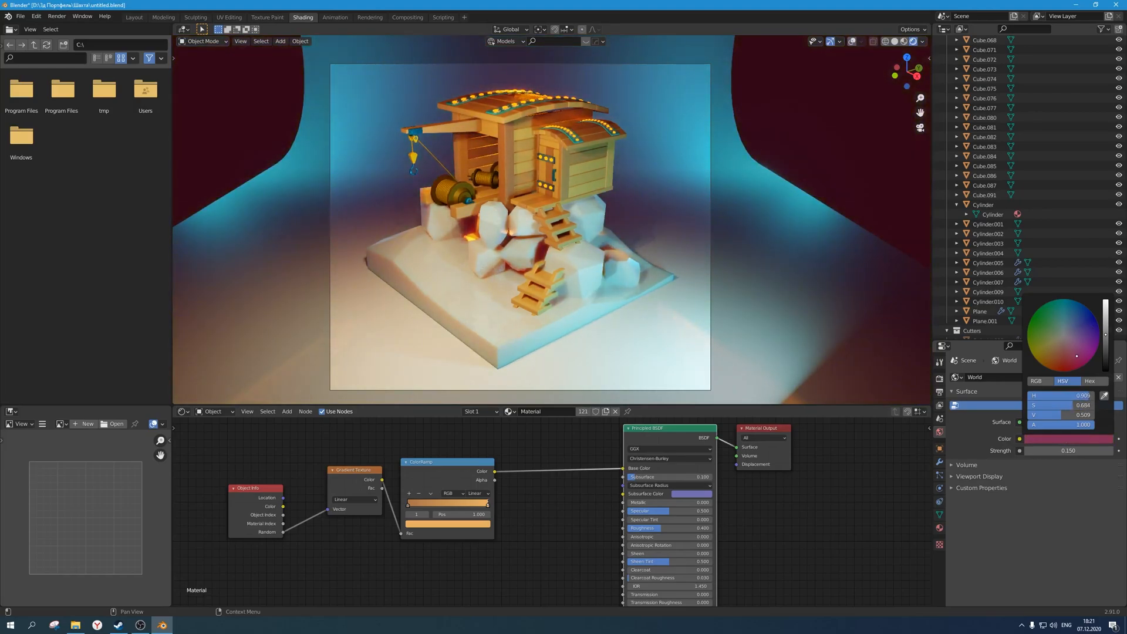
{"action": "left_click", "coordinate": [1052, 359]}
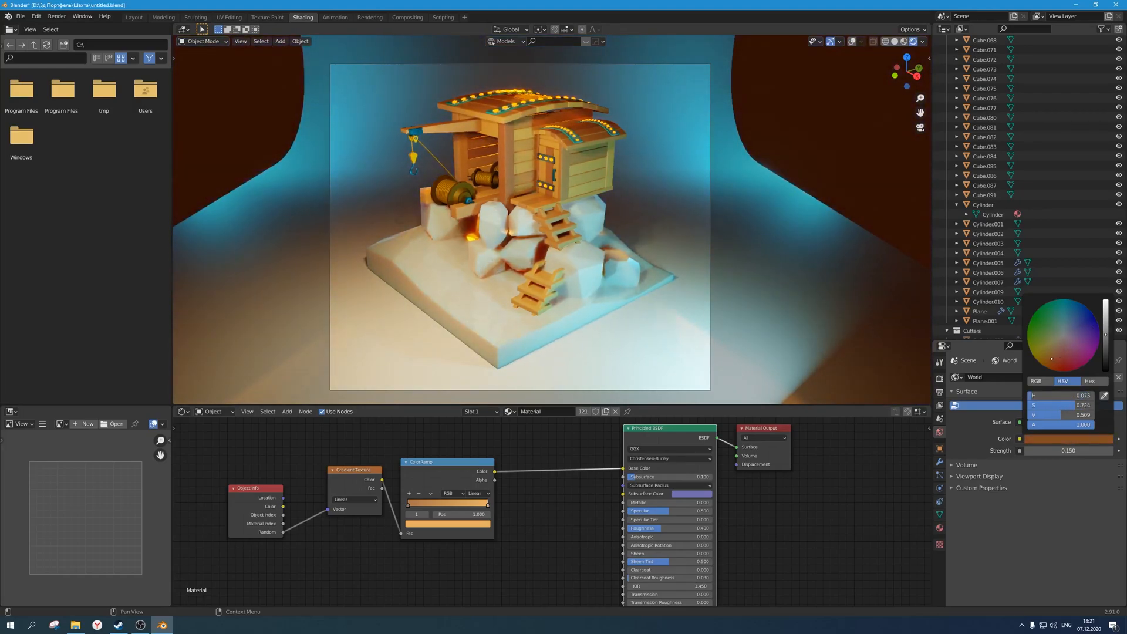
{"action": "left_click", "coordinate": [1057, 324]}
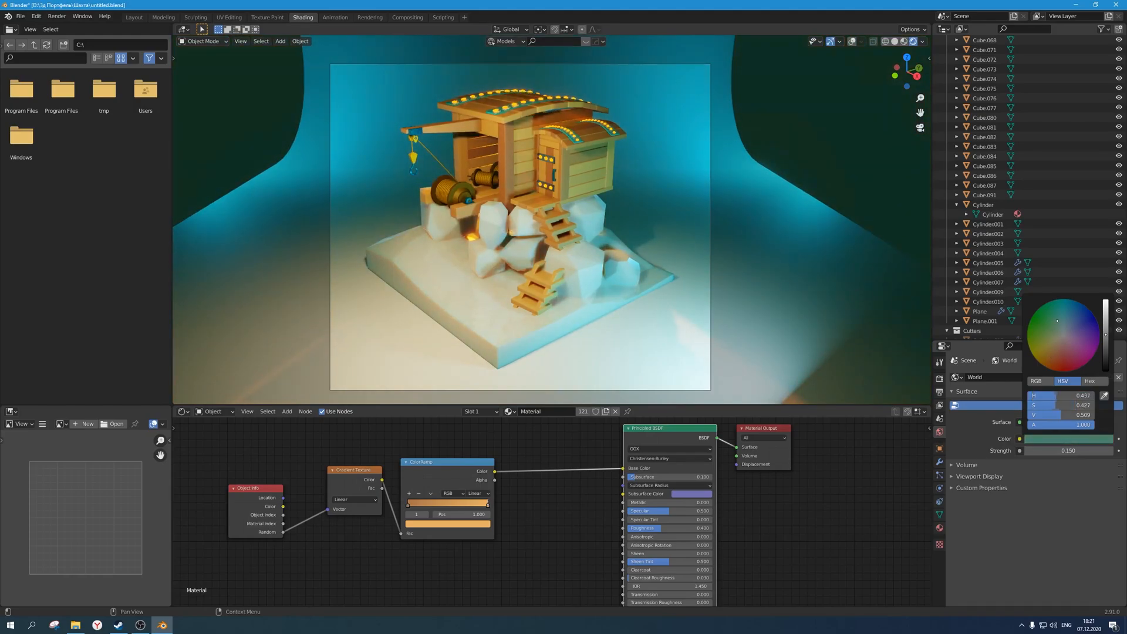
{"action": "left_click", "coordinate": [1078, 315]}
{"action": "left_click_drag", "start_coordinate": [1075, 313], "coordinate": [1072, 309]}
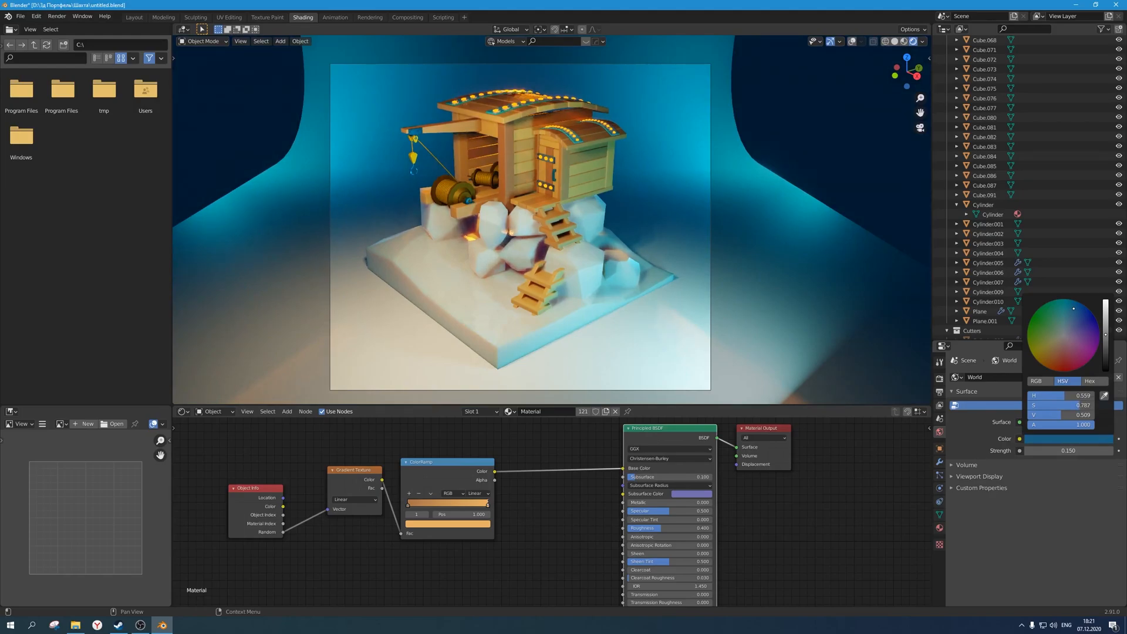
Set the world background's strength to 0.1 and save the file.
{"action": "left_click", "coordinate": [1059, 451]}
{"action": "type", "text": "0.1"}
{"action": "key", "text": "Return"}
{"action": "key", "text": "ctrl+s"}
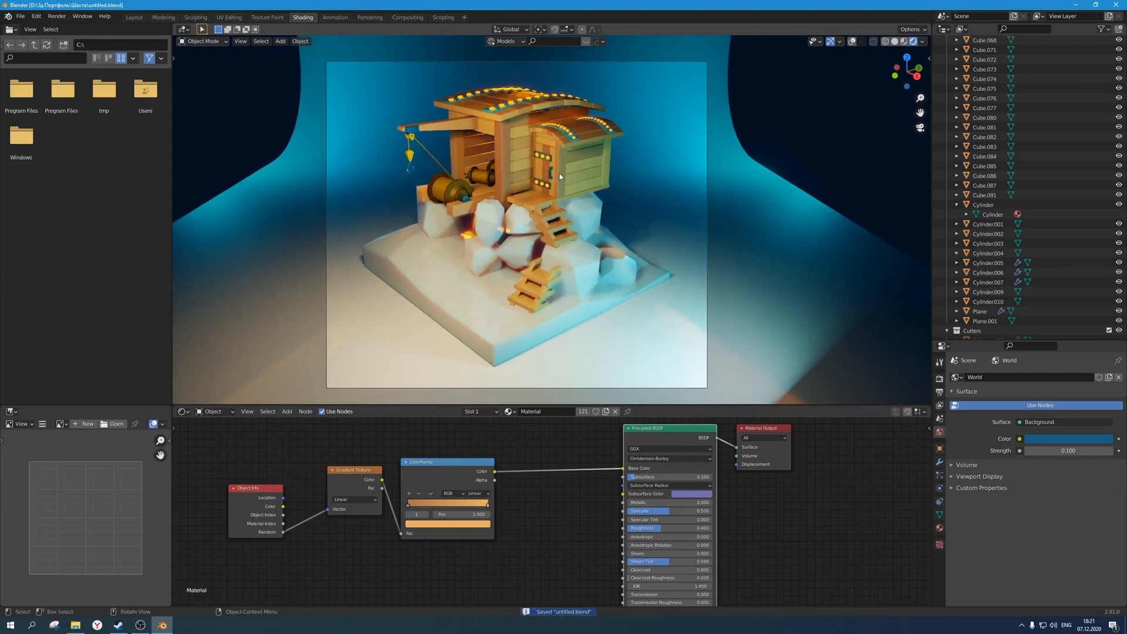
Set the scene's Ambient Occlusion factor to 1 in the Eevee render settings.
{"action": "left_click", "coordinate": [940, 379]}
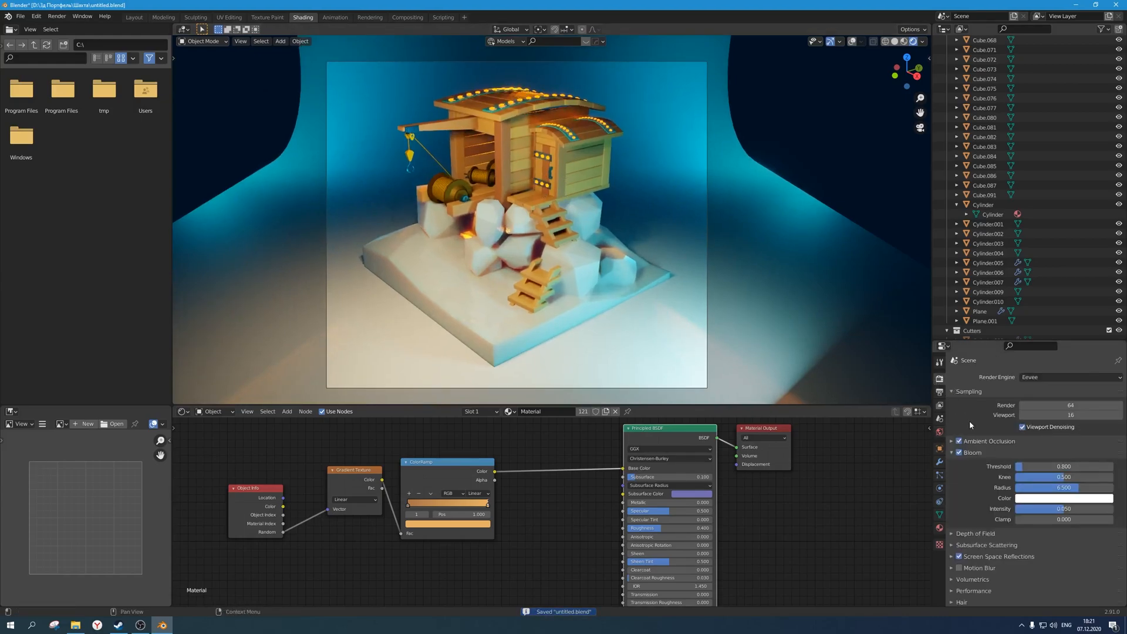
{"action": "left_click", "coordinate": [952, 441]}
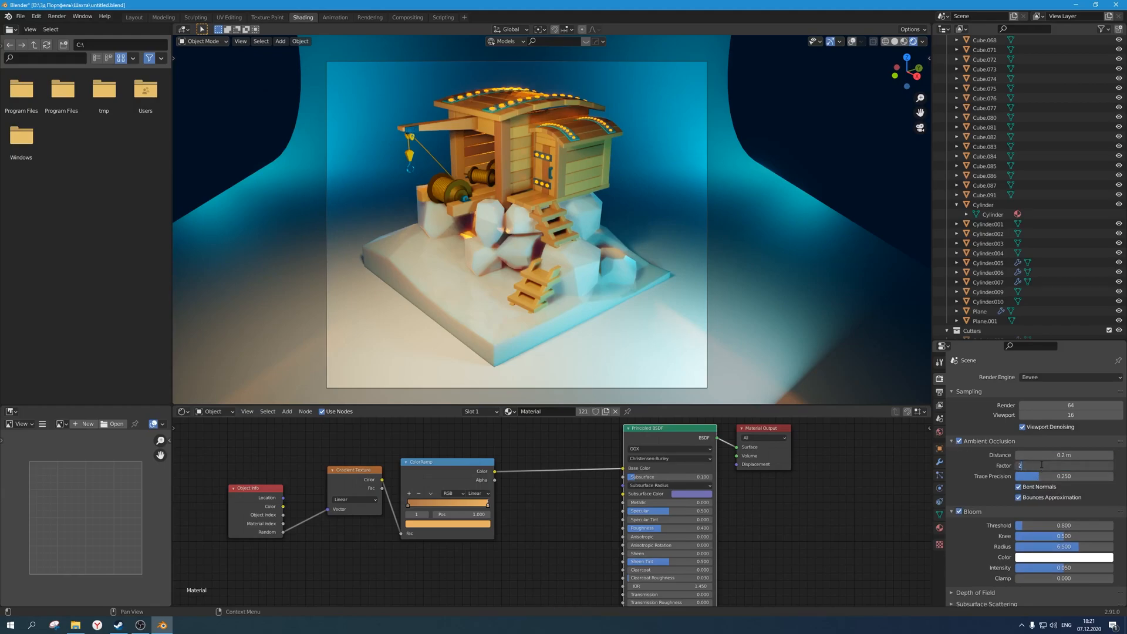
{"action": "key", "text": "Return"}
{"action": "key", "text": "Return"}
{"action": "type", "text": "0"}
{"action": "key", "text": "Return"}
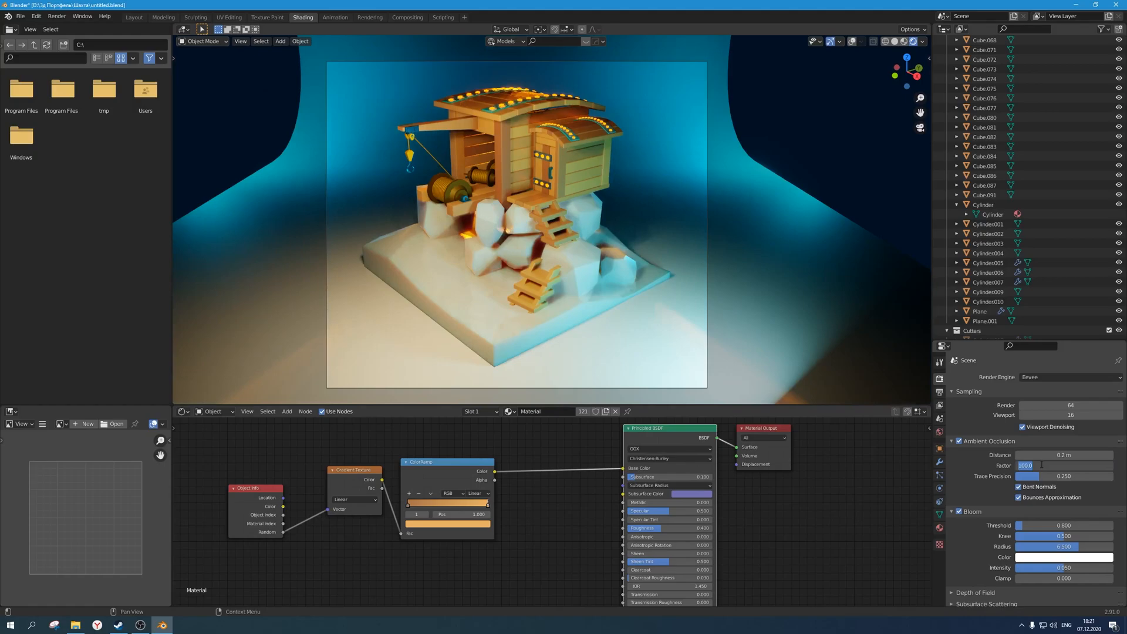
{"action": "type", "text": "1"}
{"action": "key", "text": "Return"}
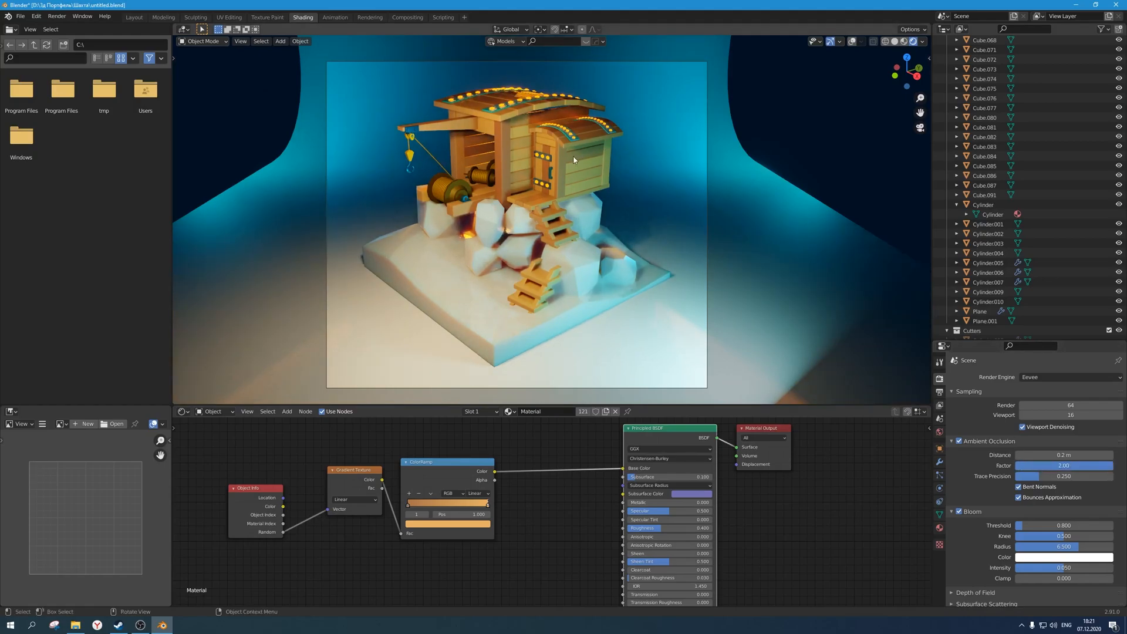
{"action": "key", "text": "g"}
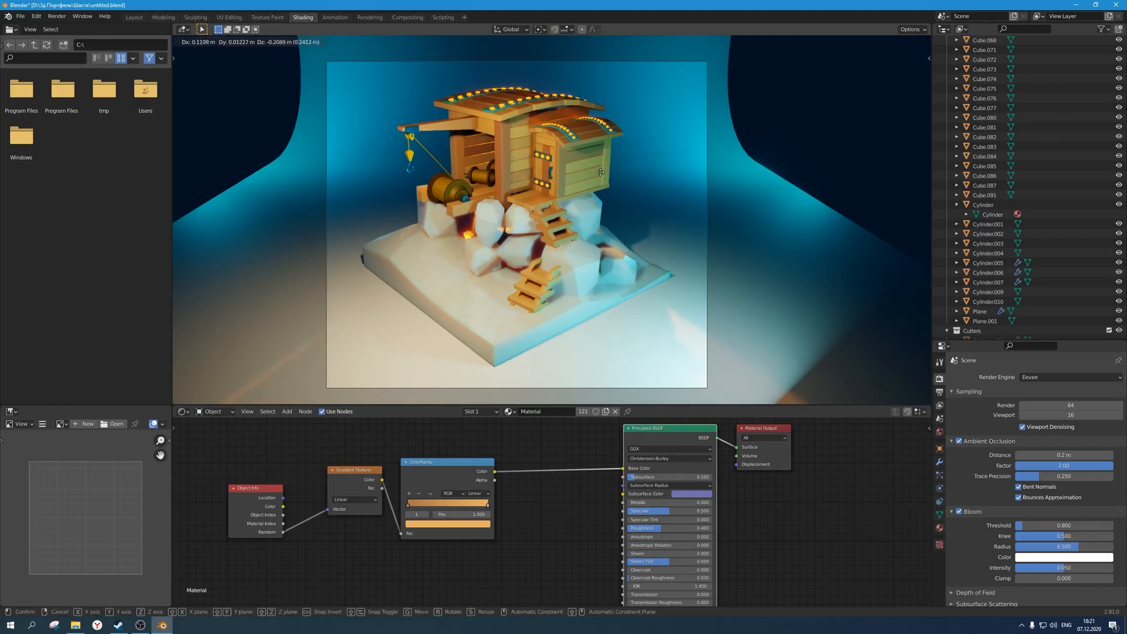
{"action": "right_click", "coordinate": [609, 179]}
{"action": "scroll", "coordinate": [503, 144], "scroll_direction": "up", "scroll_amount": 2}
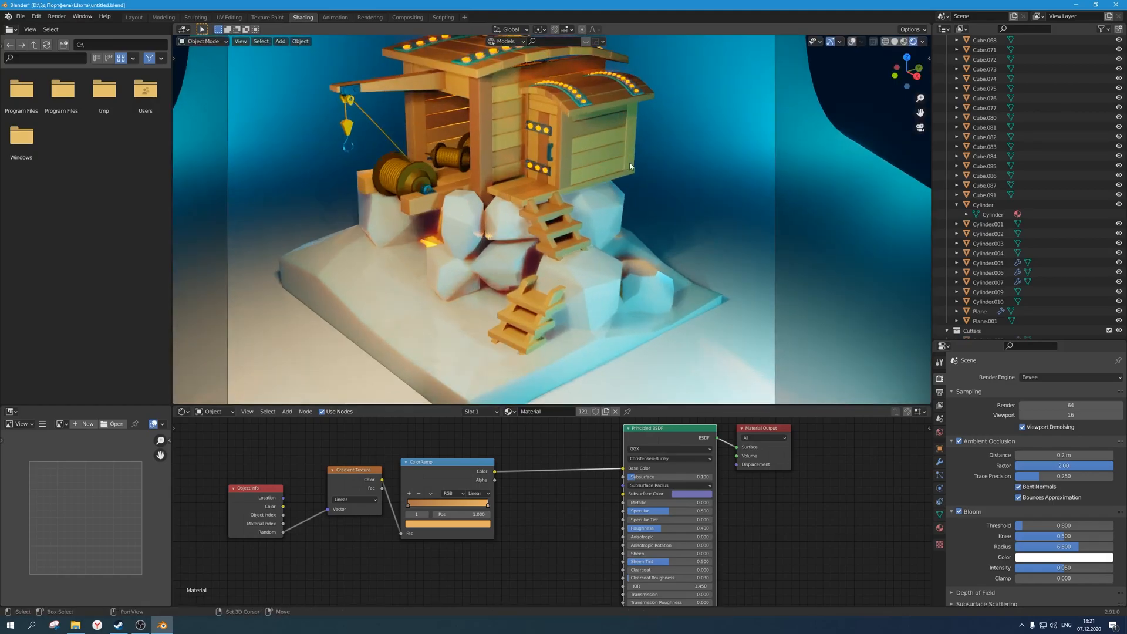
{"action": "middle_click_drag", "start_coordinate": [502, 142], "coordinate": [506, 216], "text": "shift"}
{"action": "scroll", "coordinate": [507, 216], "scroll_direction": "up", "scroll_amount": 2}
{"action": "key", "text": "g"}
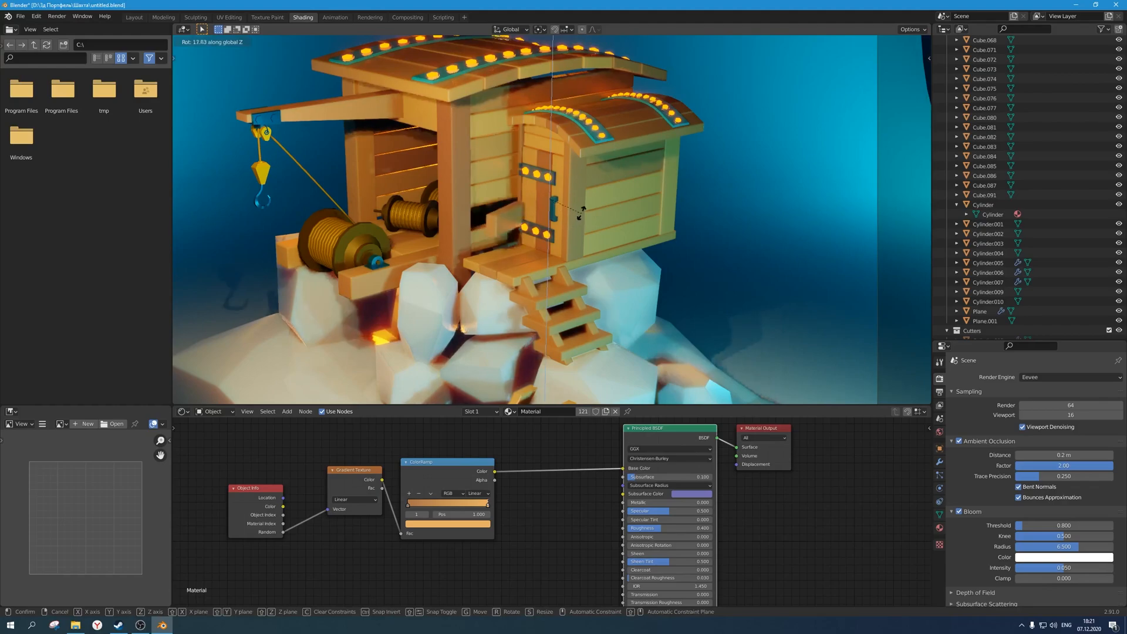
{"action": "right_click", "coordinate": [543, 219]}
{"action": "scroll", "coordinate": [543, 218], "scroll_direction": "up", "scroll_amount": 4}
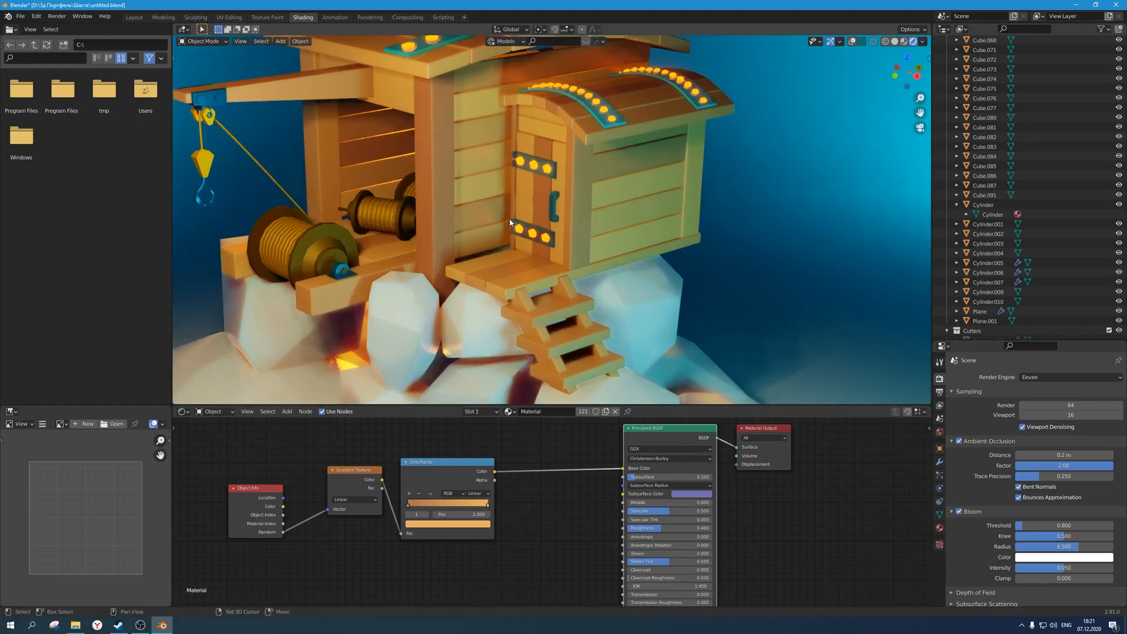
{"action": "key", "text": "r"}
{"action": "key", "text": "z"}
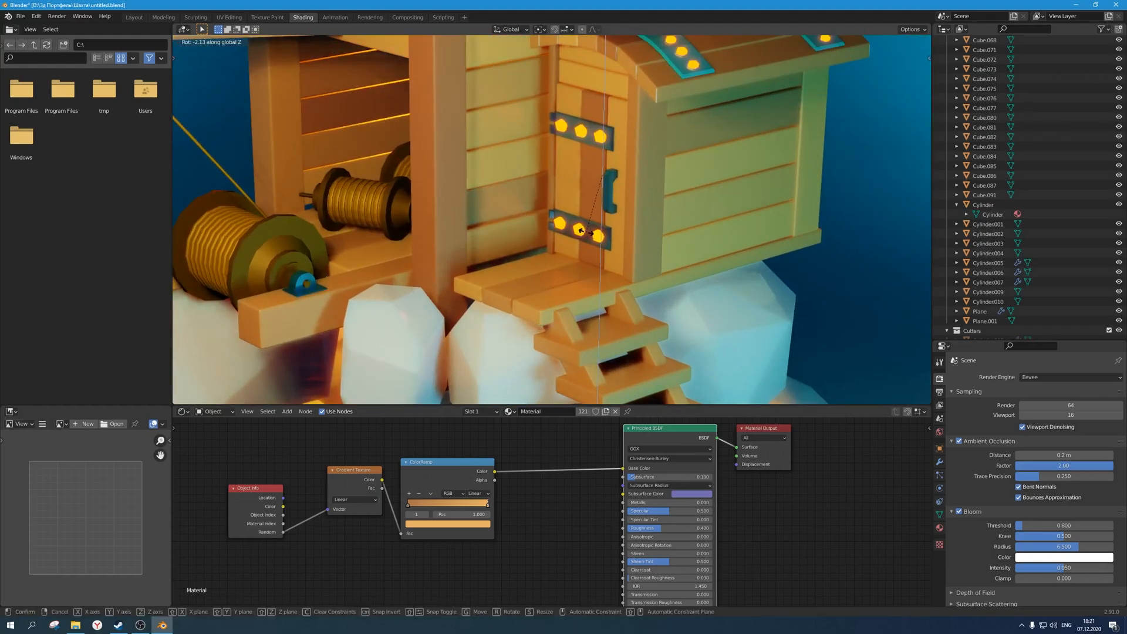
{"action": "right_click", "coordinate": [581, 231]}
{"action": "scroll", "coordinate": [582, 231], "scroll_direction": "down", "scroll_amount": 5}
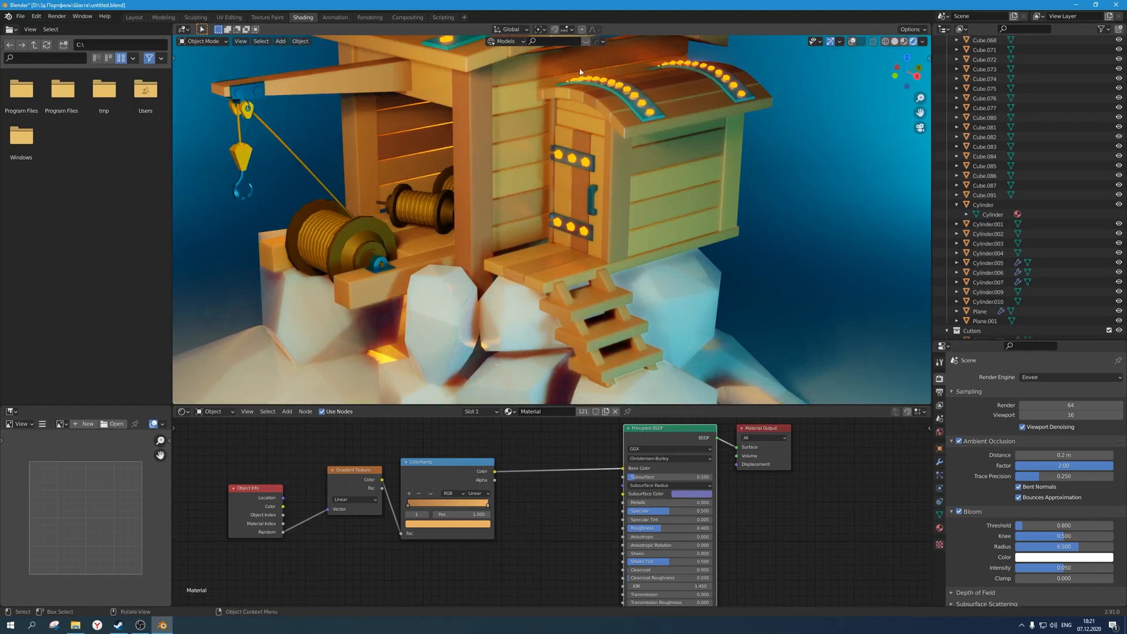
Rotate an upper front-wall plank by about 3.4° around global Z and turn a side-wall plank slightly around the same axis.
{"action": "key", "text": "r"}
{"action": "key", "text": "z"}
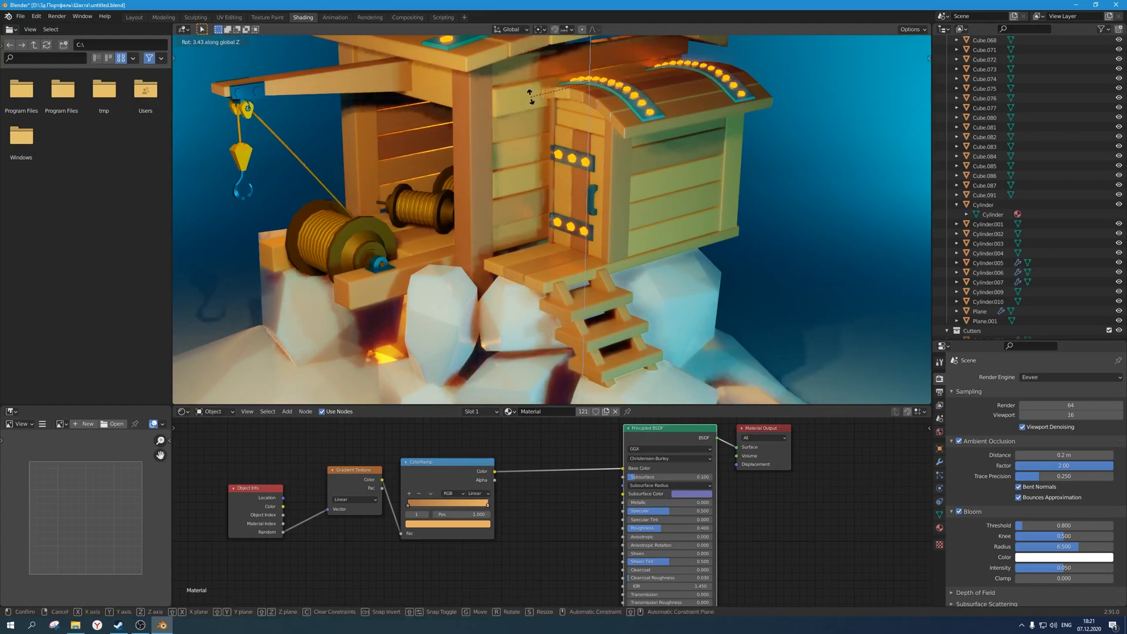
{"action": "left_click", "coordinate": [529, 95]}
{"action": "key", "text": "r"}
{"action": "key", "text": "z"}
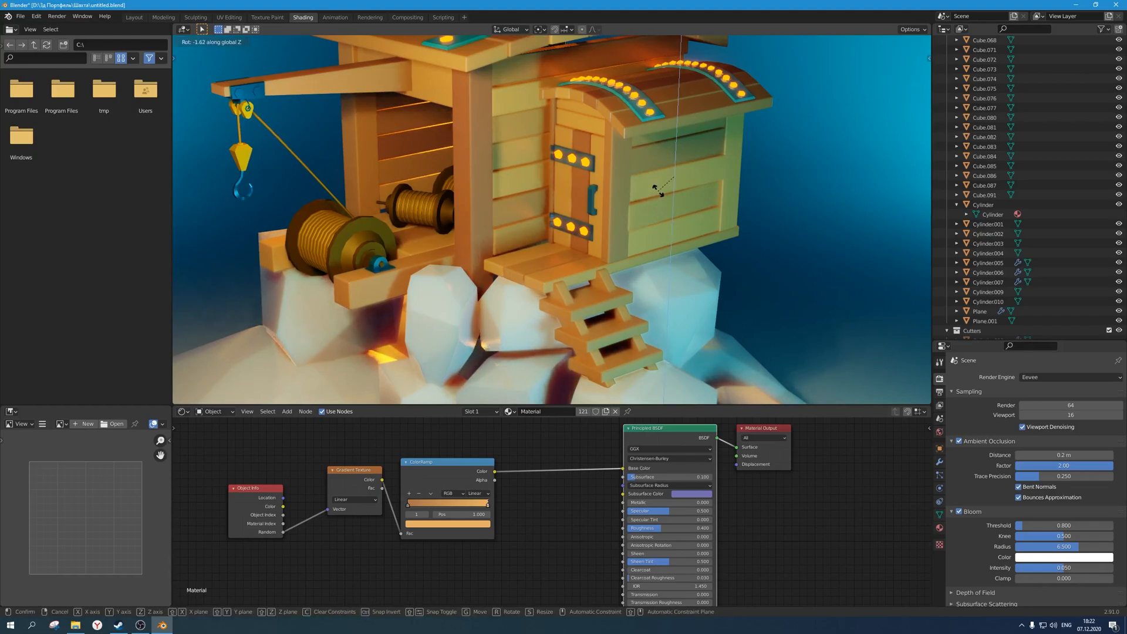
{"action": "left_click", "coordinate": [825, 169]}
Scale two planks of the cabin's side wall along their local Y axis, the first to about 0.86.
{"action": "key", "text": "s"}
{"action": "key", "text": "y"}
{"action": "key", "text": "y"}
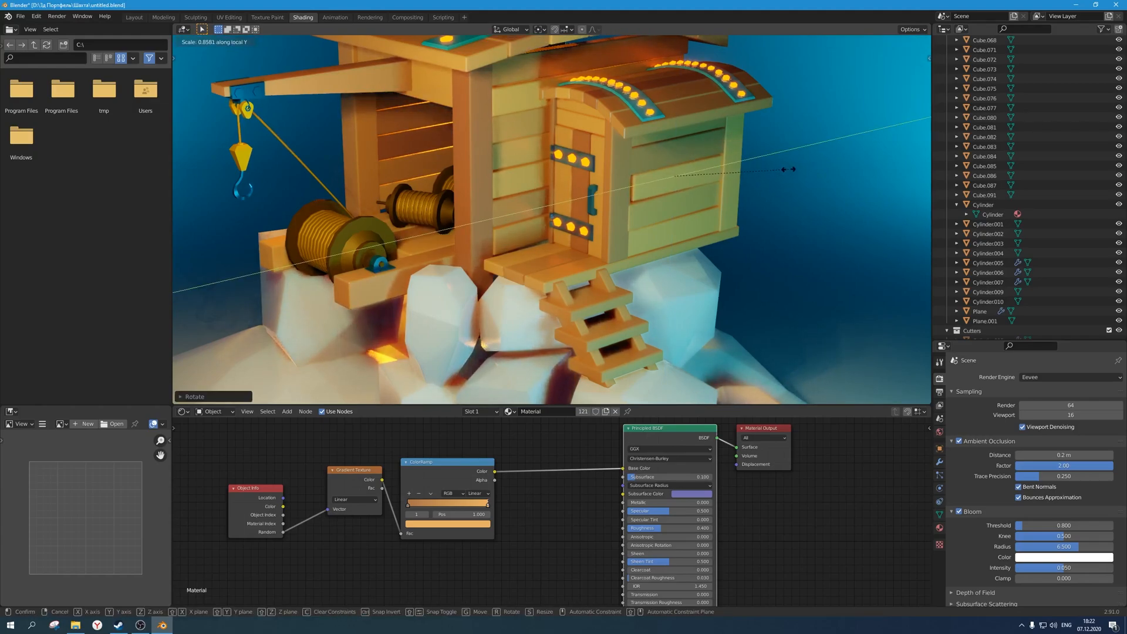
{"action": "left_click", "coordinate": [789, 169]}
{"action": "key", "text": "KP_0"}
{"action": "key", "text": "KP_0"}
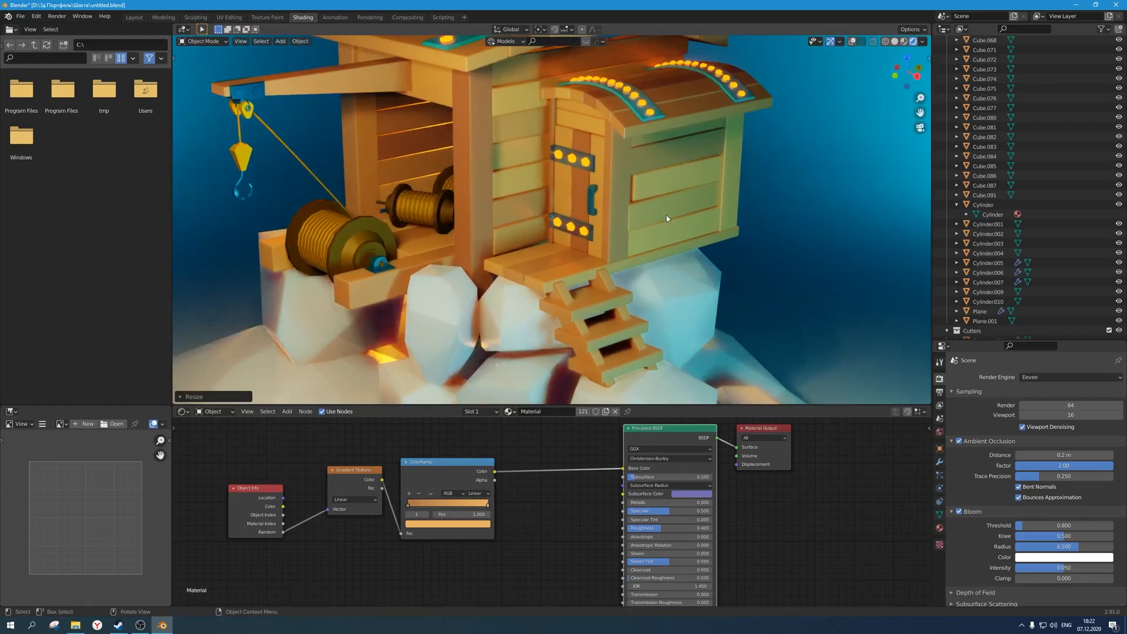
{"action": "key", "text": "s"}
{"action": "key", "text": "y"}
{"action": "key", "text": "y"}
{"action": "left_click", "coordinate": [811, 229]}
{"action": "key", "text": "KP_0"}
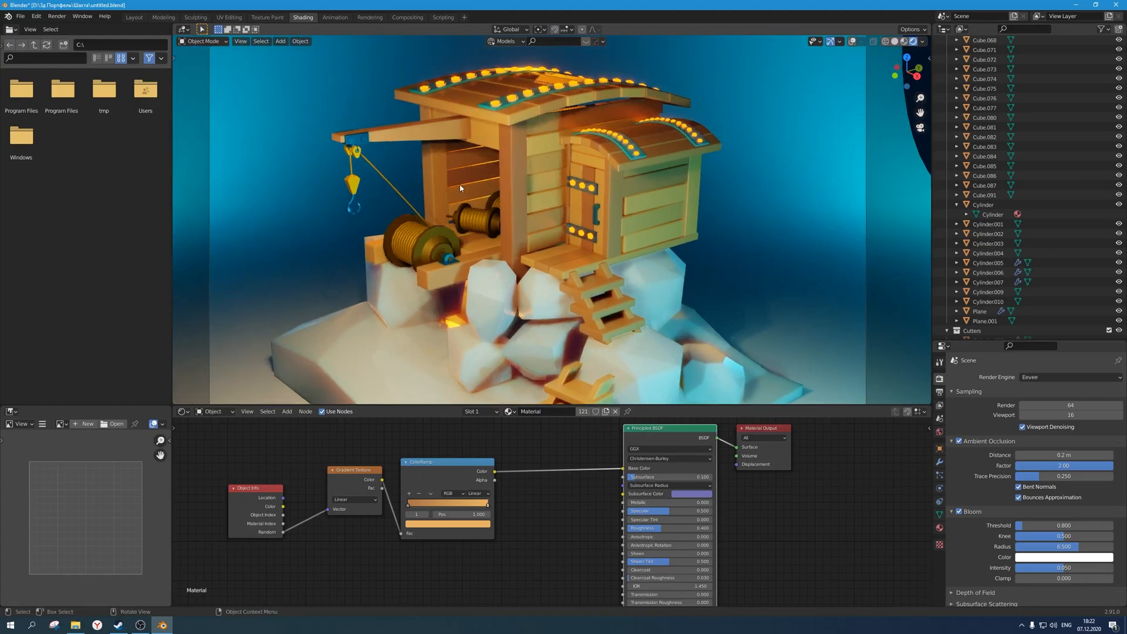
Shorten one front-wall plank along its local Y axis, turn another slightly around global Z, and save the file.
{"action": "key", "text": "KP_0"}
{"action": "key", "text": "s"}
{"action": "key", "text": "y"}
{"action": "key", "text": "y"}
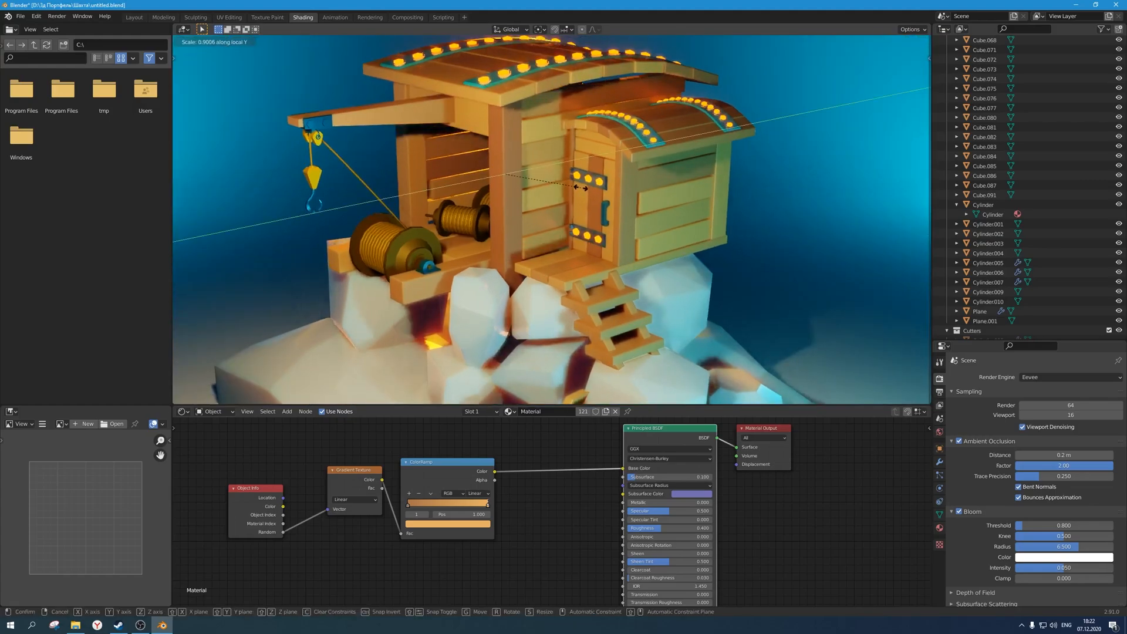
{"action": "left_click", "coordinate": [630, 142]}
{"action": "key", "text": "r"}
{"action": "key", "text": "z"}
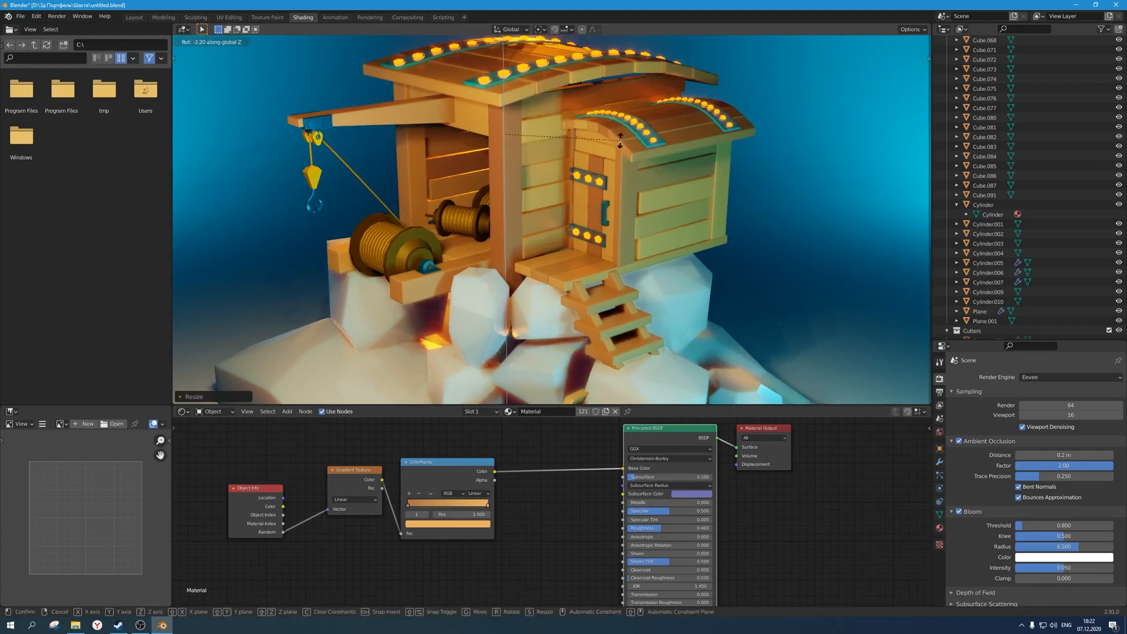
{"action": "left_click", "coordinate": [584, 167]}
{"action": "key", "text": "r"}
{"action": "key", "text": "Escape"}
{"action": "key", "text": "ctrl+s"}
Scale the main roof planks Cube.082 and Cube.084 along their local X axis, the first to about 0.96.
{"action": "middle_click_drag", "start_coordinate": [481, 239], "coordinate": [588, 97]}
{"action": "left_click", "coordinate": [598, 85]}
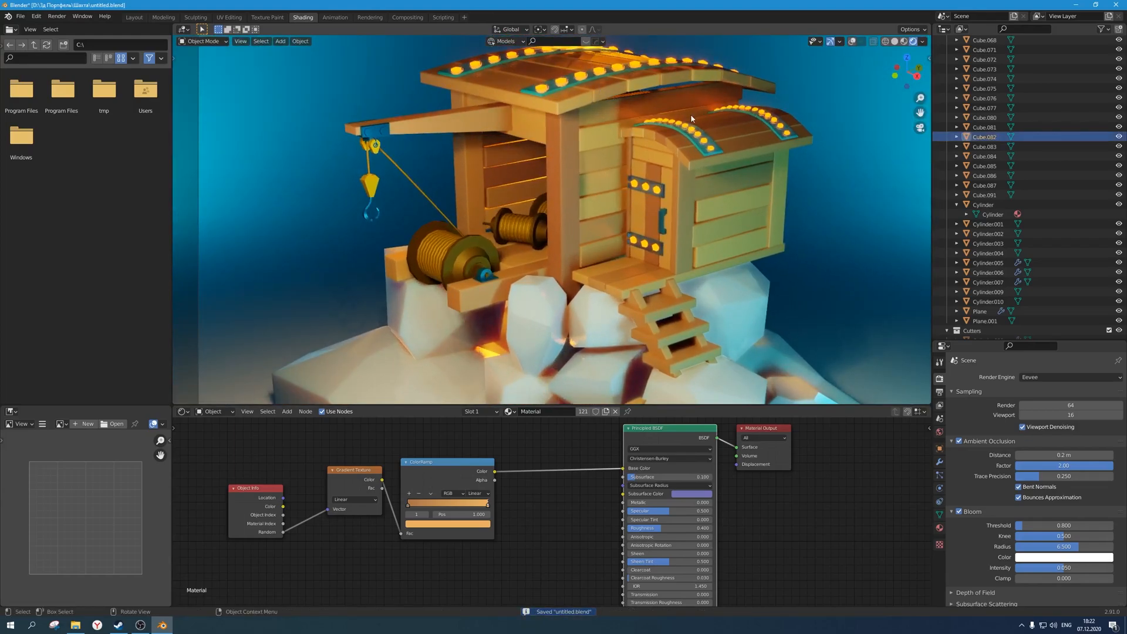
{"action": "key", "text": "s"}
{"action": "key", "text": "x"}
{"action": "key", "text": "x"}
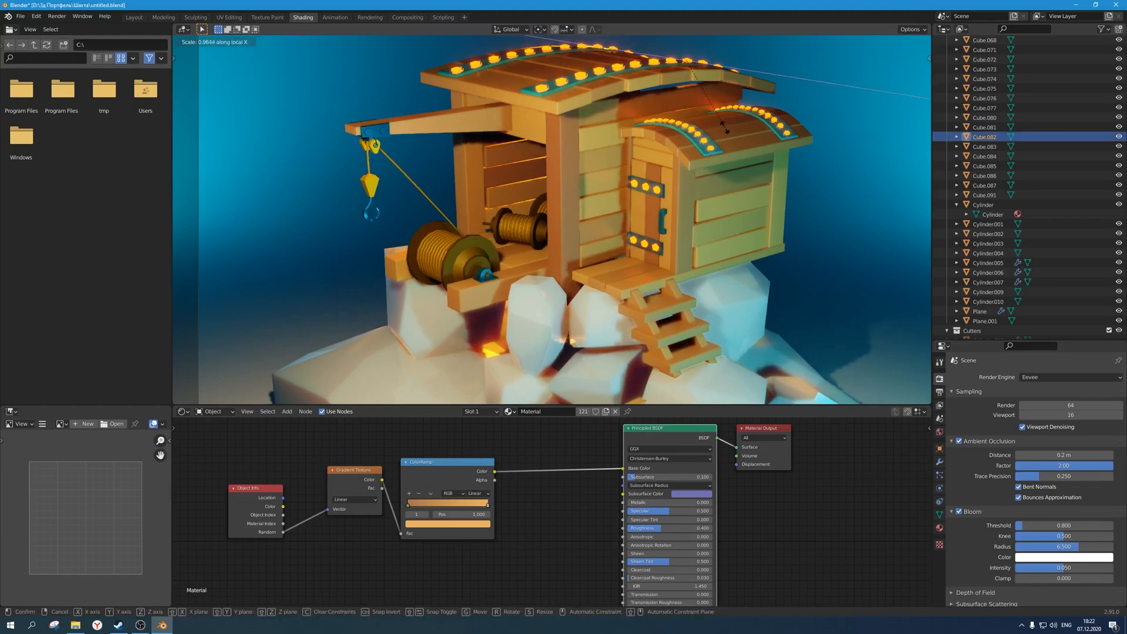
{"action": "left_click", "coordinate": [727, 122]}
{"action": "left_click", "coordinate": [671, 84]}
{"action": "key", "text": "s"}
{"action": "key", "text": "x"}
{"action": "key", "text": "x"}
{"action": "left_click", "coordinate": [704, 118]}
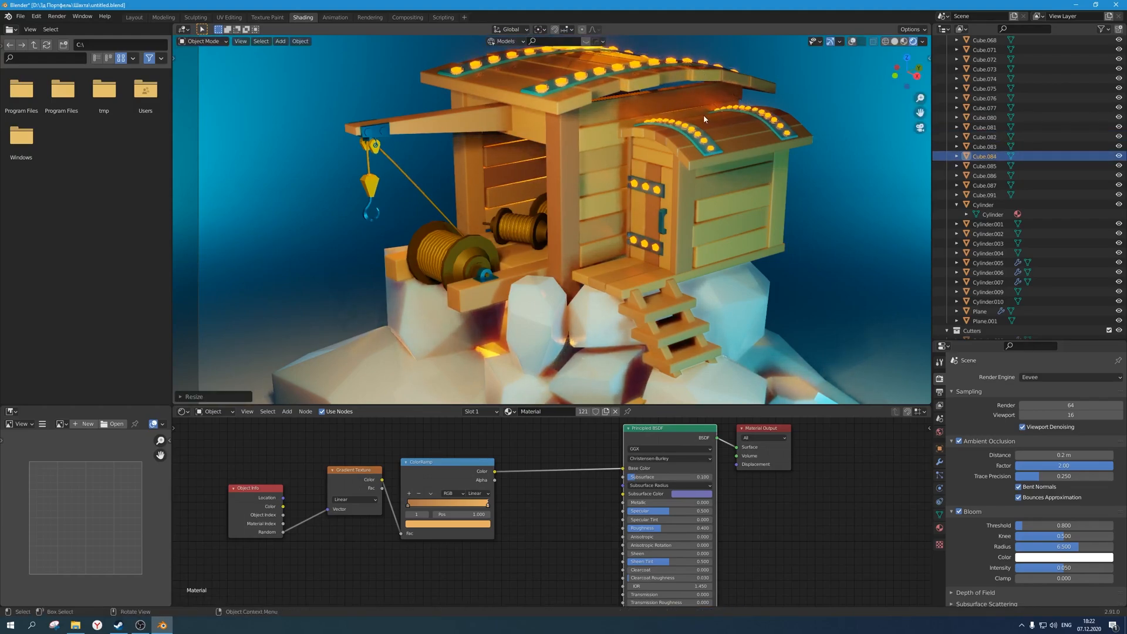
Scale the roof plank Cube.086 to about 0.93 along its local X axis and save the file.
{"action": "left_click", "coordinate": [710, 78]}
{"action": "key", "text": "s"}
{"action": "key", "text": "x"}
{"action": "key", "text": "x"}
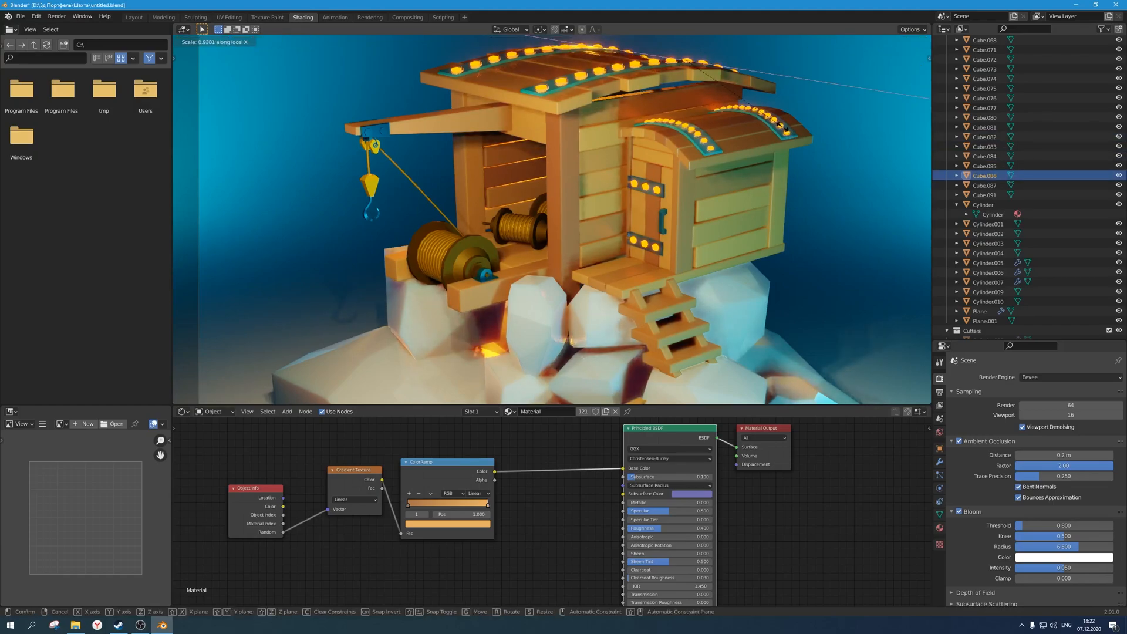
{"action": "left_click", "coordinate": [782, 128]}
{"action": "scroll", "coordinate": [697, 175], "scroll_direction": "down", "scroll_amount": 2}
{"action": "key", "text": "ctrl+s"}
{"action": "middle_click_drag", "start_coordinate": [636, 306], "coordinate": [621, 273], "text": "shift"}
{"action": "scroll", "coordinate": [621, 274], "scroll_direction": "up", "scroll_amount": 1}
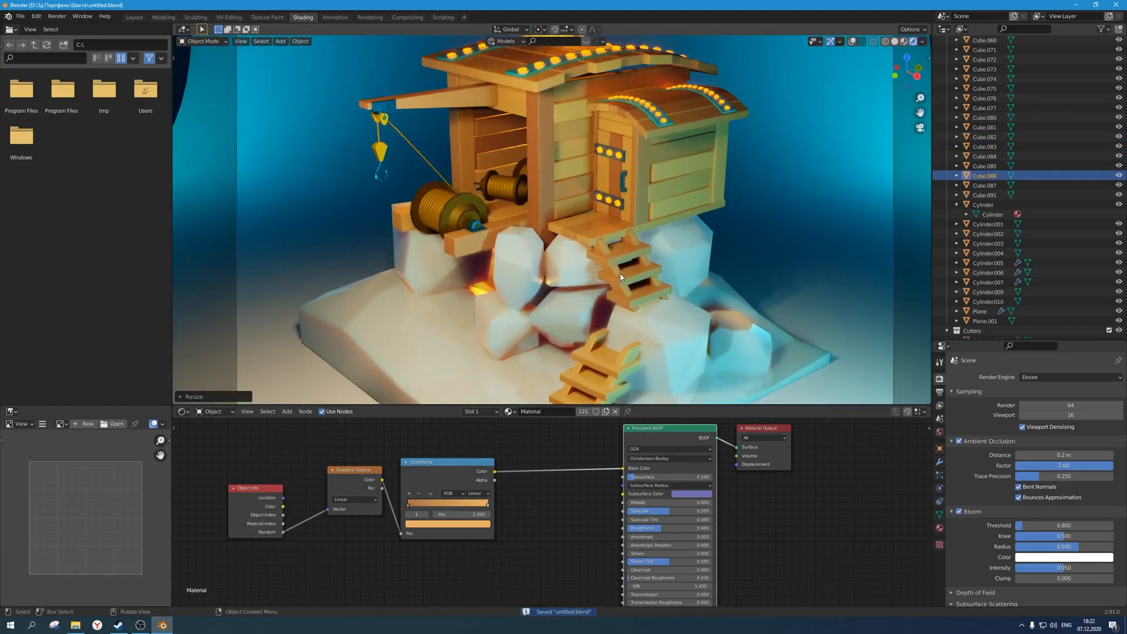
{"action": "left_click", "coordinate": [645, 211]}
{"action": "key", "text": "r"}
{"action": "key", "text": "z"}
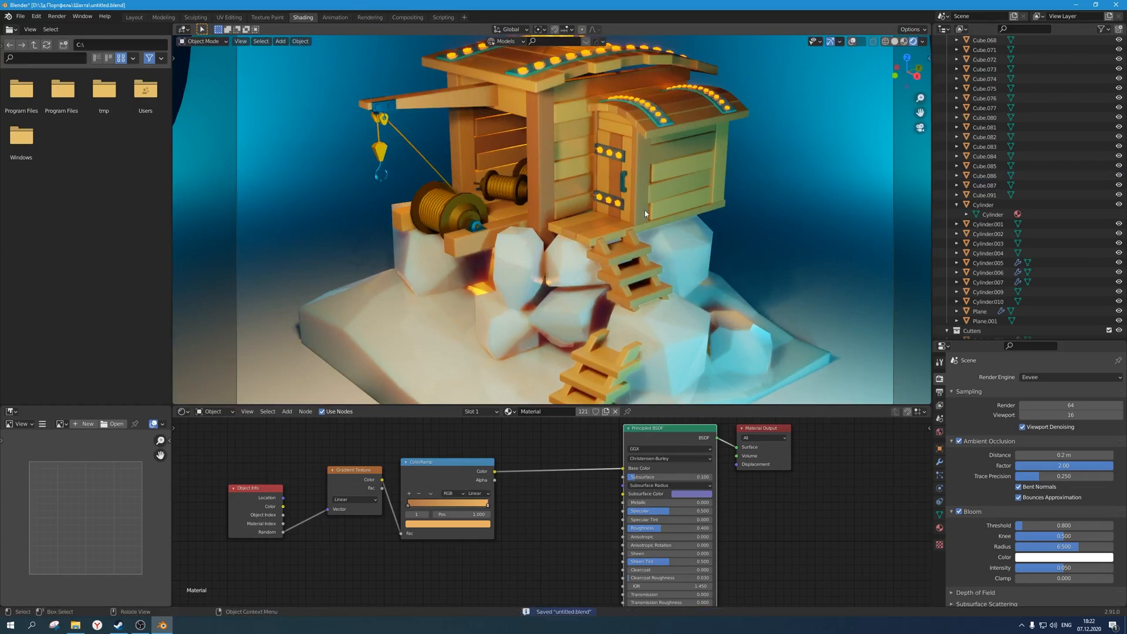
{"action": "right_click", "coordinate": [645, 210]}
Add several evenly spaced loop cuts along the height of the front wooden post, without sliding them.
{"action": "key", "text": "Tab"}
{"action": "key", "text": "ctrl+r"}
{"action": "scroll", "coordinate": [545, 169], "scroll_direction": "up", "scroll_amount": 5}
{"action": "left_click", "coordinate": [545, 169]}
{"action": "right_click", "coordinate": [546, 173]}
{"action": "scroll", "coordinate": [553, 187], "scroll_direction": "up", "scroll_amount": 2}
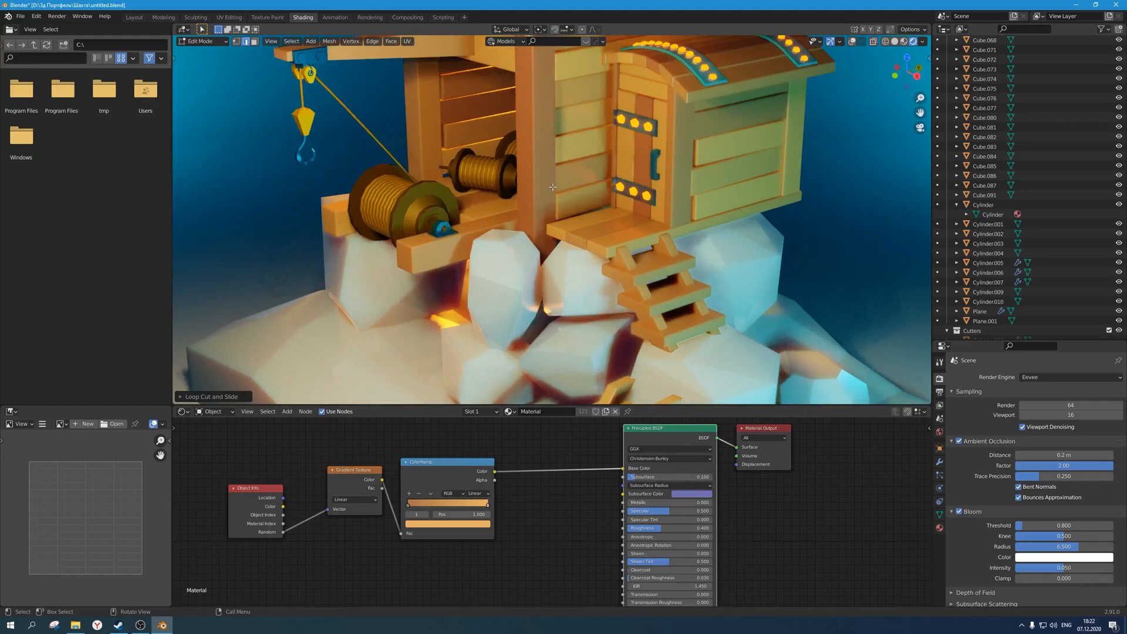
{"action": "key", "text": "ctrl+z"}
{"action": "key", "text": "s"}
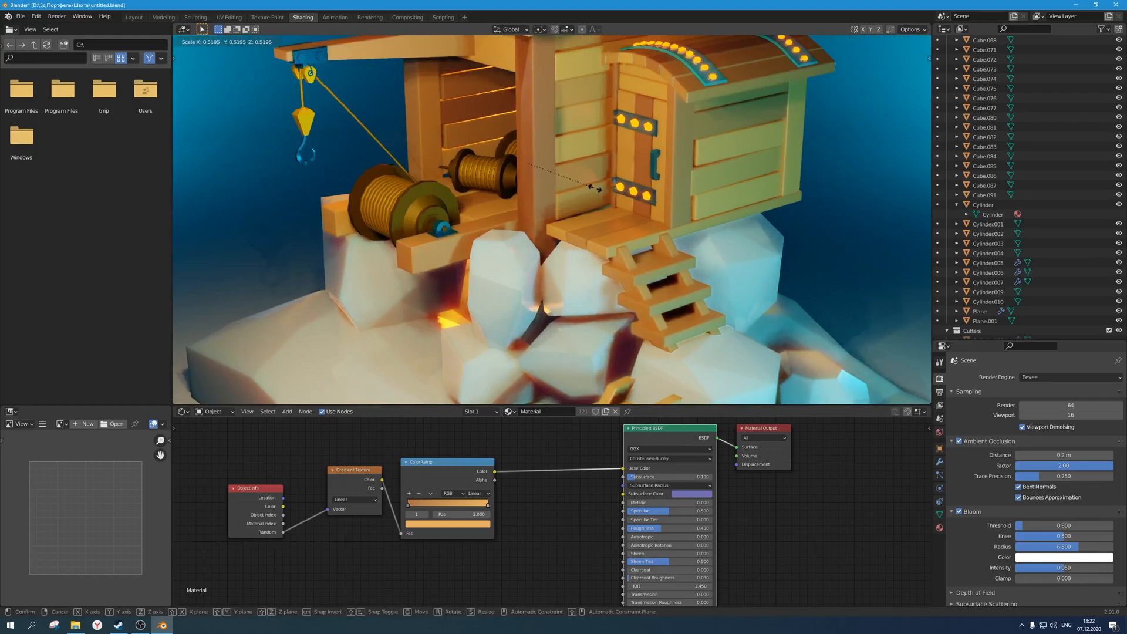
{"action": "right_click", "coordinate": [602, 195]}
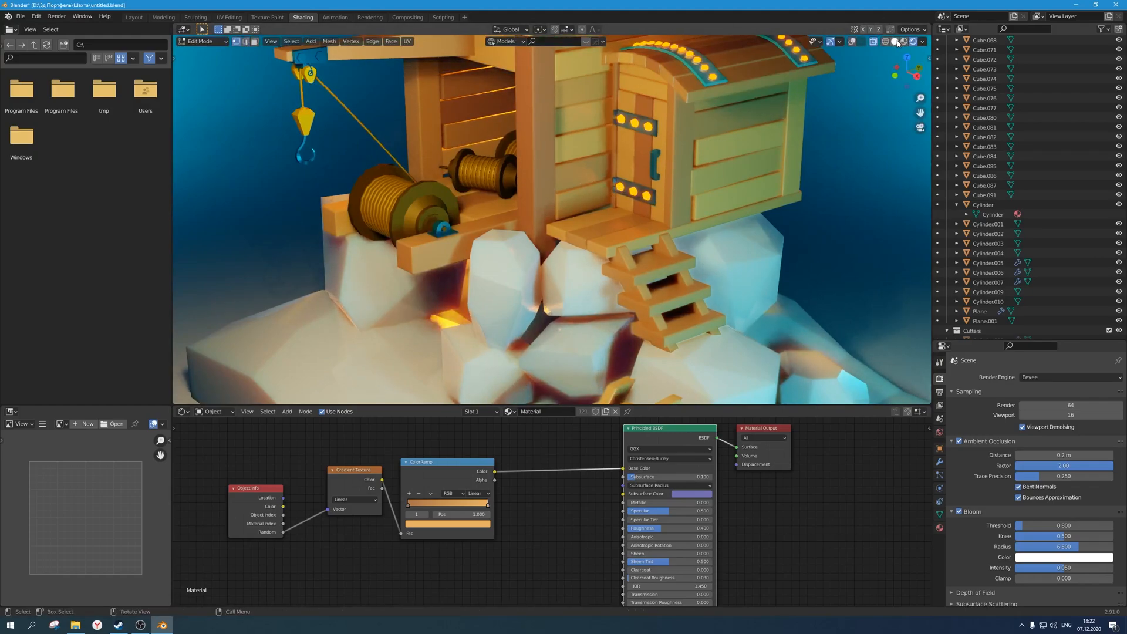
In solid view with overlays shown, scale an edge ring of the front post to about 0.89 and return to rendered shading.
{"action": "left_click", "coordinate": [895, 42]}
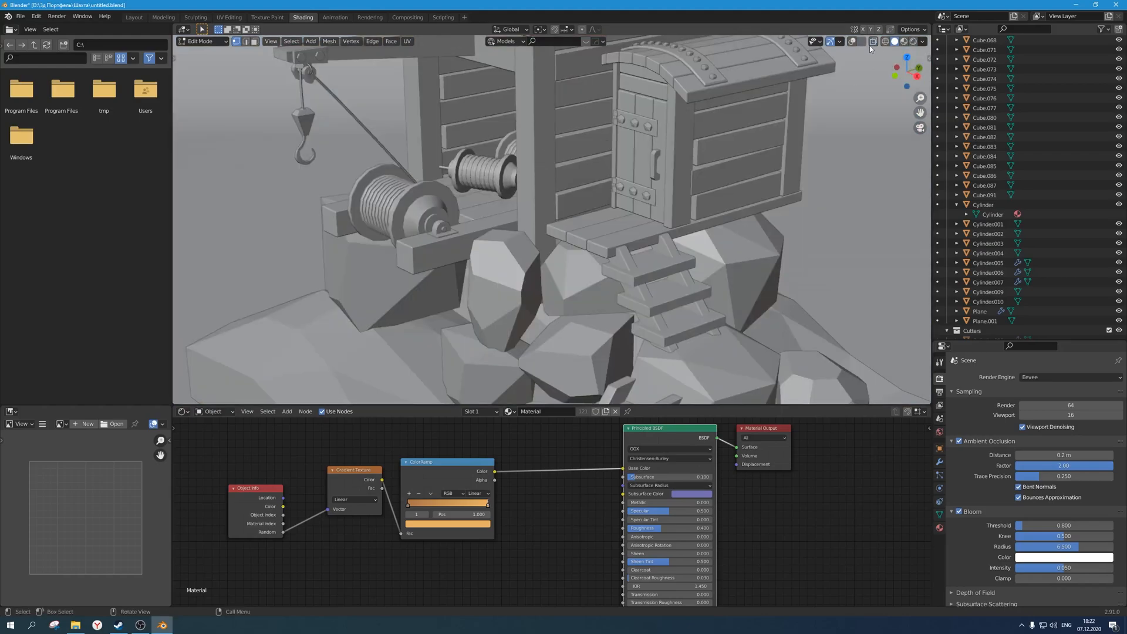
{"action": "key", "text": "shift+alt+z"}
{"action": "key", "text": "s"}
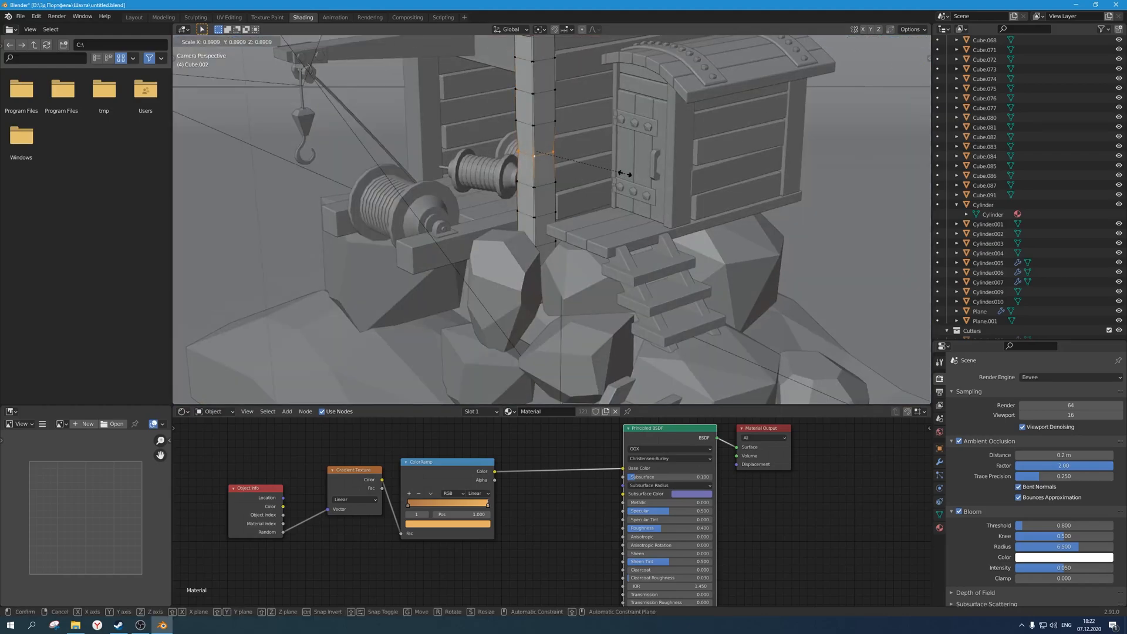
{"action": "left_click", "coordinate": [625, 174]}
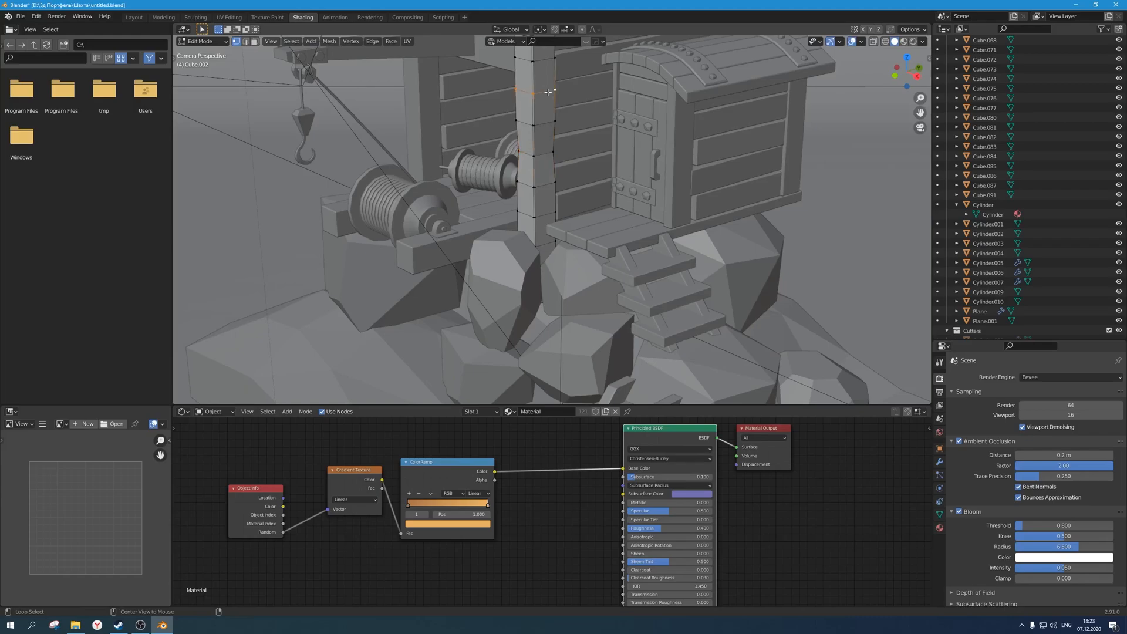
{"action": "key", "text": "Tab"}
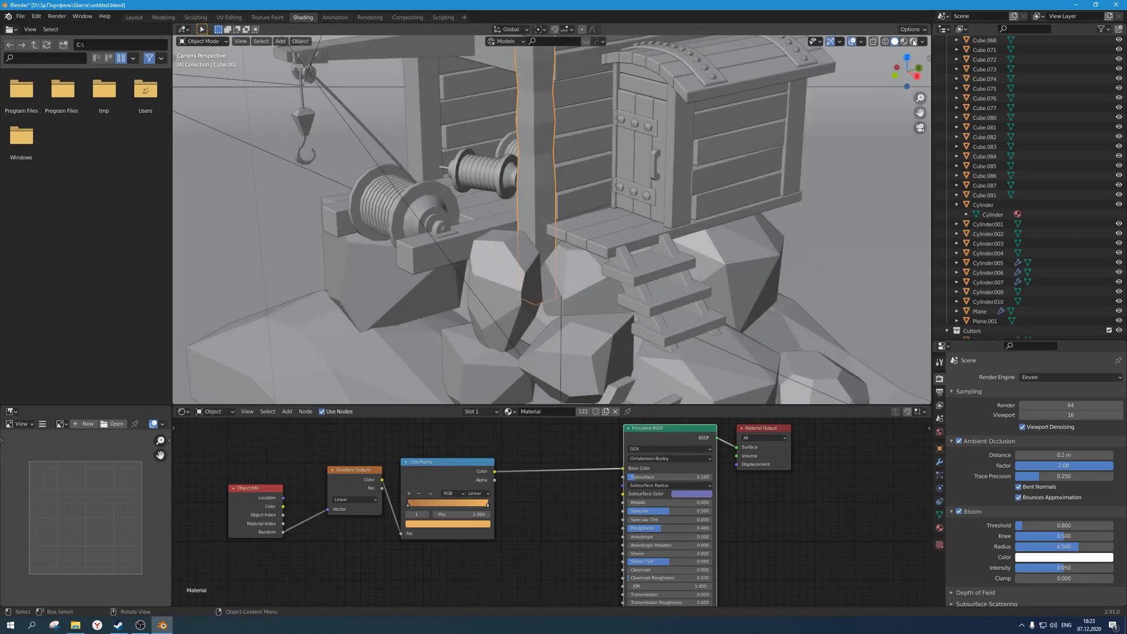
{"action": "left_click", "coordinate": [905, 42]}
{"action": "left_click", "coordinate": [914, 41]}
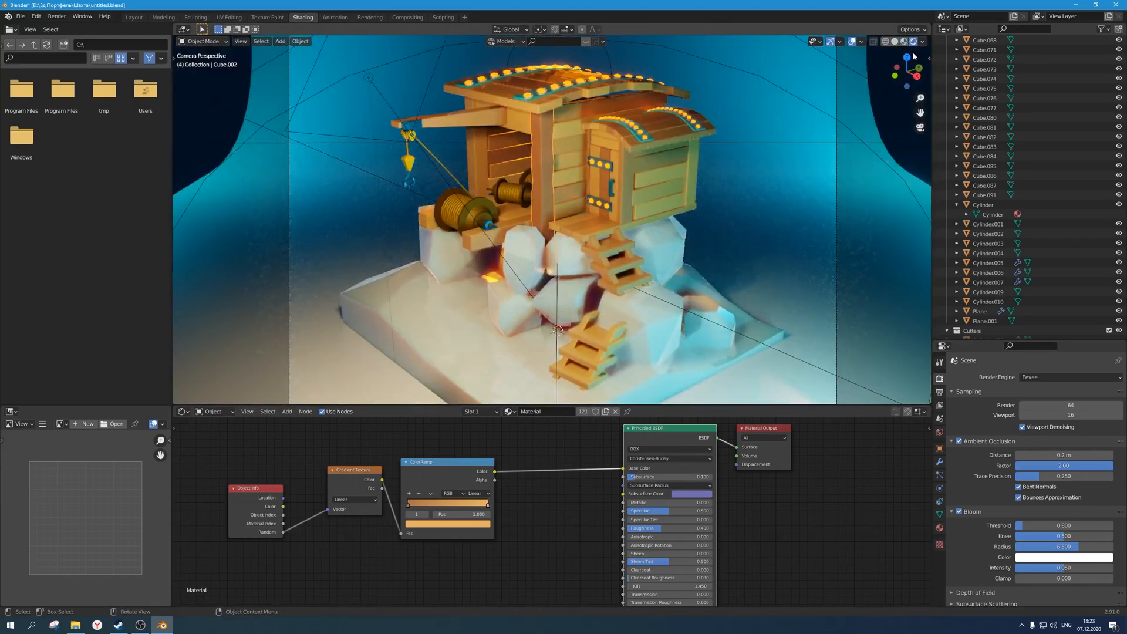
Review the reshaped front post within the whole rendered scene and save the file.
{"action": "left_click", "coordinate": [861, 154]}
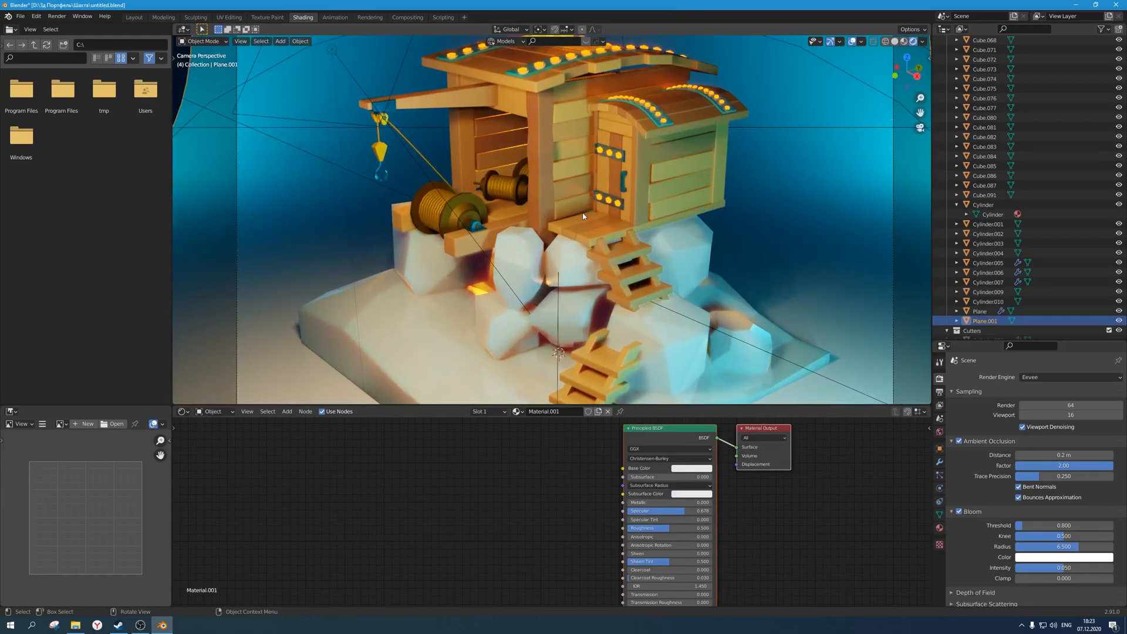
{"action": "scroll", "coordinate": [614, 223], "scroll_direction": "down", "scroll_amount": 2}
{"action": "left_click", "coordinate": [598, 212]}
{"action": "key", "text": "Tab"}
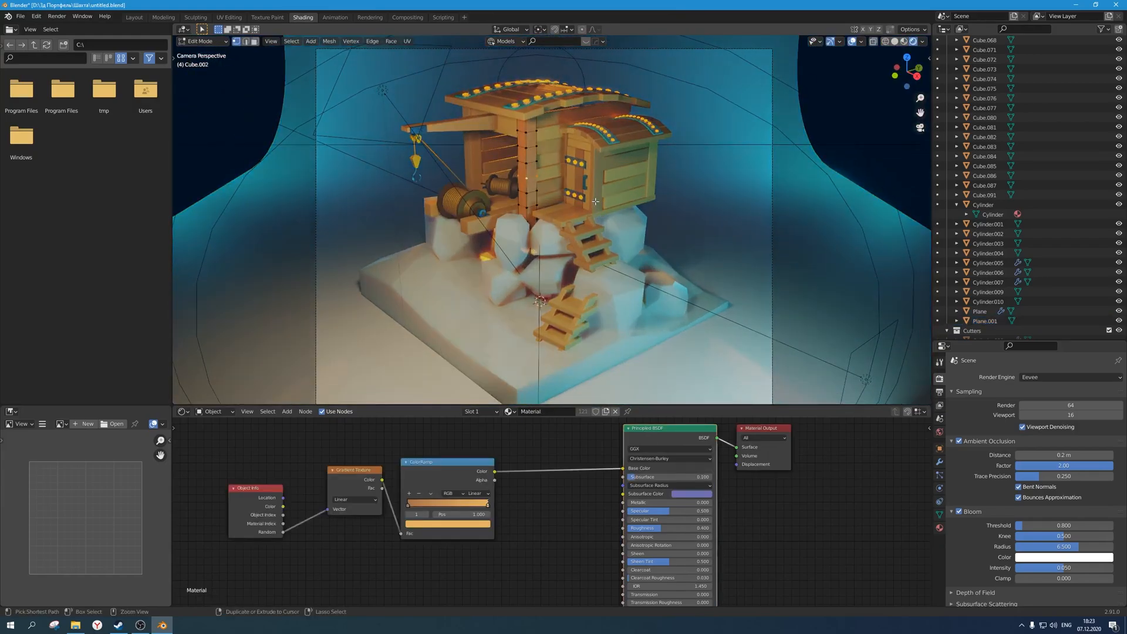
{"action": "key", "text": "Tab"}
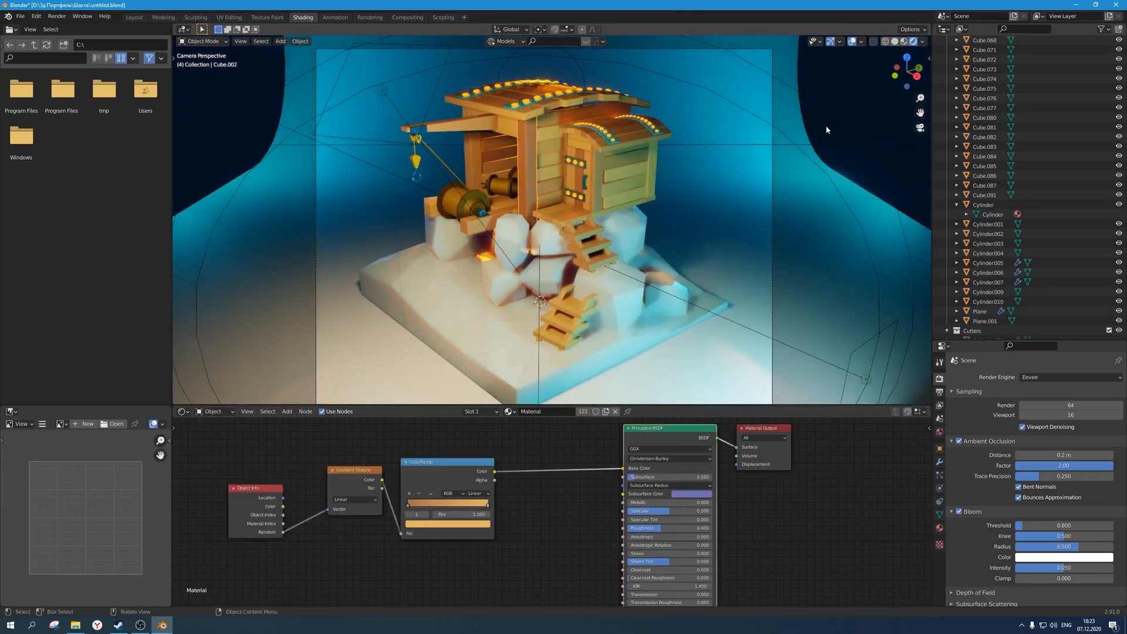
{"action": "scroll", "coordinate": [843, 119], "scroll_direction": "down", "scroll_amount": 2}
{"action": "key", "text": "ctrl+s"}
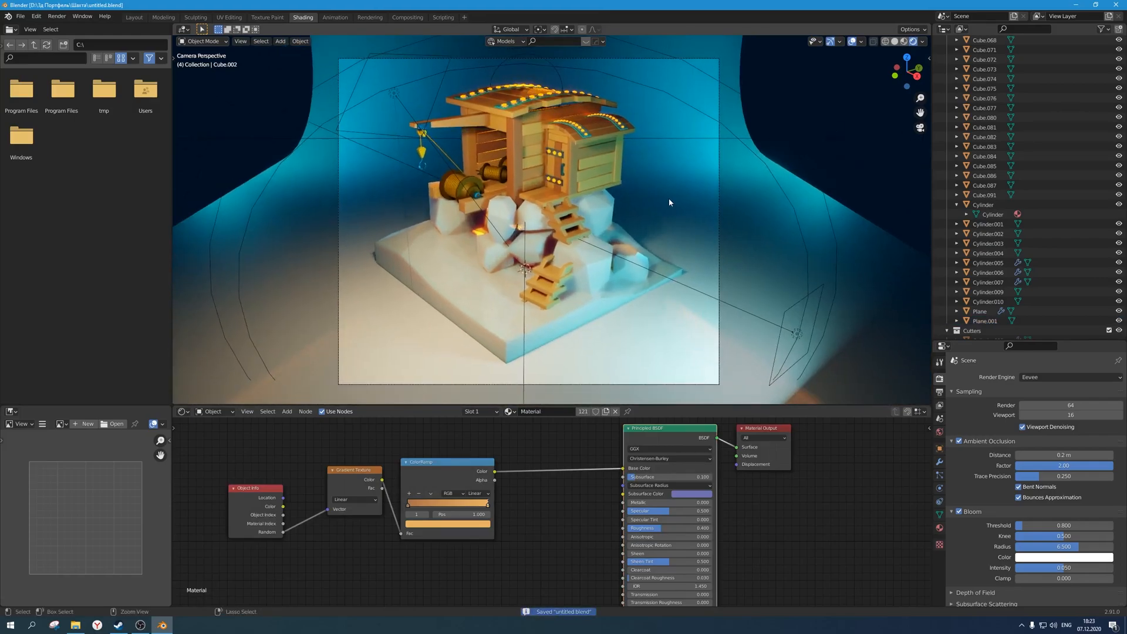
Duplicate the rock Cube.055 beside the house foundation, move the copy about 3.7 m horizontally across the base, and rotate it around Z.
{"action": "scroll", "coordinate": [669, 198], "scroll_direction": "up", "scroll_amount": 1}
{"action": "left_click", "coordinate": [648, 264]}
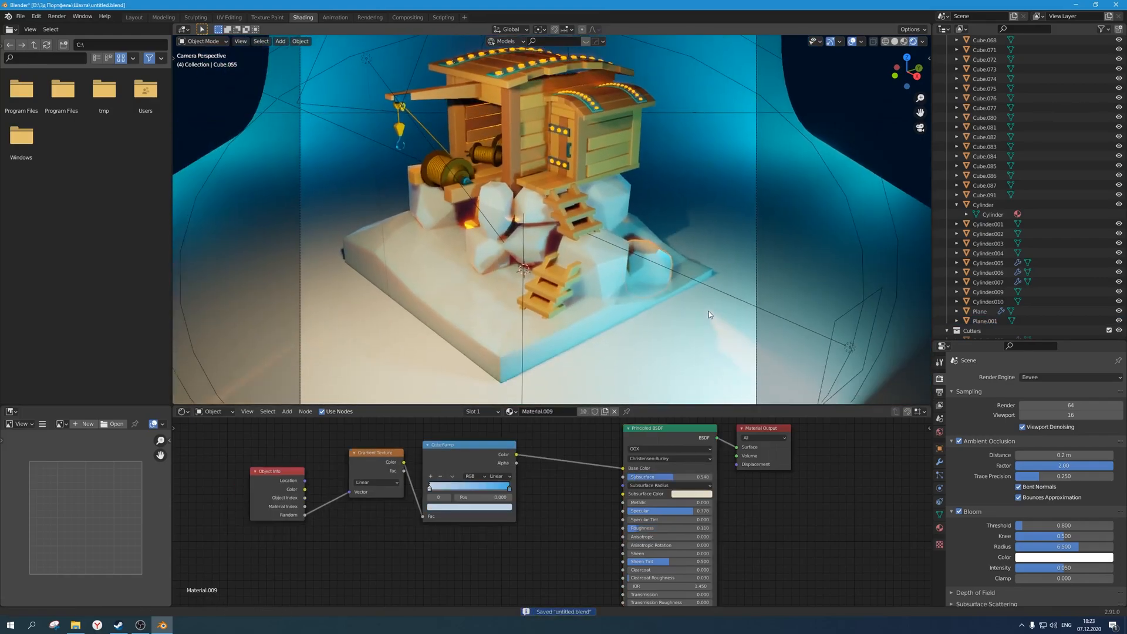
{"action": "key", "text": "shift+d"}
{"action": "key", "text": "shift+z"}
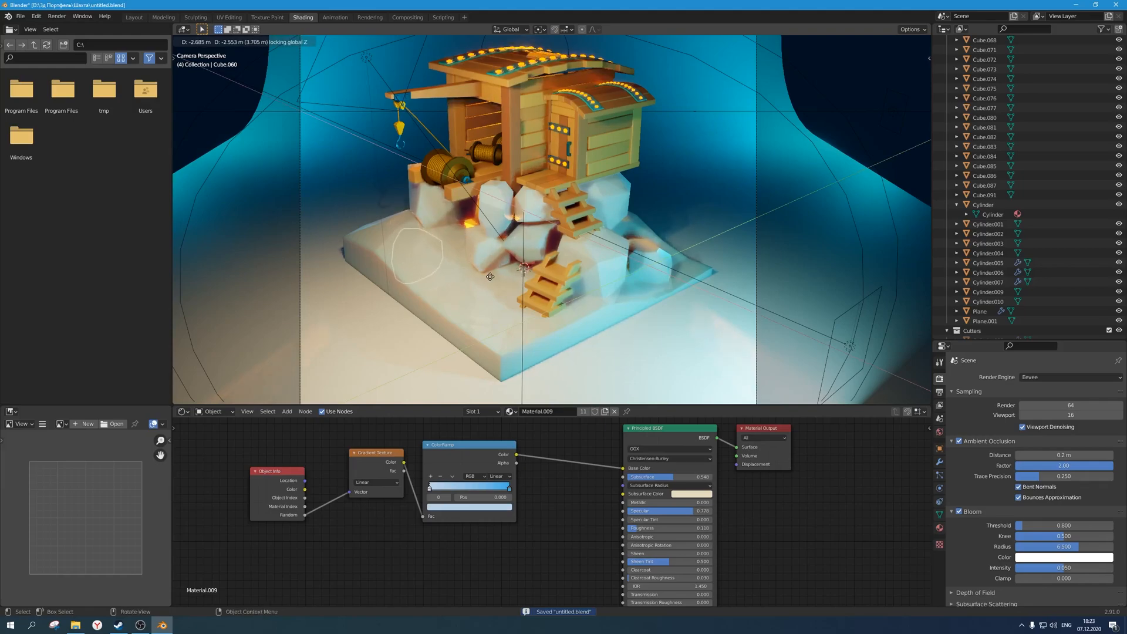
{"action": "left_click", "coordinate": [490, 276]}
{"action": "key", "text": "r"}
{"action": "key", "text": "z"}
{"action": "left_click", "coordinate": [443, 139]}
Shrink the duplicated rock, lower it about 0.45 m along Z, and slide it horizontally towards the base's back-left edge.
{"action": "key", "text": "s"}
{"action": "left_click", "coordinate": [464, 187]}
{"action": "key", "text": "g"}
{"action": "key", "text": "z"}
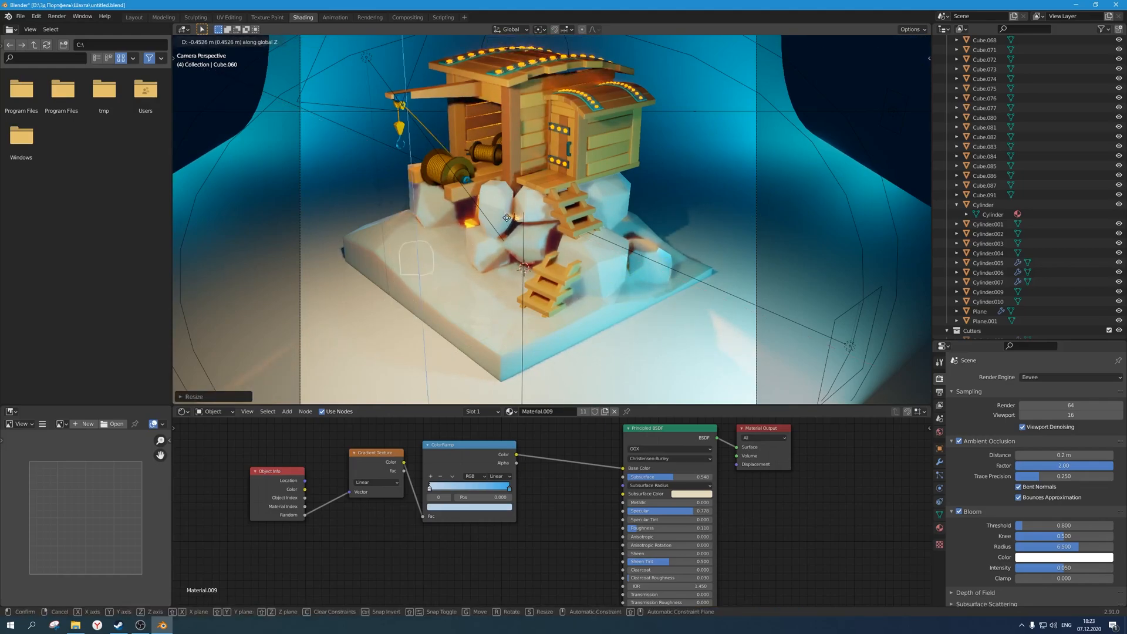
{"action": "left_click", "coordinate": [509, 218]}
{"action": "key", "text": "g"}
{"action": "key", "text": "shift+z"}
{"action": "left_click", "coordinate": [581, 218]}
Scale the duplicated rock to about 0.82 and rotate it about -141° around the global Z axis.
{"action": "key", "text": "s"}
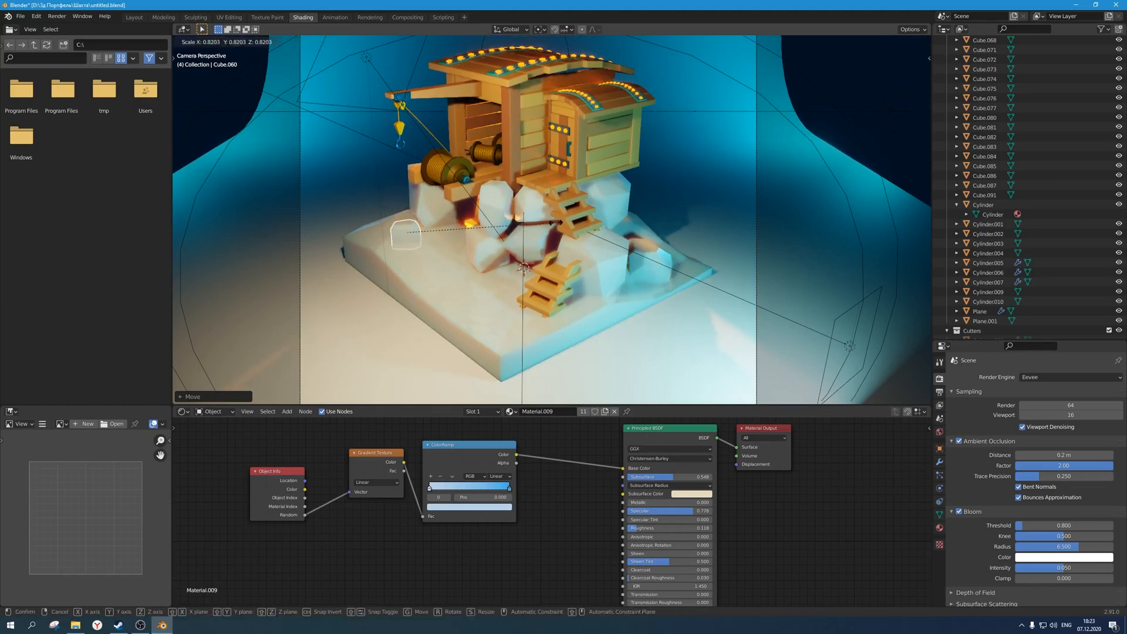
{"action": "left_click", "coordinate": [559, 222]}
{"action": "key", "text": "r"}
{"action": "key", "text": "z"}
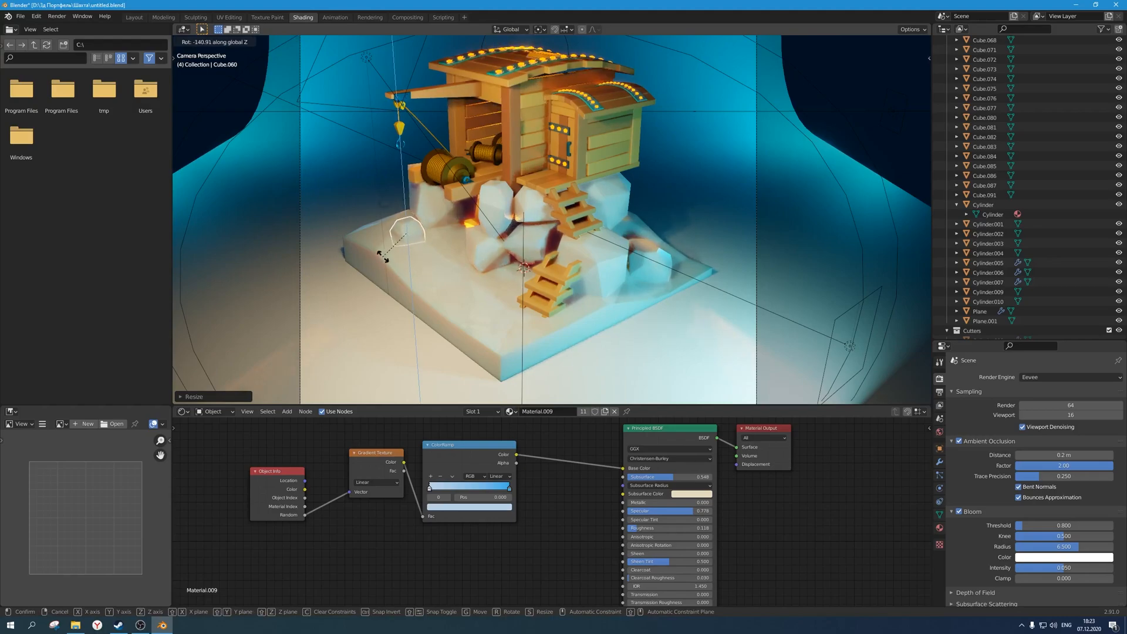
{"action": "left_click", "coordinate": [383, 257]}
{"action": "left_click", "coordinate": [872, 106]}
{"action": "scroll", "coordinate": [463, 259], "scroll_direction": "down", "scroll_amount": 2}
{"action": "middle_click_drag", "start_coordinate": [463, 260], "coordinate": [461, 268], "text": "shift"}
{"action": "scroll", "coordinate": [462, 268], "scroll_direction": "up", "scroll_amount": 1}
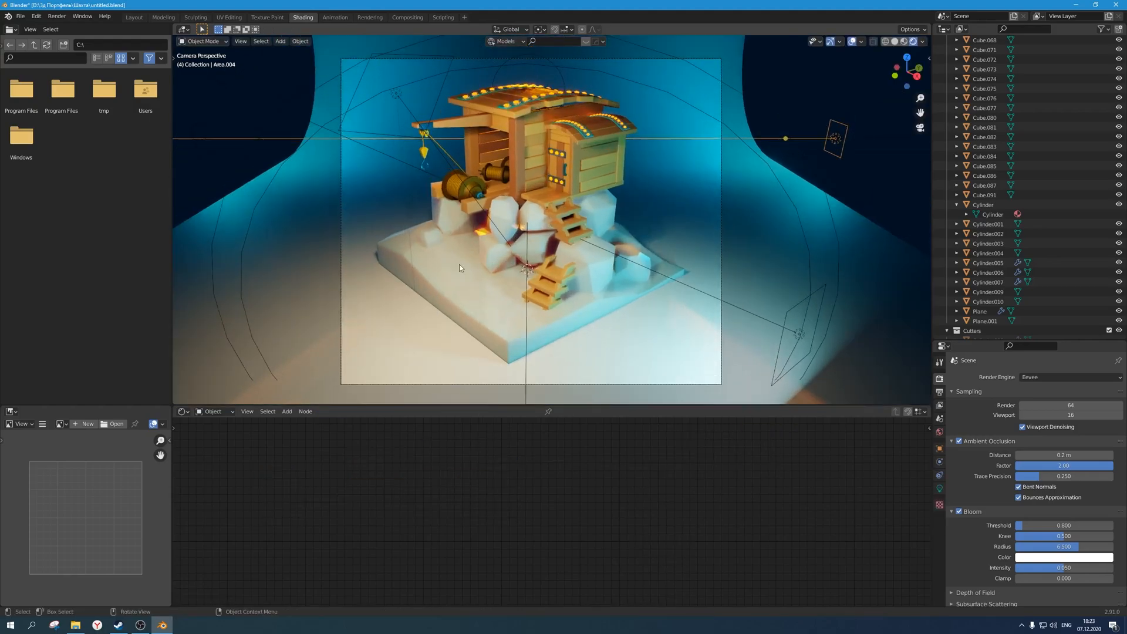
Nudge the small duplicated rock horizontally closer to the foundation rocks and save the file.
{"action": "left_click", "coordinate": [433, 238]}
{"action": "key", "text": "g"}
{"action": "key", "text": "shift+z"}
{"action": "left_click", "coordinate": [428, 235]}
{"action": "left_click", "coordinate": [829, 139]}
{"action": "key", "text": "ctrl+s"}
{"action": "left_click", "coordinate": [788, 97]}
{"action": "scroll", "coordinate": [636, 92], "scroll_direction": "down", "scroll_amount": 1}
{"action": "key", "text": "ctrl+s"}
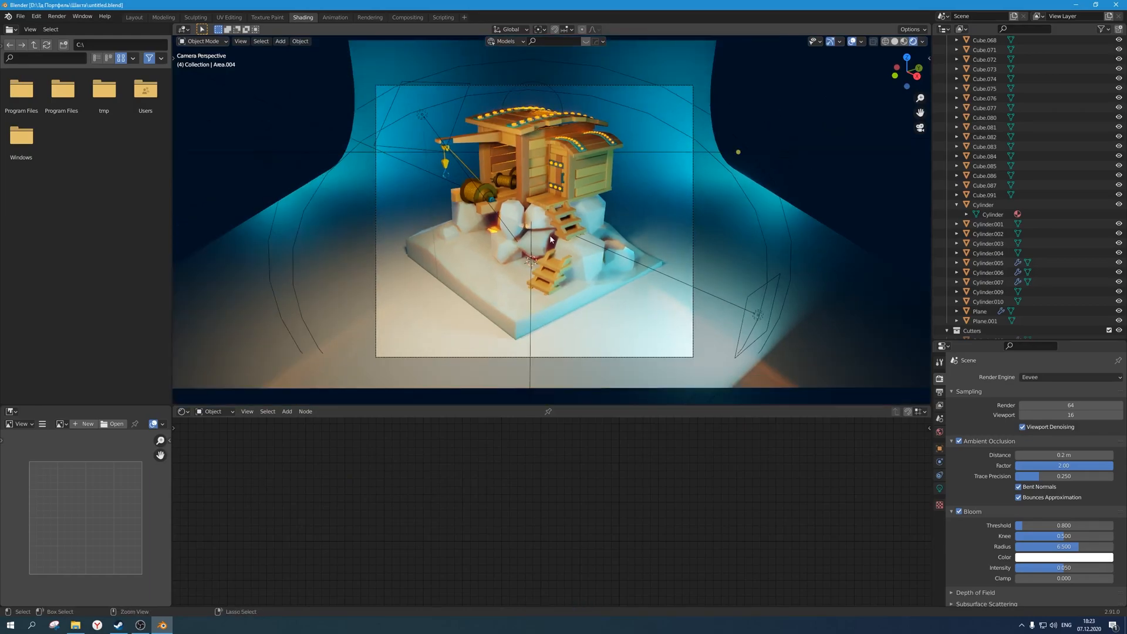
Lower the metallic value of the front winch's rope material, Material.008, and mute its base colour to a dull yellow-brown.
{"action": "scroll", "coordinate": [558, 238], "scroll_direction": "up", "scroll_amount": 2}
{"action": "scroll", "coordinate": [546, 229], "scroll_direction": "down", "scroll_amount": 1}
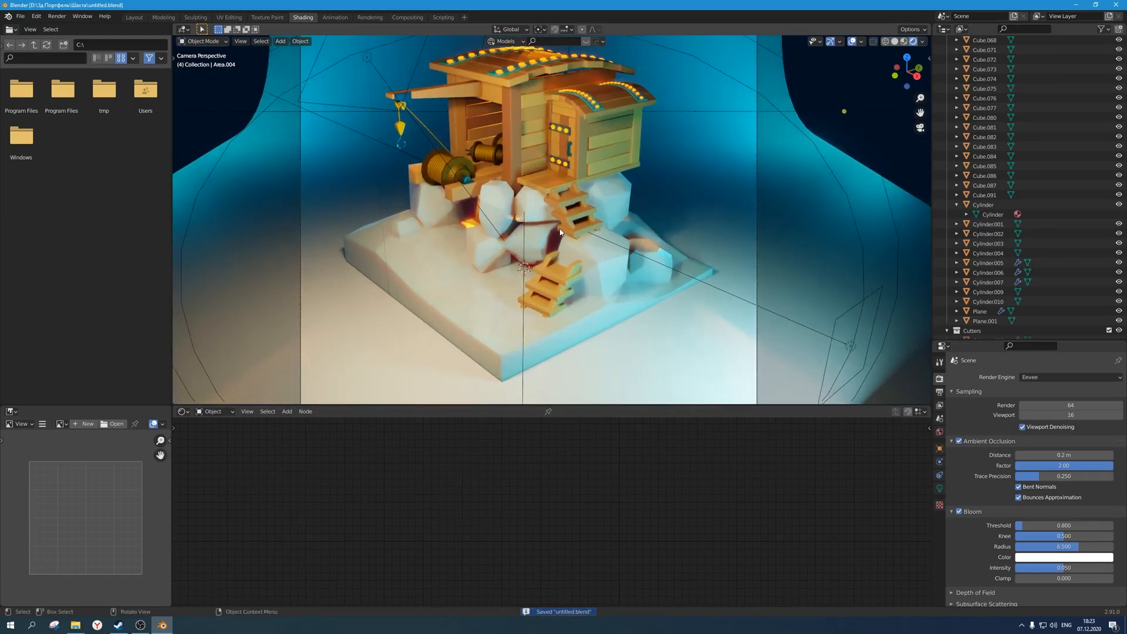
{"action": "scroll", "coordinate": [547, 229], "scroll_direction": "up", "scroll_amount": 2}
{"action": "scroll", "coordinate": [528, 224], "scroll_direction": "down", "scroll_amount": 1}
{"action": "left_click", "coordinate": [473, 213]}
{"action": "scroll", "coordinate": [473, 212], "scroll_direction": "up", "scroll_amount": 3}
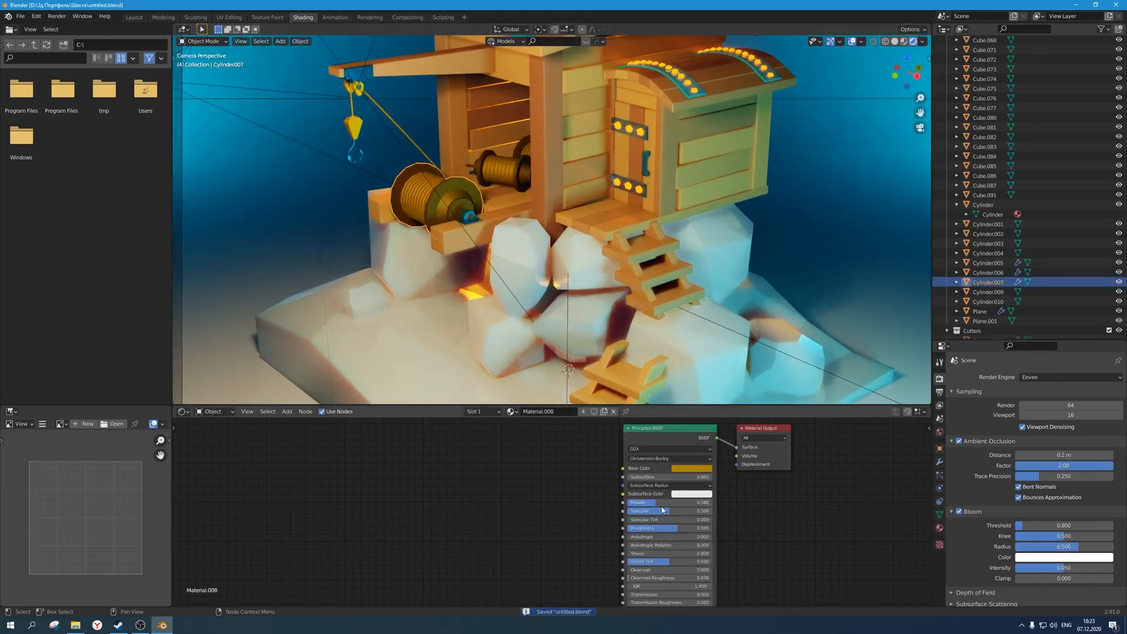
{"action": "left_click_drag", "start_coordinate": [662, 504], "coordinate": [643, 504]}
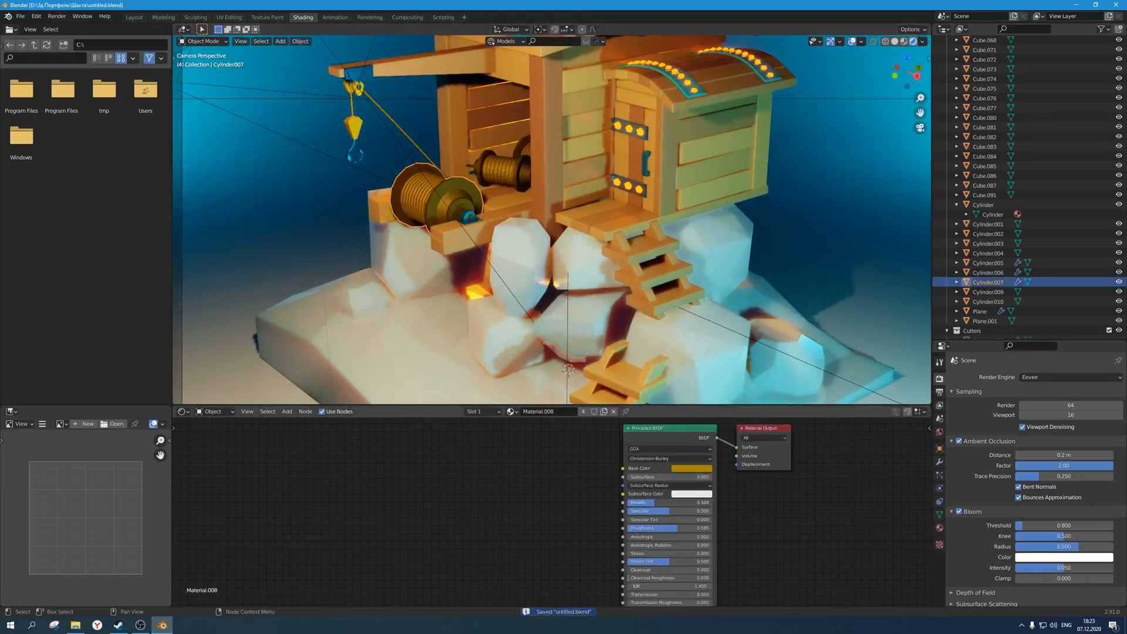
{"action": "left_click", "coordinate": [690, 470]}
{"action": "left_click_drag", "start_coordinate": [738, 389], "coordinate": [739, 383]}
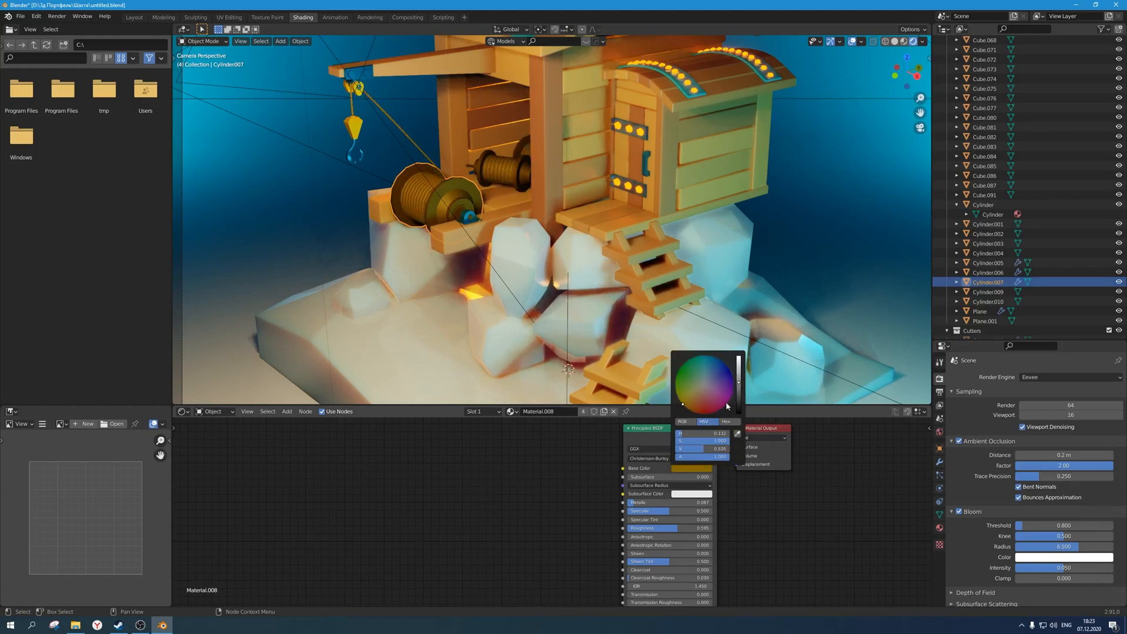
{"action": "left_click_drag", "start_coordinate": [683, 404], "coordinate": [695, 394]}
Set Material.008's metallic to 0 and its roughness to 0.5, and save the file.
{"action": "left_click_drag", "start_coordinate": [679, 502], "coordinate": [628, 502]}
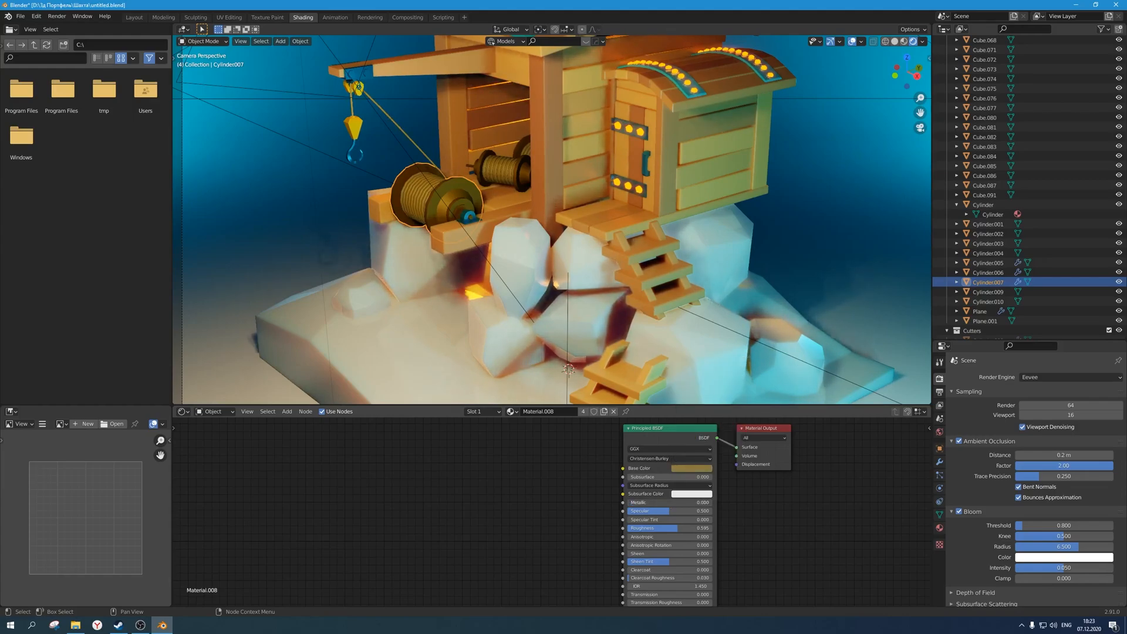
{"action": "left_click_drag", "start_coordinate": [677, 528], "coordinate": [670, 527]}
{"action": "scroll", "coordinate": [535, 207], "scroll_direction": "down", "scroll_amount": 3}
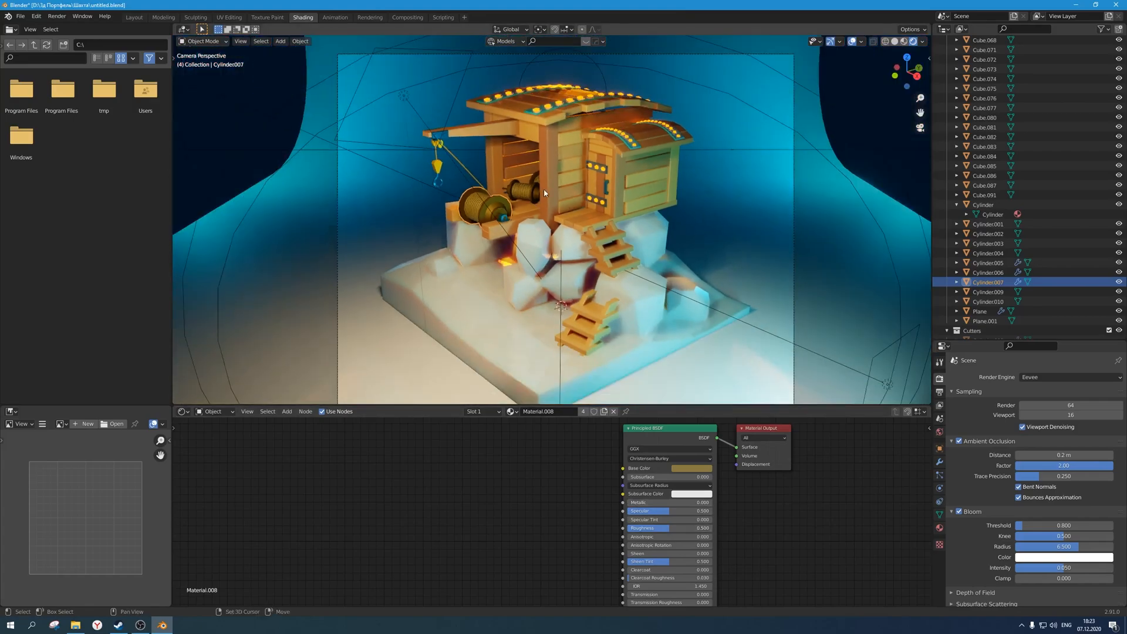
{"action": "key", "text": "ctrl+s"}
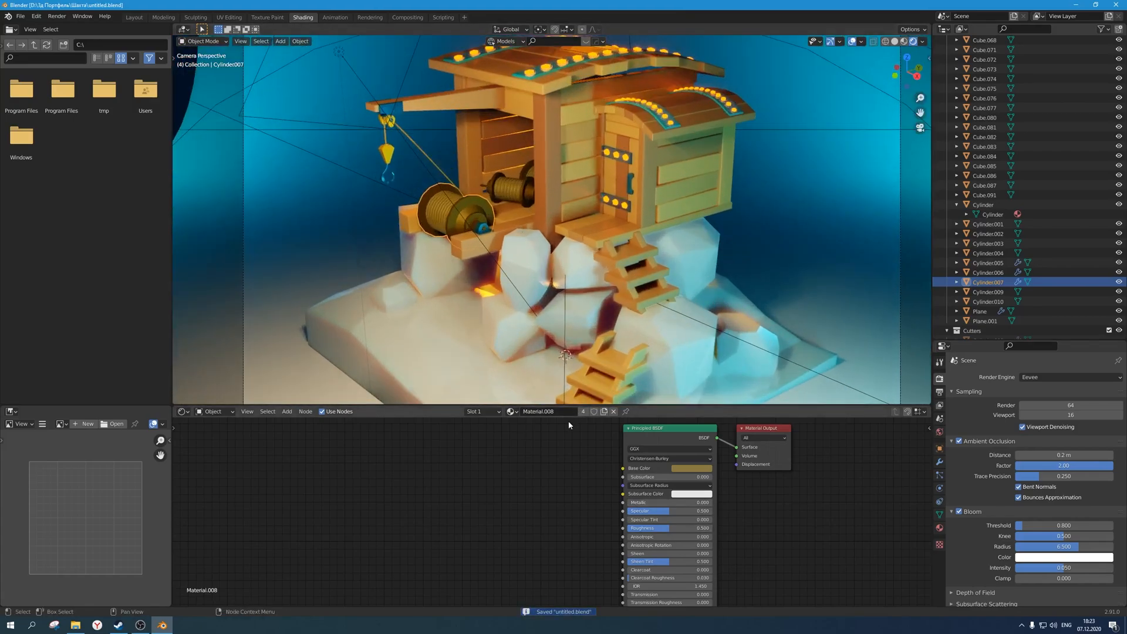
Recolour the winch's second material, Material.006, to a dark grey-blue with metallic 0.17 and roughness about 0.56.
{"action": "left_click", "coordinate": [940, 528]}
{"action": "left_click", "coordinate": [987, 389]}
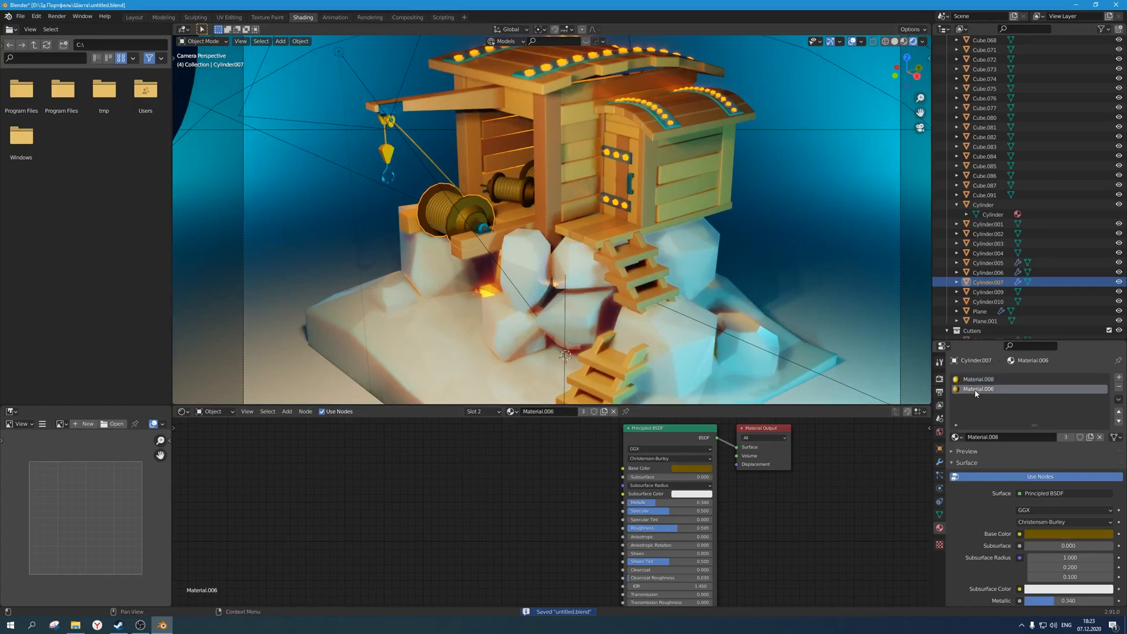
{"action": "left_click", "coordinate": [703, 469]}
{"action": "left_click_drag", "start_coordinate": [739, 389], "coordinate": [708, 371]}
{"action": "left_click", "coordinate": [706, 371]}
{"action": "left_click_drag", "start_coordinate": [646, 502], "coordinate": [675, 528]}
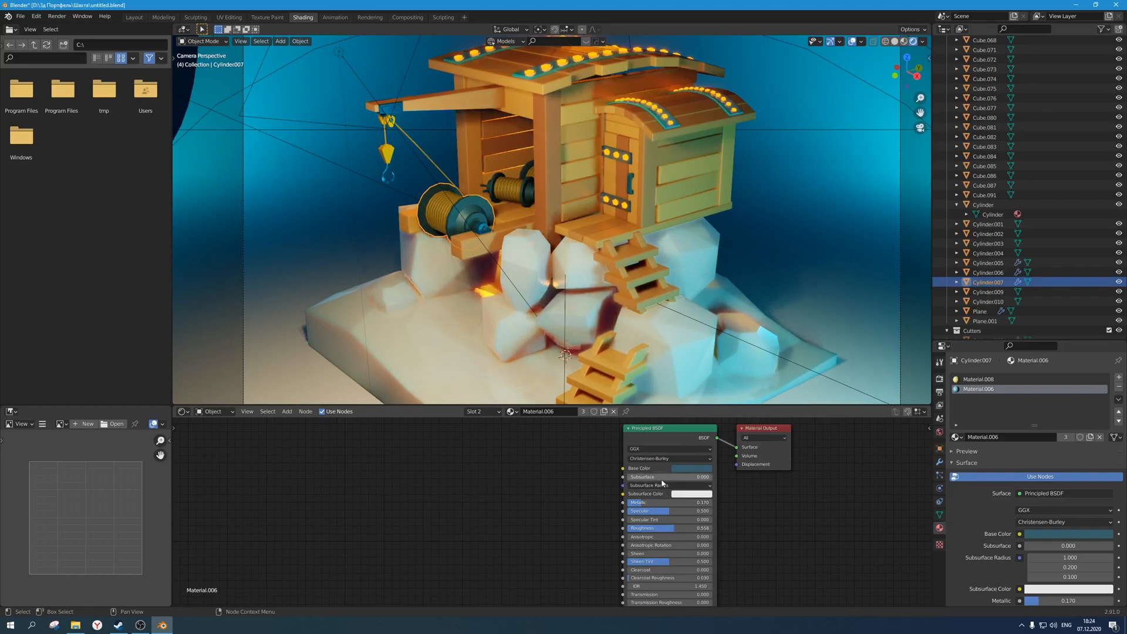
Save the file and check the recoloured winch within the whole rendered scene.
{"action": "left_click", "coordinate": [781, 212]}
{"action": "scroll", "coordinate": [785, 241], "scroll_direction": "down", "scroll_amount": 3}
{"action": "middle_click_drag", "start_coordinate": [769, 282], "coordinate": [755, 247], "text": "shift"}
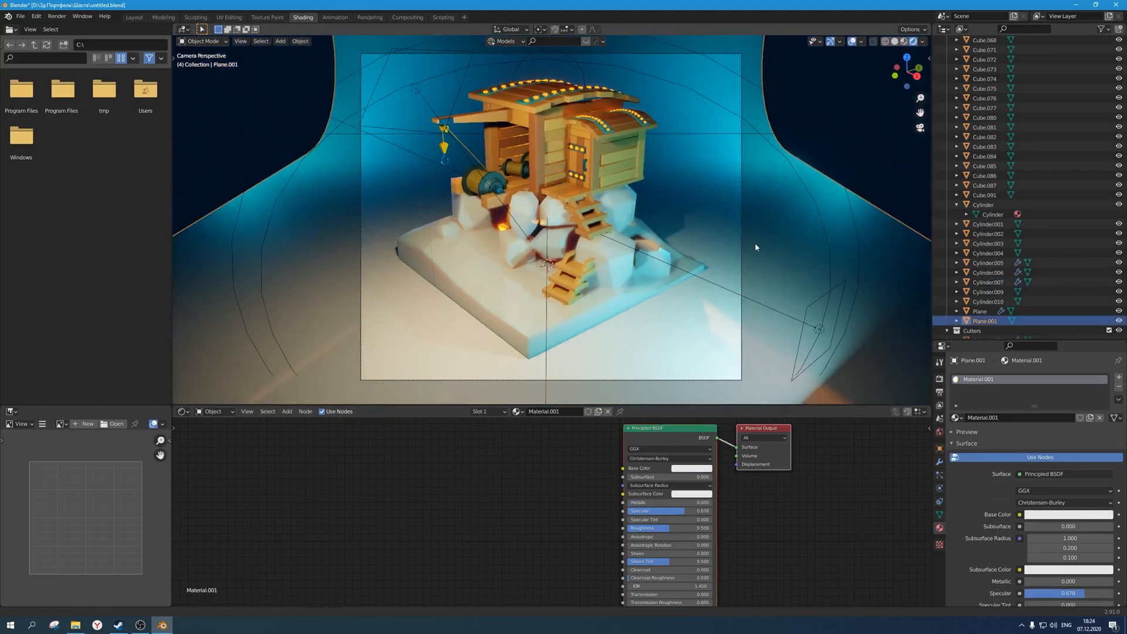
{"action": "scroll", "coordinate": [755, 242], "scroll_direction": "down", "scroll_amount": 2}
{"action": "left_click", "coordinate": [875, 107]}
{"action": "key", "text": "ctrl+s"}
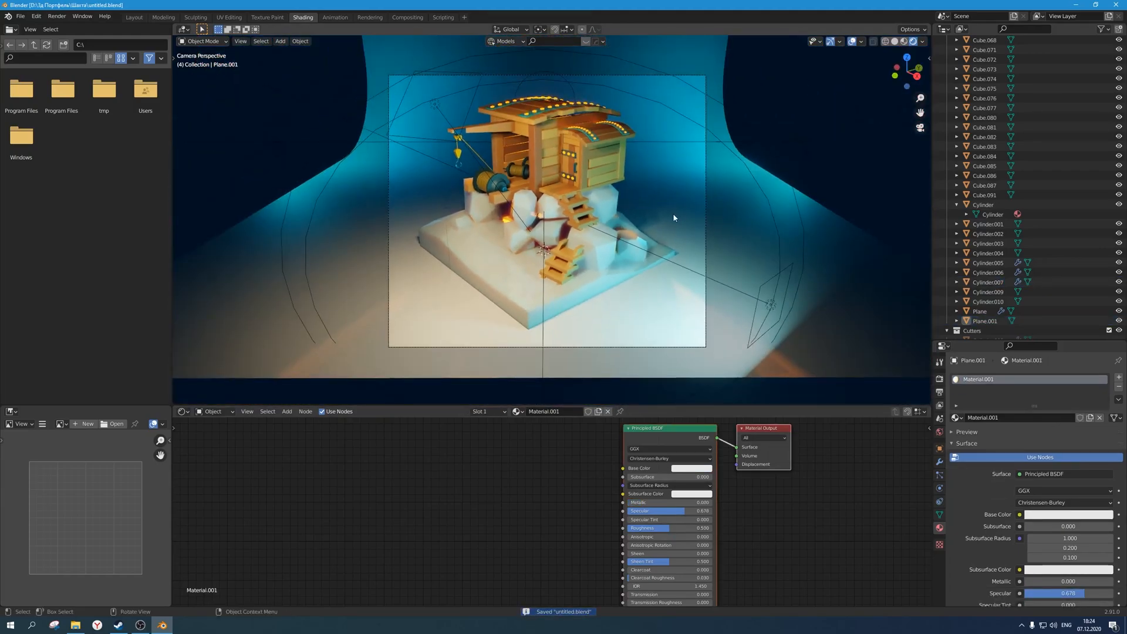
{"action": "scroll", "coordinate": [692, 203], "scroll_direction": "up", "scroll_amount": 2}
{"action": "scroll", "coordinate": [612, 184], "scroll_direction": "up", "scroll_amount": 1}
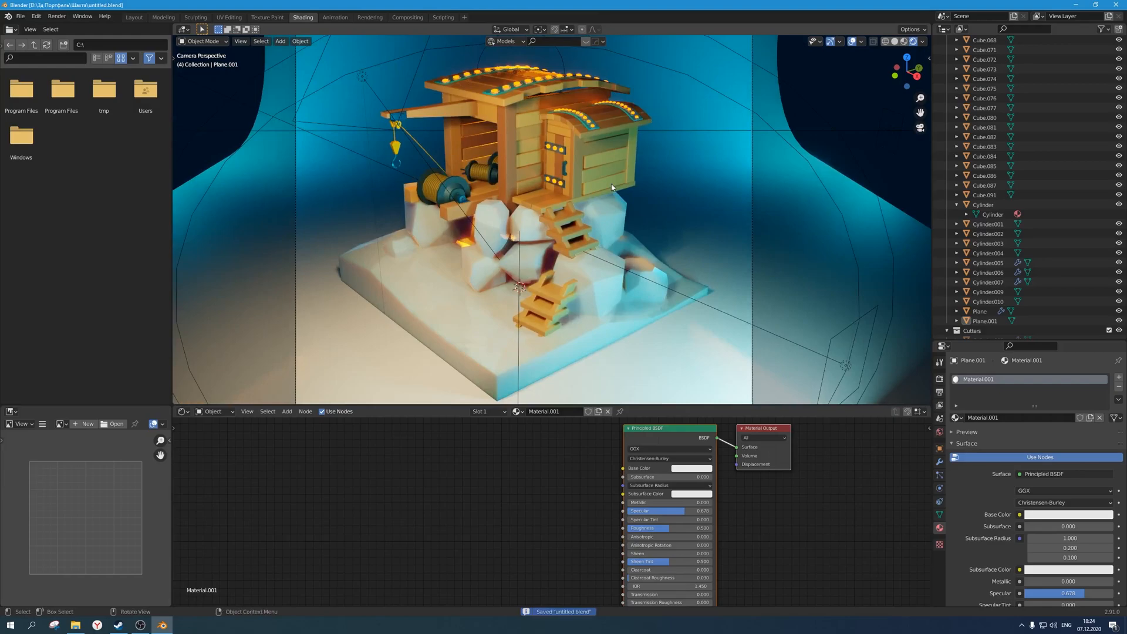
{"action": "scroll", "coordinate": [611, 185], "scroll_direction": "down", "scroll_amount": 1}
{"action": "scroll", "coordinate": [612, 184], "scroll_direction": "down", "scroll_amount": 1}
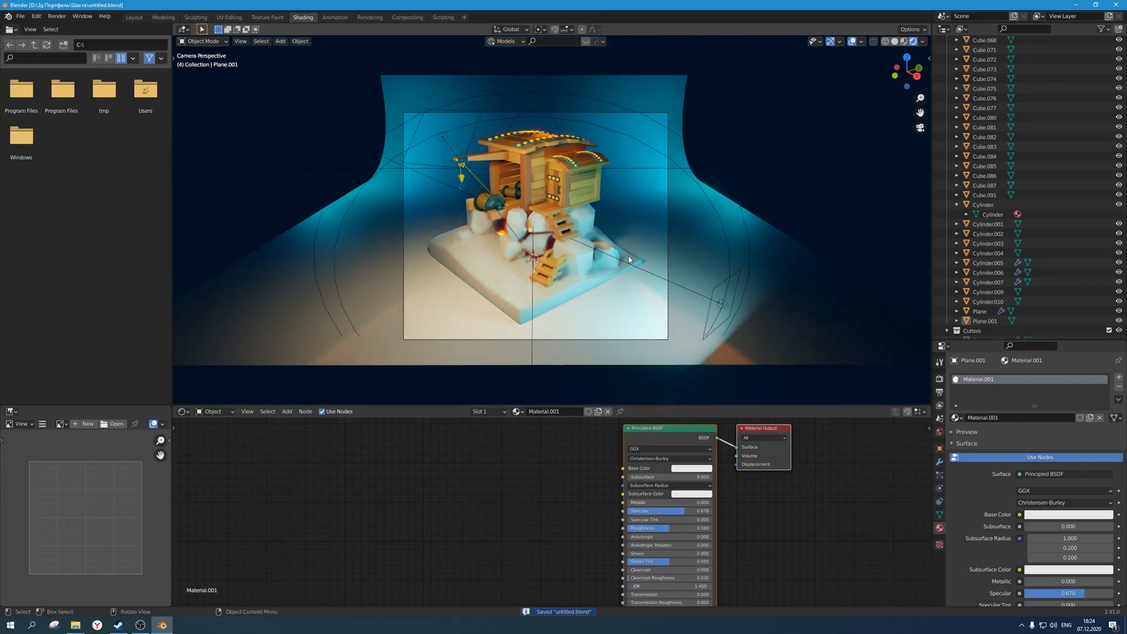
{"action": "scroll", "coordinate": [625, 251], "scroll_direction": "up", "scroll_amount": 2}
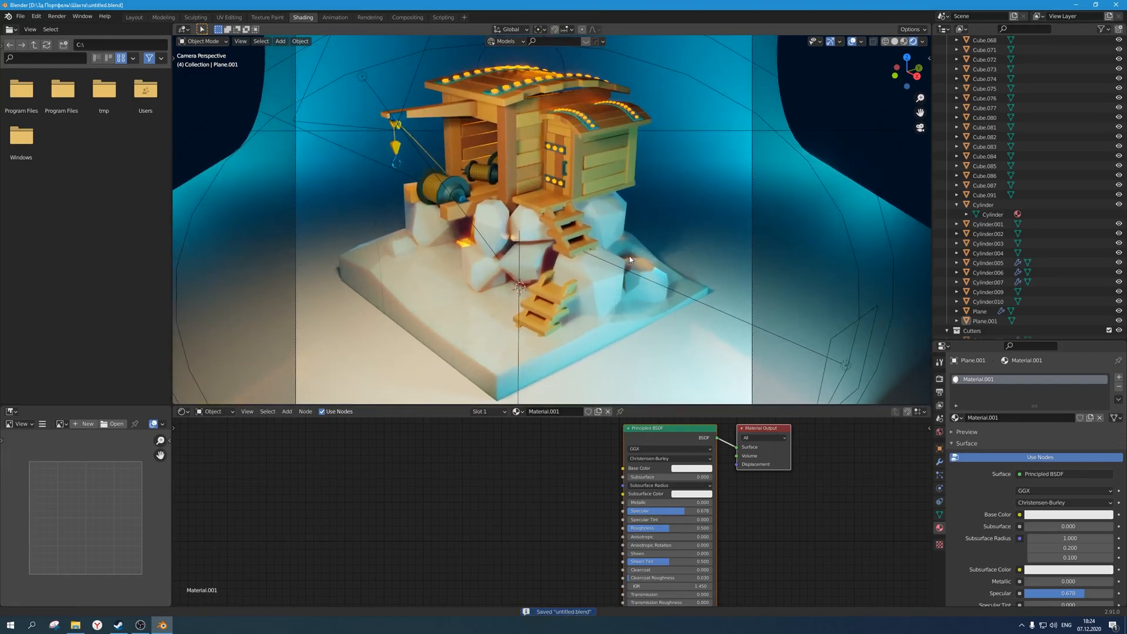
{"action": "scroll", "coordinate": [632, 253], "scroll_direction": "down", "scroll_amount": 1}
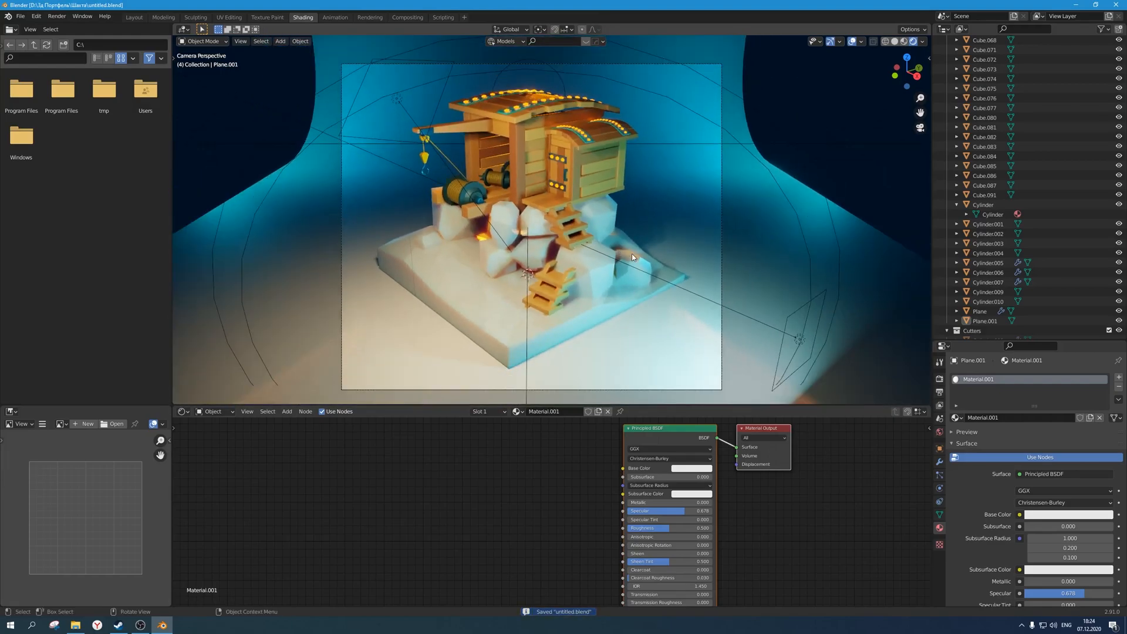
Try a darker, nearly grey light stop in the wood material's ColorRamp, and undo the colour changes.
{"action": "left_click", "coordinate": [584, 187]}
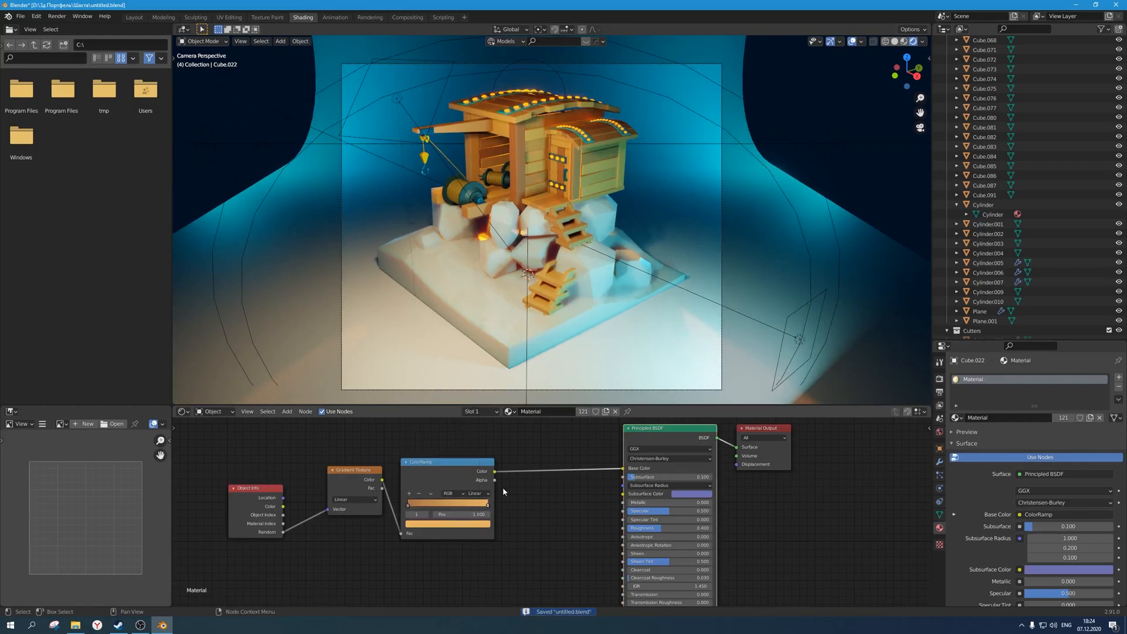
{"action": "left_click", "coordinate": [481, 524]}
{"action": "left_click", "coordinate": [472, 431]}
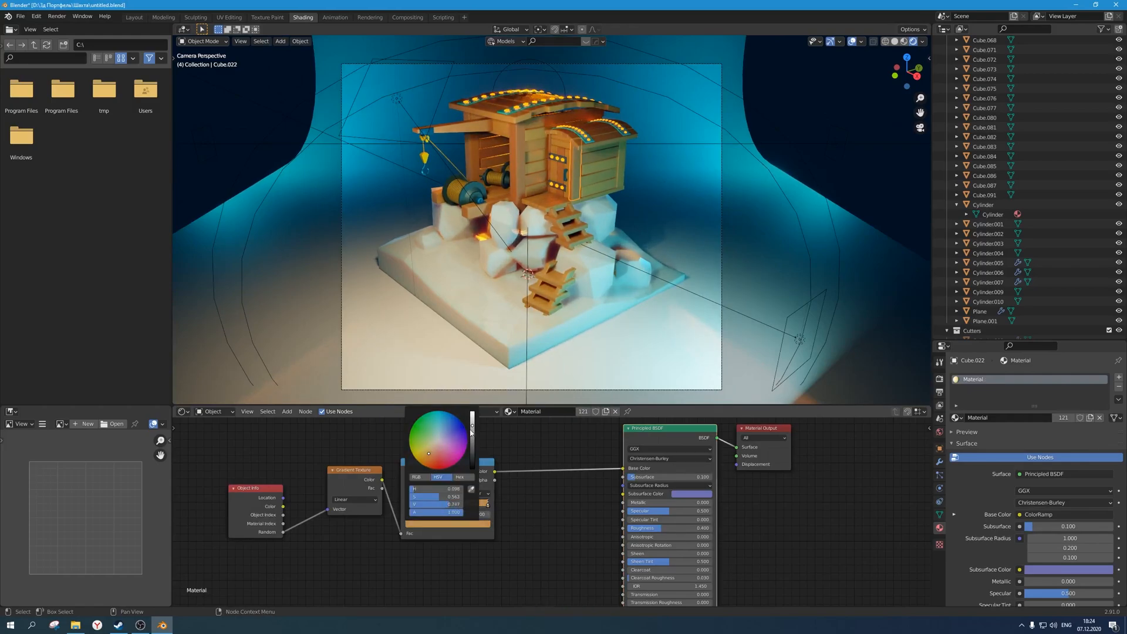
{"action": "left_click_drag", "start_coordinate": [445, 498], "coordinate": [417, 498]}
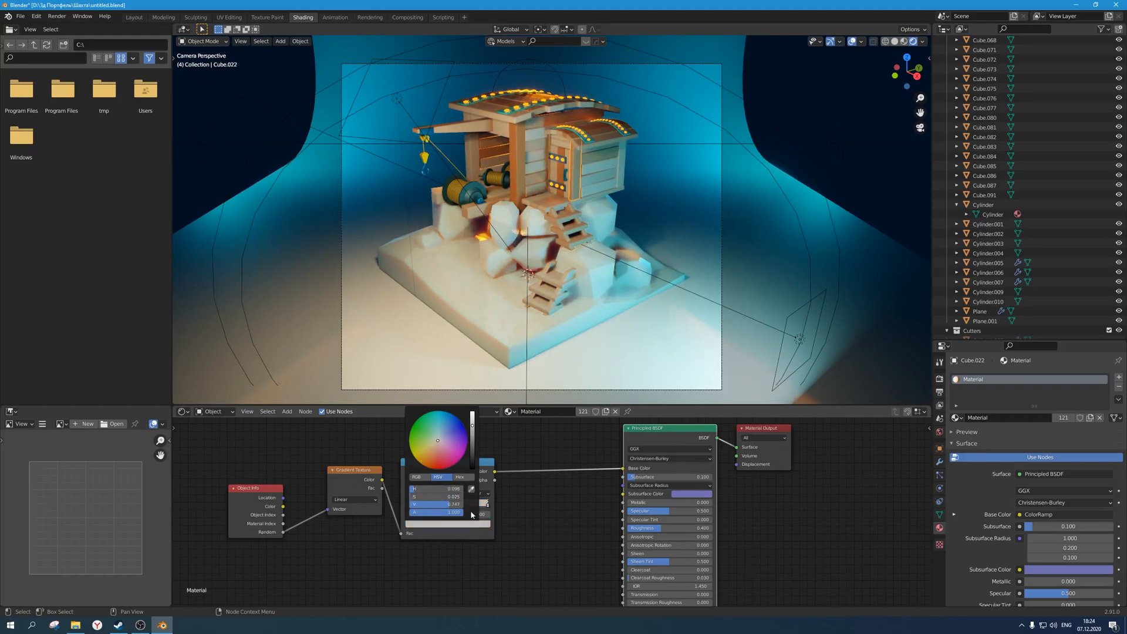
{"action": "key", "text": "ctrl+z"}
{"action": "key", "text": "ctrl+z"}
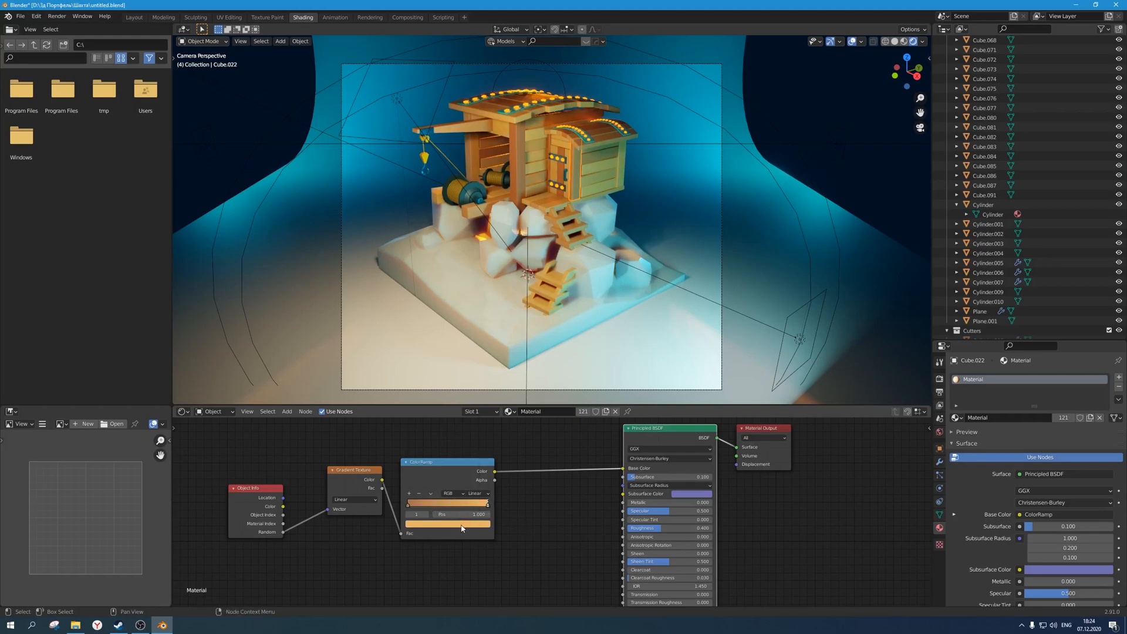
Adjust the wood ColorRamp's light stop slightly and set its dark stop to a brown with saturation and value of about 0.63.
{"action": "left_click", "coordinate": [461, 524]}
{"action": "left_click_drag", "start_coordinate": [438, 502], "coordinate": [442, 503]}
{"action": "left_click", "coordinate": [409, 506]}
{"action": "left_click", "coordinate": [420, 525]}
{"action": "left_click_drag", "start_coordinate": [439, 496], "coordinate": [449, 497]}
{"action": "left_click_drag", "start_coordinate": [472, 429], "coordinate": [473, 424]}
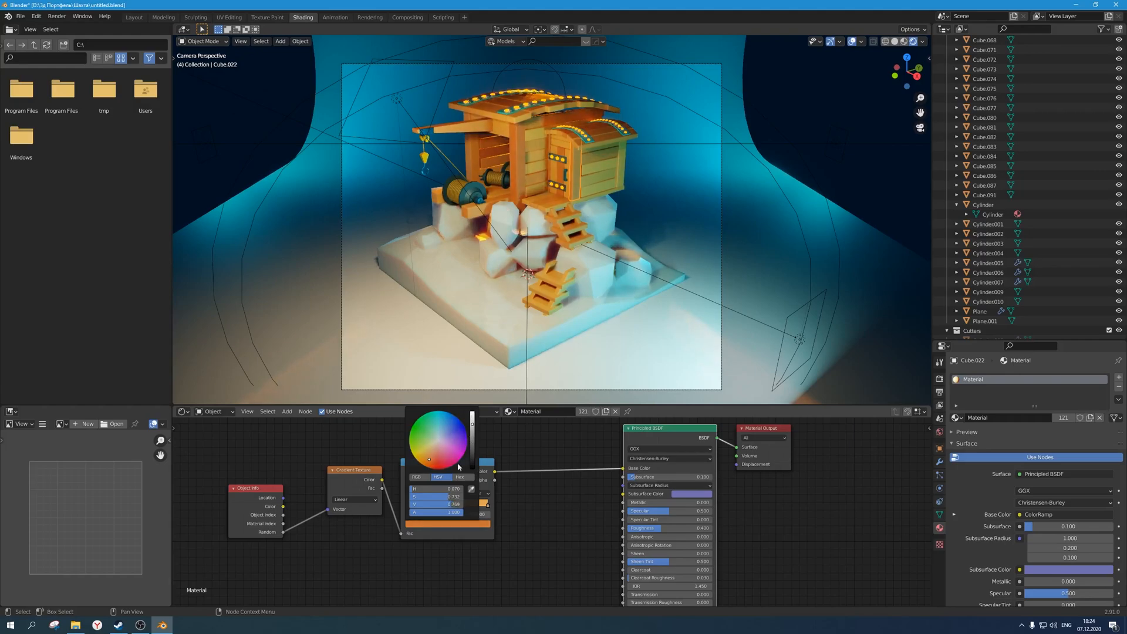
{"action": "left_click_drag", "start_coordinate": [448, 497], "coordinate": [448, 497]}
{"action": "left_click_drag", "start_coordinate": [473, 436], "coordinate": [472, 414]}
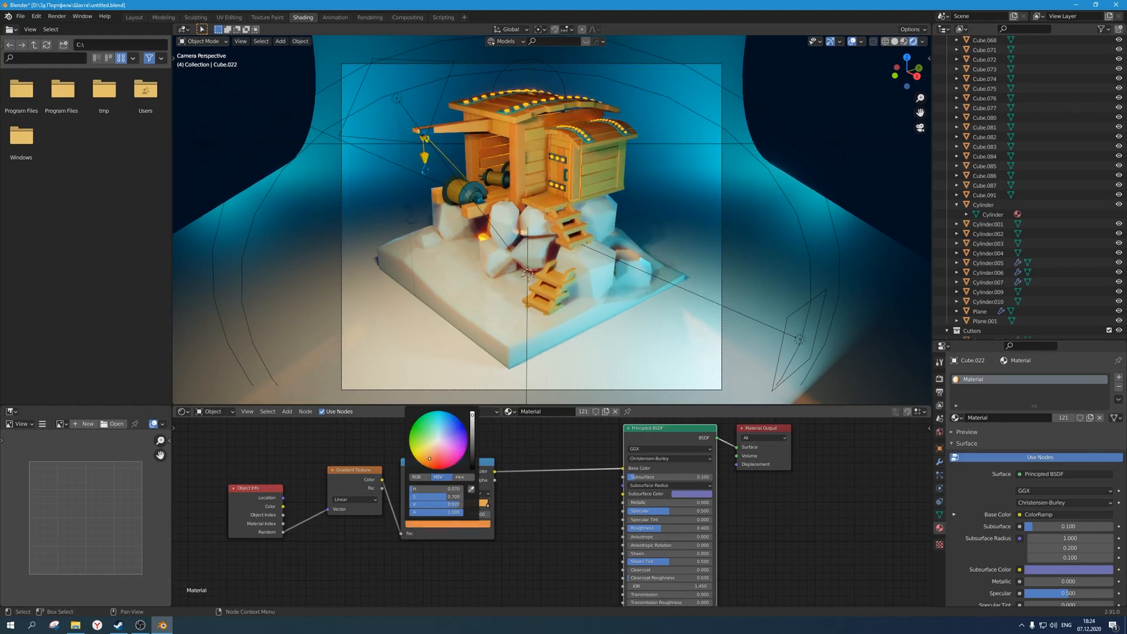
{"action": "left_click_drag", "start_coordinate": [447, 497], "coordinate": [454, 496]}
{"action": "left_click_drag", "start_coordinate": [473, 430], "coordinate": [472, 432]}
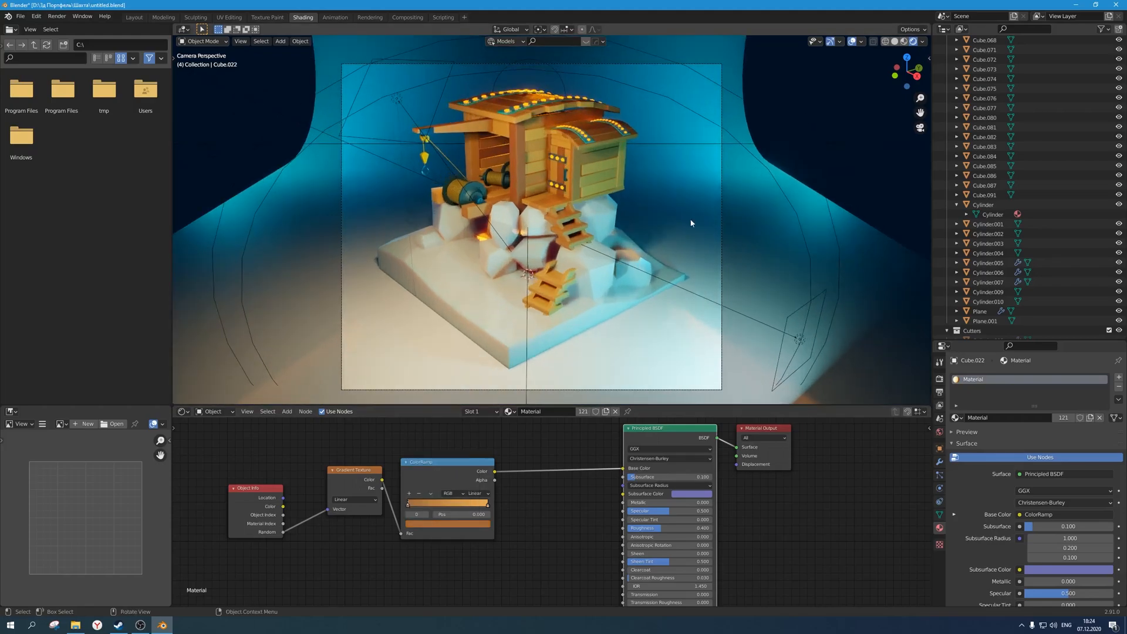
Hide the viewport overlays and shift the hue of the wood ColorRamp's dark brown stop slightly.
{"action": "left_click", "coordinate": [852, 41]}
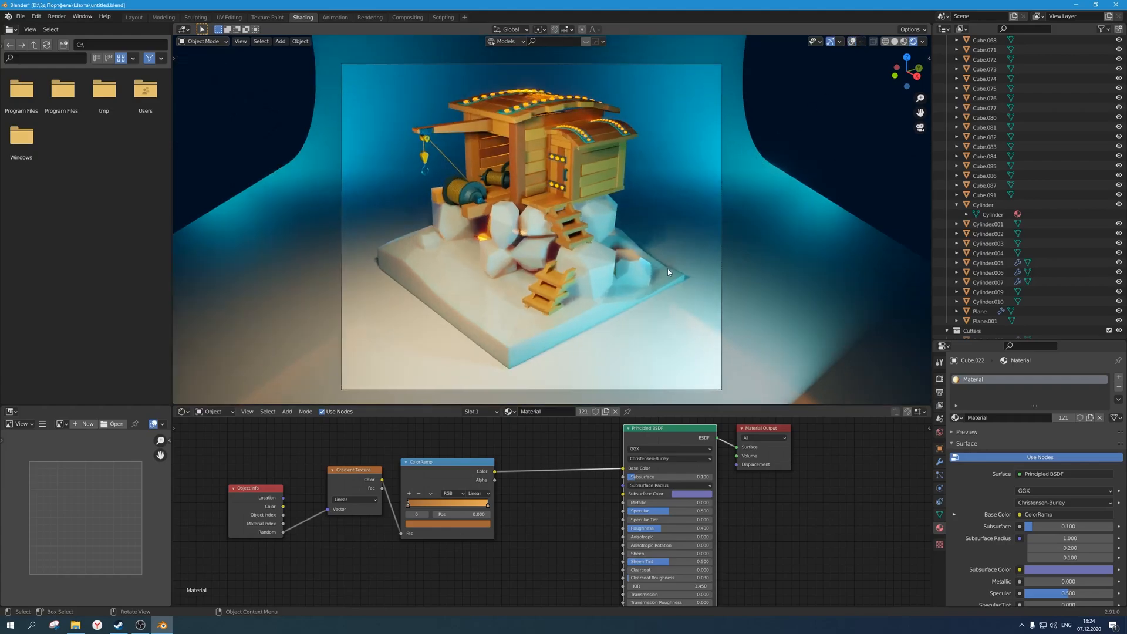
{"action": "left_click", "coordinate": [427, 523]}
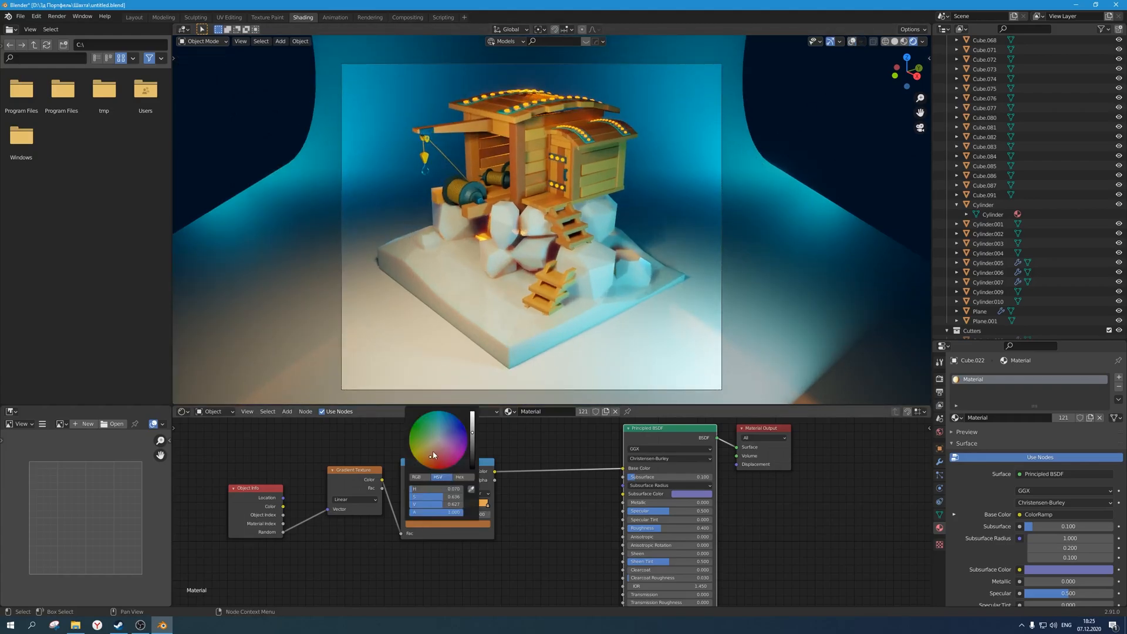
{"action": "left_click_drag", "start_coordinate": [430, 457], "coordinate": [426, 455]}
Try the wood material with a subsurface value of 0, and undo the change.
{"action": "left_click", "coordinate": [675, 477]}
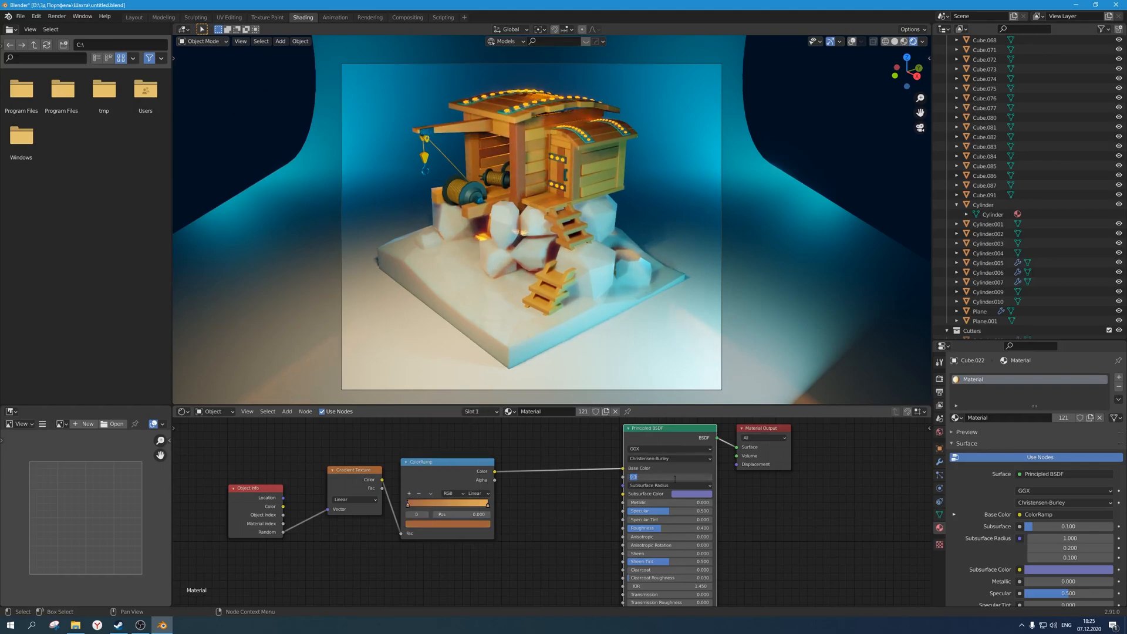
{"action": "type", "text": "0"}
{"action": "key", "text": "Return"}
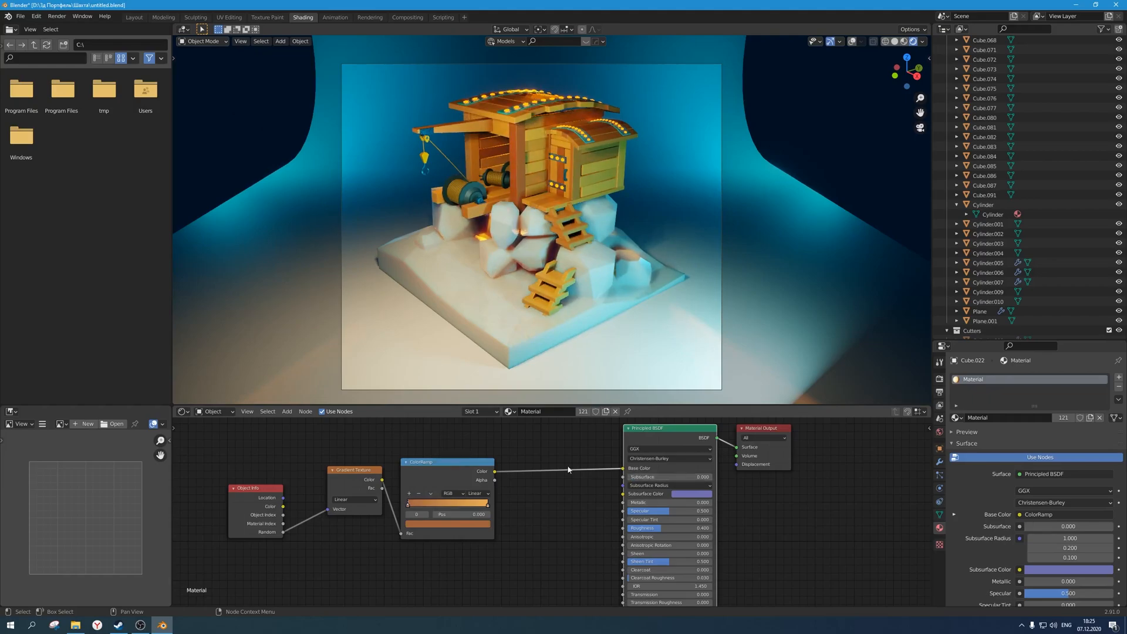
{"action": "key", "text": "ctrl+z"}
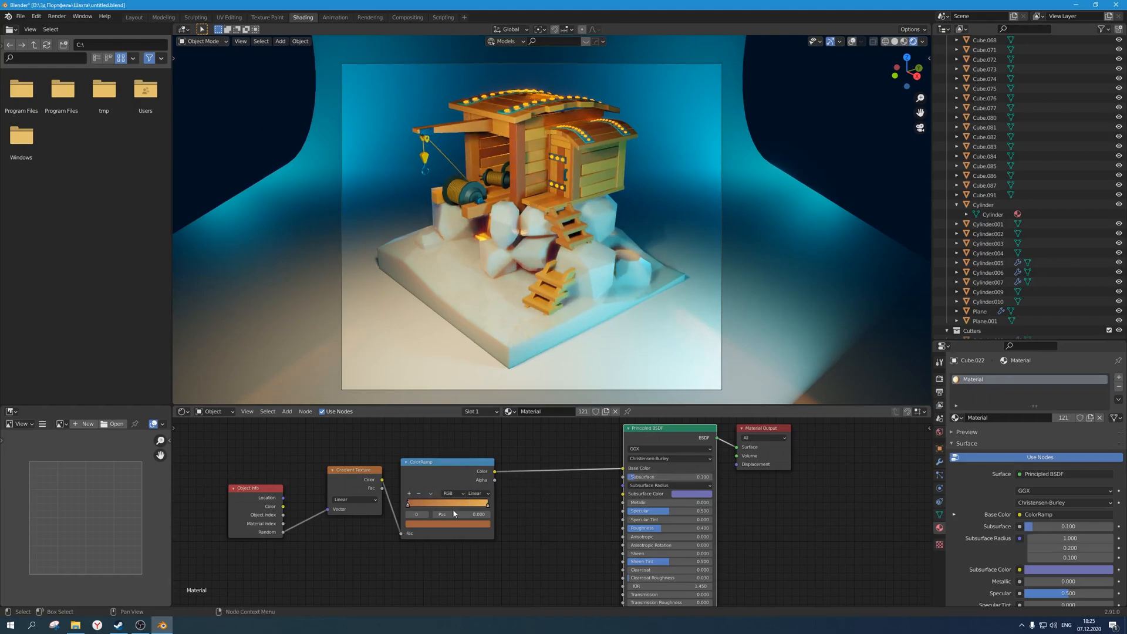
Shift the hue of the wood ColorRamp's dark brown stop to about 0.11.
{"action": "left_click", "coordinate": [468, 522]}
{"action": "left_click_drag", "start_coordinate": [428, 460], "coordinate": [425, 458]}
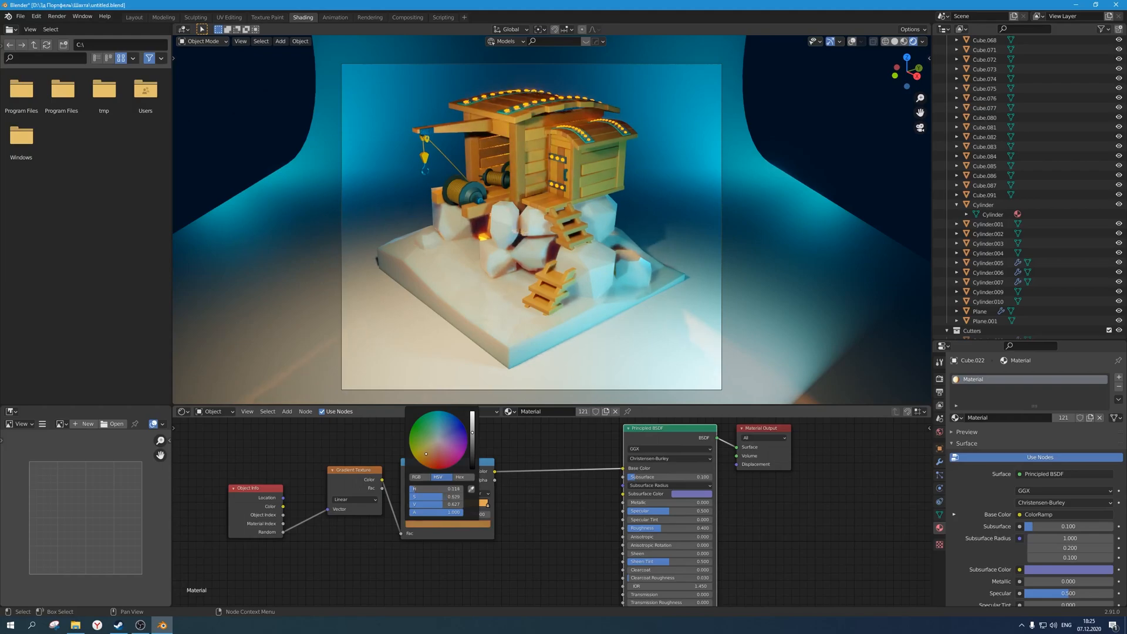
Try the wood ColorRamp's light stop with a value of about 0.77 and a shifted hue, and undo the changes.
{"action": "left_click", "coordinate": [488, 506]}
{"action": "left_click", "coordinate": [473, 525]}
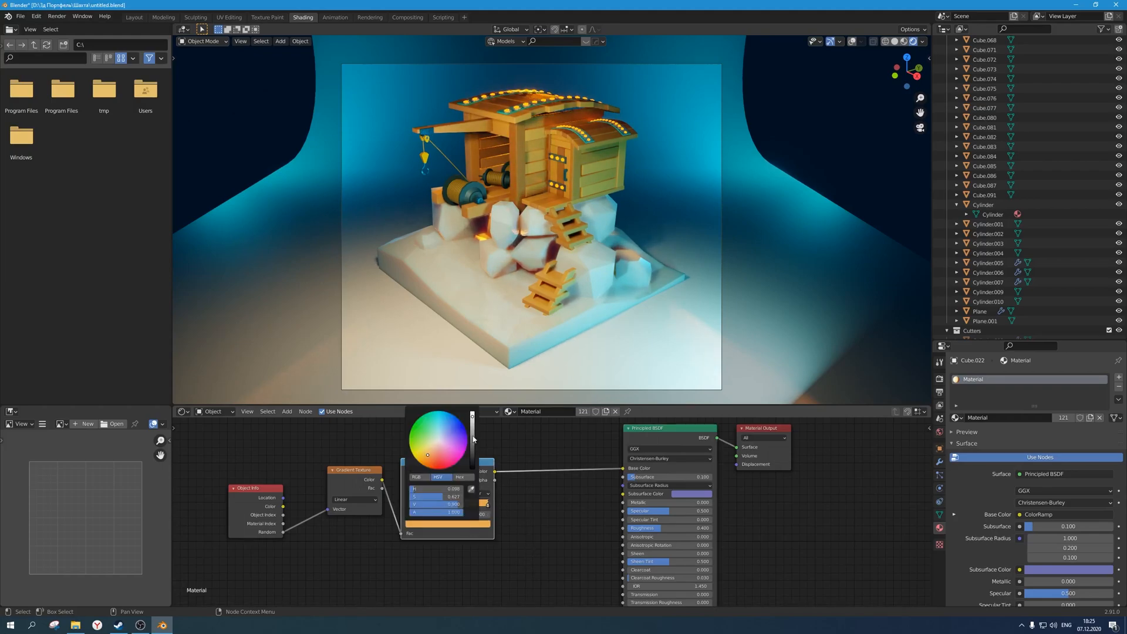
{"action": "left_click_drag", "start_coordinate": [472, 416], "coordinate": [472, 427]}
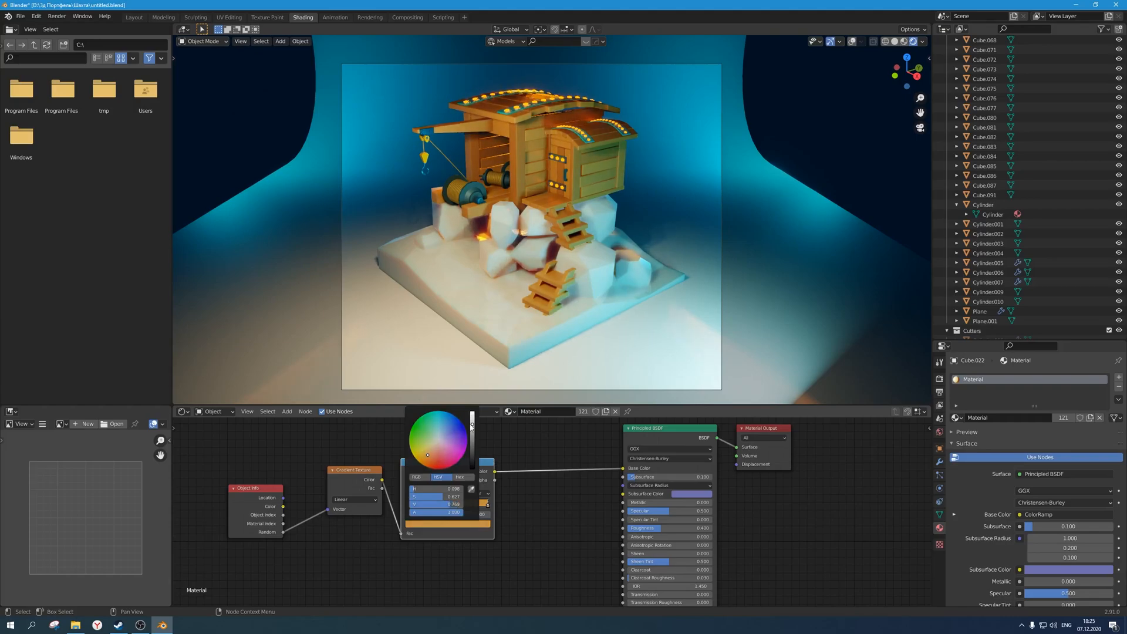
{"action": "left_click_drag", "start_coordinate": [428, 455], "coordinate": [423, 456]}
{"action": "key", "text": "ctrl+z"}
Set the wood ColorRamp's light stop to an orange with hue about 0.08, saturation about 0.62 and value 1.
{"action": "left_click", "coordinate": [472, 523]}
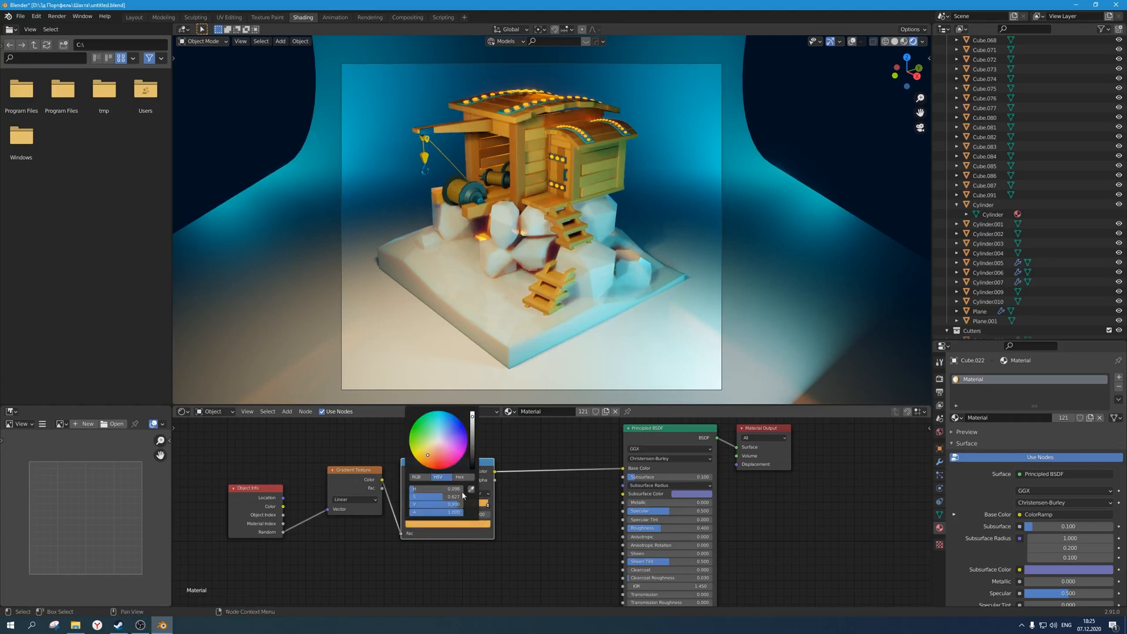
{"action": "left_click_drag", "start_coordinate": [440, 501], "coordinate": [431, 501]}
{"action": "left_click_drag", "start_coordinate": [431, 453], "coordinate": [426, 454]}
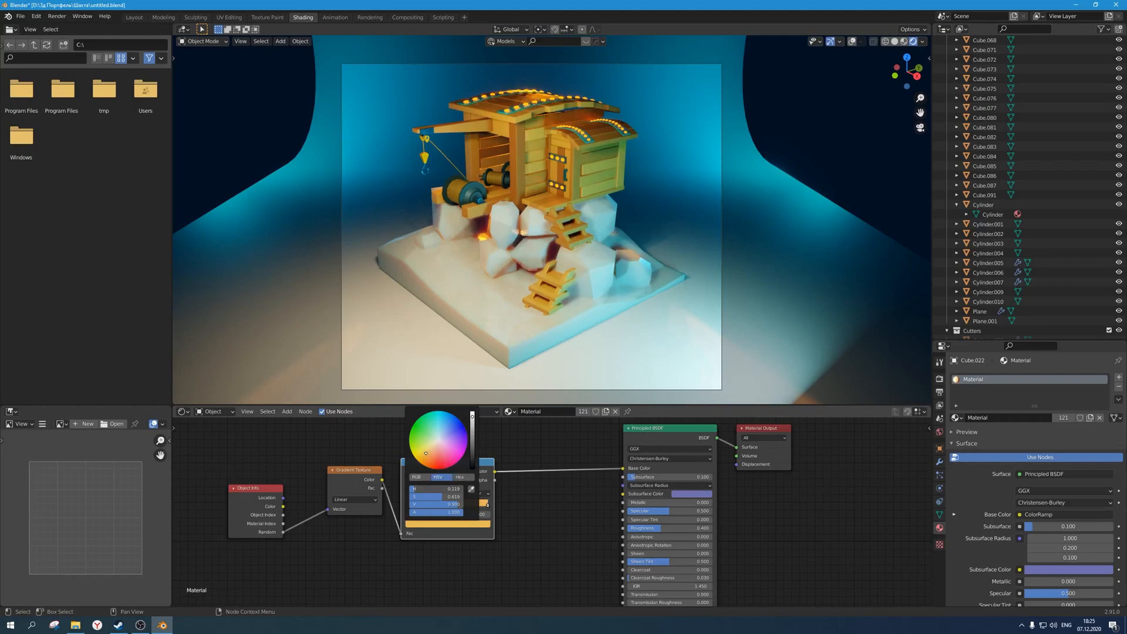
{"action": "left_click_drag", "start_coordinate": [425, 451], "coordinate": [430, 455]}
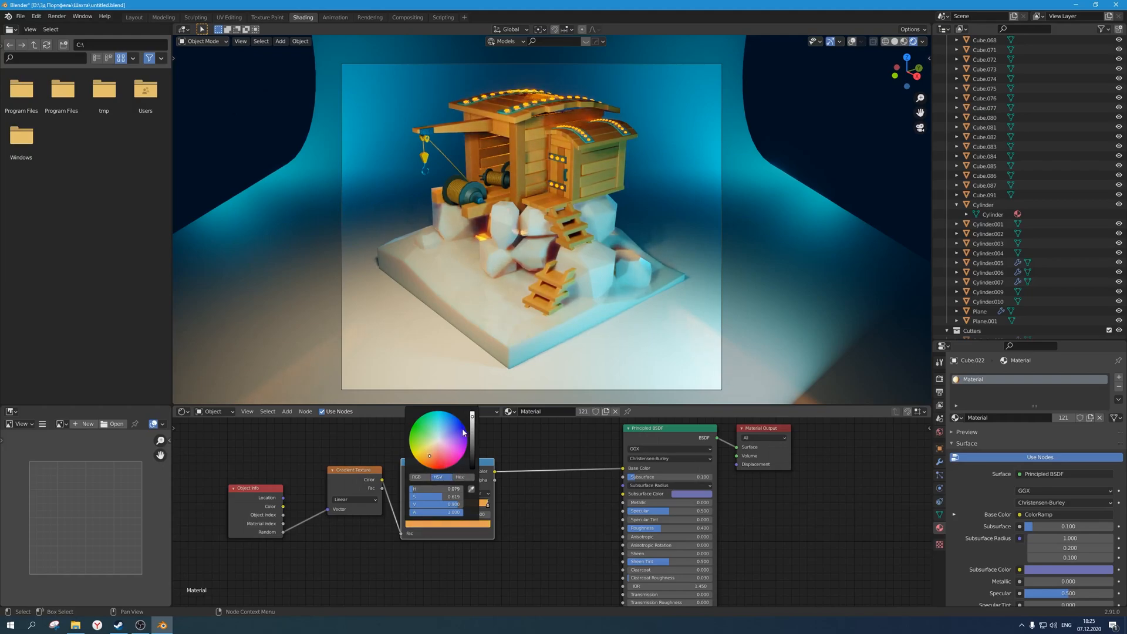
{"action": "left_click_drag", "start_coordinate": [473, 417], "coordinate": [473, 413]}
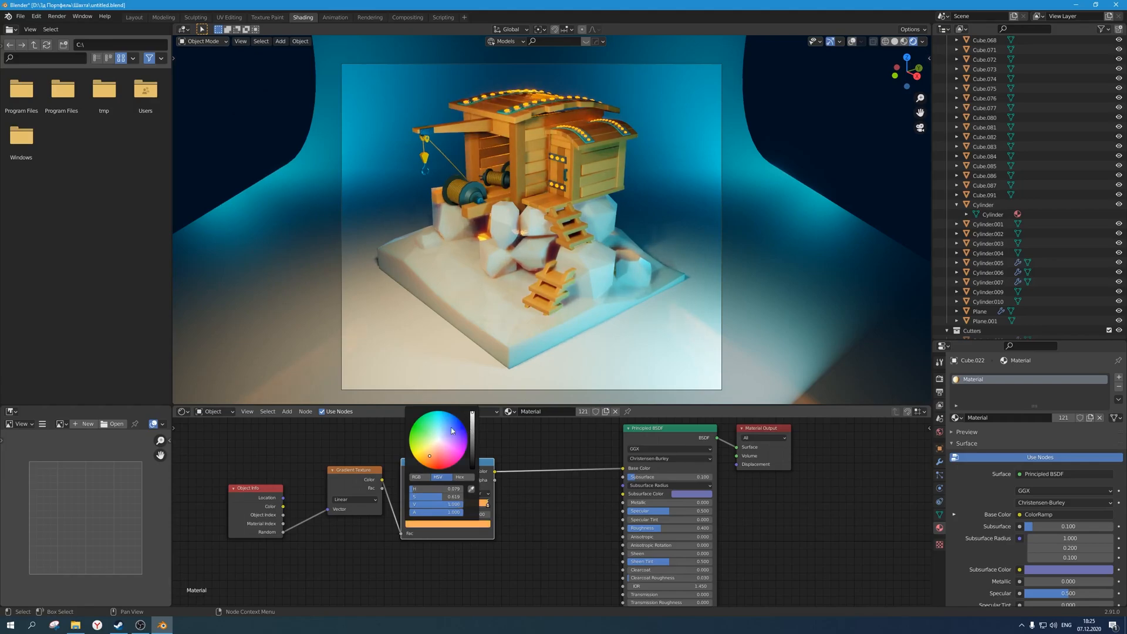
Undo and redo the recent wood colour changes to compare them, keep the brighter light stop, and save the file.
{"action": "left_click", "coordinate": [812, 139]}
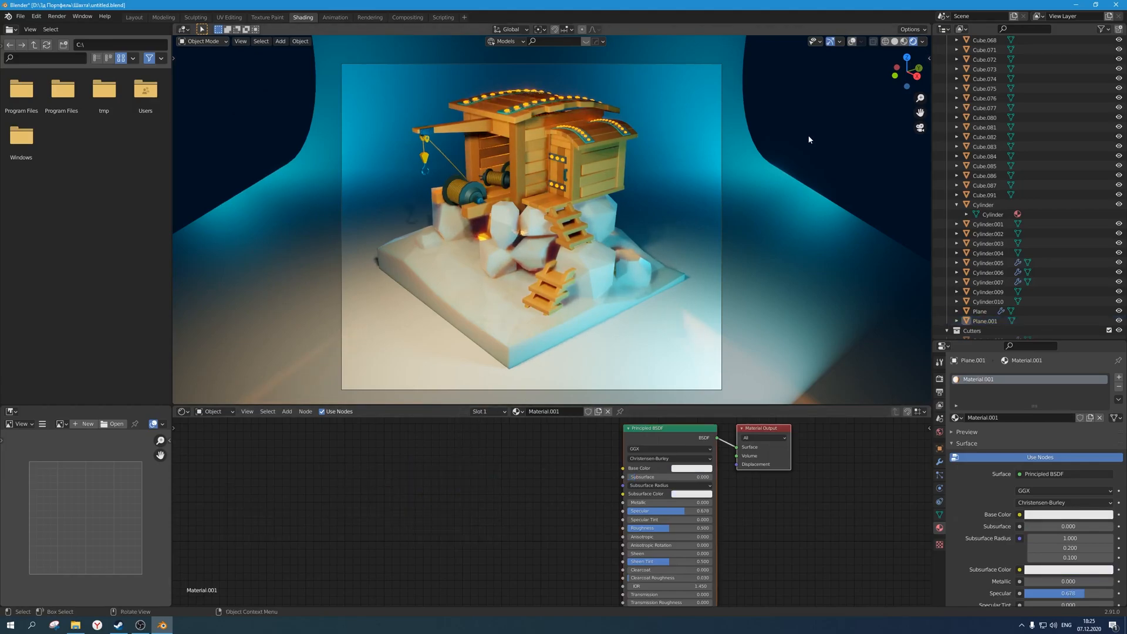
{"action": "key", "text": "ctrl+z"}
{"action": "key", "text": "ctrl+z"}
{"action": "key", "text": "ctrl+z"}
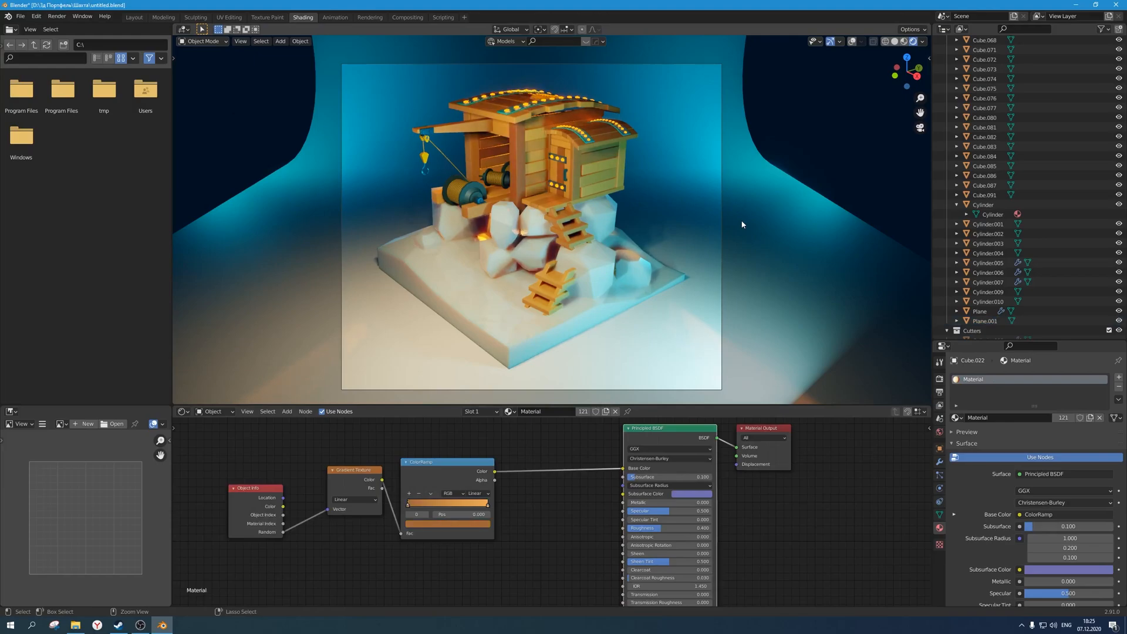
{"action": "key", "text": "ctrl+z"}
{"action": "key", "text": "ctrl+z"}
{"action": "key", "text": "ctrl+z"}
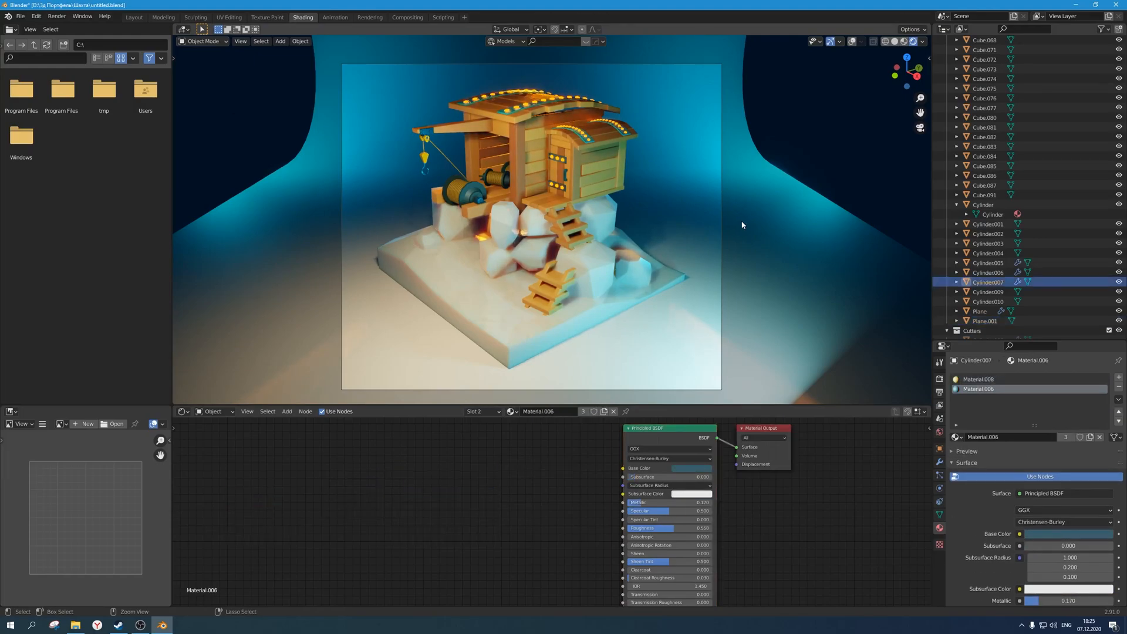
{"action": "key", "text": "ctrl+shift+z"}
{"action": "key", "text": "ctrl+shift+z"}
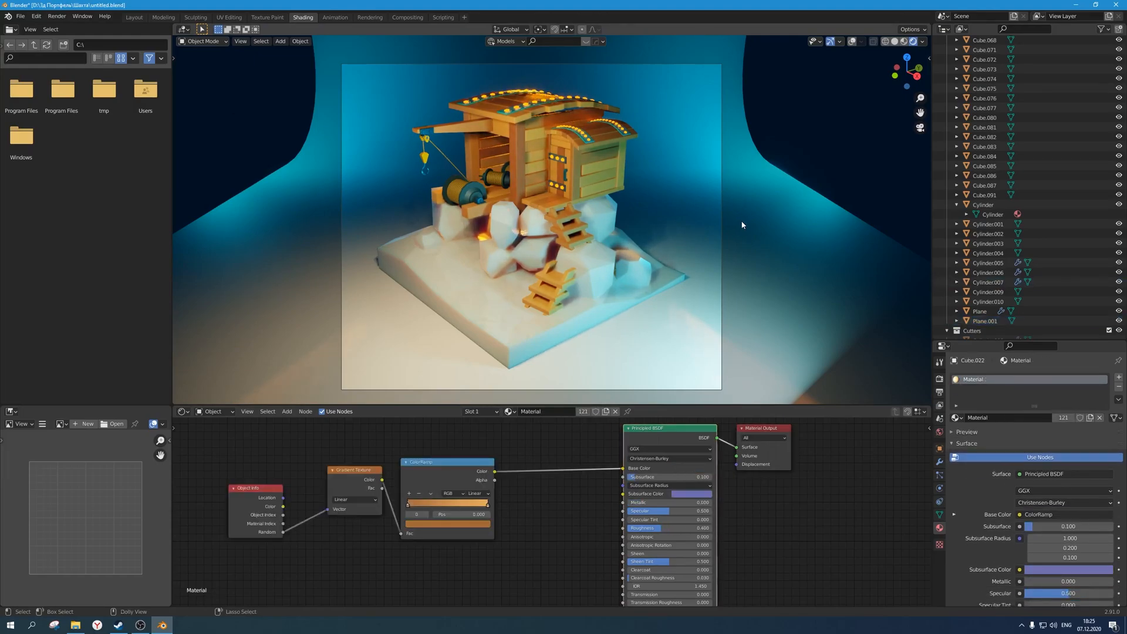
{"action": "key", "text": "ctrl+z"}
{"action": "key", "text": "ctrl+z"}
{"action": "key", "text": "ctrl+z"}
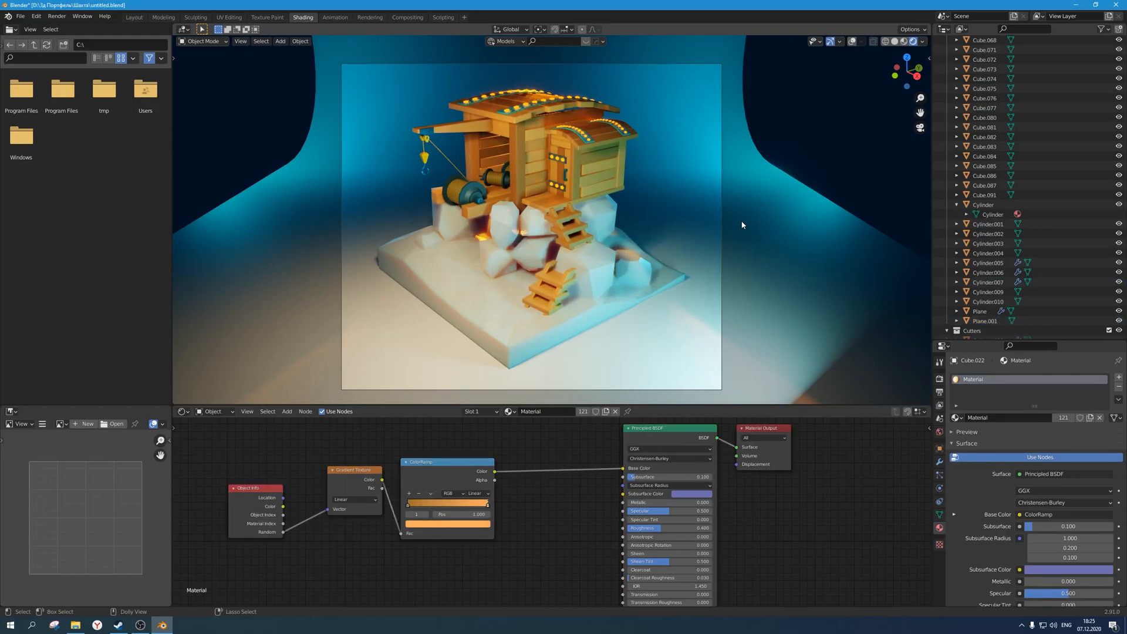
{"action": "key", "text": "ctrl+shift+z"}
{"action": "key", "text": "ctrl+s"}
Try the scene without the cyan area light Area.001, and undo the deletion.
{"action": "scroll", "coordinate": [591, 224], "scroll_direction": "down", "scroll_amount": 1}
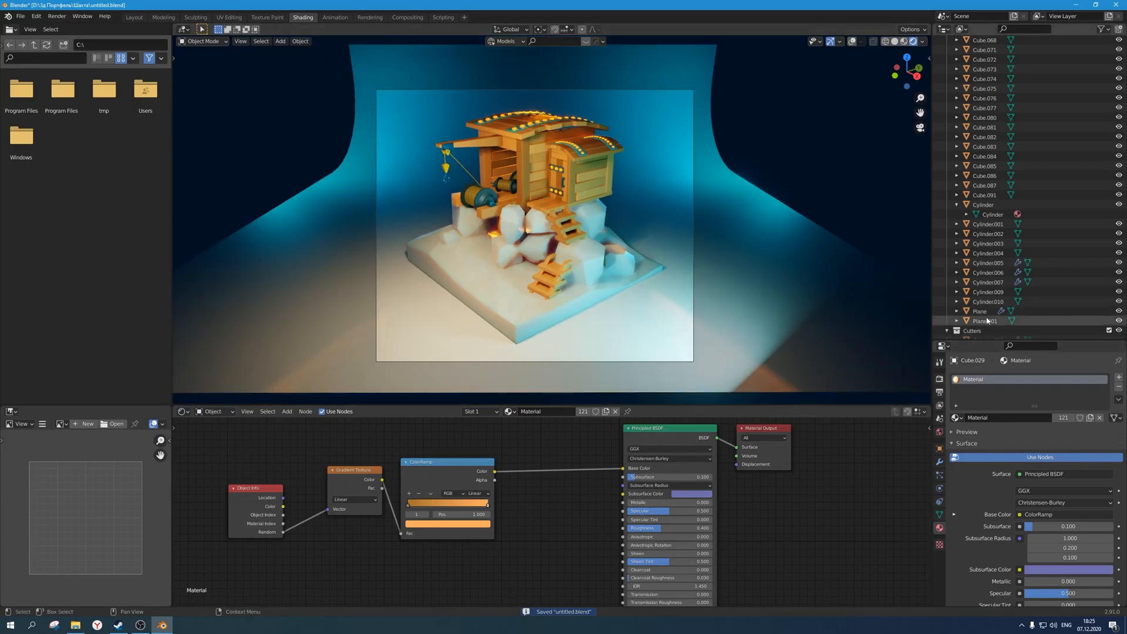
{"action": "scroll", "coordinate": [987, 320], "scroll_direction": "down", "scroll_amount": 1}
{"action": "scroll", "coordinate": [763, 349], "scroll_direction": "down", "scroll_amount": 5}
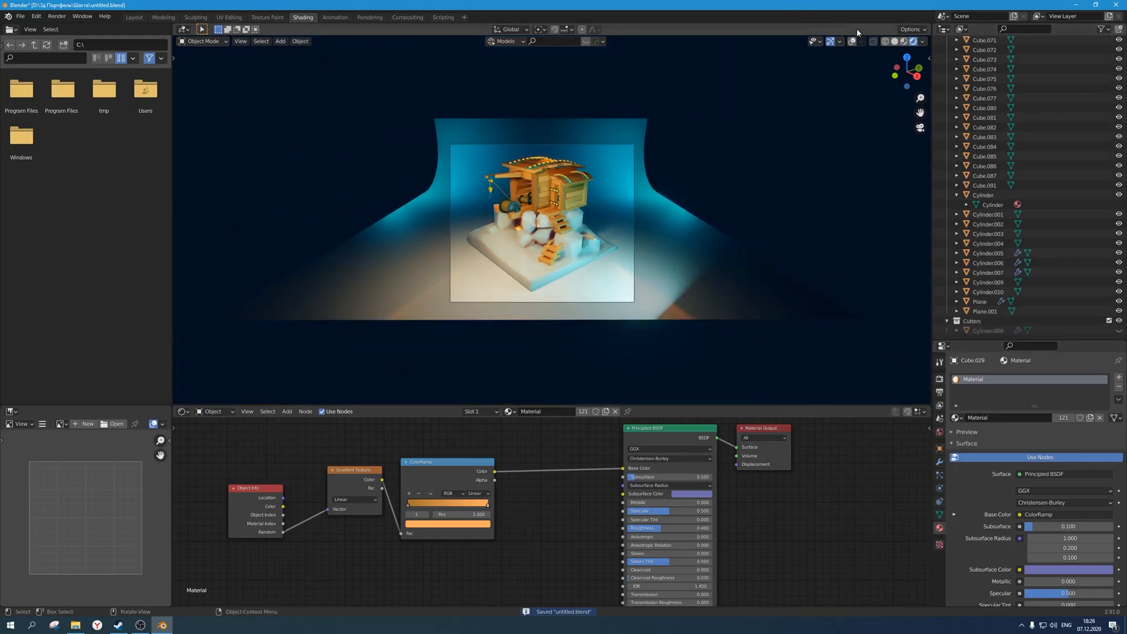
{"action": "key", "text": "x"}
{"action": "left_click", "coordinate": [660, 273]}
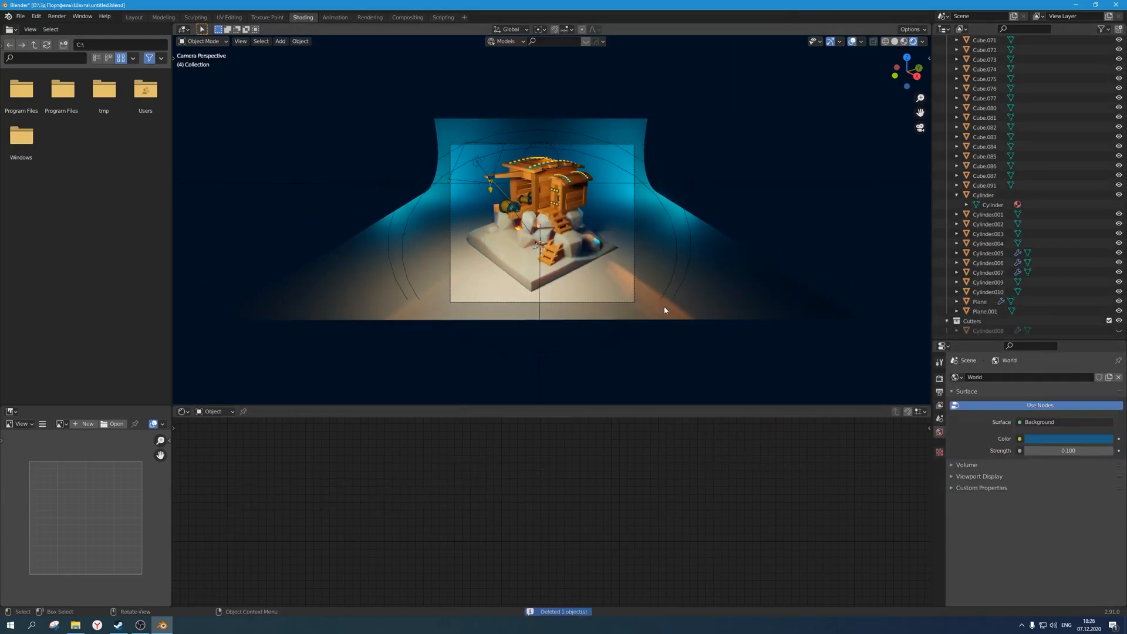
{"action": "scroll", "coordinate": [664, 309], "scroll_direction": "up", "scroll_amount": 3}
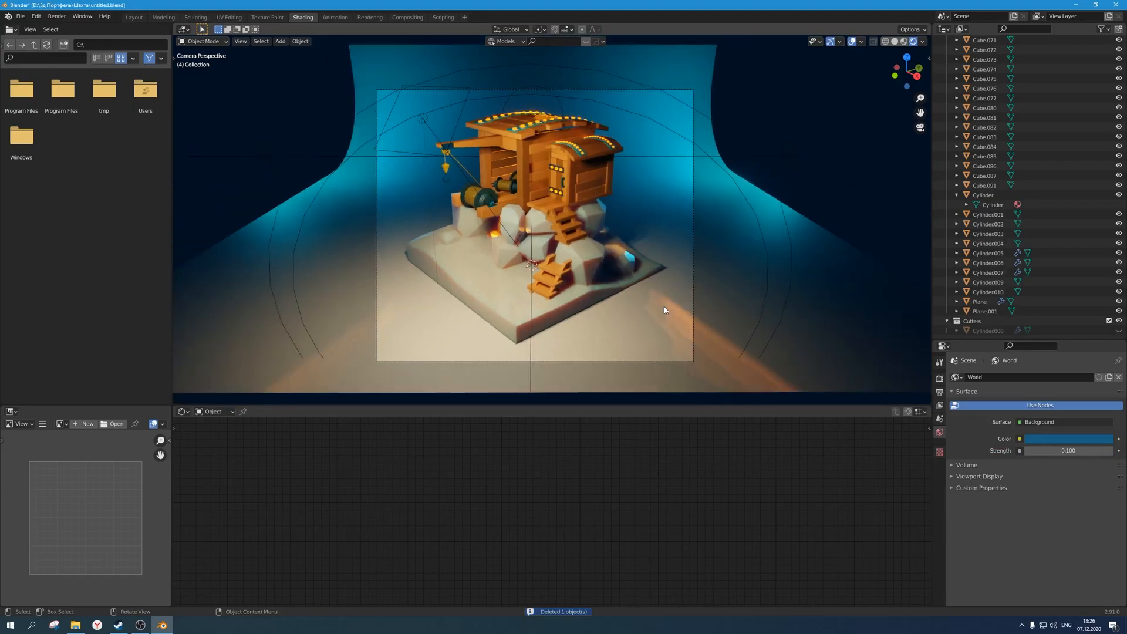
{"action": "key", "text": "ctrl+z"}
Try powers of 30 W, 50 W and 35 W for the cyan area light Area.001.
{"action": "double_click", "coordinate": [1056, 439]}
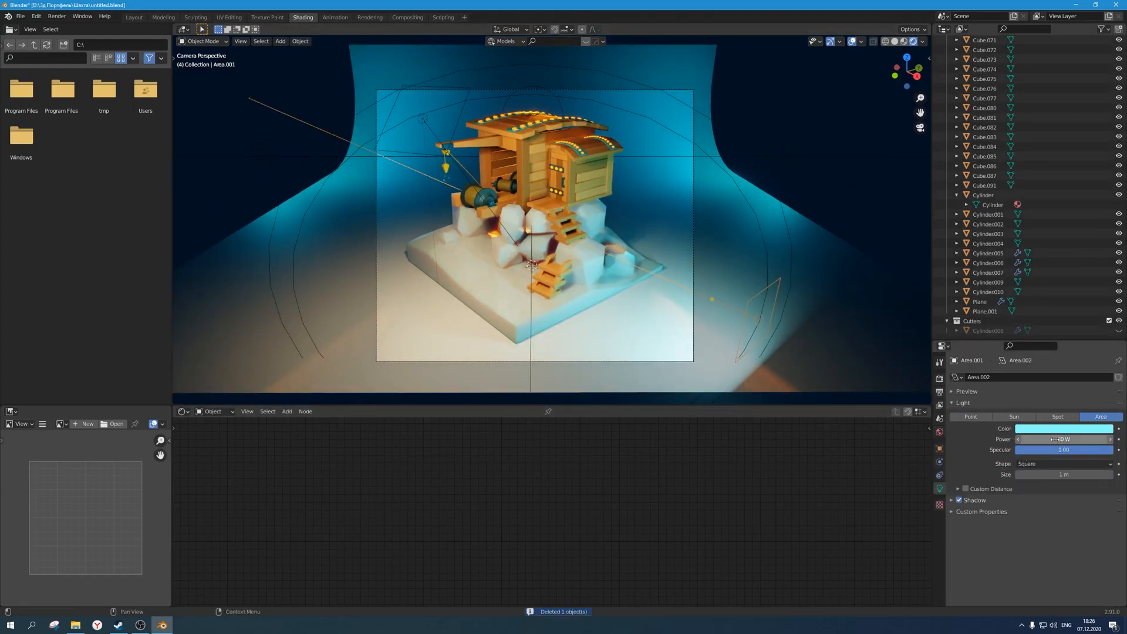
{"action": "type", "text": "30"}
{"action": "key", "text": "Return"}
{"action": "left_click", "coordinate": [1056, 439]}
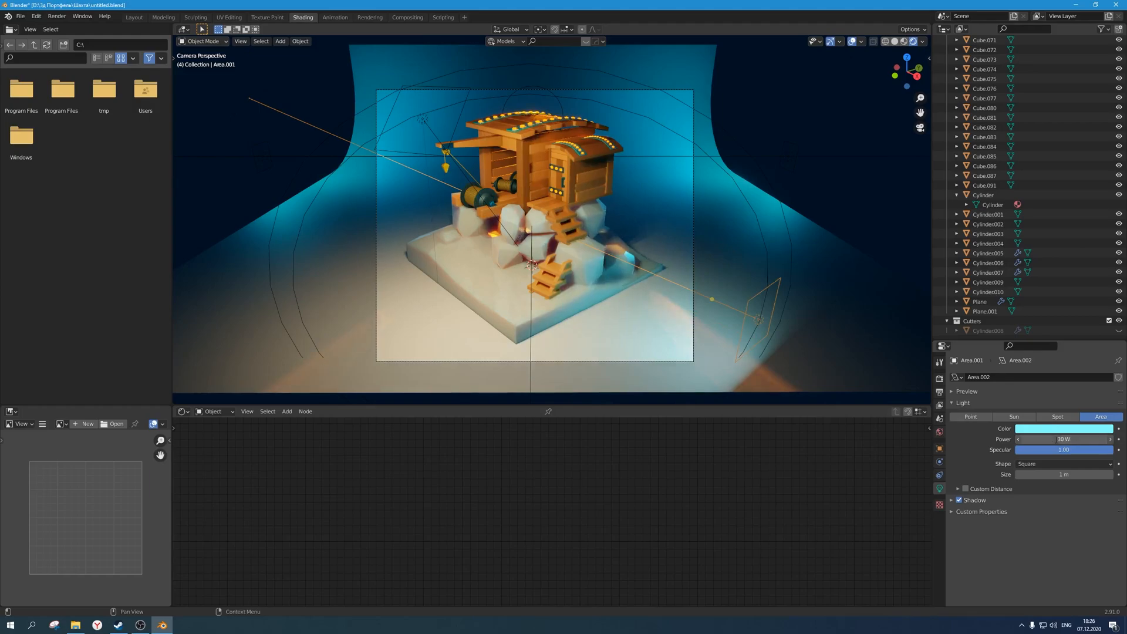
{"action": "type", "text": "50"}
{"action": "key", "text": "Return"}
{"action": "left_click", "coordinate": [1056, 439]}
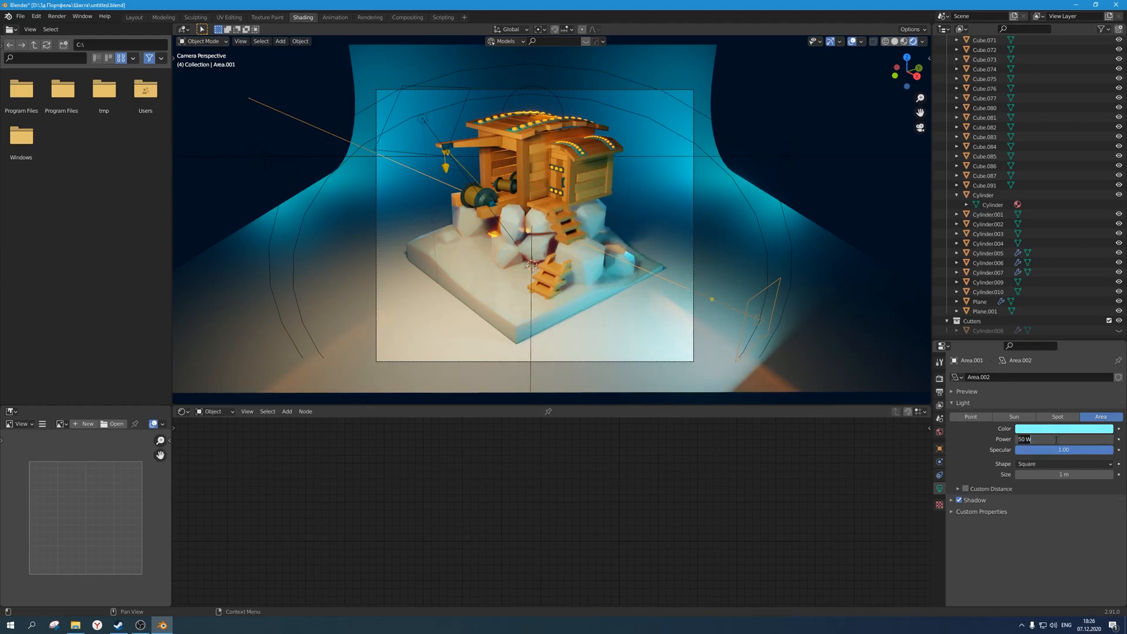
{"action": "type", "text": "35"}
{"action": "key", "text": "Return"}
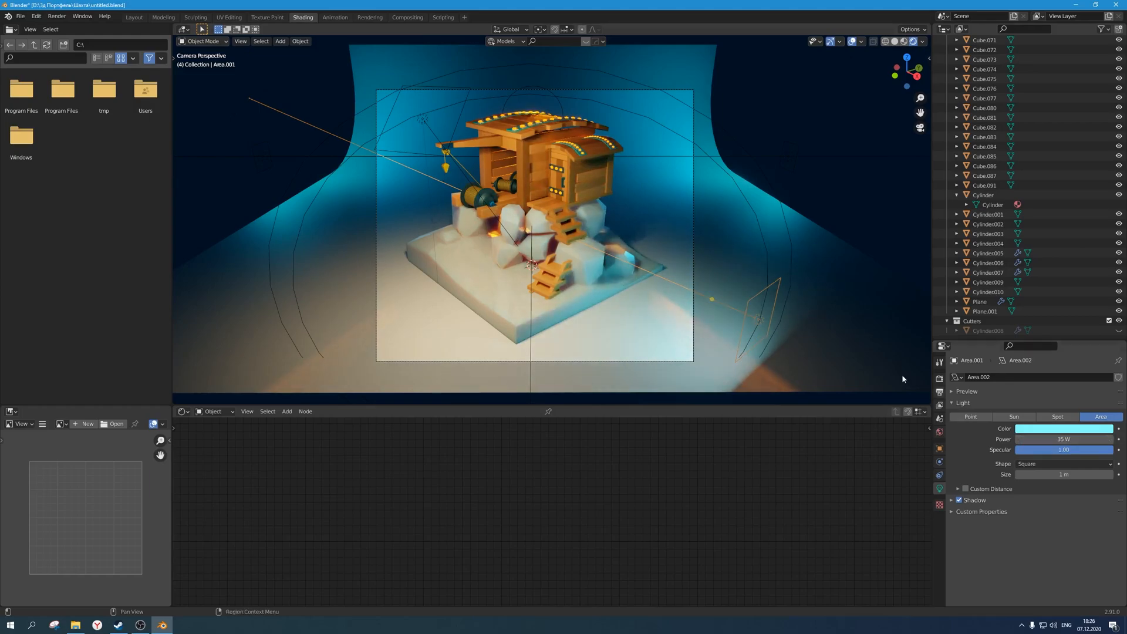
Set the cyan area light's colour saturation to about 0.49 and its power to 30 W.
{"action": "scroll", "coordinate": [801, 328], "scroll_direction": "up", "scroll_amount": 1}
{"action": "left_click", "coordinate": [1064, 428]}
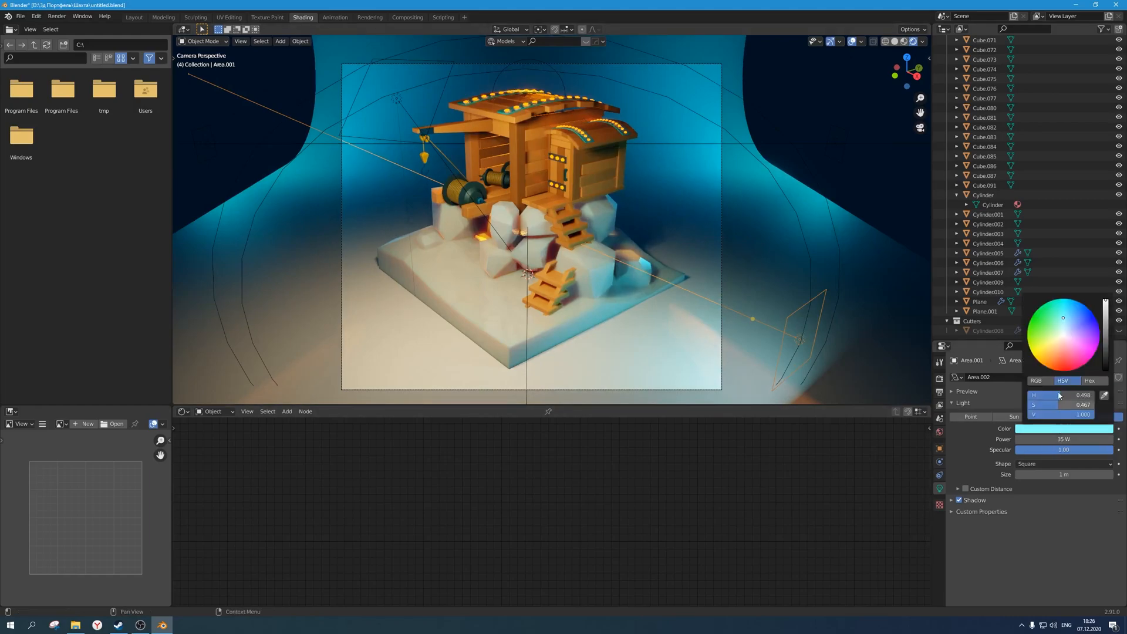
{"action": "left_click_drag", "start_coordinate": [1067, 310], "coordinate": [1062, 317]}
{"action": "left_click", "coordinate": [1064, 439]}
{"action": "type", "text": "30"}
{"action": "key", "text": "Return"}
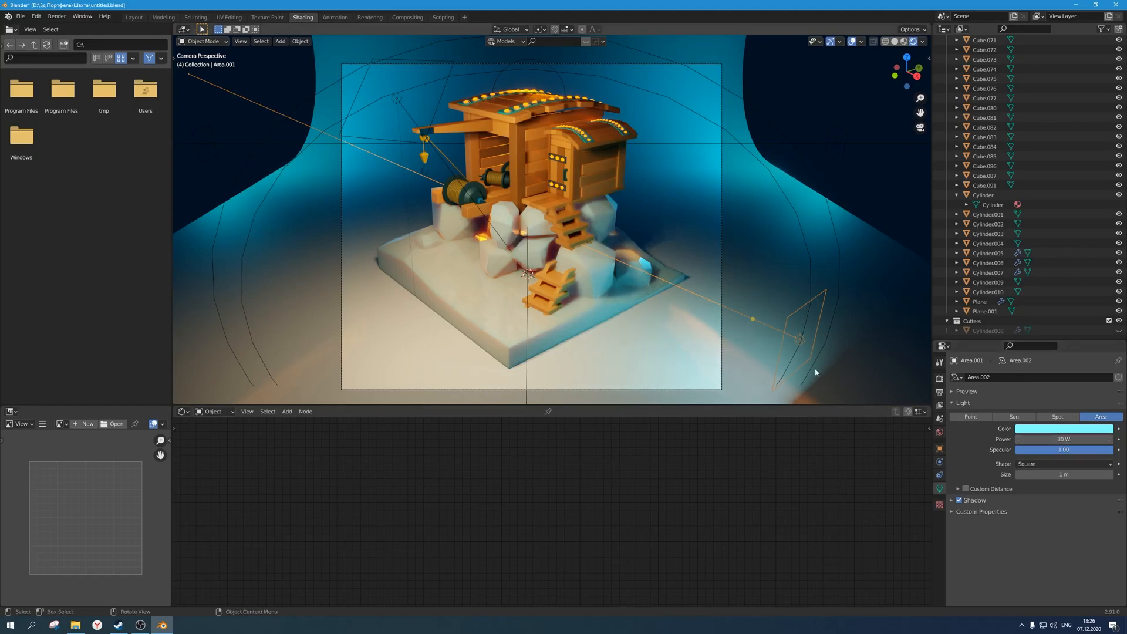
Try moving the cyan area light towards the house along its local Z axis, and bring it back.
{"action": "key", "text": "g"}
{"action": "key", "text": "z"}
{"action": "key", "text": "z"}
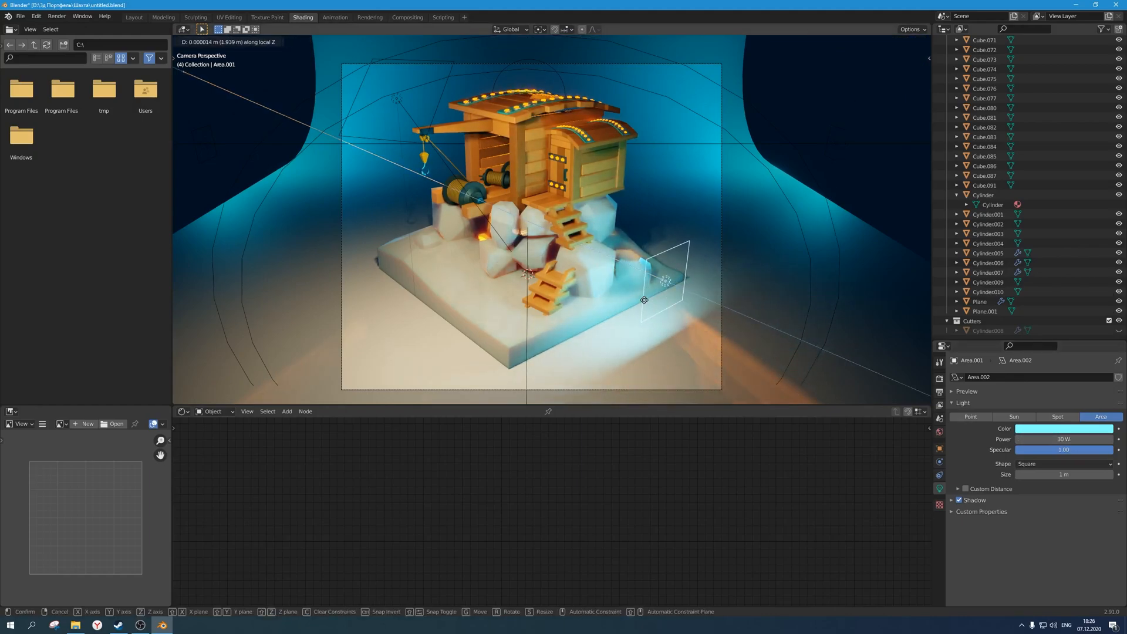
{"action": "left_click", "coordinate": [811, 346]}
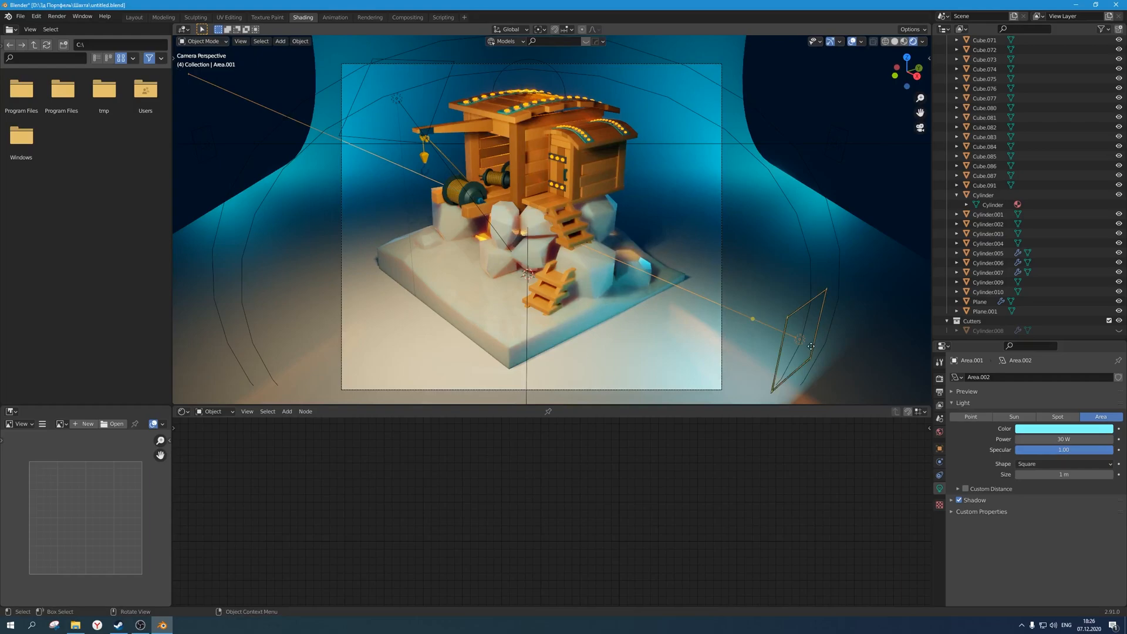
Try the cyan area light at 40 W with a saturation of about 0.39, and undo the changes.
{"action": "left_click", "coordinate": [1047, 439]}
{"action": "type", "text": "40"}
{"action": "key", "text": "Return"}
{"action": "left_click", "coordinate": [1061, 428]}
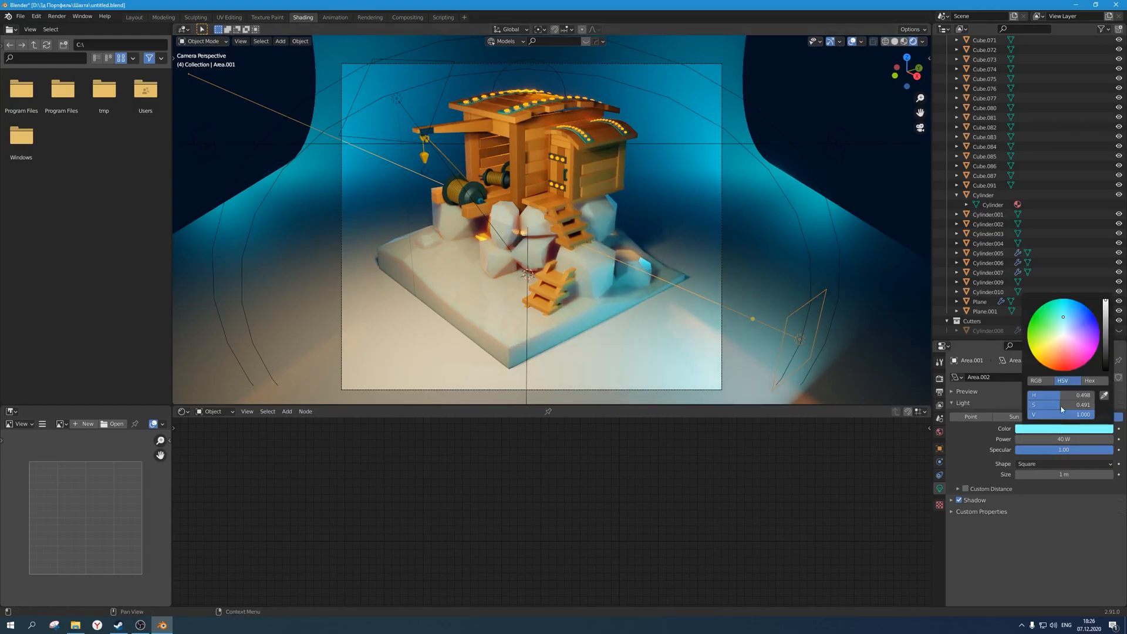
{"action": "left_click_drag", "start_coordinate": [1069, 408], "coordinate": [1056, 407]}
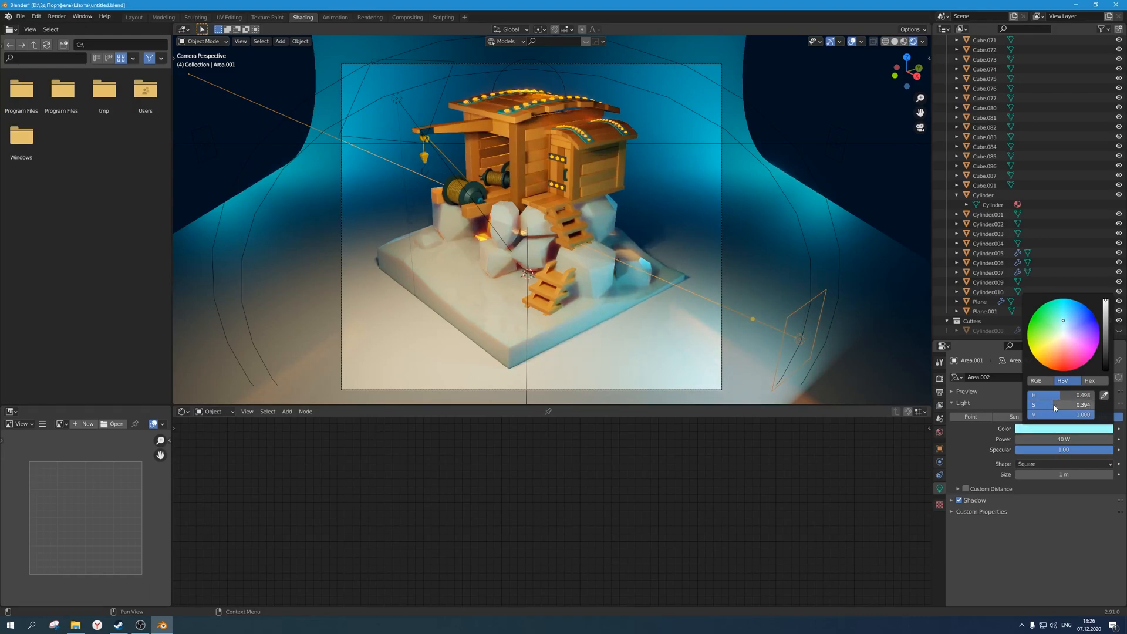
{"action": "key", "text": "ctrl+z"}
{"action": "key", "text": "ctrl+z"}
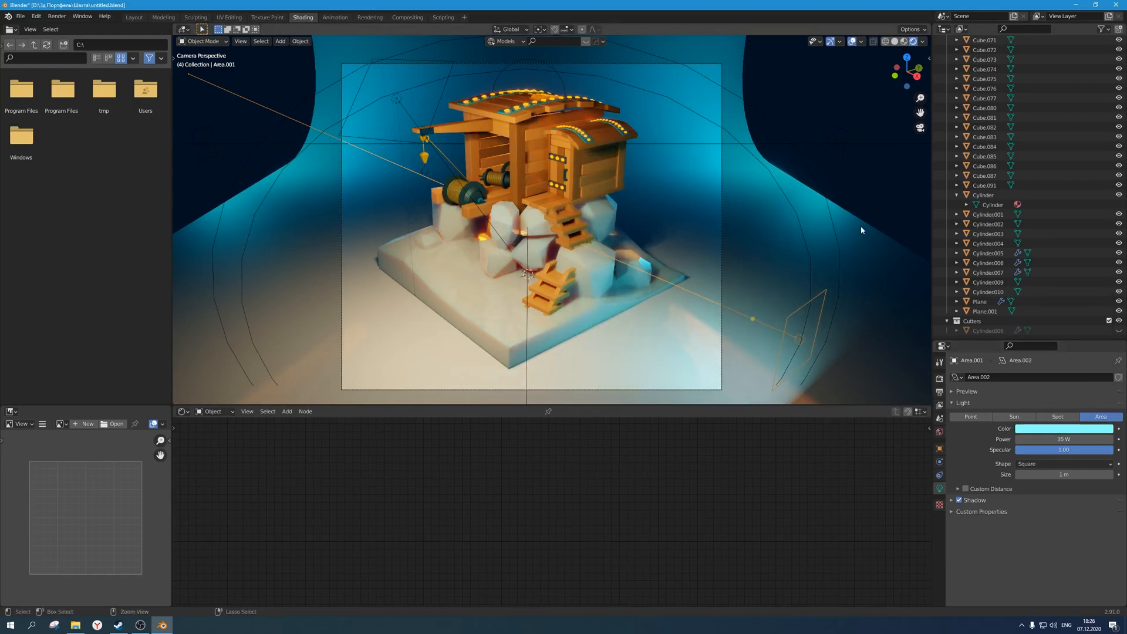
{"action": "key", "text": "ctrl+z"}
{"action": "key", "text": "ctrl+z"}
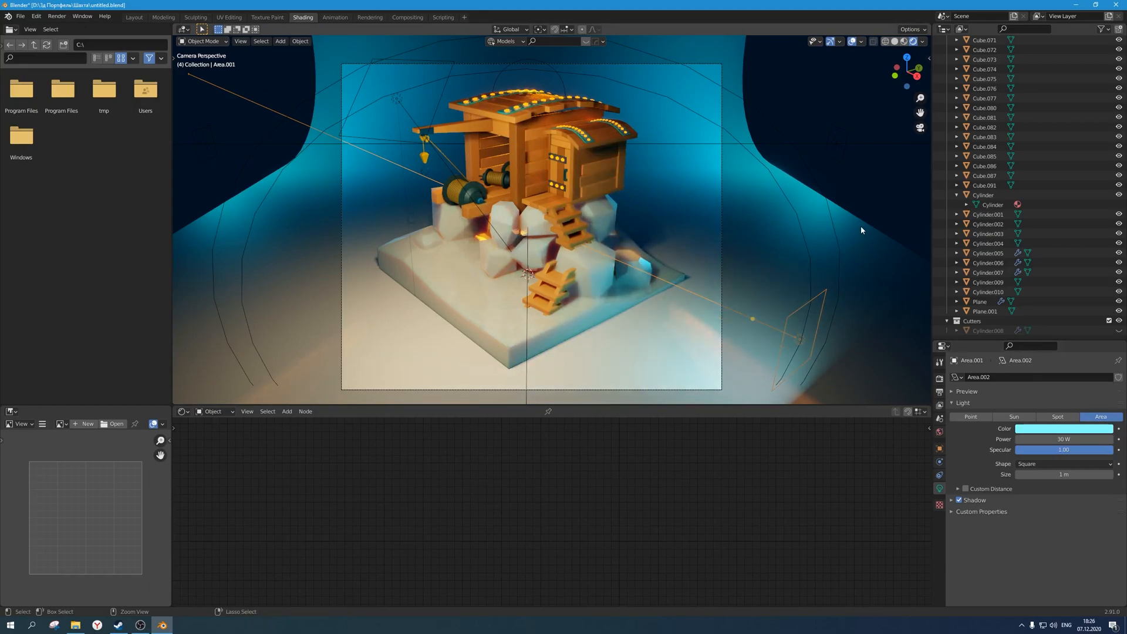
Set the cyan area light's power to 35 W.
{"action": "left_click", "coordinate": [1033, 438]}
{"action": "left_click", "coordinate": [1033, 438]}
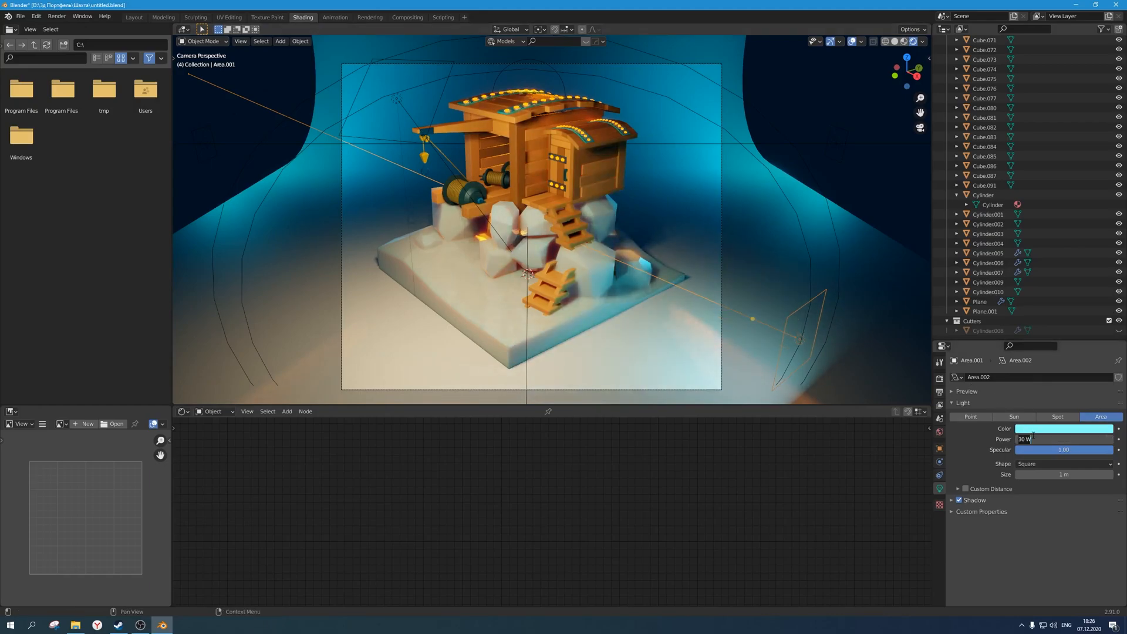
{"action": "type", "text": "35"}
{"action": "key", "text": "Return"}
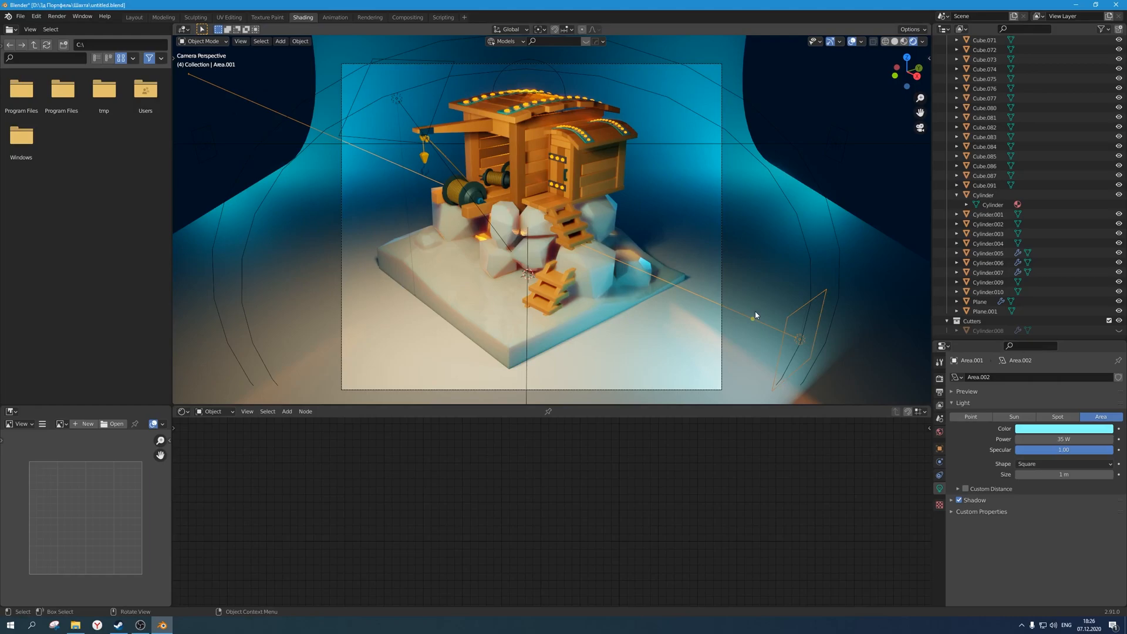
Change the transform pivot to the 3D cursor and rotate the cyan area light around the scene about the global Z axis.
{"action": "key", "text": "period"}
{"action": "left_click", "coordinate": [814, 323]}
{"action": "key", "text": "r"}
{"action": "key", "text": "z"}
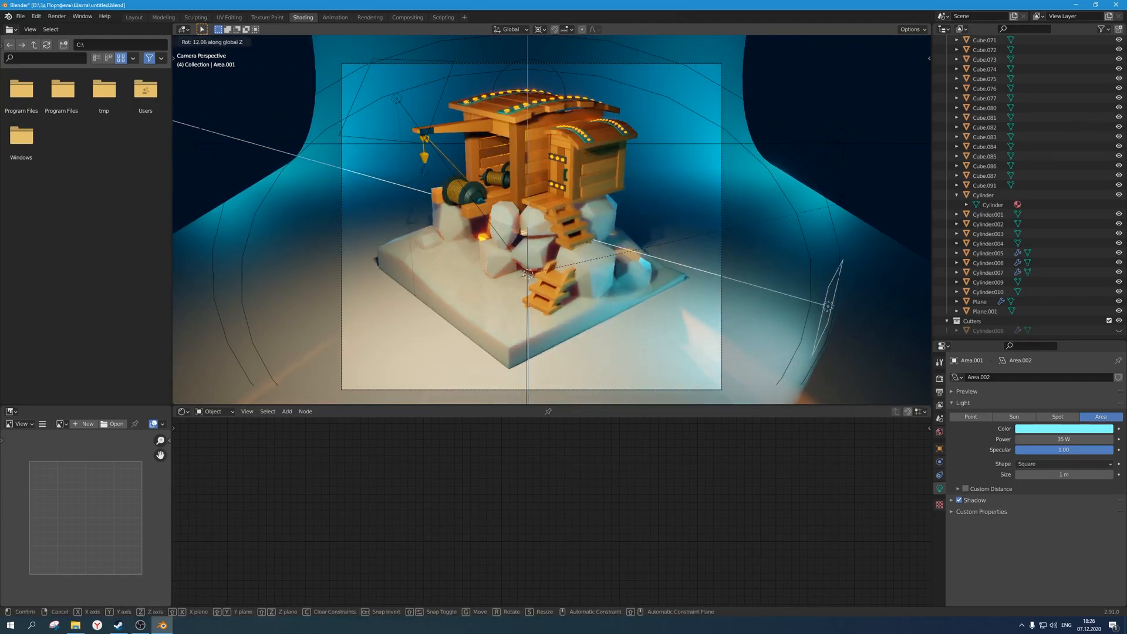
{"action": "left_click", "coordinate": [858, 174]}
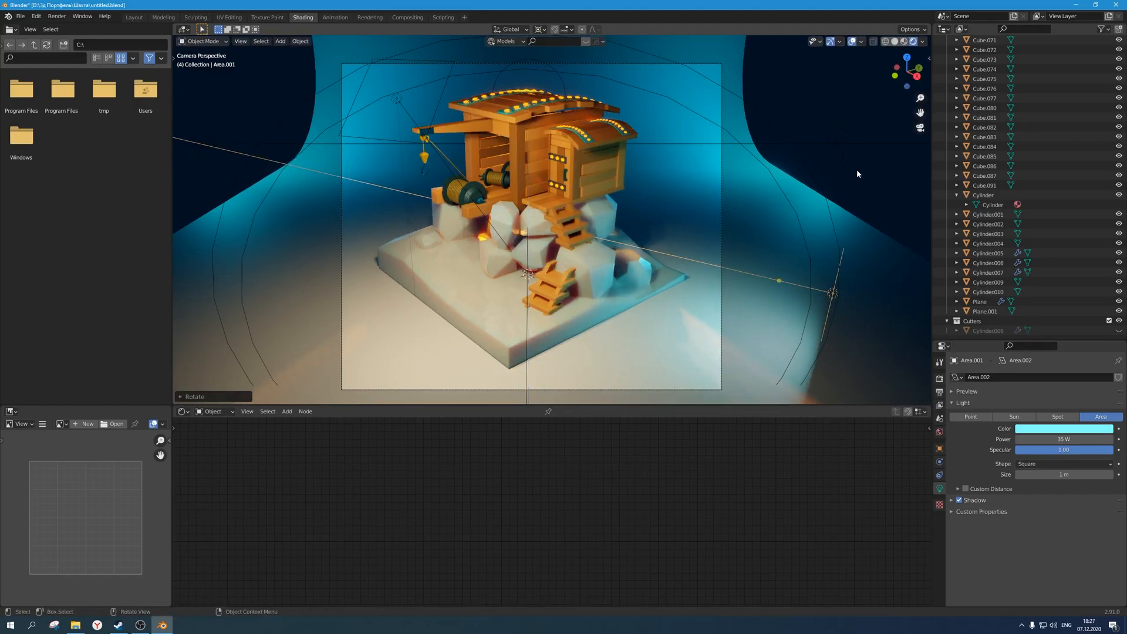
Set the cyan area light's power to 50 W.
{"action": "double_click", "coordinate": [1050, 439]}
{"action": "type", "text": "50"}
{"action": "key", "text": "Return"}
Select the blue 200 W area light Area.004 and save the file.
{"action": "left_click", "coordinate": [834, 144]}
{"action": "scroll", "coordinate": [693, 233], "scroll_direction": "down", "scroll_amount": 2}
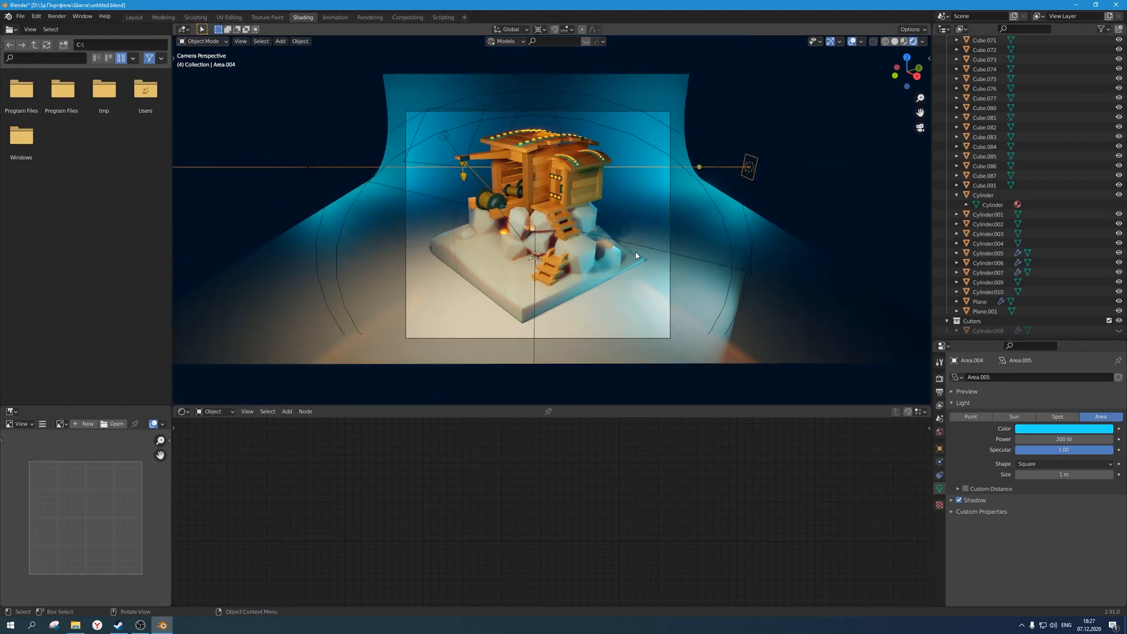
{"action": "scroll", "coordinate": [722, 179], "scroll_direction": "up", "scroll_amount": 1}
{"action": "key", "text": "ctrl+s"}
{"action": "scroll", "coordinate": [741, 156], "scroll_direction": "up", "scroll_amount": 1}
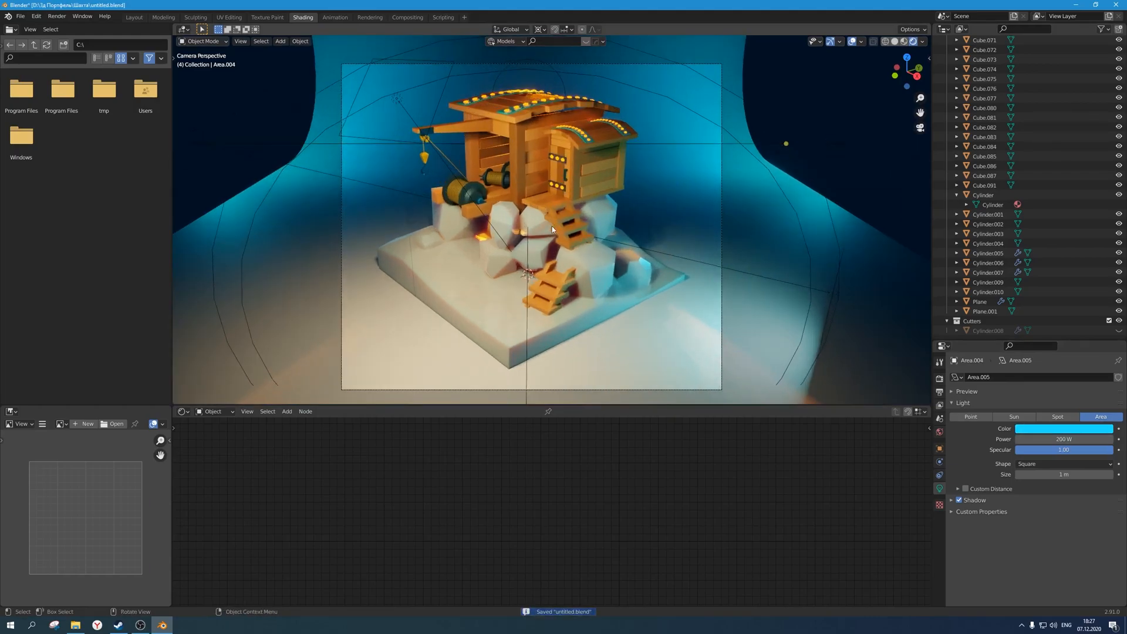
{"action": "scroll", "coordinate": [584, 237], "scroll_direction": "down", "scroll_amount": 2}
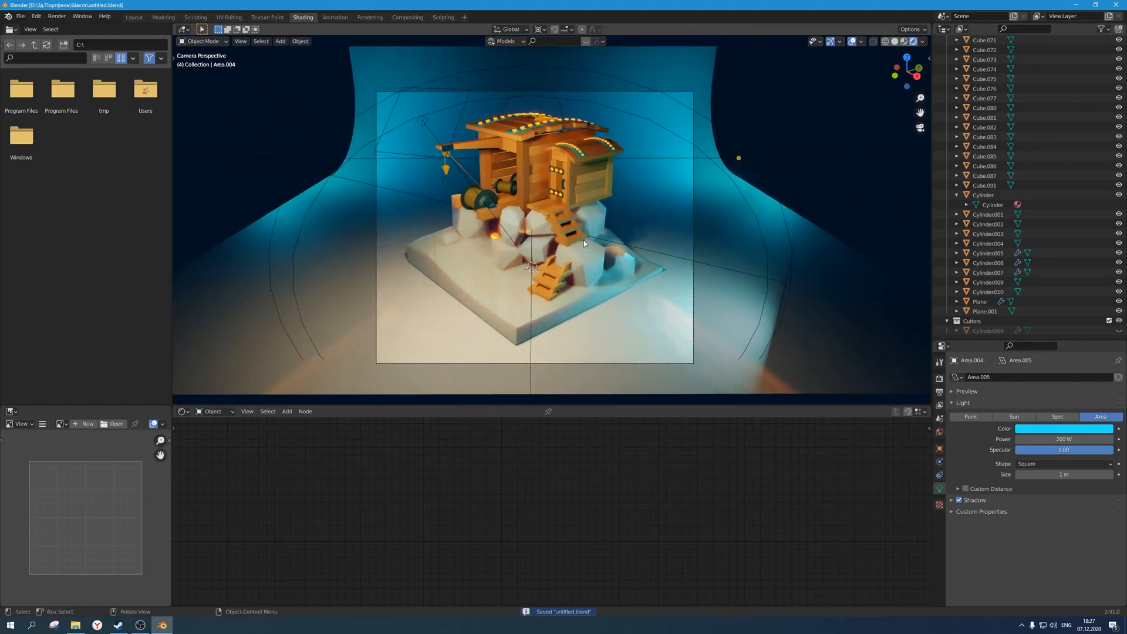
Shift the end stop of the wood material's ColorRamp to a slightly yellower light orange and save the file.
{"action": "scroll", "coordinate": [584, 240], "scroll_direction": "up", "scroll_amount": 1}
{"action": "key", "text": "ctrl+s"}
{"action": "scroll", "coordinate": [596, 238], "scroll_direction": "down", "scroll_amount": 1}
{"action": "scroll", "coordinate": [596, 238], "scroll_direction": "up", "scroll_amount": 1}
{"action": "left_click", "coordinate": [520, 158]}
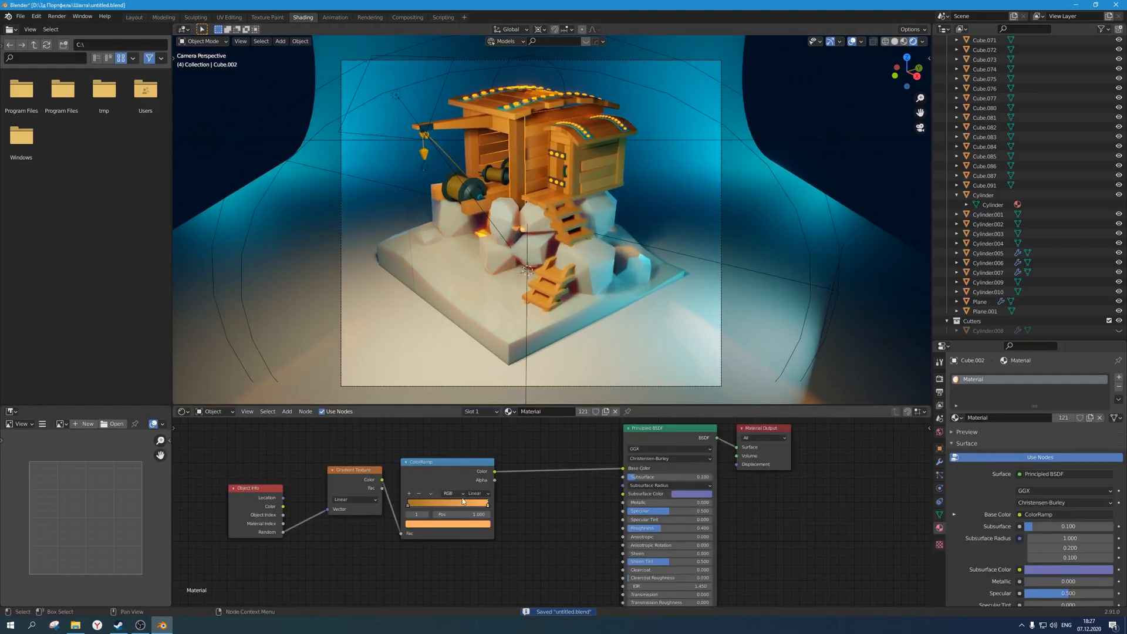
{"action": "left_click", "coordinate": [482, 524]}
{"action": "left_click_drag", "start_coordinate": [442, 497], "coordinate": [437, 496]}
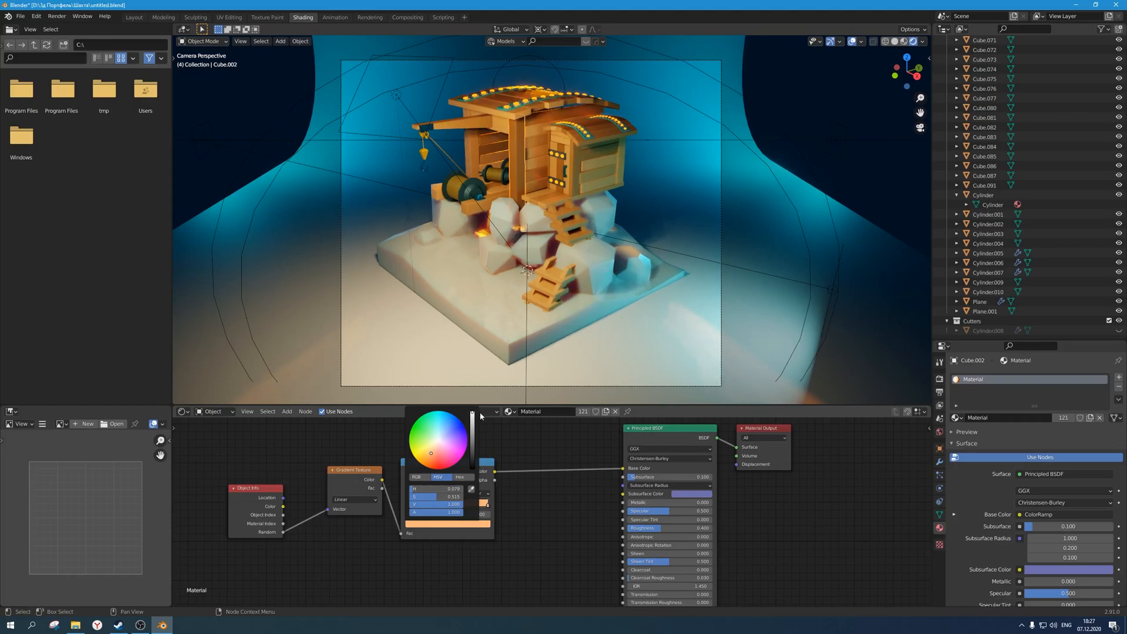
{"action": "left_click_drag", "start_coordinate": [428, 453], "coordinate": [430, 454]}
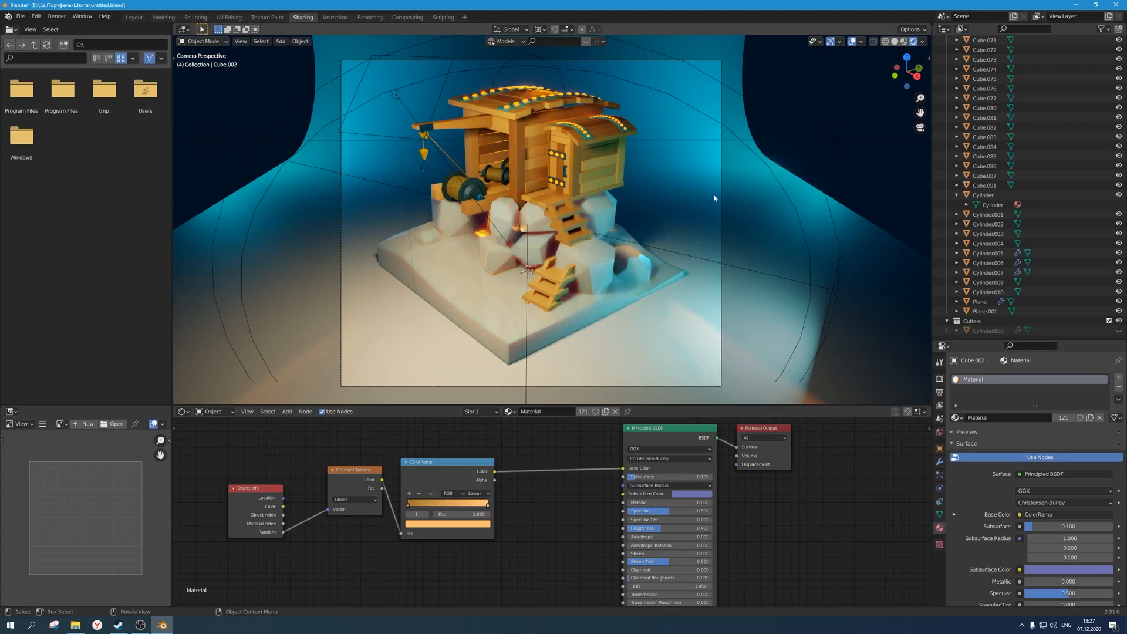
{"action": "key", "text": "ctrl+s"}
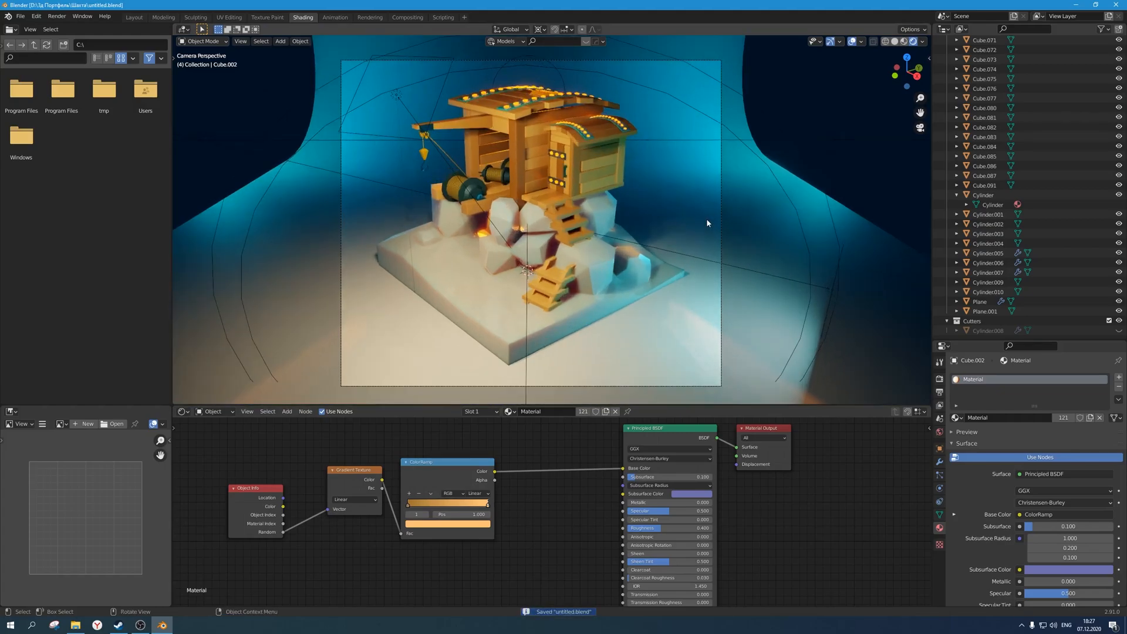
Try a world background strength of 0, and undo the change.
{"action": "left_click", "coordinate": [939, 434]}
{"action": "left_click", "coordinate": [1065, 451]}
{"action": "type", "text": "0"}
{"action": "key", "text": "Return"}
{"action": "key", "text": "ctrl+z"}
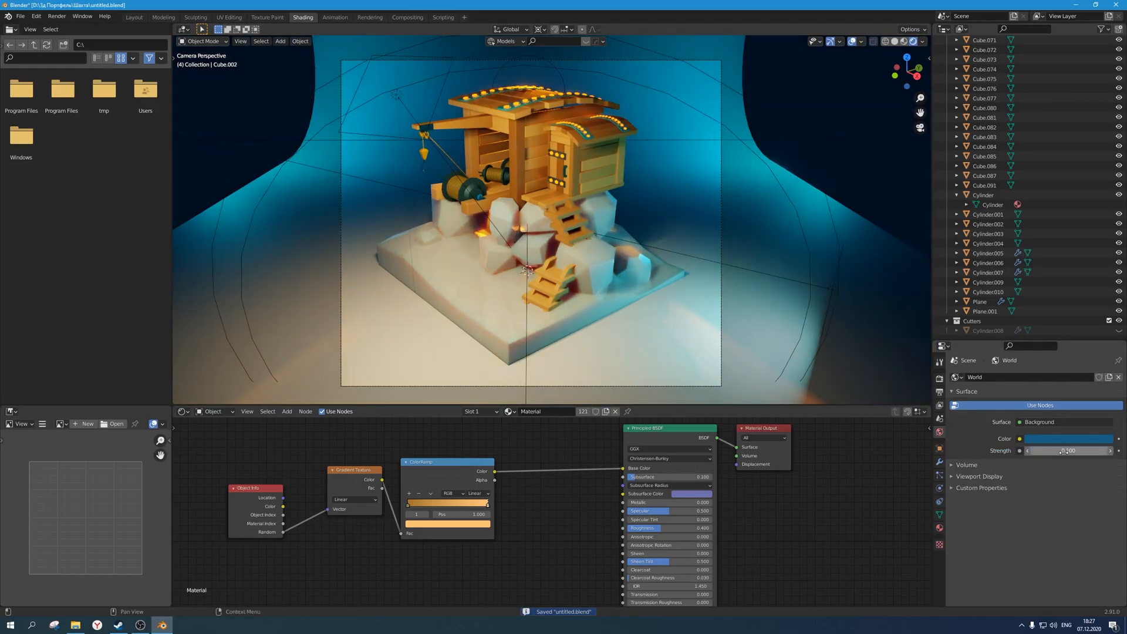
Switch the render engine to Cycles and set its device to GPU Compute.
{"action": "left_click", "coordinate": [939, 378]}
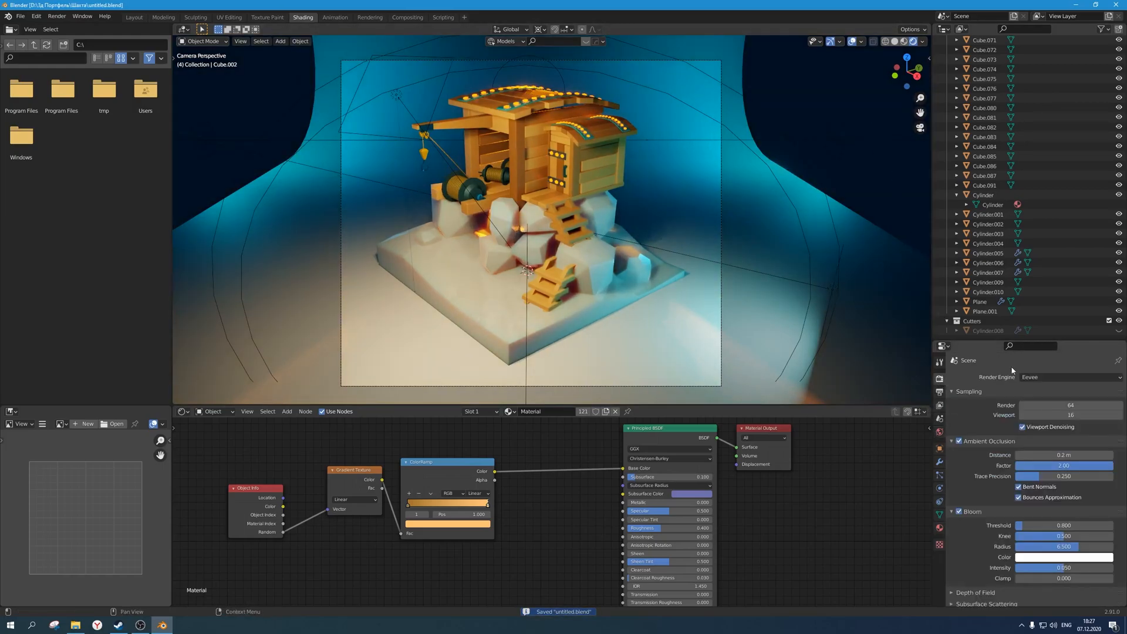
{"action": "left_click", "coordinate": [1036, 376]}
{"action": "left_click", "coordinate": [1034, 409]}
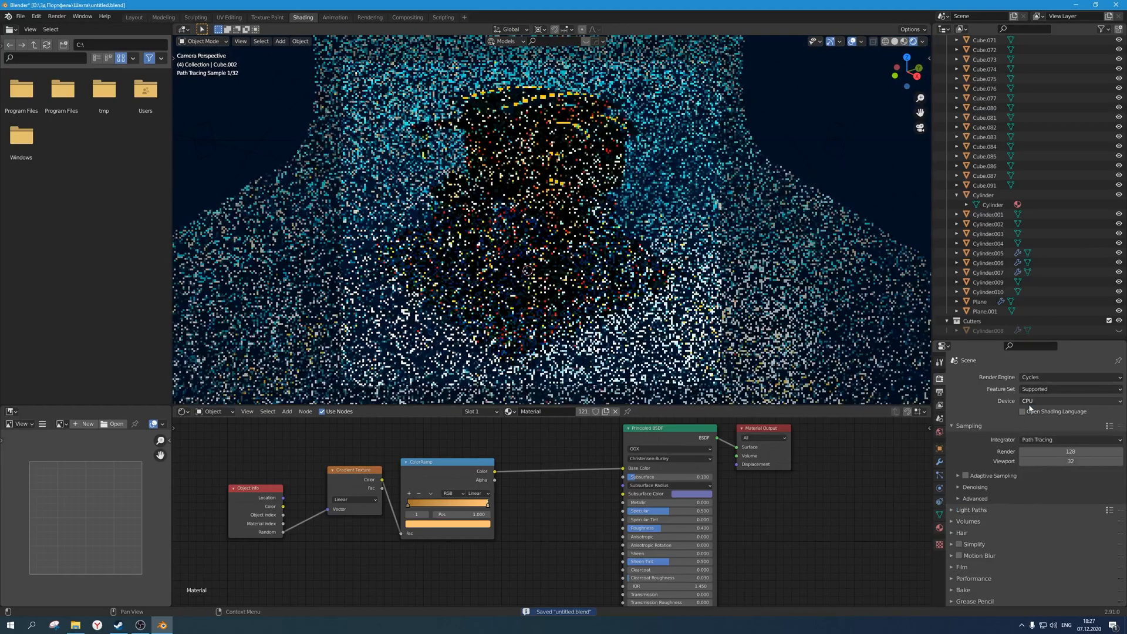
{"action": "left_click", "coordinate": [1071, 400]}
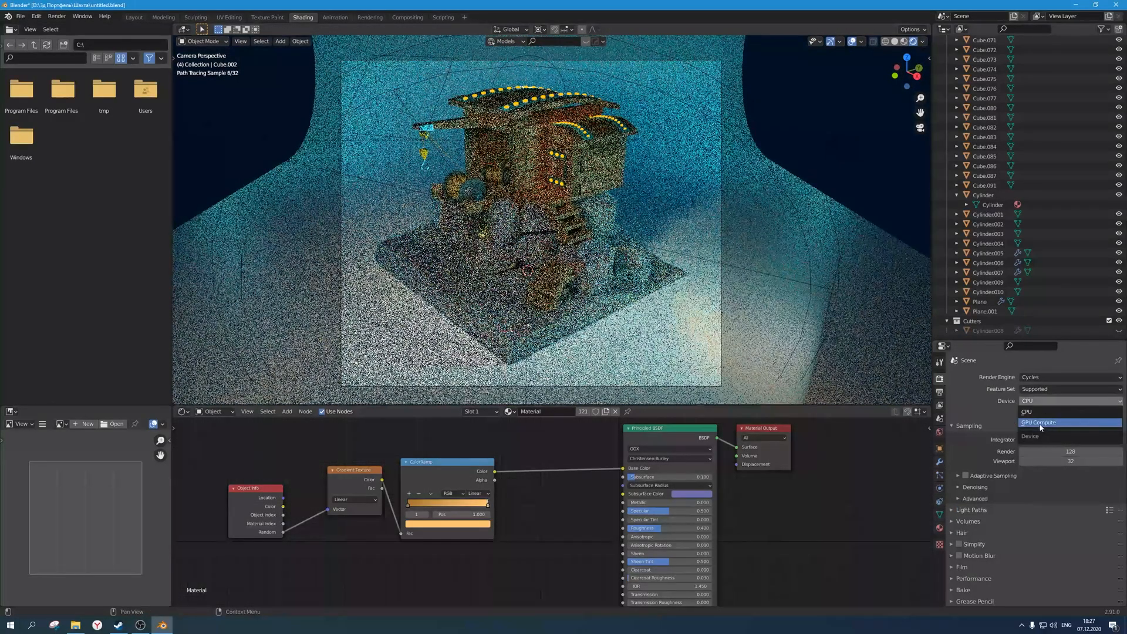
{"action": "left_click", "coordinate": [1051, 423]}
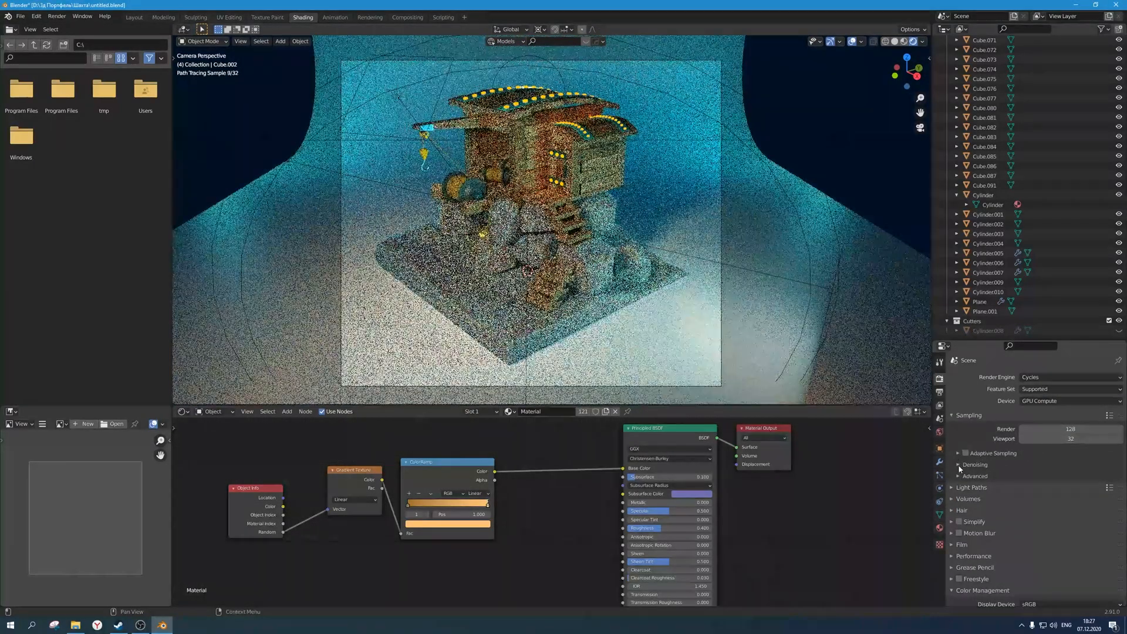
Enable Cycles denoising for both render and viewport, with OptiX as the denoiser for each.
{"action": "left_click", "coordinate": [1025, 465]}
{"action": "left_click", "coordinate": [1022, 478]}
{"action": "left_click", "coordinate": [1022, 491]}
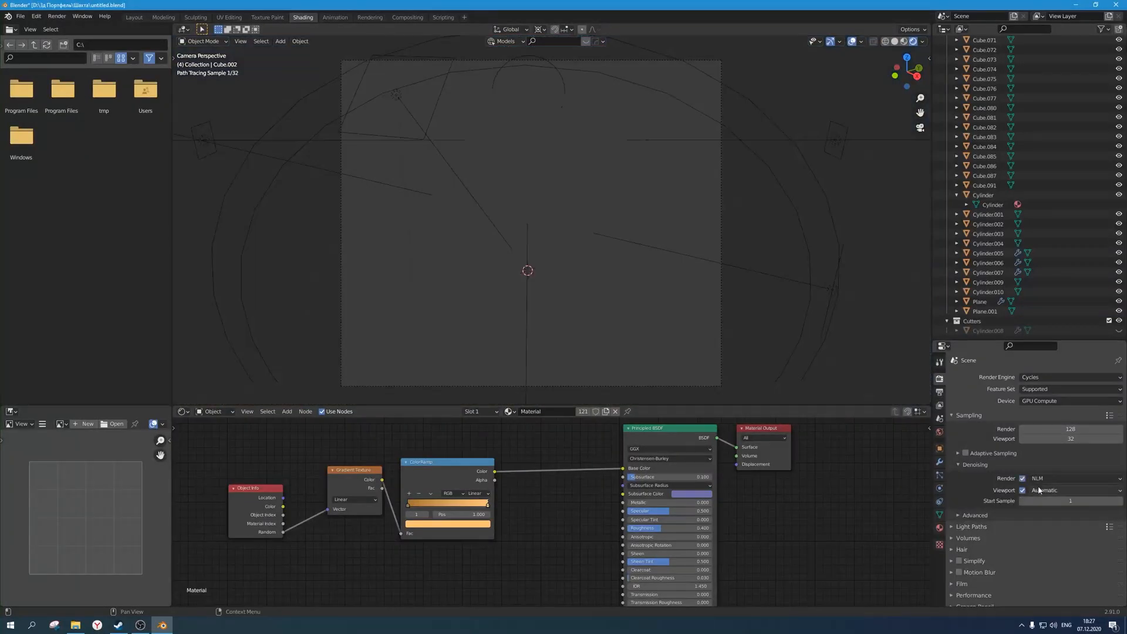
{"action": "left_click", "coordinate": [1042, 491]}
{"action": "left_click", "coordinate": [1056, 515]}
{"action": "left_click", "coordinate": [1045, 478]}
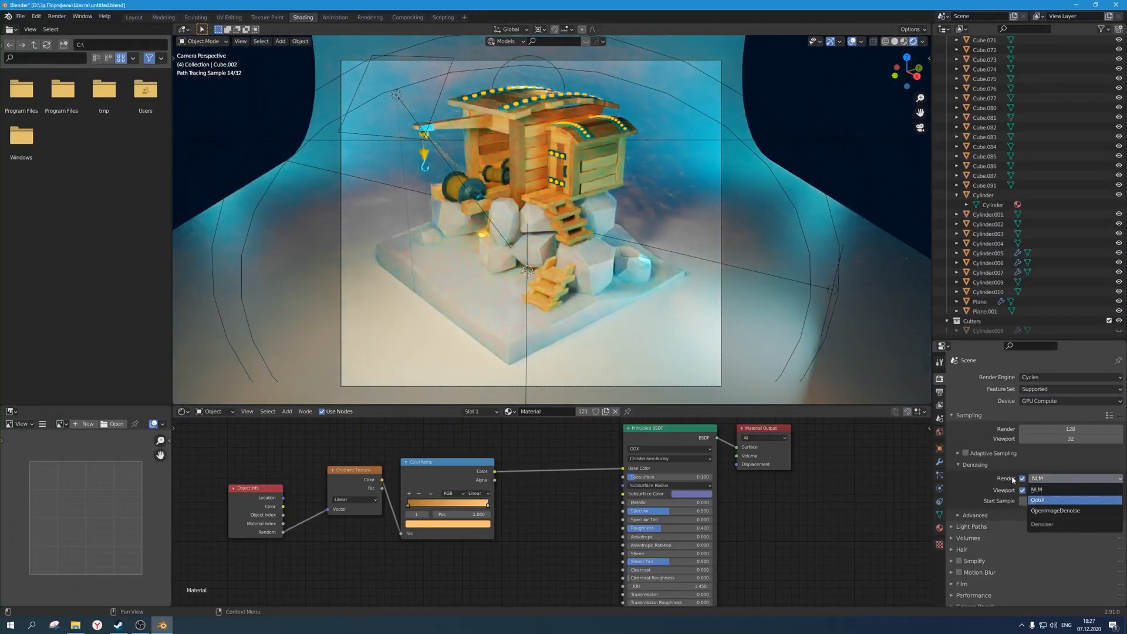
{"action": "left_click", "coordinate": [1051, 499]}
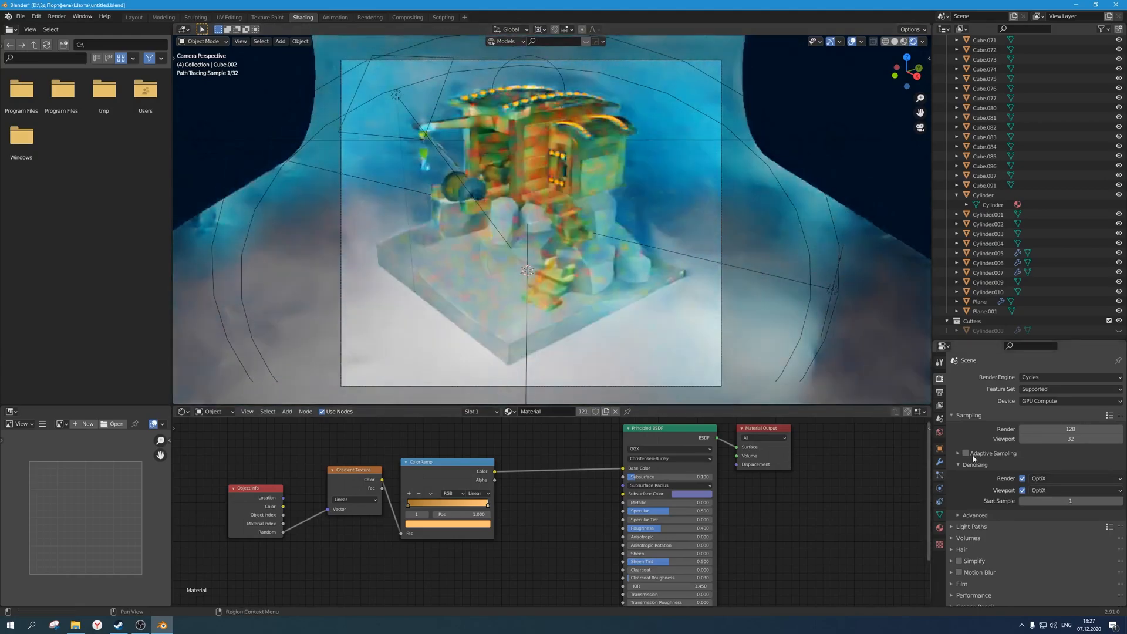
Set the Cycles viewport samples to 0 for continuous preview sampling.
{"action": "left_click", "coordinate": [1055, 439]}
{"action": "type", "text": "0"}
{"action": "key", "text": "Return"}
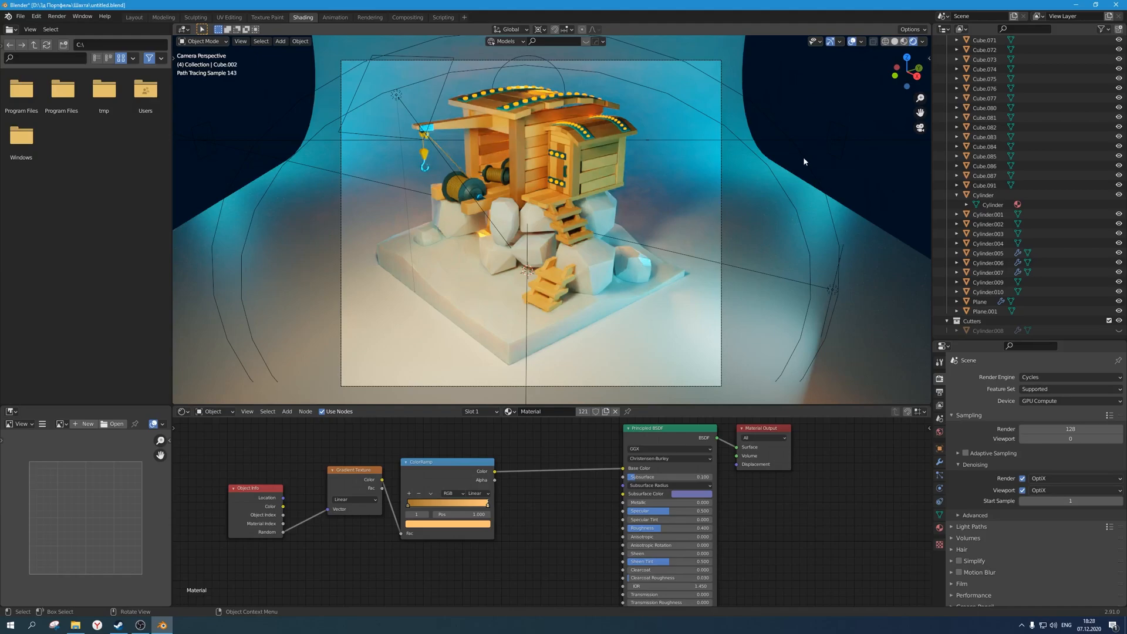
Switch the render engine back to Eevee, check the rocks and stairs up close, and save the file.
{"action": "left_click", "coordinate": [1039, 377]}
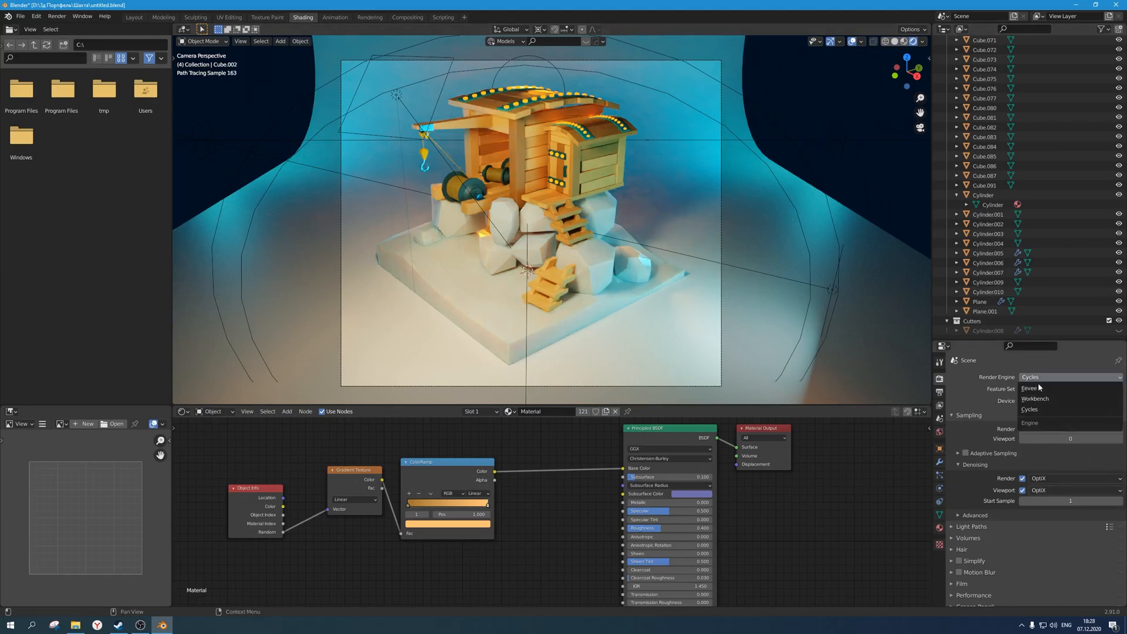
{"action": "left_click", "coordinate": [1036, 389]}
{"action": "scroll", "coordinate": [693, 181], "scroll_direction": "up", "scroll_amount": 5}
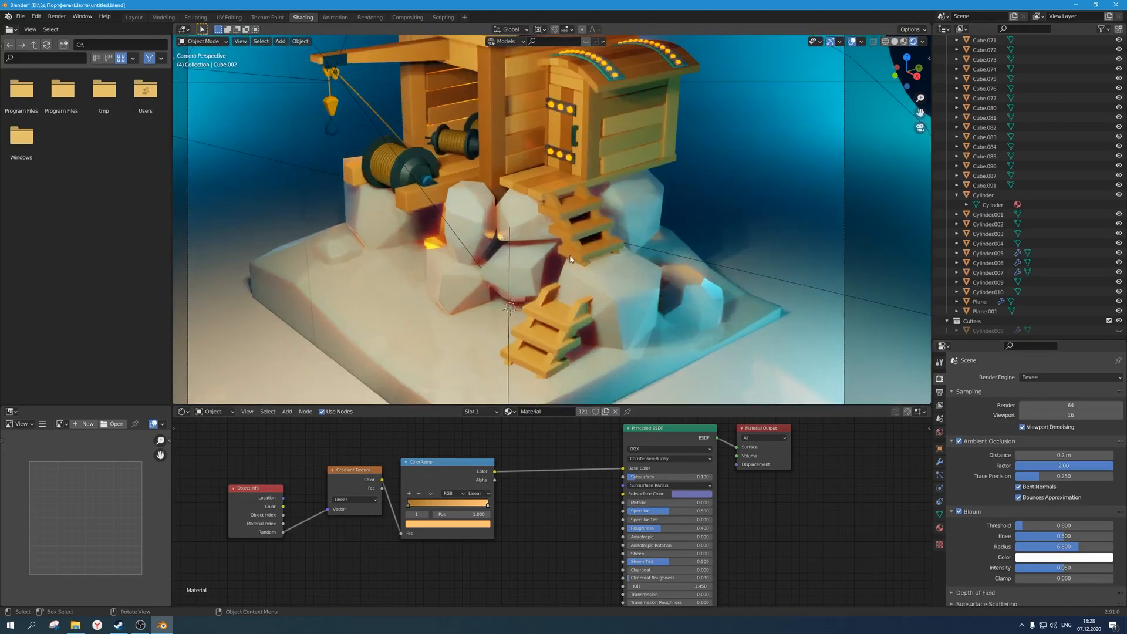
{"action": "key", "text": "ctrl+s"}
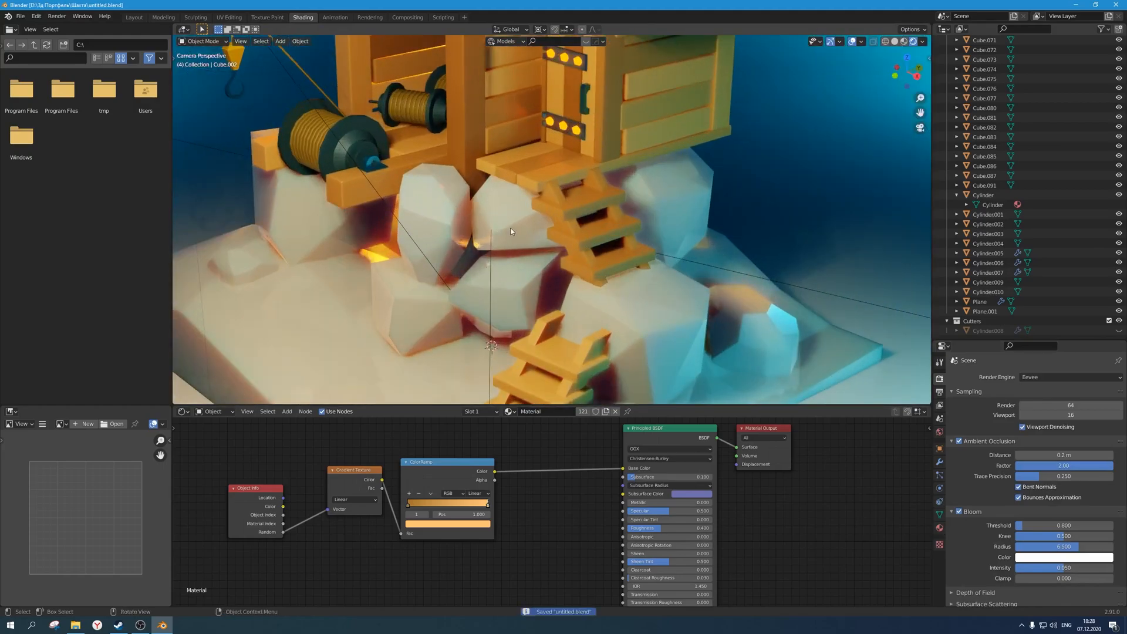
{"action": "scroll", "coordinate": [503, 234], "scroll_direction": "down", "scroll_amount": 5}
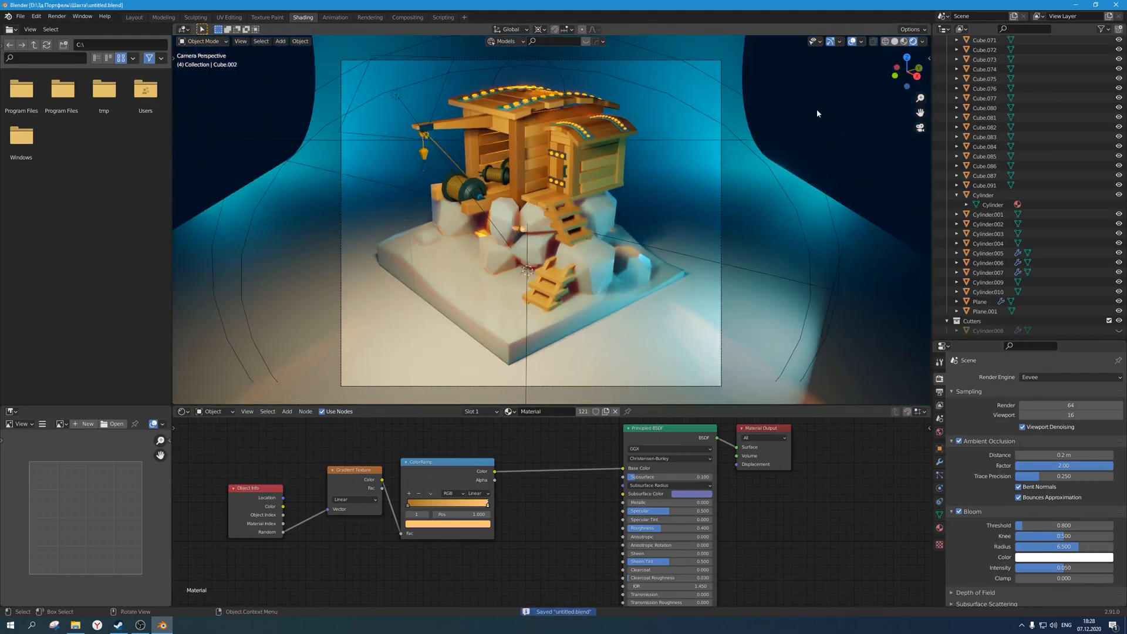
Enable compositing nodes and insert a Lens Distortion node between Render Layers and Composite.
{"action": "left_click", "coordinate": [408, 17]}
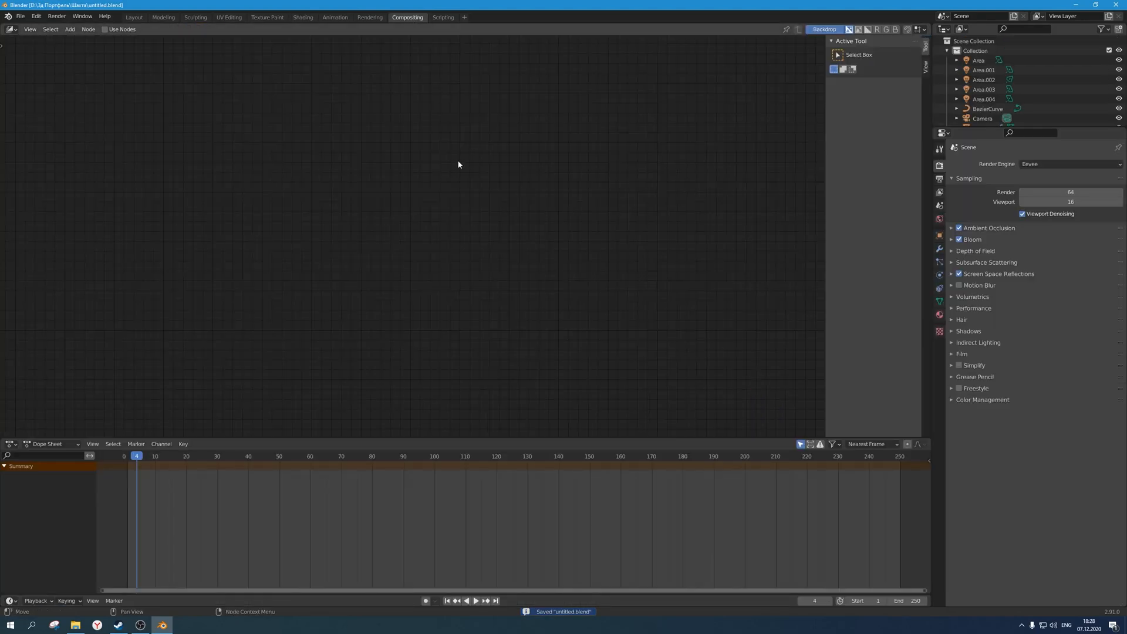
{"action": "left_click", "coordinate": [105, 30]}
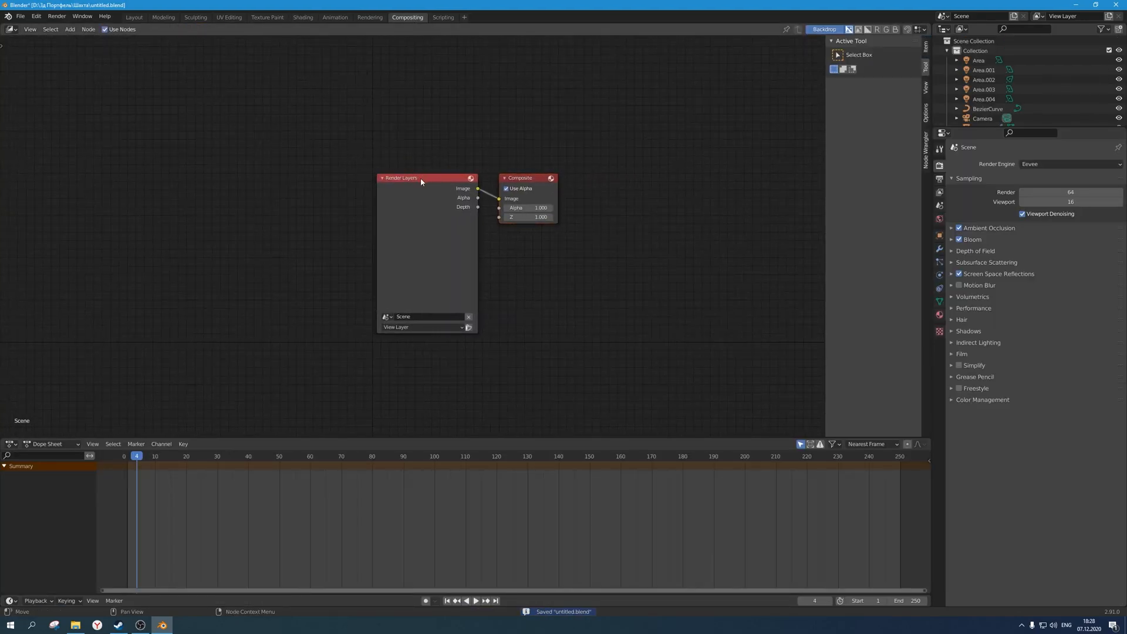
{"action": "scroll", "coordinate": [420, 178], "scroll_direction": "up", "scroll_amount": 4}
{"action": "key", "text": "shift+a"}
{"action": "mouse_move", "coordinate": [338, 154]}
{"action": "mouse_move", "coordinate": [330, 192]}
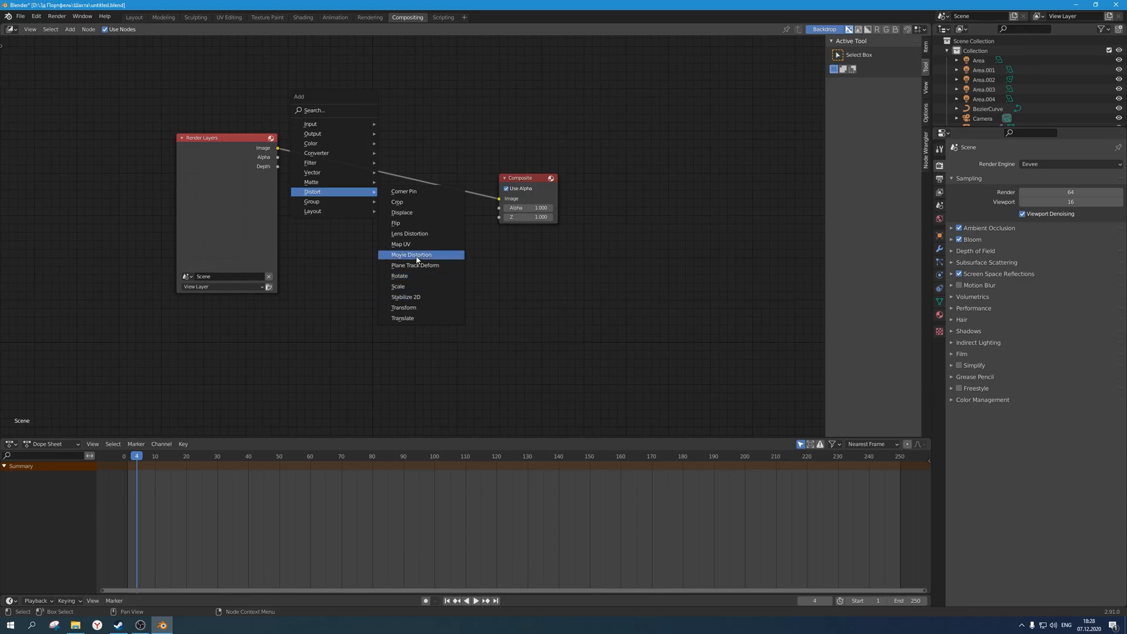
{"action": "left_click", "coordinate": [413, 235]}
{"action": "left_click", "coordinate": [396, 183]}
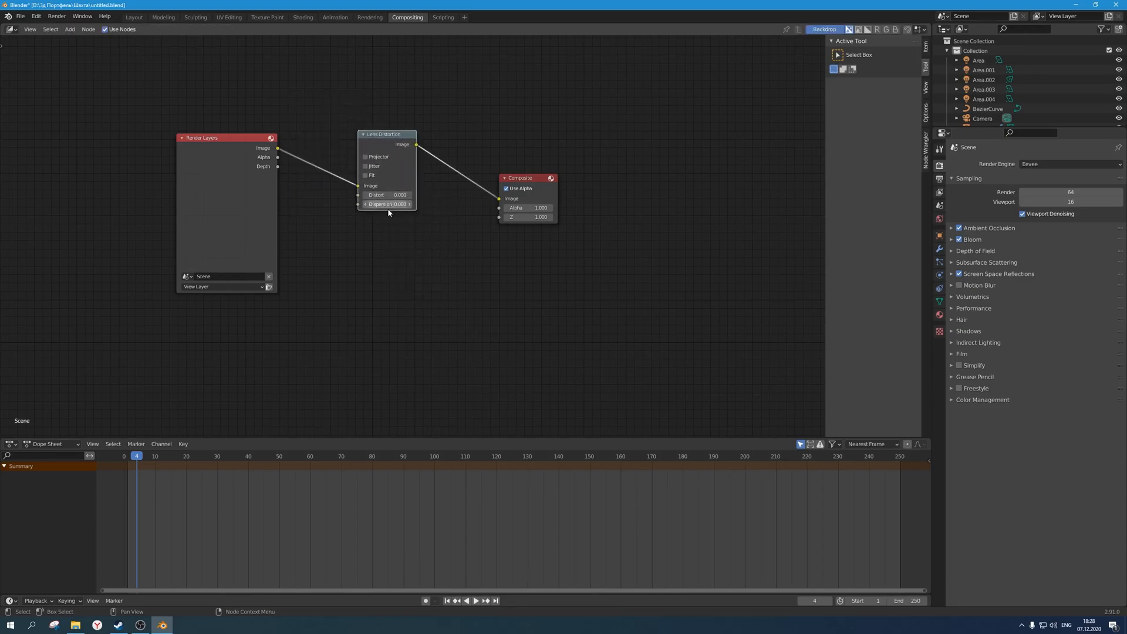
Set the Lens Distortion node's Dispersion to -0.1.
{"action": "scroll", "coordinate": [397, 184], "scroll_direction": "up", "scroll_amount": 2}
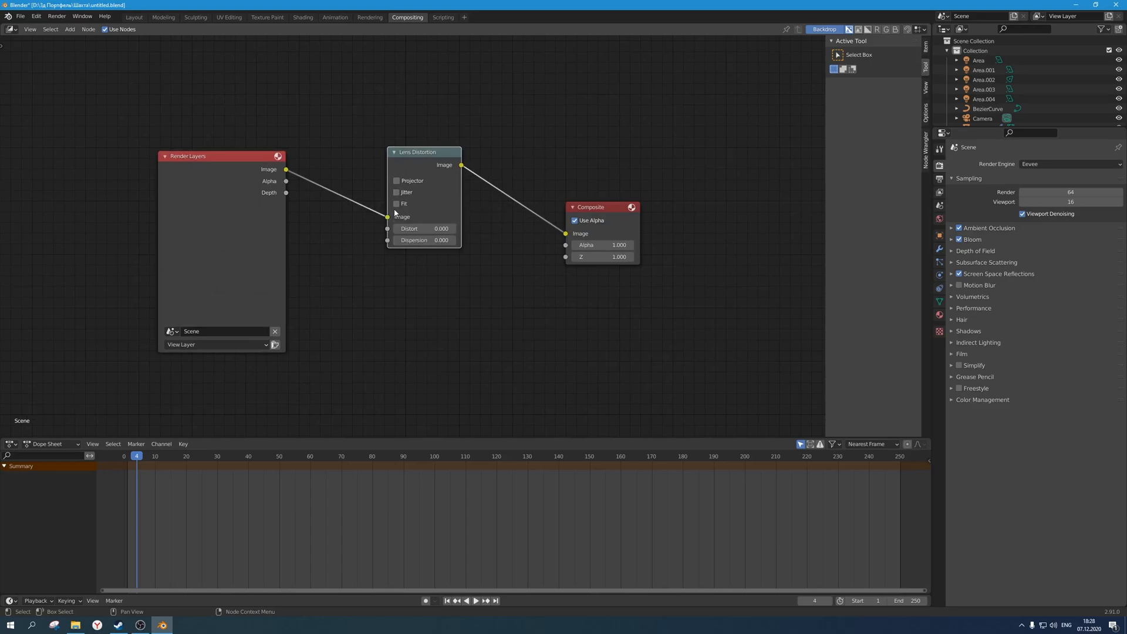
{"action": "left_click", "coordinate": [425, 240]}
{"action": "key", "text": "BackSpace"}
{"action": "type", "text": ".1"}
{"action": "key", "text": "Return"}
{"action": "left_click", "coordinate": [417, 240]}
{"action": "key", "text": "BackSpace"}
{"action": "type", "text": "-.1"}
{"action": "key", "text": "Return"}
{"action": "scroll", "coordinate": [351, 290], "scroll_direction": "down", "scroll_amount": 2}
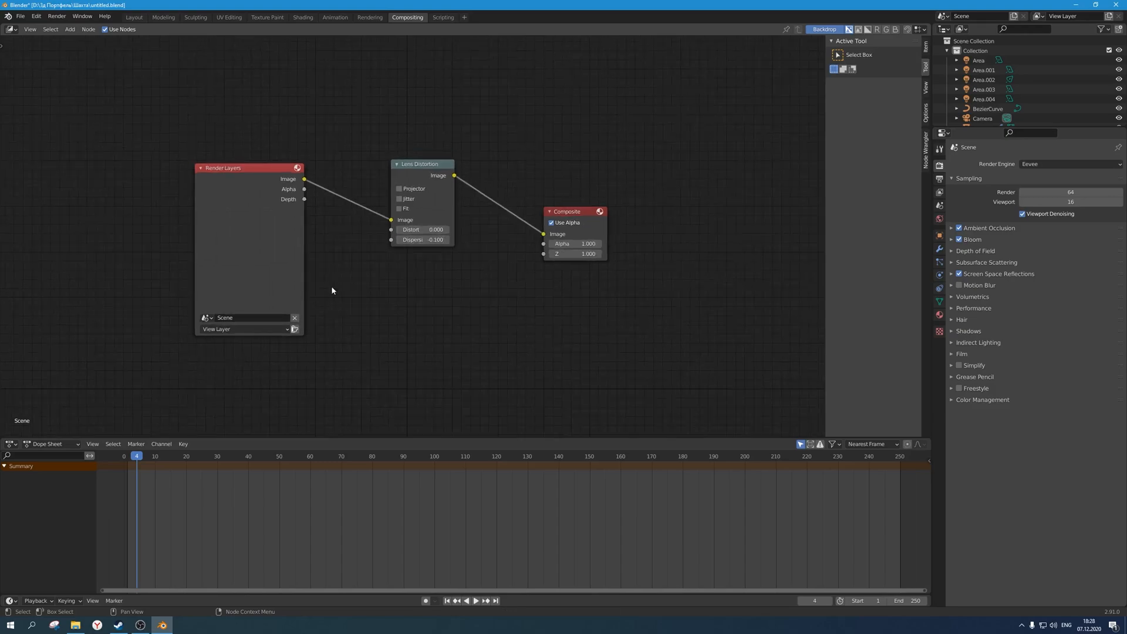
{"action": "scroll", "coordinate": [369, 300], "scroll_direction": "up", "scroll_amount": 1}
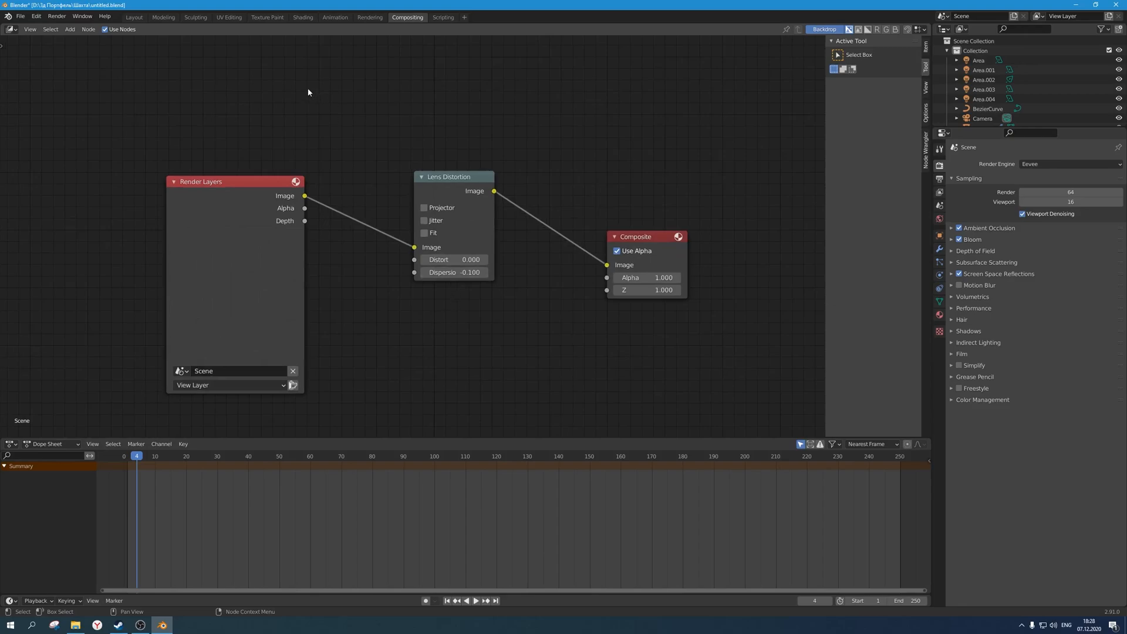
Go back to the Shading workspace and bring up the render commands.
{"action": "left_click", "coordinate": [135, 18]}
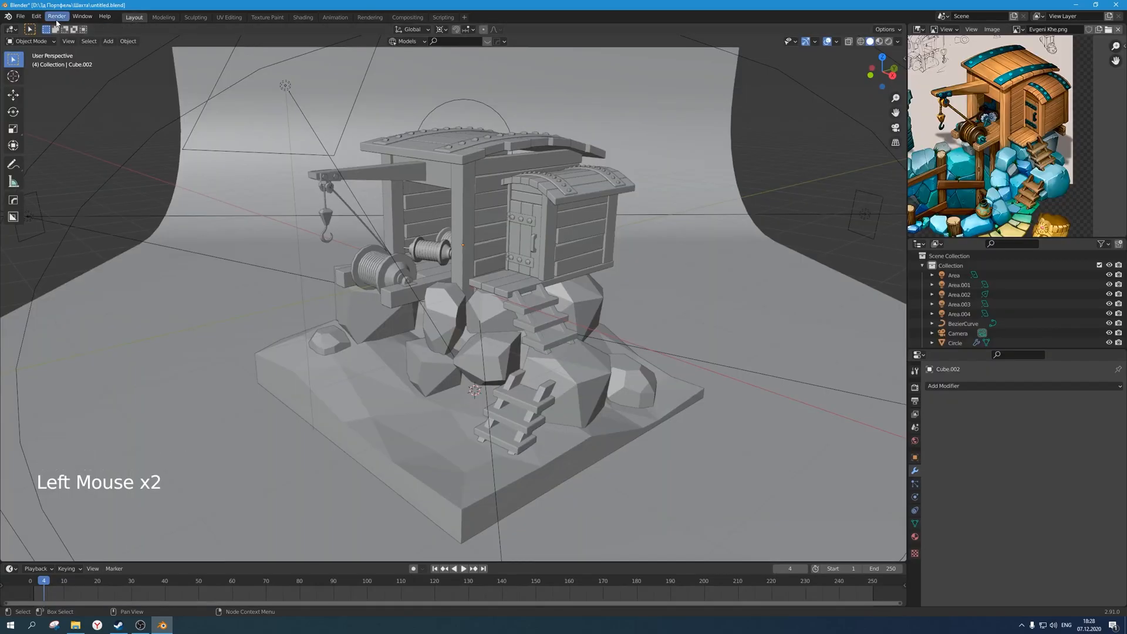
{"action": "left_click", "coordinate": [303, 17]}
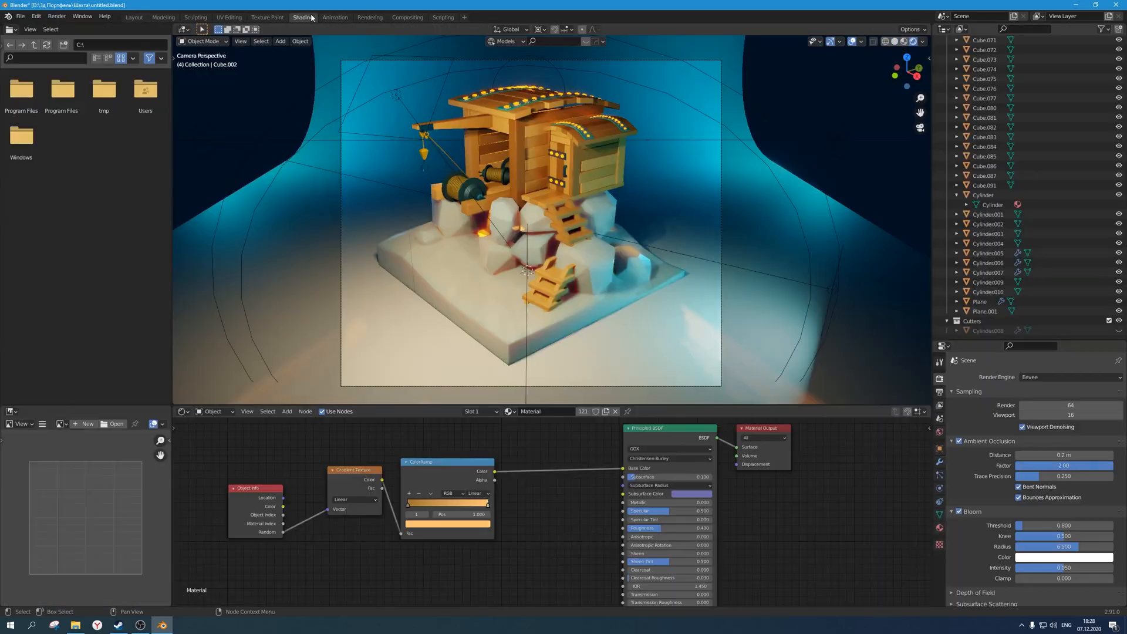
{"action": "left_click", "coordinate": [59, 18]}
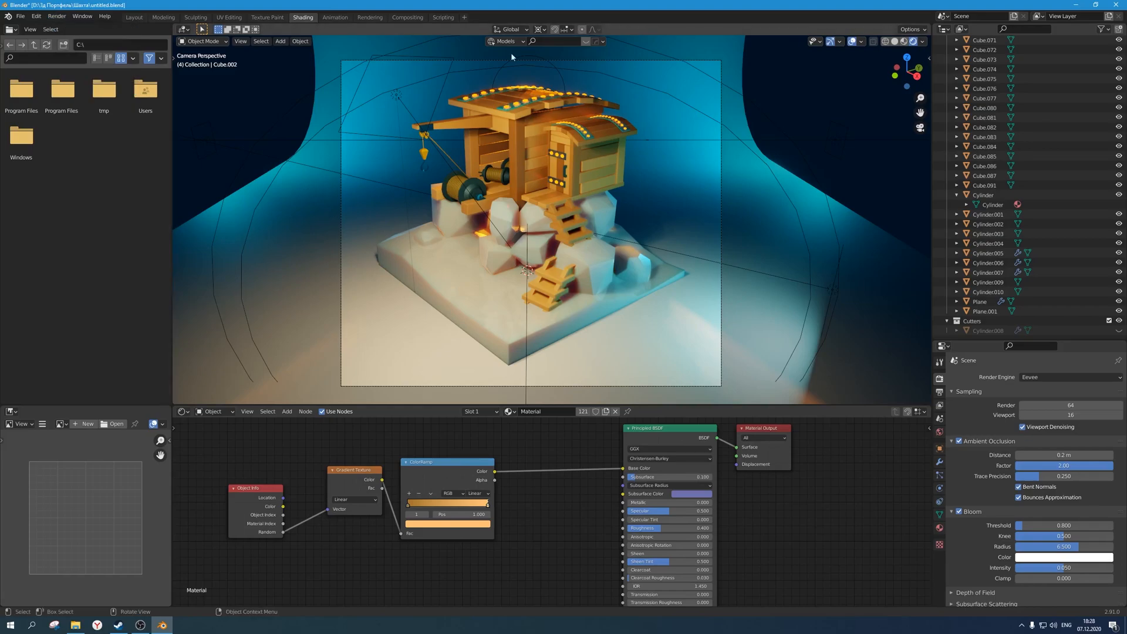
Return to the Compositing workspace and add an unconnected Glare node below the Lens Distortion node.
{"action": "left_click", "coordinate": [408, 17]}
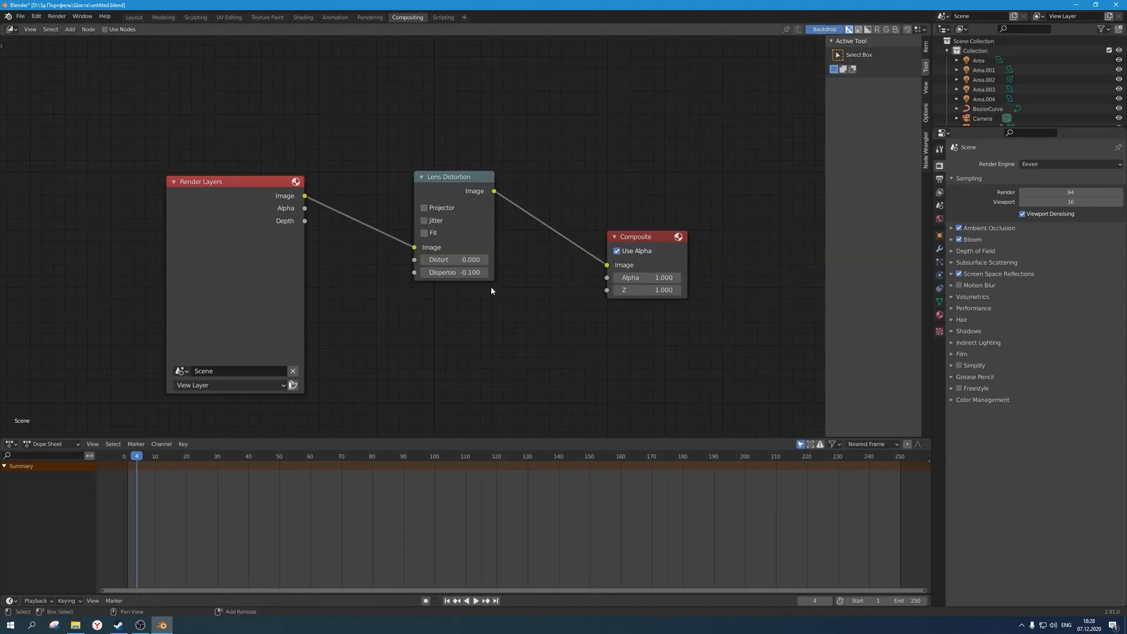
{"action": "key", "text": "shift+a"}
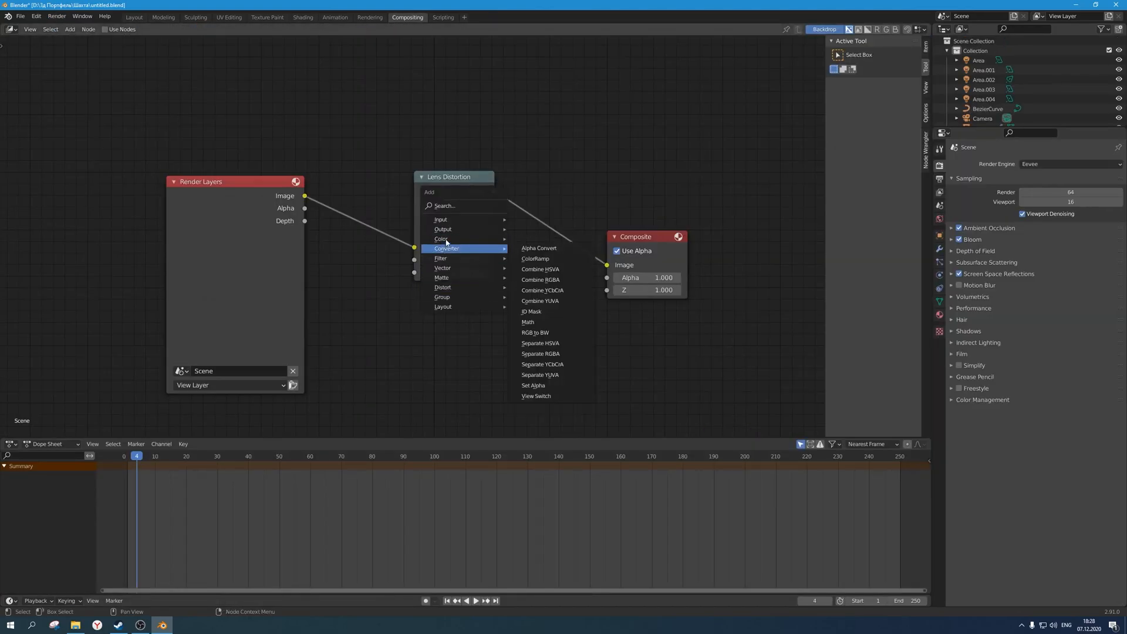
{"action": "mouse_move", "coordinate": [451, 241]}
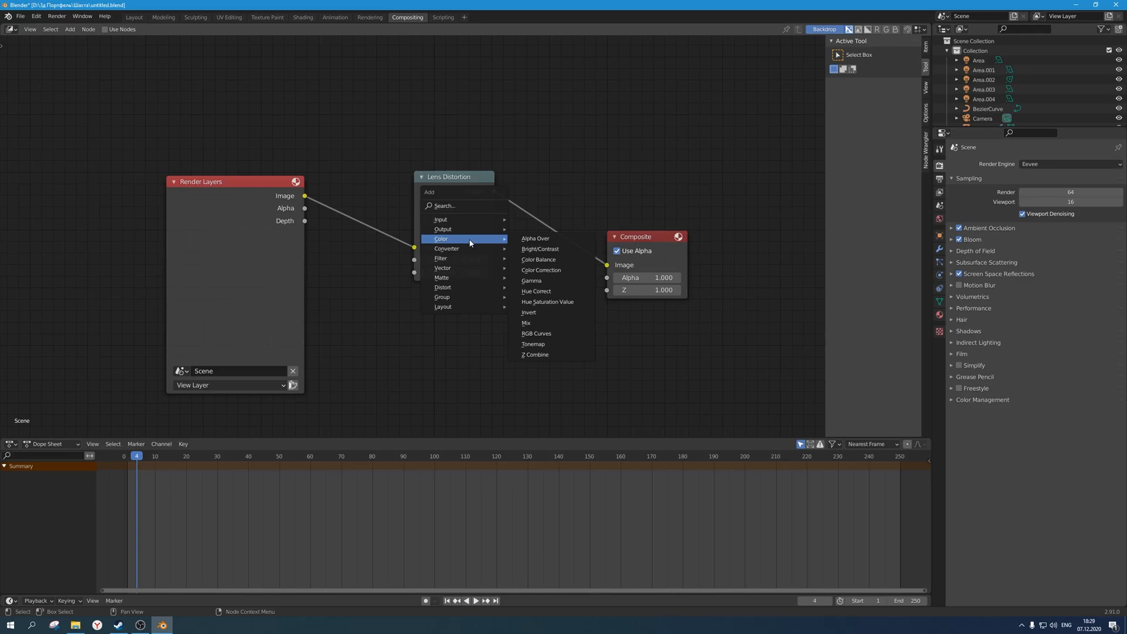
{"action": "mouse_move", "coordinate": [461, 284]}
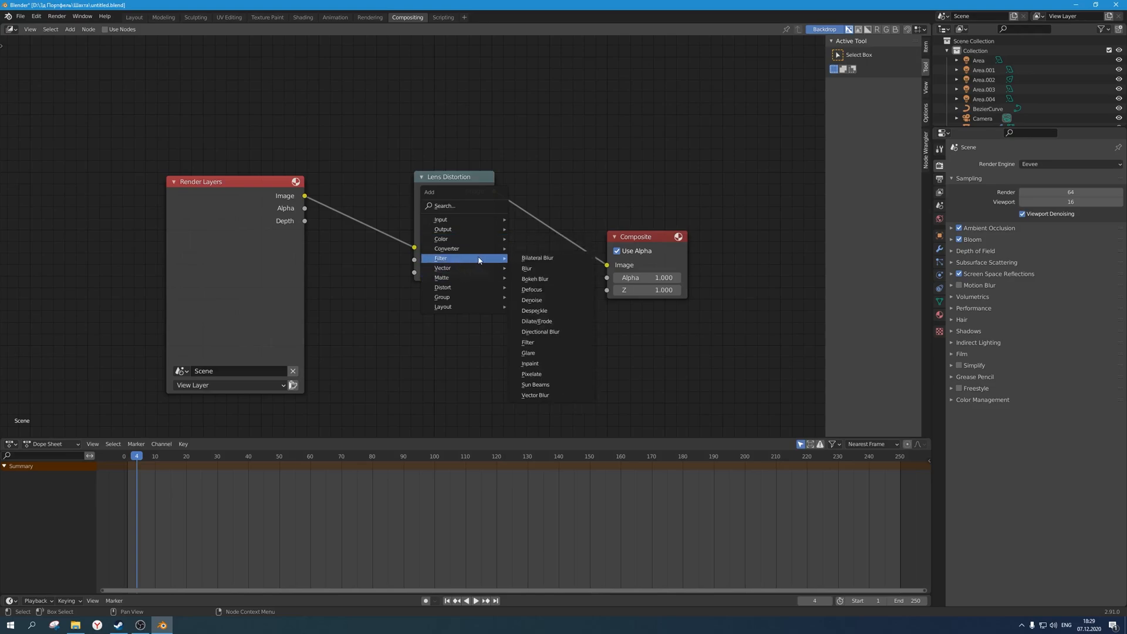
{"action": "key", "text": "Escape"}
{"action": "key", "text": "shift+a"}
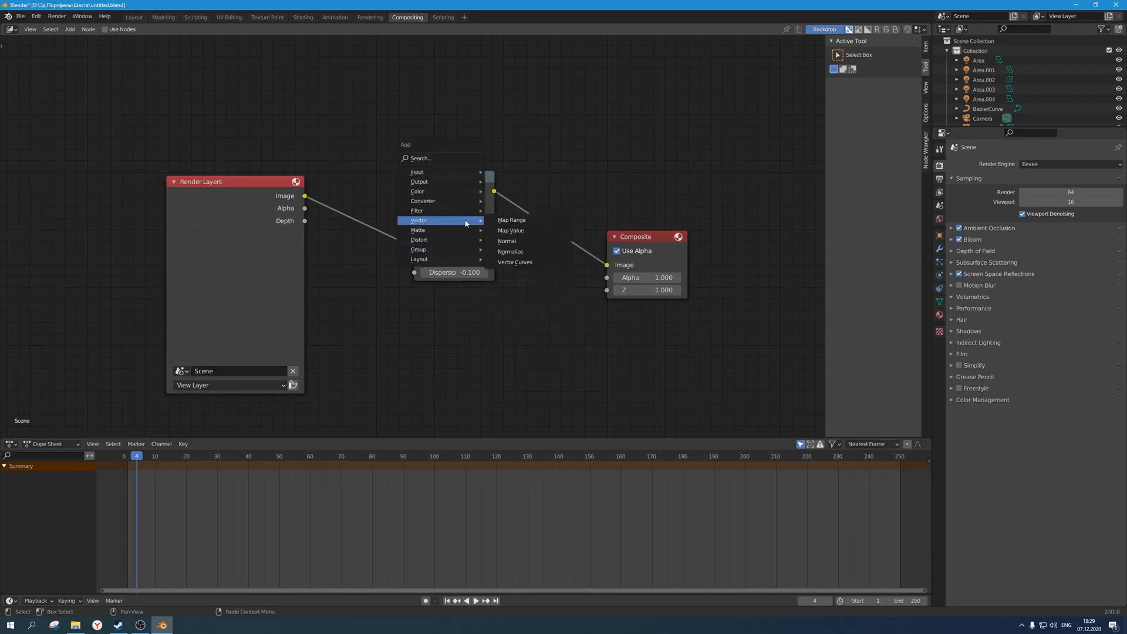
{"action": "mouse_move", "coordinate": [444, 210]}
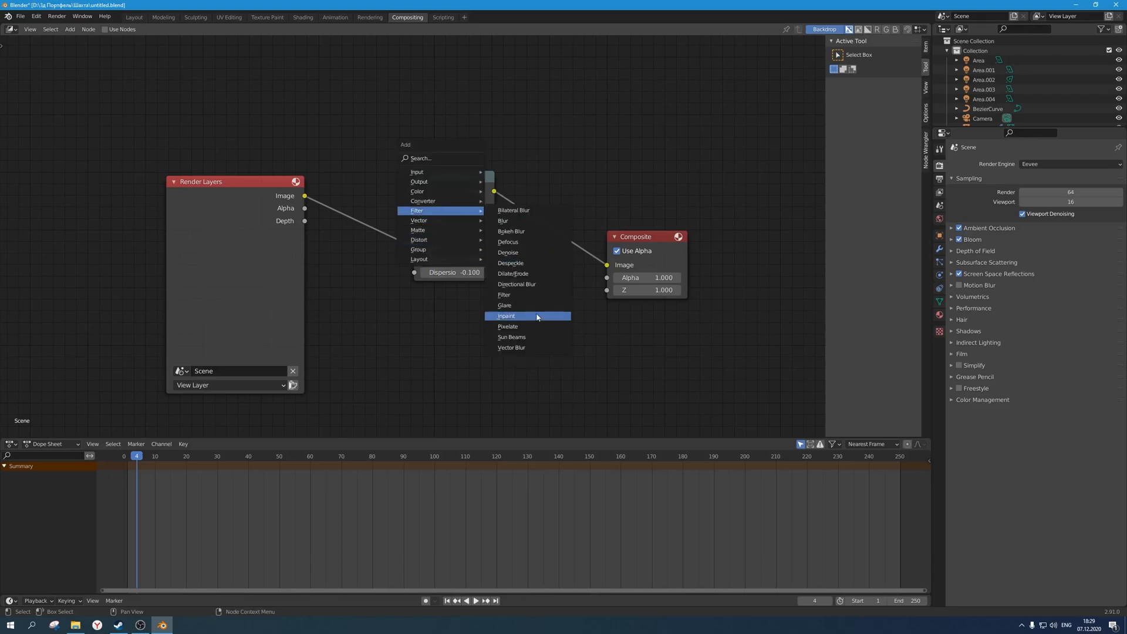
{"action": "left_click", "coordinate": [517, 307]}
{"action": "left_click", "coordinate": [360, 325]}
{"action": "key", "text": "Home"}
Try the Streaks, Fog Glow and Simple Star types on the Glare node and settle on Ghosts.
{"action": "left_click", "coordinate": [421, 287]}
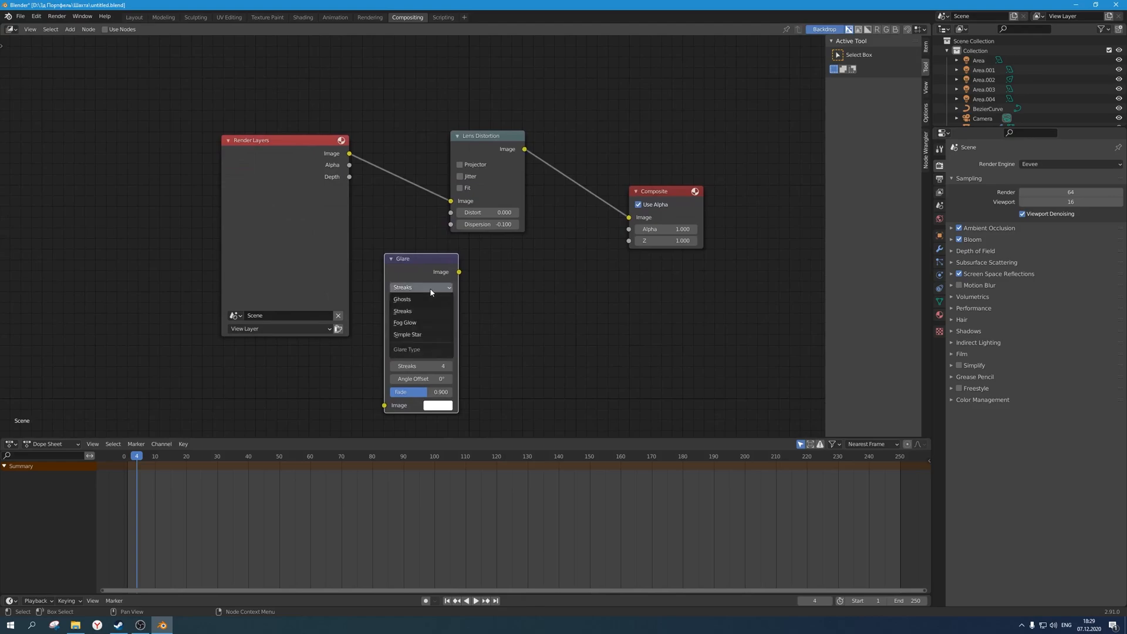
{"action": "left_click", "coordinate": [421, 312]}
{"action": "left_click", "coordinate": [422, 287]}
{"action": "left_click", "coordinate": [421, 322]}
{"action": "left_click", "coordinate": [423, 287]}
{"action": "left_click", "coordinate": [427, 335]}
{"action": "left_click", "coordinate": [421, 287]}
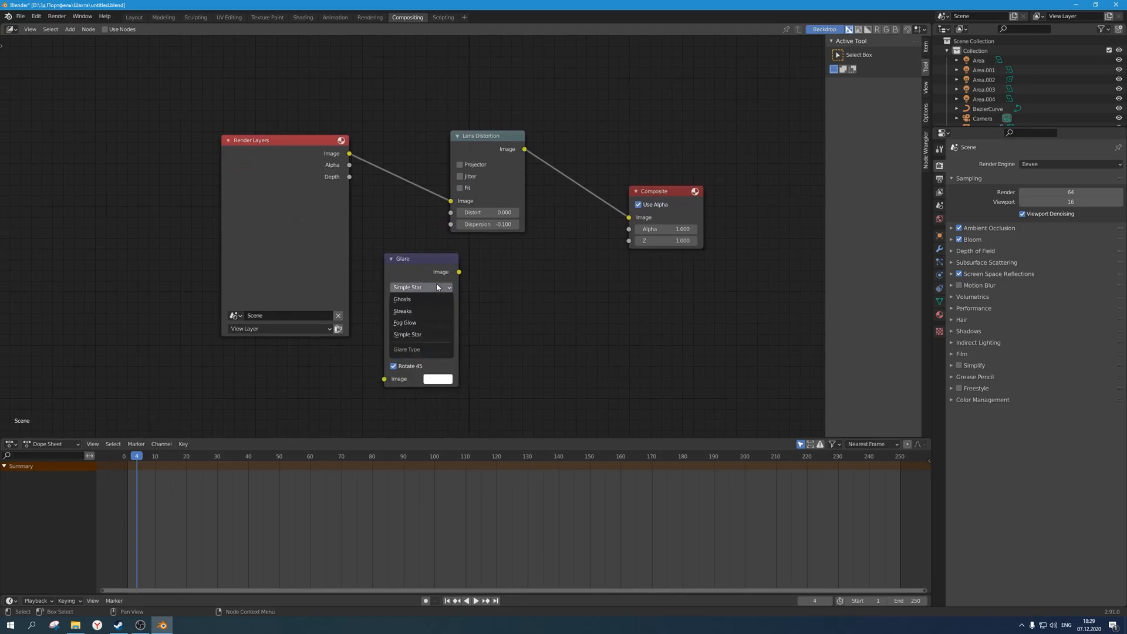
{"action": "left_click", "coordinate": [405, 299]}
{"action": "scroll", "coordinate": [583, 307], "scroll_direction": "up", "scroll_amount": 2}
{"action": "scroll", "coordinate": [519, 319], "scroll_direction": "down", "scroll_amount": 2}
{"action": "mouse_move", "coordinate": [581, 307]}
{"action": "middle_mouse_down"}
{"action": "mouse_move", "coordinate": [519, 317]}
{"action": "mouse_move", "coordinate": [576, 324]}
{"action": "middle_mouse_up"}
{"action": "scroll", "coordinate": [576, 326], "scroll_direction": "up", "scroll_amount": 1}
{"action": "scroll", "coordinate": [615, 342], "scroll_direction": "down", "scroll_amount": 2}
{"action": "scroll", "coordinate": [611, 327], "scroll_direction": "up", "scroll_amount": 1}
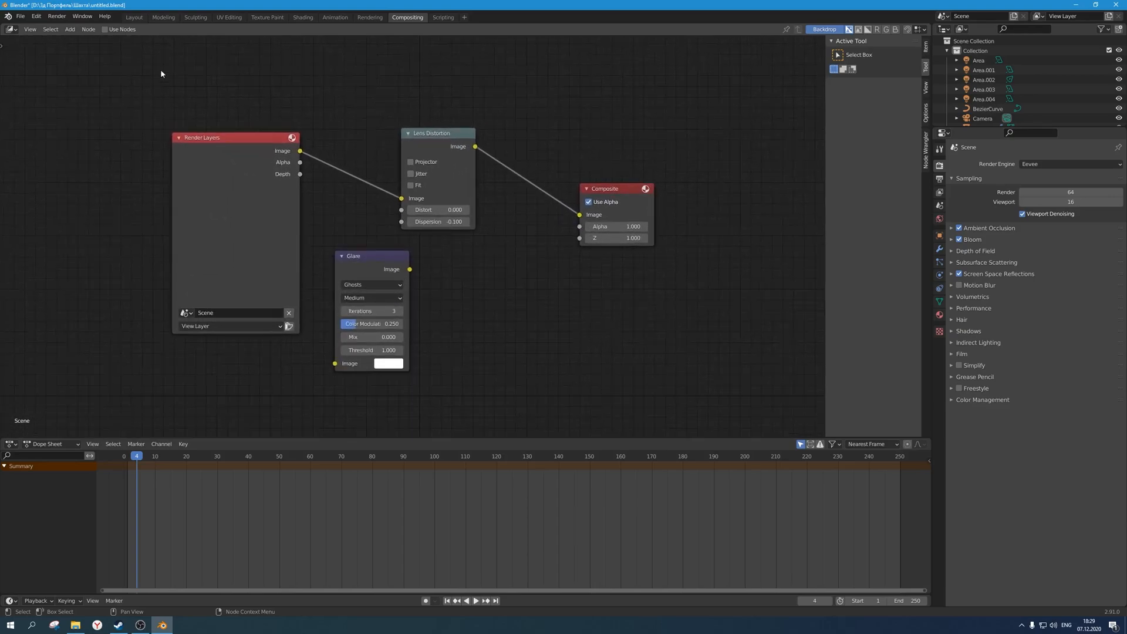
Insert the Ghosts-type Glare node into the link between Render Layers and Lens Distortion, and adjust the Lens Distortion node's spacing.
{"action": "left_click_drag", "start_coordinate": [438, 136], "coordinate": [428, 130]}
{"action": "left_click", "coordinate": [440, 124]}
{"action": "left_click_drag", "start_coordinate": [366, 256], "coordinate": [359, 239]}
{"action": "left_click", "coordinate": [365, 268]}
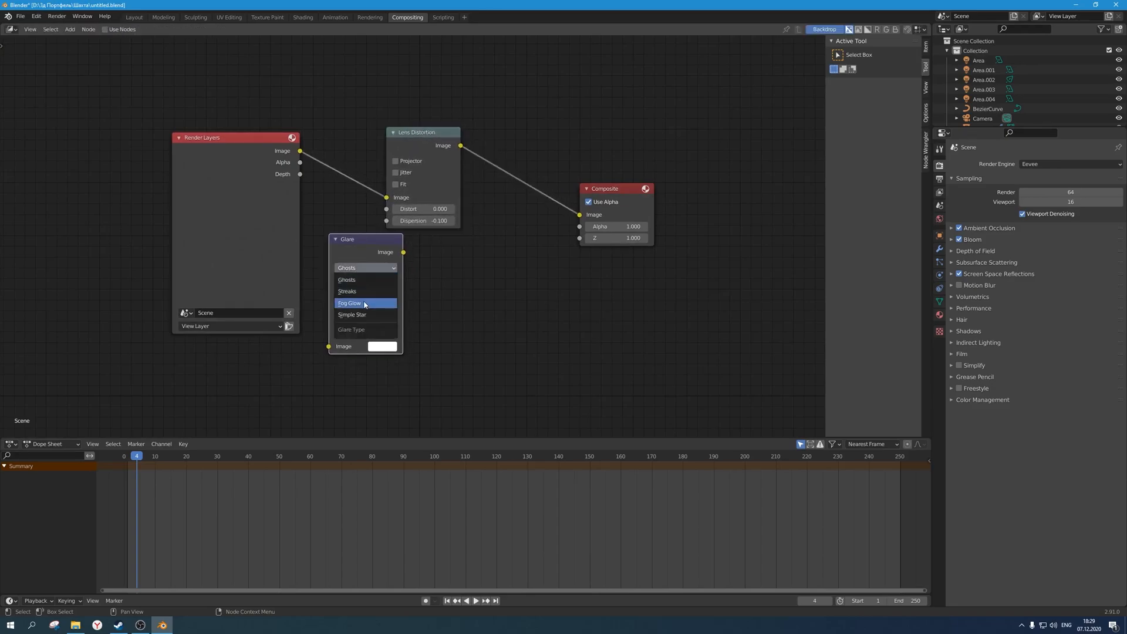
{"action": "left_click", "coordinate": [349, 280]}
{"action": "left_click_drag", "start_coordinate": [366, 235], "coordinate": [380, 143]}
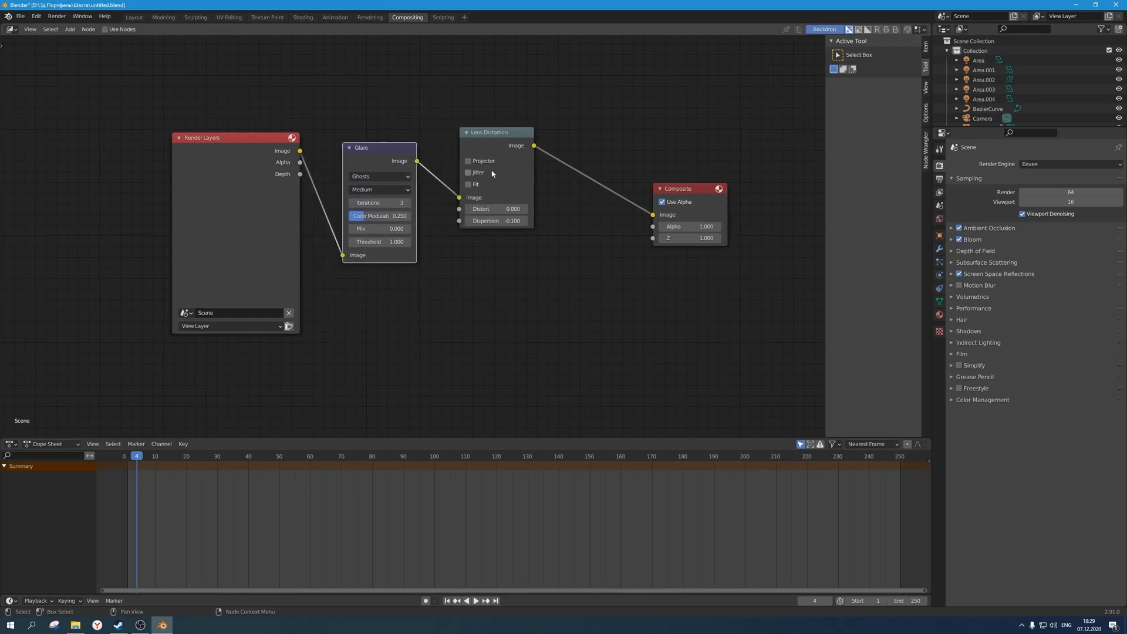
{"action": "left_click_drag", "start_coordinate": [485, 173], "coordinate": [473, 176]}
Set the Glare node's Mix to -0.95.
{"action": "left_click", "coordinate": [395, 203]}
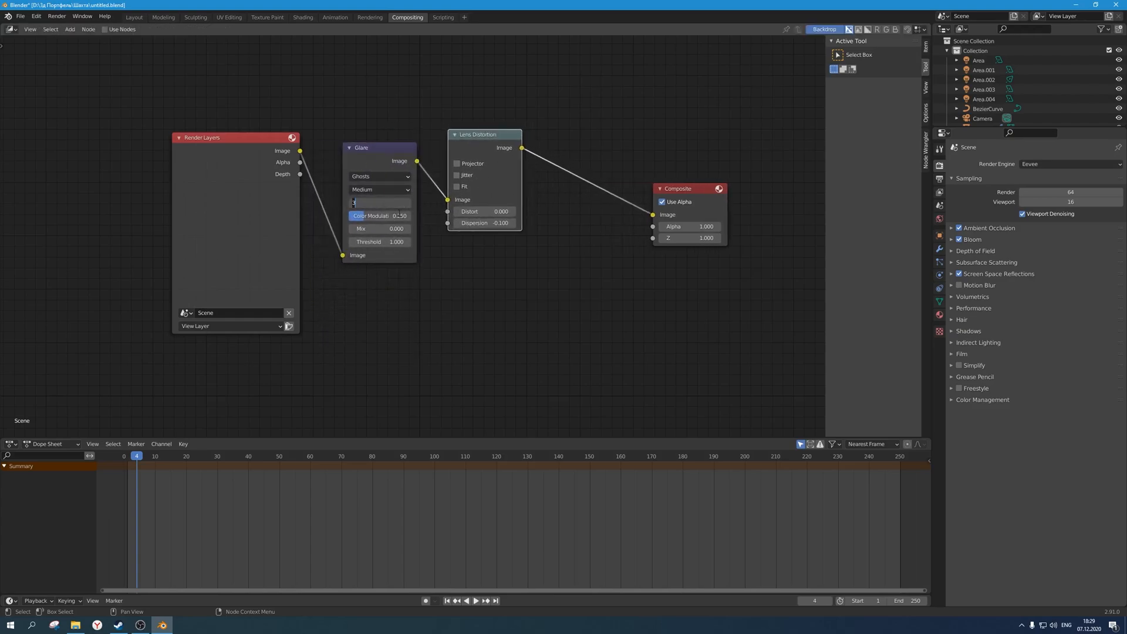
{"action": "left_click", "coordinate": [390, 231]}
{"action": "type", "text": "-.95"}
{"action": "left_click", "coordinate": [425, 261]}
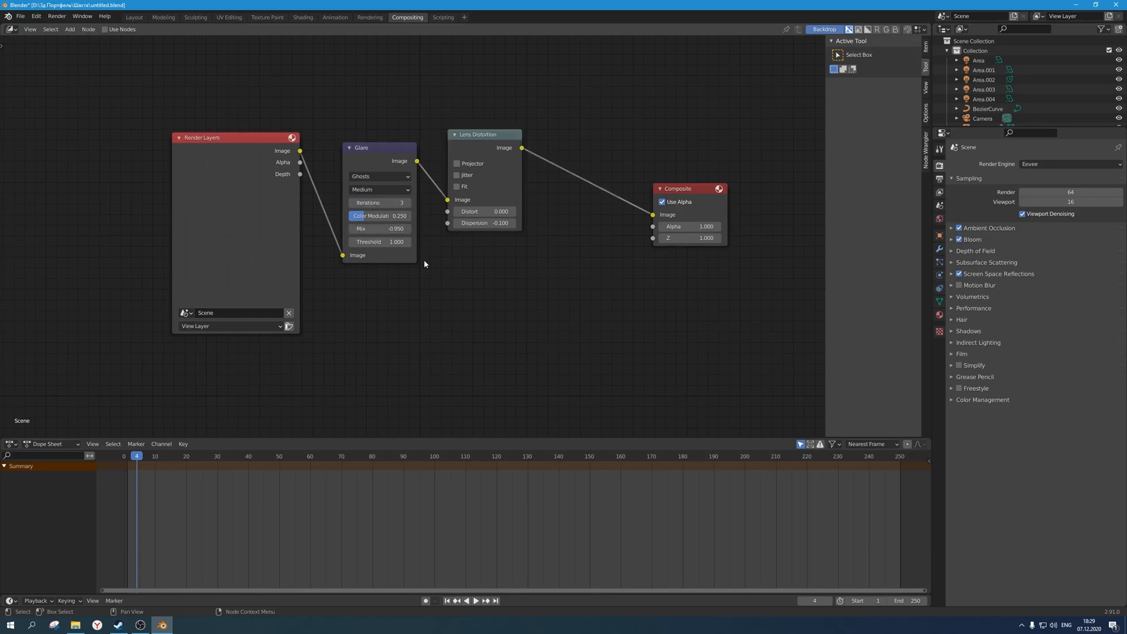
Bring up the render commands for the active scene.
{"action": "left_click", "coordinate": [66, 18]}
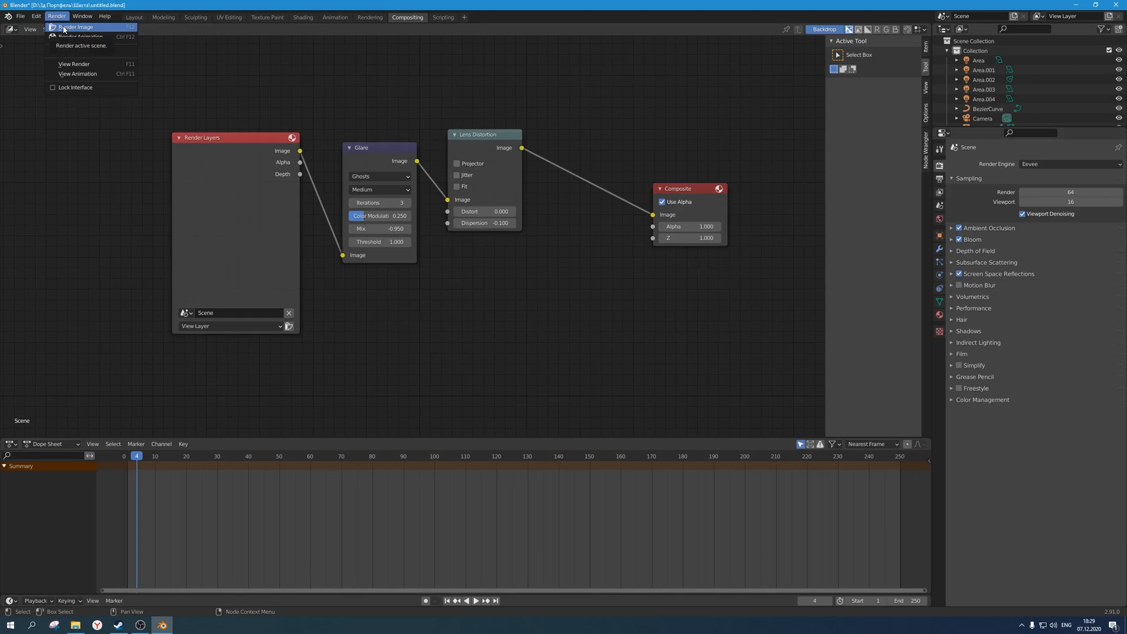